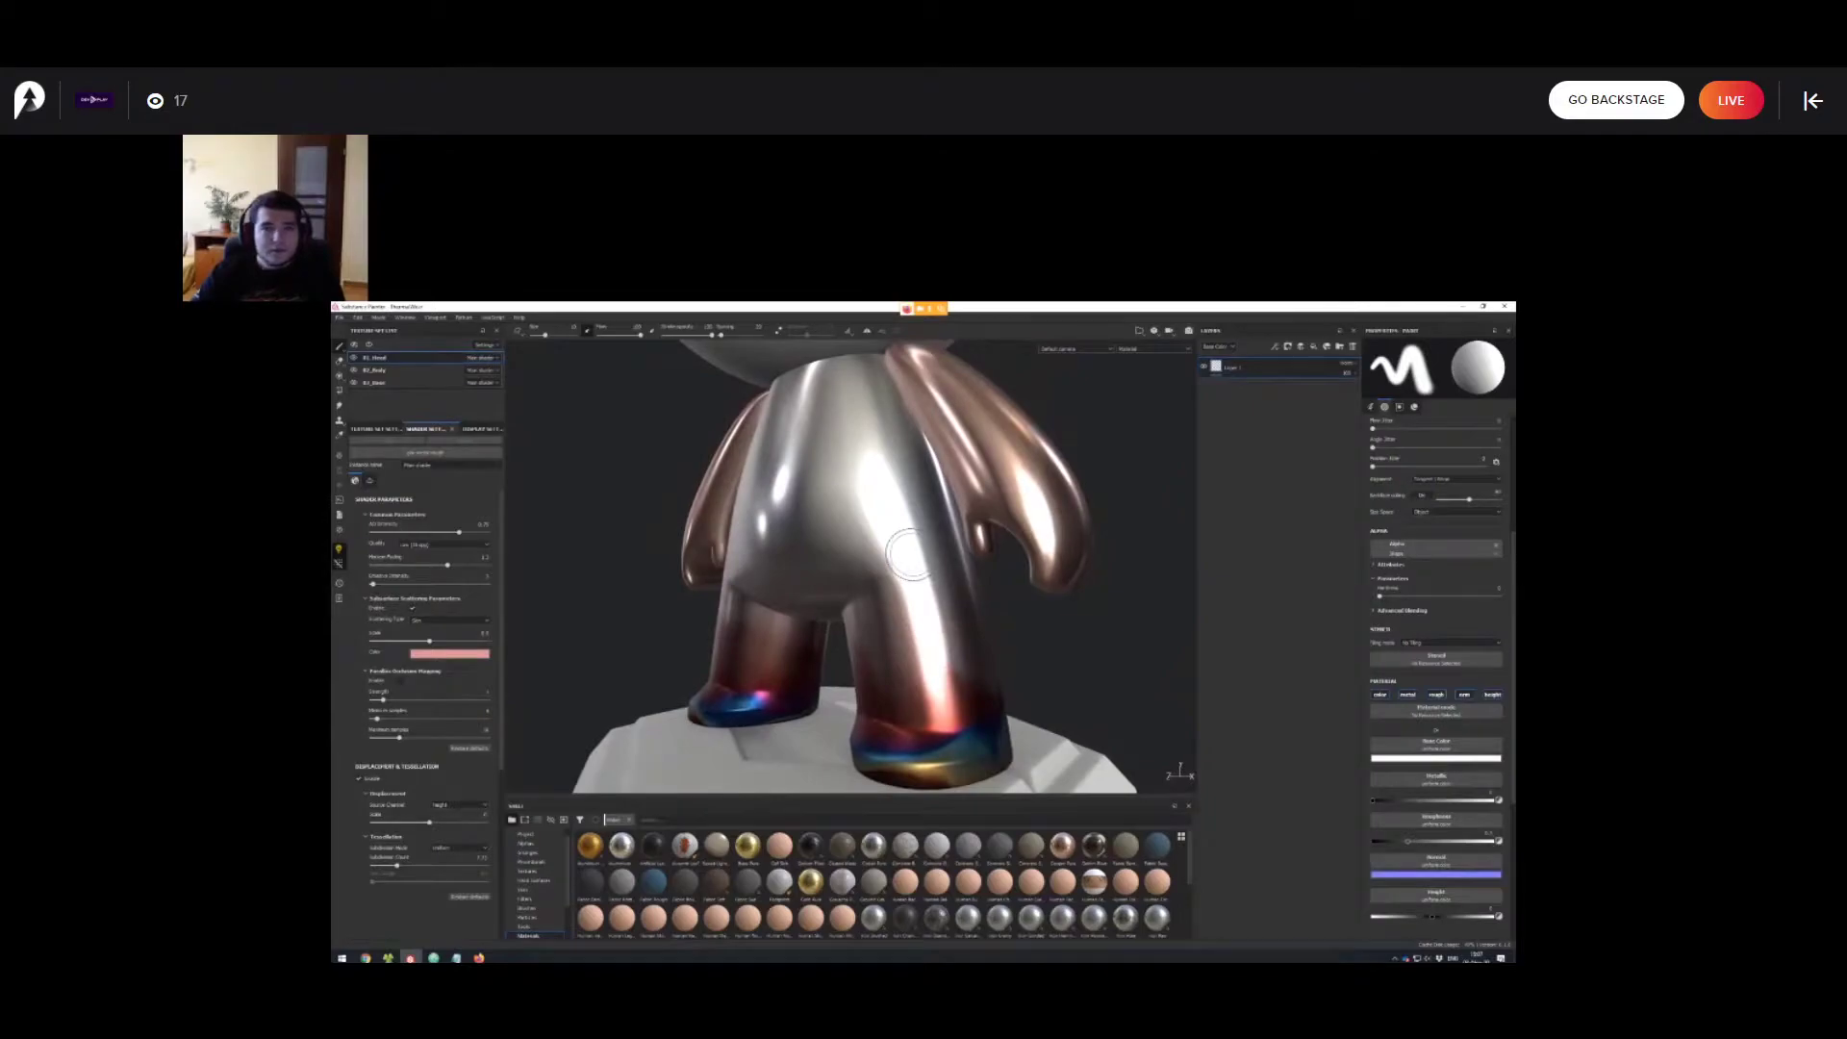
Isolate the body texture set and set the top layer's blend mode to Darken (Min).
left_click_drag(851, 568, 831, 656, "alt")
key("alt+q")
left_click(1348, 364)
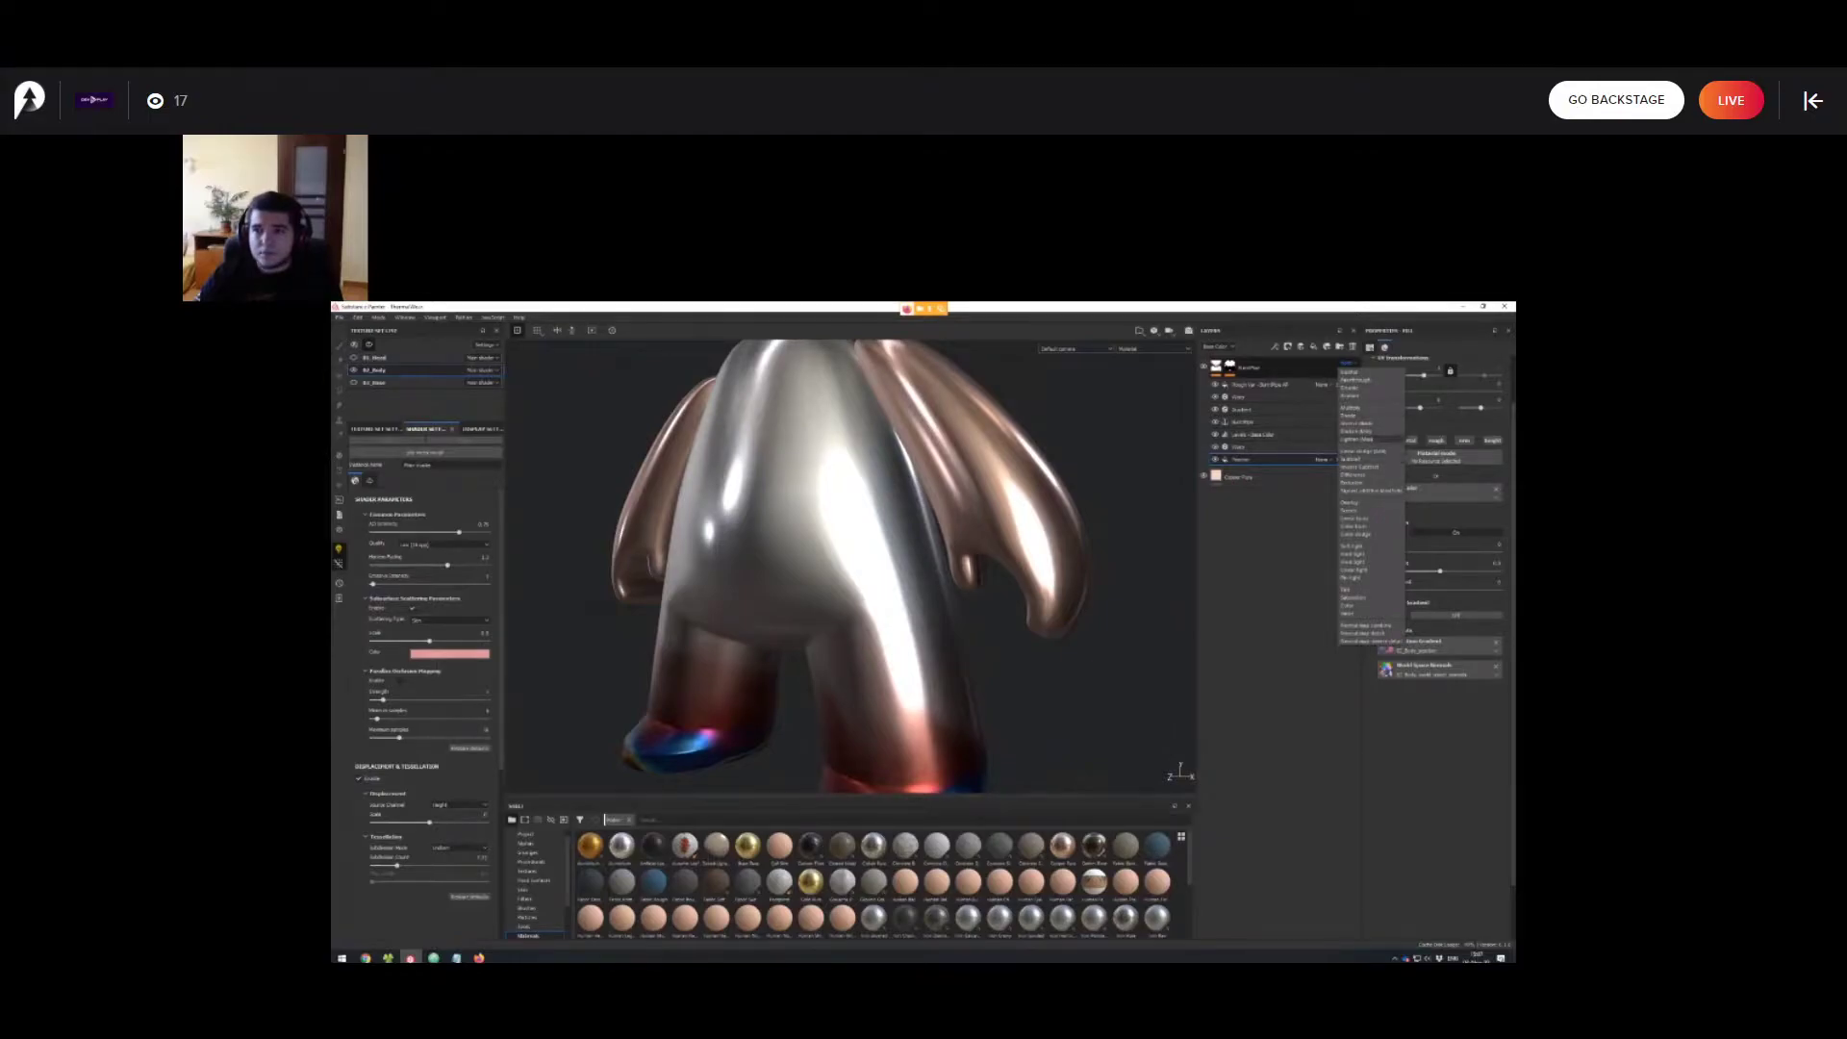
left_click(1358, 431)
Examine the heat-tint coloring on the figure's body, legs and feet in an enlarged viewport from several angles.
key("Tab")
scroll(924, 625, "down", 2)
mouse_move(924, 625)
left_mouse_down("alt")
mouse_move(1087, 597)
mouse_move(929, 621)
left_mouse_up("alt")
middle_click_drag(928, 620, 808, 476, "alt")
left_click_drag(808, 538, 871, 563, "alt")
middle_click_drag(870, 563, 847, 560, "alt")
scroll(848, 560, "down", 1)
left_click_drag(848, 560, 895, 553, "alt")
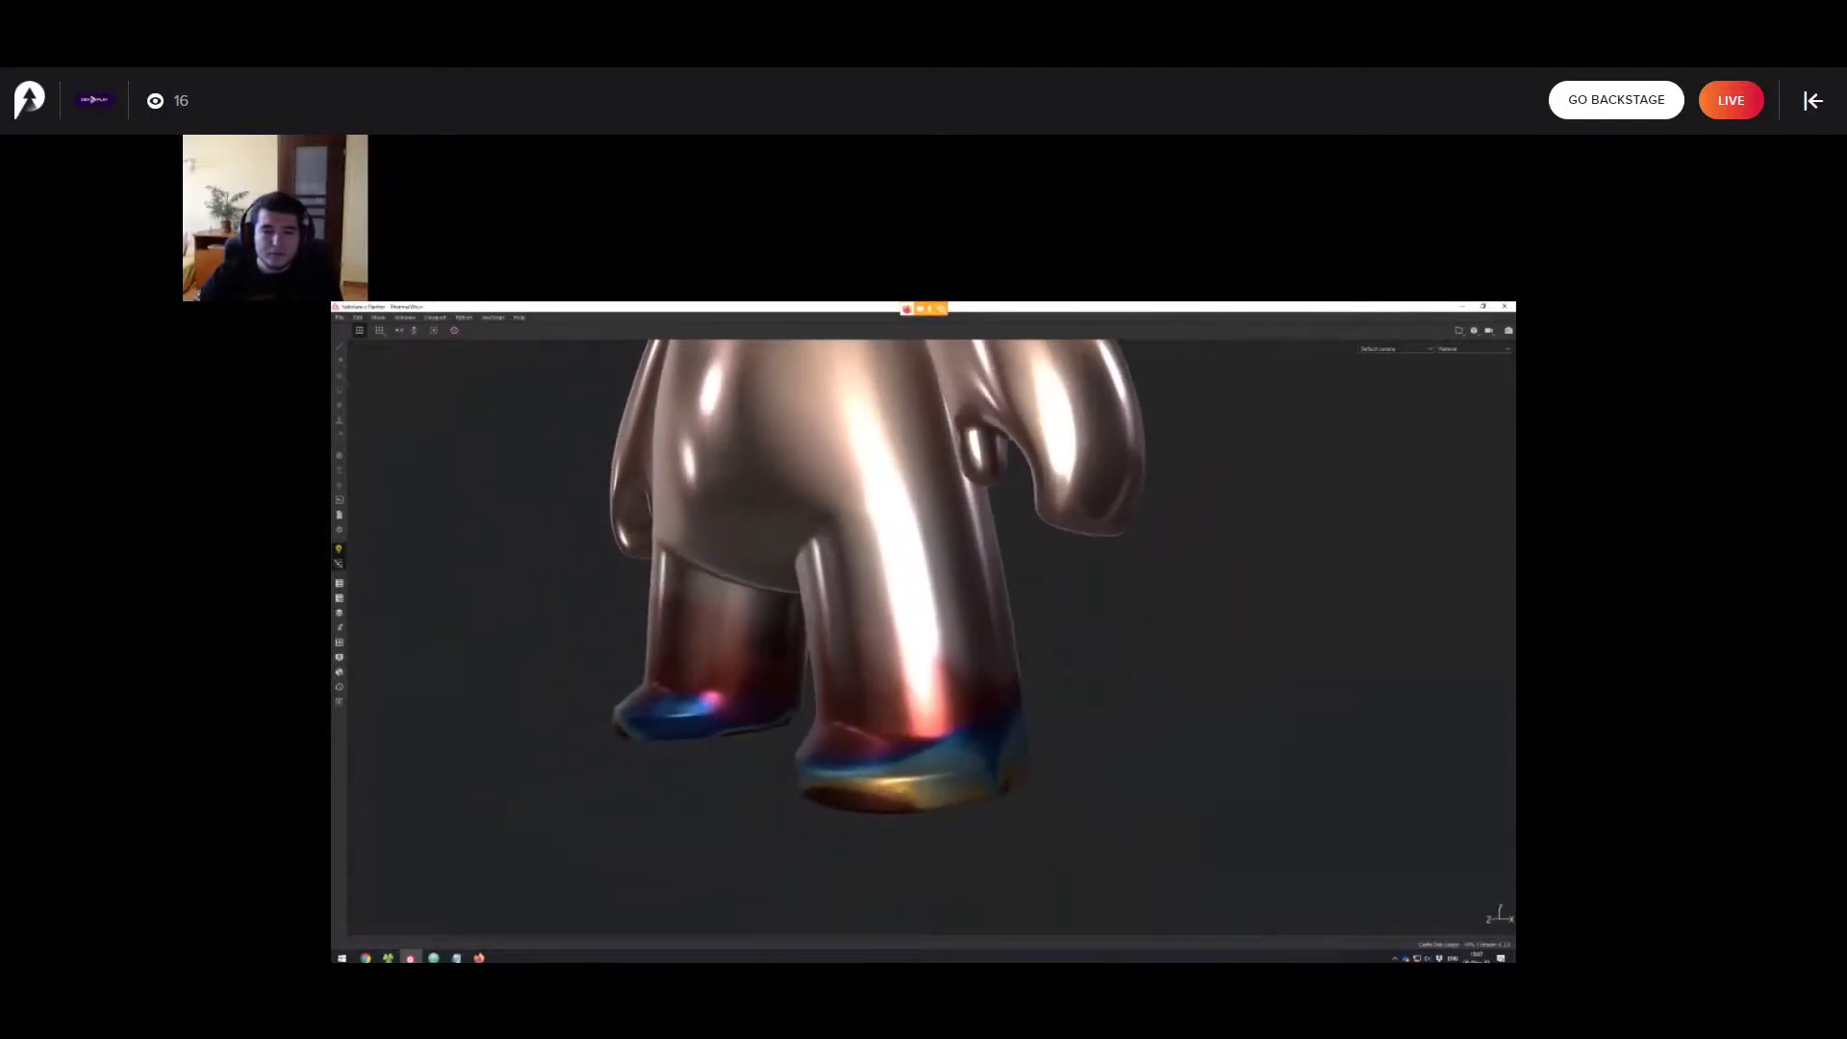
middle_click_drag(895, 552, 886, 532, "alt")
left_click_drag(886, 532, 905, 536, "alt")
middle_click_drag(904, 536, 906, 571, "alt")
left_click_drag(905, 572, 910, 579, "alt")
scroll(913, 675, "down", 2)
middle_click_drag(910, 579, 860, 682, "alt")
scroll(880, 677, "down", 1)
left_click_drag(860, 682, 862, 658, "alt")
middle_click_drag(863, 658, 862, 607, "alt")
scroll(862, 607, "up", 2)
left_click_drag(862, 607, 858, 620, "alt")
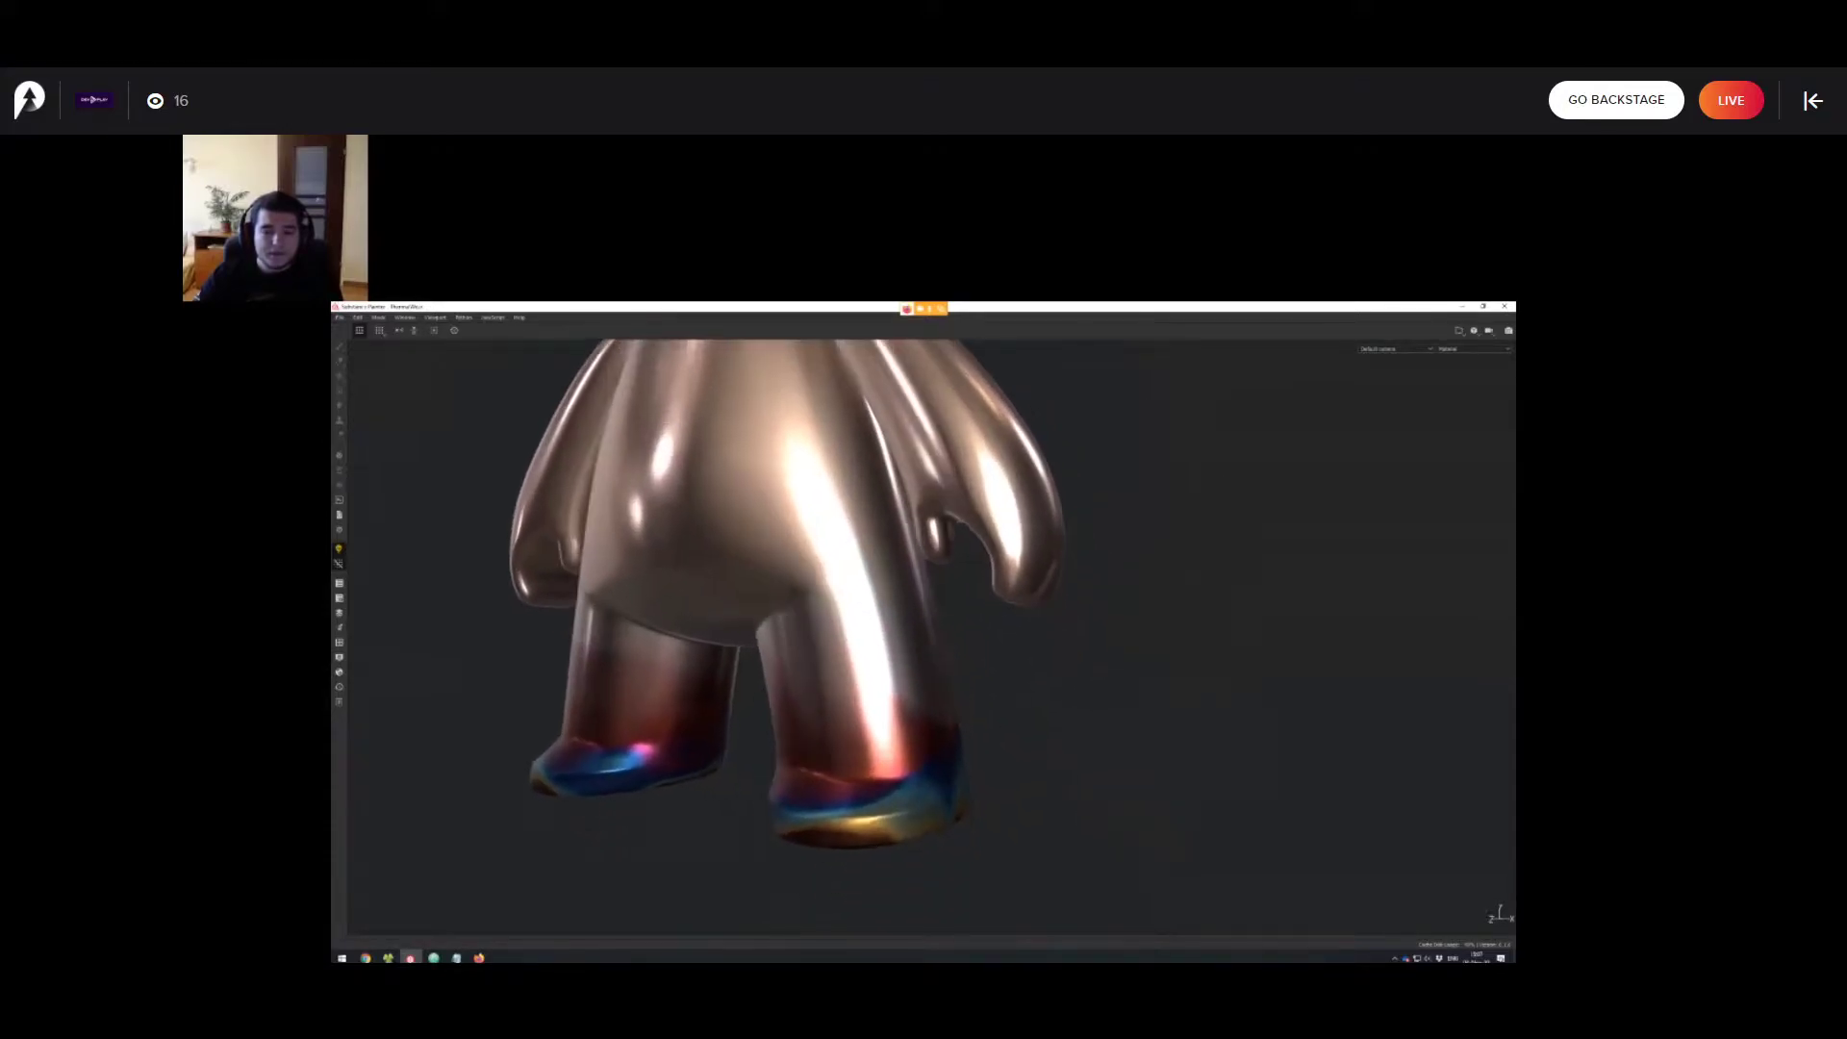
mouse_move(858, 620)
middle_mouse_down("alt")
mouse_move(887, 636)
mouse_move(883, 619)
middle_mouse_up("alt")
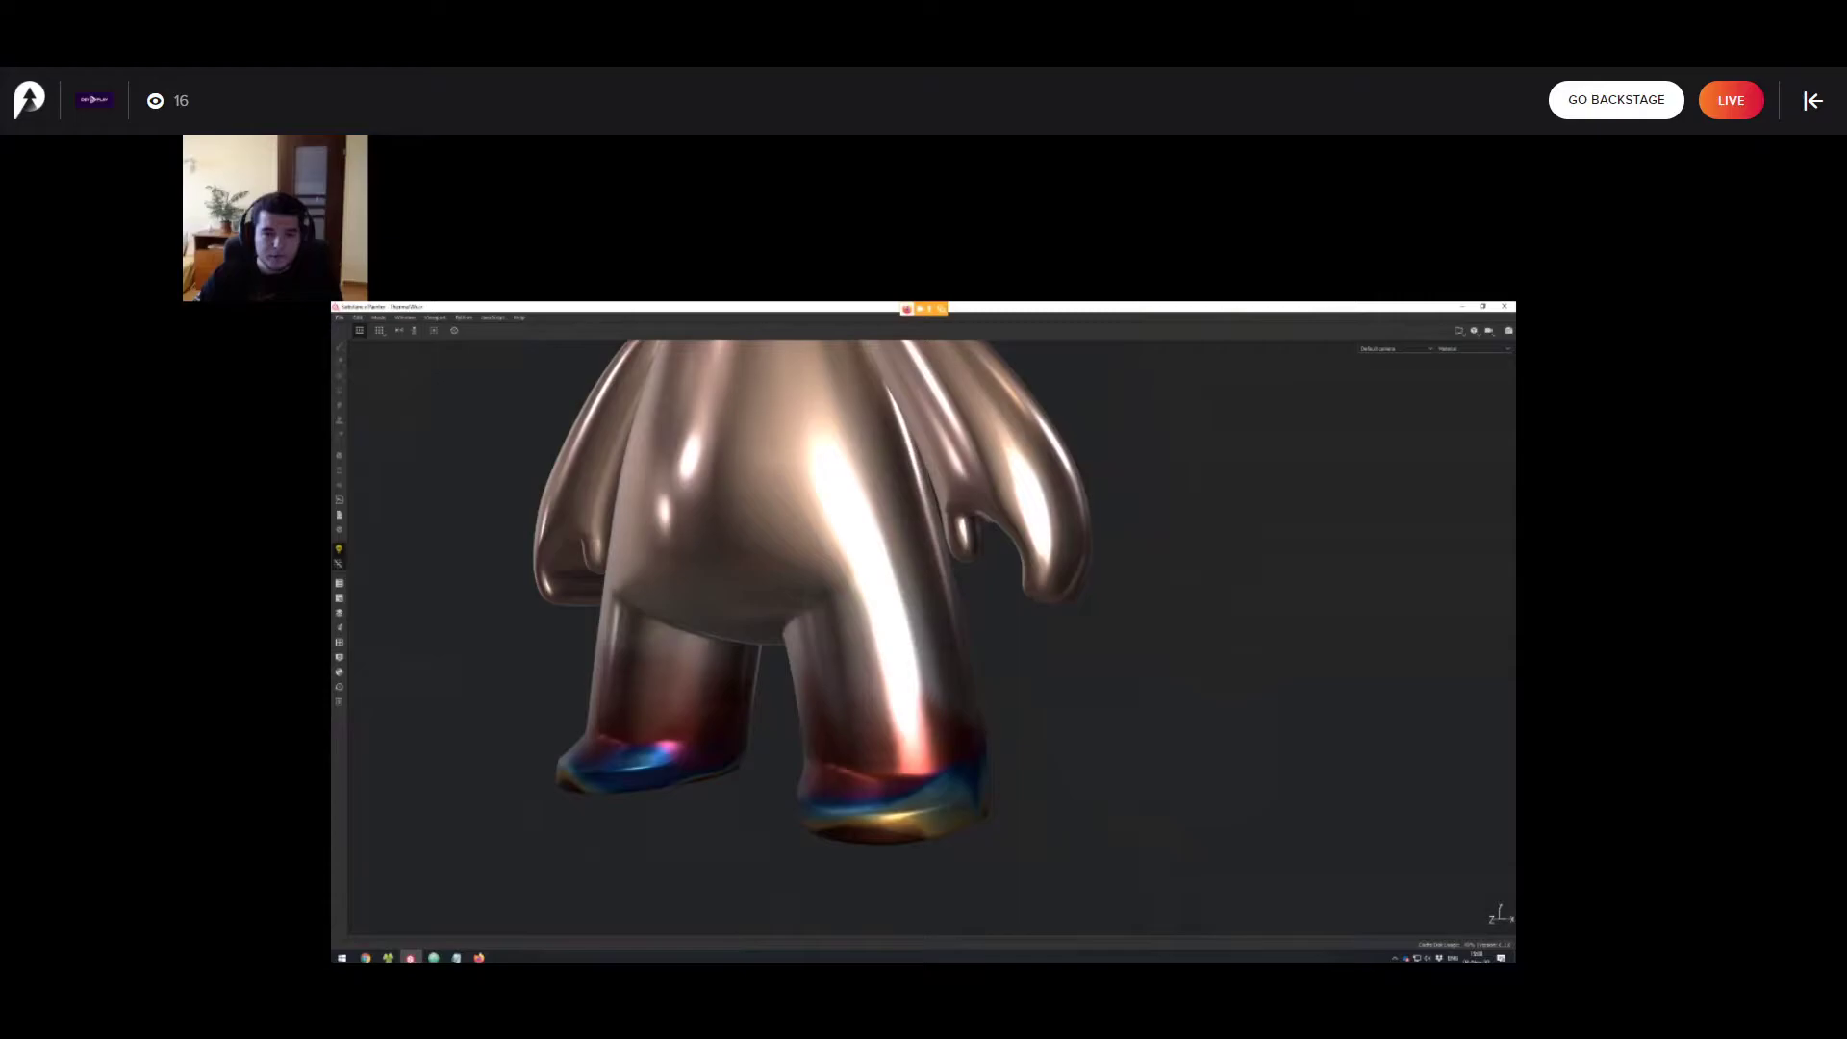
key("Tab")
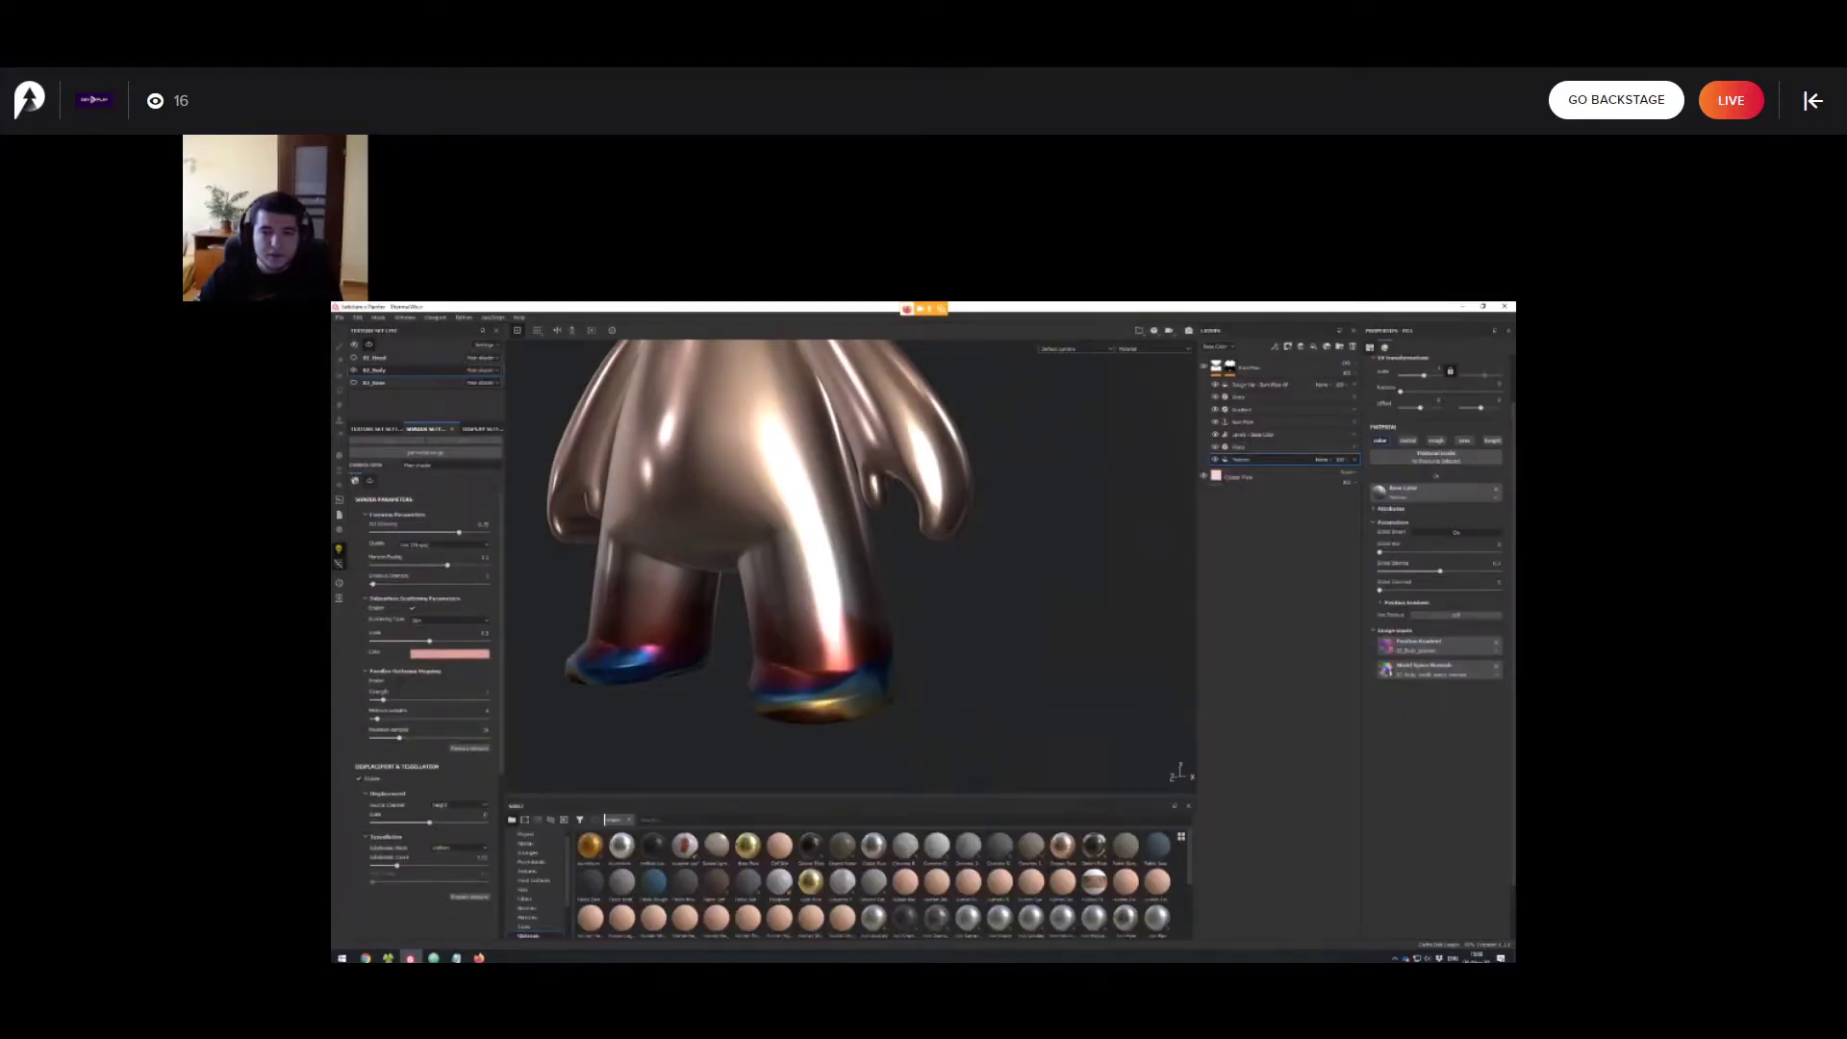
middle_click_drag(856, 616, 921, 635, "alt")
mouse_move(921, 635)
left_mouse_down("alt")
mouse_move(895, 630)
mouse_move(919, 637)
left_mouse_up("alt")
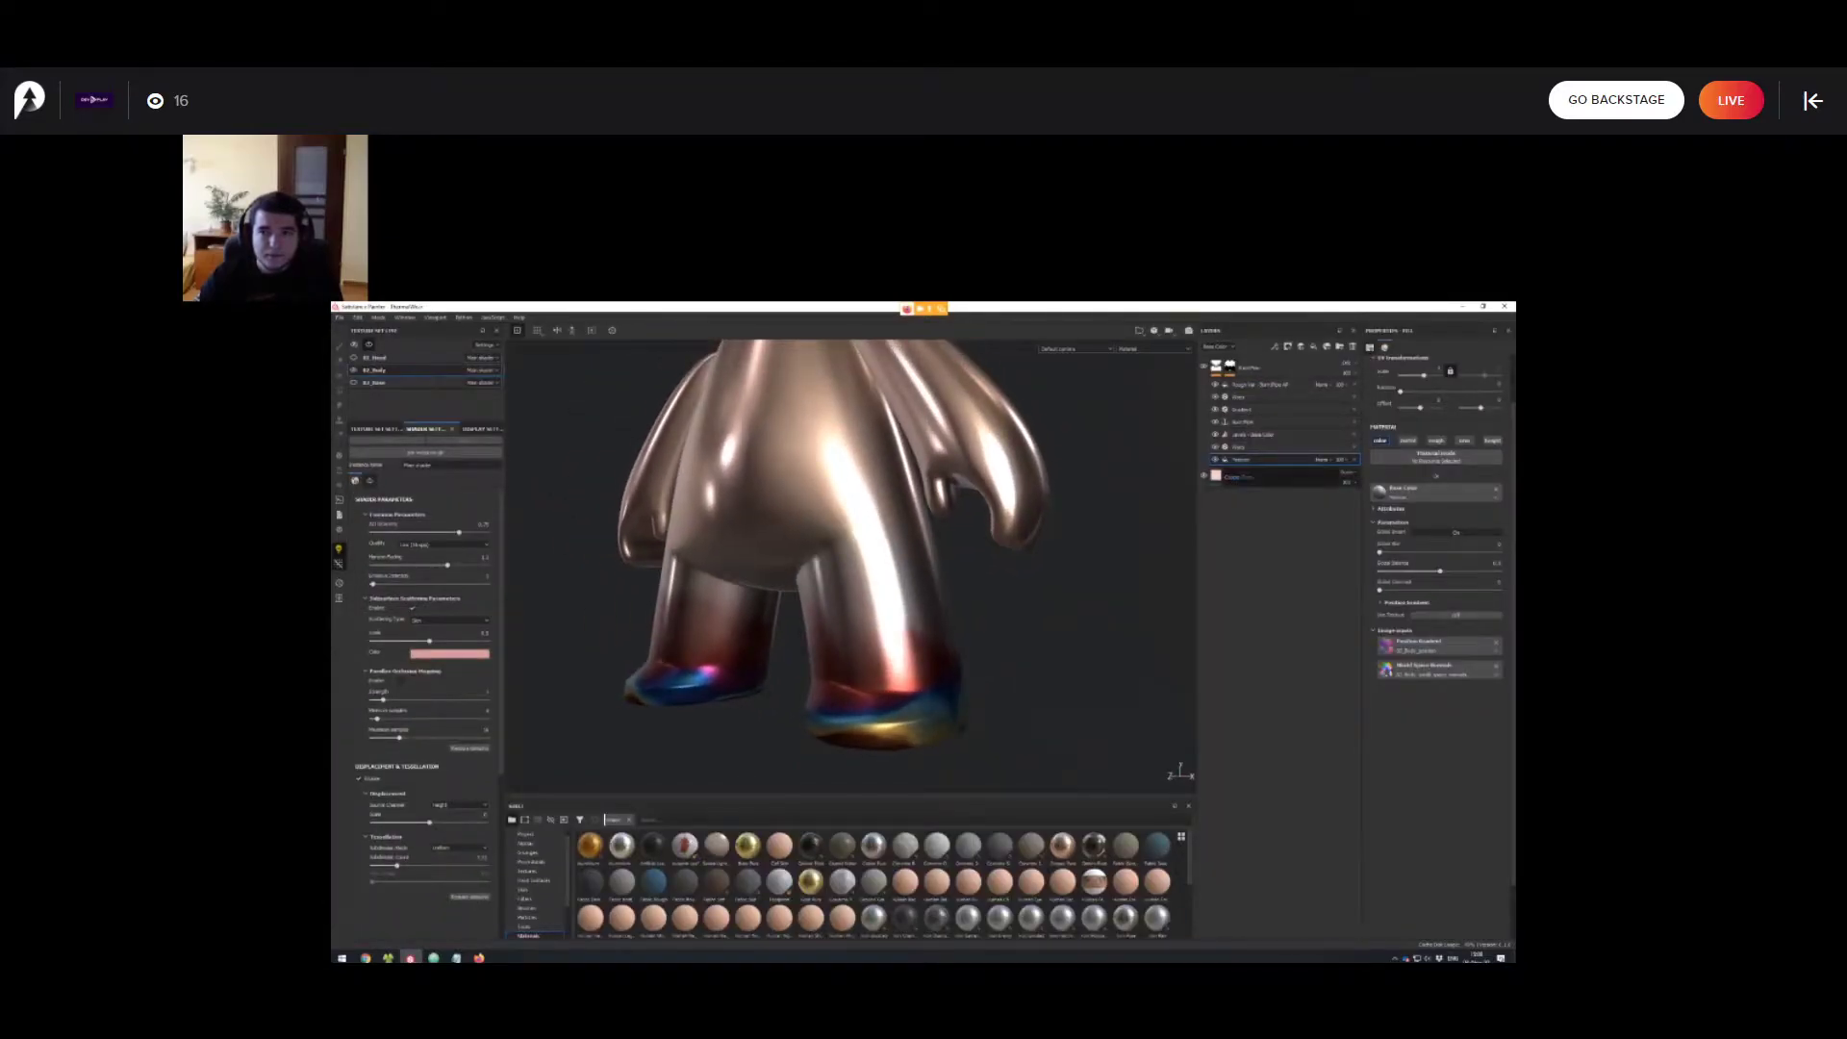
middle_click_drag(923, 616, 910, 610, "alt")
right_click_drag(910, 610, 931, 606, "alt")
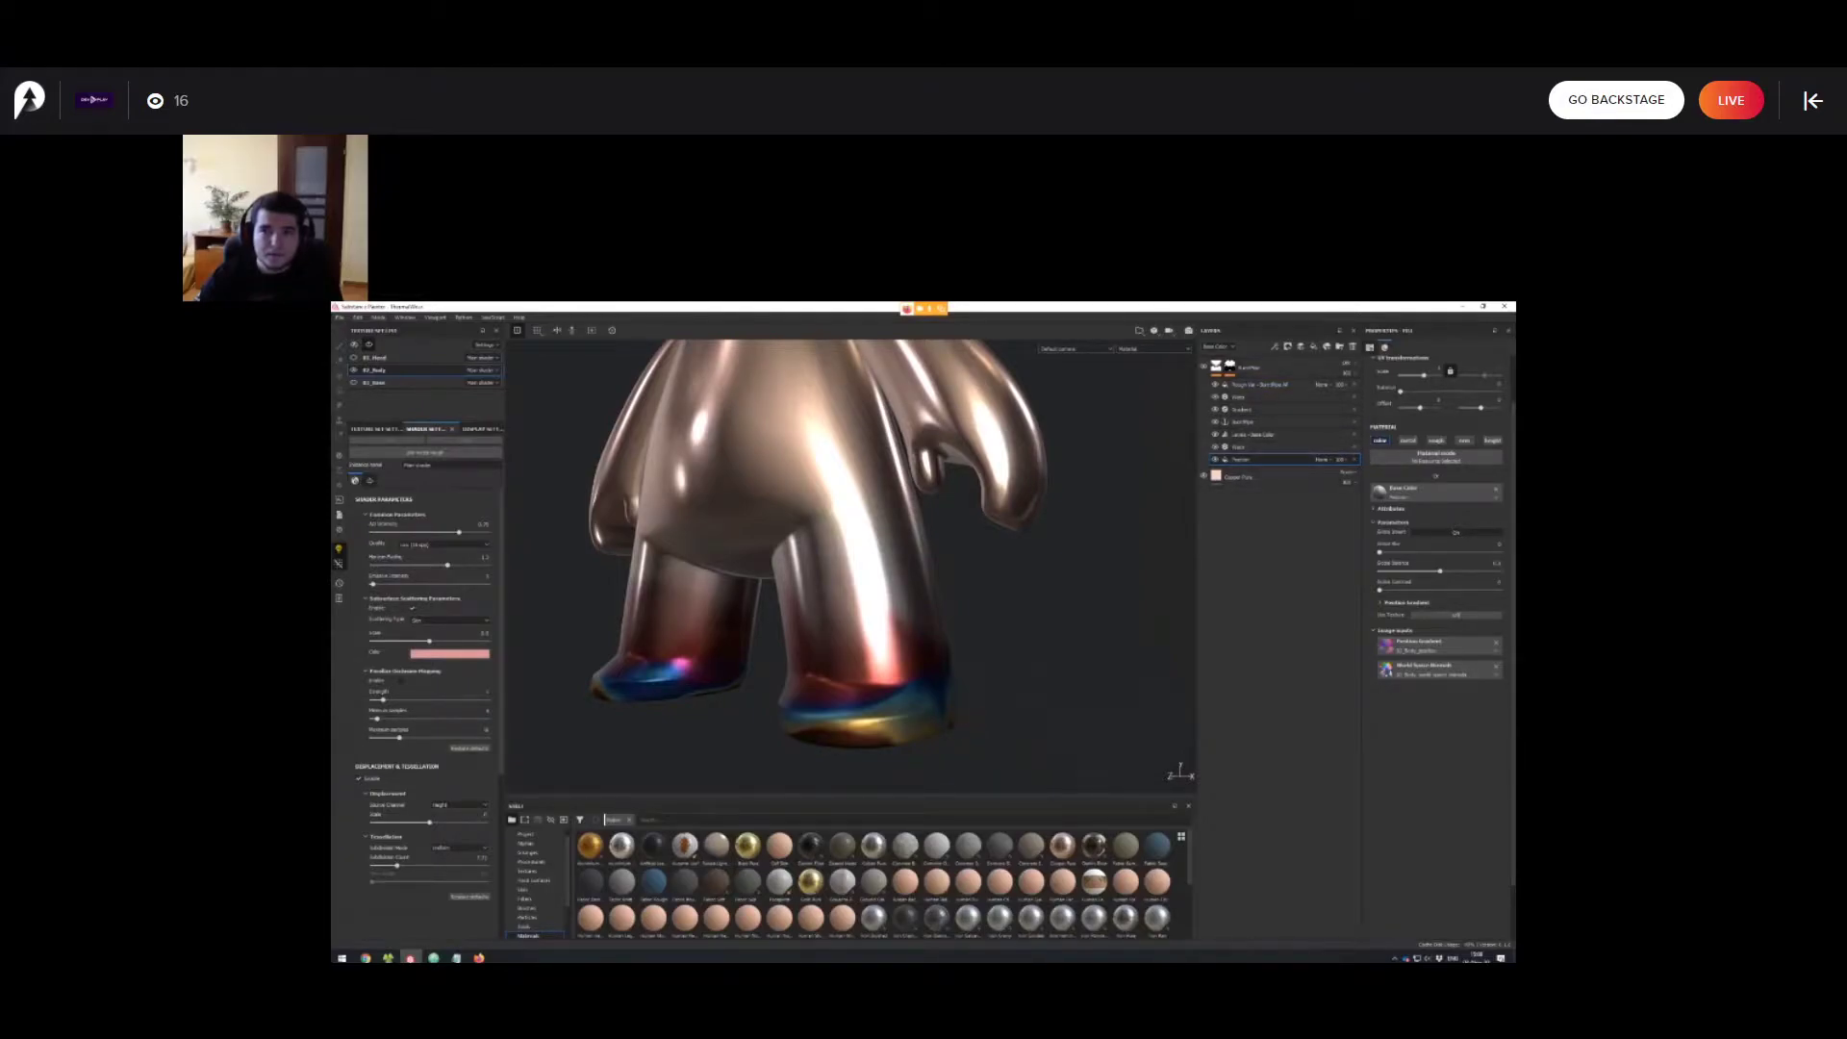
Toggle the heat-tint layer off and on for comparison, and hide every effect above its Position generator.
left_click(1204, 366)
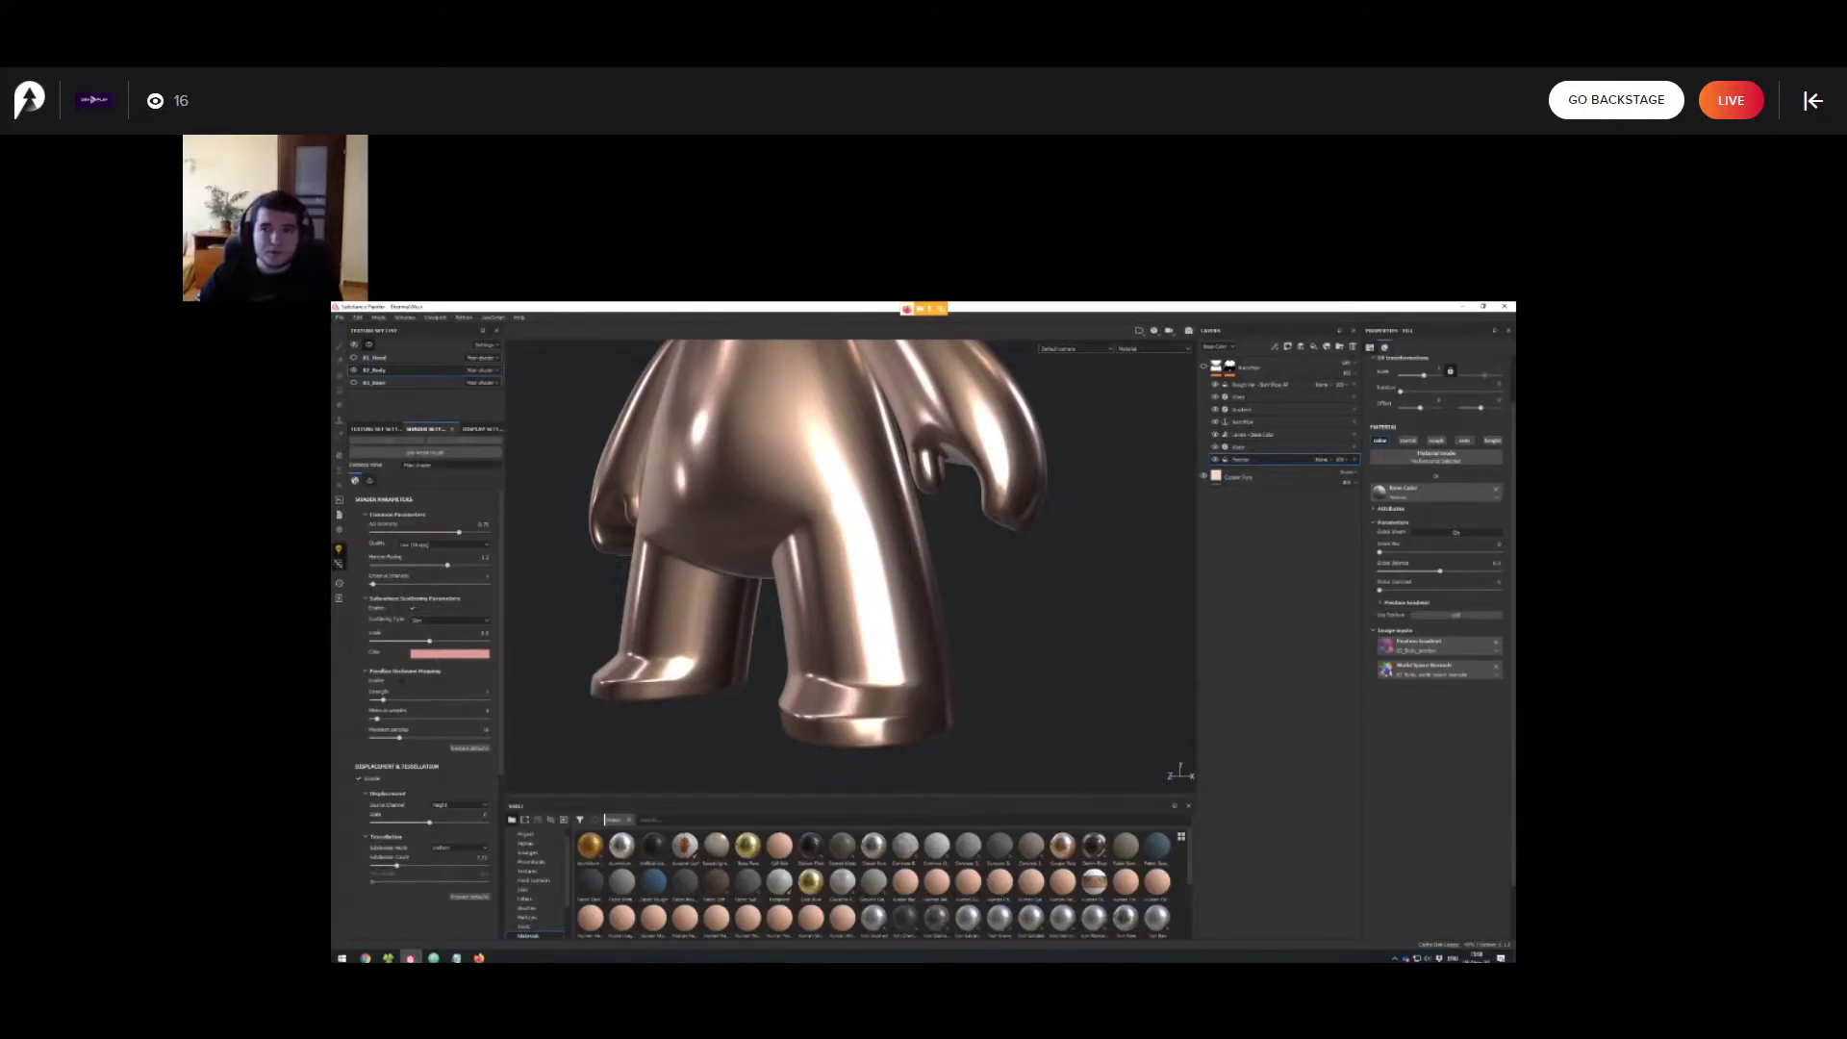
left_click(1204, 367)
left_click_drag(1215, 435, 1215, 448)
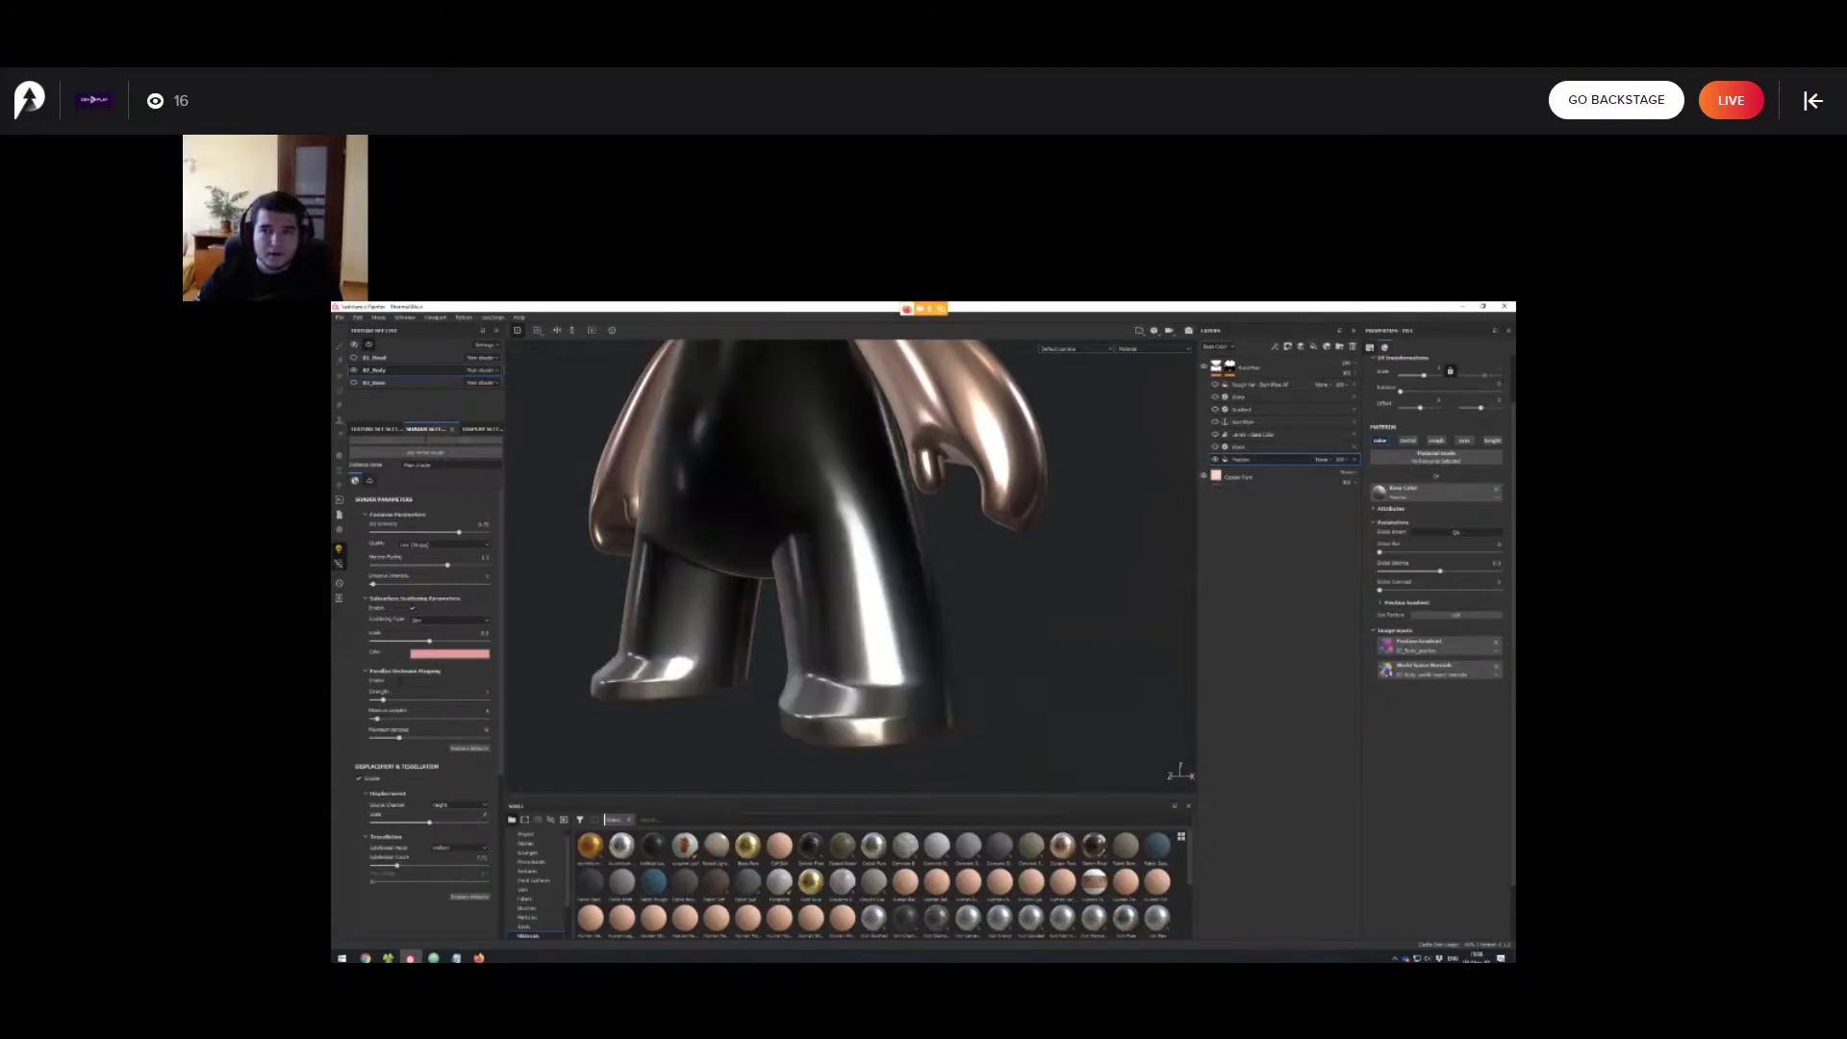
View the heat-tint layer's mask alone on the model, and return to the layer's content effects.
left_click(1229, 366)
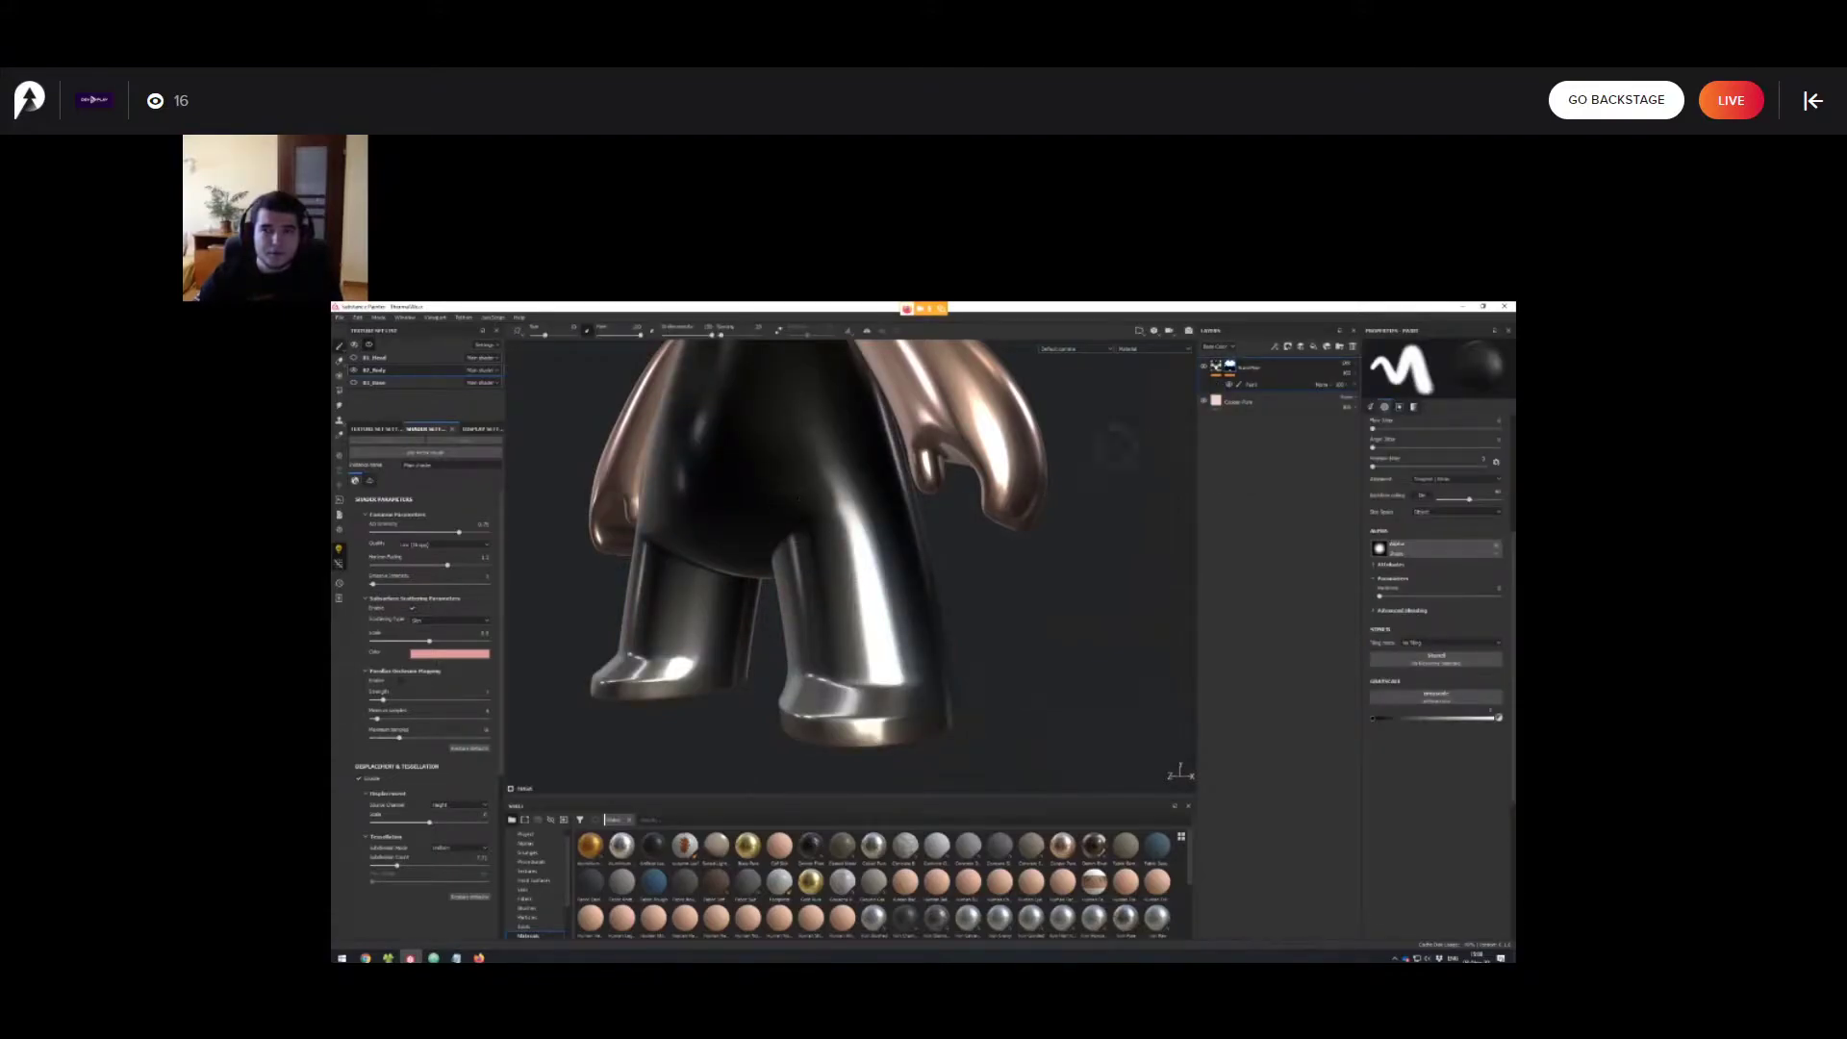
left_click(1230, 367, "alt")
middle_click_drag(909, 488, 921, 567, "alt")
right_click_drag(921, 568, 817, 652, "alt")
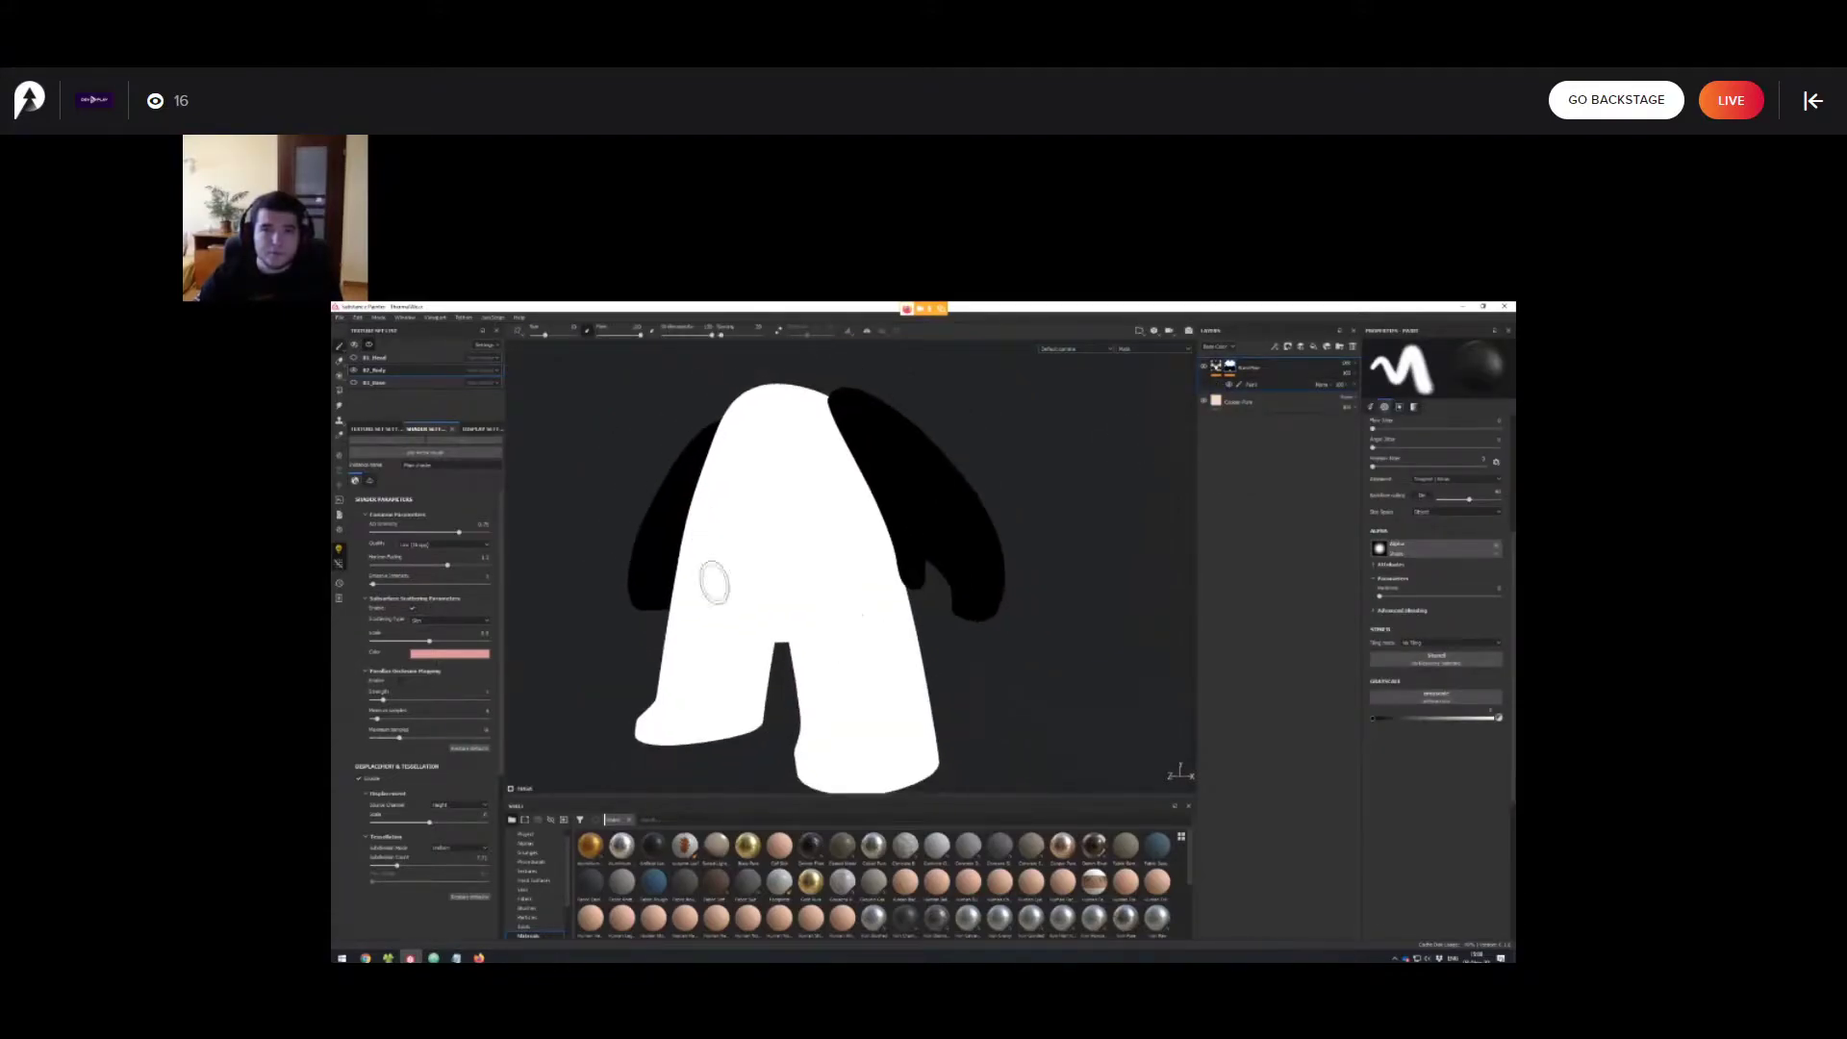
middle_click_drag(859, 529, 850, 409, "alt")
right_click_drag(943, 528, 1020, 476, "alt")
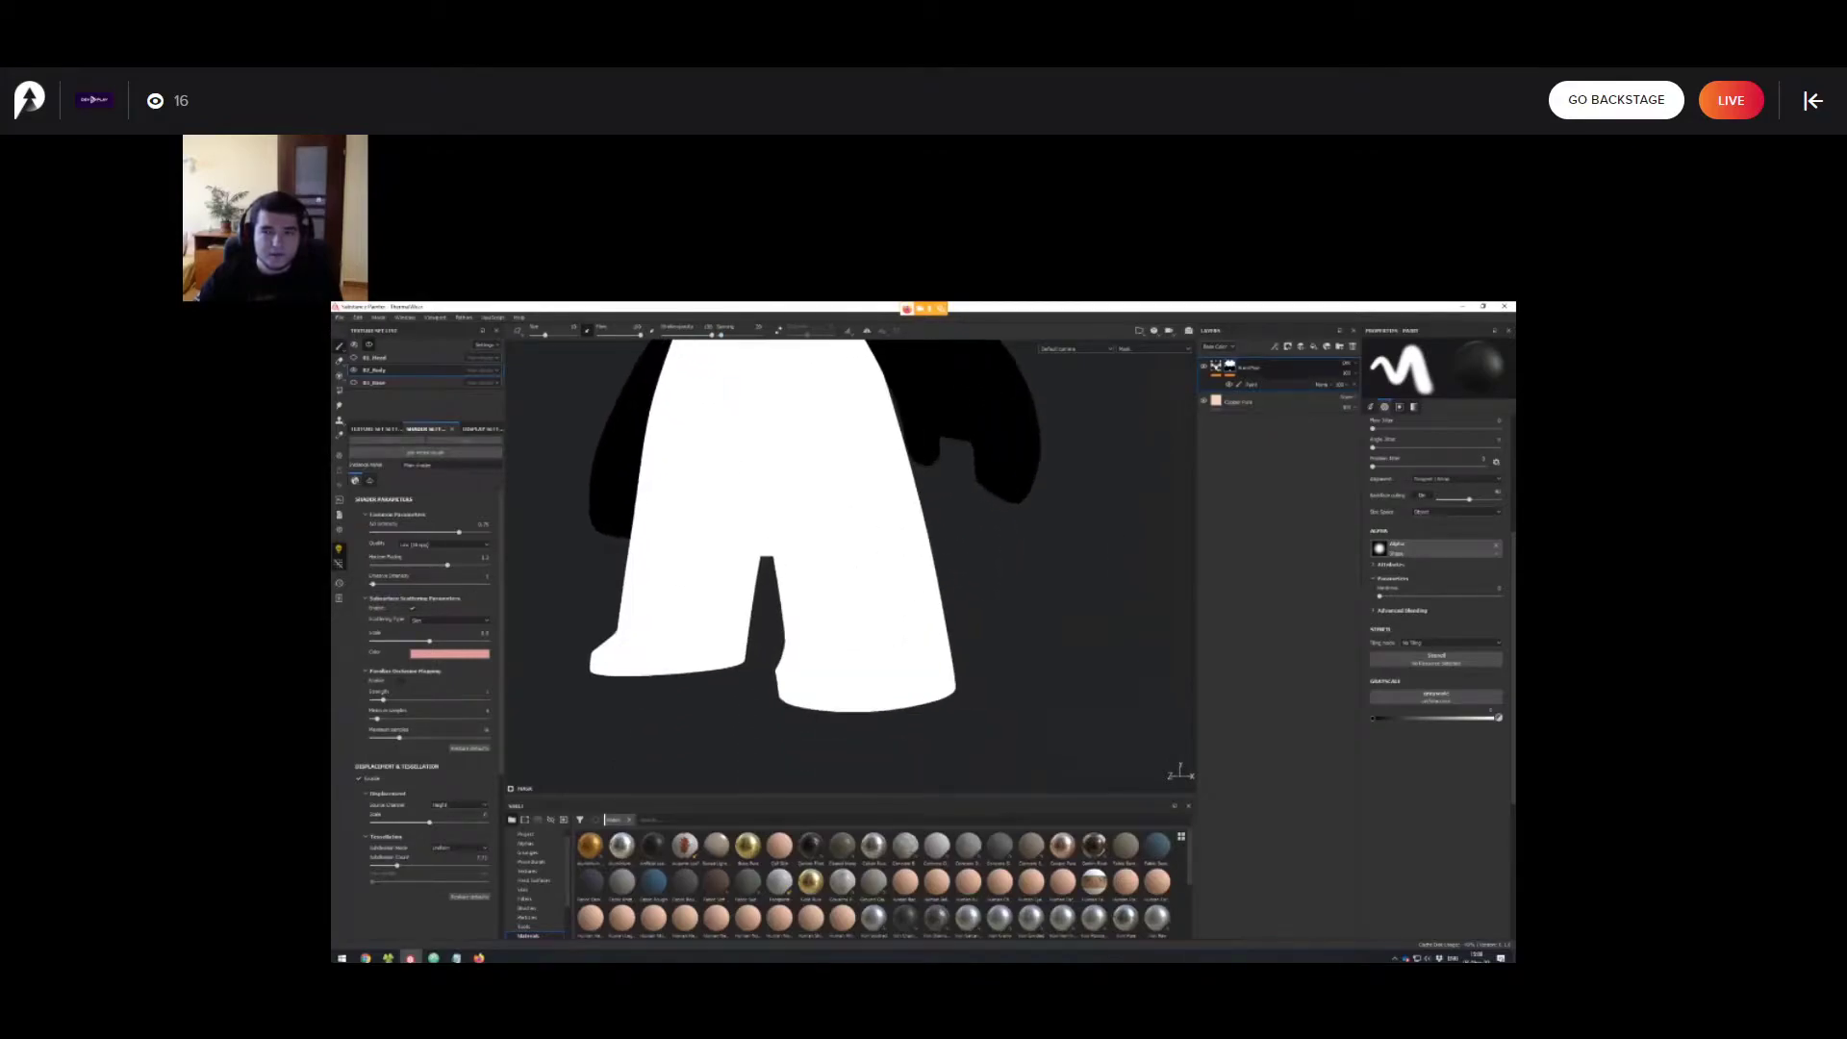
left_click(1216, 367)
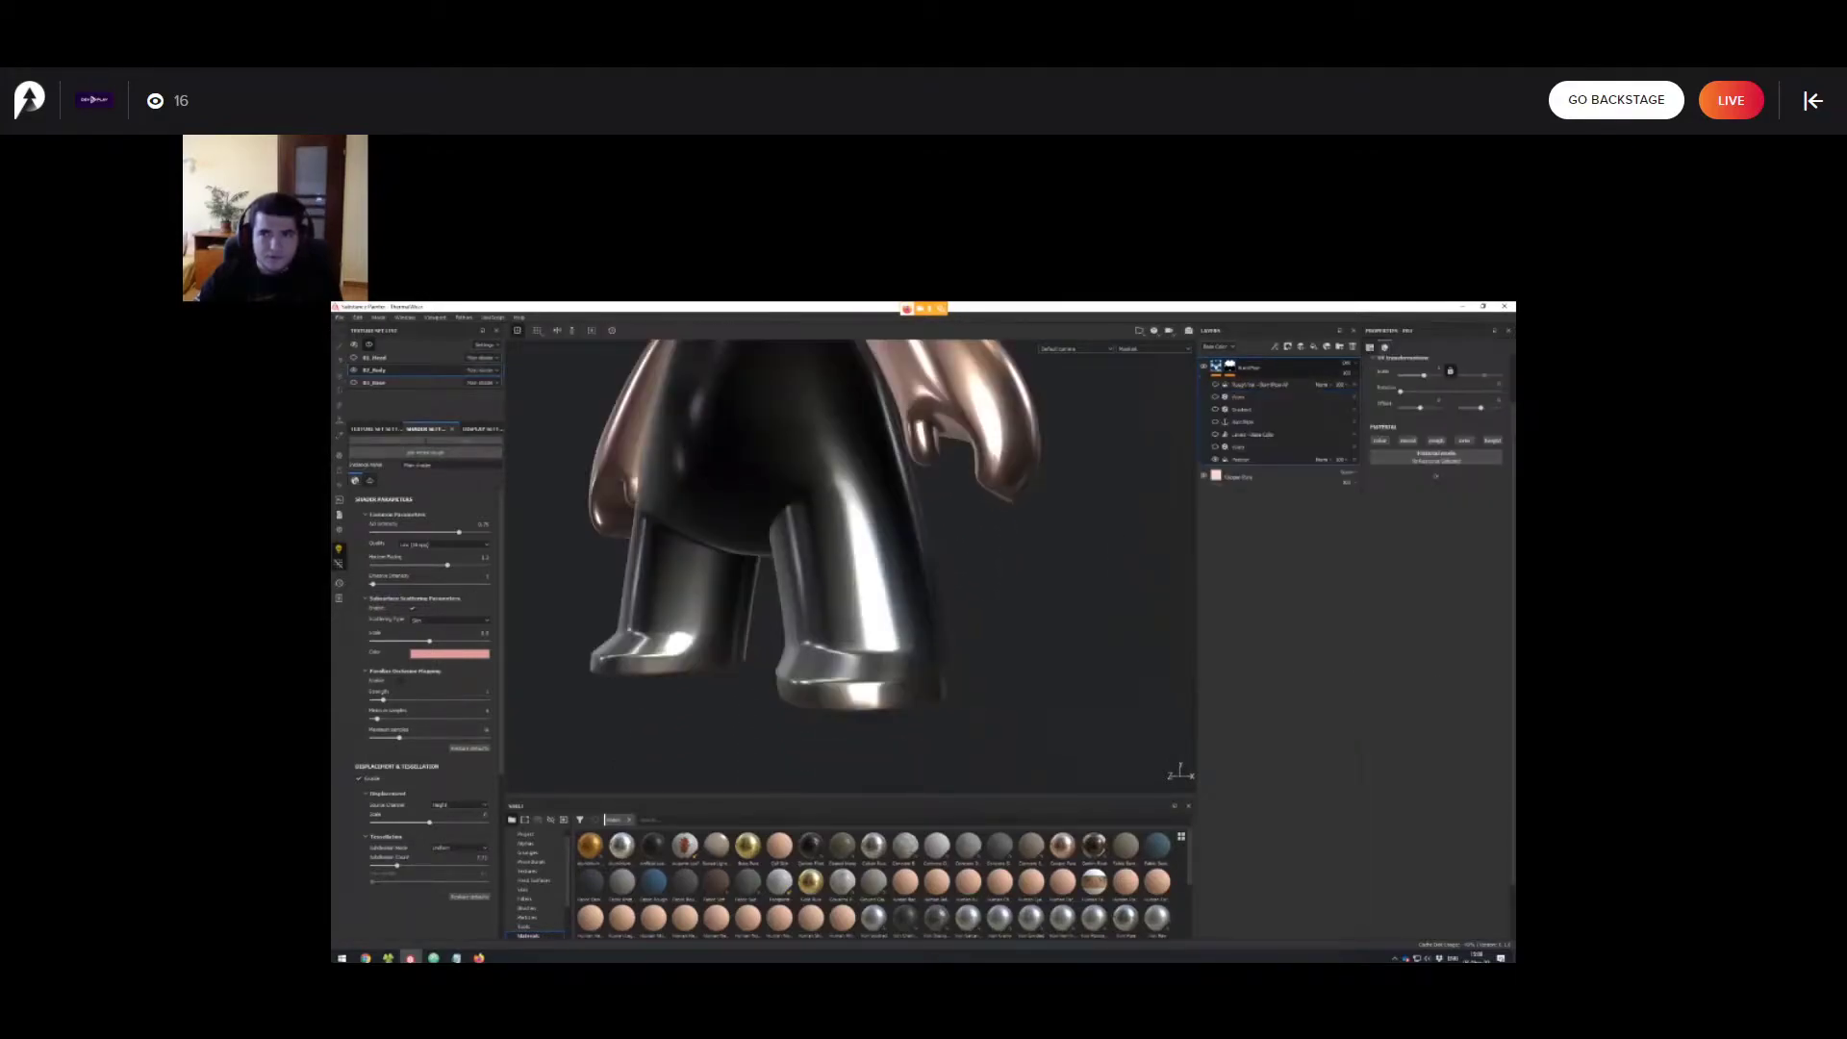
Display only the Base Color channel, select the Position generator and examine its gradient on the legs.
left_click_drag(962, 539, 973, 594, "alt")
left_click(1229, 366, "alt")
key("c")
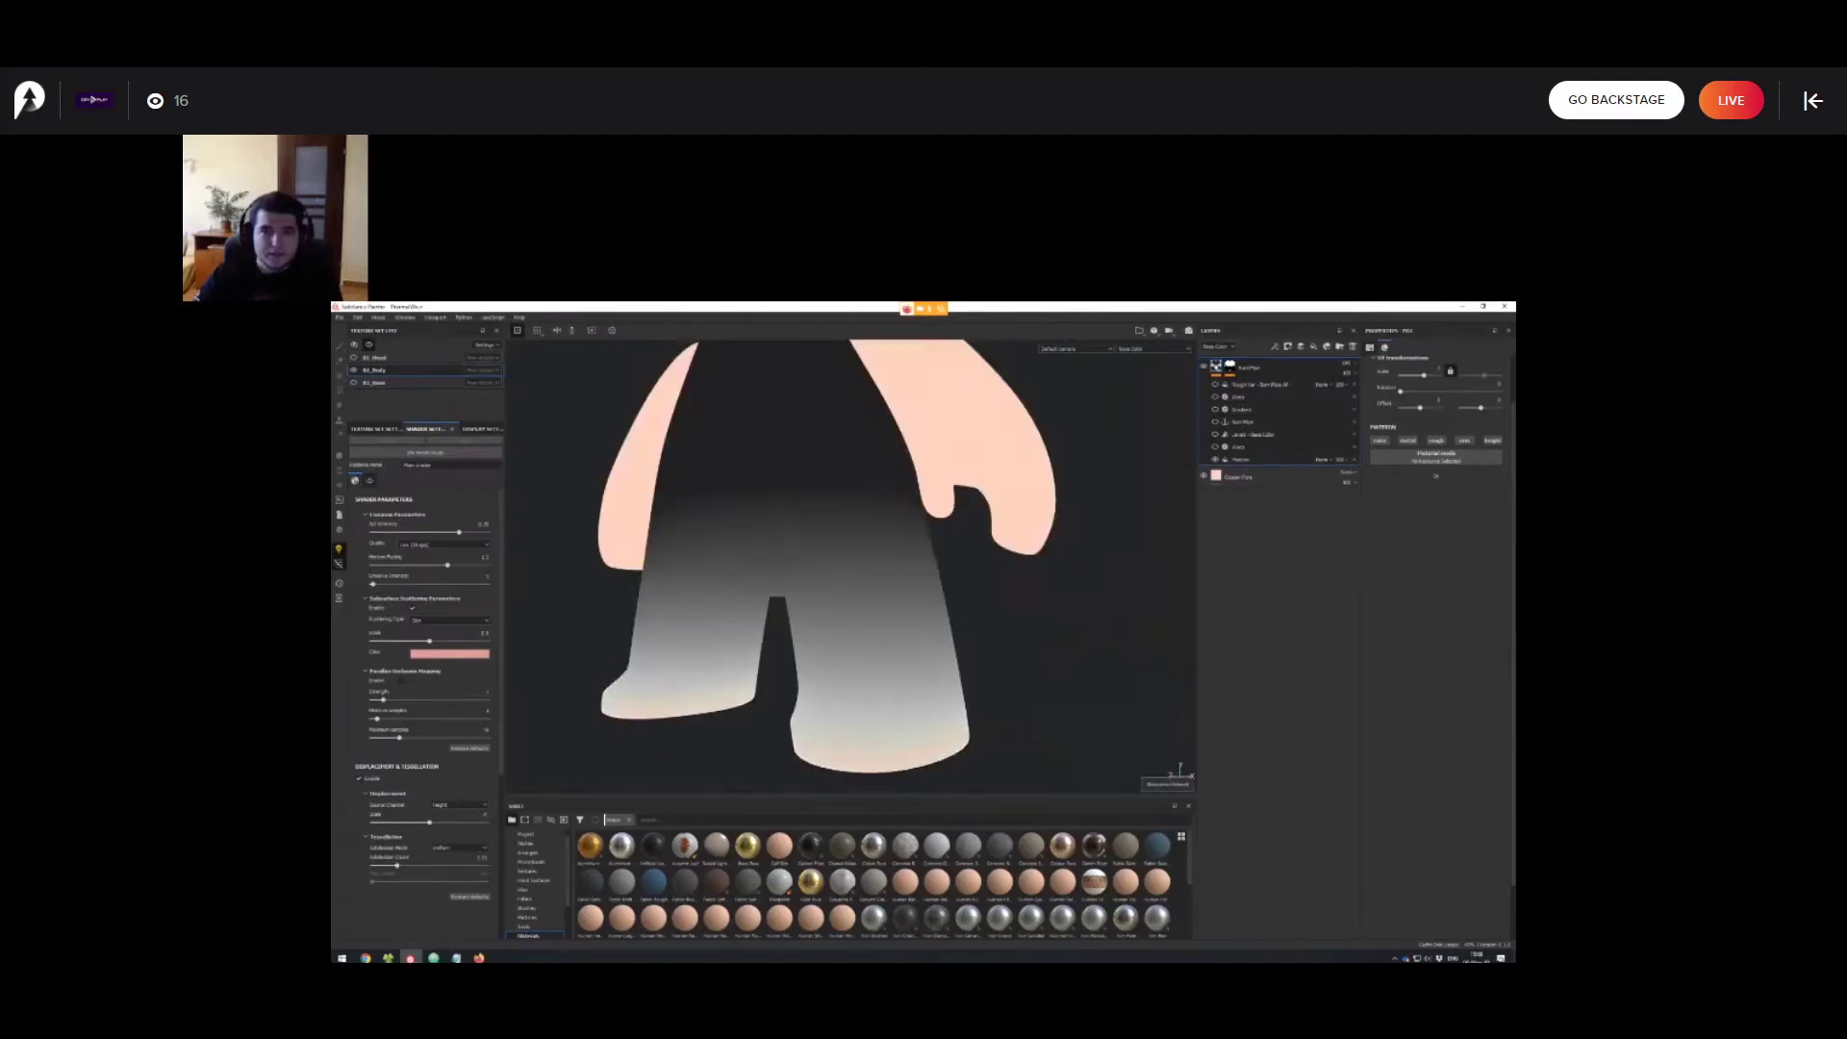
middle_click_drag(962, 539, 972, 566, "alt")
right_click_drag(972, 566, 933, 590, "alt")
middle_click_drag(933, 589, 931, 571, "alt")
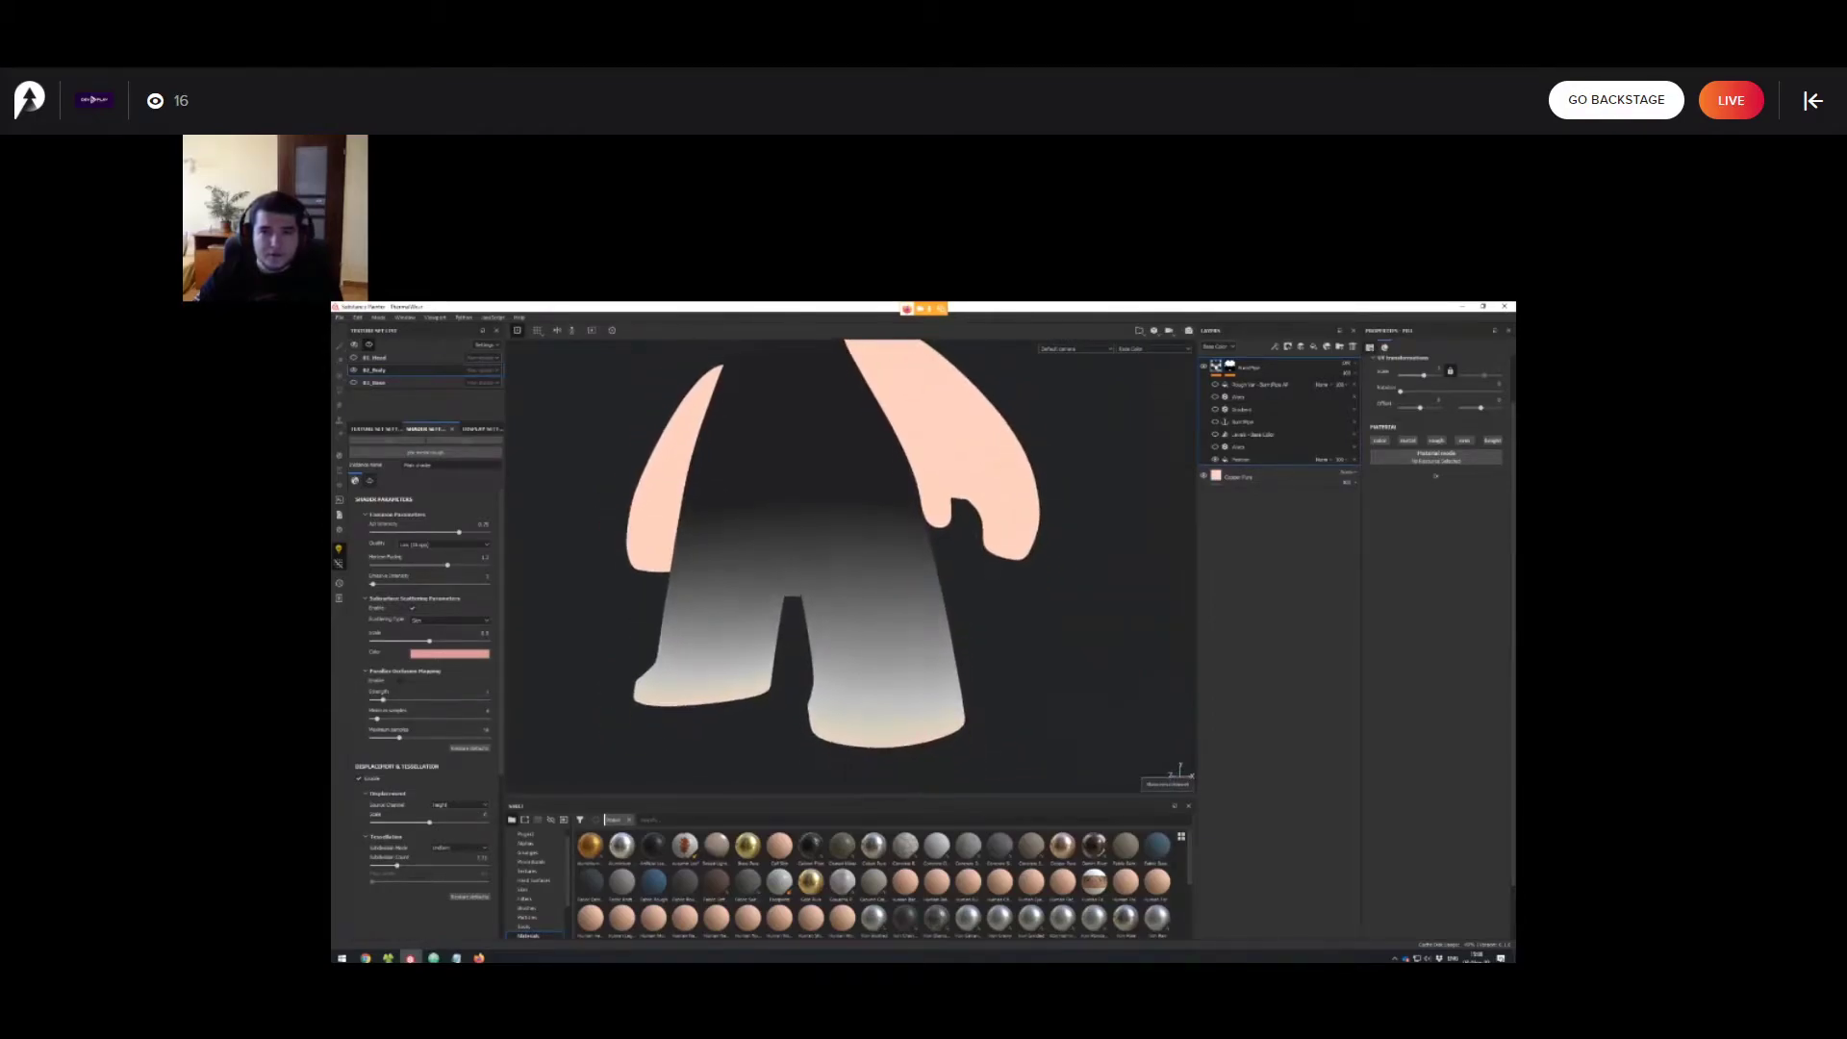
right_click_drag(932, 572, 965, 551, "alt")
middle_click_drag(965, 551, 978, 535, "alt")
left_click(1241, 460)
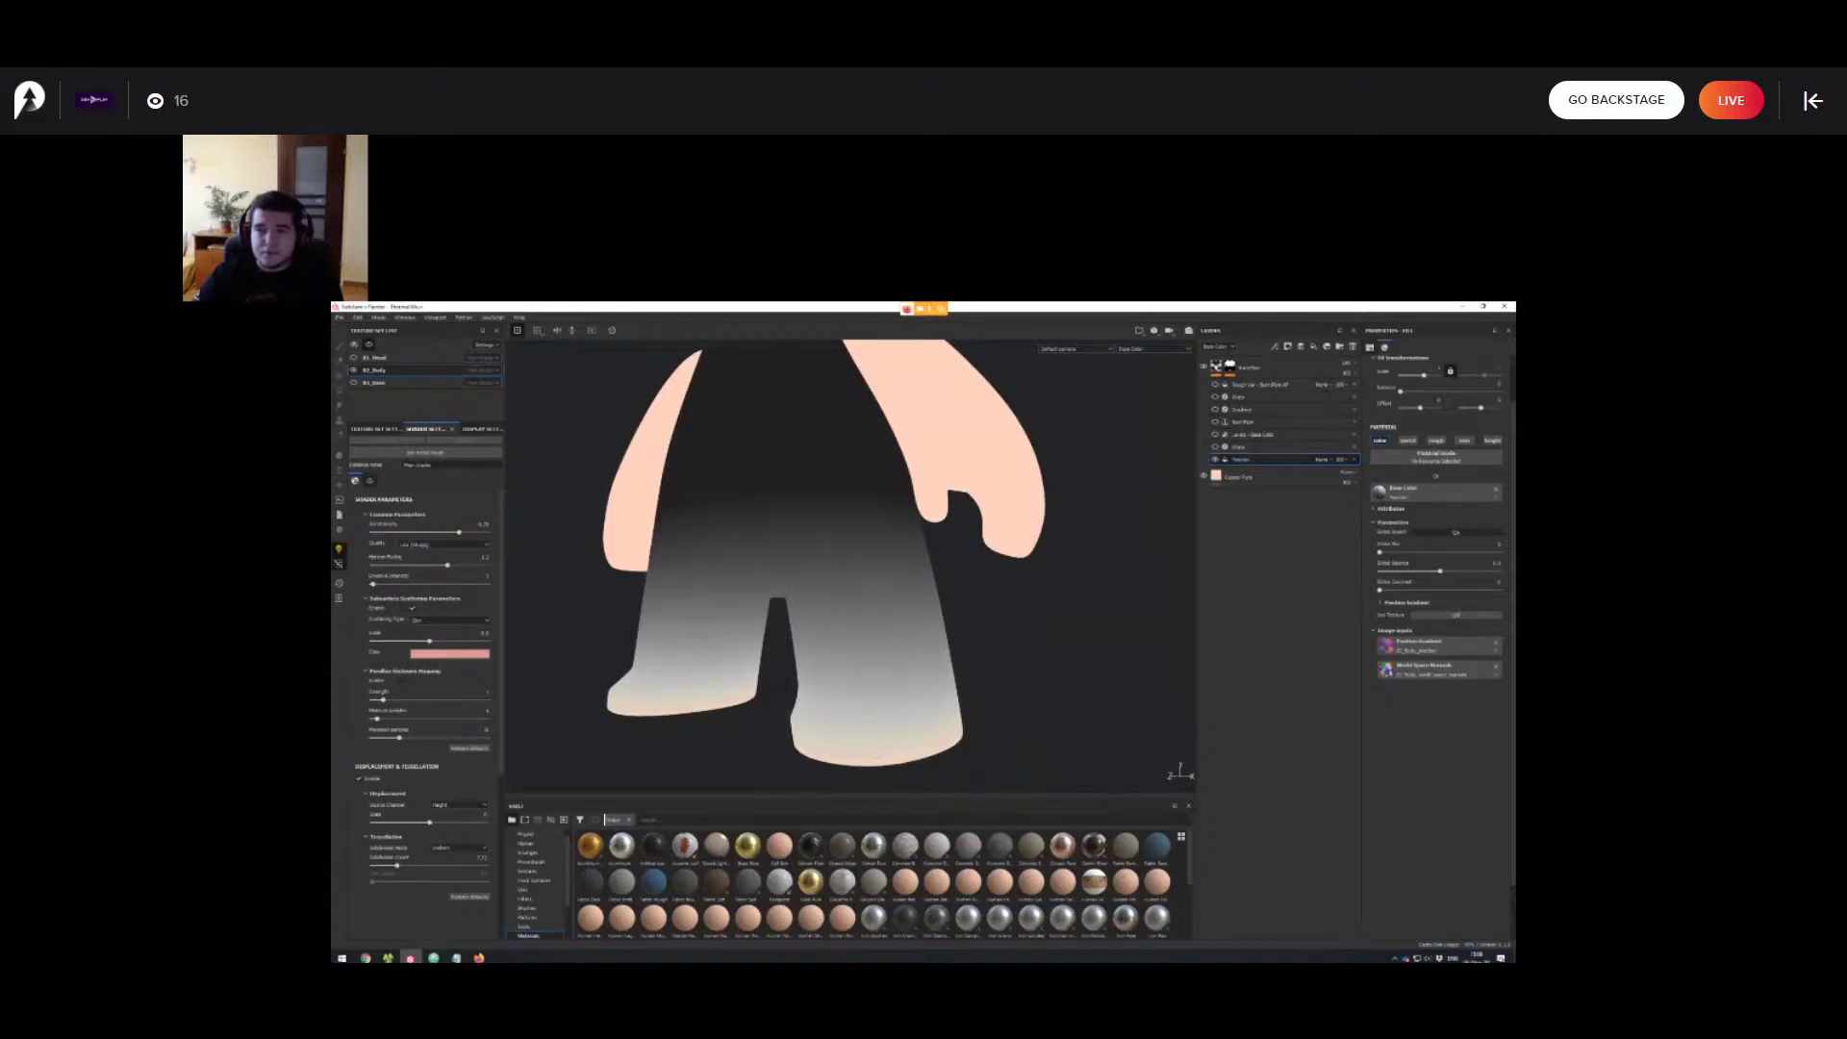
left_click_drag(978, 535, 979, 550, "alt")
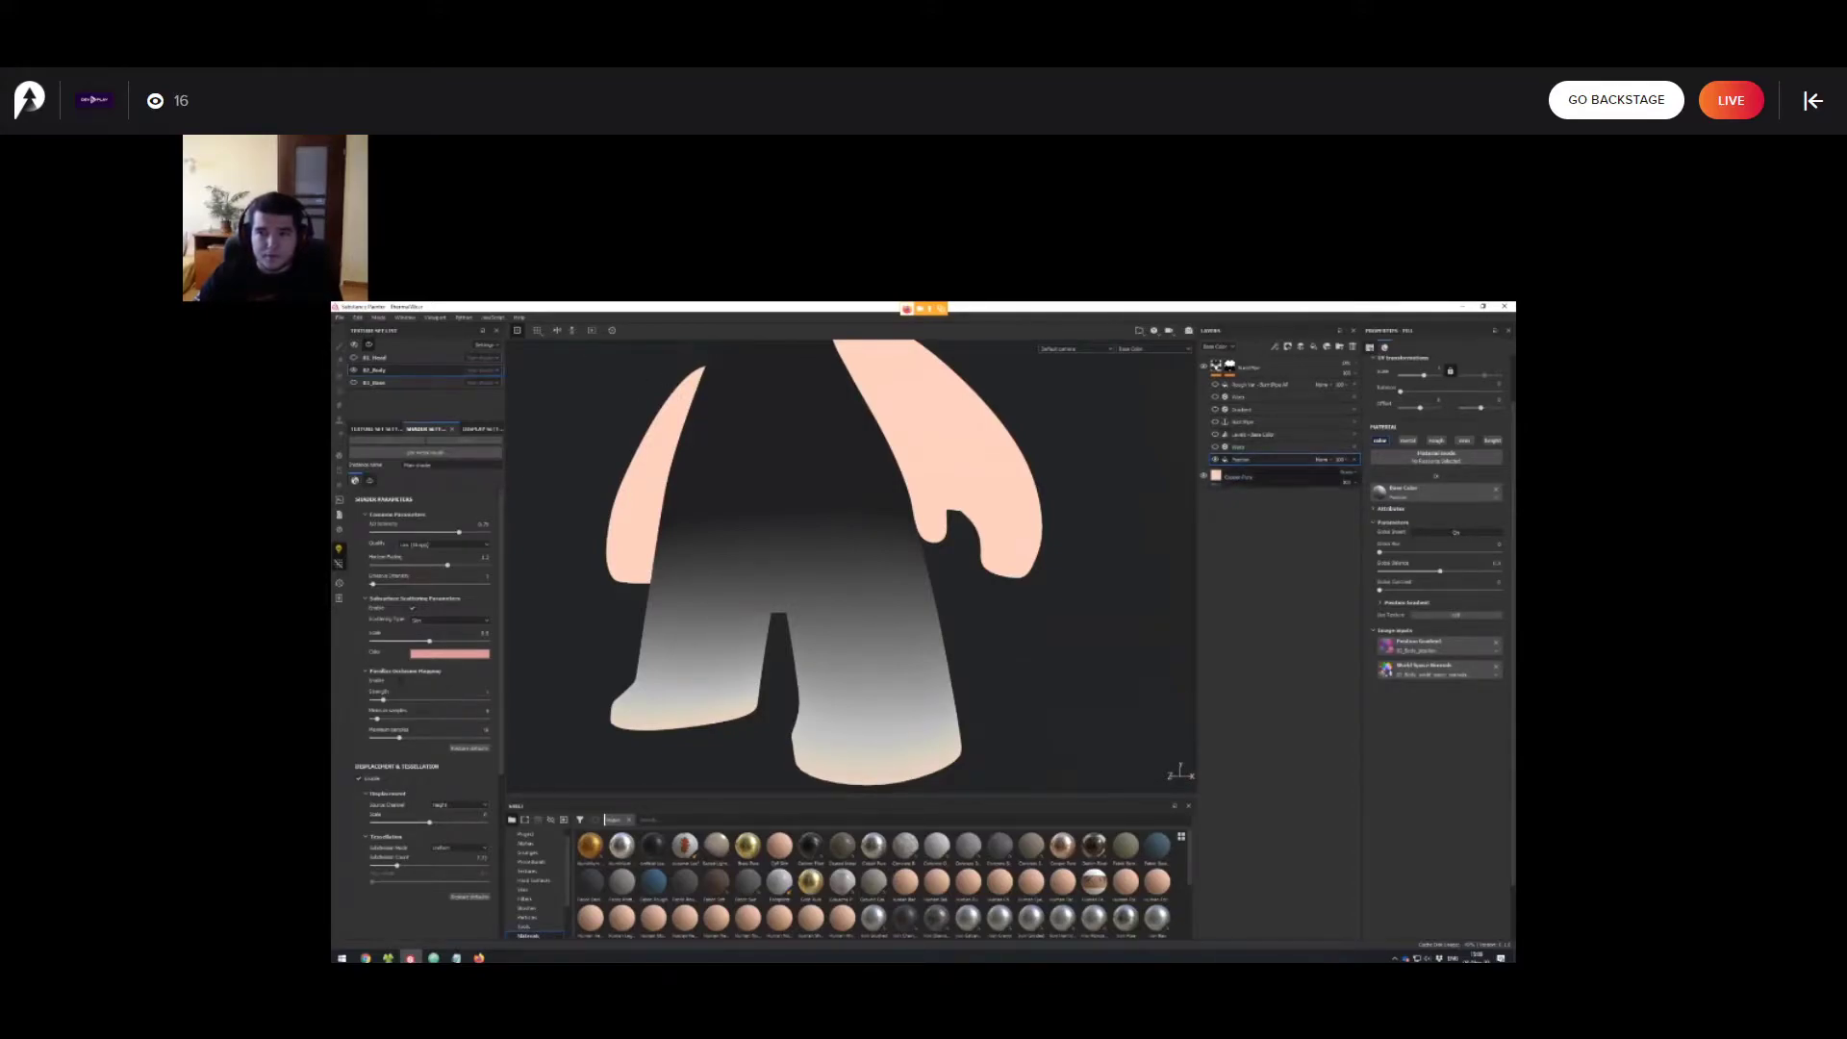
middle_click_drag(847, 567, 864, 560, "alt")
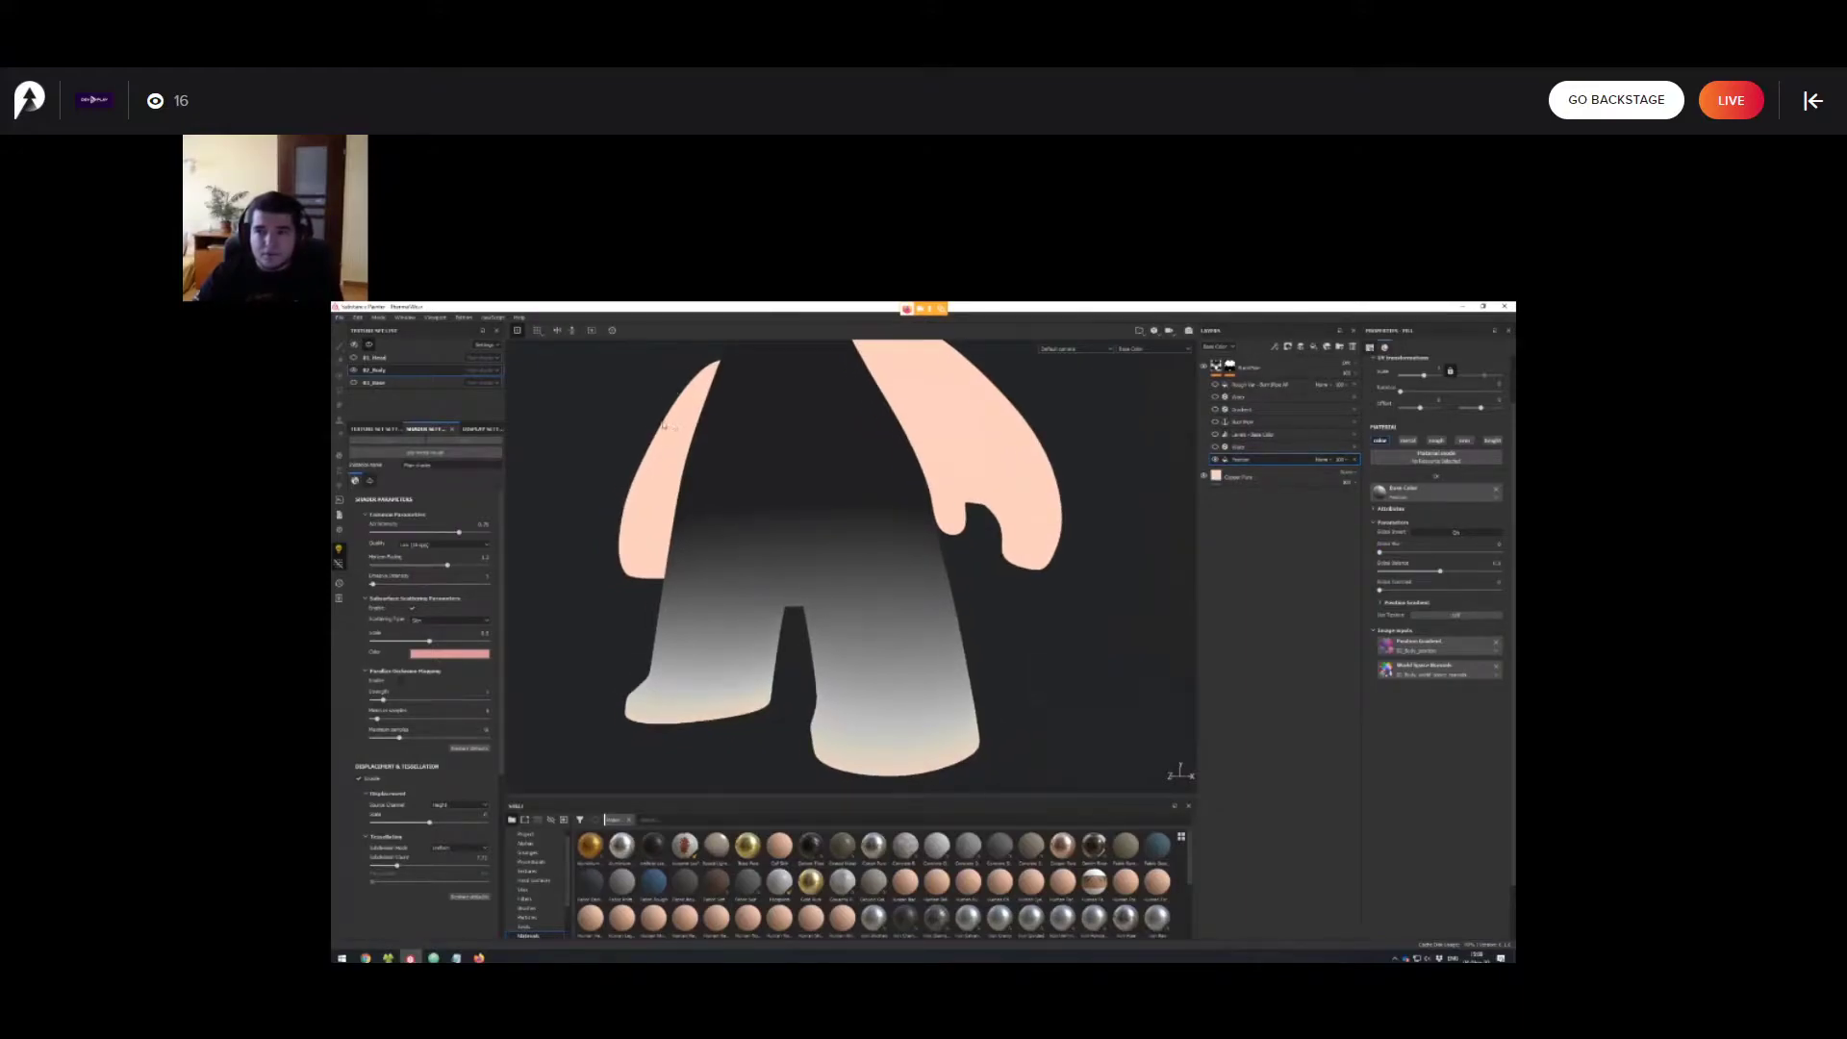
Set the heat-tint layer's Base Color blend mode to Normal and view the gradient from beneath the feet.
left_click_drag(847, 567, 854, 491, "alt")
scroll(862, 583, "down", 2)
left_click(1349, 364)
left_click(1349, 372)
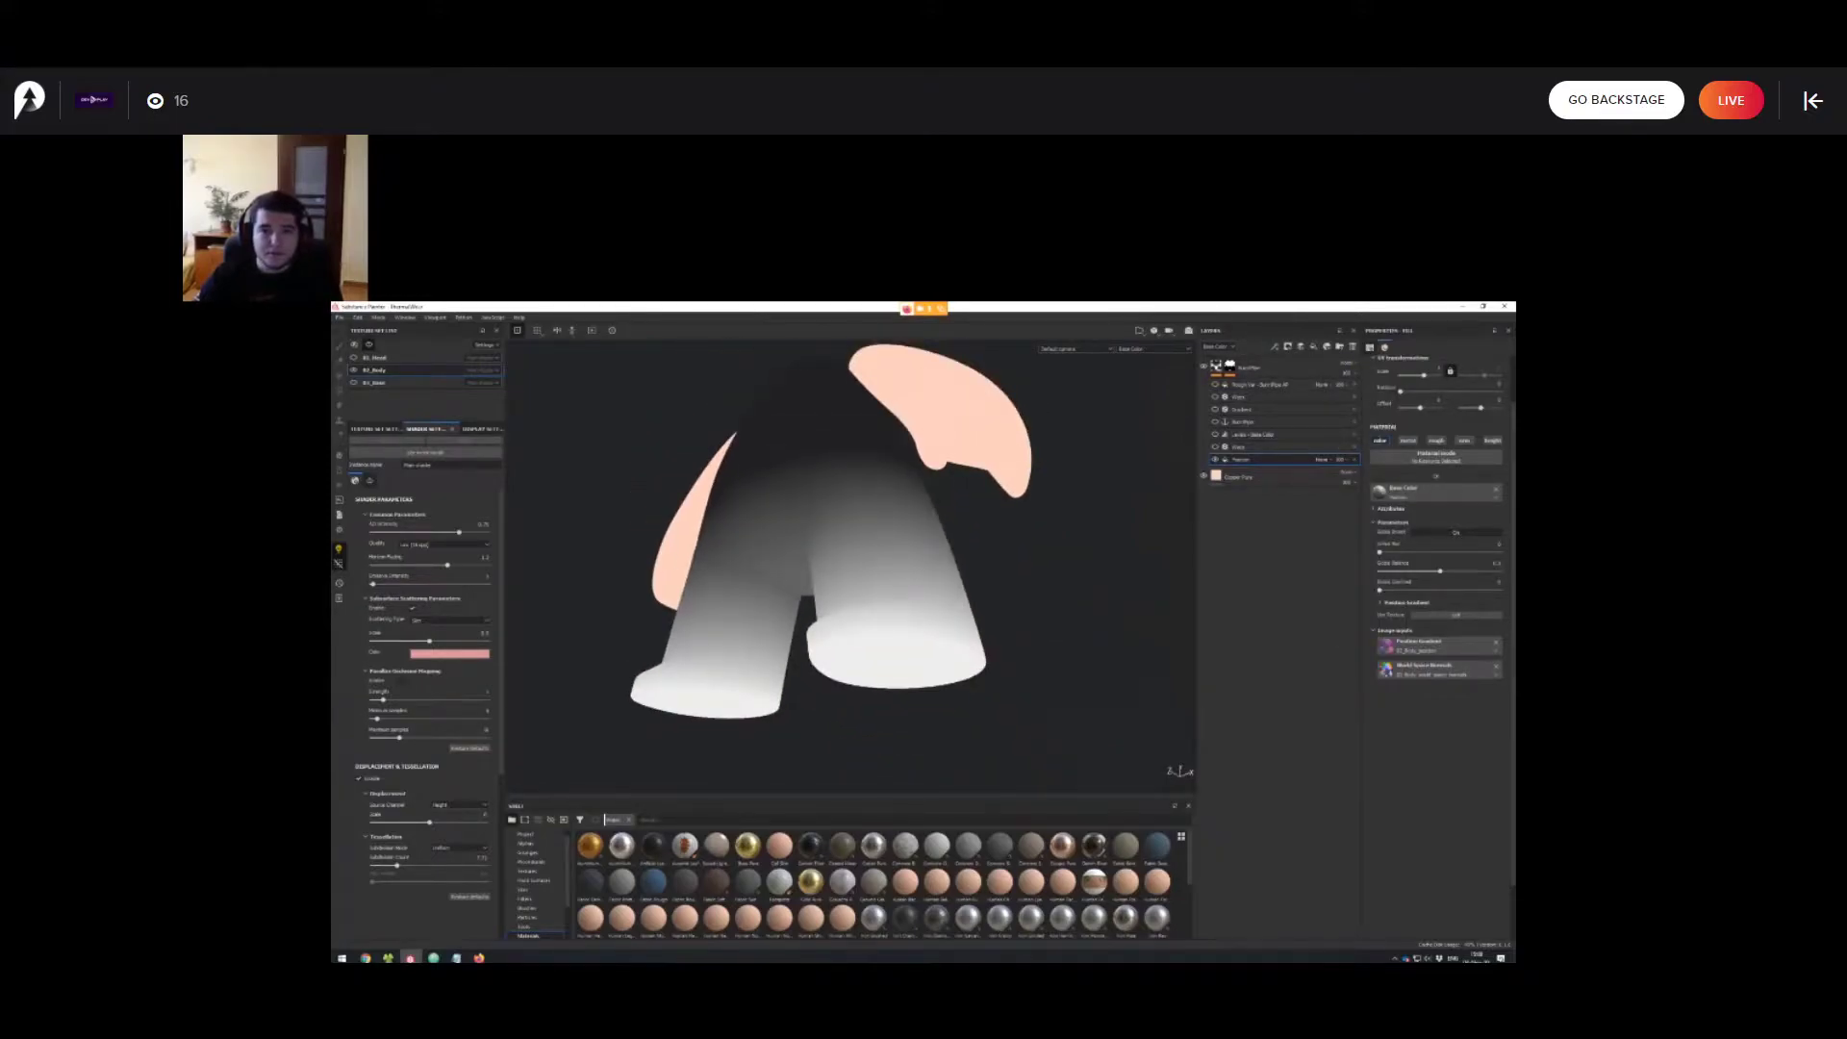
middle_click_drag(854, 491, 859, 515, "alt")
left_click_drag(859, 515, 864, 566, "alt")
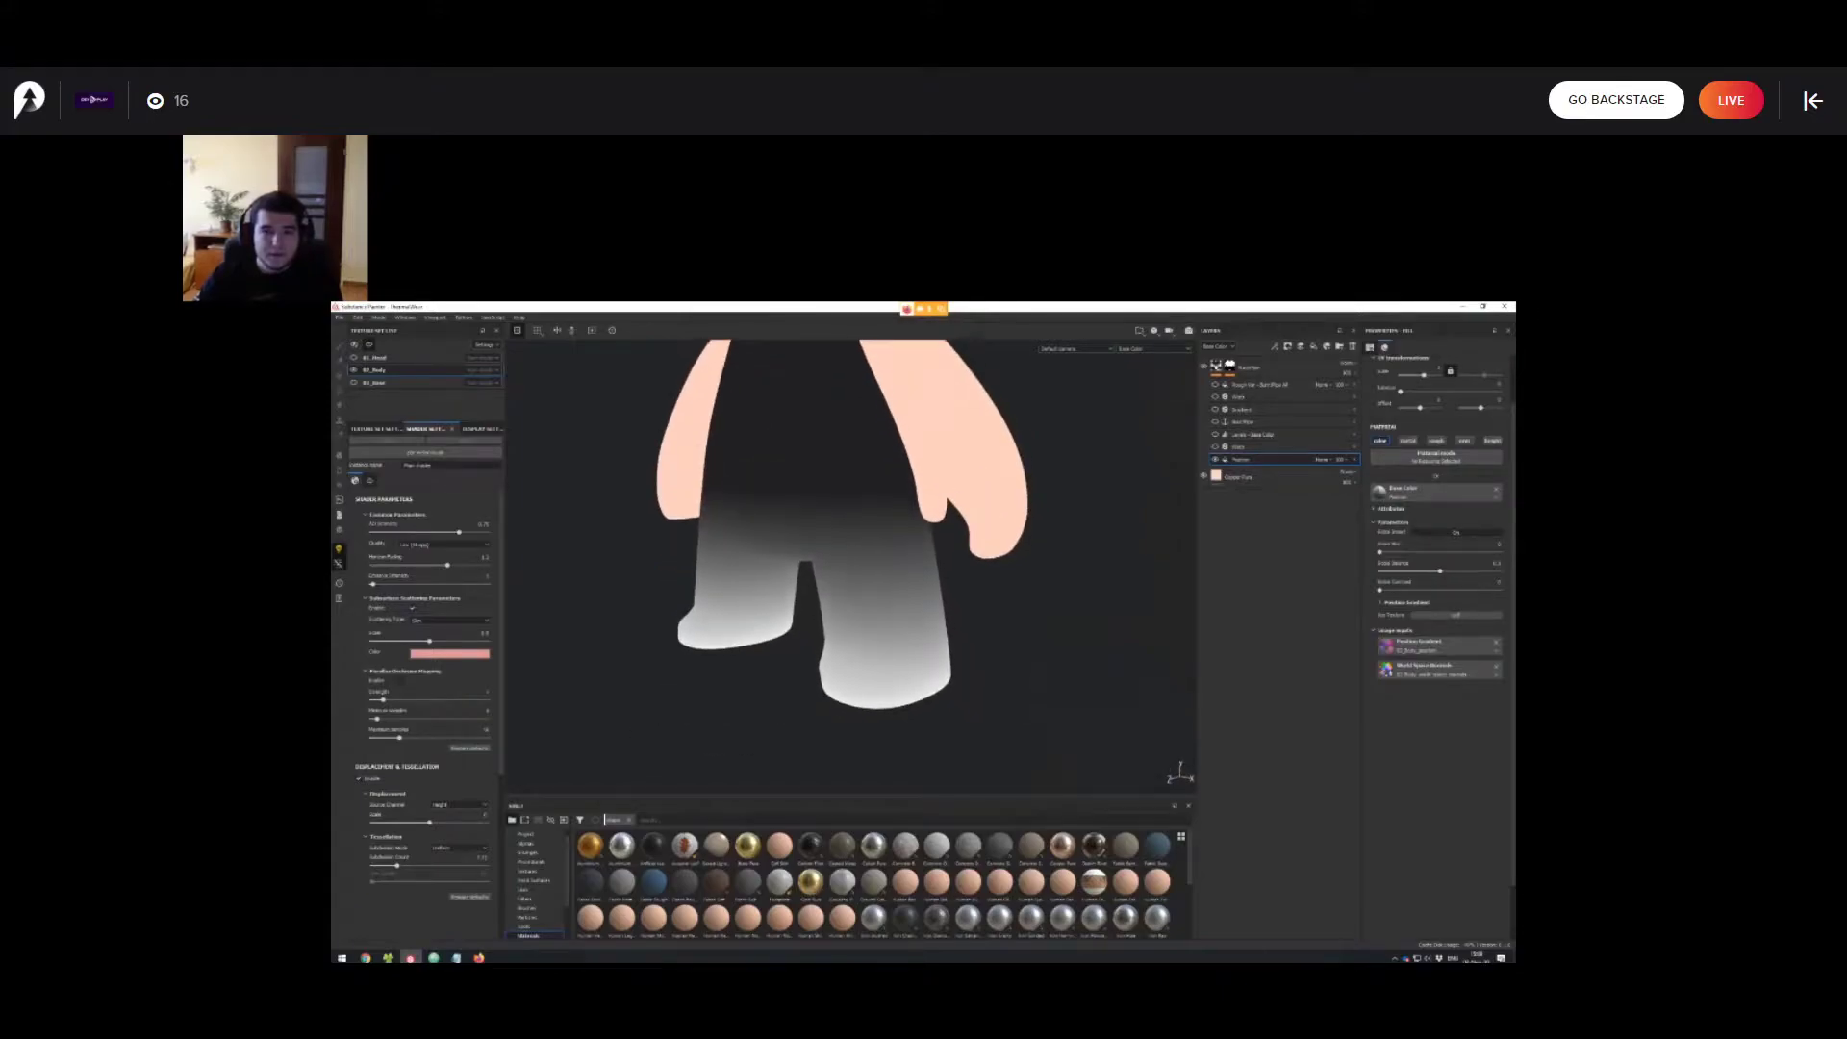
Show the warp filter and the Base Color levels above the Position generator, and open the filter's parameters.
middle_click_drag(864, 566, 872, 580, "alt")
mouse_move(873, 579)
left_mouse_down("alt")
mouse_move(871, 554)
mouse_move(924, 540)
mouse_move(870, 554)
left_mouse_up("alt")
left_click(1215, 447)
left_click(1261, 448)
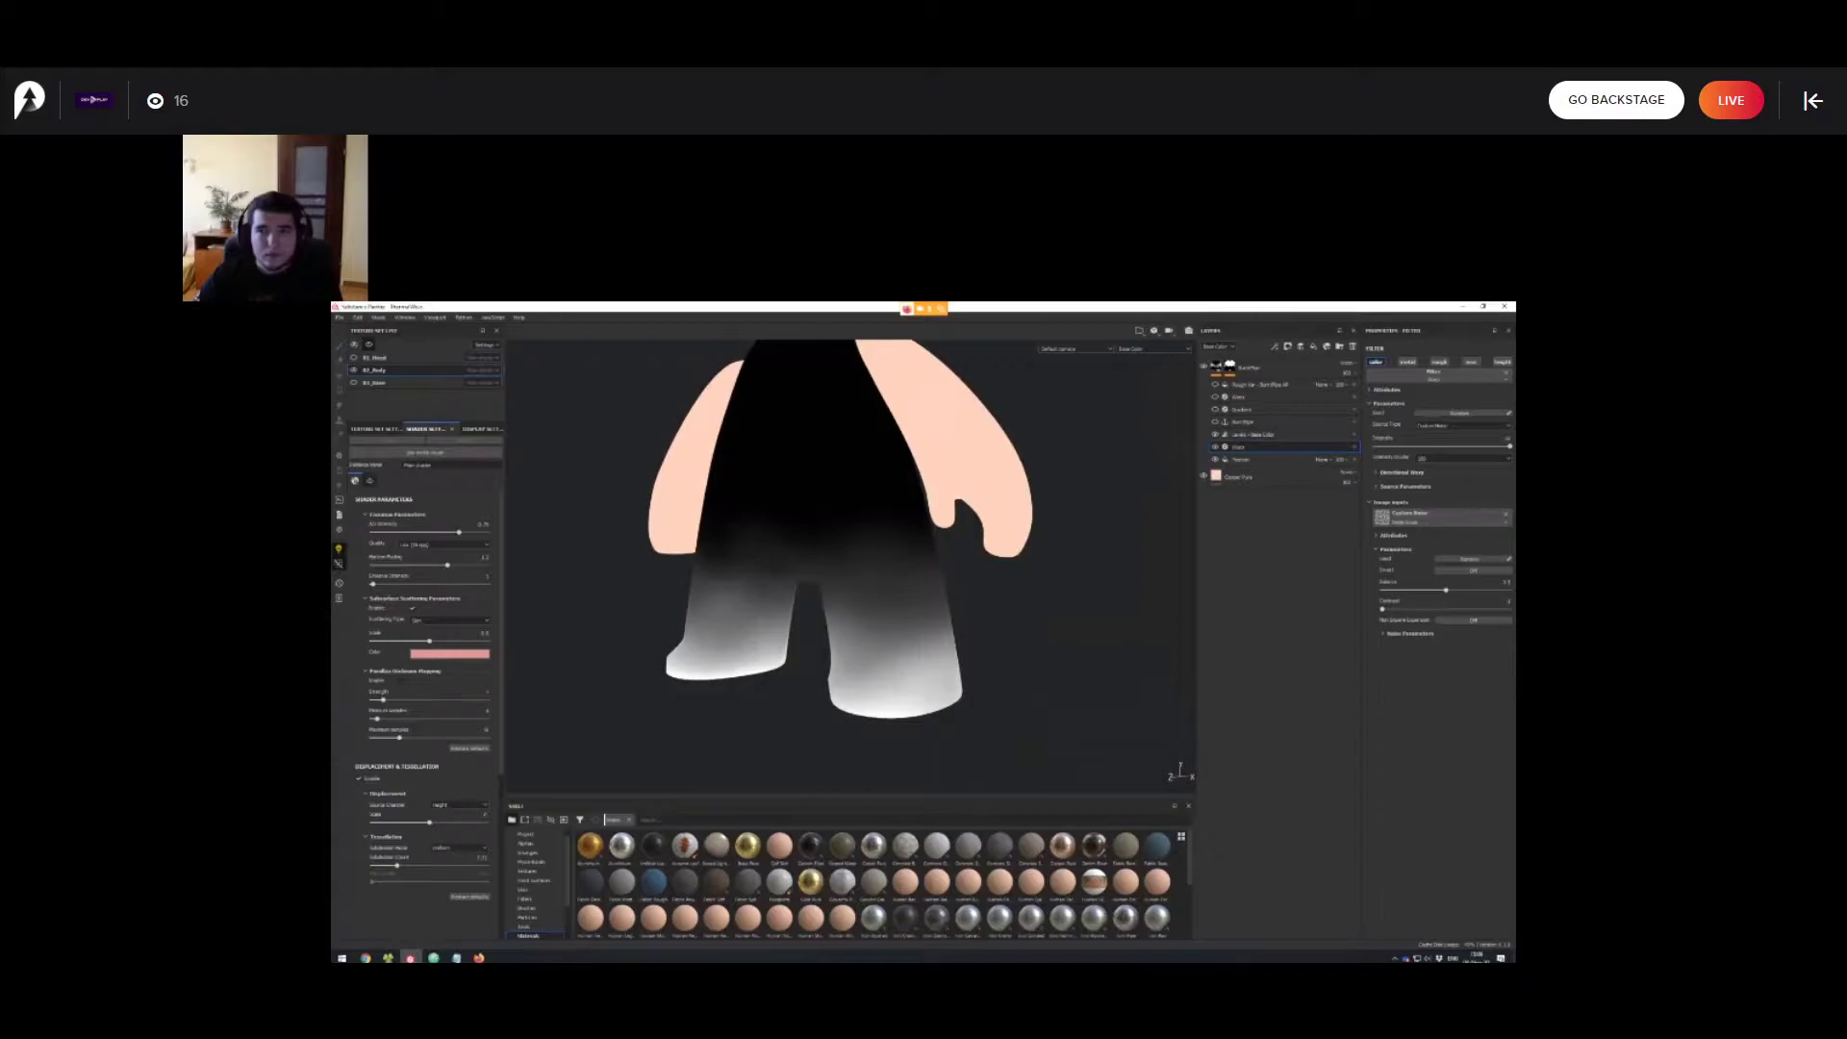
middle_click_drag(866, 524, 872, 584, "alt")
scroll(872, 584, "down", 1)
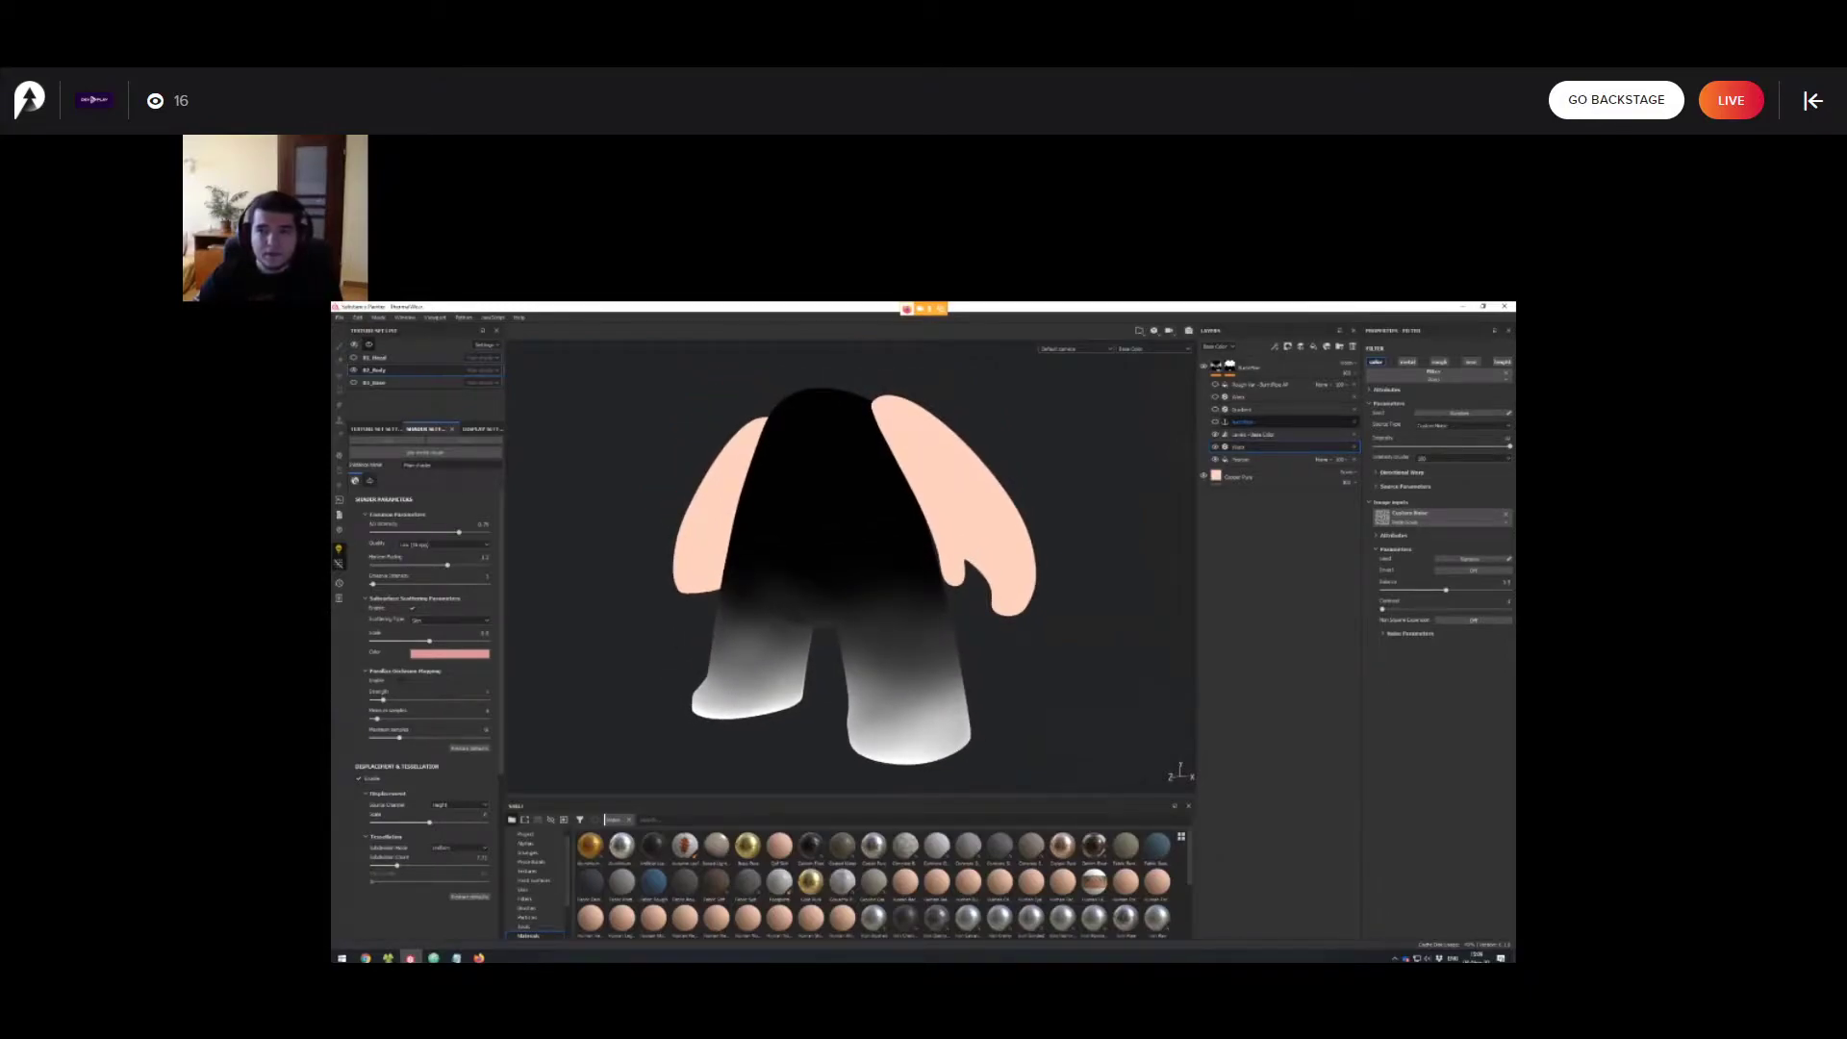
Inspect the anchor point above the levels, and show the Gradient filter to color the legs.
left_click(1279, 423)
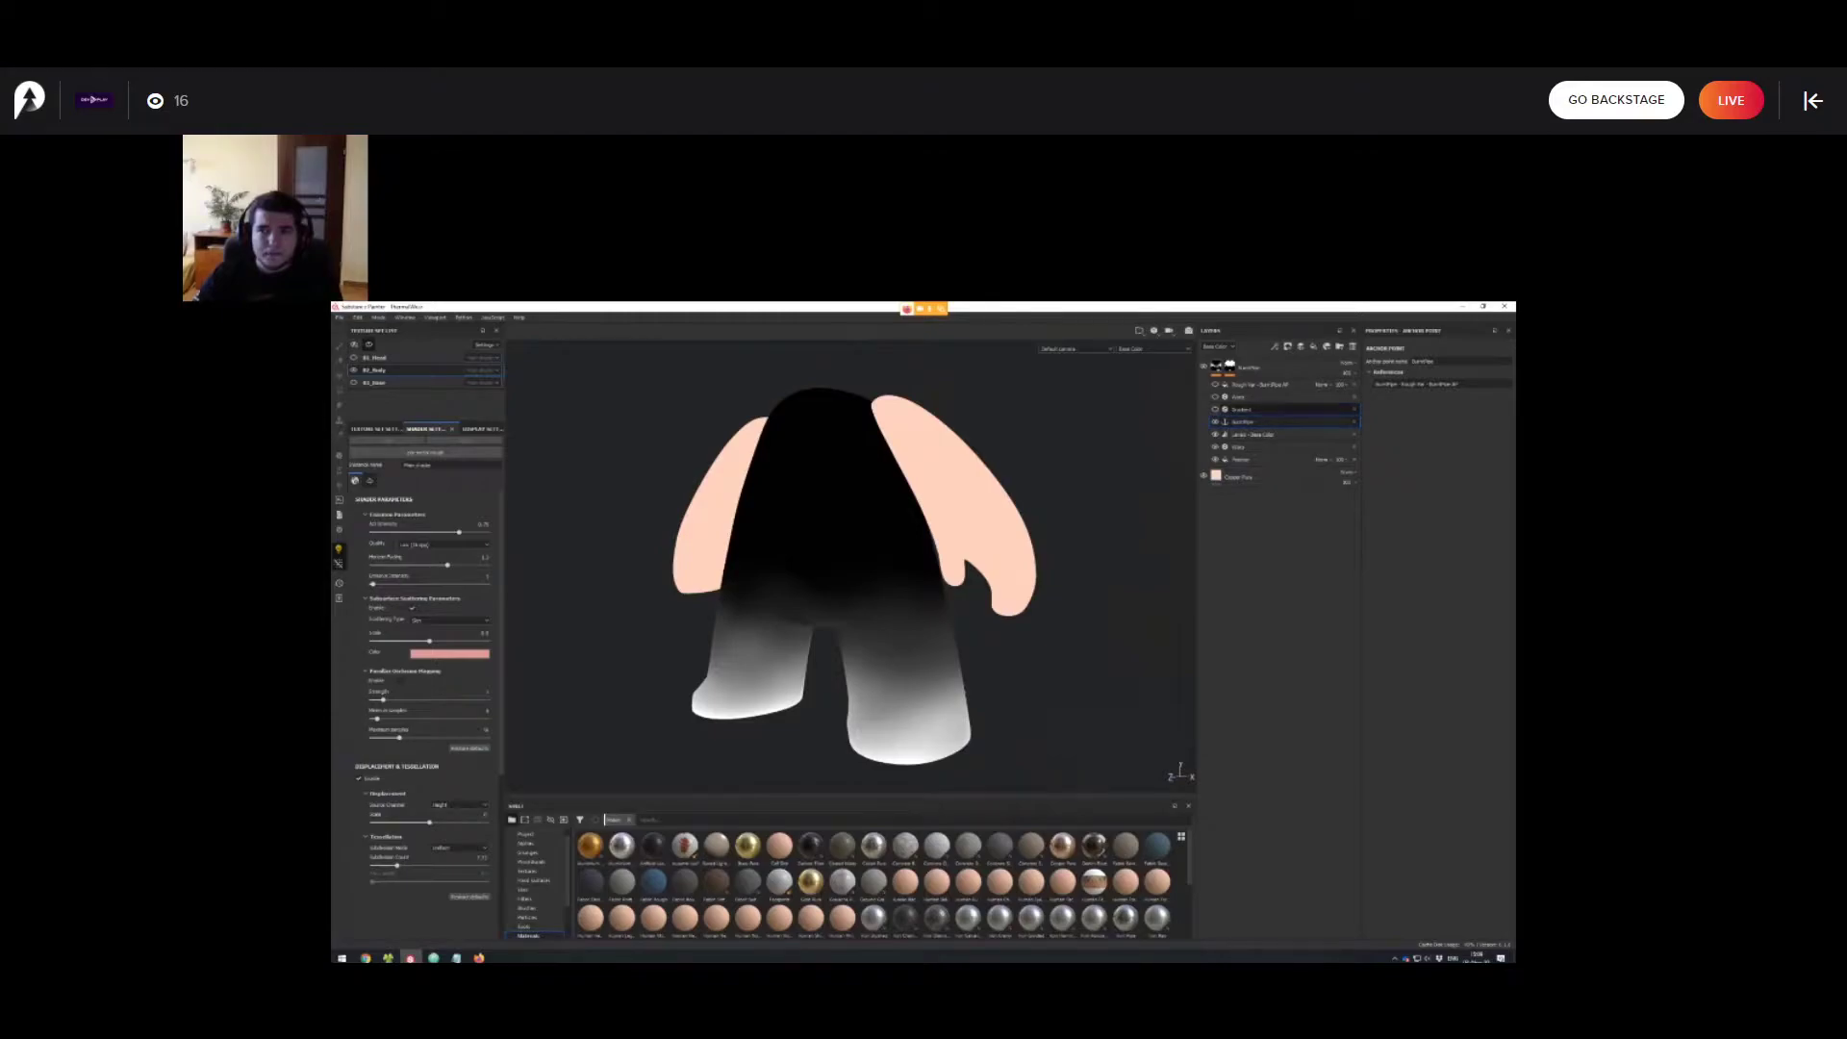
left_click(1251, 409)
middle_click_drag(858, 578, 852, 549, "alt")
scroll(852, 548, "up", 2)
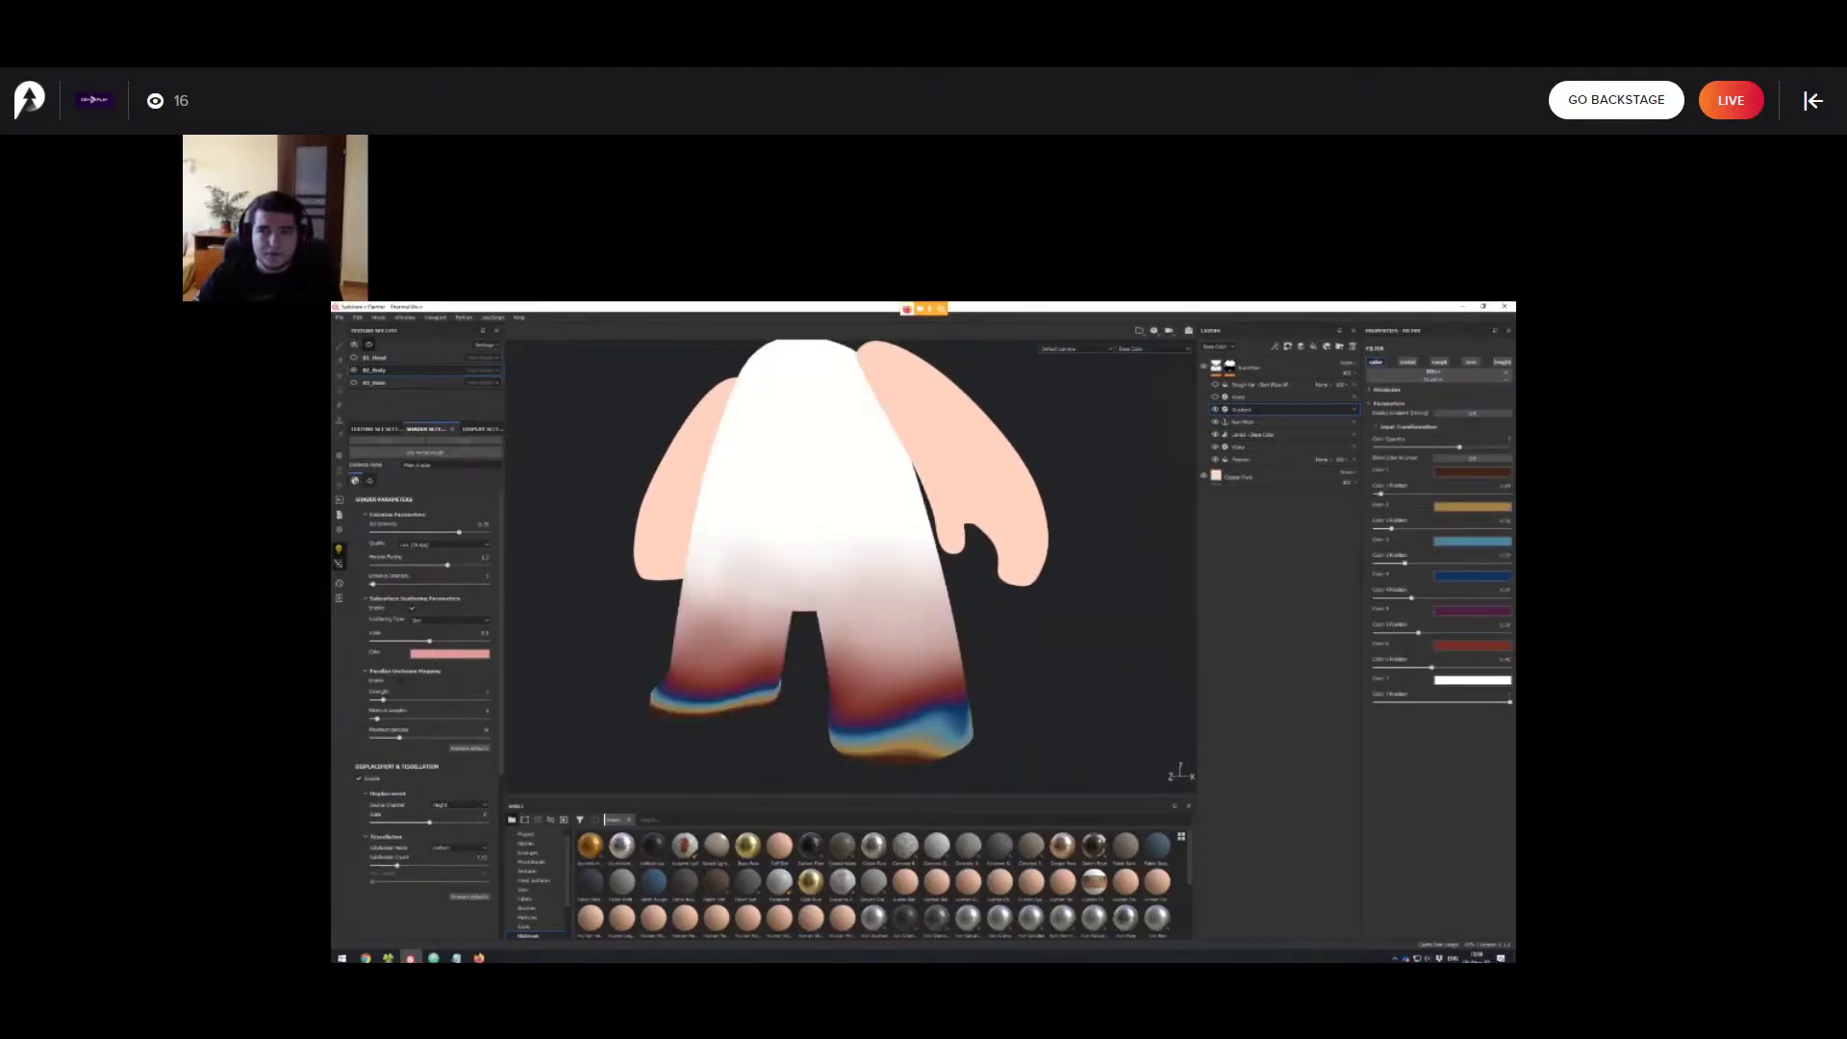
middle_click_drag(853, 597, 858, 520, "alt")
scroll(858, 519, "up", 1)
left_click_drag(859, 520, 816, 542, "alt")
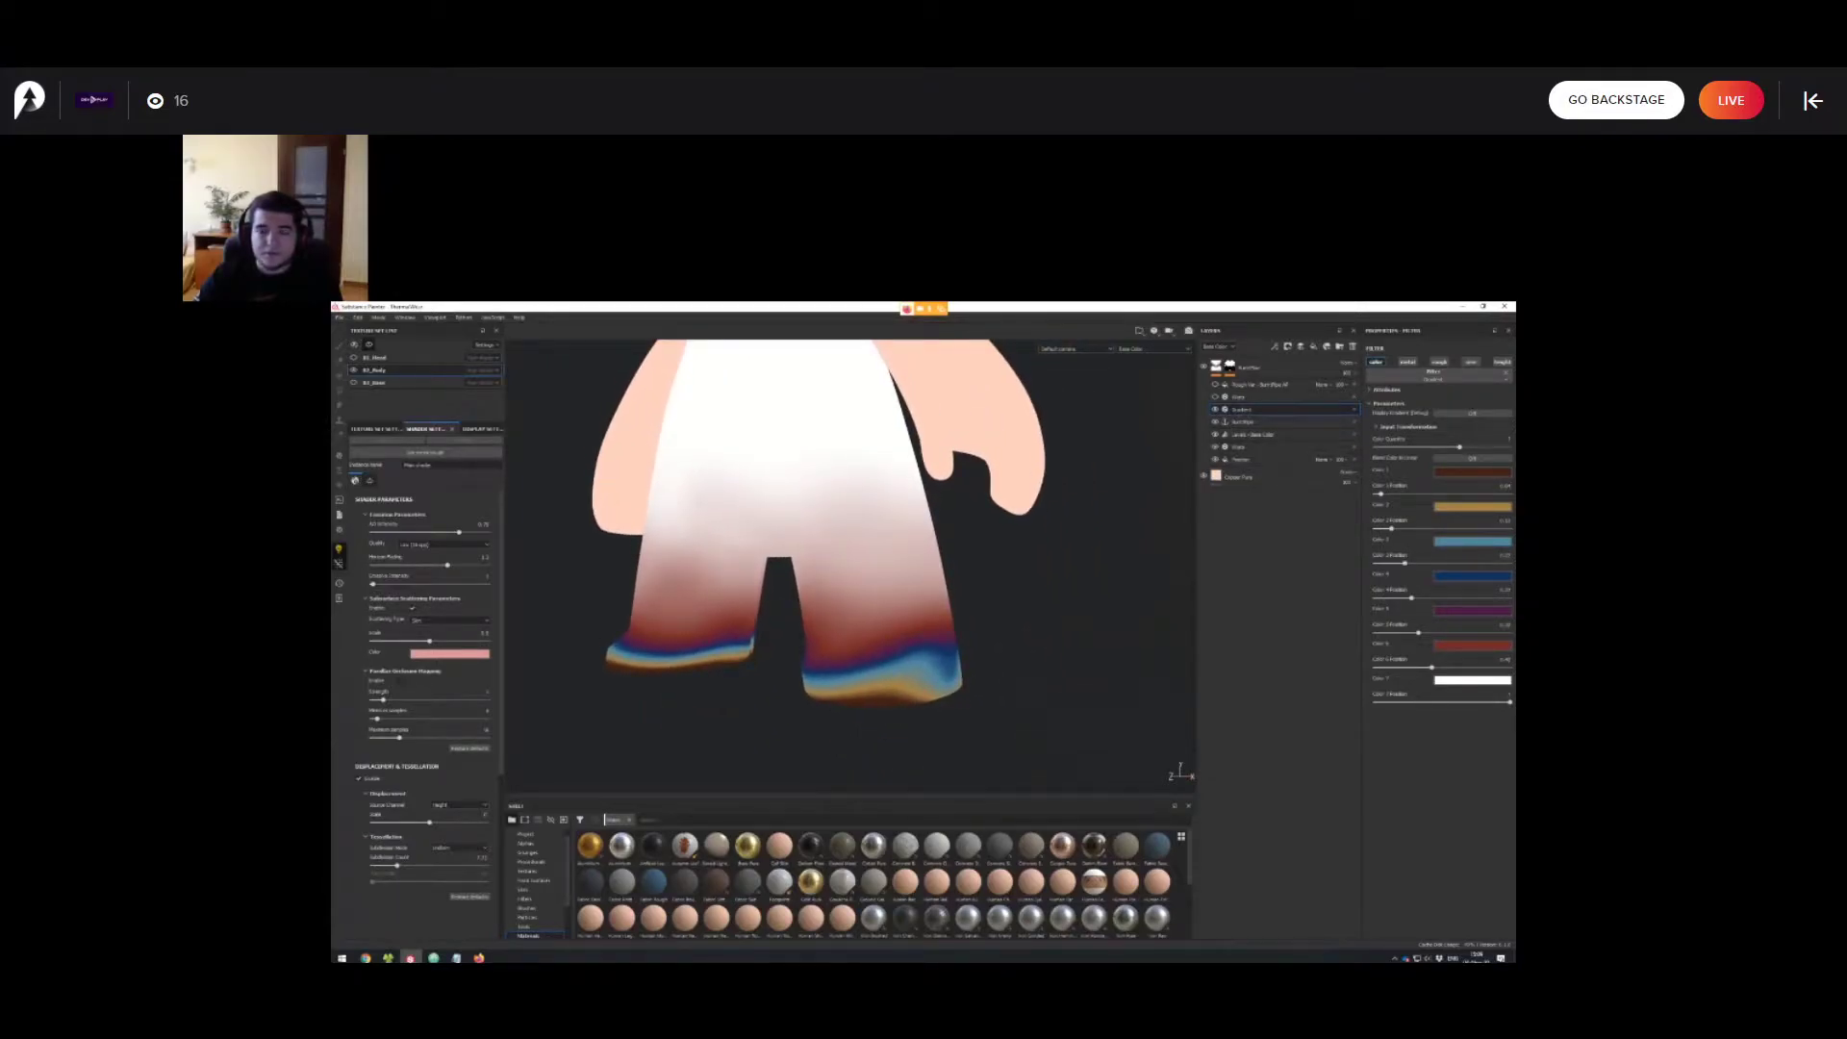
Compare the legs with the Gradient filter off and on, and check the filter's first color.
left_click(1215, 410)
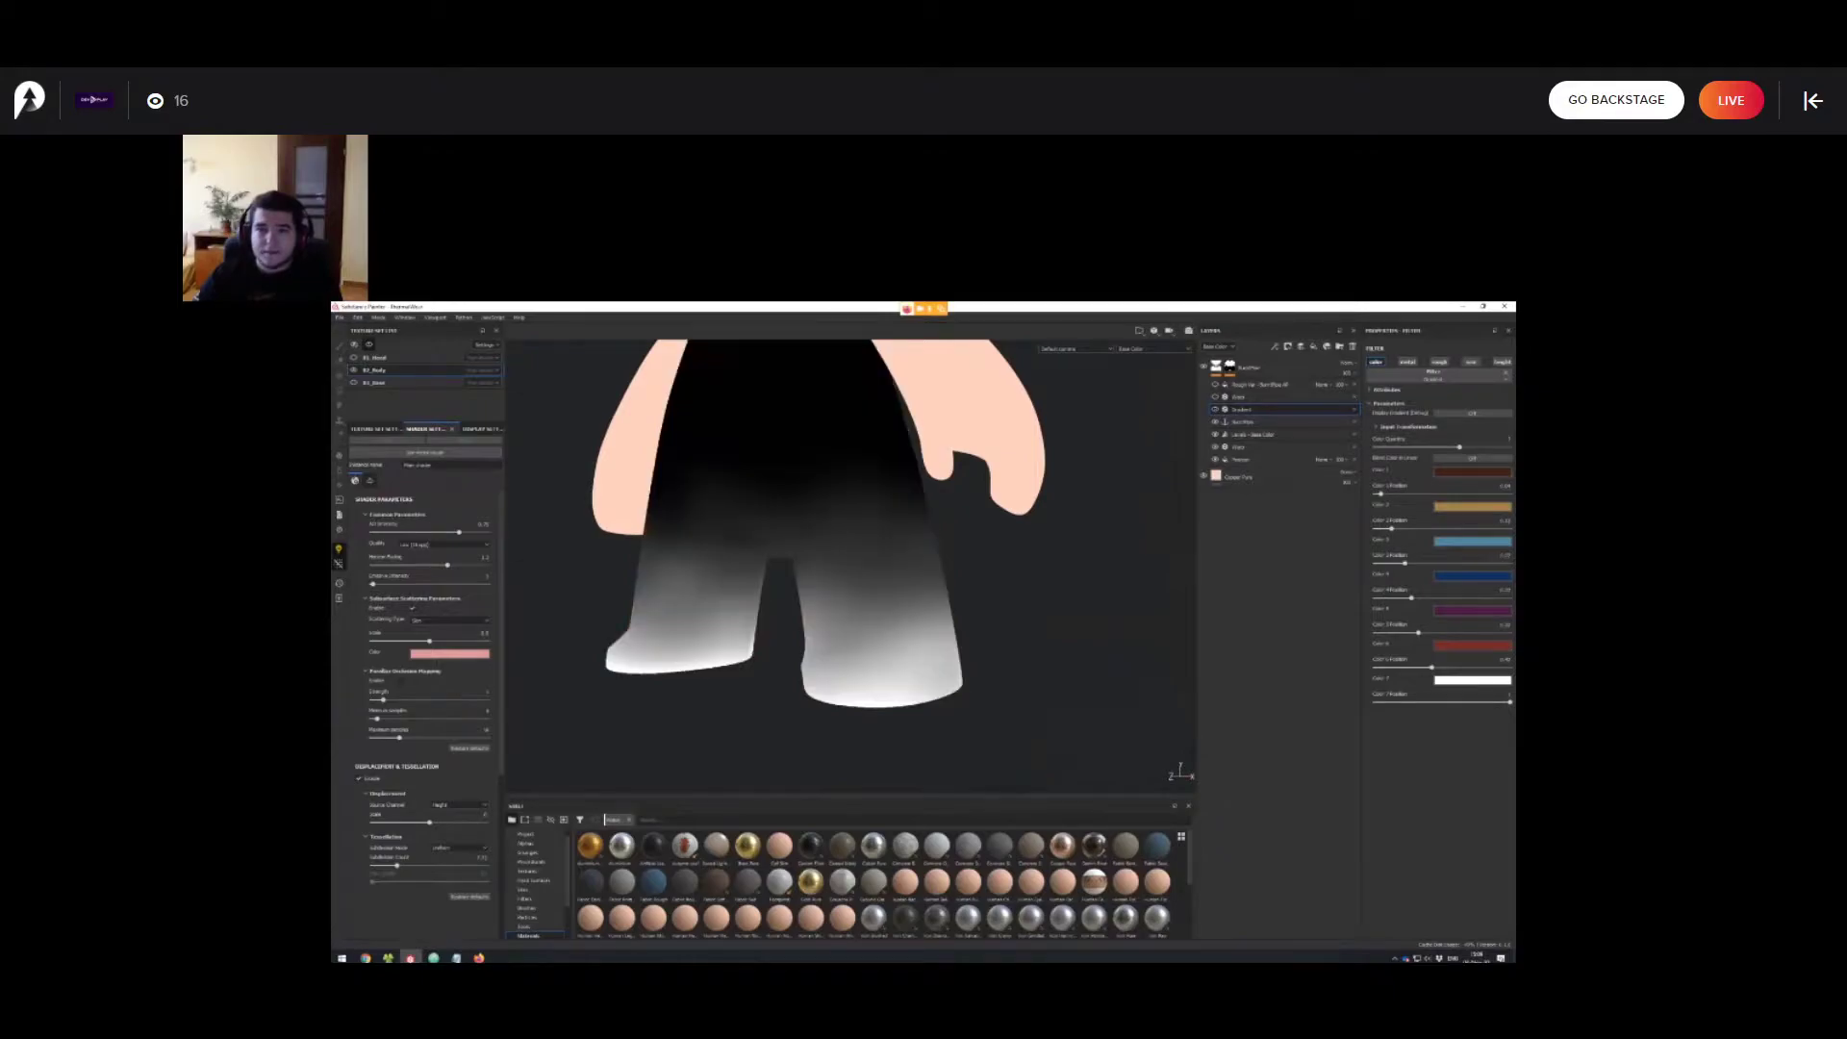
mouse_move(827, 587)
left_mouse_down("alt")
mouse_move(822, 529)
mouse_move(837, 587)
left_mouse_up("alt")
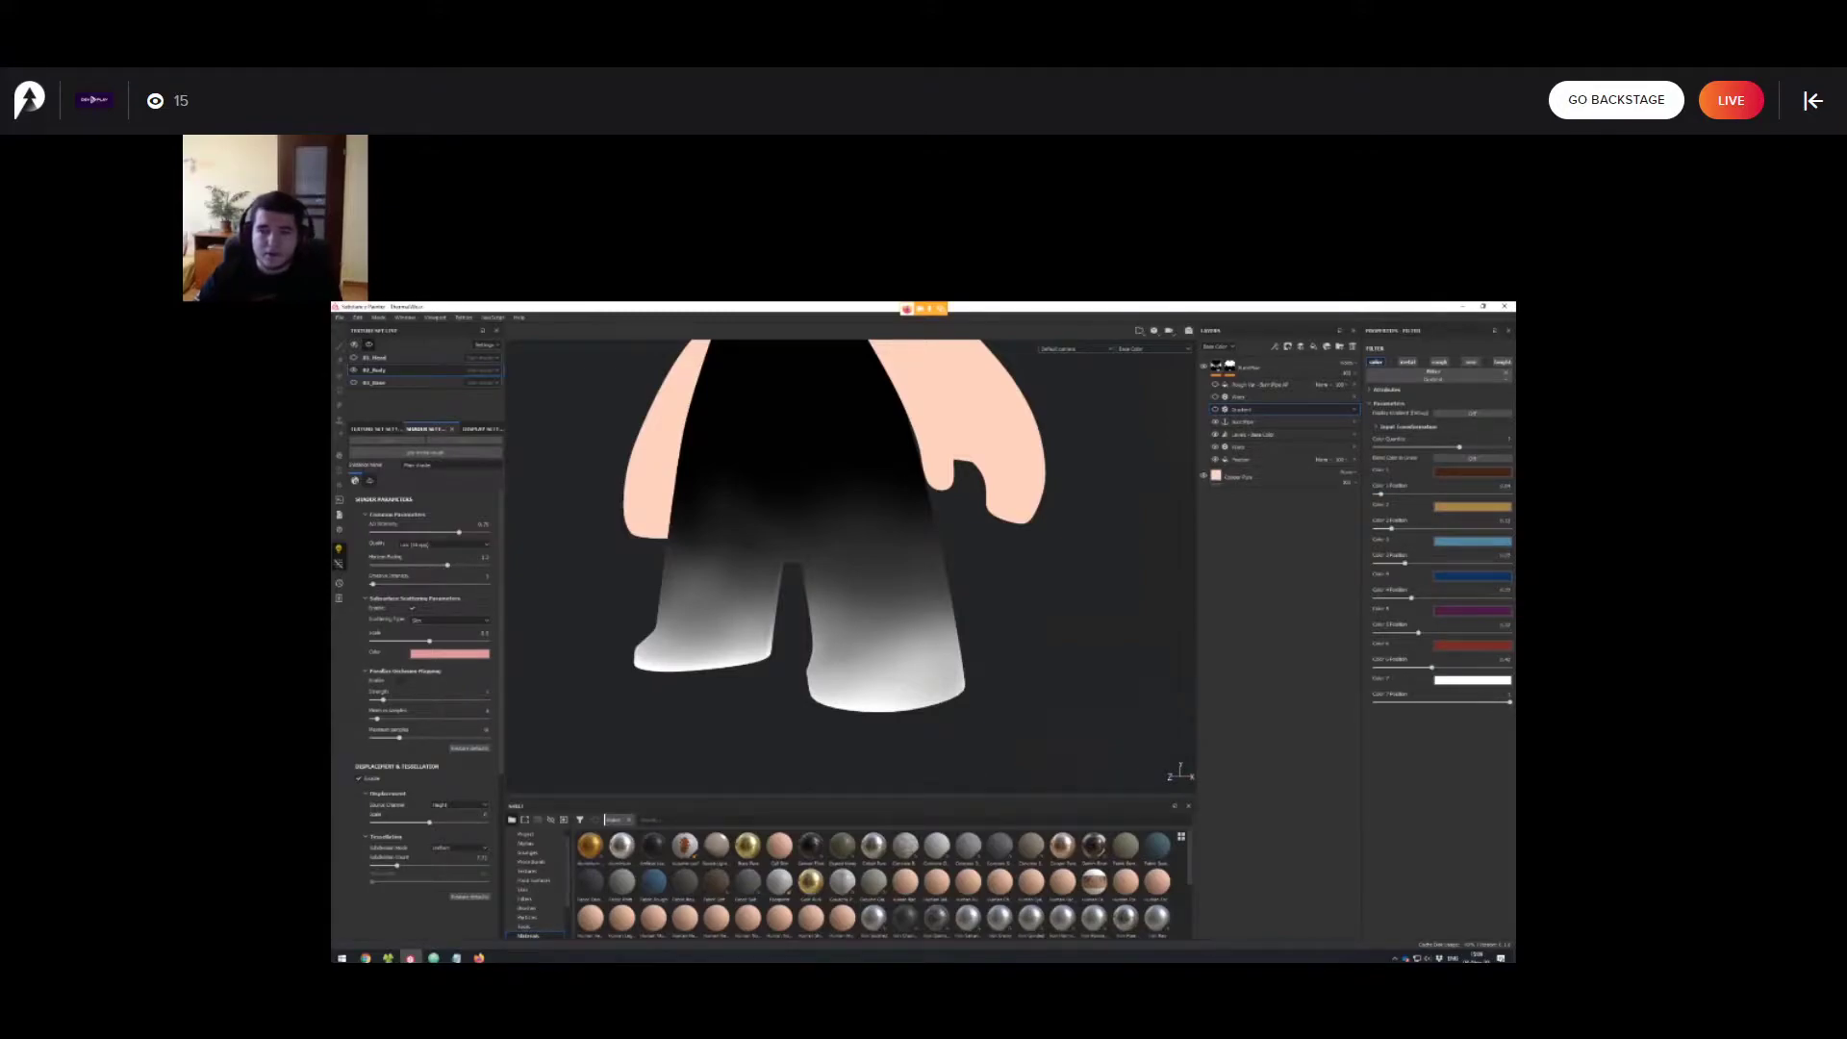
left_click(1472, 472)
left_click_drag(1451, 578, 363, 452)
left_click(452, 335)
middle_click_drag(866, 539, 869, 563, "alt")
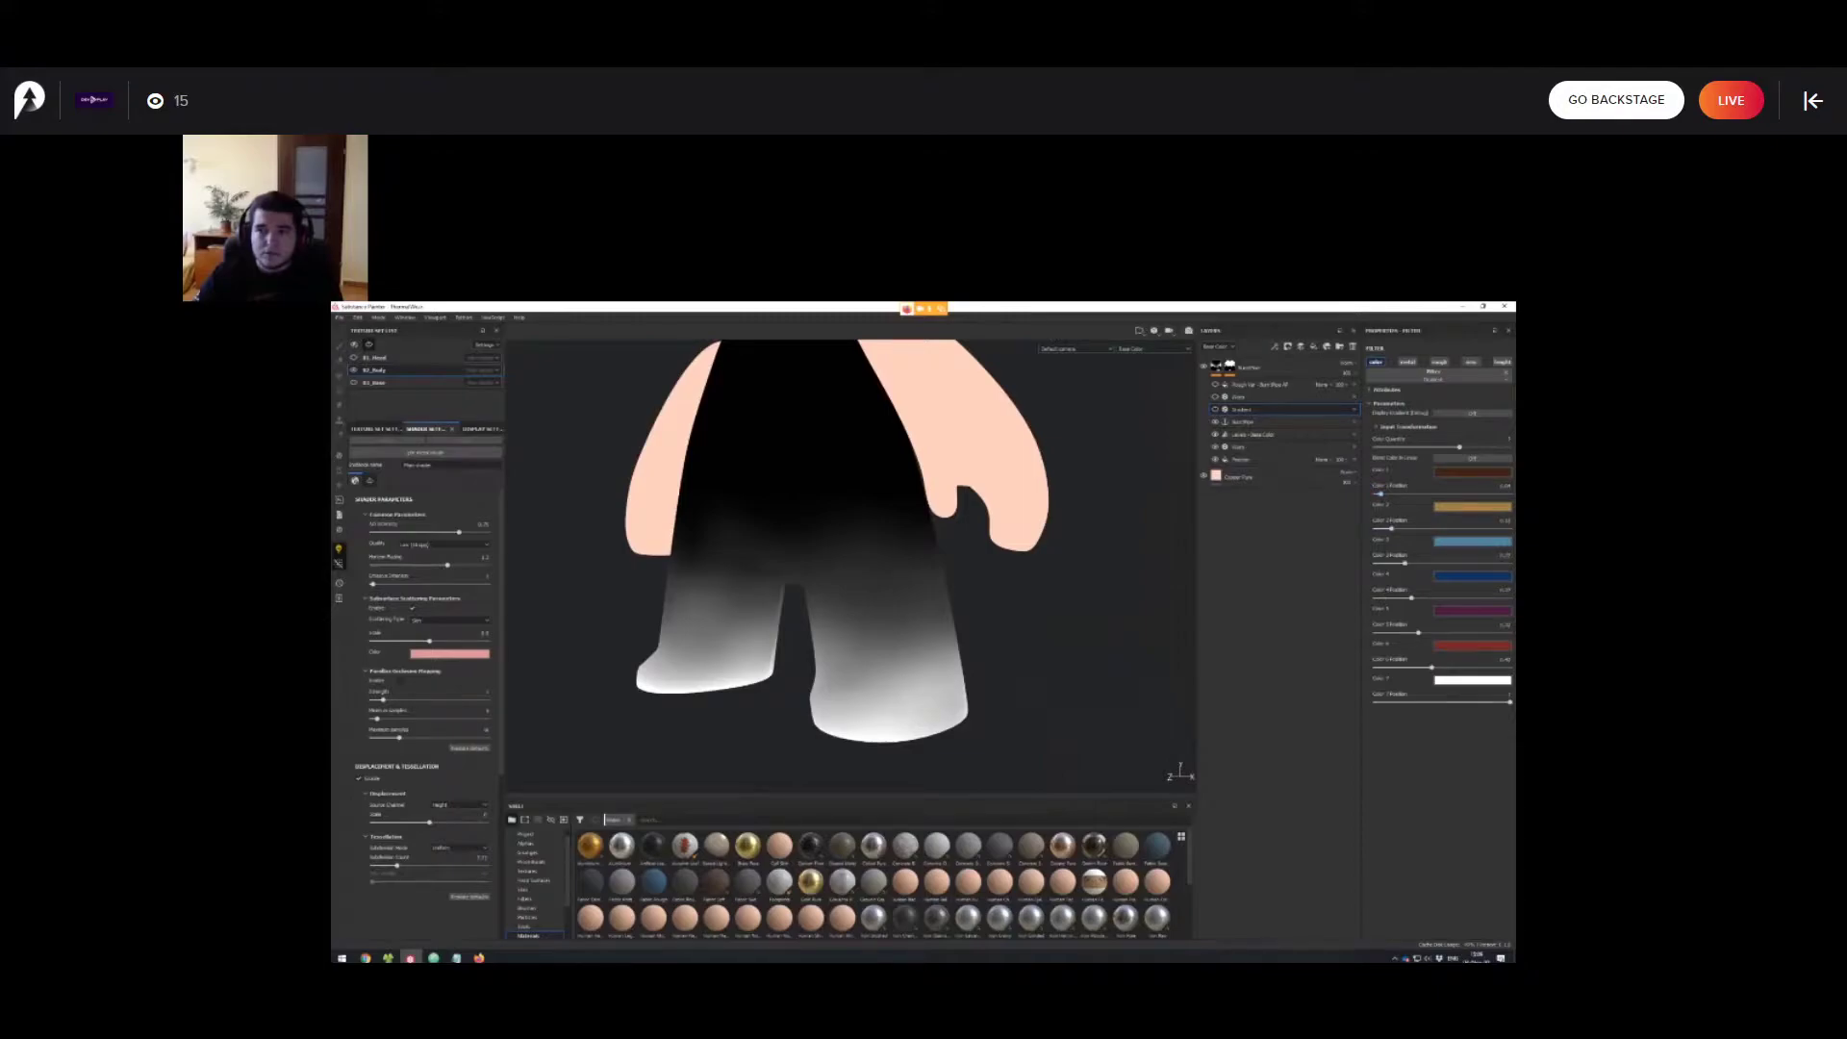
left_click(1215, 410)
Examine the colored gradient on the soles and legs, and look through the layer's available blend modes.
left_click_drag(865, 577, 880, 501, "alt")
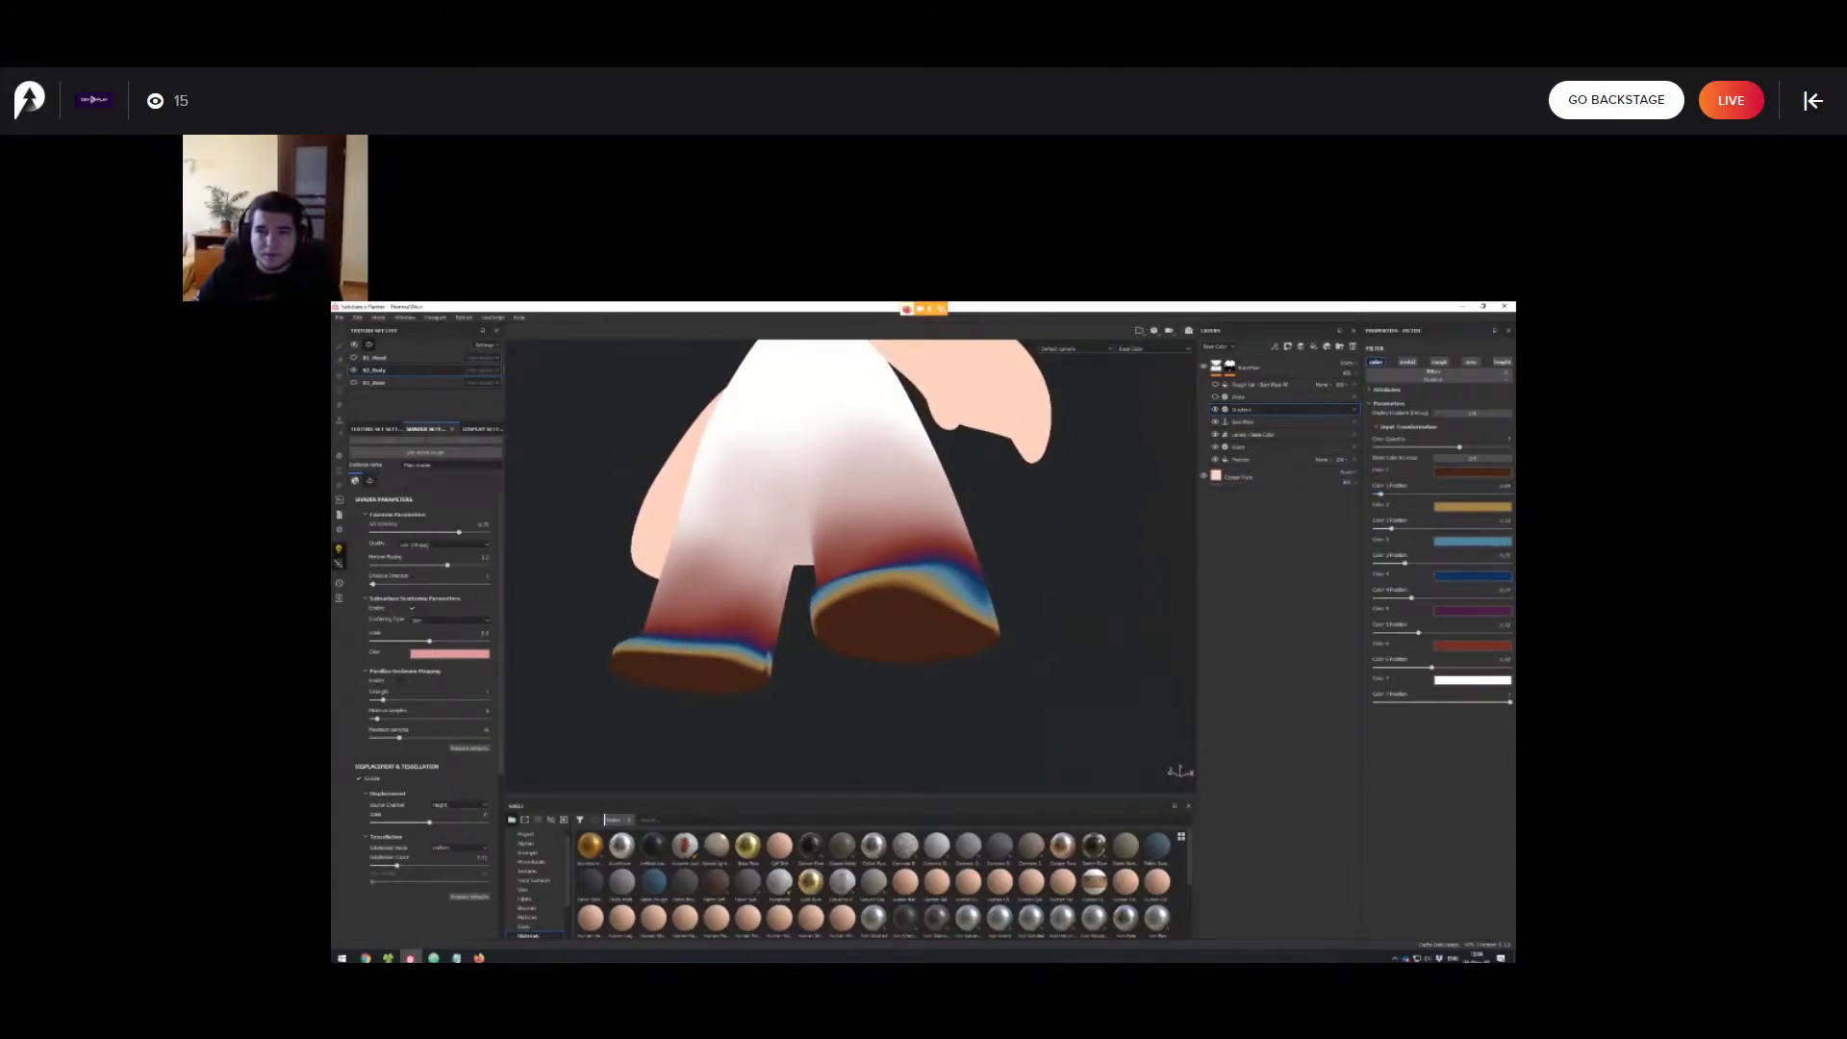
right_click_drag(866, 558, 923, 558, "alt")
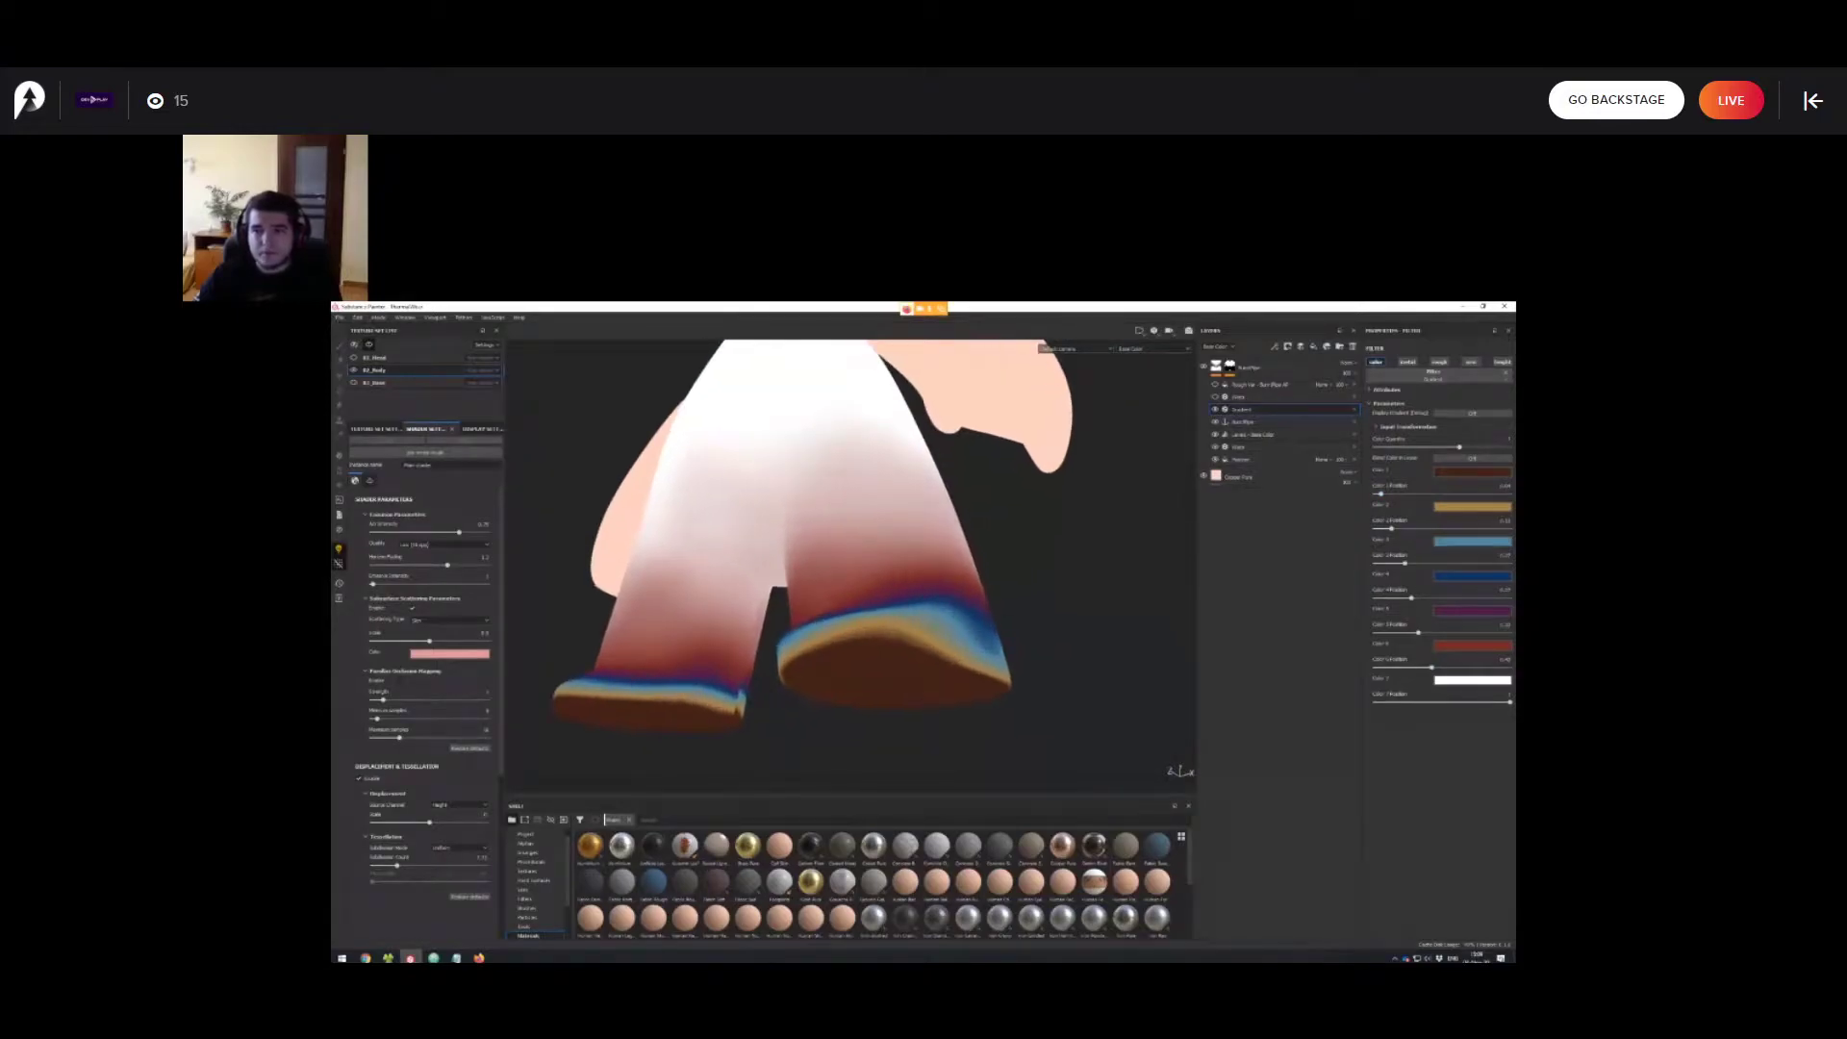
left_click_drag(767, 406, 773, 439, "alt")
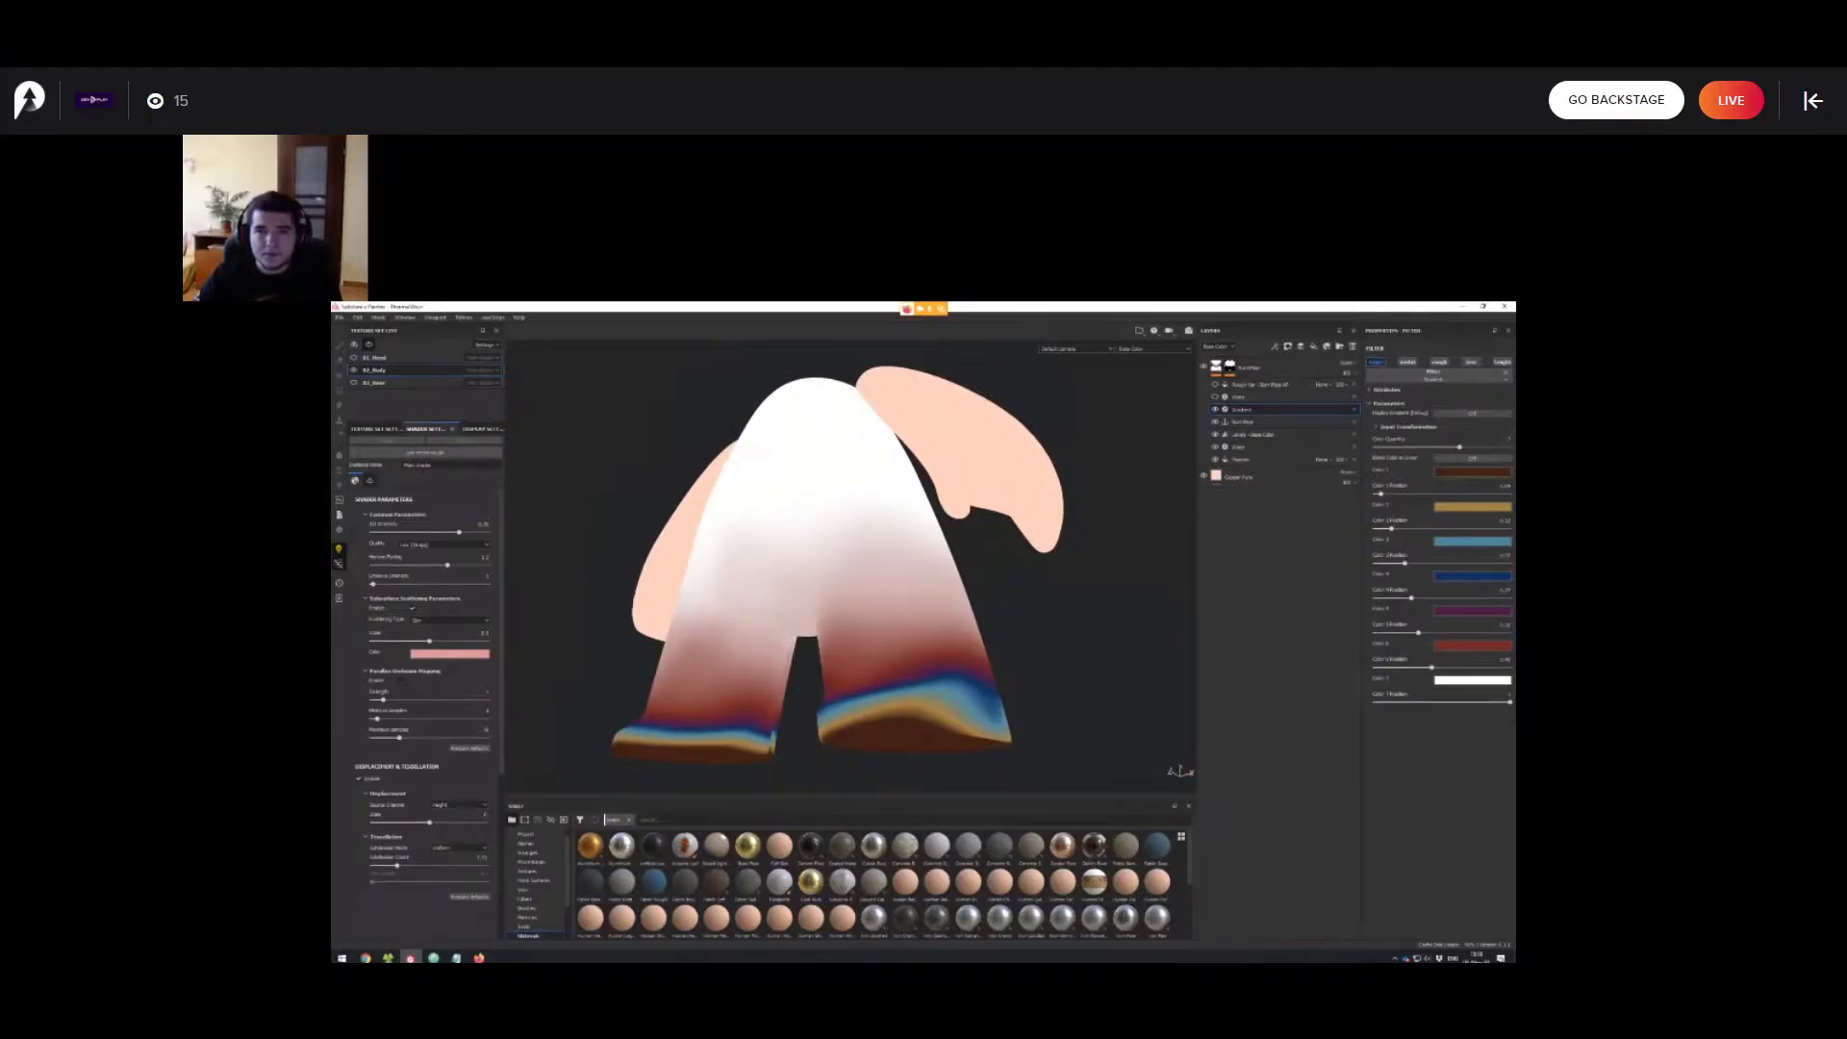
left_click(1349, 363)
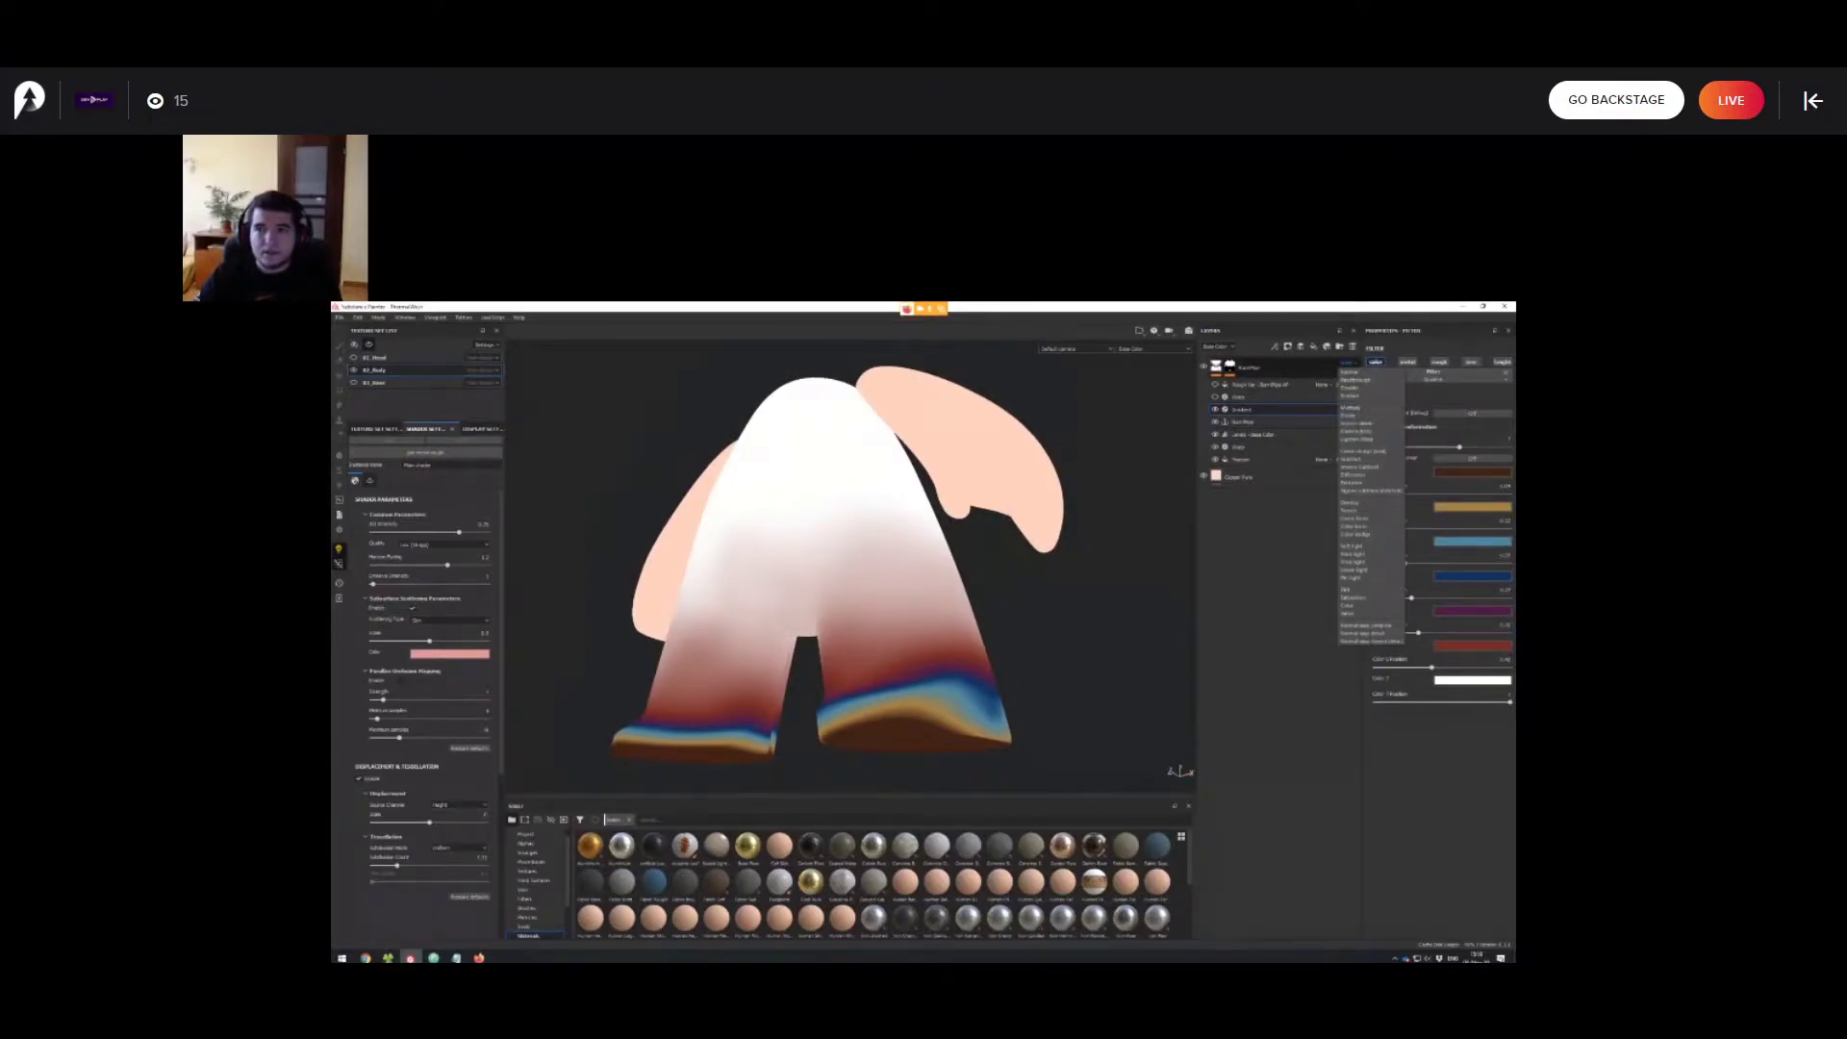
left_click(1289, 539)
left_click_drag(1020, 539, 981, 529, "alt")
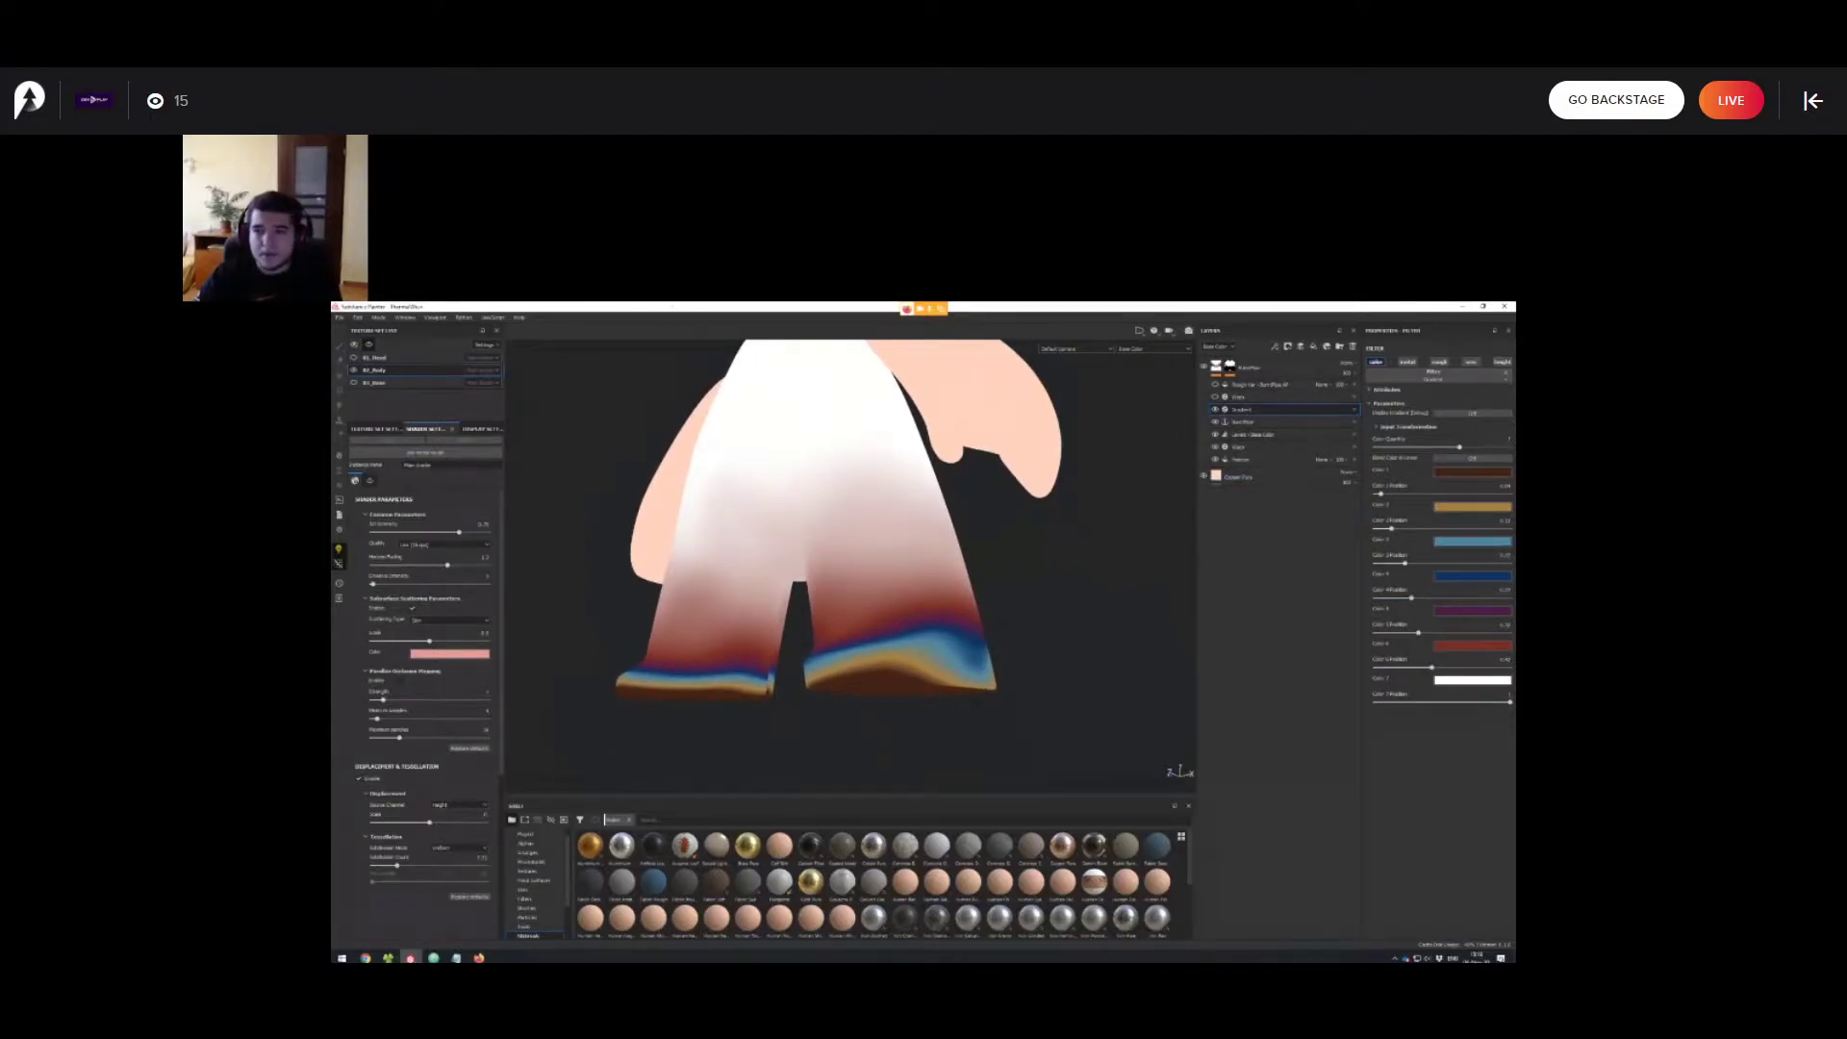
left_click_drag(991, 529, 1061, 550, "alt")
Show the filter above the Gradient and return the viewport to the full material display.
left_click(1215, 397)
key("c")
key("m")
Slightly adjust the Position generator's global balance and check the coloring on the feet.
left_click(1242, 460)
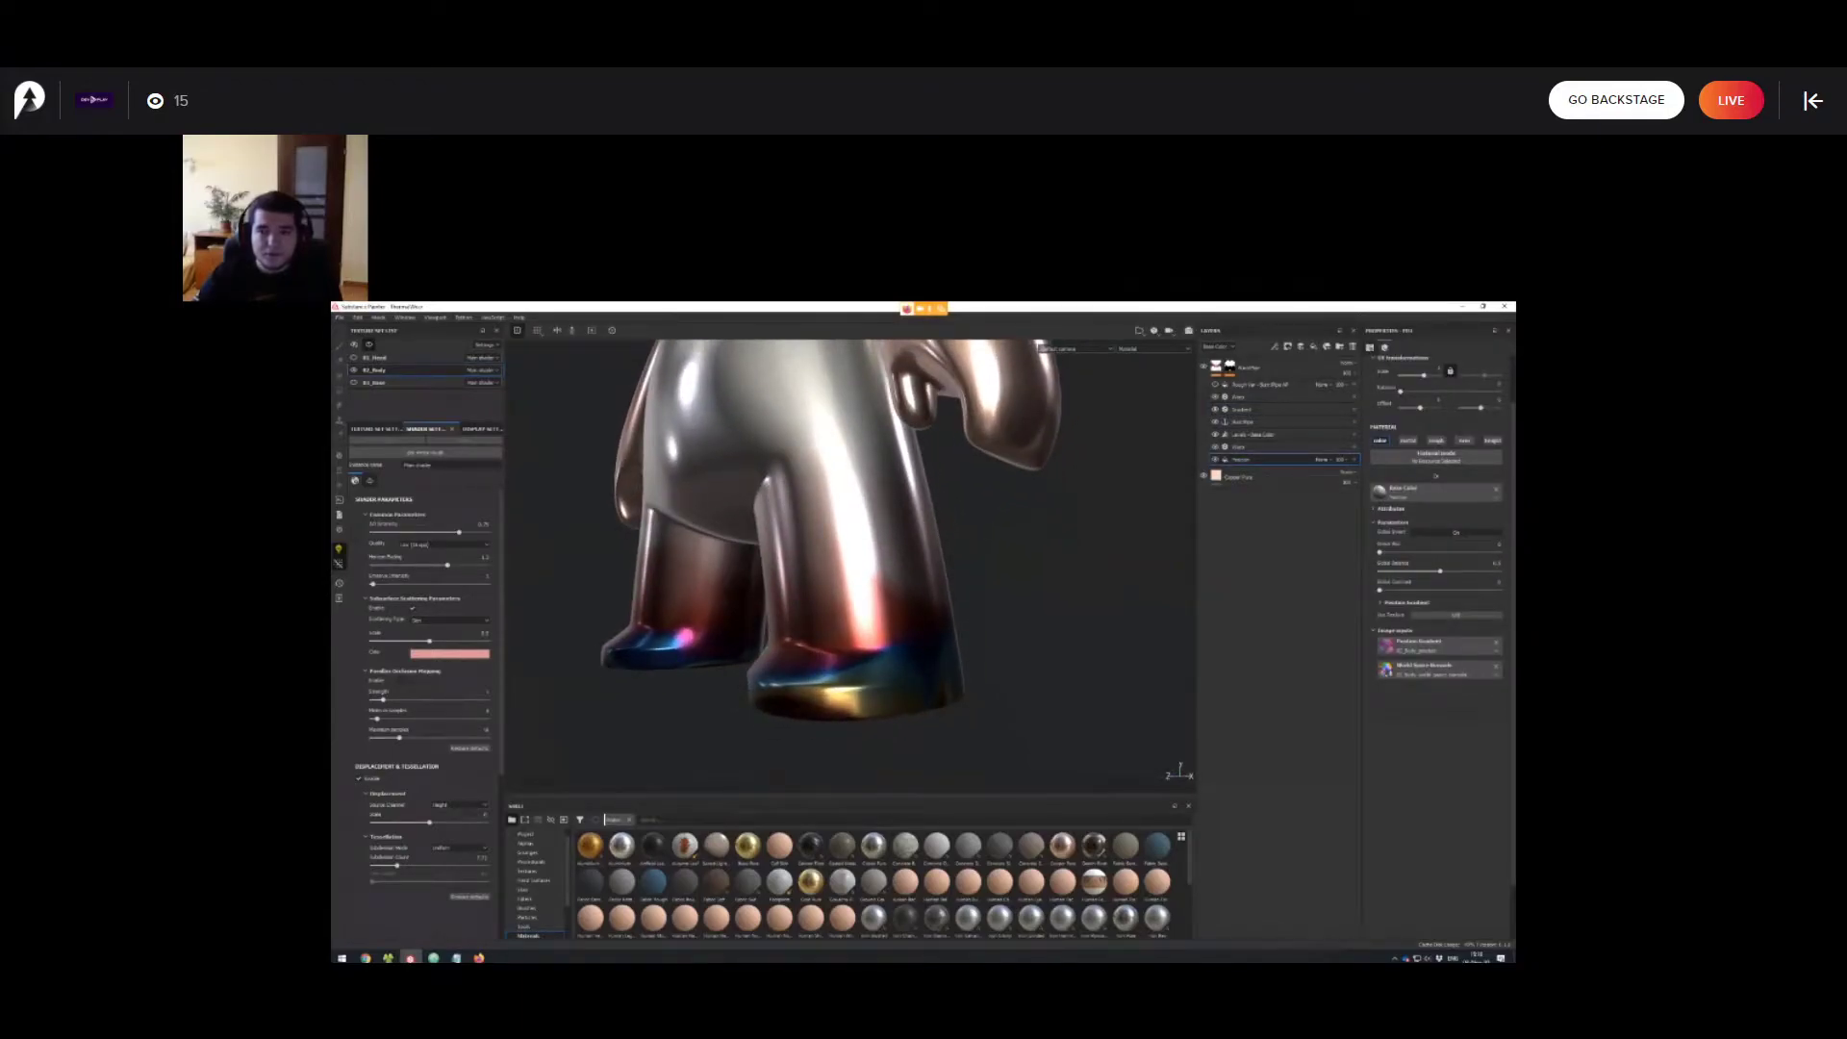
mouse_move(1440, 572)
left_mouse_down()
mouse_move(1412, 572)
mouse_move(1441, 571)
left_mouse_up()
left_click_drag(1056, 575, 1080, 564, "alt")
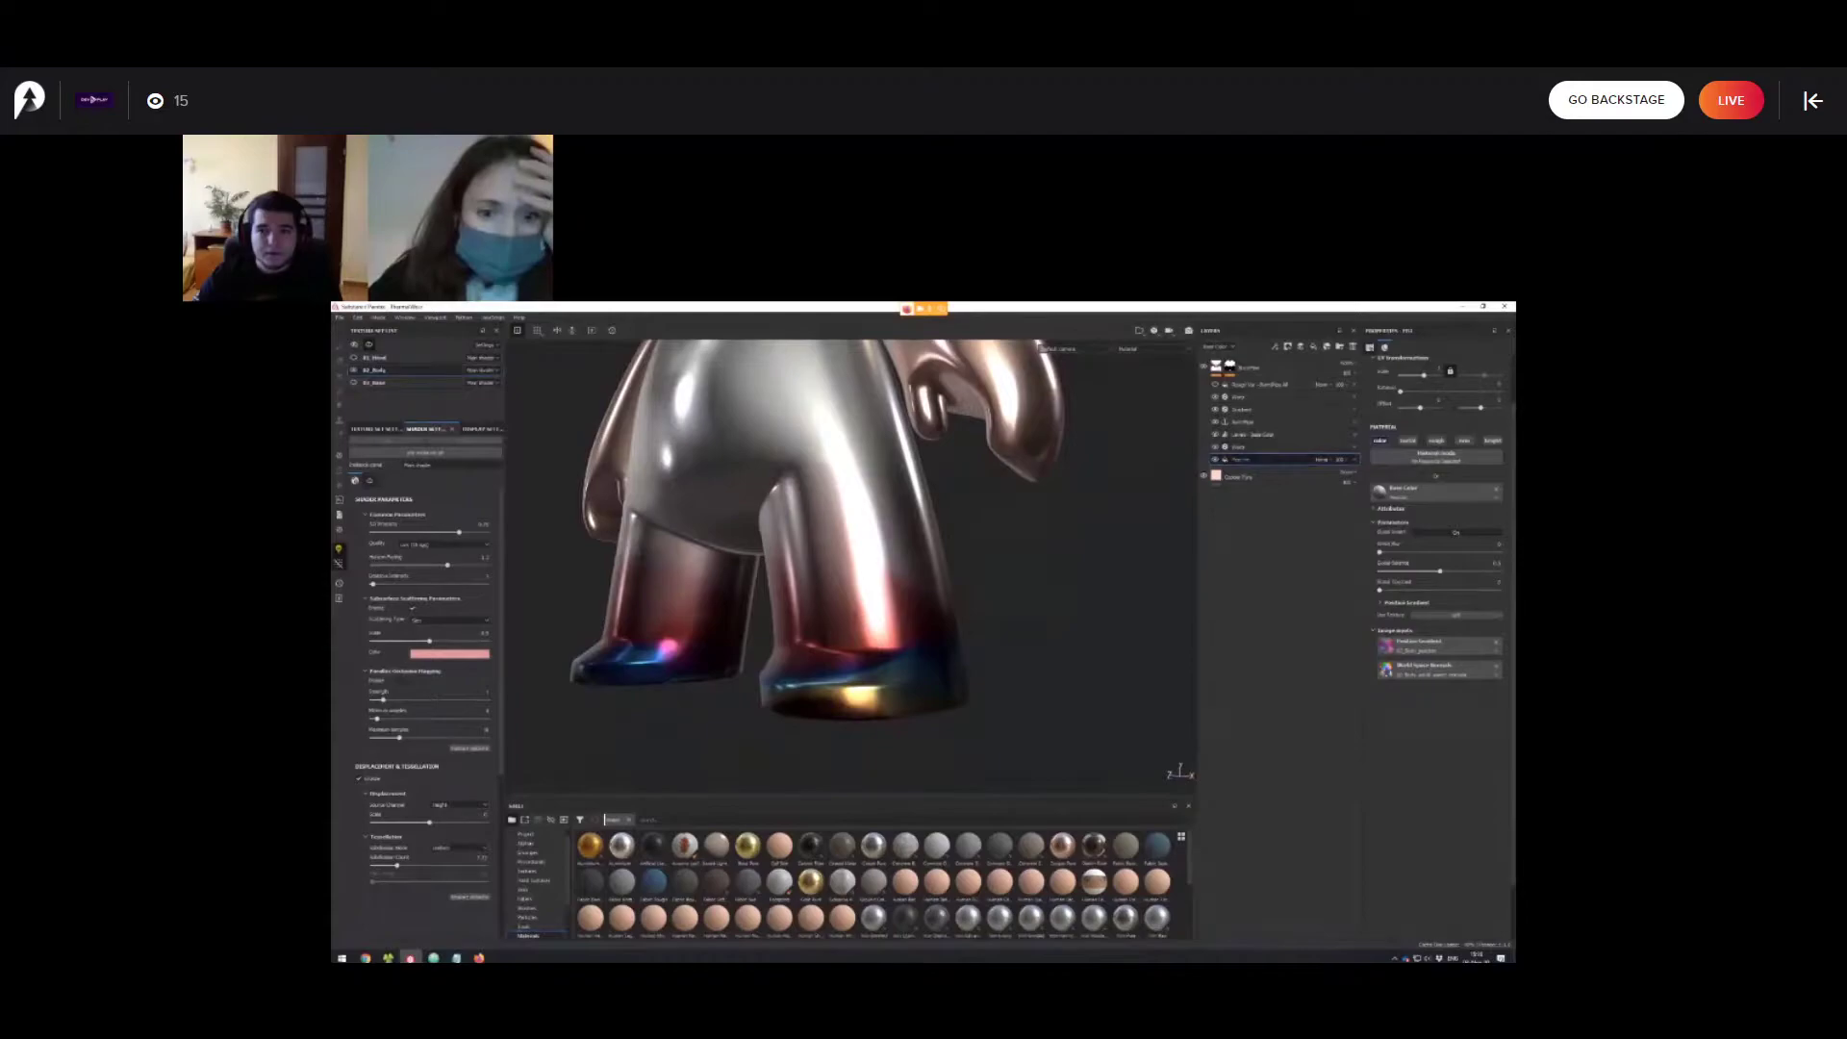
Add a paint effect above the Position generator, move it above the adjacent filter and paint a freehand patch on the front leg.
right_click(1241, 461)
left_click(1271, 479)
scroll(827, 615, "up", 2)
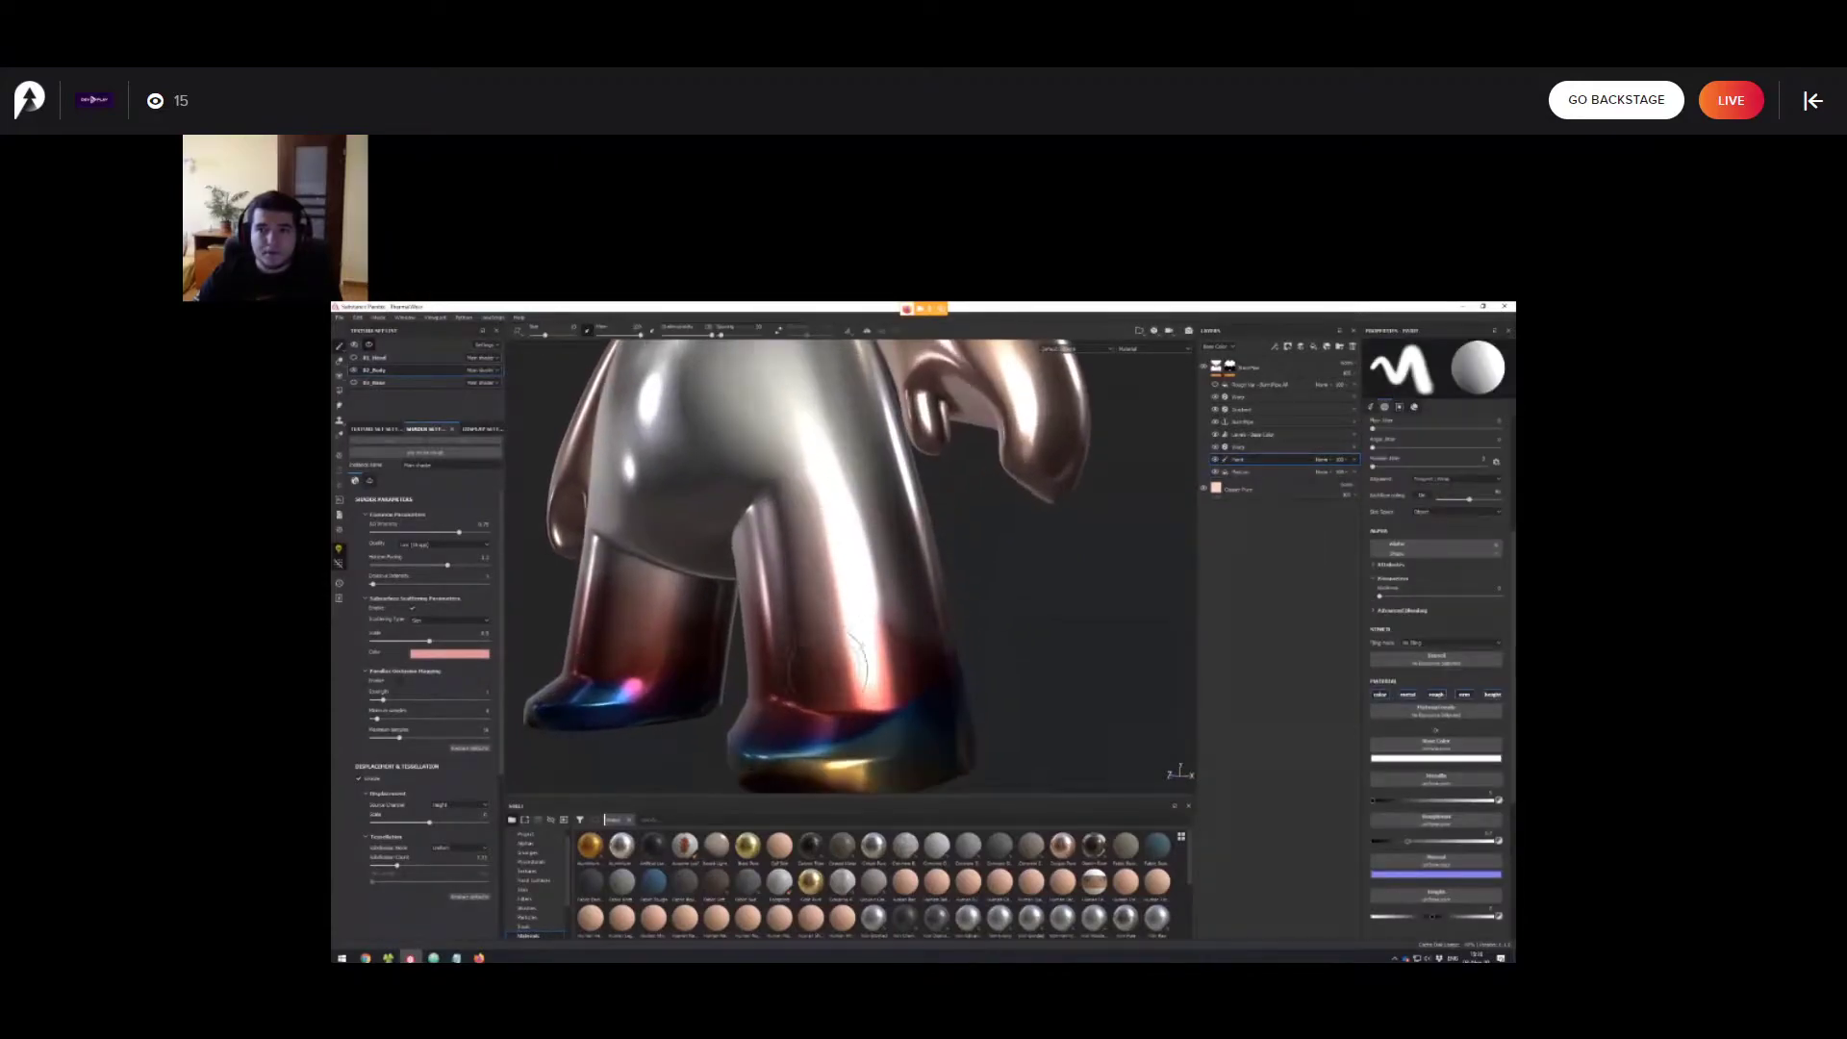
left_click_drag(885, 621, 799, 716)
key("ctrl+z")
left_click_drag(1260, 460, 1262, 443)
mouse_move(899, 628)
left_mouse_down()
mouse_move(849, 662)
mouse_move(818, 537)
mouse_move(859, 569)
left_mouse_up()
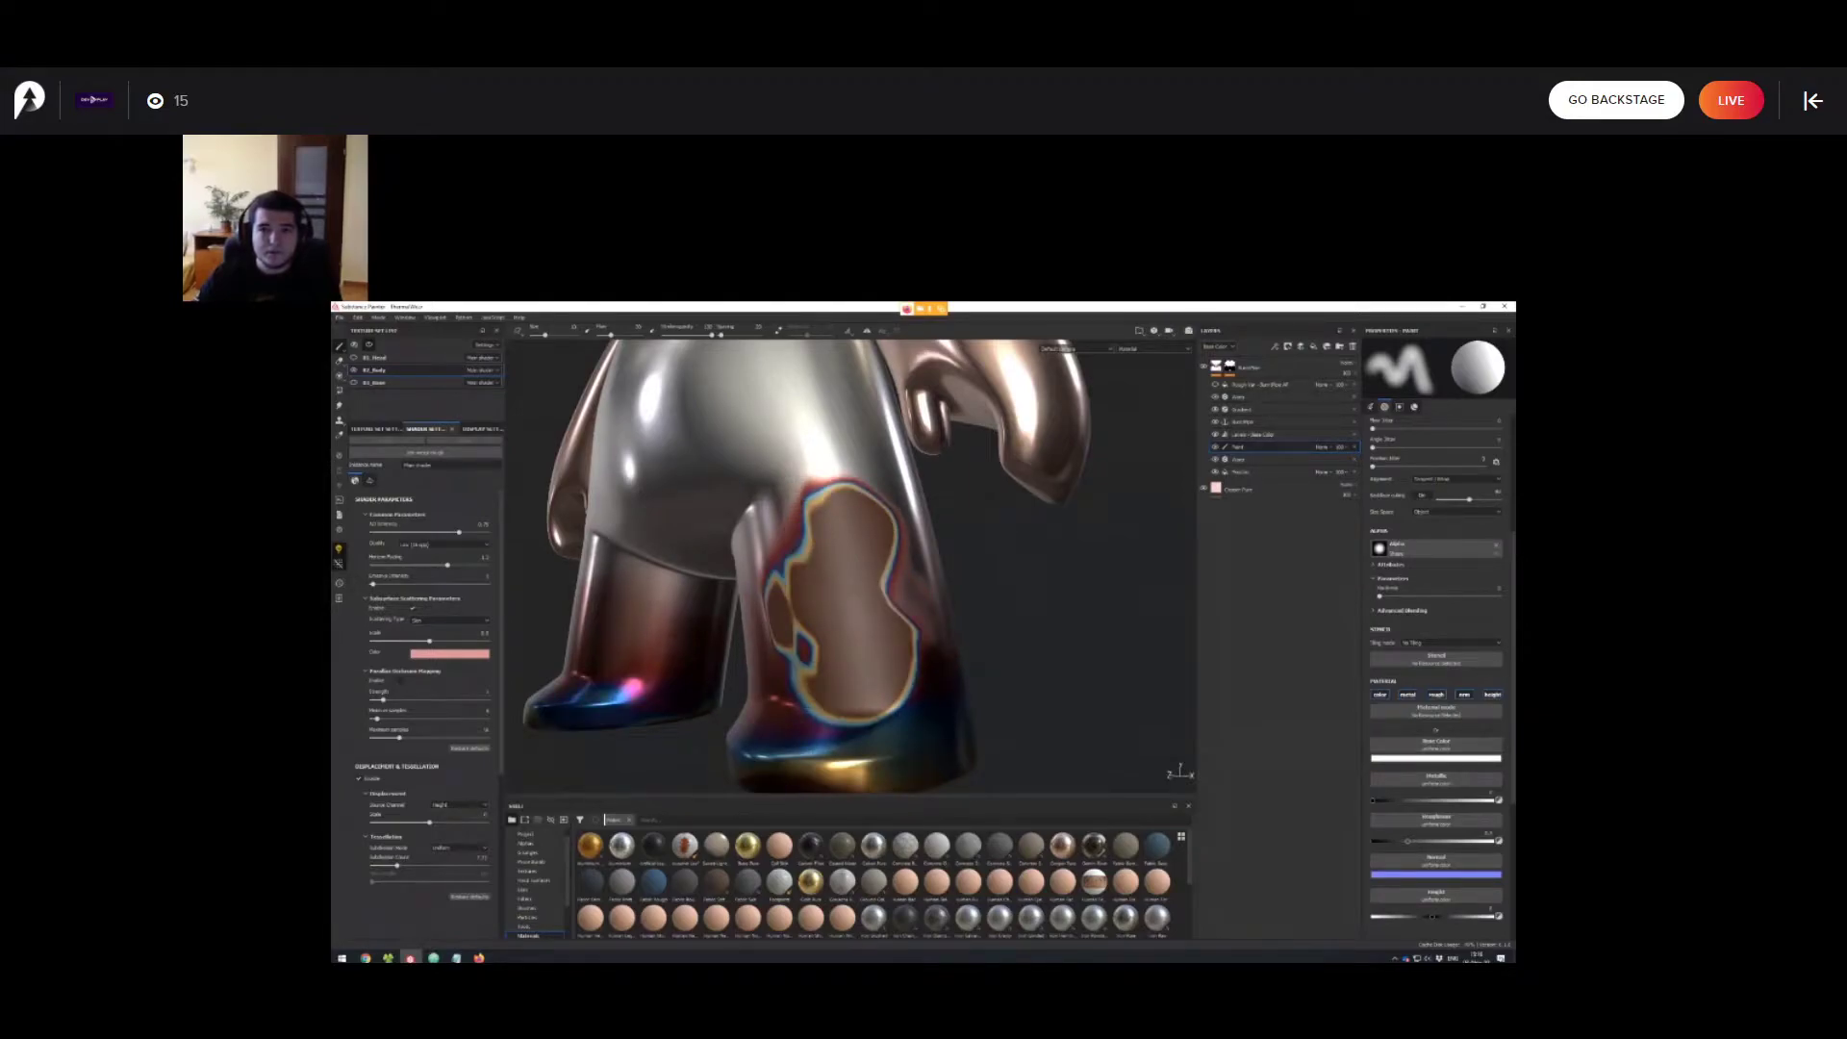
Examine the painted patch on the leg, then remove the paint effect from the stack.
left_click_drag(890, 632, 873, 660, "alt")
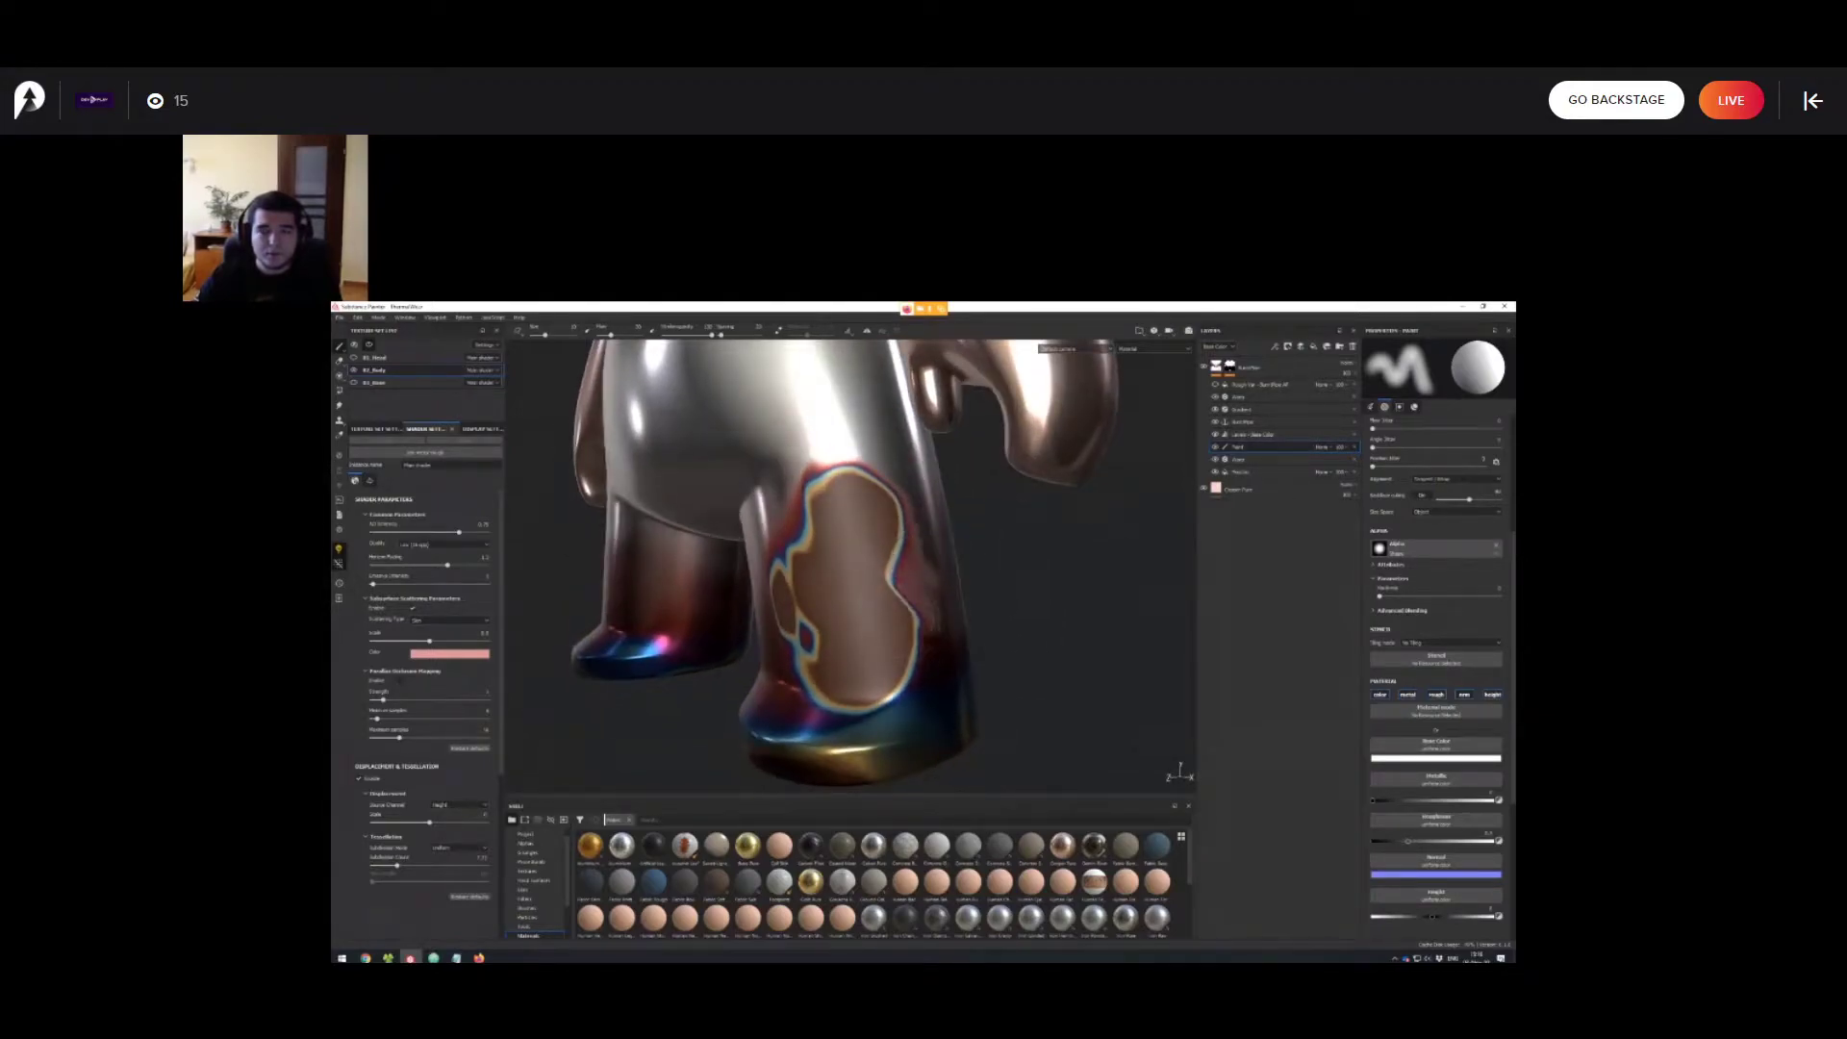
left_click_drag(870, 594, 855, 595, "ctrl")
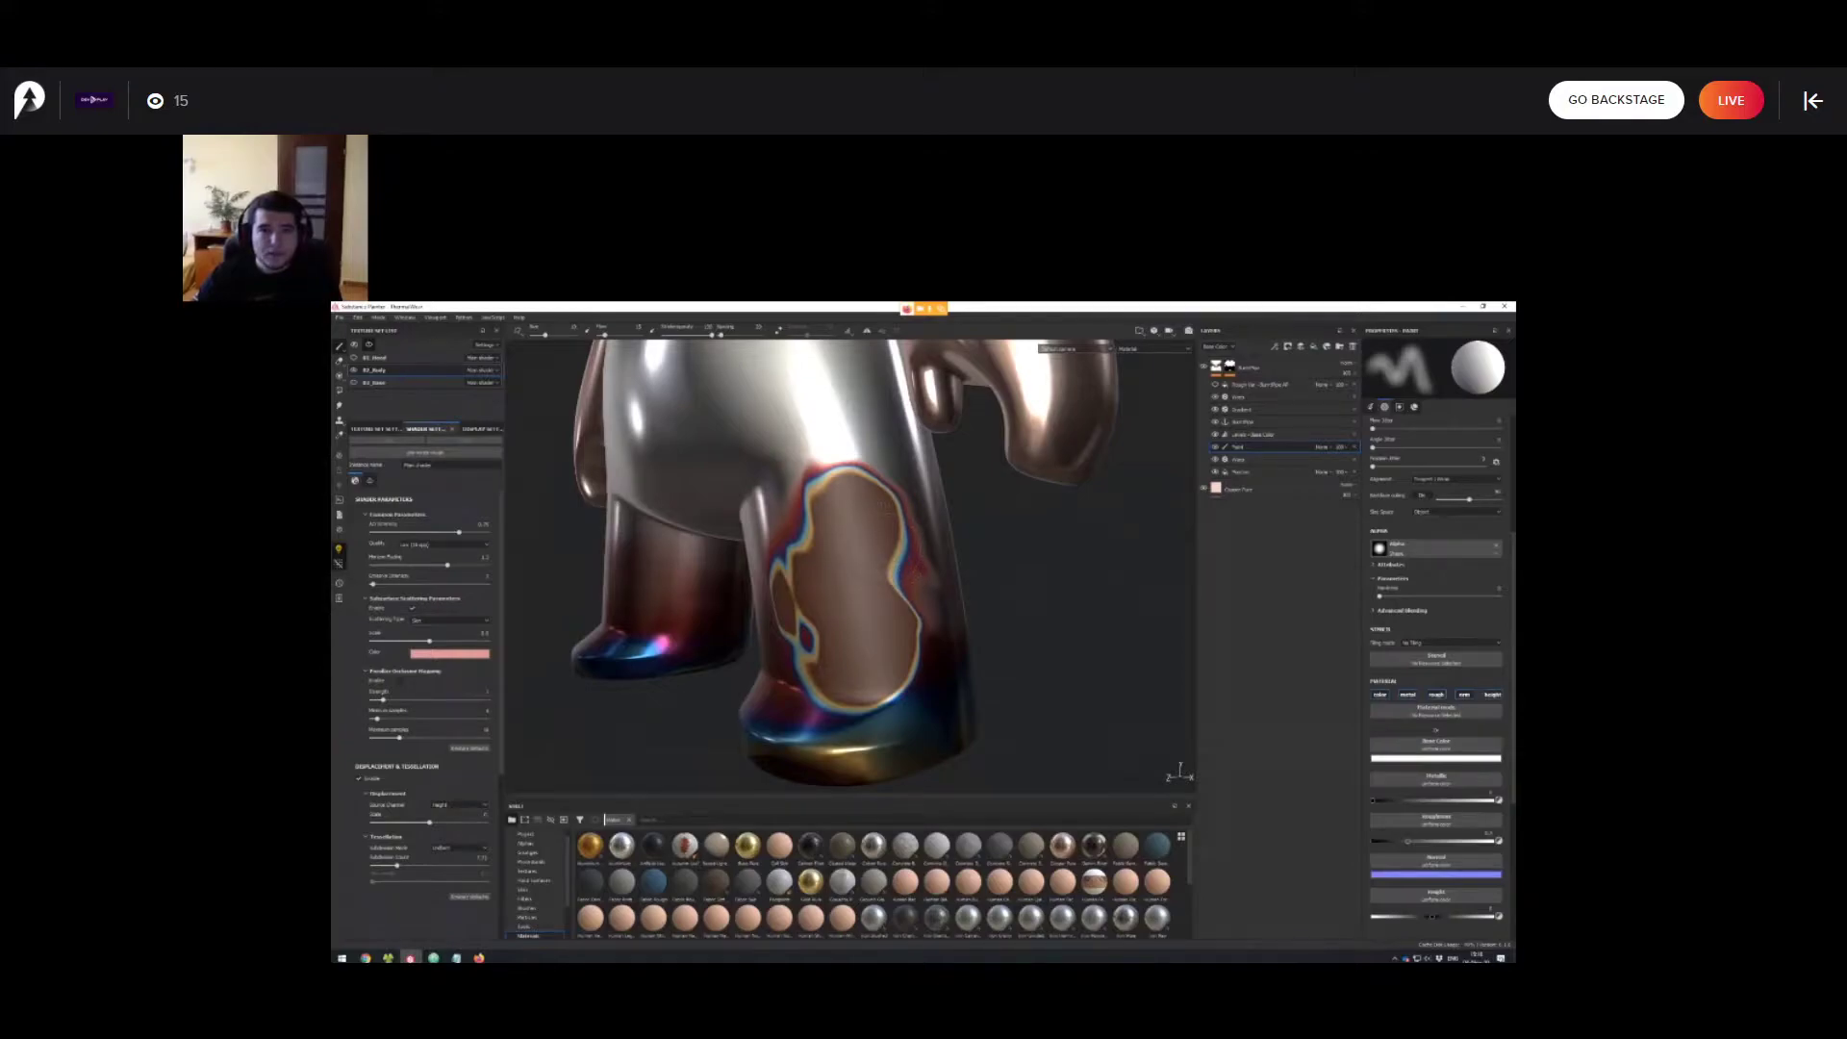
mouse_move(962, 539)
left_mouse_down("alt")
mouse_move(856, 562)
mouse_move(909, 577)
mouse_move(962, 558)
mouse_move(904, 527)
mouse_move(922, 531)
mouse_move(899, 562)
left_mouse_up("alt")
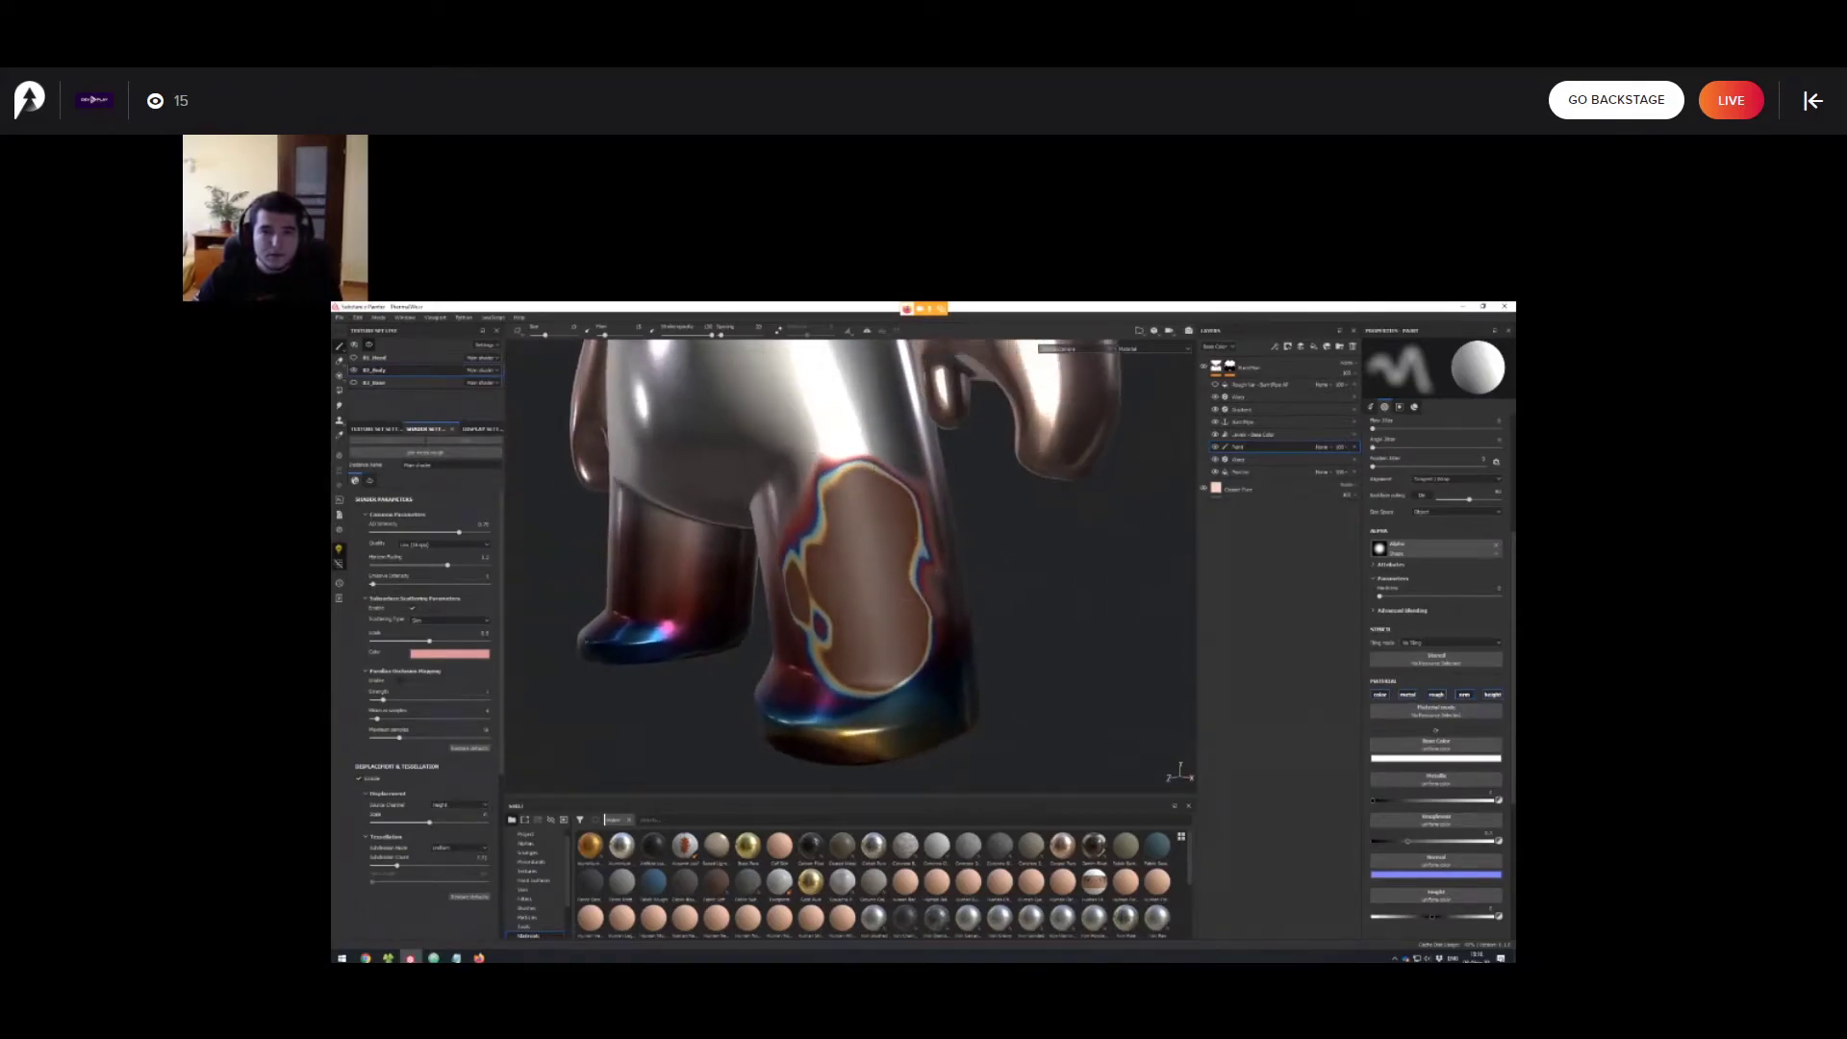
scroll(926, 665, "down", 1)
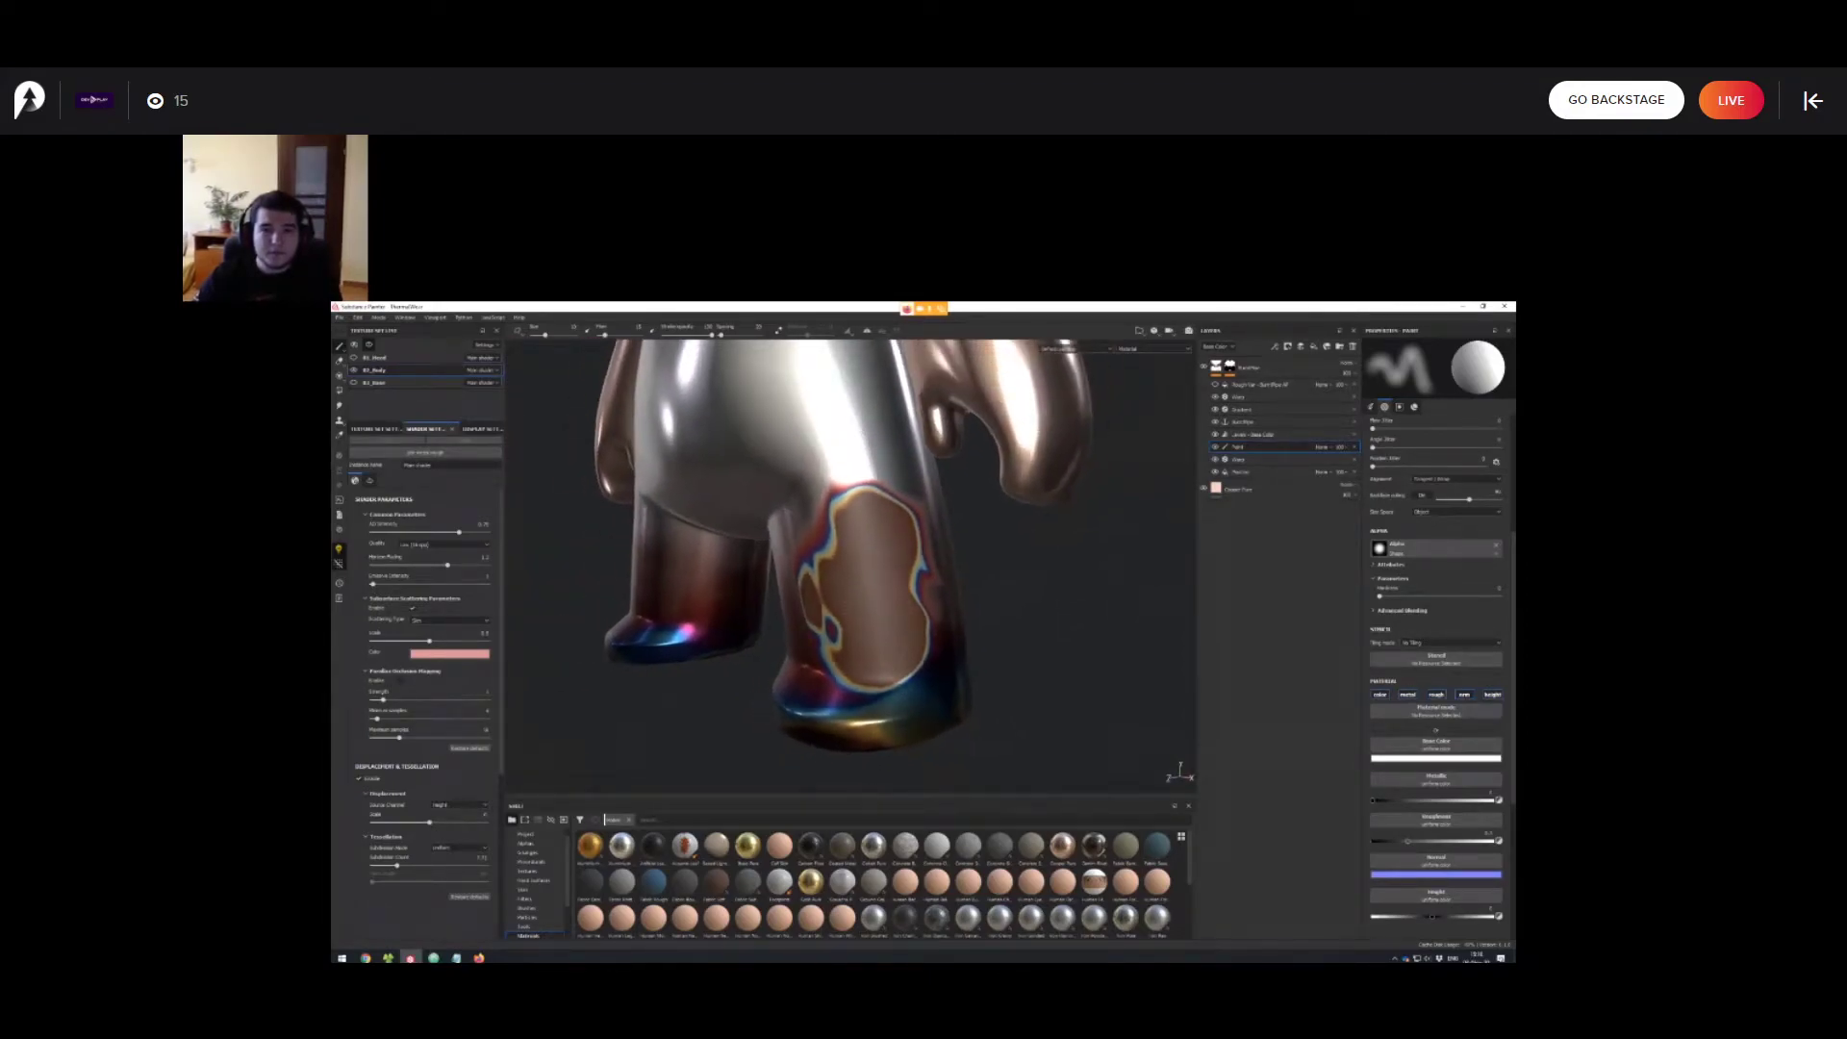
left_click(1250, 473)
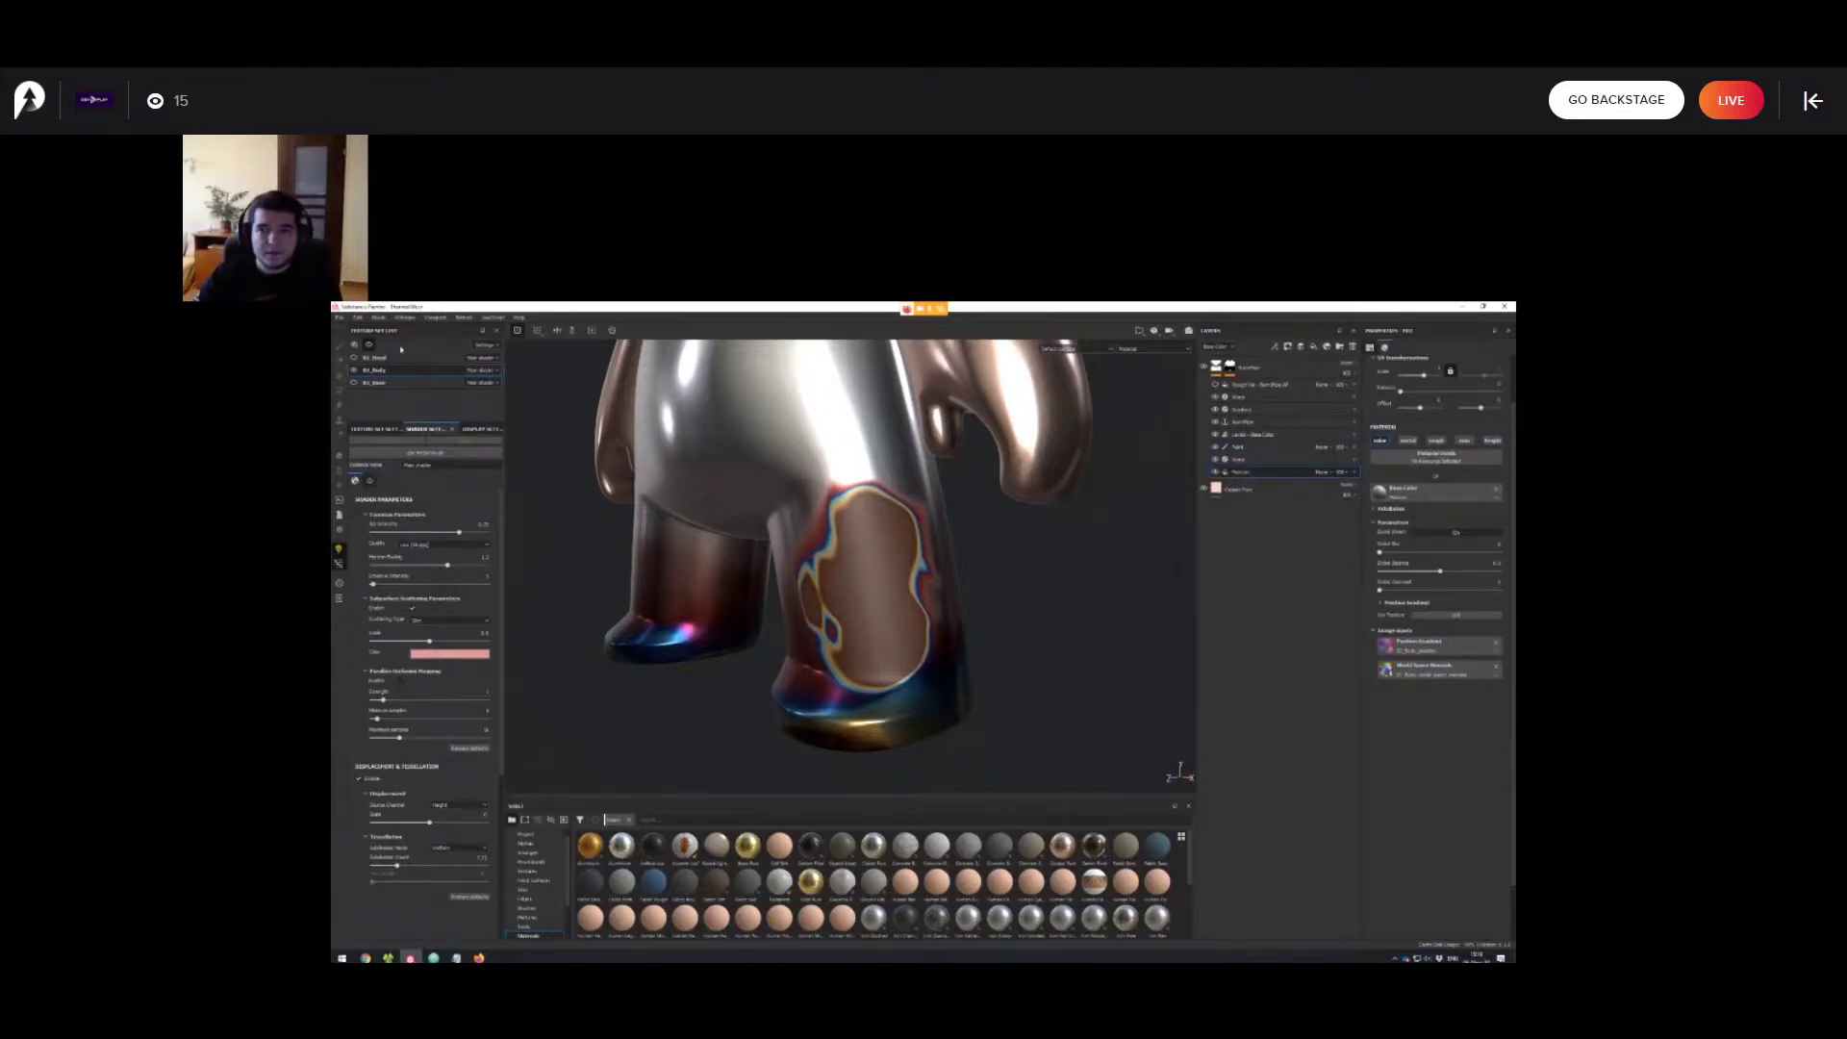
mouse_move(1000, 596)
left_mouse_down("alt")
mouse_move(1039, 566)
mouse_move(1015, 573)
mouse_move(986, 510)
mouse_move(1029, 573)
mouse_move(1006, 583)
left_mouse_up("alt")
left_click(1354, 446)
Select the anchor point, turn on the roughness fill above it and check the feet in single-channel and full material display.
left_click(1251, 422)
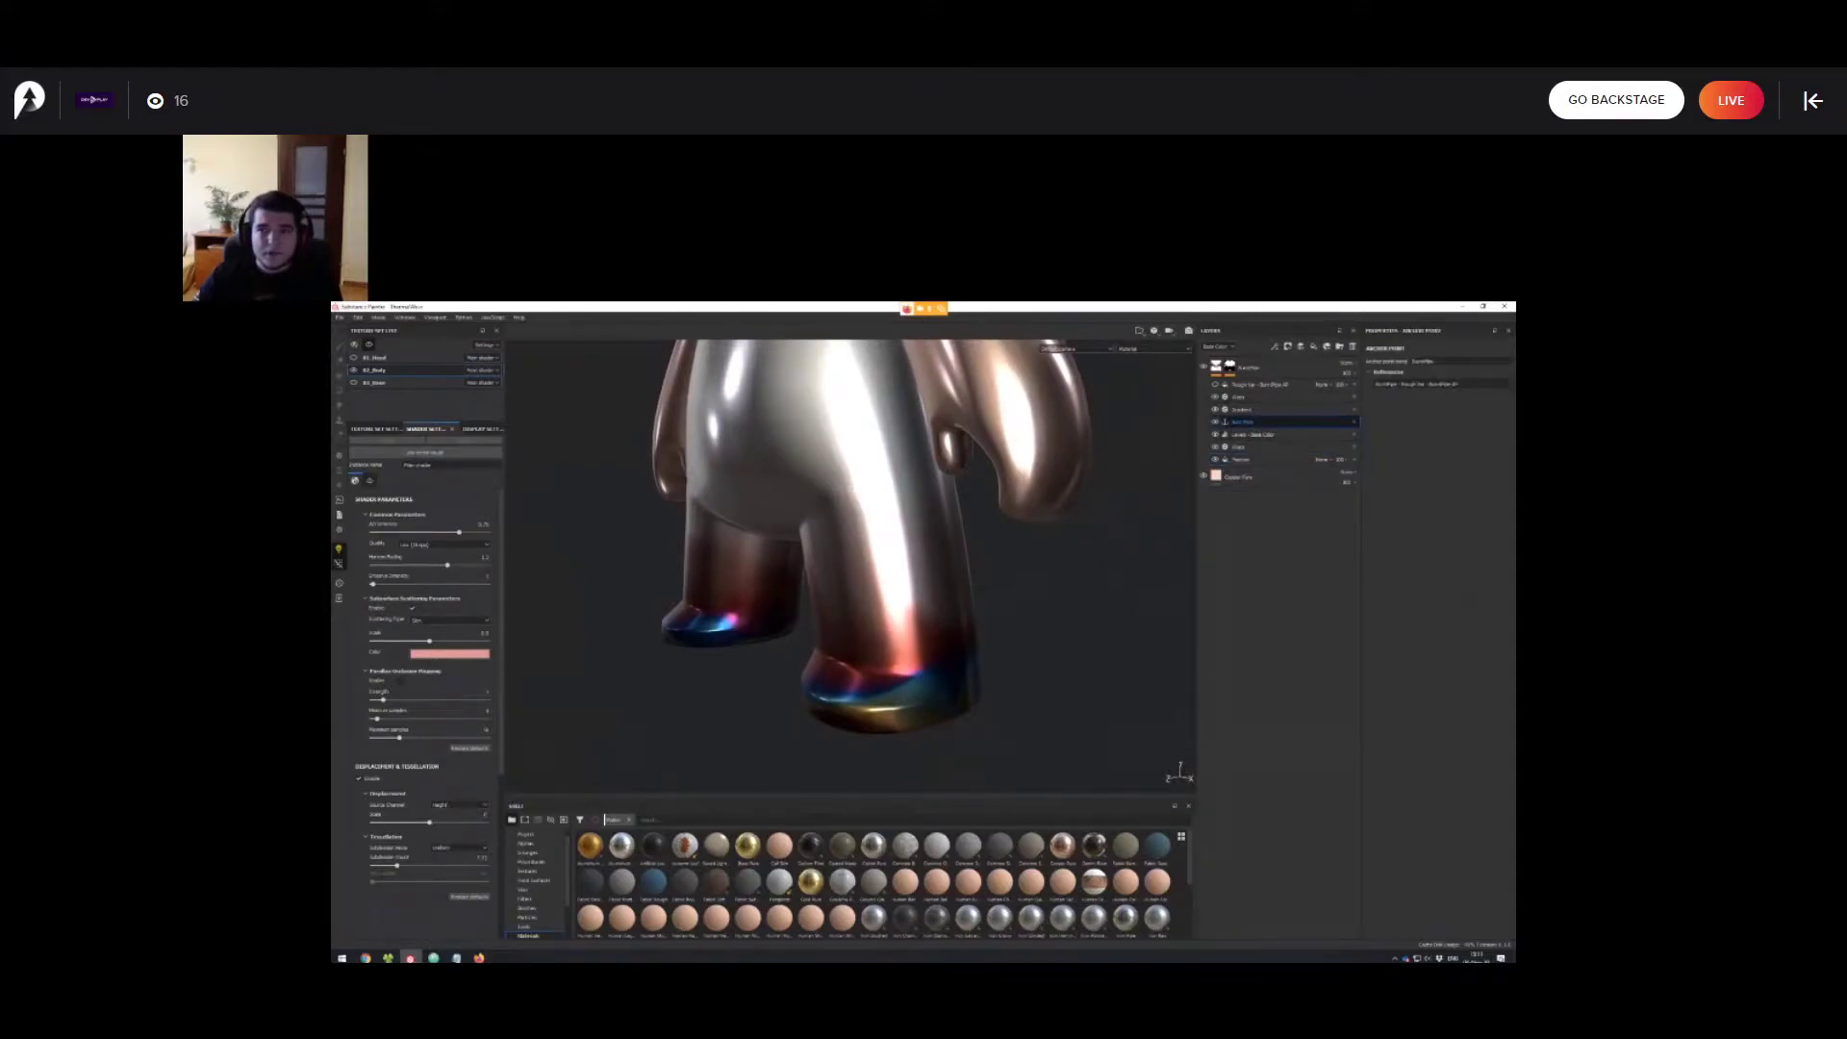
left_click(1215, 385)
left_click_drag(1000, 586, 929, 577, "alt")
right_click_drag(928, 577, 866, 578, "shift")
key("c")
key("c")
key("c")
key("shift+c")
scroll(895, 568, "down", 3)
left_click_drag(895, 567, 971, 620, "alt")
key("m")
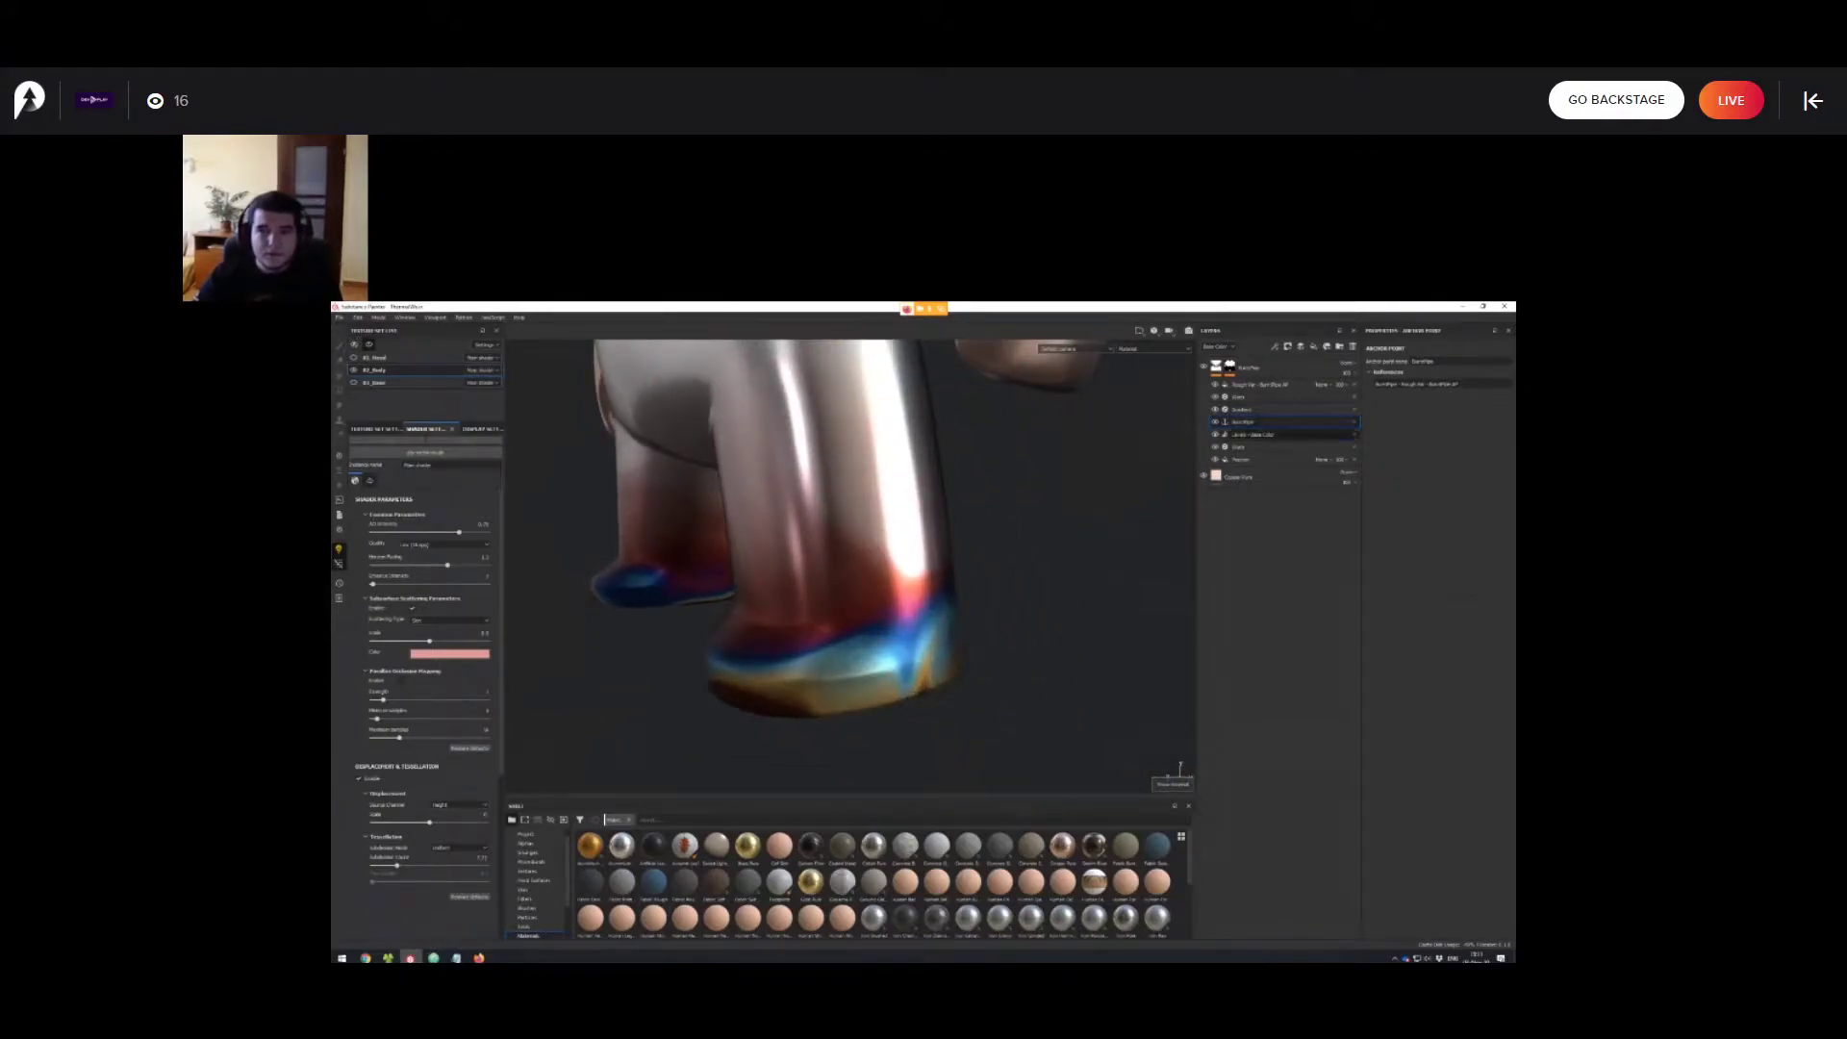
Hide the Gradient filter and the two effects above it, and view the legs in the individual channels.
left_click_drag(1215, 384, 1215, 409)
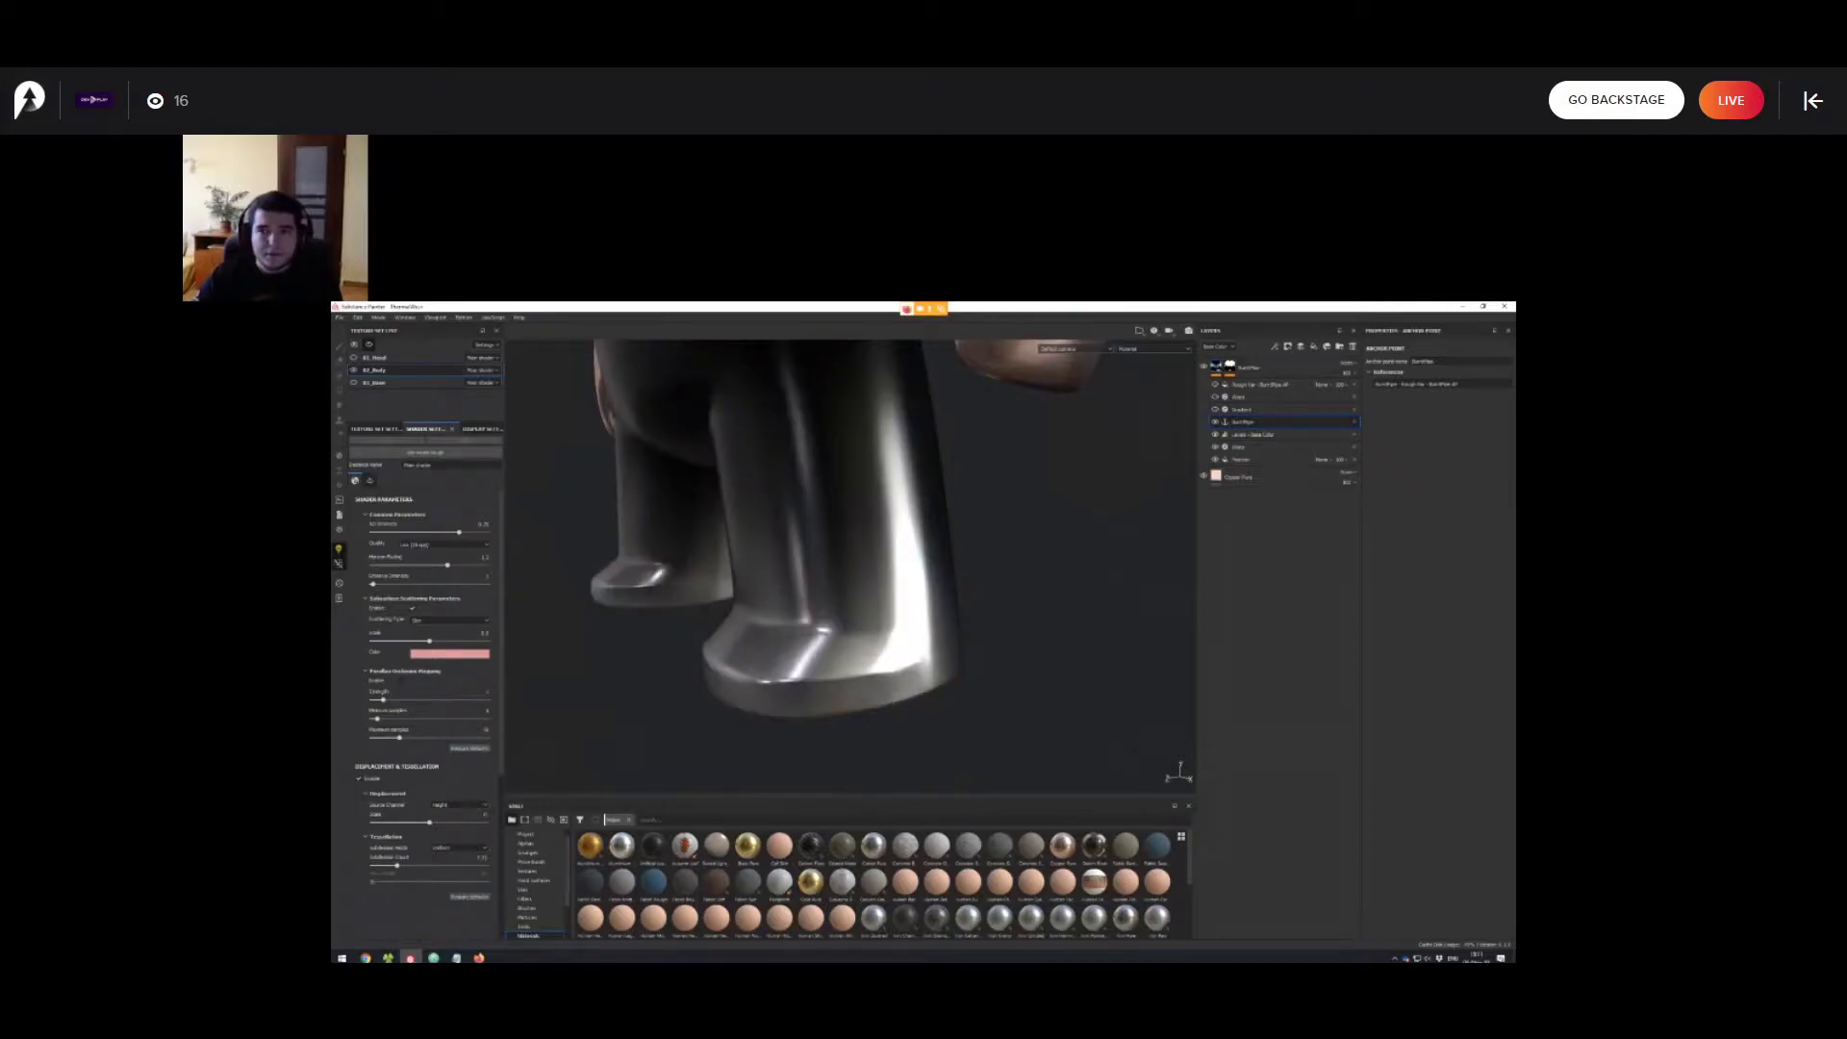
left_click_drag(924, 577, 972, 577, "alt")
key("c")
key("c")
key("c")
key("c")
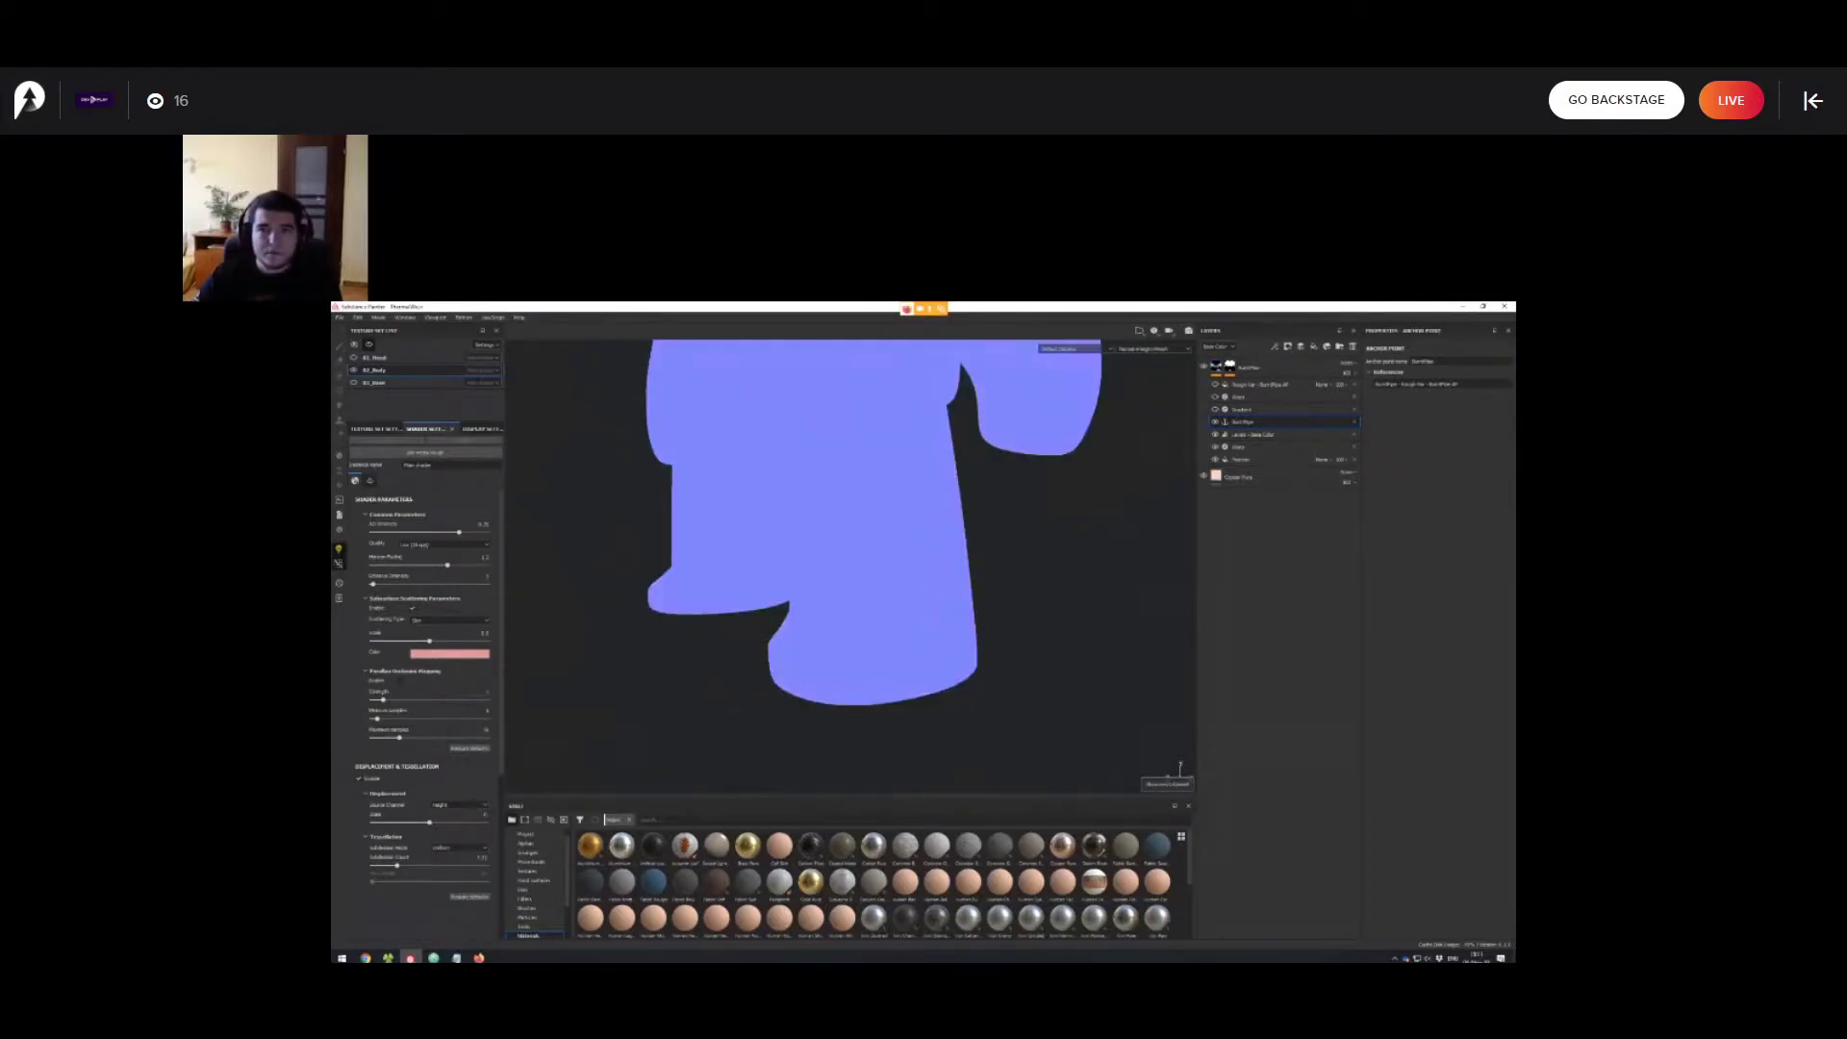
mouse_move(962, 606)
left_mouse_down("alt")
mouse_move(948, 544)
mouse_move(964, 583)
left_mouse_up("alt")
Turn on and select the roughness fill, show the Gradient filter and return the viewport to the full material display.
left_click(1215, 385)
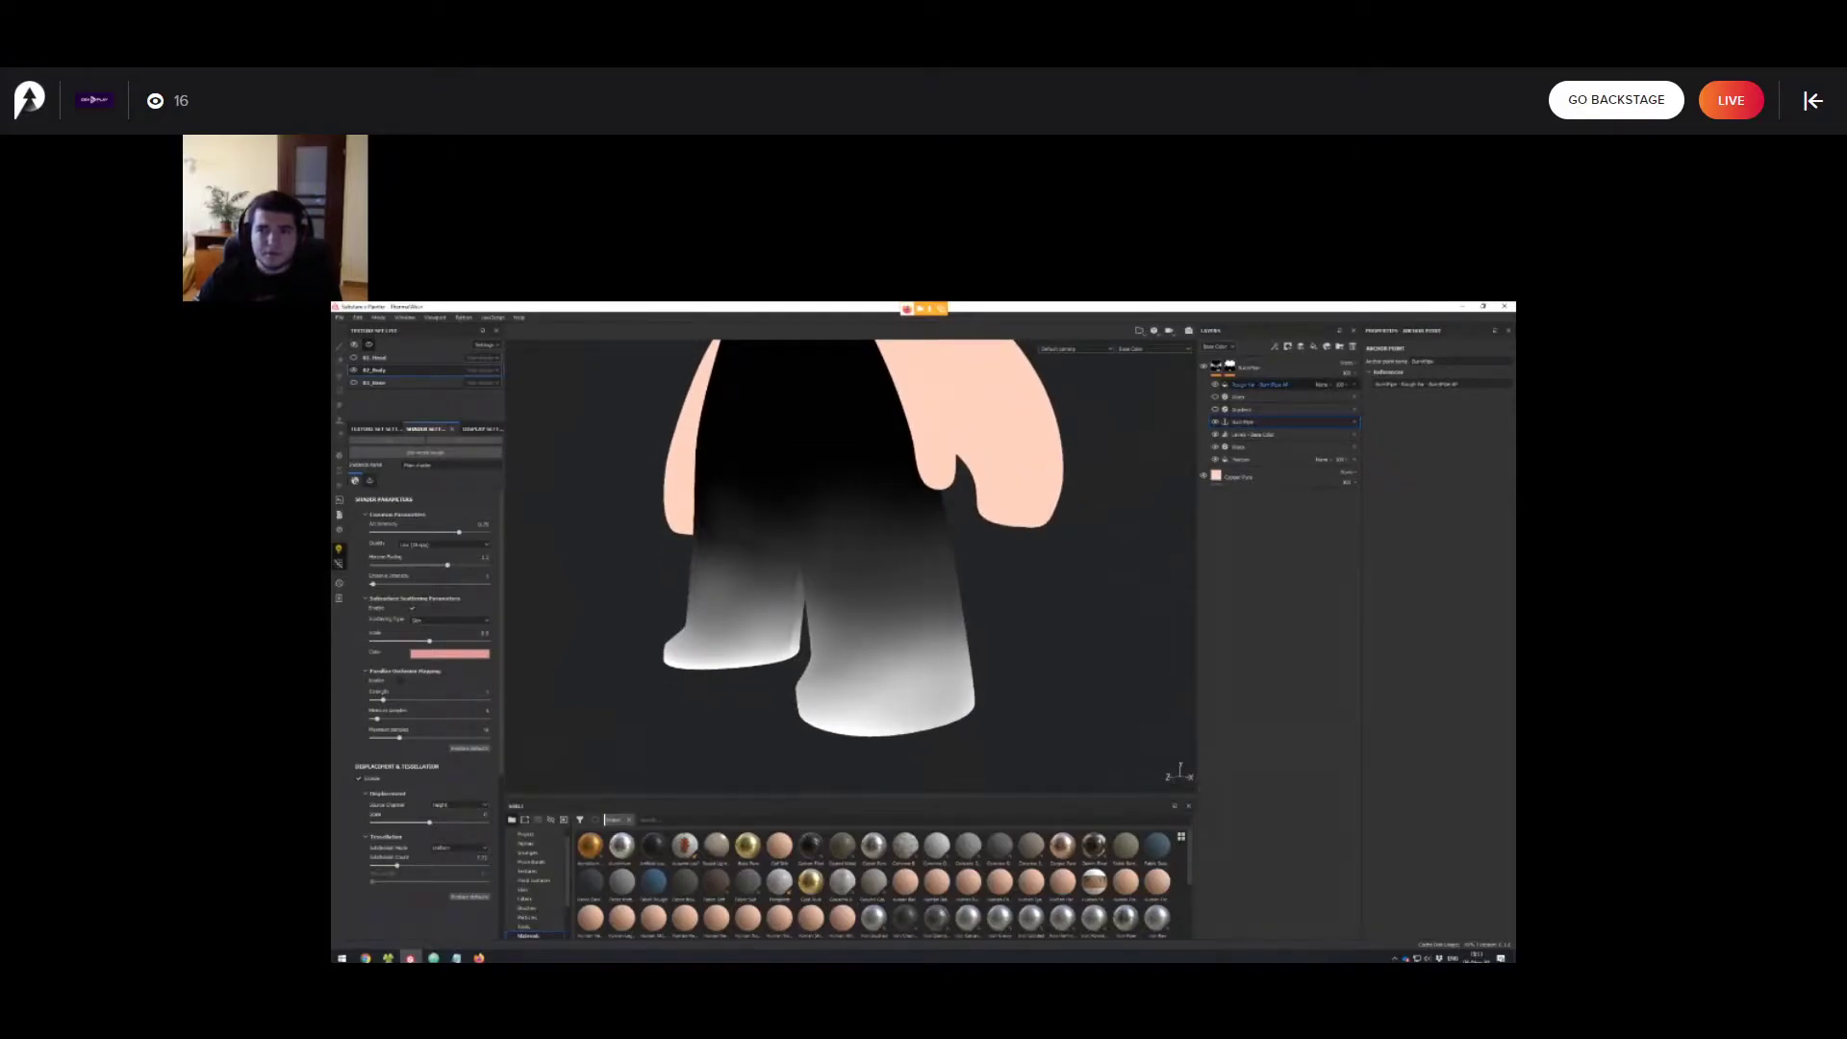
left_click(1262, 385)
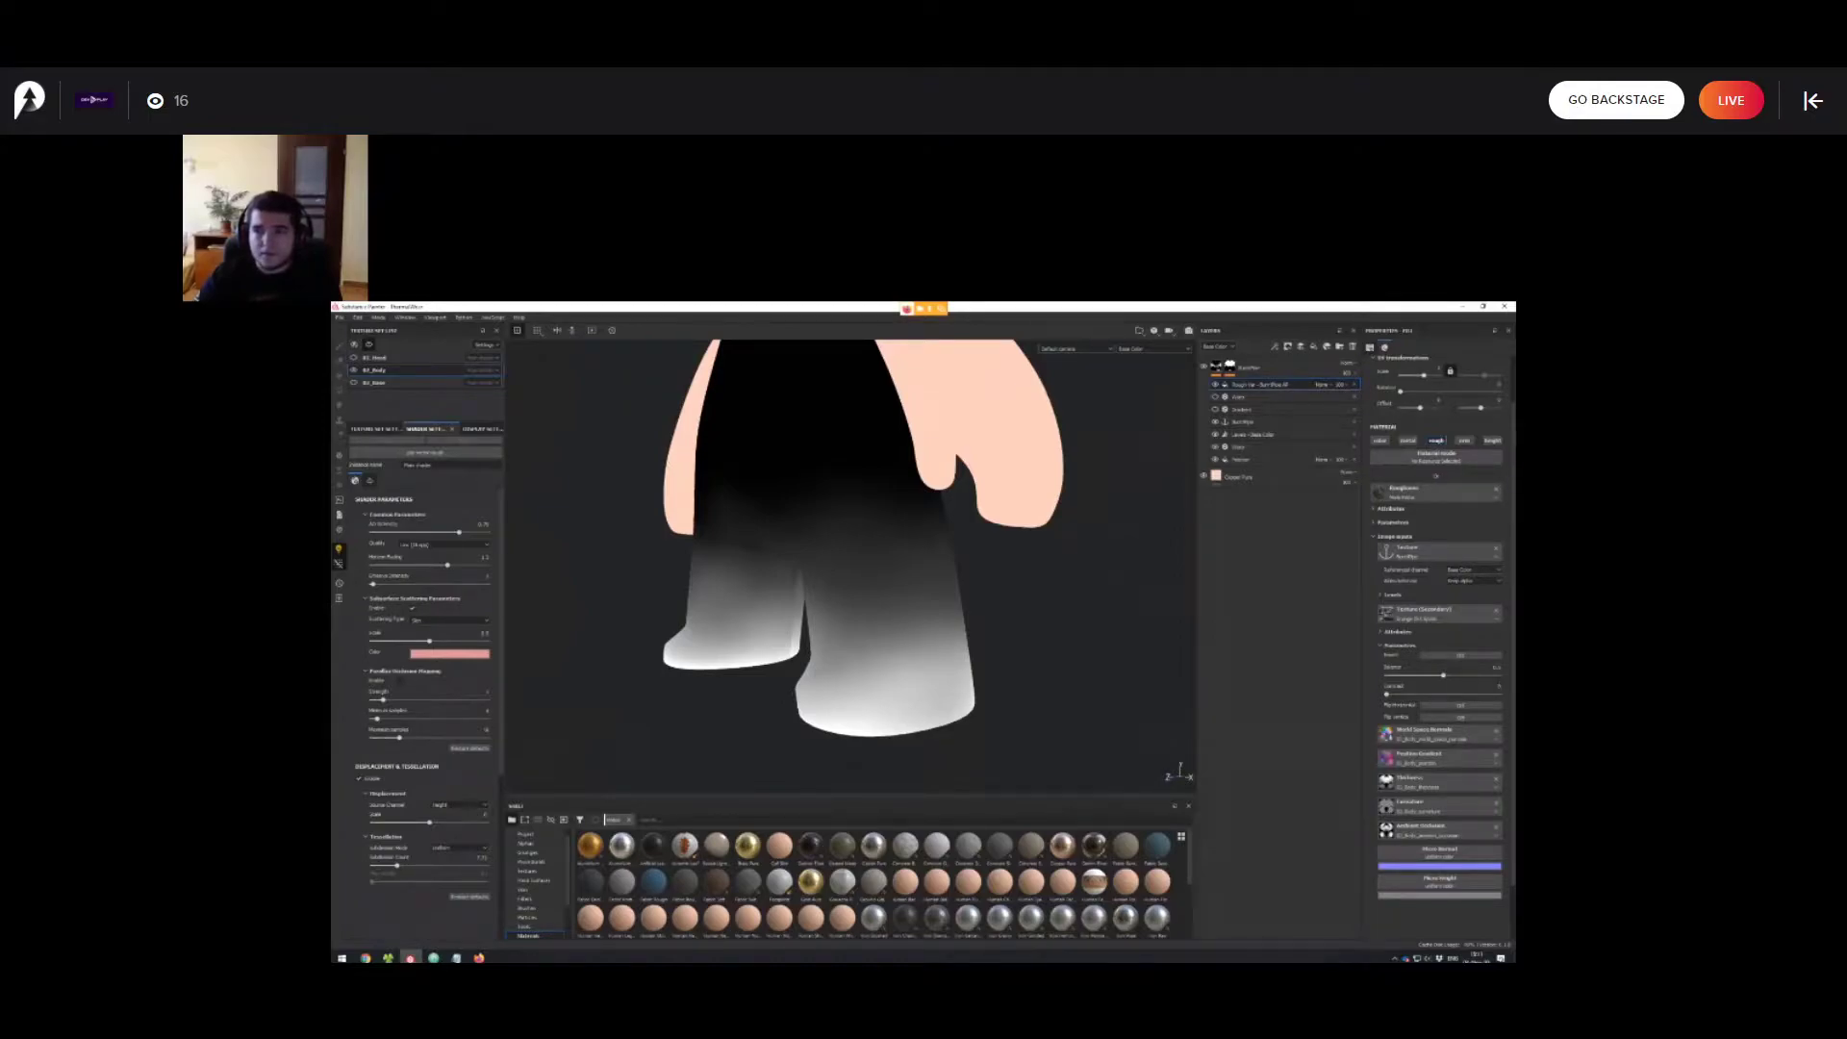
scroll(851, 567, "up", 1)
middle_click_drag(852, 577, 840, 543, "alt")
left_click_drag(840, 543, 832, 544, "alt")
left_click(1215, 410)
mouse_move(1140, 710)
left_mouse_down("alt")
mouse_move(1162, 723)
mouse_move(1078, 741)
mouse_move(1095, 733)
left_mouse_up("alt")
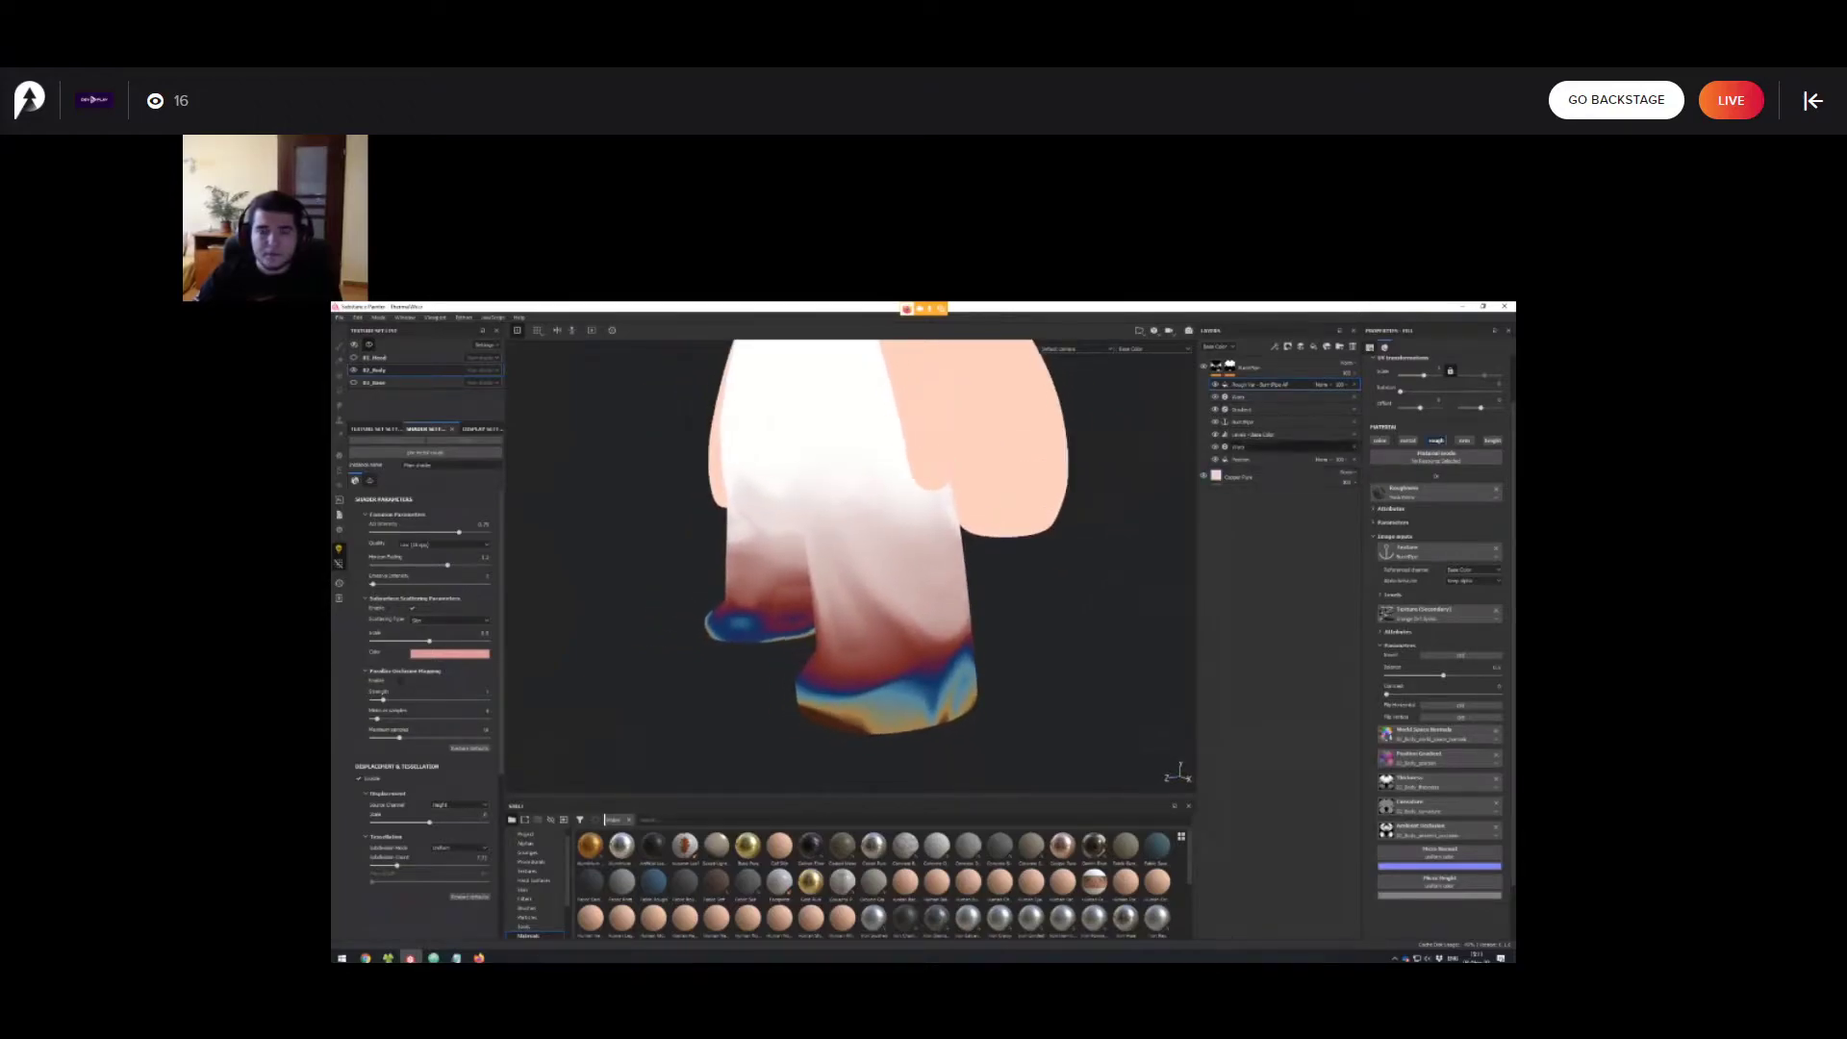
left_click_drag(1077, 596, 1140, 553, "alt")
key("m")
Set the heat-tint layer's base color blend mode to Darken (Min) and check the whole body.
left_click(1347, 363)
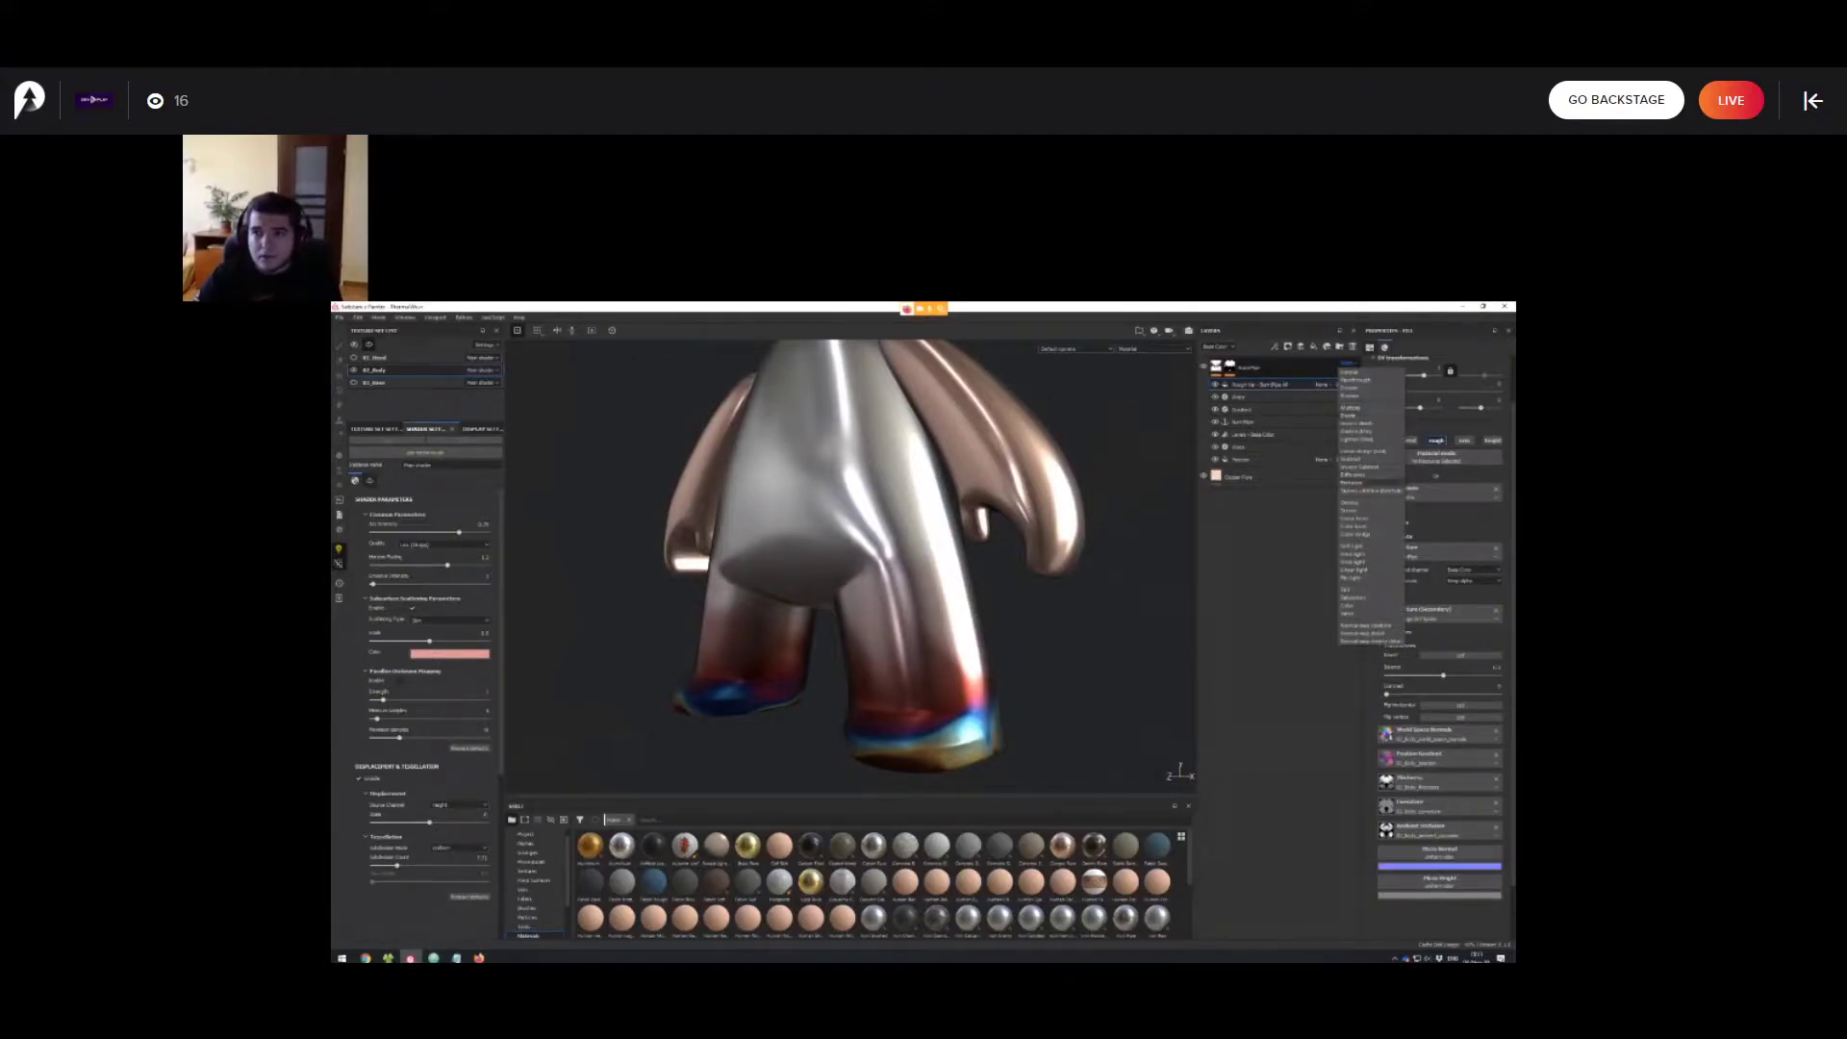
left_click(1358, 431)
middle_click_drag(1087, 616, 1061, 545, "alt")
scroll(1061, 545, "down", 2)
mouse_move(1039, 577)
left_mouse_down("alt")
mouse_move(1077, 563)
mouse_move(928, 577)
mouse_move(1010, 572)
left_mouse_up("alt")
middle_click_drag(1010, 572, 1039, 617, "alt")
scroll(1028, 642, "down", 1)
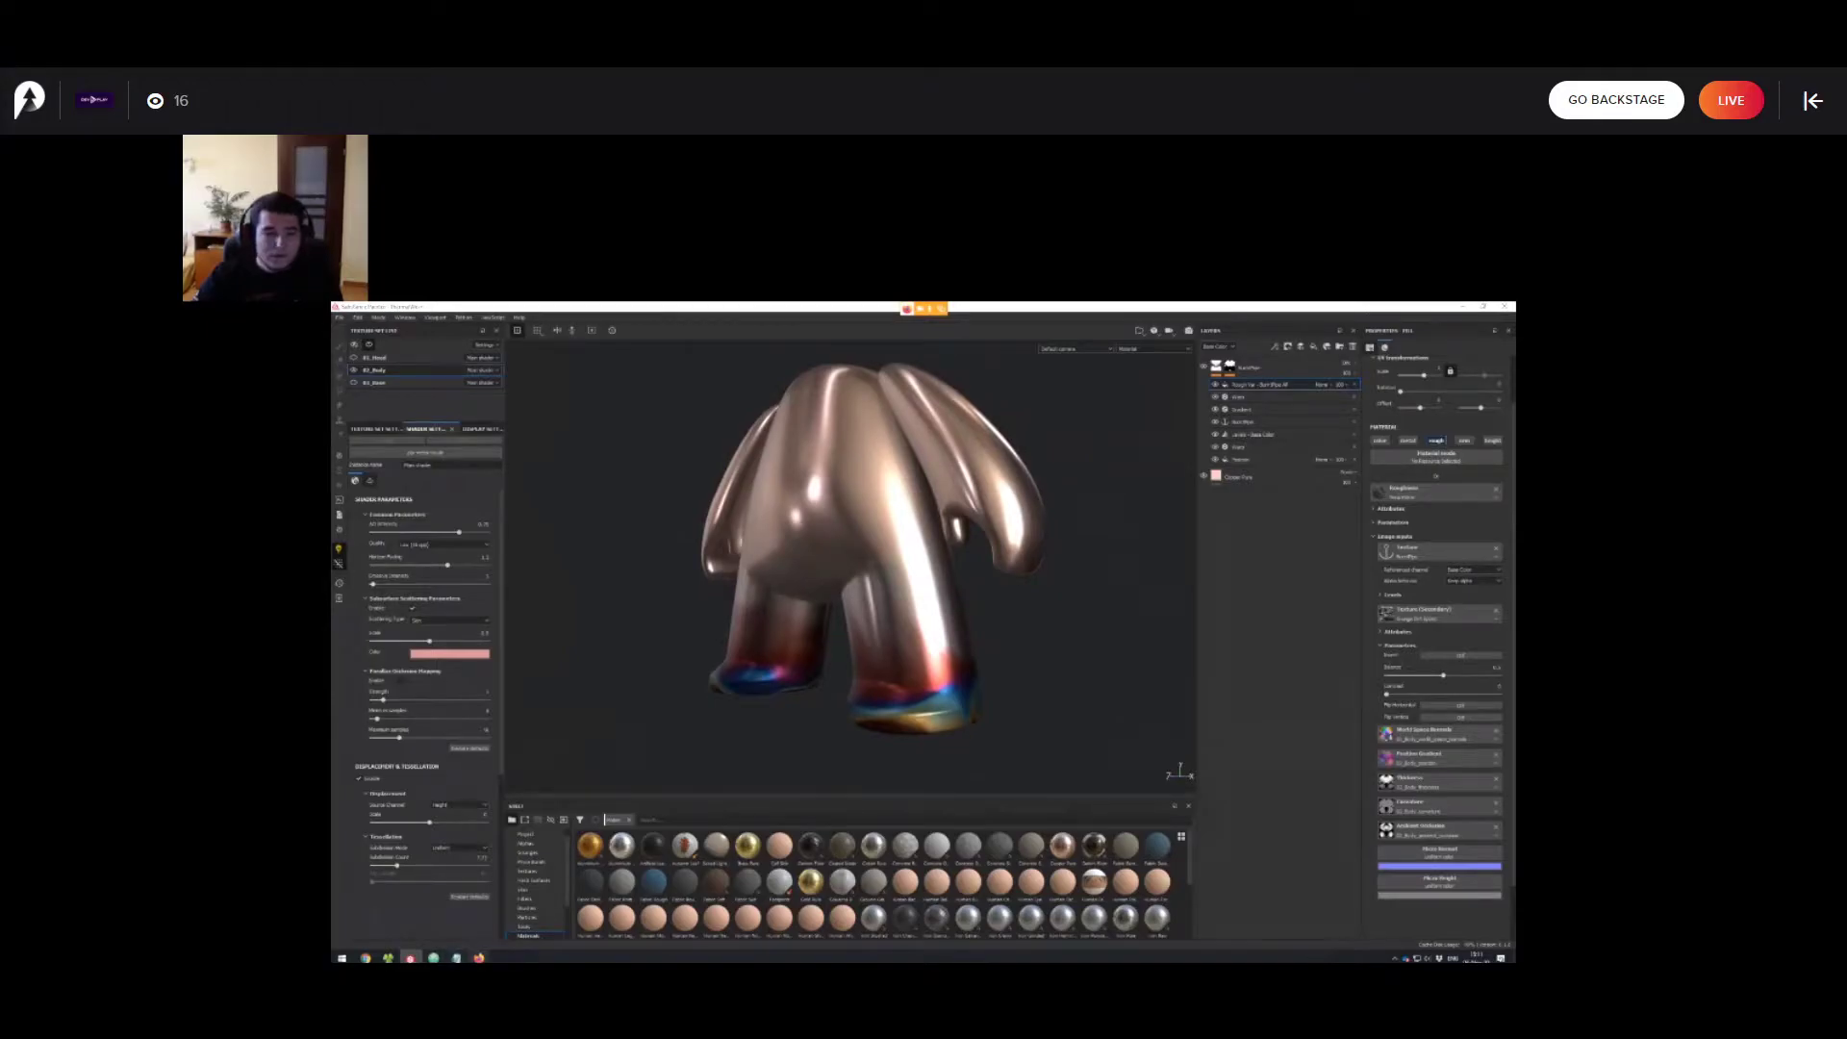
Switch to the presentation window with the Thermal Damage (Gradient Filter) slide.
mouse_move(479, 958)
left_click(528, 924)
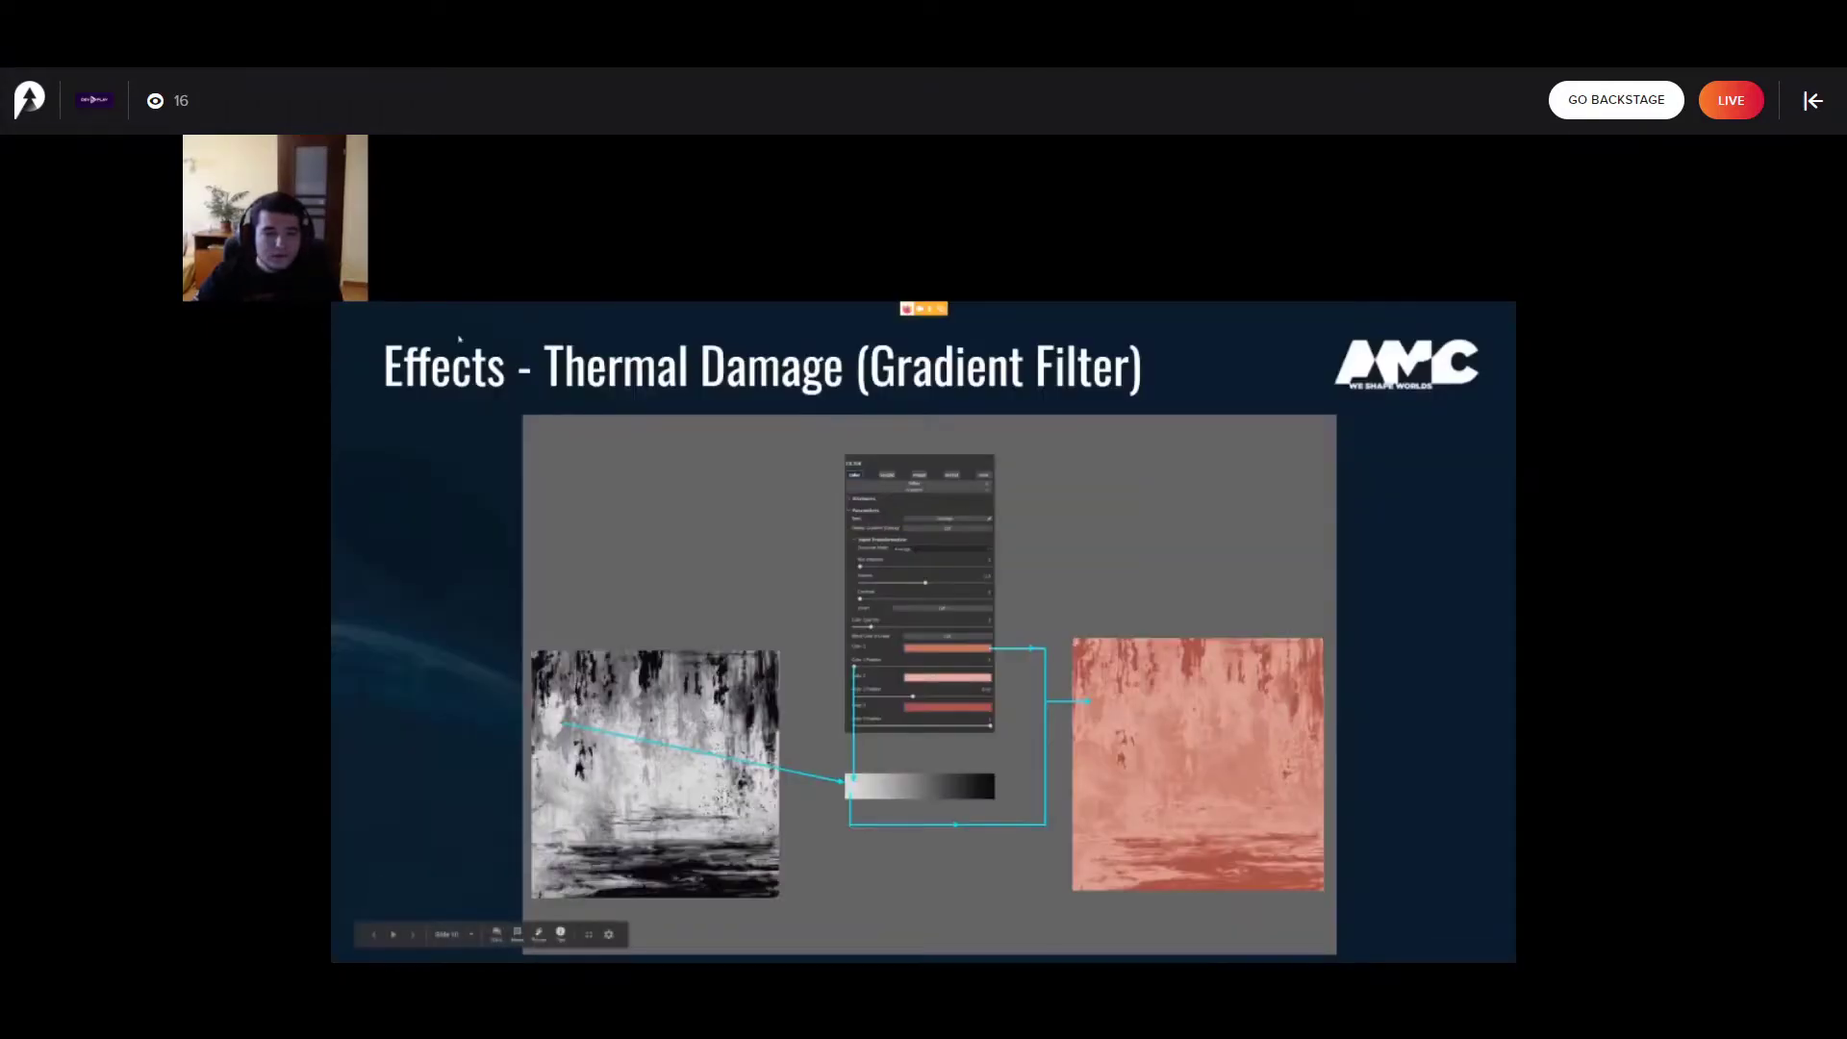
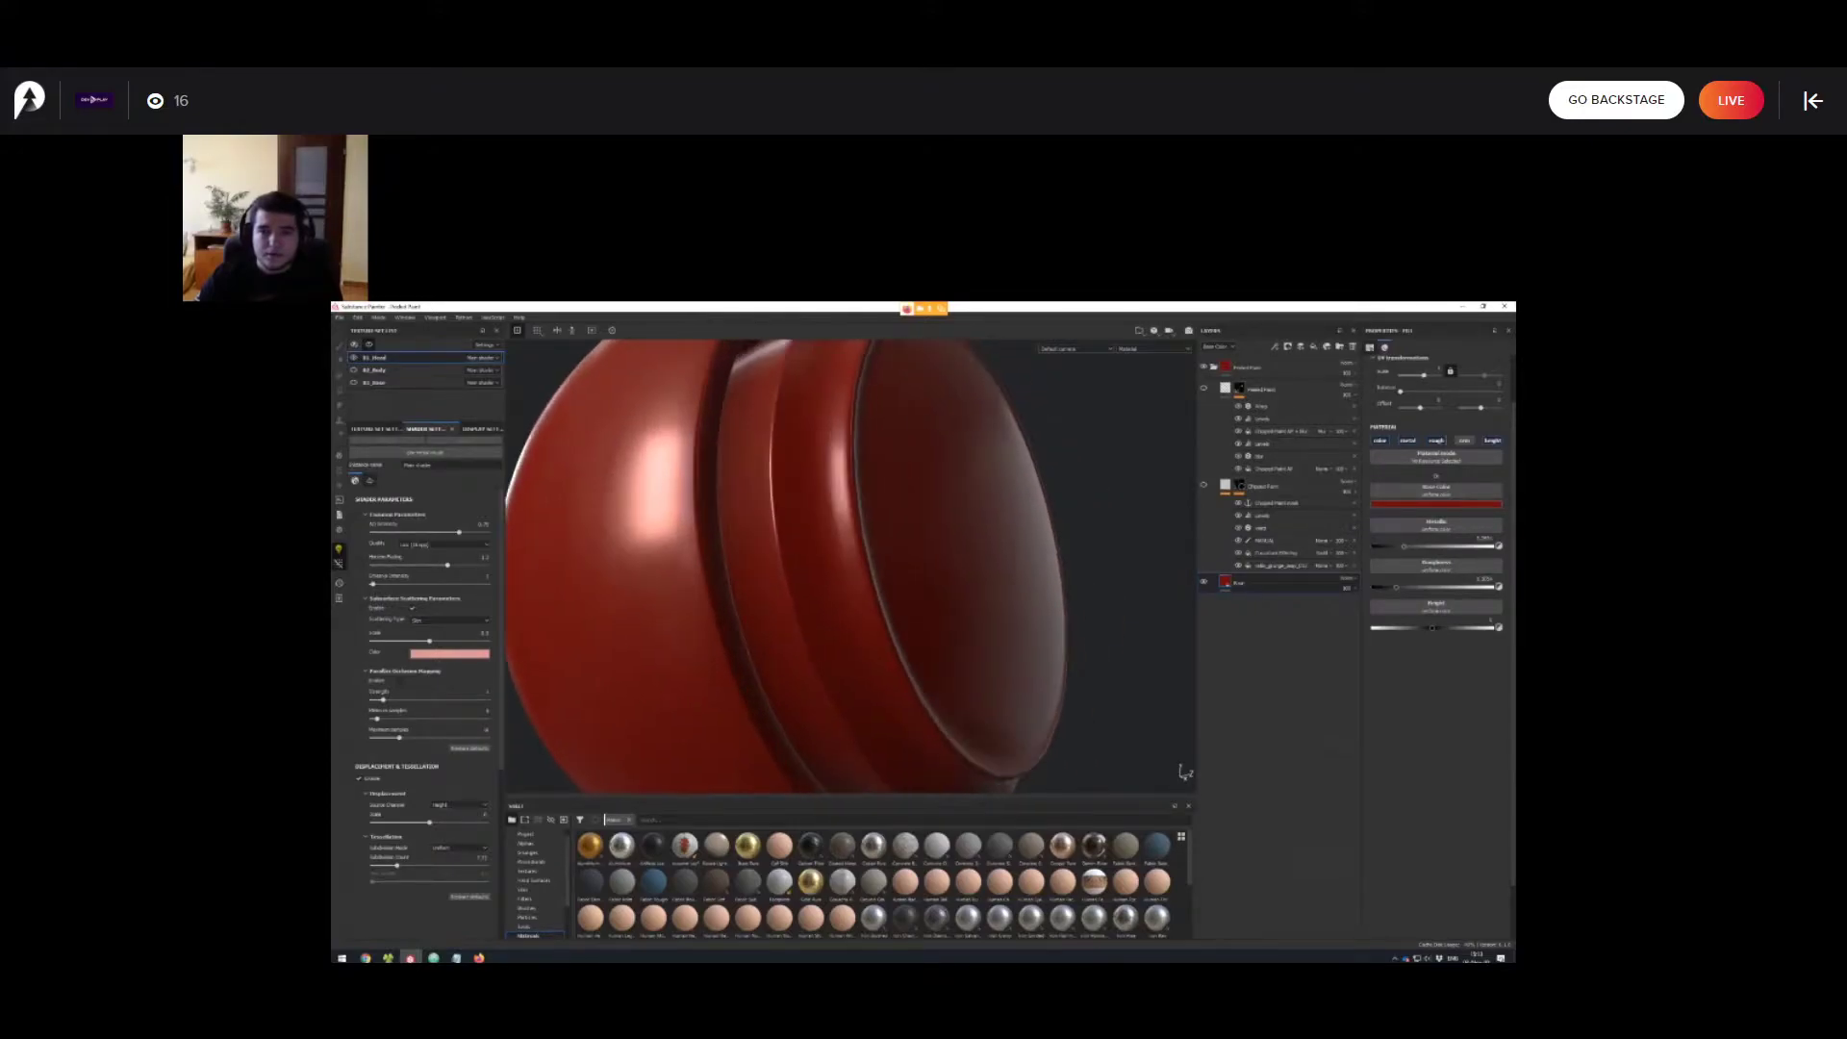
Turn on the chipped-paint layer of the red head, display its mask and select the grunge fill at the mask's base.
left_click(1203, 485)
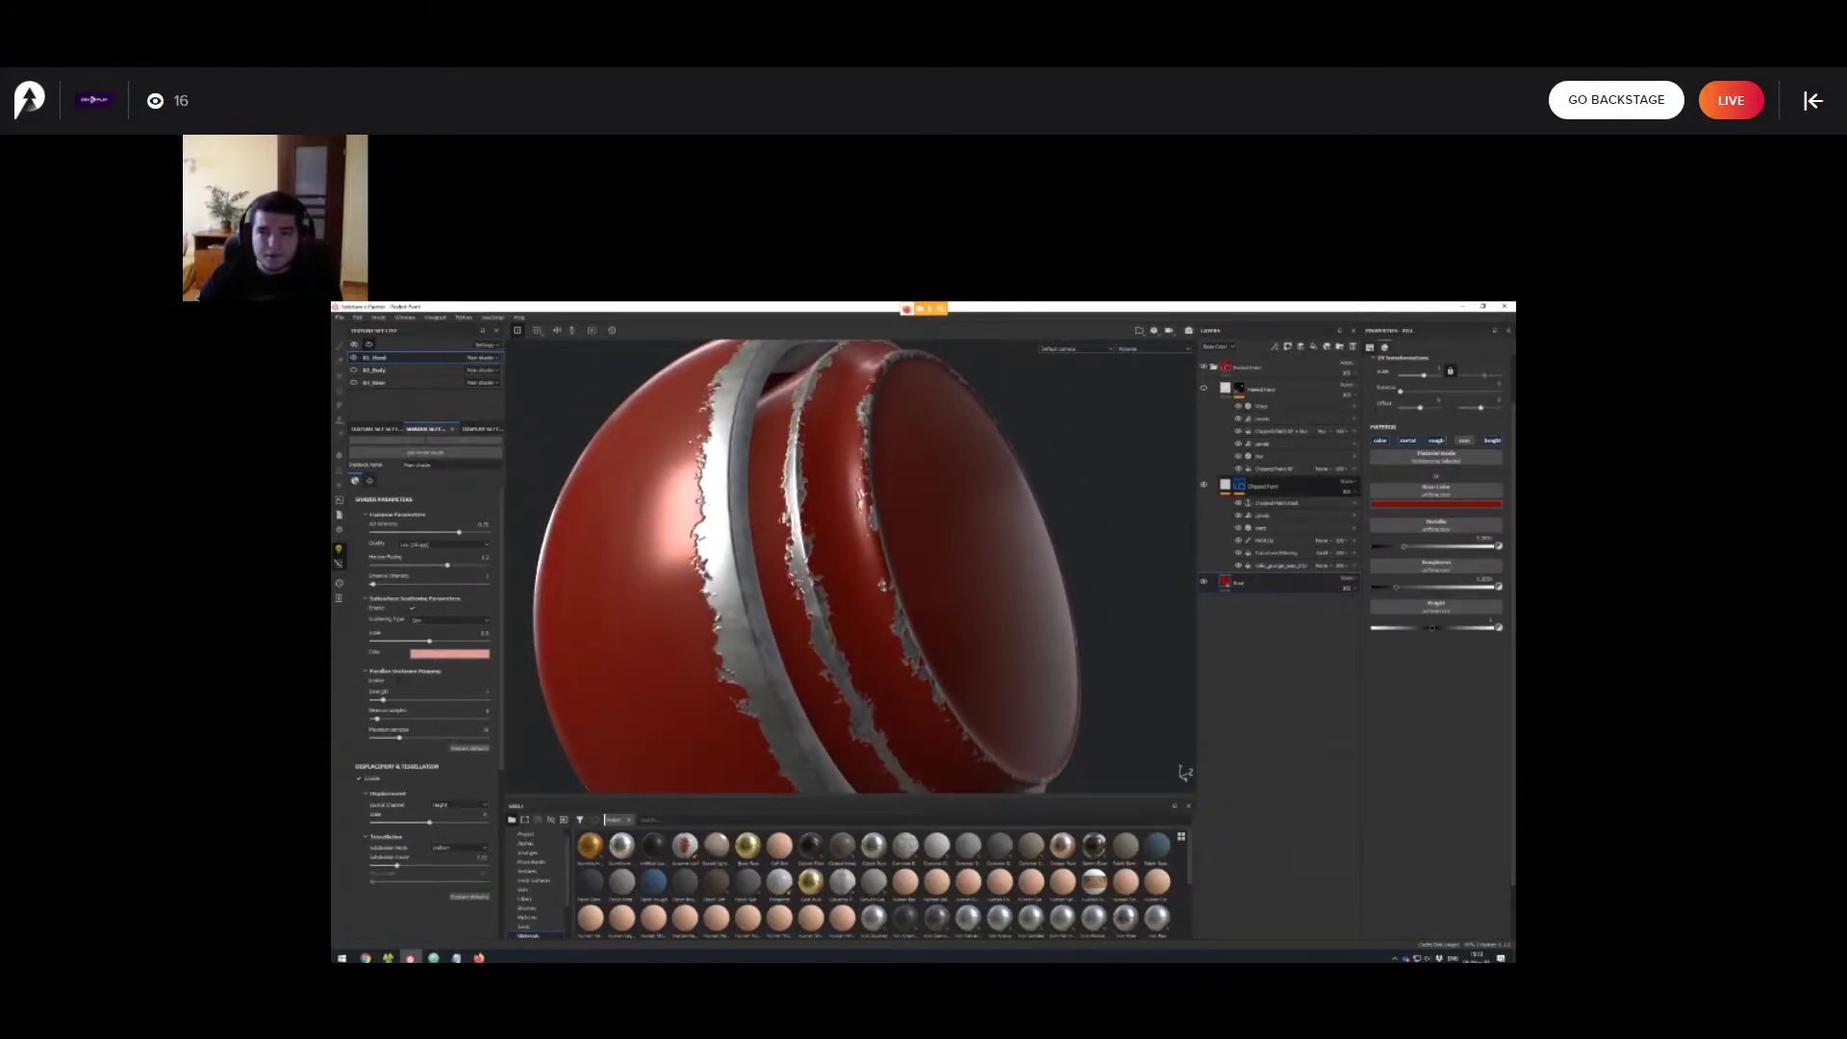
mouse_move(895, 577)
left_mouse_down("alt")
mouse_move(890, 543)
mouse_move(894, 560)
left_mouse_up("alt")
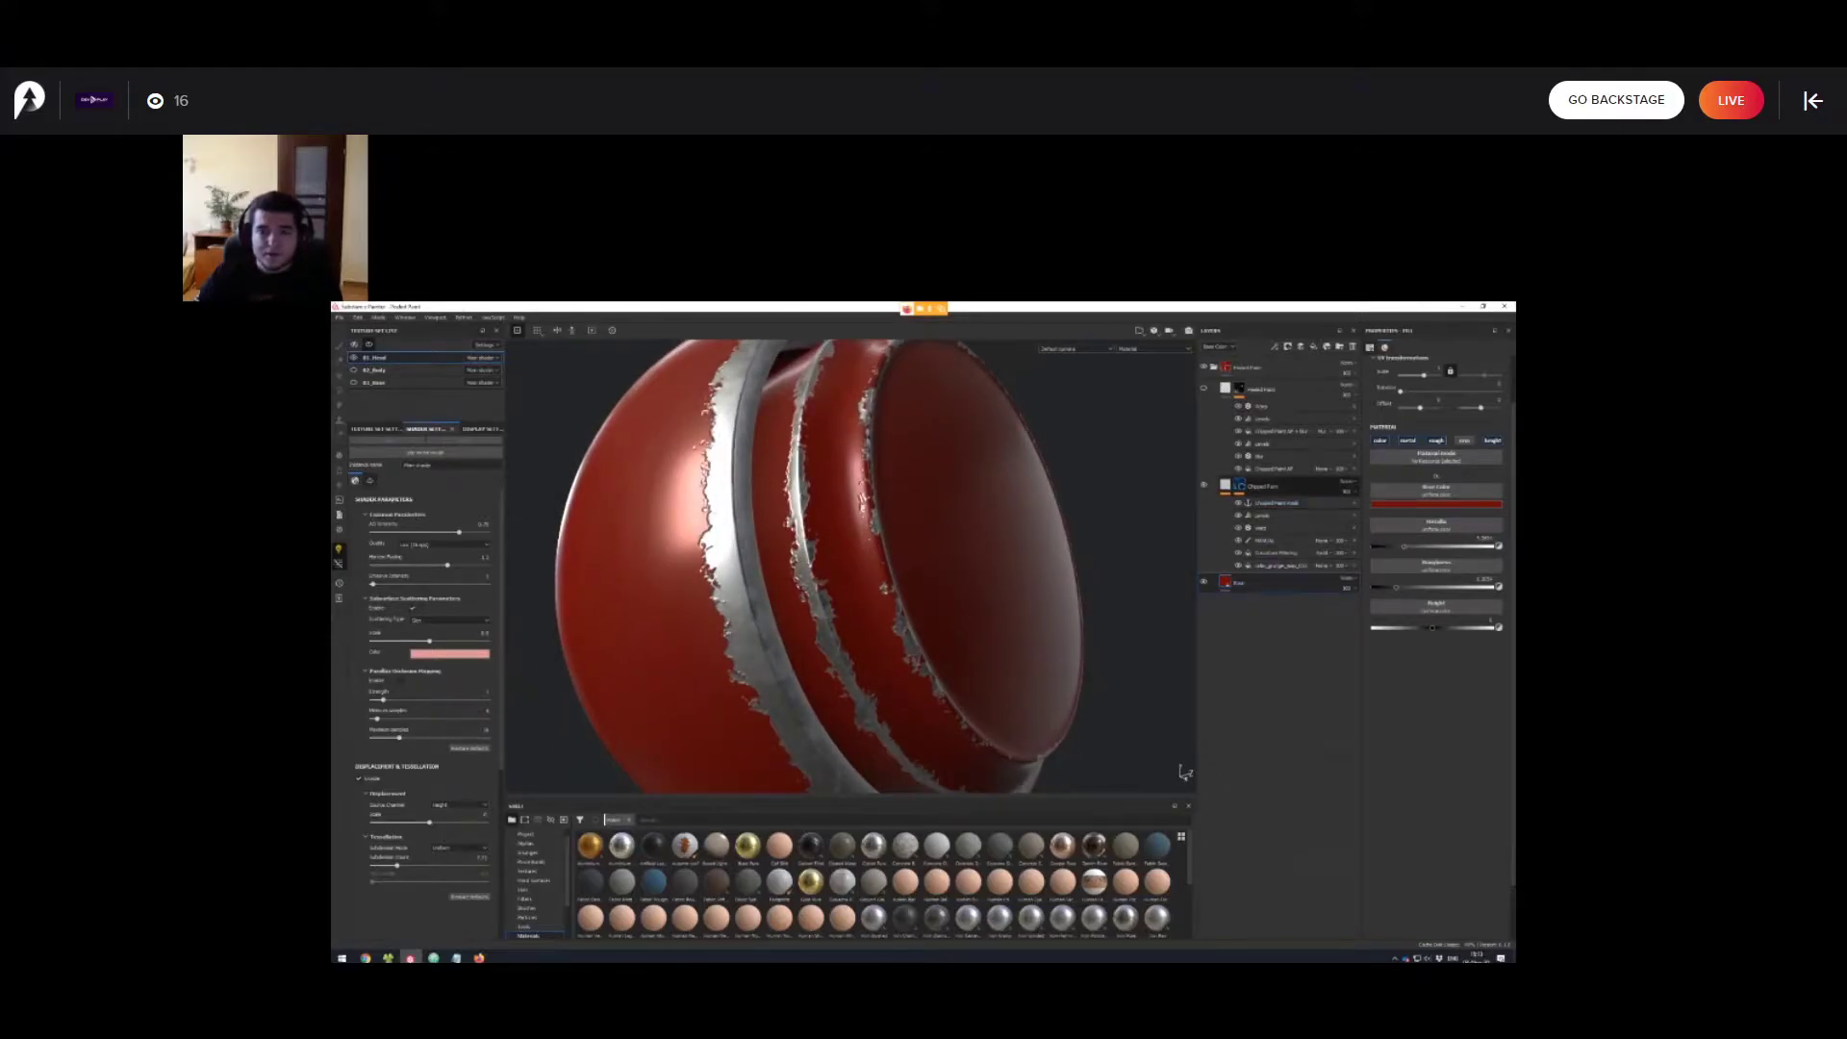
left_click(1239, 486, "alt")
mouse_move(904, 587)
left_mouse_down("alt")
mouse_move(925, 562)
mouse_move(953, 577)
mouse_move(905, 553)
left_mouse_up("alt")
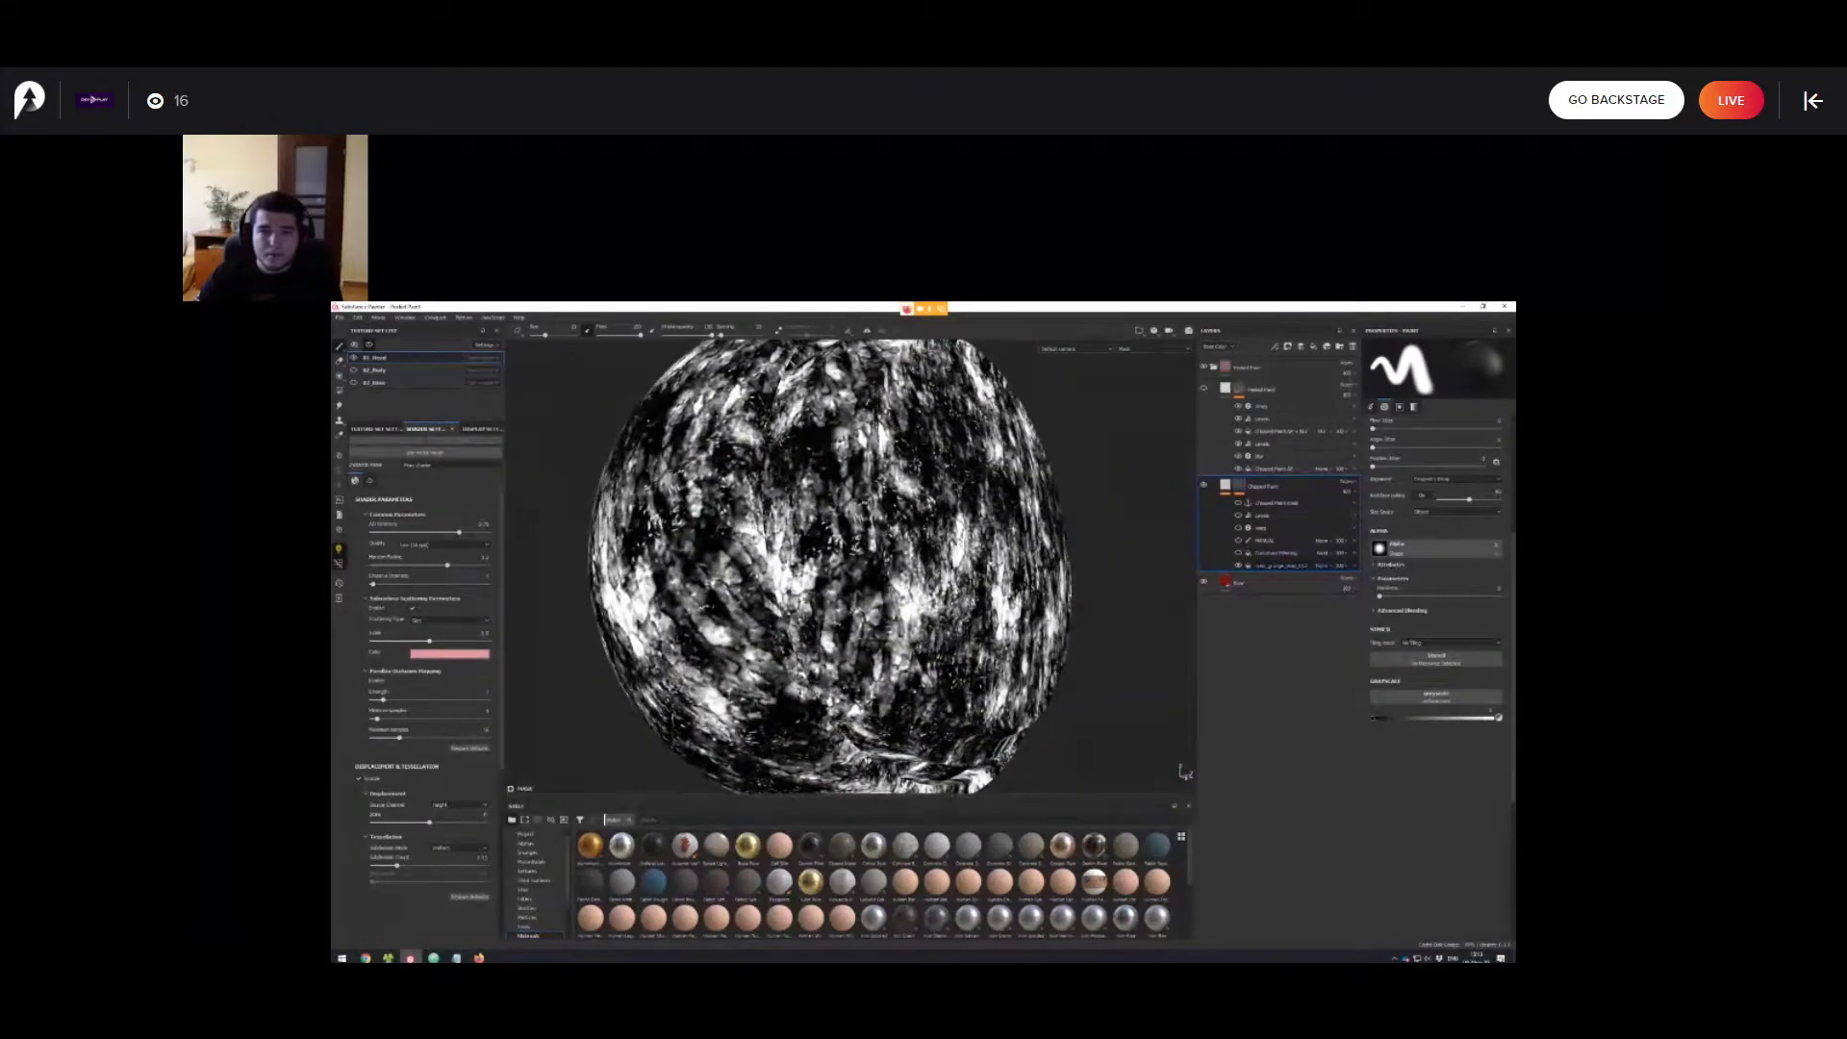
left_click(1280, 566)
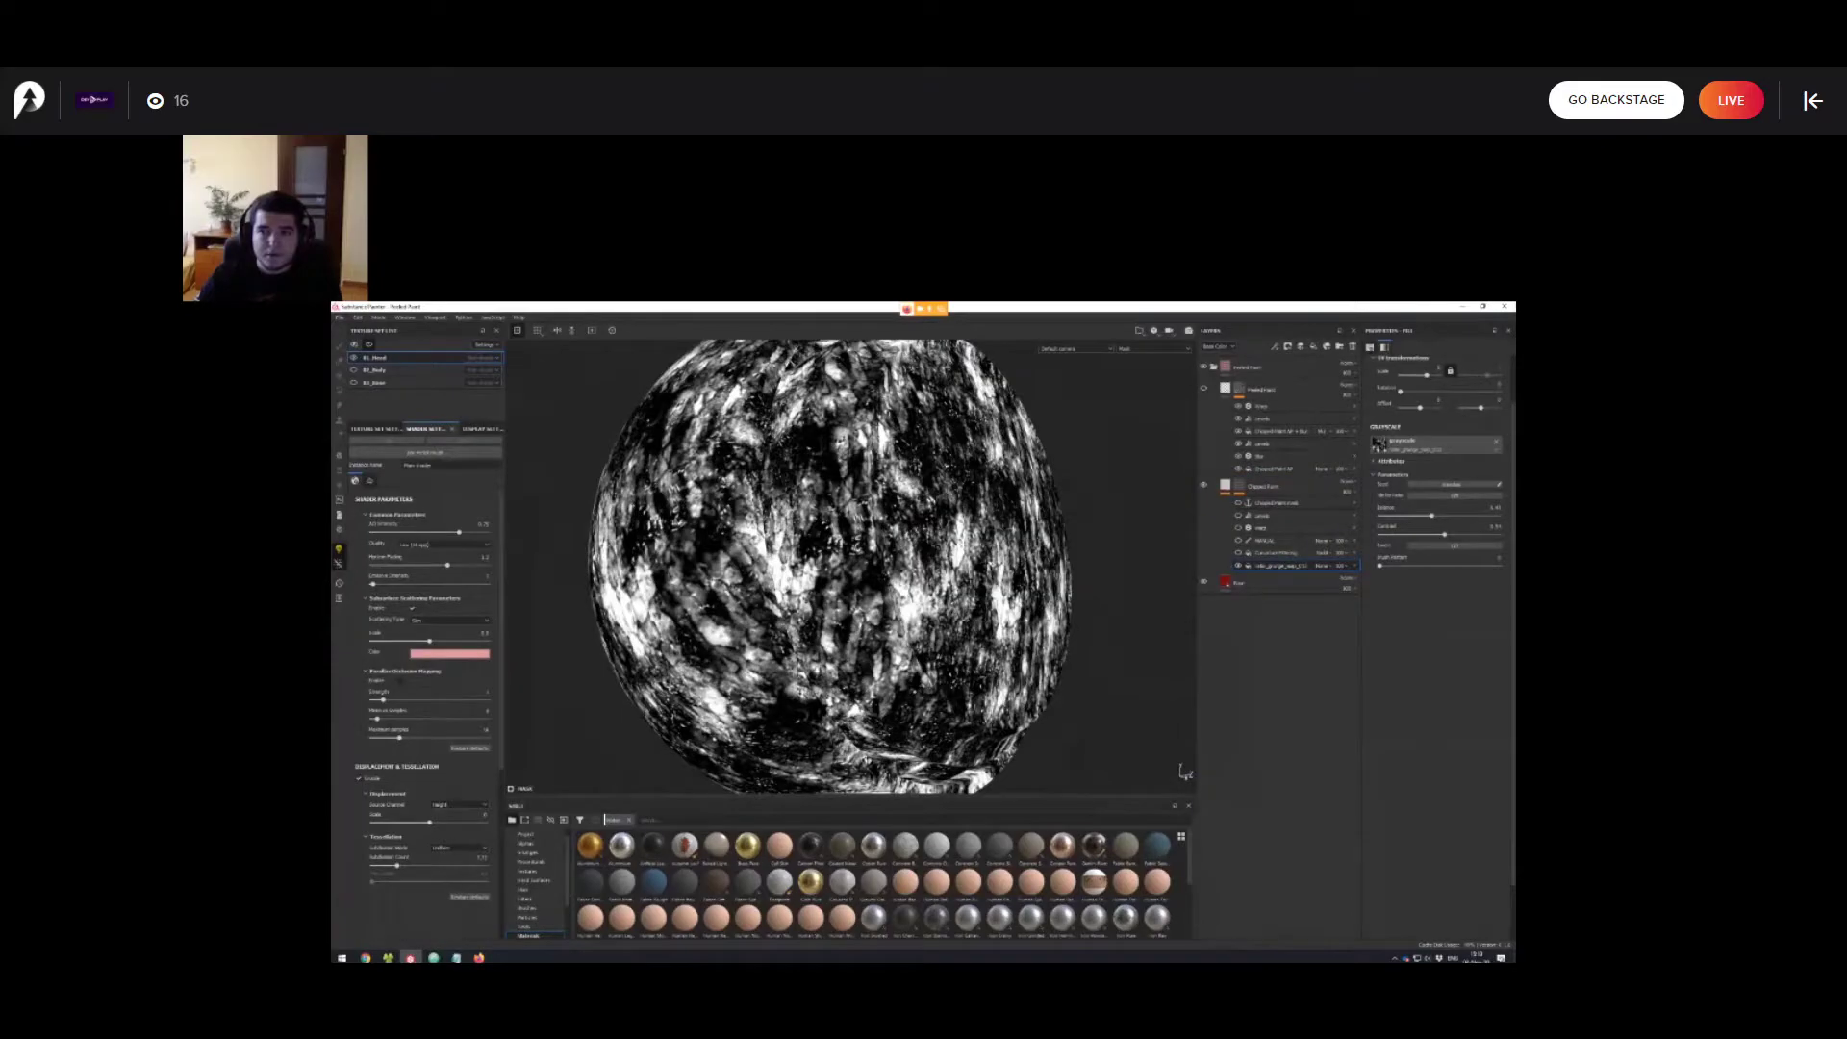
mouse_move(866, 549)
left_mouse_down("alt")
mouse_move(861, 596)
mouse_move(837, 572)
mouse_move(847, 553)
left_mouse_up("alt")
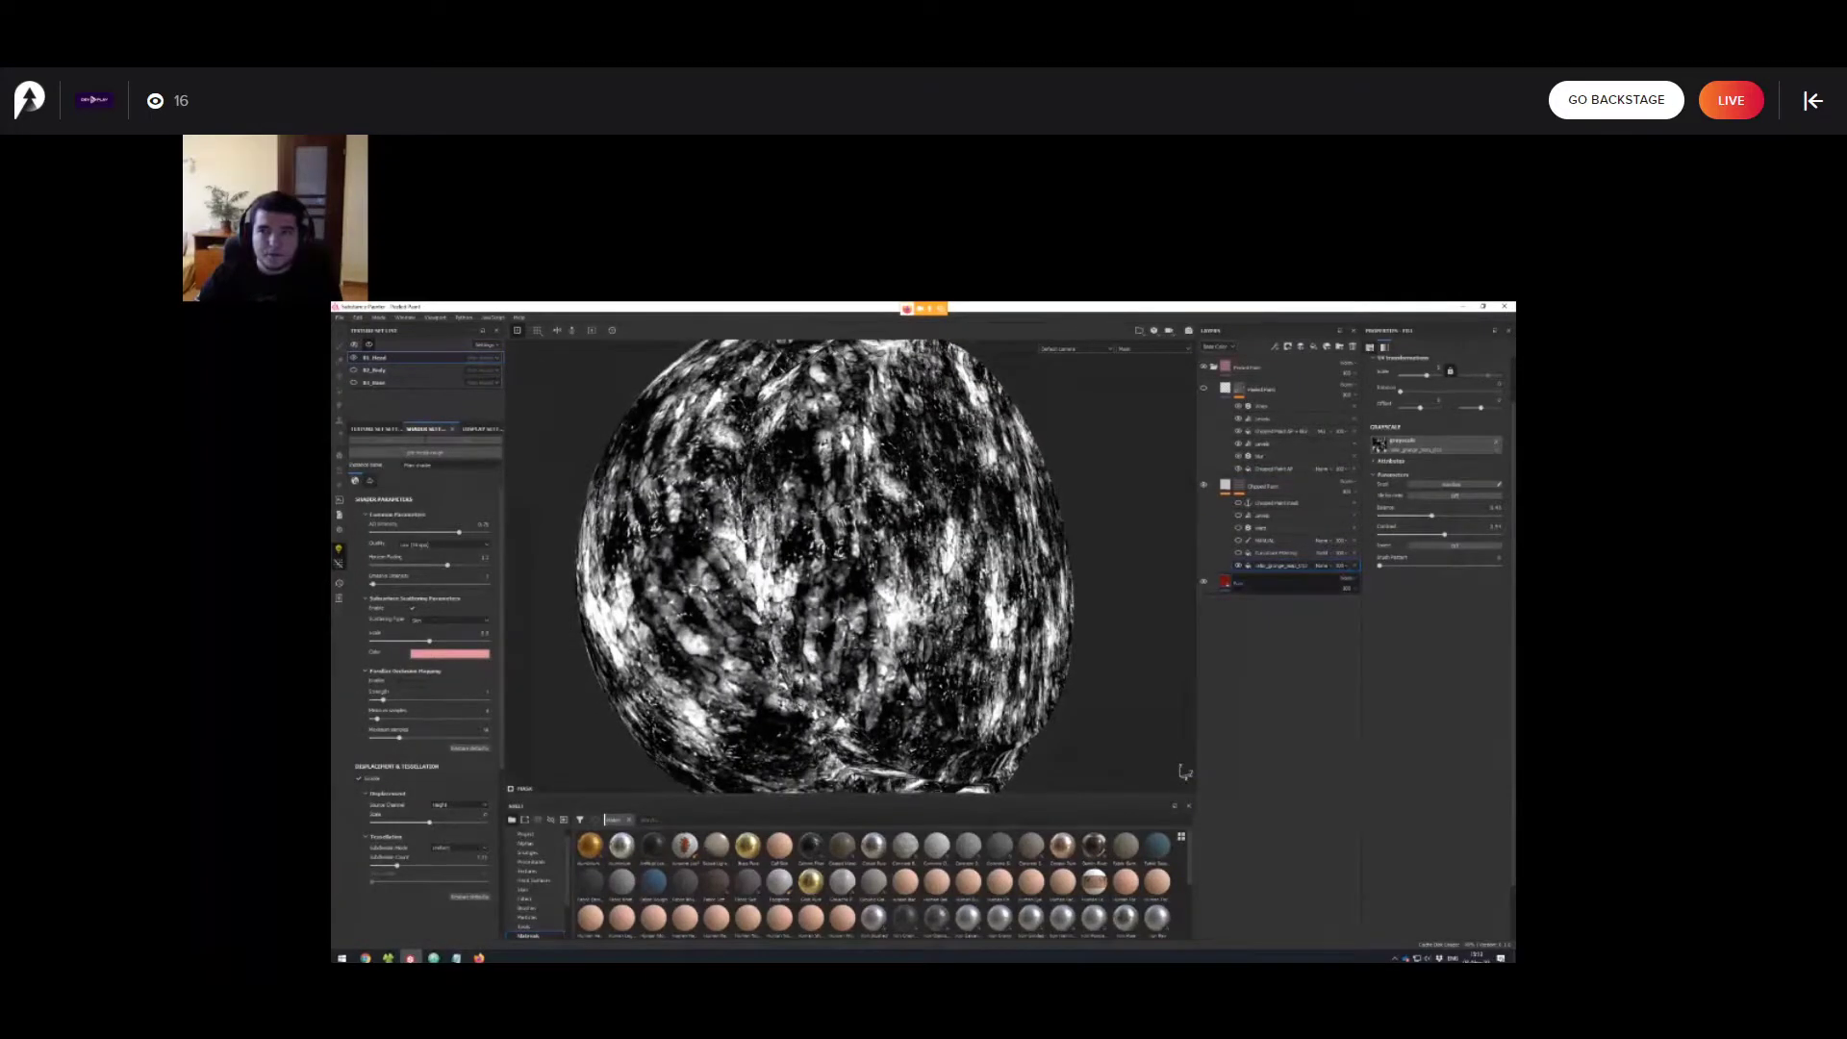
Turn on and select the curvature fill above the grunge, and inspect the mask along the head's edges.
left_click(1238, 553)
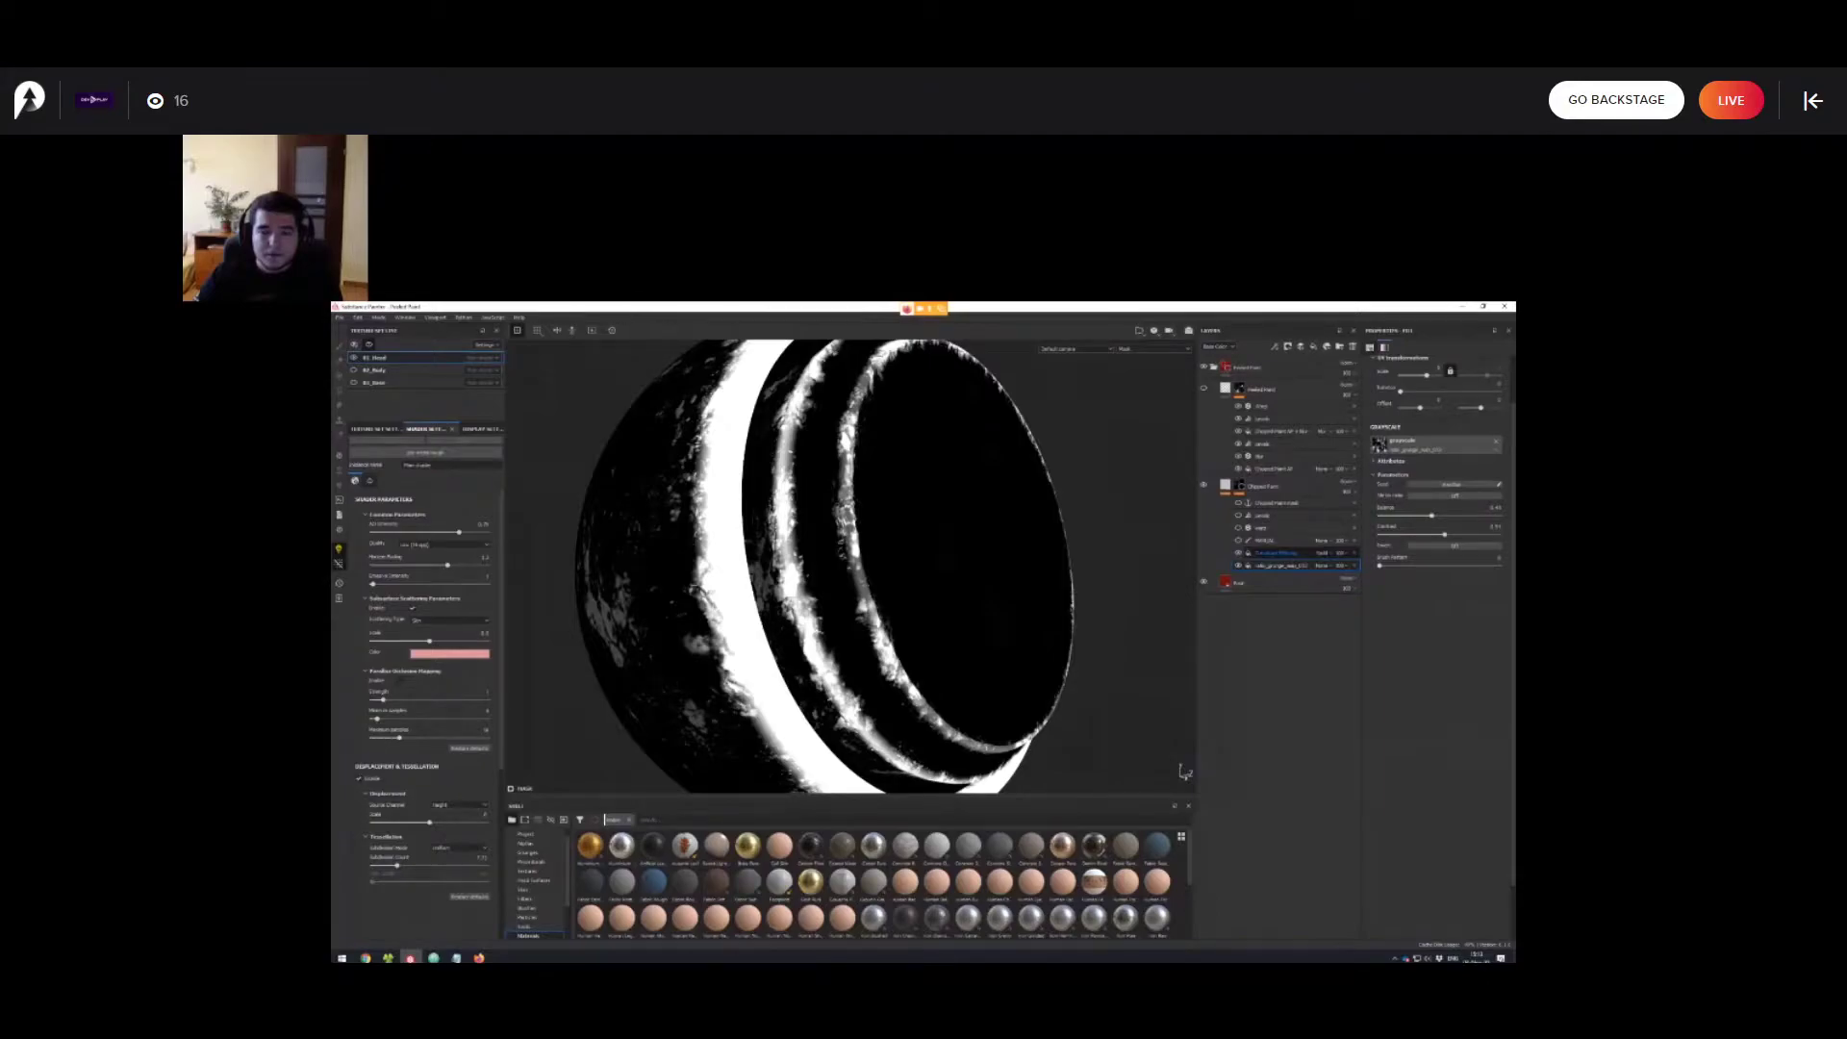
left_click(1277, 553)
left_click_drag(866, 548, 846, 611, "alt")
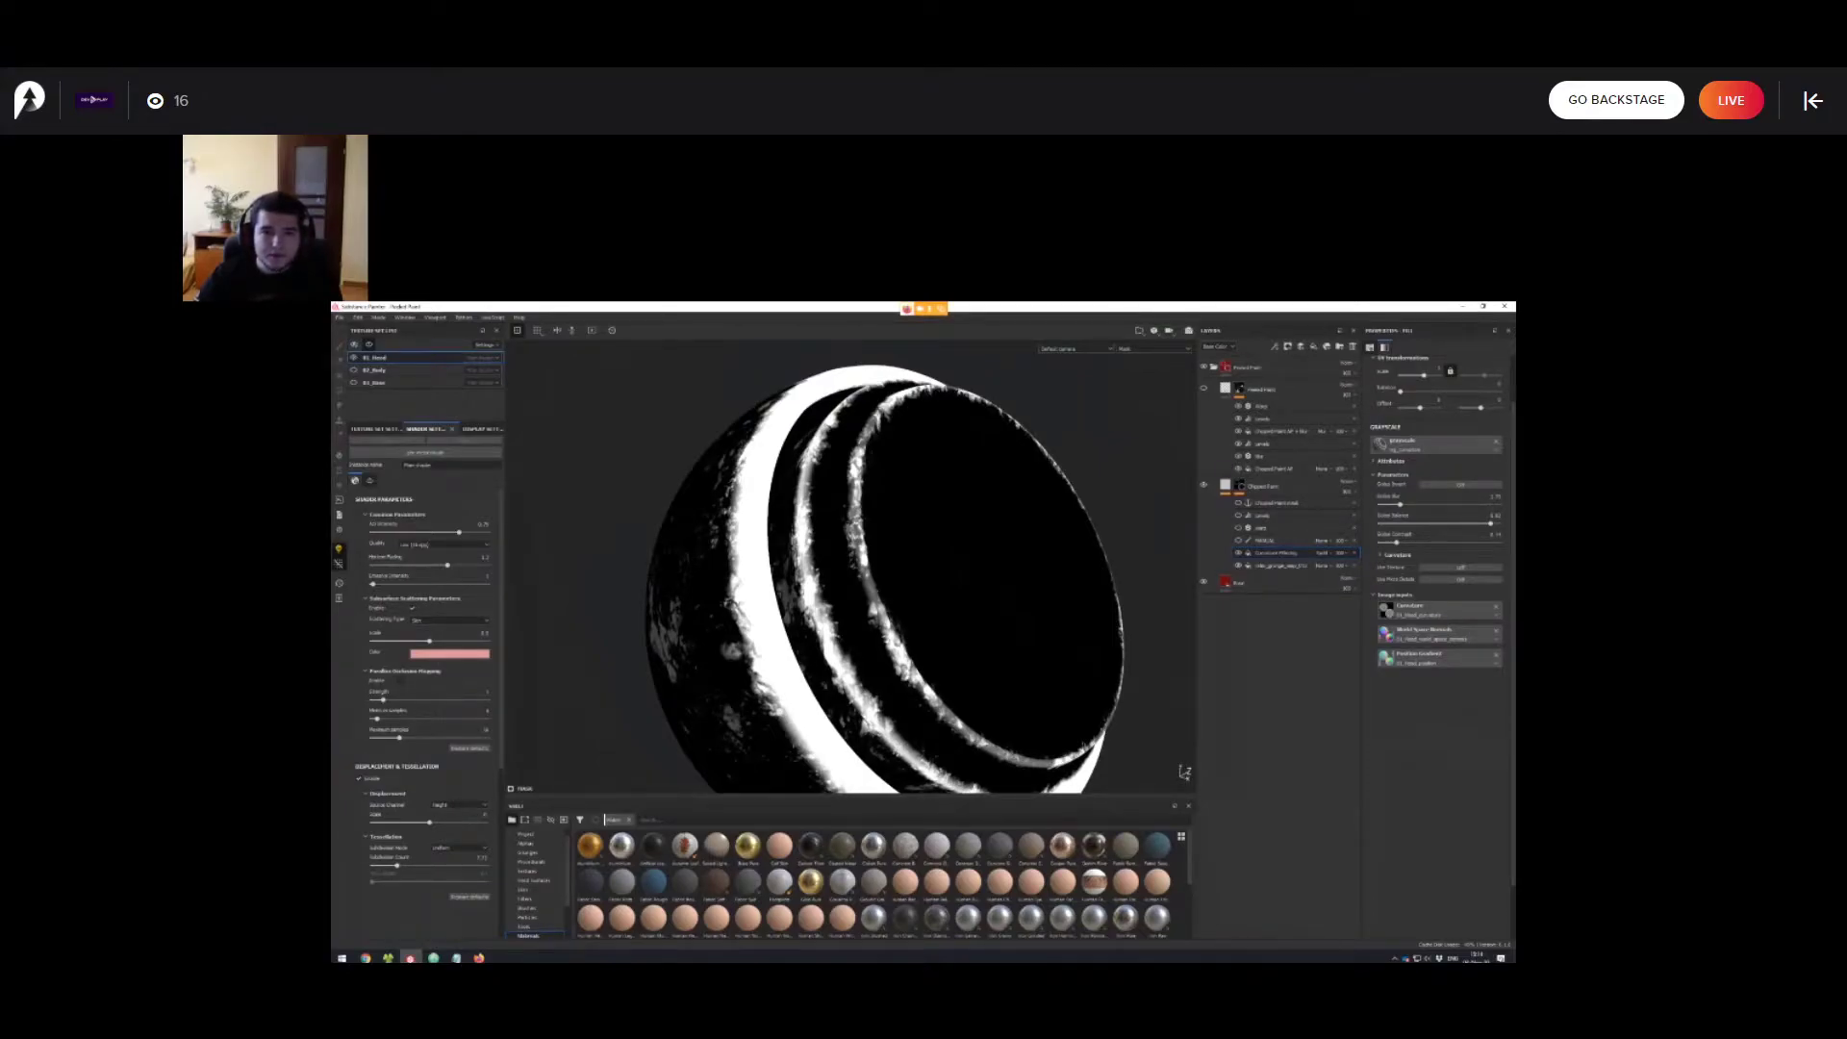
left_click_drag(857, 548, 914, 576, "alt")
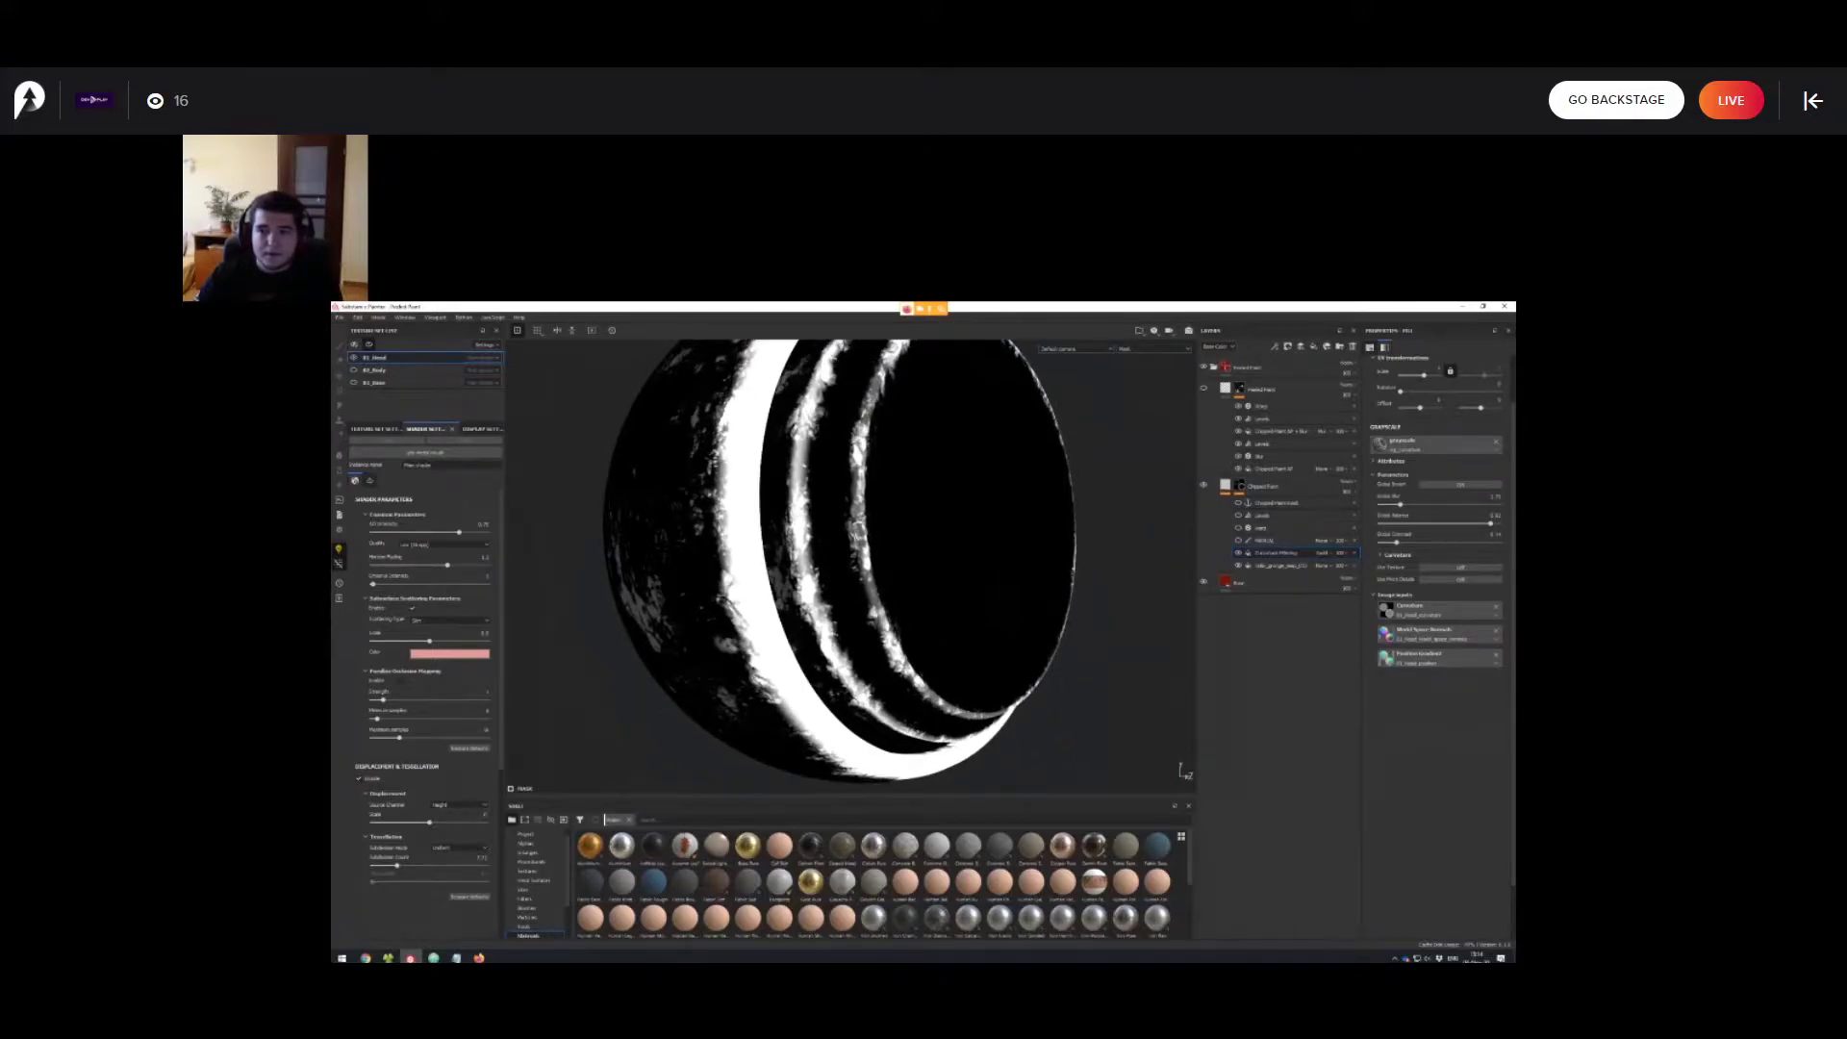
left_click_drag(866, 558, 923, 587, "alt")
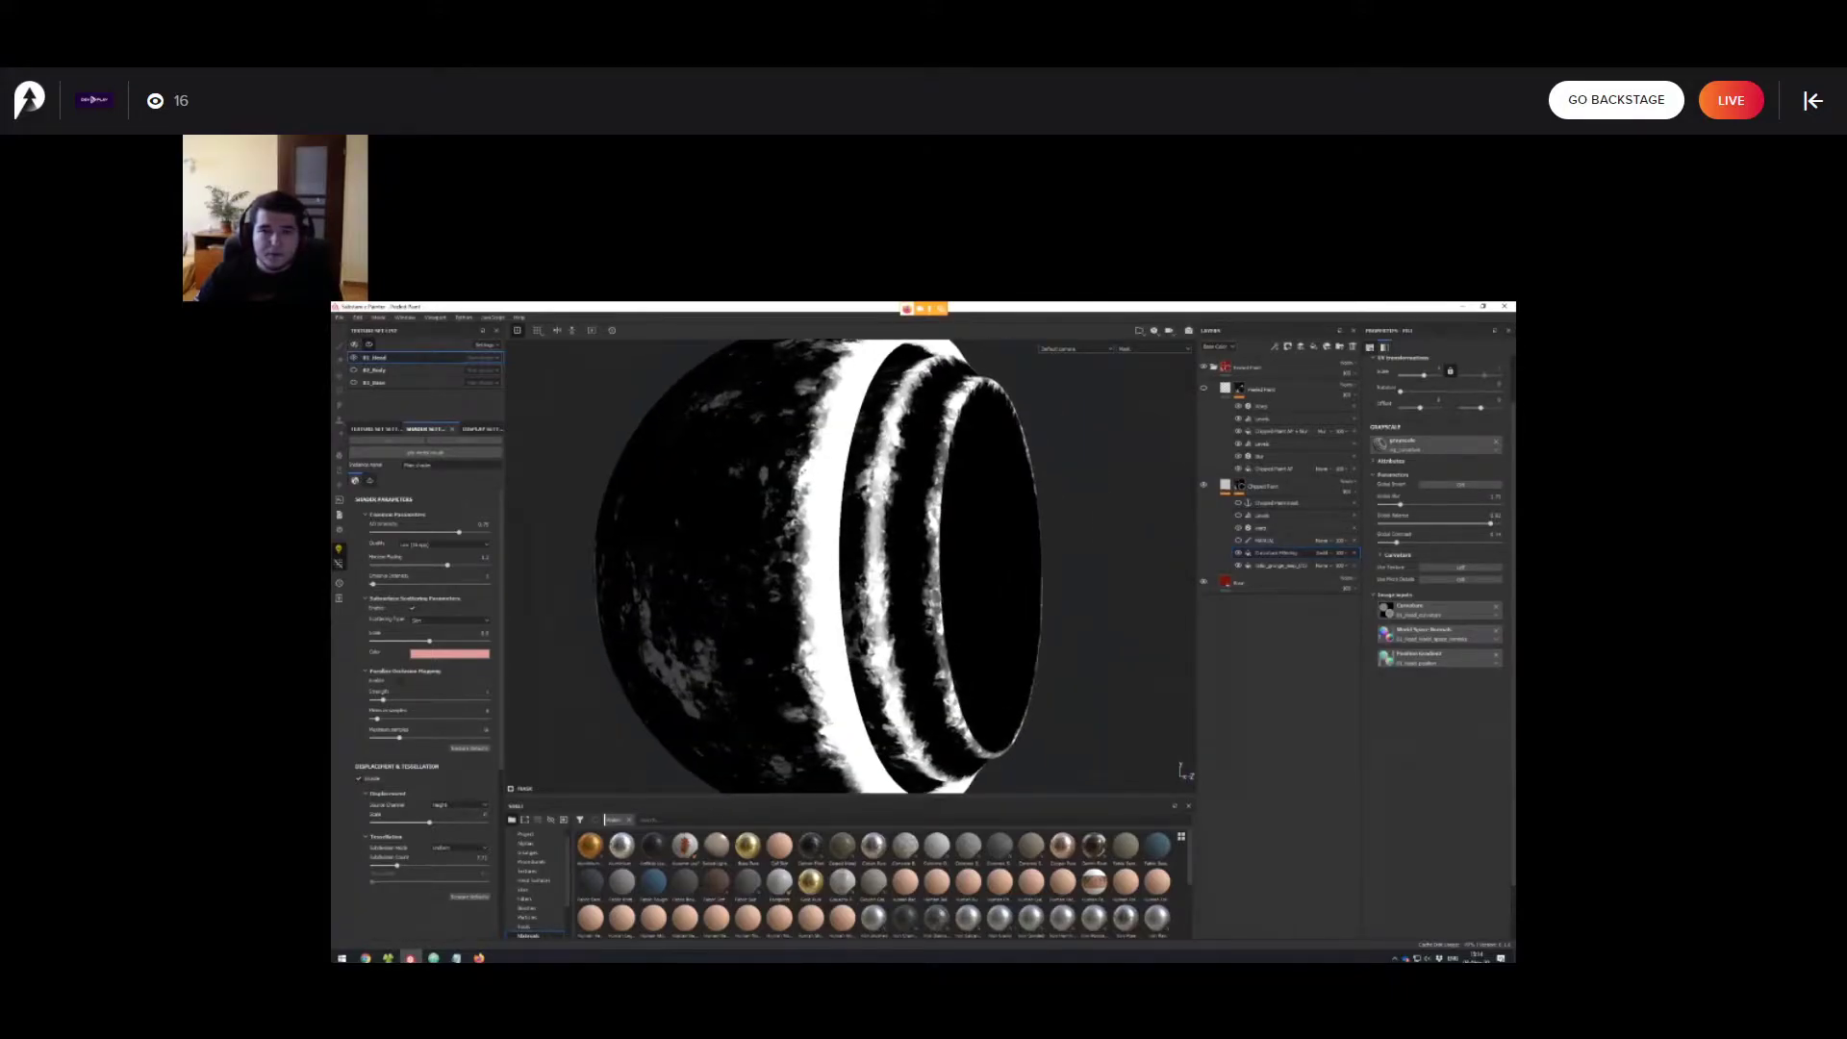
scroll(851, 567, "up", 2)
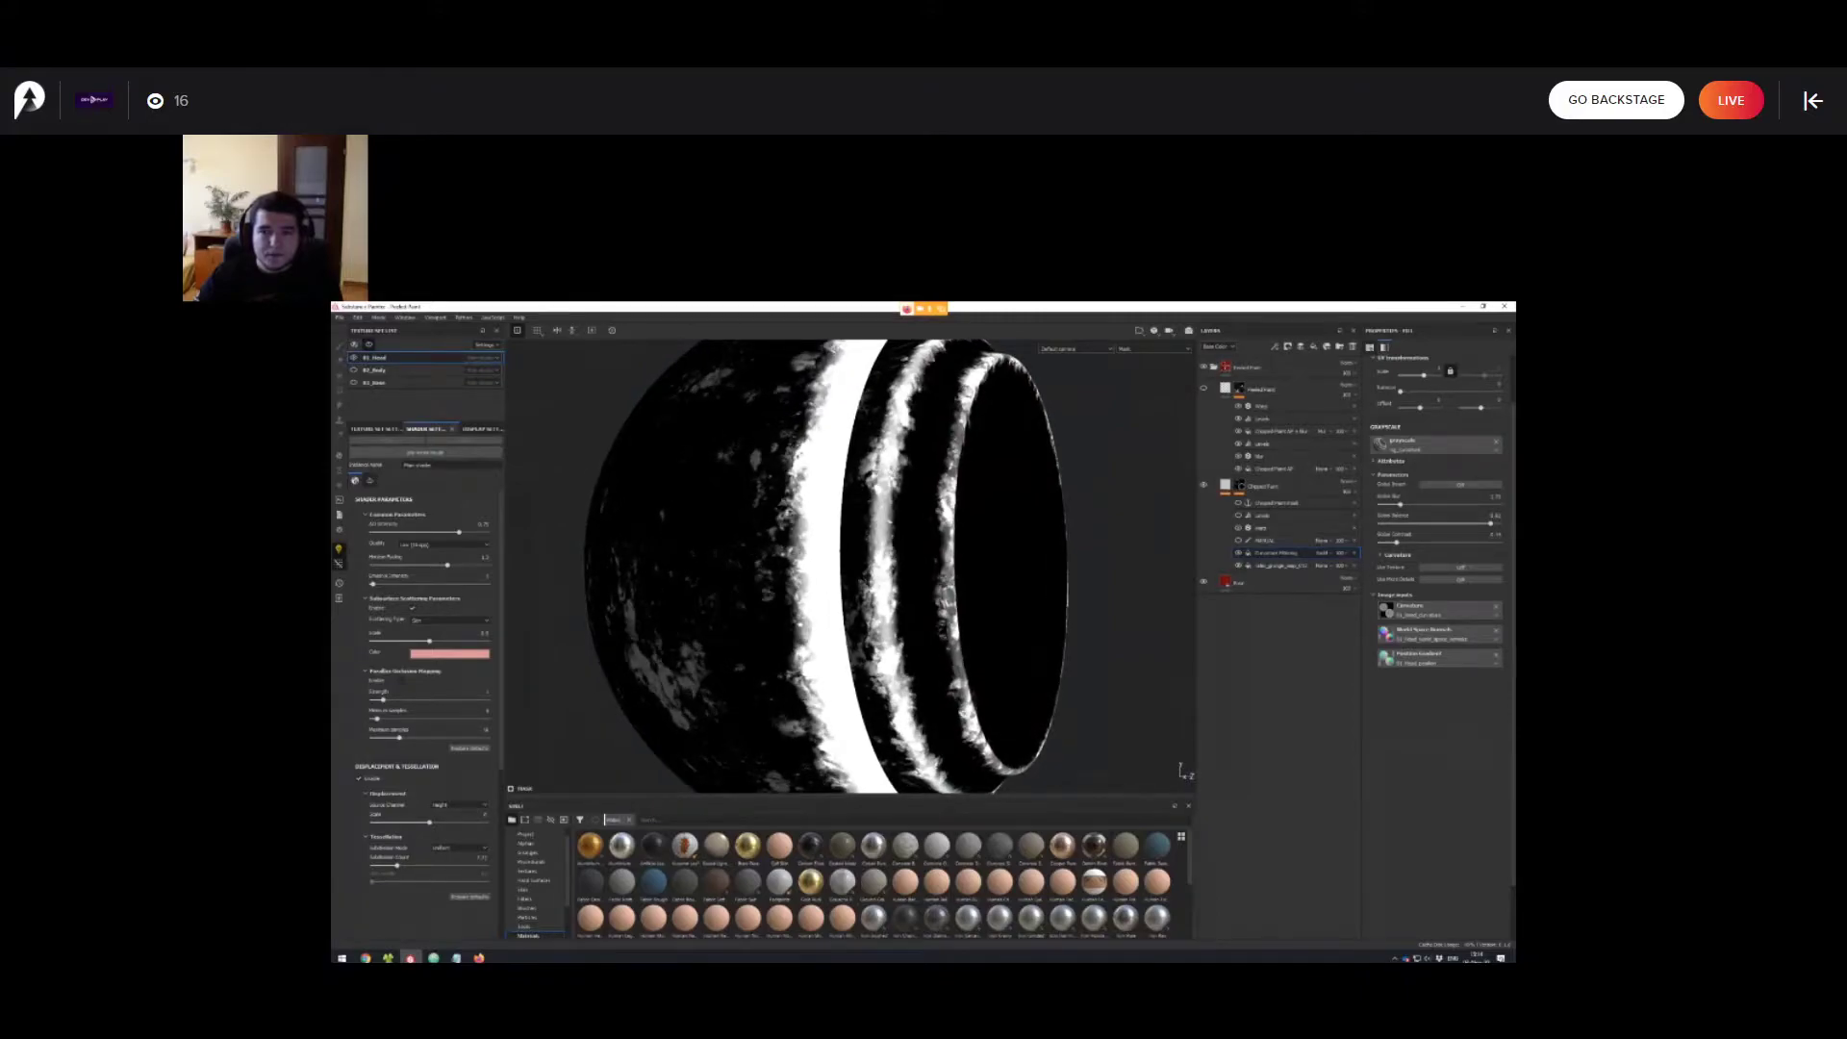
mouse_move(866, 558)
left_mouse_down("alt")
mouse_move(822, 579)
mouse_move(848, 561)
mouse_move(827, 554)
mouse_move(866, 569)
left_mouse_up("alt")
Turn on the Levels effect of the chipped-paint mask and inspect the chipped edges in the full material display.
left_click(1239, 516)
scroll(852, 567, "down", 2)
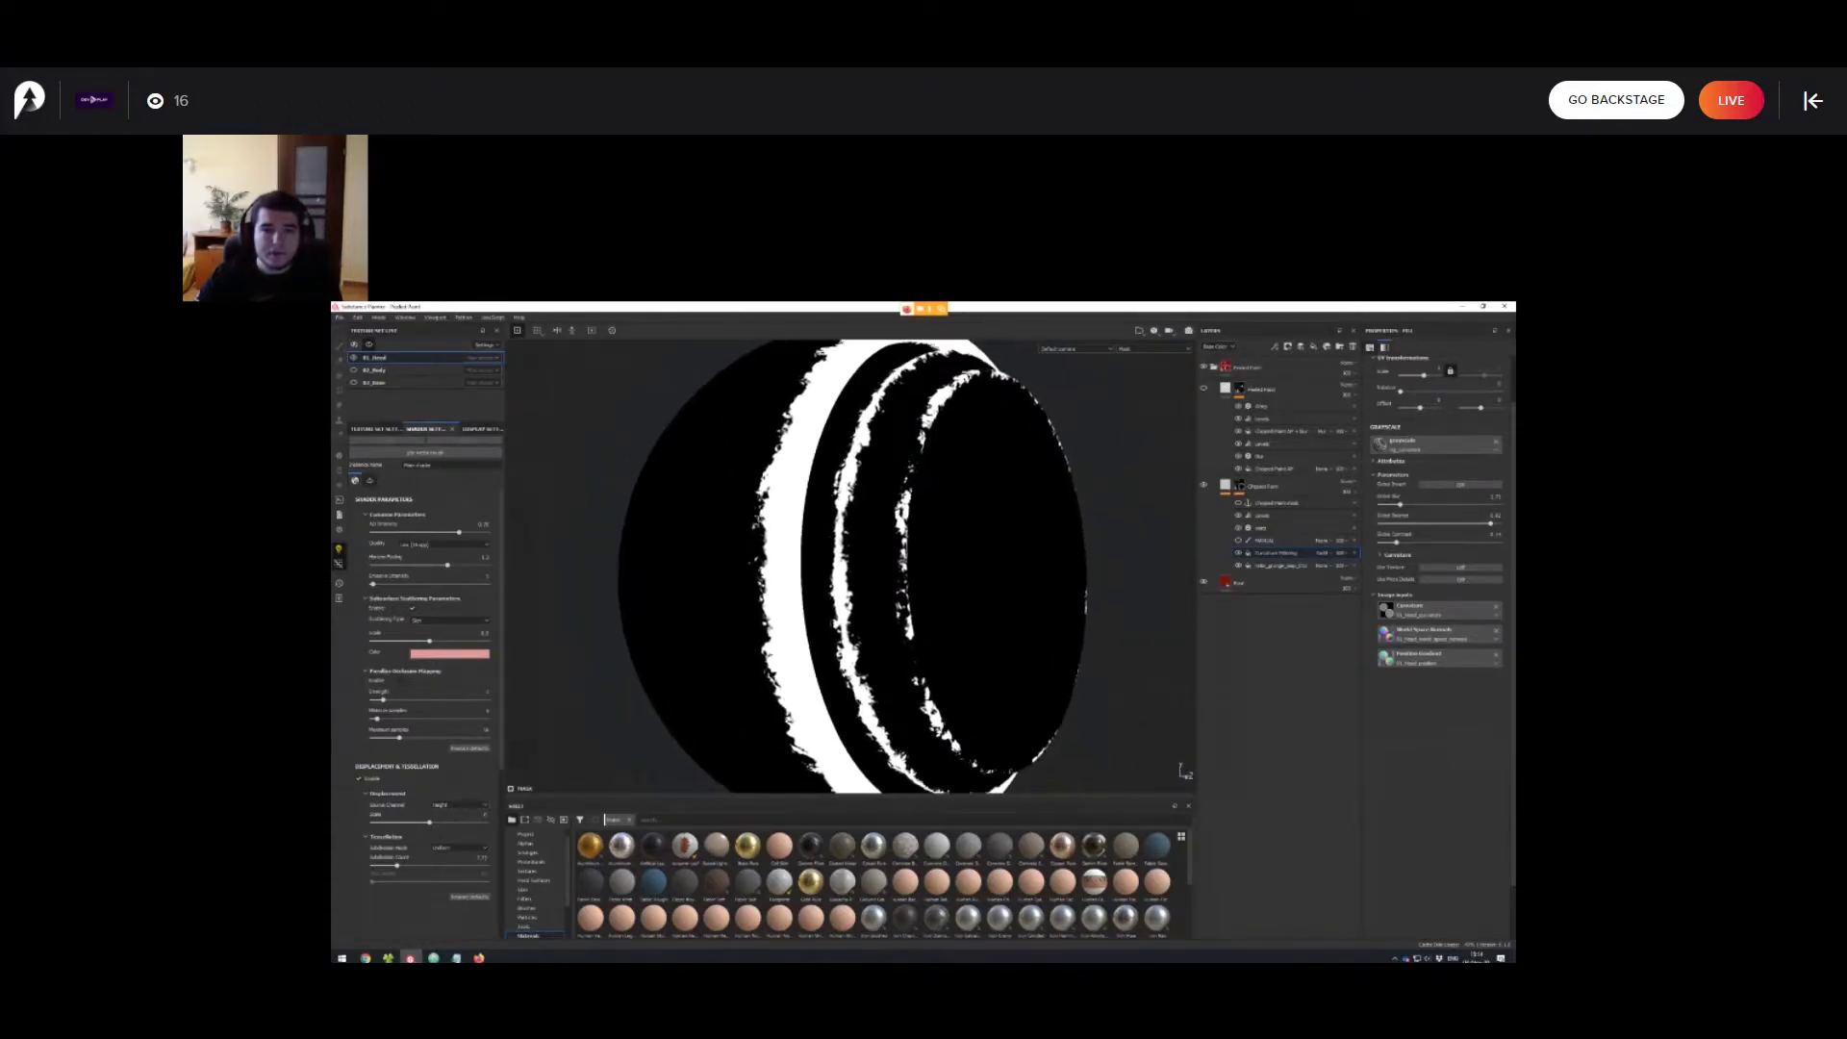
scroll(851, 567, "down", 2)
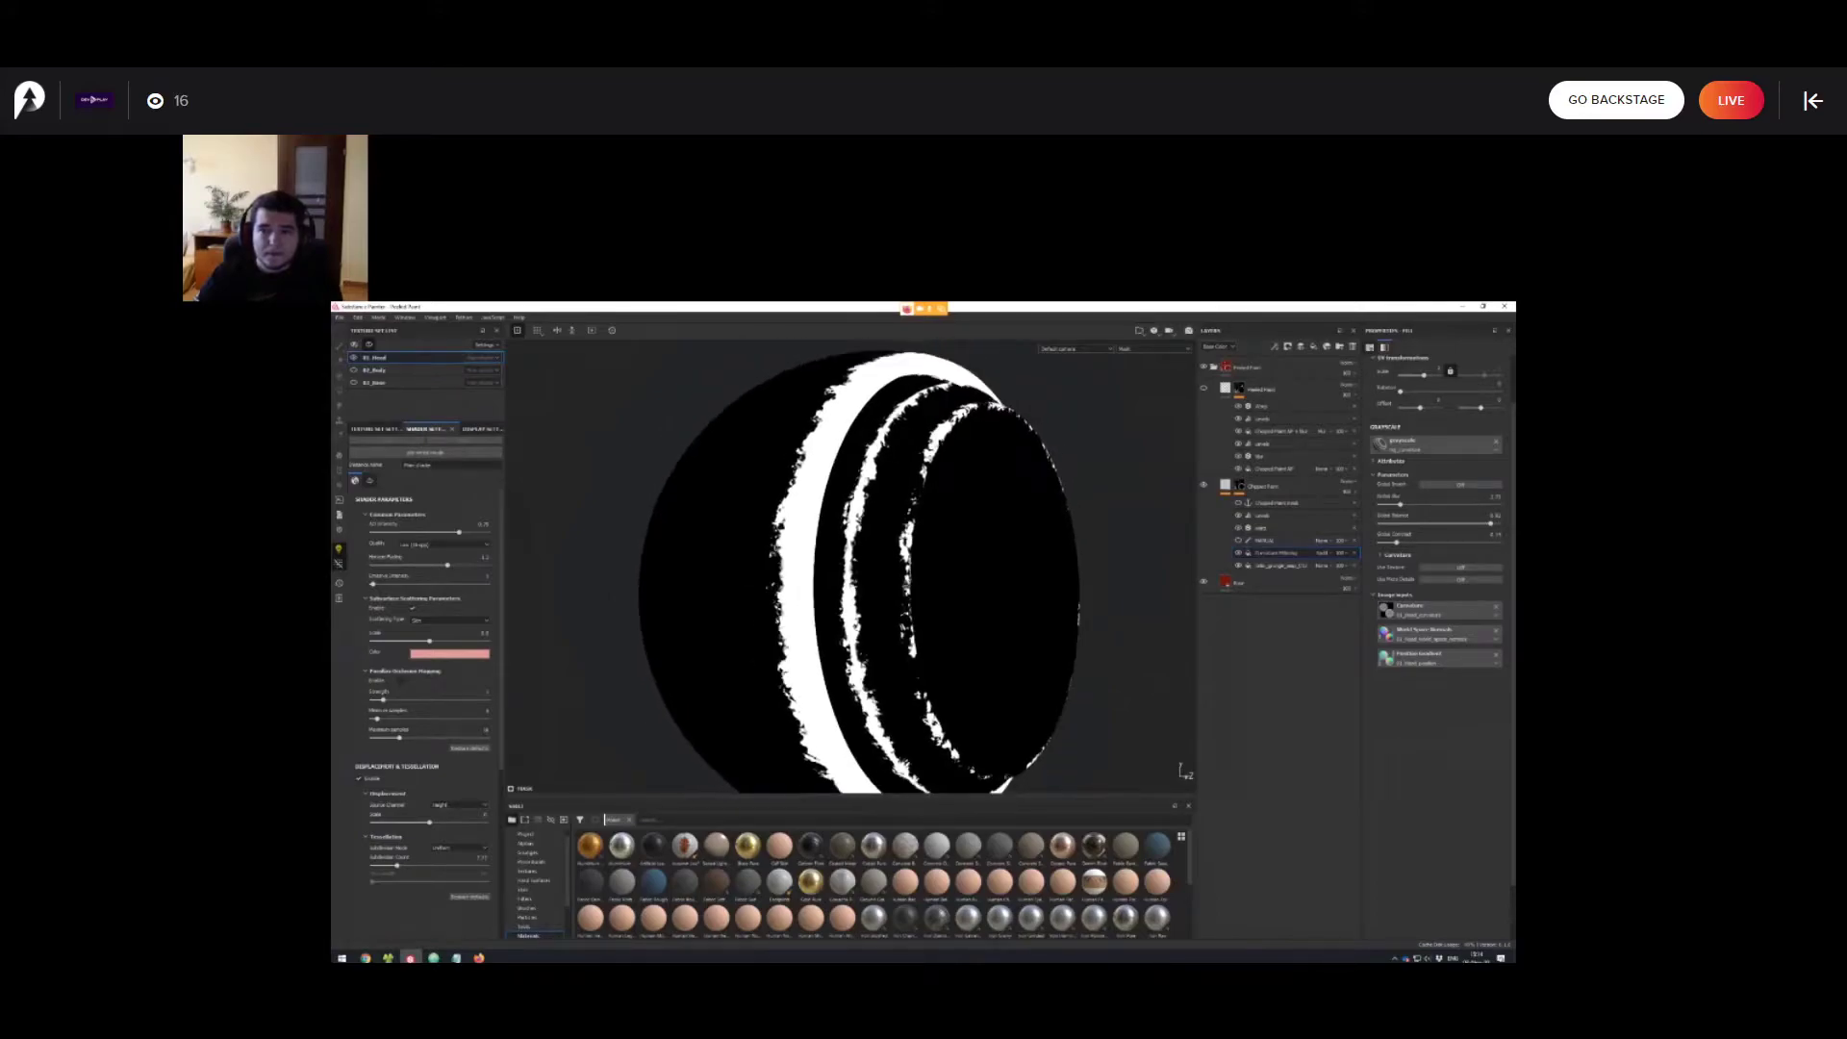
key("m")
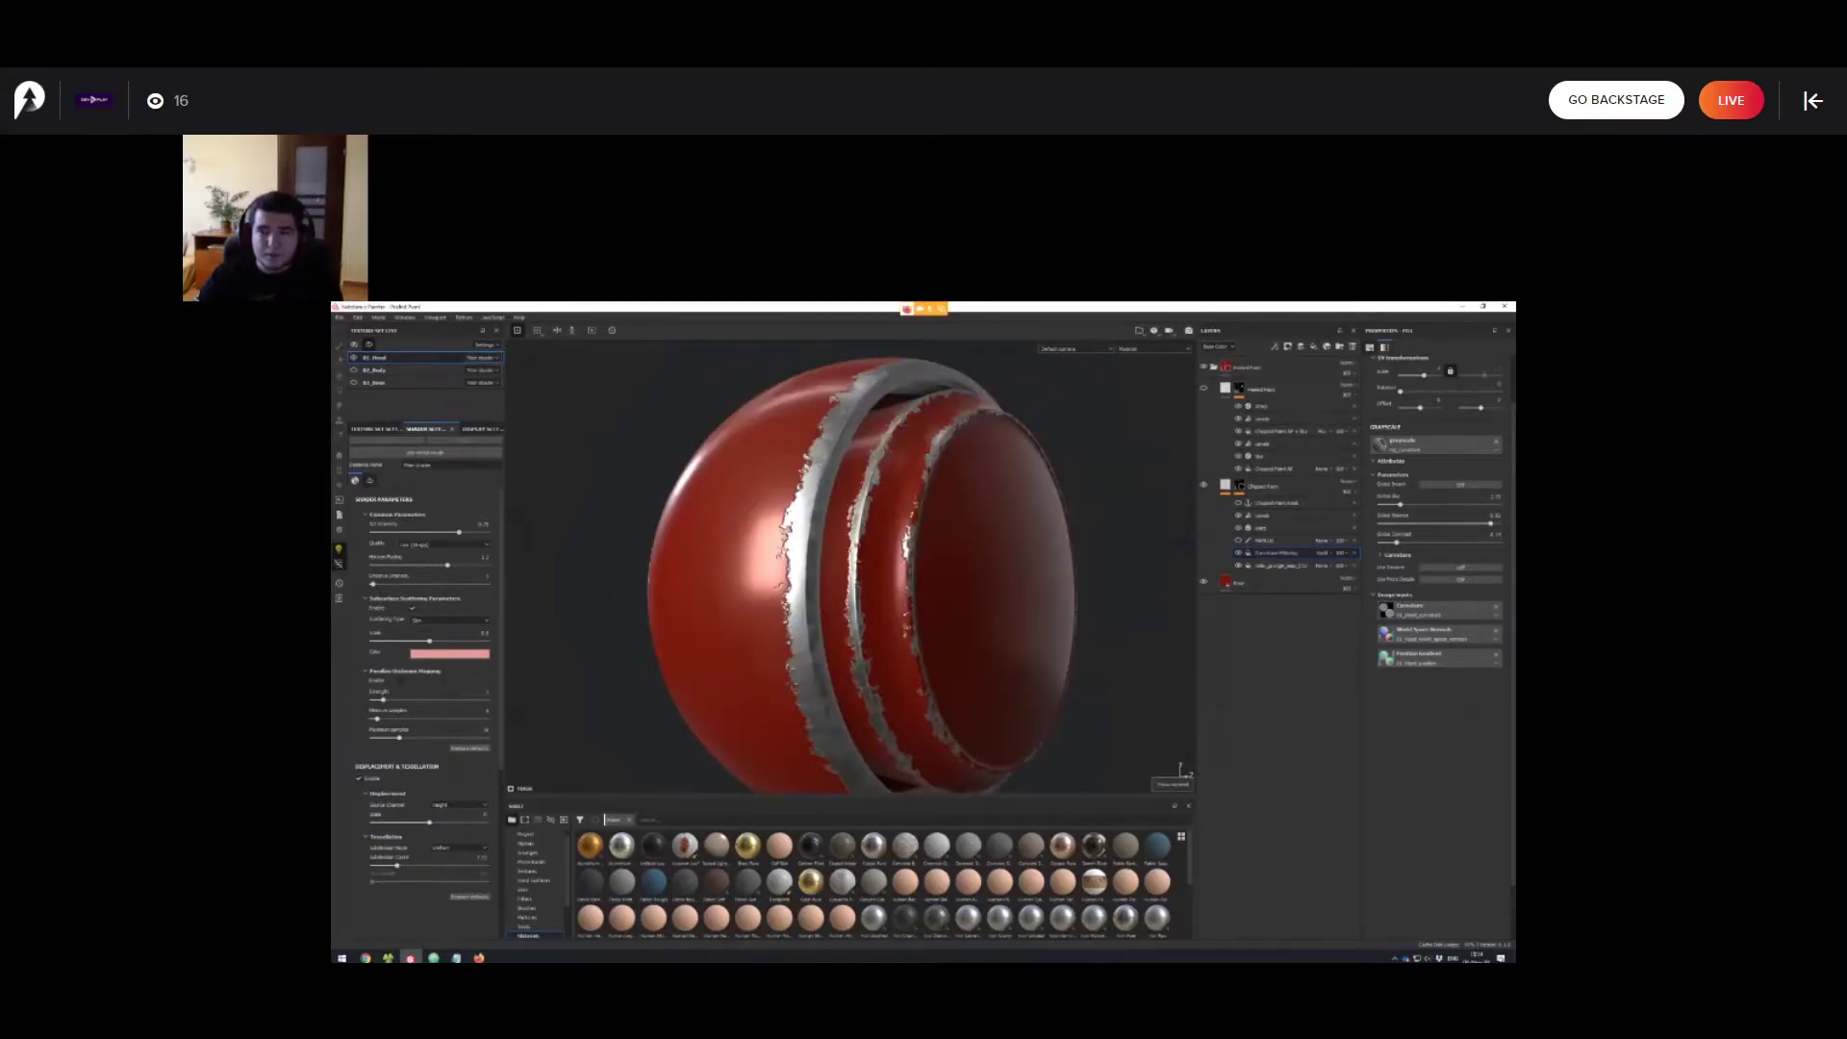
scroll(851, 566, "up", 3)
mouse_move(851, 567)
left_mouse_down("alt")
mouse_move(827, 565)
mouse_move(866, 583)
left_mouse_up("alt")
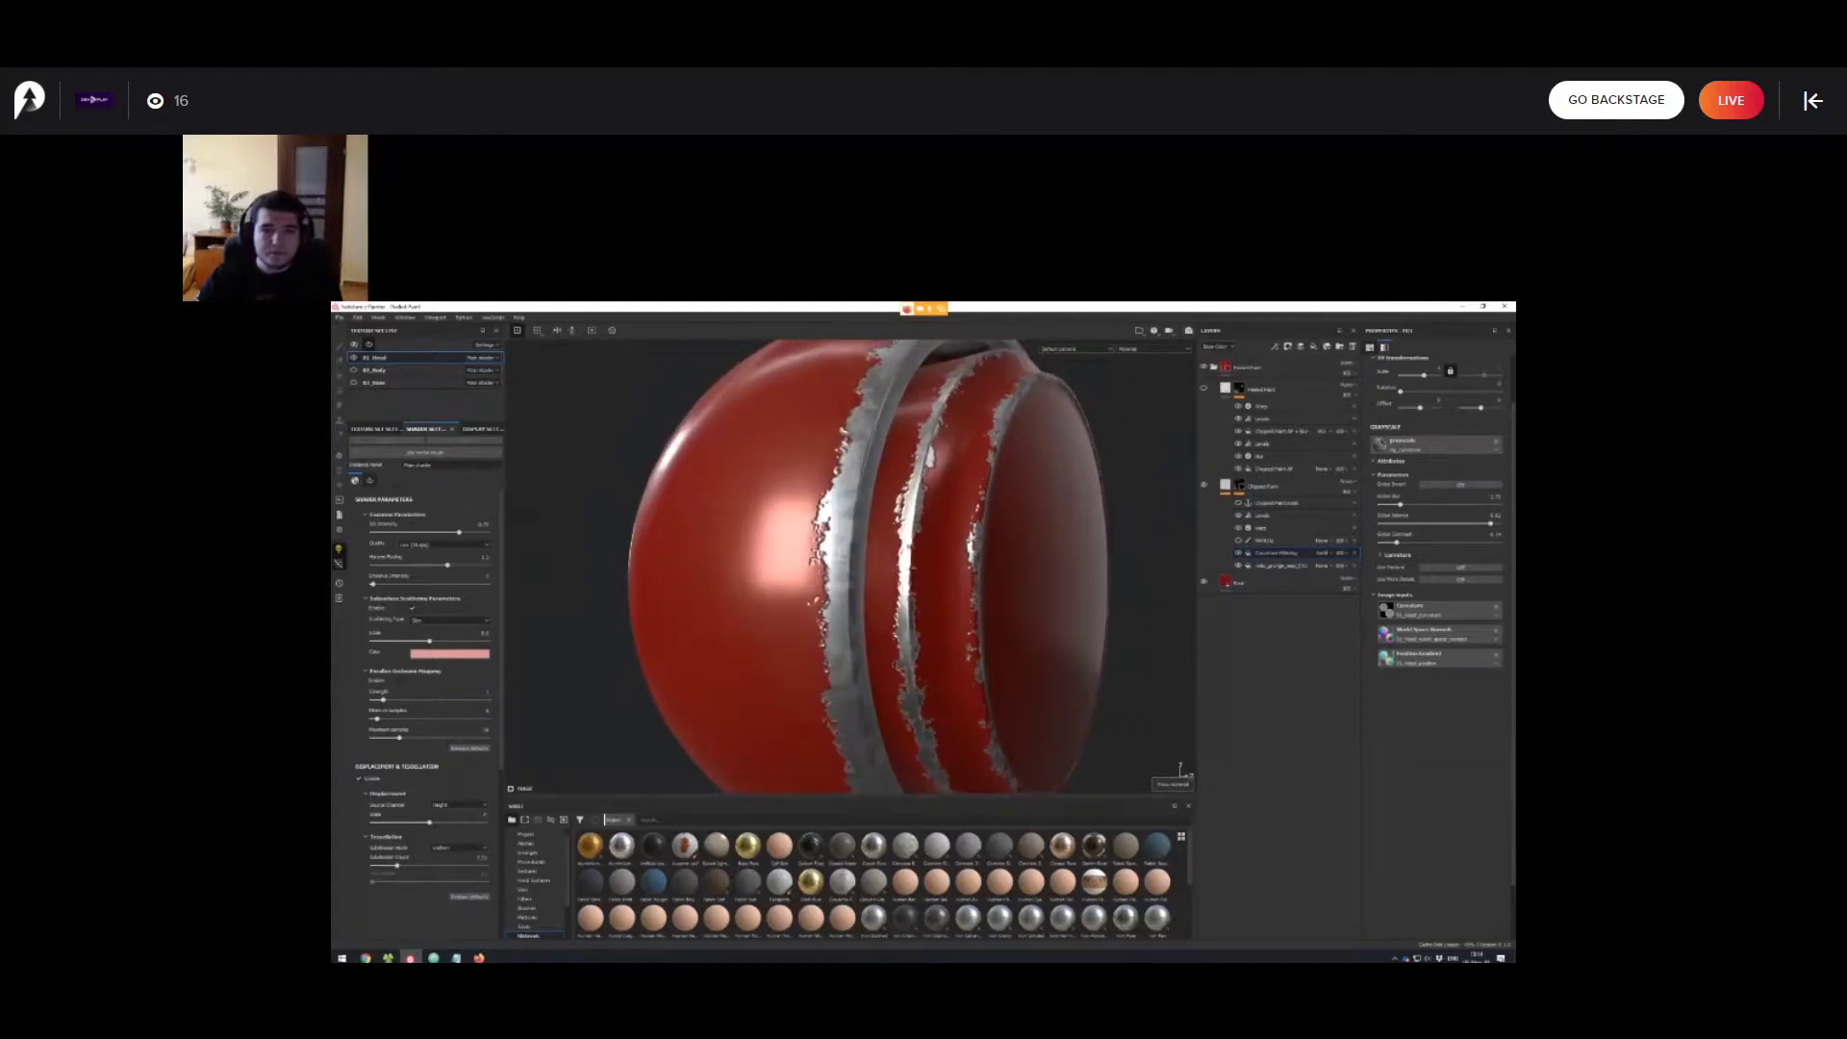
right_click_drag(866, 583, 948, 583, "shift")
mouse_move(947, 583)
left_mouse_down("alt")
mouse_move(919, 598)
mouse_move(899, 524)
mouse_move(880, 611)
mouse_move(909, 582)
mouse_move(882, 565)
left_mouse_up("alt")
Select the chipped-paint mask's anchor point, turn on the fill layer above the chipped paint and display that layer's mask.
left_click(1278, 503)
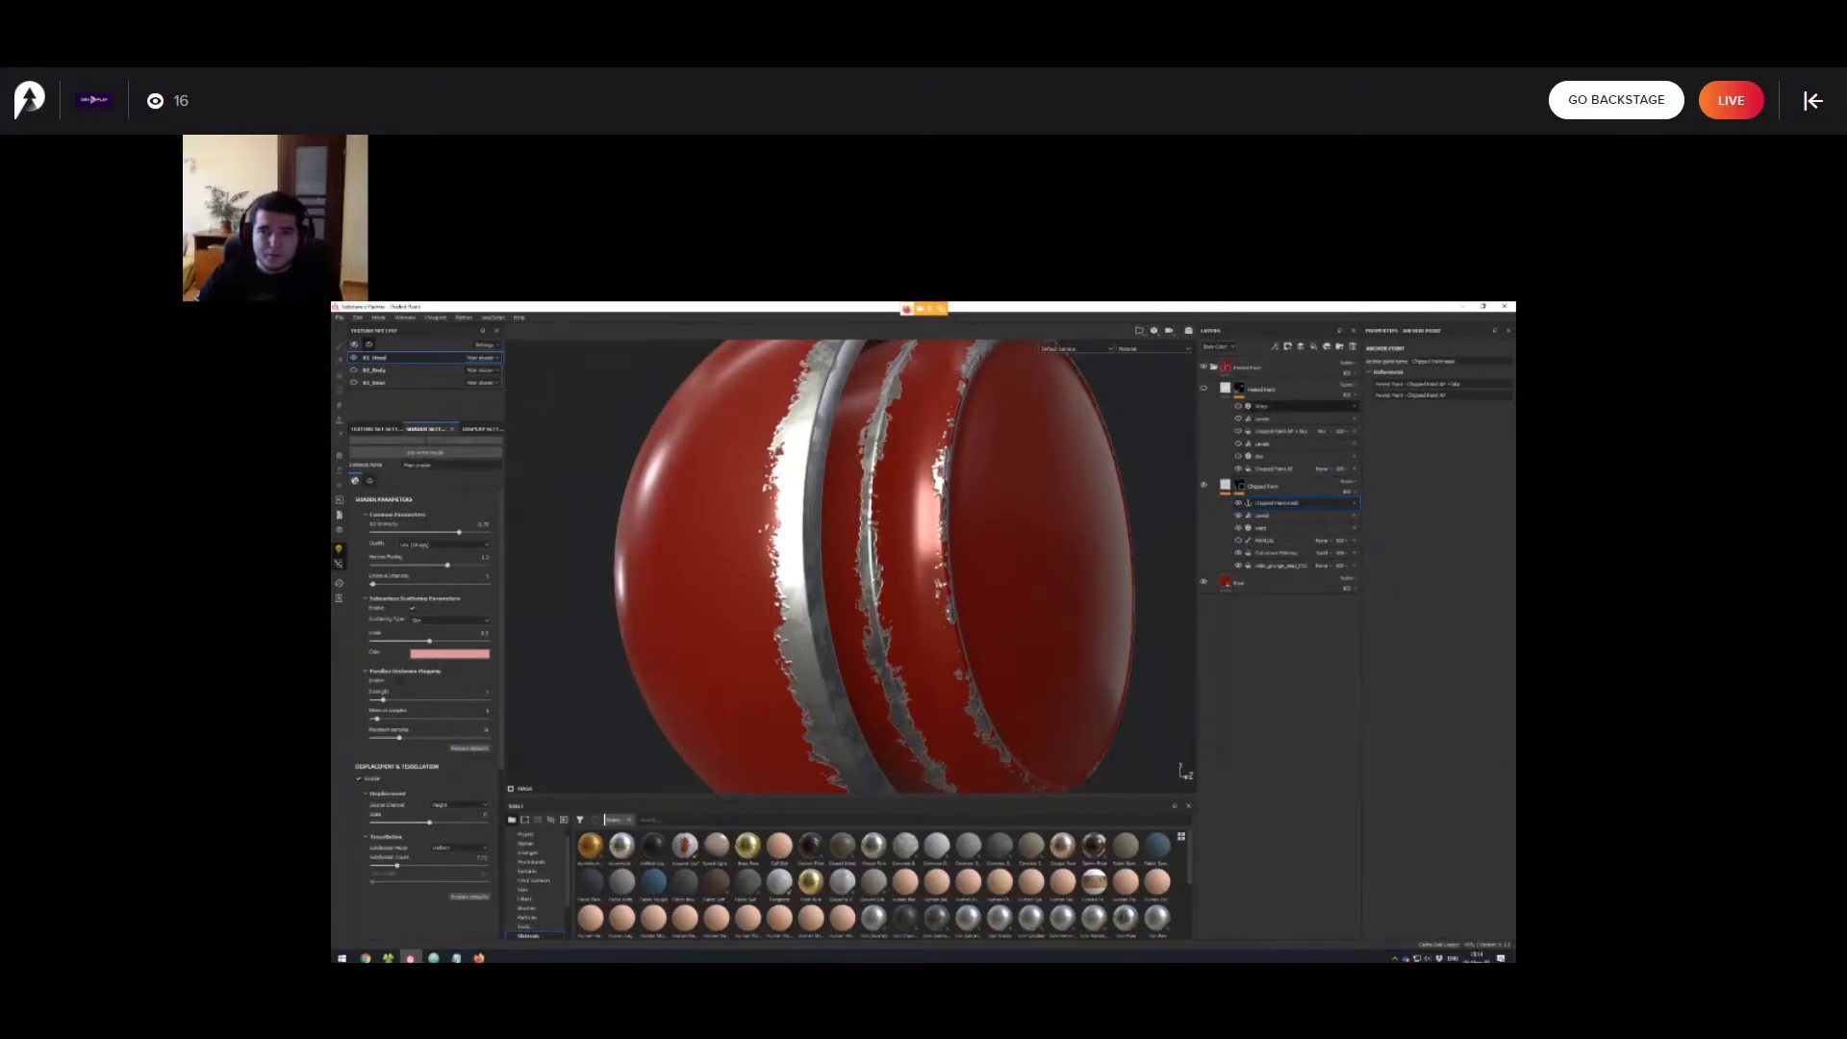
left_click(1203, 388)
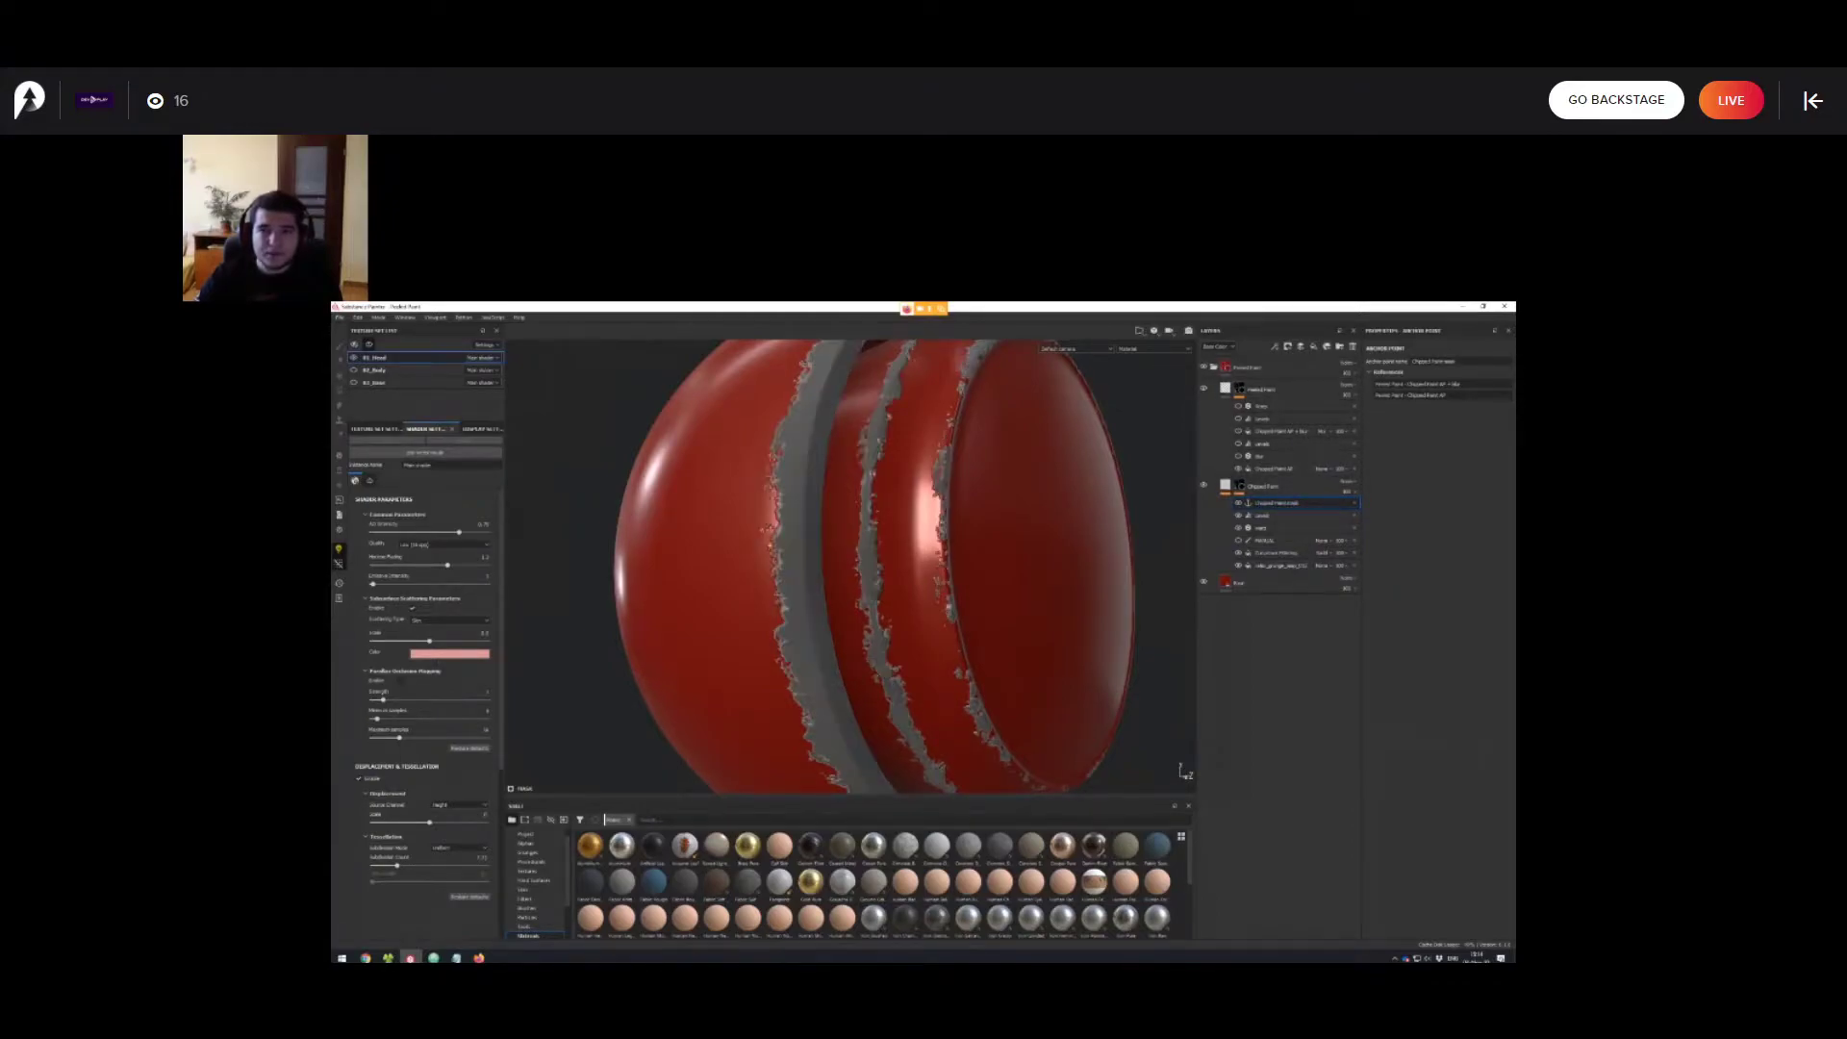
left_click(1239, 389, "alt")
mouse_move(927, 517)
left_mouse_down("alt")
mouse_move(891, 535)
mouse_move(892, 510)
left_mouse_up("alt")
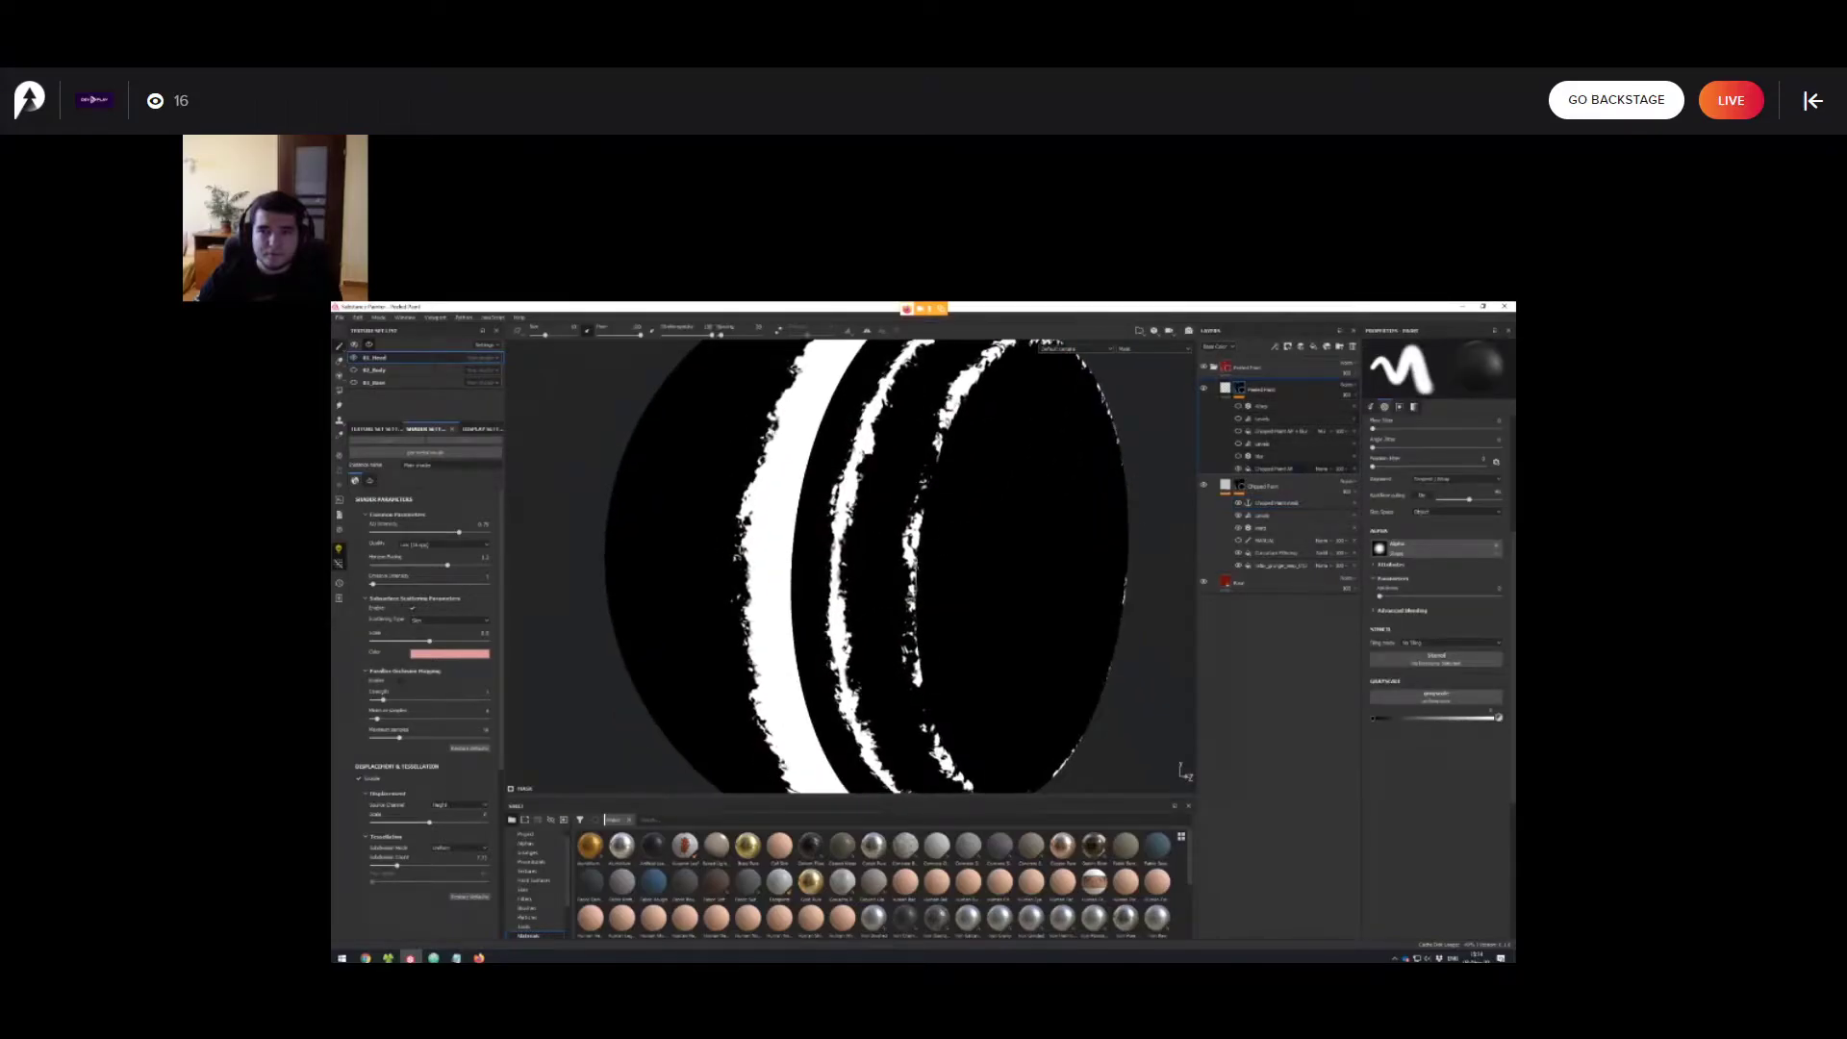
Turn on and select the chipped-paint anchor fill at the base of the upper layer's mask, and display that mask.
left_click(1238, 469)
left_click(1238, 468)
left_click(1239, 486)
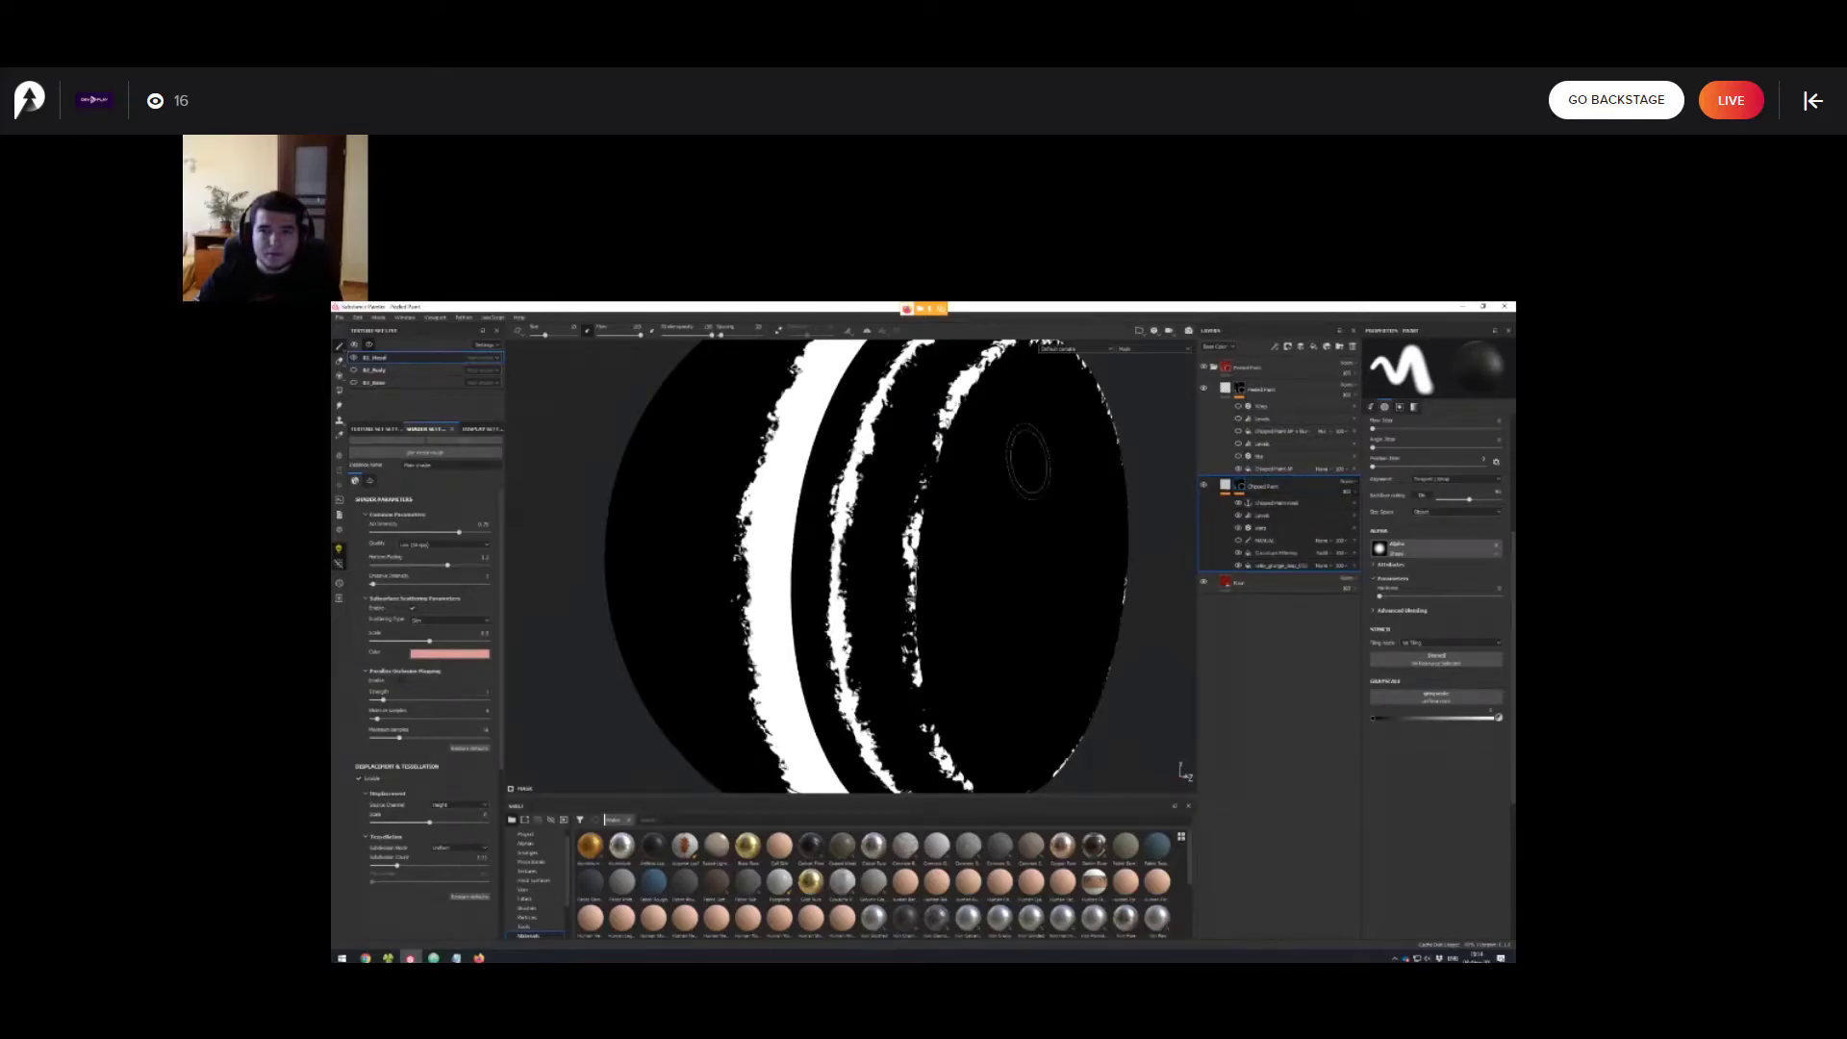
left_click(1275, 469)
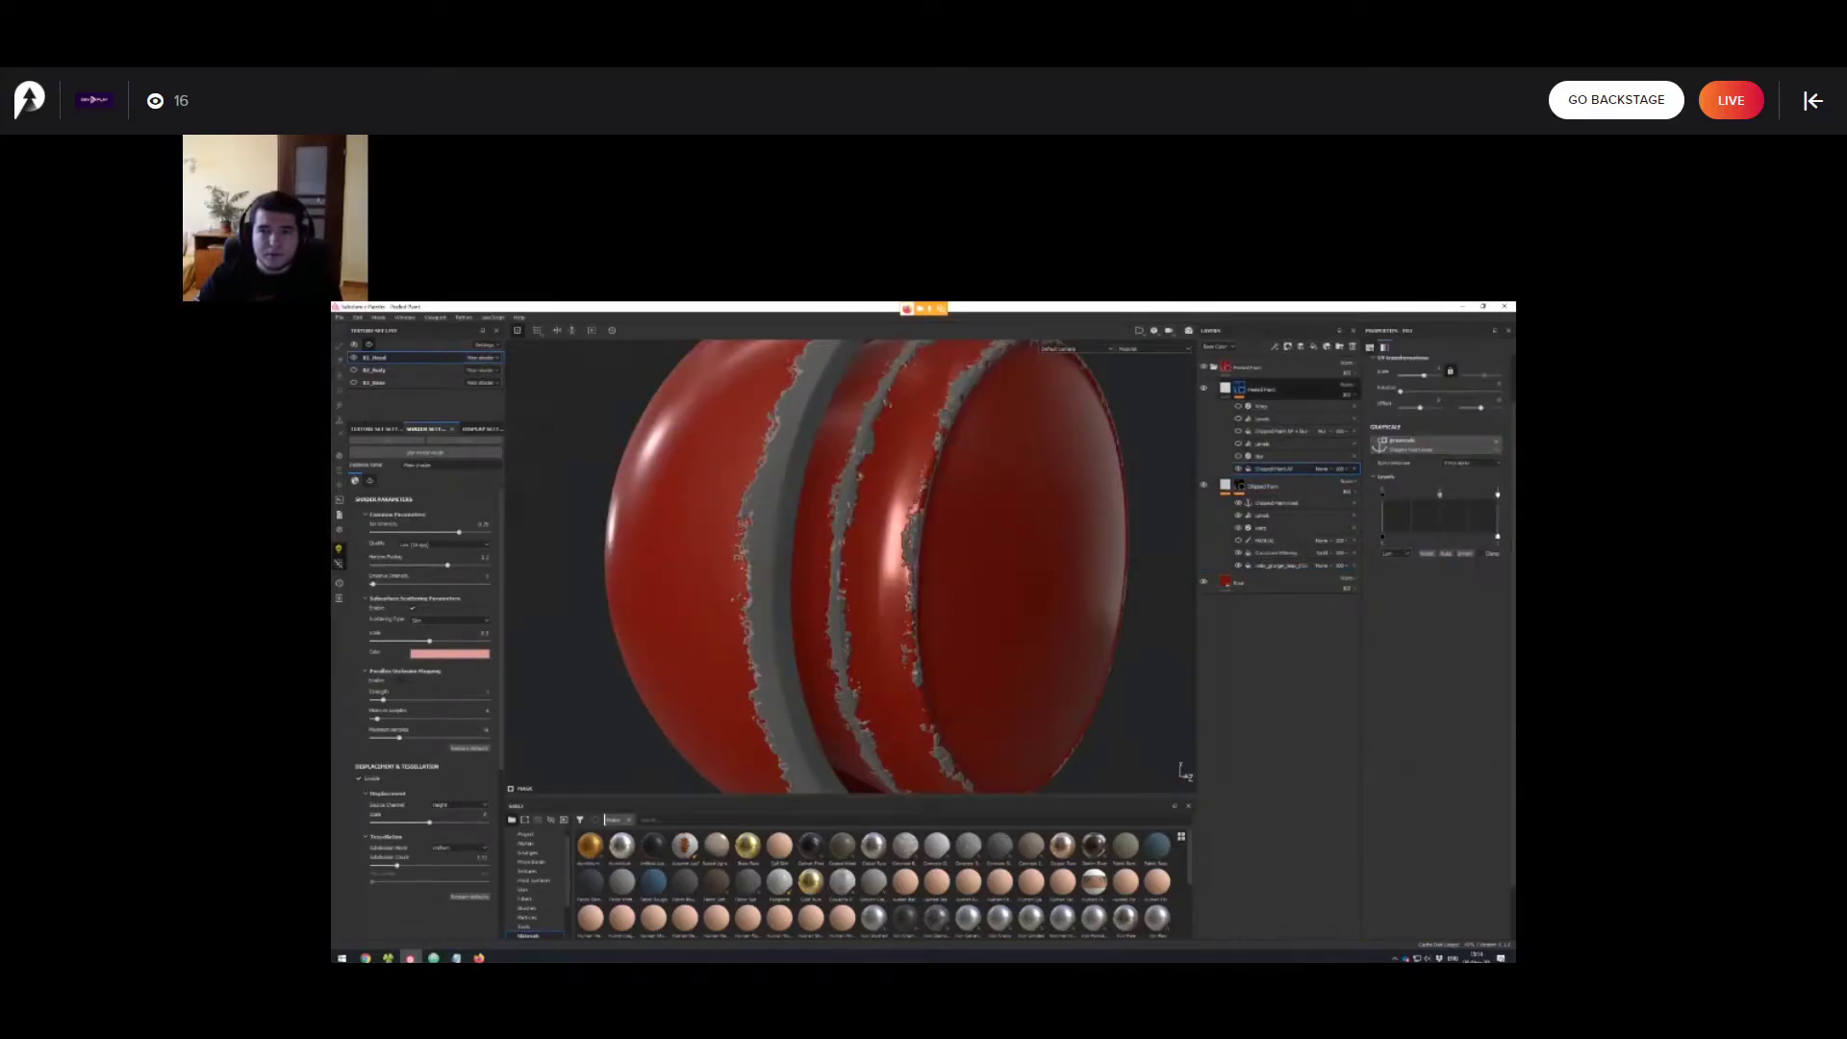
left_click(1240, 390, "alt")
left_click(1275, 469)
left_click_drag(1020, 539, 1003, 522, "alt")
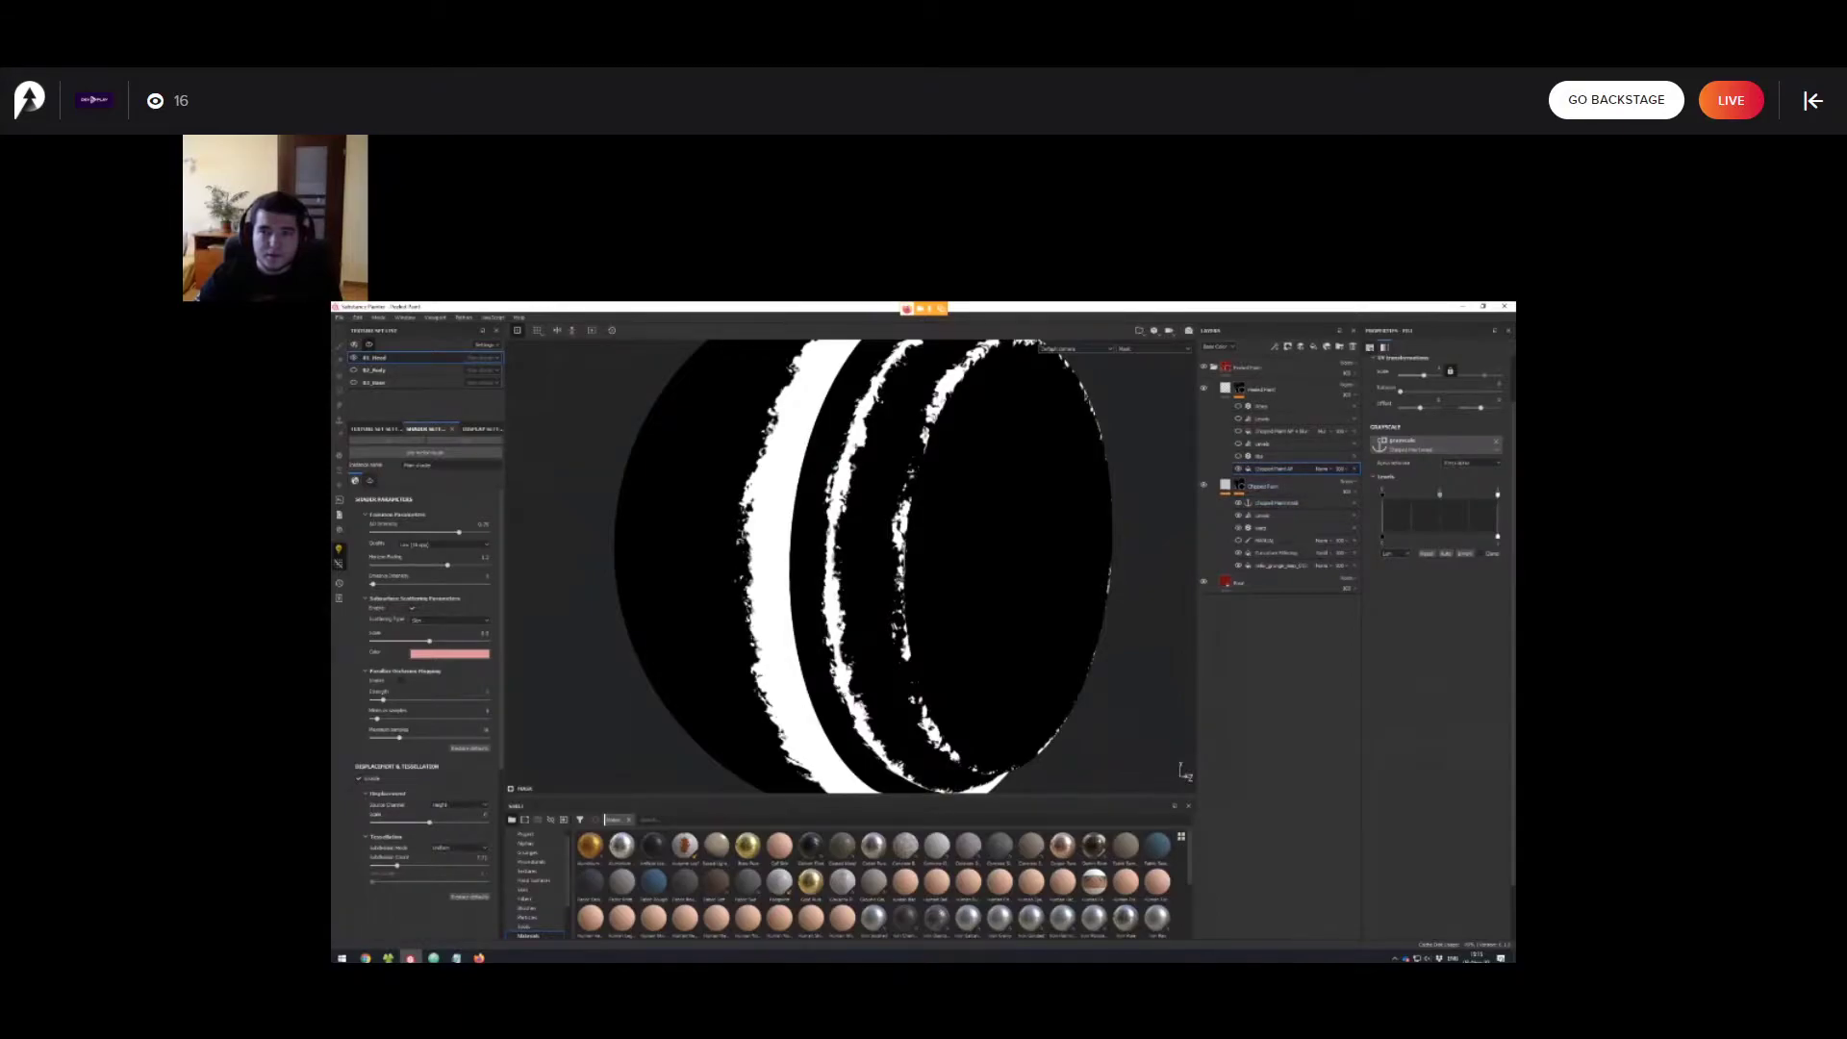
Turn on the blur filter above the chipped-paint anchor fill and the Levels effect above it, and select Levels.
left_click(1238, 456)
left_click_drag(865, 568, 908, 596, "alt")
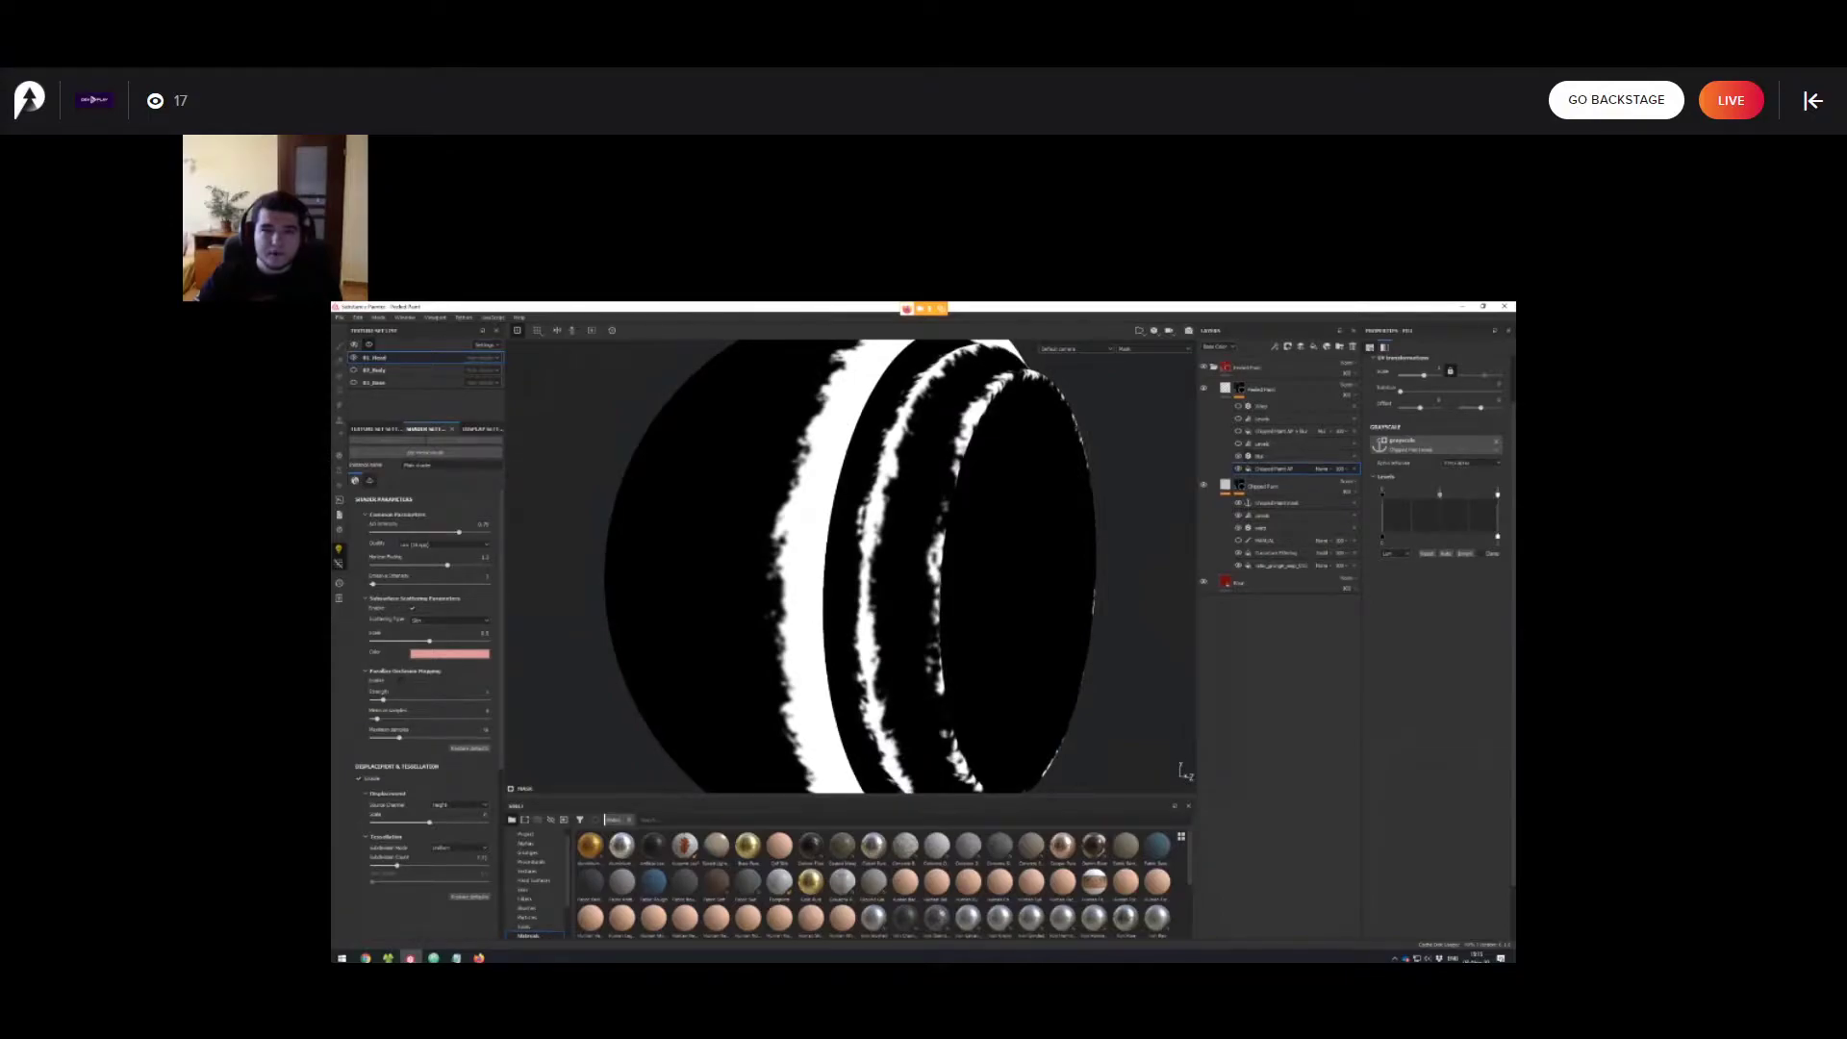
left_click(1238, 443)
left_click(1238, 443)
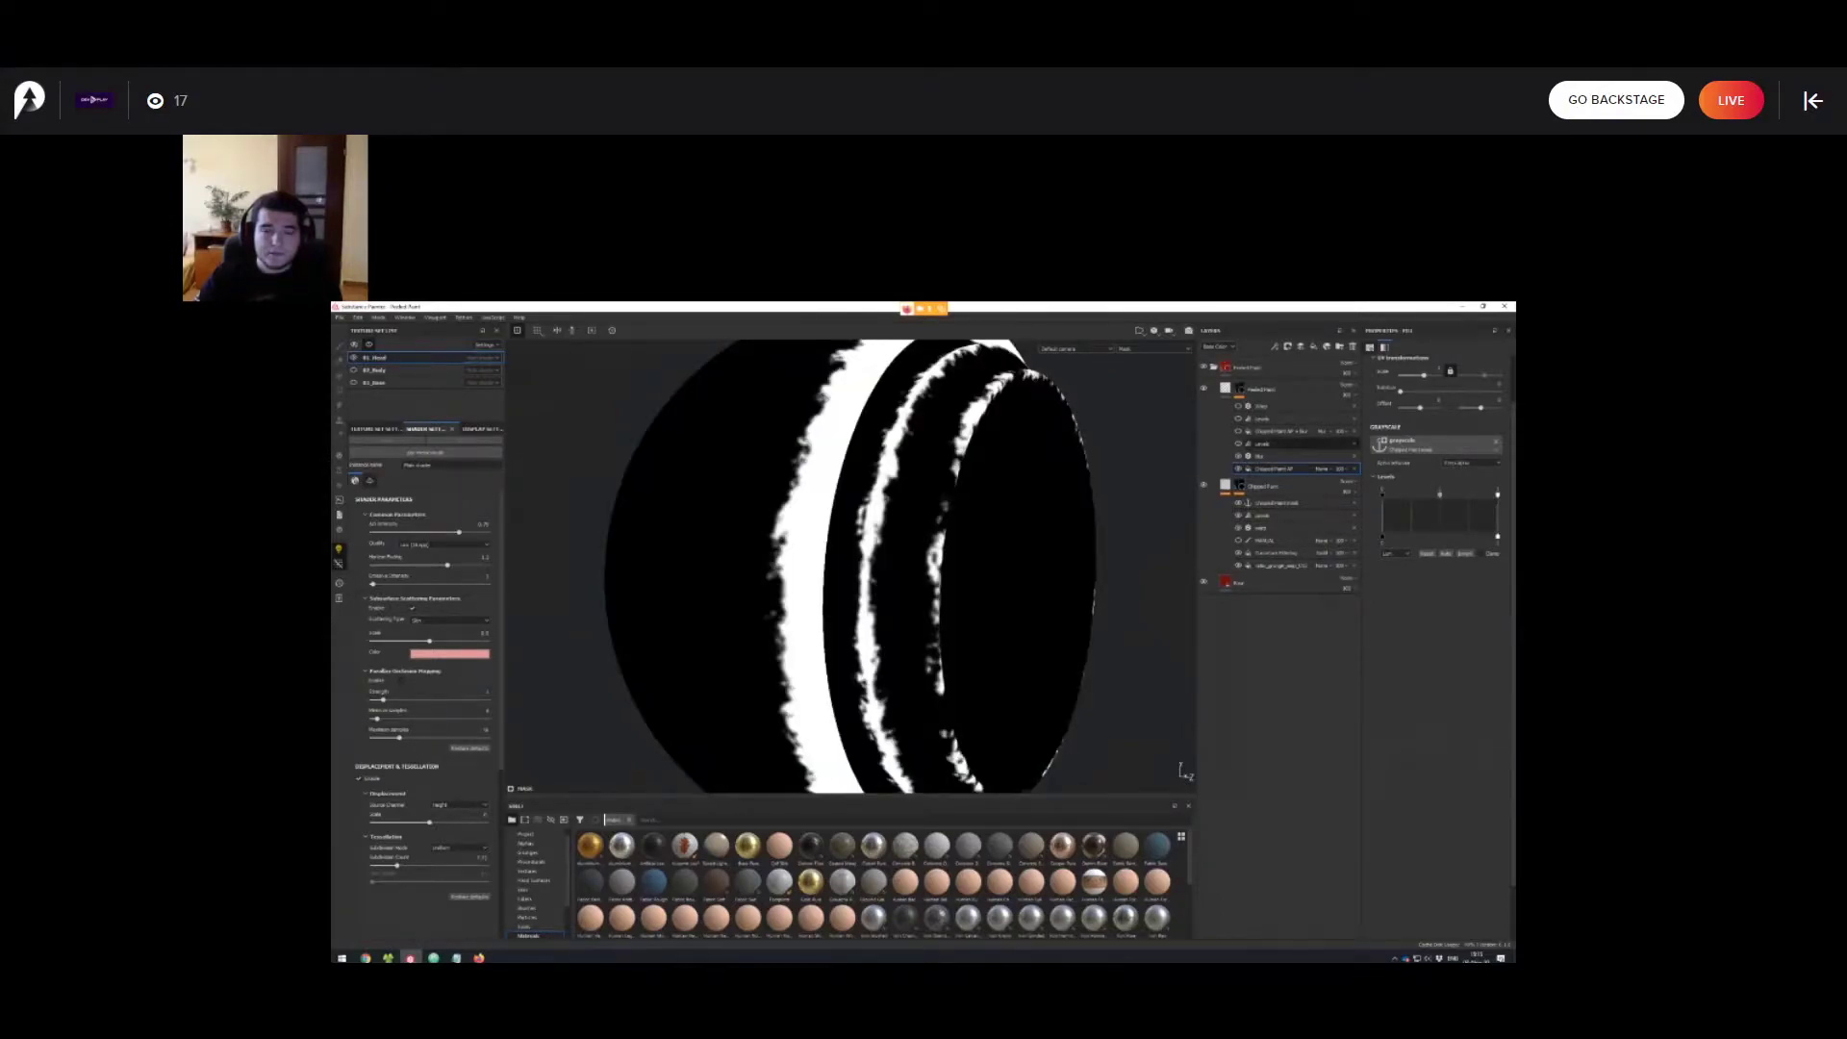
left_click(1262, 444)
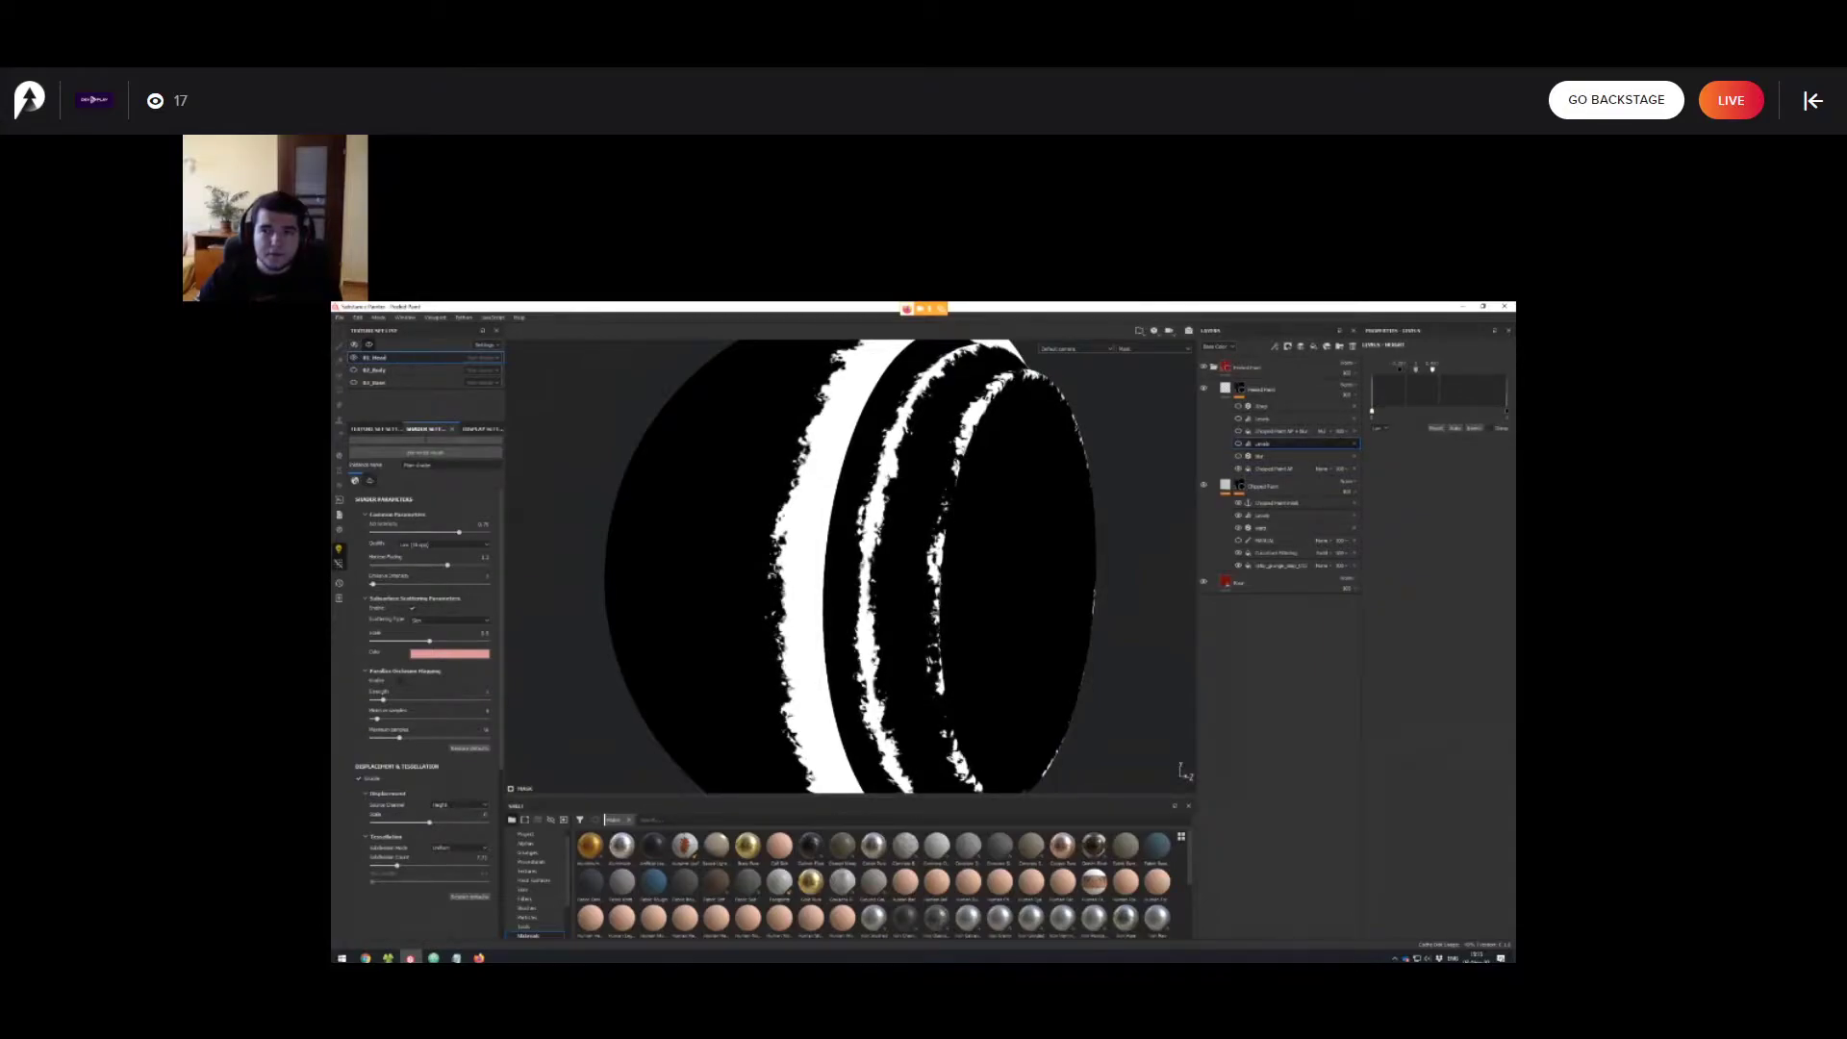
left_click_drag(865, 578, 850, 558, "alt")
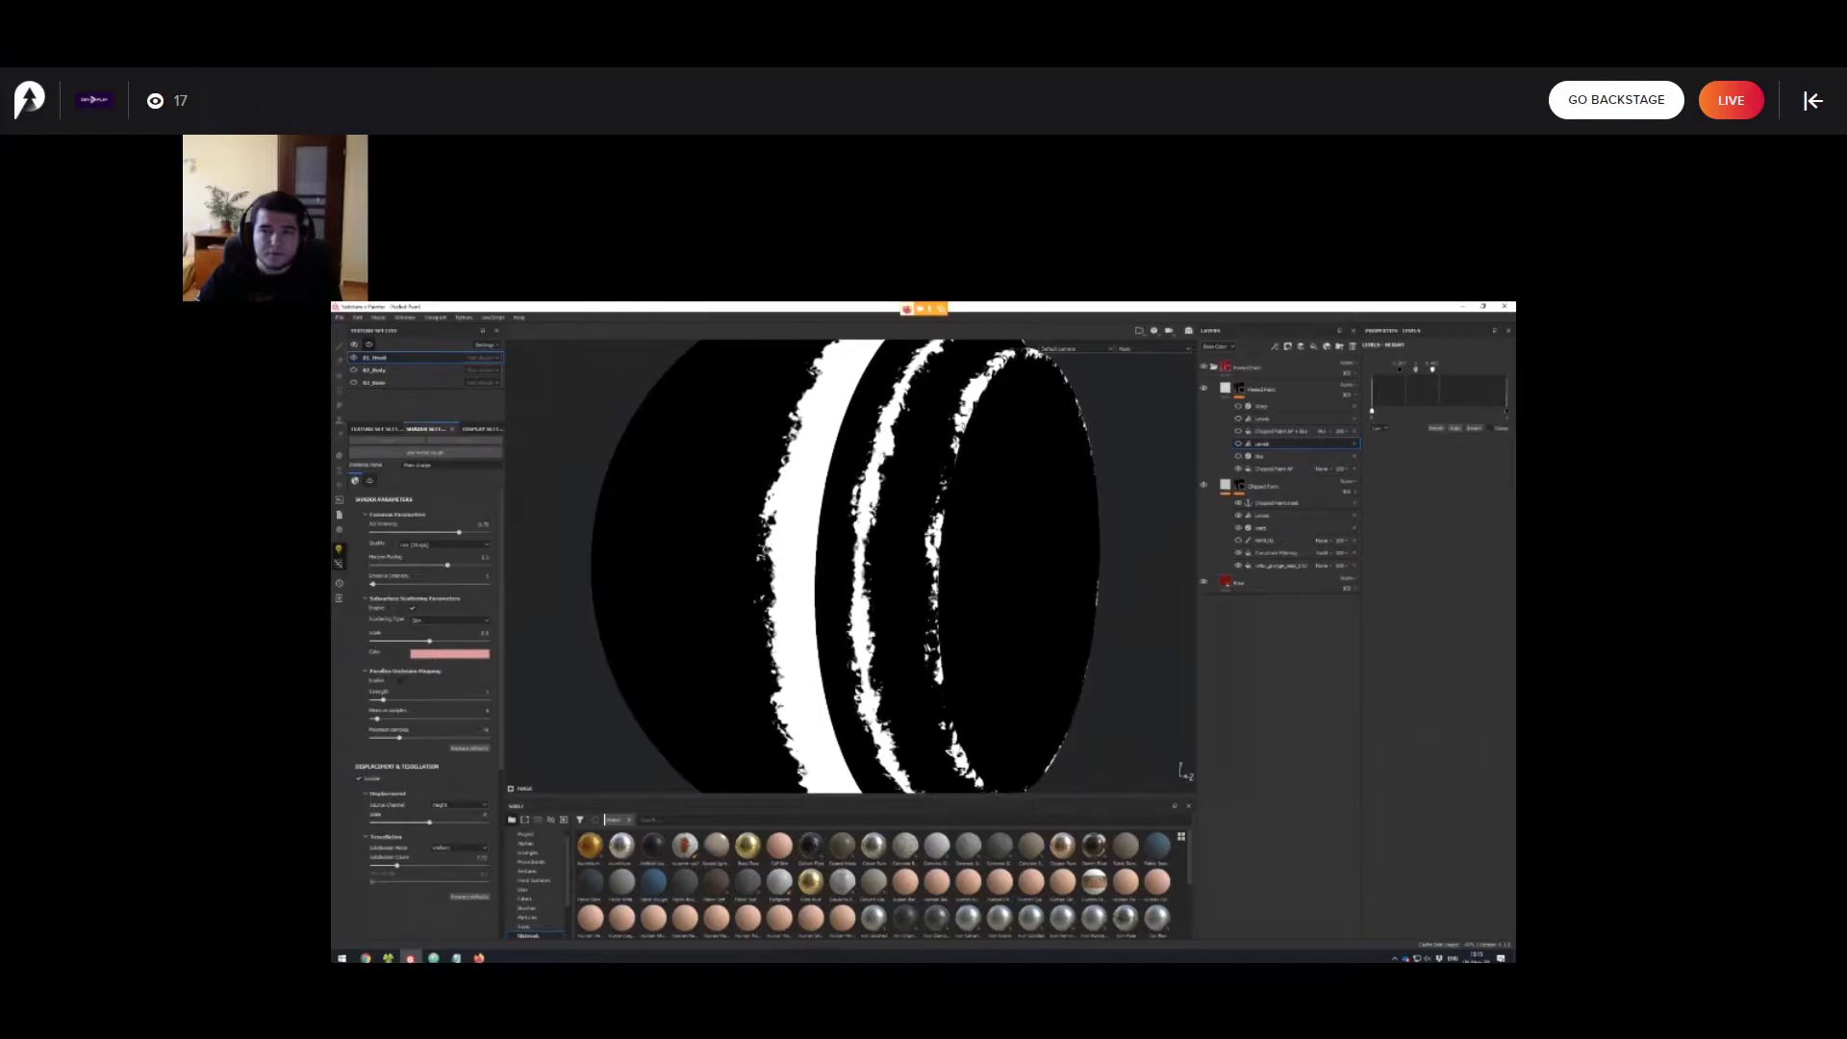
Compare the upper layer's mask with its blur filter and lower Levels effect off and on, inspecting the edges along the head's grooves.
left_click(1239, 444)
left_click(1239, 456)
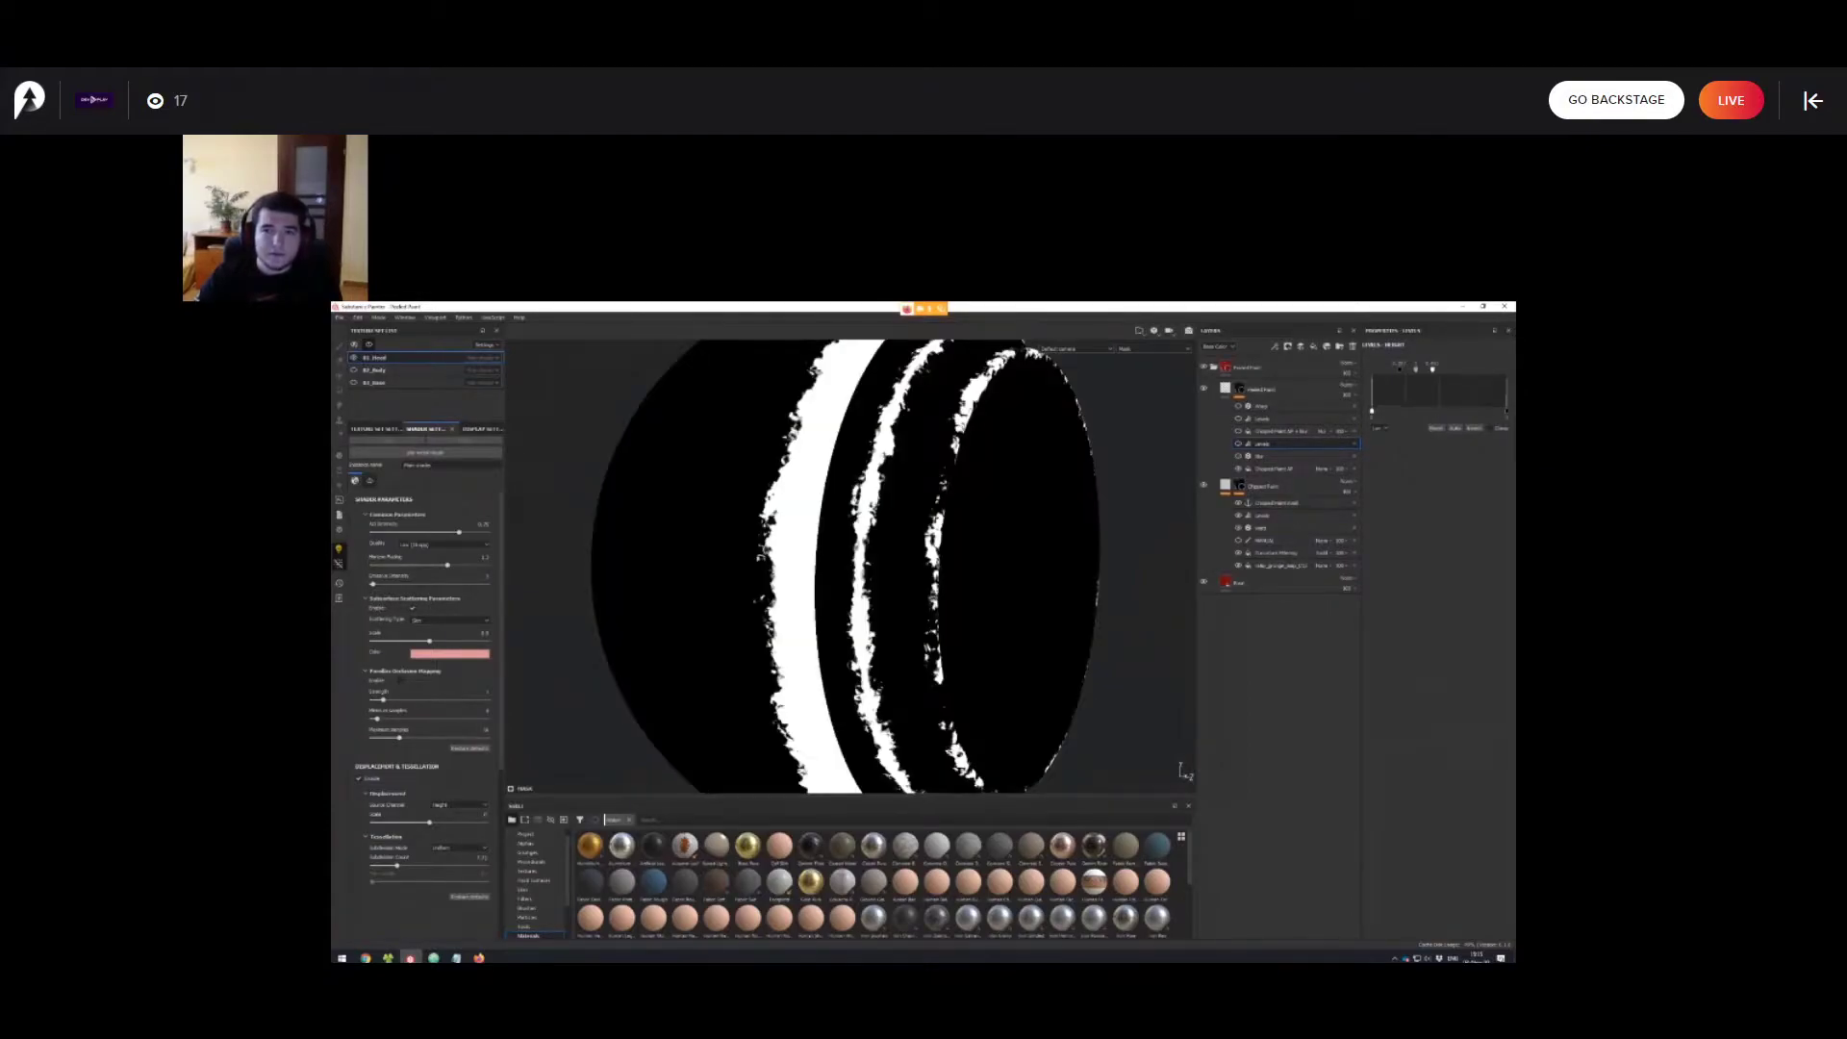
left_click_drag(846, 568, 924, 564, "alt")
scroll(924, 563, "up", 2)
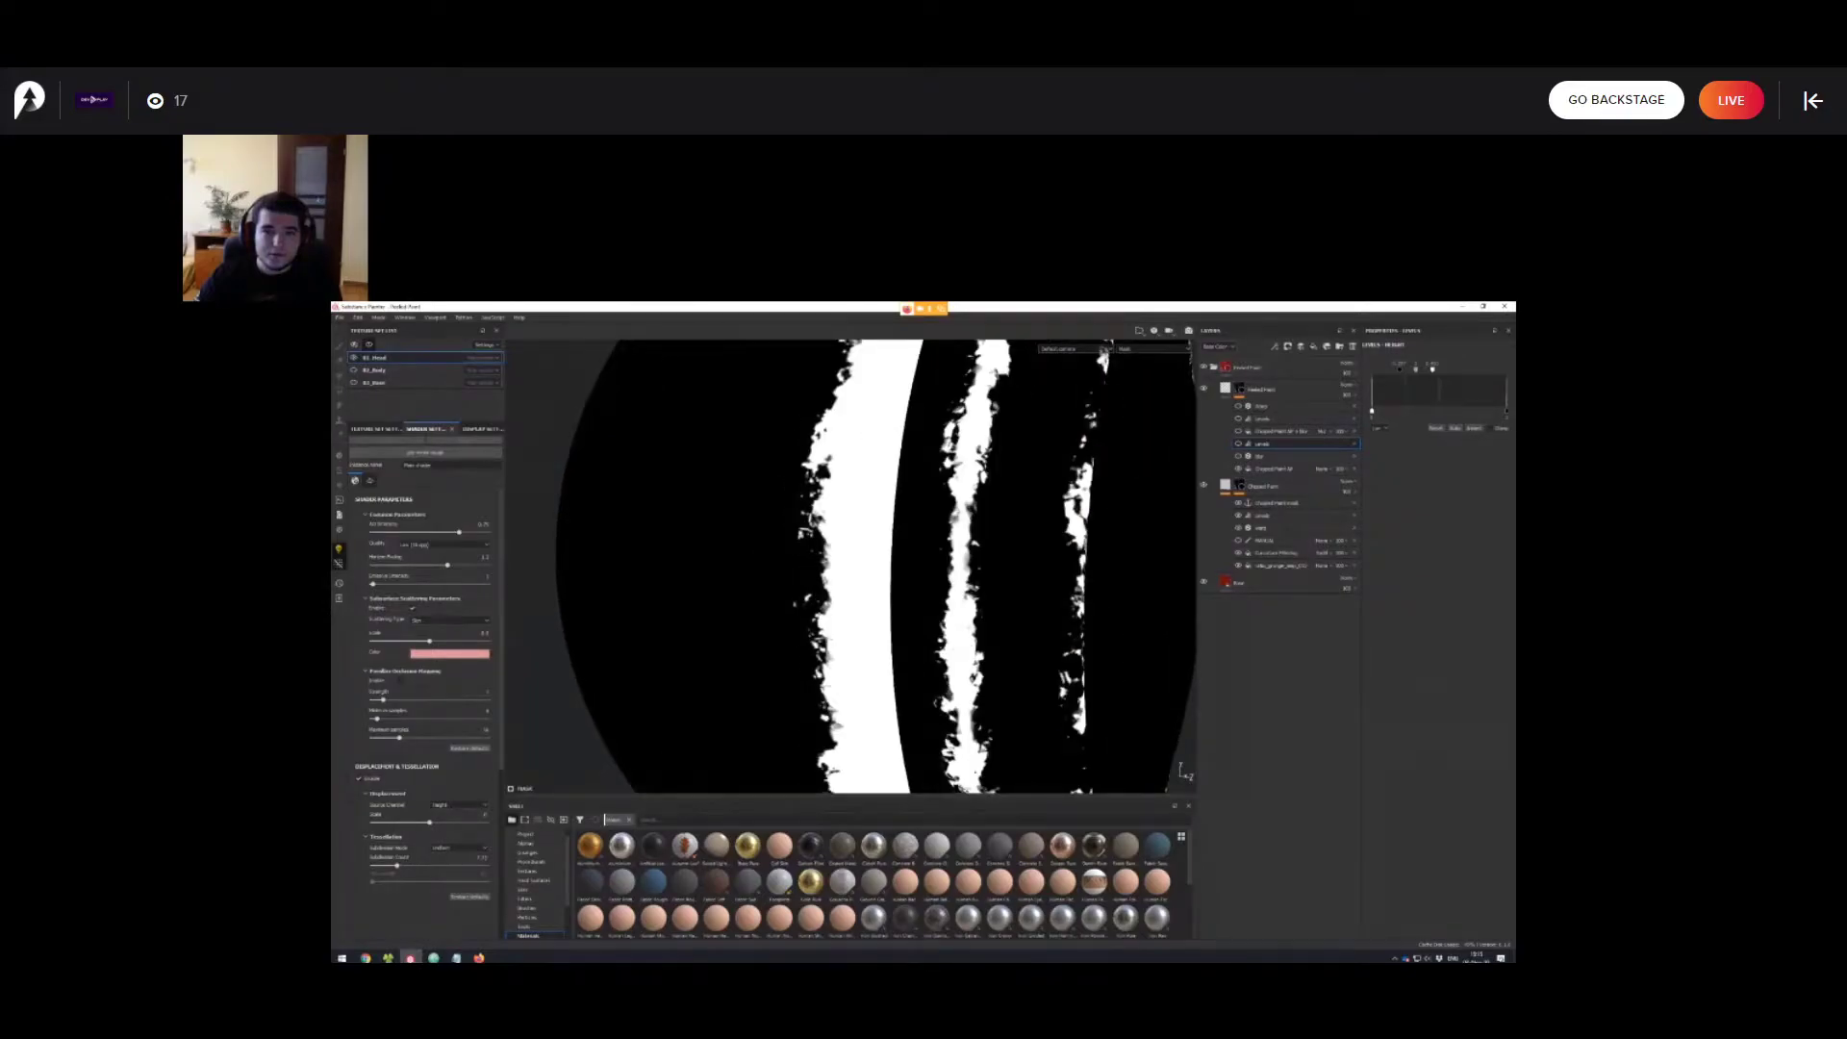
scroll(678, 648, "down", 2)
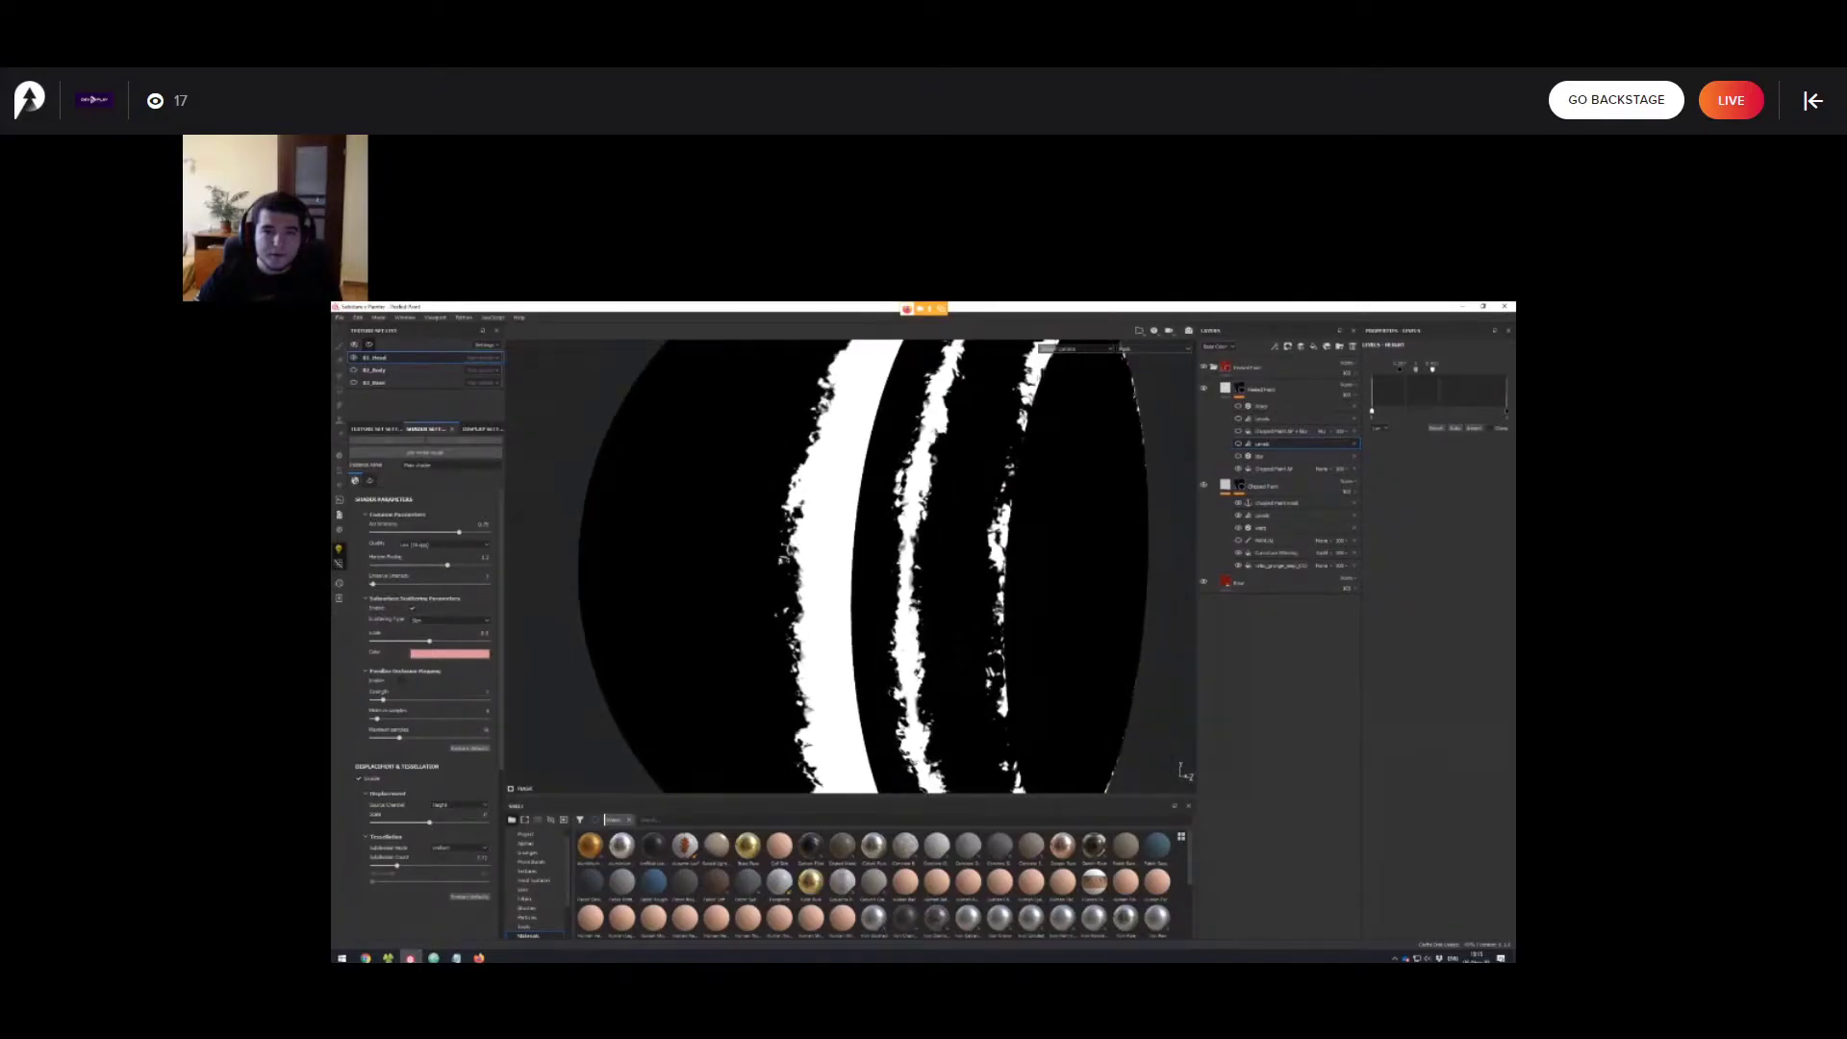
left_click(1238, 456)
left_click(1238, 443)
mouse_move(894, 568)
left_mouse_down("alt")
mouse_move(852, 570)
mouse_move(877, 598)
mouse_move(919, 590)
mouse_move(880, 616)
mouse_move(895, 575)
left_mouse_up("alt")
scroll(851, 570, "down", 2)
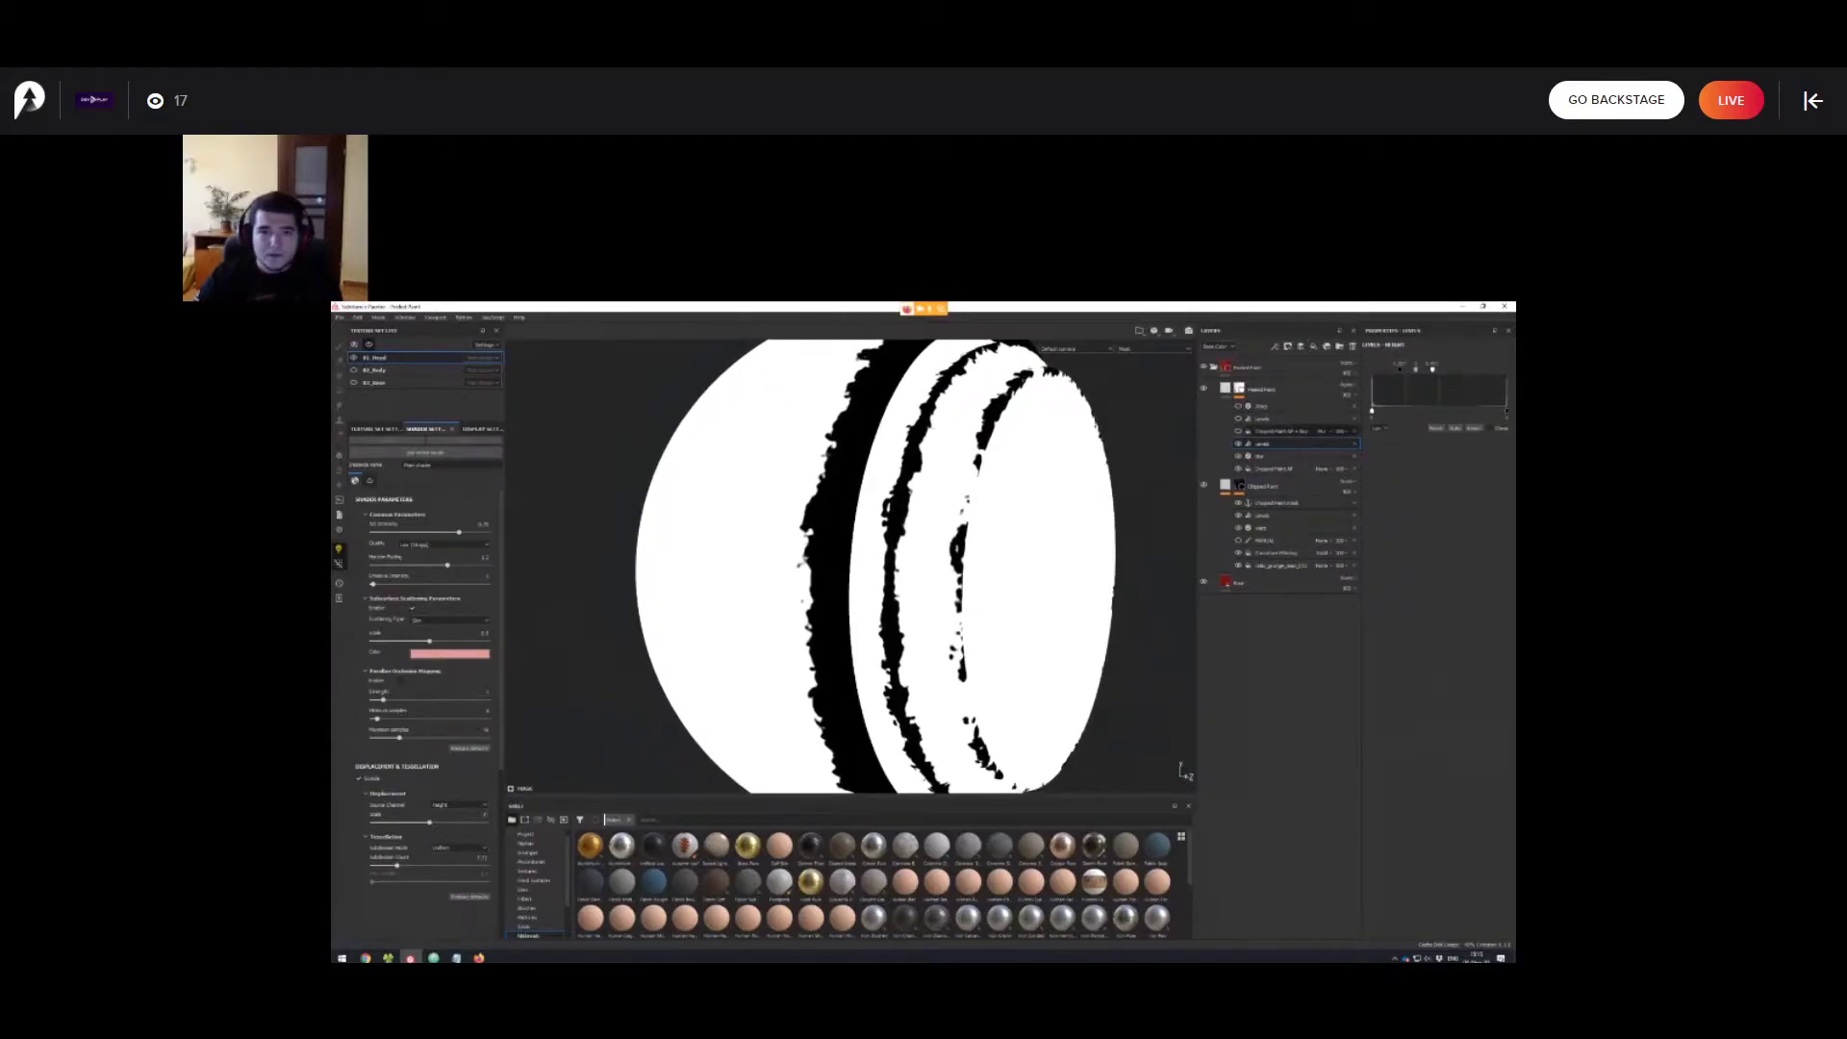
Select and turn on the second chipped-paint anchor fill above Levels, and inspect the mask along the chipped edges.
left_click(1282, 431)
left_click(1238, 431)
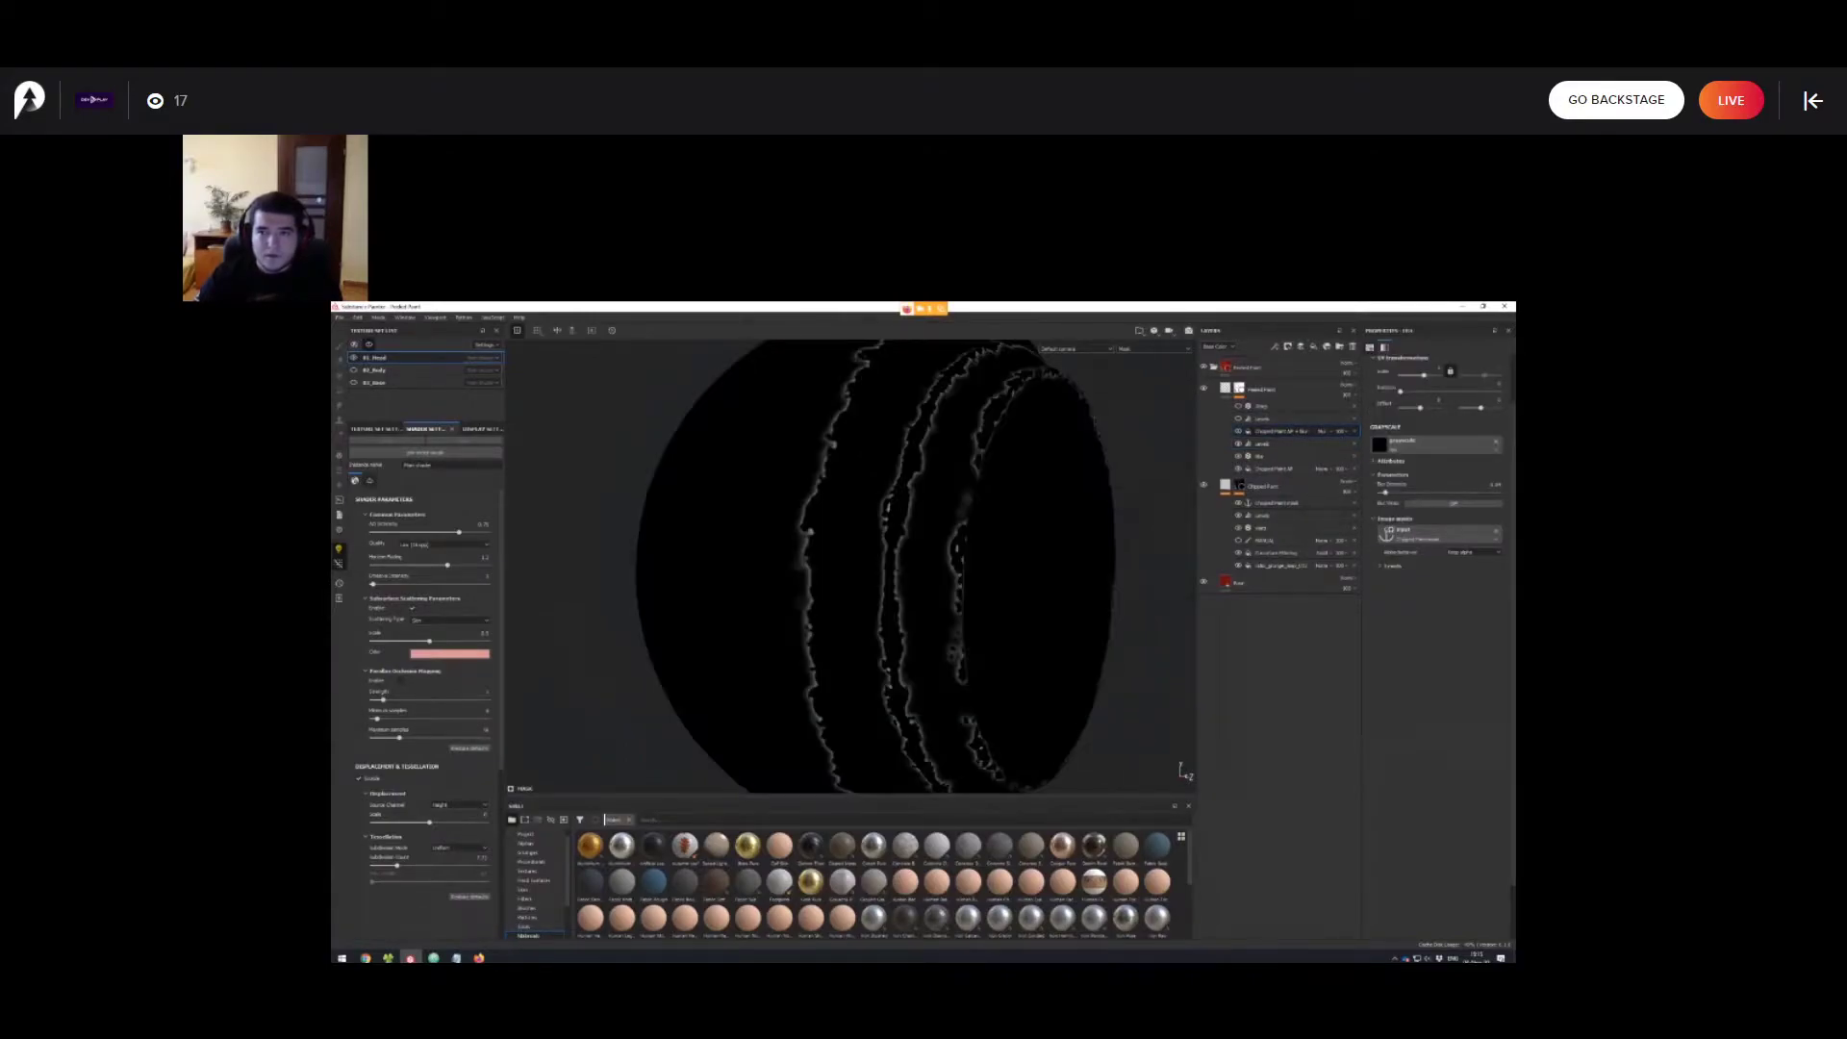
left_click_drag(891, 588, 907, 565, "alt")
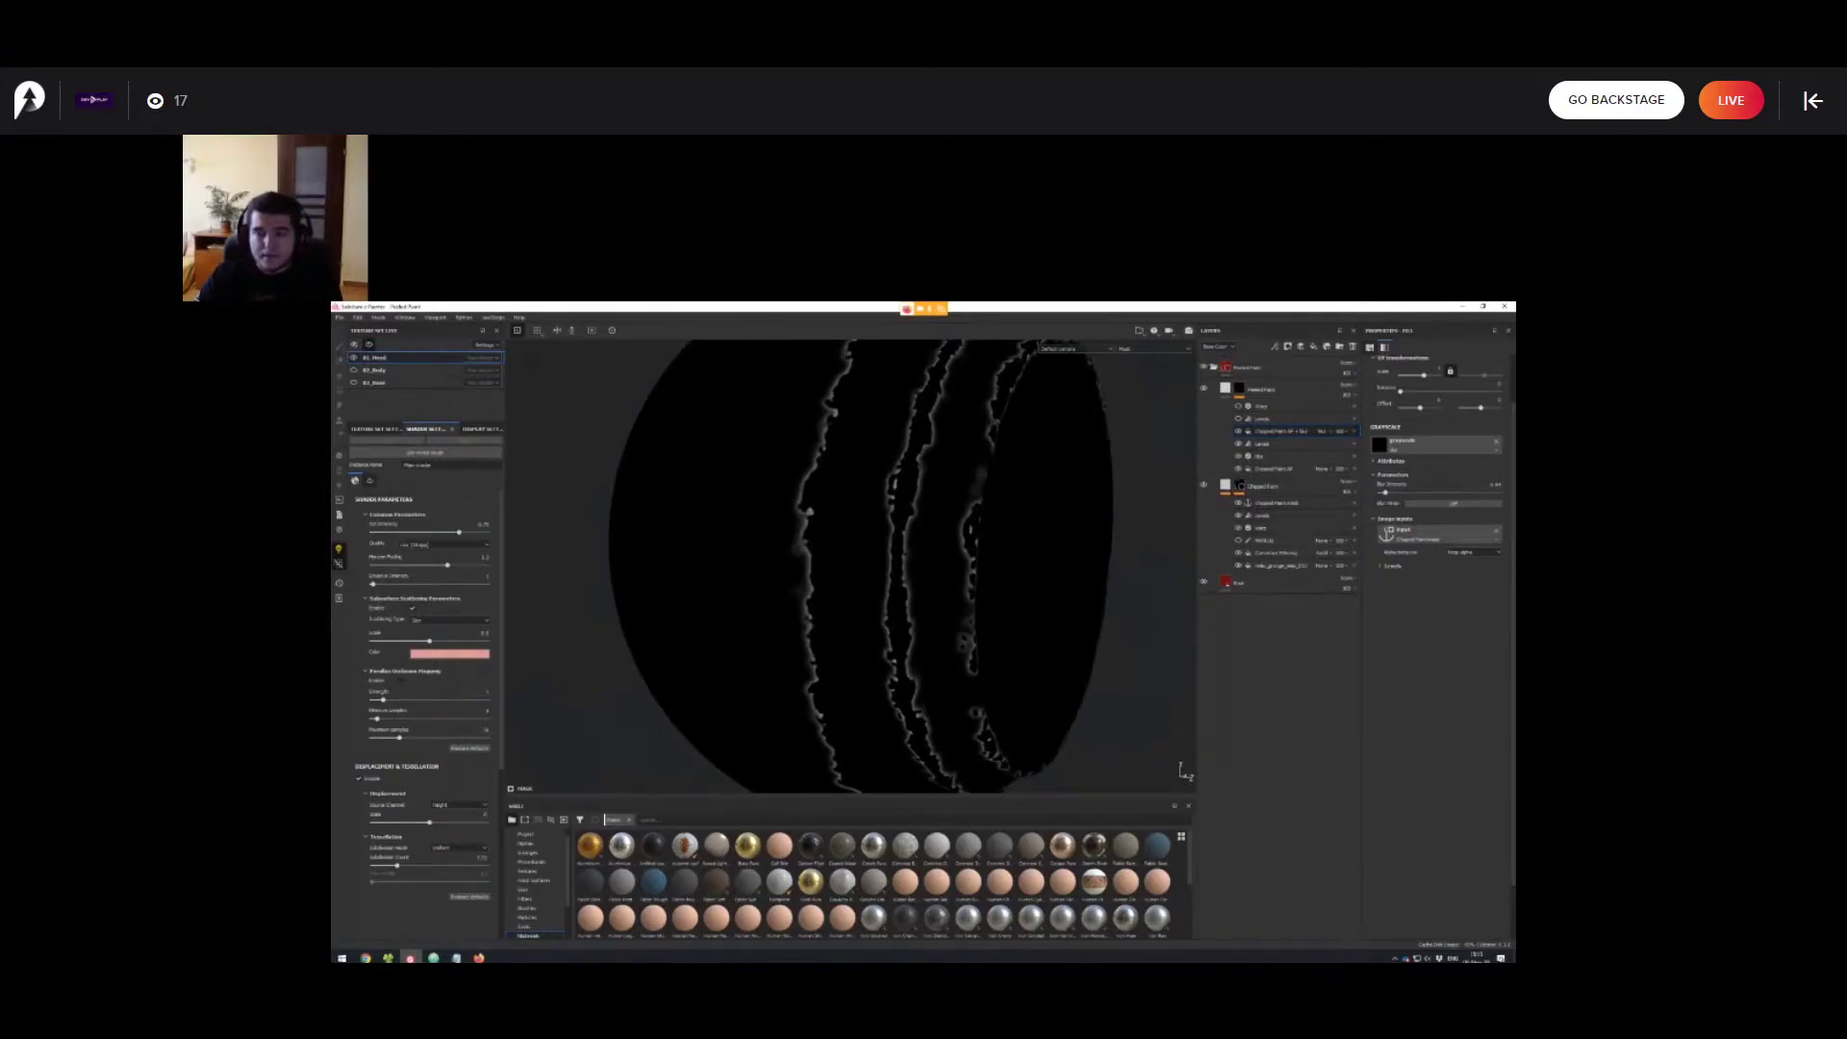
left_click_drag(906, 566, 890, 583, "alt")
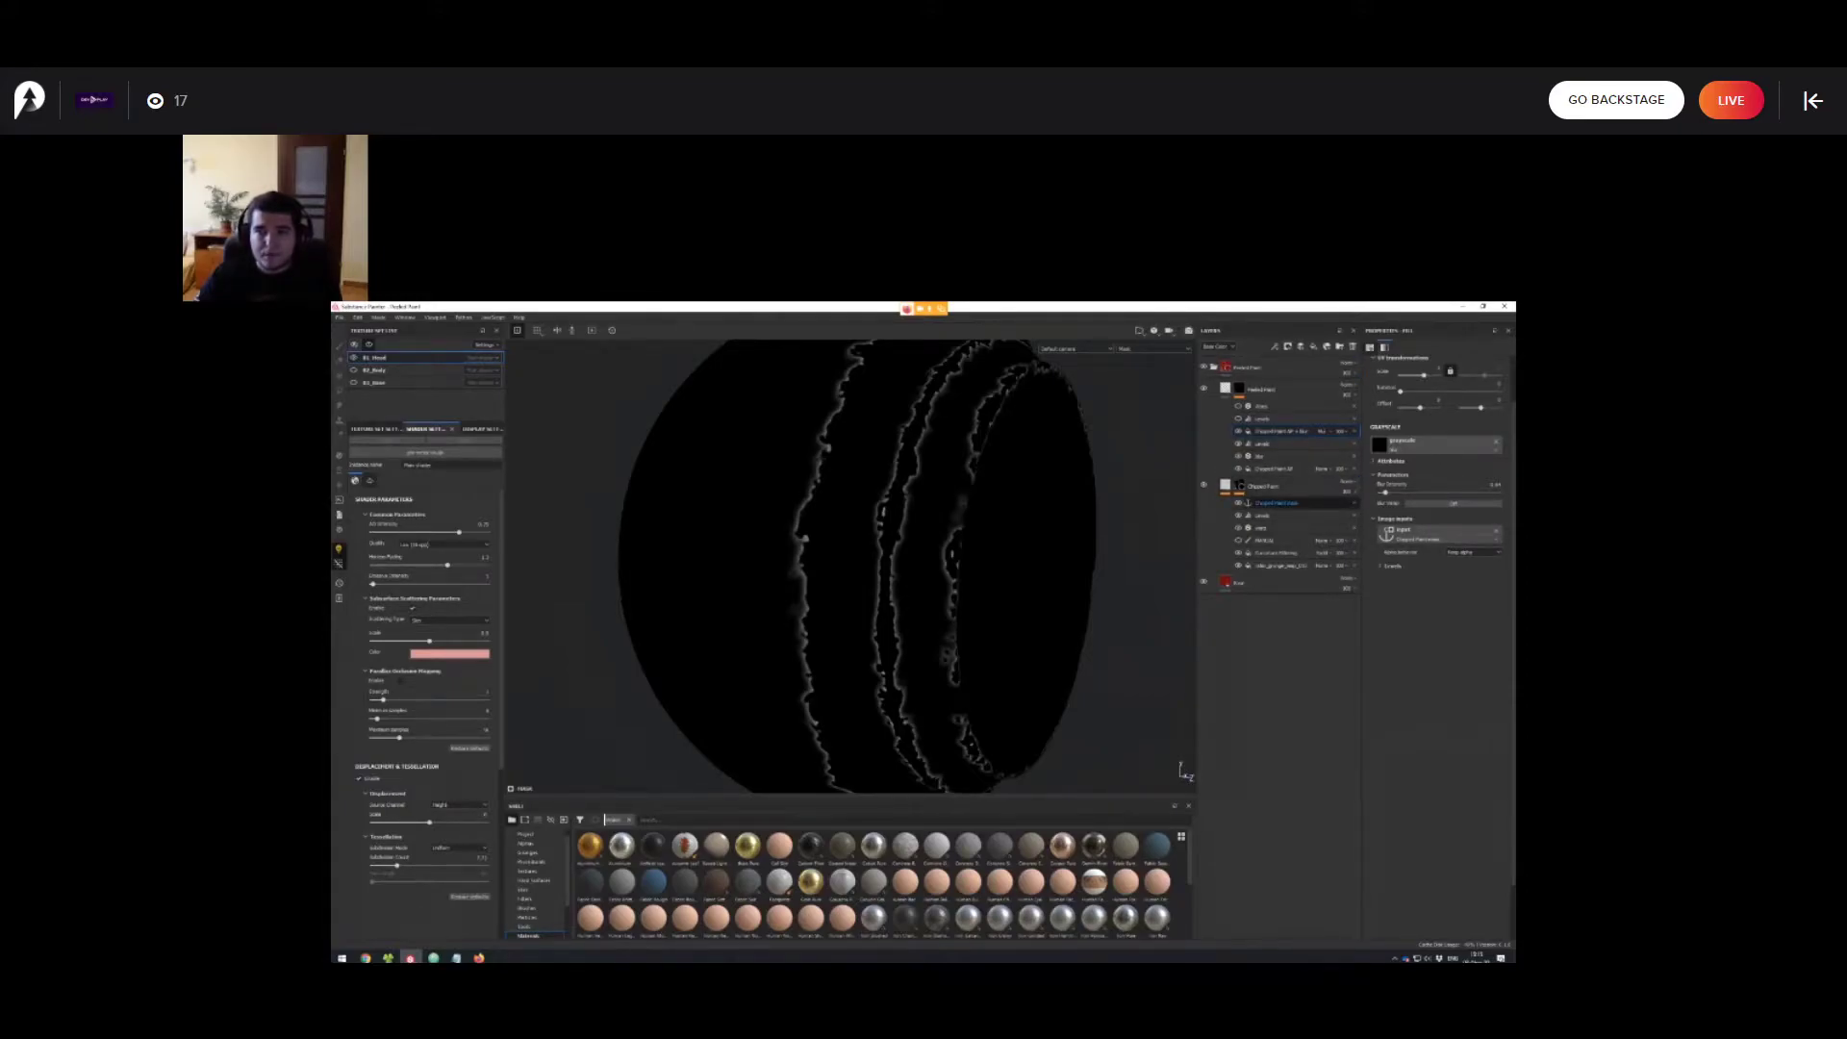
Check the chipped edges in the full material display and return to the upper layer's mask.
left_click(1239, 485, "alt")
left_click(1280, 431)
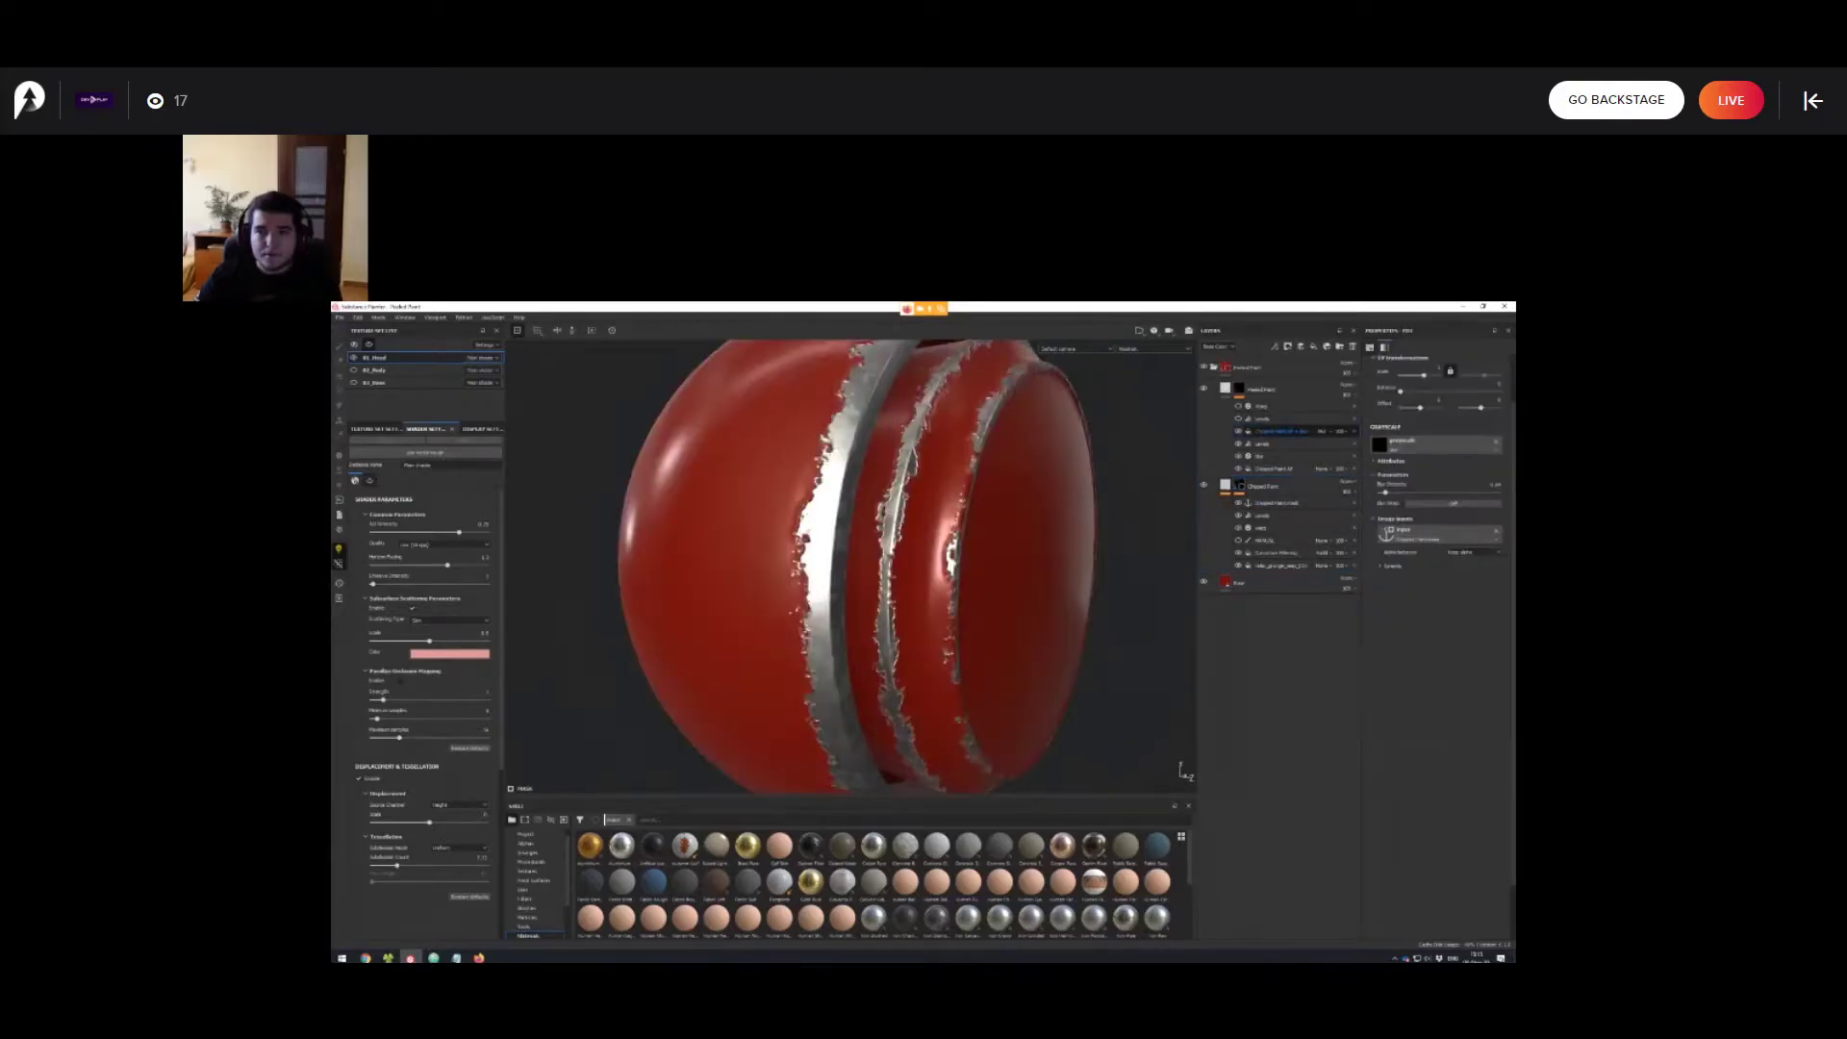
left_click(1239, 389, "alt")
left_click(1280, 430)
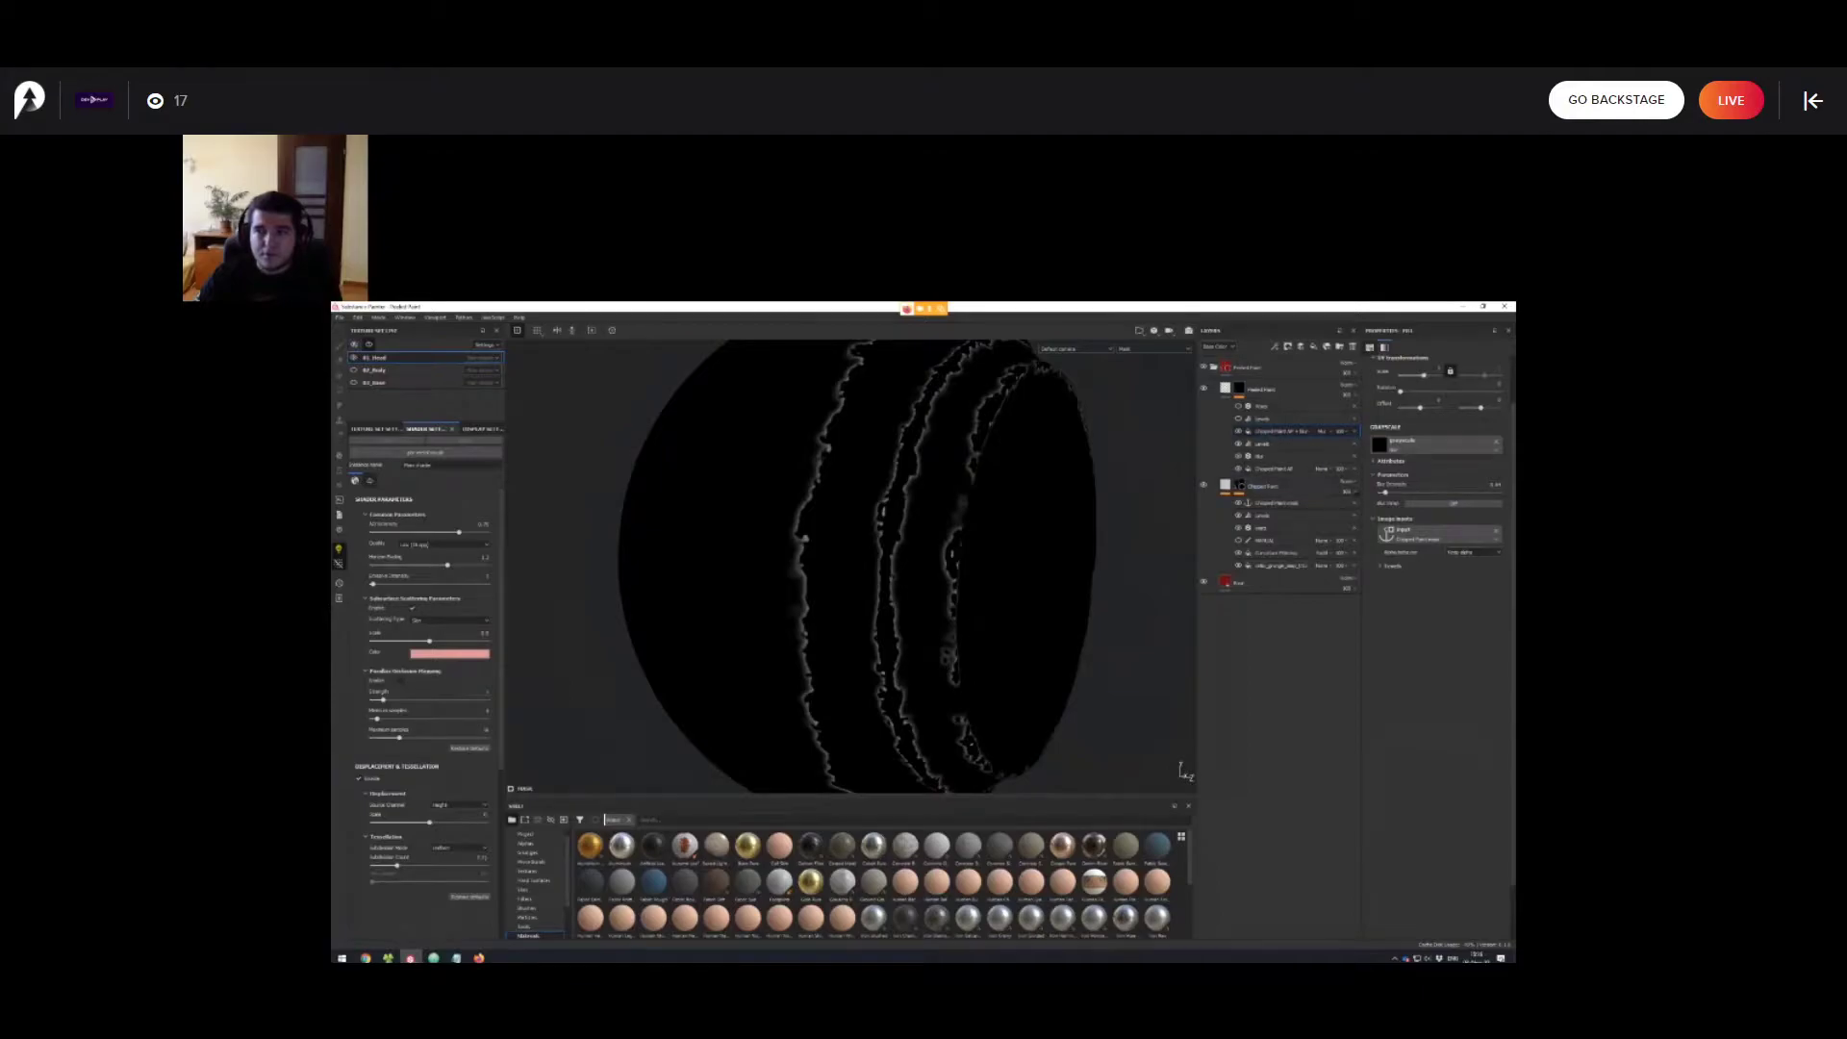
mouse_move(865, 548)
left_mouse_down("alt")
mouse_move(863, 589)
mouse_move(914, 568)
mouse_move(893, 569)
left_mouse_up("alt")
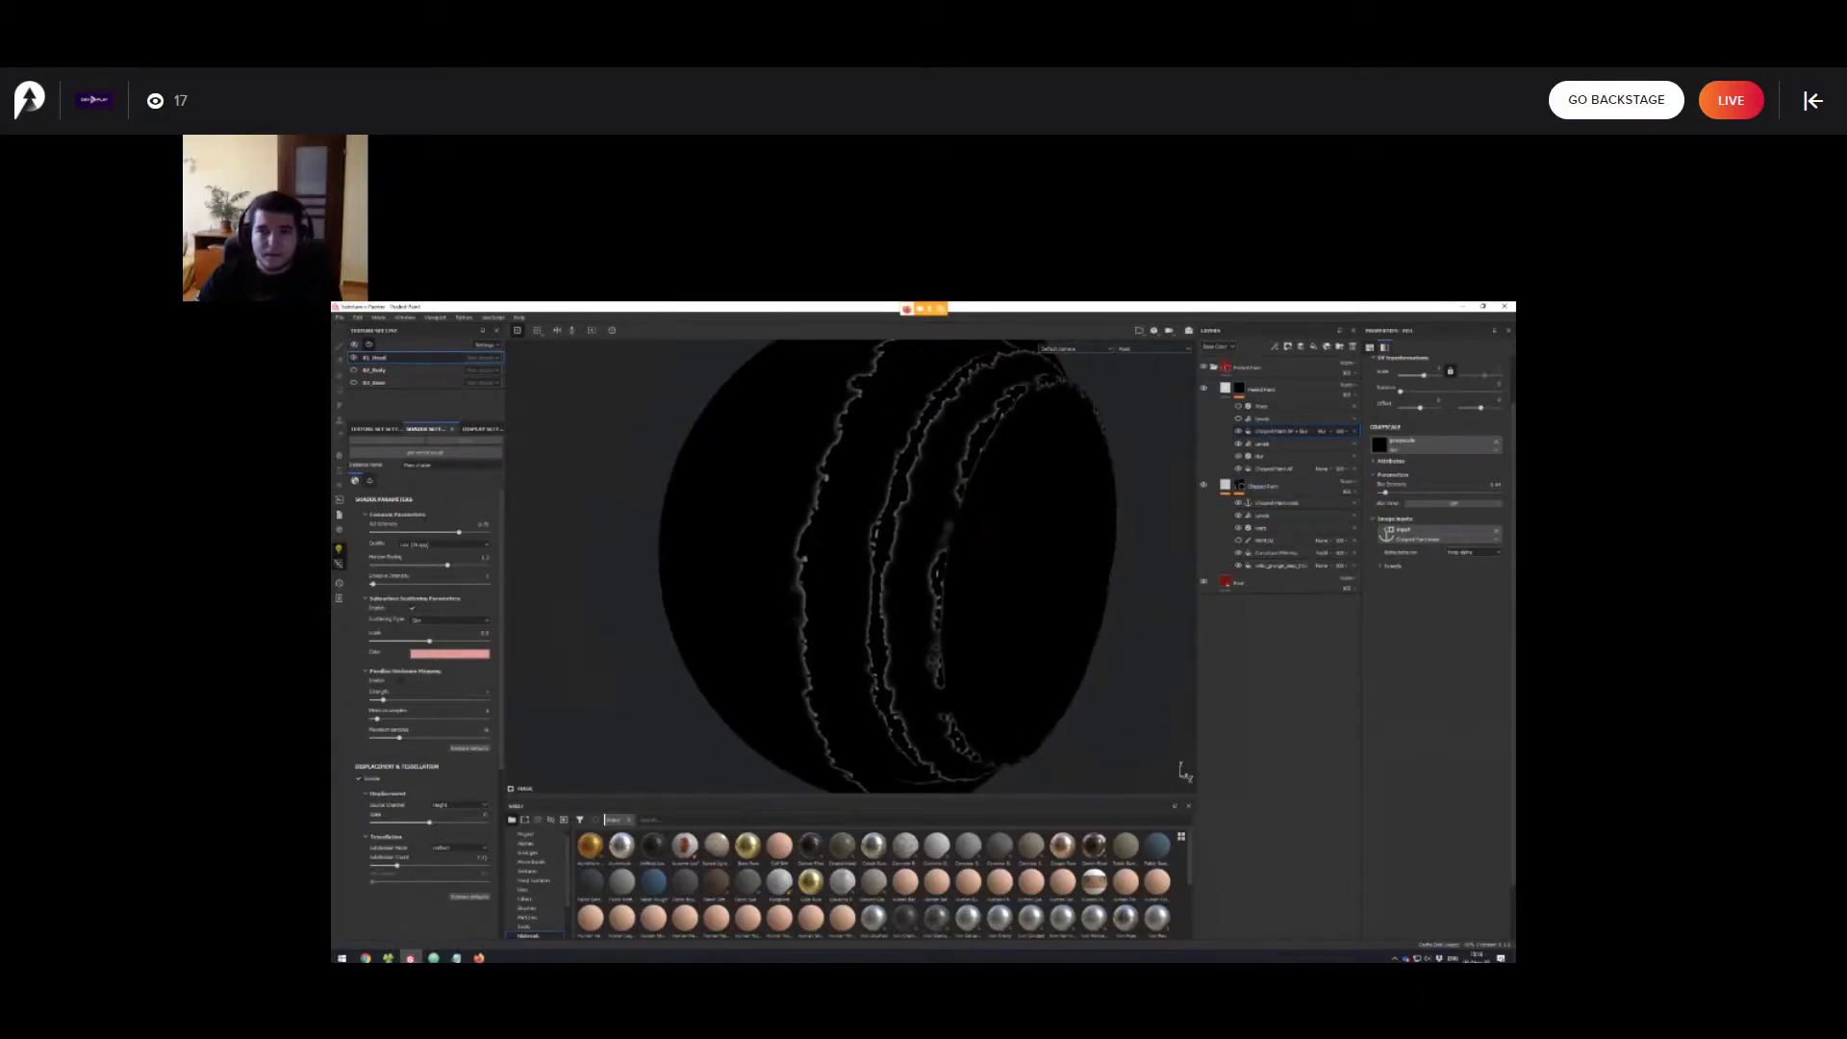
Examine the second anchor fill's input levels and the thin chip outlines in the mask from several angles.
left_click(1392, 566)
scroll(649, 355, "up", 3)
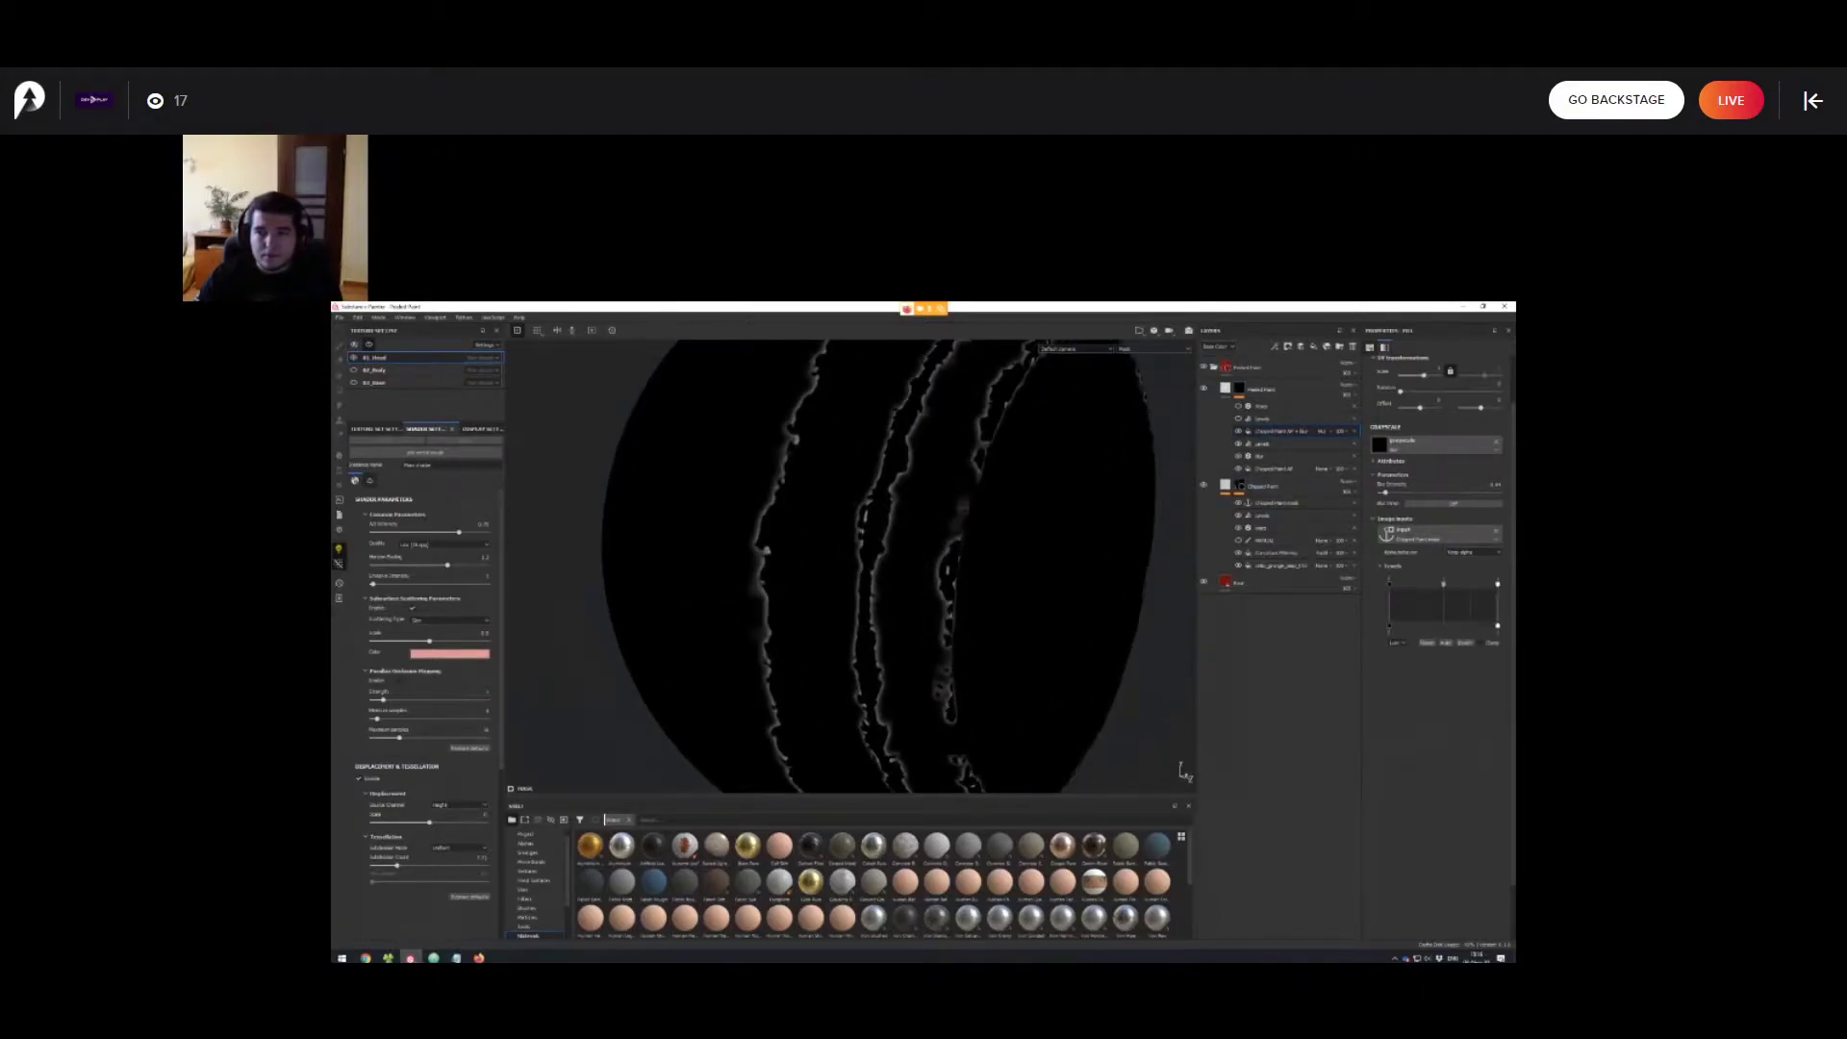
left_click(1391, 565)
scroll(850, 565, "down", 2)
mouse_move(851, 566)
left_mouse_down("alt")
mouse_move(1000, 567)
mouse_move(1135, 616)
mouse_move(1020, 539)
mouse_move(962, 529)
mouse_move(981, 553)
mouse_move(971, 519)
left_mouse_up("alt")
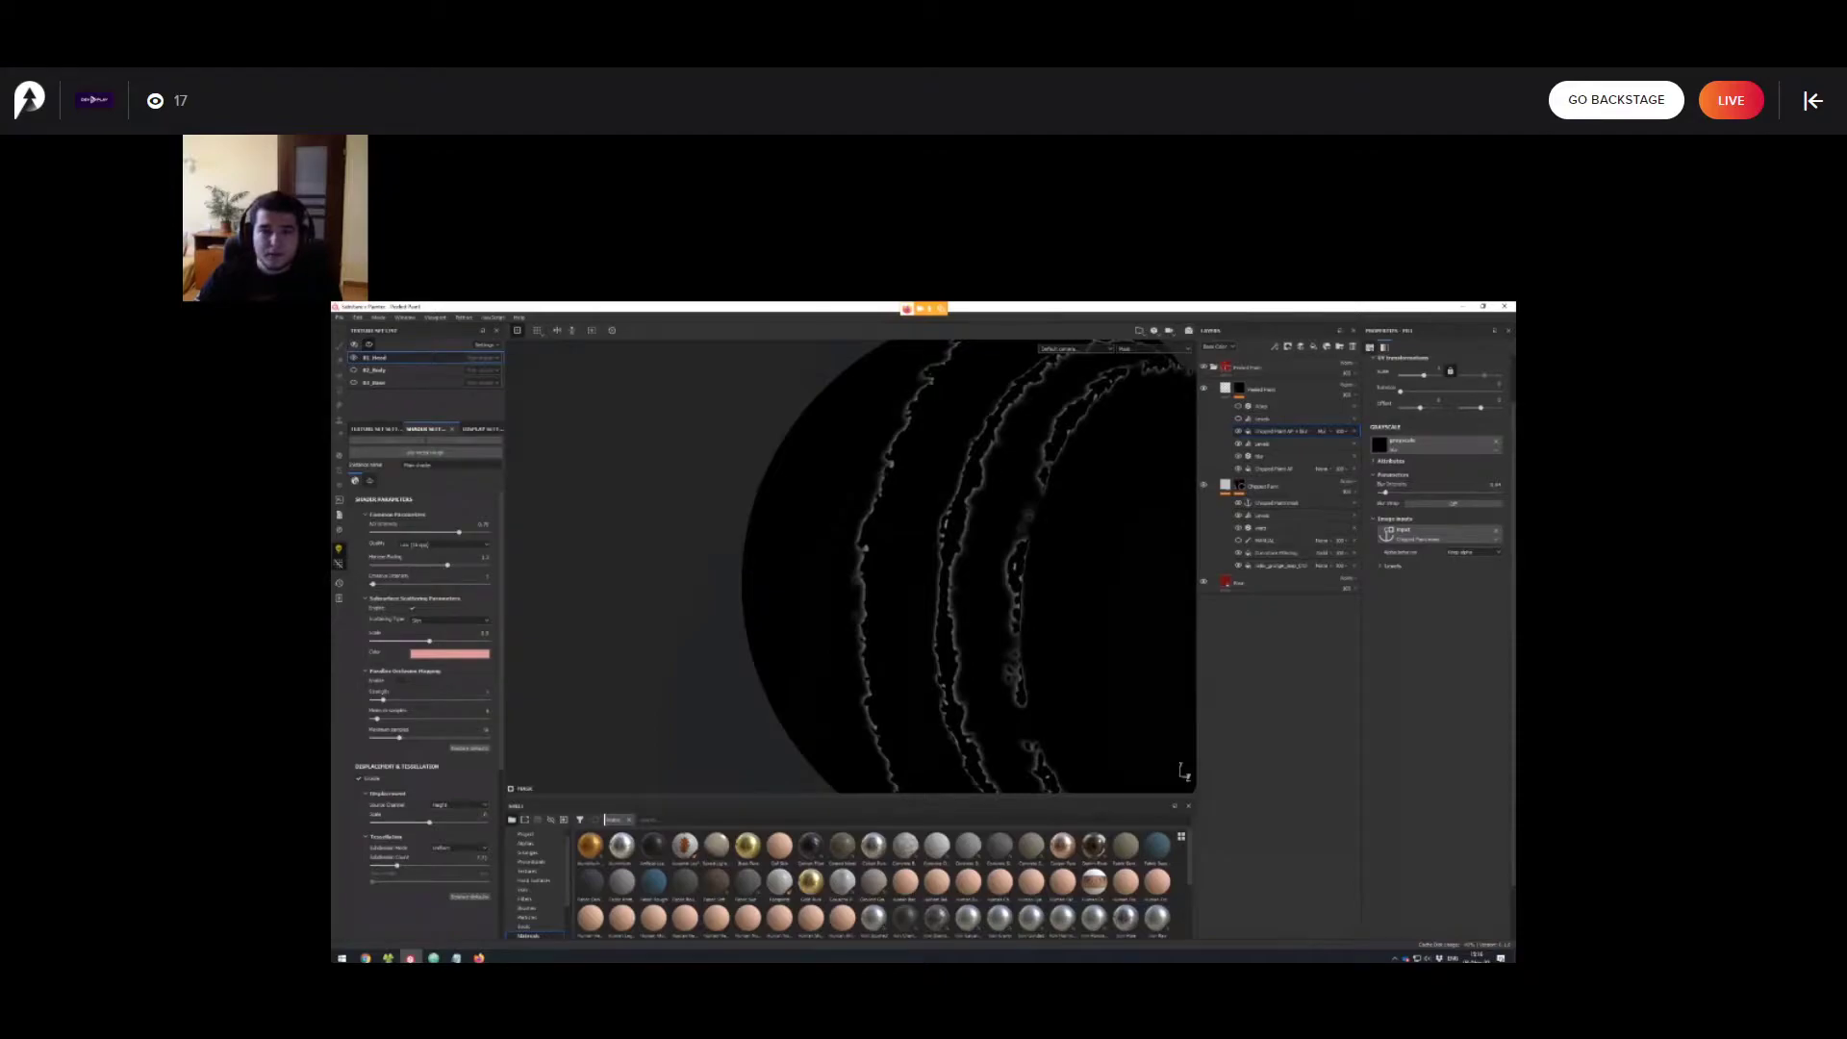
middle_click_drag(895, 596, 866, 554, "alt")
scroll(866, 554, "down", 1)
left_click_drag(866, 554, 962, 582, "alt")
scroll(962, 582, "up", 1)
middle_click_drag(962, 582, 1006, 654, "alt")
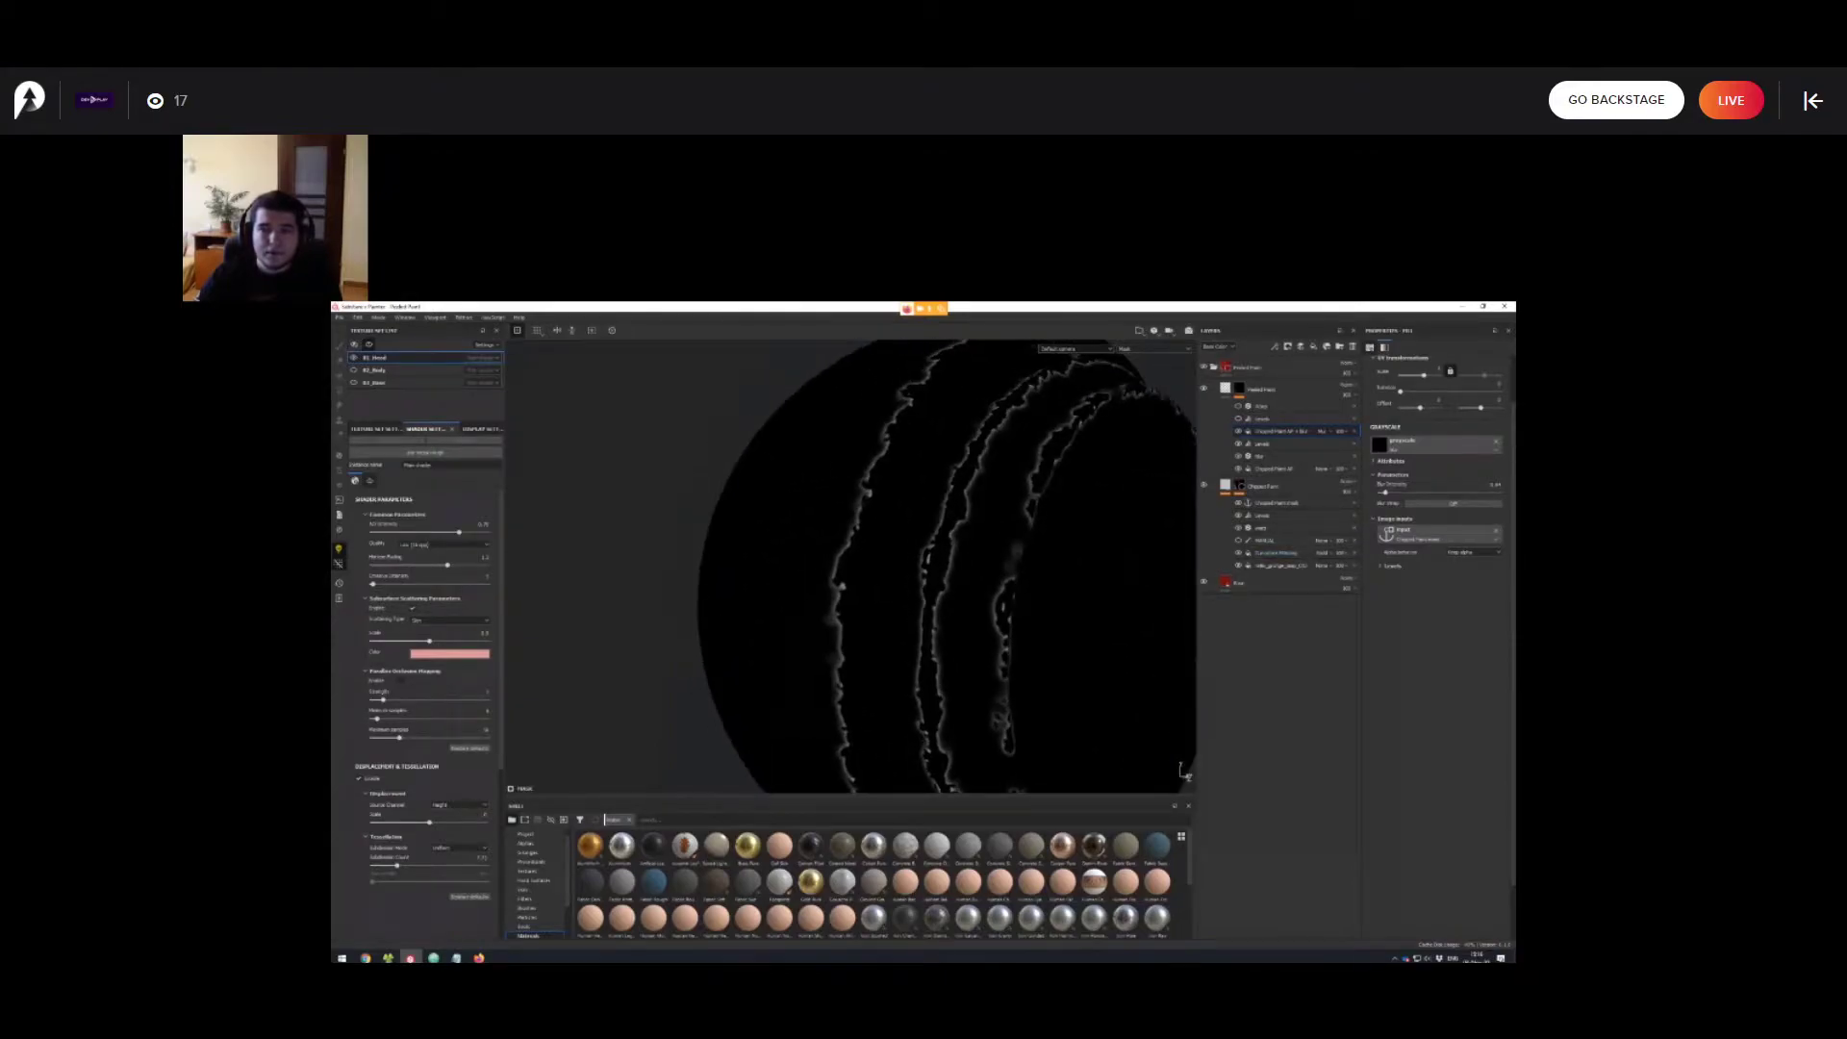
left_click_drag(1006, 654, 991, 654, "alt")
scroll(991, 655, "down", 1)
middle_click_drag(991, 654, 994, 632, "alt")
left_click_drag(994, 632, 1059, 620, "alt")
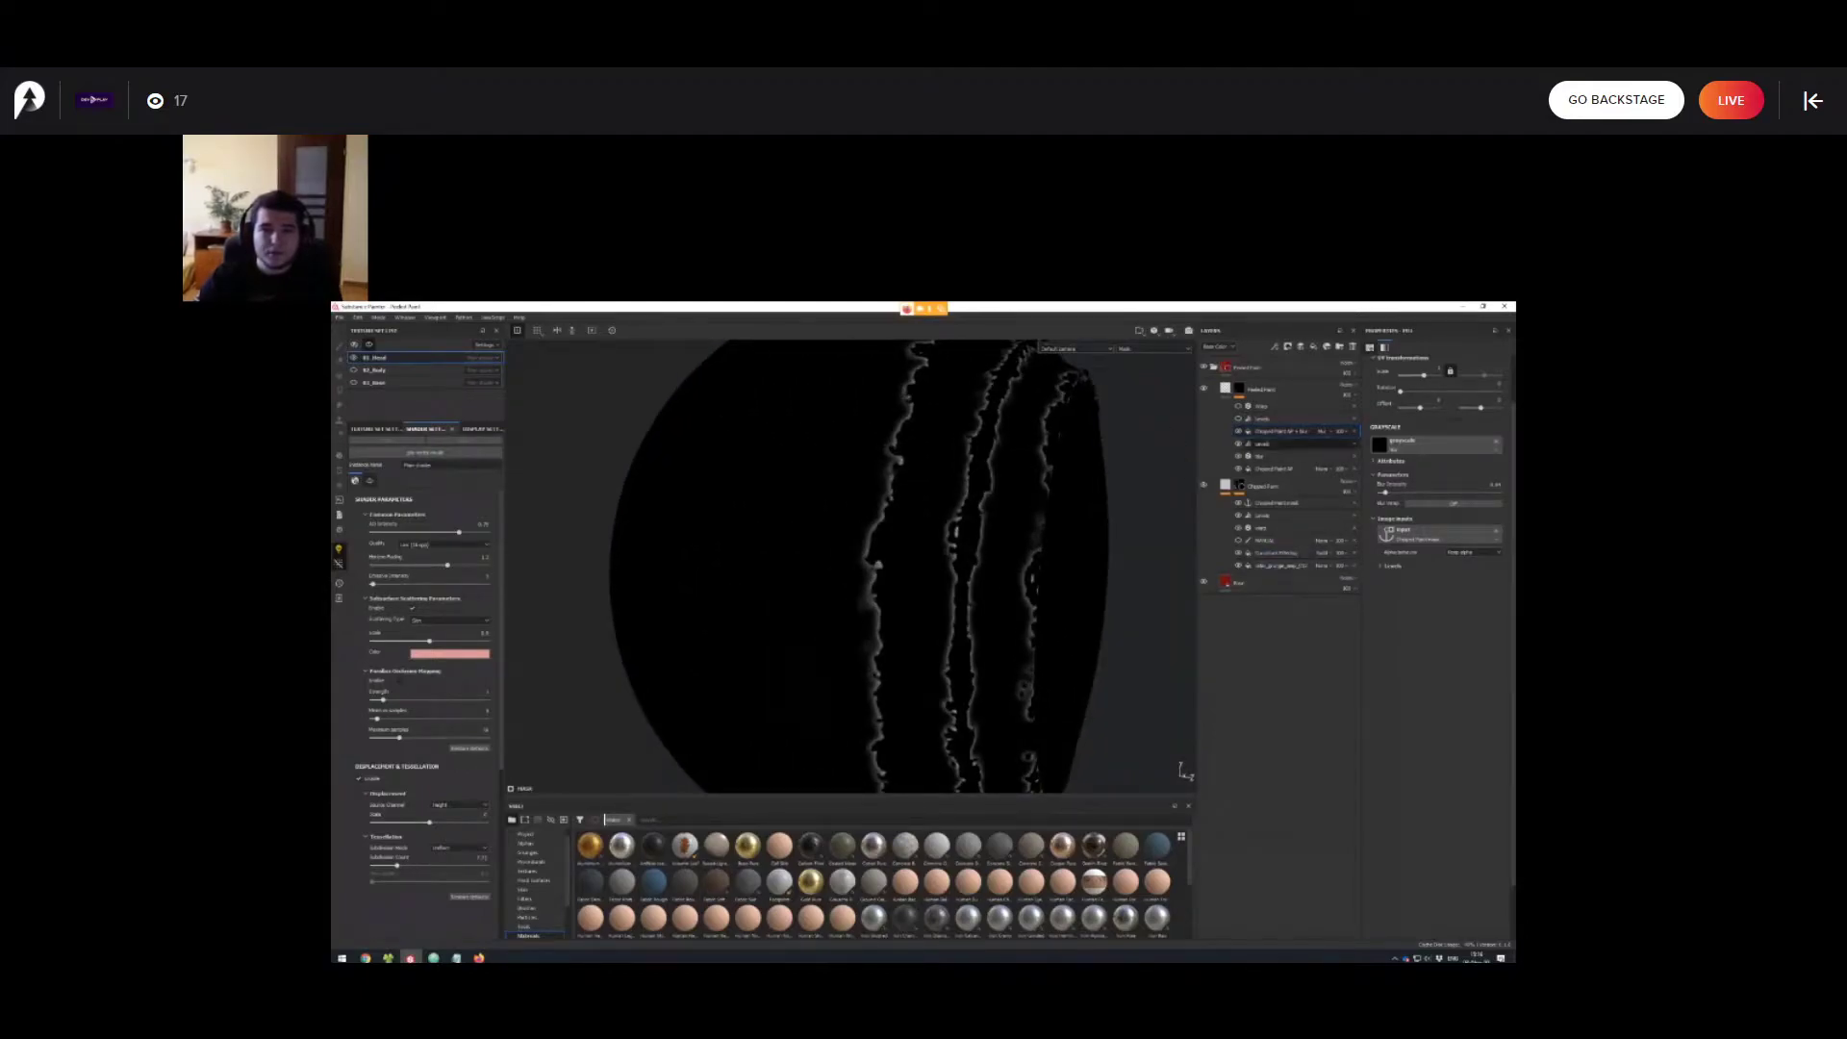
Turn on the upper Levels effect and the topmost filter of the mask, and show the full material on the head.
middle_click_drag(952, 577, 919, 604, "alt")
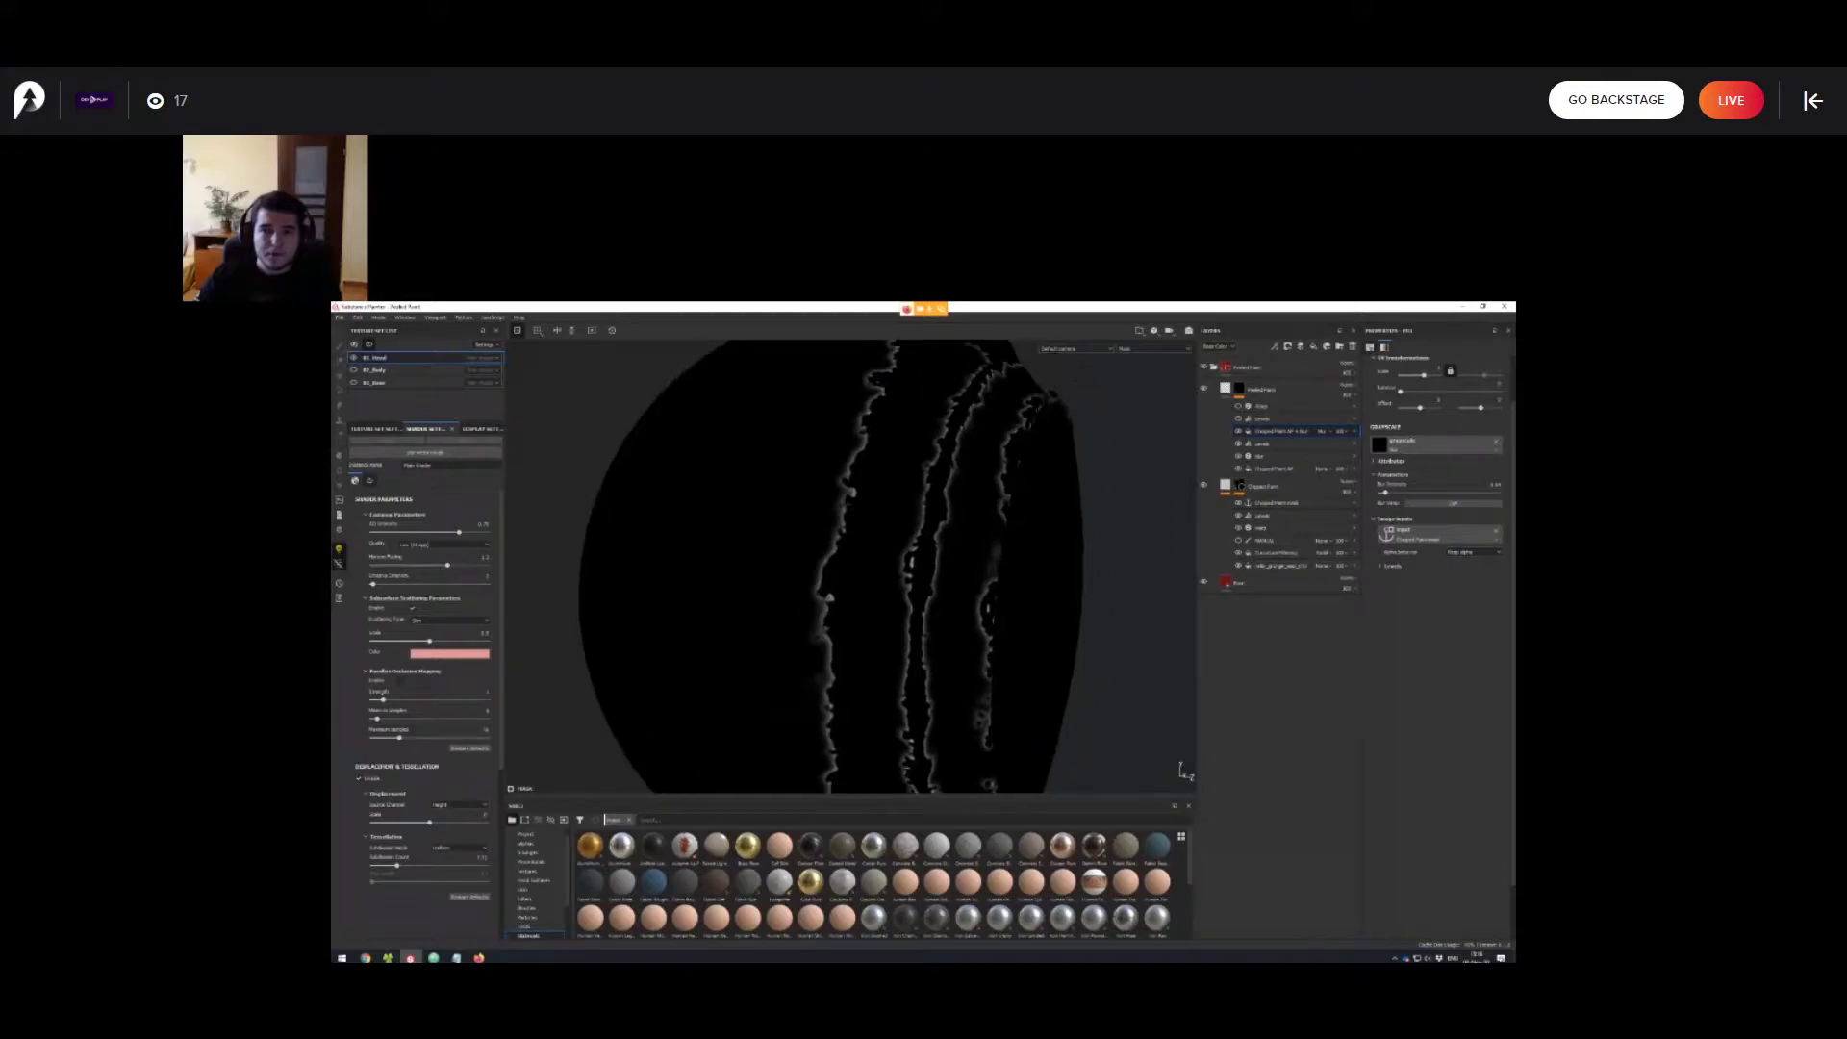
left_click_drag(919, 604, 866, 610, "alt")
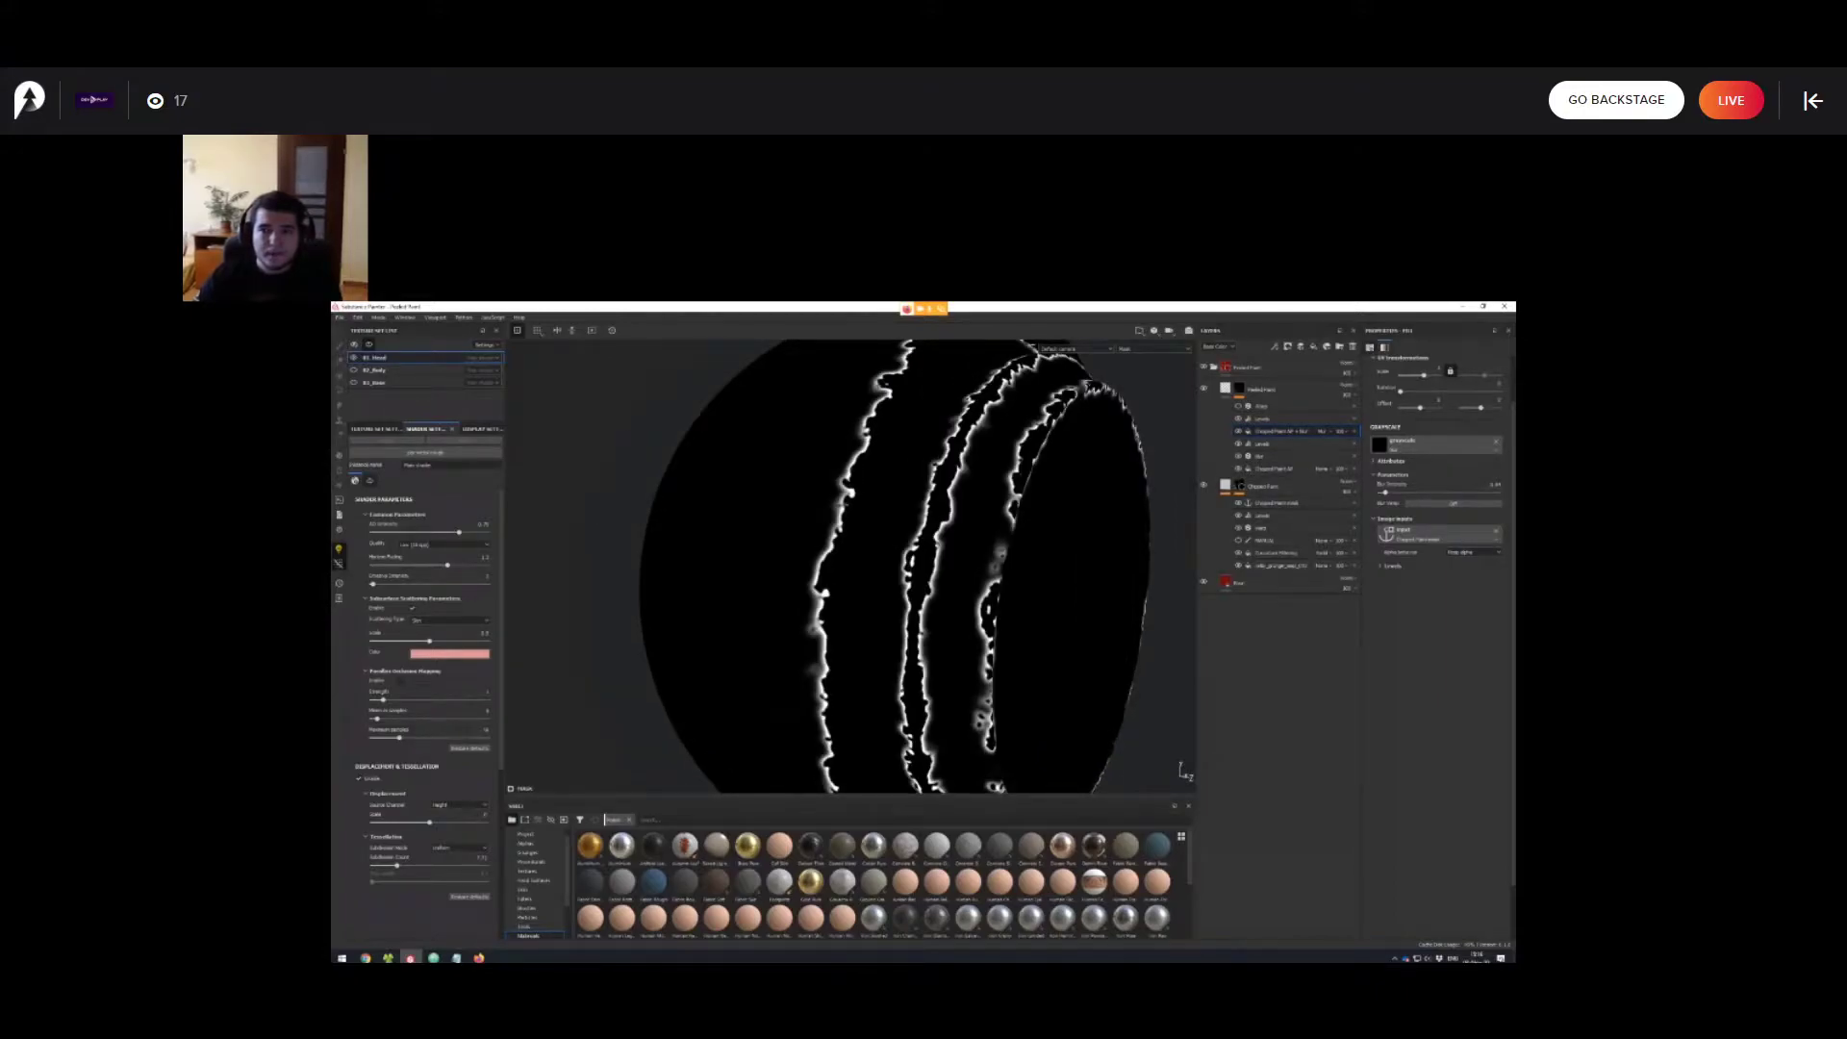
middle_click_drag(1041, 375, 1029, 439, "alt")
scroll(1029, 439, "down", 1)
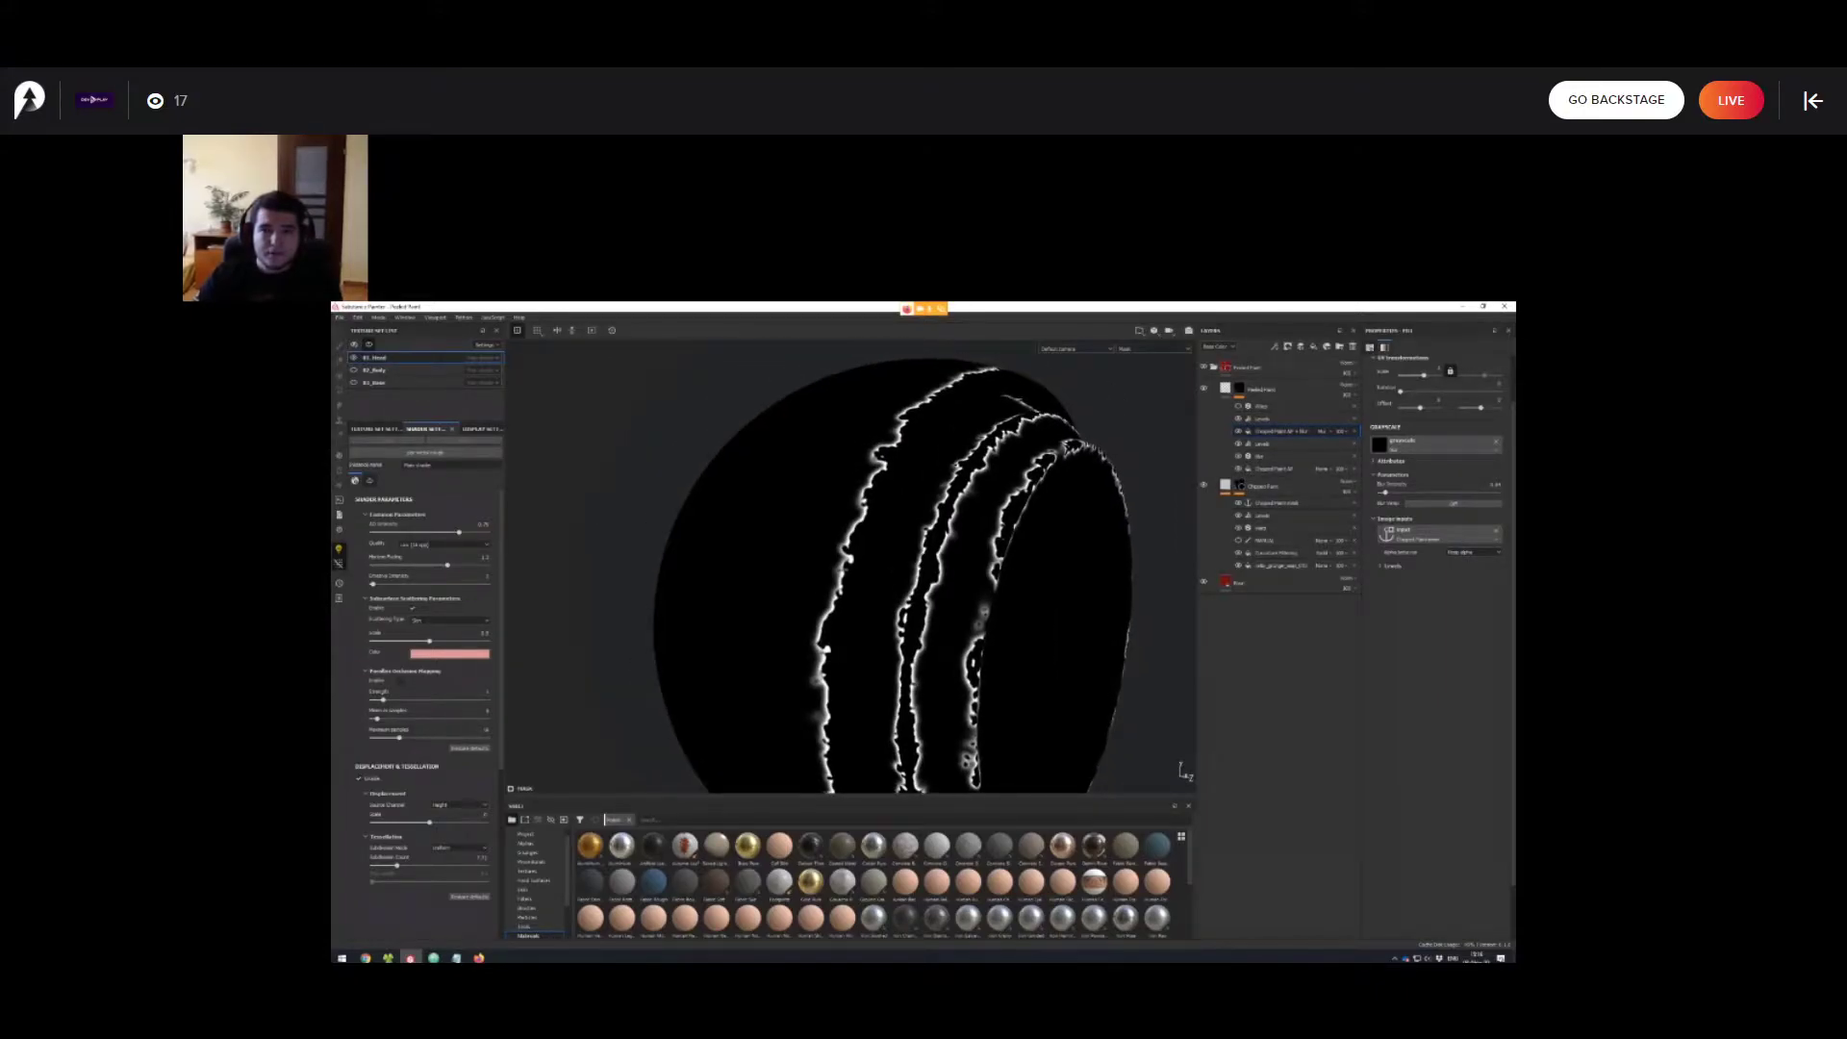
left_click(1238, 406)
middle_click_drag(962, 577, 966, 526, "alt")
mouse_move(966, 525)
left_mouse_down("alt")
mouse_move(1068, 530)
mouse_move(924, 568)
mouse_move(973, 556)
left_mouse_up("alt")
key("m")
scroll(983, 525, "up", 2)
scroll(1040, 535, "down", 2)
scroll(974, 556, "up", 1)
Turn on and select the paint effect in the chipped-paint mask, adjust the brush size and paint a C-shaped chip on the red head.
left_click(1238, 541)
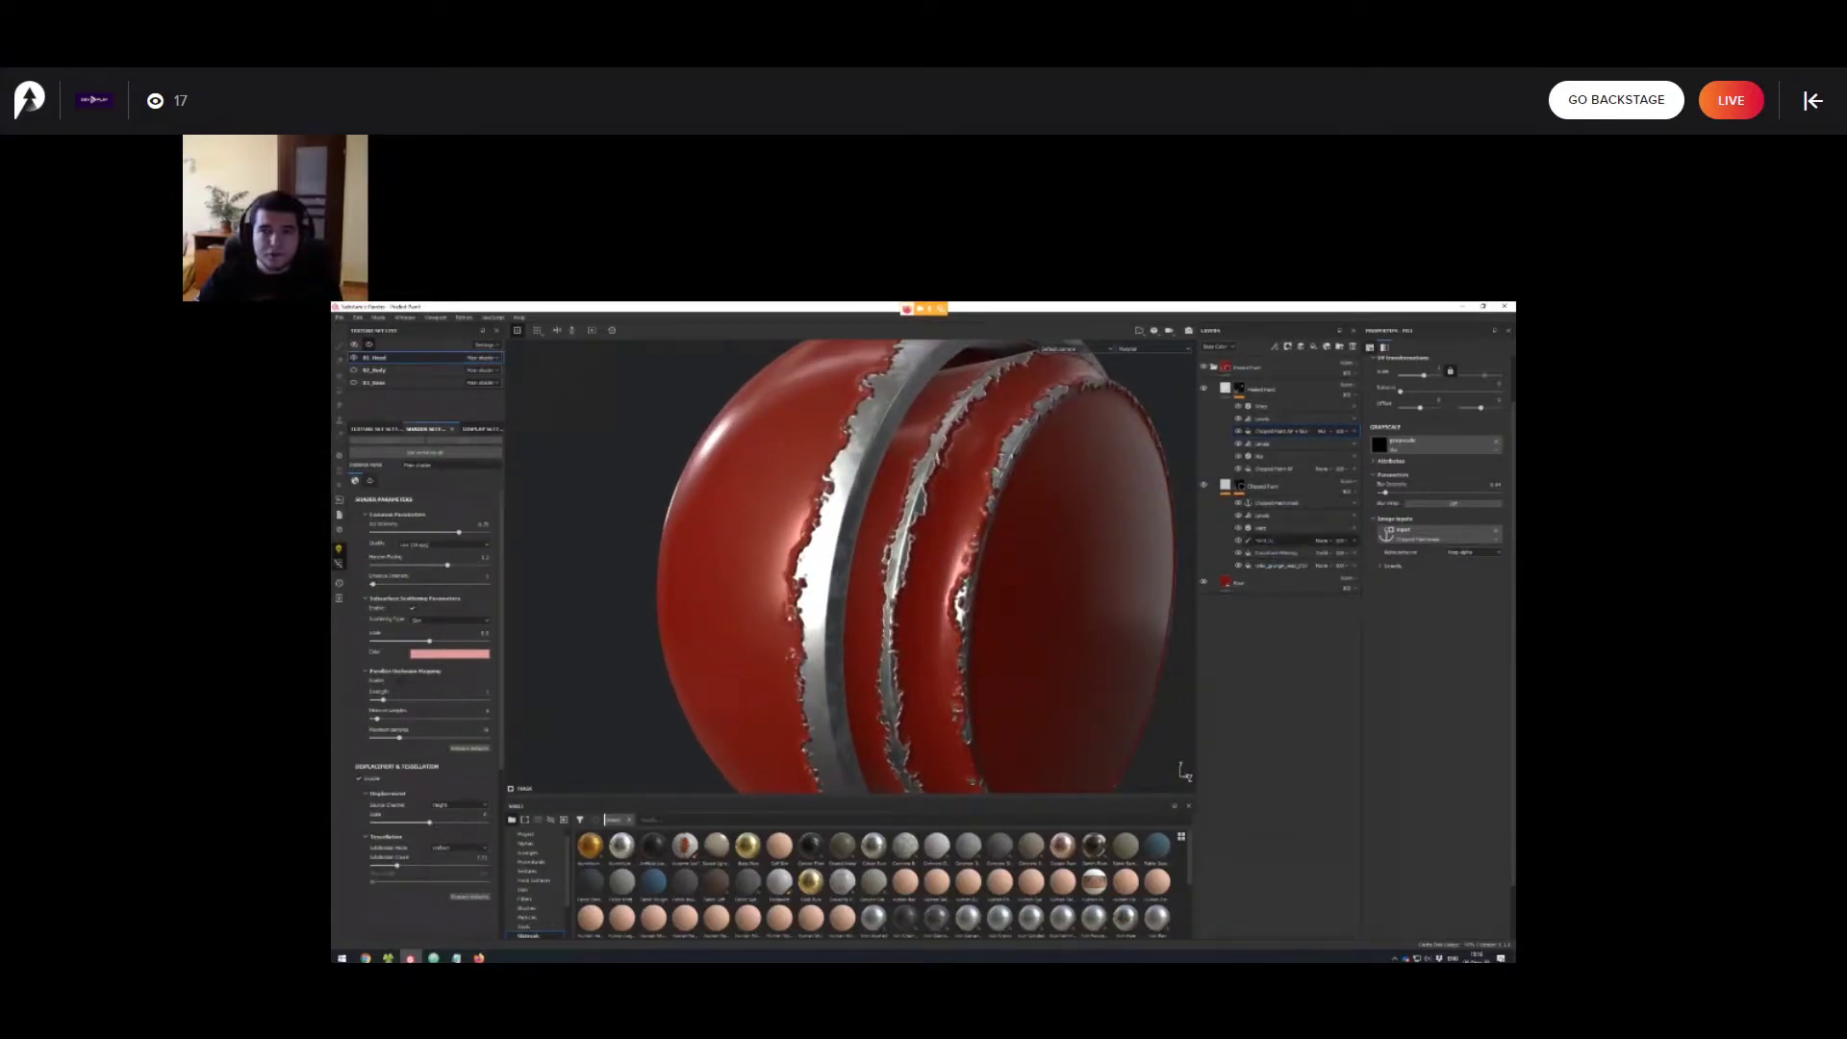
left_click(1266, 541)
mouse_move(810, 589)
left_mouse_down("alt")
mouse_move(894, 594)
mouse_move(854, 595)
mouse_move(842, 621)
left_mouse_up("alt")
key("x")
key("ctrl+z")
right_click_drag(847, 553, 810, 552, "ctrl")
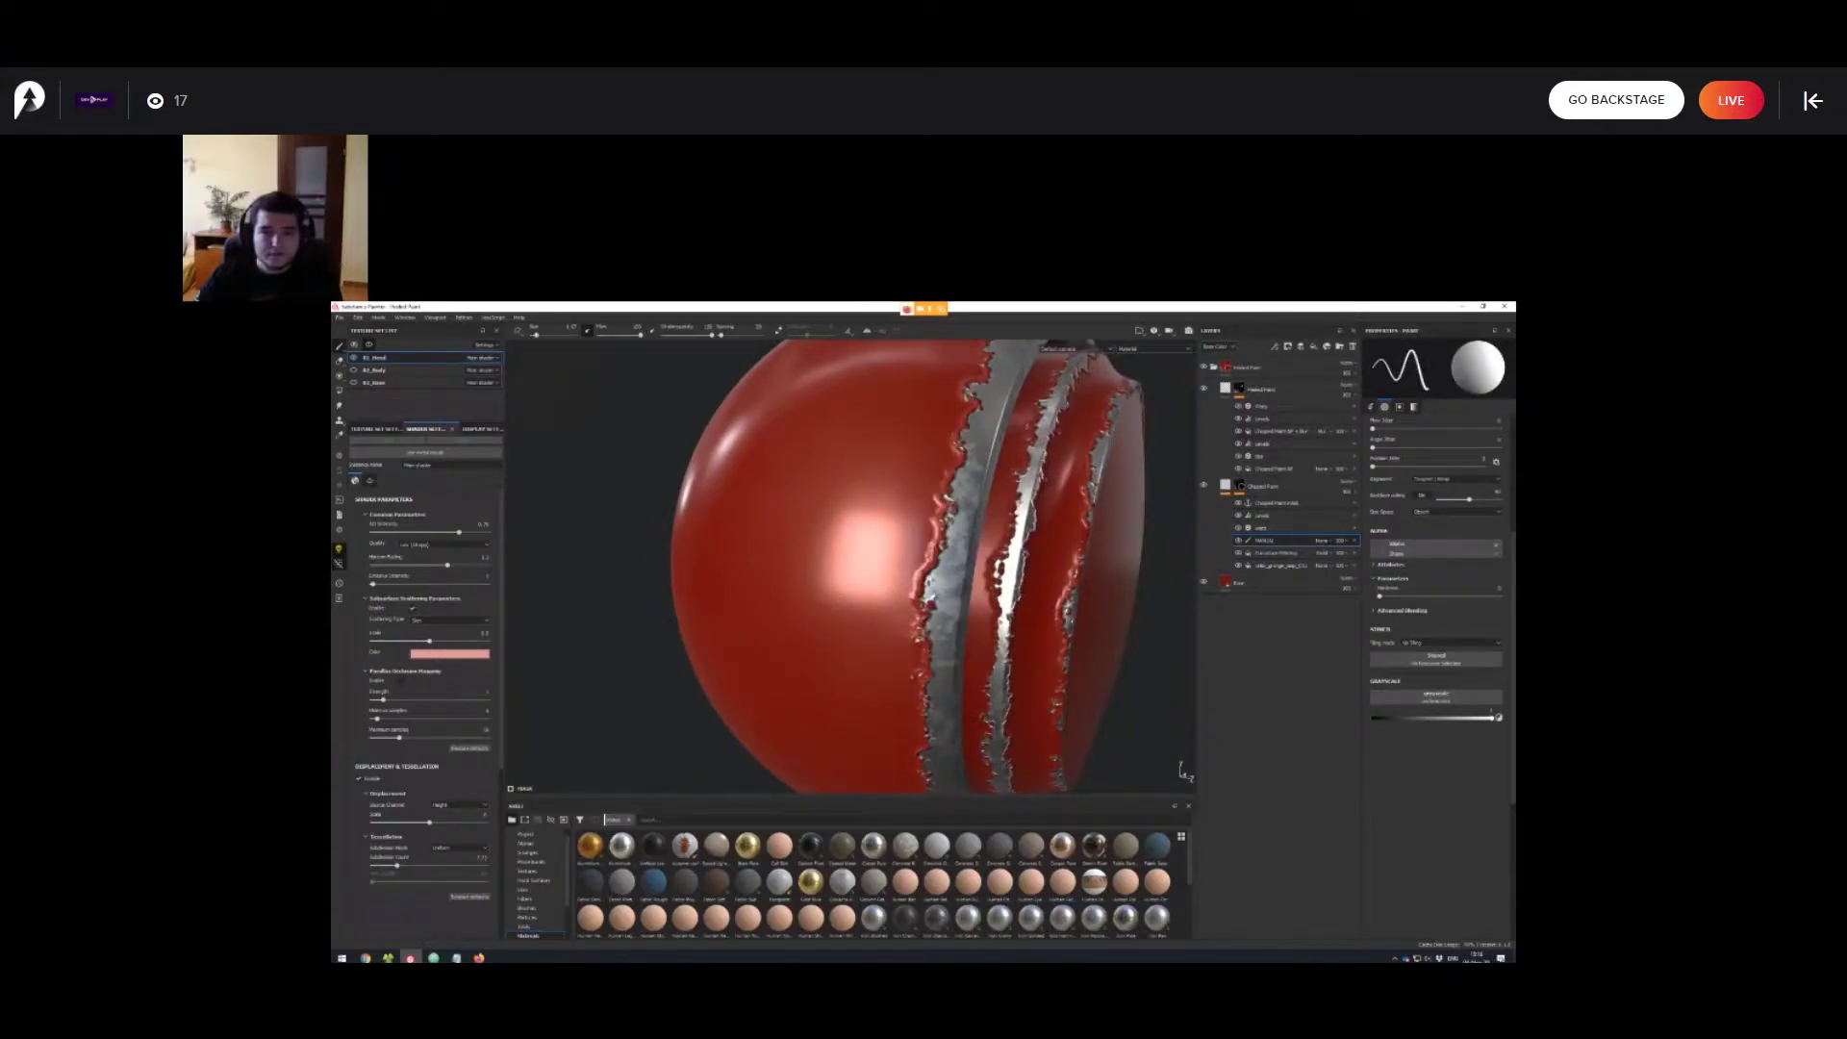
mouse_move(829, 531)
left_mouse_down()
mouse_move(801, 602)
mouse_move(825, 583)
mouse_move(801, 604)
mouse_move(880, 528)
mouse_move(835, 568)
mouse_move(855, 576)
mouse_move(818, 569)
left_mouse_up()
key("ctrl+z")
right_click_drag(854, 570, 863, 570, "ctrl")
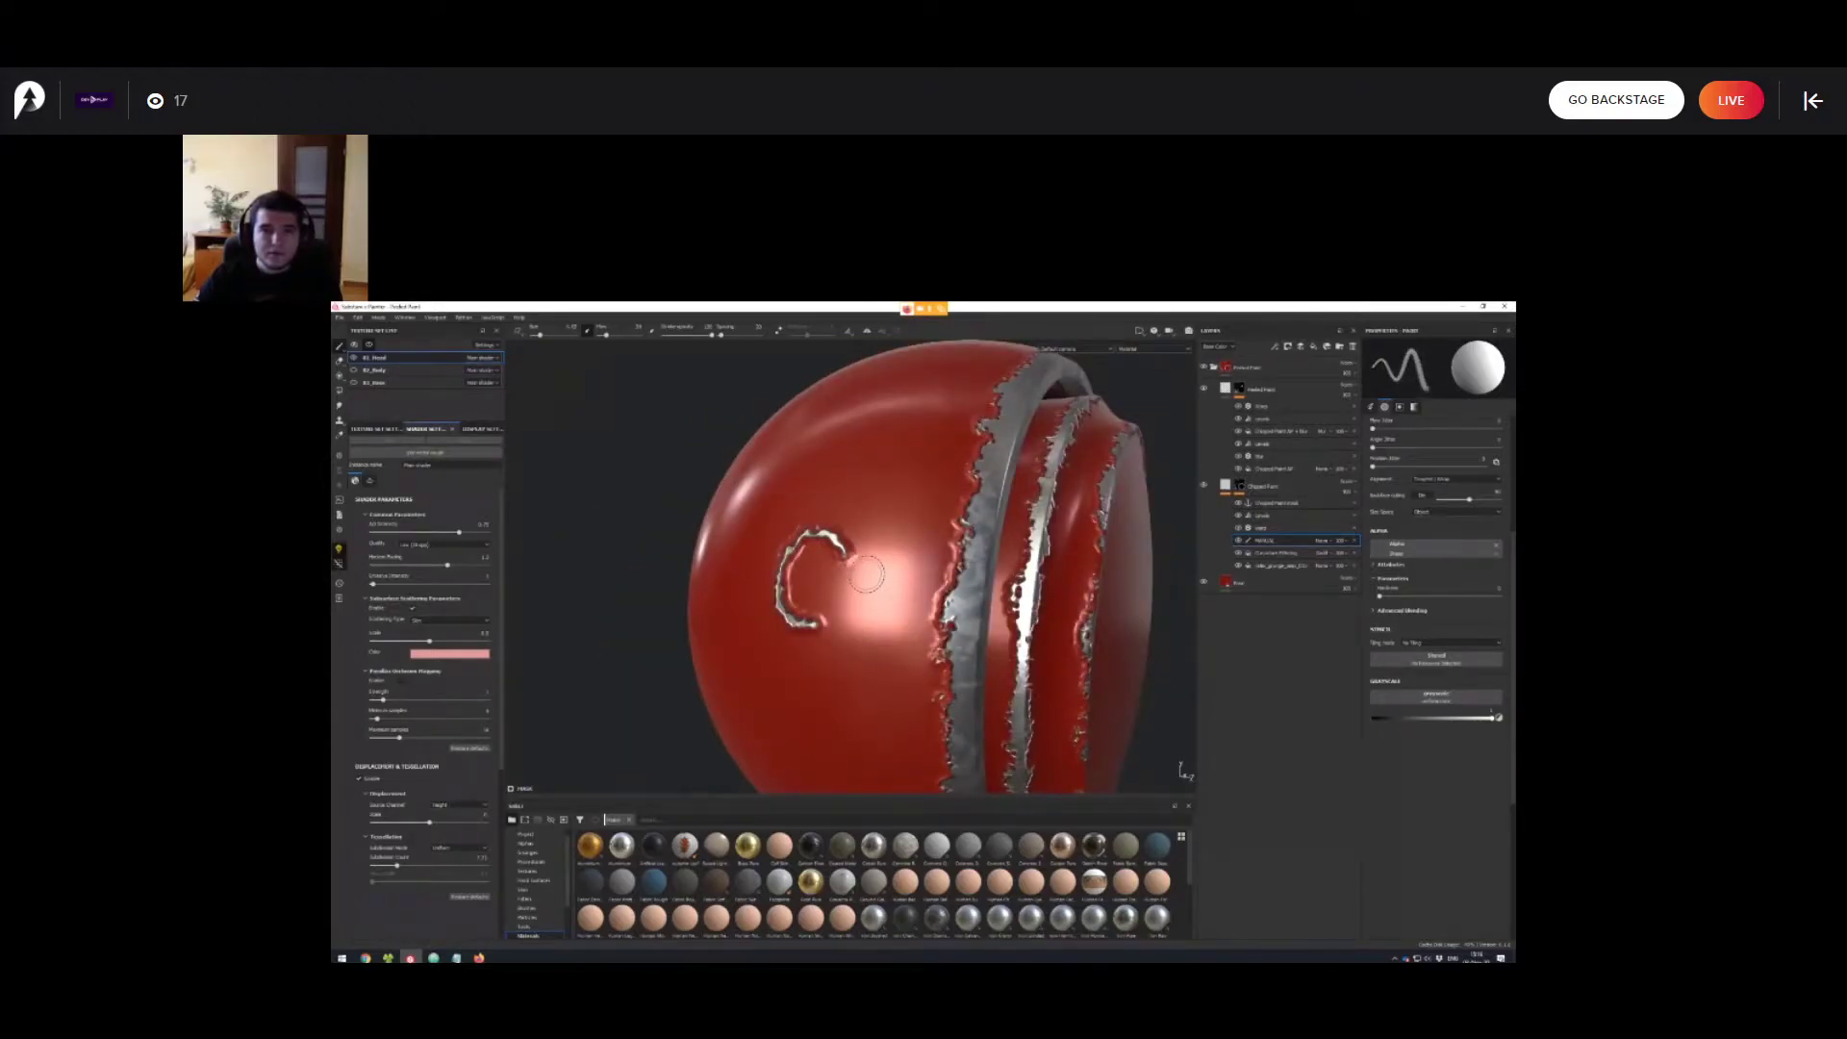
Paint a short slanted chip beside the C-shaped one, replacing a first attempt at the stroke.
left_click_drag(905, 519, 874, 641)
key("ctrl+z")
left_click_drag(884, 577, 864, 644)
Inspect the hand-painted chips and the worn groove edges on the head from several angles and under different lighting.
left_click_drag(865, 539, 760, 659, "alt")
left_click_drag(887, 443, 833, 474, "alt")
mouse_move(967, 575)
left_mouse_down("alt")
mouse_move(996, 616)
mouse_move(1000, 587)
mouse_move(966, 568)
mouse_move(953, 597)
mouse_move(962, 558)
mouse_move(986, 572)
mouse_move(948, 578)
mouse_move(967, 589)
left_mouse_up("alt")
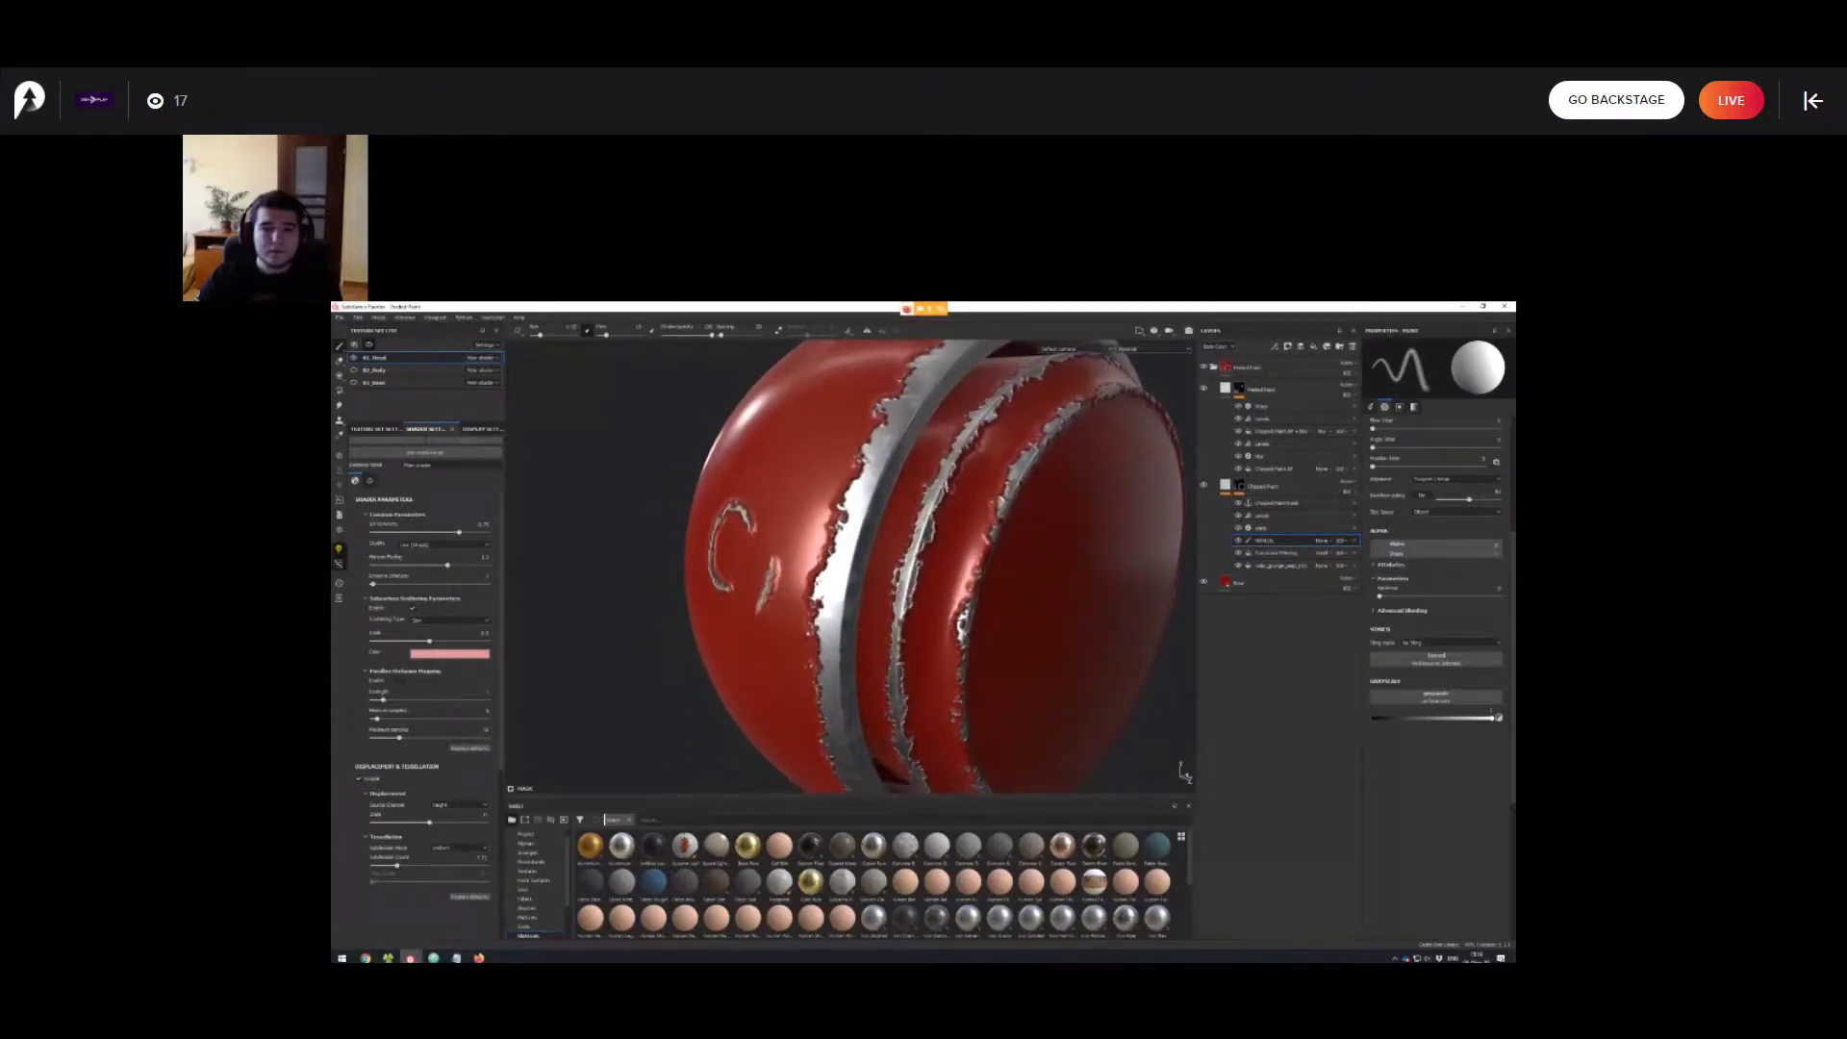
right_click_drag(866, 589, 829, 589, "ctrl")
left_click_drag(829, 589, 828, 621, "alt")
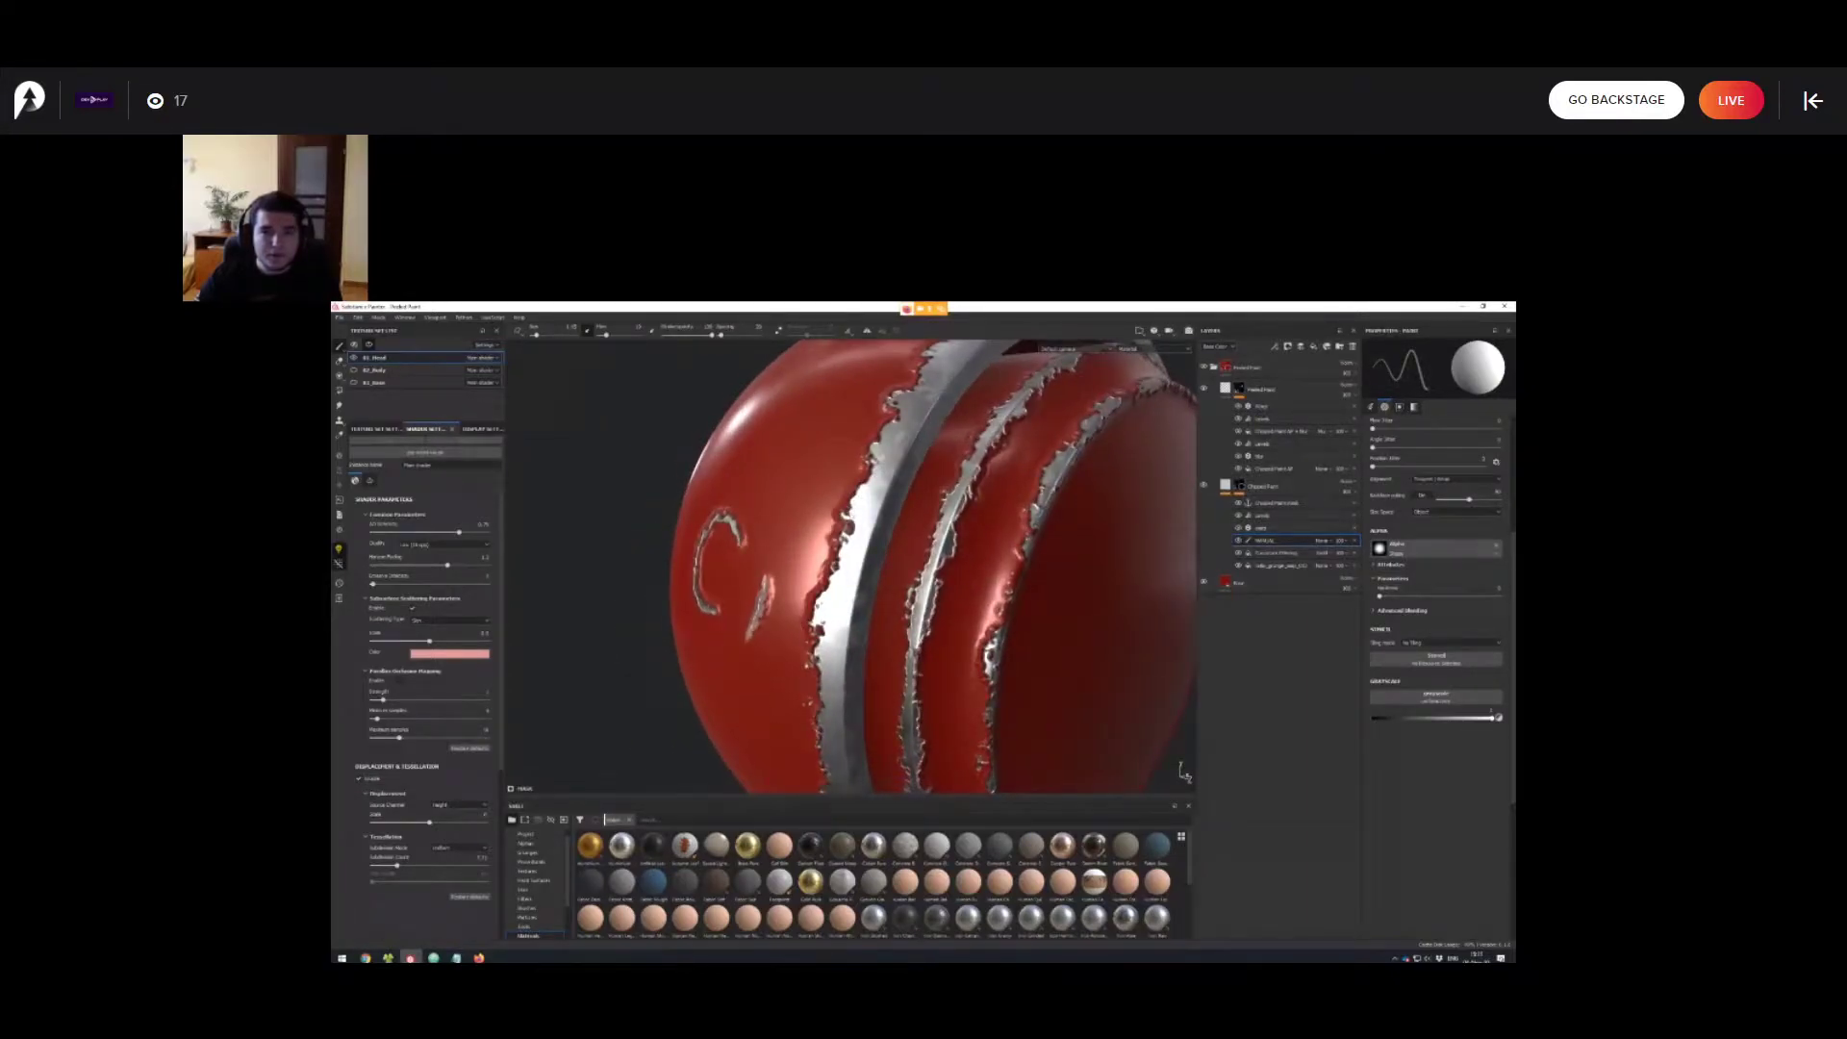
mouse_move(832, 606)
right_mouse_down("alt")
mouse_move(991, 503)
mouse_move(928, 601)
mouse_move(880, 625)
right_mouse_up("alt")
mouse_move(881, 626)
left_mouse_down("alt")
mouse_move(799, 616)
mouse_move(856, 601)
left_mouse_up("alt")
right_click_drag(856, 602, 828, 621, "alt")
left_click_drag(828, 620, 813, 664, "alt")
mouse_move(813, 663)
right_mouse_down("shift")
mouse_move(865, 662)
mouse_move(816, 662)
right_mouse_up("shift")
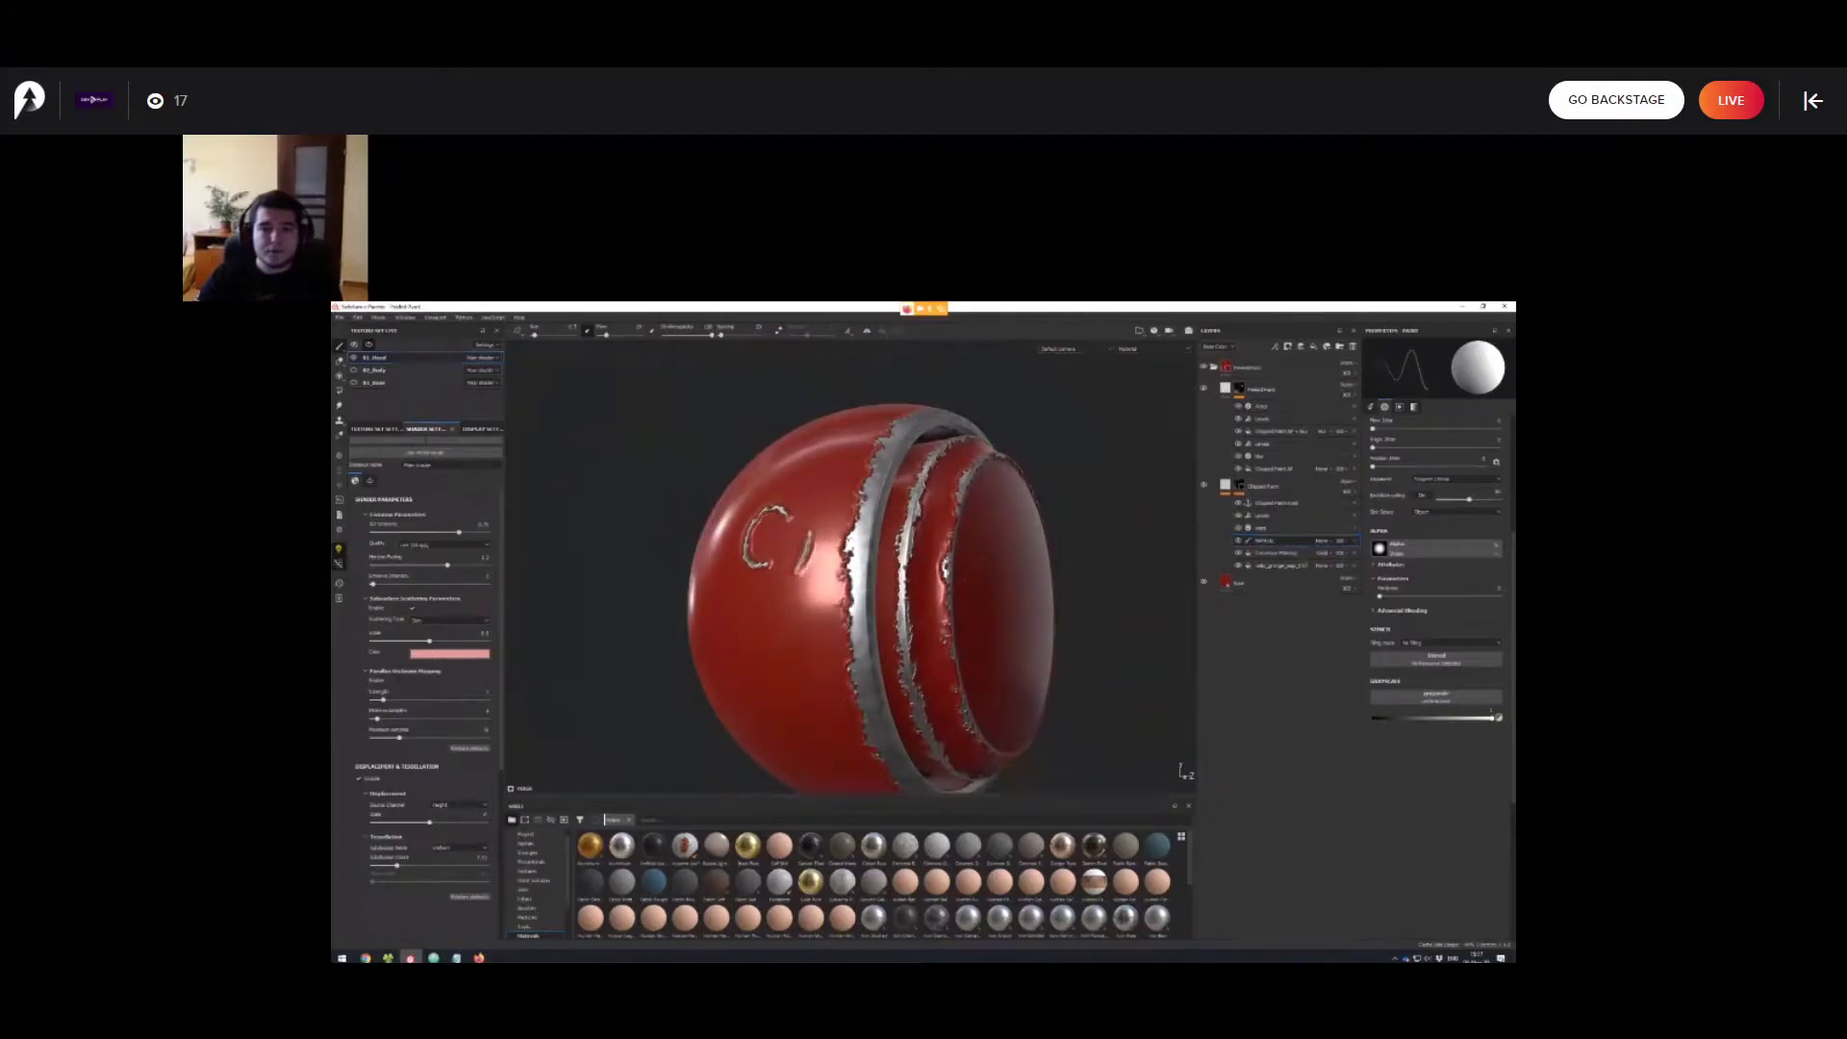
left_click_drag(816, 661, 775, 669, "alt")
right_click_drag(774, 669, 880, 664, "shift")
middle_click_drag(880, 664, 885, 699, "alt")
right_click_drag(885, 699, 837, 717, "alt")
left_click_drag(837, 717, 890, 615, "alt")
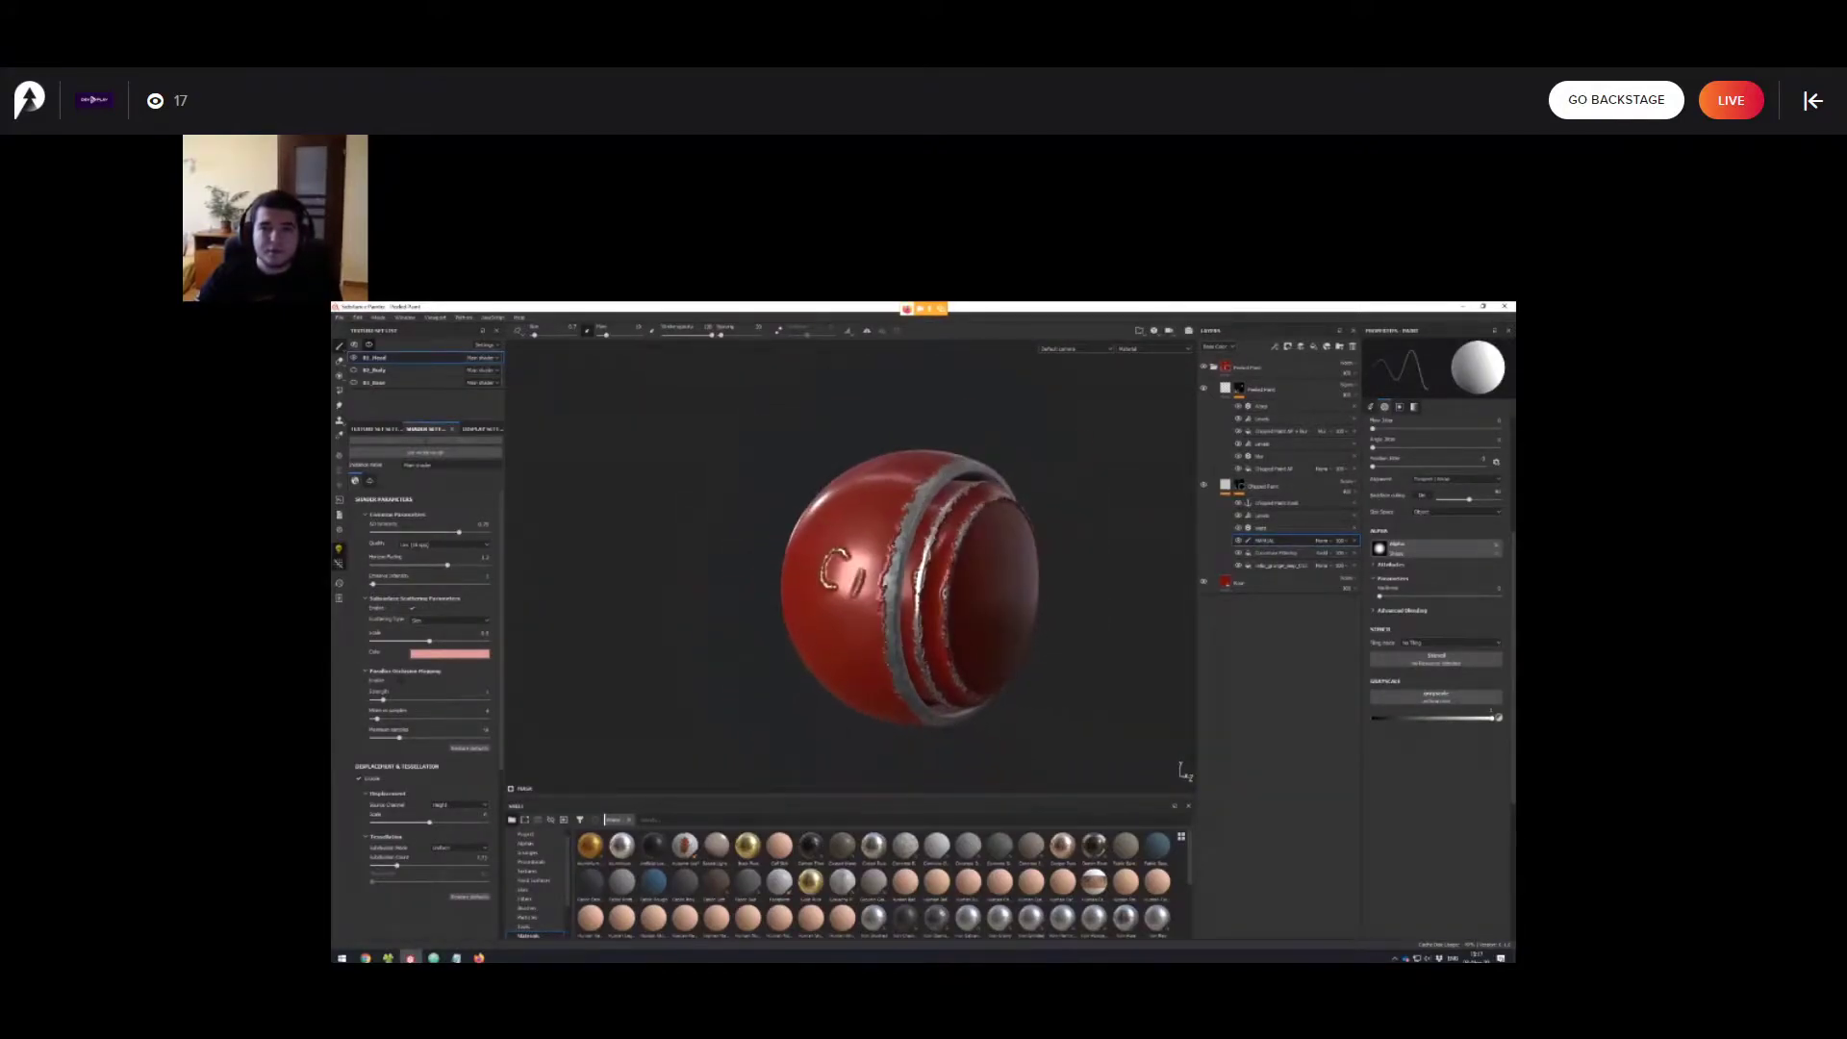
right_click_drag(890, 616, 971, 611, "alt")
left_click_drag(972, 611, 967, 569, "alt")
mouse_move(967, 570)
right_mouse_down("alt")
mouse_move(1020, 573)
mouse_move(996, 575)
right_mouse_up("alt")
left_click_drag(995, 575, 978, 604, "alt")
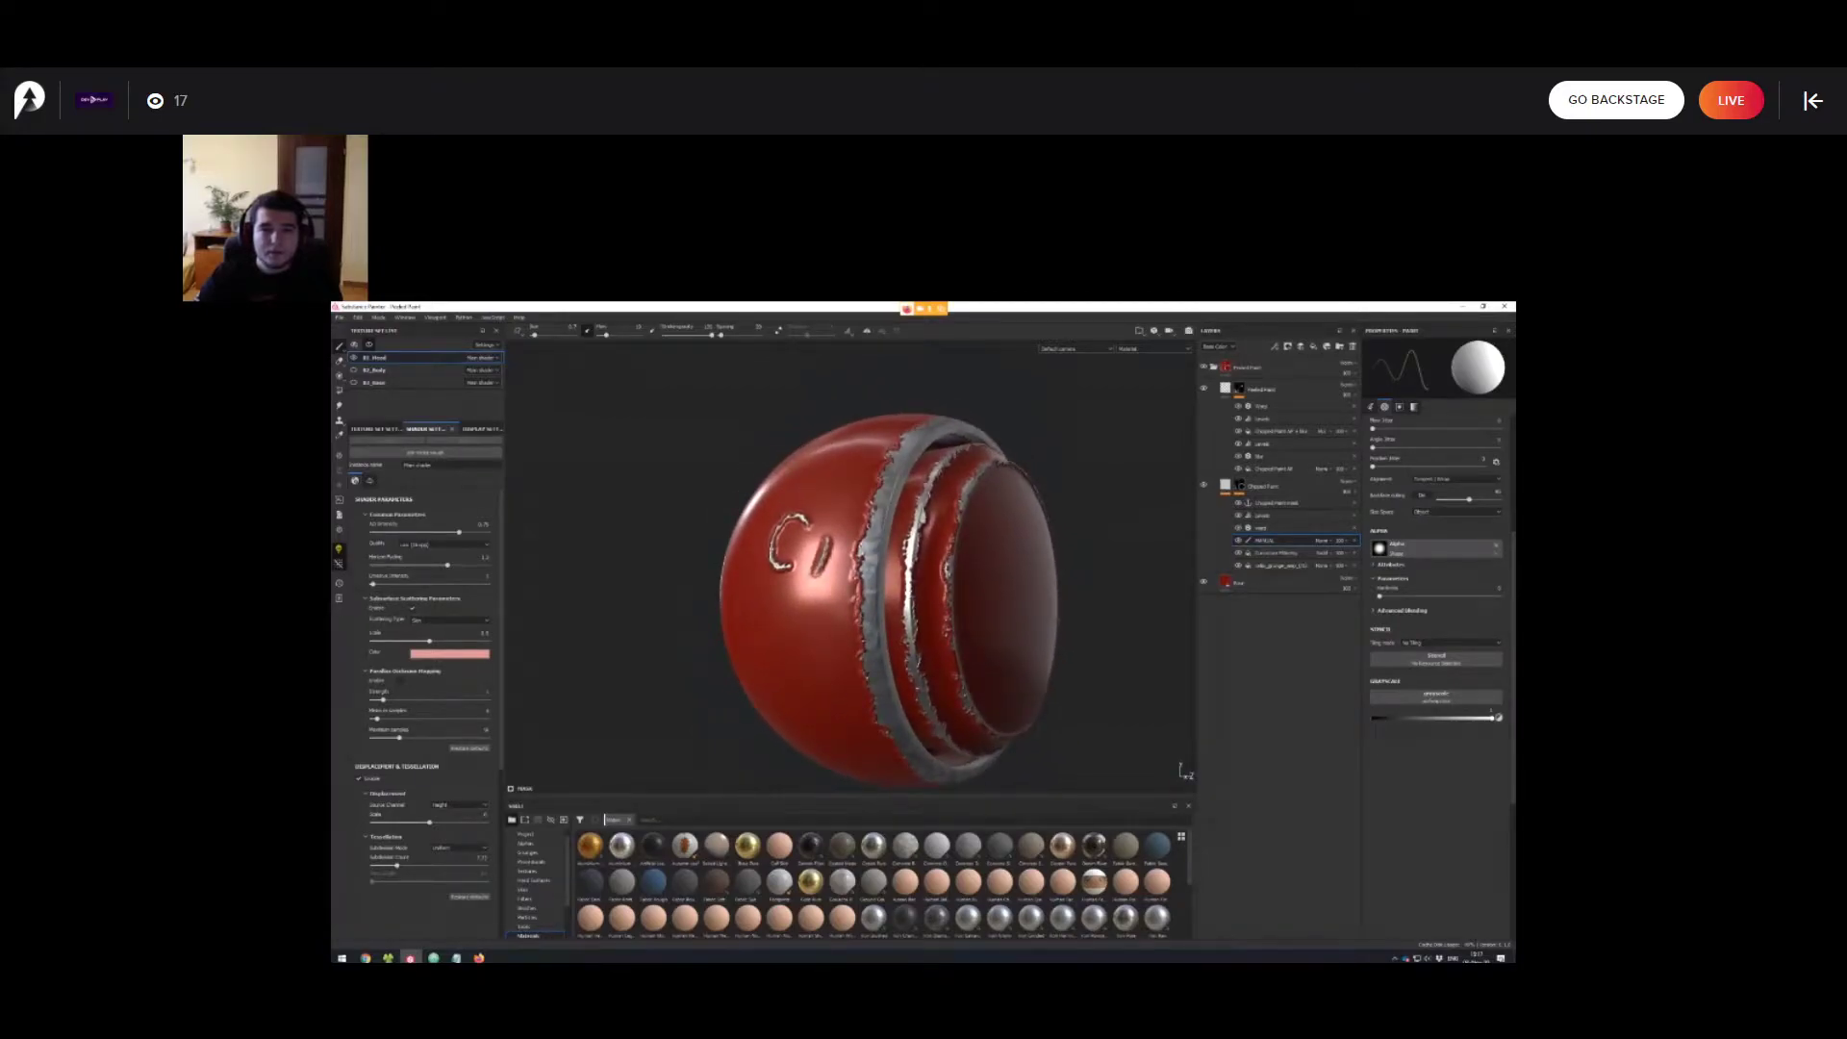
middle_click_drag(978, 604, 969, 552, "alt")
mouse_move(969, 552)
left_mouse_down("alt")
mouse_move(956, 579)
mouse_move(952, 562)
left_mouse_up("alt")
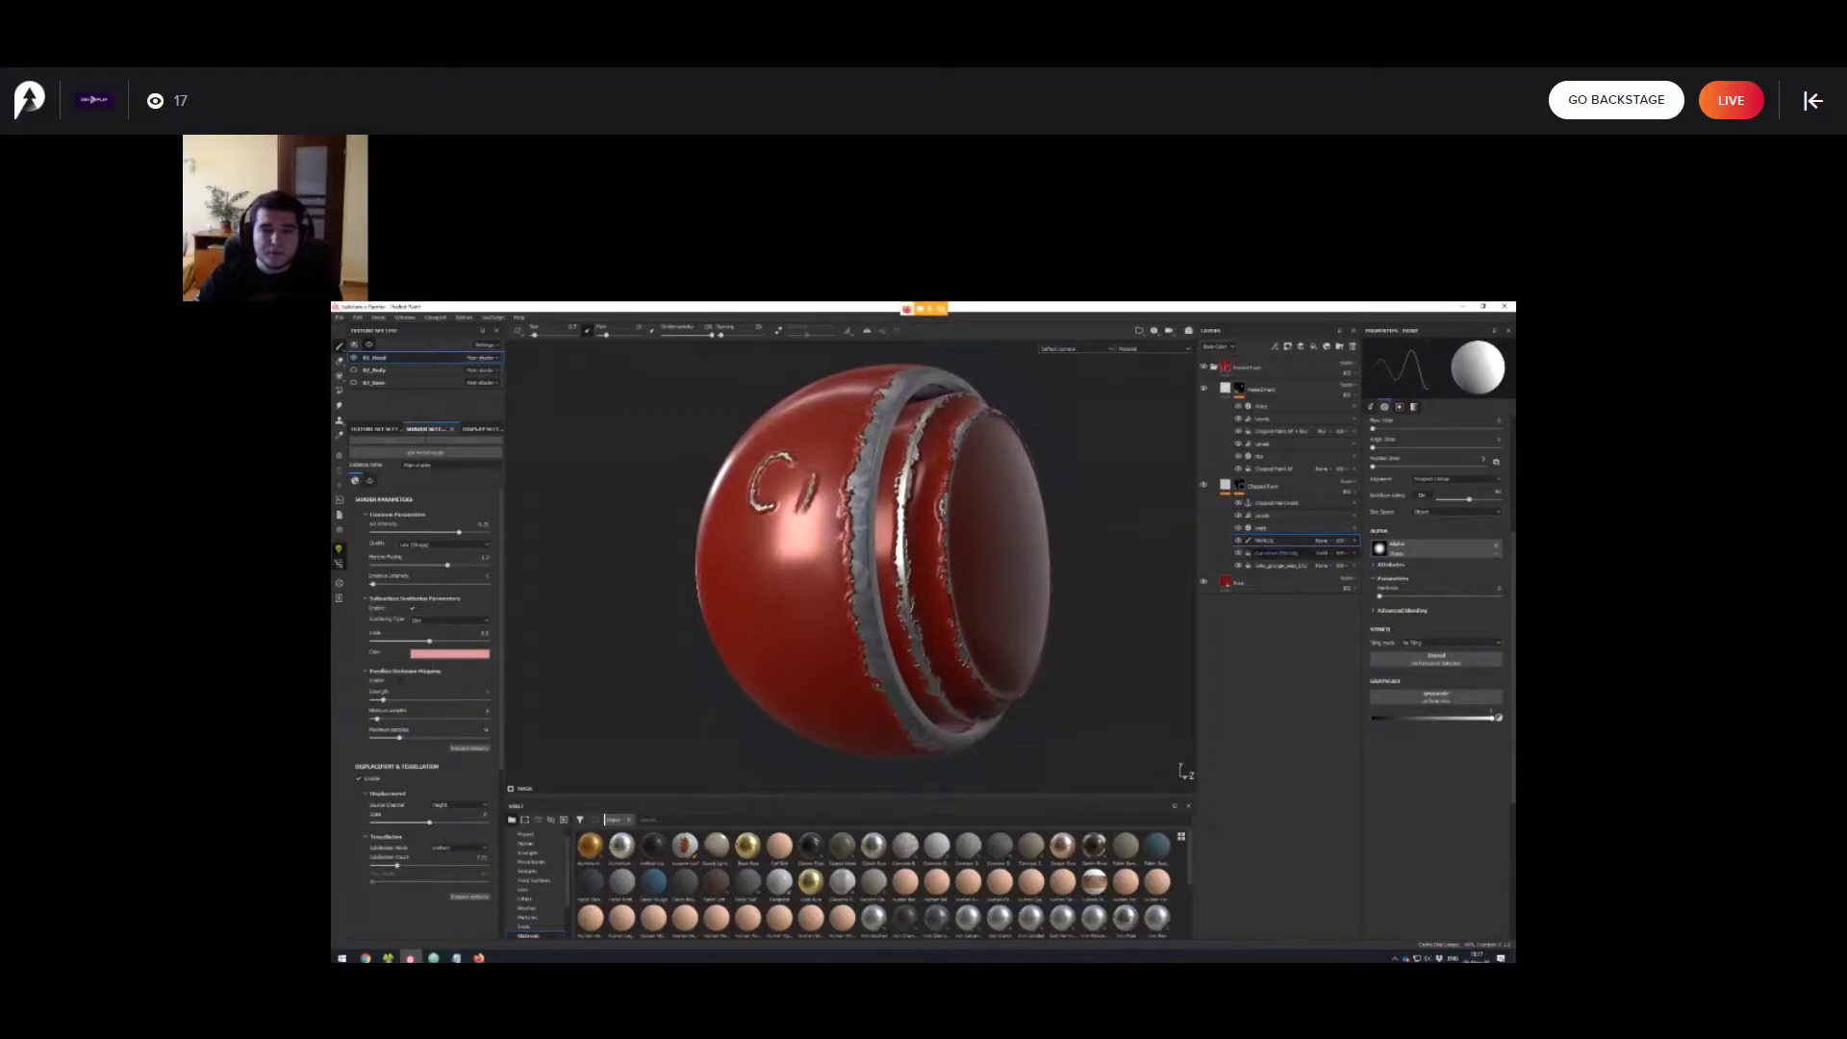
Adjust the blur intensity of the upper mask's lower blur filter and select the second chipped-paint anchor fill above it.
left_click(1270, 456)
left_click_drag(1378, 411, 1395, 411)
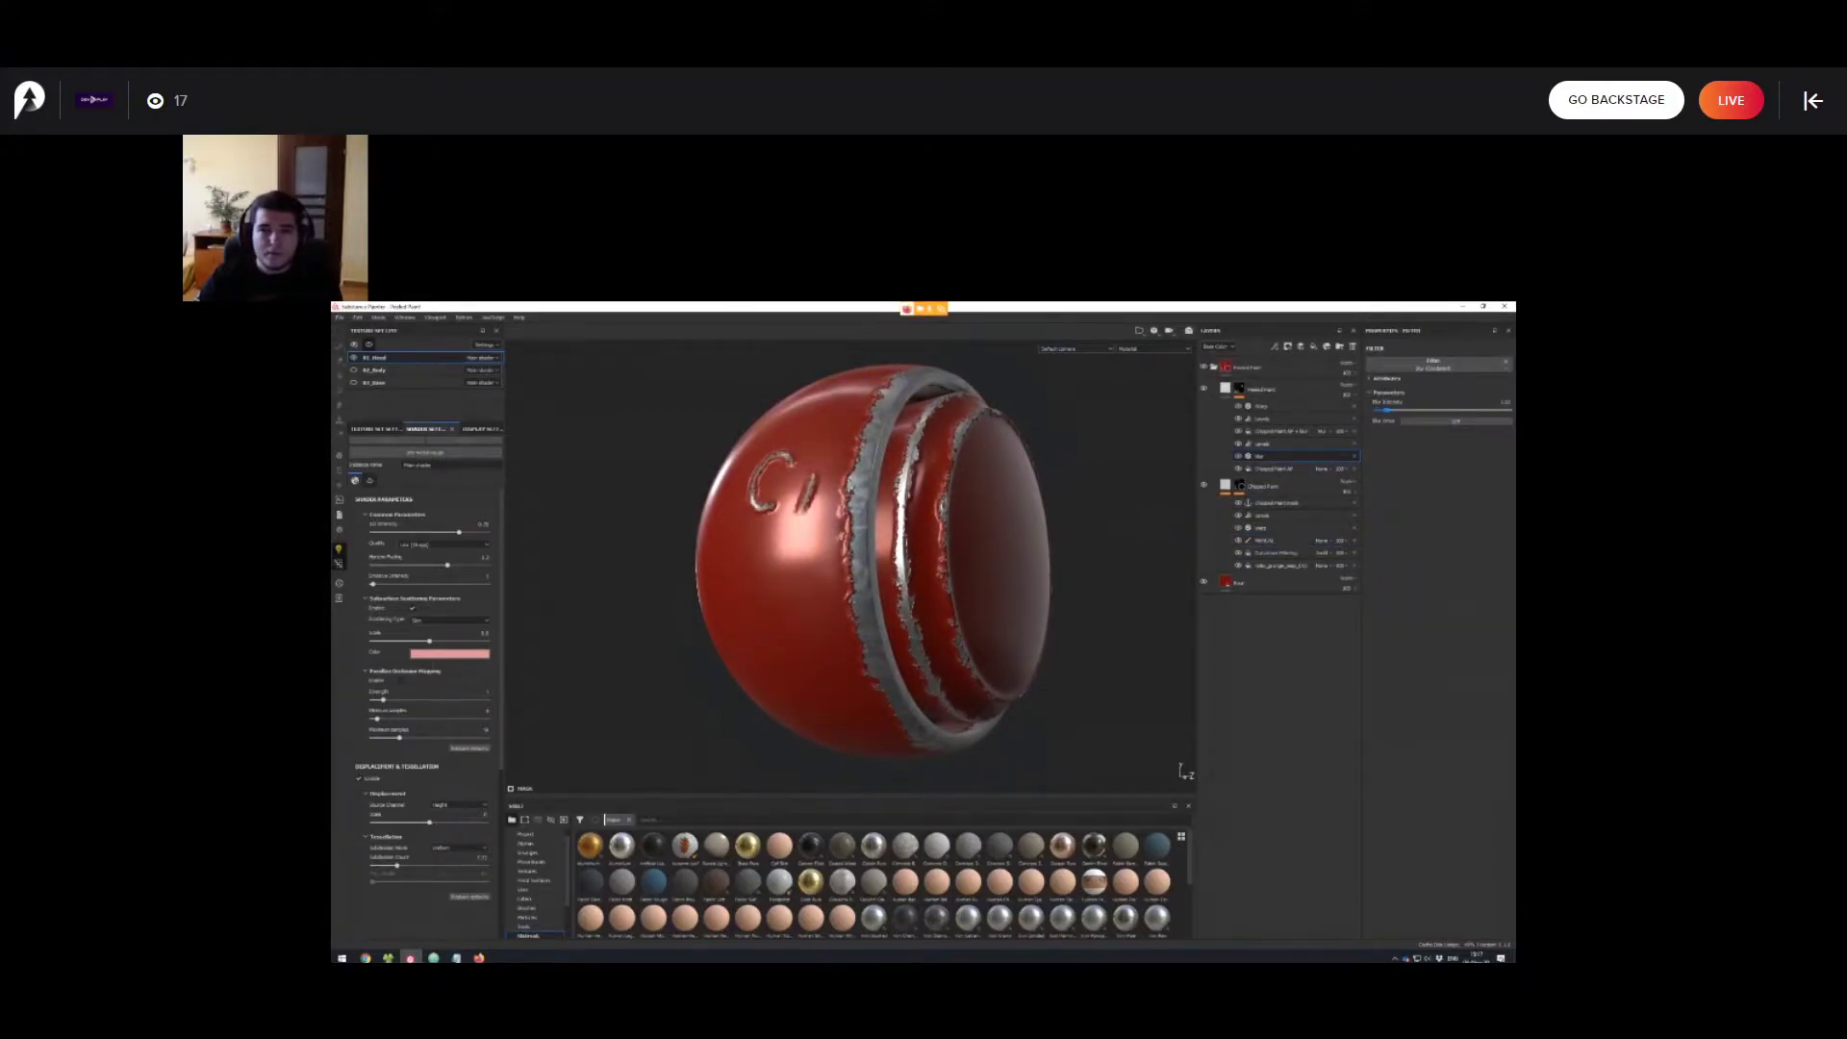
middle_click_drag(983, 609, 987, 633, "alt")
scroll(987, 632, "up", 2)
left_click(1280, 431)
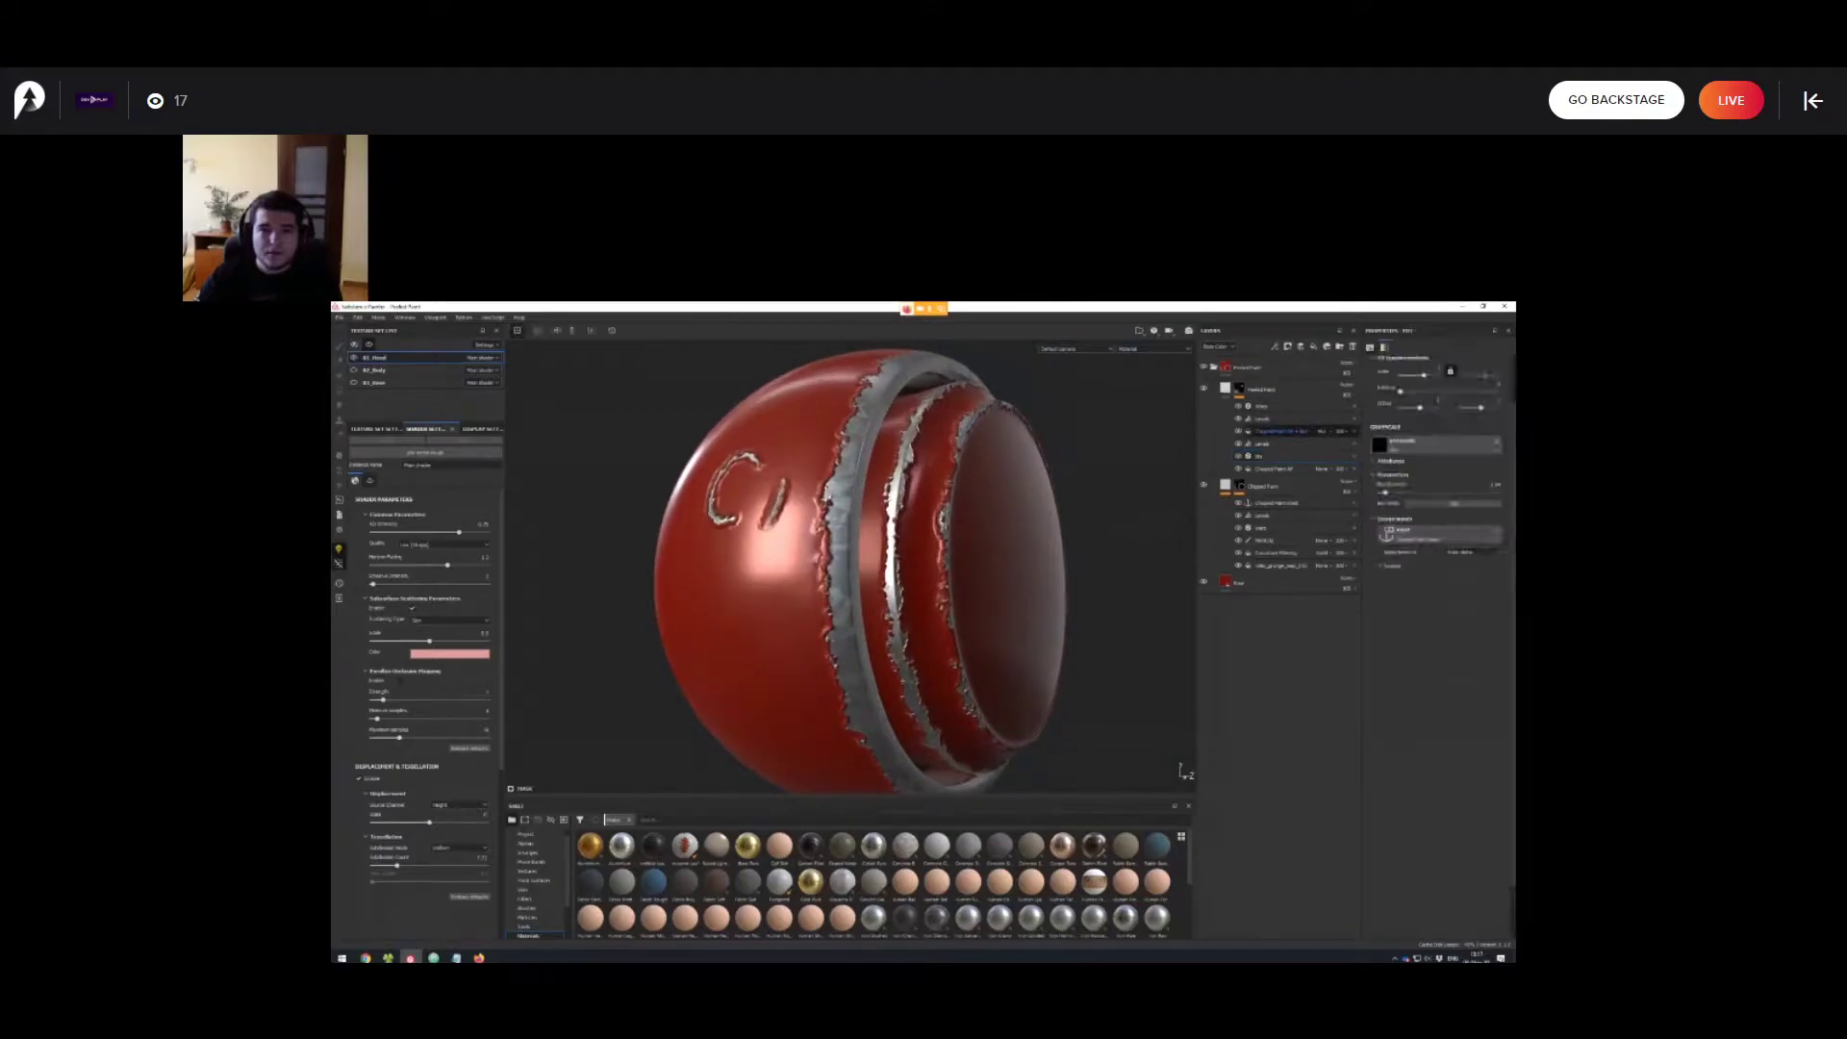
Raise the blur intensity of the selected chipped-paint anchor fill, lower it back and compare the raised edges.
left_click_drag(1385, 493, 1389, 493)
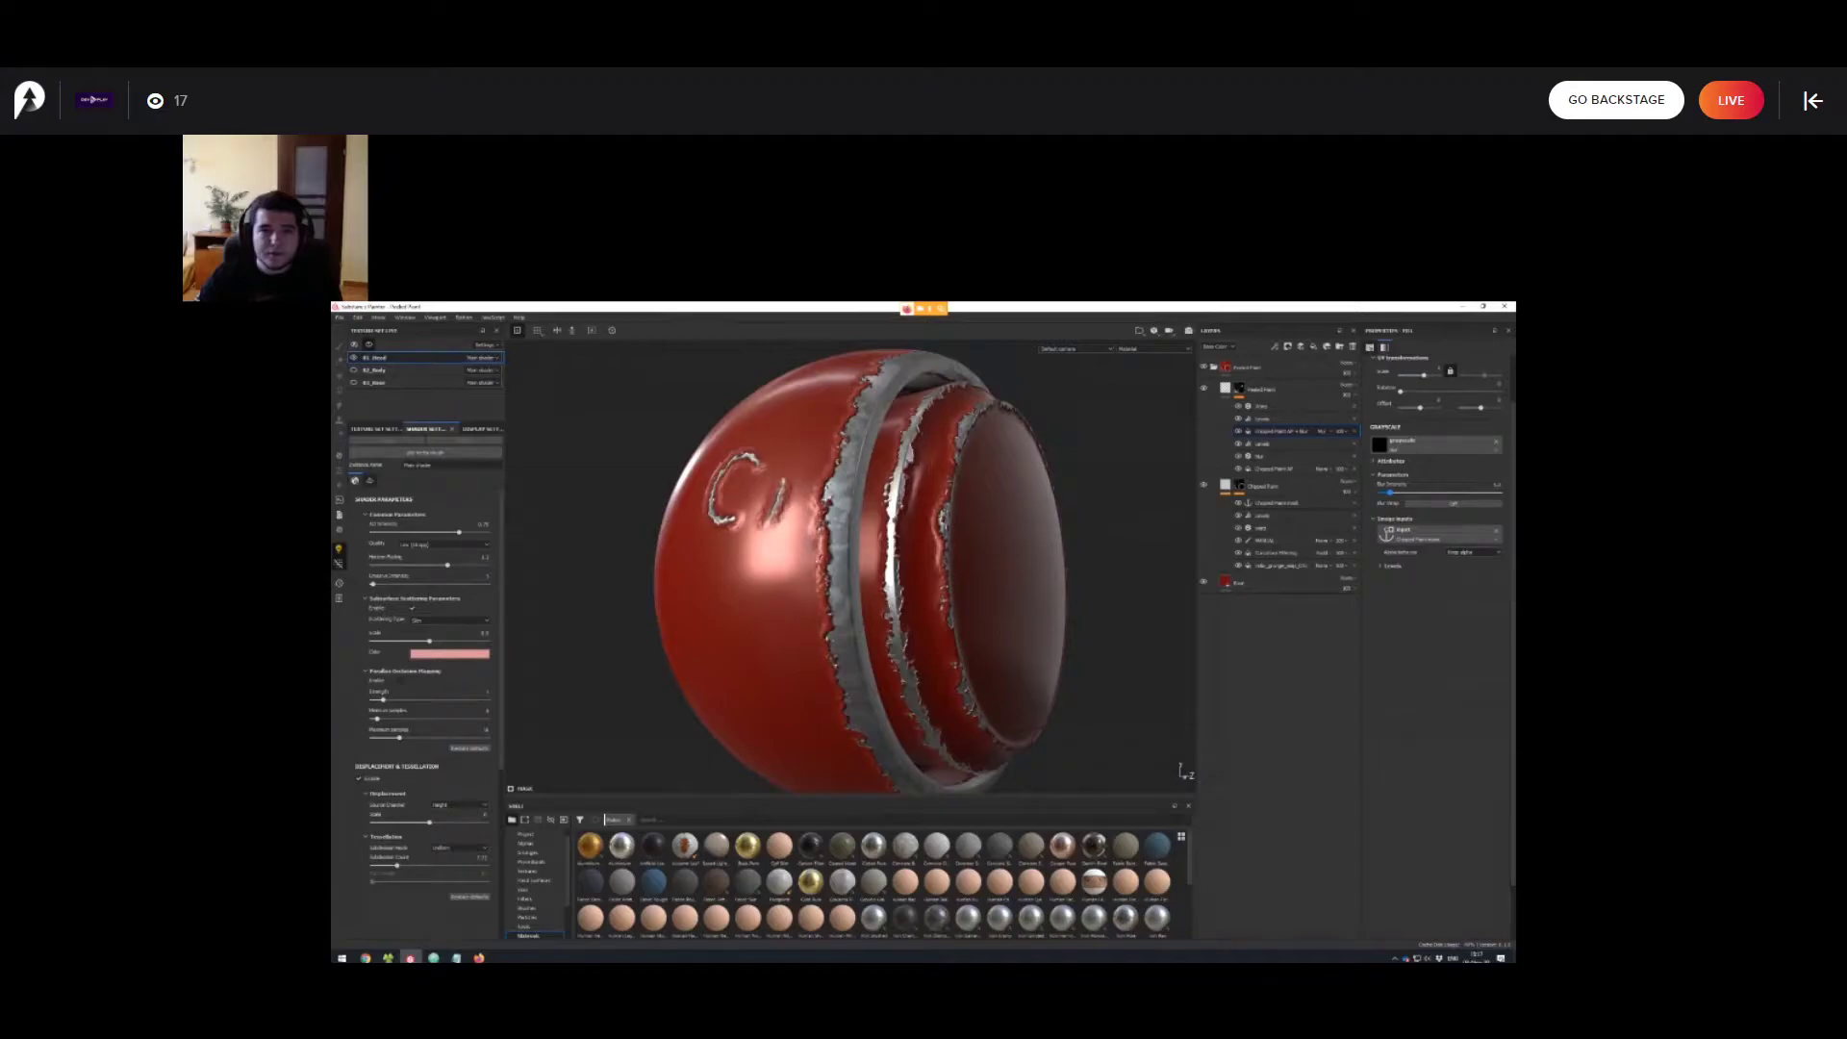
scroll(923, 578, "up", 2)
mouse_move(924, 577)
left_mouse_down("alt")
mouse_move(914, 529)
mouse_move(847, 500)
mouse_move(866, 423)
mouse_move(918, 567)
left_mouse_up("alt")
left_click_drag(1389, 493, 1385, 492)
left_click_drag(847, 596, 895, 524, "alt")
middle_click_drag(895, 525, 892, 493, "alt")
Switch to the presentation in the browser to review the Peeled Paint slide.
left_click(479, 958)
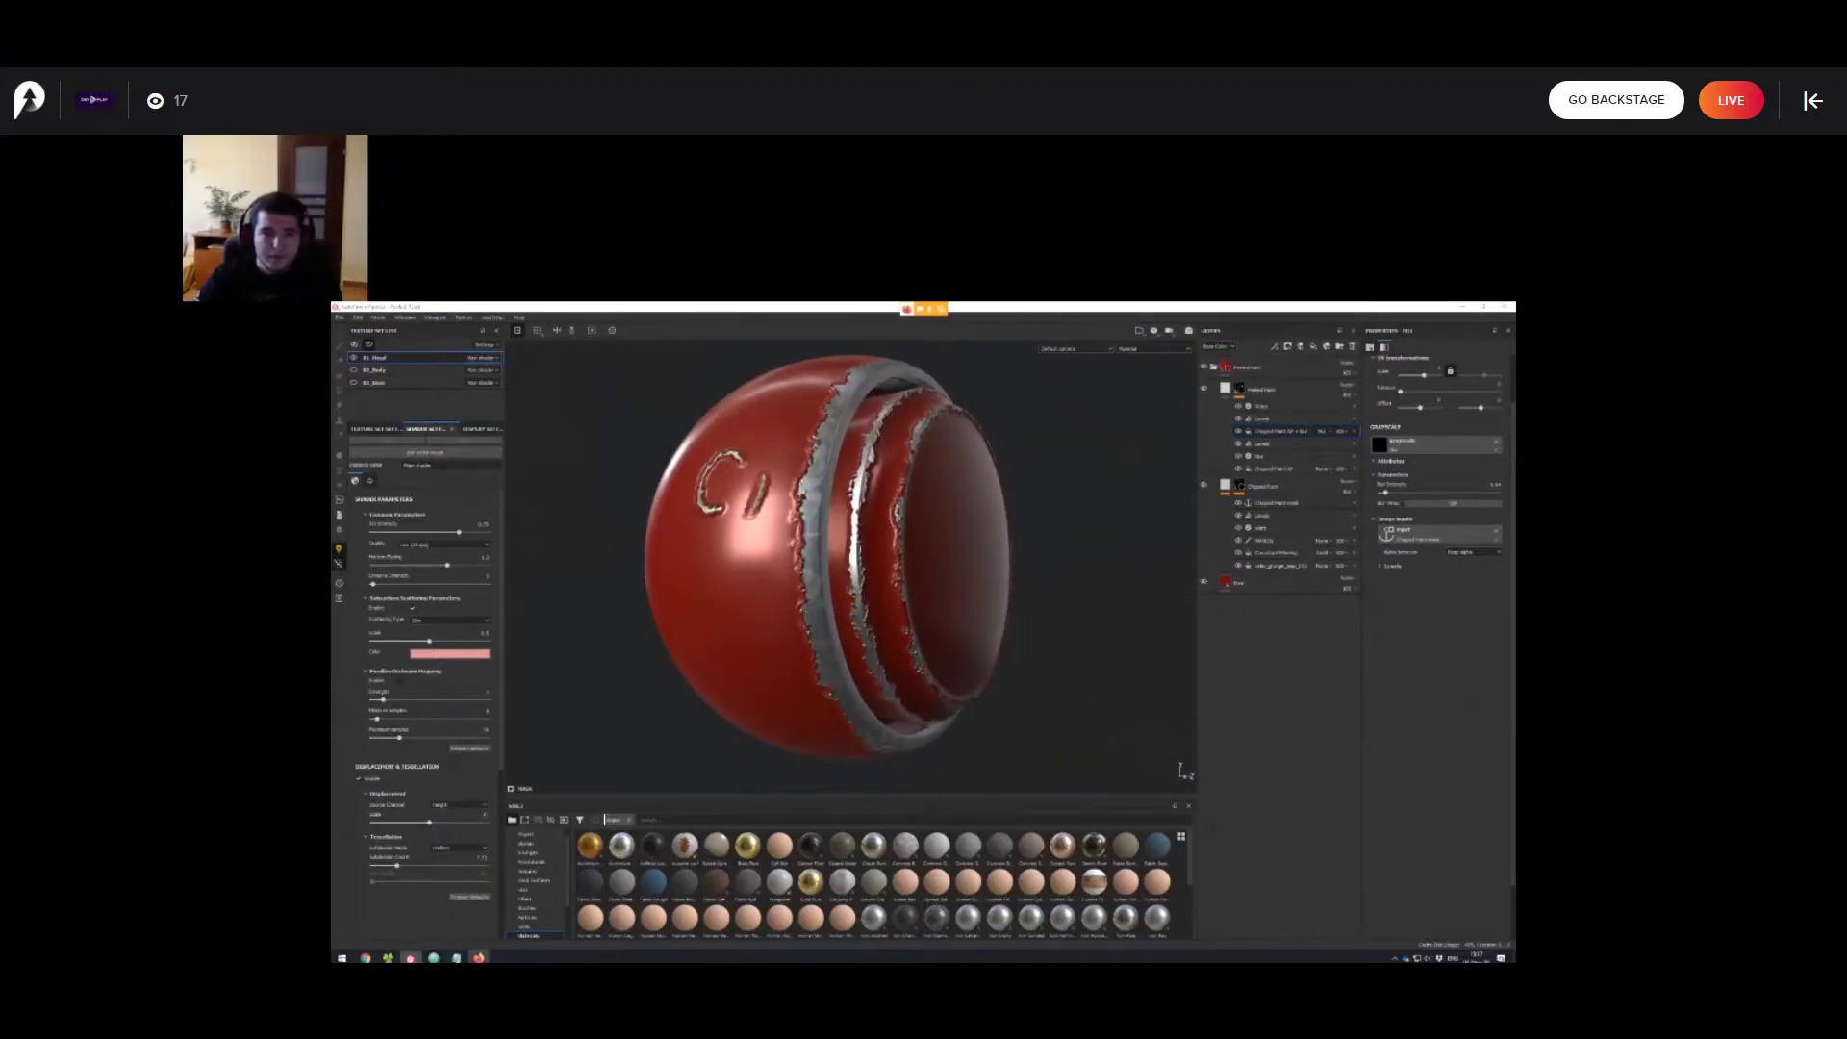
left_click(529, 922)
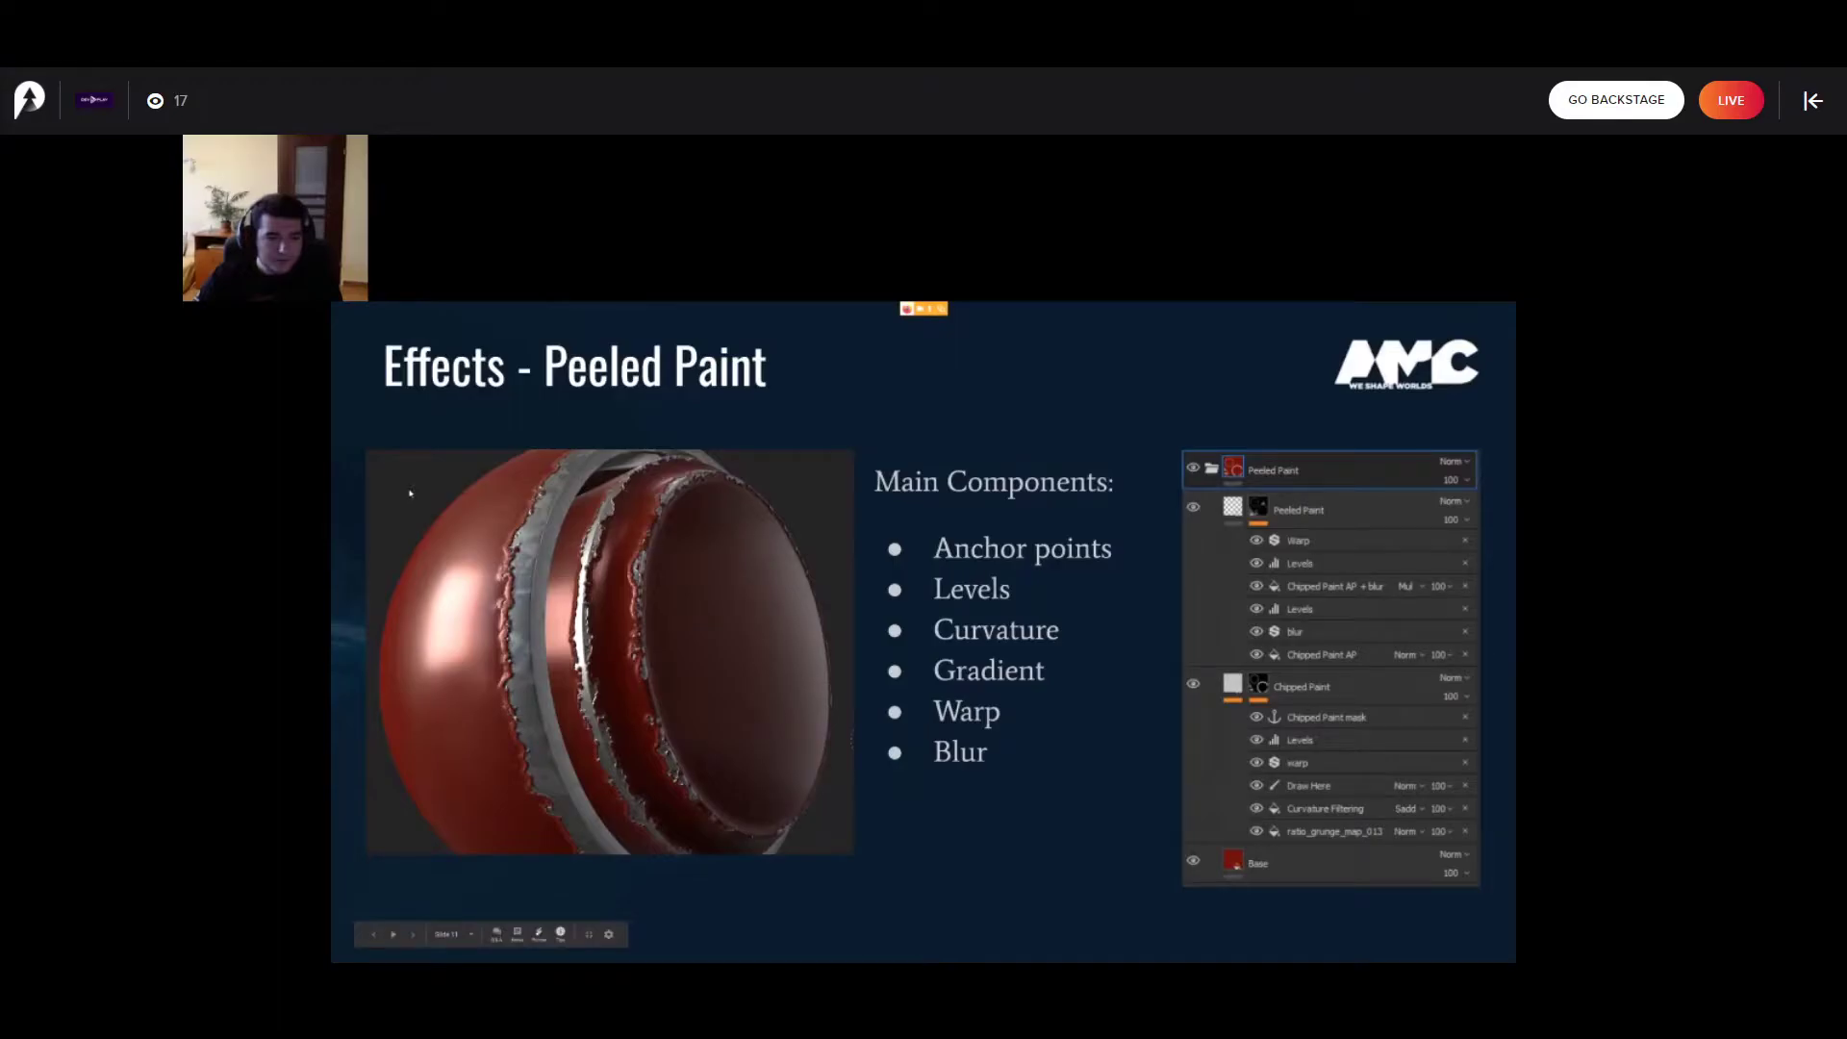
left_click(352, 527)
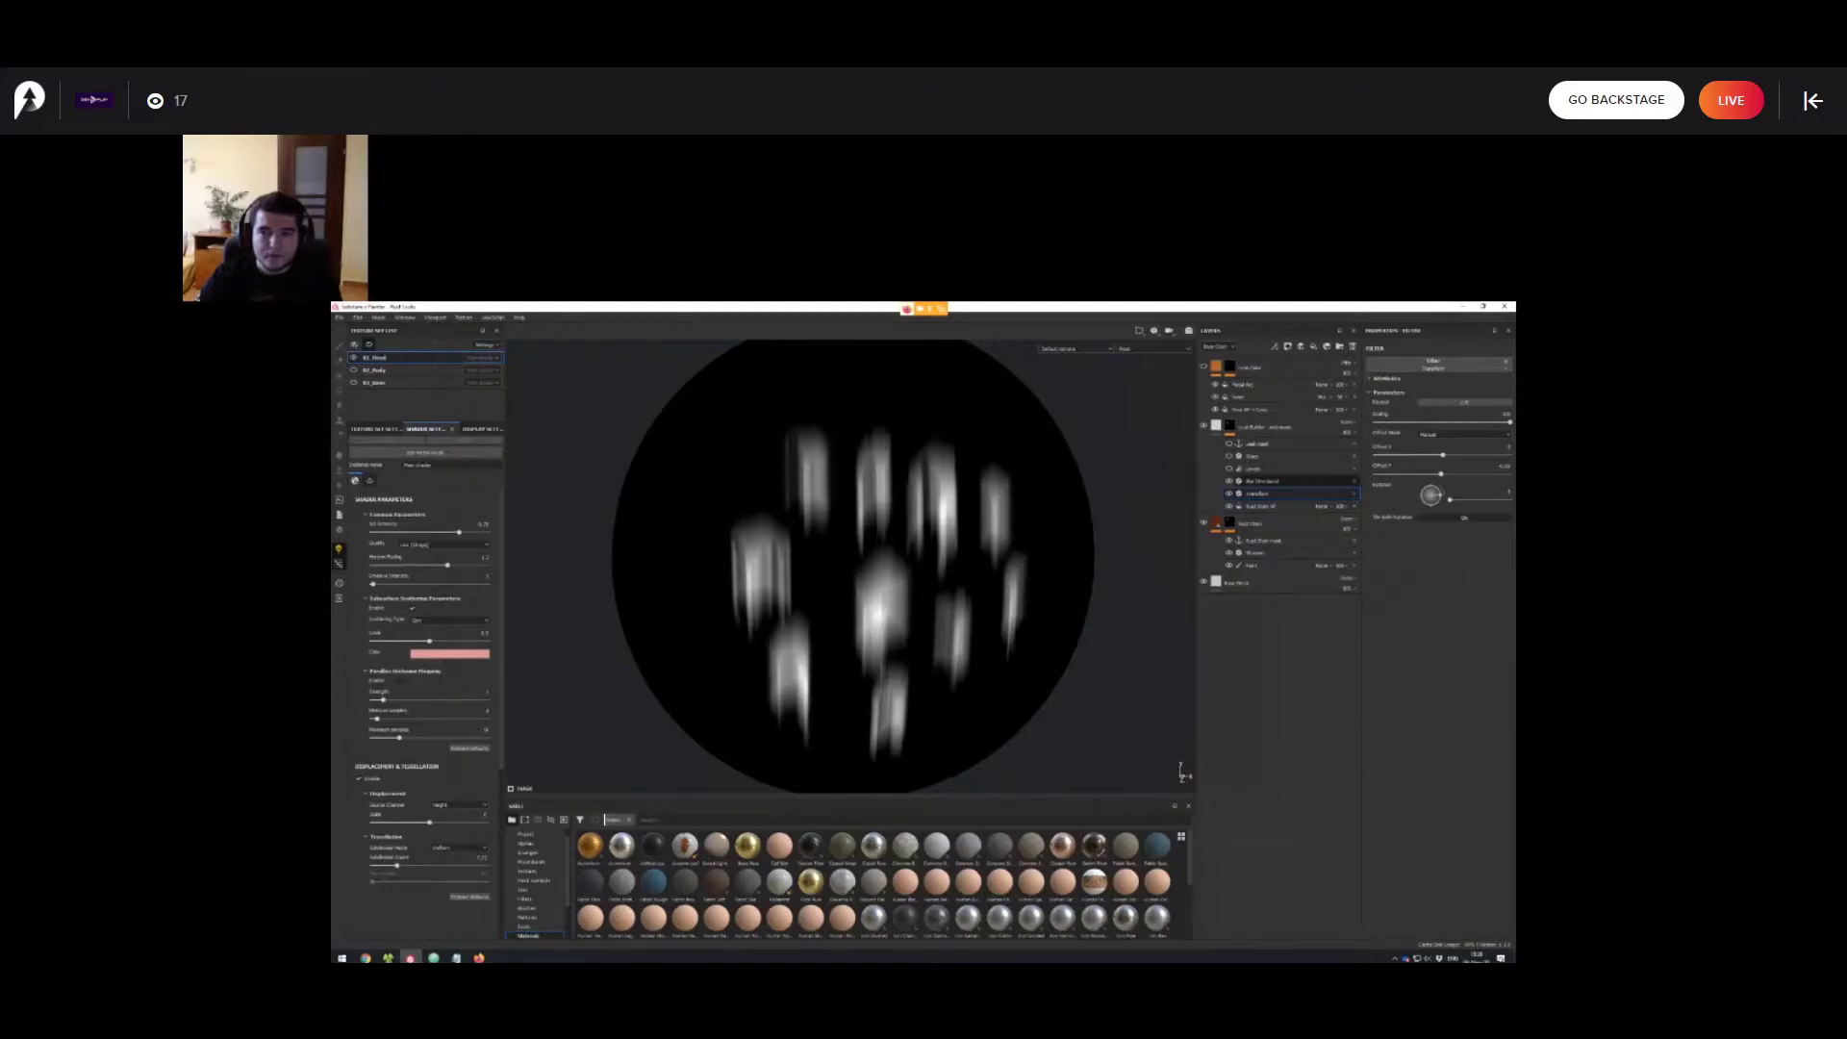
Turn on the Levels and Warp effects in the Leak Builder mask and check the streaks' shape and edges.
mouse_move(1260, 494)
left_mouse_down()
mouse_move(1260, 477)
mouse_move(1260, 499)
left_mouse_up()
scroll(1010, 538, "up", 1)
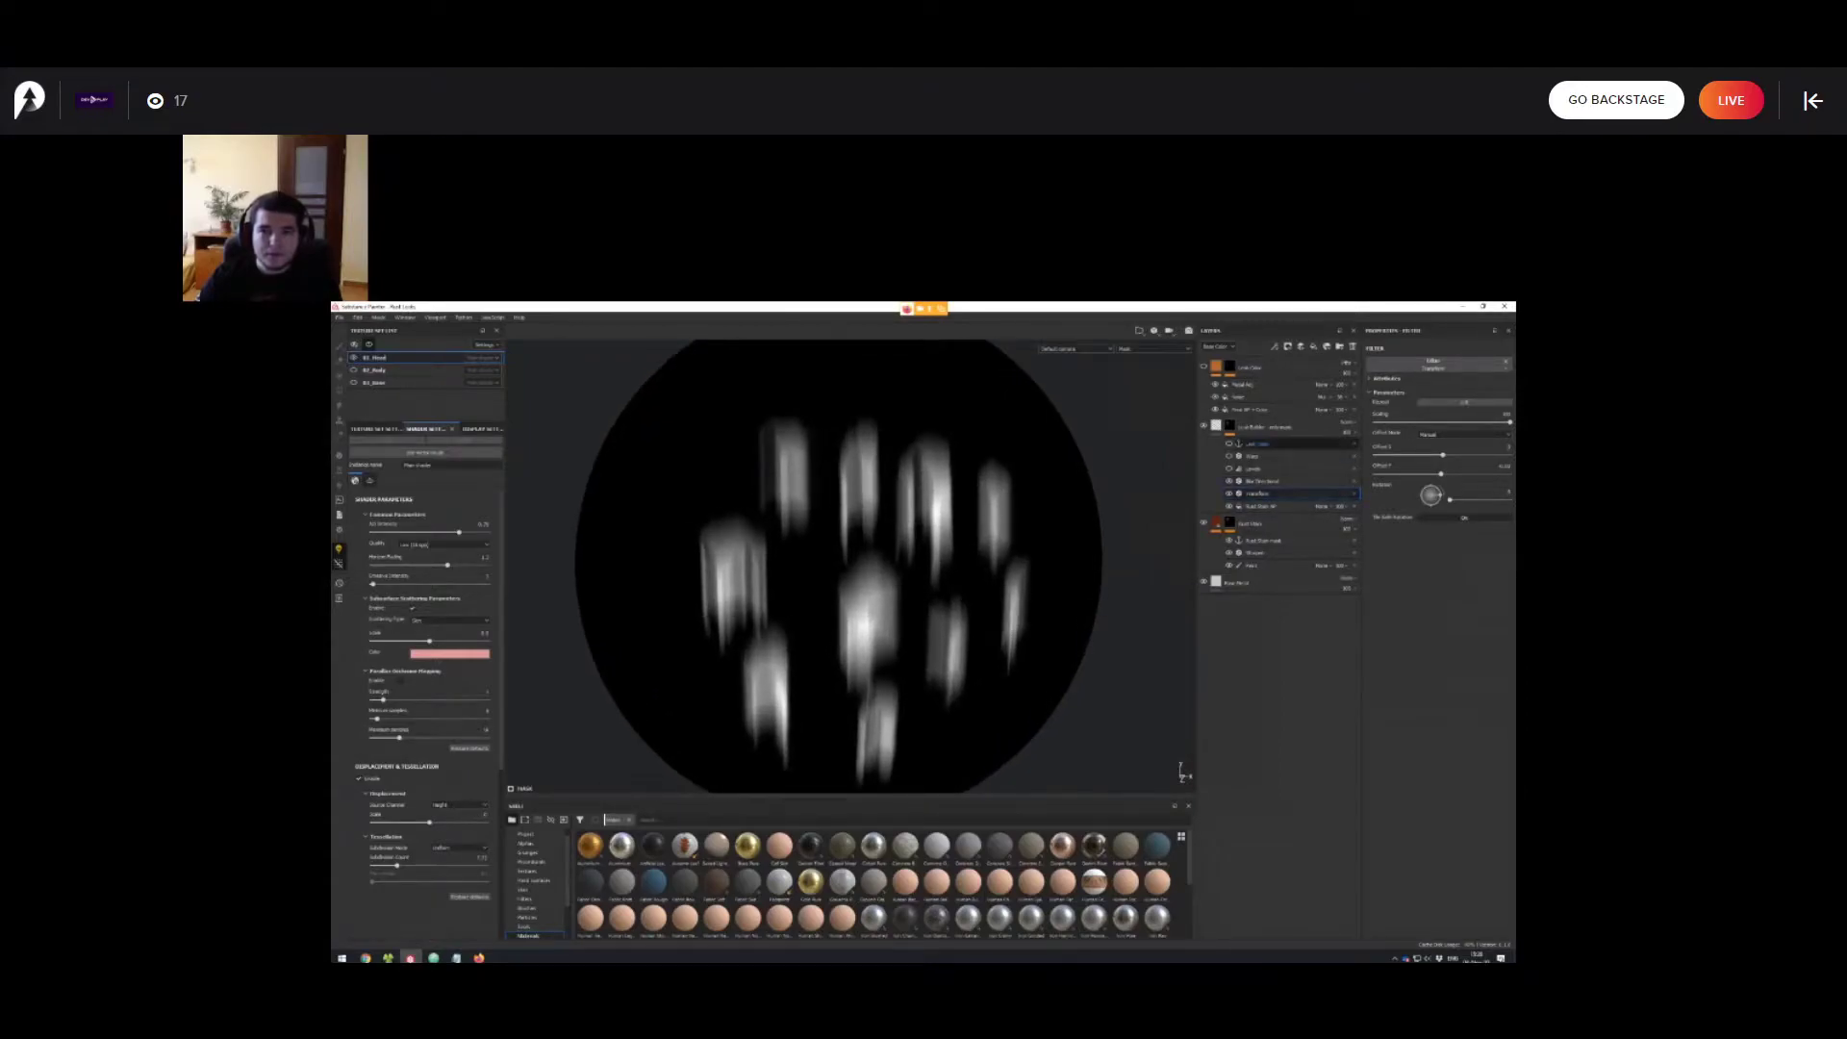
scroll(837, 568, "up", 1)
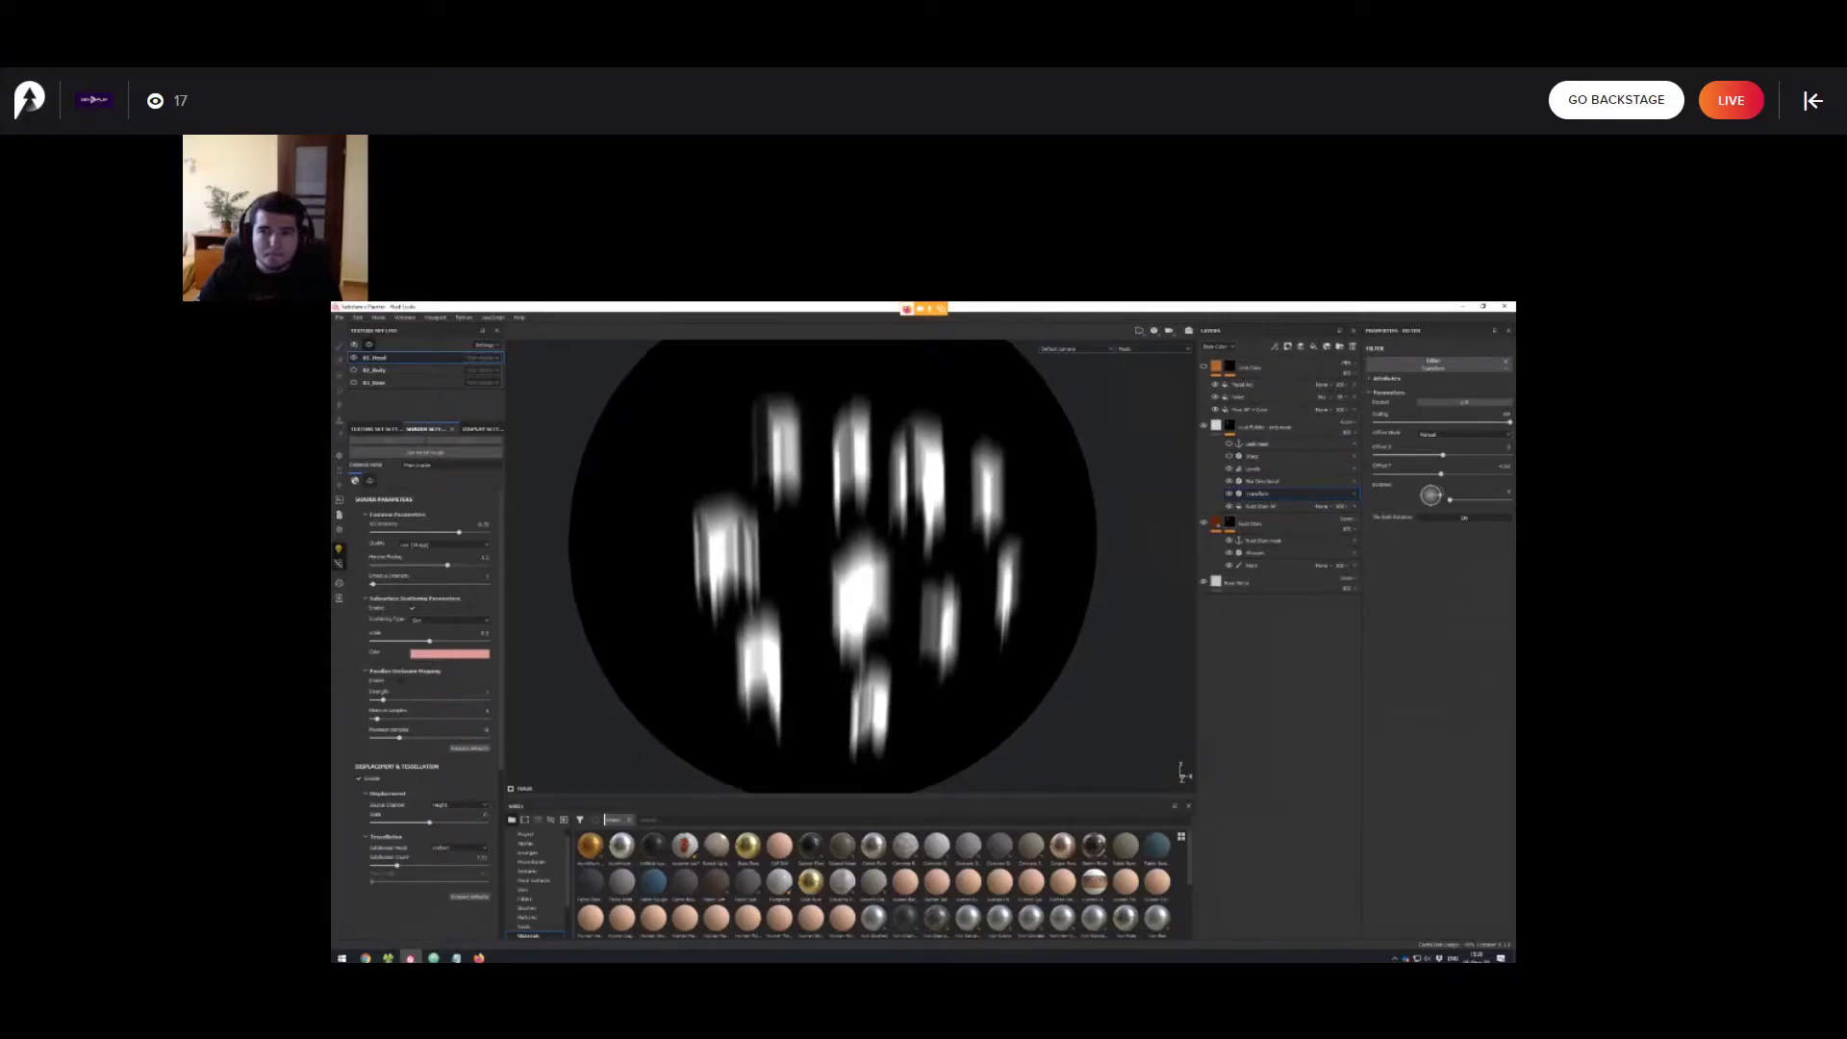
left_click_drag(837, 567, 864, 587, "alt")
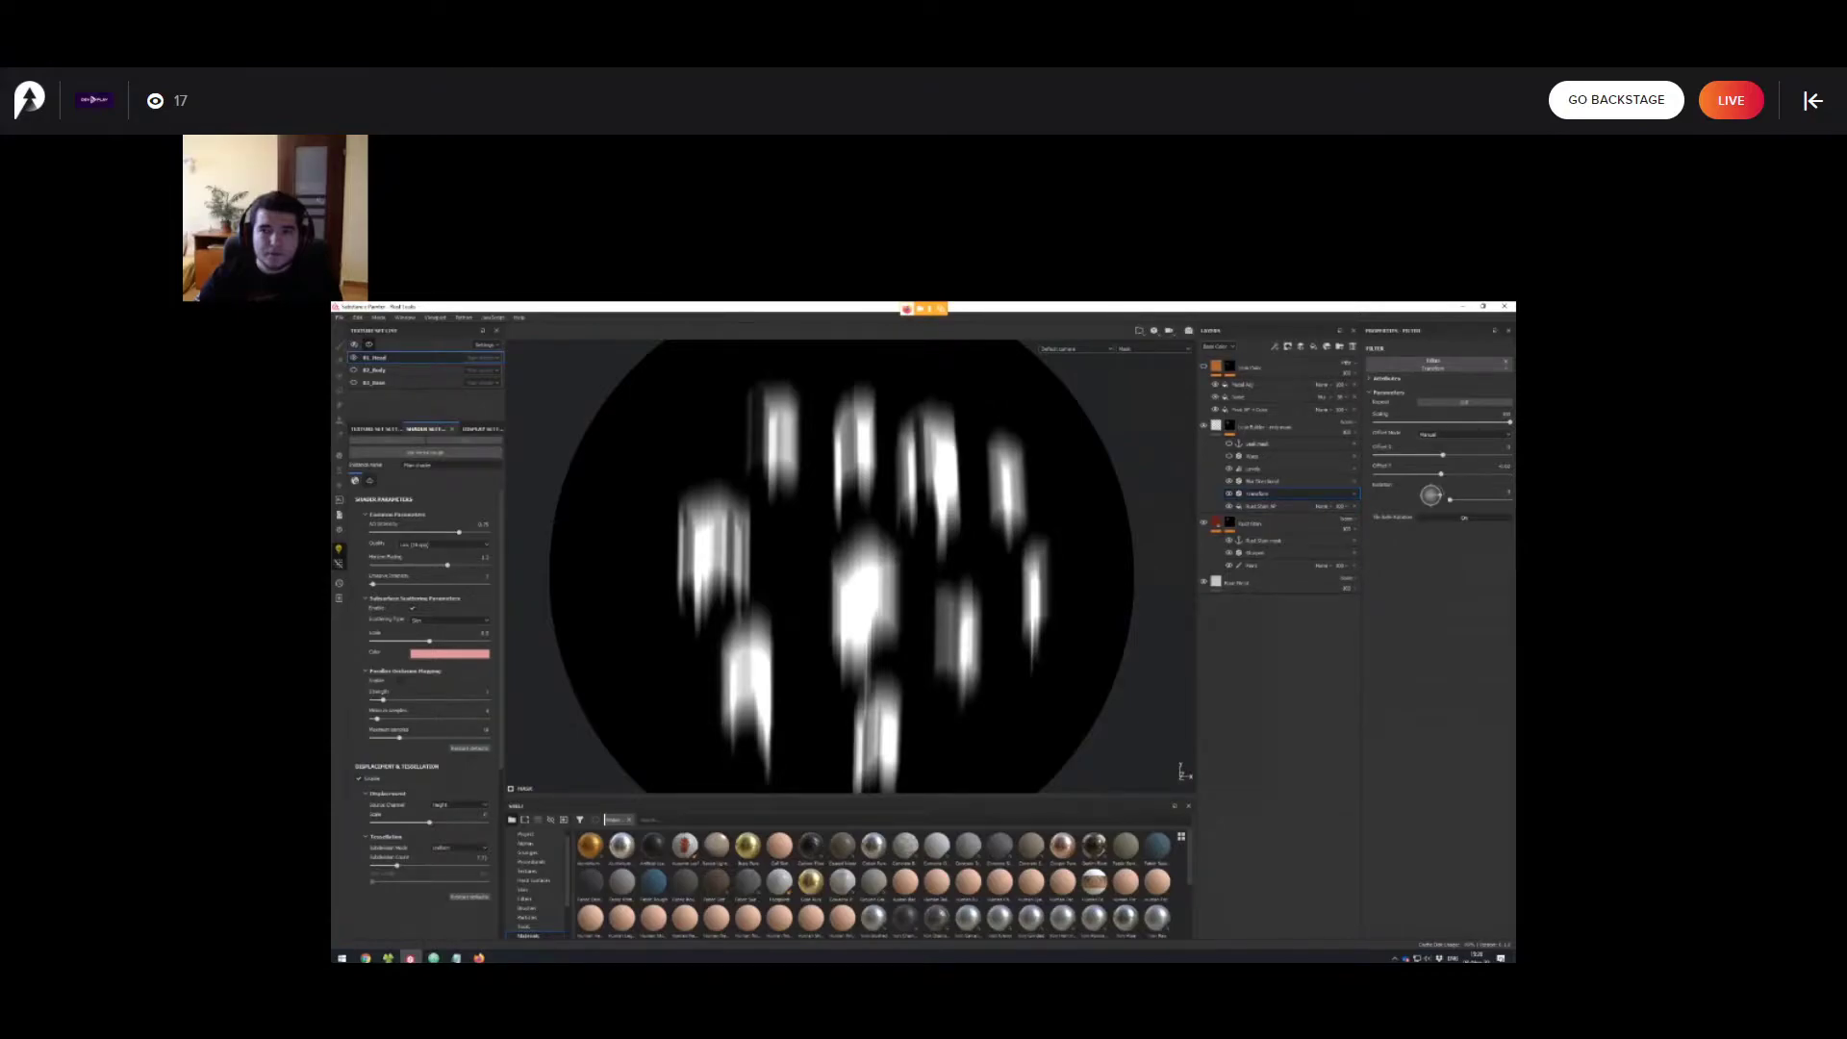
scroll(862, 562, "down", 1)
left_click_drag(864, 587, 854, 560, "alt")
scroll(847, 558, "up", 1)
left_click(1229, 456)
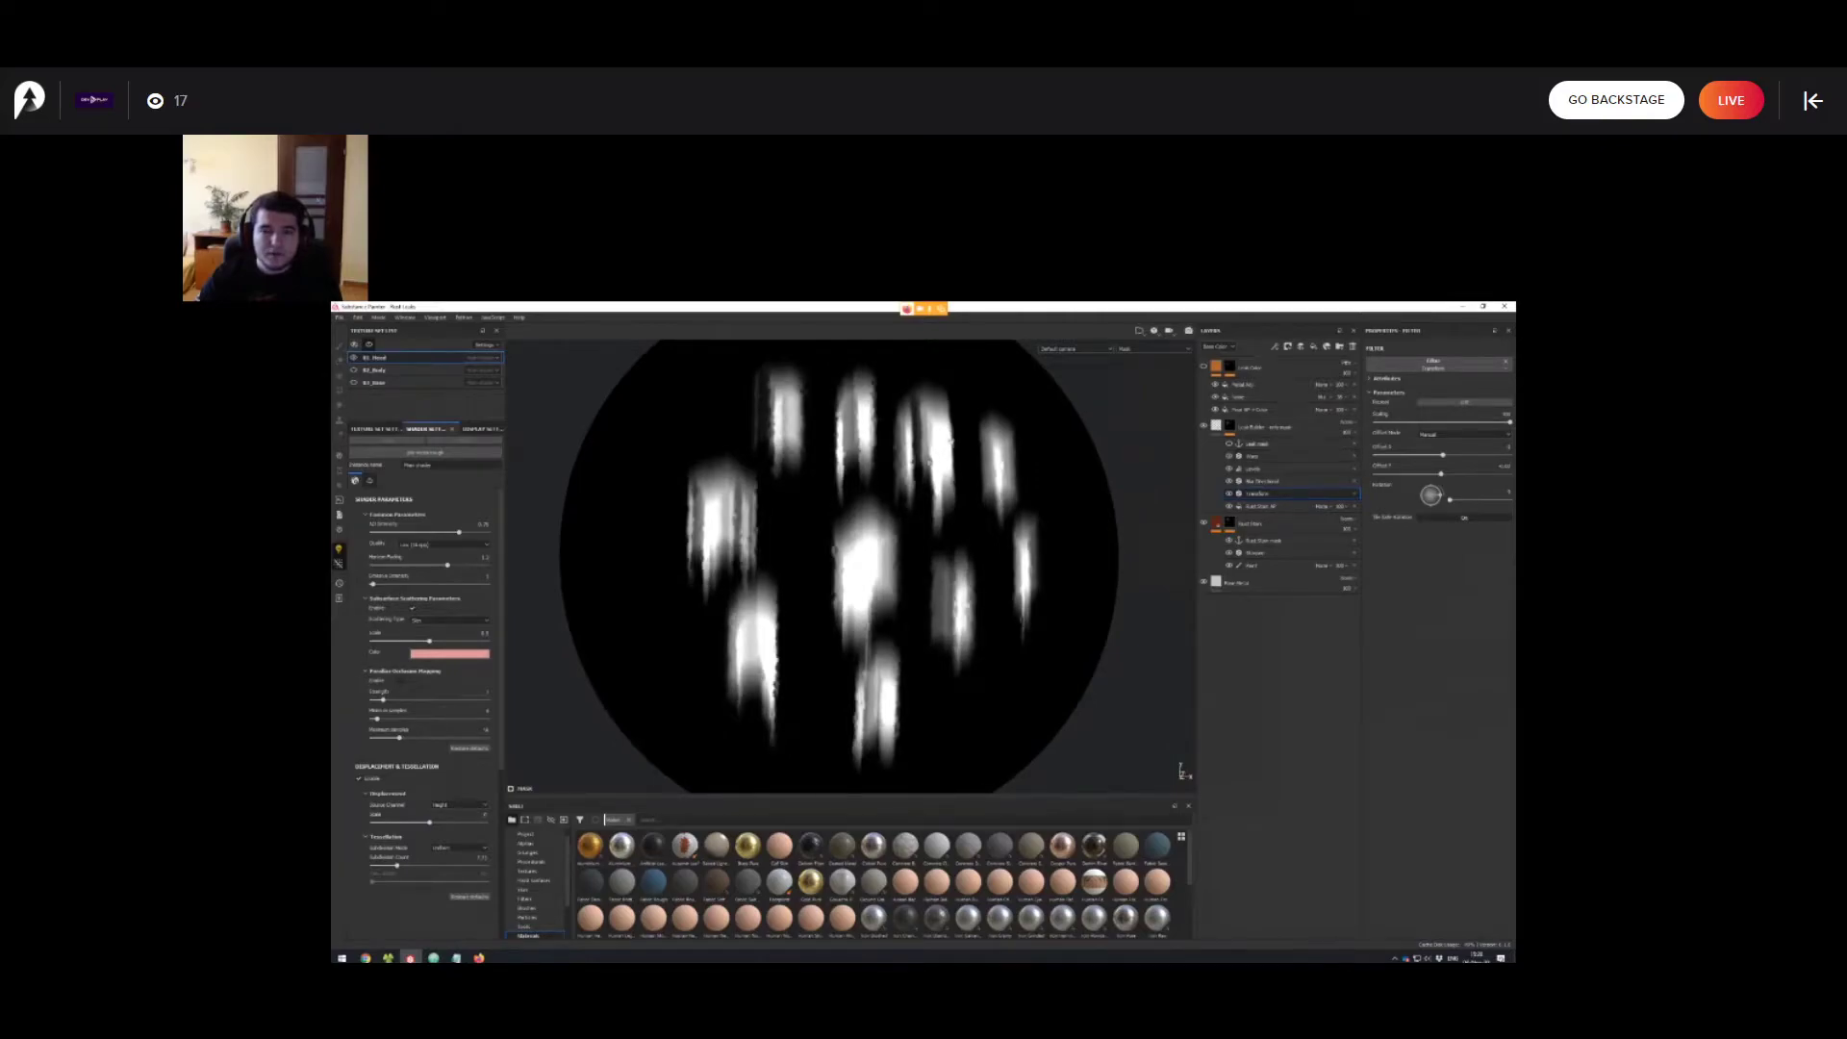
mouse_move(948, 443)
left_mouse_down("alt")
mouse_move(946, 475)
mouse_move(925, 474)
mouse_move(954, 471)
left_mouse_up("alt")
scroll(945, 475, "up", 1)
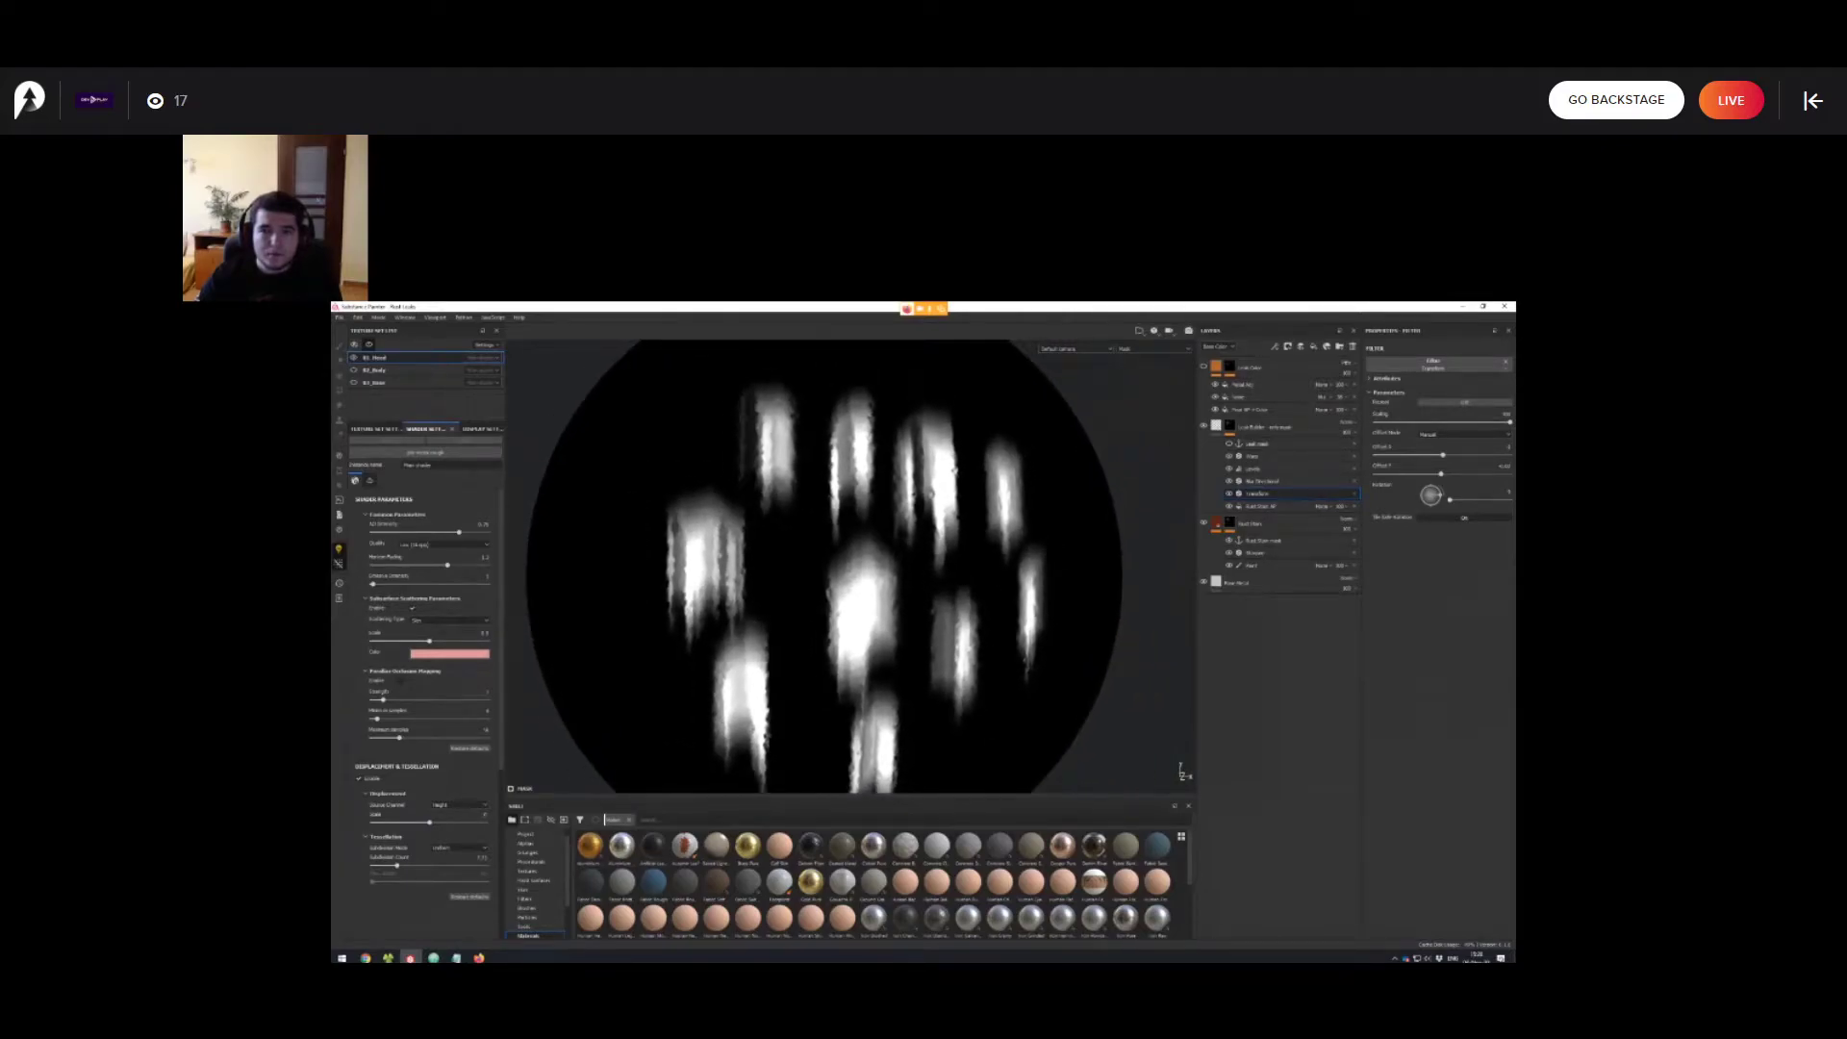
Turn on the Leak mask anchor point and show the Leak Color layer in the material view.
left_click(1229, 443)
left_click(1258, 444)
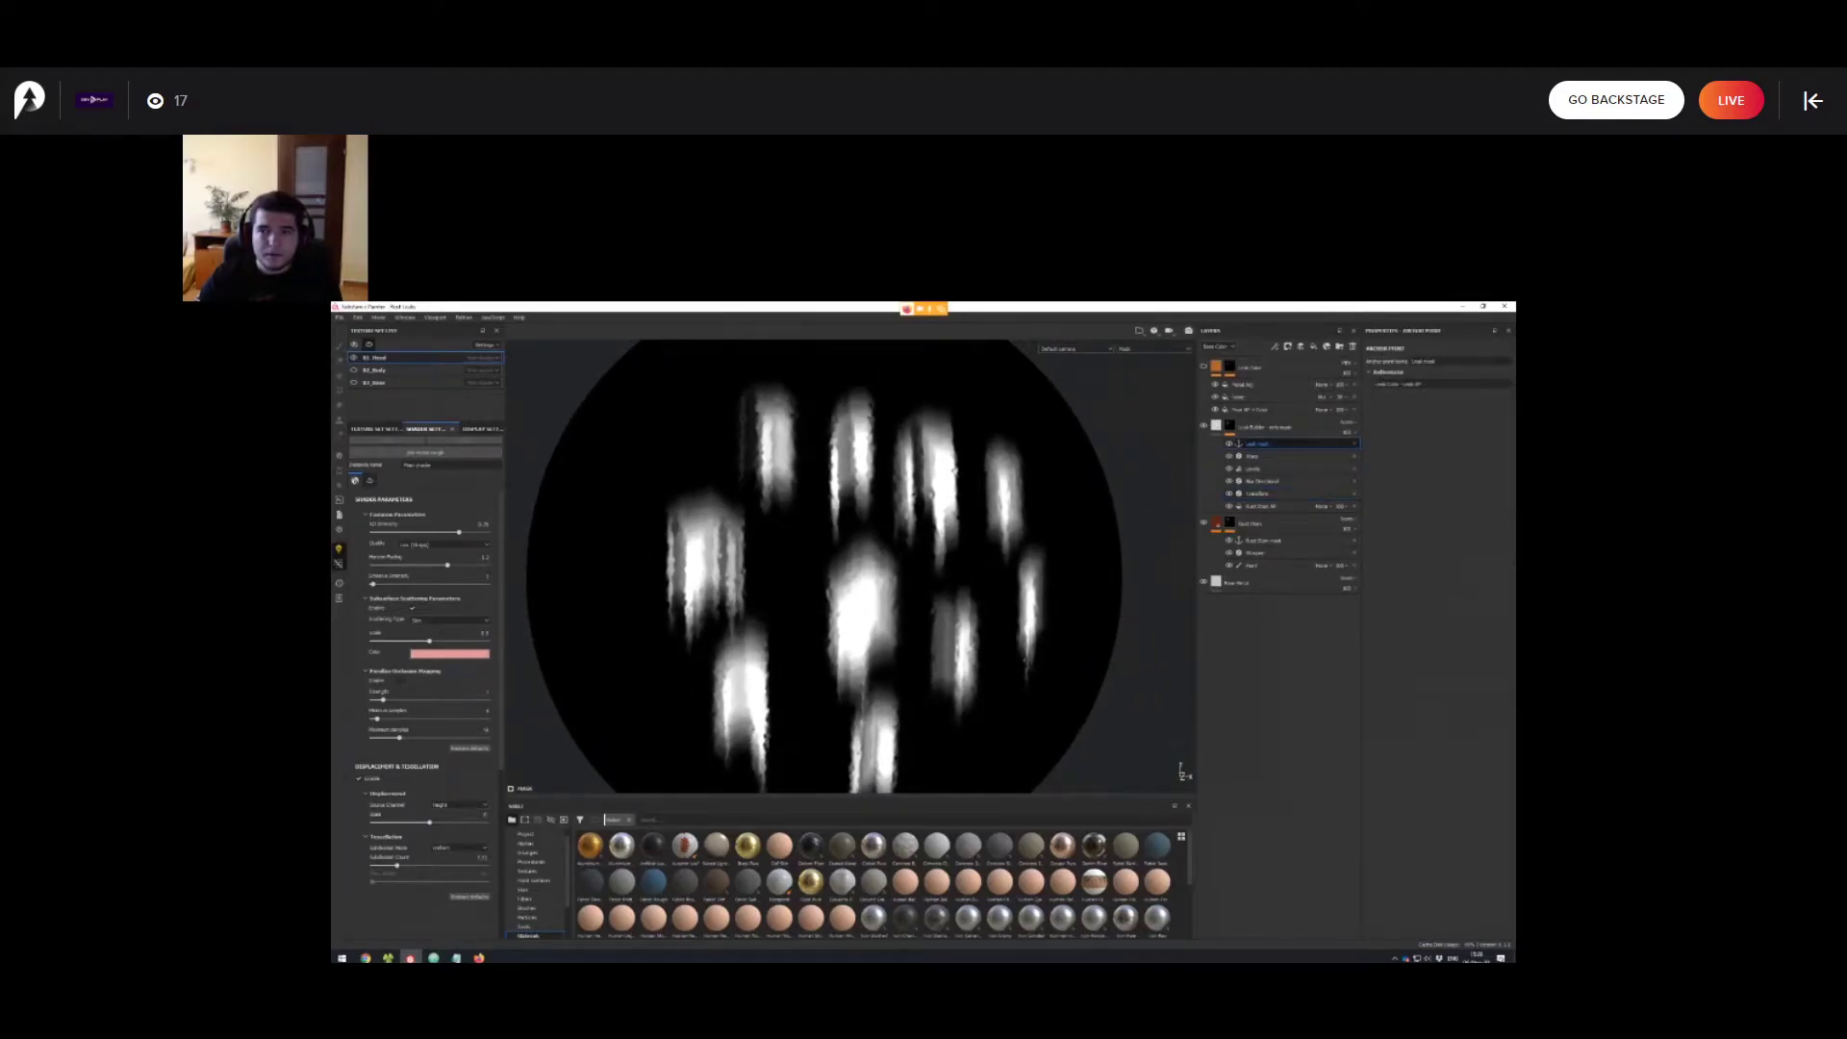
key("m")
mouse_move(931, 494)
left_mouse_down("alt")
mouse_move(989, 493)
mouse_move(904, 498)
left_mouse_up("alt")
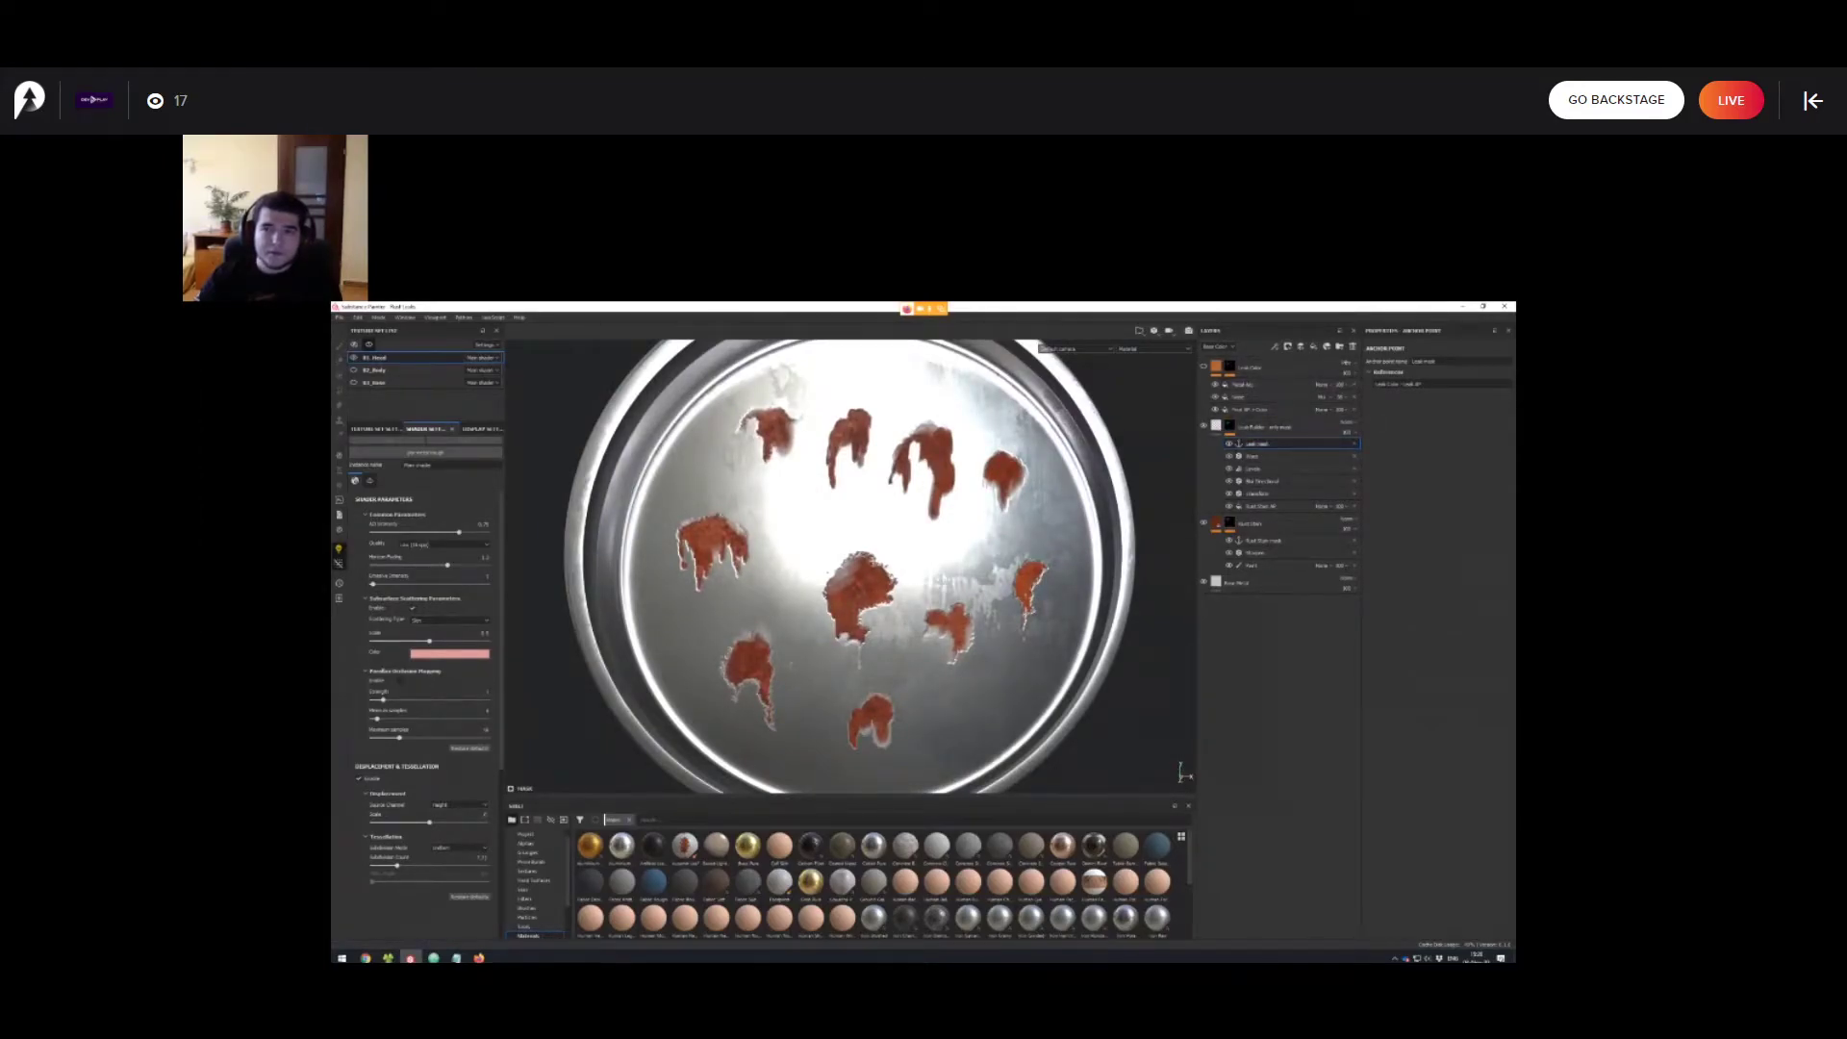
left_click(1204, 367)
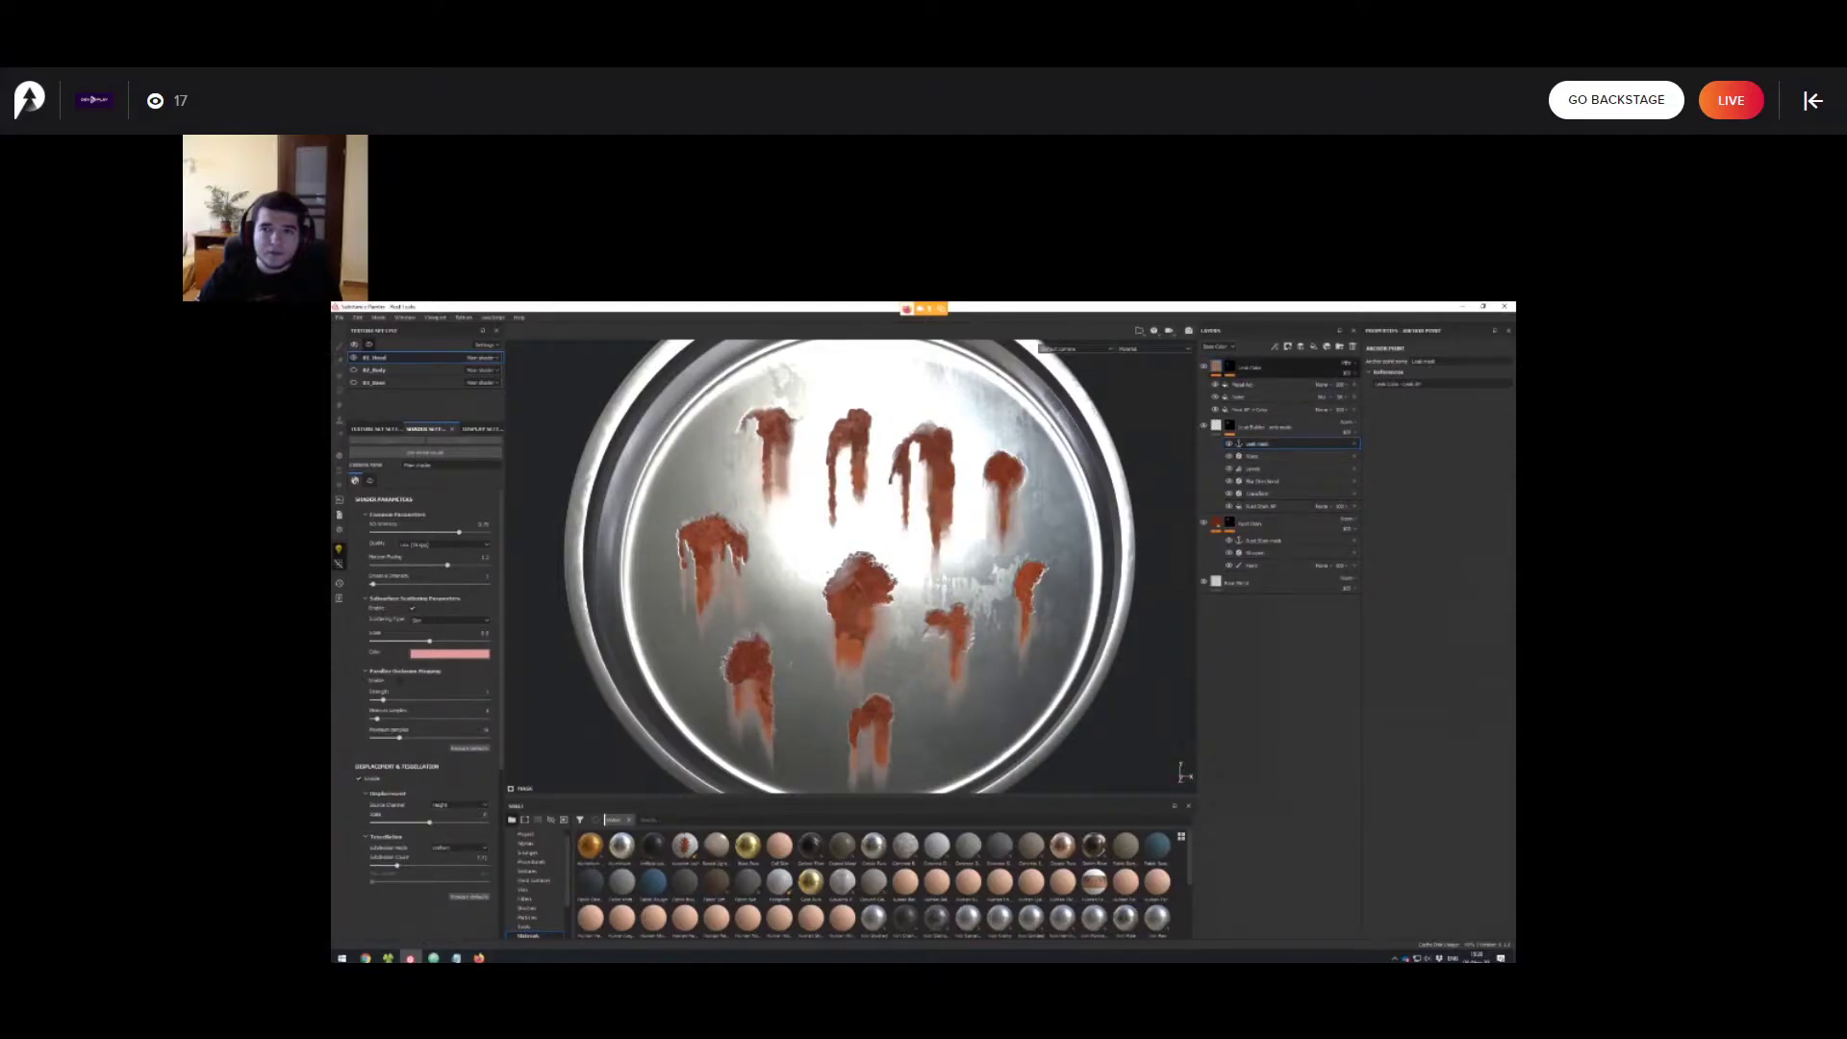
mouse_move(962, 587)
left_mouse_down("alt")
mouse_move(984, 557)
mouse_move(913, 511)
left_mouse_up("alt")
Isolate the Leak Color layer's mask and compare it with the Rust Stain AP fill off and on.
left_click(1229, 367, "alt")
left_click(1229, 384)
left_click(1229, 396)
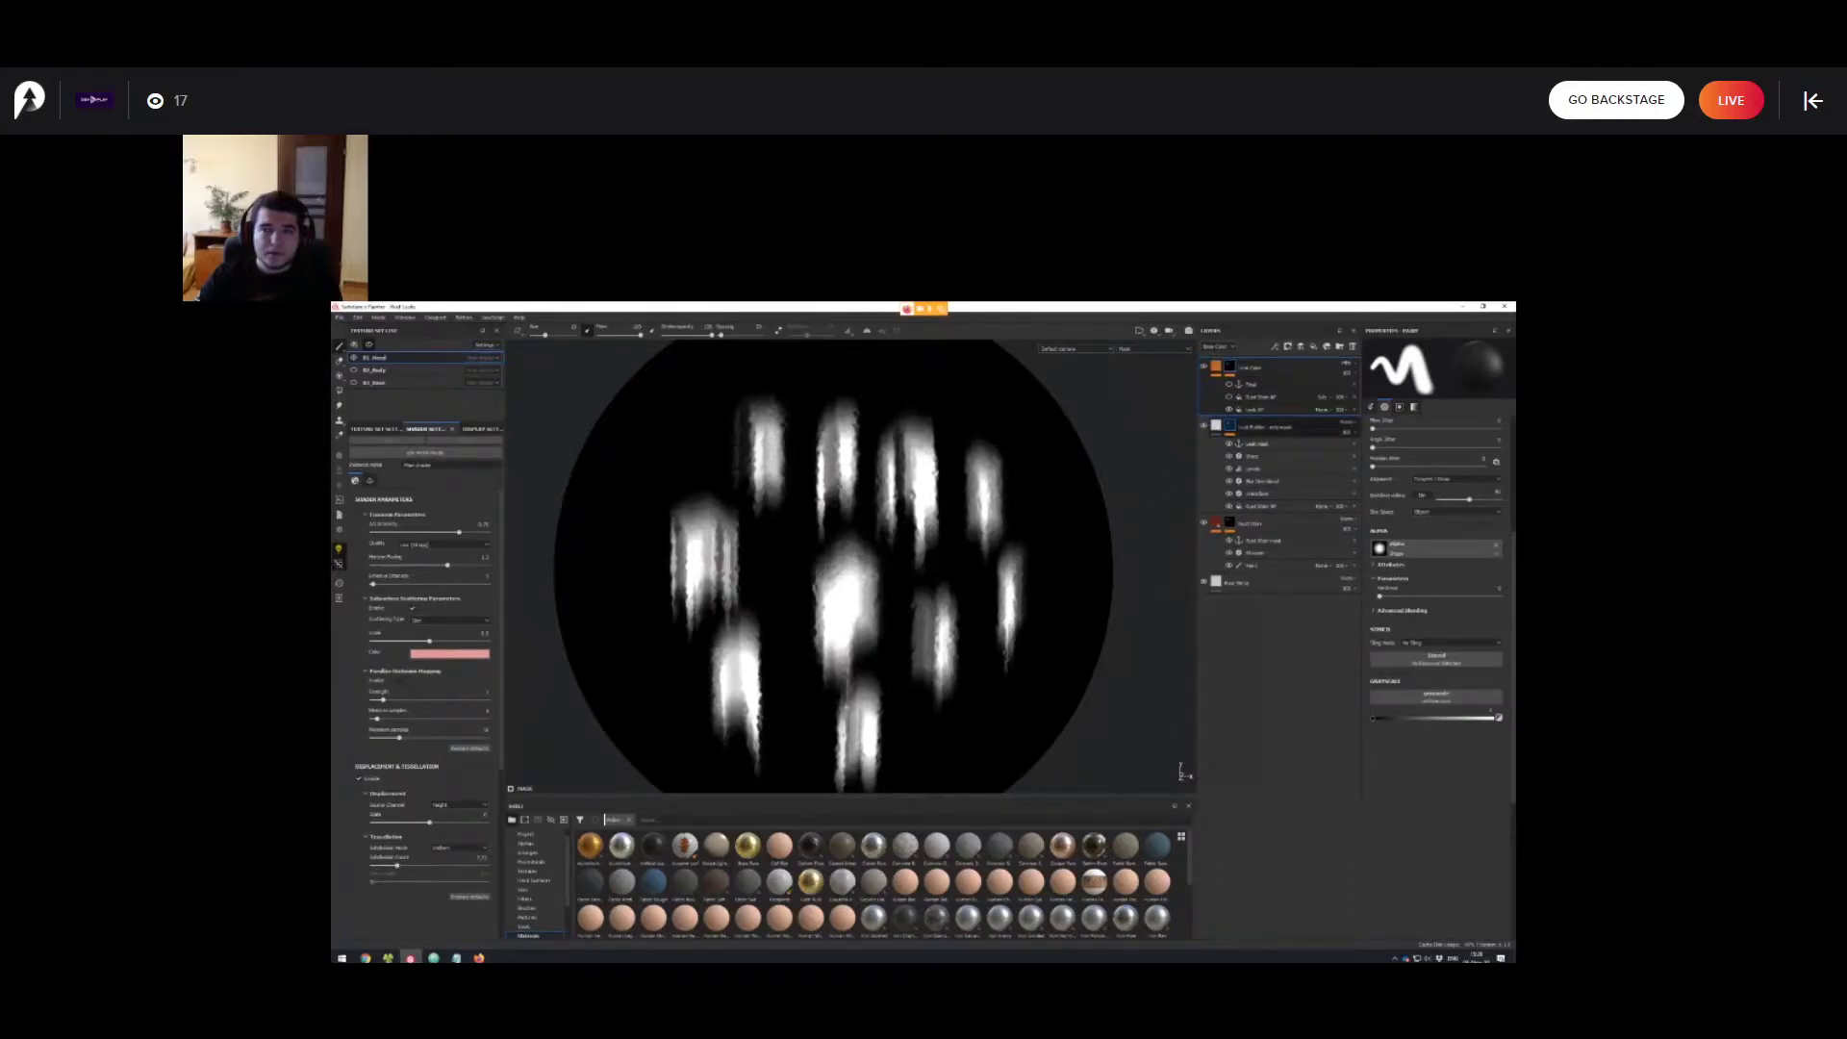
left_click(1261, 409)
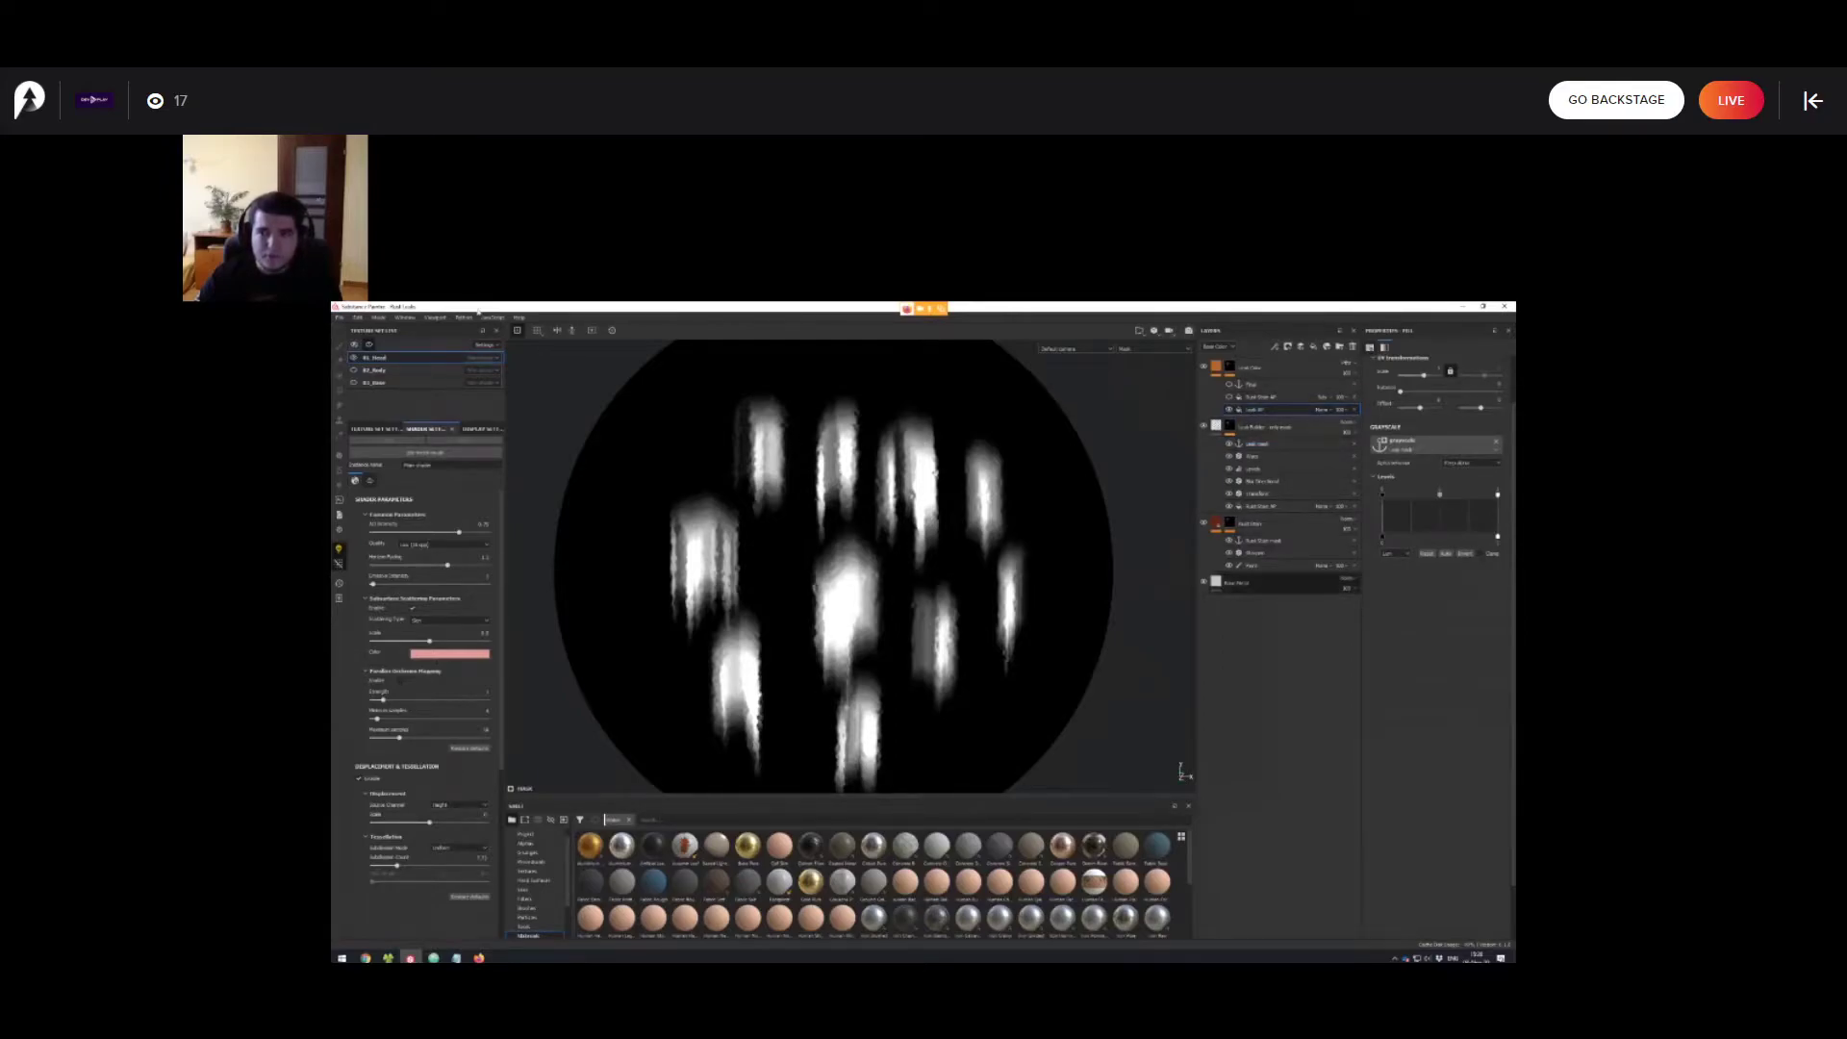
left_click(1228, 397)
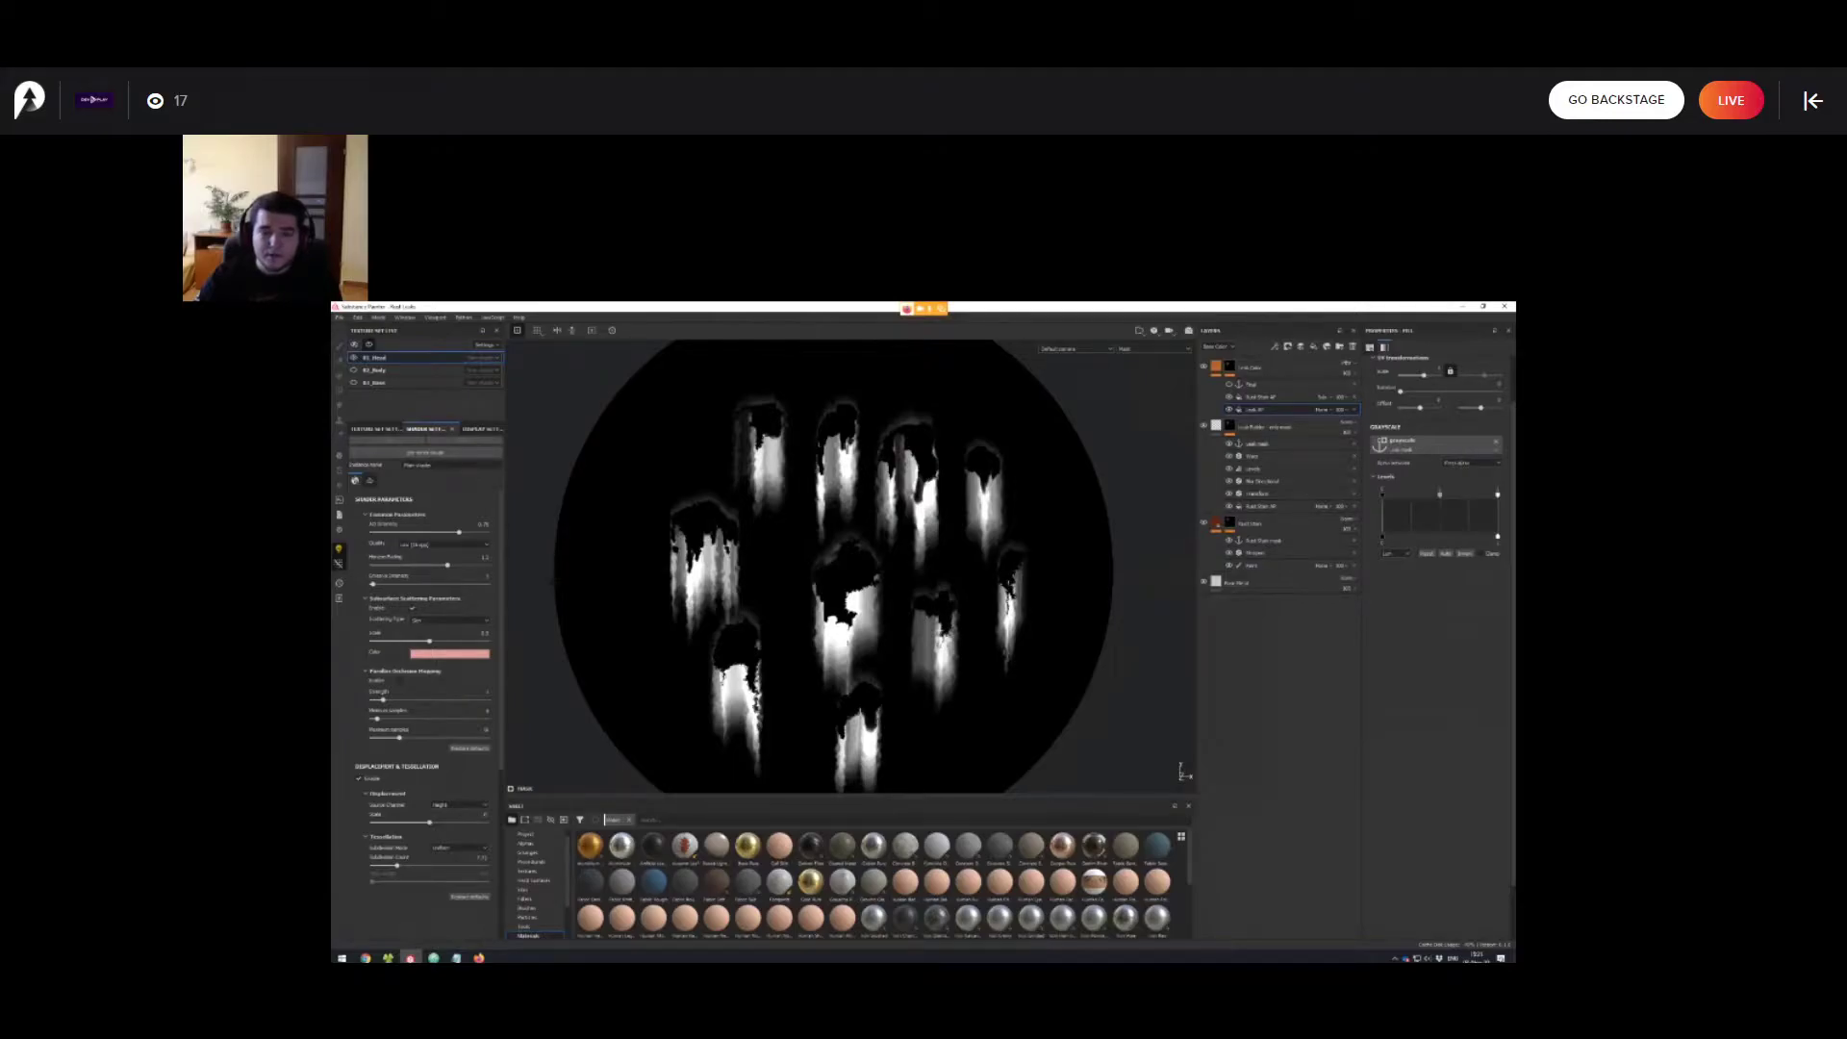
left_click(1216, 366)
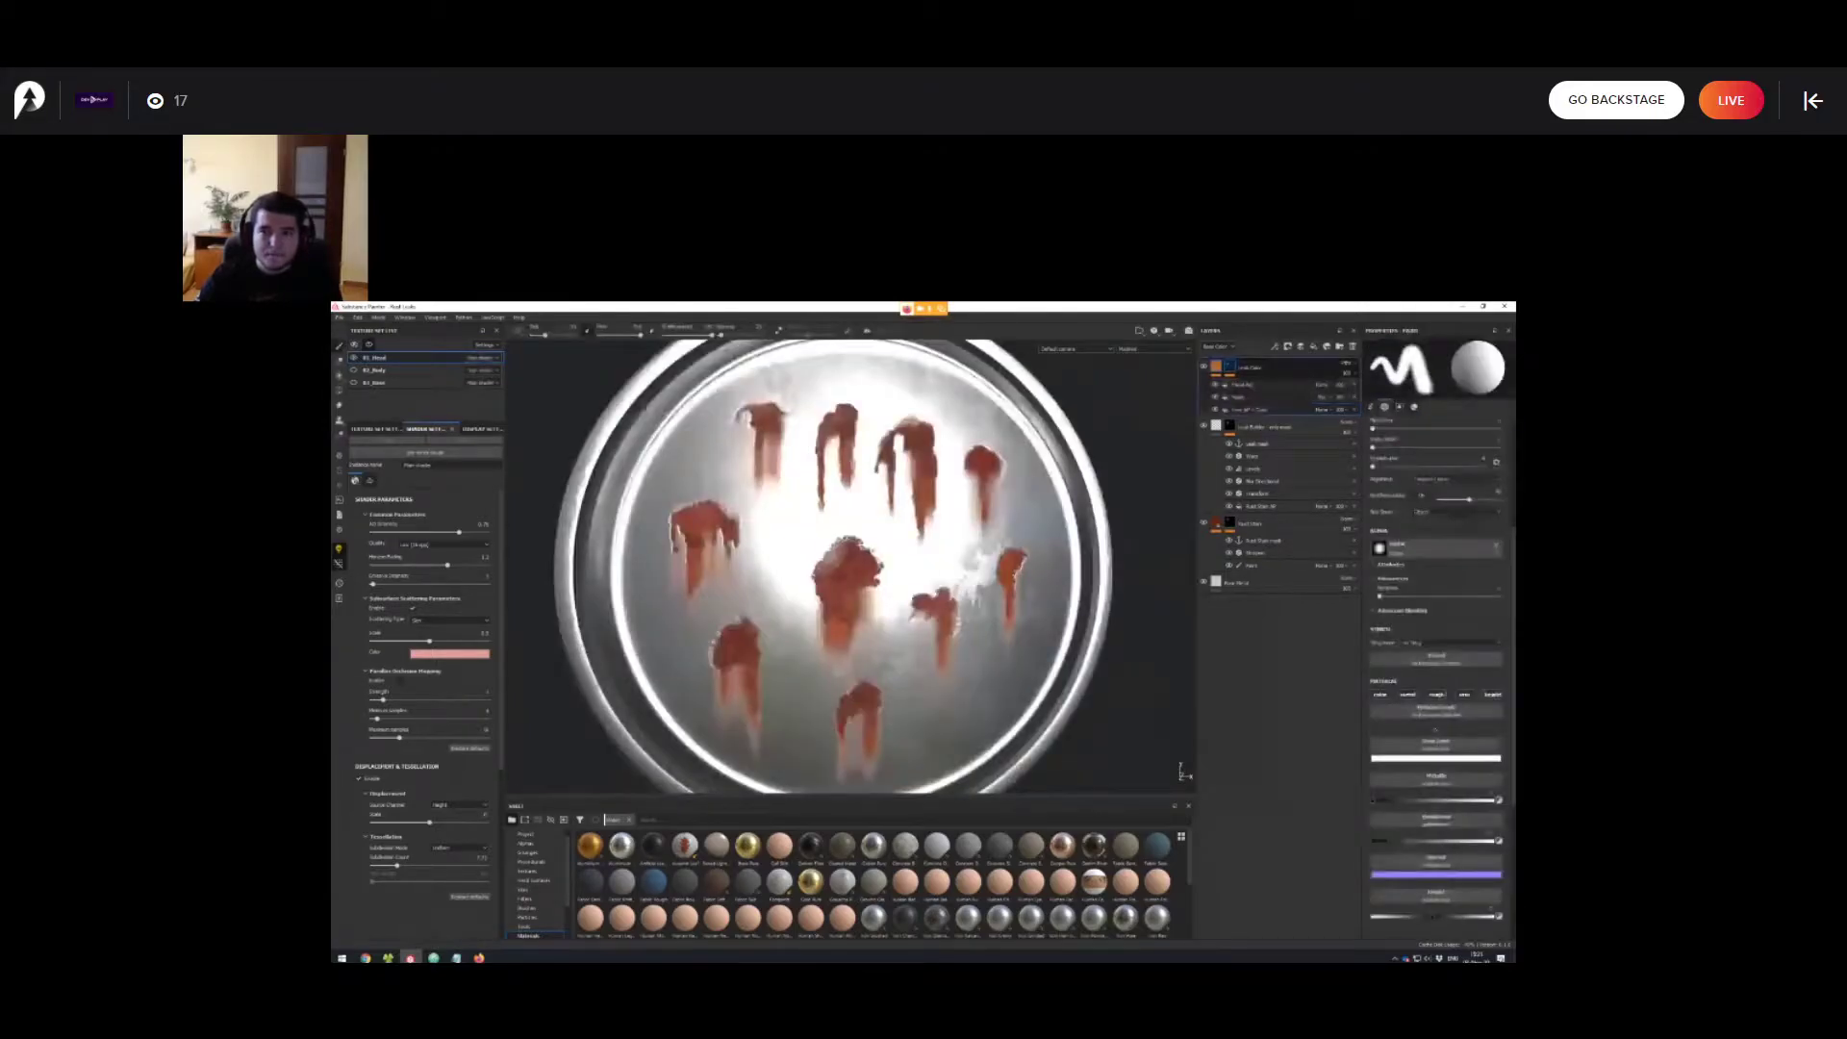
Select the Leak Color layer's gradient color fill and inspect the rust leaks from several angles.
left_click_drag(907, 532, 952, 535, "alt")
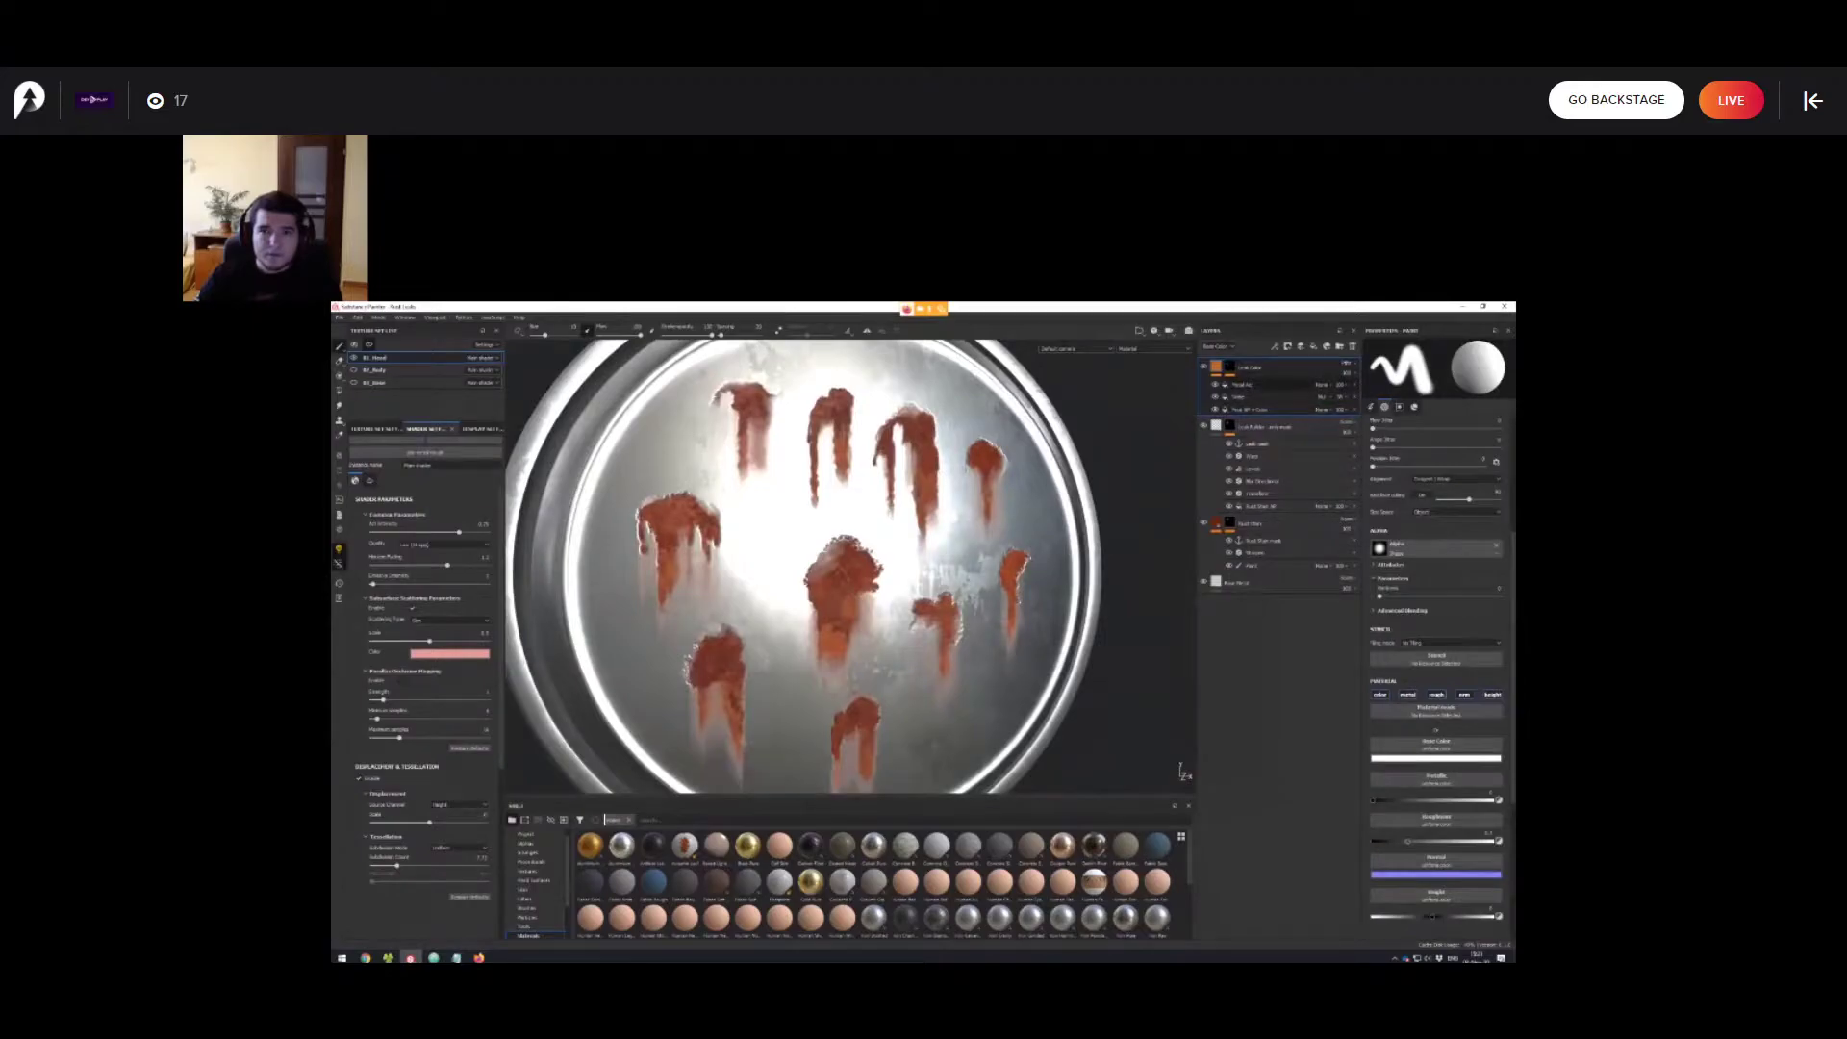
left_click(1255, 409)
left_click_drag(866, 577, 918, 529, "alt")
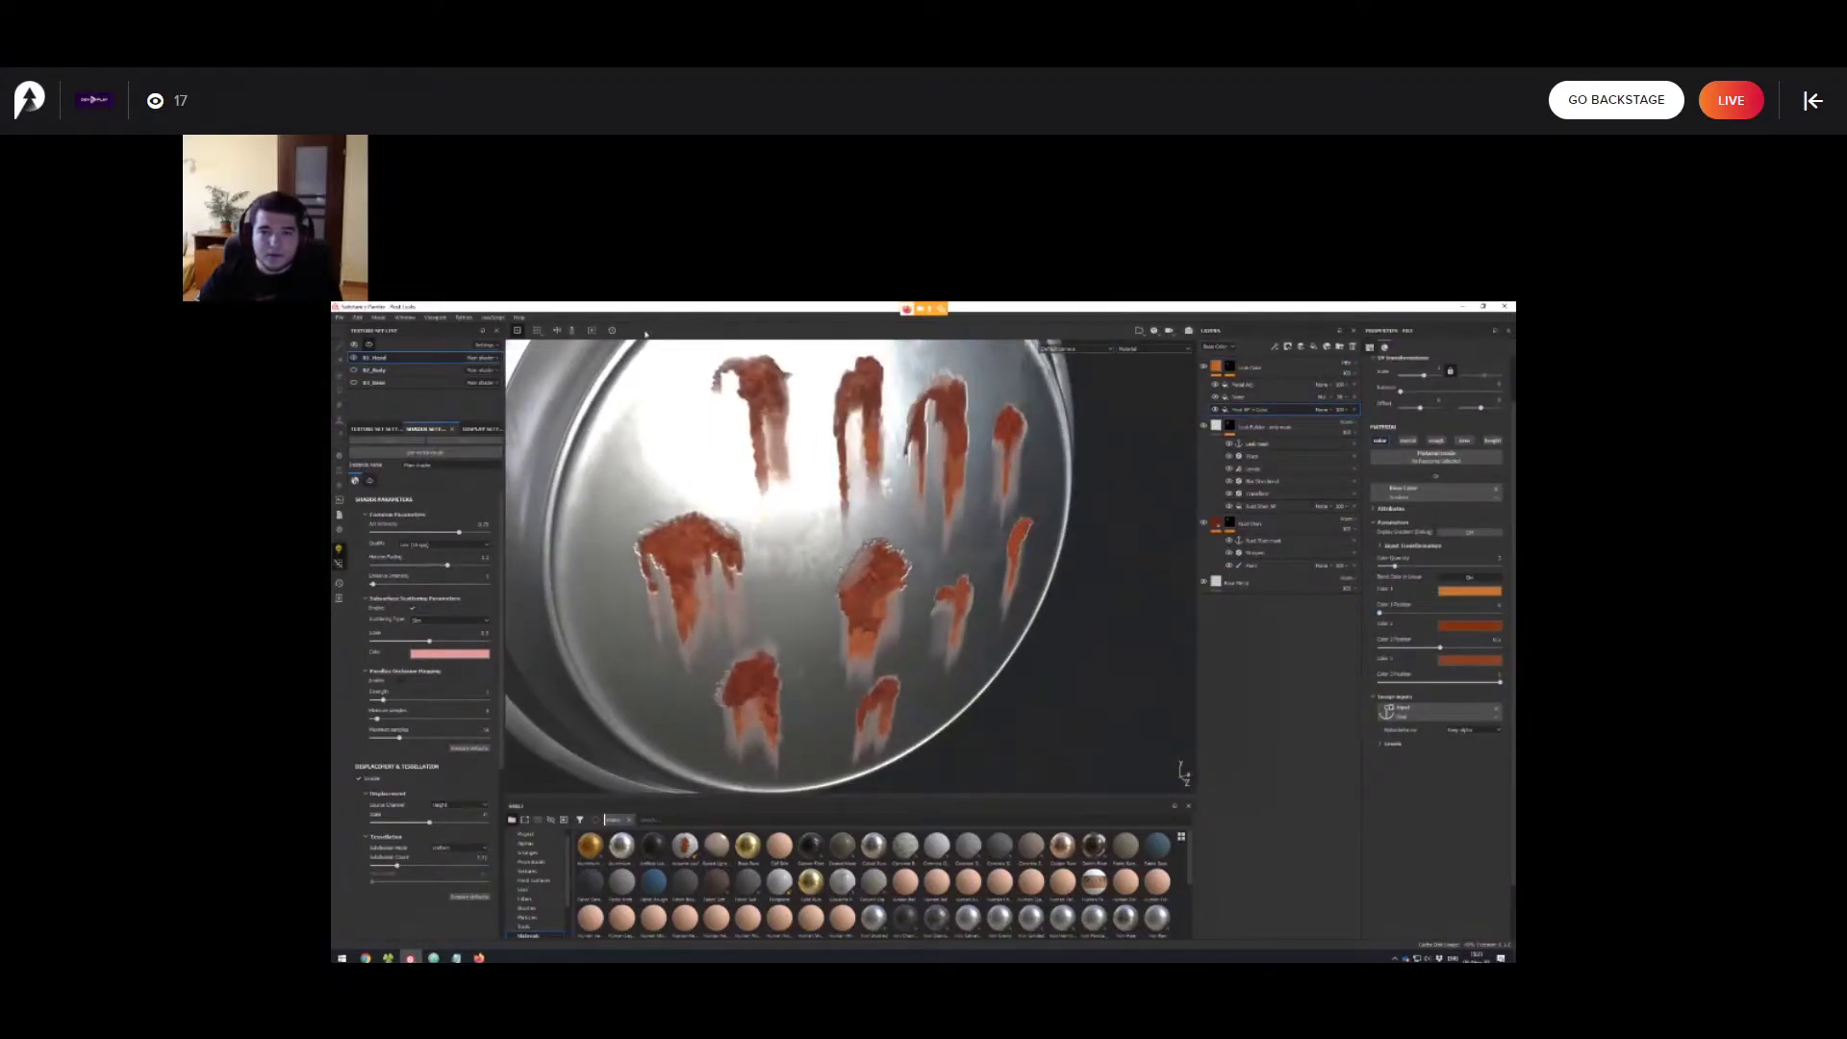
mouse_move(1380, 613)
left_mouse_down()
mouse_move(1463, 612)
mouse_move(1379, 612)
left_mouse_up()
left_click_drag(885, 577, 943, 639, "alt")
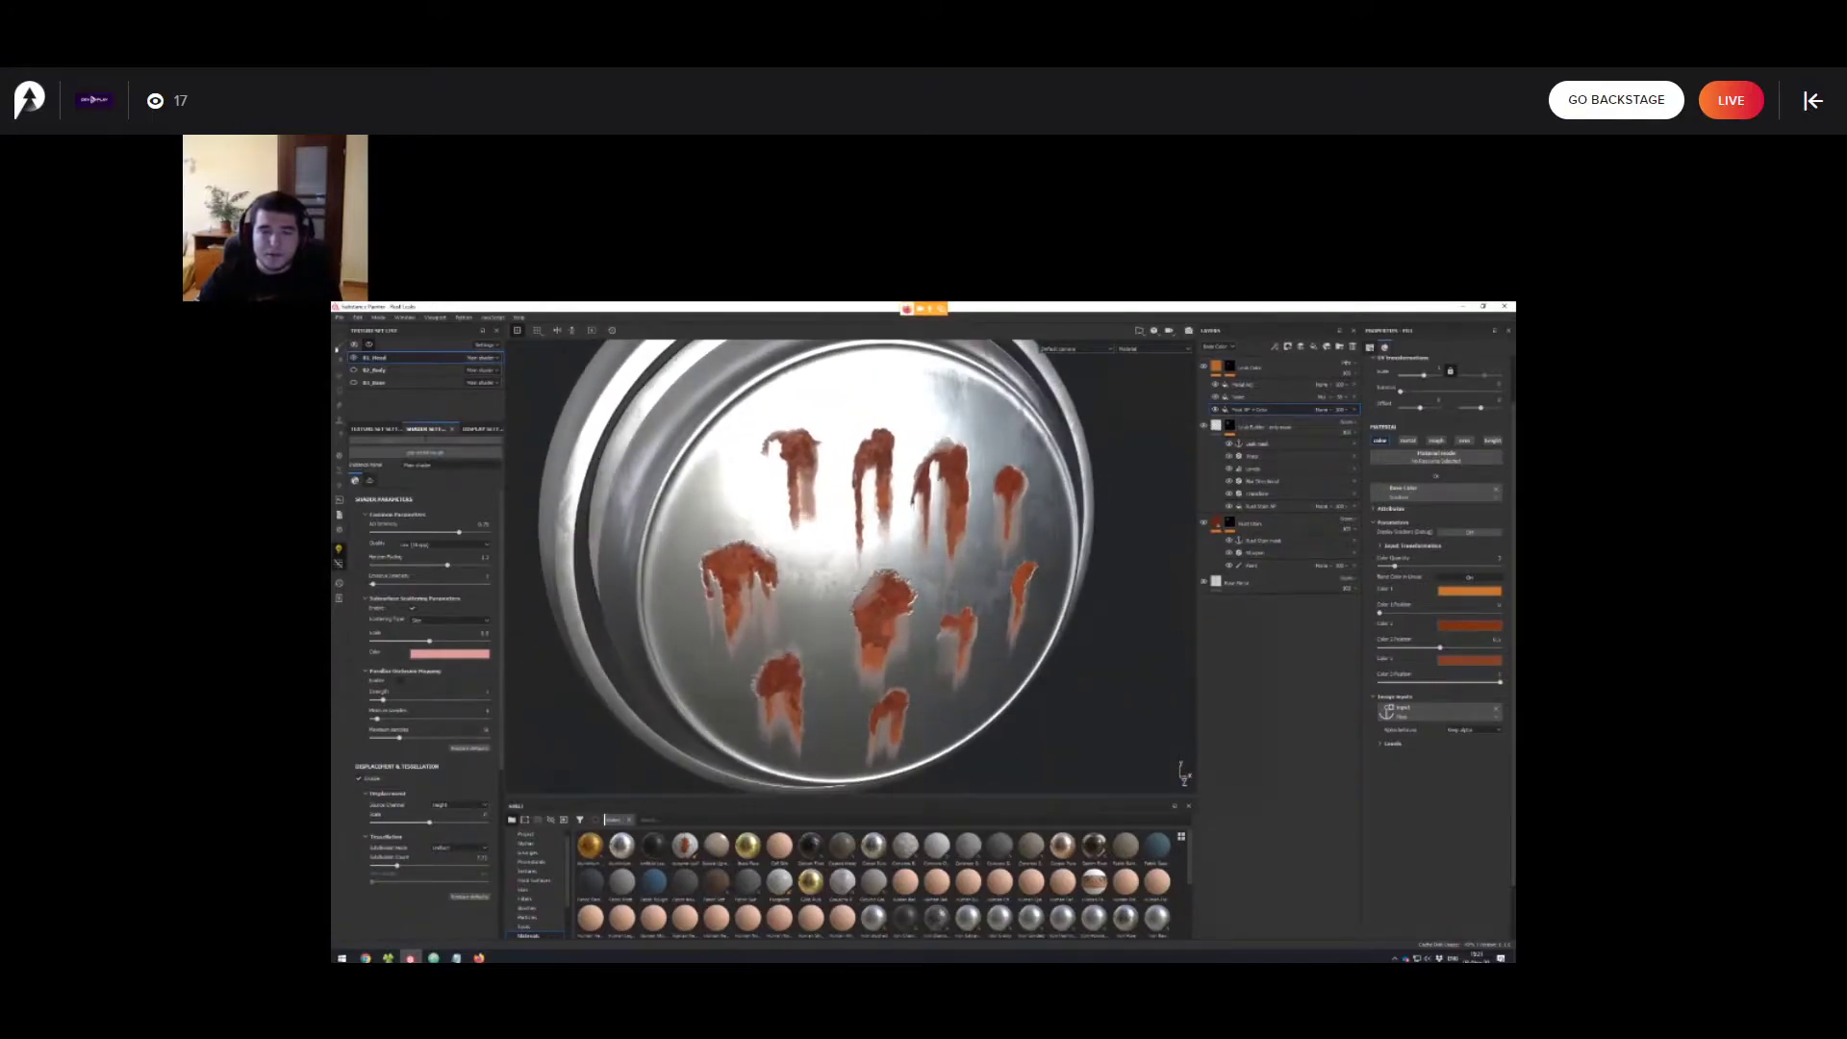
mouse_move(885, 577)
left_mouse_down("alt")
mouse_move(931, 626)
mouse_move(921, 595)
mouse_move(866, 575)
mouse_move(900, 581)
left_mouse_up("alt")
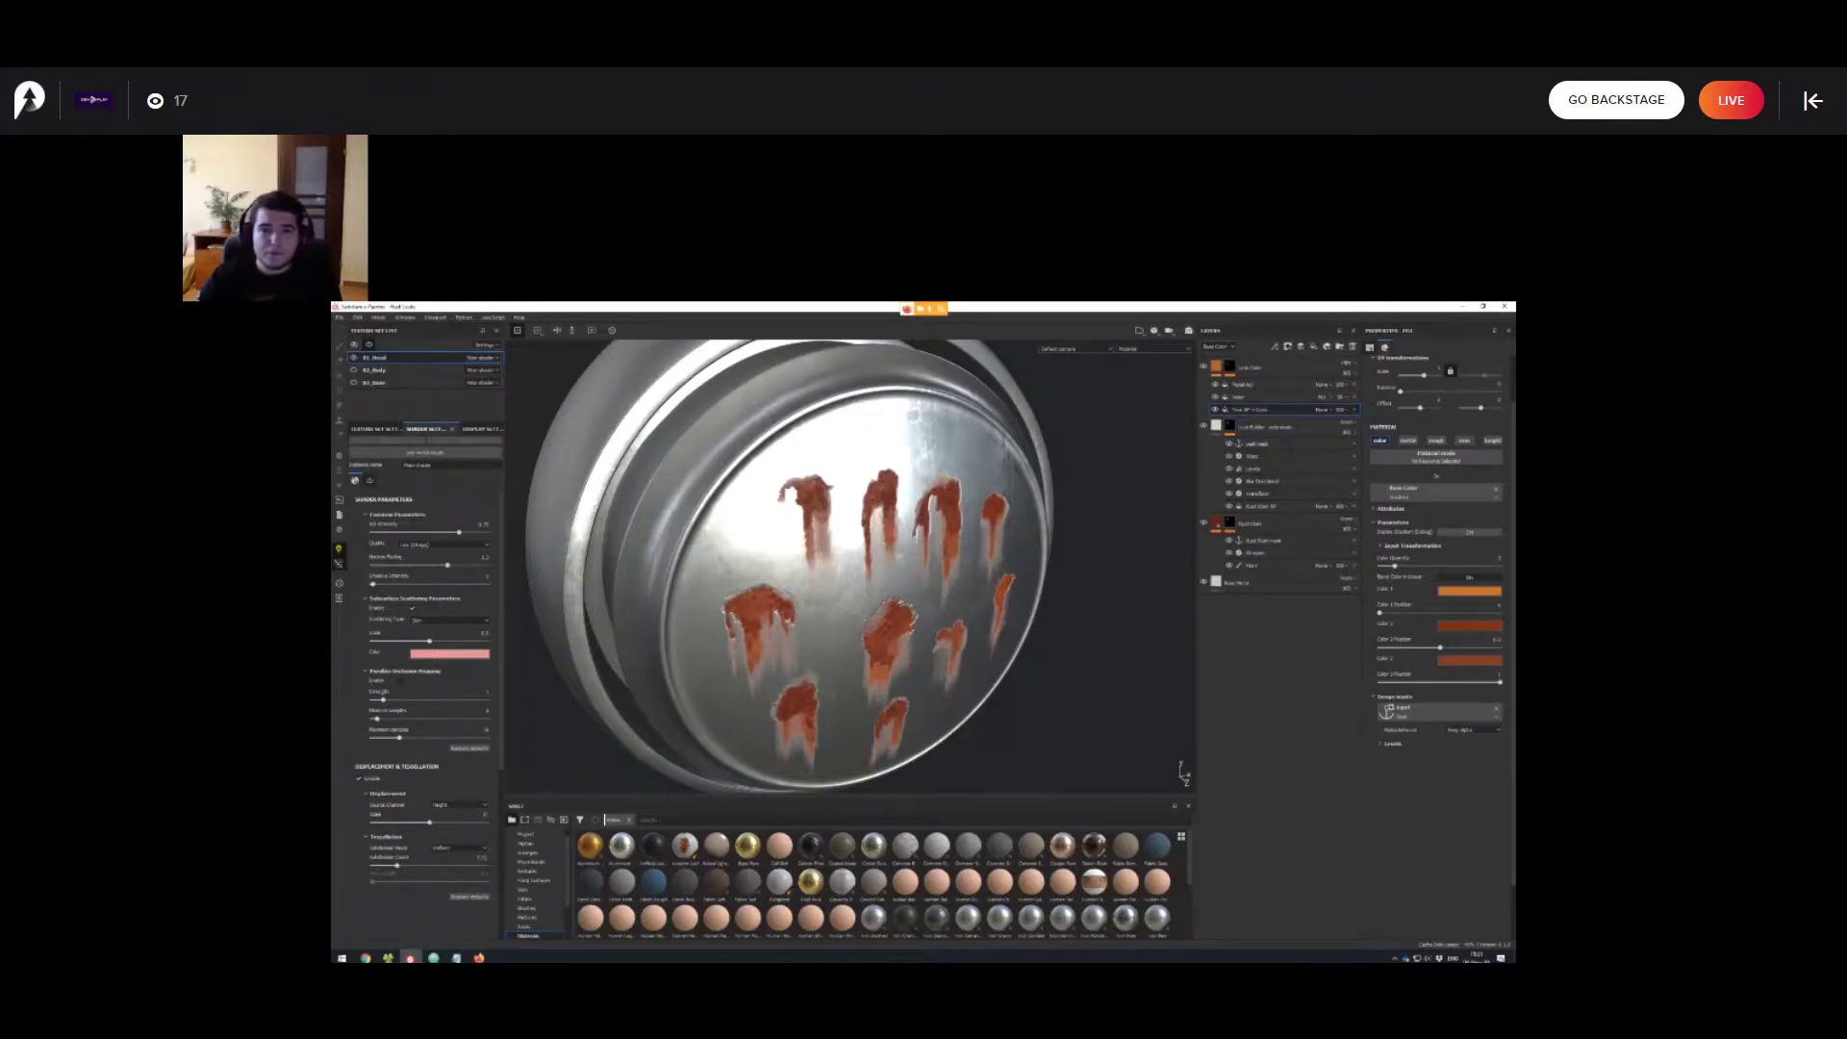
left_click_drag(866, 586, 837, 564, "alt")
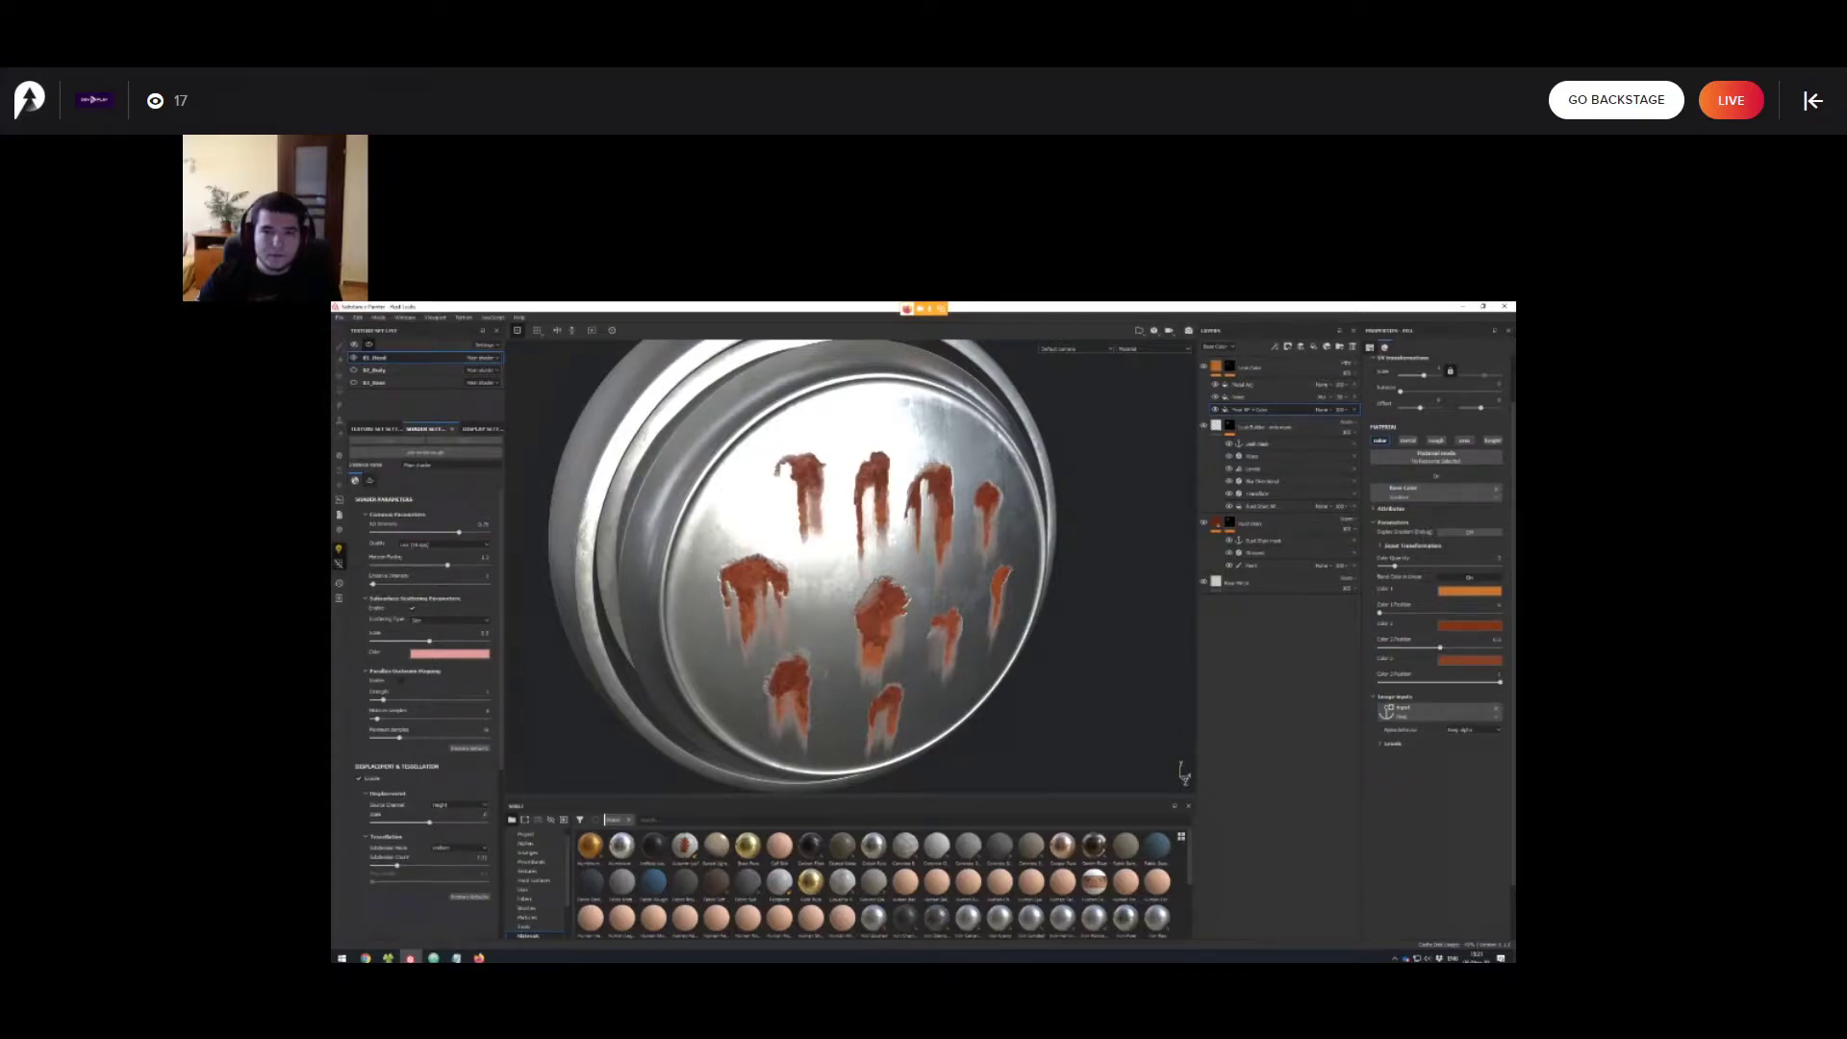
Select the Paint effect in the Rust Stain mask and paint a vertical rust stroke between the existing stains on the metal disc.
mouse_move(856, 567)
left_mouse_down("alt")
mouse_move(854, 592)
mouse_move(843, 573)
left_mouse_up("alt")
left_click_drag(821, 662, 841, 646, "alt")
left_click(1262, 565)
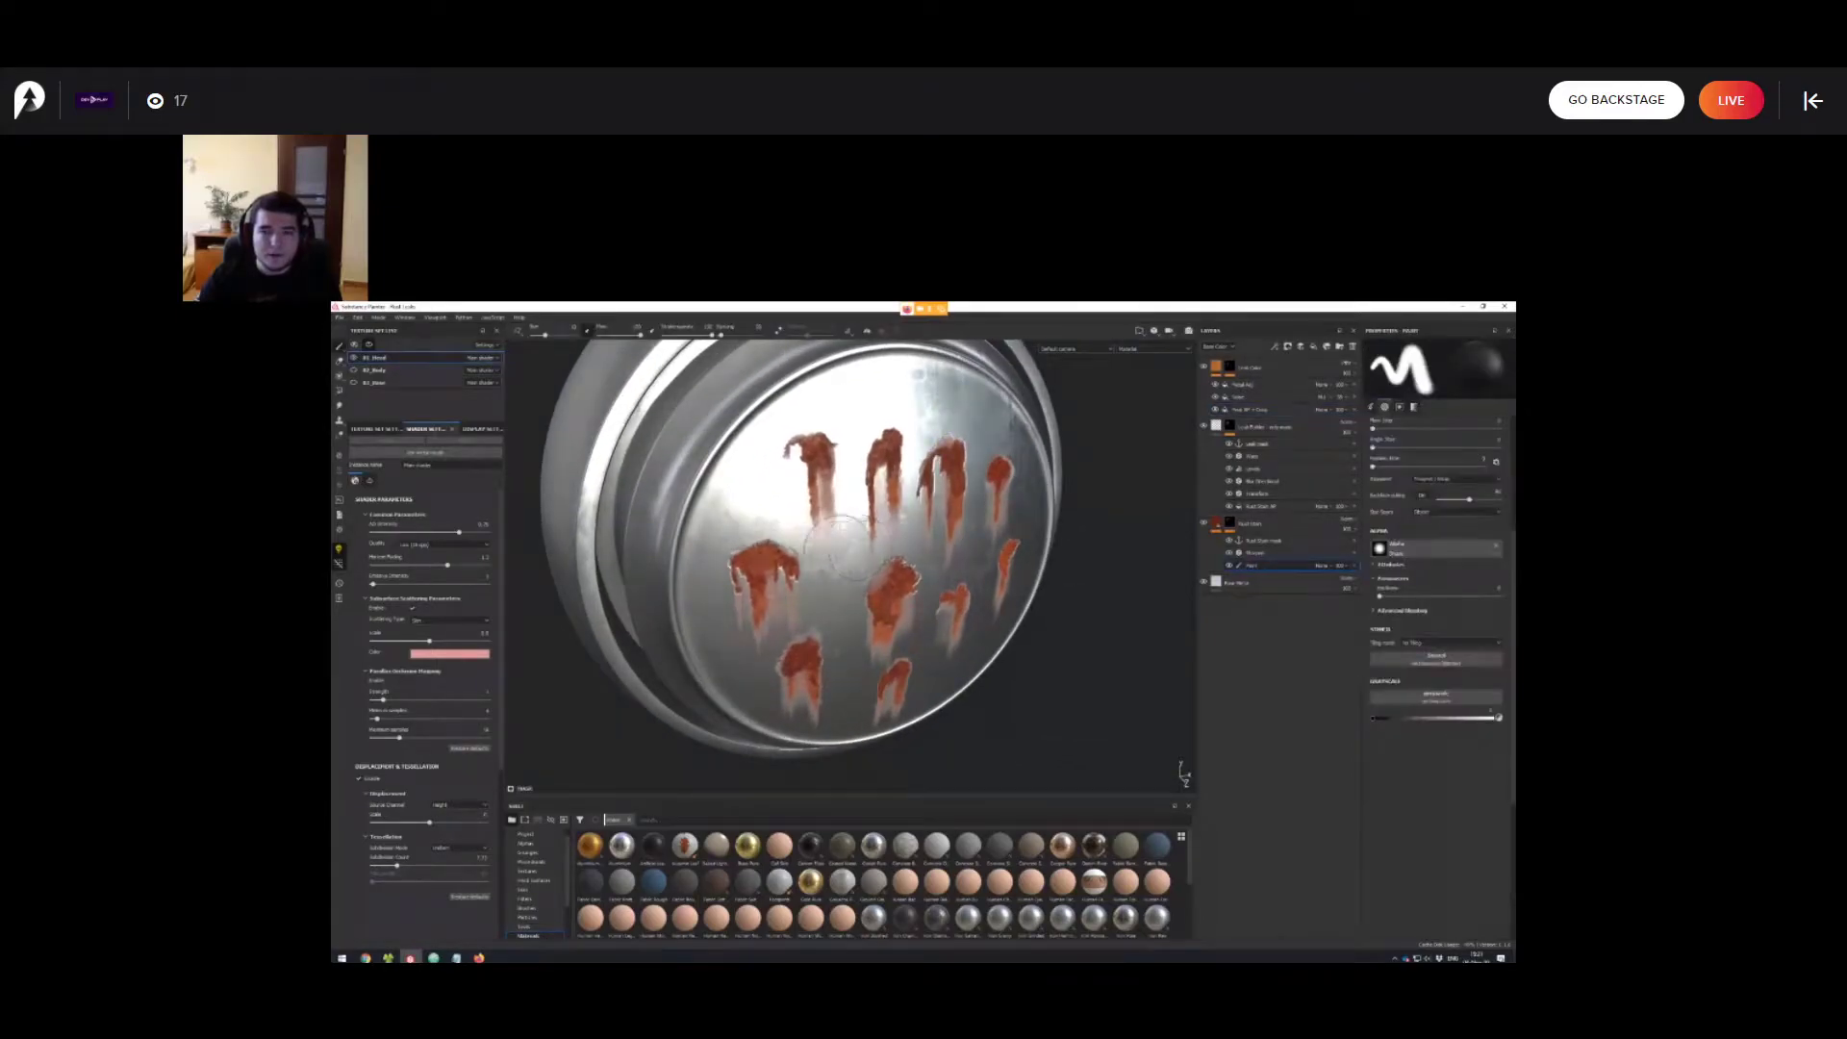
mouse_move(826, 544)
left_mouse_down()
mouse_move(847, 548)
mouse_move(835, 563)
mouse_move(852, 550)
mouse_move(839, 596)
mouse_move(828, 567)
mouse_move(837, 616)
mouse_move(854, 563)
mouse_move(840, 643)
left_mouse_up()
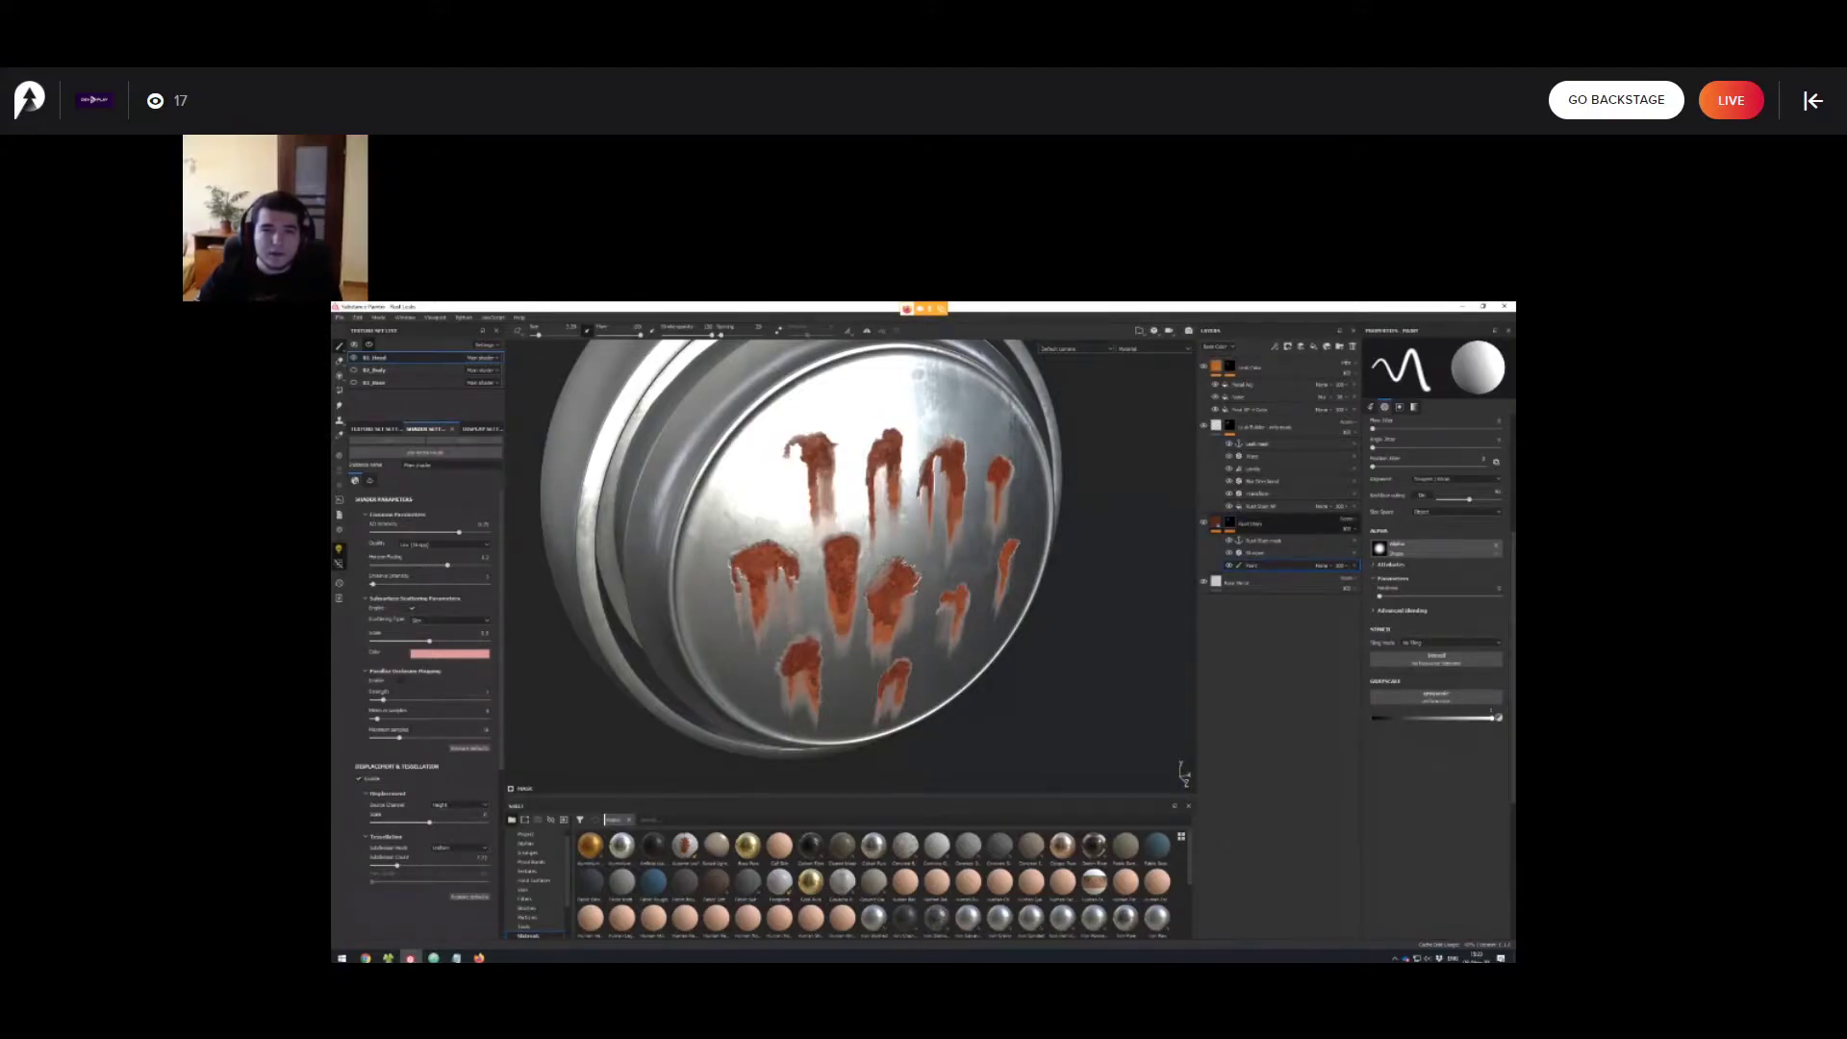
Examine the Rust Stain layer's height adjustment fill and its rust material settings.
left_click(1216, 523)
left_click(1253, 541)
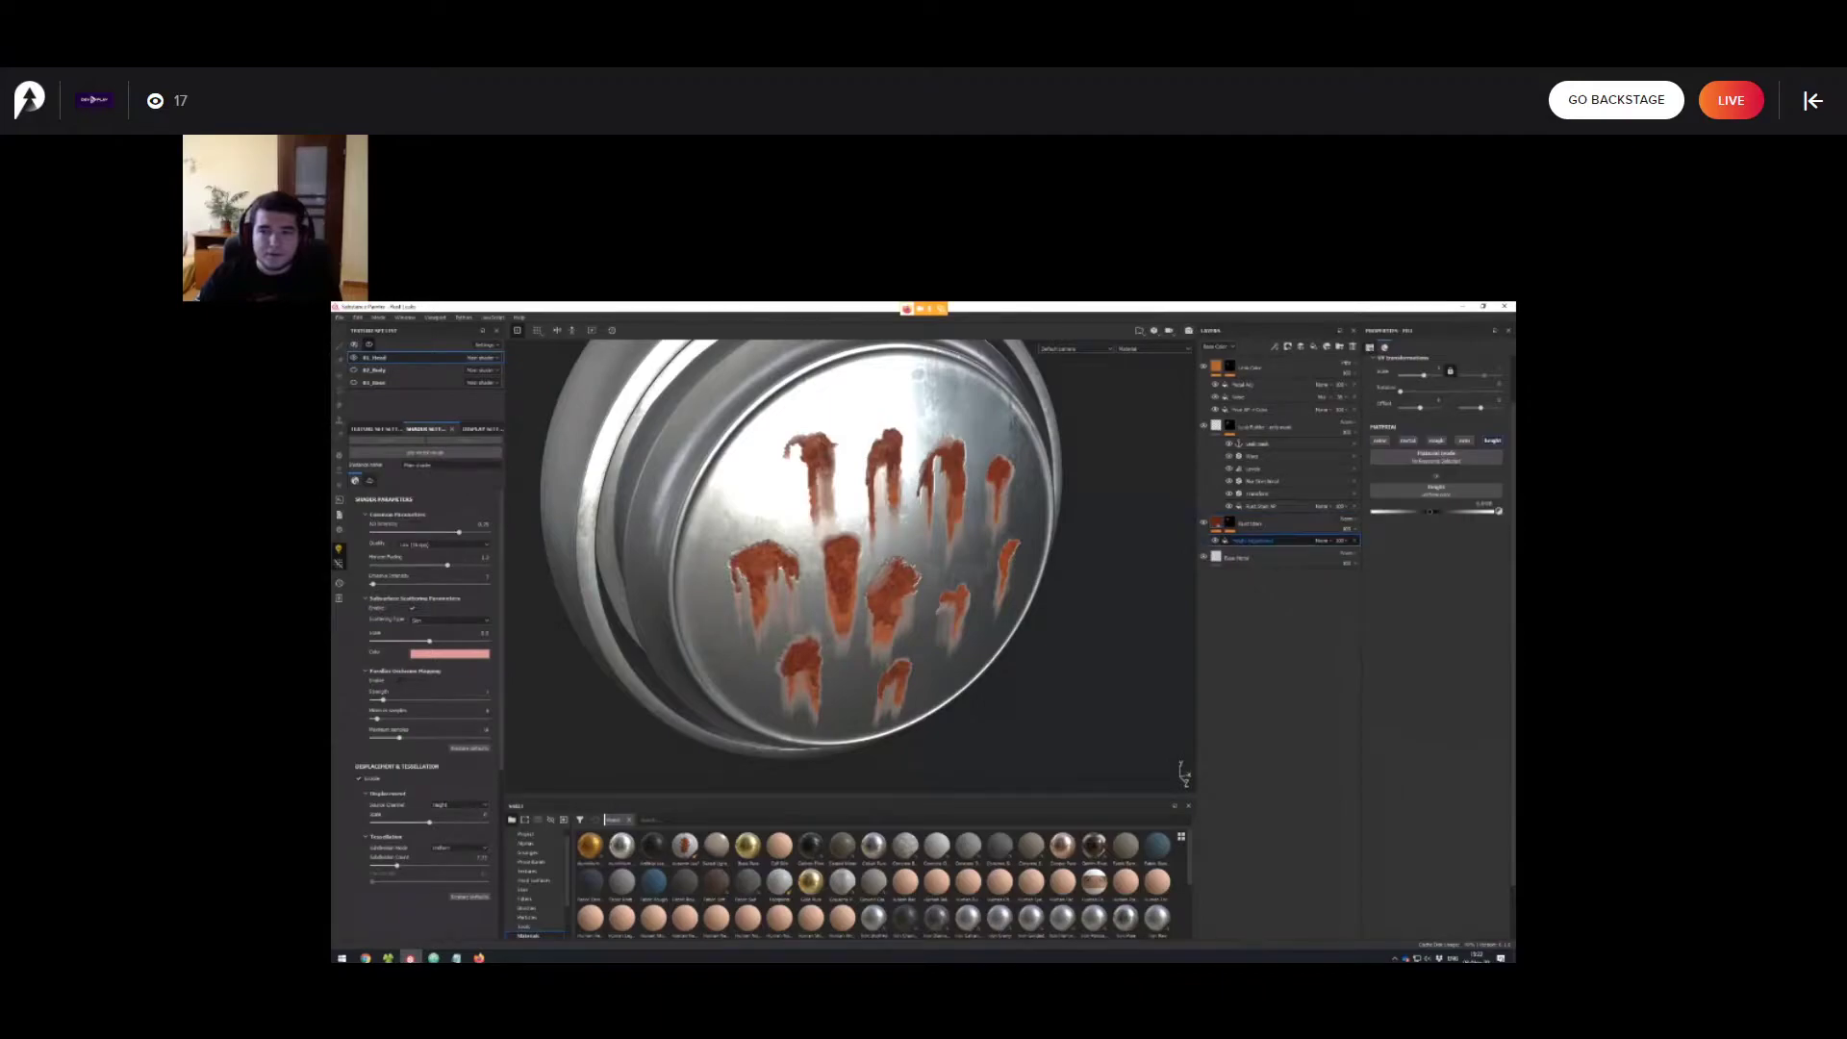
left_click(1220, 524)
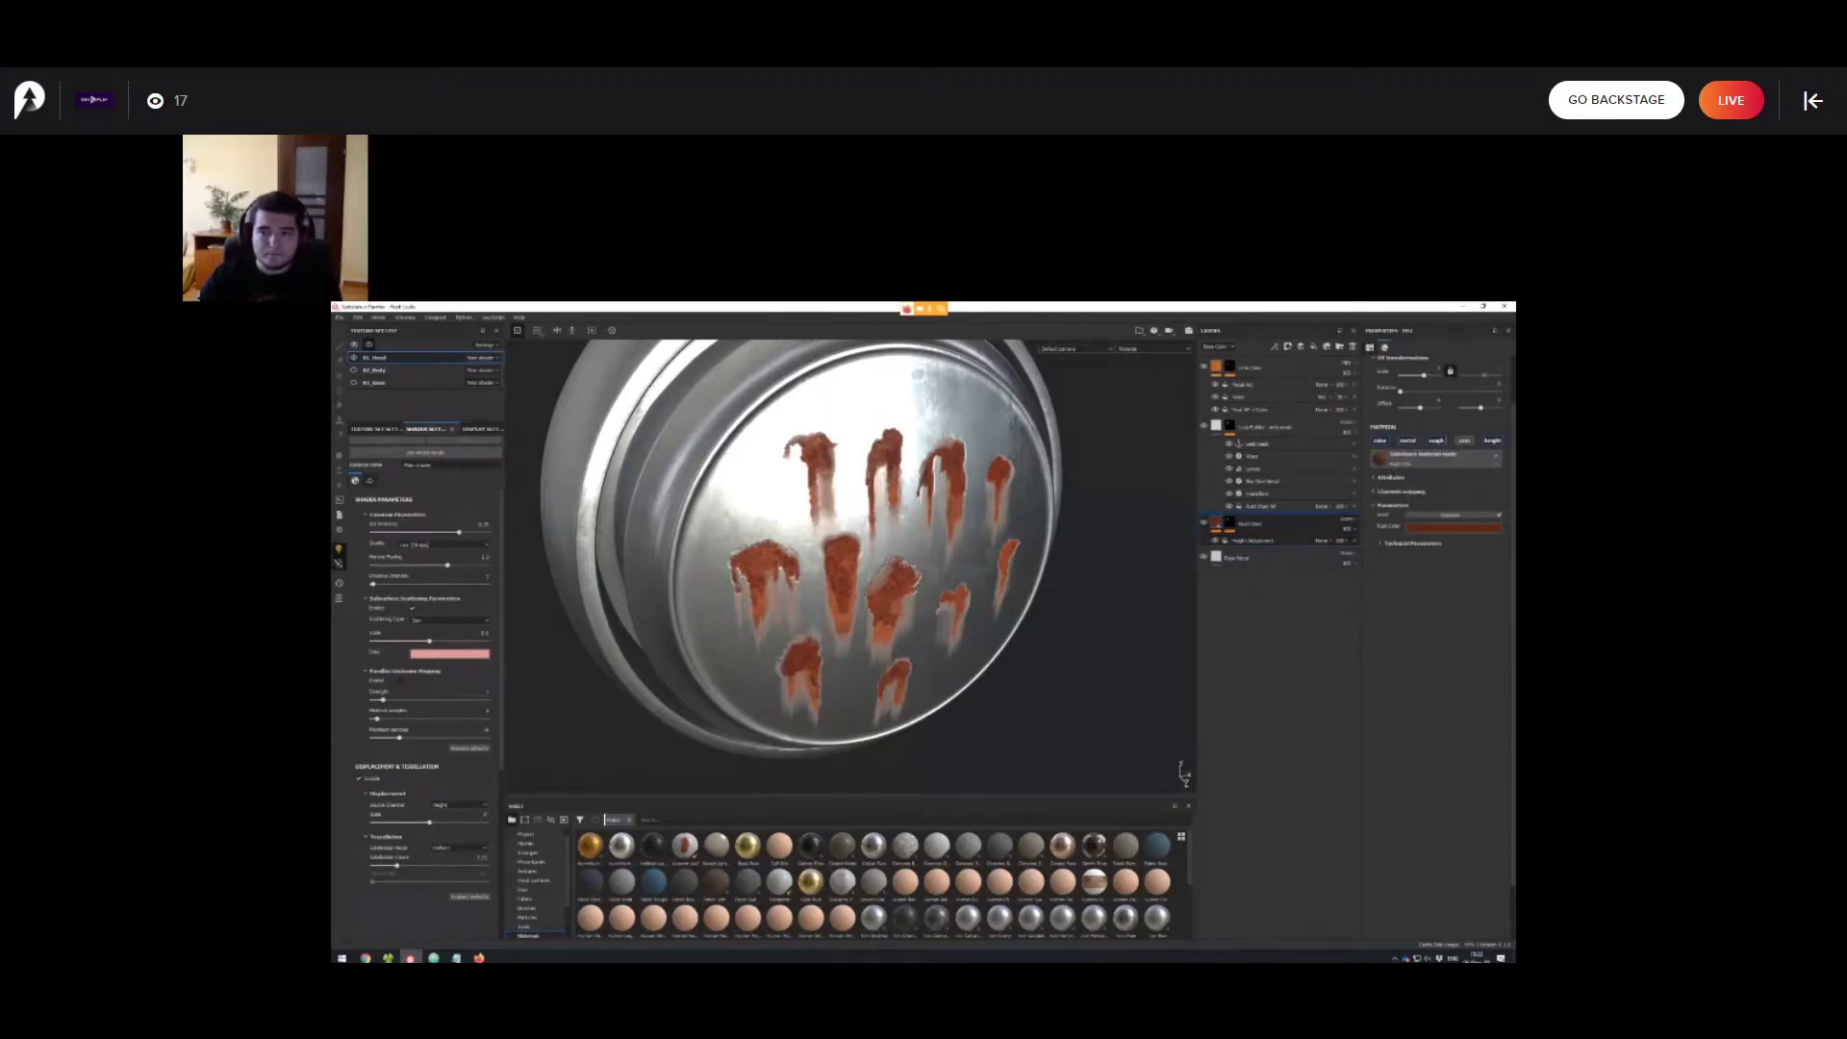
middle_click_drag(962, 568, 962, 585, "alt")
scroll(962, 585, "up", 2)
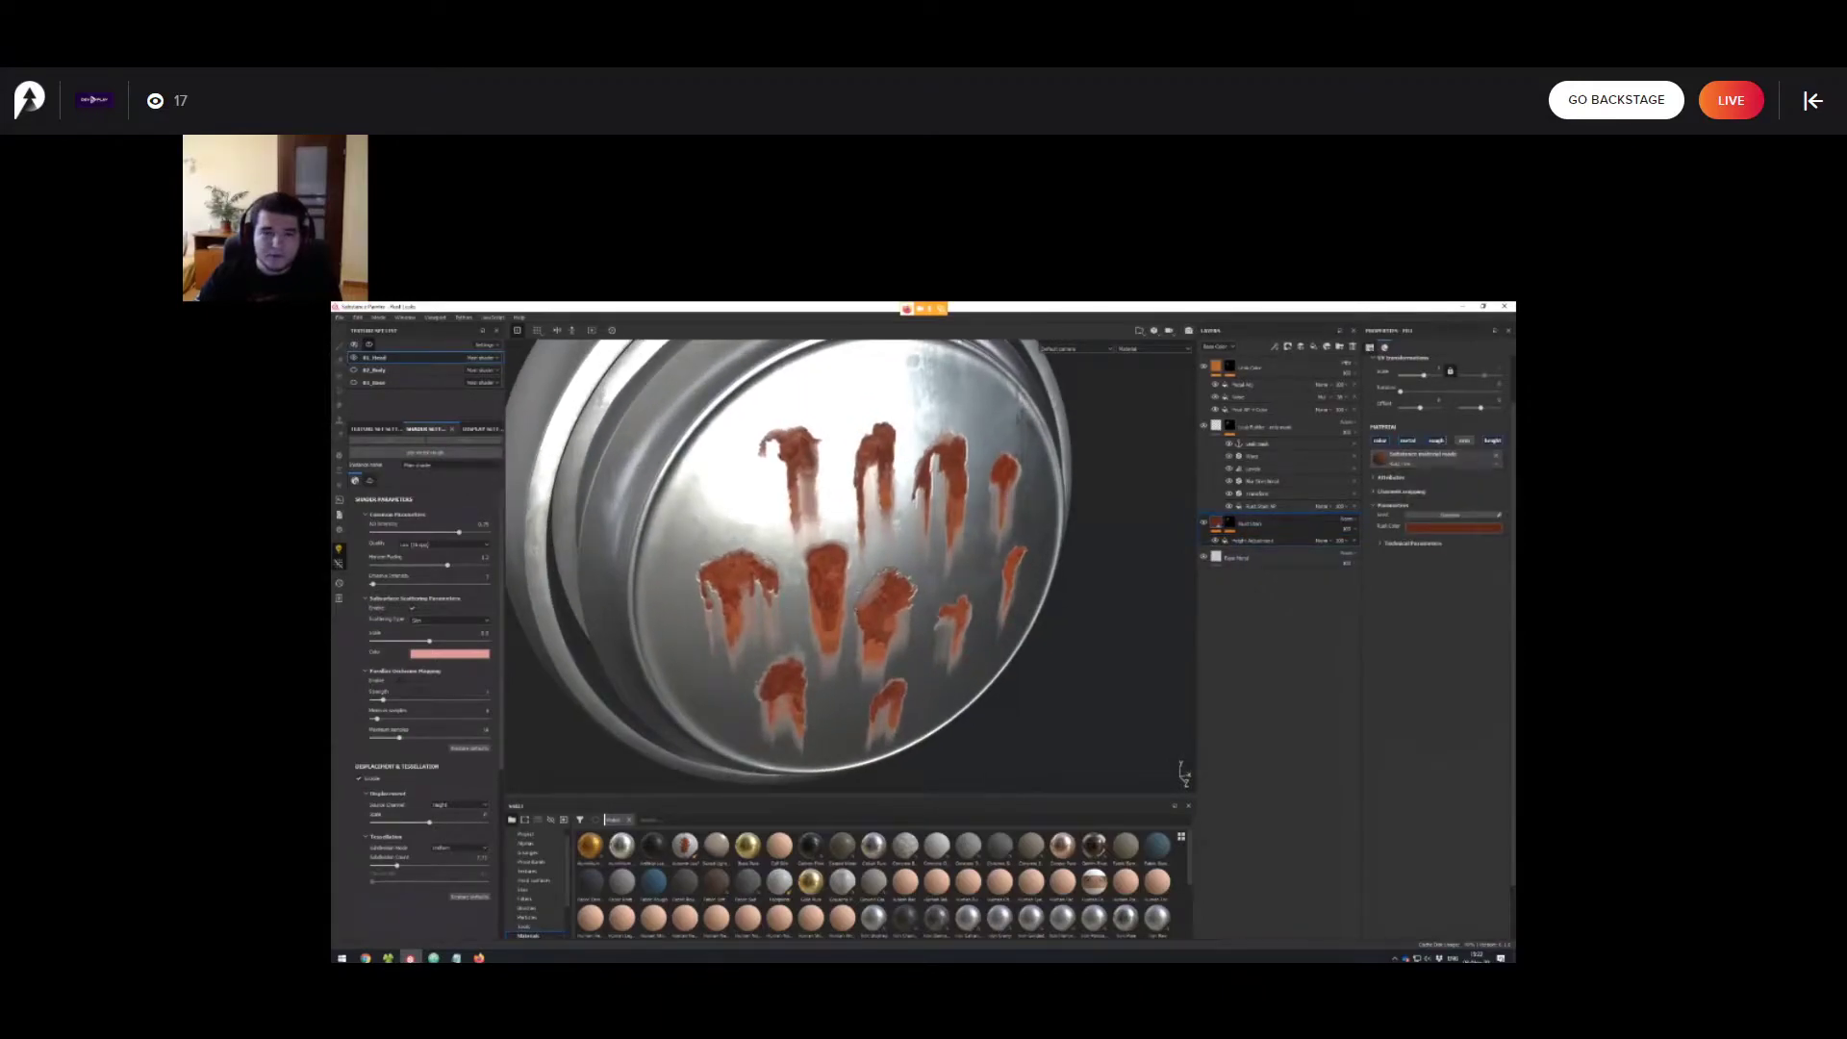
View the Rust Stain layer's mask on its own, return to the material view and inspect the rusted disc.
left_click(1228, 523)
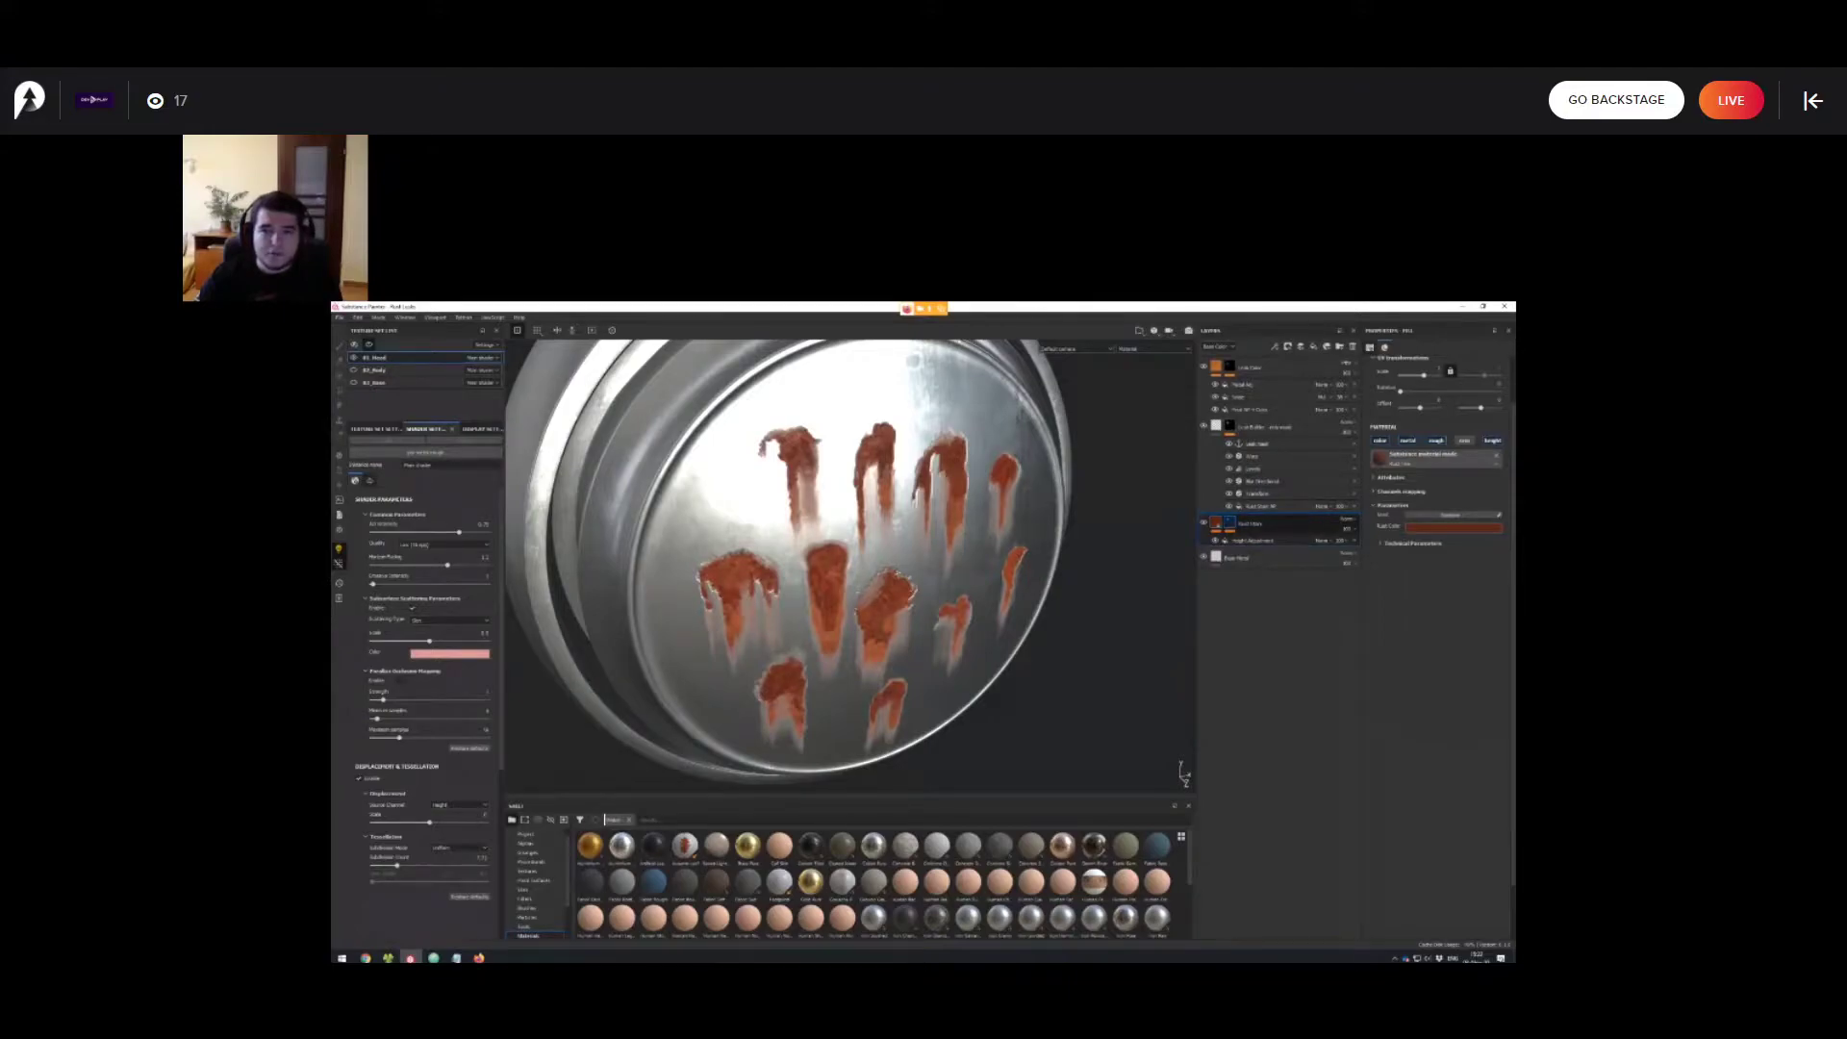
left_click(1229, 522, "alt")
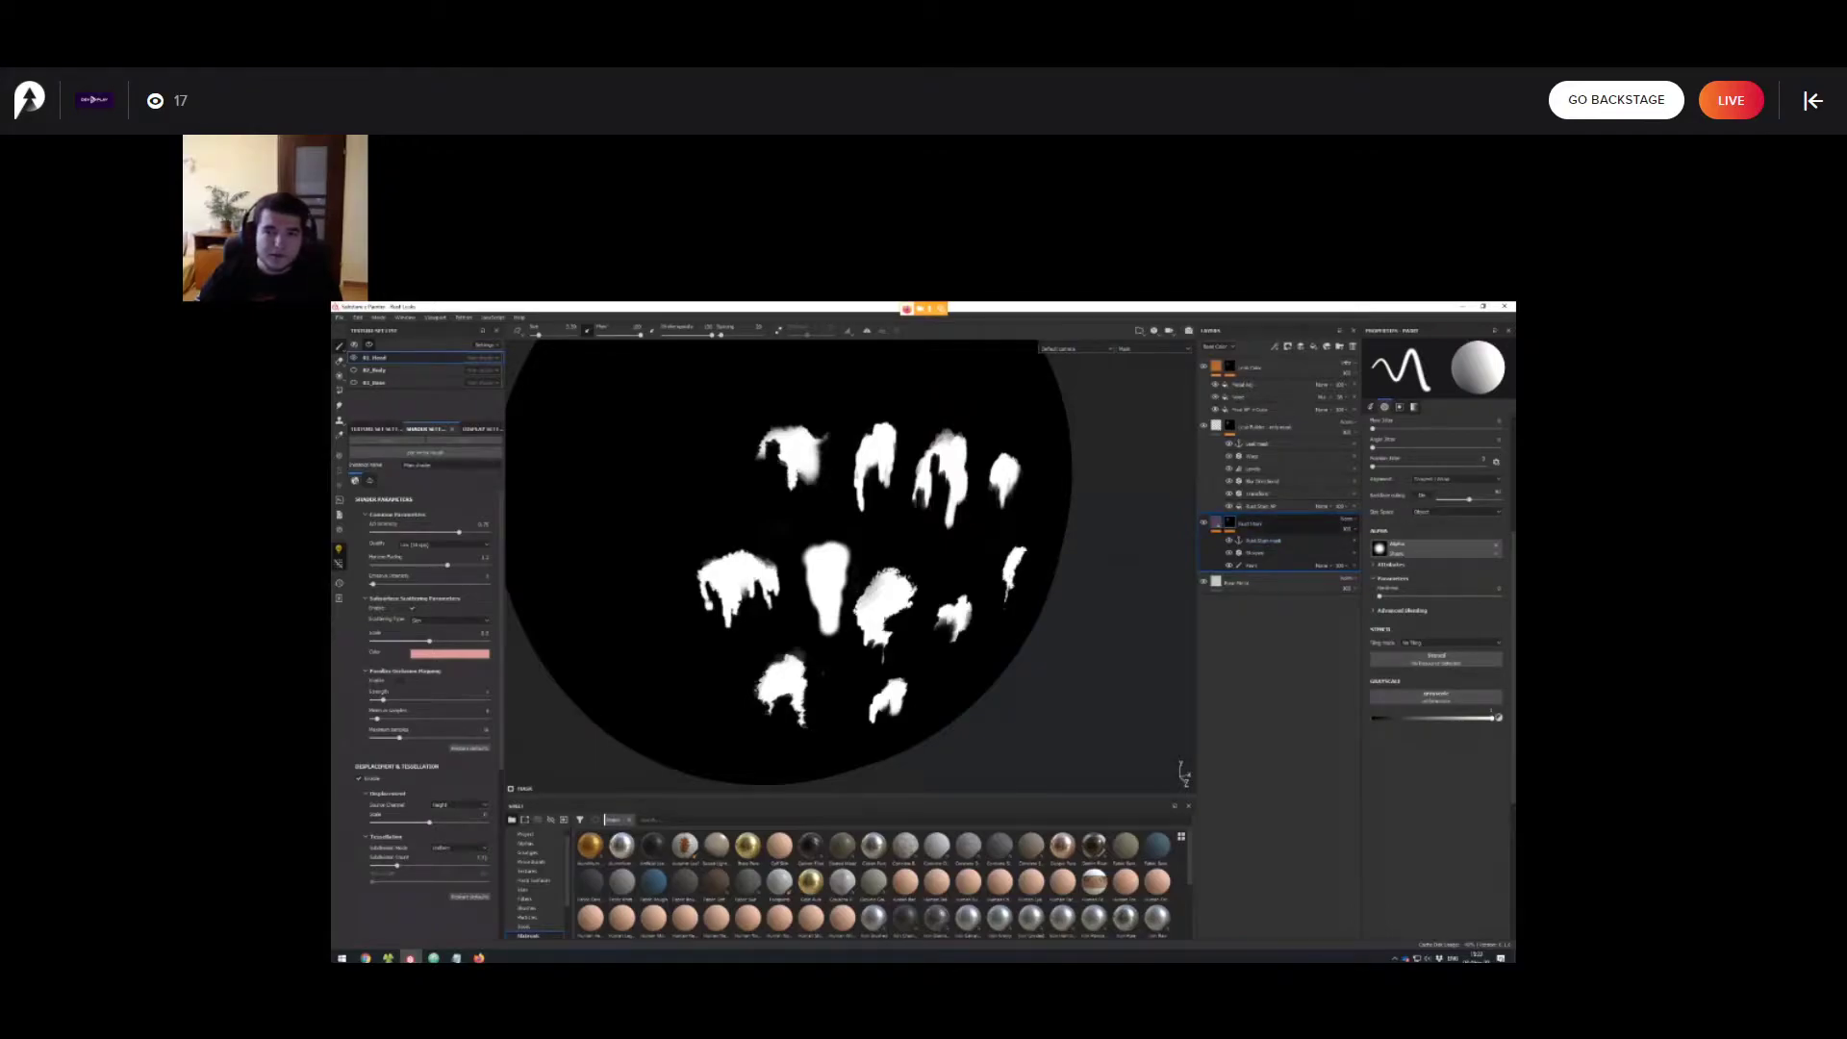
left_click(1217, 522)
scroll(852, 567, "up", 2)
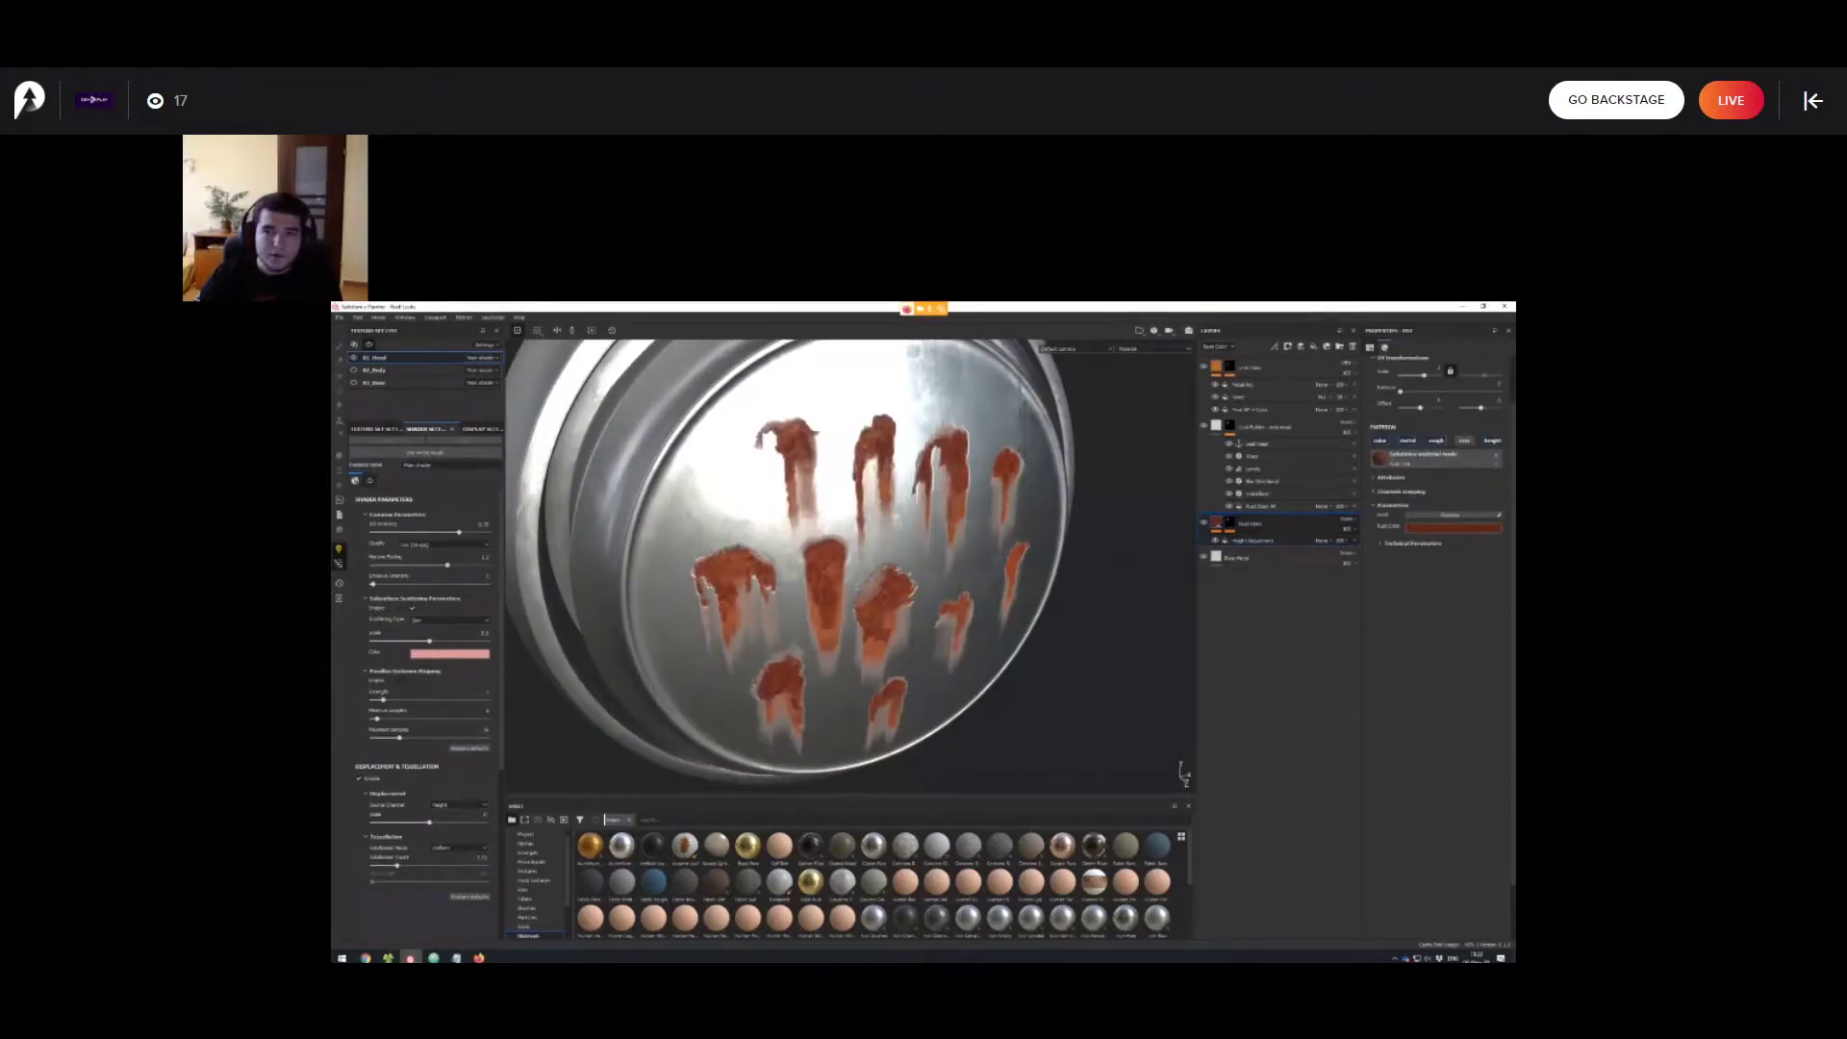
left_click_drag(852, 568, 923, 550, "alt")
scroll(864, 556, "down", 3)
Switch to the presentation, review the Rust Leaks slide and advance to the Ripples slide.
left_click(479, 958)
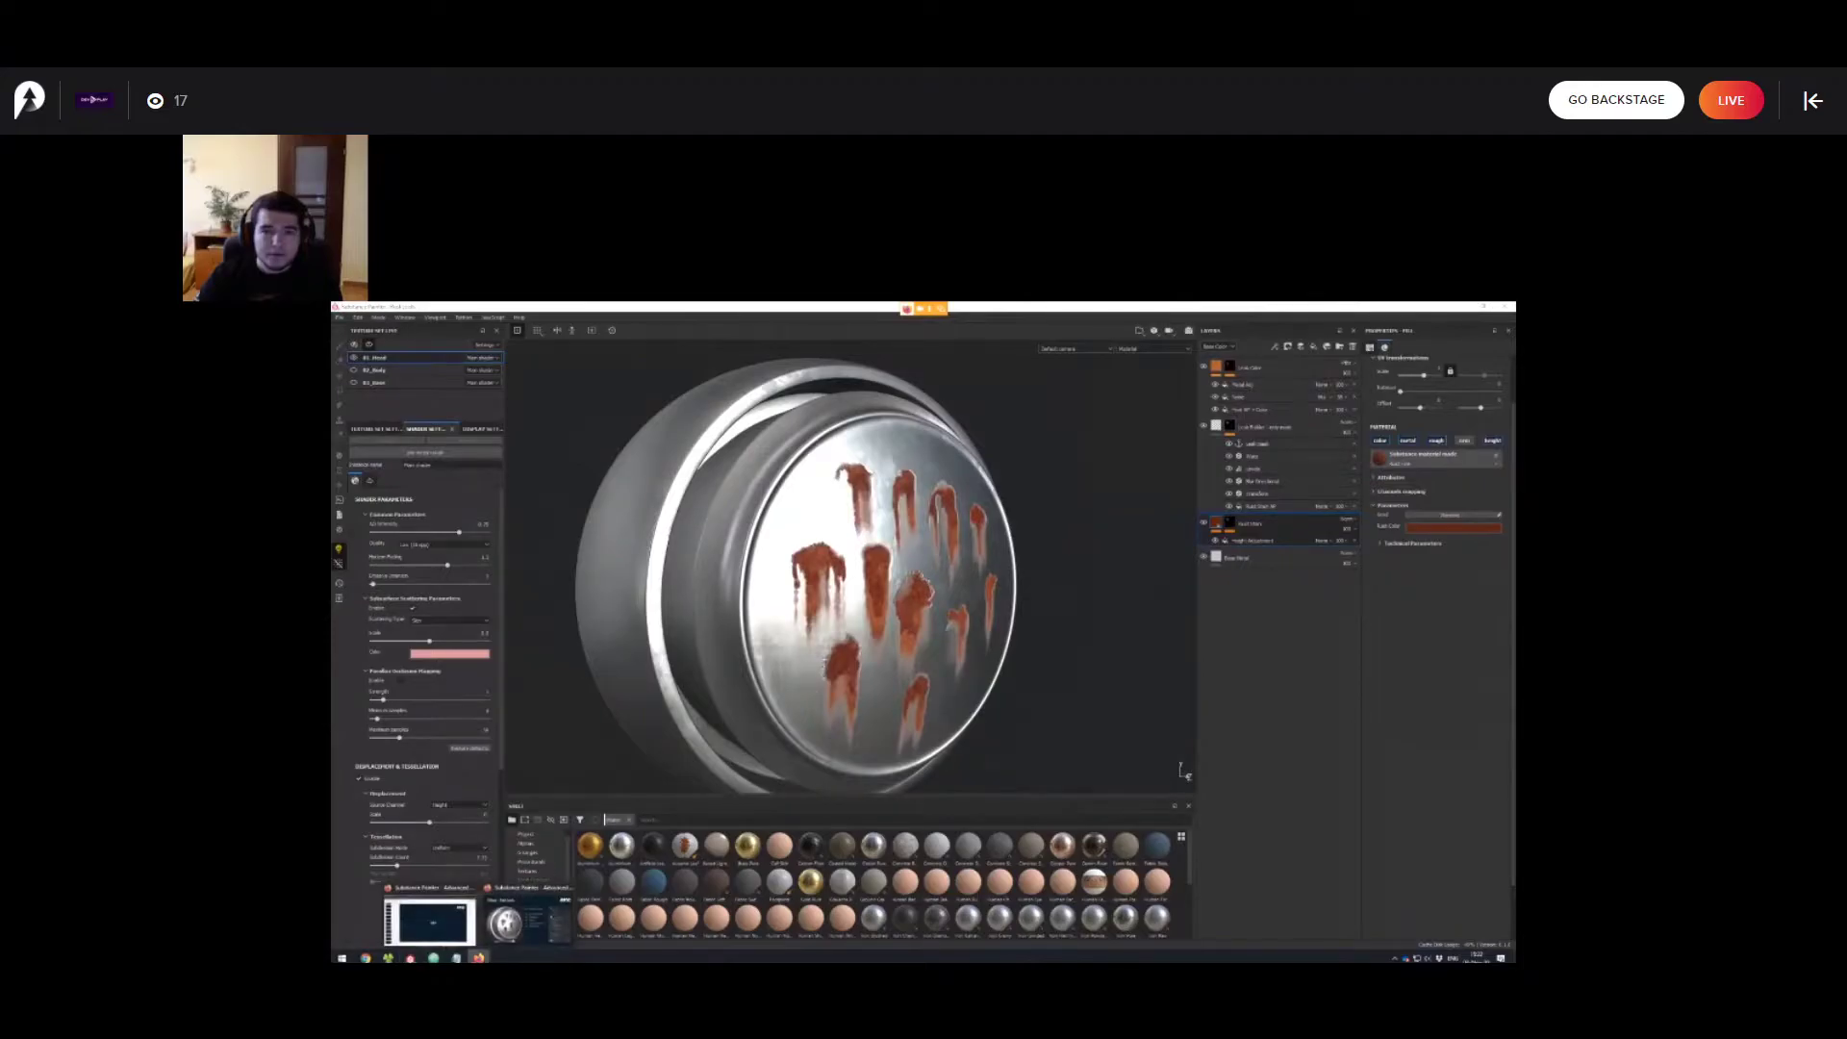
left_click(525, 925)
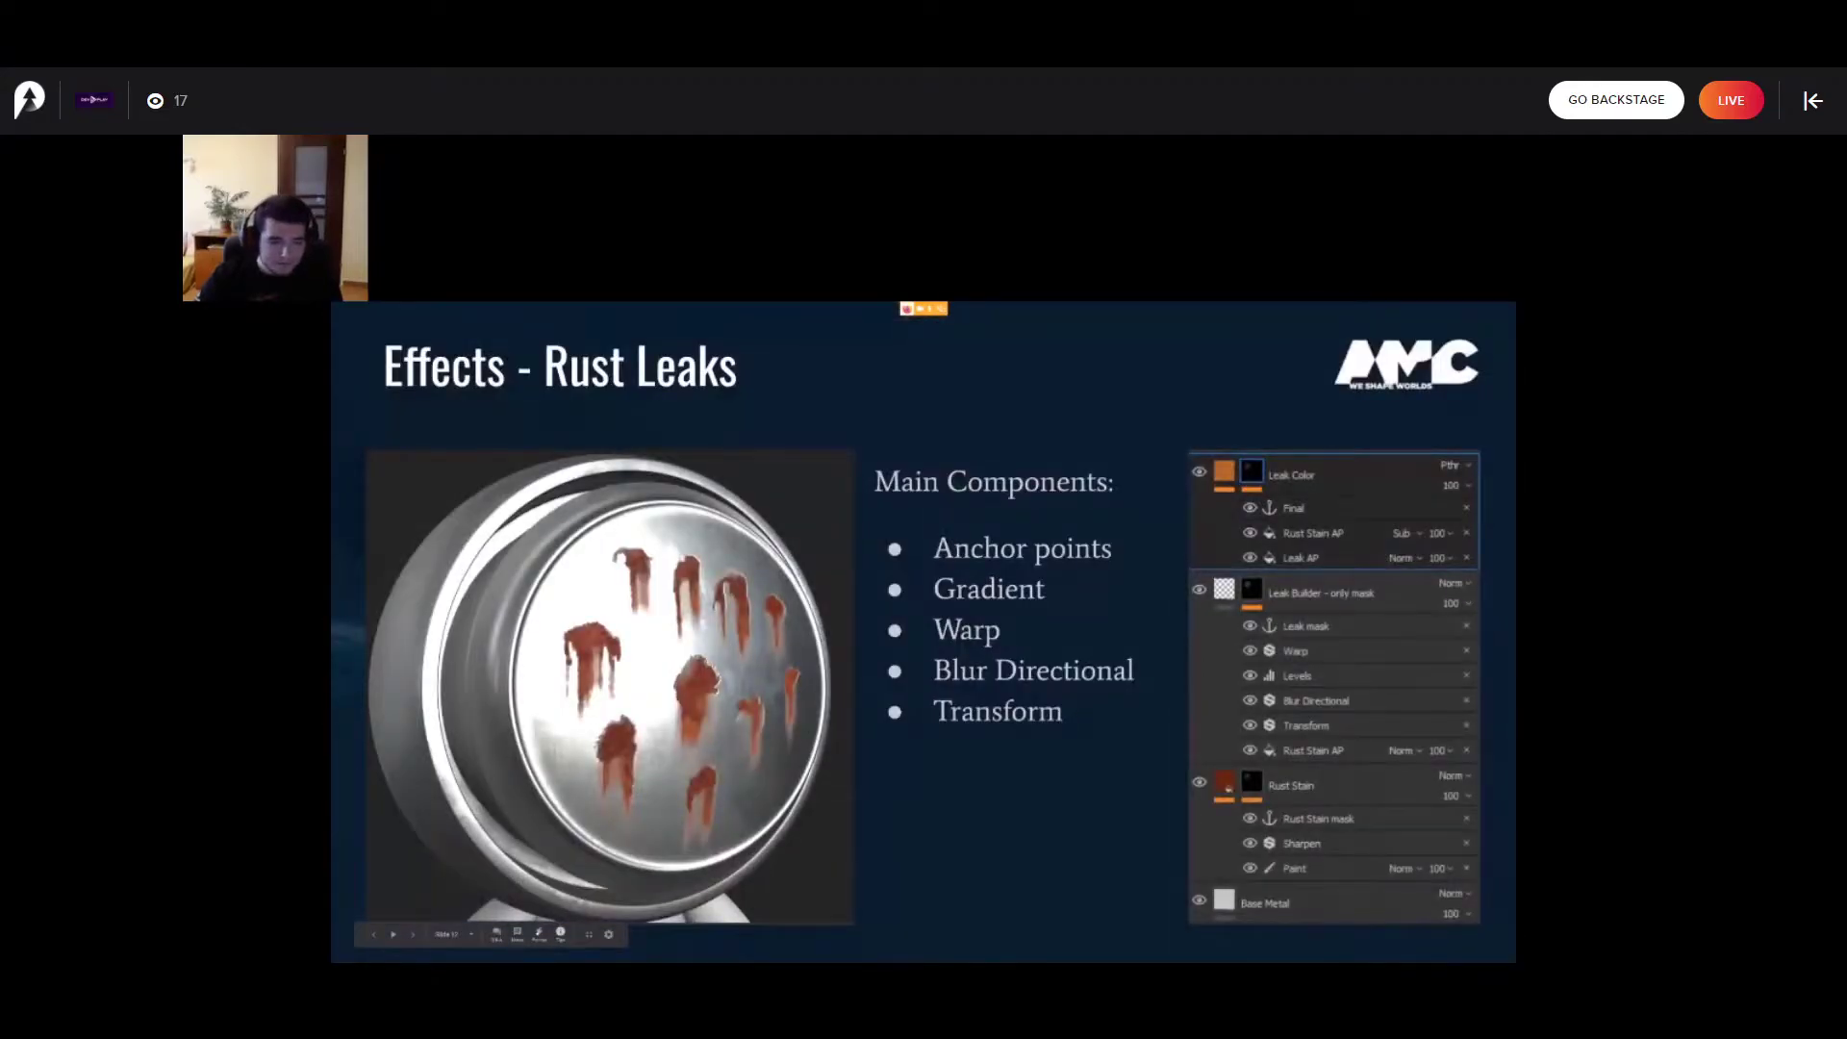
key("Right")
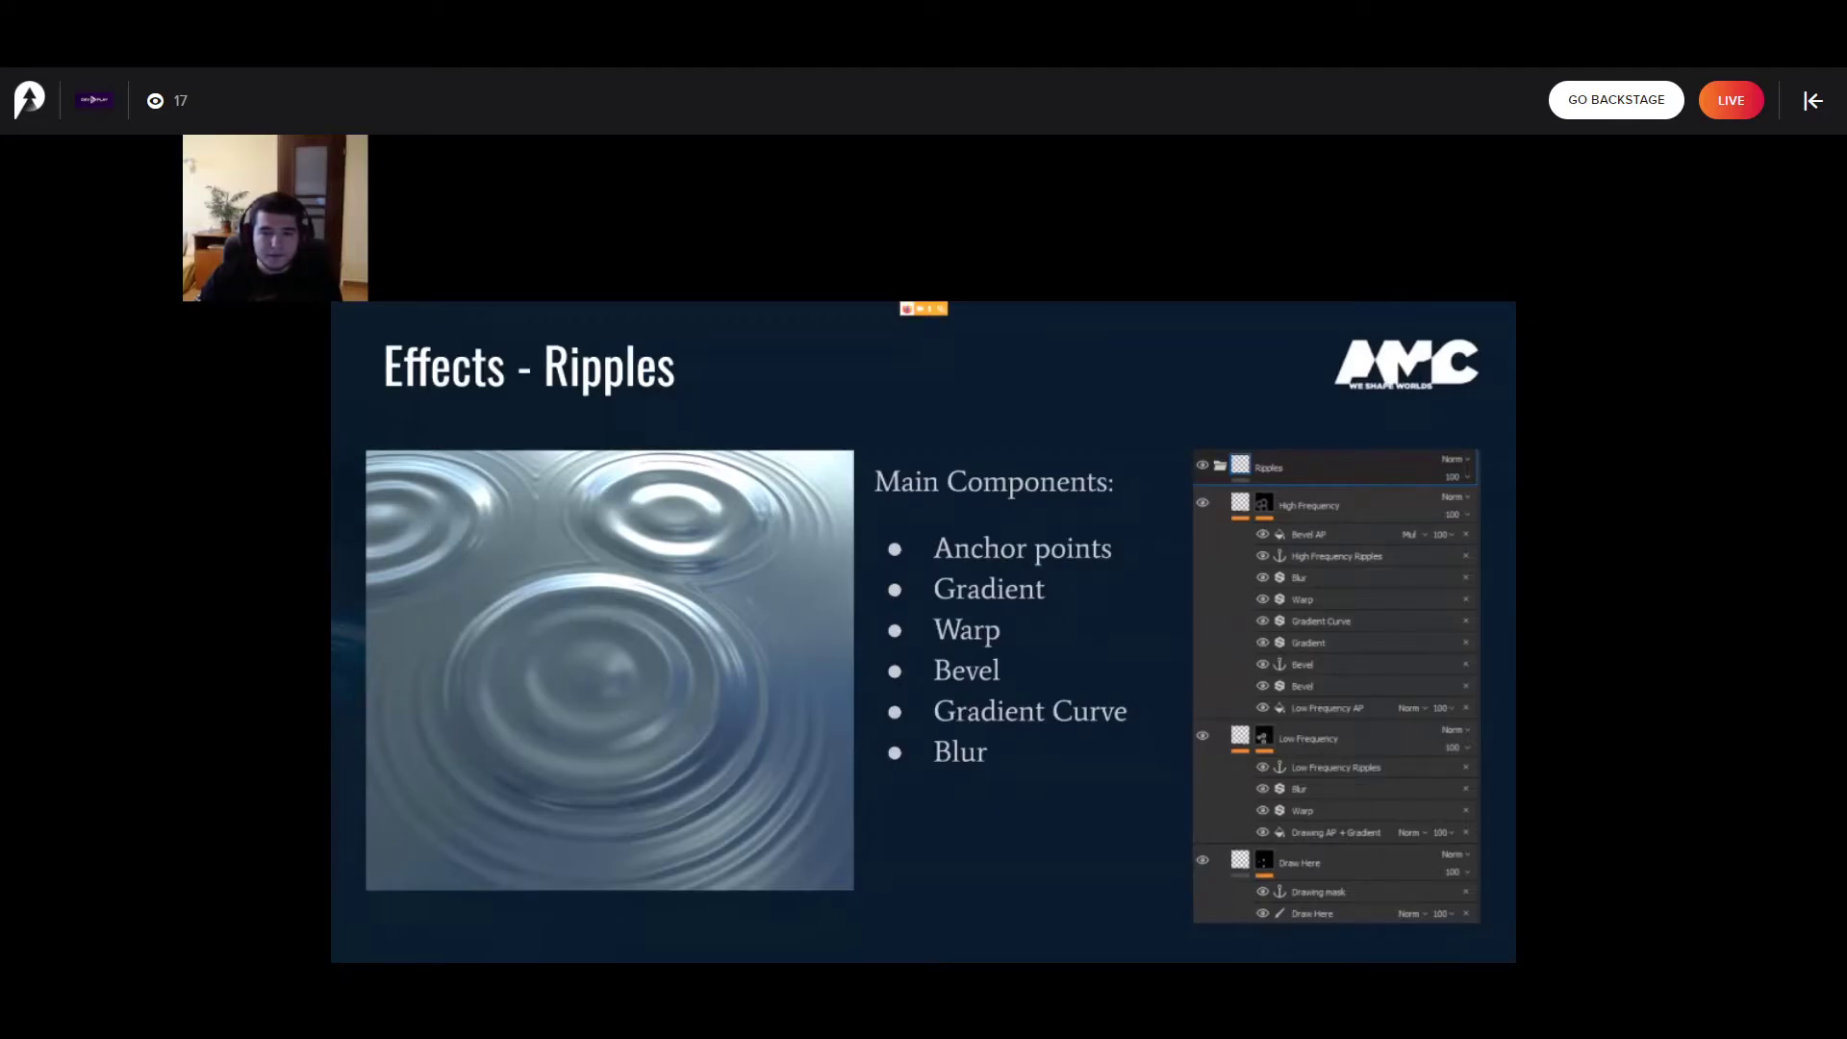
Return to Substance Painter, discard the rust project's changes and open the Ripples project file.
key("alt+Tab")
key("ctrl+o")
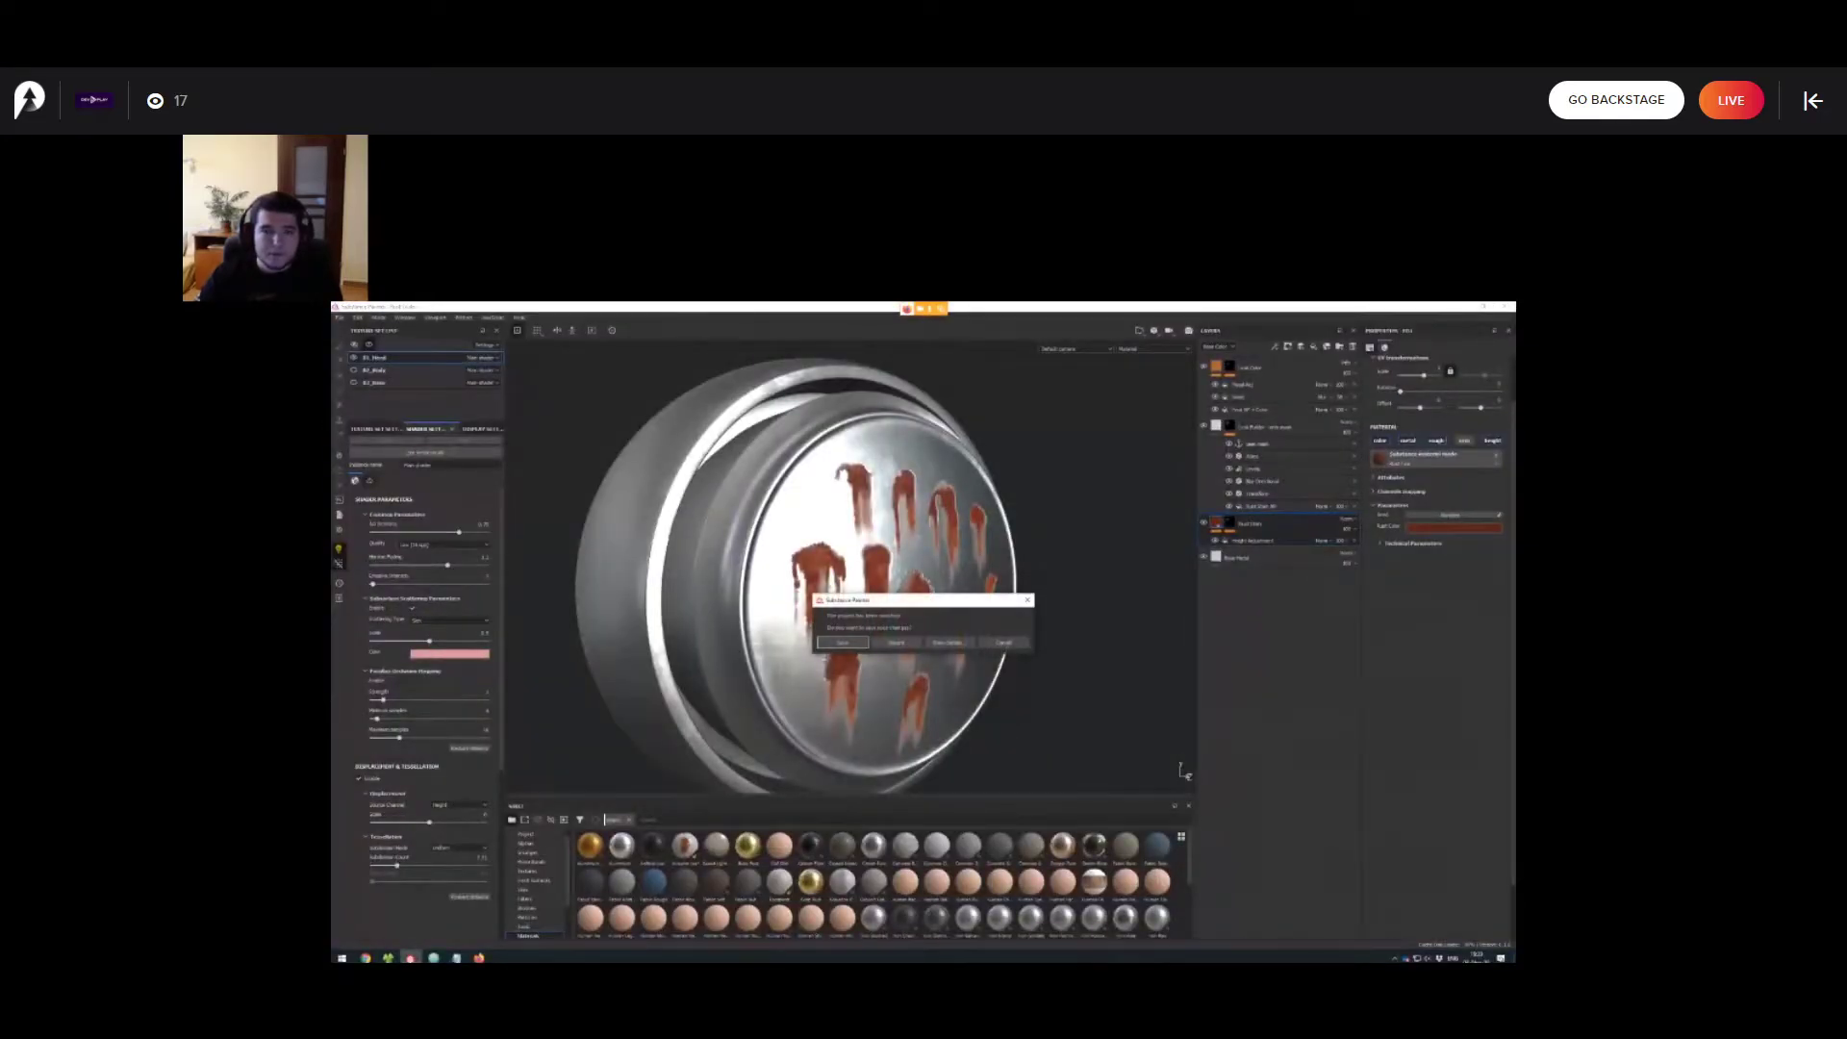
left_click(897, 642)
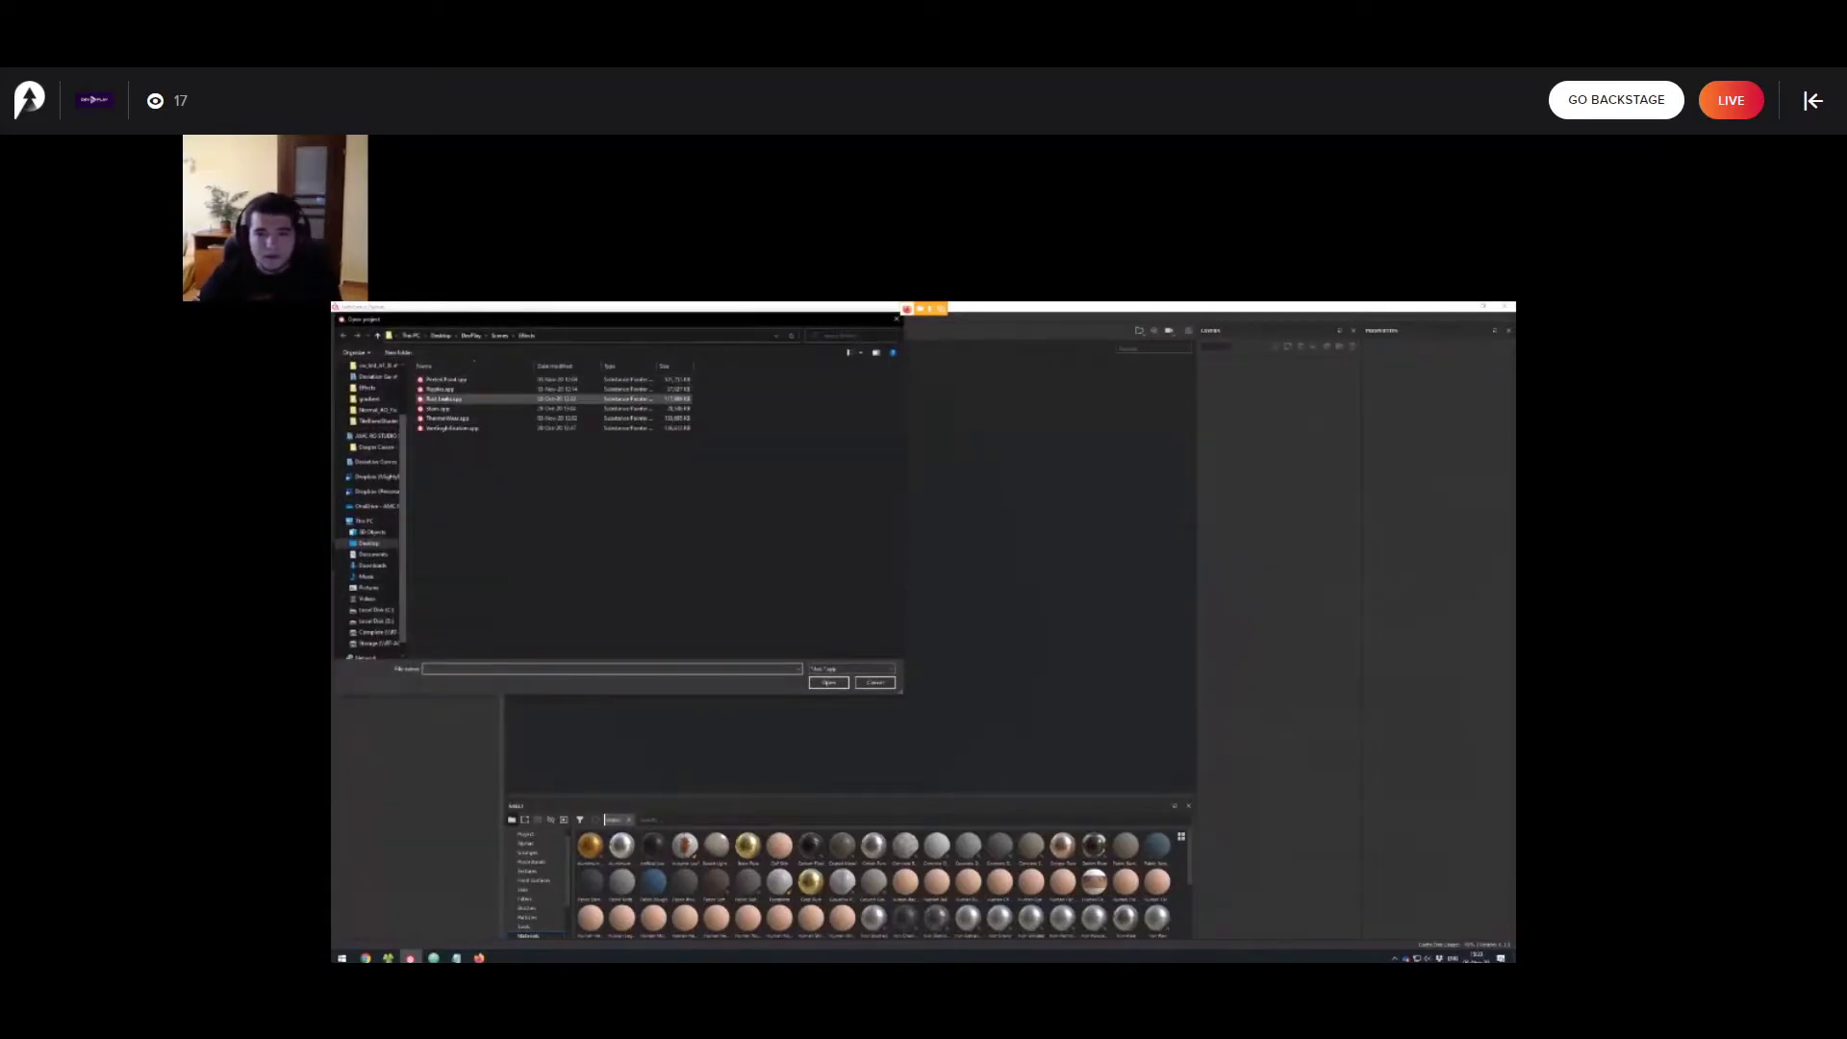
double_click(440, 388)
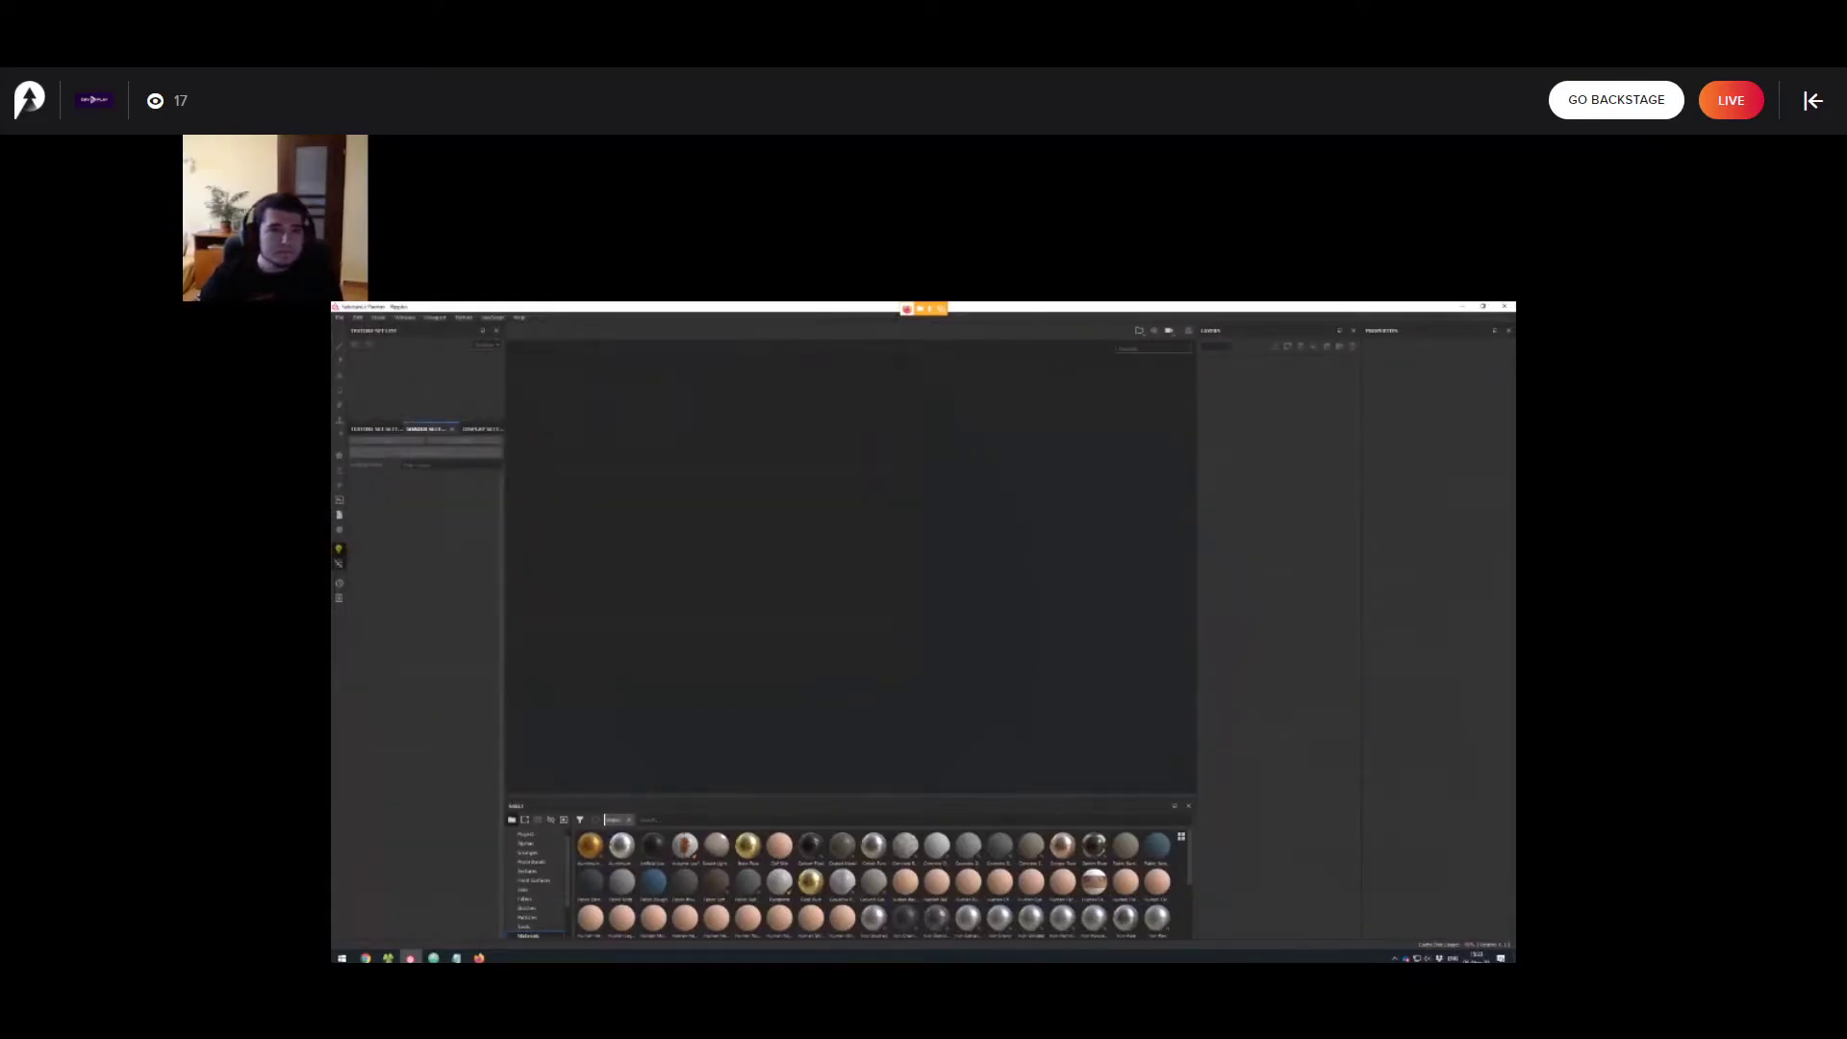
Select the paint effect in the lowest ripple layer's mask and stamp additional ripples beside the existing pair.
mouse_move(866, 558)
left_mouse_down("alt")
mouse_move(852, 597)
mouse_move(890, 625)
mouse_move(883, 538)
left_mouse_up("alt")
mouse_move(866, 549)
left_mouse_down("alt")
mouse_move(962, 579)
mouse_move(954, 595)
left_mouse_up("alt")
left_click(1268, 524)
right_click_drag(906, 546, 897, 546, "ctrl")
scroll(906, 504, "down", 2)
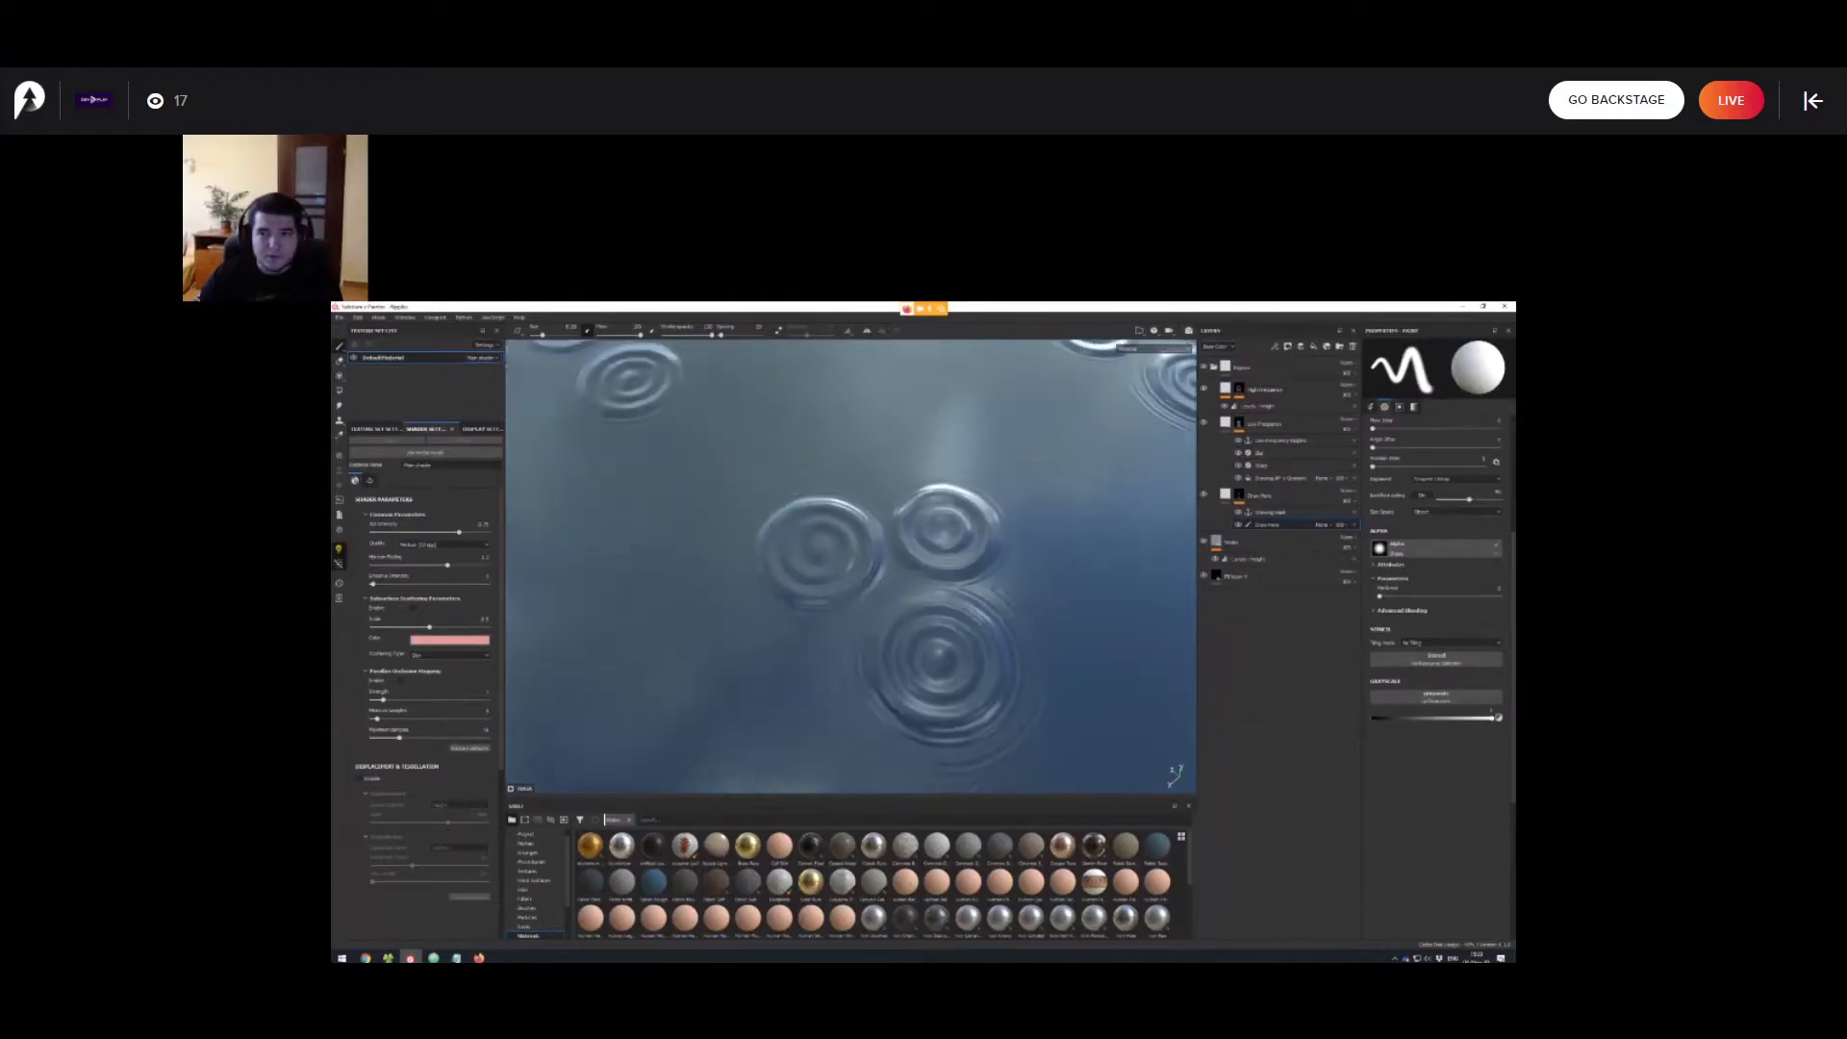
mouse_move(906, 567)
left_mouse_down("alt")
mouse_move(932, 501)
mouse_move(899, 510)
left_mouse_up("alt")
left_click(823, 623)
mouse_move(837, 606)
left_mouse_down("alt")
mouse_move(919, 678)
mouse_move(839, 608)
left_mouse_up("alt")
scroll(848, 515, "down", 2)
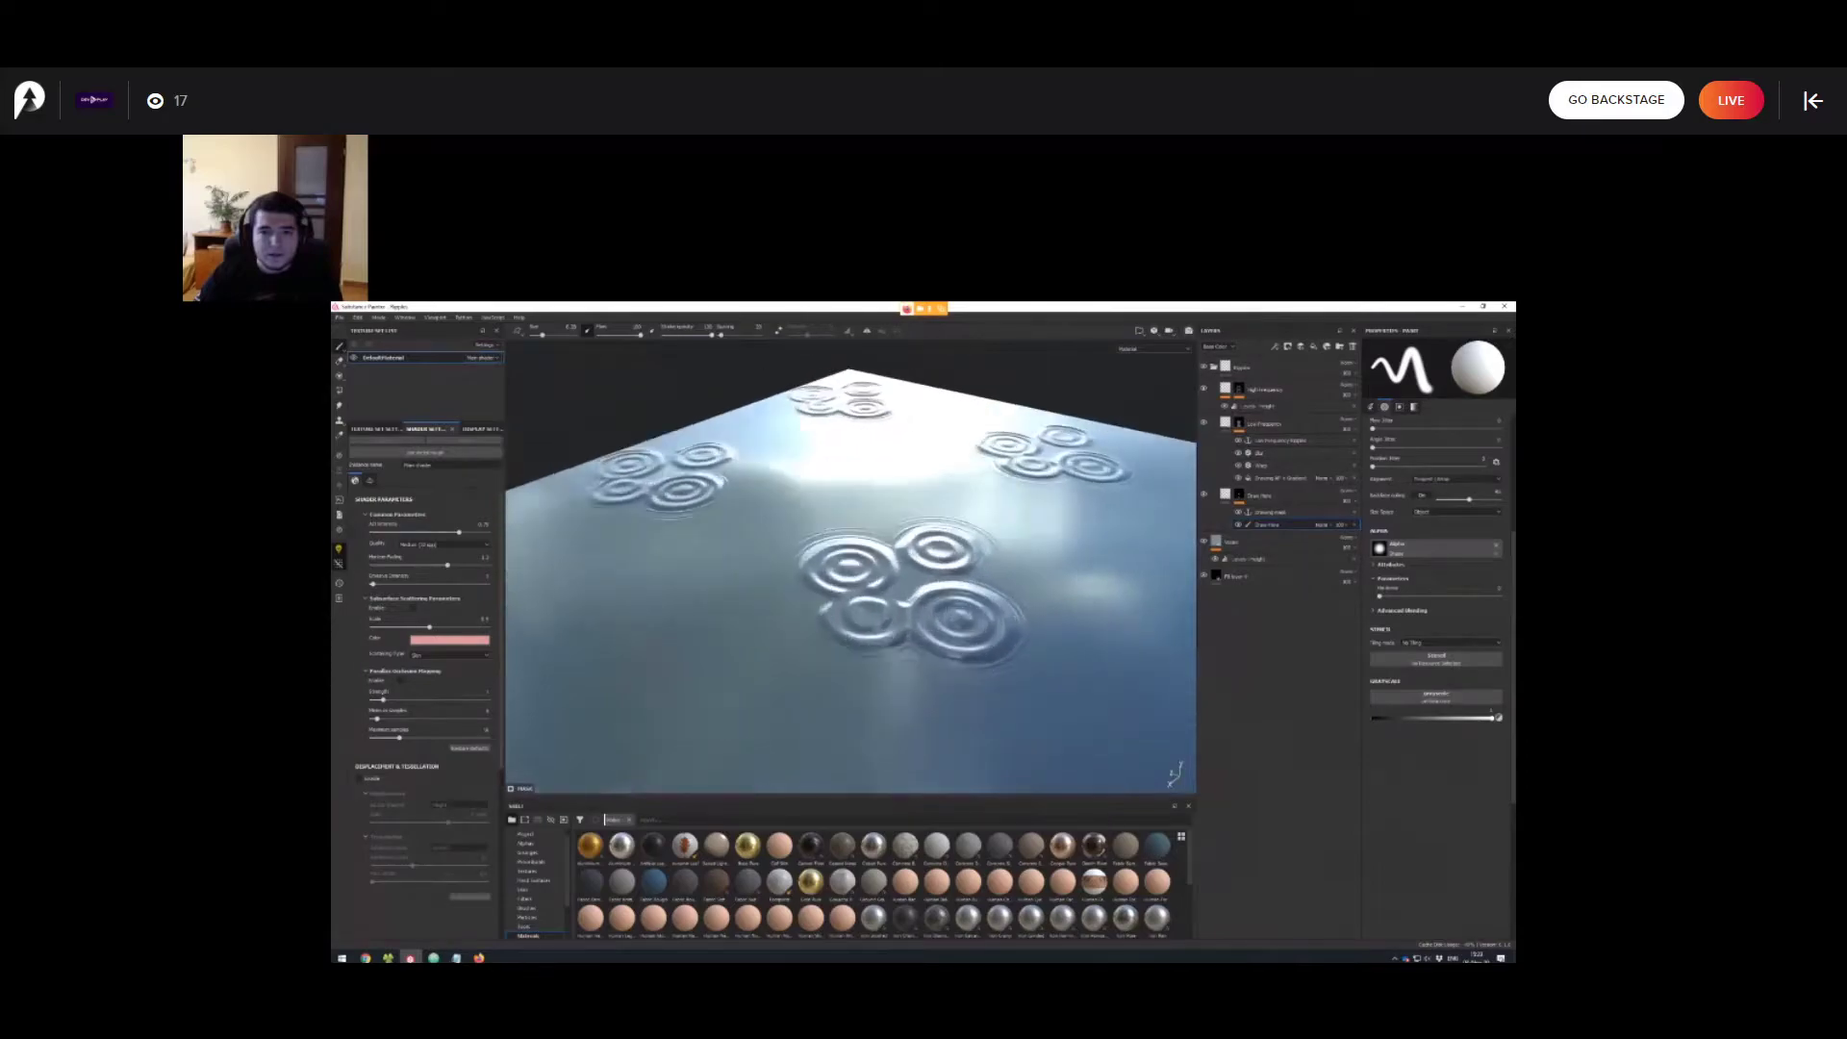
Inspect the repeating ripple pattern across the whole water plane and undo the last two ripple stamps.
left_click_drag(848, 519, 865, 587, "alt")
scroll(866, 587, "down", 4)
middle_click_drag(924, 596, 835, 520, "alt")
scroll(851, 567, "down", 2)
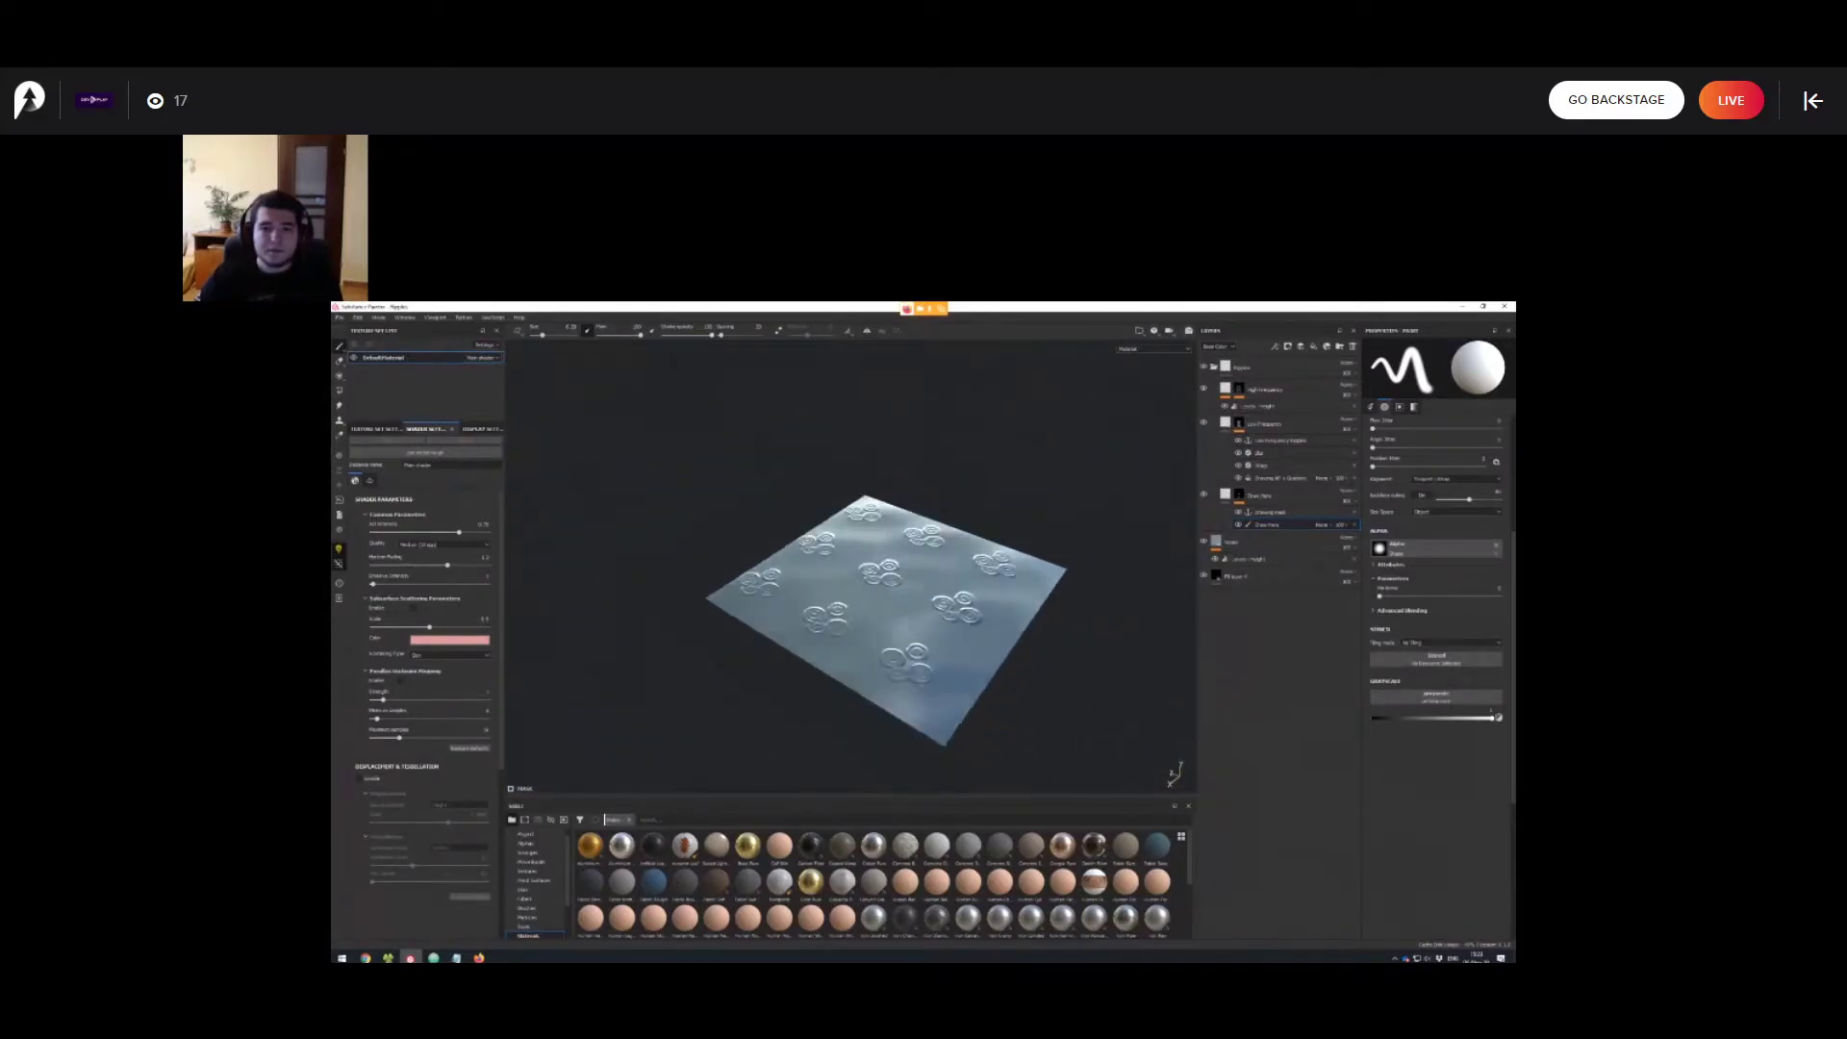
scroll(851, 567, "up", 4)
left_click_drag(851, 567, 861, 606, "alt")
scroll(852, 568, "up", 4)
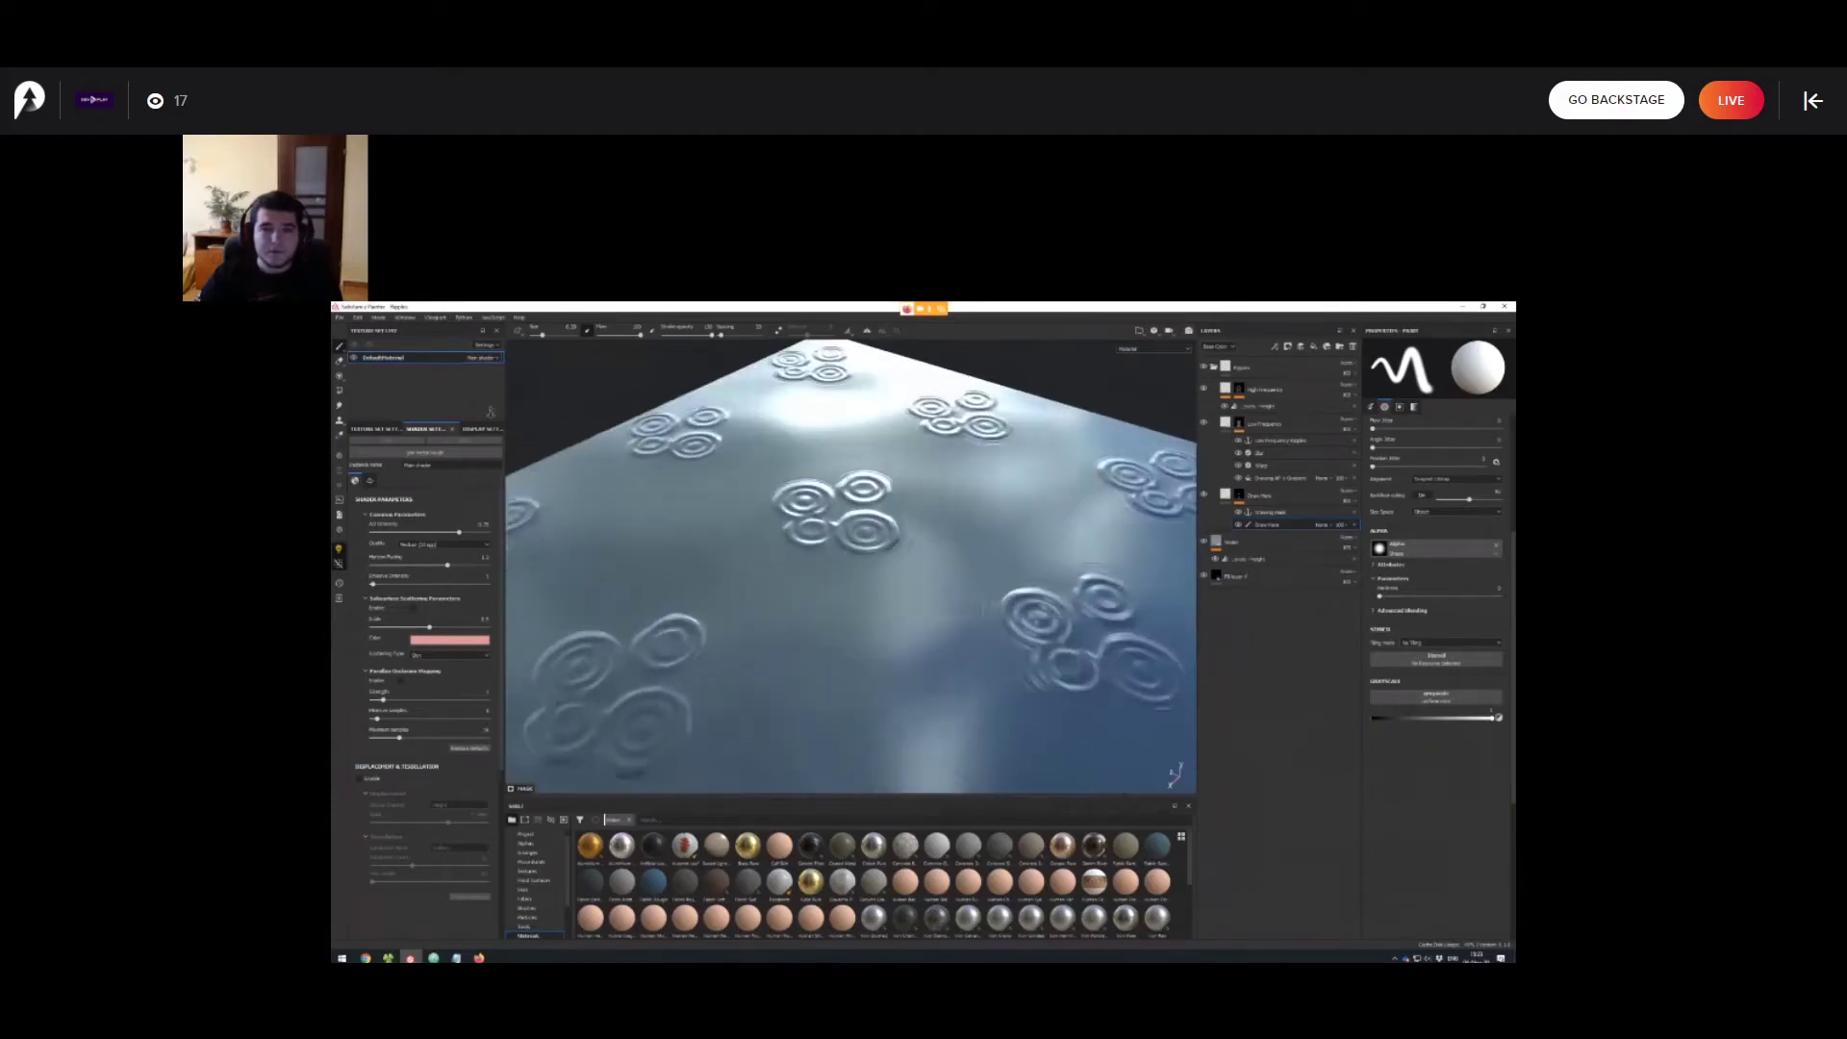
middle_click_drag(852, 519, 856, 587, "alt")
scroll(856, 587, "up", 4)
key("ctrl+z")
key("ctrl+z")
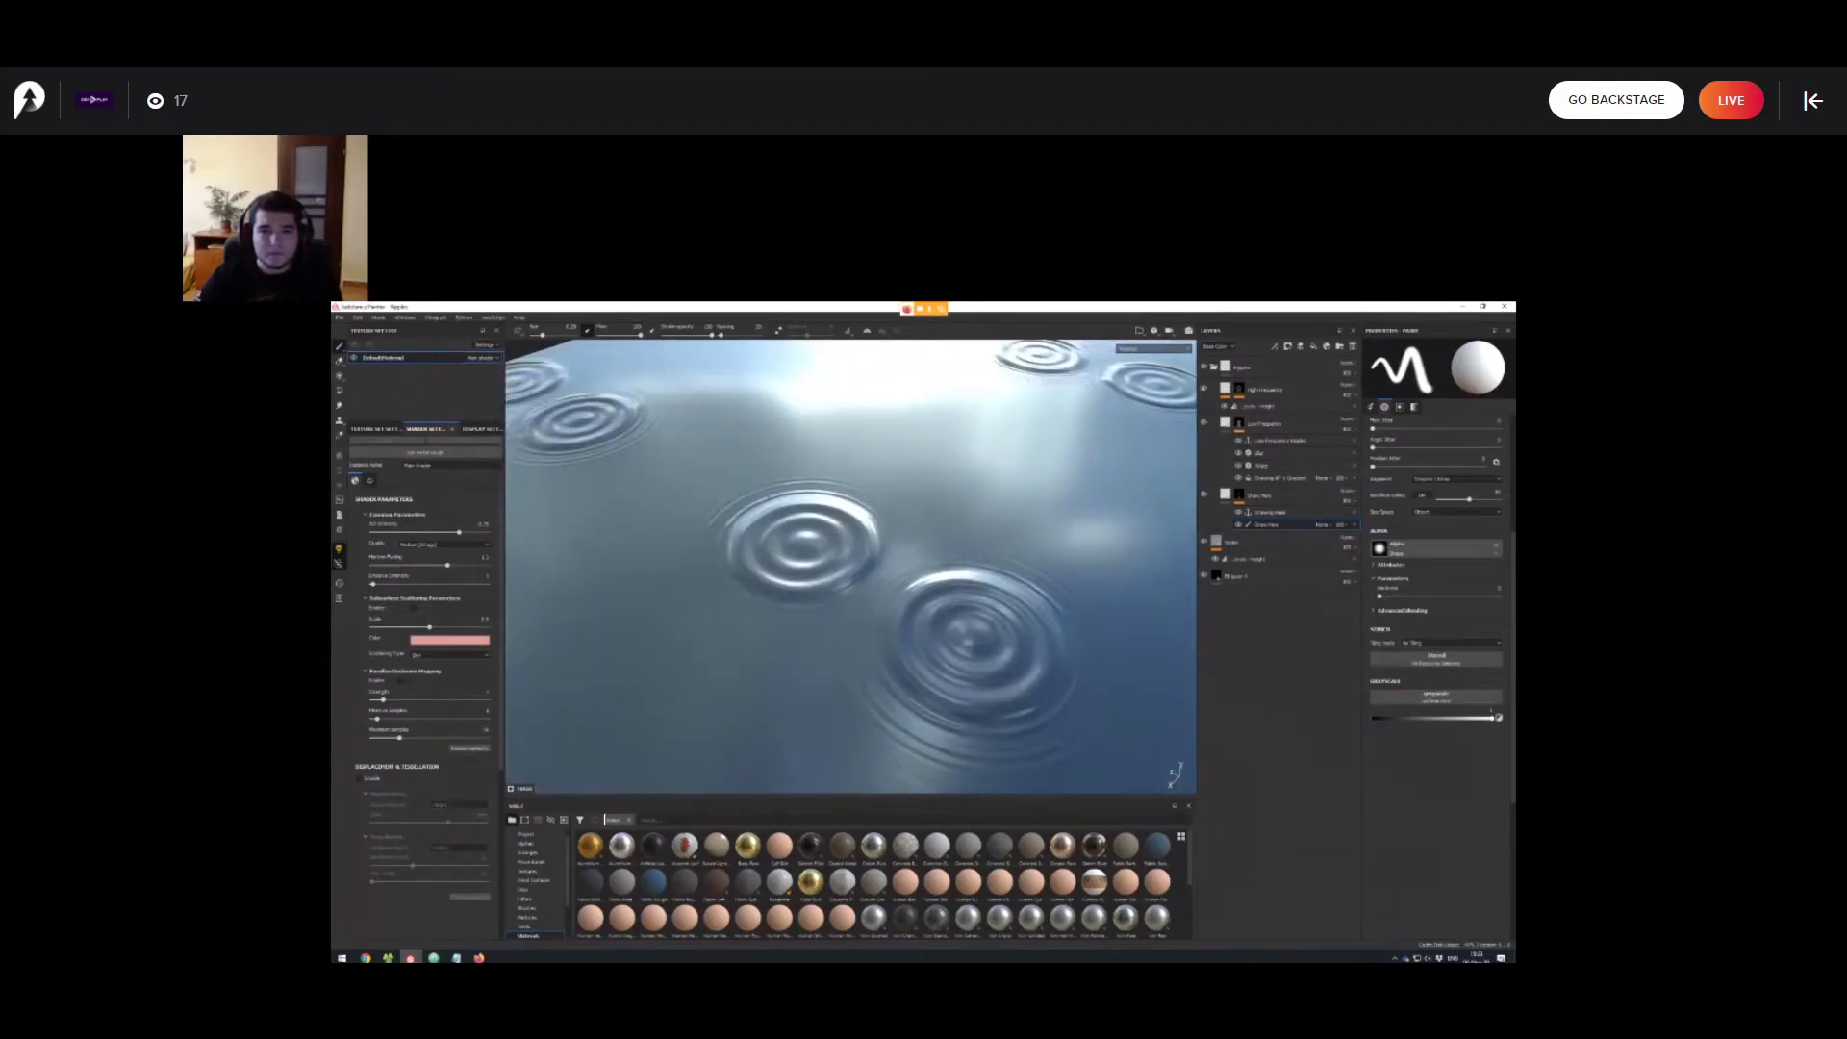
Try further ripple stamps at different spots on the water plane and undo them.
left_click_drag(924, 597, 851, 587, "alt")
scroll(852, 586, "down", 5)
middle_click_drag(981, 568, 923, 530, "alt")
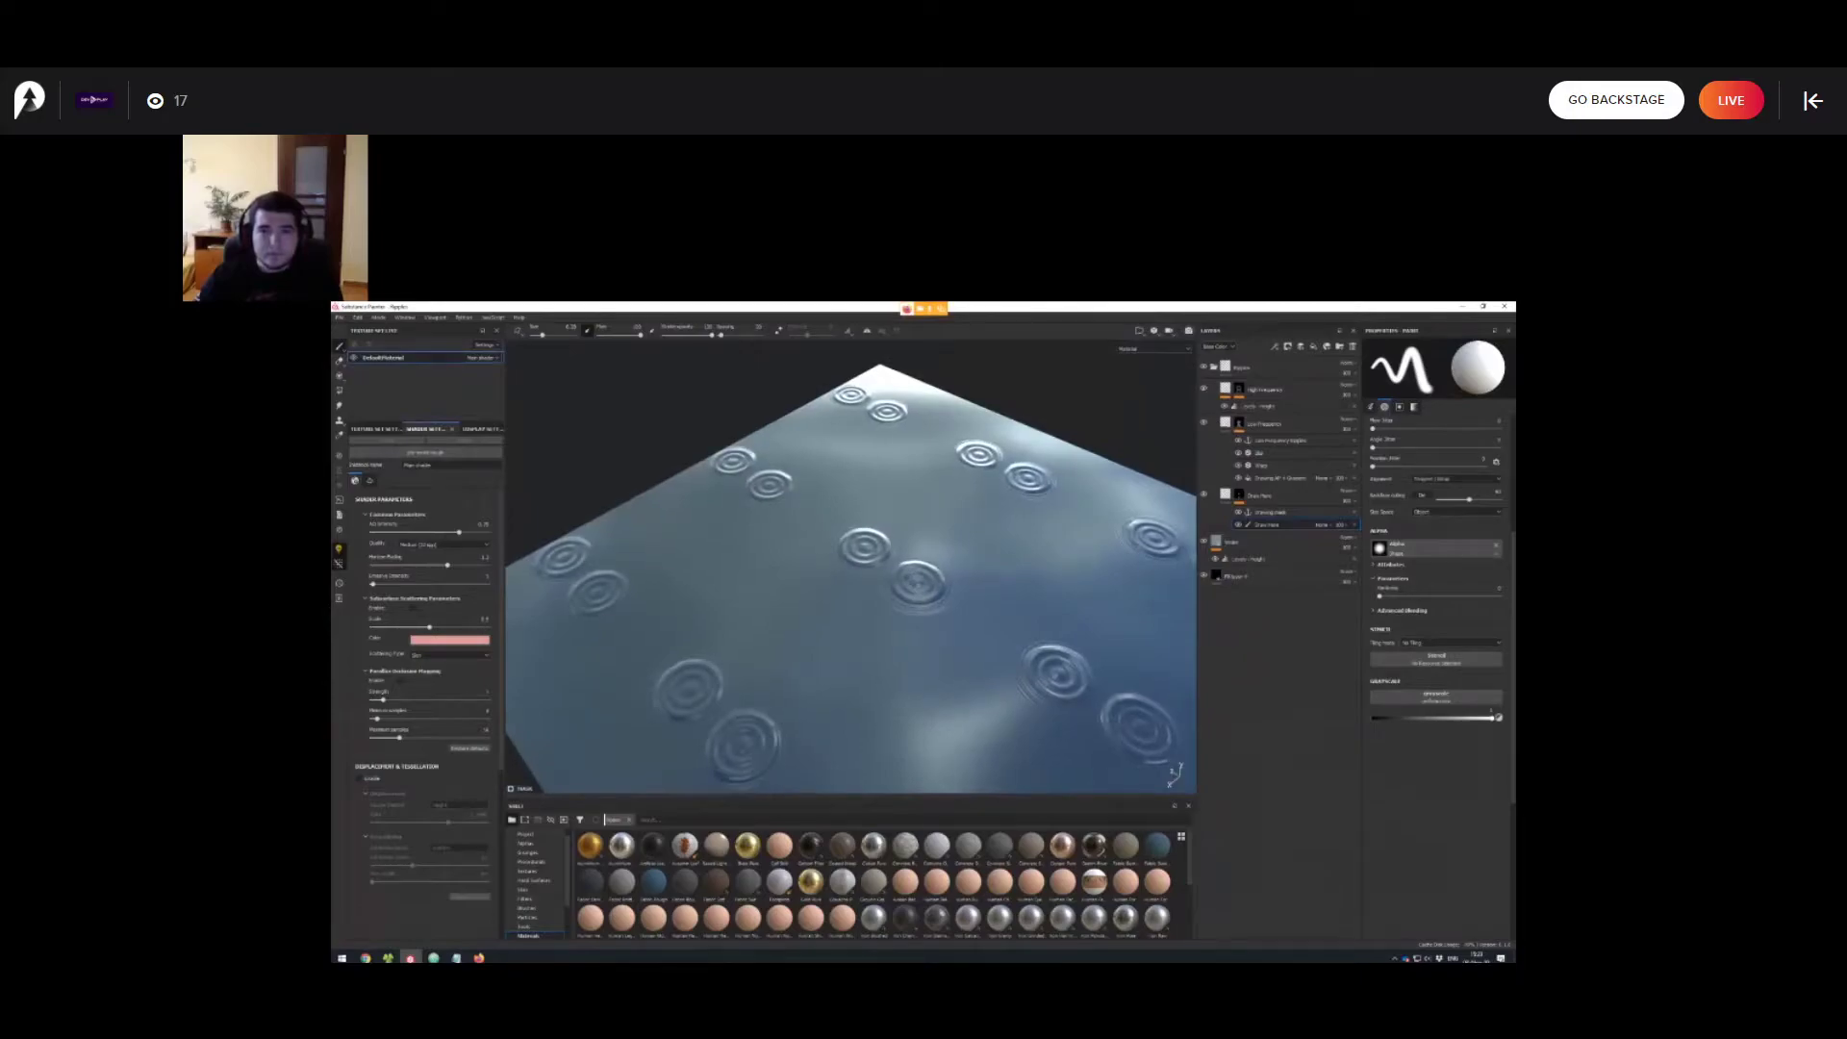
left_click(939, 525)
left_click(1000, 544)
scroll(1000, 548, "up", 4)
mouse_move(1001, 548)
left_mouse_down("alt")
mouse_move(971, 515)
mouse_move(943, 549)
mouse_move(938, 485)
left_mouse_up("alt")
key("ctrl+z")
scroll(943, 549, "up", 3)
key("ctrl+z")
scroll(971, 500, "up", 3)
left_click(920, 479)
left_click_drag(991, 544, 1151, 514, "alt")
key("ctrl+z")
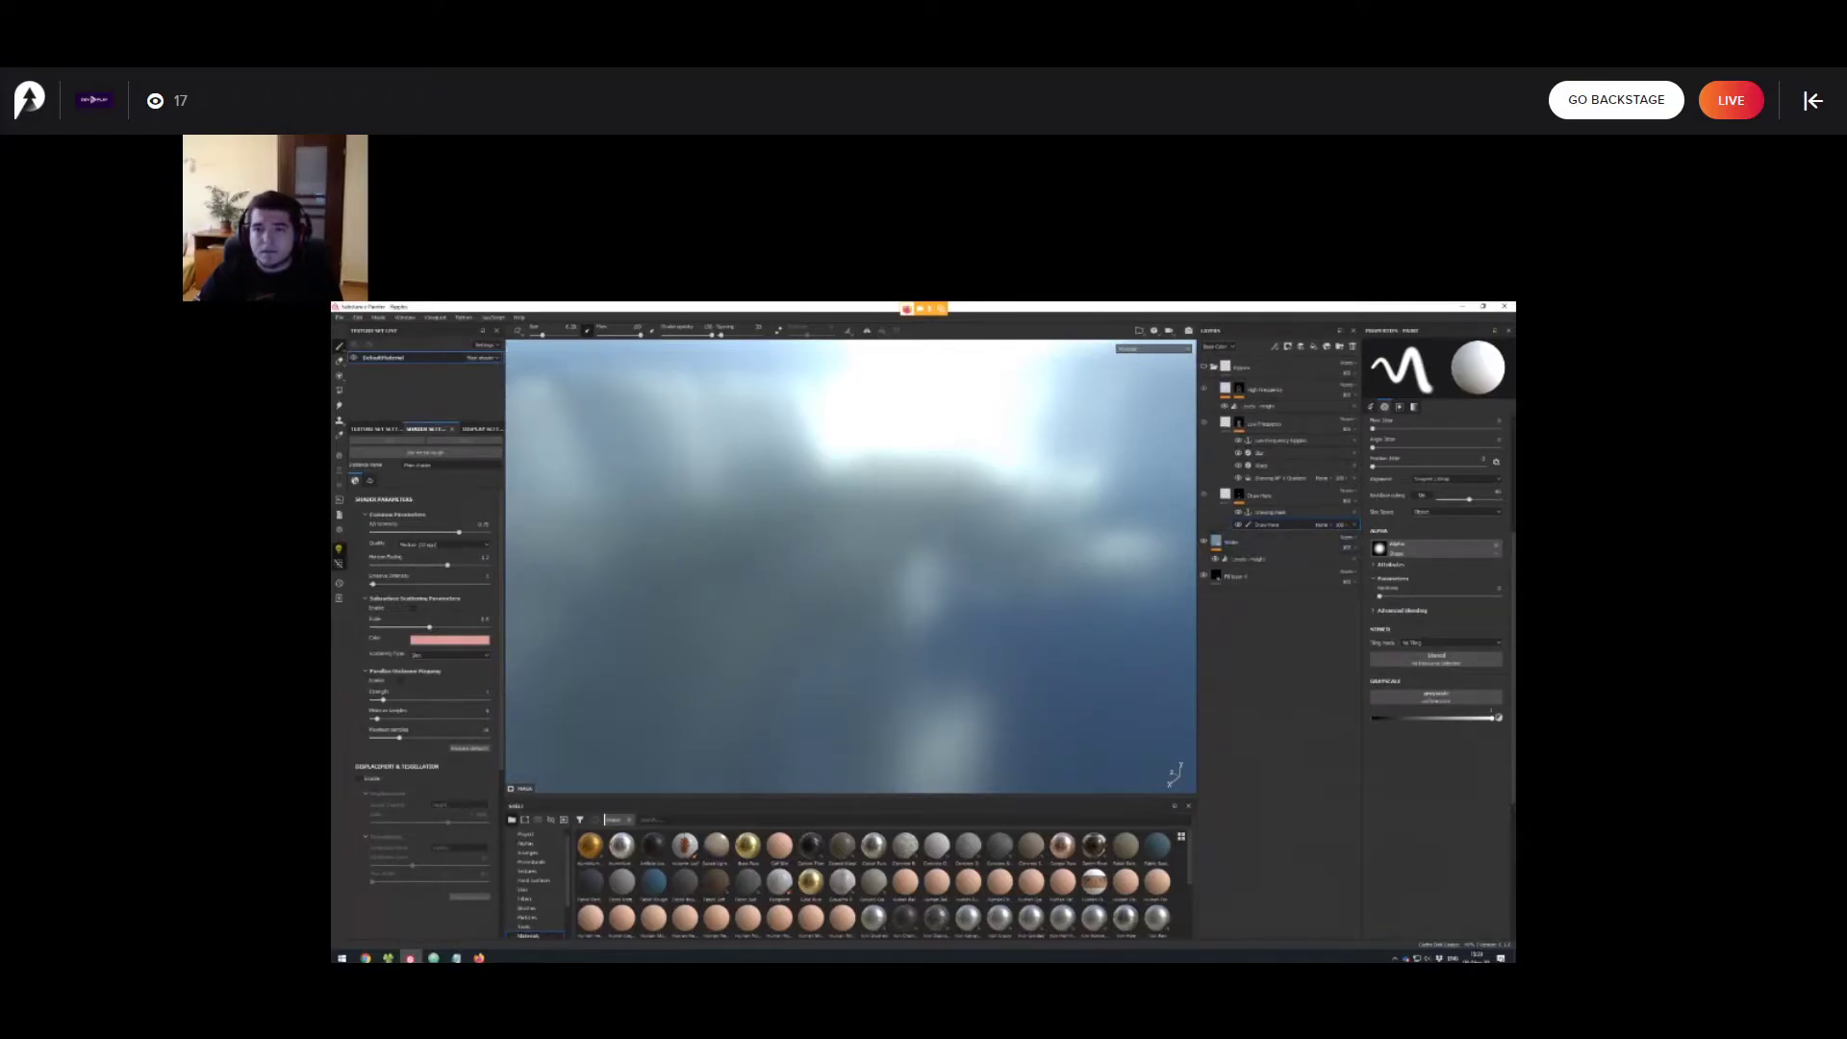
Show the ripples group, toggle the High Frequency and Low Frequency layers to compare their contributions, and leave both layers hidden.
left_click(1203, 367)
left_click(1224, 424)
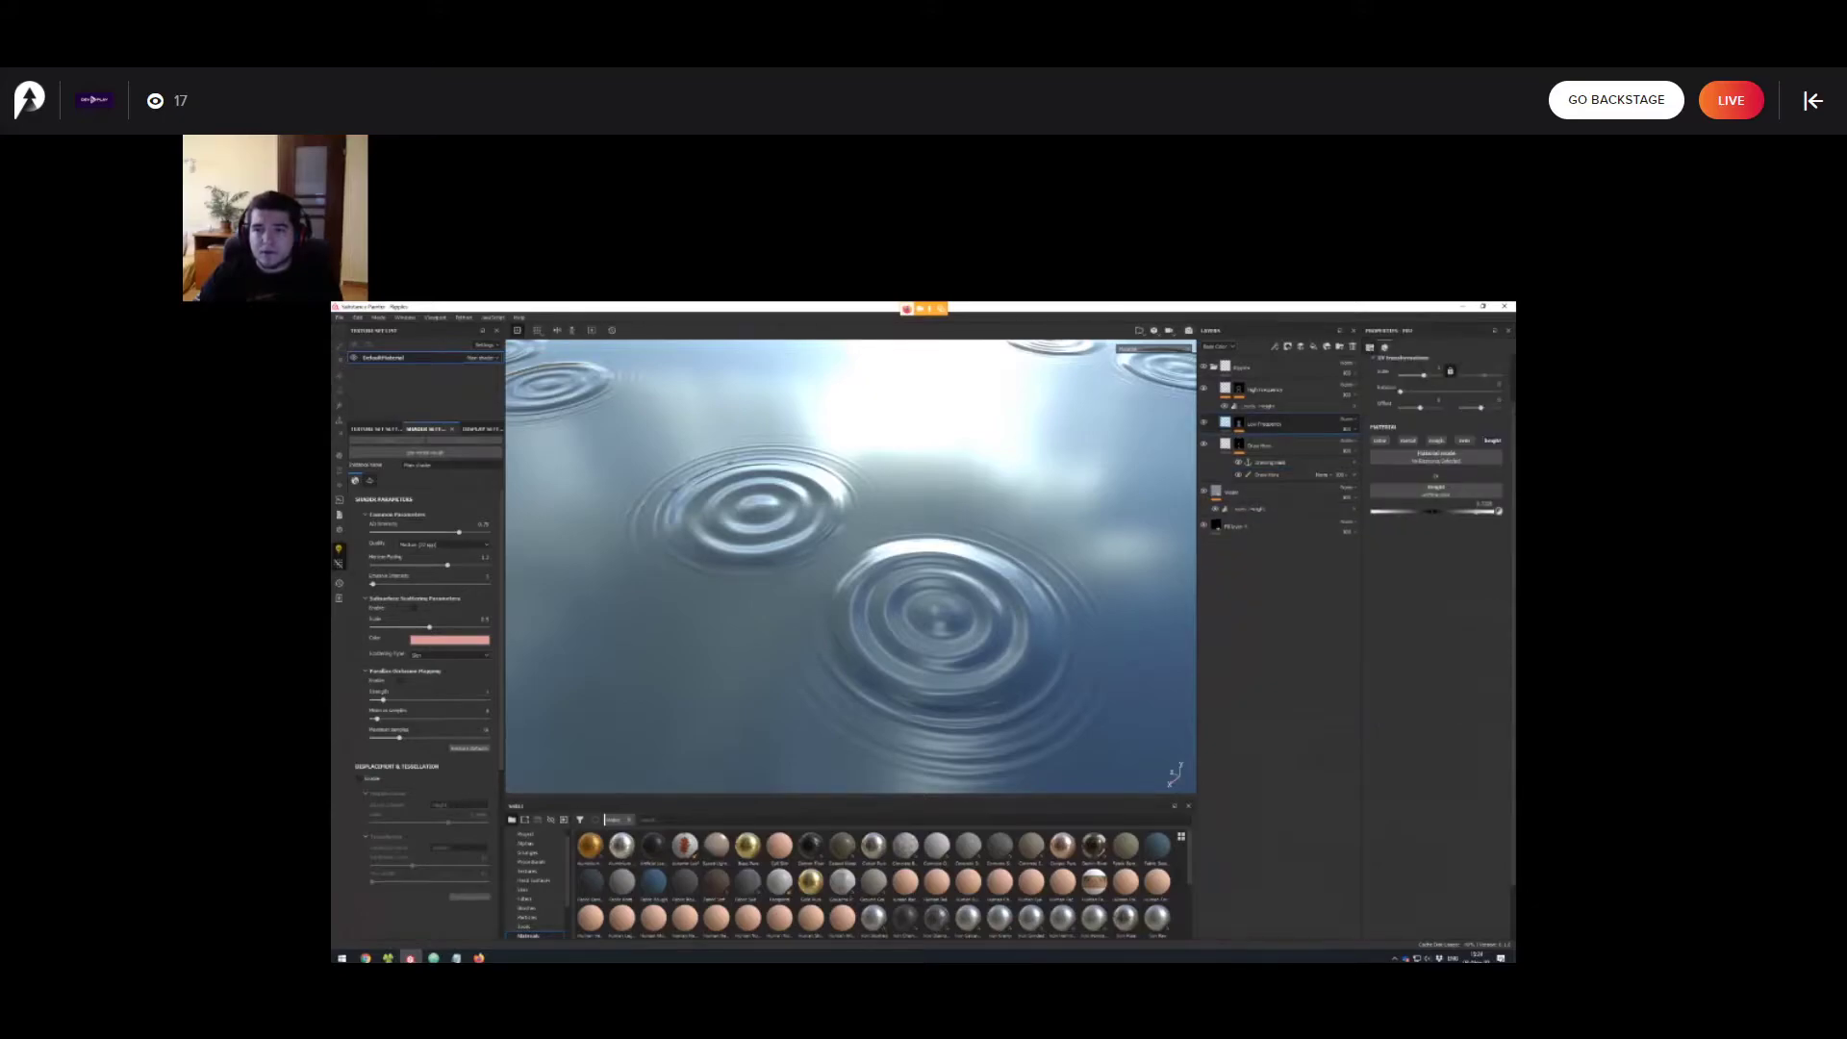
left_click_drag(1204, 422, 1203, 389)
left_click(1203, 422)
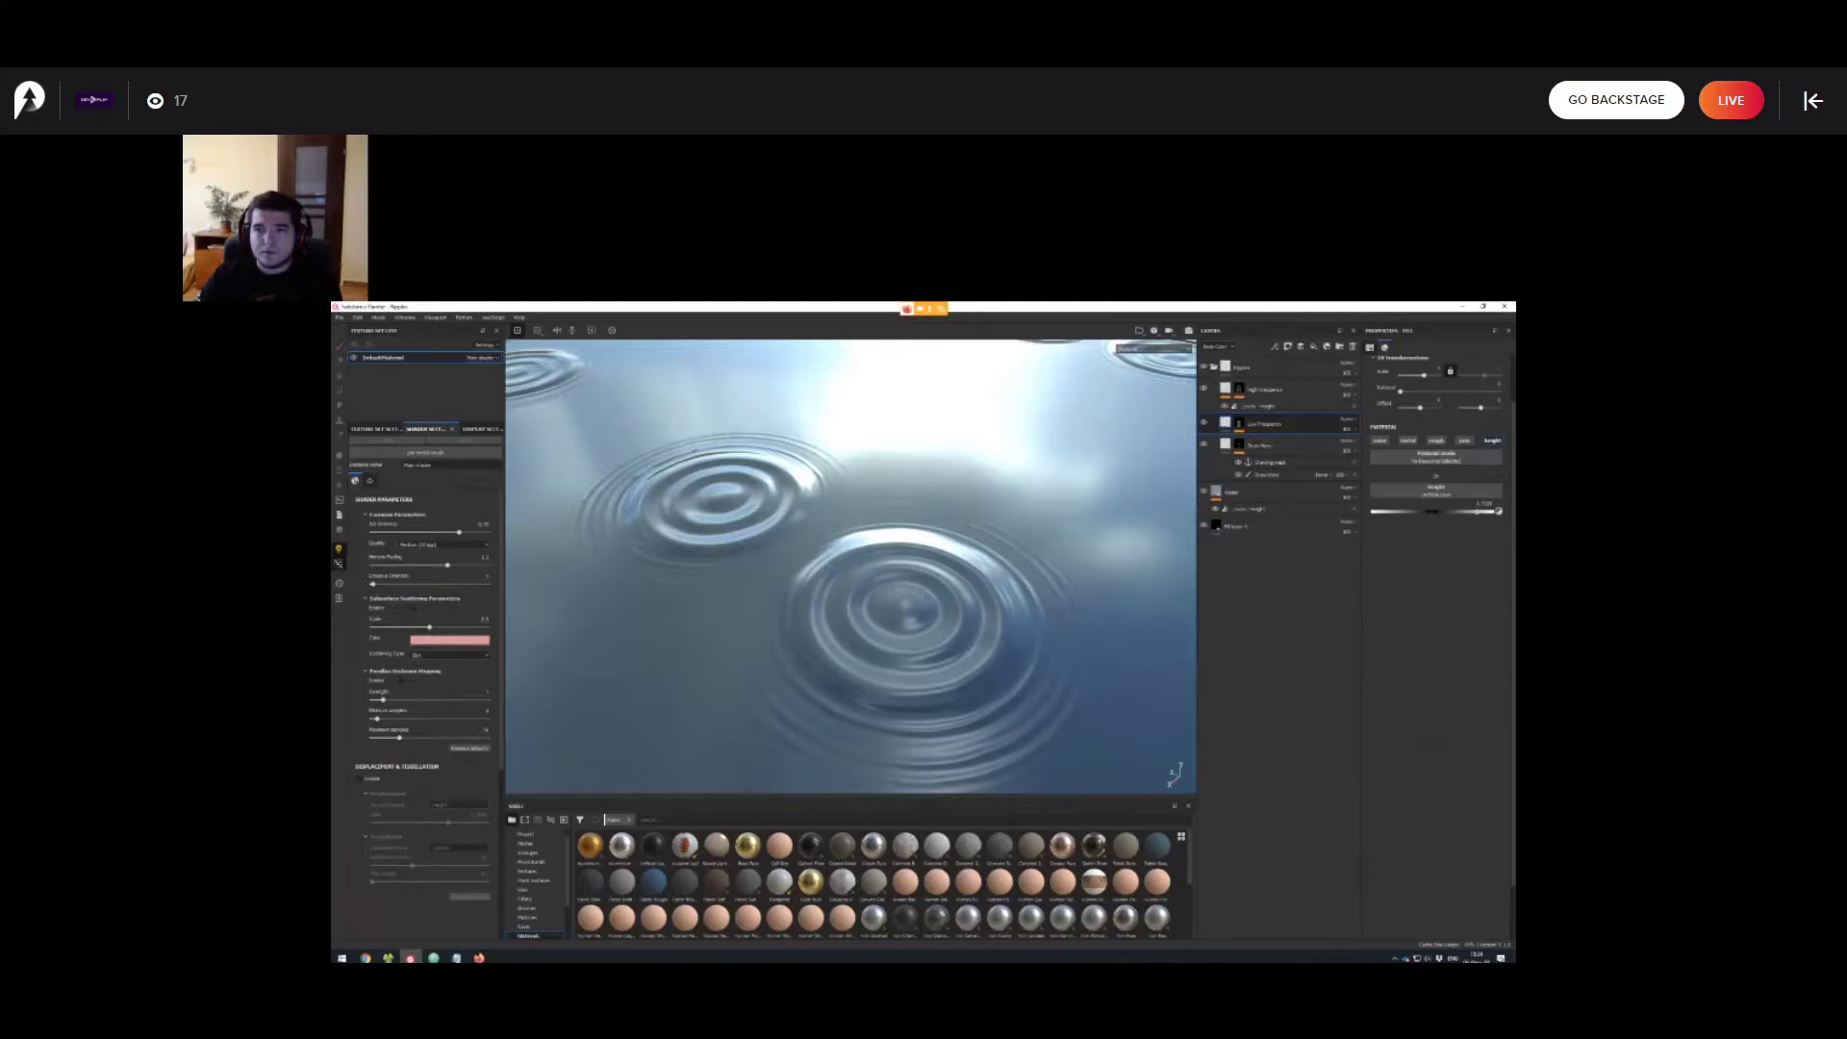
left_click(1203, 388)
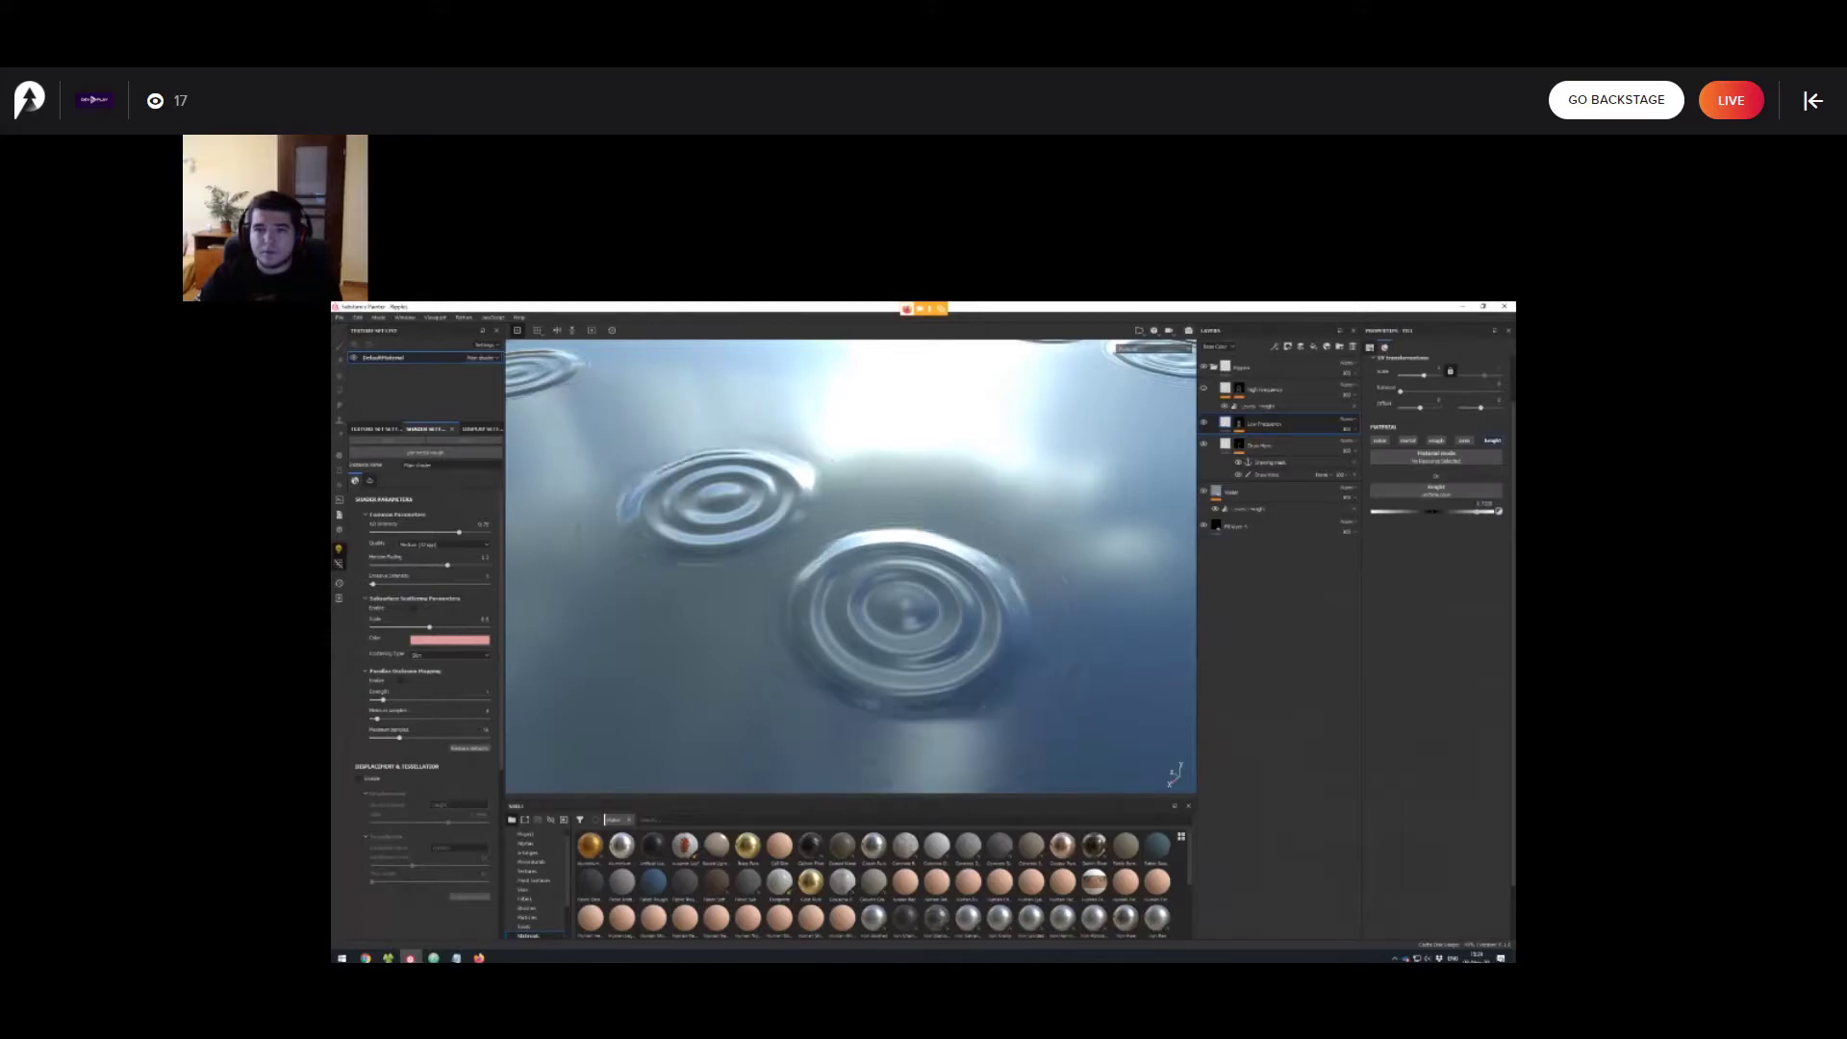
left_click(1204, 422)
View the painted dot mask of the layer beneath Low Frequency on its own.
left_click(1240, 445, "alt")
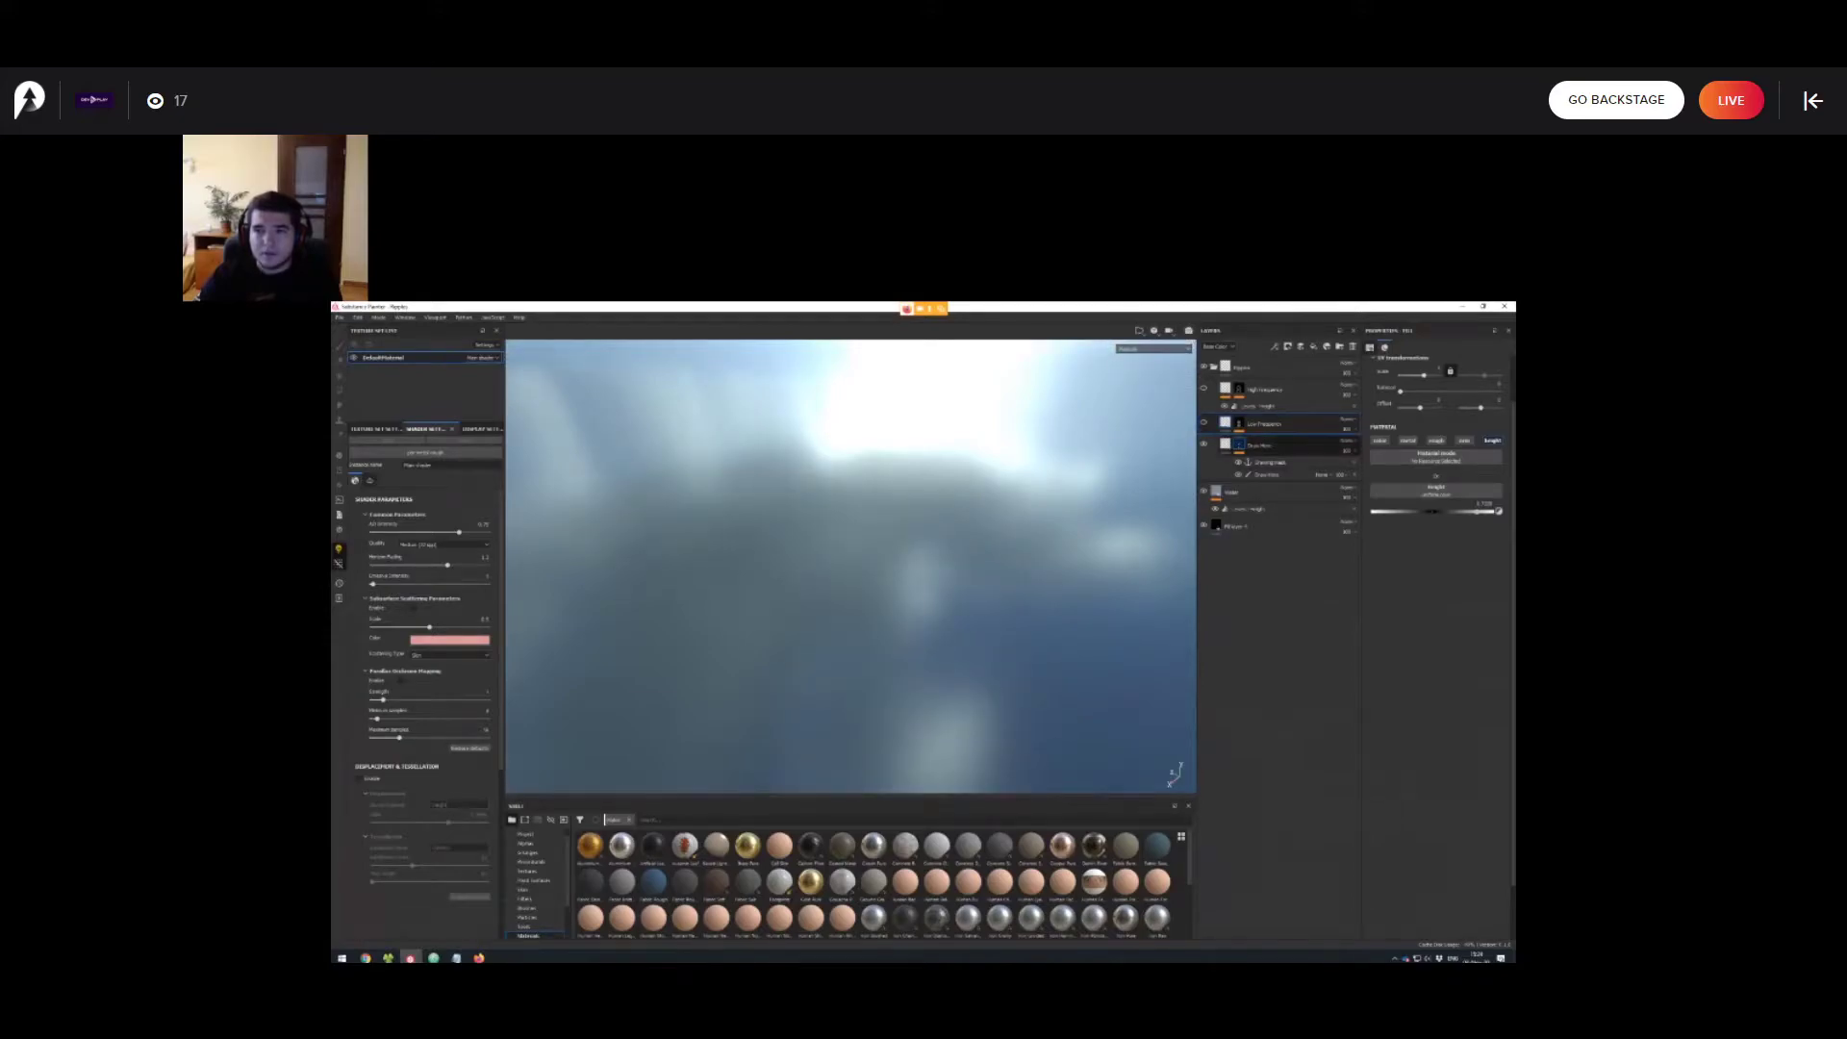
middle_click_drag(950, 534, 950, 557, "alt")
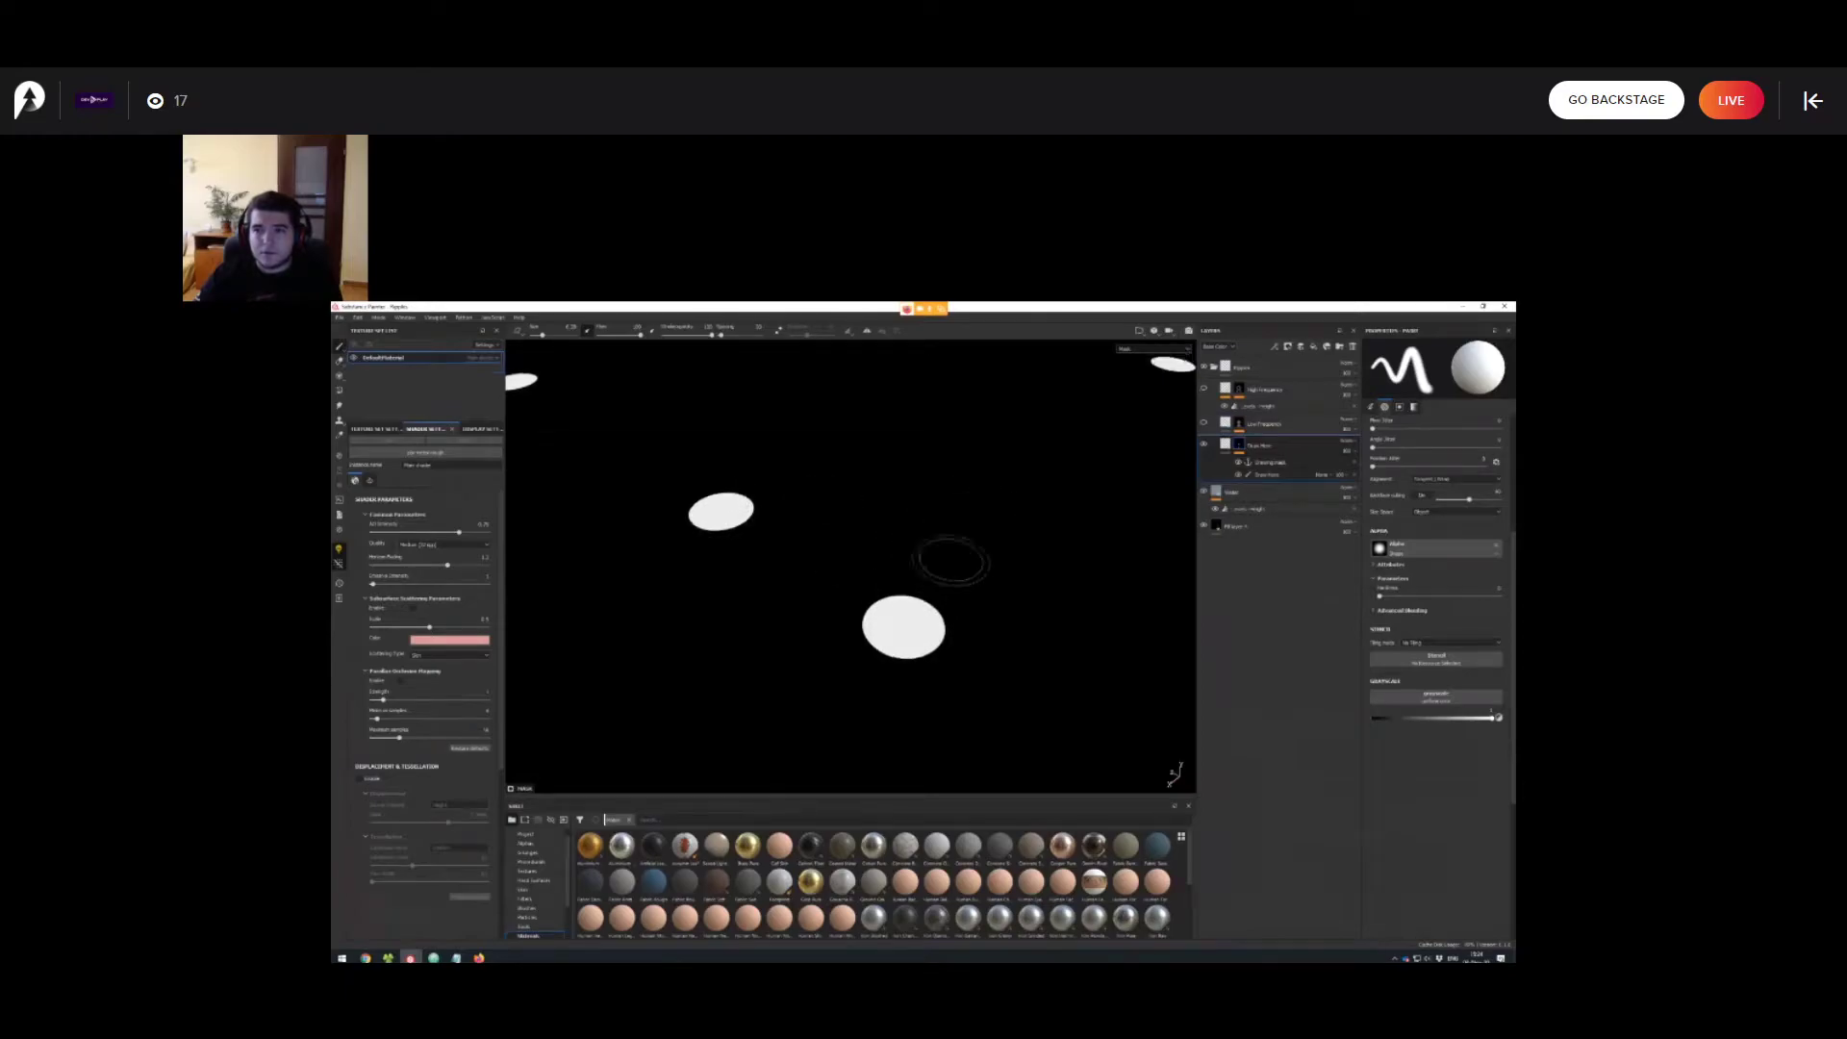
scroll(950, 577, "up", 1)
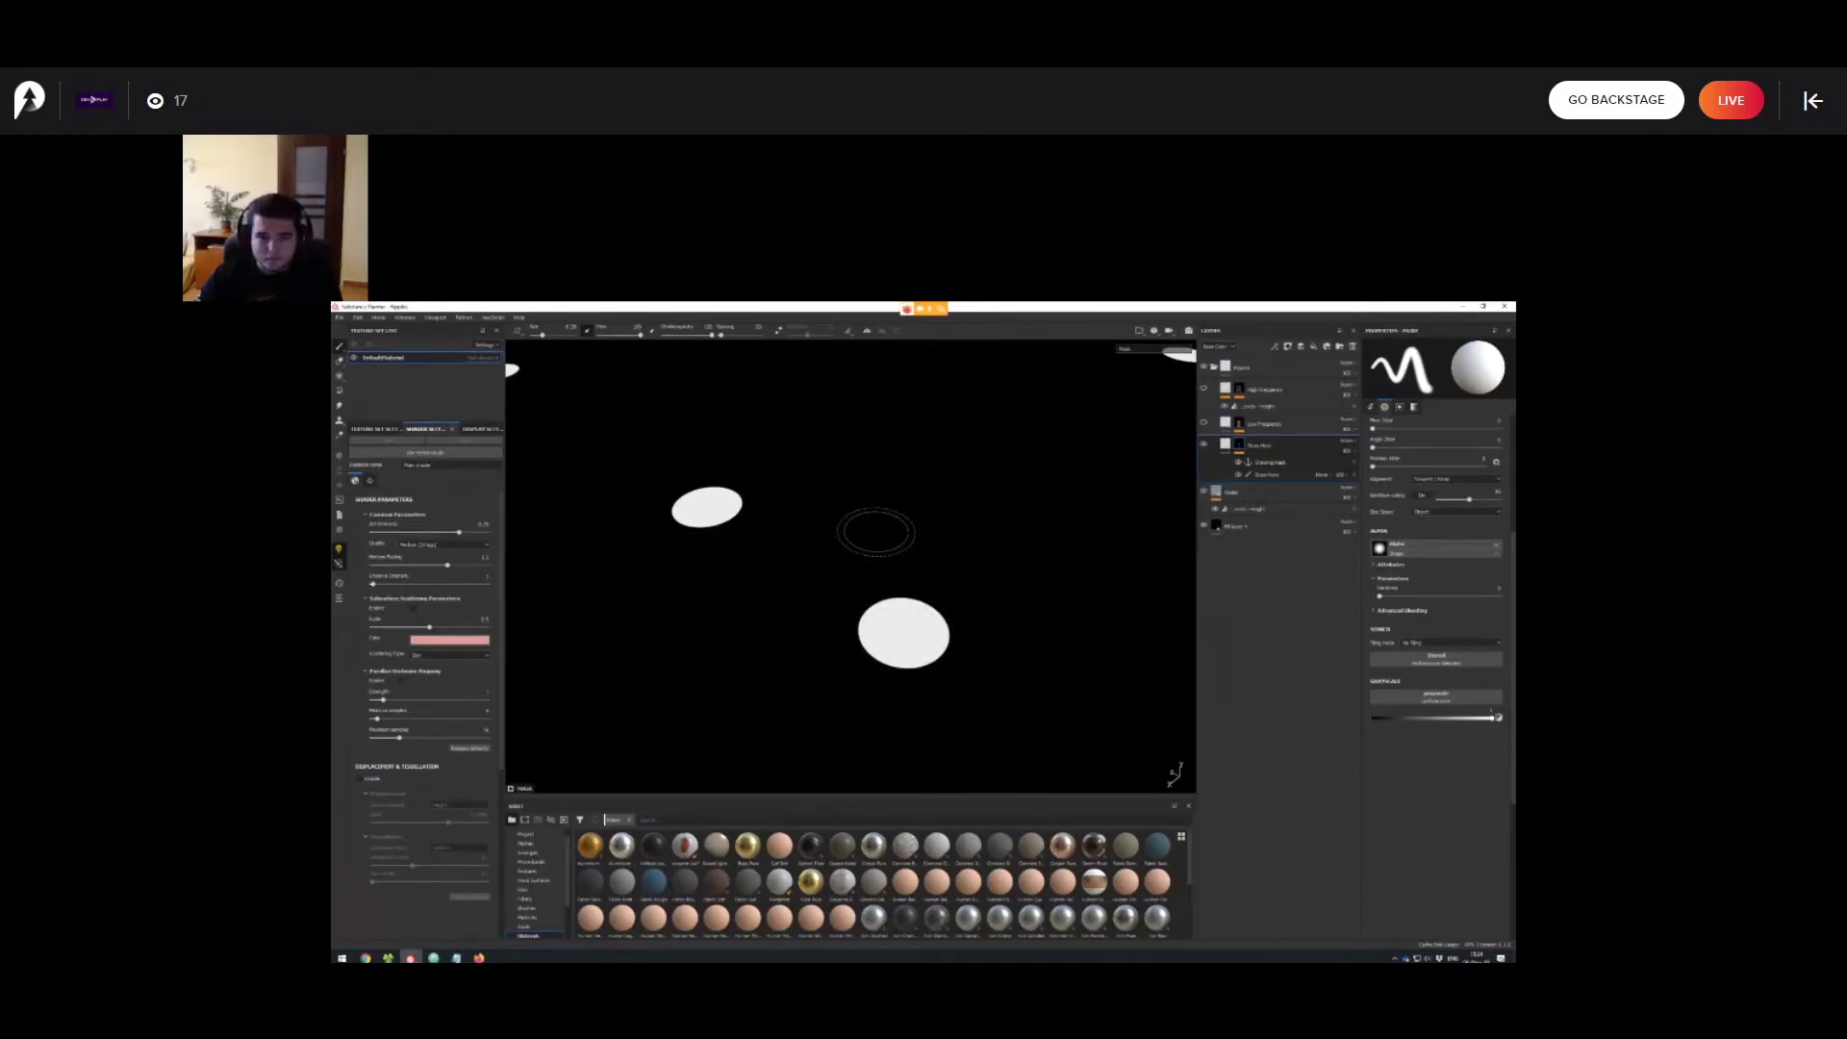
Show the Low Frequency layer, isolate its mask and select the gradient fill at the base of its mask stack.
left_click(1203, 423)
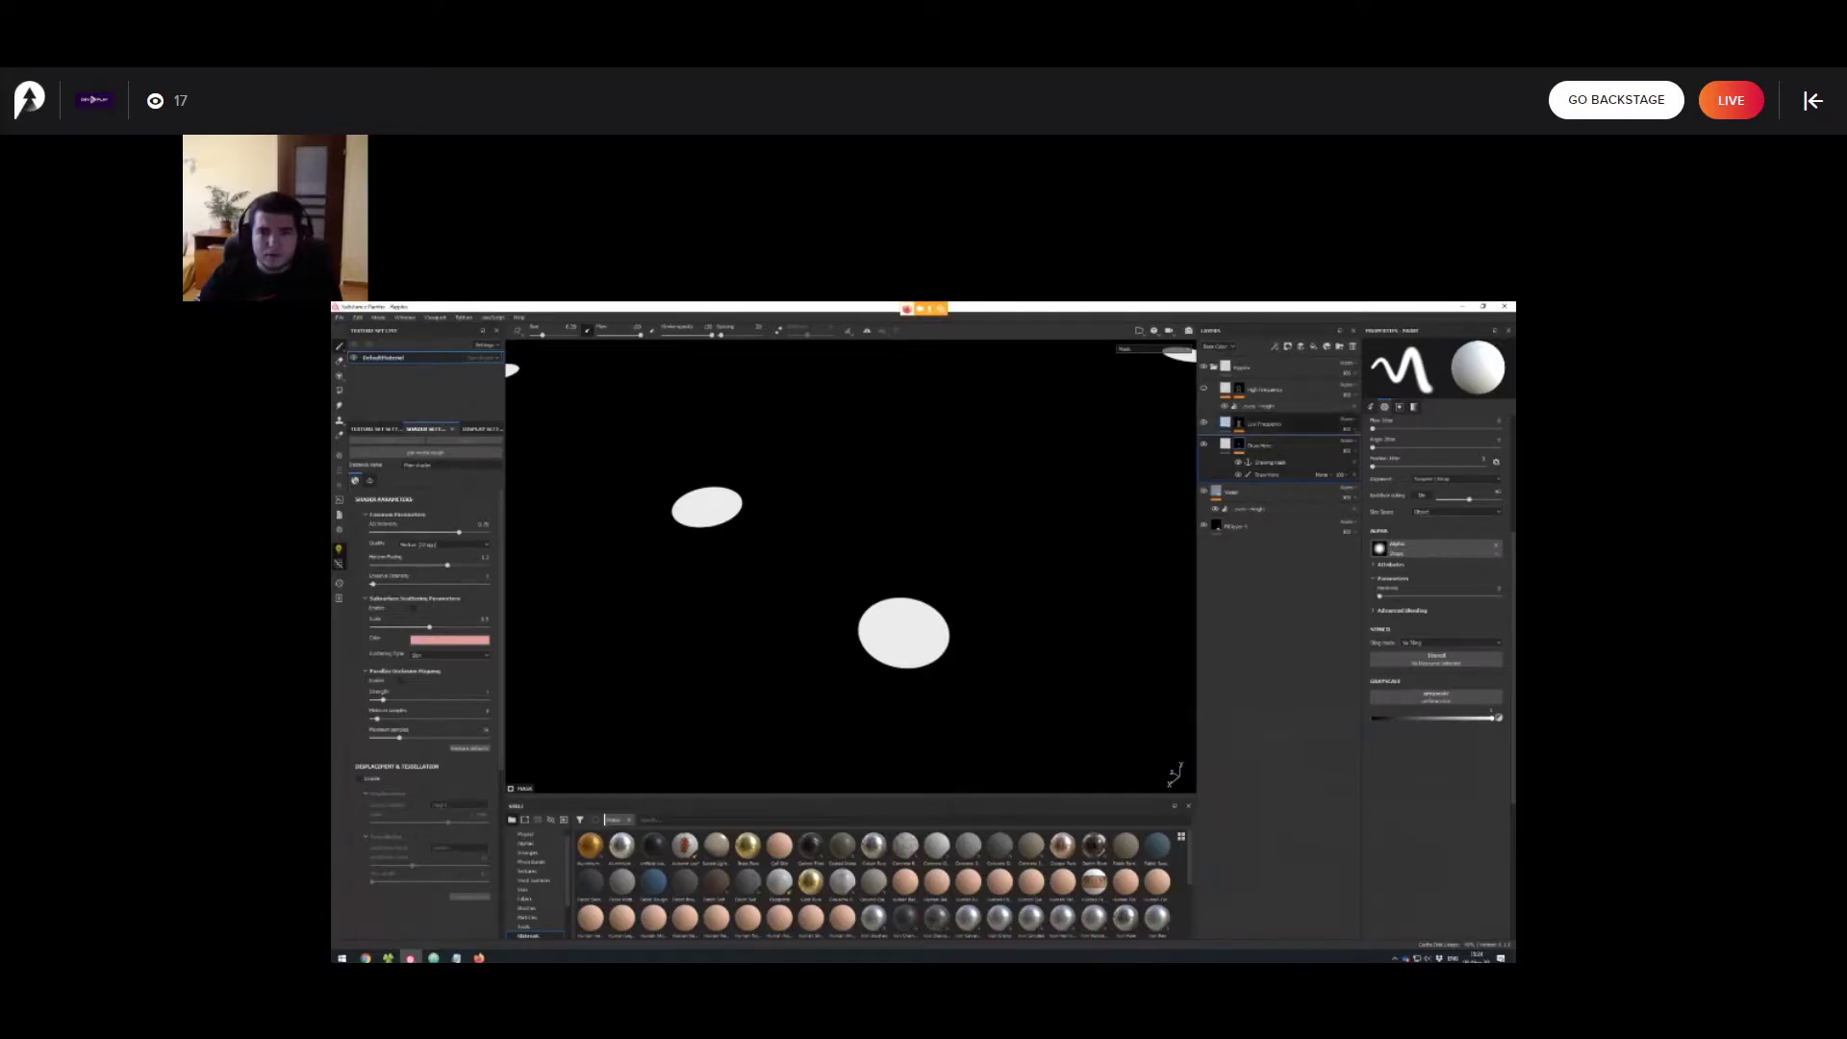
left_click(1239, 423, "alt")
mouse_move(1027, 535)
left_mouse_down("alt")
mouse_move(1010, 539)
mouse_move(1023, 527)
left_mouse_up("alt")
left_click(1279, 478)
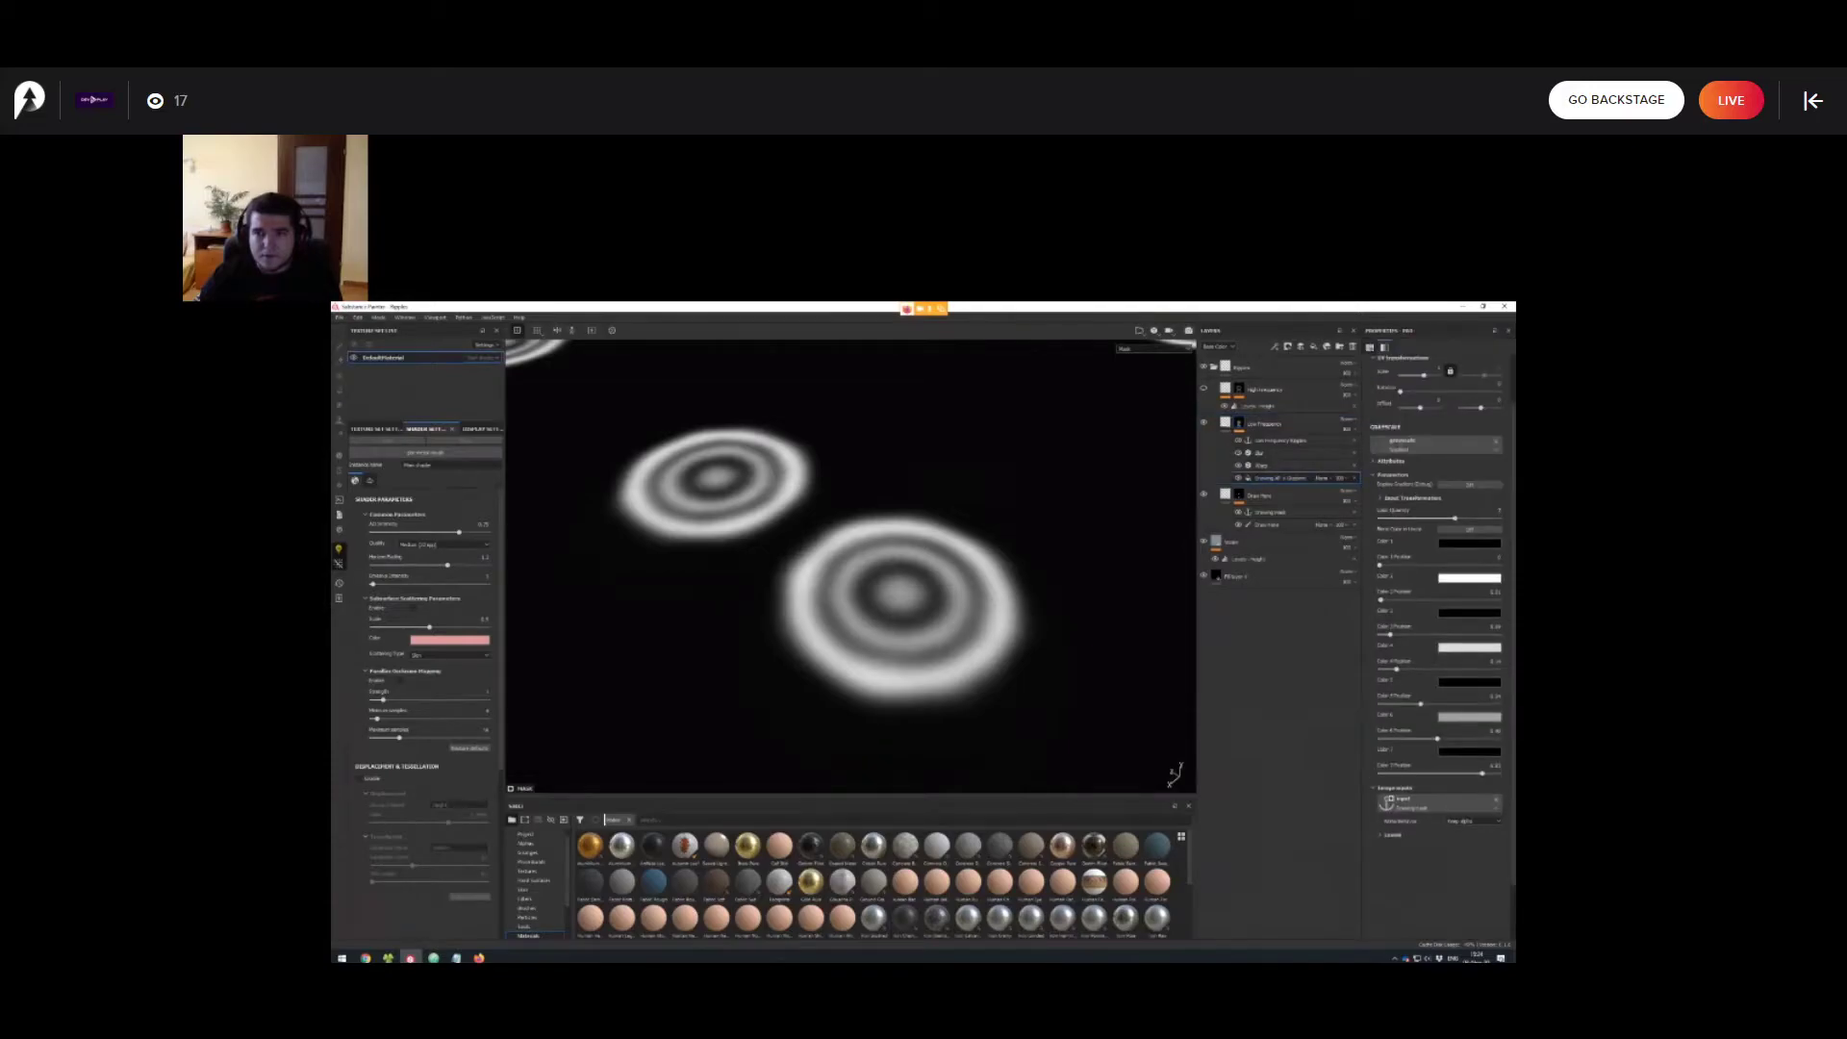
Turn off the effects above the gradient fill in the Low Frequency mask and inspect the unfiltered rings.
left_click_drag(1238, 465, 1238, 440)
scroll(894, 589, "up", 2)
mouse_move(895, 589)
middle_mouse_down("alt")
mouse_move(878, 604)
mouse_move(899, 593)
middle_mouse_up("alt")
scroll(877, 604, "down", 1)
scroll(877, 604, "up", 2)
left_click_drag(899, 594, 890, 605, "alt")
middle_click_drag(890, 605, 927, 612, "alt")
scroll(927, 612, "down", 1)
Compare the painted dot mask with the Low Frequency gradient rings by switching between the two isolated masks.
left_click(1239, 495)
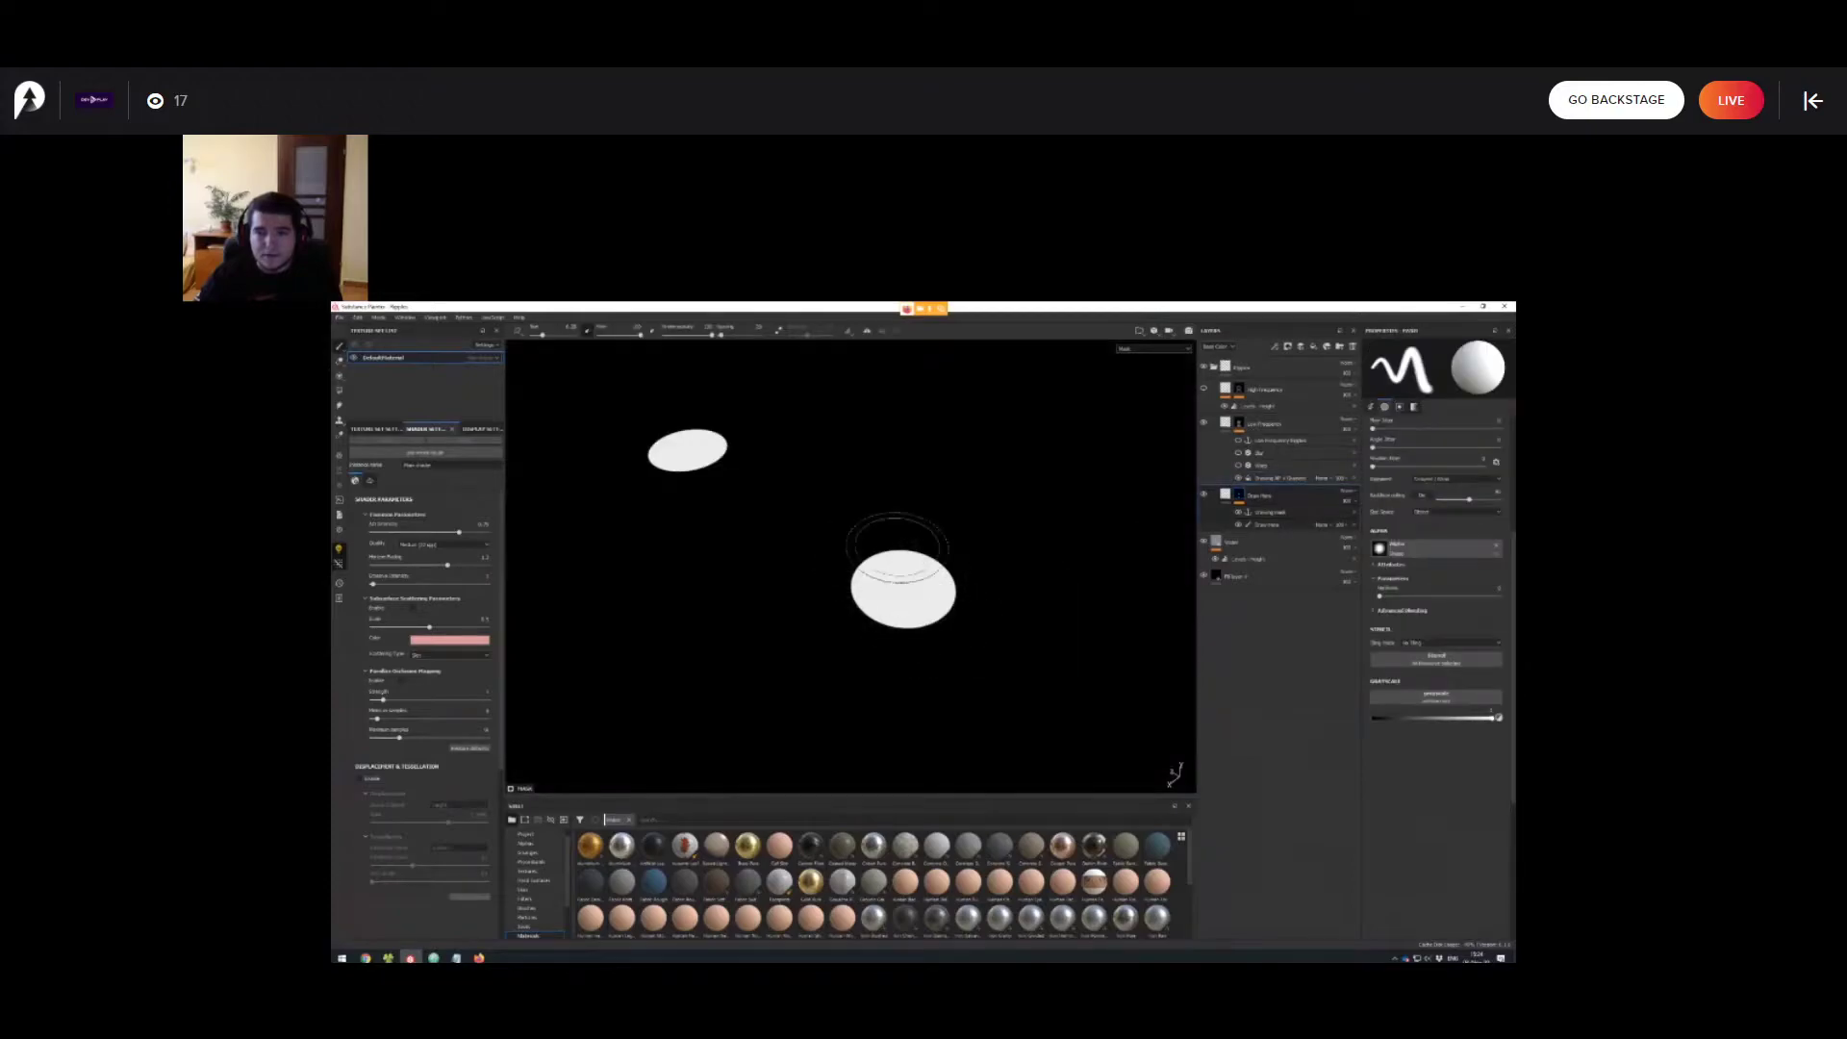
left_click(1280, 478)
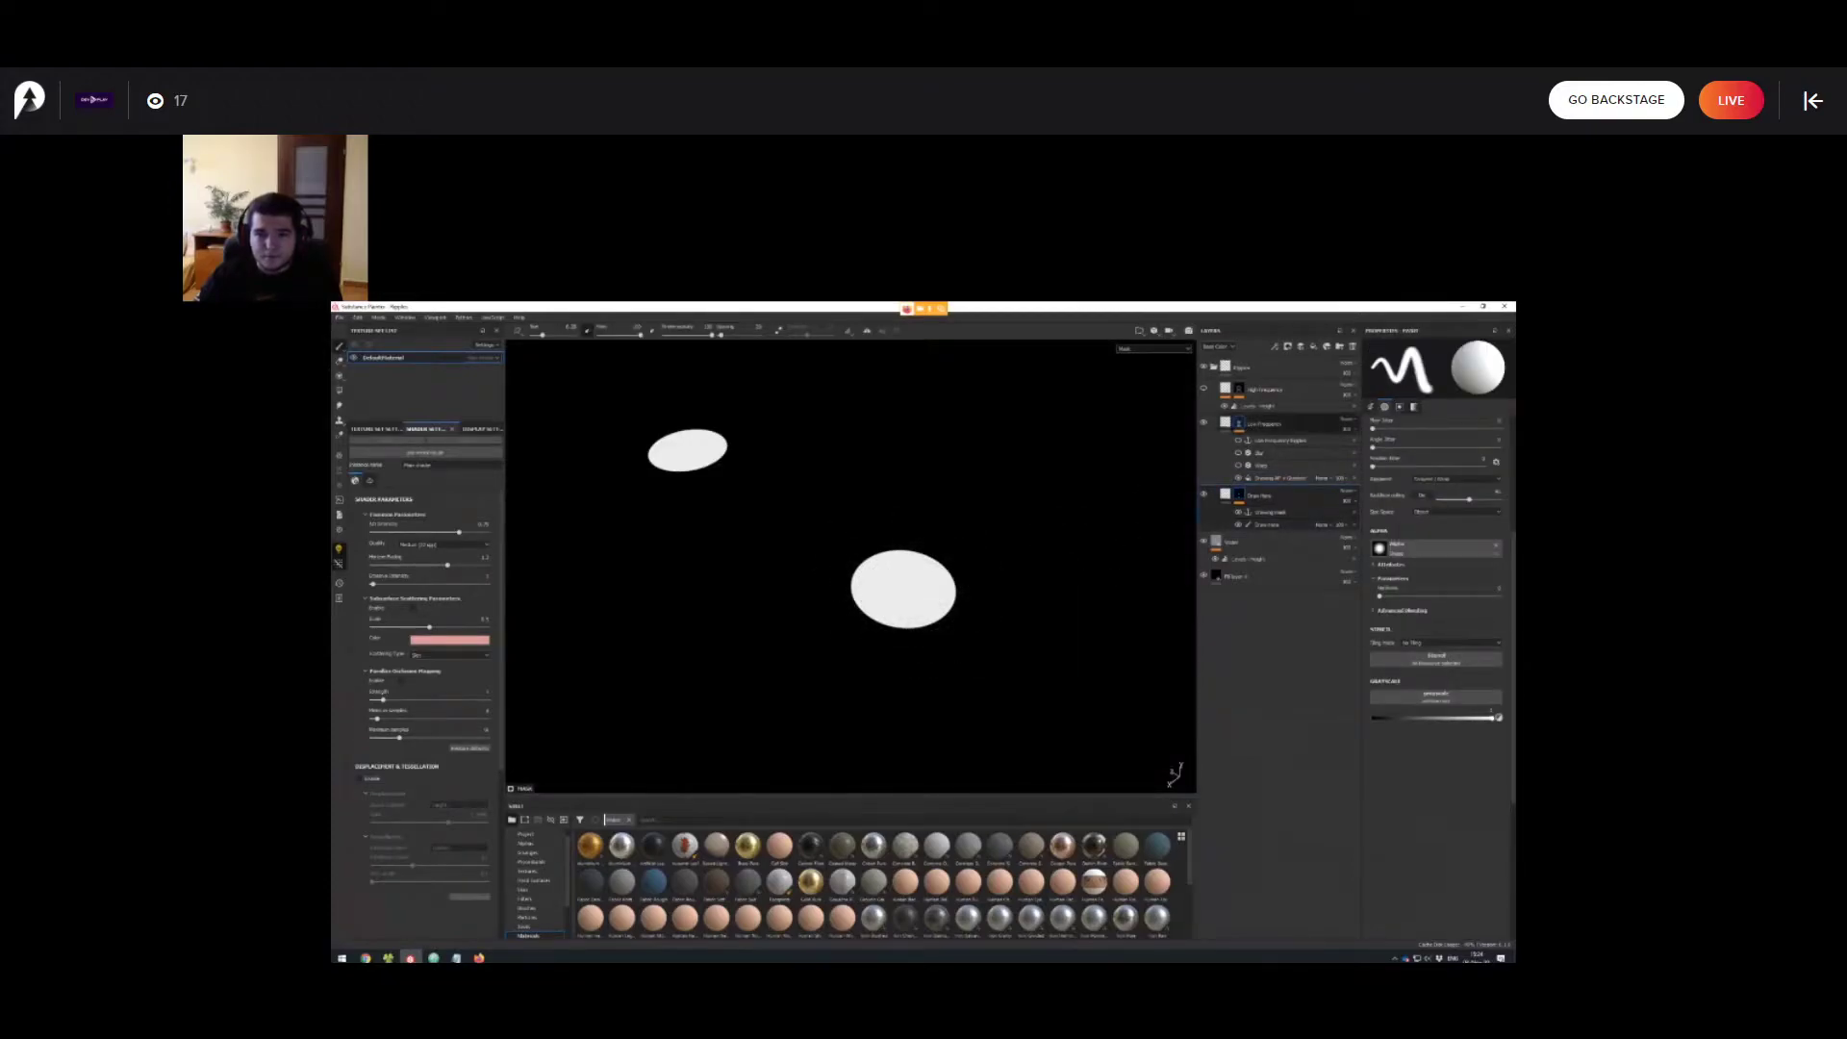
left_click_drag(902, 589, 872, 593, "alt")
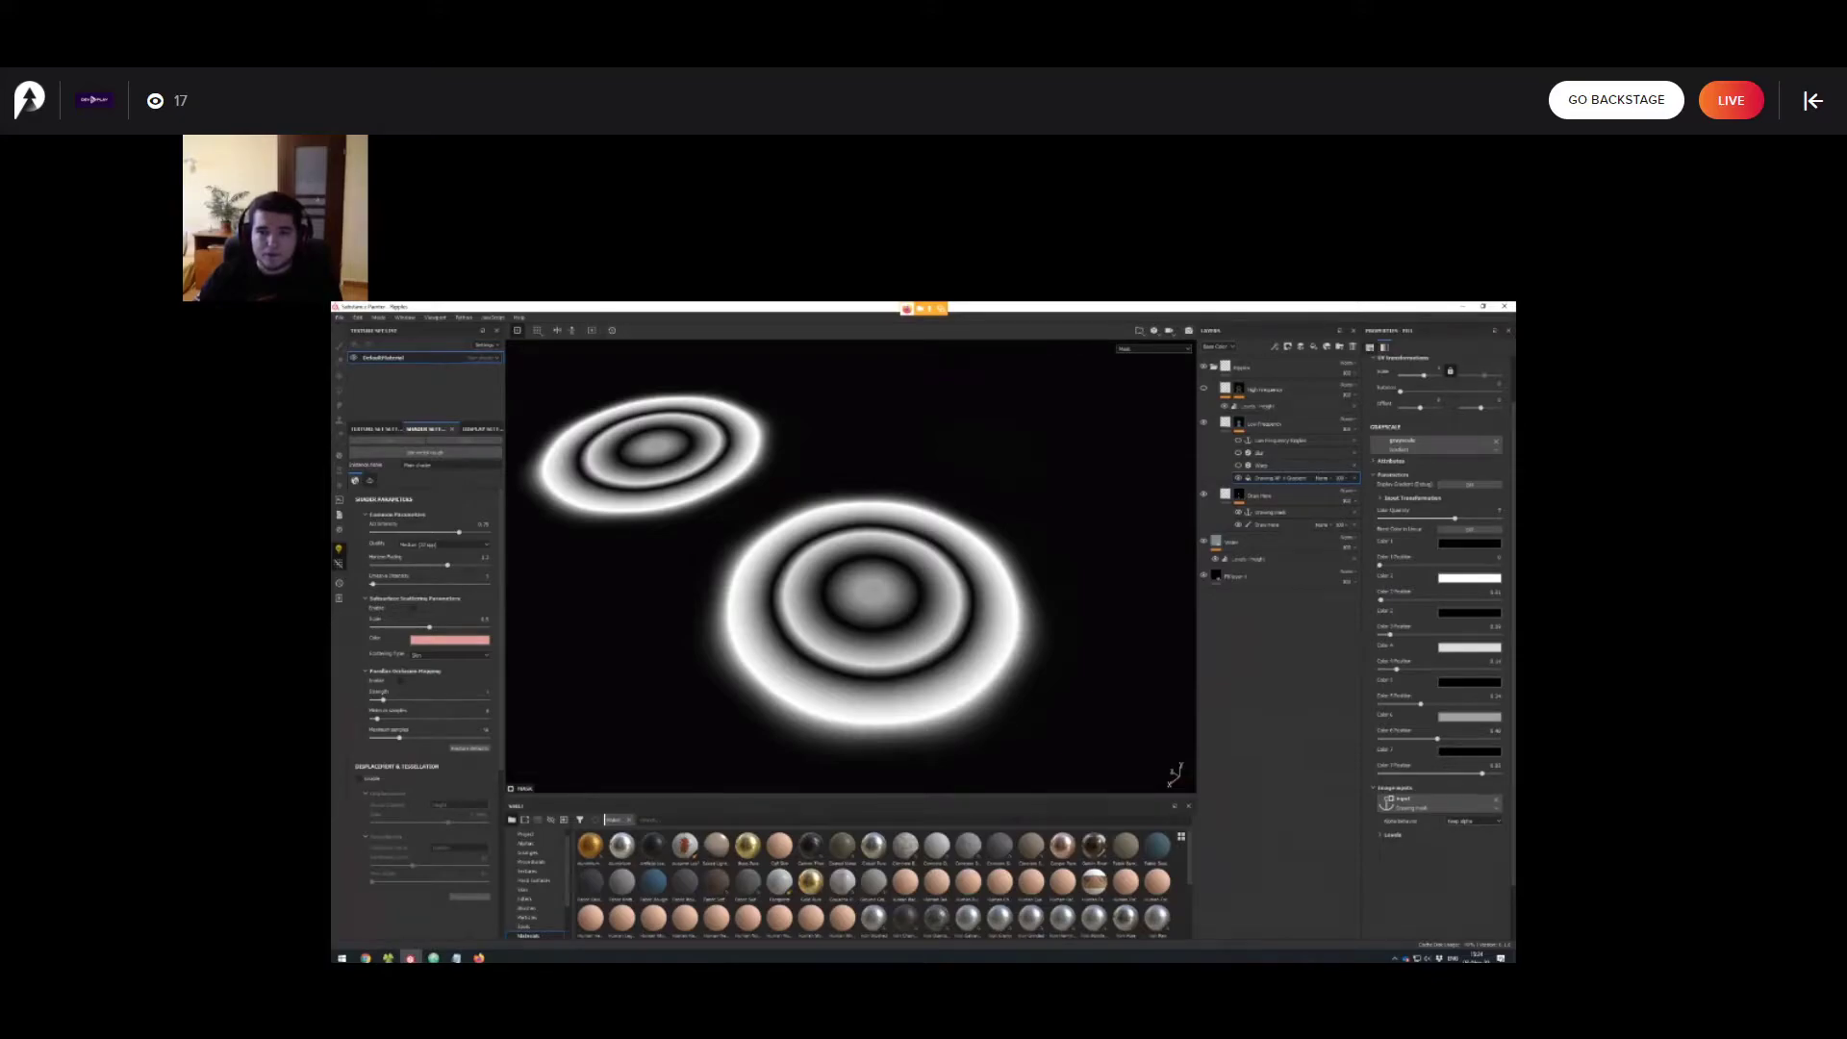
scroll(996, 615, "down", 1)
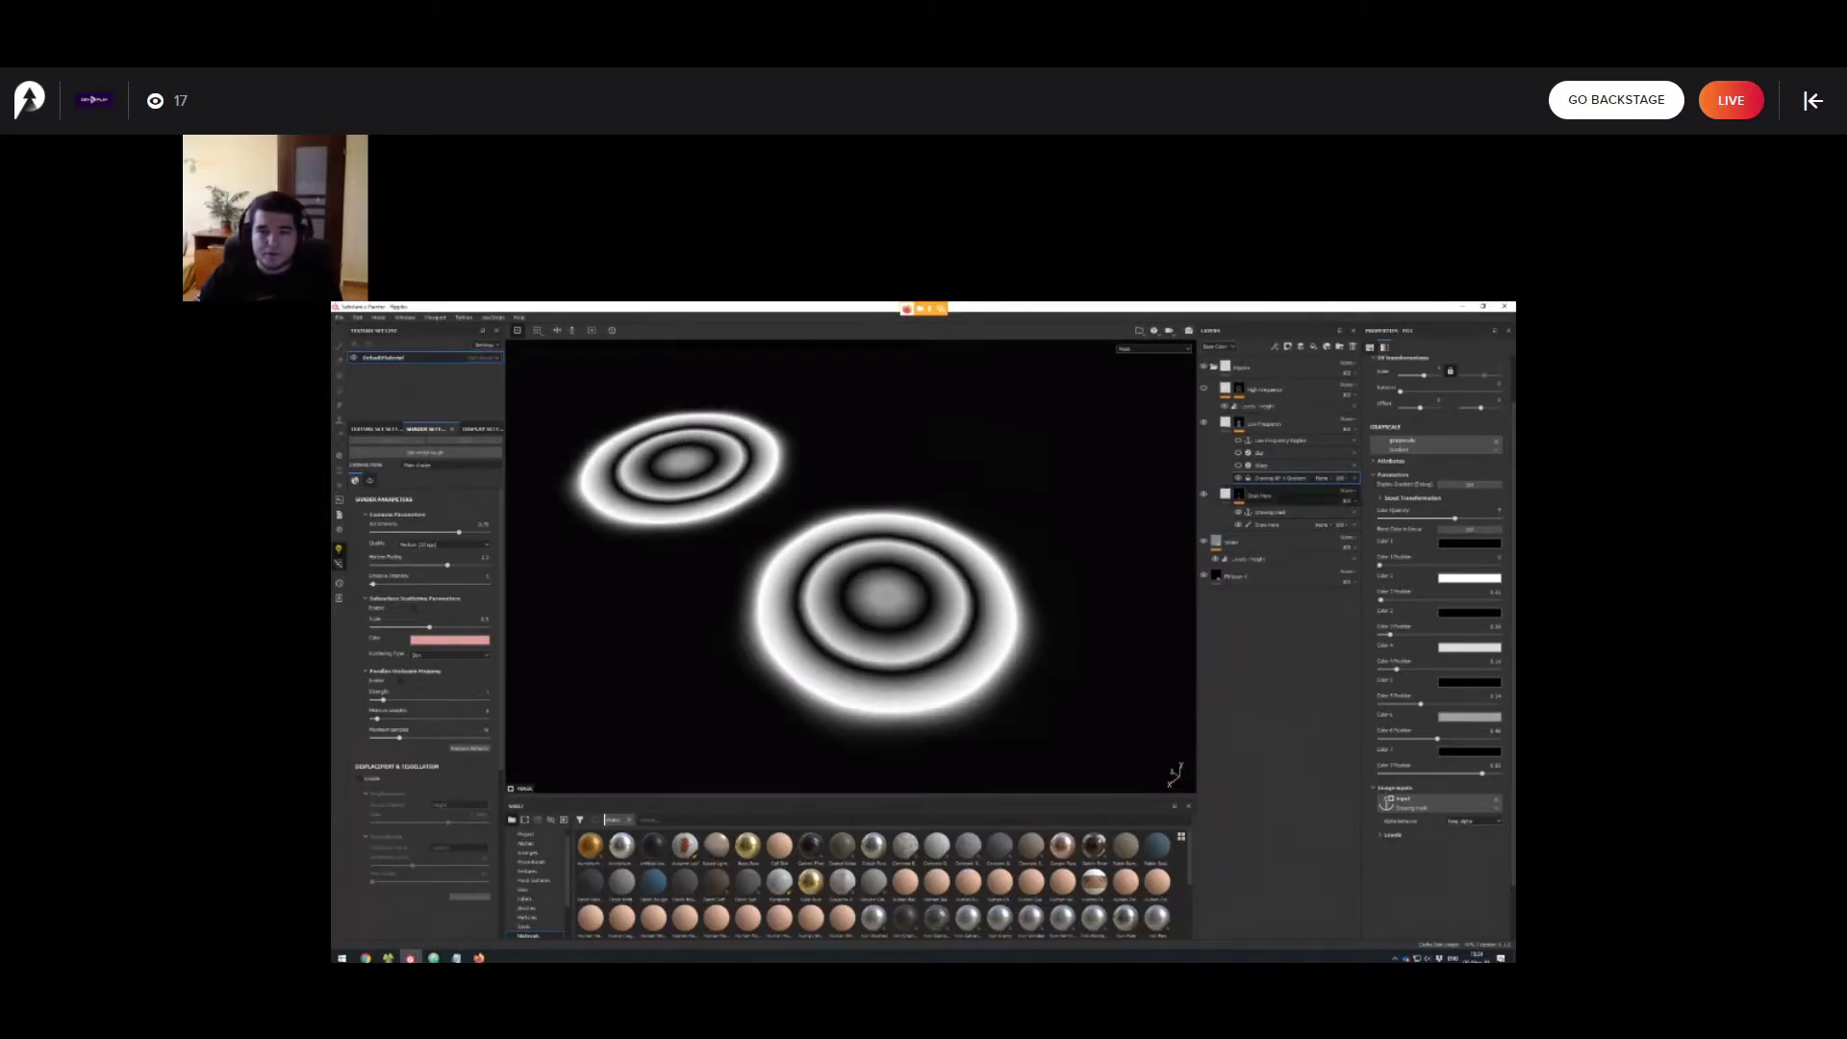
left_click(1239, 495)
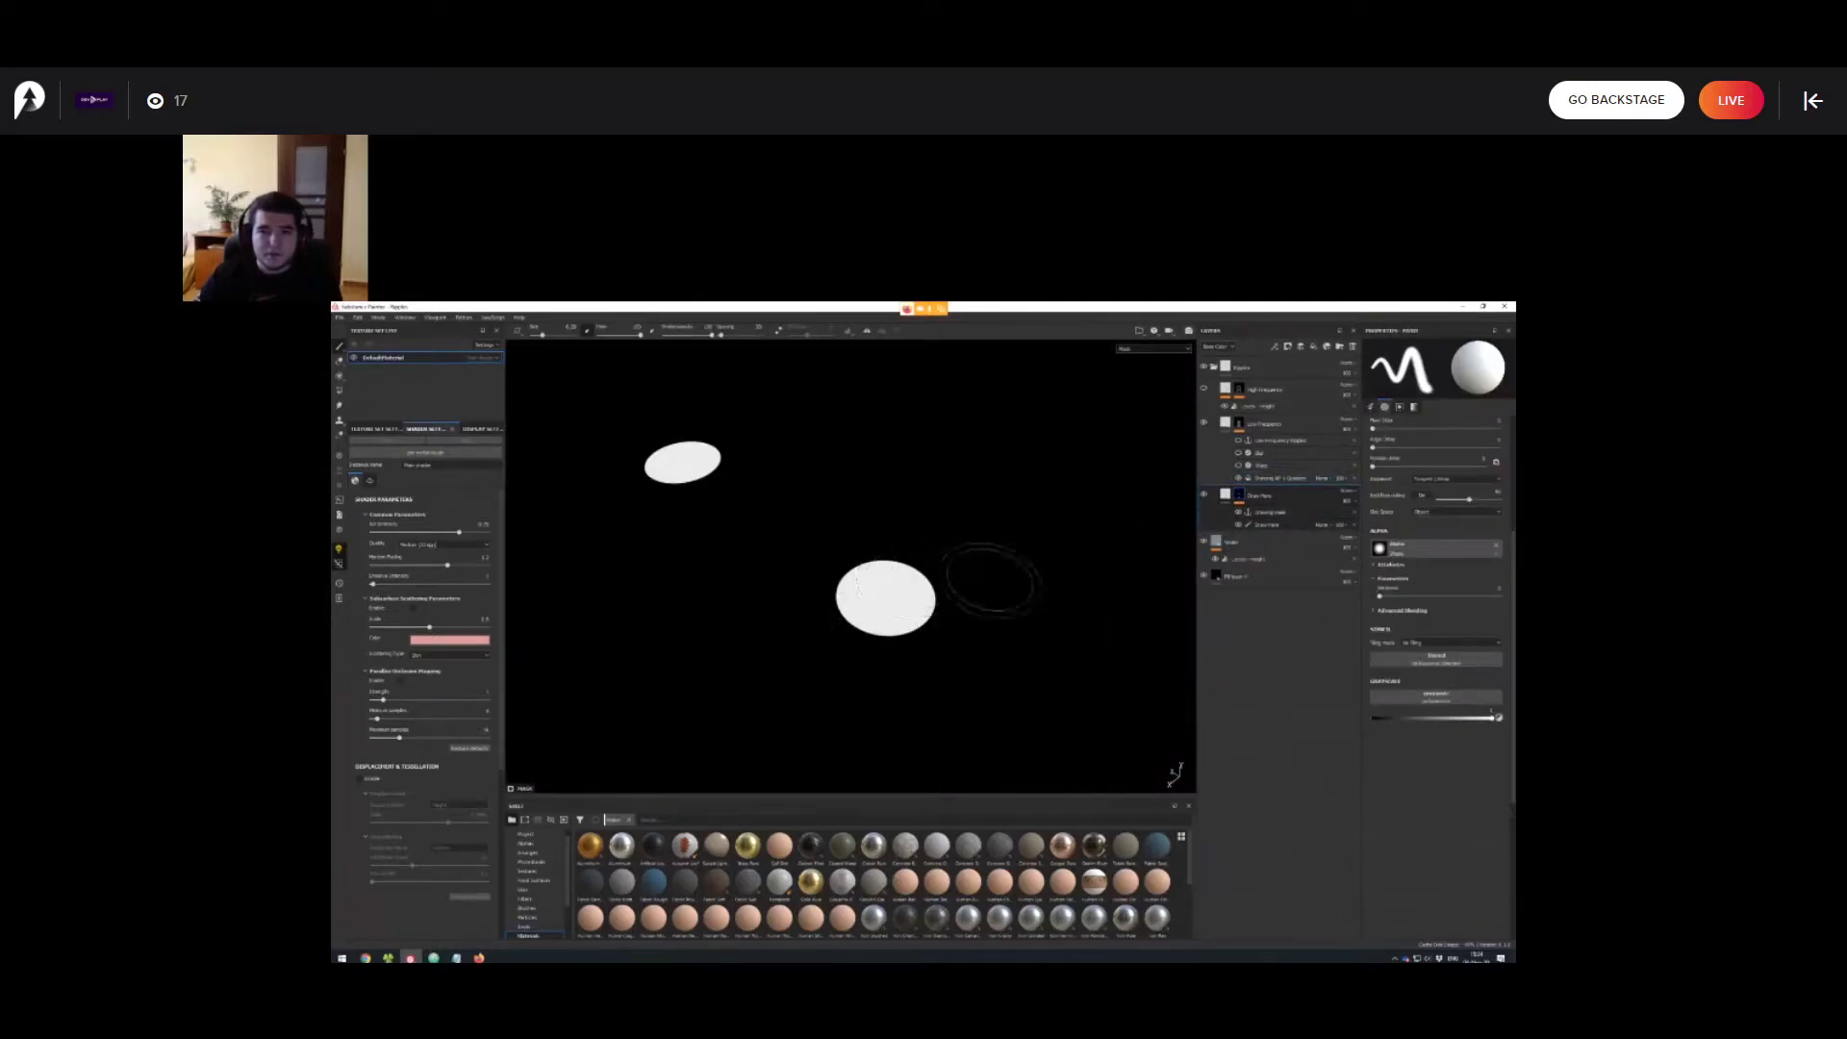
left_click(1239, 424)
left_click(1279, 478)
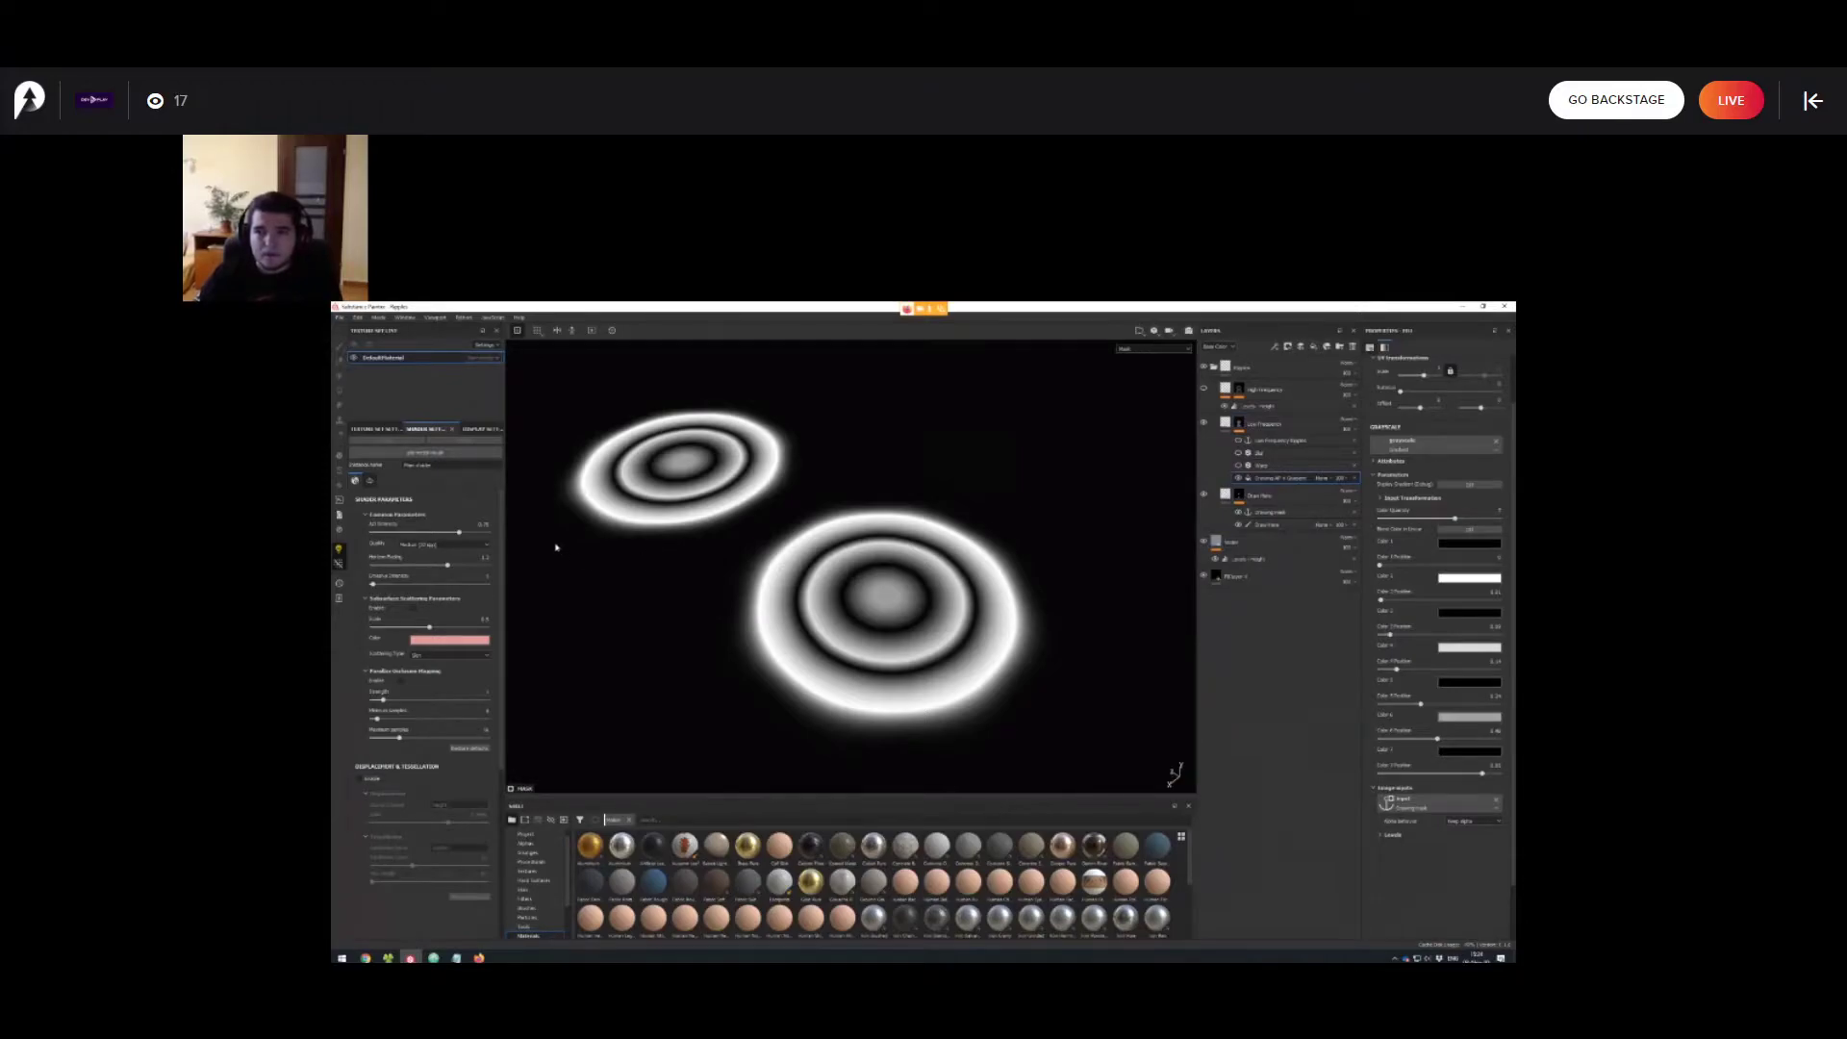
Expand the gradient fill's input transformation settings, examine them and collapse the section again.
left_click(1411, 498)
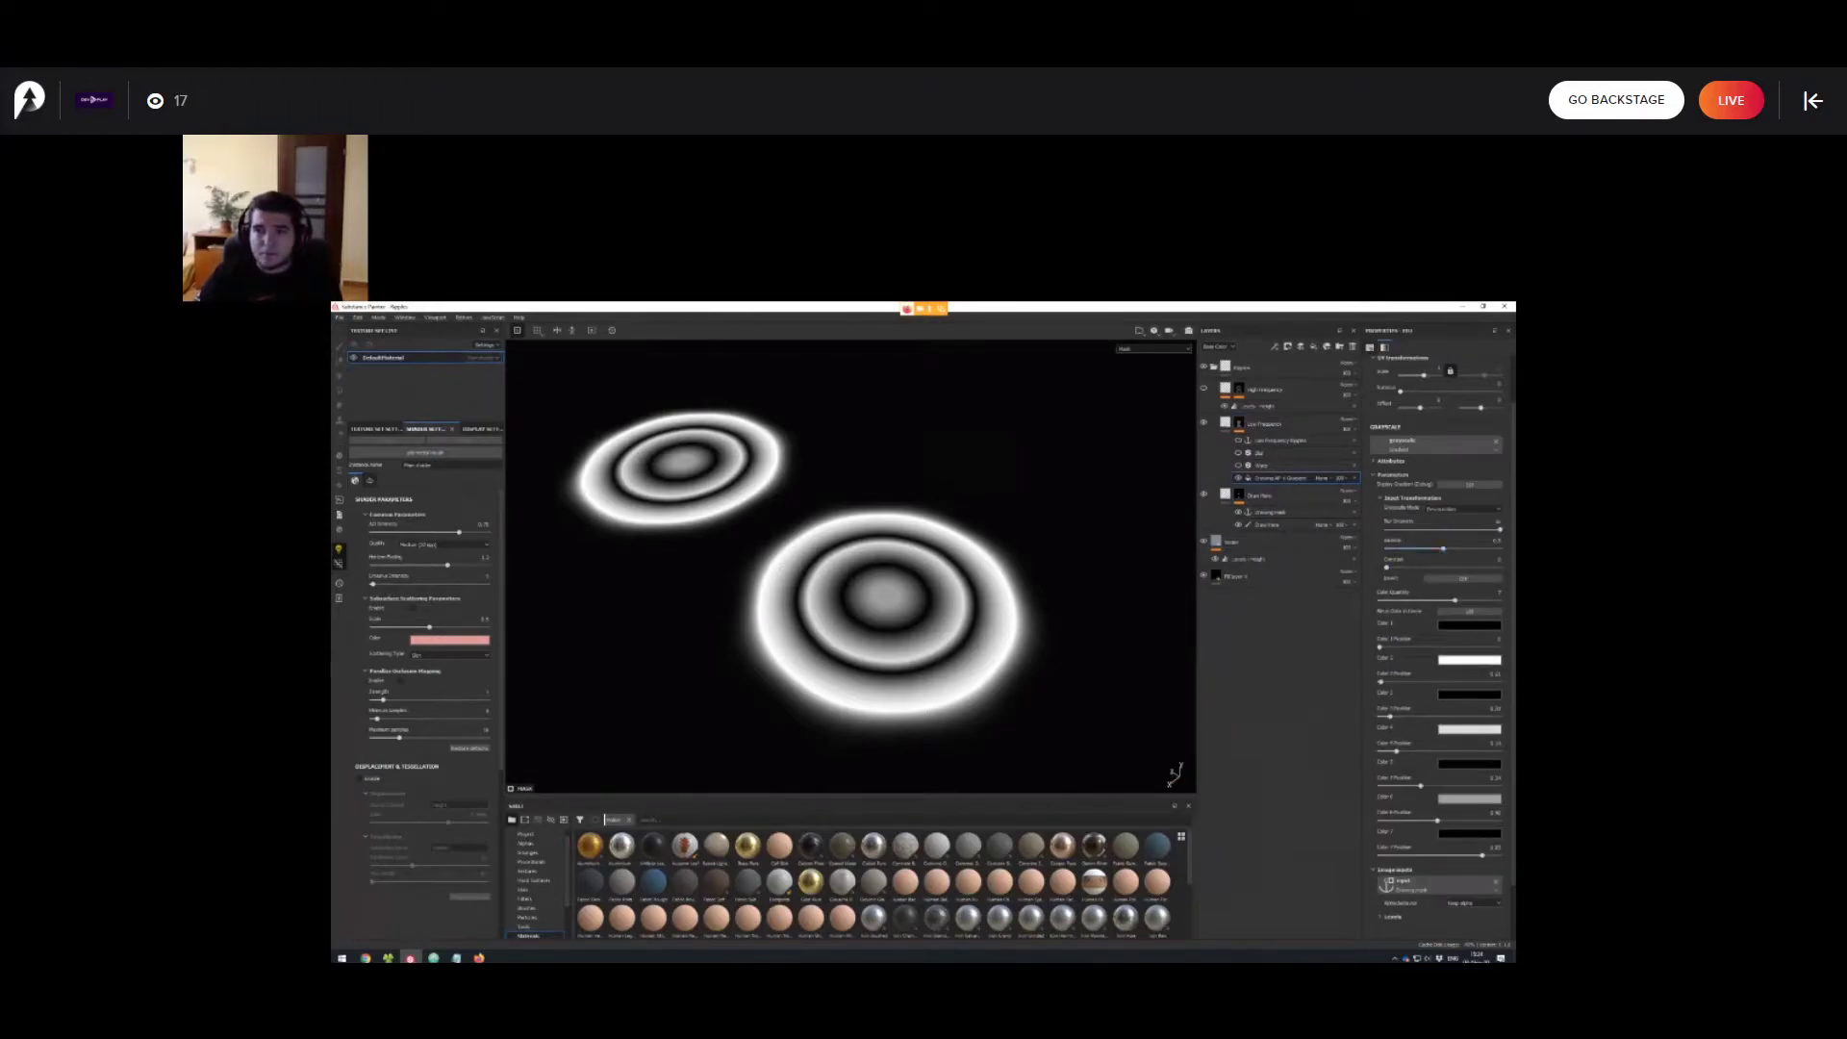
mouse_move(1500, 529)
left_mouse_down()
mouse_move(1437, 529)
mouse_move(1501, 529)
left_mouse_up()
left_click(1411, 498)
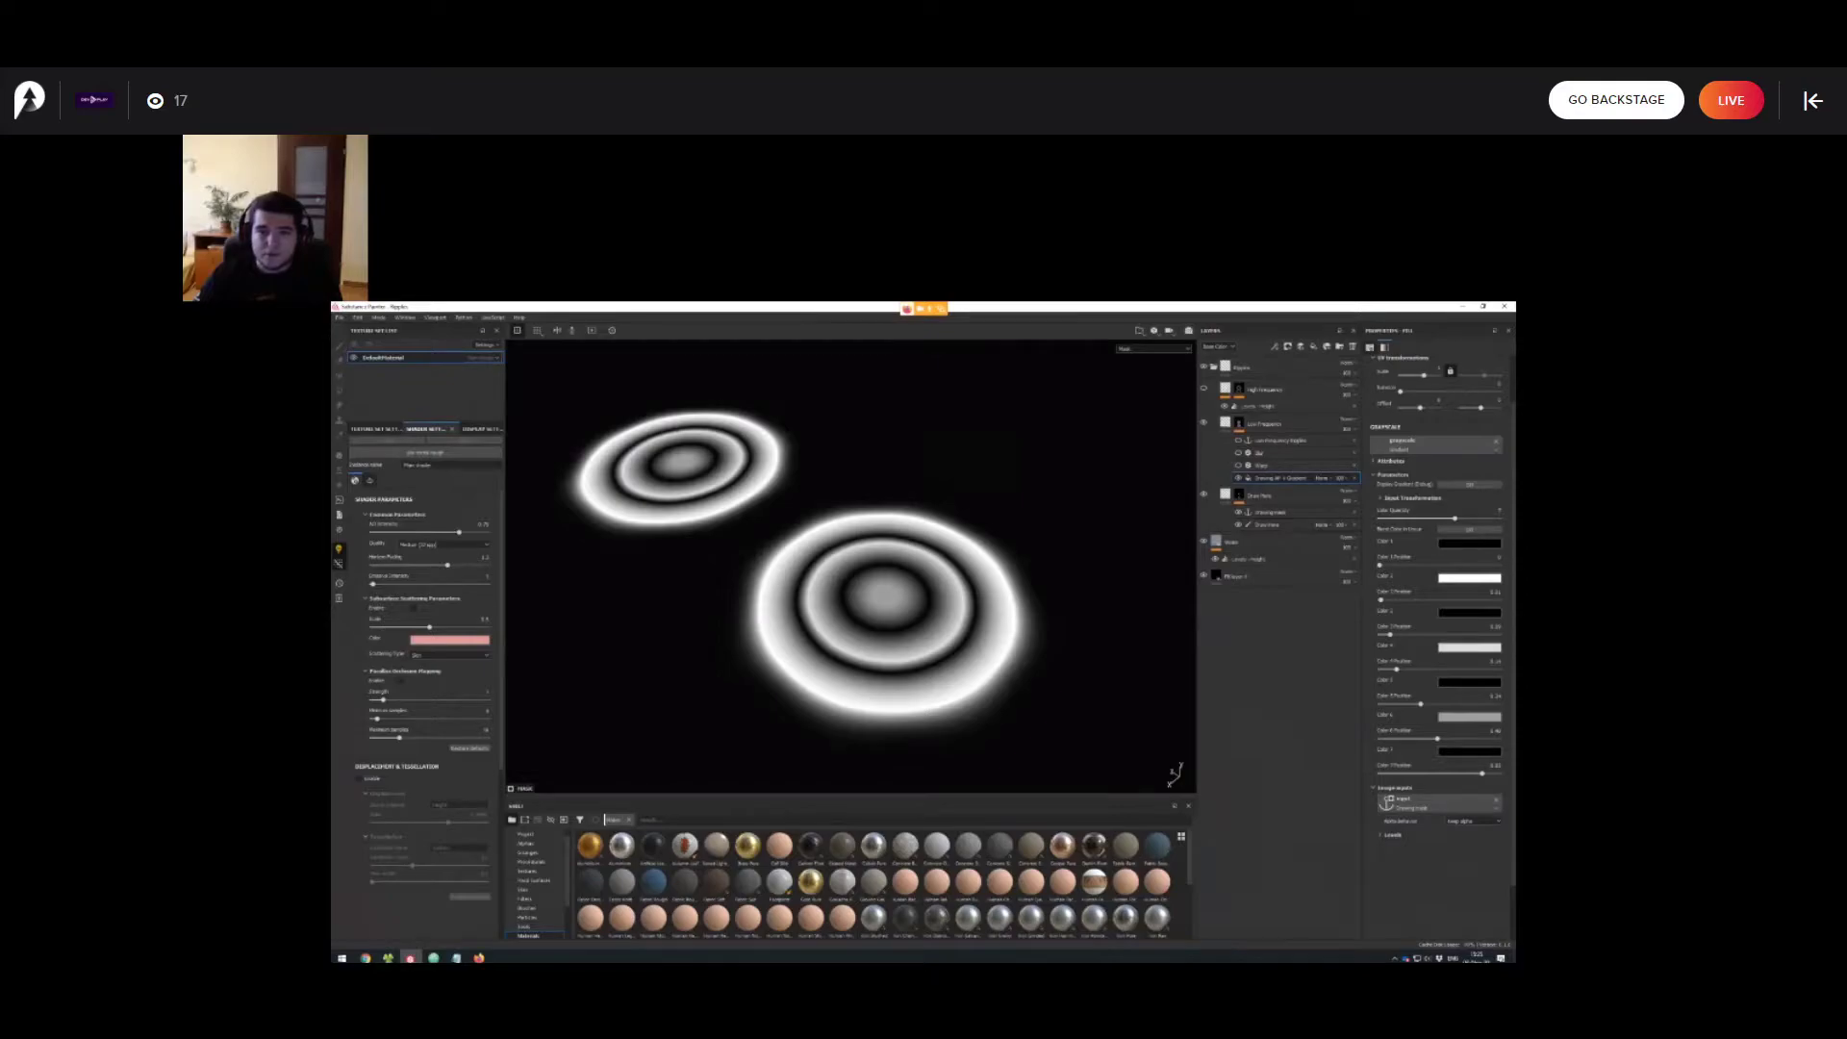
Re-enable the warp and blur filters above the gradient fill in the Low Frequency mask.
scroll(851, 565, "up", 2)
left_click_drag(851, 578, 855, 549, "alt")
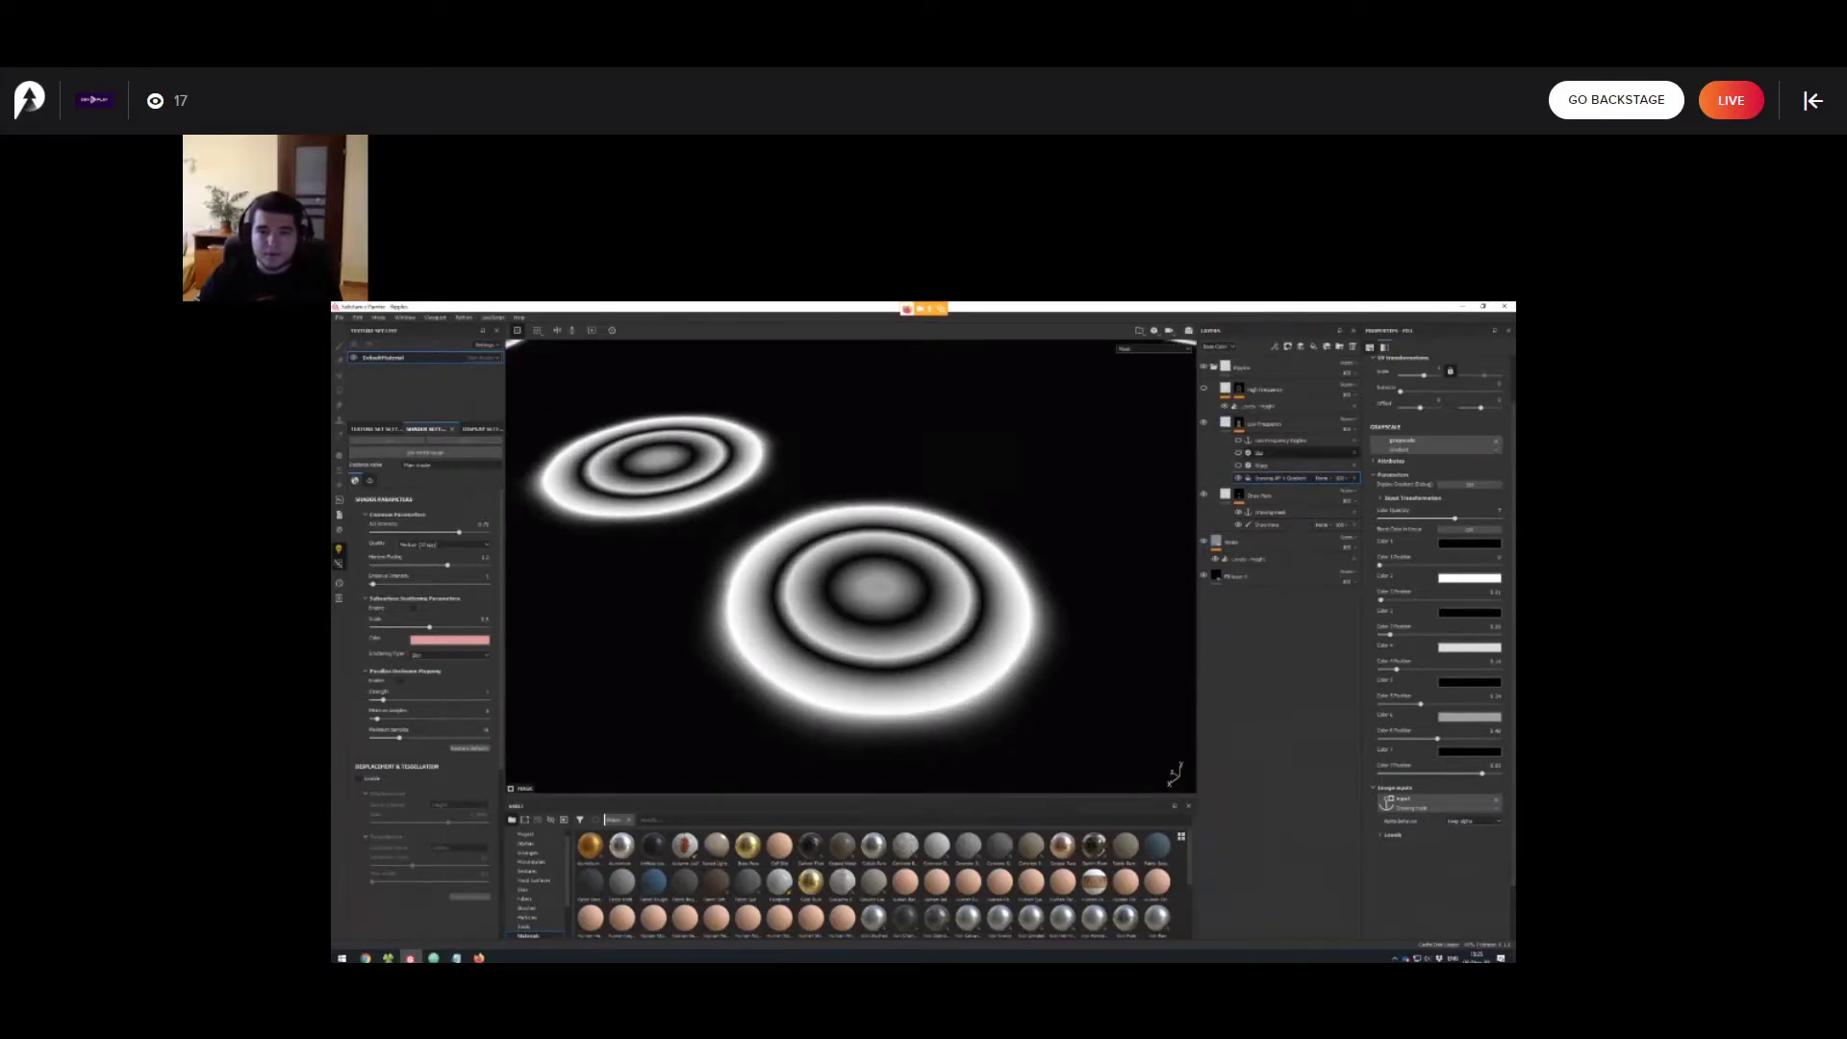
left_click(1238, 466)
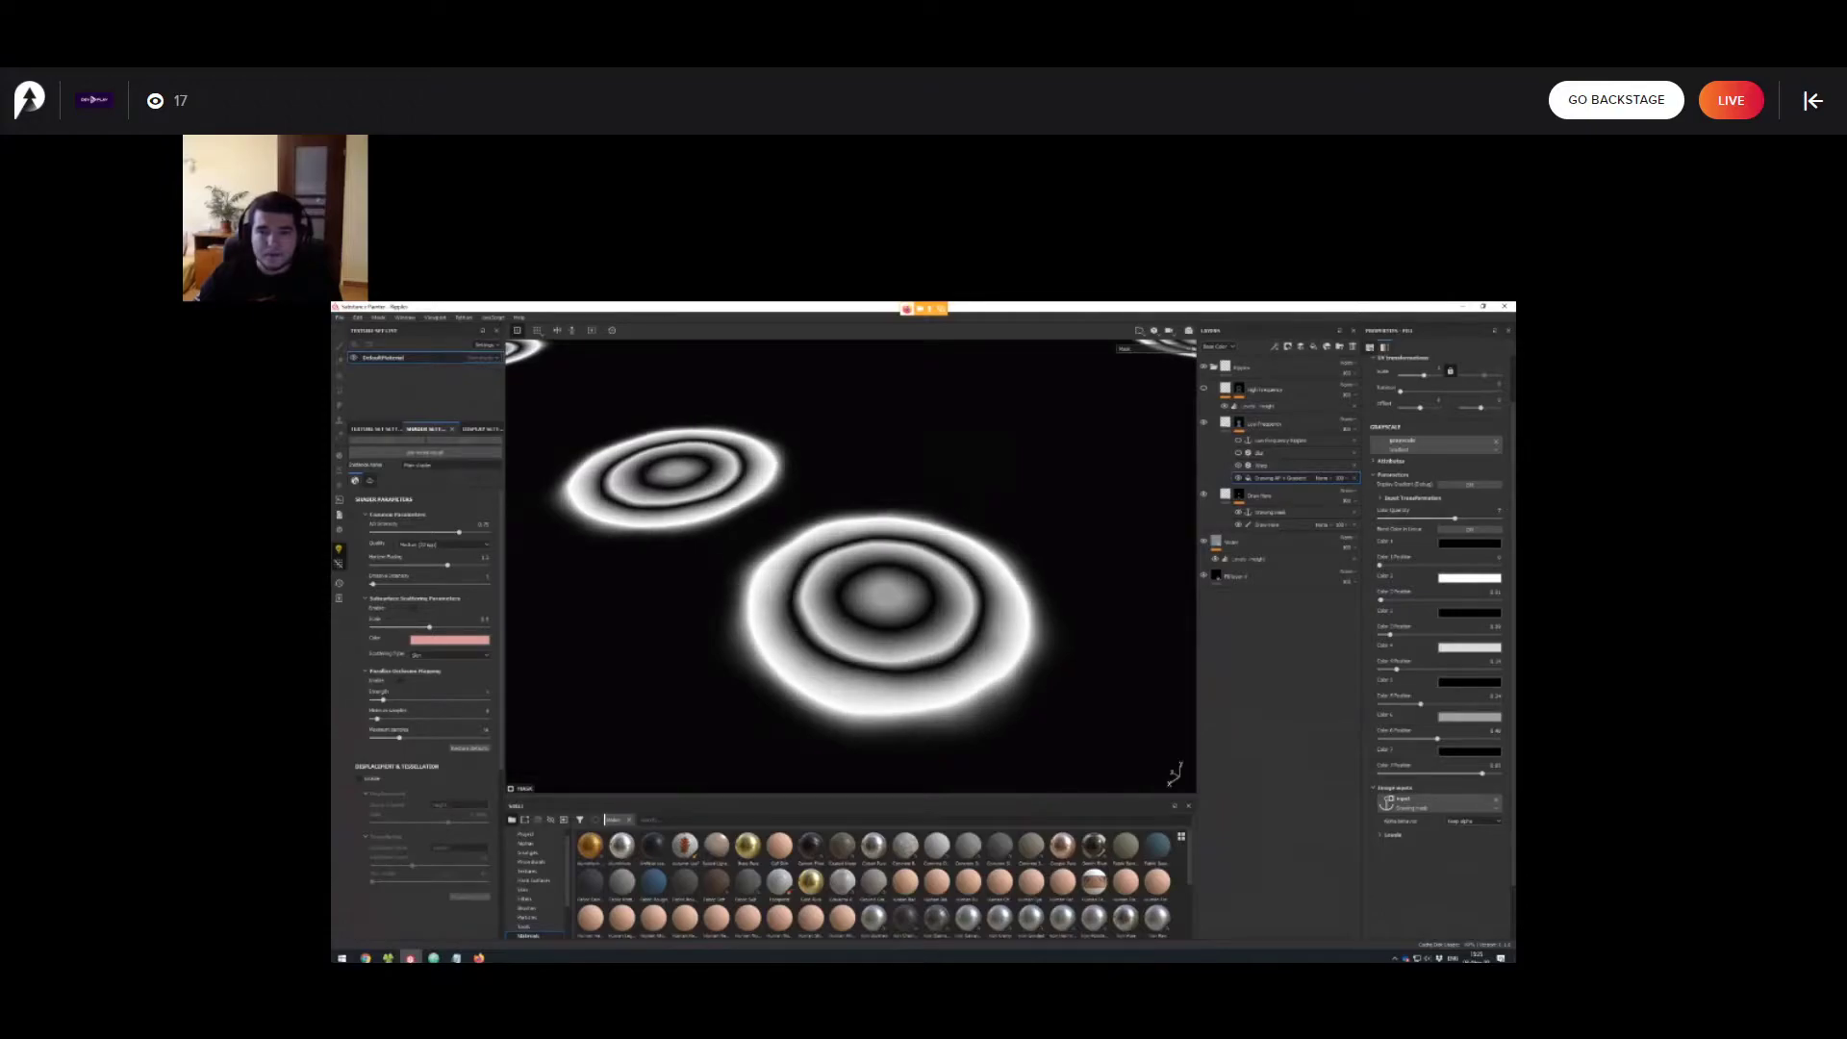
left_click(1238, 453)
mouse_move(885, 587)
left_mouse_down("alt")
mouse_move(866, 574)
mouse_move(866, 491)
mouse_move(871, 654)
mouse_move(863, 553)
mouse_move(871, 582)
left_mouse_up("alt")
Return to the material view and inspect the low-frequency ripples on the water surface.
key("m")
scroll(866, 574, "down", 4)
scroll(863, 553, "down", 2)
mouse_move(871, 582)
middle_mouse_down("alt")
mouse_move(846, 545)
mouse_move(844, 584)
middle_mouse_up("alt")
scroll(851, 566, "up", 2)
scroll(844, 584, "up", 2)
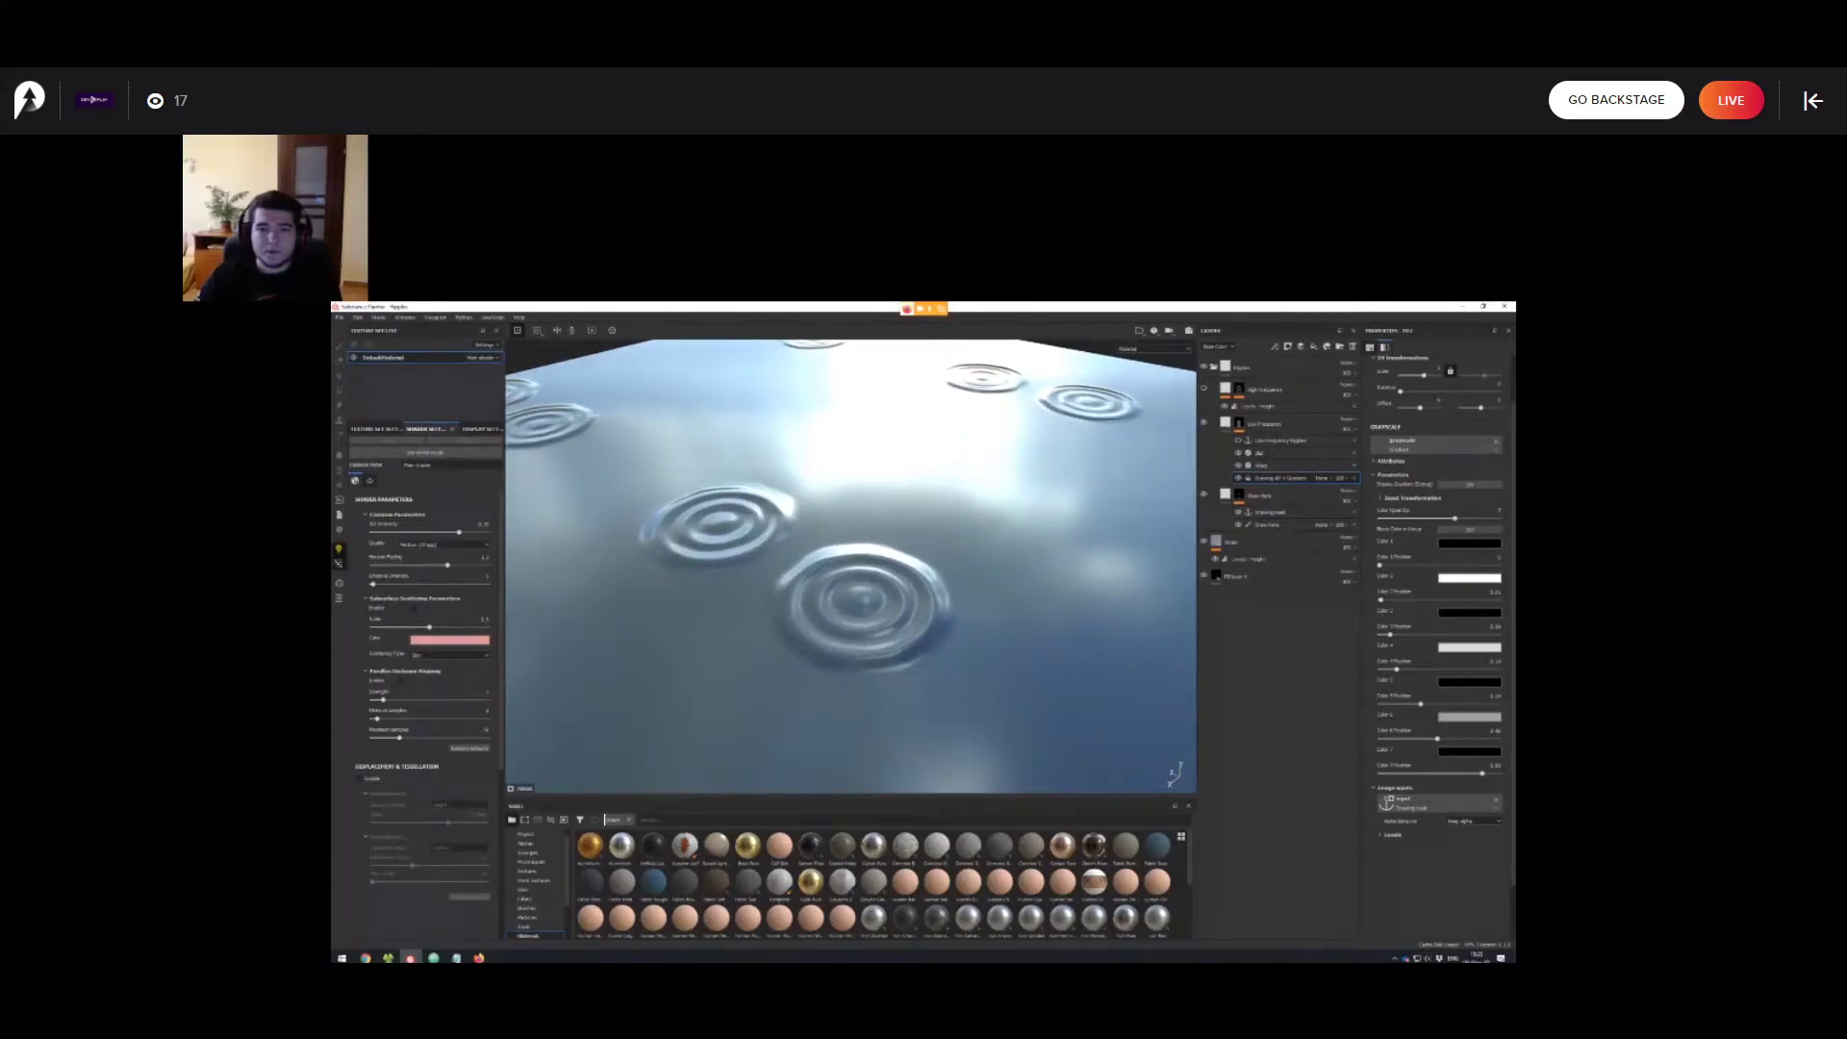
scroll(847, 582, "up", 2)
left_click_drag(846, 582, 847, 561, "alt")
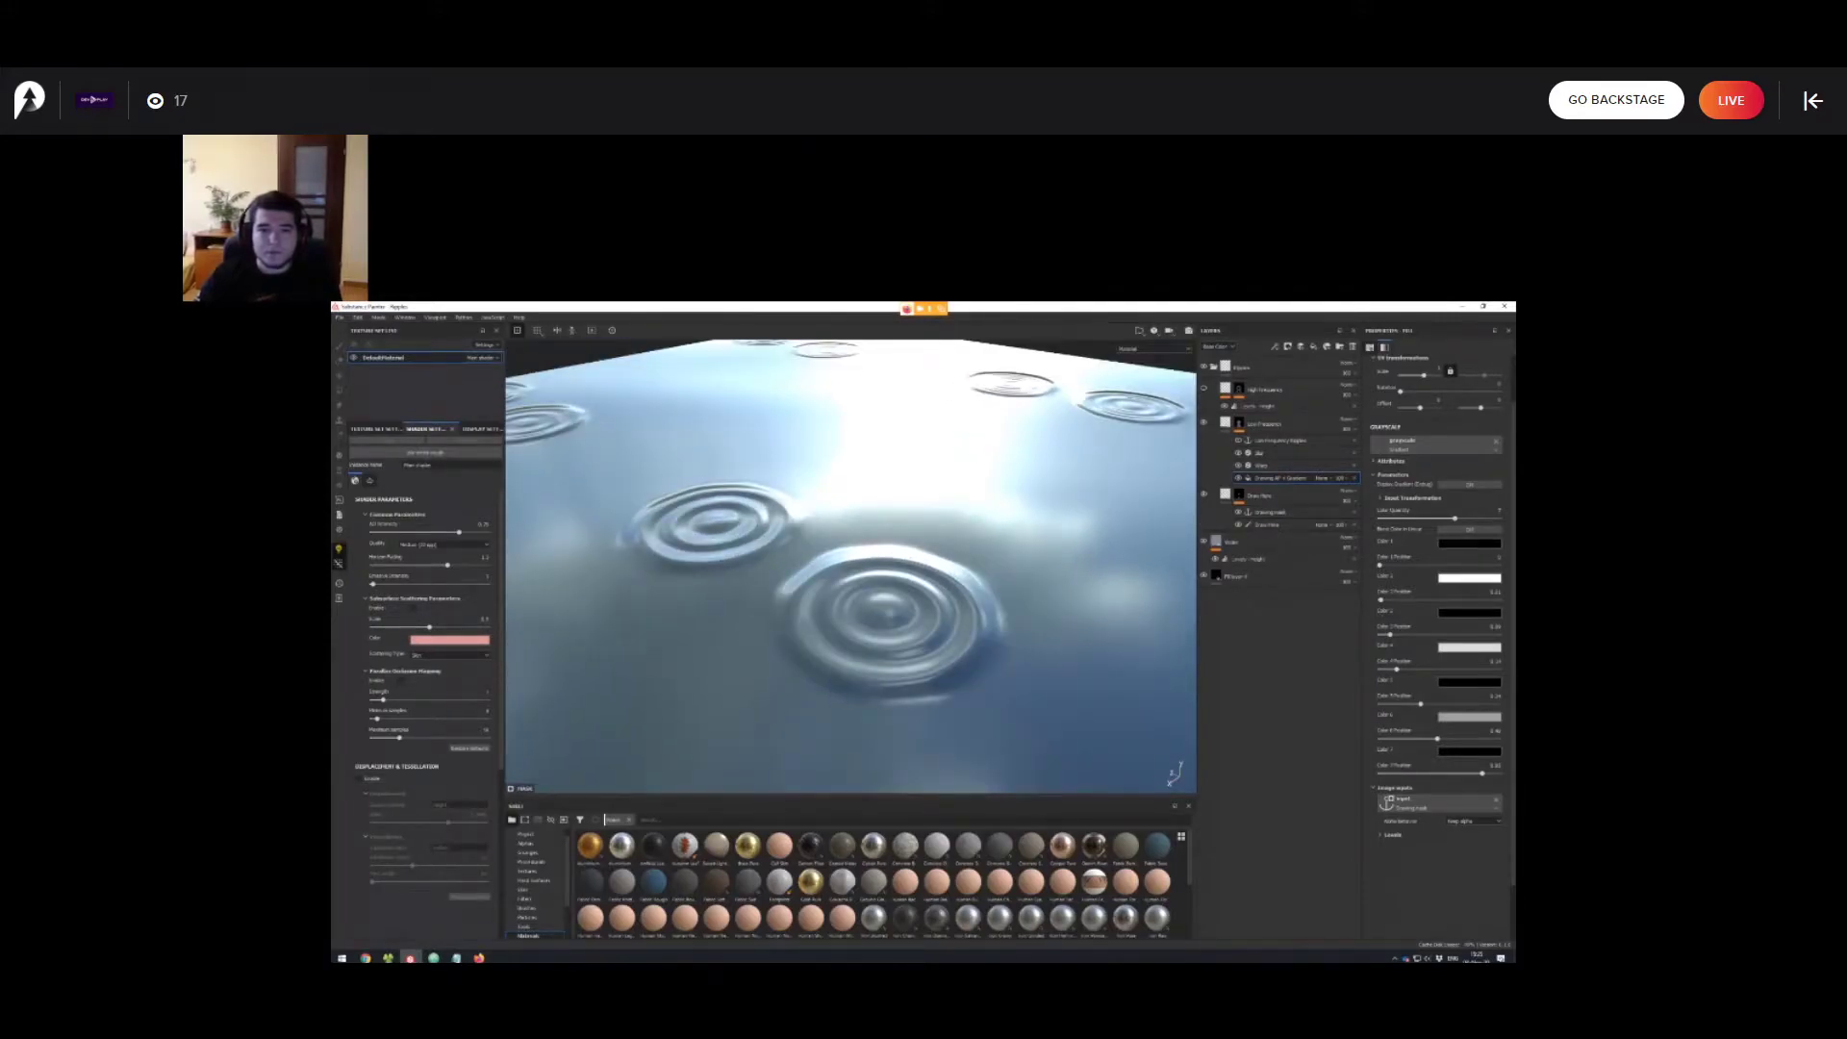
Select the Low Frequency mask's anchor point, open the High Frequency layer's mask stack and view that mask on its own.
left_click(1281, 440)
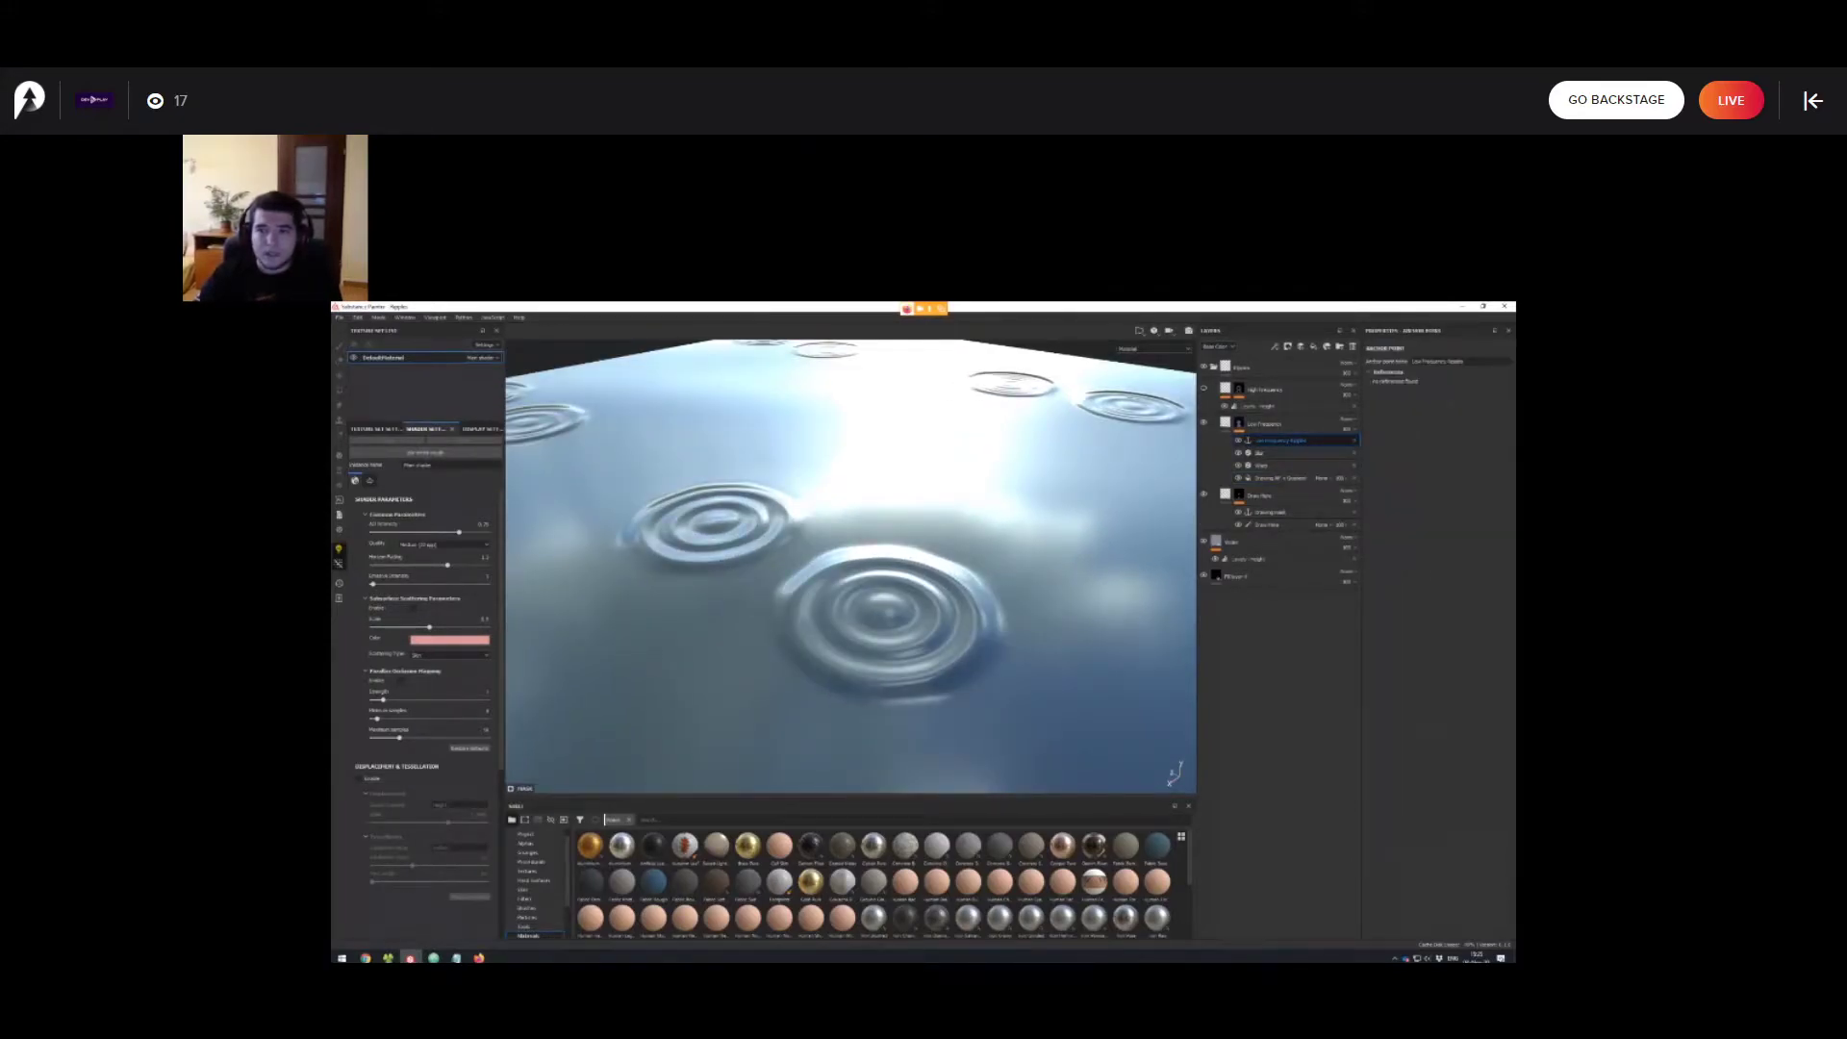
left_click(1239, 389)
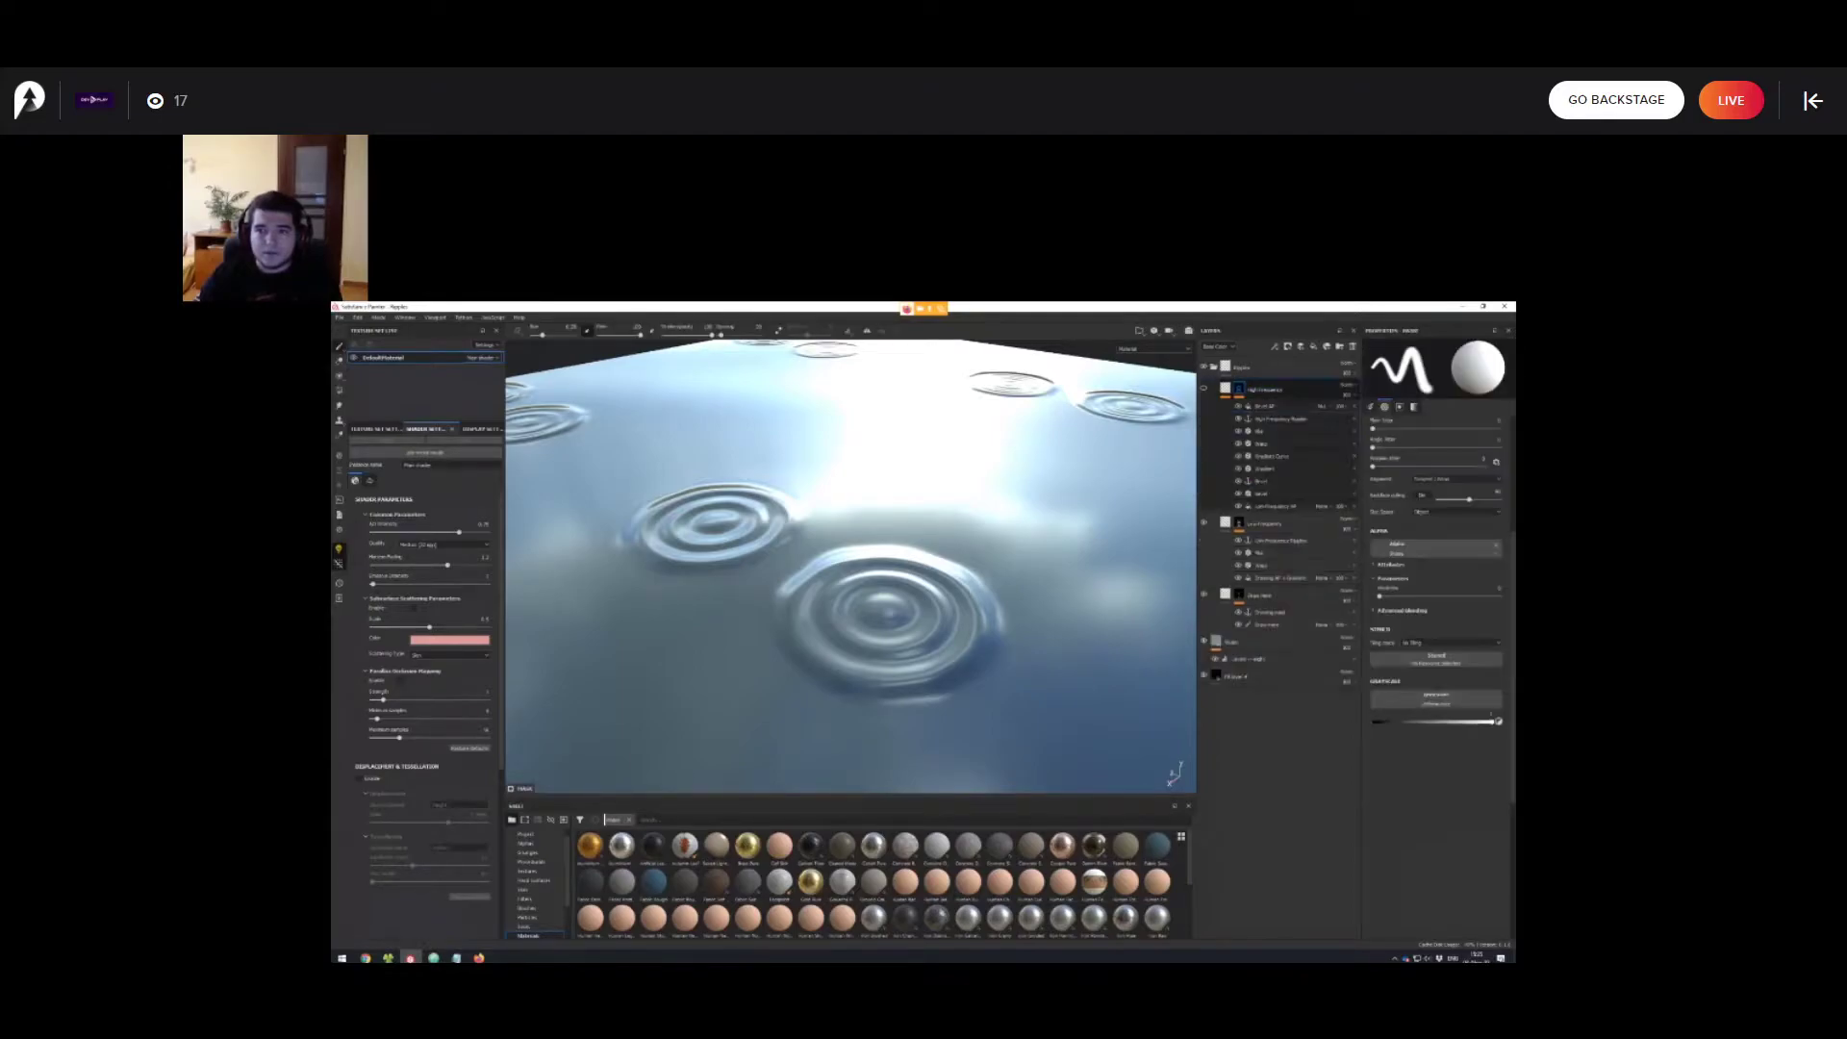
left_click(1240, 389, "alt")
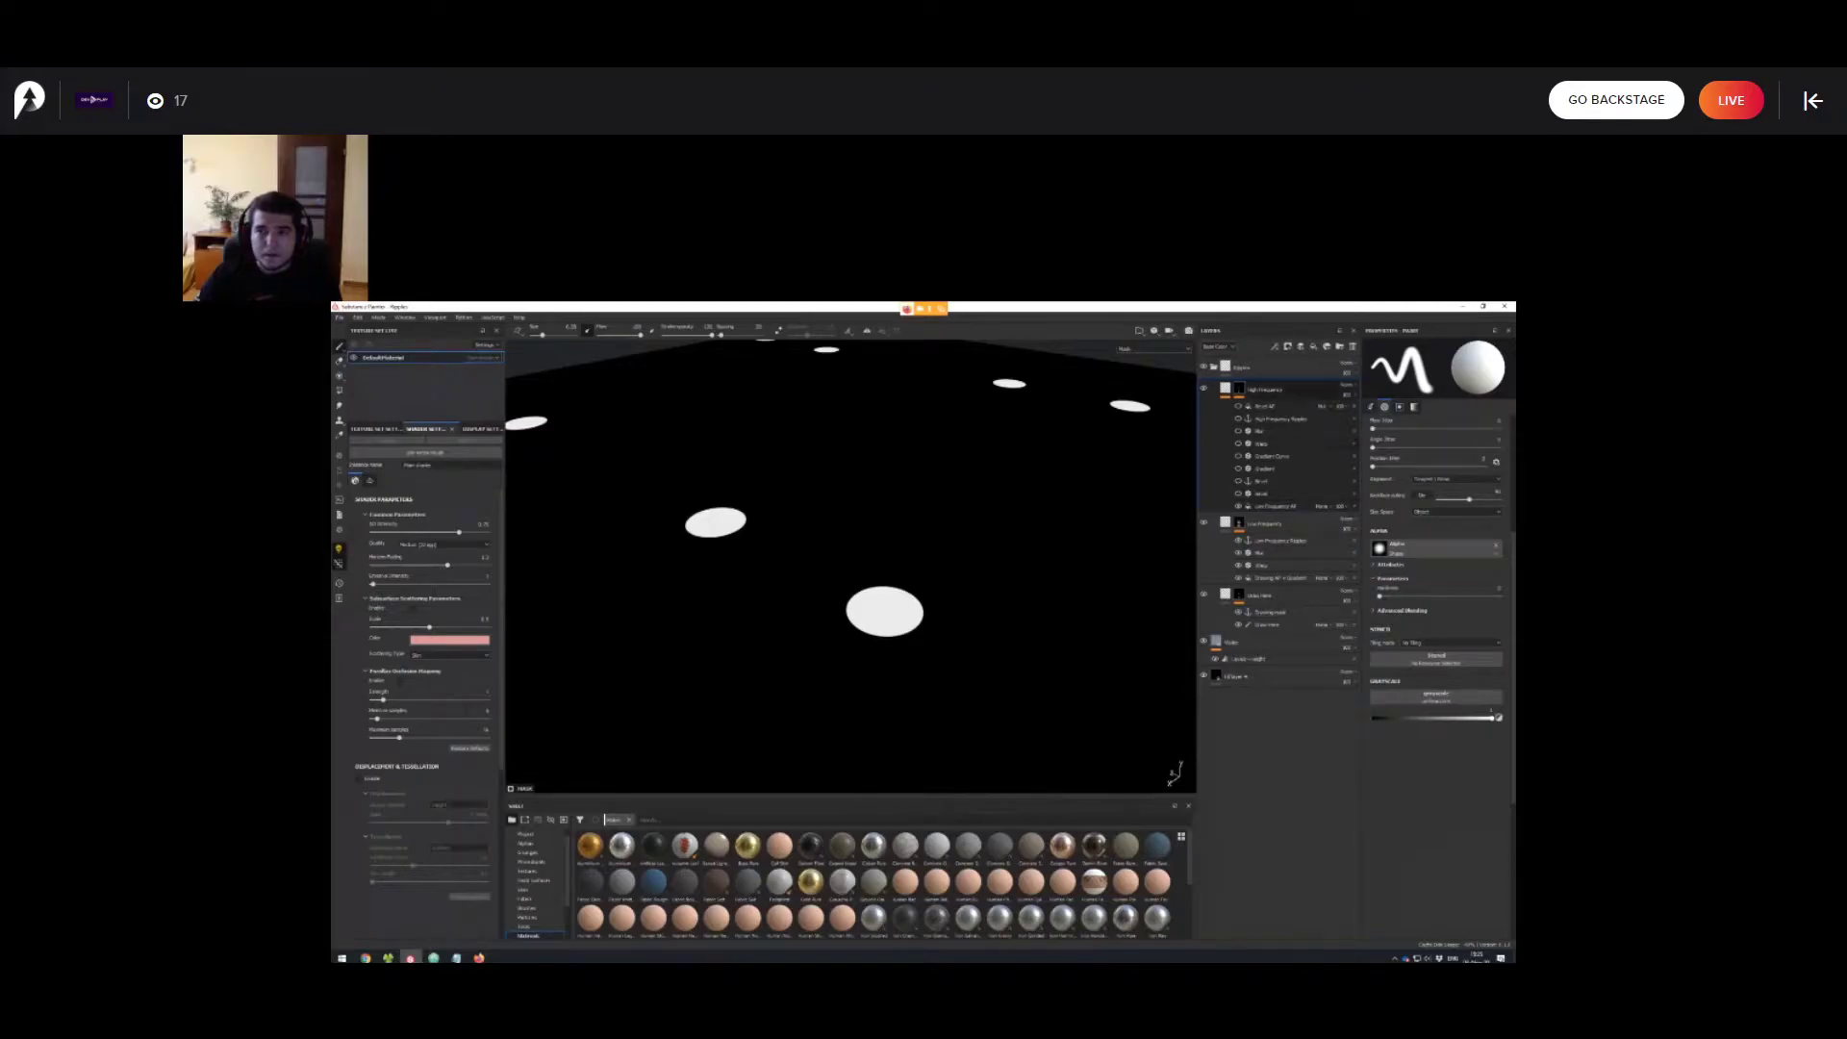
Examine the bottom fill of the High Frequency mask and its anchor point source, and toggle the effect directly above it.
left_click(1276, 506)
mouse_move(885, 596)
middle_mouse_down("alt")
mouse_move(935, 578)
mouse_move(875, 595)
middle_mouse_up("alt")
scroll(923, 577, "up", 2)
left_click_drag(875, 594, 877, 621, "alt")
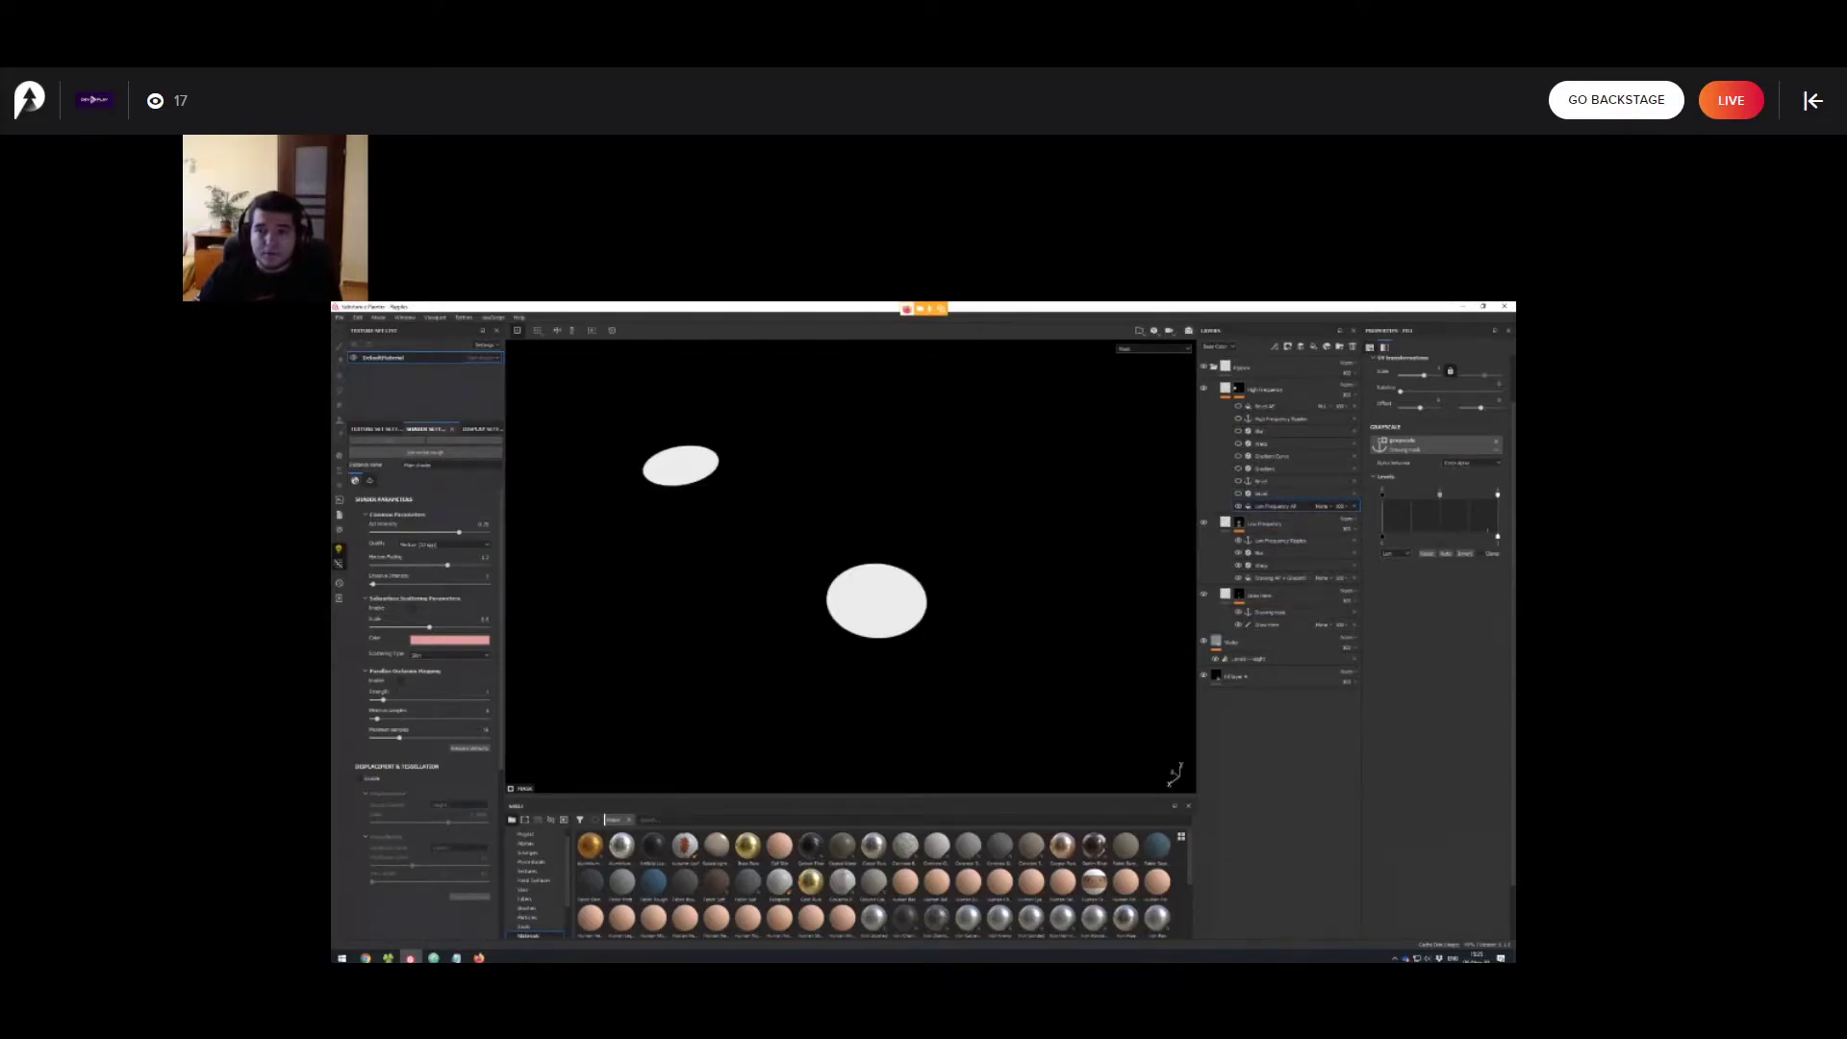
middle_click_drag(876, 598, 848, 613, "alt")
scroll(852, 566, "down", 3)
scroll(850, 565, "up", 2)
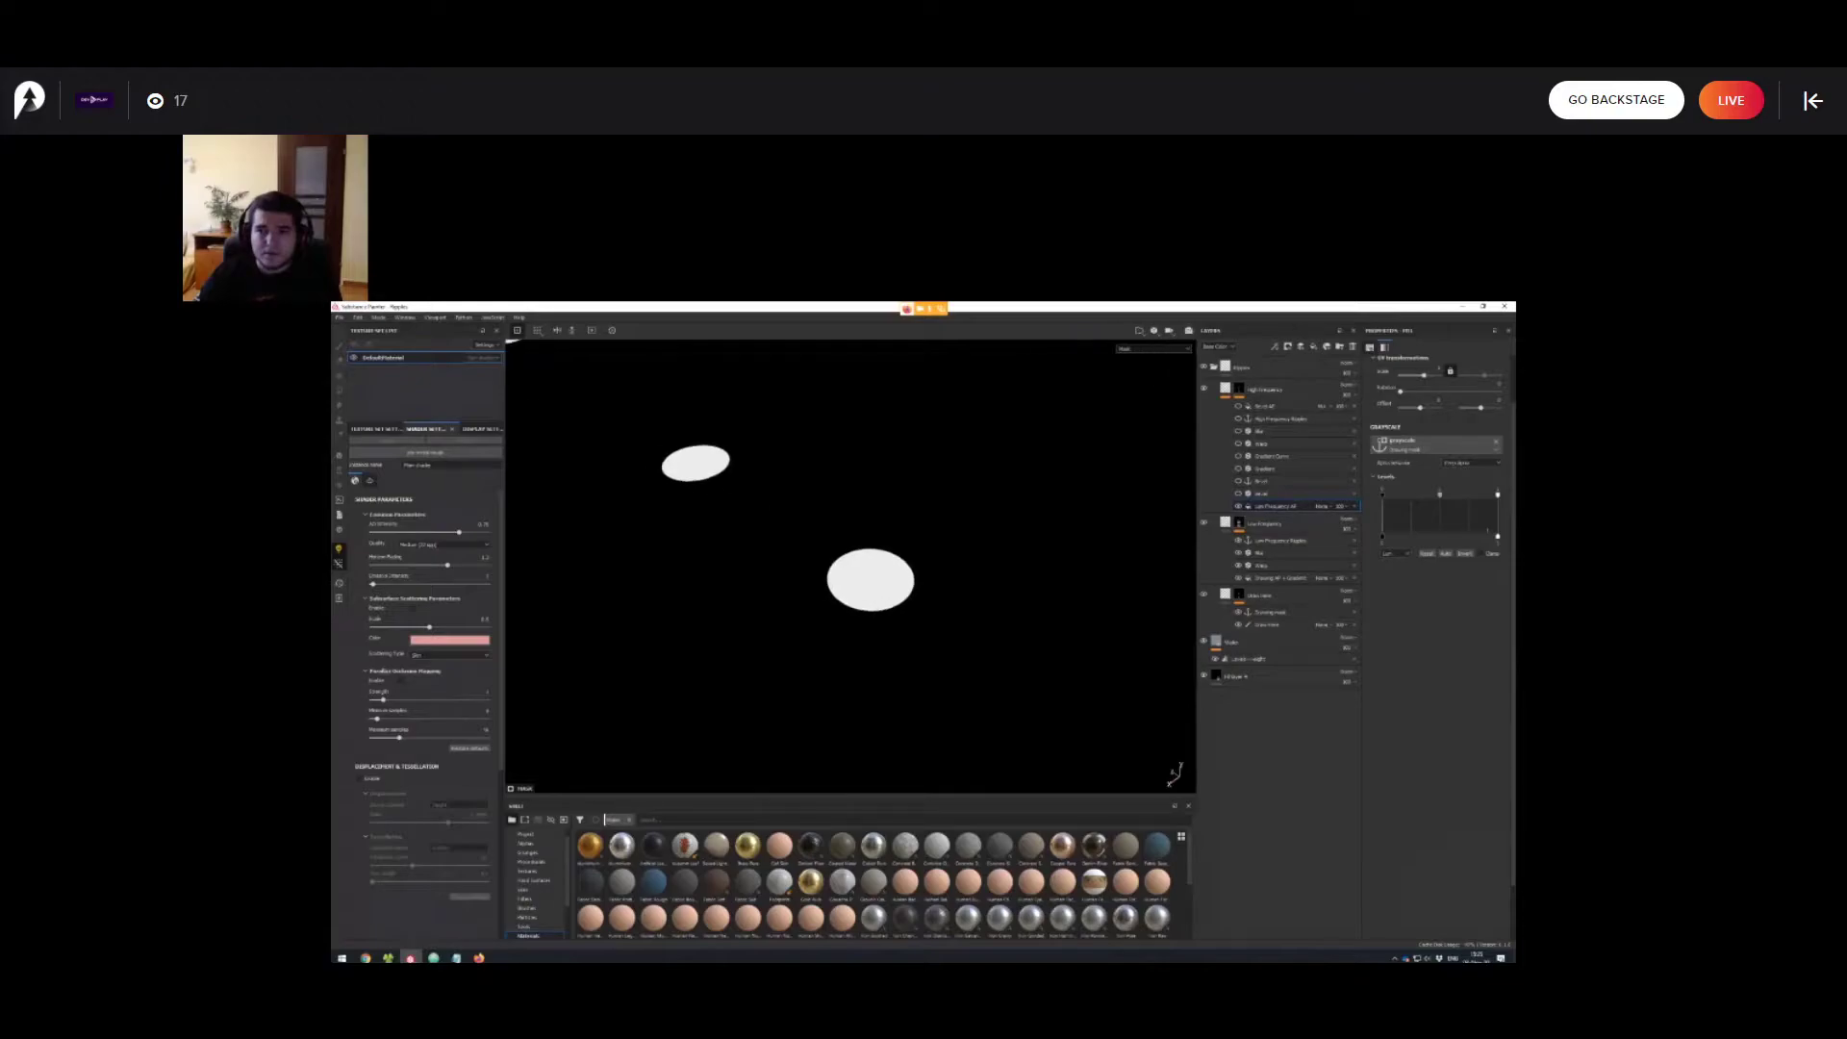
mouse_move(851, 566)
left_mouse_down("alt")
mouse_move(880, 552)
mouse_move(870, 587)
left_mouse_up("alt")
scroll(852, 565, "down", 2)
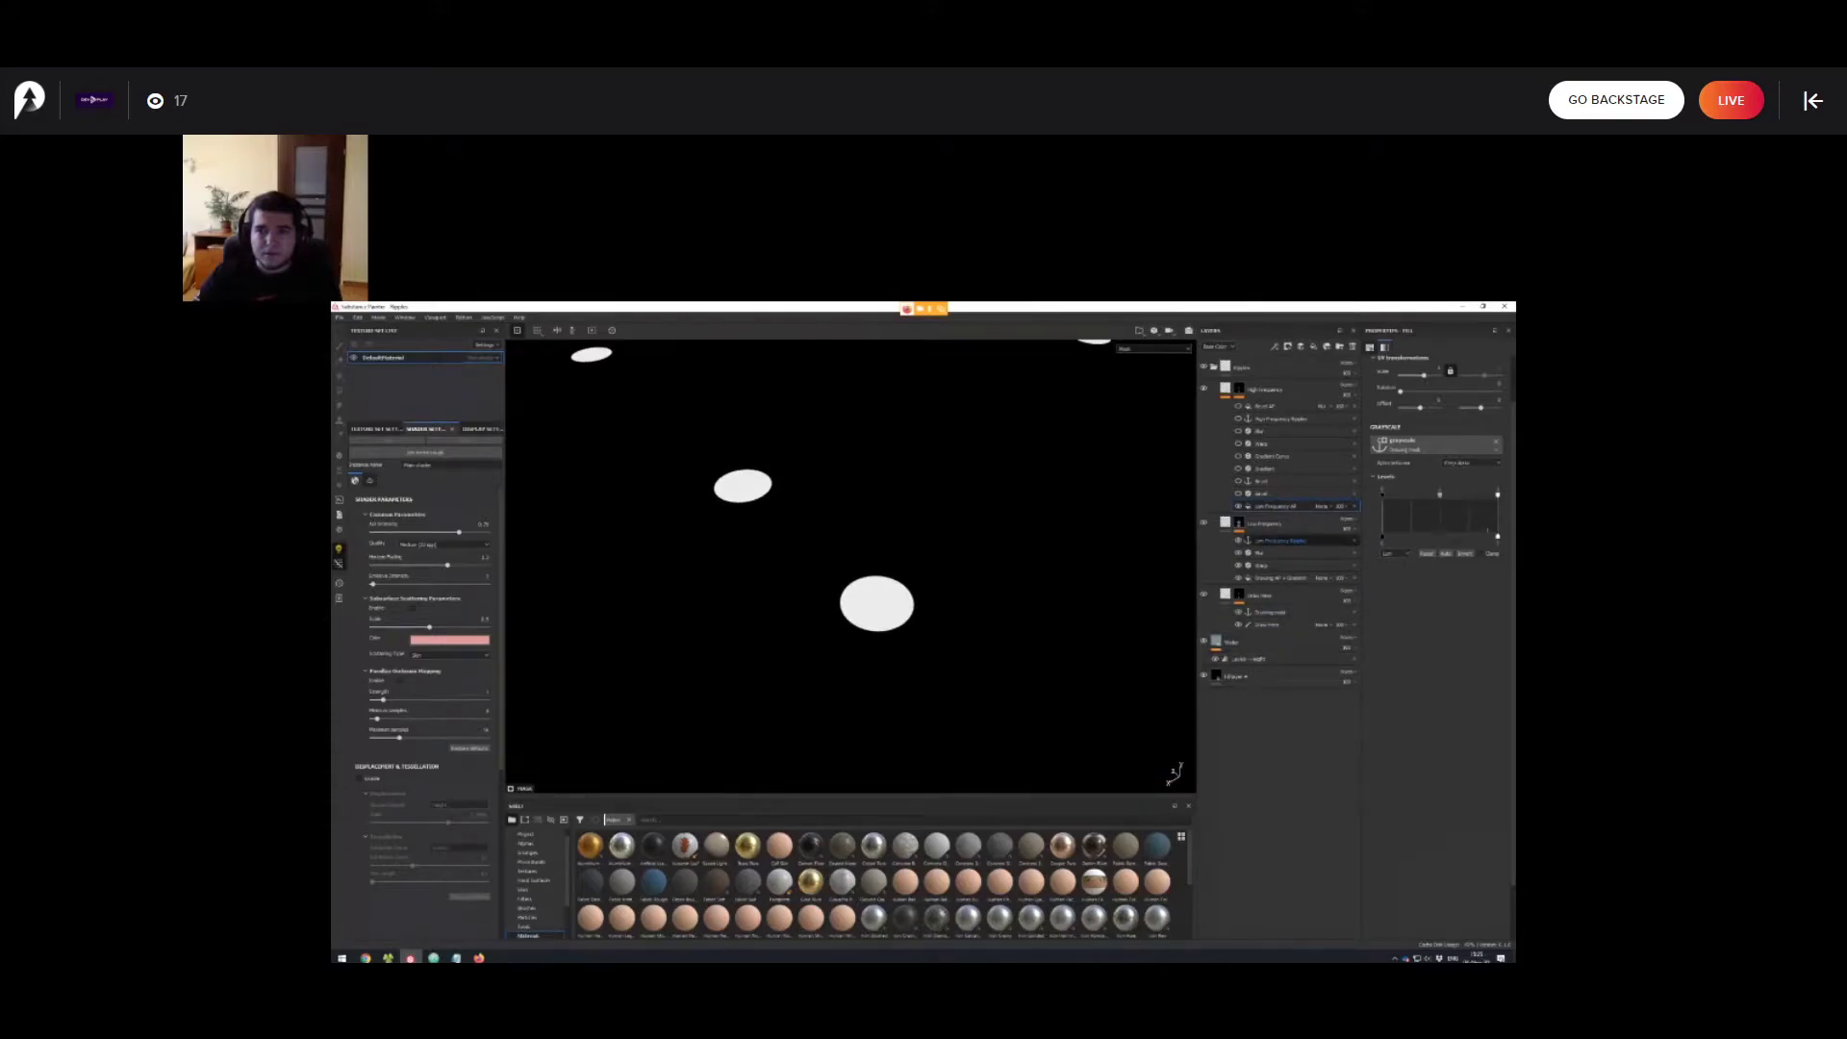
mouse_move(1176, 381)
left_mouse_down("alt")
mouse_move(1195, 404)
mouse_move(1202, 382)
left_mouse_up("alt")
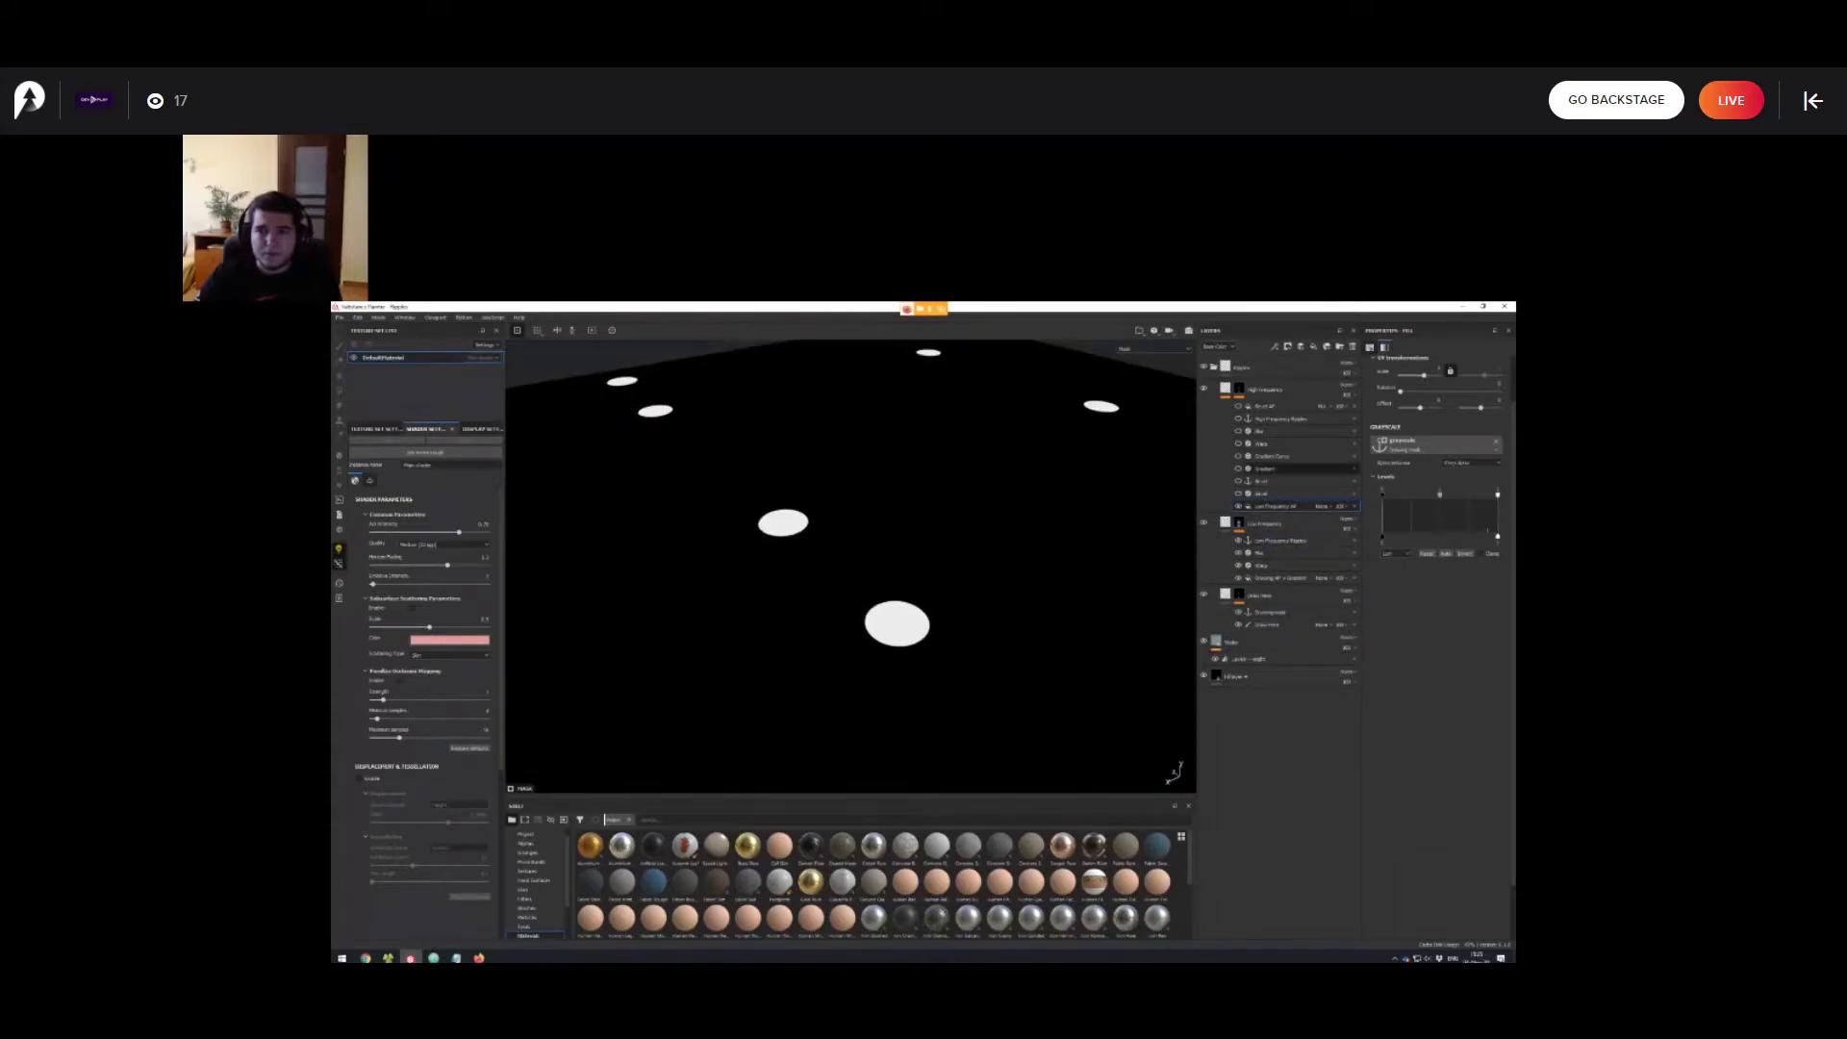
left_click(1238, 494)
left_click(1238, 493)
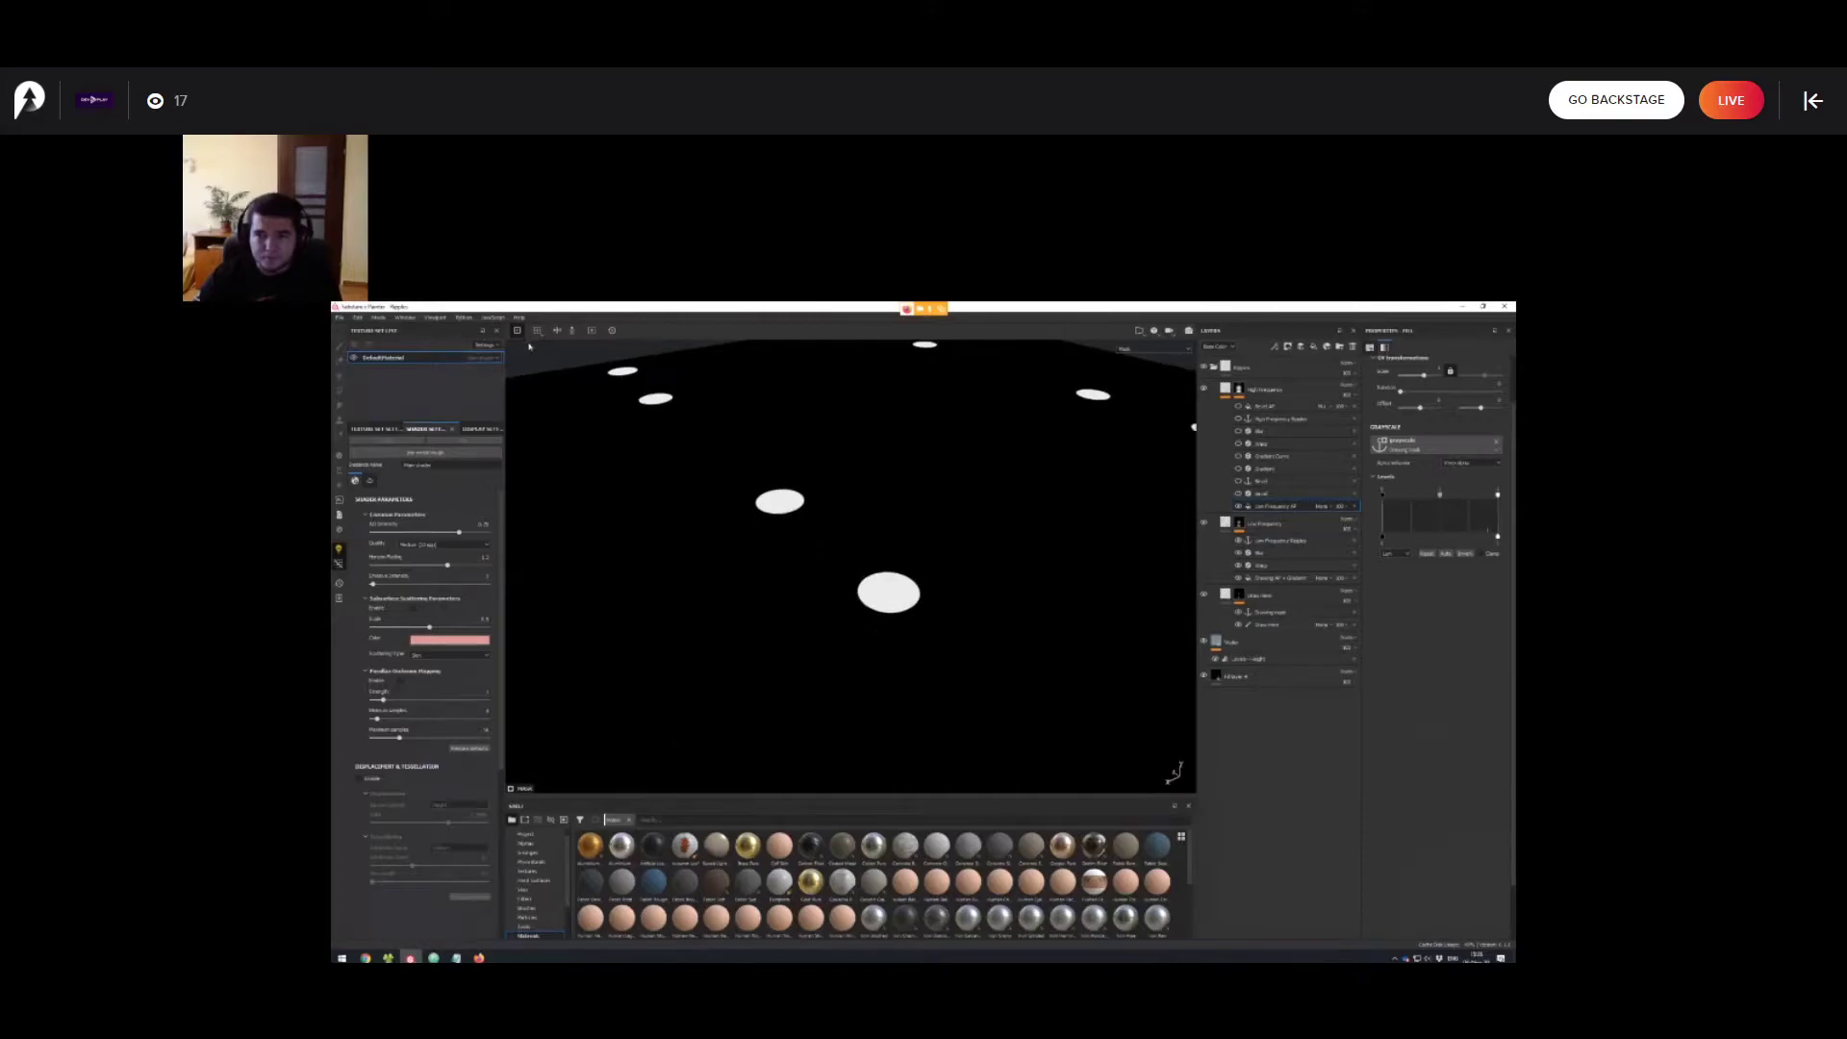
Select the bottom fill of the High Frequency mask stack and view that mask on its own.
left_click(1270, 612)
left_click(1276, 506)
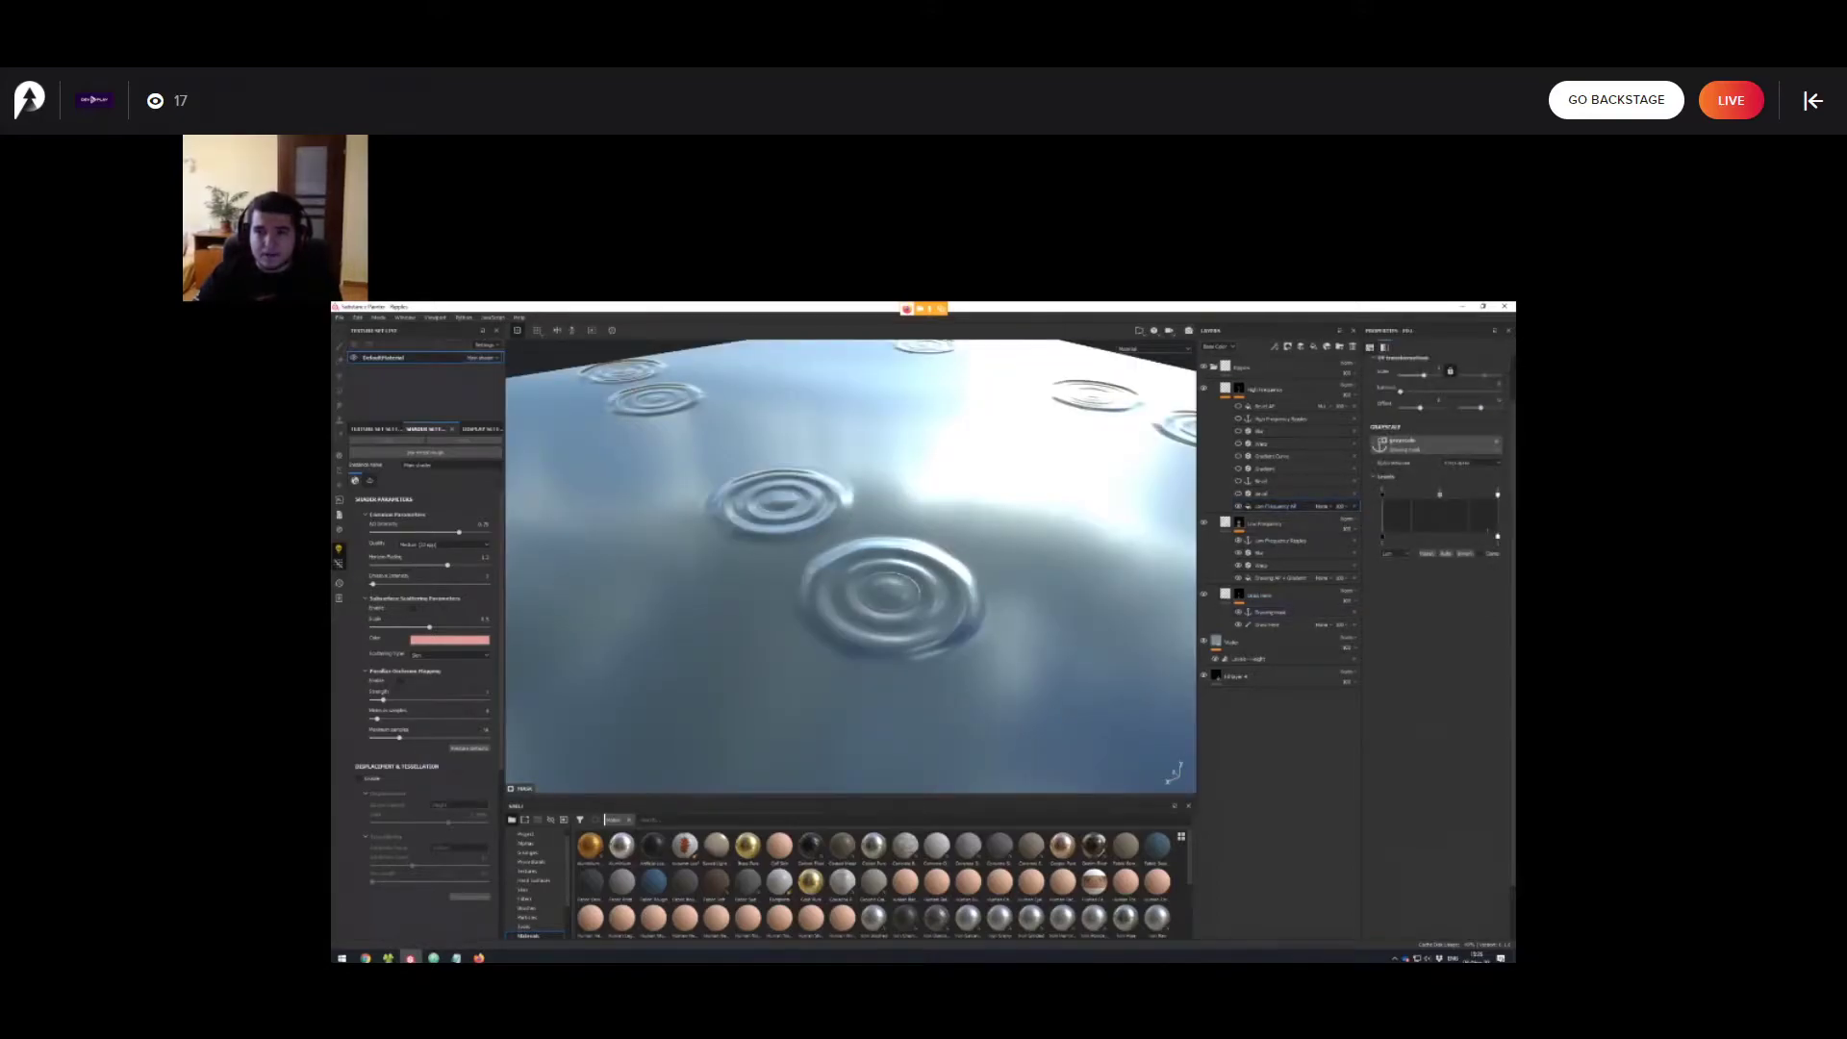
left_click(1239, 389, "alt")
left_click(1276, 506)
scroll(951, 529, "up", 2)
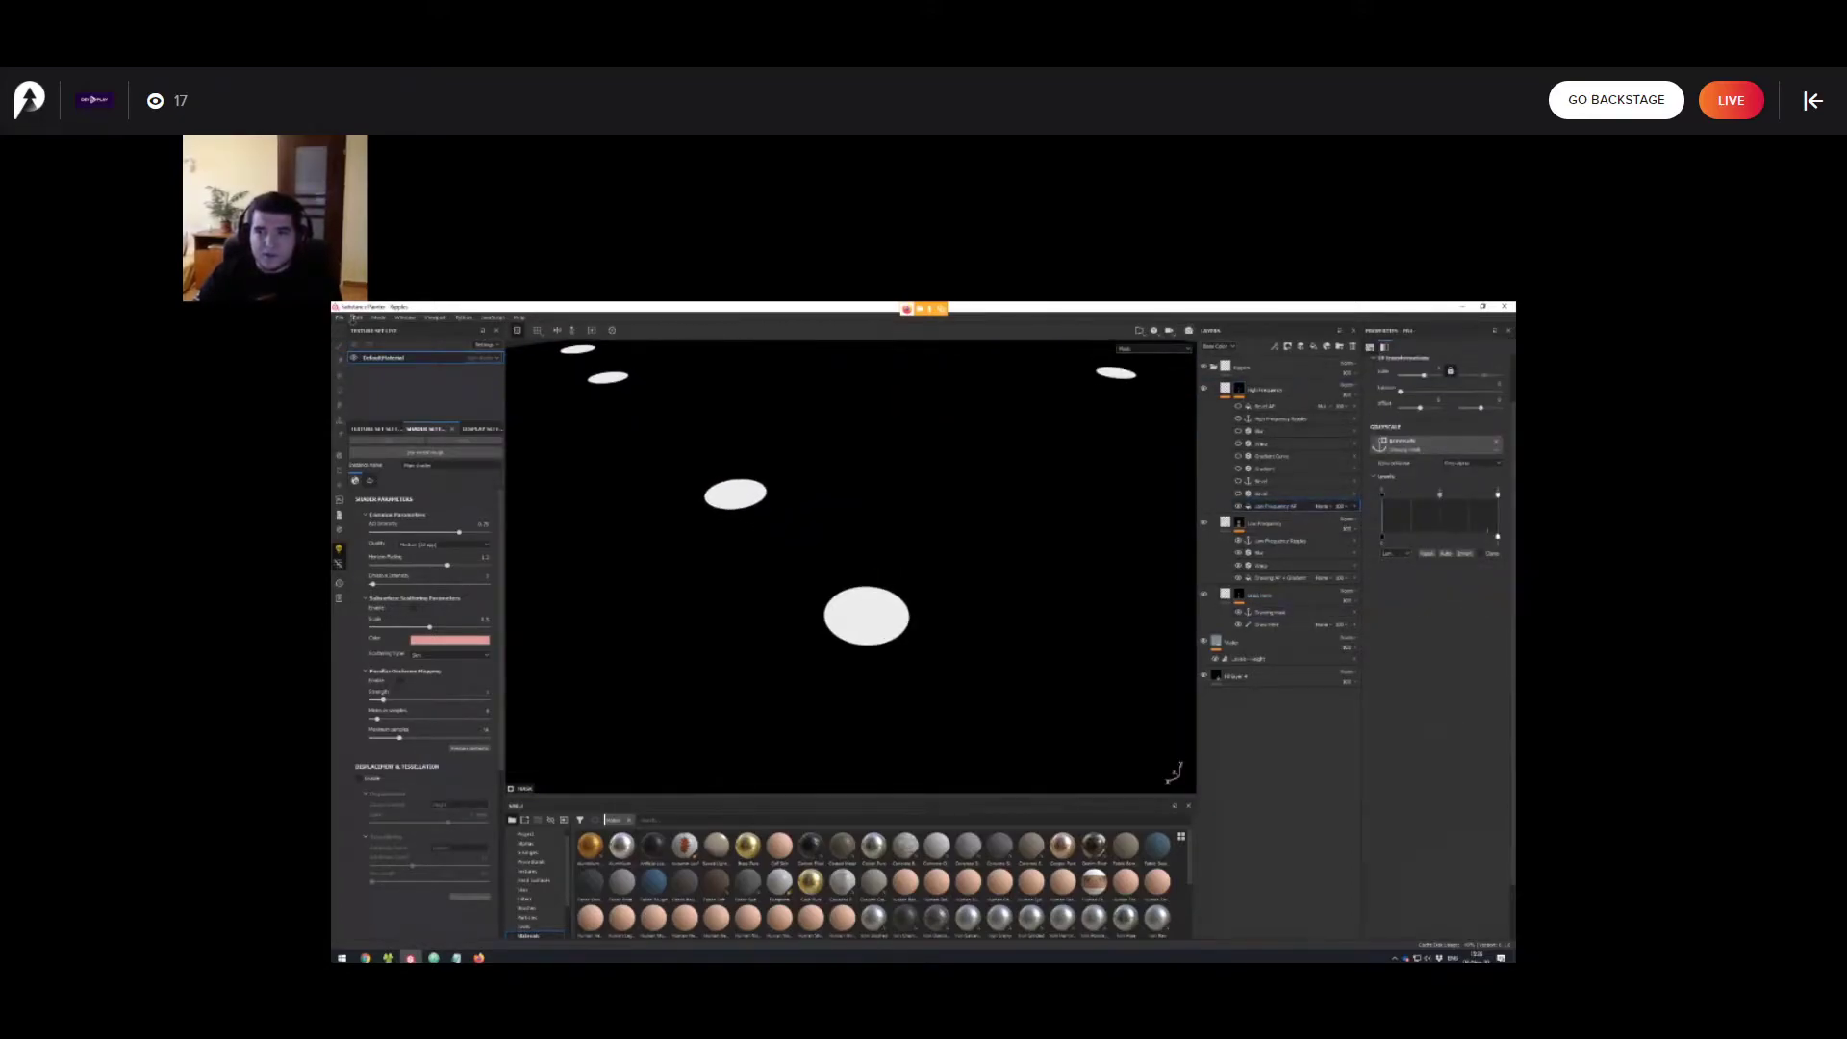
View the Low Frequency mask and the hand-drawn base mask alone, and compare them with the High Frequency mask.
left_click(1239, 523, "alt")
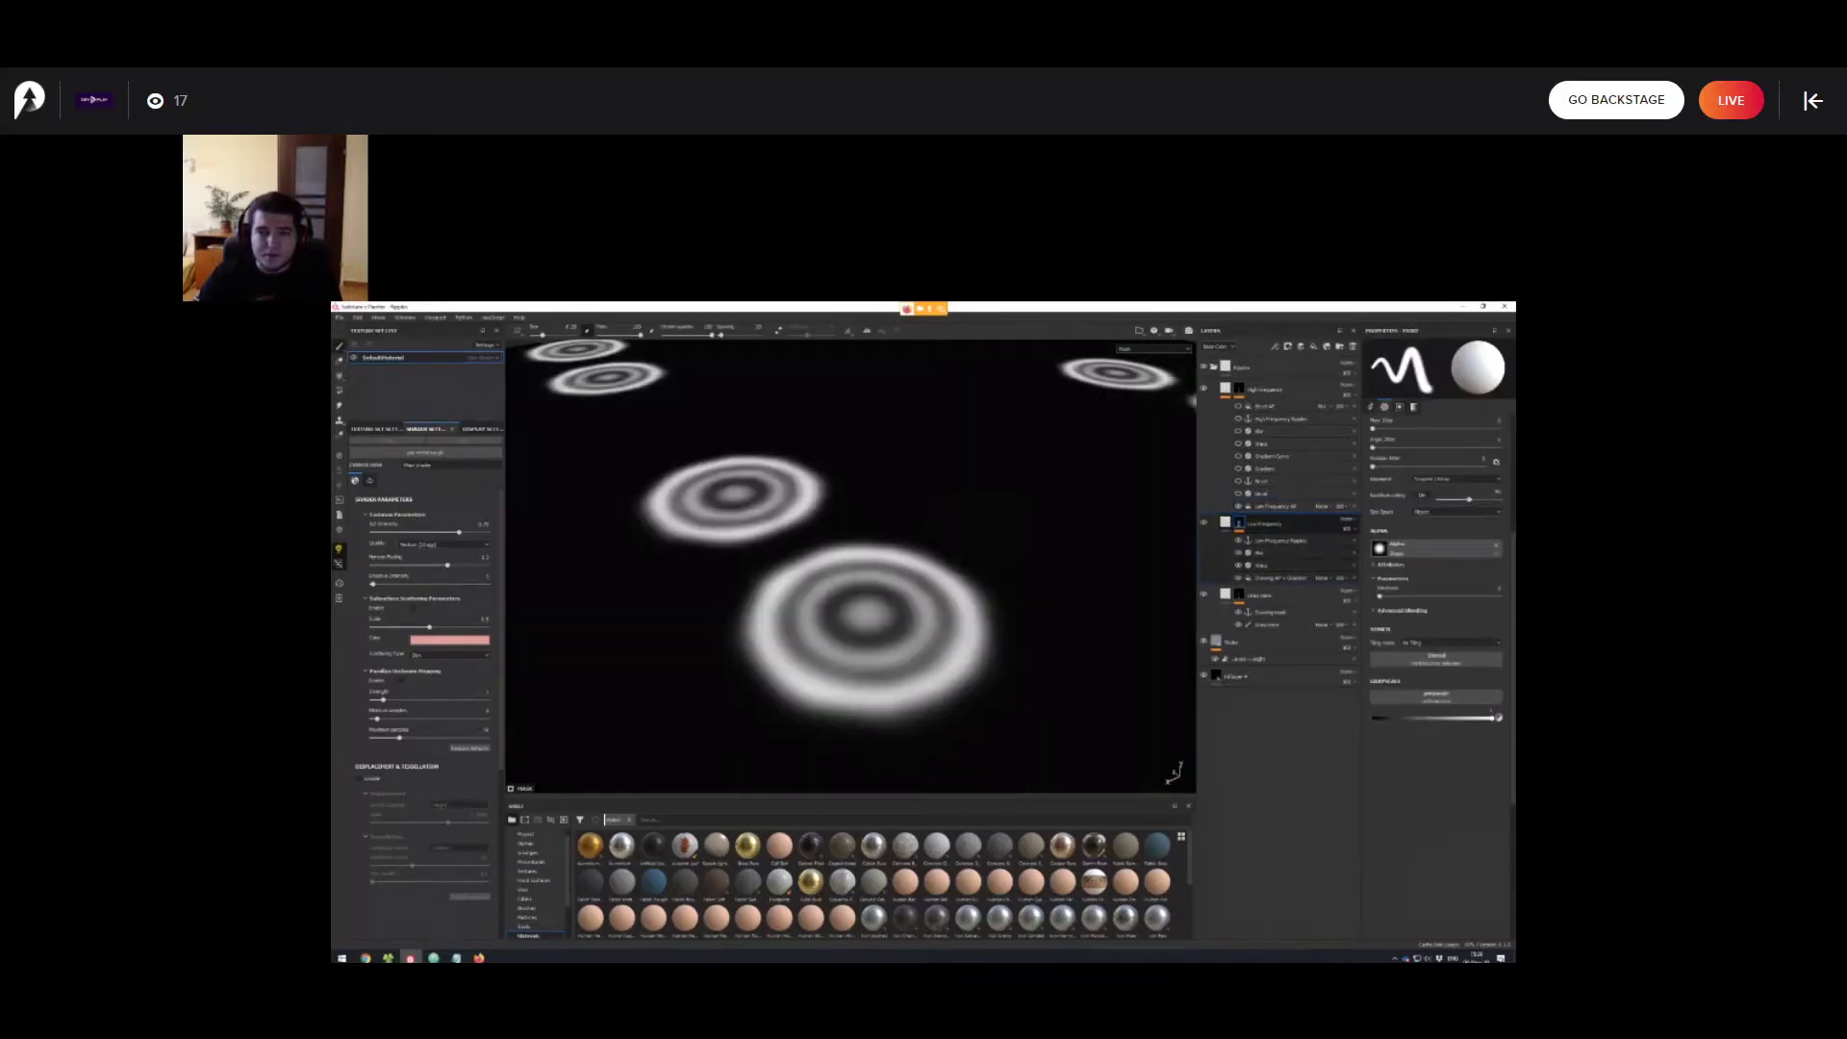
left_click(1239, 596, "alt")
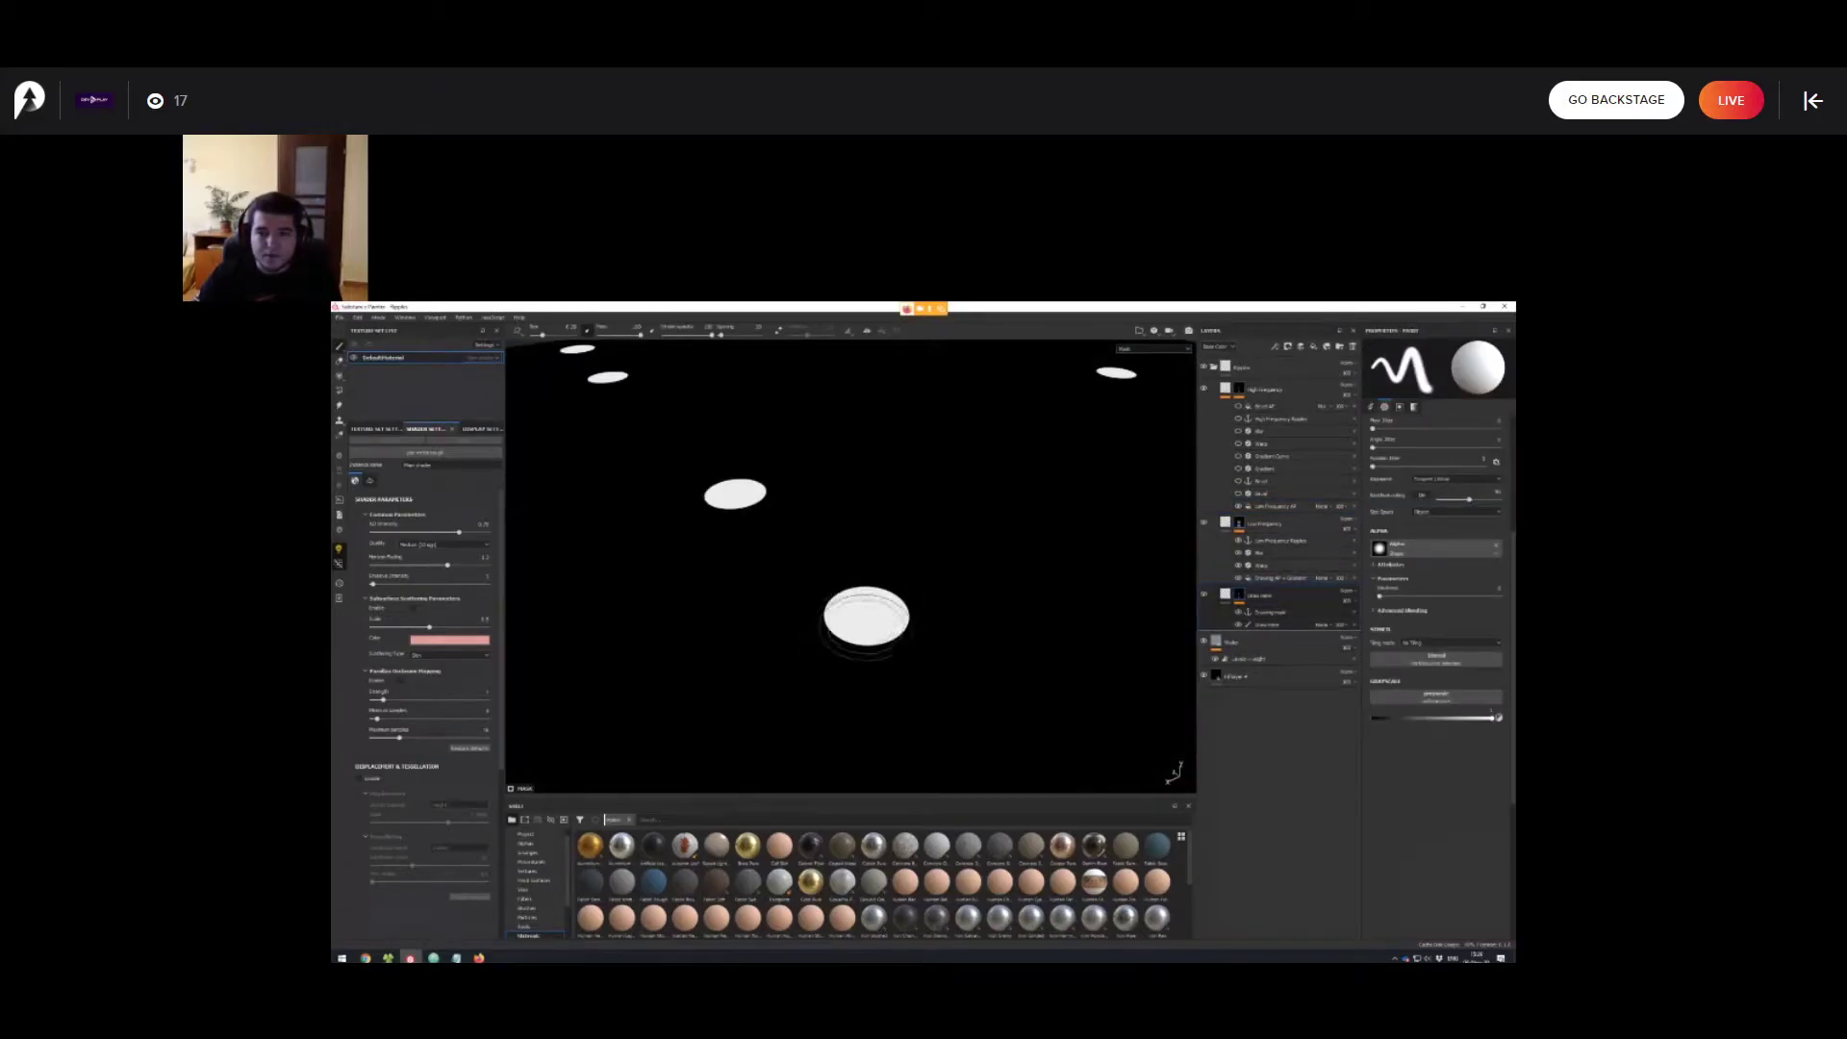
left_click_drag(1092, 589, 880, 611, "alt")
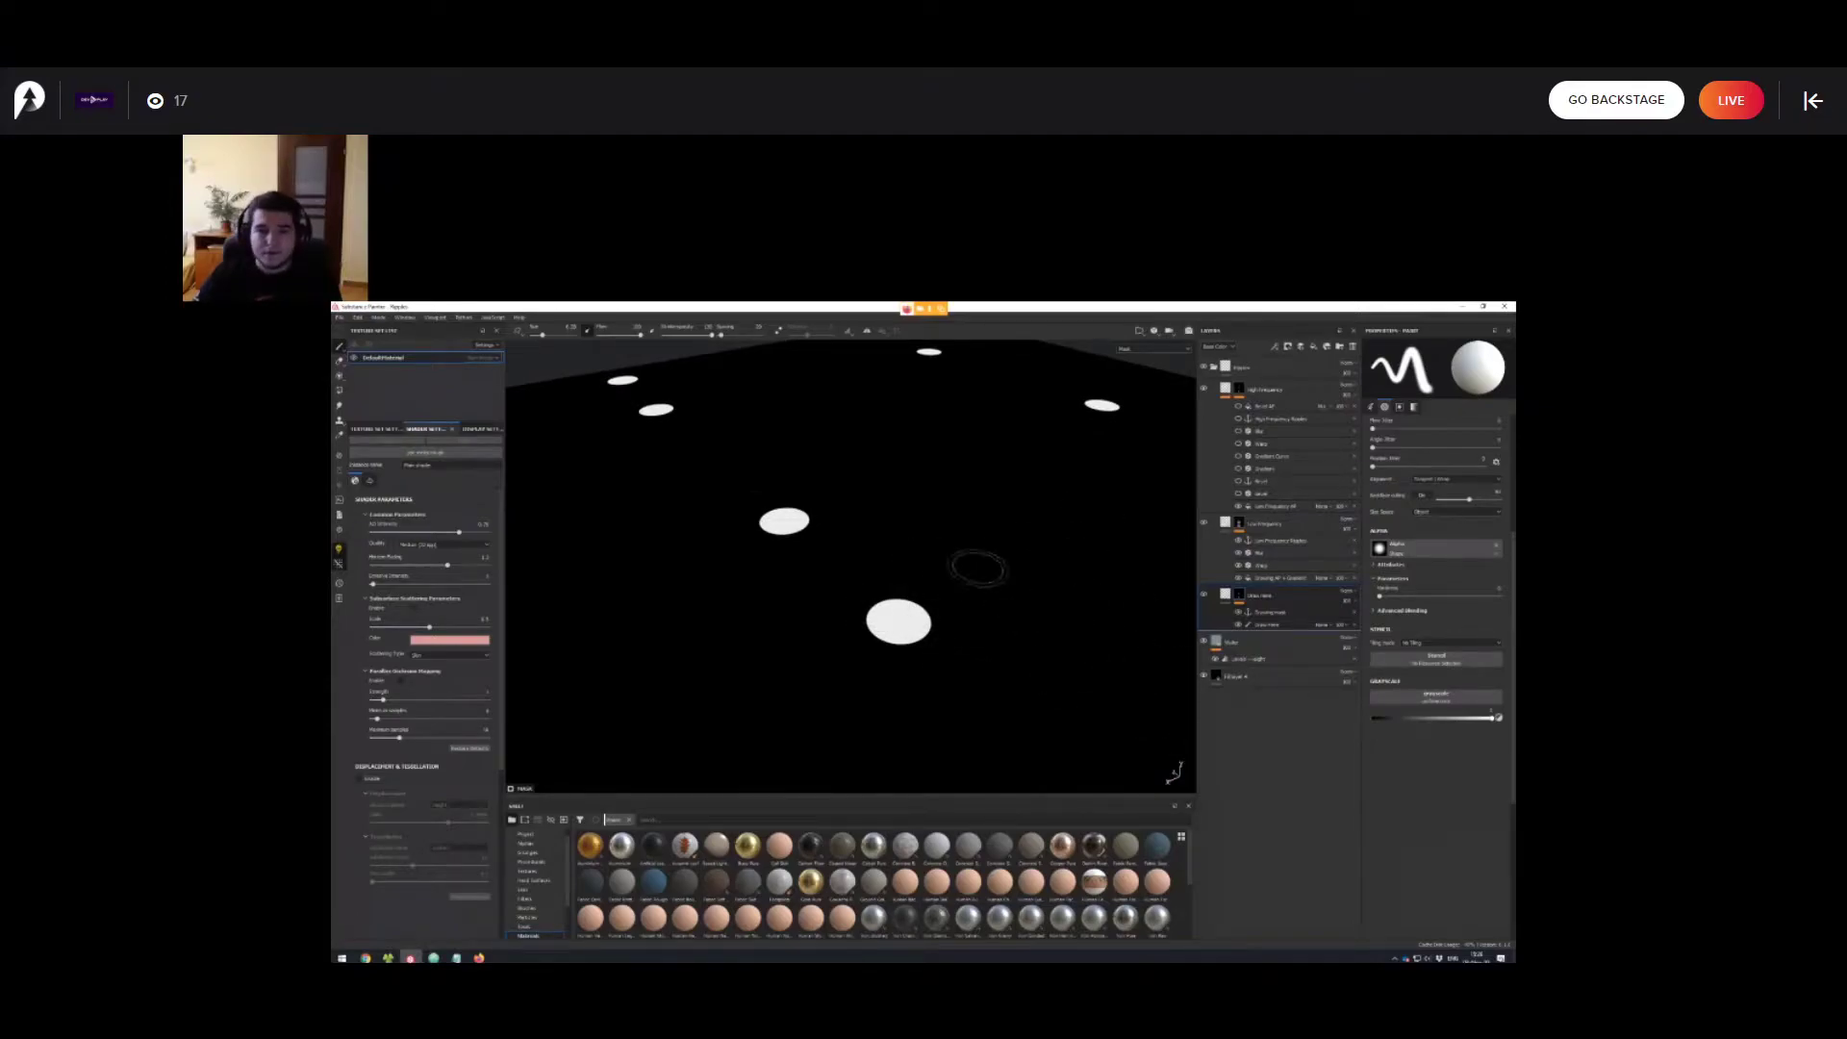
left_click_drag(986, 630, 440, 304, "alt")
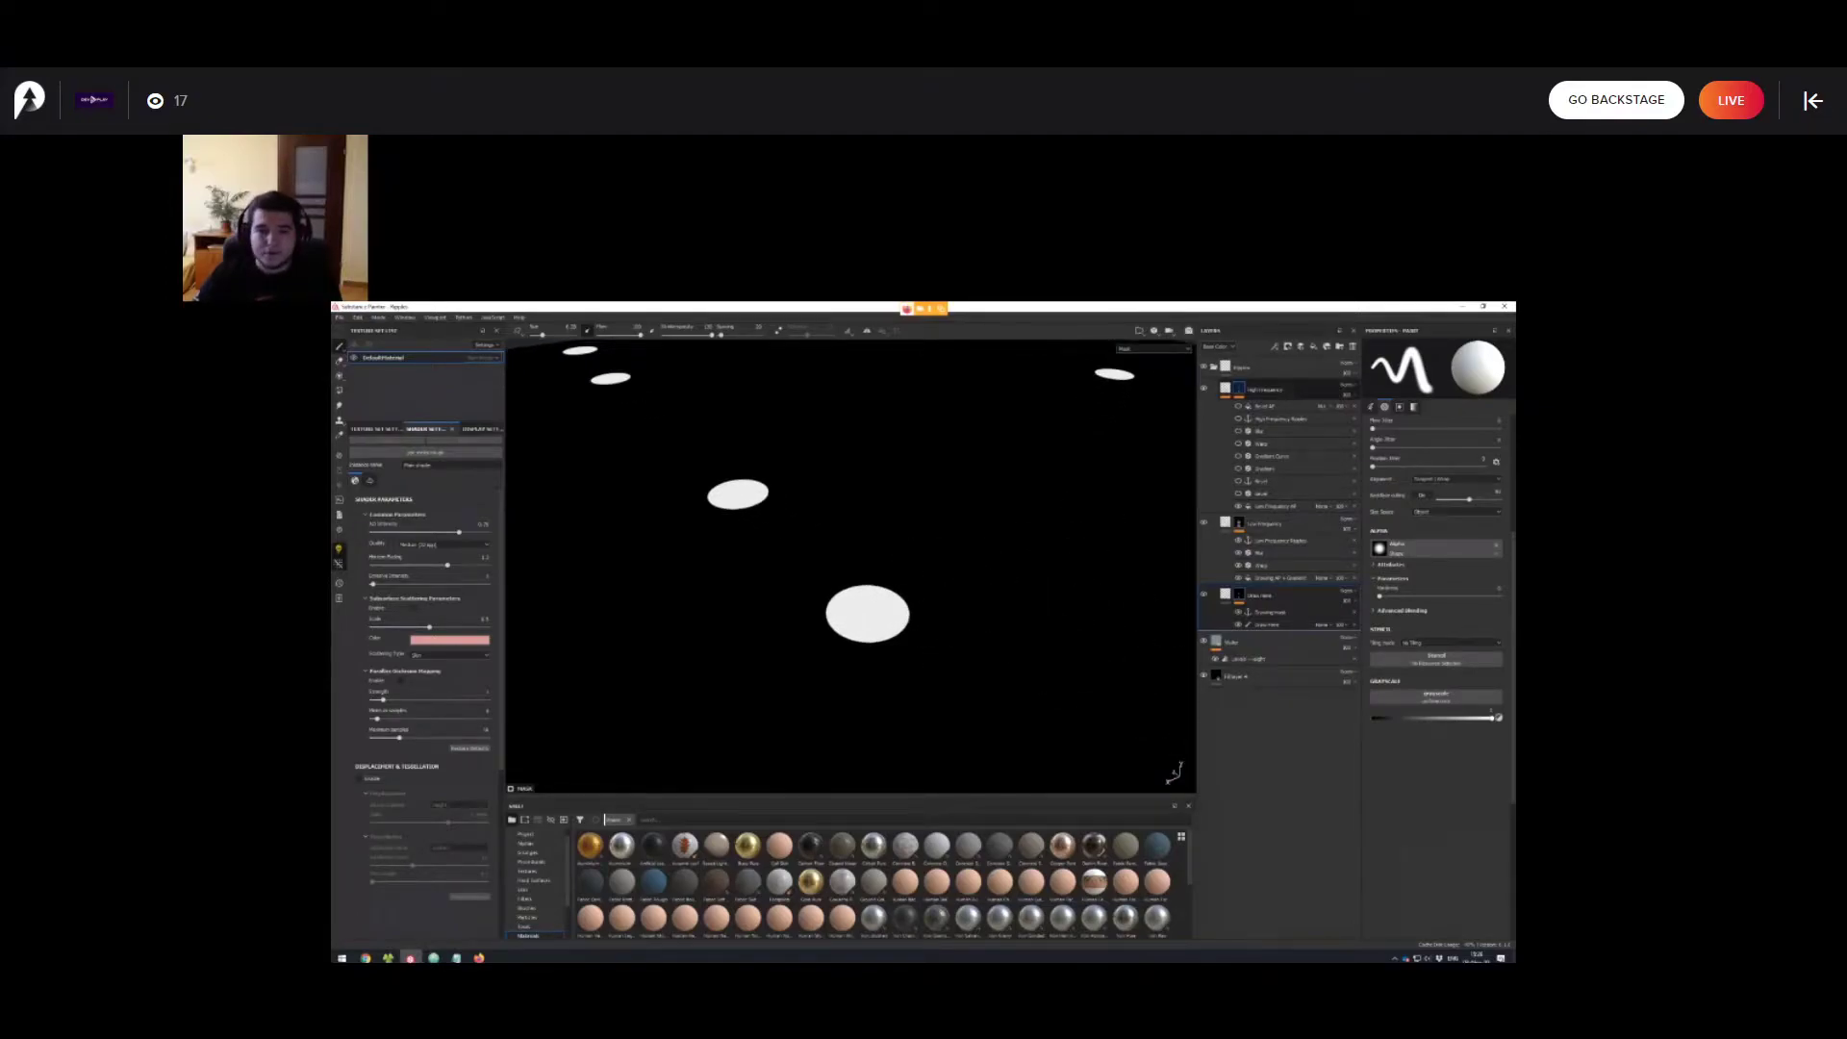
mouse_move(1240, 390)
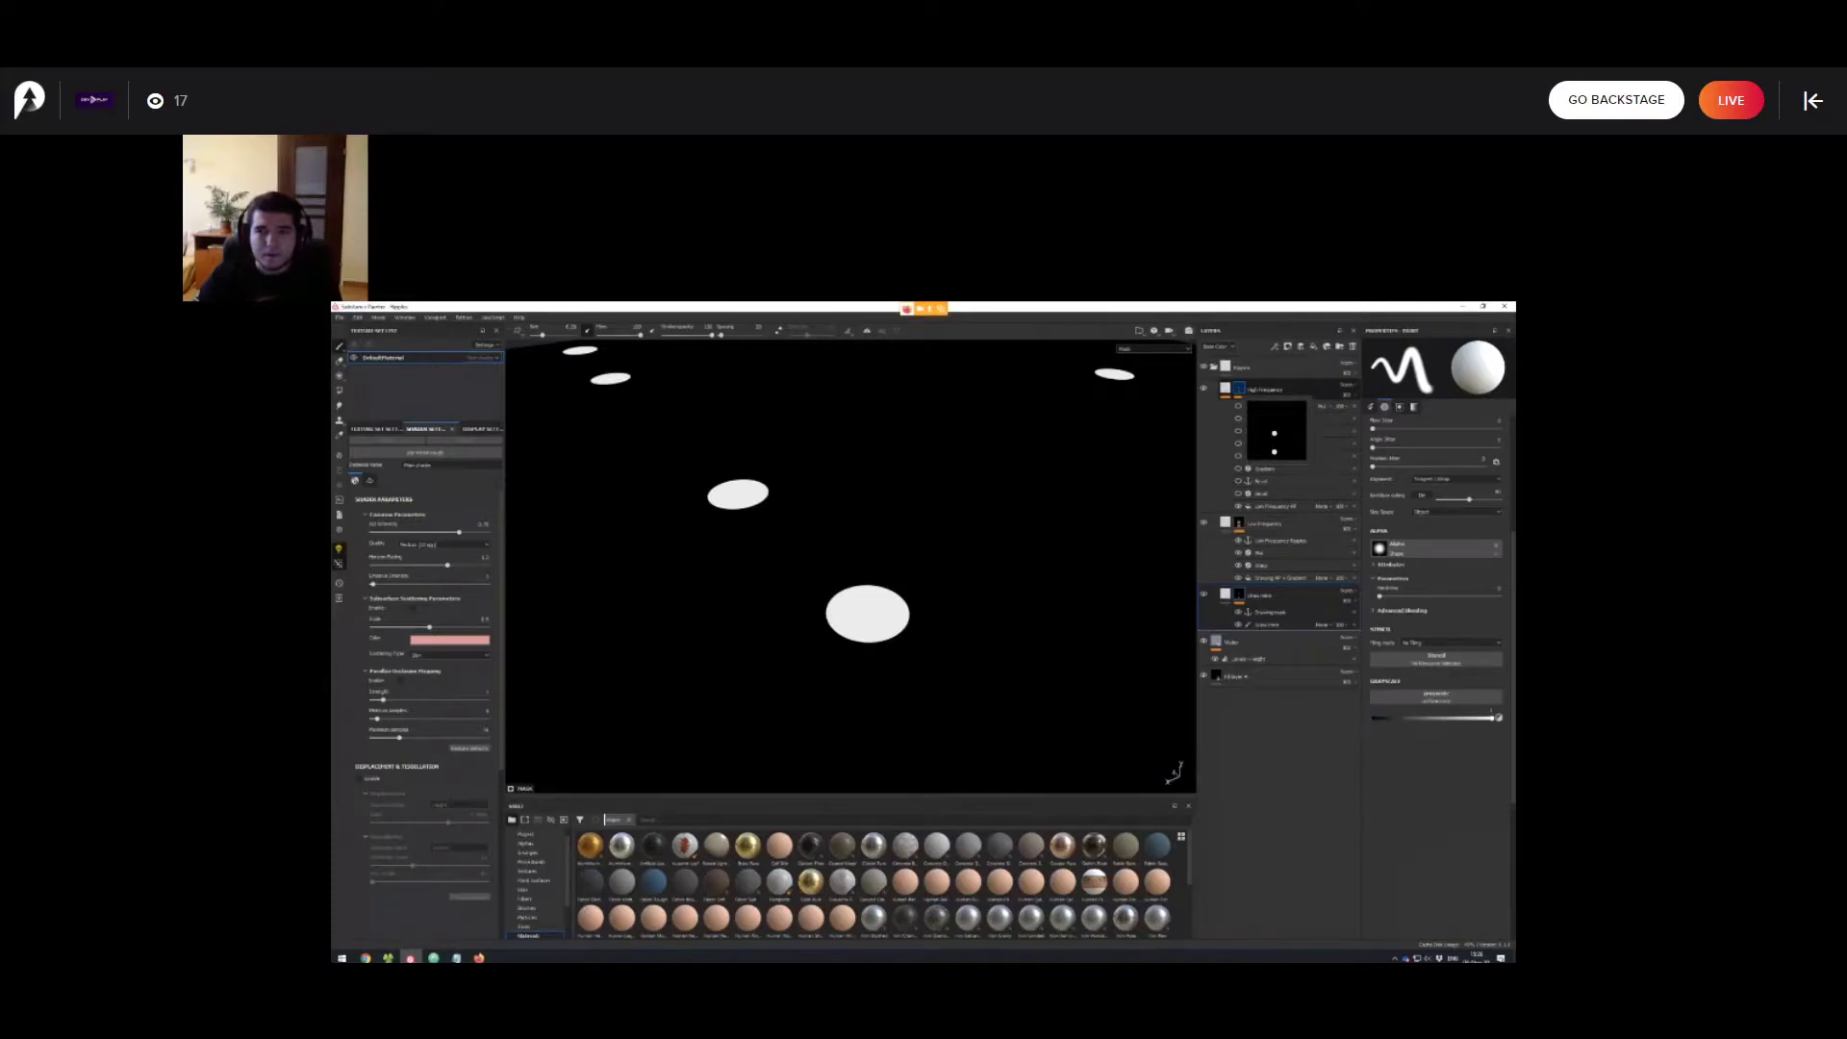
Rename the bottom fill of the High Frequency mask to "Drawing mask AP", keeping that mask on view.
double_click(1268, 625)
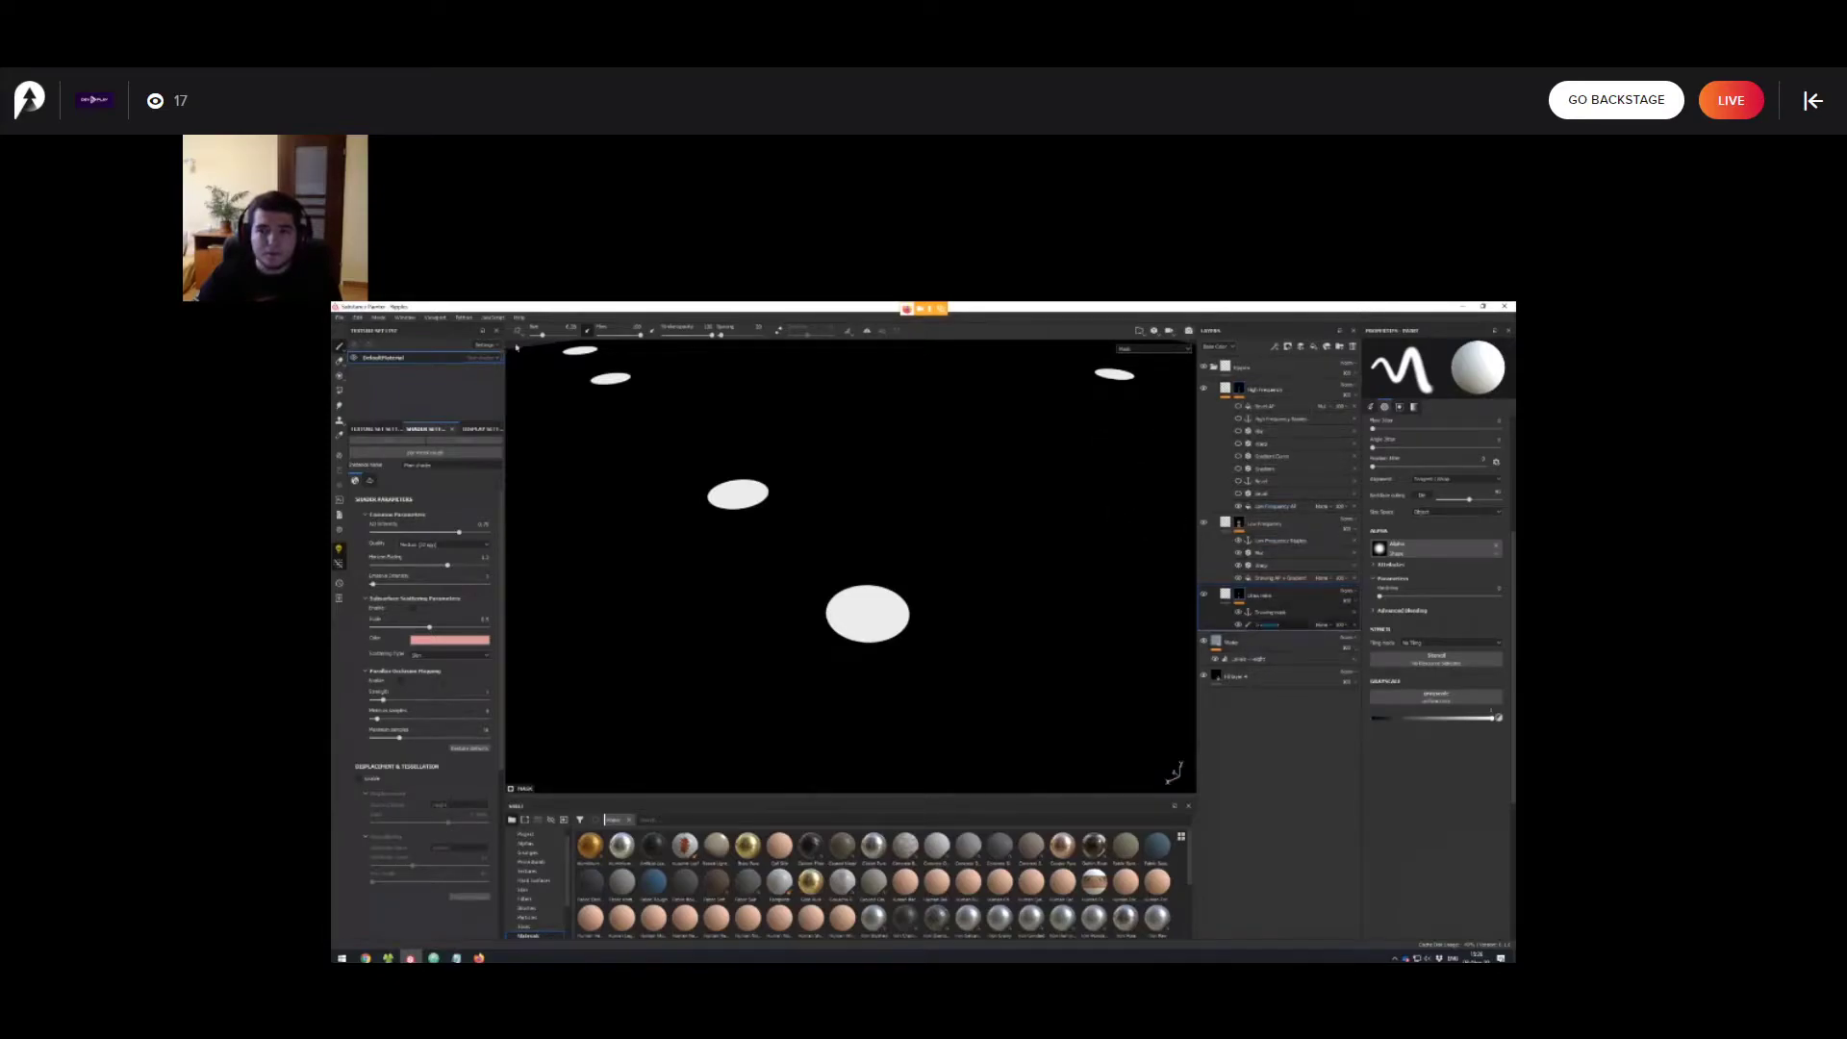
left_click(1289, 595)
double_click(1271, 612)
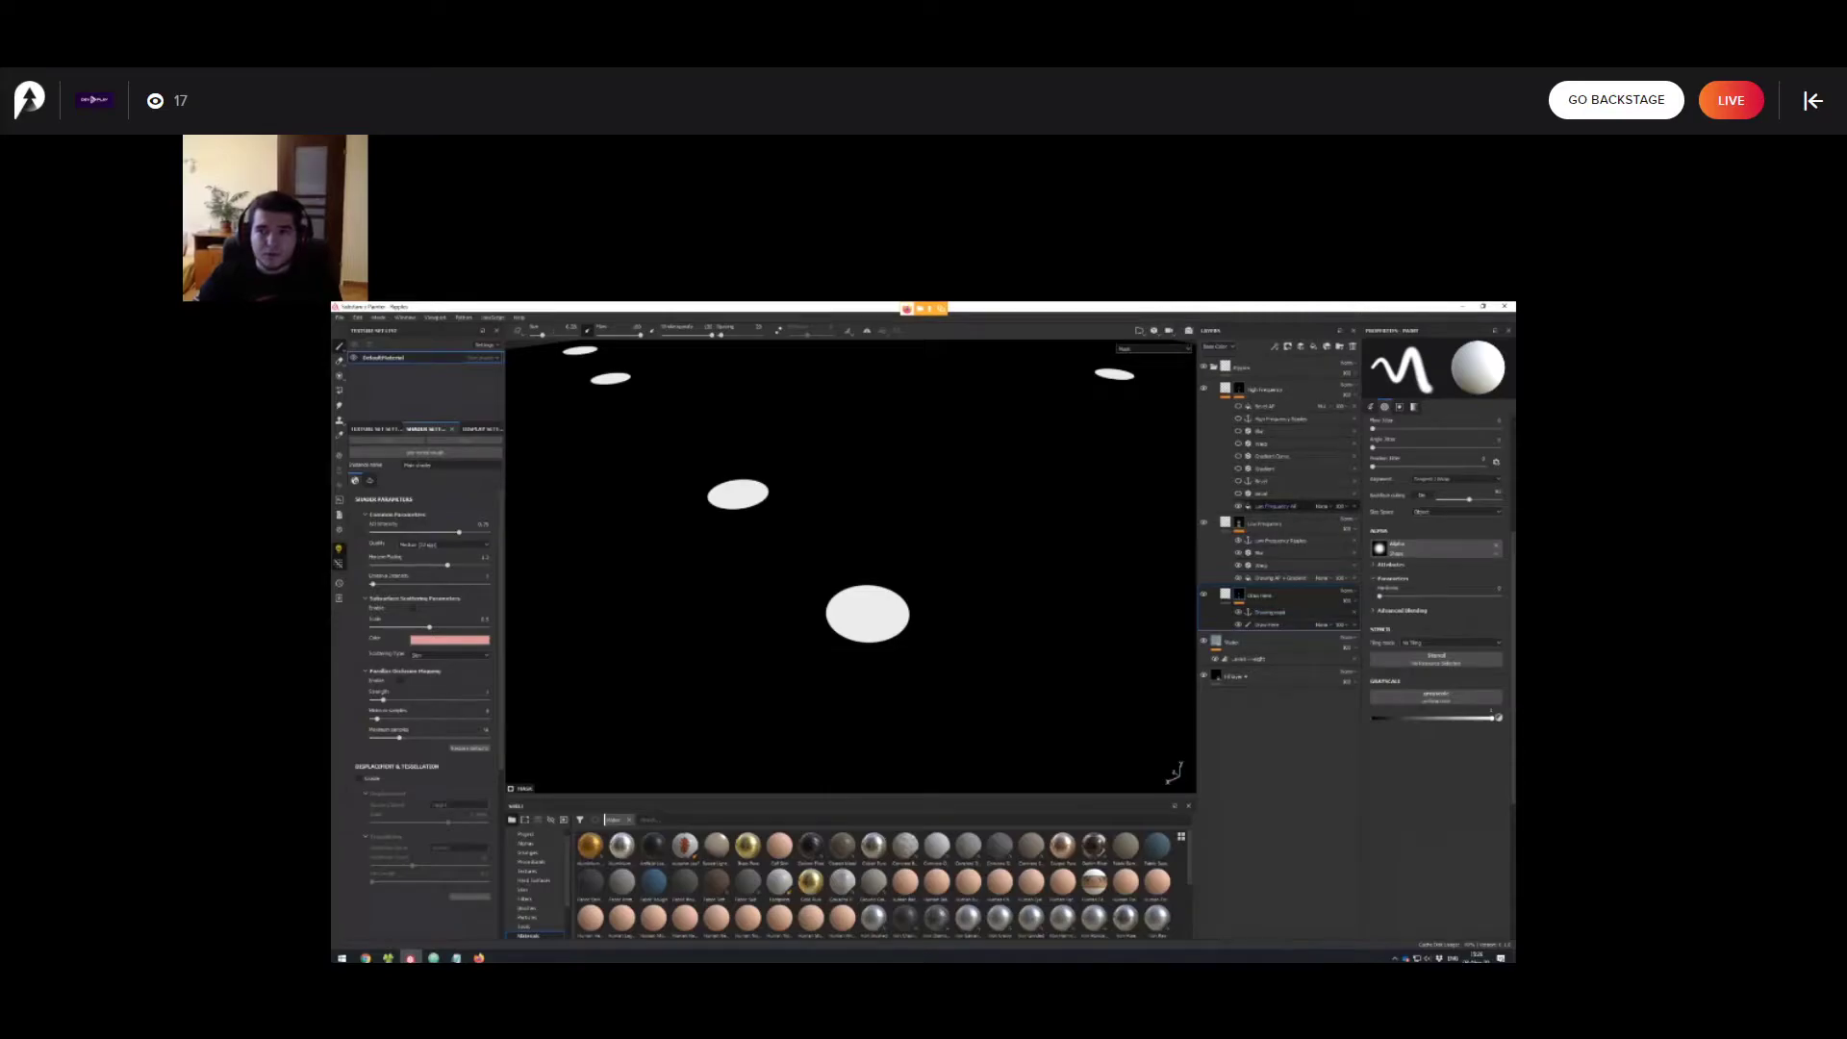
double_click(1277, 506)
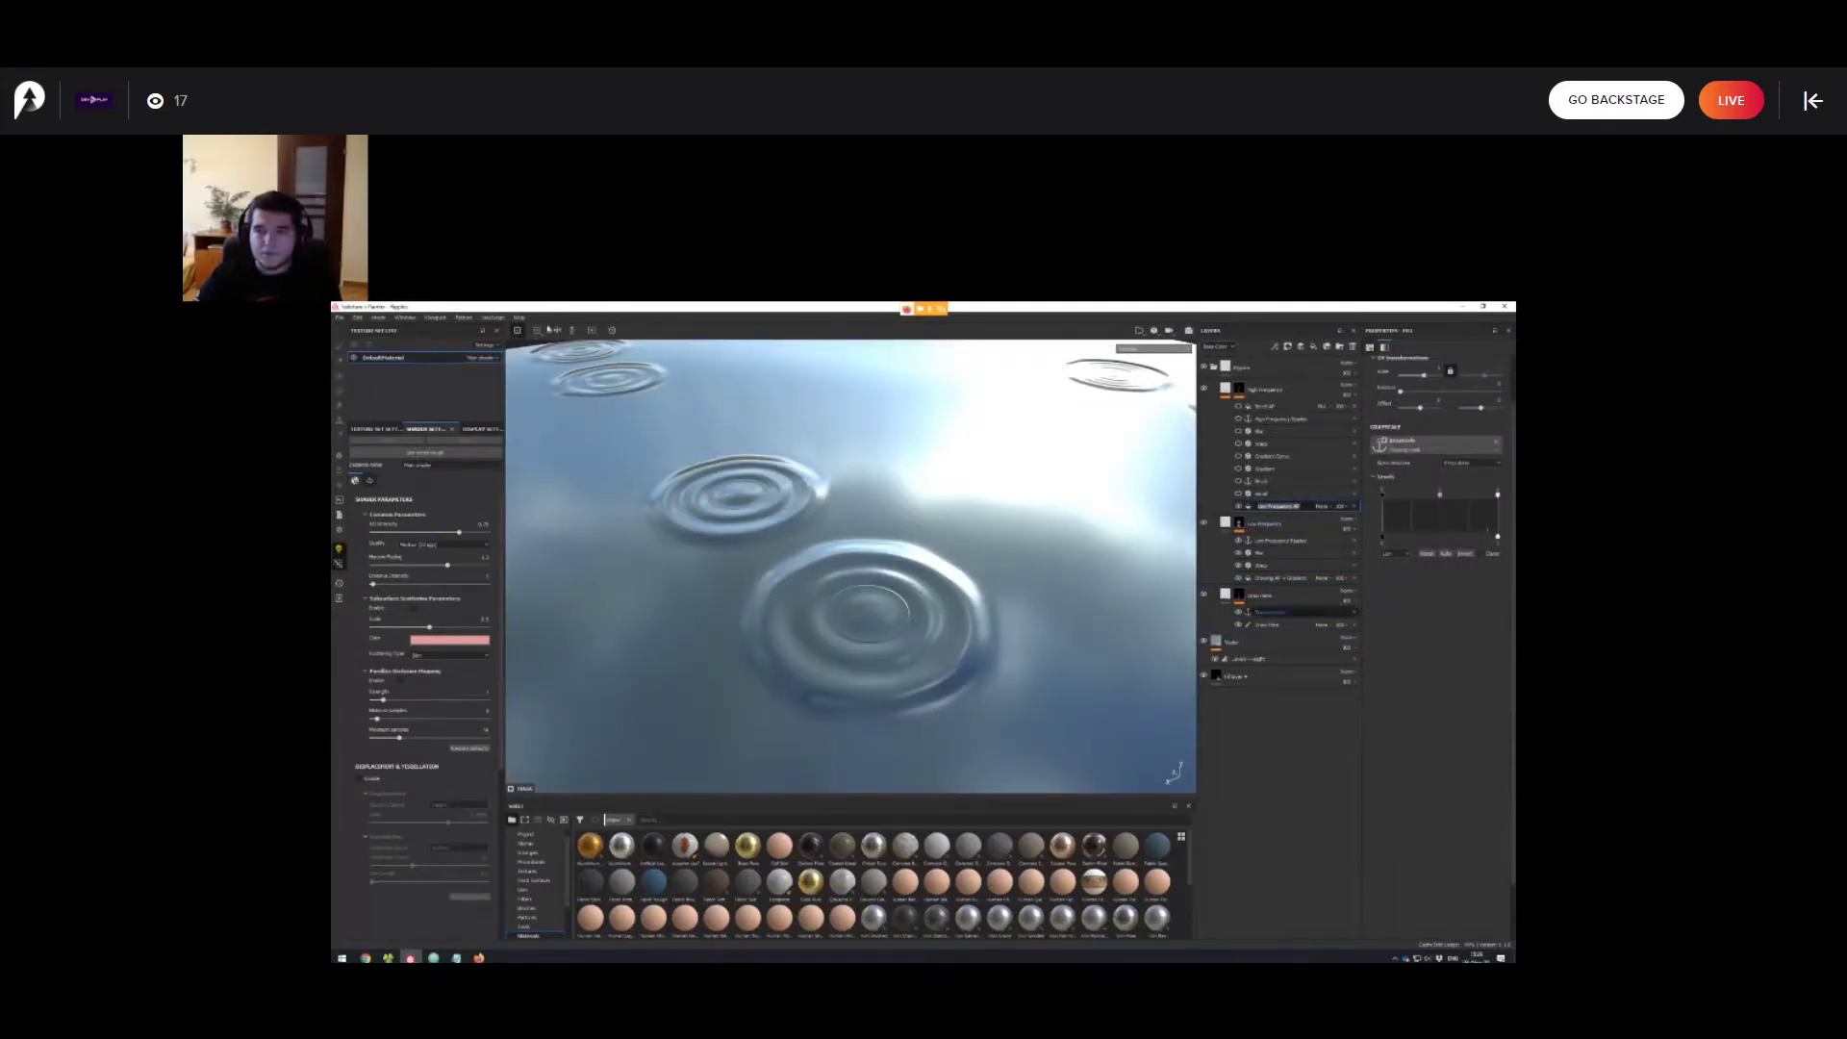
left_click(1239, 388, "alt")
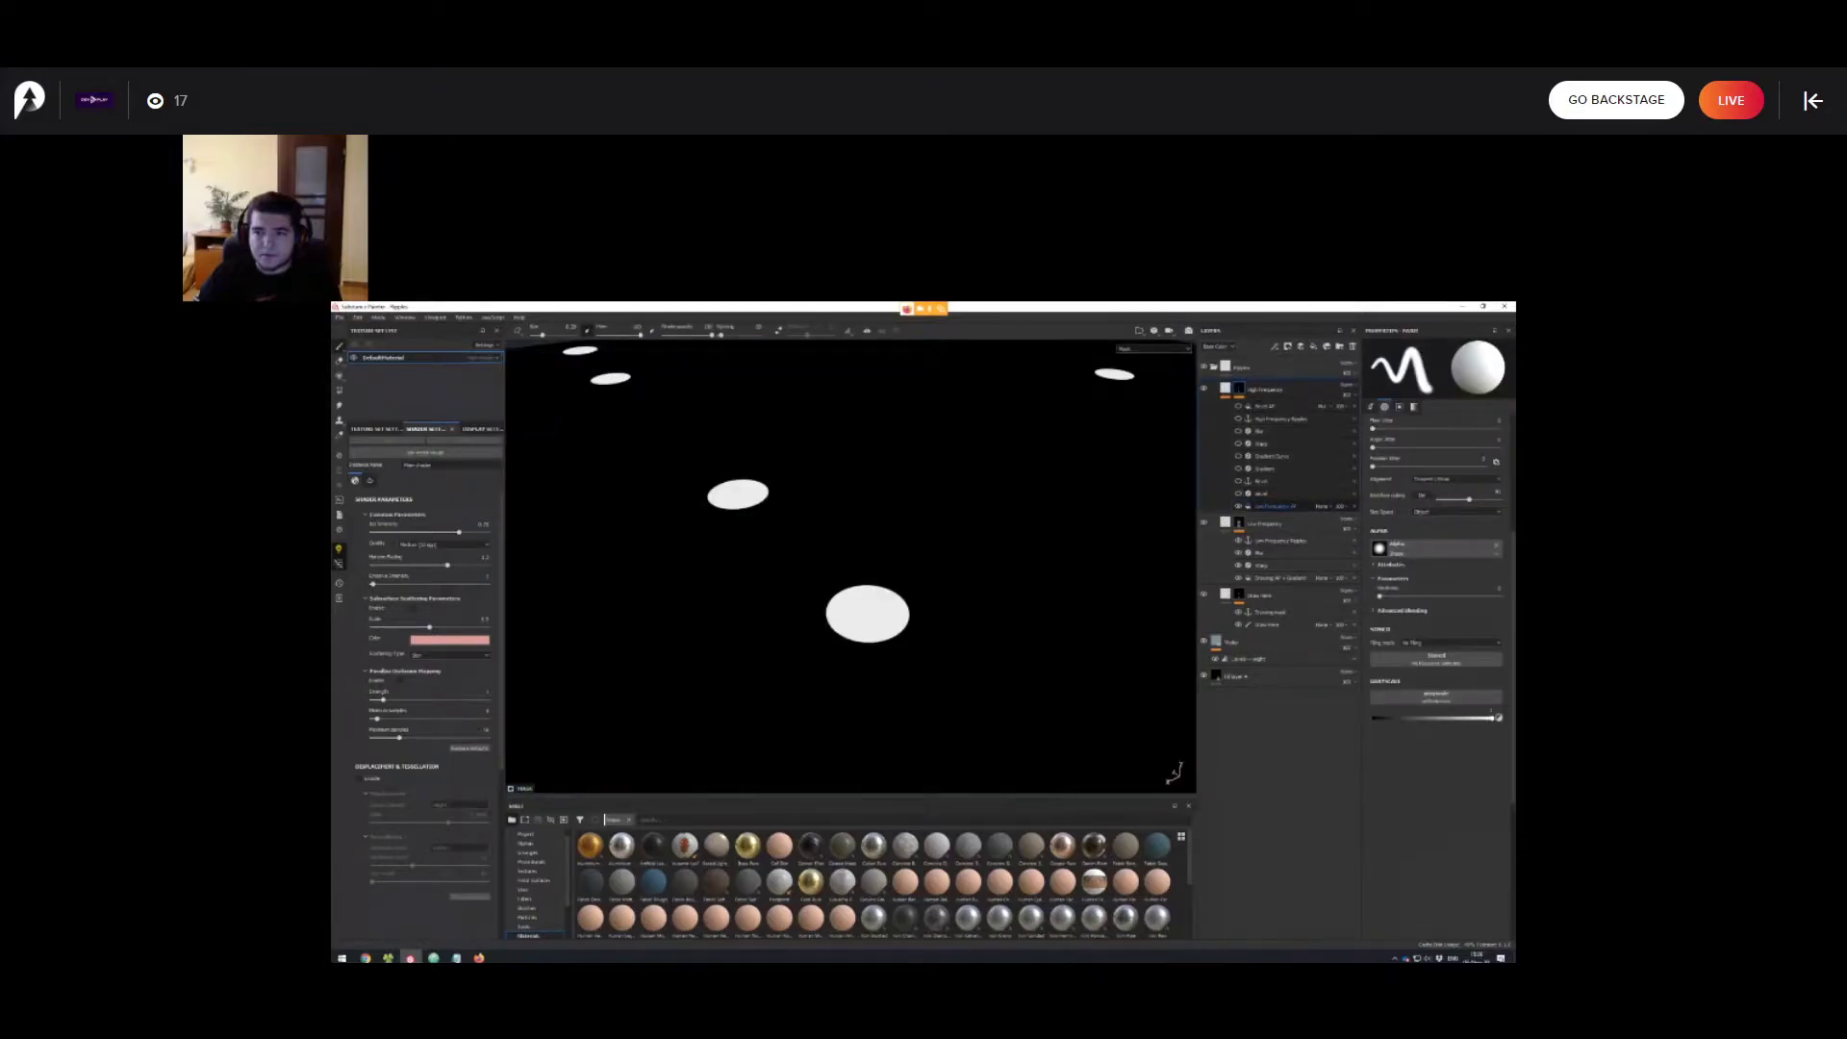
double_click(1276, 506)
type("Dra")
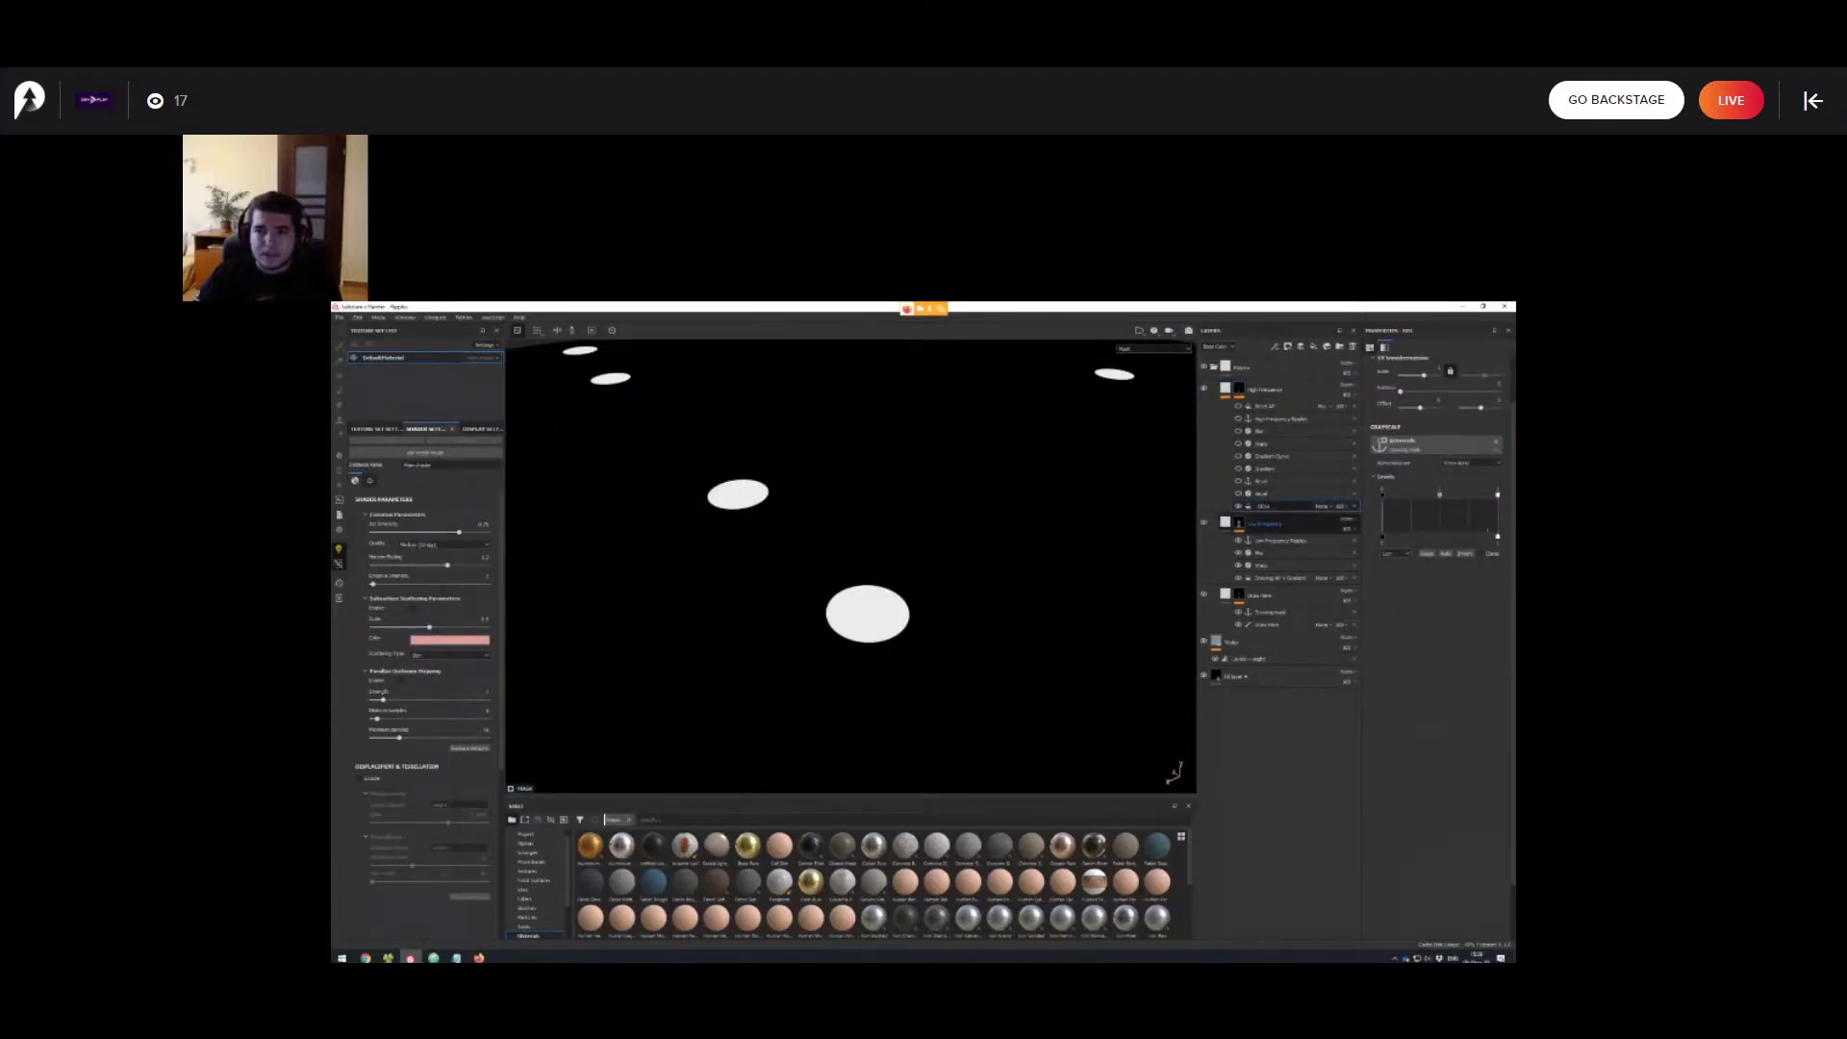
type("wing mask AF")
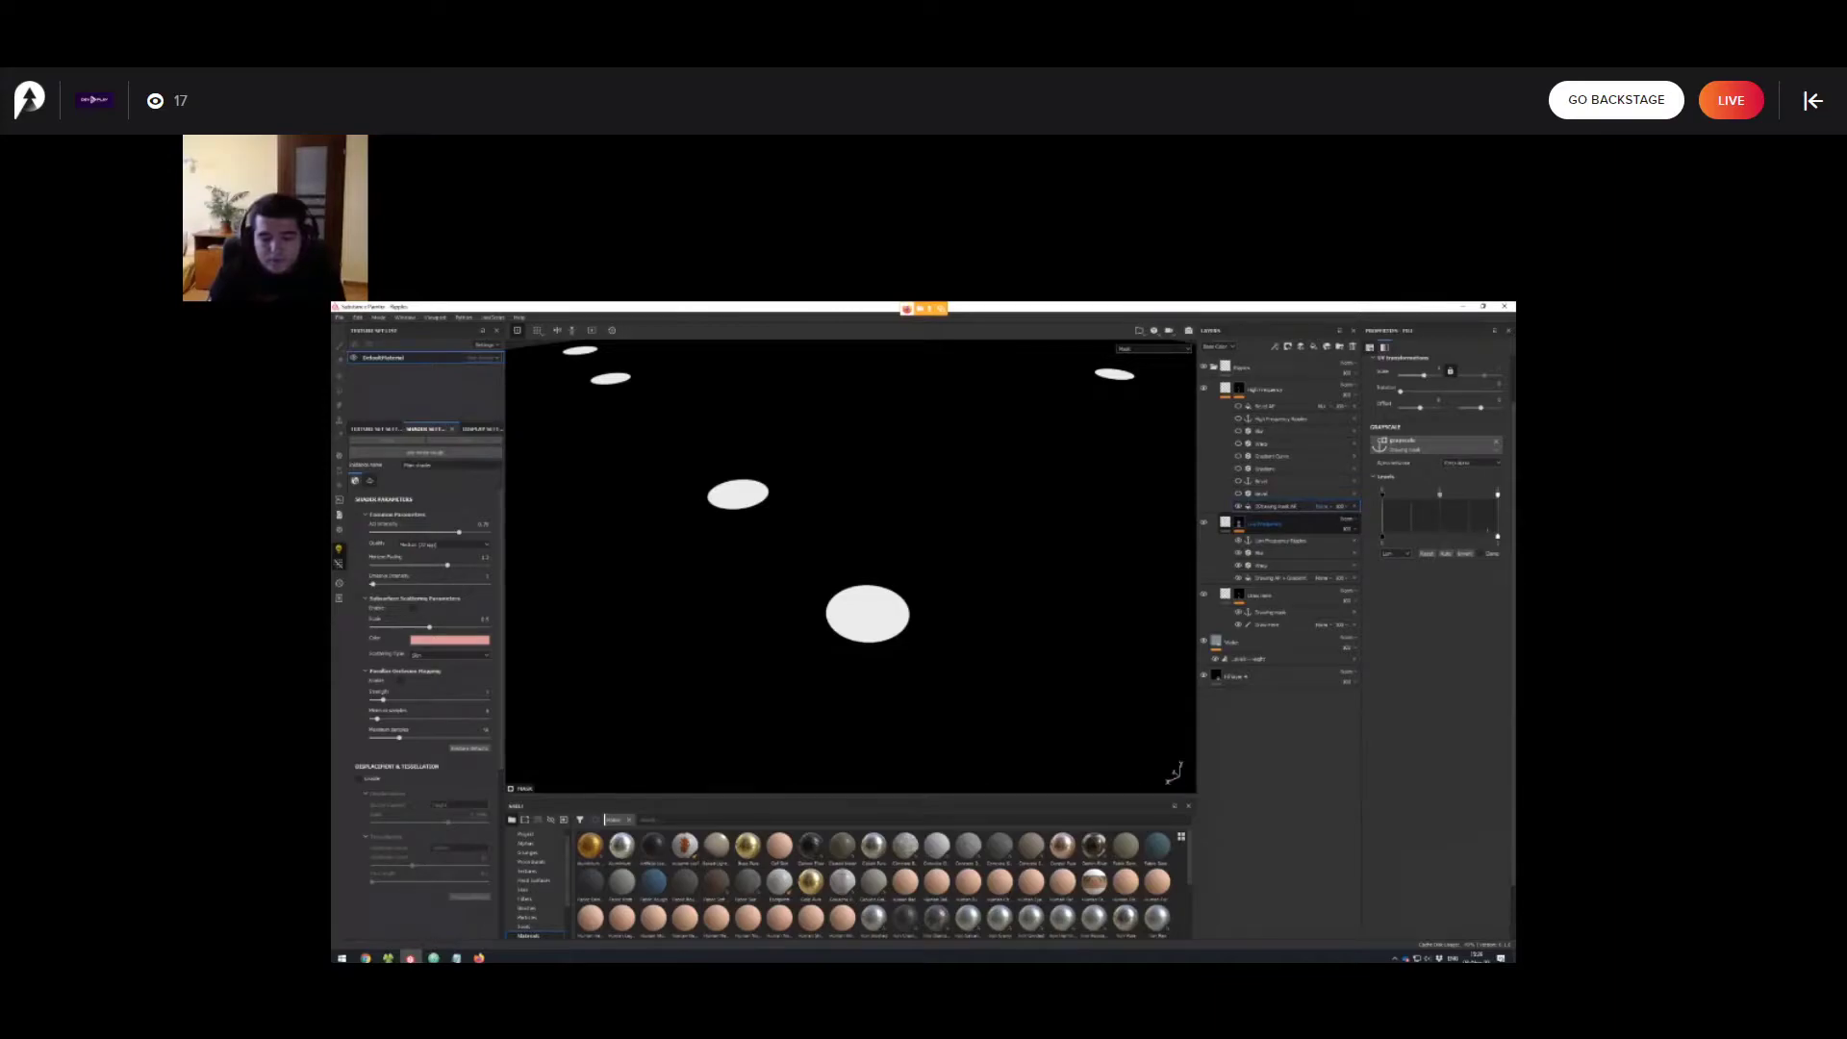
Enable the Bevel filter above the Drawing mask AP fill and inspect the soft falloff around the drops.
left_click(1279, 493)
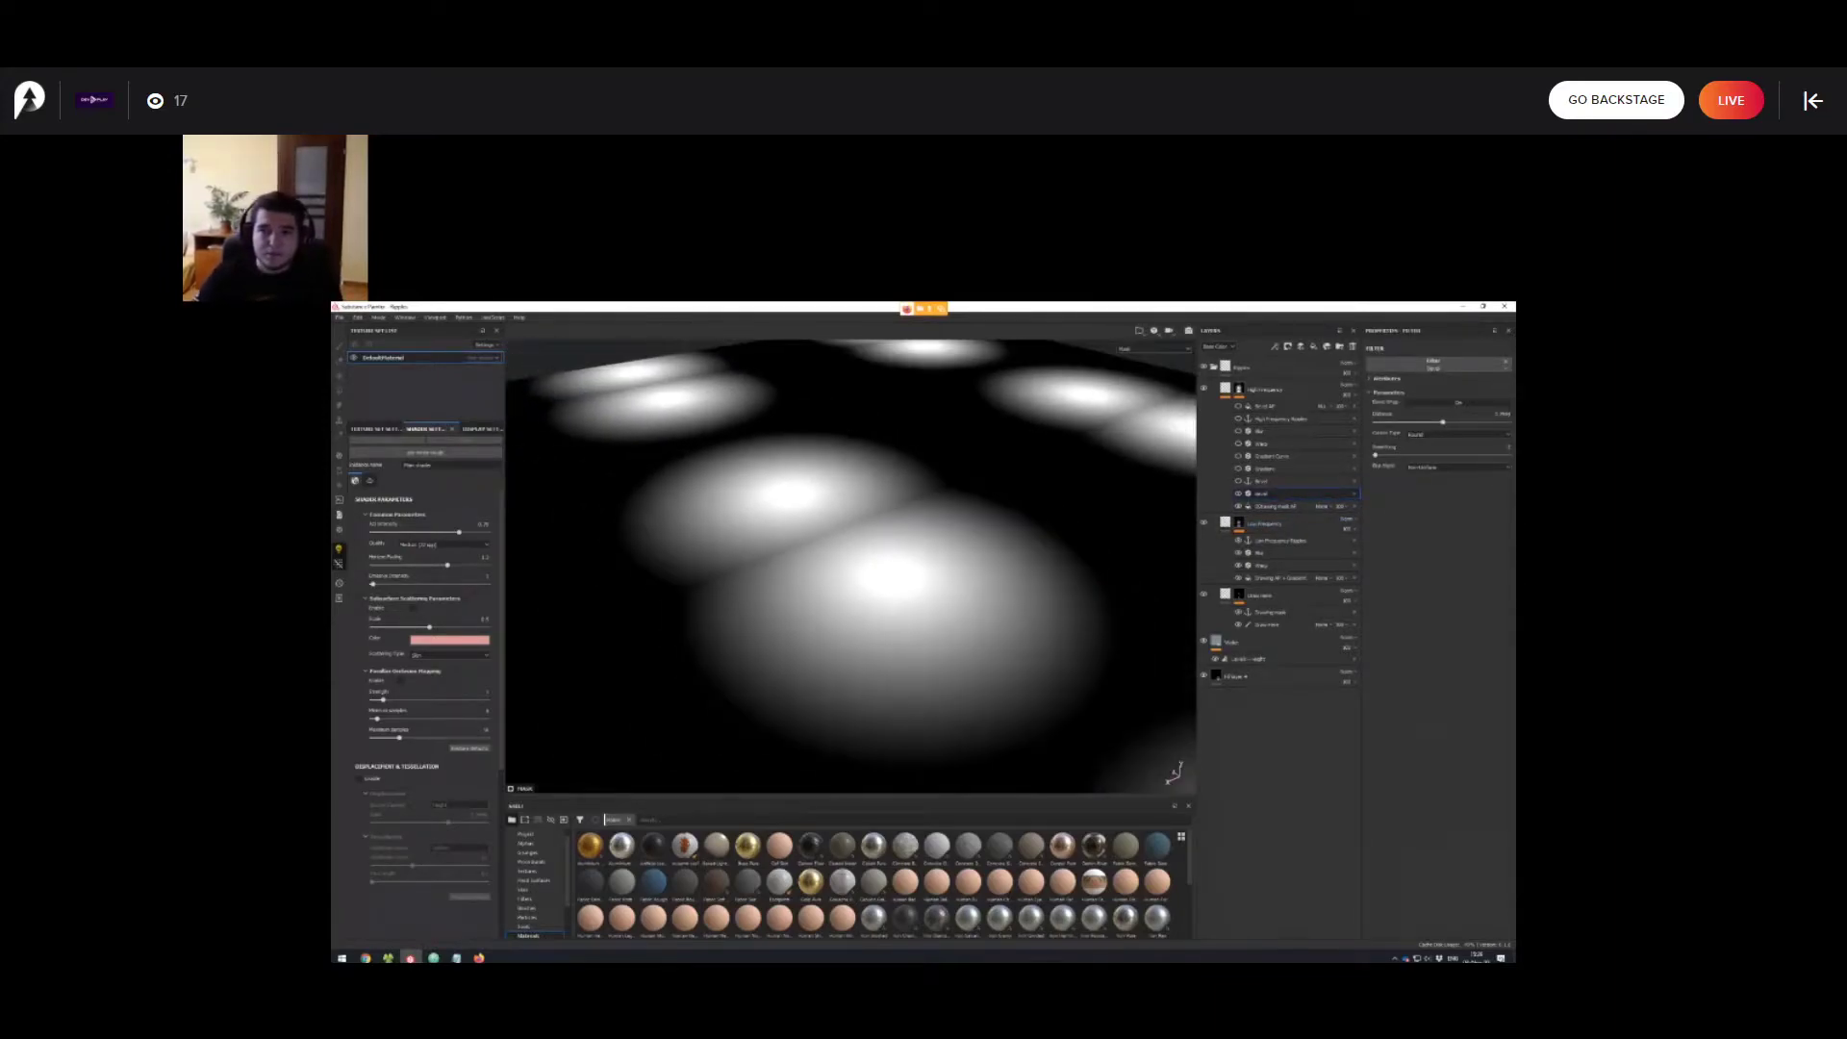
mouse_move(895, 577)
left_mouse_down("alt")
mouse_move(866, 592)
mouse_move(899, 597)
left_mouse_up("alt")
scroll(851, 566, "up", 3)
scroll(852, 565, "down", 2)
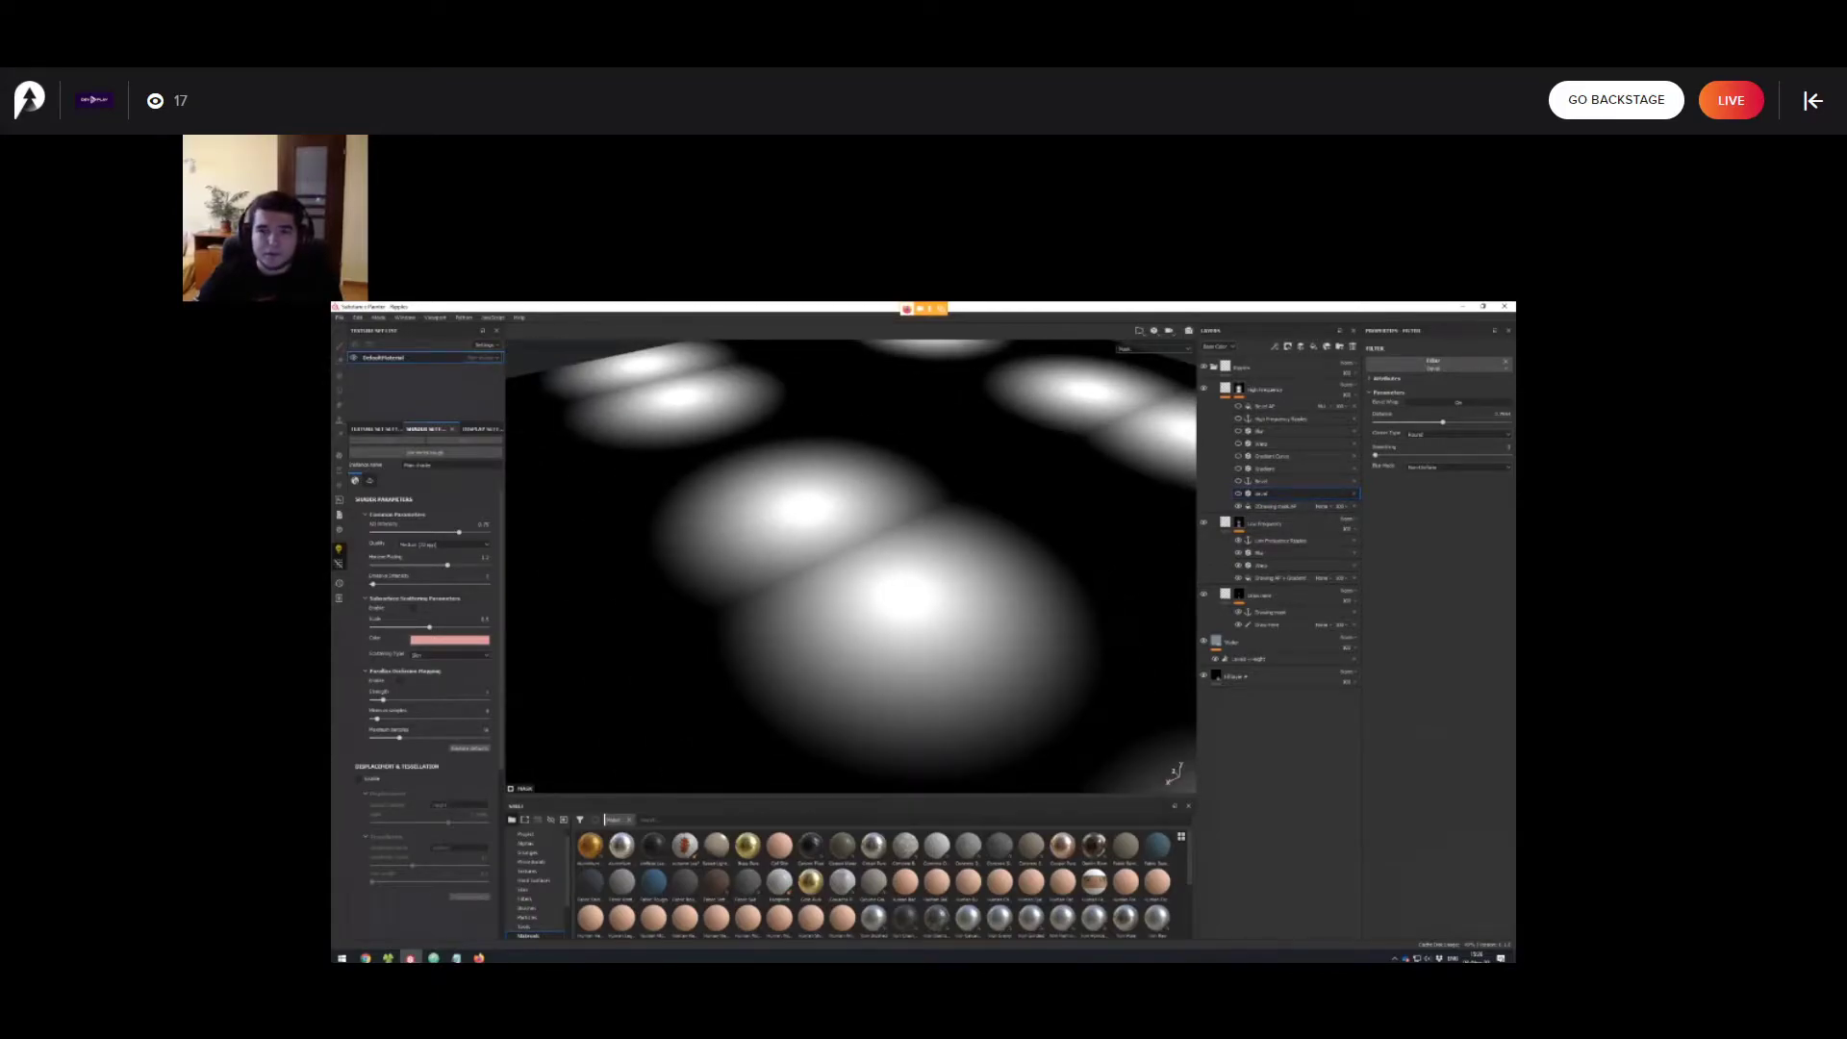
left_click(1238, 494)
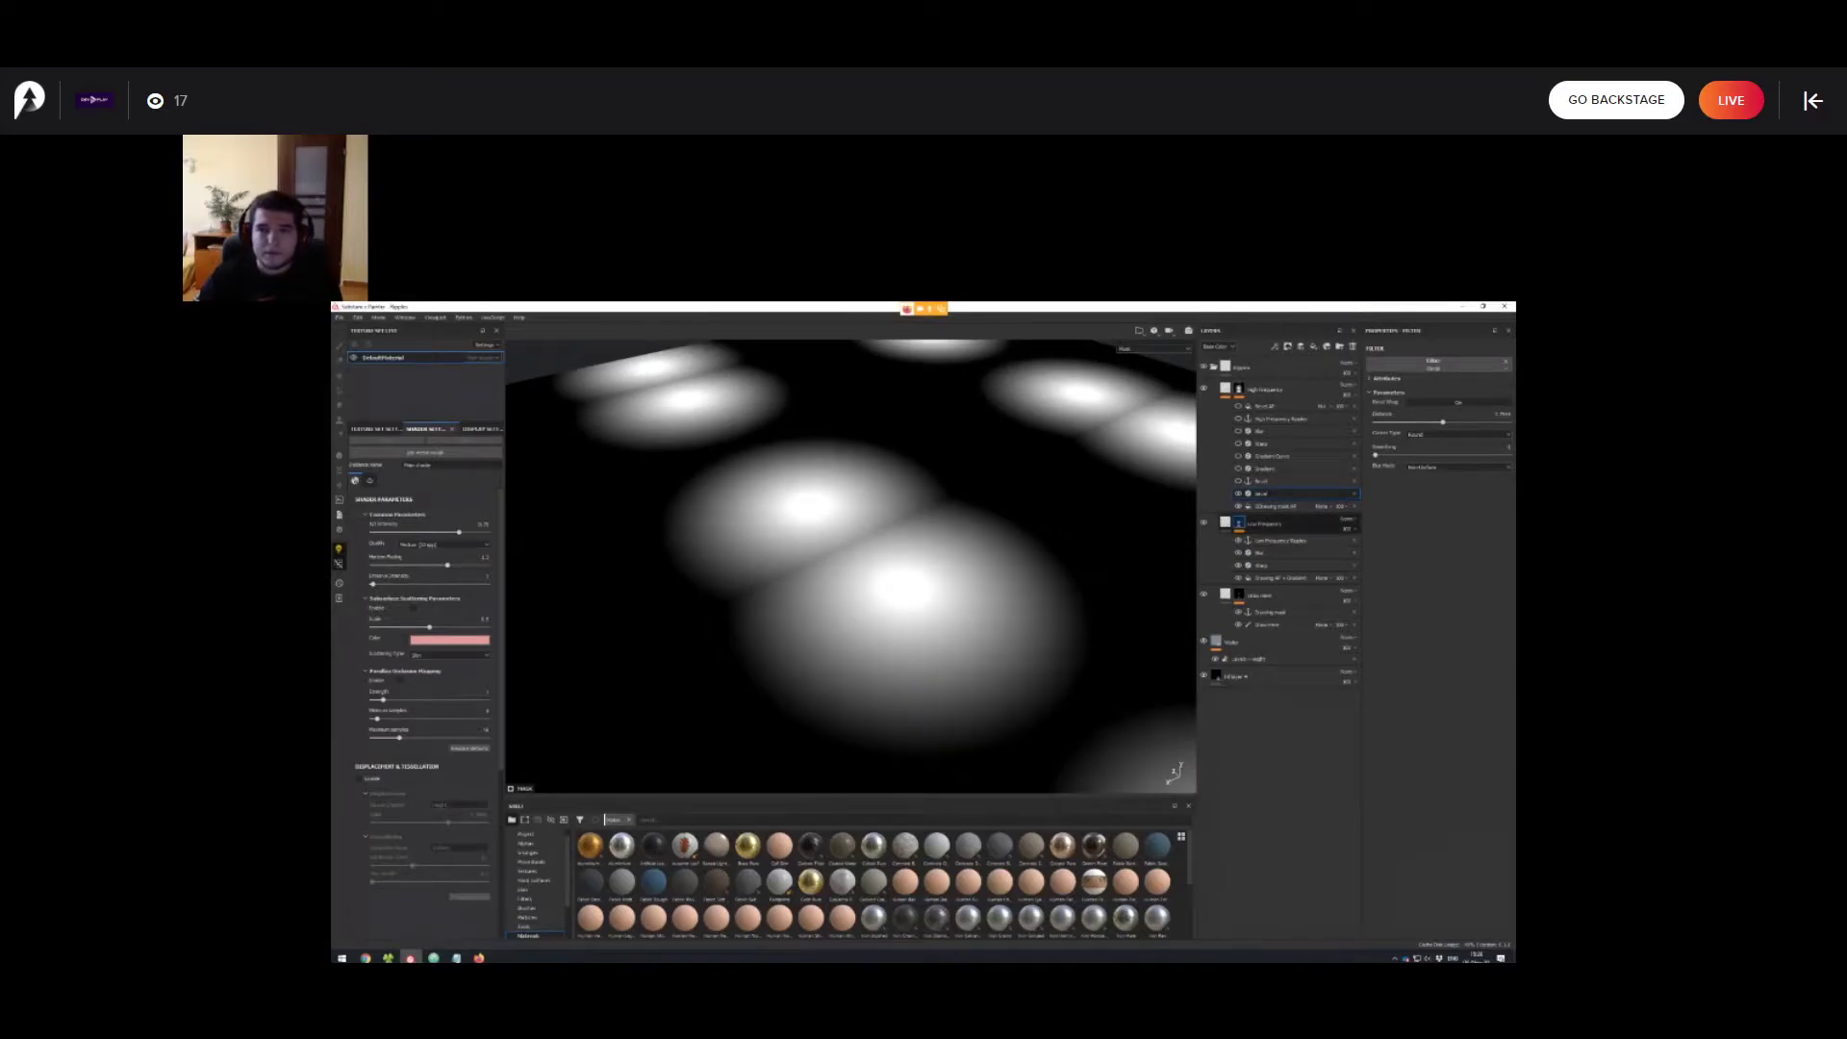
Compare the Low Frequency mask with the bevelled High Frequency mask, and examine the bevel falloff between neighbouring drops.
left_click(1239, 523)
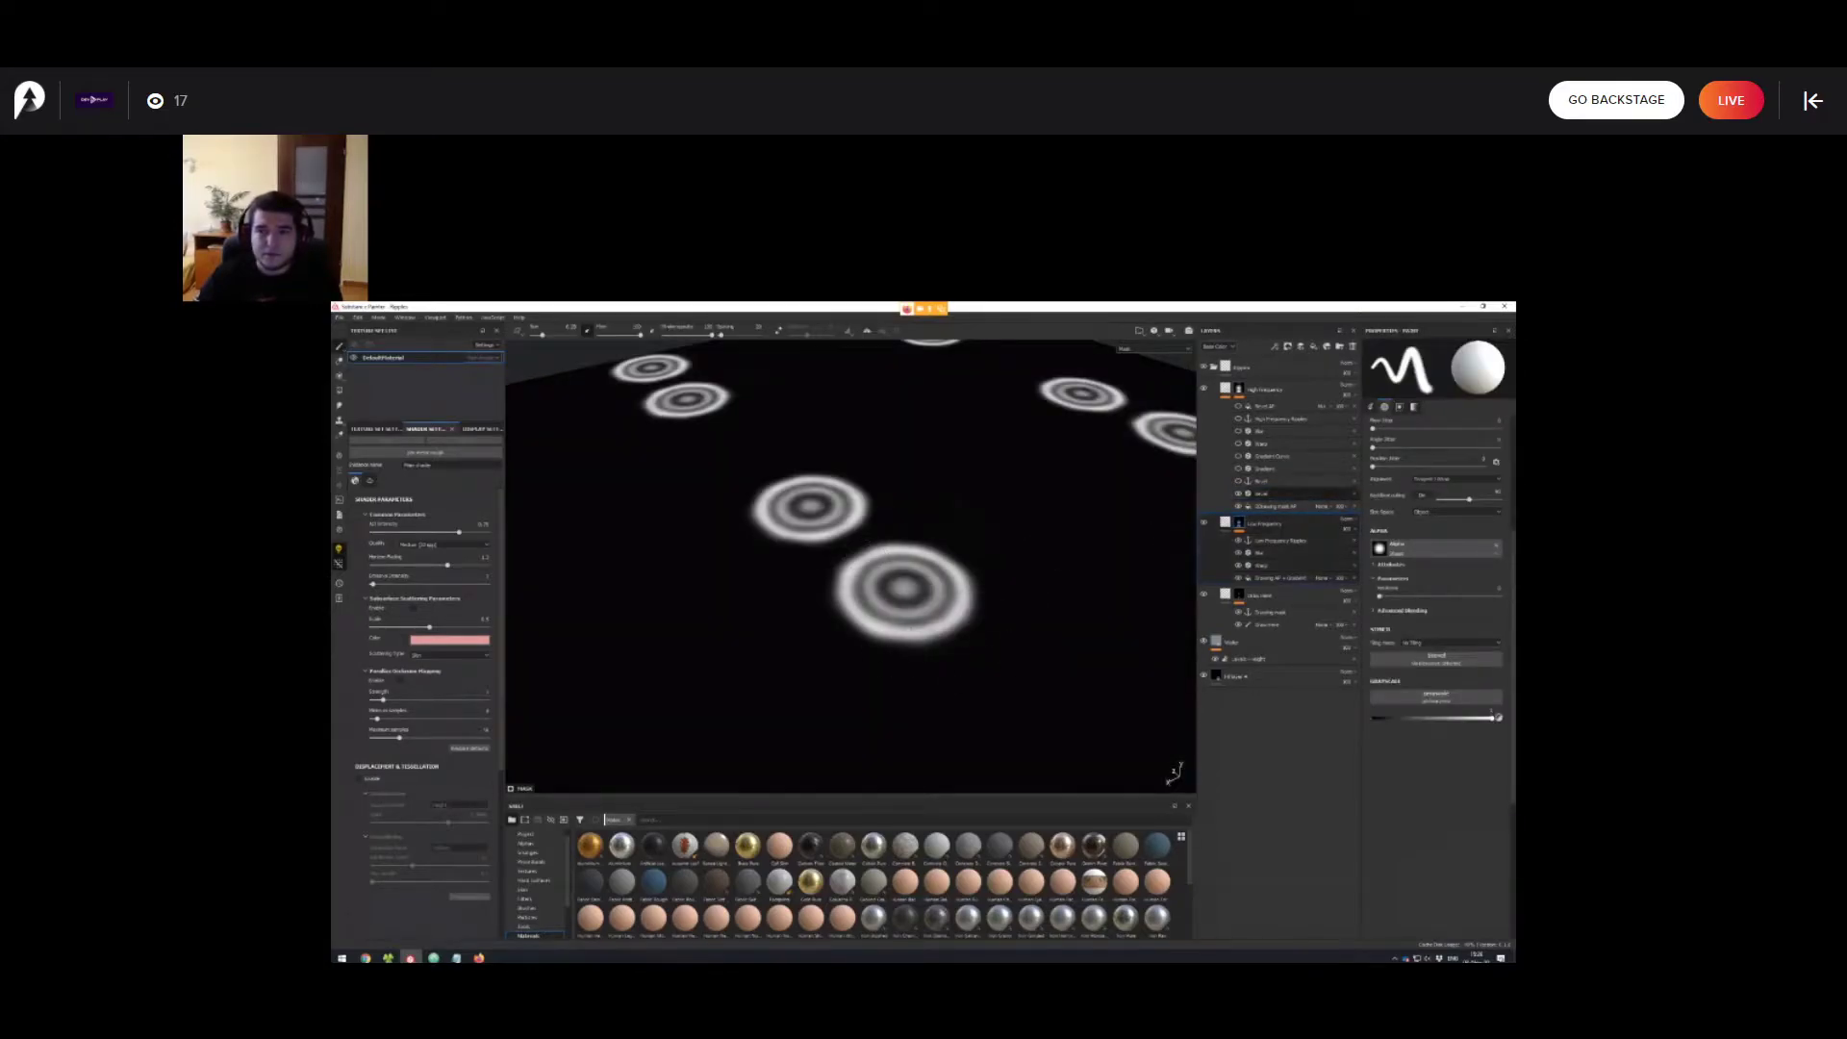
left_click(1239, 389)
left_click(1262, 493)
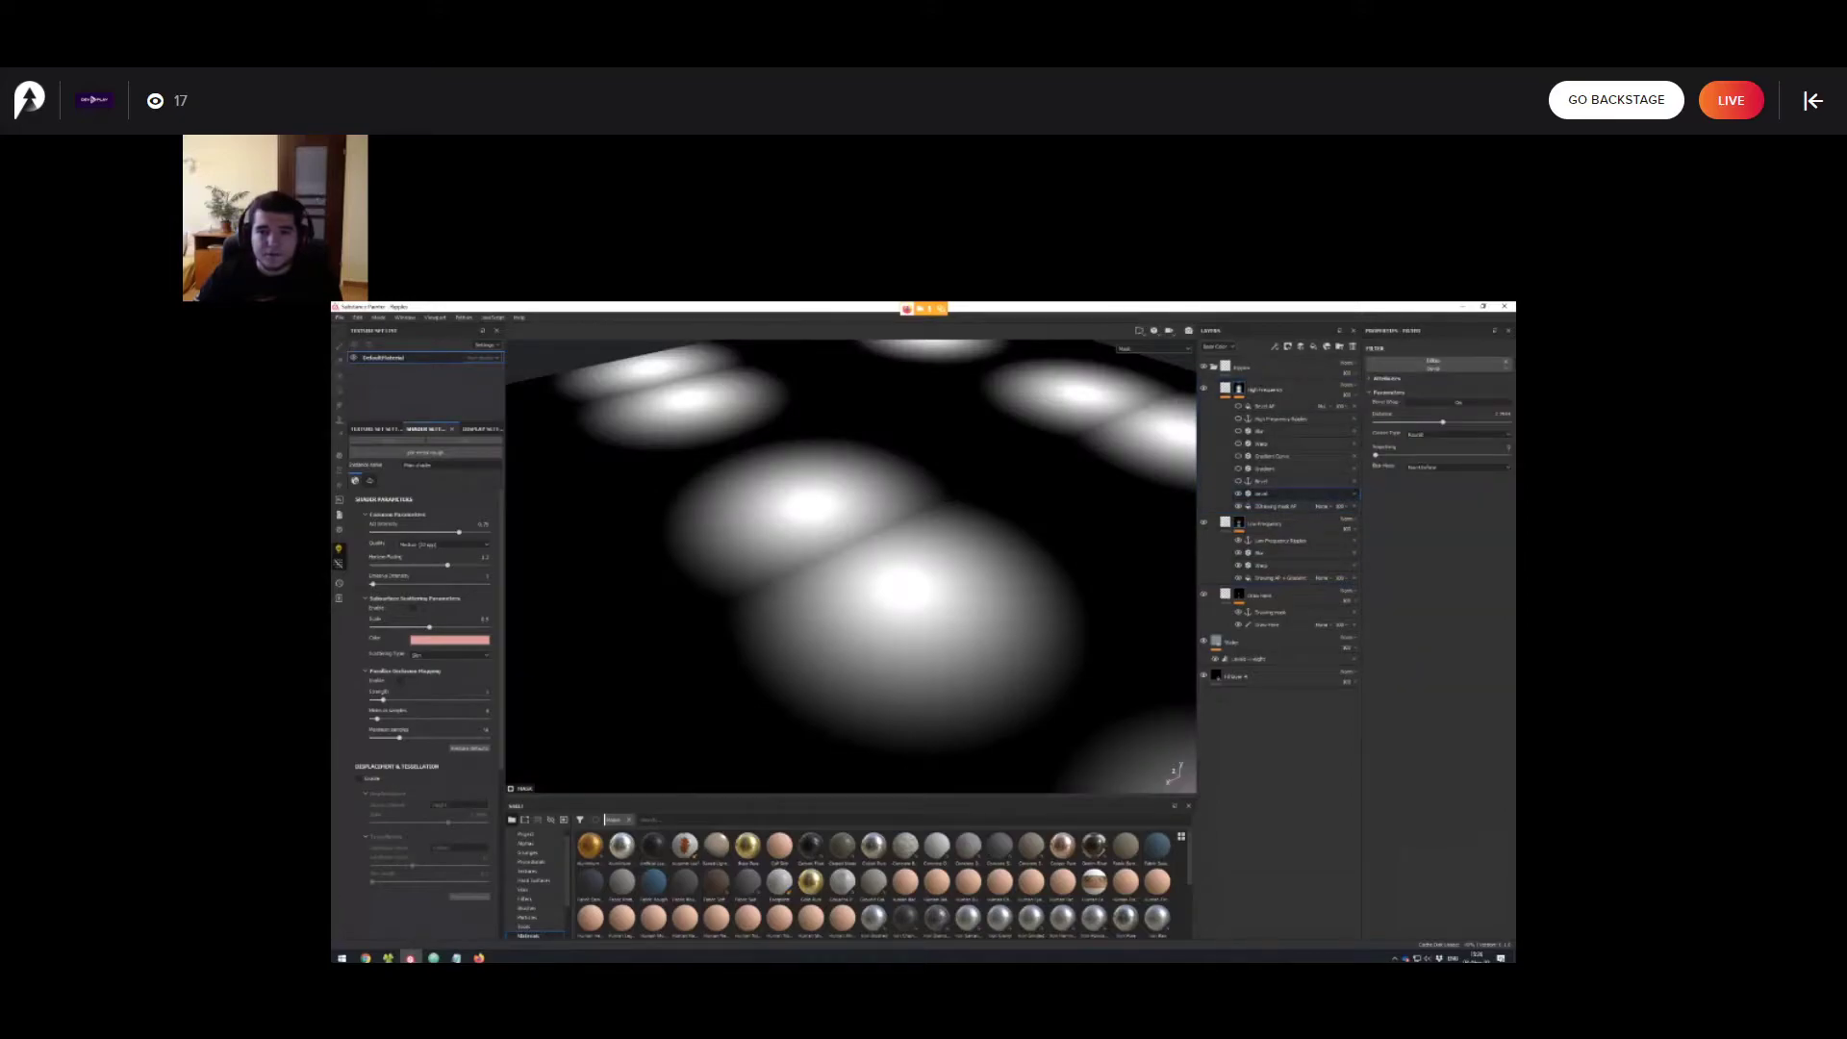
scroll(919, 554, "up", 1)
scroll(1039, 640, "down", 3)
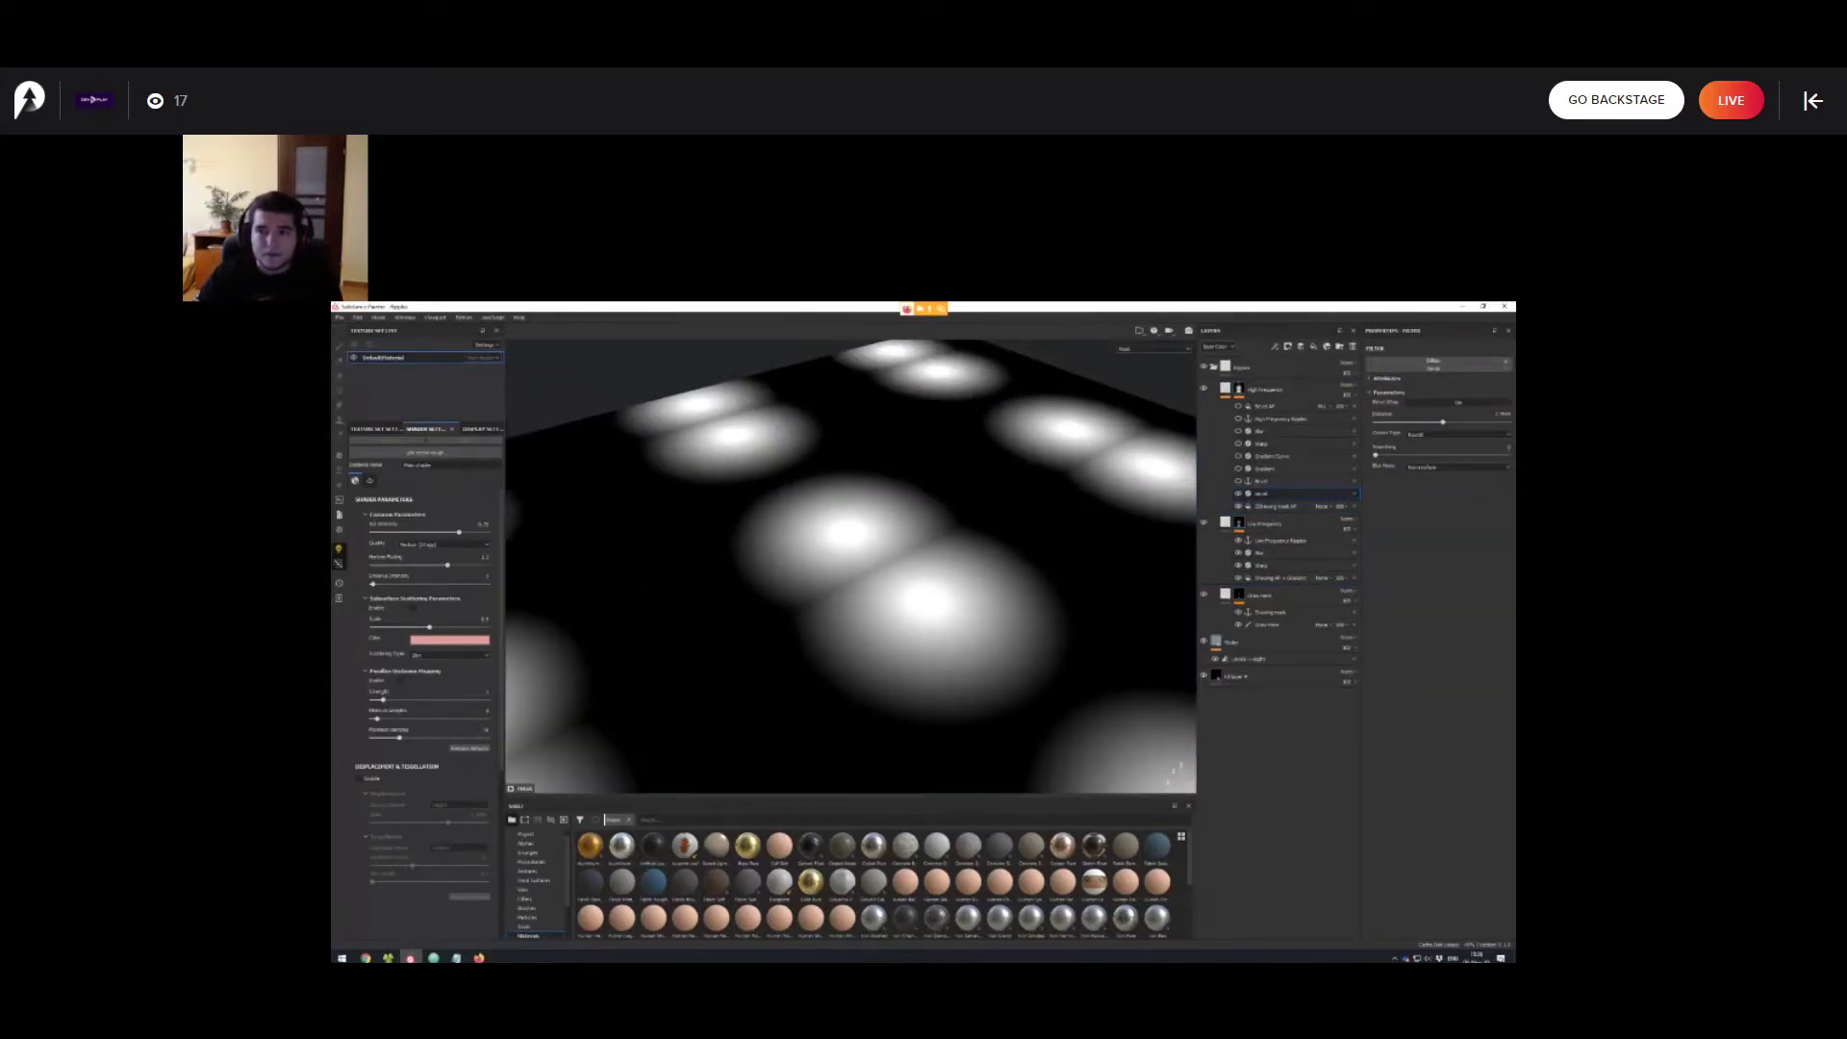
scroll(1039, 640, "up", 3)
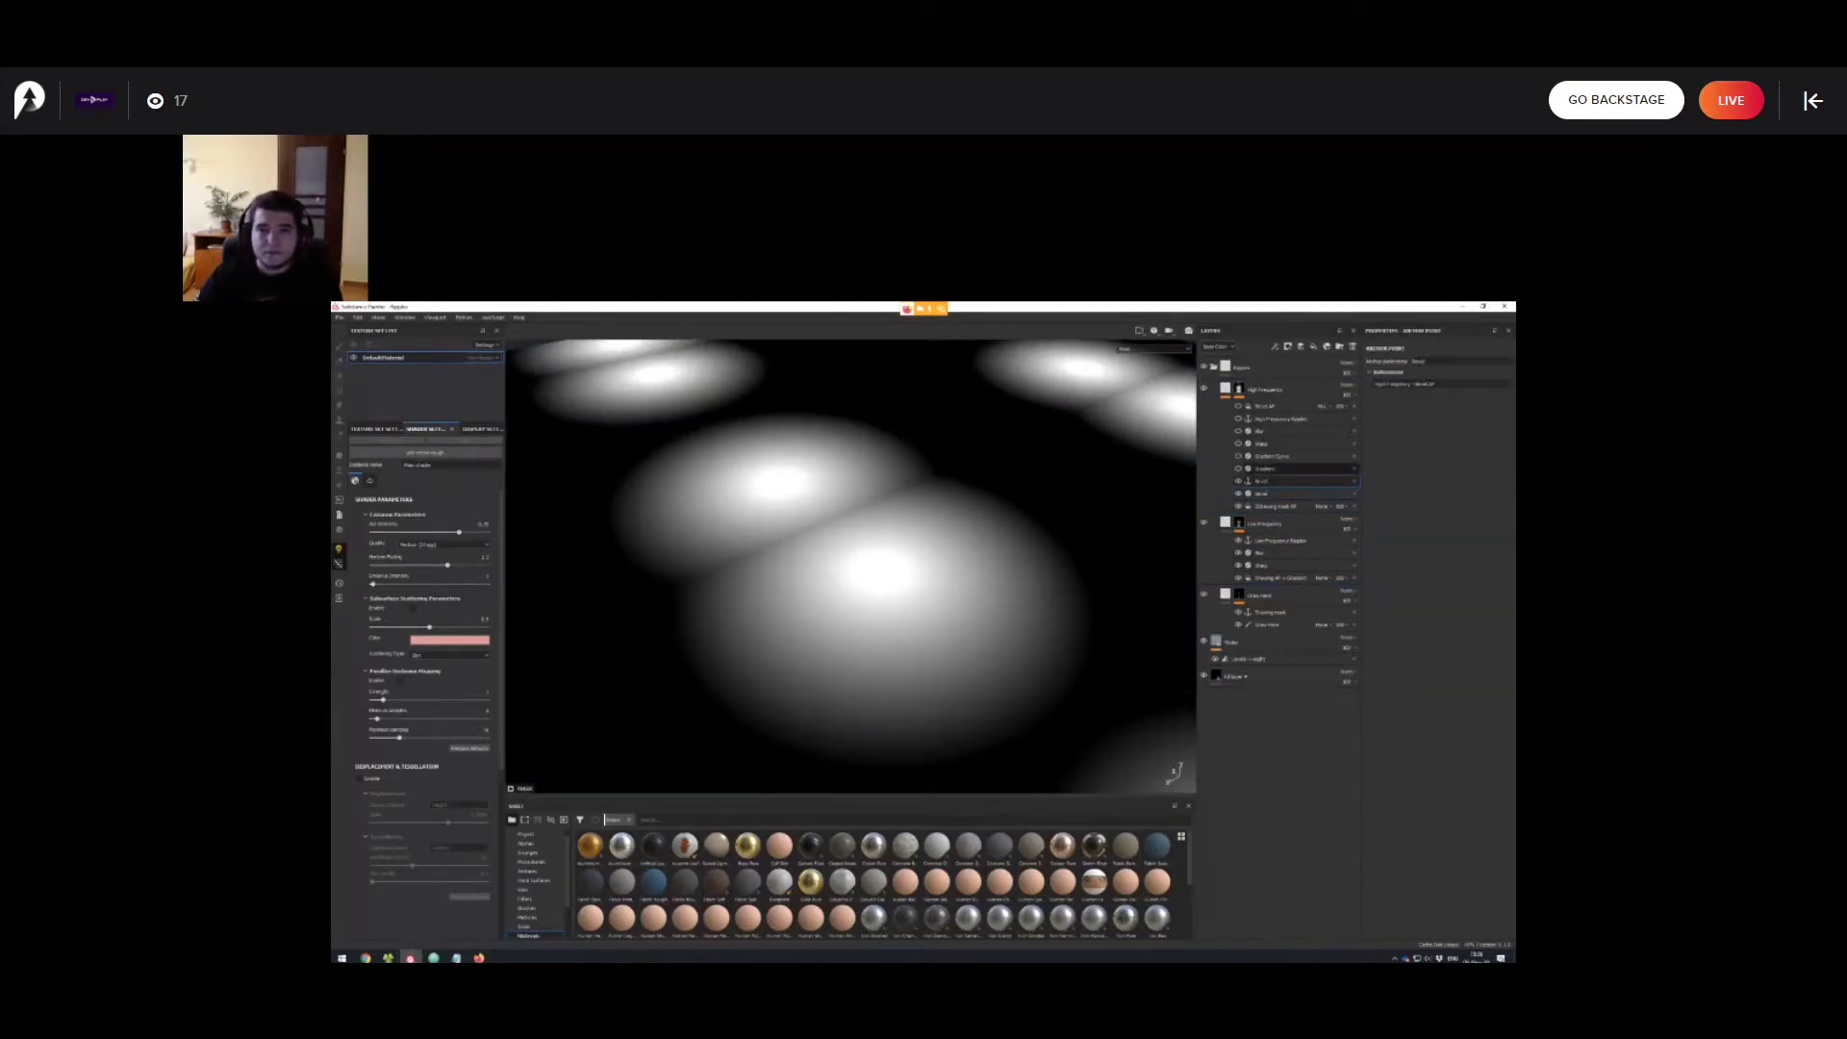
Enable the Gradient filter above the bevel's anchor point in the High Frequency mask and inspect the concentric rings.
left_click(1265, 468)
scroll(865, 568, "up", 2)
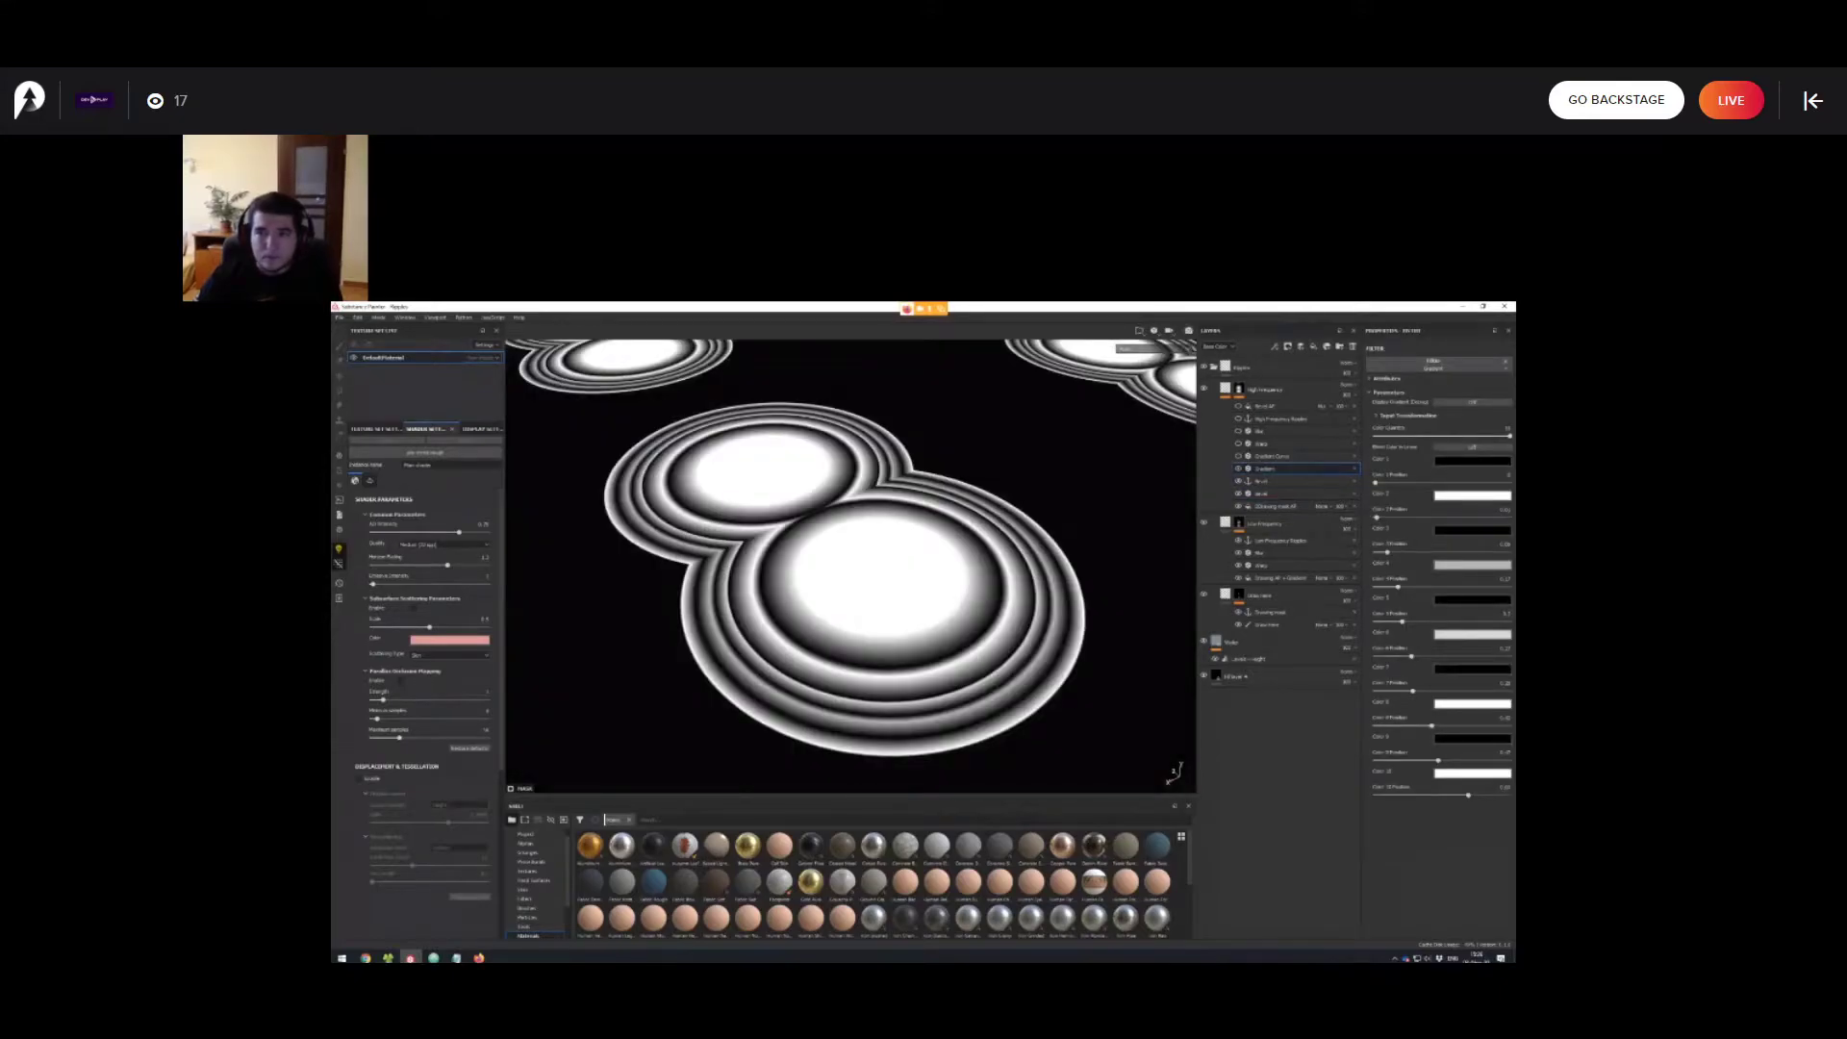
scroll(851, 567, "down", 1)
mouse_move(866, 568)
left_mouse_down("alt")
mouse_move(837, 596)
mouse_move(847, 549)
left_mouse_up("alt")
scroll(866, 548, "up", 2)
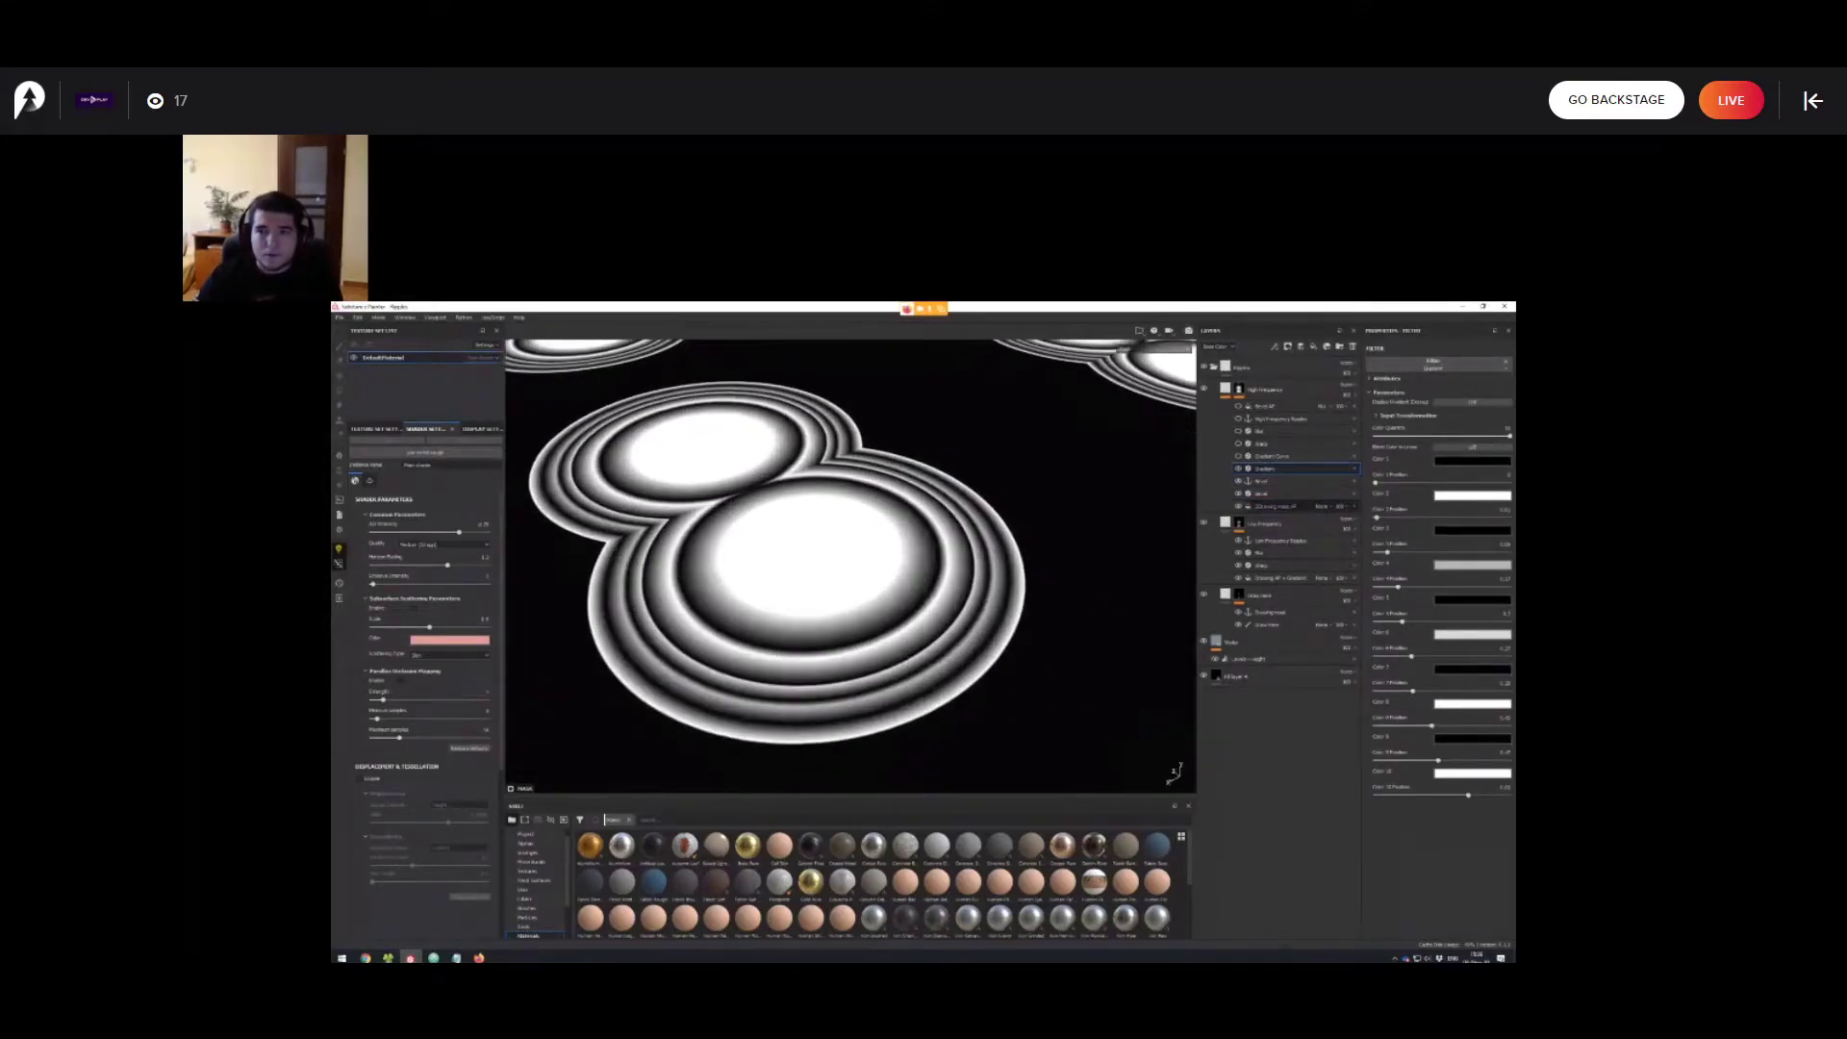
scroll(851, 558, "up", 1)
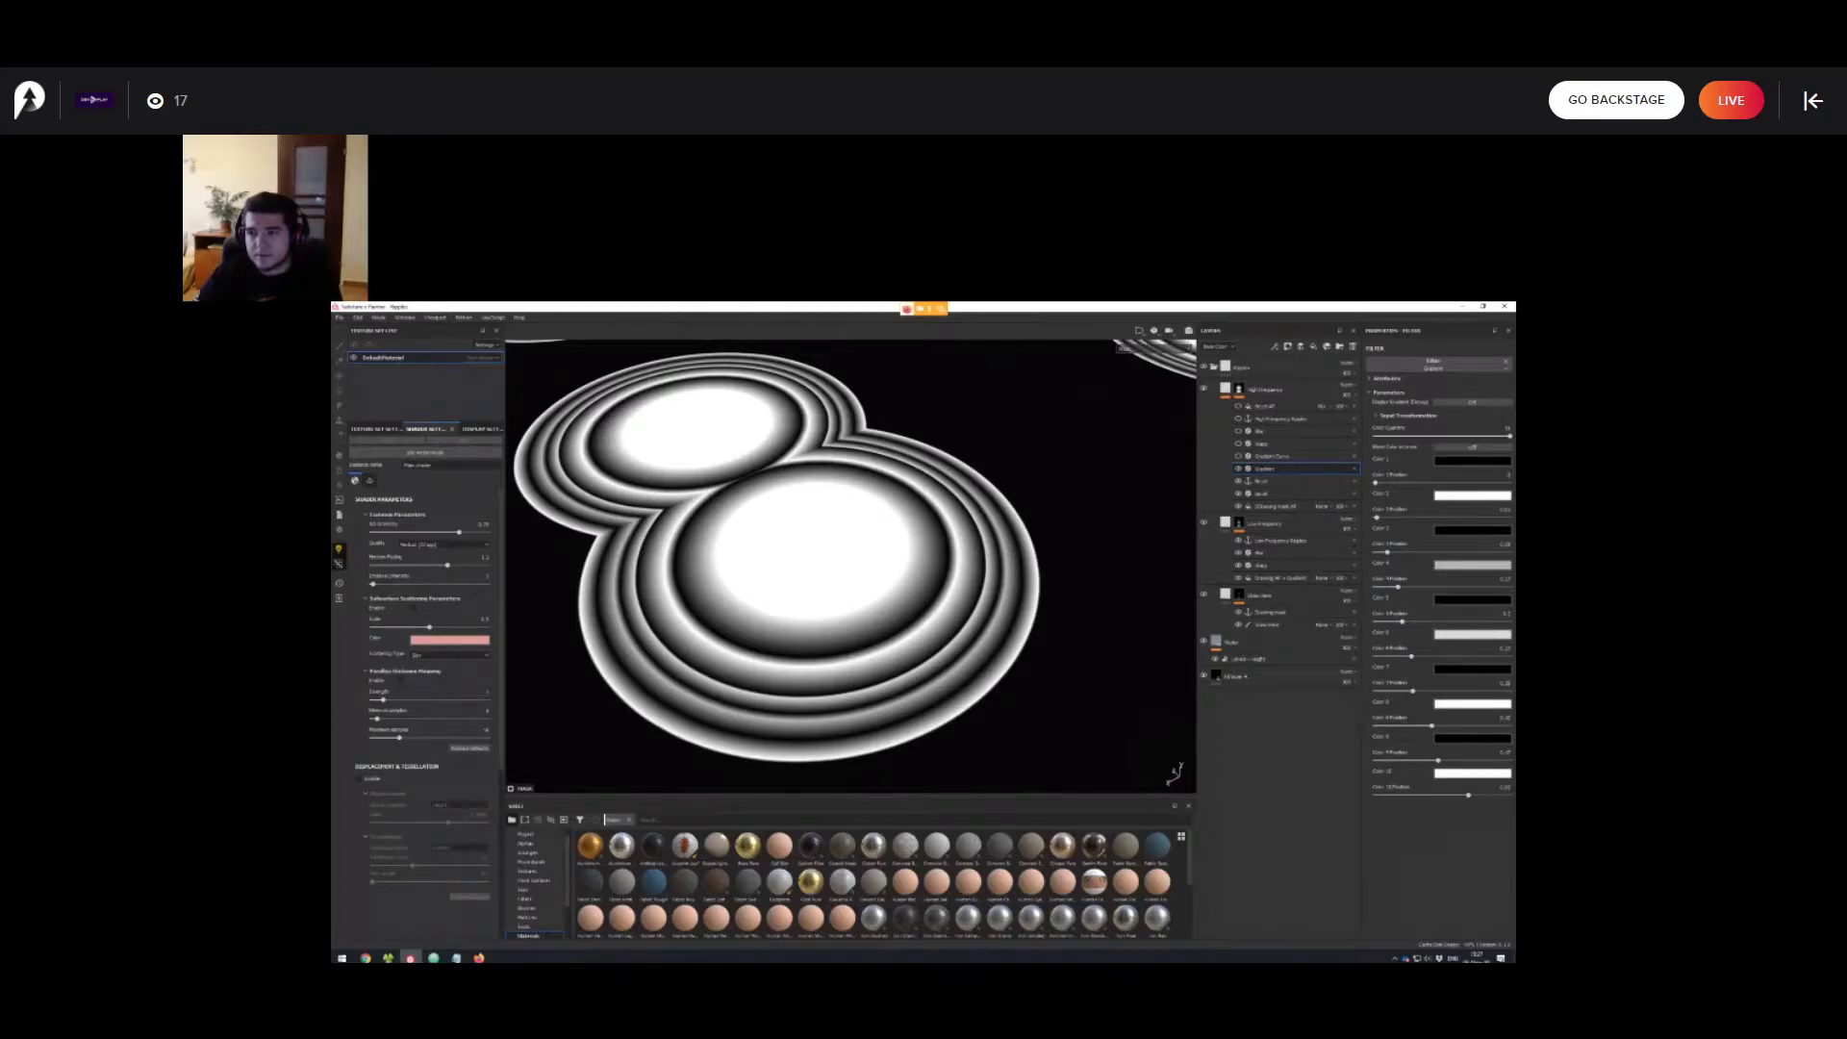
mouse_move(878, 524)
left_mouse_down("alt")
mouse_move(827, 553)
mouse_move(914, 529)
mouse_move(885, 538)
left_mouse_up("alt")
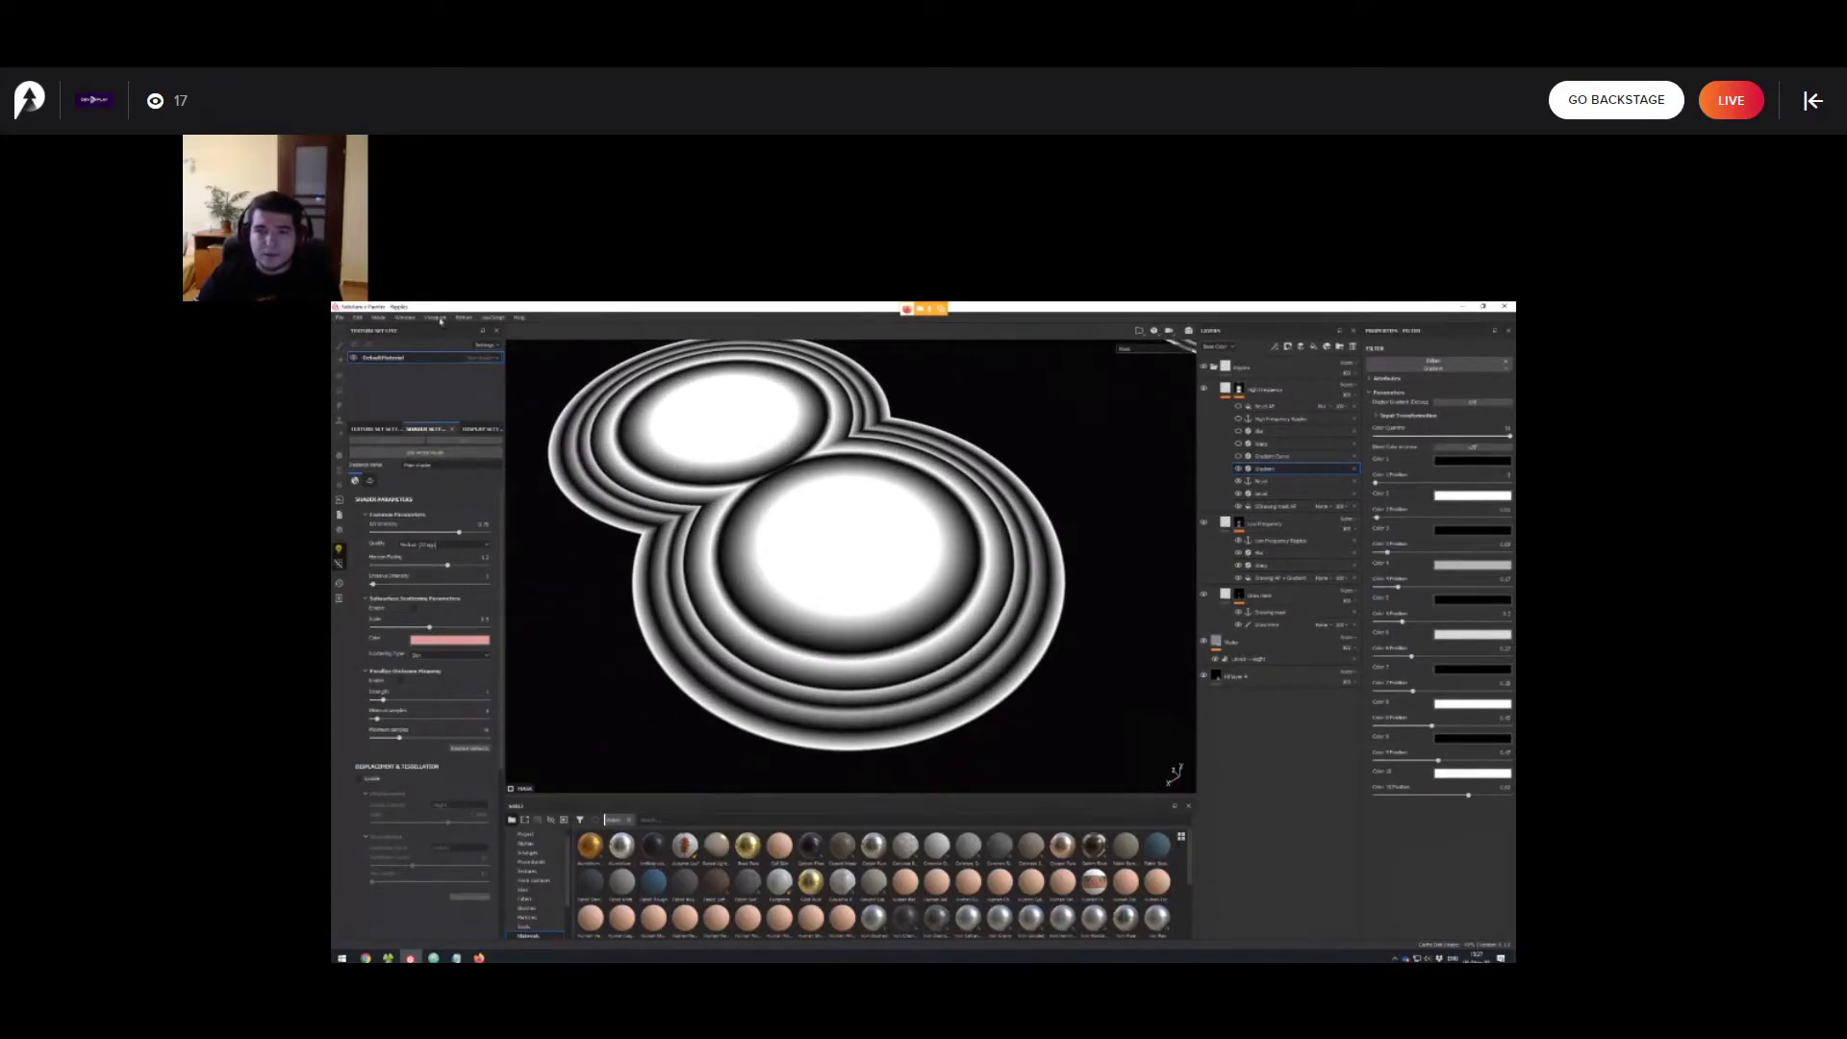
Compare the Low Frequency mask's rings with those of the High Frequency mask, and reselect its Gradient filter.
left_click(1239, 523)
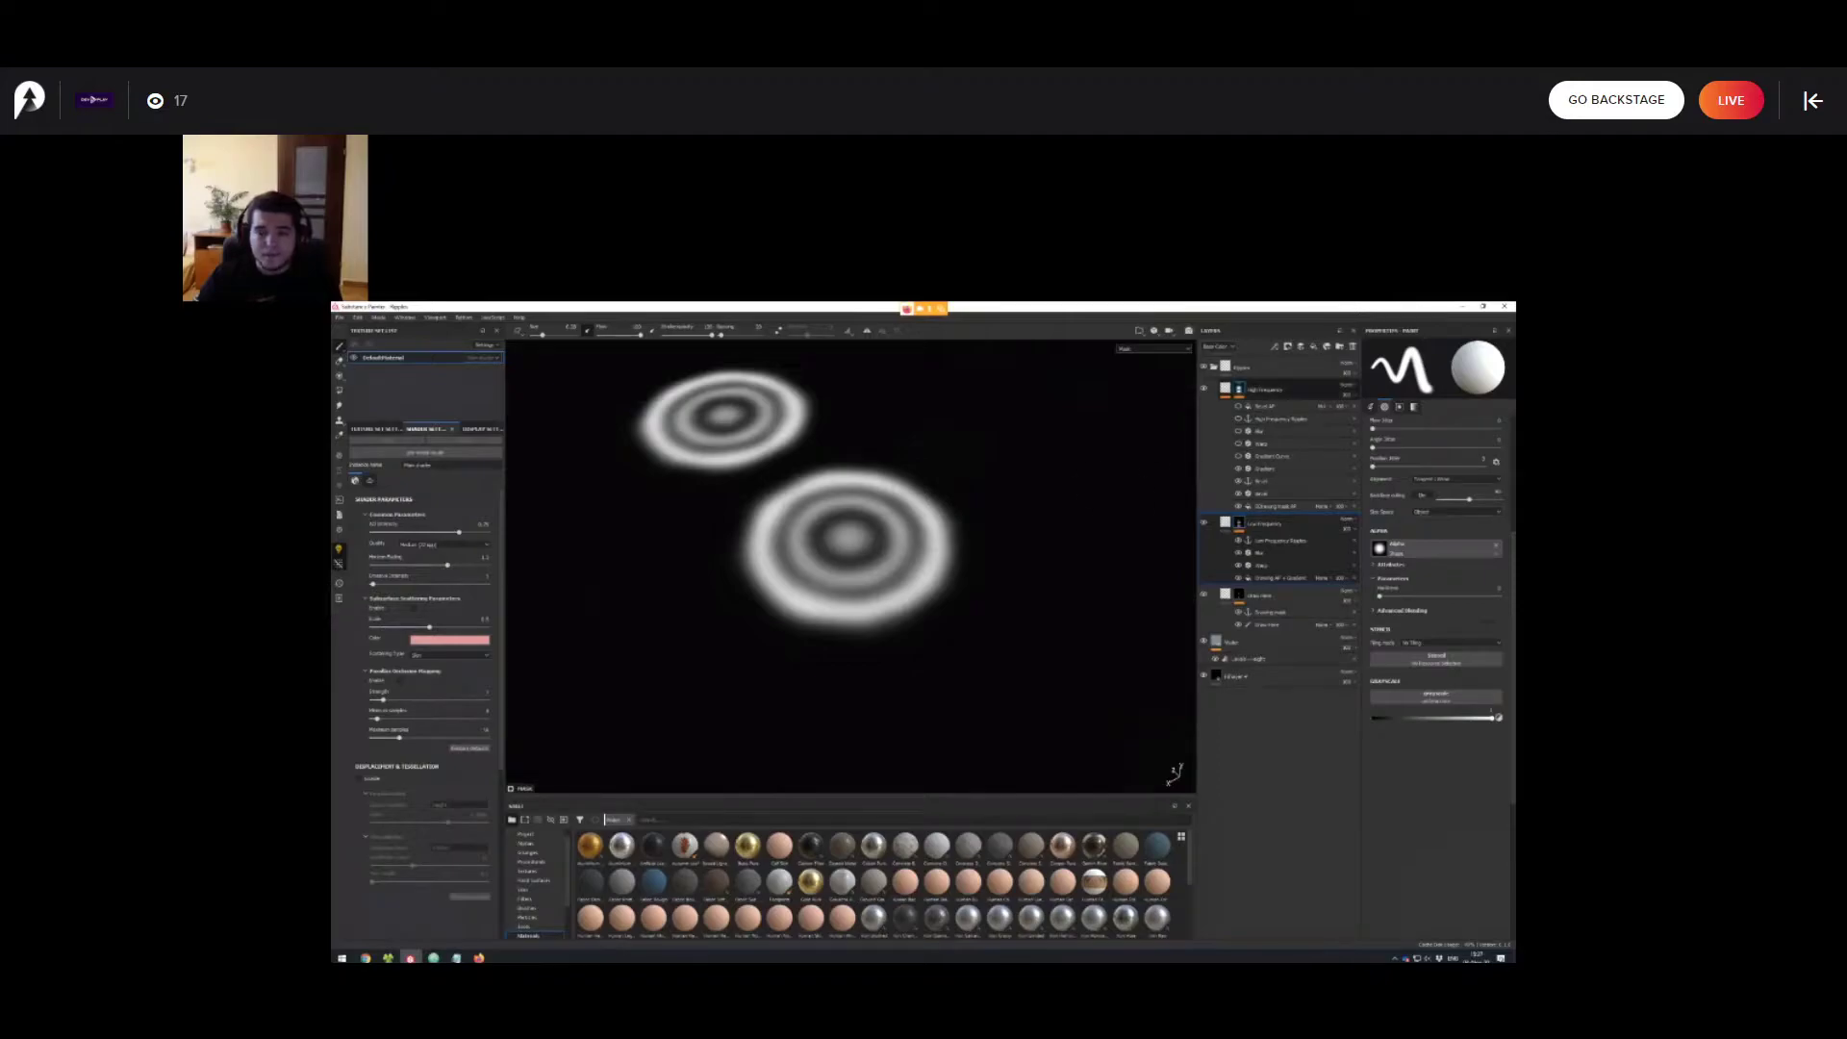
left_click(1239, 389)
left_click(1279, 469)
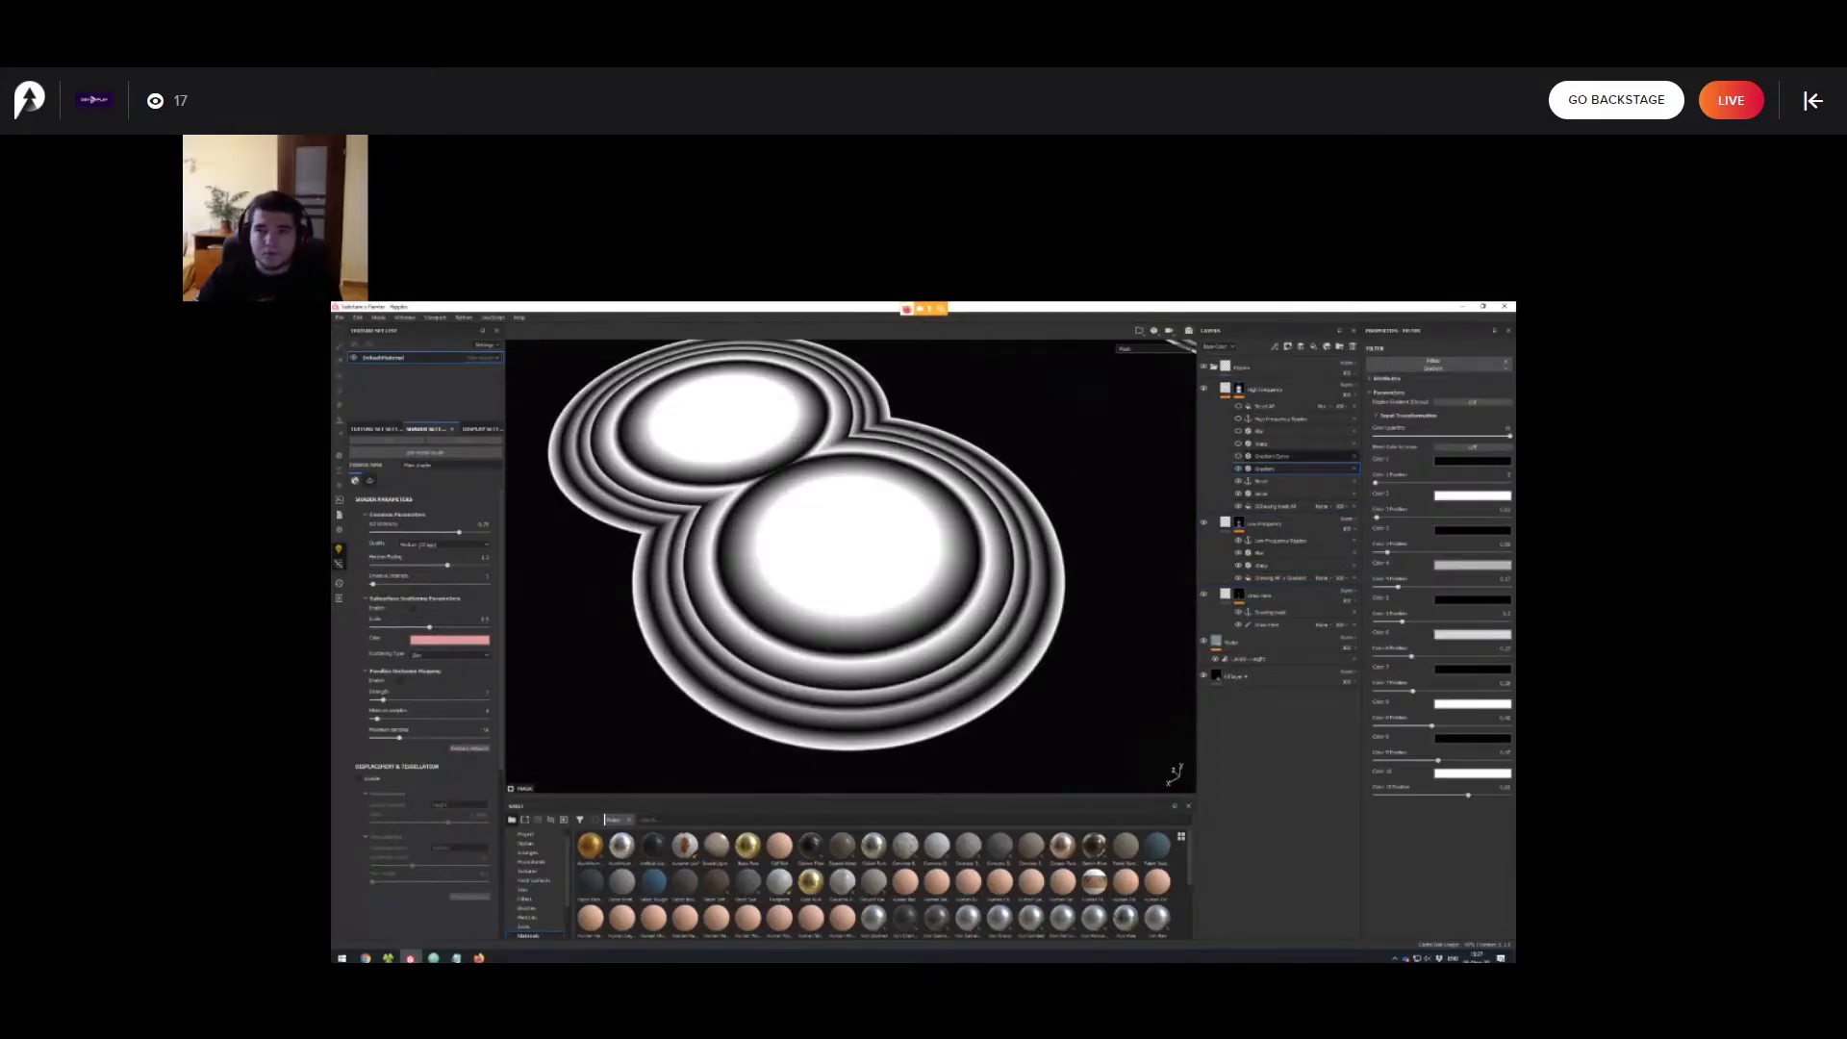
Select the Gradient Curve filter in the High Frequency mask and switch it on and off to compare the rings.
left_click(1275, 456)
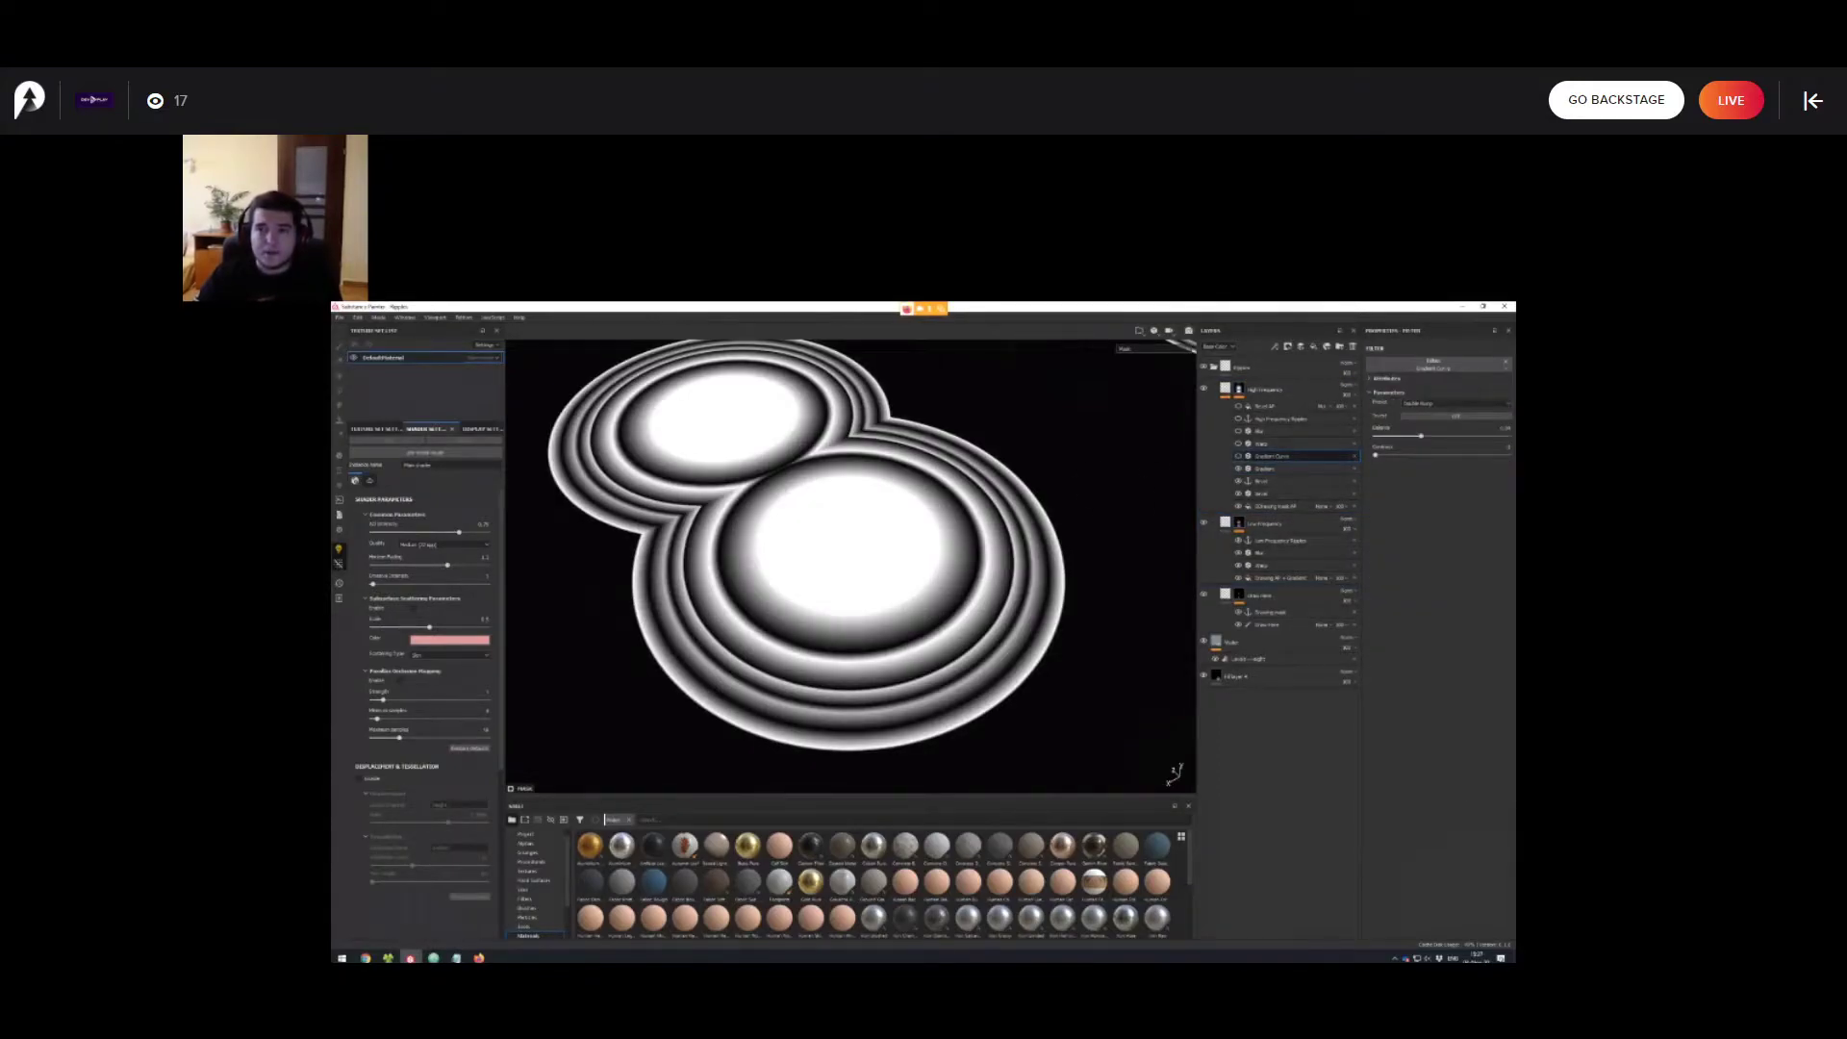
left_click(1238, 456)
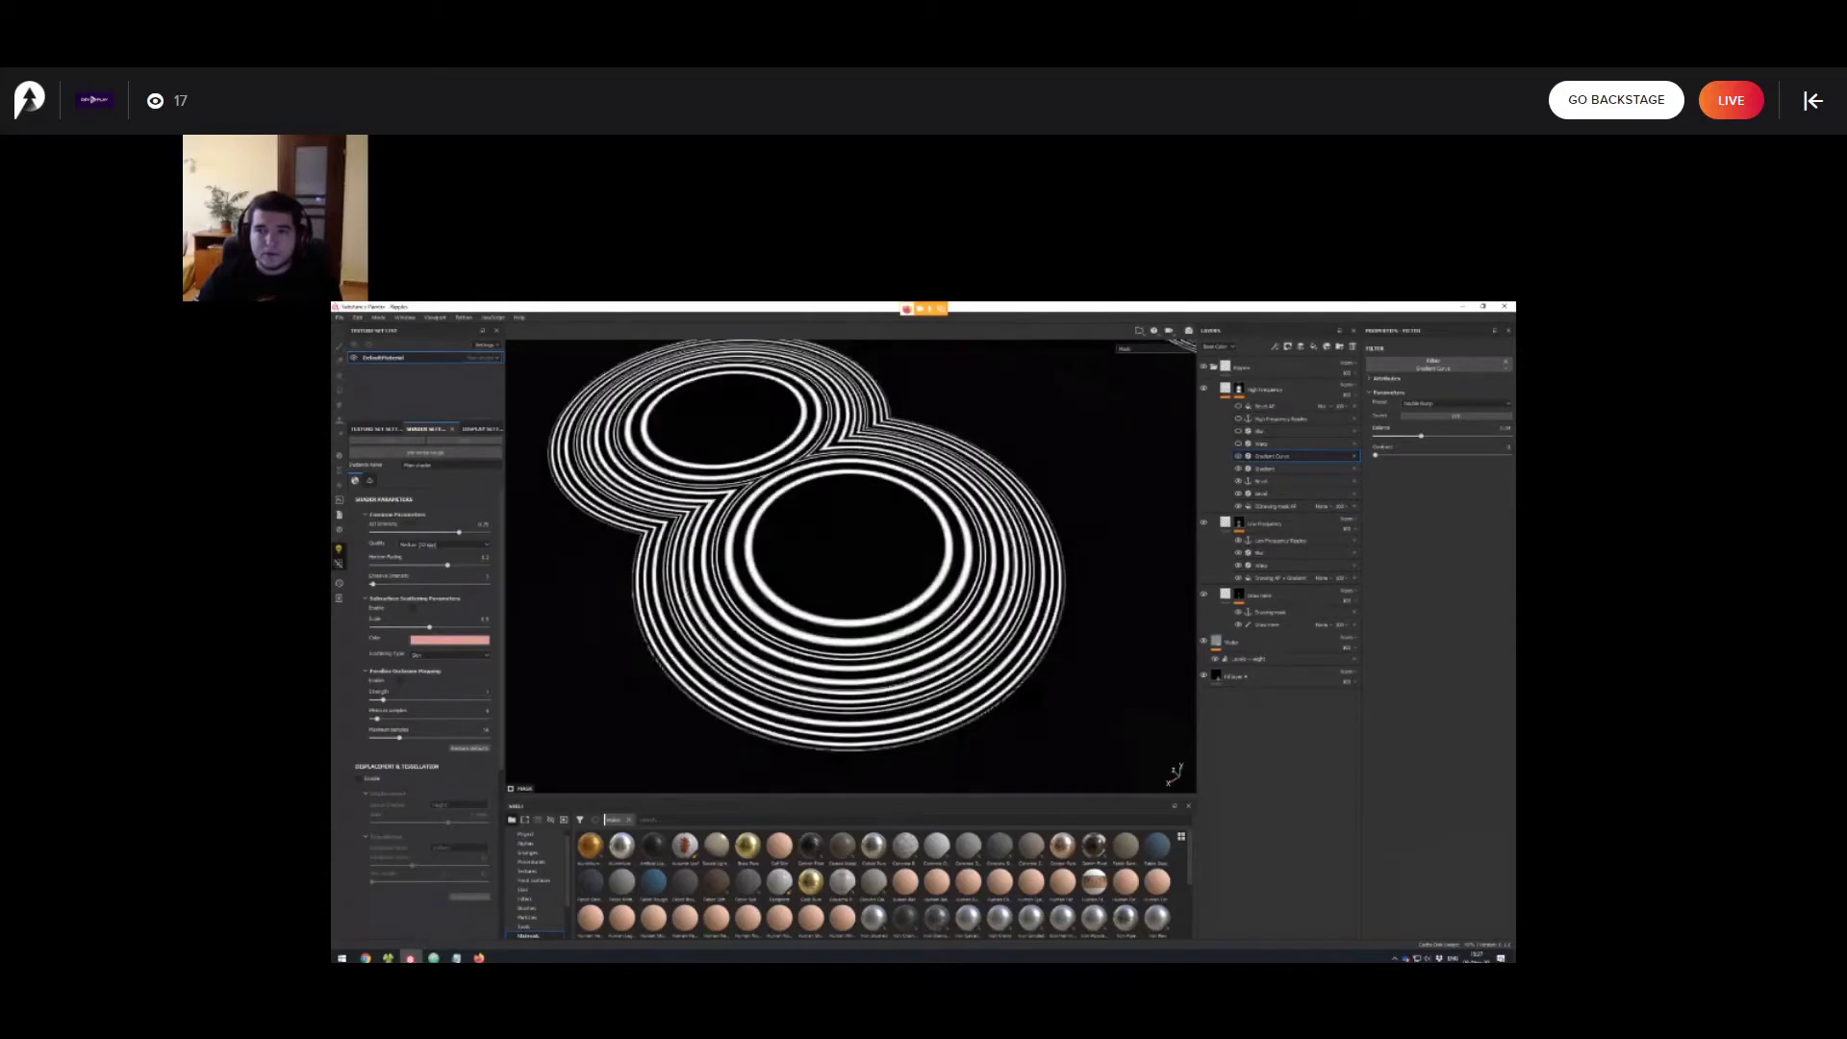
left_click(1238, 456)
scroll(851, 566, "up", 2)
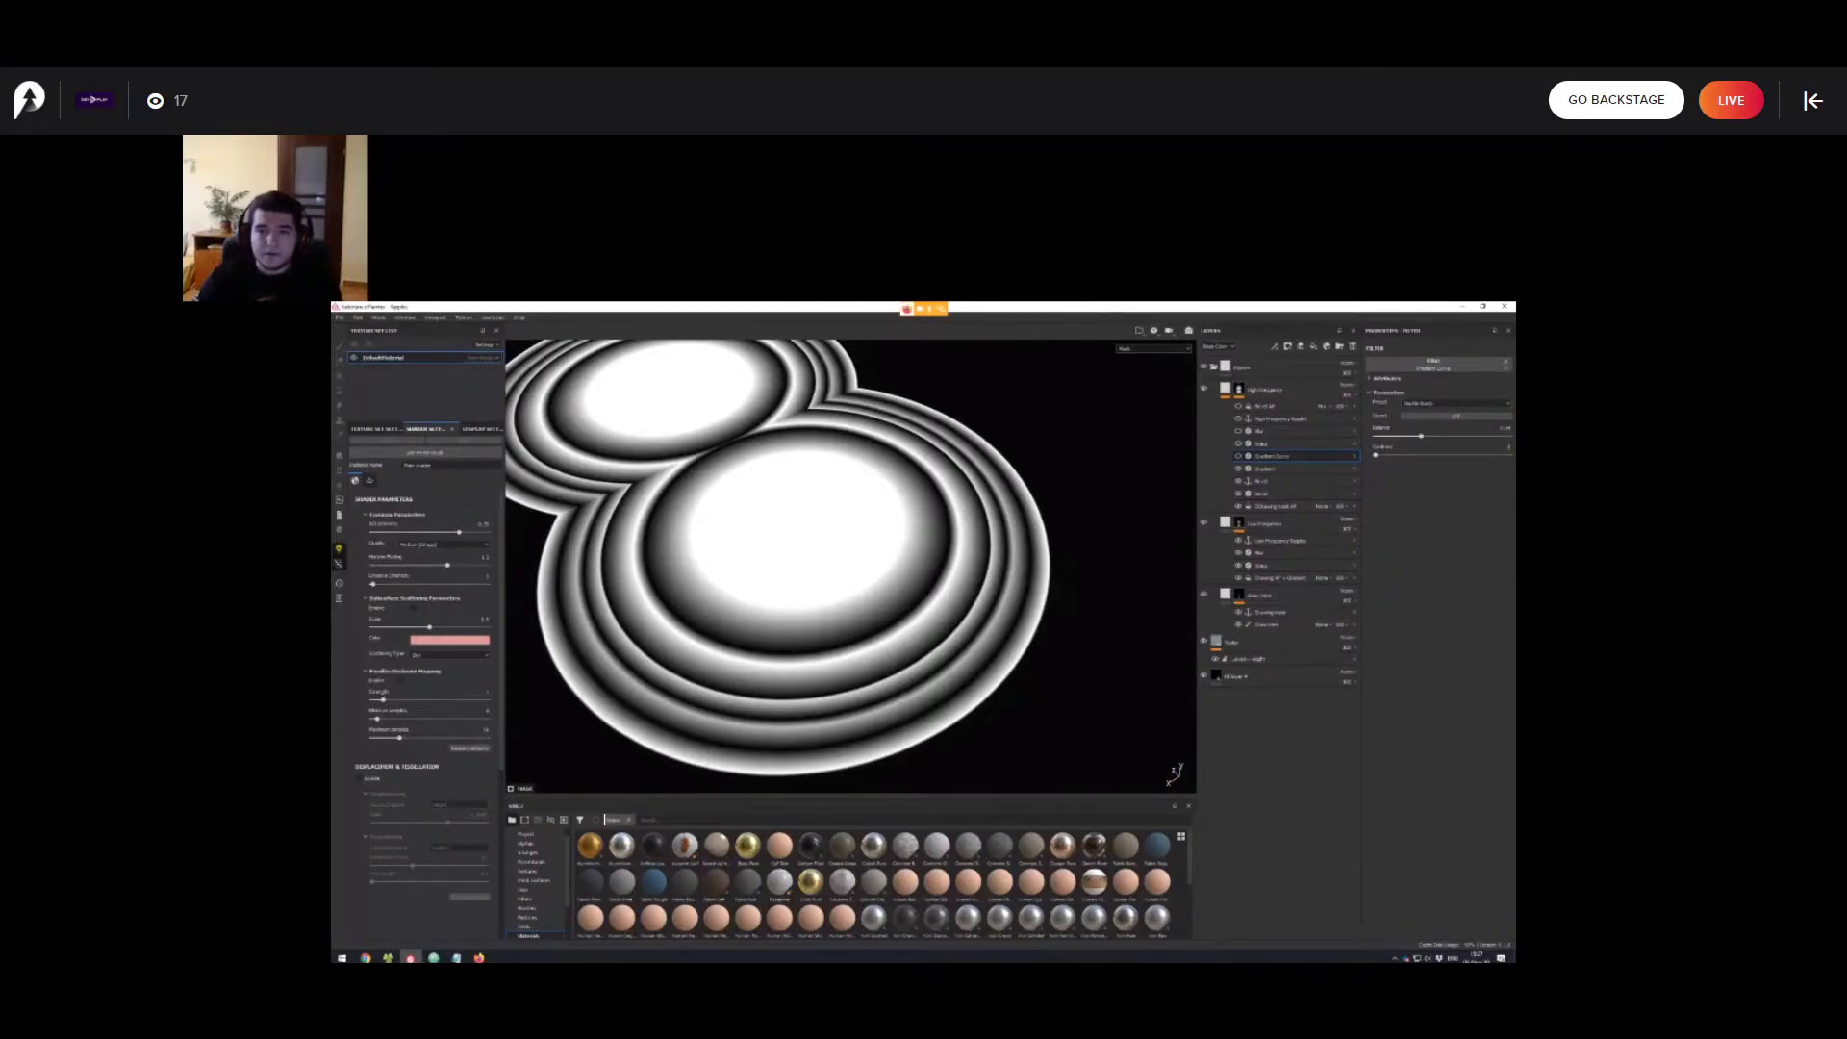
scroll(850, 565, "up", 2)
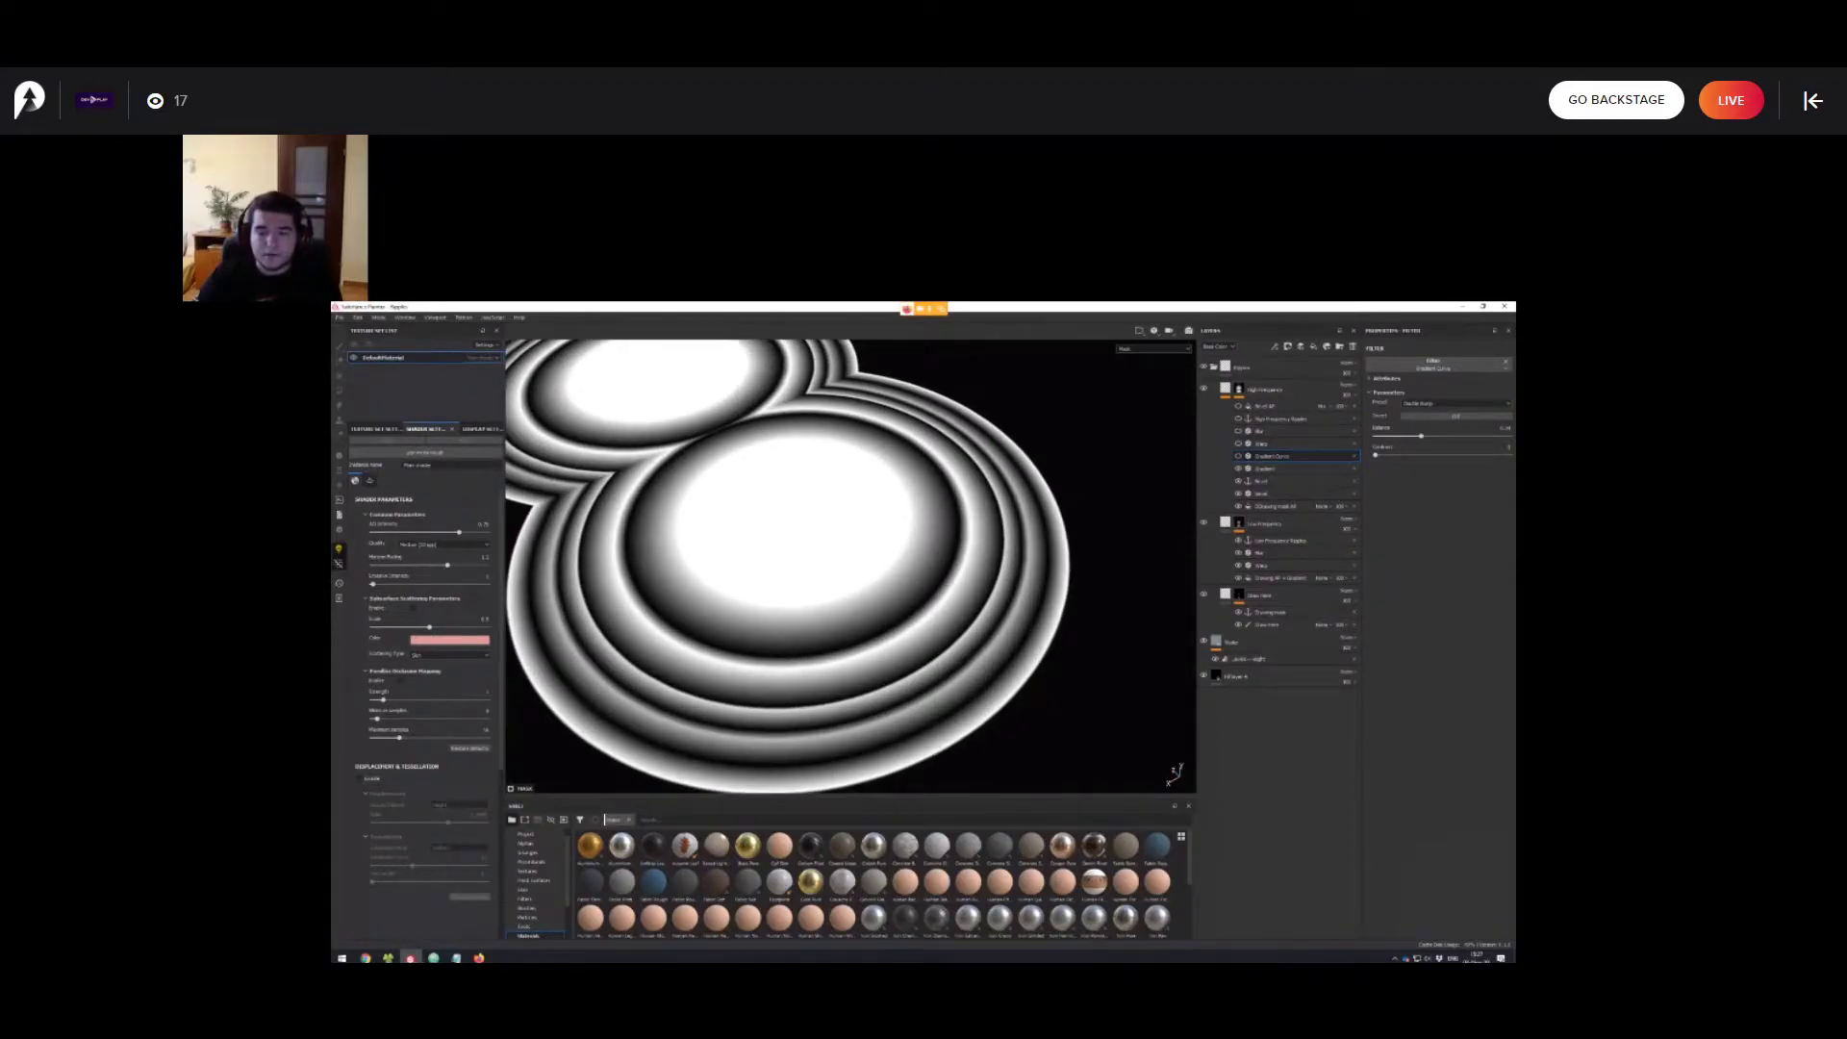
Look through the Gradient Curve filter's preset options without changing the preset, and examine the rings close up.
left_click(1455, 404)
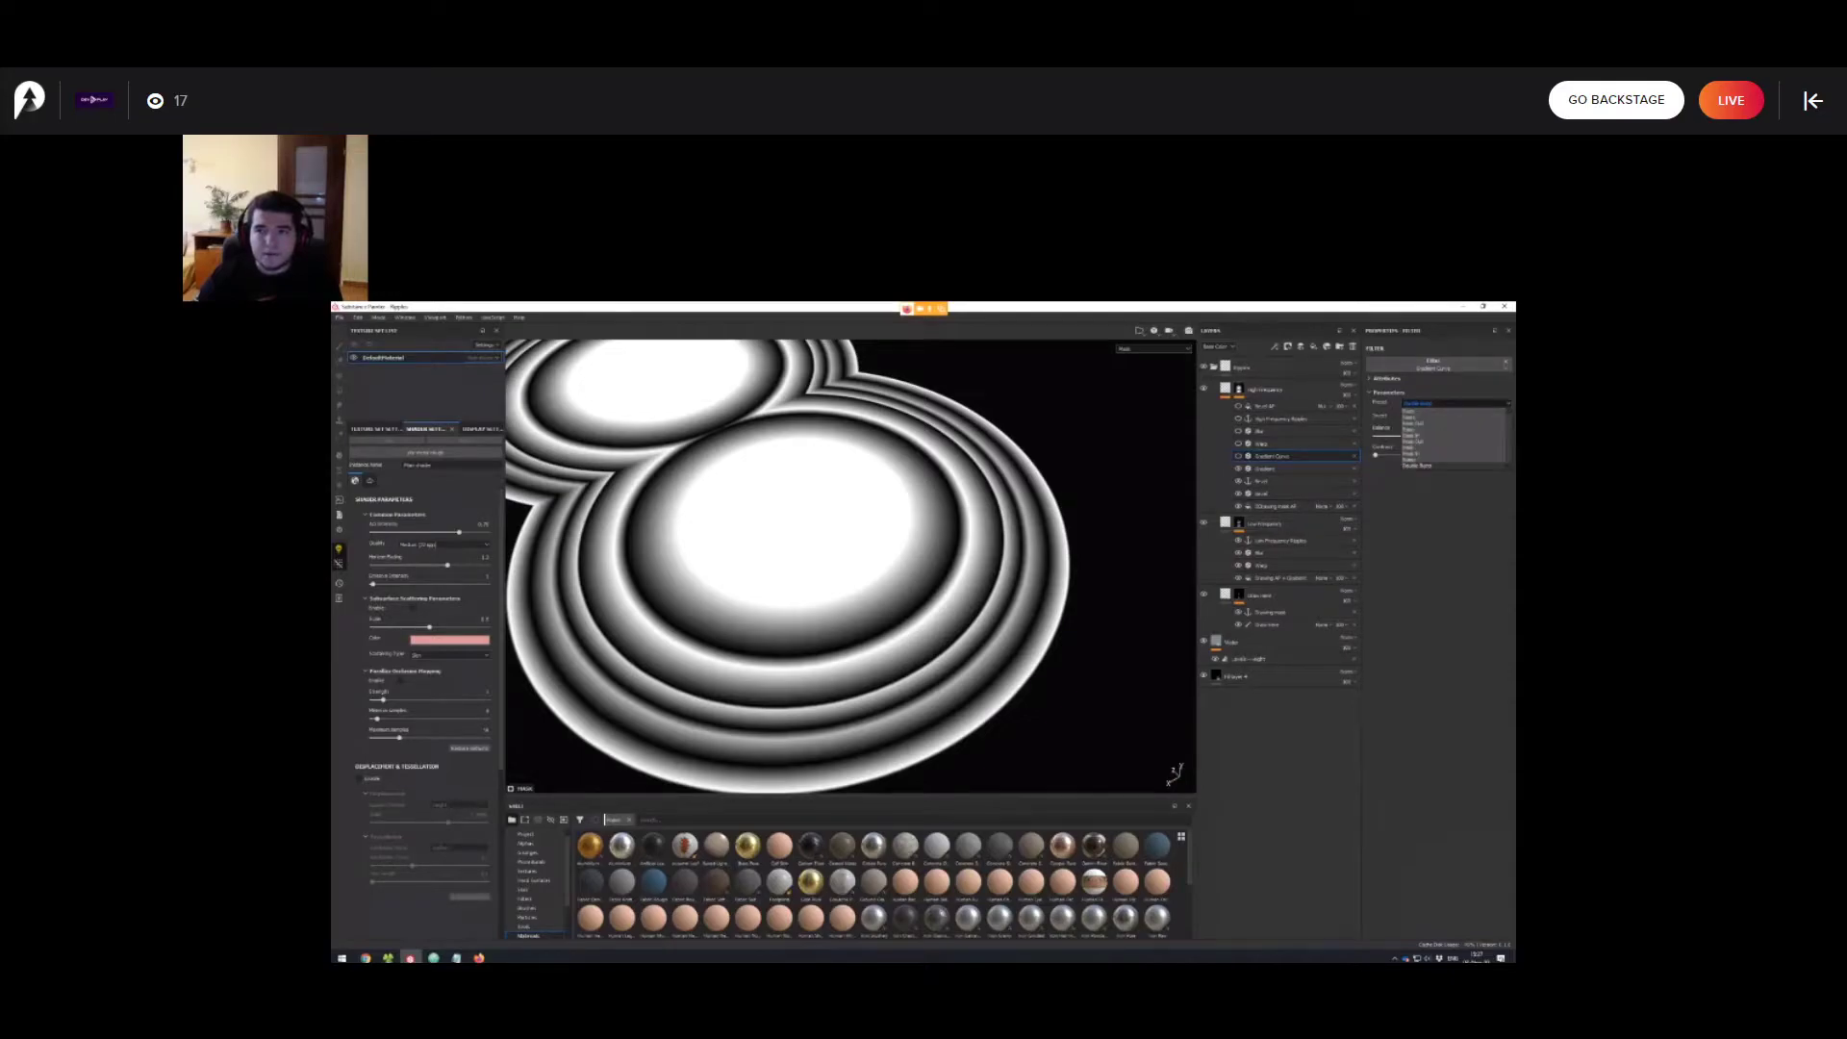
left_click(1438, 364)
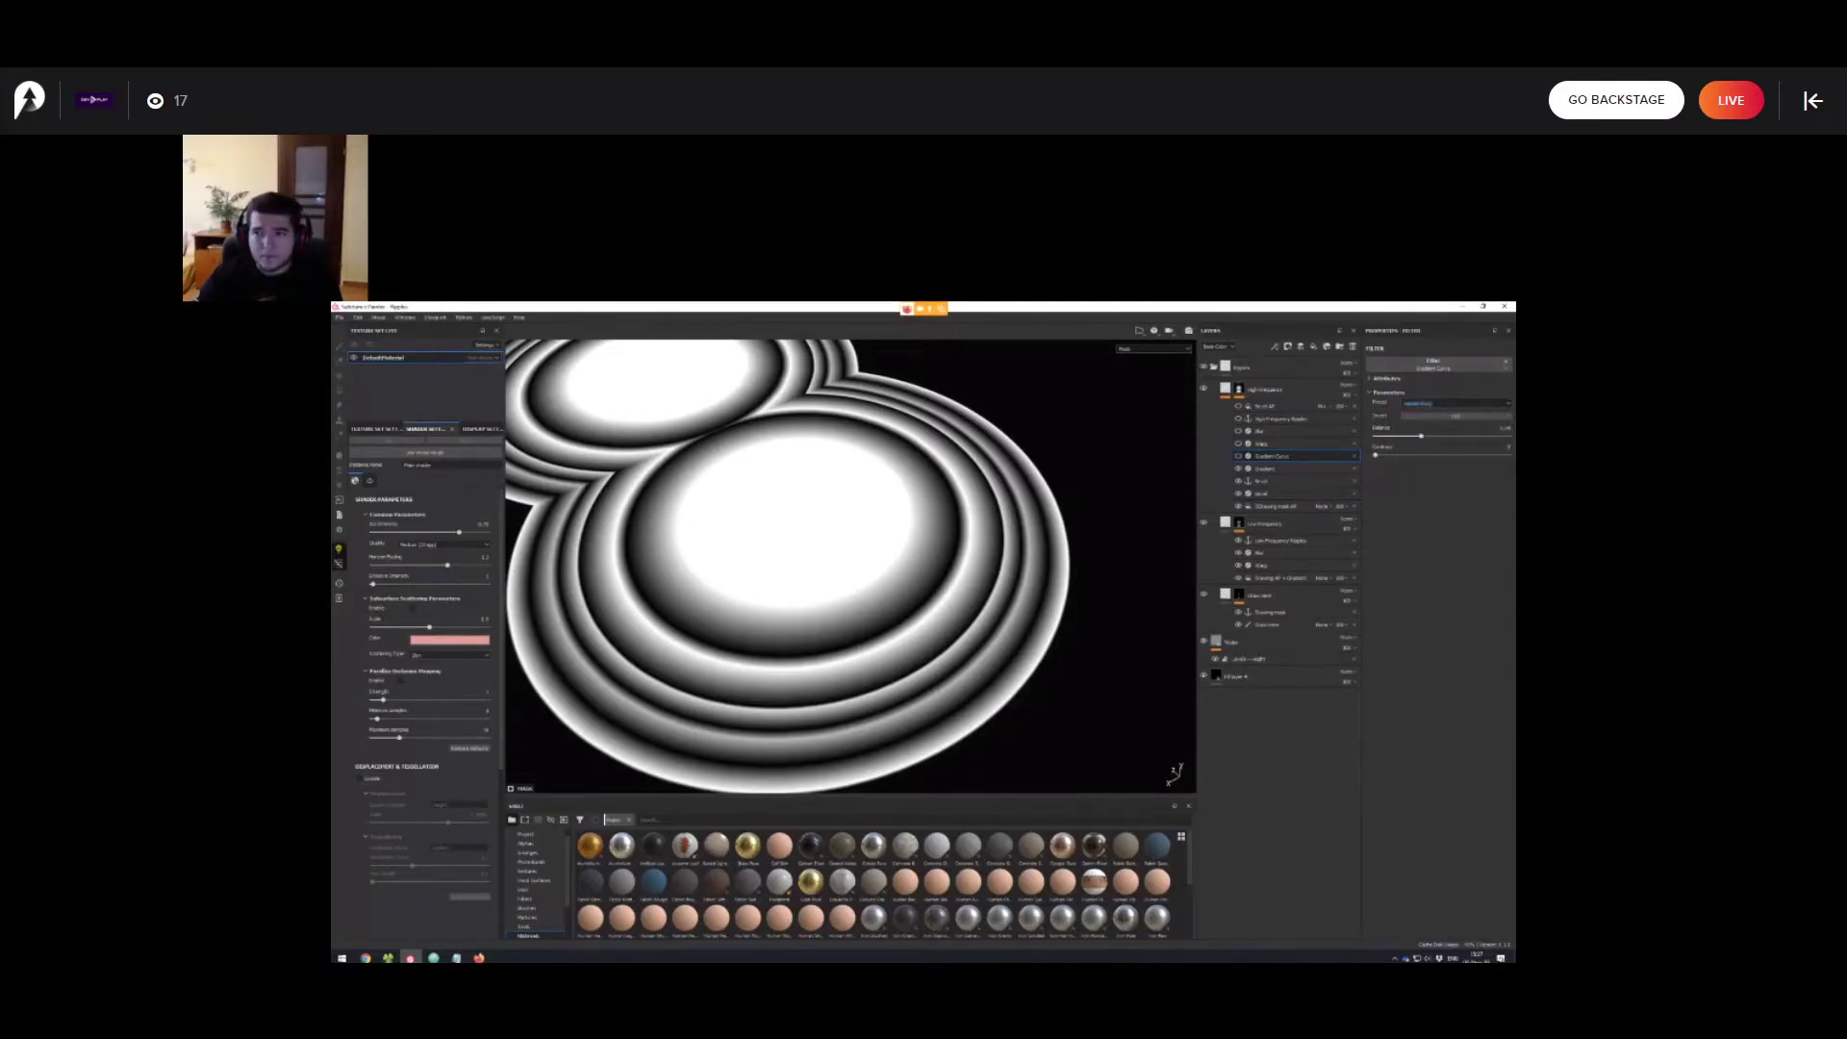
left_click_drag(839, 567, 852, 554, "alt")
scroll(852, 554, "up", 2)
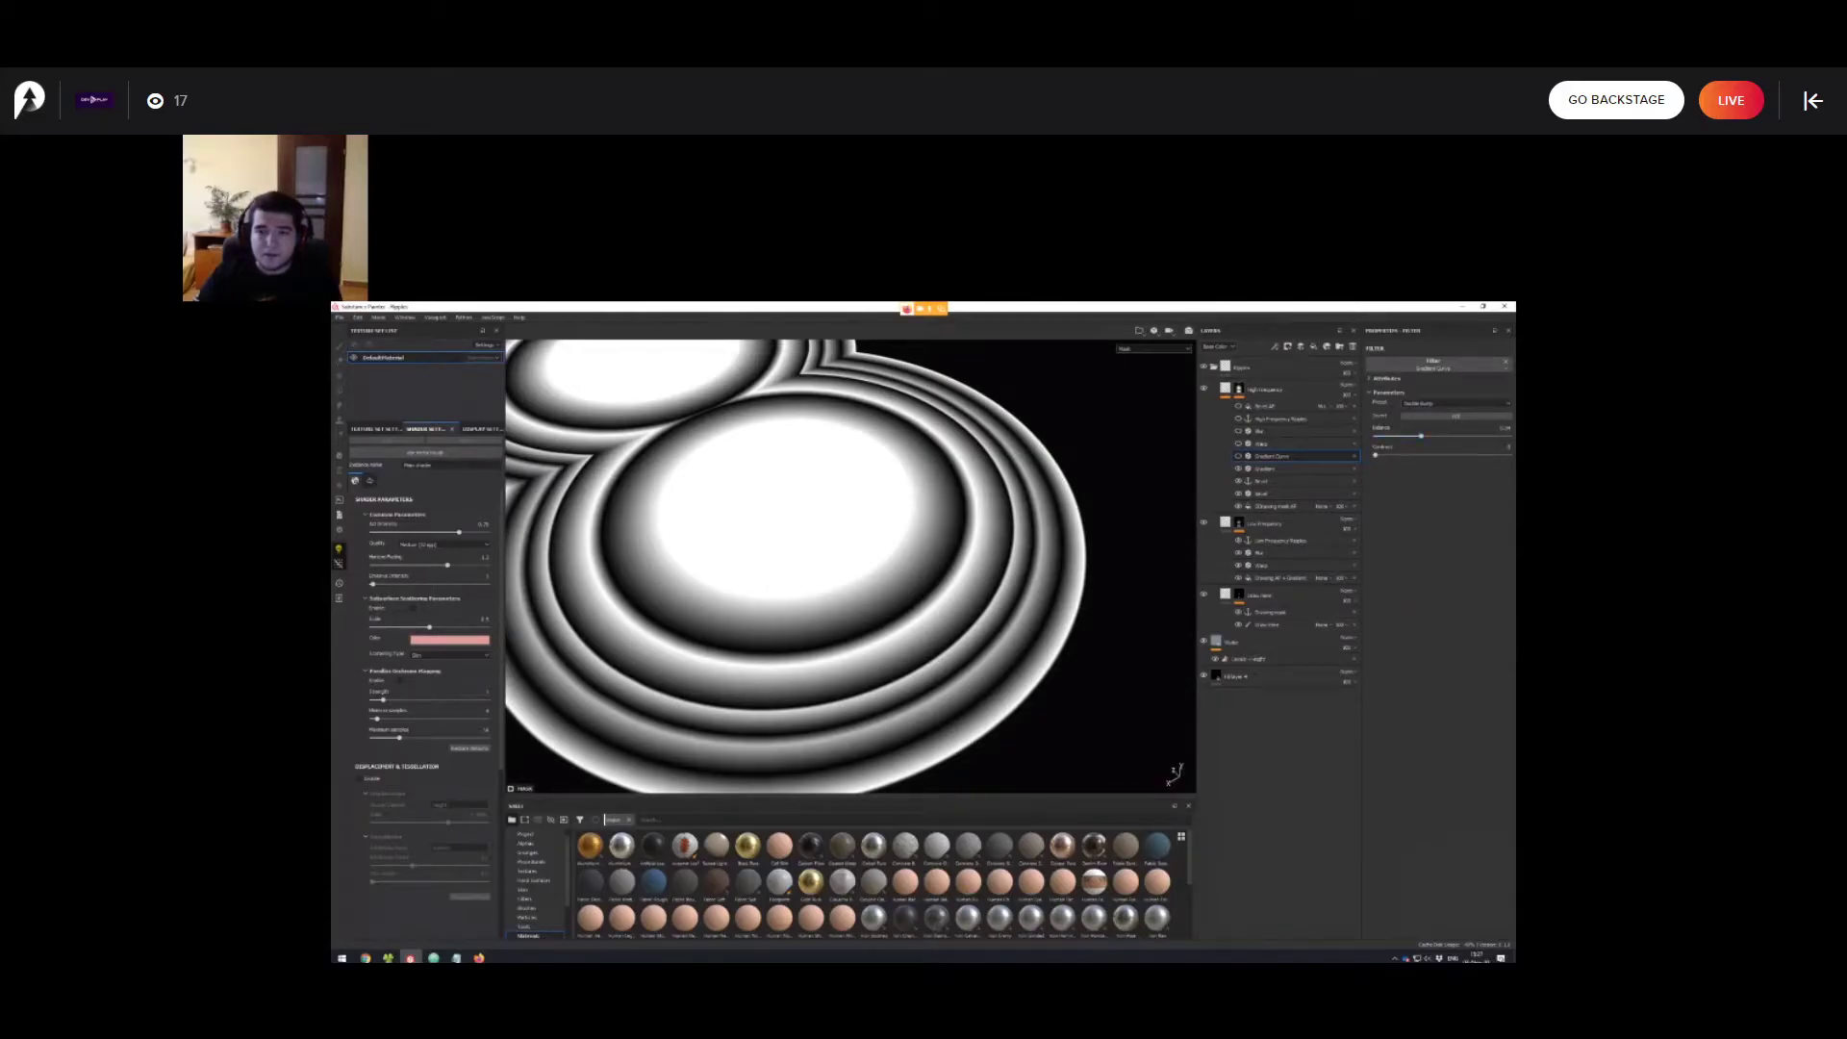
Toggle the Gradient Curve filter on and back off to examine how it multiplies the rings.
left_click(1238, 456)
scroll(1043, 566, "down", 5)
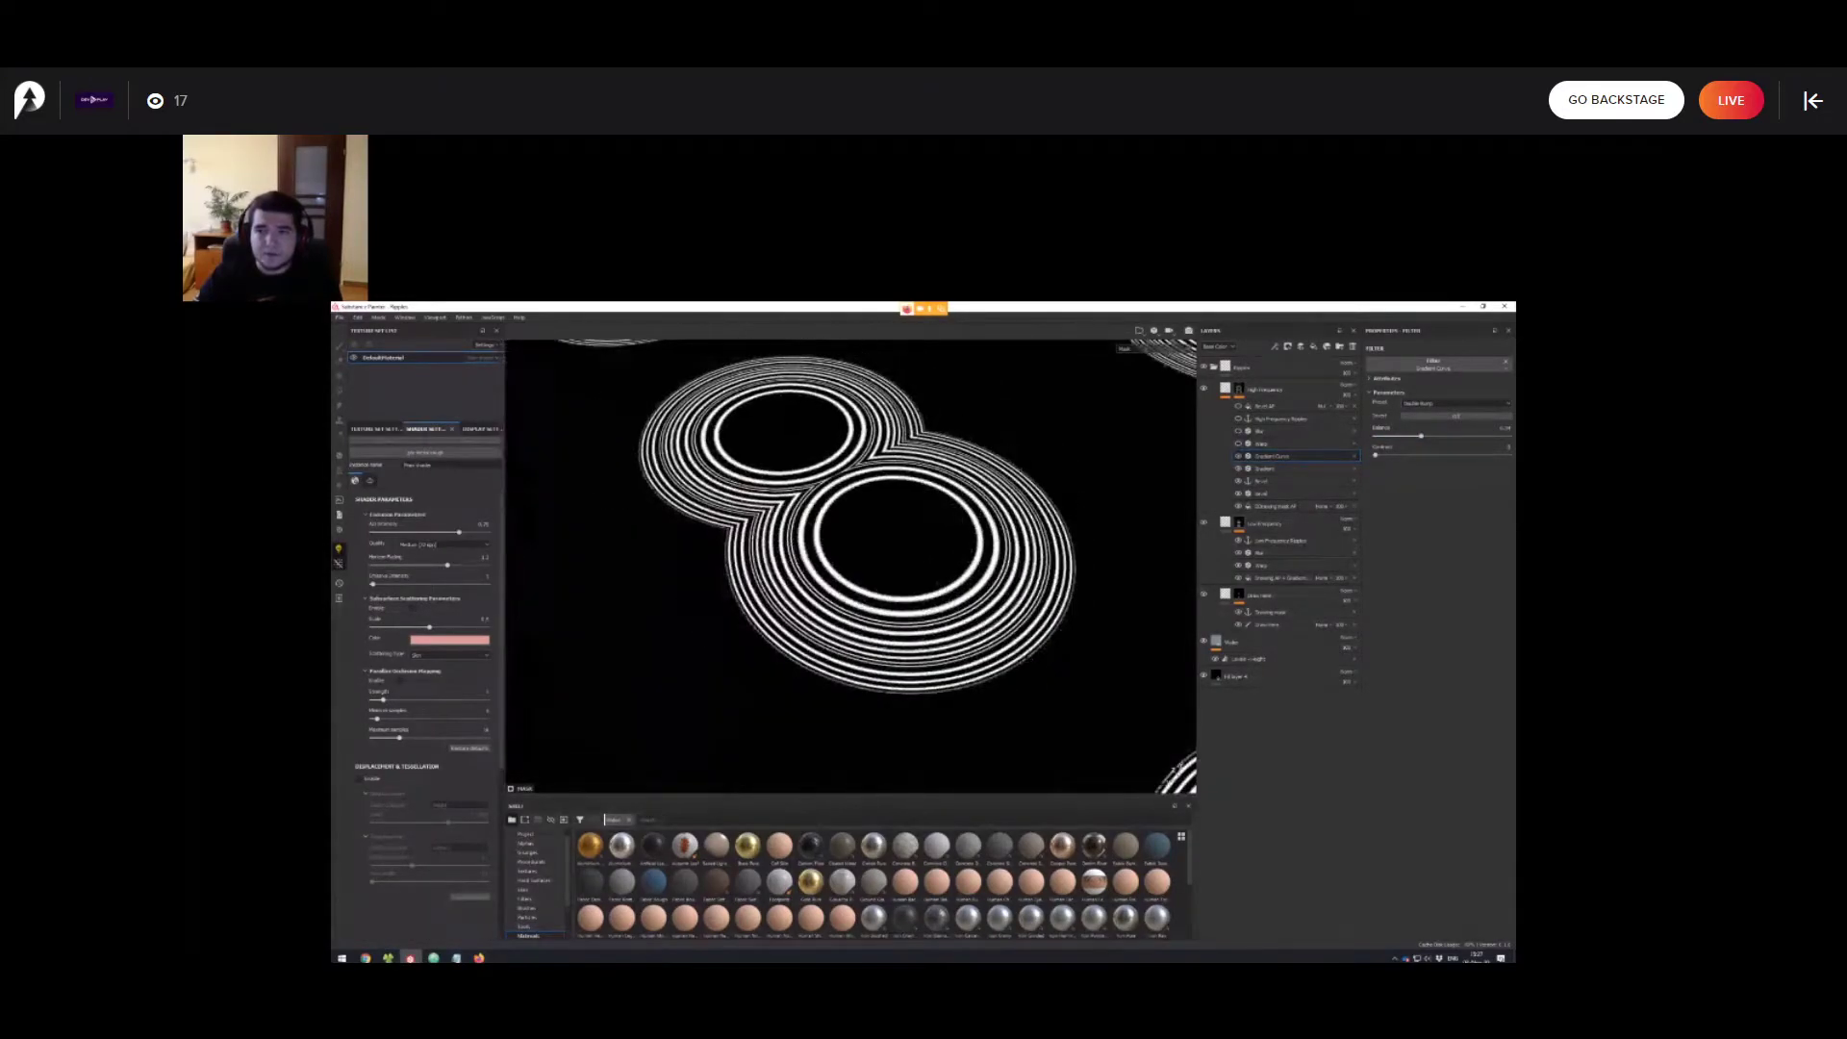
scroll(1039, 568, "up", 3)
left_click(1238, 456)
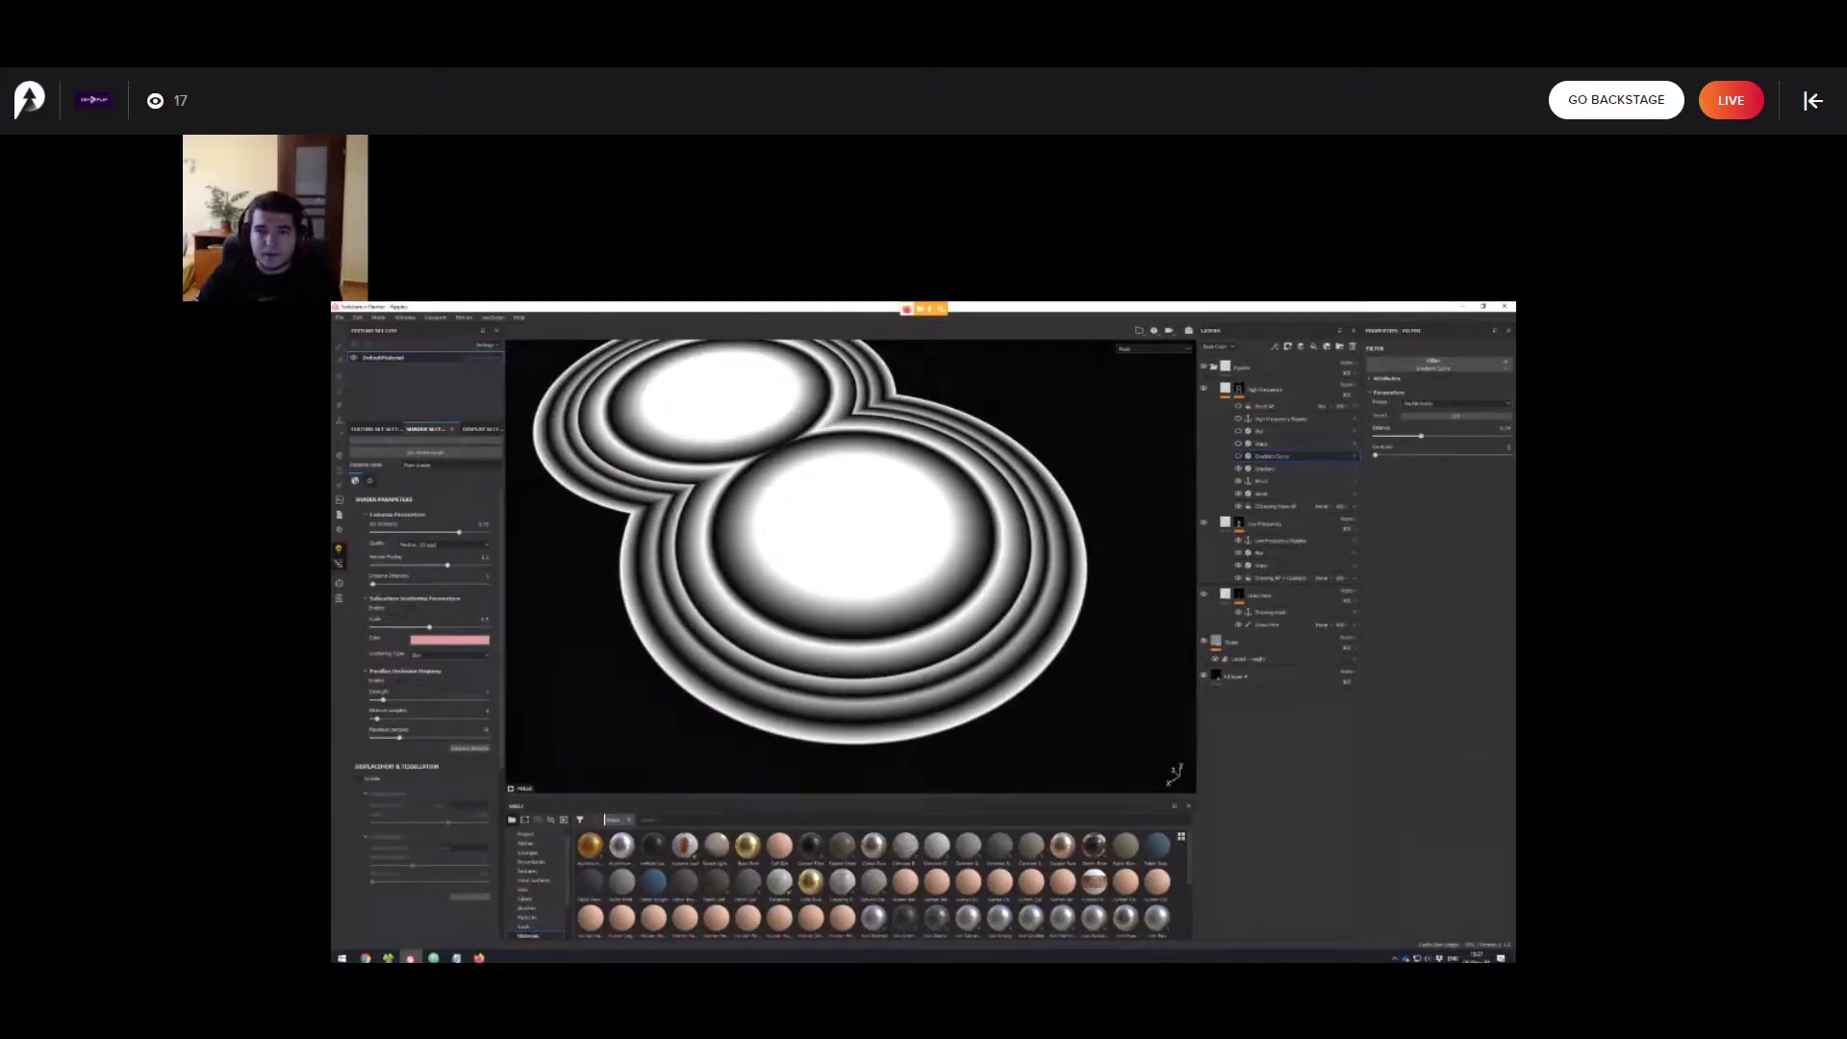
Switch the High Frequency mask's Gradient Curve filter back on and examine the rings at different zoom levels.
left_click(1238, 456)
mouse_move(856, 567)
left_mouse_down("alt")
mouse_move(808, 544)
mouse_move(924, 572)
mouse_move(856, 568)
mouse_move(892, 566)
left_mouse_up("alt")
scroll(808, 544, "up", 2)
scroll(923, 572, "down", 3)
scroll(857, 568, "down", 3)
scroll(856, 567, "up", 4)
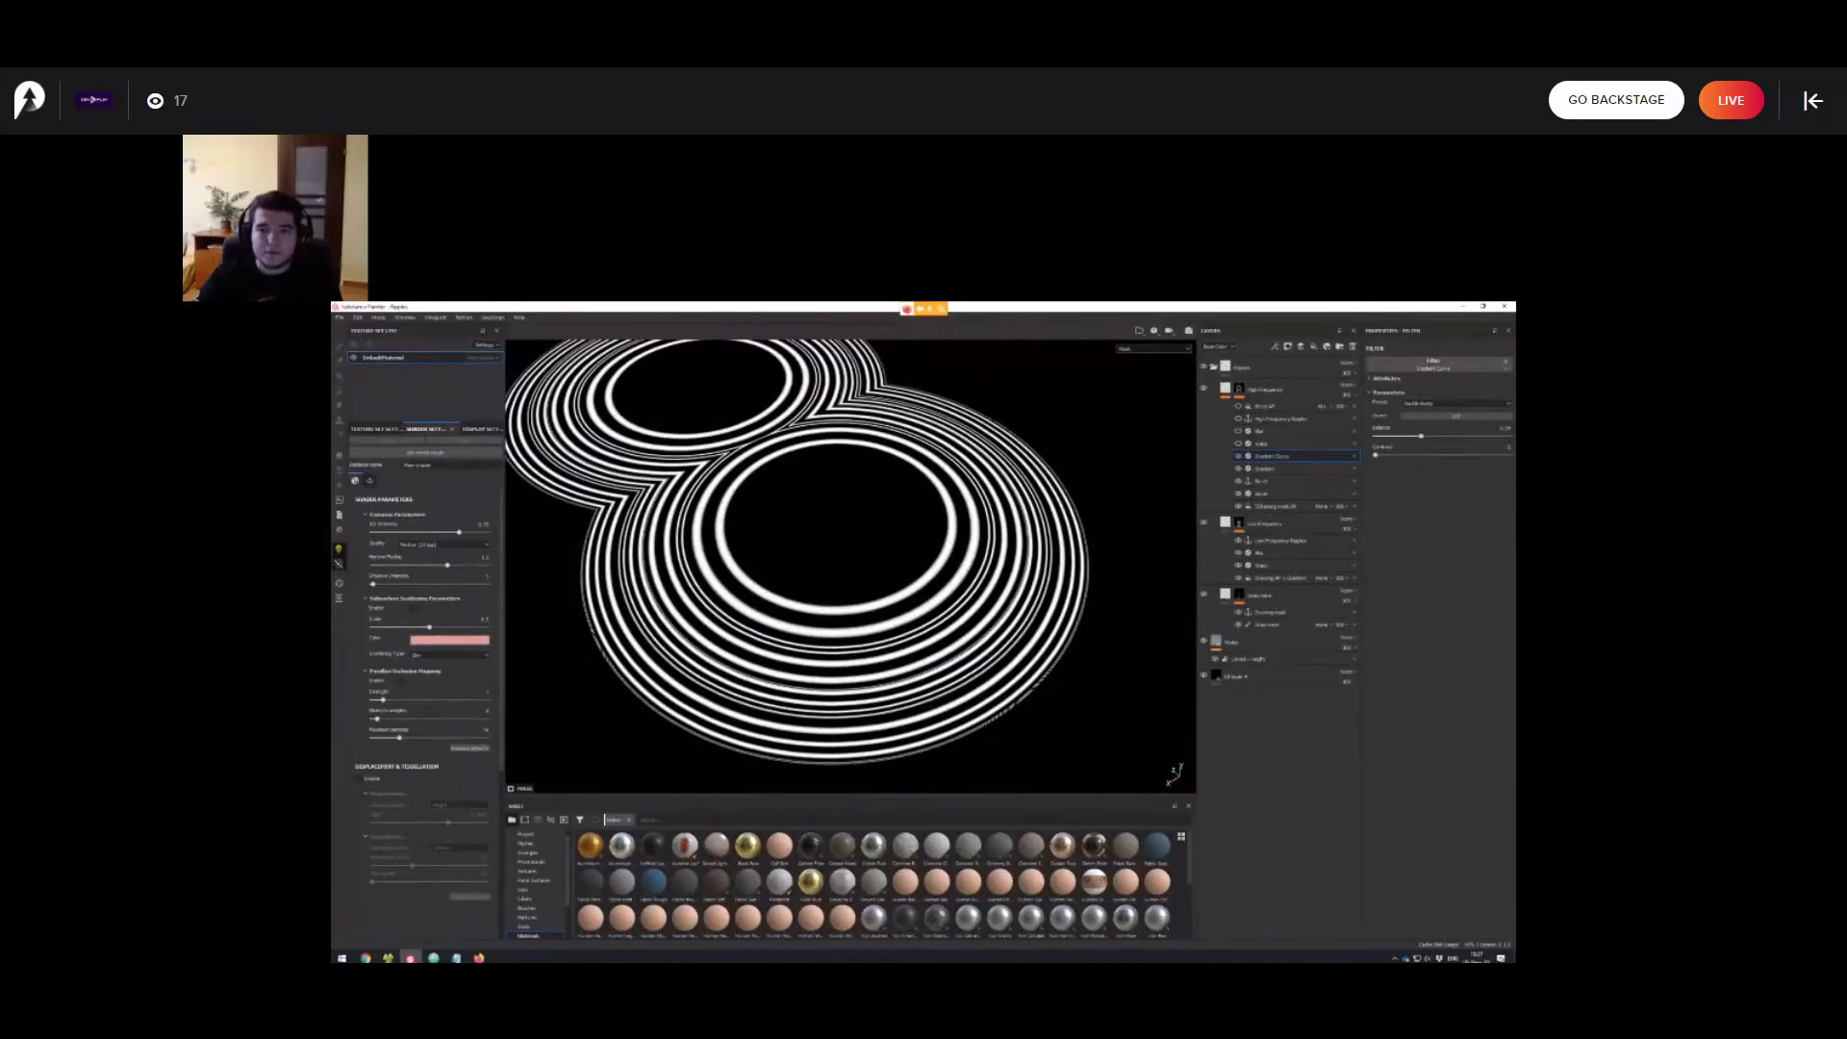
Switch on the Warp and Blur filters and the Bevel AP fill in the High Frequency mask.
left_click(1238, 443)
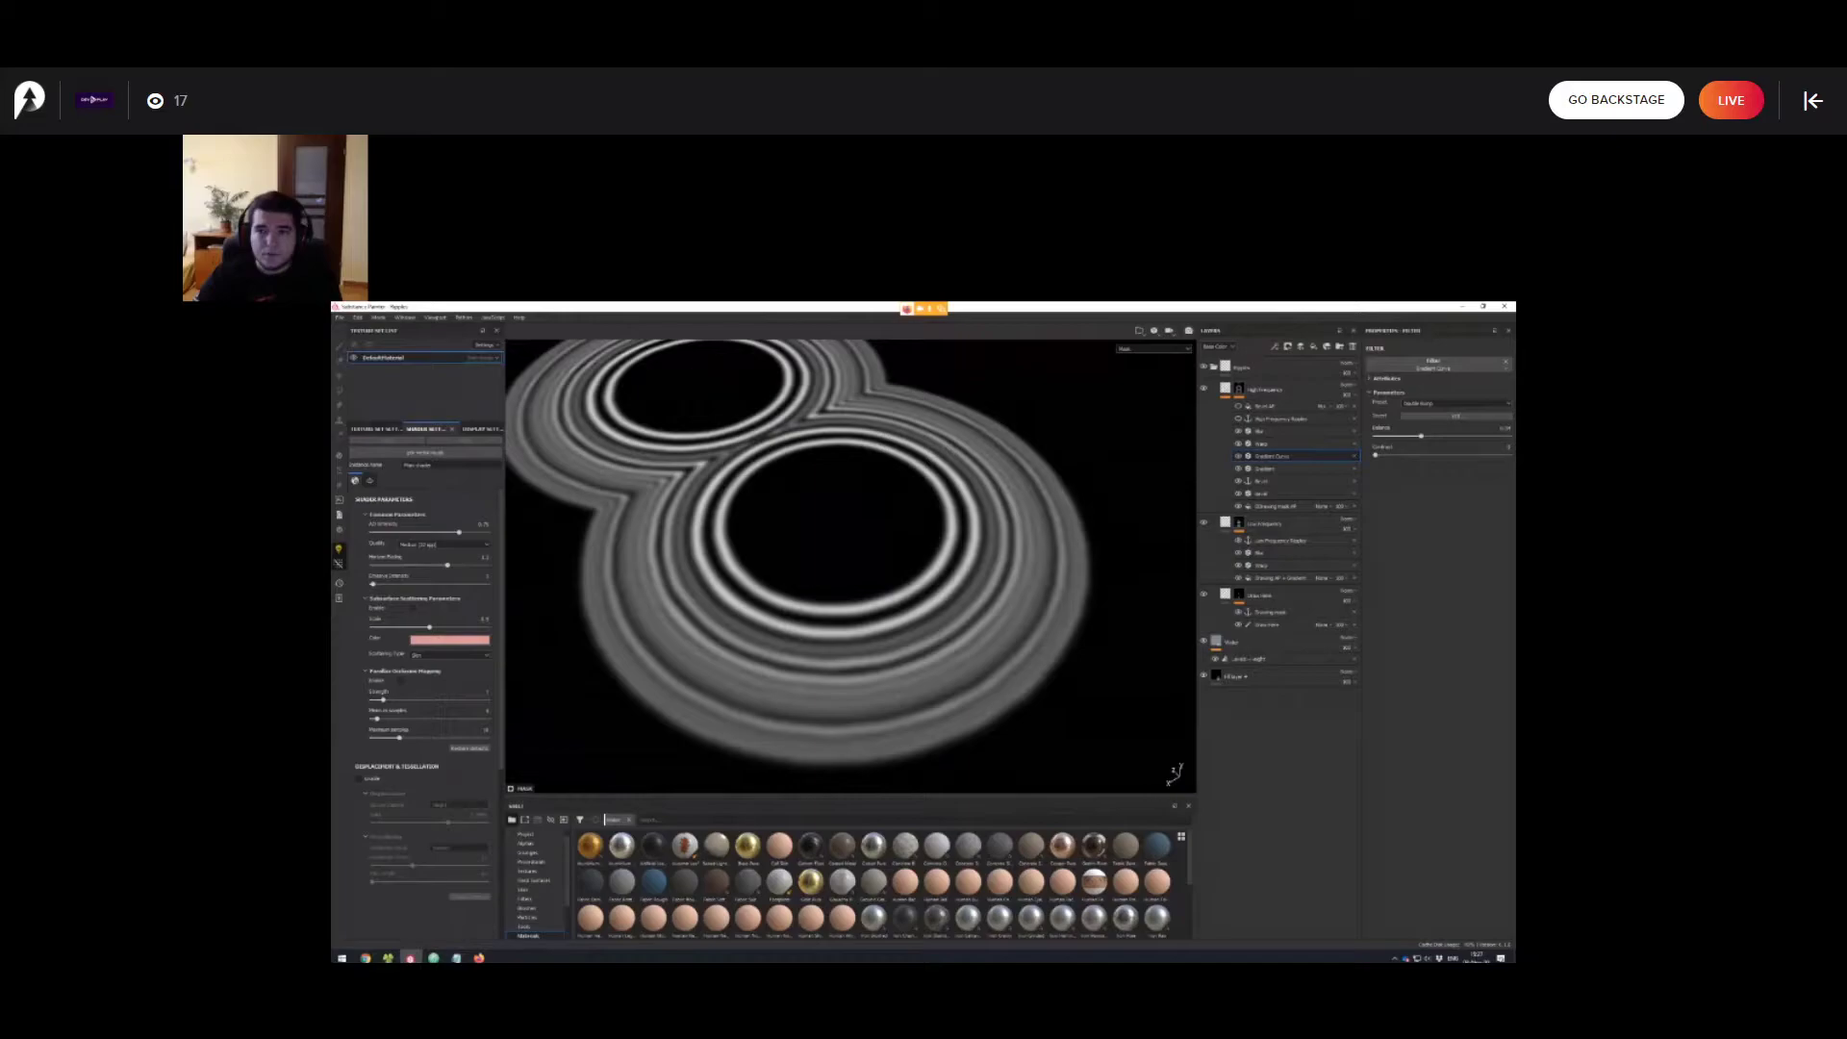
mouse_move(866, 567)
left_mouse_down("alt")
mouse_move(818, 570)
mouse_move(827, 544)
mouse_move(871, 551)
left_mouse_up("alt")
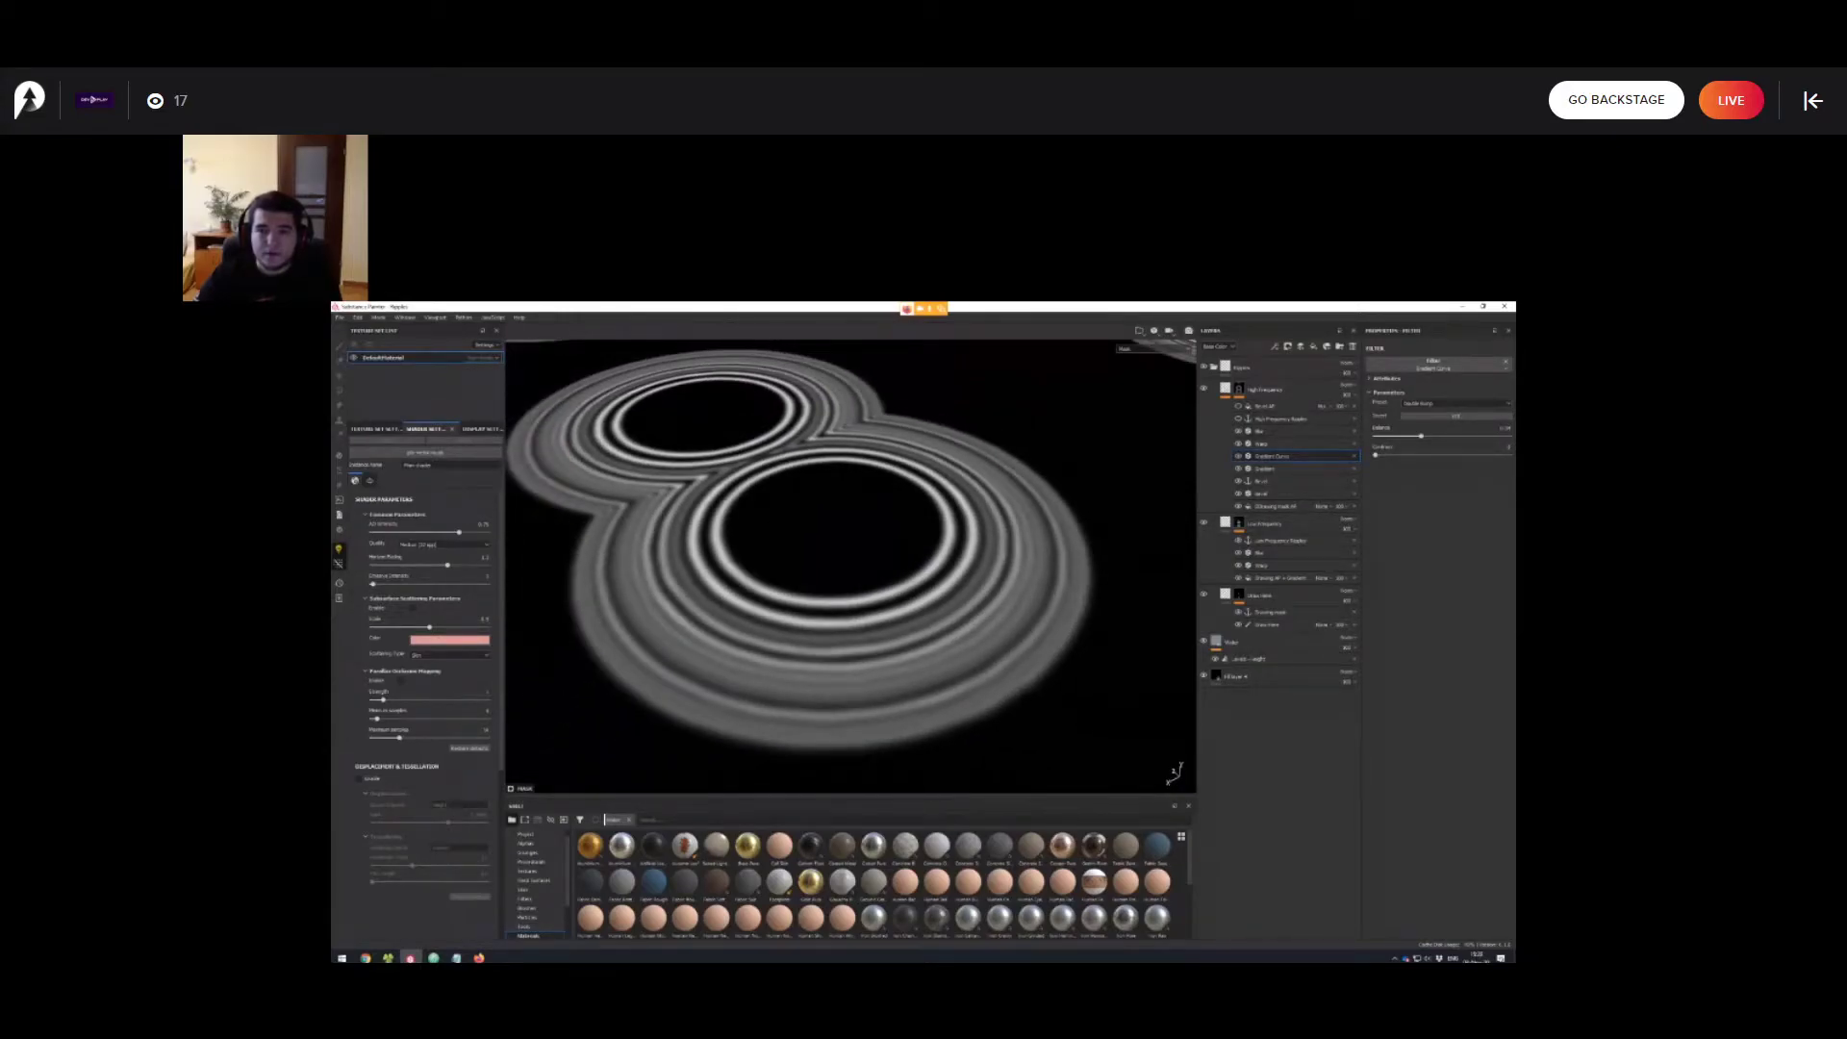
left_click(1238, 406)
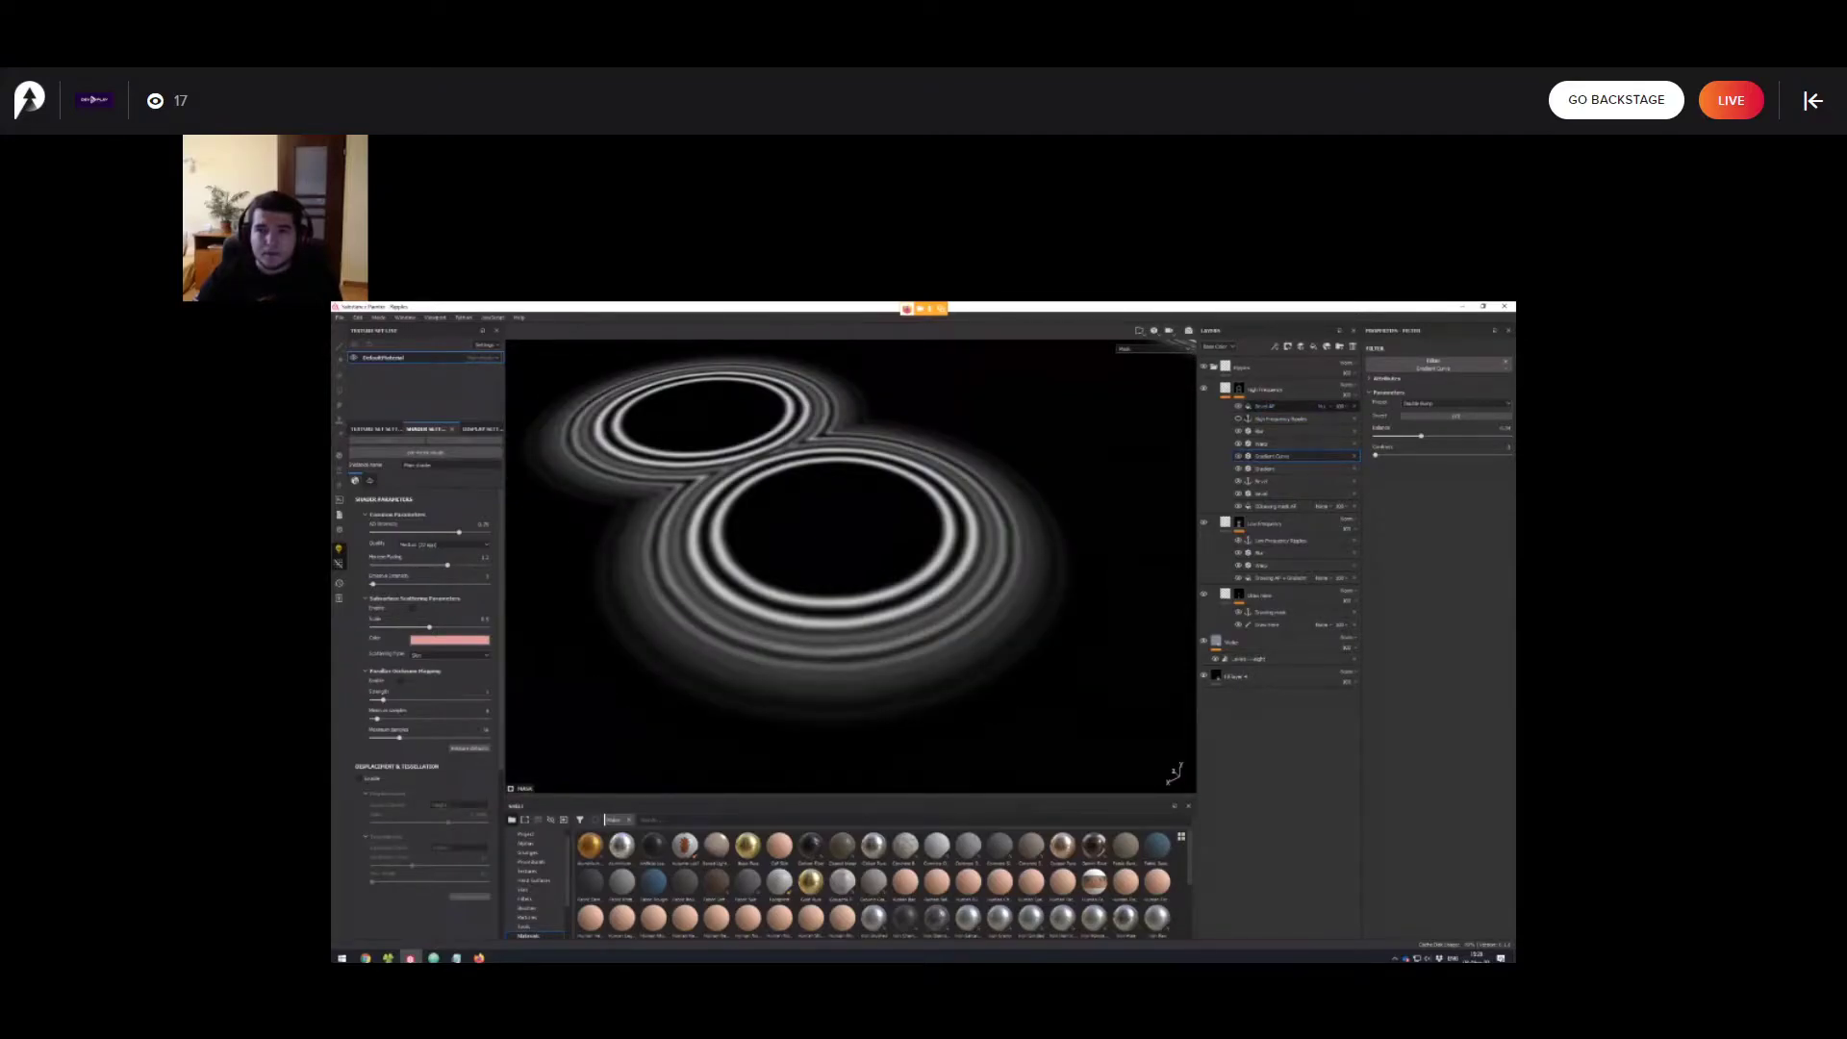
mouse_move(982, 520)
left_mouse_down("alt")
mouse_move(947, 550)
mouse_move(966, 529)
left_mouse_up("alt")
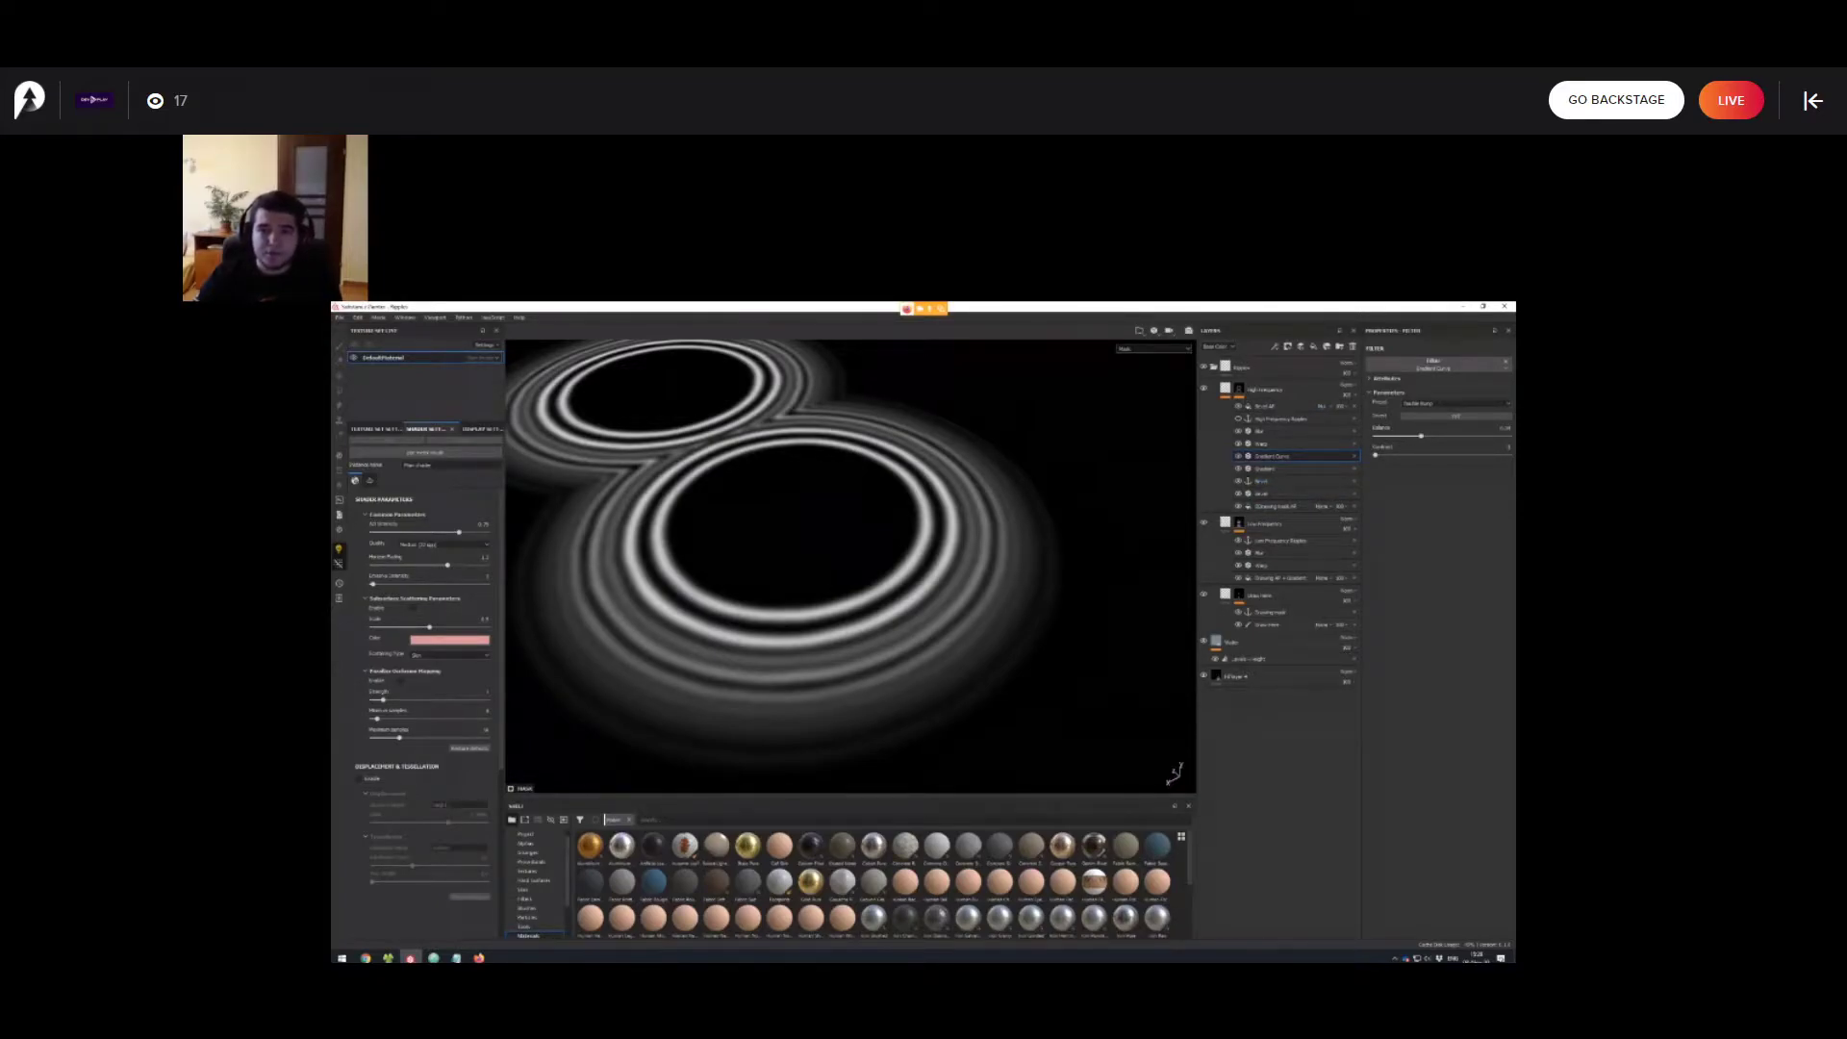
Return to the material view and examine the water ripples from several angles under rotated lighting.
key("m")
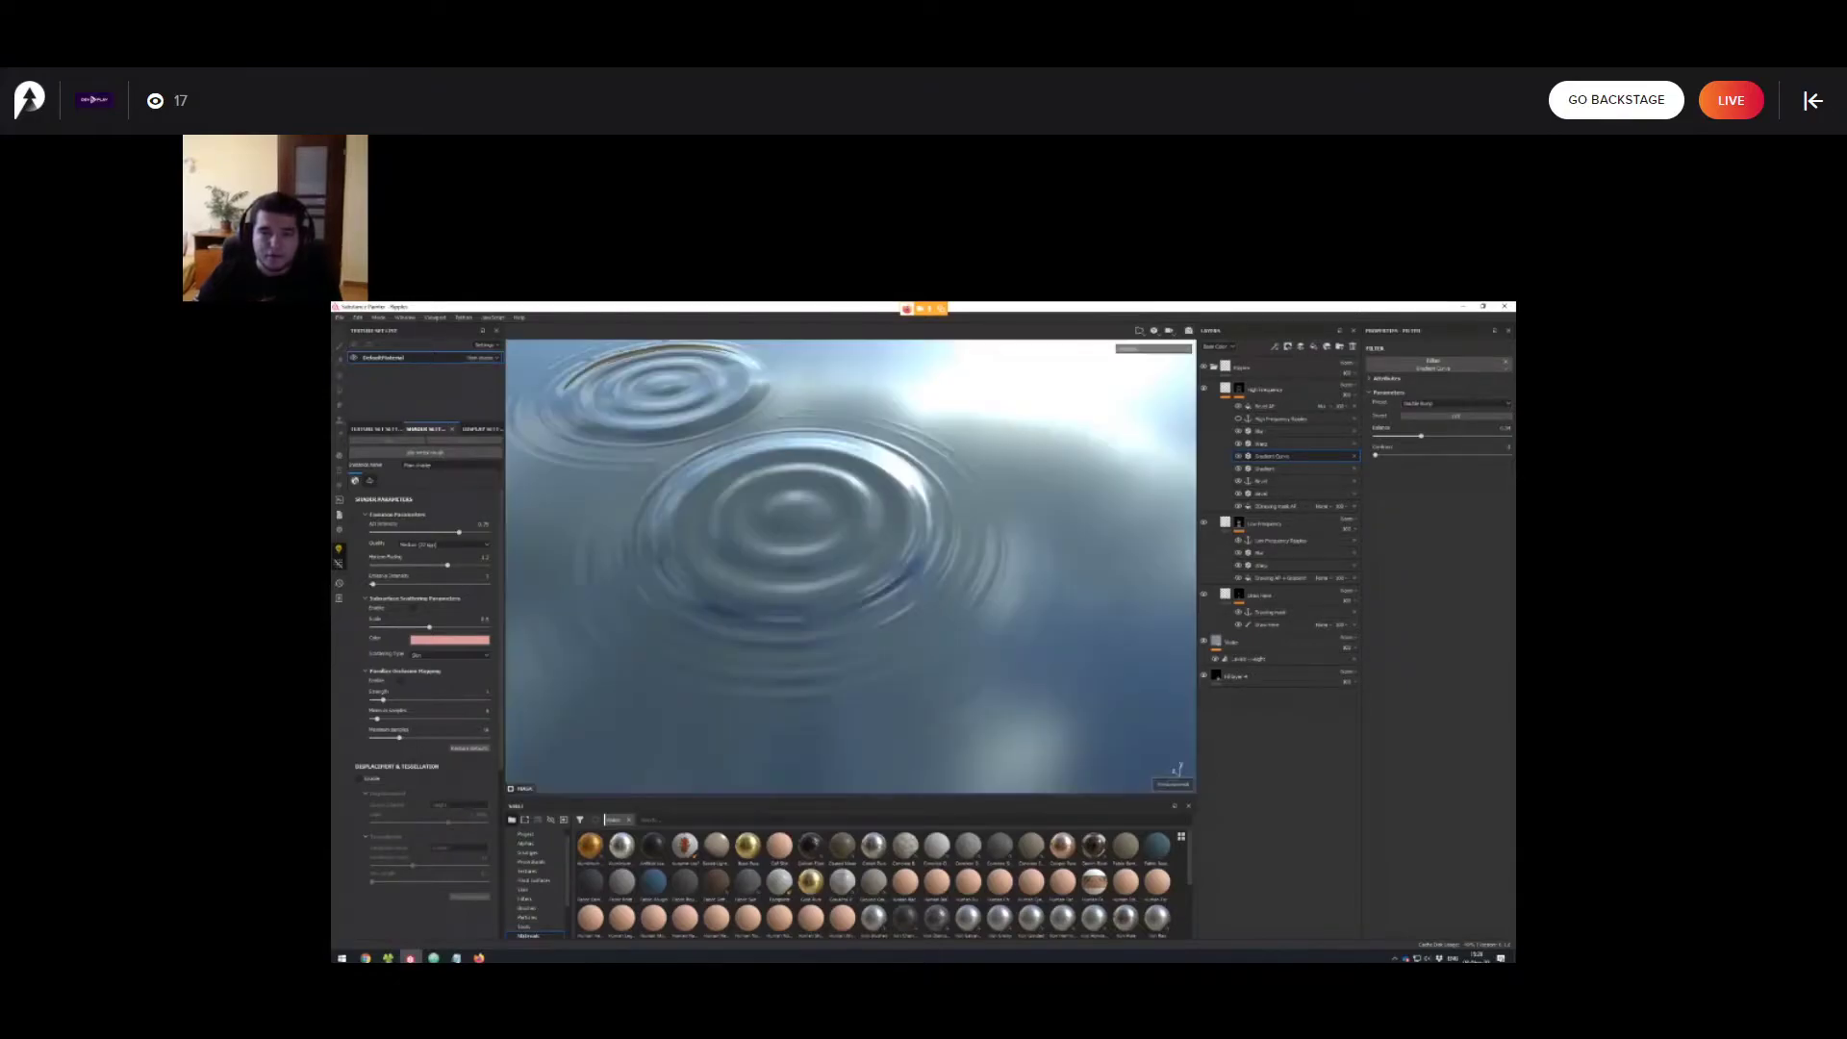
scroll(851, 566, "down", 3)
left_click_drag(850, 616, 858, 514, "alt")
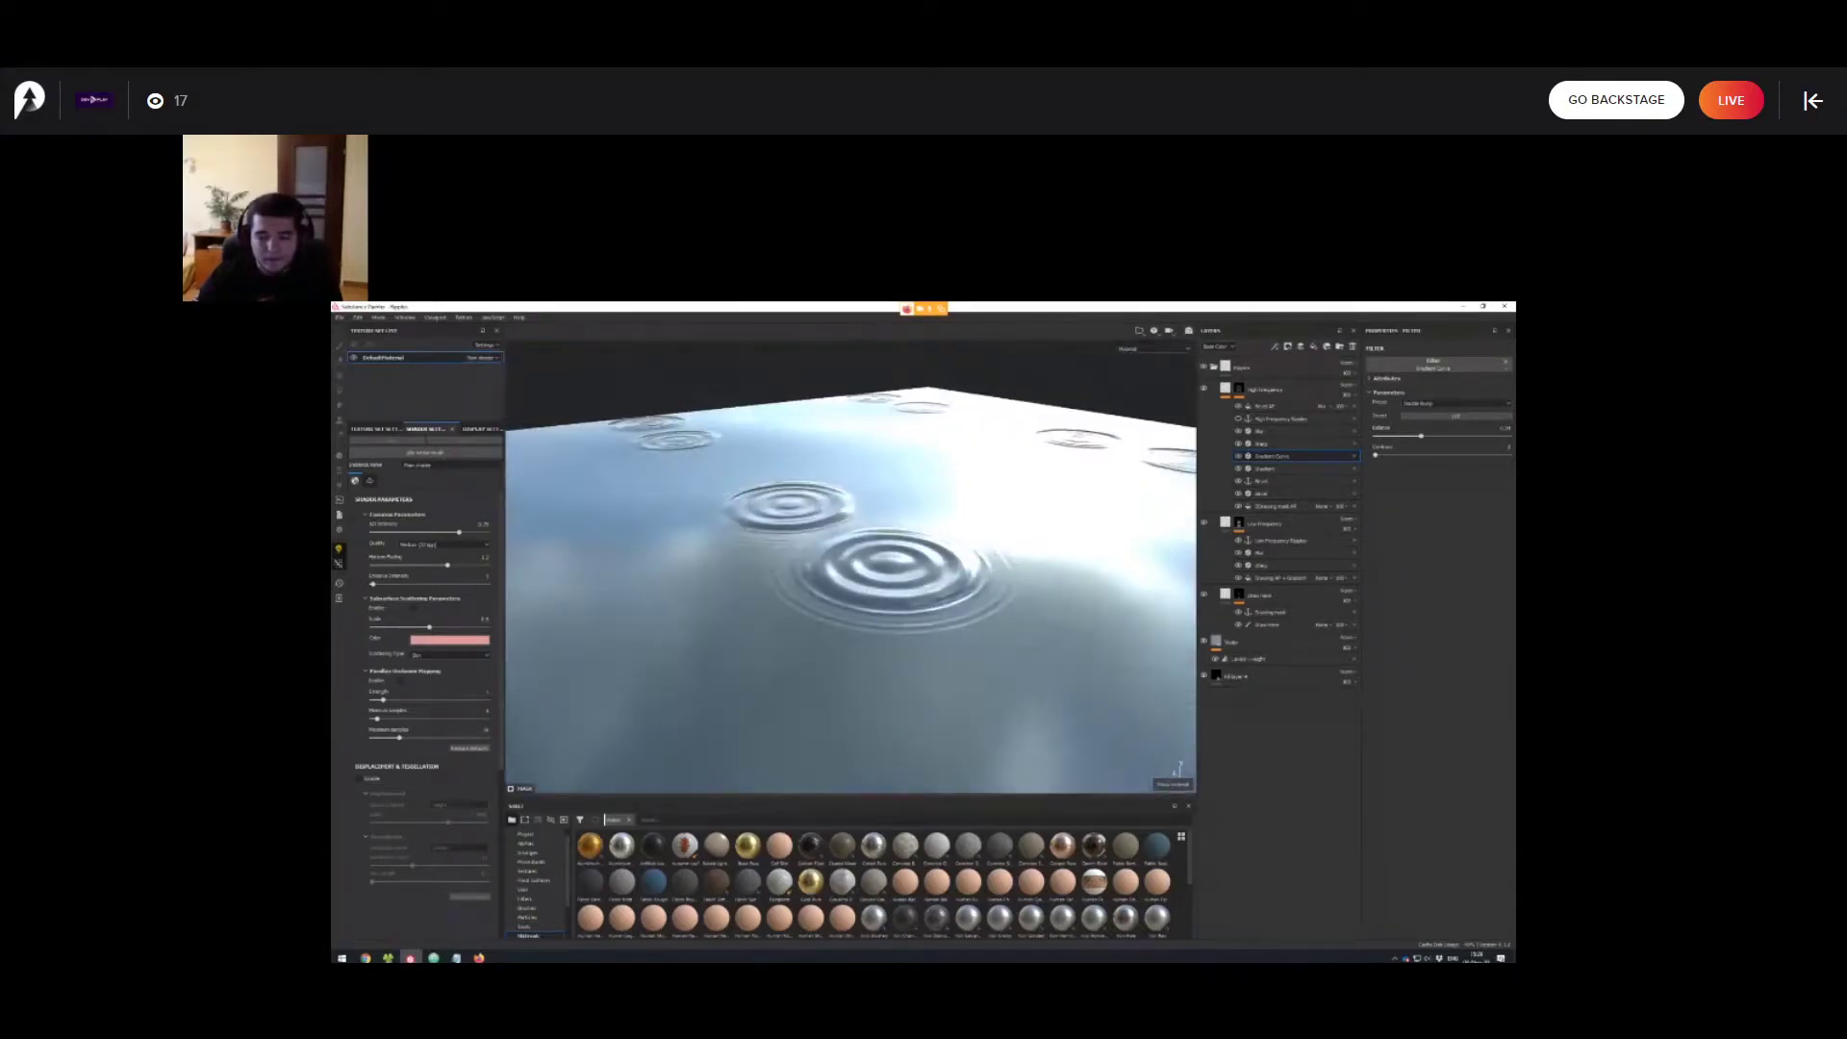
right_click_drag(858, 515, 1039, 514, "shift")
left_click_drag(962, 519, 962, 596, "alt")
scroll(895, 566, "up", 2)
Select the Bevel filter in the High Frequency mask and examine its distance setting against the ripples.
left_click(1279, 481)
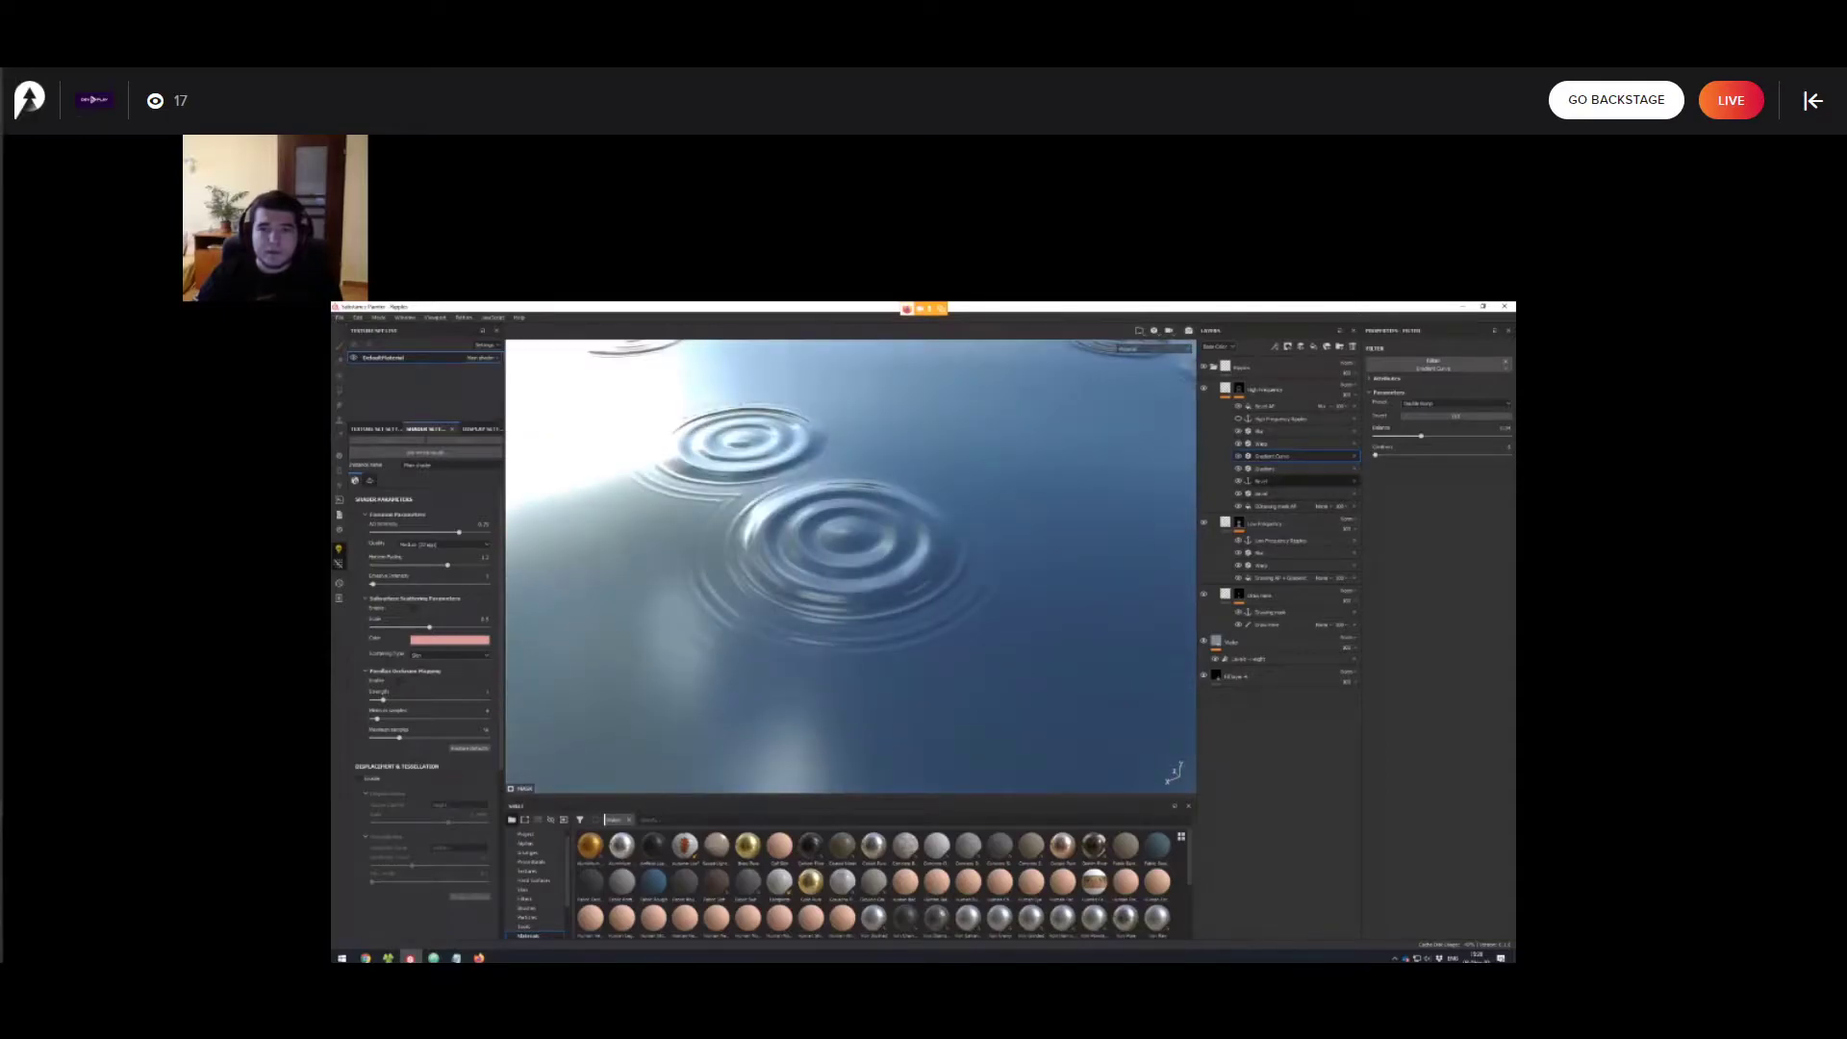
left_click(1279, 494)
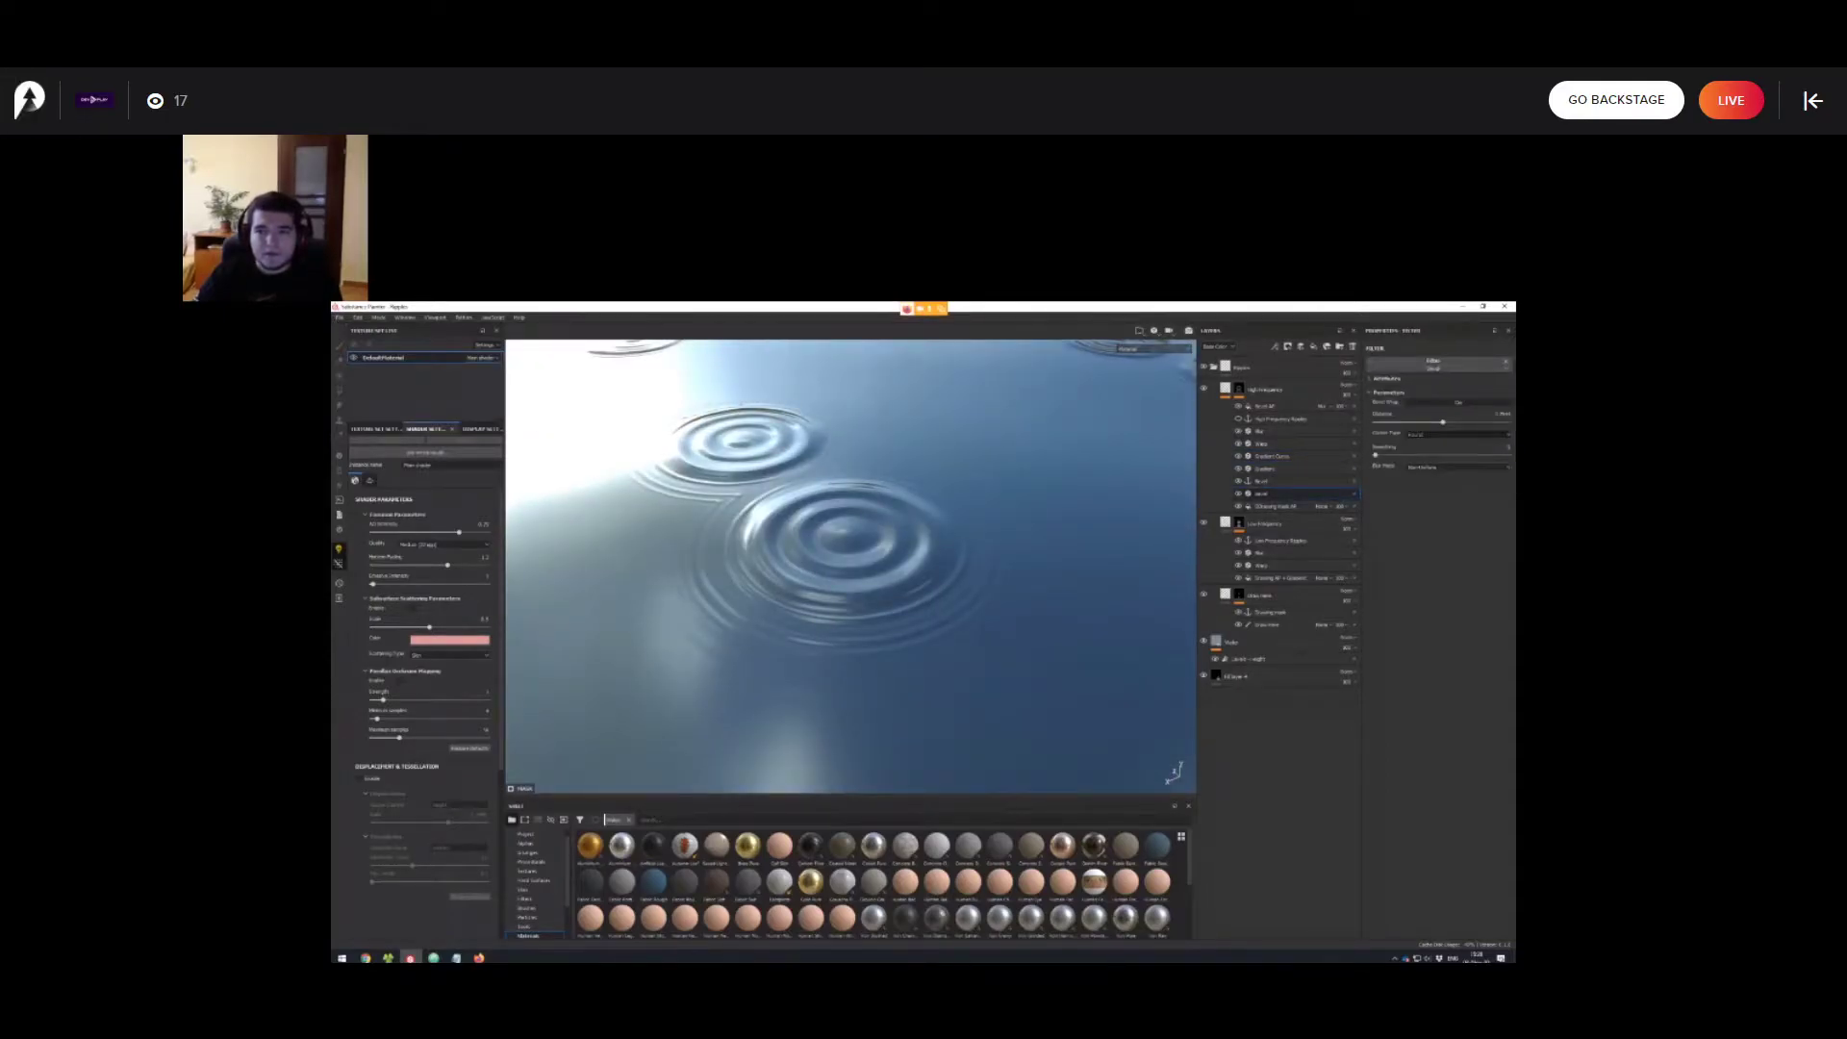
mouse_move(1443, 422)
left_mouse_down()
mouse_move(1426, 423)
mouse_move(1443, 422)
left_mouse_up()
mouse_move(829, 375)
left_mouse_down("alt")
mouse_move(833, 420)
mouse_move(852, 347)
mouse_move(845, 397)
mouse_move(908, 419)
mouse_move(879, 459)
mouse_move(856, 379)
left_mouse_up("alt")
left_click_drag(962, 462, 973, 500, "alt")
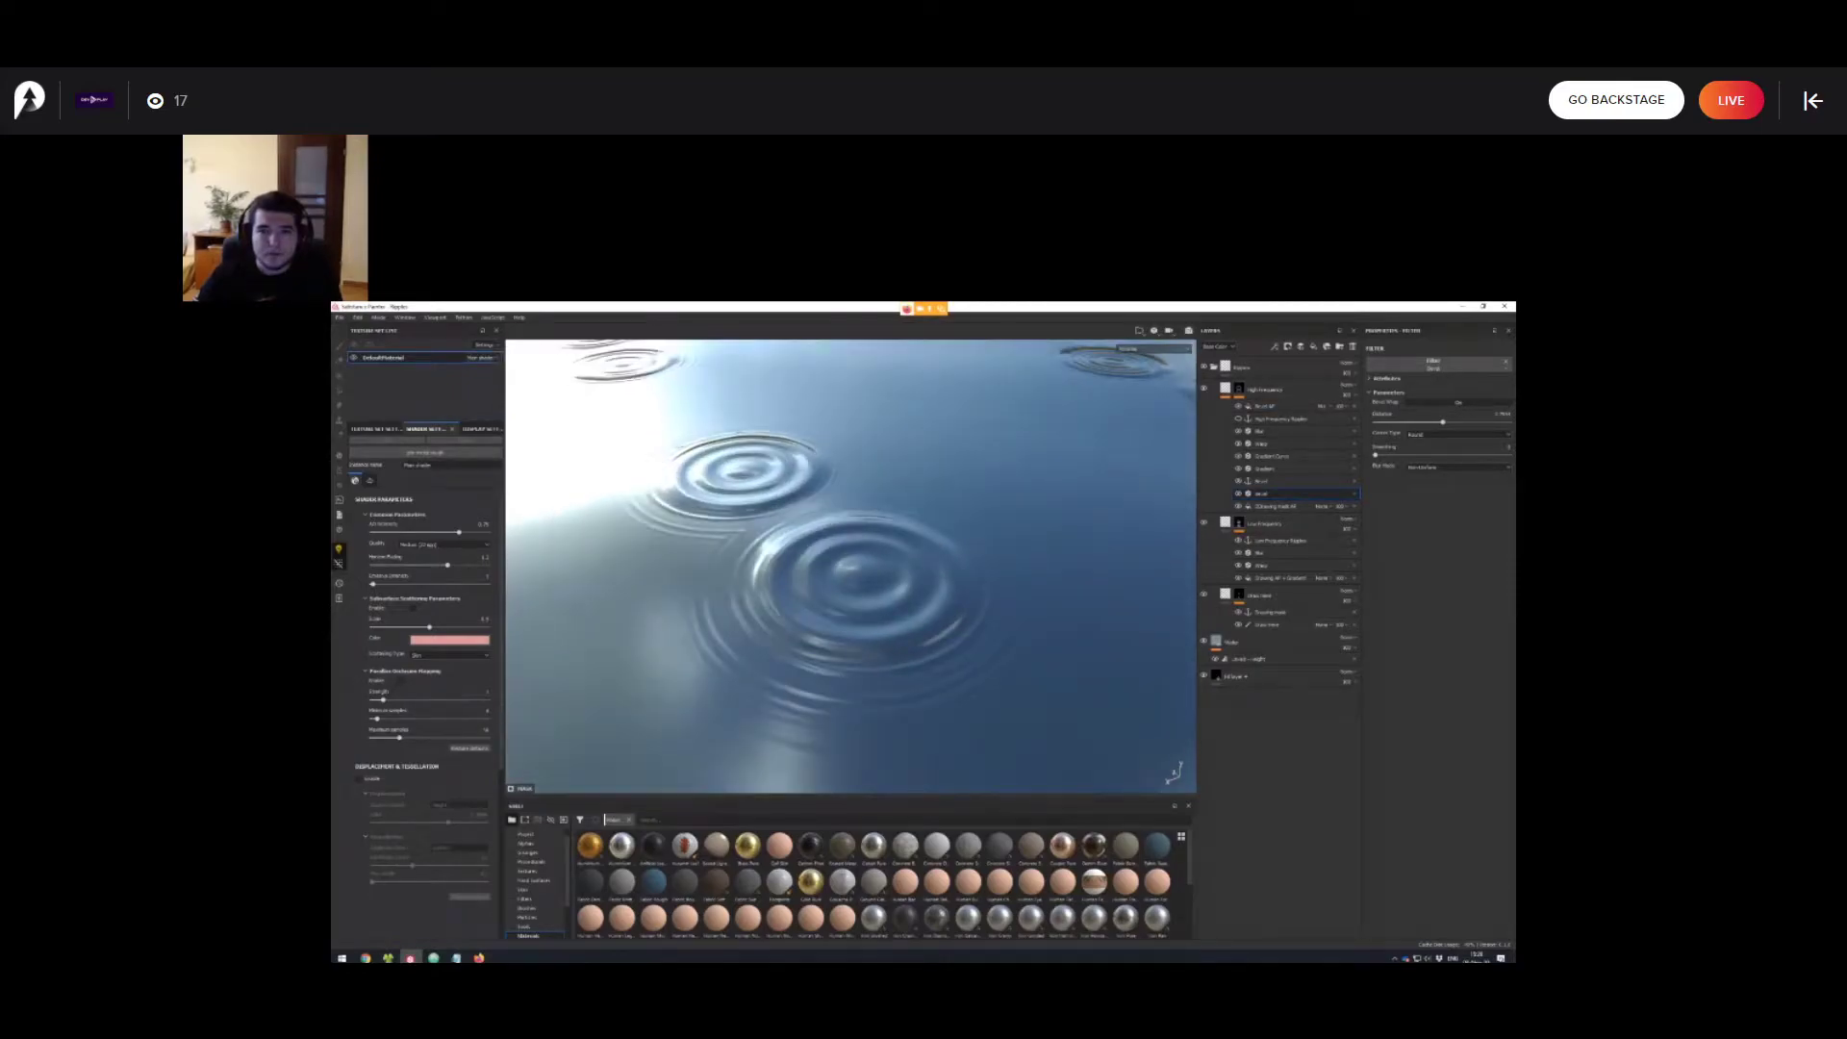
Review the settings of the High Frequency mask's Gradient Curve and Gradient filters while inspecting the ripples.
left_click(1289, 456)
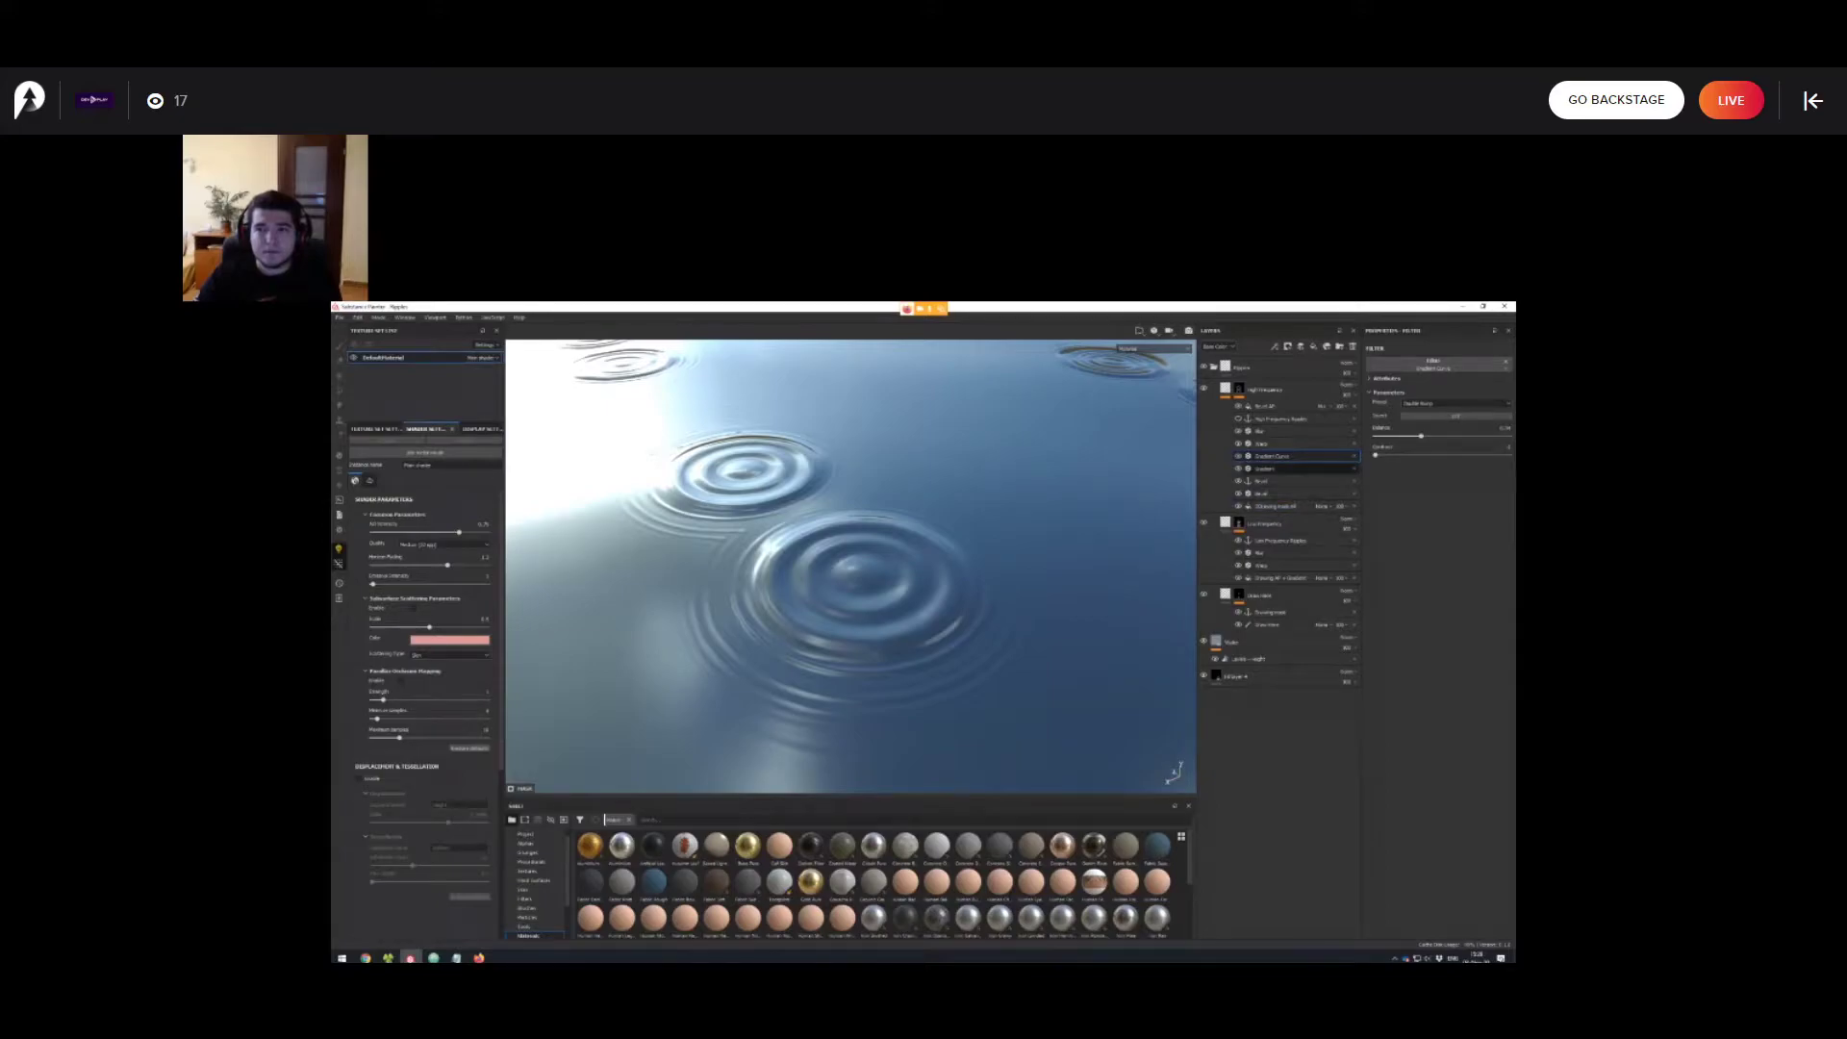
left_click(1279, 468)
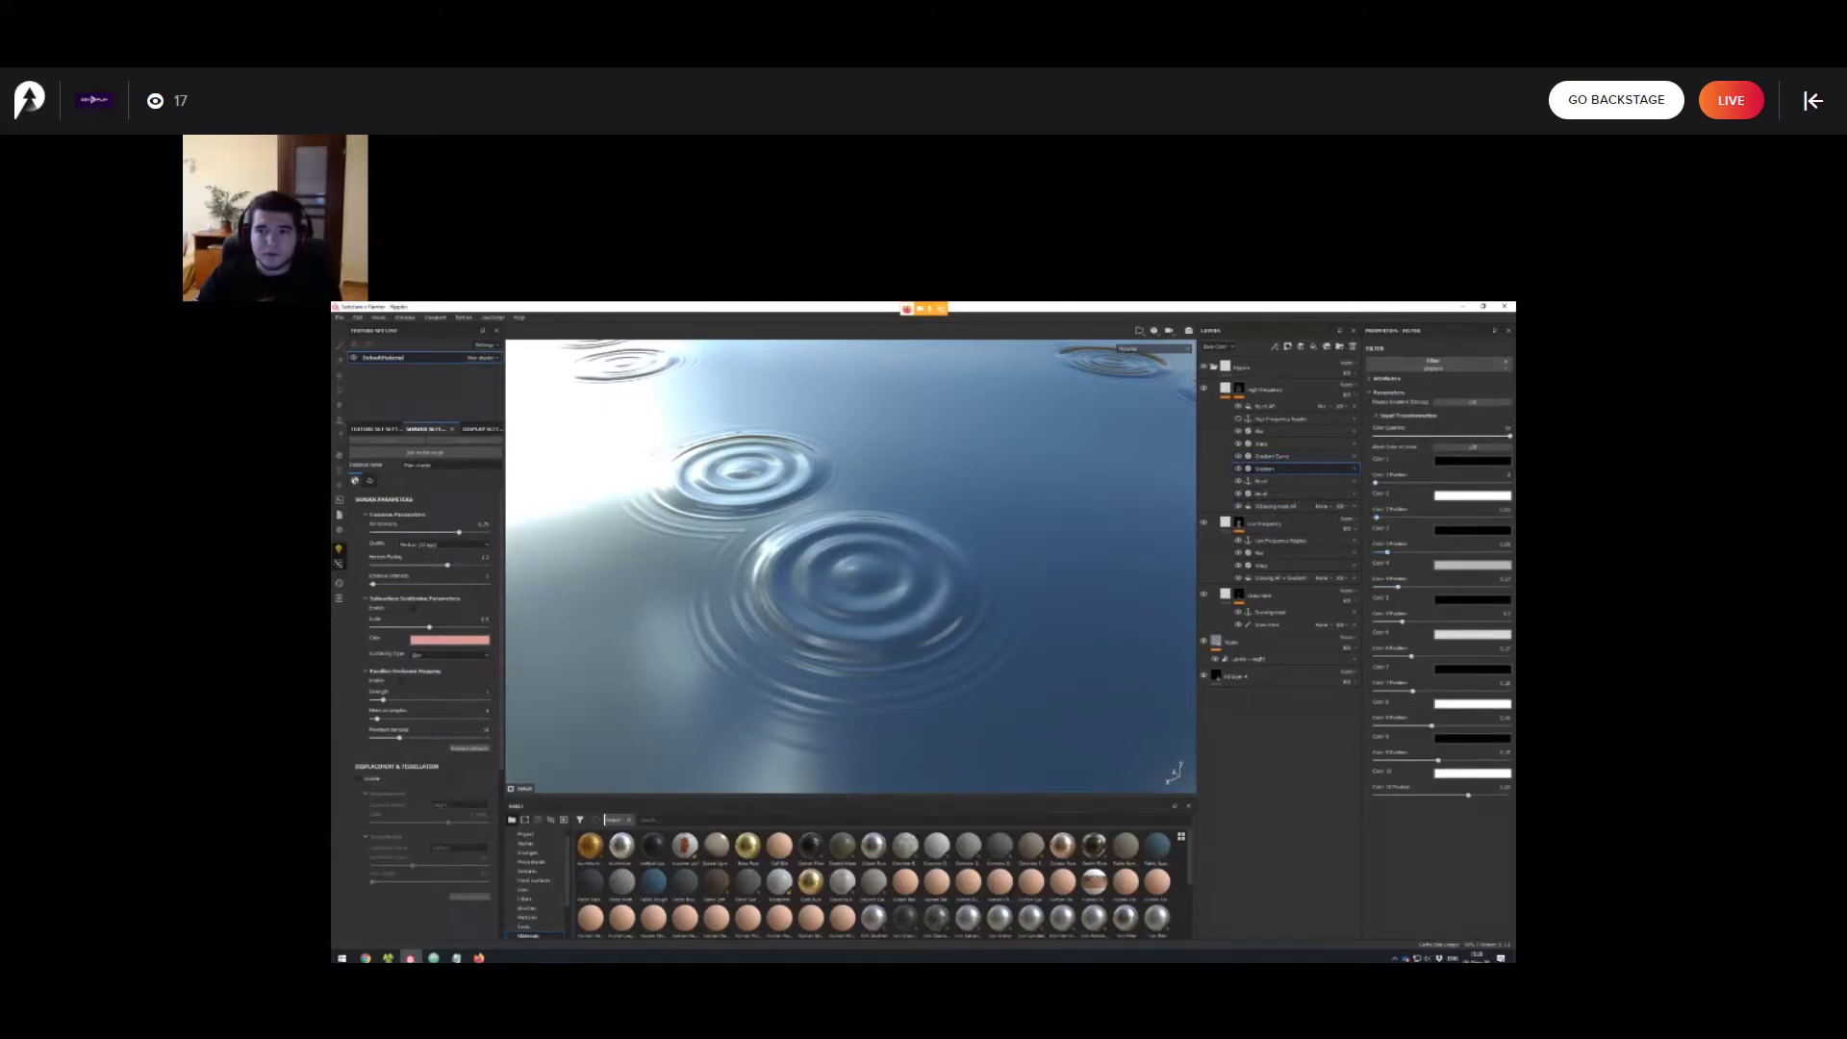
scroll(681, 566, "up", 2)
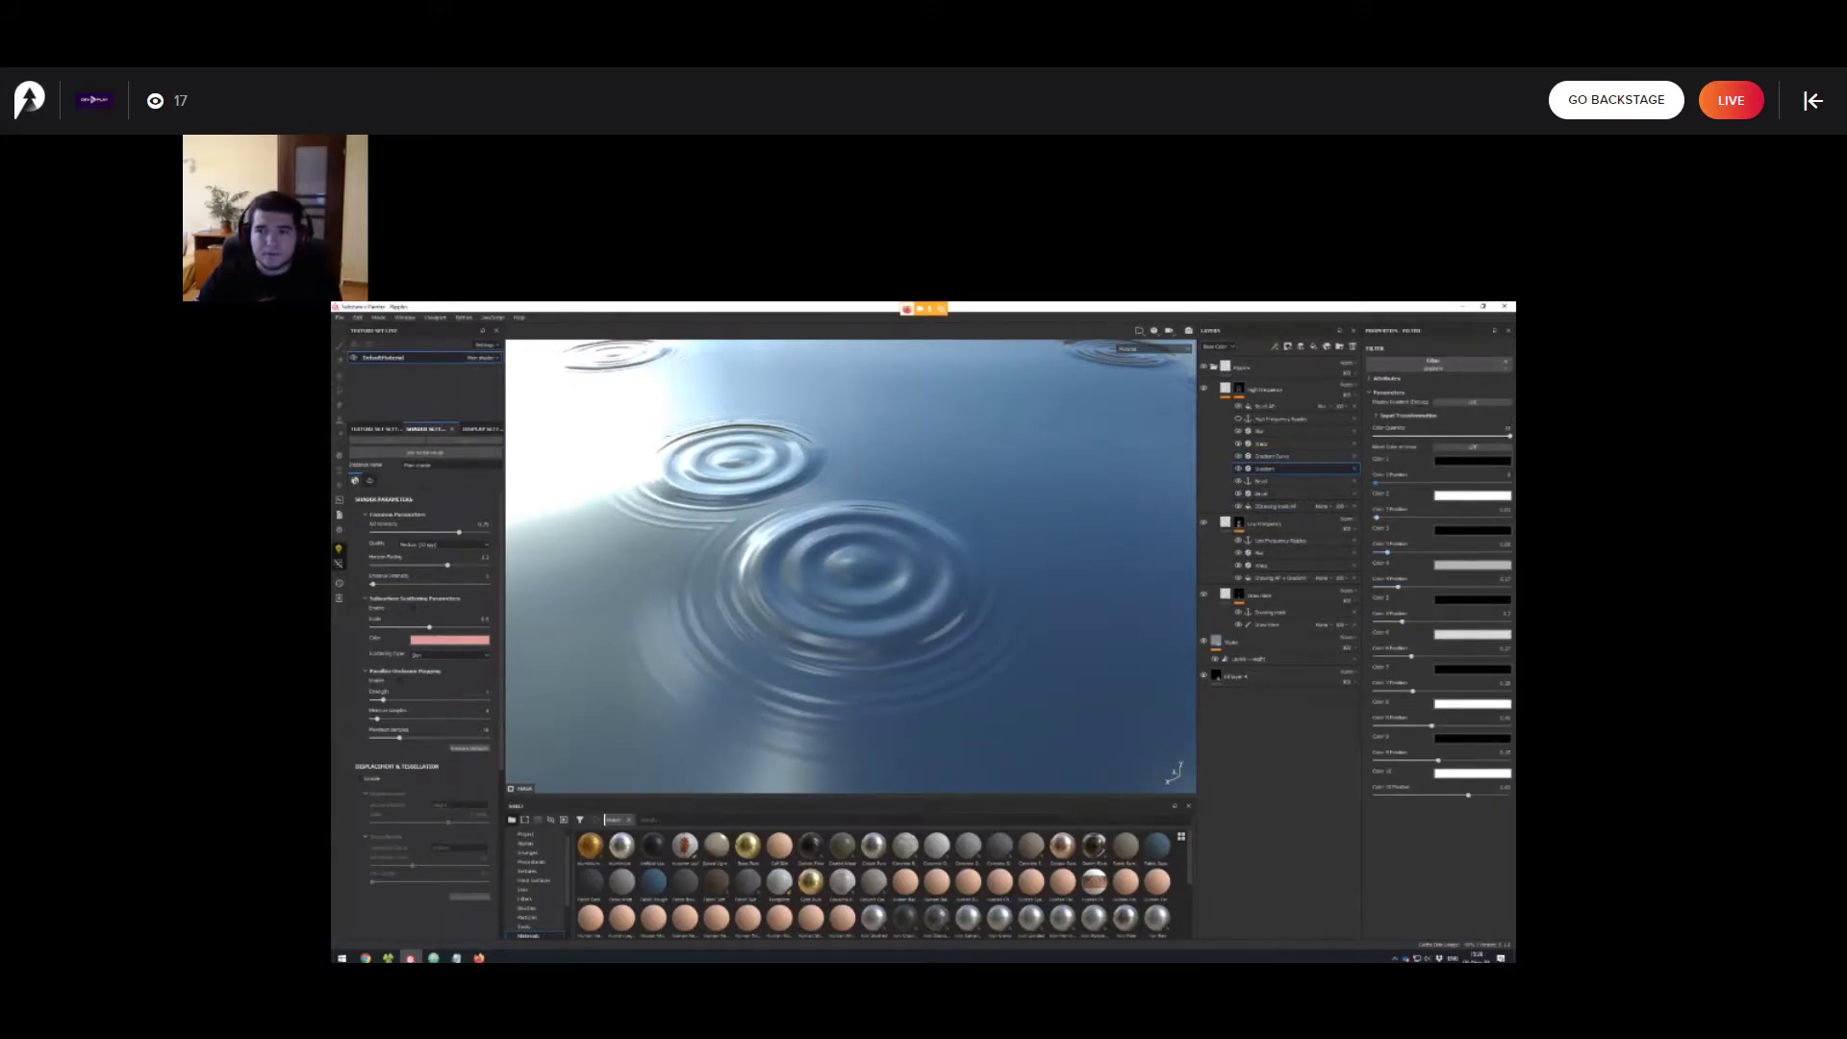
scroll(681, 565, "down", 2)
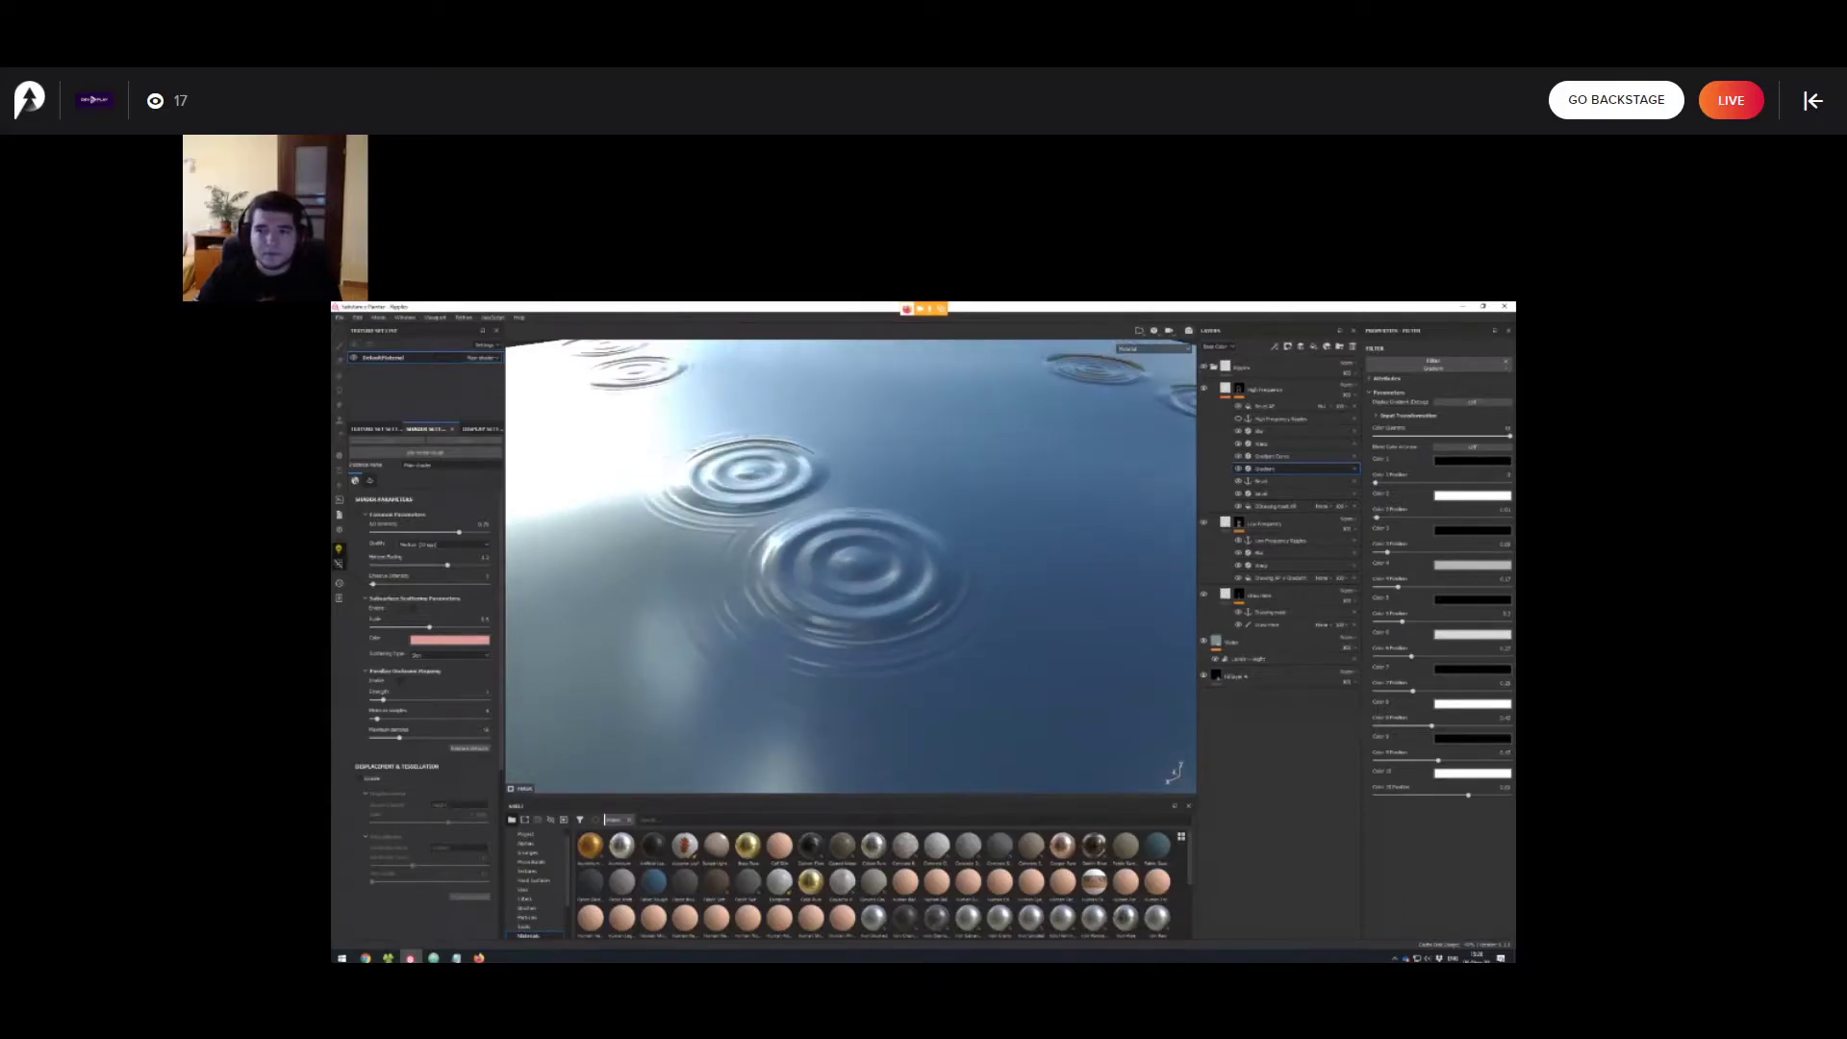
left_click_drag(731, 568, 671, 583, "alt")
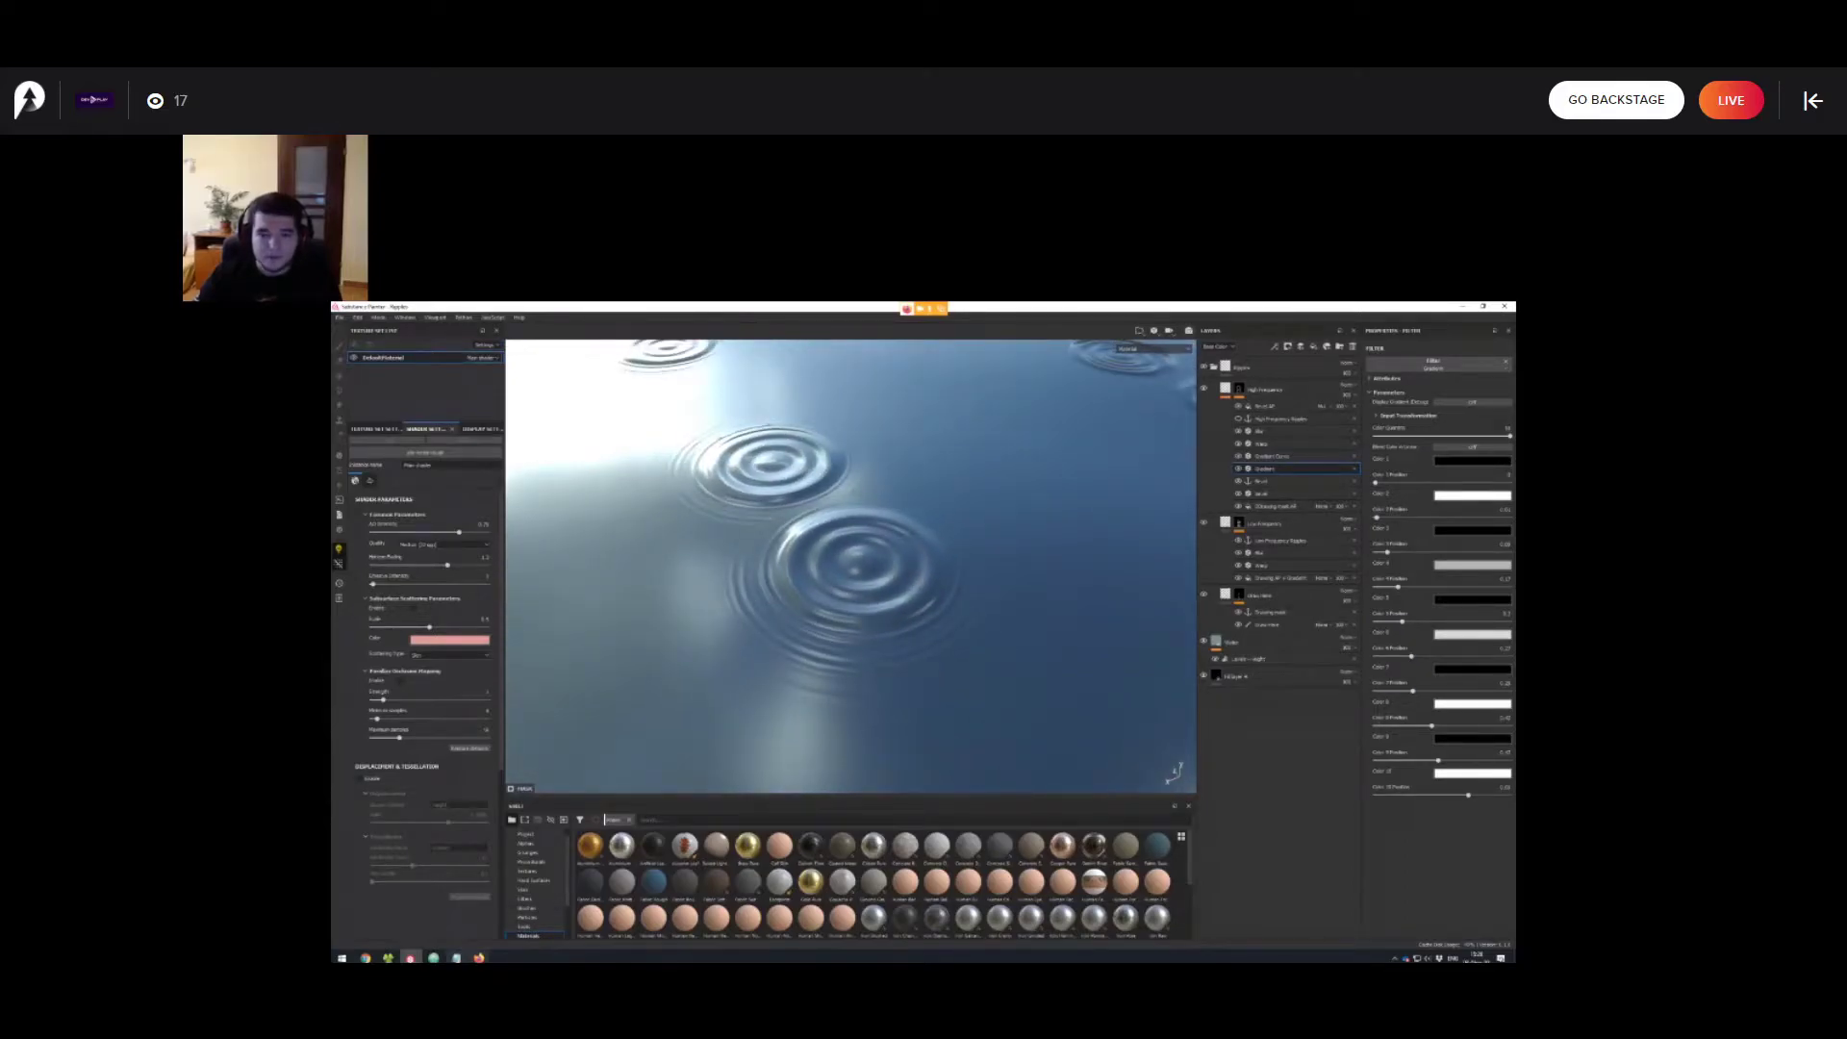
Switch to the presentation slideshow in the browser and advance from the Ripples slide to Van Goghification.
left_click(479, 958)
left_click(529, 919)
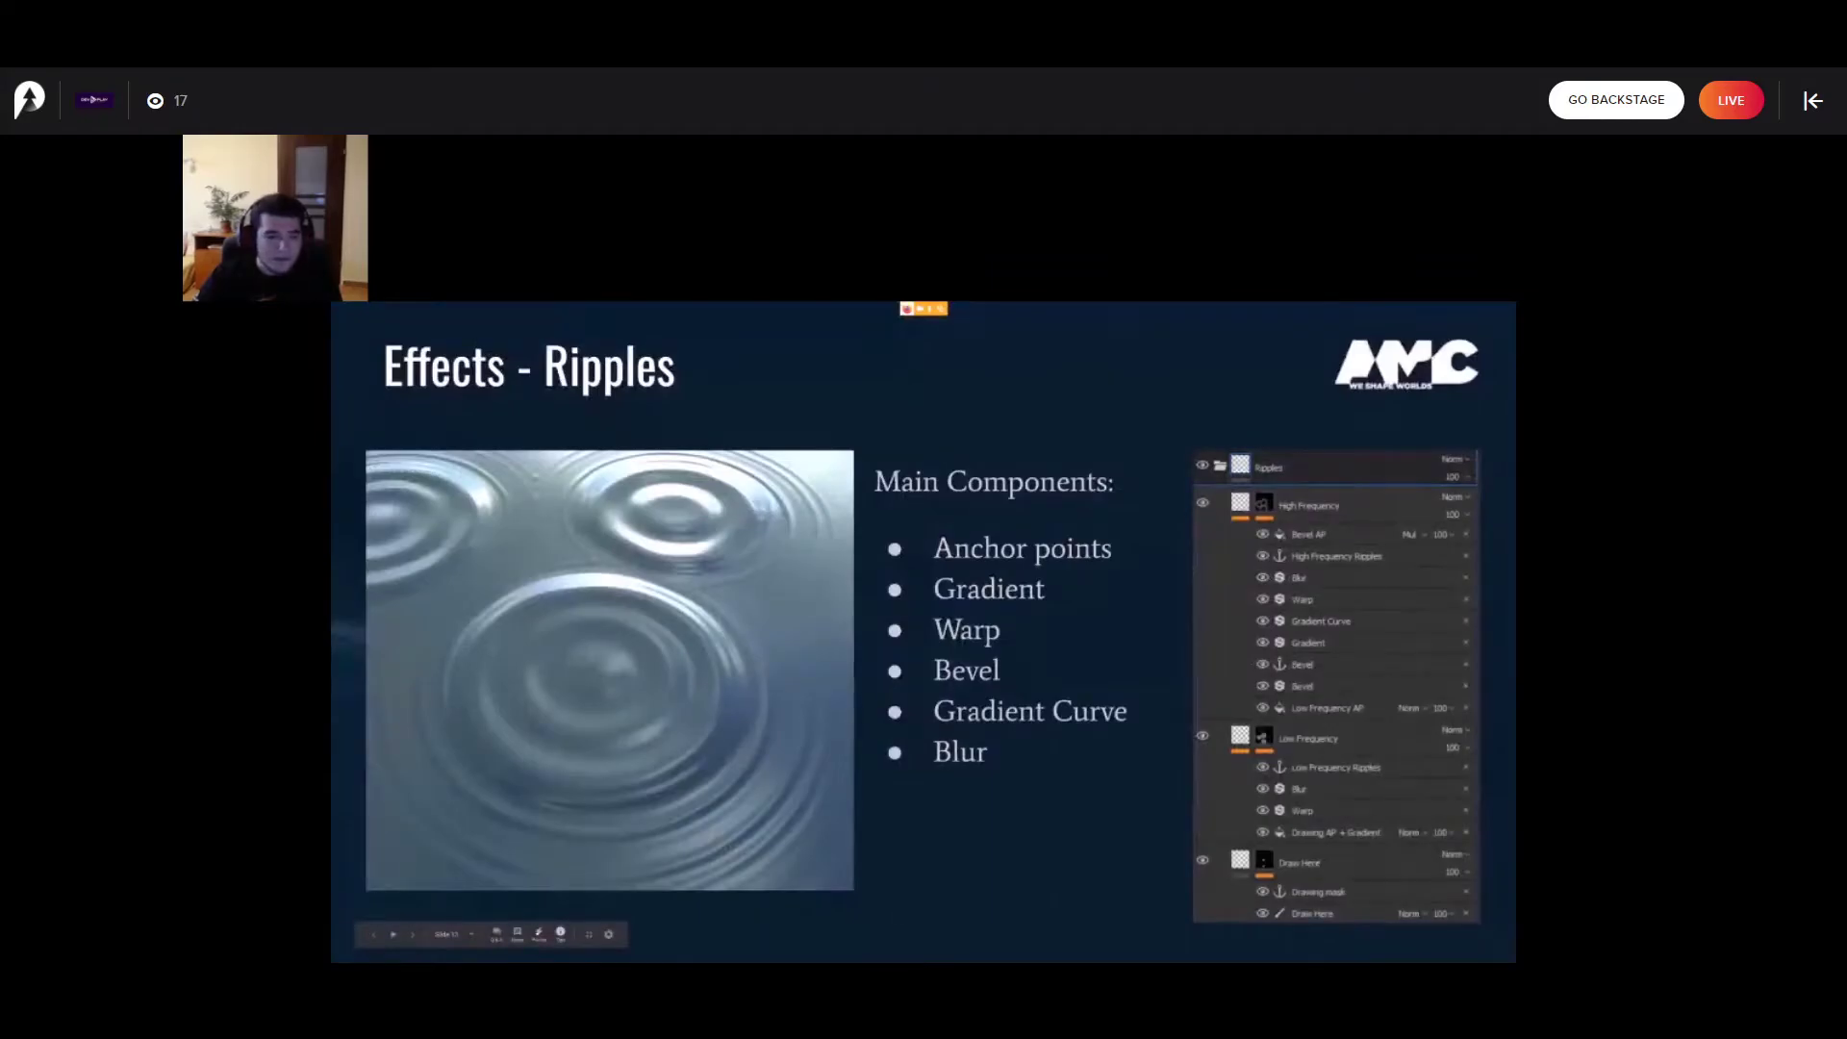
key("Right")
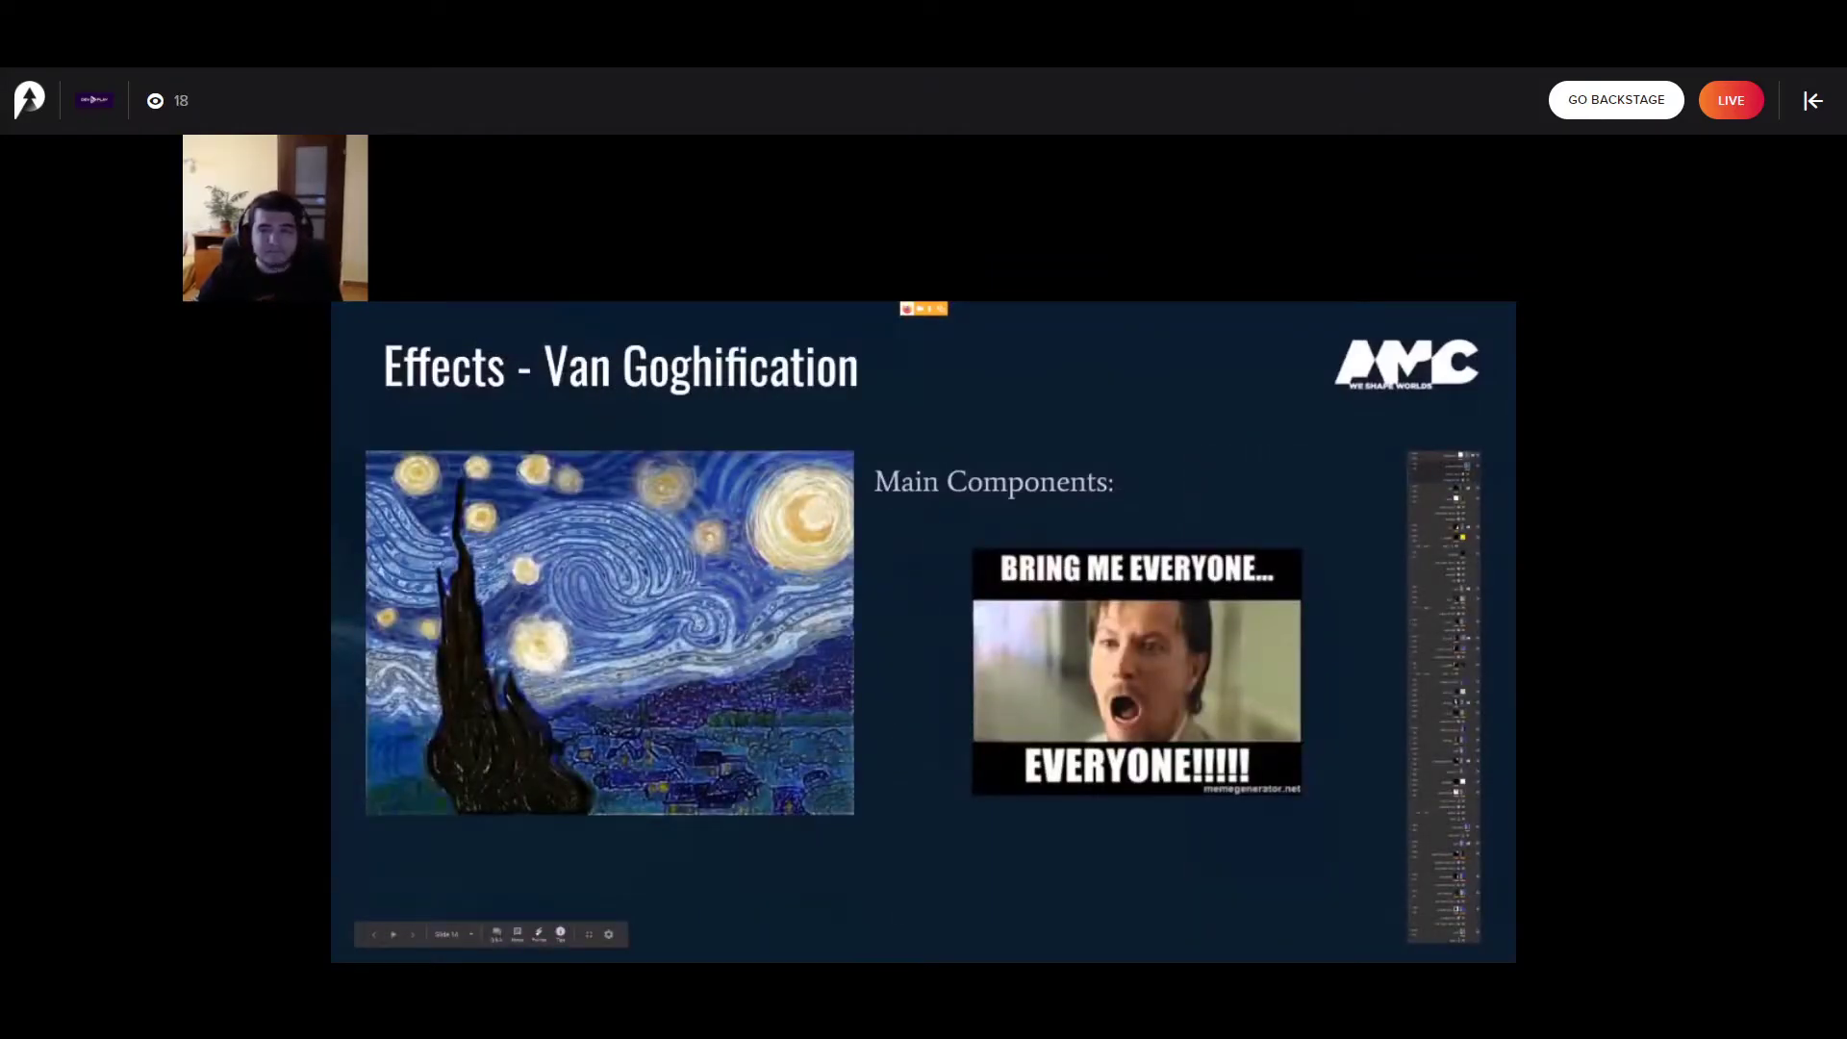
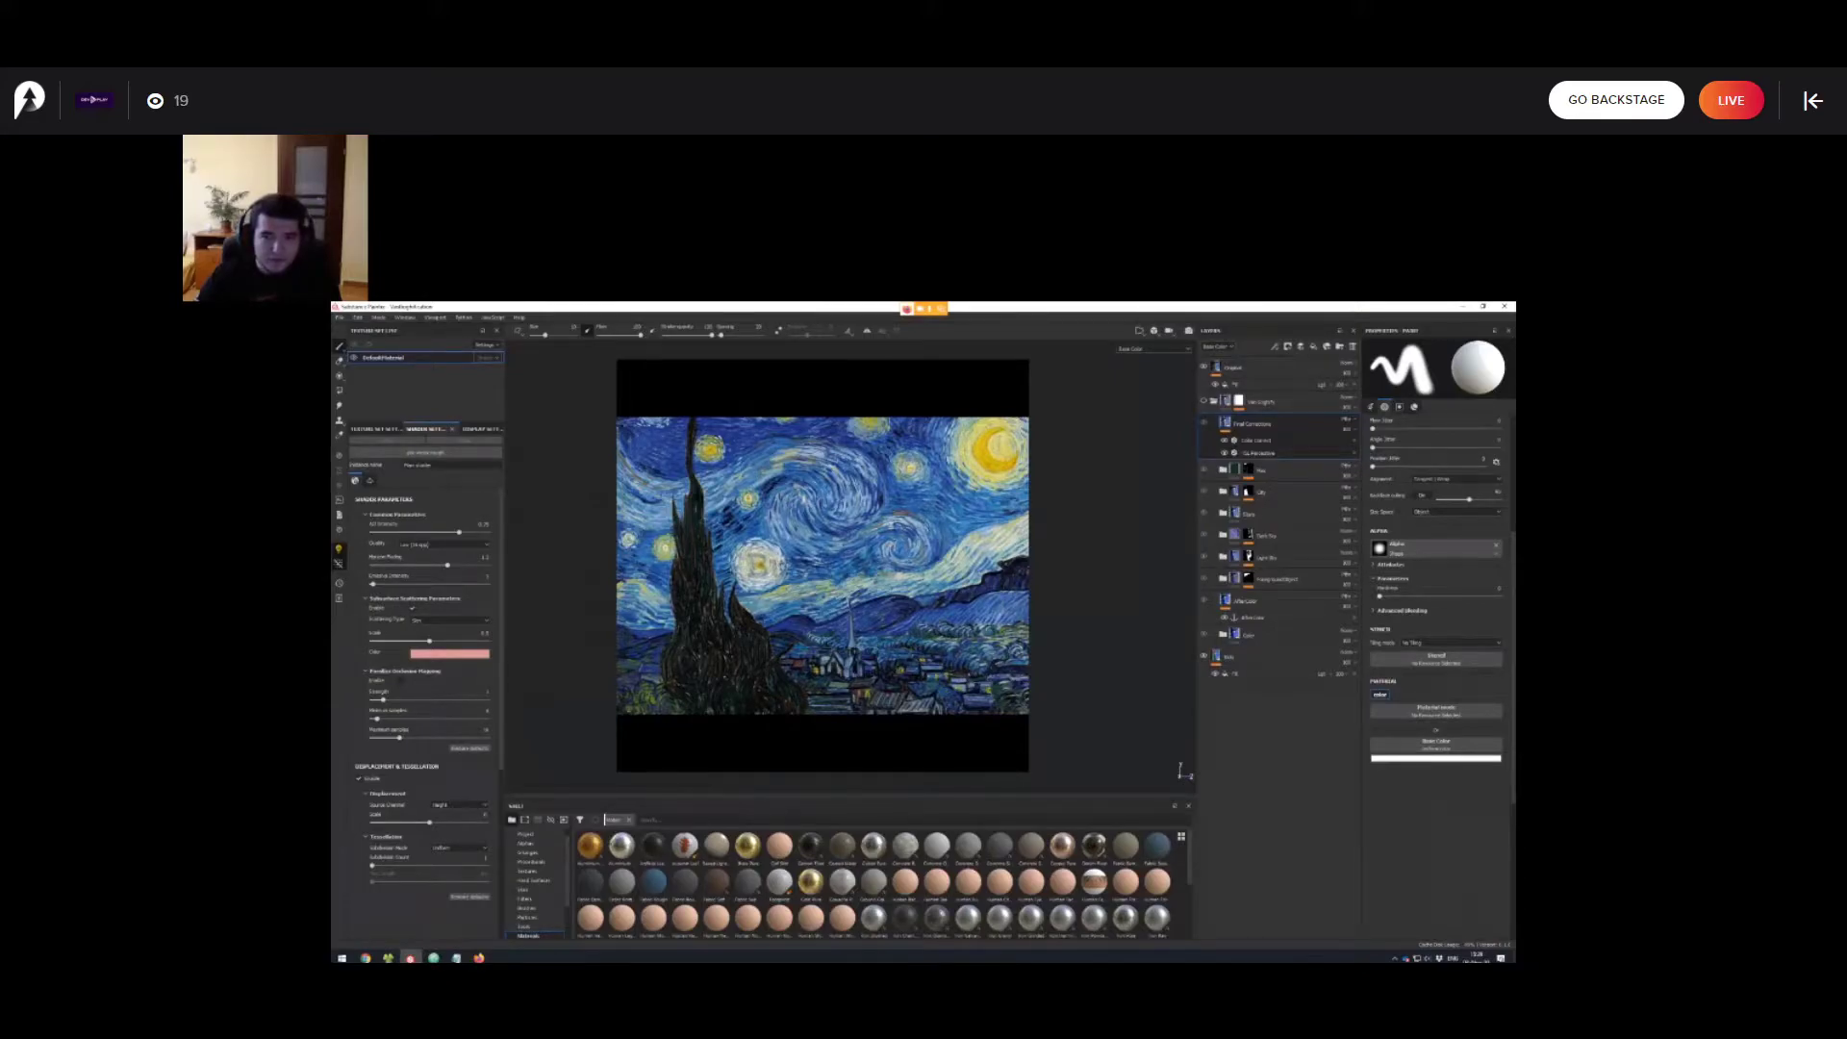
Hide the original painting layer, show the effect folder directly below it, and examine the stylized Starry Night drawing.
left_click(1203, 366)
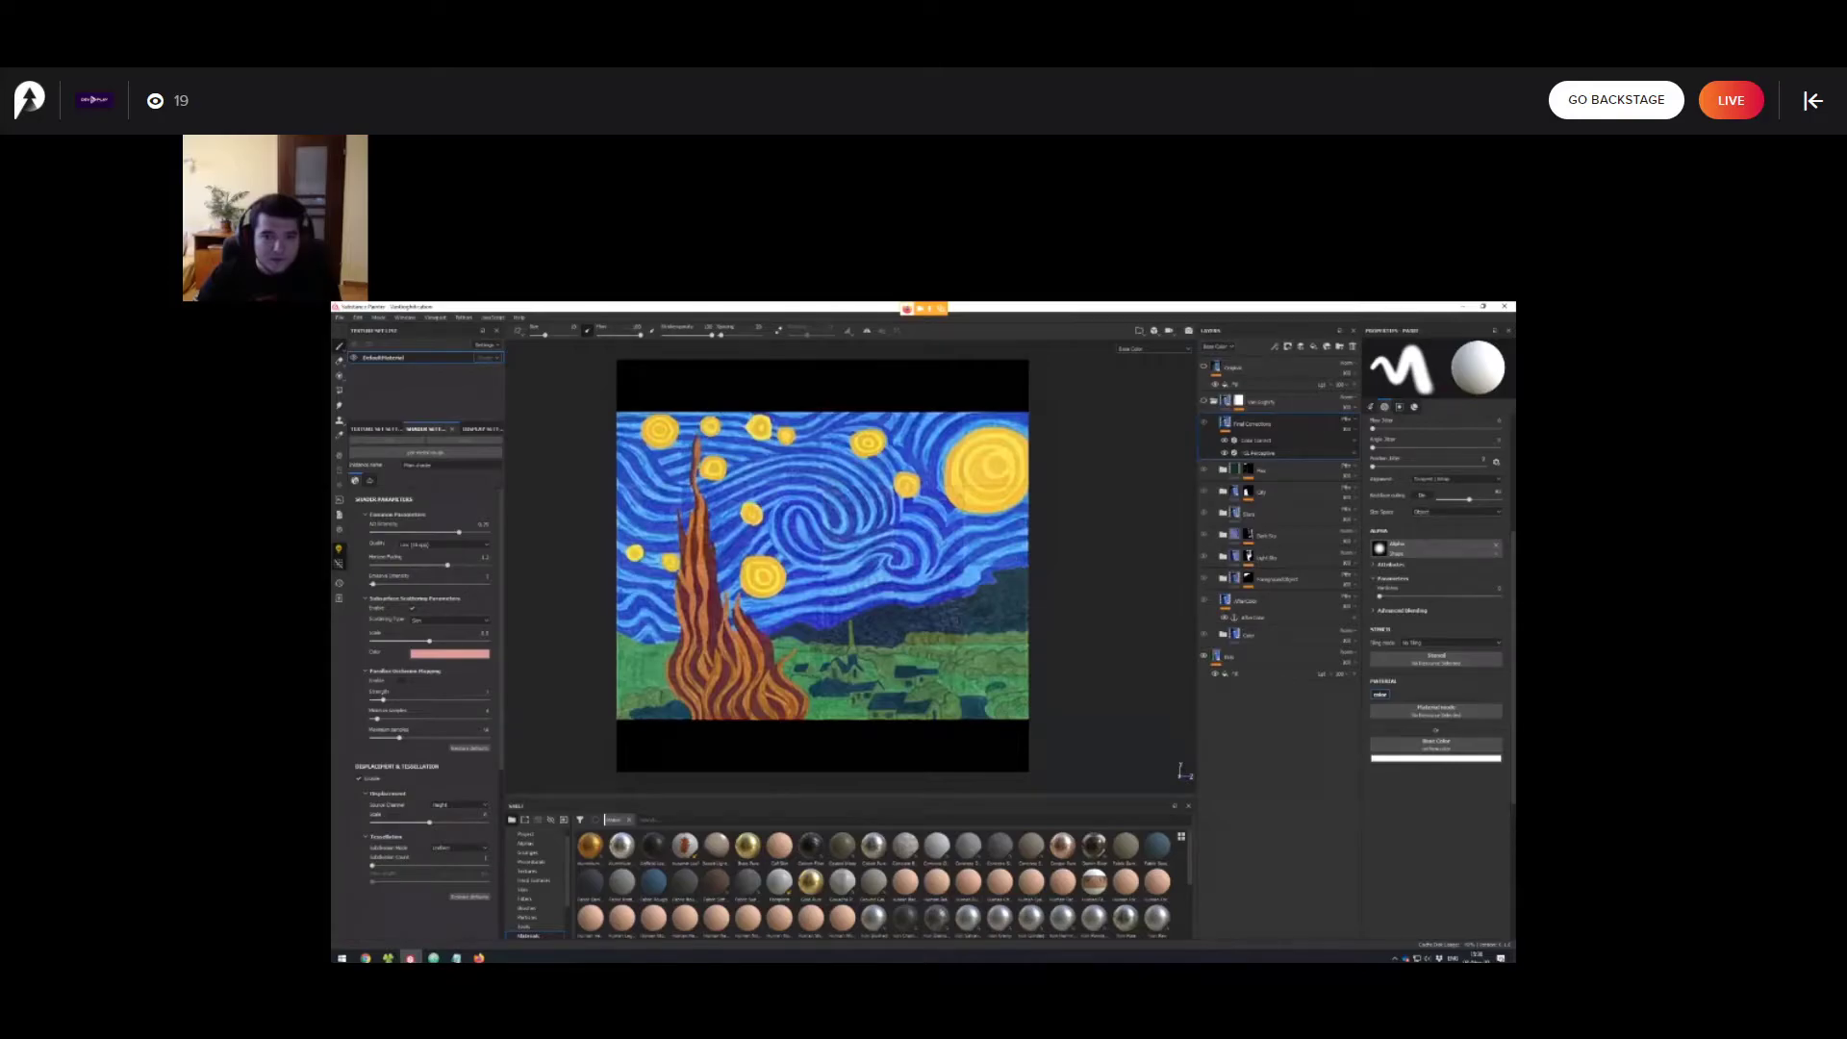
left_click(1203, 402)
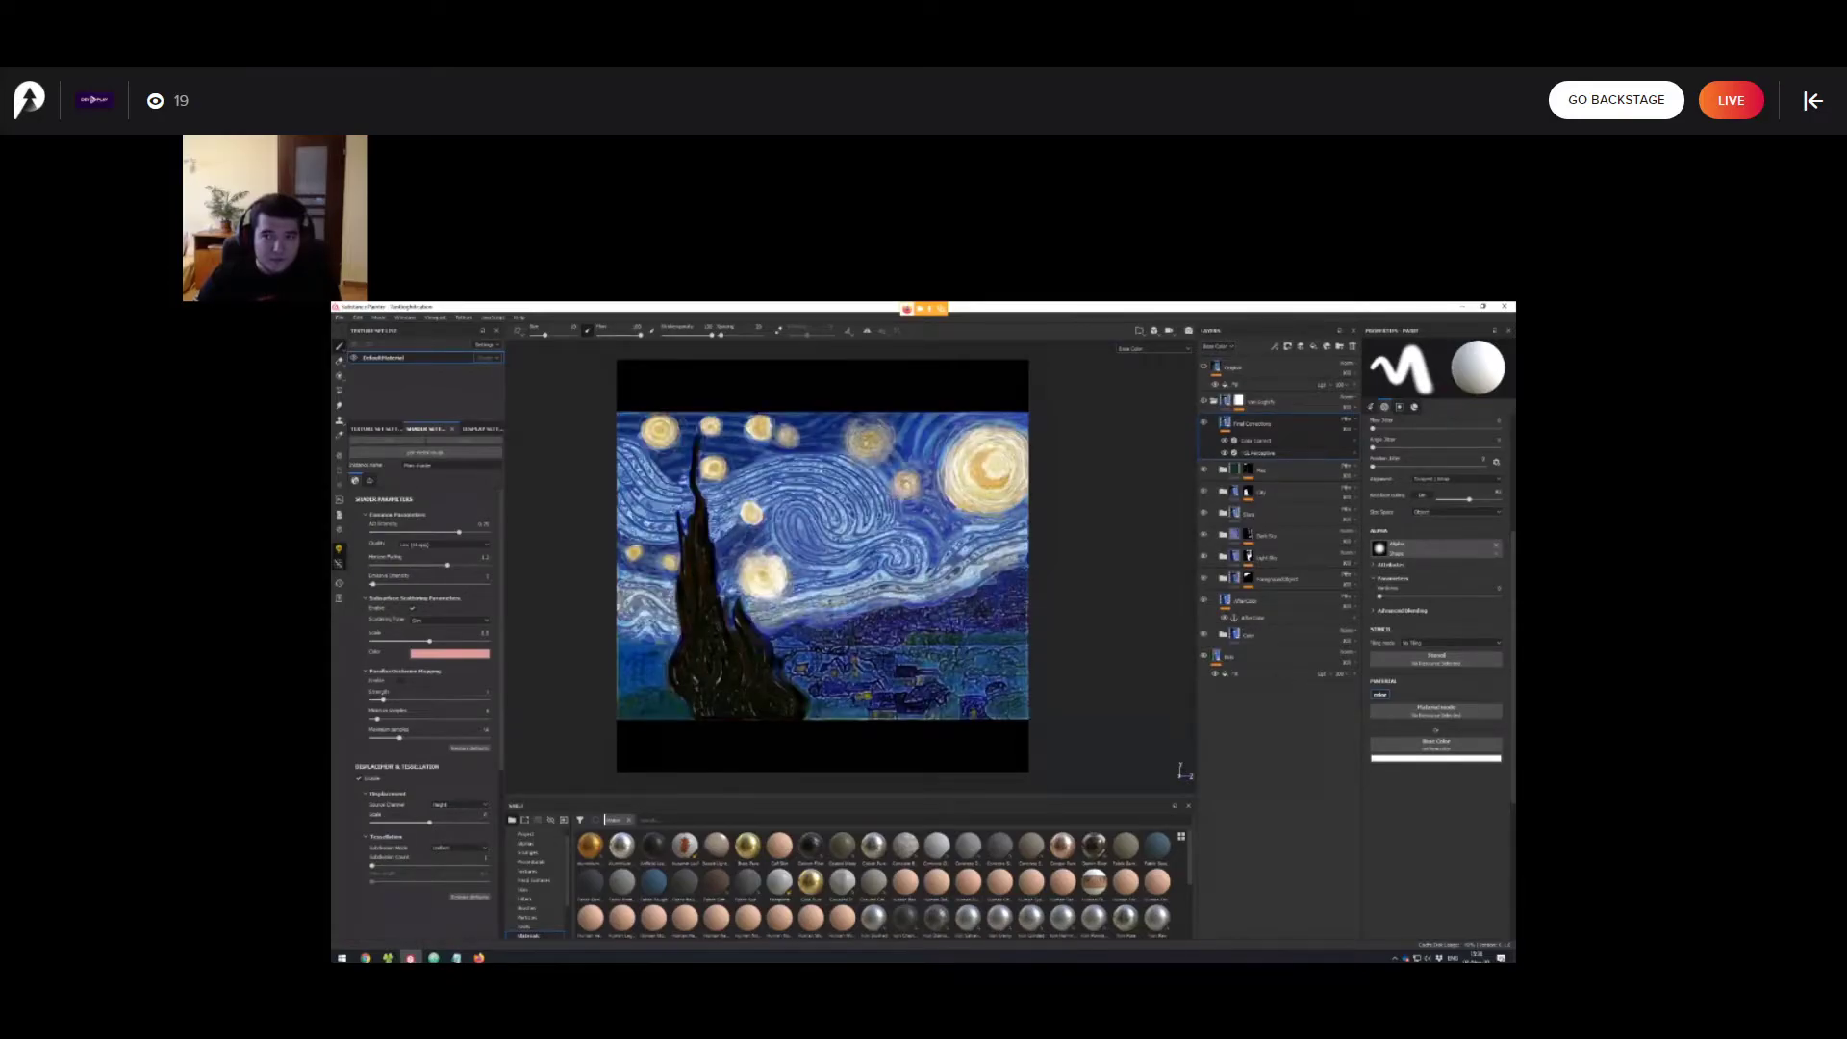
scroll(878, 510, "up", 3)
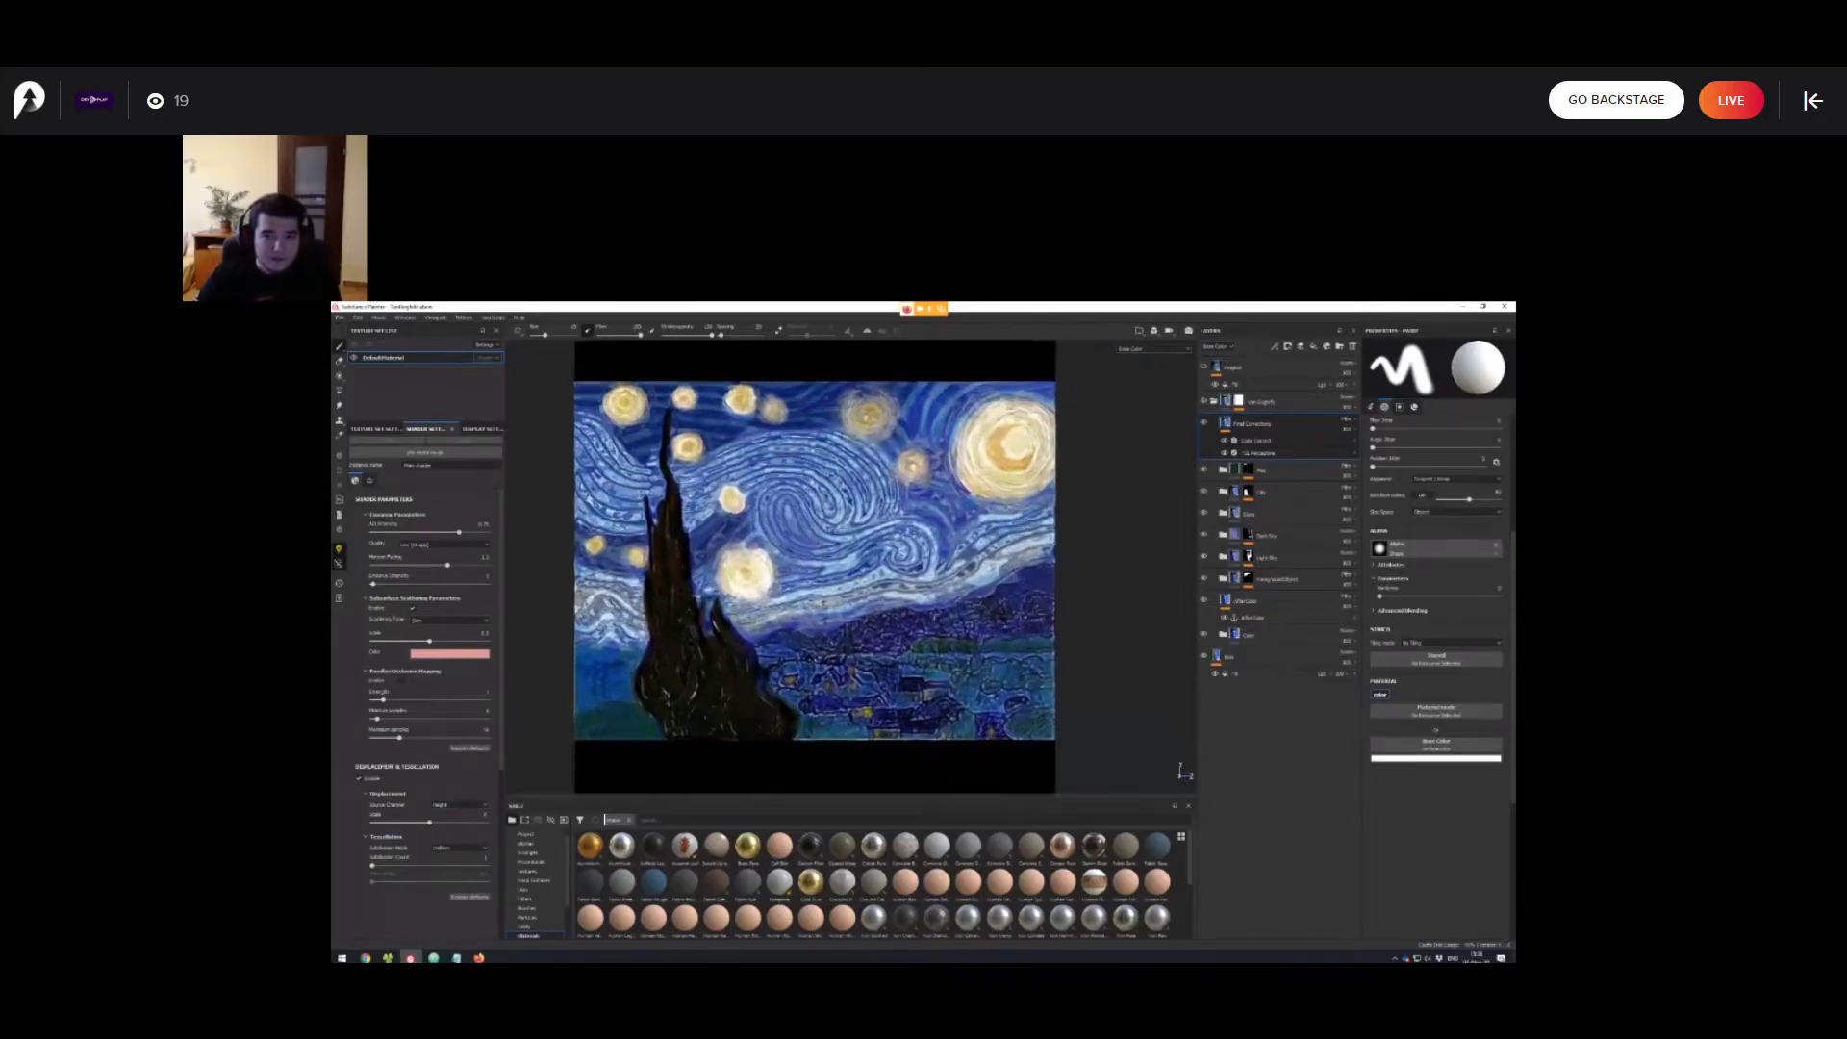
scroll(877, 510, "down", 1)
scroll(852, 568, "down", 1)
scroll(852, 568, "up", 2)
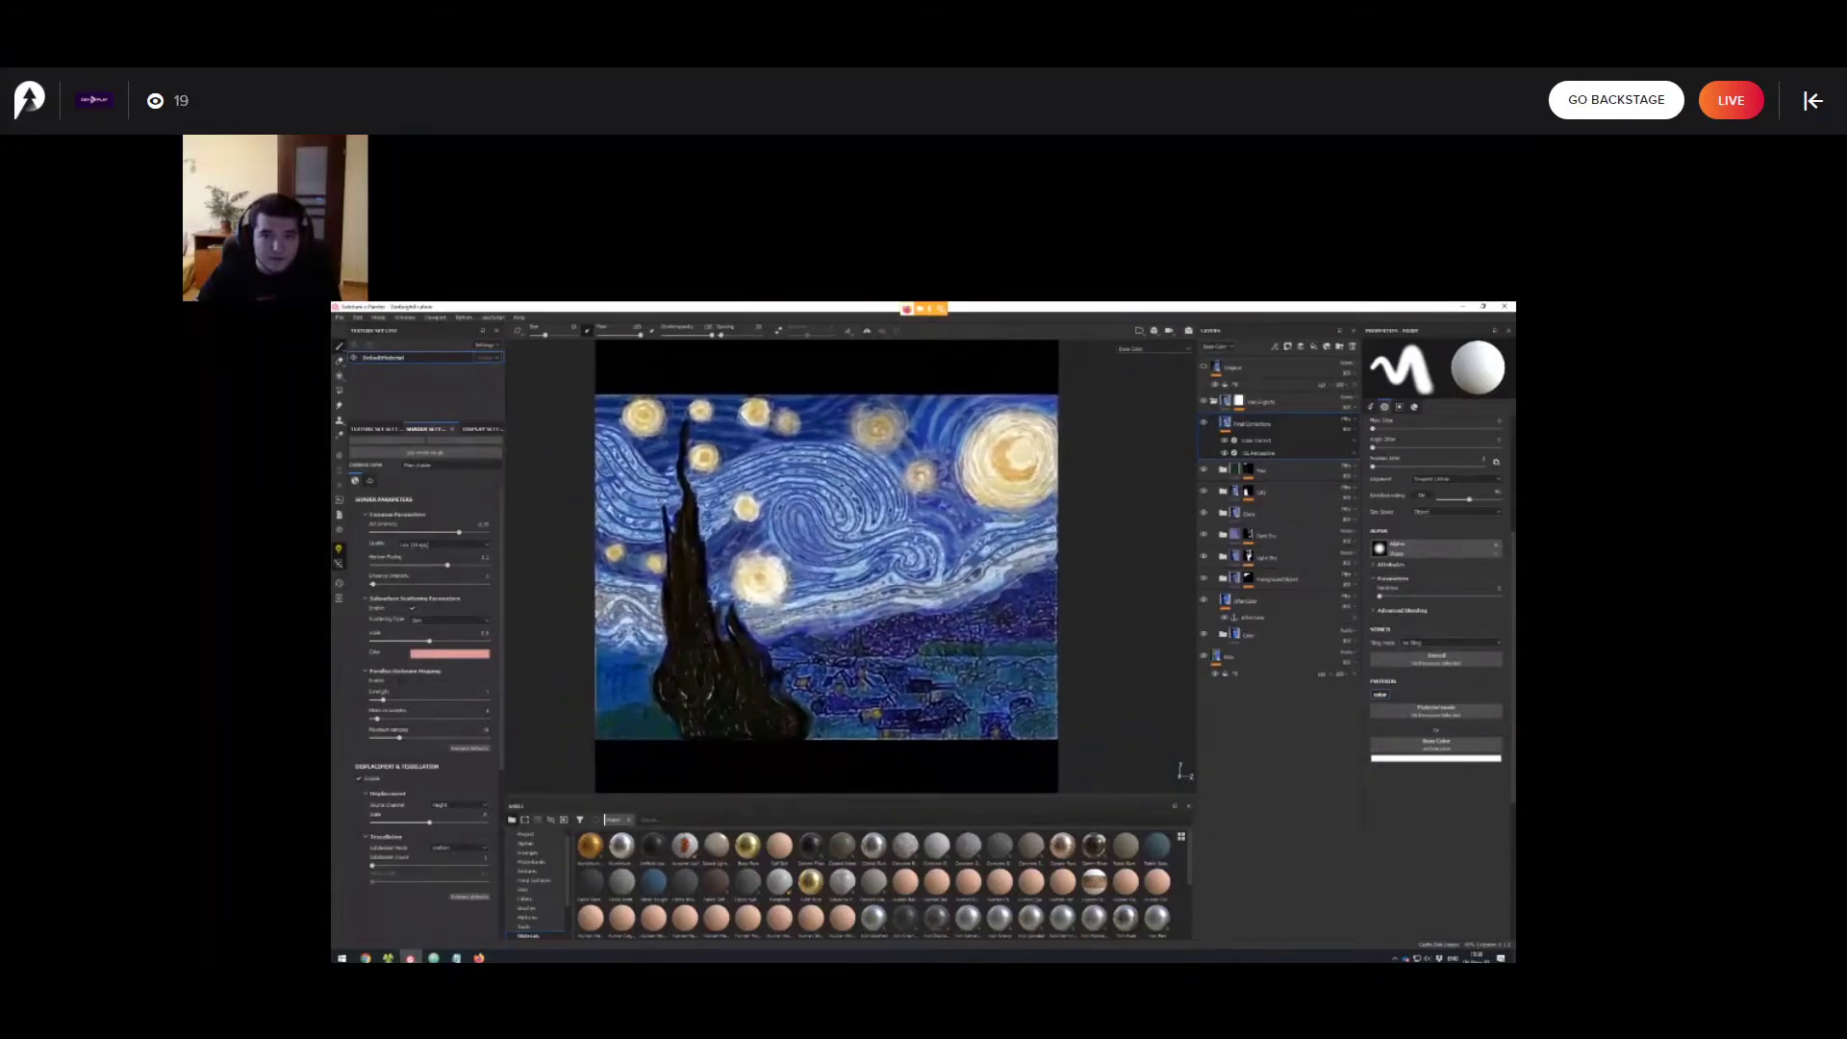
scroll(852, 567, "down", 3)
scroll(832, 568, "up", 4)
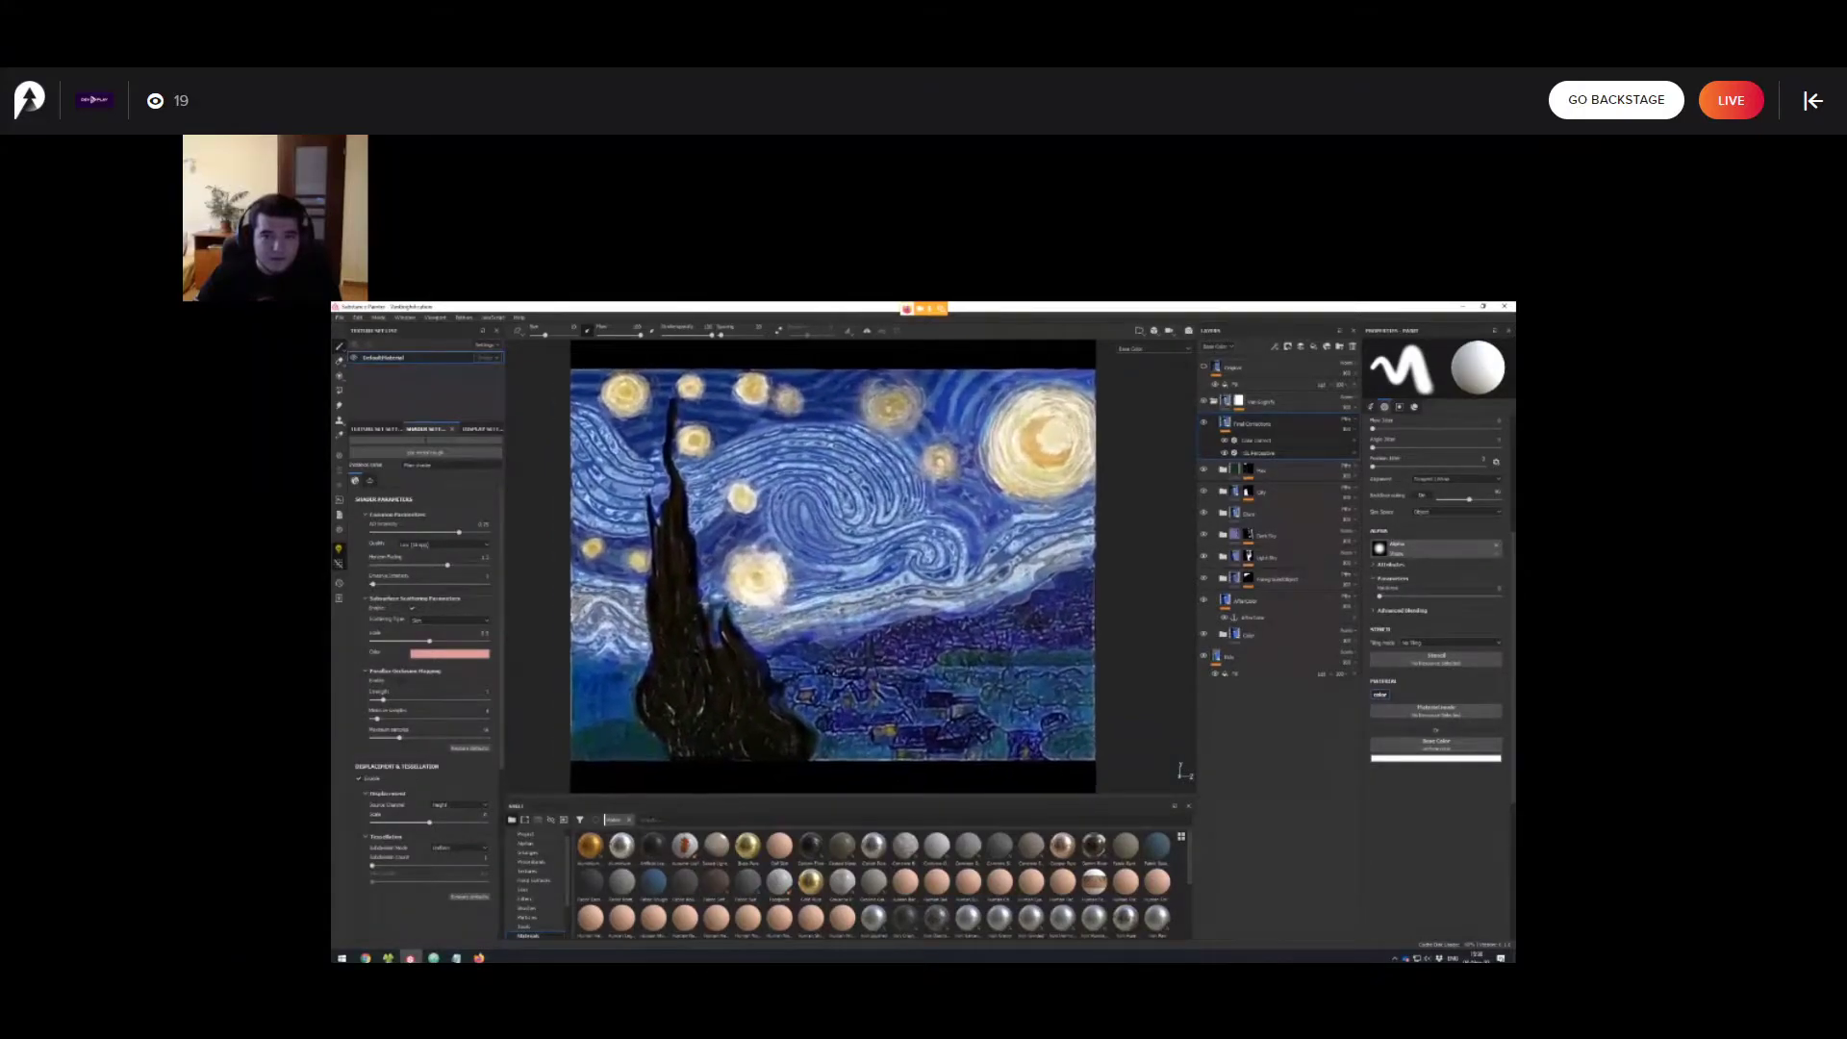
mouse_move(832, 567)
middle_mouse_down("alt")
mouse_move(847, 582)
mouse_move(823, 575)
middle_mouse_up("alt")
scroll(848, 582, "down", 1)
middle_click_drag(1021, 584, 990, 595, "alt")
scroll(1010, 593, "down", 2)
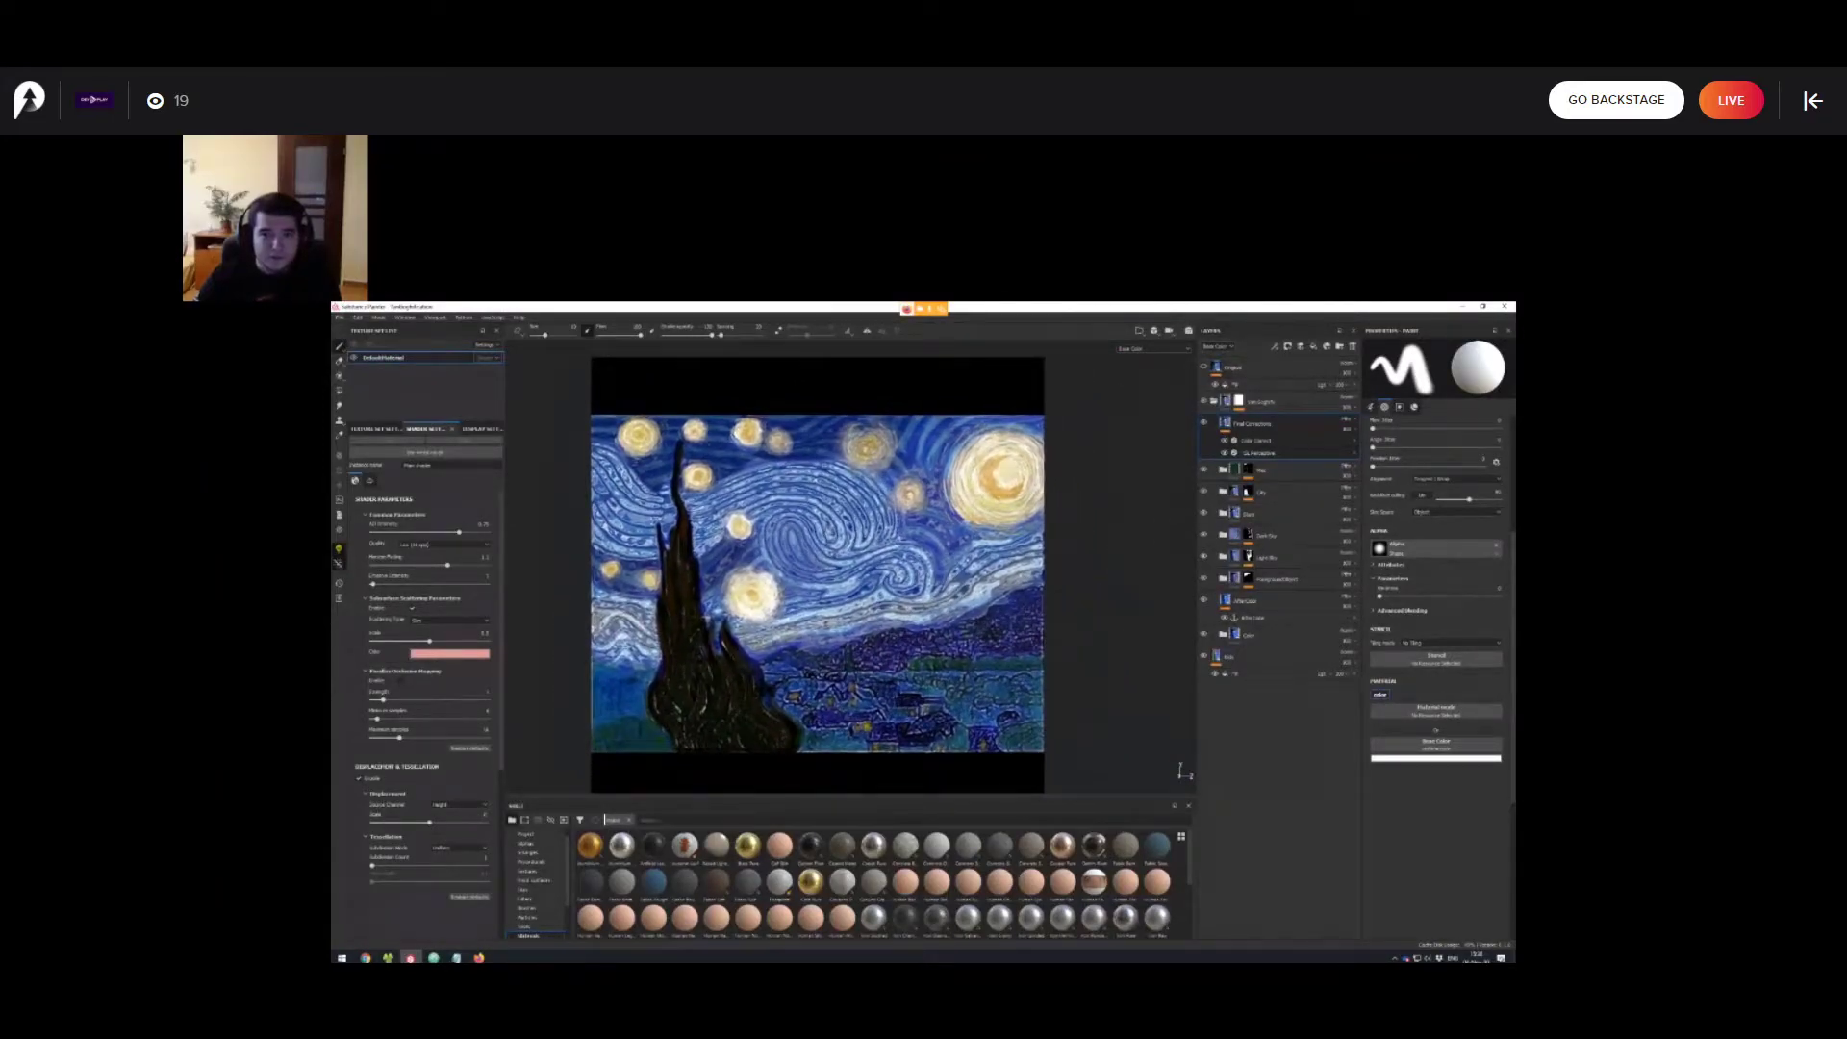
Toggle the original painting layer on and off to compare it with the stylized drawing.
left_click(1203, 367)
left_click(1204, 366)
left_click(1204, 366)
left_click(1204, 366)
Examine the brushstrokes, stars, cypress and village in the stylized drawing.
middle_click_drag(706, 613, 726, 608, "alt")
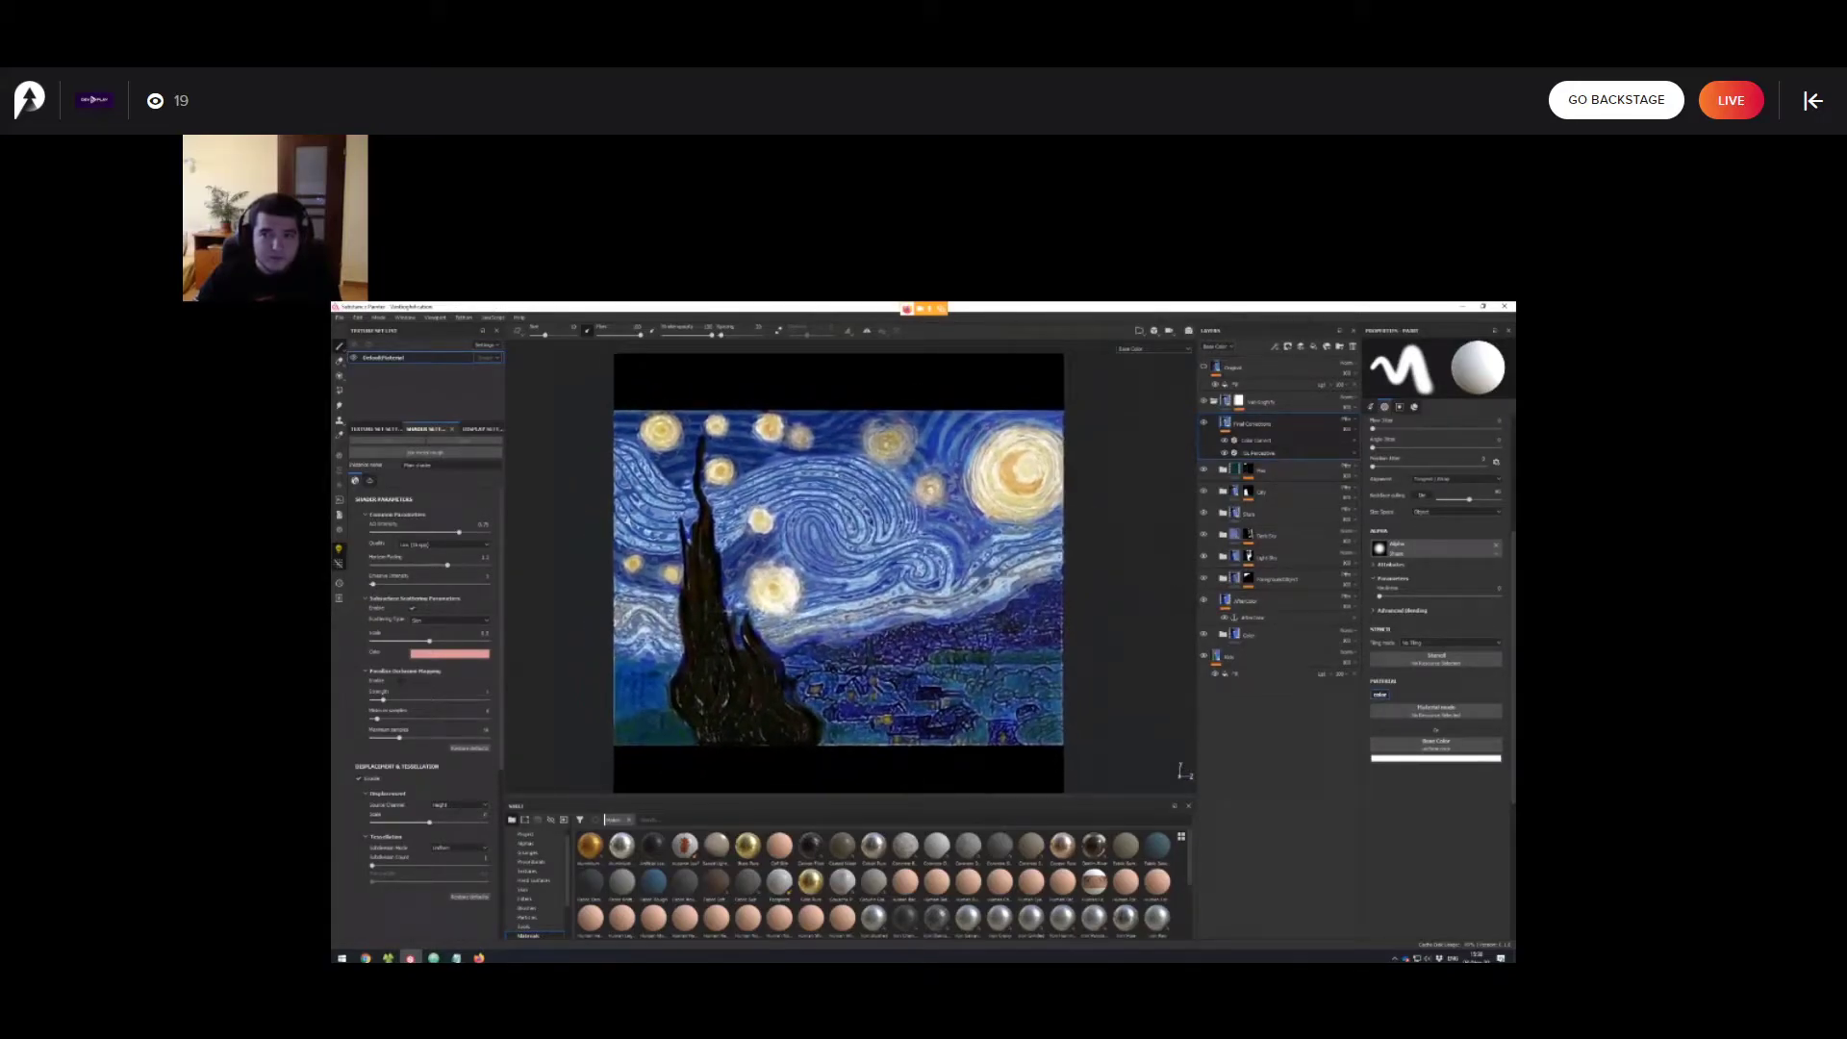
middle_click_drag(1035, 513, 1012, 496, "alt")
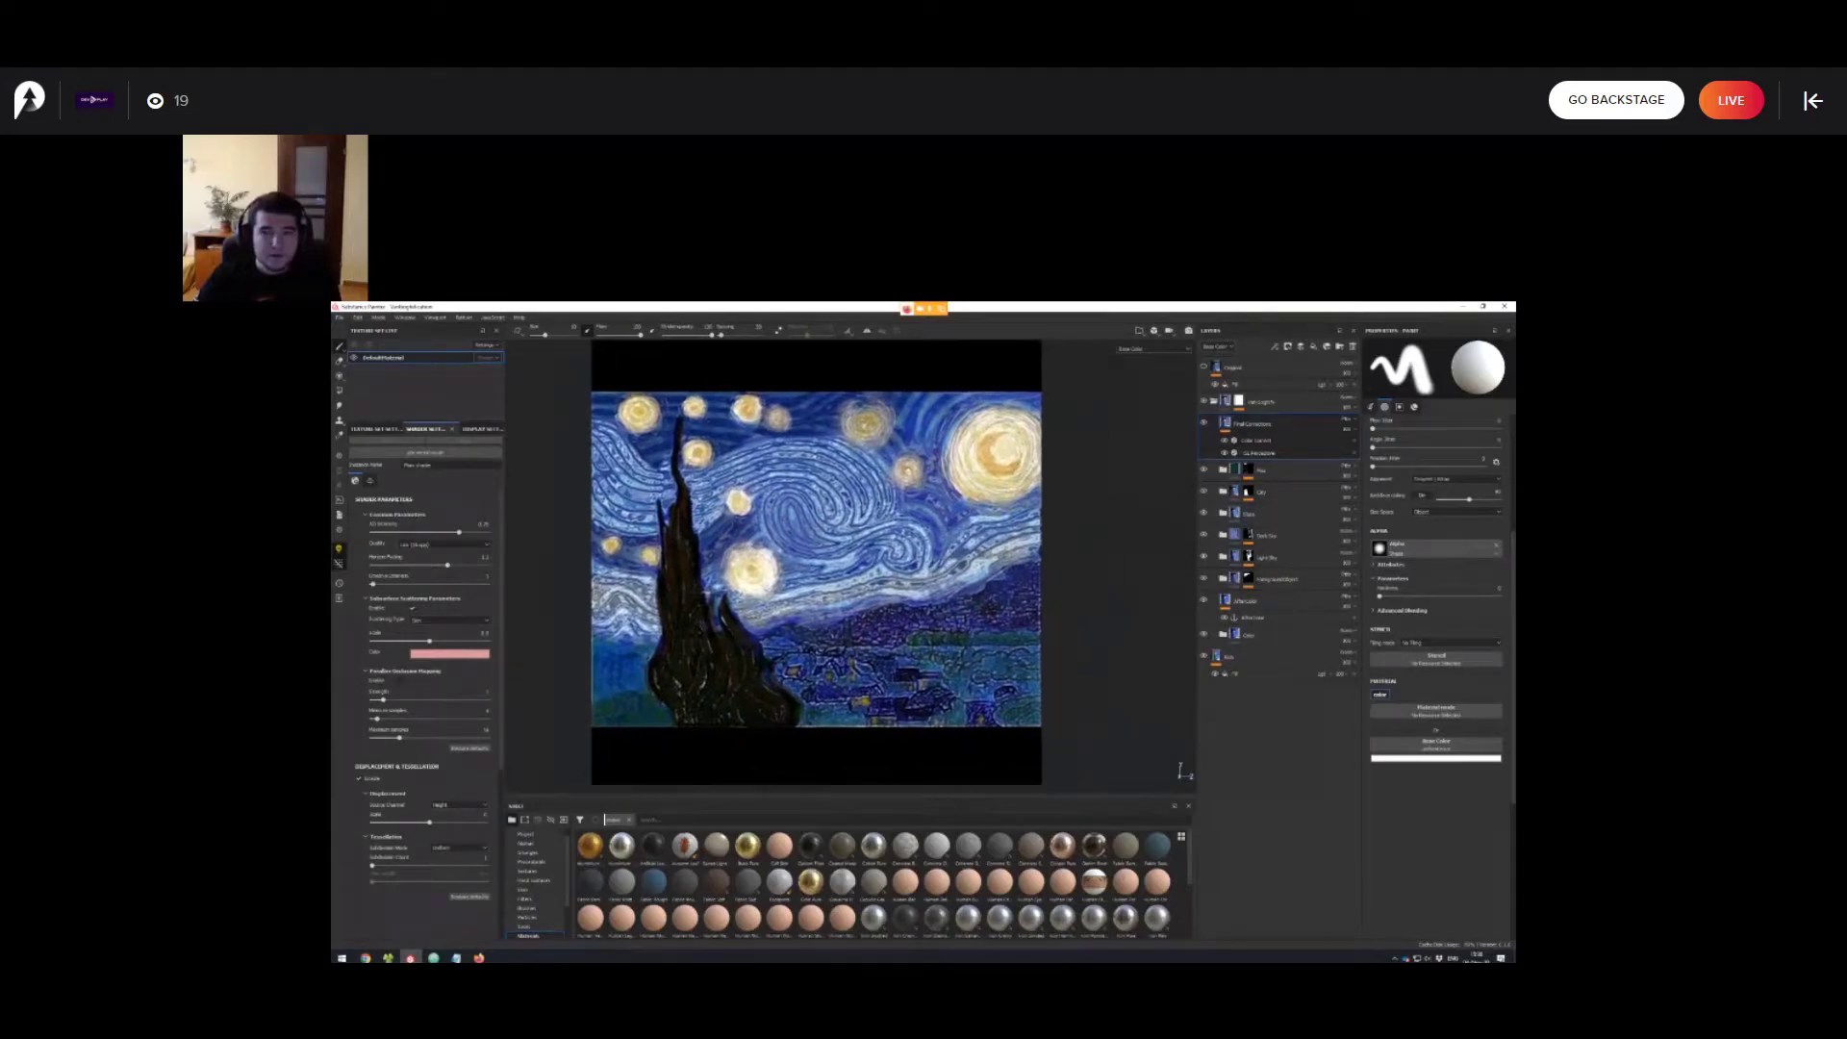
right_click_drag(1012, 497, 1019, 492, "alt")
middle_click_drag(1019, 493, 1056, 500, "alt")
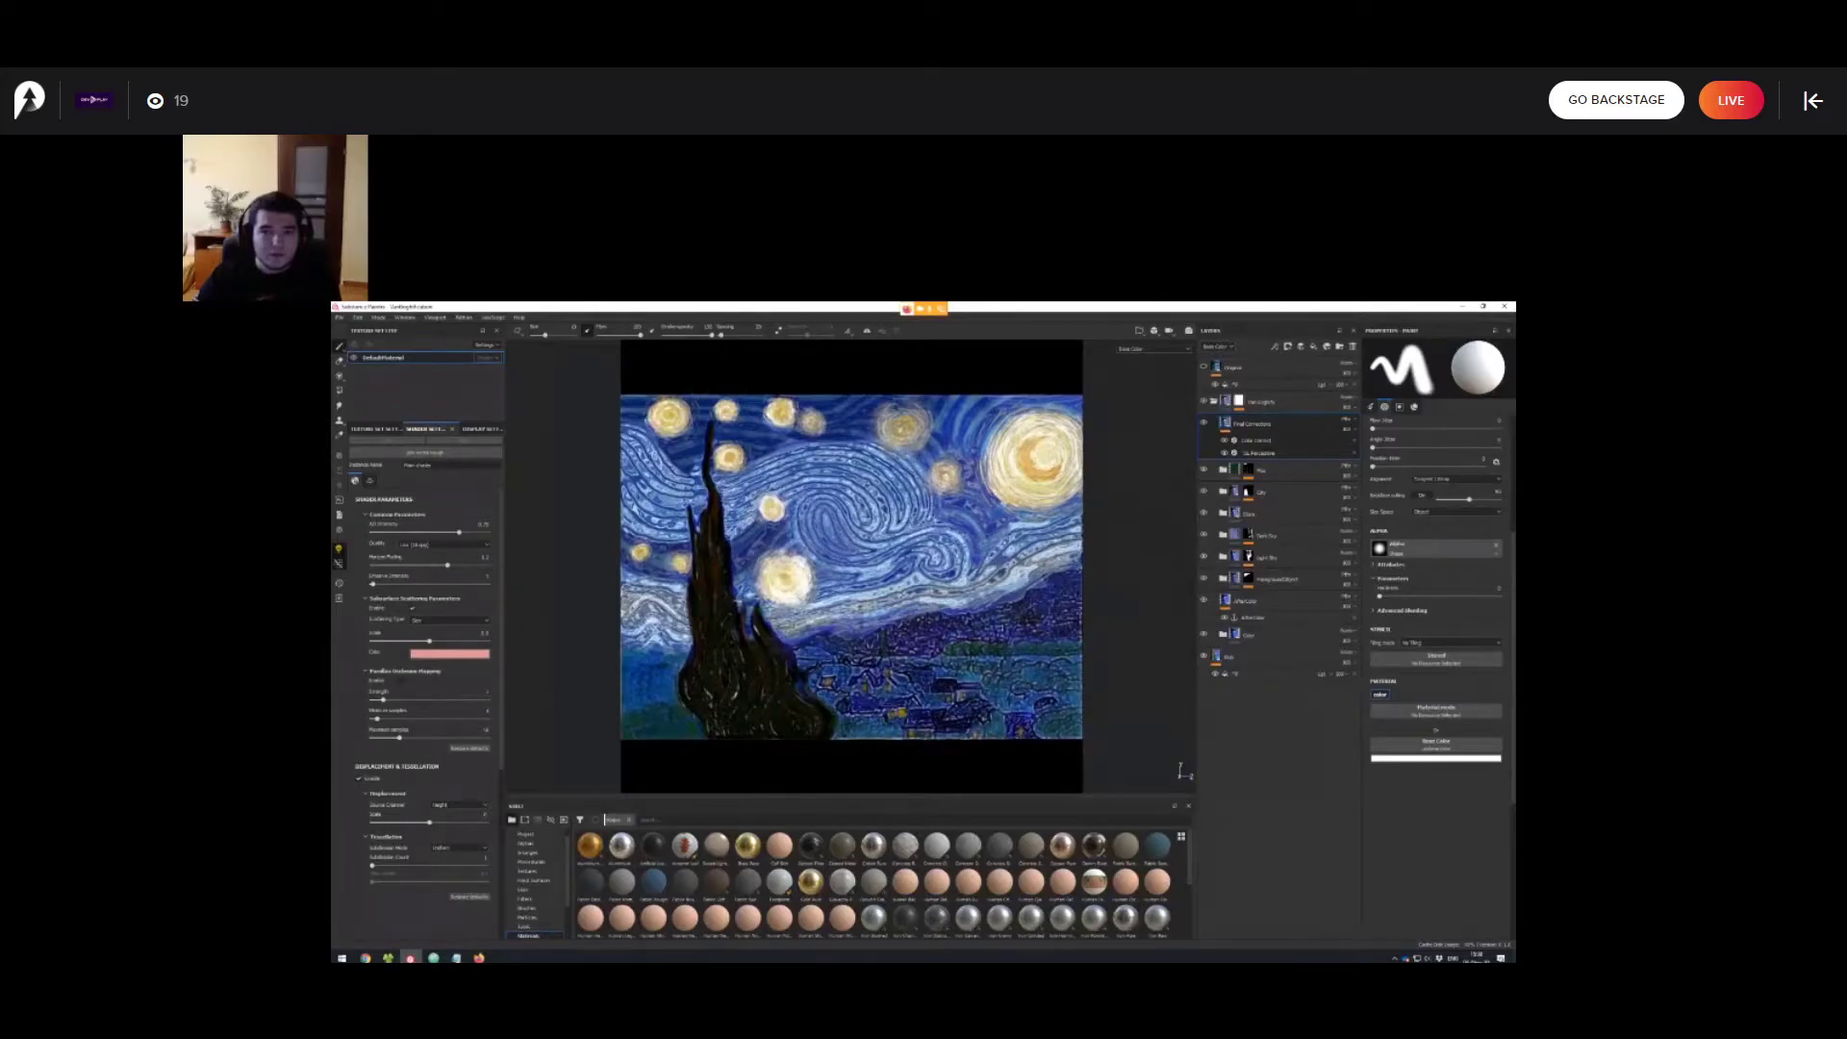
right_click_drag(1096, 580, 1076, 603, "alt")
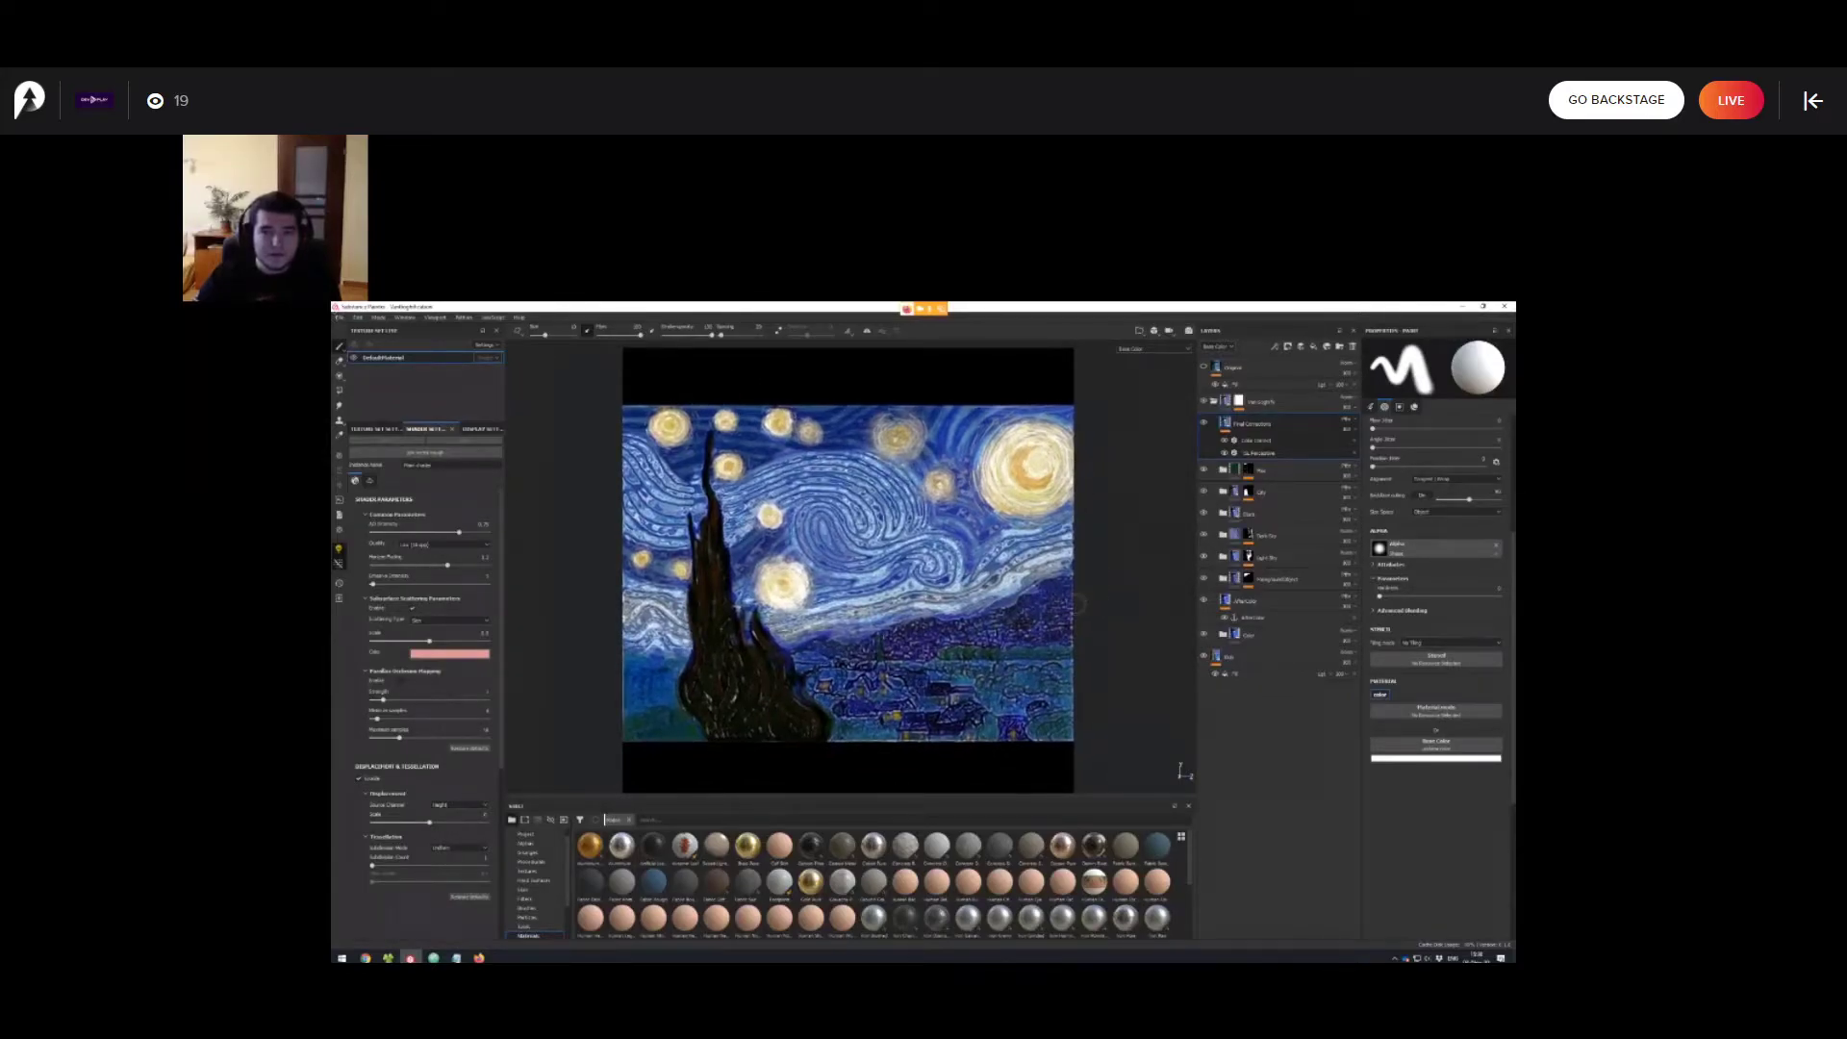
mouse_move(1077, 603)
middle_mouse_down("alt")
mouse_move(1052, 591)
mouse_move(1101, 643)
middle_mouse_up("alt")
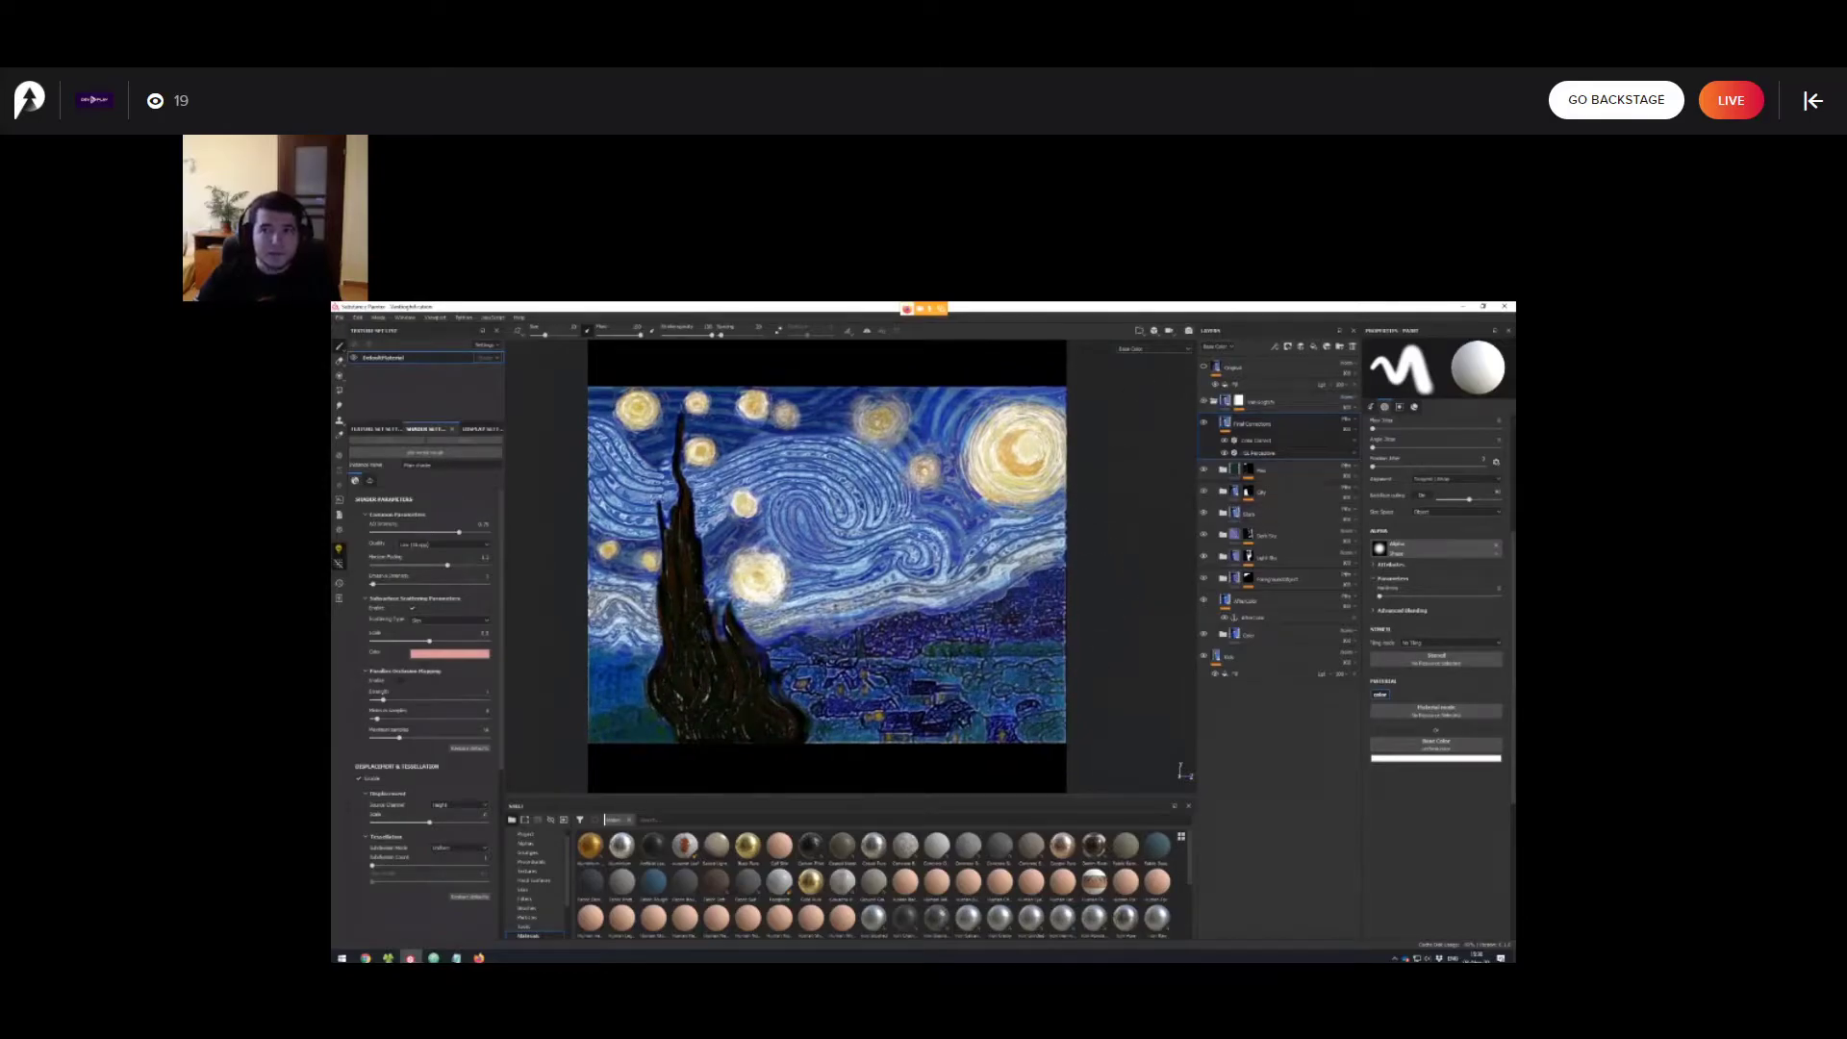
right_click_drag(1142, 715, 1128, 704, "alt")
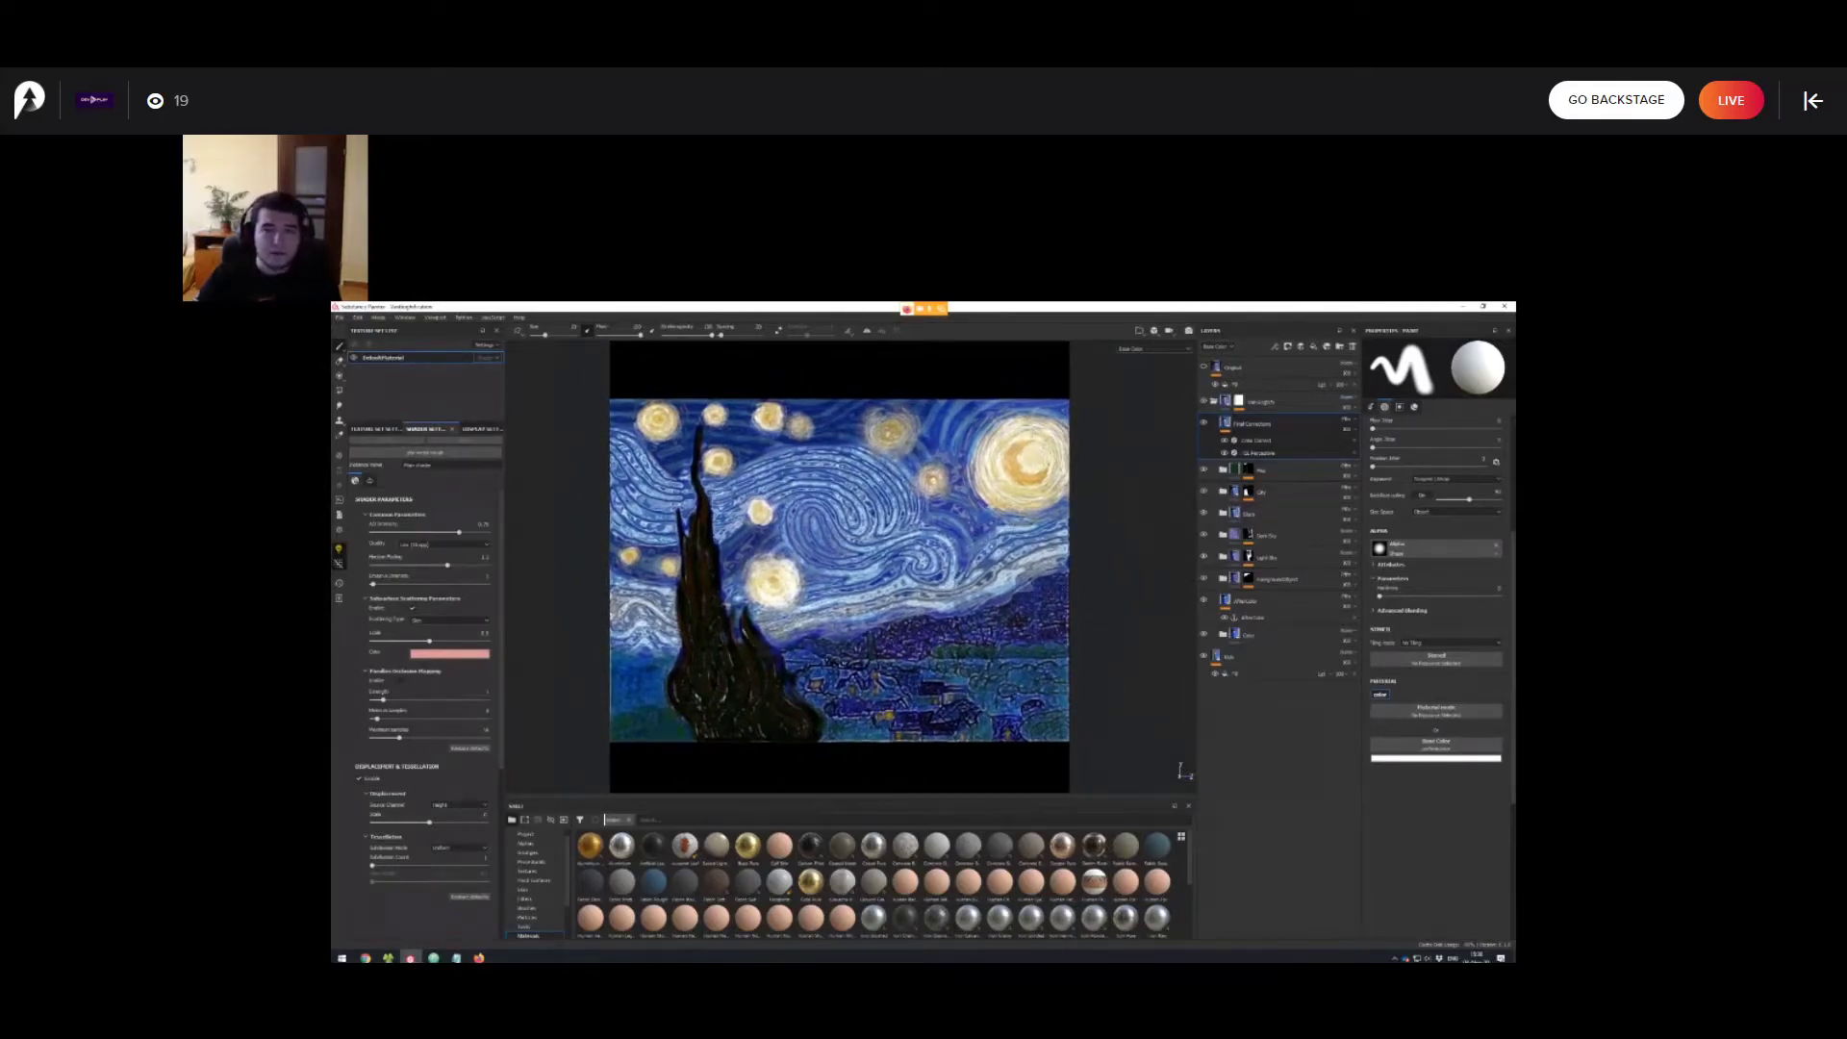
right_click_drag(1041, 654, 1046, 665, "alt")
Toggle layer visibility to compare the plain child-like drawing, the original painting and the stylized result.
left_click(1203, 367)
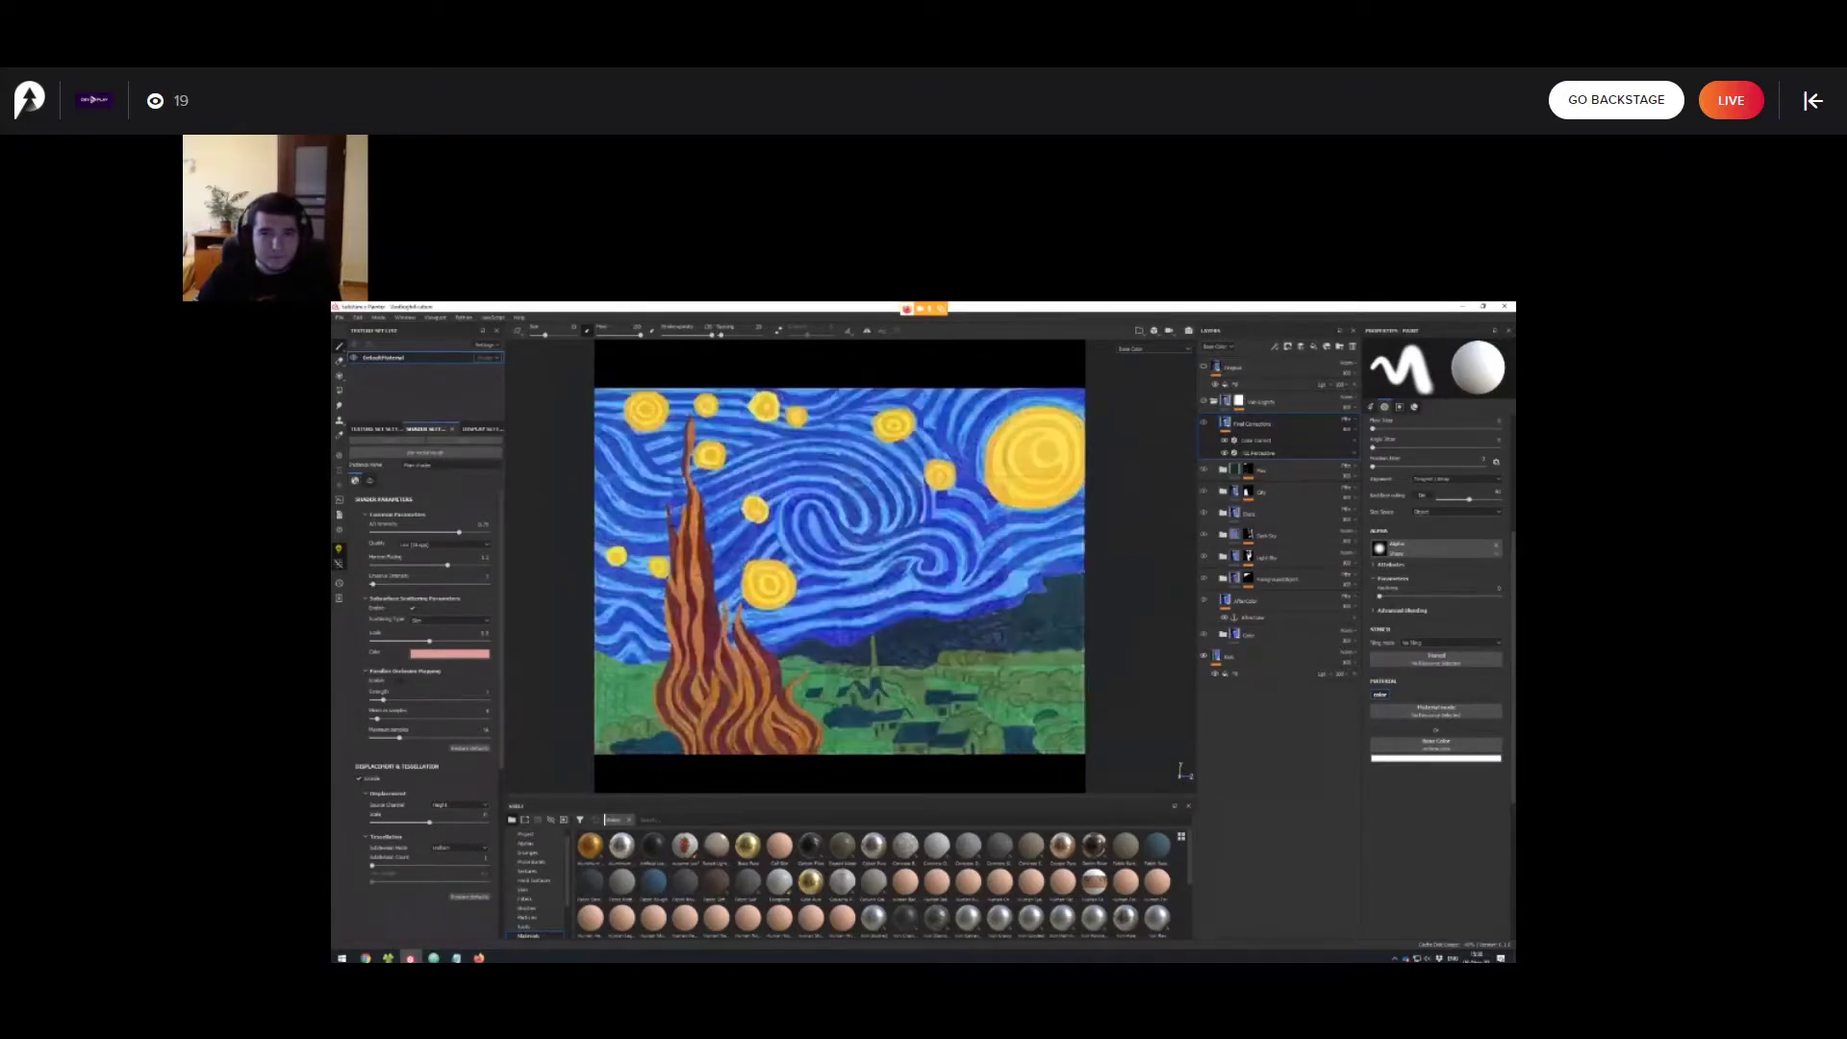
left_click(1204, 367)
left_click(1203, 368)
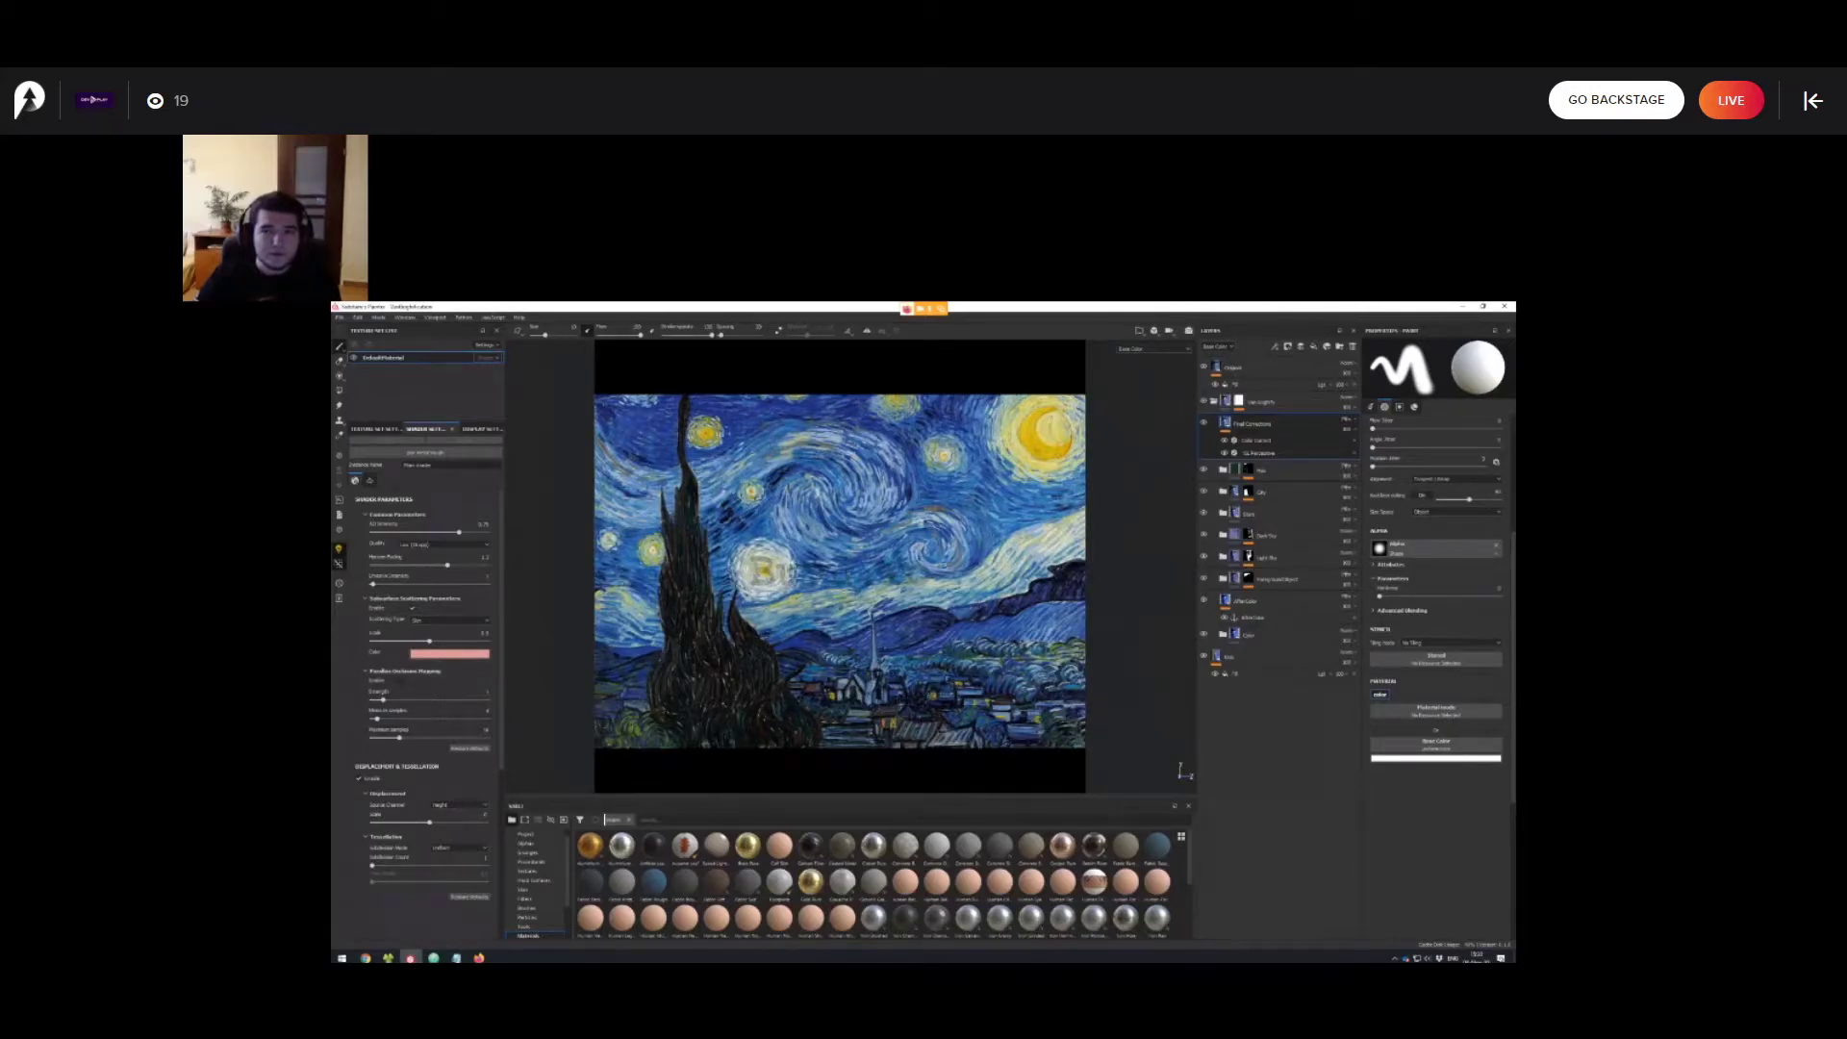
left_click(1204, 367)
right_click_drag(1057, 673, 1025, 644, "alt")
middle_click_drag(1025, 644, 999, 636, "alt")
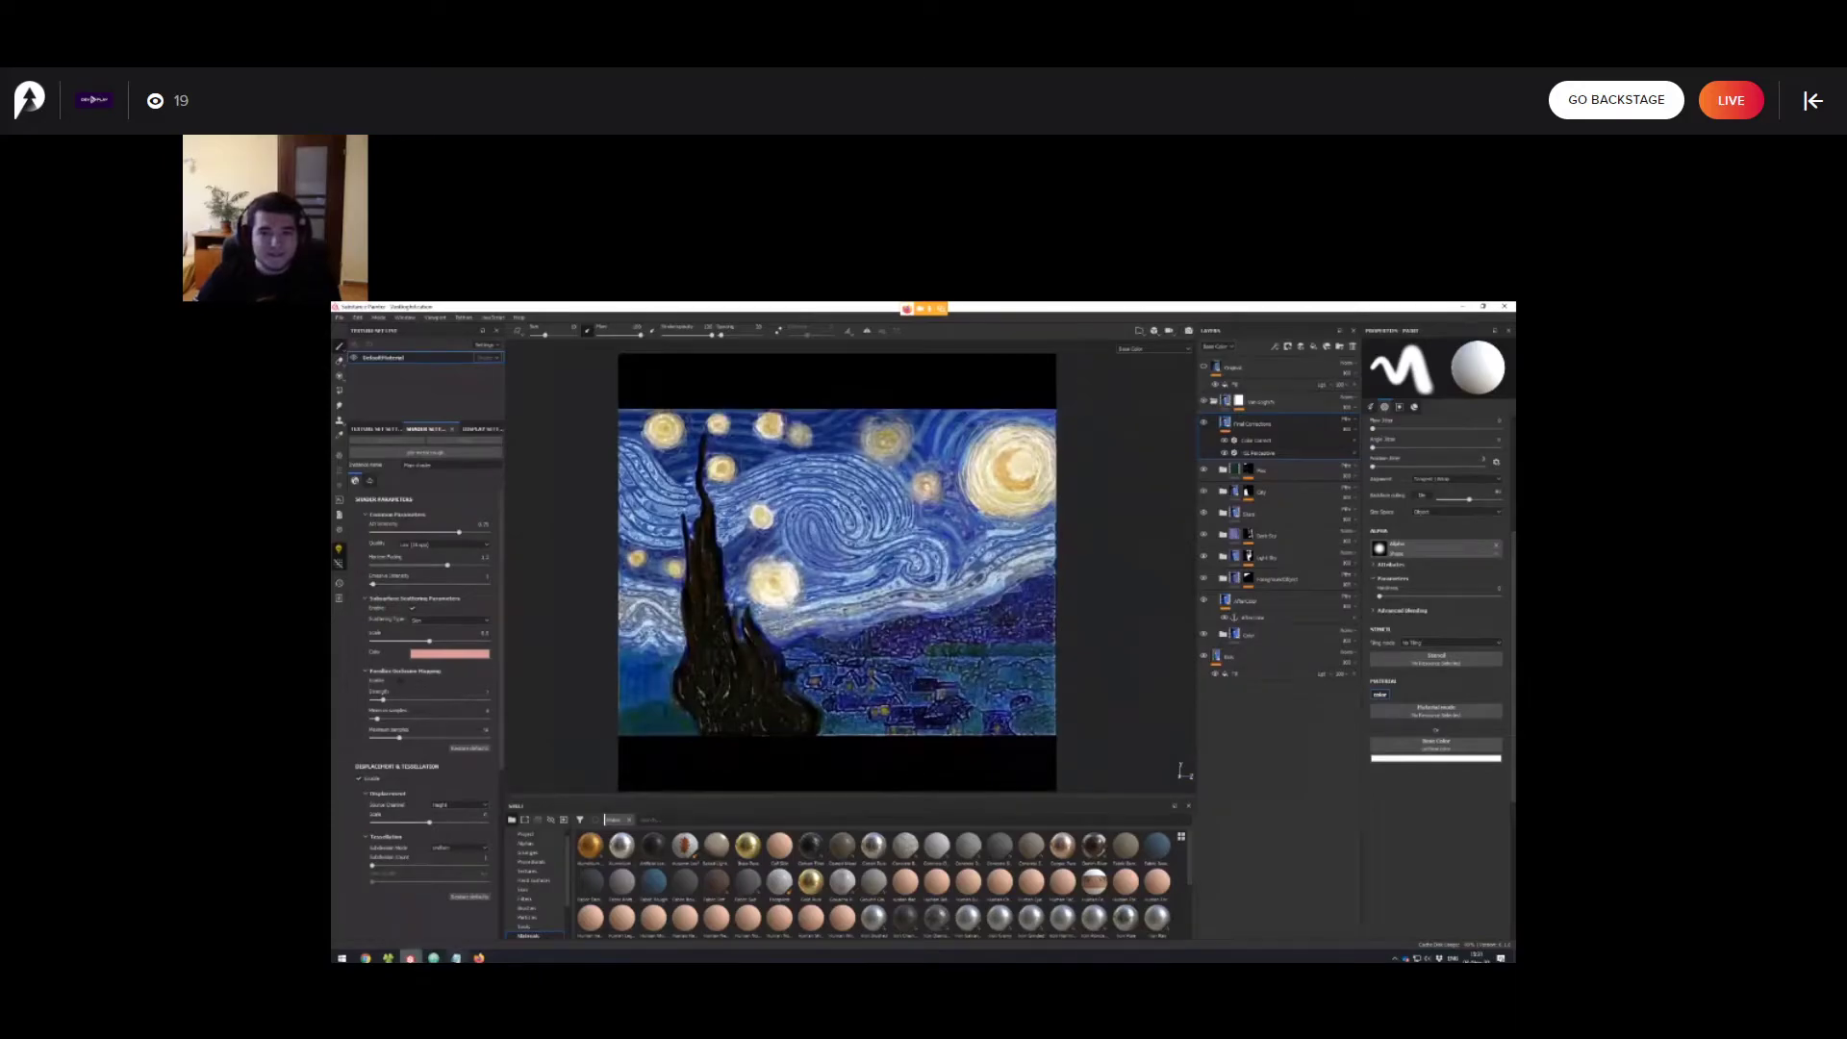
Switch back to the presentation slideshow in the browser.
mouse_move(480, 958)
left_click(528, 921)
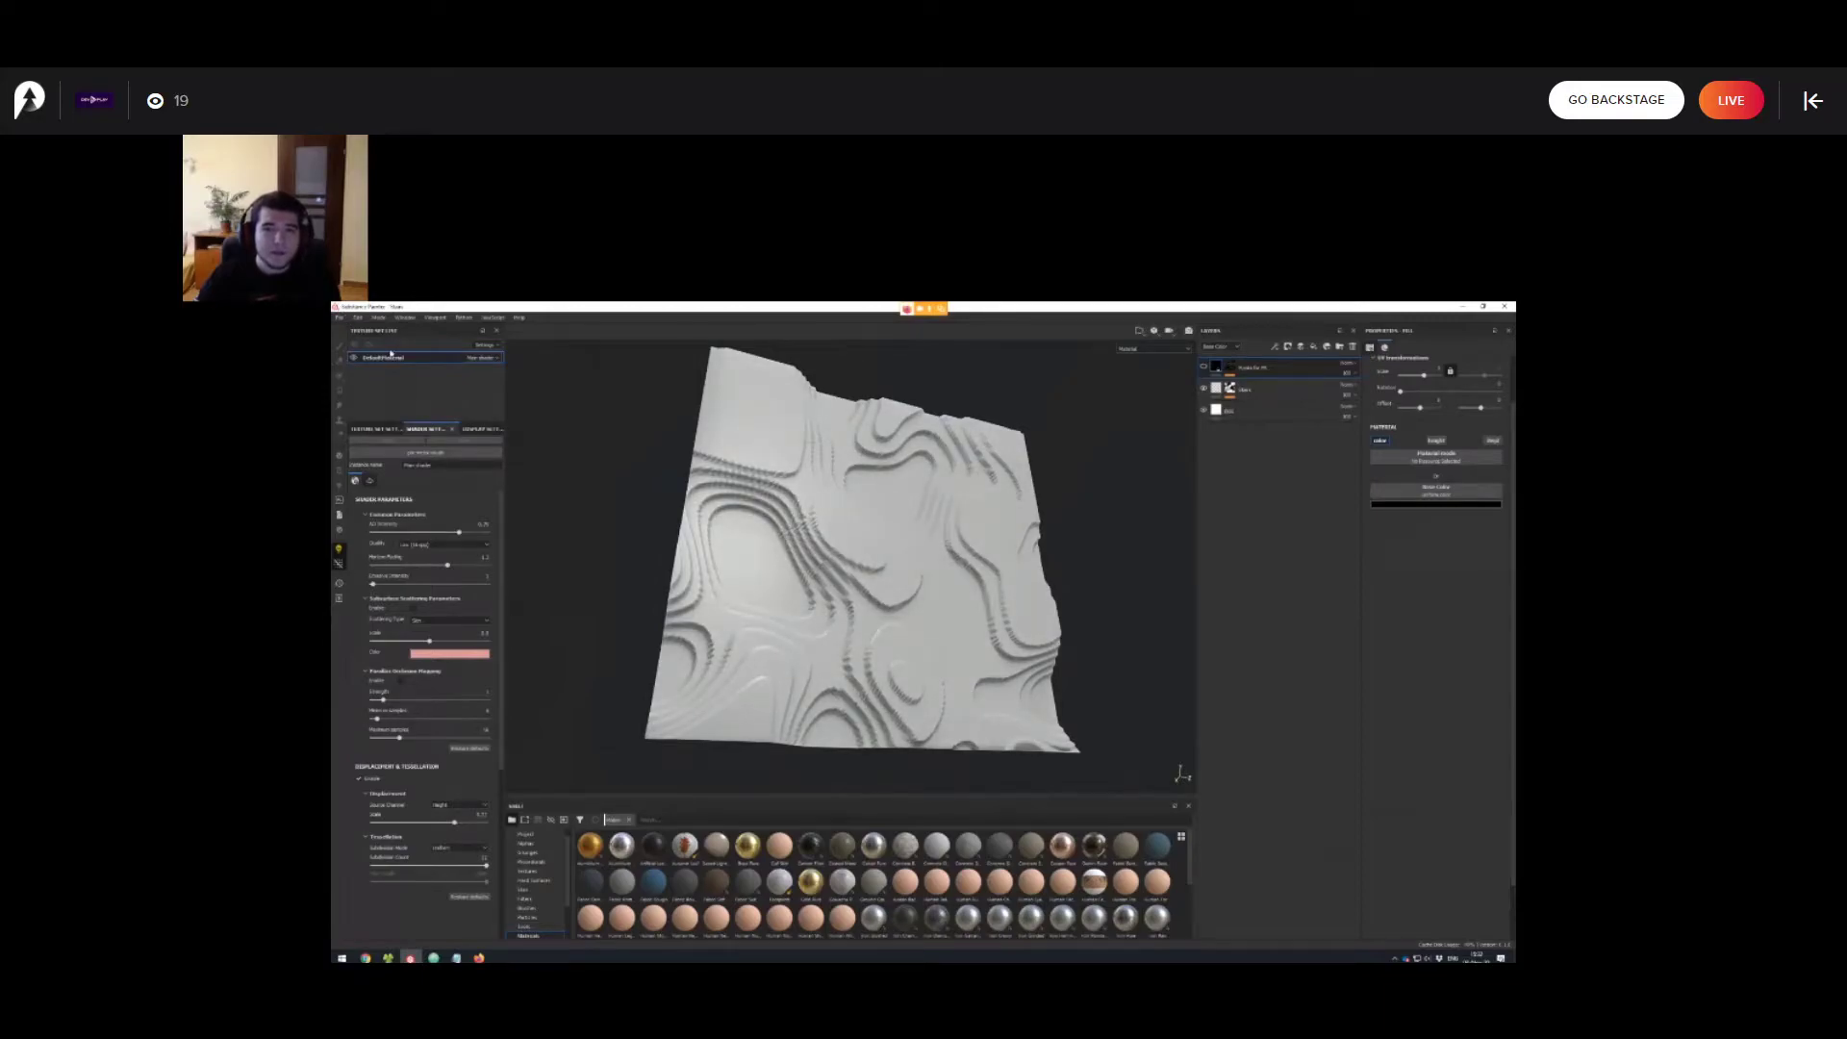
Rotate the environment lighting and examine the stepped relief of the displaced terrain plane up close.
right_click_drag(852, 568, 924, 567, "shift")
scroll(851, 567, "up", 1)
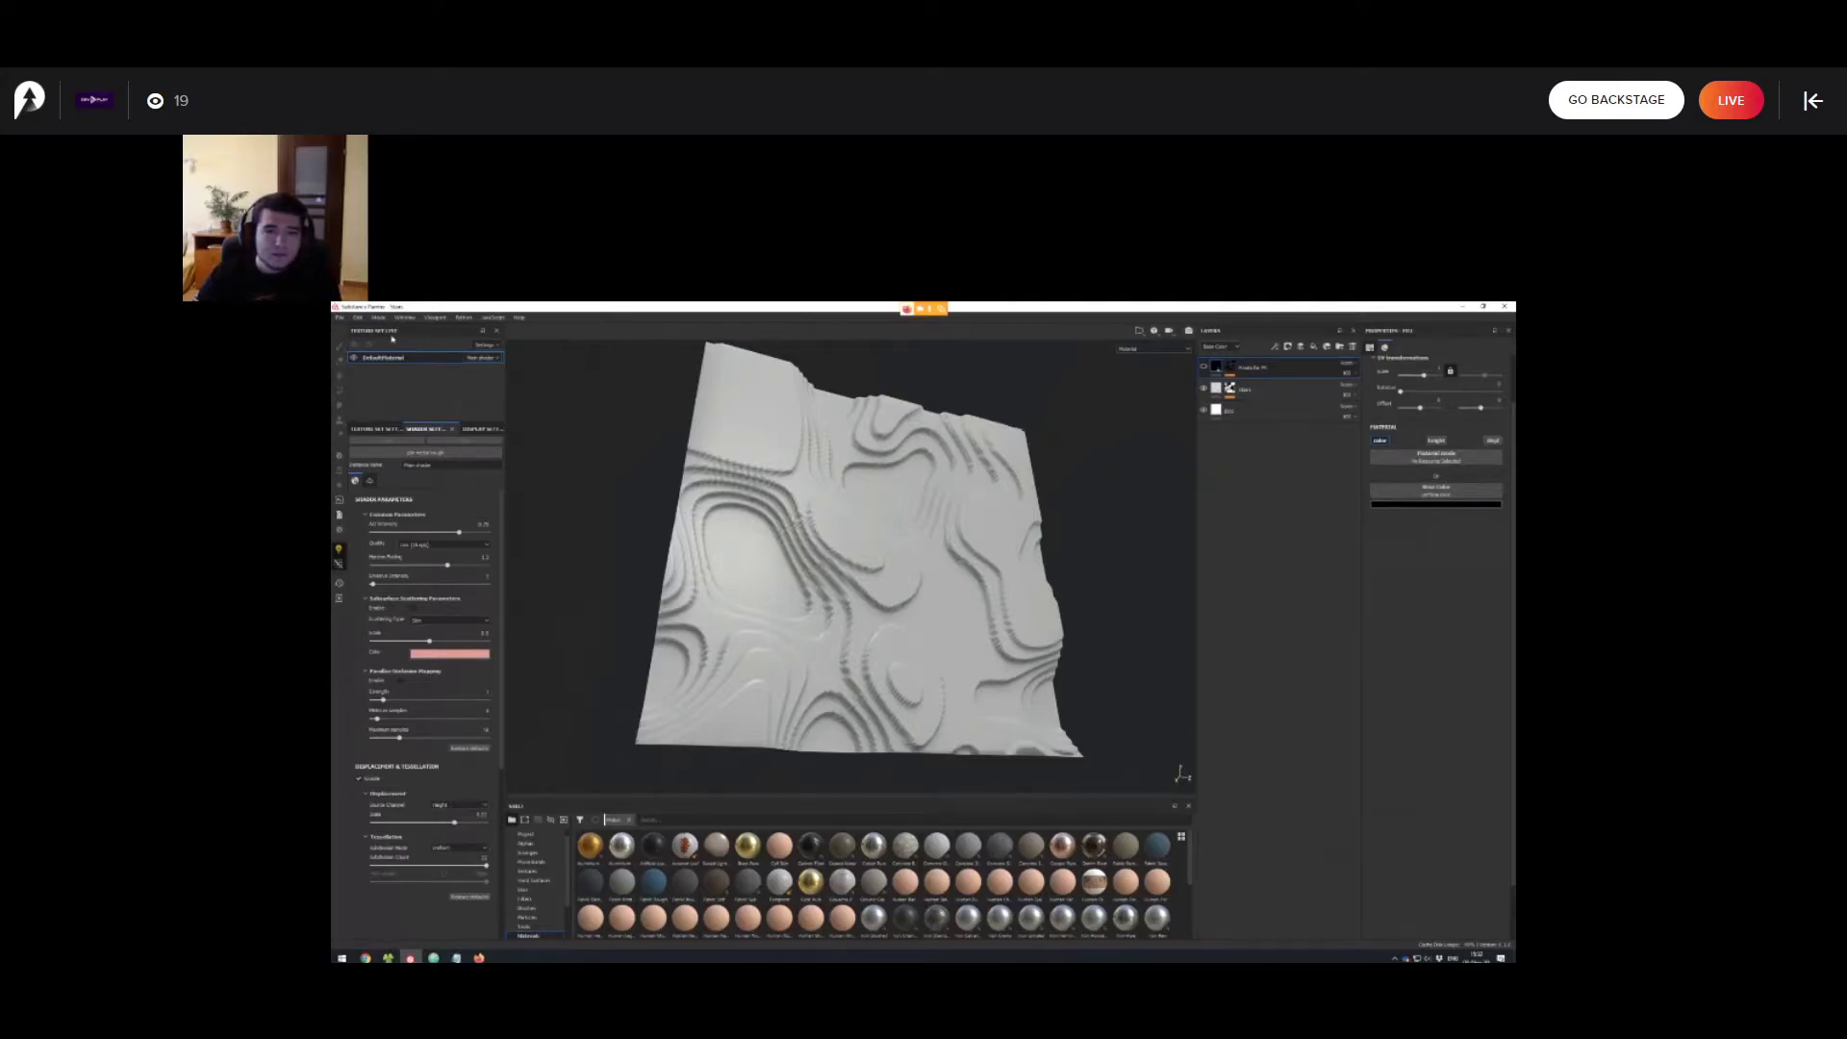
Isolate the mask of the height layer in the viewport to inspect its stepped greyscale pattern.
left_click_drag(866, 568, 835, 566, "alt")
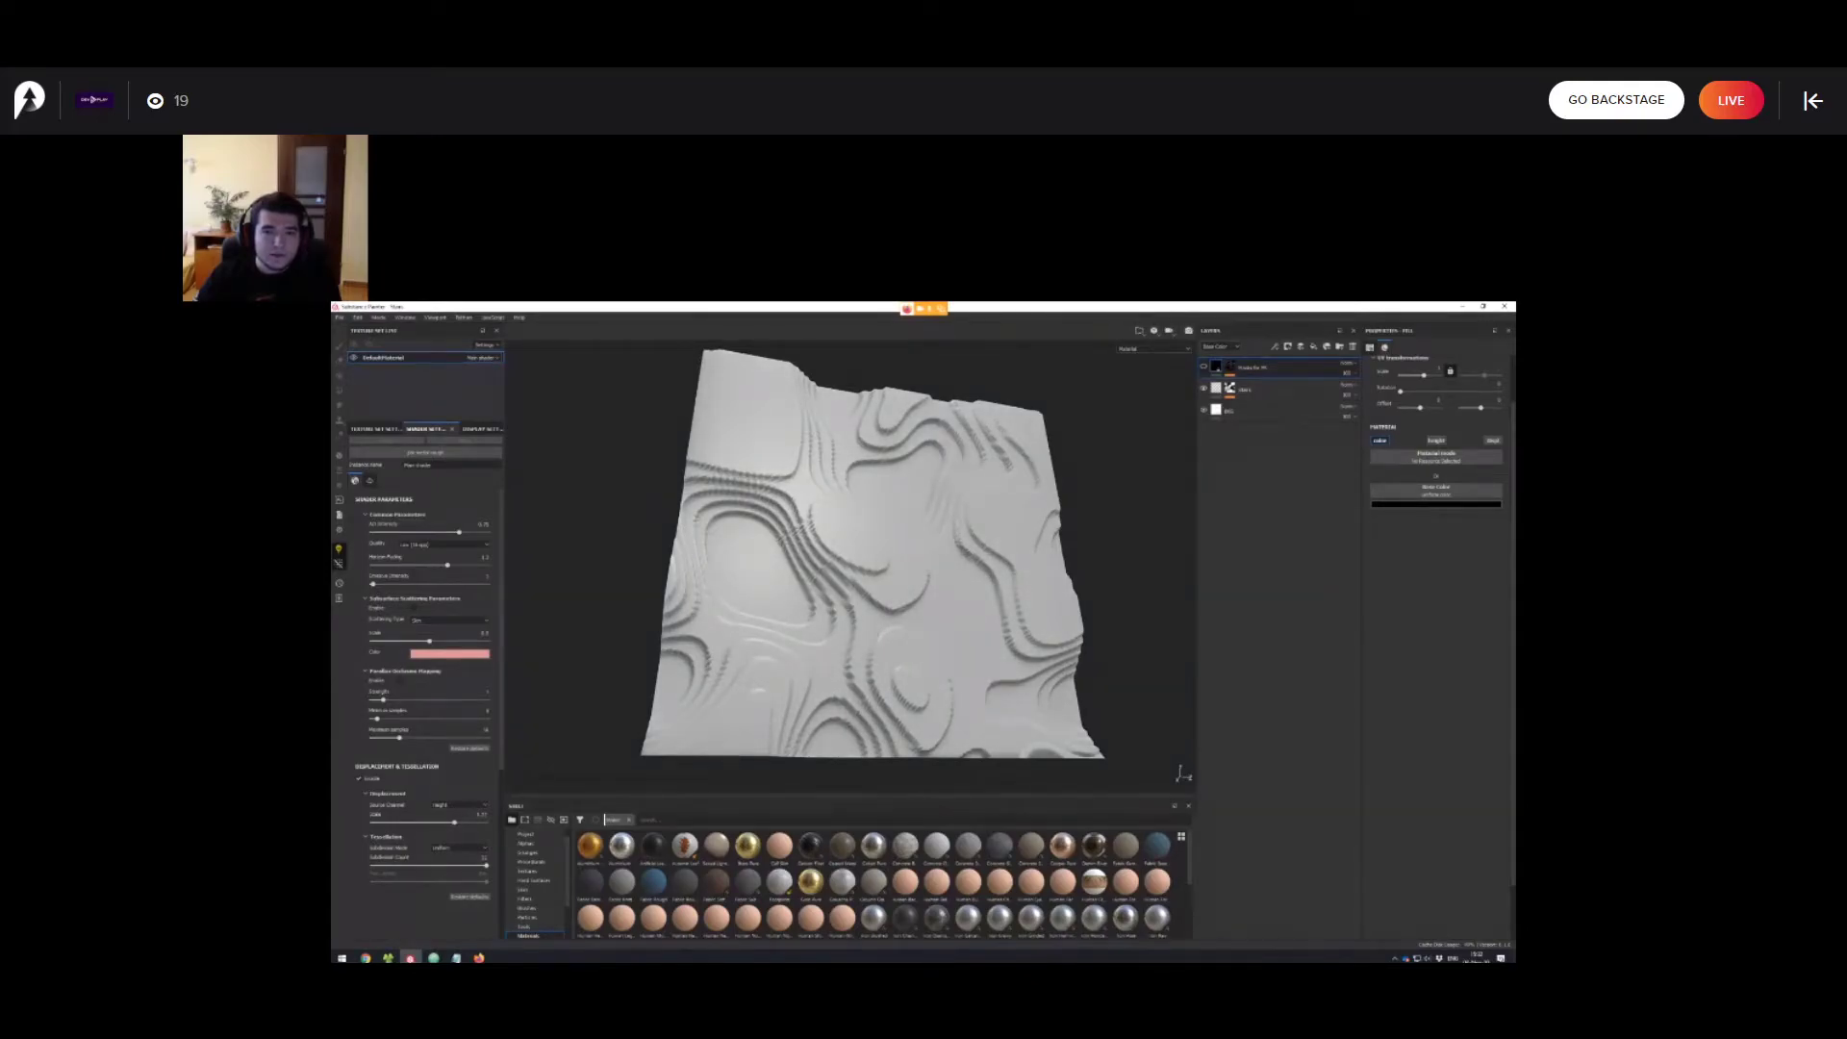
mouse_move(865, 568)
left_mouse_down("alt")
mouse_move(846, 438)
mouse_move(914, 538)
mouse_move(847, 620)
mouse_move(866, 615)
left_mouse_up("alt")
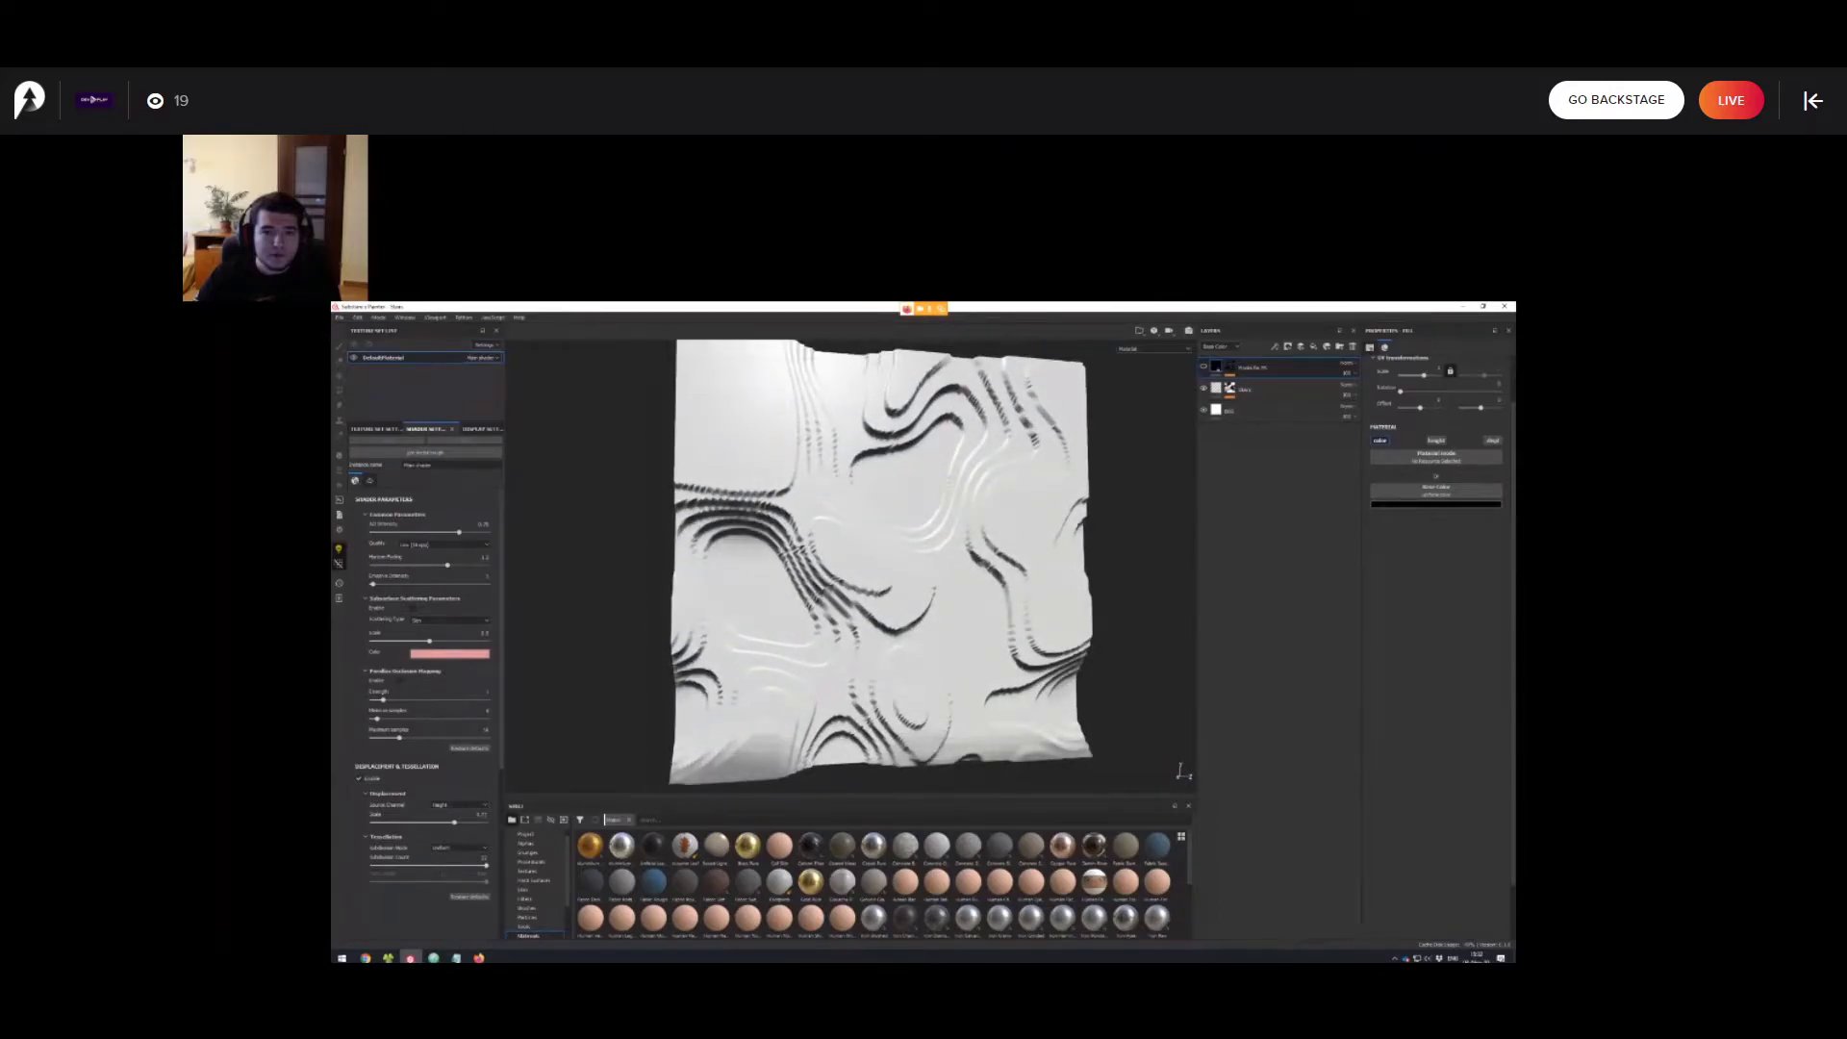
left_click(1217, 410)
left_click(1231, 389)
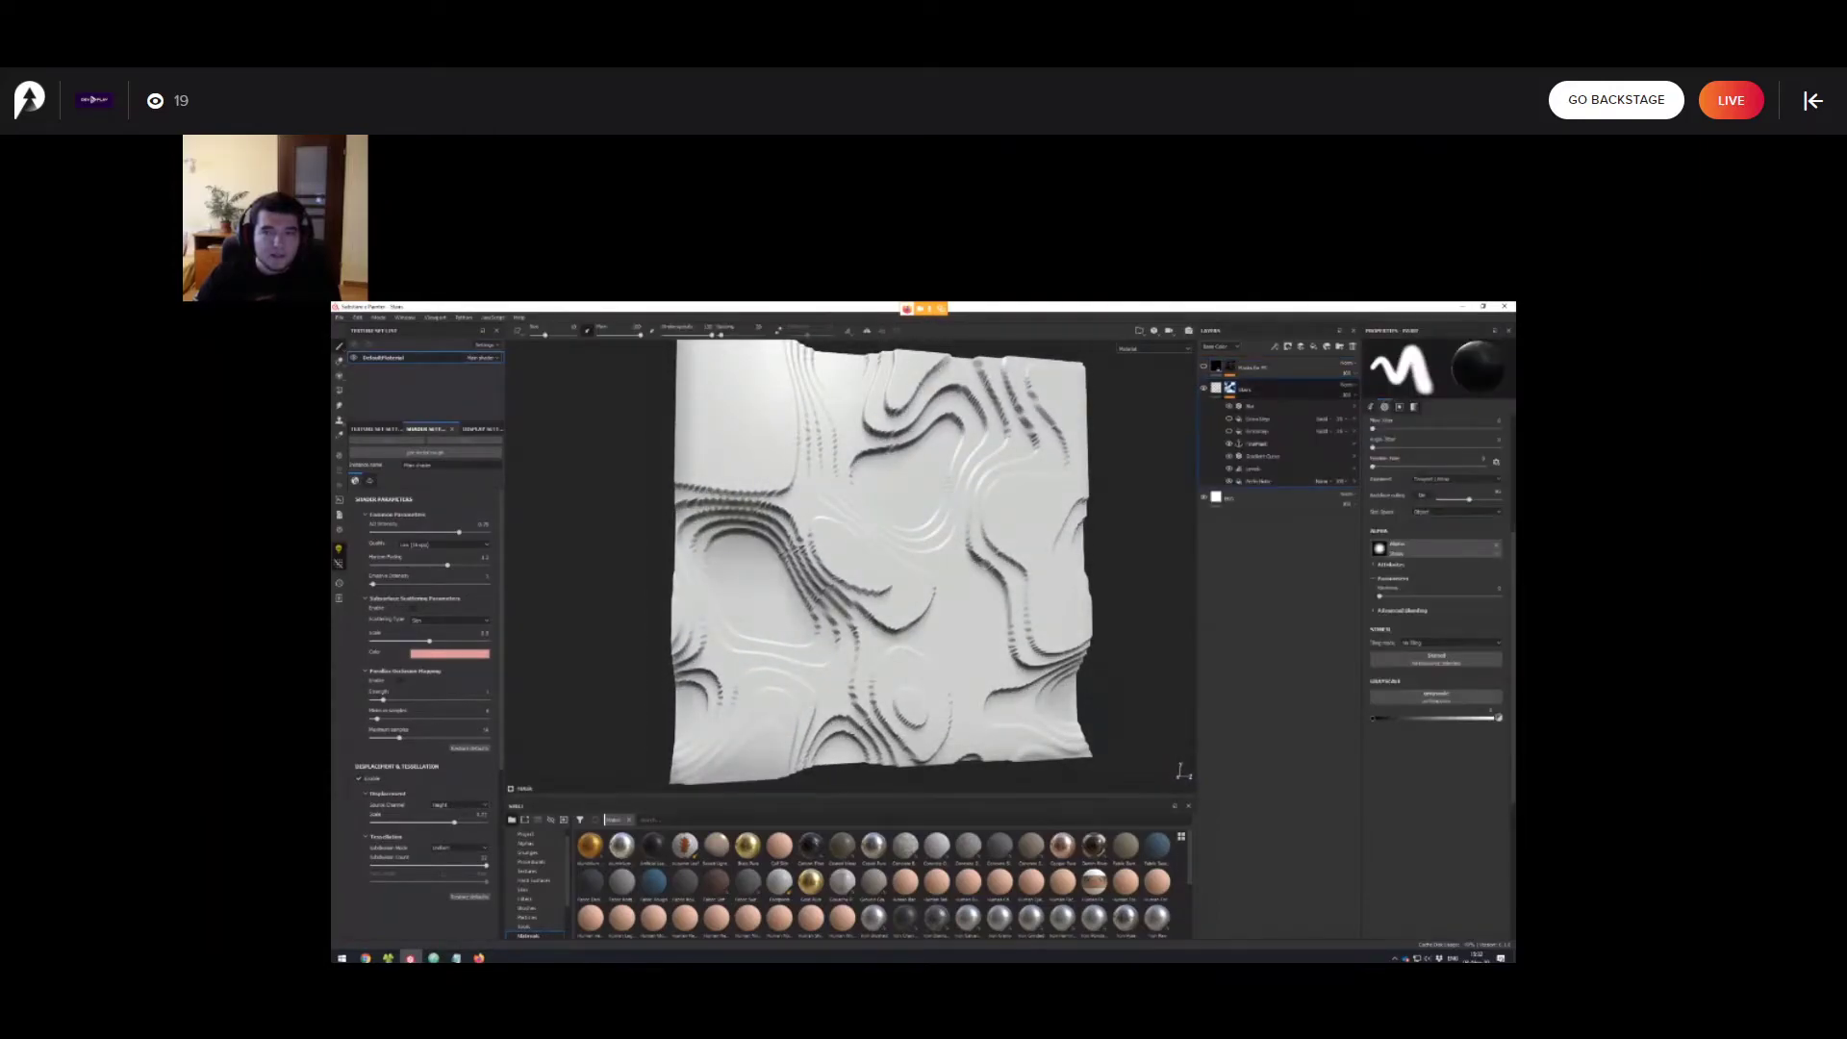
key("m")
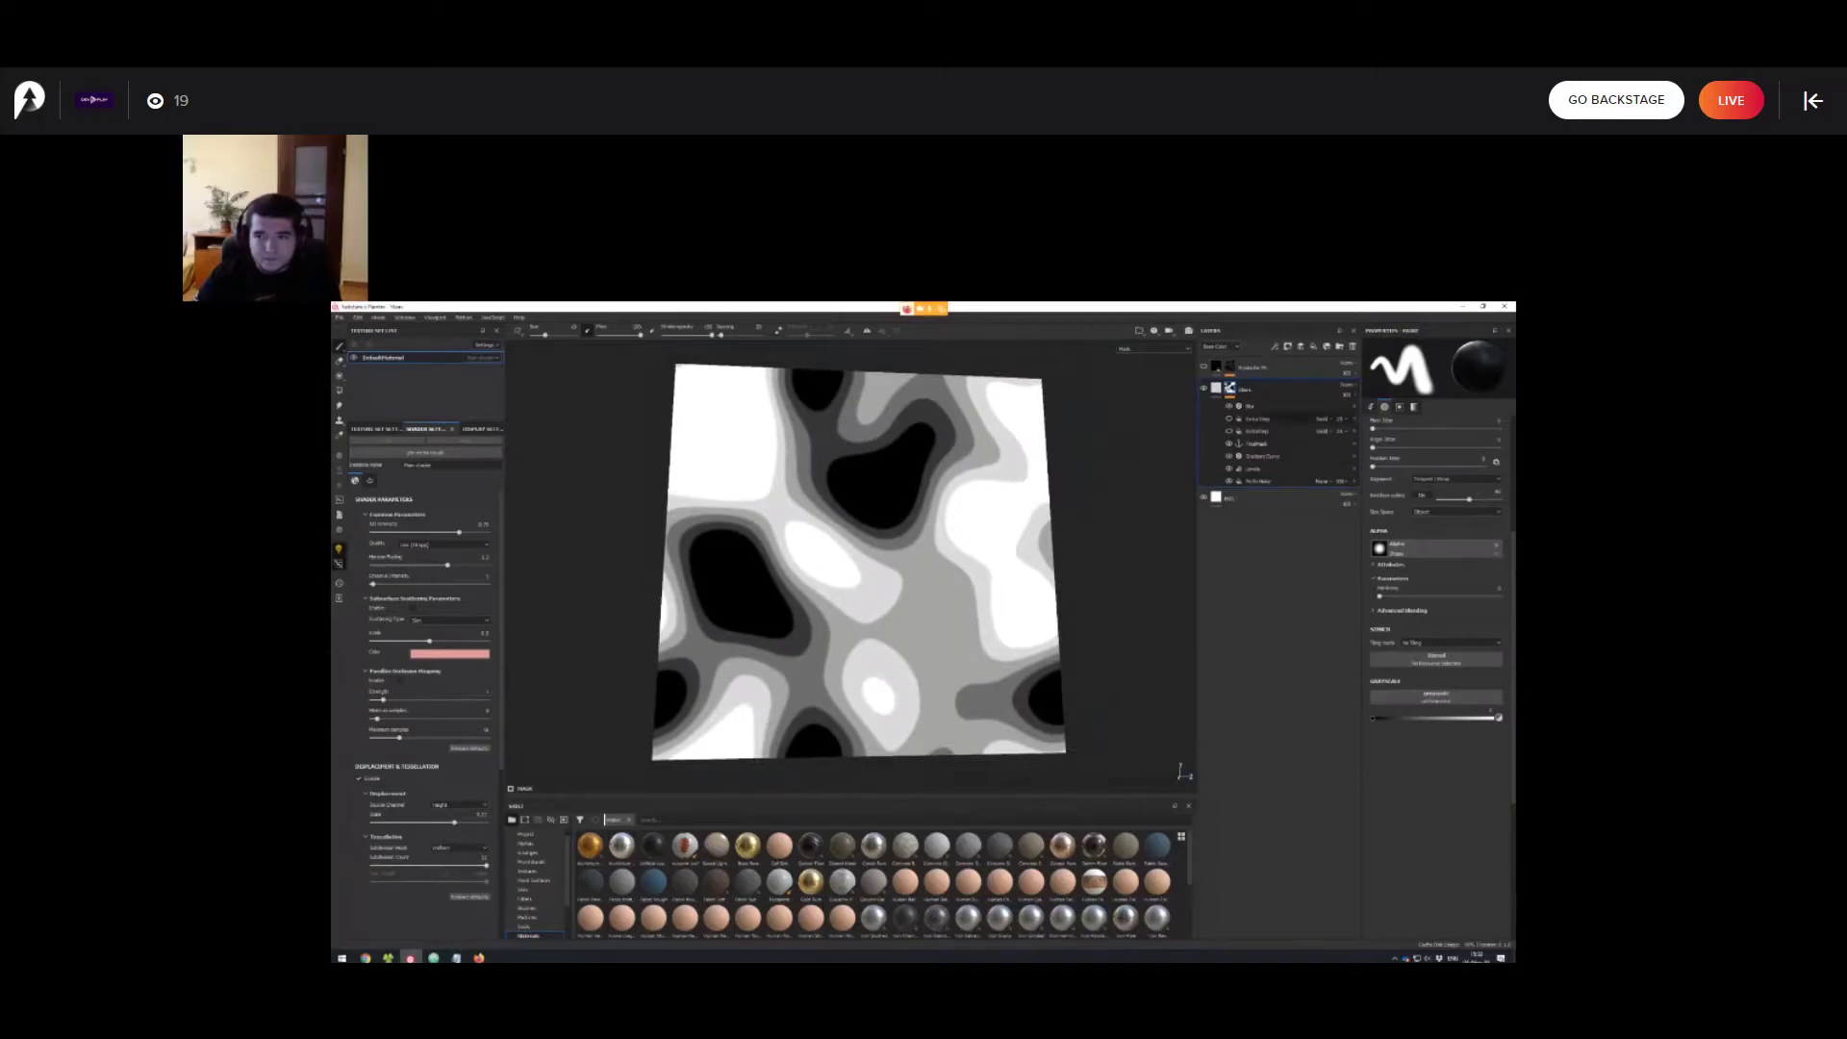
Select the Perlin noise fill at the base of the mask and examine its smooth black-and-white pattern.
left_click(1259, 481)
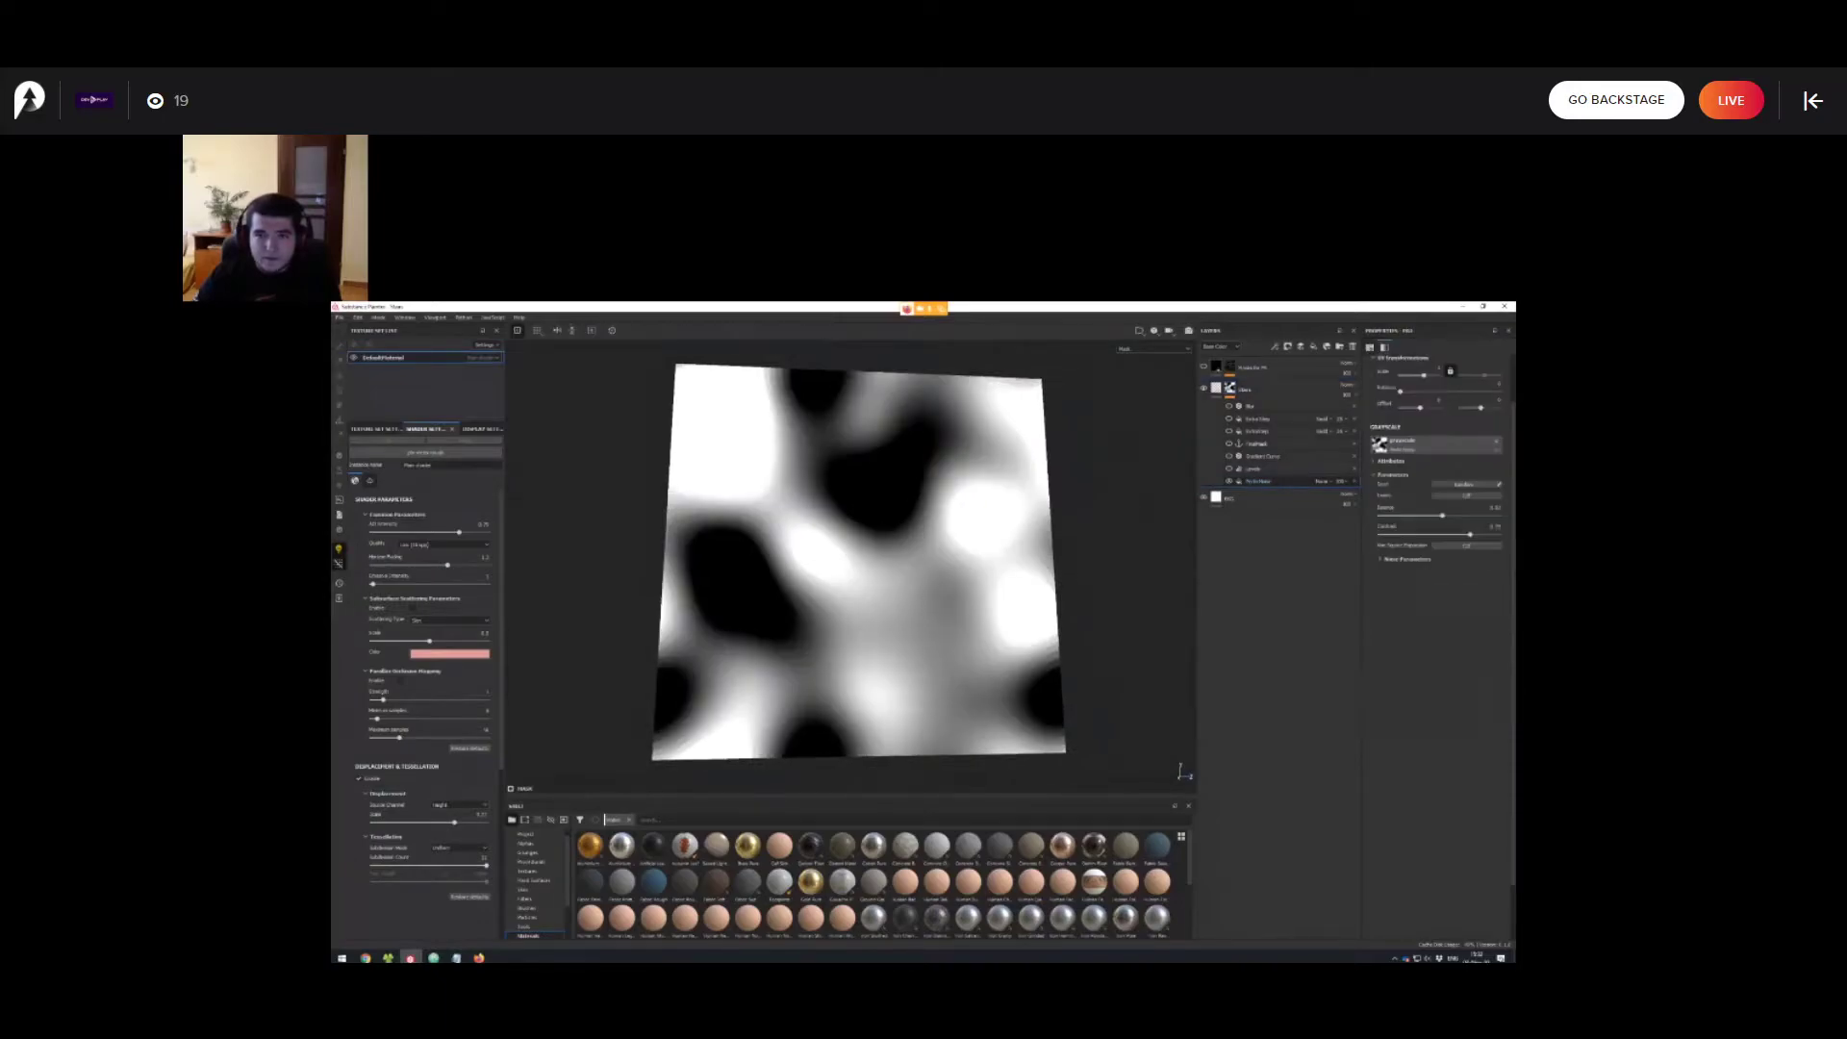
scroll(851, 578, "up", 2)
left_click_drag(851, 597, 854, 568, "alt")
scroll(851, 563, "down", 2)
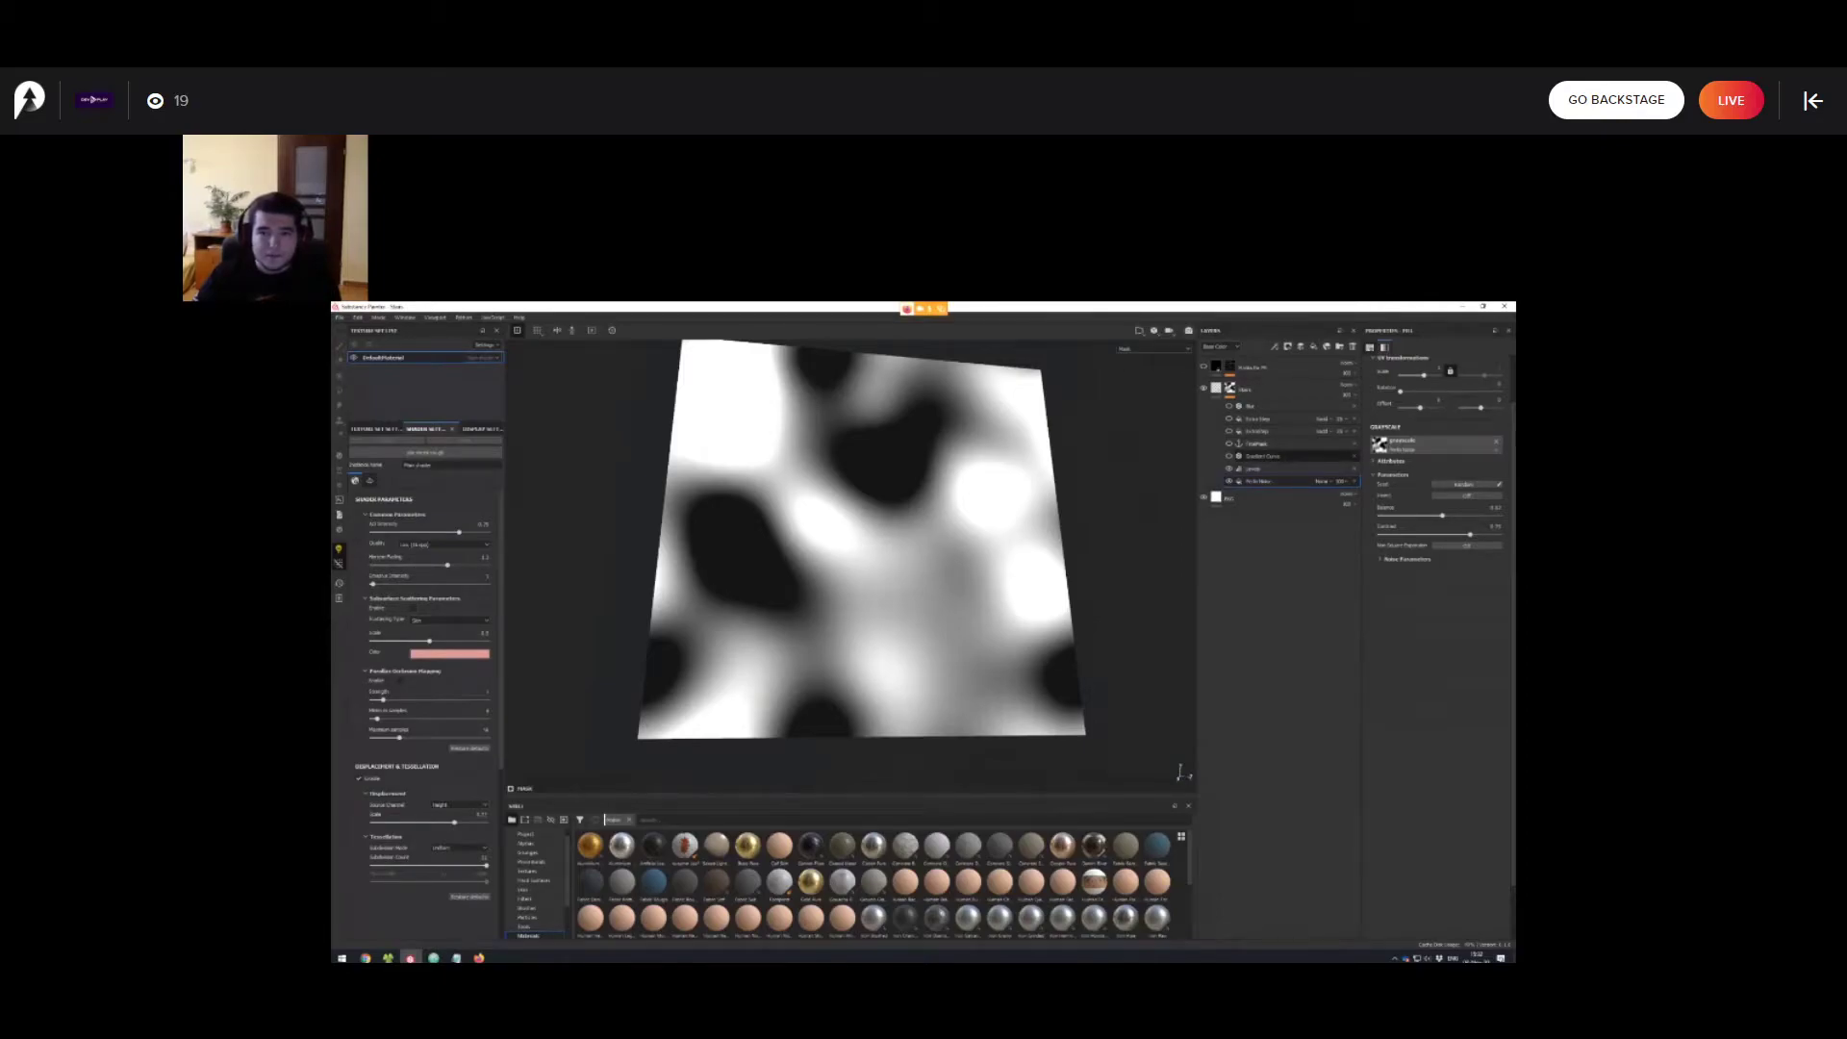
Select the Gradient Curve filter in the mask and toggle it to compare the smooth noise with the stepped version.
left_click(1270, 456)
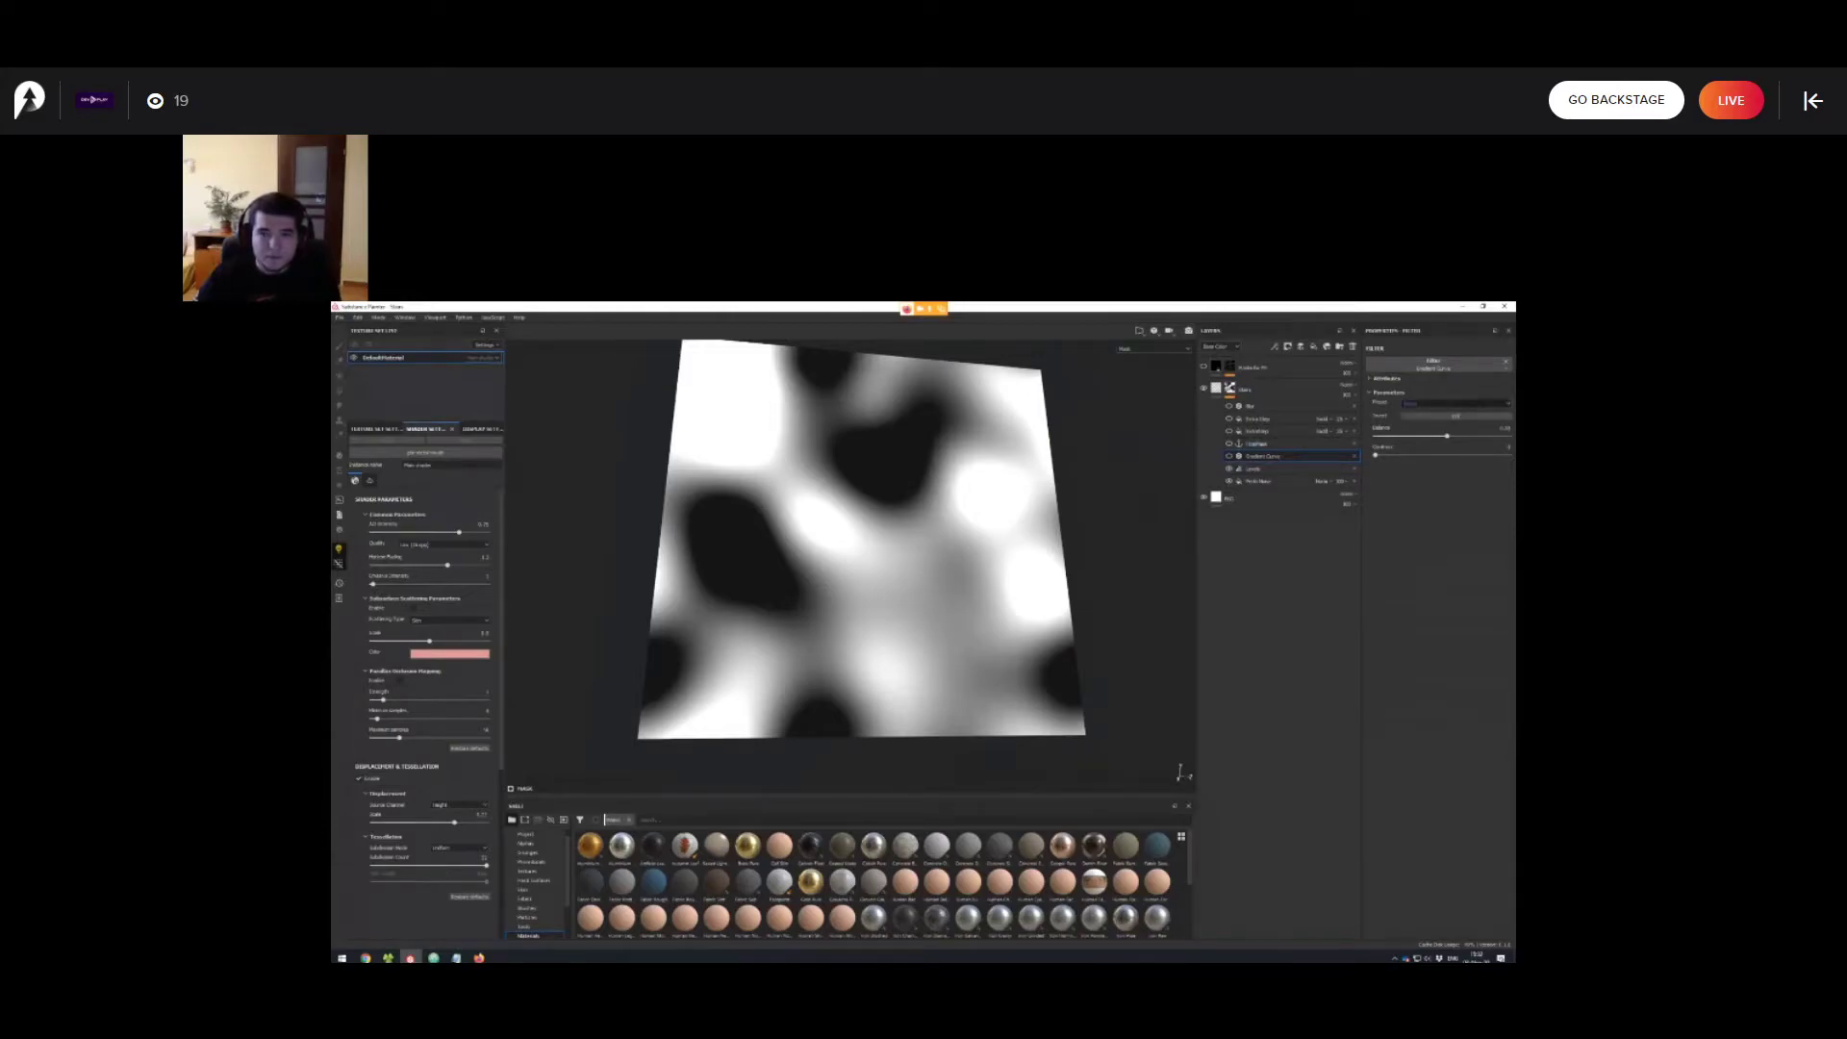
left_click(1229, 456)
middle_click_drag(894, 558, 872, 536, "alt")
scroll(871, 537, "up", 2)
left_click_drag(865, 538, 921, 548, "alt")
scroll(1000, 531, "down", 1)
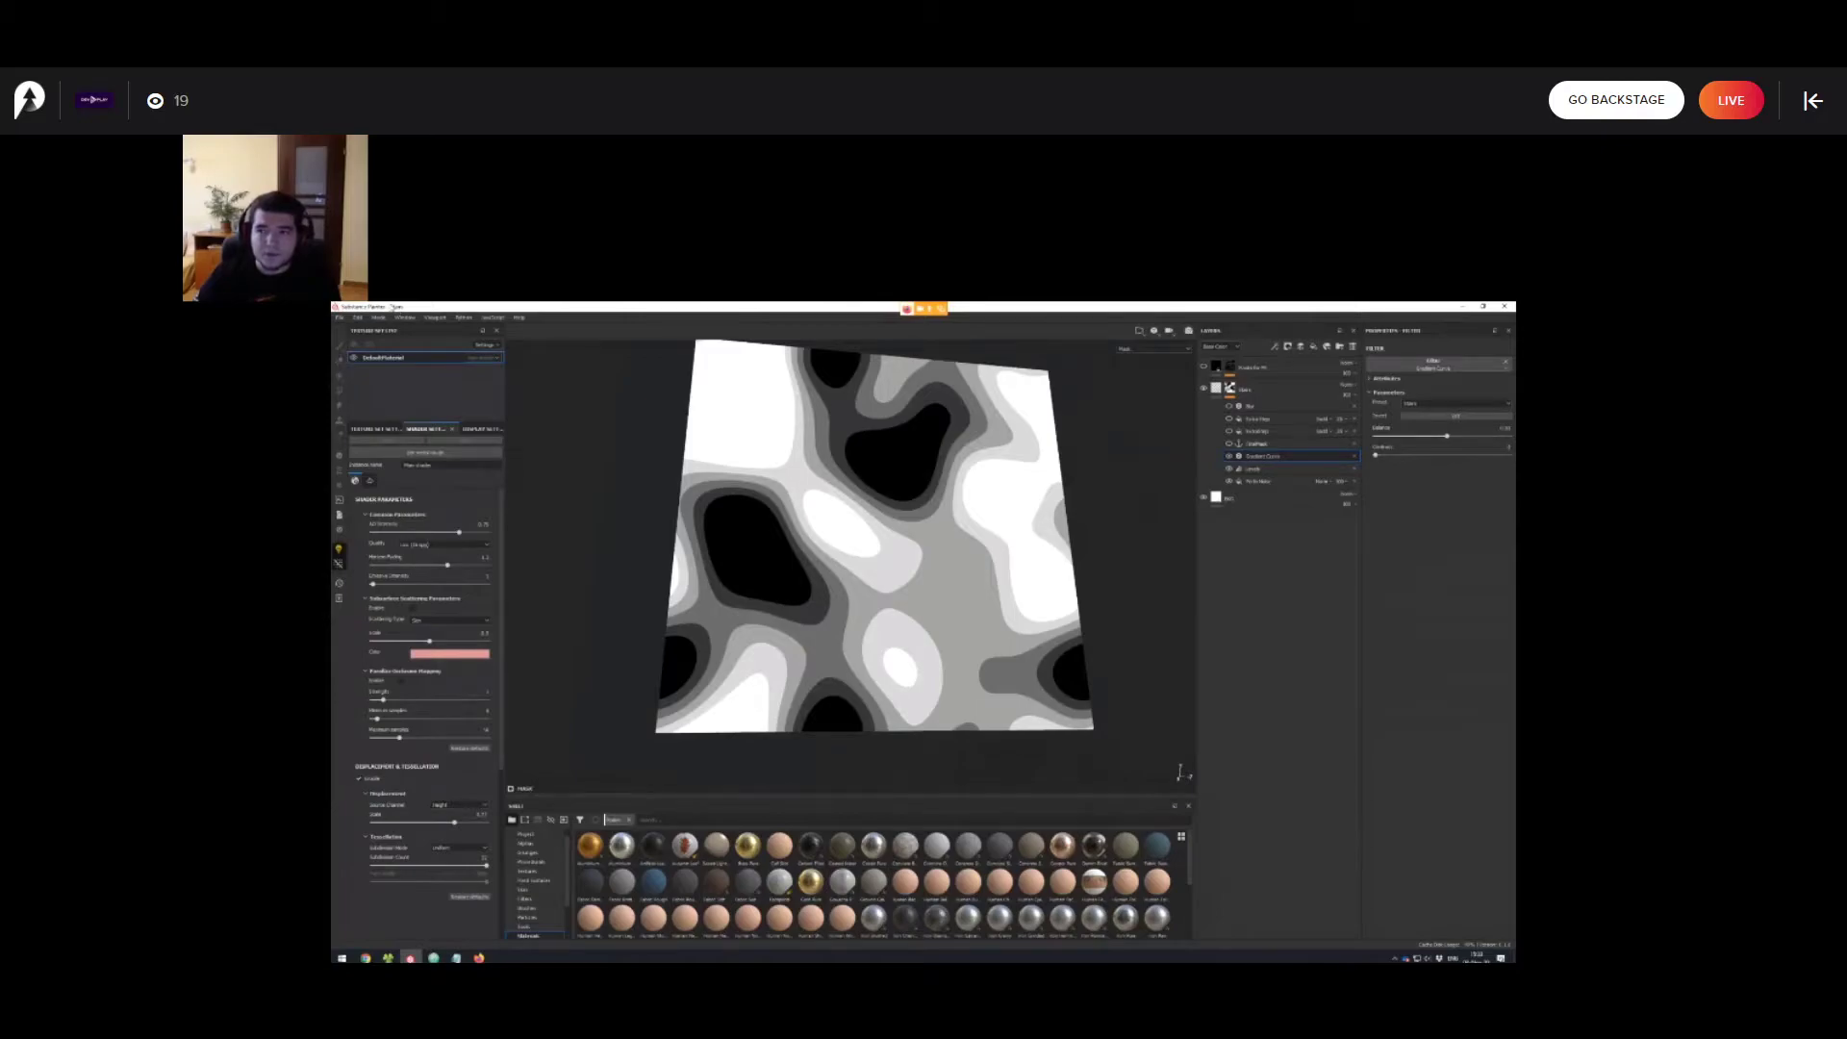
scroll(872, 549, "up", 2)
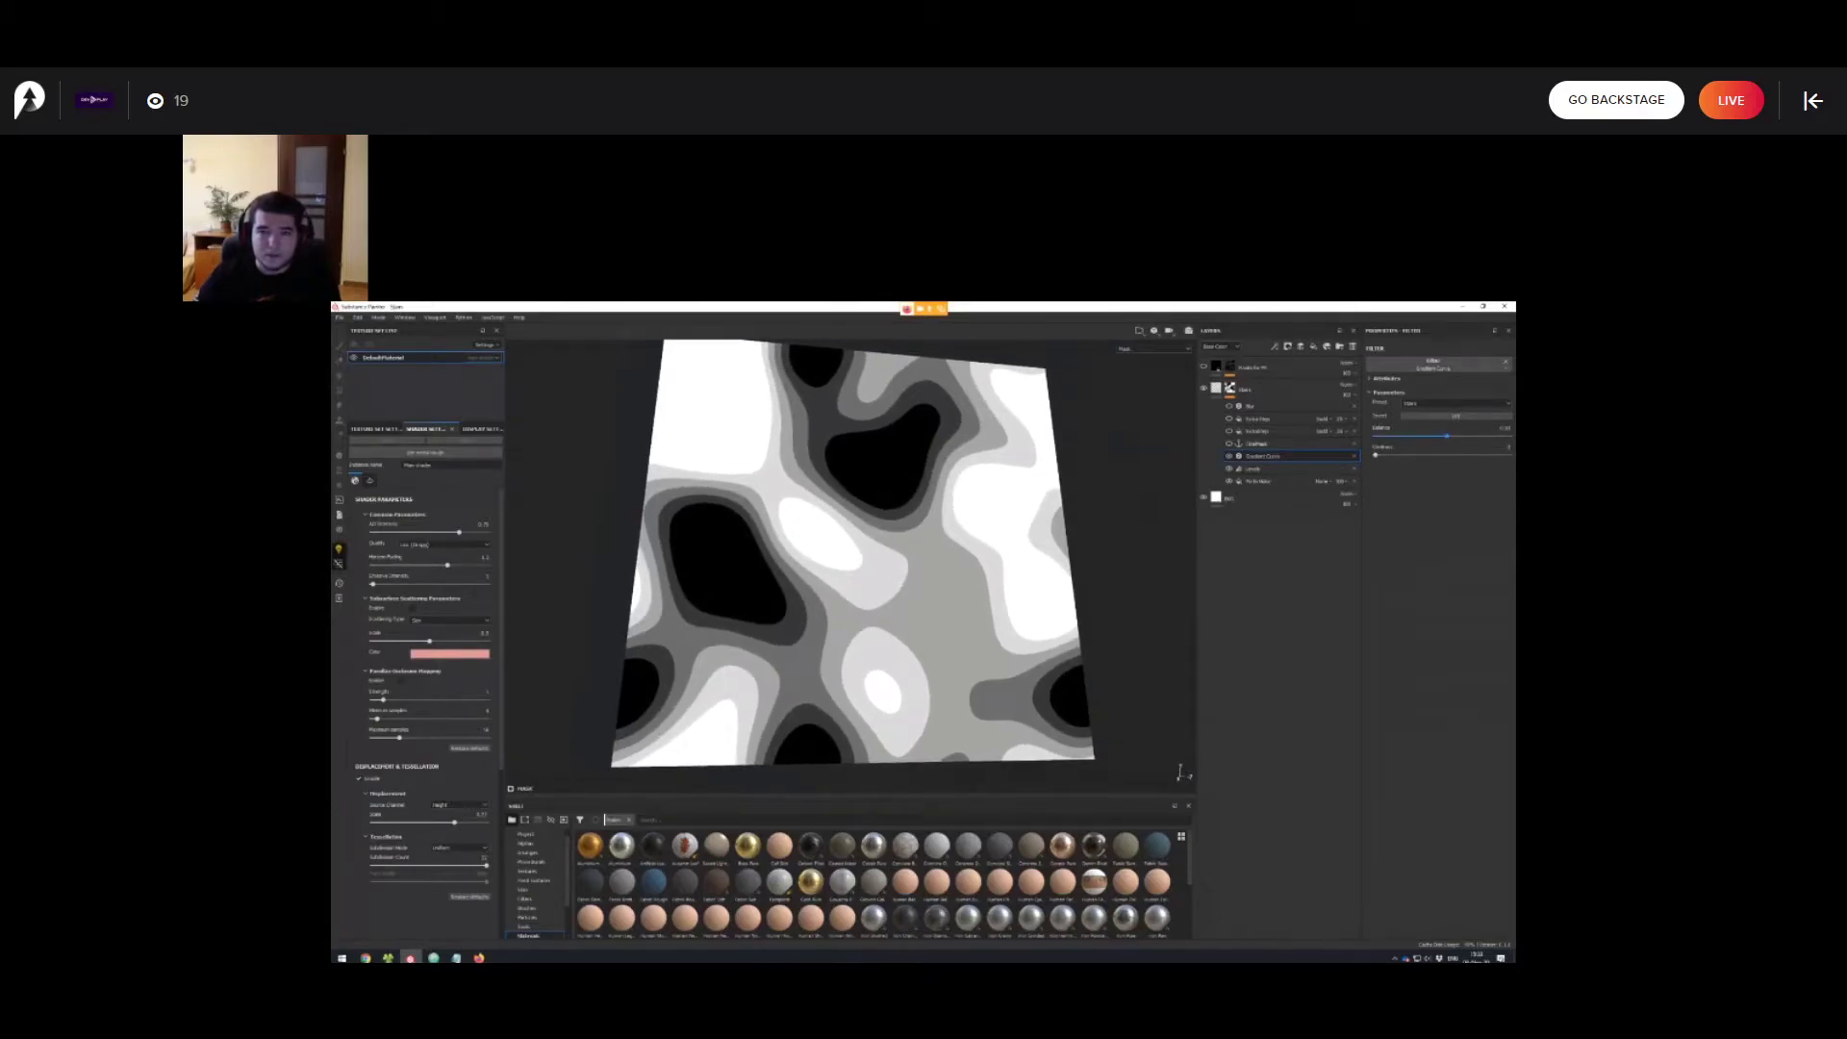
left_click(1229, 456)
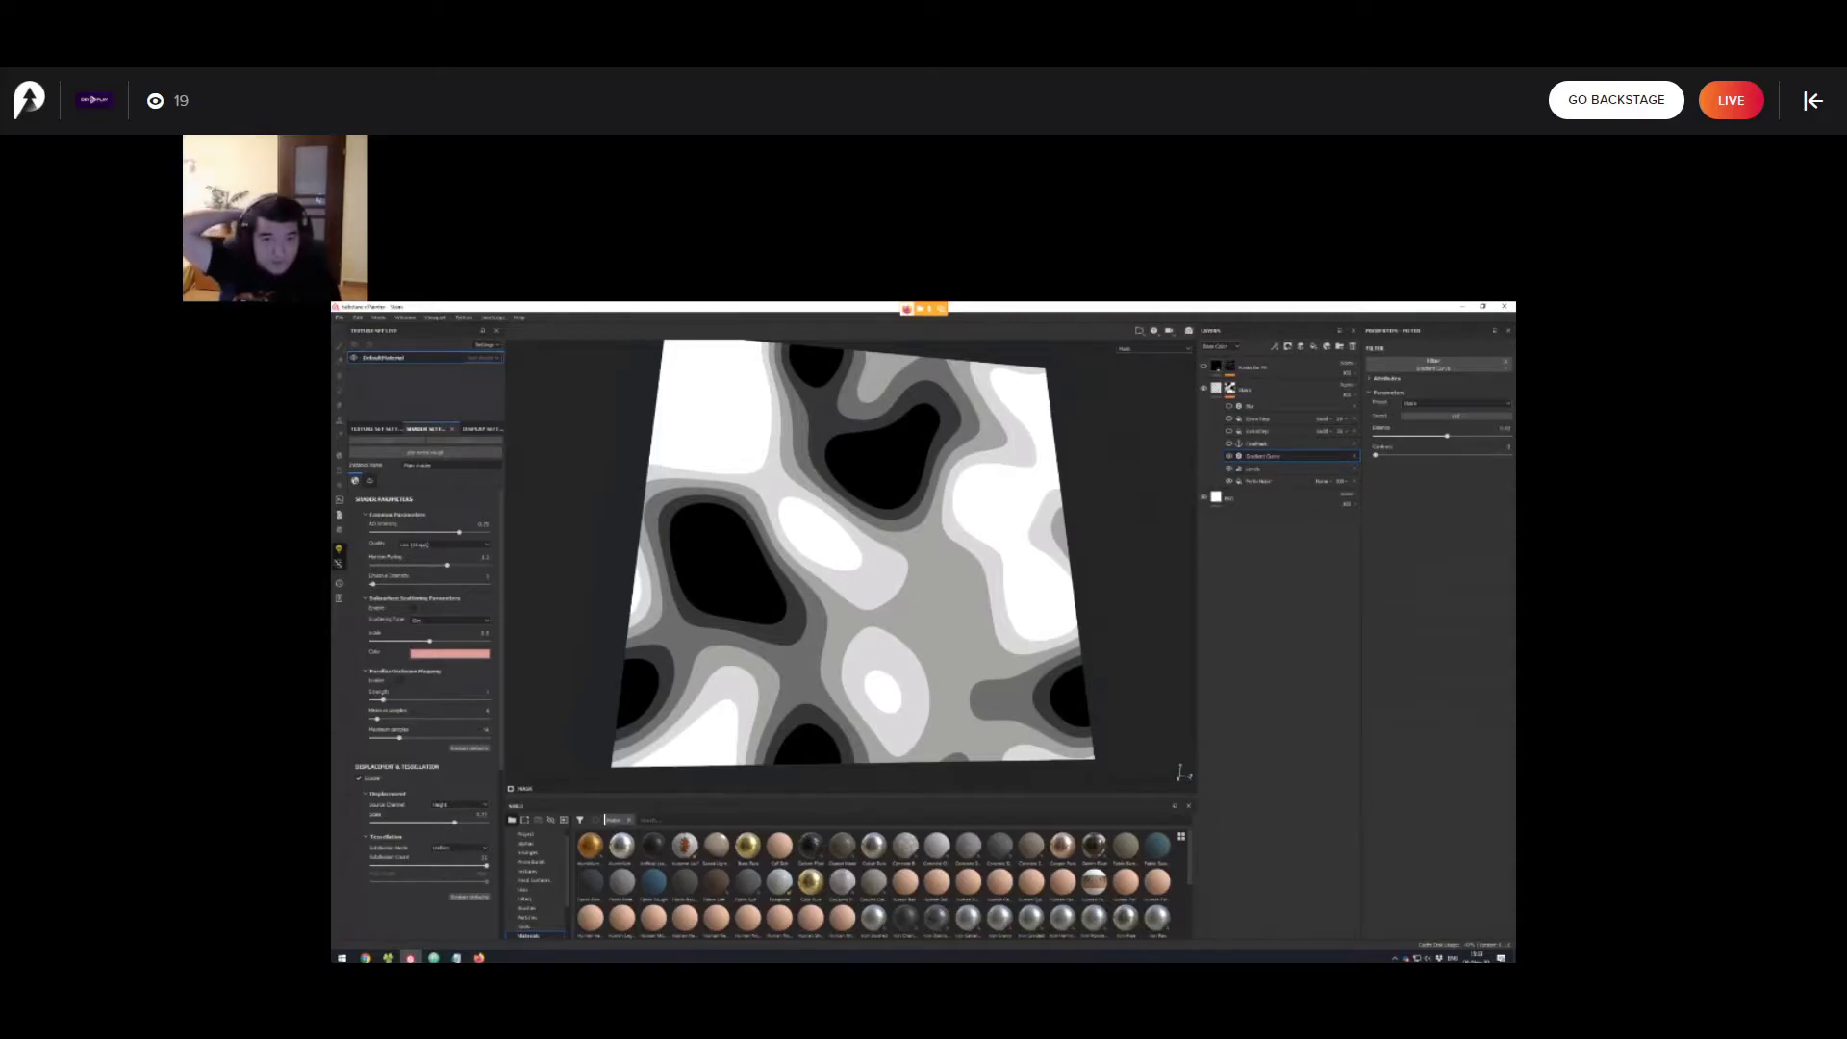
Toggle the effects above the Gradient Curve filter to see how they alter the stepped mask.
mouse_move(866, 597)
left_mouse_down("alt")
mouse_move(855, 550)
mouse_move(839, 569)
mouse_move(869, 574)
left_mouse_up("alt")
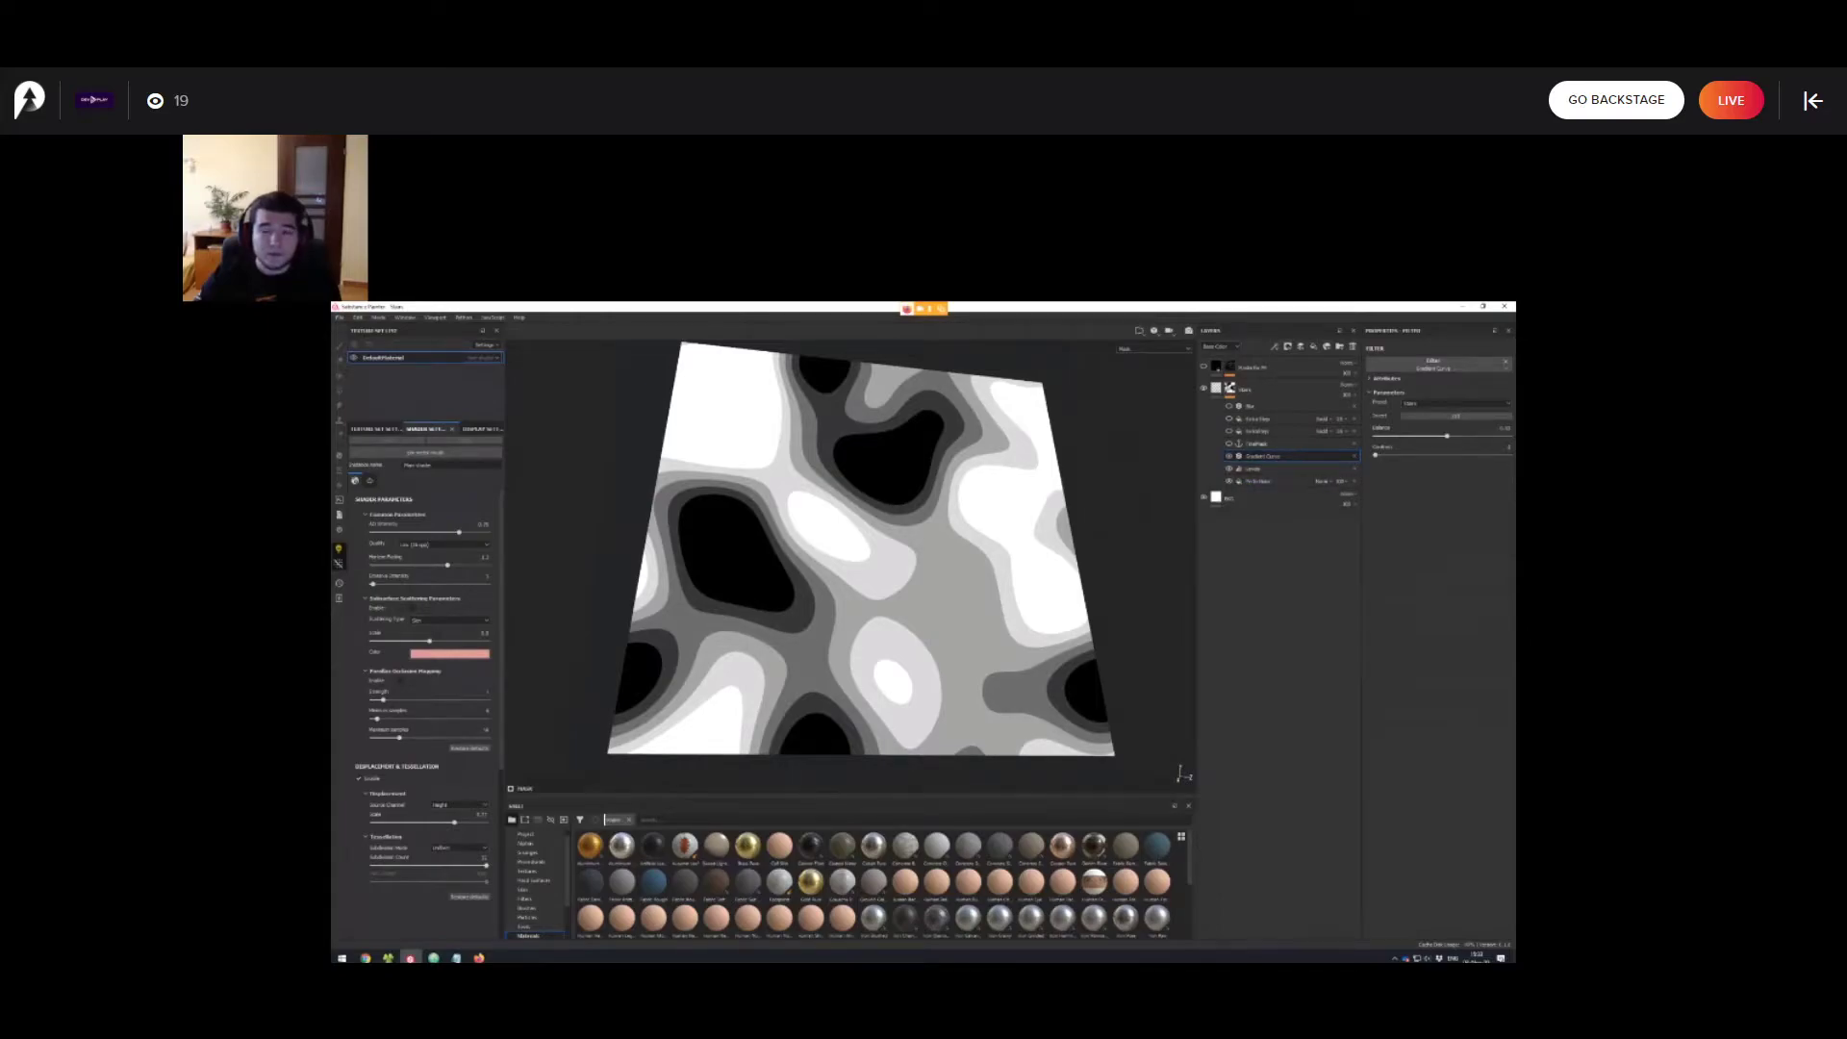
left_click(1229, 444)
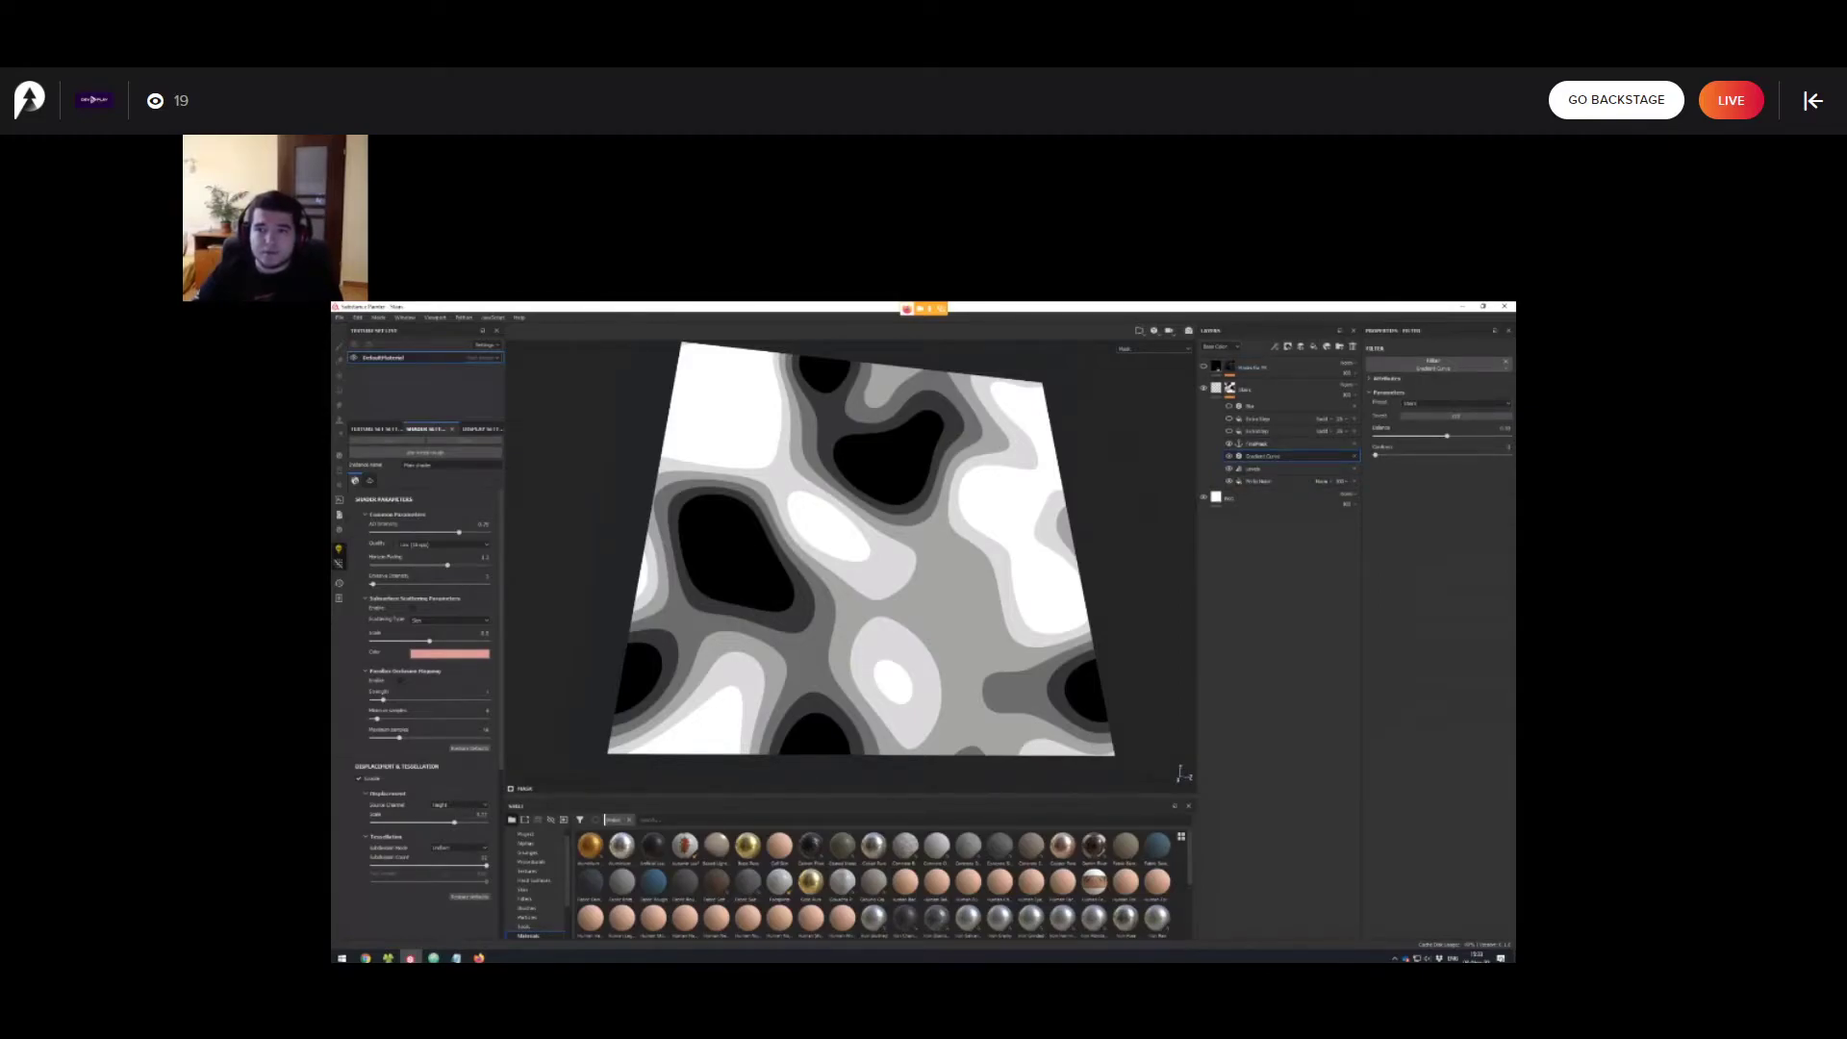
left_click(1229, 431)
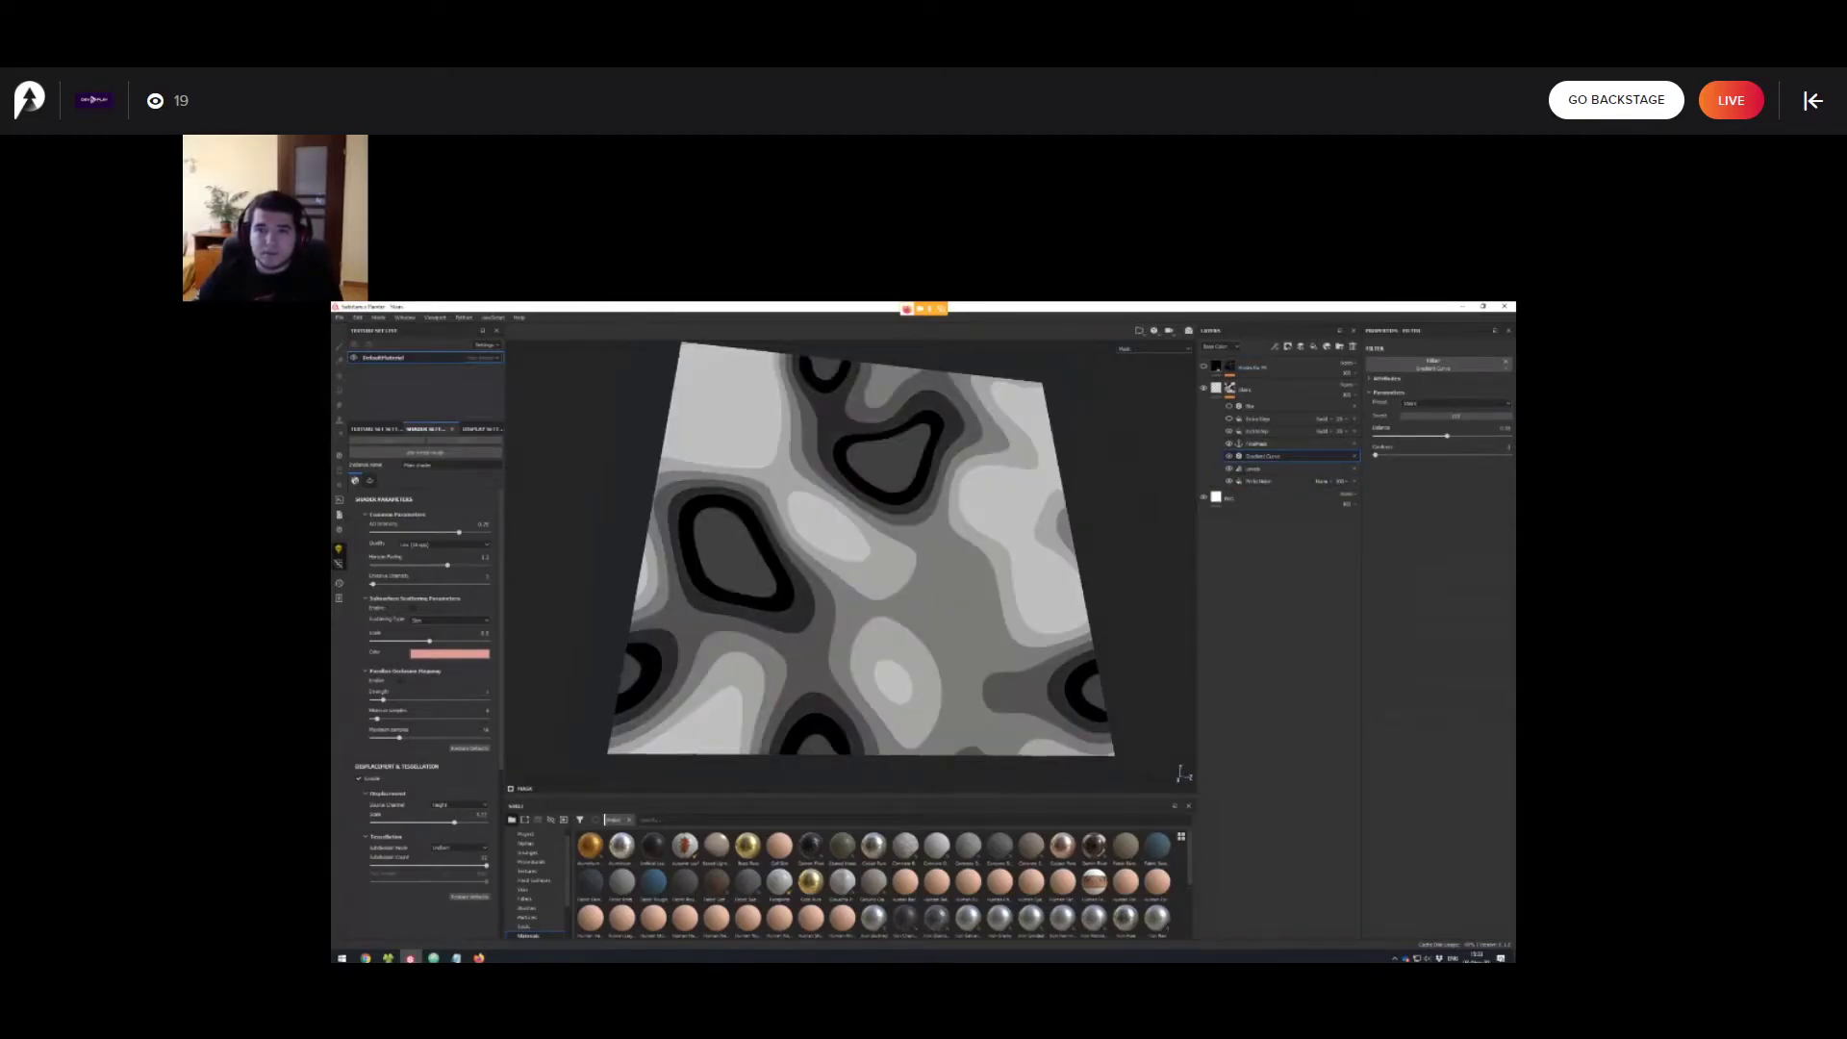
Return to the material view and toggle displacement and tessellation off and on to compare the terrain relief.
key("m")
left_click_drag(866, 616, 866, 539, "alt")
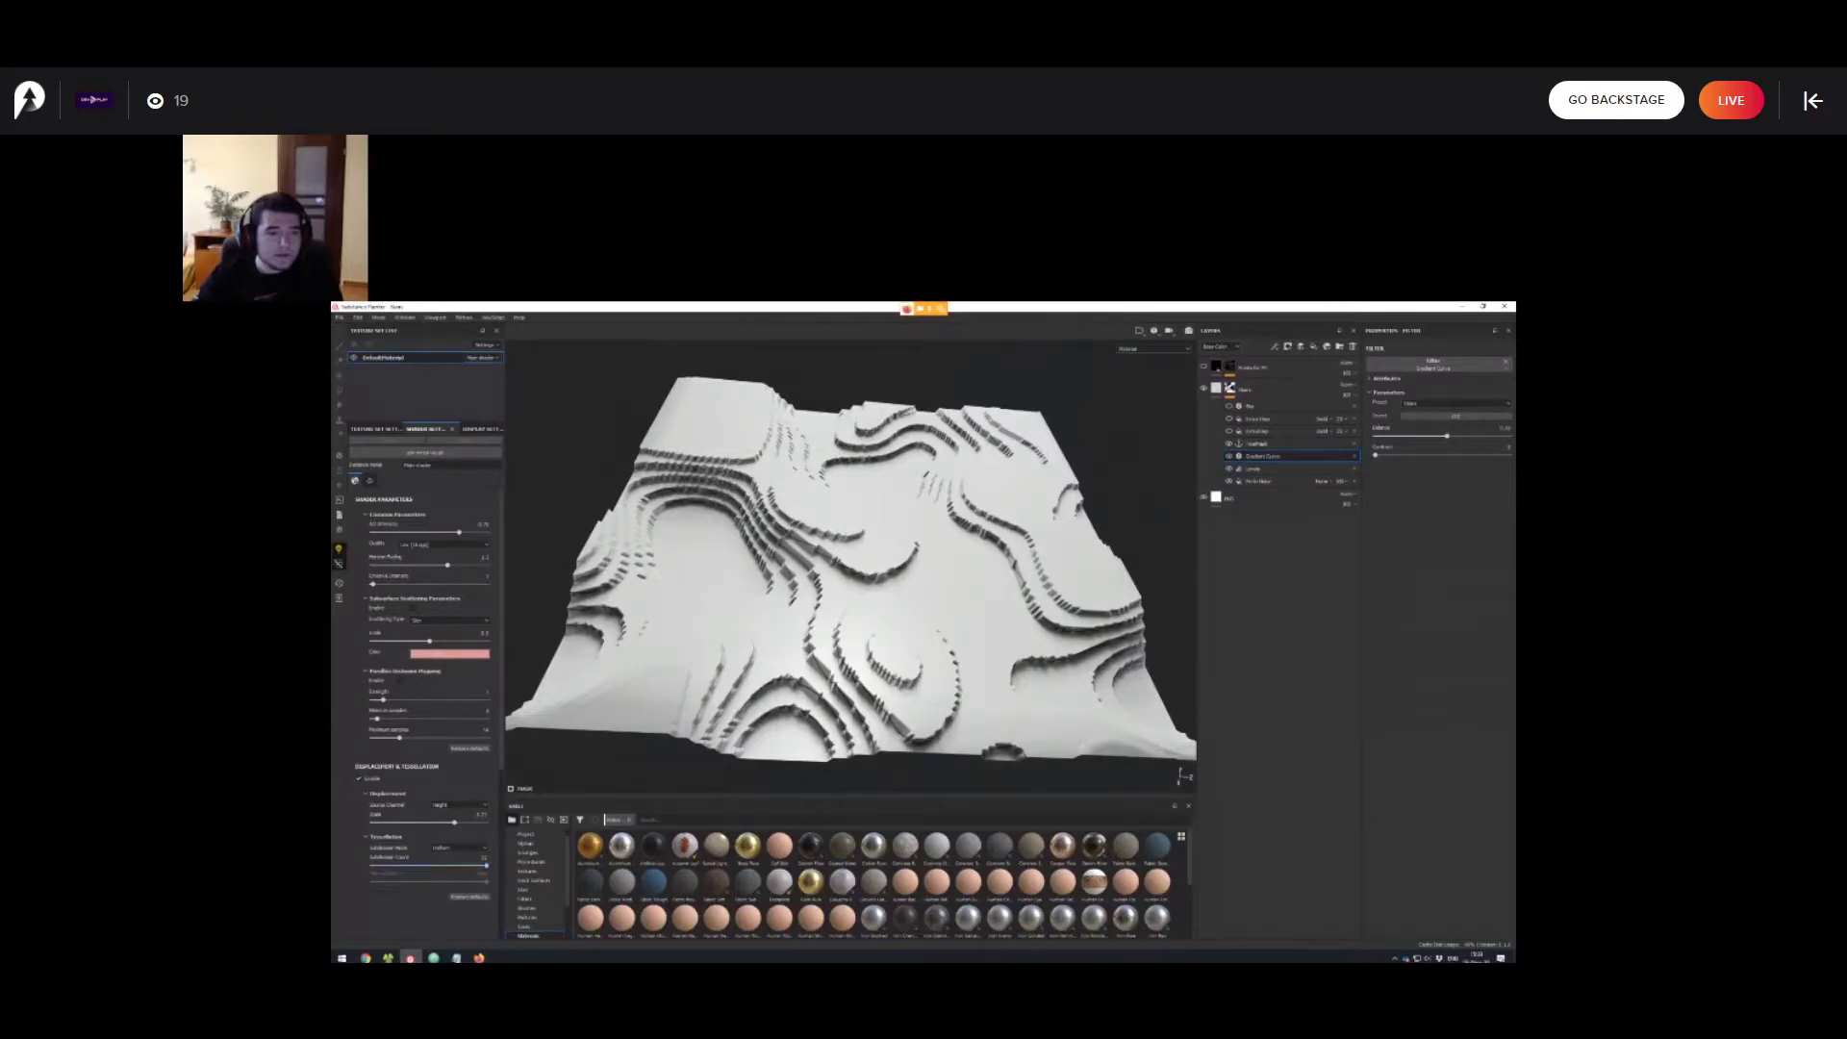
left_click_drag(846, 548, 870, 581, "alt")
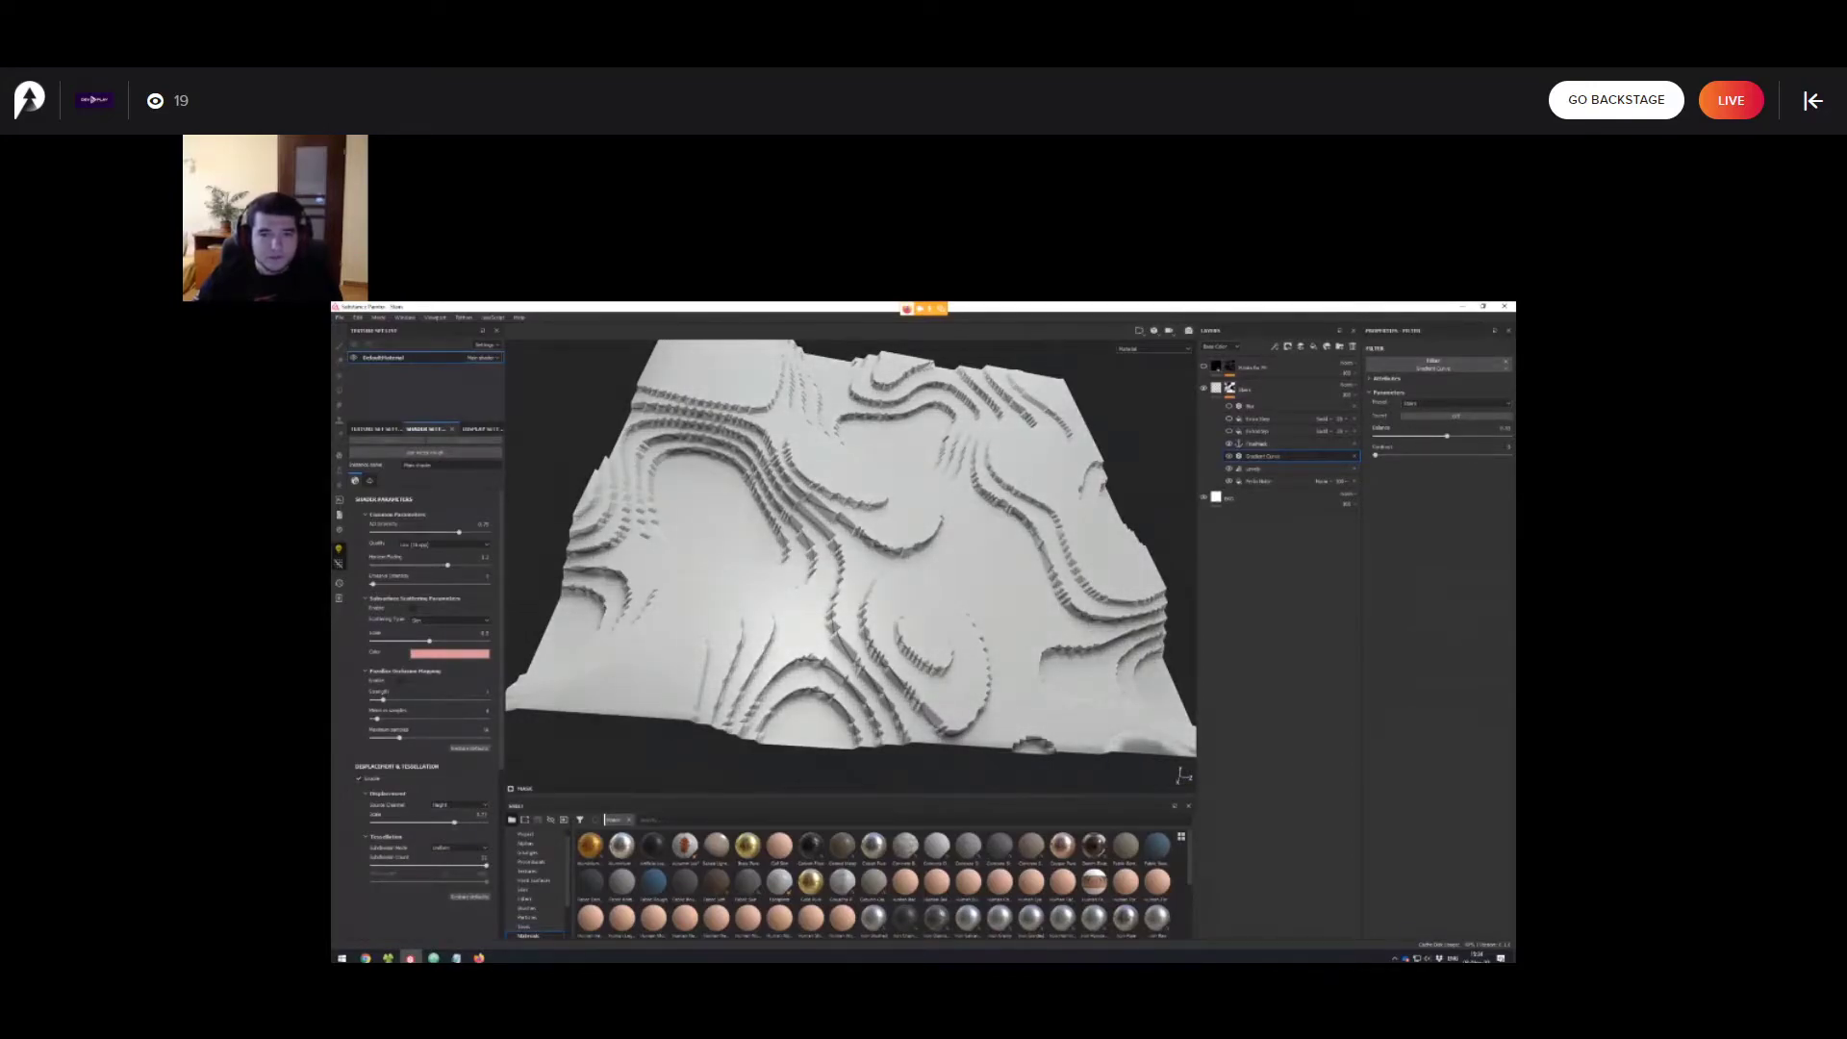
left_click(359, 779)
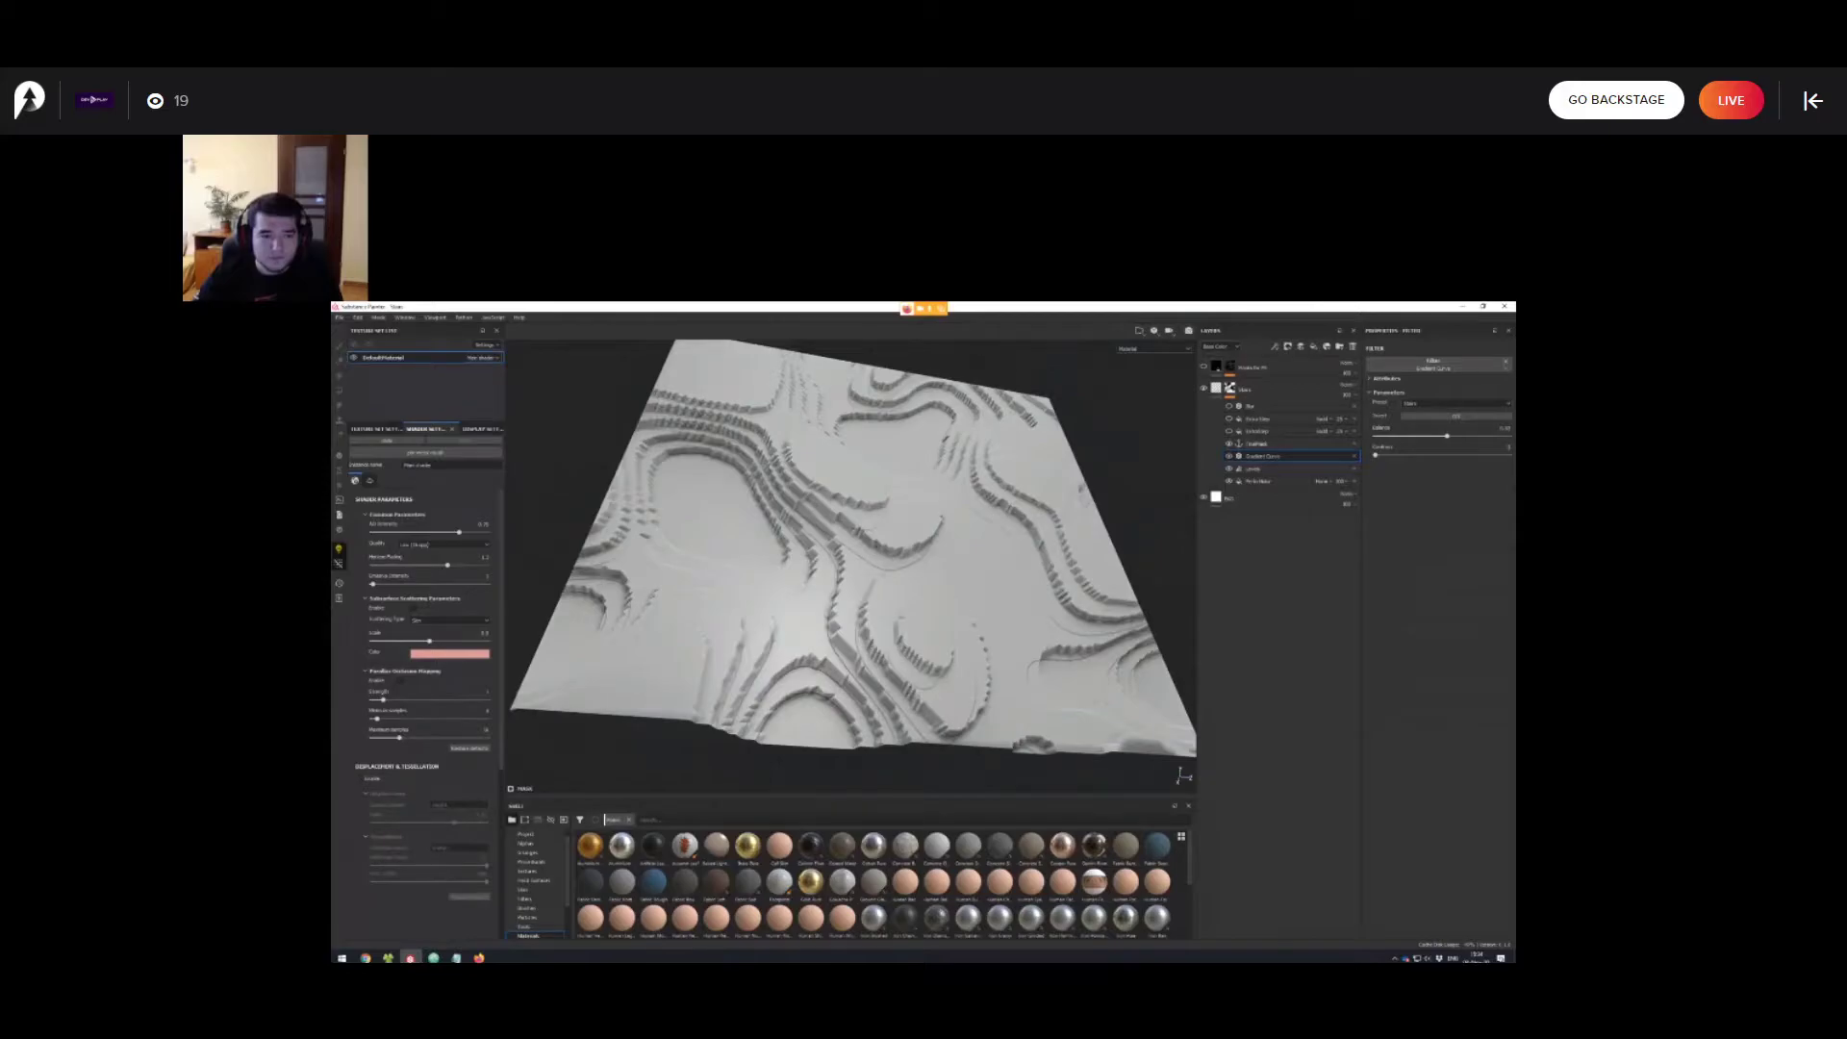
left_click(359, 778)
left_click_drag(750, 674, 716, 724, "alt")
scroll(763, 748, "down", 3)
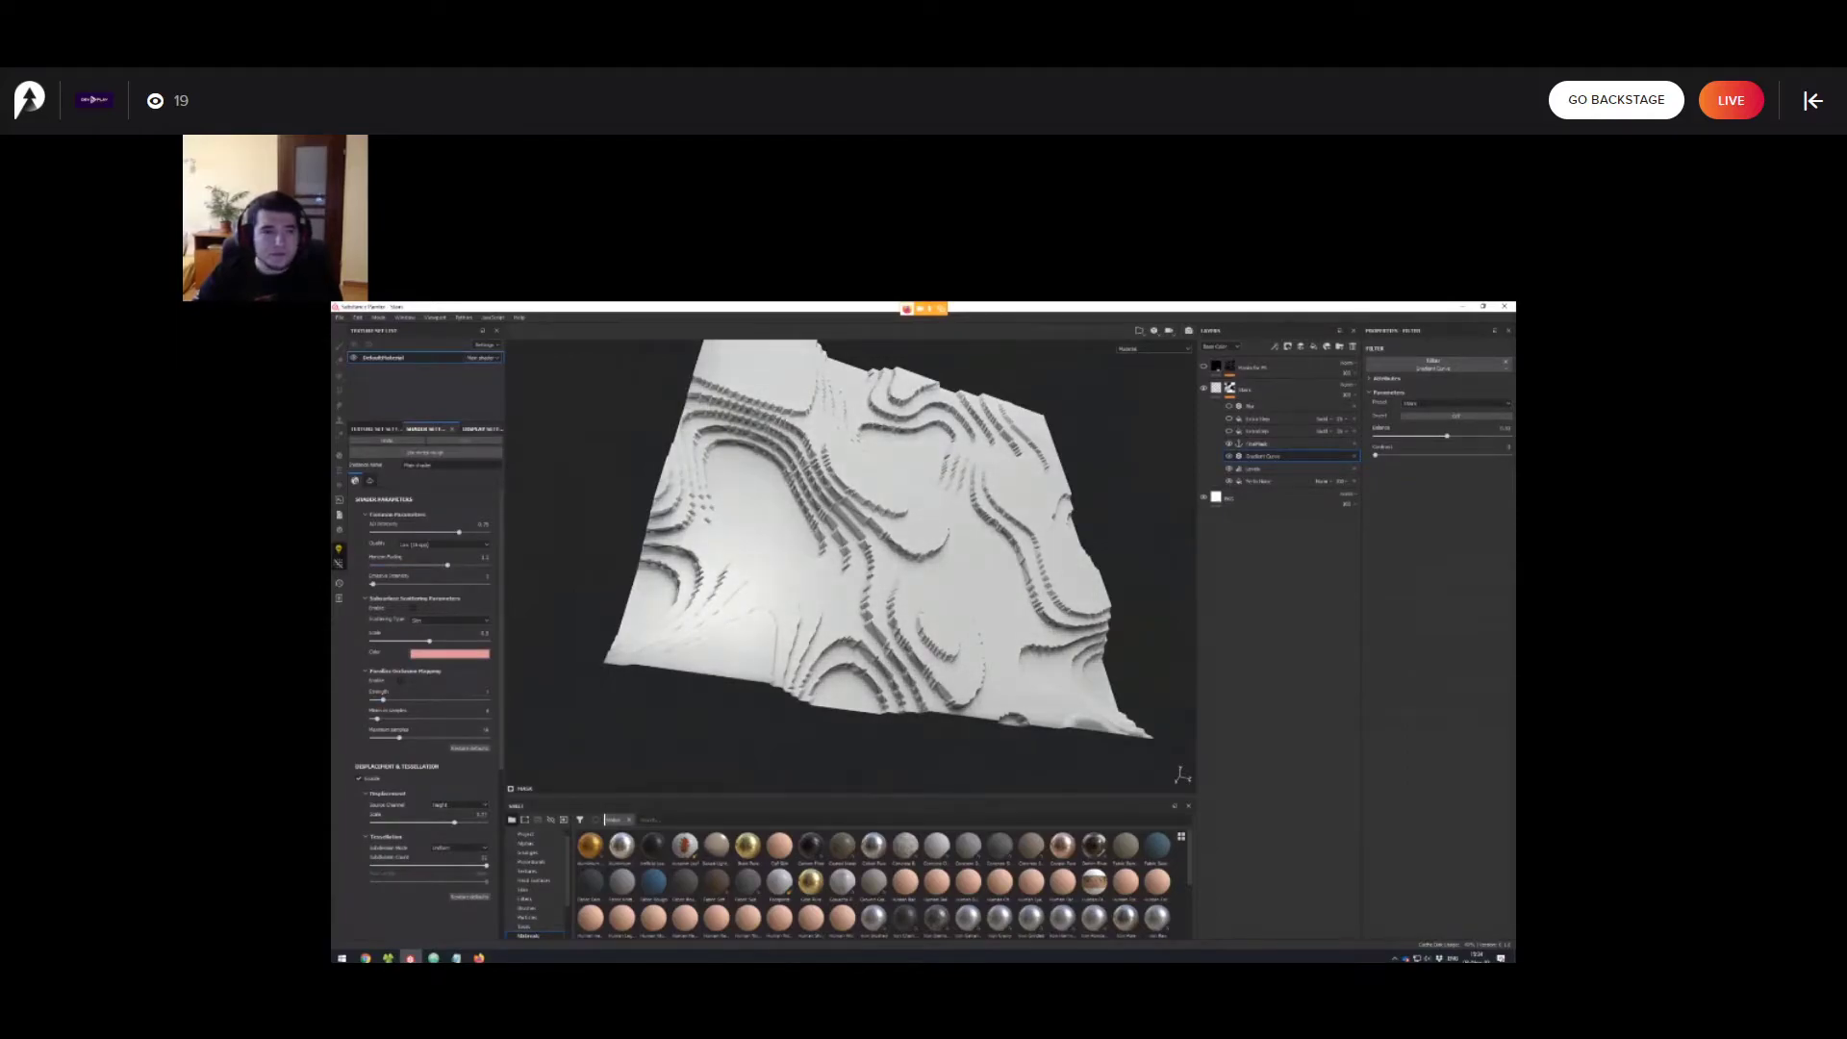
Disable shadows in the environment display settings and adjust the lighting on the terrain.
left_click(479, 428)
left_click(364, 607)
left_click_drag(770, 578, 839, 645, "alt")
mouse_move(839, 645)
right_mouse_down("shift")
mouse_move(750, 640)
mouse_move(842, 640)
right_mouse_up("shift")
left_click_drag(842, 640, 899, 592, "alt")
Enable the blur filter on top of the mask effects and rotate the environment lighting across the terrain.
left_click(1228, 406)
right_click_drag(899, 592, 847, 597, "shift")
mouse_move(847, 597)
left_mouse_down("alt")
mouse_move(818, 620)
mouse_move(865, 645)
mouse_move(852, 616)
left_mouse_up("alt")
right_click_drag(852, 615, 933, 616, "shift")
left_click_drag(933, 616, 904, 601, "alt")
scroll(909, 616, "up", 3)
scroll(928, 582, "down", 1)
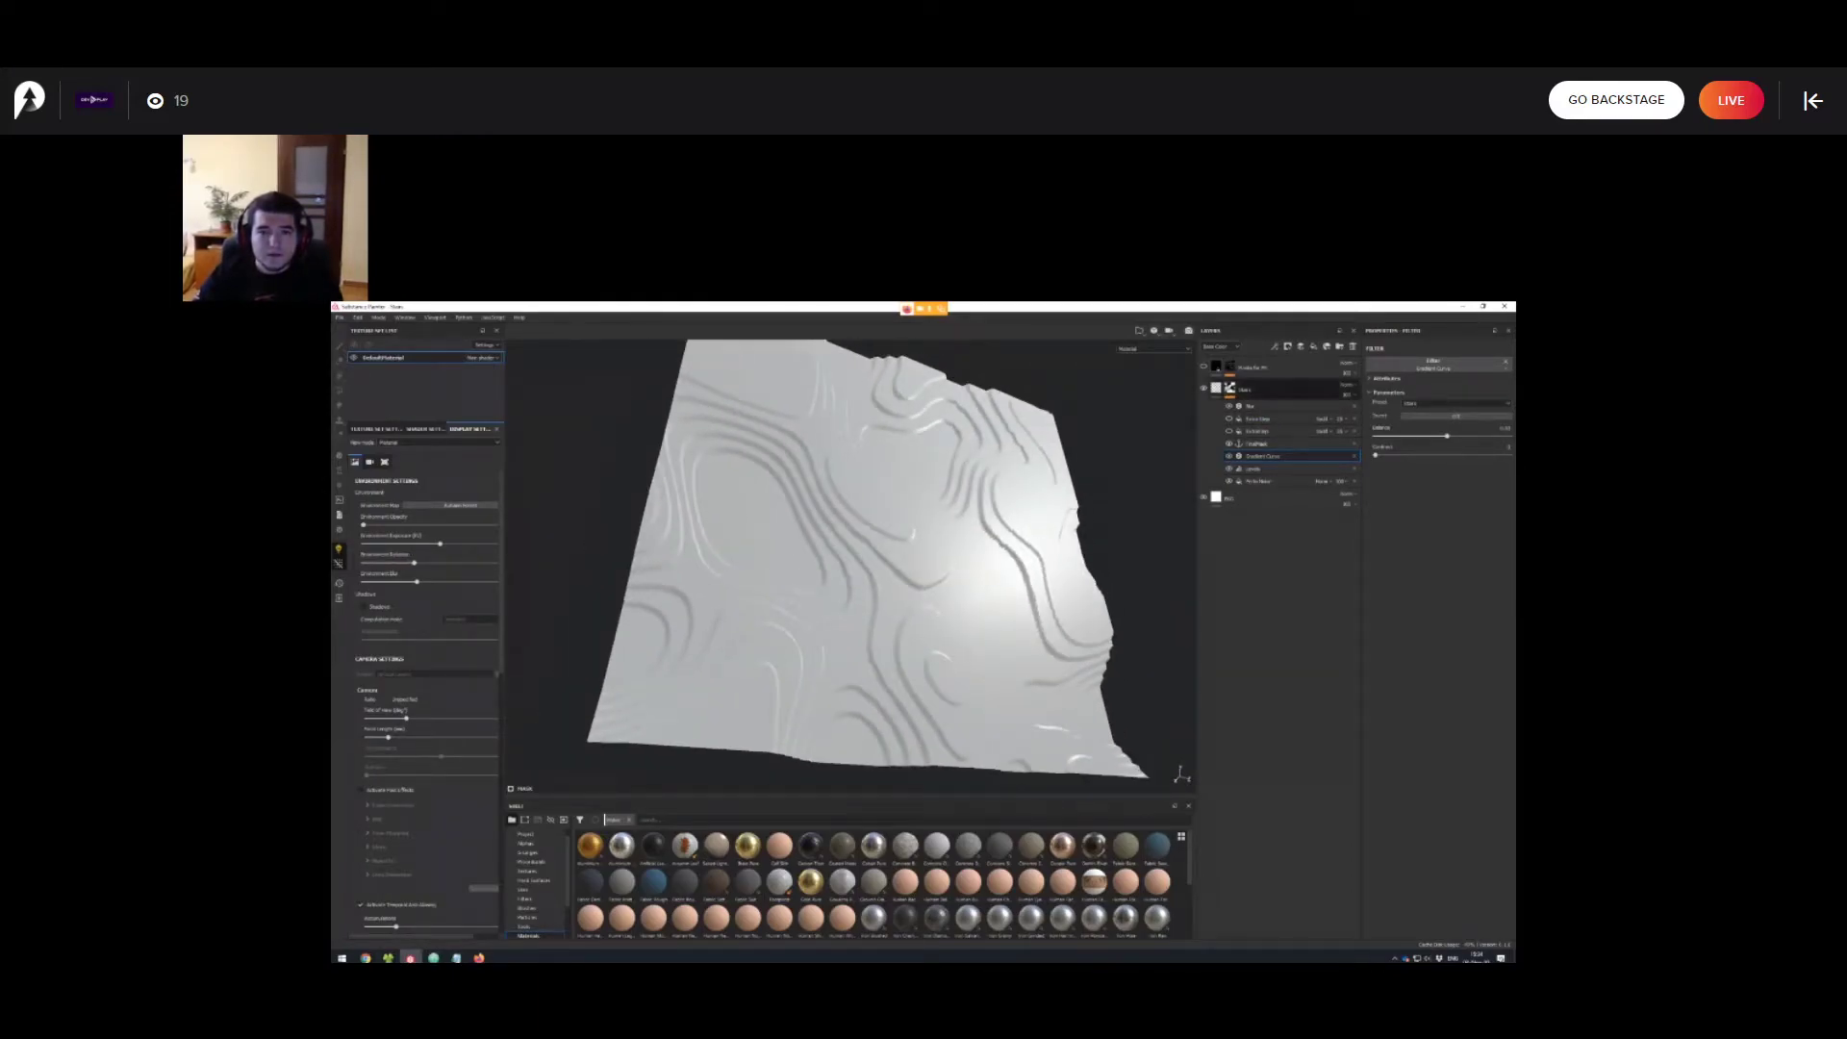
Examine the softened terrace edges of the displaced terrain from several angles and distances.
left_click_drag(914, 577, 825, 652, "alt")
scroll(910, 582, "up", 3)
scroll(909, 582, "down", 3)
scroll(906, 592, "down", 1)
scroll(851, 567, "up", 1)
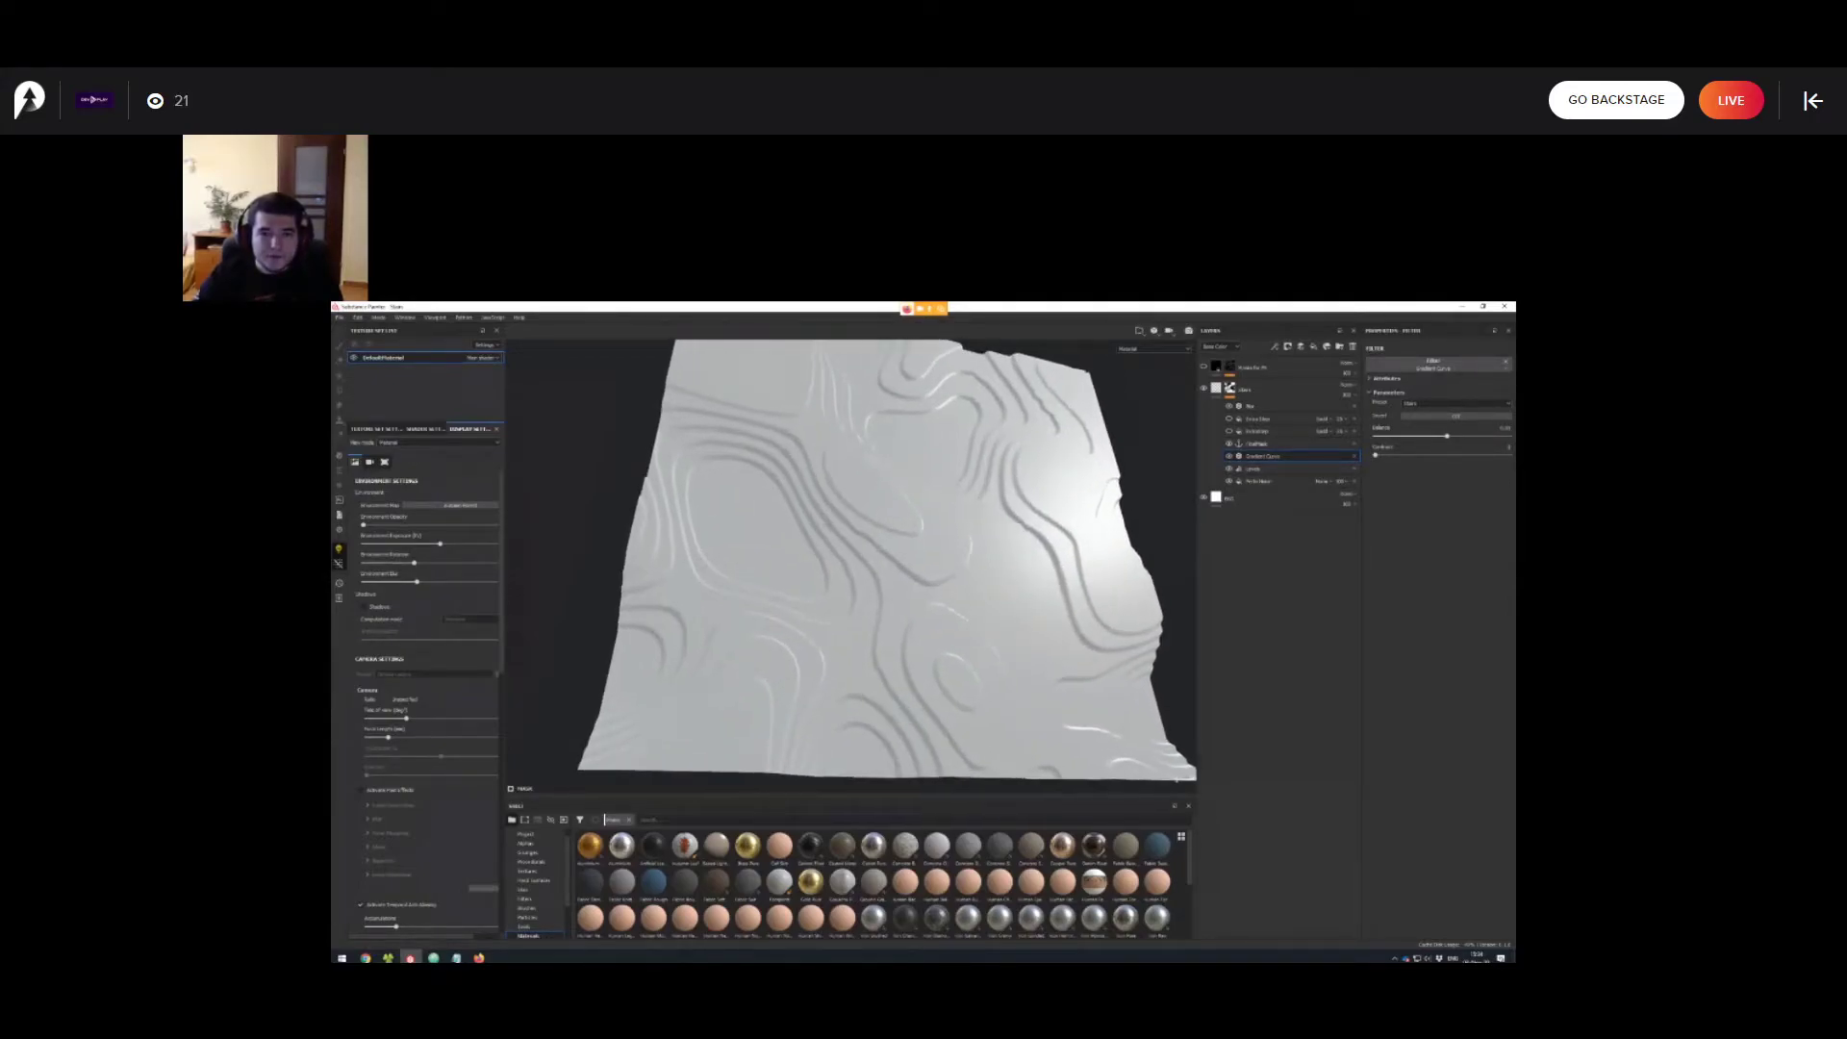
scroll(851, 568, "down", 2)
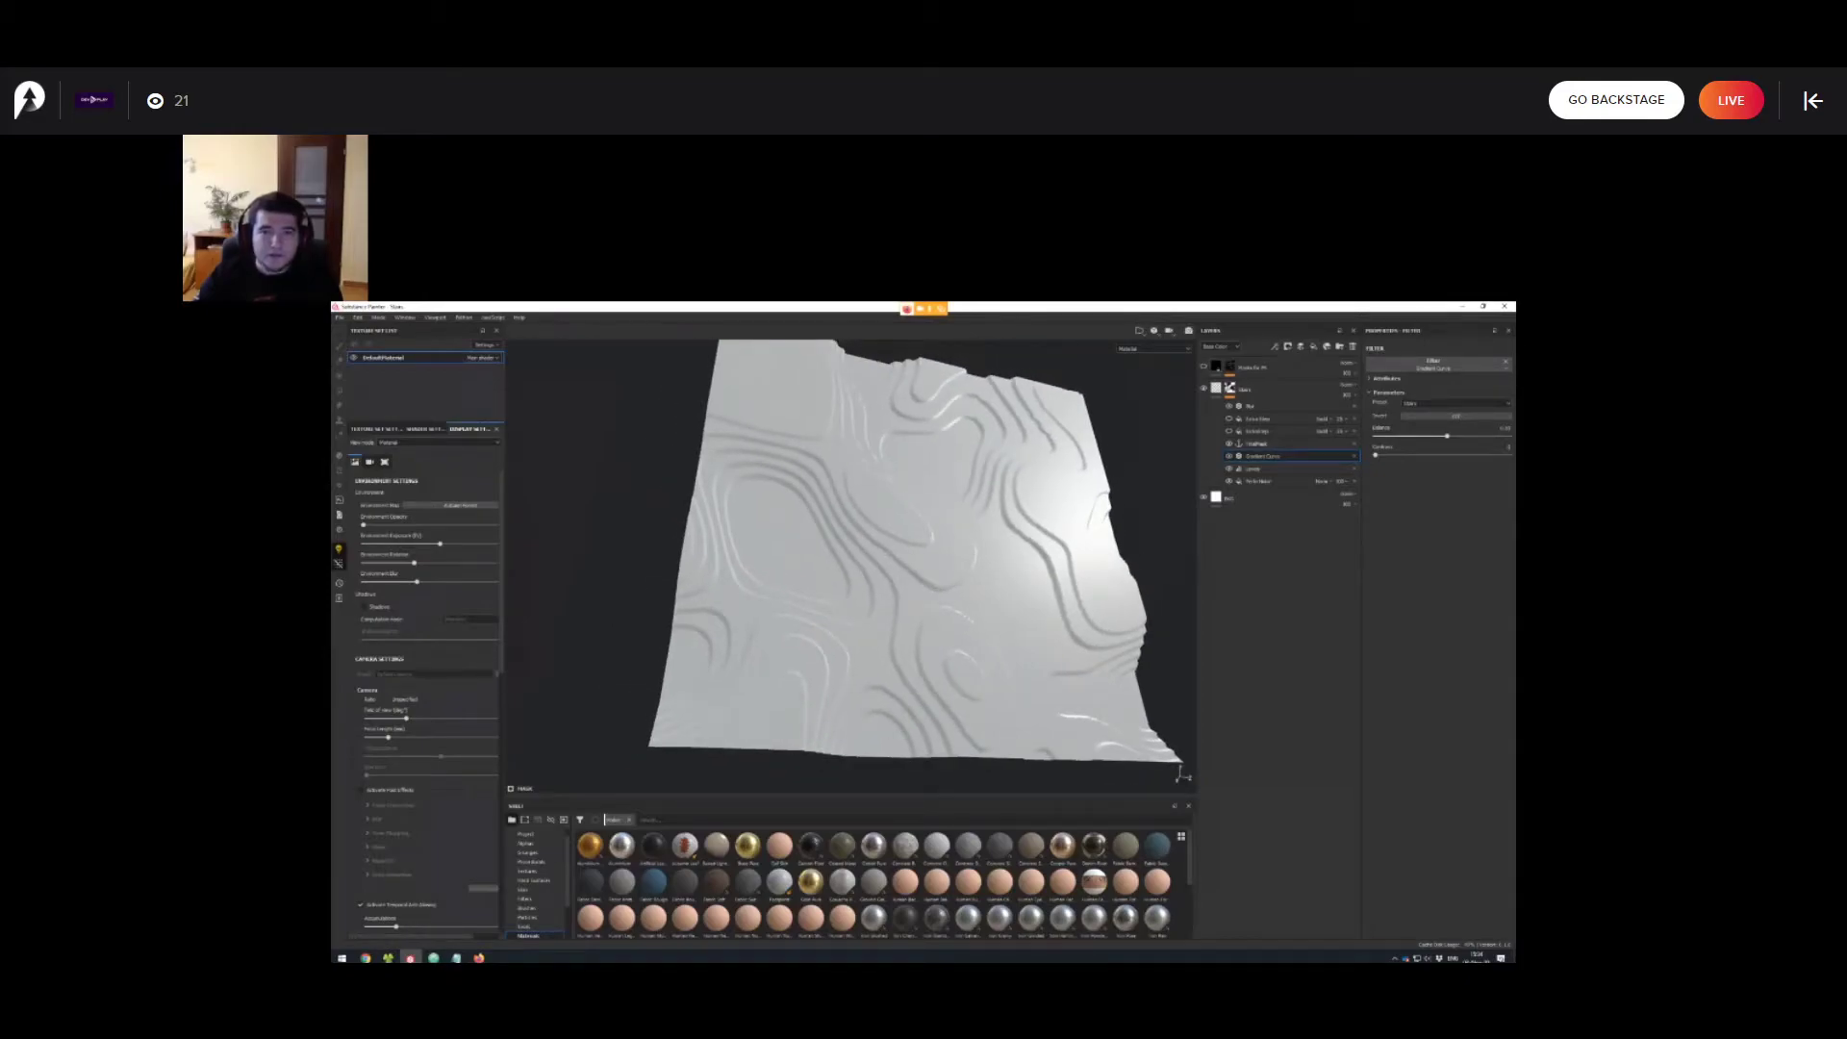
left_click_drag(885, 589, 839, 569, "alt")
scroll(851, 568, "down", 2)
scroll(851, 567, "up", 2)
Select the Perlin noise fill and randomize its seed several times to try different terrain layouts.
left_click(1260, 481)
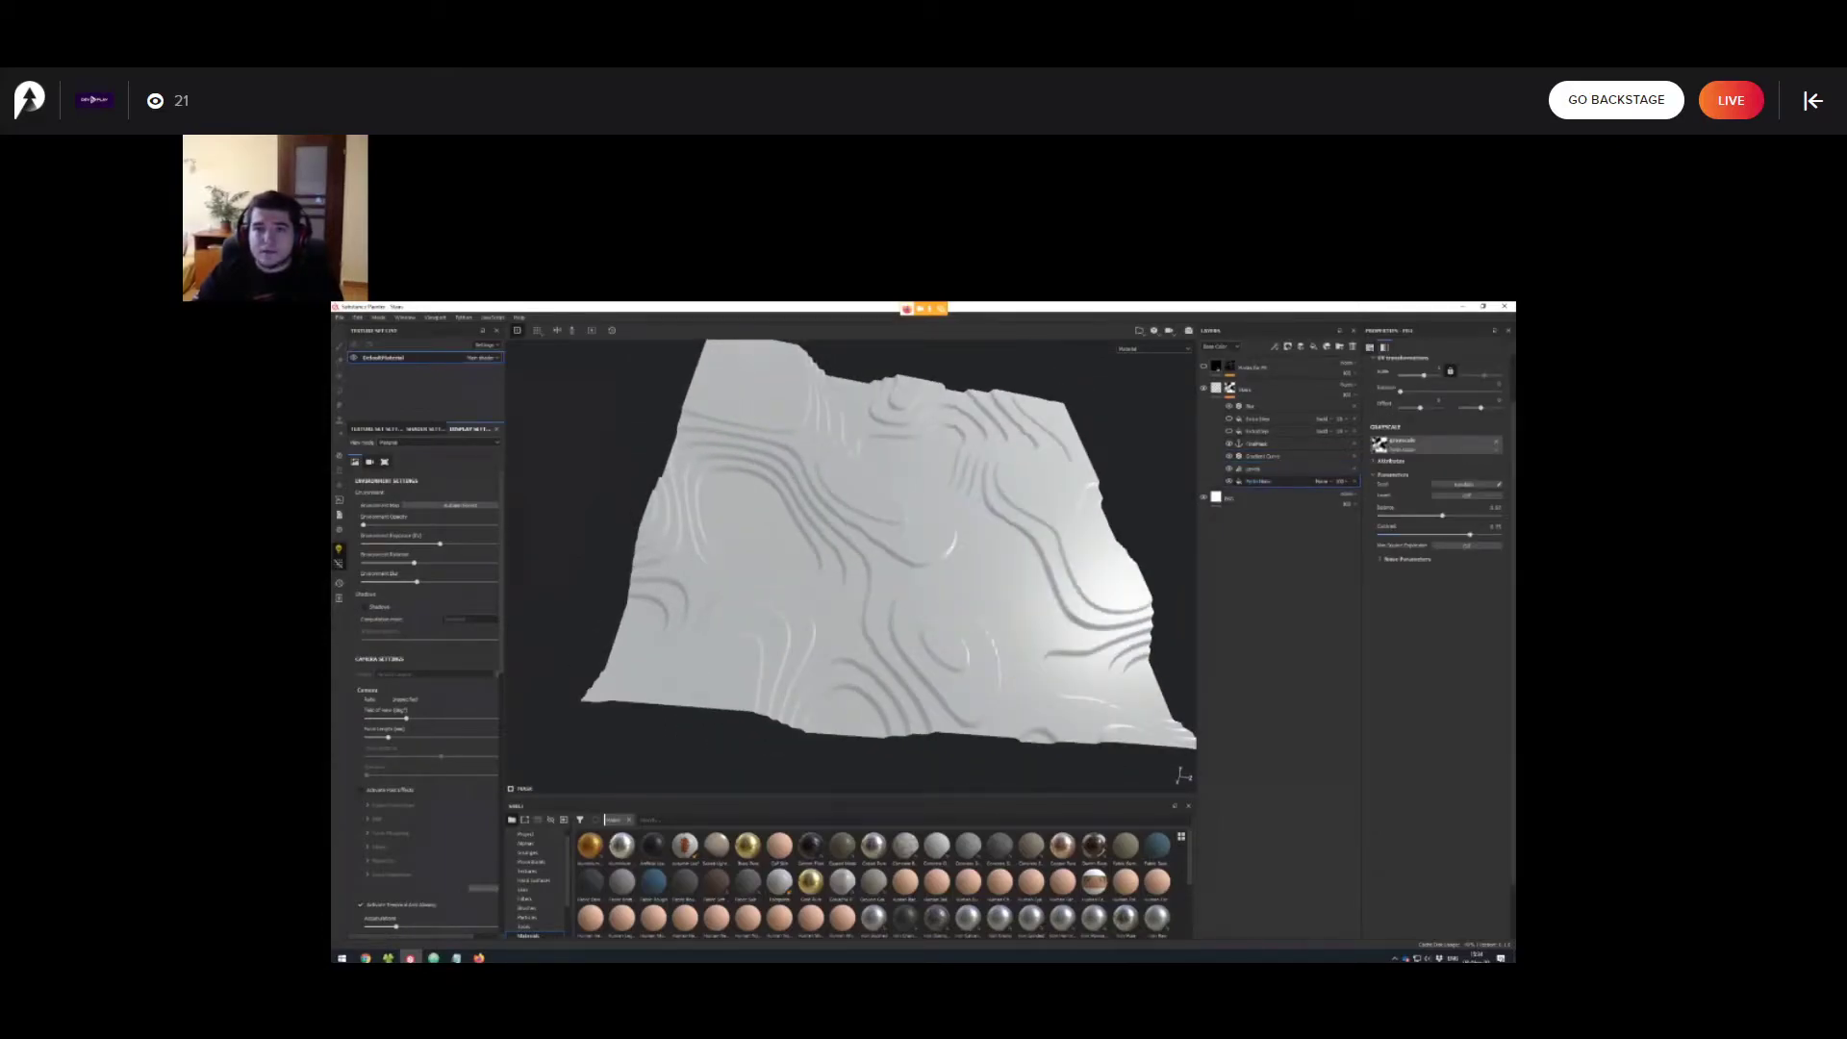
left_click_drag(1443, 516, 1442, 516)
left_click(1463, 484)
left_click(1464, 484)
left_click(1463, 484)
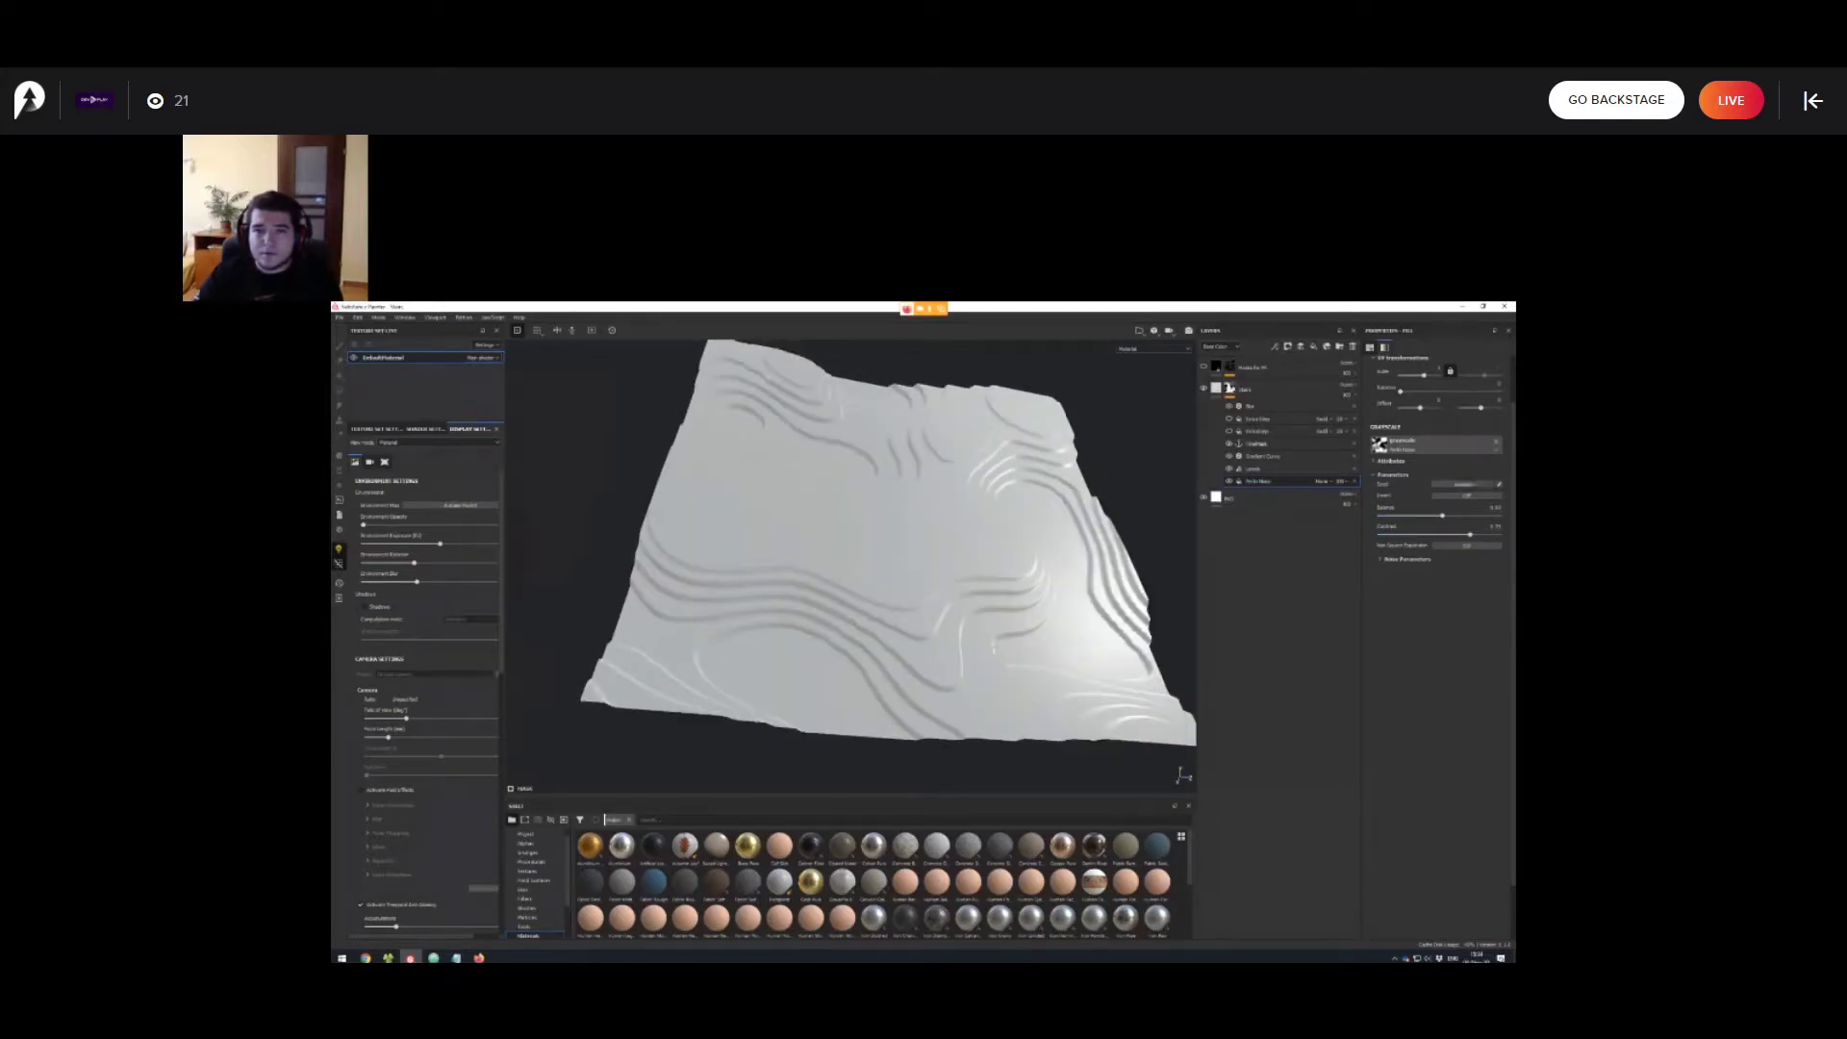
left_click(1463, 484)
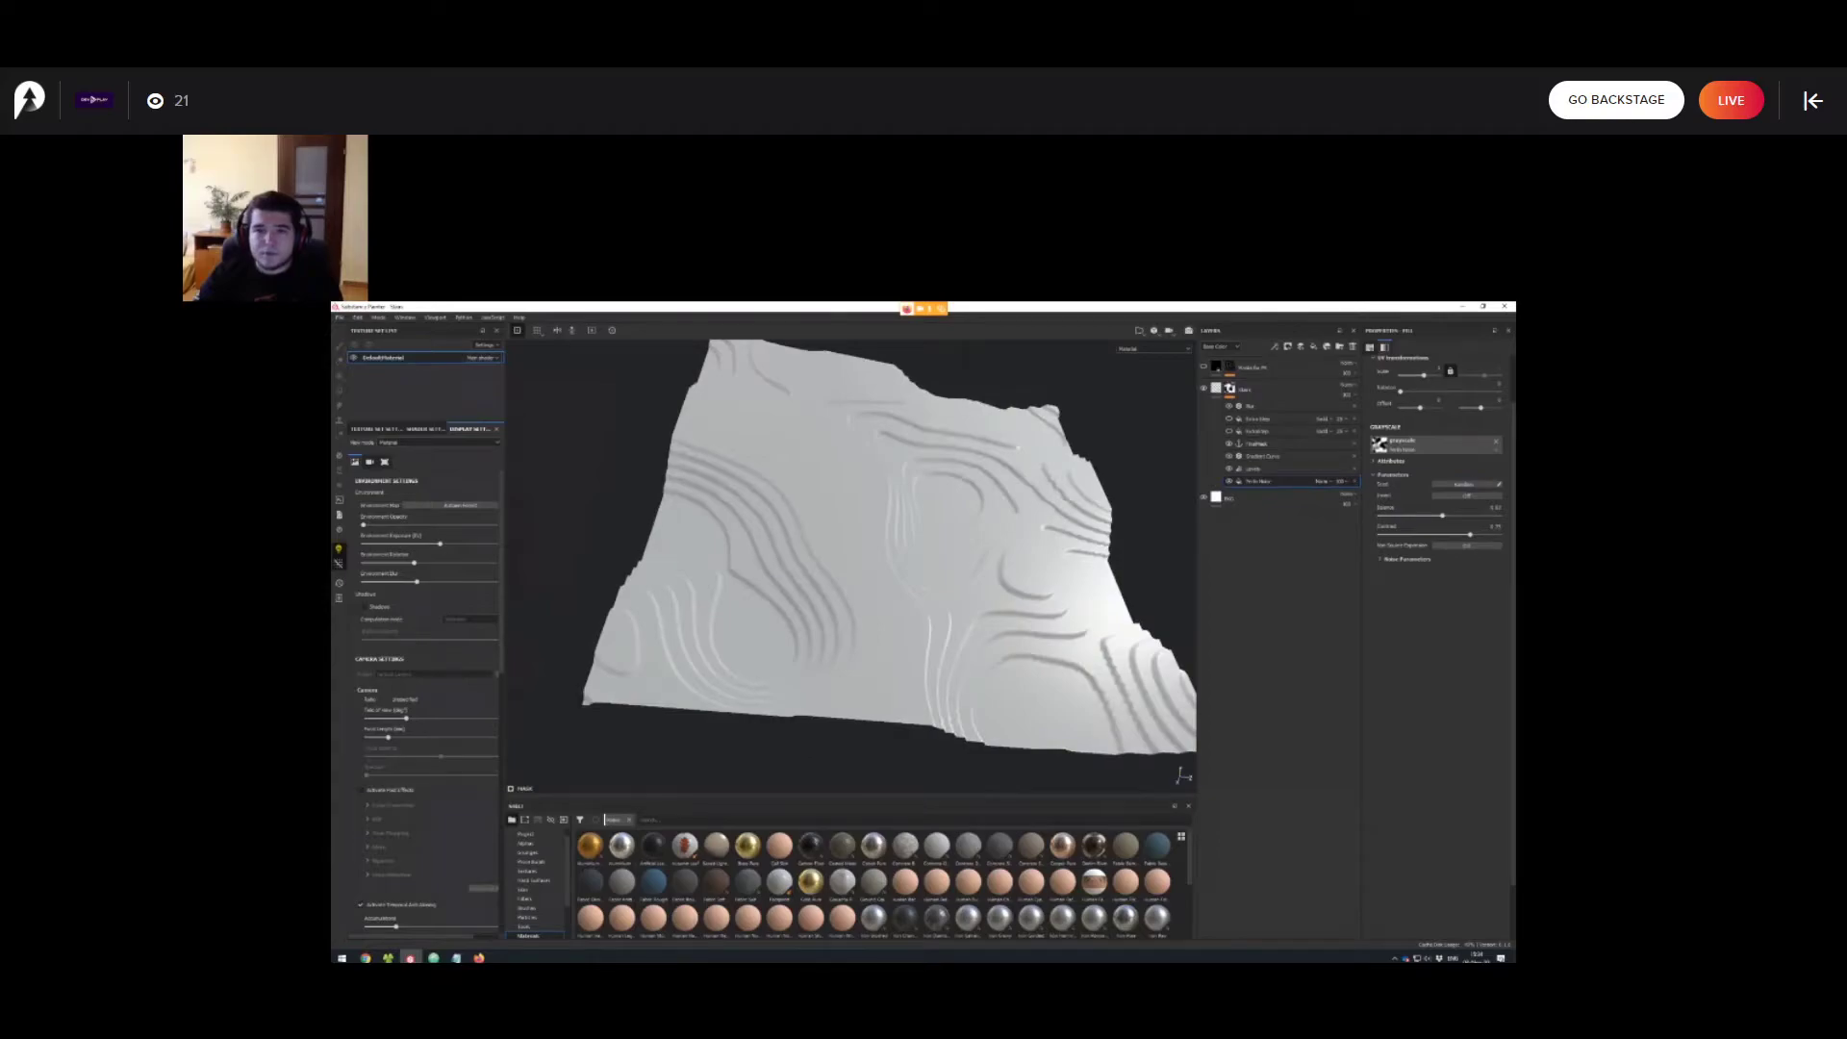
left_click(1463, 484)
left_click(1463, 484)
left_click(1463, 484)
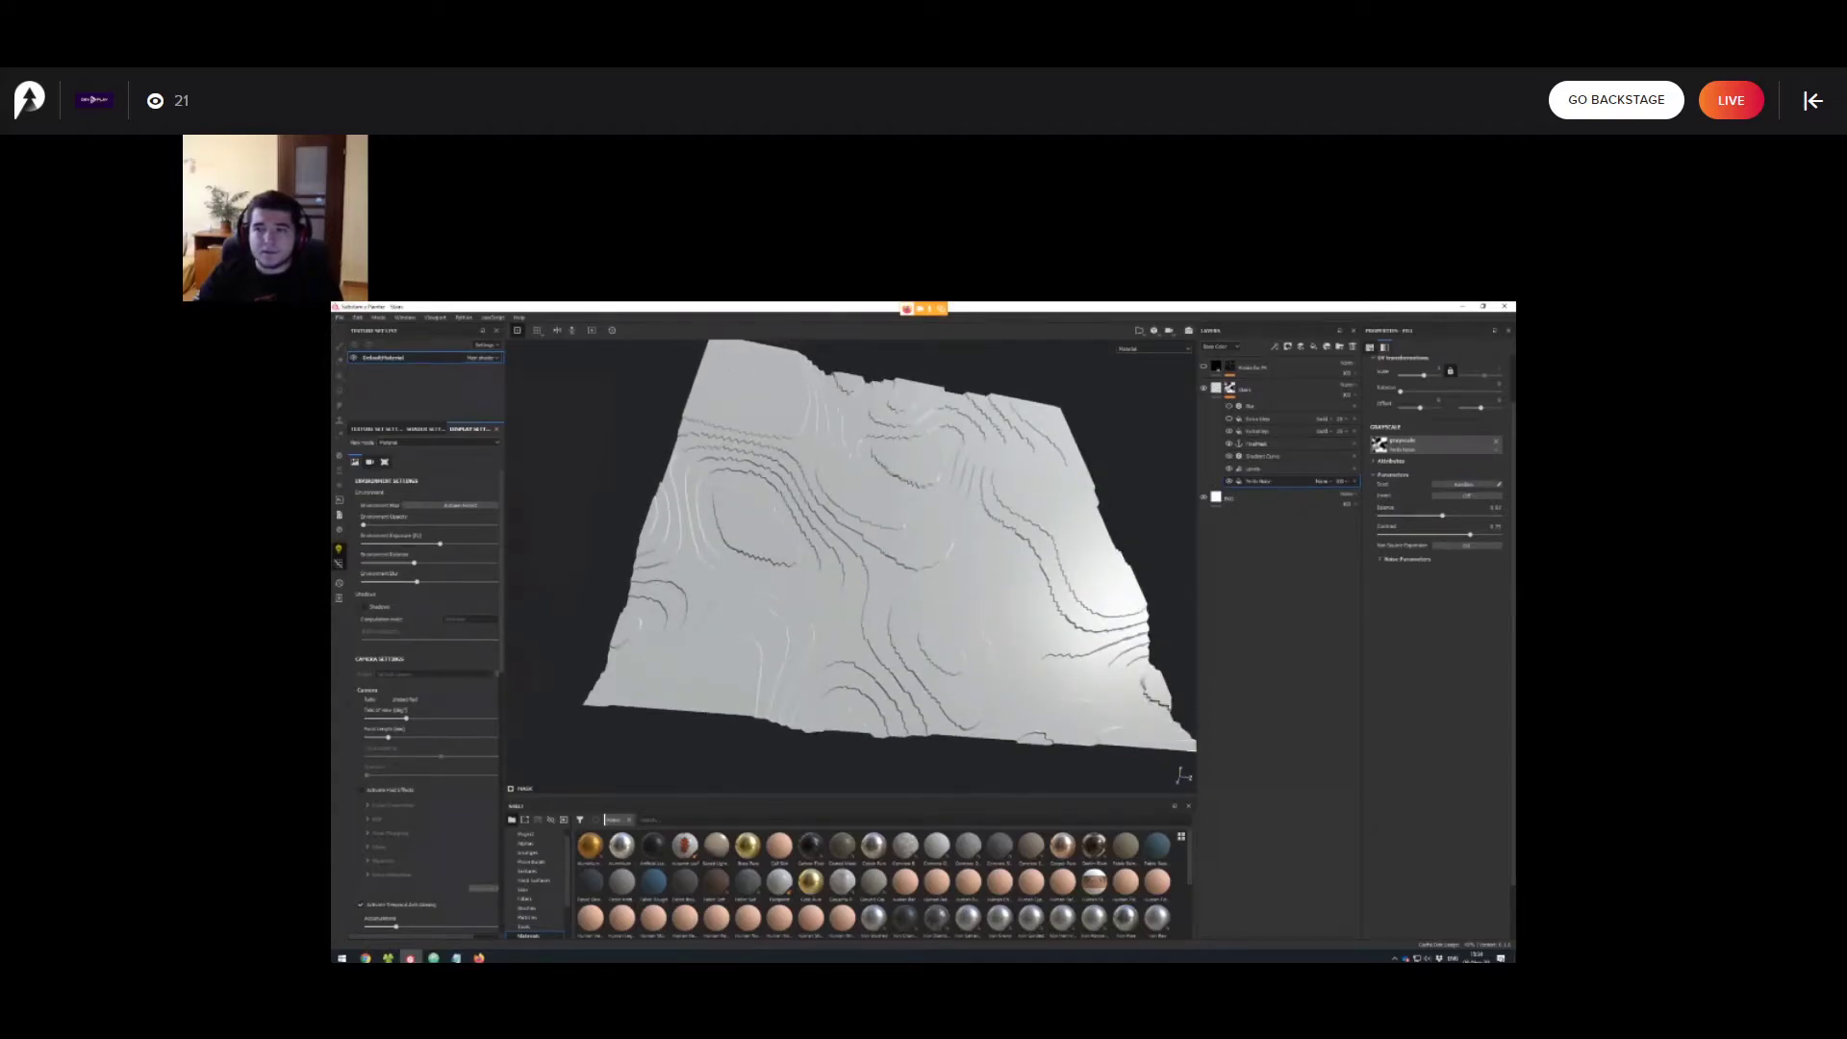
Hide the lower of the two upper fill effects in the mask and re-enable the blur filter.
left_click(1229, 431)
left_click(1229, 406)
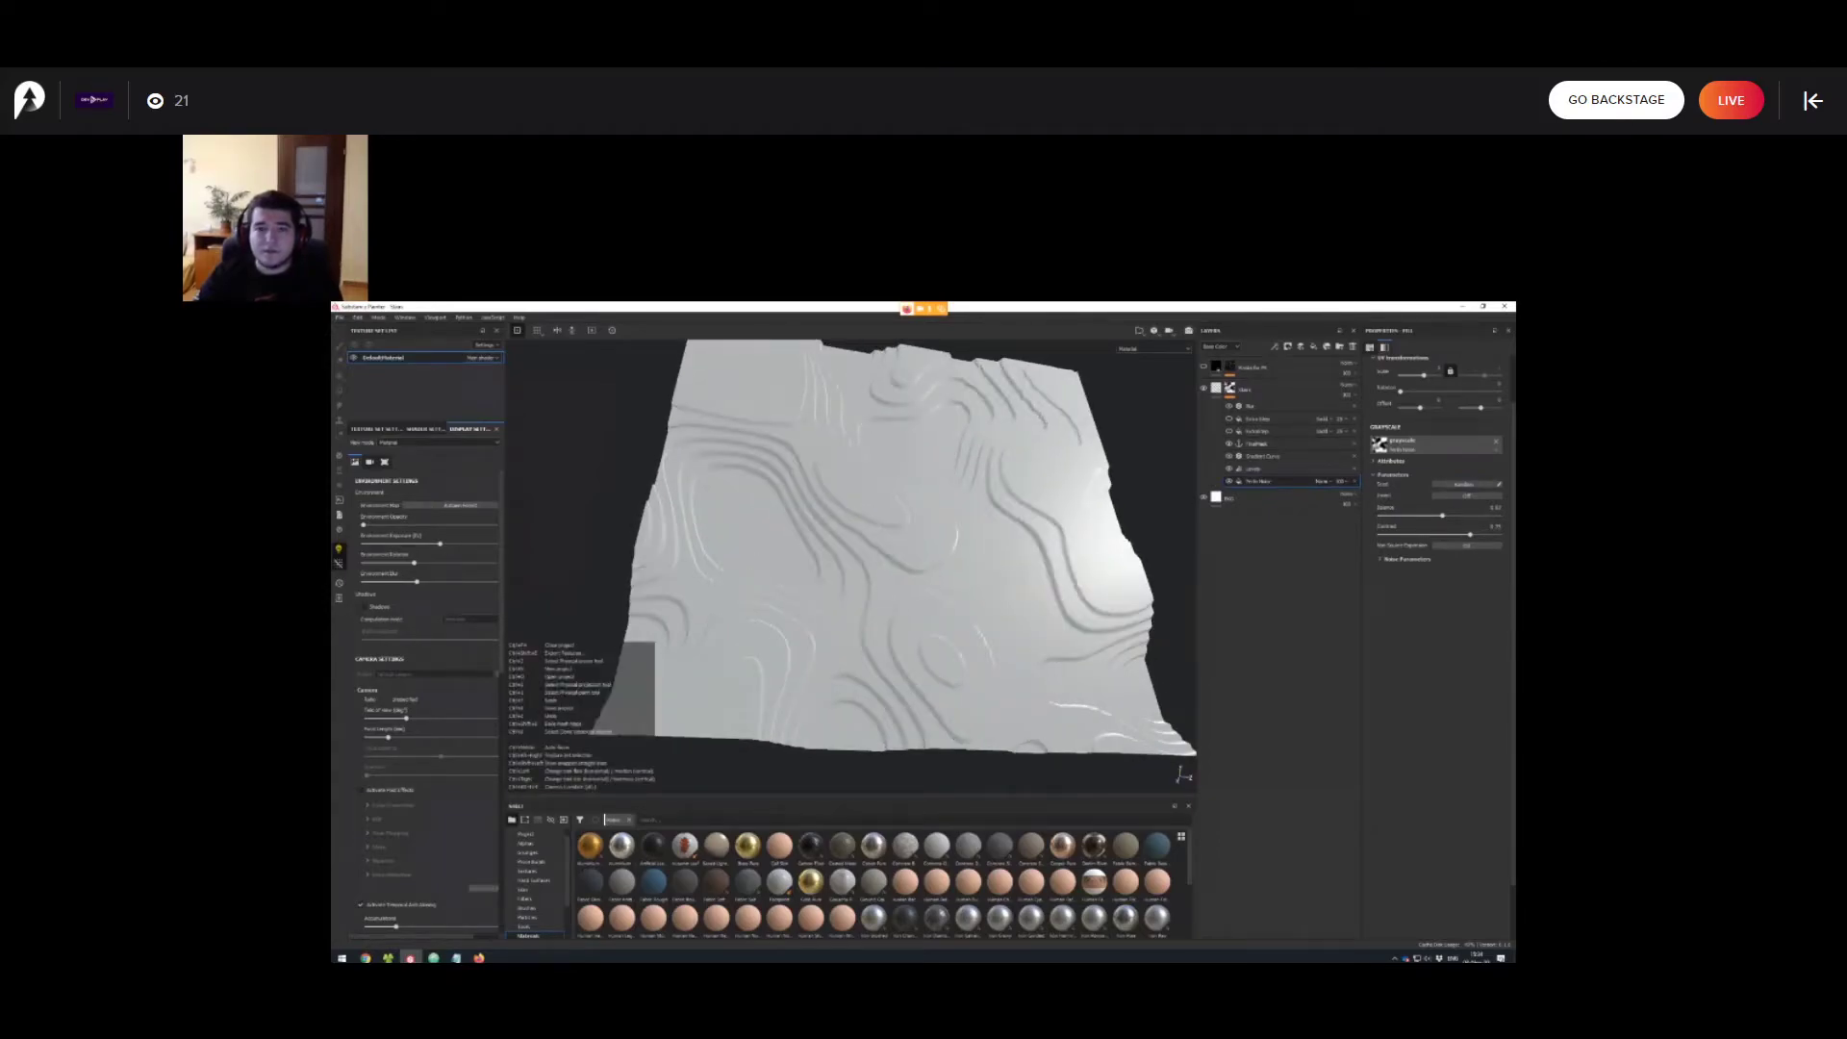
left_click_drag(924, 539, 918, 577, "alt")
Add a paint effect above the Perlin noise in the mask and brush a short test stroke across the terrain's centre.
right_click(1267, 481)
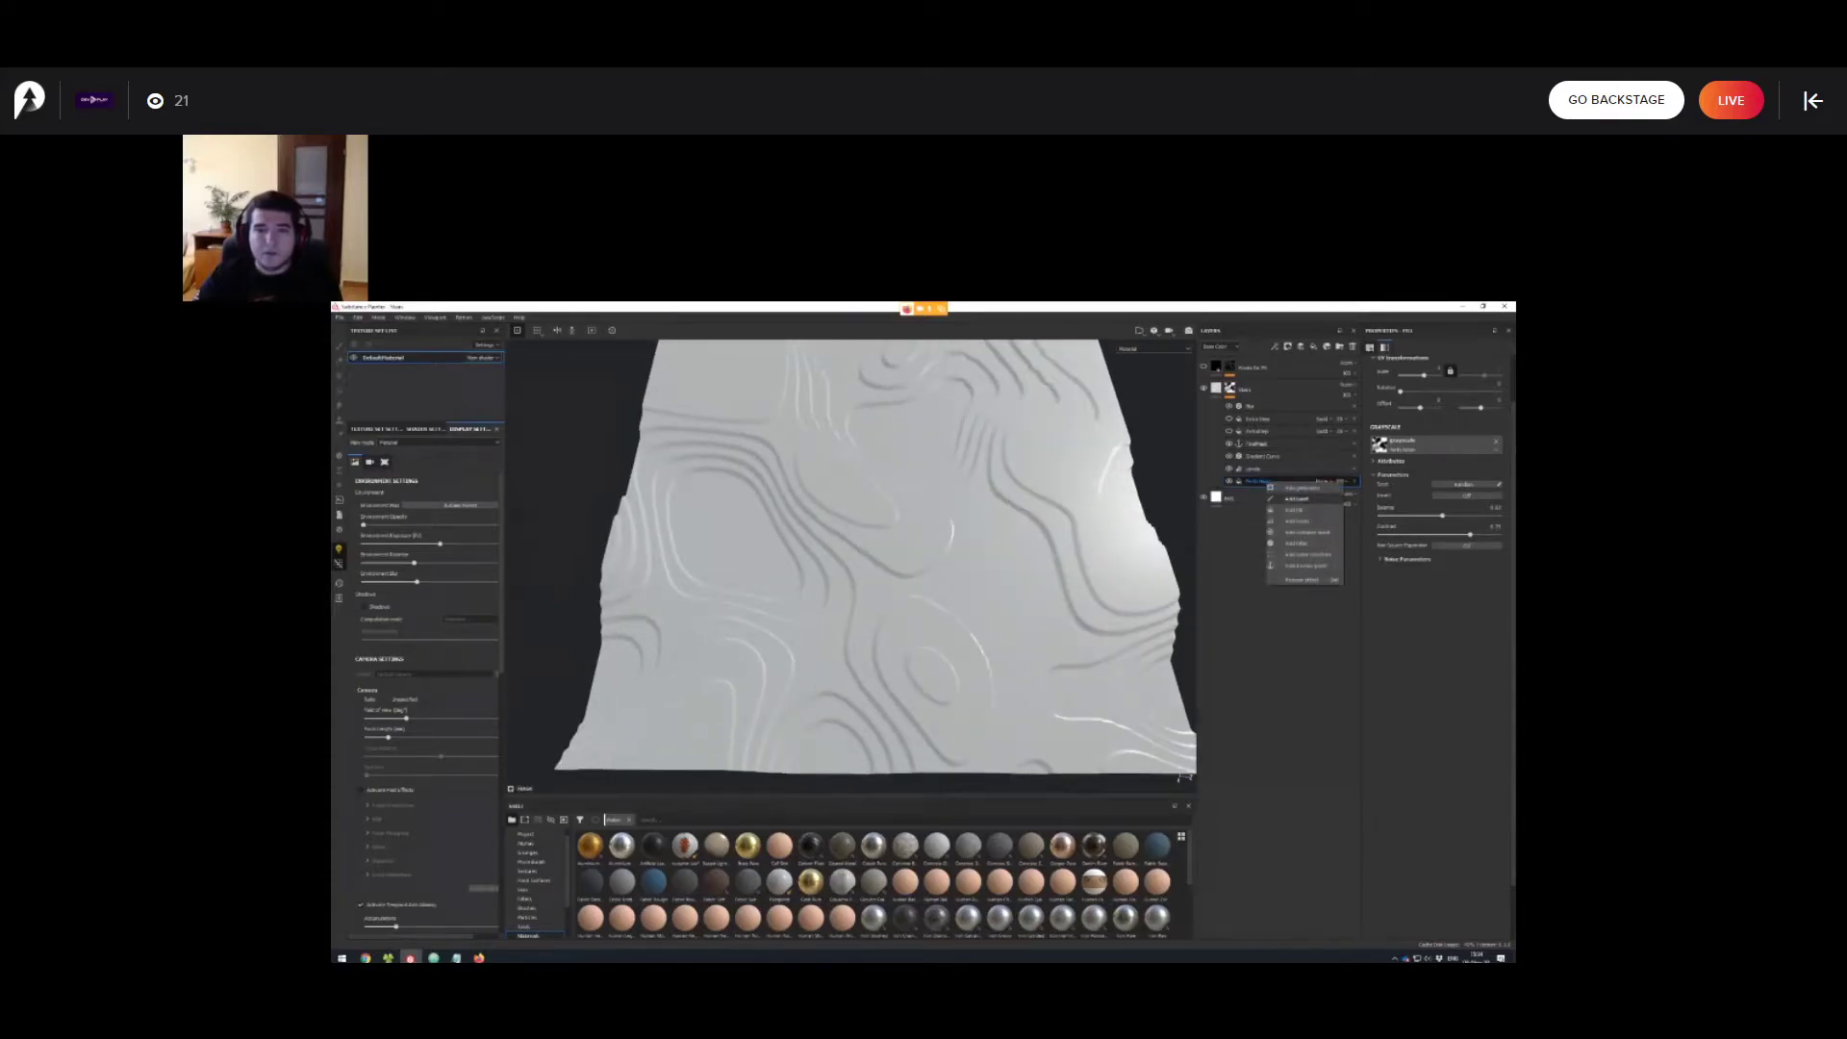
left_click(1294, 499)
left_click_drag(909, 575, 991, 544)
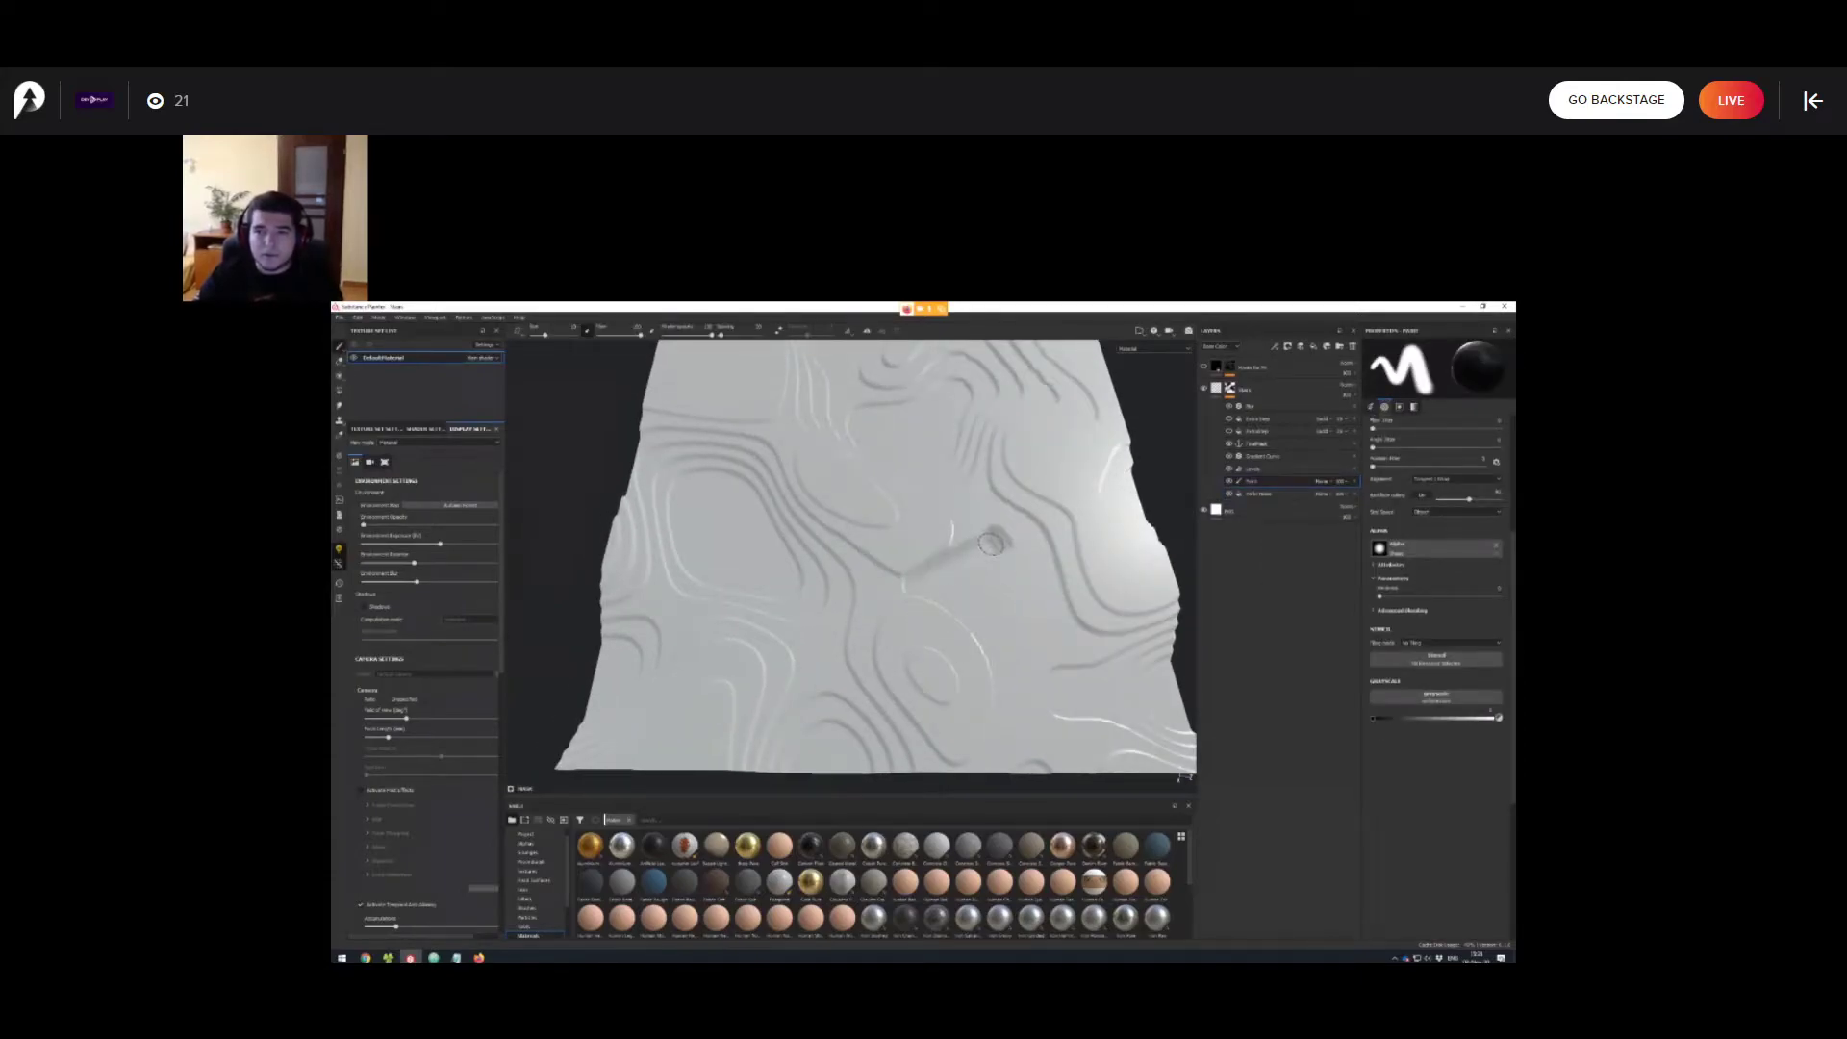
scroll(991, 545, "up", 3)
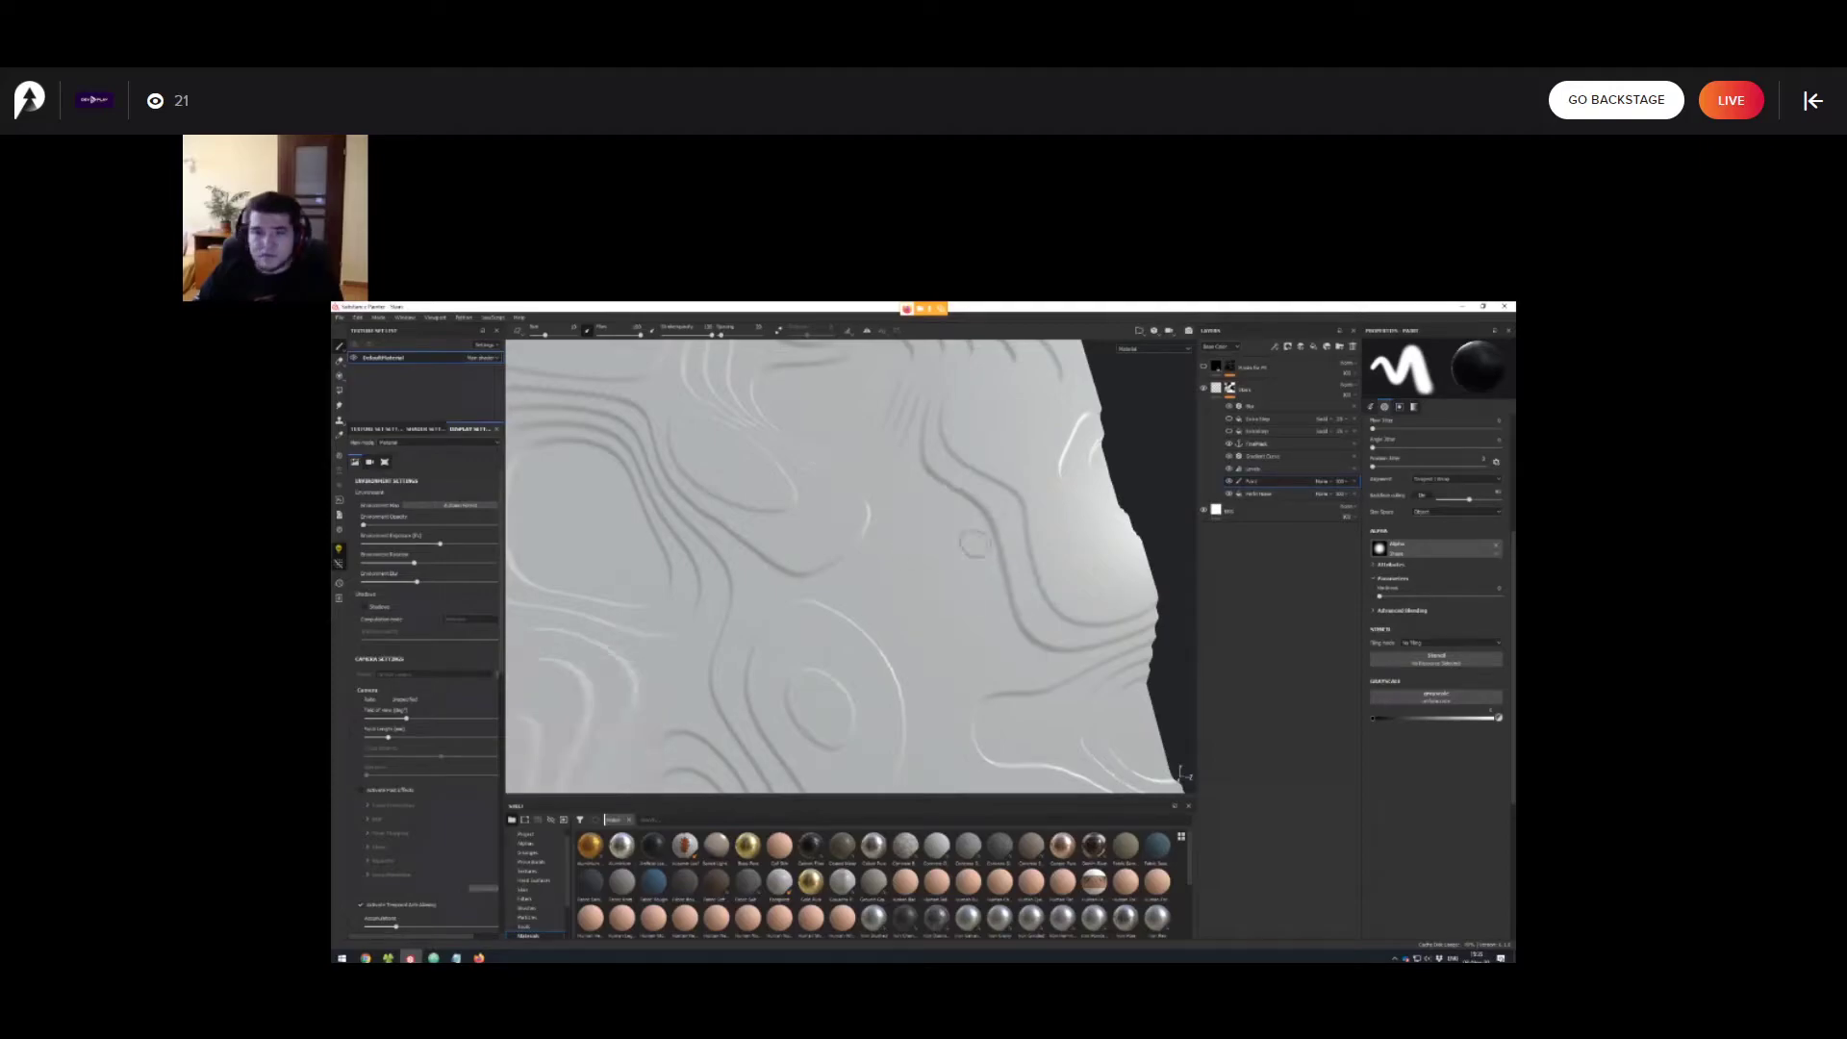
Enlarge the brush, try stamping dabs near the centre of the terrain, and undo them.
mouse_move(944, 566)
right_mouse_down("ctrl")
mouse_move(947, 545)
mouse_move(981, 539)
right_mouse_up("ctrl")
left_click(920, 579)
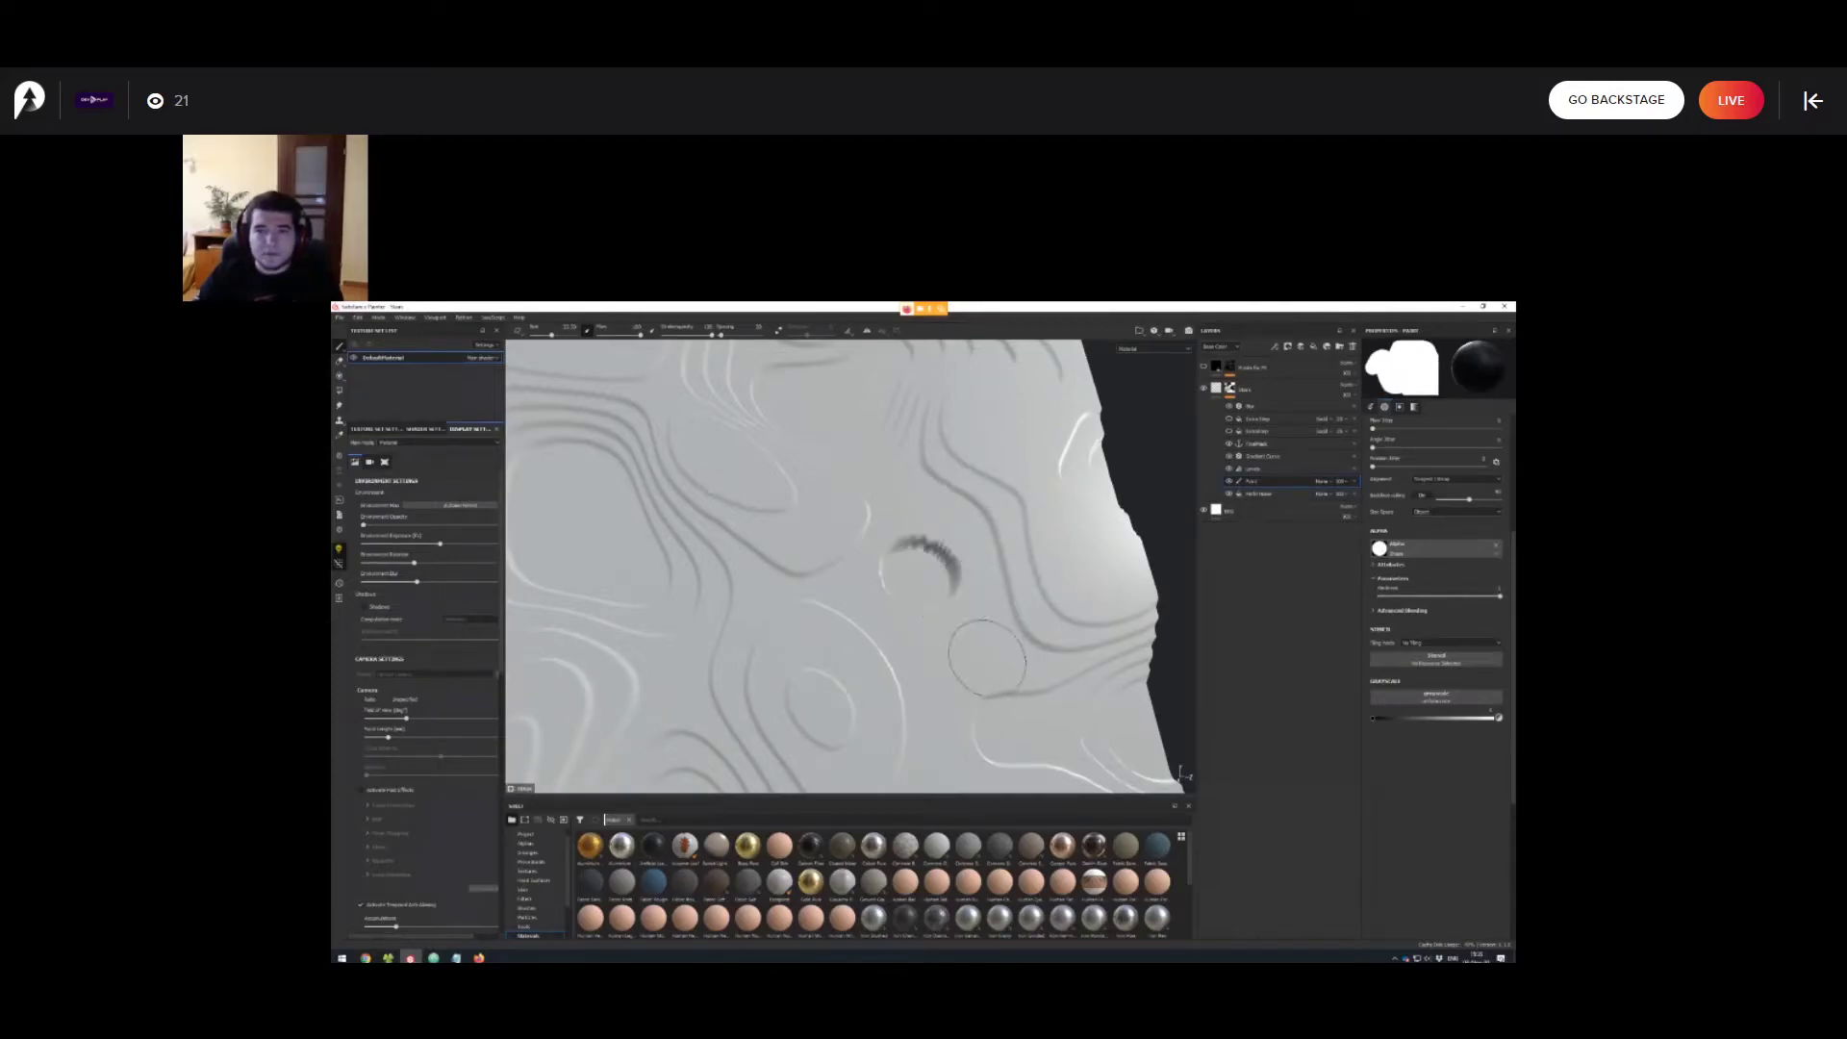
mouse_move(987, 658)
left_mouse_down("alt")
mouse_move(849, 619)
mouse_move(906, 619)
mouse_move(938, 539)
mouse_move(933, 637)
left_mouse_up("alt")
key("ctrl+z")
left_click(925, 570)
key("ctrl+z")
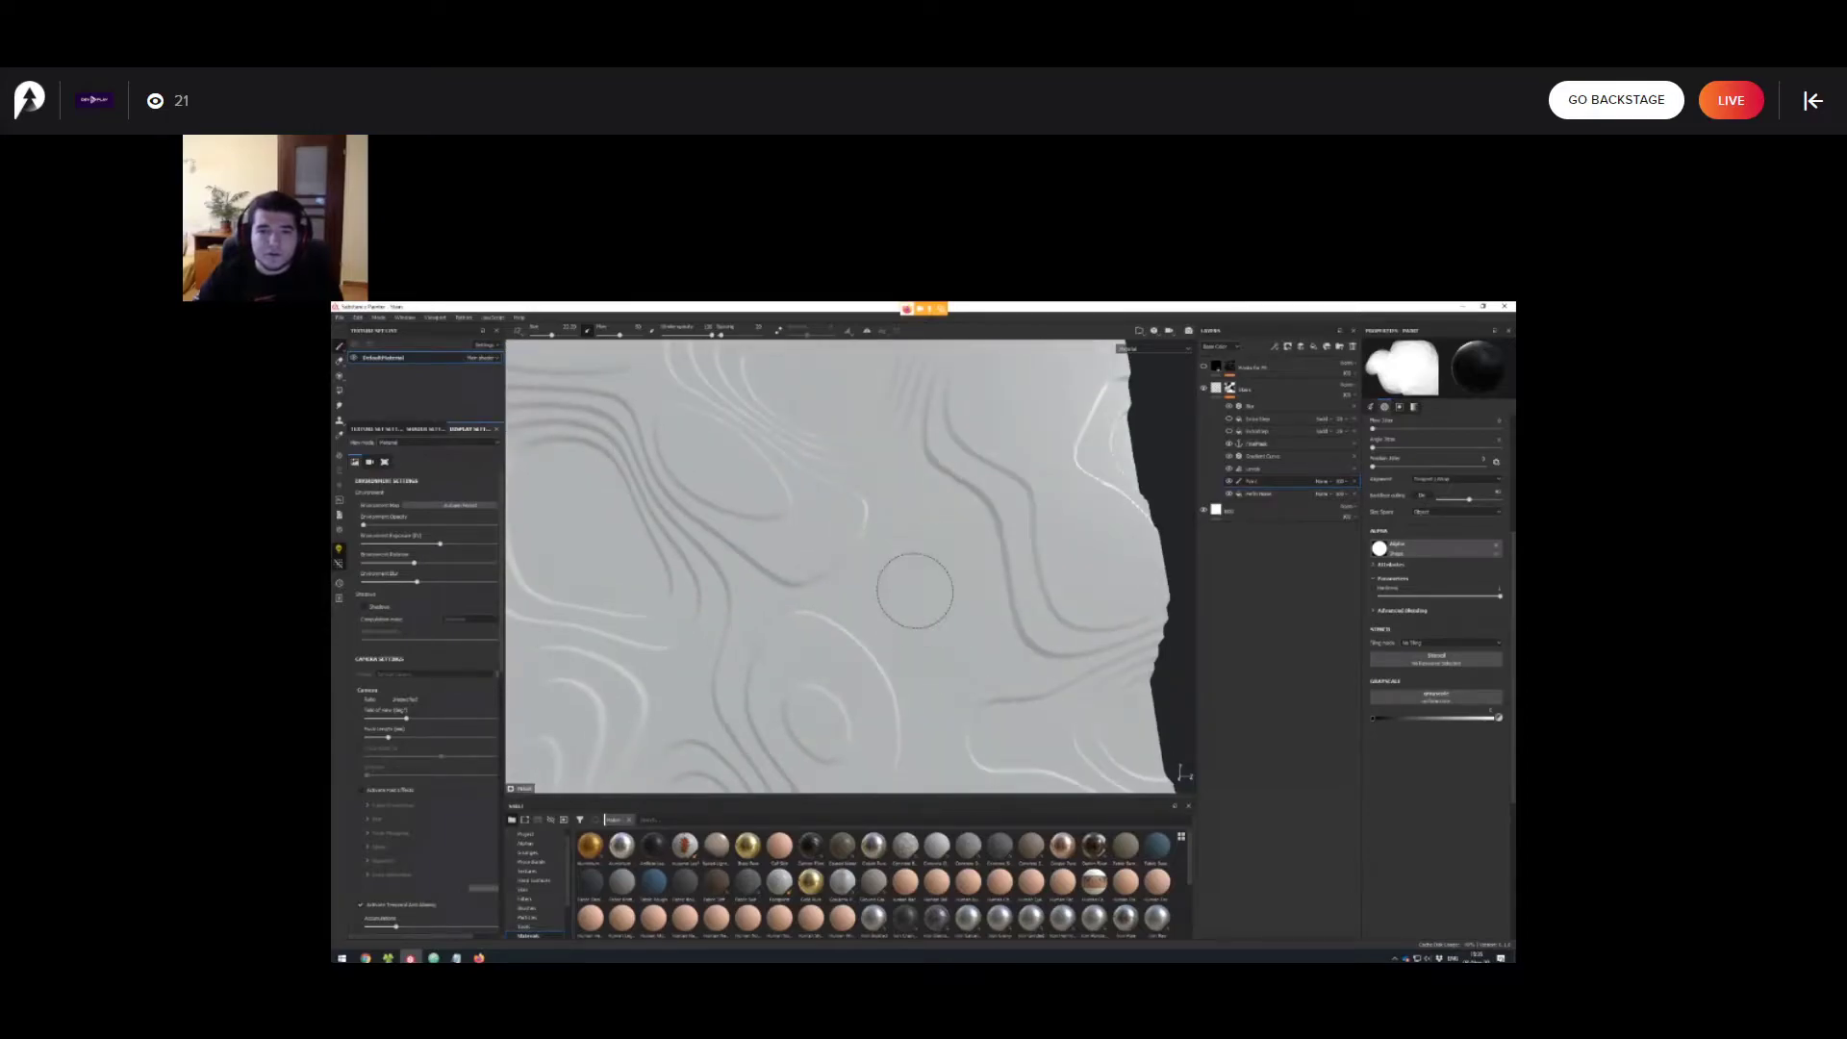
left_click(896, 590)
mouse_move(898, 590)
left_mouse_down("alt")
mouse_move(880, 606)
mouse_move(959, 589)
mouse_move(921, 542)
mouse_move(851, 556)
mouse_move(933, 569)
mouse_move(936, 667)
mouse_move(928, 637)
mouse_move(953, 679)
mouse_move(957, 647)
left_mouse_up("alt")
left_click(946, 541)
key("ctrl+z")
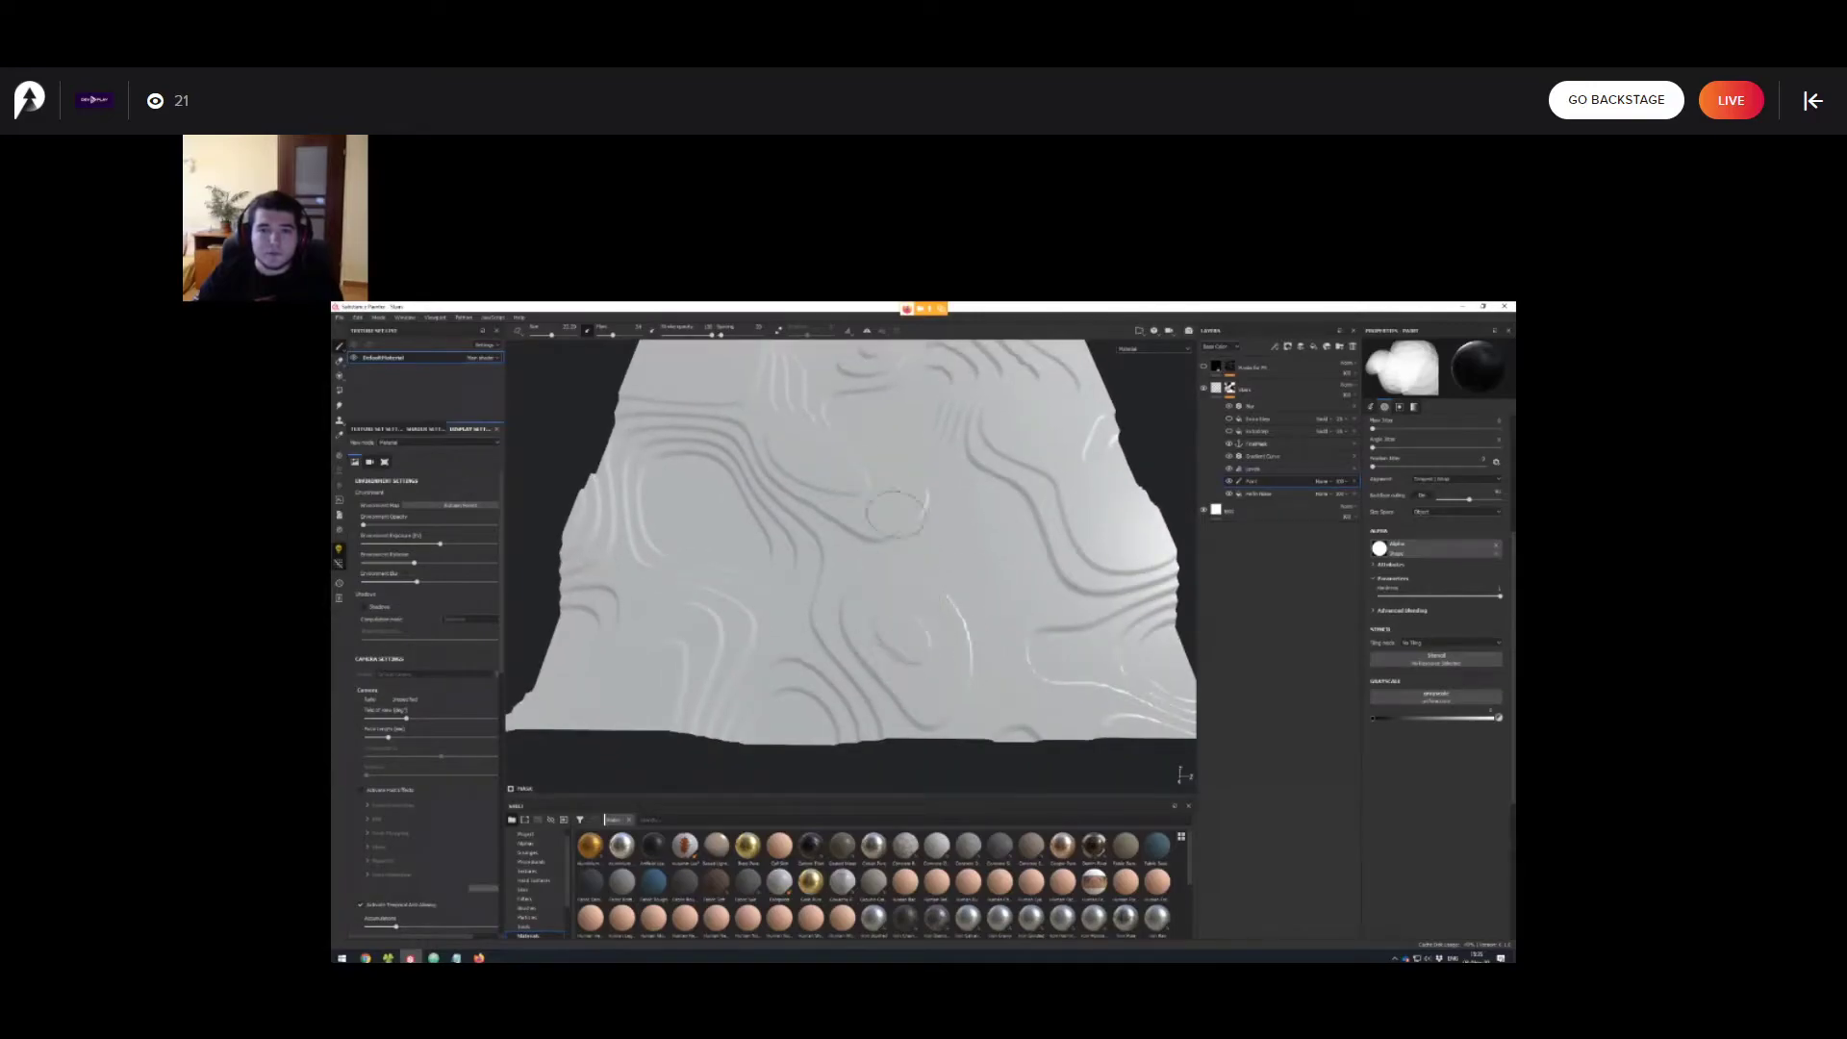
Inspect the terraces from a lower angle and enable the lower of the two upper fill effects in the mask.
left_click_drag(949, 535, 976, 583, "alt")
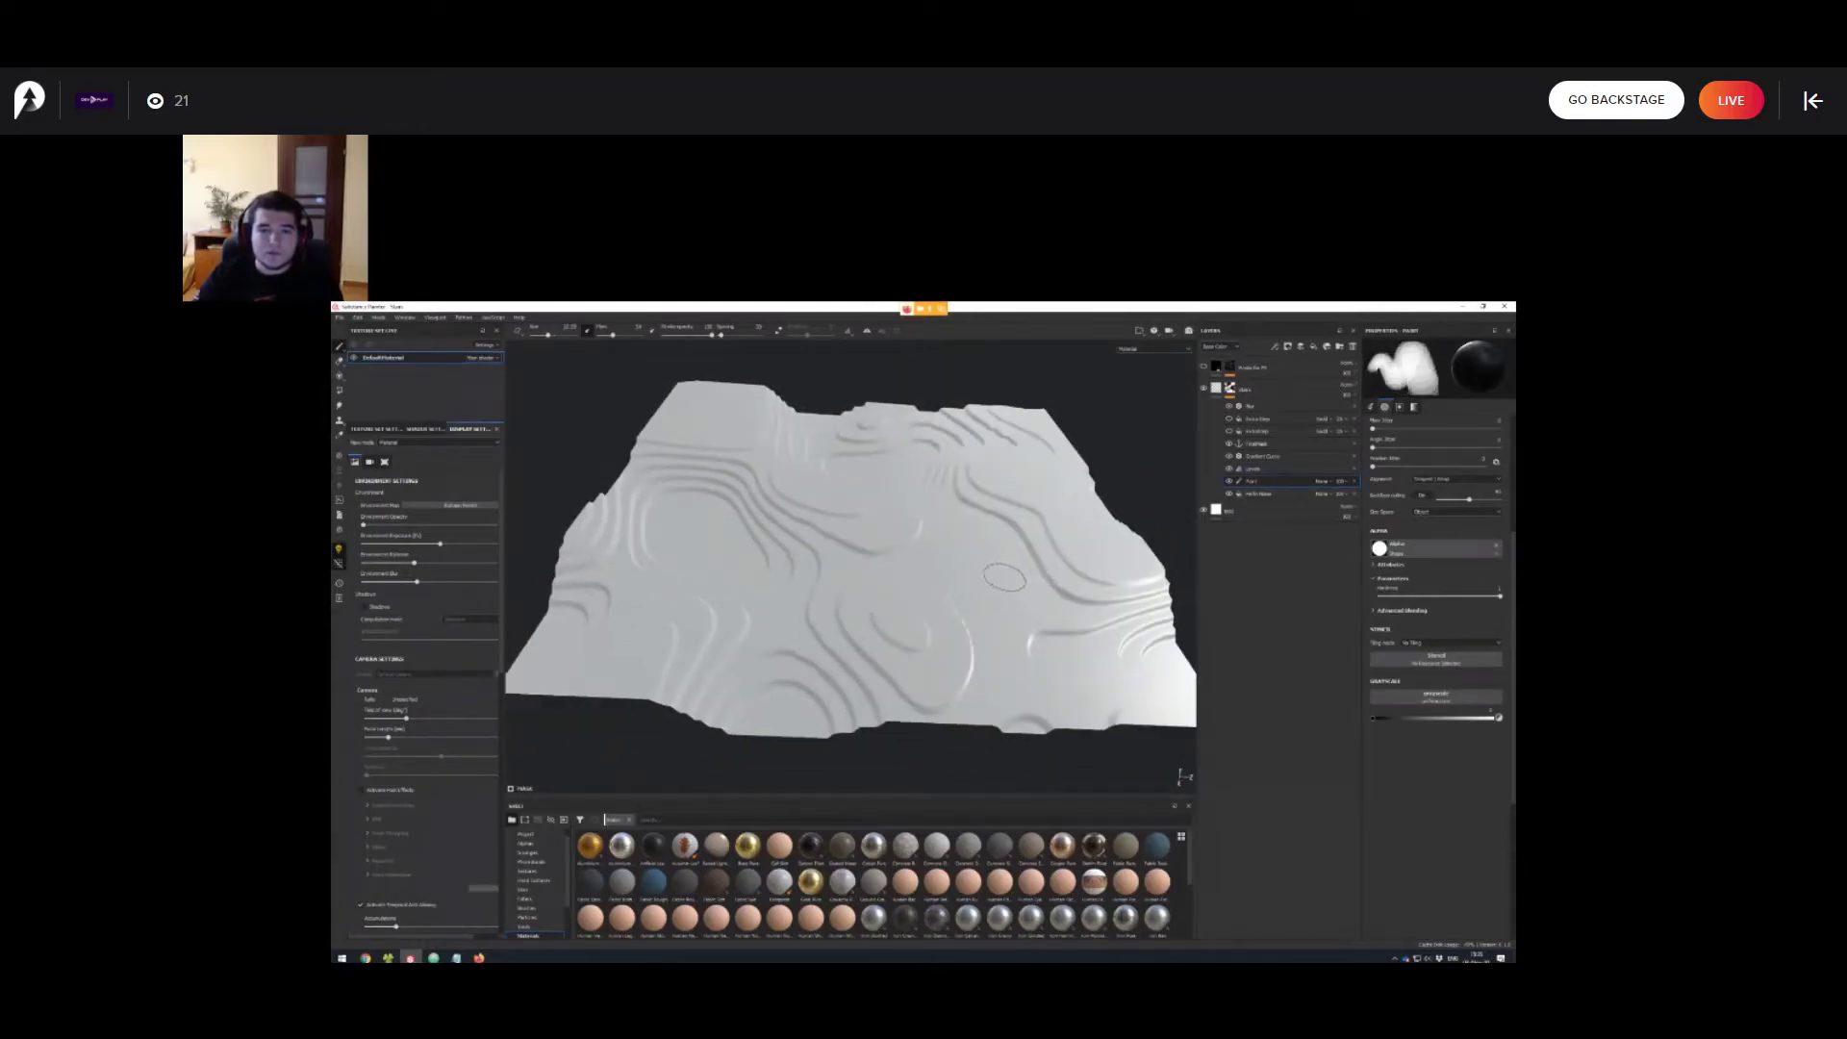
left_click_drag(1060, 535, 1079, 561, "alt")
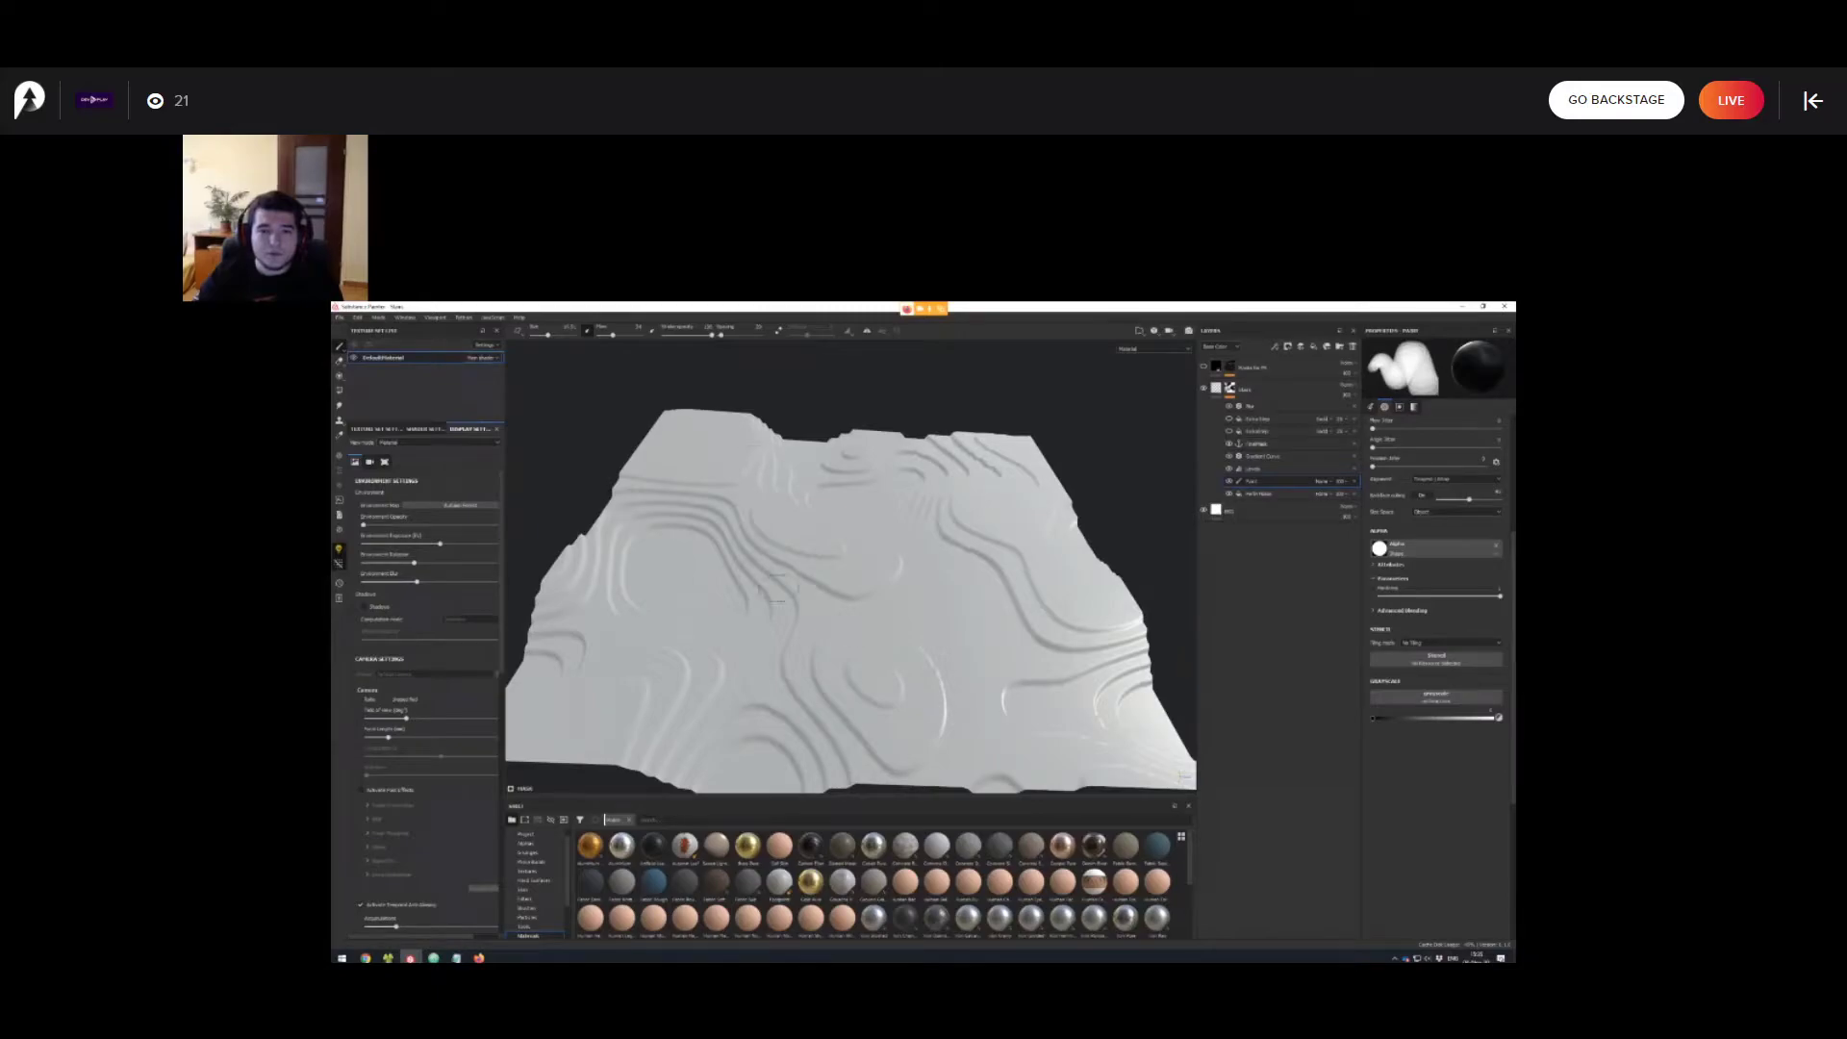
left_click_drag(817, 543, 835, 626, "alt")
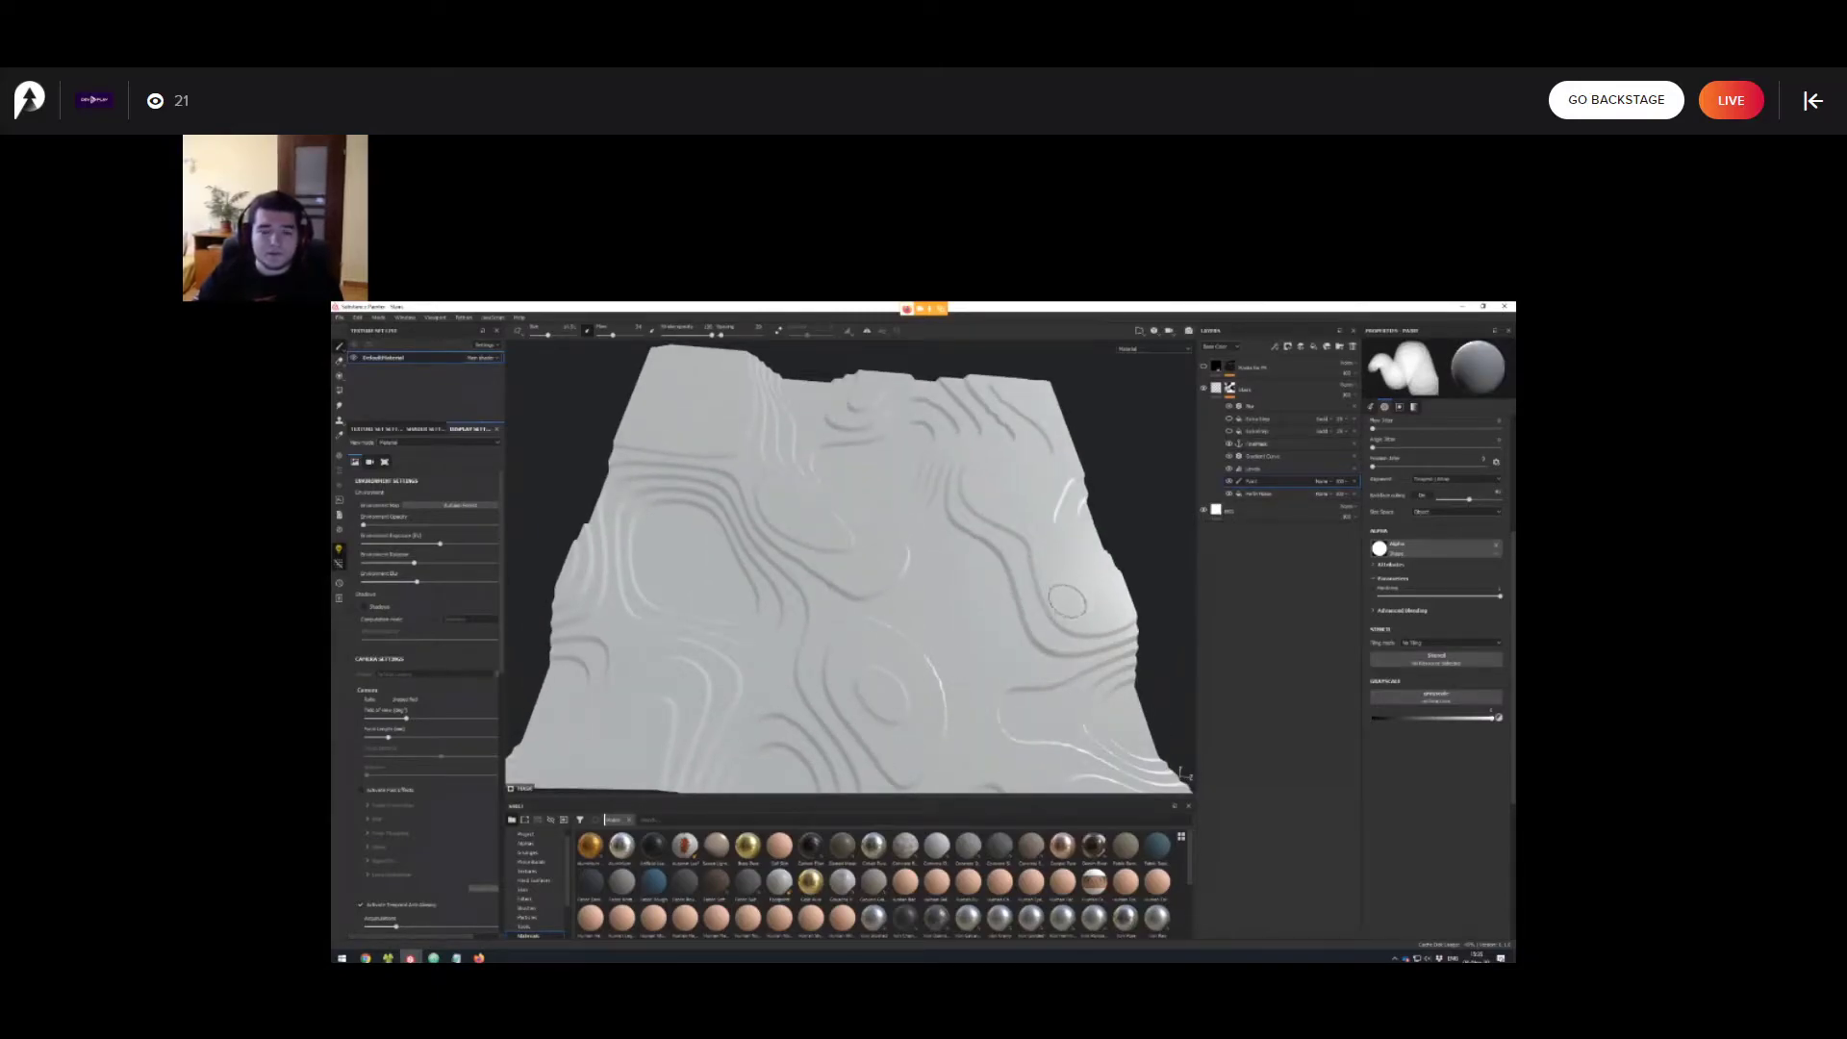
left_click_drag(1057, 620, 1045, 687, "alt")
left_click(1228, 431)
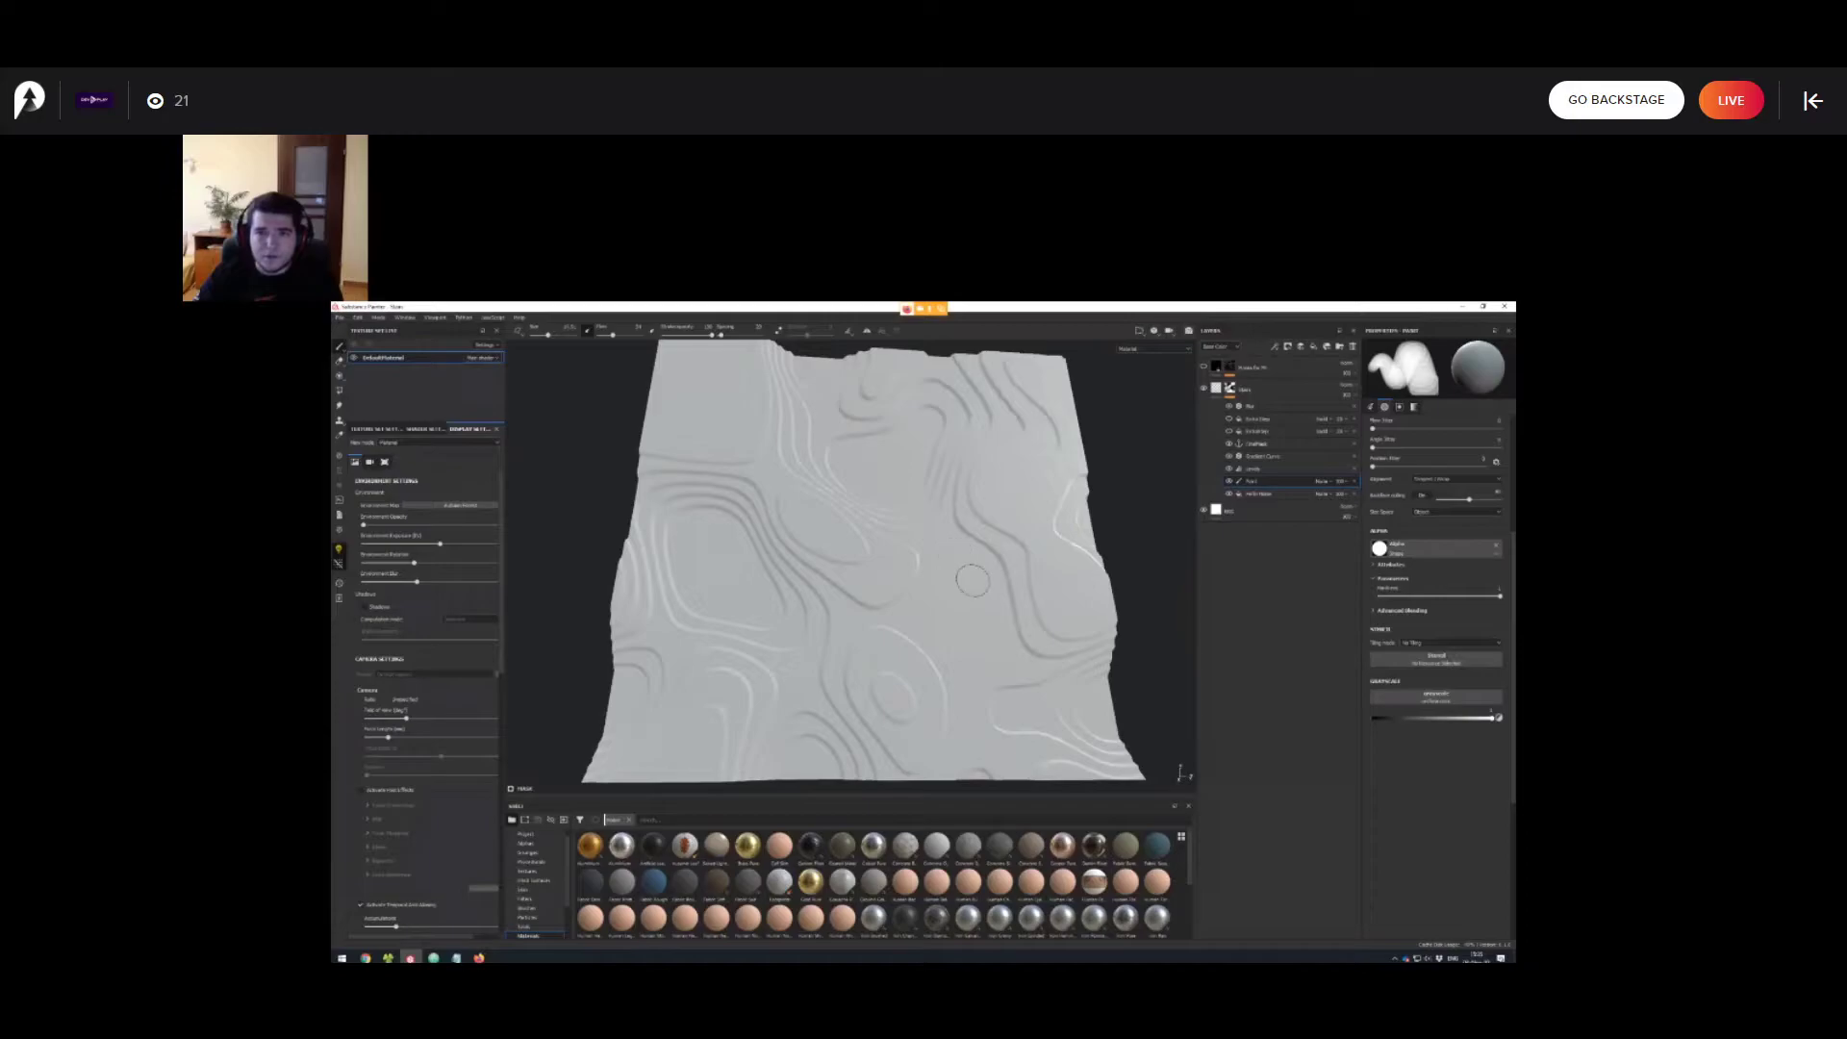
Show the top layer, Masks for PS, display its mask on its own, and select fill 1 in it.
mouse_move(973, 580)
left_mouse_down("alt")
mouse_move(969, 481)
mouse_move(973, 647)
mouse_move(1042, 678)
mouse_move(1035, 596)
mouse_move(1000, 598)
mouse_move(988, 649)
left_mouse_up("alt")
left_click_drag(910, 528, 939, 590, "alt")
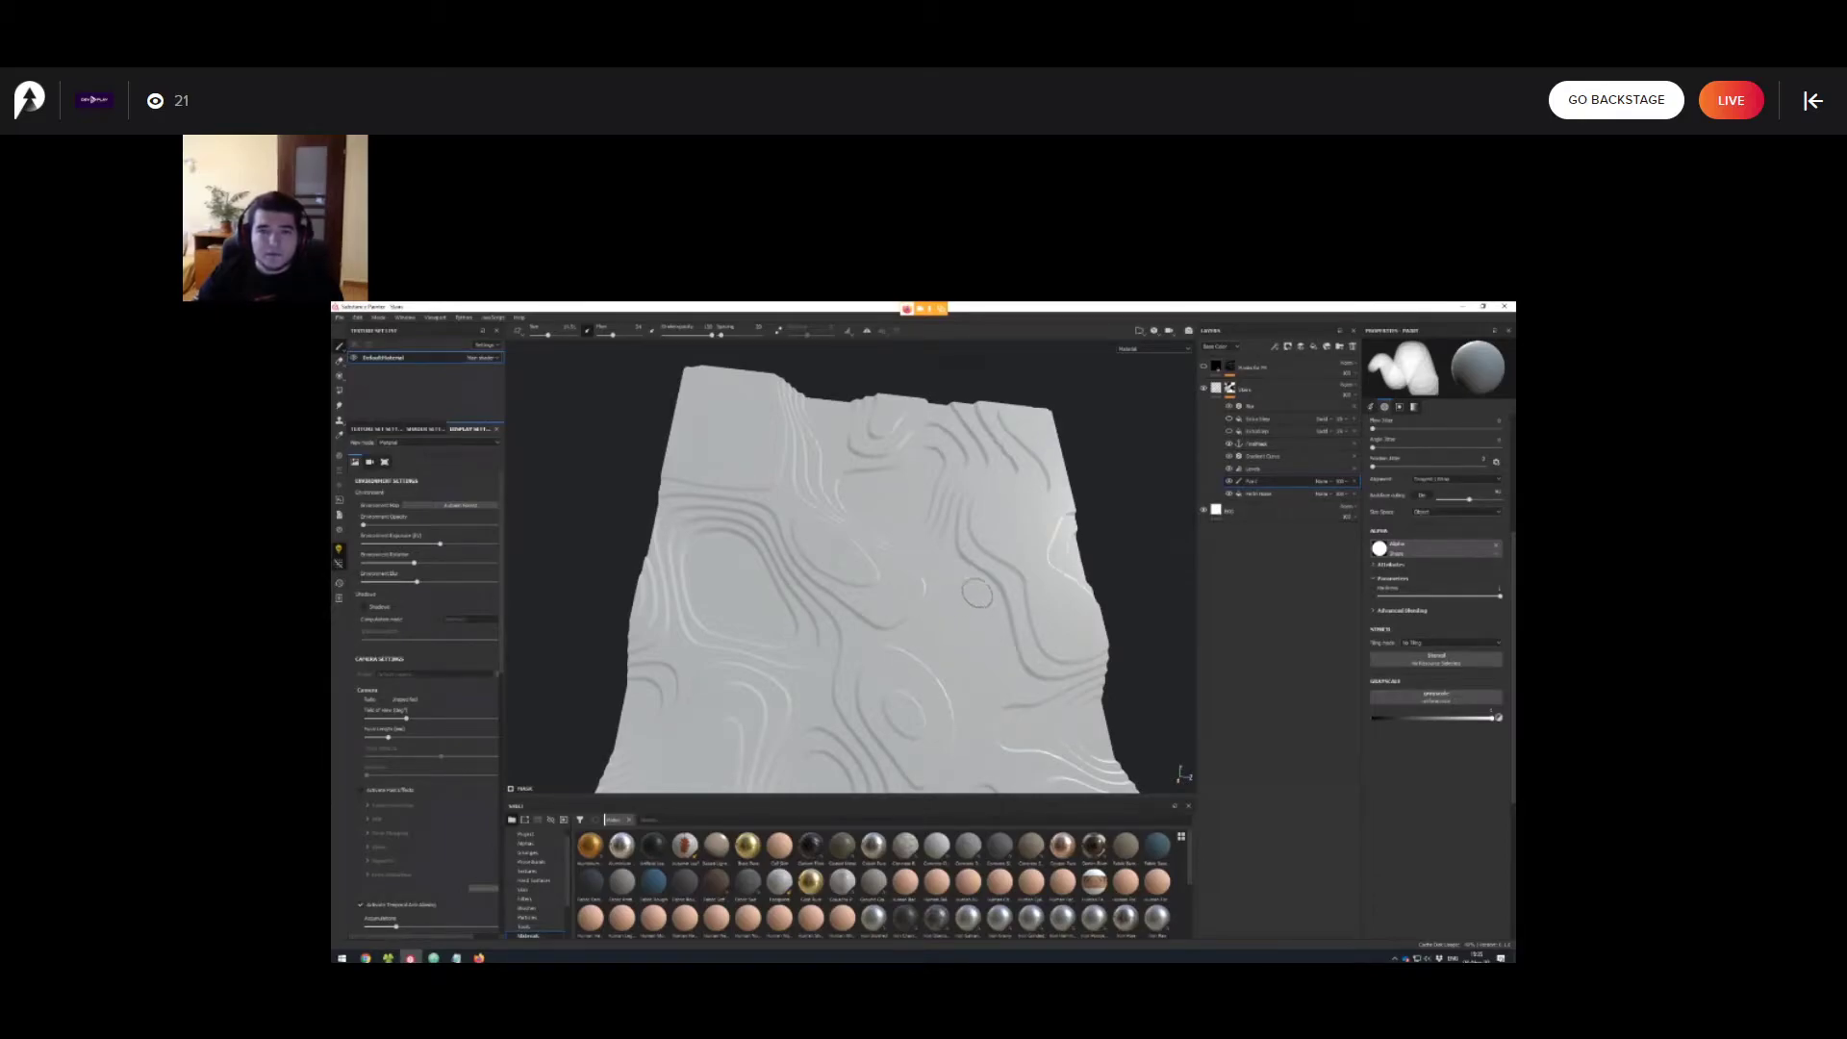
middle_click_drag(980, 592, 983, 581, "alt")
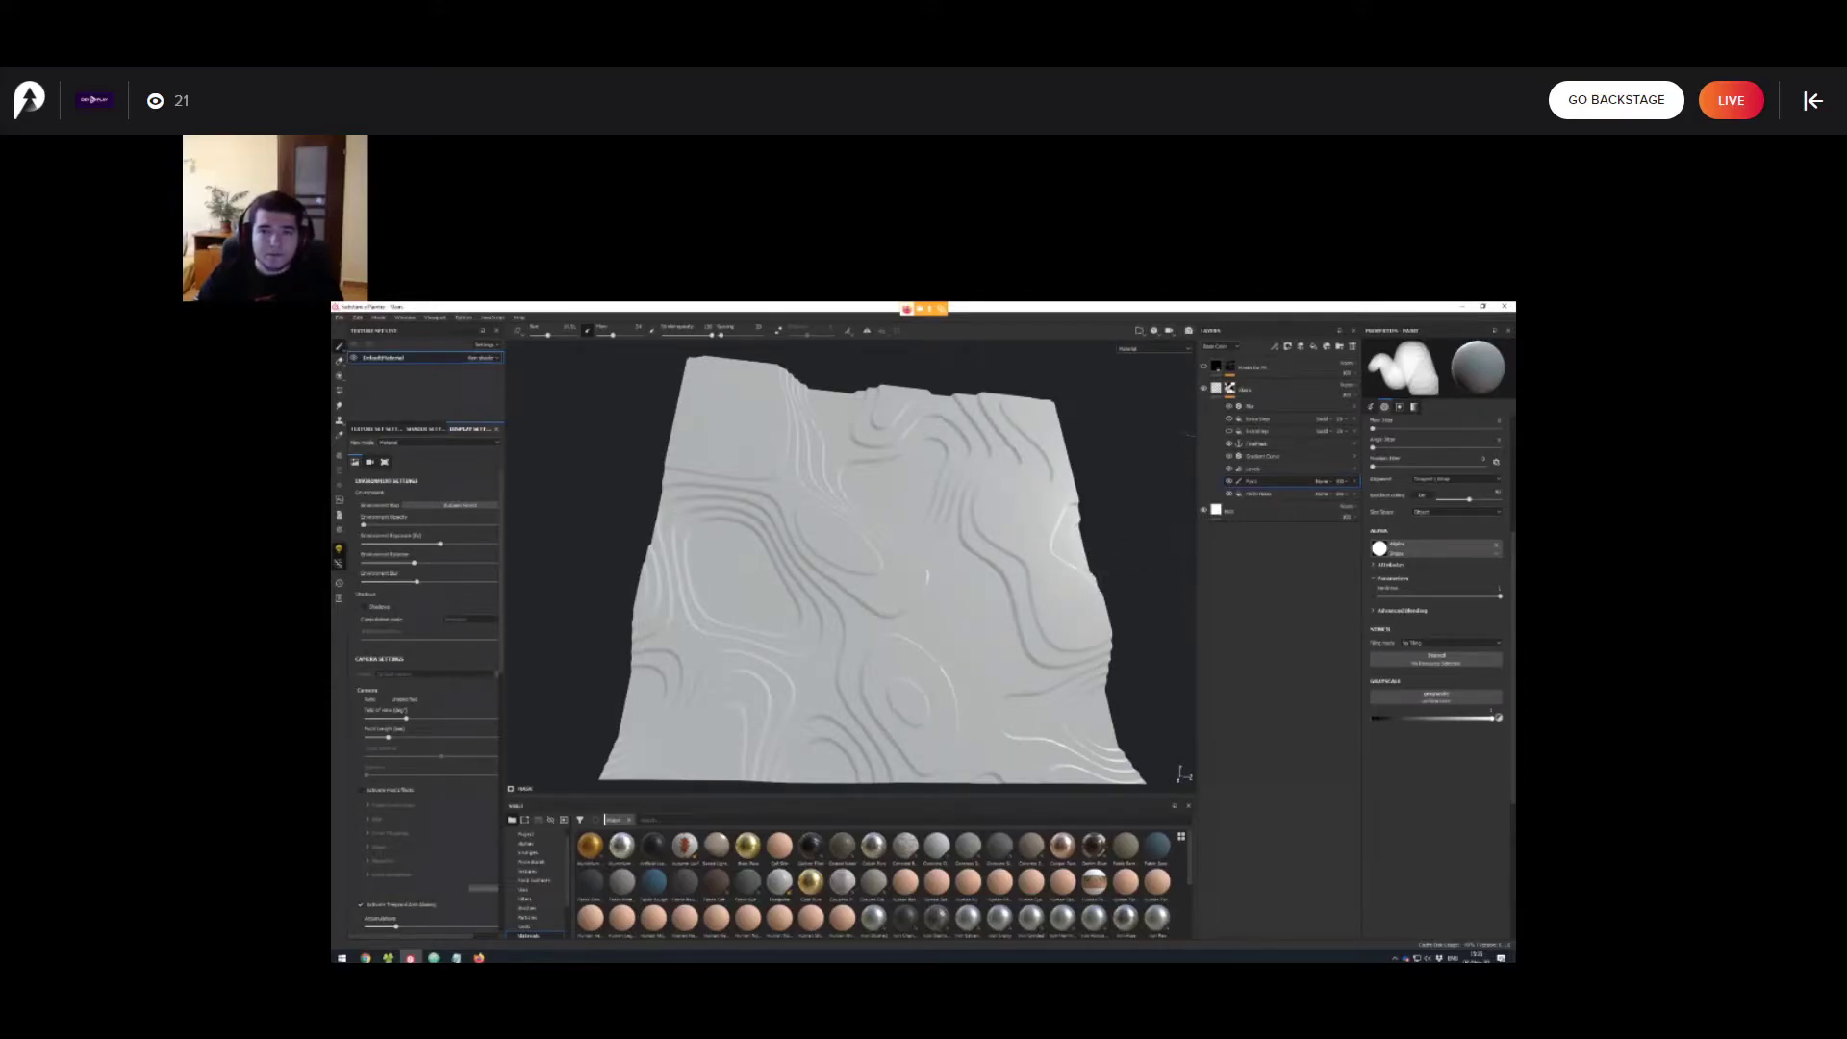
left_click(1204, 366)
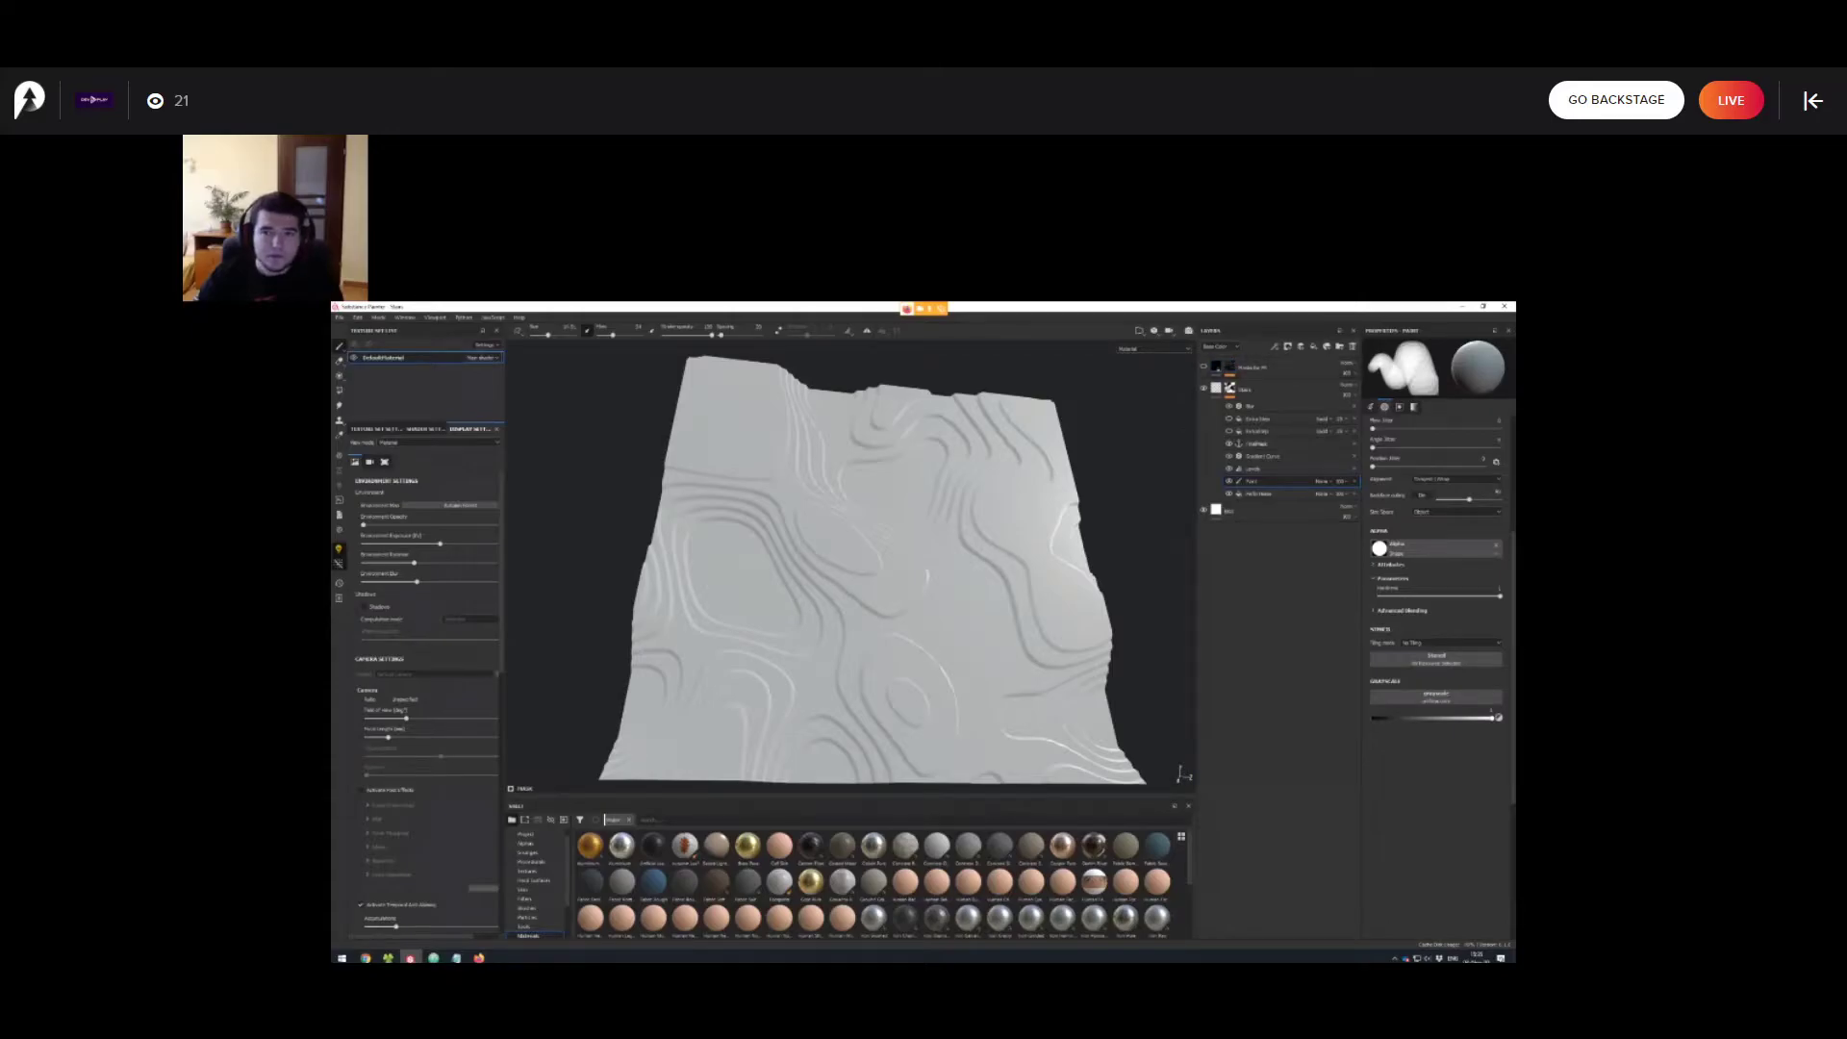
left_click(1229, 366, "alt")
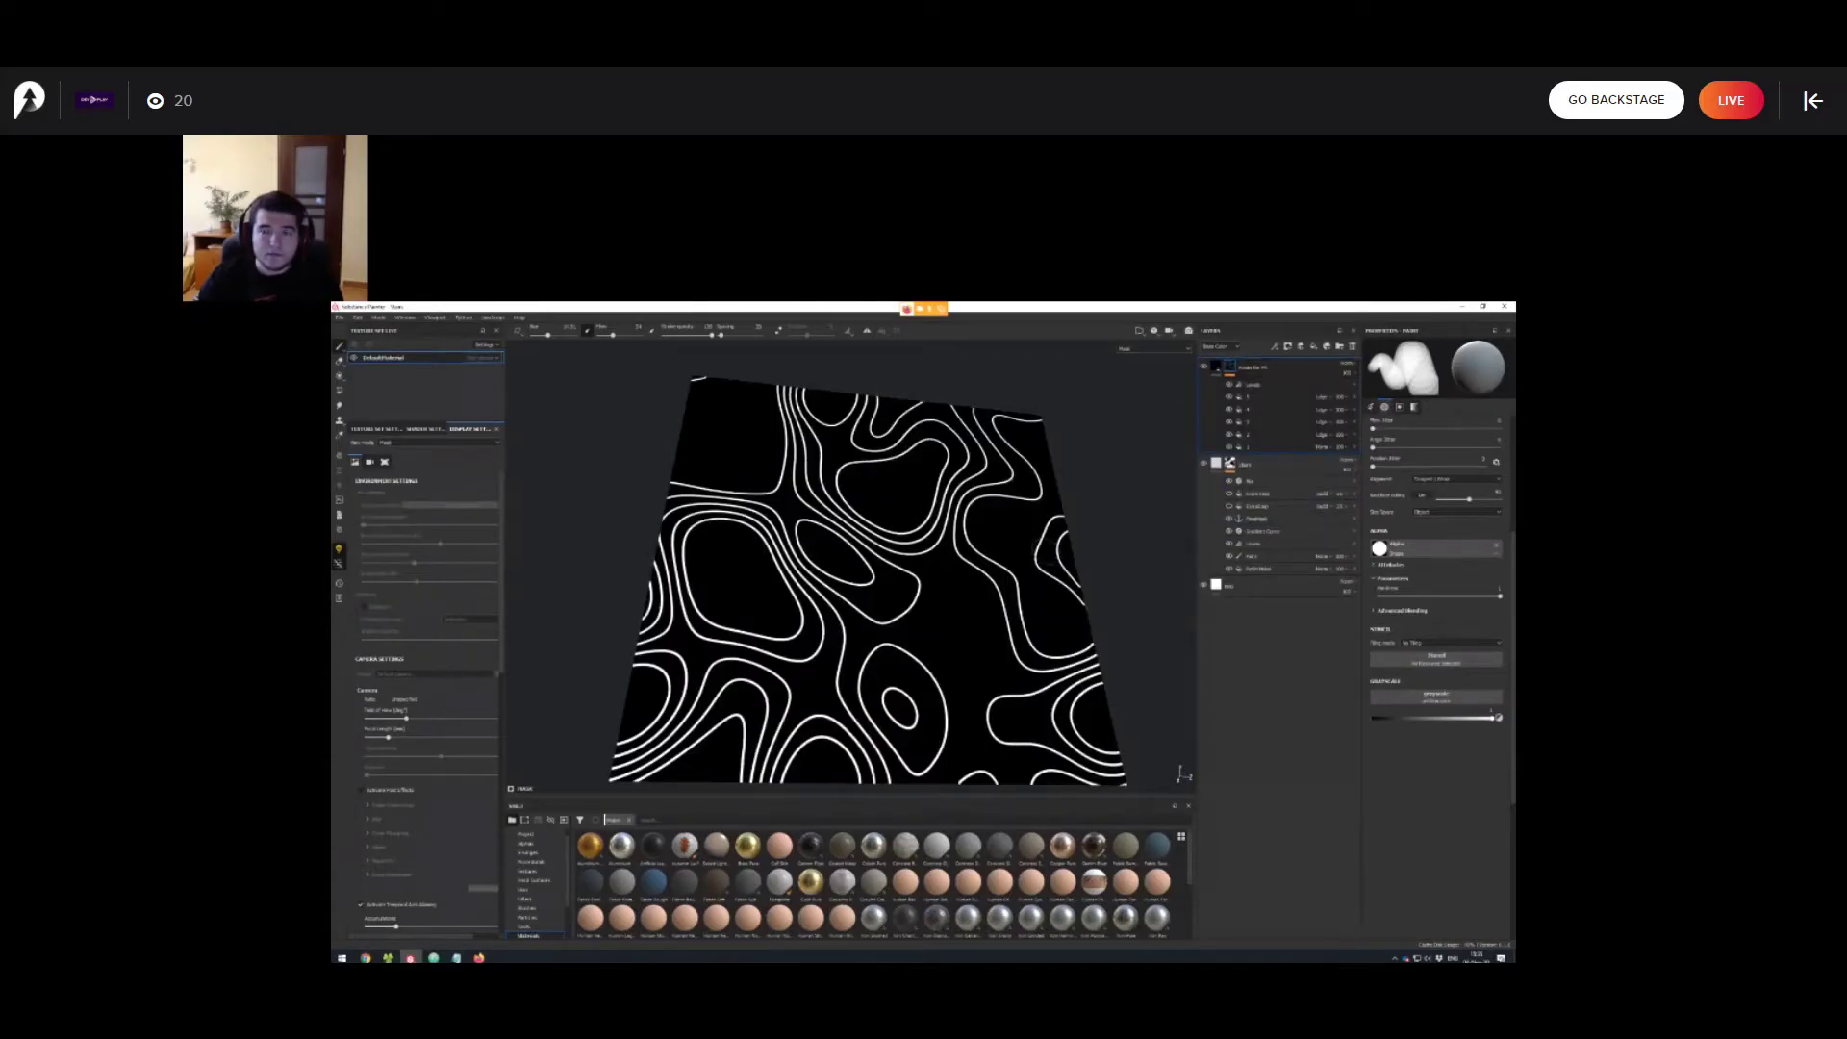
left_click_drag(1121, 577, 1106, 515, "alt")
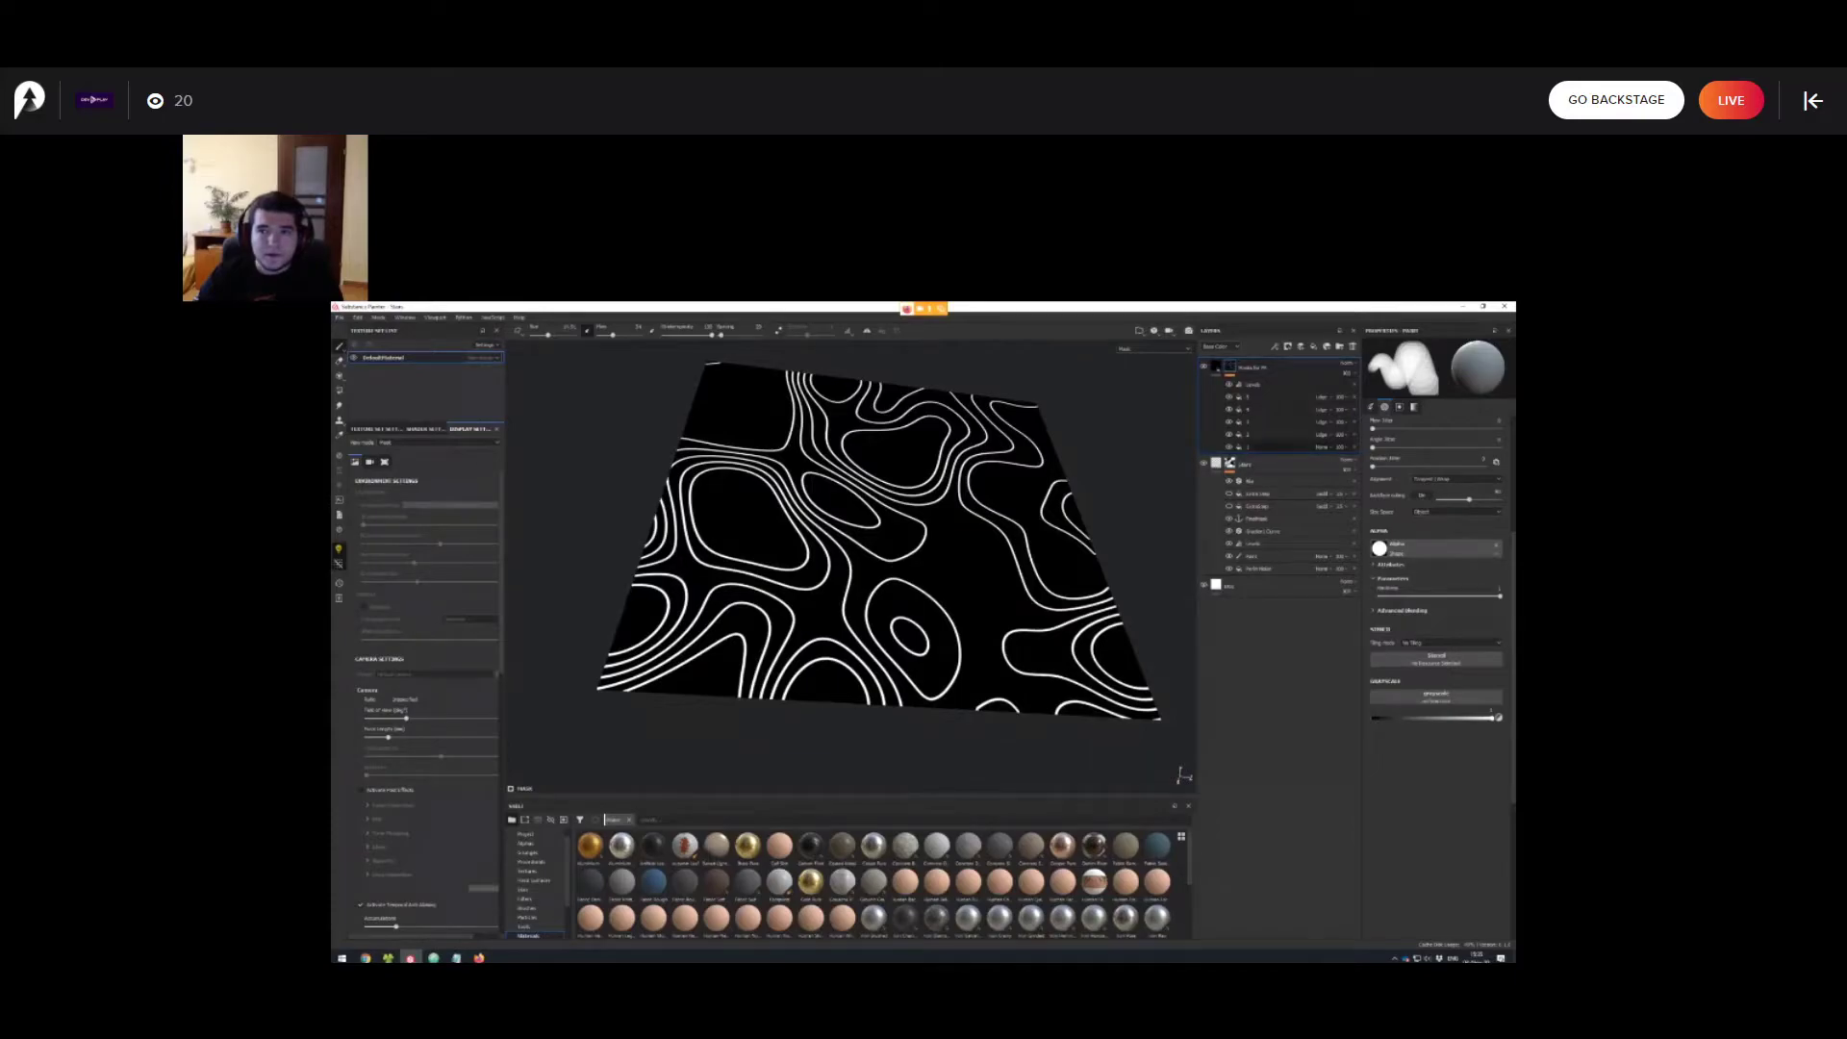
left_click(1275, 447)
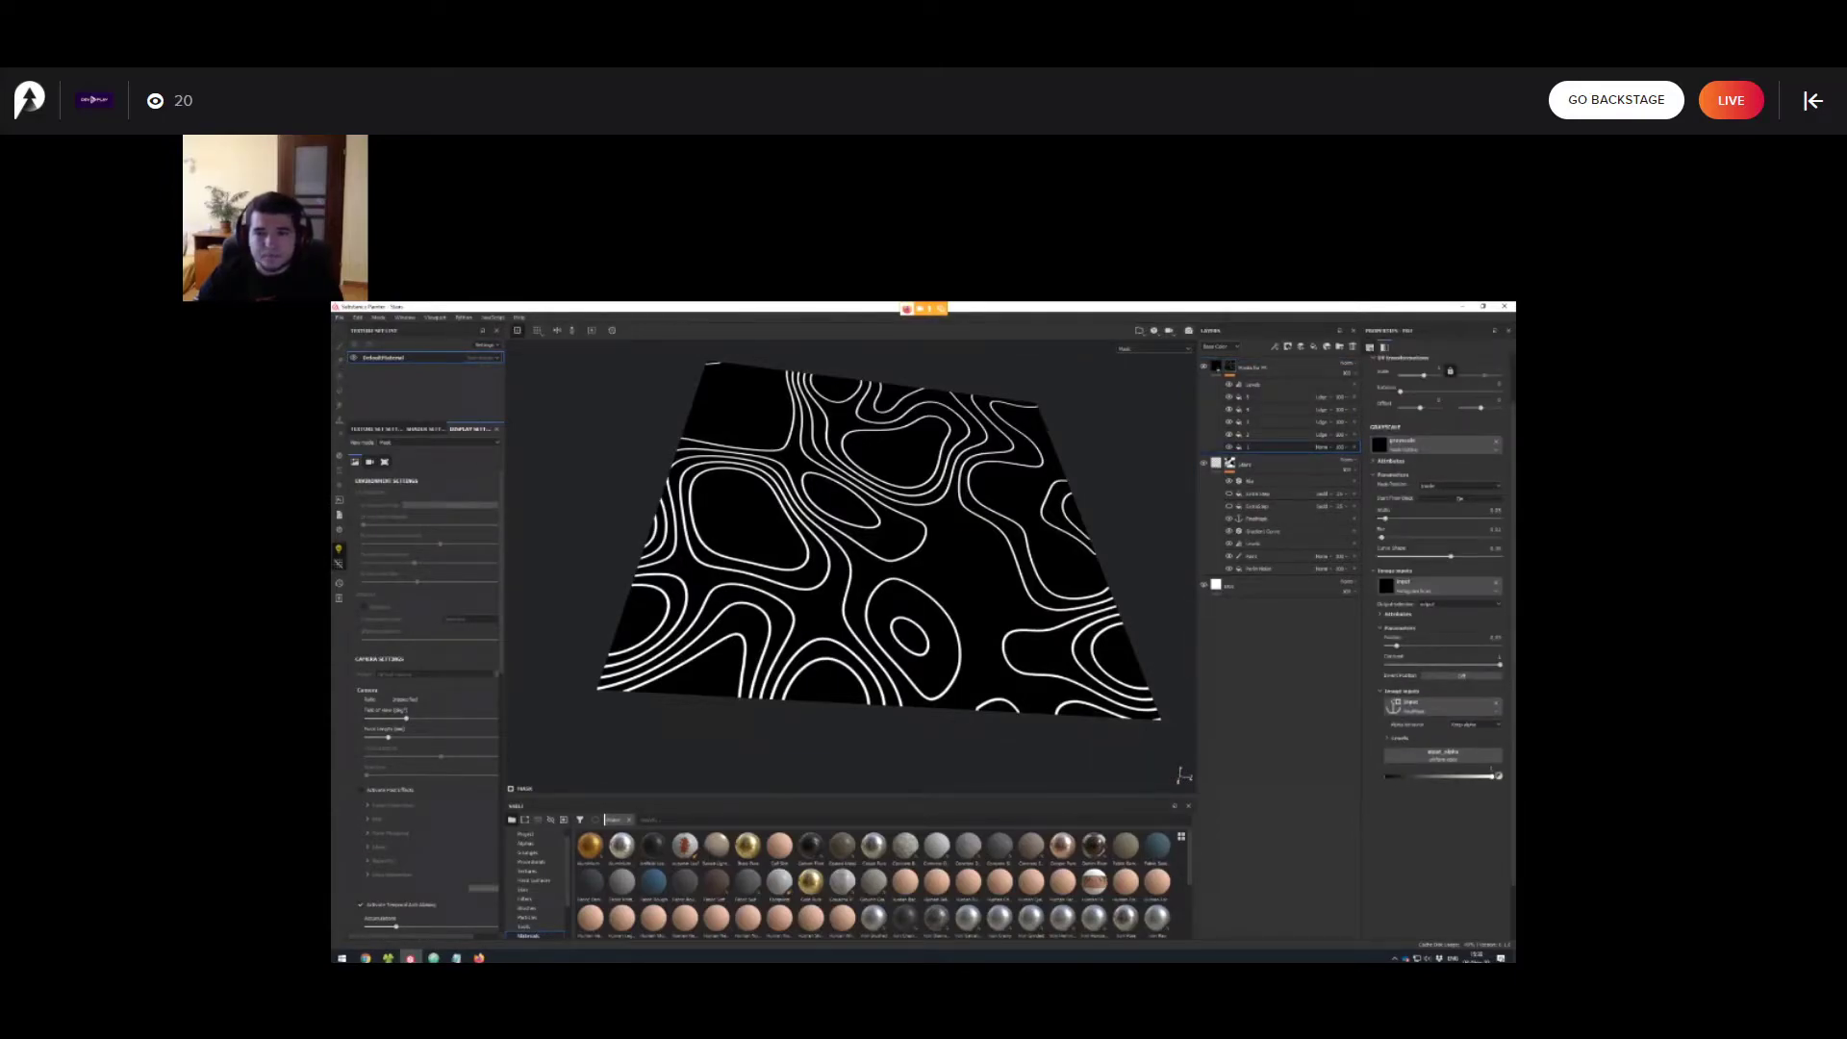
Display the mask of the Stairs layer and examine its stepped grayscale regions.
left_click_drag(1097, 510, 1097, 537, "alt")
scroll(1097, 537, "up", 3)
left_click(1261, 464)
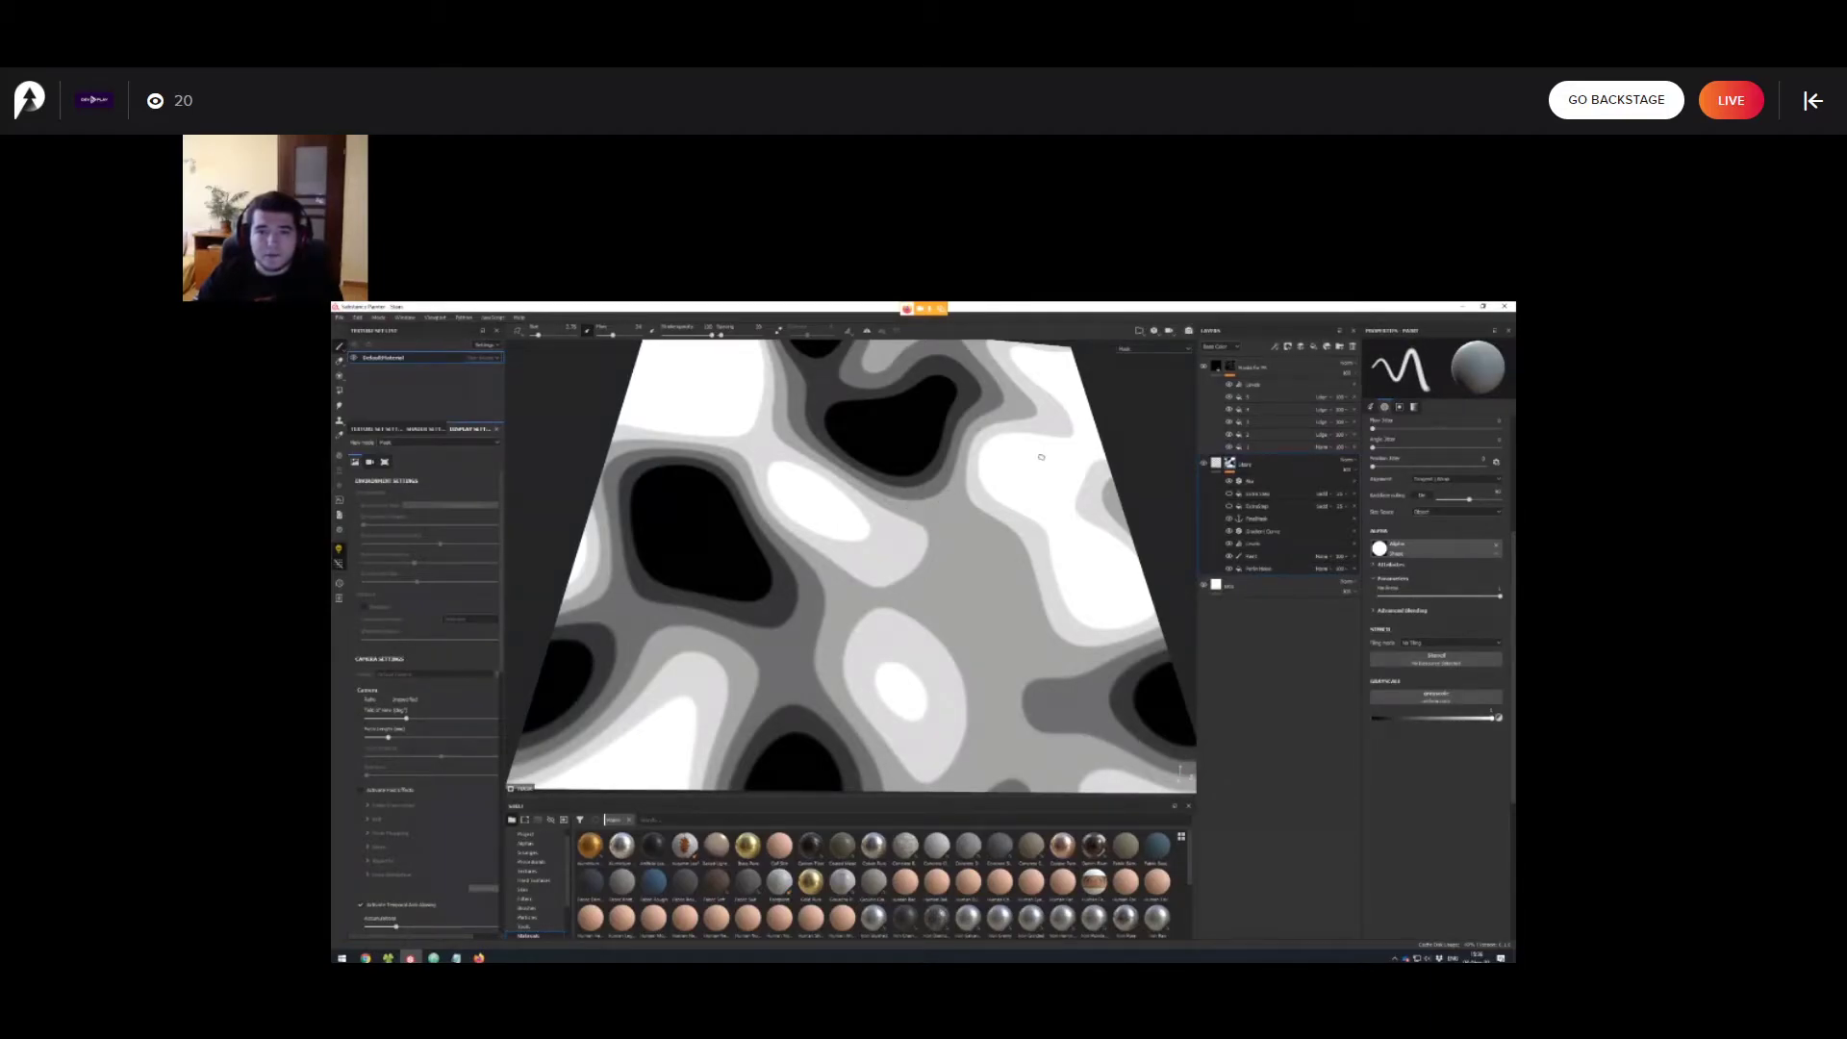
left_click_drag(1041, 457, 985, 359, "alt")
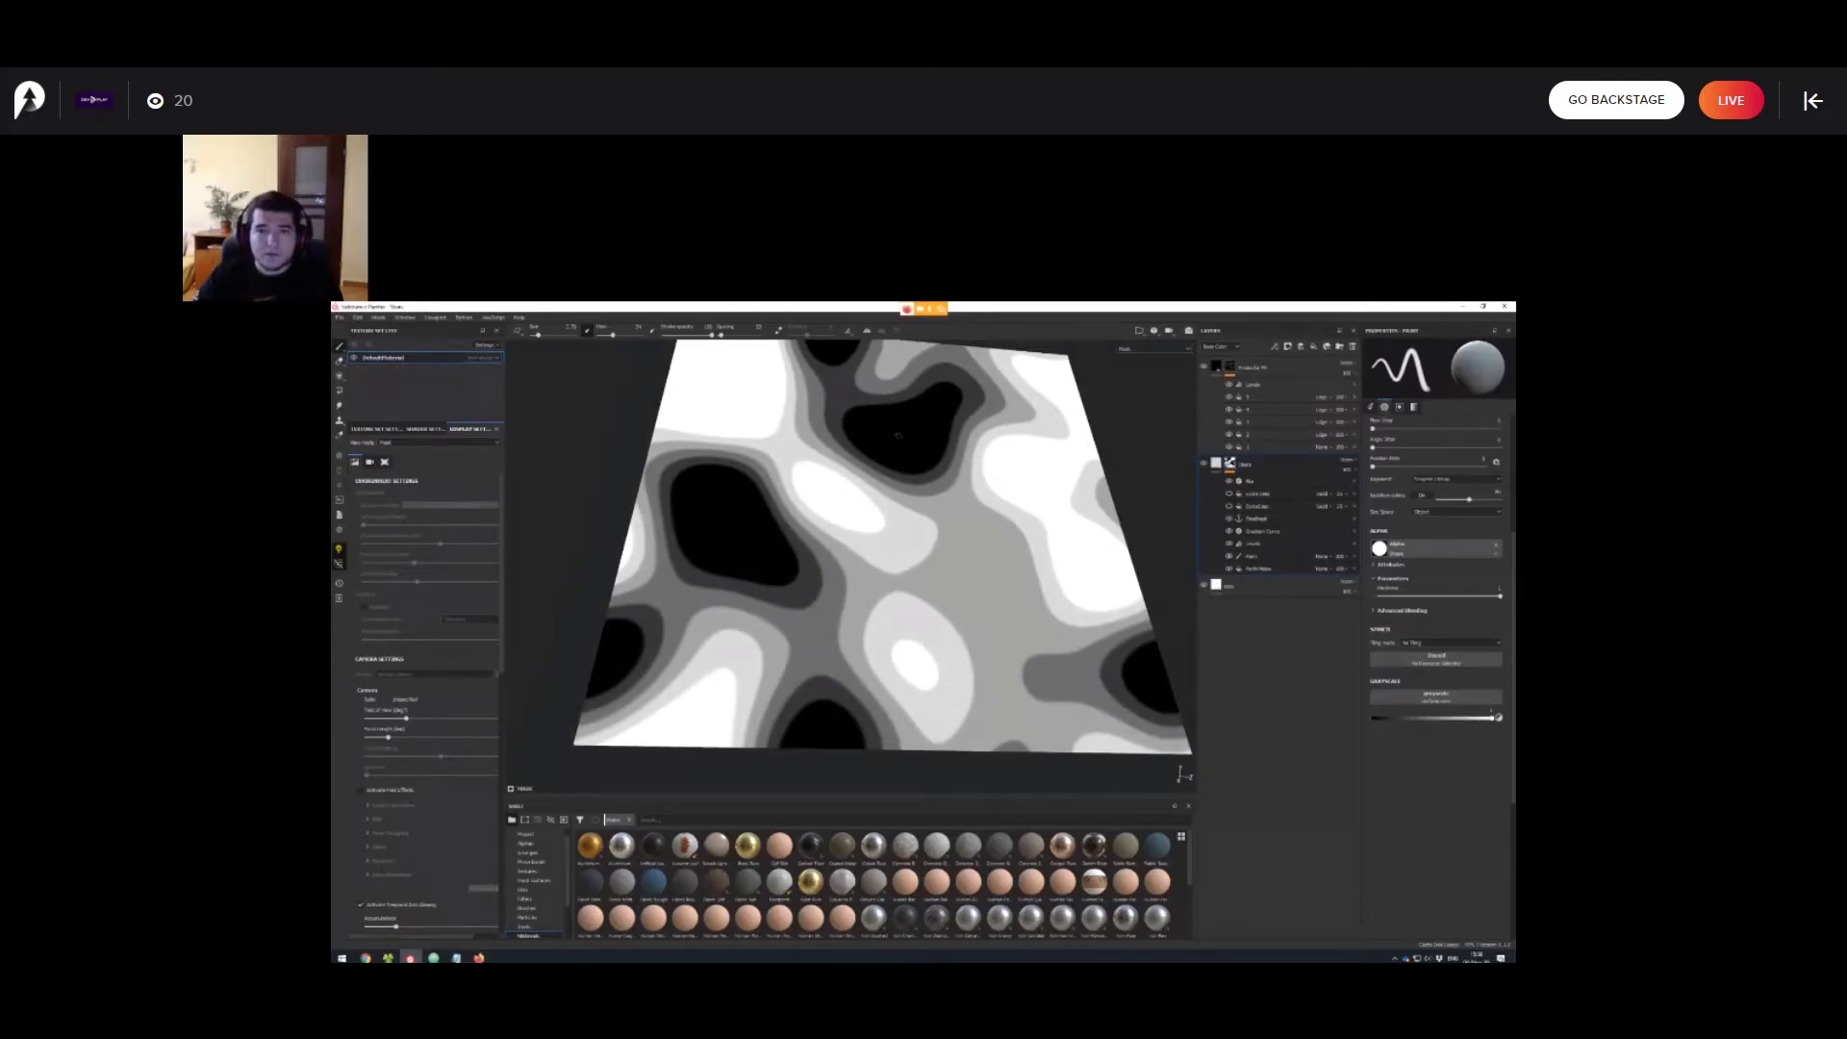
middle_click_drag(904, 558, 885, 554, "alt")
Display the Masks for PS mask again, hide fills 2 to 5 in it, and select fill 1.
left_click(1230, 367)
middle_click_drag(1044, 539, 1039, 564, "alt")
right_click_drag(1039, 564, 1068, 567, "alt")
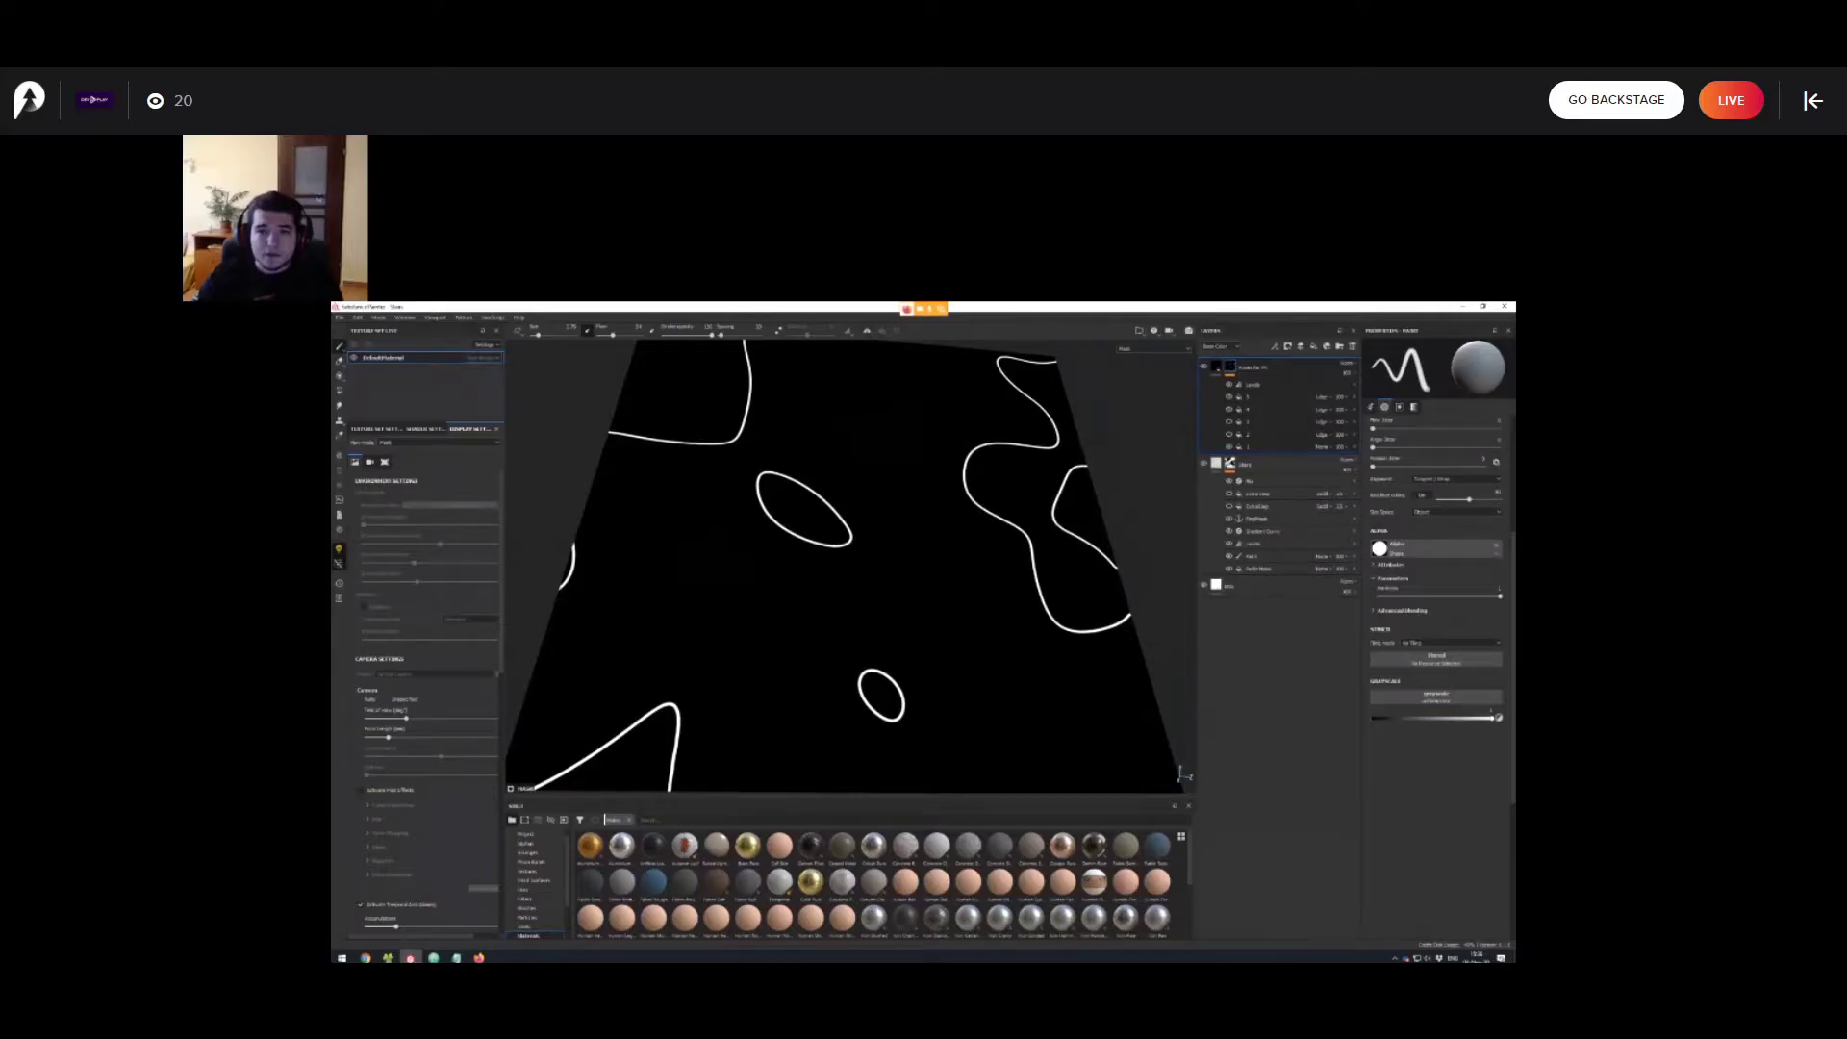
left_click_drag(1229, 397, 1230, 434)
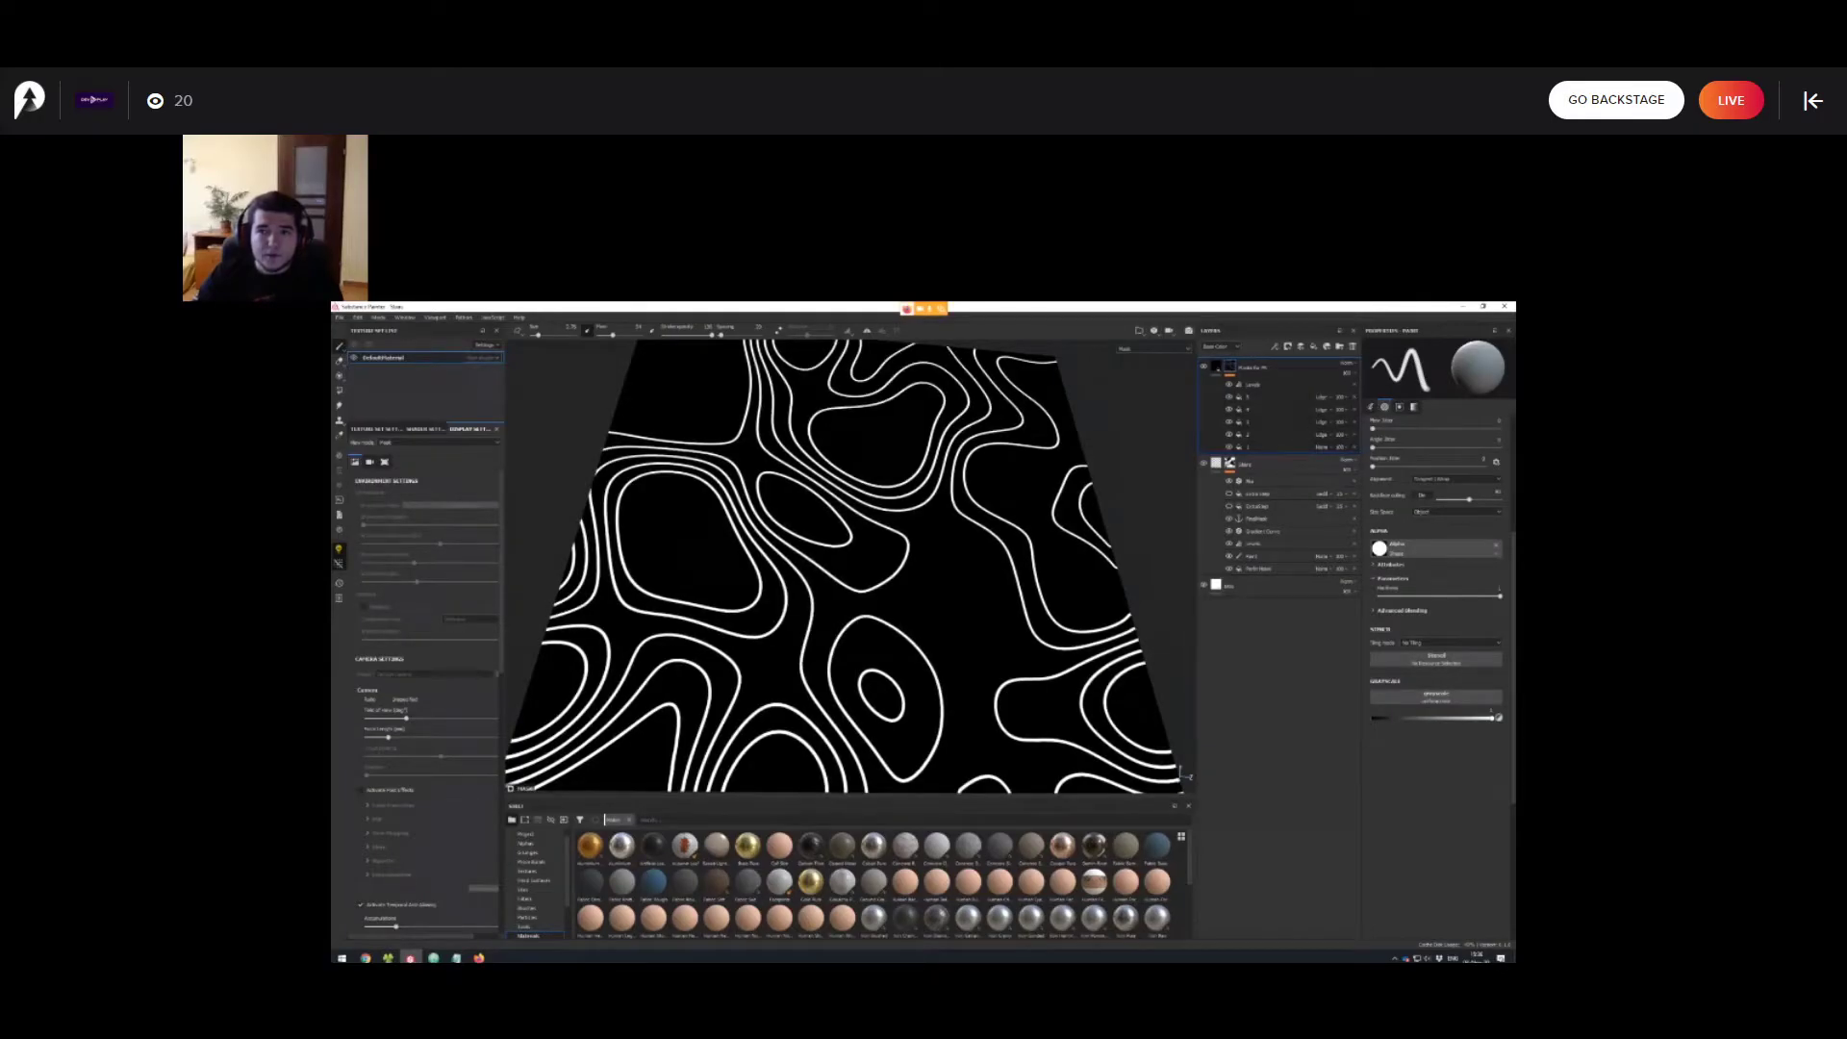
left_click(1229, 447)
left_click(1270, 447)
middle_click_drag(971, 500, 948, 481, "alt")
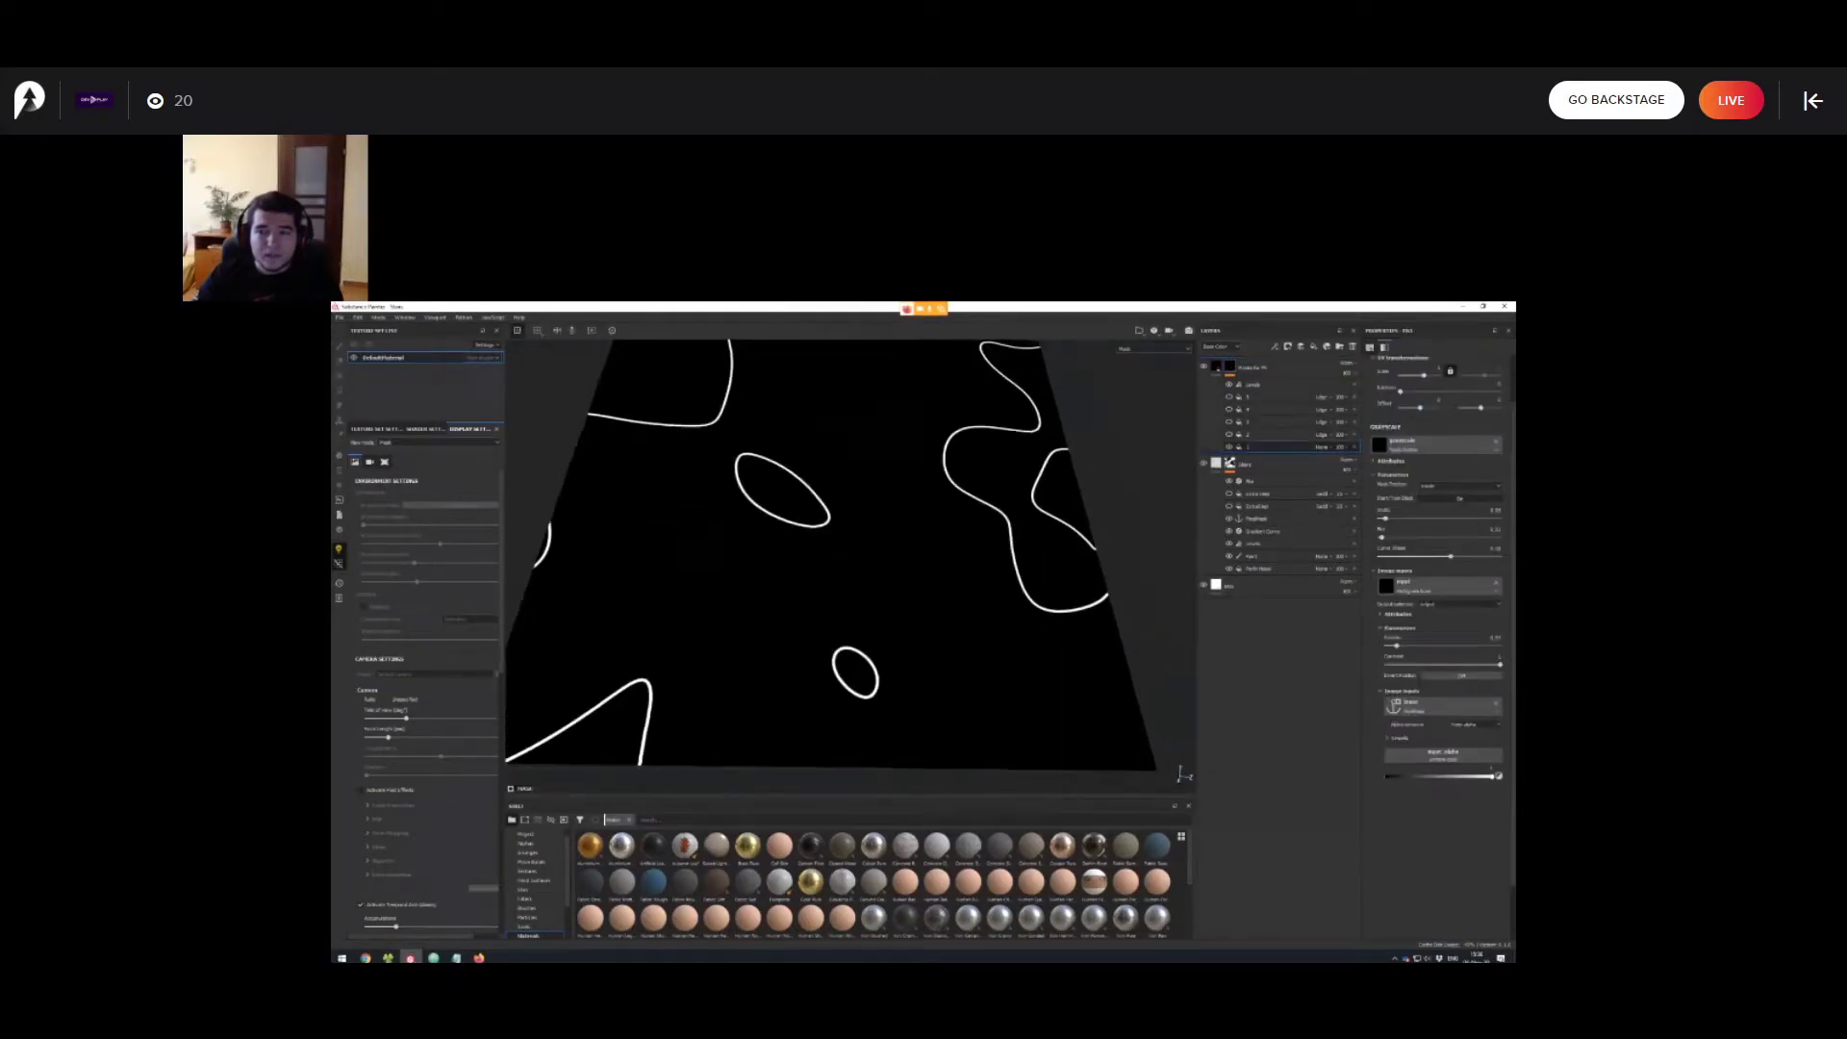
right_click_drag(948, 480, 856, 461, "alt")
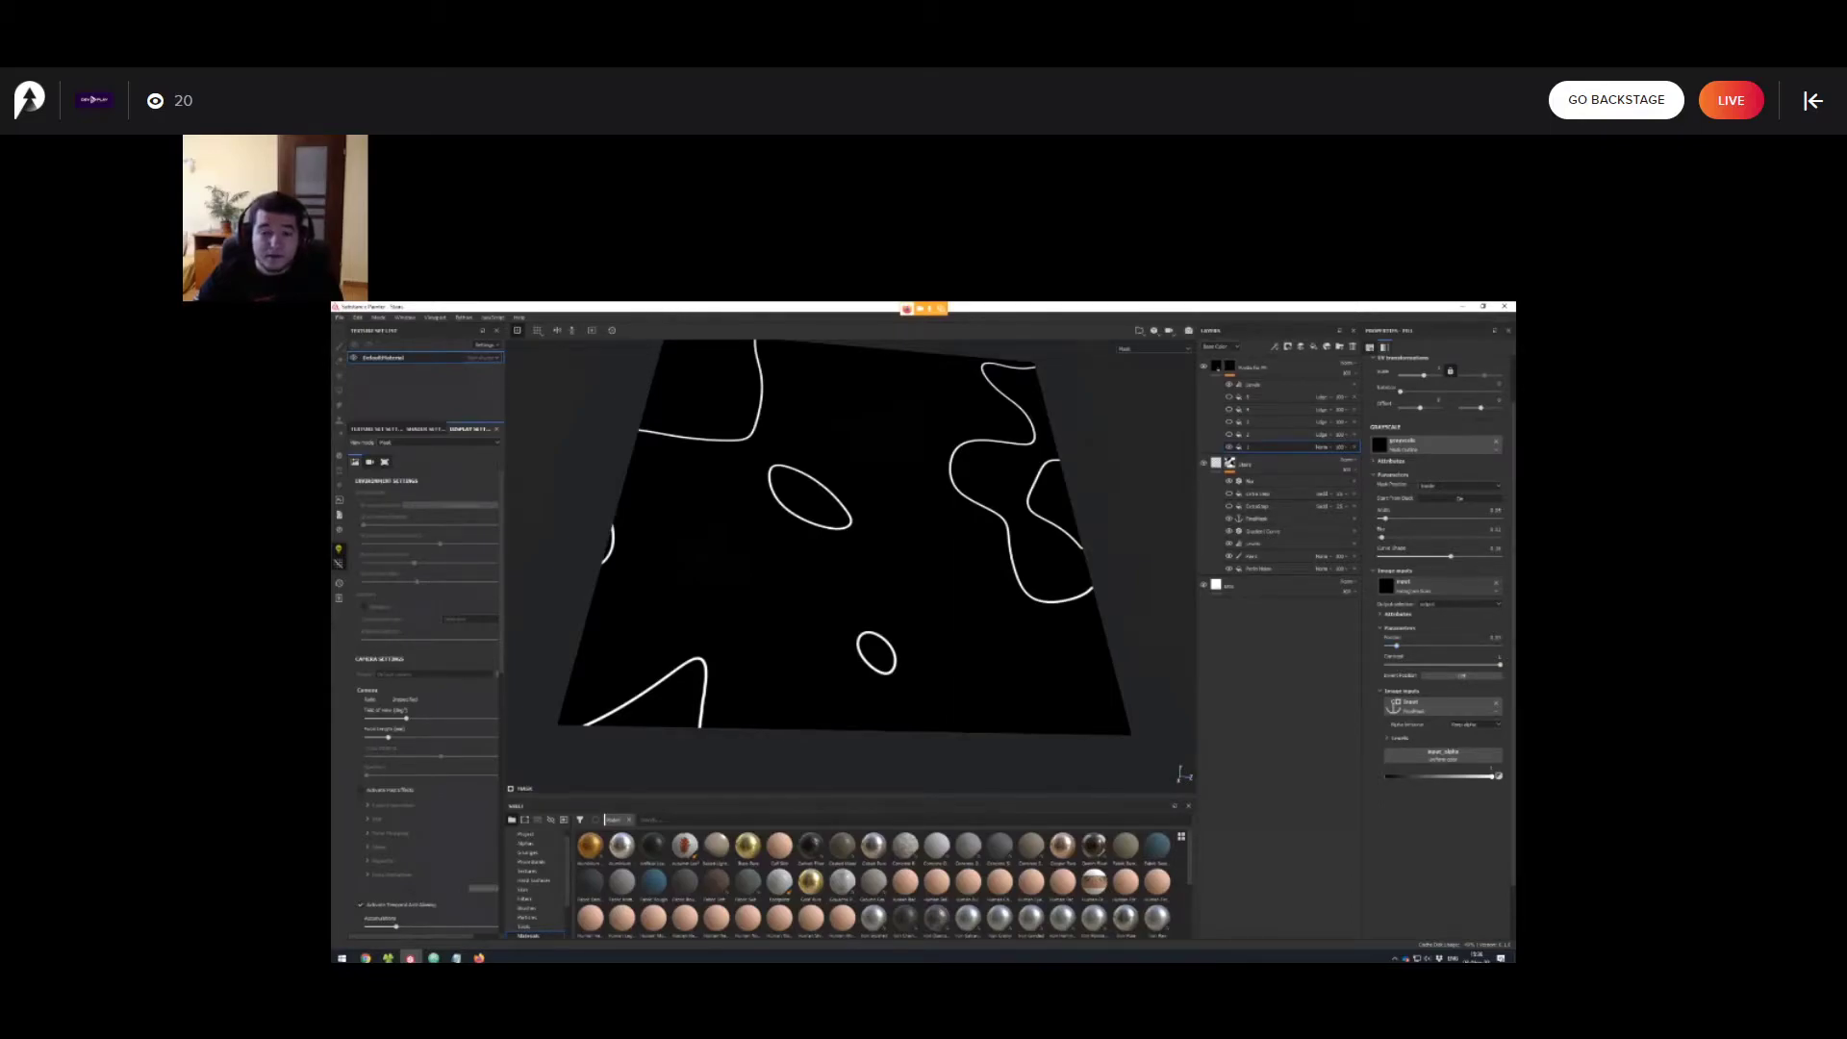
Try a higher Position value on fill 1, compare the outlines with the Stairs mask, and restore the previous value.
mouse_move(837, 539)
middle_mouse_down("alt")
mouse_move(817, 555)
mouse_move(860, 553)
middle_mouse_up("alt")
scroll(816, 556, "up", 2)
scroll(859, 553, "down", 1)
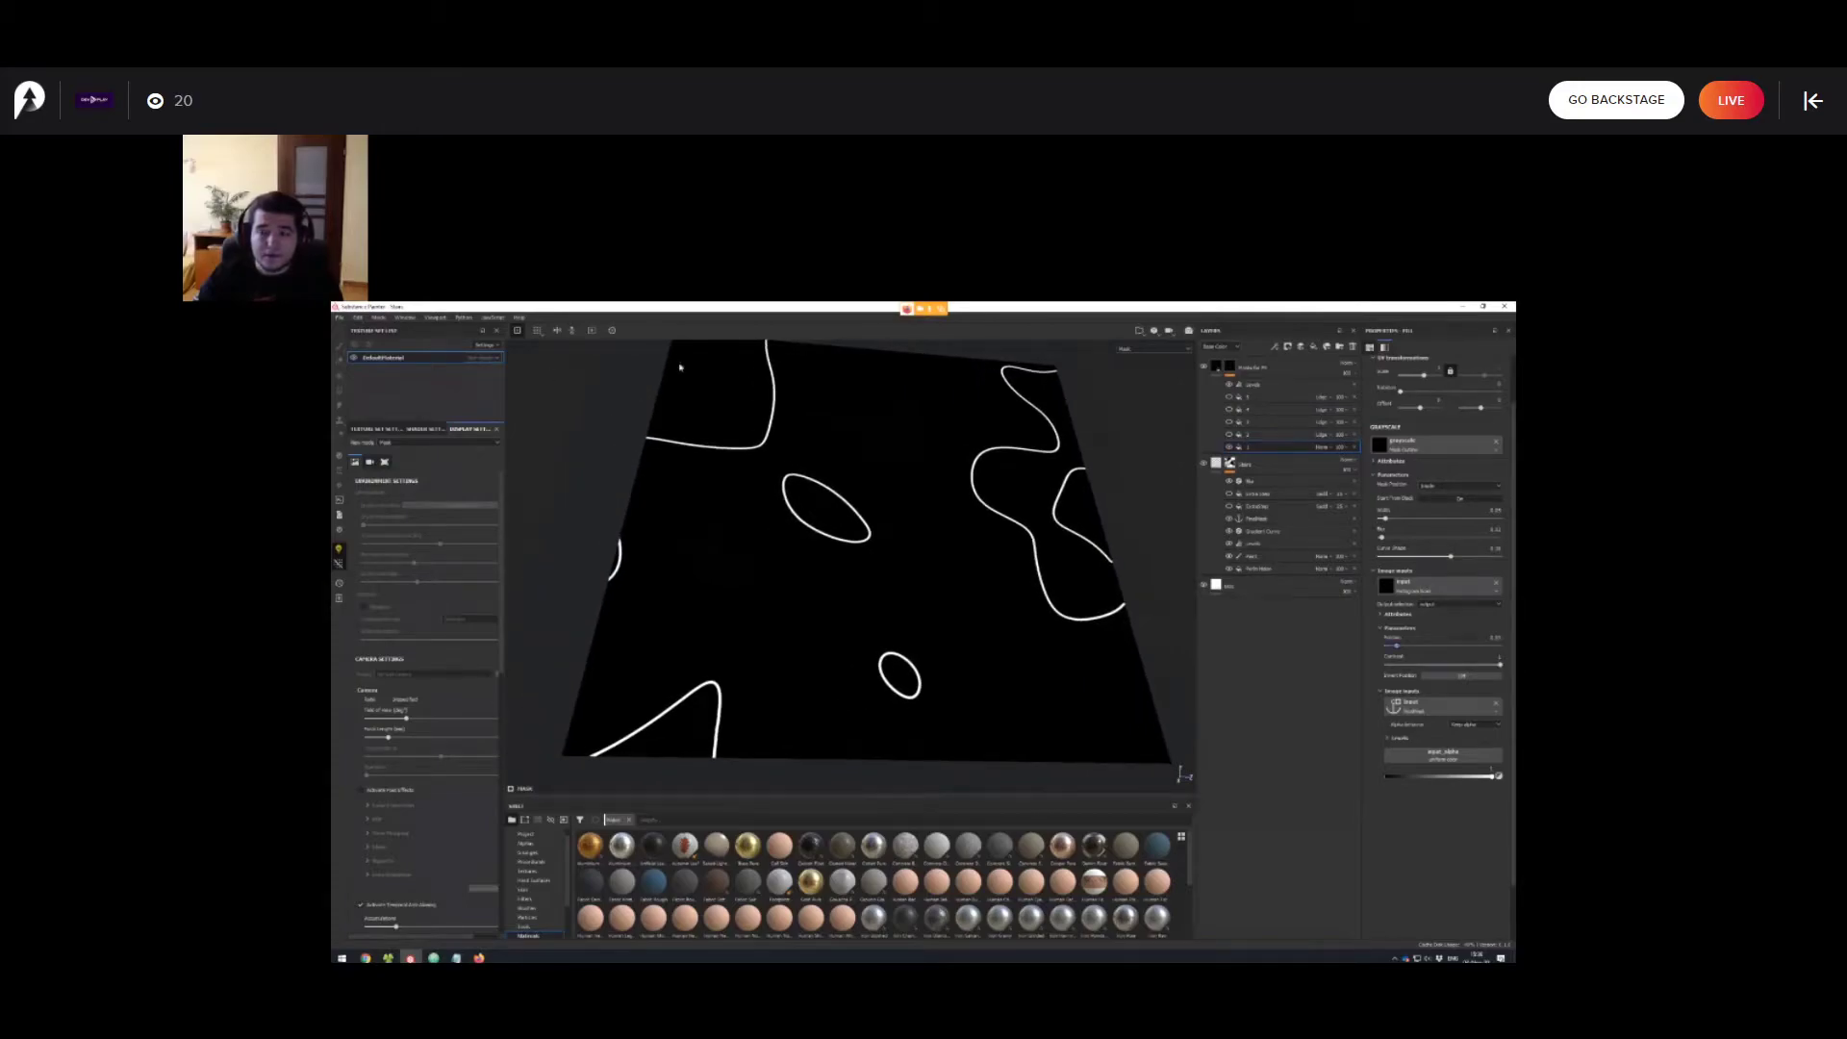
middle_click_drag(385, 362, 378, 359, "alt")
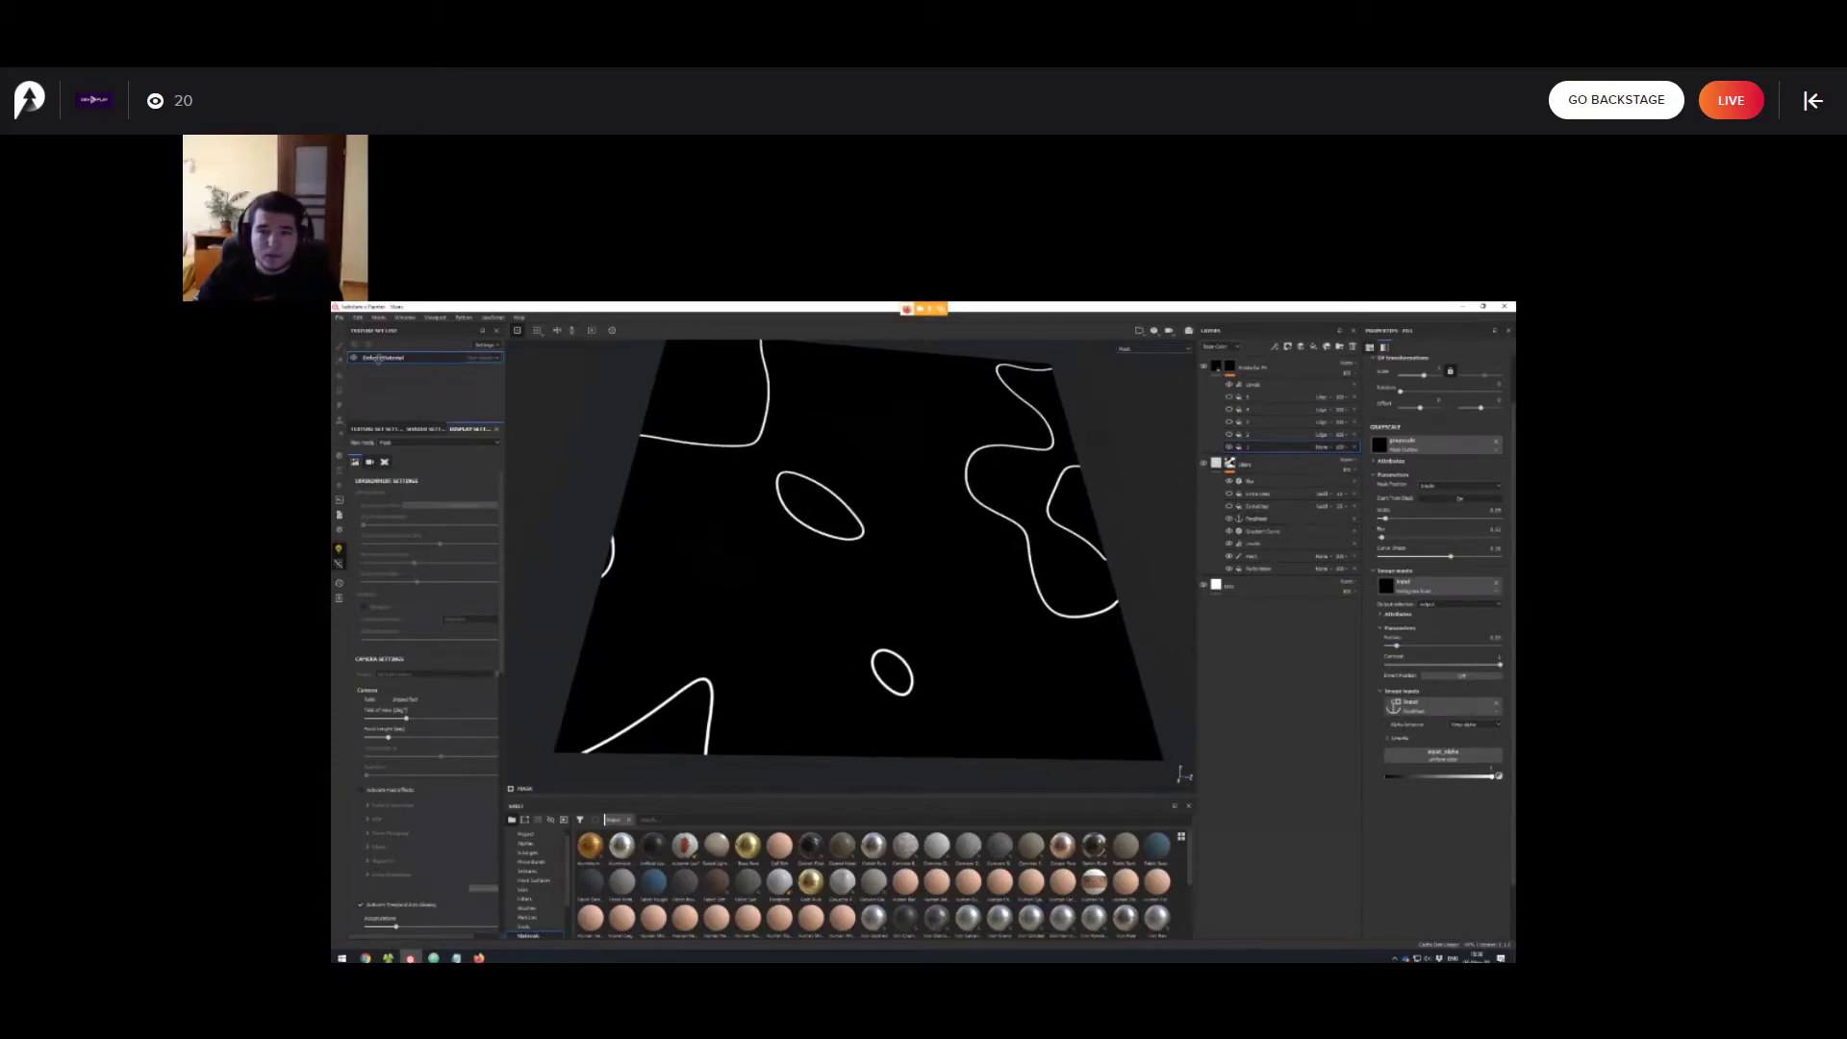
scroll(850, 563, "up", 2)
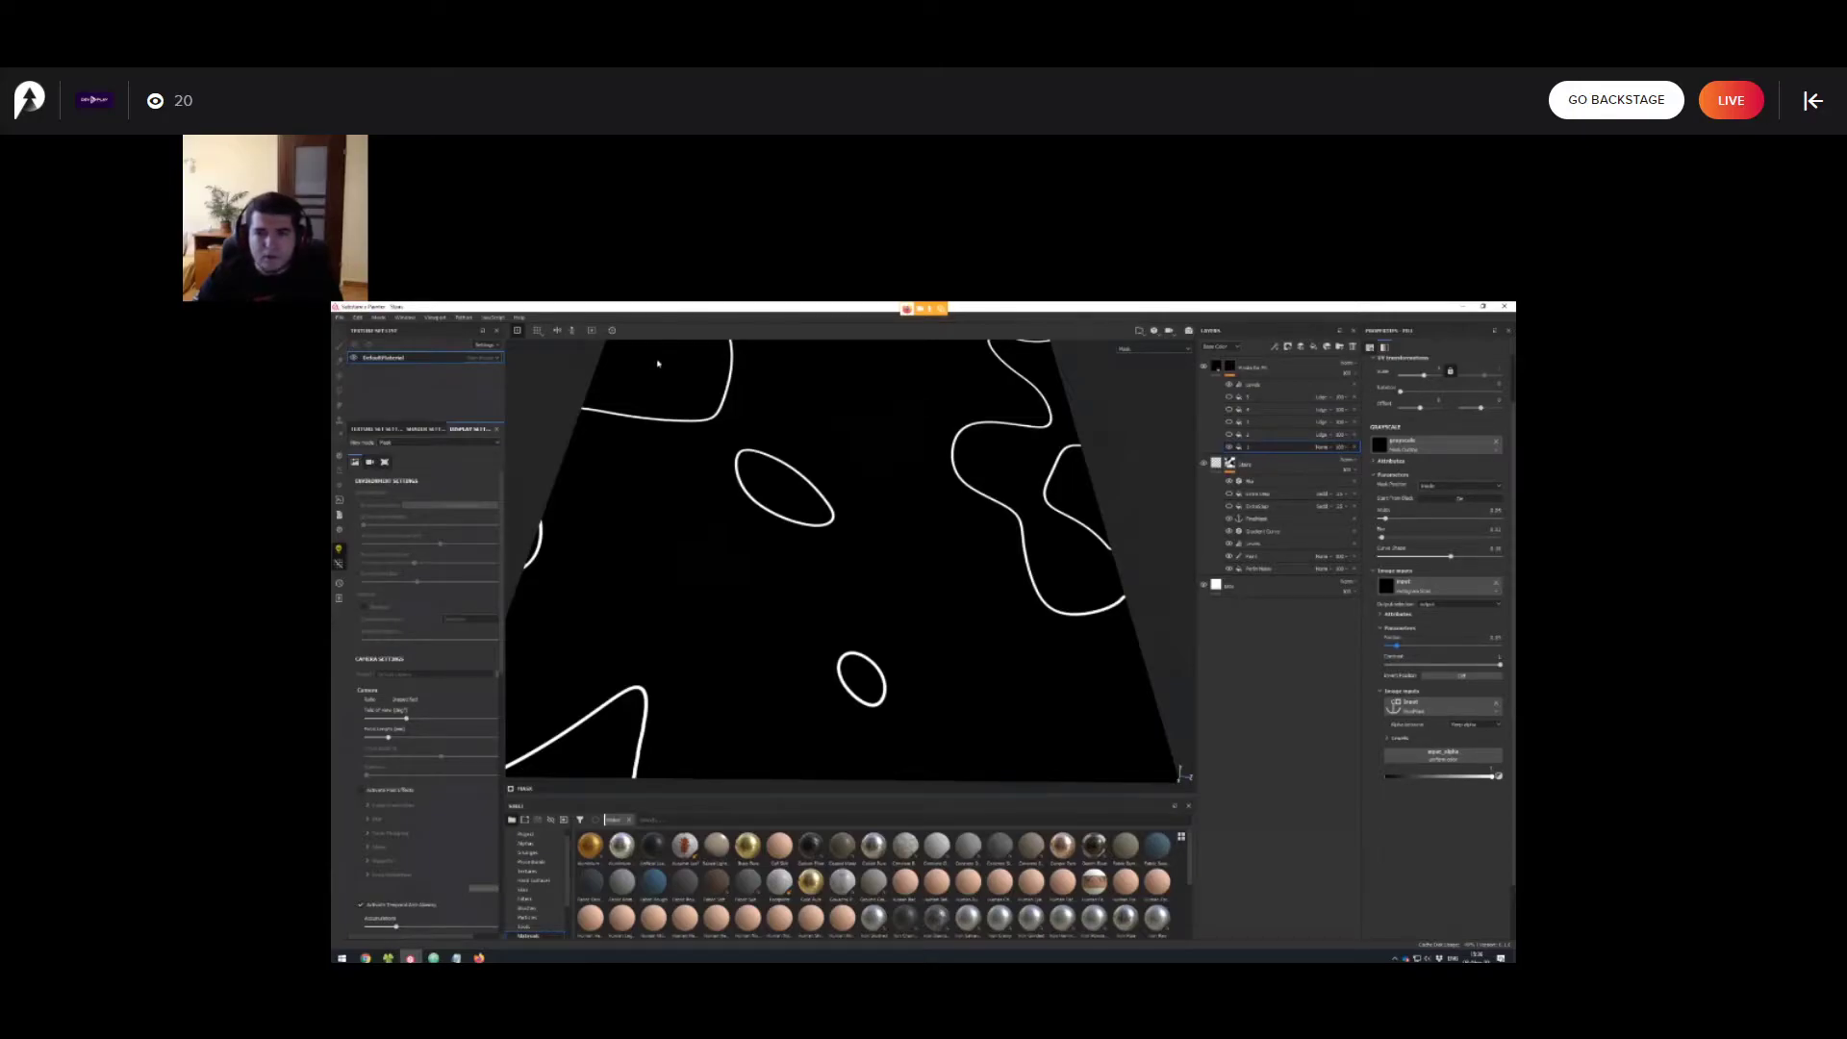
mouse_move(1397, 646)
left_mouse_down()
mouse_move(1482, 646)
mouse_move(1438, 645)
left_mouse_up()
left_click(1229, 464)
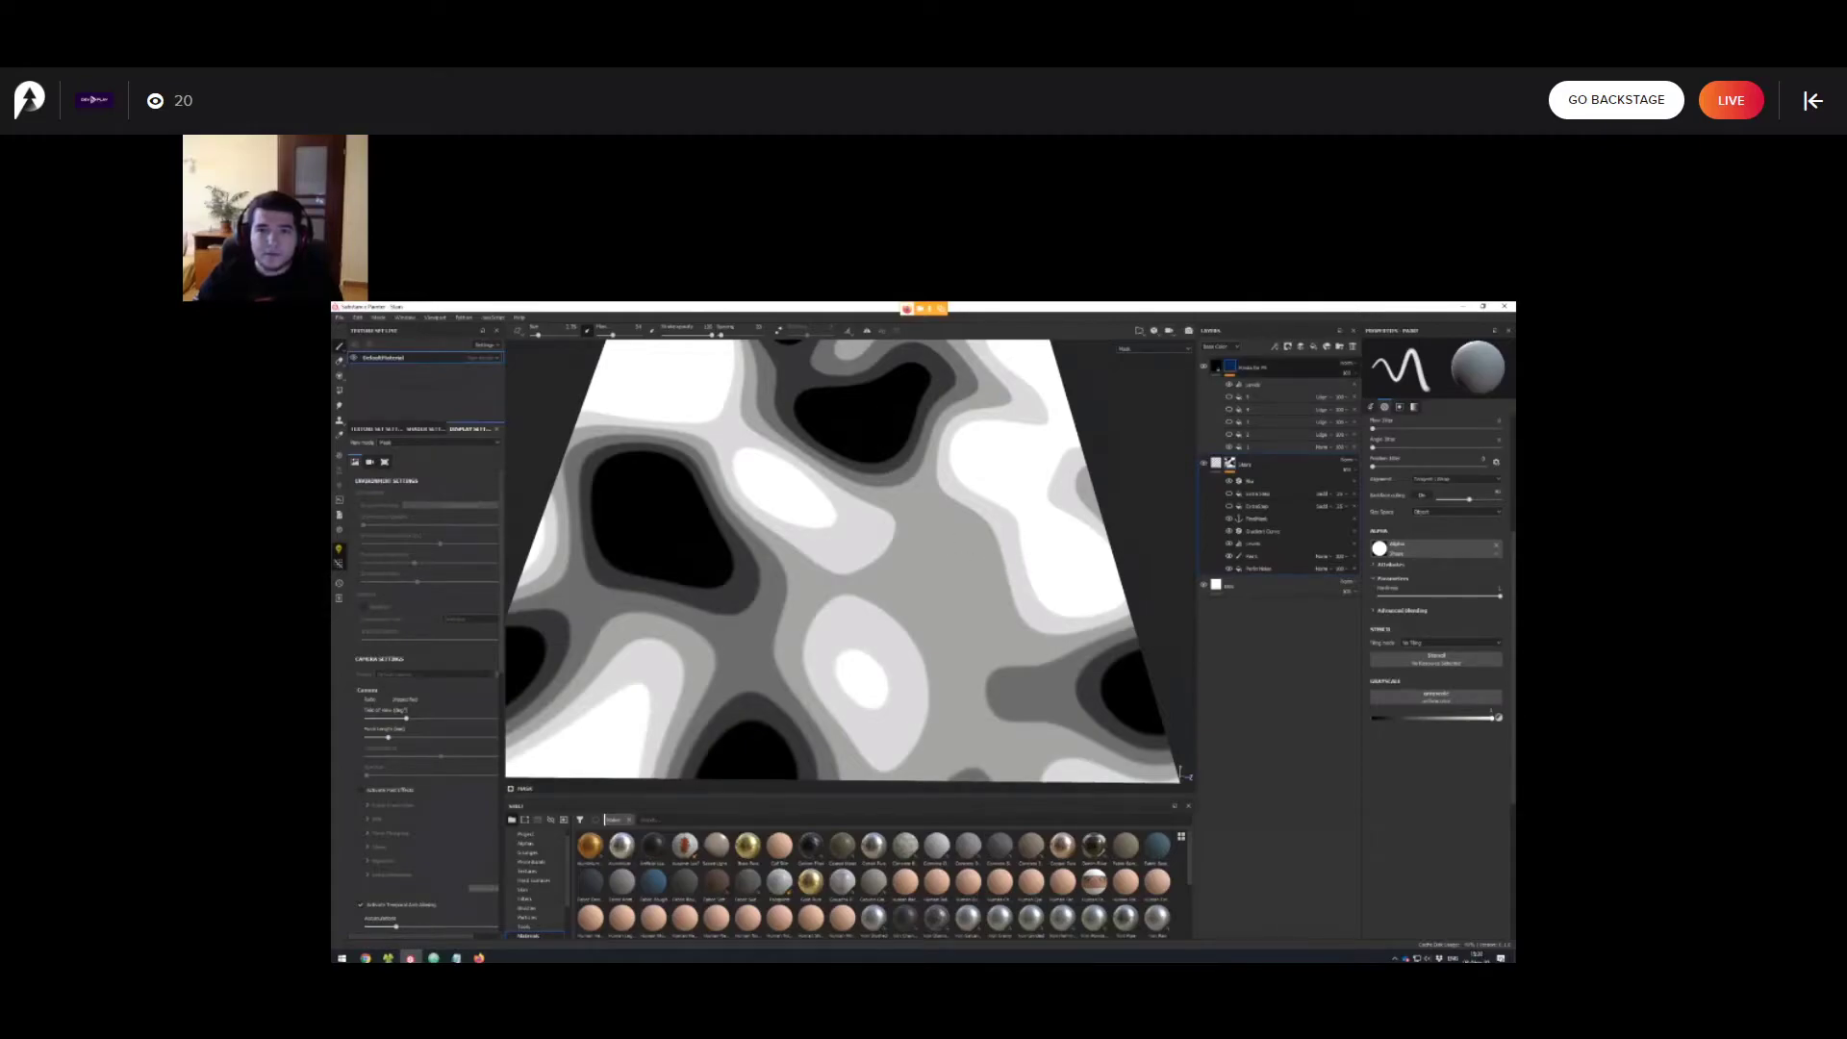
left_click(1230, 367)
left_click(1272, 447)
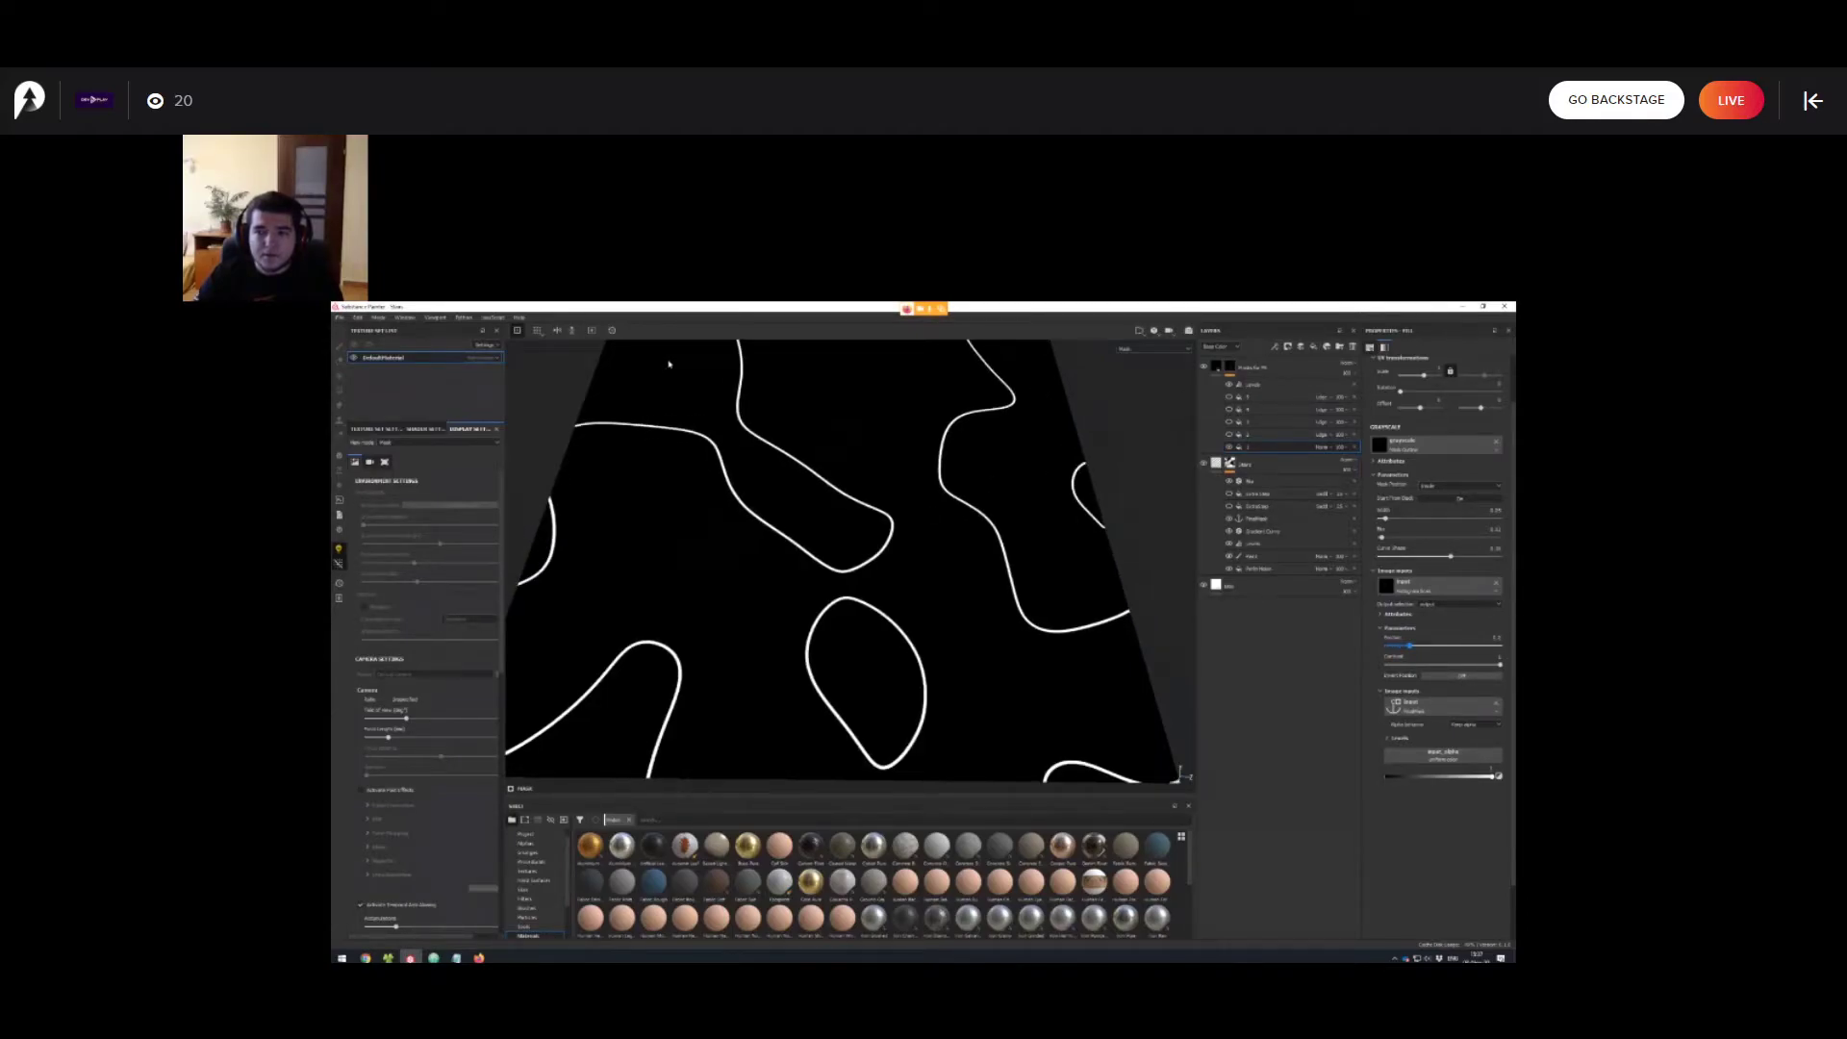
right_click_drag(657, 364, 639, 367, "alt")
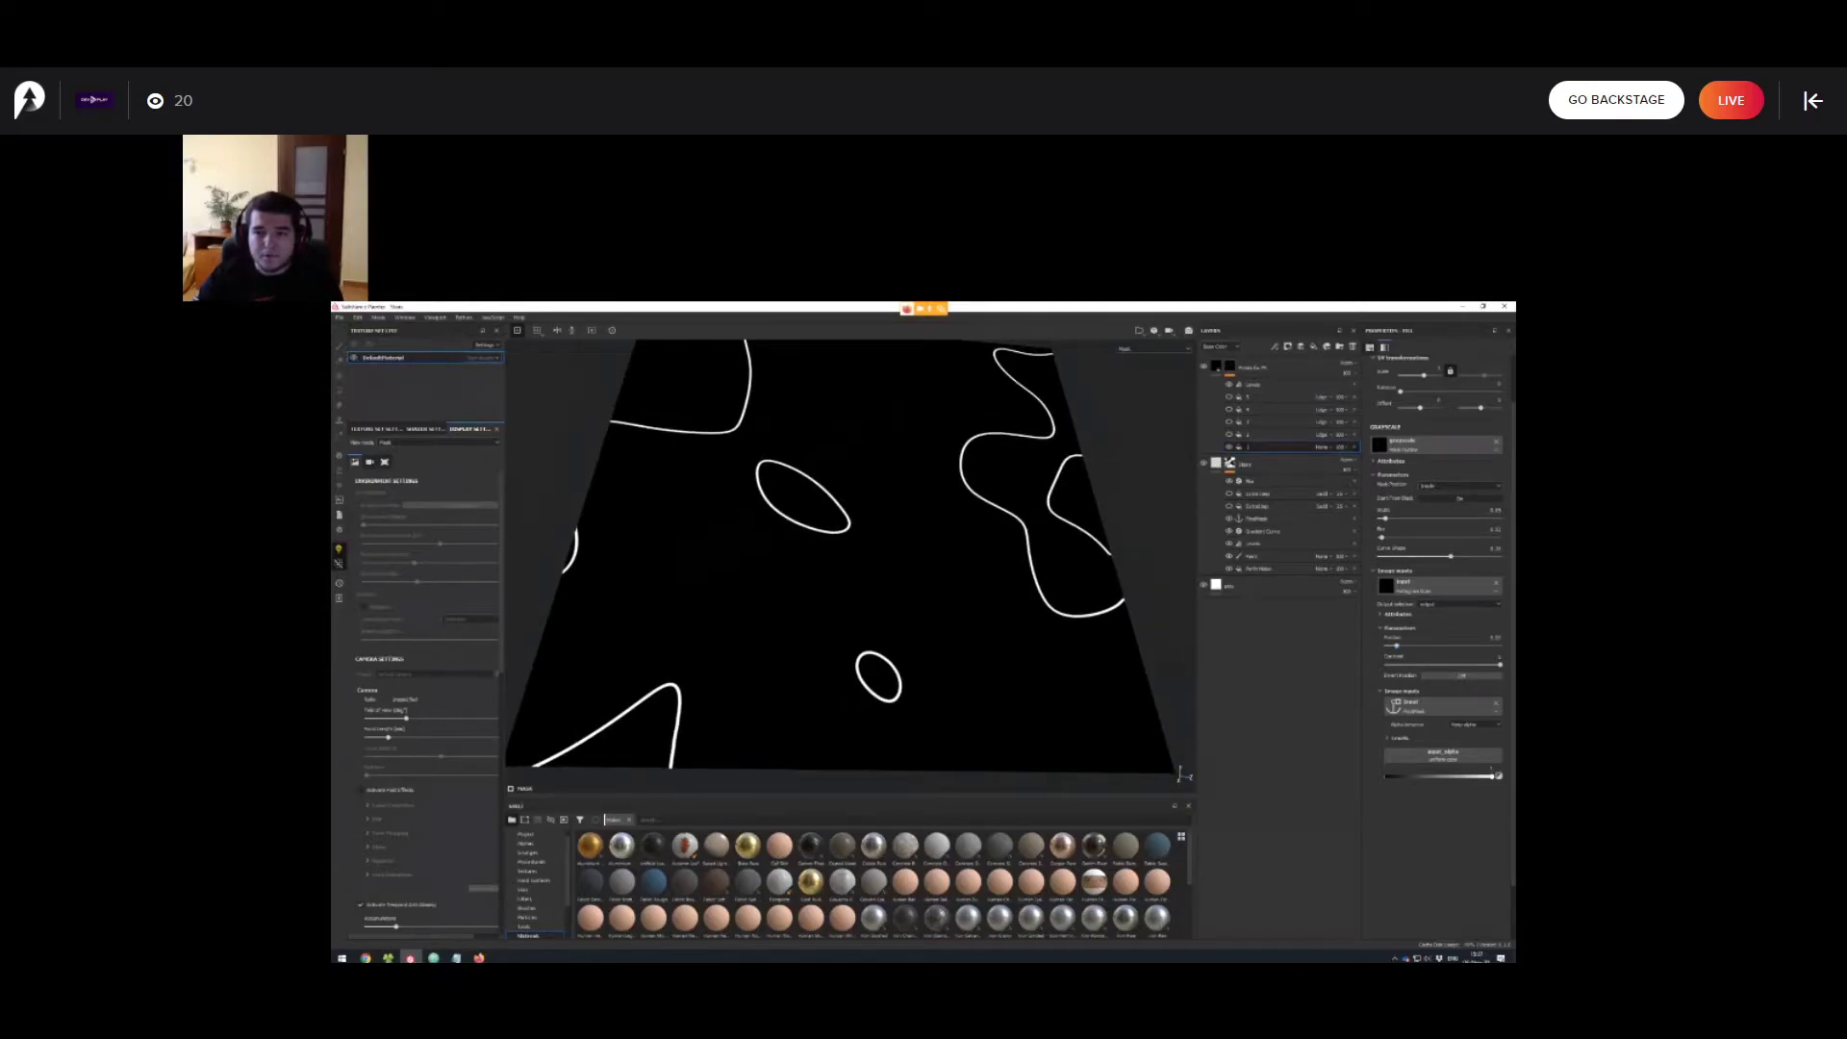
Show fills 2 to 5 in the Masks for PS mask again.
left_click(1228, 434)
left_click(1229, 422)
left_click(1229, 410)
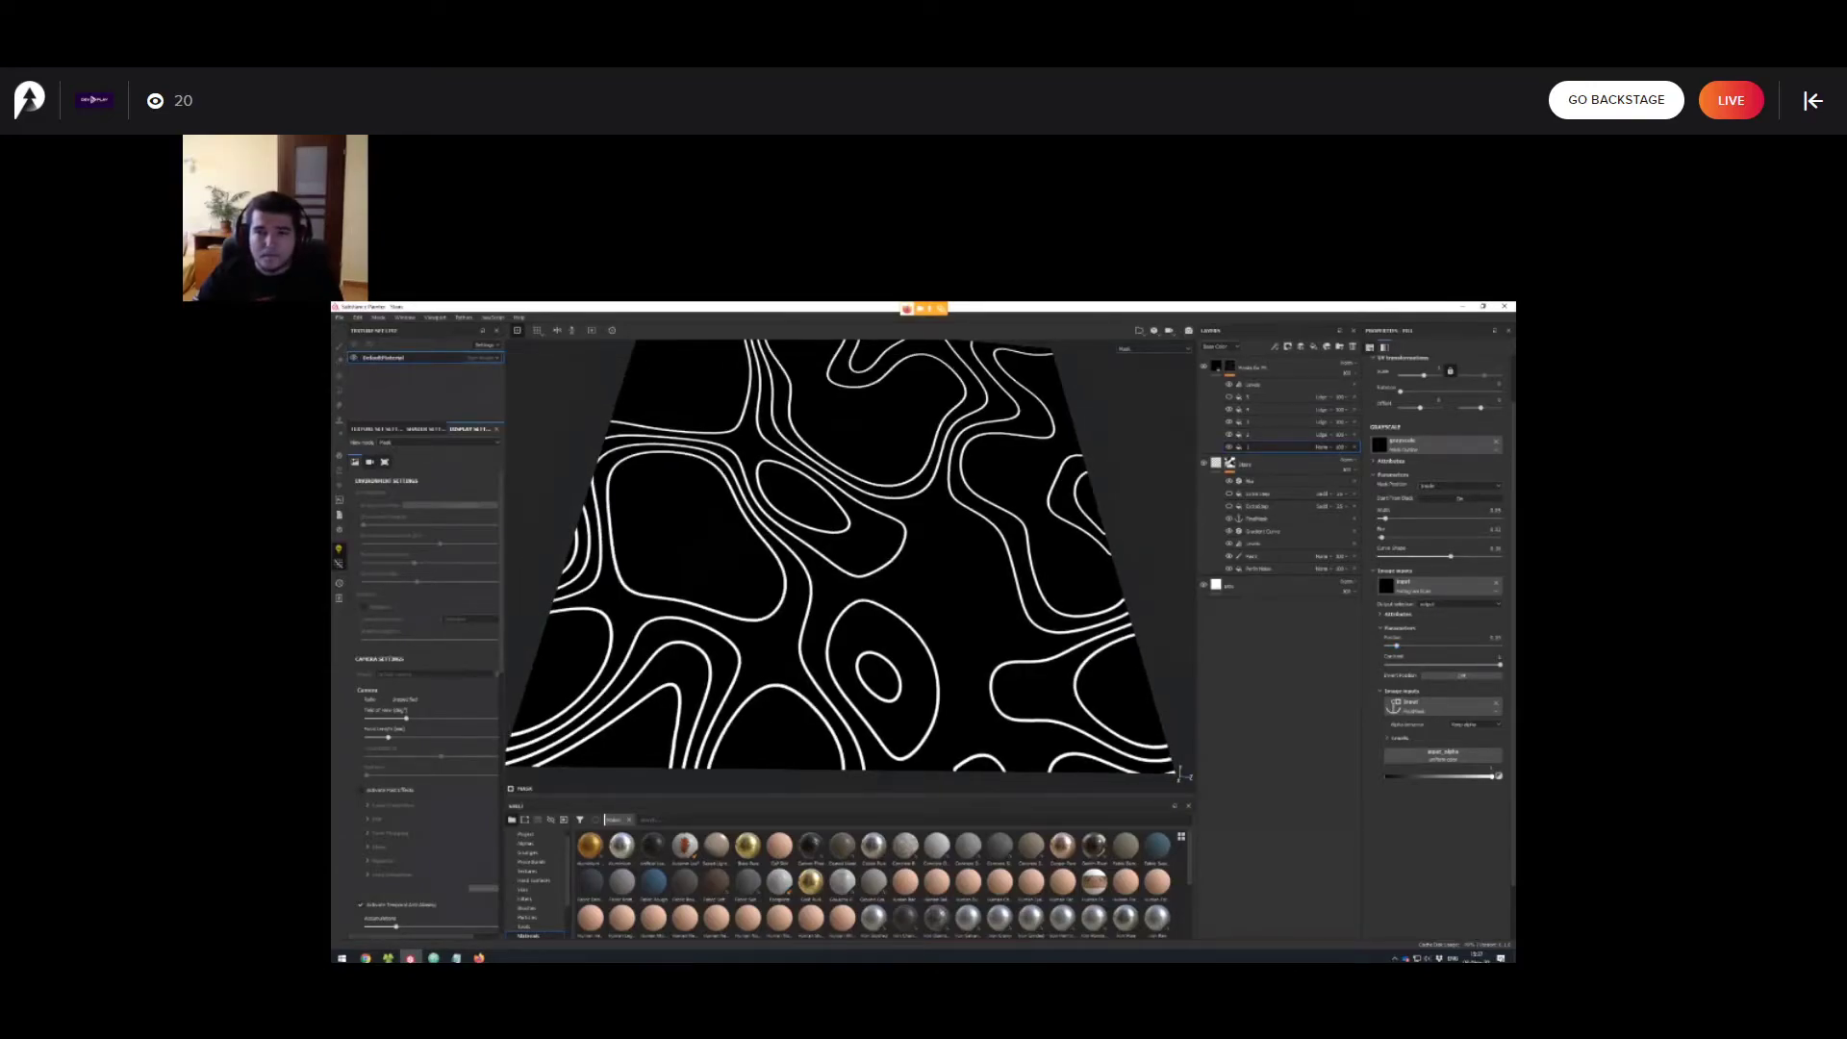
left_click(1229, 397)
right_click_drag(1020, 539, 1044, 543, "alt")
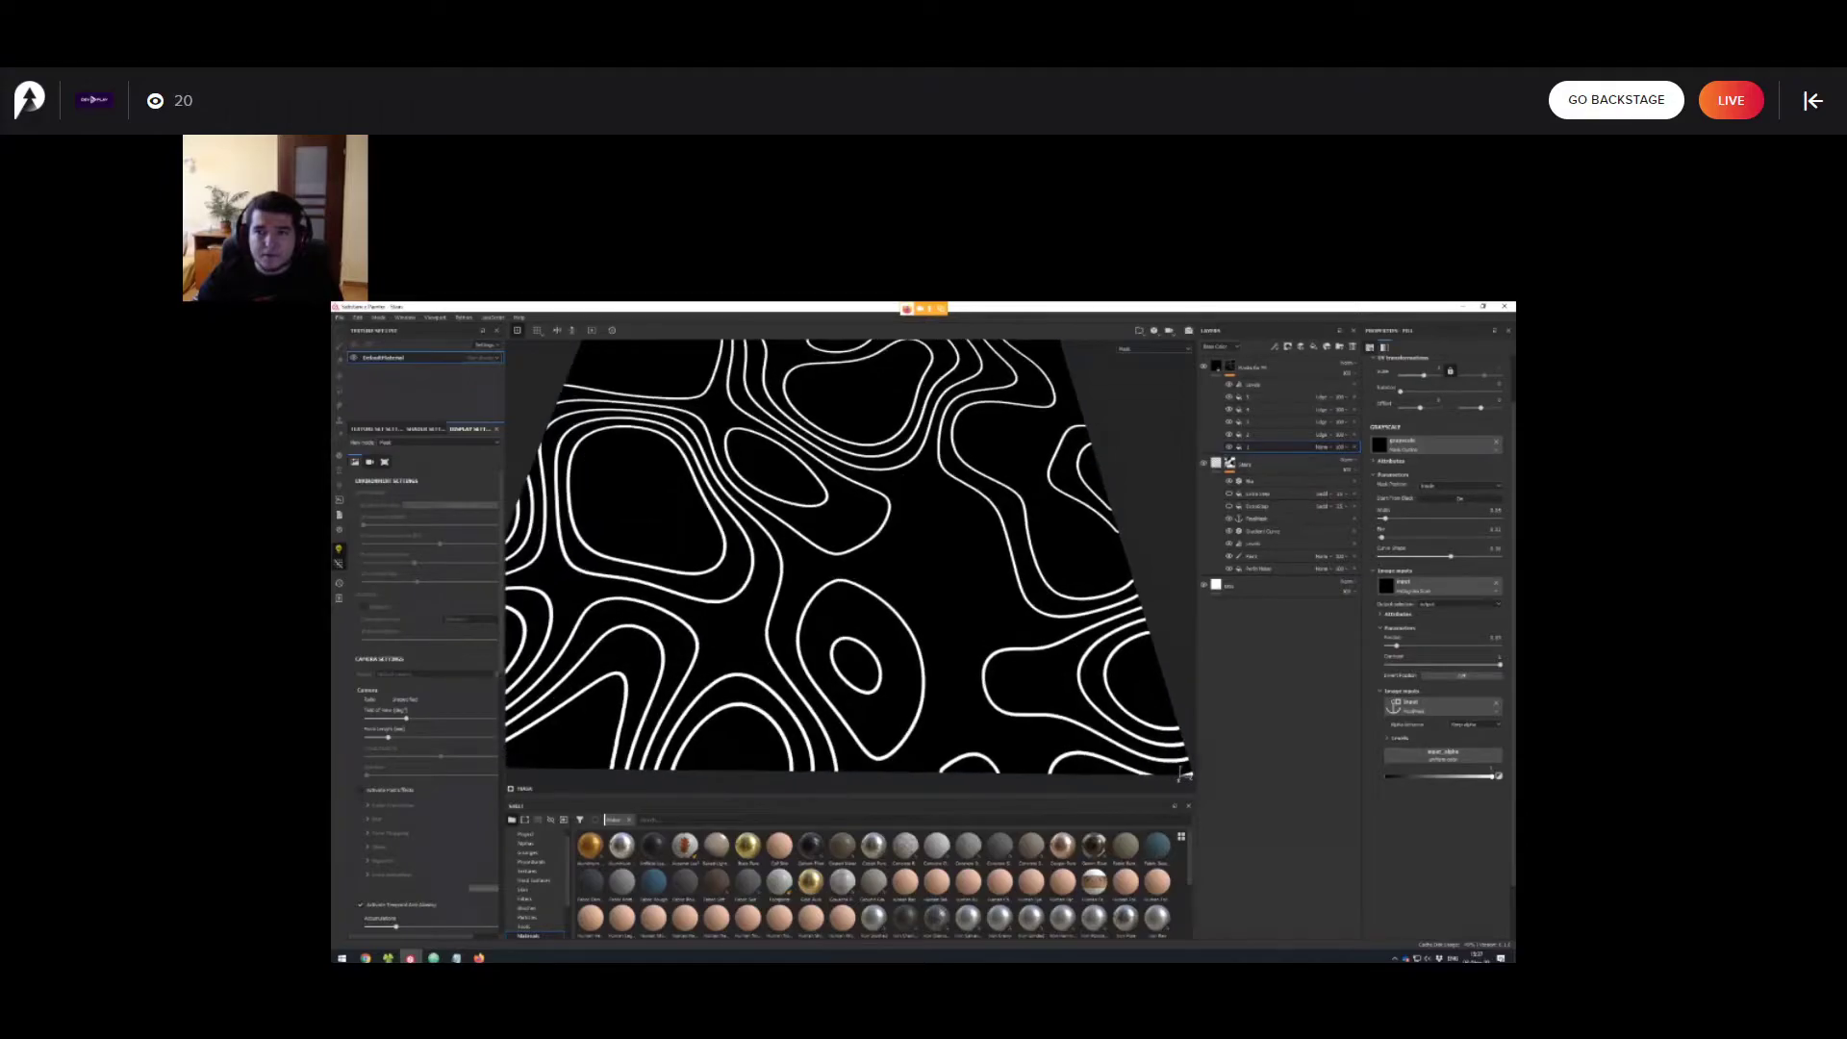
middle_click_drag(1043, 544, 1046, 577, "alt")
right_click_drag(1046, 577, 1011, 573, "alt")
left_click_drag(1010, 572, 1003, 601, "alt")
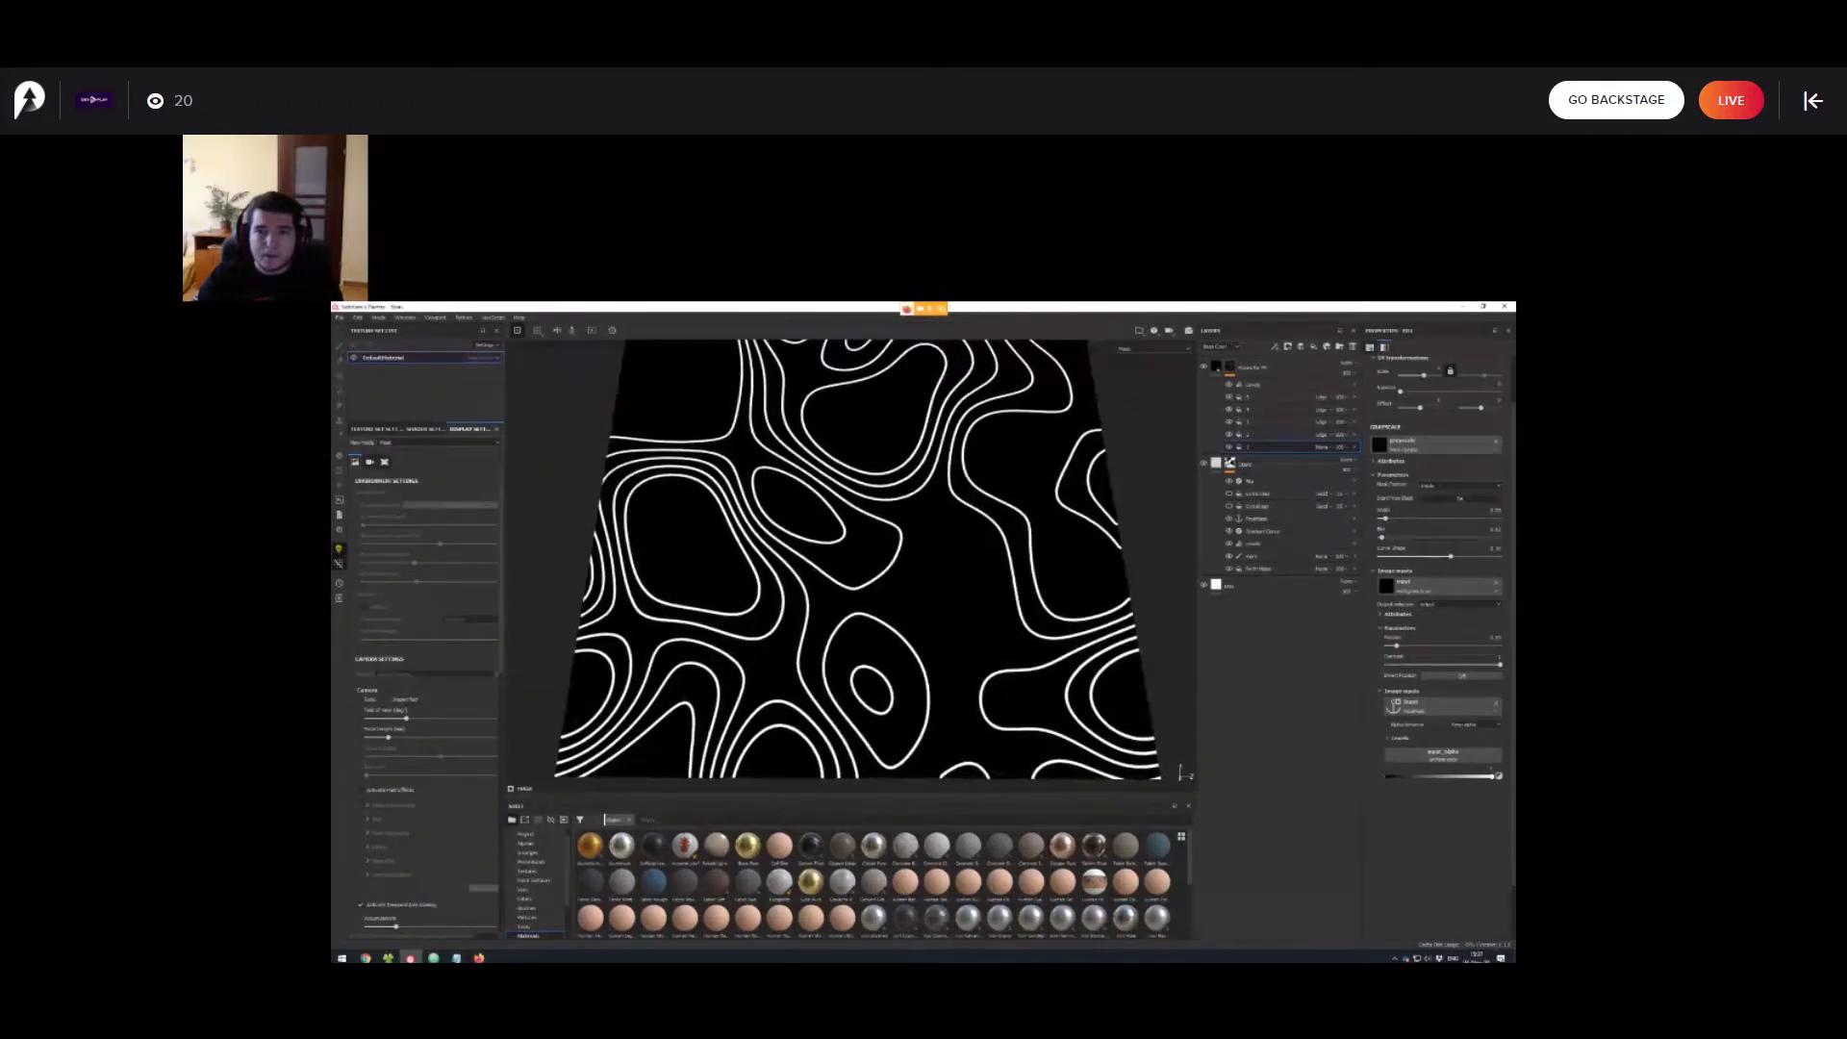
right_click_drag(1003, 602, 967, 595, "alt")
middle_click_drag(967, 595, 970, 618, "alt")
left_click_drag(970, 618, 1015, 612, "alt")
right_click_drag(1014, 611, 996, 608, "alt")
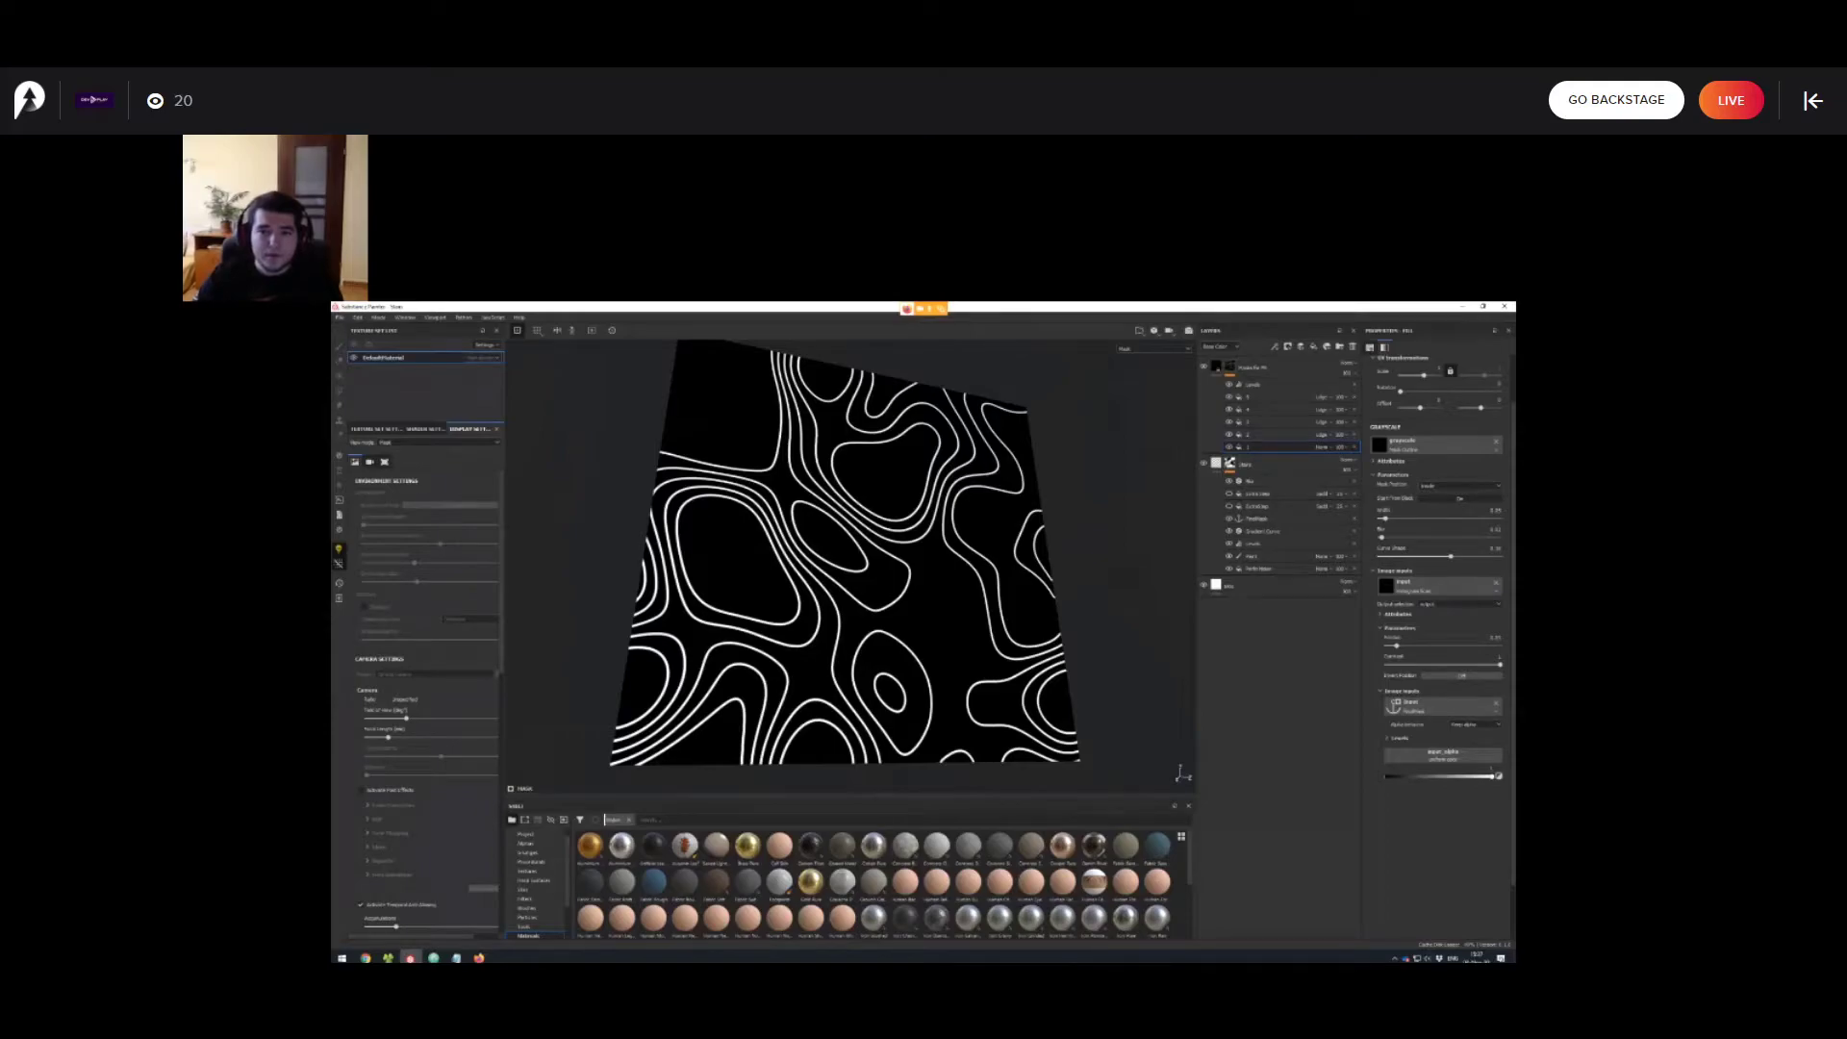
left_click_drag(962, 616, 969, 606, "alt")
right_click_drag(970, 606, 942, 603, "alt")
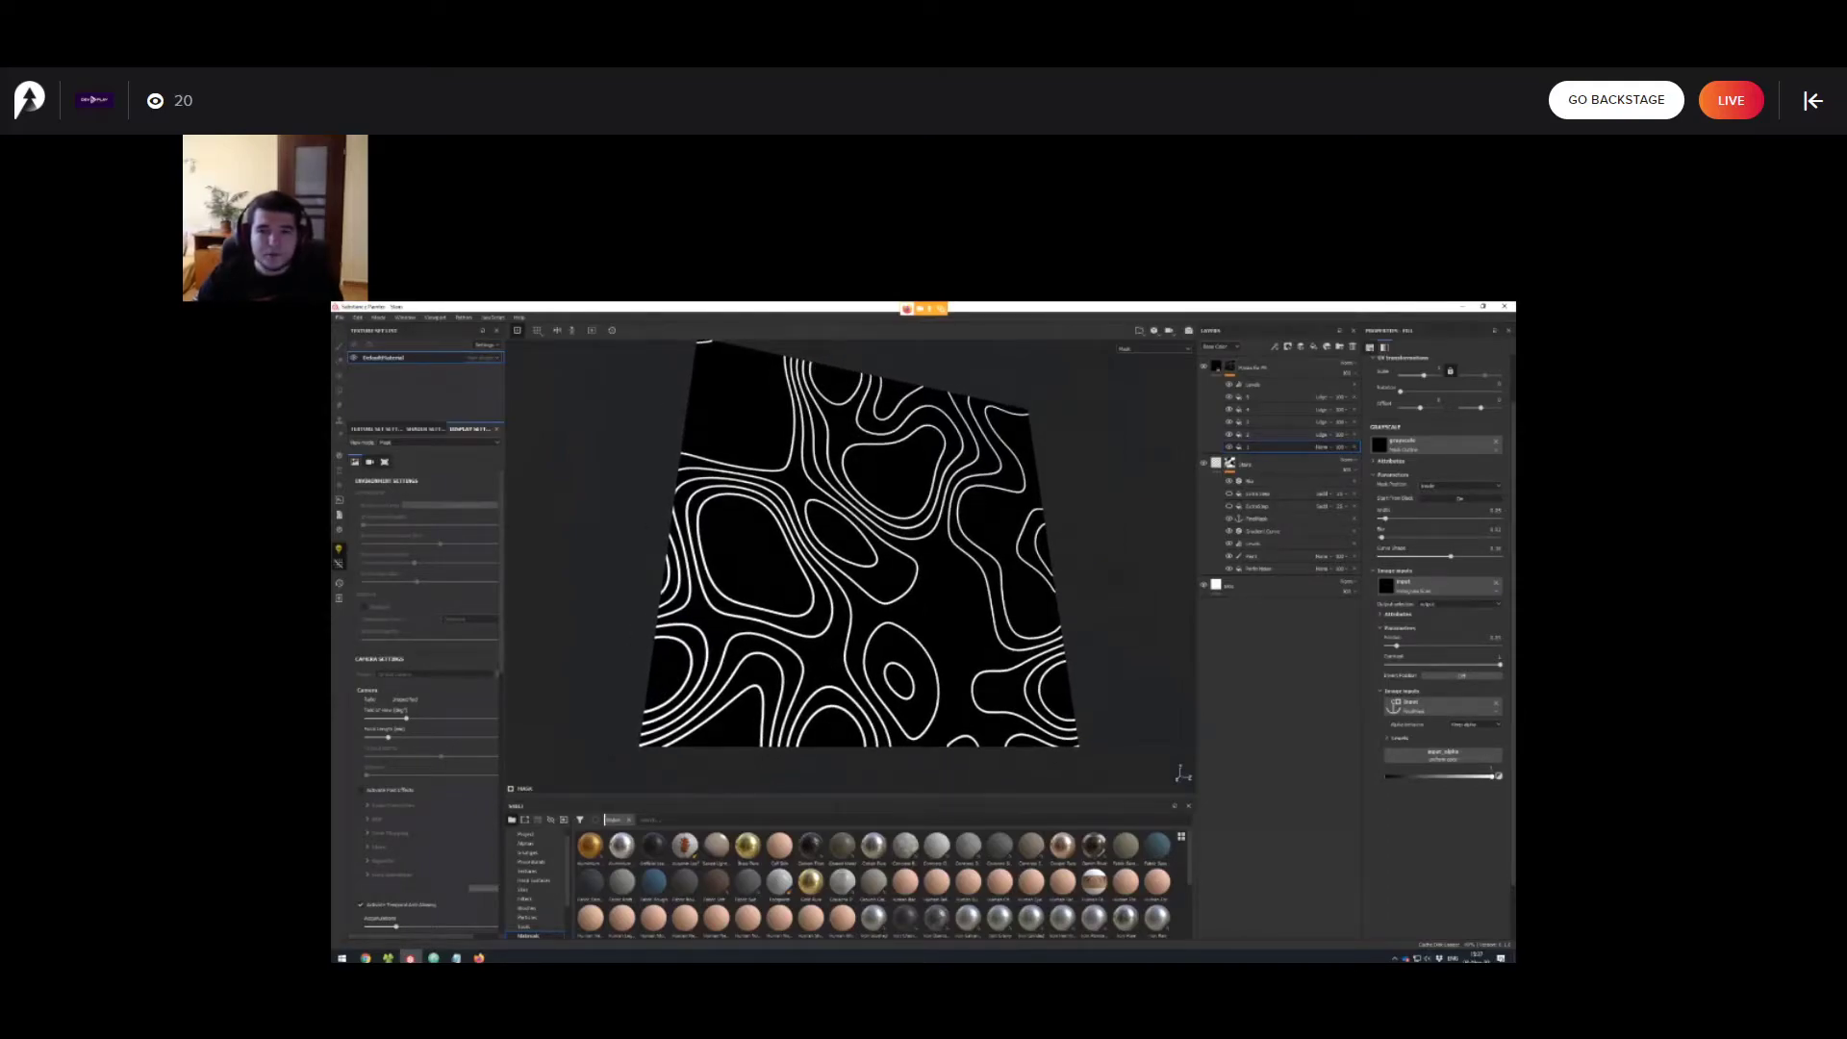
left_click_drag(941, 603, 920, 603, "alt")
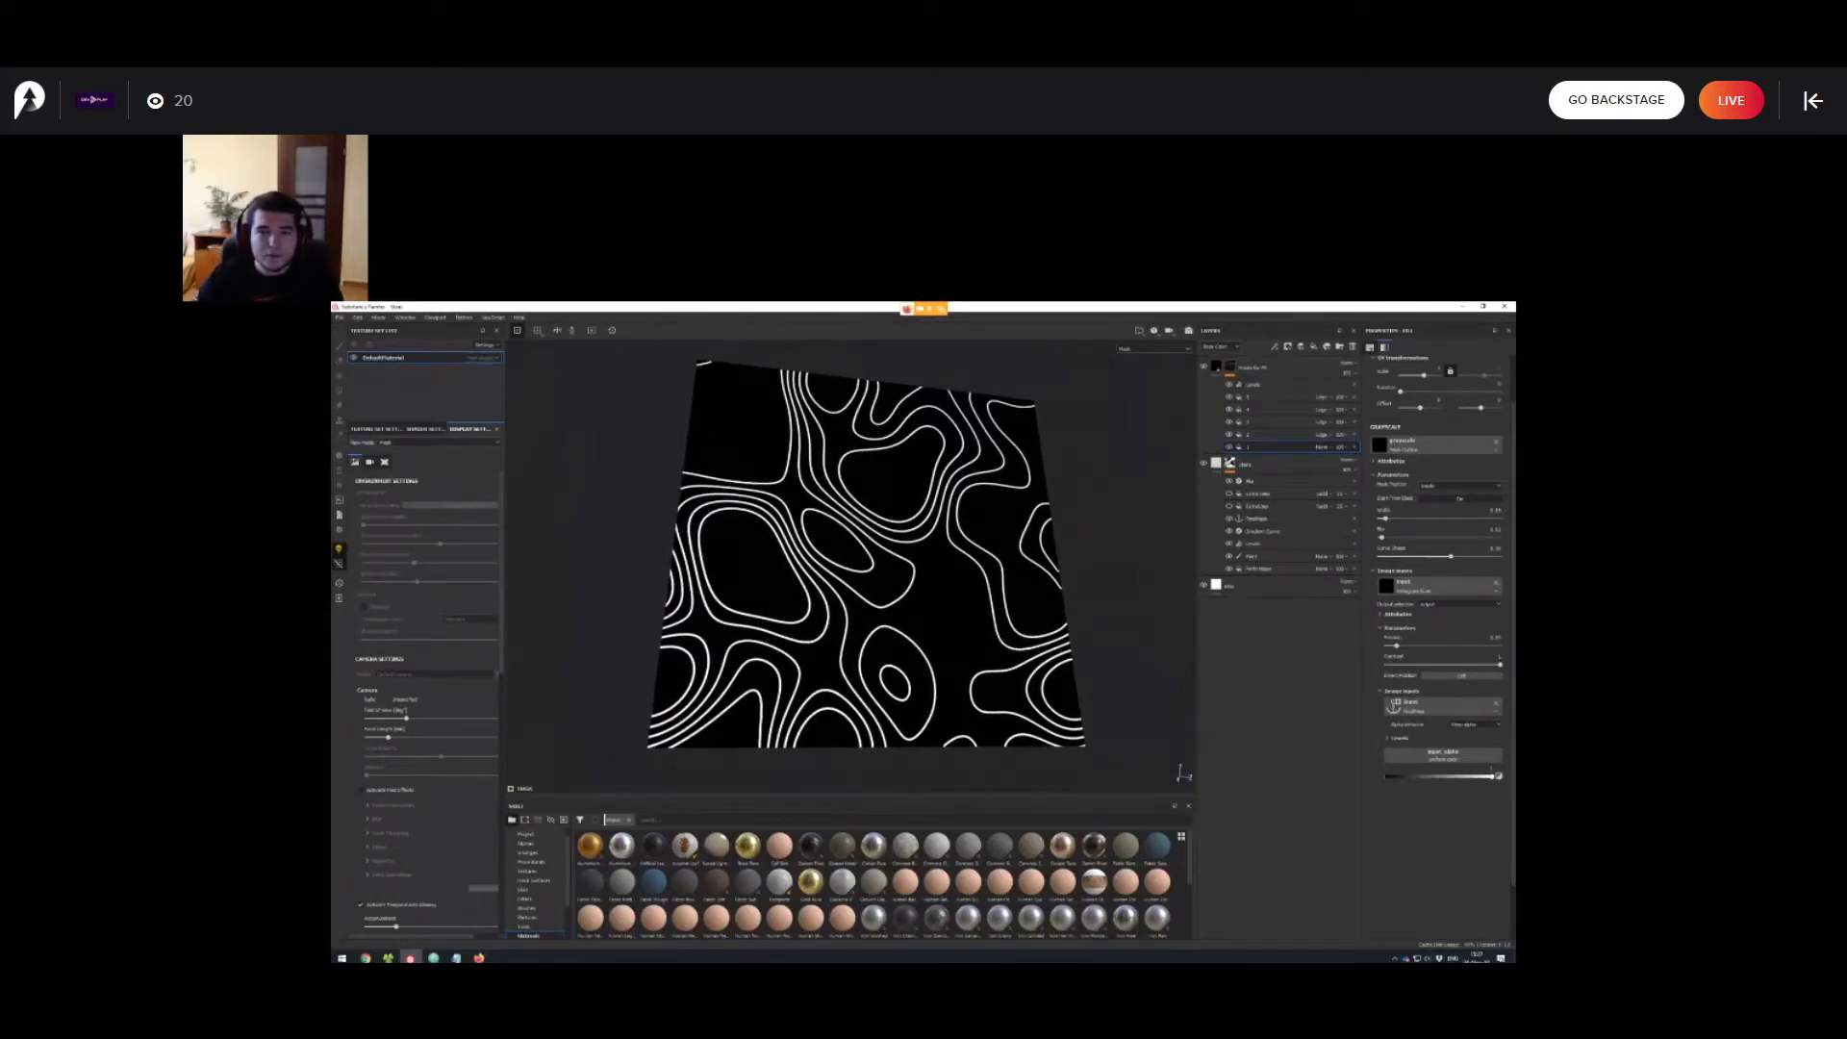
right_click_drag(921, 603, 931, 603, "alt")
left_click_drag(931, 603, 922, 602, "alt")
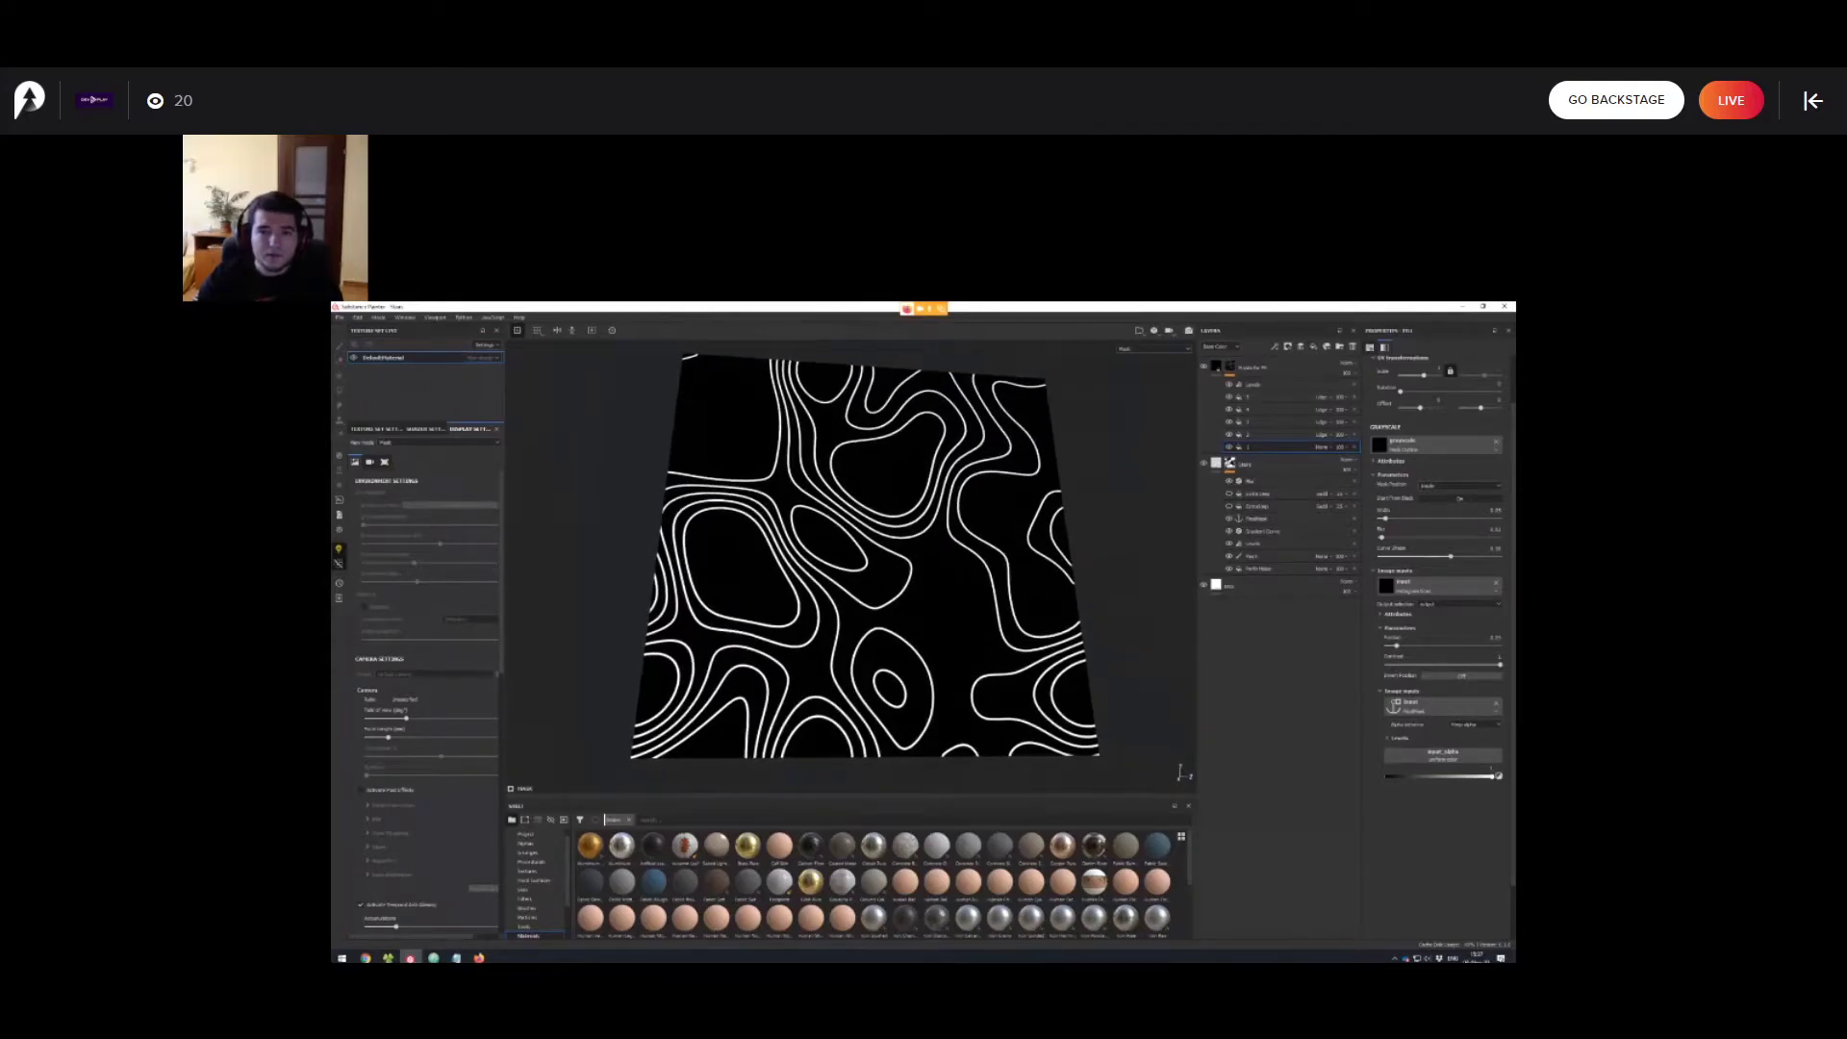
right_click_drag(922, 602, 913, 602, "alt")
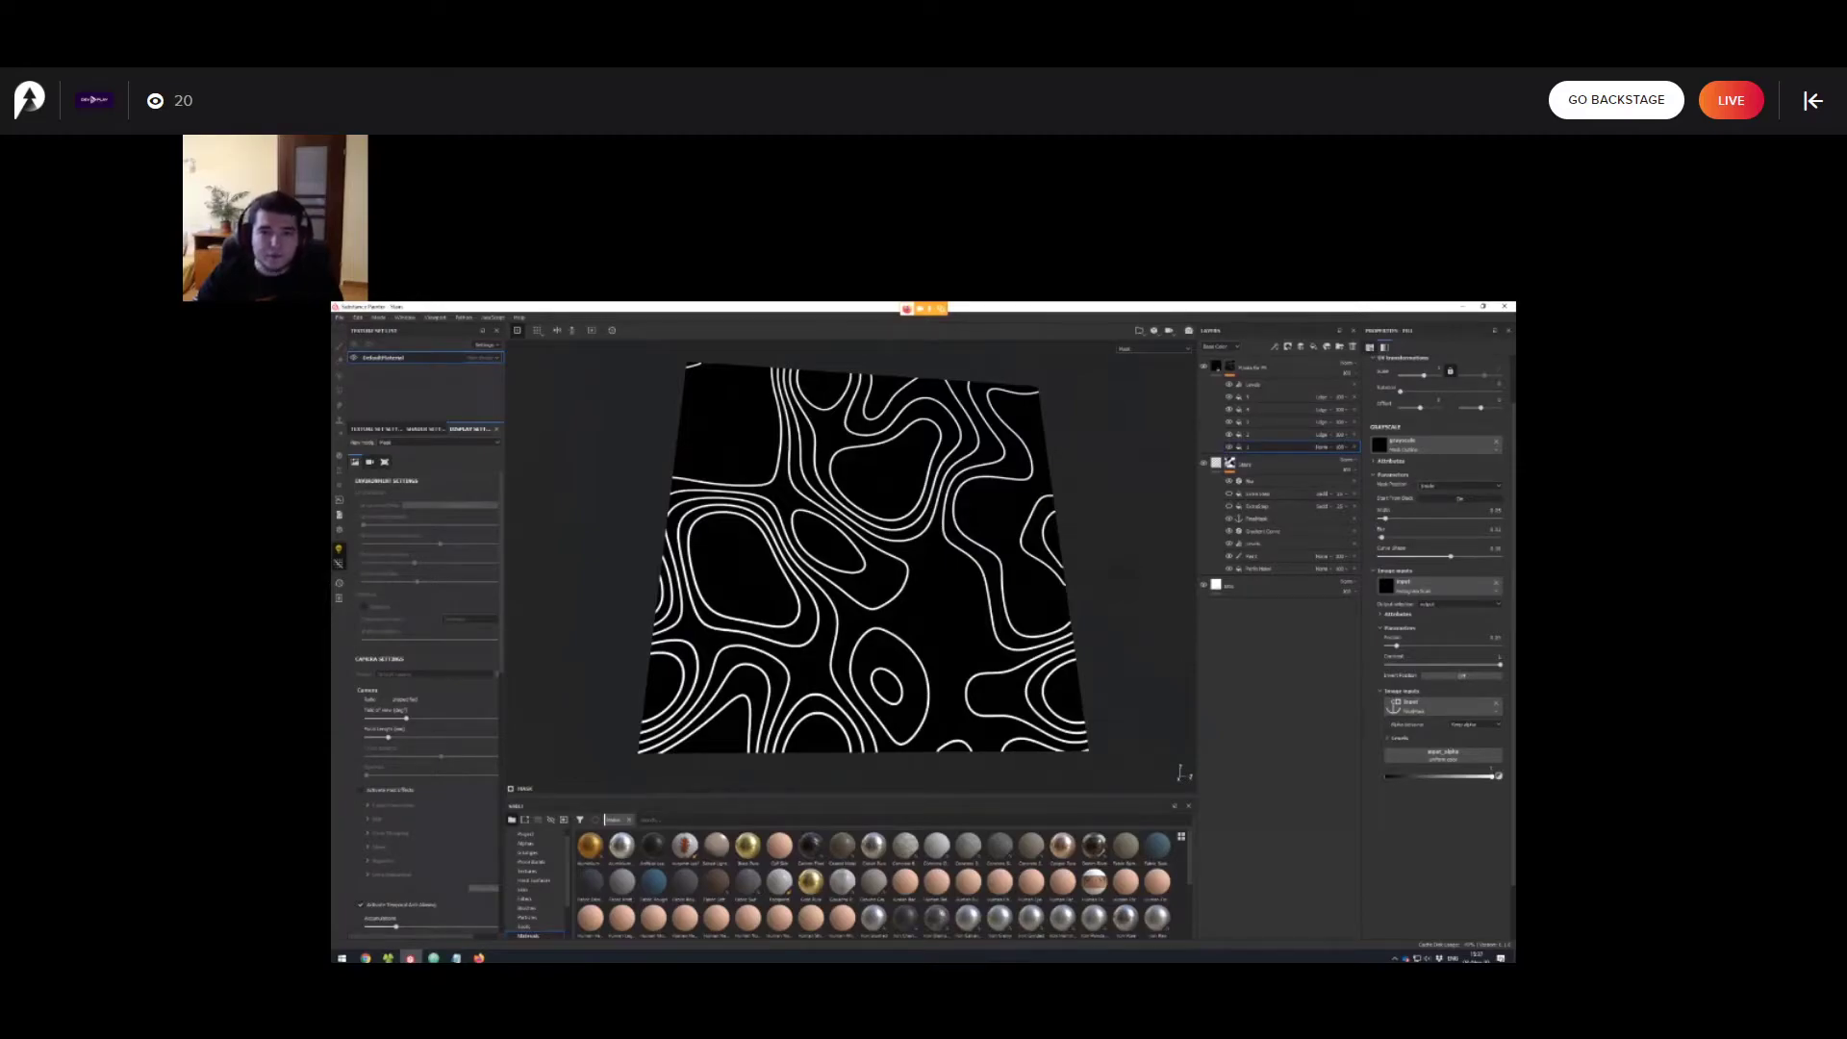
right_click_drag(913, 602, 900, 603, "alt")
left_click_drag(900, 602, 907, 606, "alt")
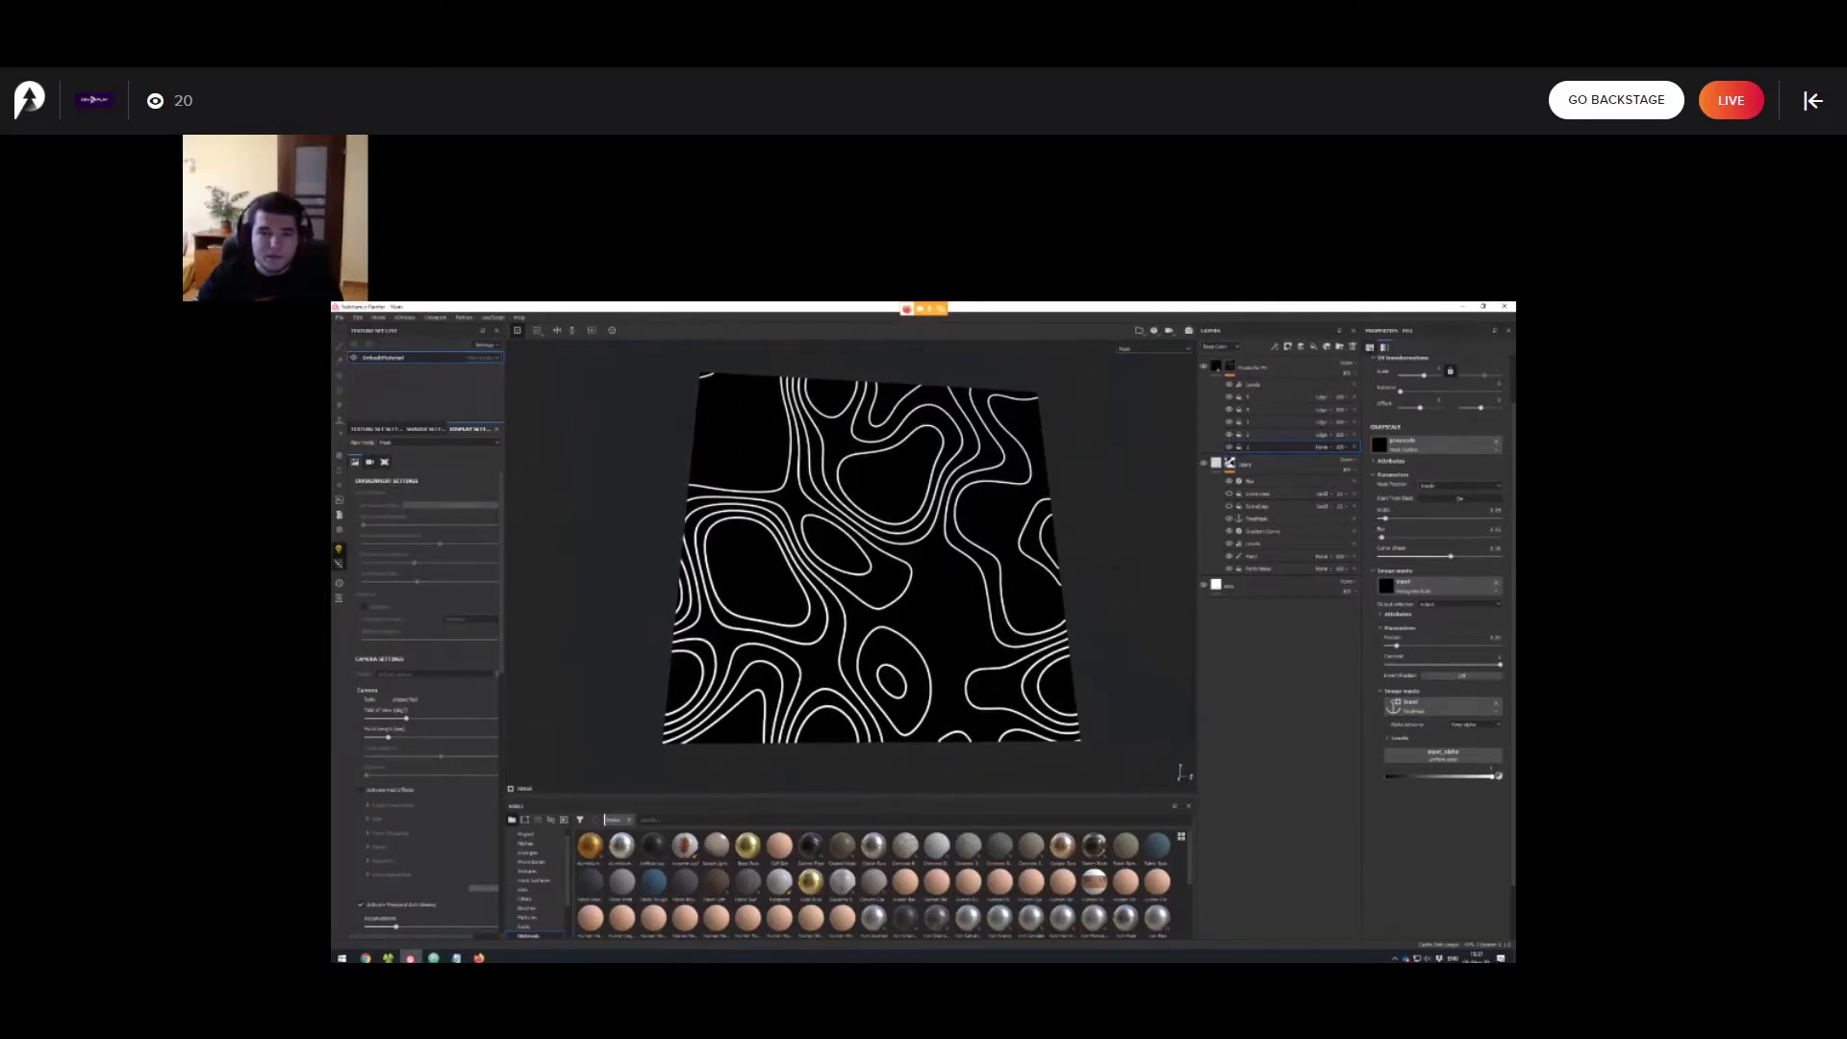
mouse_move(900, 385)
left_mouse_down("alt")
mouse_move(902, 423)
mouse_move(923, 383)
left_mouse_up("alt")
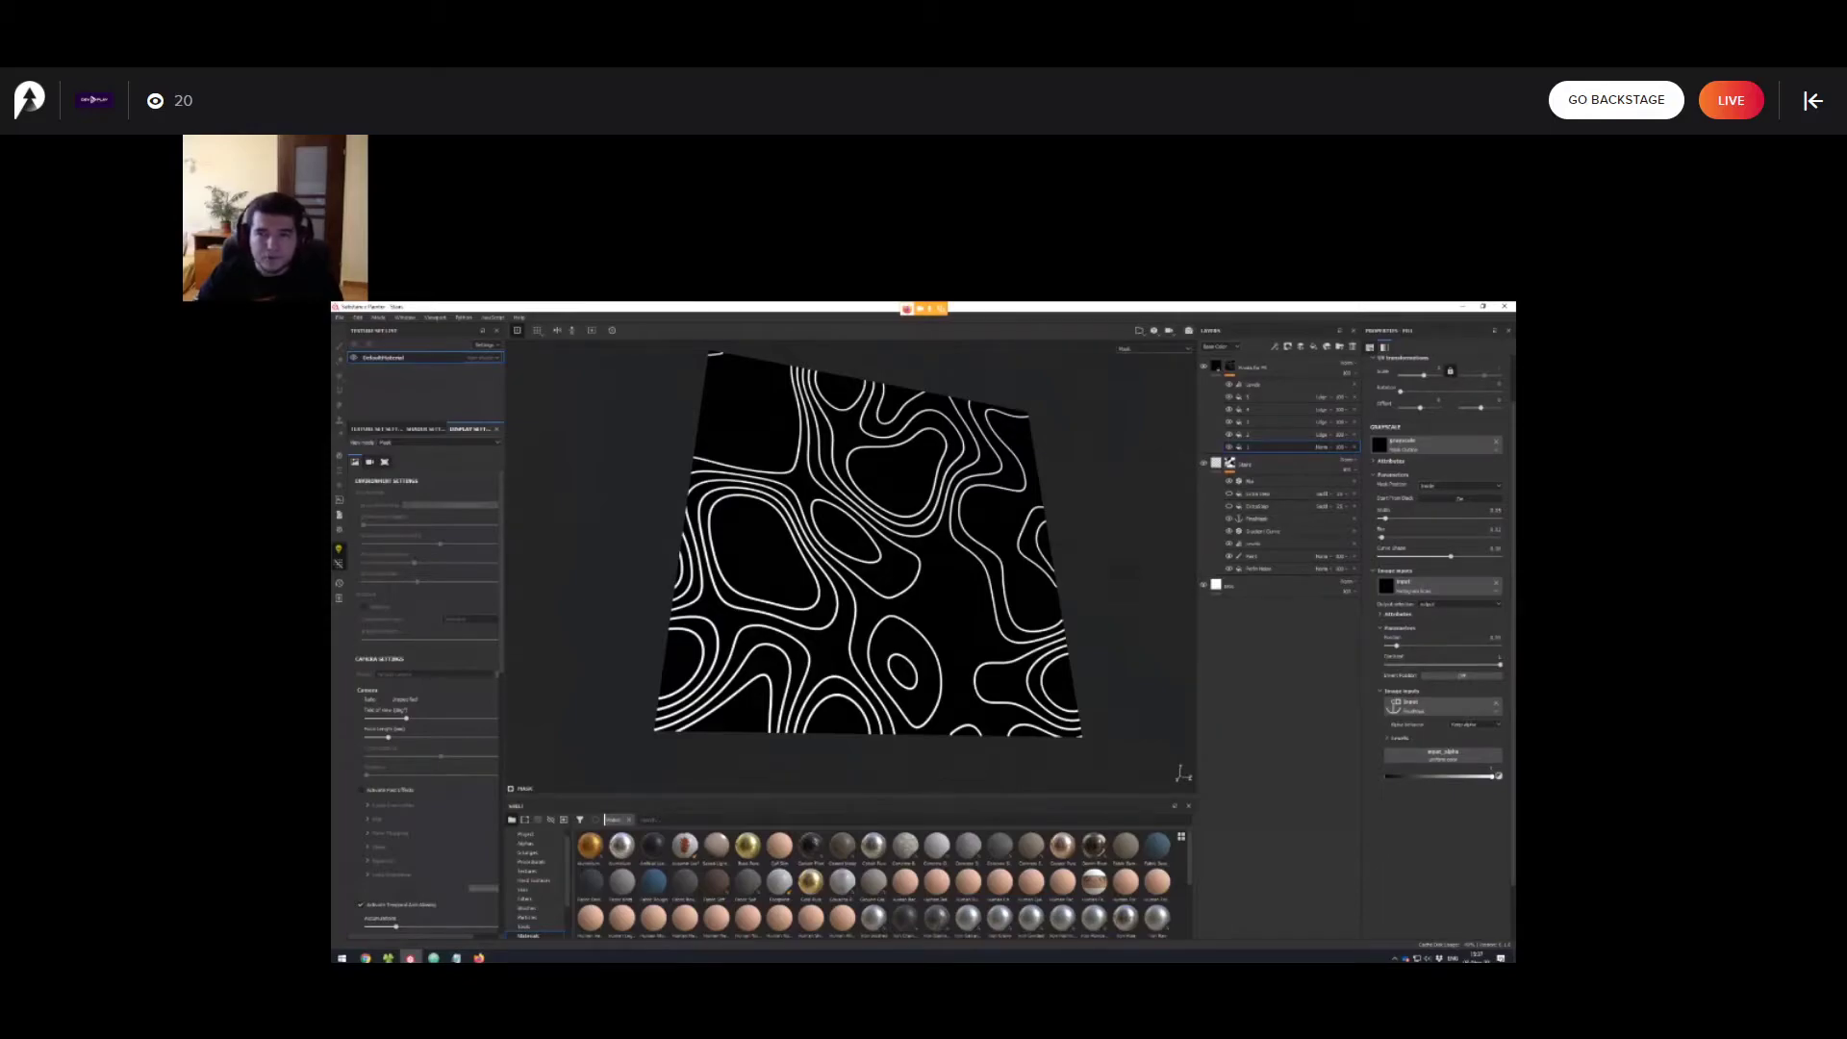
middle_click_drag(902, 539, 915, 551, "alt")
scroll(914, 558, "up", 1)
scroll(910, 546, "down", 1)
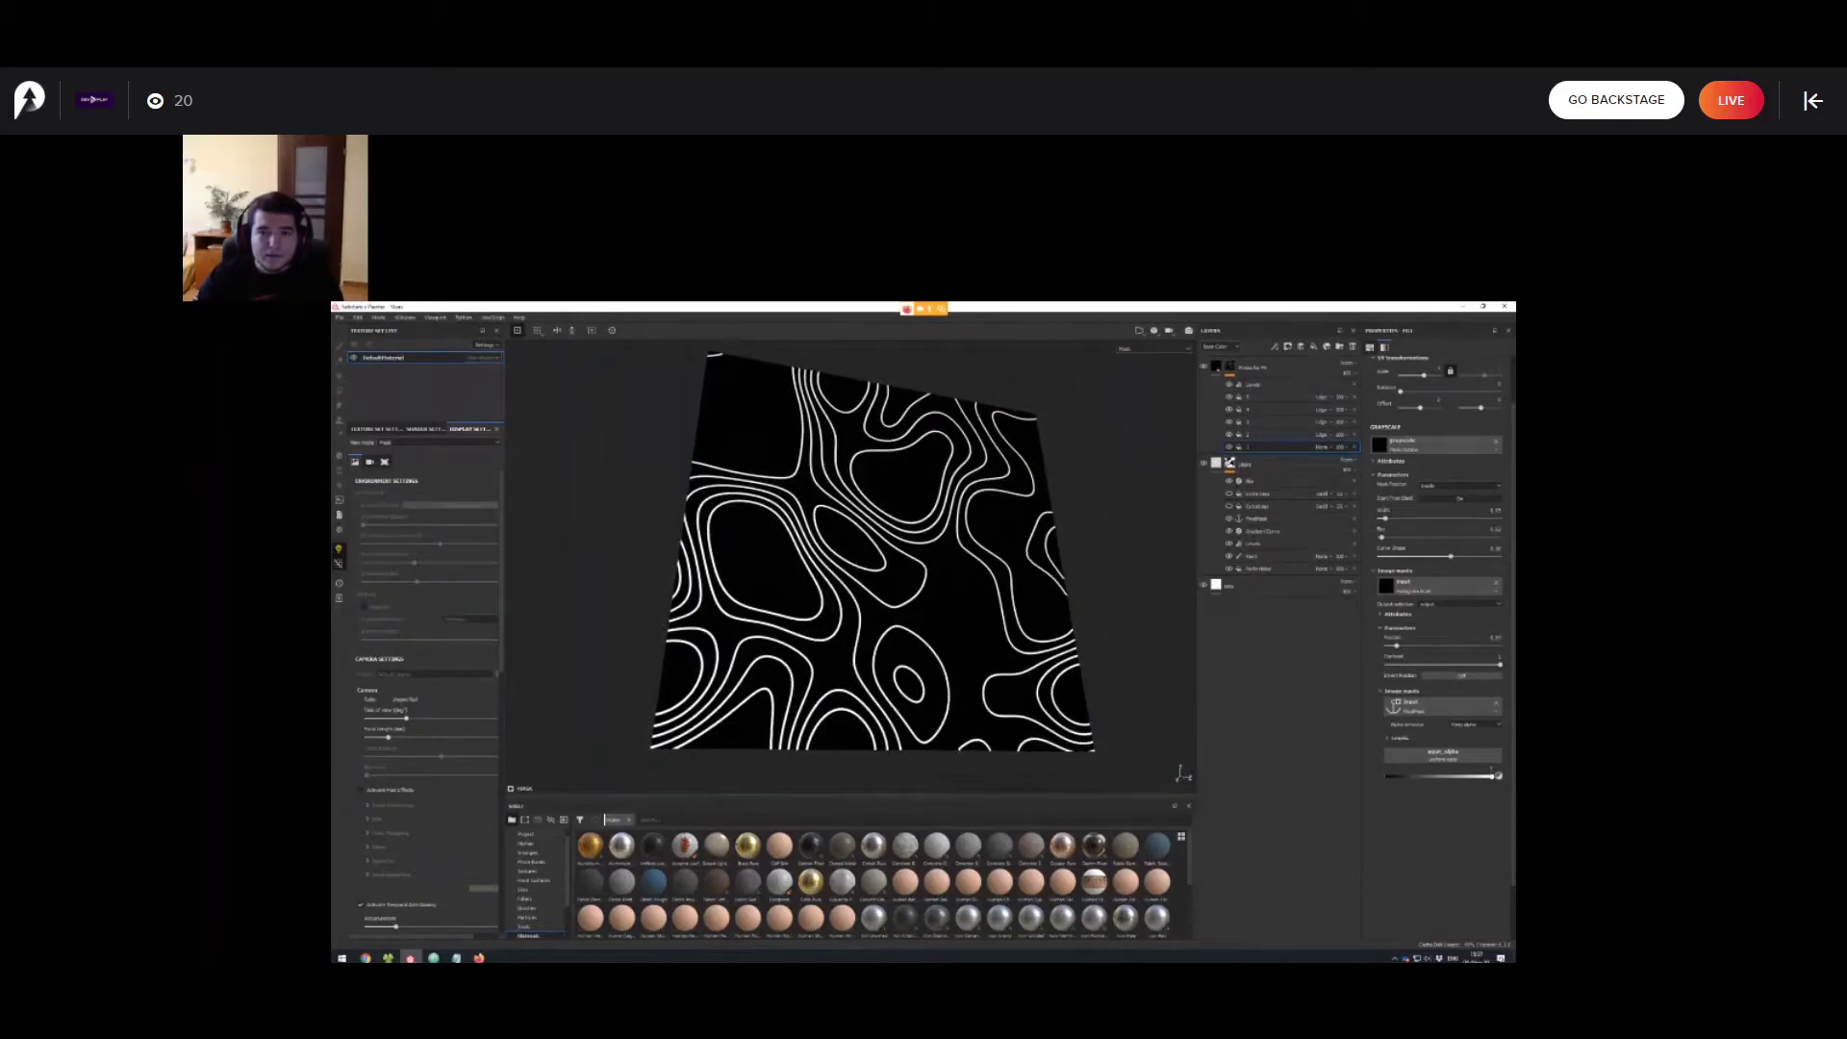
Switch to the presentation in the browser and review the Bonus round - 3D Modeling slide.
mouse_move(479, 958)
left_click(525, 922)
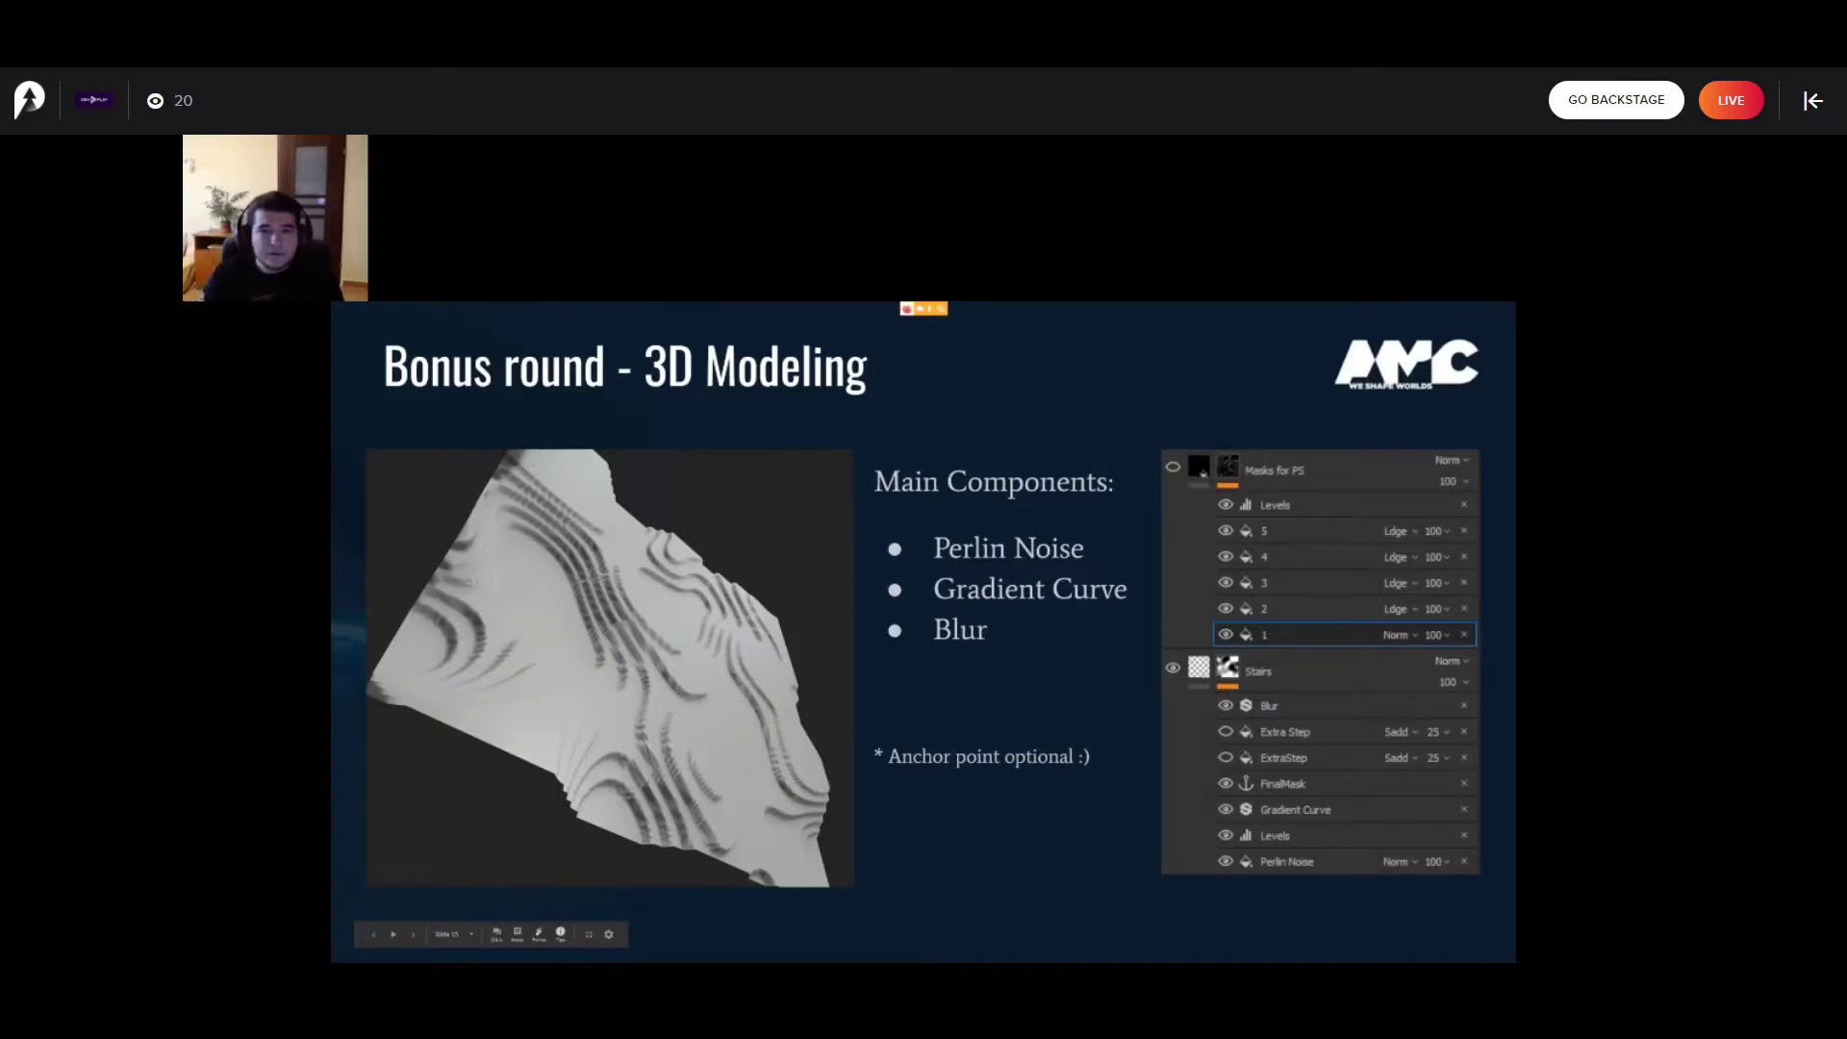
key("Right")
key("Left")
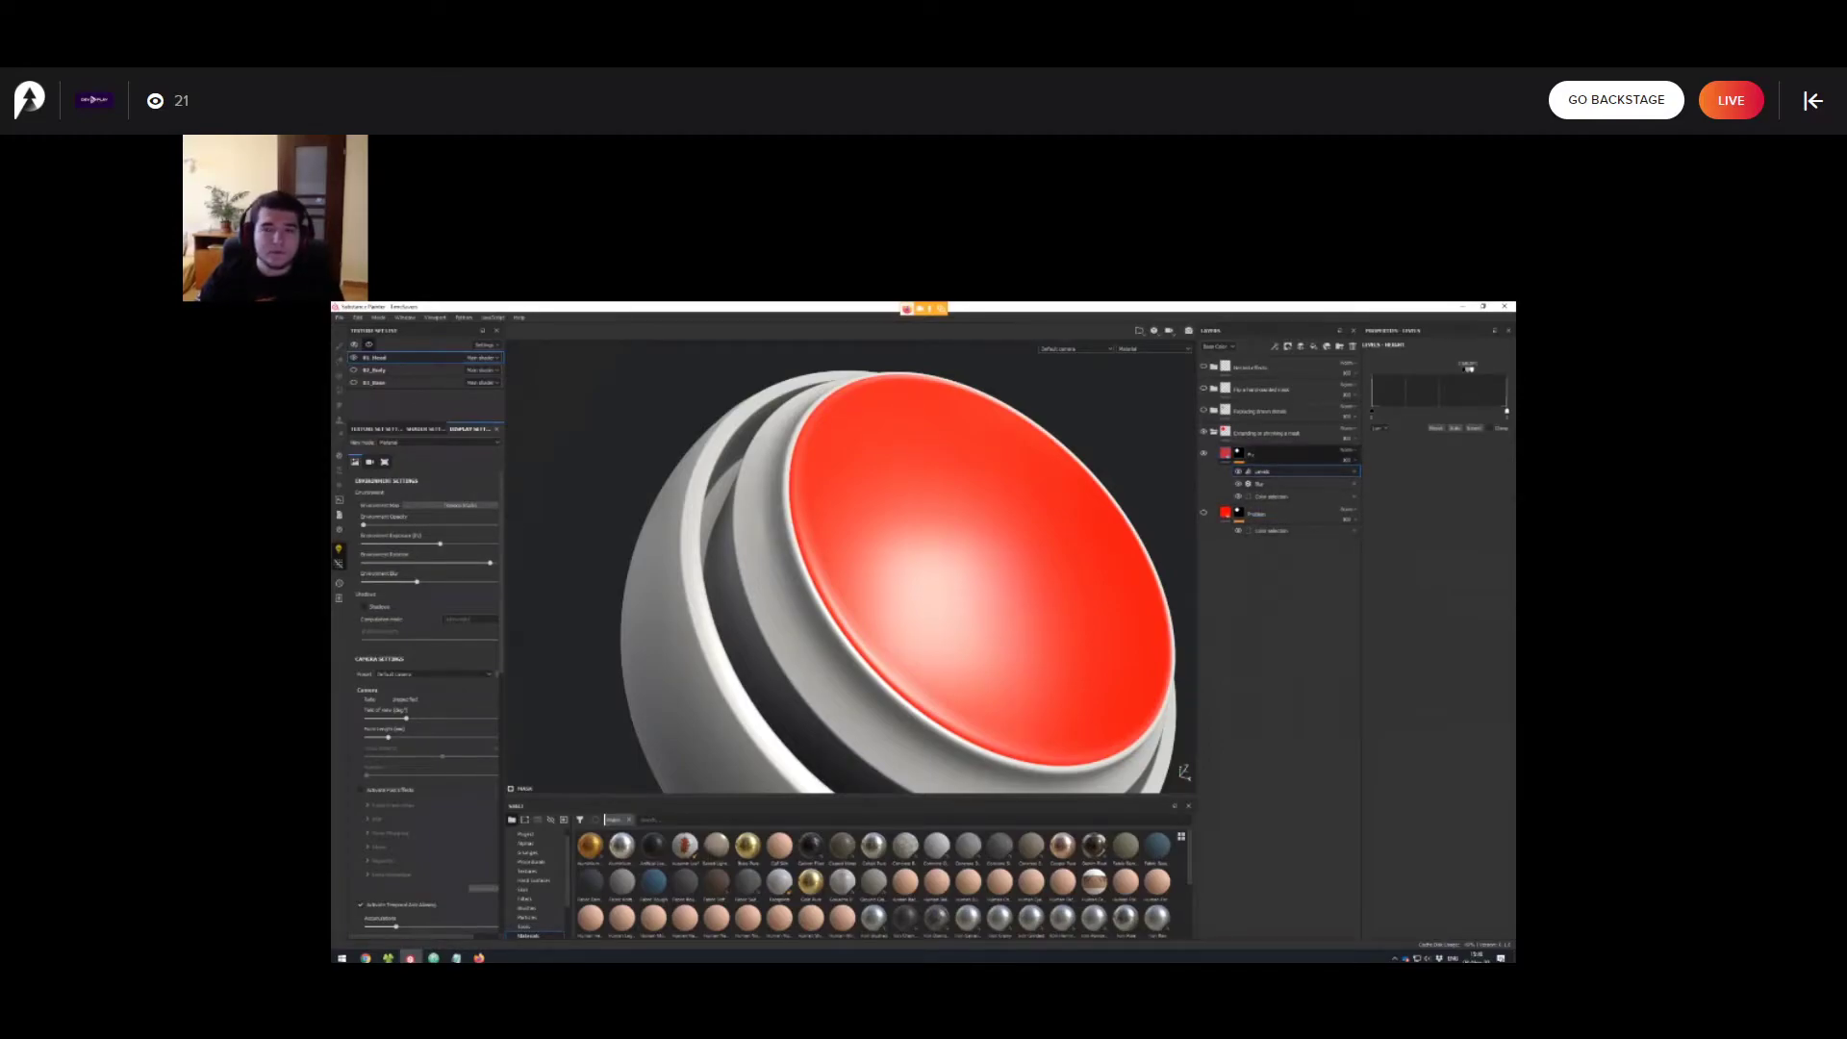
Collapse and hide the bottom layer group, show the group directly above it, and inspect the button's front face.
left_click(1214, 433)
left_click(1203, 432)
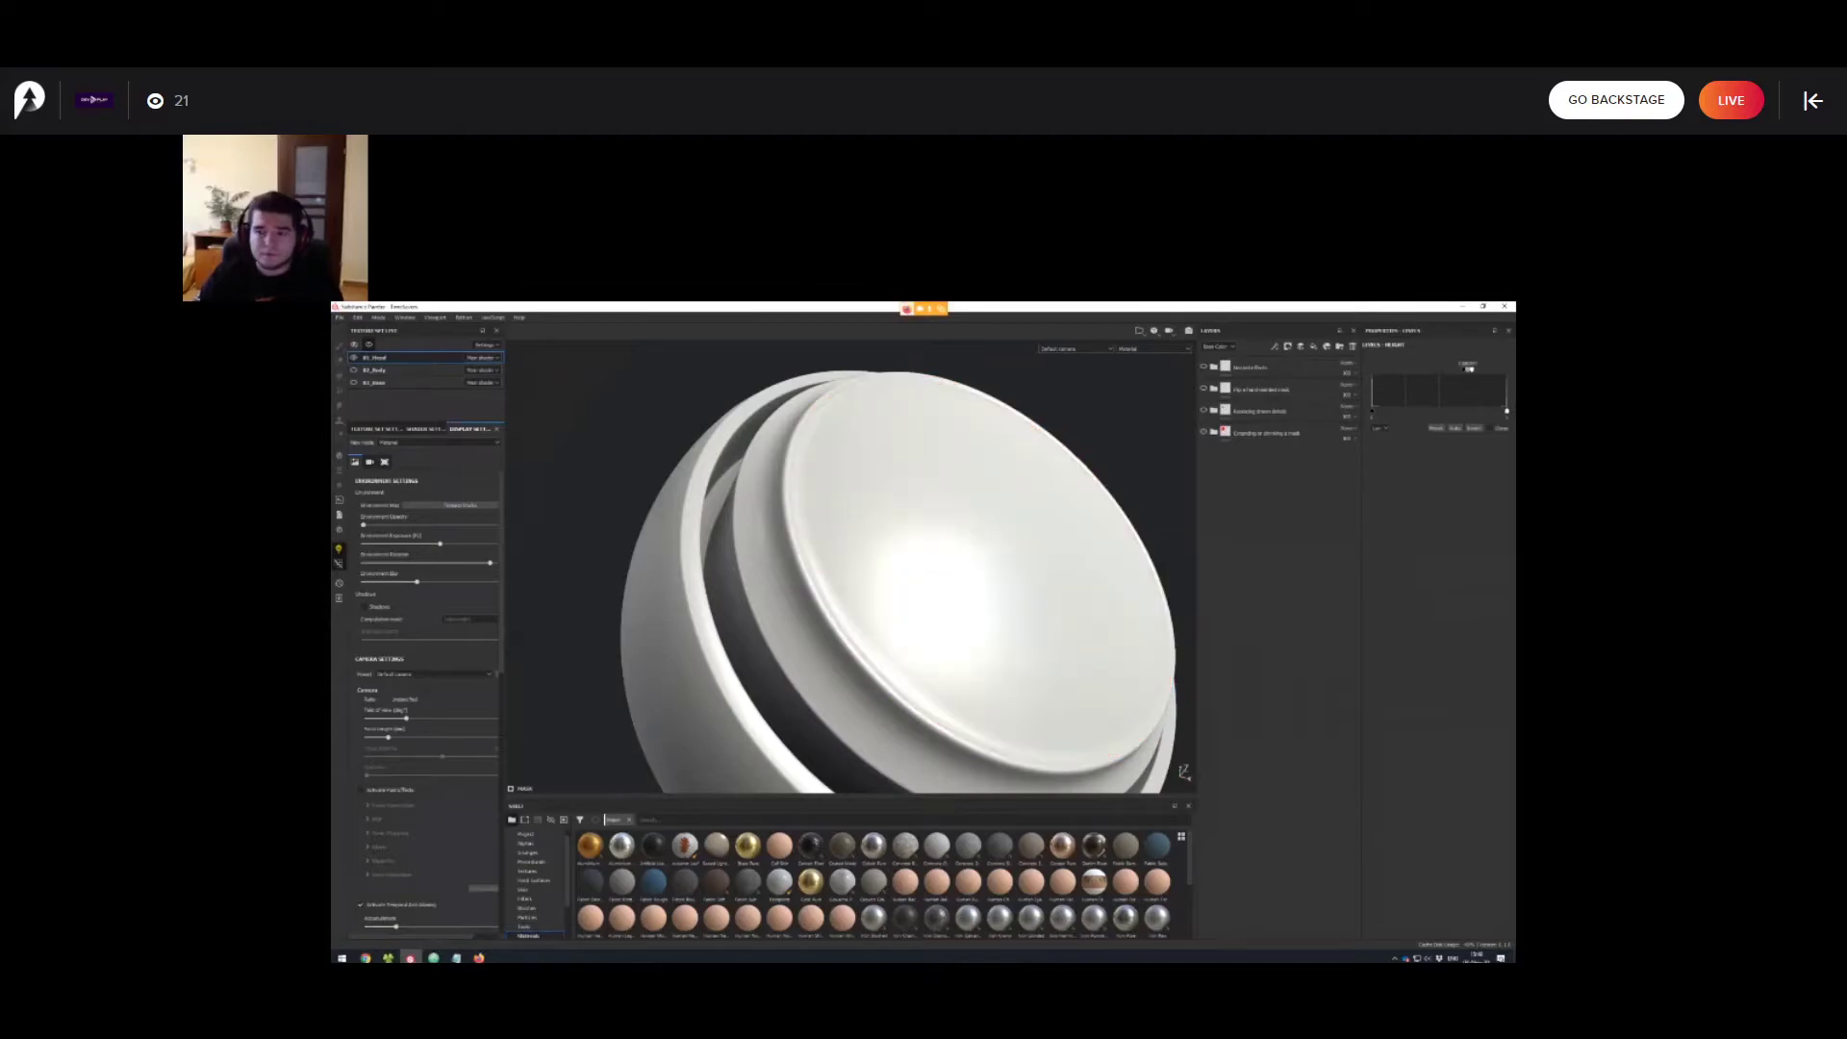
left_click(1204, 411)
left_click_drag(1068, 519, 962, 567, "alt")
scroll(919, 577, "up", 3)
mouse_move(962, 567)
right_mouse_down("shift")
mouse_move(1048, 568)
mouse_move(981, 568)
right_mouse_up("shift")
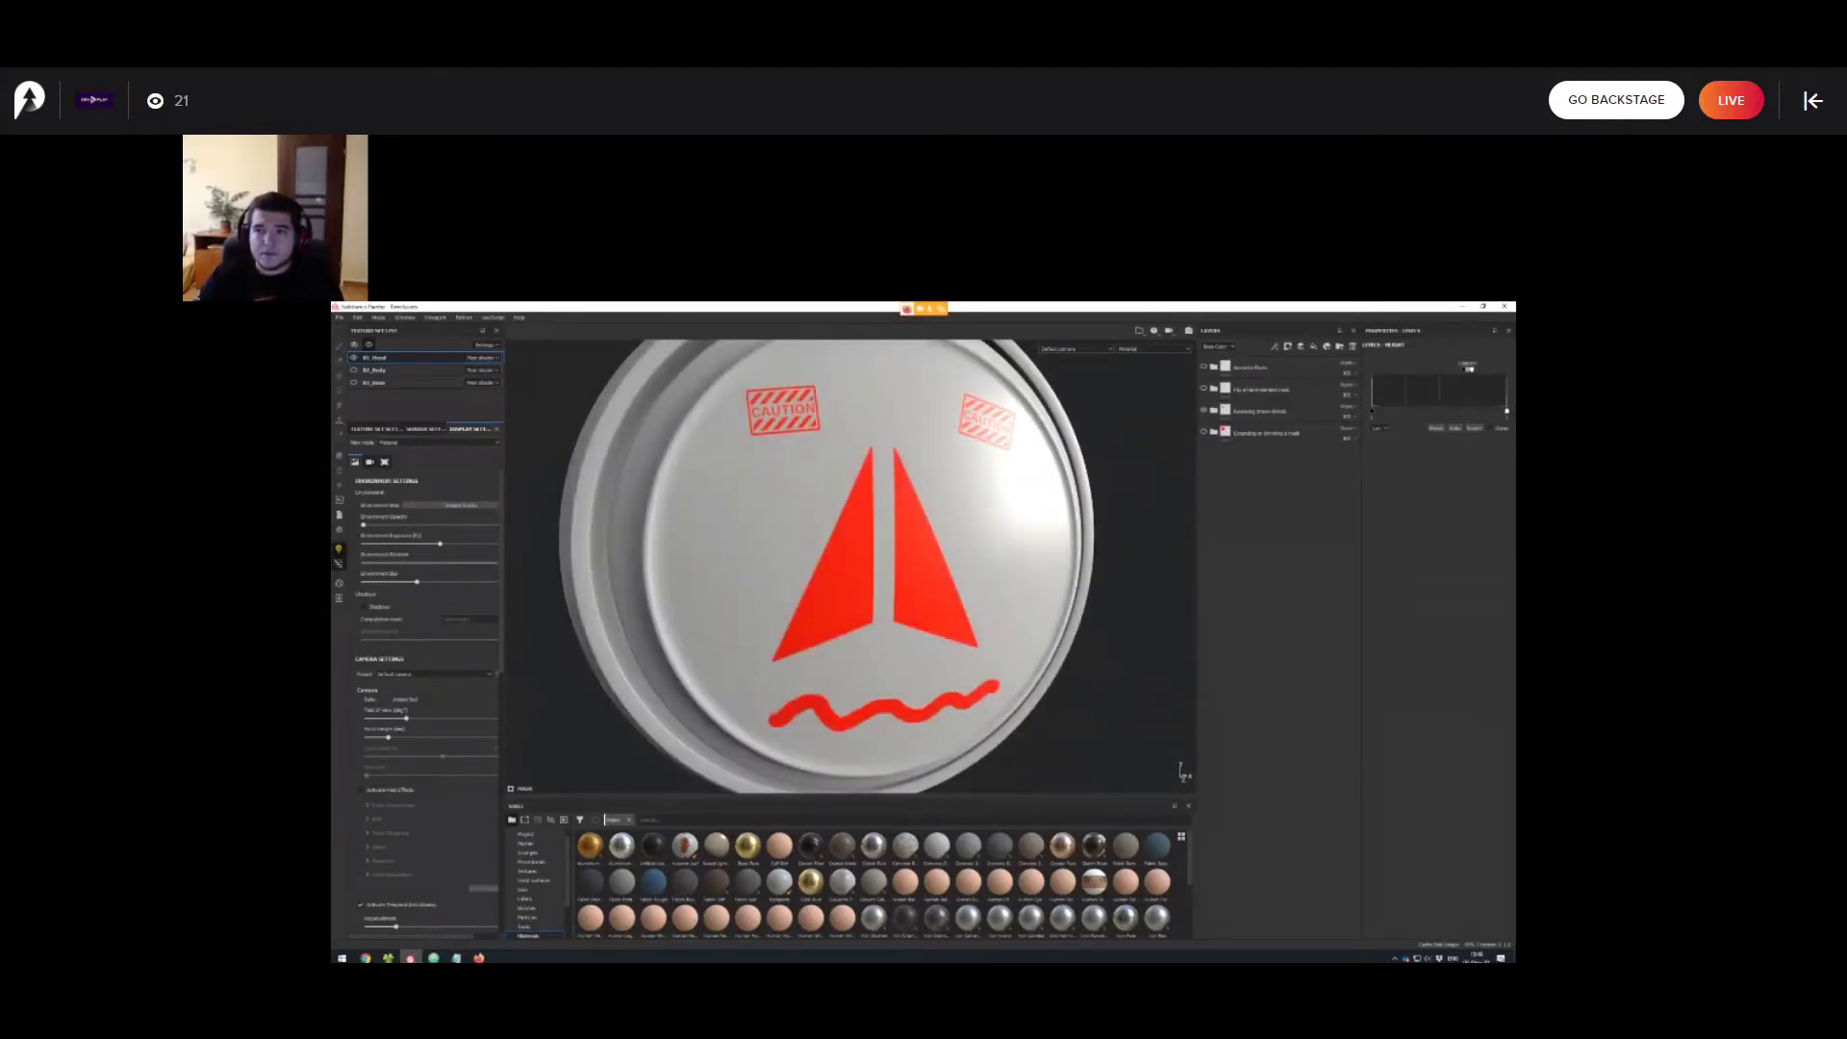
scroll(914, 567, "down", 2)
mouse_move(914, 568)
left_mouse_down("alt")
mouse_move(933, 601)
mouse_move(899, 602)
left_mouse_up("alt")
Expand the visible layer group containing the red decals to list its contents.
left_click(1214, 410)
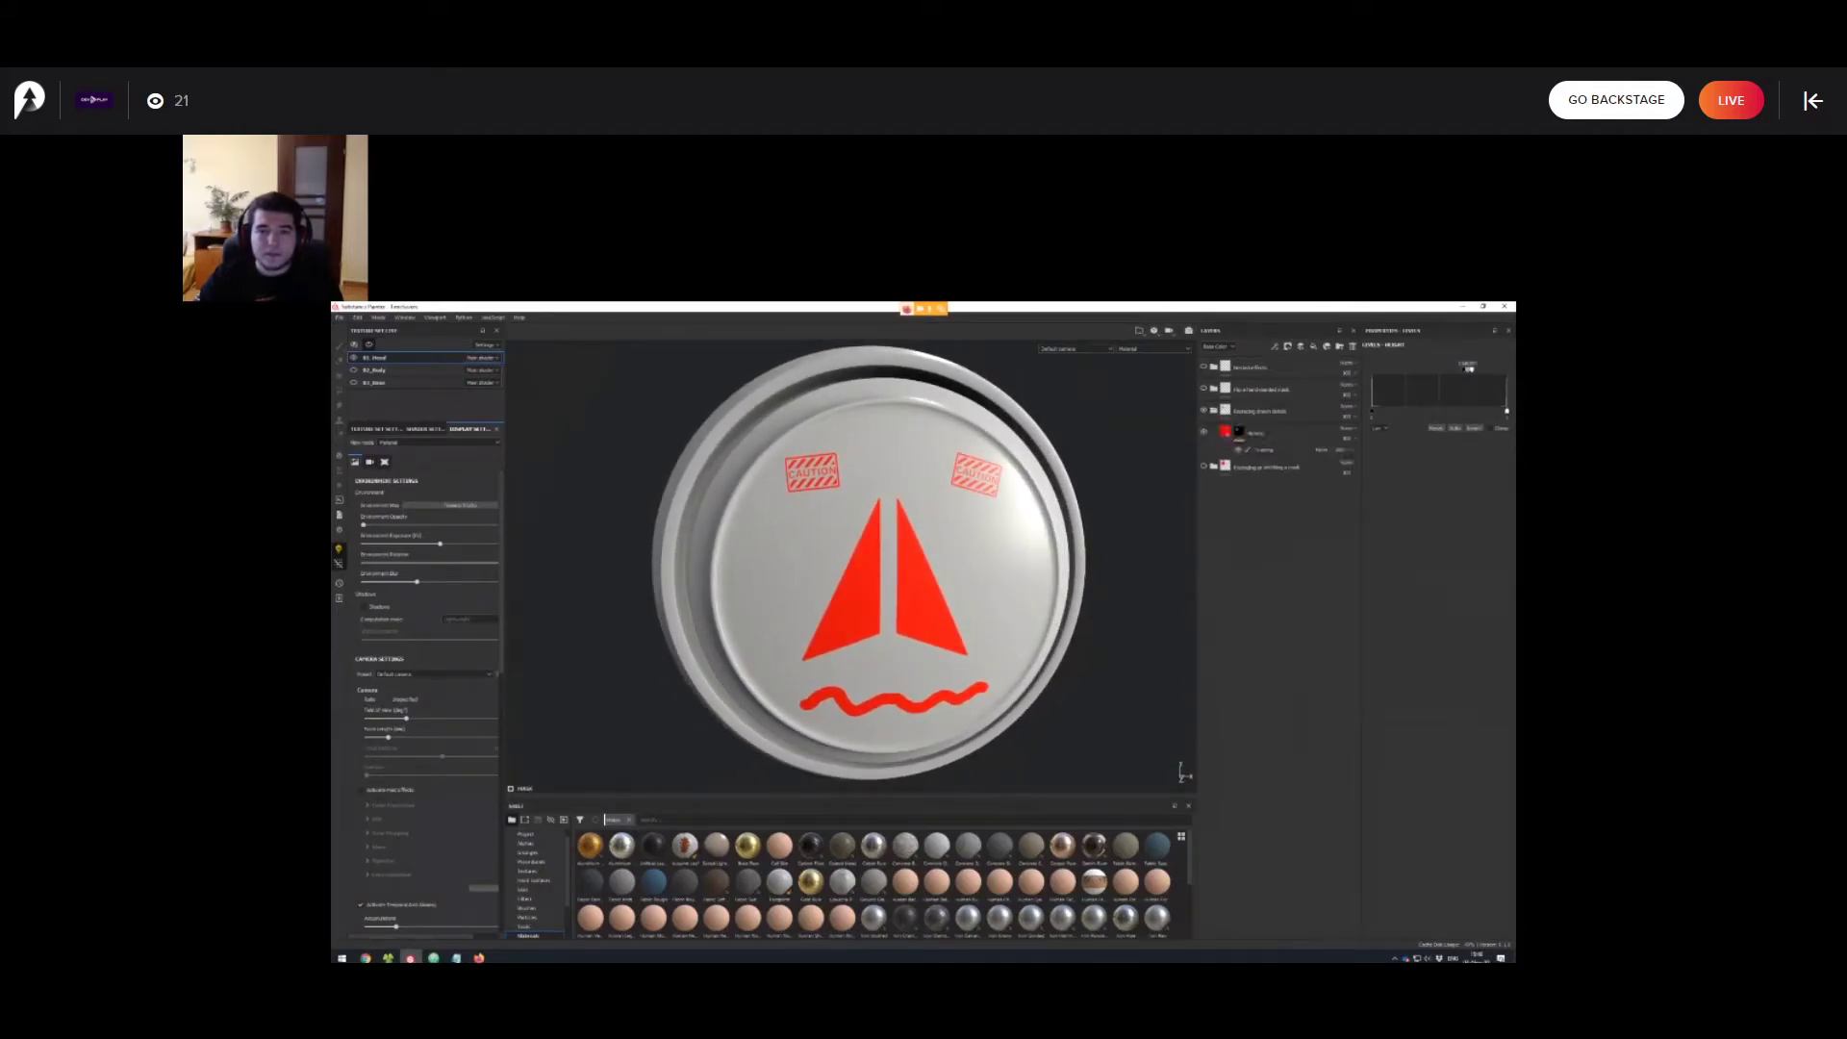
middle_click_drag(914, 568, 895, 588, "alt")
scroll(895, 588, "up", 1)
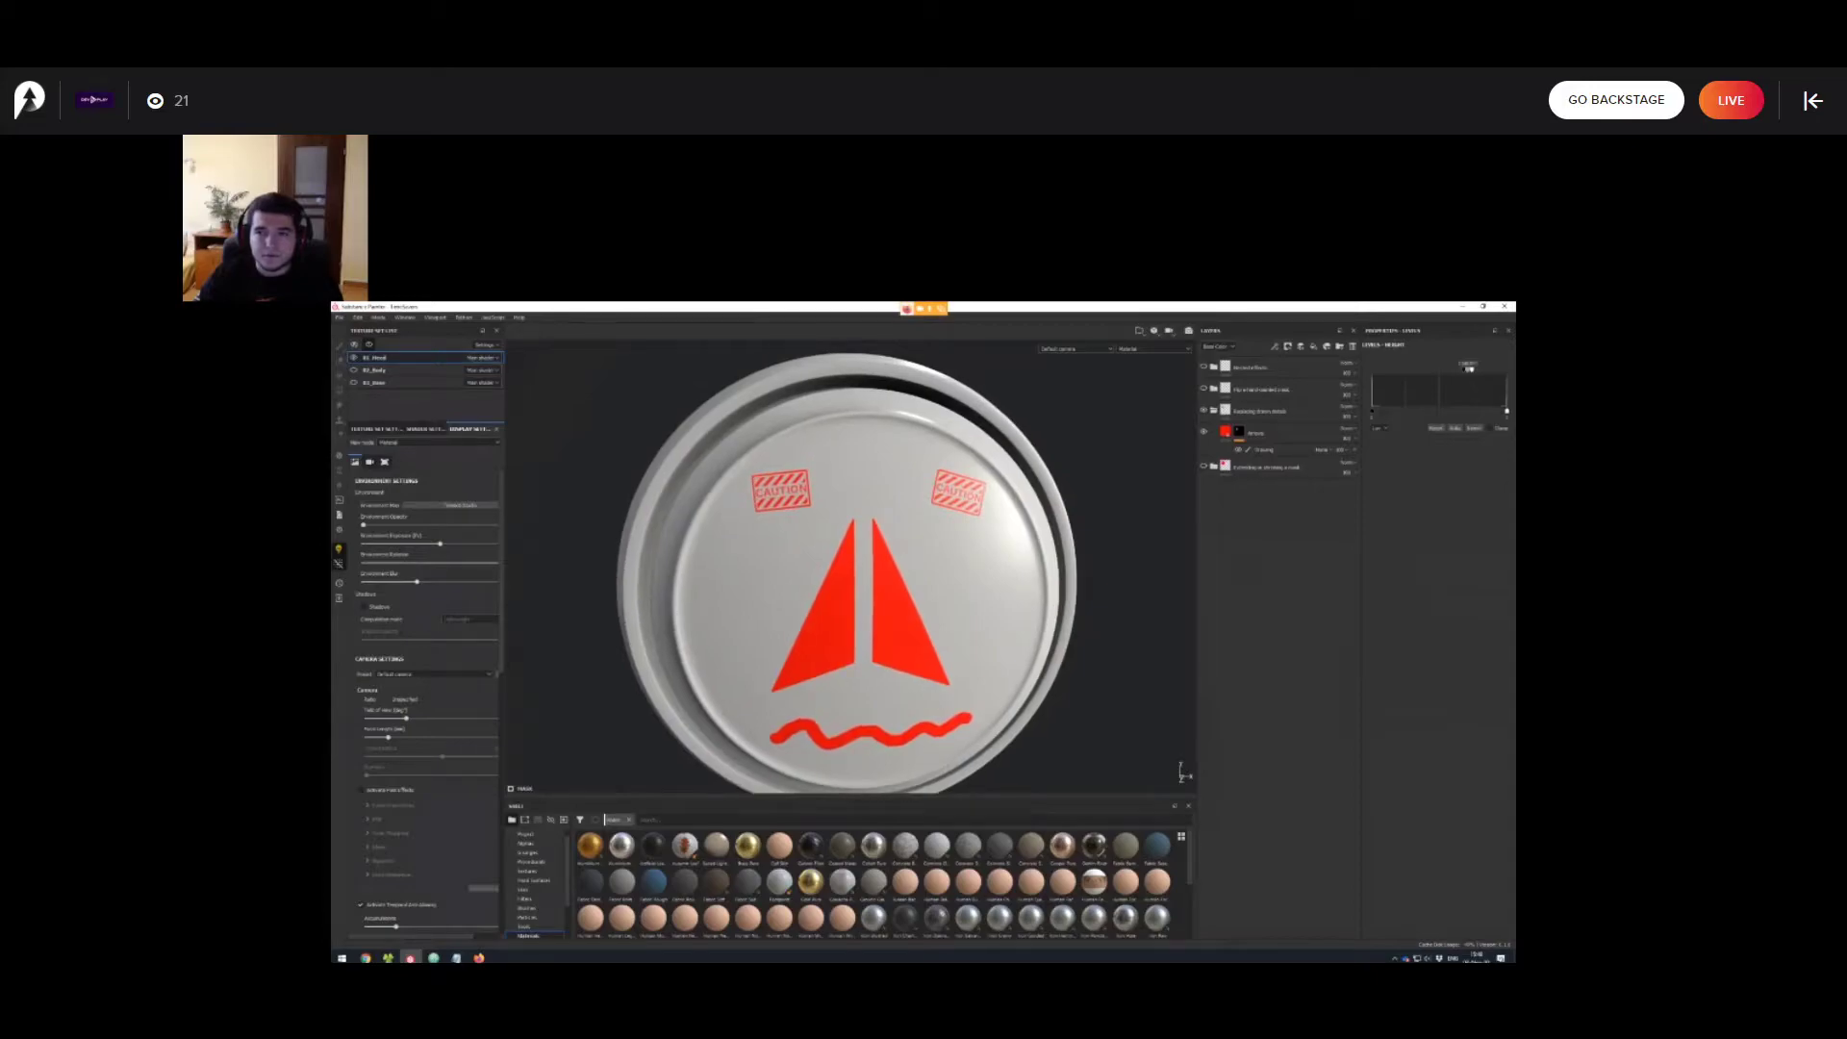
Select the paint effect in the red layer's mask and load the striped Caution alpha into the brush.
left_click_drag(894, 588, 933, 573, "alt")
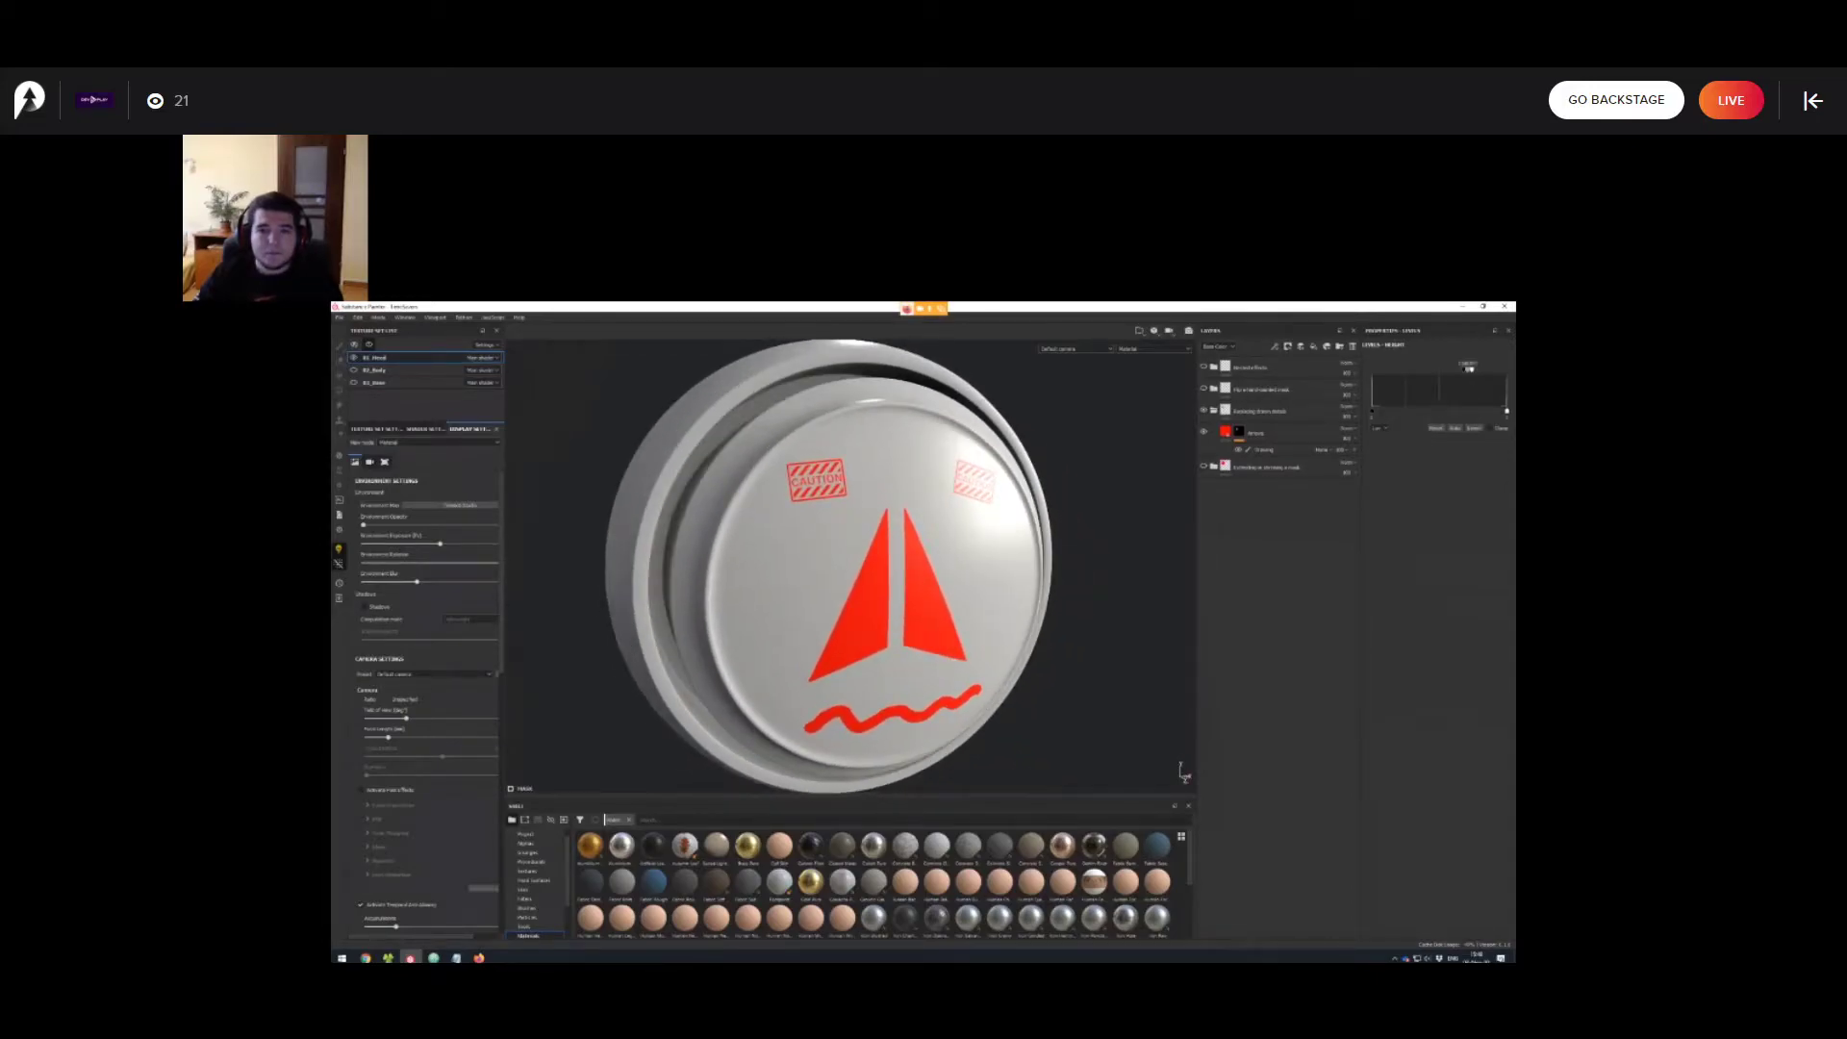
left_click(1266, 450)
left_click_drag(831, 546, 859, 529, "alt")
type("cla")
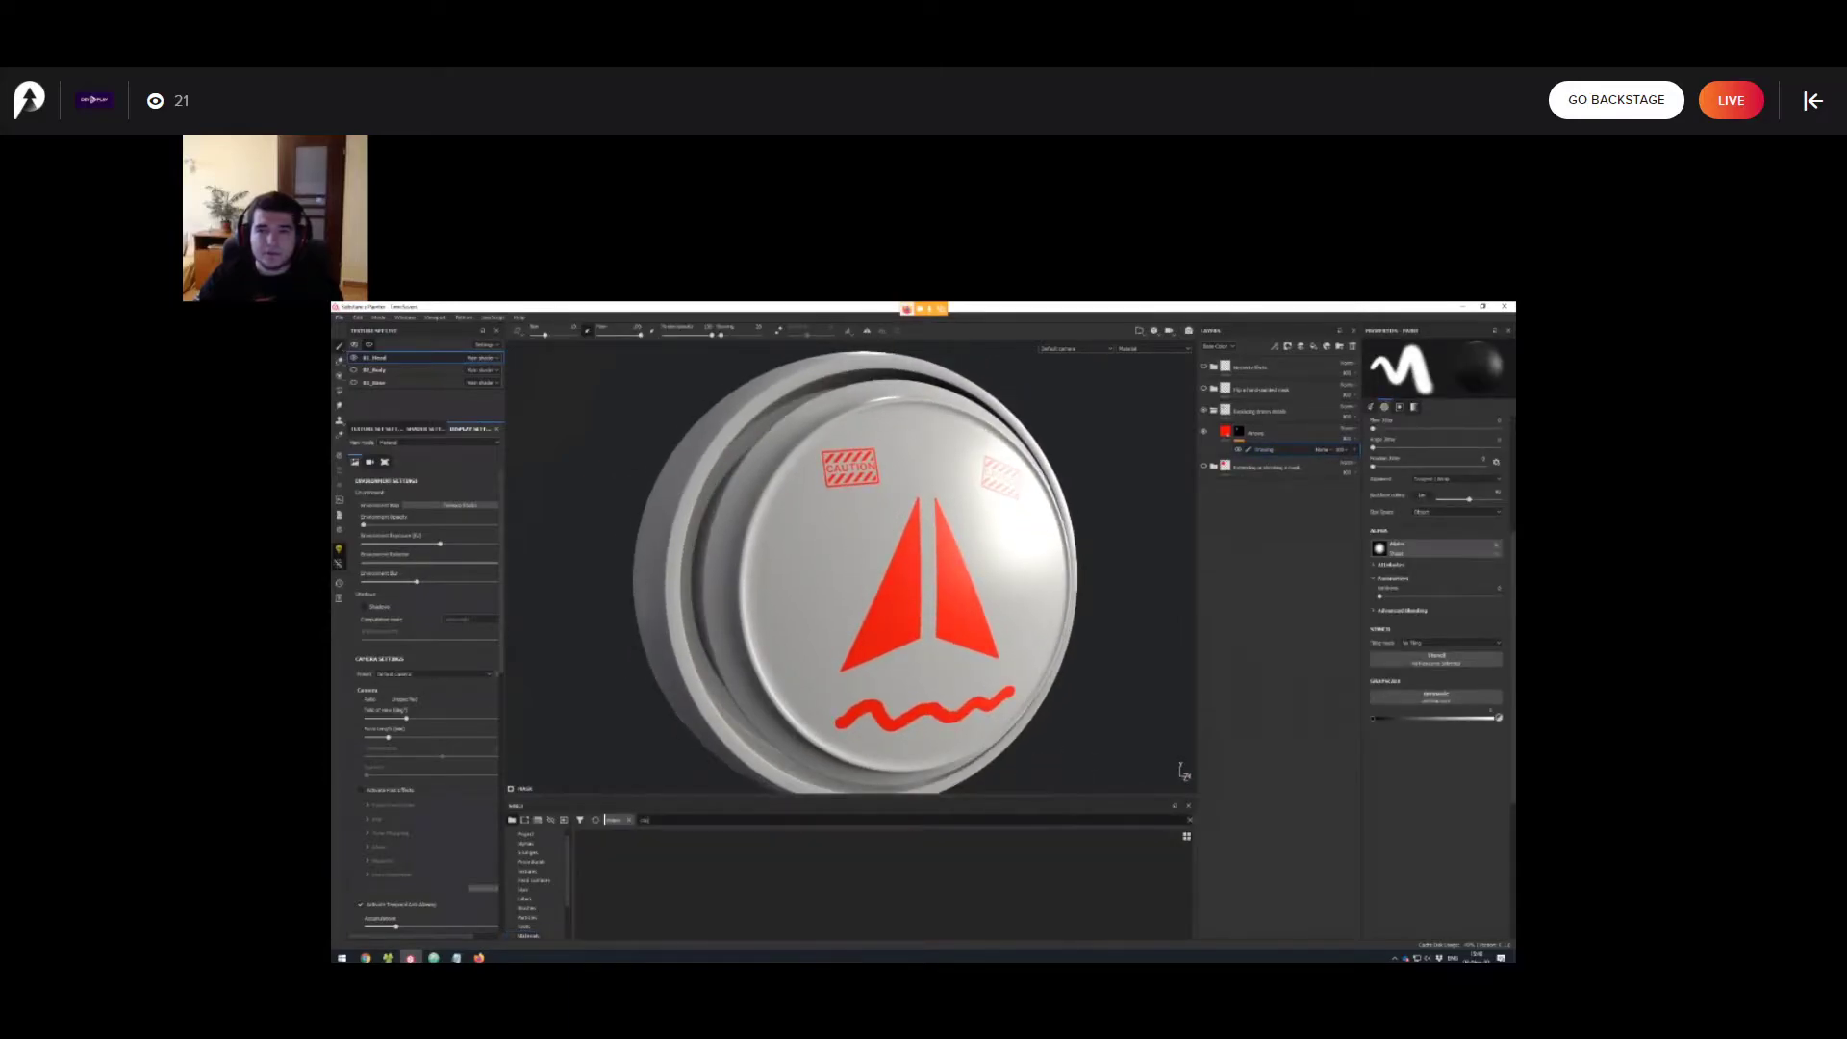
left_click(629, 820)
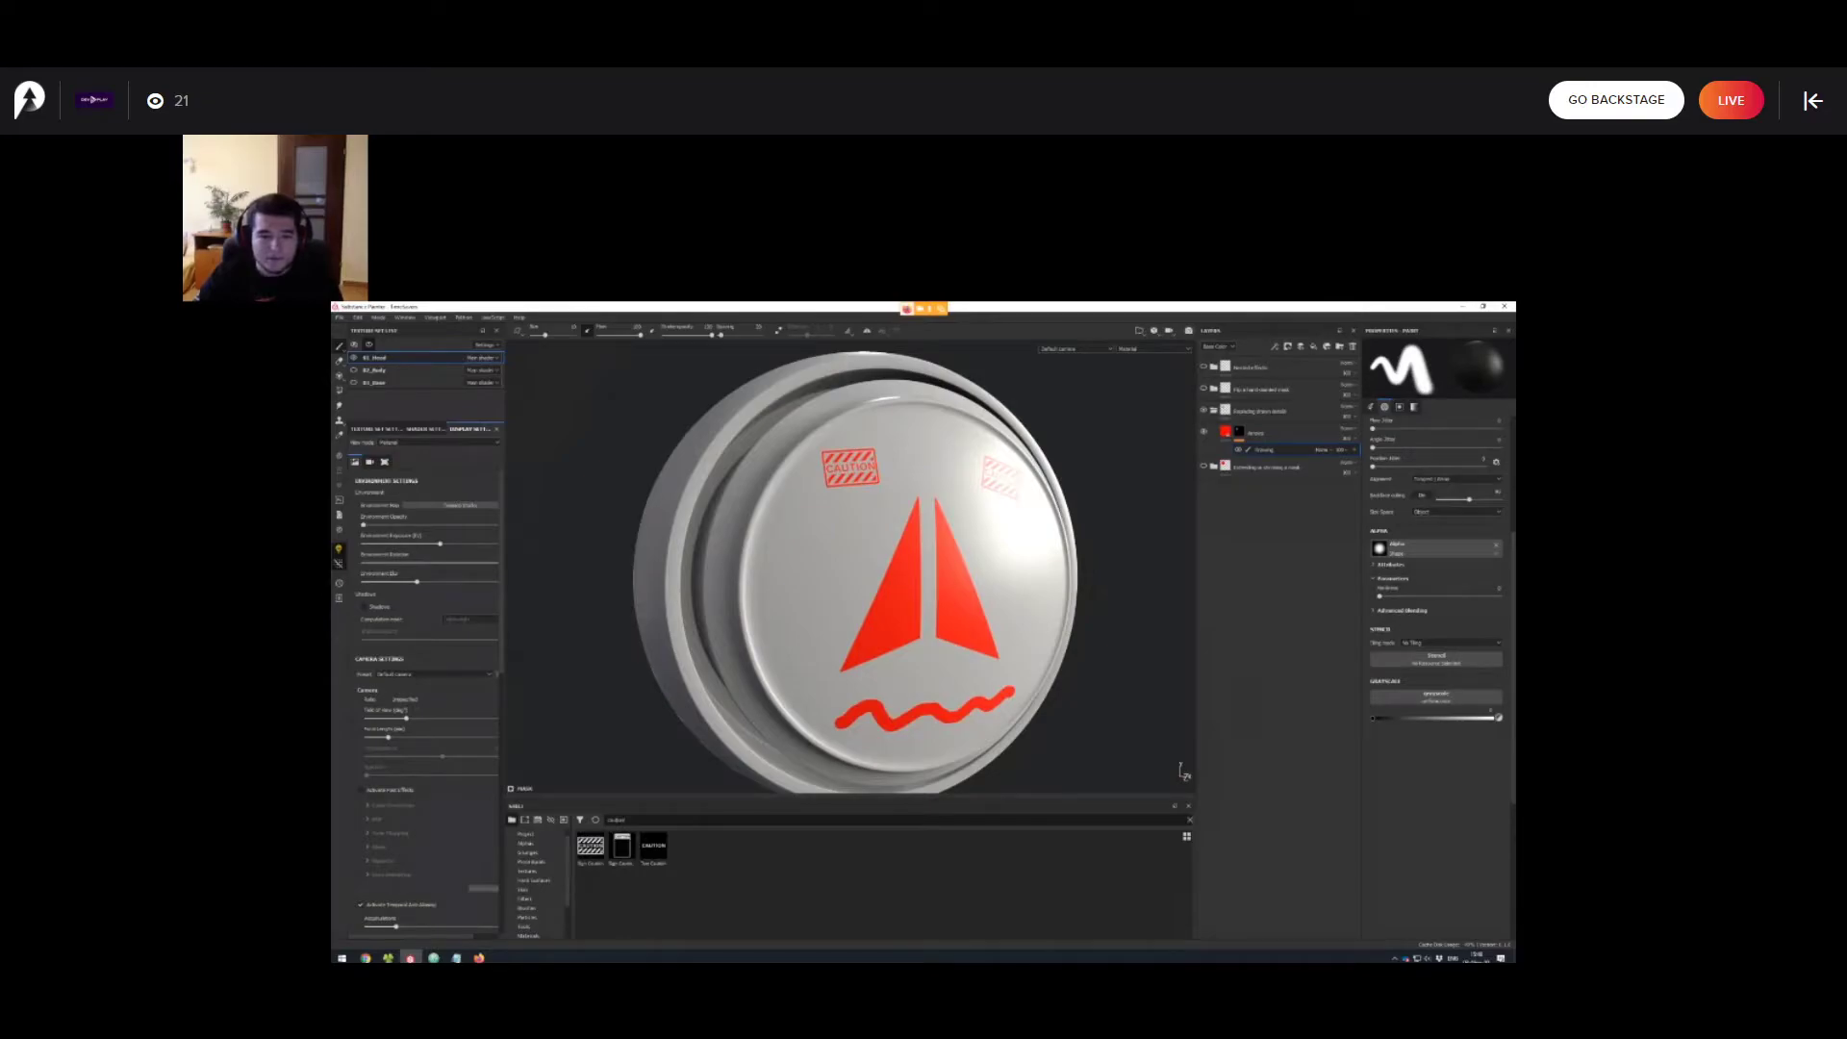
left_click(590, 847)
Stamp a small Caution decal and a larger tilted one below it on the left side of the button's face.
left_click_drag(808, 578, 806, 551, "alt")
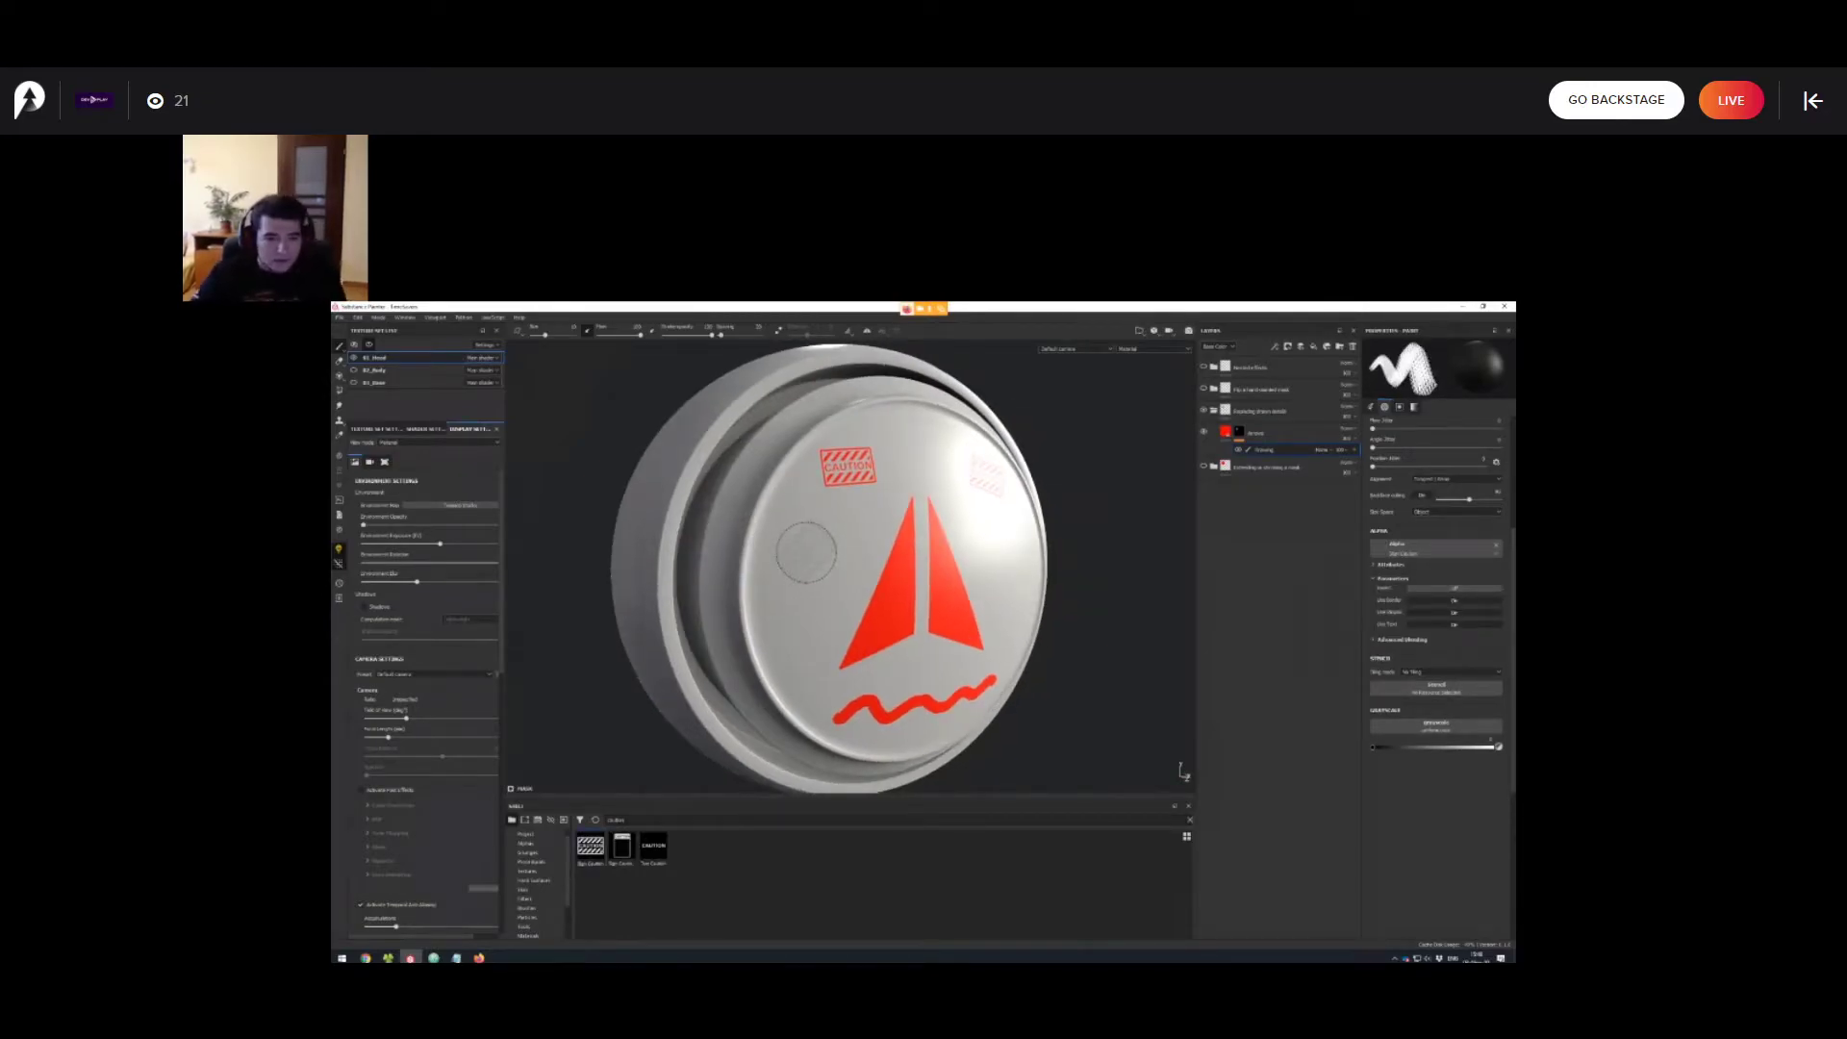
left_click(804, 551)
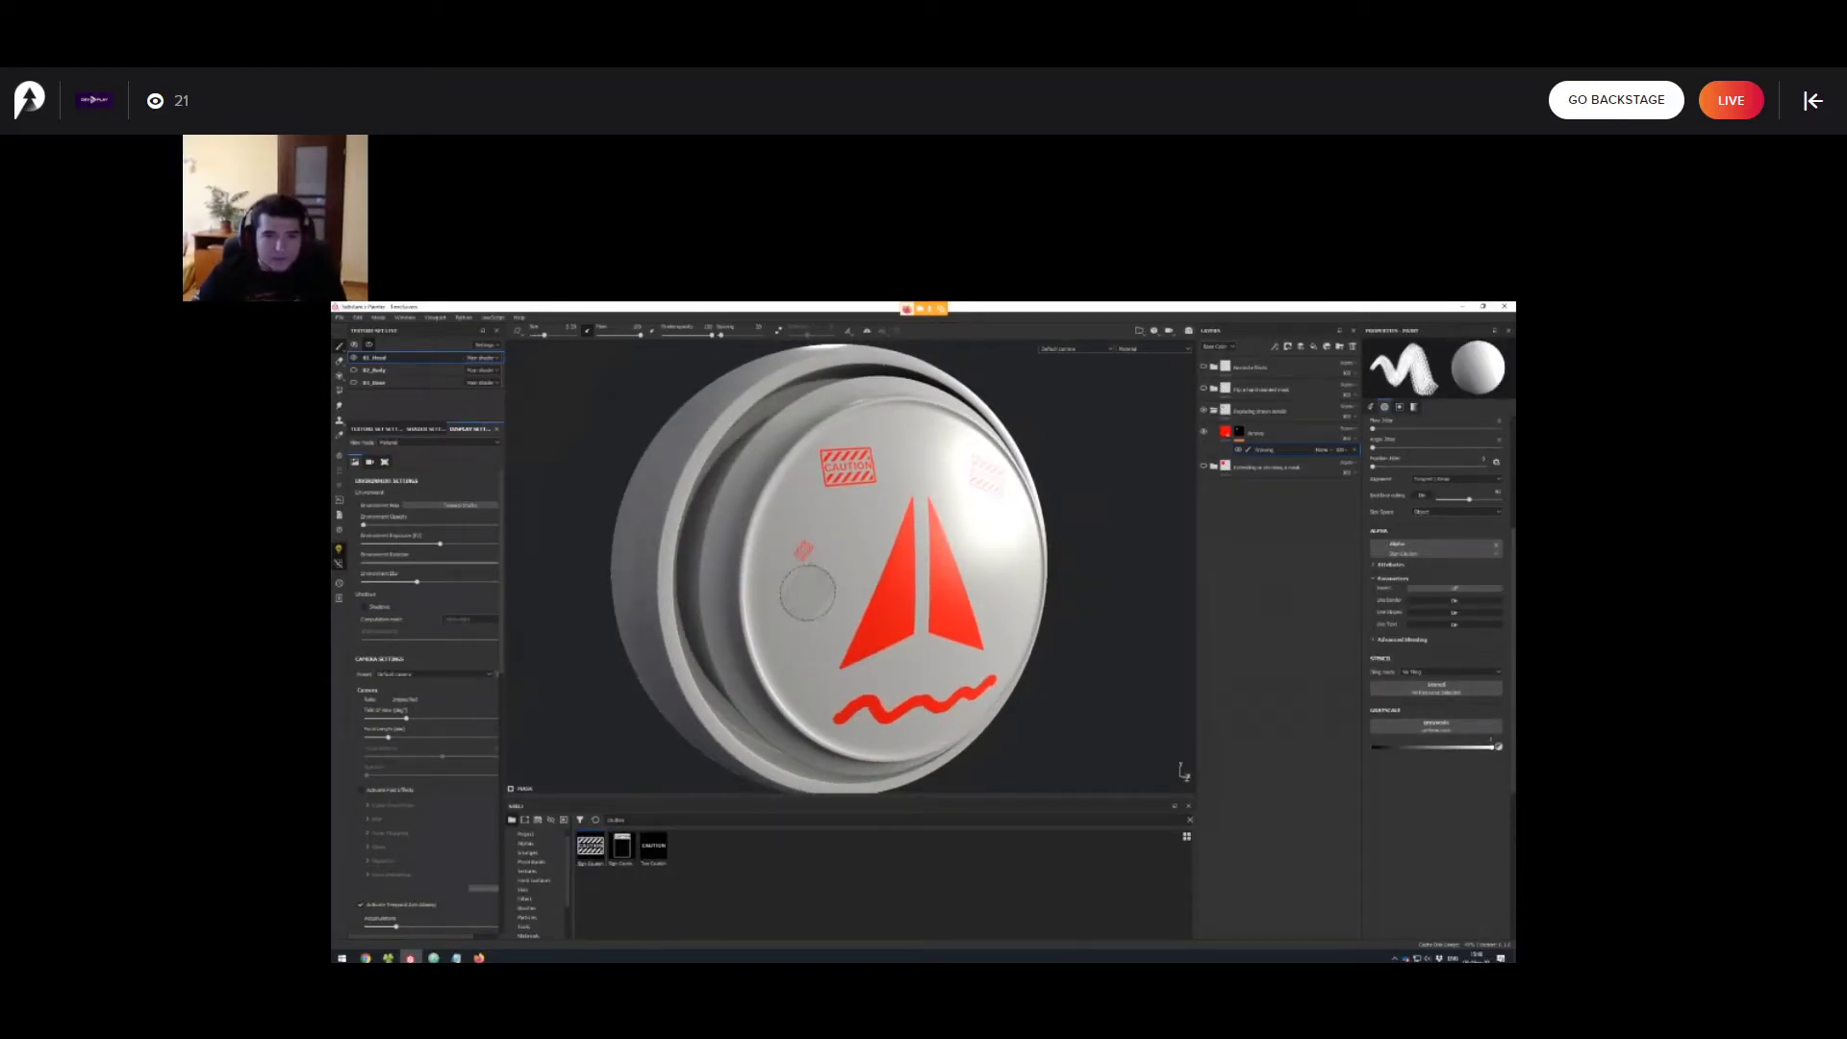
left_click_drag(808, 592, 795, 621, "ctrl")
left_click(794, 622)
left_click_drag(1000, 658, 948, 656, "alt")
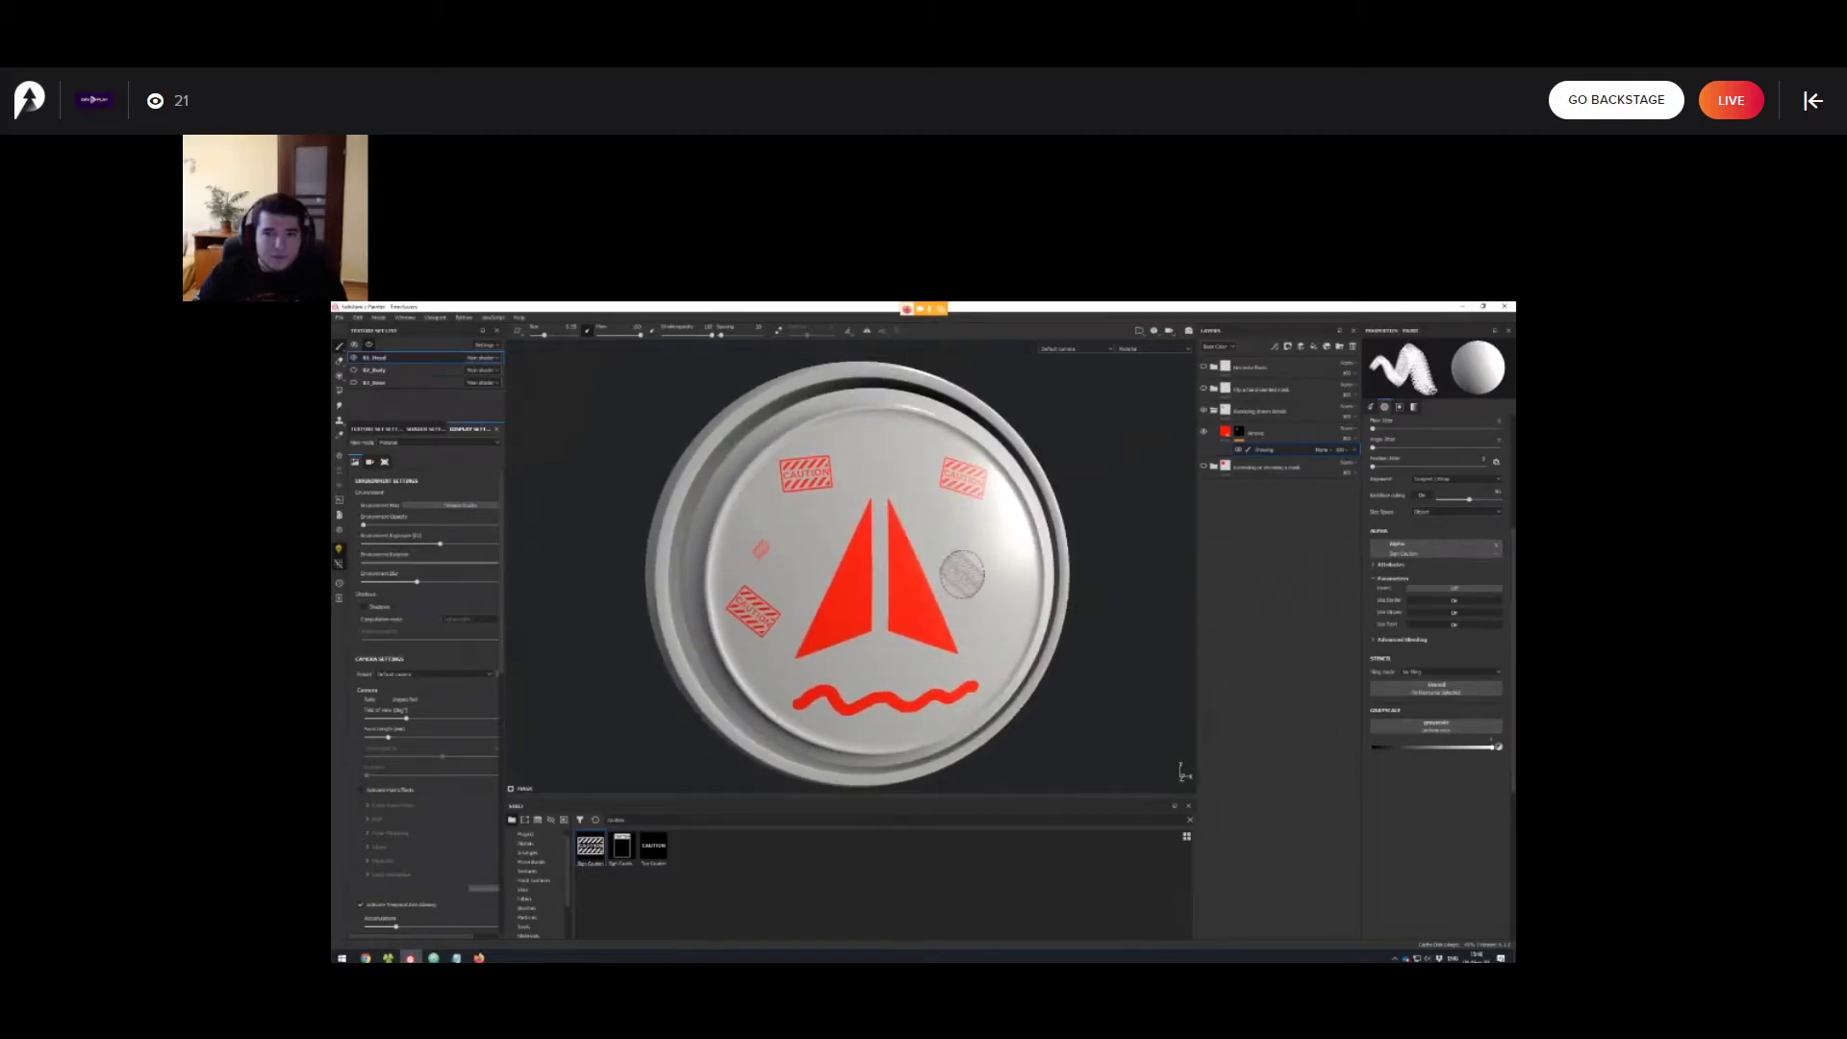
Stamp another Caution decal below the upper-right one, then a smaller one beneath it with a reduced brush size.
left_click(970, 527)
left_click_drag(989, 582, 959, 603, "alt")
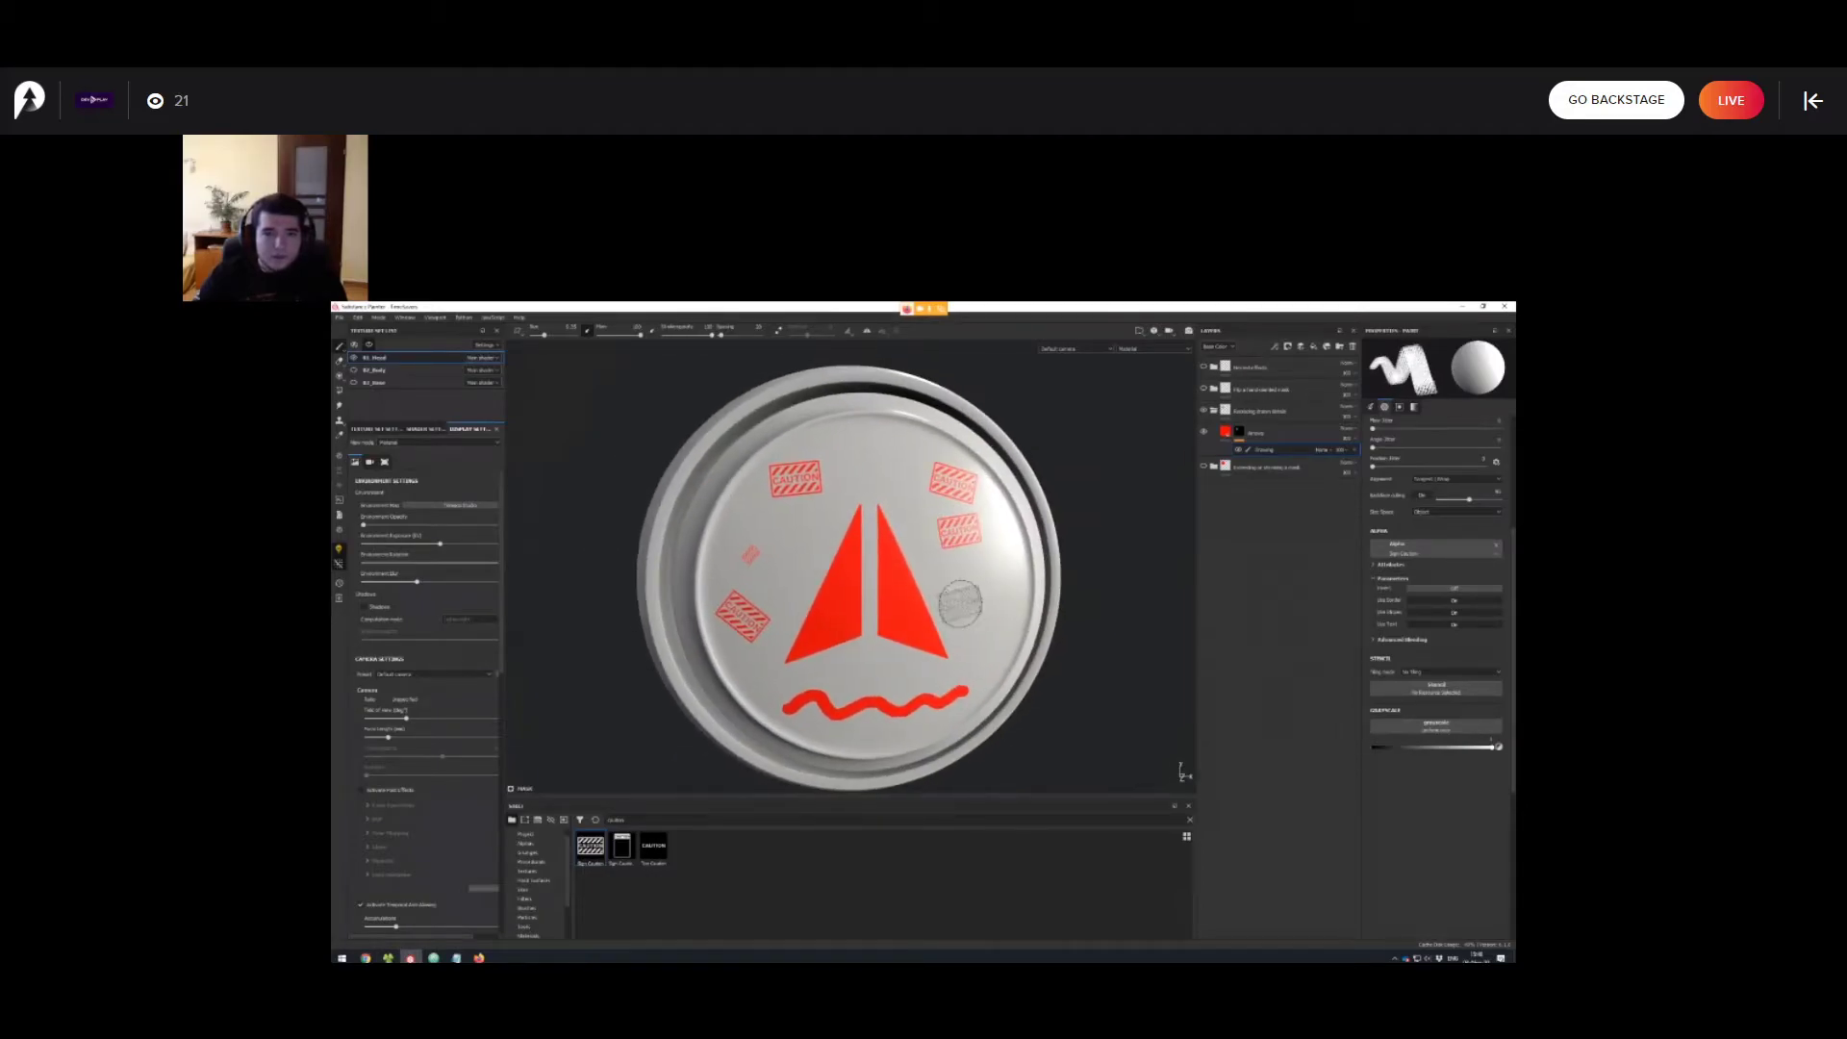
right_click_drag(973, 594, 944, 593, "ctrl")
left_click(972, 593)
mouse_move(996, 596)
left_mouse_down("alt")
mouse_move(1082, 627)
mouse_move(1013, 615)
left_mouse_up("alt")
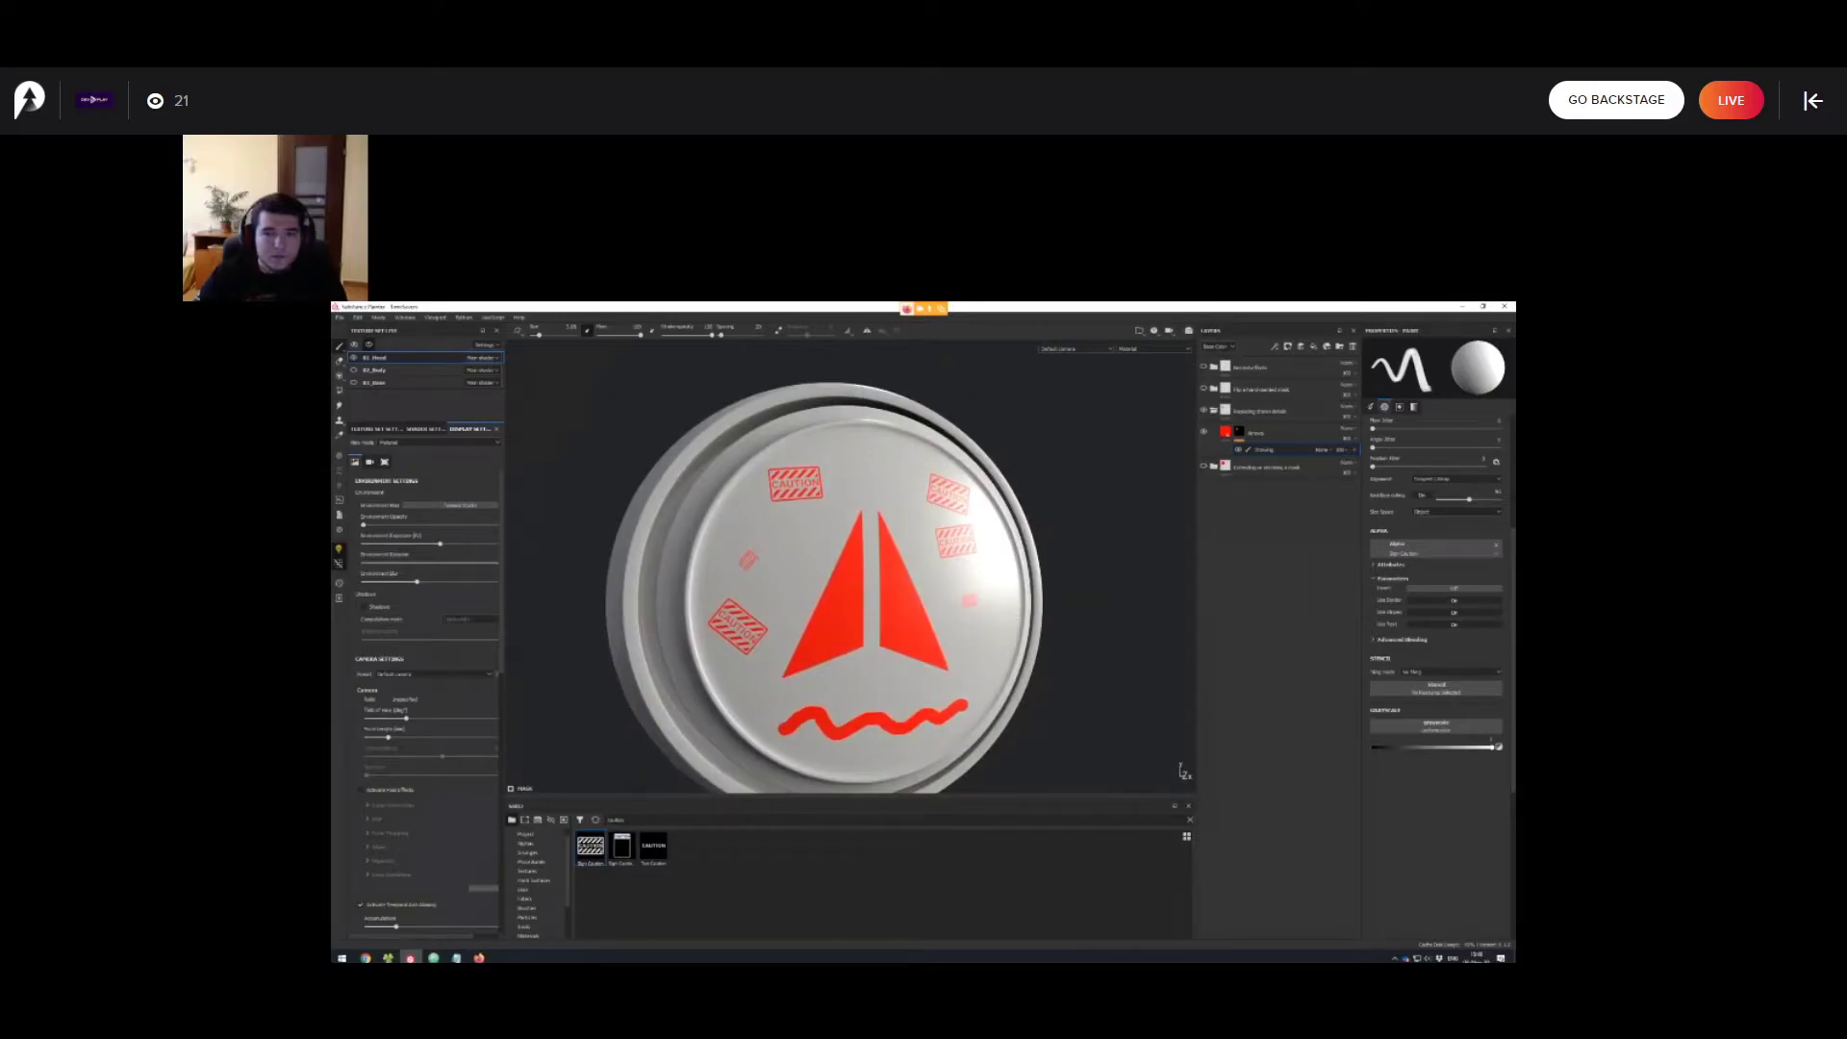
Search the shelf for another alpha and load the circled information sign into the brush.
double_click(617, 821)
type("ring")
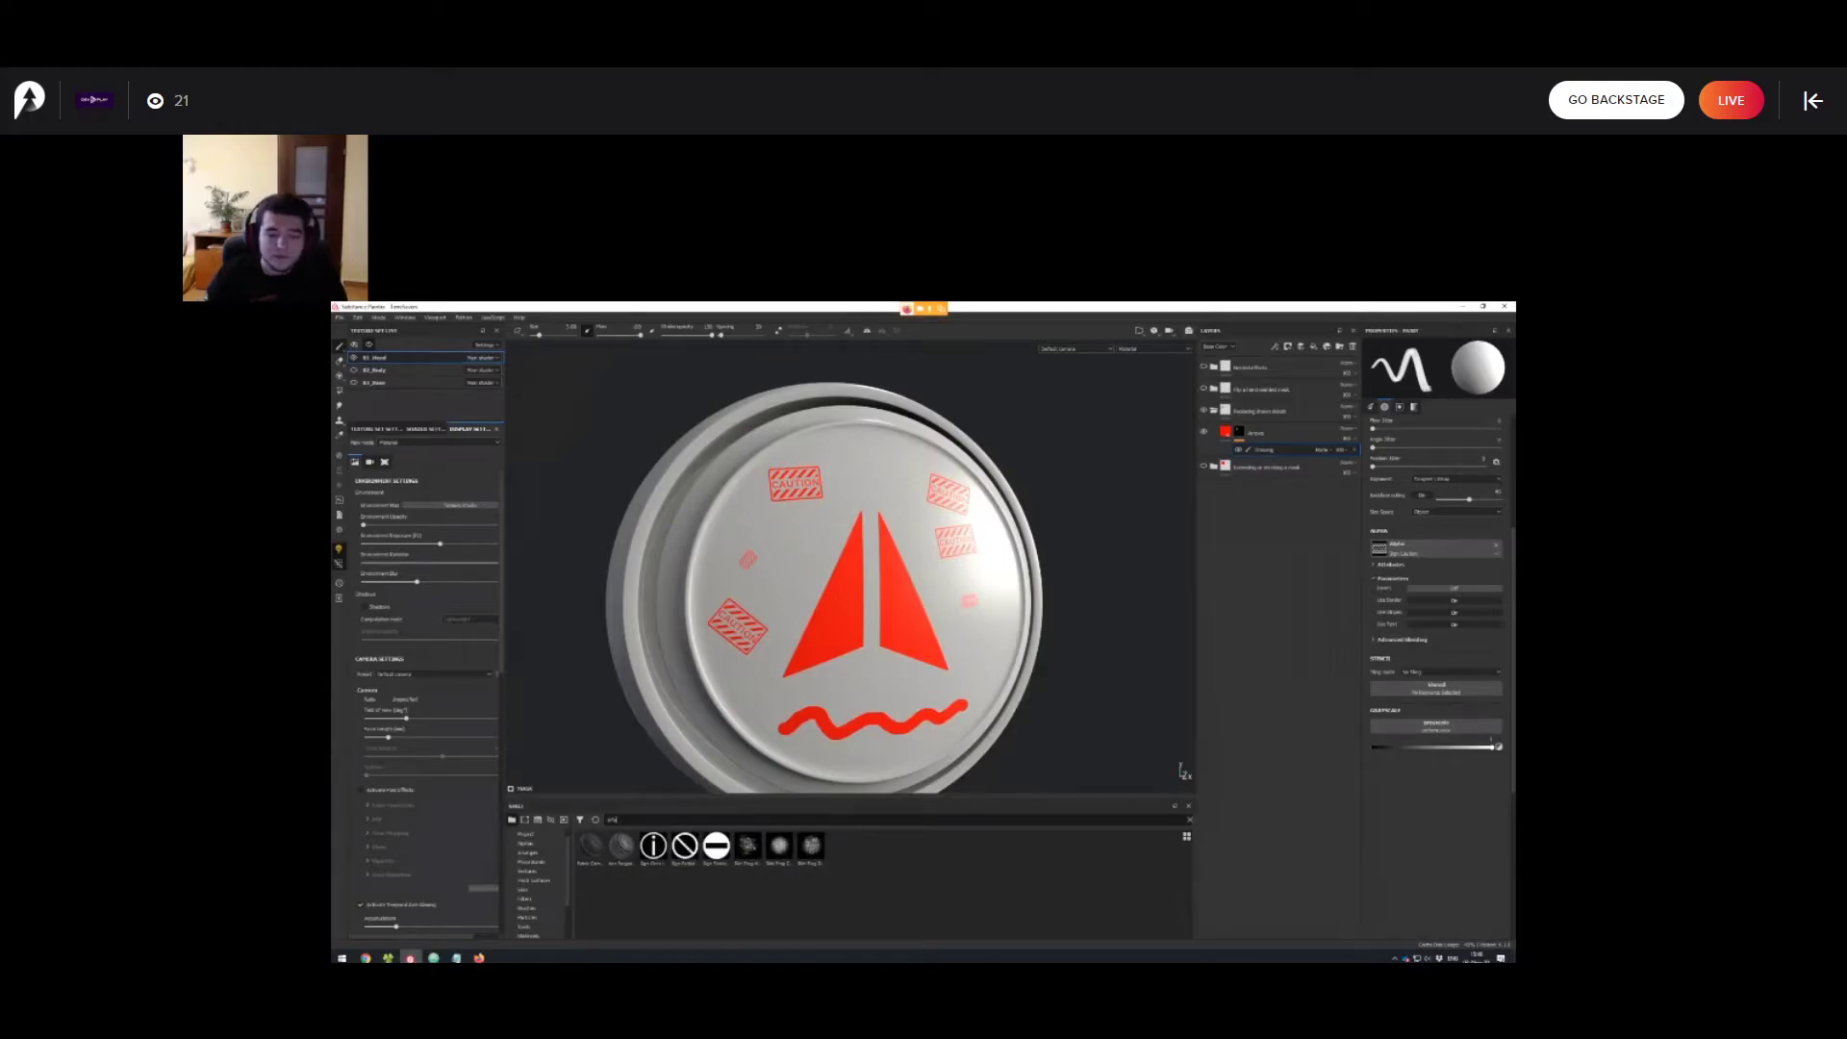
left_click(653, 847)
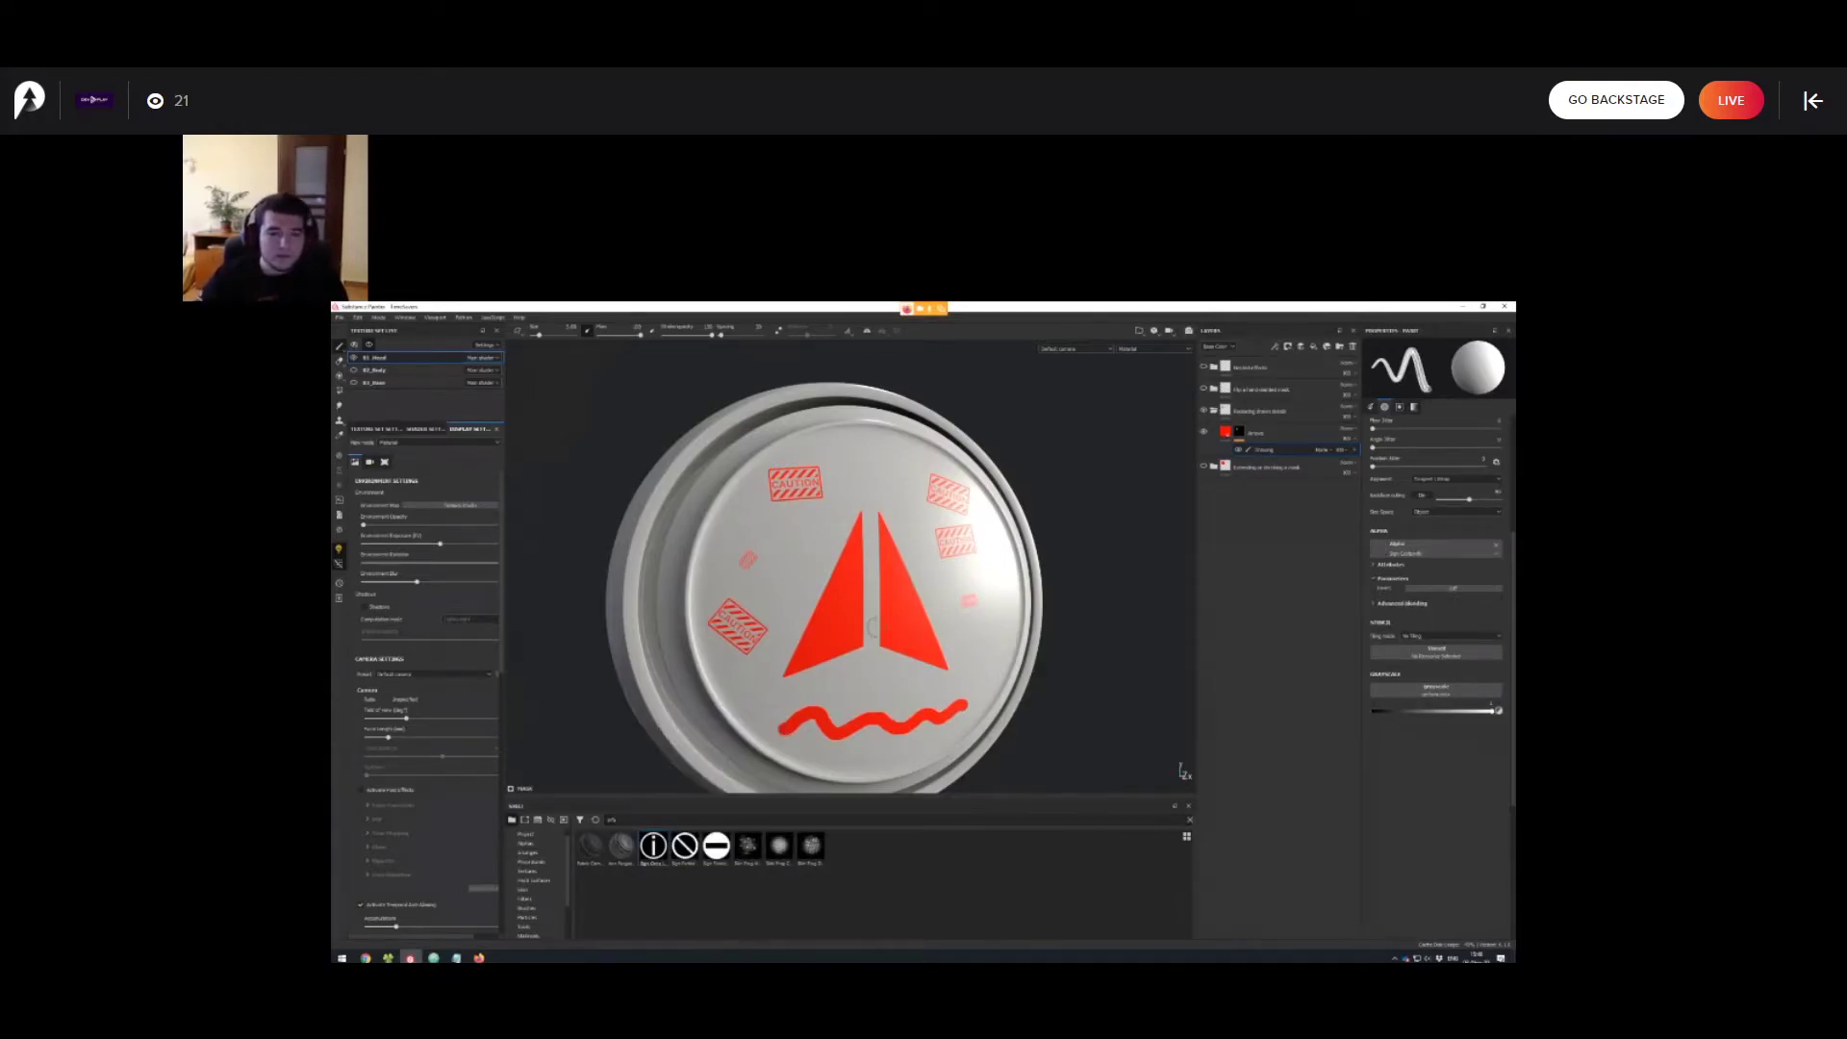
mouse_move(876, 627)
left_mouse_down("alt")
mouse_move(894, 631)
mouse_move(897, 604)
mouse_move(862, 573)
left_mouse_up("alt")
Try erasing across the upper-left Caution decal in the mask, undo the stroke, and return to the paint brush.
key("e")
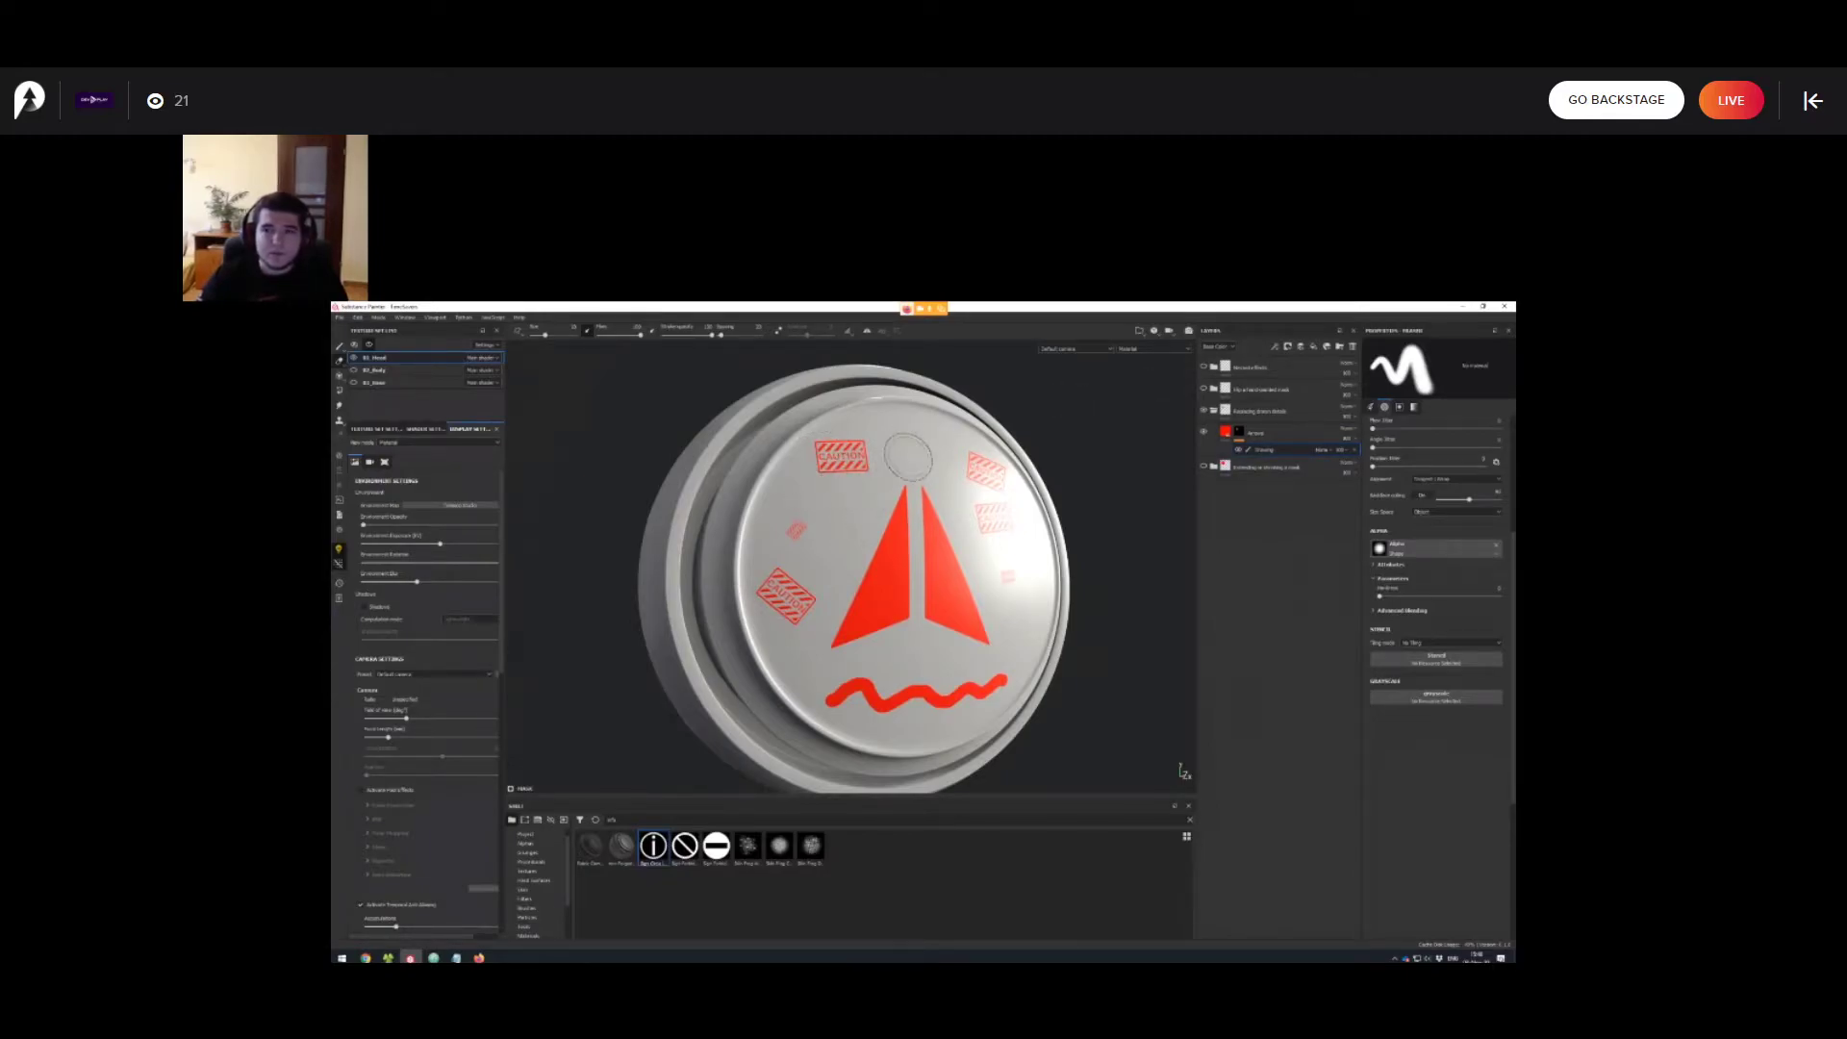
left_click_drag(900, 457, 833, 456)
key("ctrl+z")
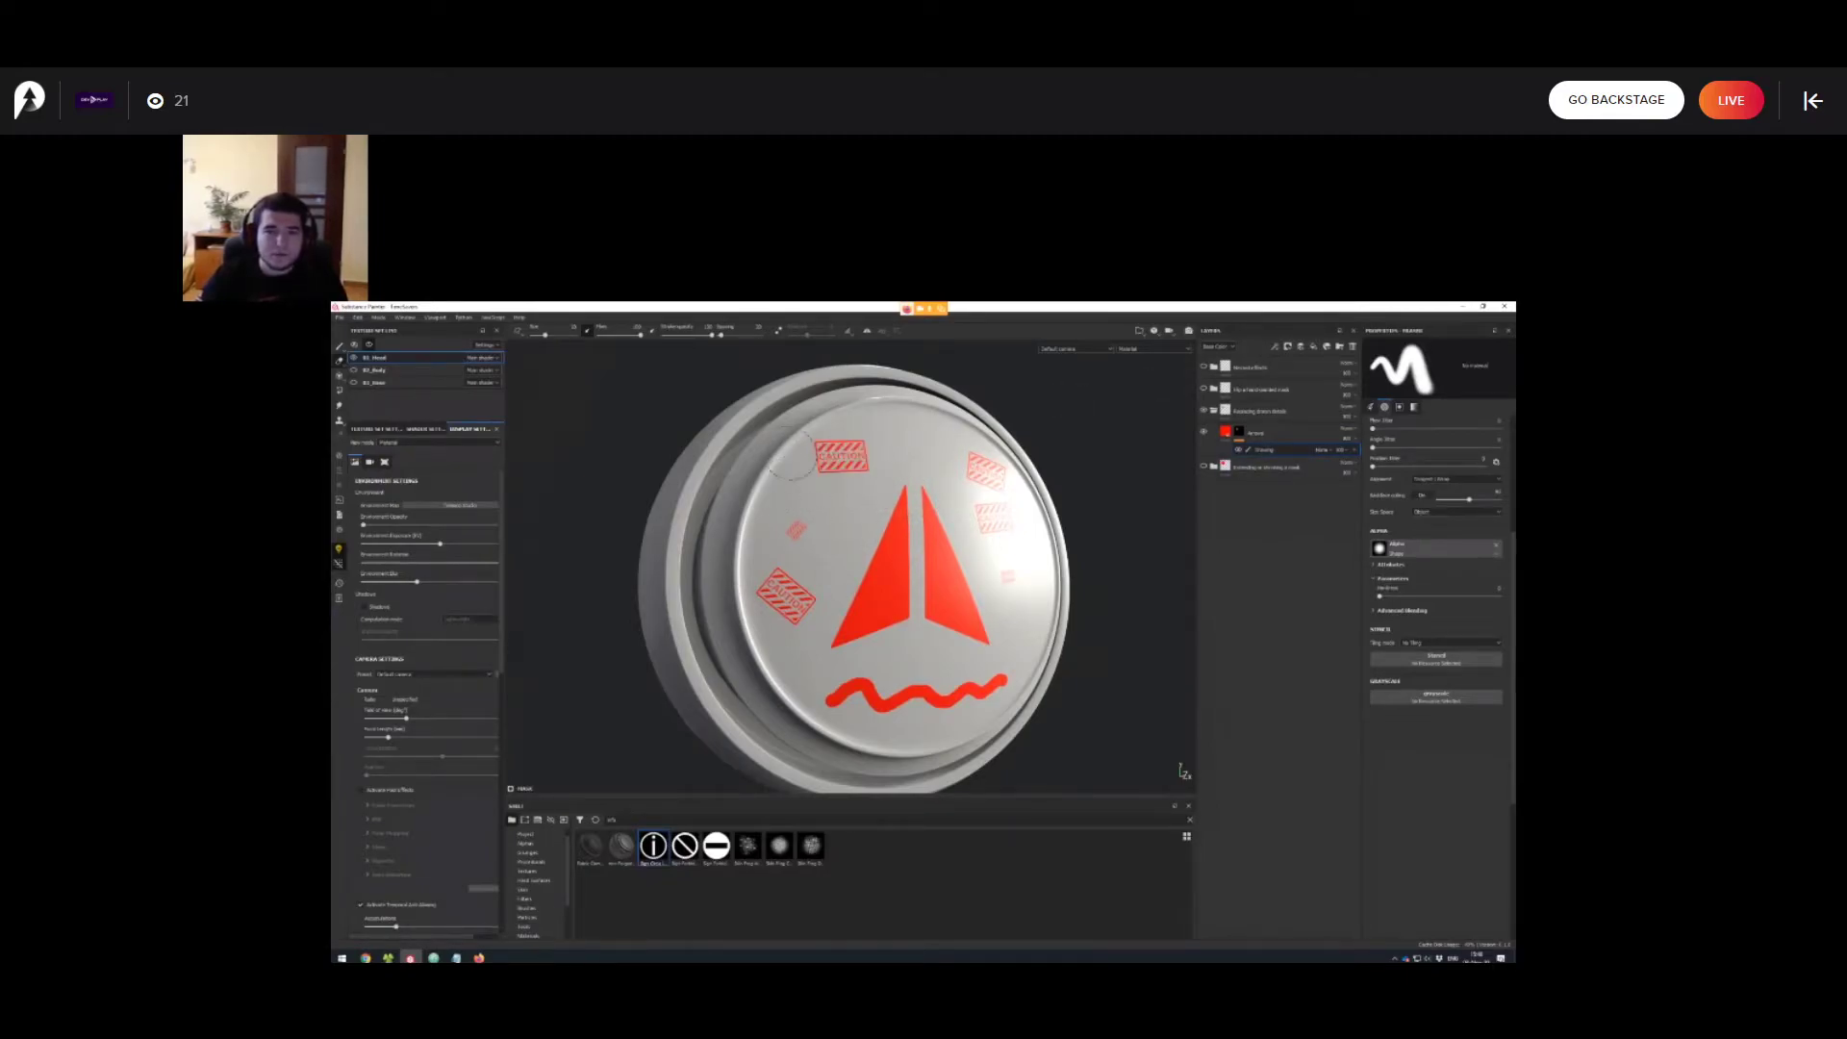
key("1")
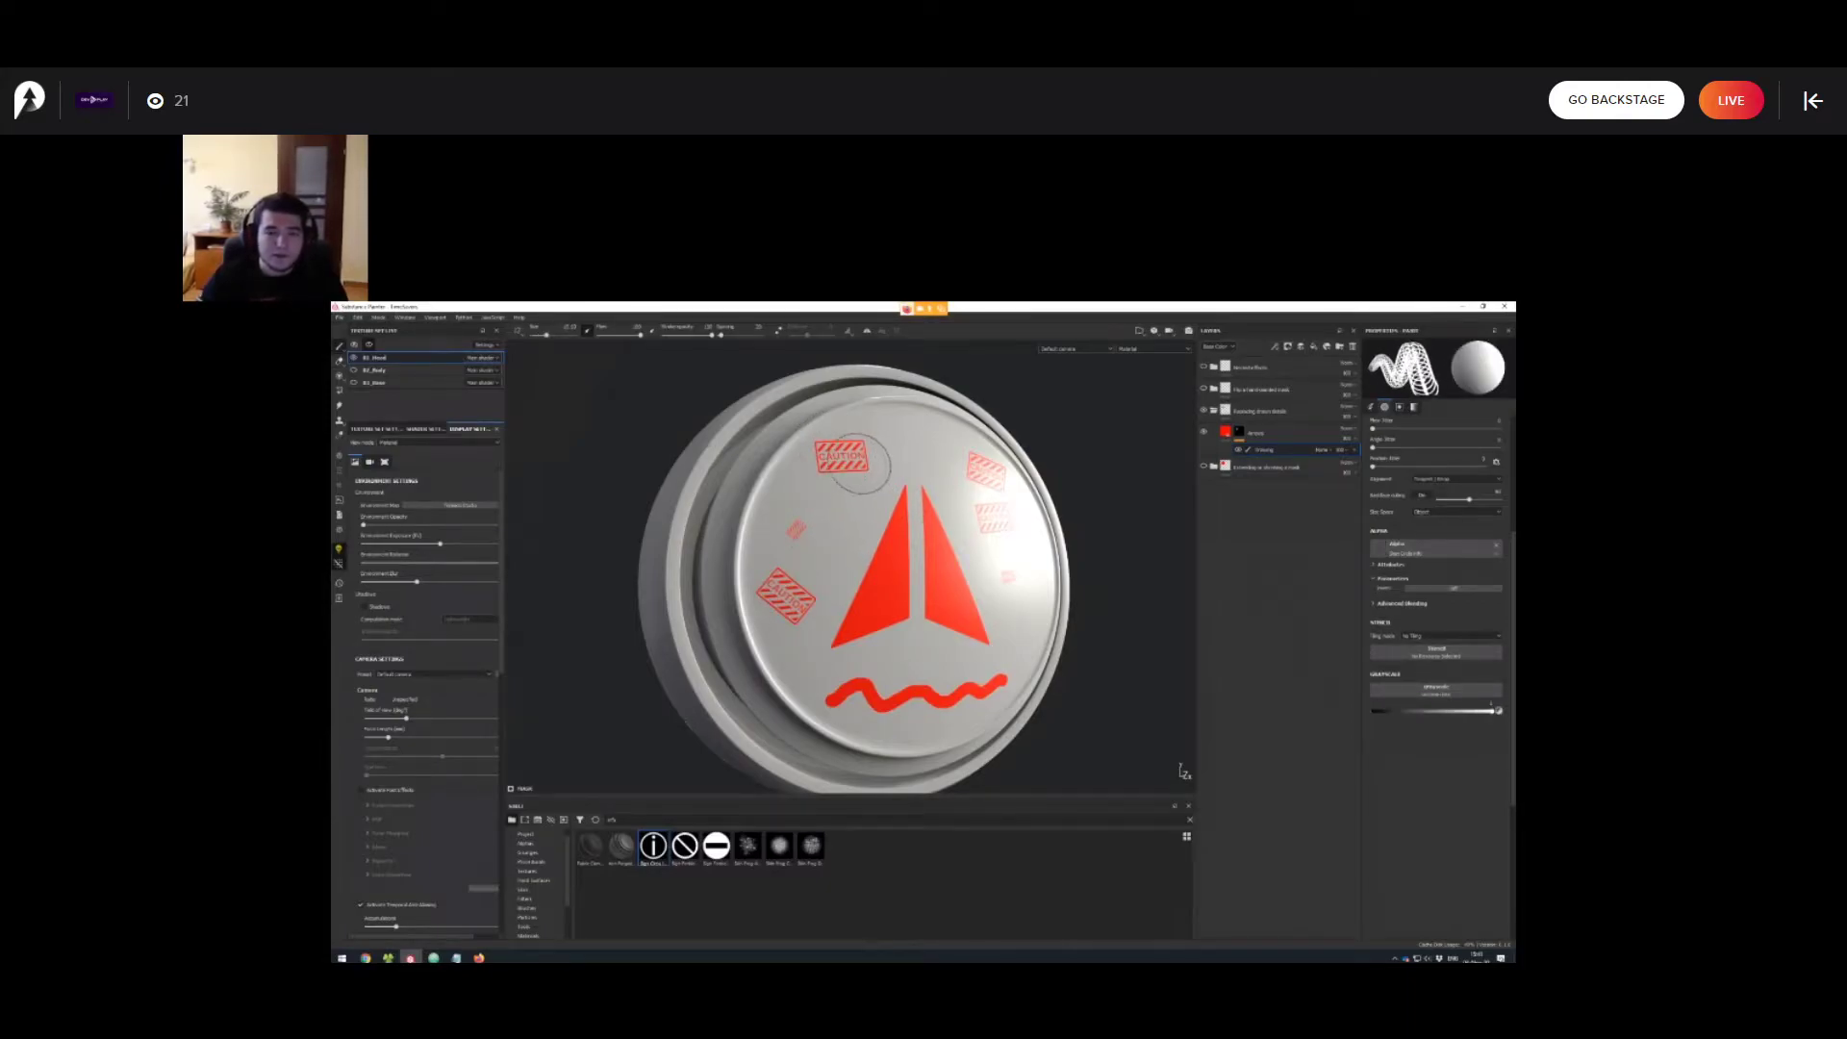
Open the Resource Updater and find the caution-stripe alpha in the project's resource list.
right_click_drag(861, 463, 839, 447, "ctrl")
middle_click_drag(870, 540, 867, 539, "alt")
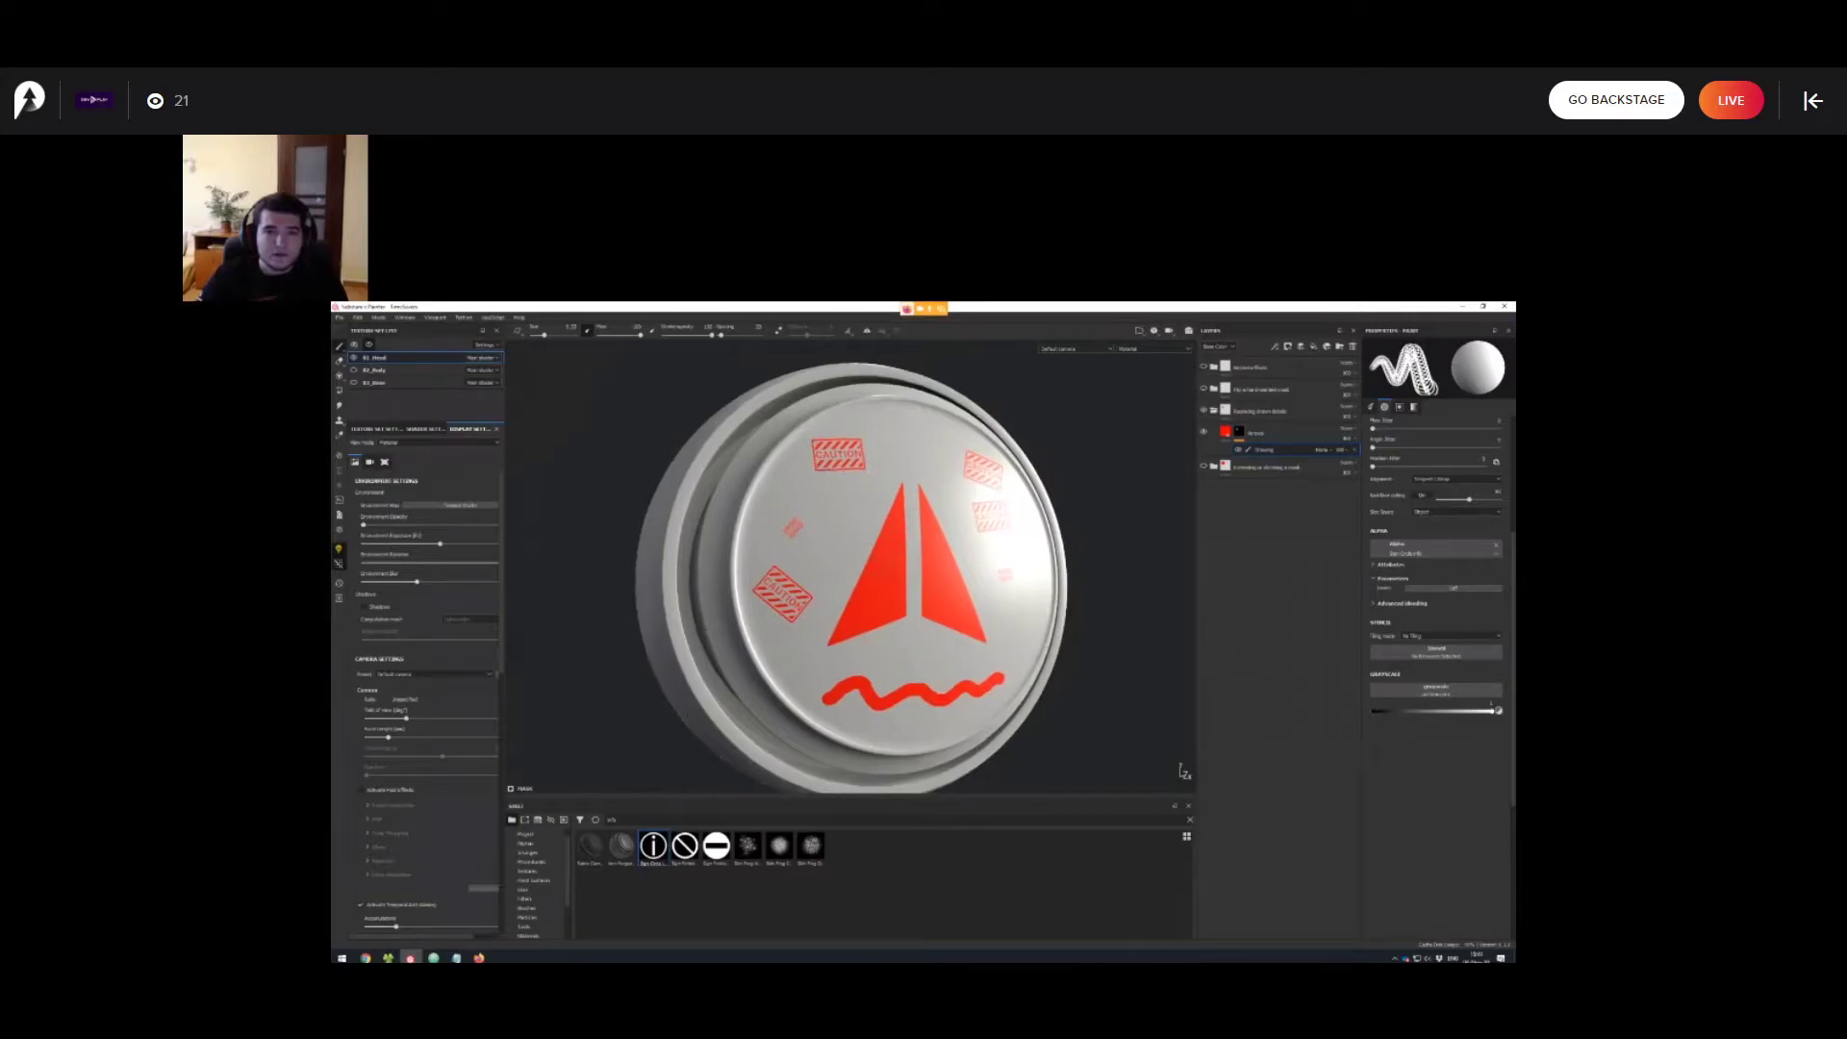
left_click_drag(853, 544, 857, 533, "alt")
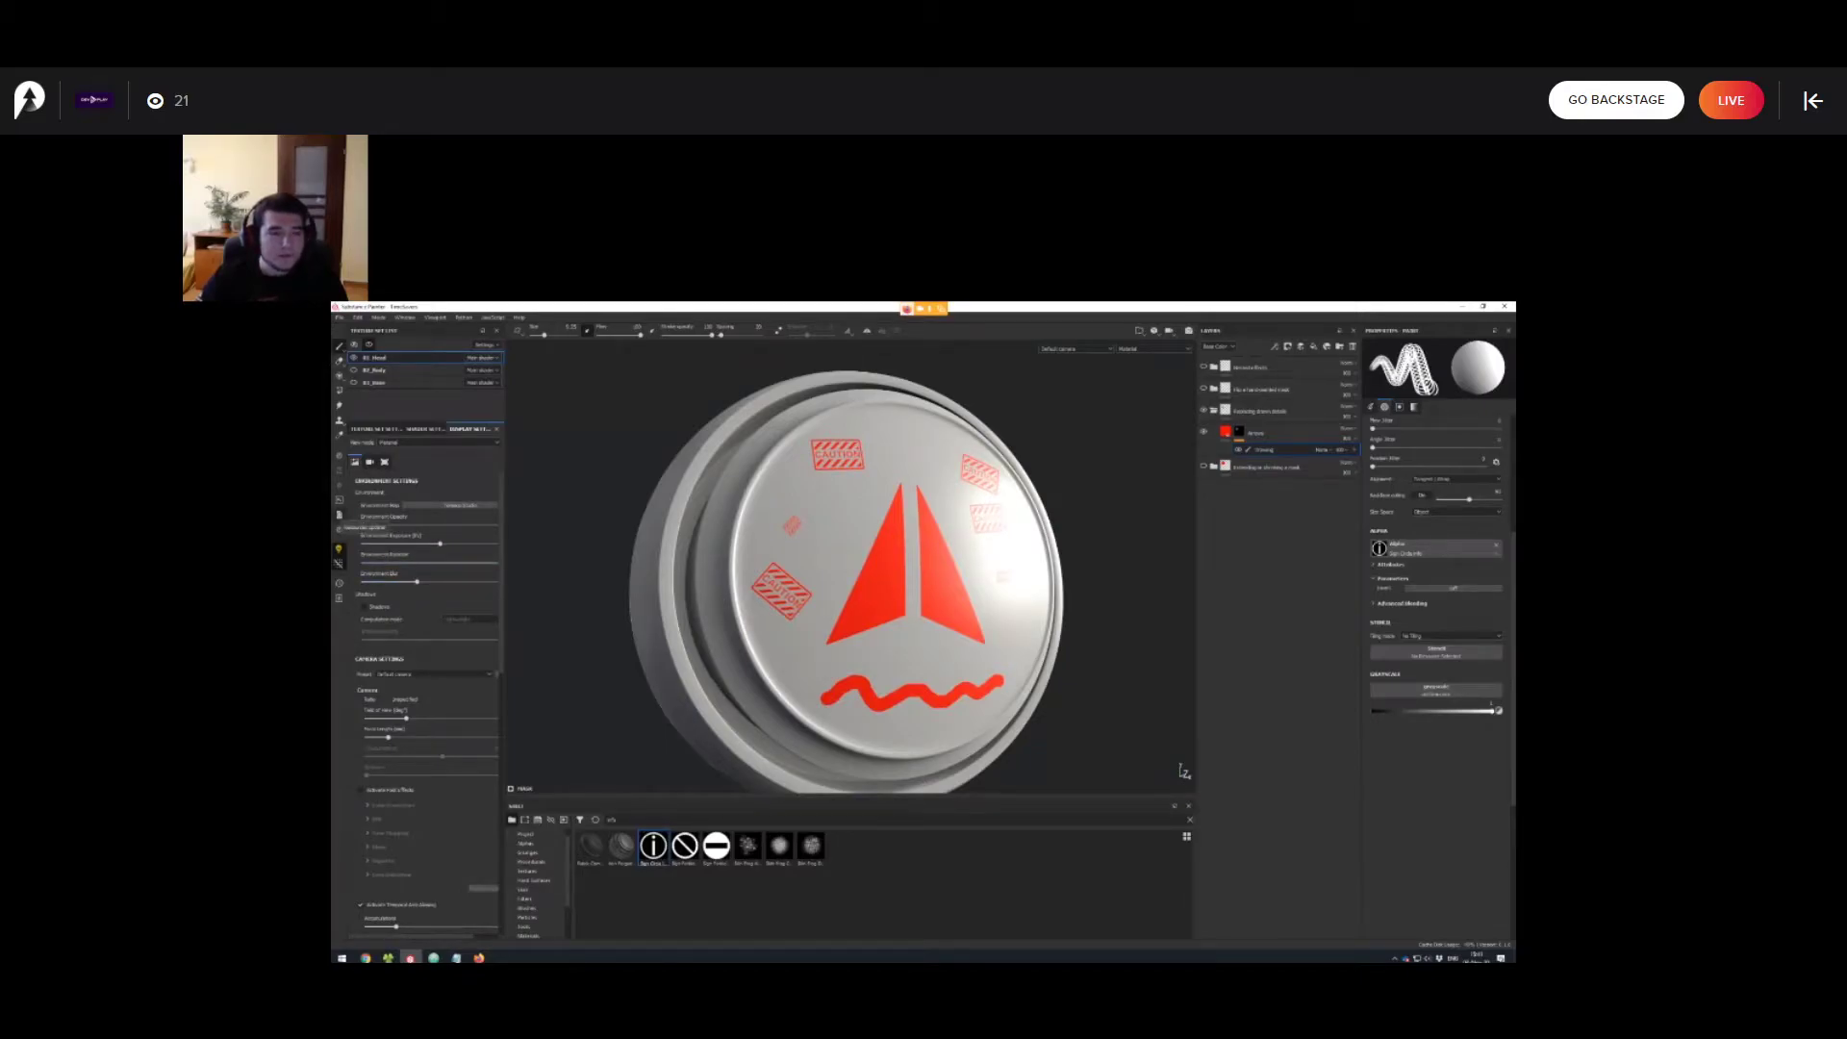
left_click(339, 515)
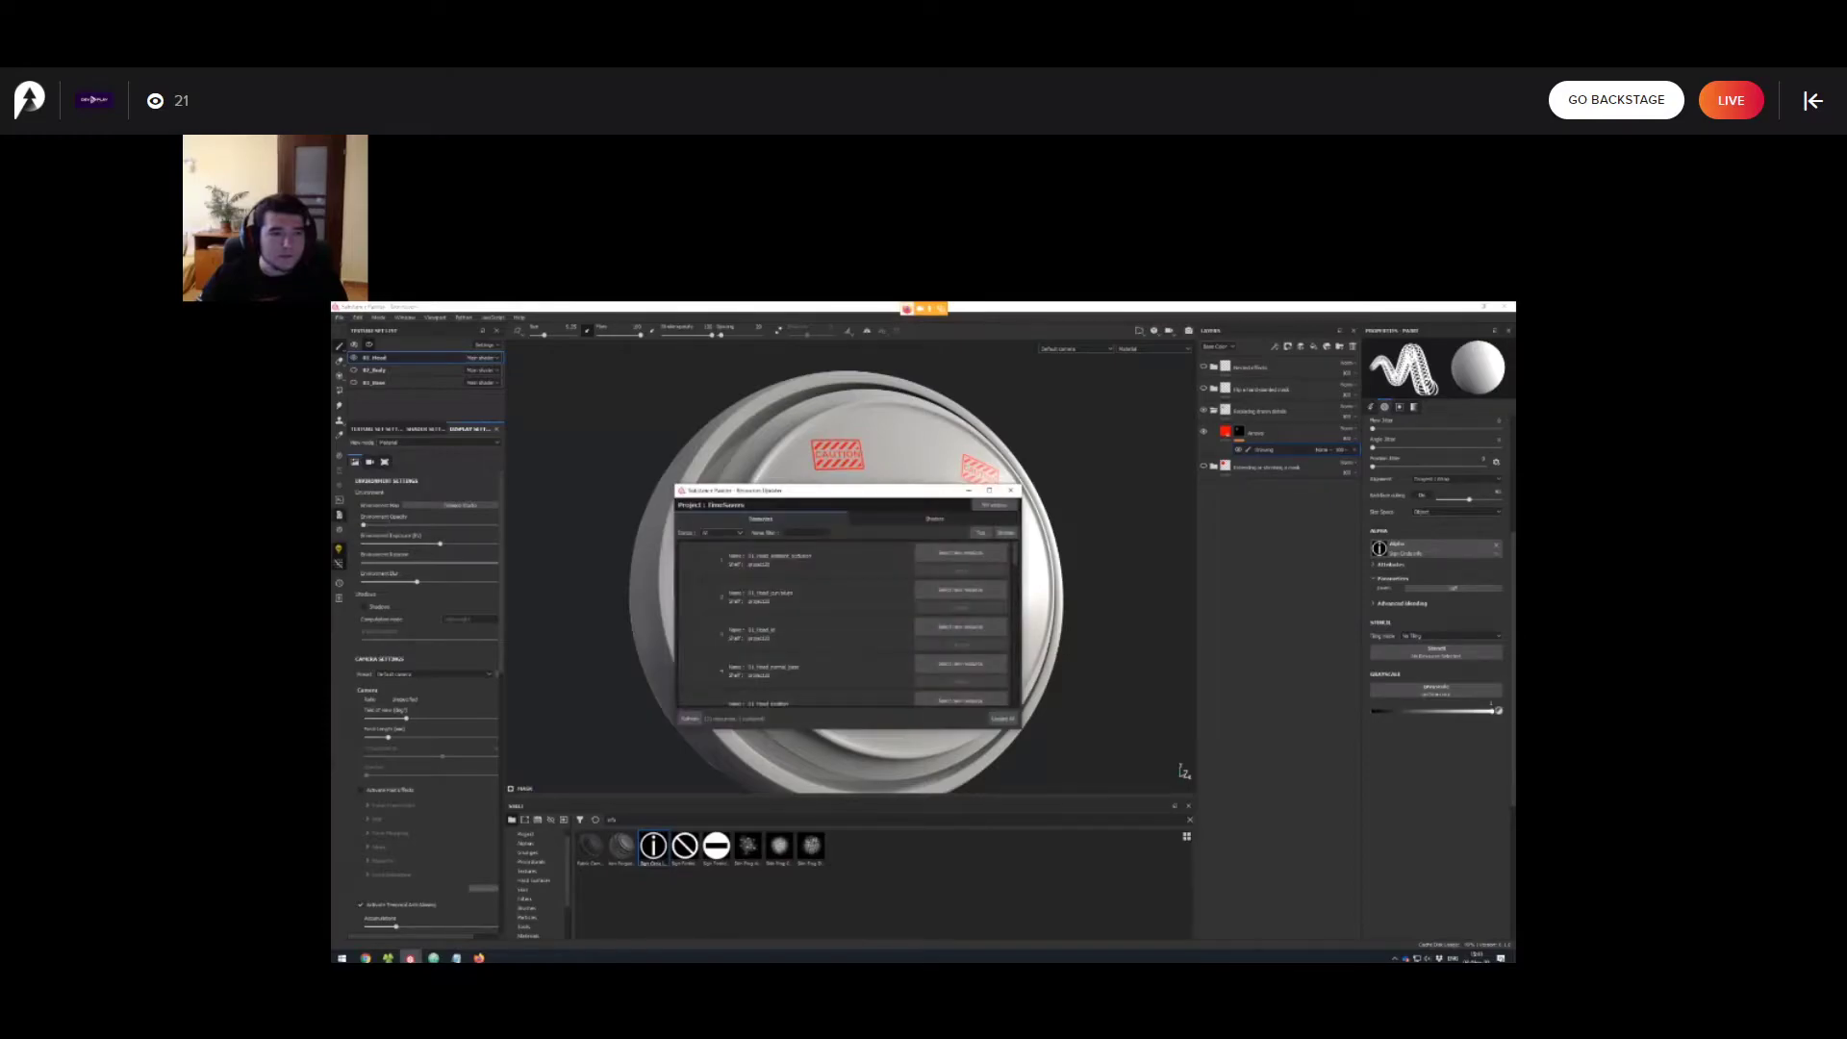
left_click_drag(818, 489, 784, 474)
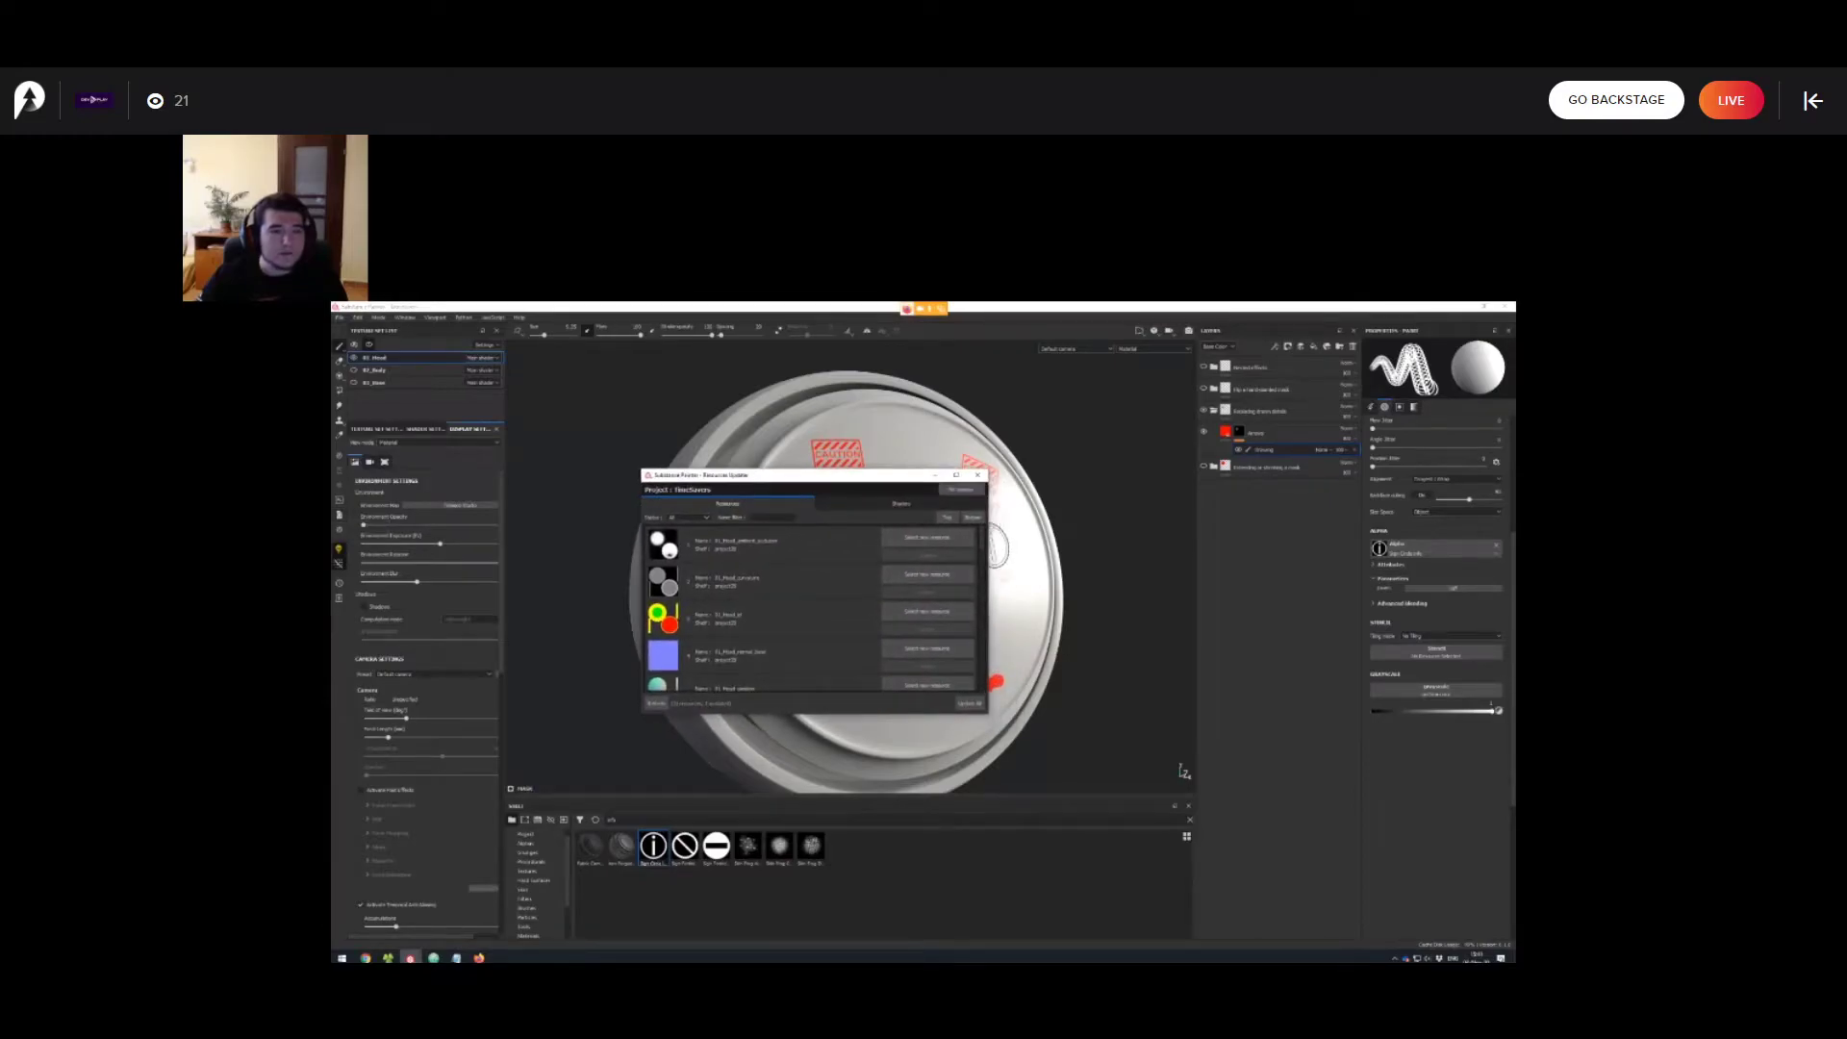
scroll(914, 586, "down", 5)
scroll(813, 606, "down", 4)
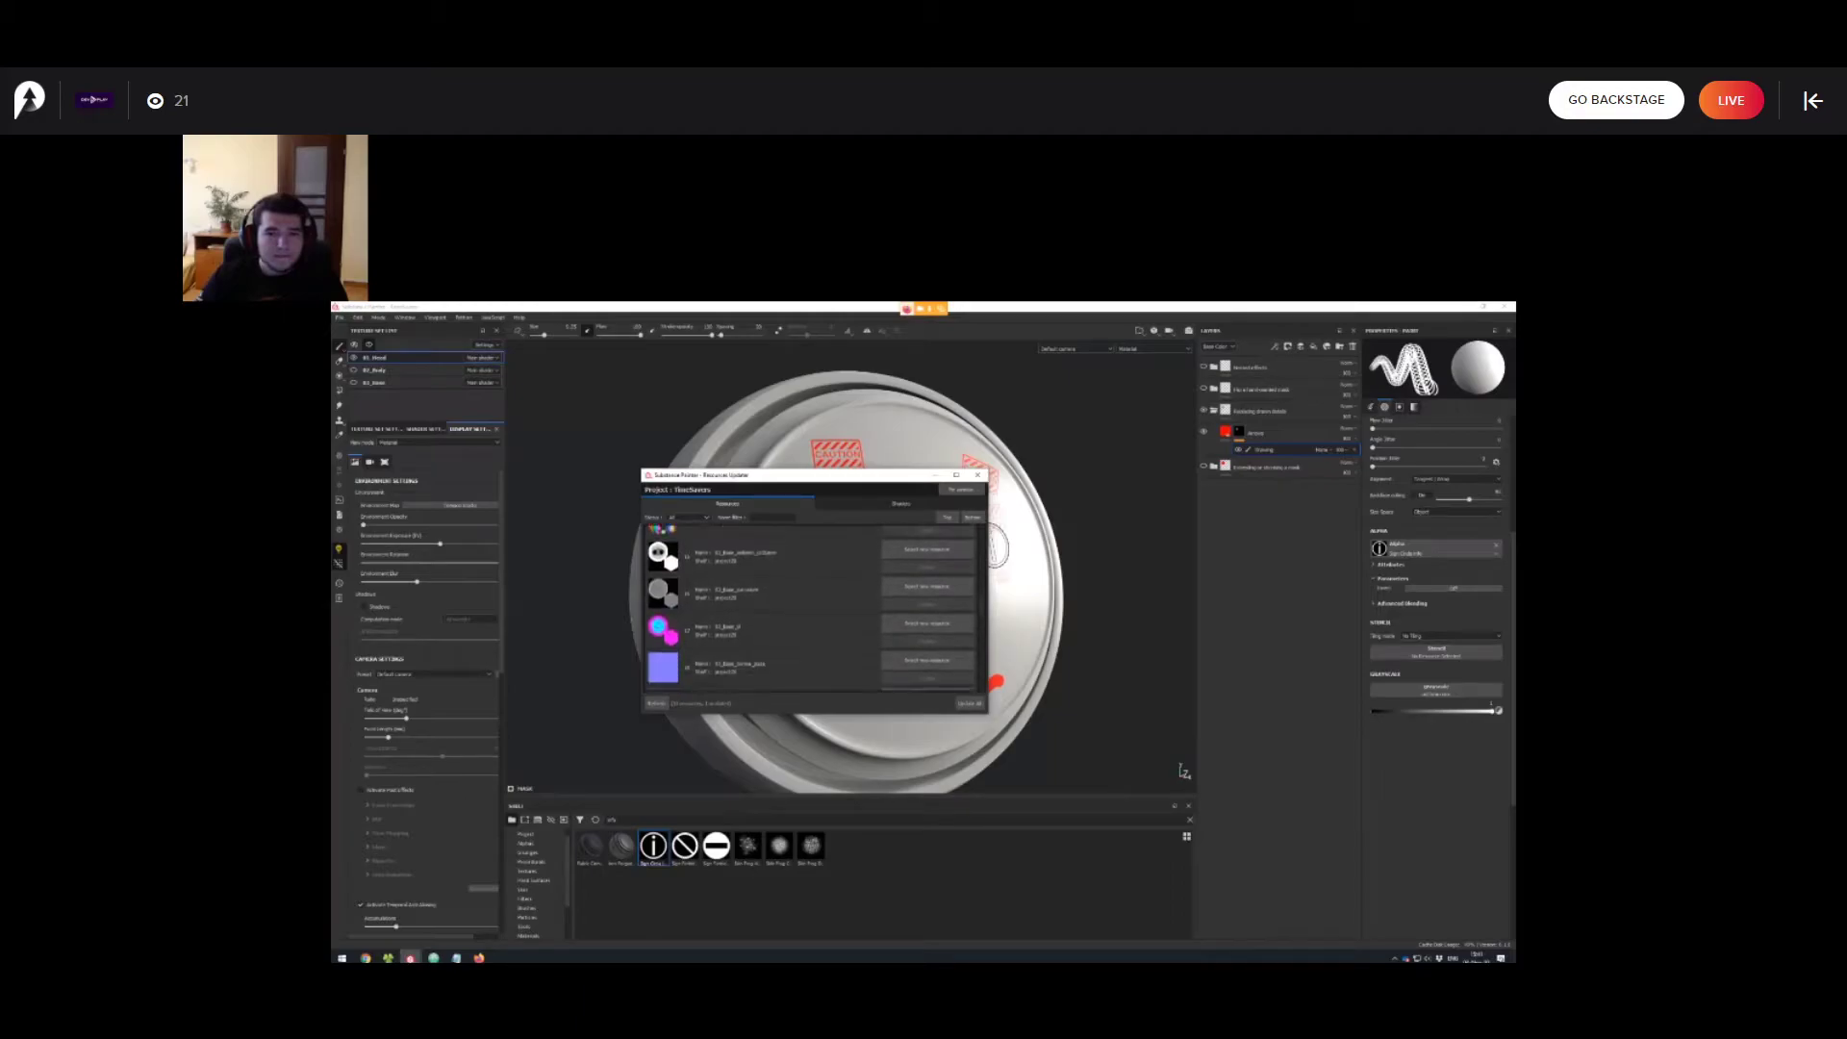
scroll(813, 606, "down", 4)
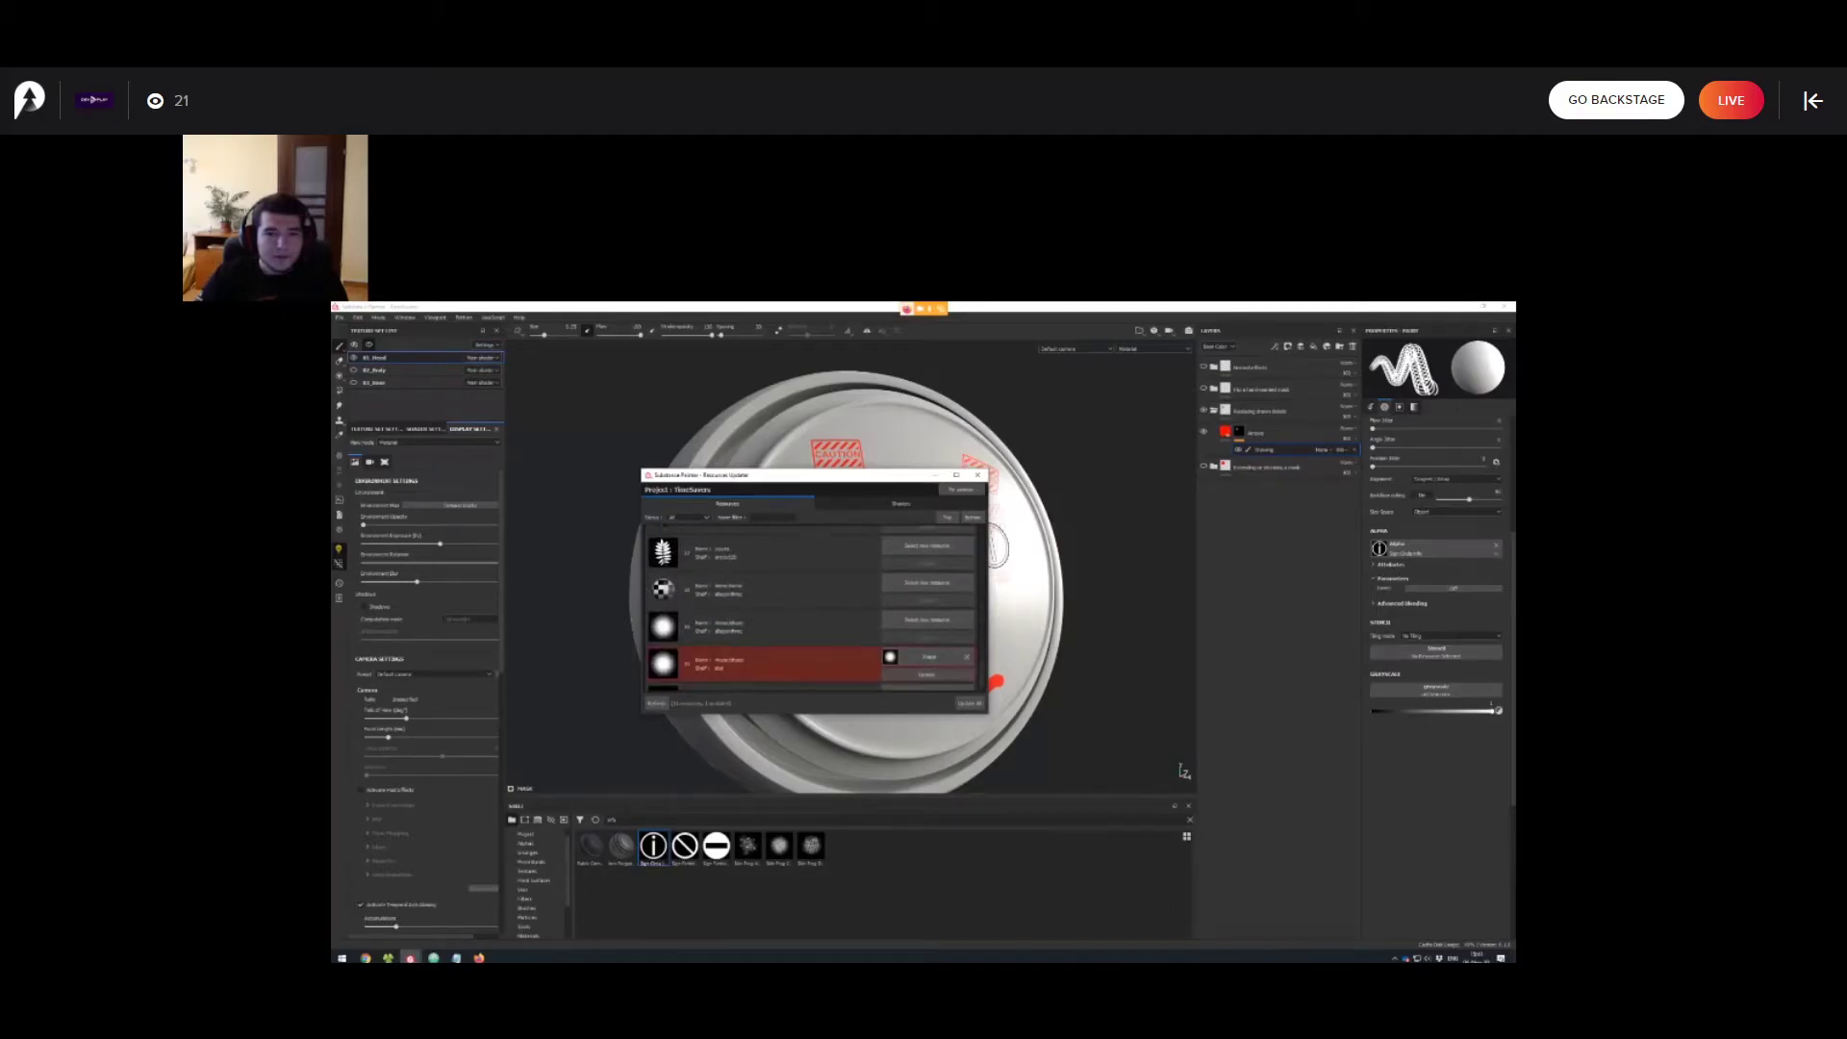
Replace the caution-stripe alpha with the info sign alpha found by searching "info", update the resource and close the Resource Updater.
left_click(926, 665)
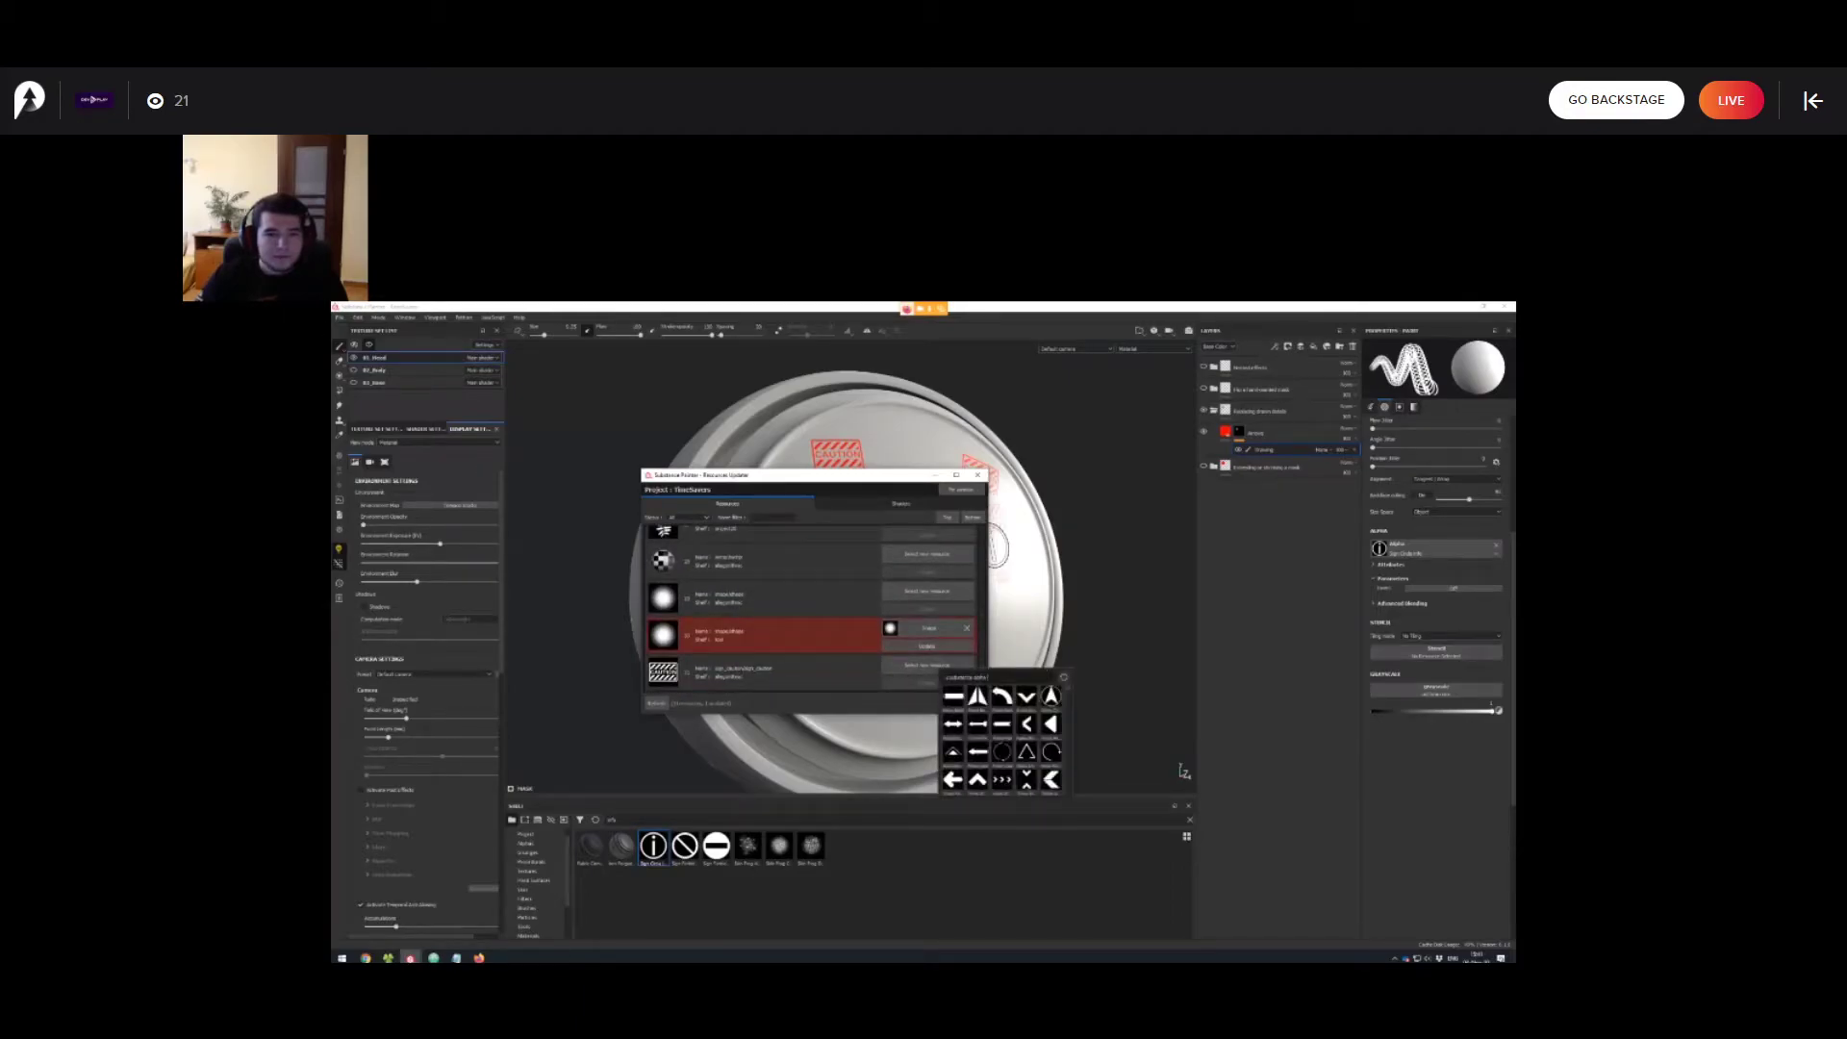
type("info")
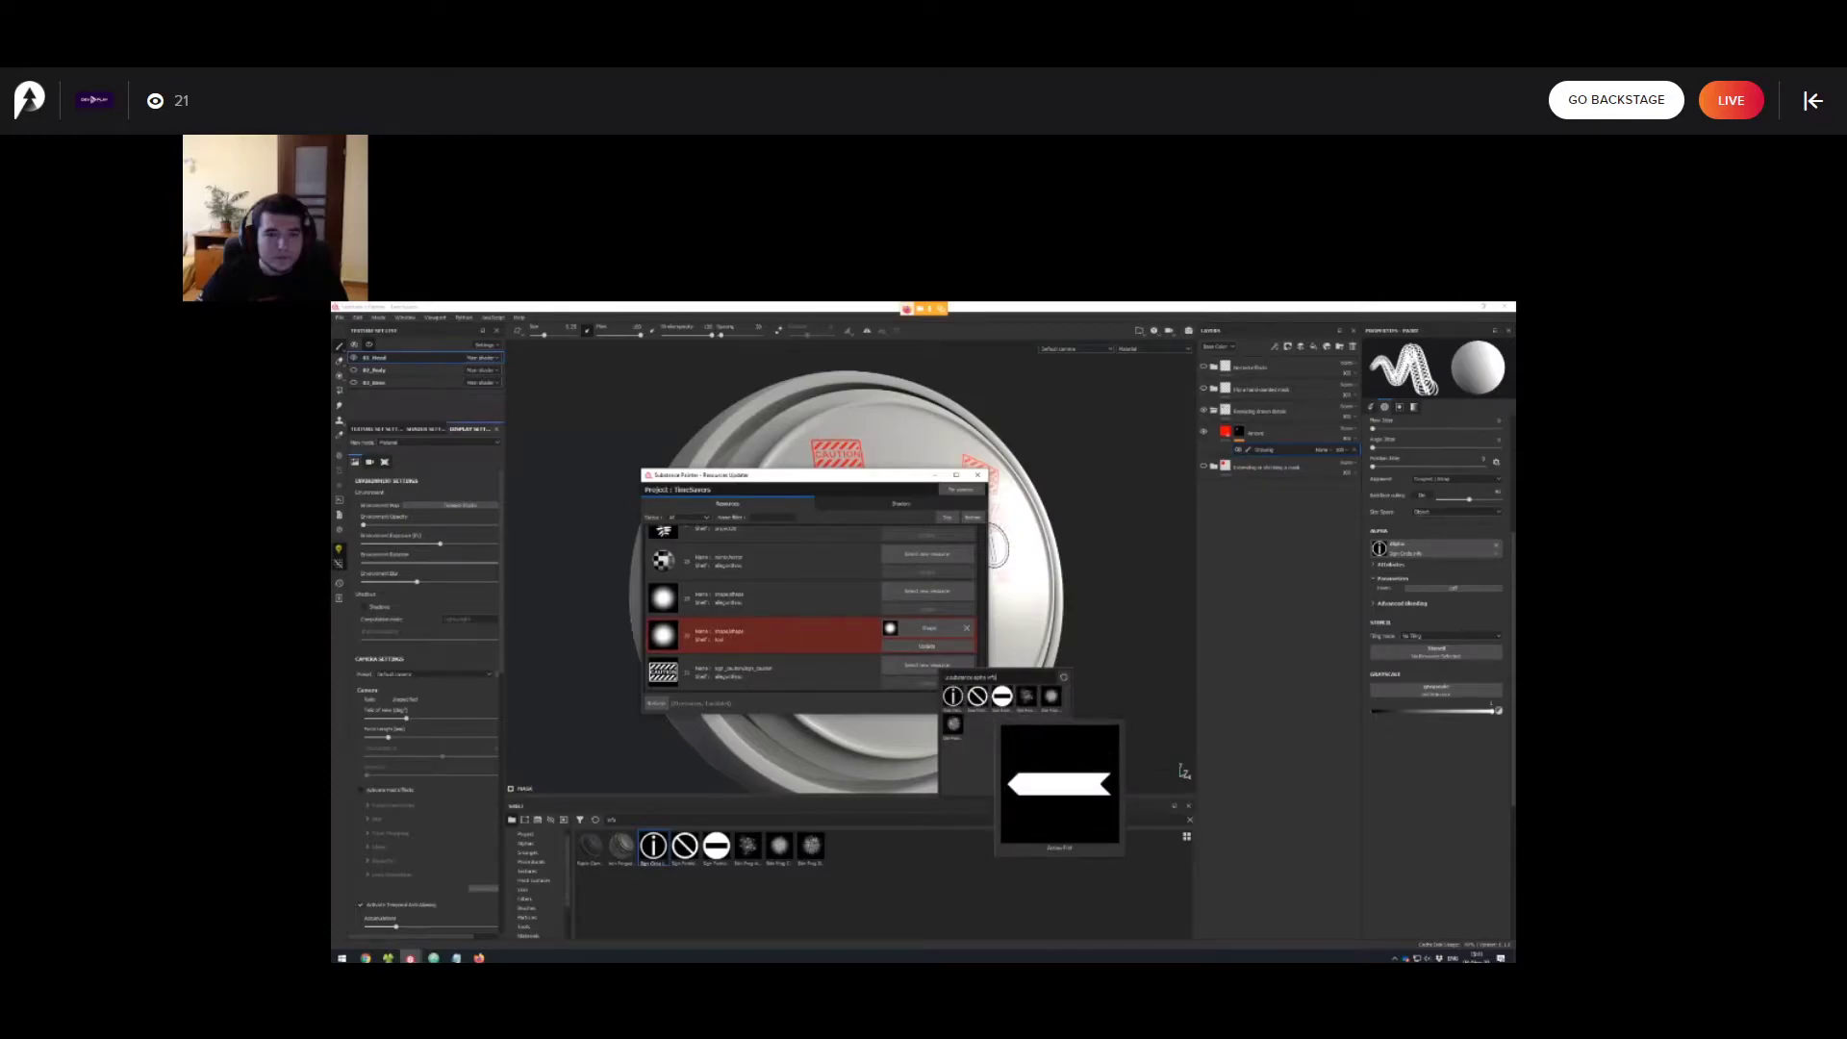
left_click(954, 696)
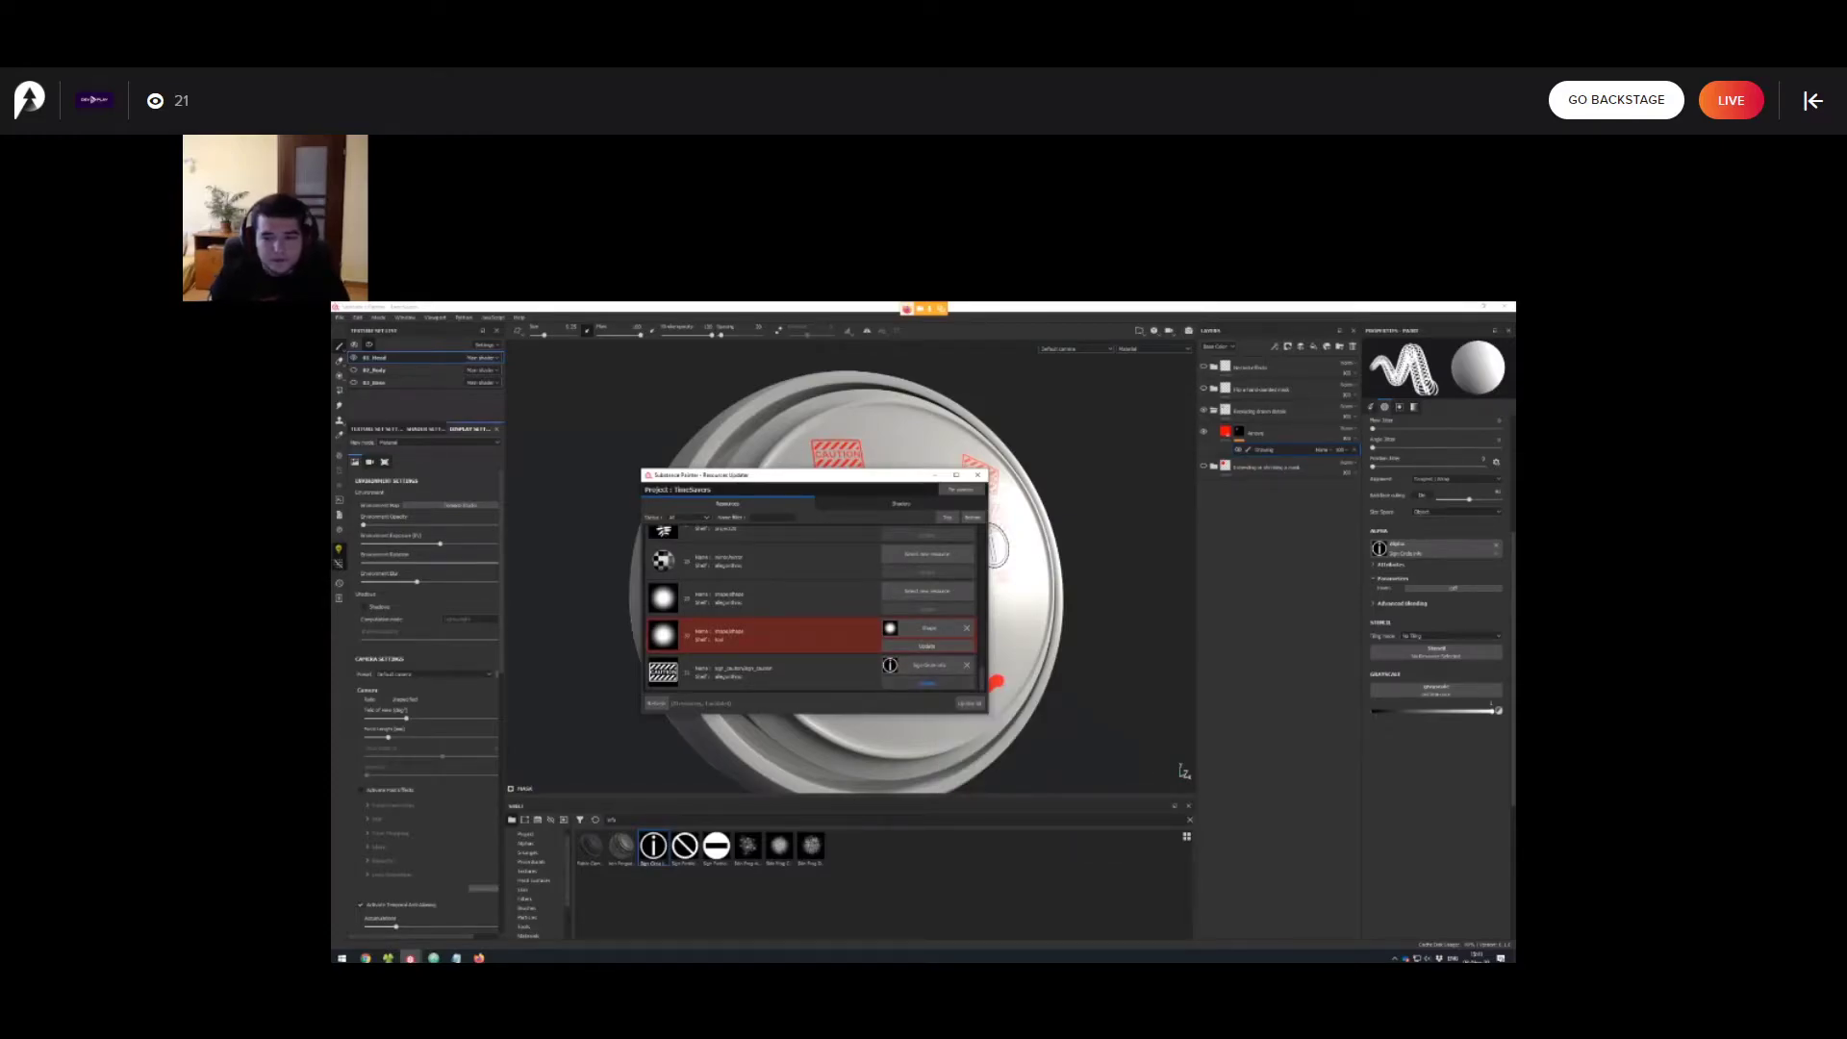
mouse_move(825, 475)
left_mouse_down()
mouse_move(709, 516)
mouse_move(612, 610)
mouse_move(583, 722)
mouse_move(682, 693)
left_mouse_up()
left_click(810, 725)
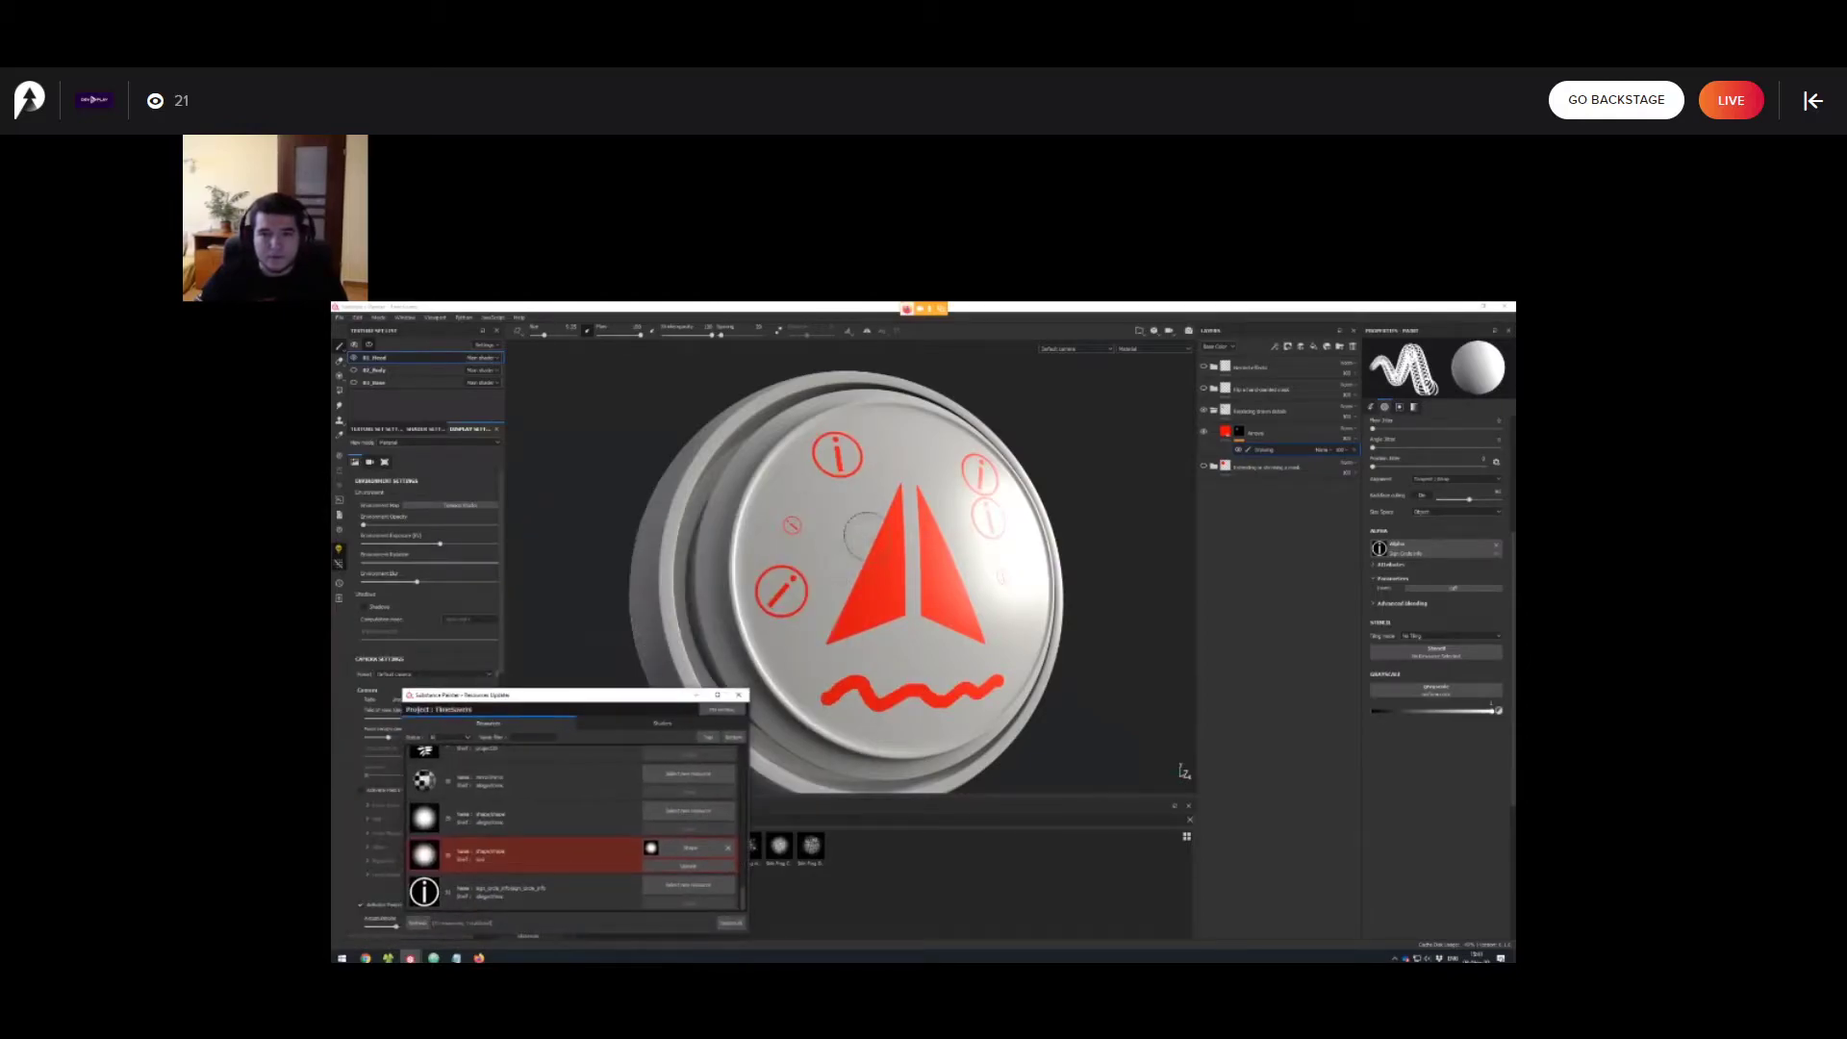
left_click(997, 510)
left_click_drag(539, 695, 516, 649)
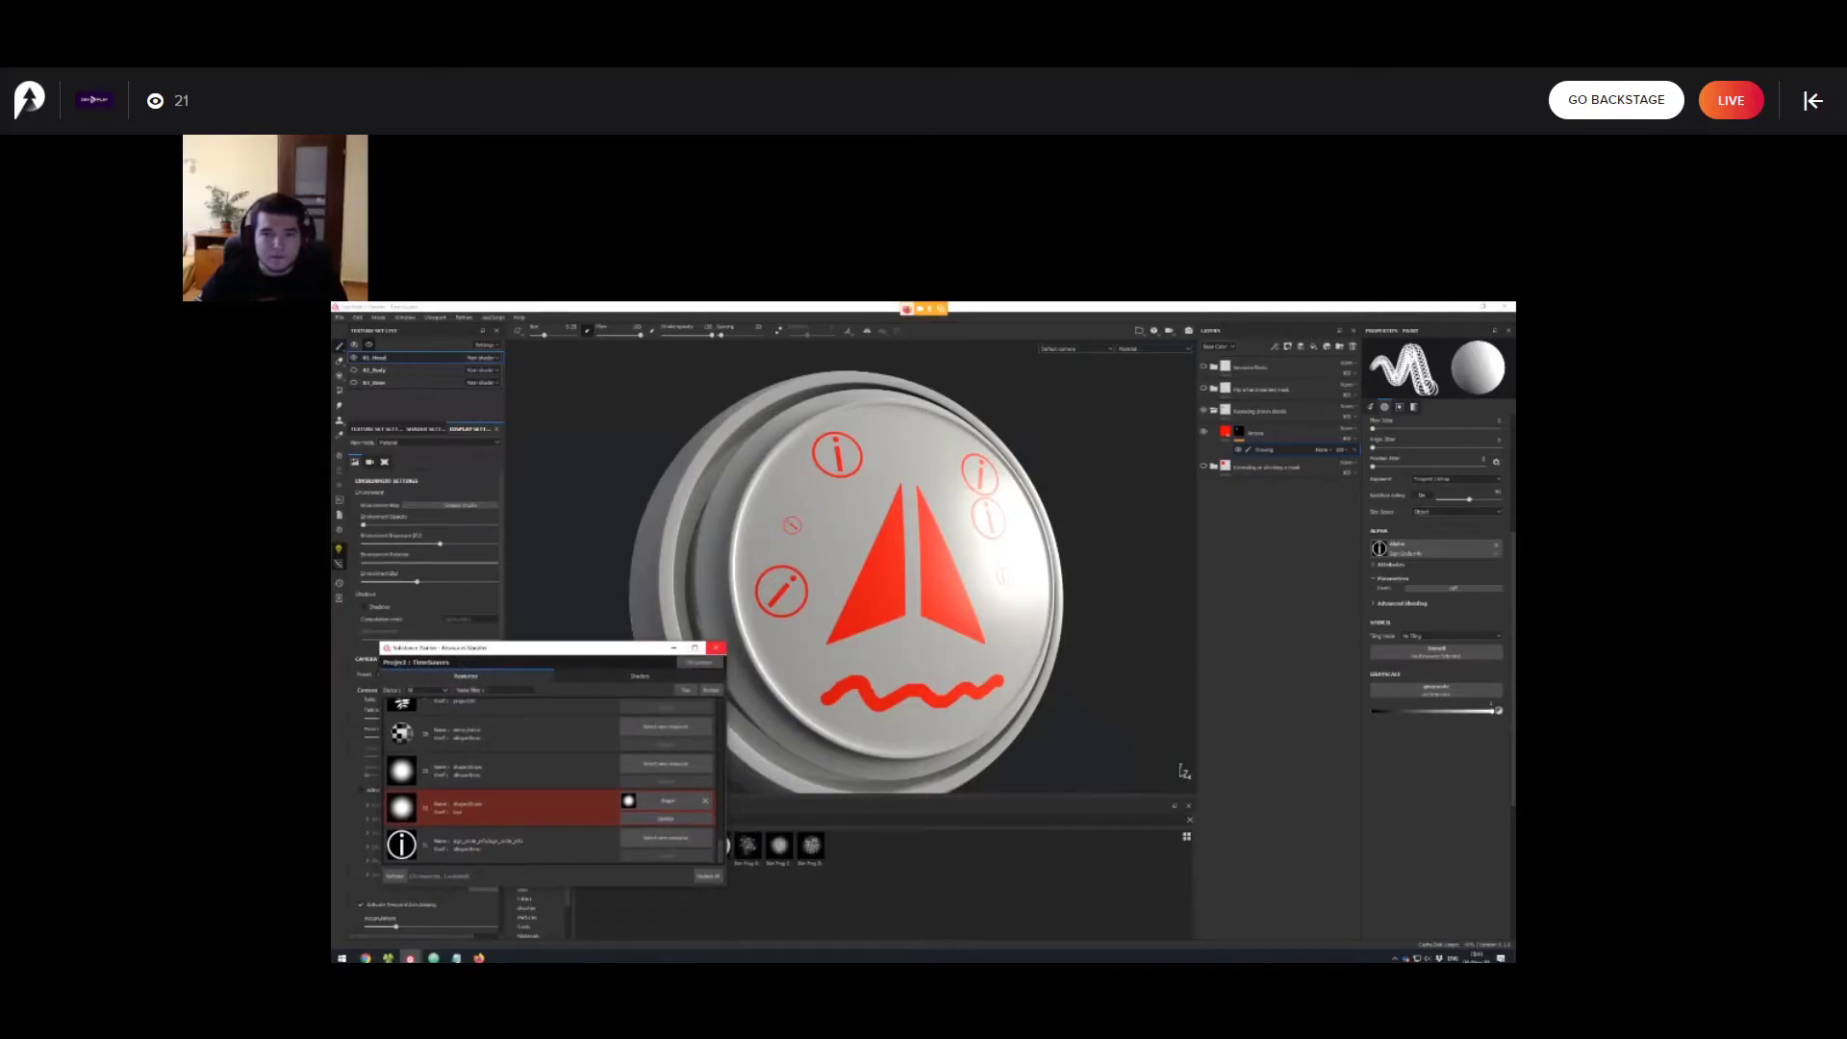
left_click(715, 648)
Collapse the layer folder holding the info sign decals, hide it and show the folder directly above it instead.
mouse_move(784, 492)
left_mouse_down("alt")
mouse_move(645, 524)
mouse_move(802, 486)
left_mouse_up("alt")
scroll(1019, 681, "down", 2)
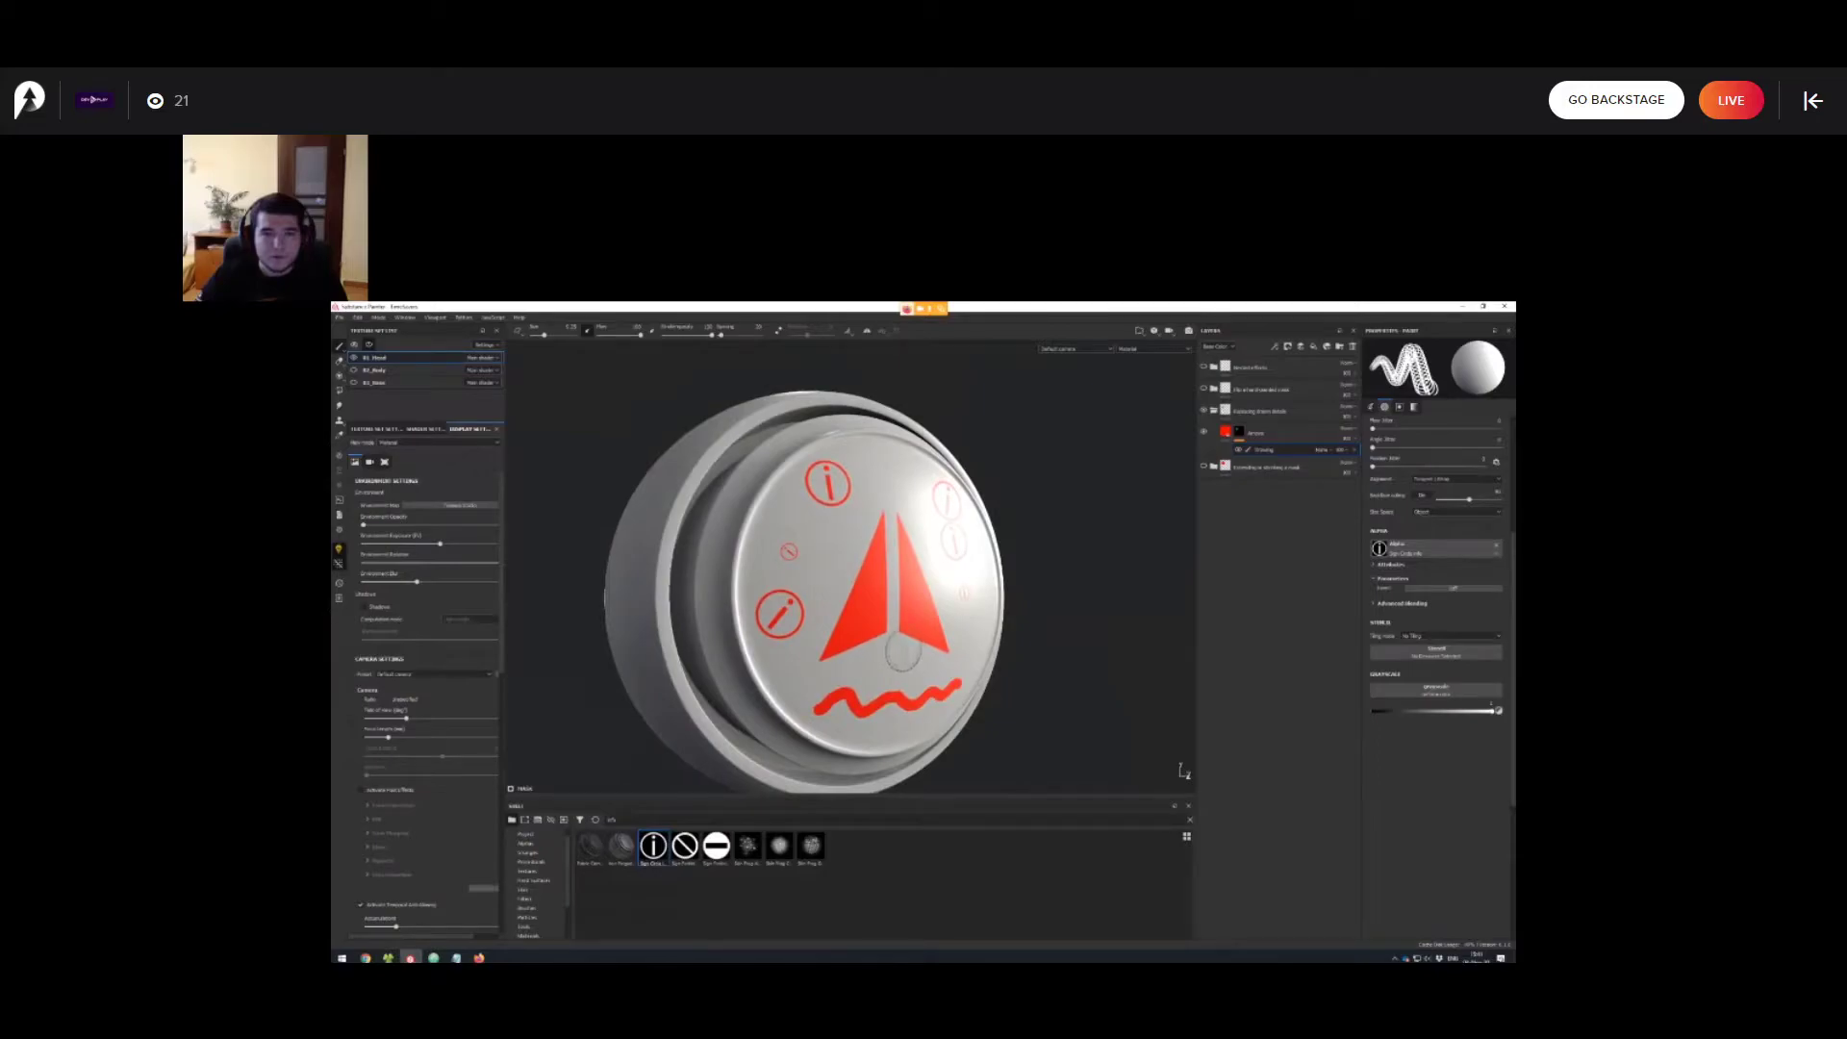
left_click_drag(904, 652, 957, 626, "alt")
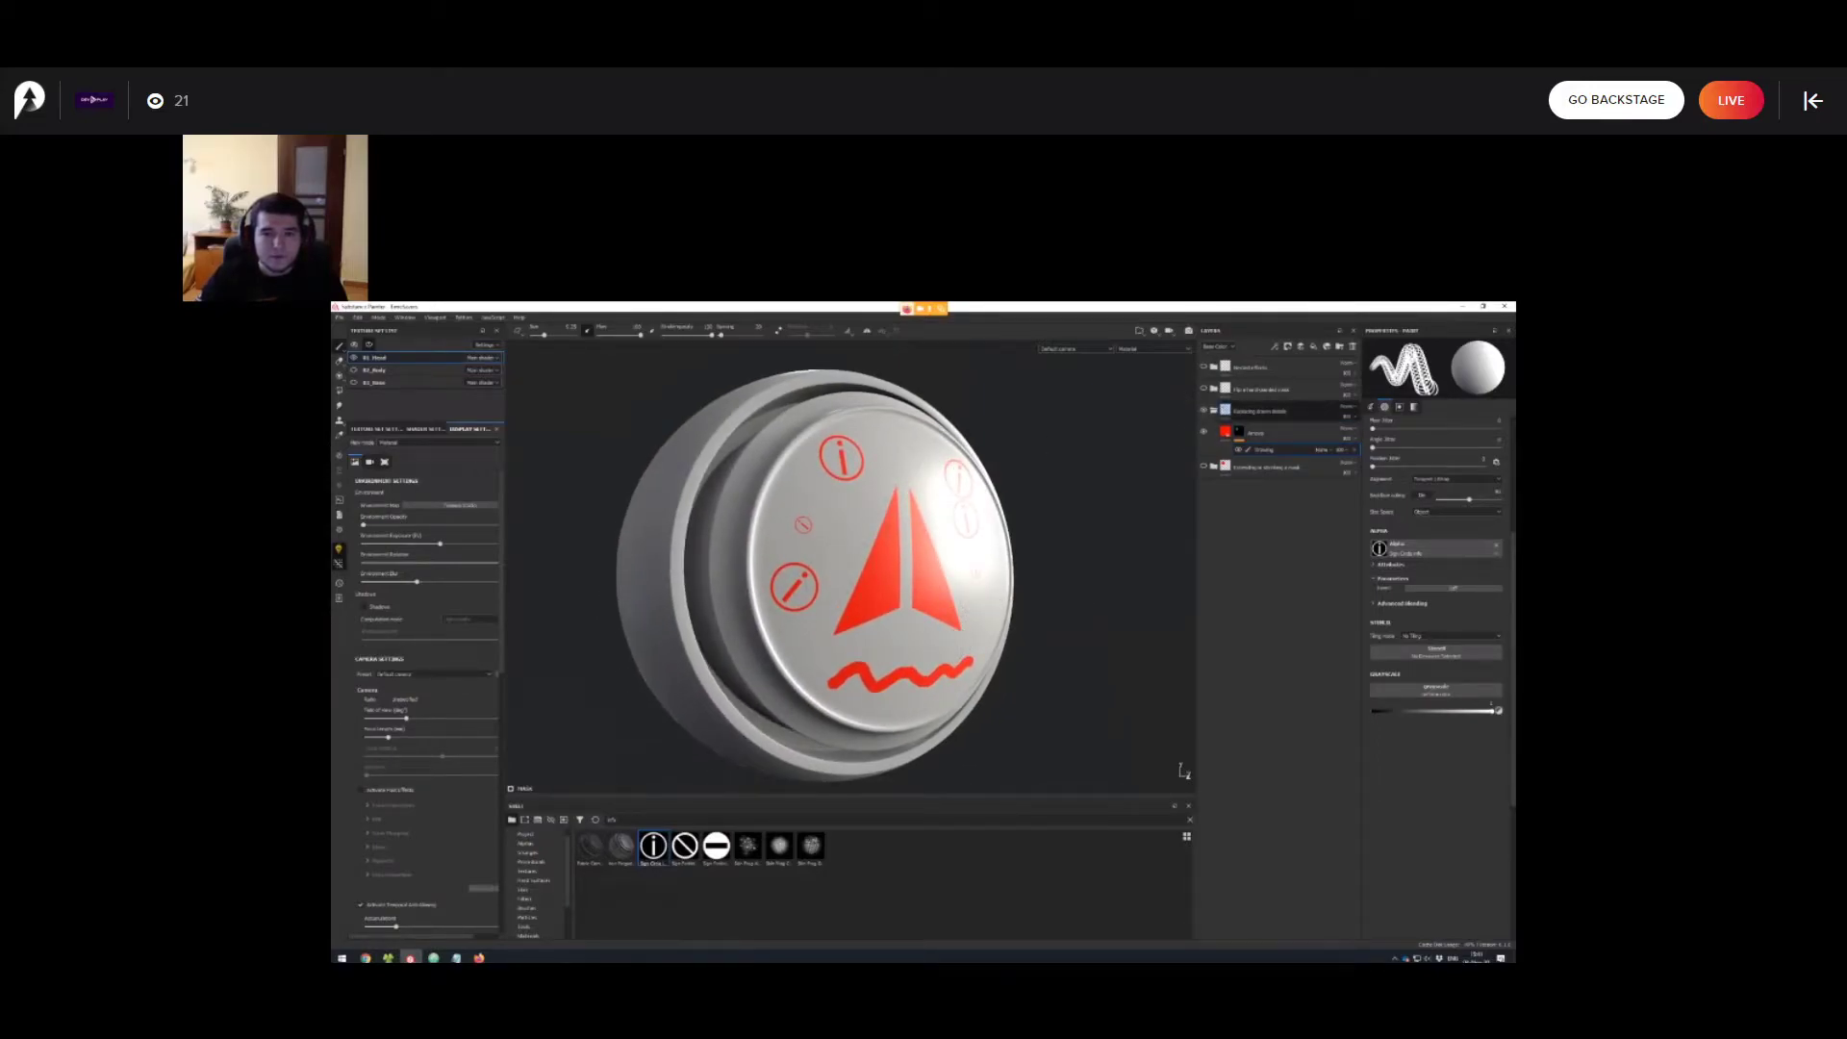
left_click(1214, 410)
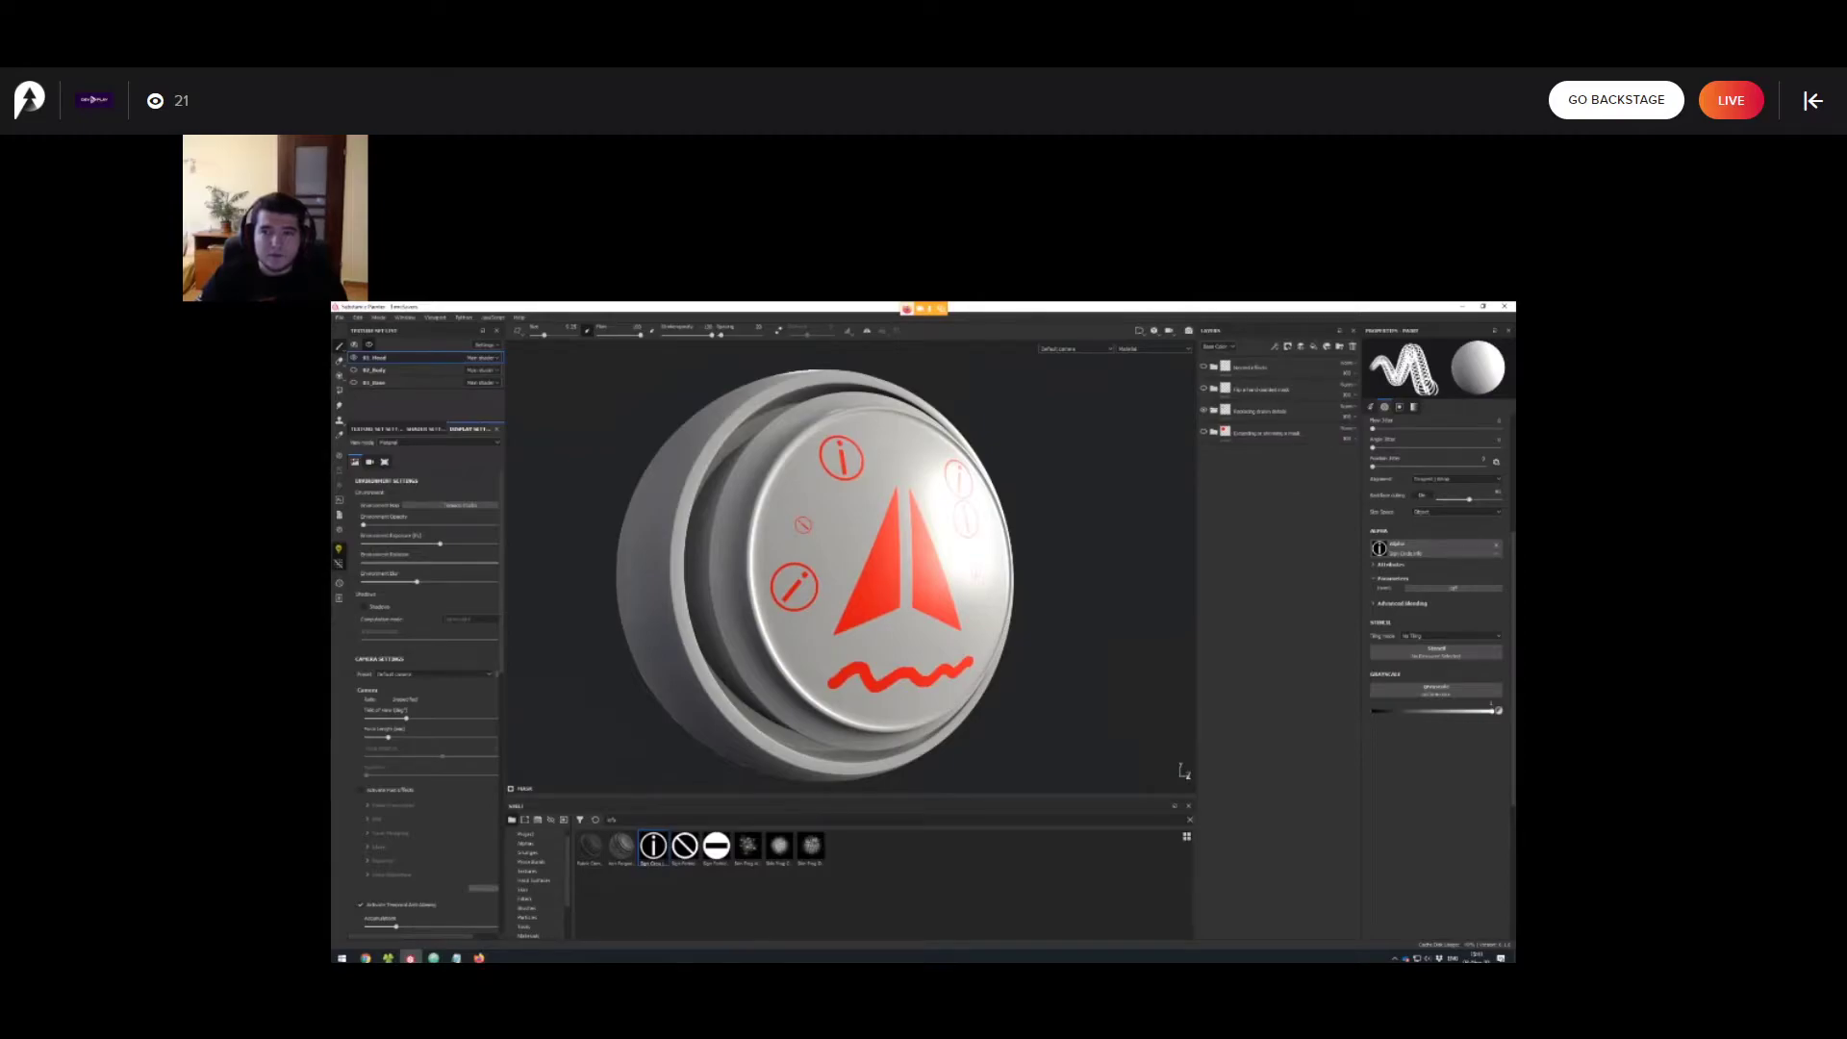
left_click(1204, 411)
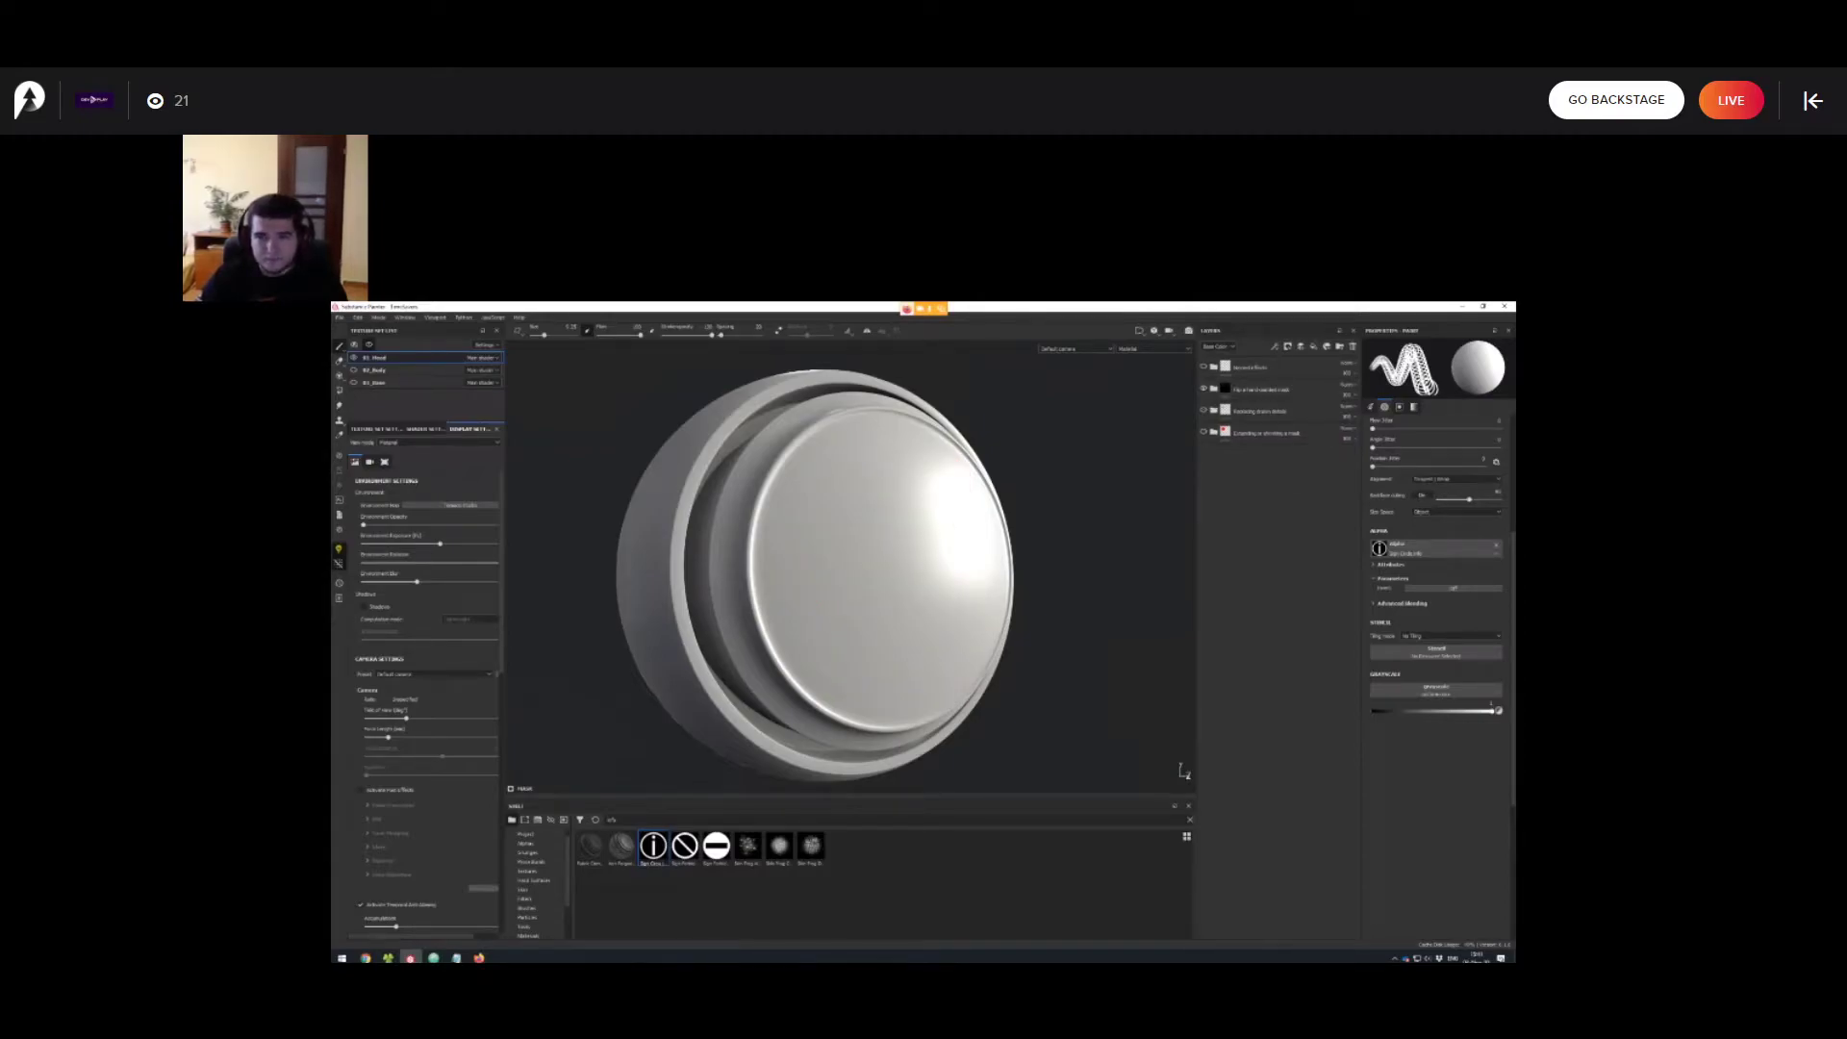
Rotate the environment lighting and examine the outlined red arrow on the sphere.
mouse_move(830, 476)
left_mouse_down("alt")
mouse_move(1034, 495)
mouse_move(953, 500)
mouse_move(986, 544)
mouse_move(934, 481)
left_mouse_up("alt")
right_click_drag(933, 481, 769, 481, "shift")
mouse_move(770, 481)
left_mouse_down("alt")
mouse_move(777, 597)
mouse_move(773, 510)
left_mouse_up("alt")
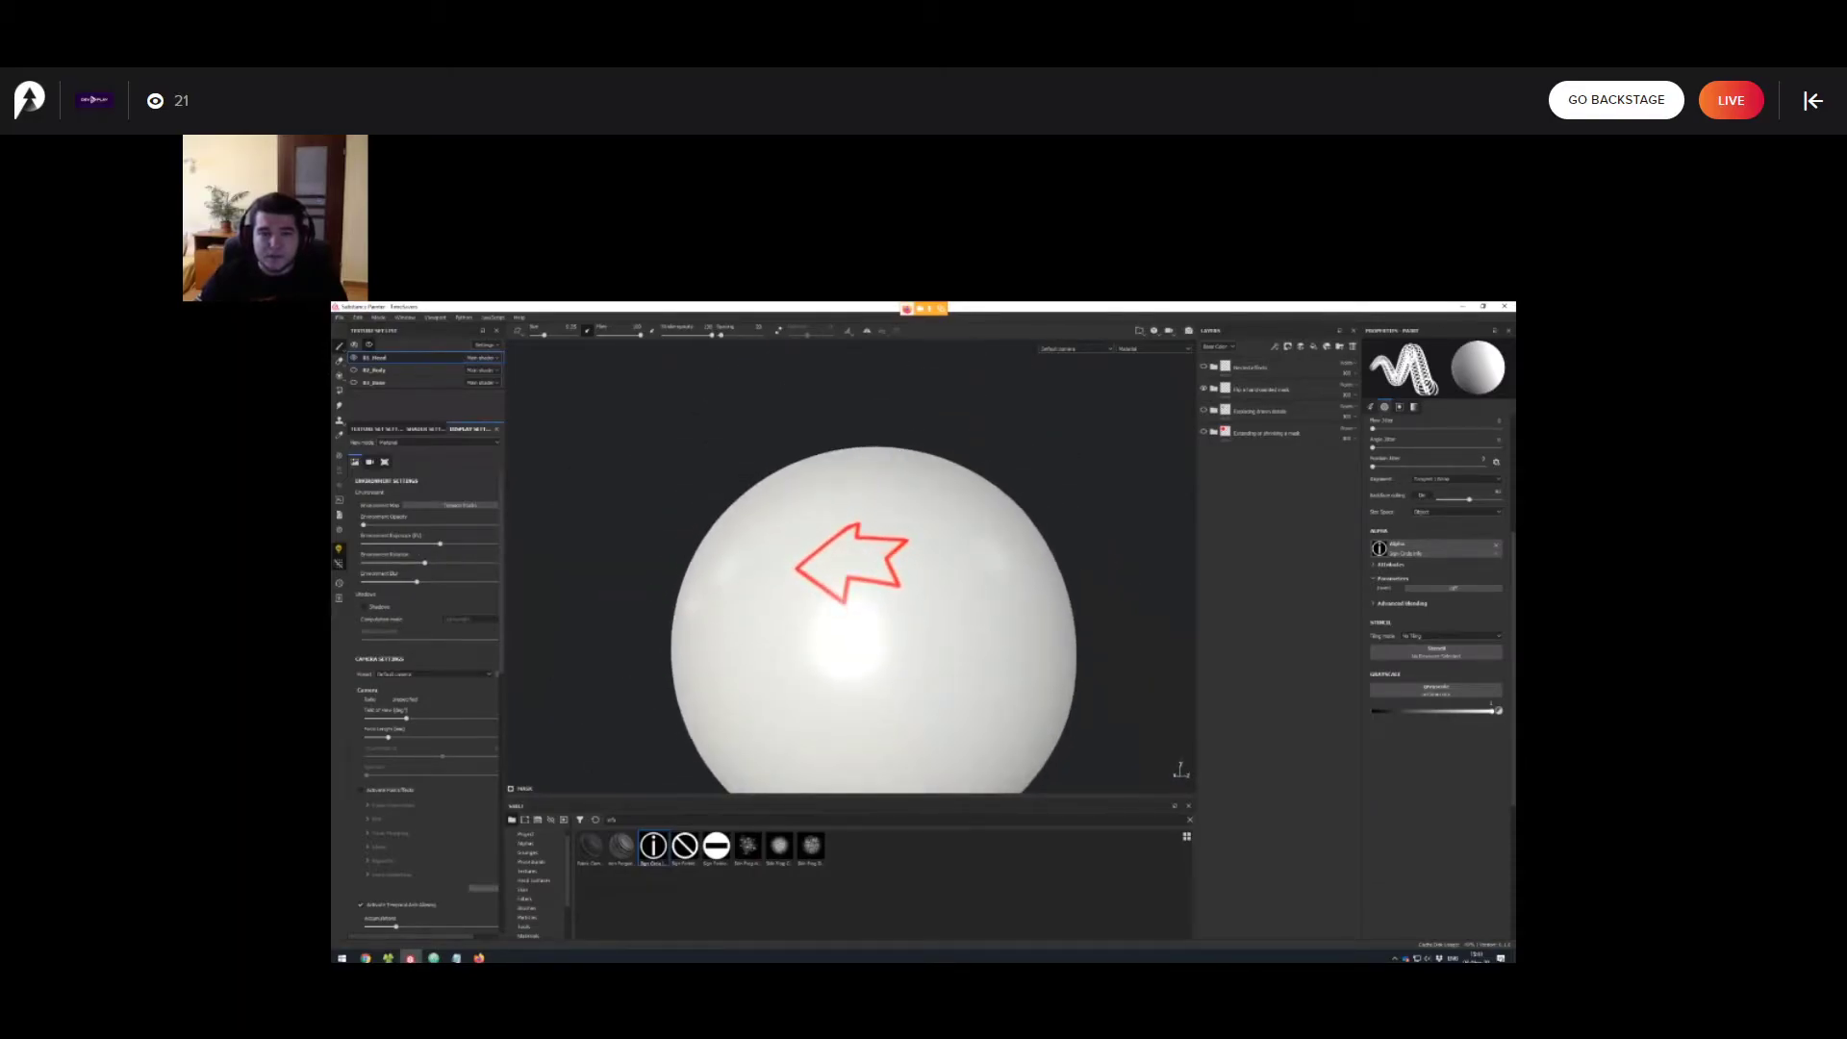
middle_click_drag(774, 510, 789, 496, "alt")
right_click_drag(788, 495, 818, 495, "alt")
left_click_drag(818, 496, 825, 505, "alt")
right_click_drag(825, 505, 804, 505, "alt")
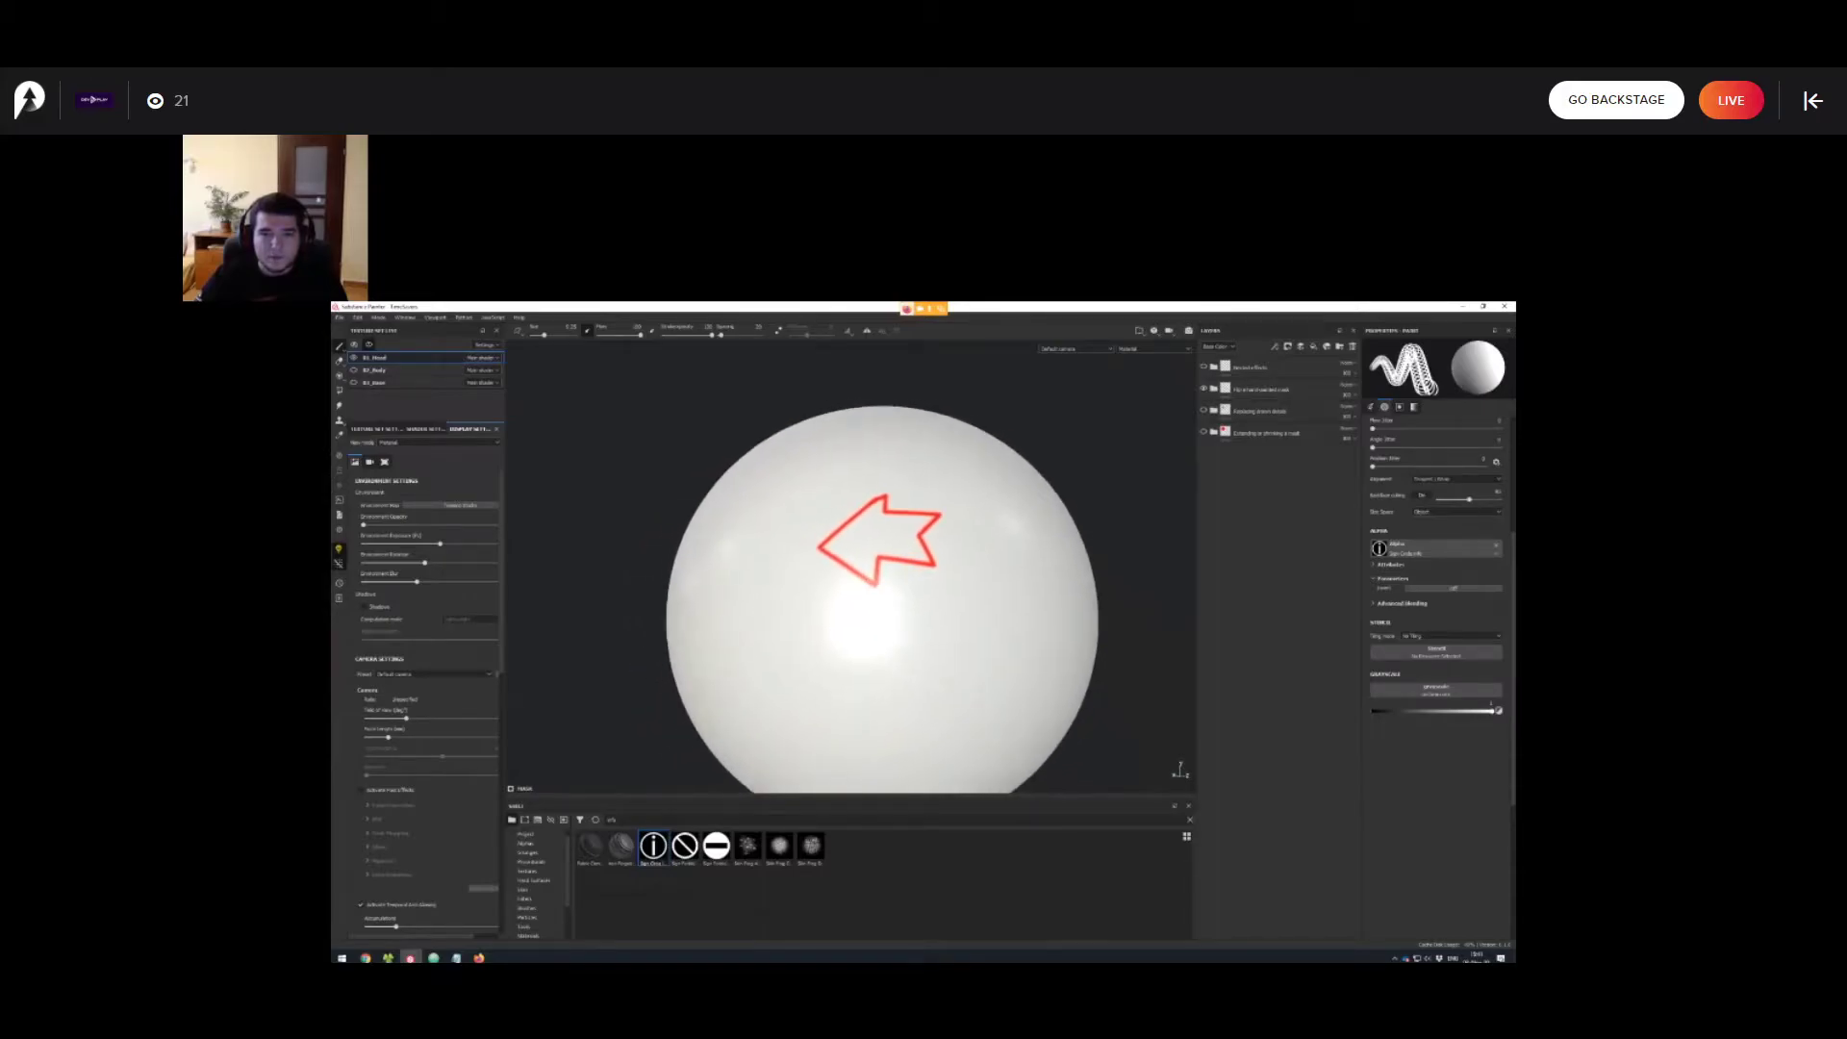
left_click_drag(804, 505, 810, 490, "alt")
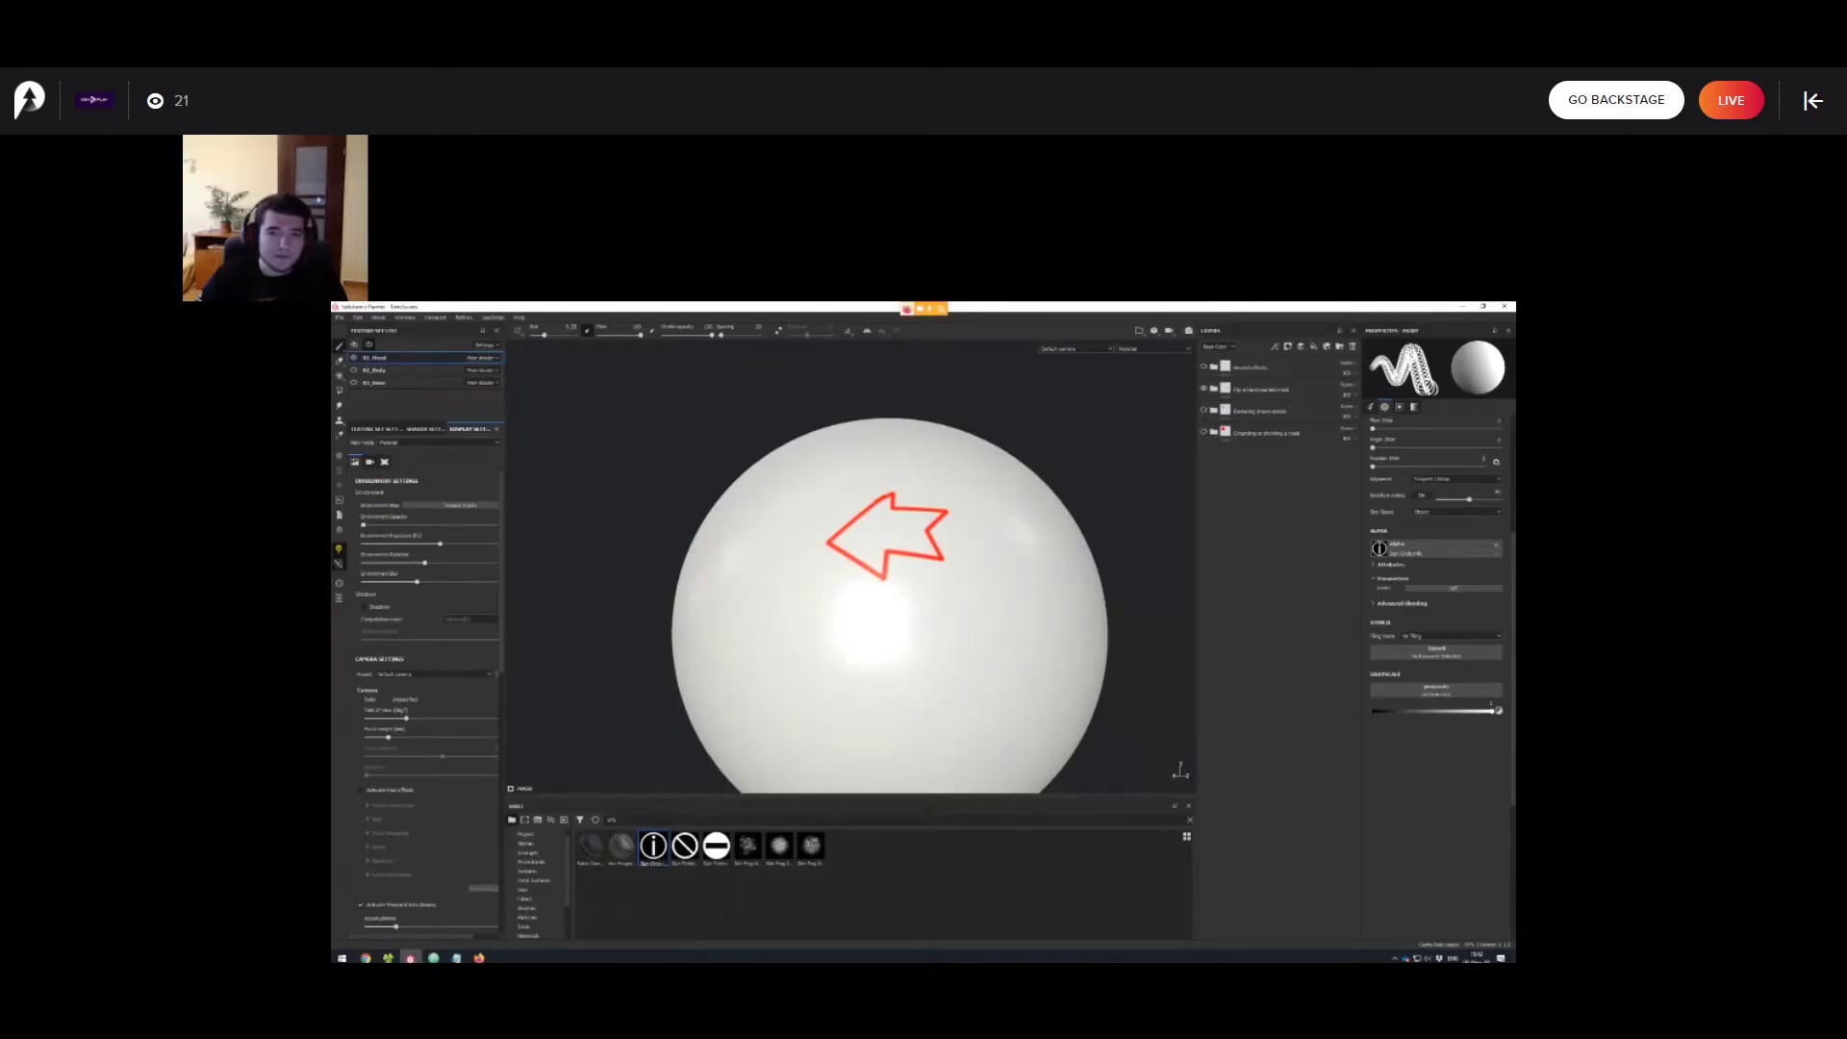
Expand the visible folder and the lower red layer's mask effects, enable the Mirror filter and open its parameters.
left_click(1214, 389)
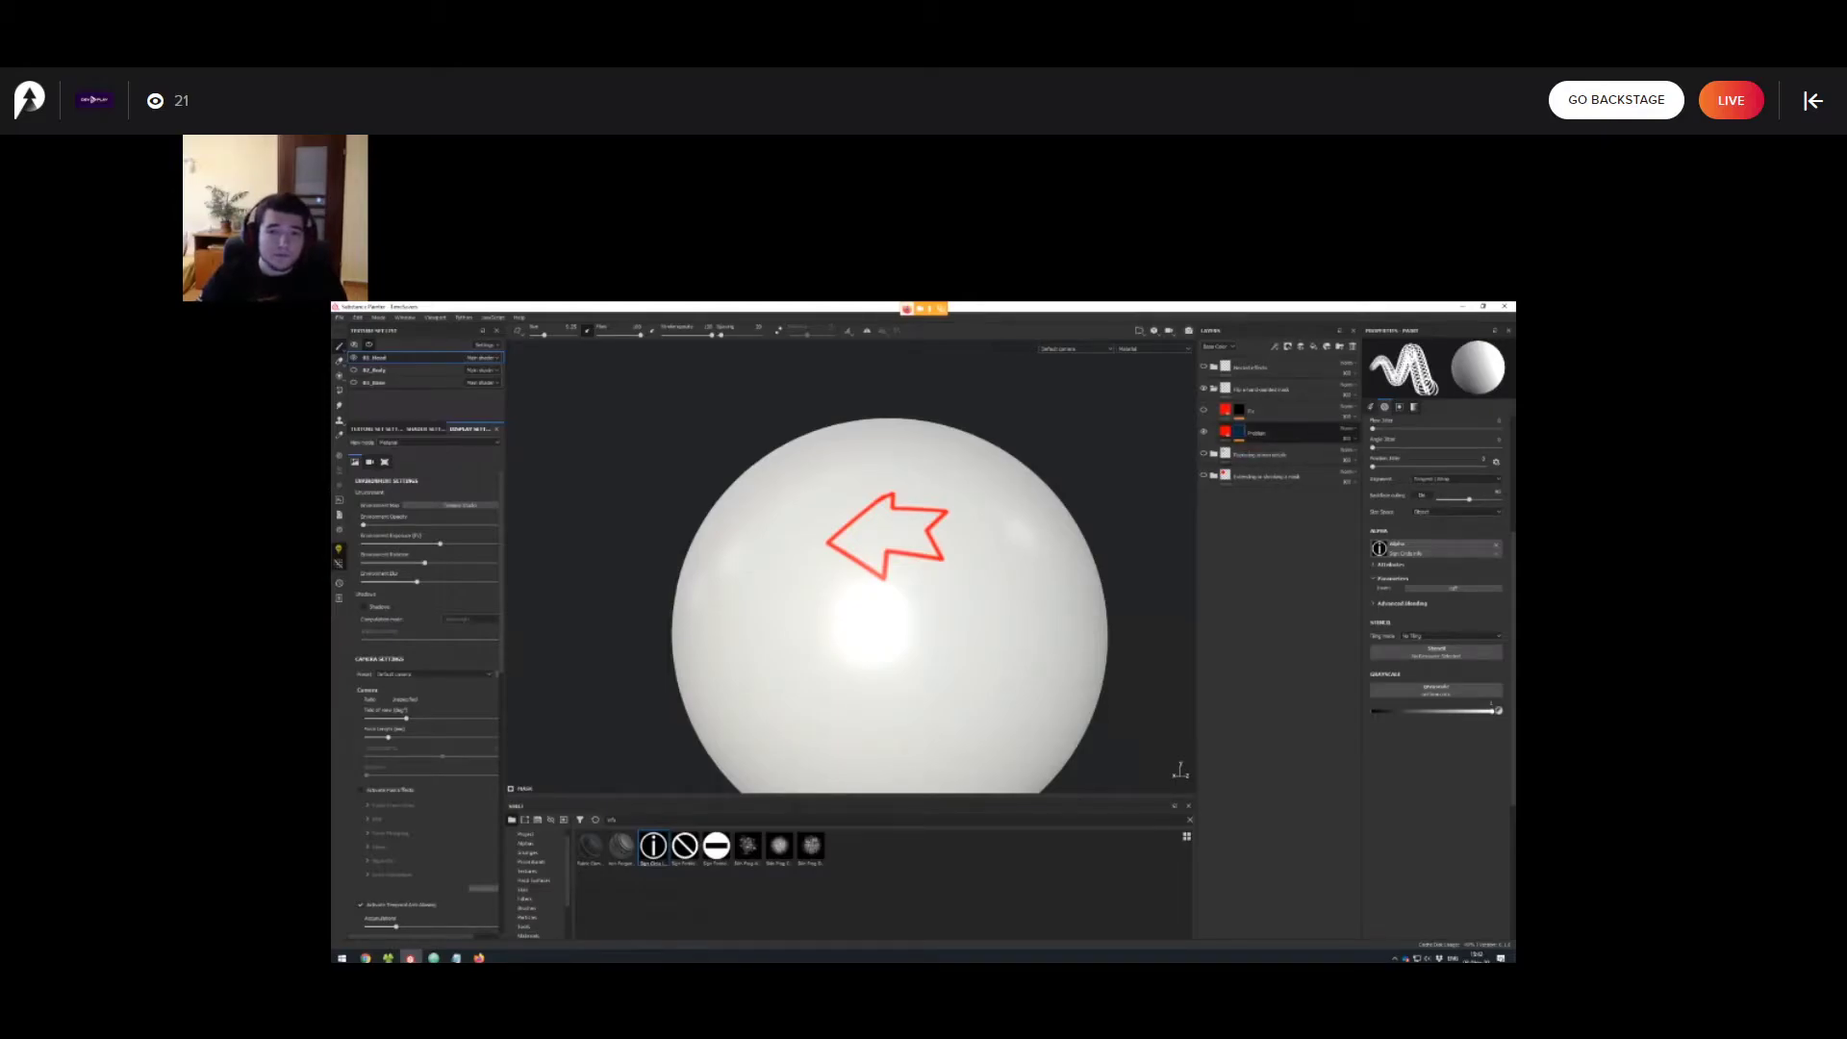
mouse_move(1239, 432)
left_click(1239, 432)
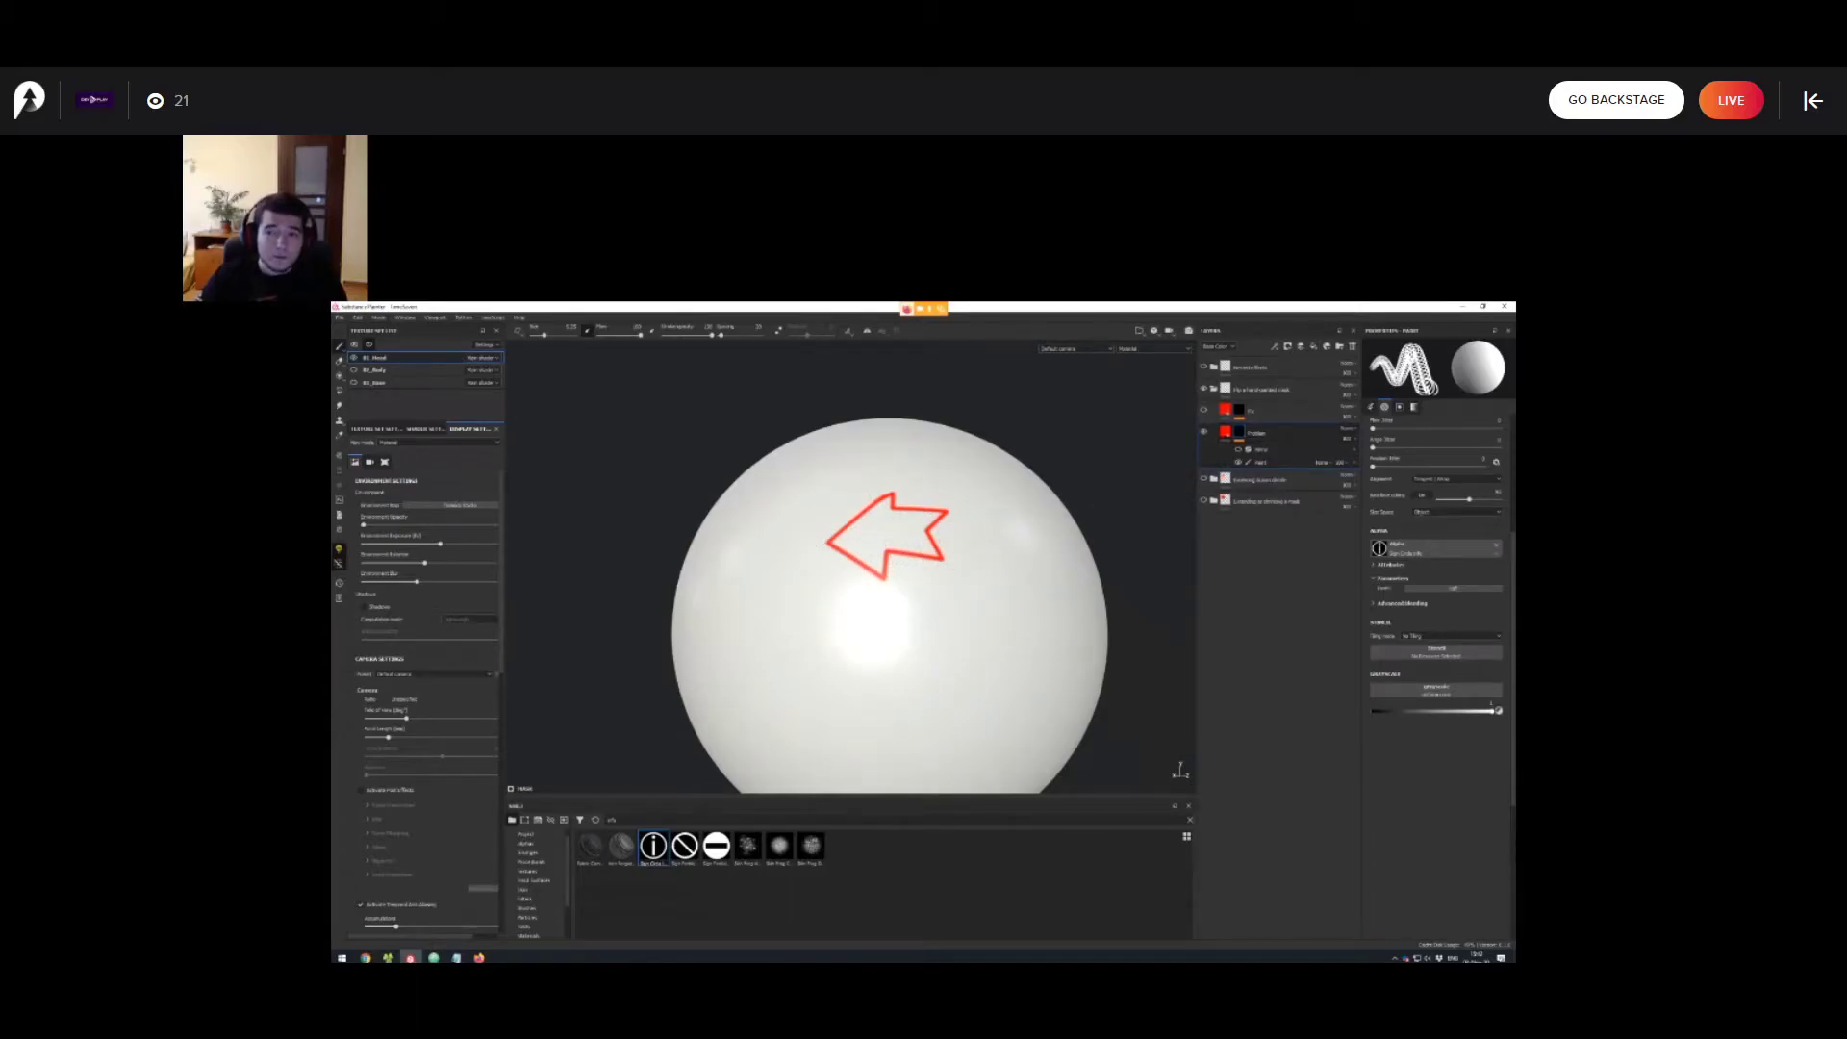
left_click(1238, 450)
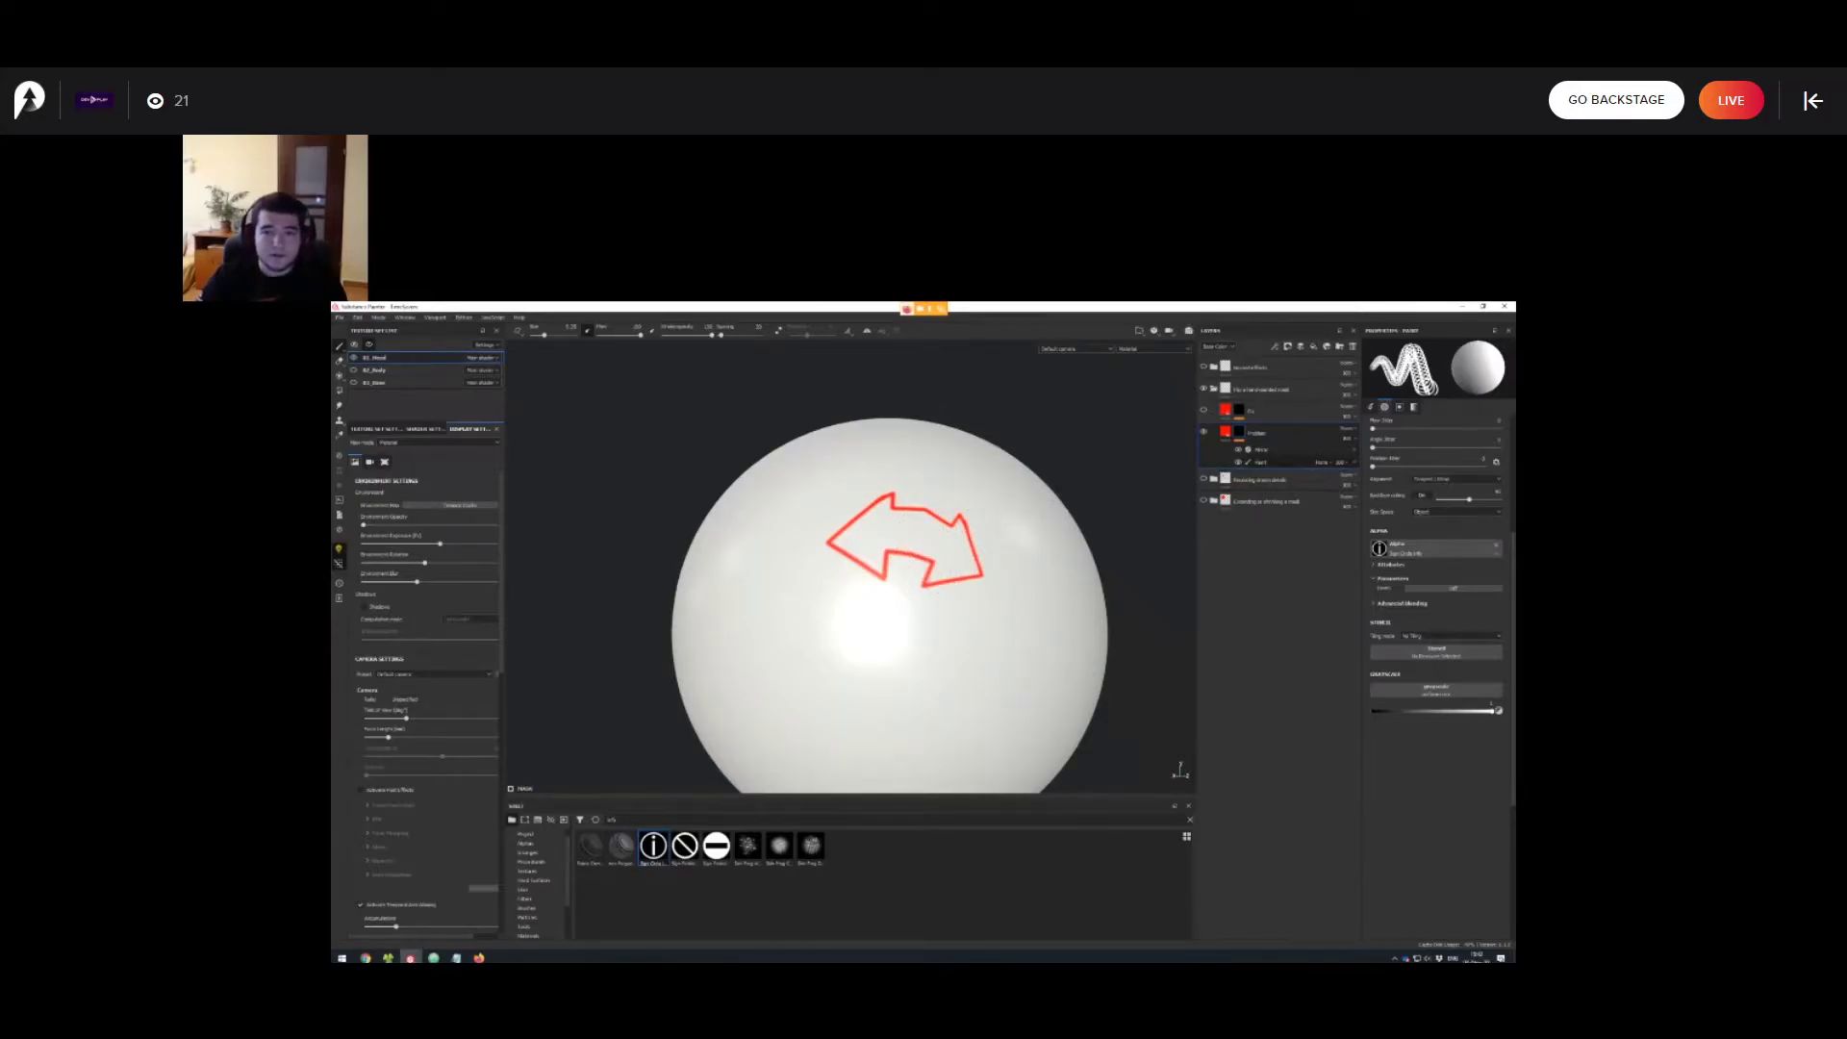
left_click(1262, 449)
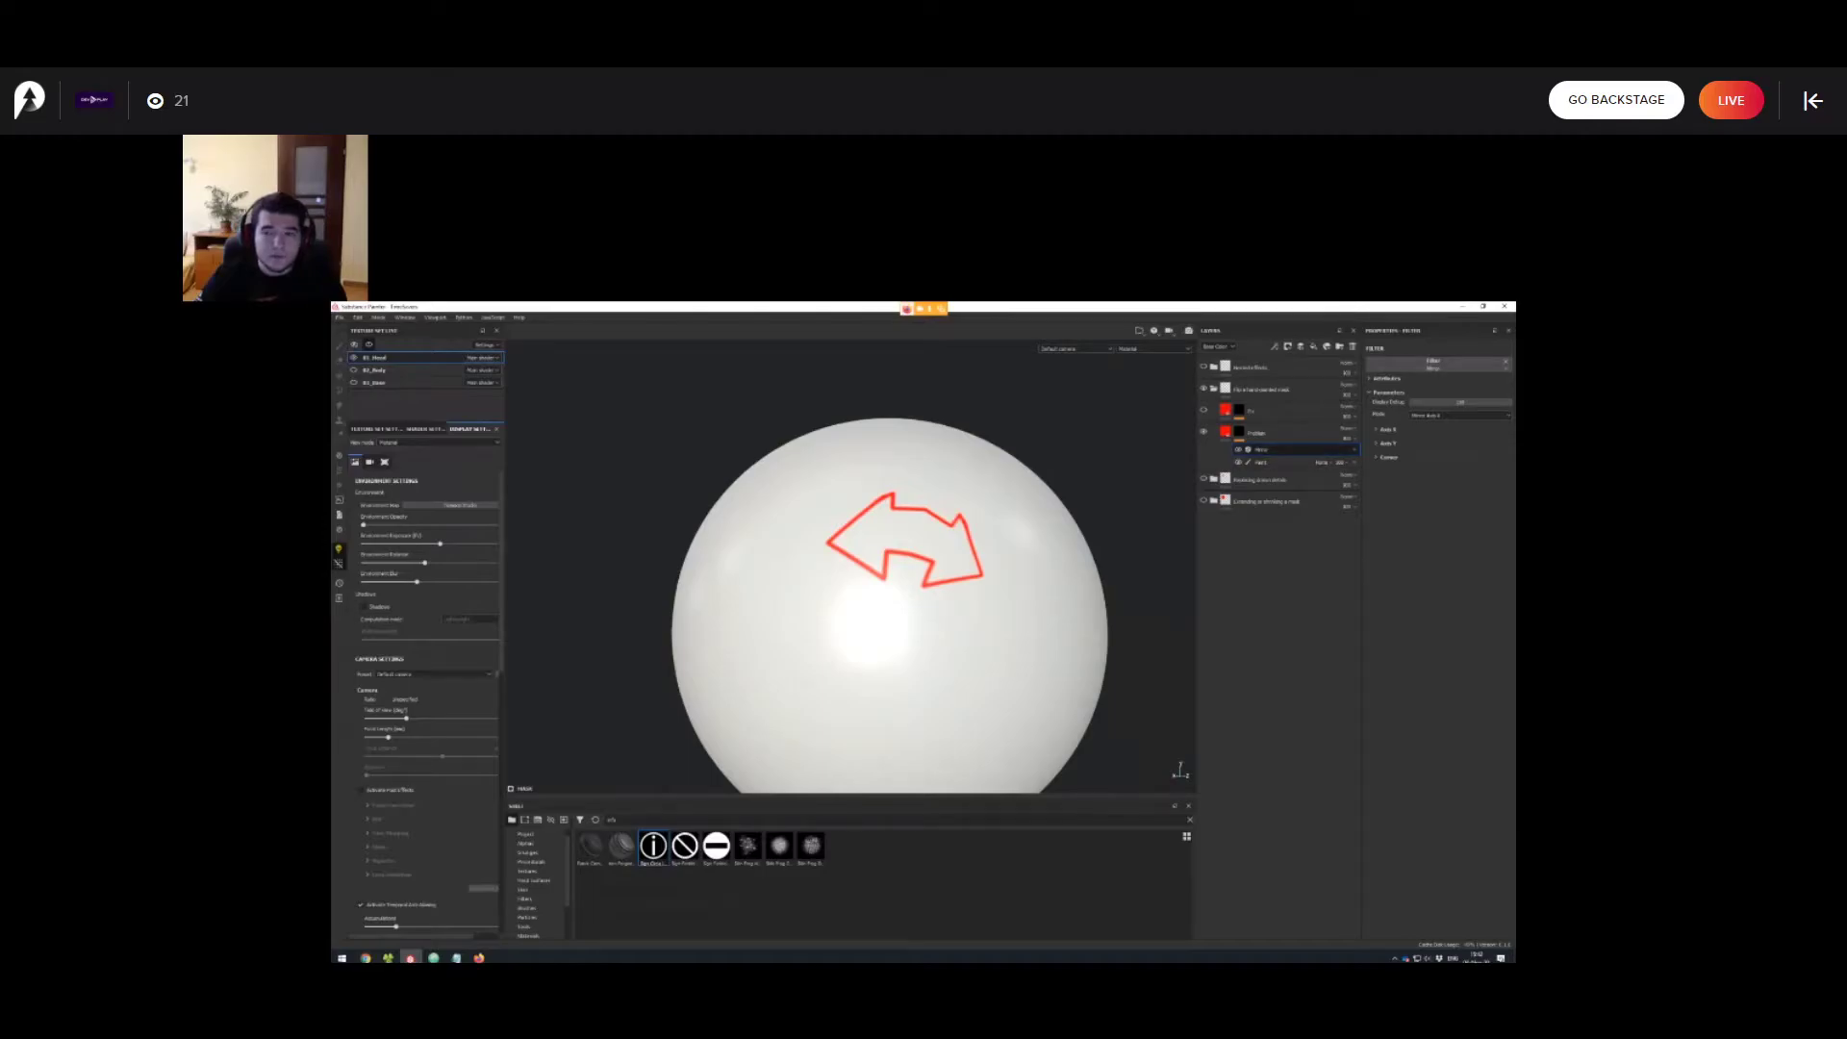
Hide the lower red arrow layer, show the upper one and expand its mask effects.
left_click(1204, 432)
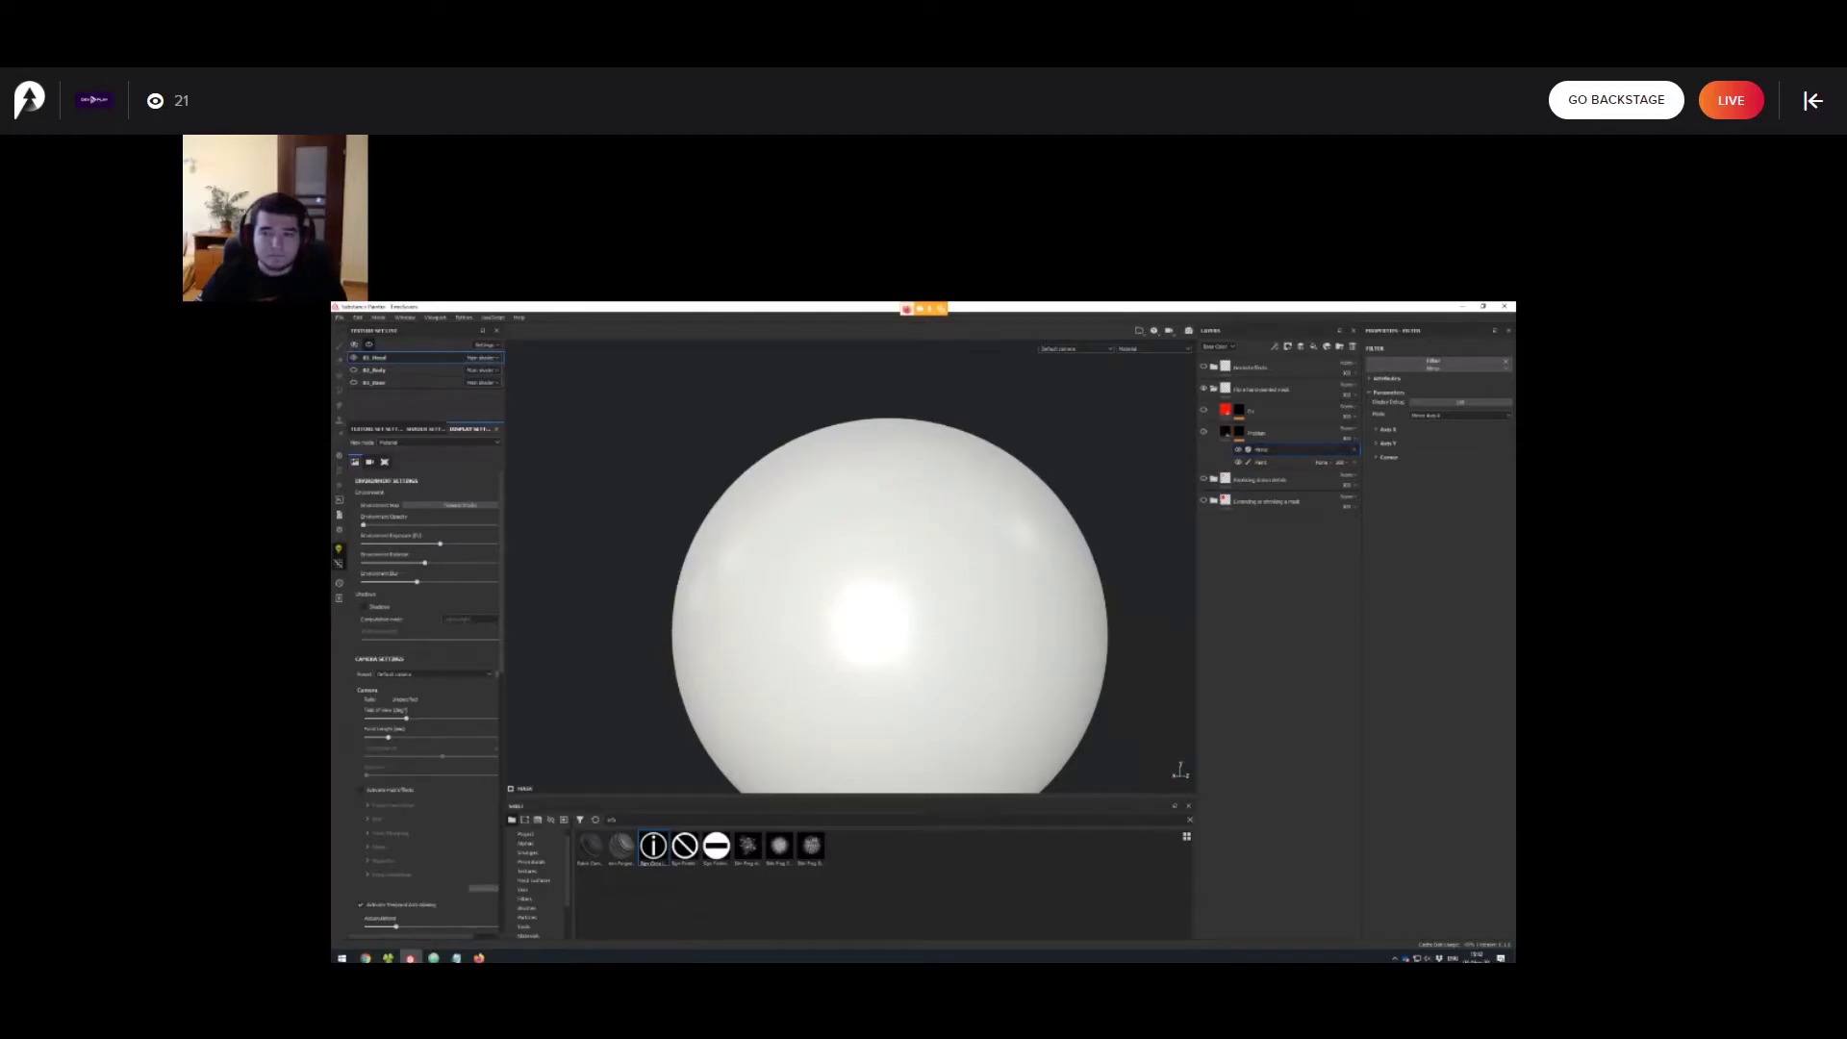
left_click(1203, 411)
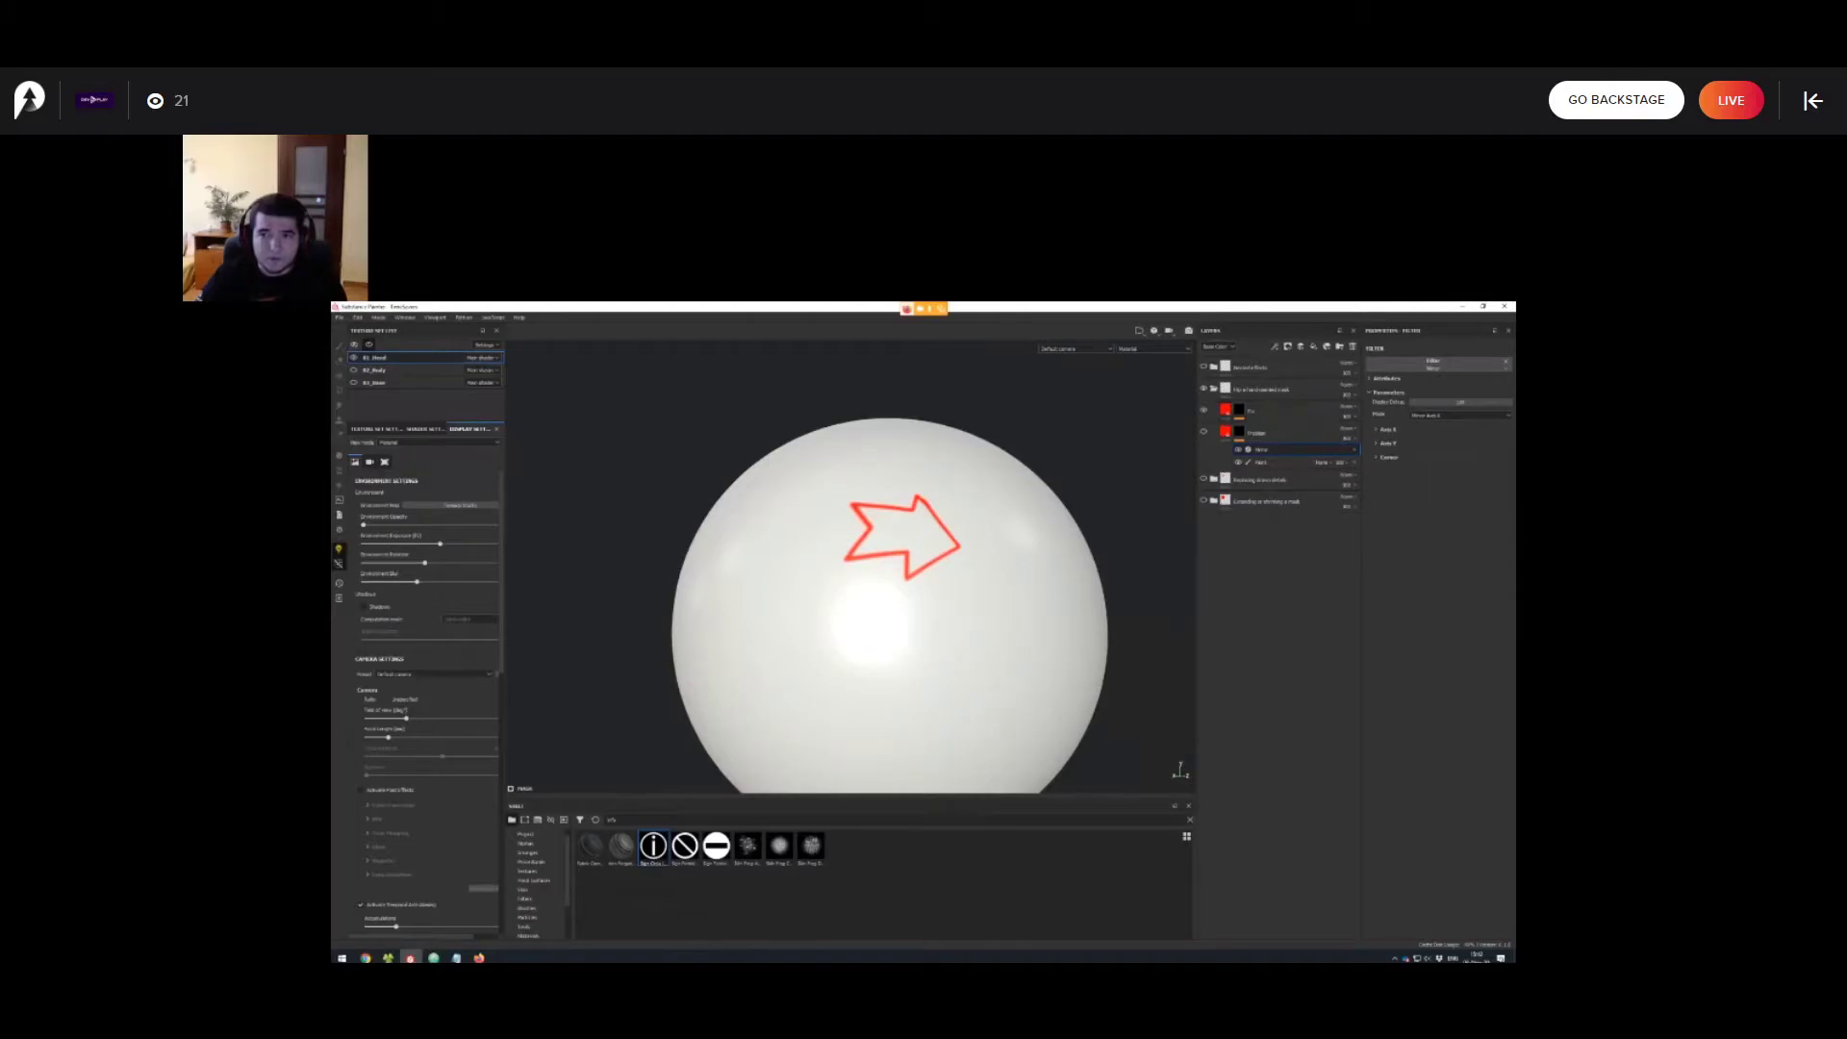
left_click(1239, 411)
Toggle the fill and anchor point in the upper red layer's mask to compare the arrow with and without the flip.
left_click_drag(1238, 428, 1239, 441)
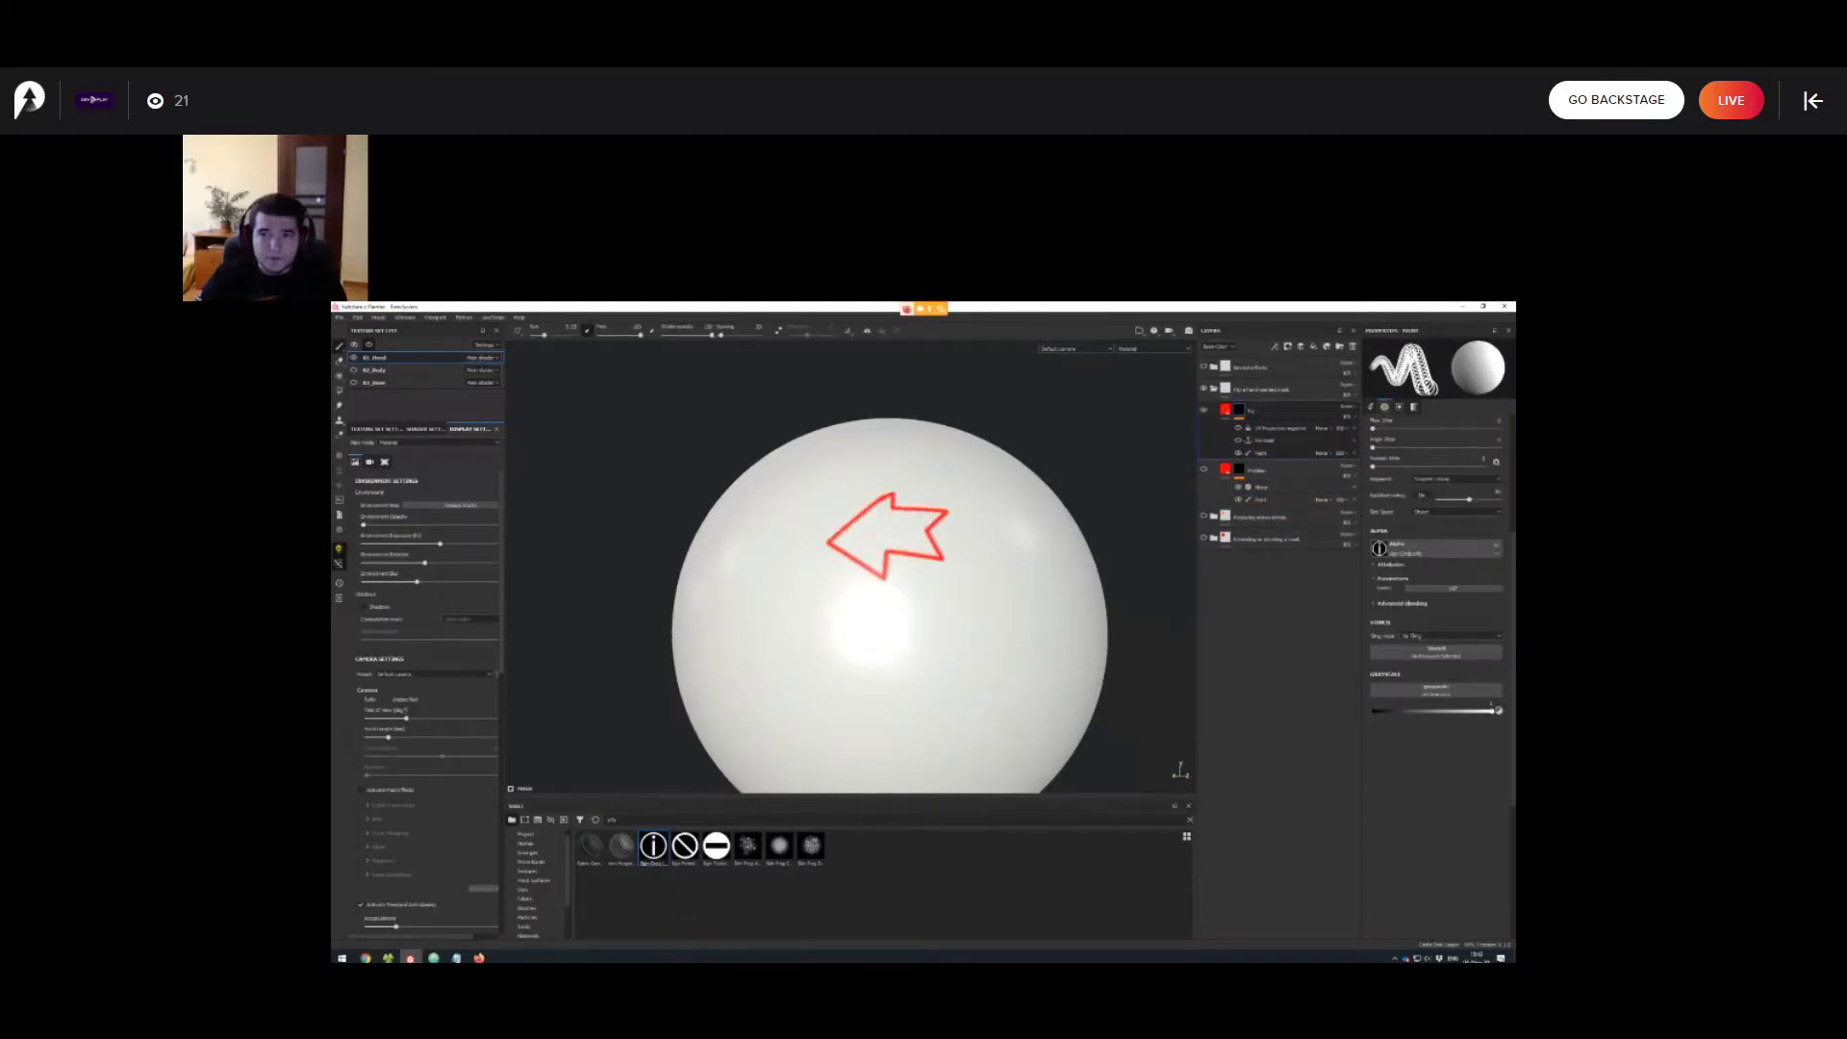
left_click(1238, 441)
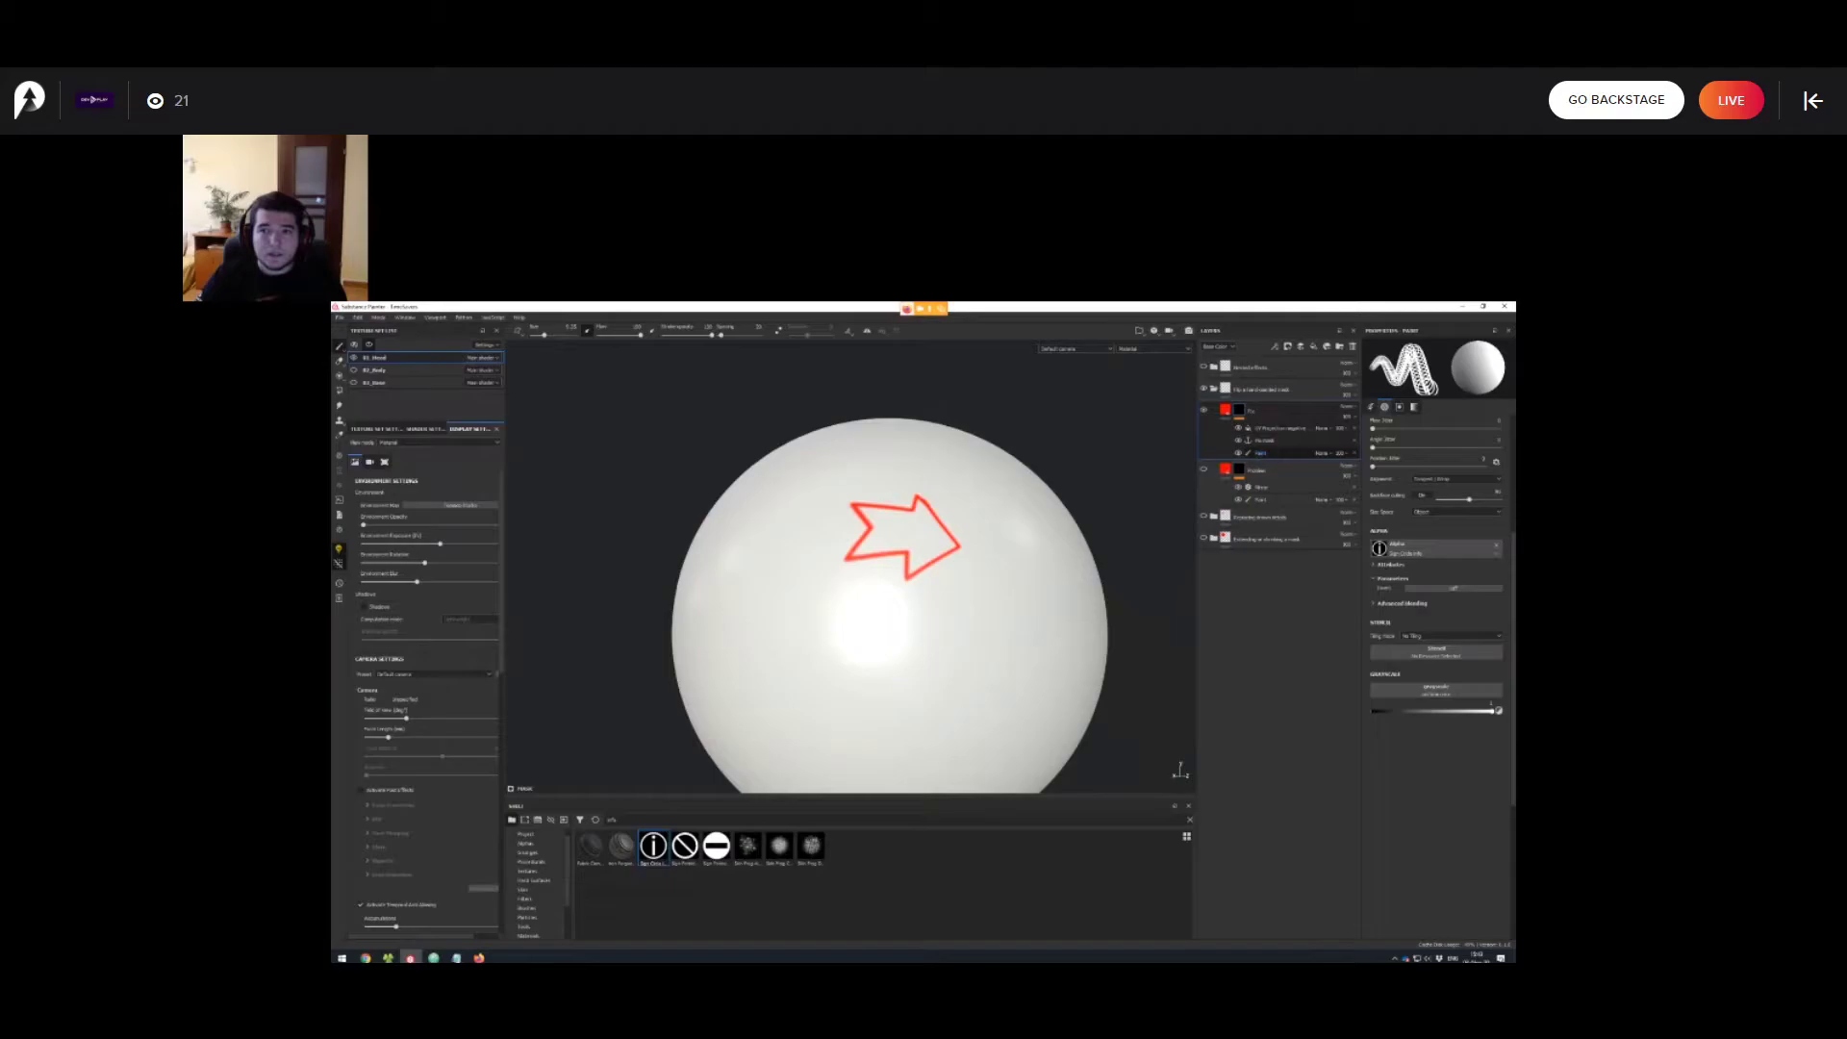
left_click_drag(1238, 428, 1239, 441)
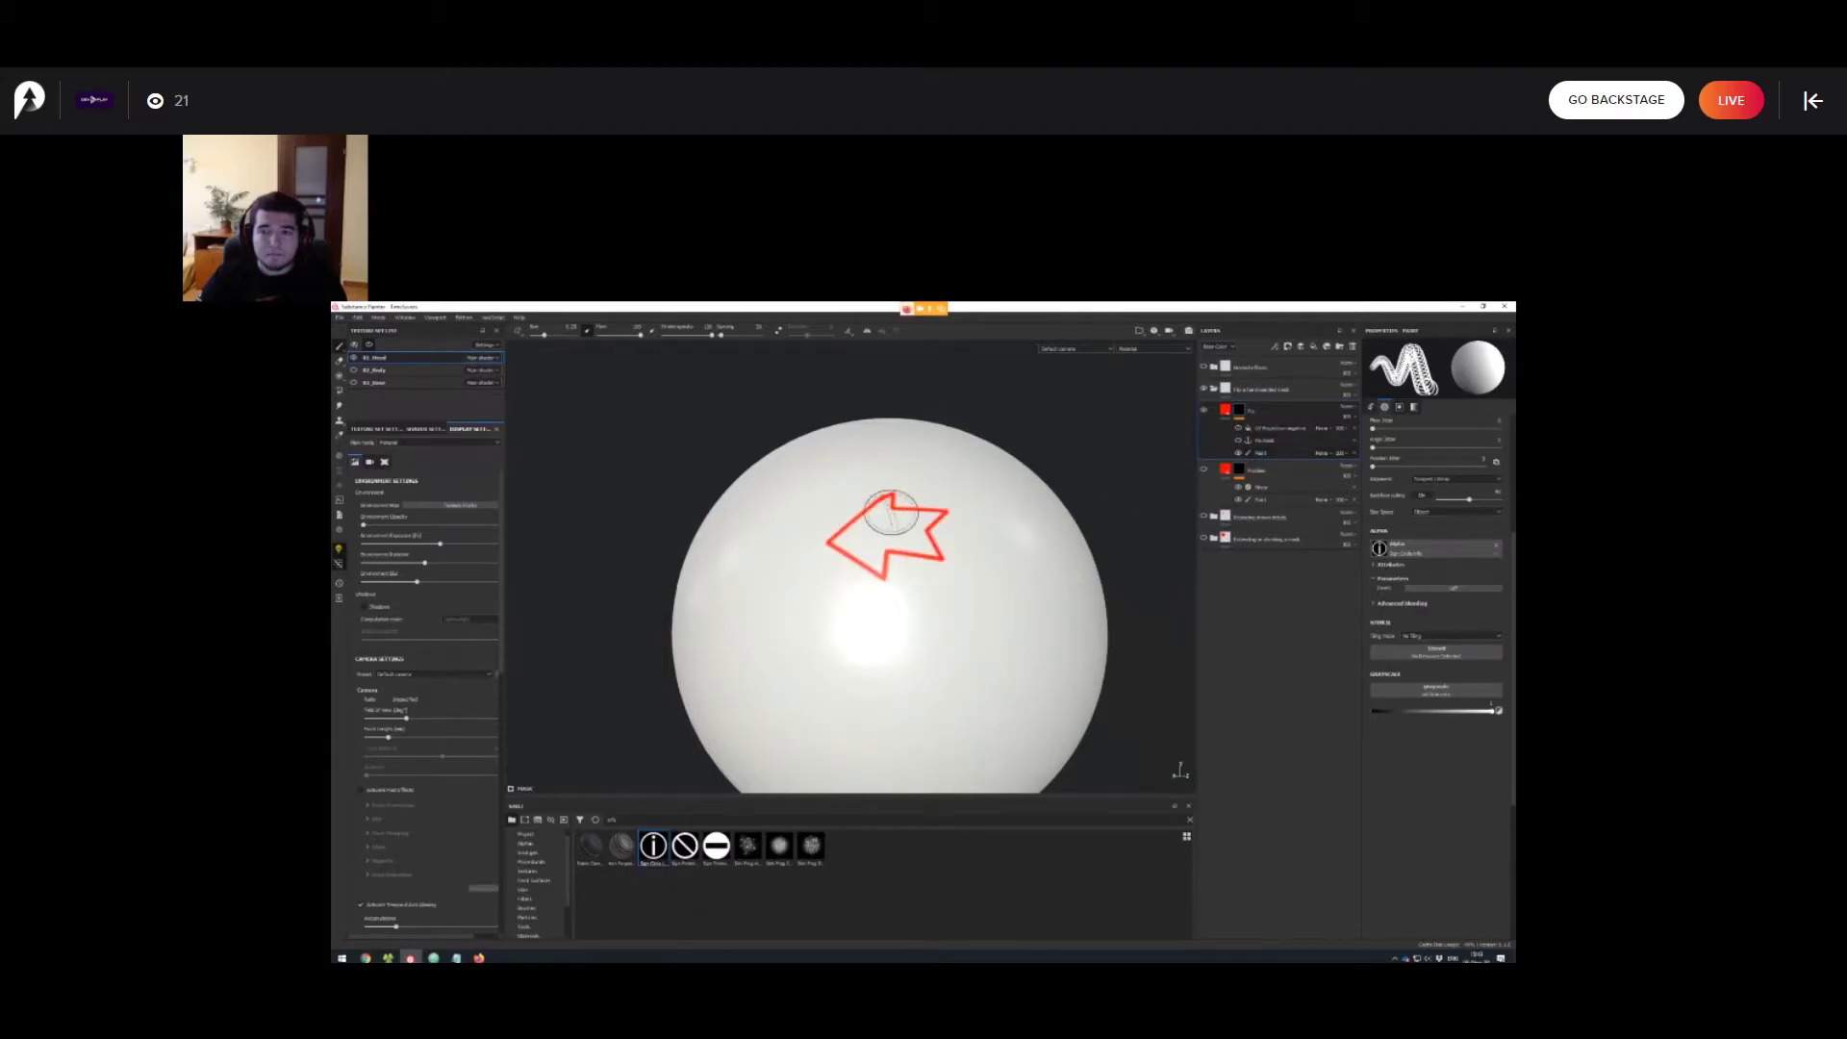
left_click(1266, 440)
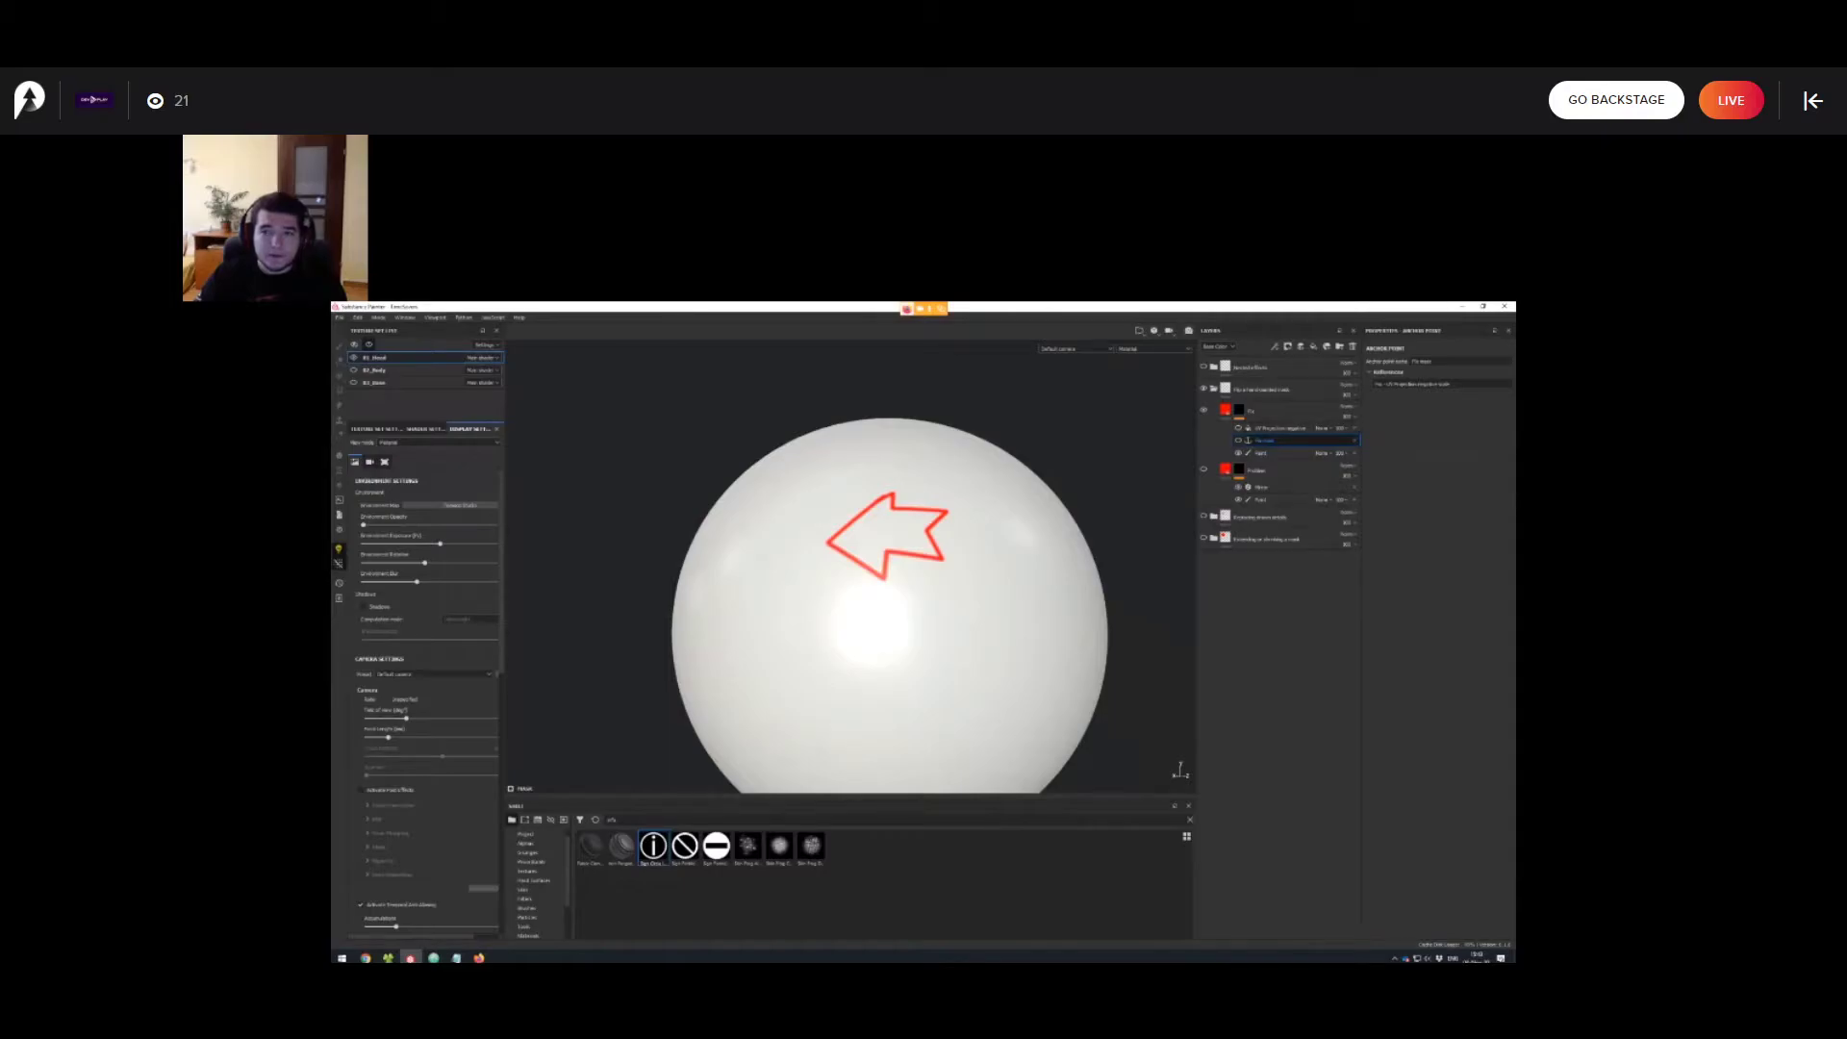
left_click(1238, 428)
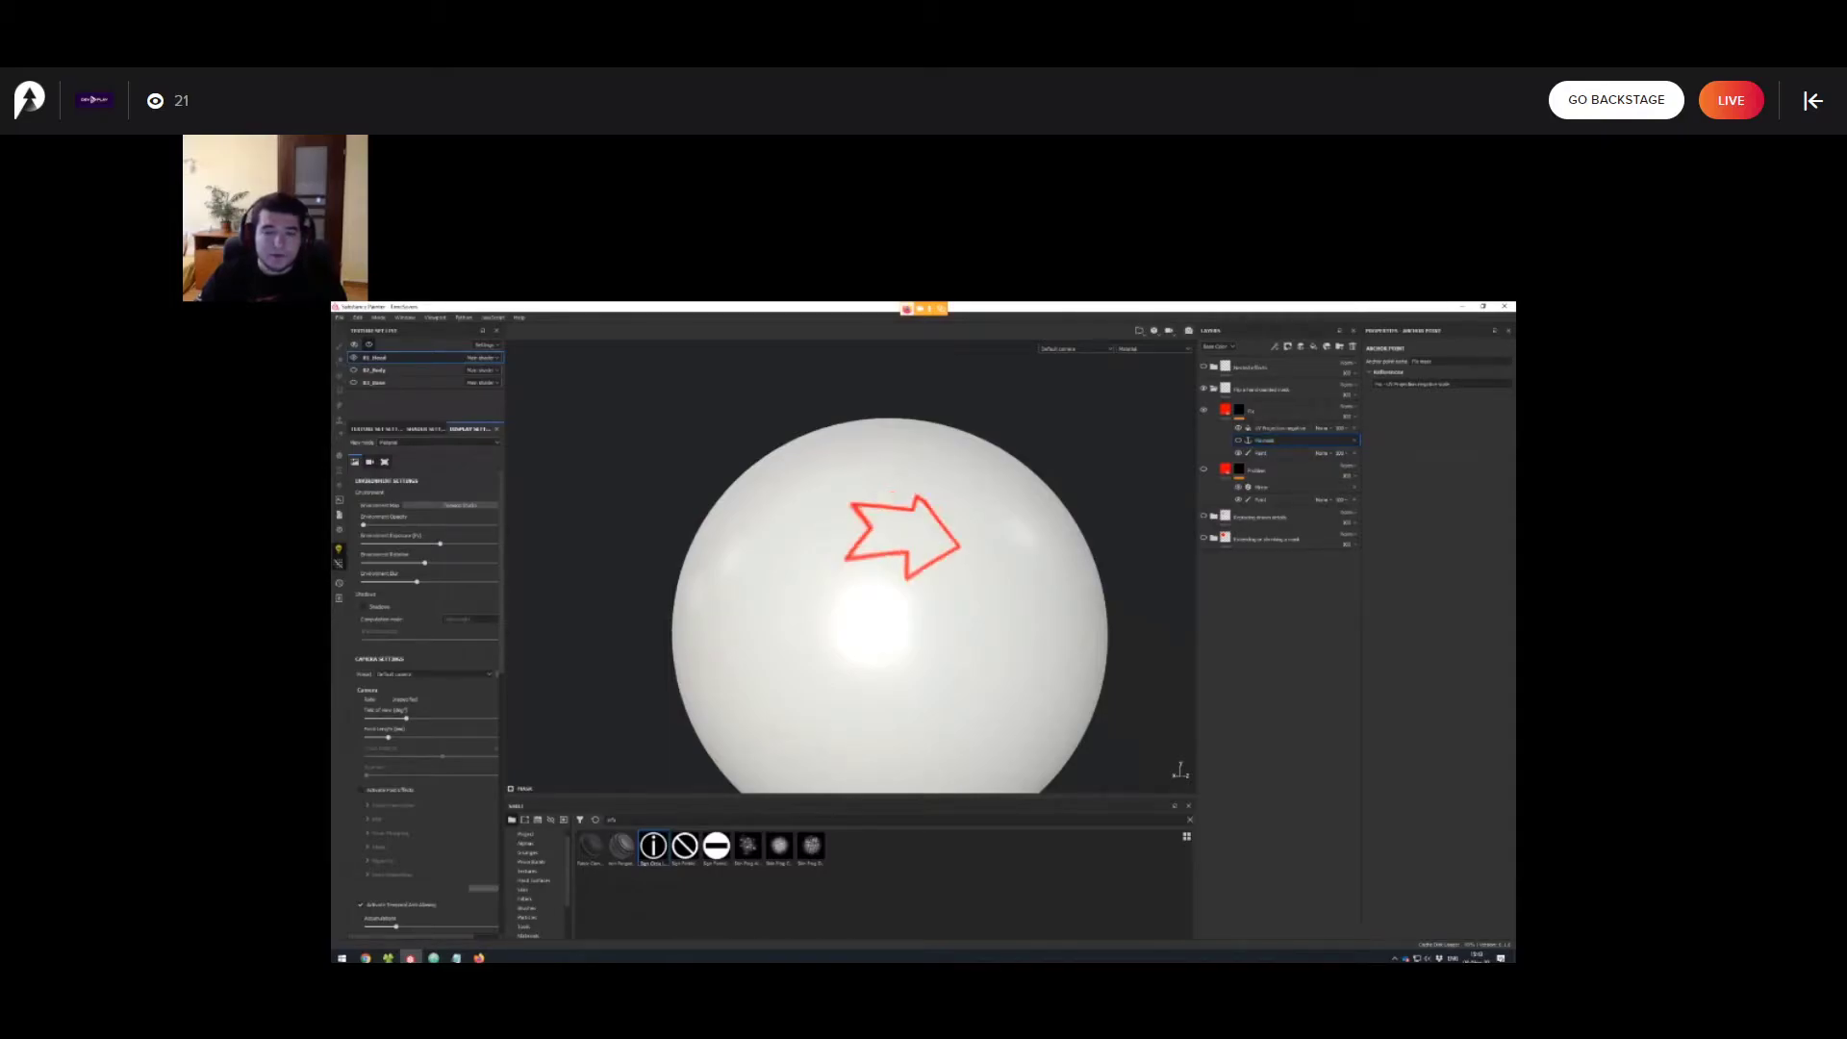
Examine the mask fill's UV transformation settings and its placement in the combined 3D and 2D view.
left_click(1279, 429)
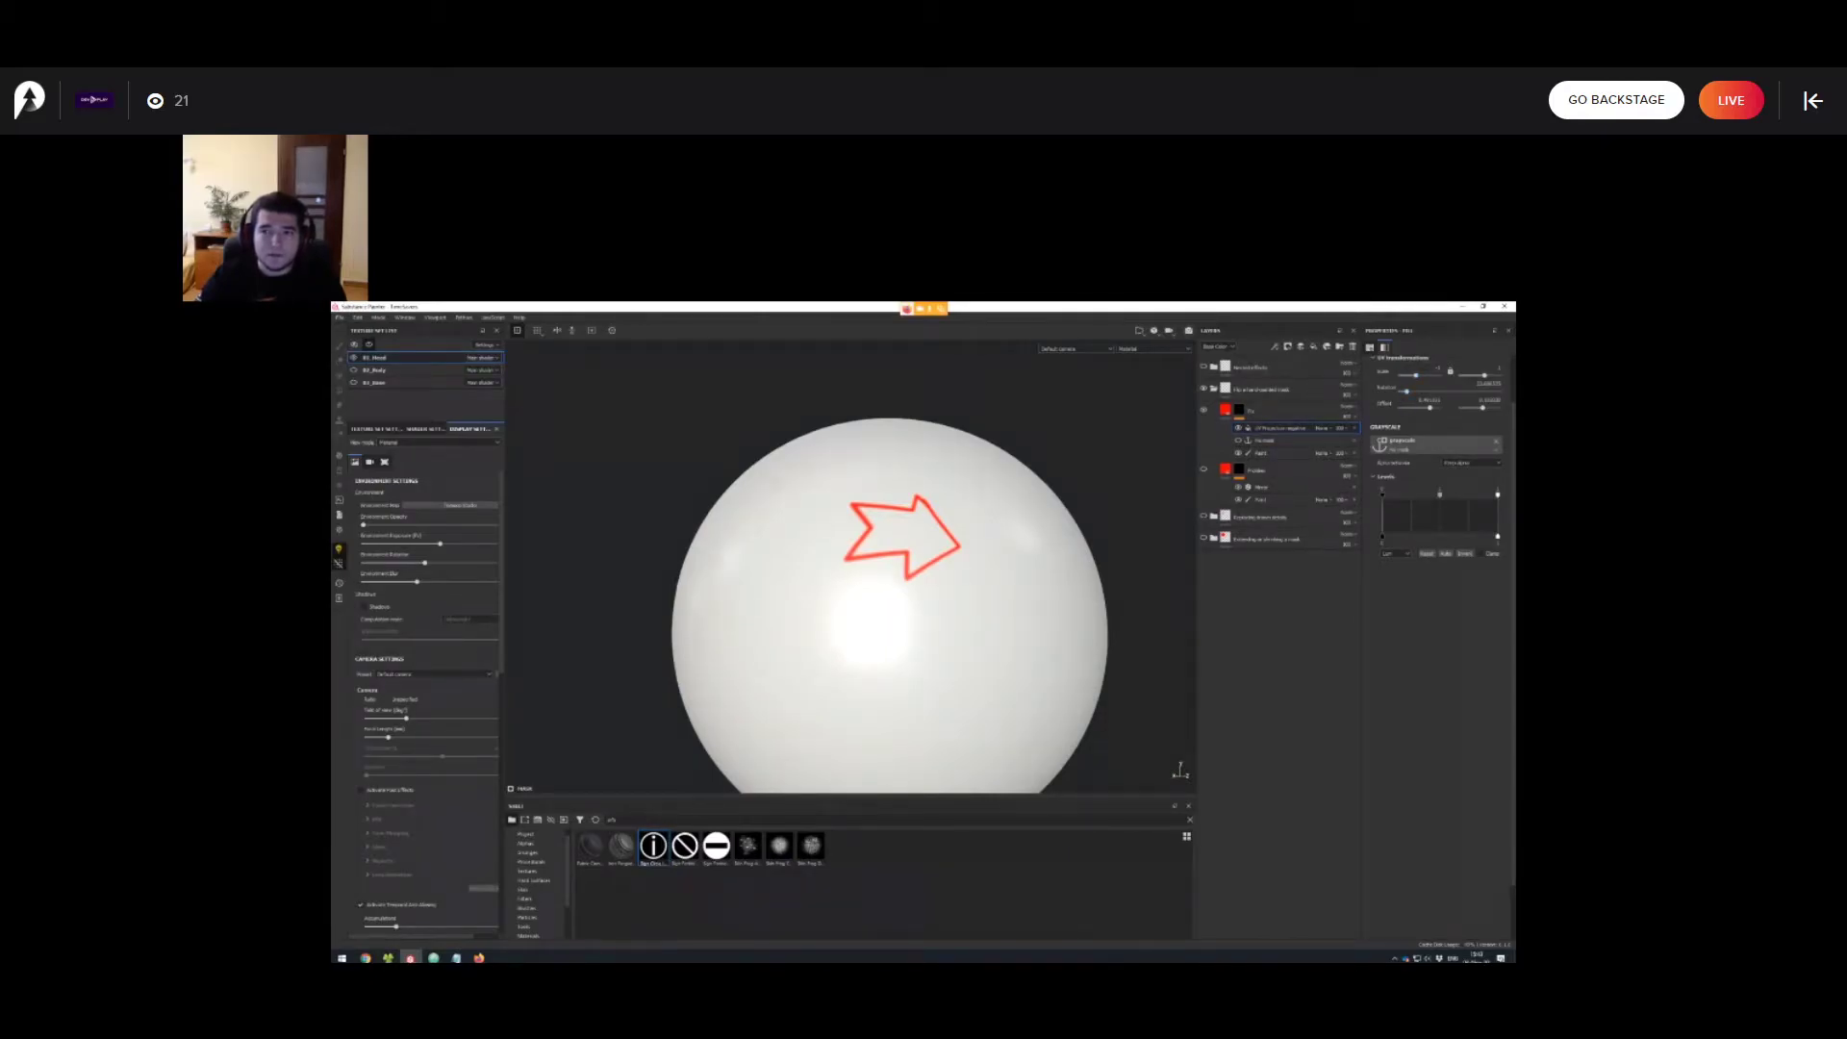
key("F1")
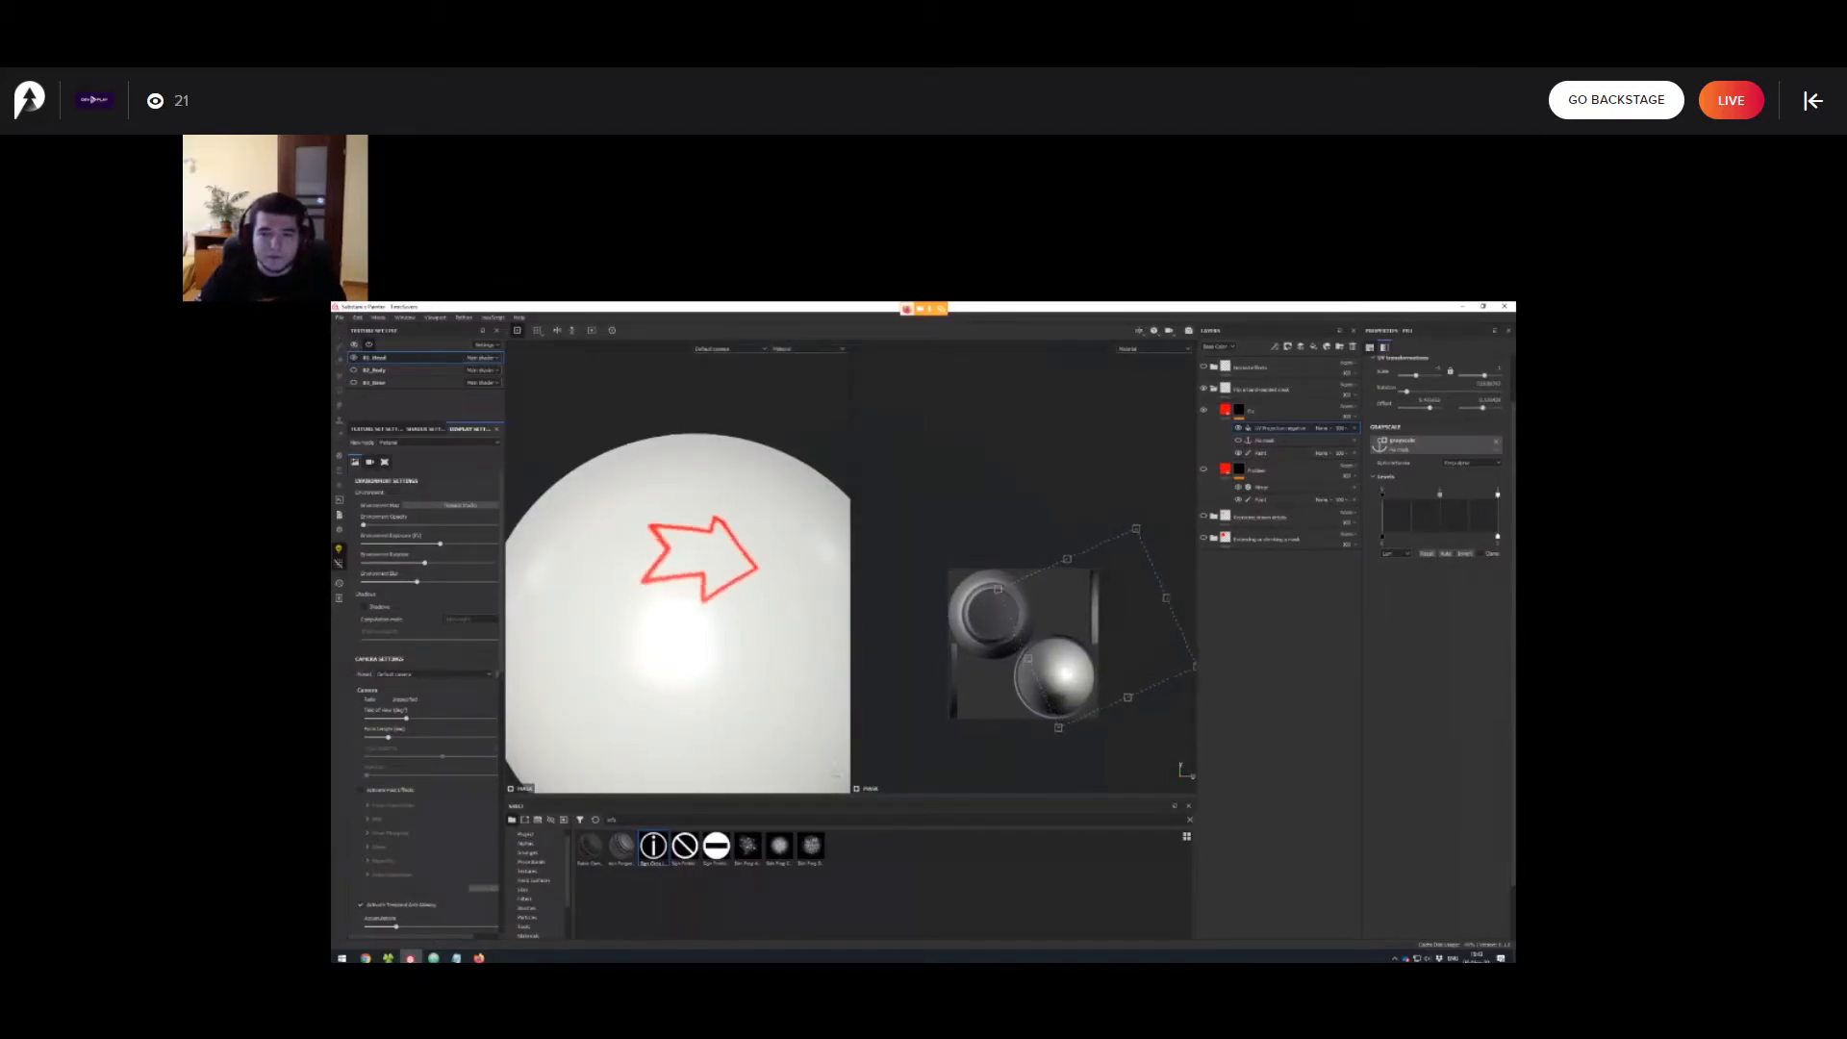
left_click_drag(674, 625, 702, 613, "alt")
key("F2")
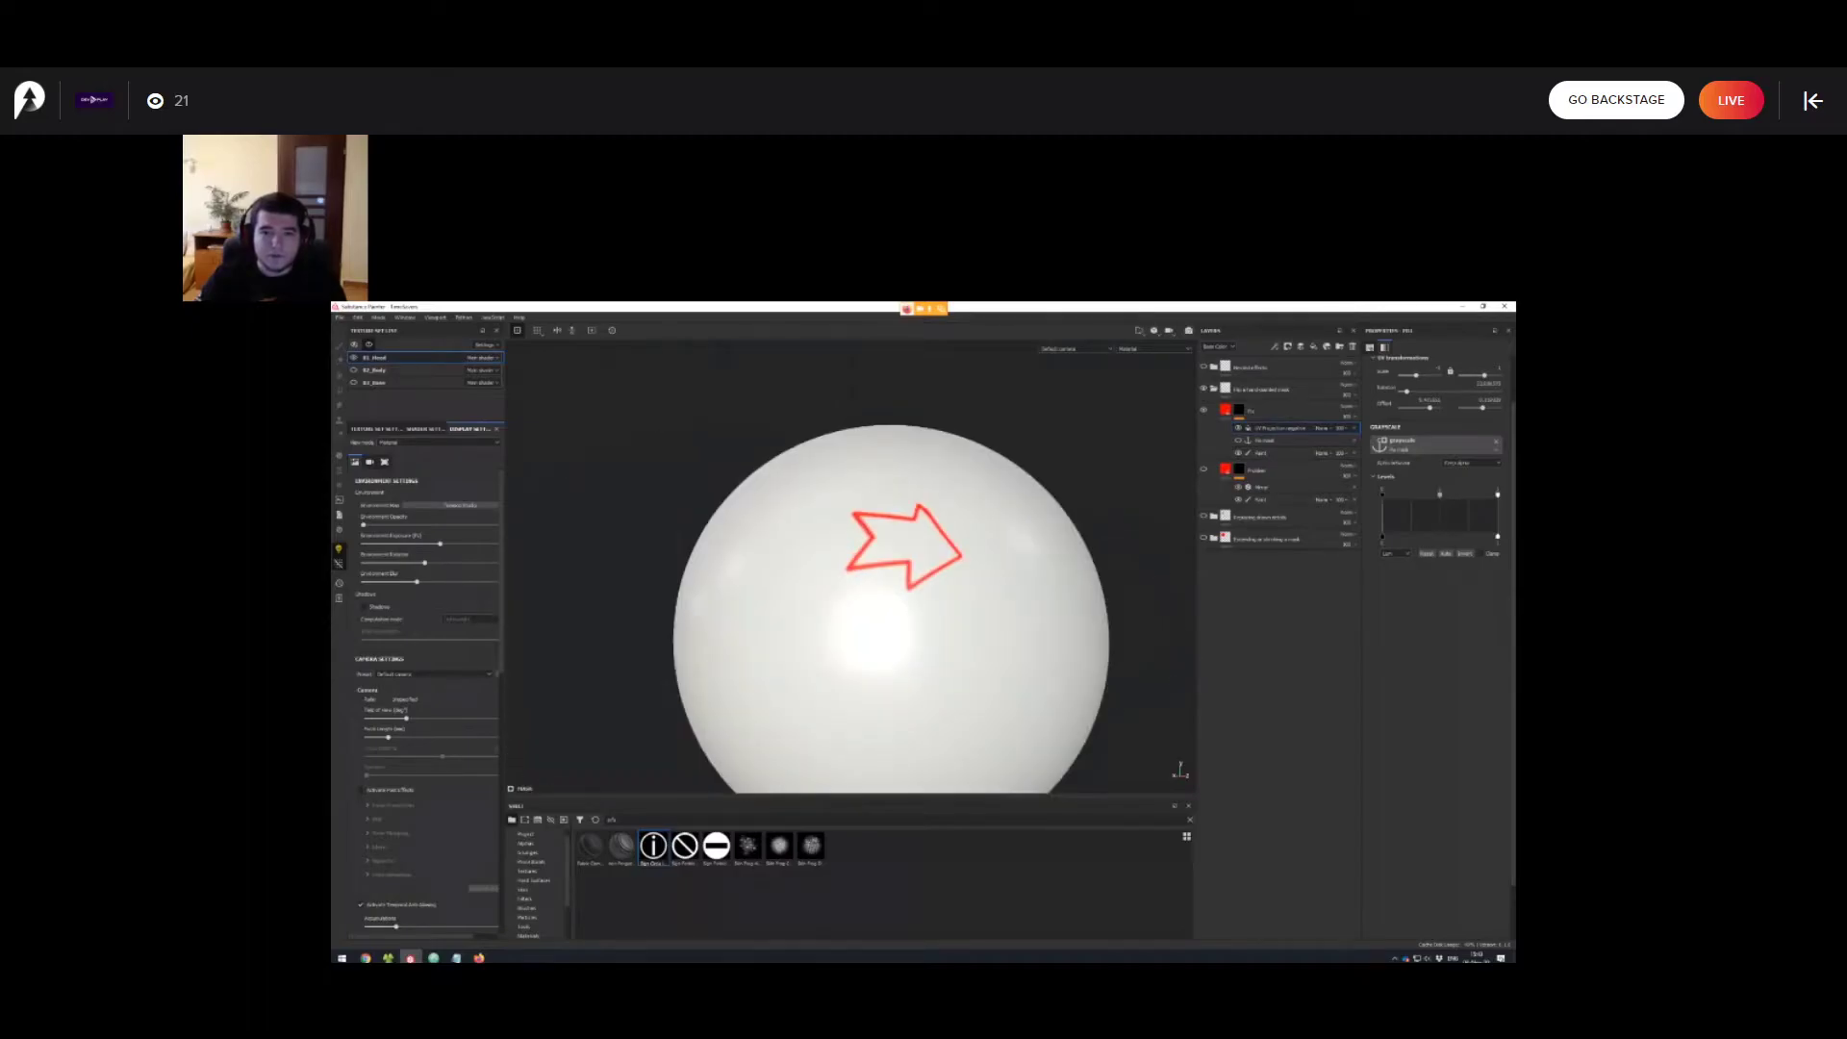
left_click_drag(847, 597, 843, 556, "alt")
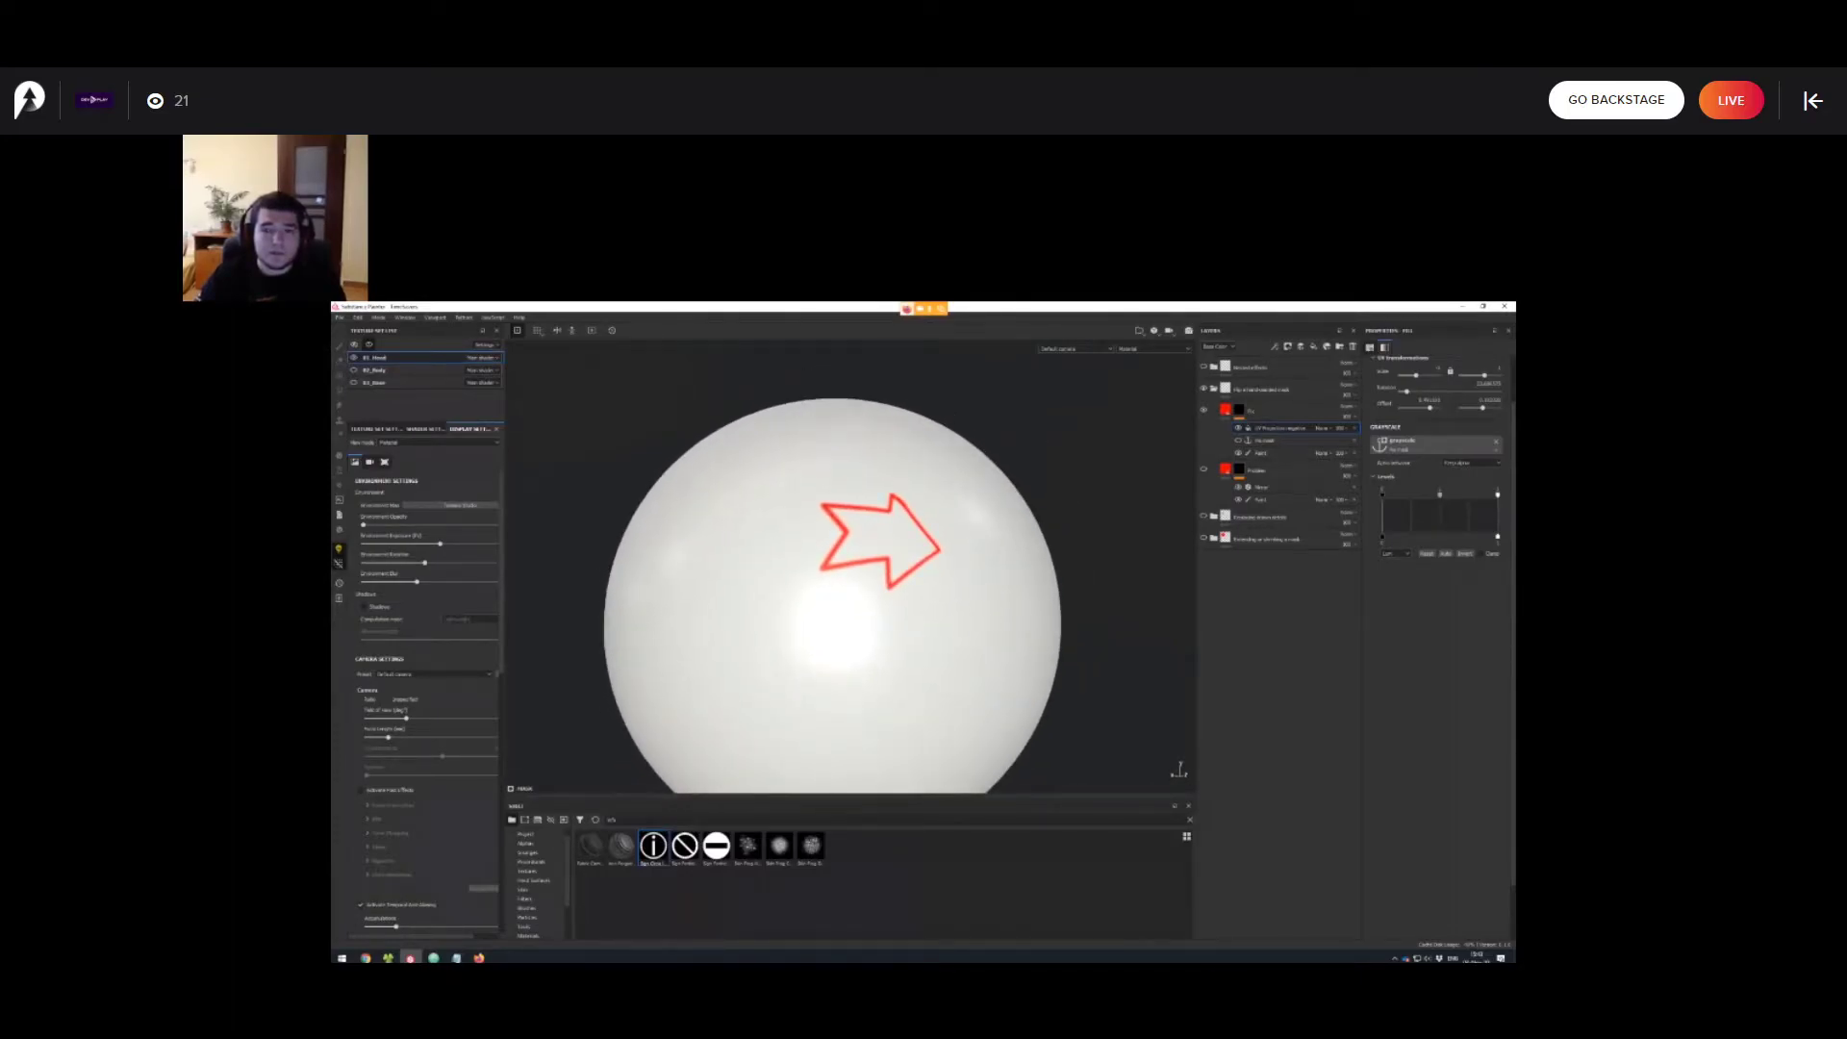
Collapse the upper red layer's mask effects and the folder containing both arrow layers.
scroll(991, 595, "down", 1)
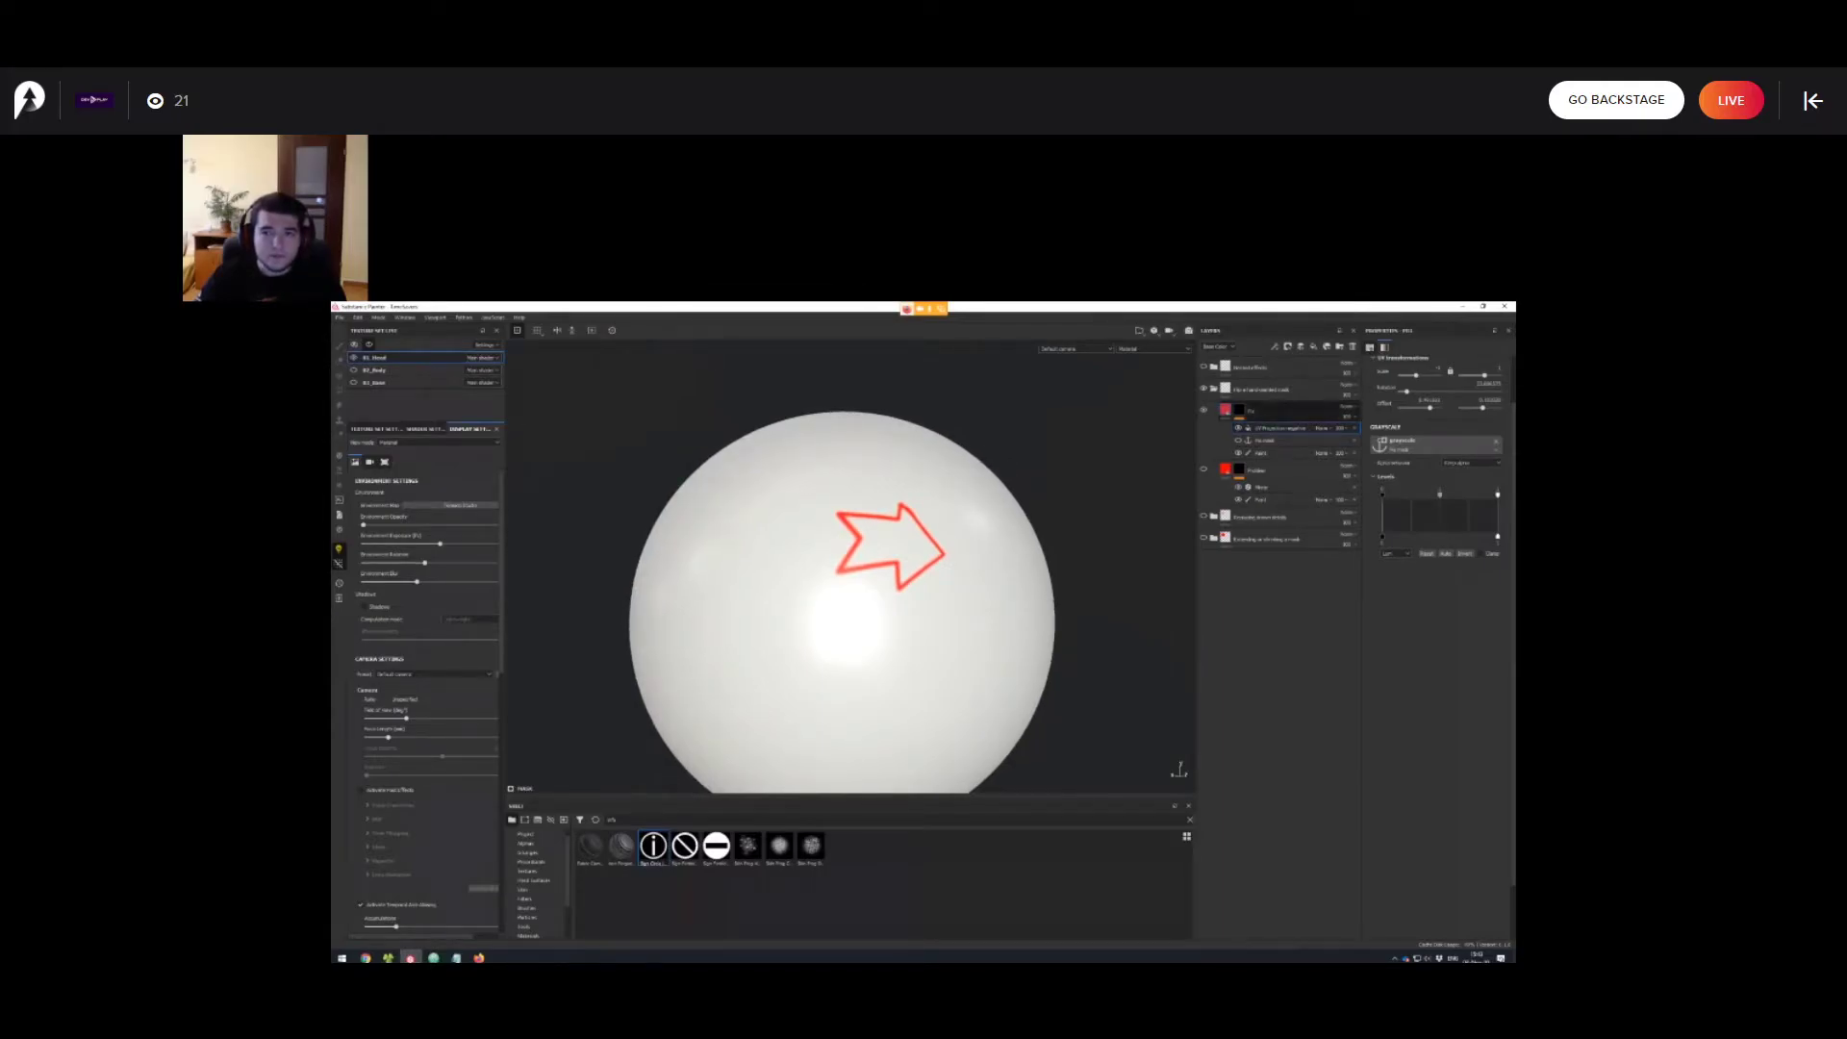
left_click(1240, 418)
left_click(1214, 389)
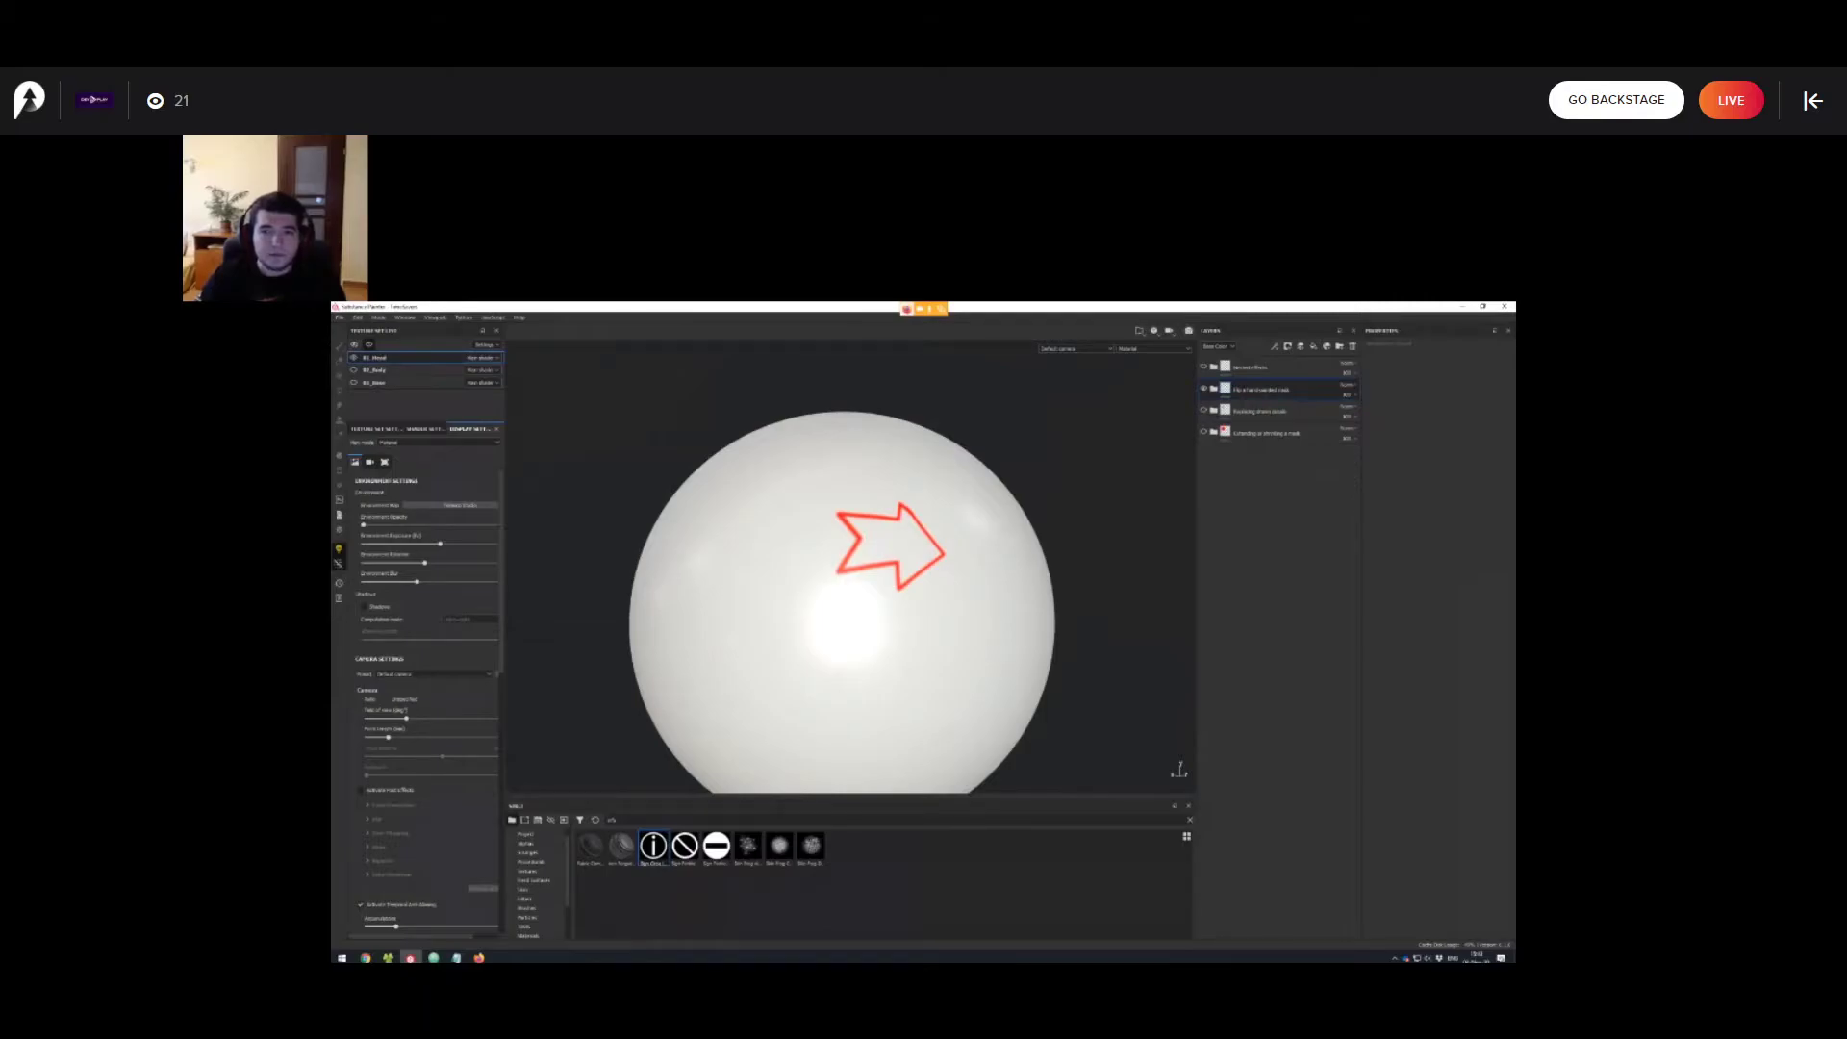
Hide the flipped-arrow folder, show and expand the top folder, and frame its leaf mask.
left_click(1203, 388)
left_click(1204, 367)
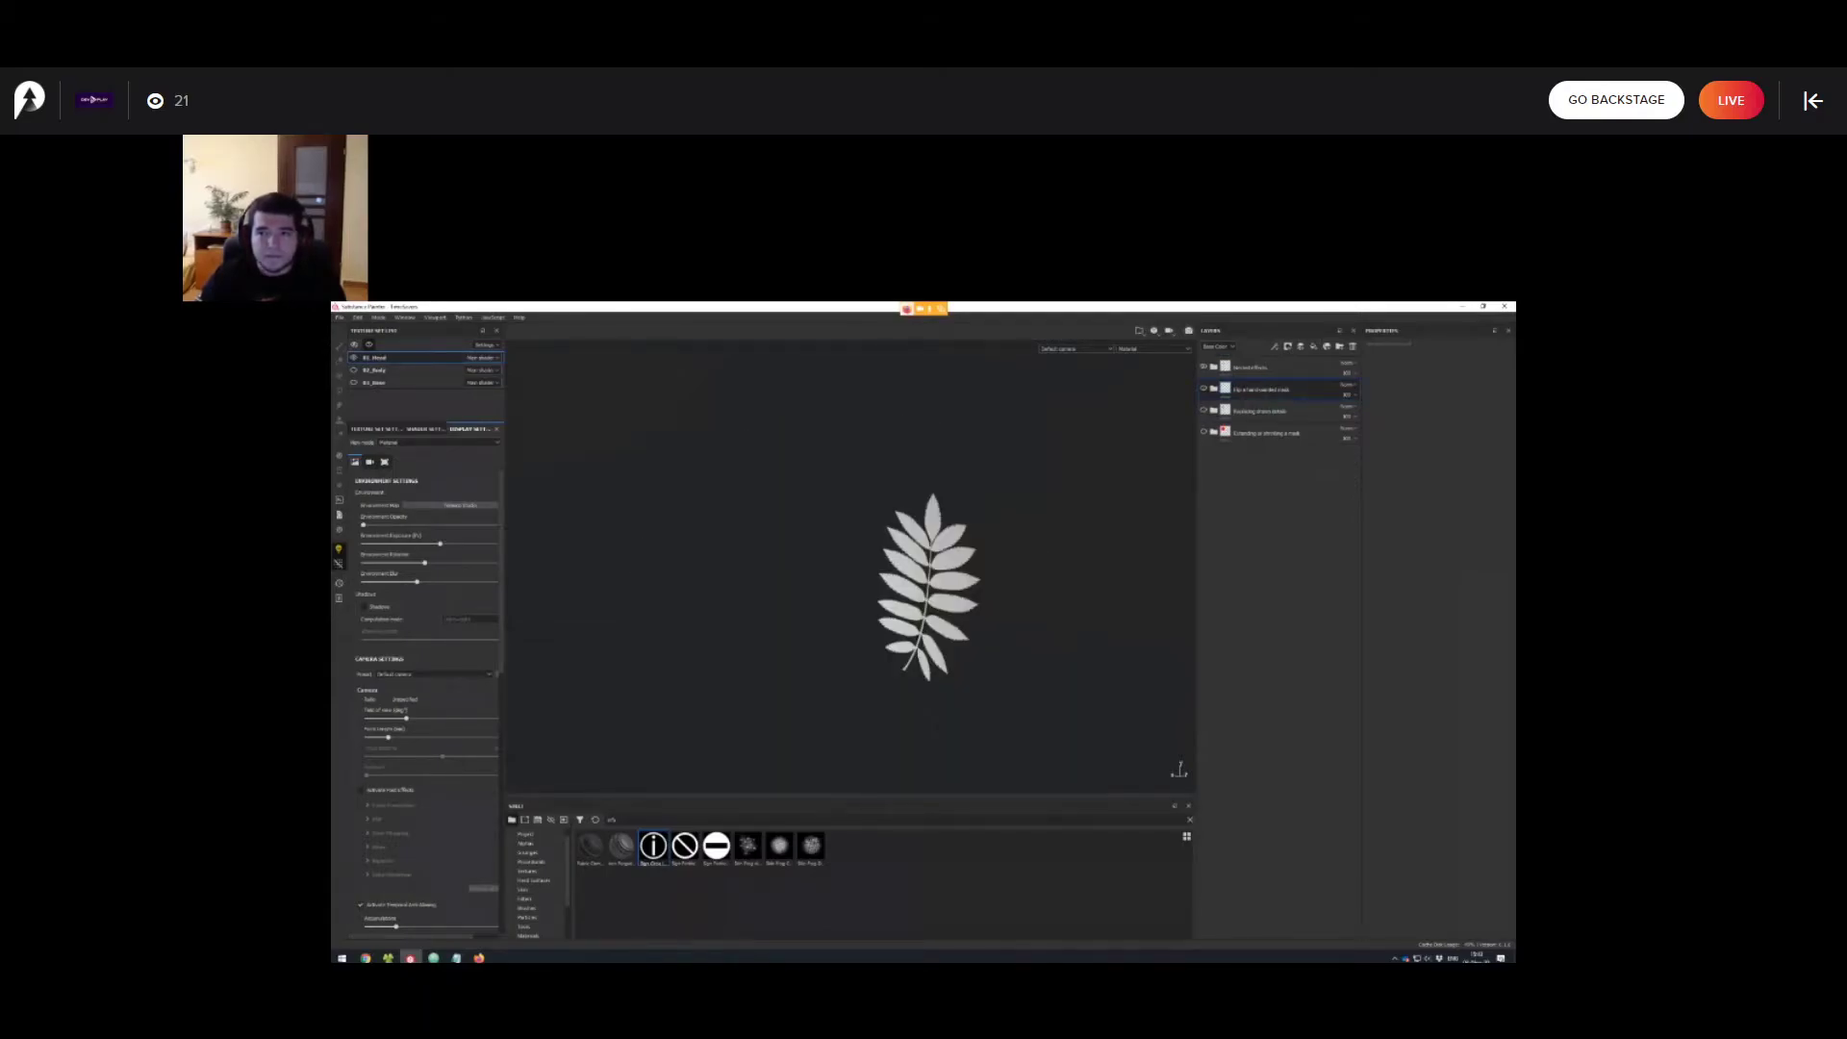
left_click(1214, 366)
left_click_drag(905, 587, 788, 582, "alt")
right_click_drag(789, 582, 904, 587, "shift")
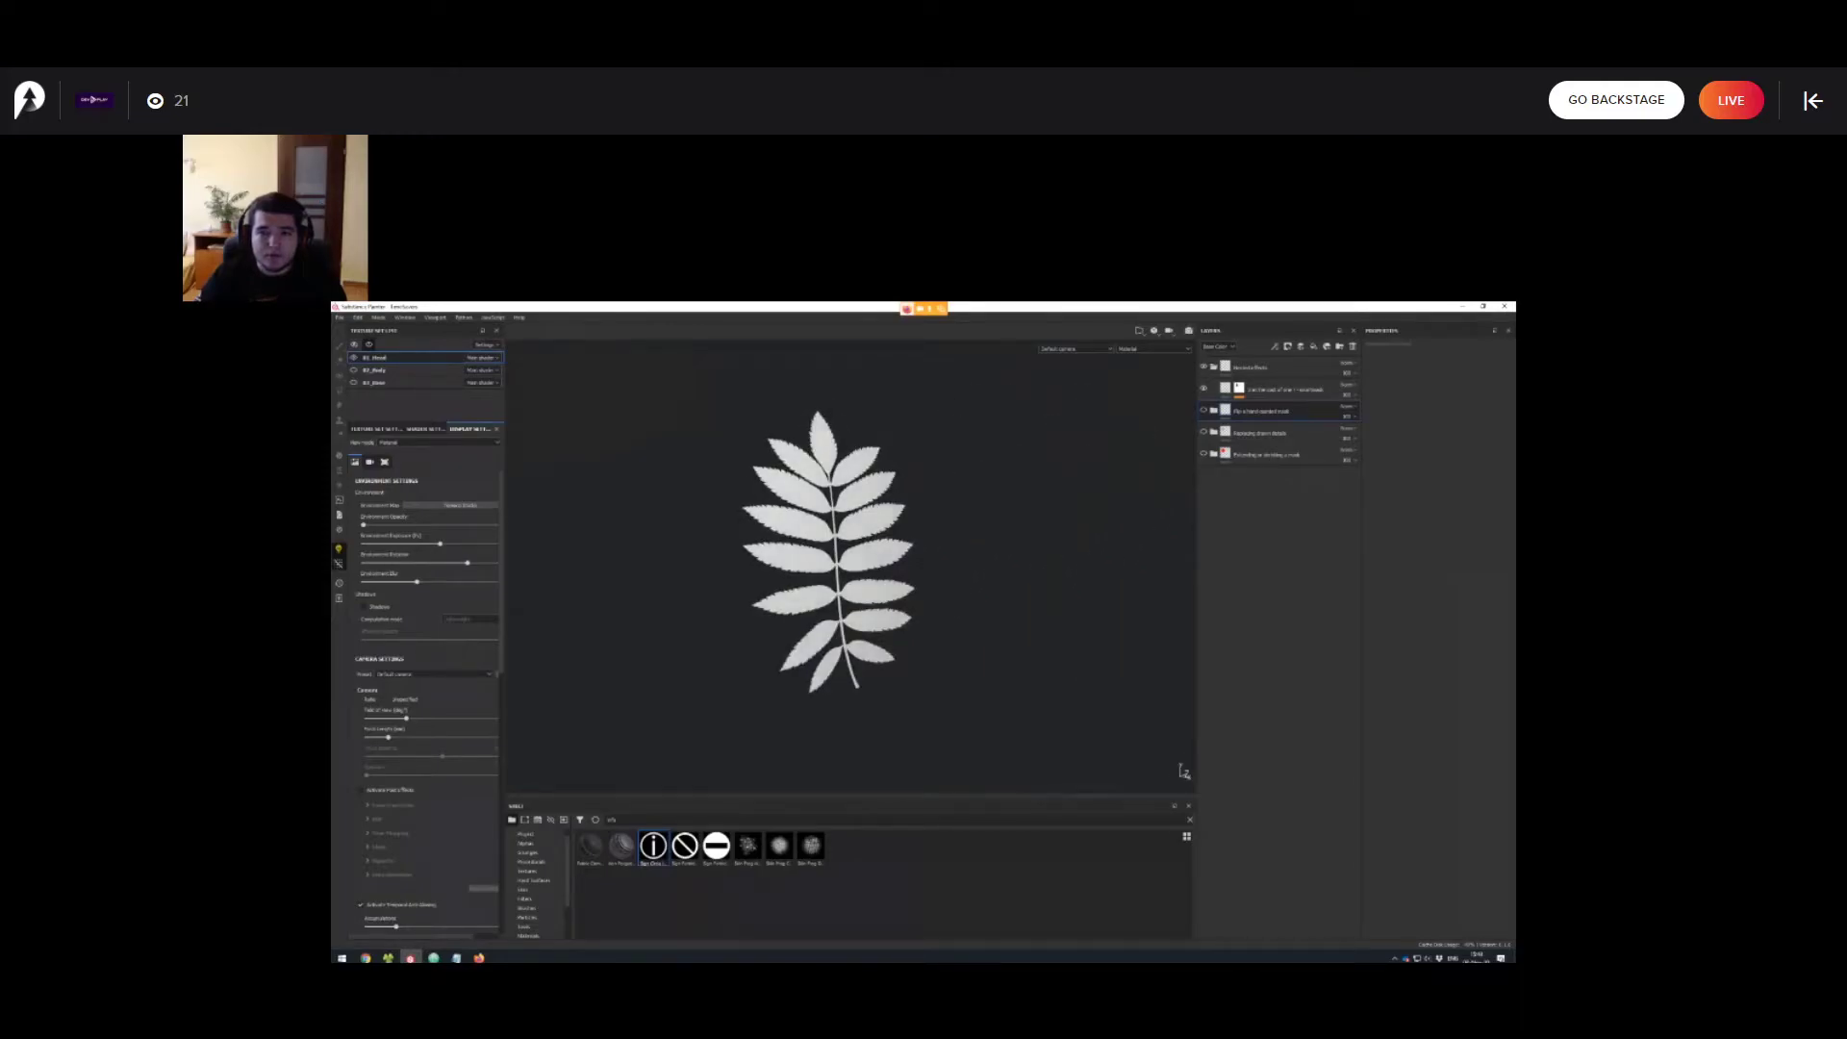
scroll(900, 601, "down", 3)
mouse_move(899, 598)
left_mouse_down("alt")
mouse_move(798, 582)
mouse_move(841, 577)
left_mouse_up("alt")
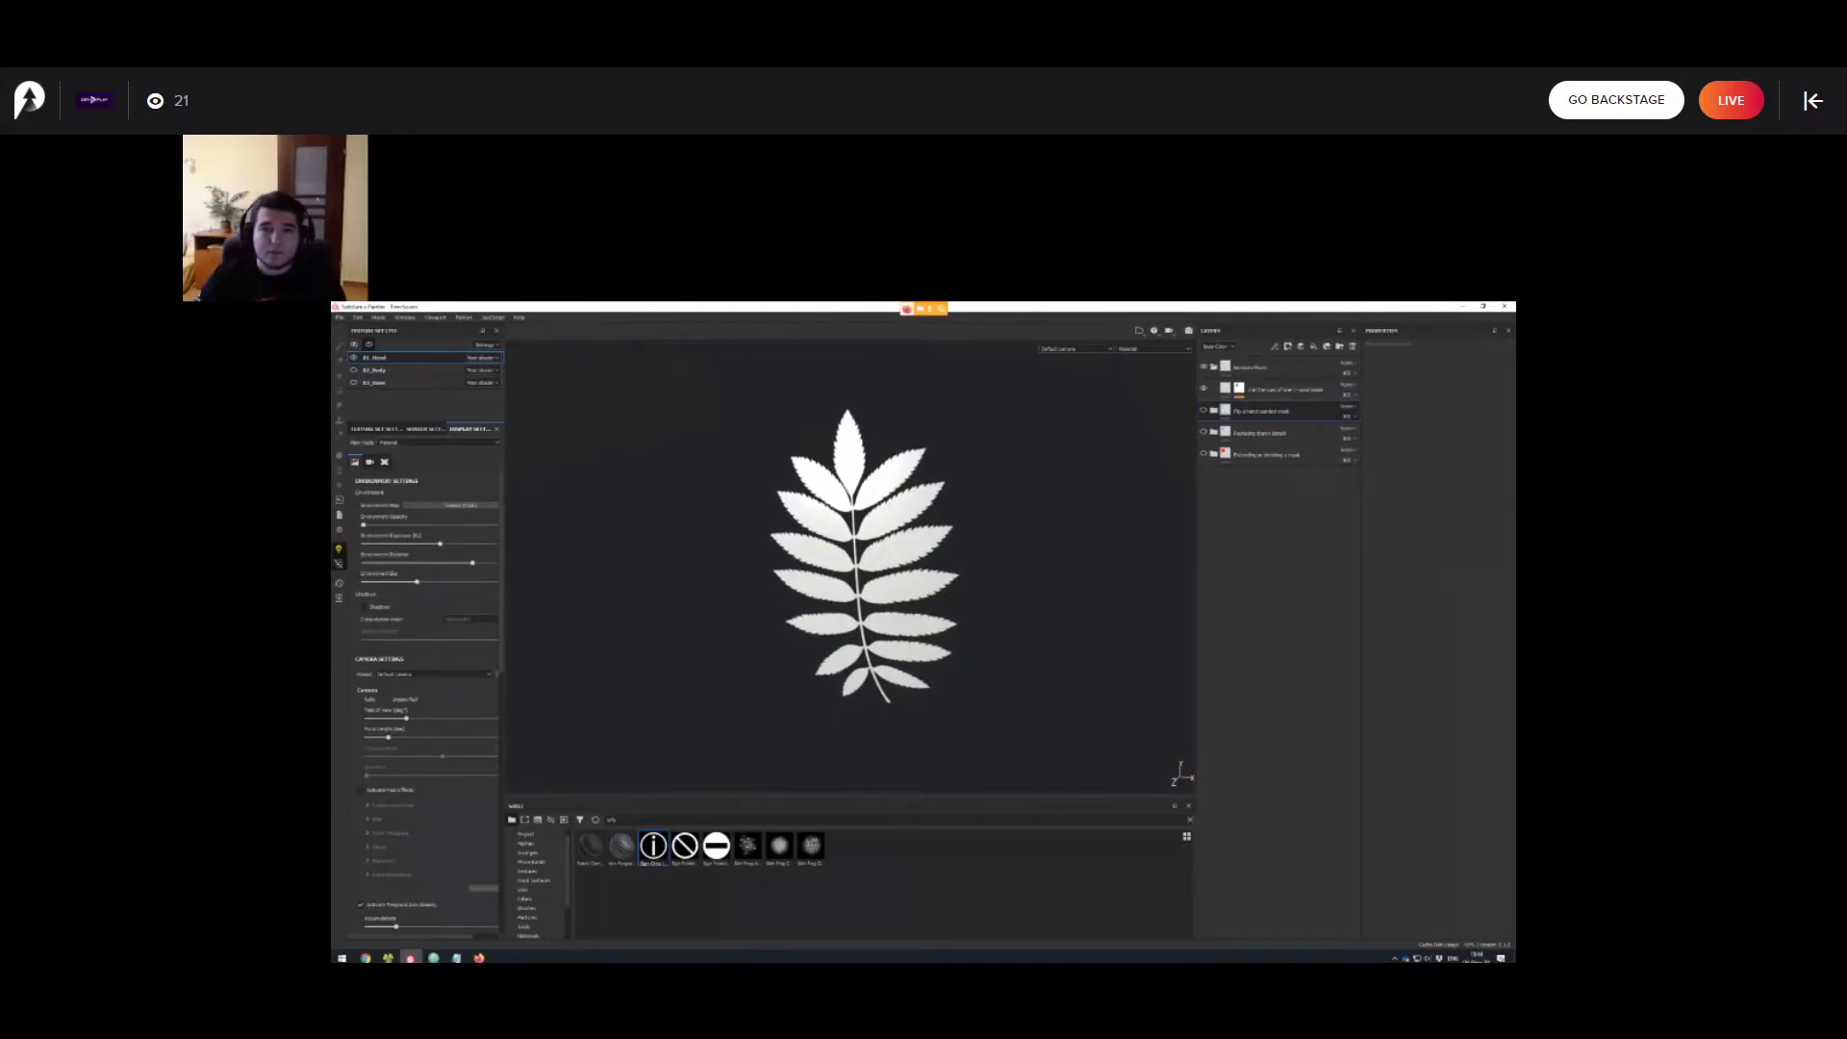
left_click_drag(841, 577, 843, 586, "alt")
Expand the leaf layer's mask effects, toggle the top fill for comparison, and hide its transform manipulator.
left_click(1239, 388)
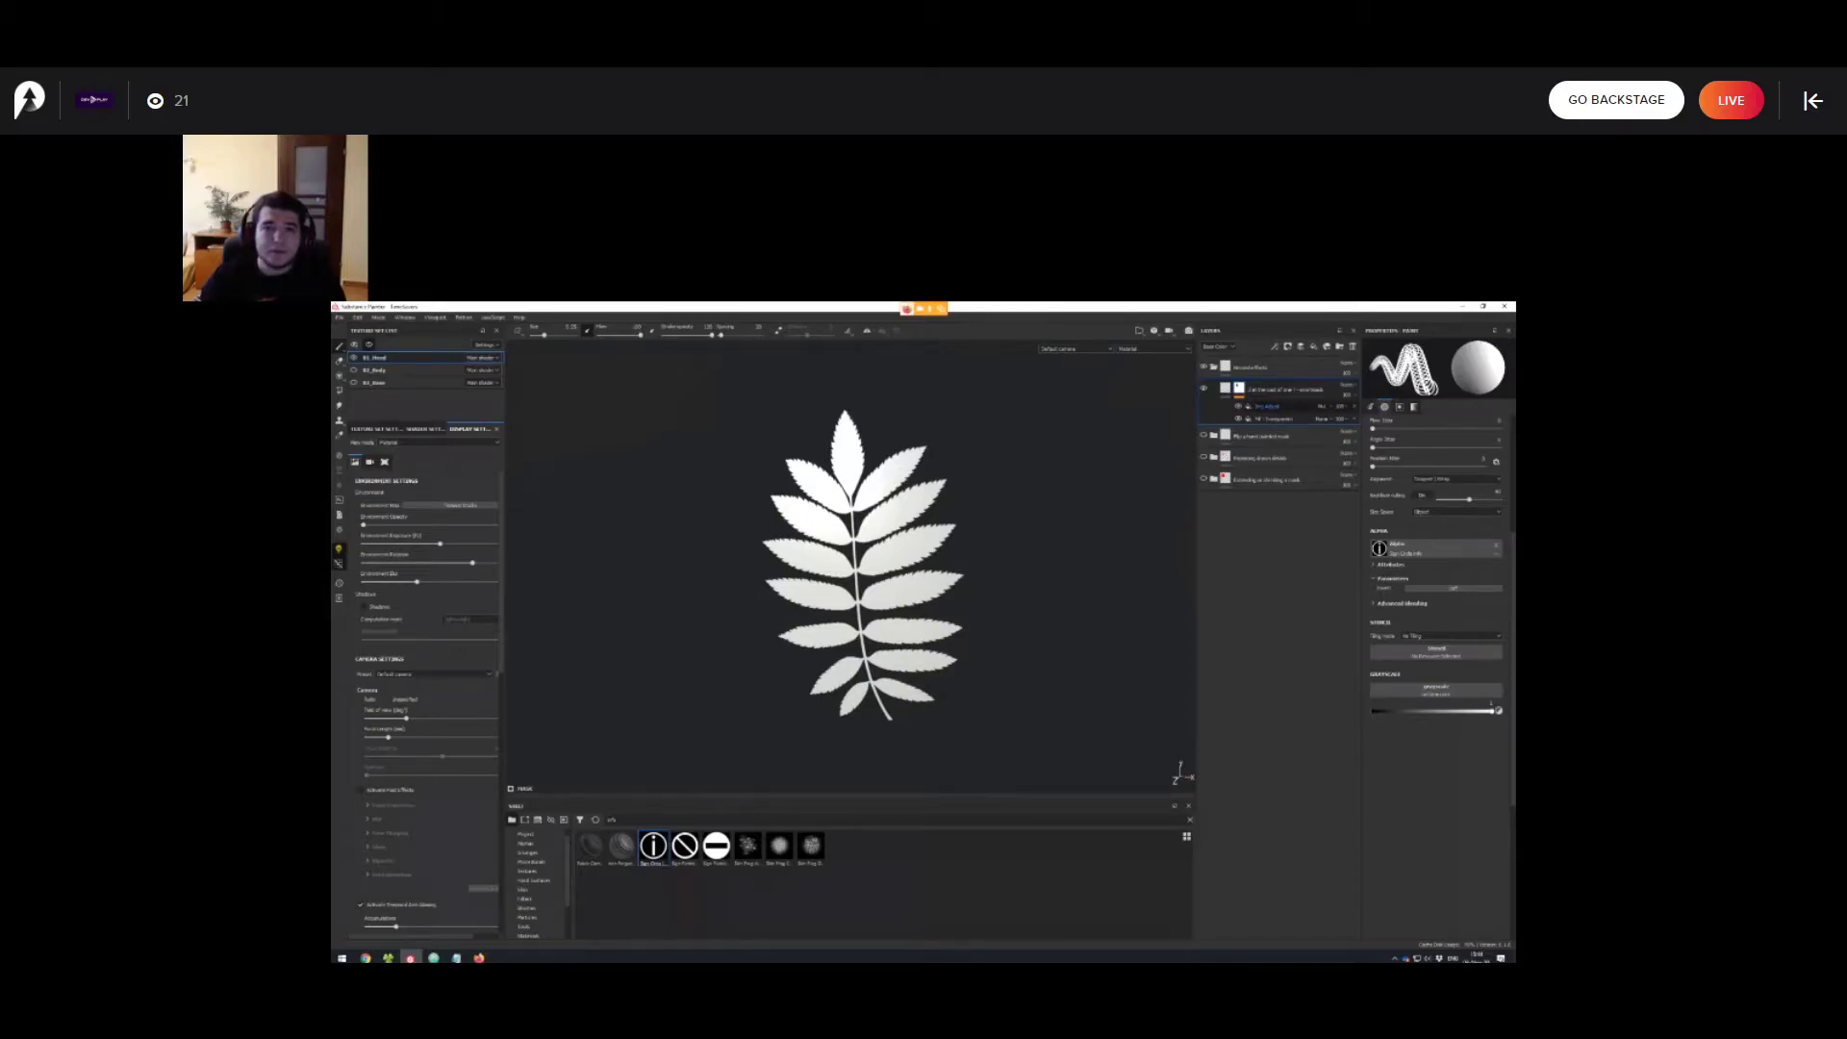
left_click(1268, 406)
left_click(1238, 406)
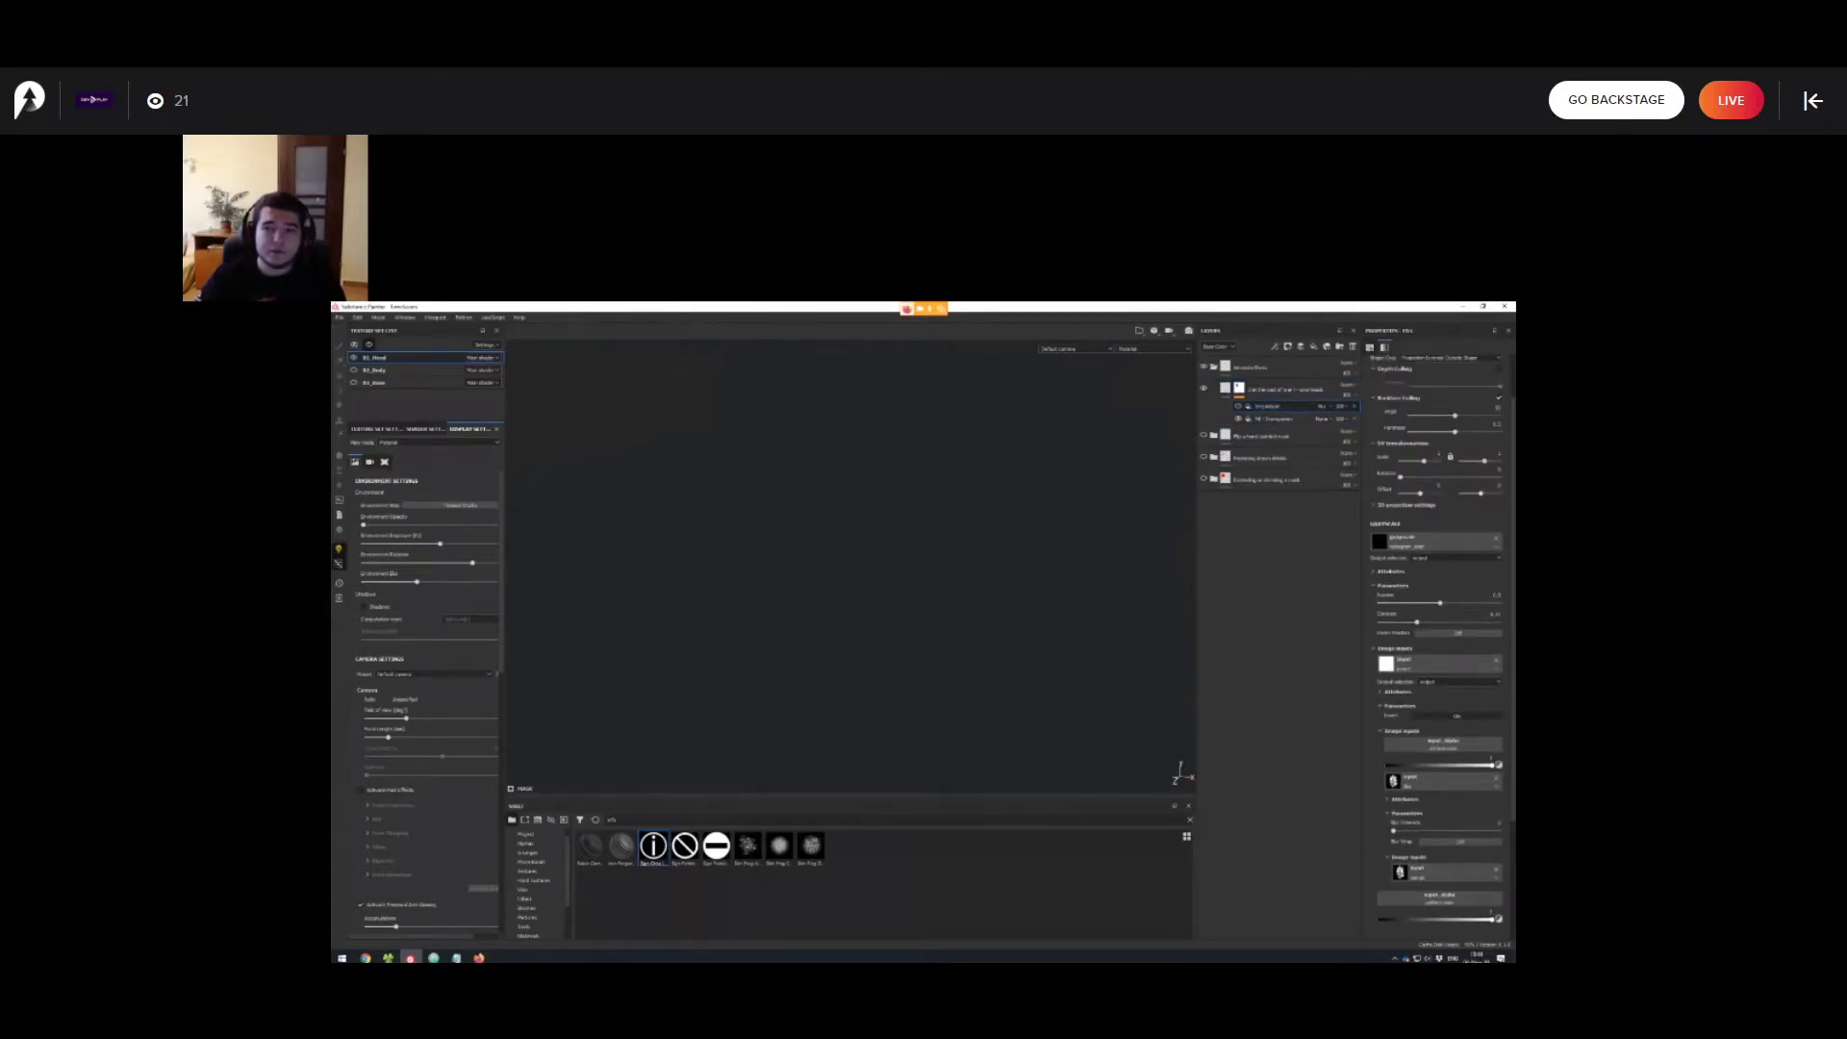
left_click(1238, 406)
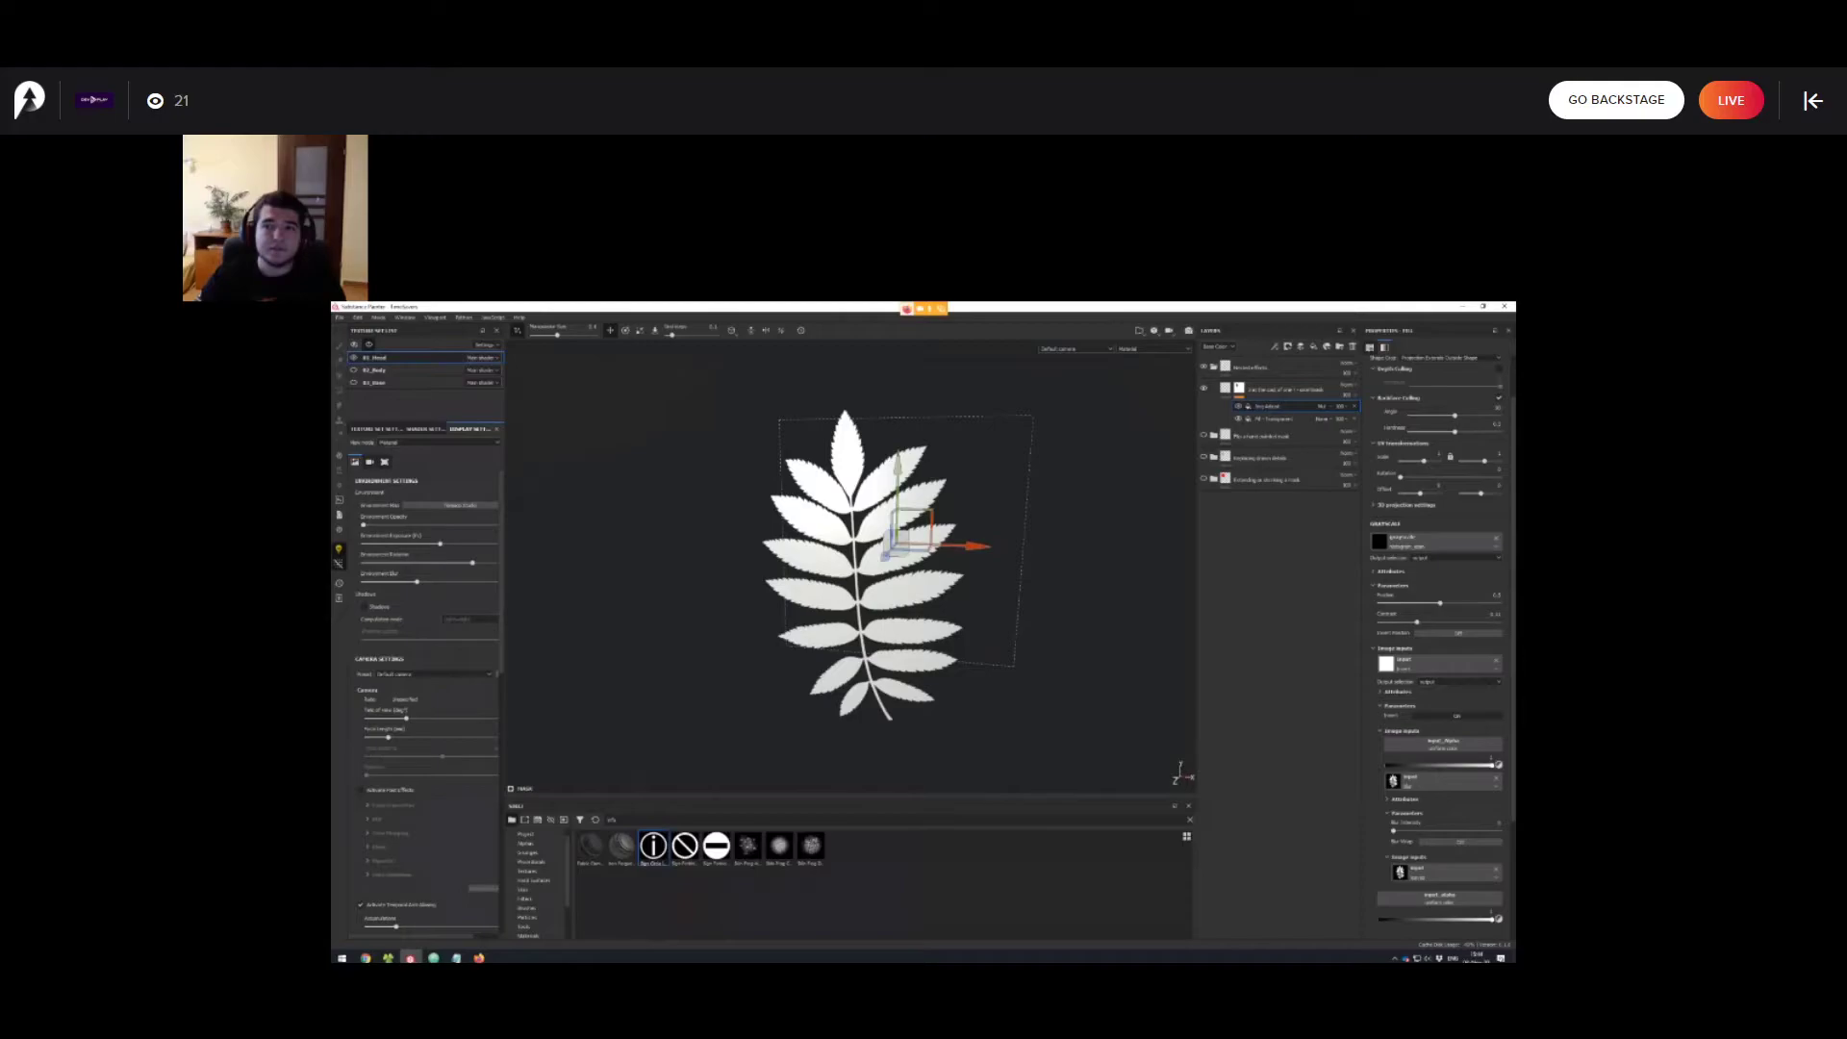
mouse_move(866, 568)
left_mouse_down("alt")
mouse_move(928, 597)
mouse_move(784, 577)
mouse_move(895, 558)
mouse_move(894, 585)
mouse_move(895, 558)
left_mouse_up("alt")
key("q")
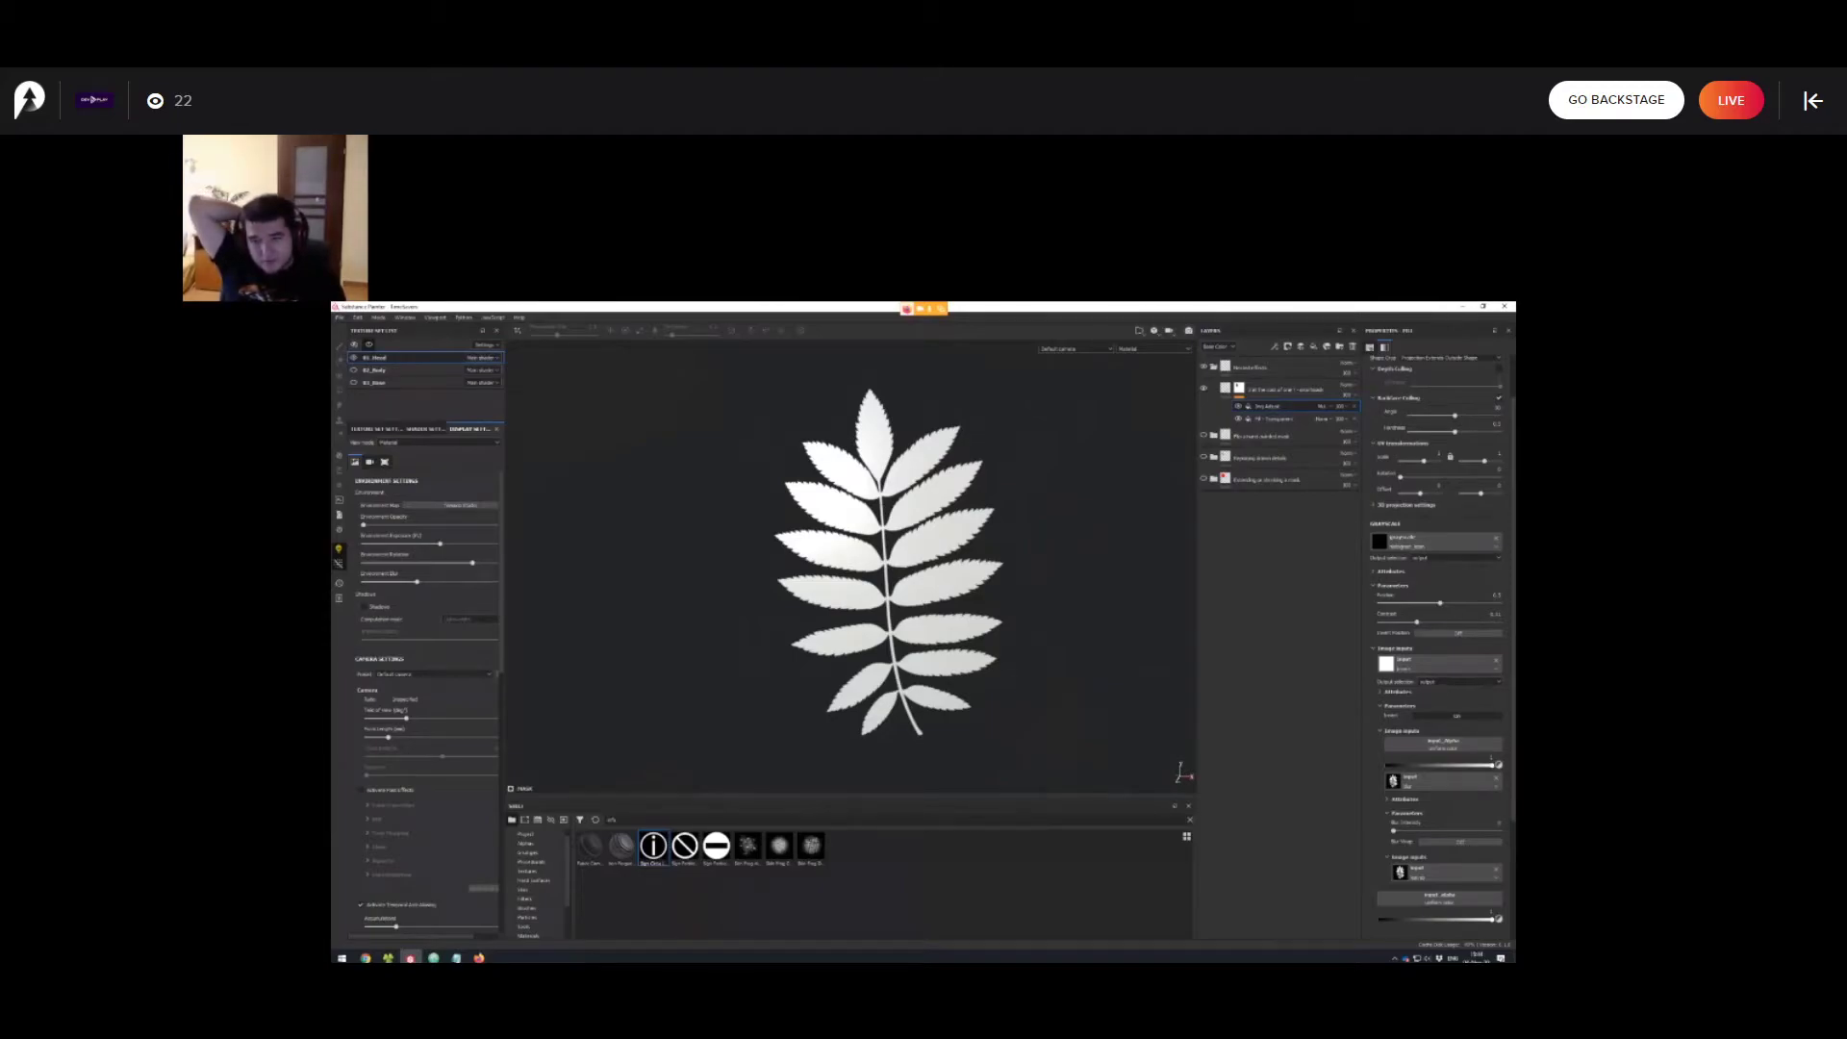
Examine the leaf's serrated edges and stem up close and as a whole.
middle_click_drag(871, 558, 787, 582, "alt")
right_click_drag(787, 582, 590, 507, "alt")
middle_click_drag(590, 507, 584, 481, "alt")
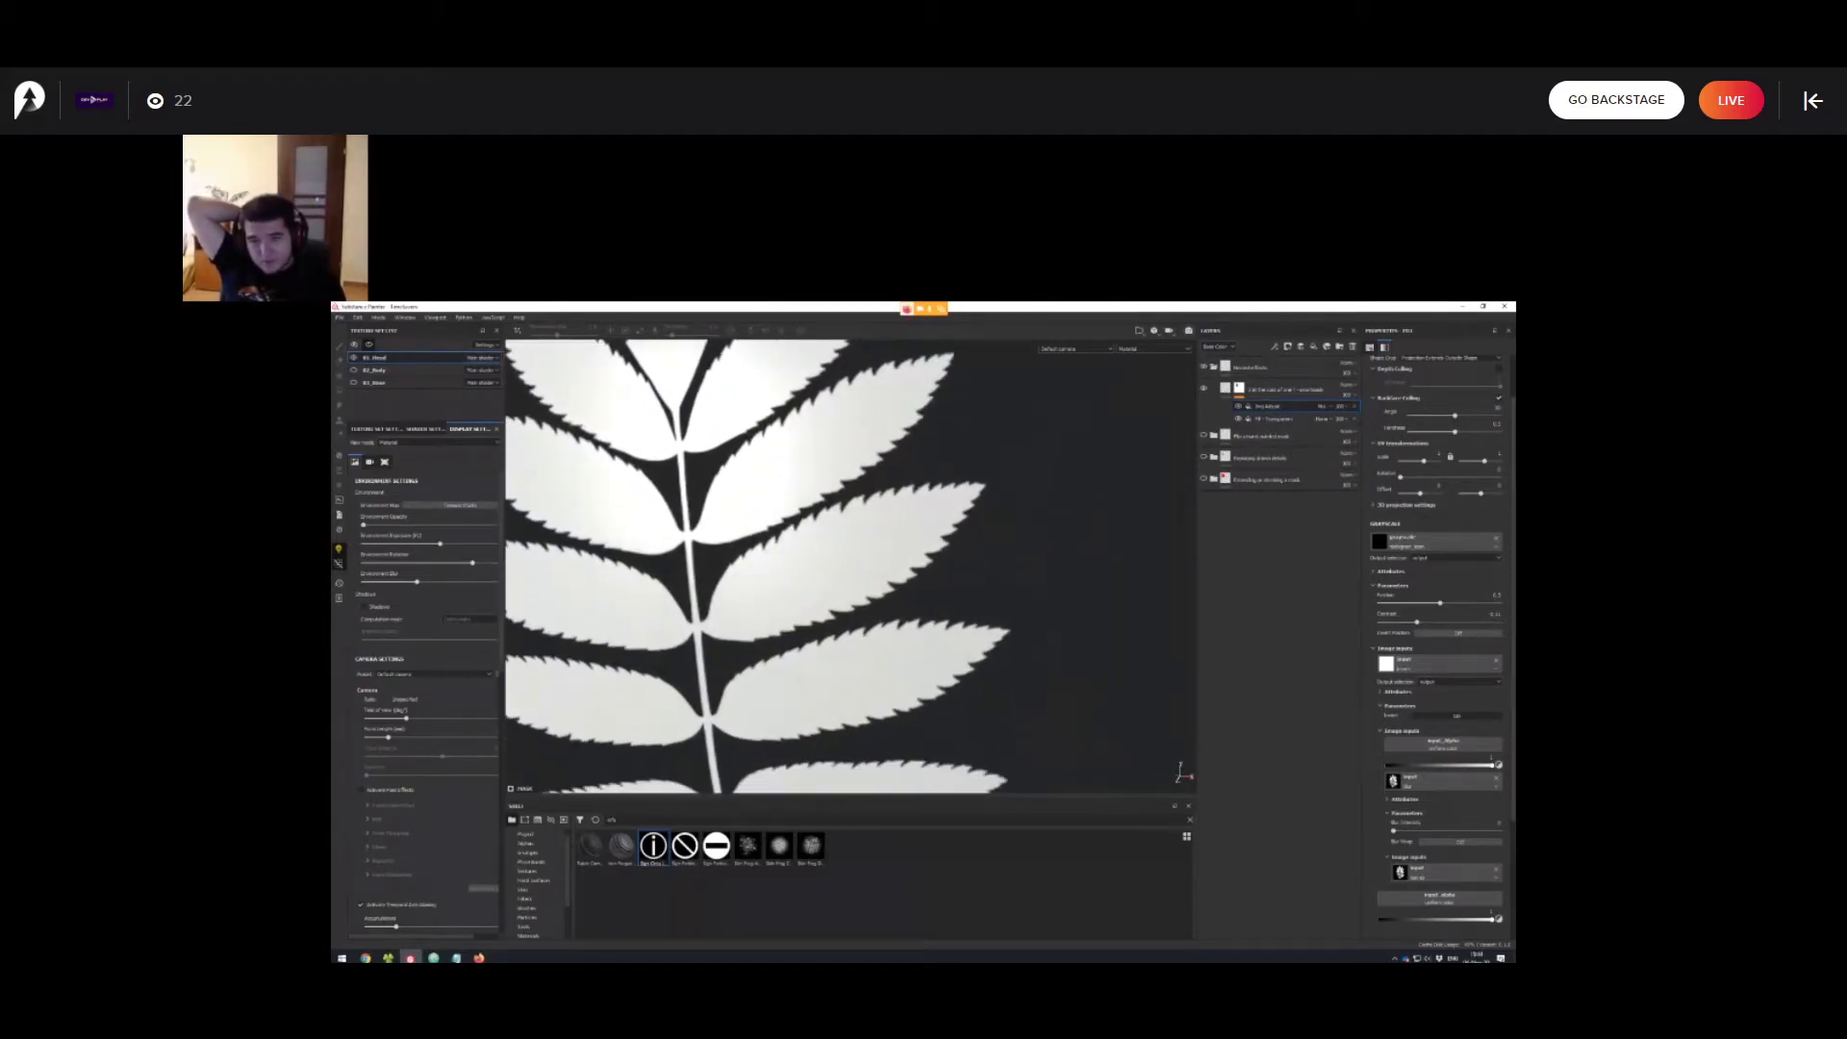
right_click_drag(851, 568, 890, 578, "alt")
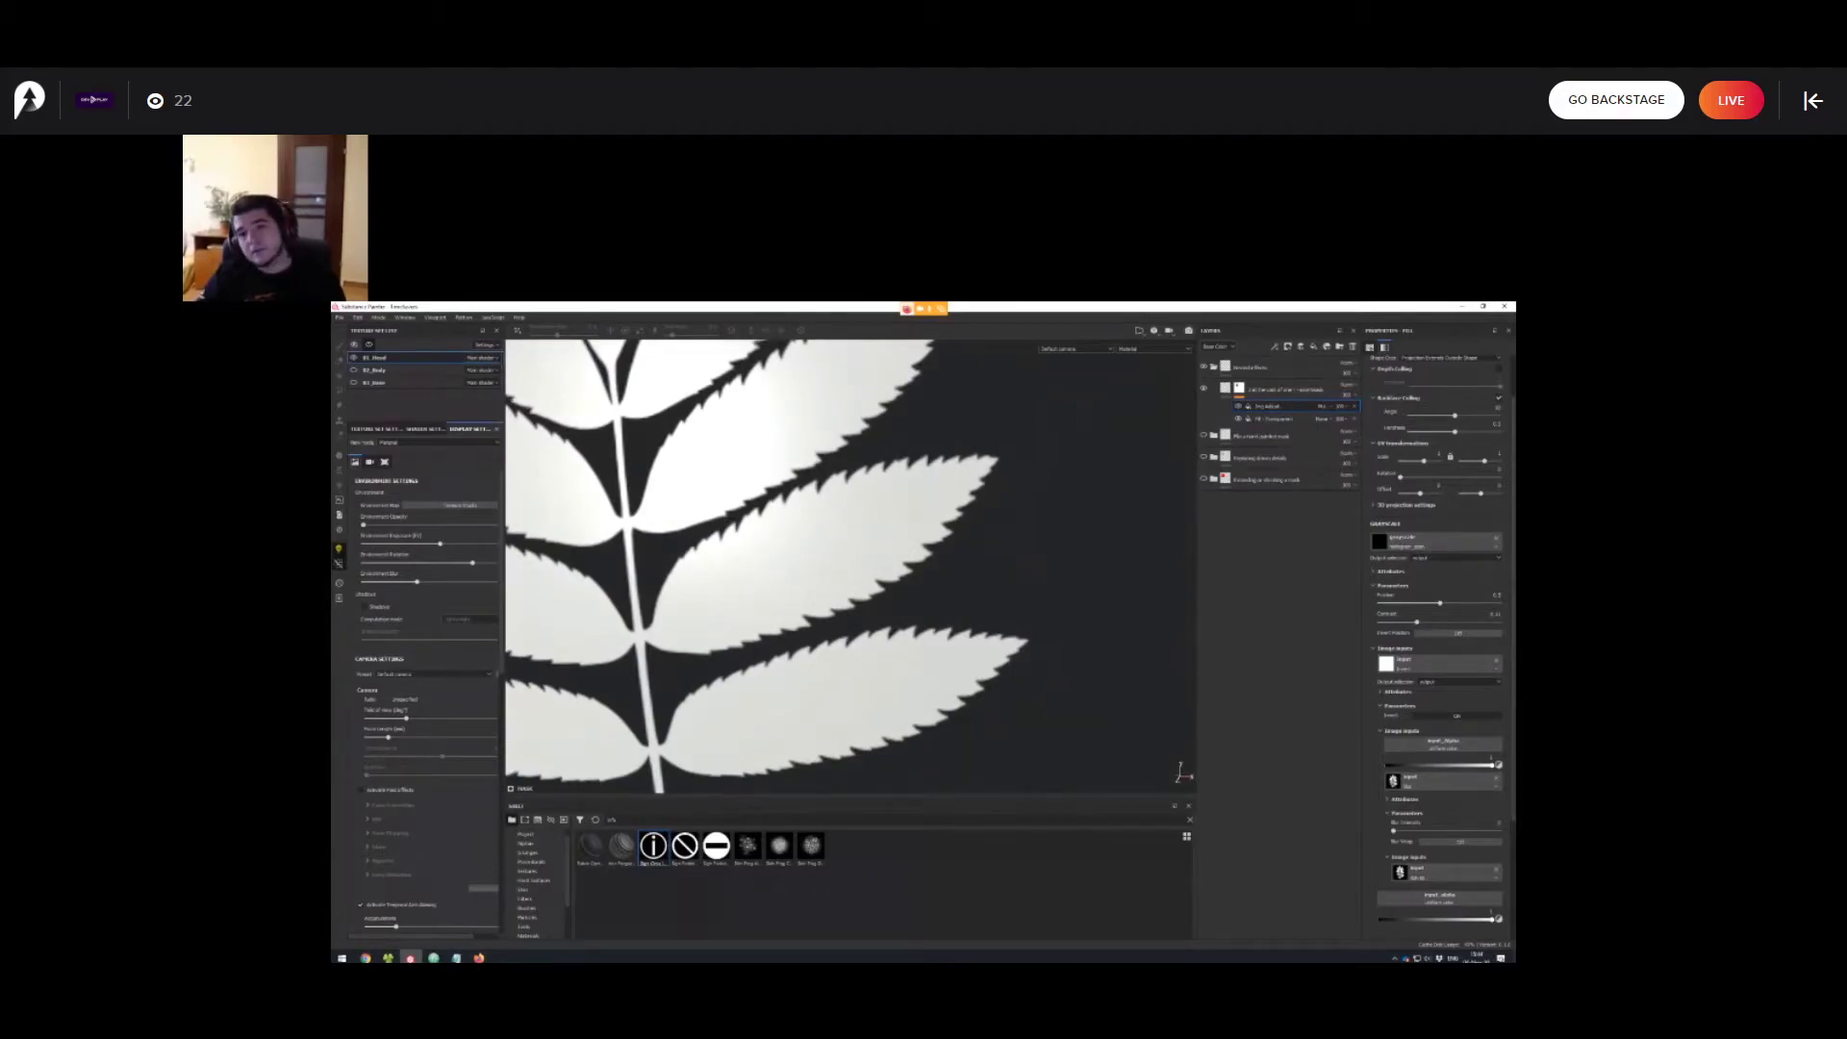
right_click_drag(558, 524, 679, 568, "alt")
middle_click_drag(679, 568, 841, 423, "alt")
right_click_drag(711, 452, 601, 438, "alt")
middle_click_drag(601, 437, 514, 409, "alt")
right_click_drag(515, 409, 596, 423, "alt")
middle_click_drag(596, 423, 508, 408, "alt")
right_click_drag(508, 408, 625, 428, "alt")
middle_click_drag(625, 428, 616, 478, "alt")
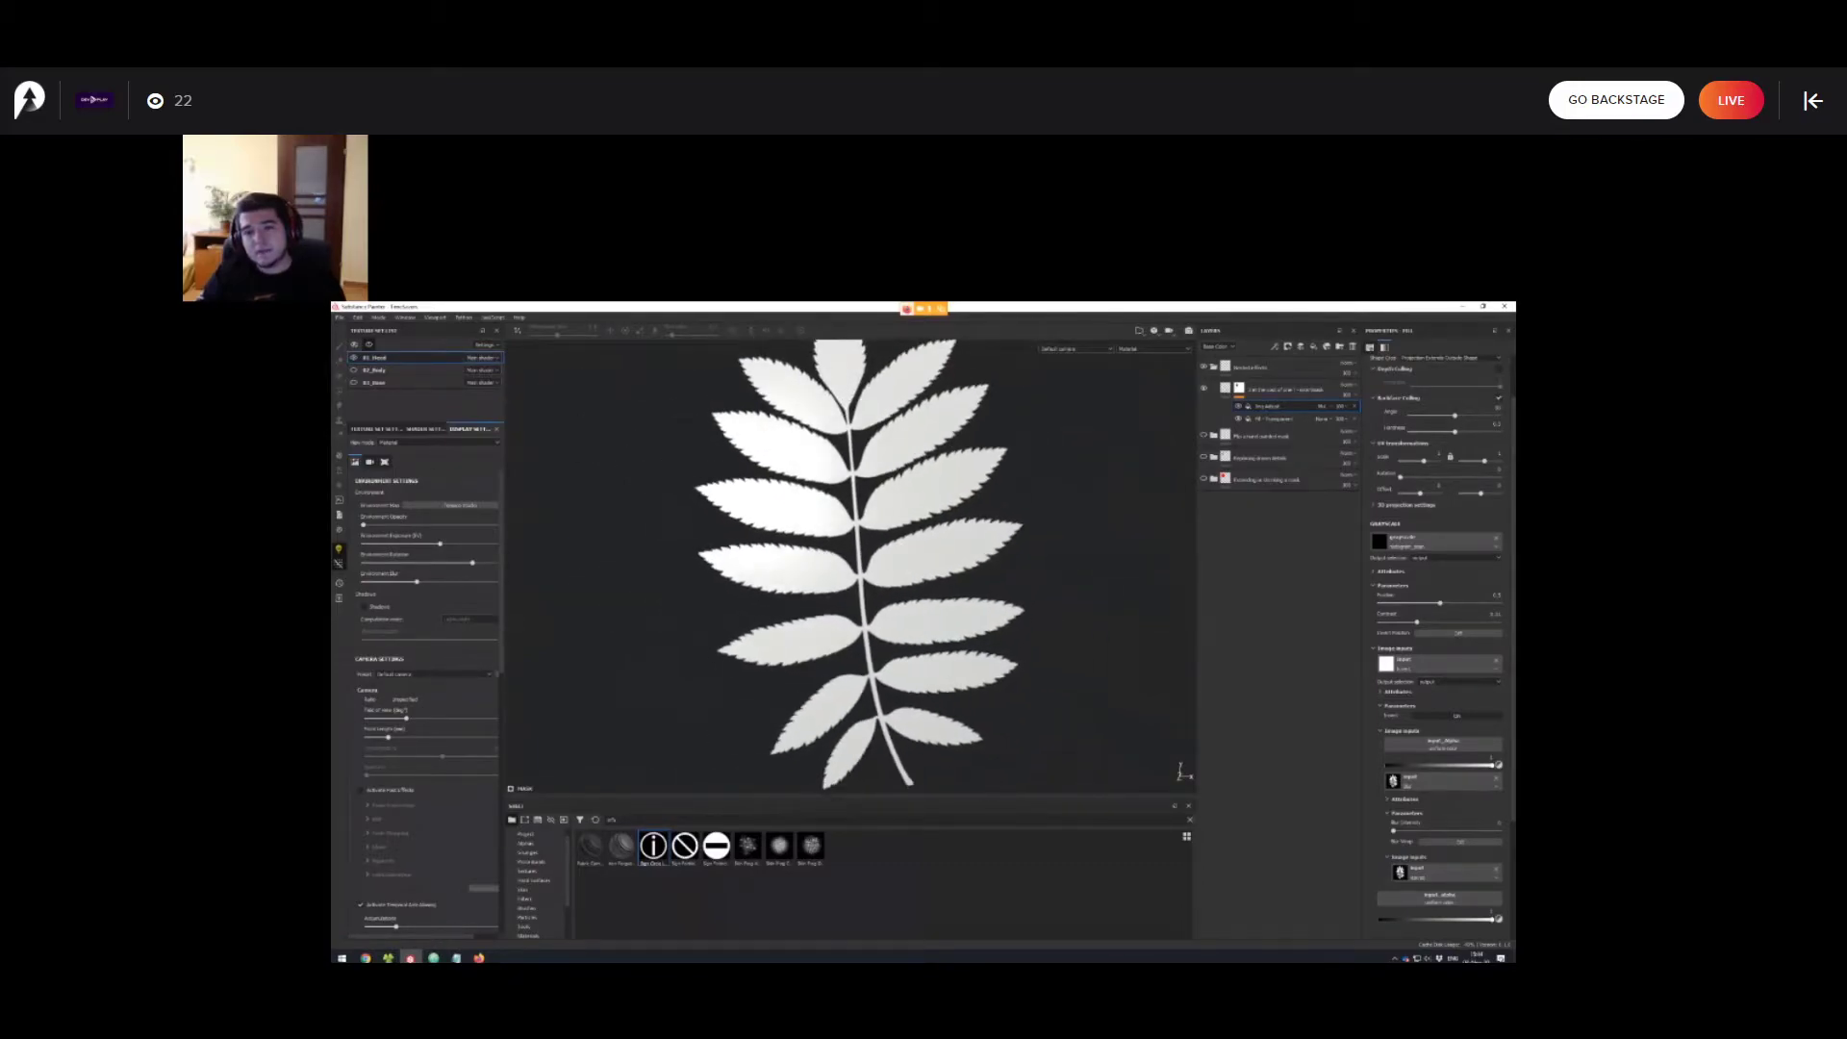
left_click_drag(827, 563, 811, 561, "alt")
right_click_drag(811, 561, 873, 570, "alt")
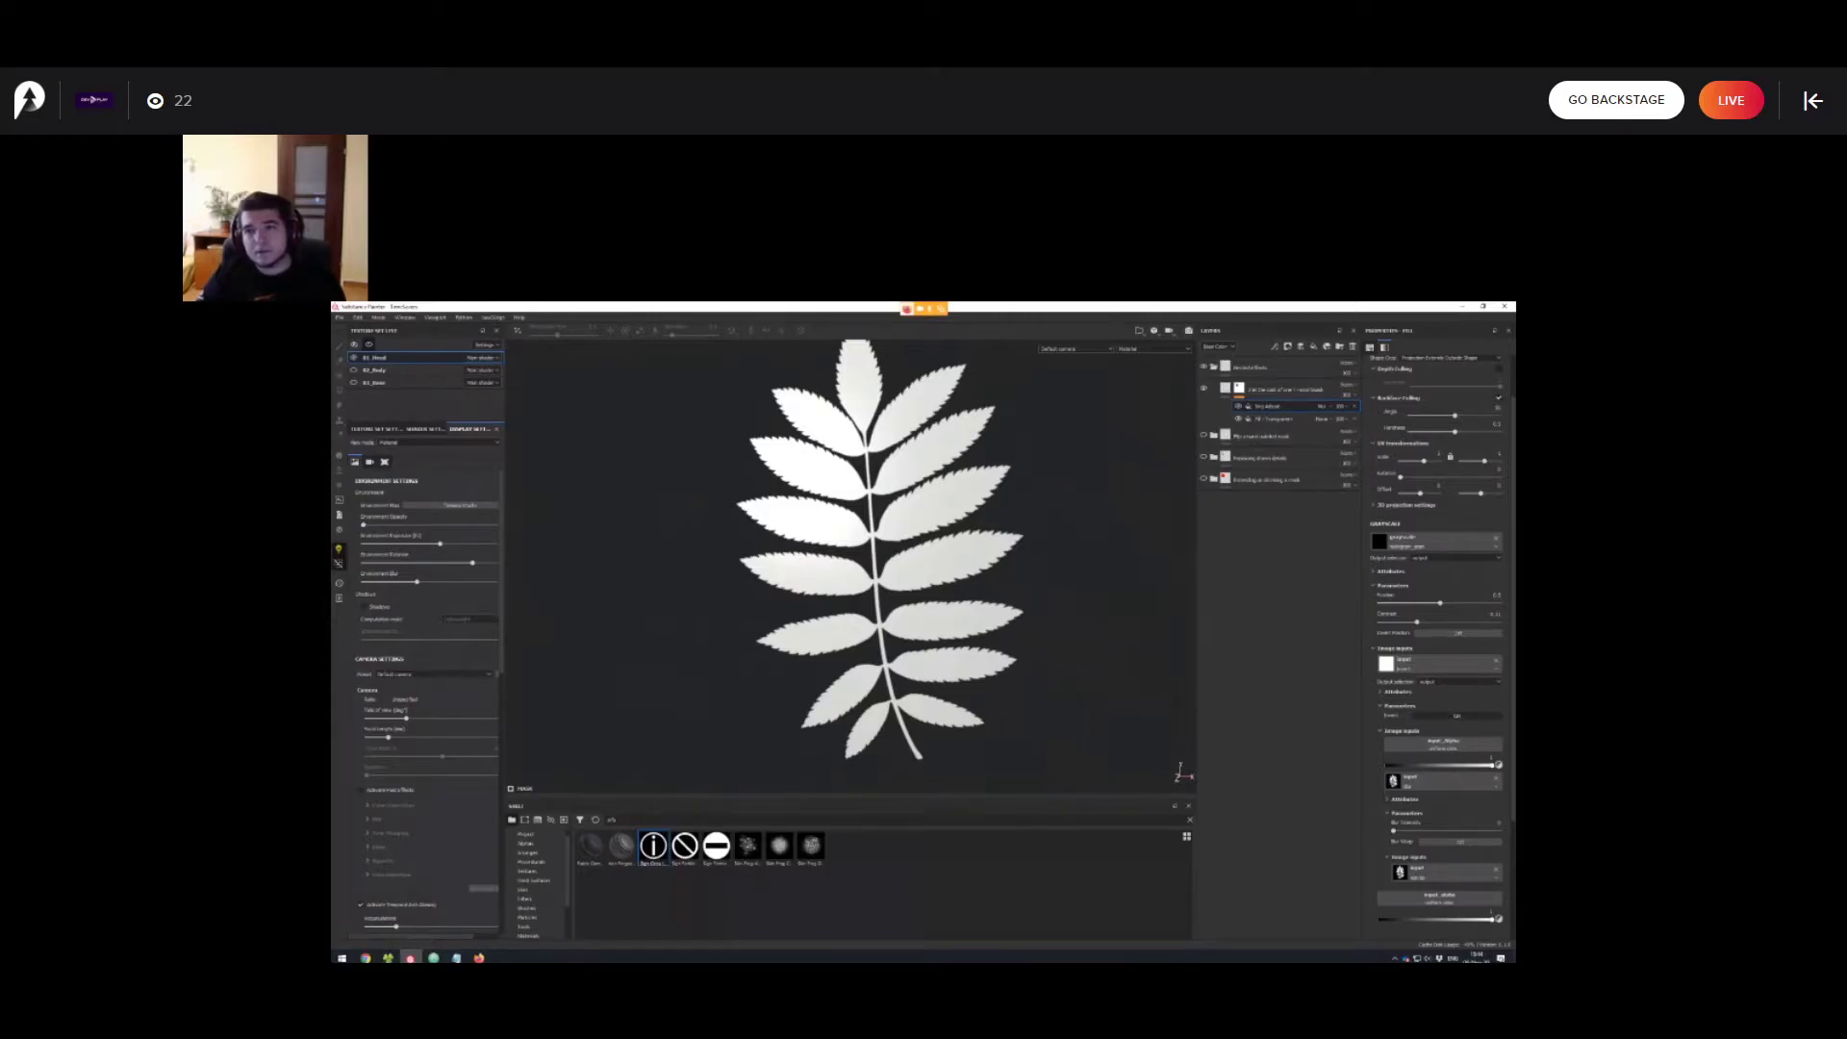
right_click_drag(874, 569, 846, 569, "alt")
middle_click_drag(847, 569, 849, 594, "alt")
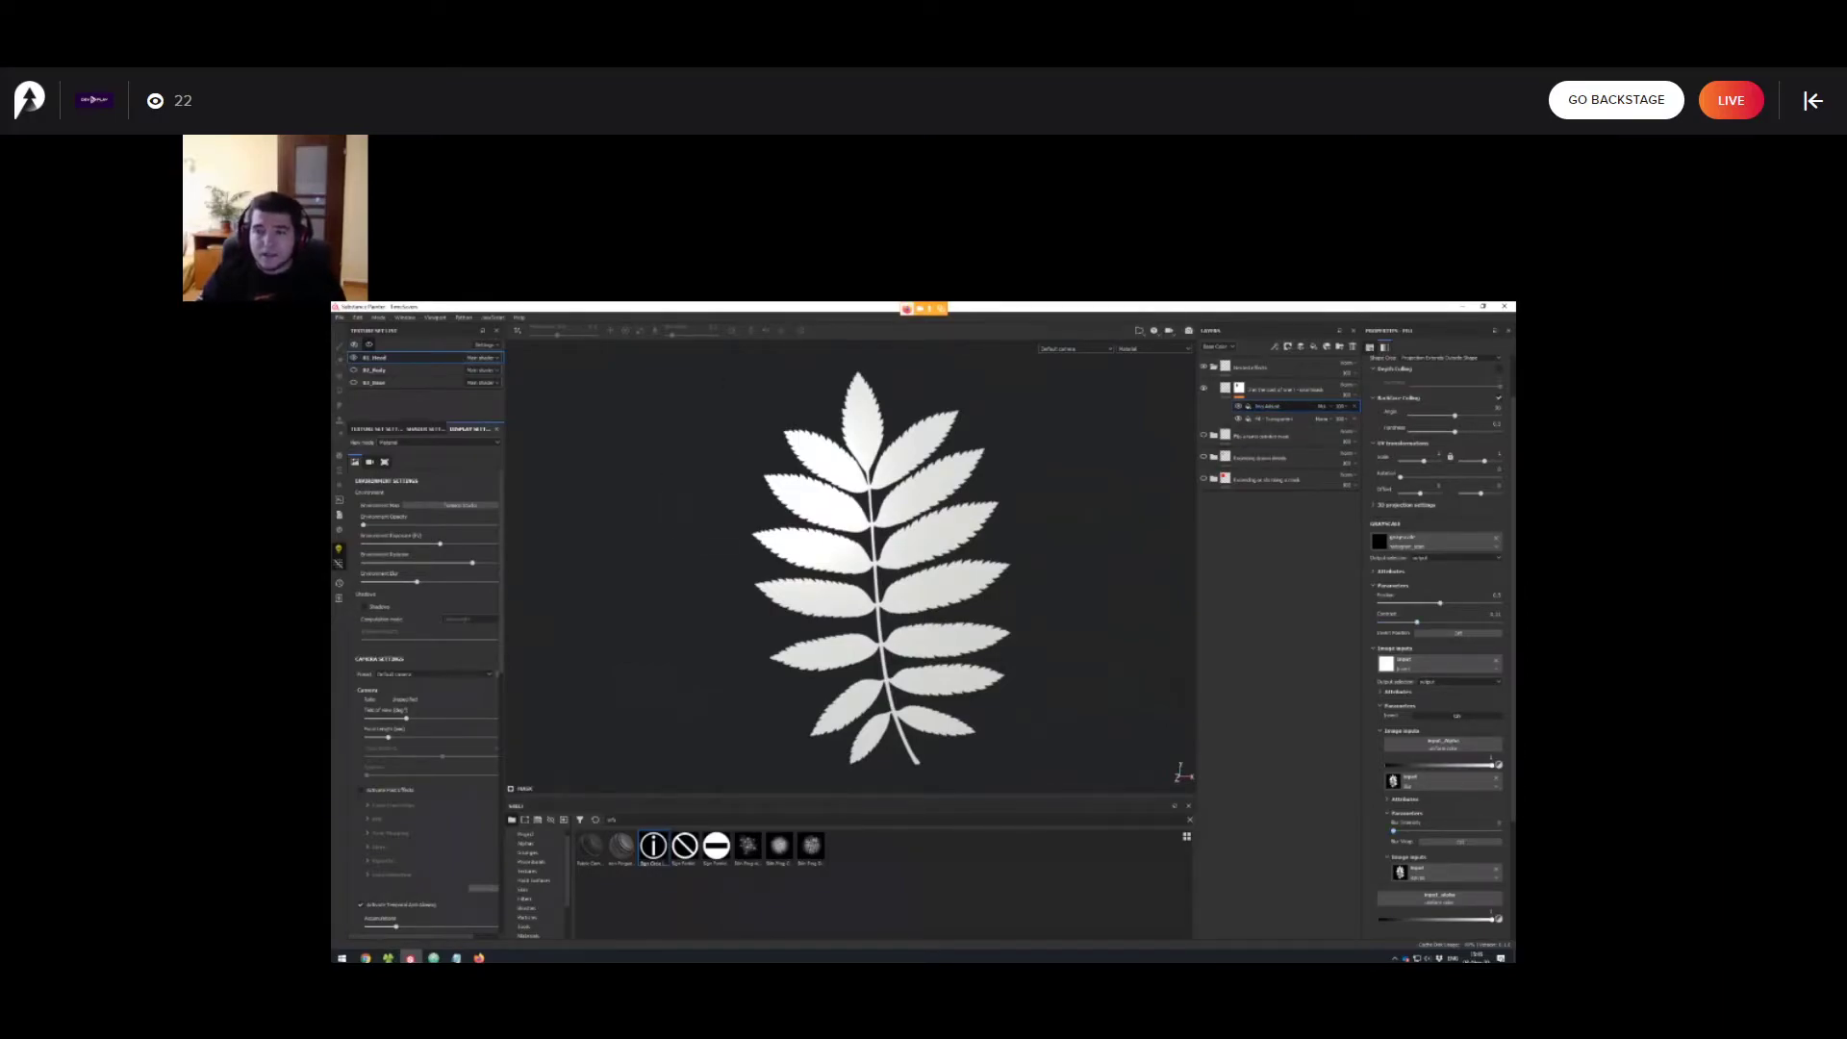
Create a smart mask from the leaf layer's mask.
right_click(1262, 407)
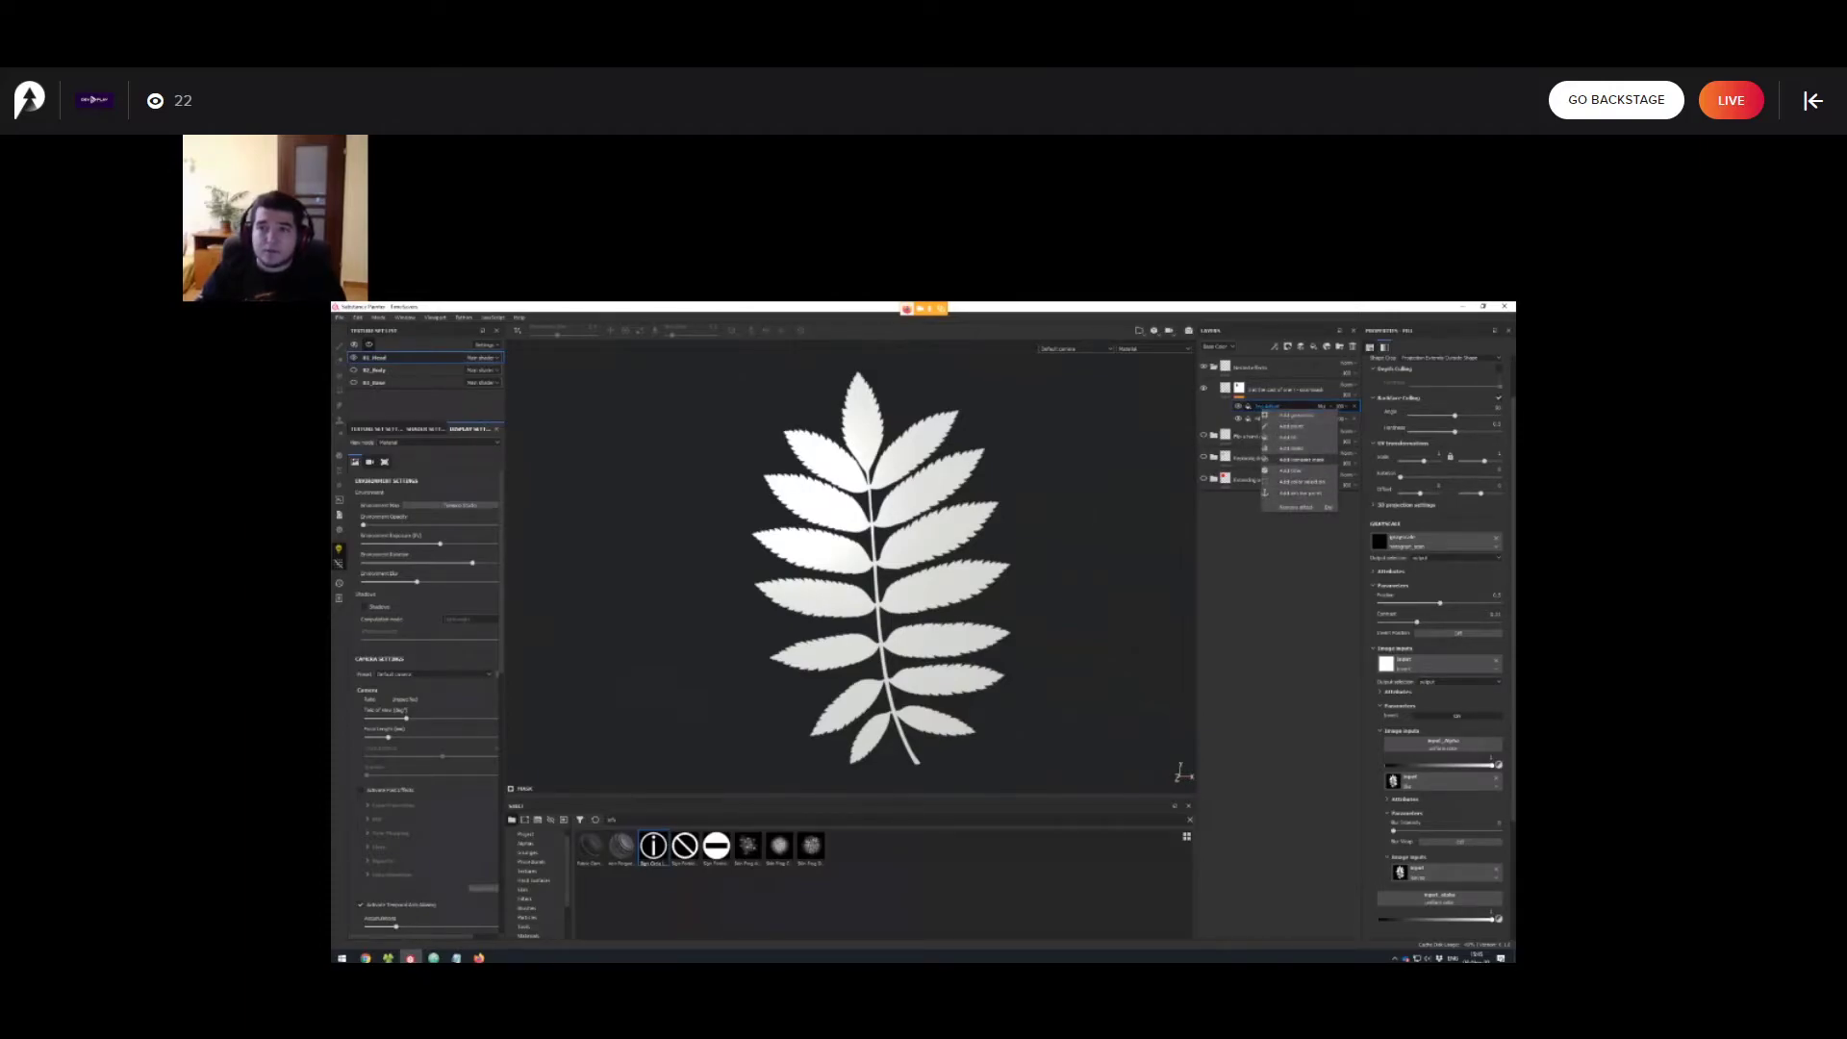
left_click(1291, 438)
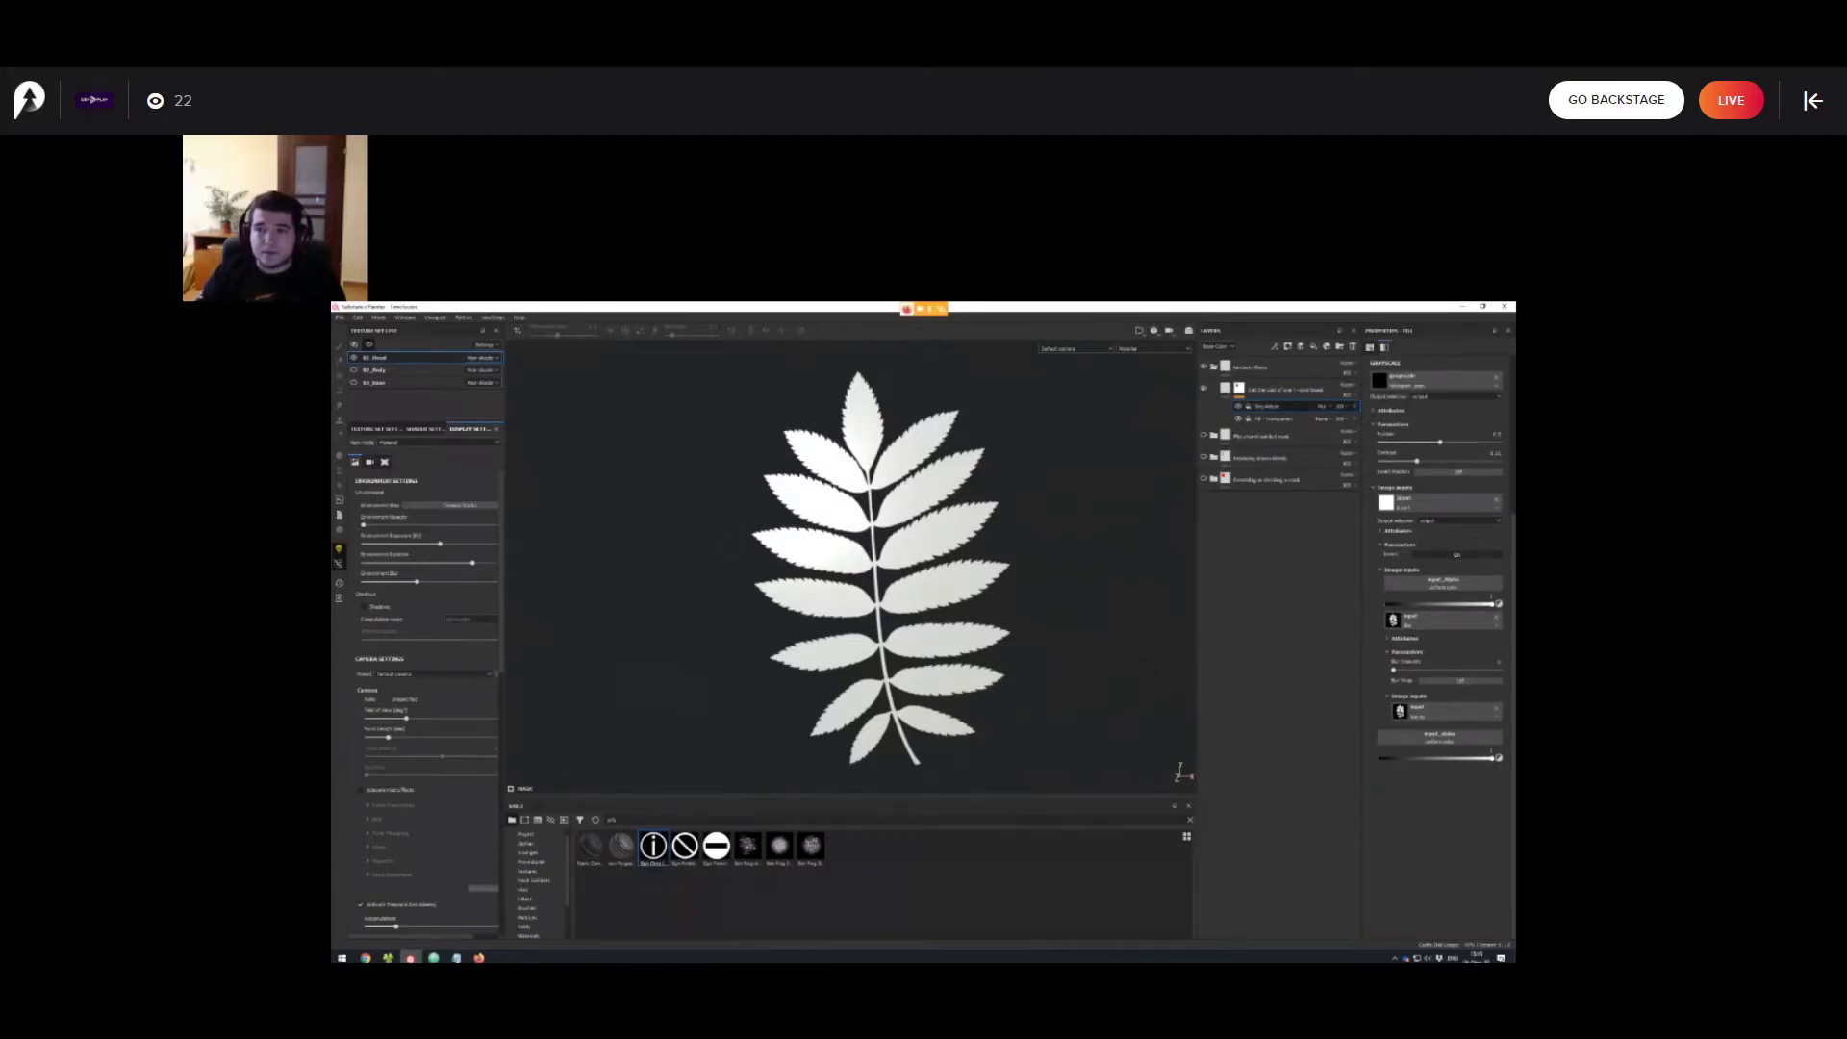
right_click(1239, 388)
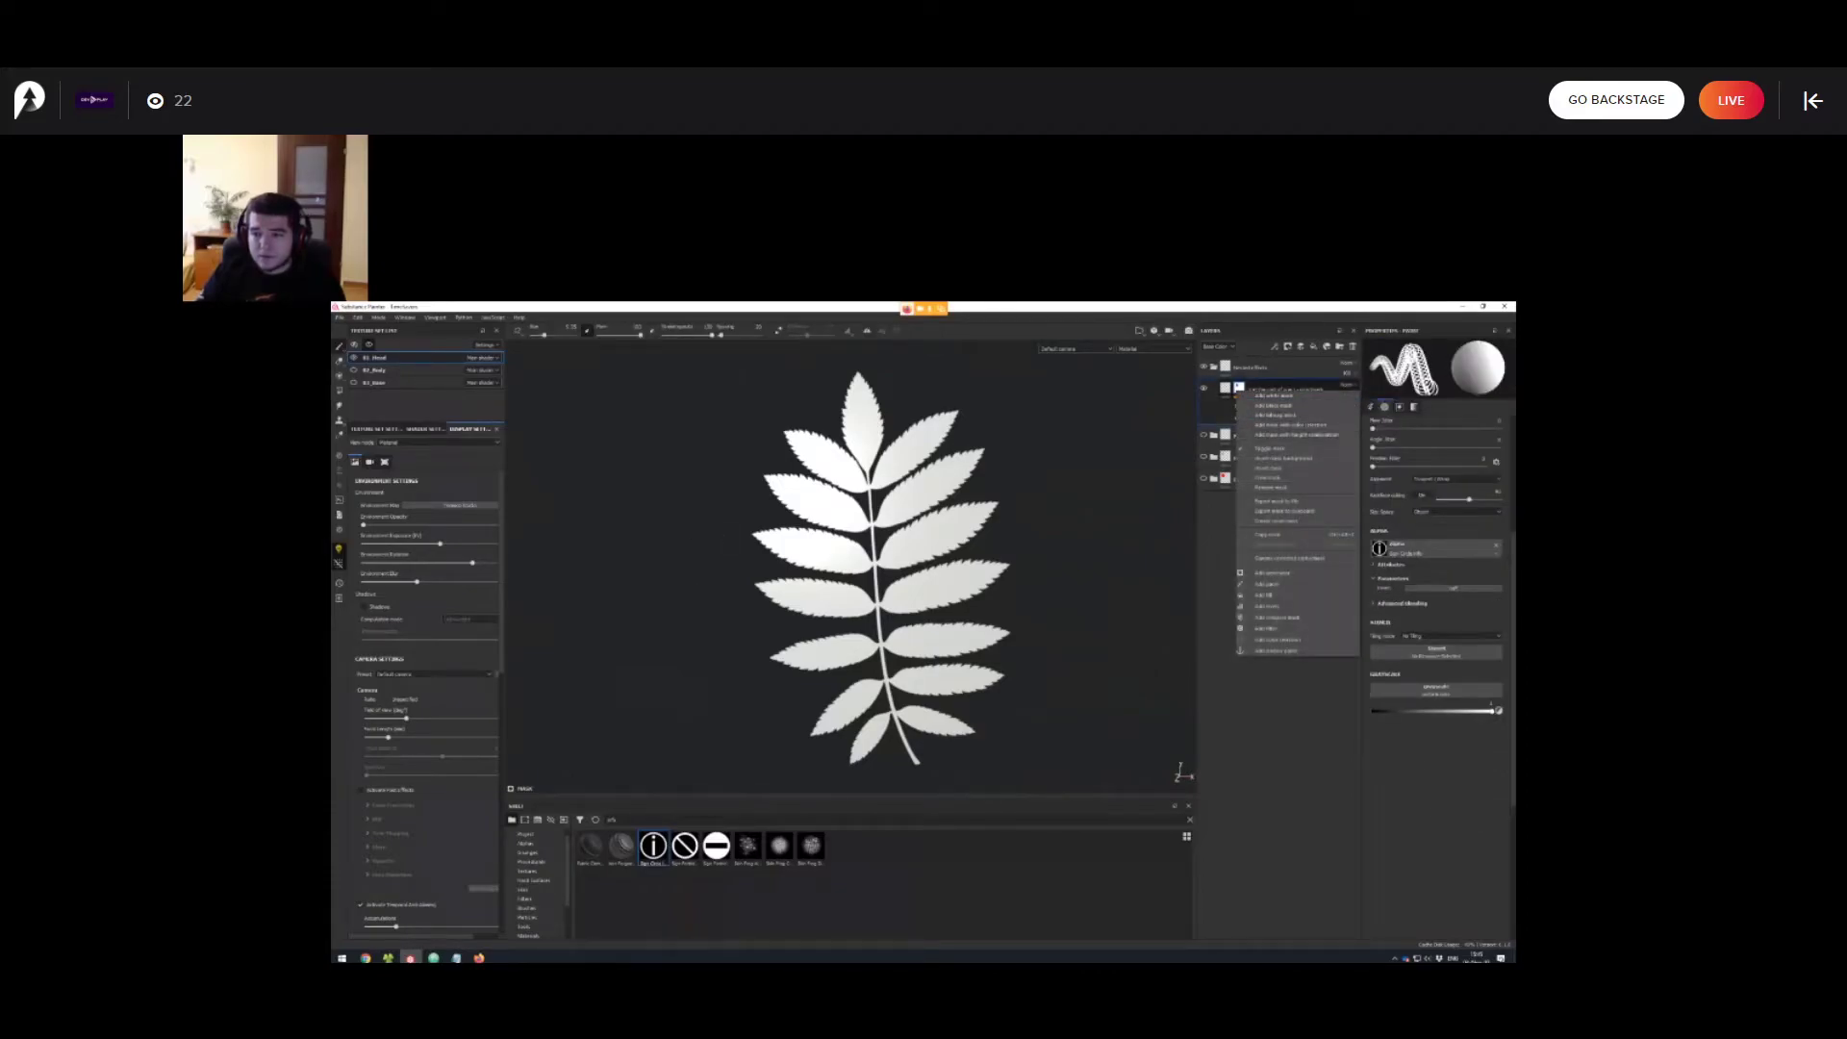
left_click(1279, 521)
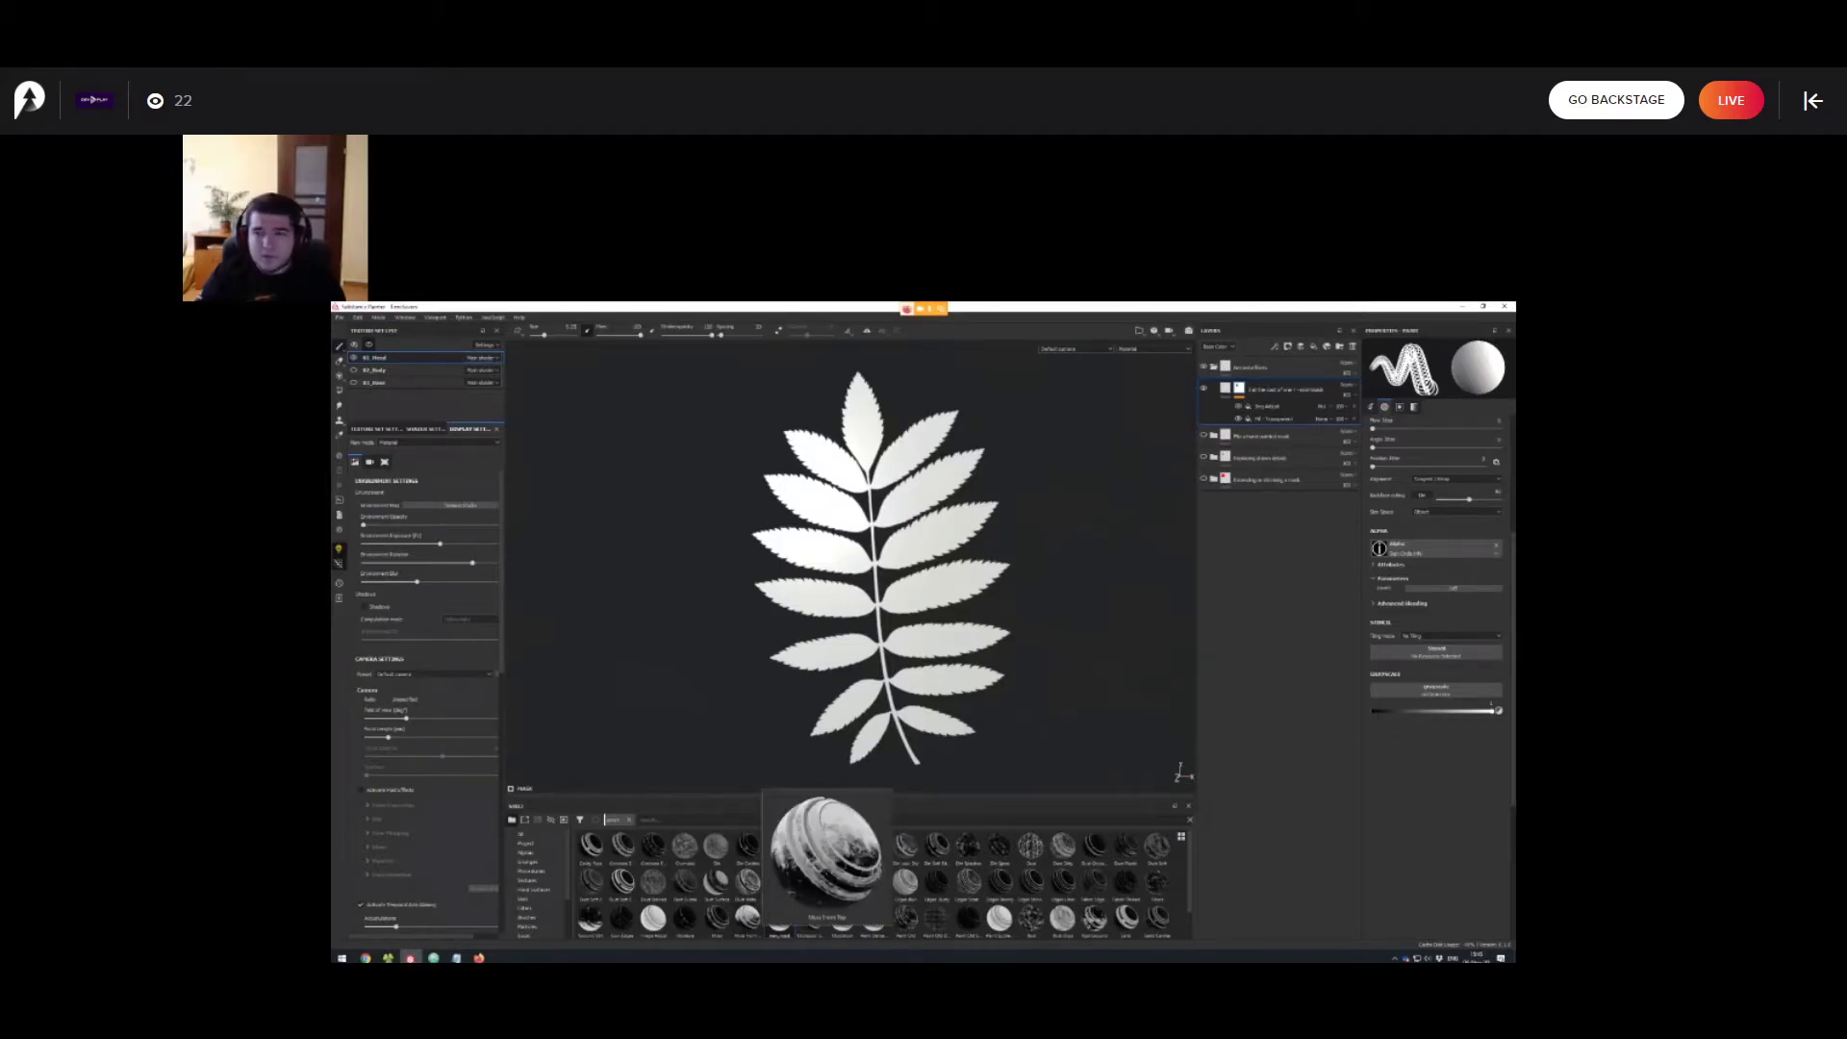
Apply the new smart mask to the leaf layer and delete the duplicated transparent fill between the leaf fills.
left_click_drag(779, 919, 1275, 389)
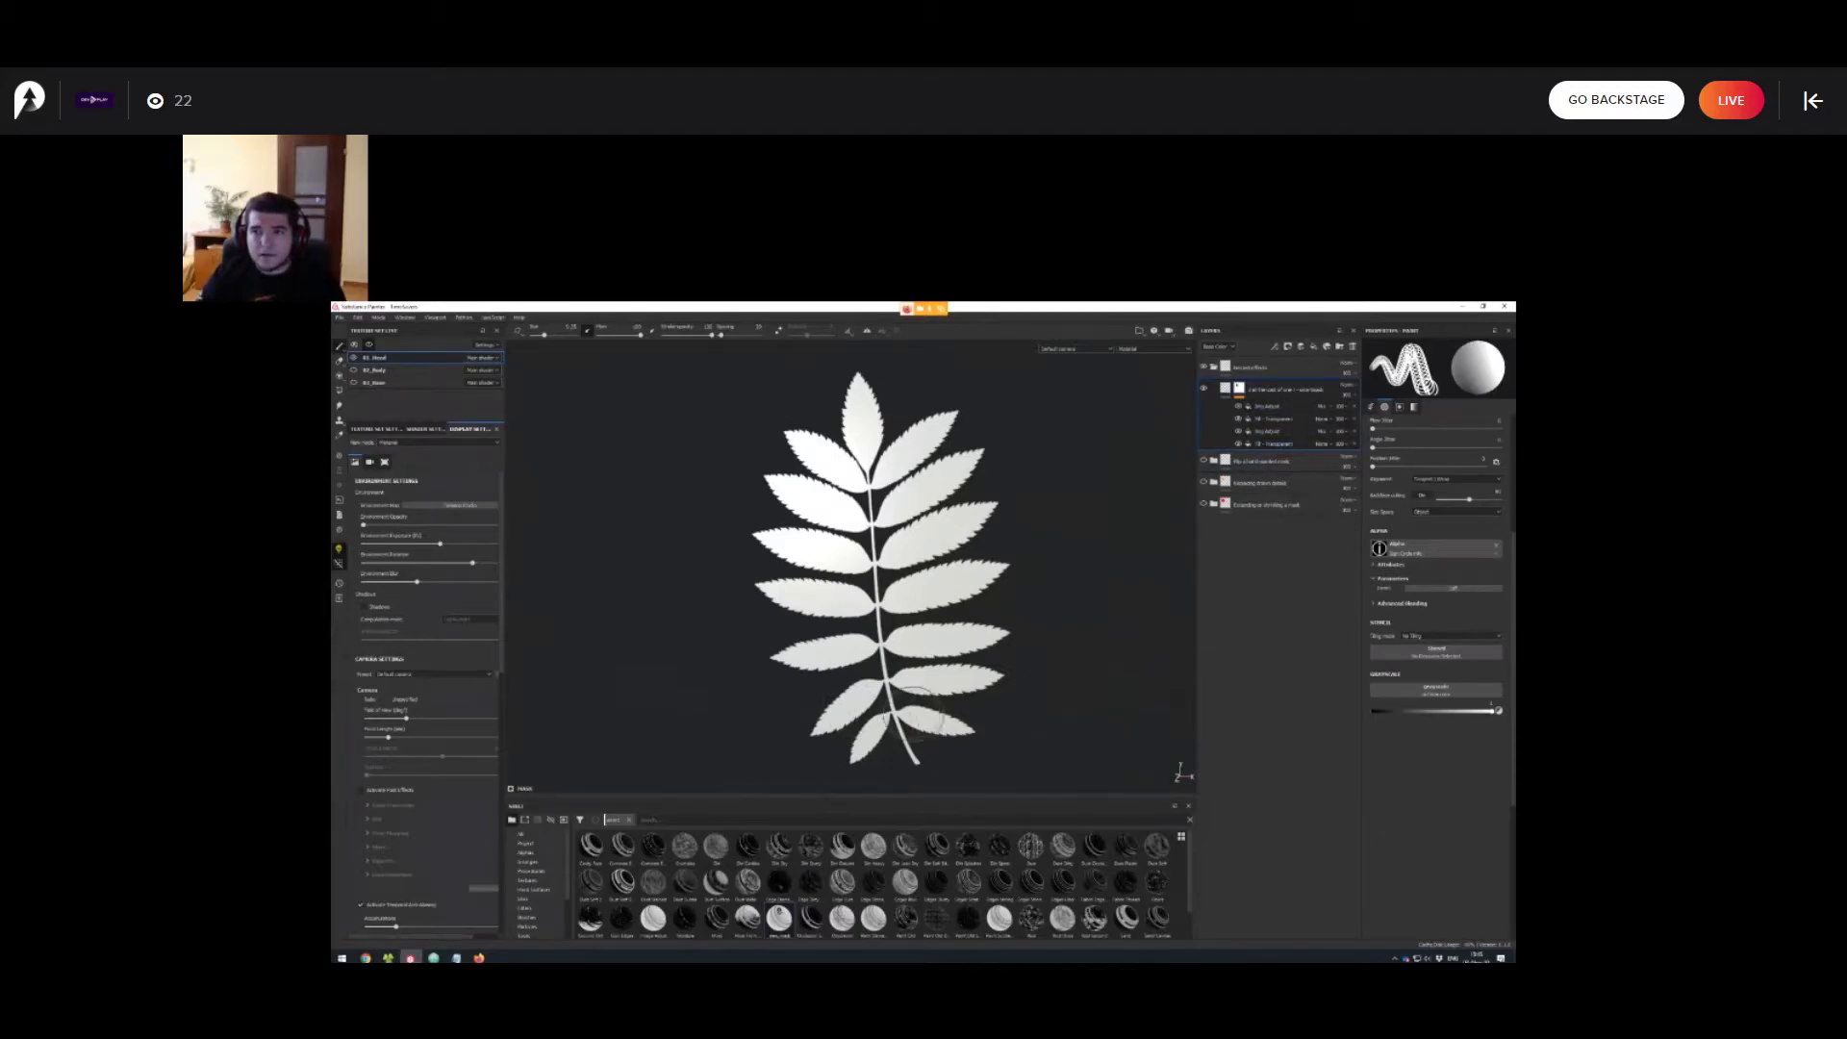
left_click(1354, 443)
key("ctrl+z")
left_click(1355, 418)
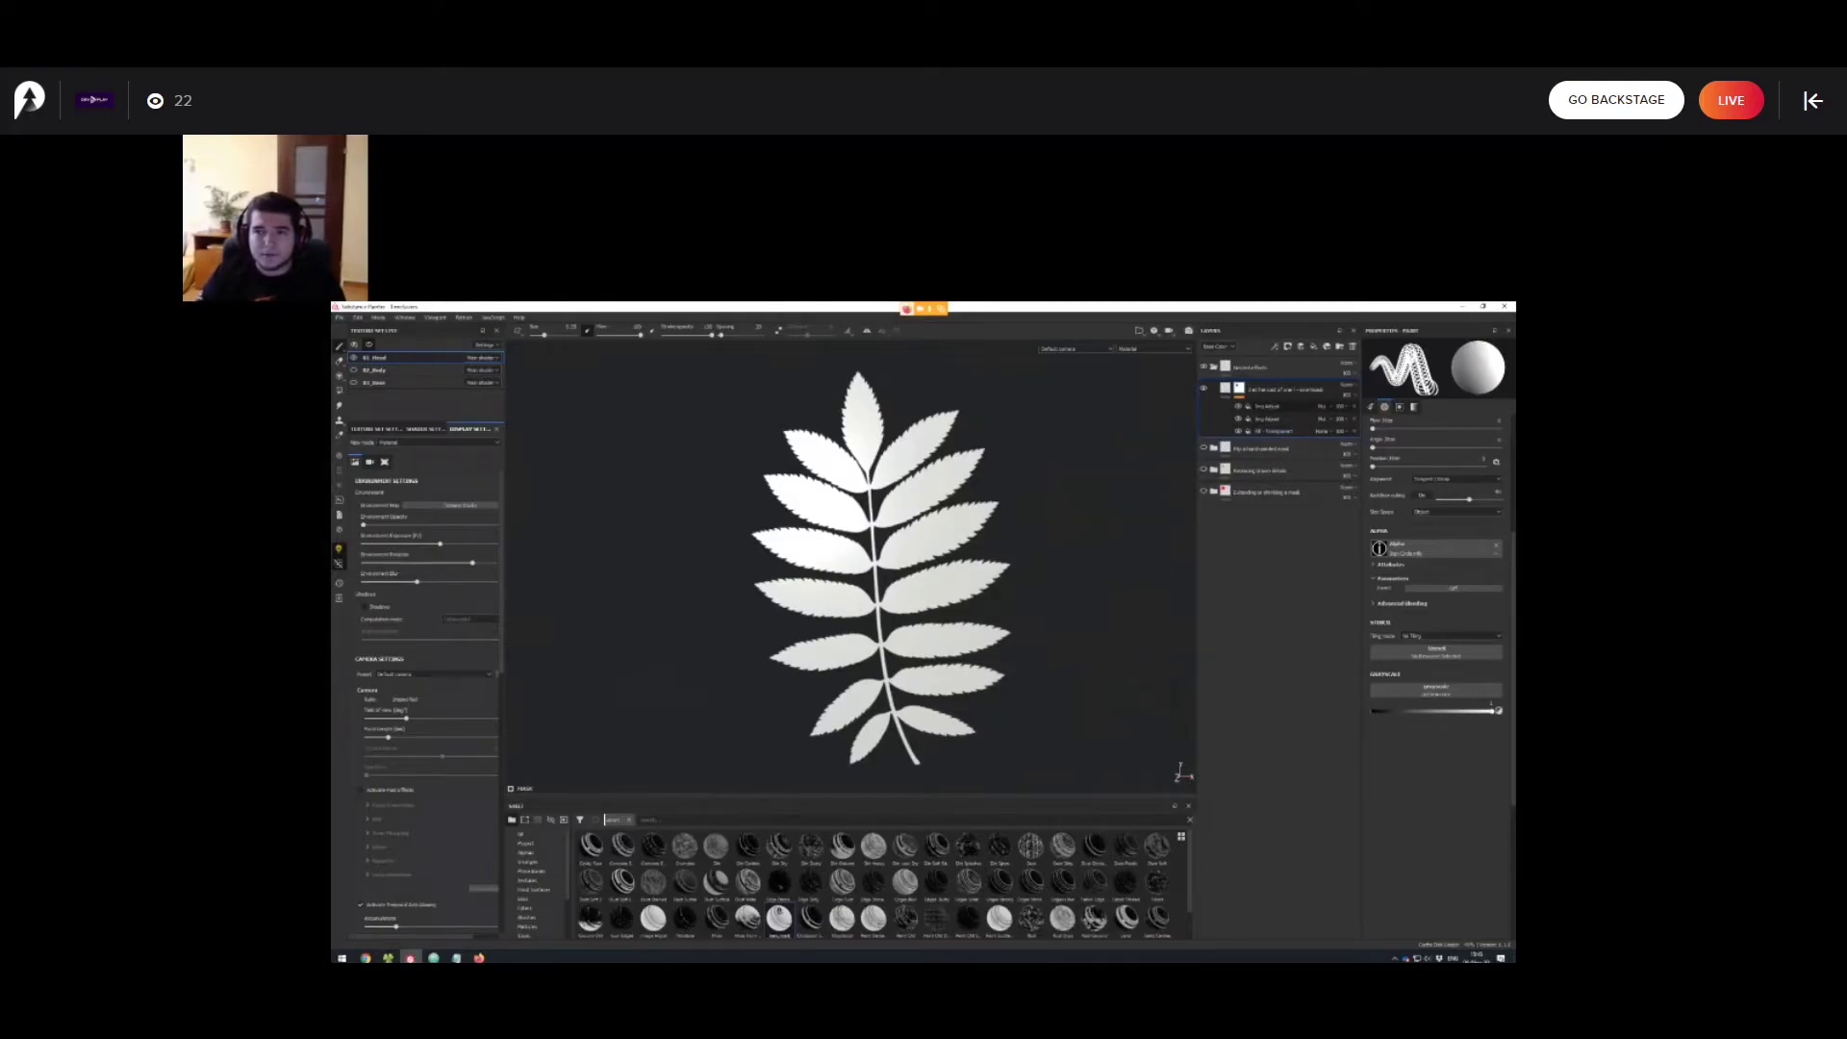
Try a different alpha resource in the nested image input of the top mask fill, and undo the replacement.
left_click(1289, 406)
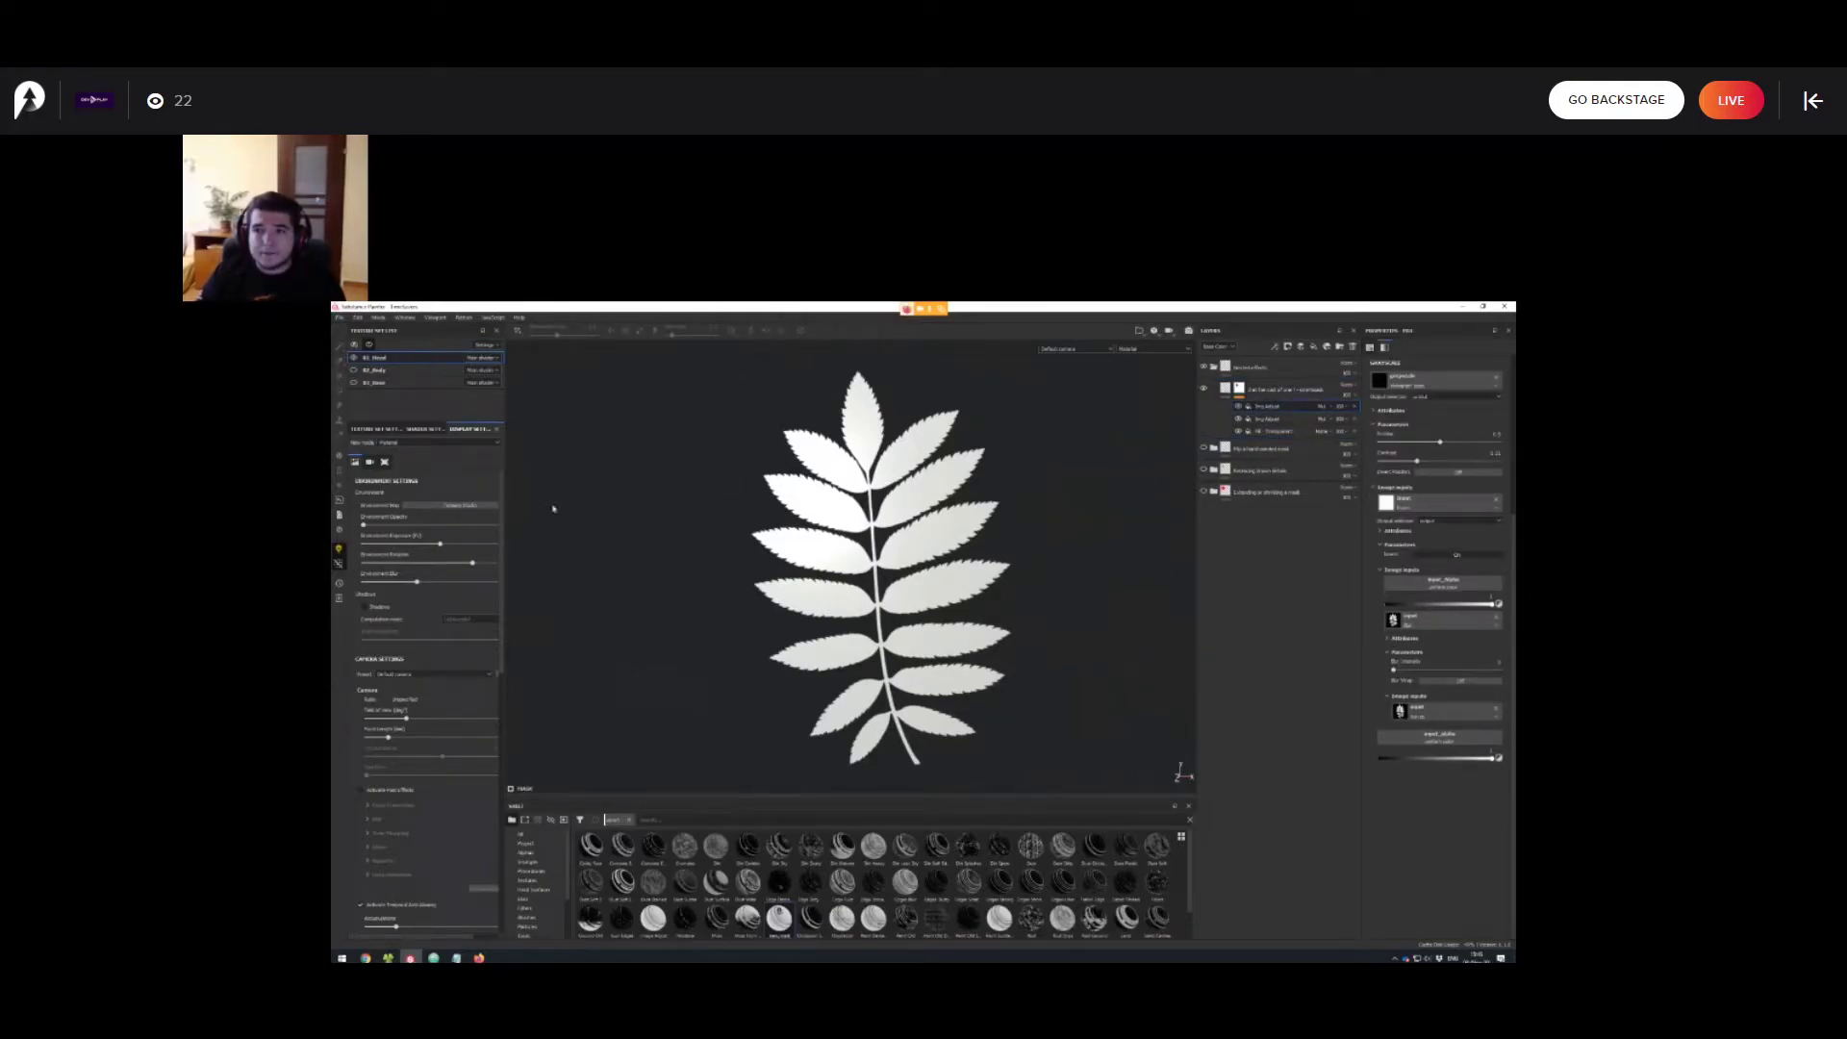
left_click(1452, 712)
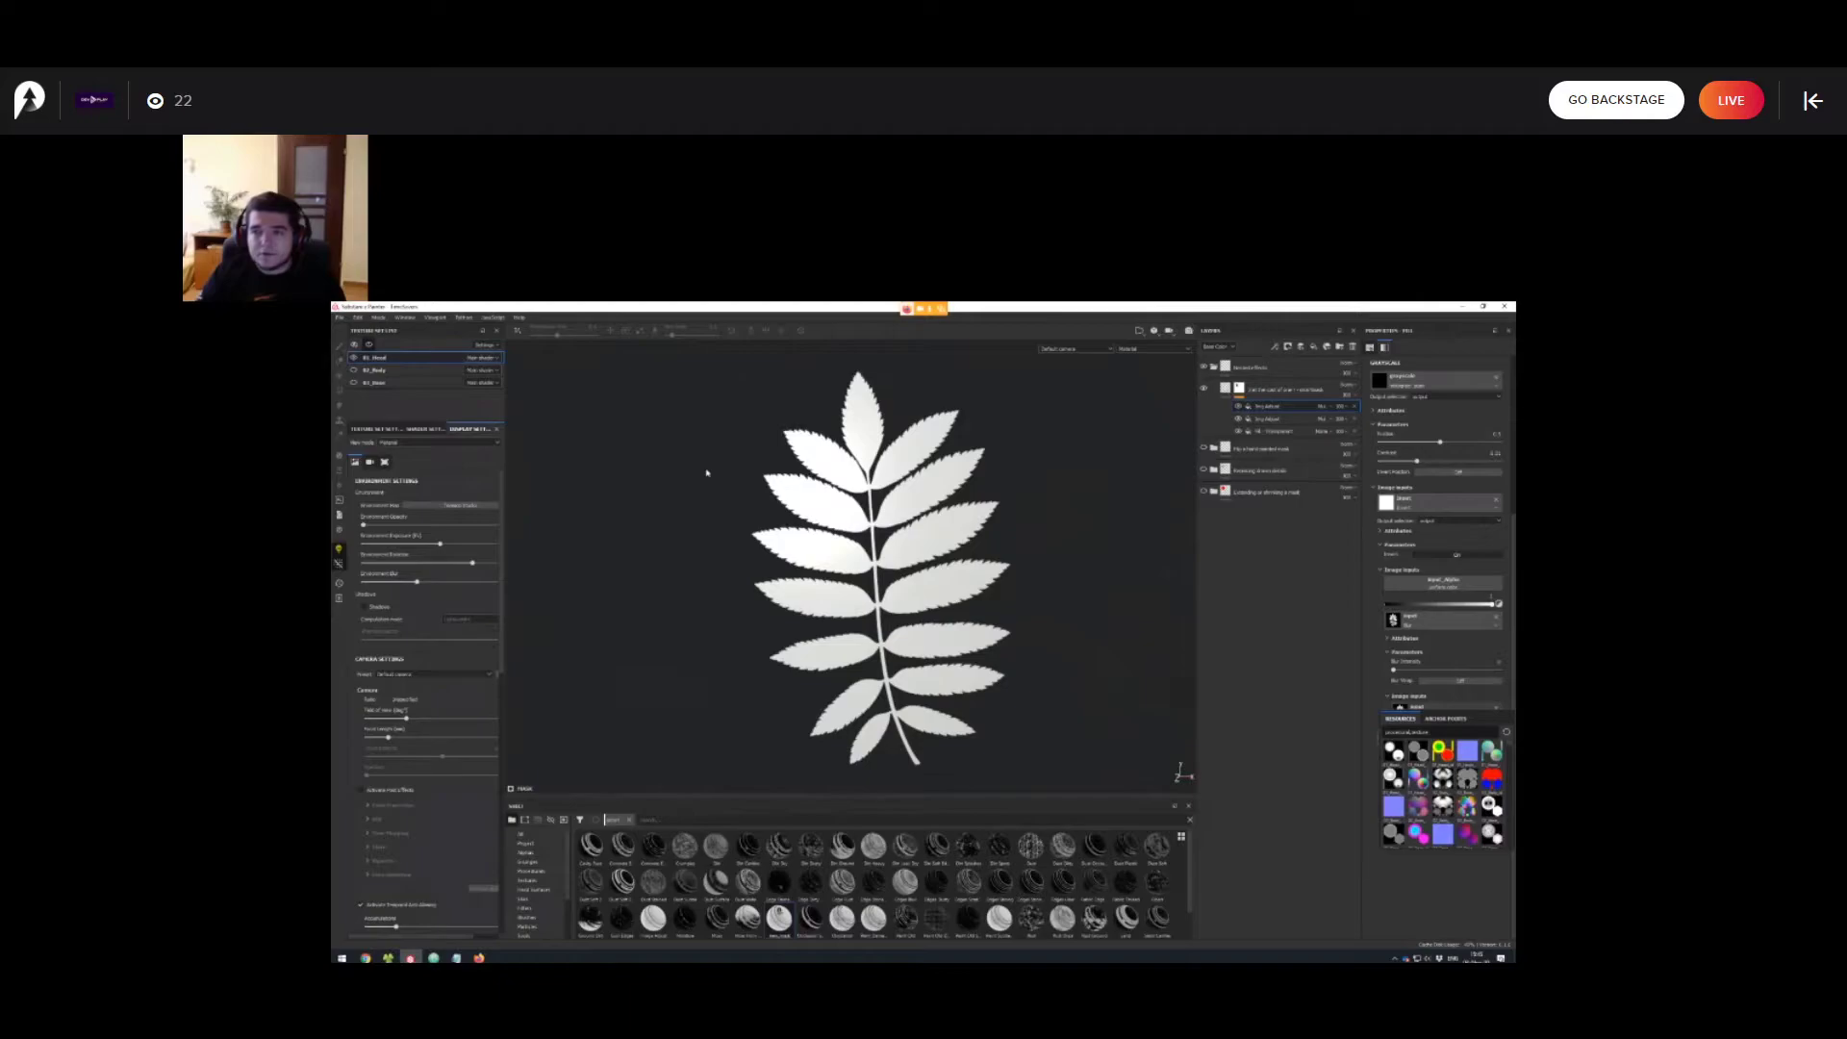
type("alpha")
left_click(1393, 750)
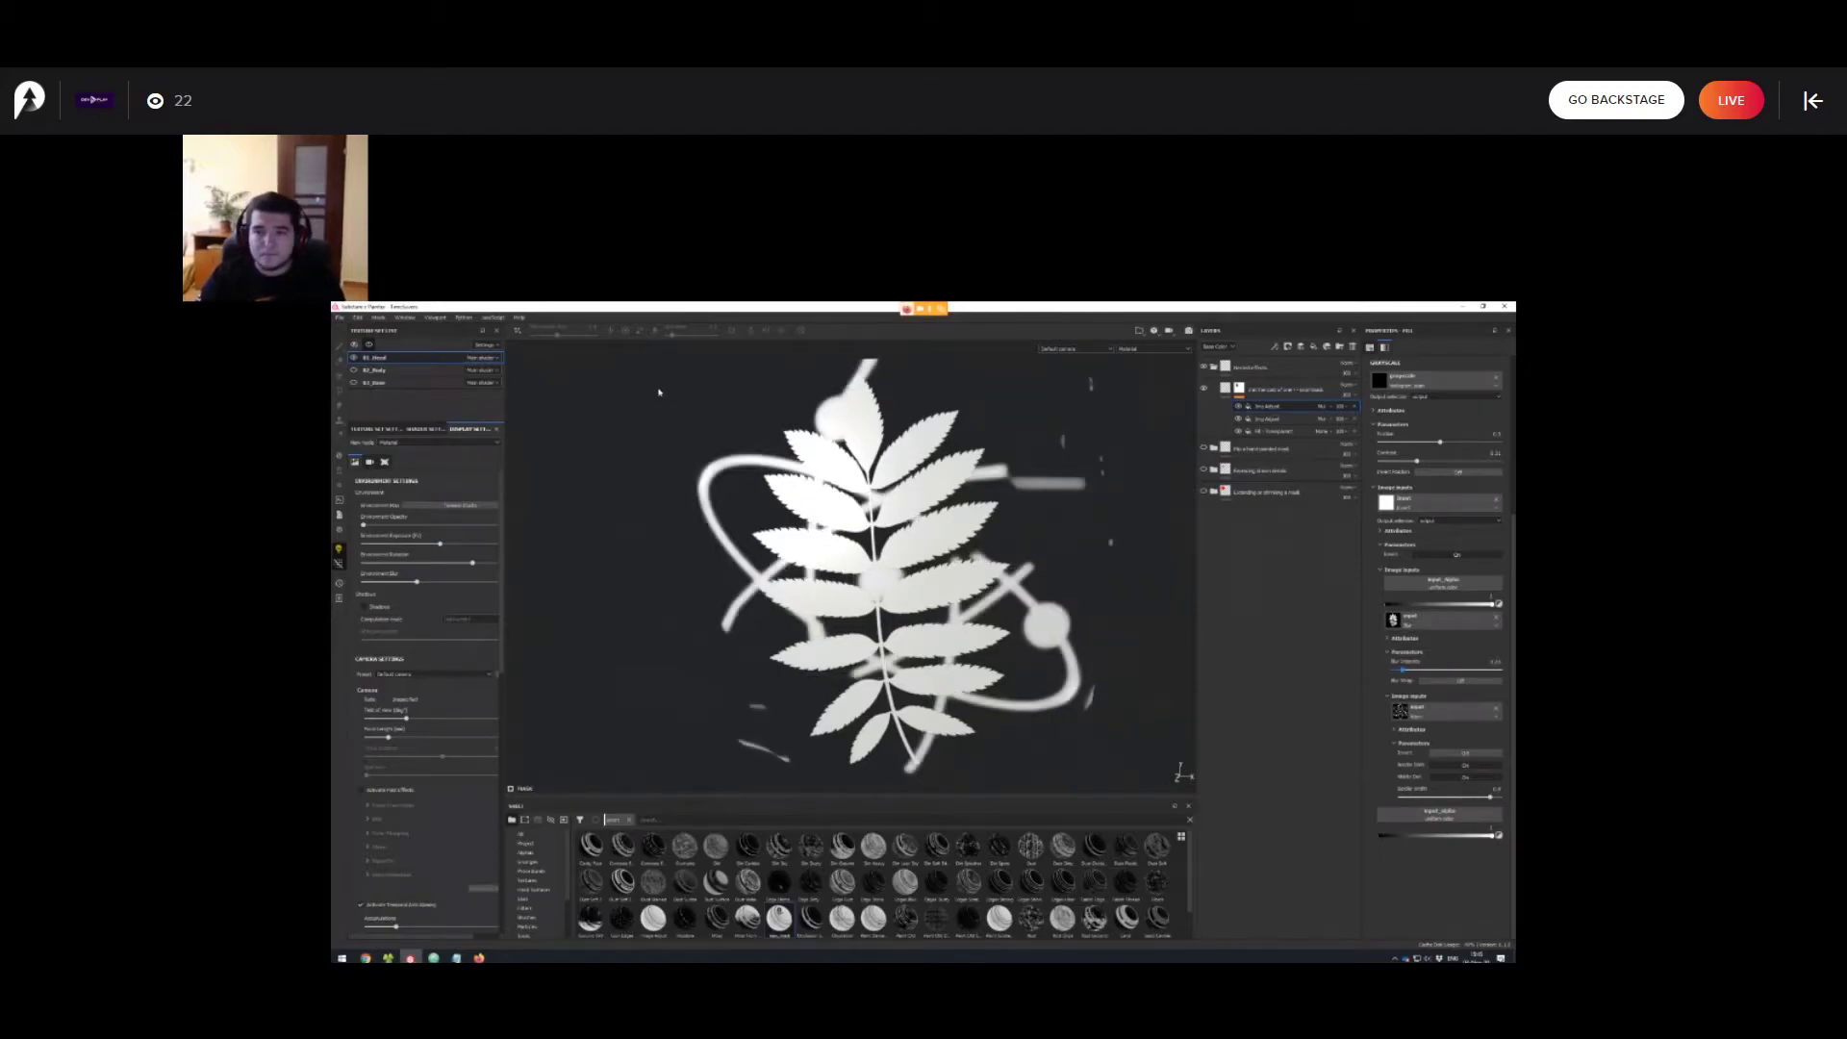
middle_click_drag(674, 404, 667, 415, "alt")
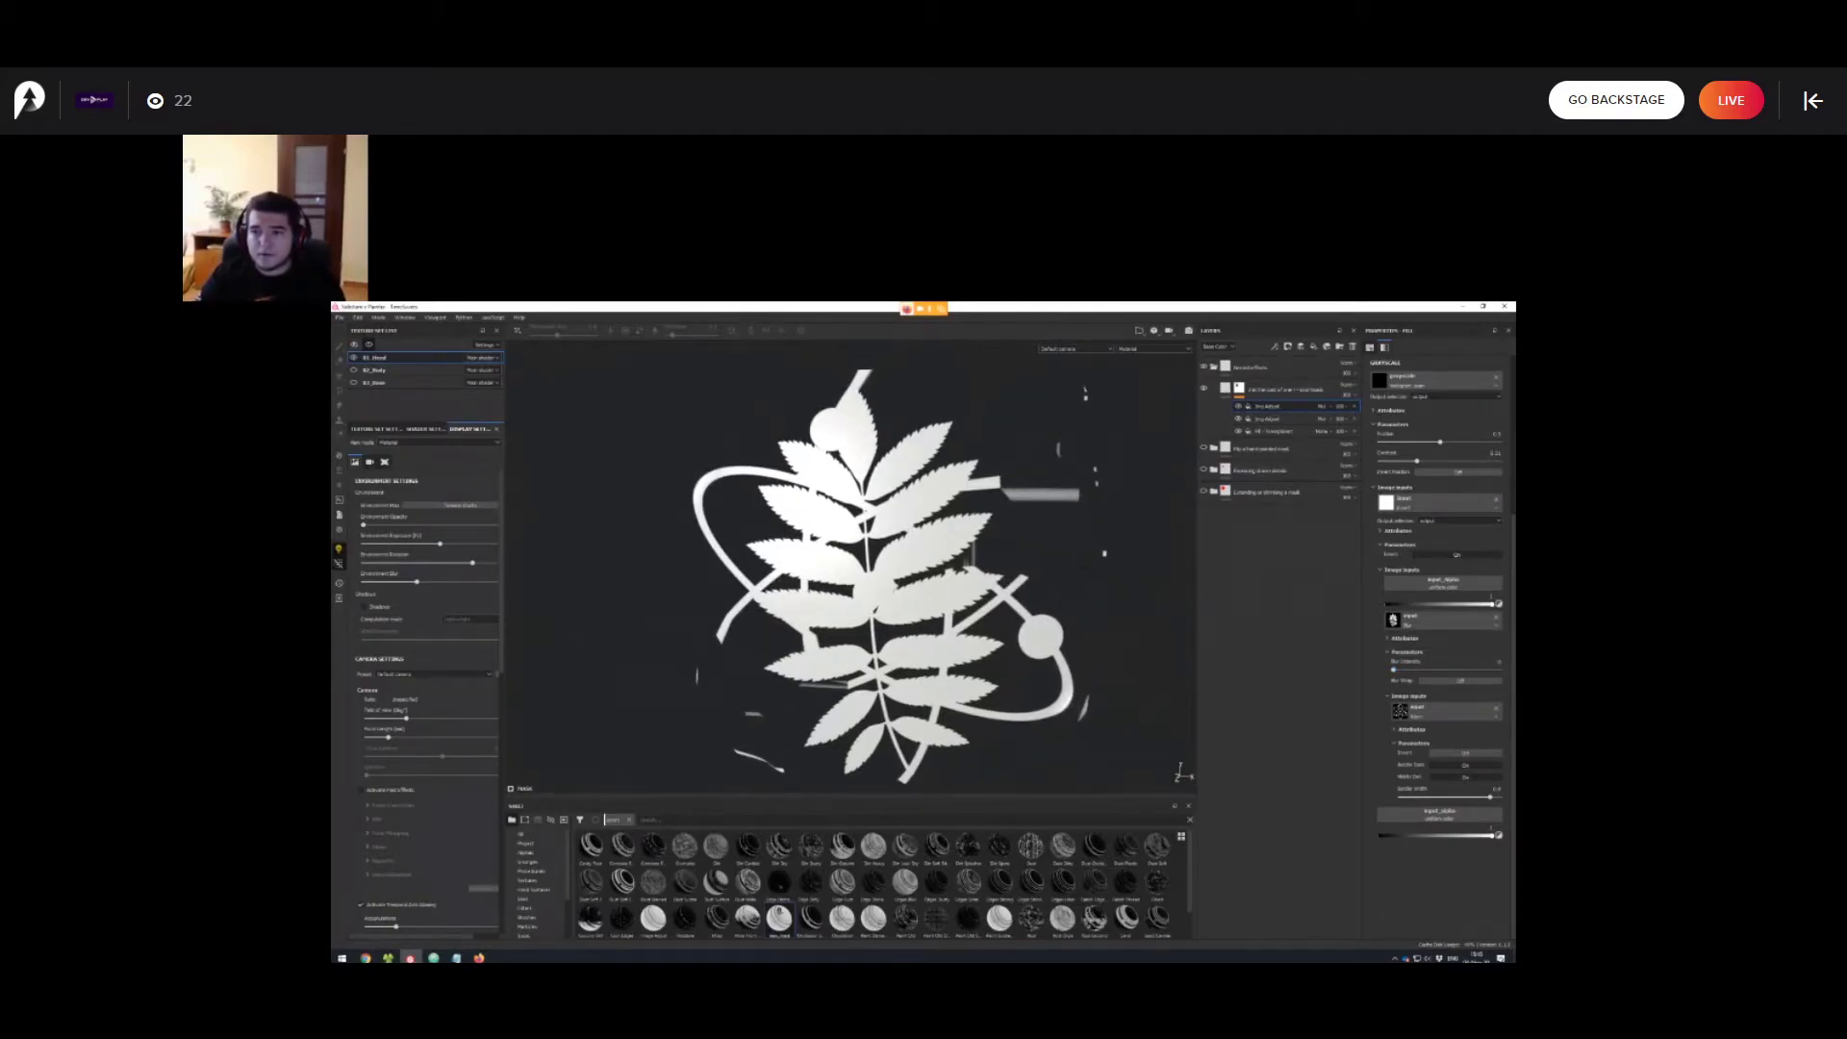
key("ctrl")
key("ctrl+z")
right_click_drag(732, 539, 693, 558, "alt")
left_click_drag(692, 558, 719, 540, "alt")
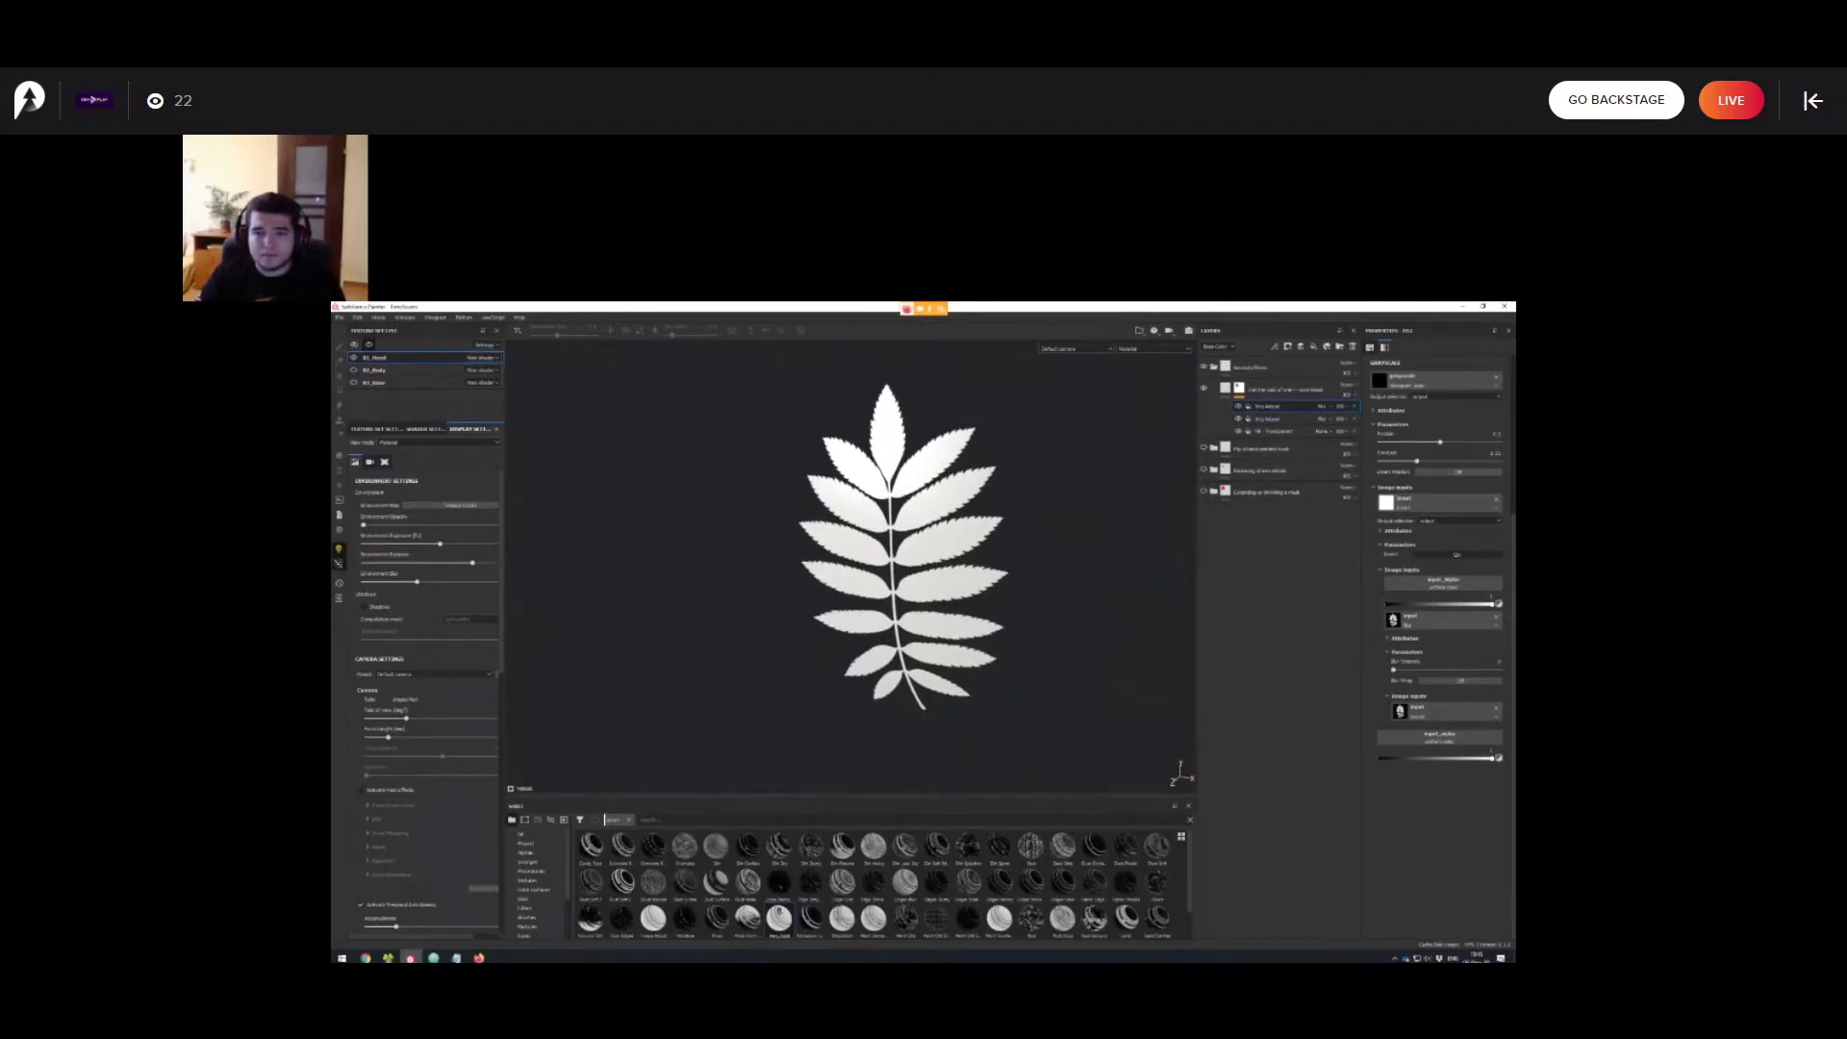
right_click_drag(720, 540, 770, 541, "alt")
middle_click_drag(962, 500, 957, 521, "alt")
right_click_drag(957, 521, 981, 520, "alt")
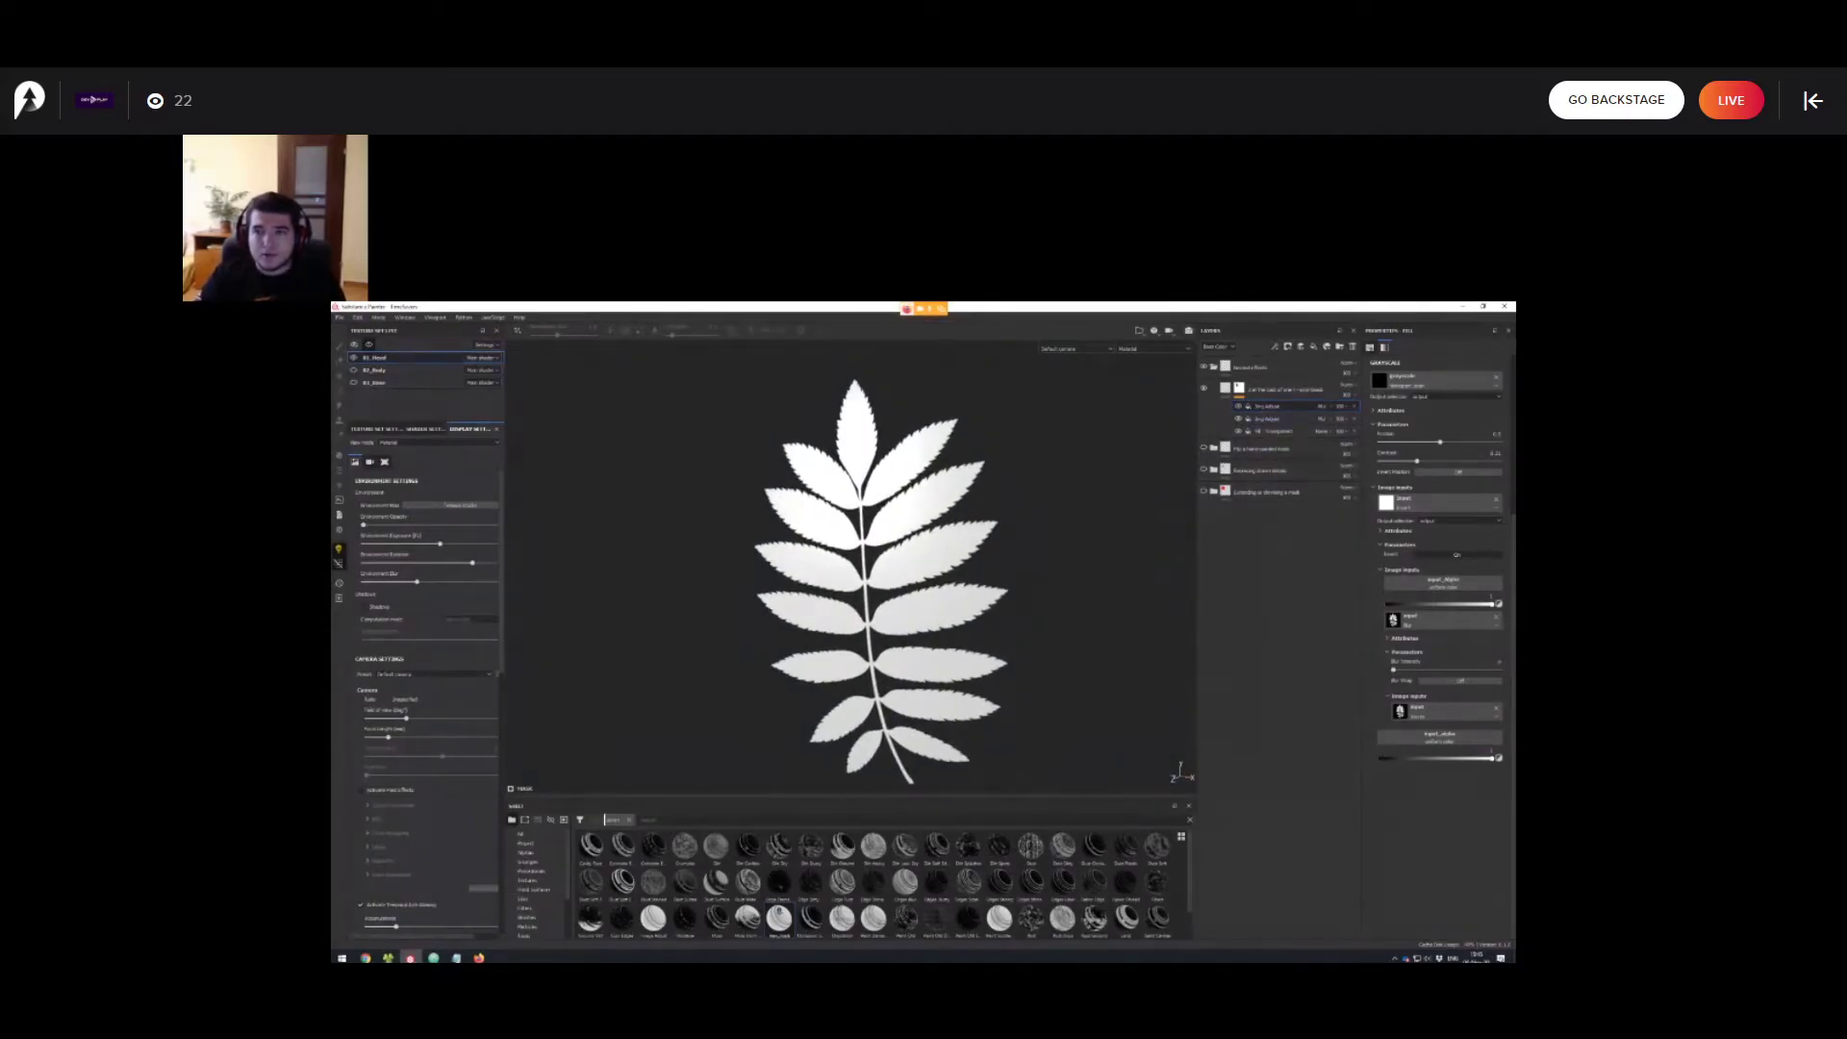
middle_click_drag(972, 519, 971, 508, "alt")
right_click_drag(972, 508, 938, 508, "alt")
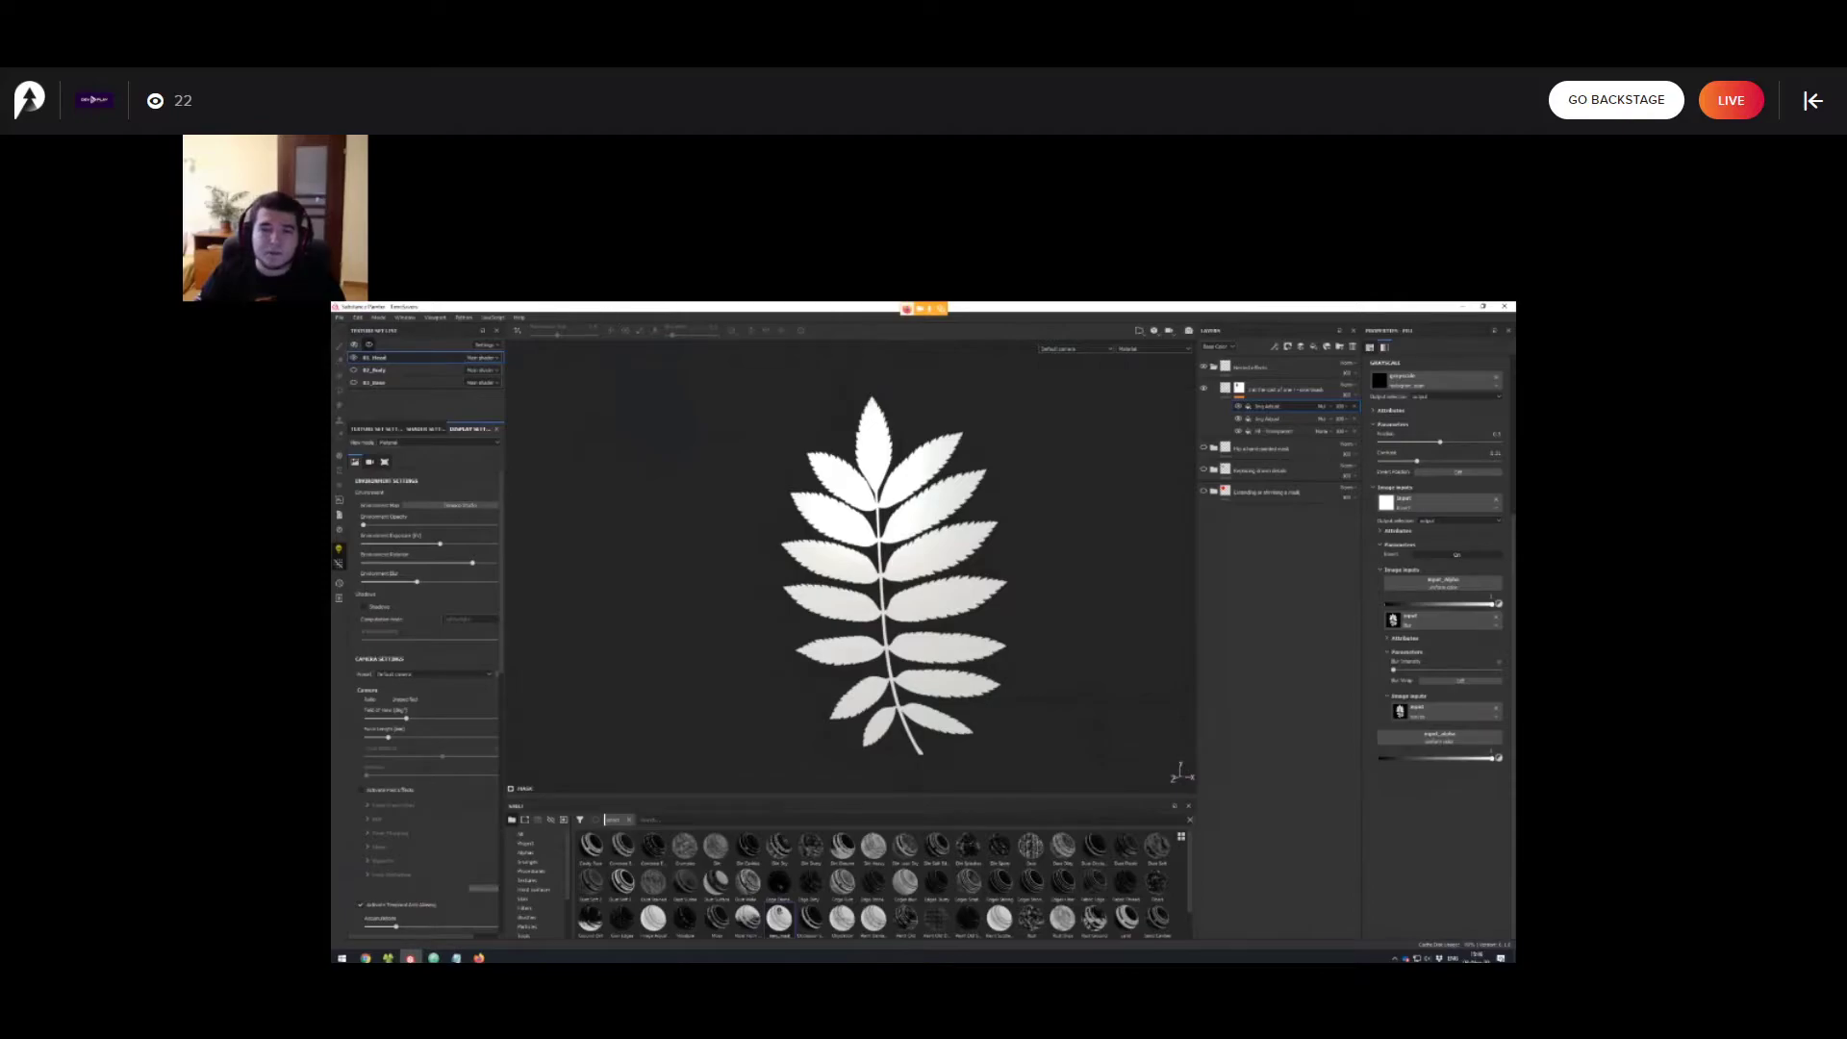
Try the maximum Position value in the histogram parameters of the top mask fill.
scroll(1440, 615, "up", 3)
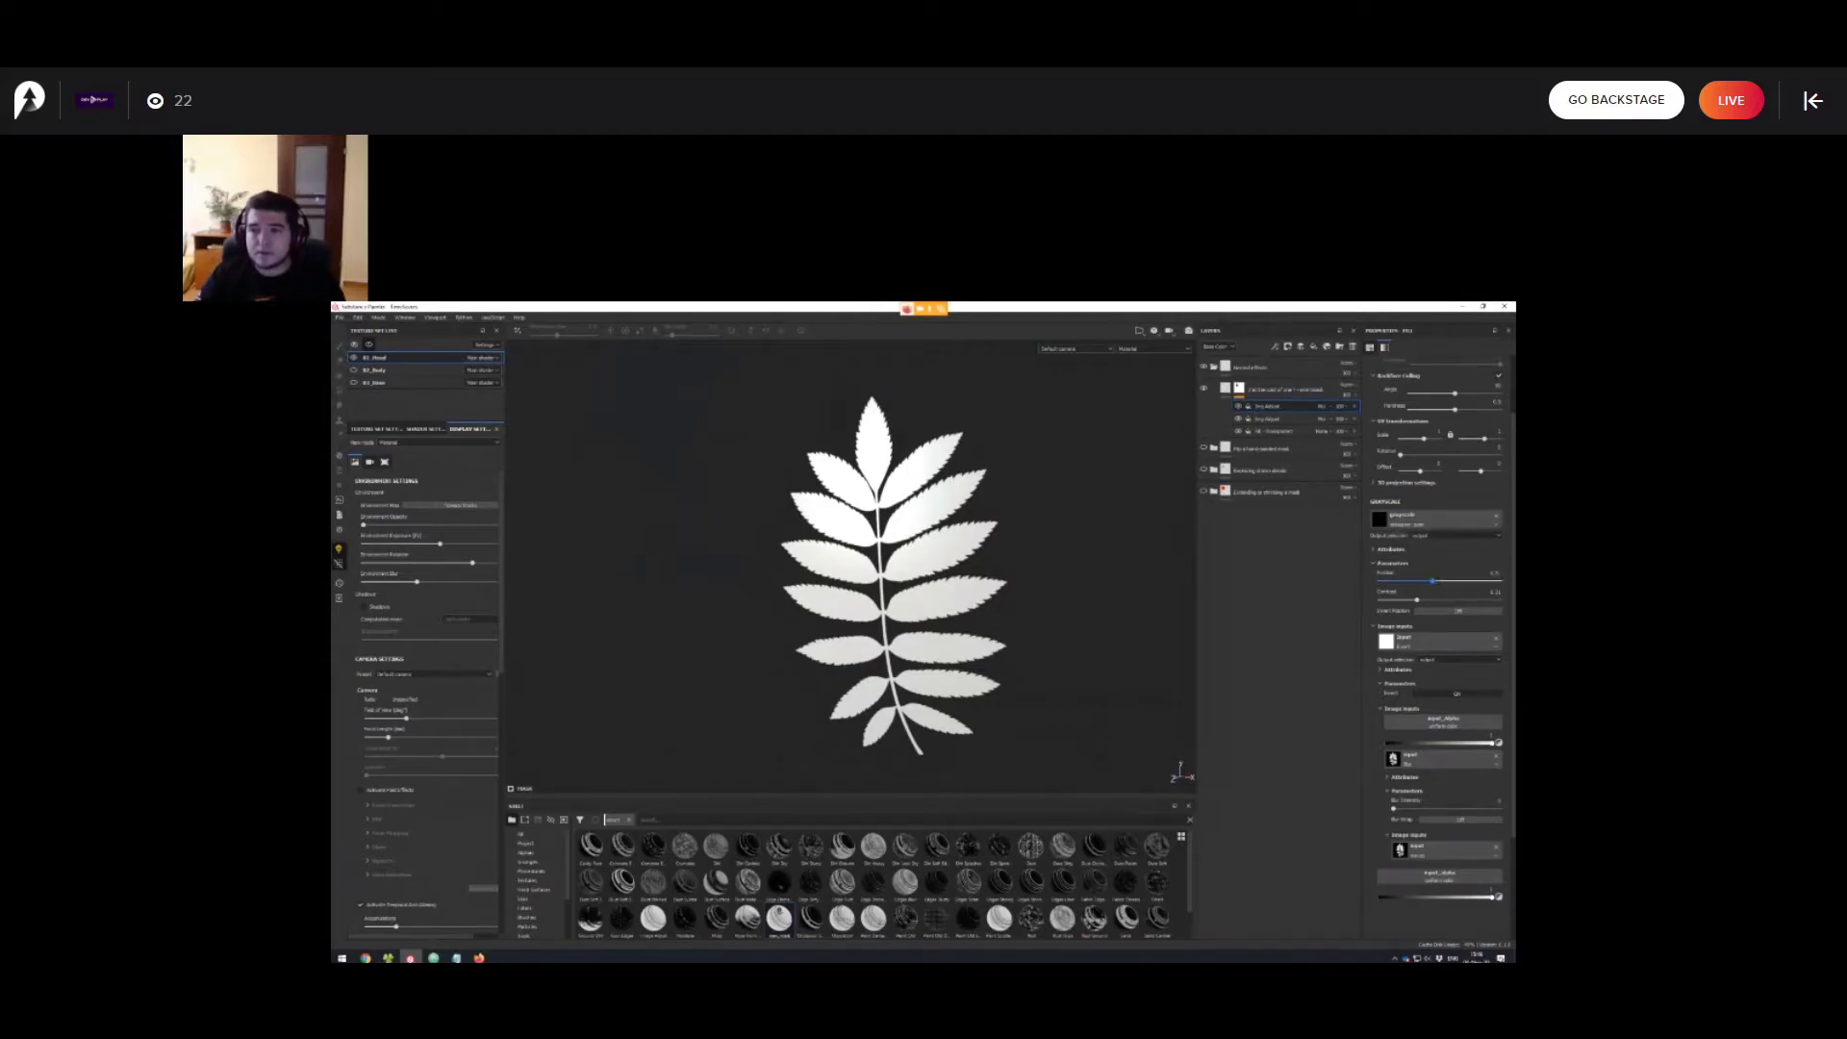
left_click_drag(1455, 581, 1500, 581)
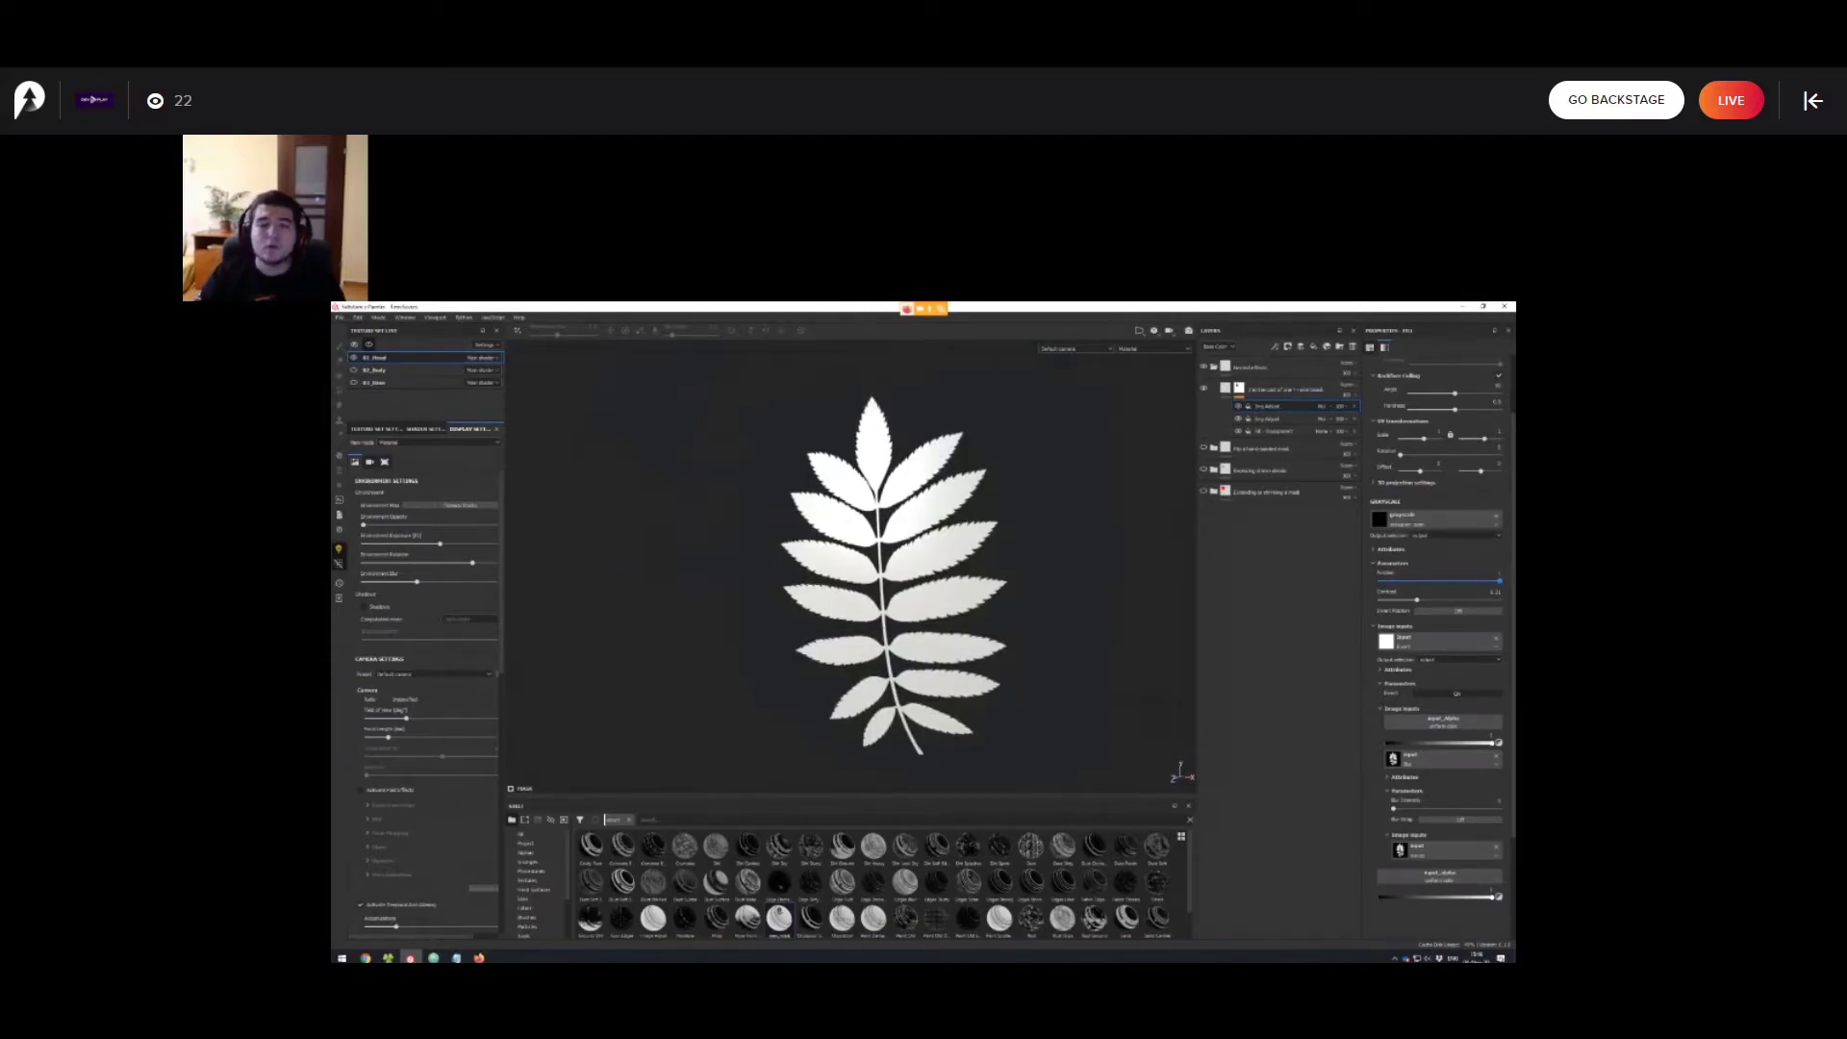
scroll(866, 567, "up", 3)
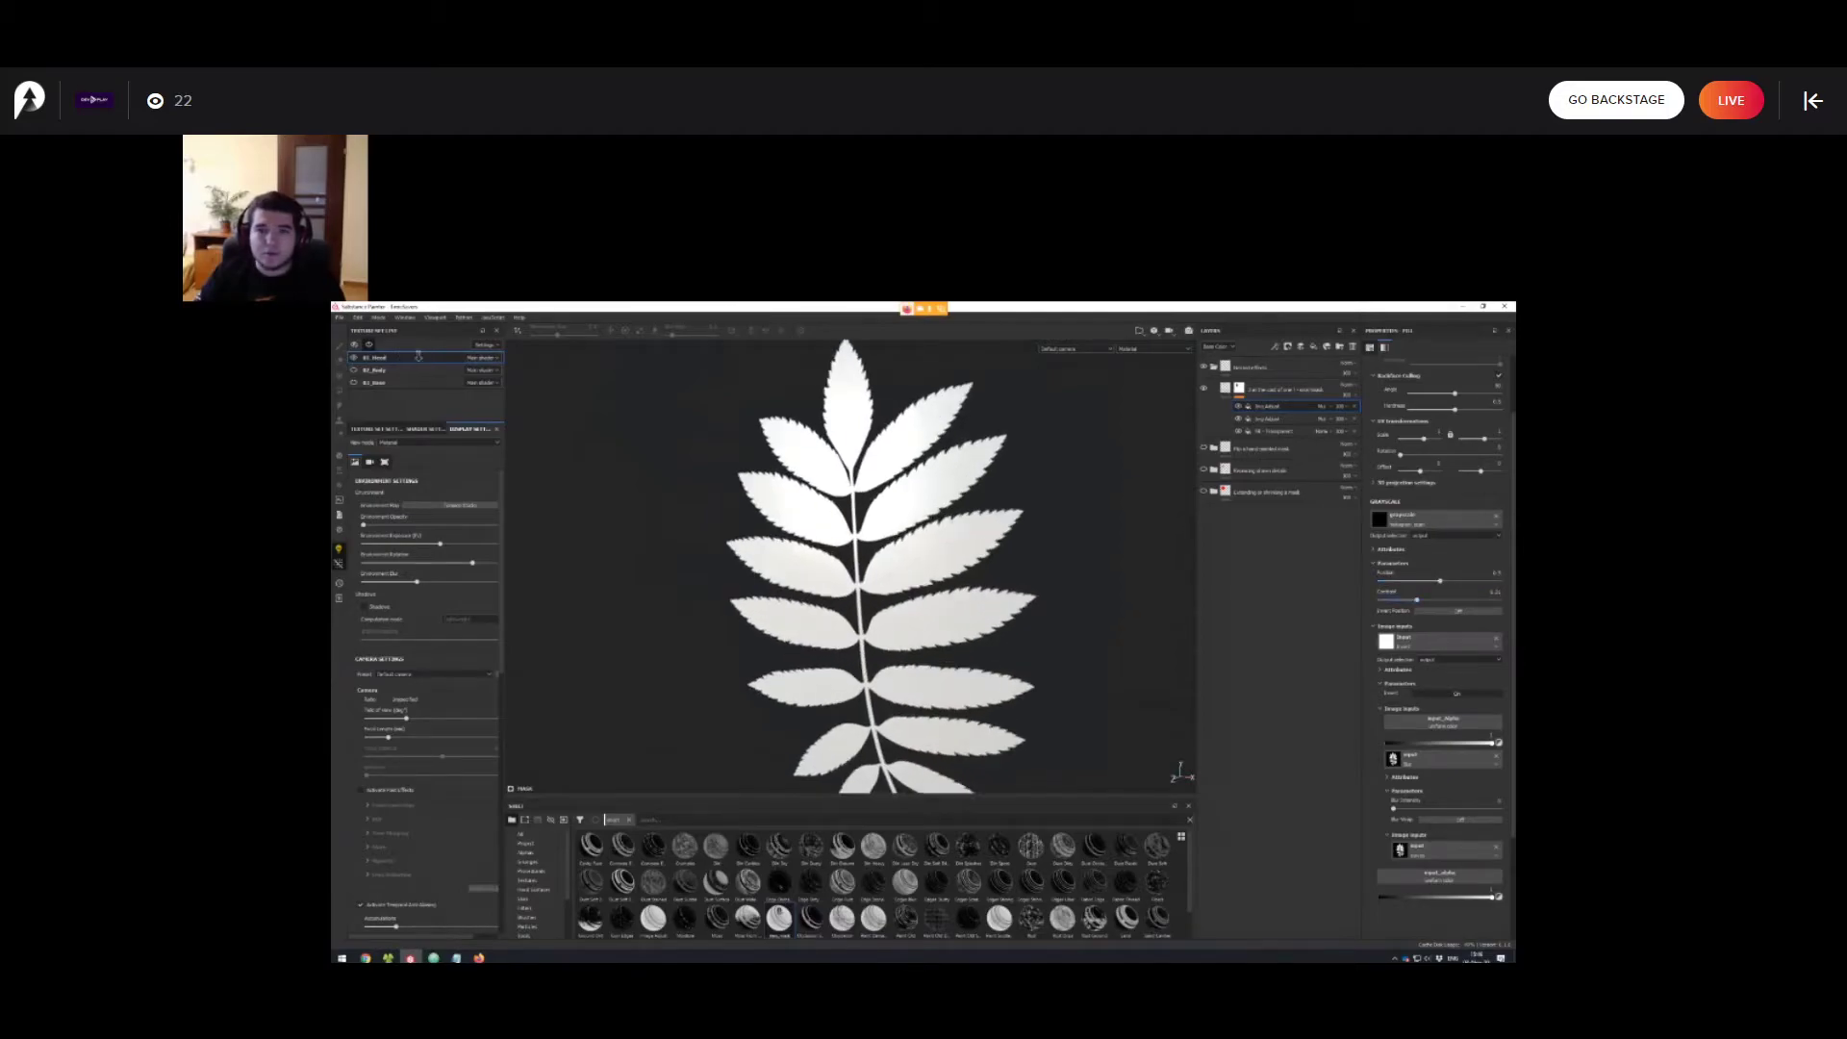
Inspect the leaf mask from close up and from a distance at slightly different angles.
scroll(866, 568, "up", 4)
scroll(866, 568, "down", 1)
scroll(866, 568, "down", 3)
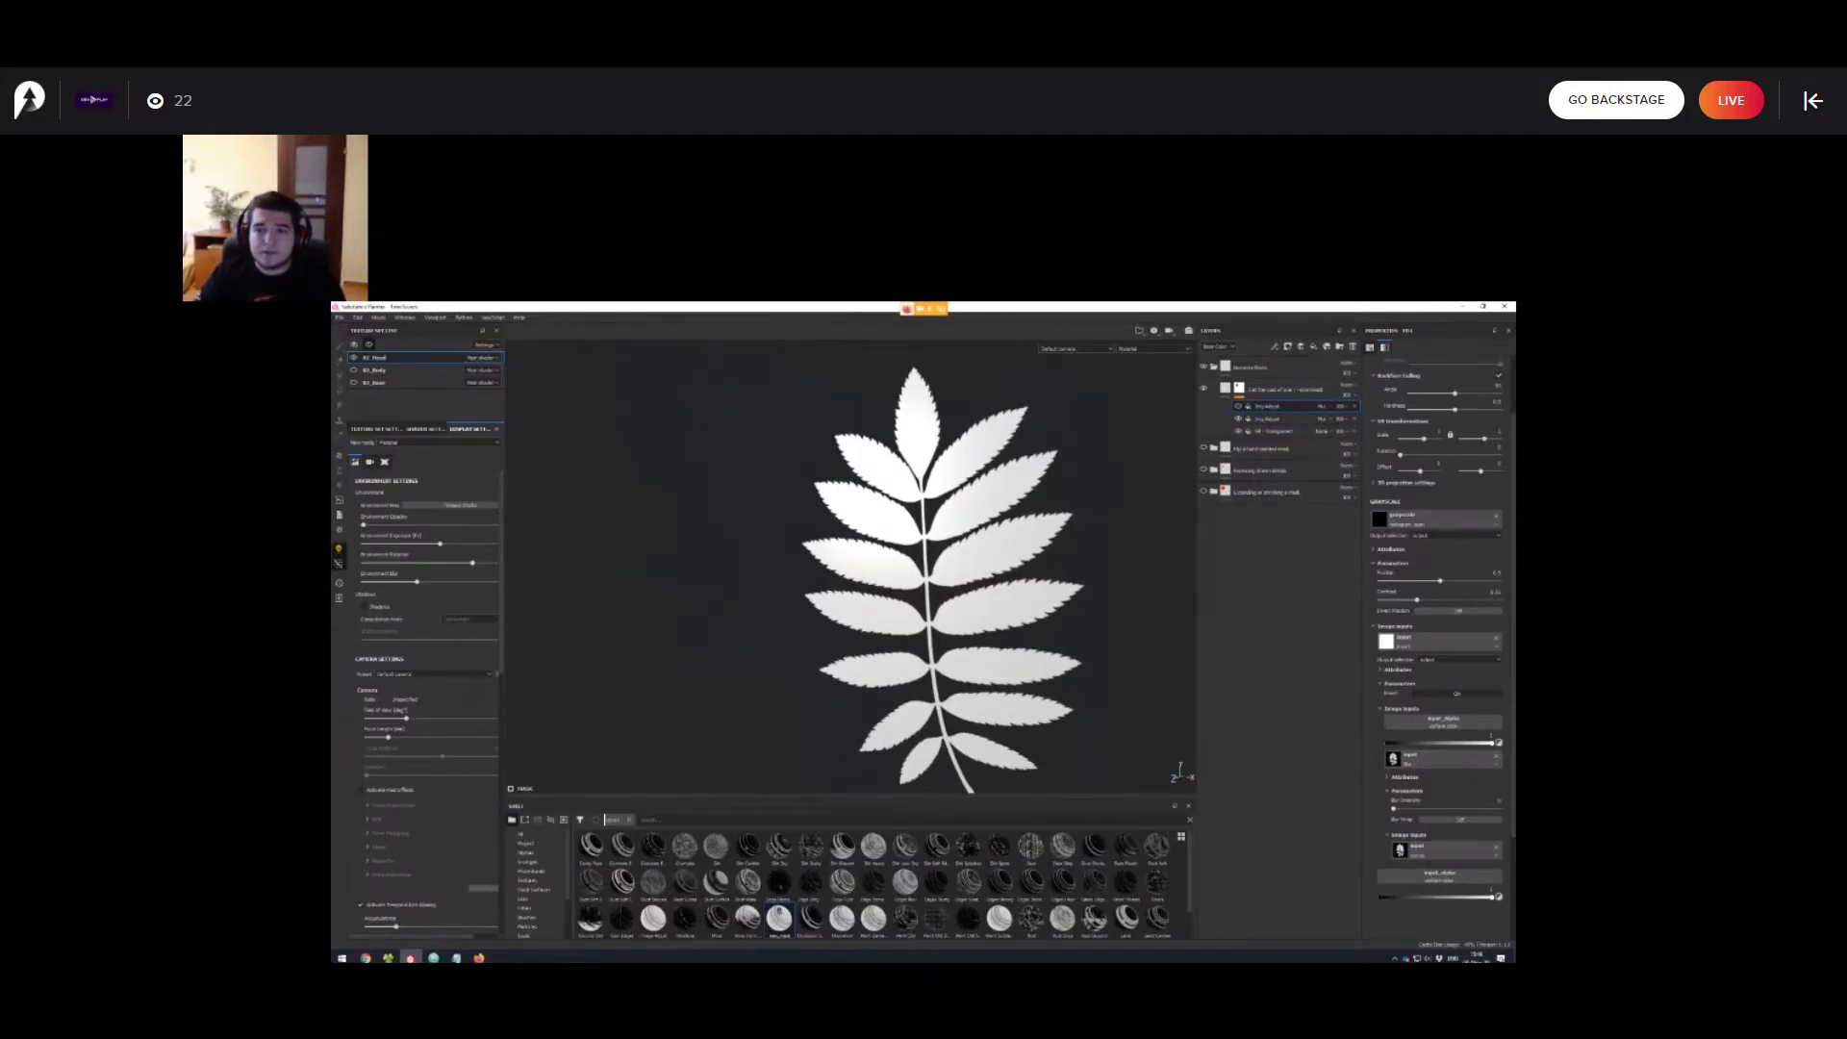
middle_click_drag(925, 577, 904, 554, "alt")
scroll(904, 554, "down", 1)
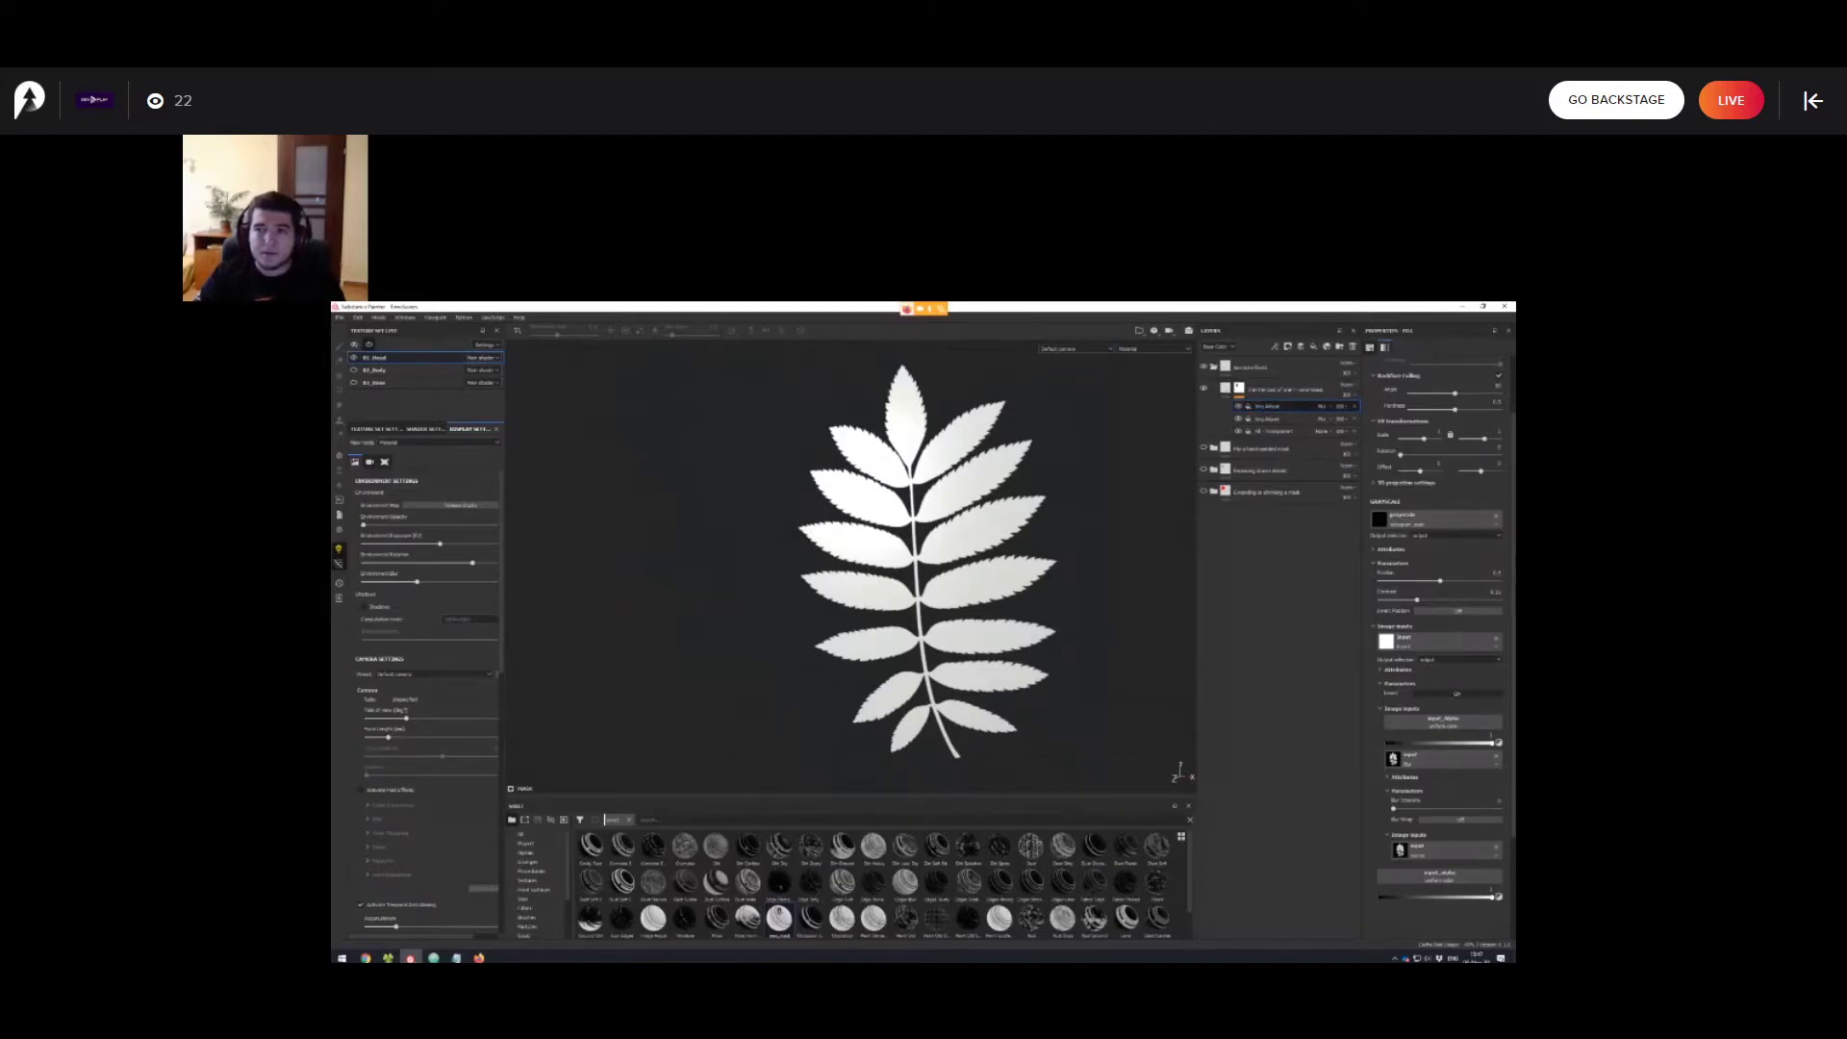
mouse_move(866, 568)
left_mouse_down("alt")
mouse_move(931, 571)
mouse_move(848, 594)
left_mouse_up("alt")
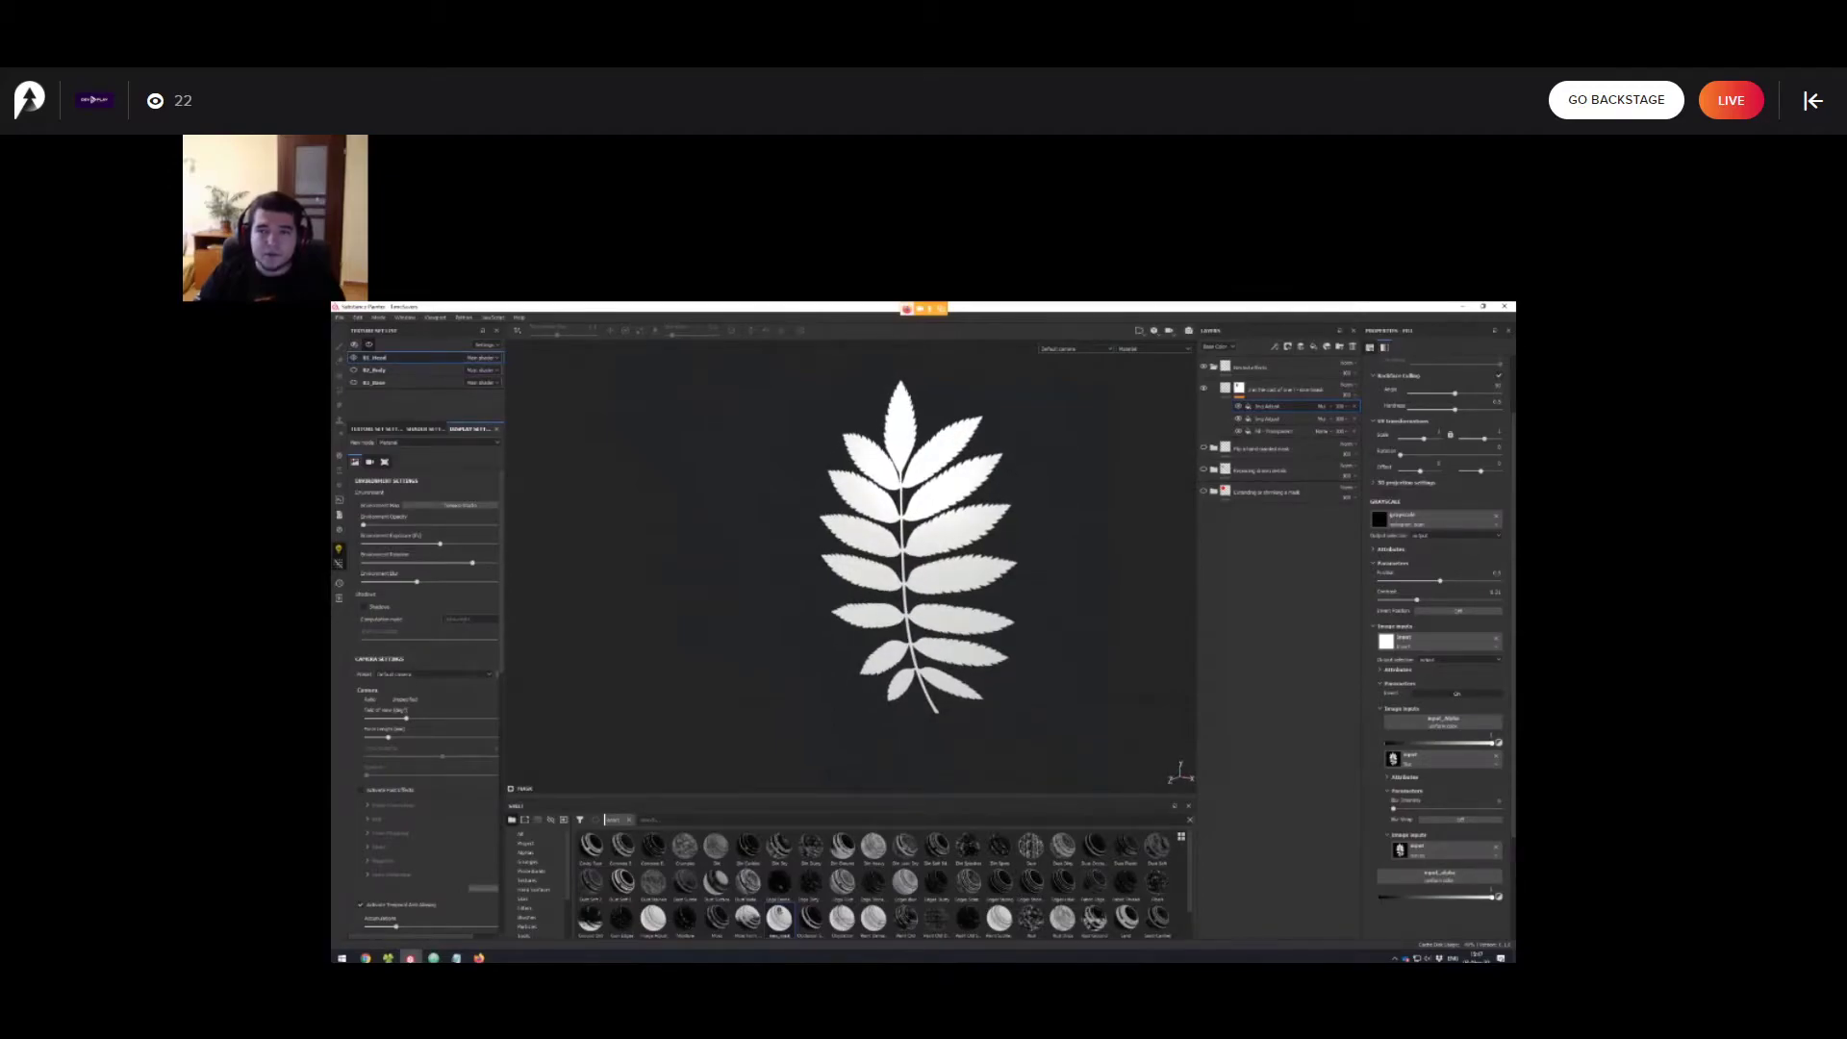
mouse_move(909, 587)
left_mouse_down("alt")
mouse_move(871, 597)
mouse_move(887, 598)
left_mouse_up("alt")
scroll(876, 597, "down", 4)
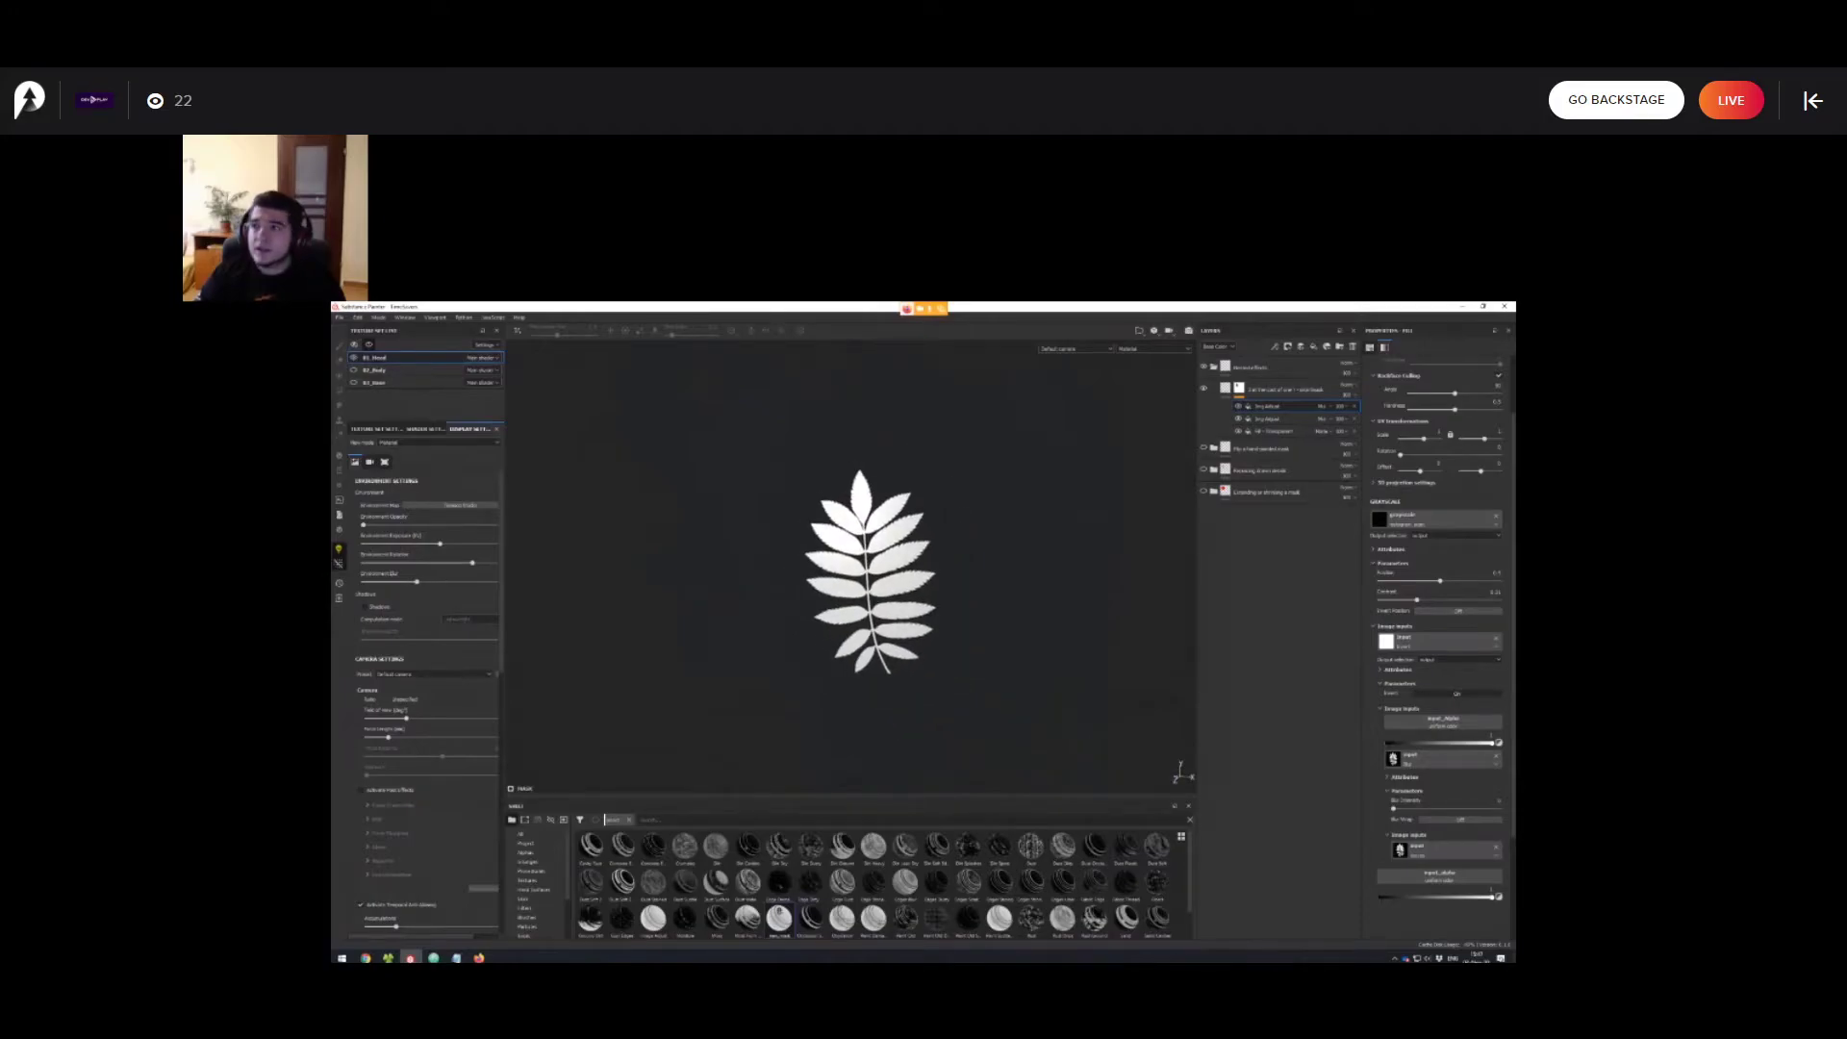
Turn off the texture set isolation and view the whole character together with its pedestal.
scroll(887, 599, "up", 1)
key("alt+q")
scroll(887, 598, "down", 4)
scroll(887, 598, "up", 2)
middle_click_drag(890, 616, 883, 548, "alt")
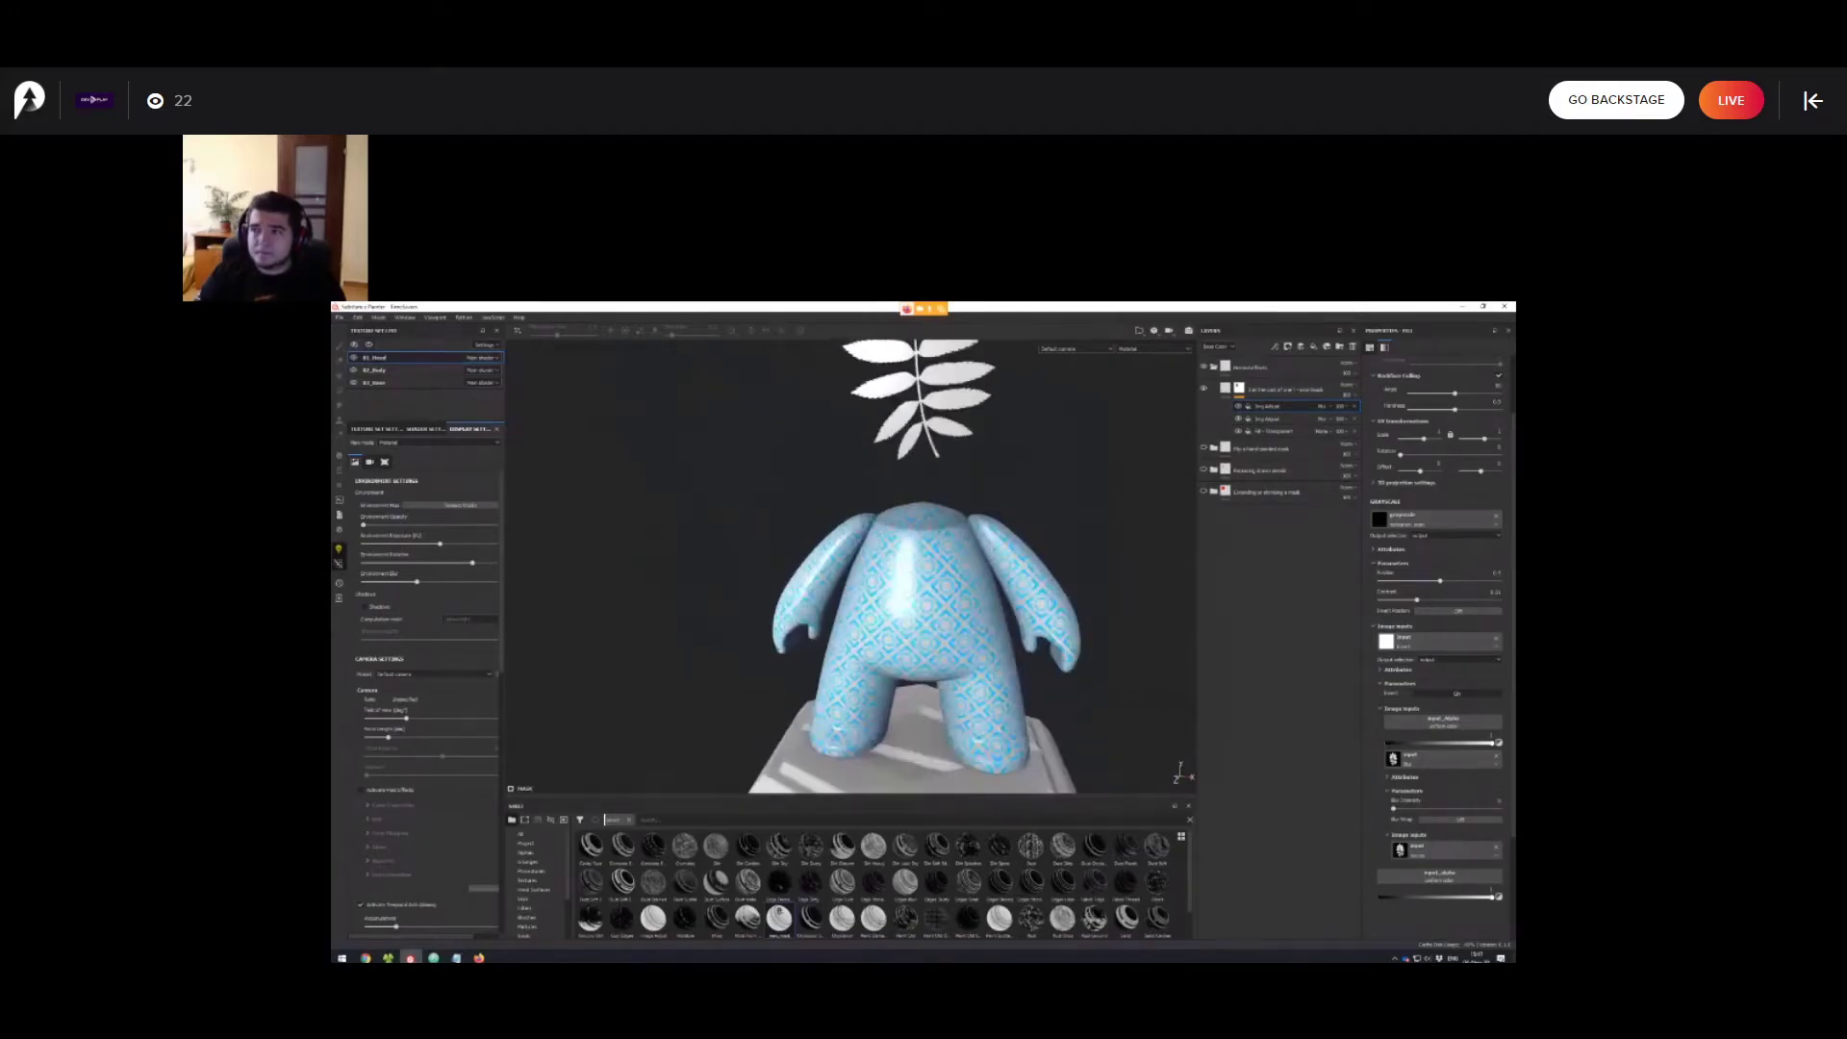
left_click_drag(884, 568, 1010, 596, "alt")
middle_click_drag(962, 567, 1049, 630, "alt")
left_click_drag(1020, 616, 990, 582, "alt")
Select the body's texture set, isolate it, and frame the patterned body.
left_click(375, 370)
scroll(909, 587, "up", 3)
key("alt+q")
scroll(851, 582, "down", 2)
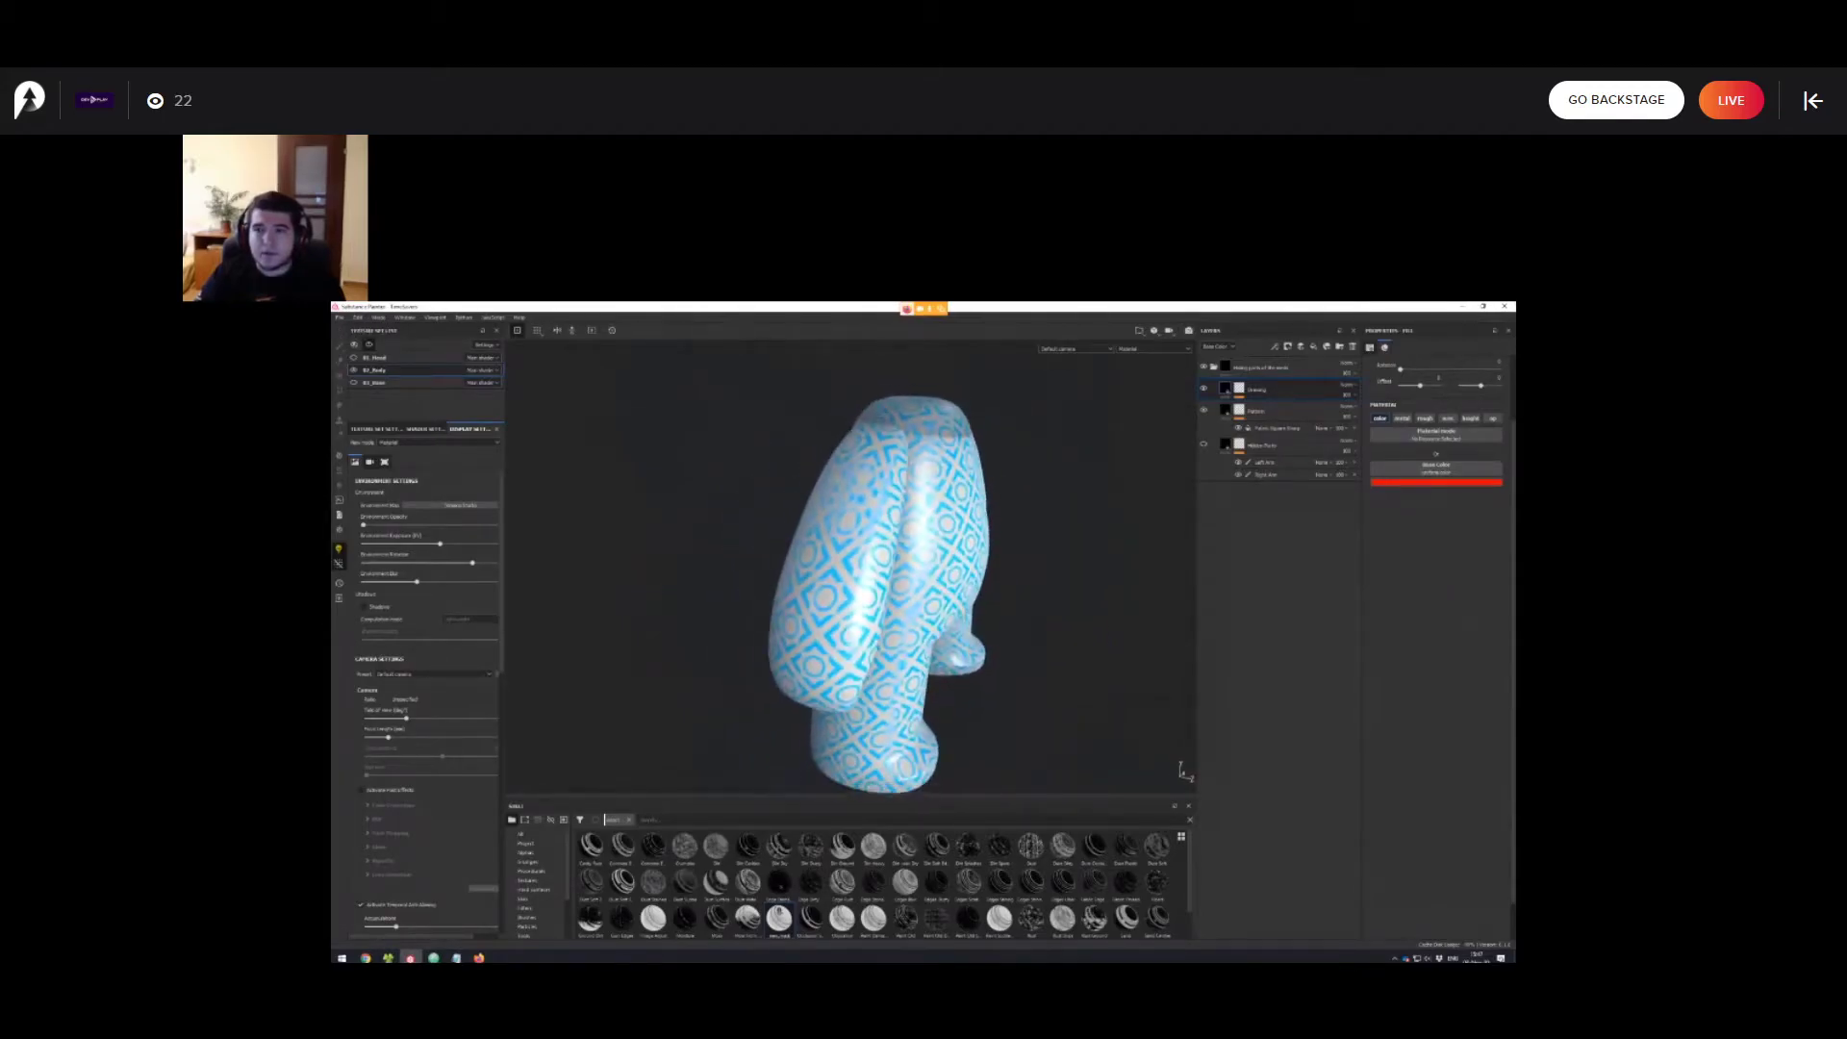
right_click_drag(991, 582, 952, 582, "shift")
scroll(876, 602, "down", 3)
mouse_move(953, 582)
left_mouse_down("alt")
mouse_move(861, 592)
mouse_move(880, 563)
mouse_move(933, 587)
left_mouse_up("alt")
scroll(860, 591, "up", 3)
scroll(948, 573, "down", 2)
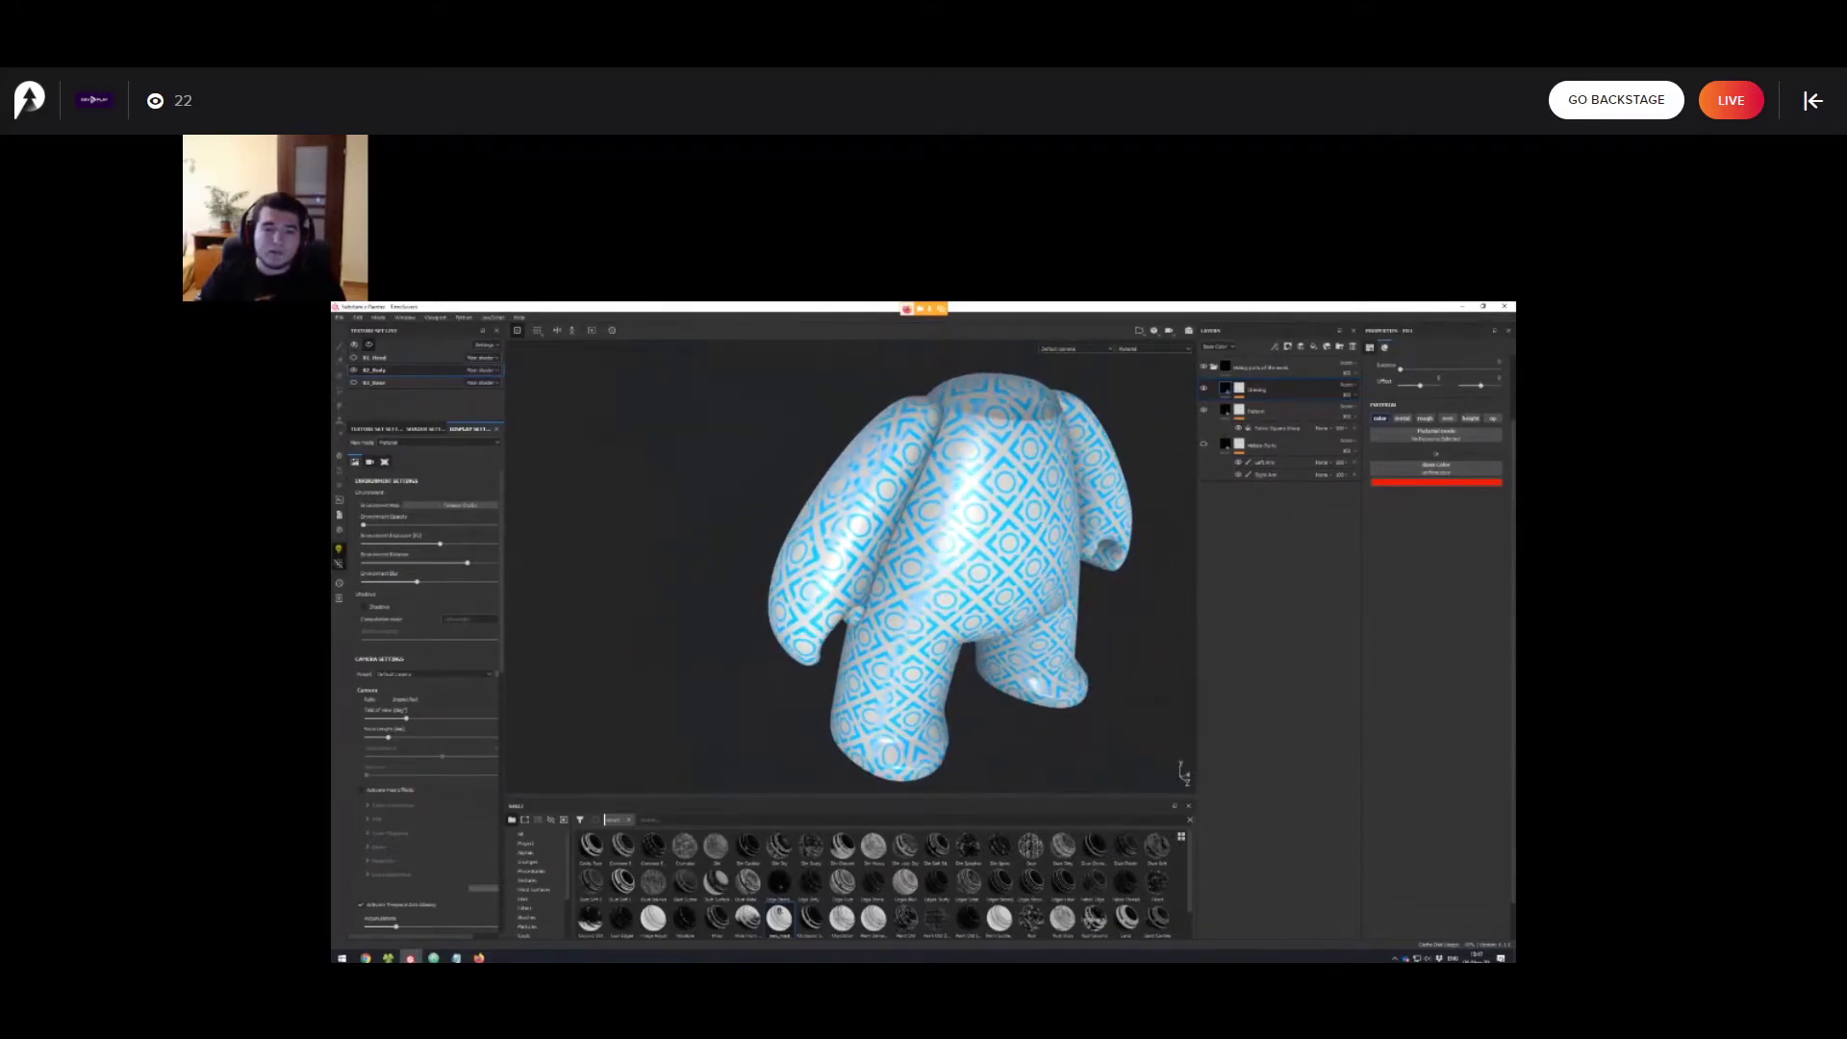
Examine the patterned body and both arms from the front and side.
scroll(947, 568, "up", 1)
middle_click_drag(948, 567, 908, 604, "alt")
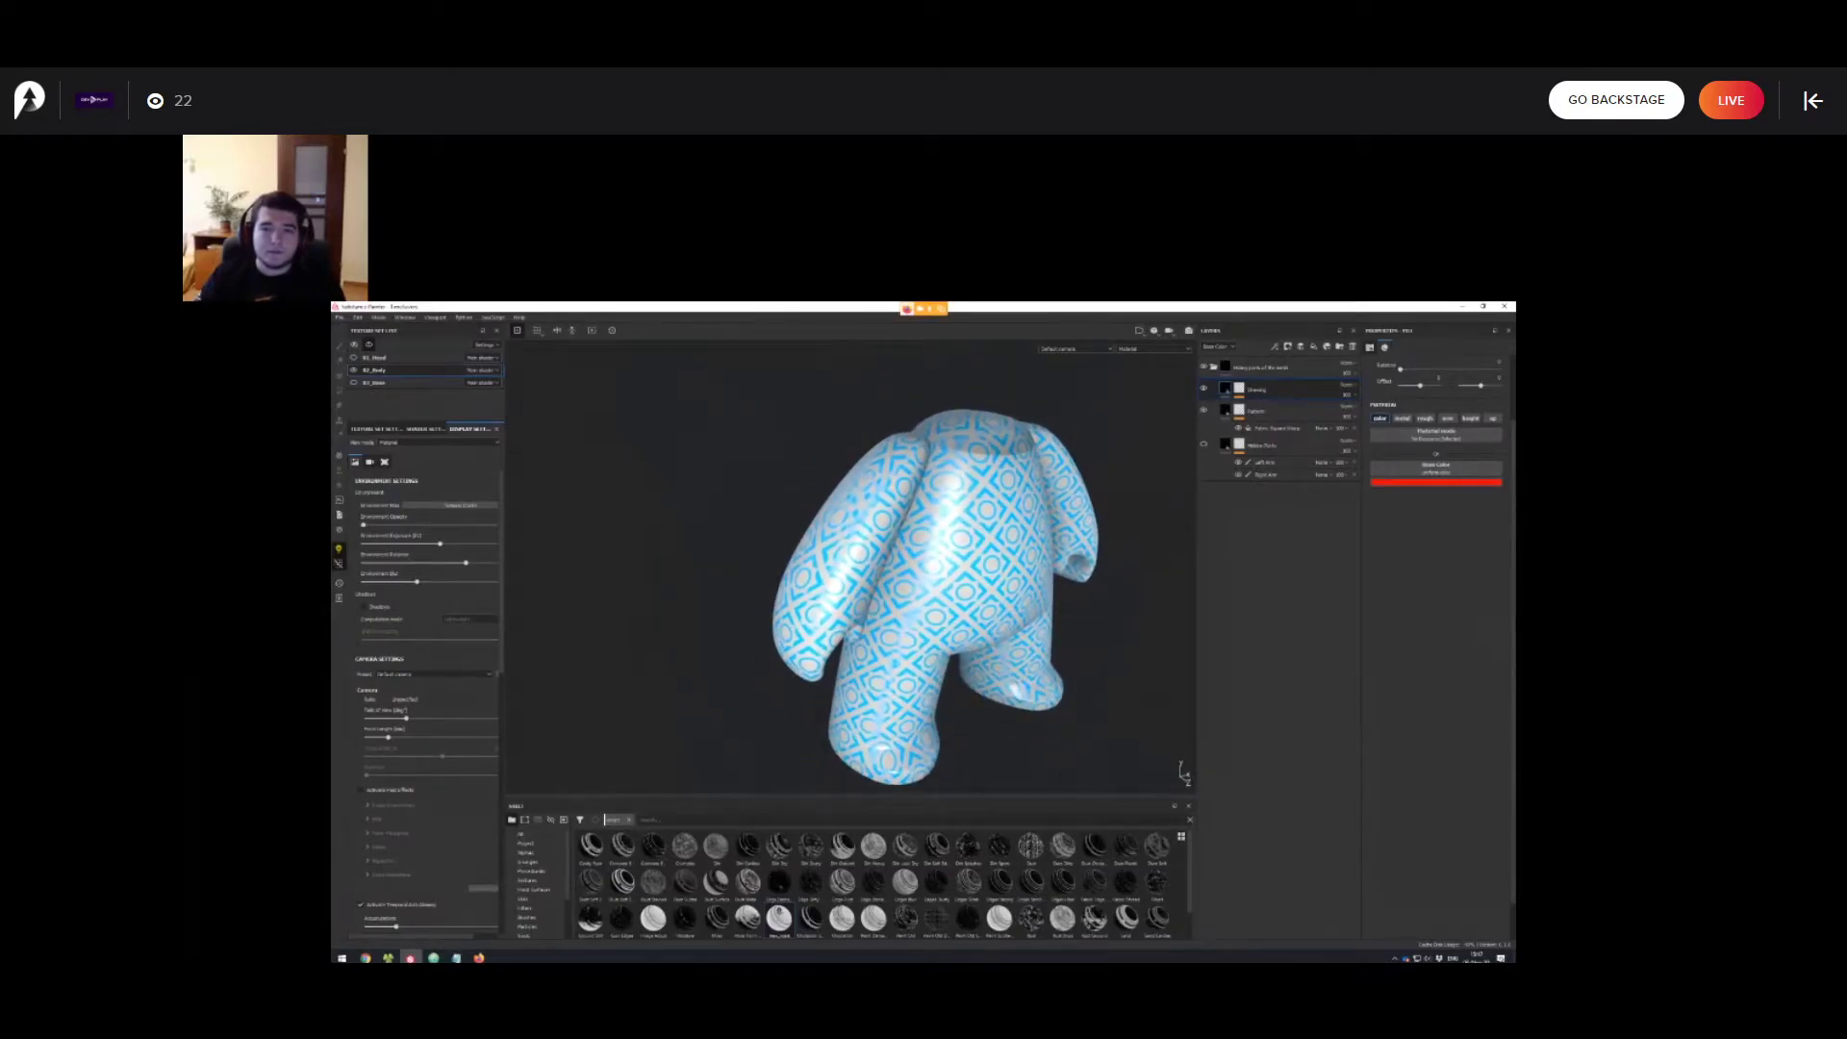
left_click_drag(947, 587, 645, 563, "alt")
scroll(924, 577, "down", 2)
mouse_move(904, 557)
left_mouse_down("alt")
mouse_move(909, 587)
mouse_move(972, 587)
mouse_move(924, 577)
left_mouse_up("alt")
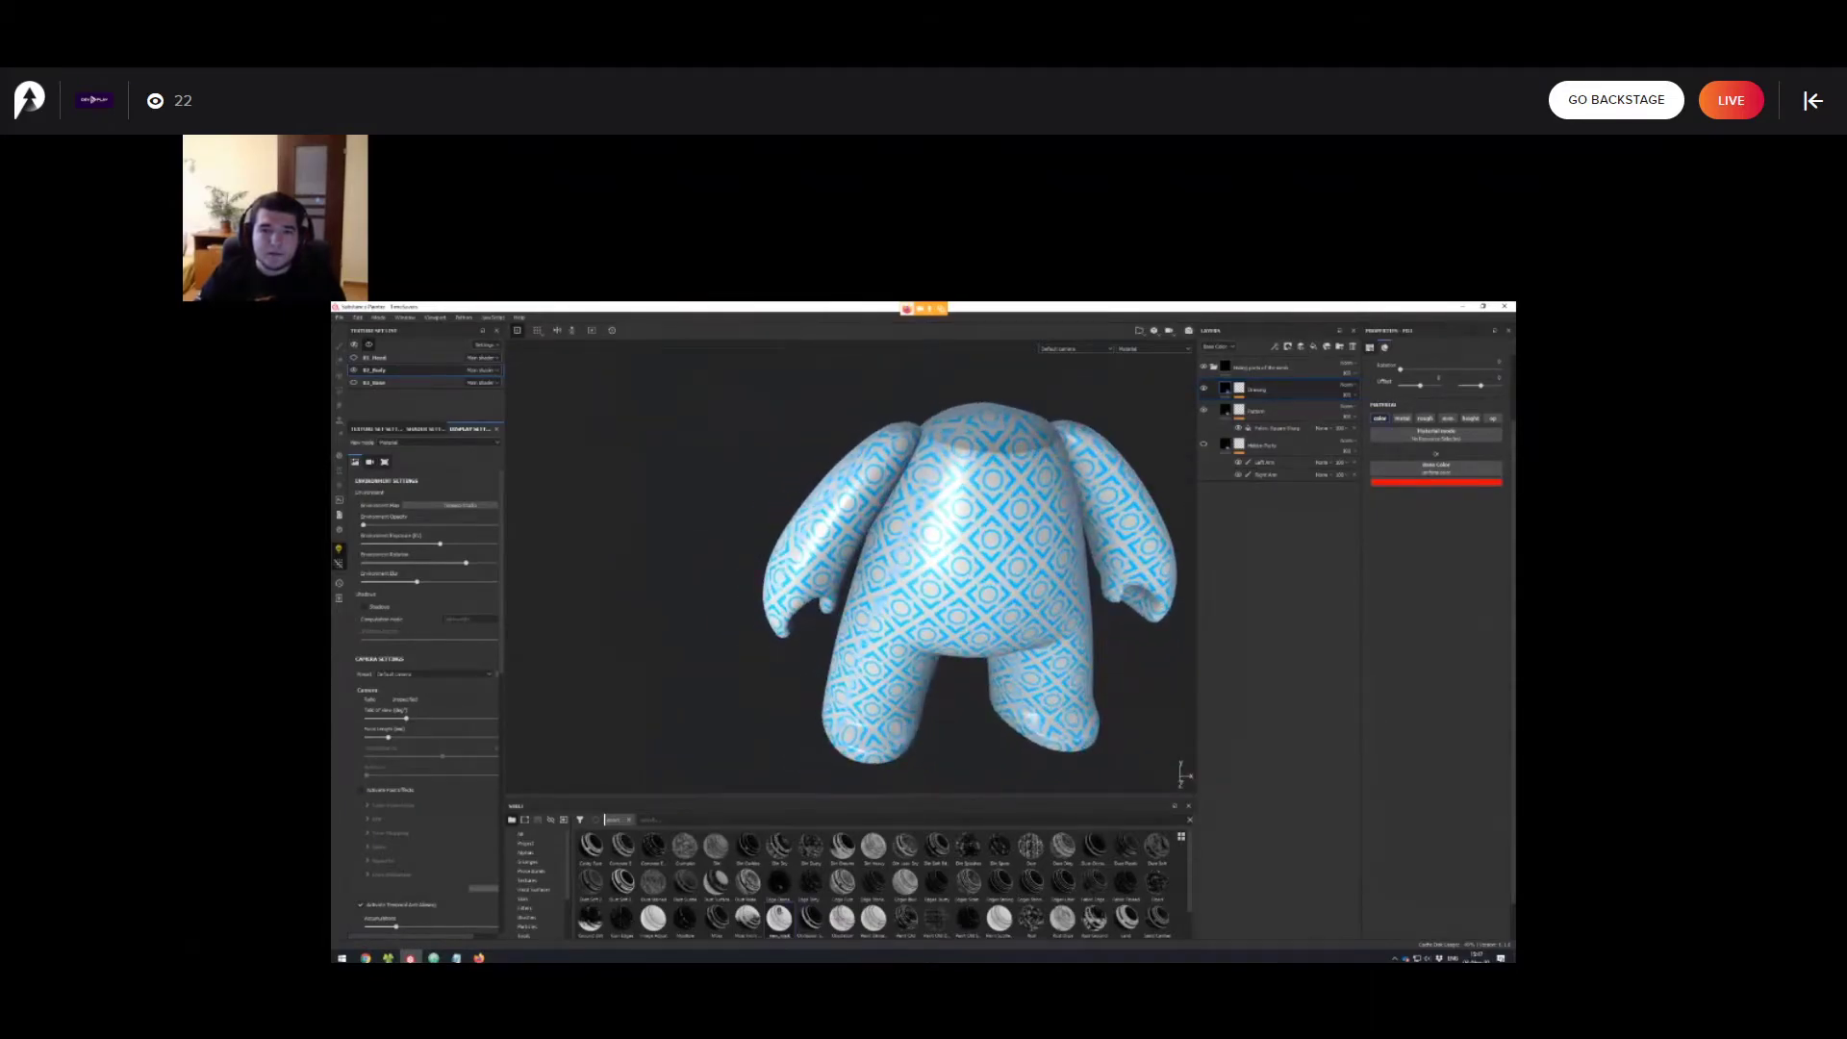
middle_click_drag(924, 577, 924, 627, "alt")
left_click_drag(924, 627, 962, 643, "alt")
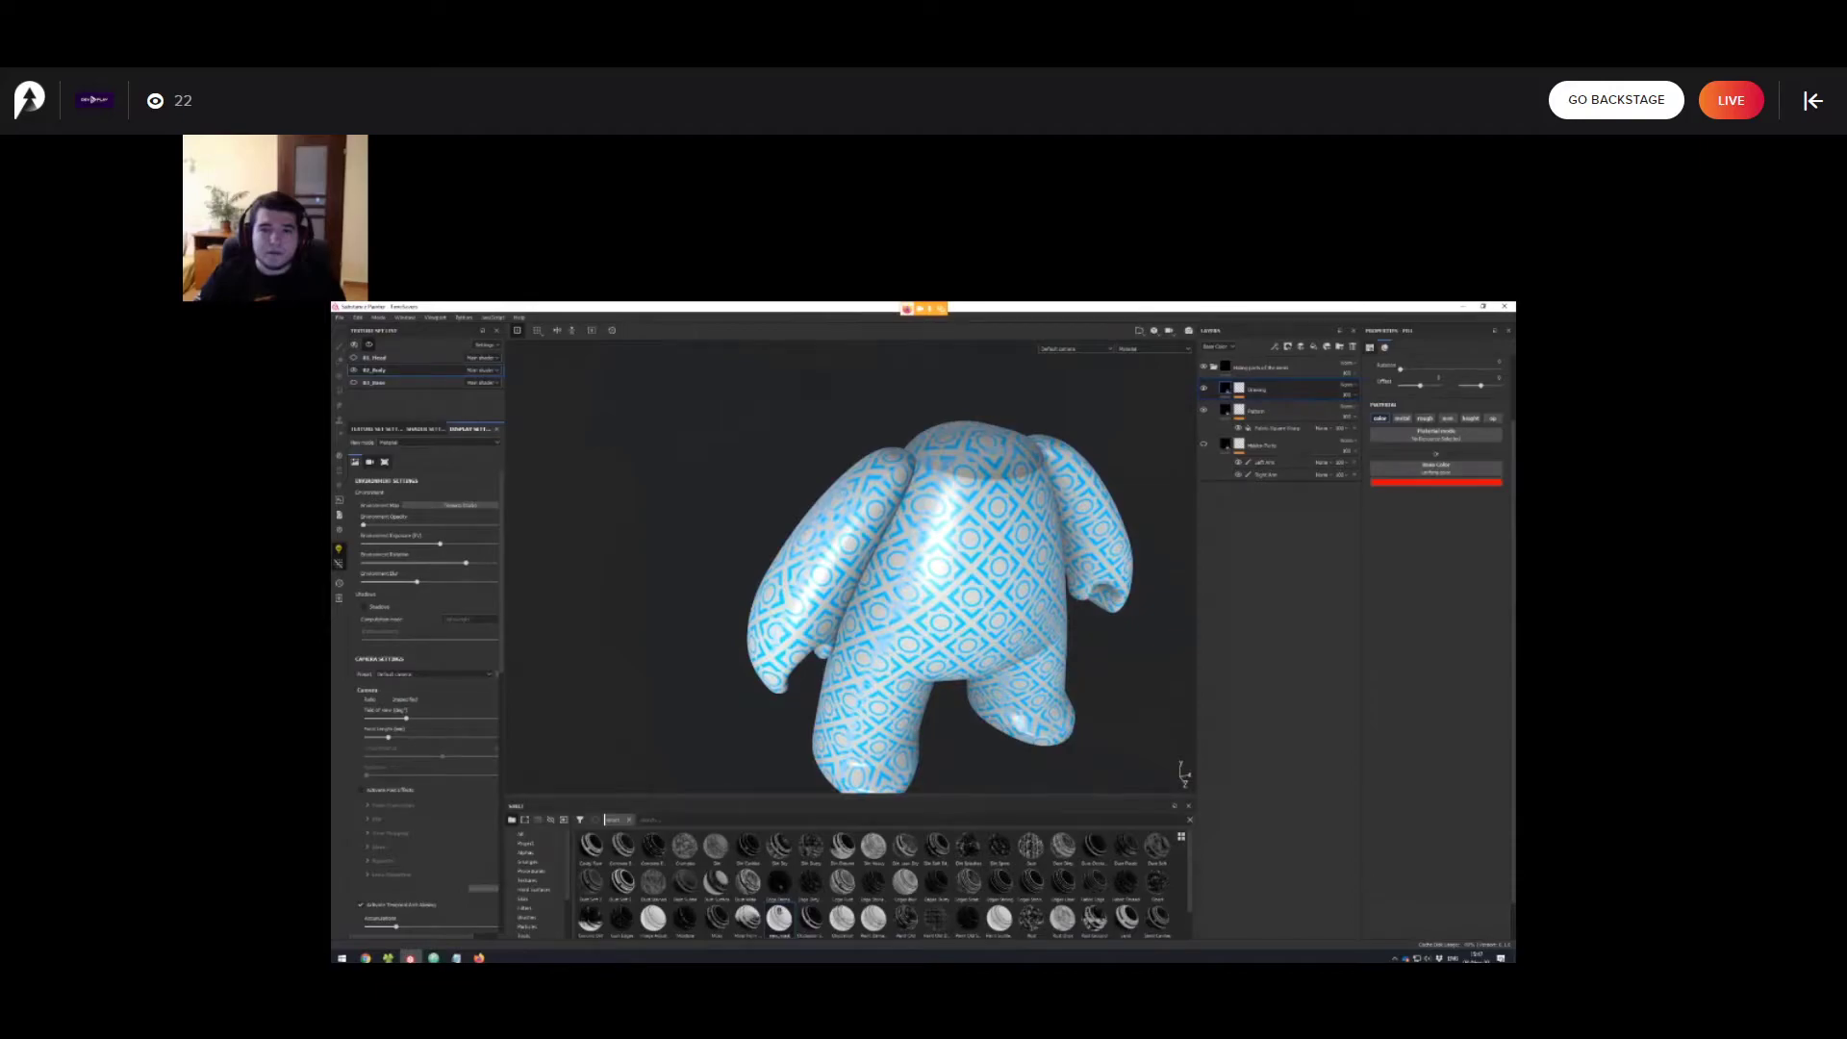
middle_click_drag(962, 642, 951, 621, "alt")
right_click_drag(950, 622, 941, 622, "alt")
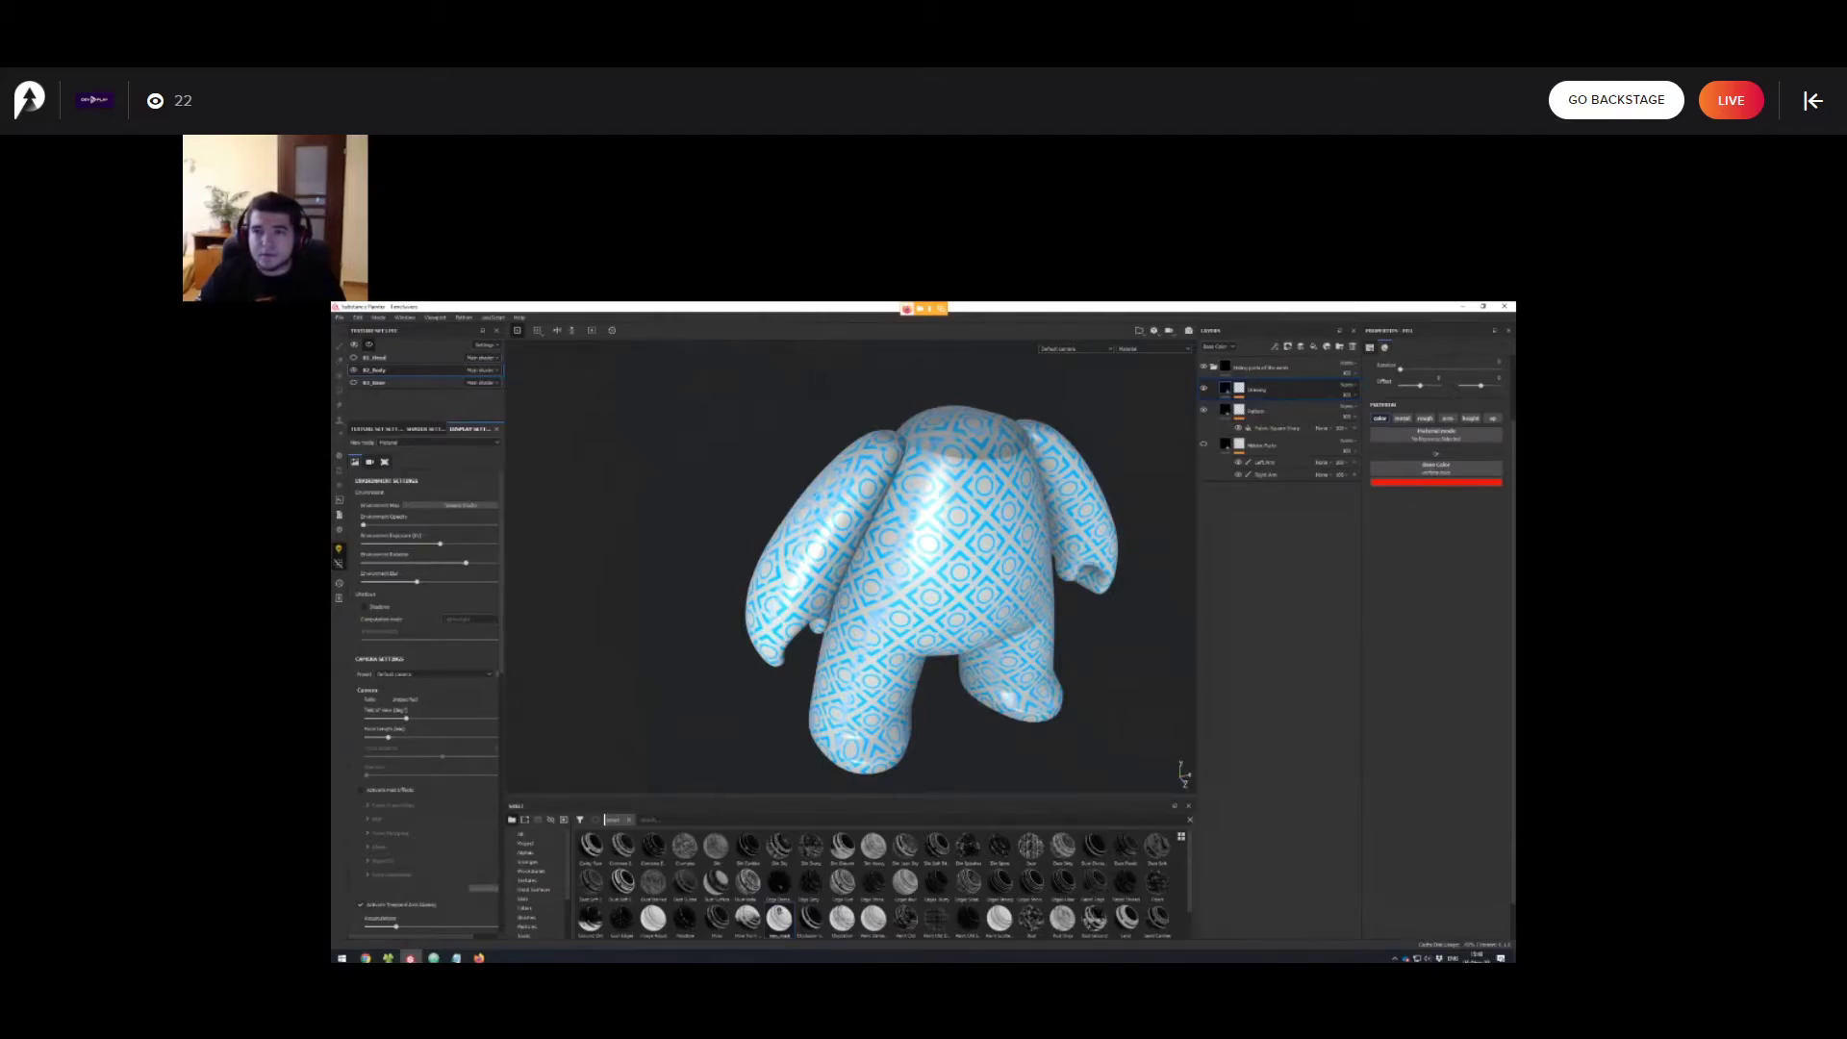
Show the bottom layer that masks out both arms, and check the shader settings and the armless torso.
left_click(1204, 445)
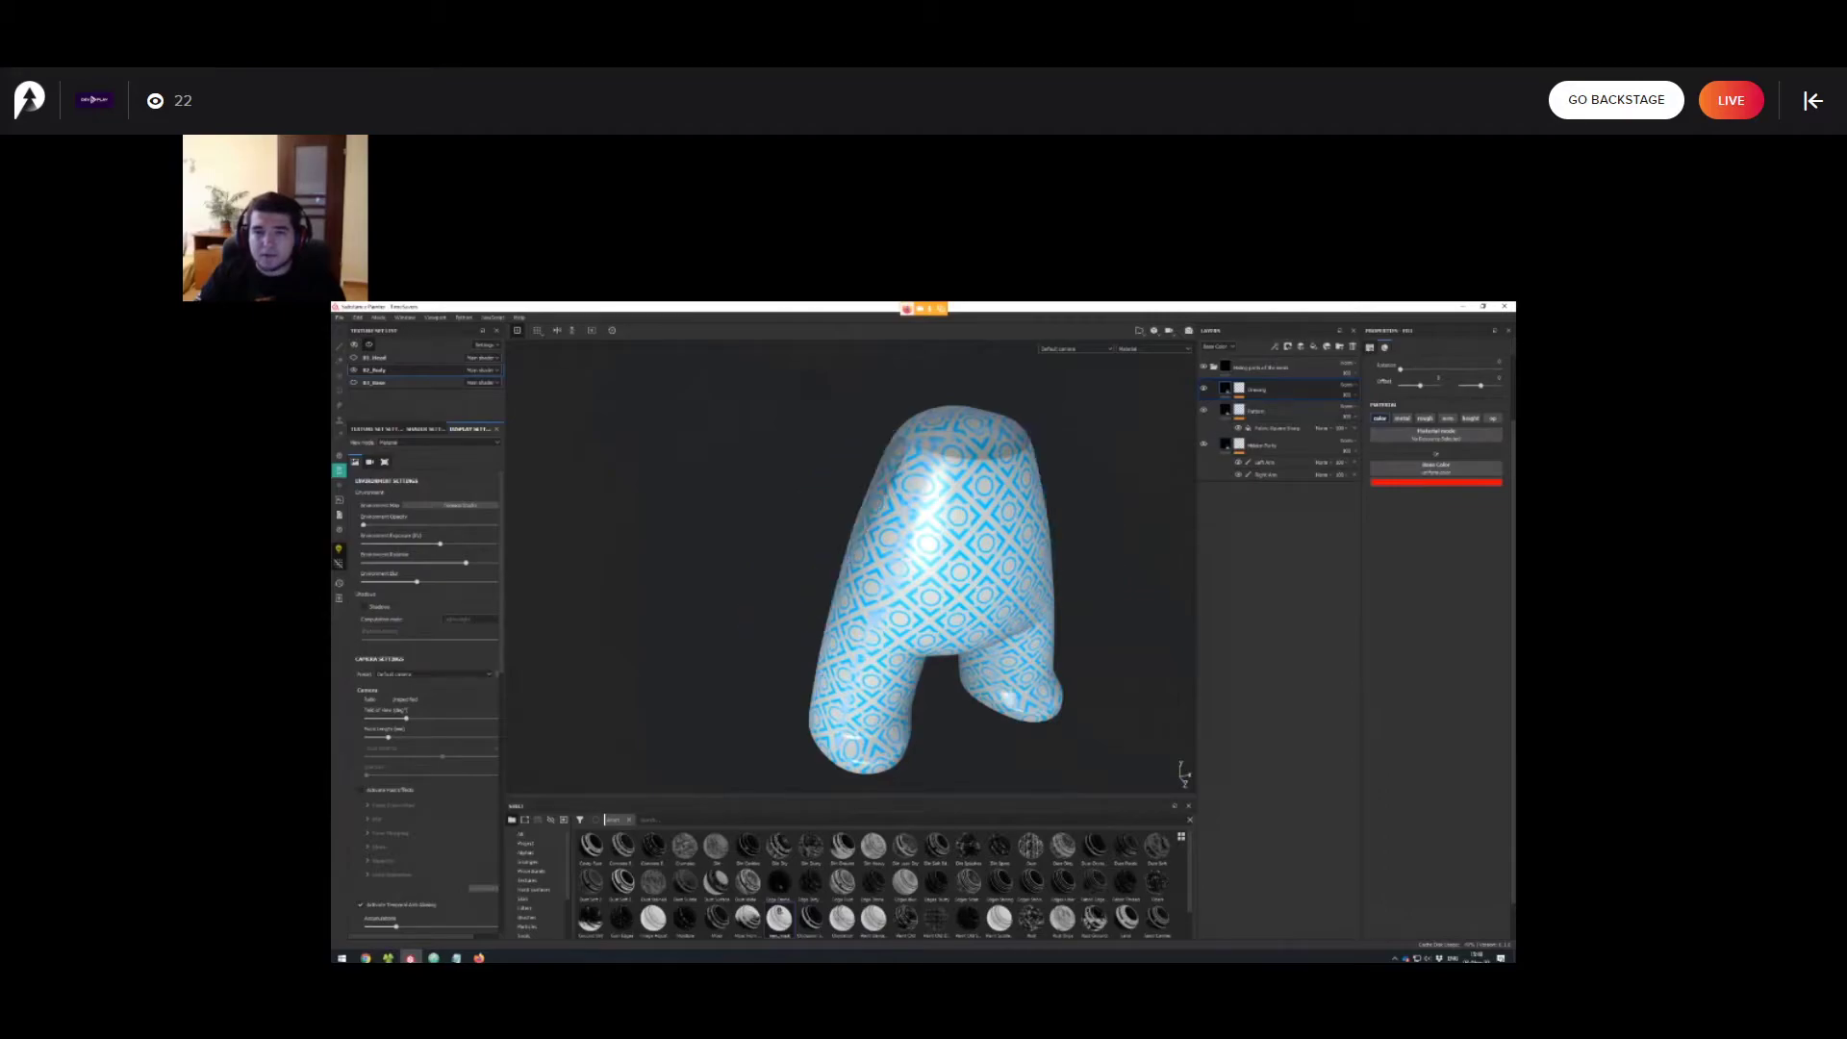
mouse_move(923, 577)
left_mouse_down("alt")
mouse_move(1010, 611)
mouse_move(947, 616)
mouse_move(928, 582)
left_mouse_up("alt")
scroll(928, 582, "up", 1)
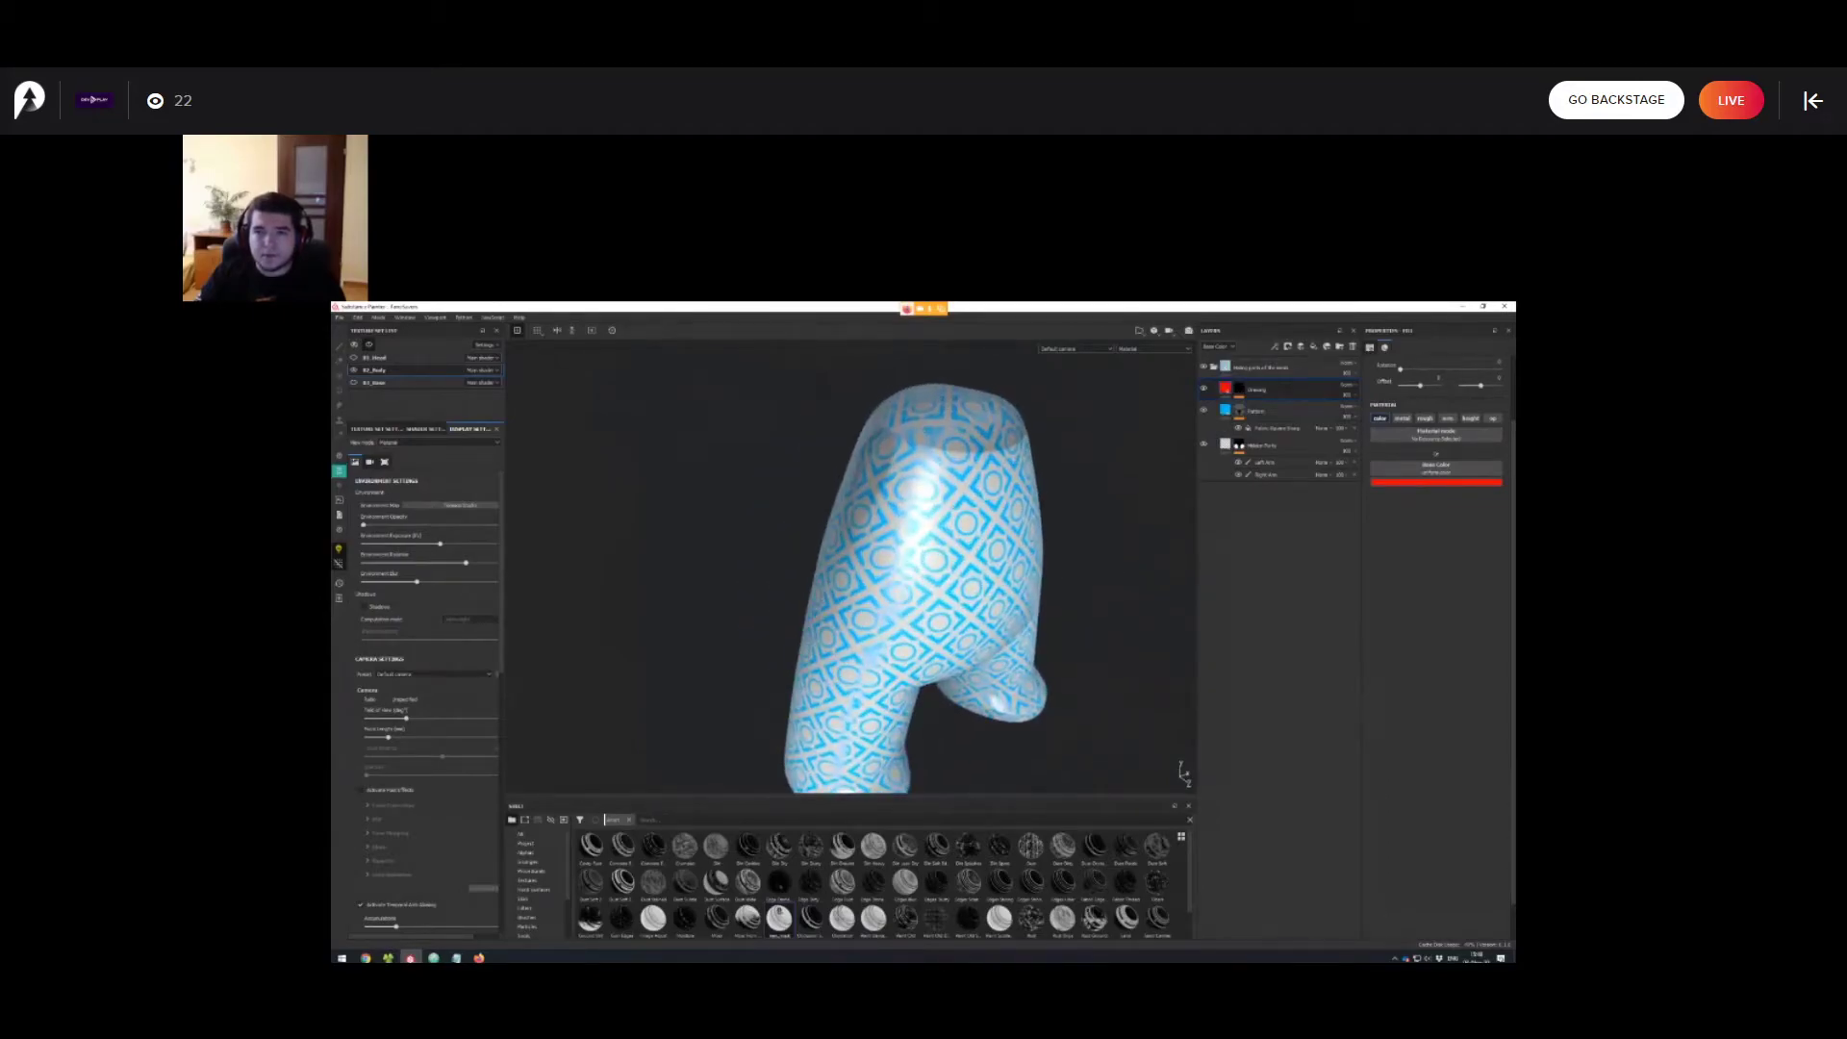
left_click(425, 429)
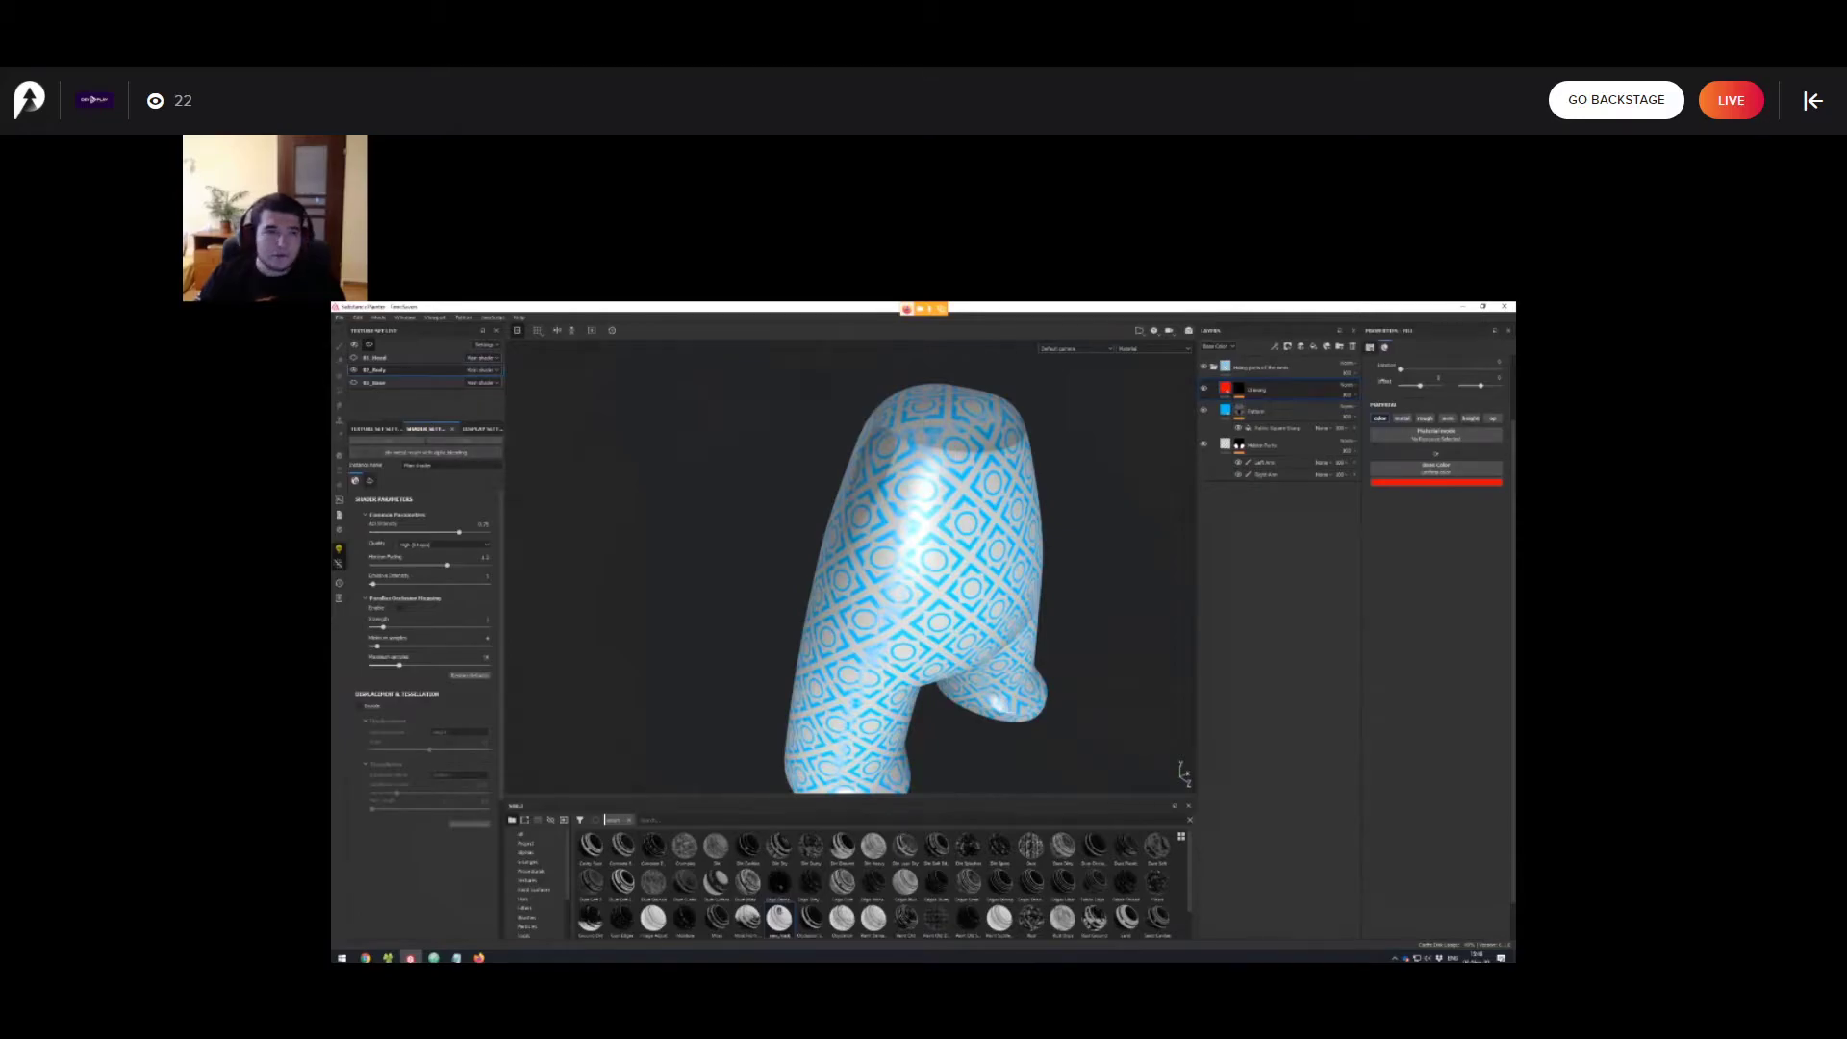
mouse_move(914, 577)
left_mouse_down("alt")
mouse_move(873, 595)
mouse_move(905, 589)
left_mouse_up("alt")
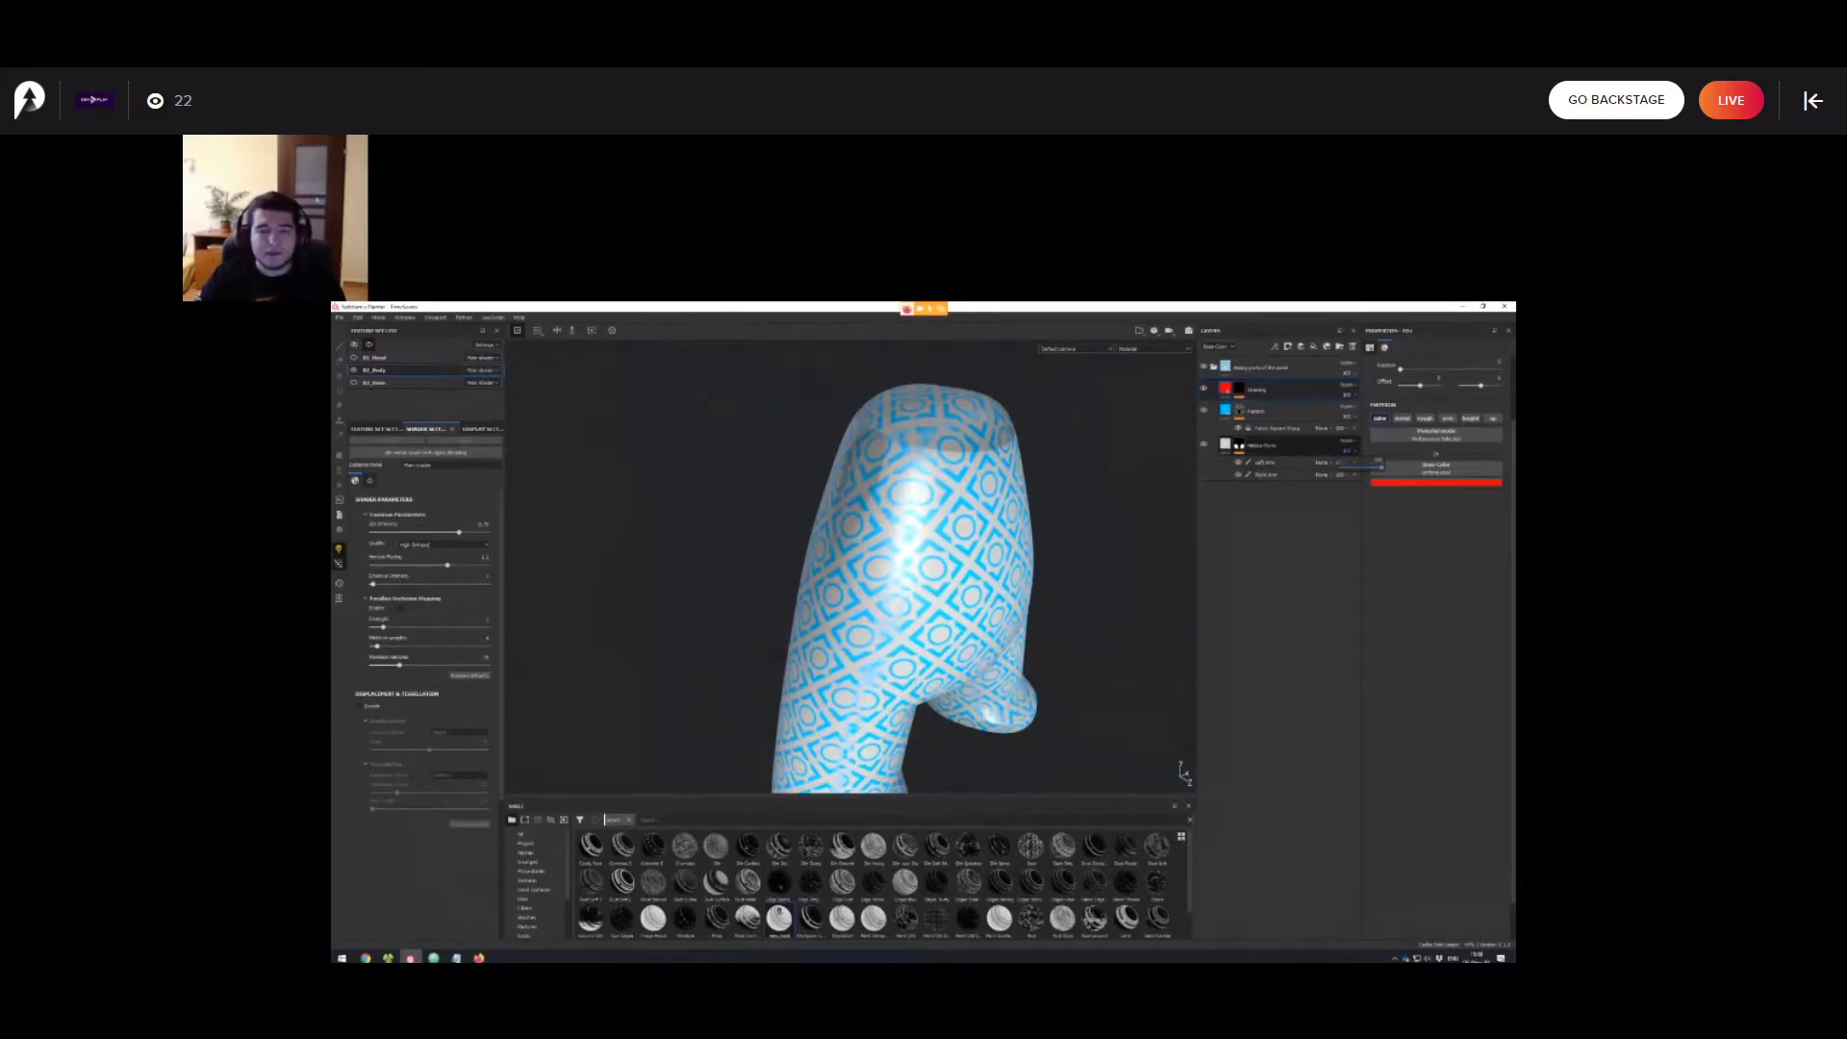
Try a partial opacity on the arm-hiding layer so the arms turn translucent, and return it to fully transparent.
left_click(1224, 445)
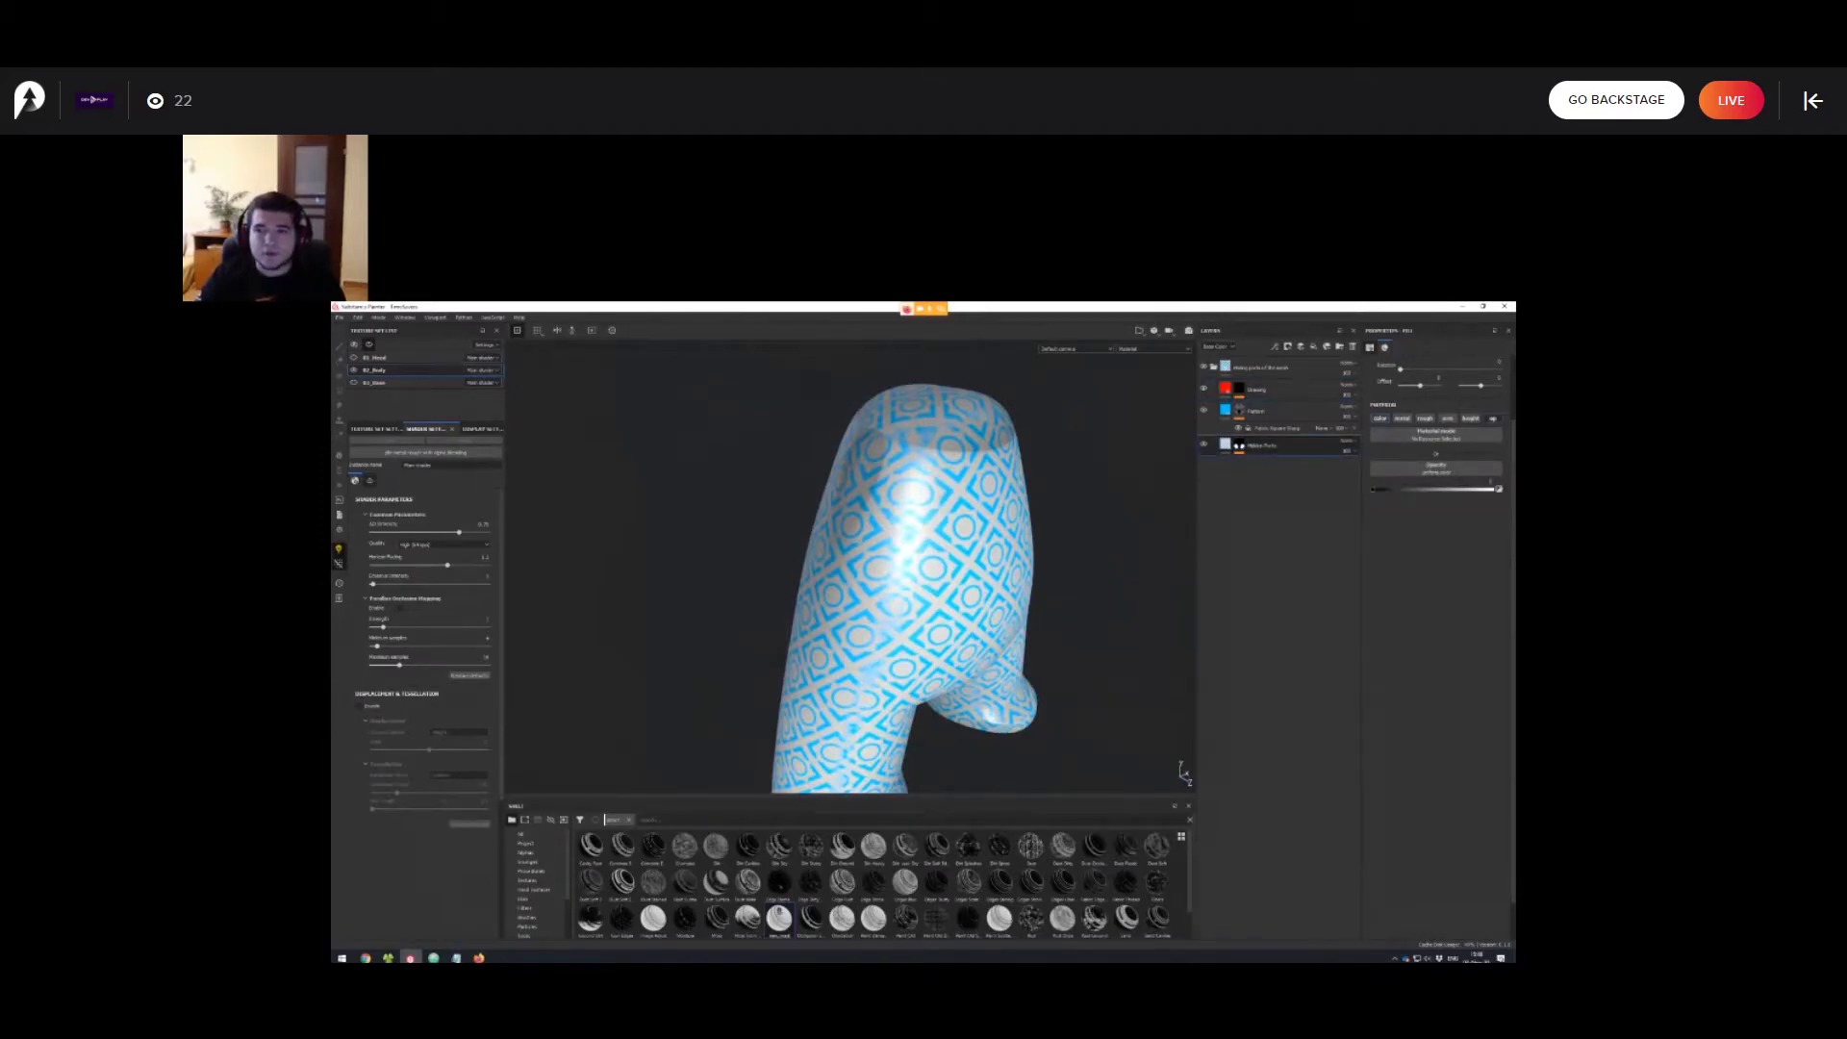
left_click_drag(1374, 489, 1396, 490)
scroll(866, 587, "down", 3)
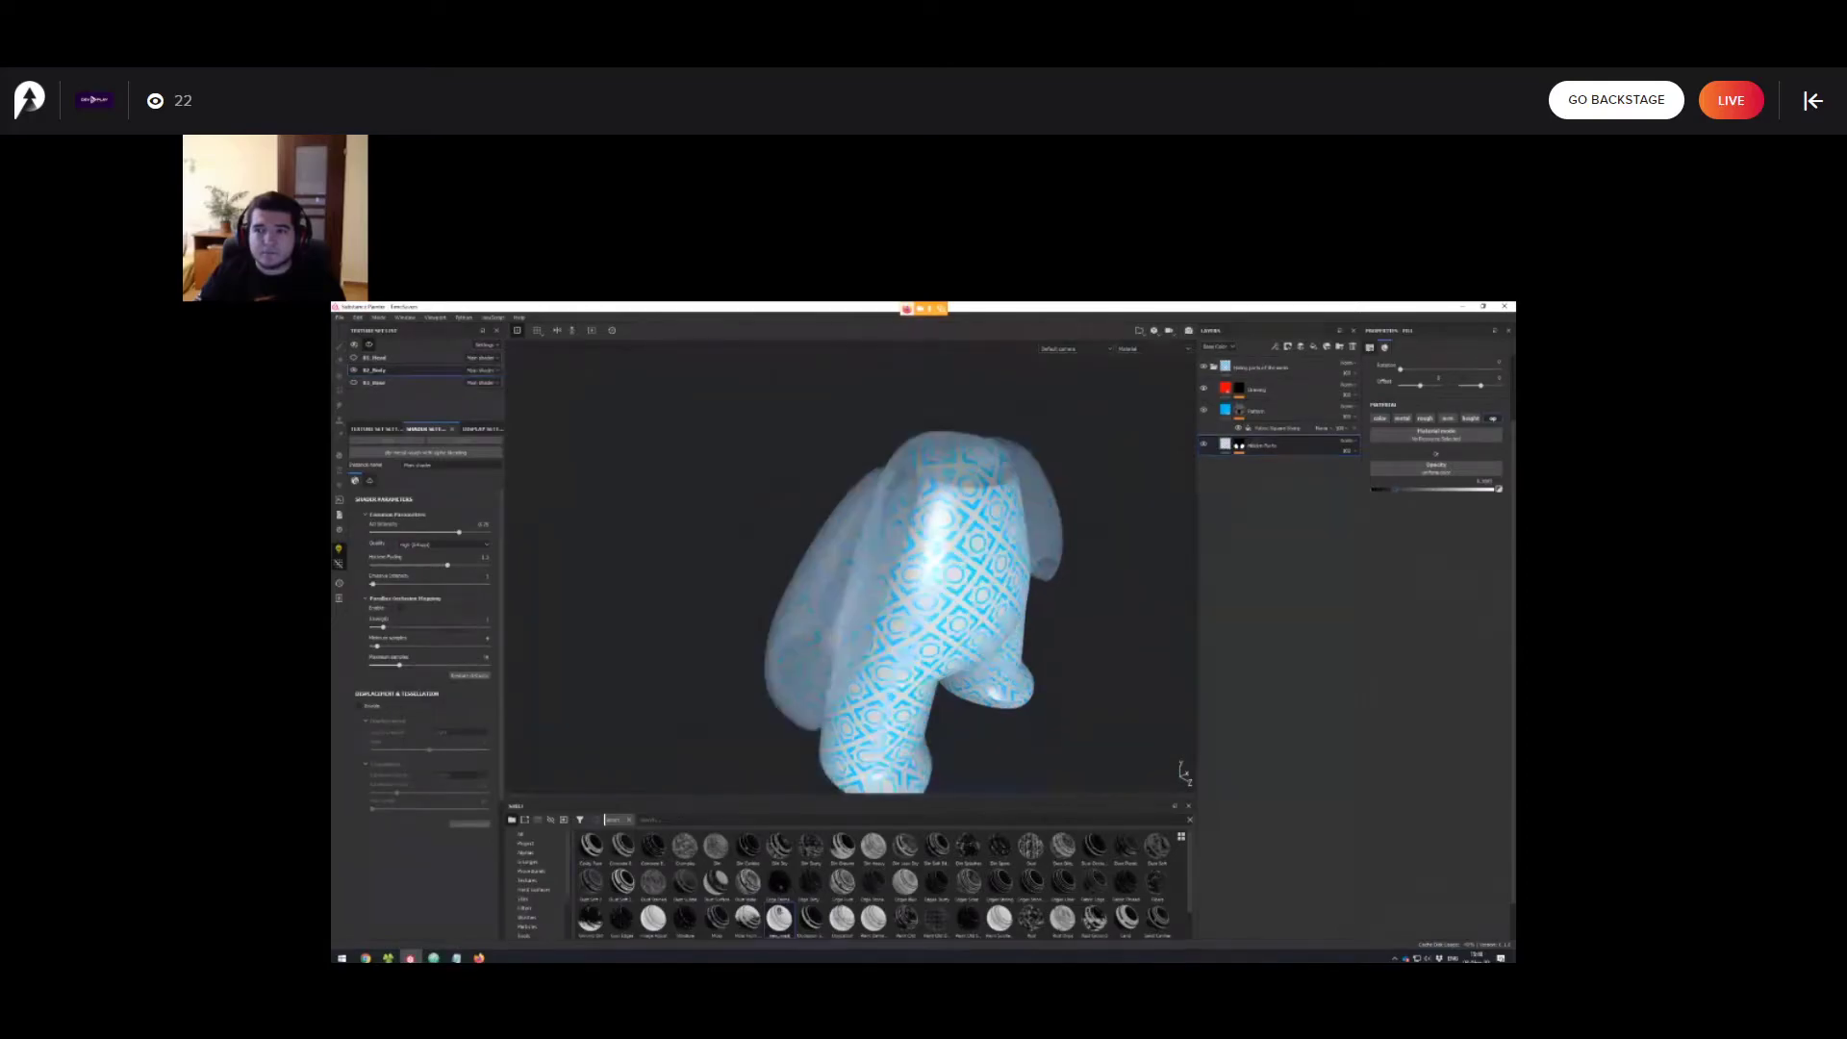
left_click_drag(856, 592, 784, 602, "alt")
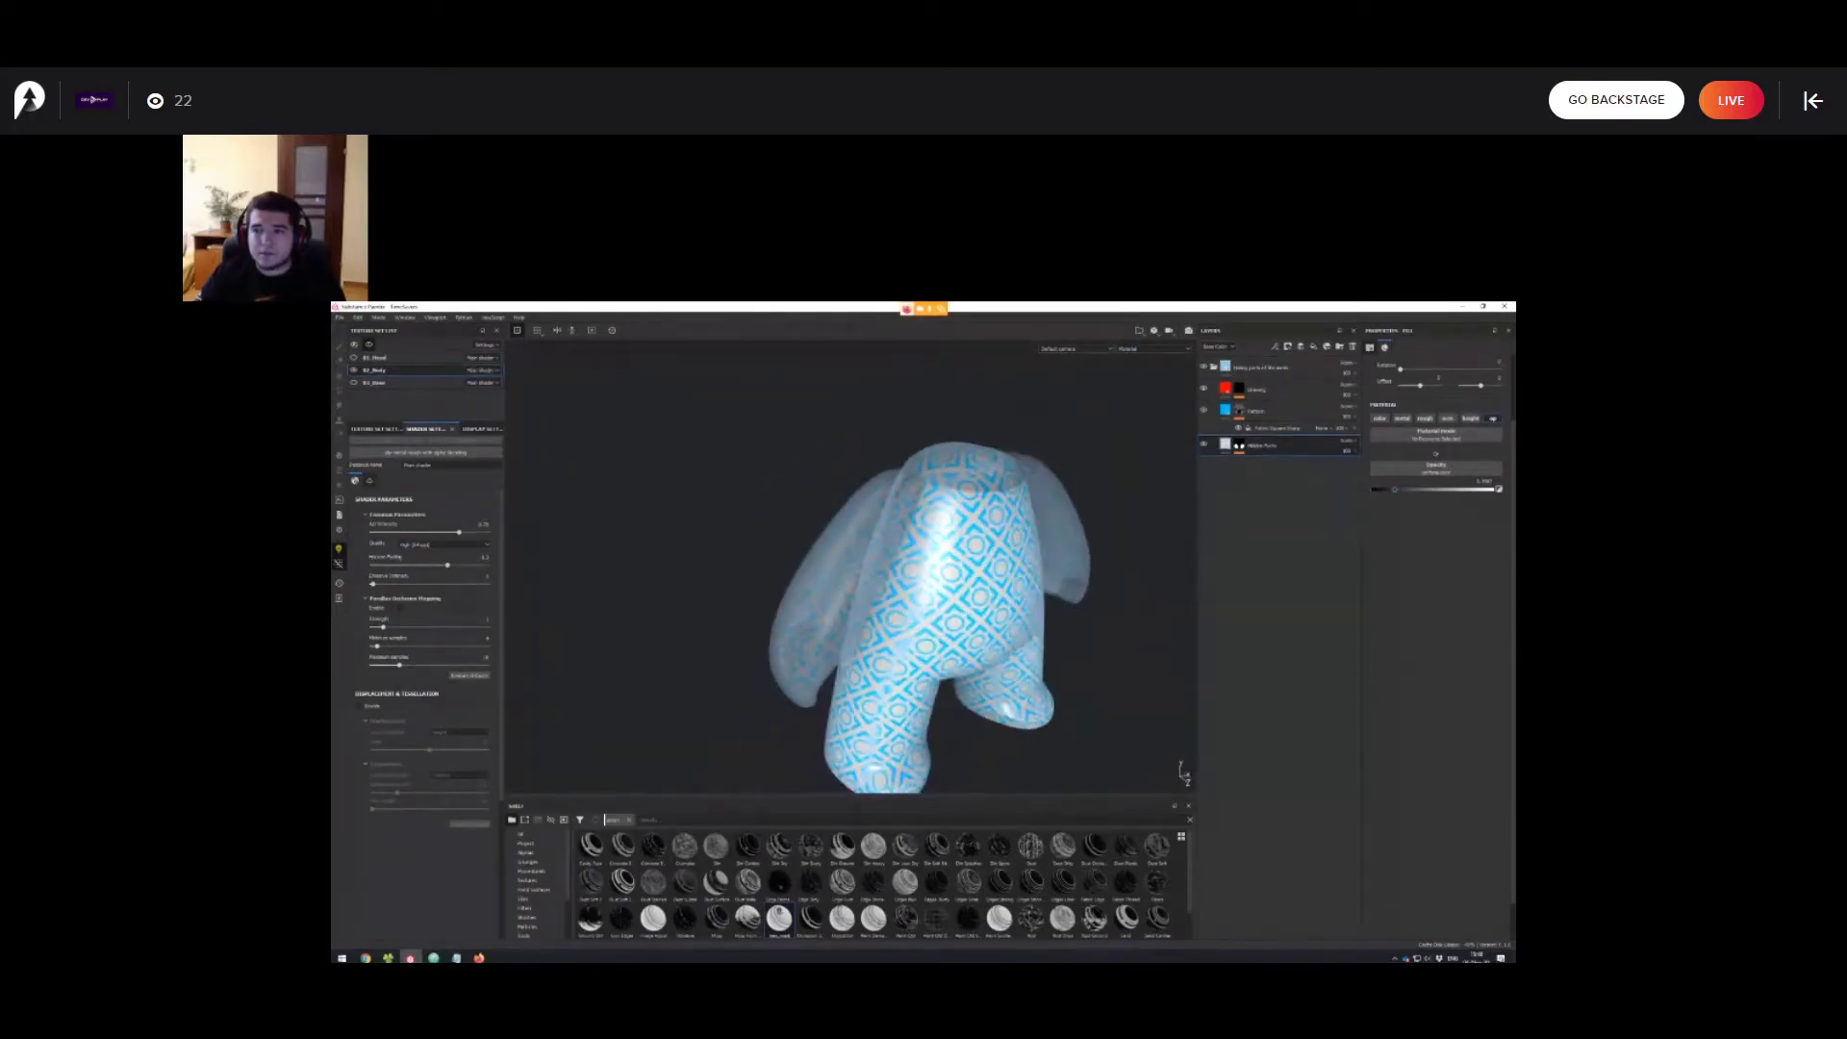
scroll(866, 592, "up", 2)
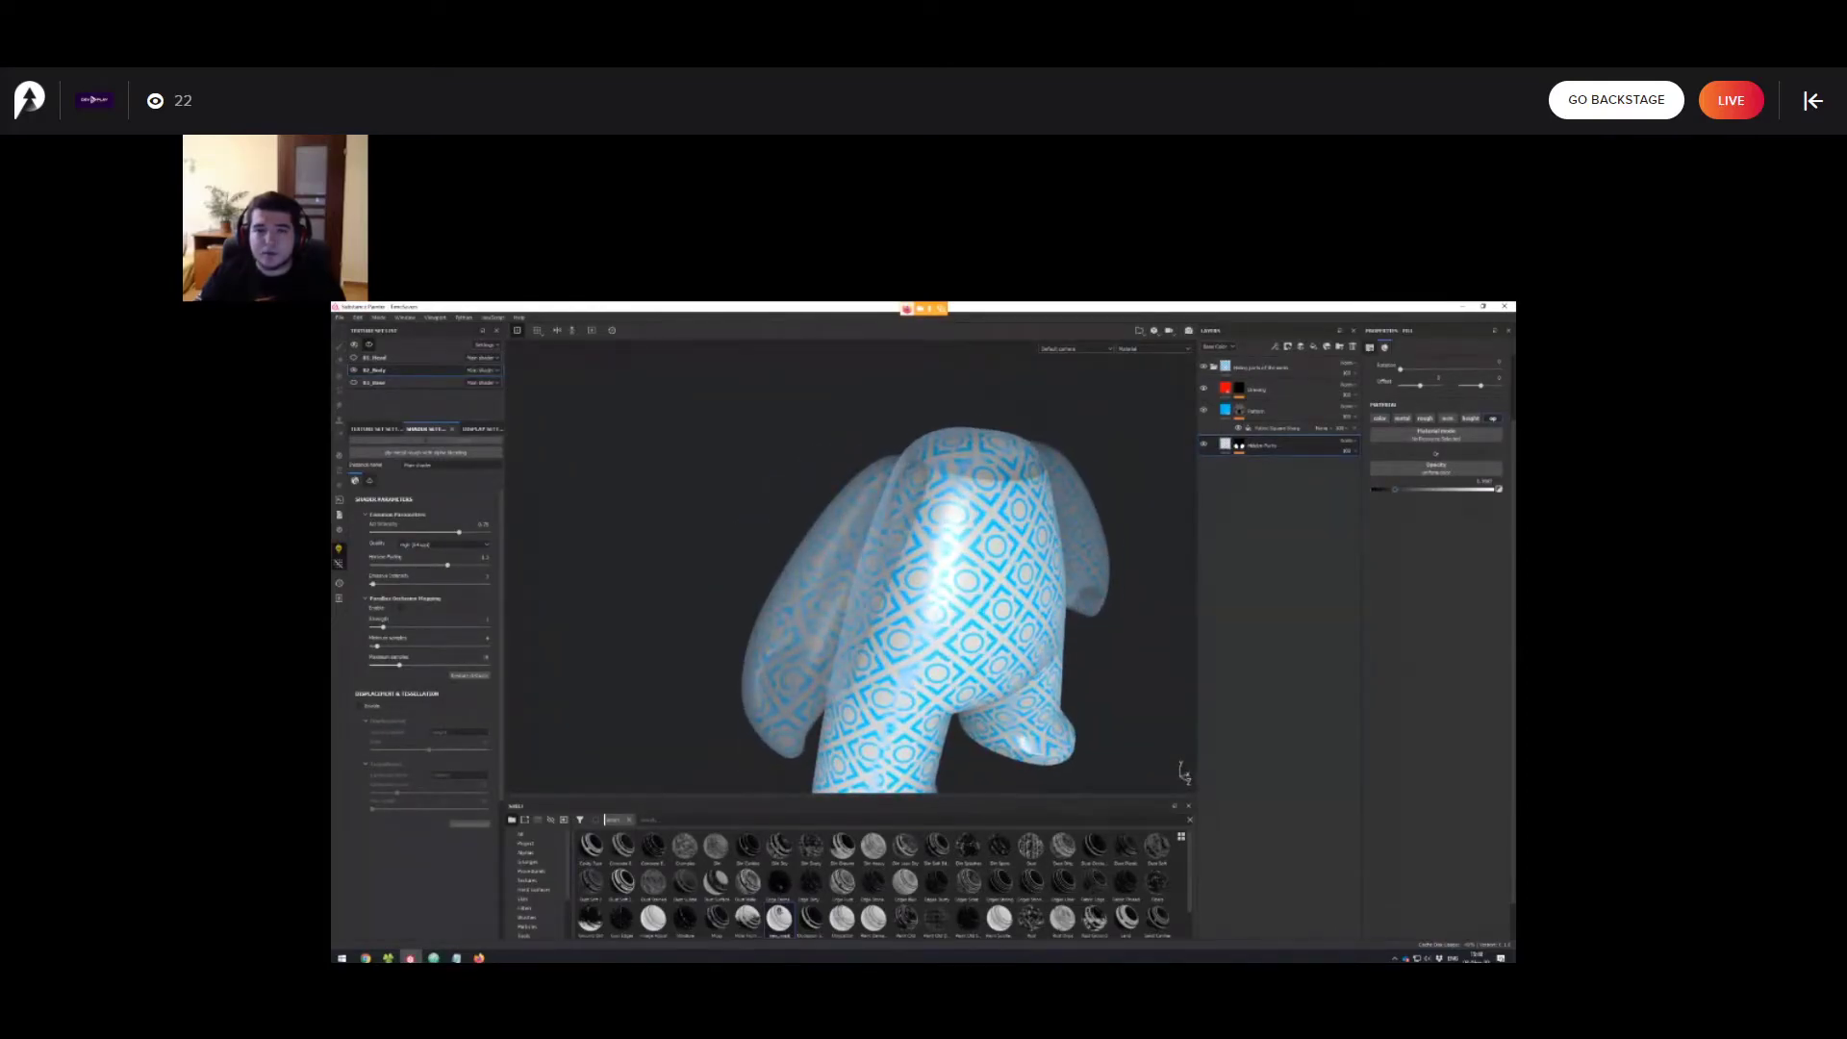
left_click_drag(1395, 490, 1373, 490)
scroll(1063, 731, "up", 1)
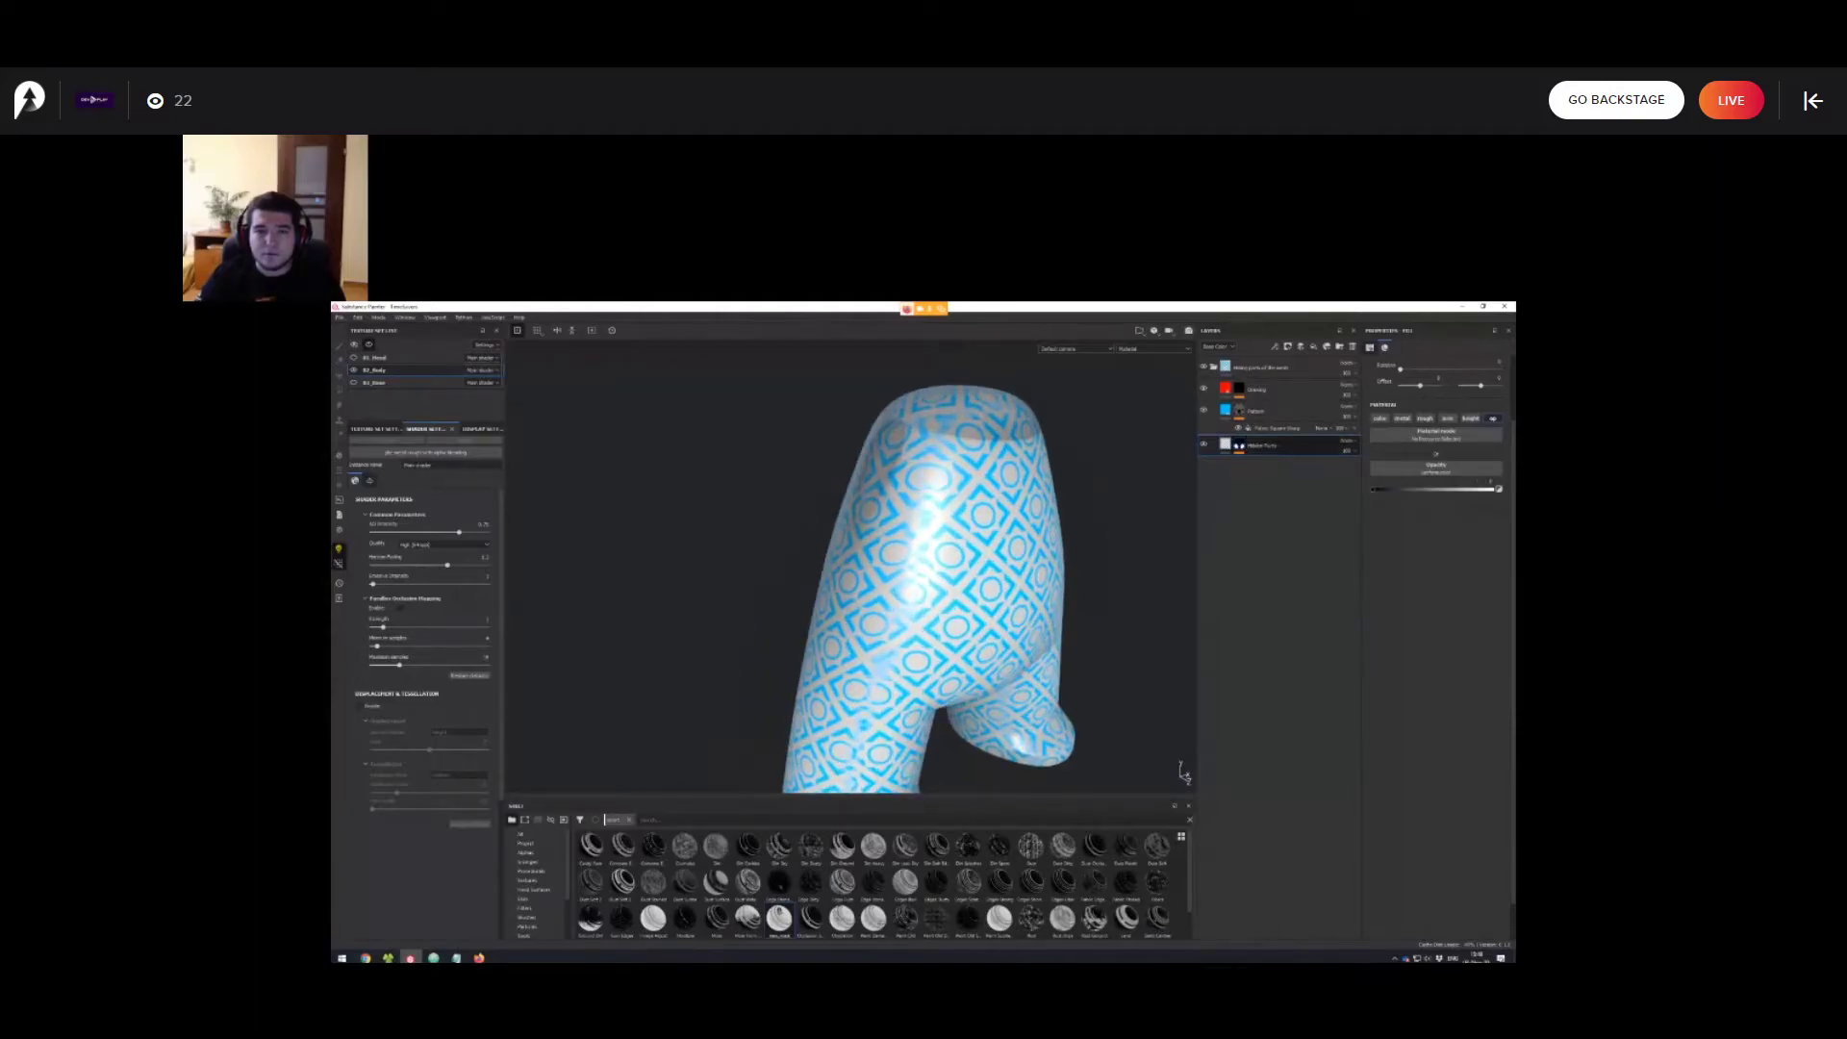
Review the body's texture set channels, and toggle the left arm's paint effect in the arm-hiding layer's mask.
left_click(376, 429)
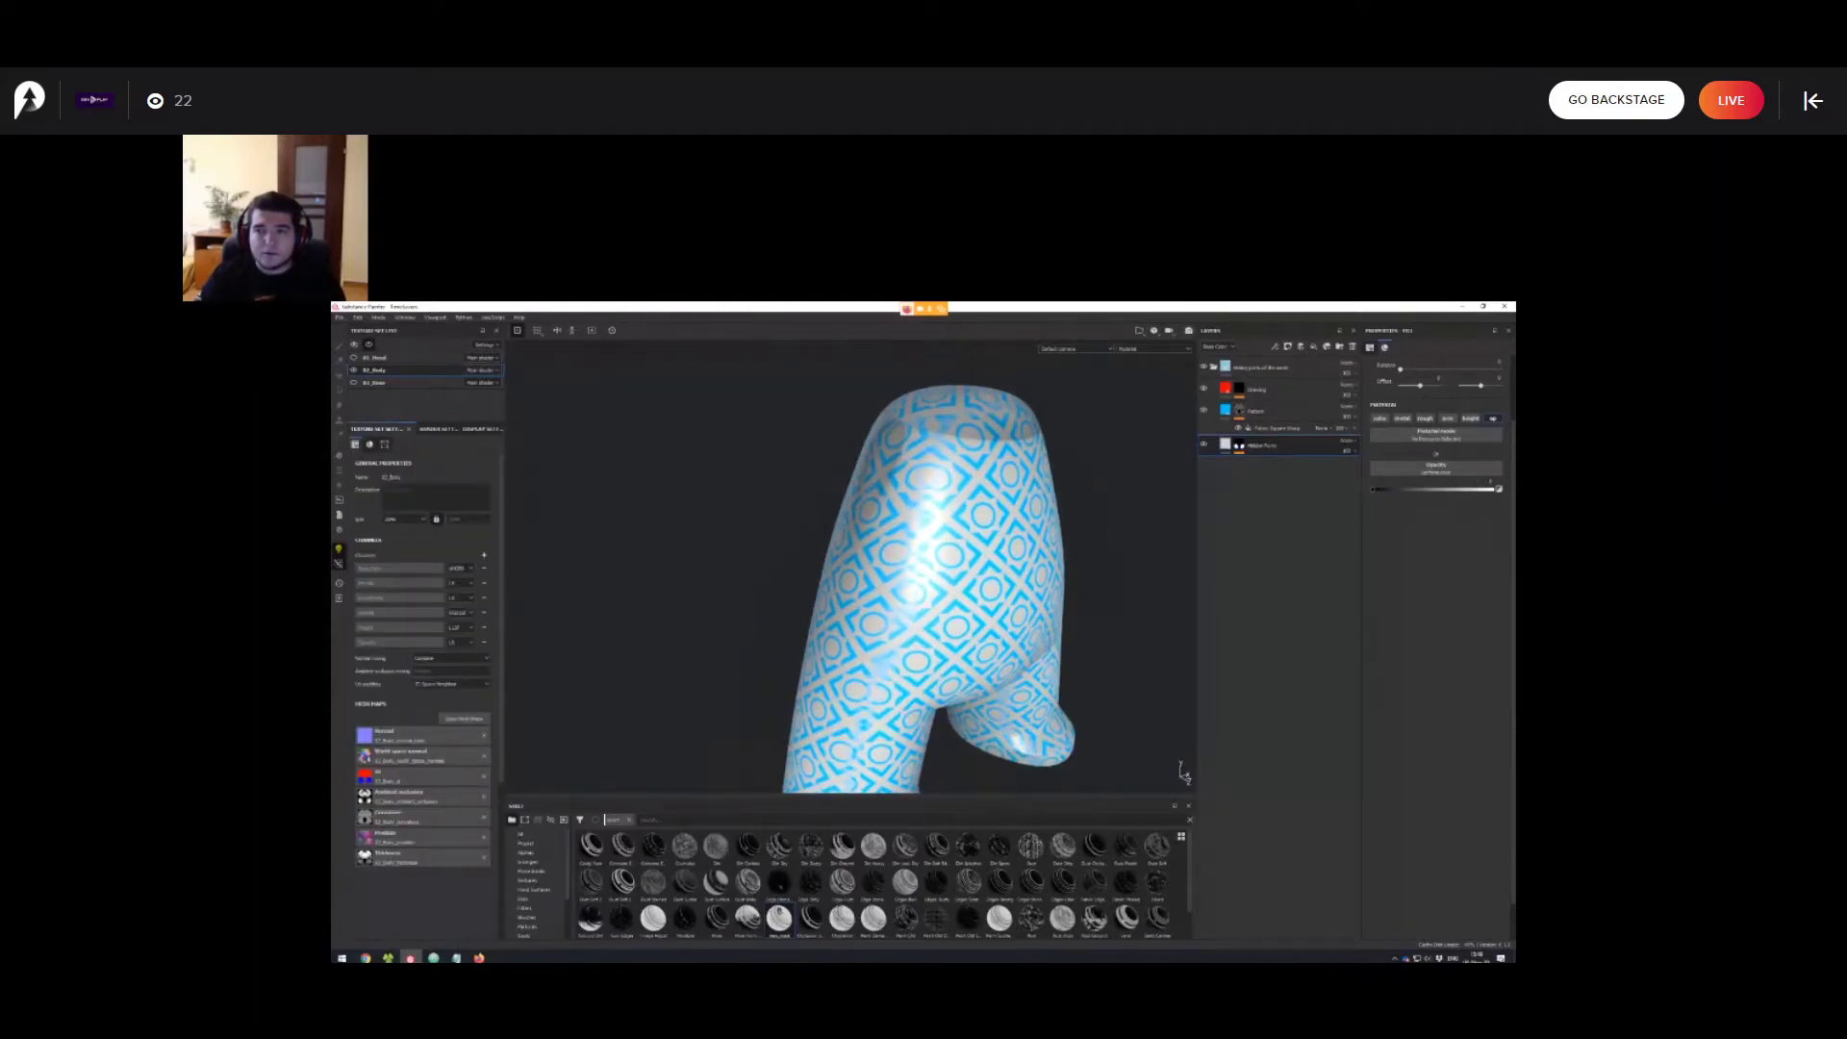
mouse_move(923, 578)
left_mouse_down("alt")
mouse_move(918, 594)
mouse_move(906, 566)
left_mouse_up("alt")
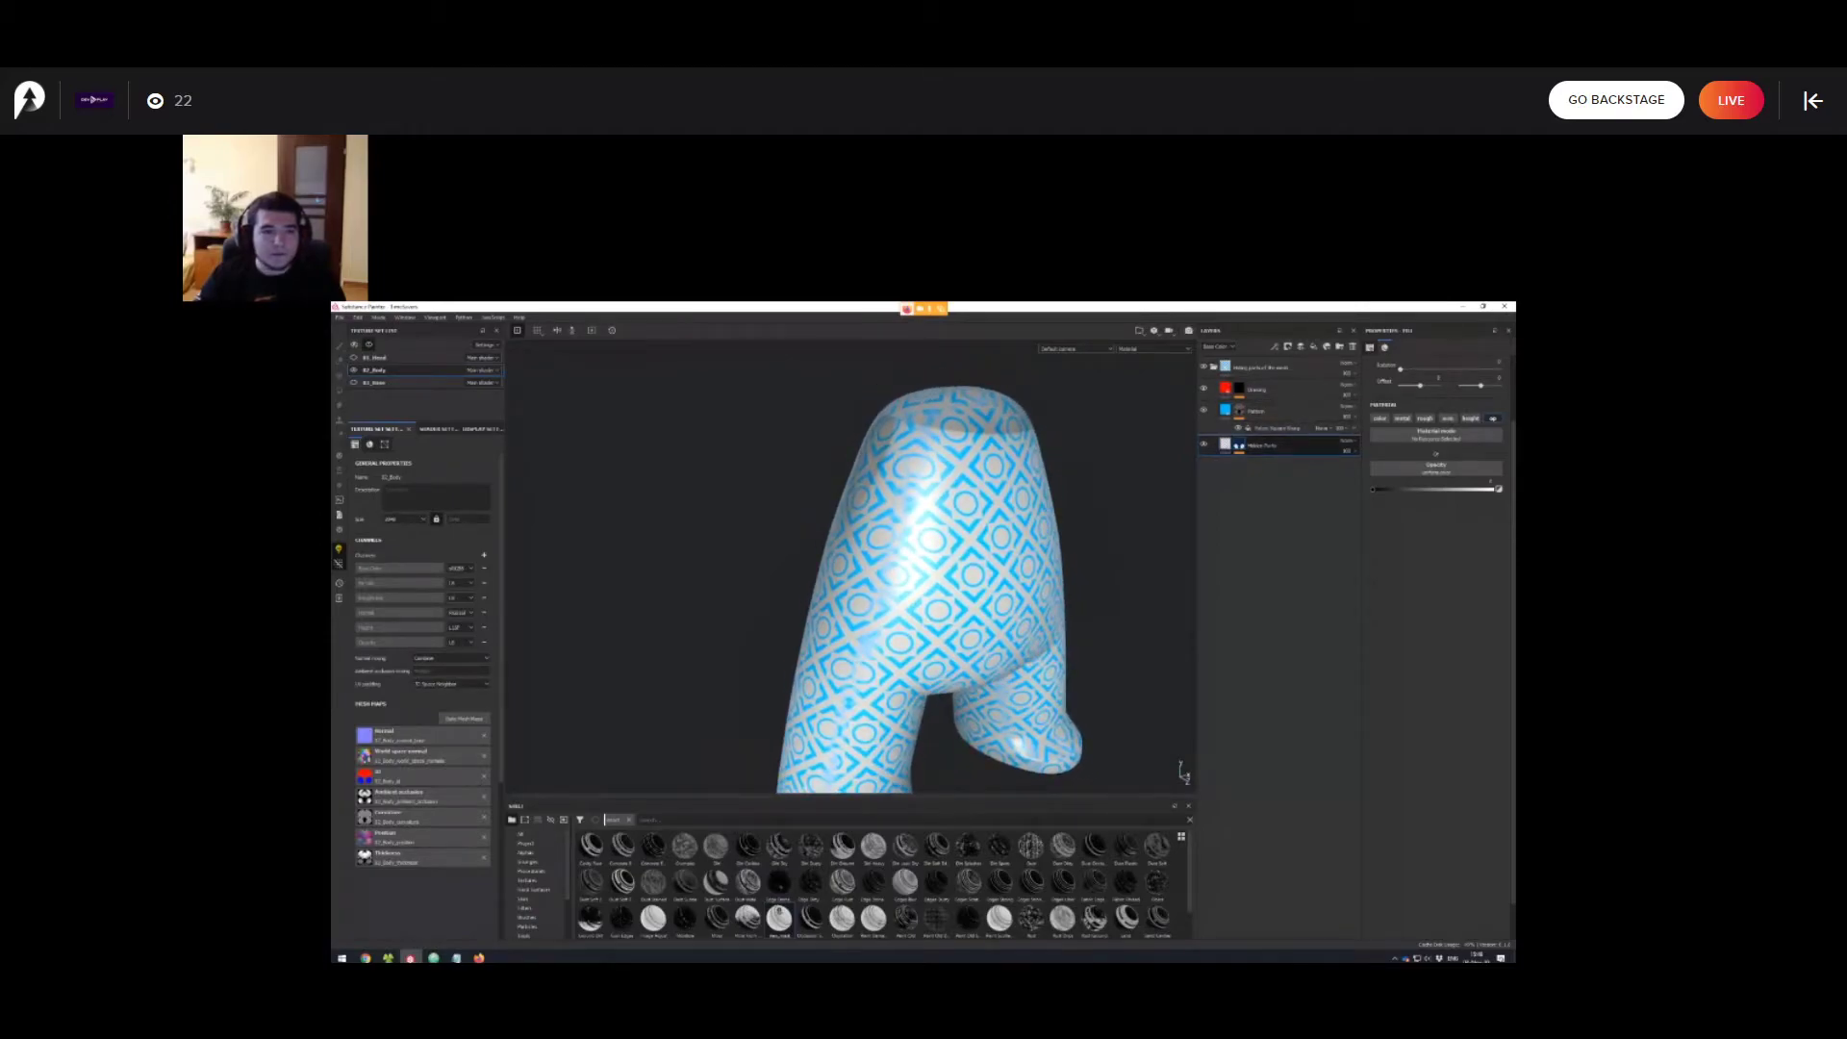
left_click(1239, 445)
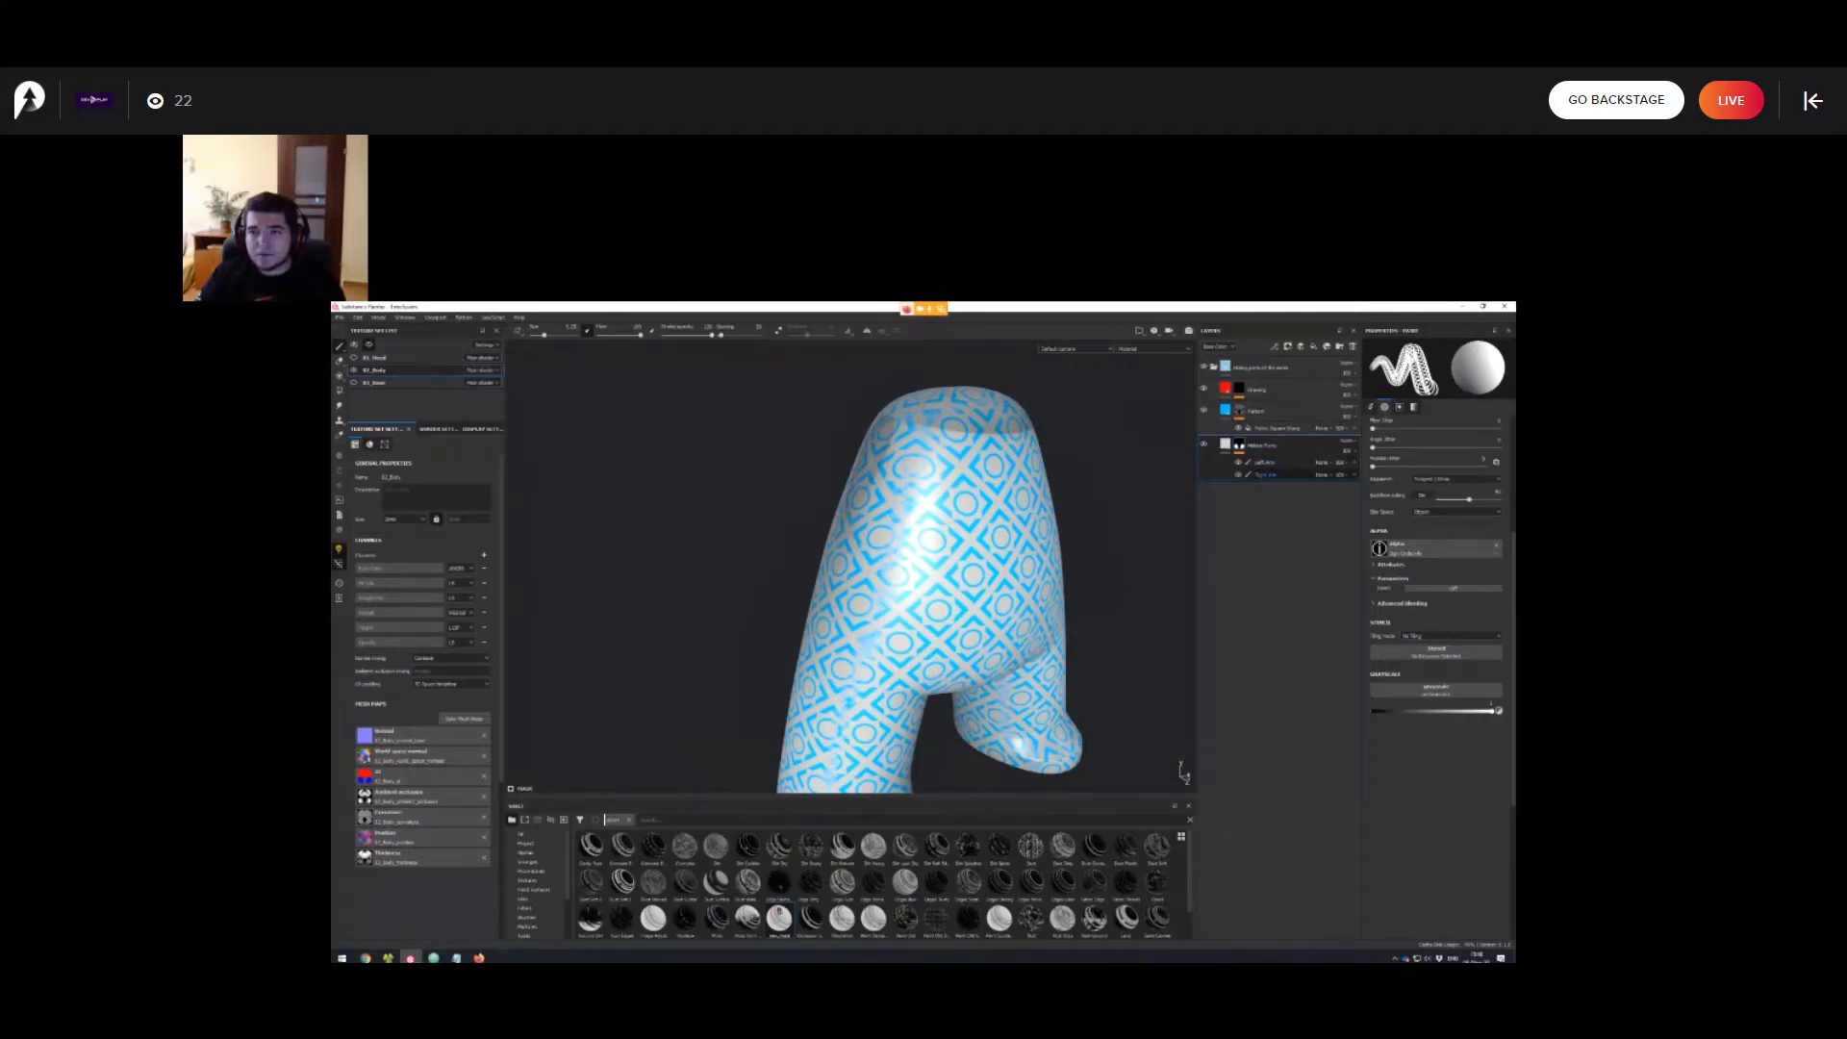
left_click_drag(953, 507, 818, 529, "alt")
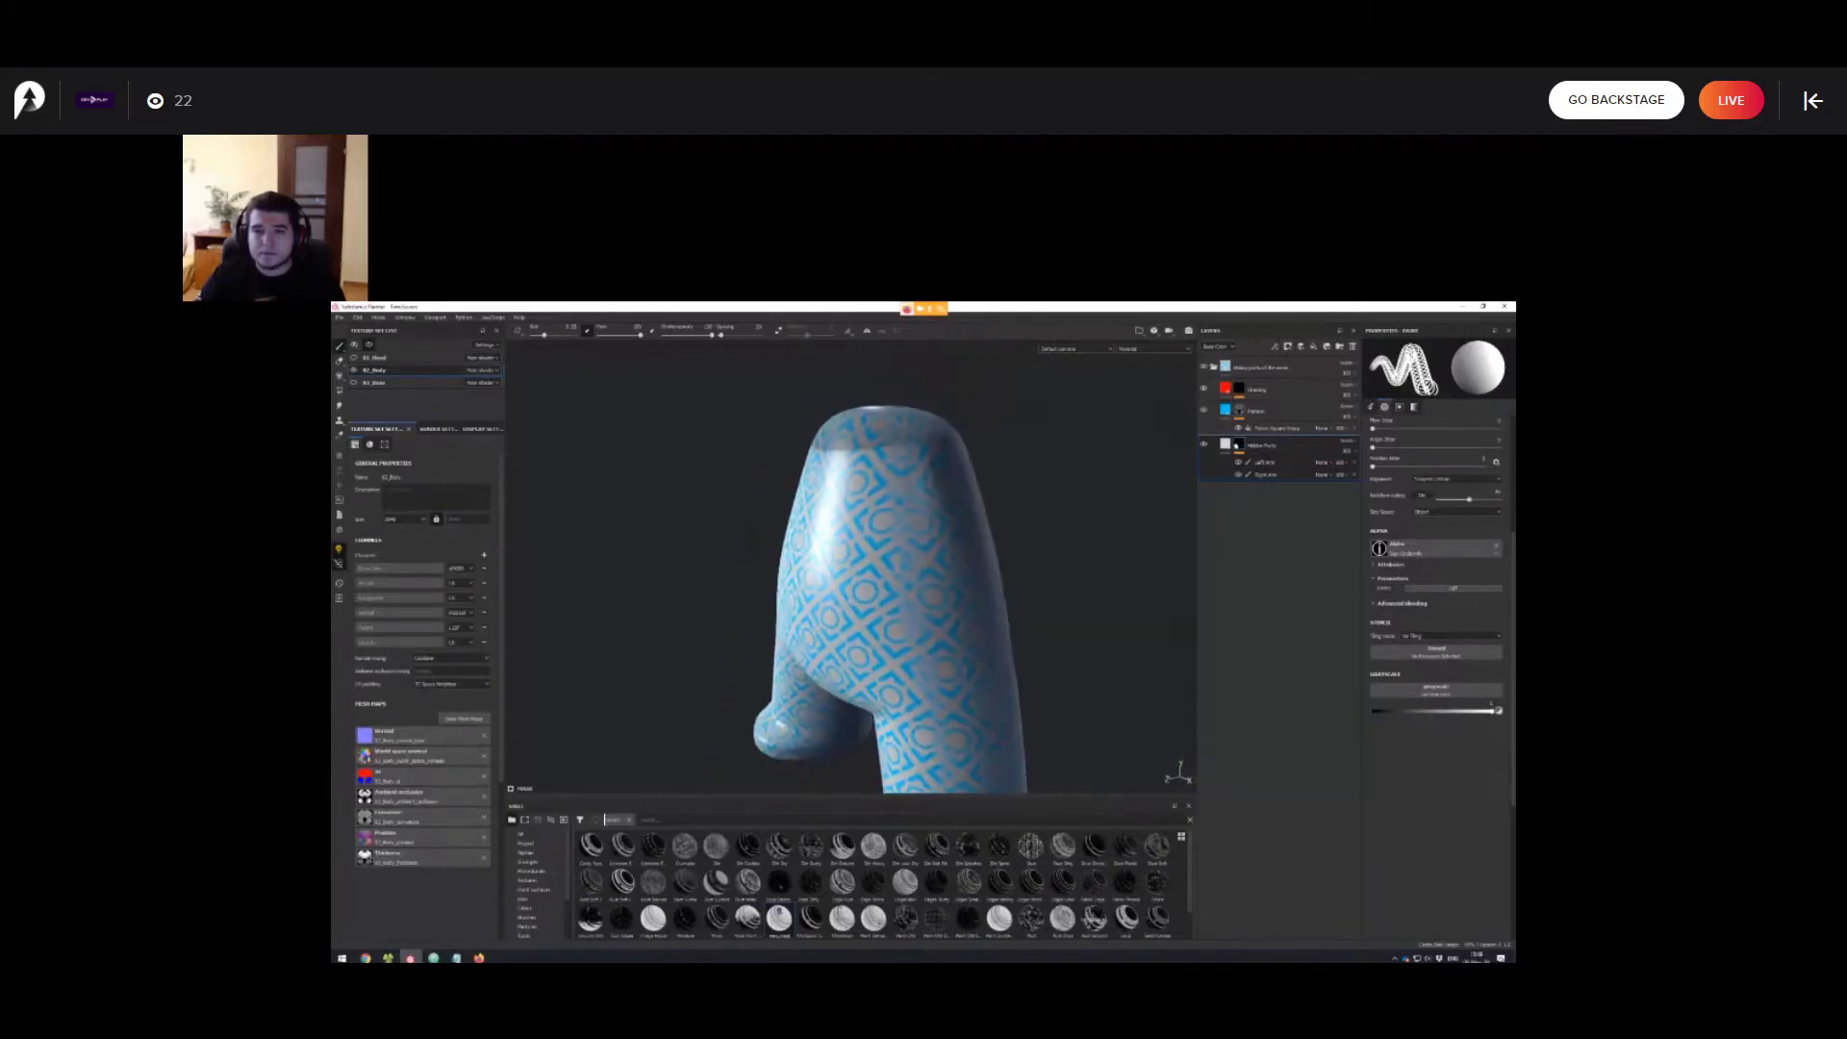
left_click(1238, 462)
left_click(1238, 461)
left_click_drag(948, 549, 937, 574, "alt")
Raise the arm-hiding layer's opacity partway and inspect the translucent arms from several sides.
left_click(1225, 444)
left_click_drag(1374, 489, 1431, 489)
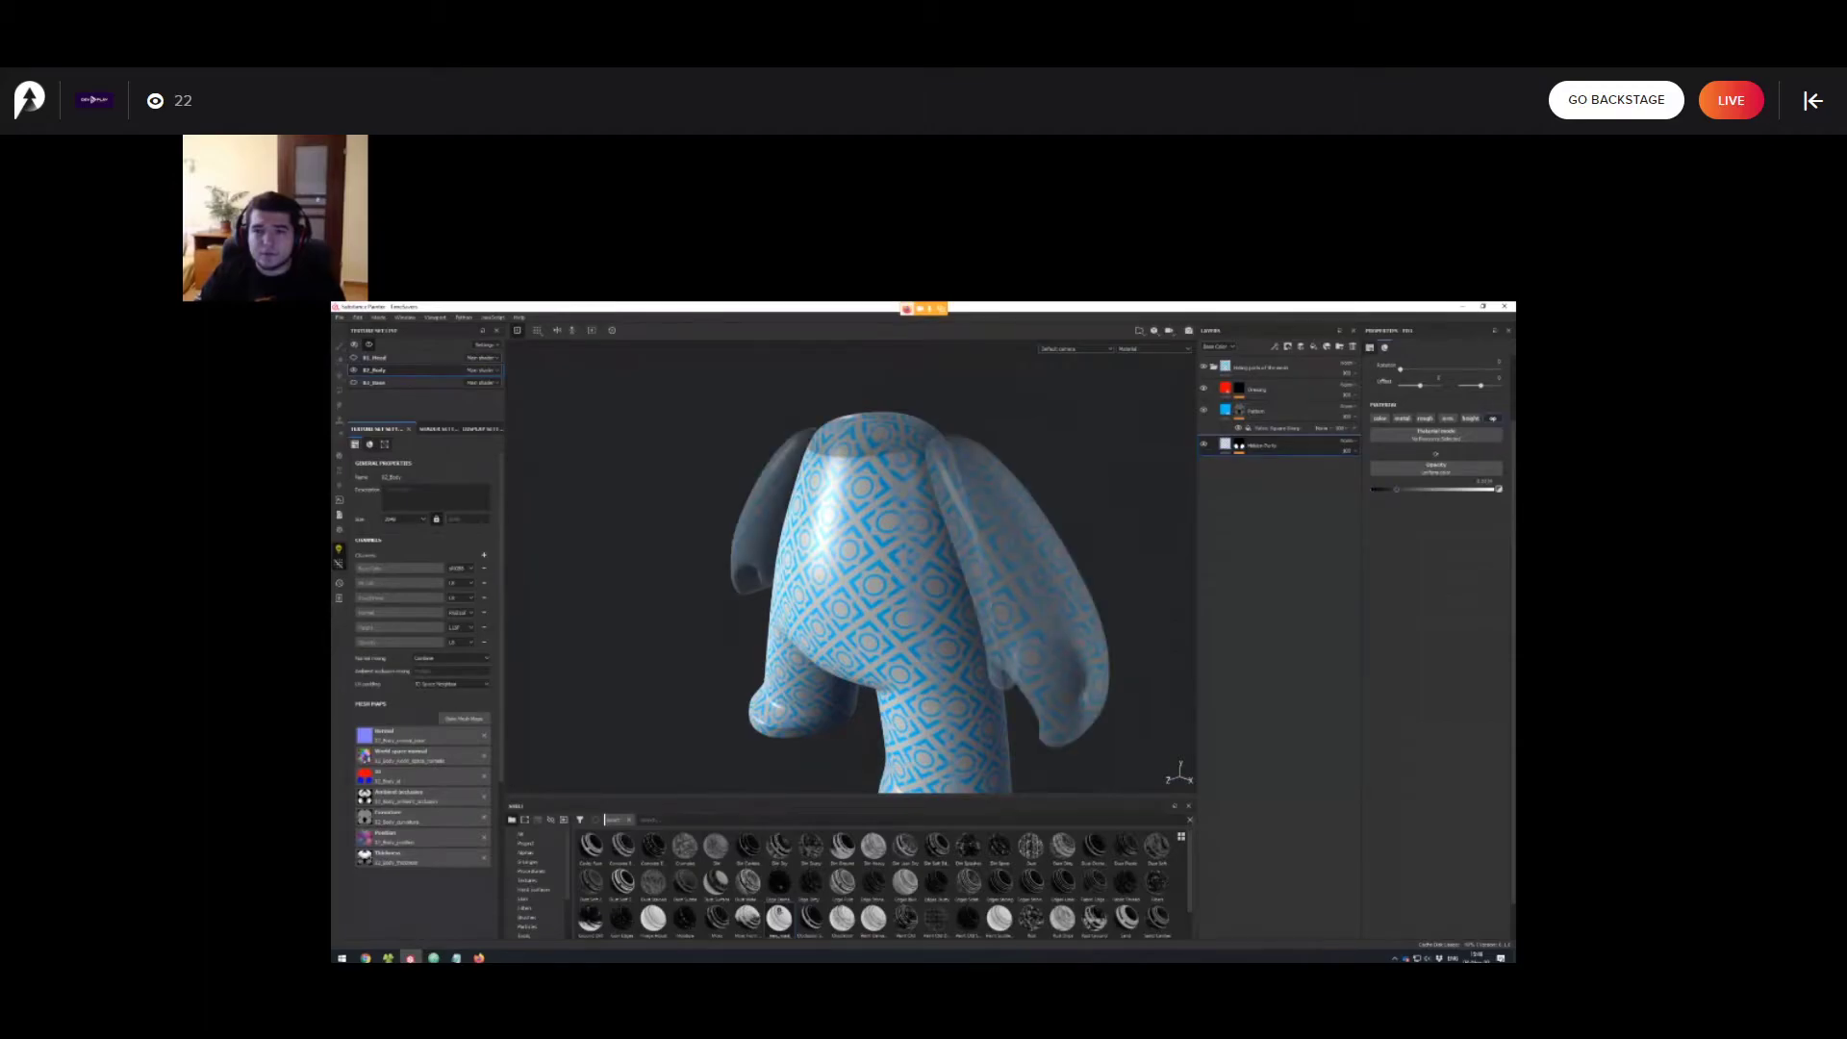
left_click_drag(933, 558, 1147, 677, "alt")
left_click_drag(962, 577, 950, 597, "alt")
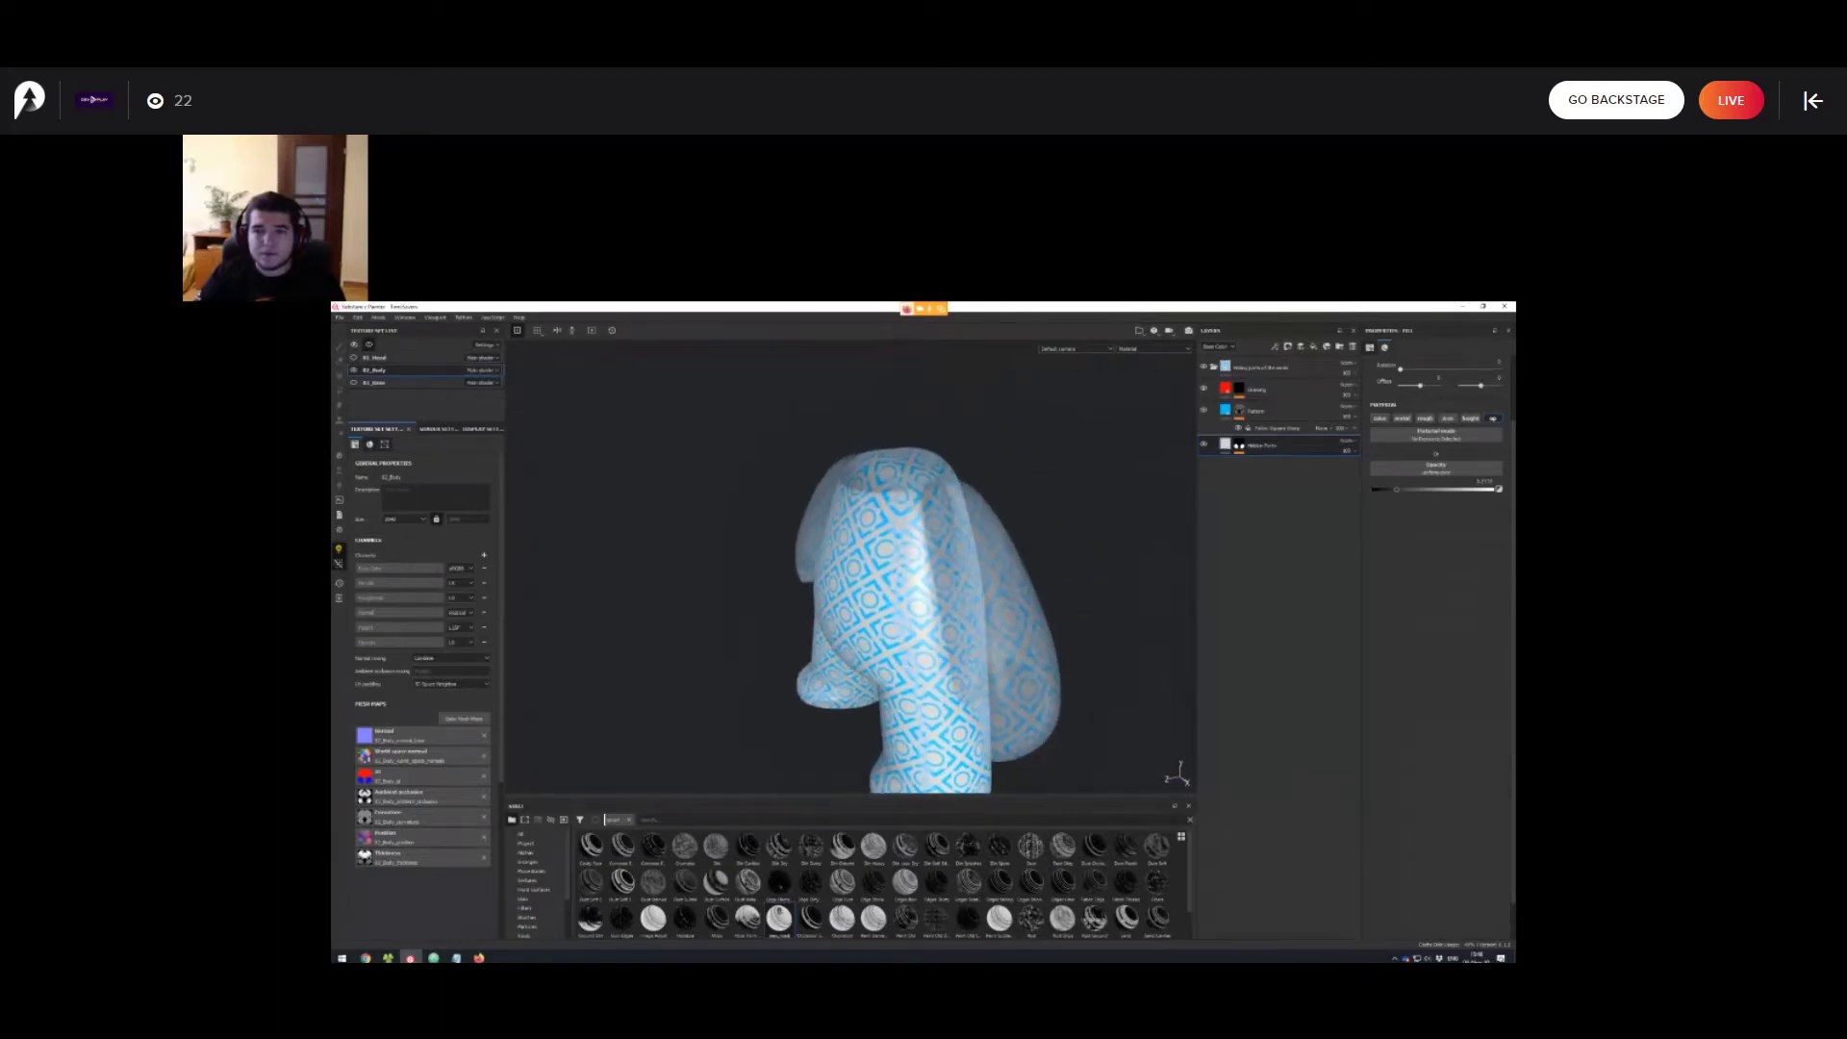
Try painting in the red fill layer's mask beside the translucent arm, and undo it.
left_click(1239, 389)
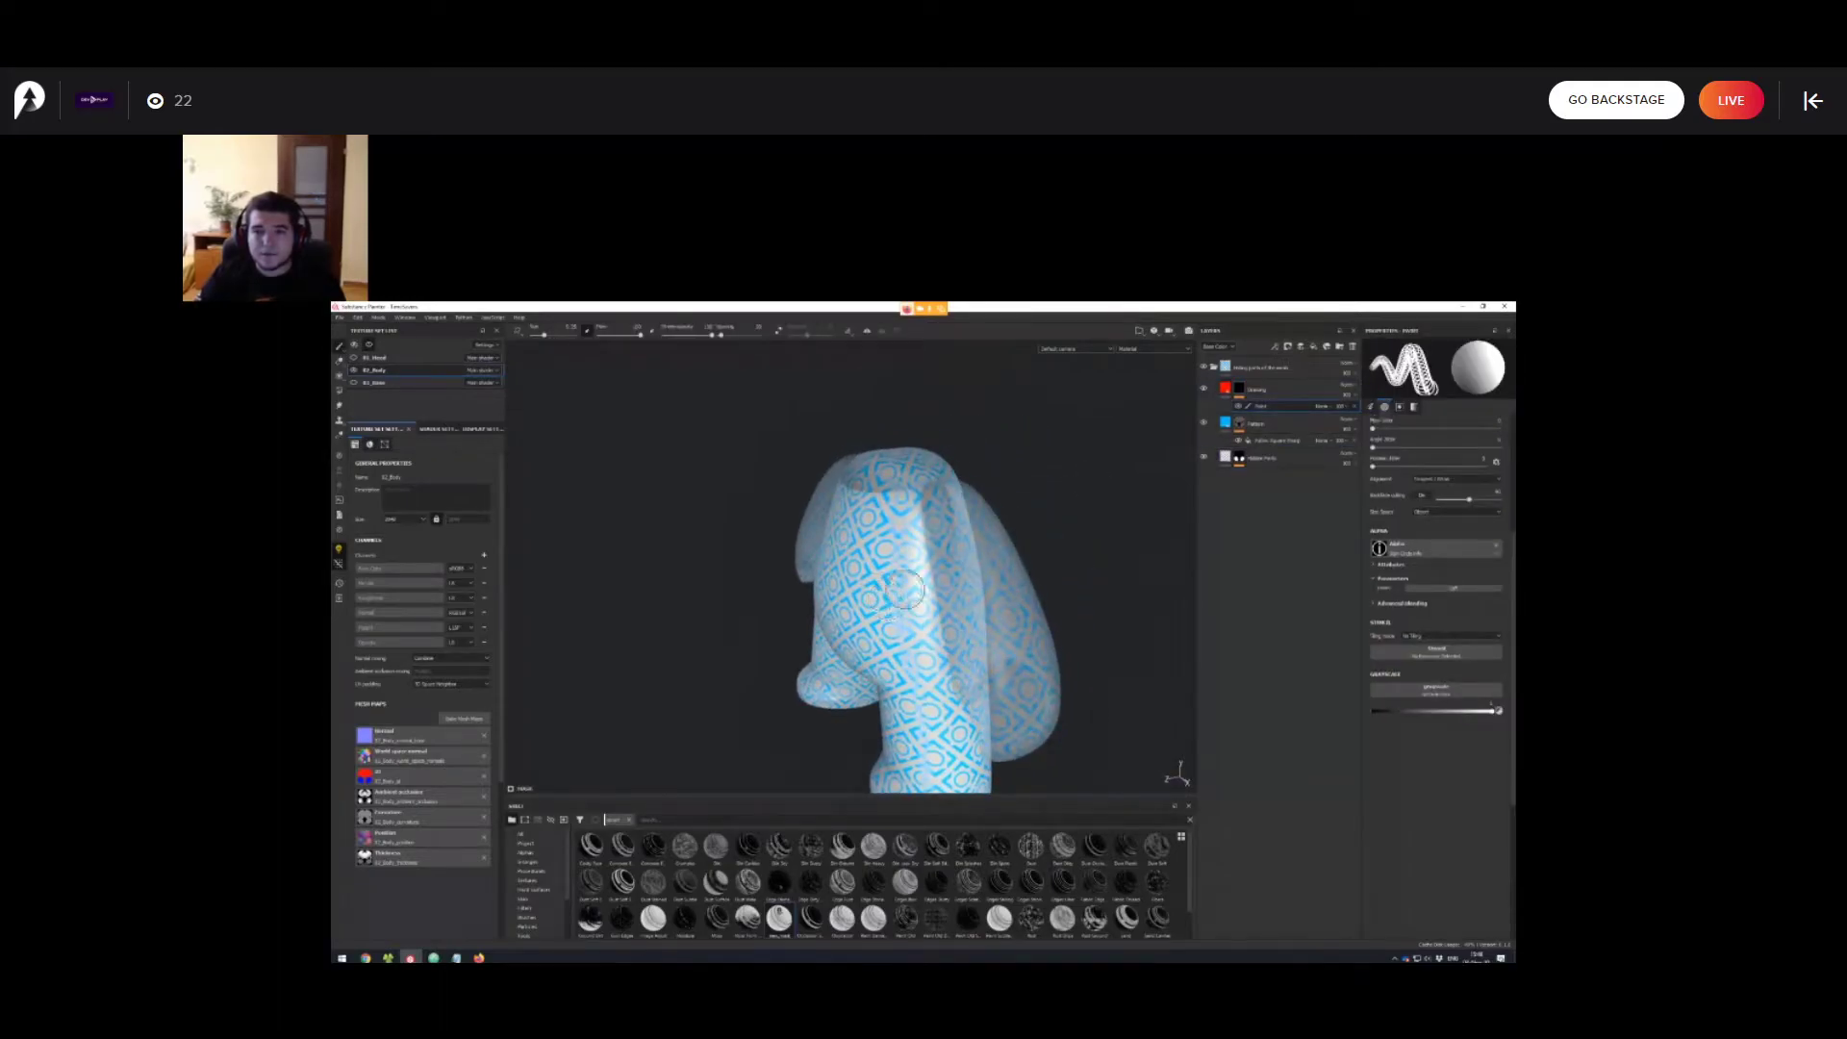
mouse_move(1013, 591)
left_mouse_down("alt")
mouse_move(864, 589)
mouse_move(878, 597)
mouse_move(843, 660)
mouse_move(856, 578)
left_mouse_up("alt")
key("ctrl+z")
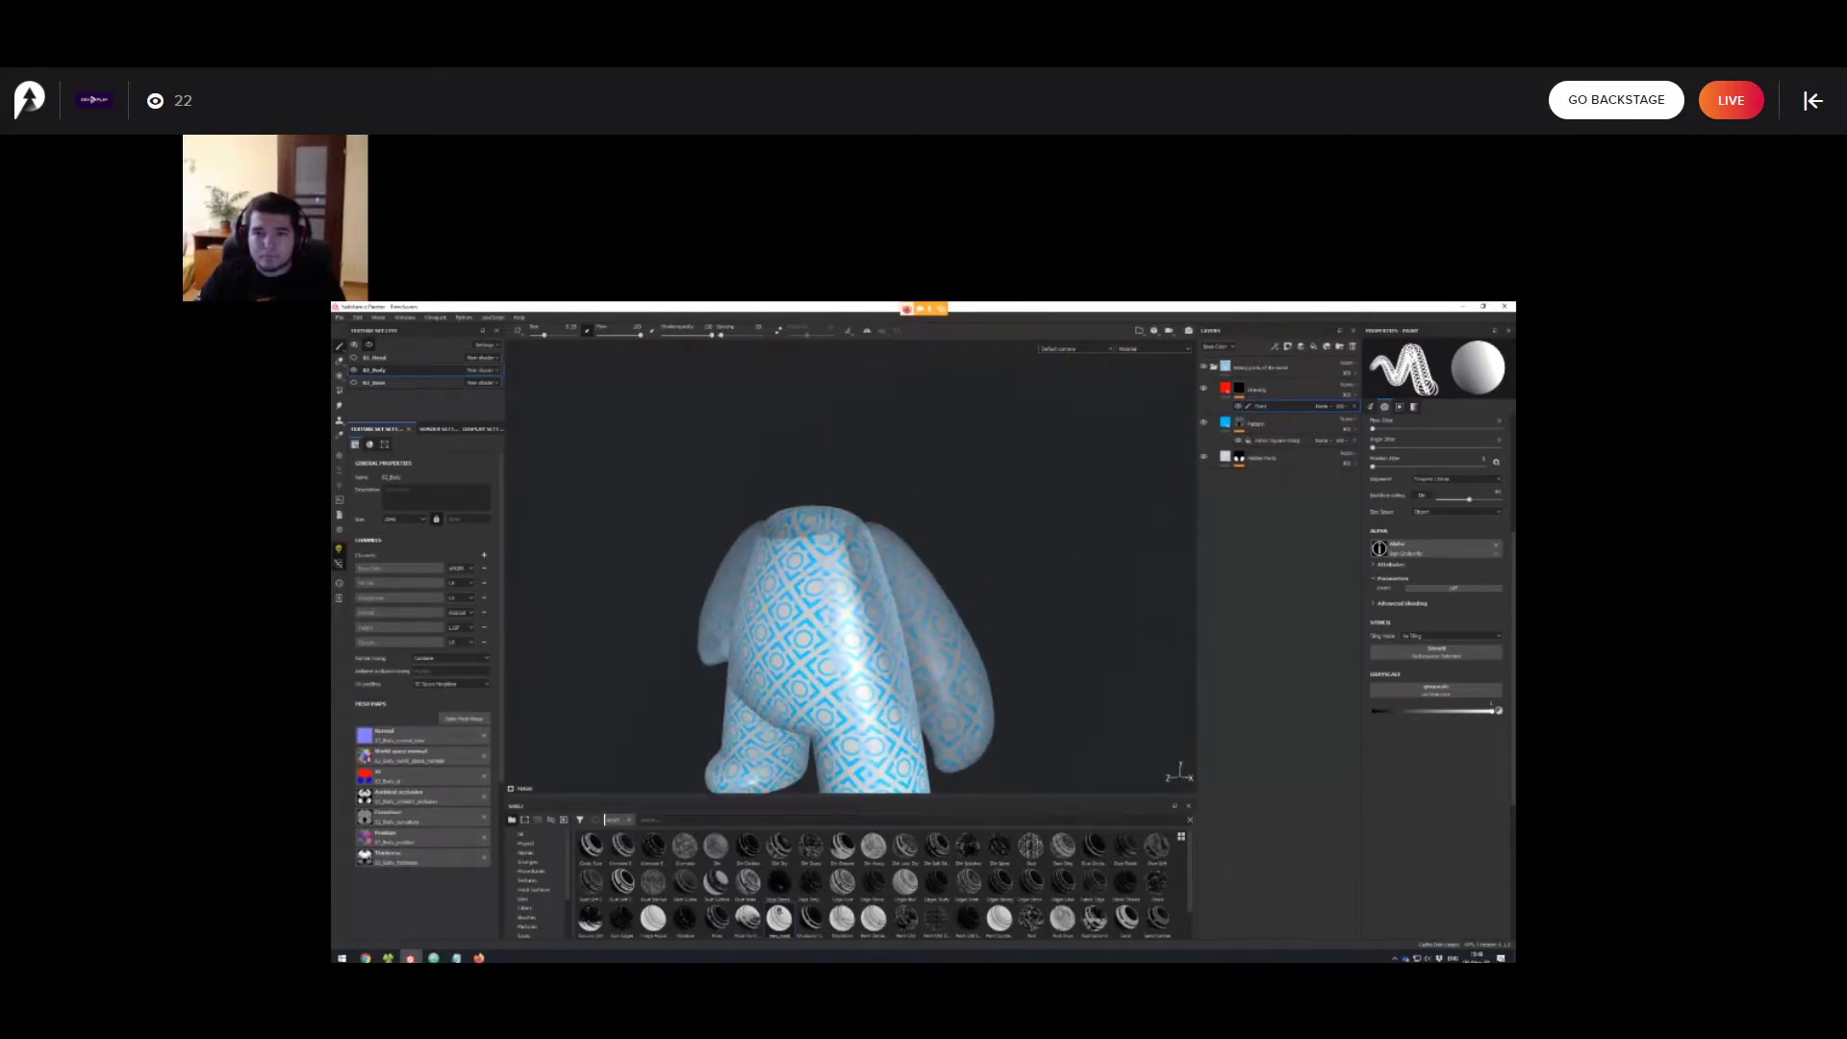
Set the arm-hiding layer's opacity back to zero, reselect the red layer's paint effect, and show the 3D and 2D views together.
left_click(1262, 459)
left_click_drag(1412, 489, 1372, 488)
mouse_move(948, 597)
left_mouse_down("alt")
mouse_move(972, 556)
mouse_move(919, 642)
mouse_move(946, 617)
left_mouse_up("alt")
left_click(1260, 406)
key("ctrl+z")
key("F1")
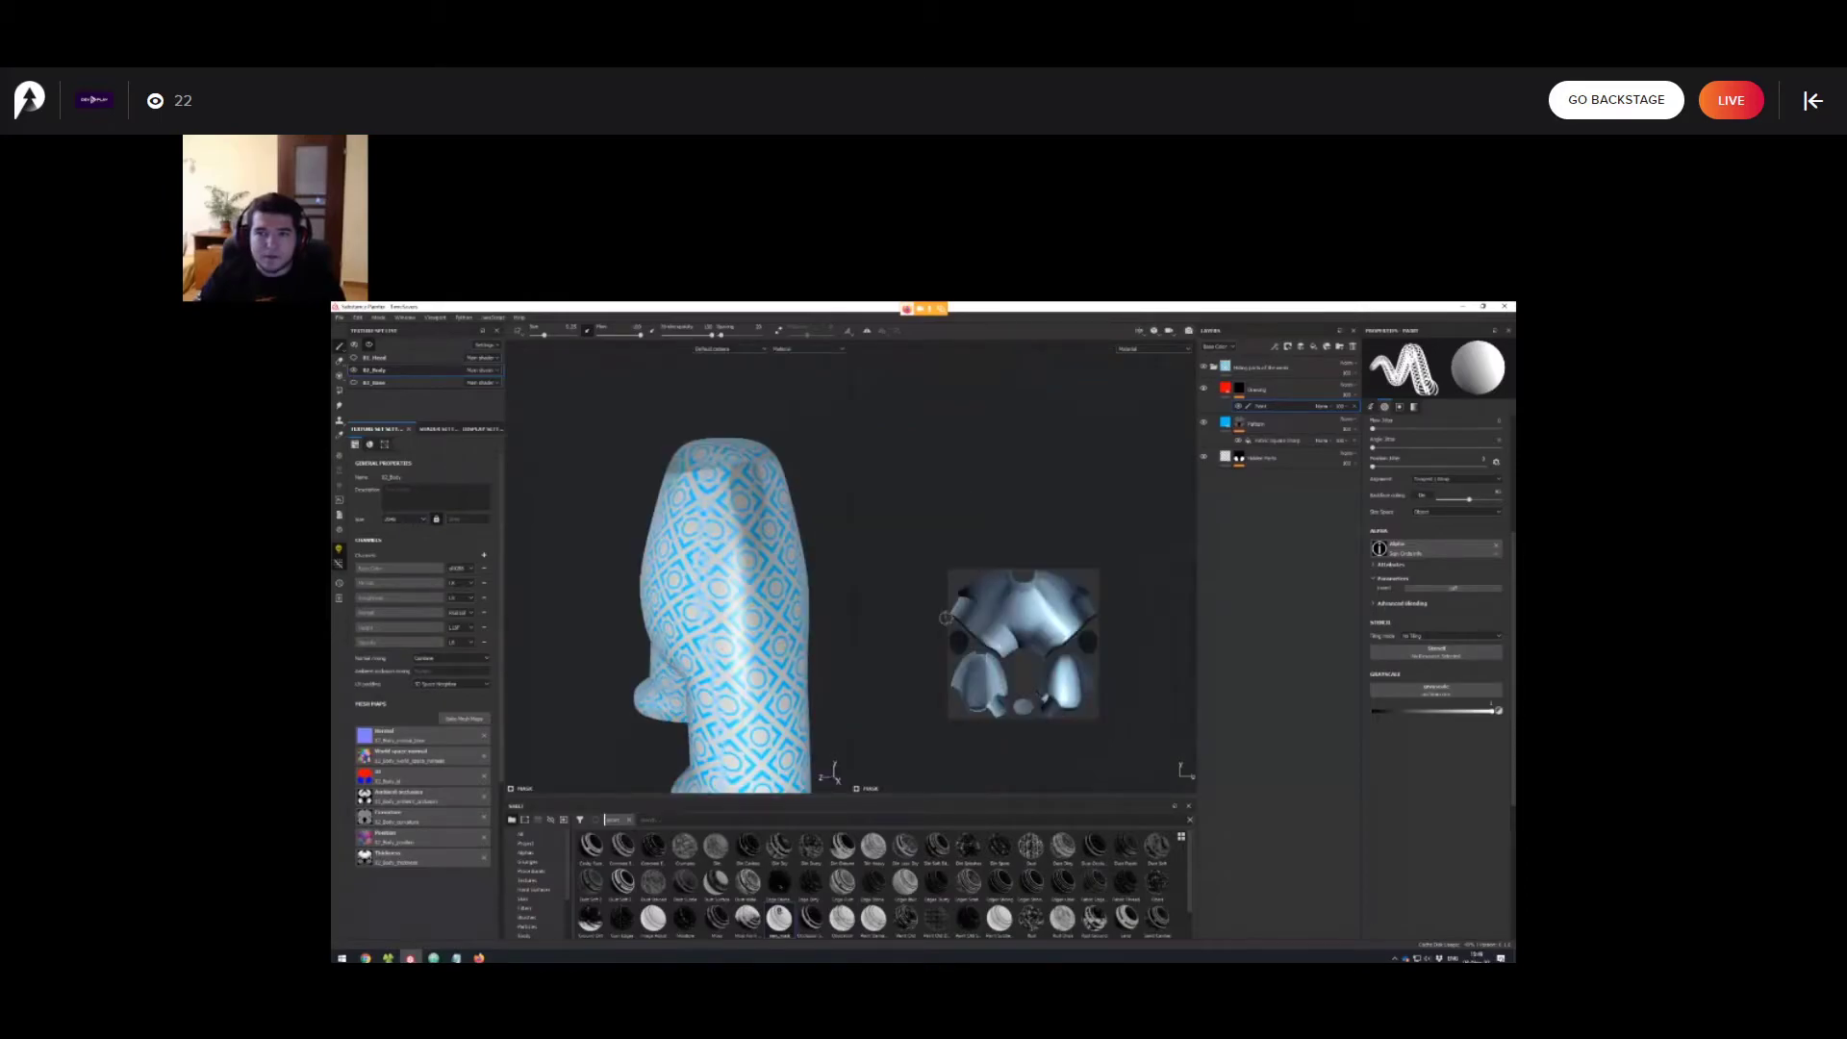
Try a red mask stroke on the torso beside the visible arm, compare it on the UV layout, and undo it.
scroll(729, 643, "up", 5)
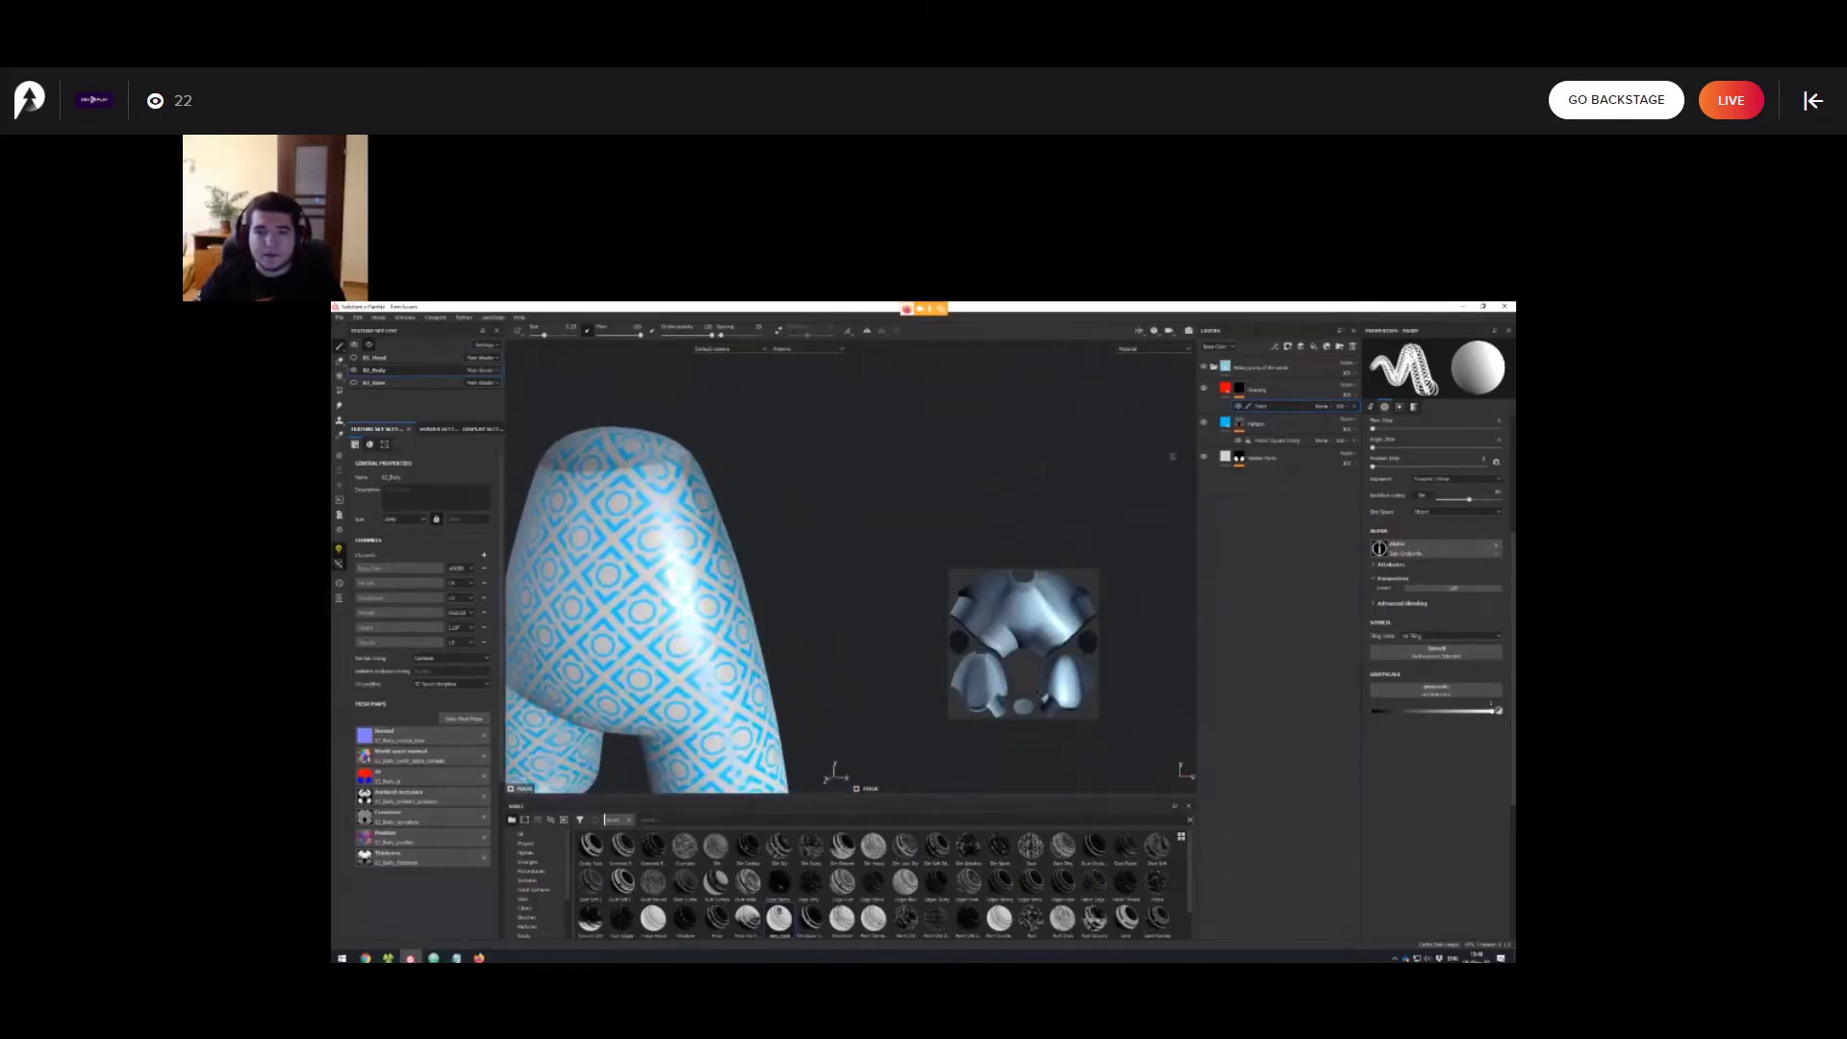
left_click_drag(621, 546, 678, 581, "alt")
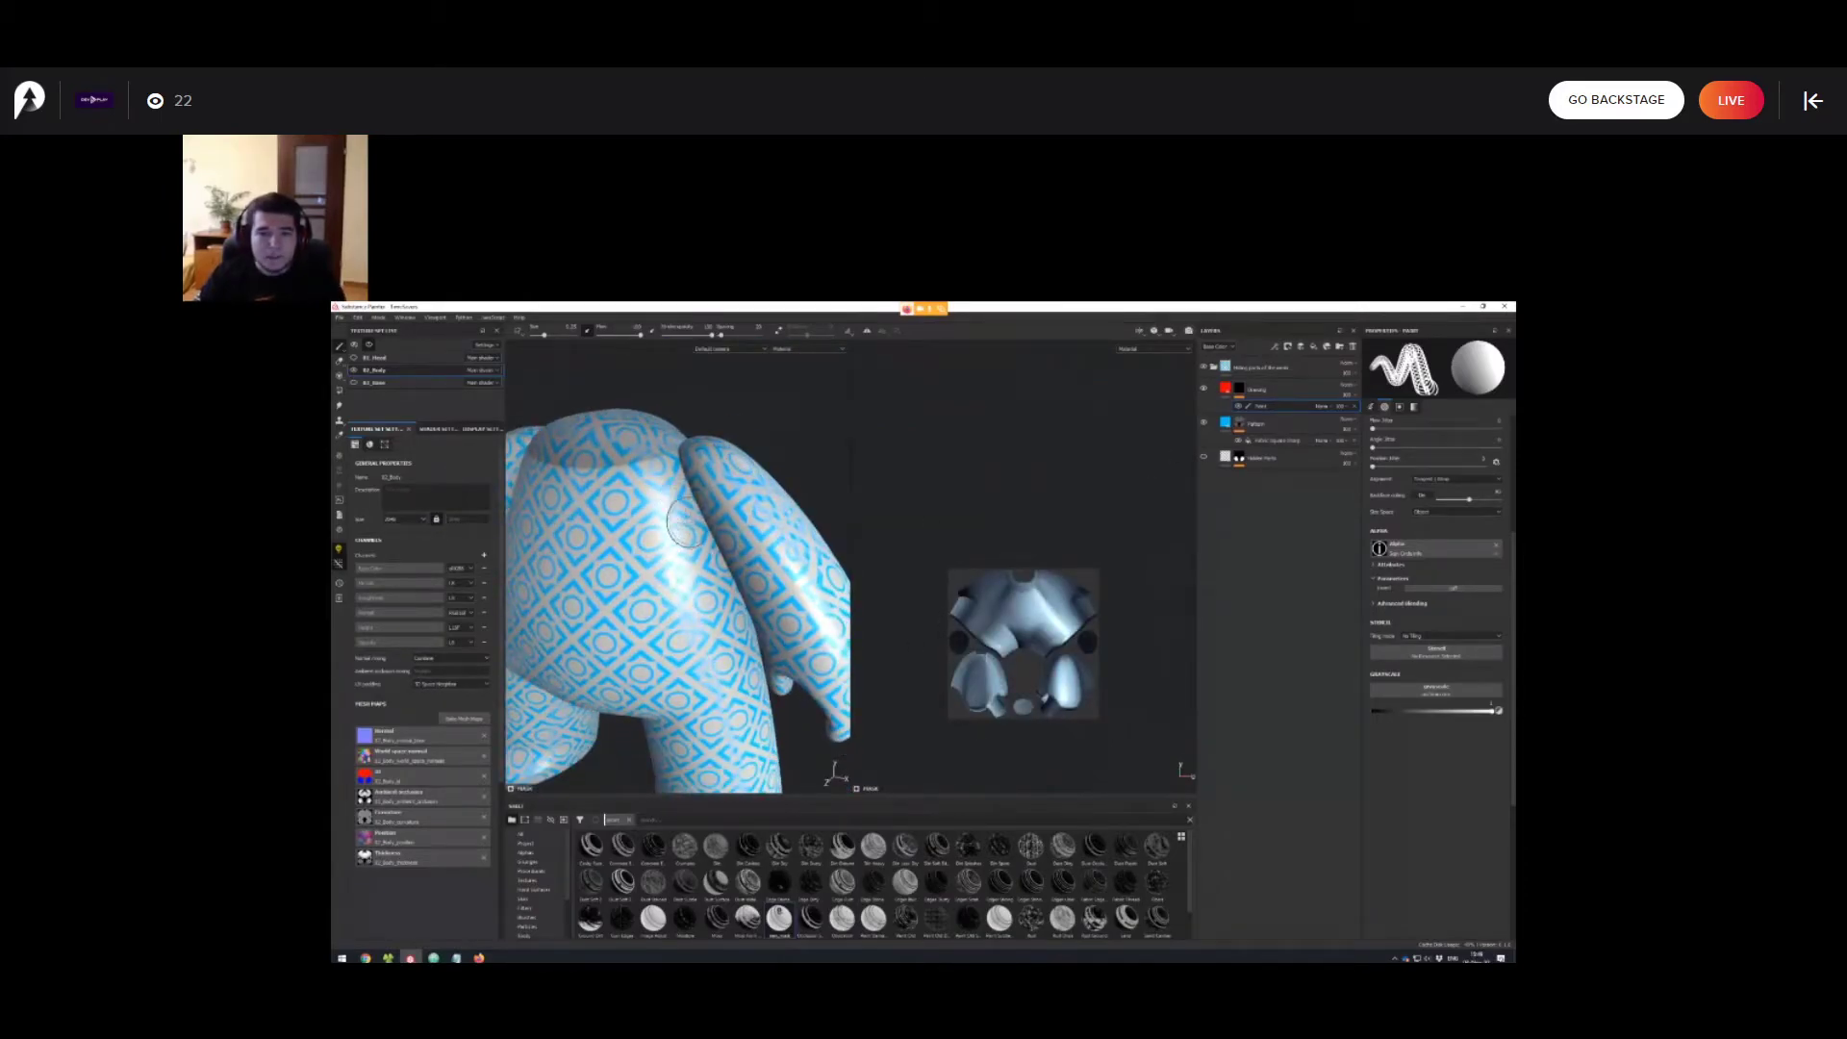
mouse_move(681, 509)
left_mouse_down()
mouse_move(700, 582)
mouse_move(663, 505)
mouse_move(719, 568)
mouse_move(739, 560)
left_mouse_up()
scroll(1018, 598, "up", 5)
middle_click_drag(1018, 599, 866, 613, "alt")
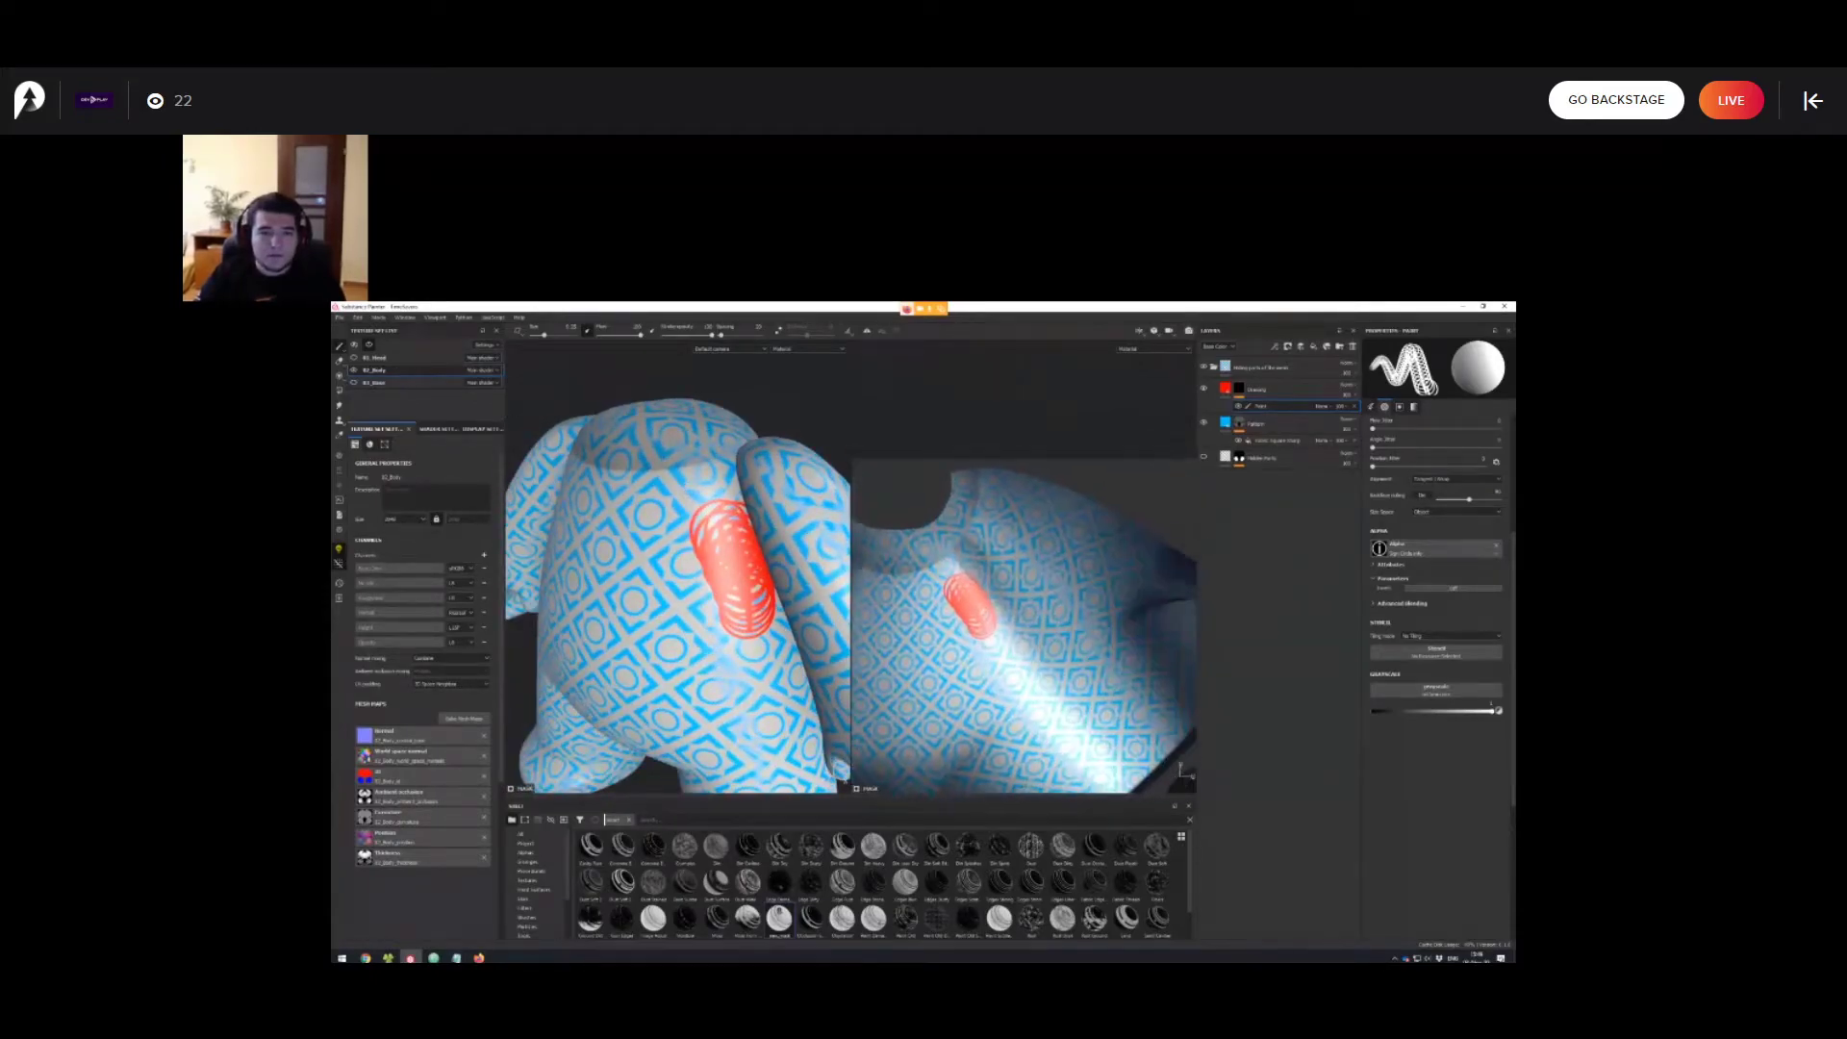
scroll(1020, 601, "up", 2)
key("ctrl+z")
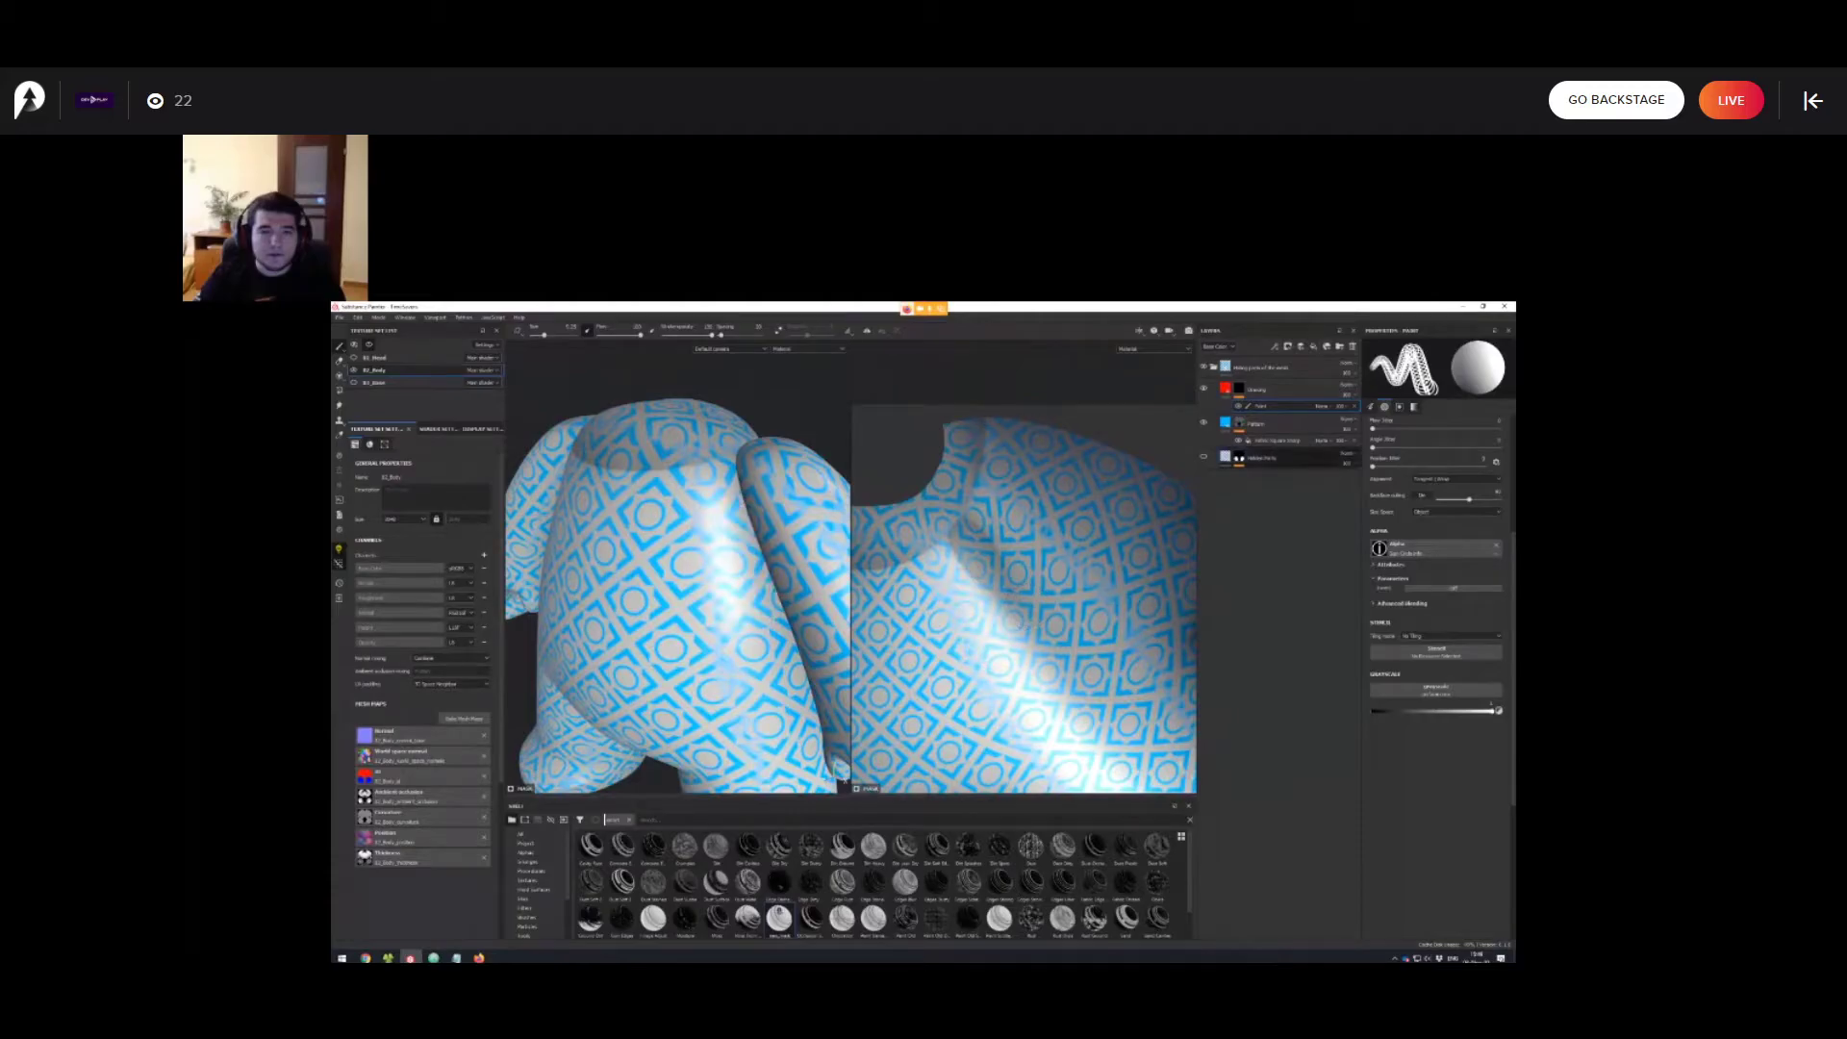
Hide the arms with the bottom layer and paint a red patch on the torso side behind the arm.
left_click(1204, 457)
left_click_drag(719, 574, 669, 569, "alt")
middle_click_drag(712, 569, 666, 567, "alt")
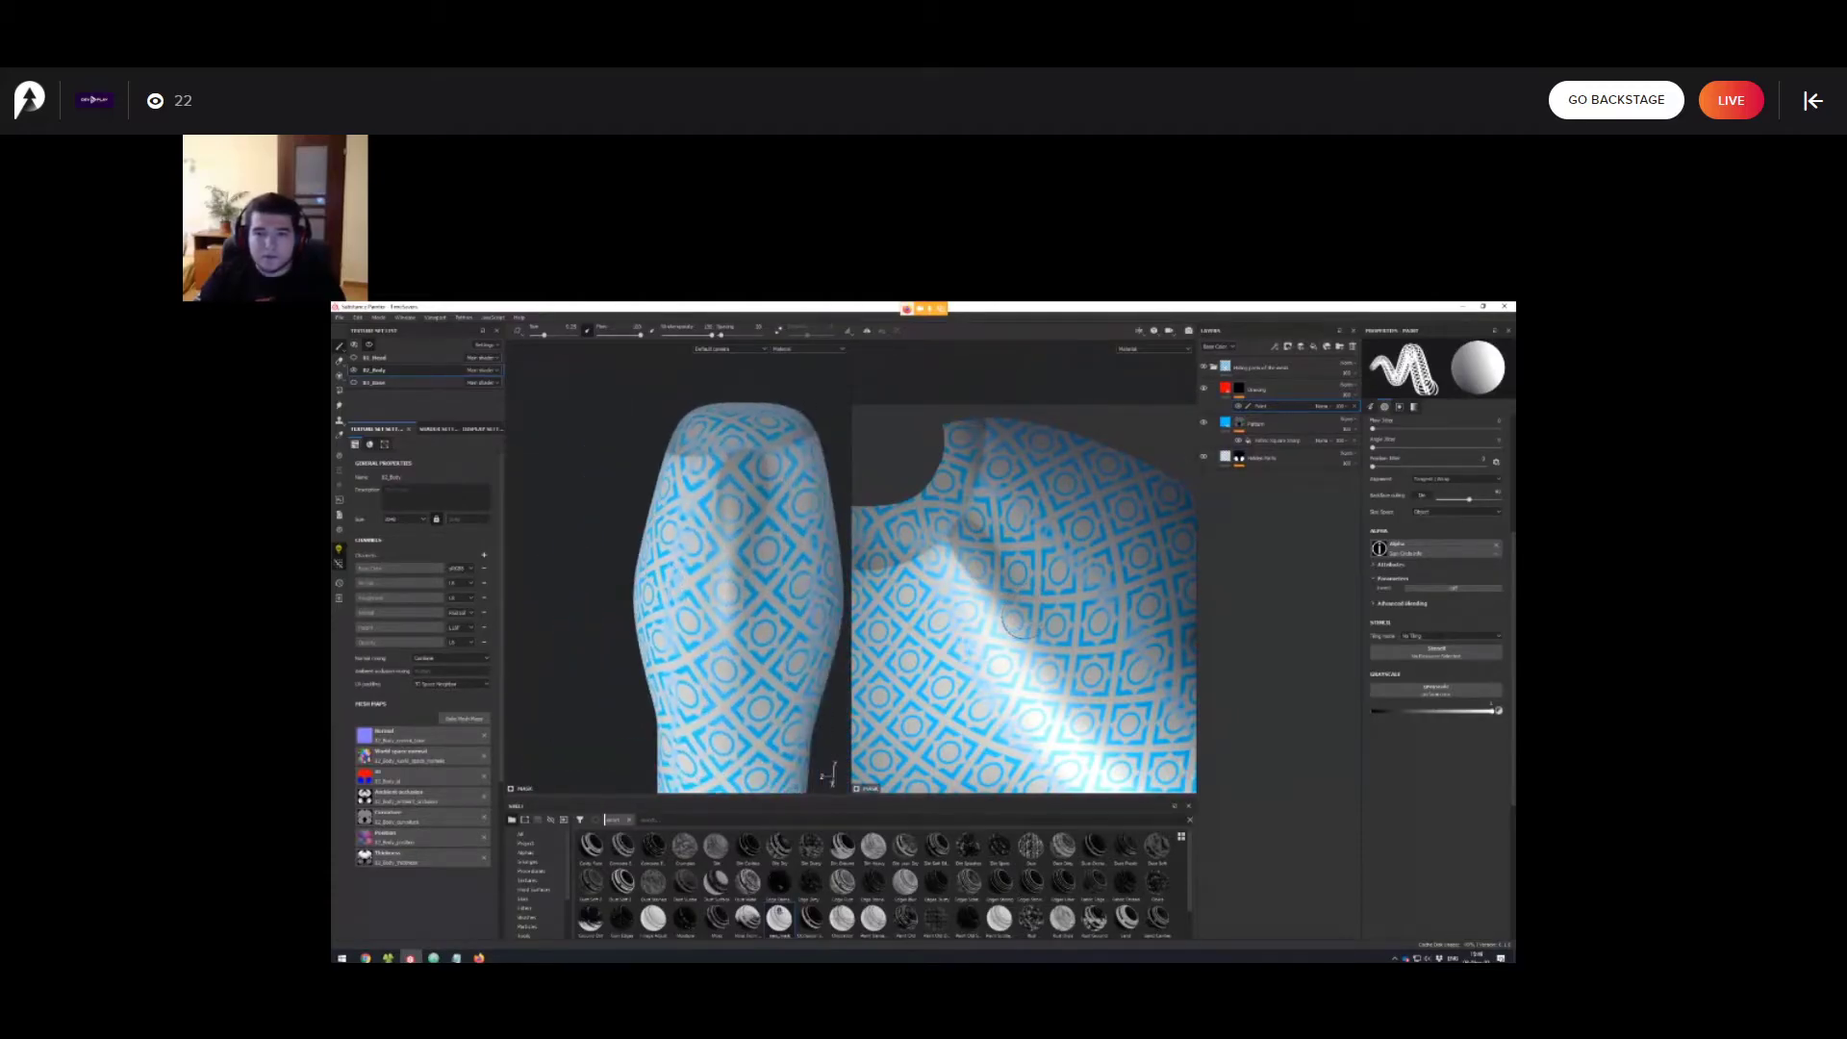
mouse_move(719, 549)
left_mouse_down()
mouse_move(774, 547)
mouse_move(746, 630)
mouse_move(761, 643)
left_mouse_up()
scroll(603, 596, "down", 3)
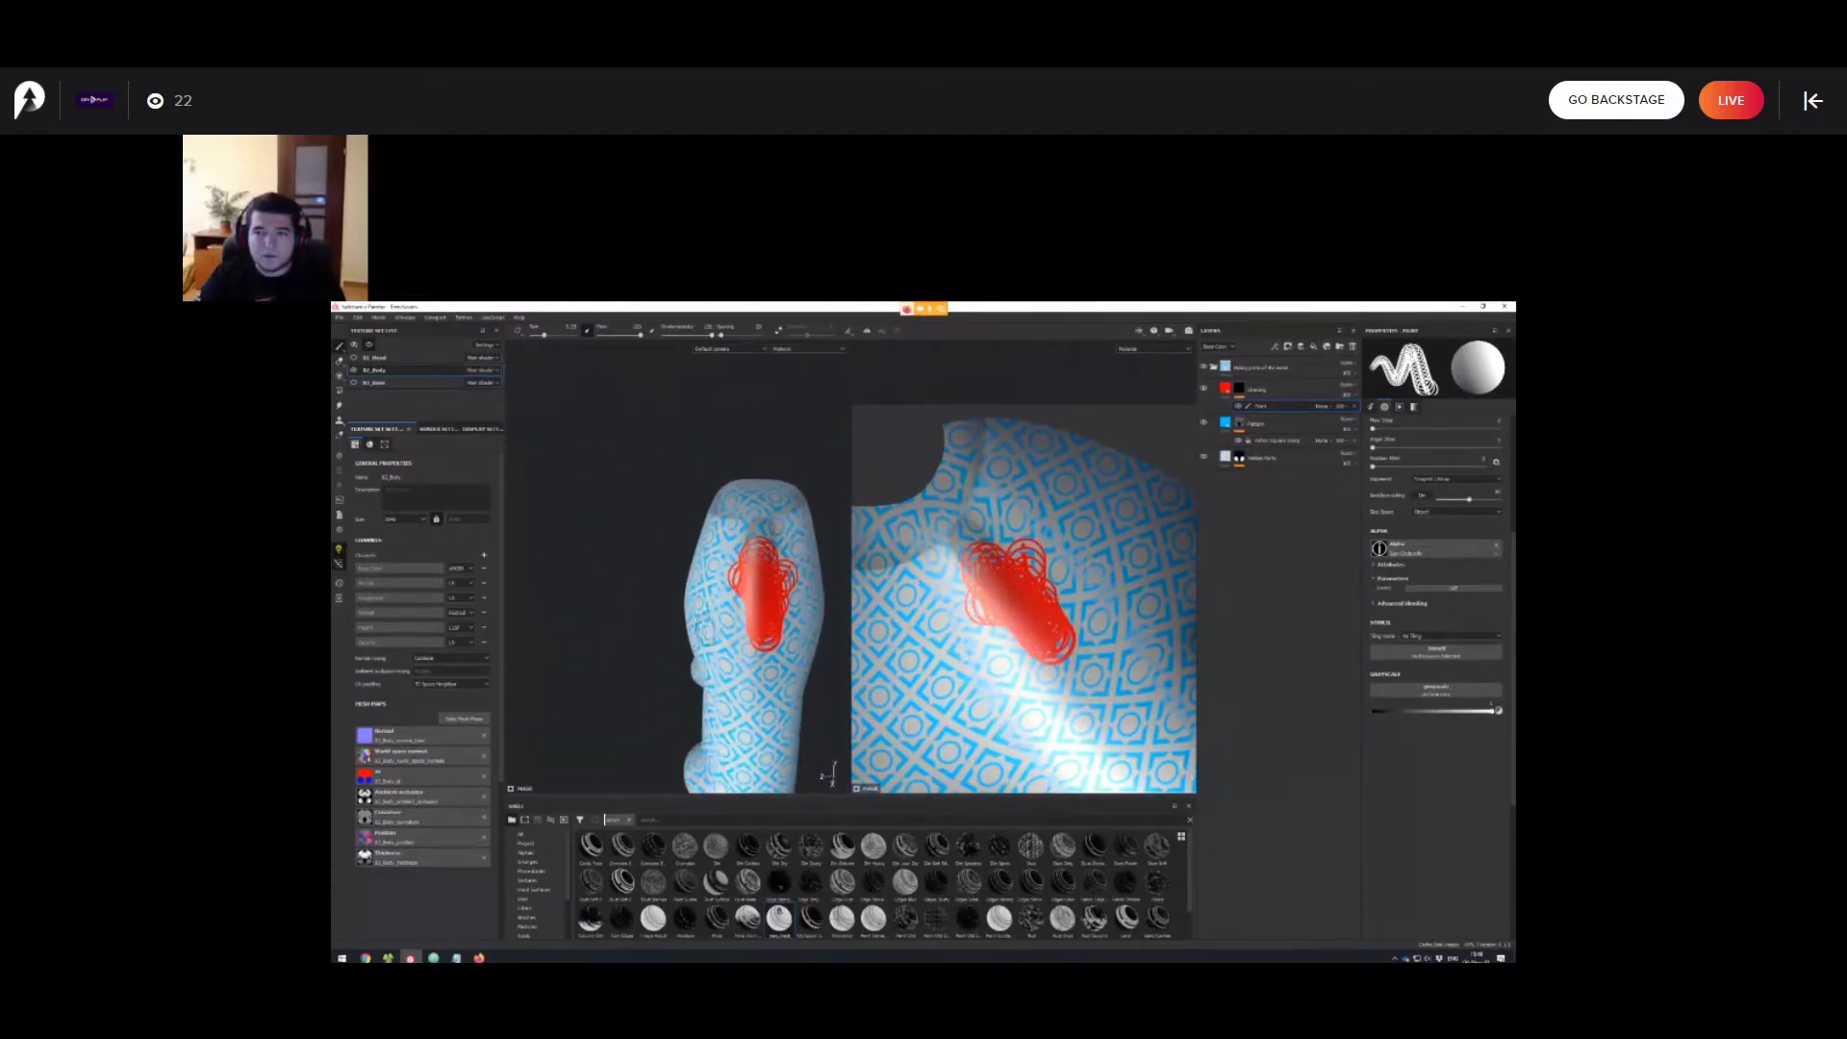
left_click_drag(597, 588, 745, 579, "alt")
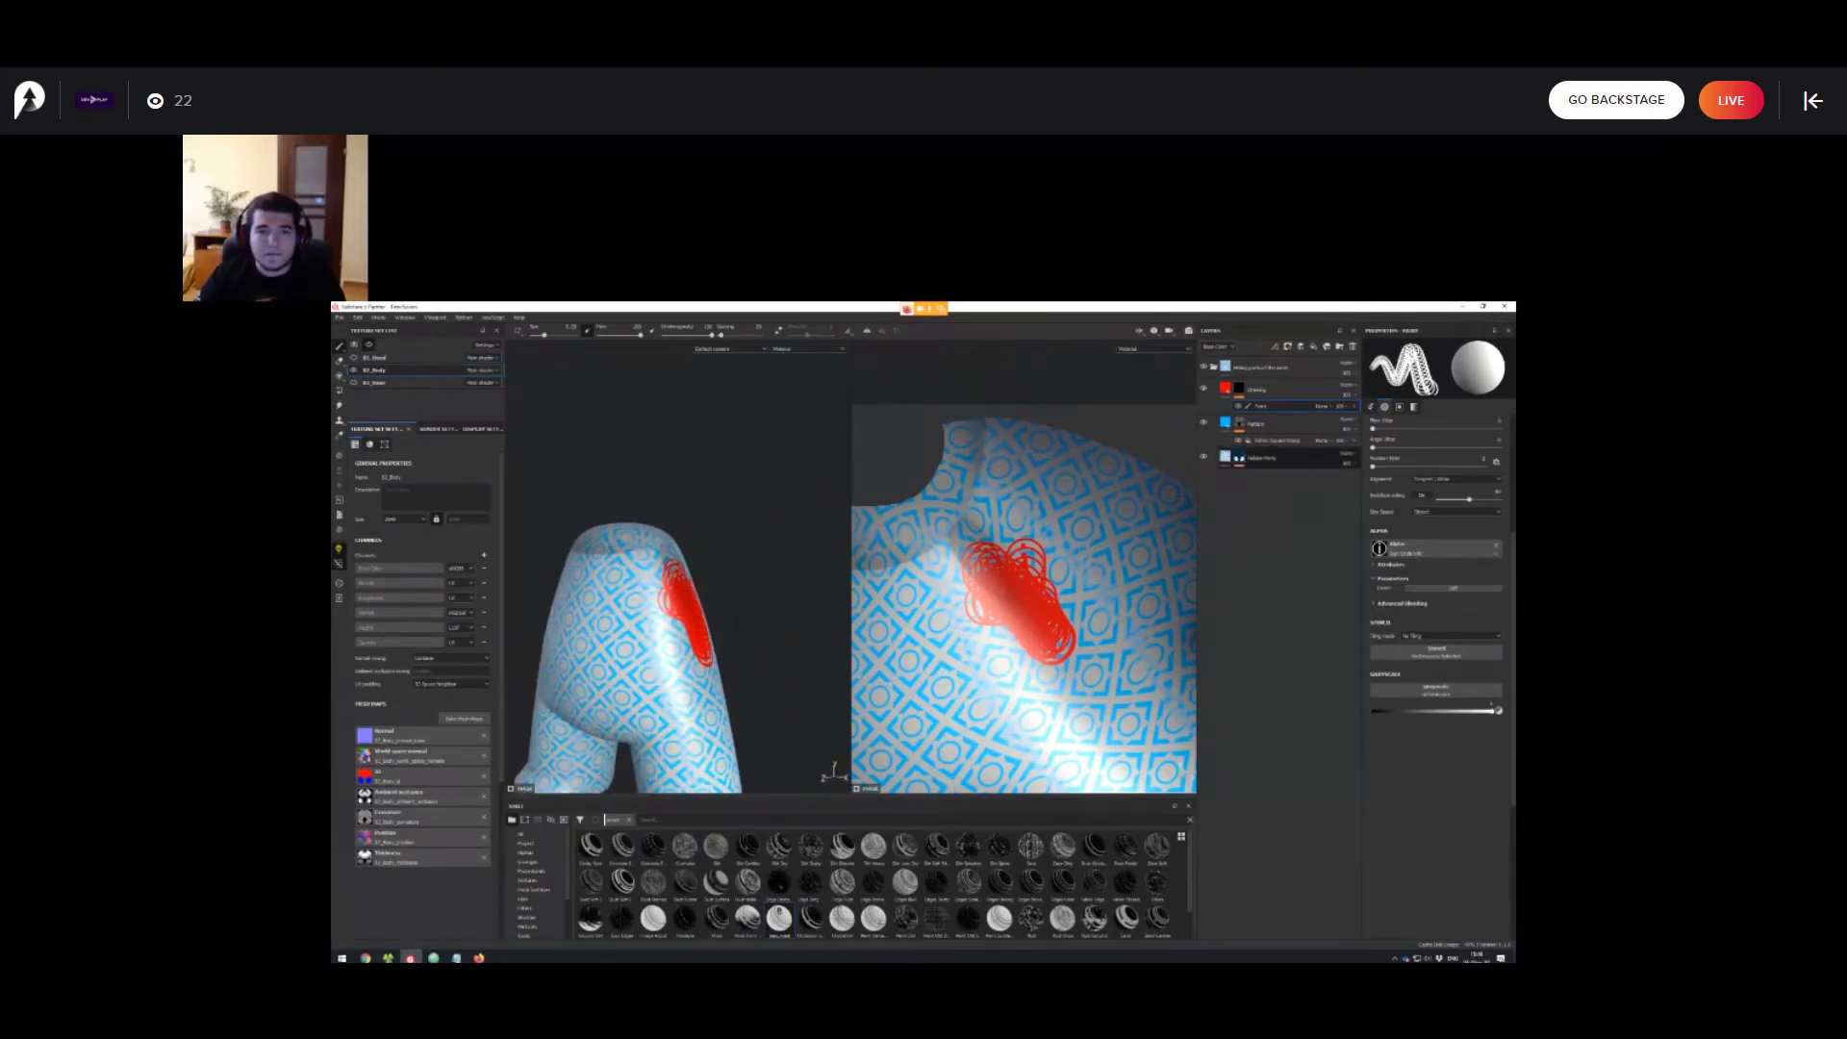
Turn off the left arm's paint effect in the arm-hiding mask to bring back that arm over the red patch.
left_click(1239, 461)
left_click(1238, 474)
mouse_move(692, 577)
left_mouse_down("alt")
mouse_move(754, 565)
mouse_move(647, 579)
mouse_move(781, 620)
mouse_move(676, 592)
left_mouse_up("alt")
scroll(664, 577, "up", 3)
scroll(688, 592, "down", 1)
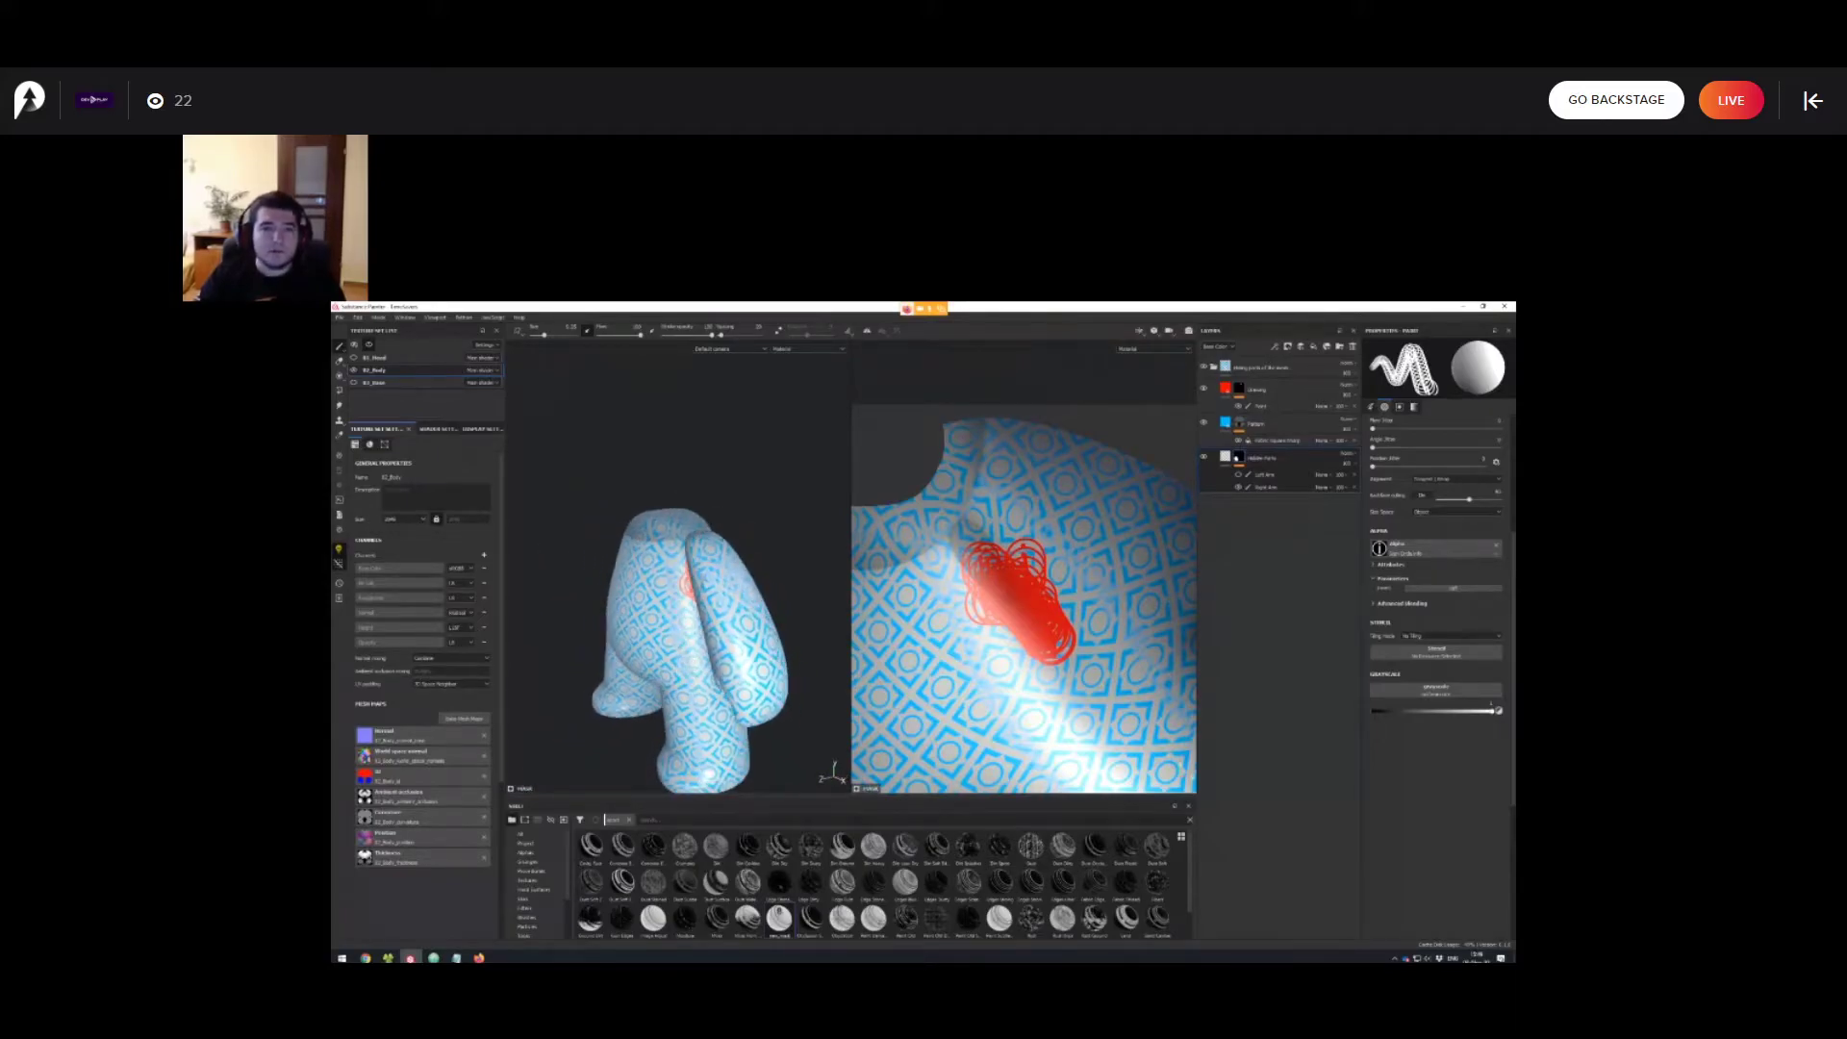
left_click_drag(714, 696, 681, 660, "alt")
scroll(694, 658, "up", 1)
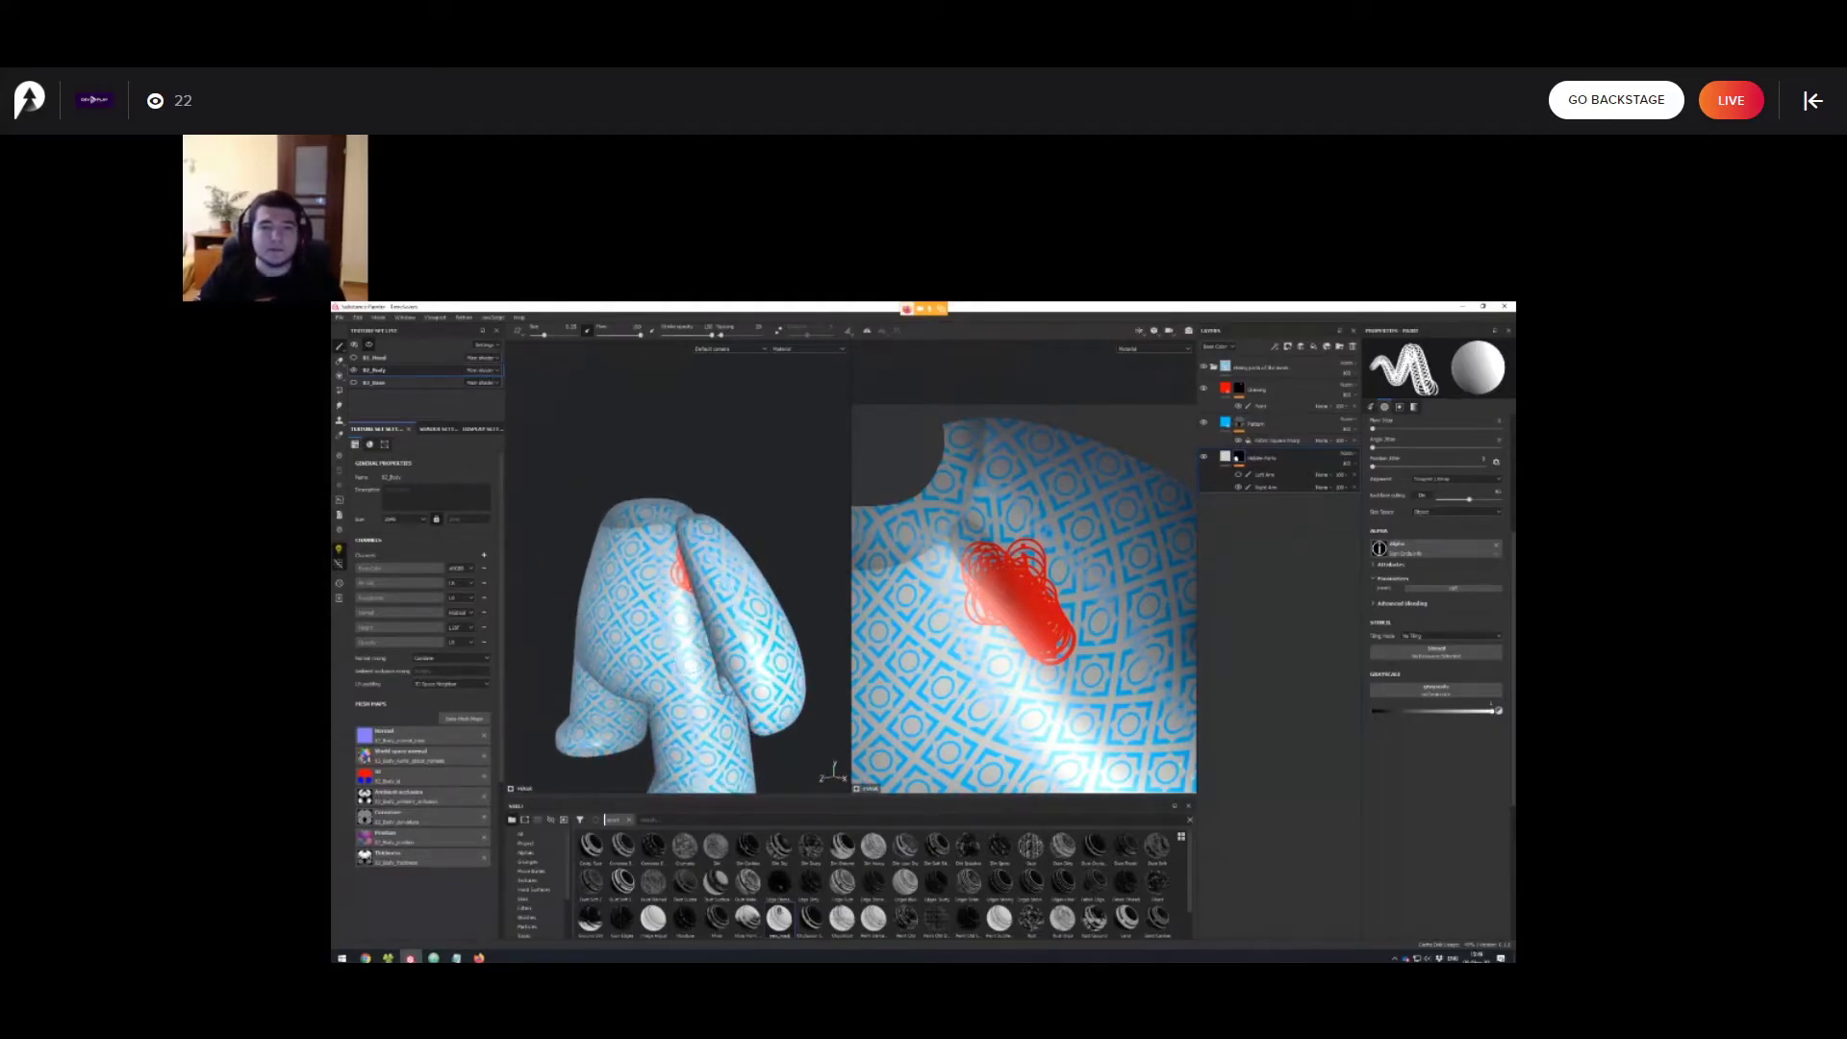
scroll(682, 660, "down", 2)
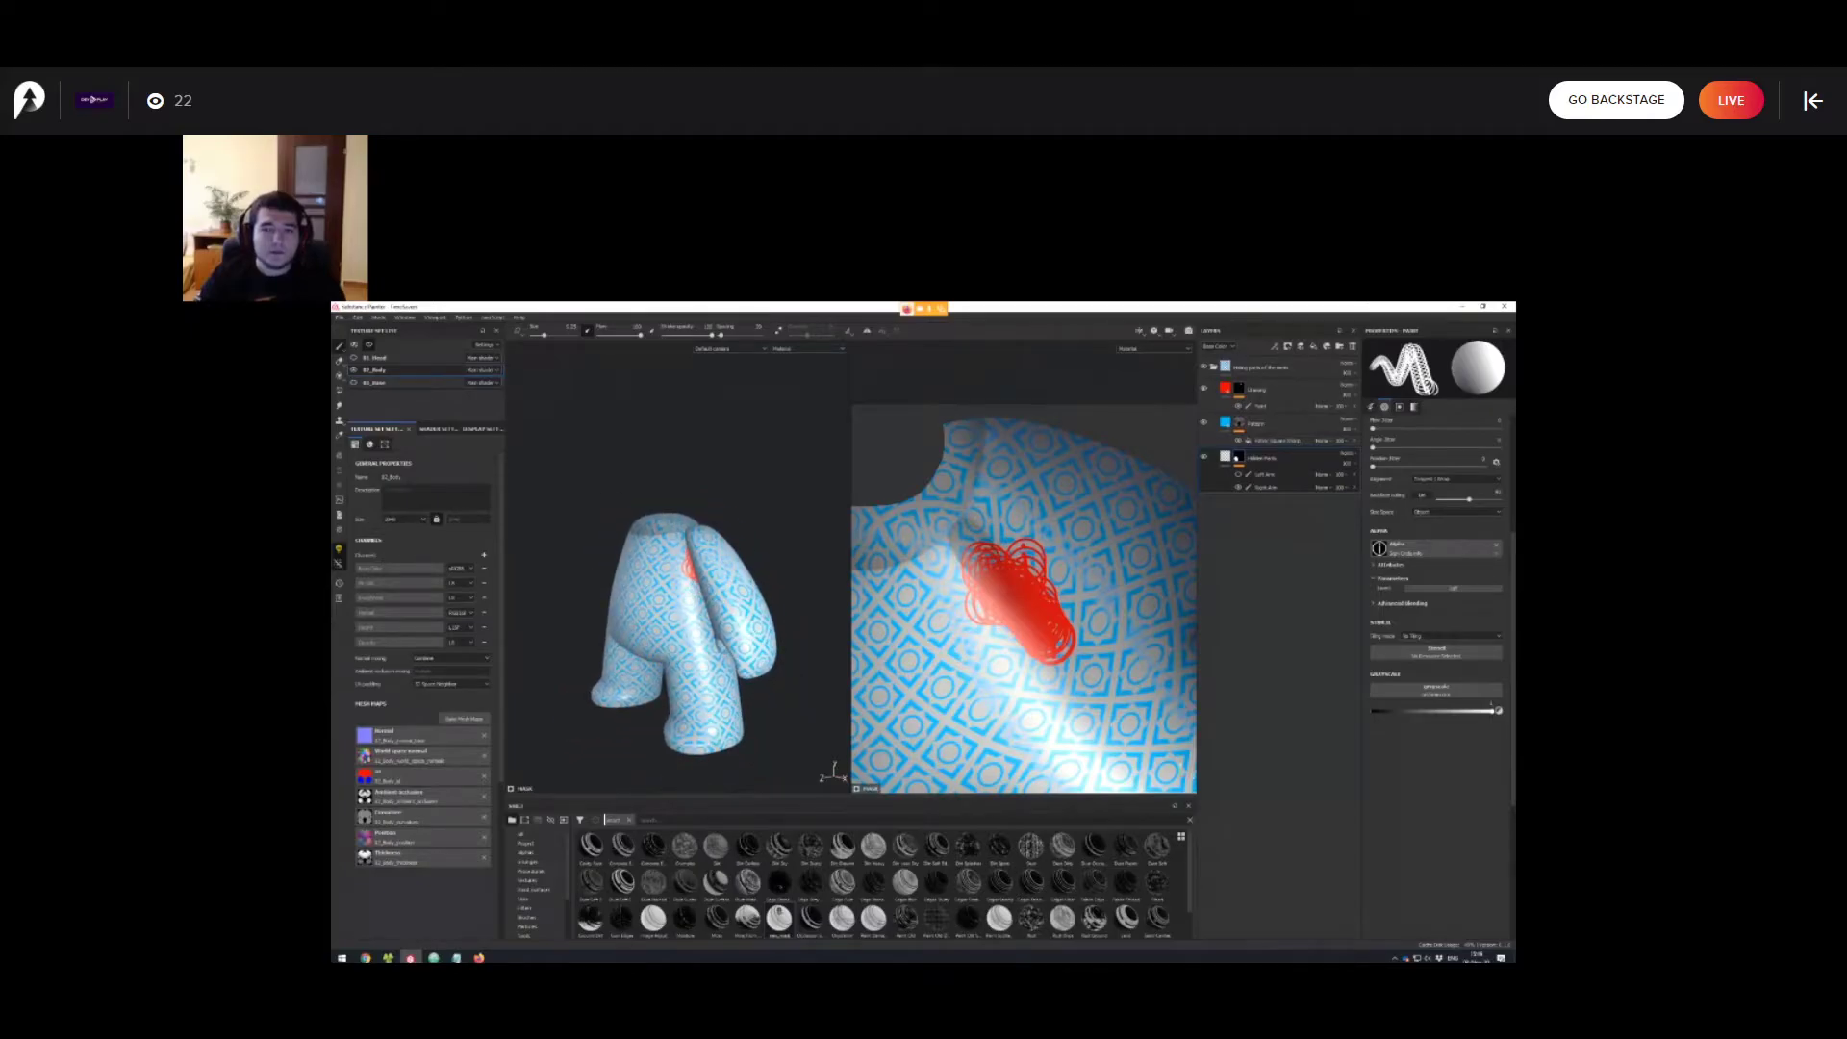
Leave the current character project and open the textured cube project.
left_click(339, 317)
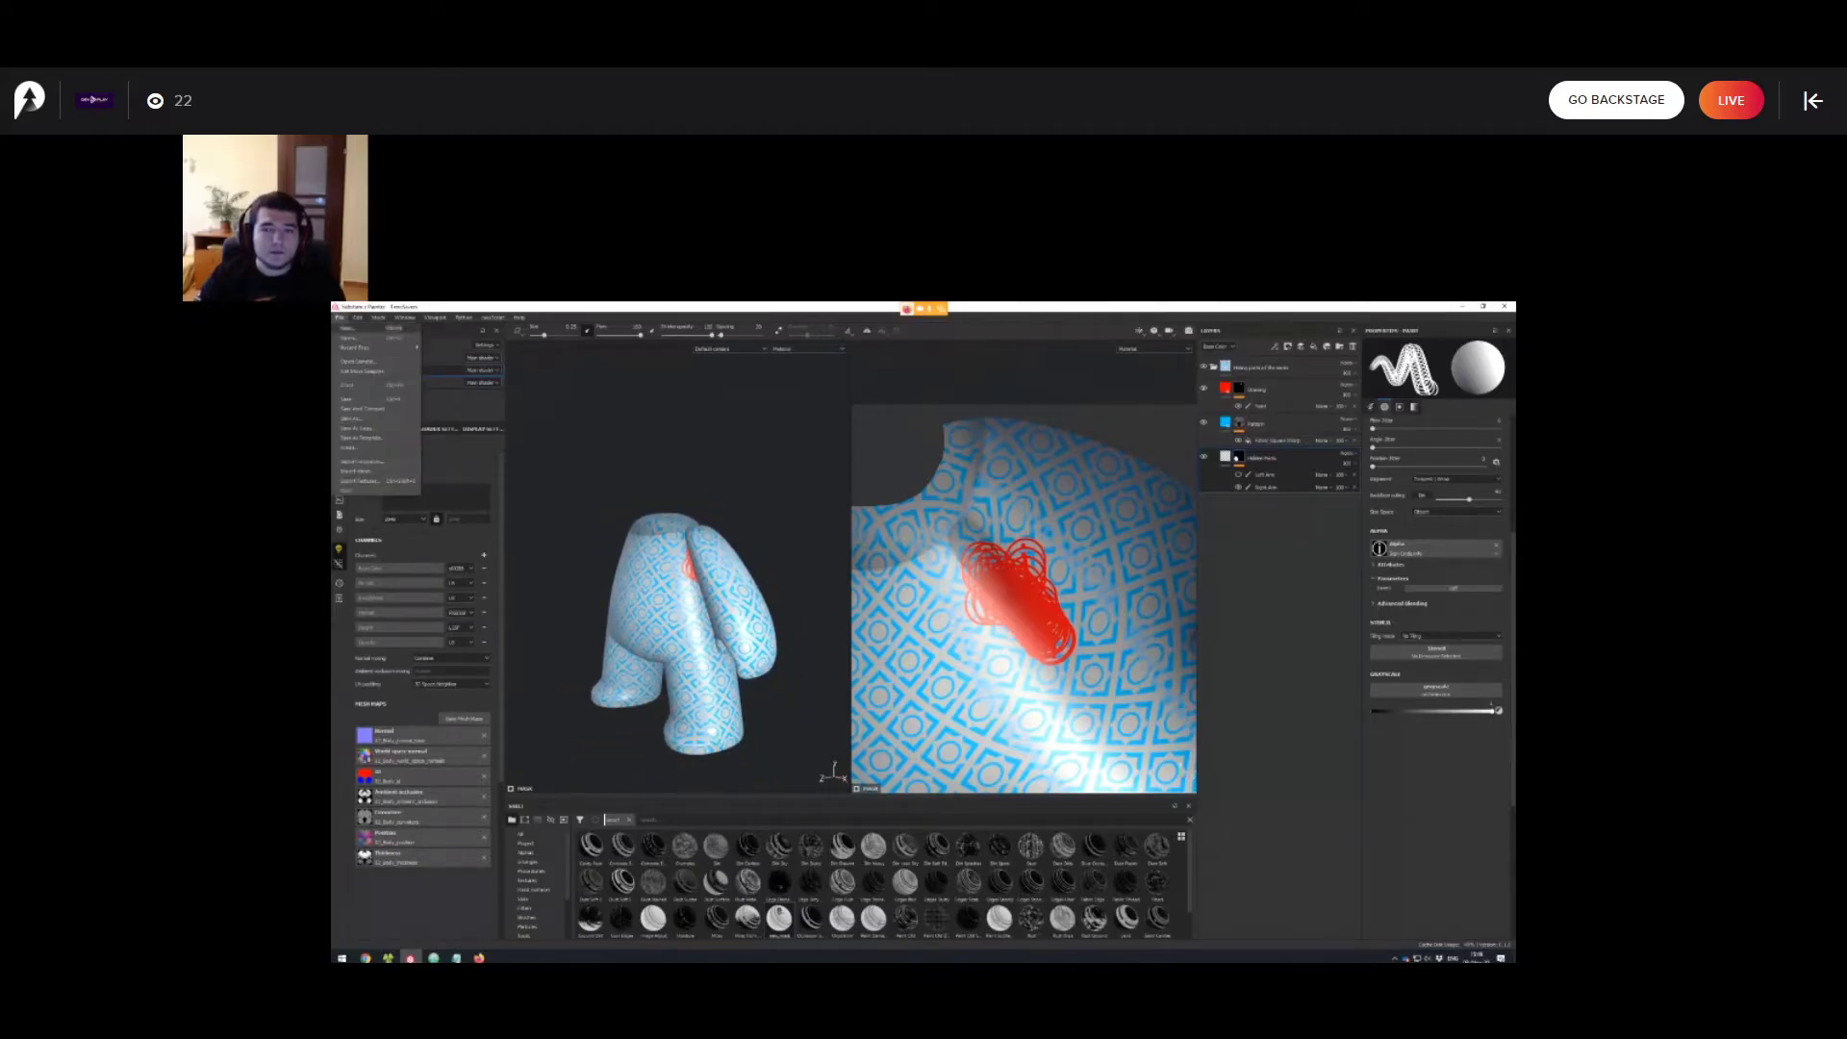
left_click(356, 337)
left_click(897, 643)
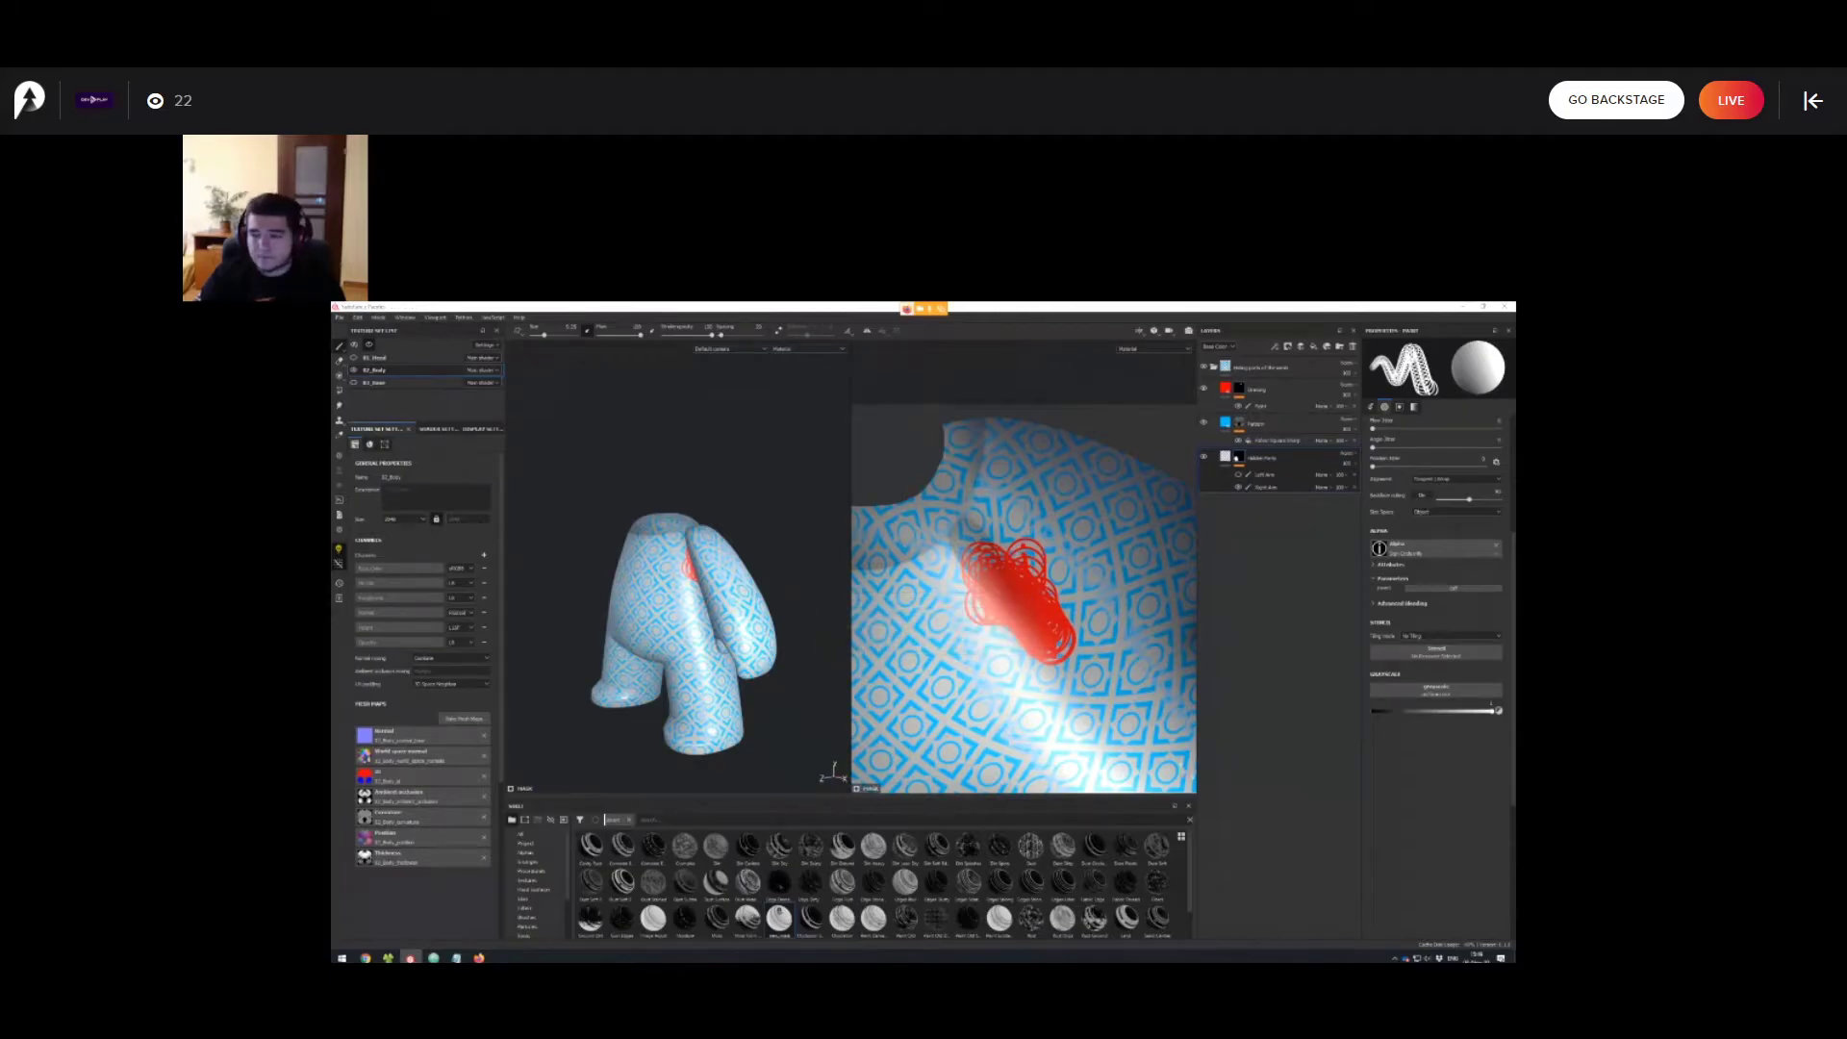
double_click(539, 414)
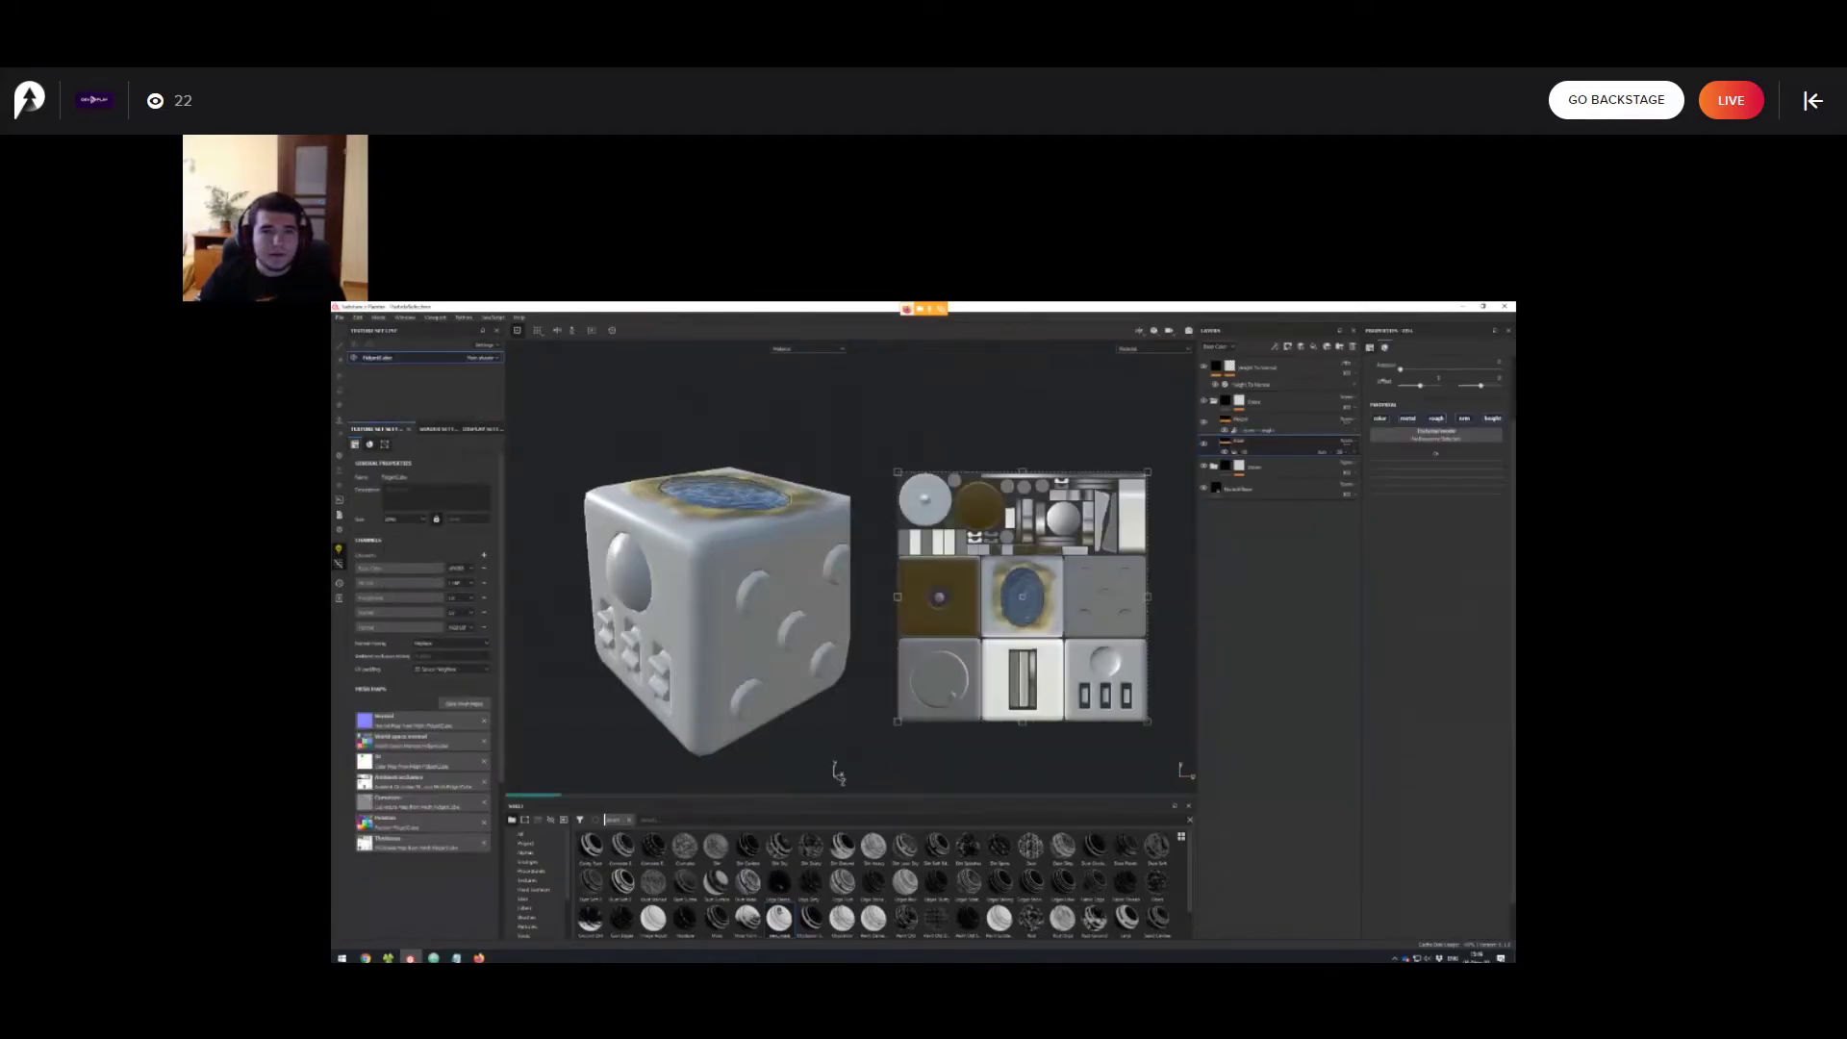
Switch to the 3D view alone and examine the water pool and its sandy rim on the cube's top face.
left_click(1250, 460)
key("F2")
middle_click_drag(904, 577, 872, 669, "alt")
right_click_drag(769, 616, 866, 655, "alt")
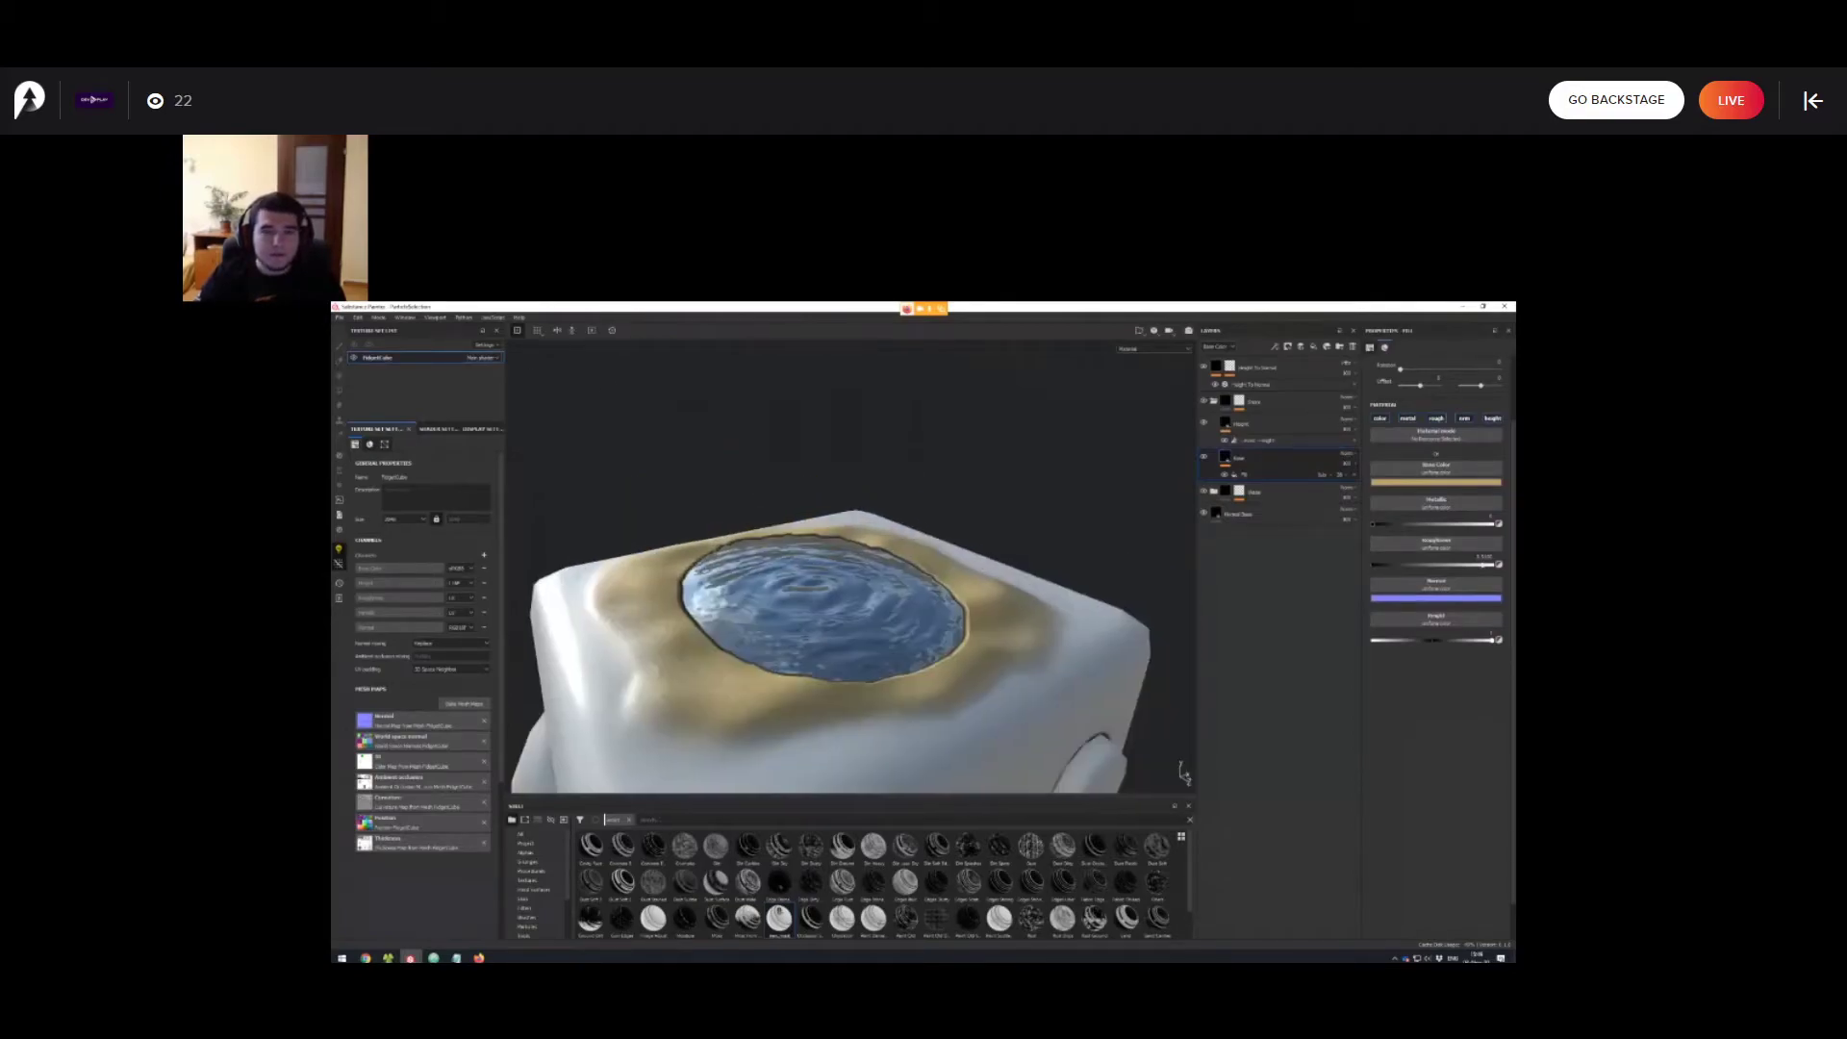
left_click_drag(866, 654, 712, 673, "alt")
right_click_drag(712, 674, 755, 706, "alt")
left_click_drag(755, 705, 776, 658, "alt")
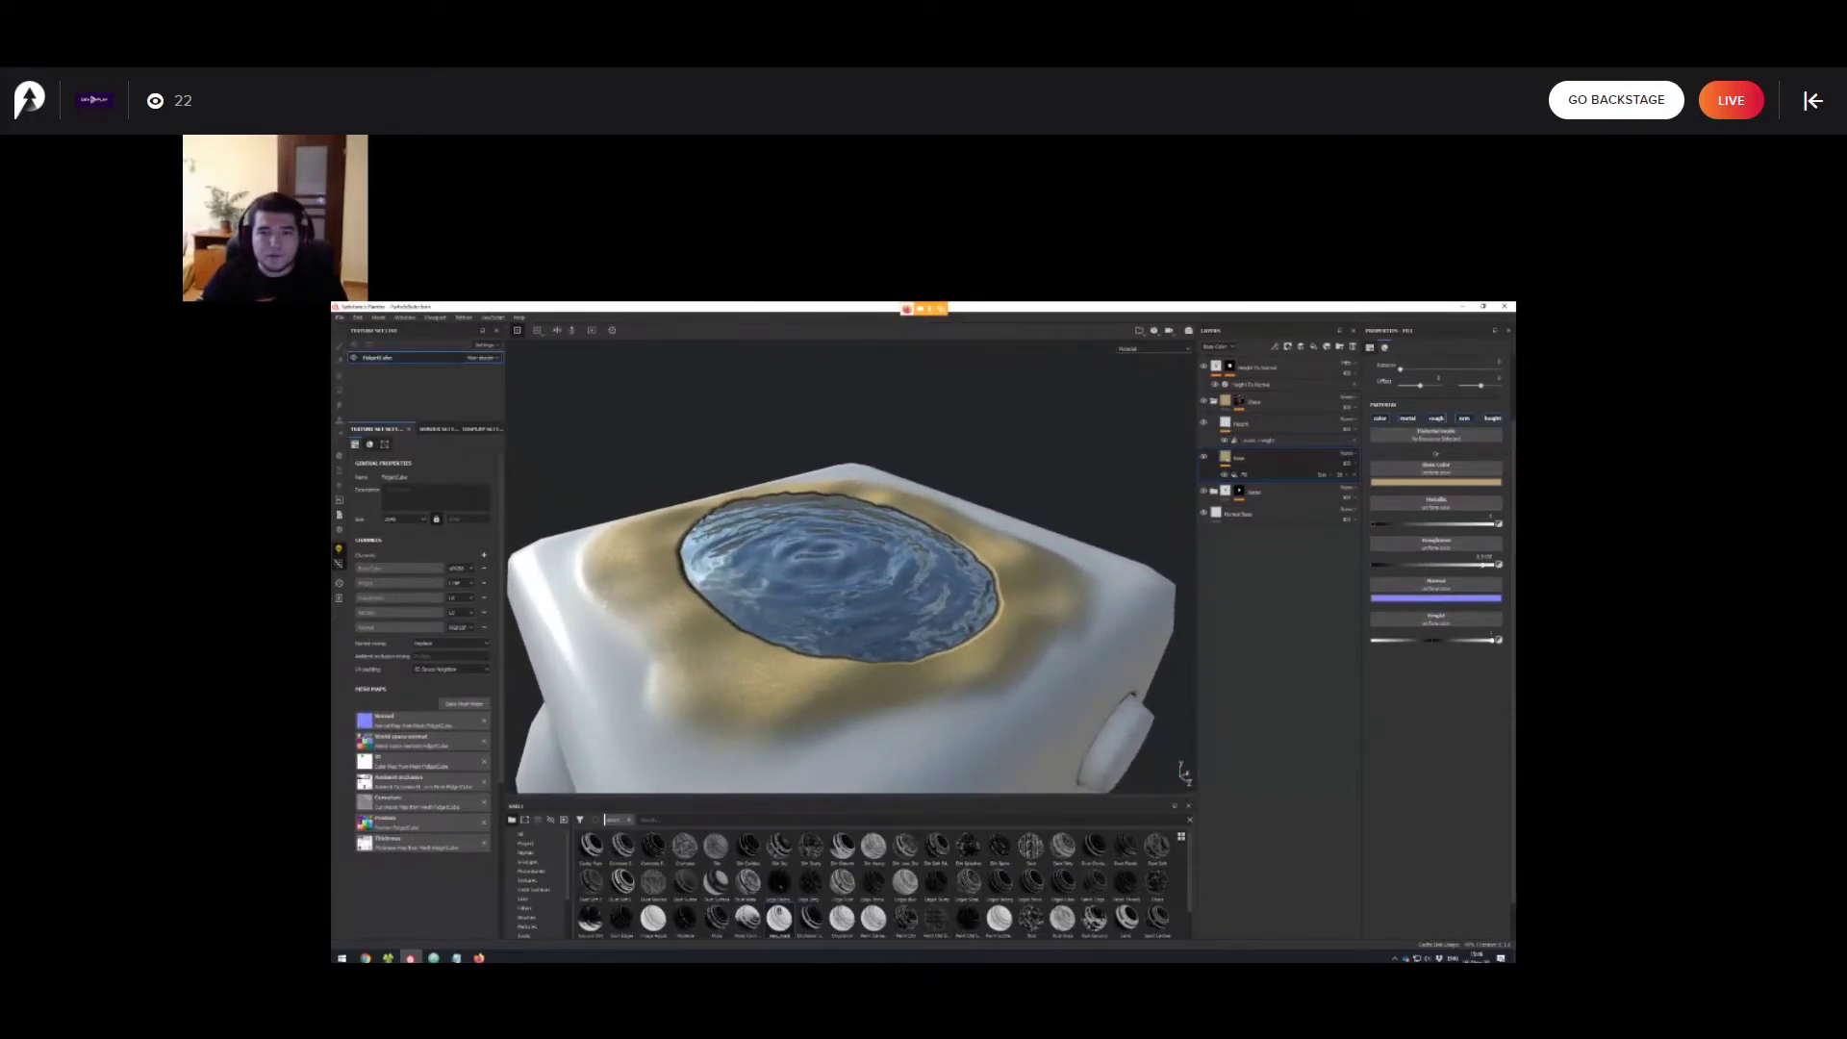
right_click_drag(775, 658, 760, 655, "alt")
middle_click_drag(760, 654, 779, 632, "alt")
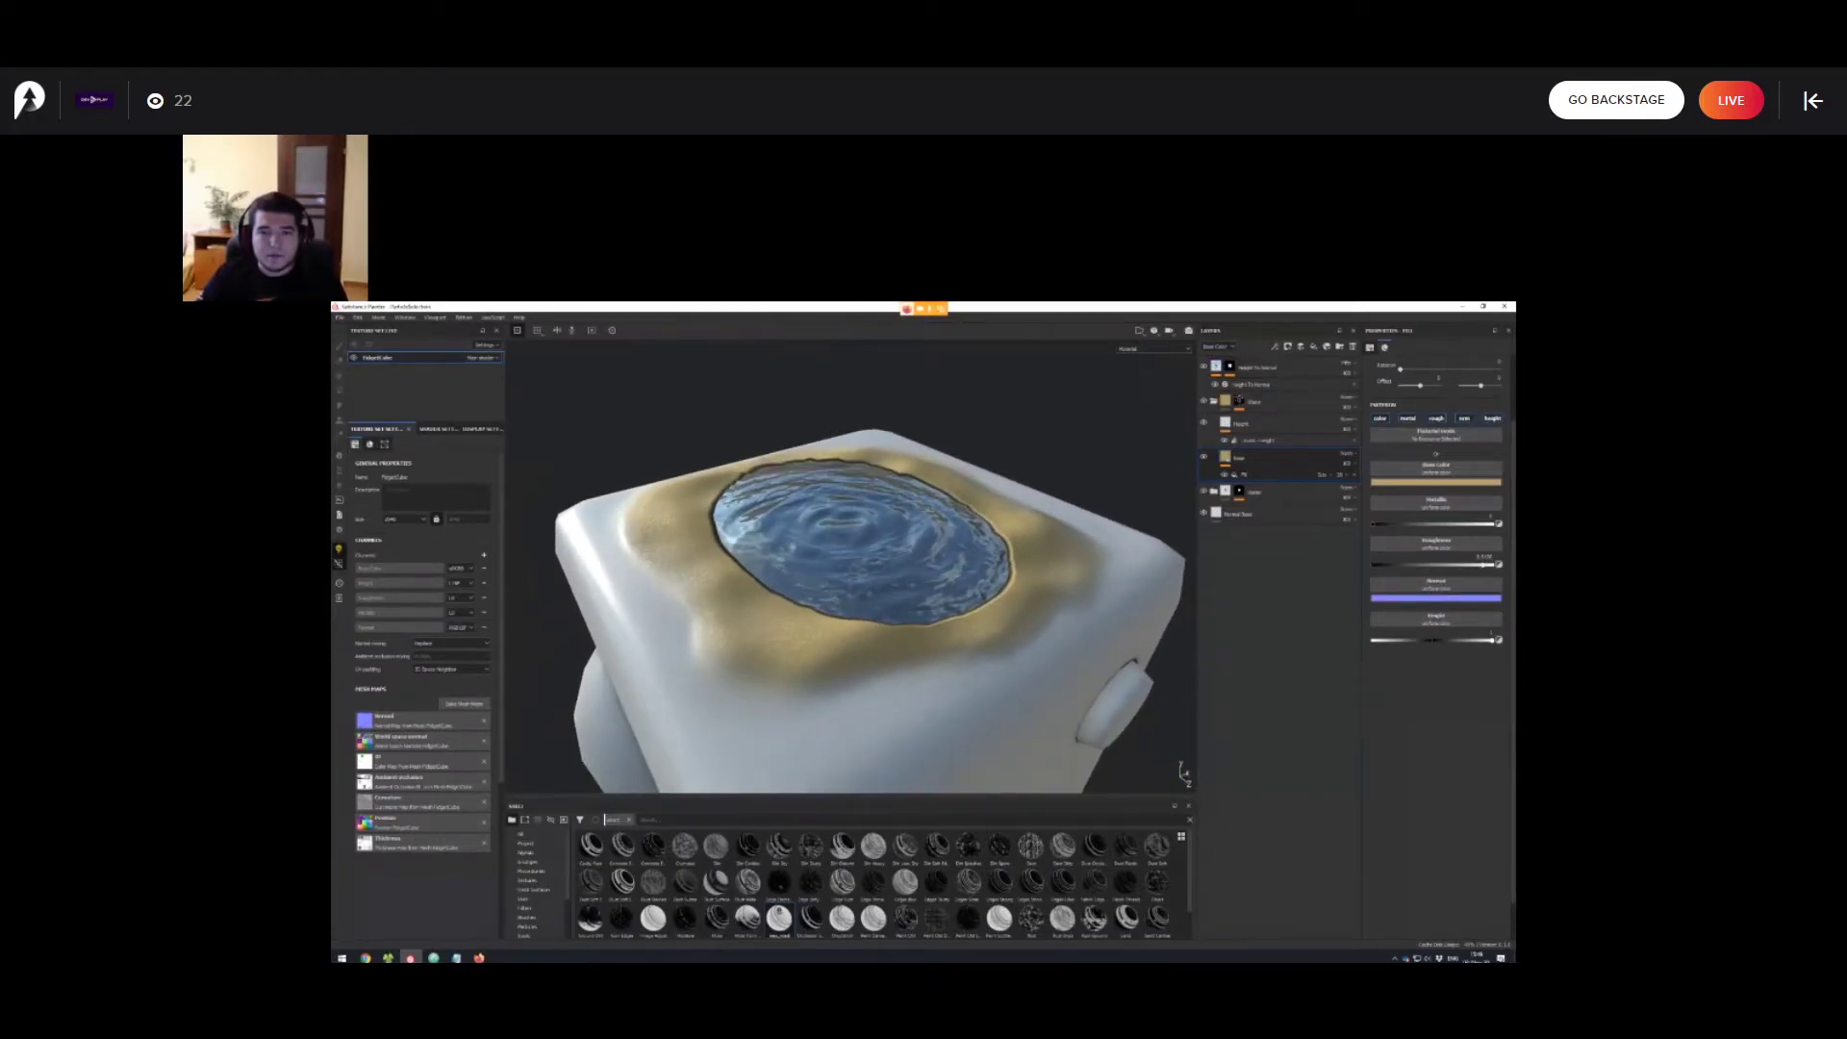
Collapse the sand layer group and hide it, comparing the water pool with and without the sandy rim.
left_click(1214, 401)
left_click(1203, 401)
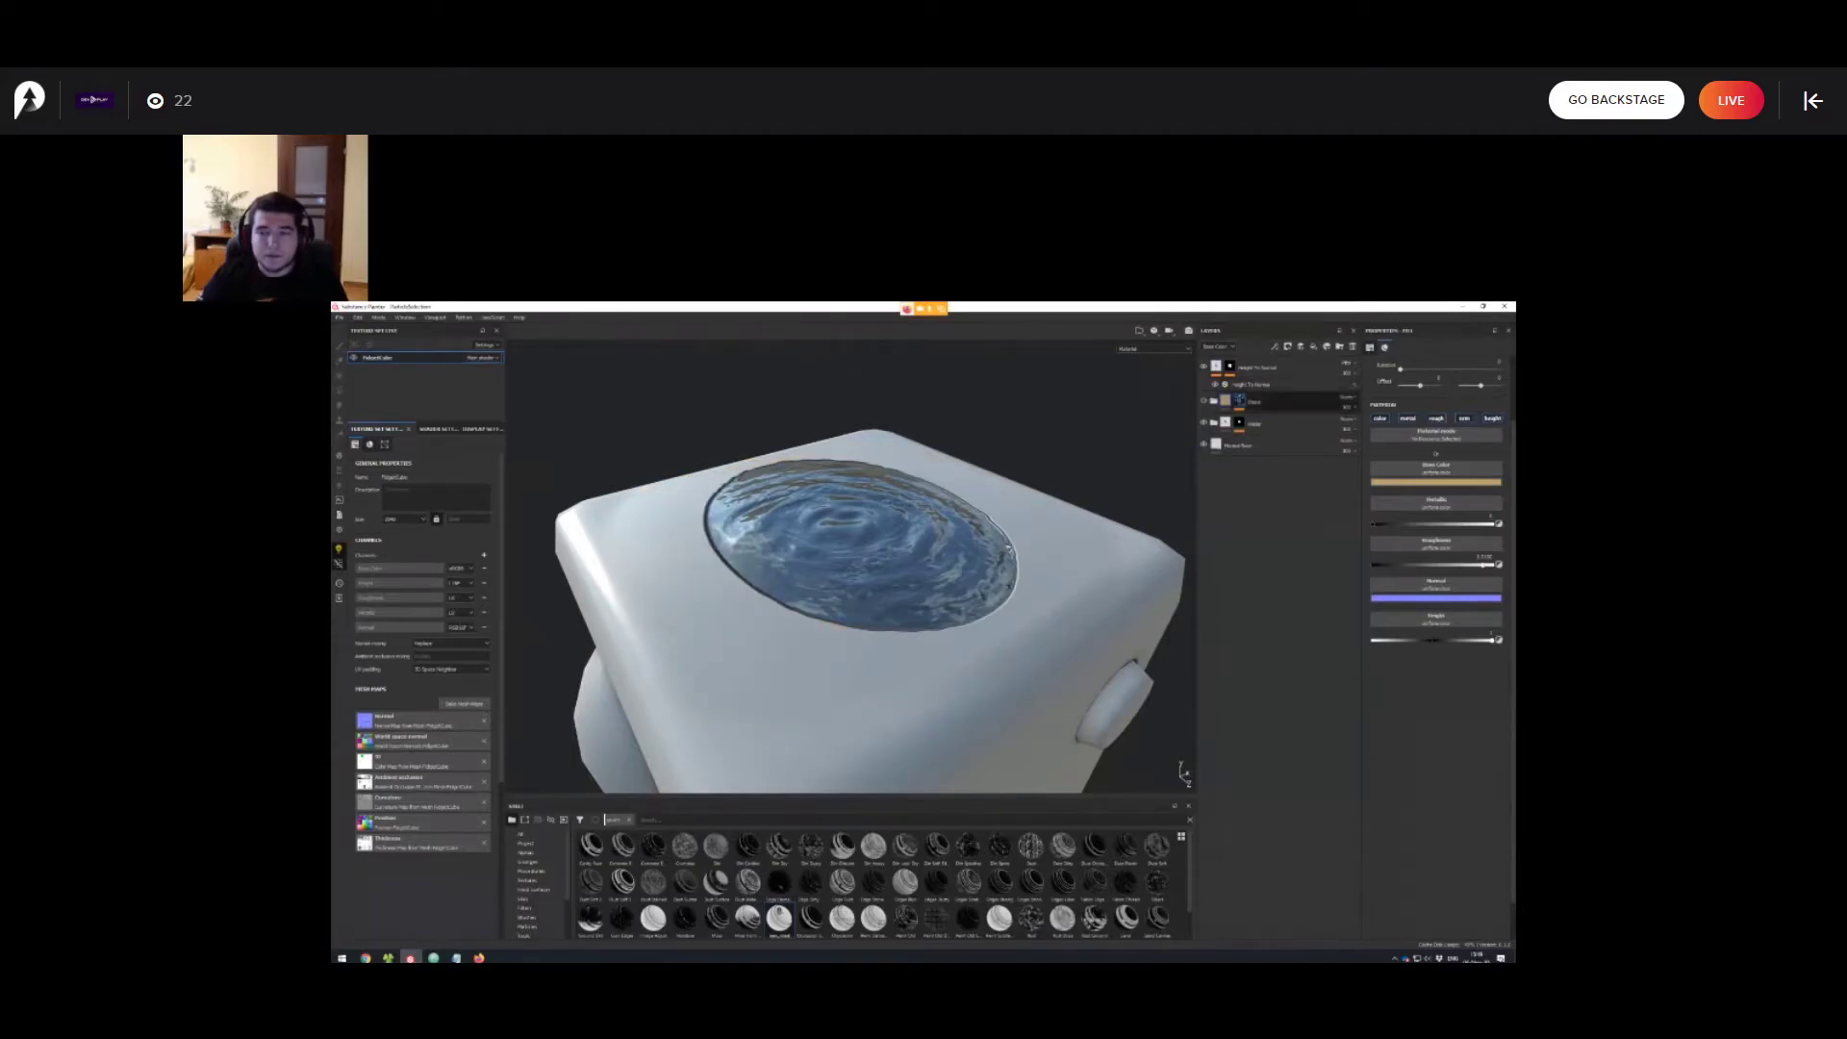
left_click(1204, 401)
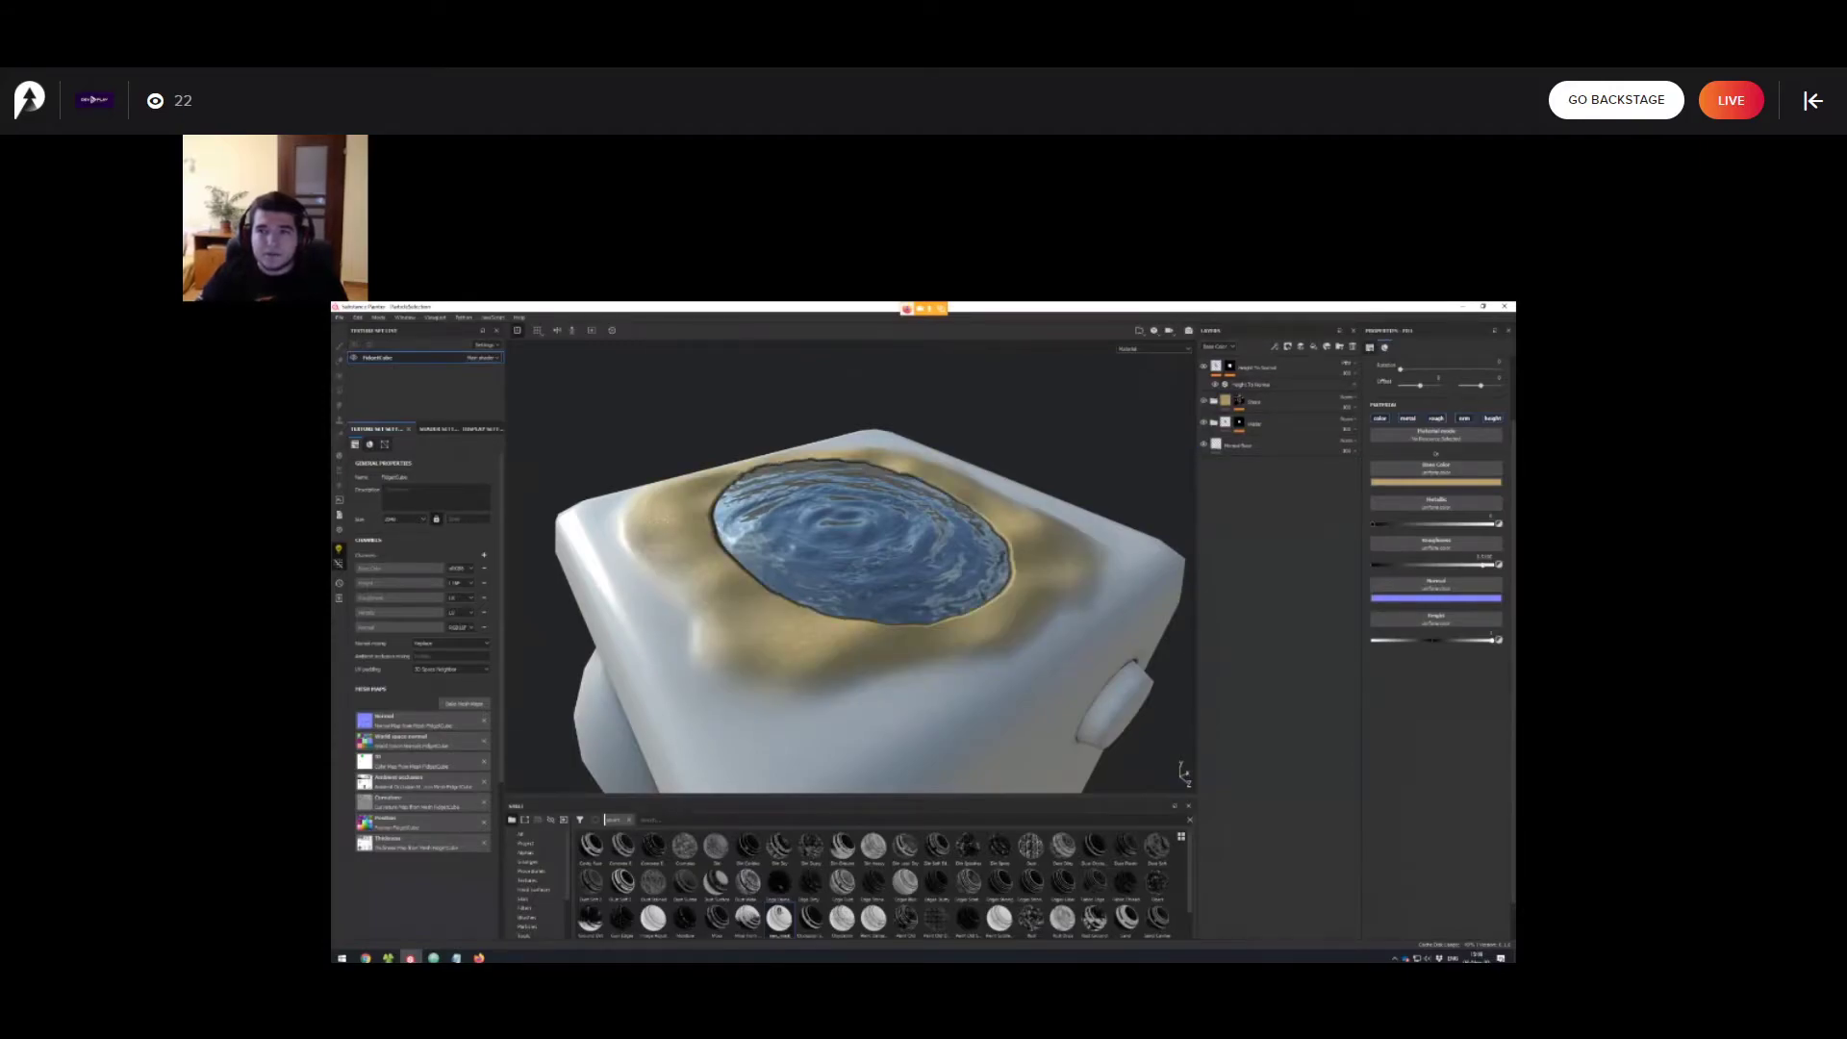
left_click(1203, 401)
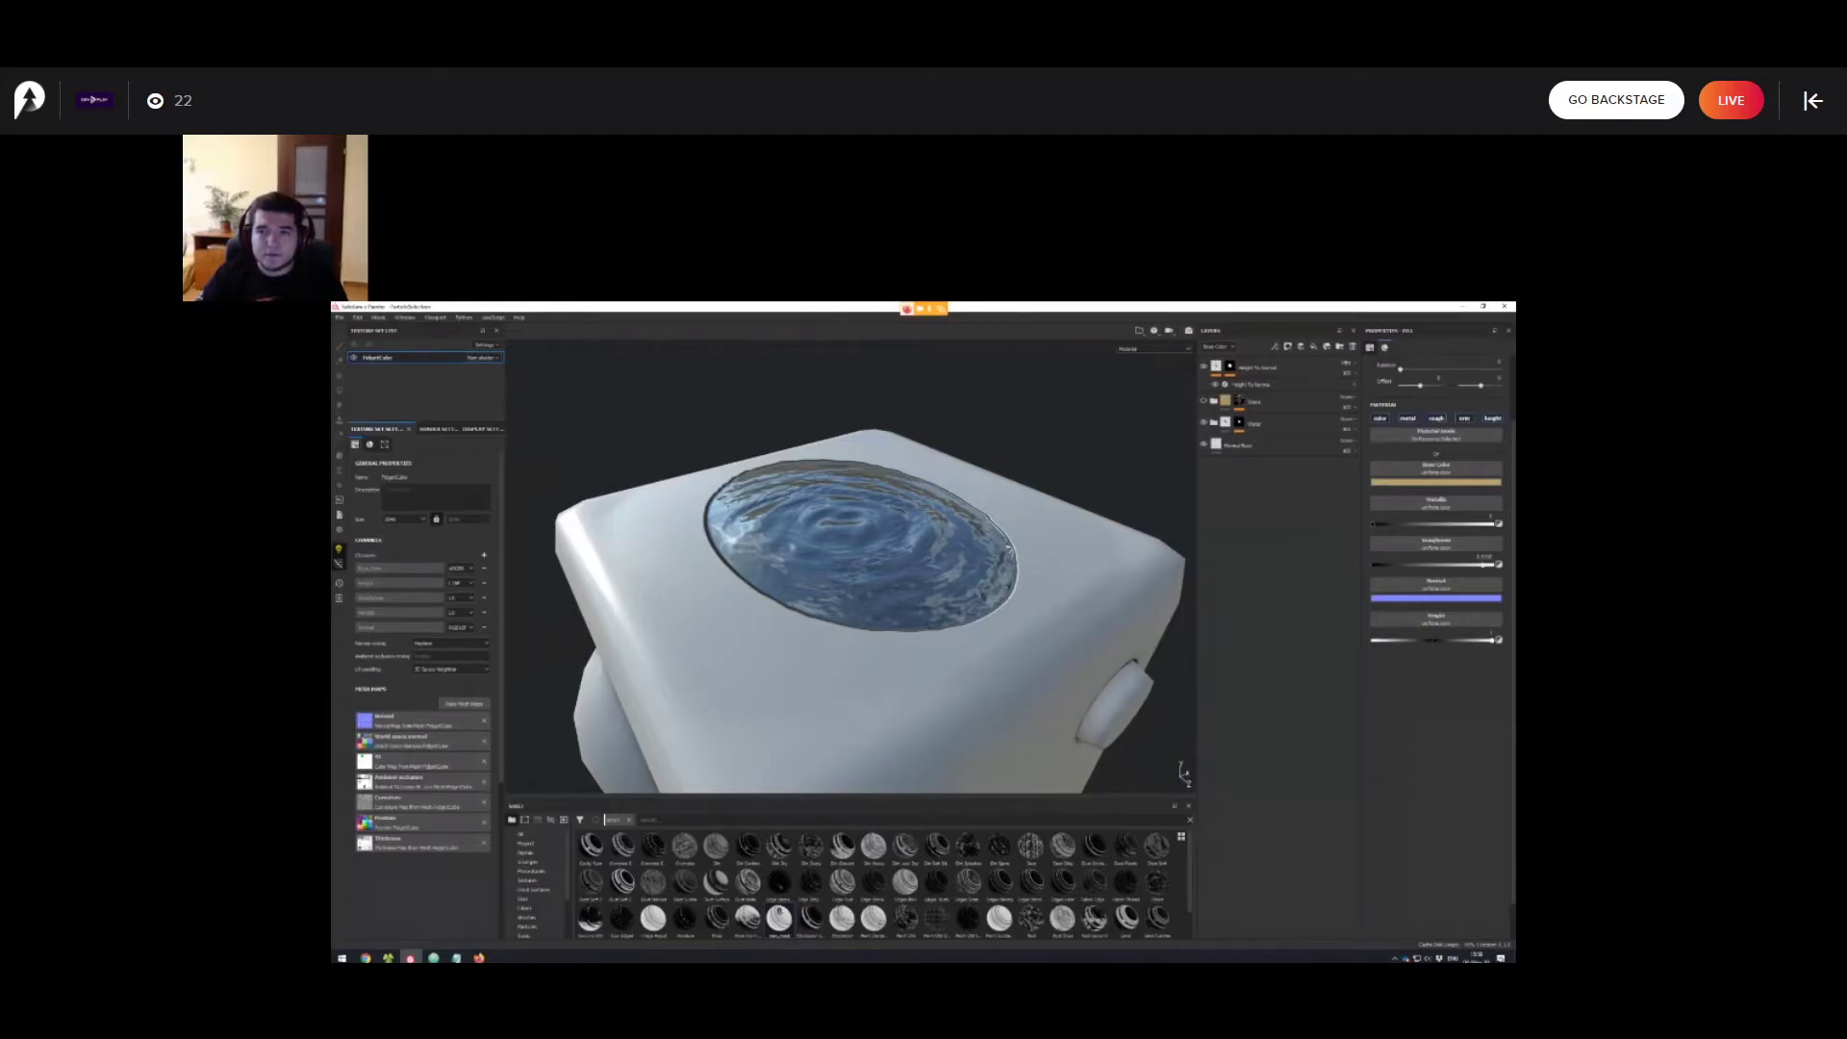
middle_click_drag(866, 568, 833, 601, "alt")
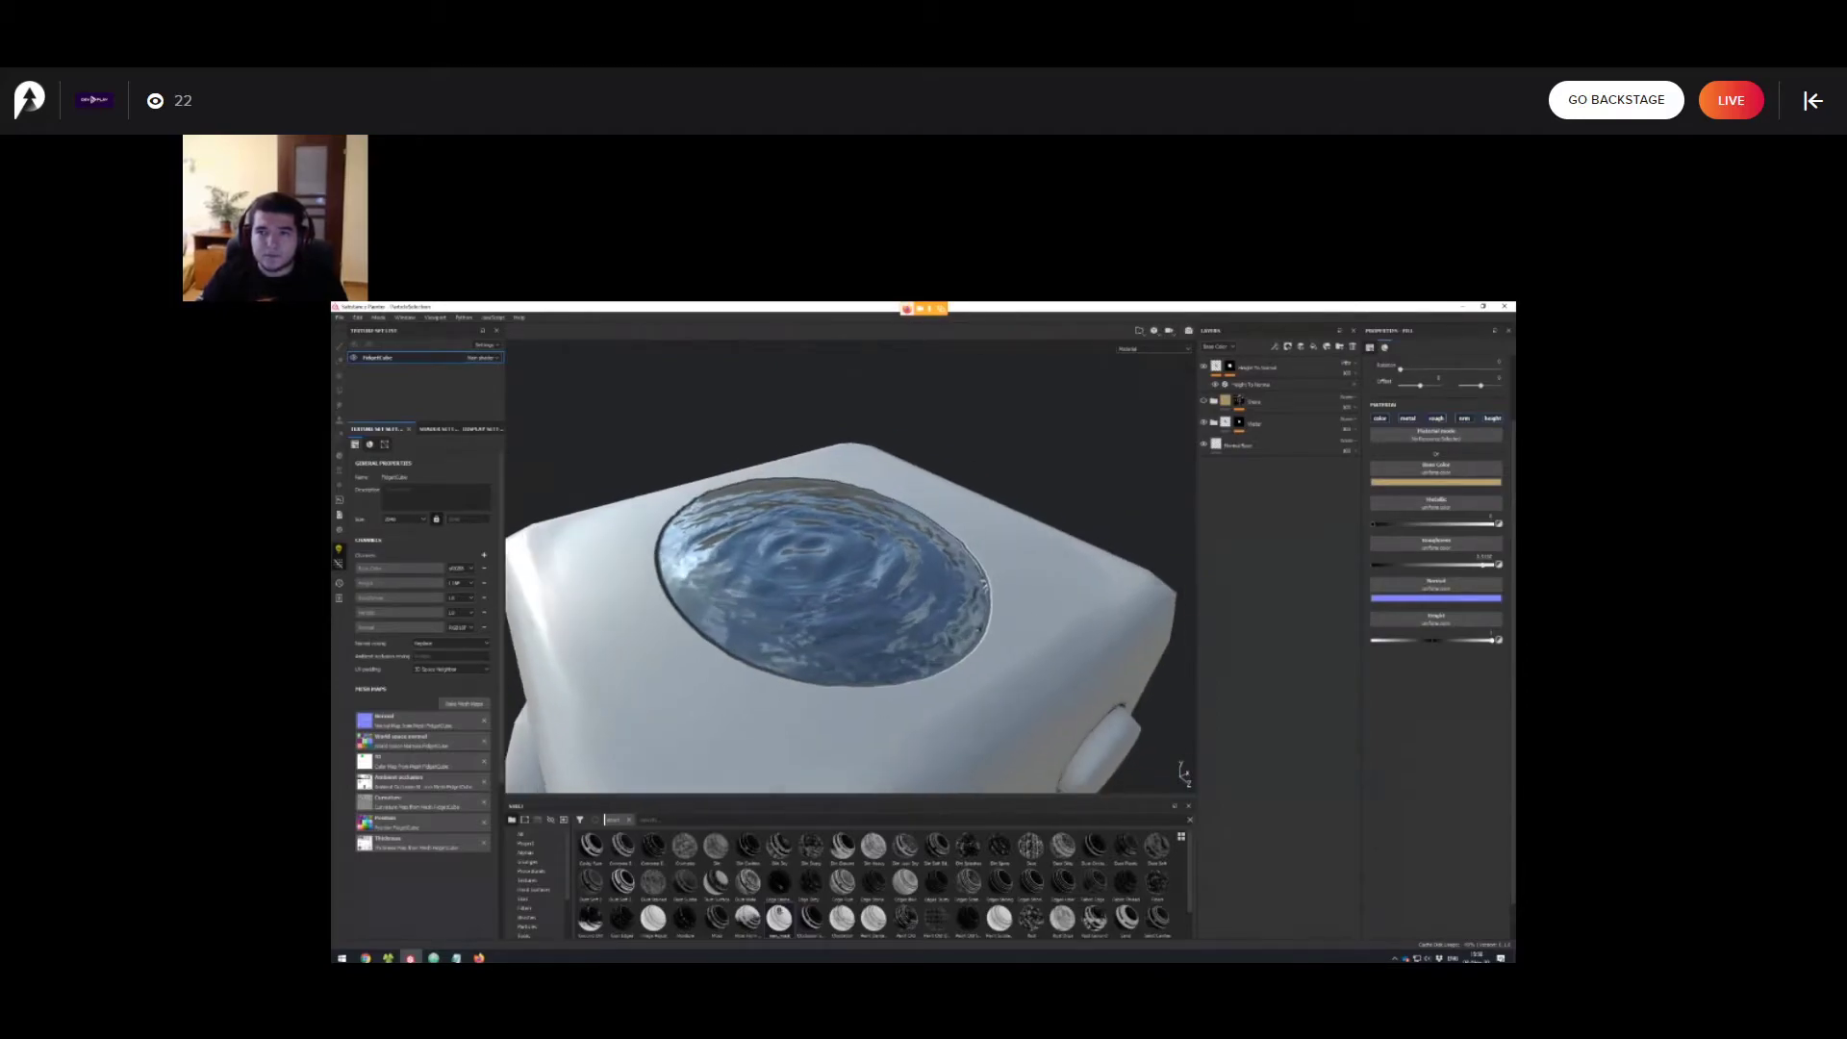
scroll(833, 601, "up", 1)
mouse_move(833, 602)
left_mouse_down("alt")
mouse_move(883, 570)
mouse_move(865, 664)
mouse_move(867, 591)
left_mouse_up("alt")
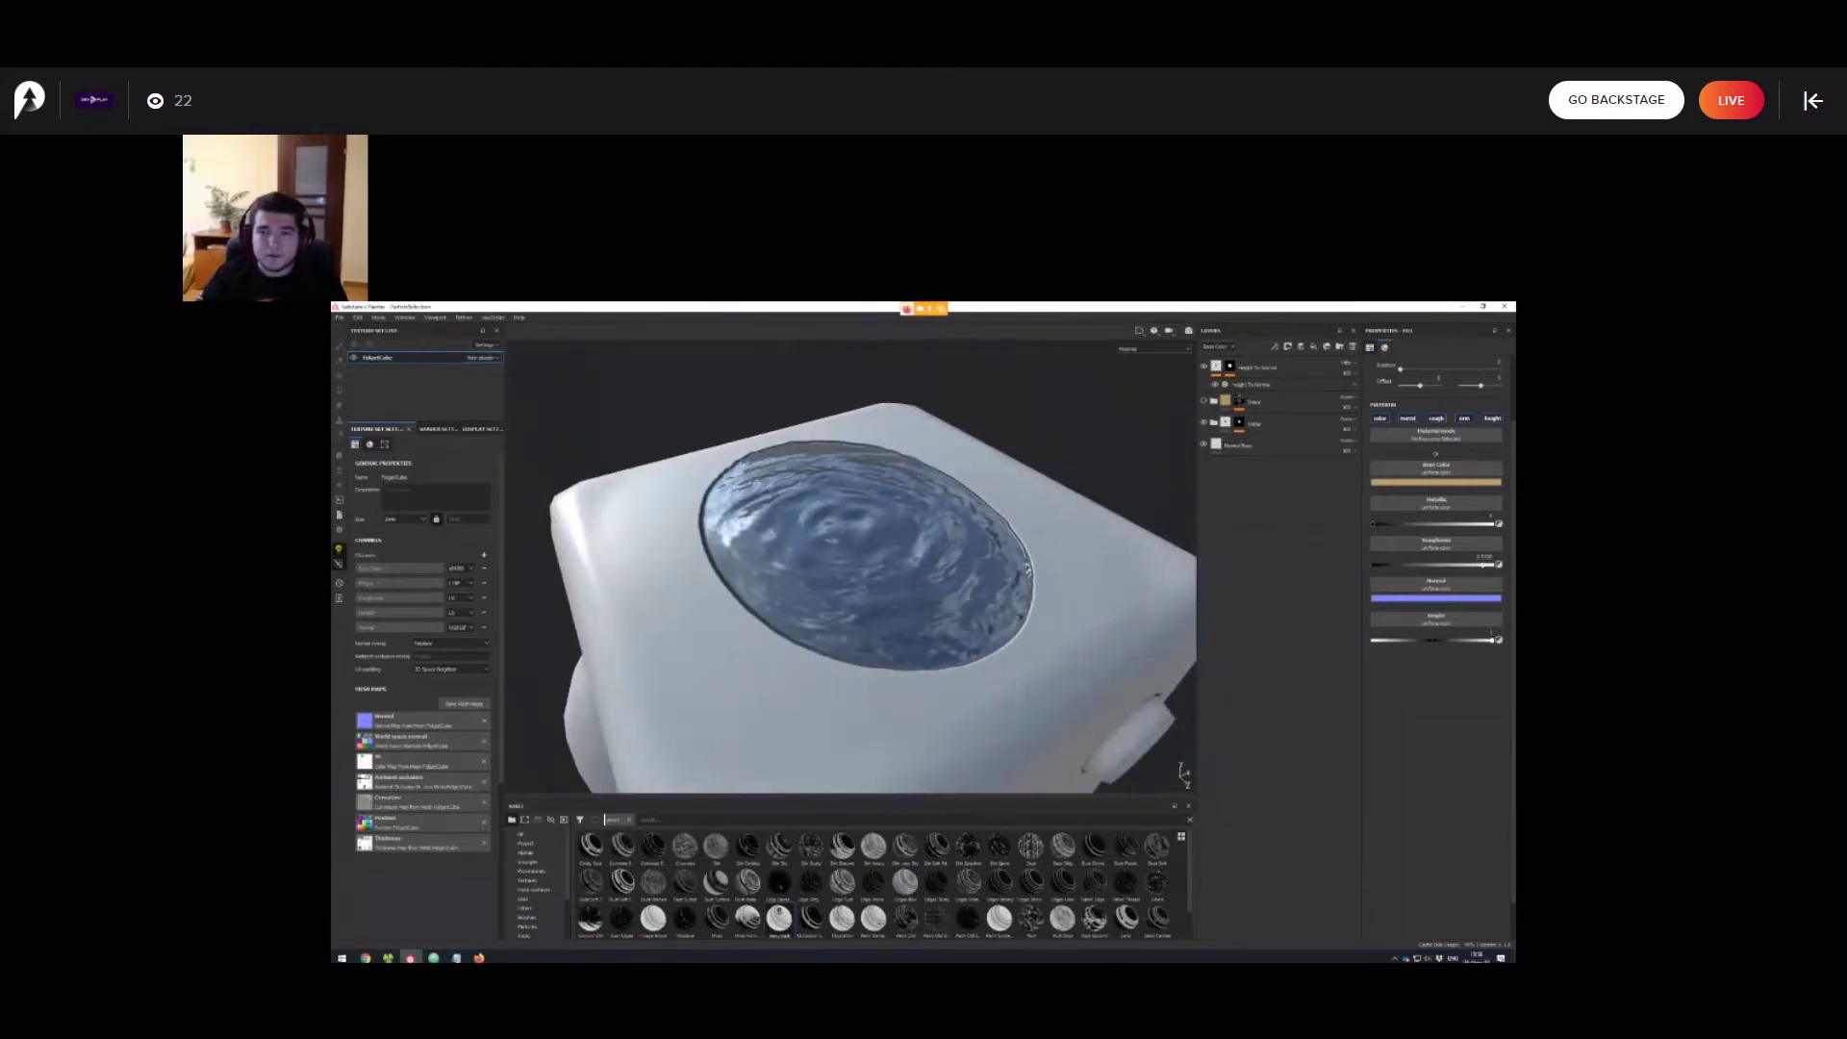
scroll(855, 600, "down", 1)
middle_click_drag(867, 591, 865, 595, "alt")
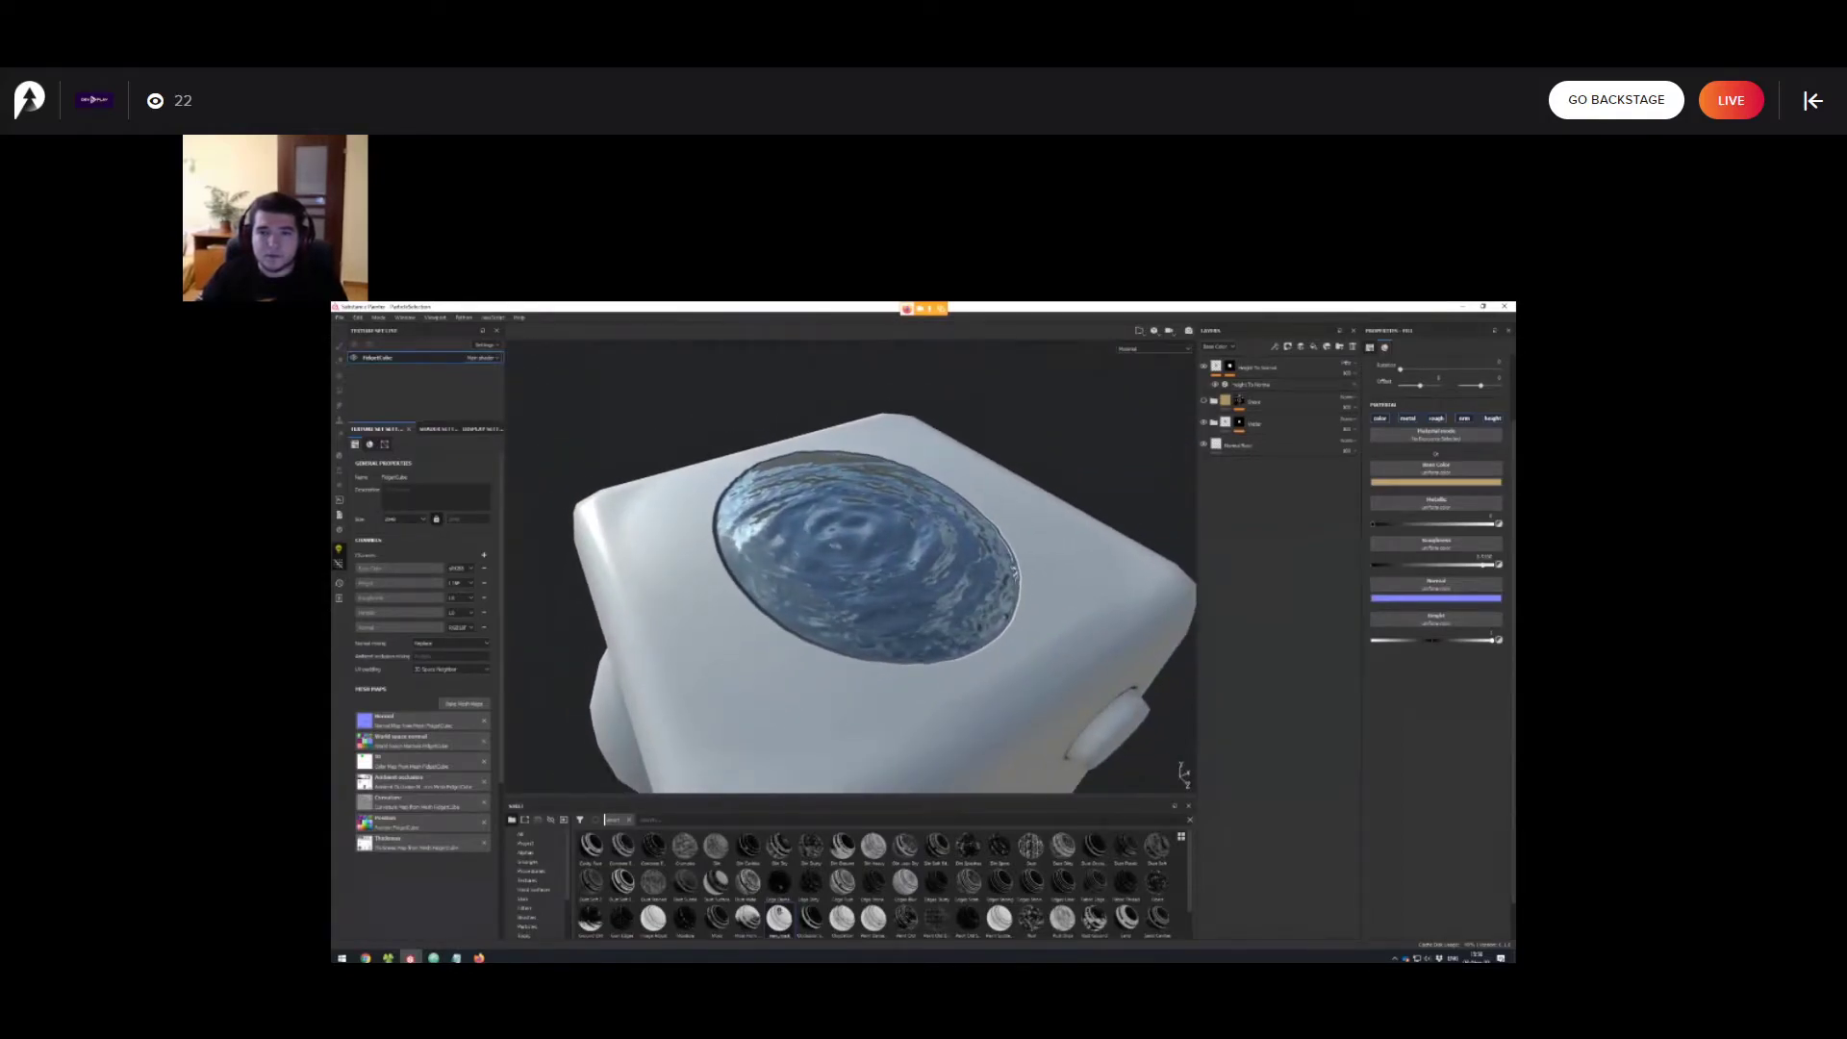
scroll(865, 594, "up", 1)
left_click(1204, 400)
left_click(1204, 400)
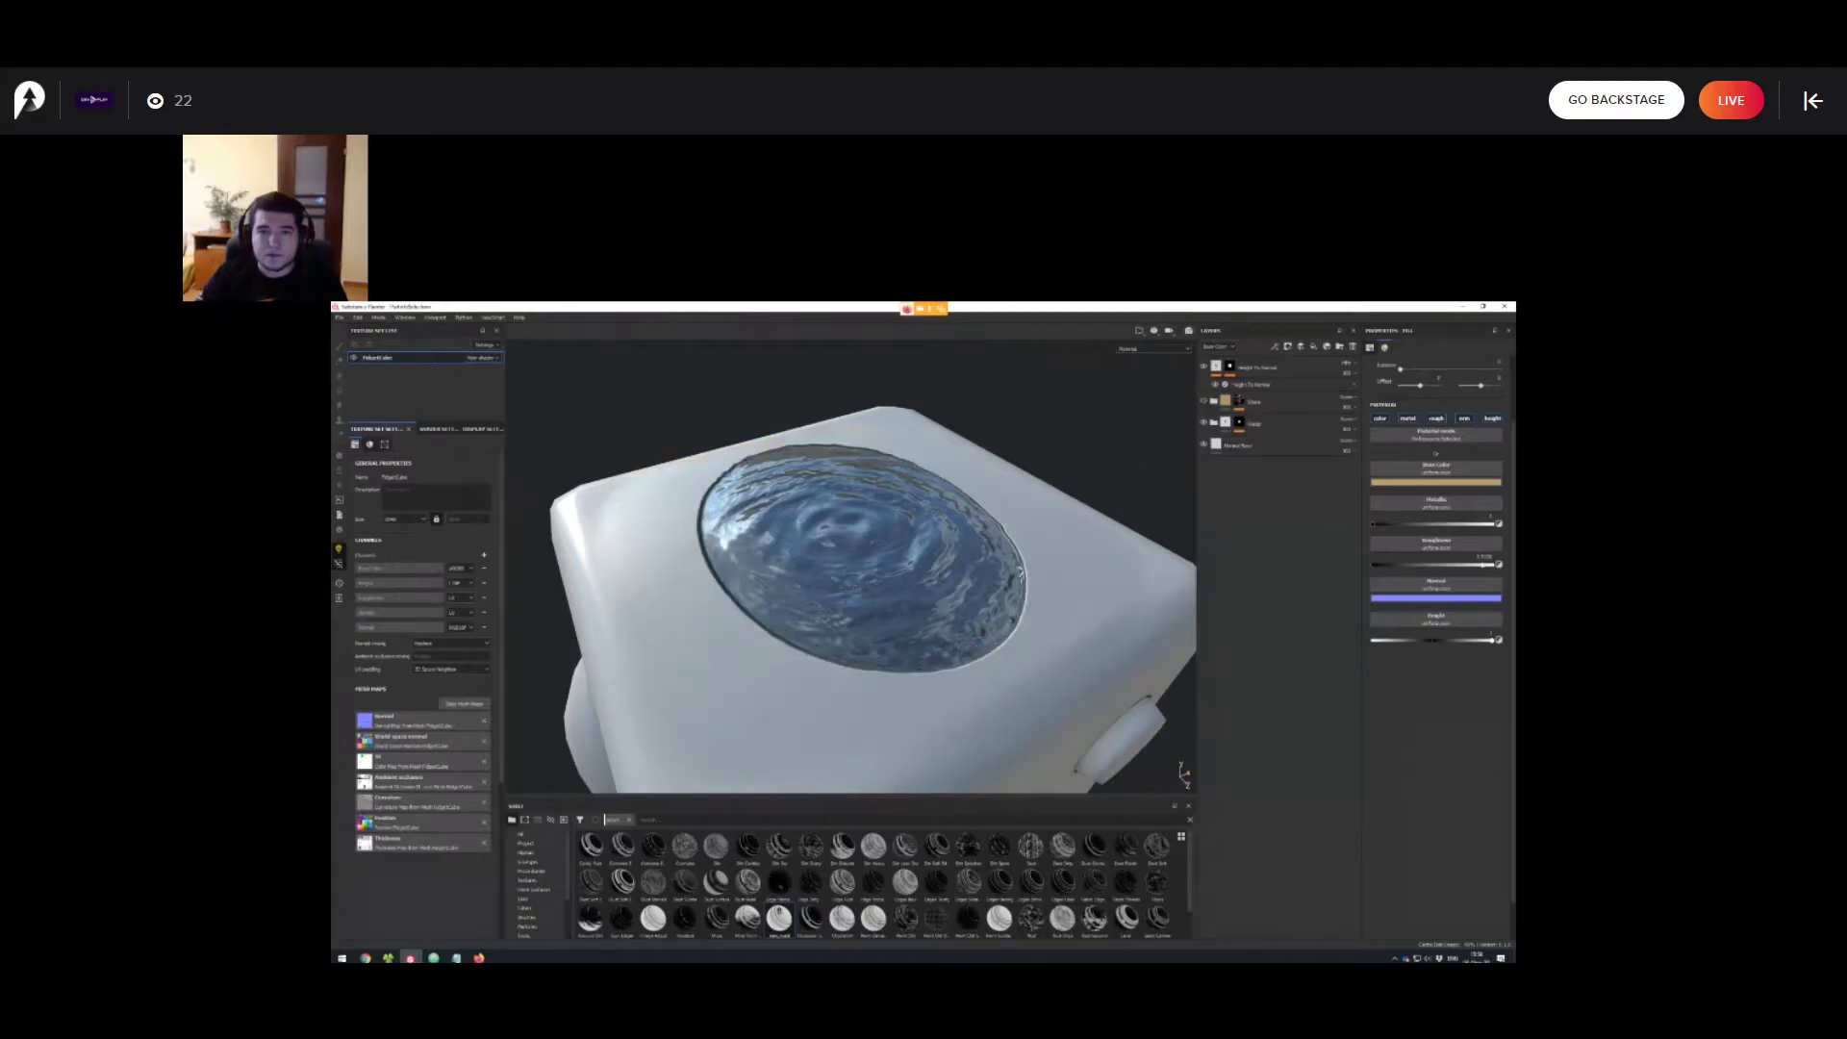
left_click_drag(972, 591, 1001, 570, "alt")
Expand the water group and hide its uppermost layer and nested folder, leaving only the flat water base fill showing.
left_click(1213, 423)
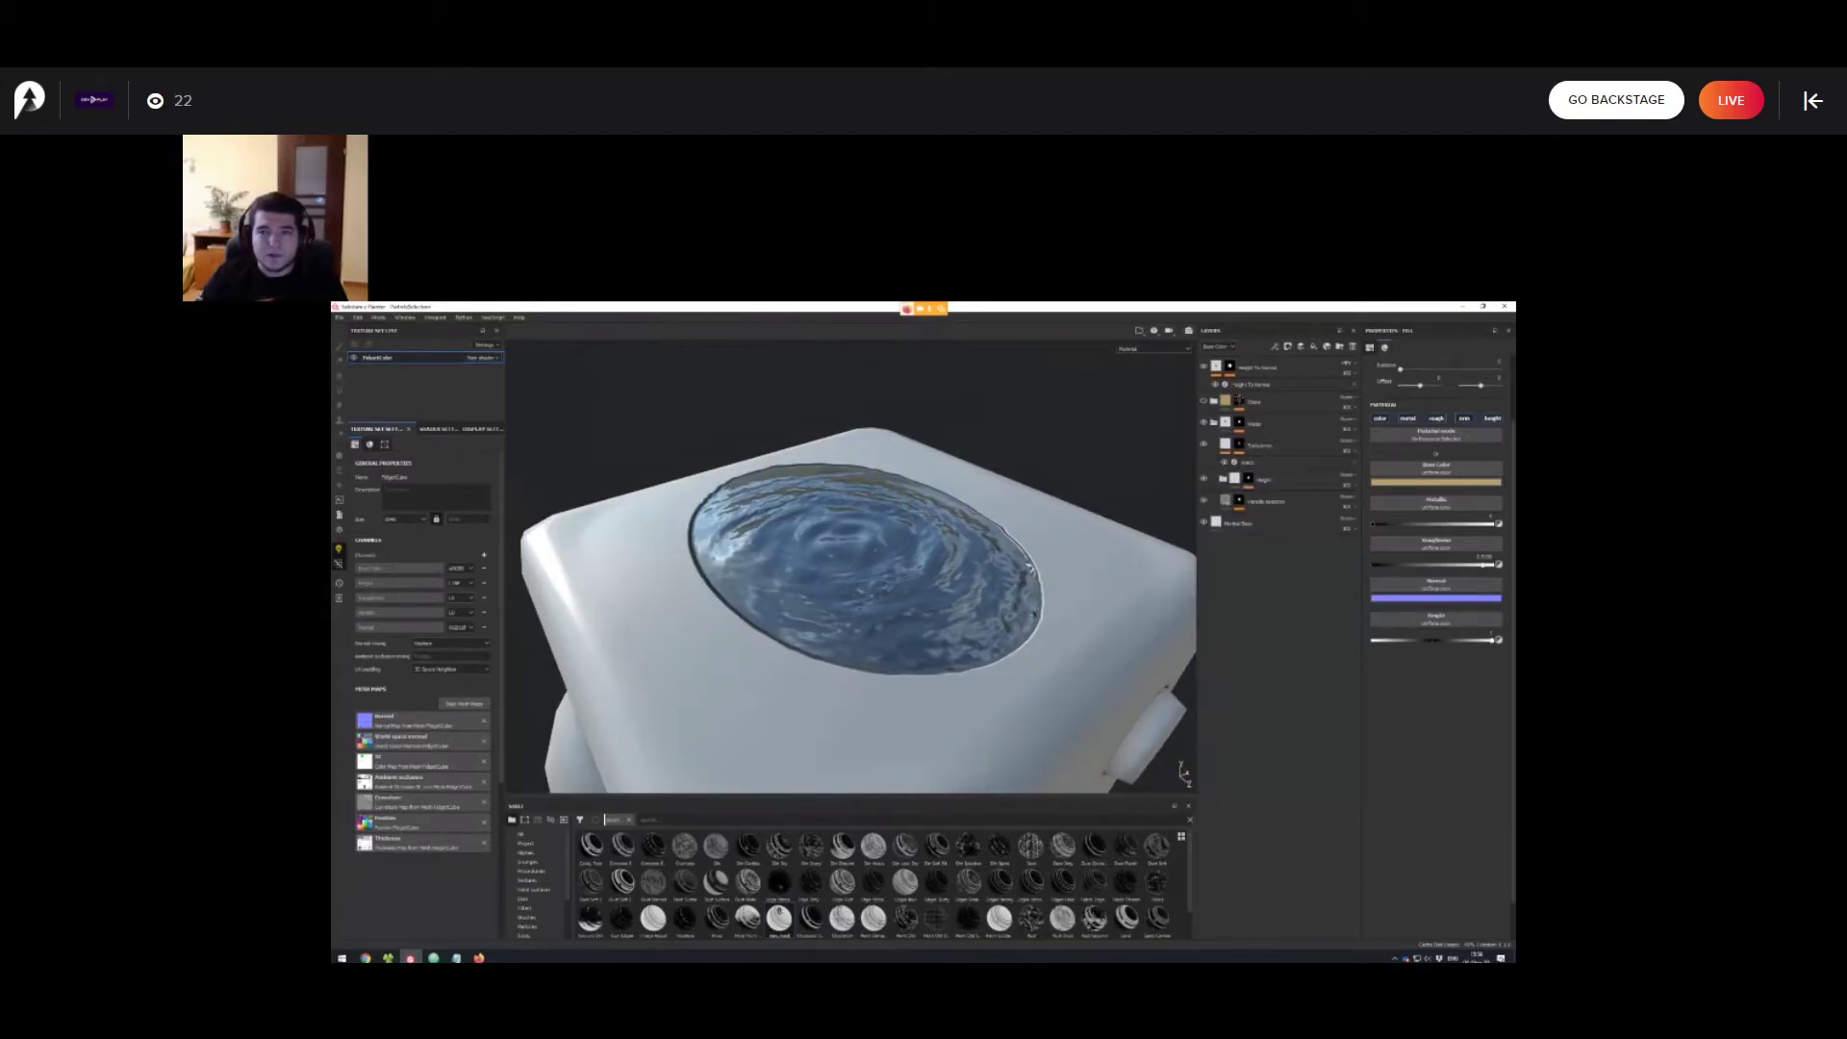
left_click(1204, 443)
left_click(1203, 478)
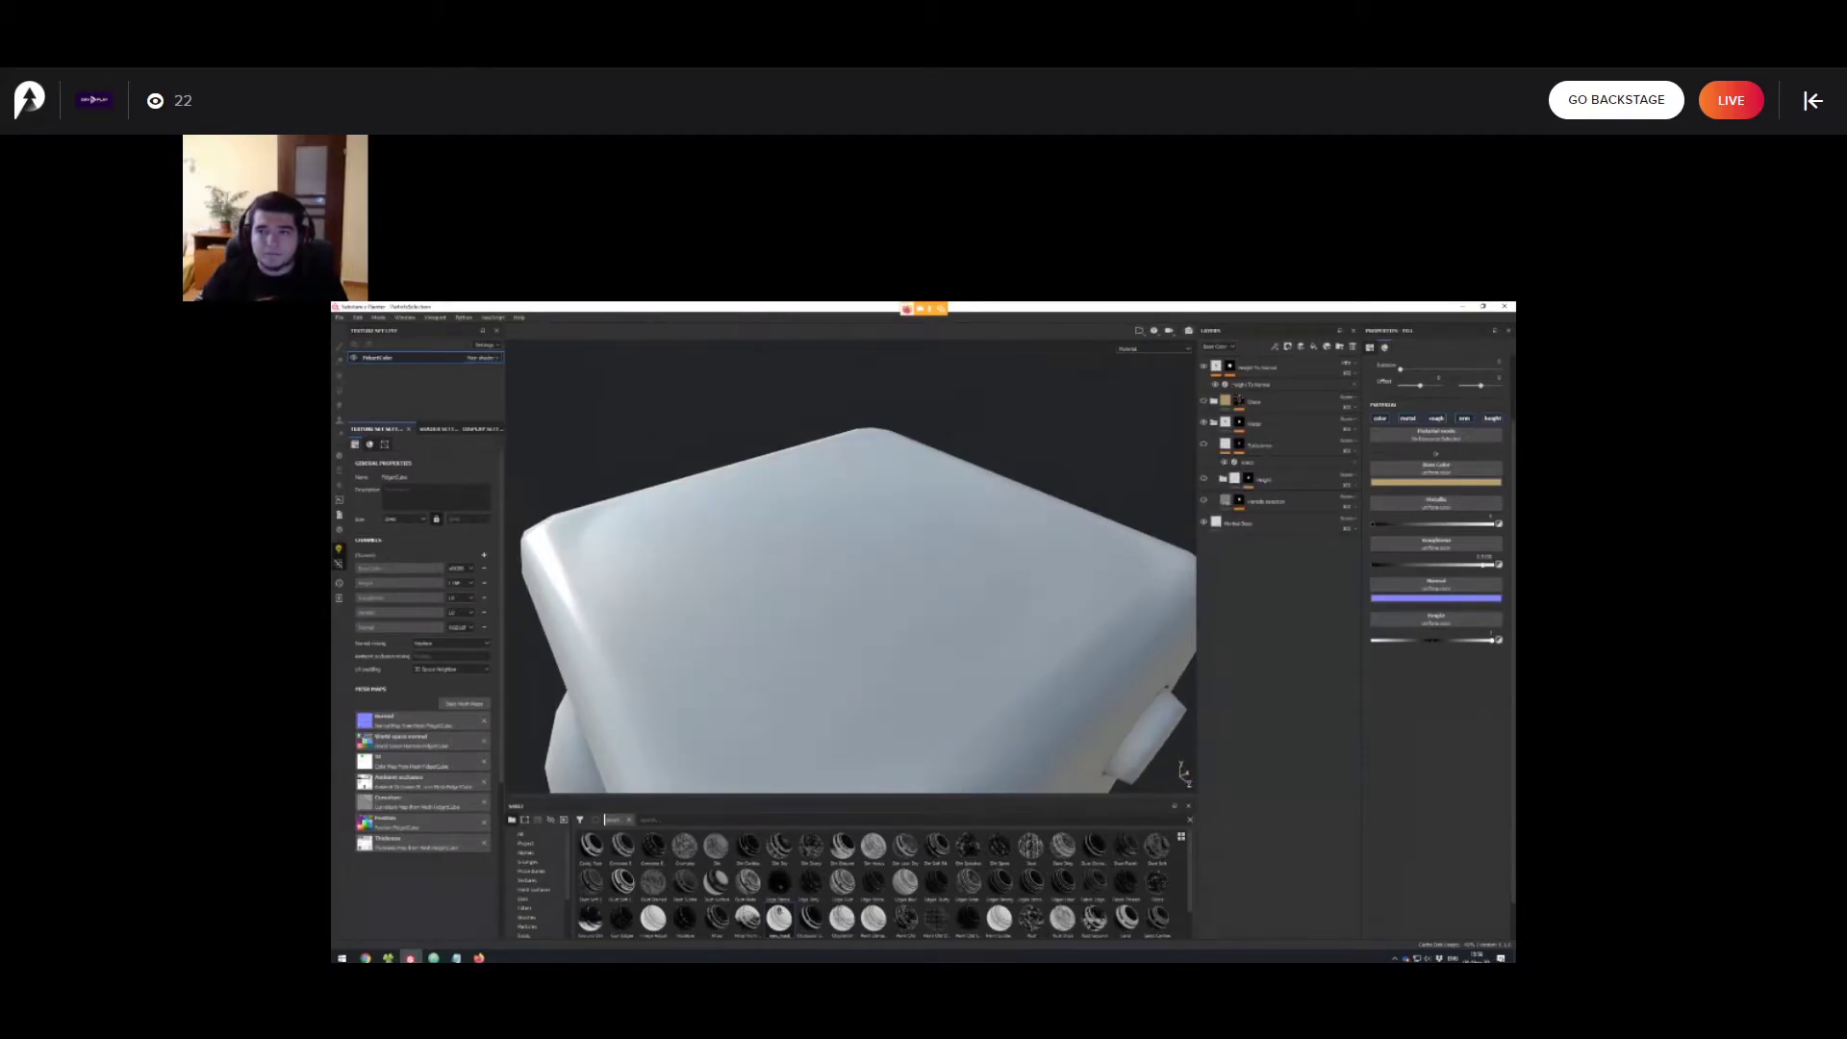
left_click_drag(1048, 582, 1047, 537, "alt")
left_click(1203, 500)
scroll(1044, 543, "down", 2)
left_click(1204, 500)
Select the bottom base layer, compare the cube with the water fill off and on, and view the base's normal map choices.
left_click(1270, 523)
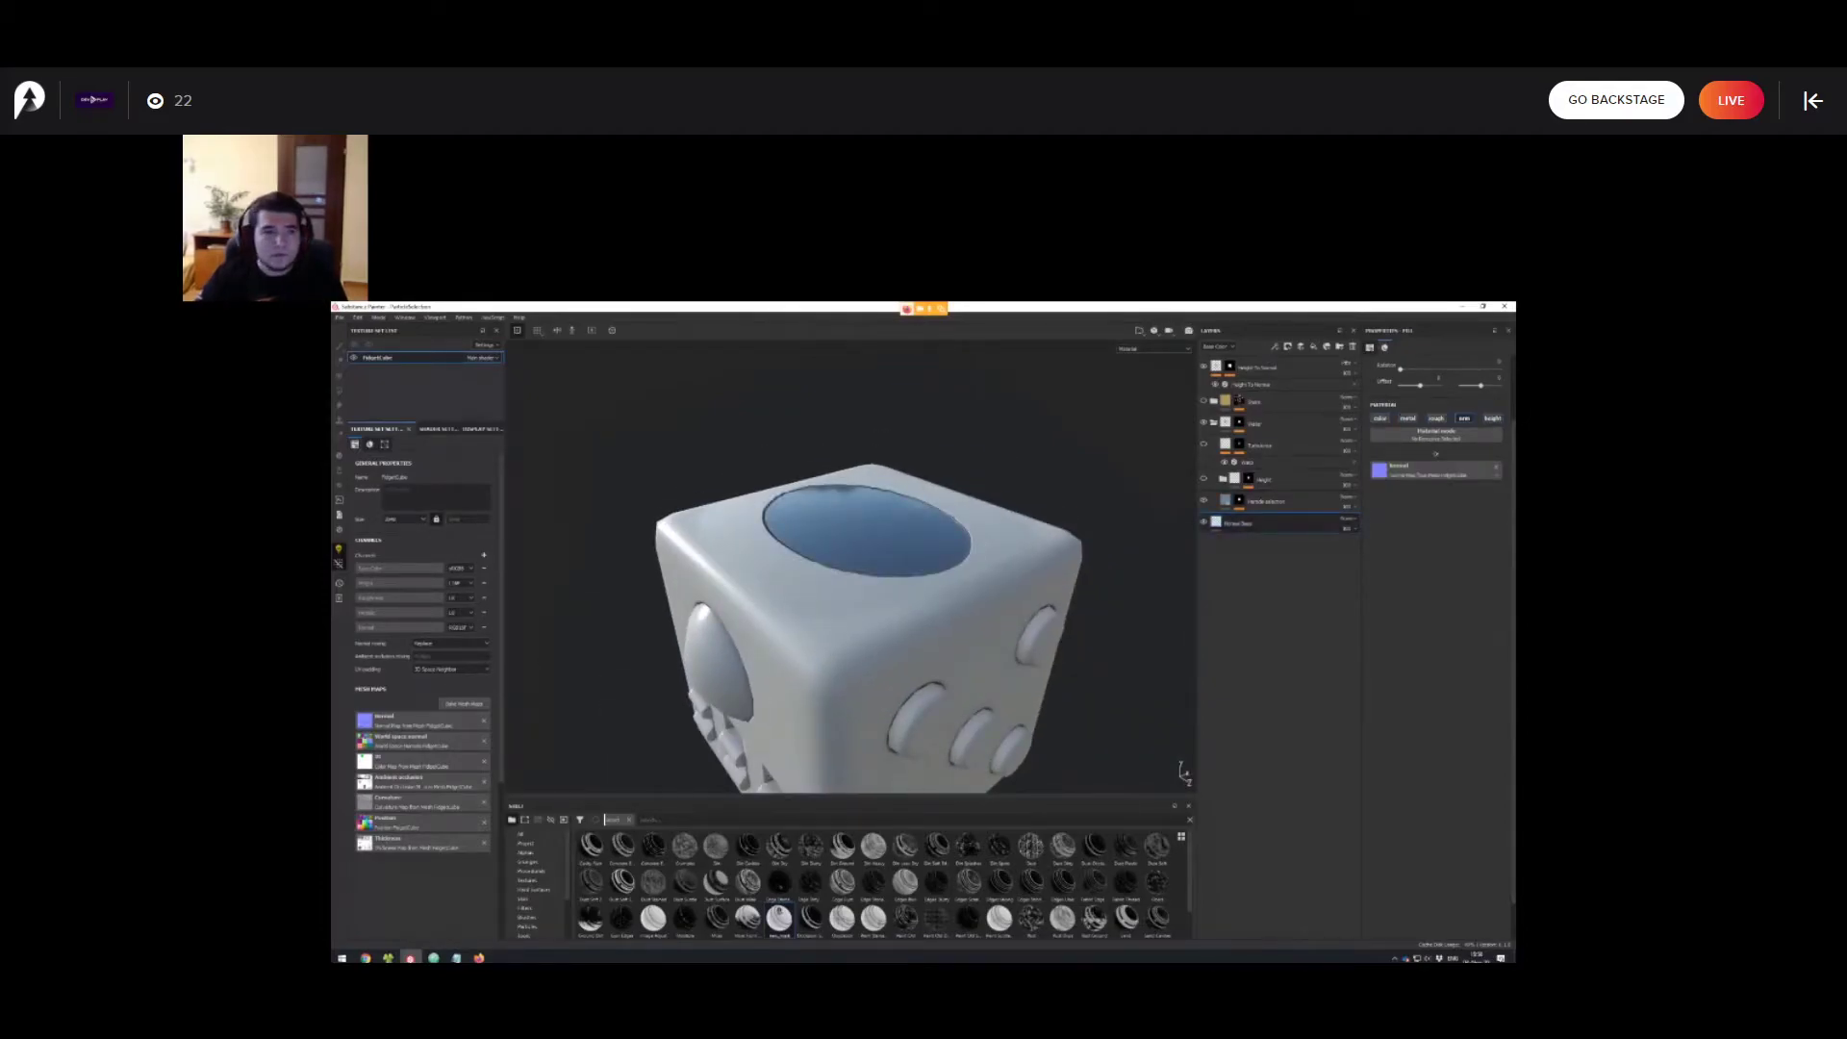
left_click(1204, 500)
left_click(1203, 501)
left_click_drag(1087, 567, 1034, 569, "alt")
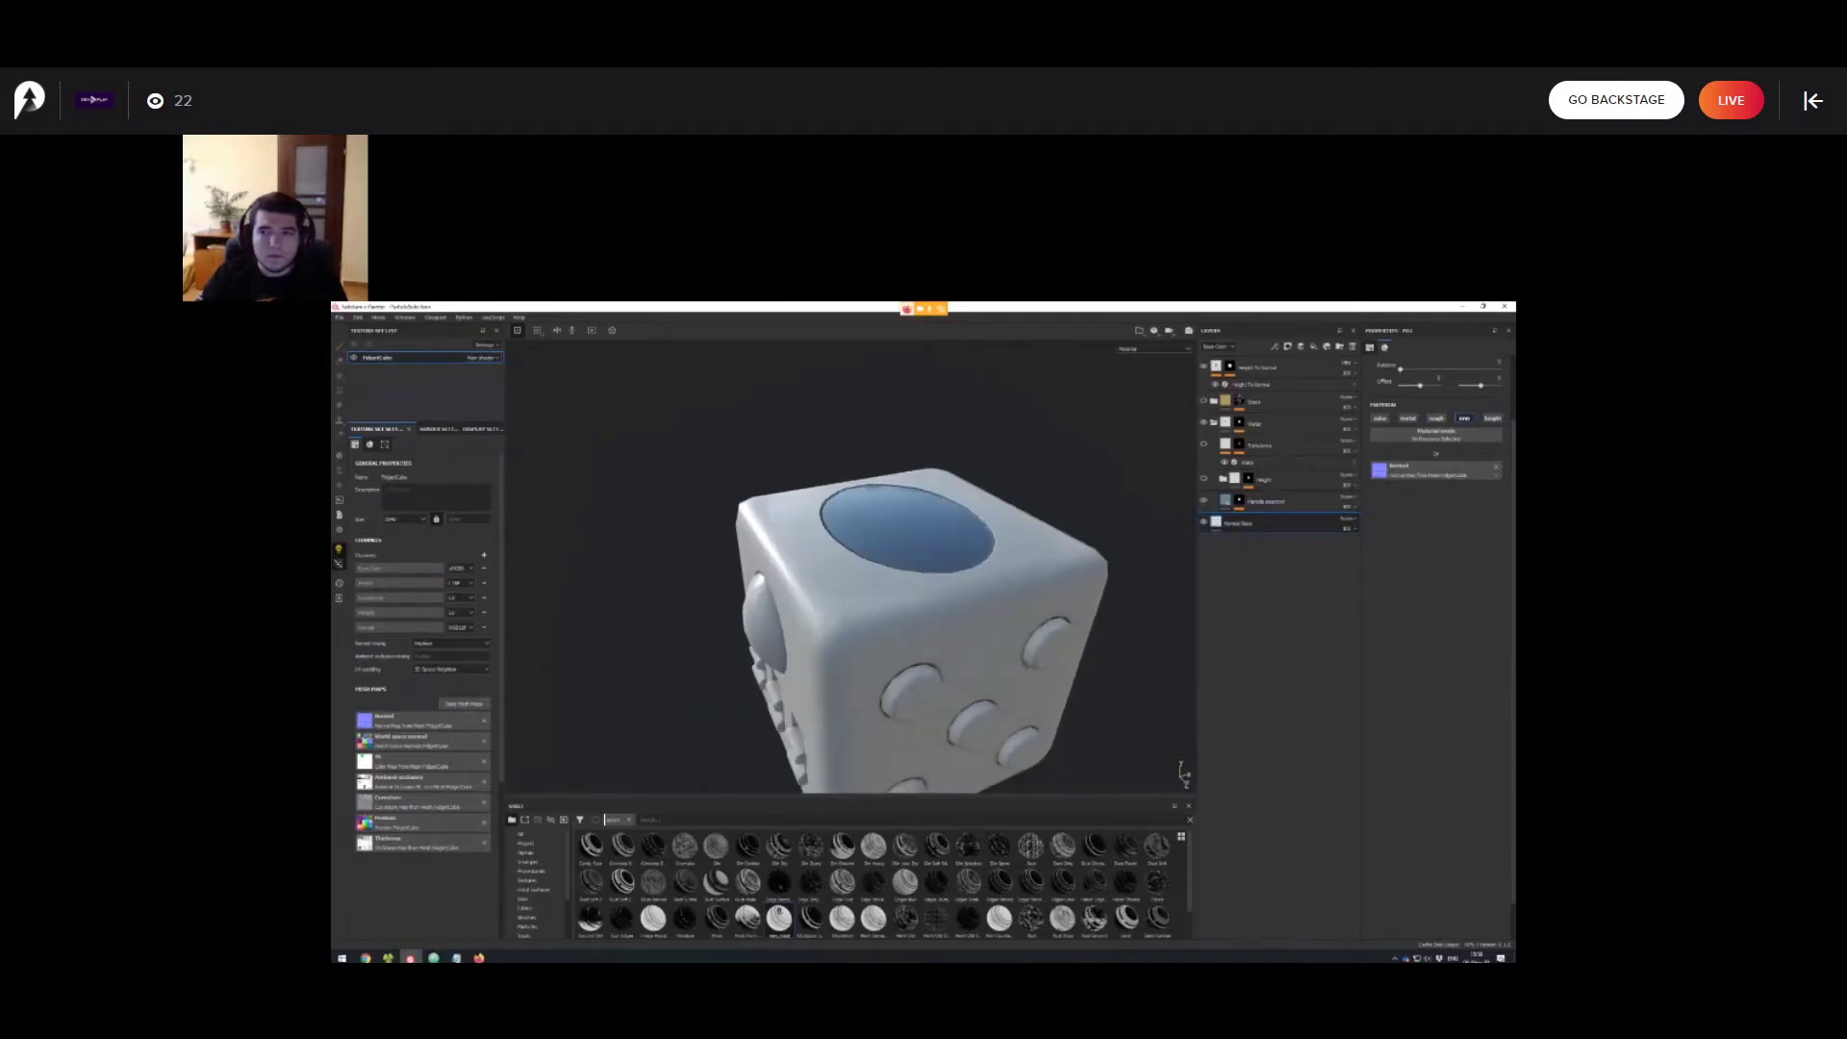
middle_click_drag(1034, 569, 1006, 609, "alt")
scroll(1005, 610, "up", 3)
left_click_drag(1005, 610, 794, 654, "alt")
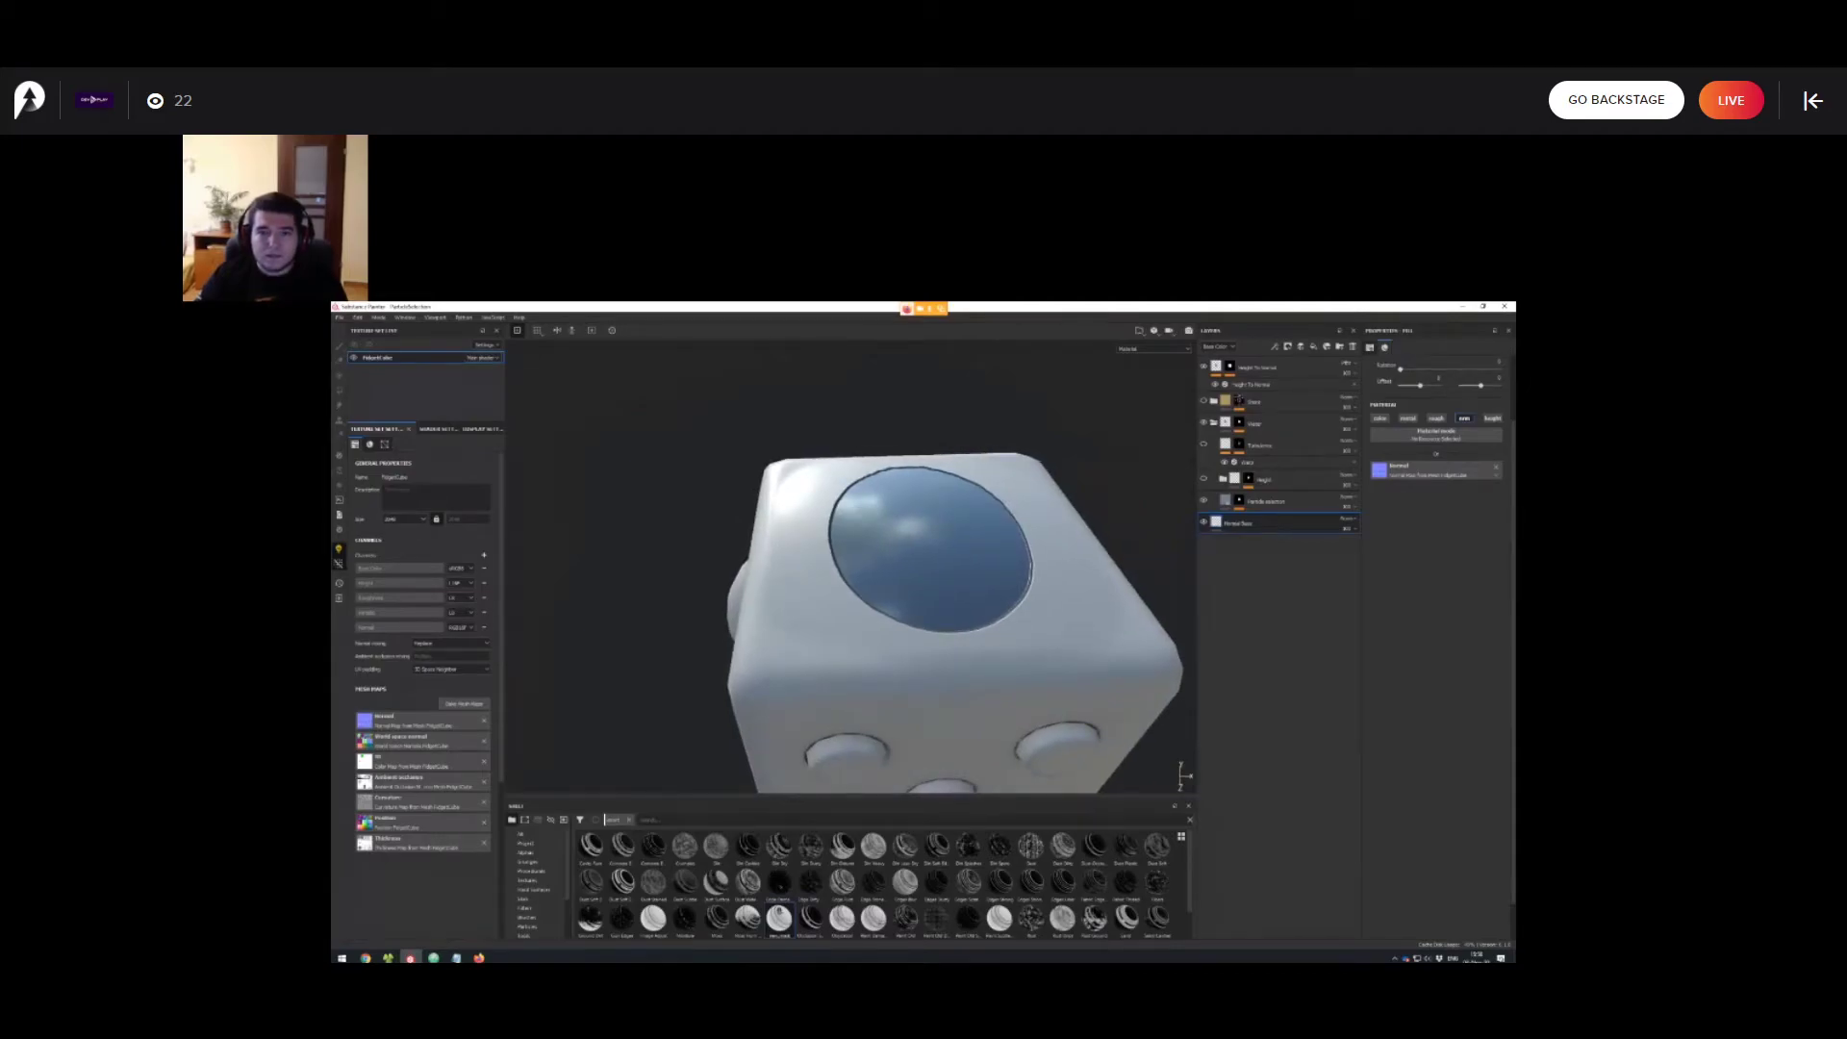
mouse_move(905, 596)
left_mouse_down("alt")
mouse_move(887, 637)
mouse_move(895, 589)
mouse_move(931, 585)
mouse_move(890, 596)
mouse_move(874, 627)
mouse_move(894, 593)
mouse_move(881, 575)
left_mouse_up("alt")
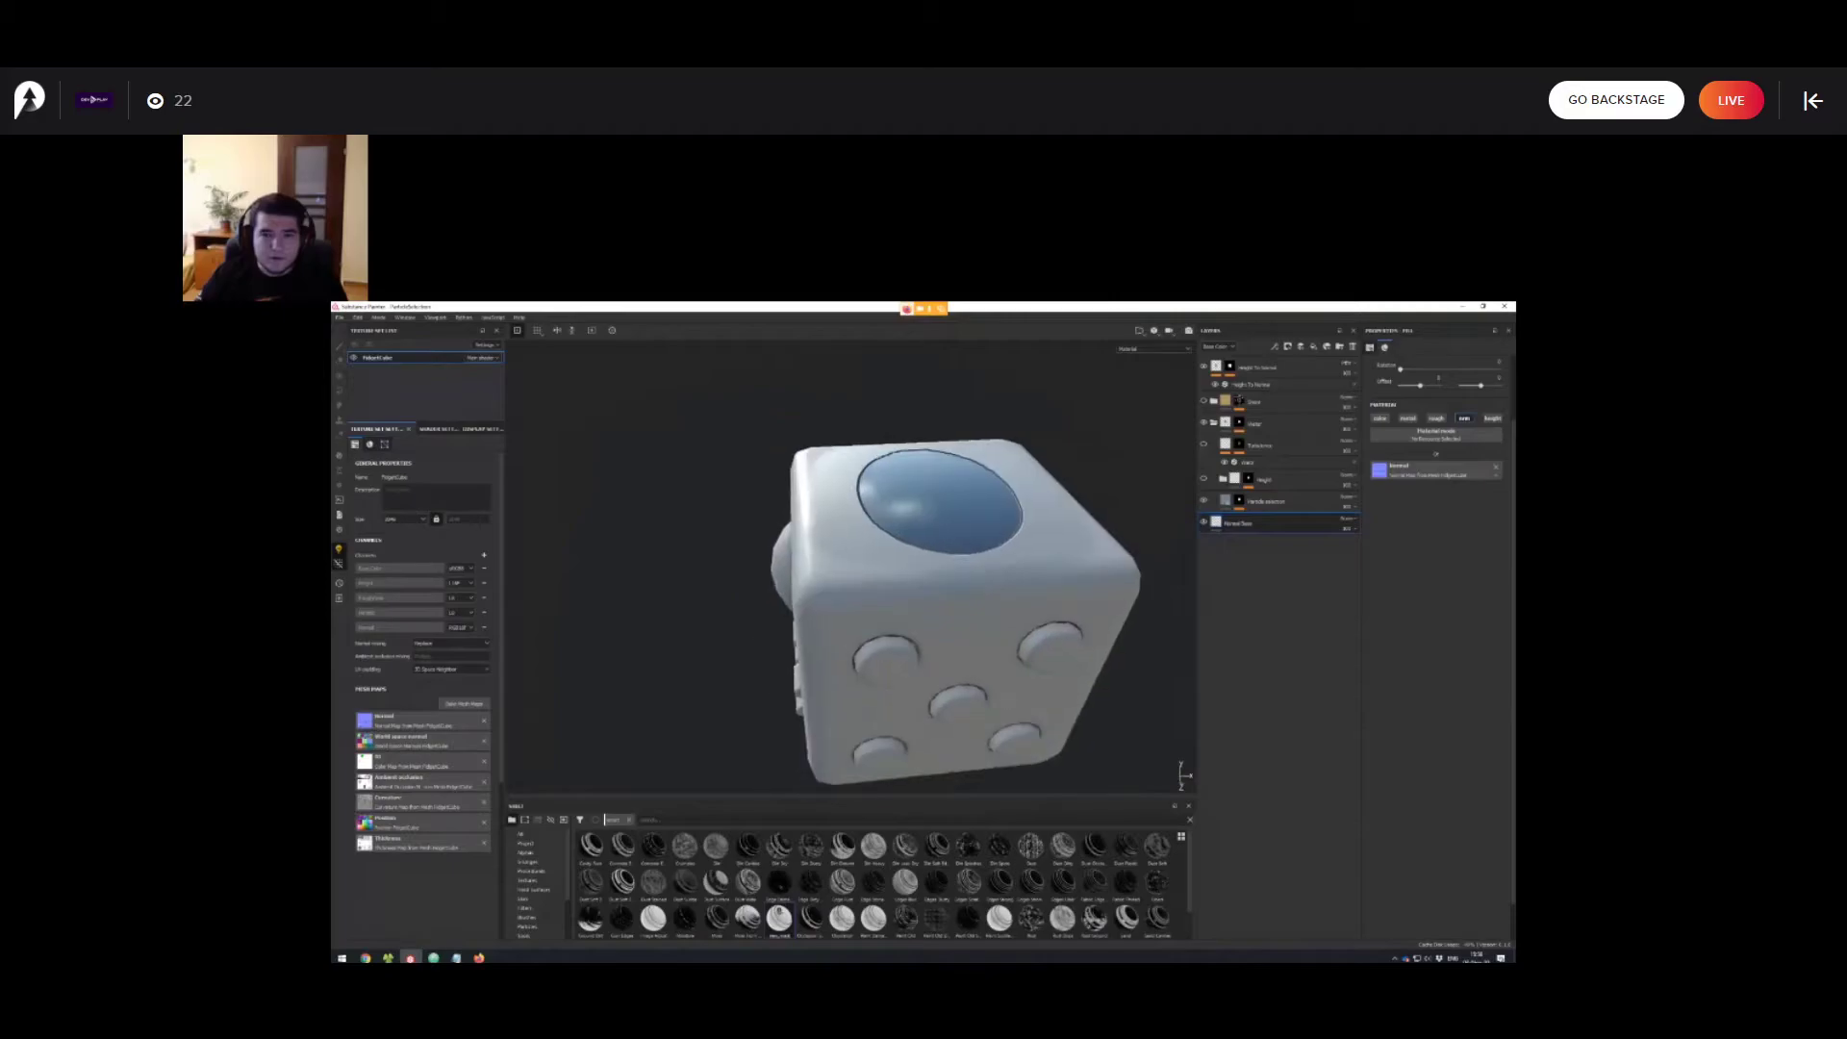
left_click(1438, 472)
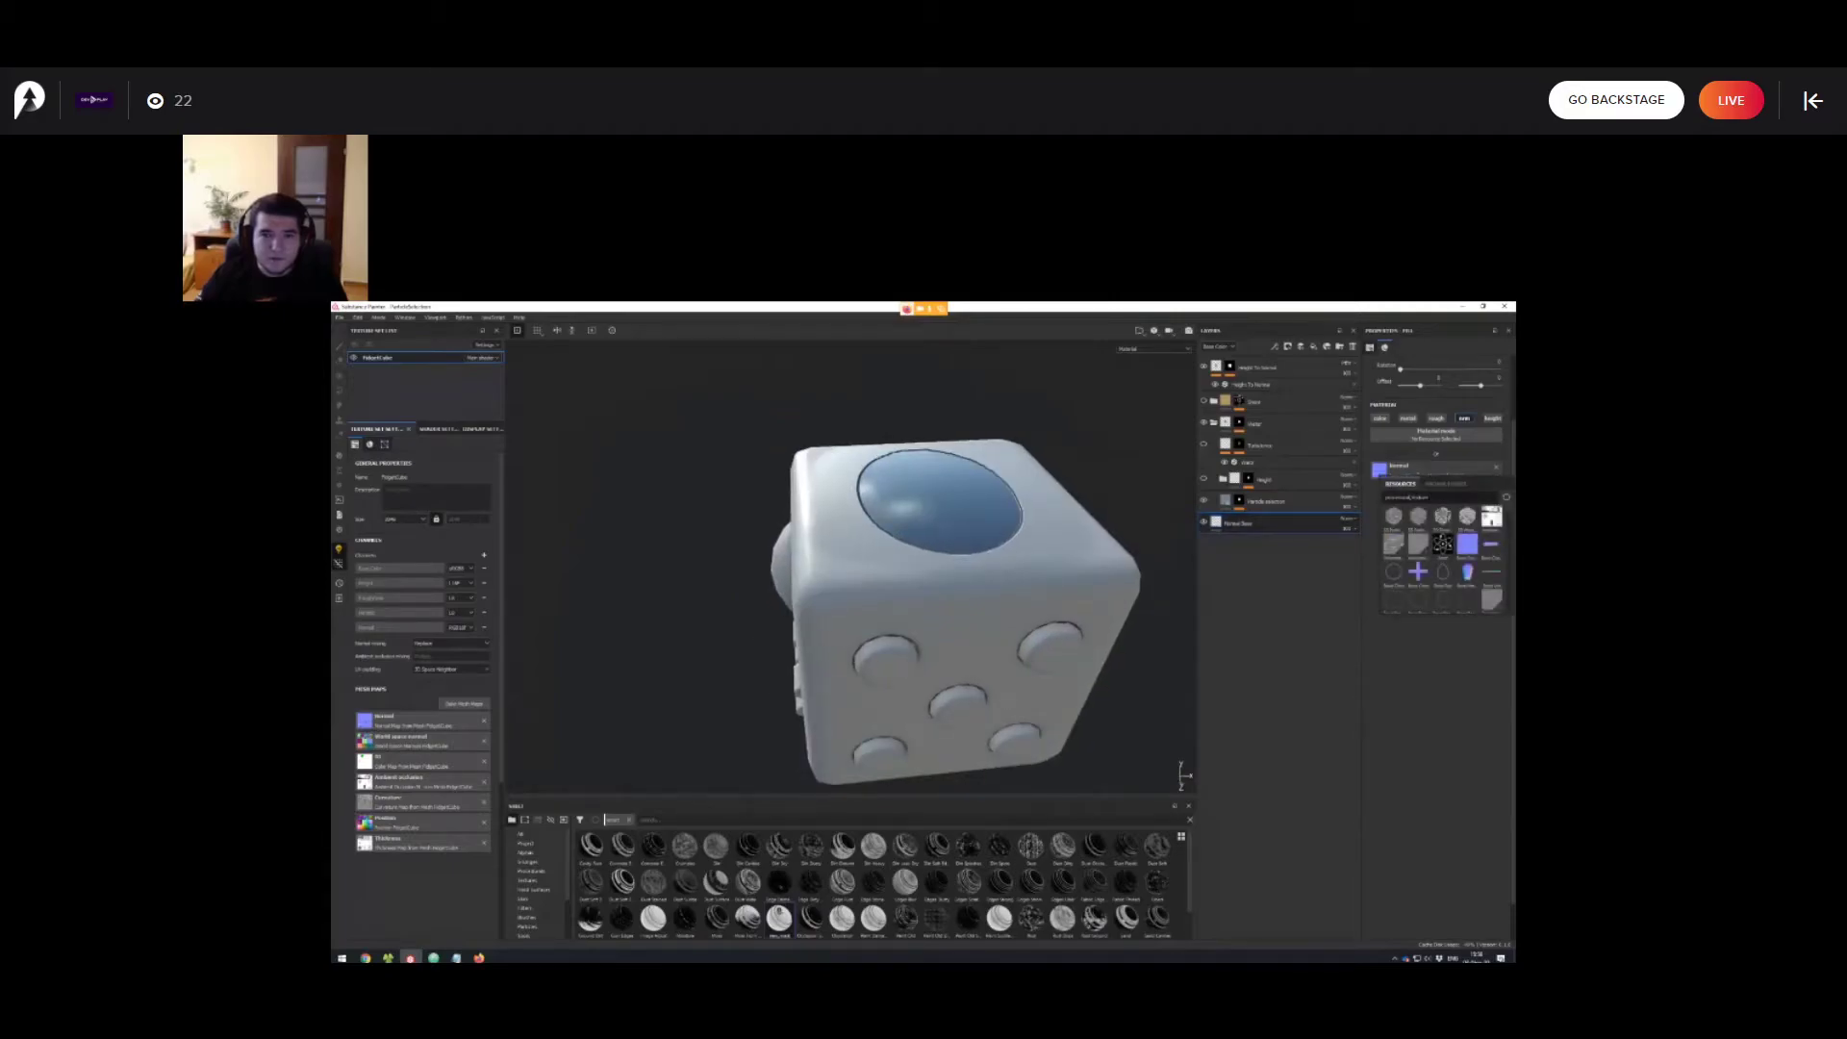
left_click(560, 407)
scroll(673, 442, "up", 1)
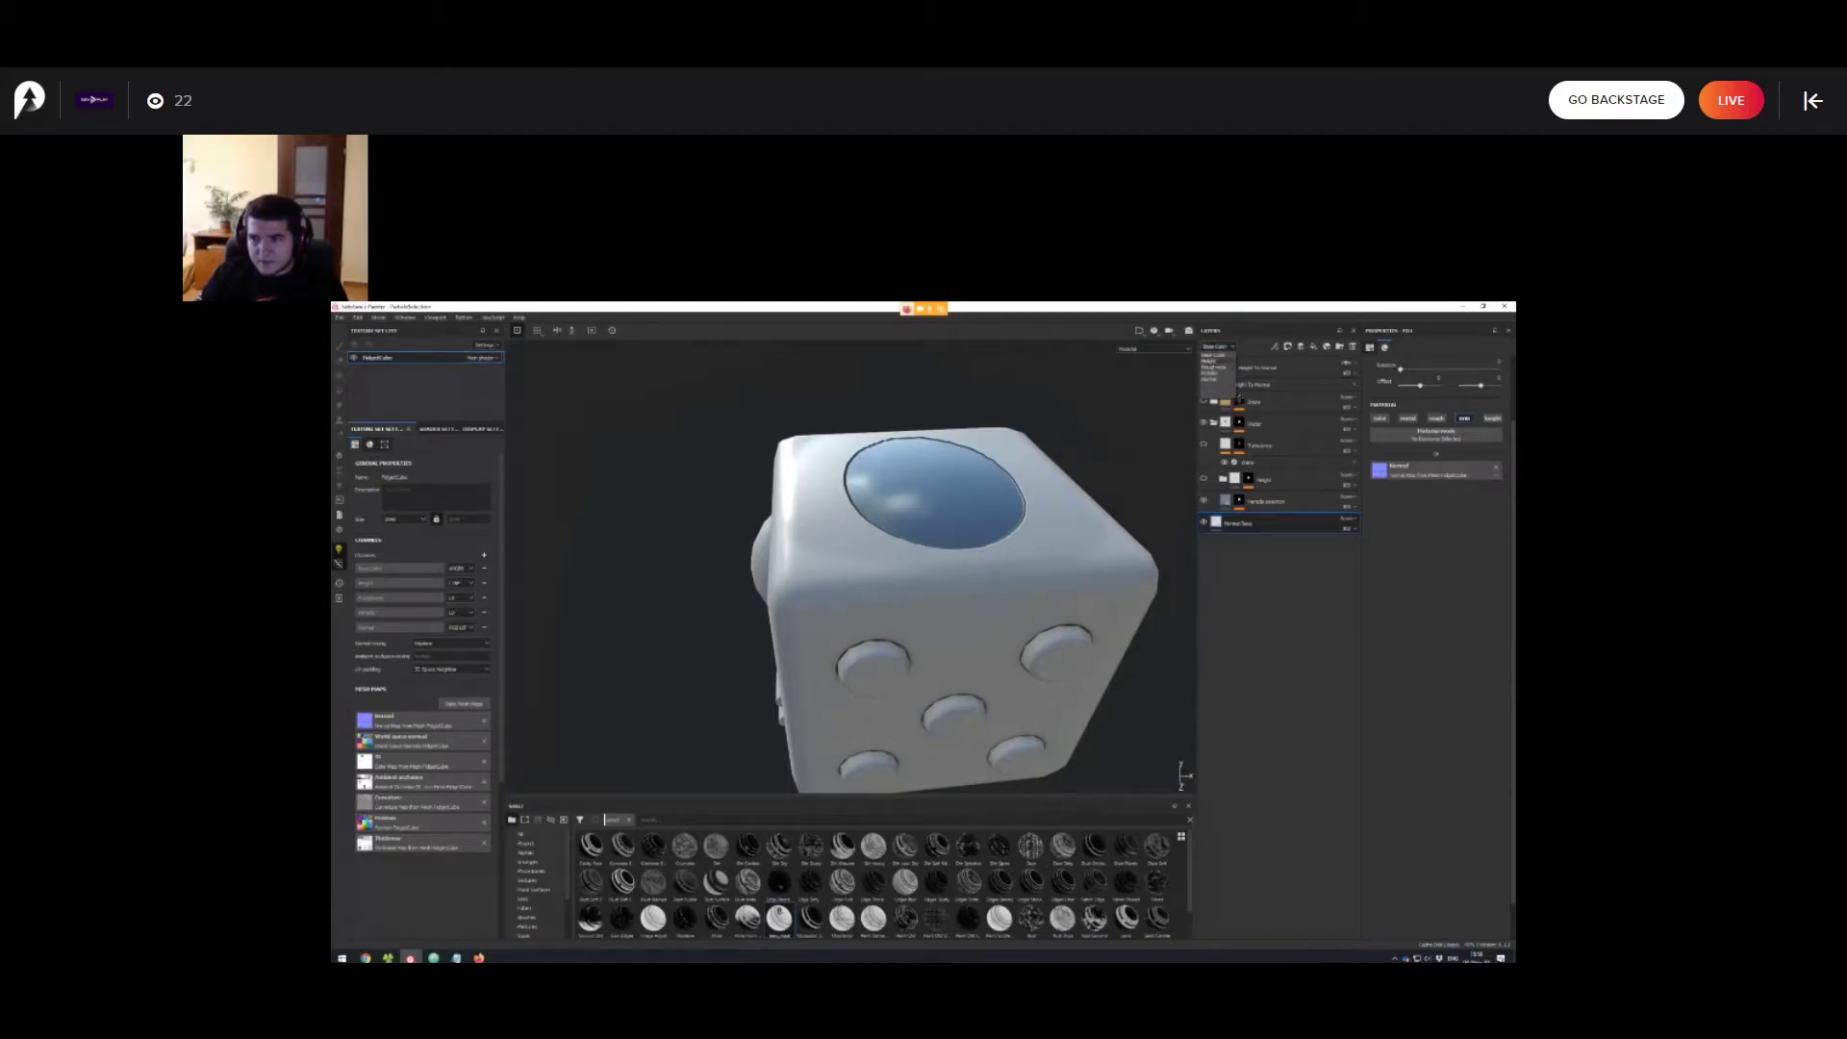
Set the layer stack to the Normal channel, hide the topmost layer, and inspect the pool under rotated lighting.
left_click(1210, 379)
mouse_move(933, 587)
left_mouse_down("alt")
mouse_move(900, 591)
mouse_move(928, 572)
left_mouse_up("alt")
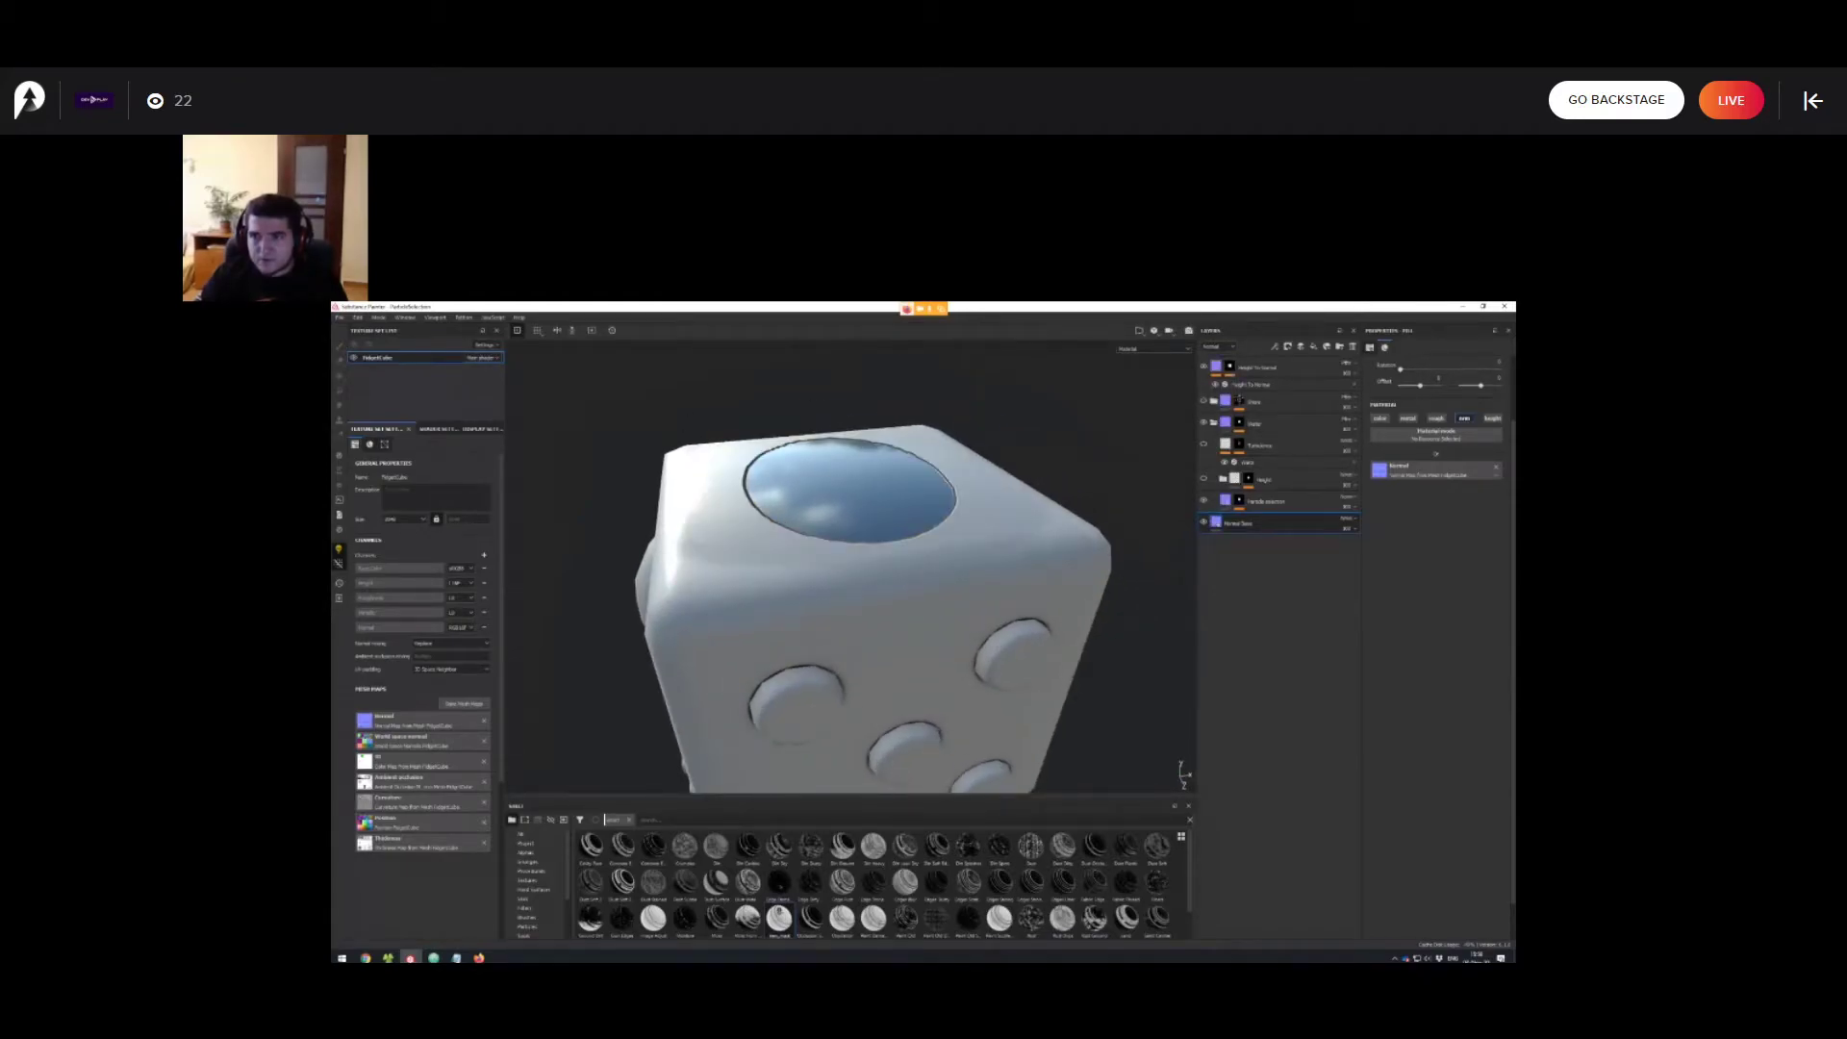
left_click(1204, 367)
mouse_move(914, 587)
left_mouse_down("alt")
mouse_move(935, 558)
mouse_move(1068, 515)
mouse_move(904, 572)
mouse_move(876, 659)
mouse_move(832, 549)
left_mouse_up("alt")
scroll(880, 640, "up", 3)
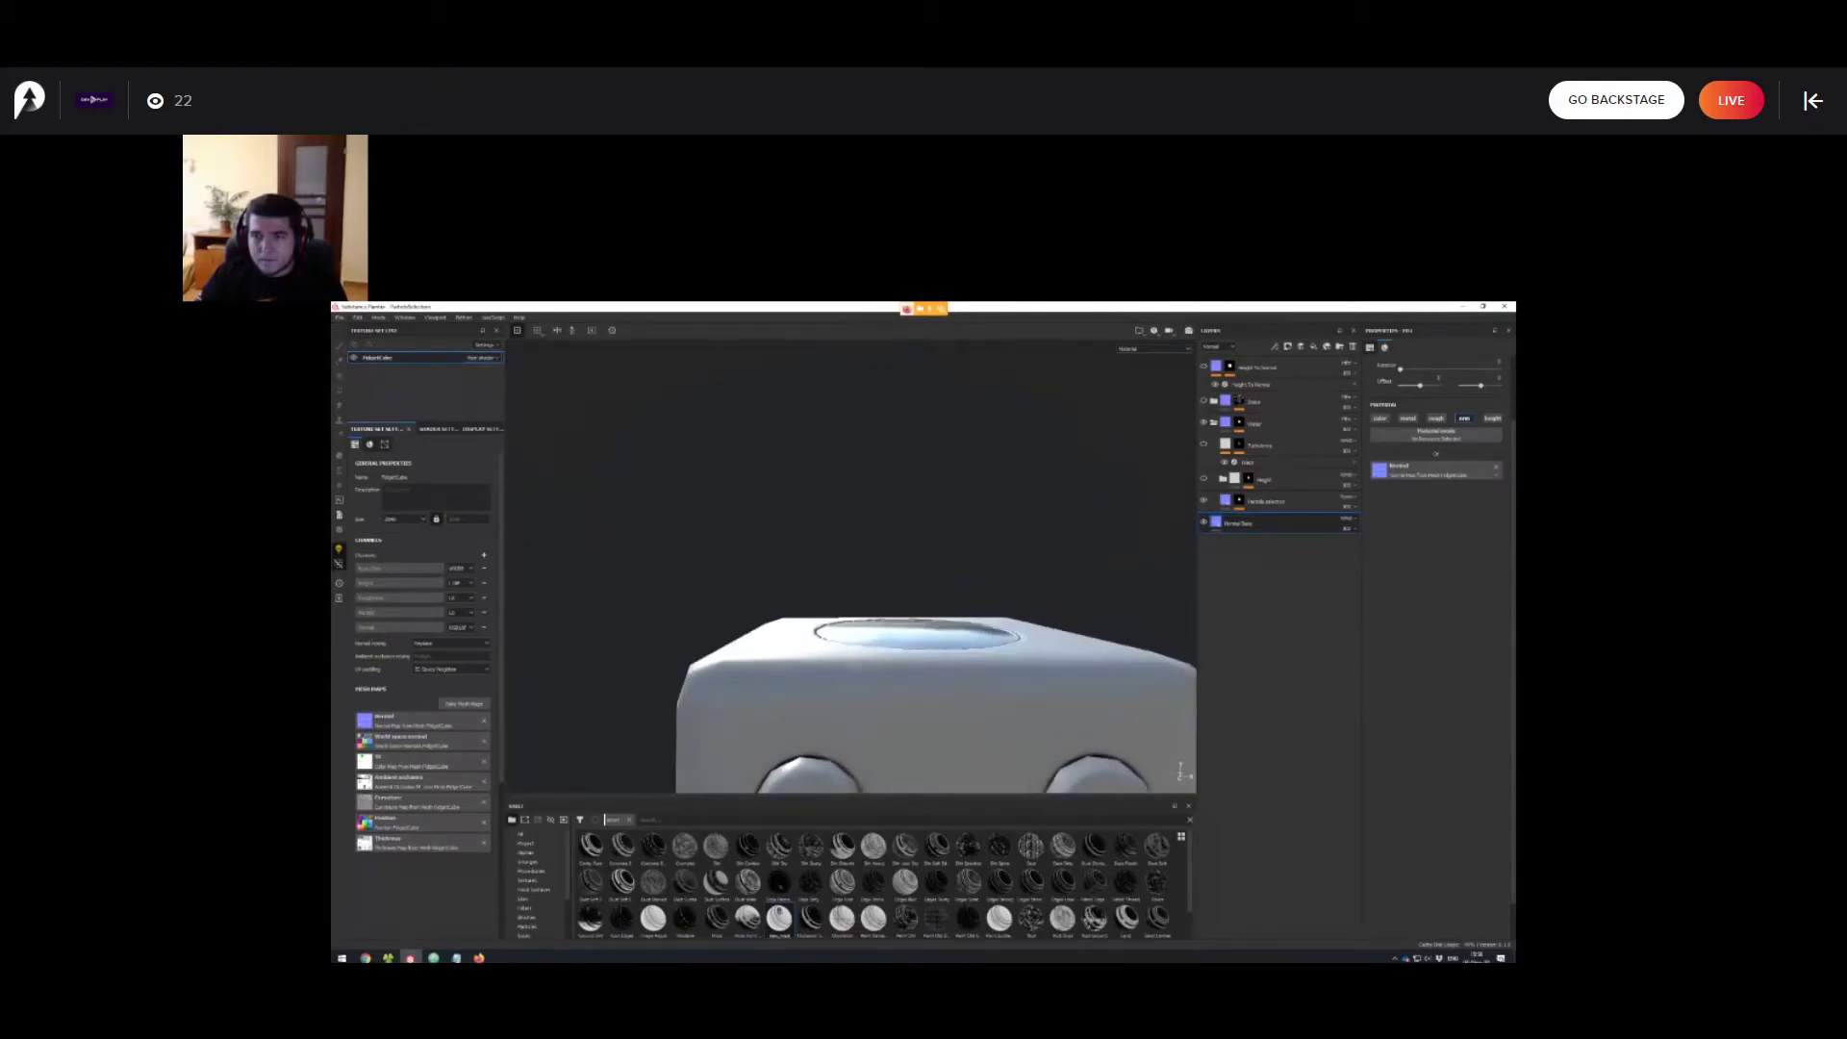
middle_click_drag(833, 548, 844, 414, "alt")
left_click_drag(845, 414, 942, 447, "alt")
right_click_drag(943, 448, 1020, 448, "shift")
left_click_drag(1020, 447, 966, 601, "alt")
Hide the water base layer and inspect the bare round shape on the cube's top face.
left_click(1203, 501)
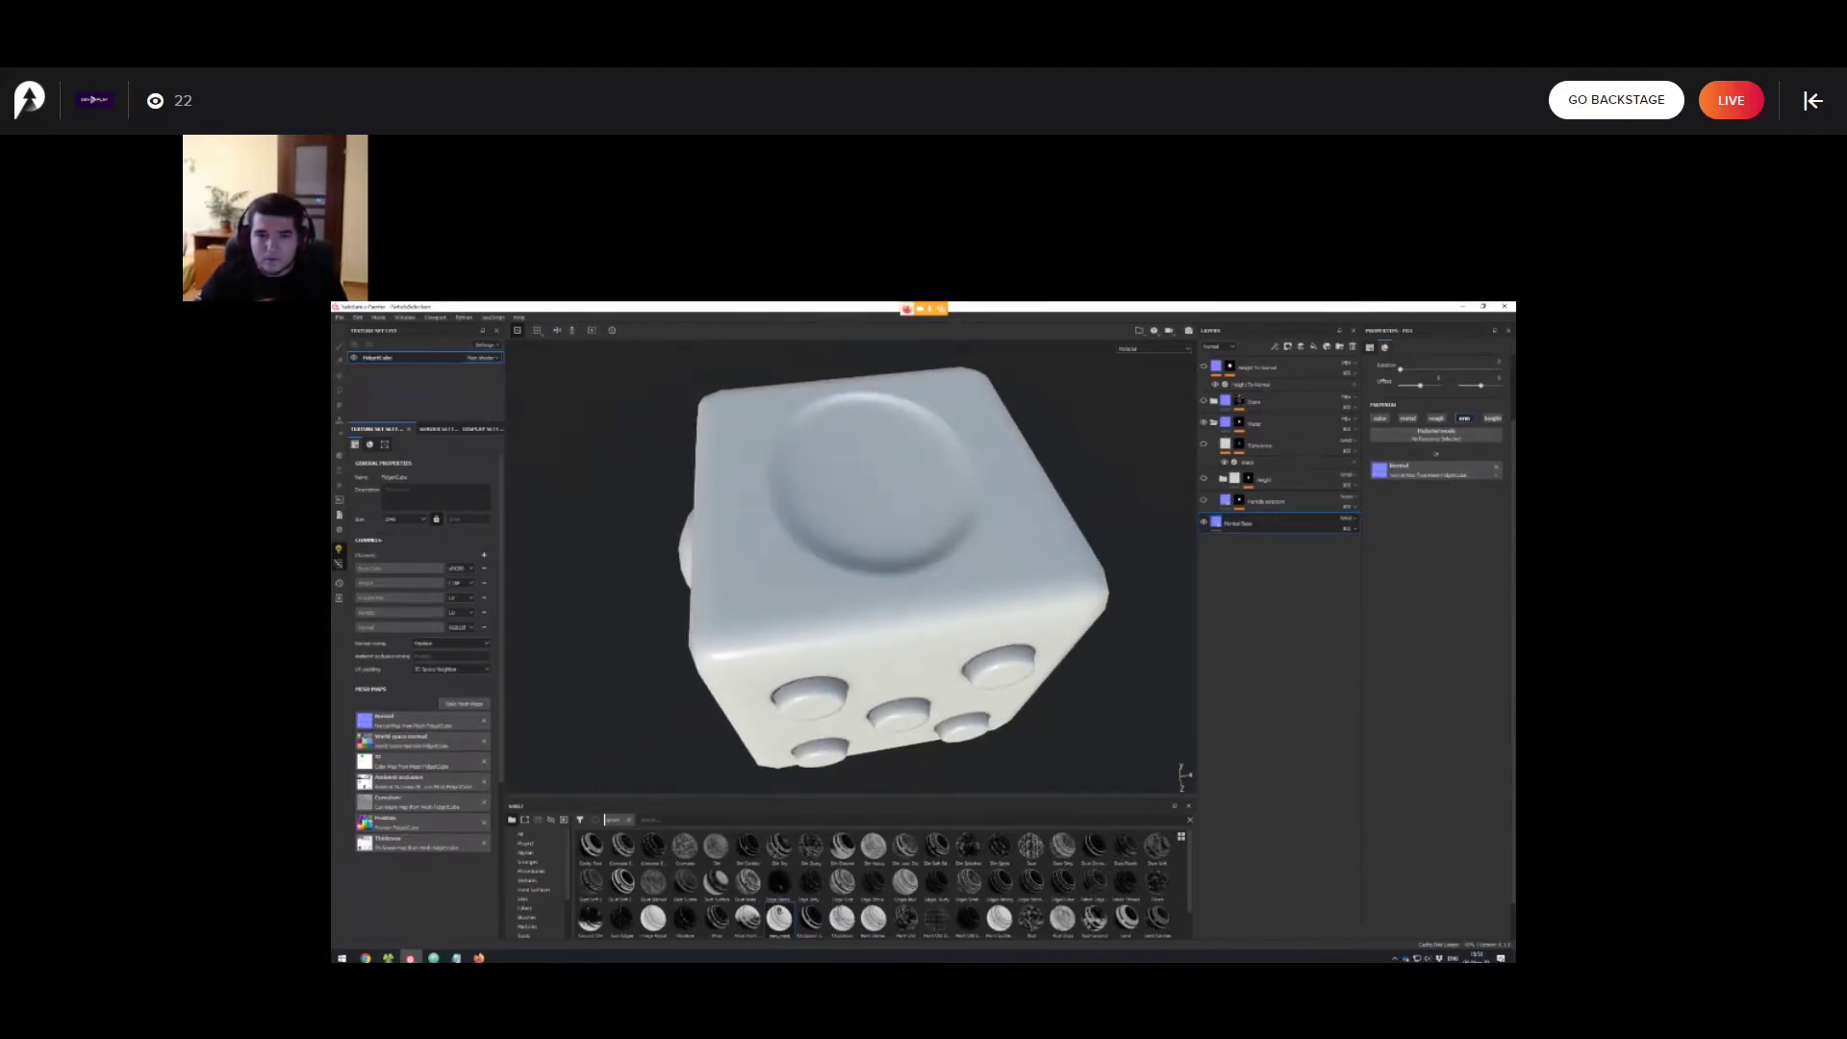
left_click_drag(962, 539, 938, 611, "alt")
right_click_drag(937, 610, 1000, 611, "alt")
left_click_drag(1001, 611, 955, 630, "alt")
Add a fill layer above the water base layer with only the color channel enabled and make it red.
left_click(1265, 501)
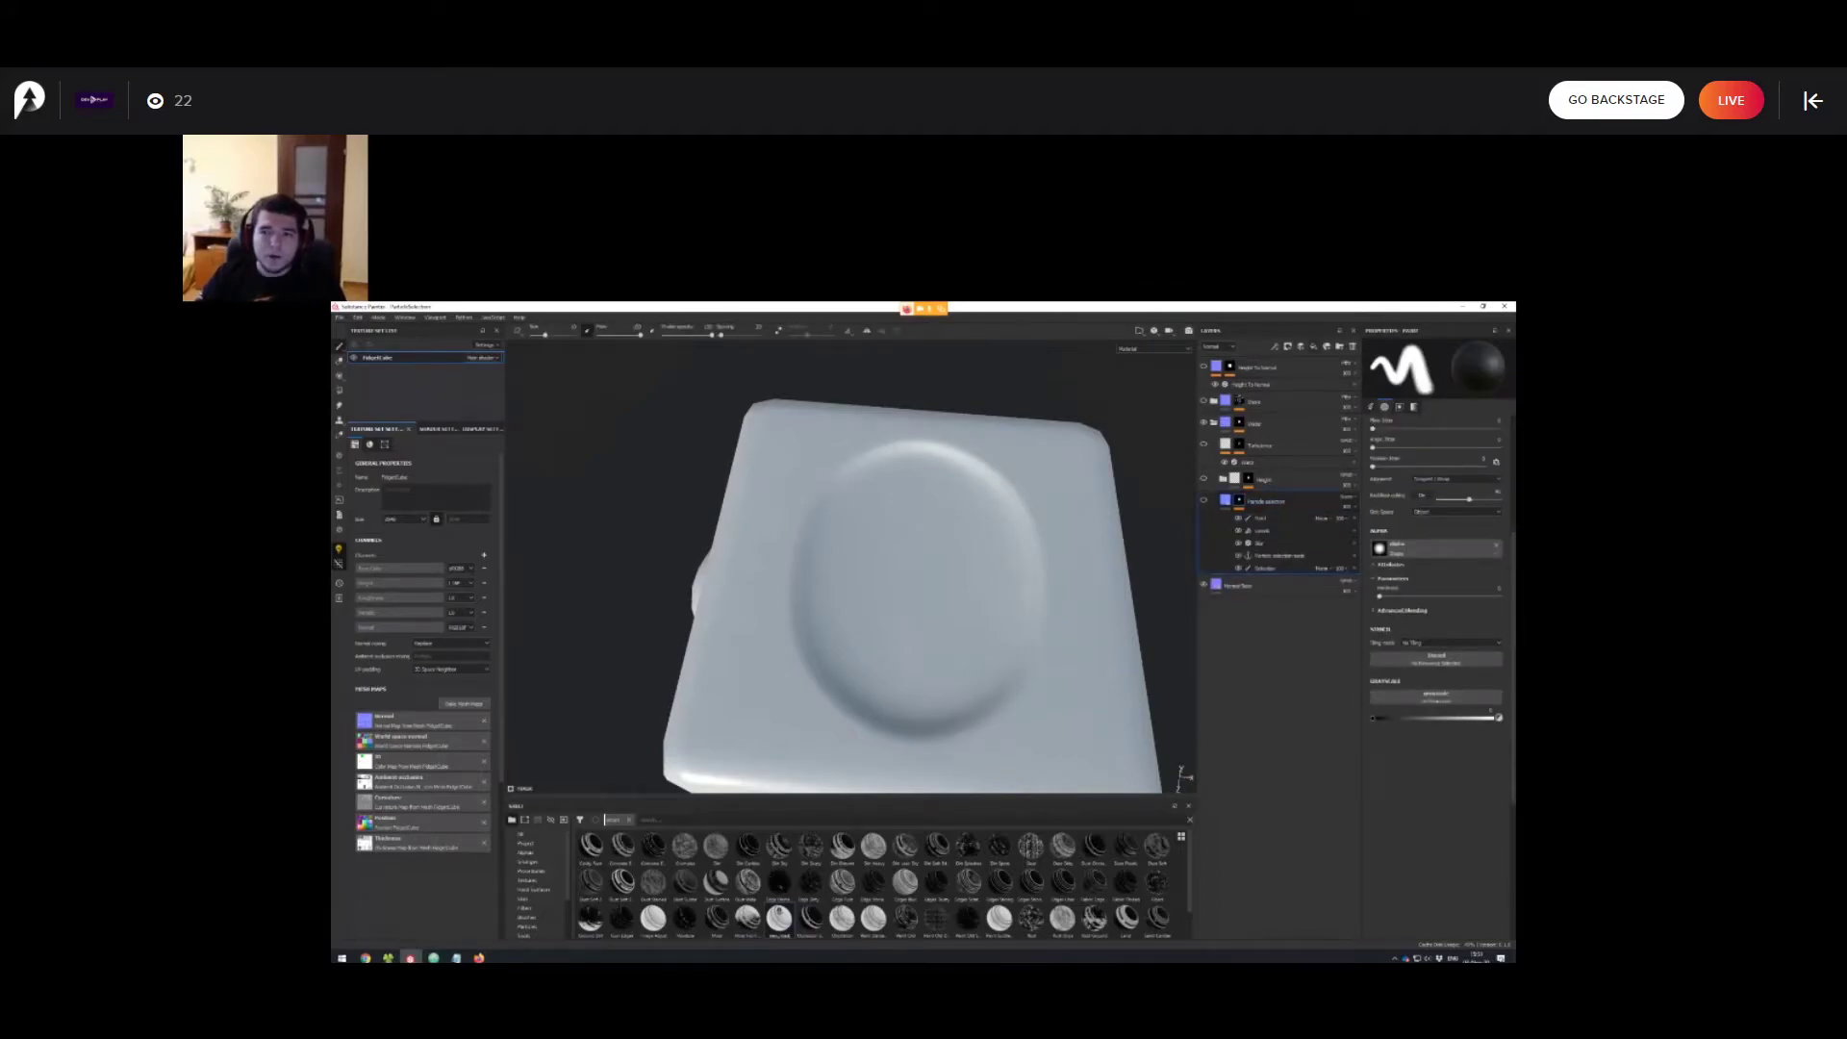
left_click(1313, 346)
left_click(1380, 418, "alt")
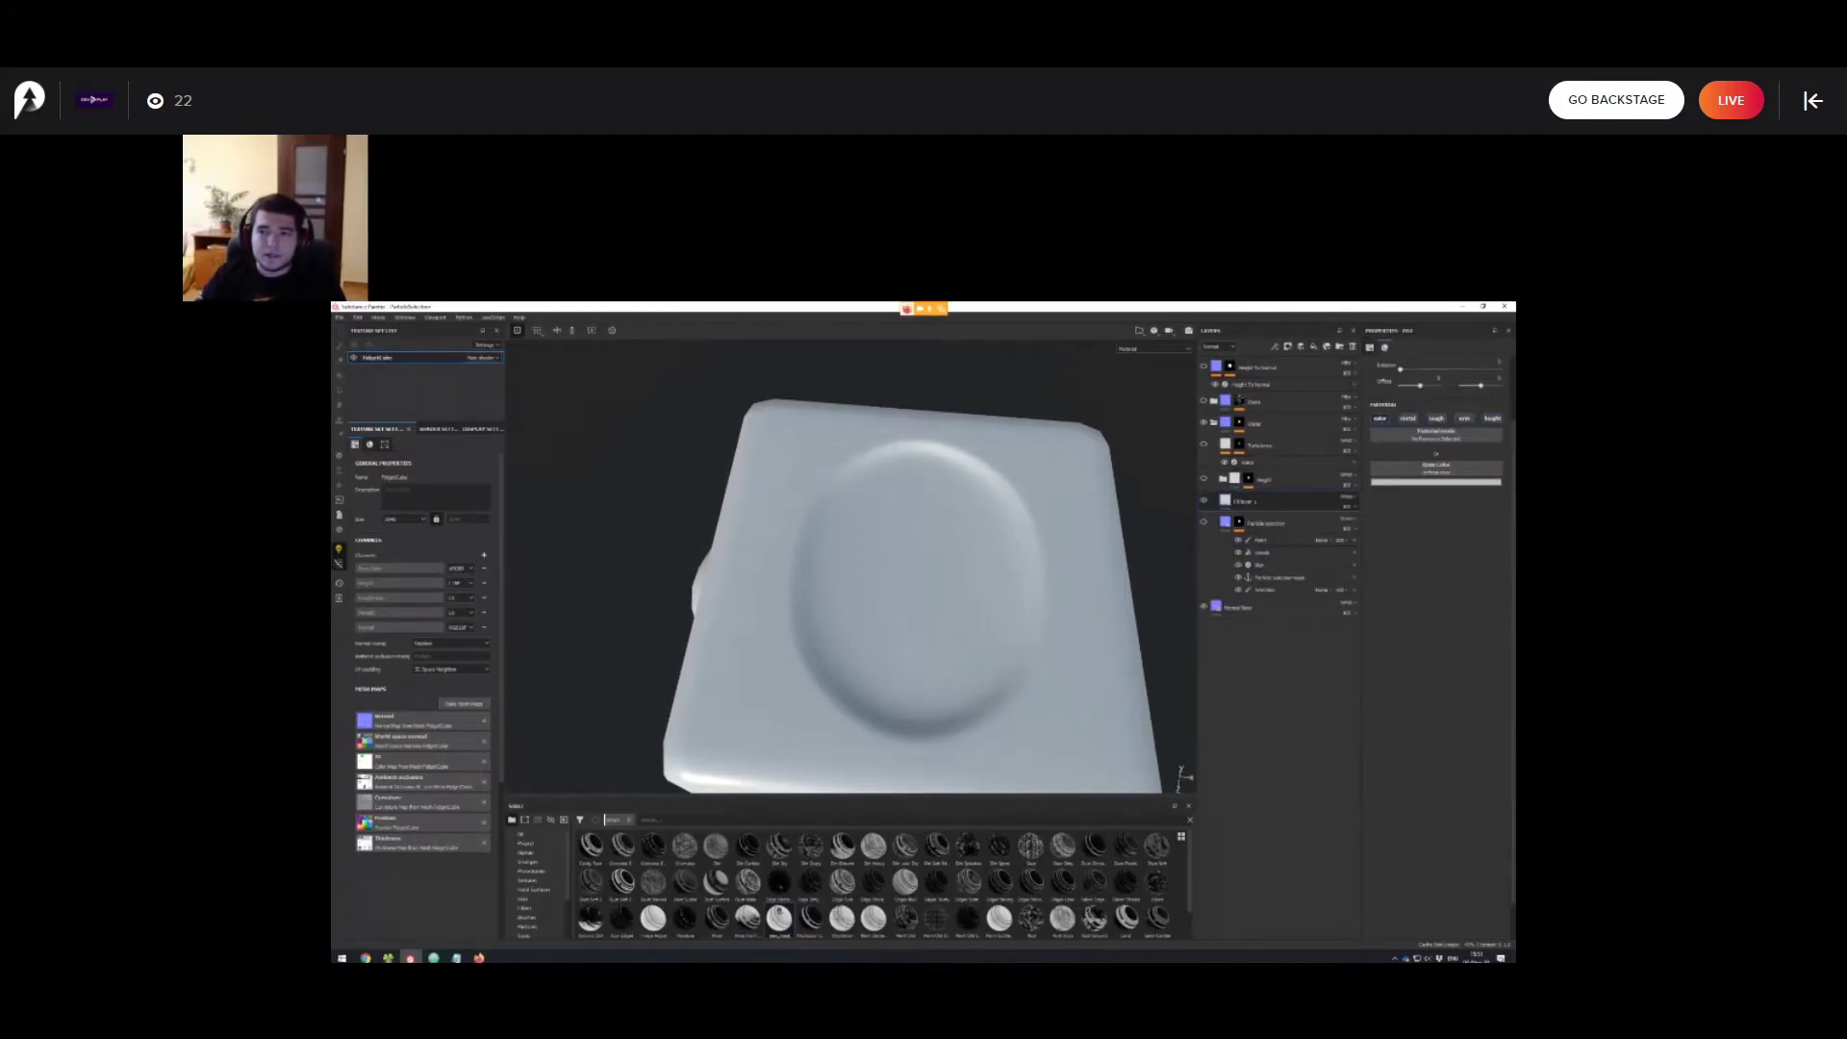
left_click(1436, 482)
left_click(1451, 510)
Disable the mask on the water layer group.
left_click_drag(924, 586, 1005, 519, "alt")
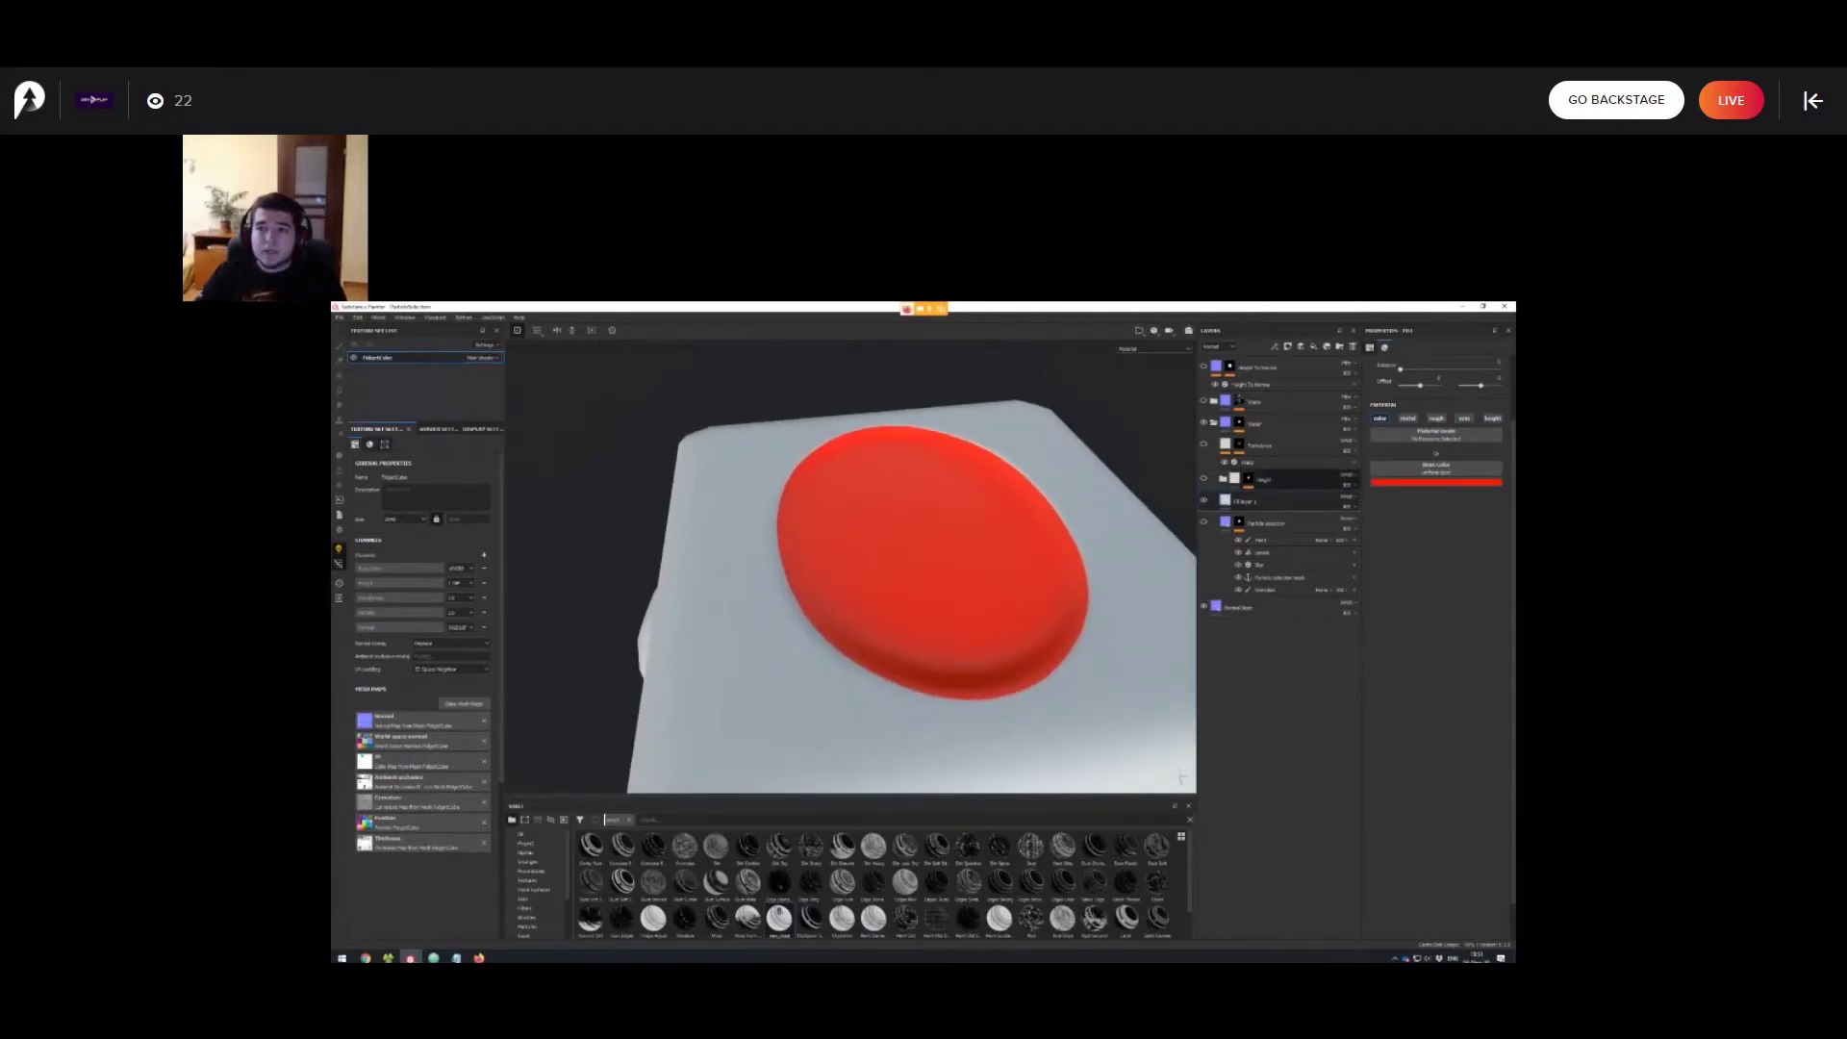
scroll(904, 568, "down", 2)
left_click(1240, 421, "shift")
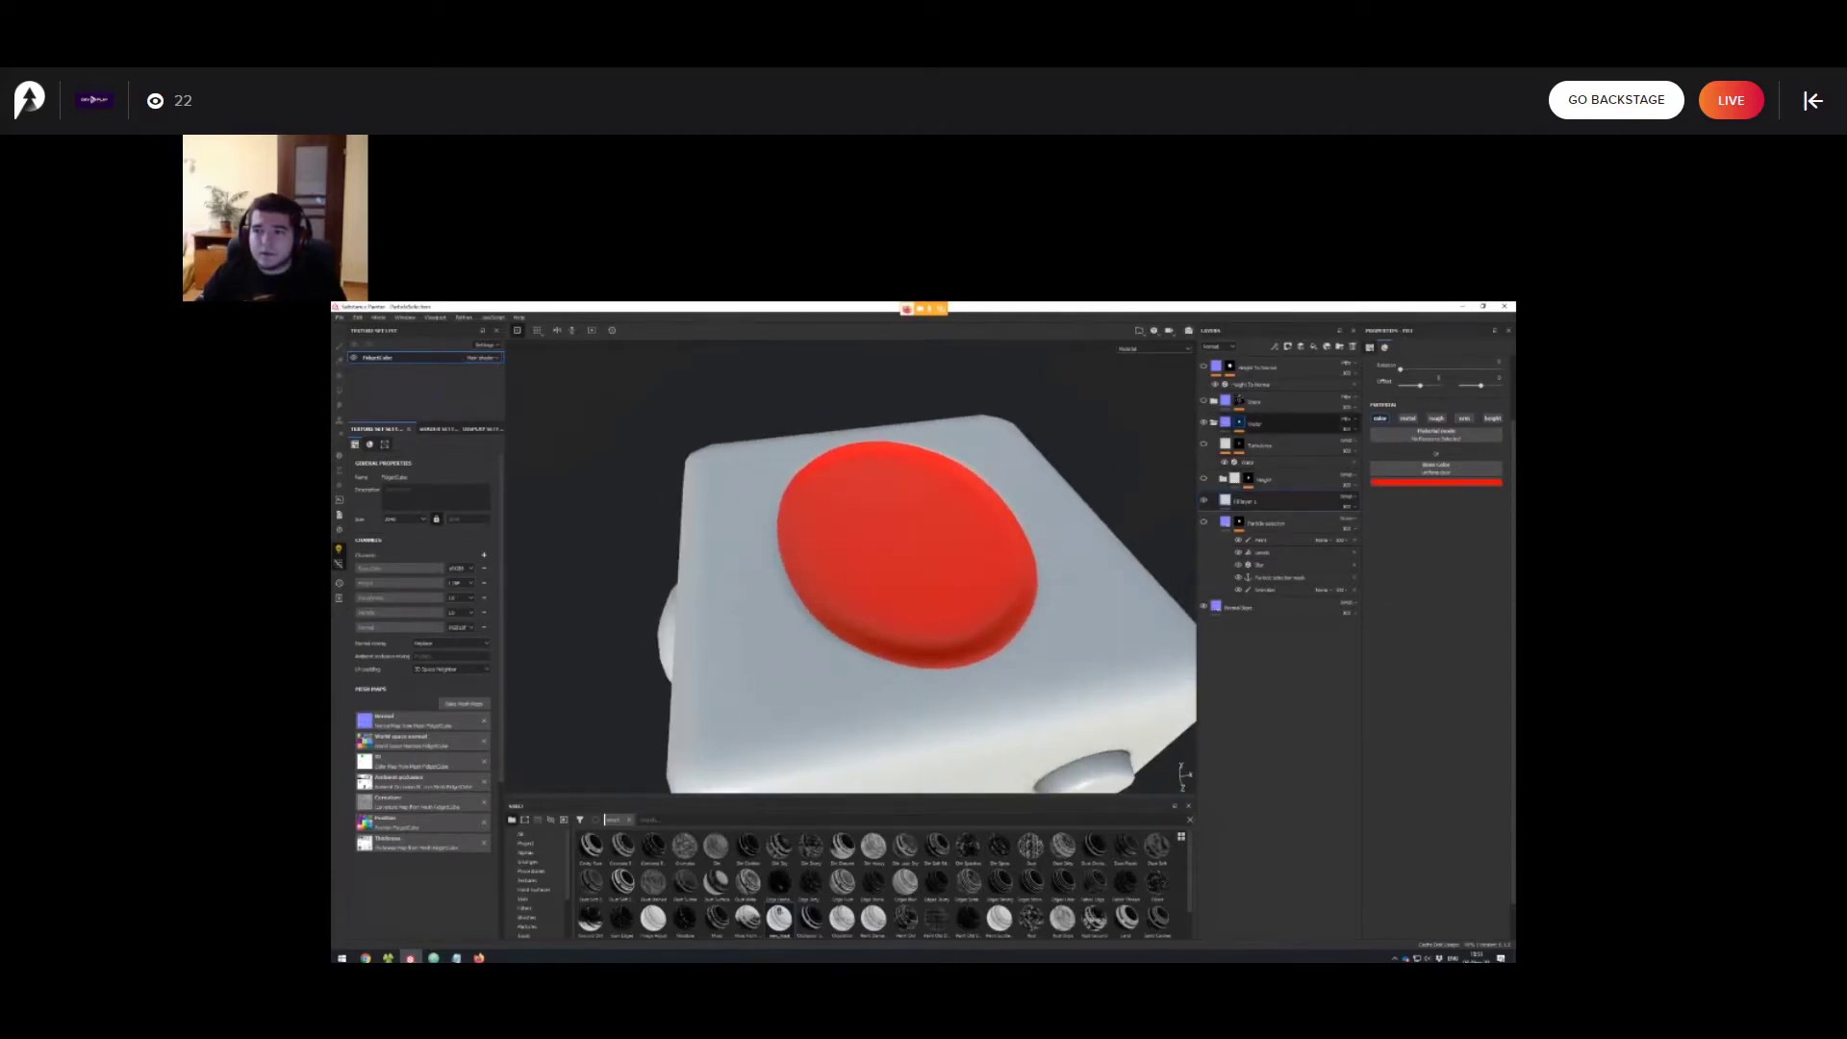
Give the red fill layer a black mask with a paint effect.
right_click(1234, 500)
left_click(1260, 516)
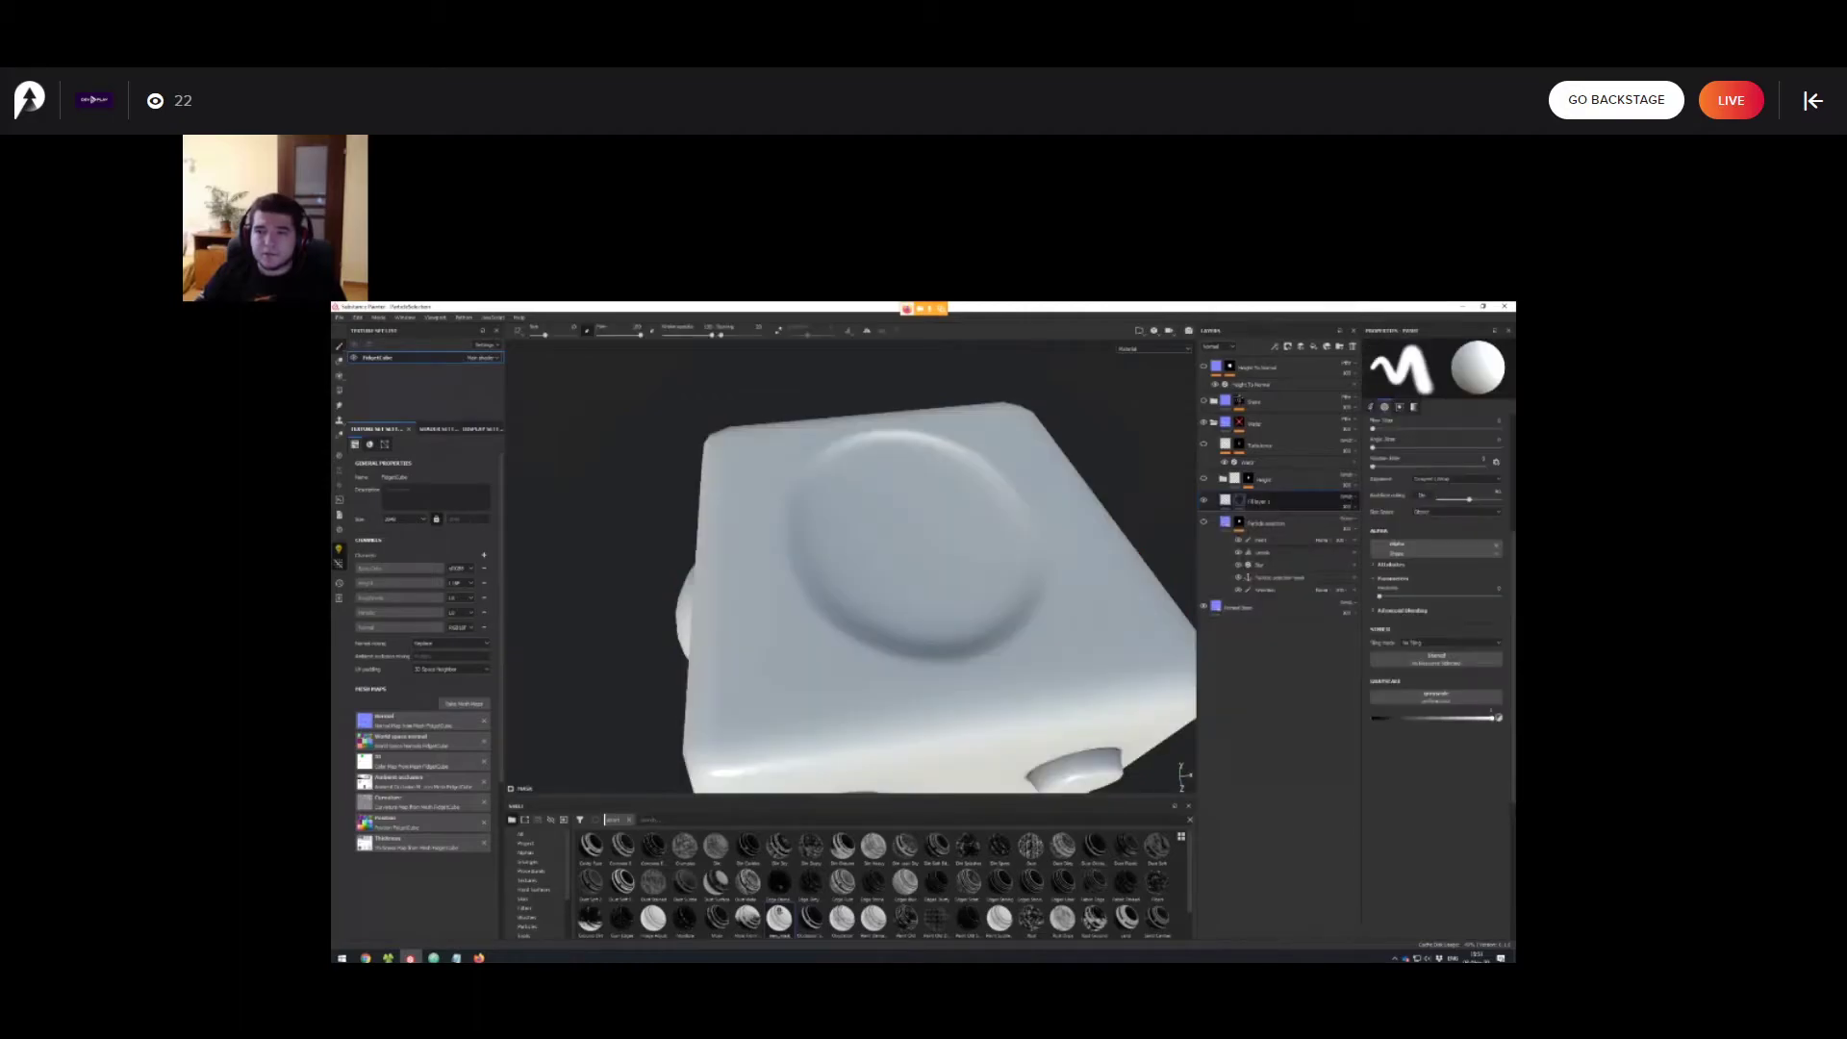
right_click(1239, 500)
left_click(1266, 697)
Enlarge the brush and paint a curved mask stroke along one side of the round shape's rim.
left_click_drag(940, 579, 967, 649, "alt")
scroll(937, 577, "up", 2)
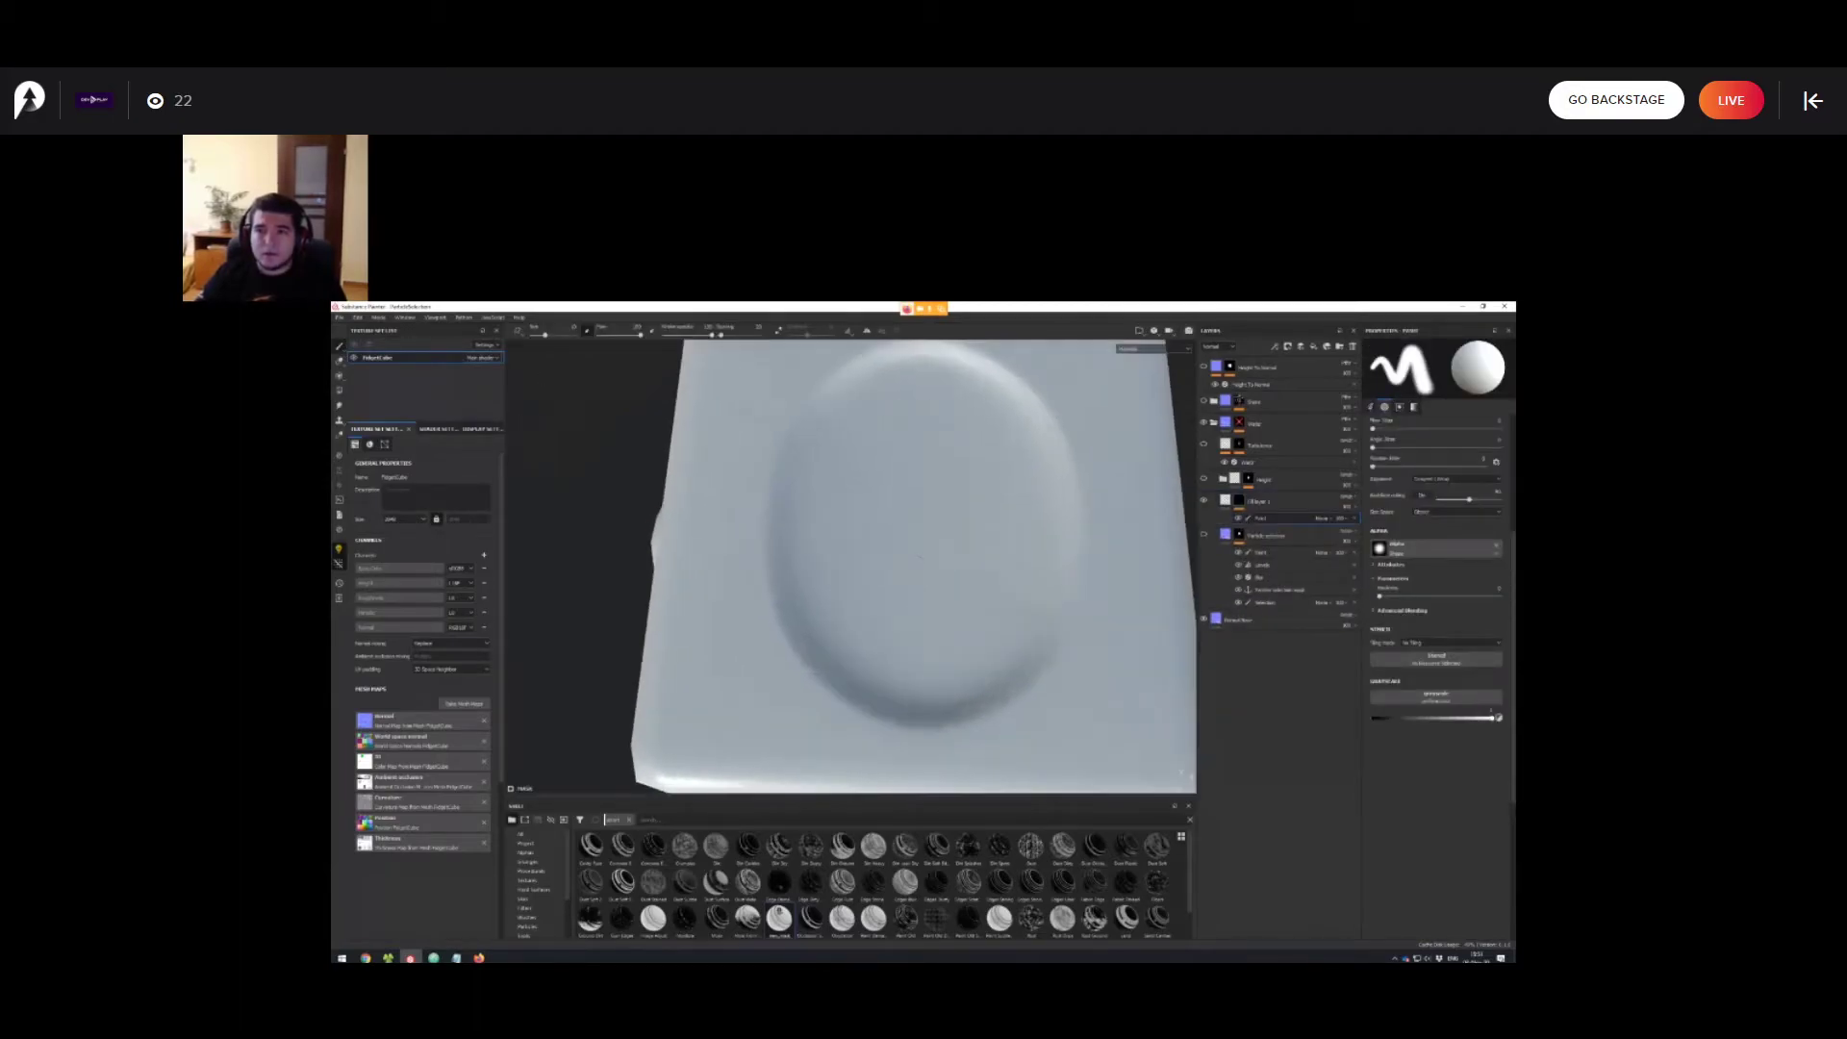
right_click_drag(937, 490, 972, 491, "ctrl")
middle_click_drag(914, 396, 919, 457, "alt")
mouse_move(918, 457)
left_mouse_down()
mouse_move(824, 516)
mouse_move(856, 462)
mouse_move(808, 539)
mouse_move(827, 625)
left_mouse_up()
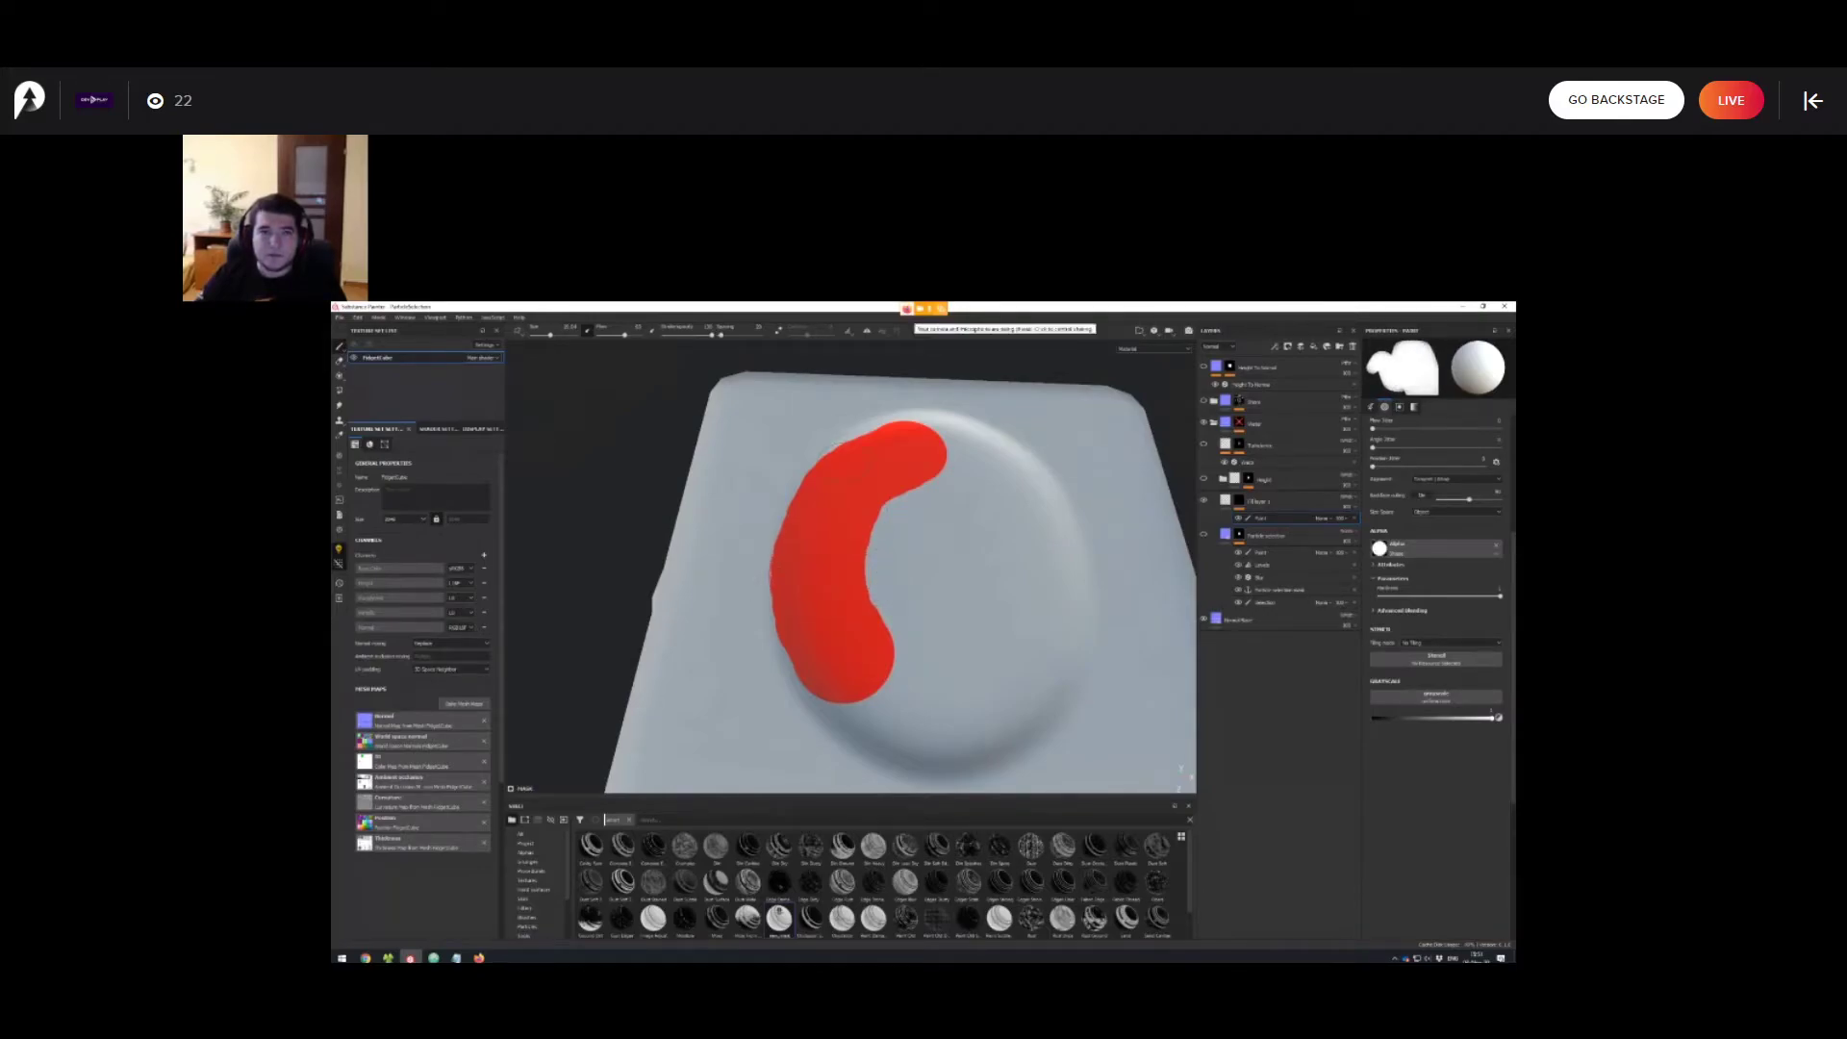
left_click_drag(1144, 548, 871, 495, "alt")
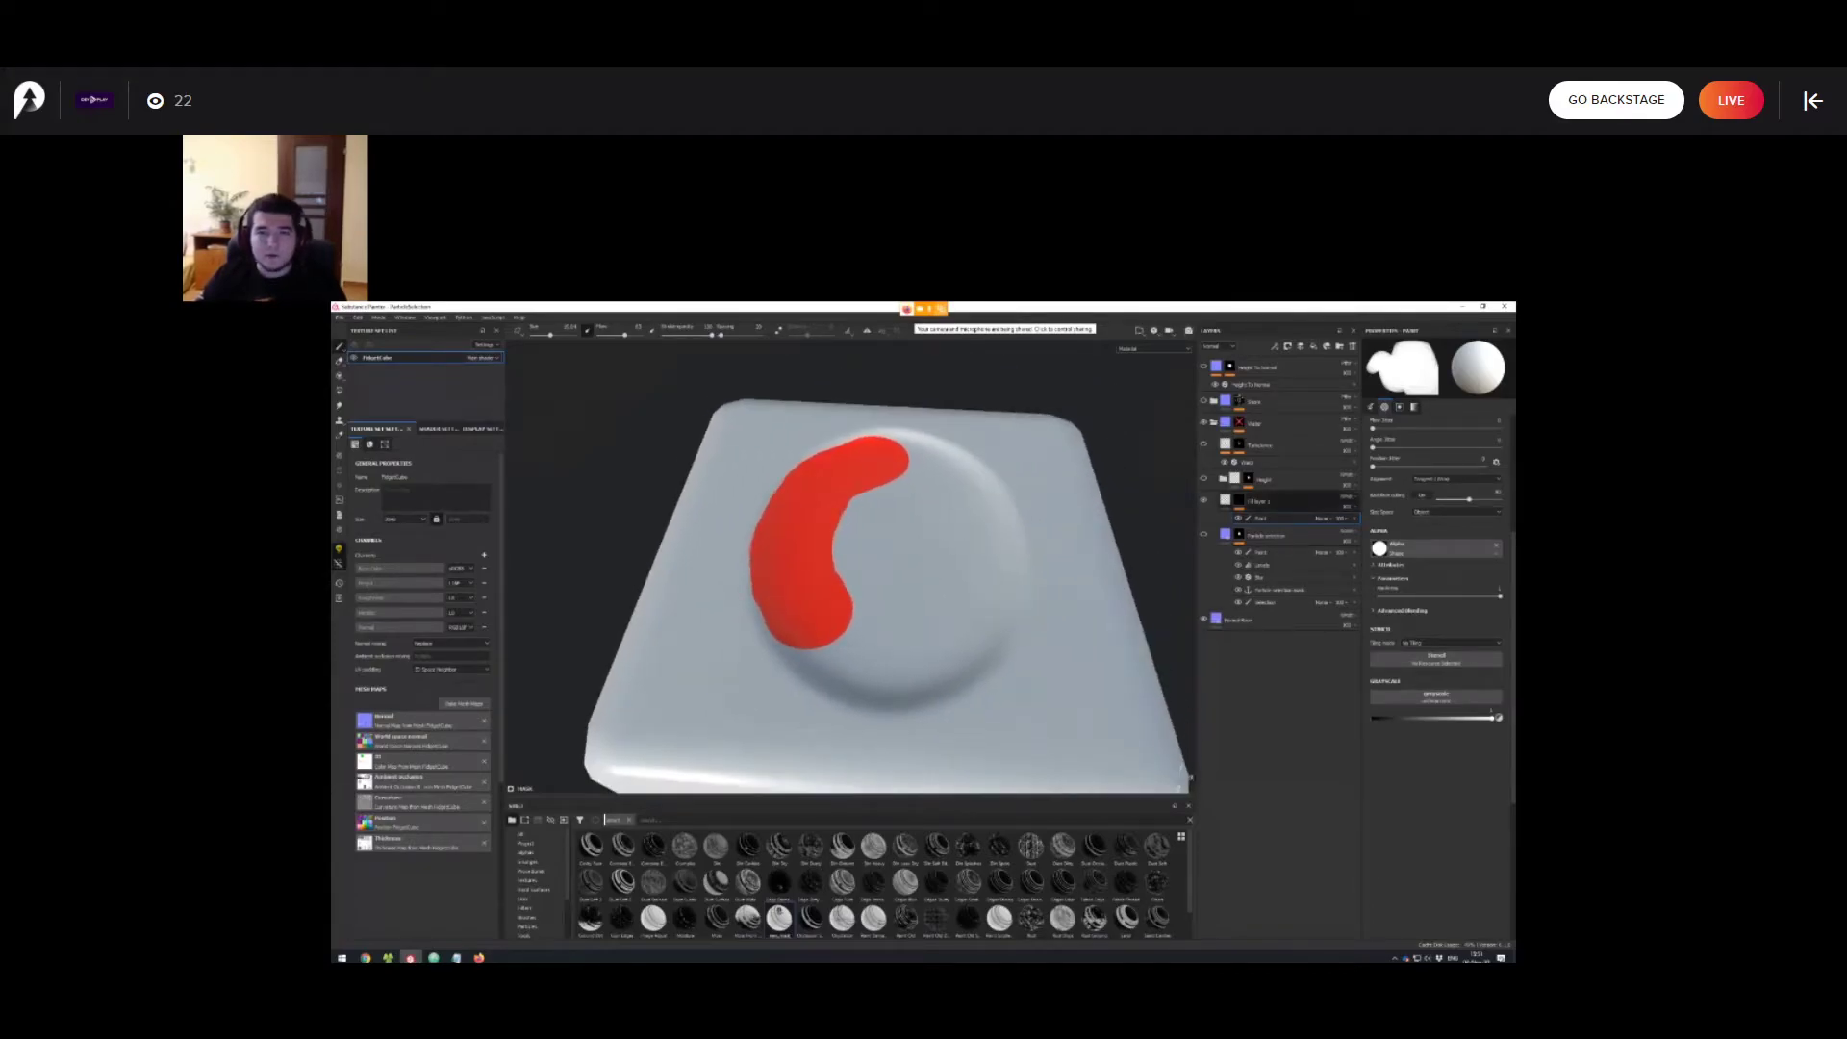
Delete the red fill layer from the water group.
left_click(1272, 501)
key("Delete")
mouse_move(1000, 539)
left_mouse_down("alt")
mouse_move(1106, 495)
mouse_move(1102, 577)
mouse_move(995, 625)
mouse_move(962, 520)
mouse_move(948, 533)
left_mouse_up("alt")
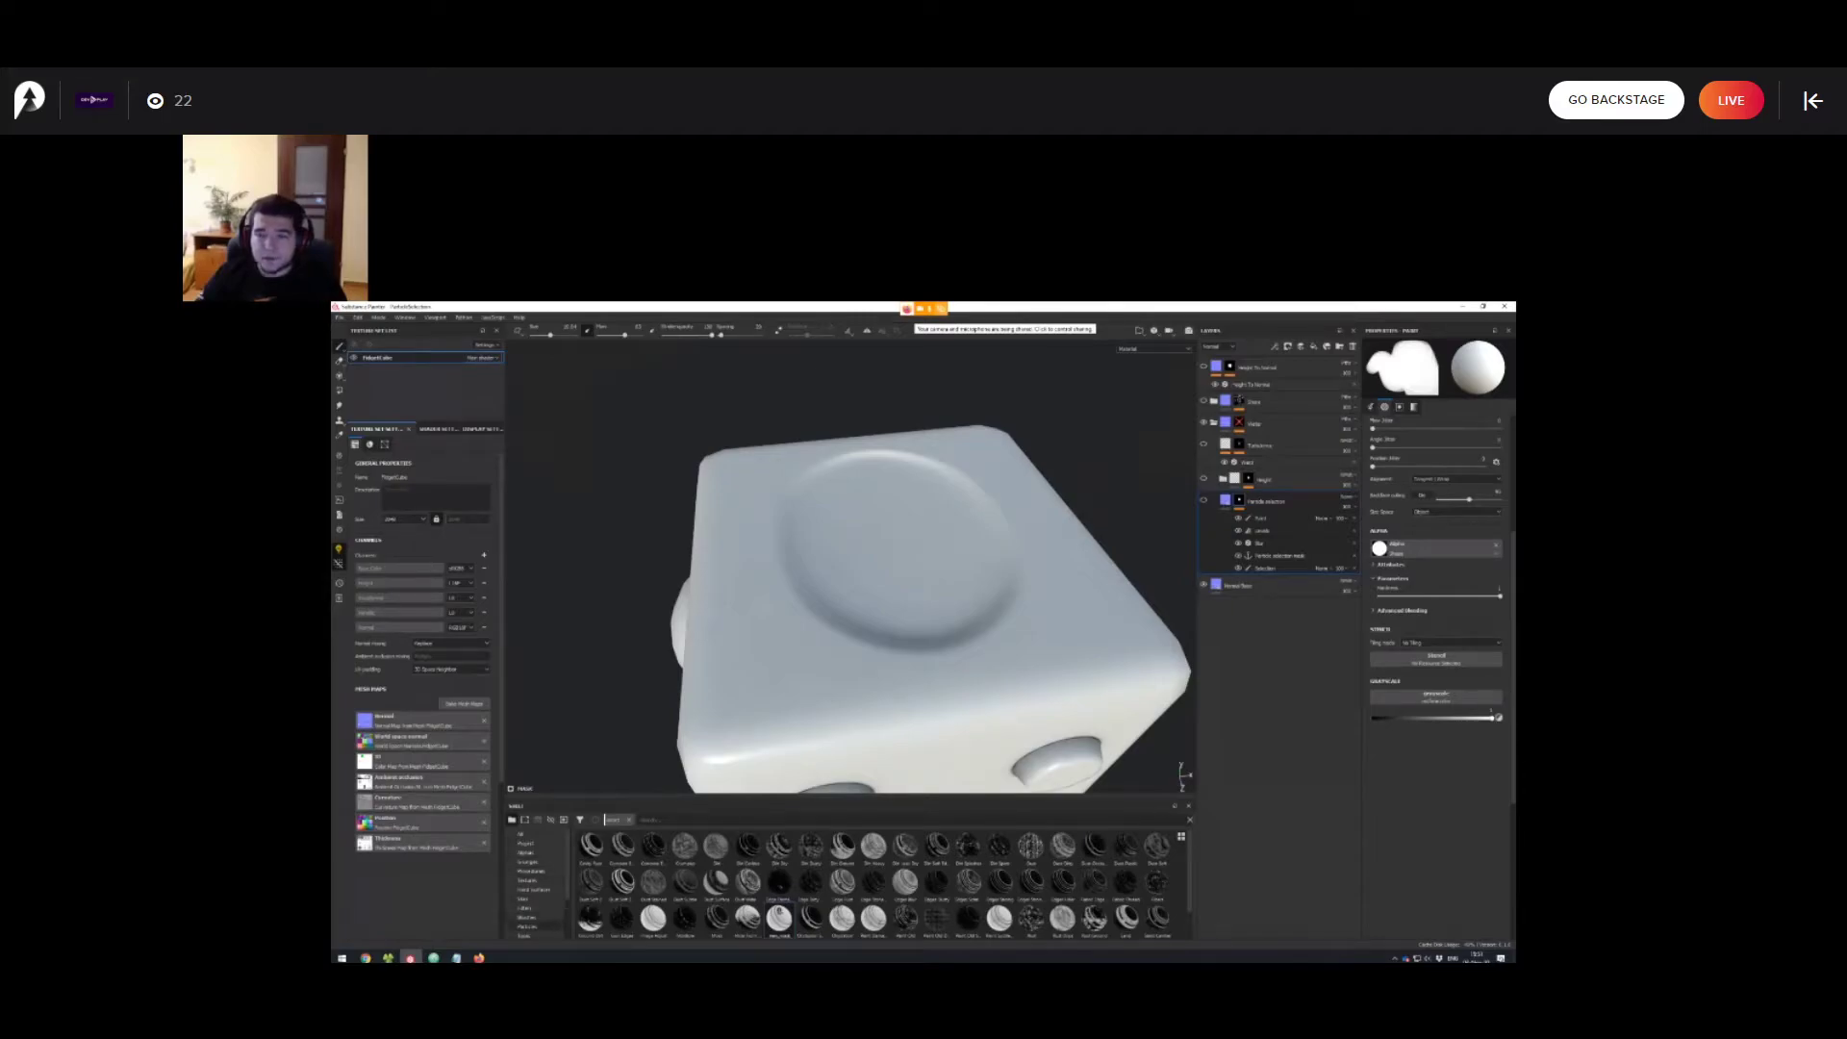
Pick the white disc preset from the particle brushes and show the water base layer again.
left_click(528, 899)
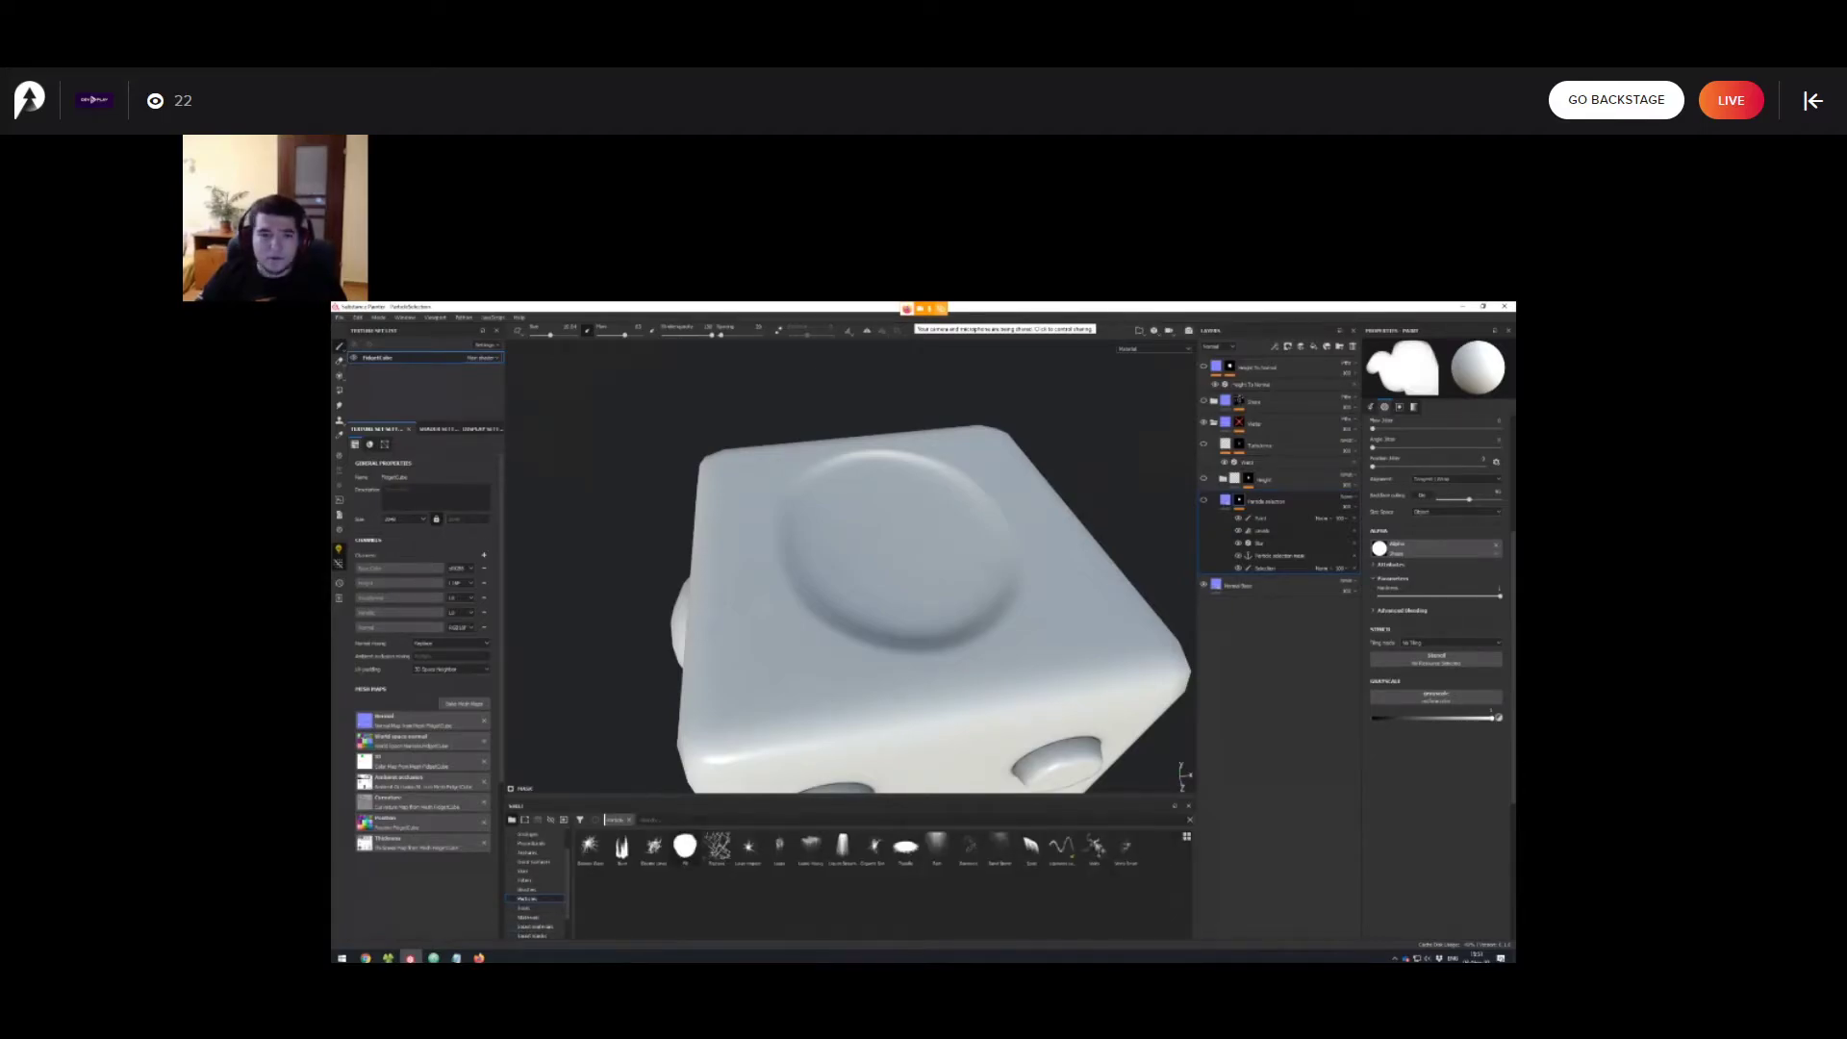
mouse_move(942, 587)
left_mouse_down("alt")
mouse_move(943, 538)
mouse_move(944, 567)
mouse_move(914, 579)
left_mouse_up("alt")
left_click(1203, 500)
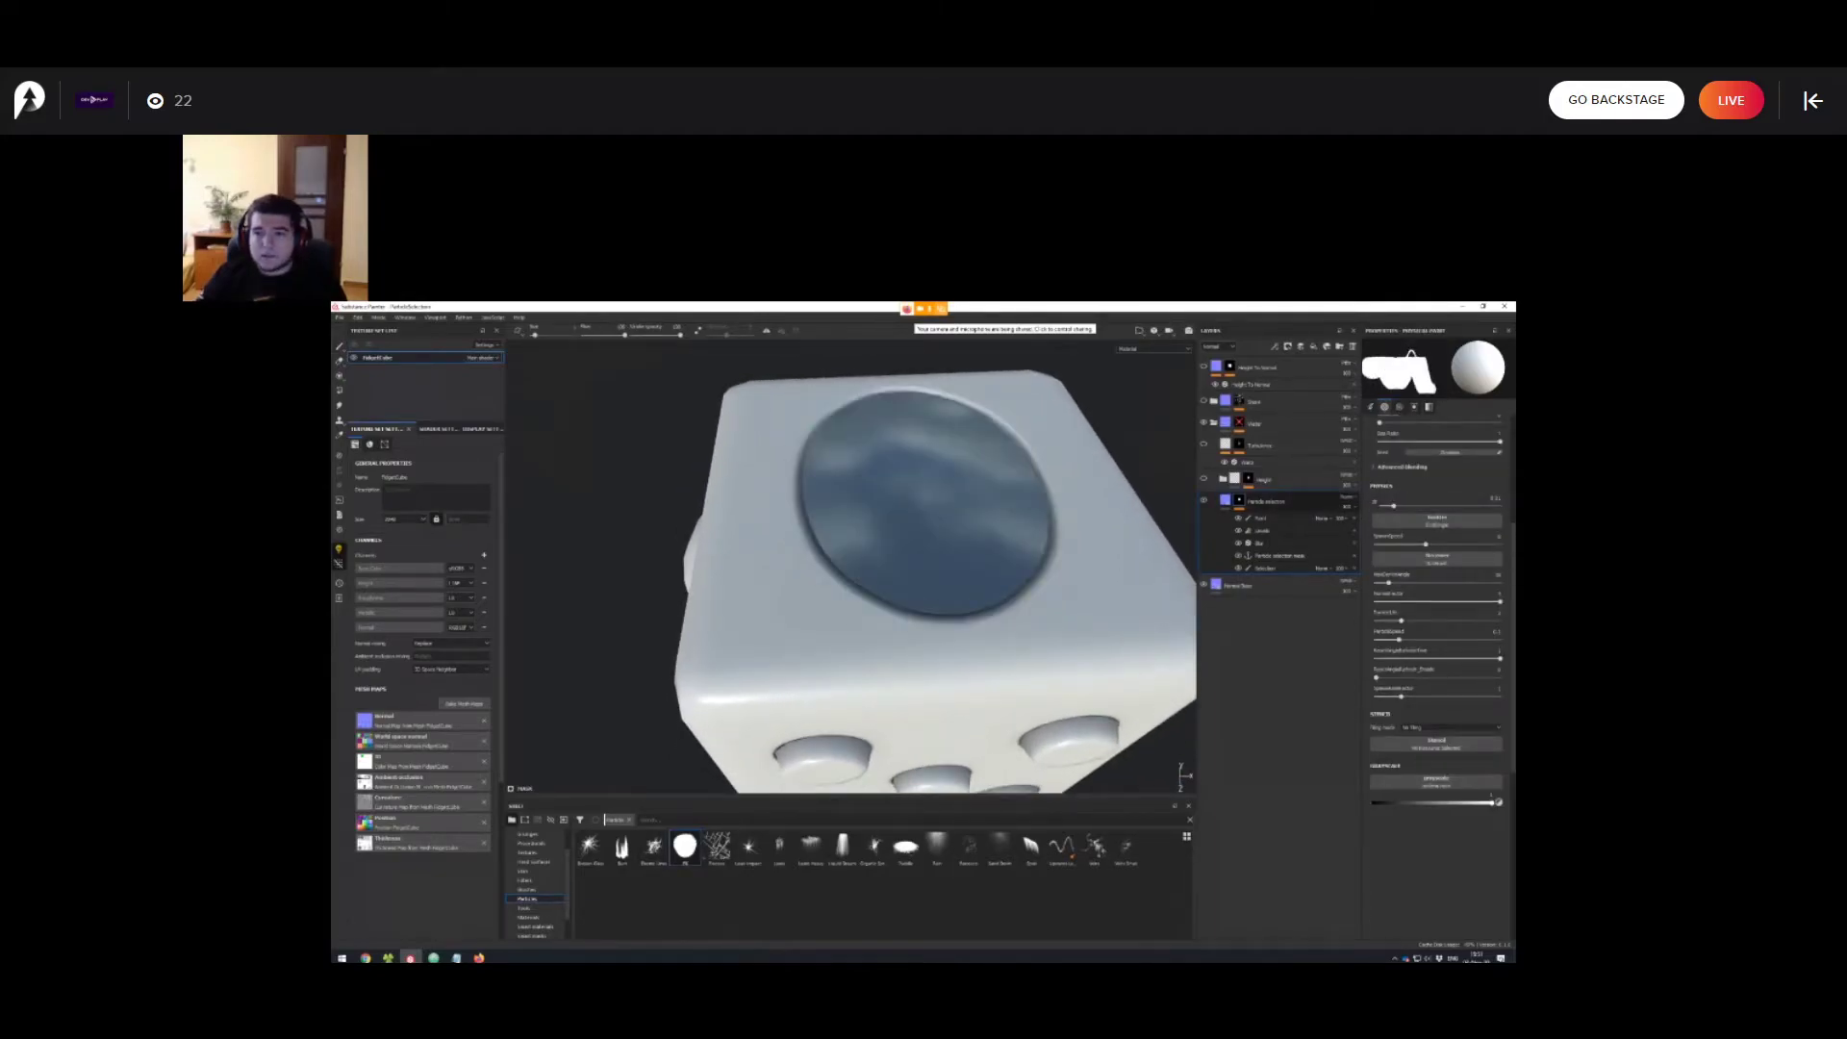
Add a paint effect above the bottom selection effect in the water base layer's mask and turn that selection effect off.
left_click(1239, 500, "alt")
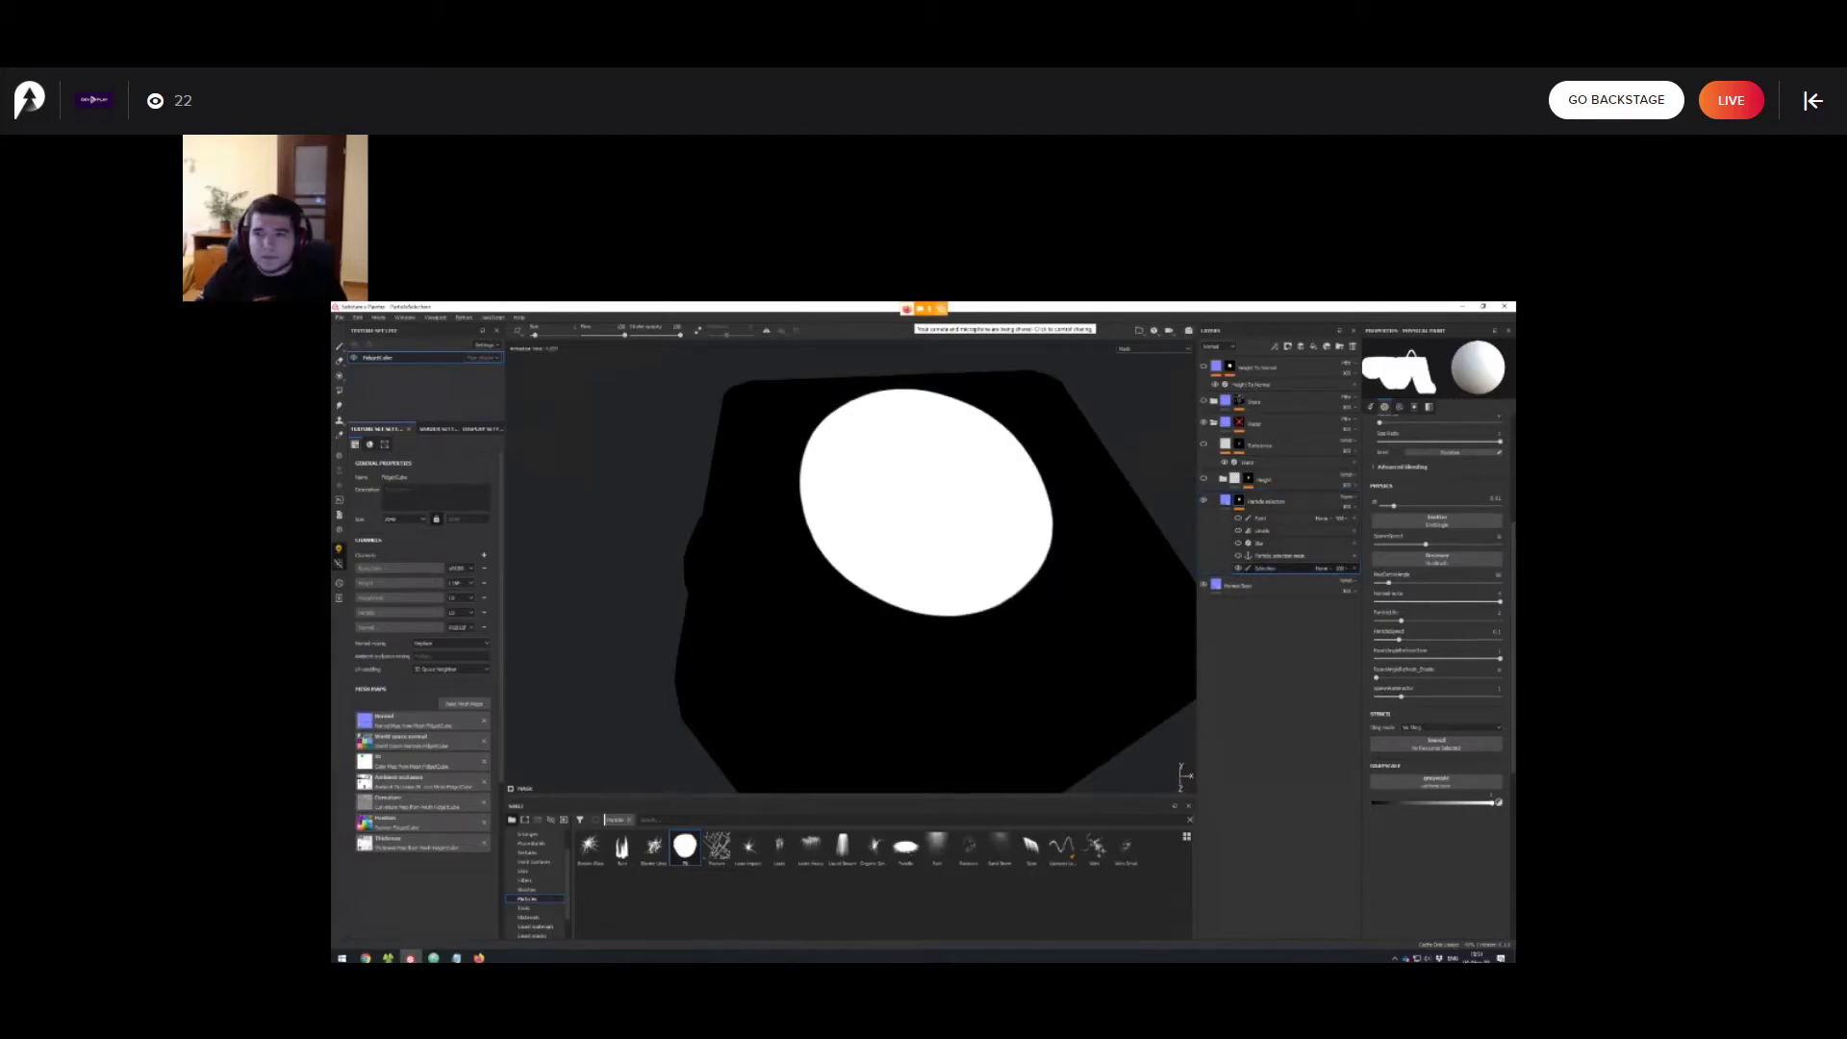
right_click(1259, 568)
left_click(1294, 580)
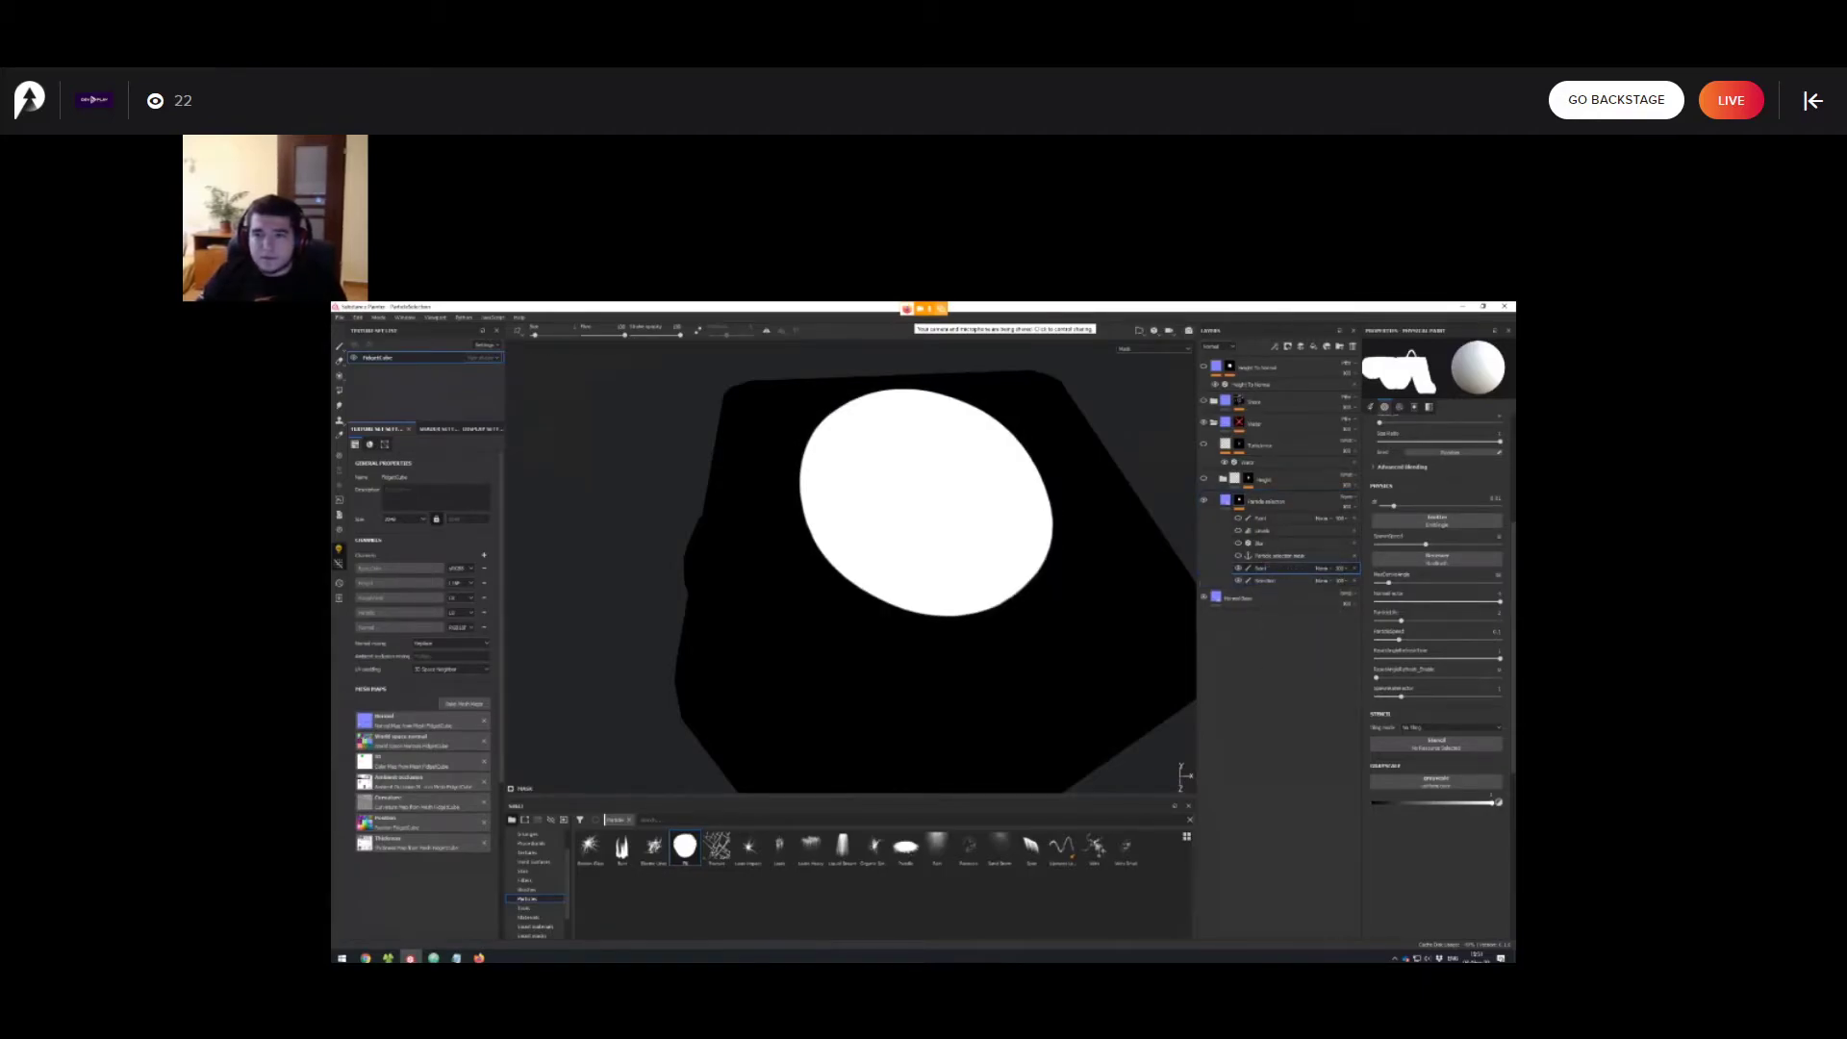
left_click(1238, 580)
left_click_drag(914, 558, 825, 568, "alt")
key("m")
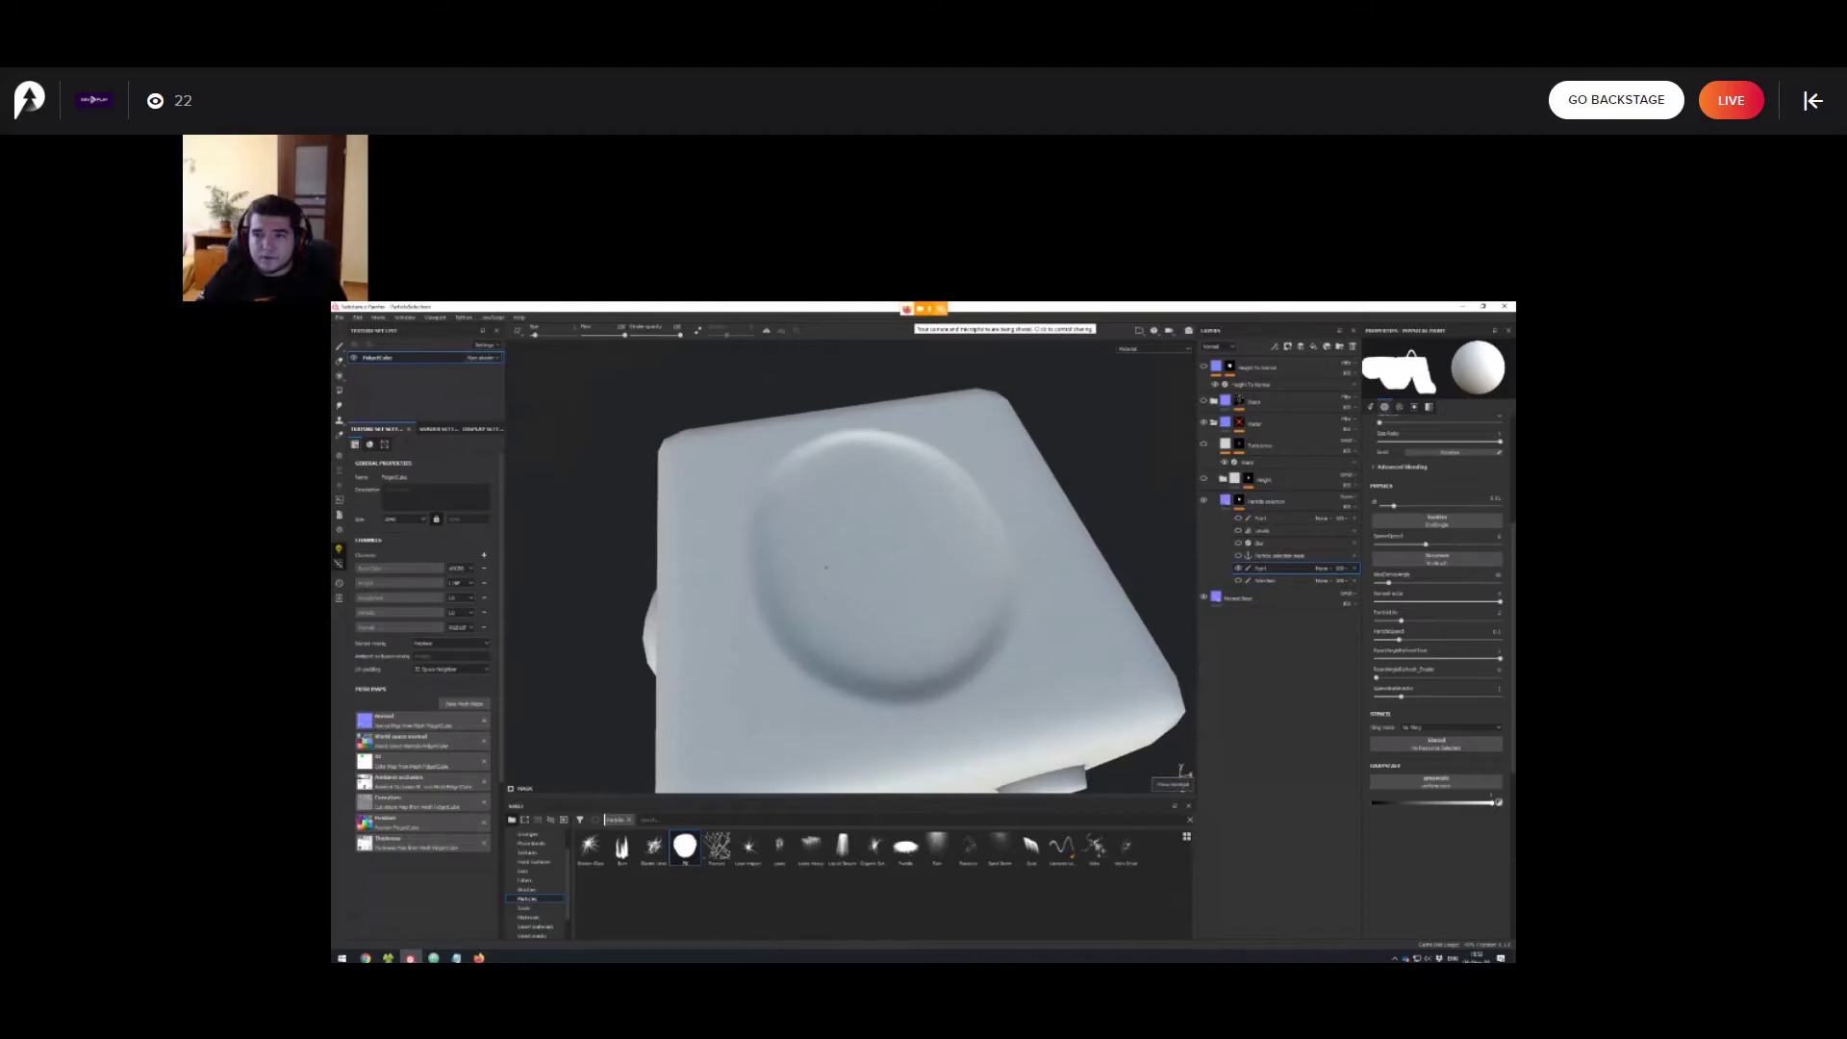
Paint particle strokes over the round recess to fill it with water, enlarging the brush and replacing the stroke at its lower edge.
right_click_drag(826, 567, 906, 554, "alt")
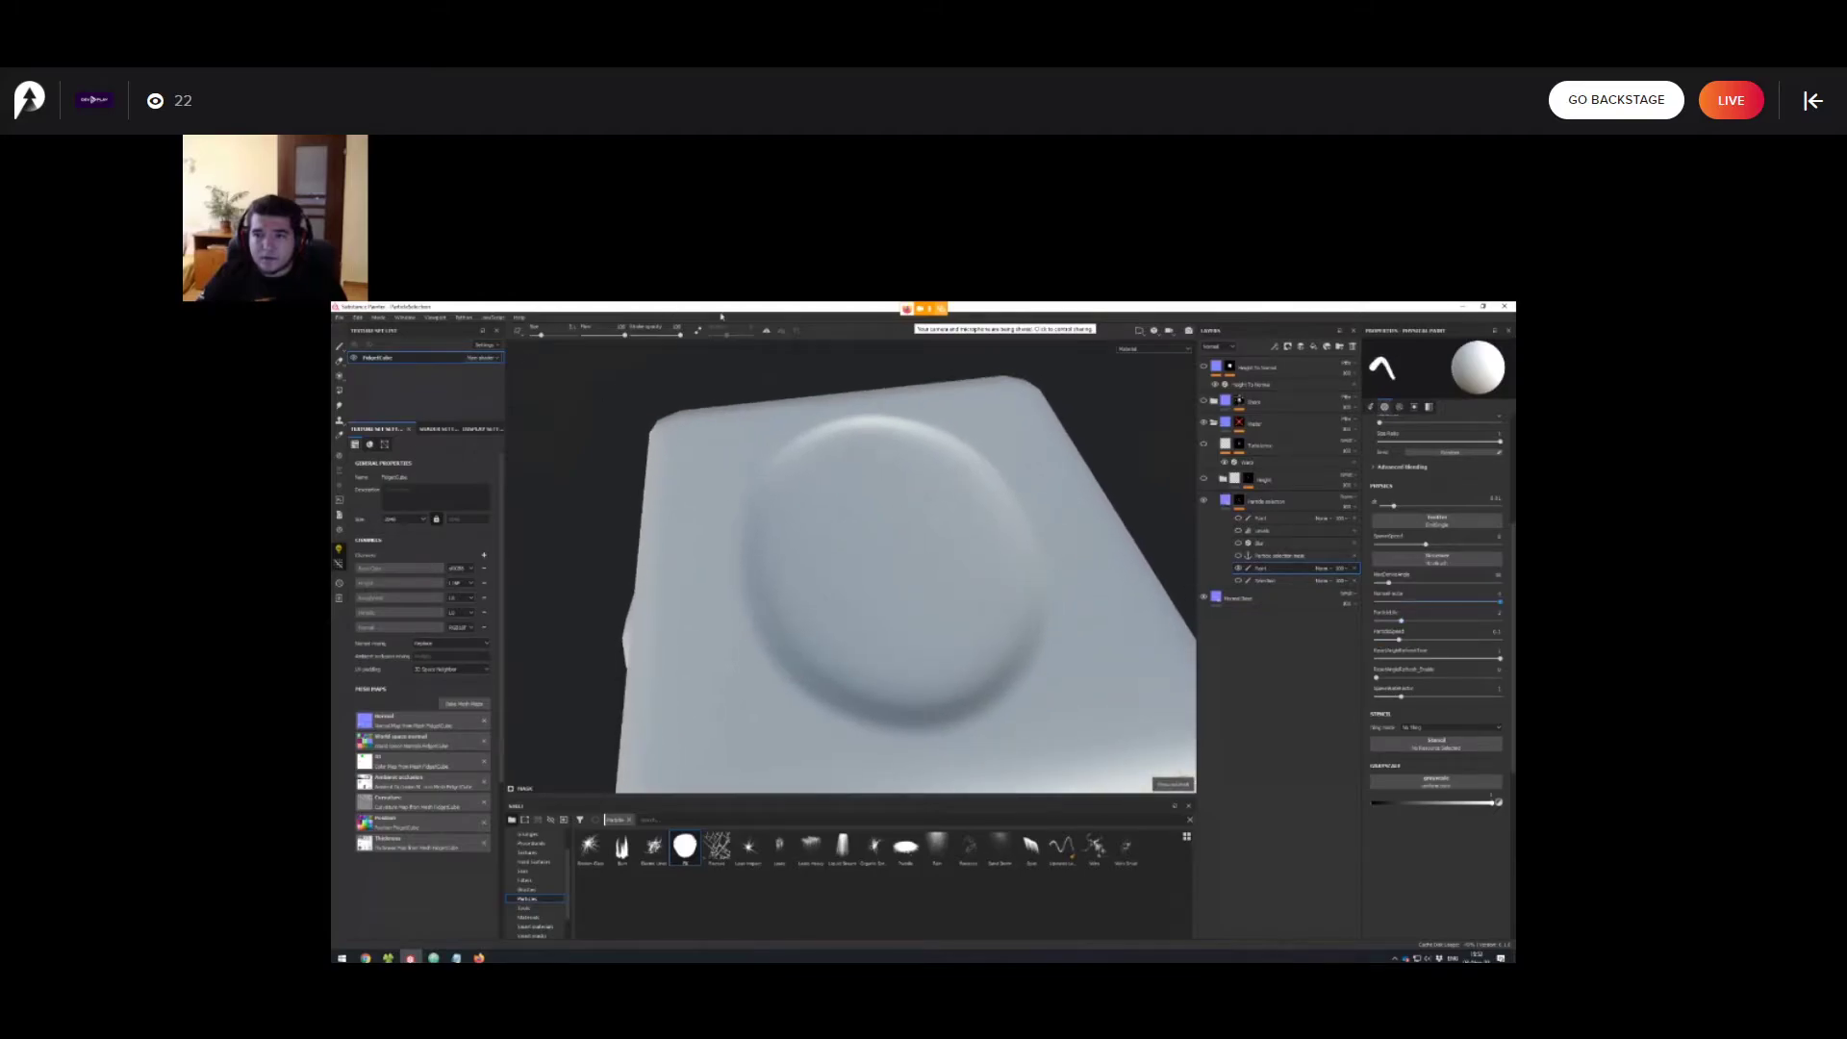
mouse_move(923, 529)
left_mouse_down("alt")
mouse_move(861, 518)
mouse_move(895, 502)
mouse_move(870, 532)
mouse_move(919, 561)
mouse_move(841, 505)
mouse_move(883, 484)
mouse_move(826, 511)
mouse_move(939, 502)
mouse_move(996, 588)
left_mouse_up("alt")
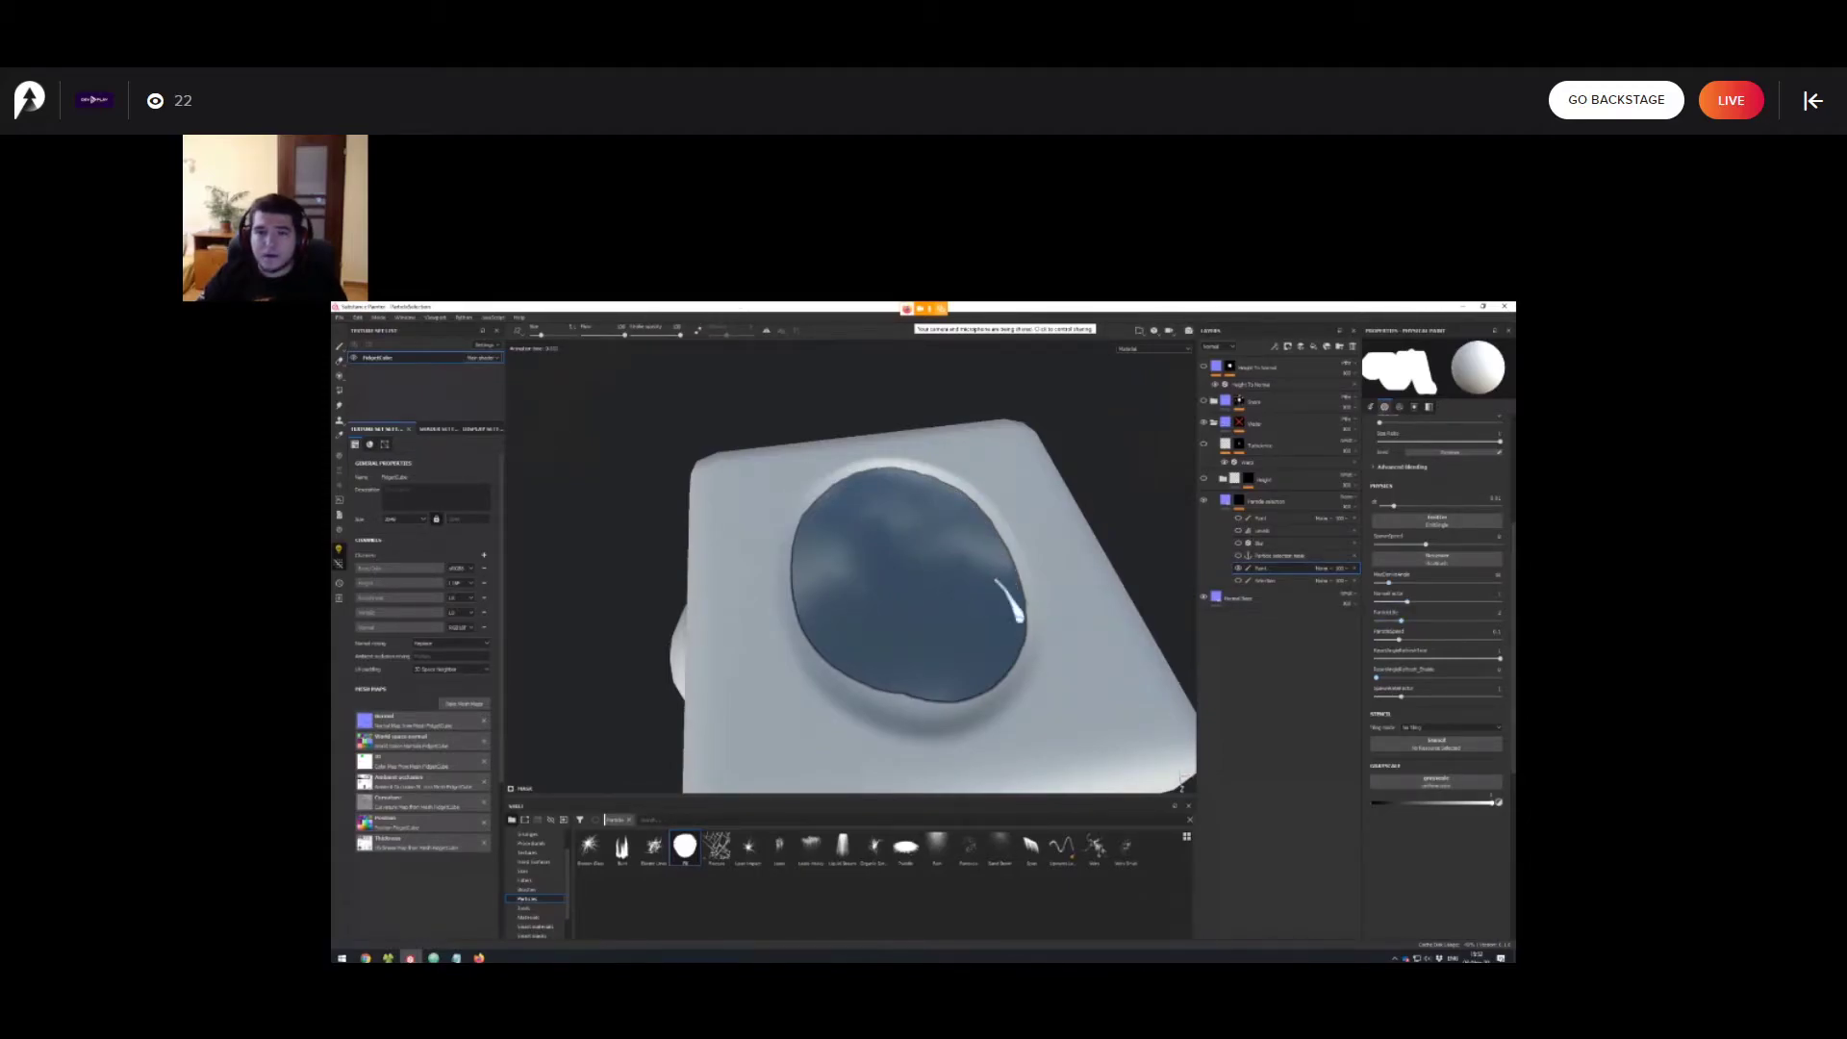
mouse_move(1013, 664)
left_mouse_down()
mouse_move(998, 704)
mouse_move(947, 706)
left_mouse_up()
right_click_drag(921, 636, 930, 636, "ctrl")
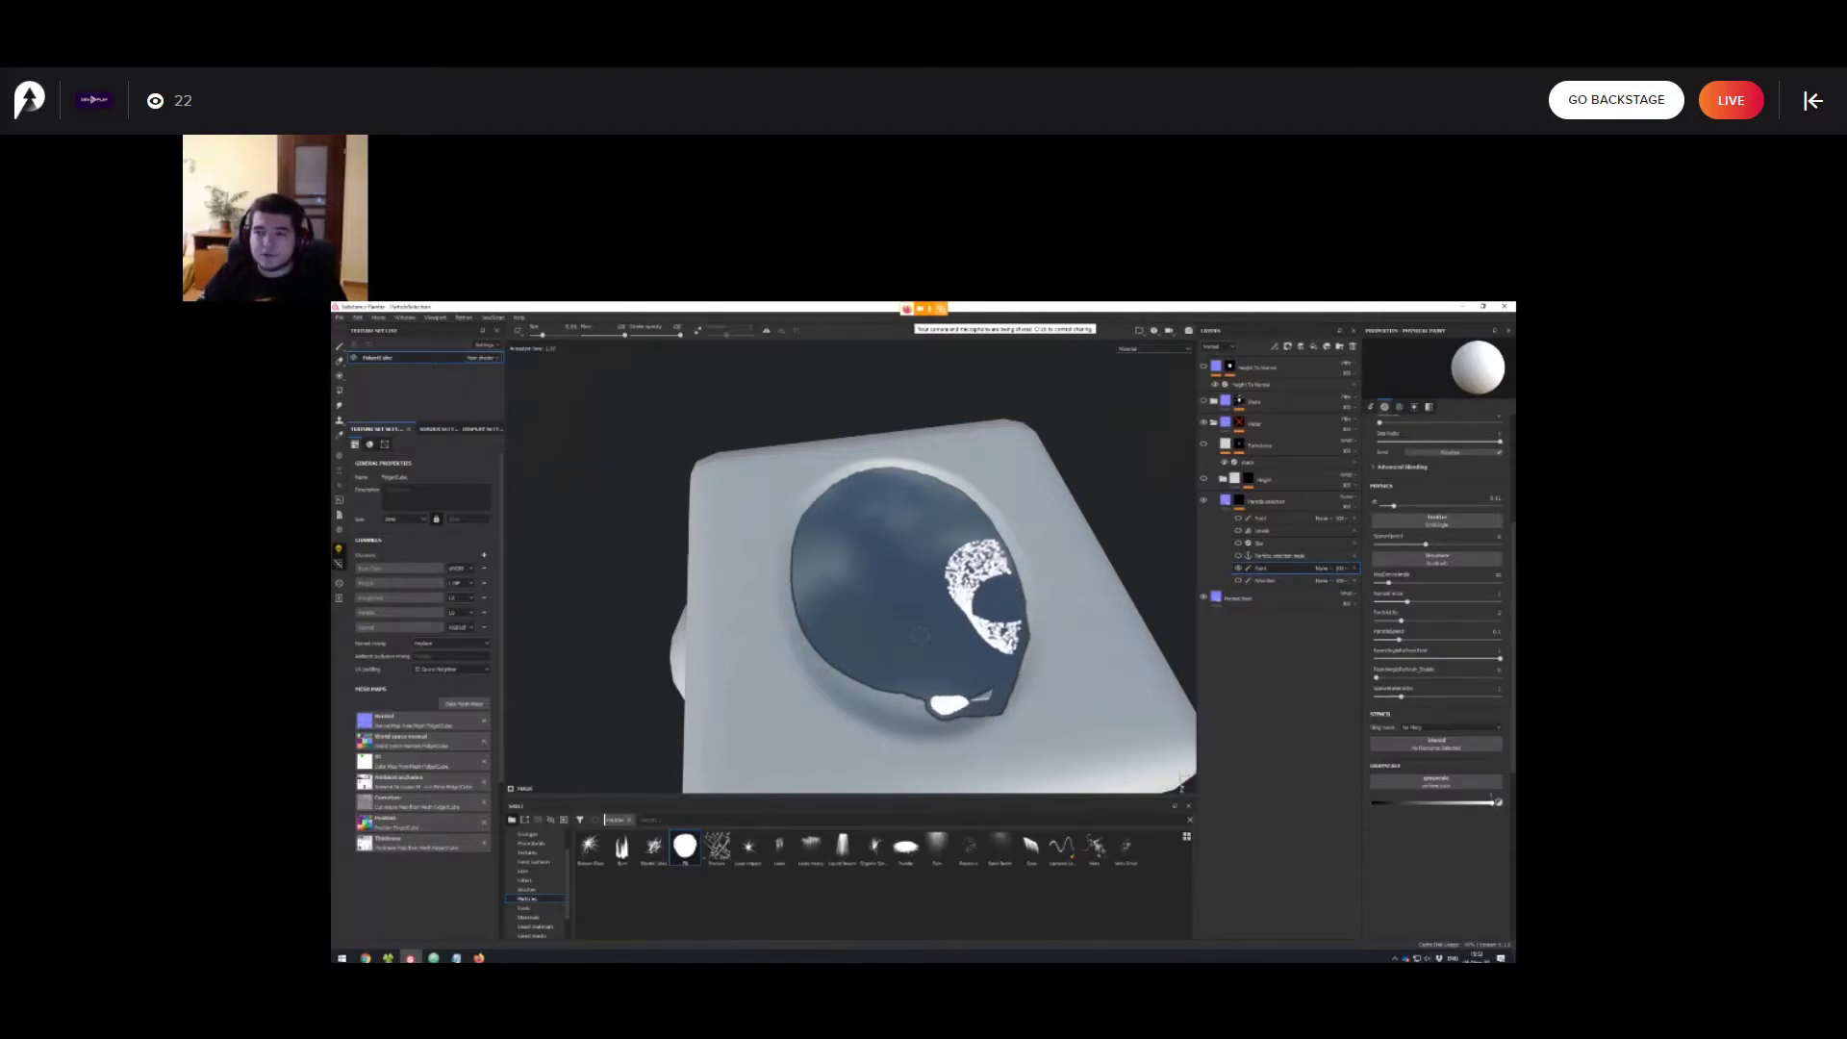
key("ctrl+z")
mouse_move(964, 618)
left_mouse_down()
mouse_move(952, 676)
mouse_move(899, 700)
mouse_move(851, 671)
mouse_move(800, 549)
mouse_move(813, 510)
mouse_move(931, 491)
mouse_move(977, 539)
mouse_move(998, 635)
mouse_move(984, 688)
mouse_move(972, 674)
mouse_move(953, 700)
mouse_move(962, 673)
mouse_move(994, 677)
mouse_move(913, 763)
left_mouse_up()
Invert the brush value to trim water spilling past the pool's lower rim, restore the value and undo the last stroke.
key("x")
left_click_drag(1059, 720, 1079, 716)
mouse_move(1079, 716)
left_mouse_down("alt")
mouse_move(991, 635)
mouse_move(956, 669)
left_mouse_up("alt")
key("x")
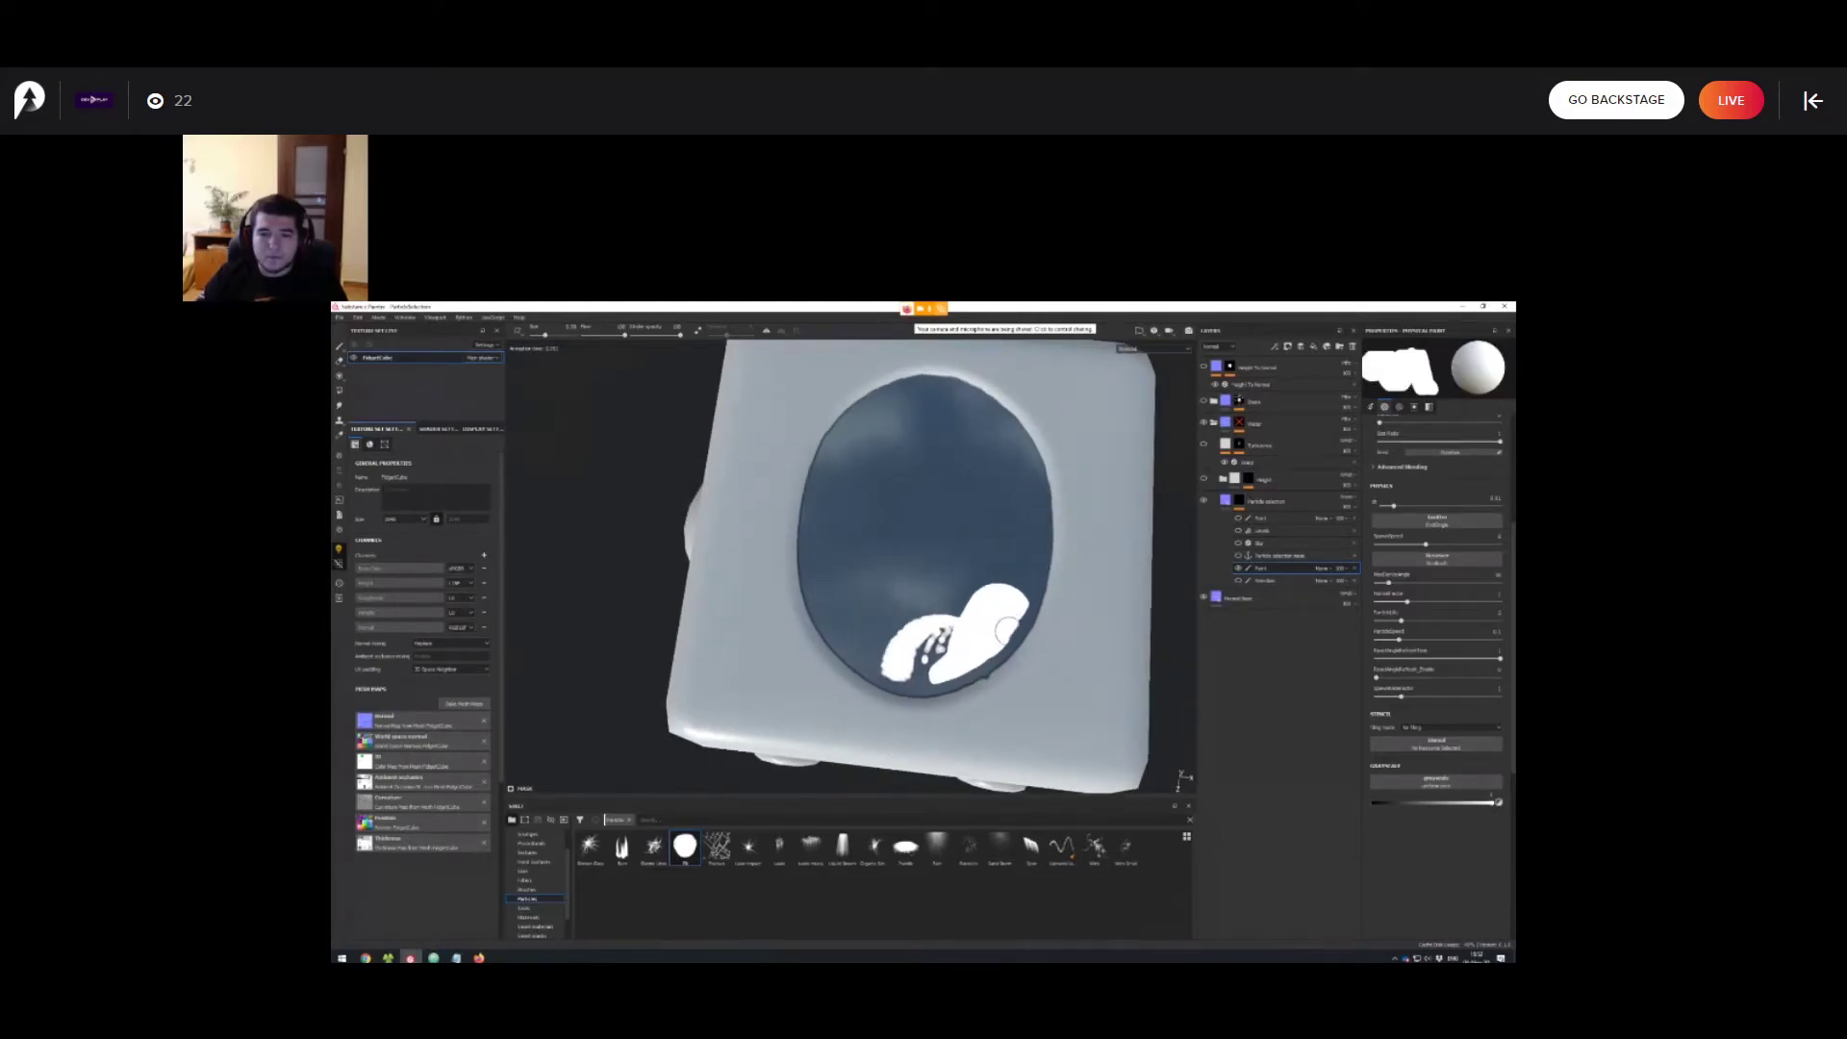
mouse_move(973, 583)
left_mouse_down("alt")
mouse_move(966, 514)
mouse_move(990, 481)
mouse_move(984, 539)
left_mouse_up("alt")
scroll(984, 462, "up", 2)
key("ctrl+z")
Examine the hand-painted water pool and its rim from several angles.
left_click_drag(984, 413, 948, 399, "alt")
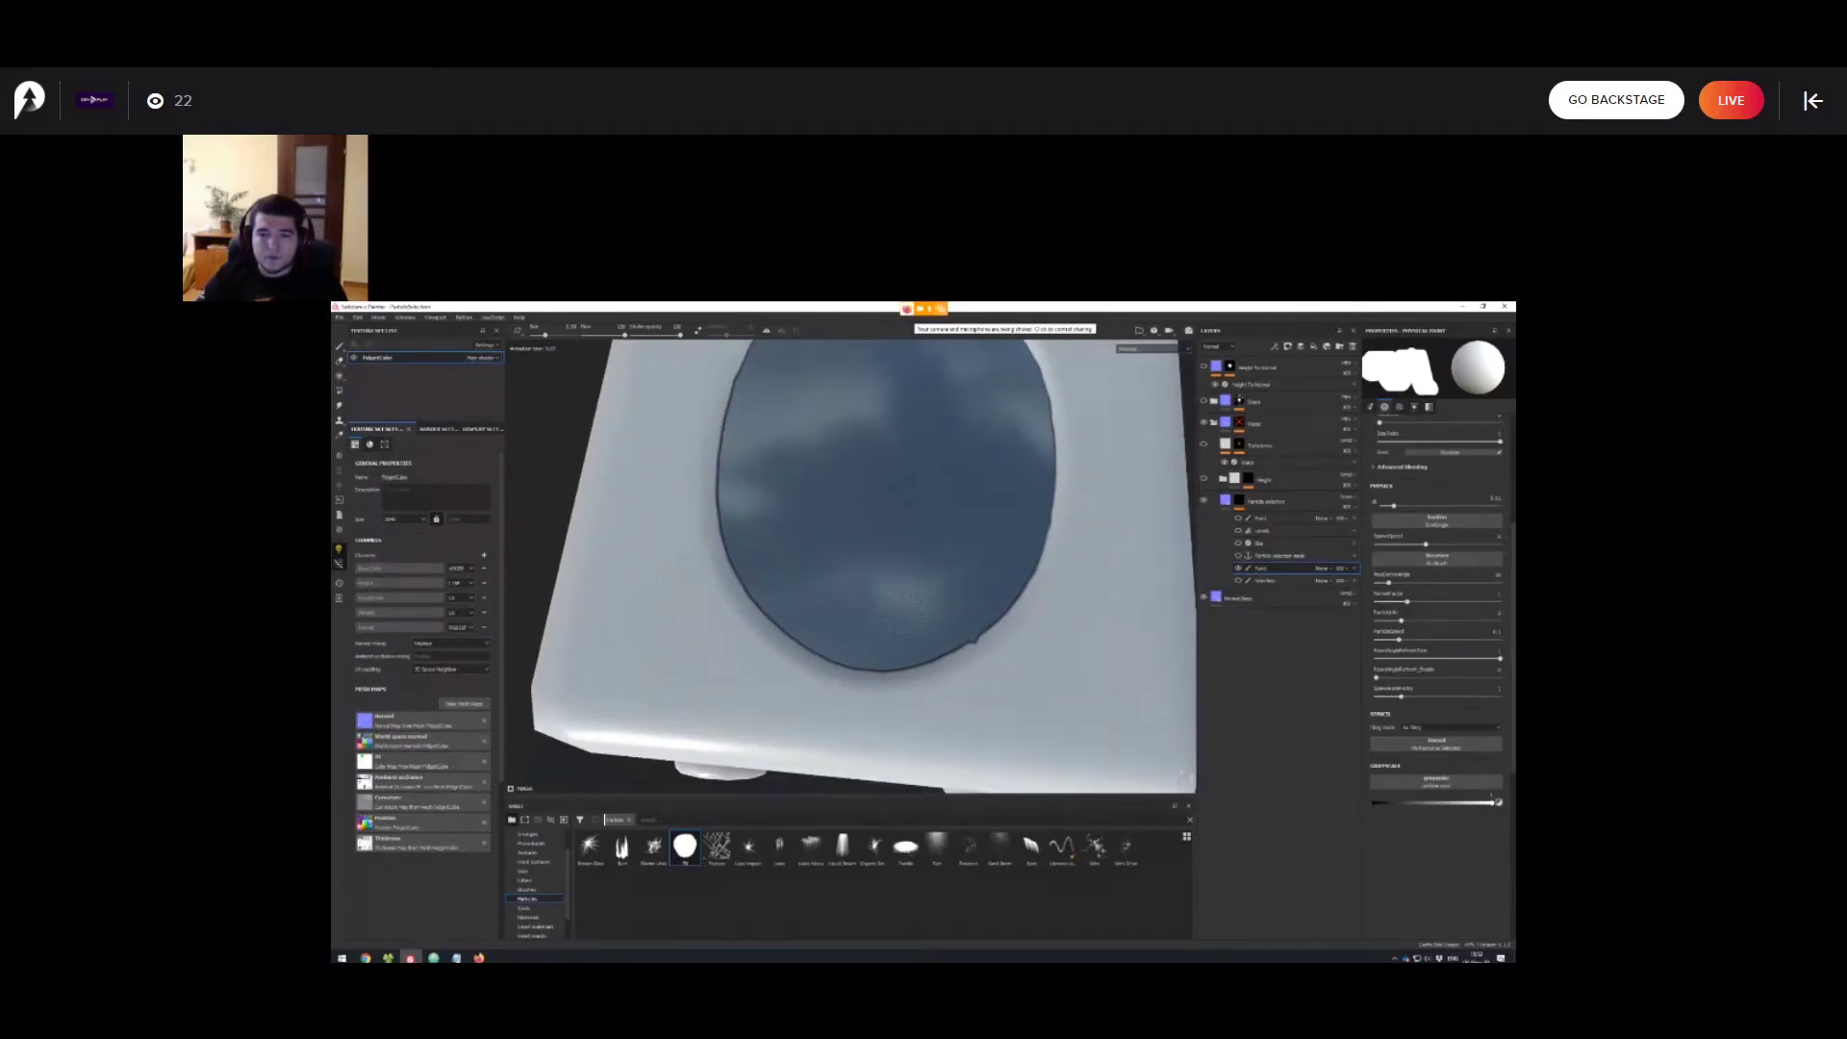
mouse_move(947, 399)
right_mouse_down("alt")
mouse_move(1019, 414)
mouse_move(947, 433)
right_mouse_up("alt")
mouse_move(948, 462)
left_mouse_down("alt")
mouse_move(996, 423)
mouse_move(976, 539)
left_mouse_up("alt")
mouse_move(976, 539)
right_mouse_down("alt")
mouse_move(909, 577)
mouse_move(972, 618)
right_mouse_up("alt")
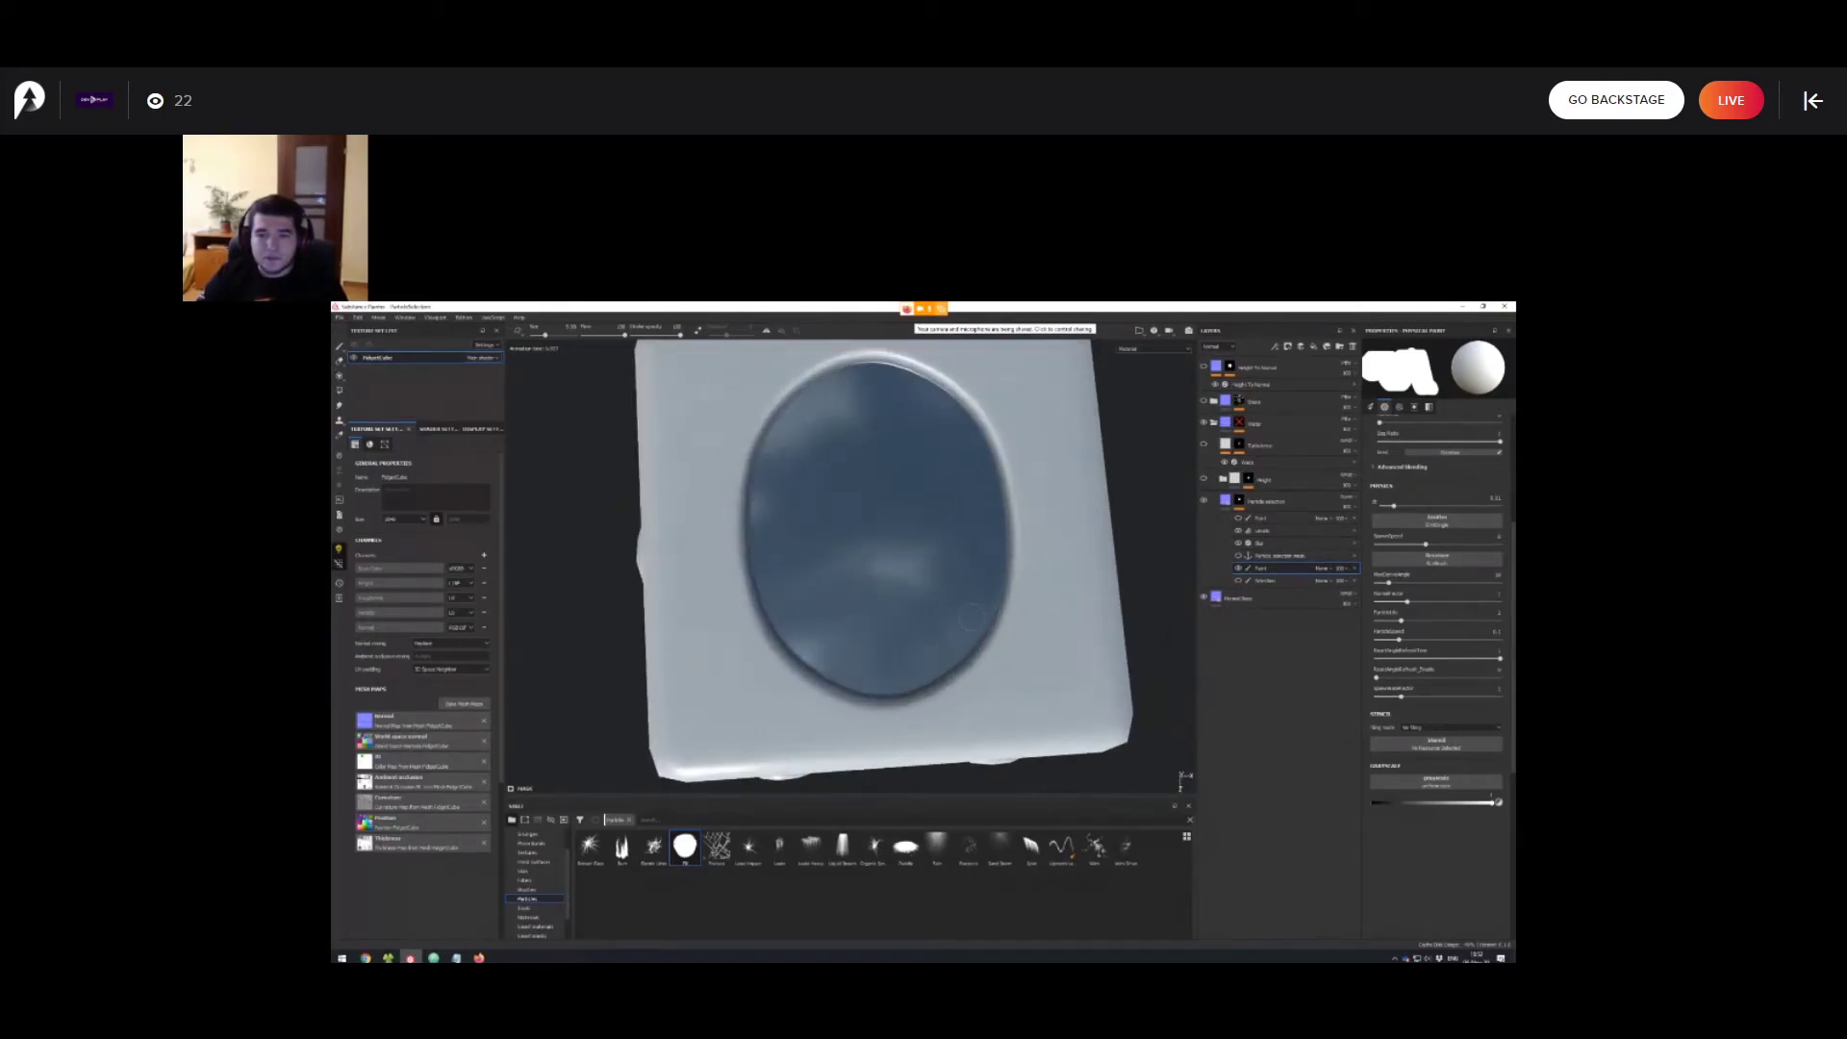
mouse_move(971, 617)
left_mouse_down("alt")
mouse_move(1020, 529)
mouse_move(1058, 505)
mouse_move(996, 616)
left_mouse_up("alt")
right_click_drag(995, 616, 929, 640, "alt")
left_click_drag(928, 640, 967, 664, "alt")
right_click_drag(967, 664, 1006, 654, "alt")
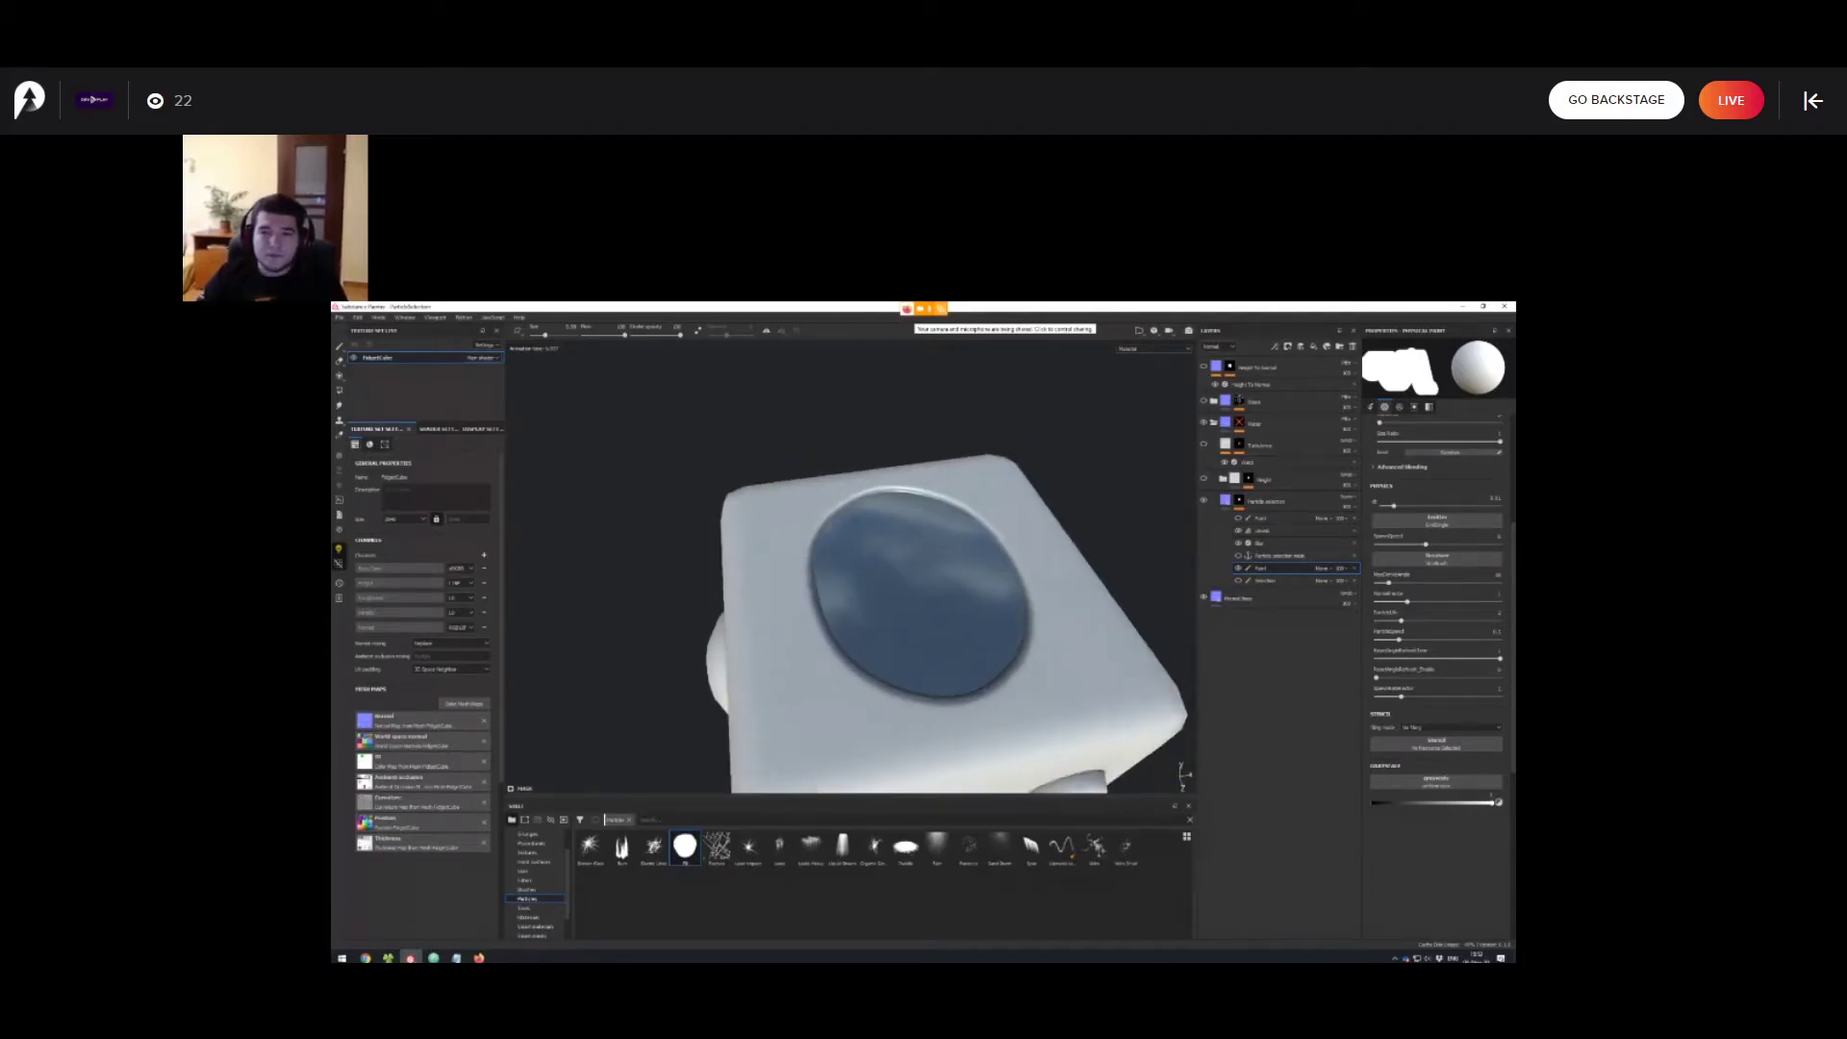
mouse_move(968, 632)
left_mouse_down("alt")
mouse_move(1064, 635)
mouse_move(957, 617)
left_mouse_up("alt")
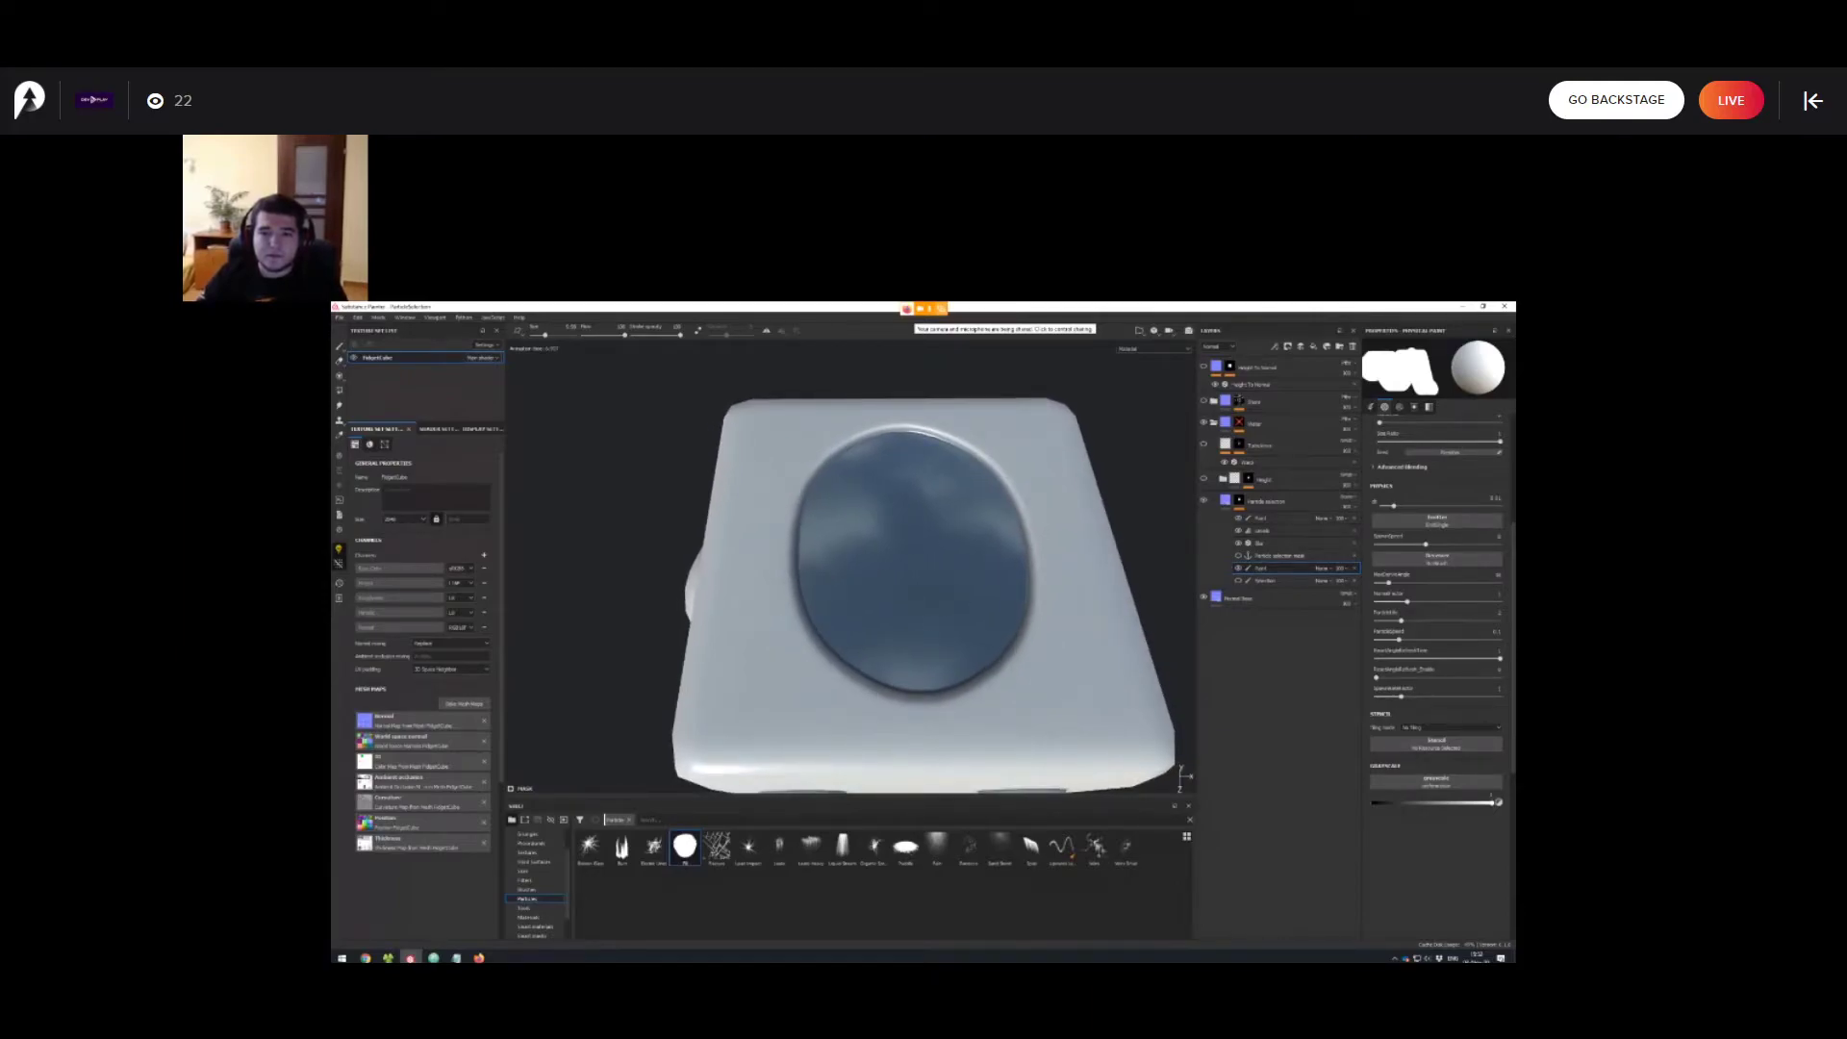
middle_click_drag(962, 620, 952, 529, "alt")
right_click_drag(952, 529, 1025, 587, "alt")
left_click_drag(1025, 586, 1055, 596, "alt")
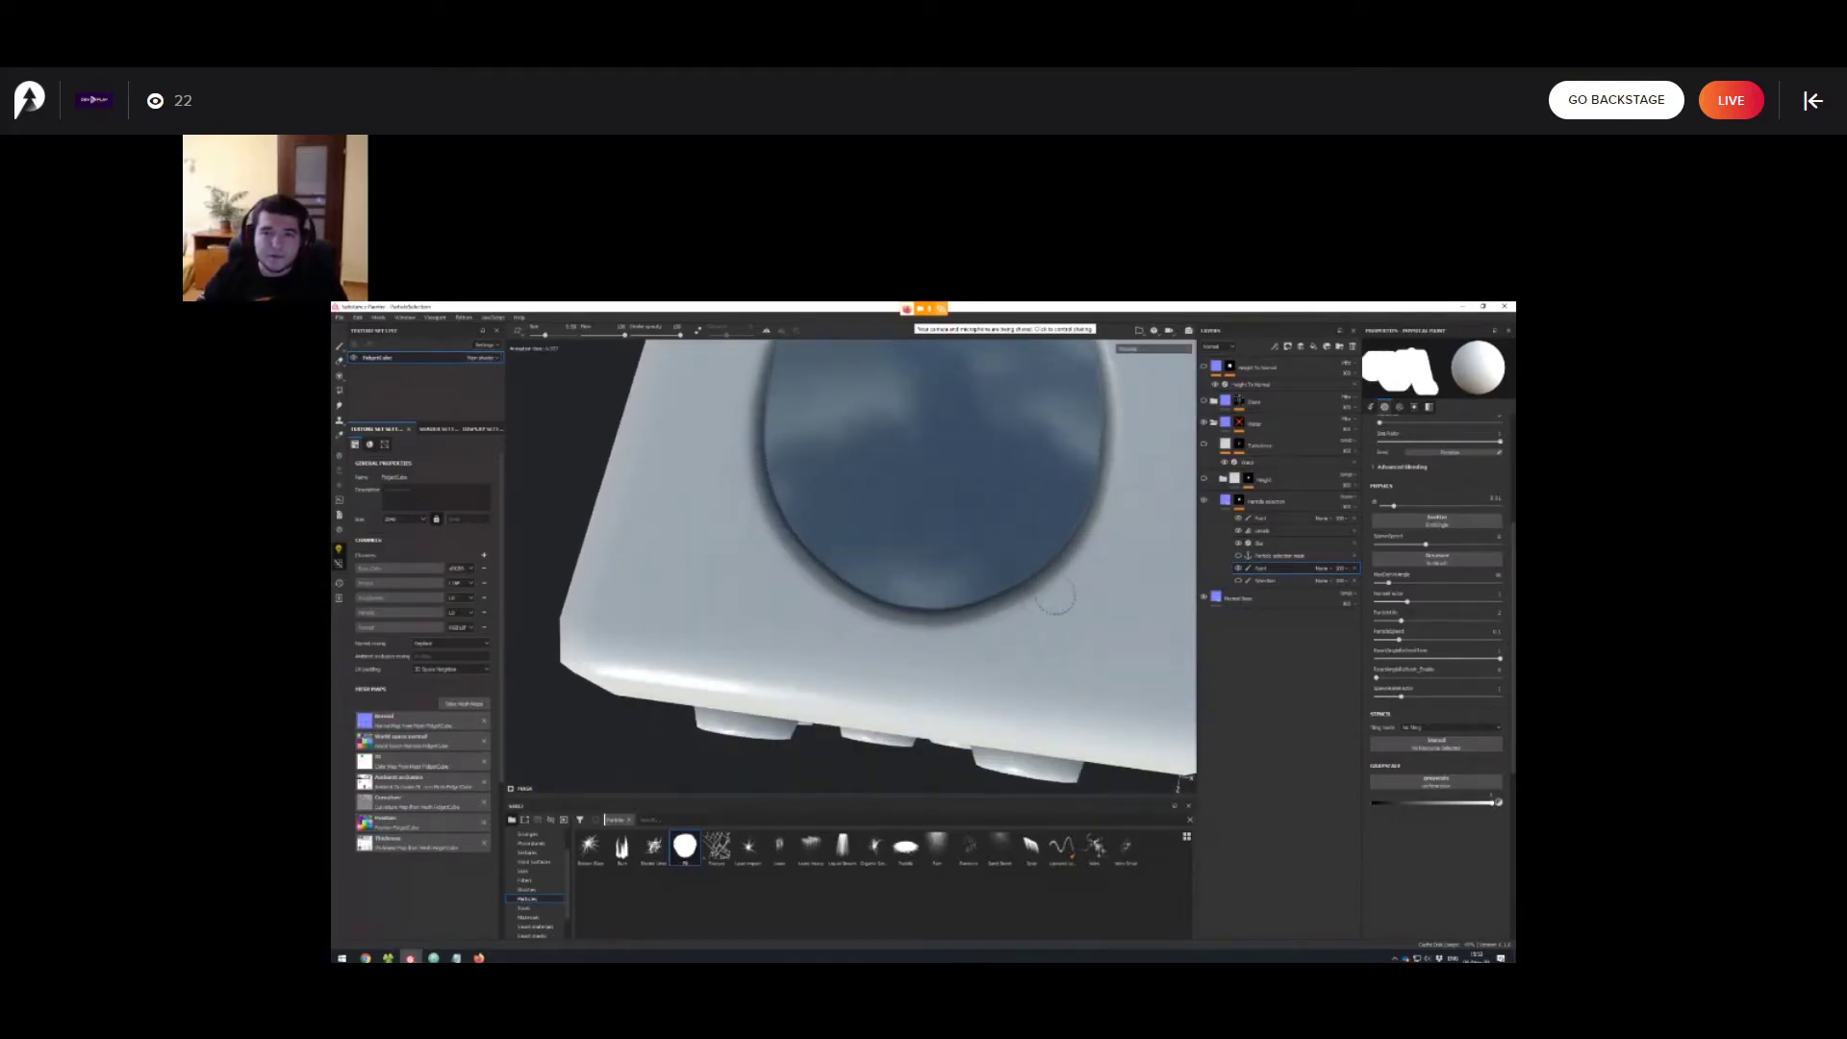
Select the topmost paint effect in the water layer's mask and view the pool on the whole cube.
left_click(1260, 518)
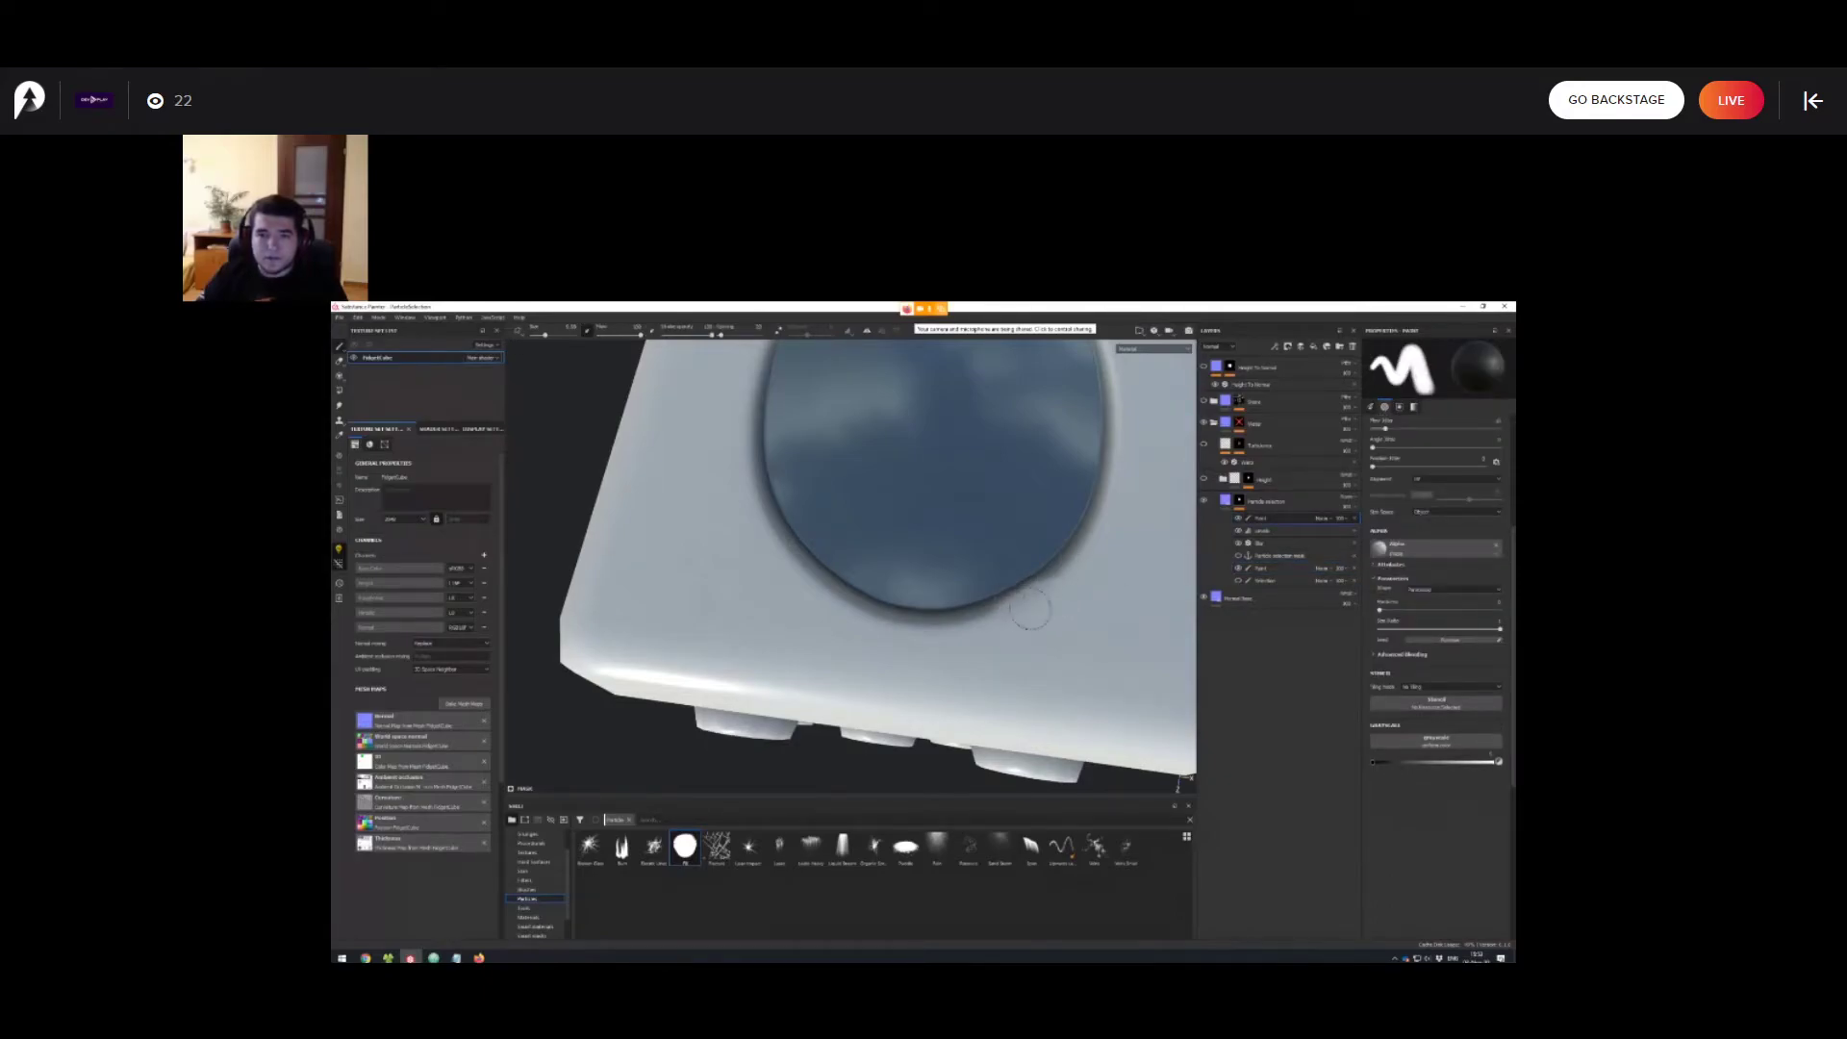
left_click_drag(994, 671, 904, 468, "alt")
left_click_drag(981, 567, 957, 627, "alt")
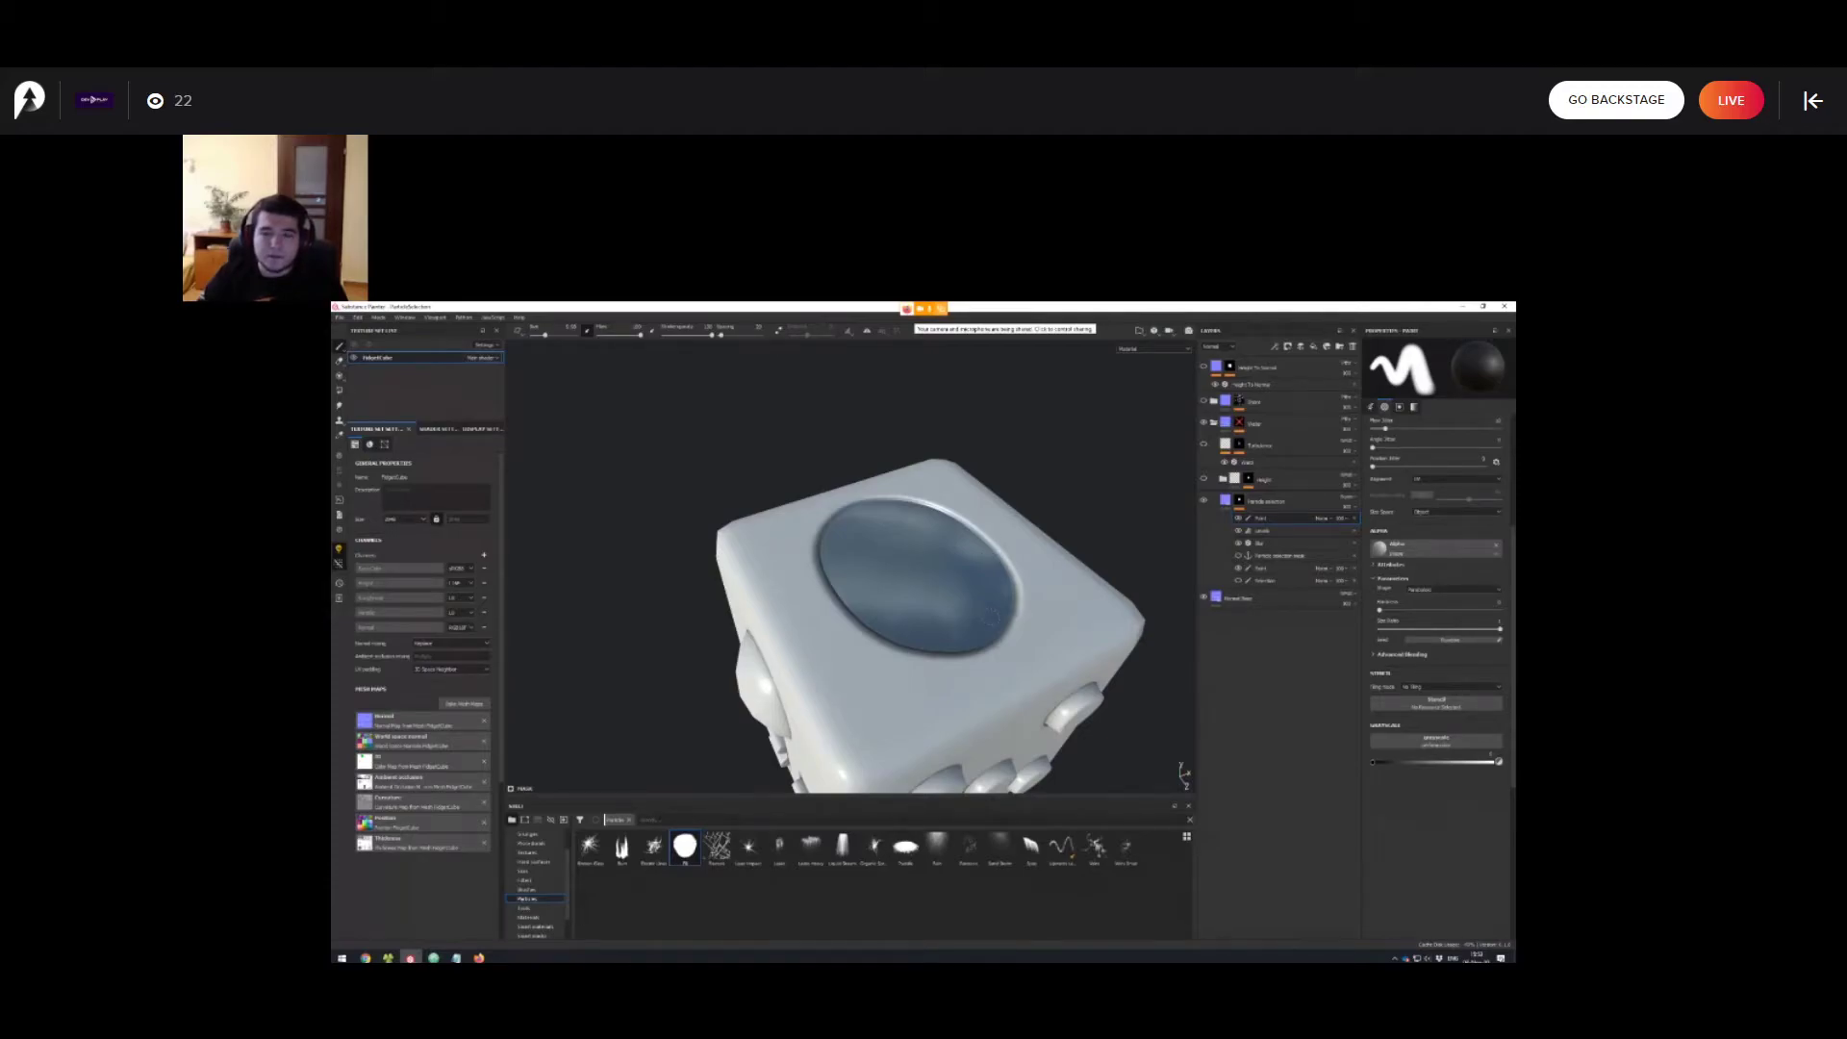
mouse_move(1005, 652)
left_mouse_down("alt")
mouse_move(970, 620)
mouse_move(990, 589)
mouse_move(972, 551)
left_mouse_up("alt")
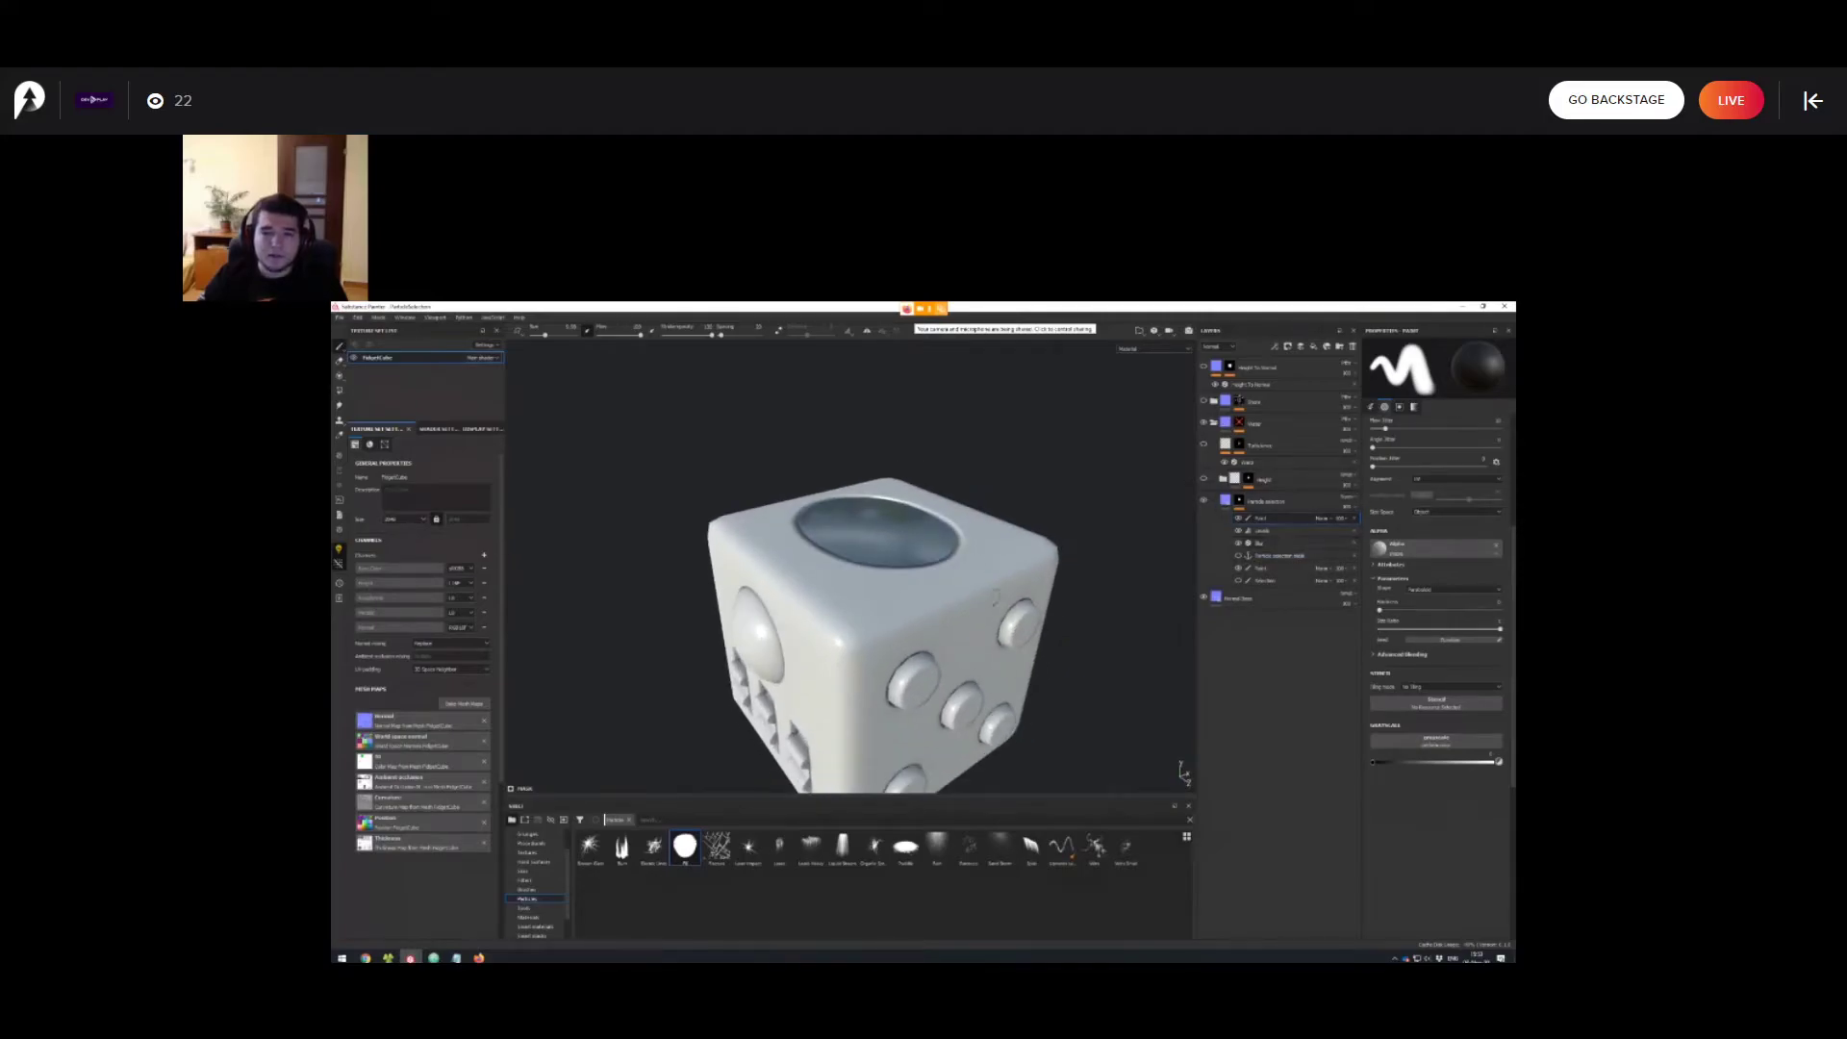
scroll(925, 595, "down", 2)
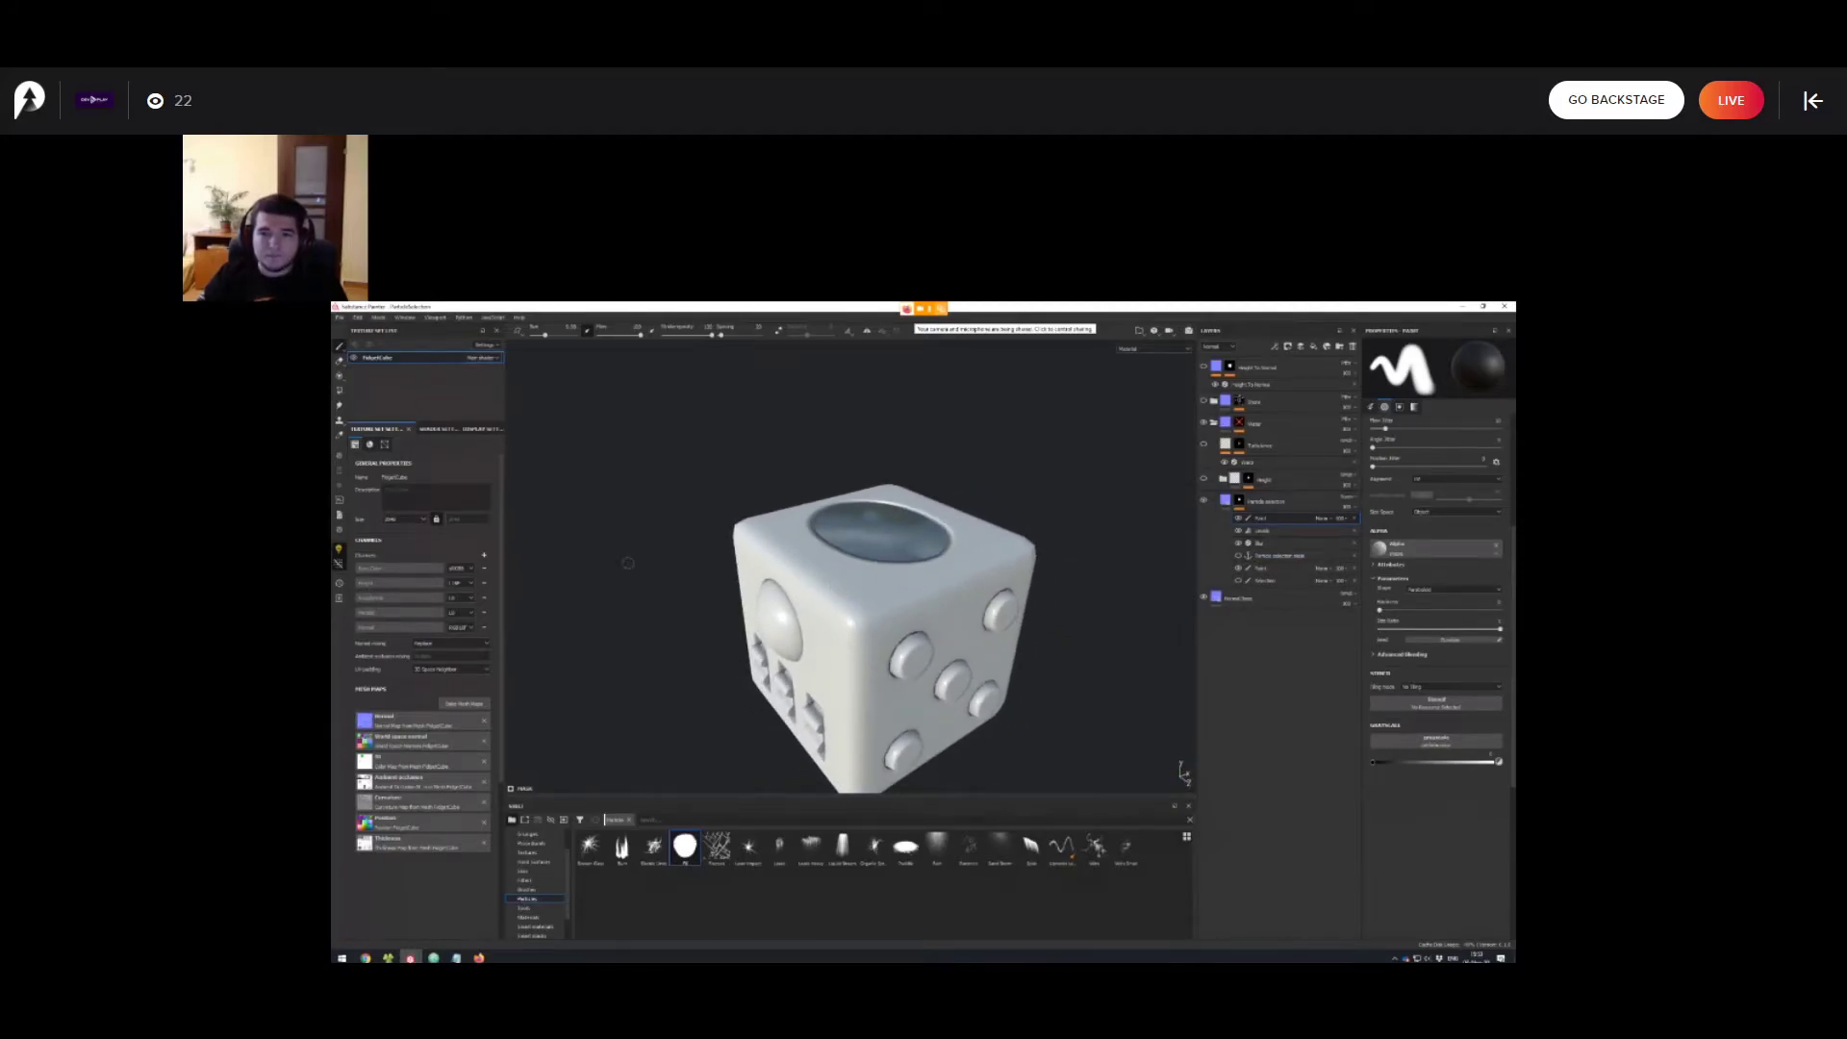
Switch to the browser presentation and advance it to the next slide.
left_click(479, 958)
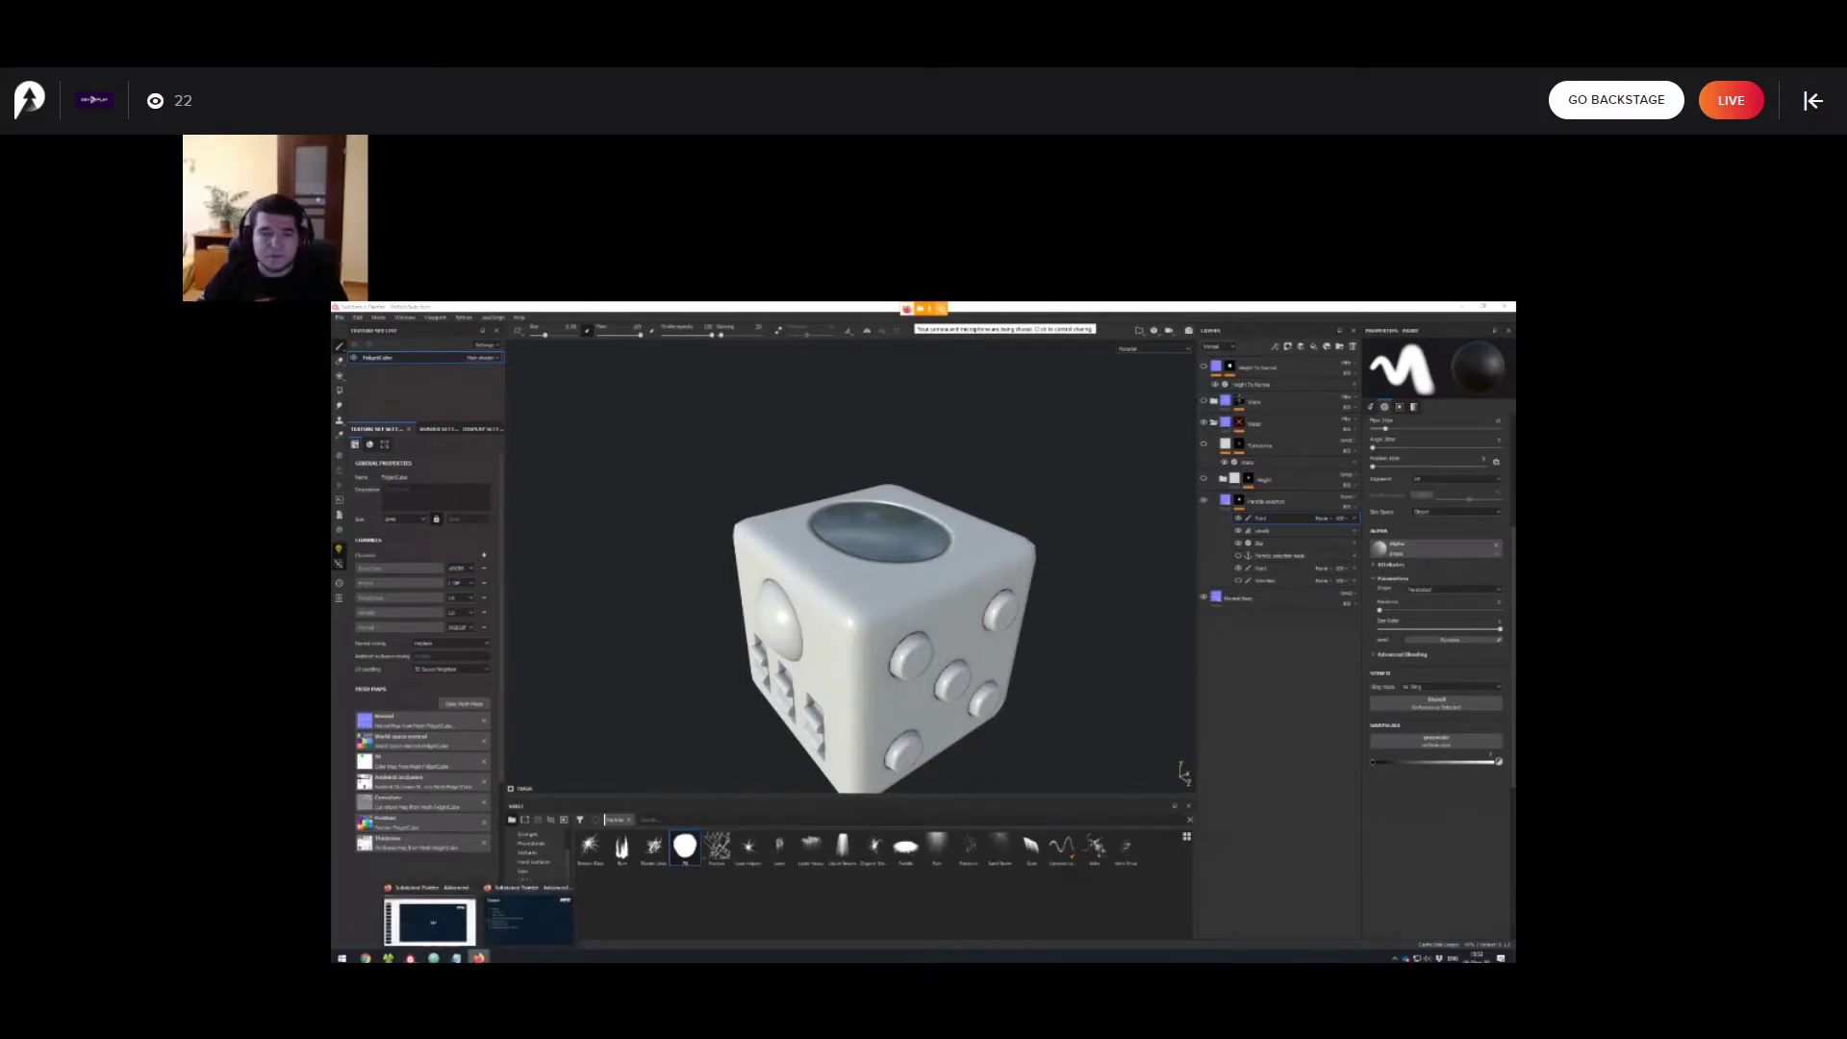
left_click(526, 925)
key("Right")
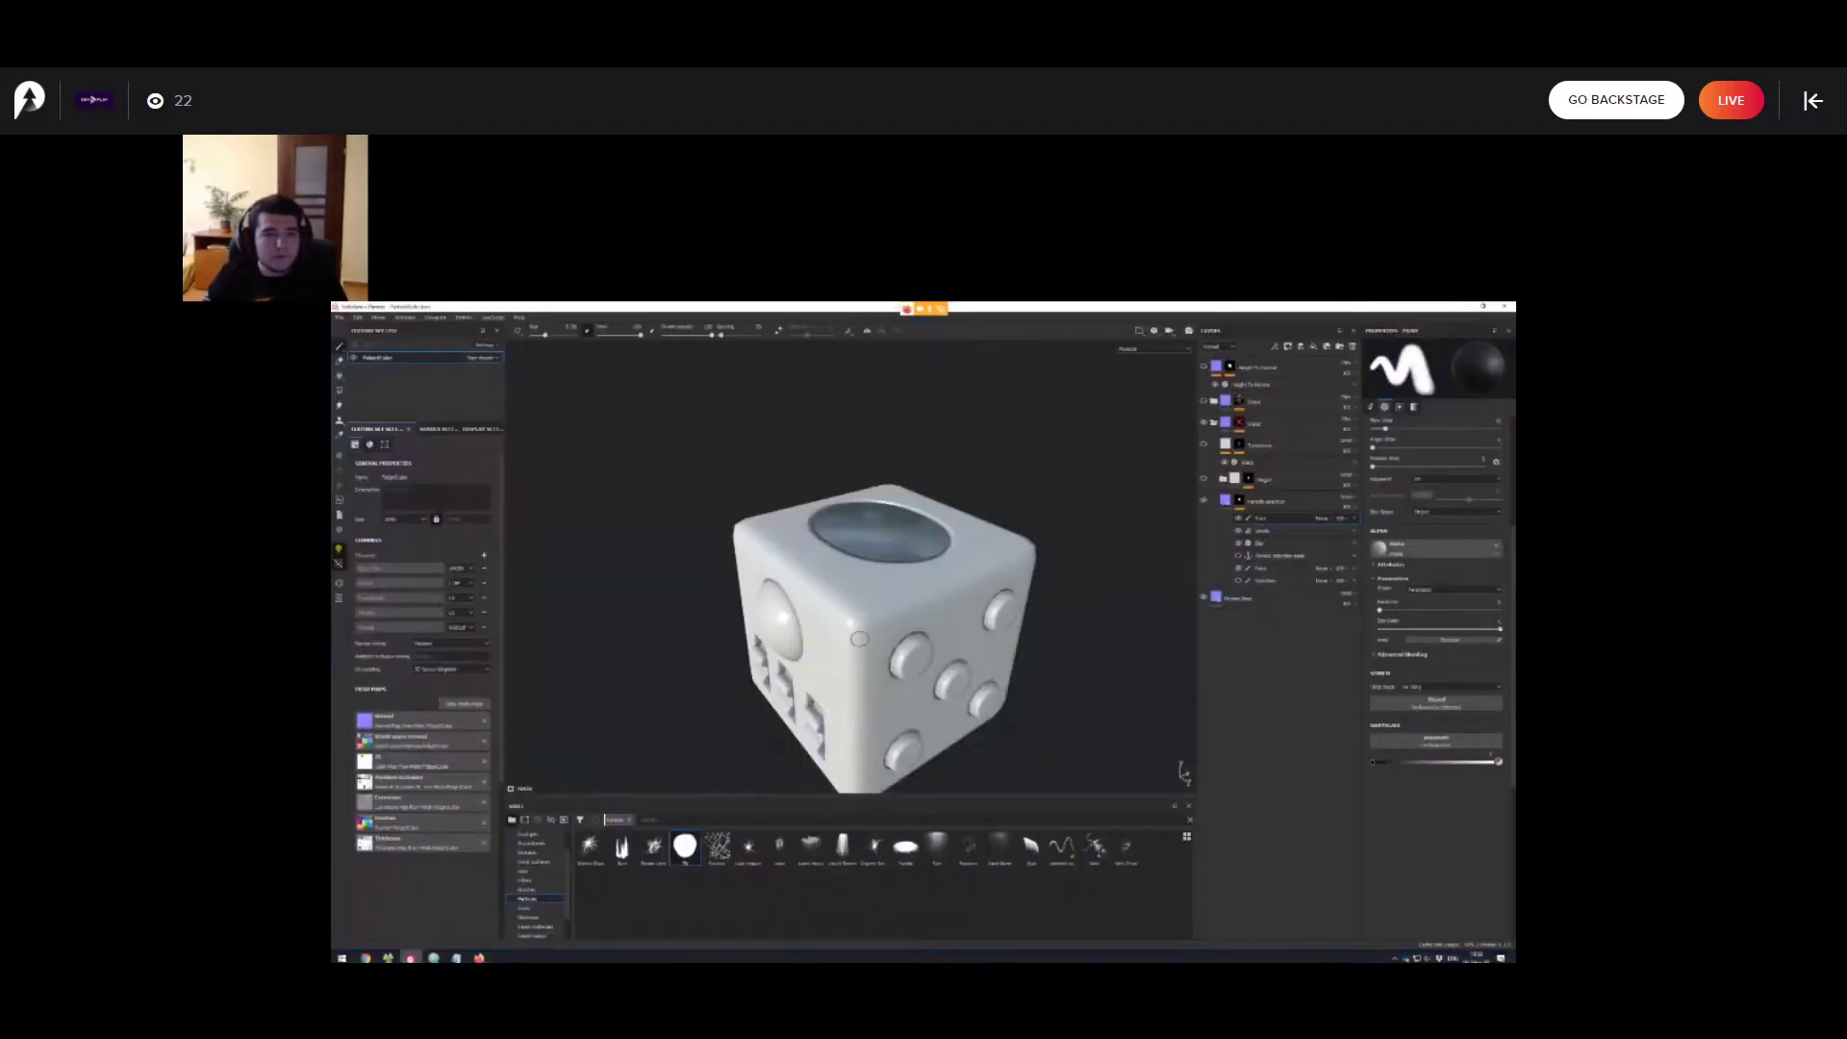
Return to Substance Painter, close the current project and open the MicroDetails project from the Scenes folder.
left_click(350, 338)
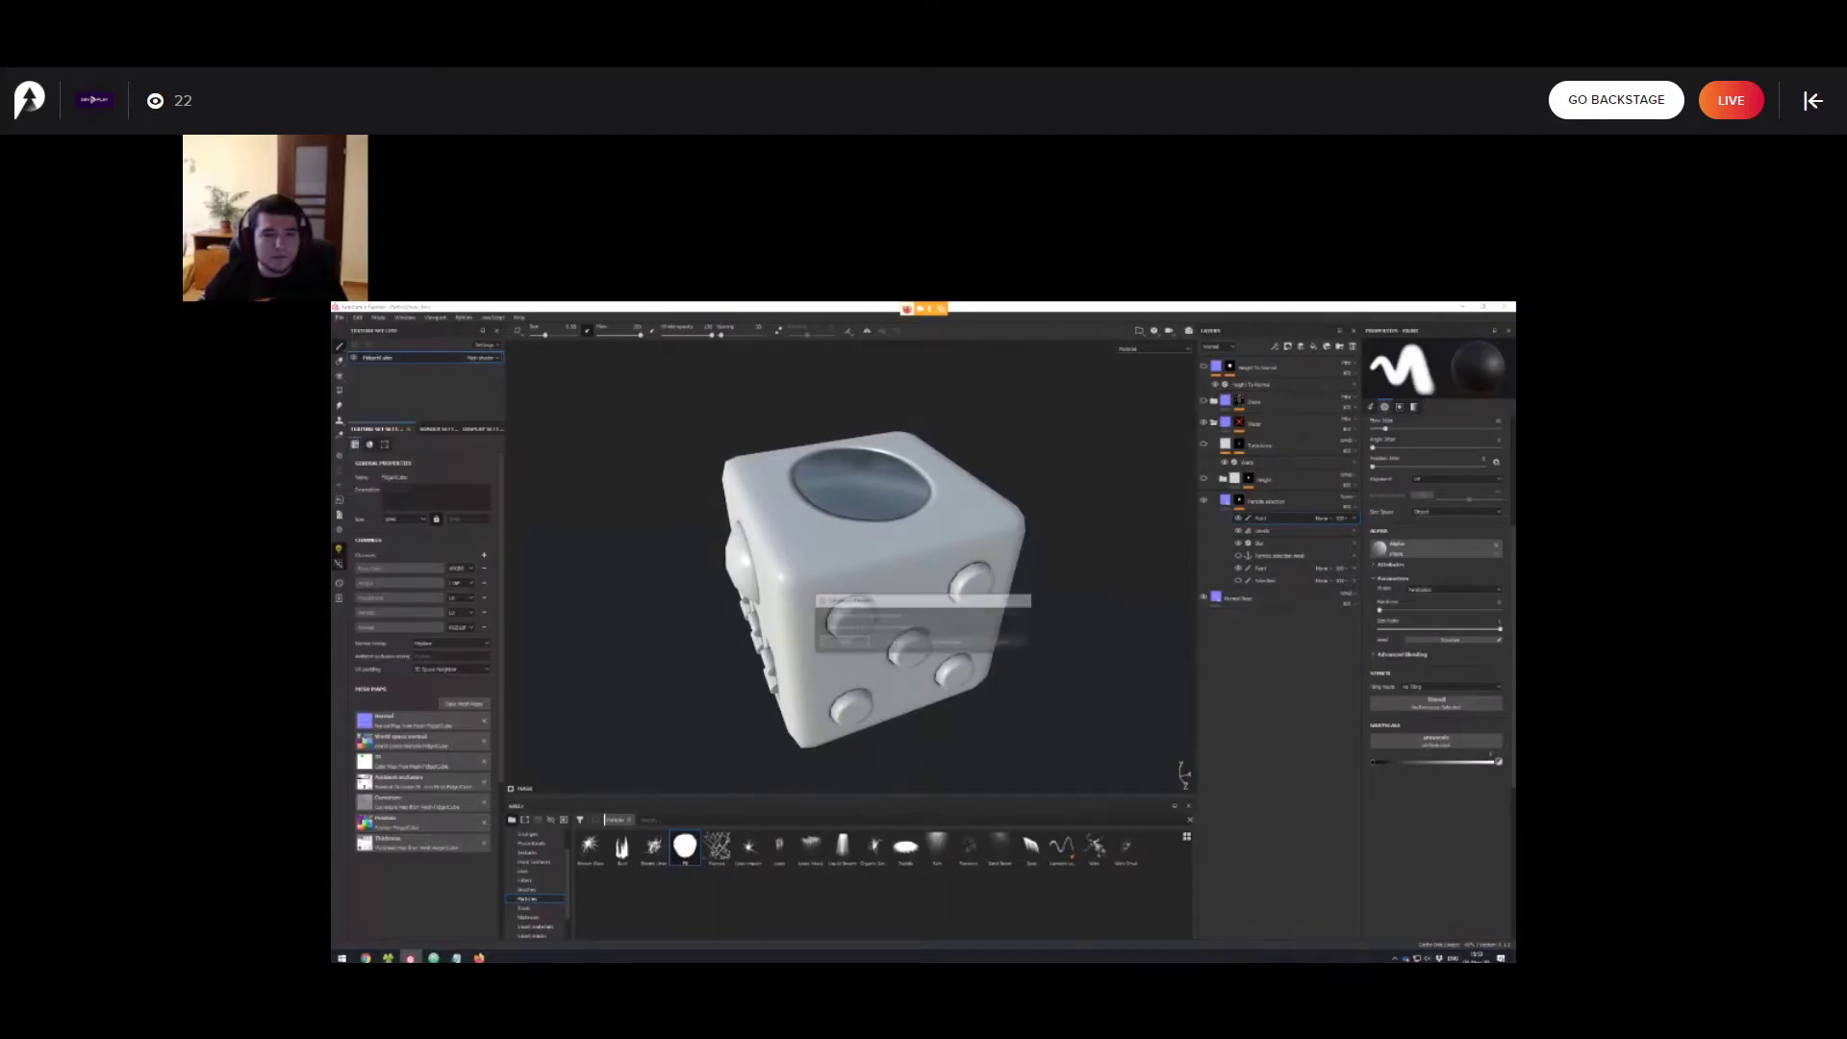
left_click(900, 642)
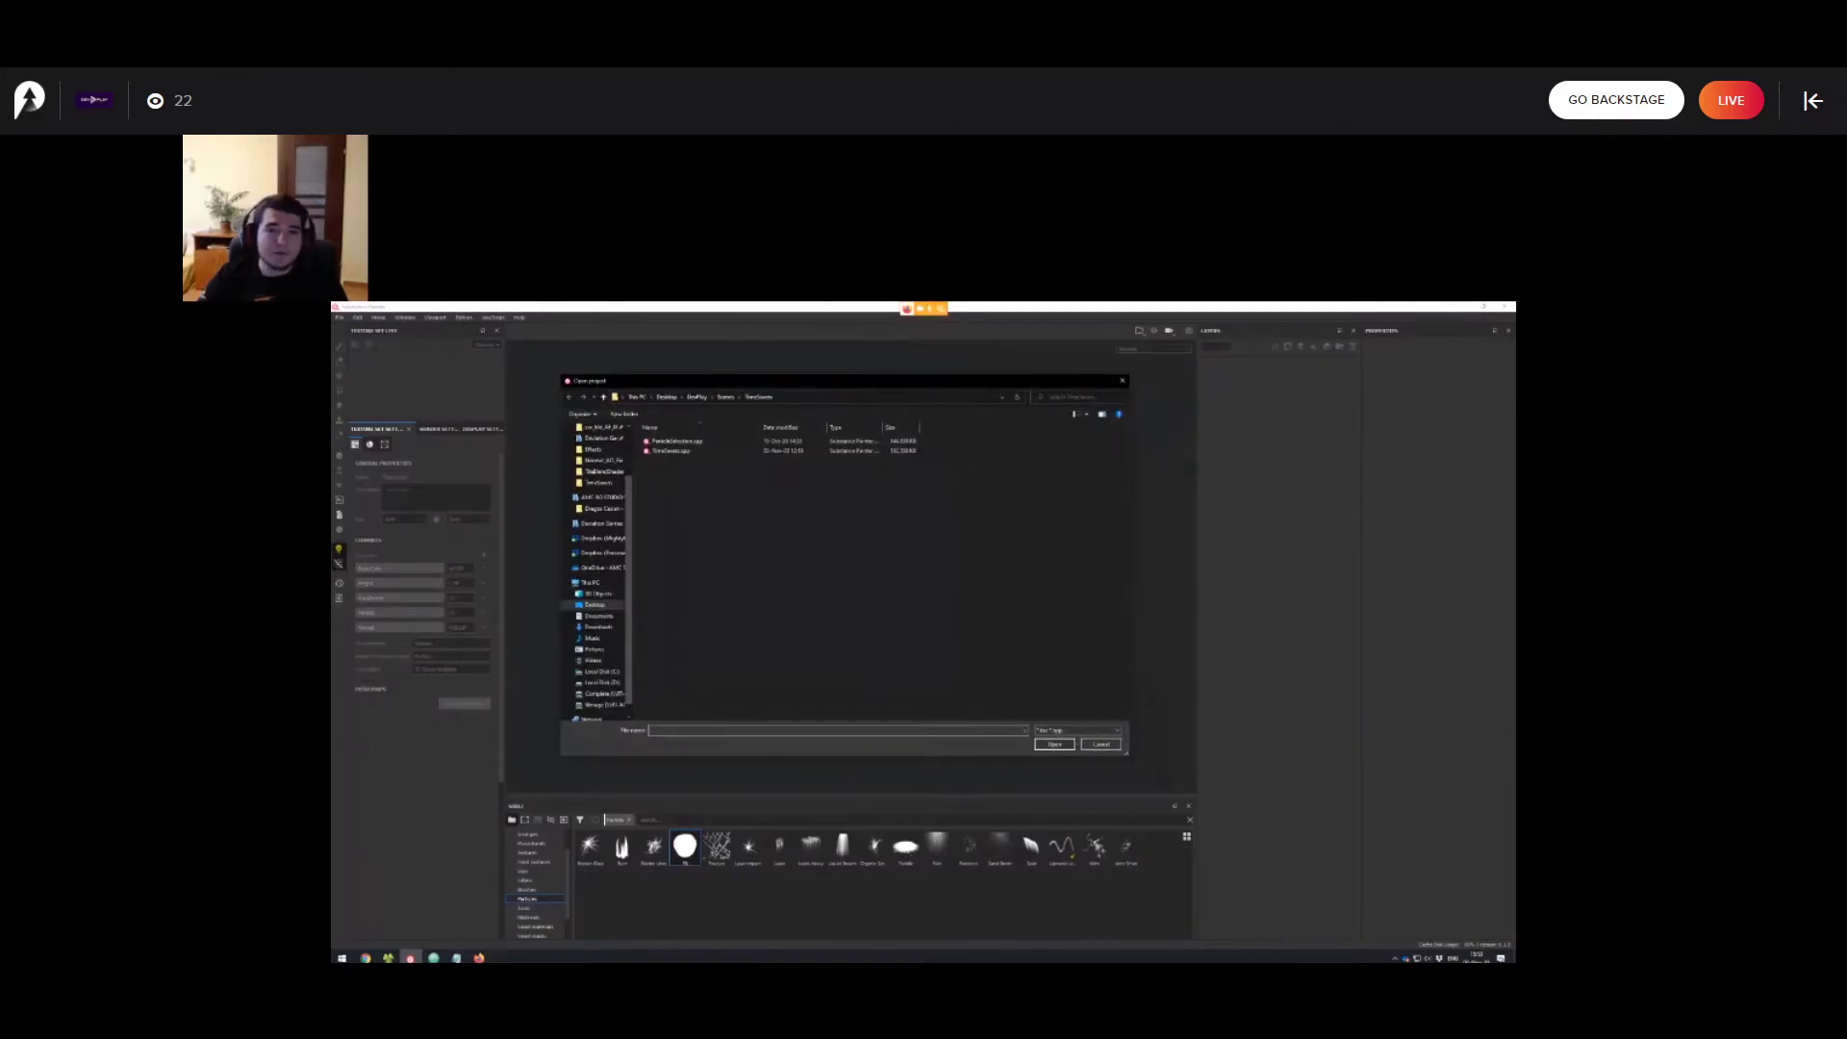
left_click_drag(794, 381, 805, 395)
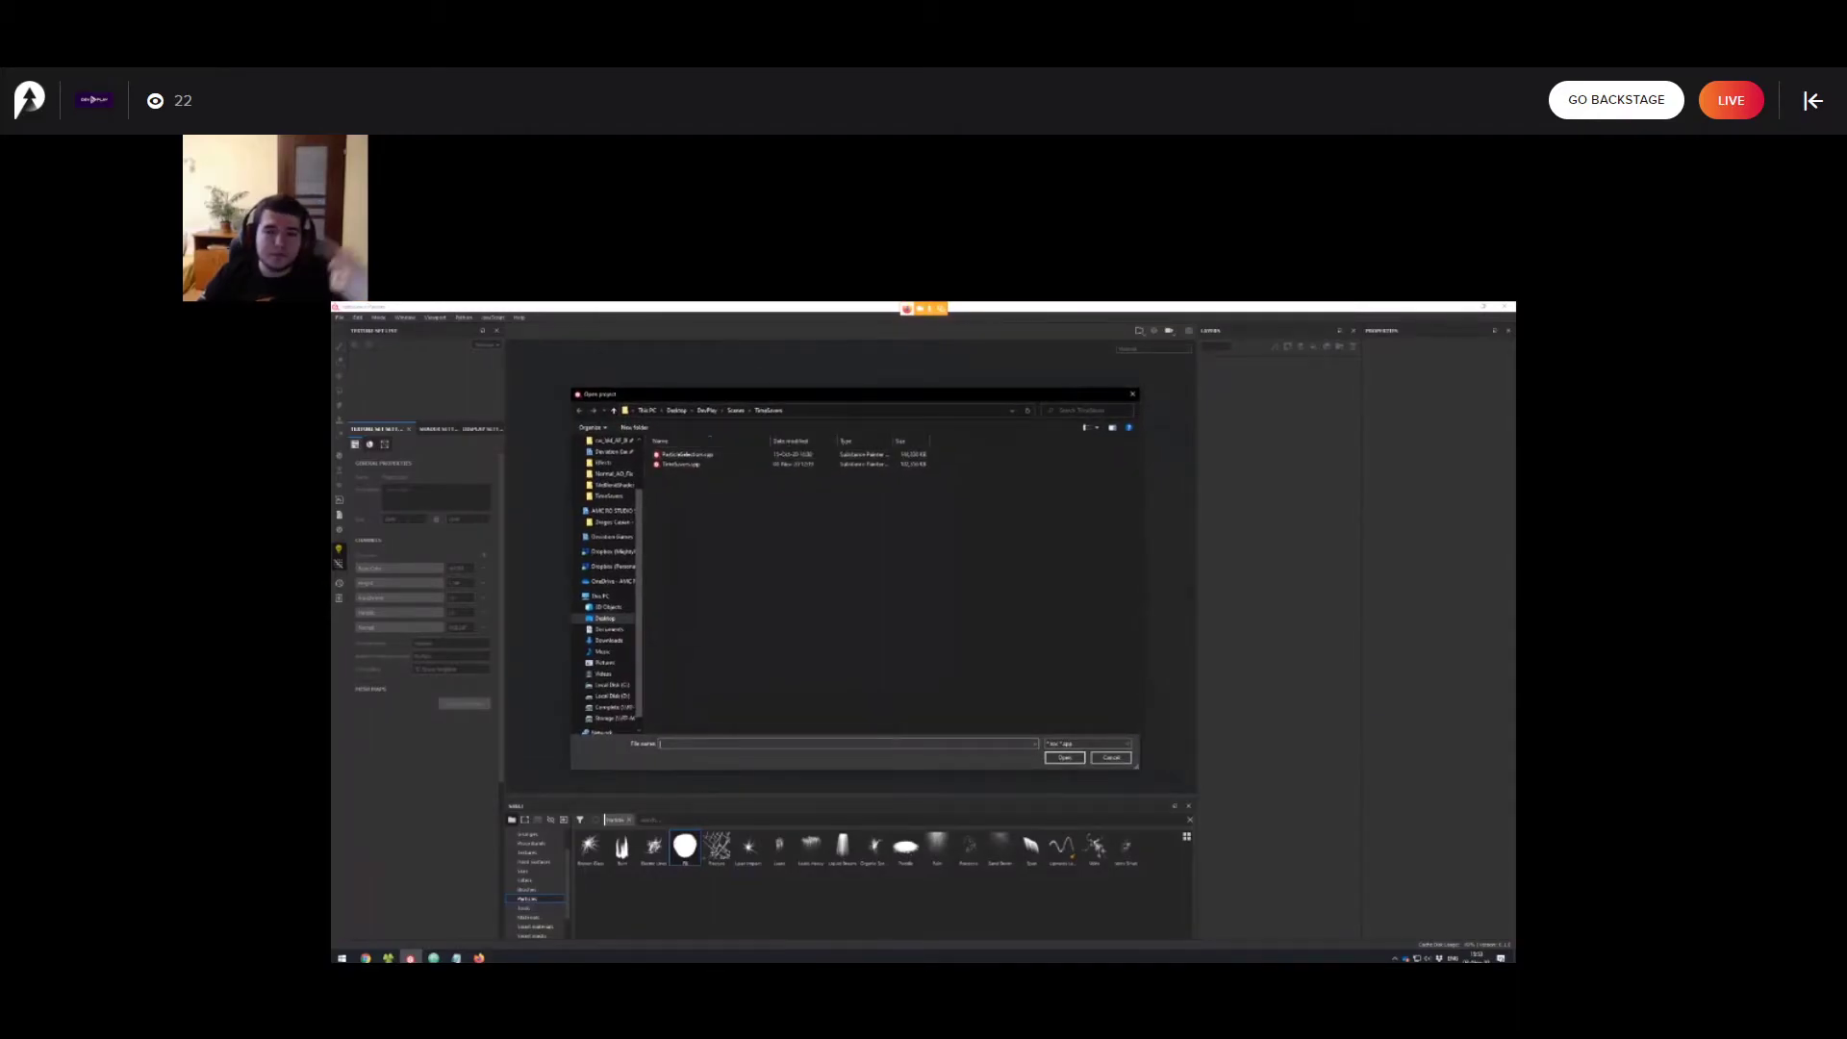
left_click(736, 410)
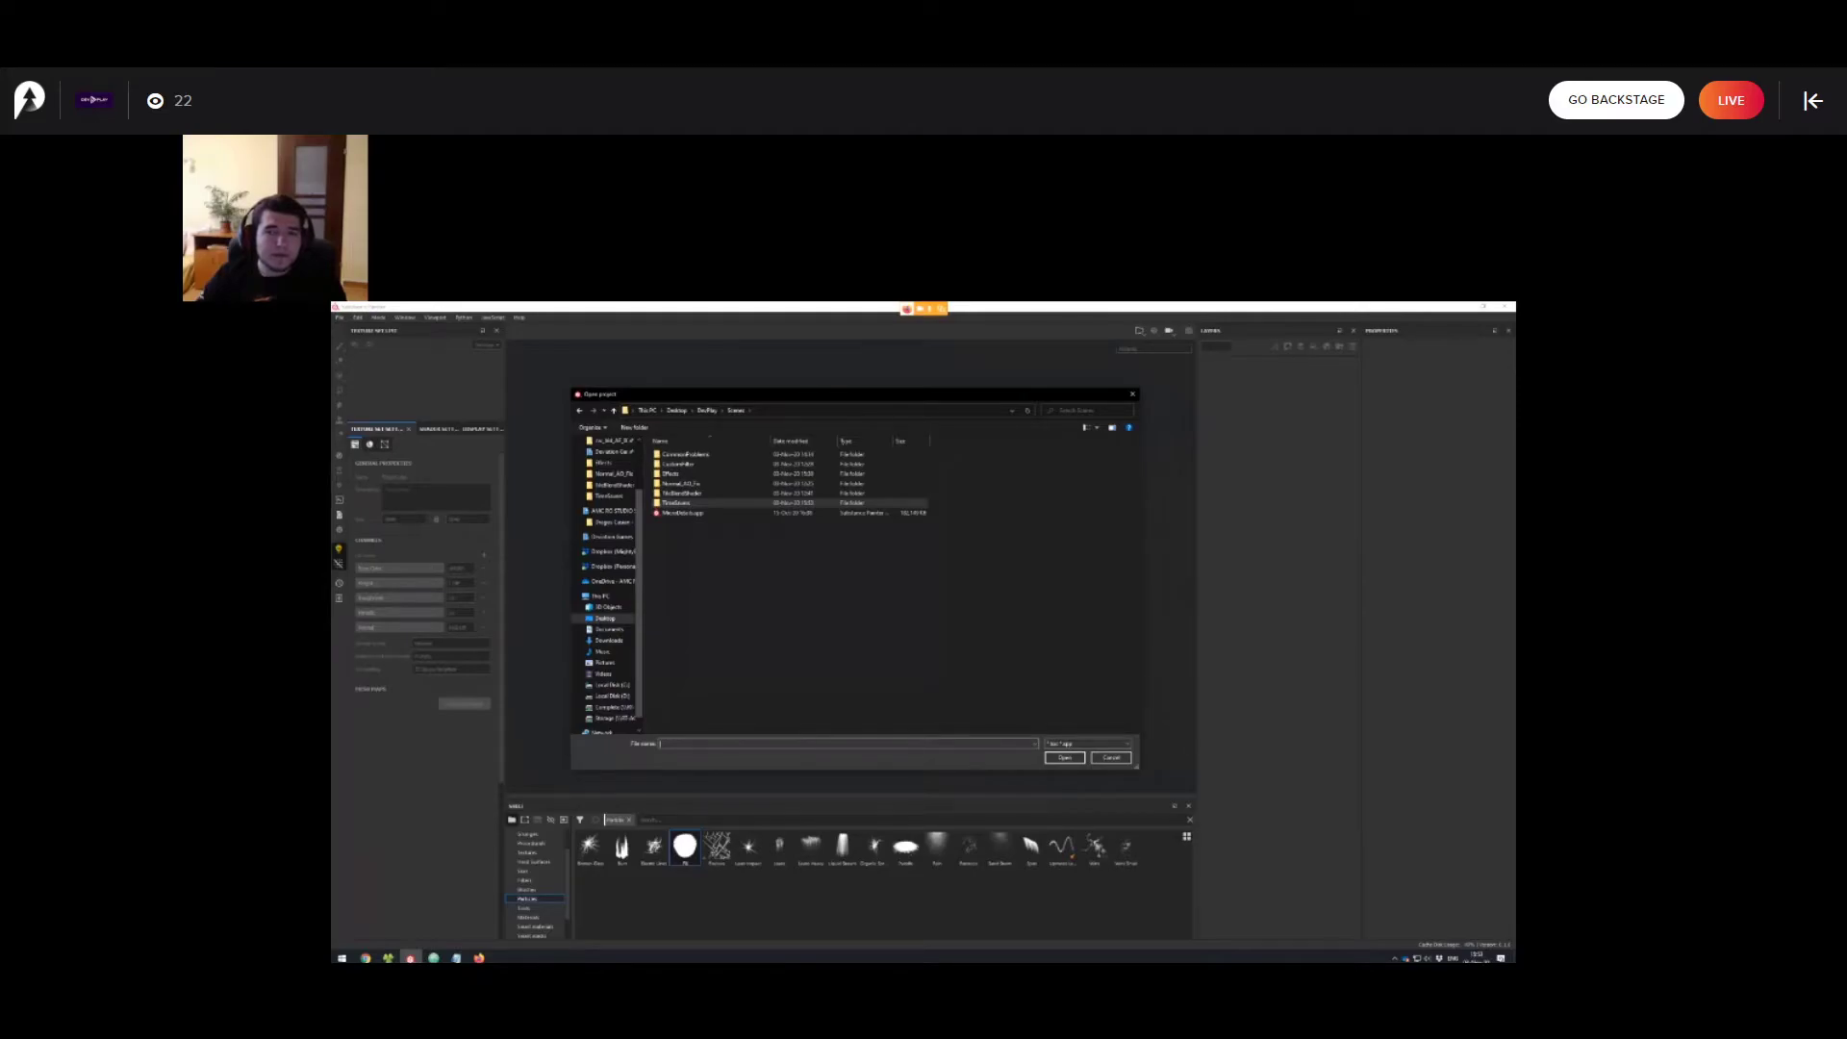
left_click(693, 503)
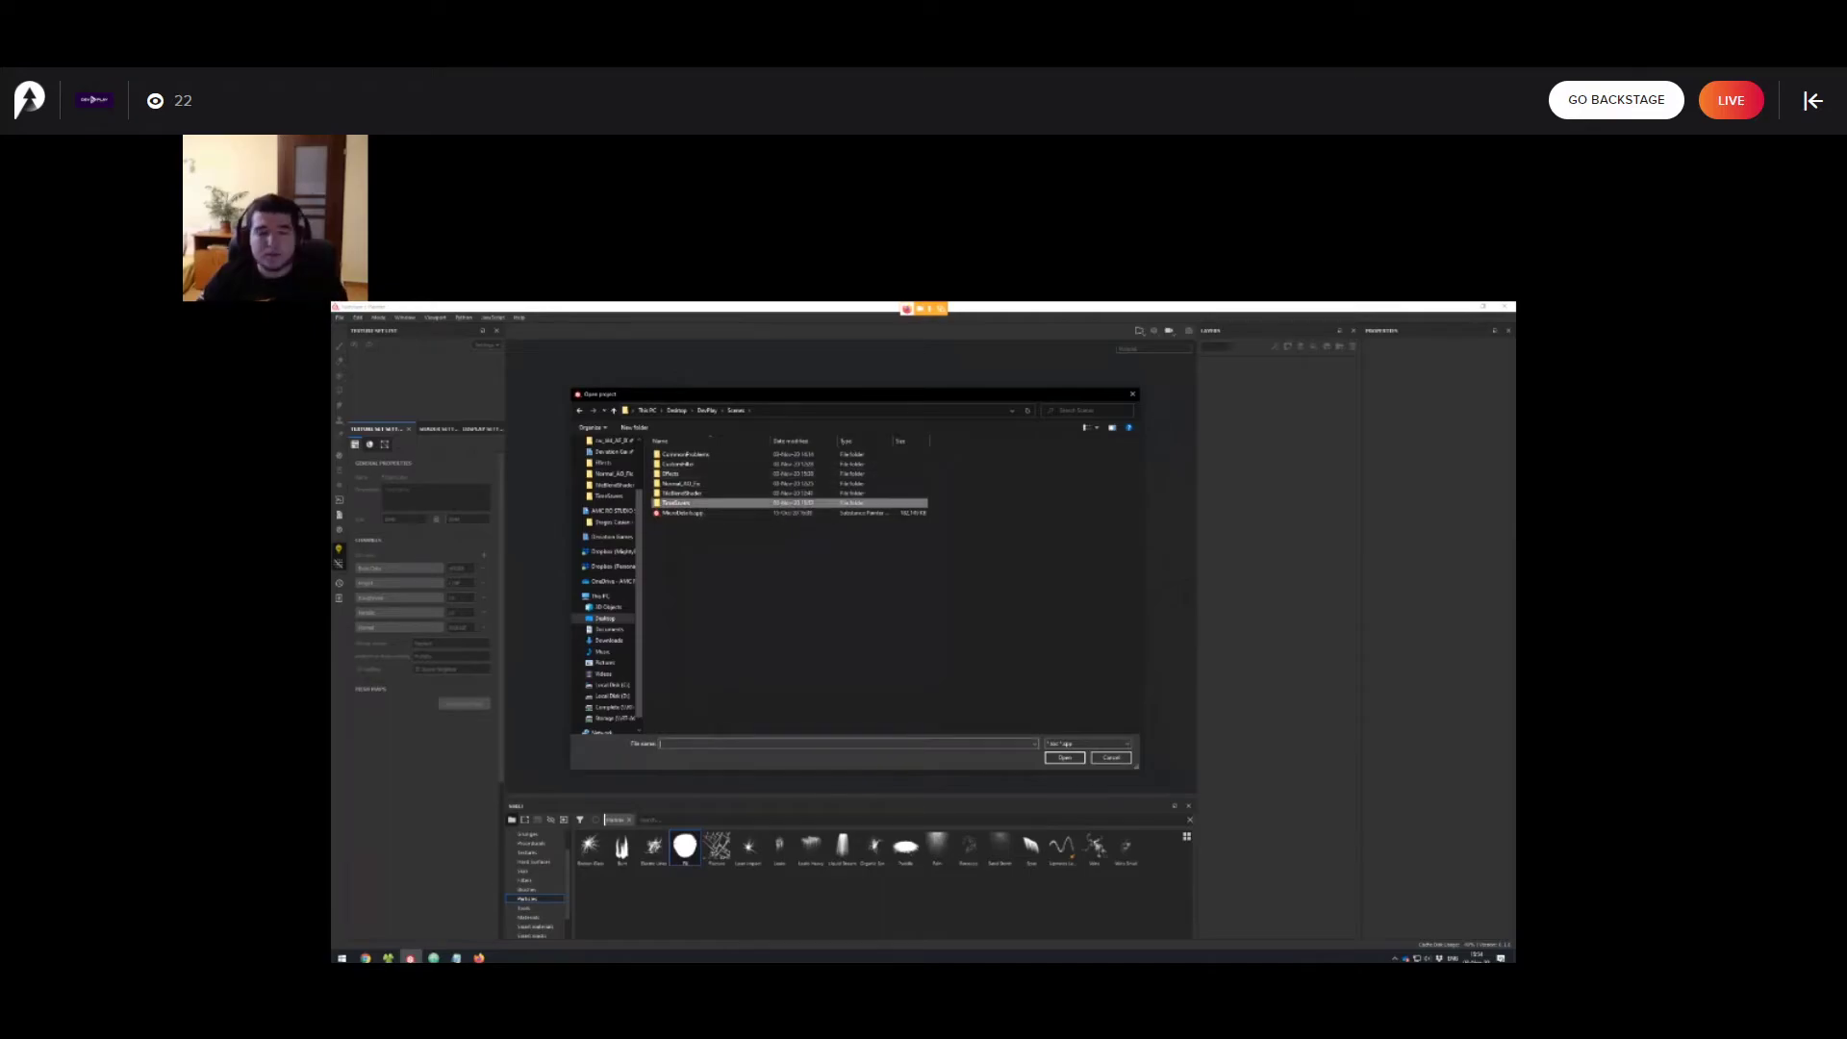
double_click(685, 513)
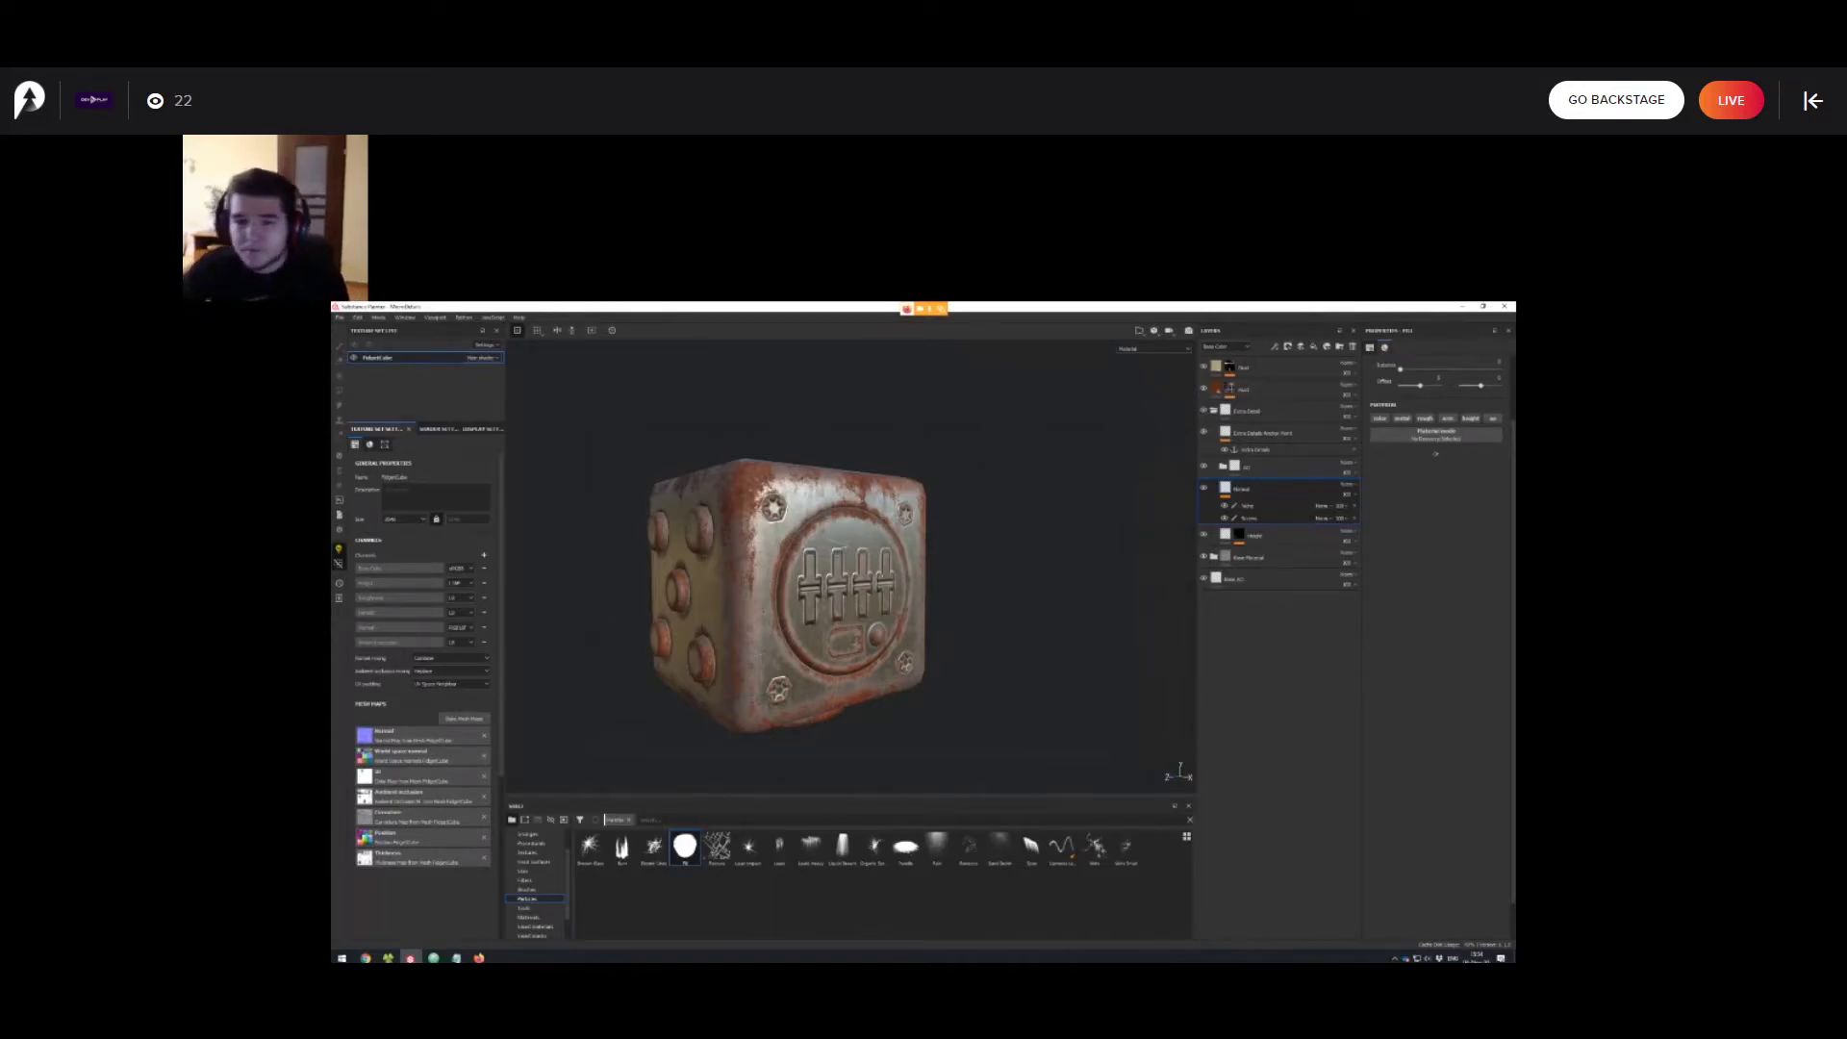
Examine the rusted metal cube's front face with its sliders, screws and engraved details.
mouse_move(866, 558)
left_mouse_down("alt")
mouse_move(799, 602)
mouse_move(861, 568)
mouse_move(846, 577)
left_mouse_up("alt")
scroll(847, 596, "up", 3)
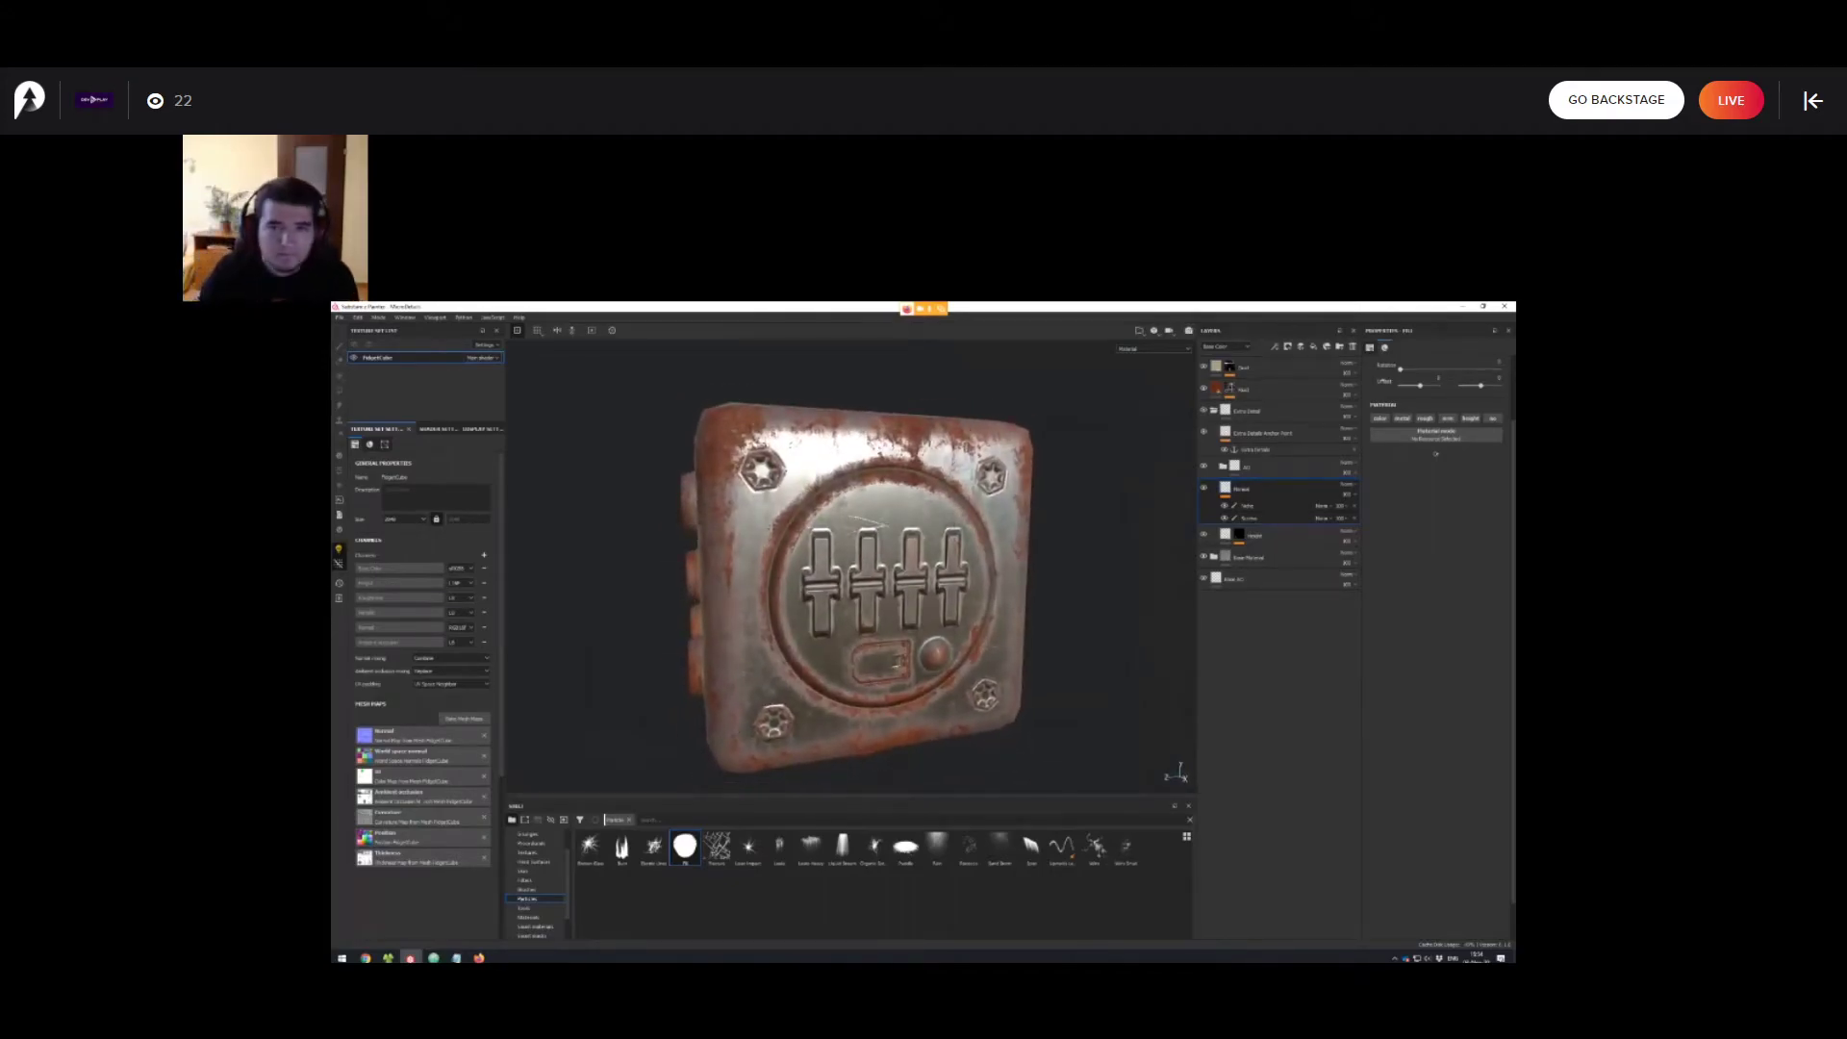
scroll(851, 568, "up", 2)
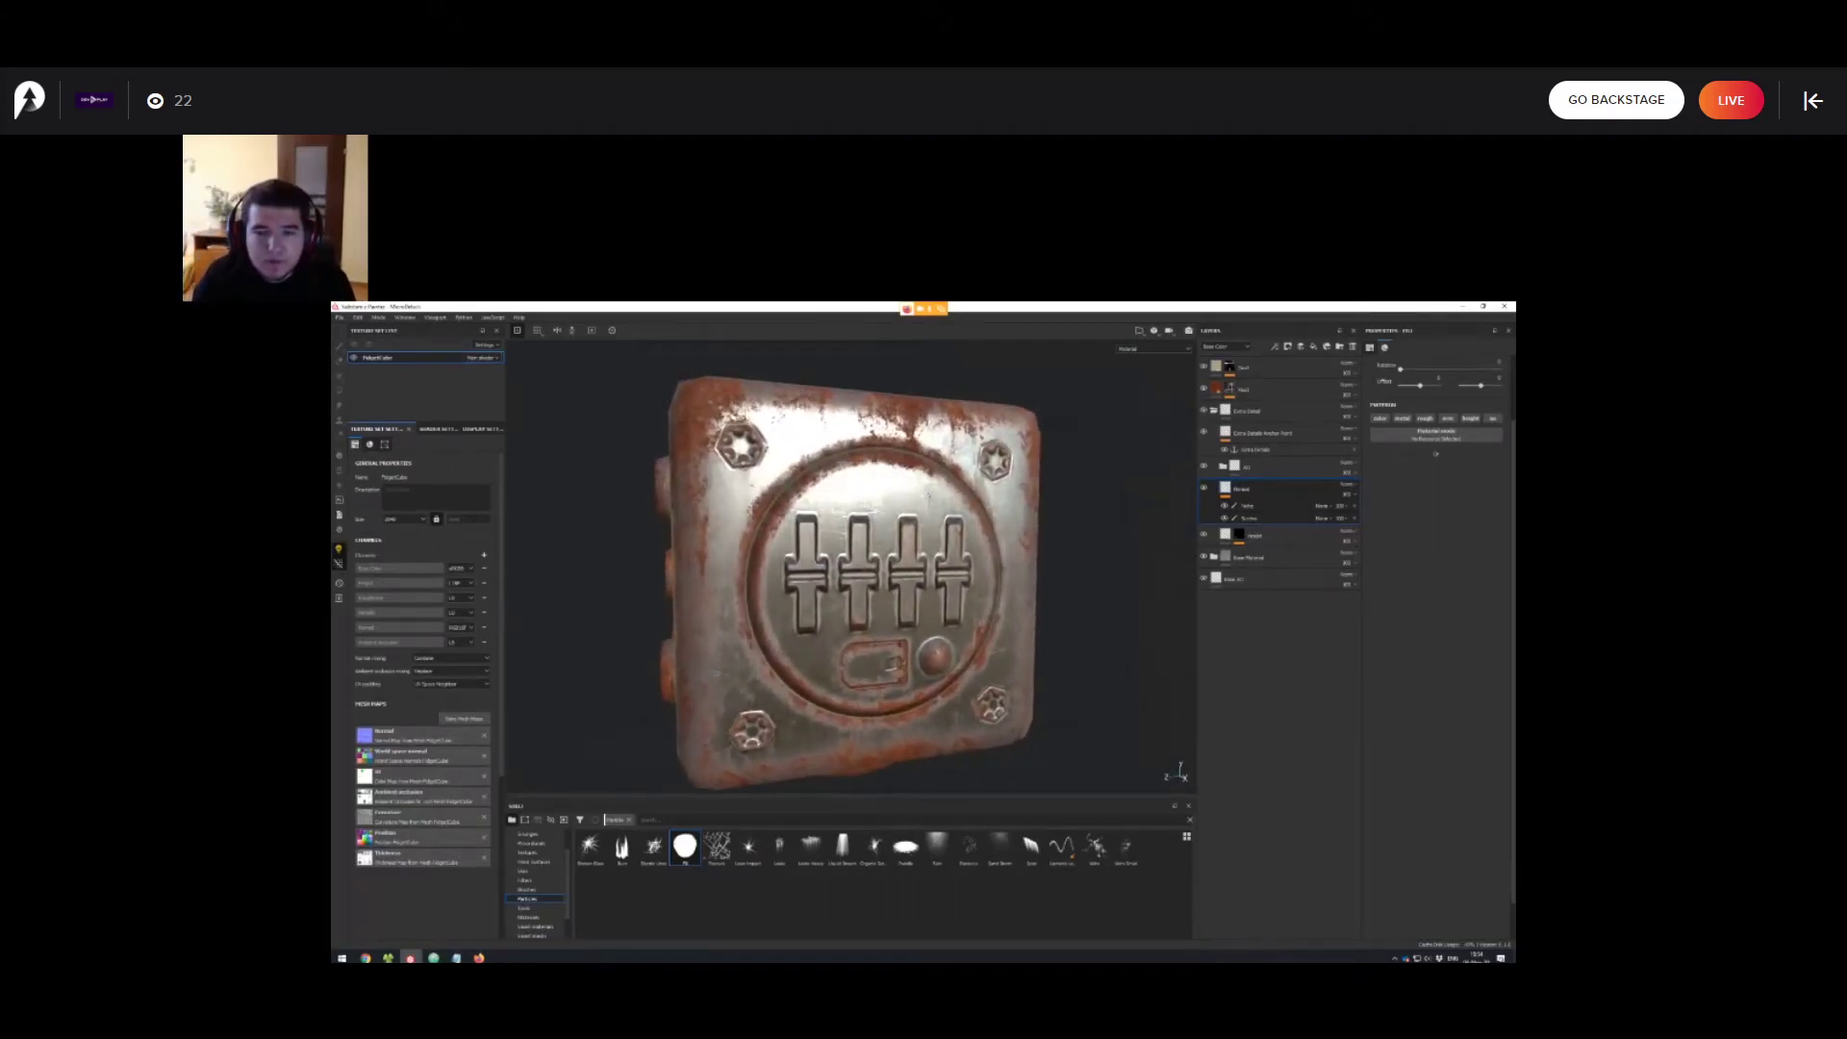
mouse_move(851, 568)
left_mouse_down("alt")
mouse_move(803, 579)
mouse_move(864, 579)
left_mouse_up("alt")
scroll(864, 579, "down", 1)
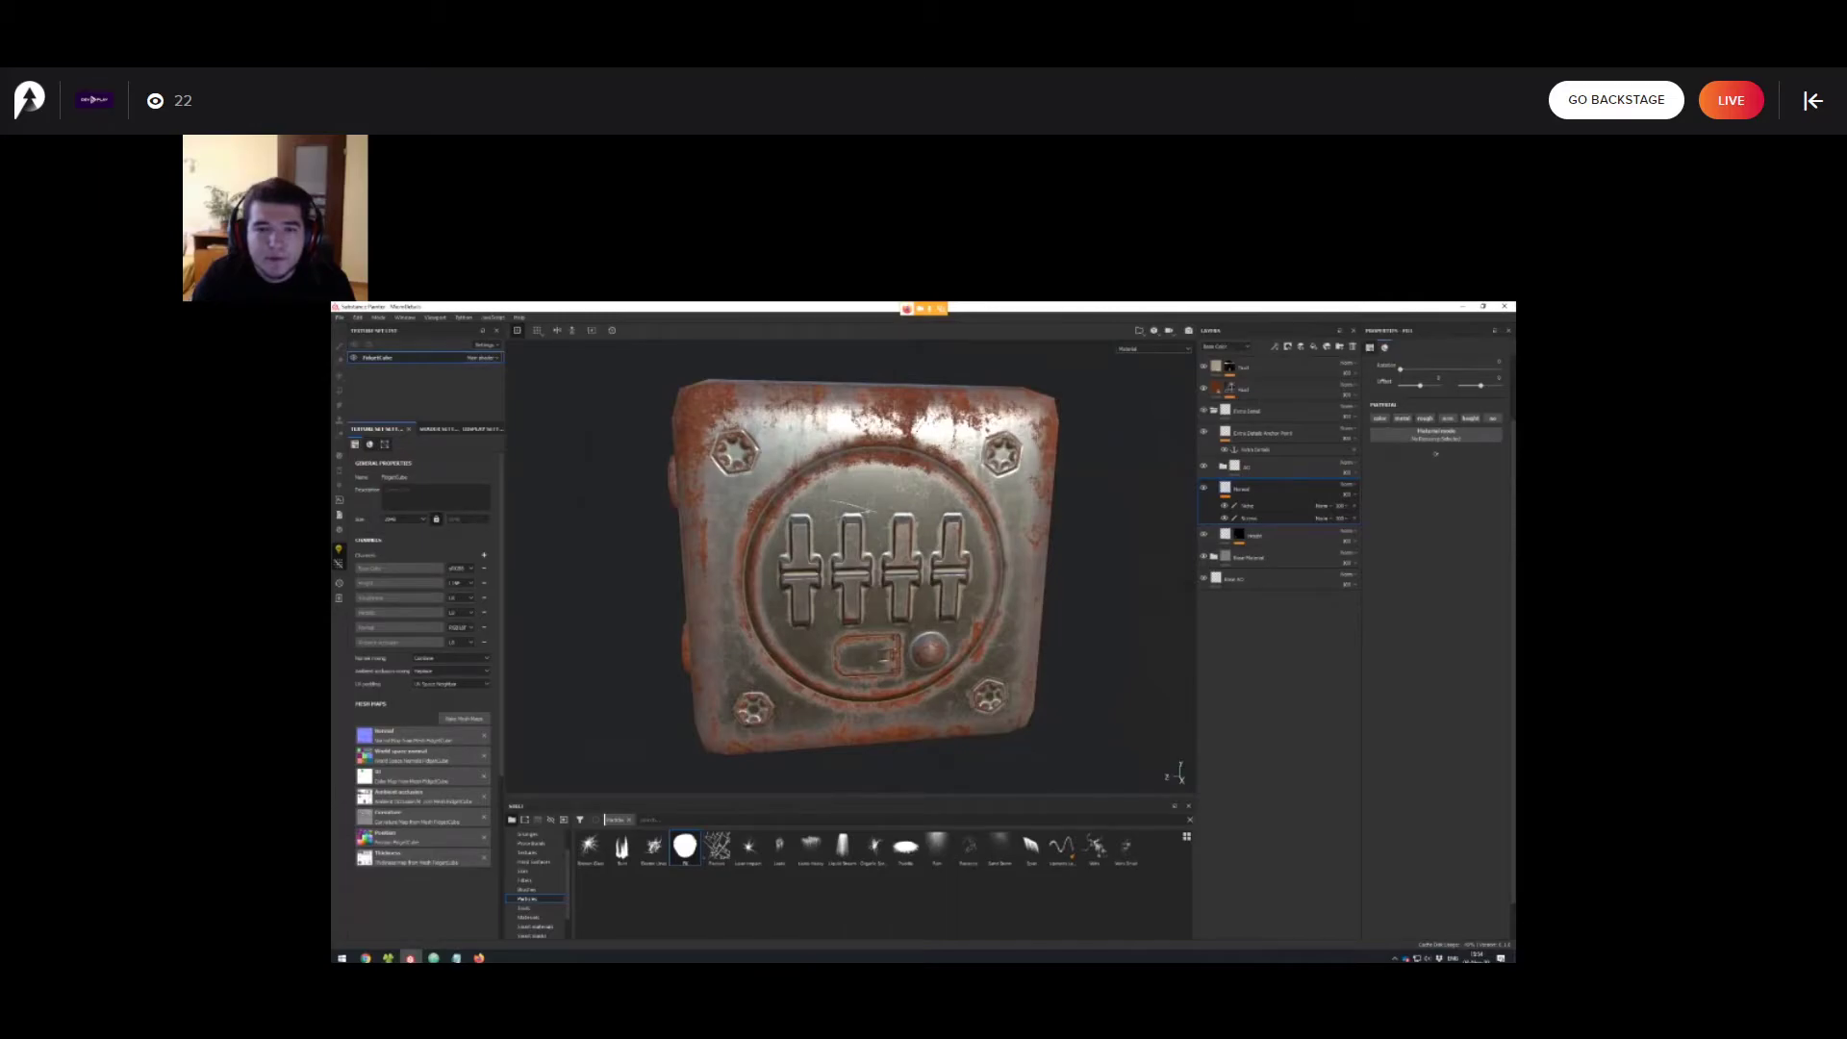
scroll(856, 572, "up", 1)
left_click_drag(857, 573, 873, 576, "alt")
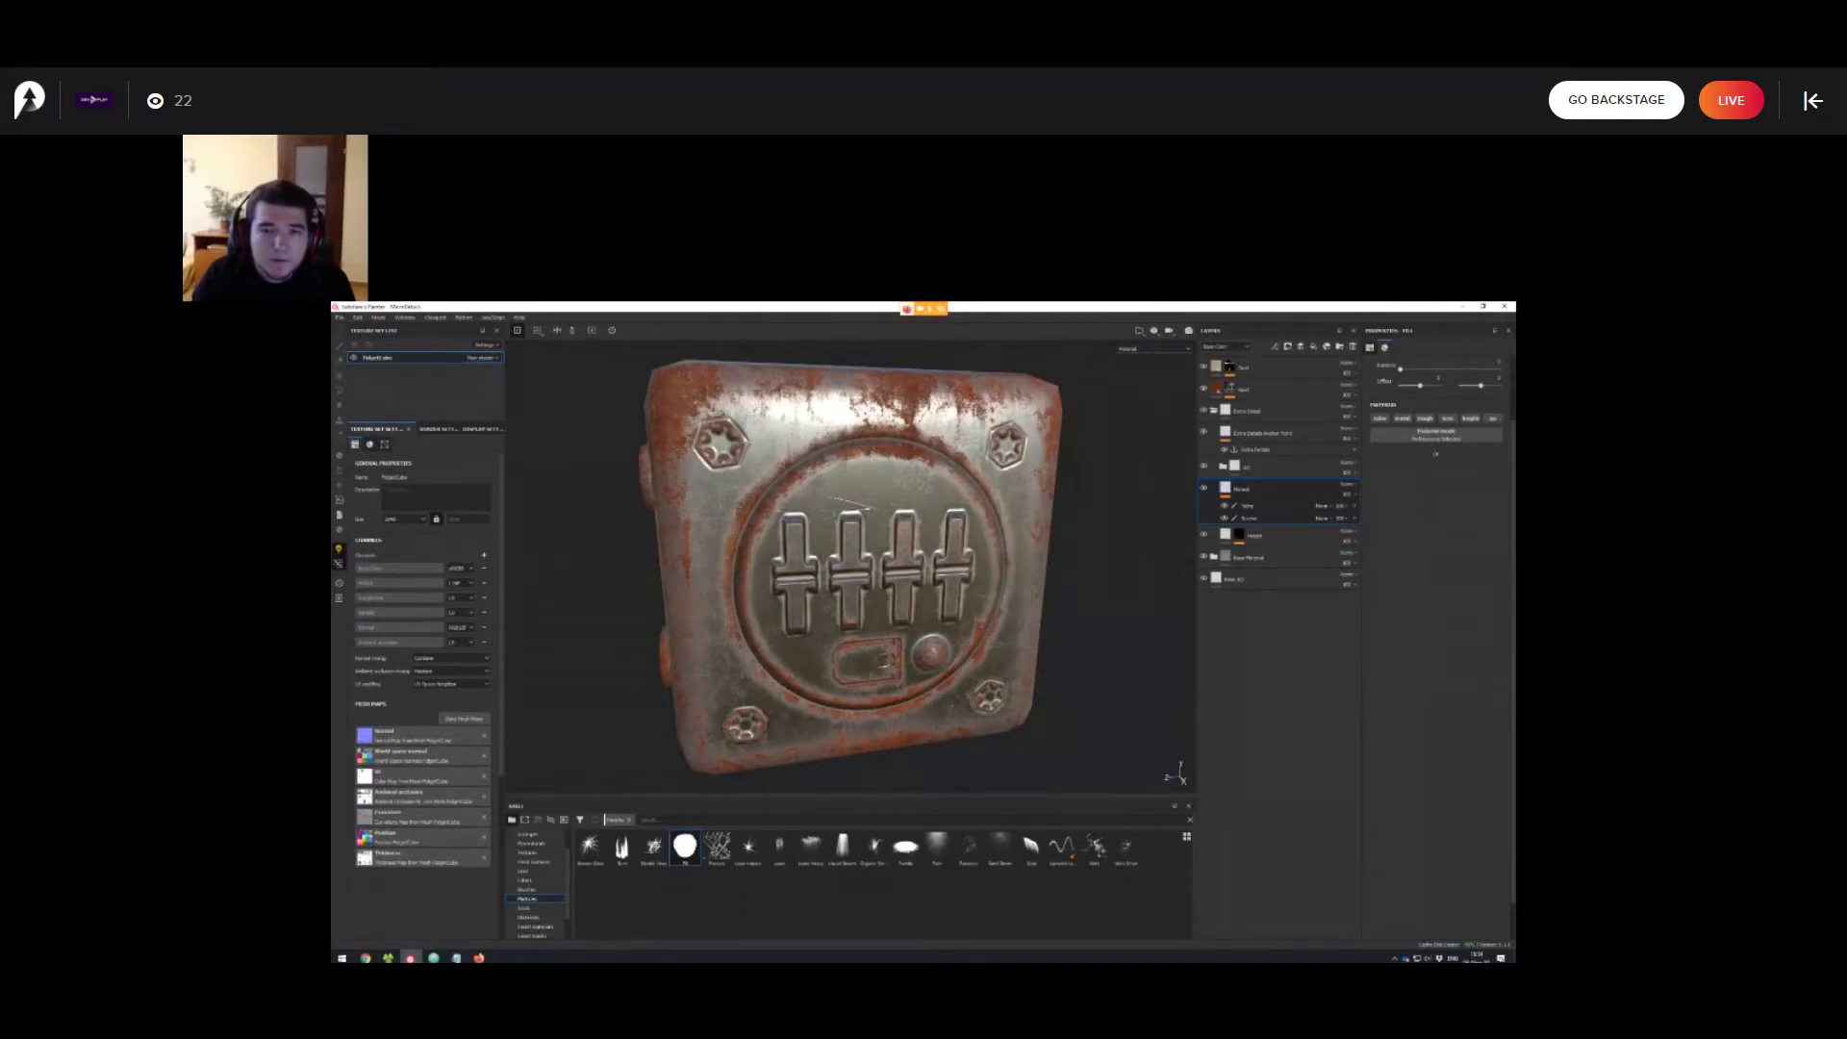
Collapse the details folder and hide both it and the rust layers to show the cube's bare metal.
left_click(1214, 411)
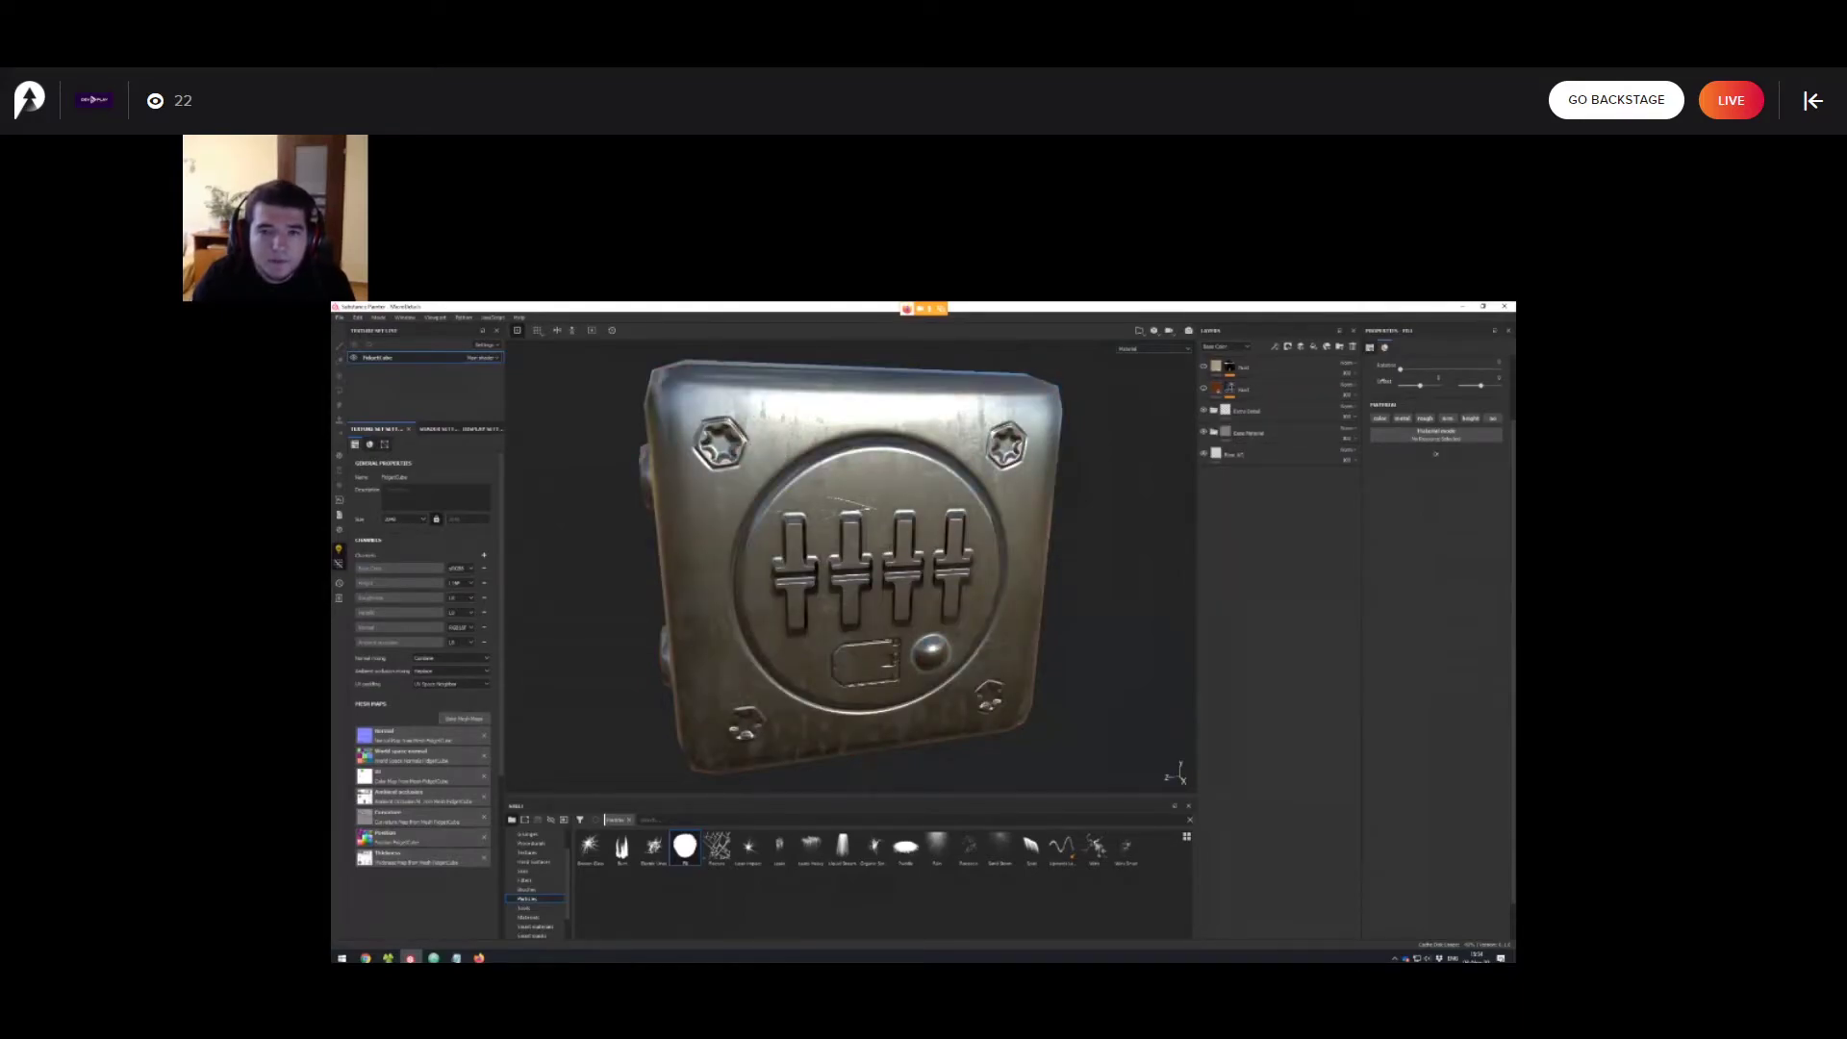
mouse_move(851, 577)
left_mouse_down("alt")
mouse_move(876, 547)
mouse_move(853, 556)
left_mouse_up("alt")
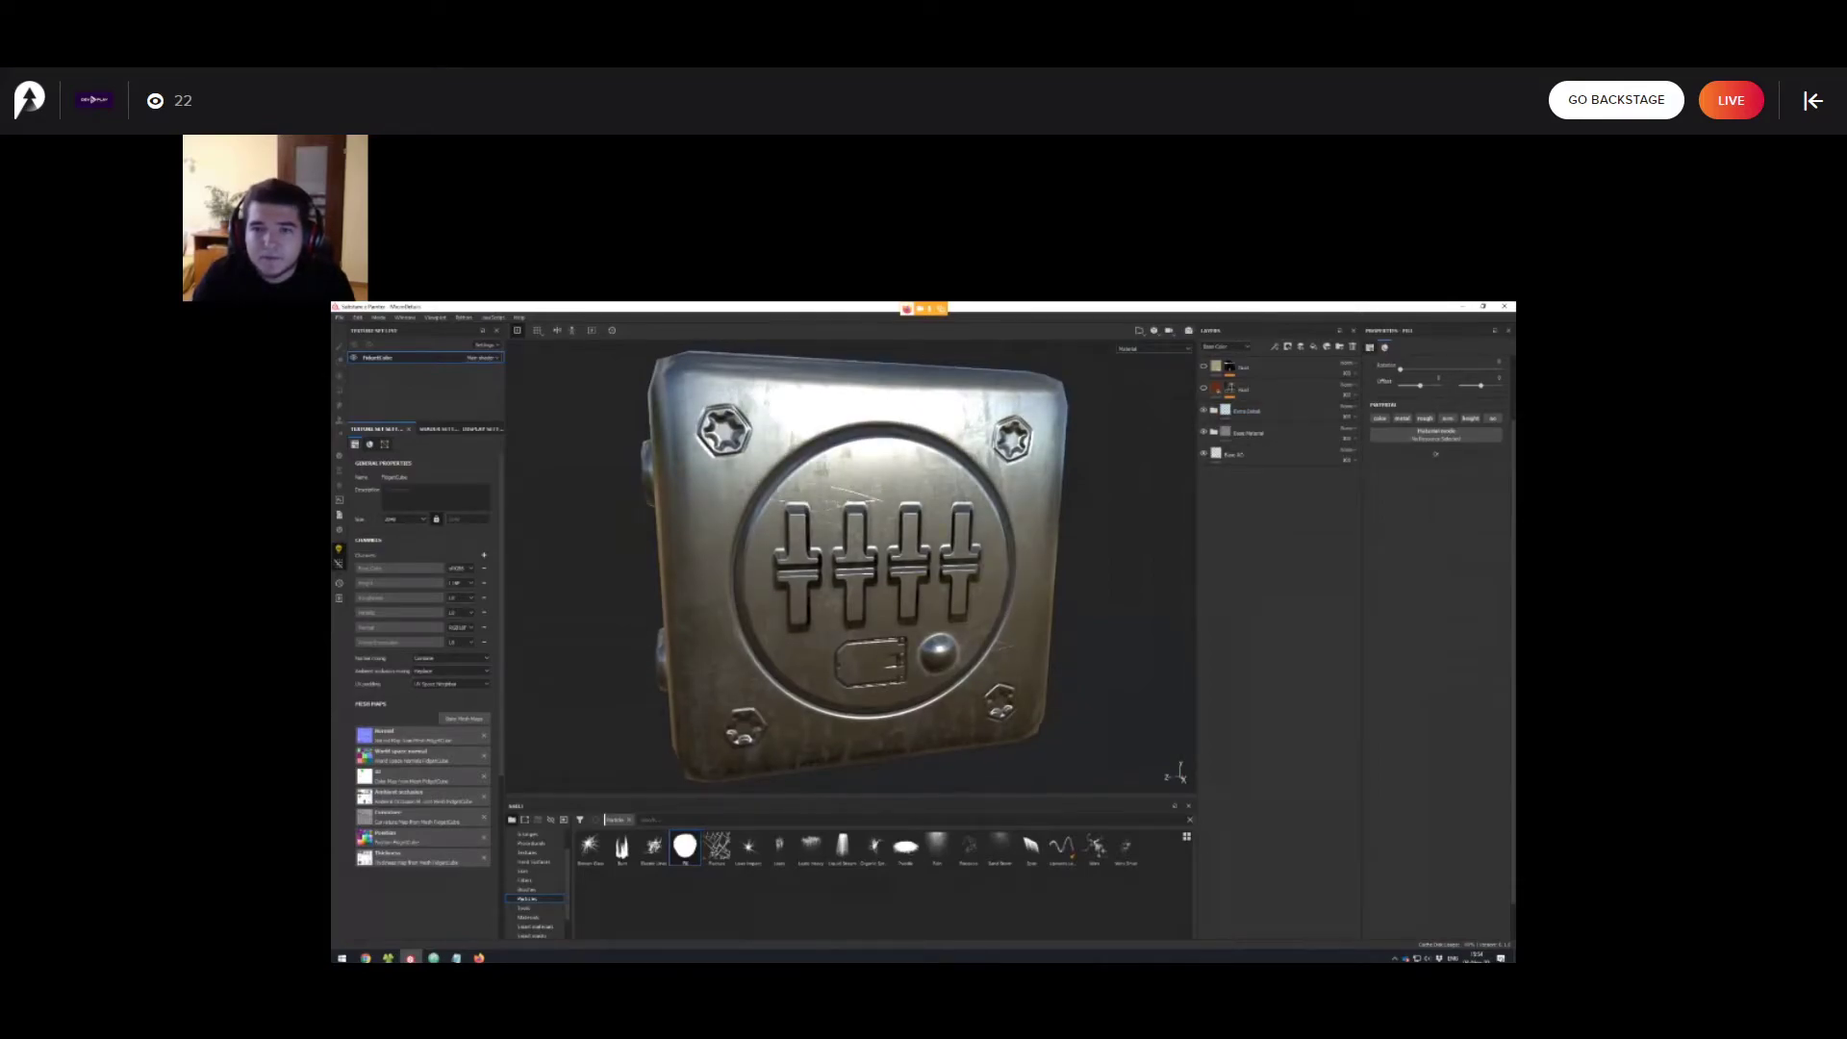
left_click(1204, 411)
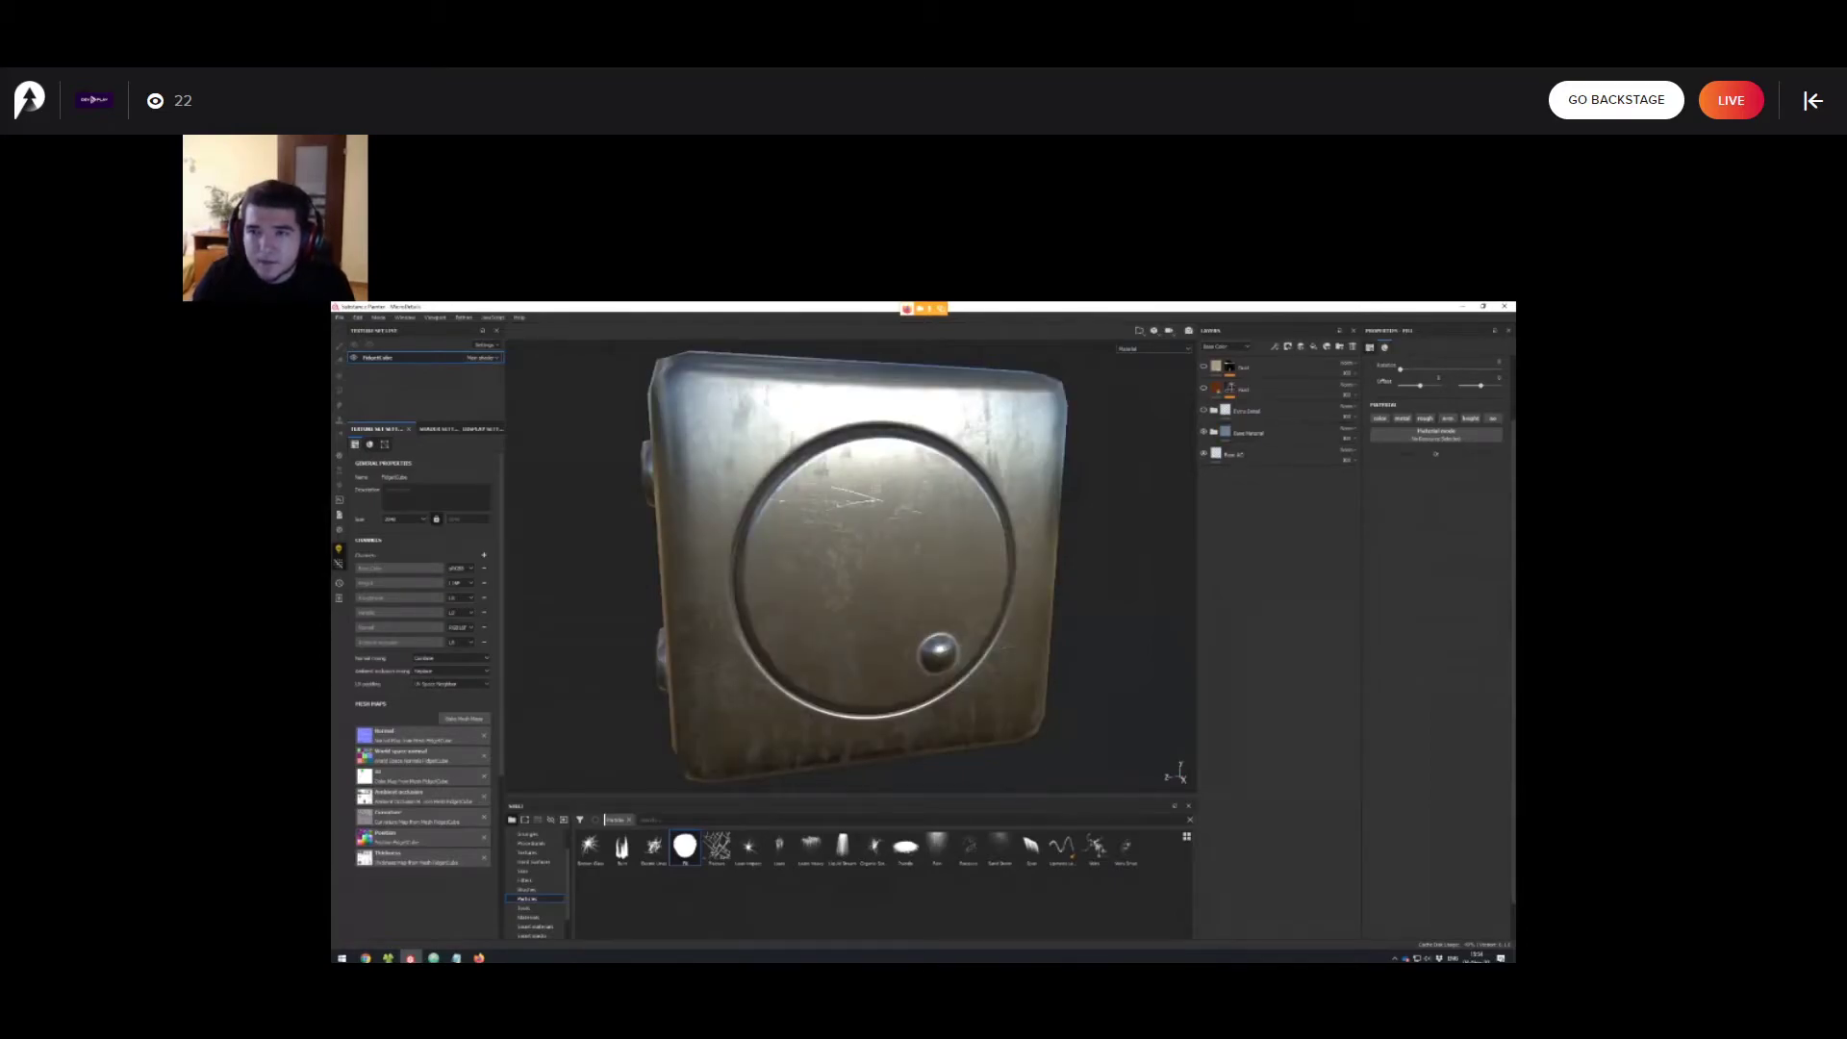
scroll(865, 568, "down", 2)
left_click_drag(866, 568, 875, 524, "alt")
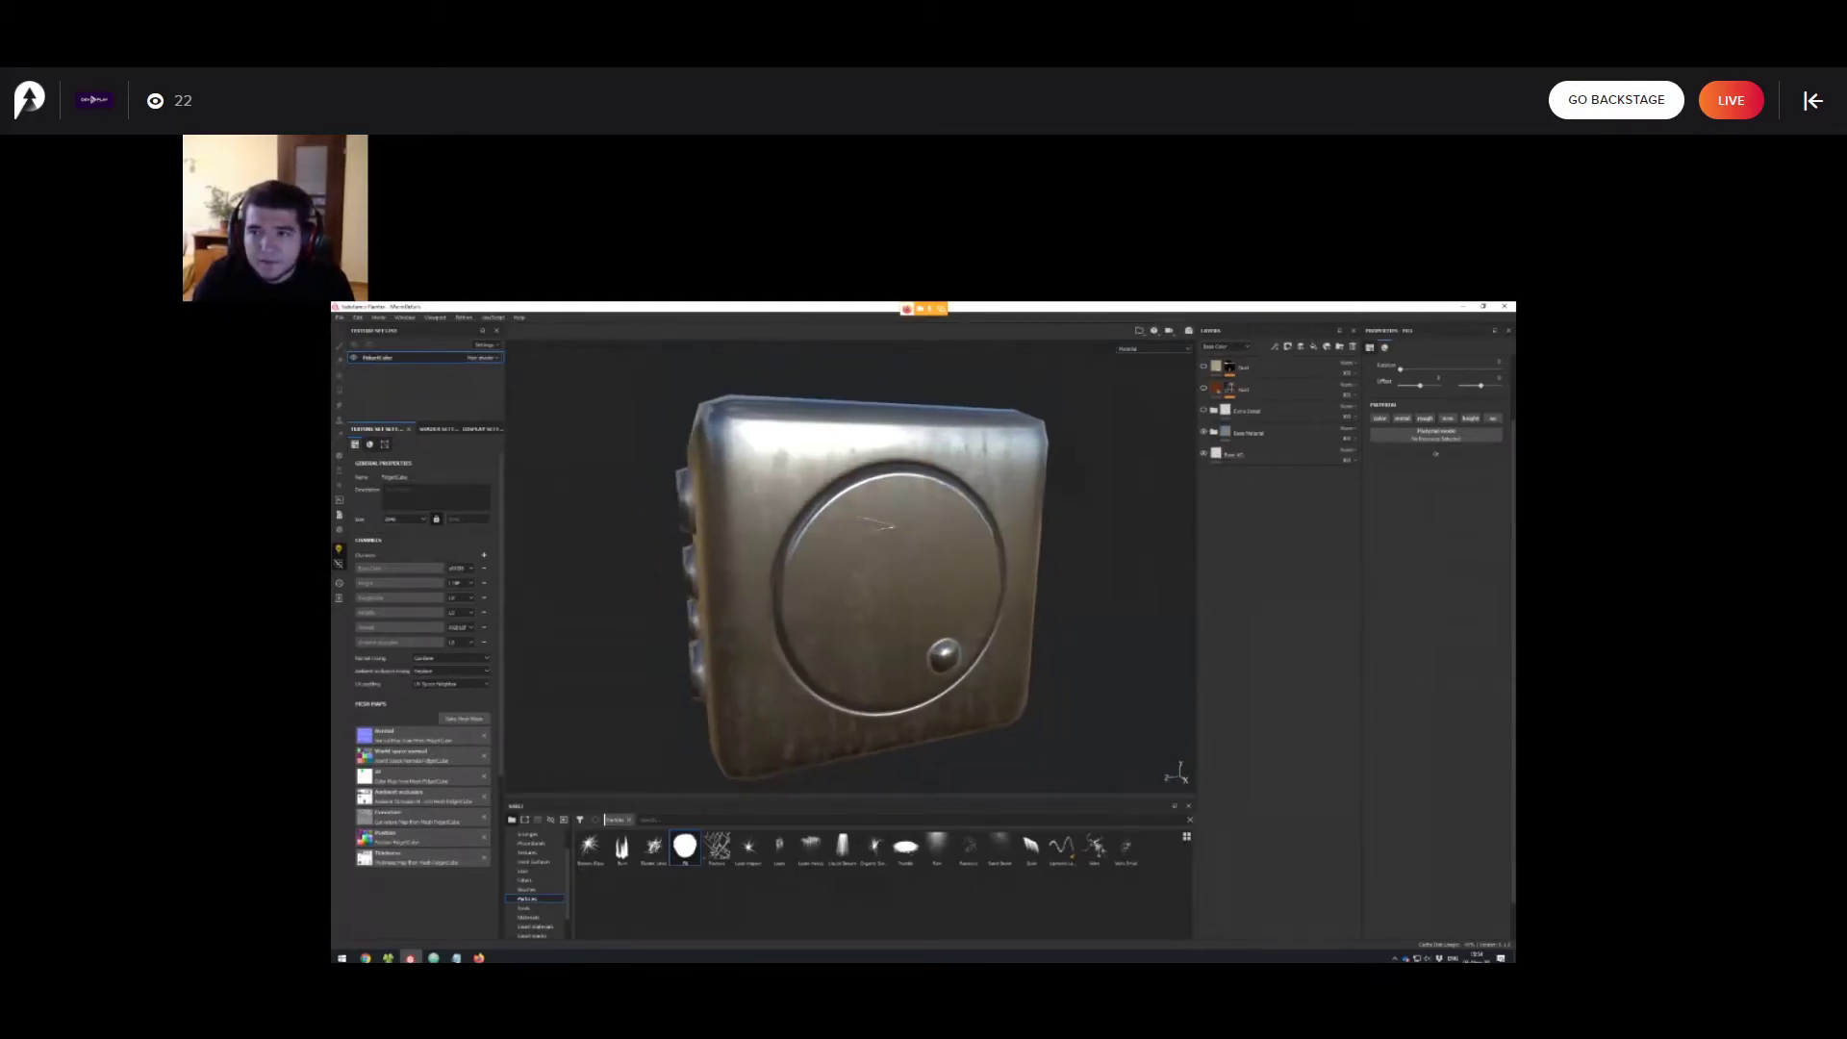
middle_click_drag(876, 524, 864, 502, "alt")
mouse_move(865, 502)
left_mouse_down("alt")
mouse_move(839, 502)
mouse_move(869, 504)
left_mouse_up("alt")
Expand the details folder and make it visible again with only its height layer shown.
left_click(1214, 411)
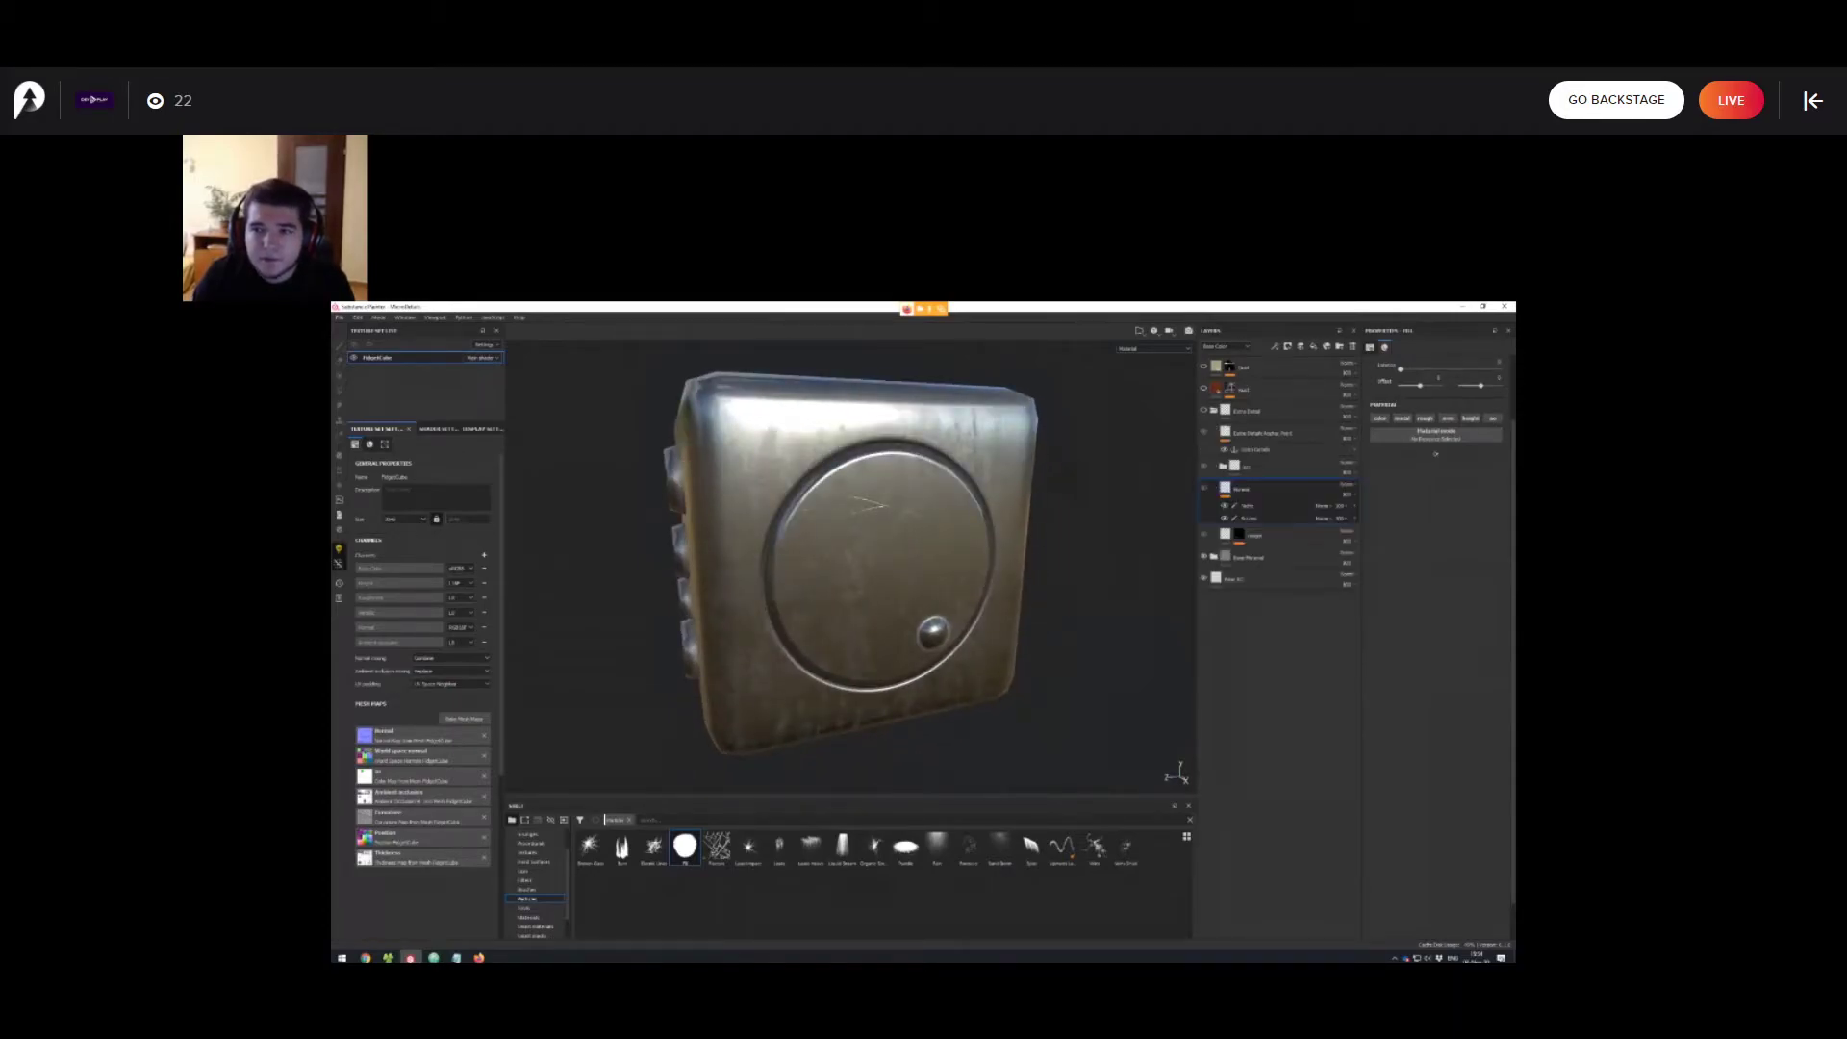
left_click(1204, 411)
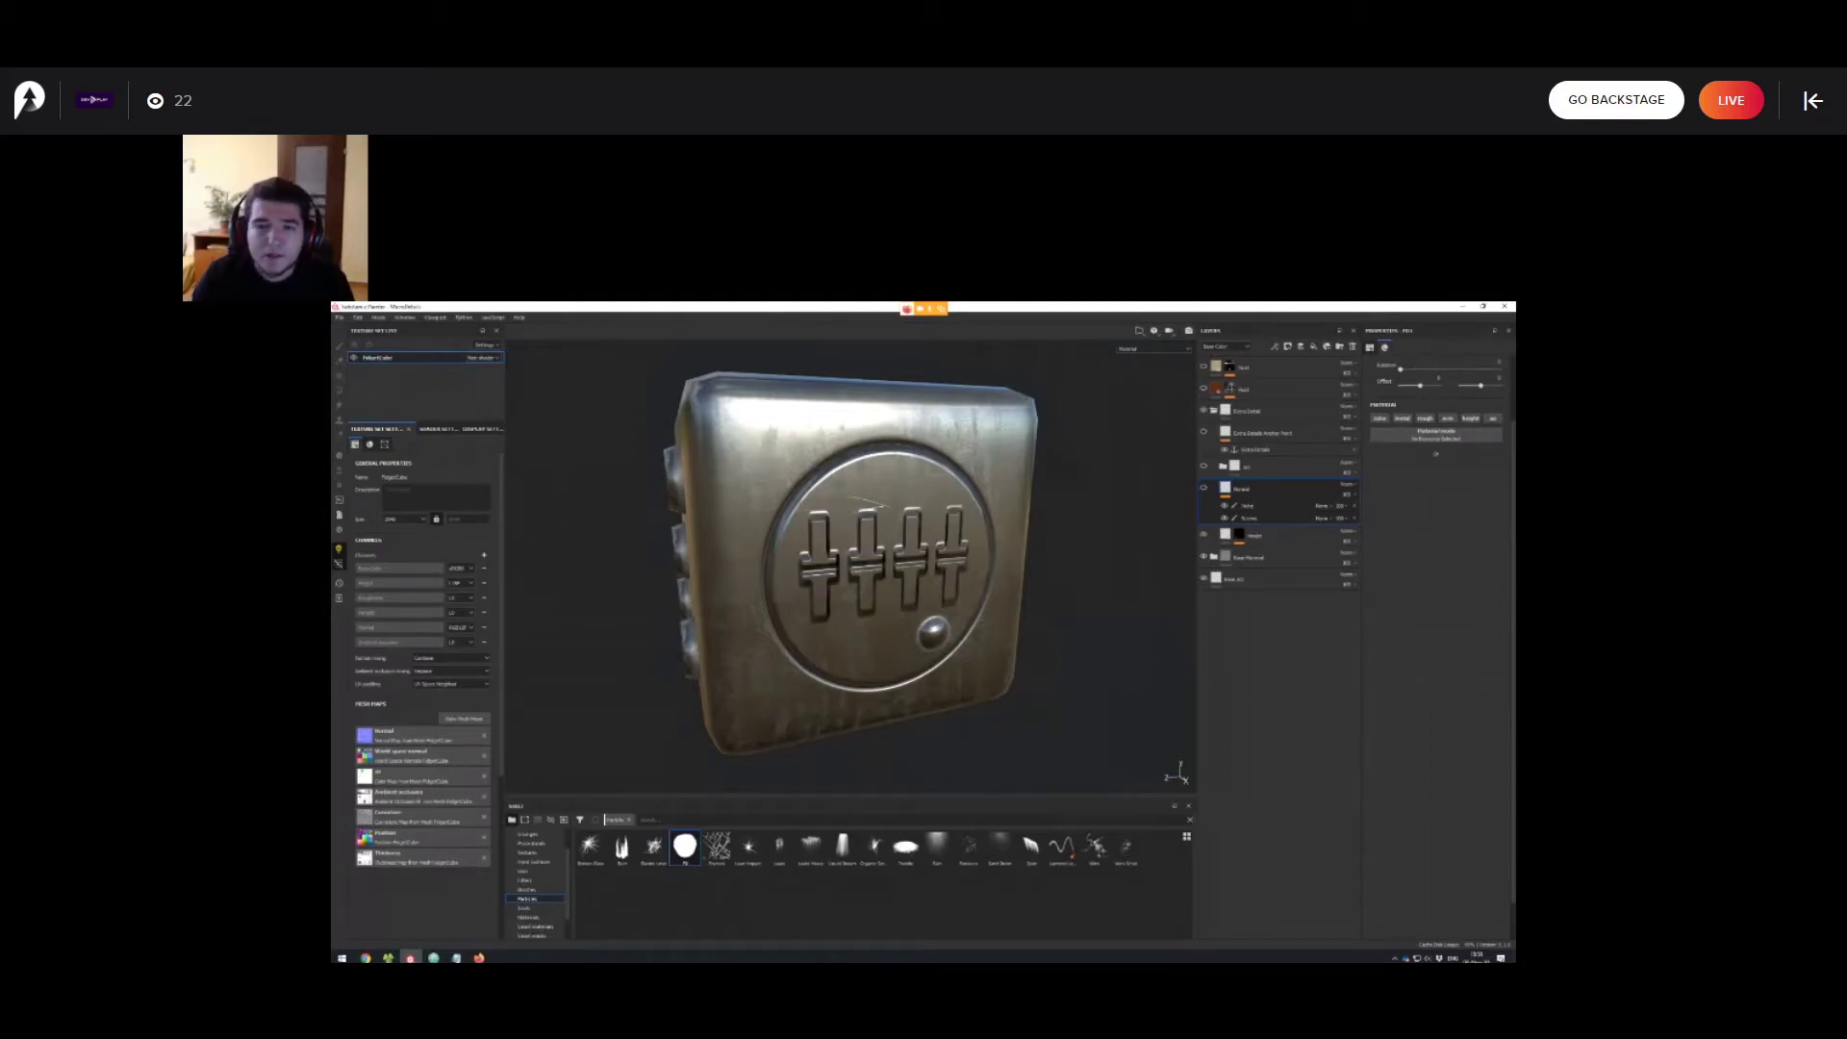
left_click(1203, 487)
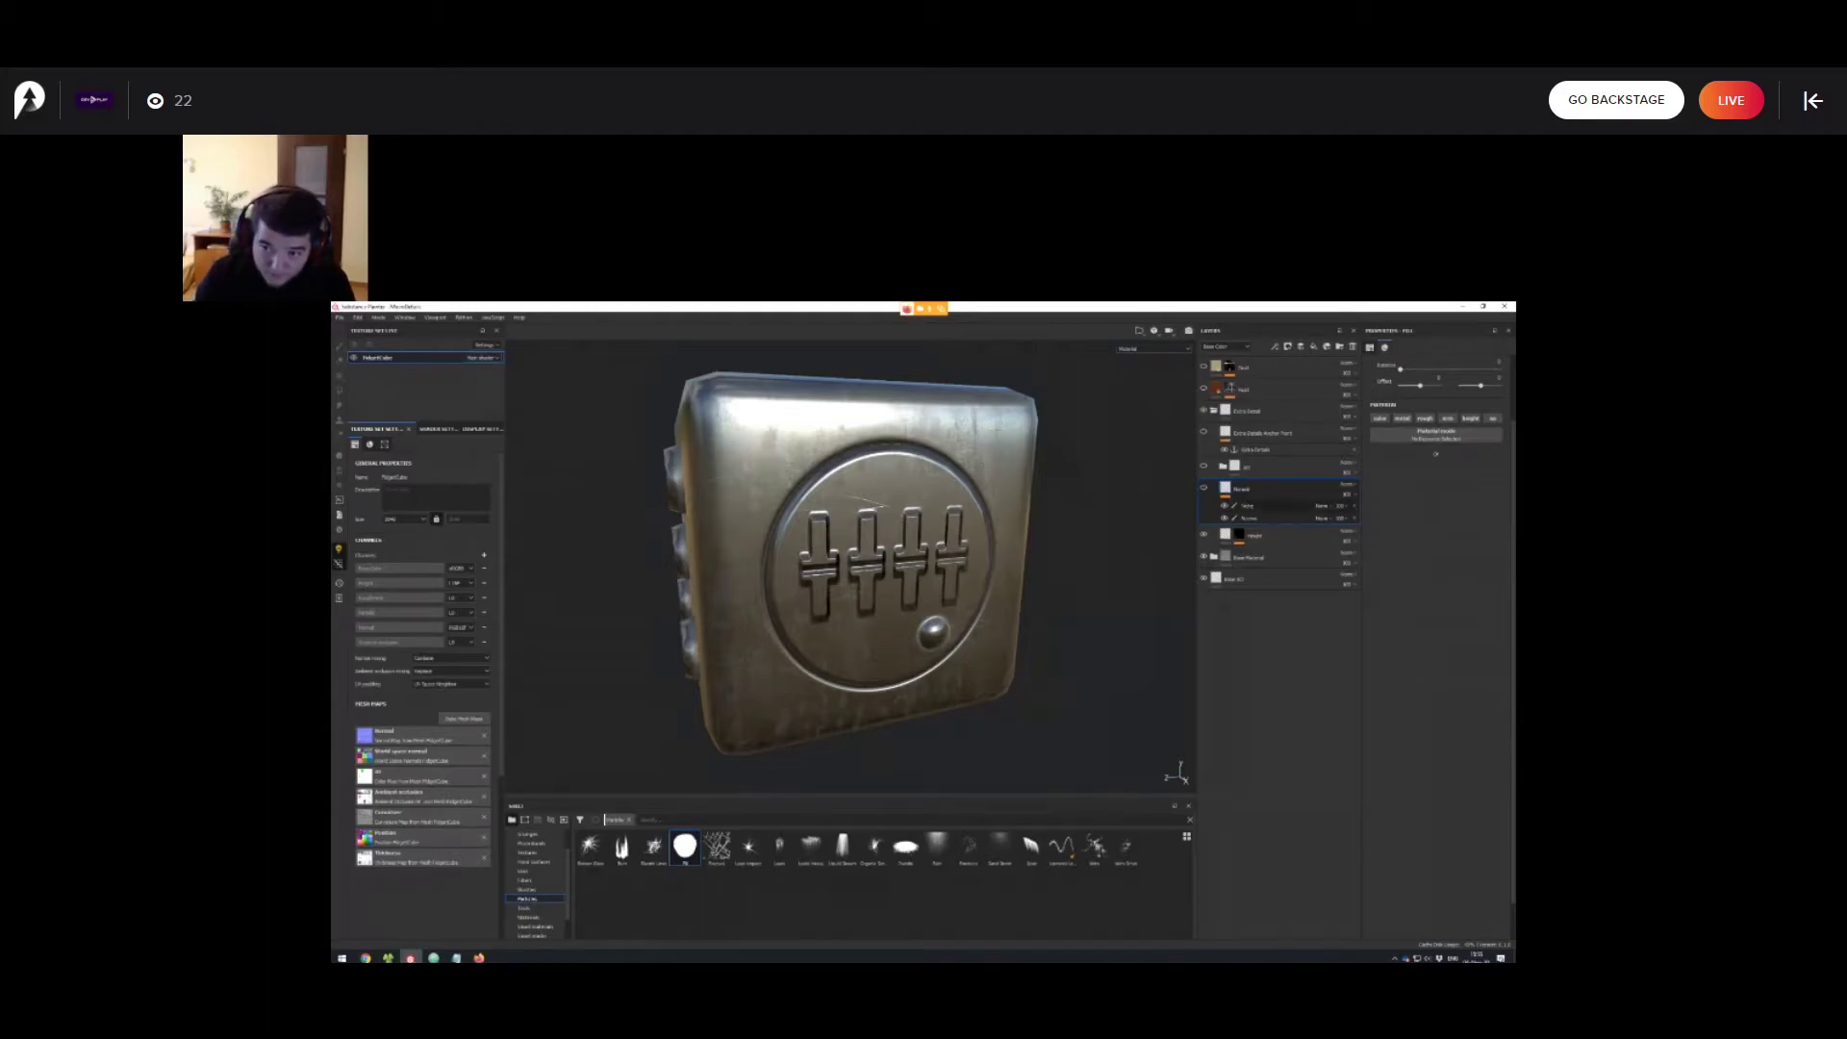
Display the height layer's mask on the cube and turn off its levels, blur and blur slope effects.
left_click(1239, 535)
left_click(1239, 535, "alt")
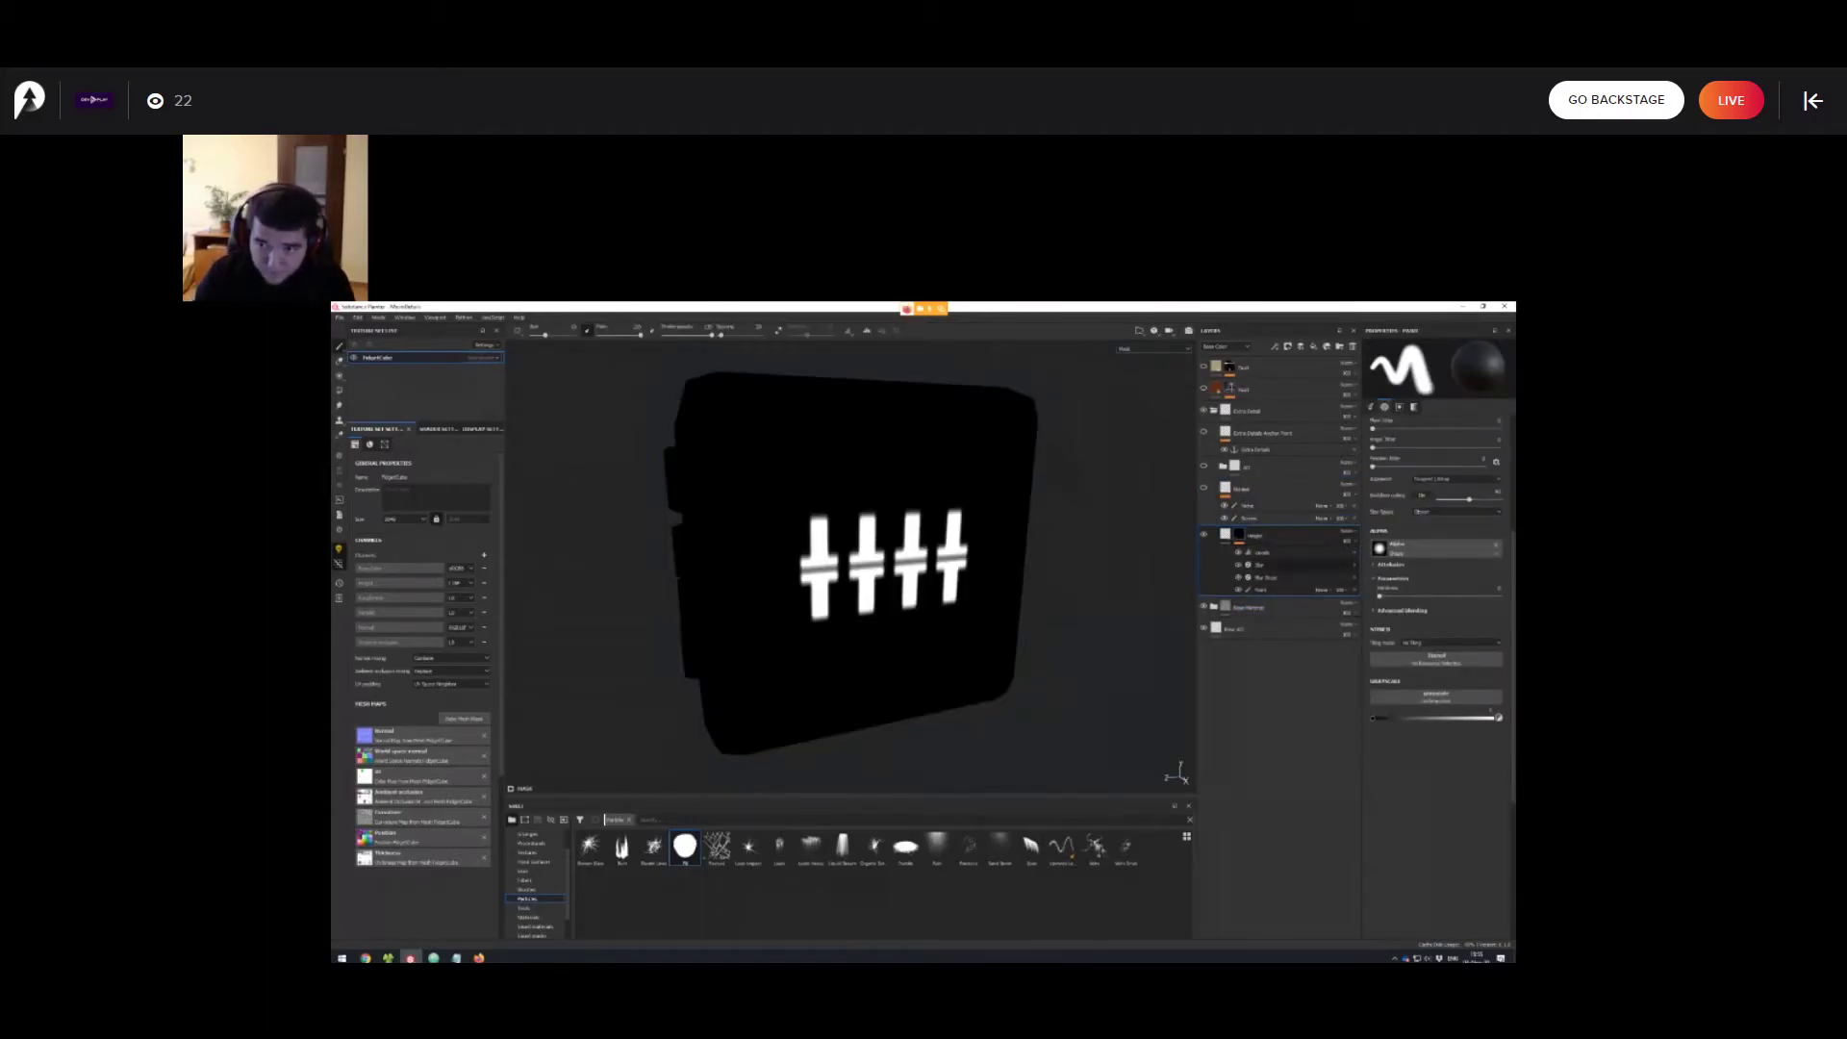
left_click(1238, 552)
left_click(1238, 565)
left_click(1238, 577)
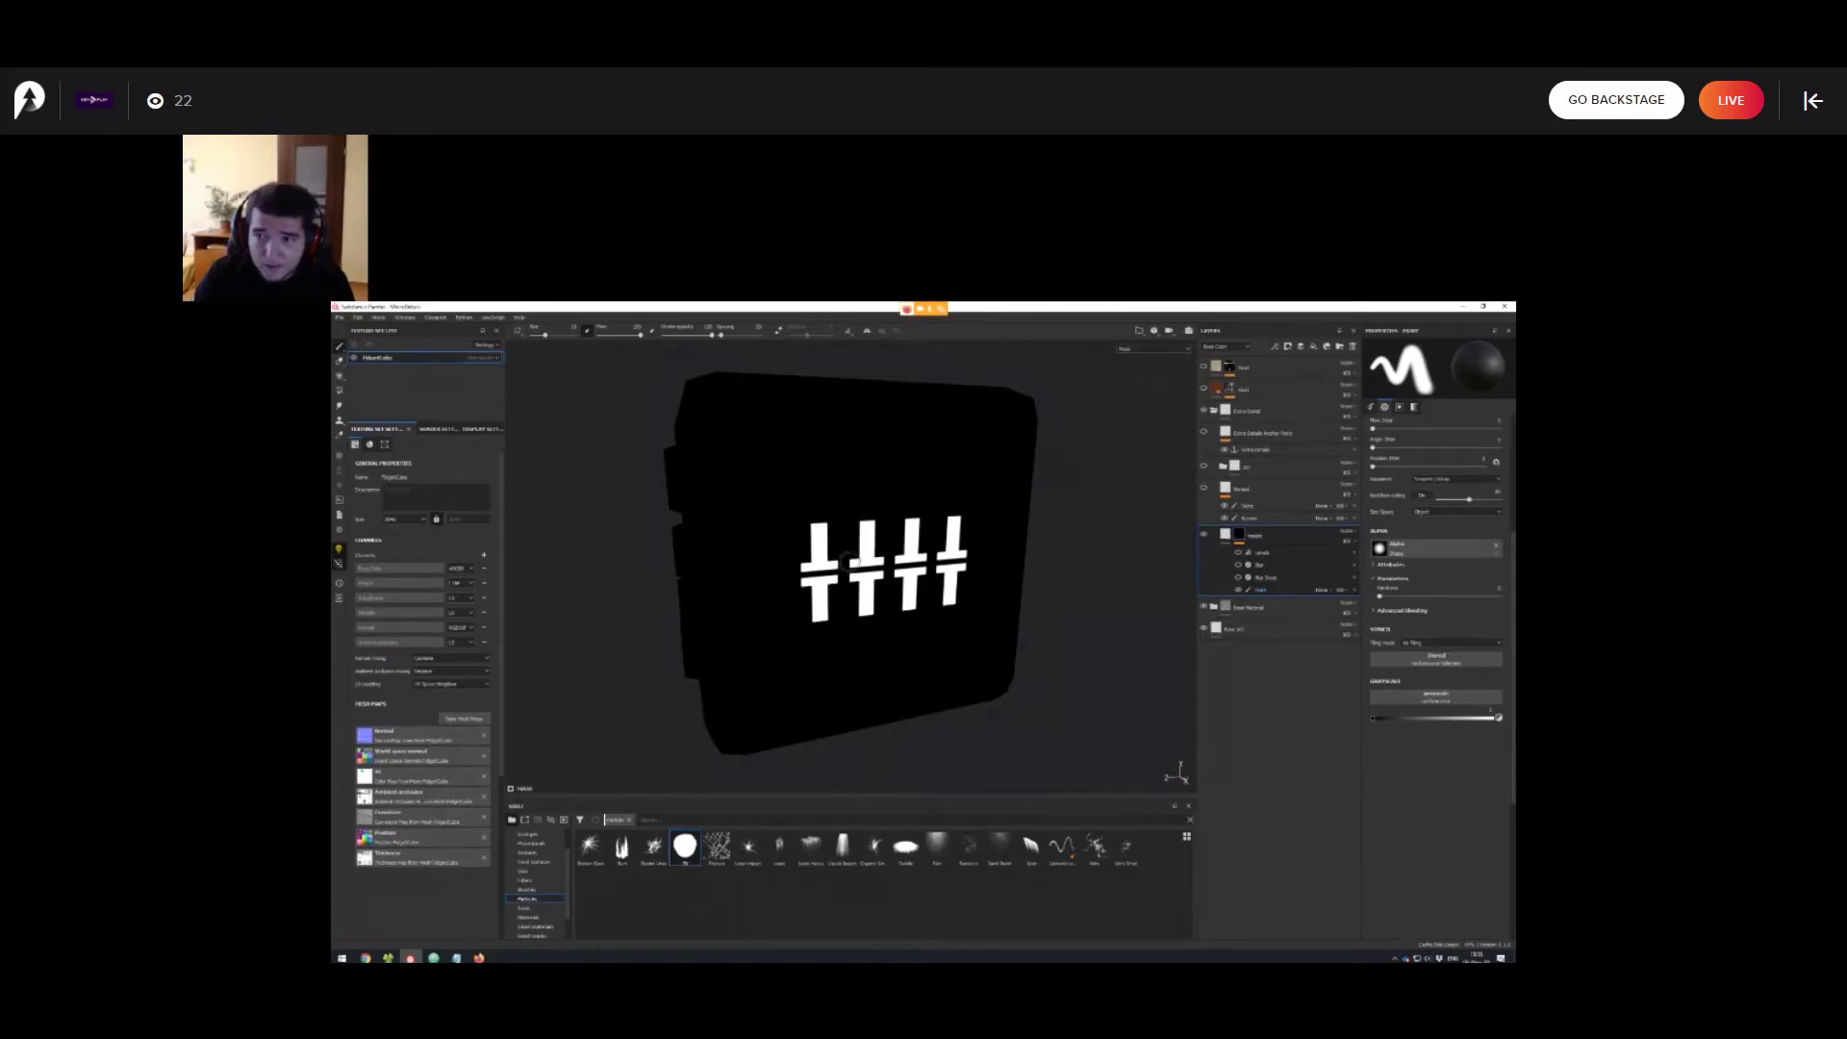
scroll(850, 569, "up", 1)
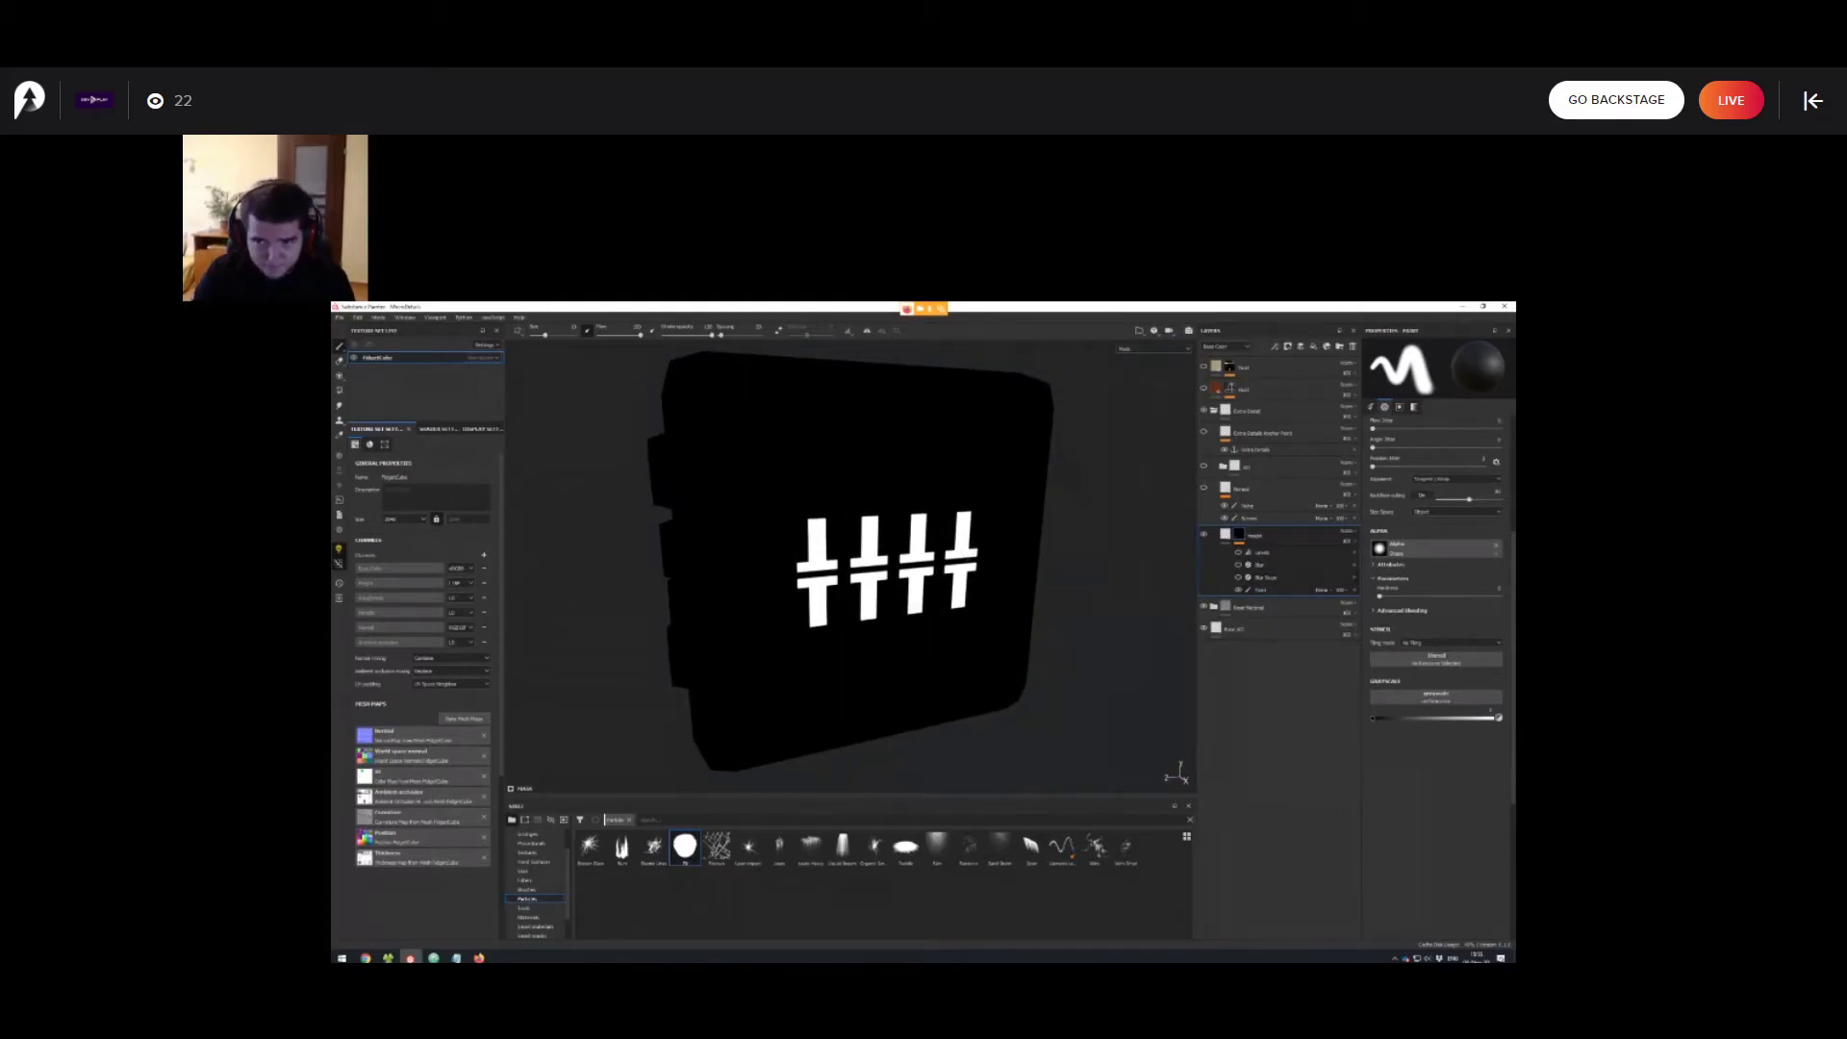
Turn the height mask's blur slope, blur and levels effects back on and return the cube to the material view.
left_click(1238, 577)
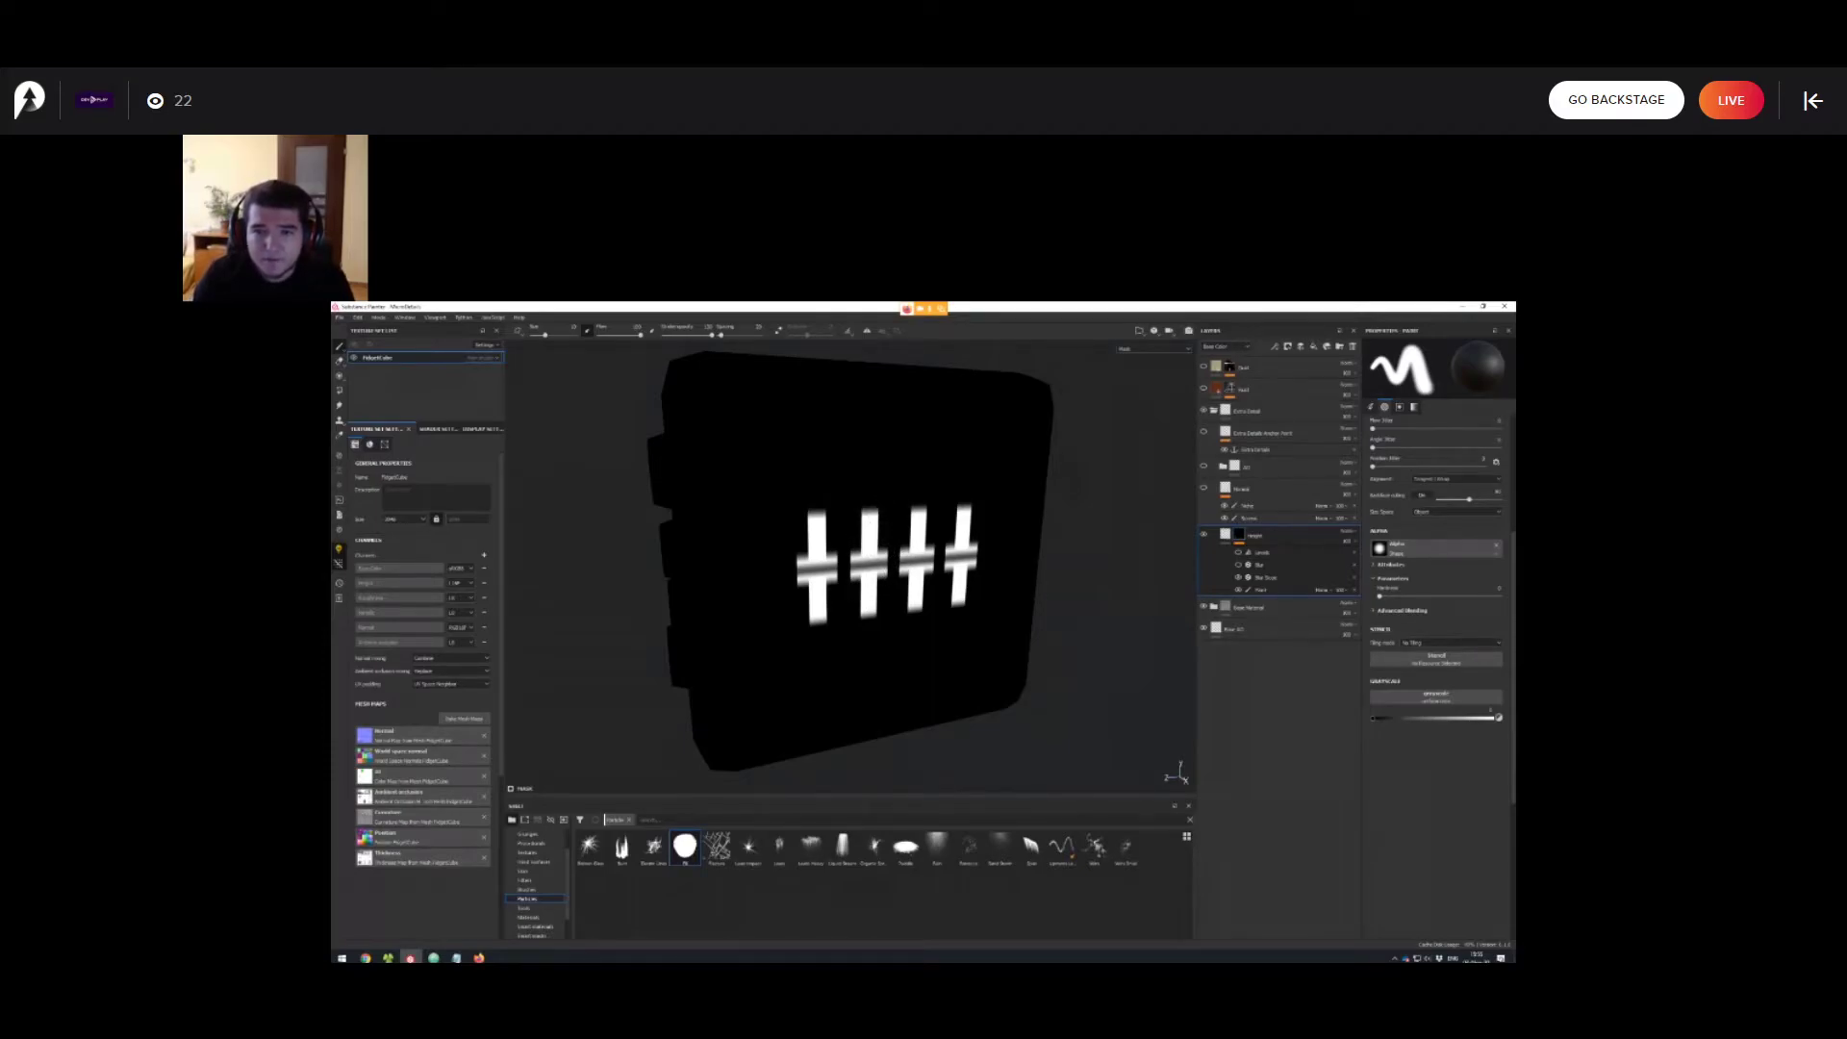
left_click(1239, 564)
scroll(966, 580, "up", 1)
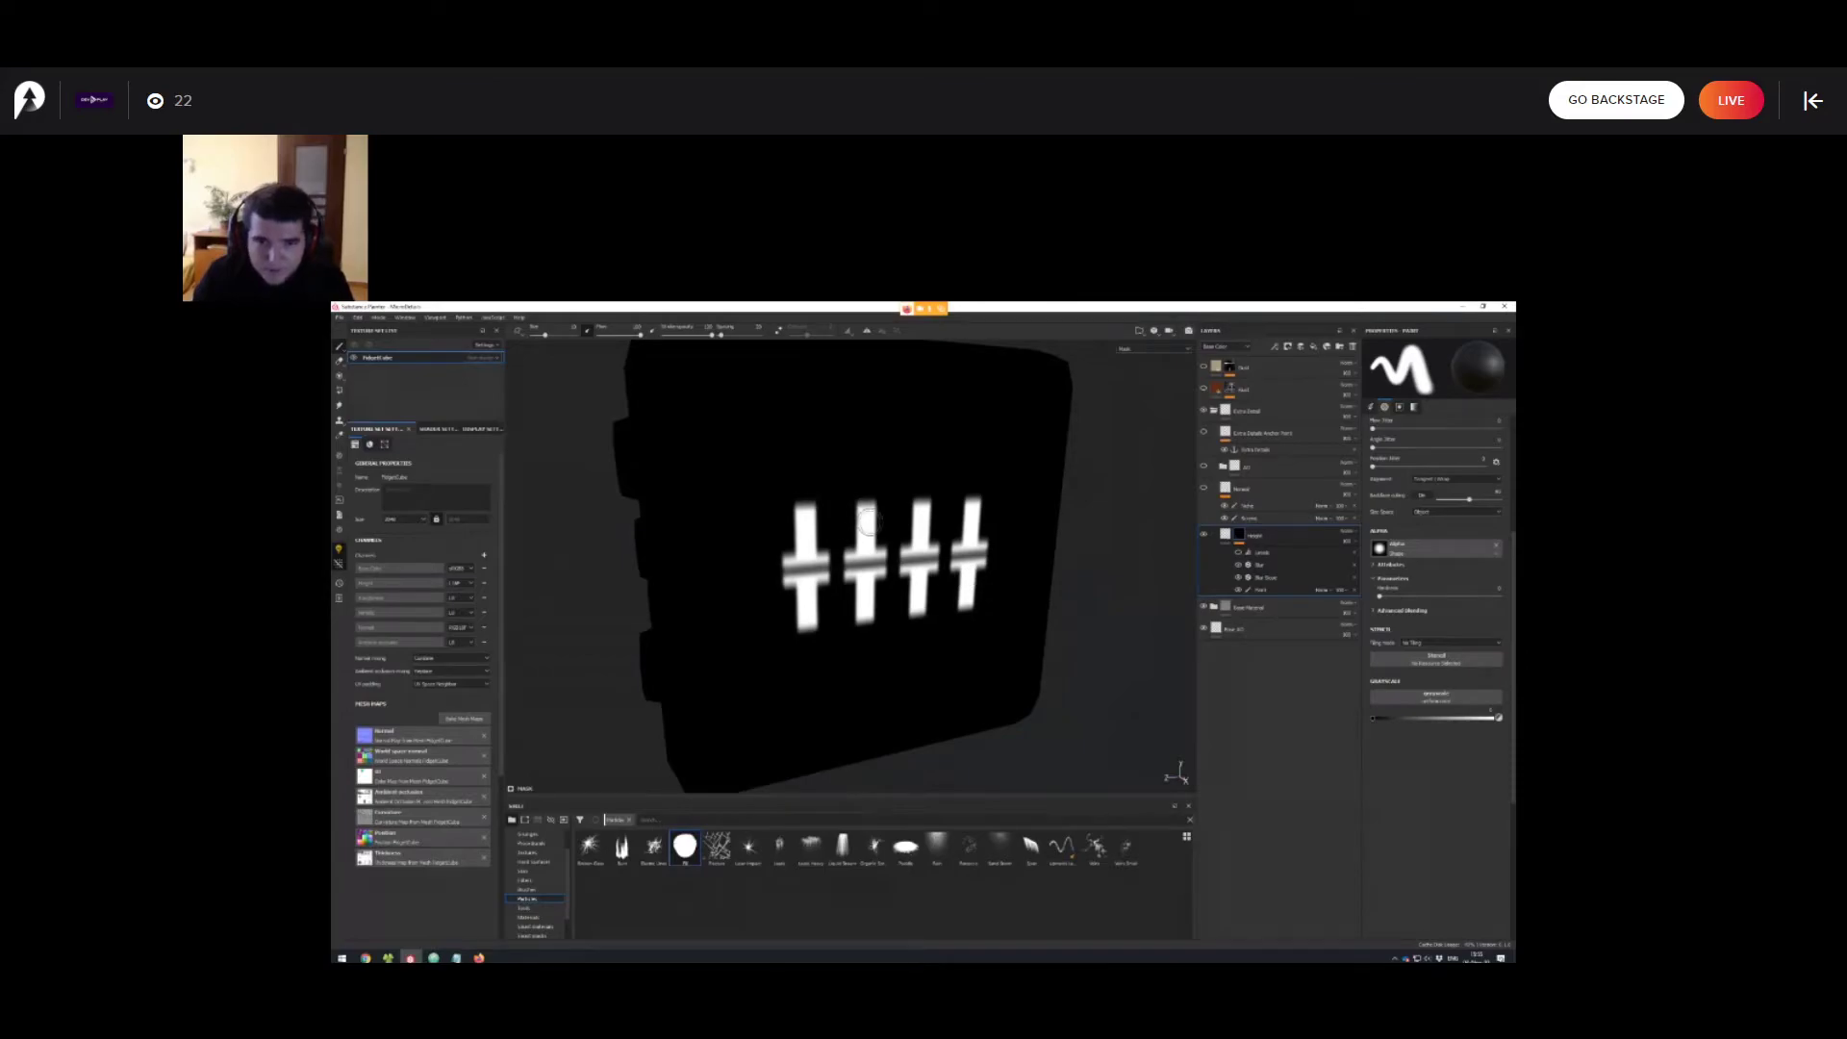
key("m")
left_click_drag(870, 522, 998, 564, "alt")
left_click(1238, 552)
left_click(1225, 534)
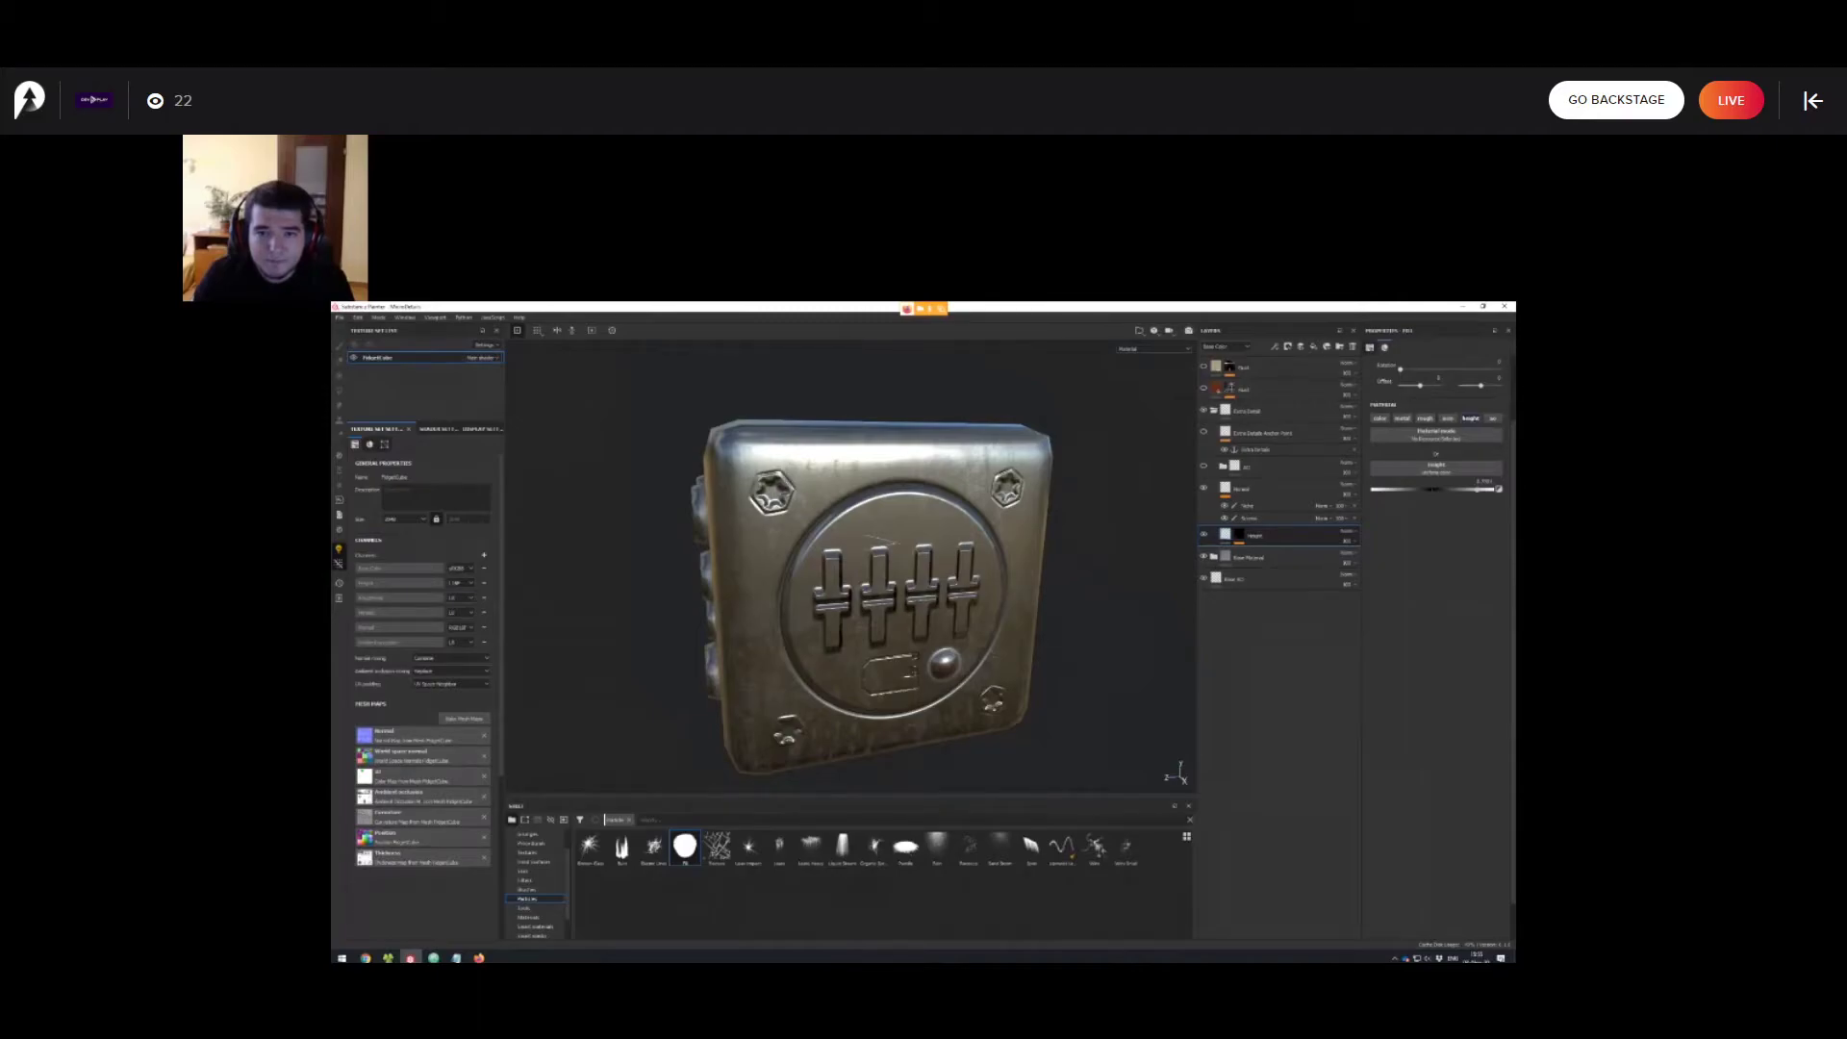
Inspect the engraved details on the bare metal cube and make the rust layer visible again.
scroll(894, 577, "up", 1)
left_click_drag(895, 577, 883, 577, "alt")
middle_click_drag(890, 592, 885, 577, "alt")
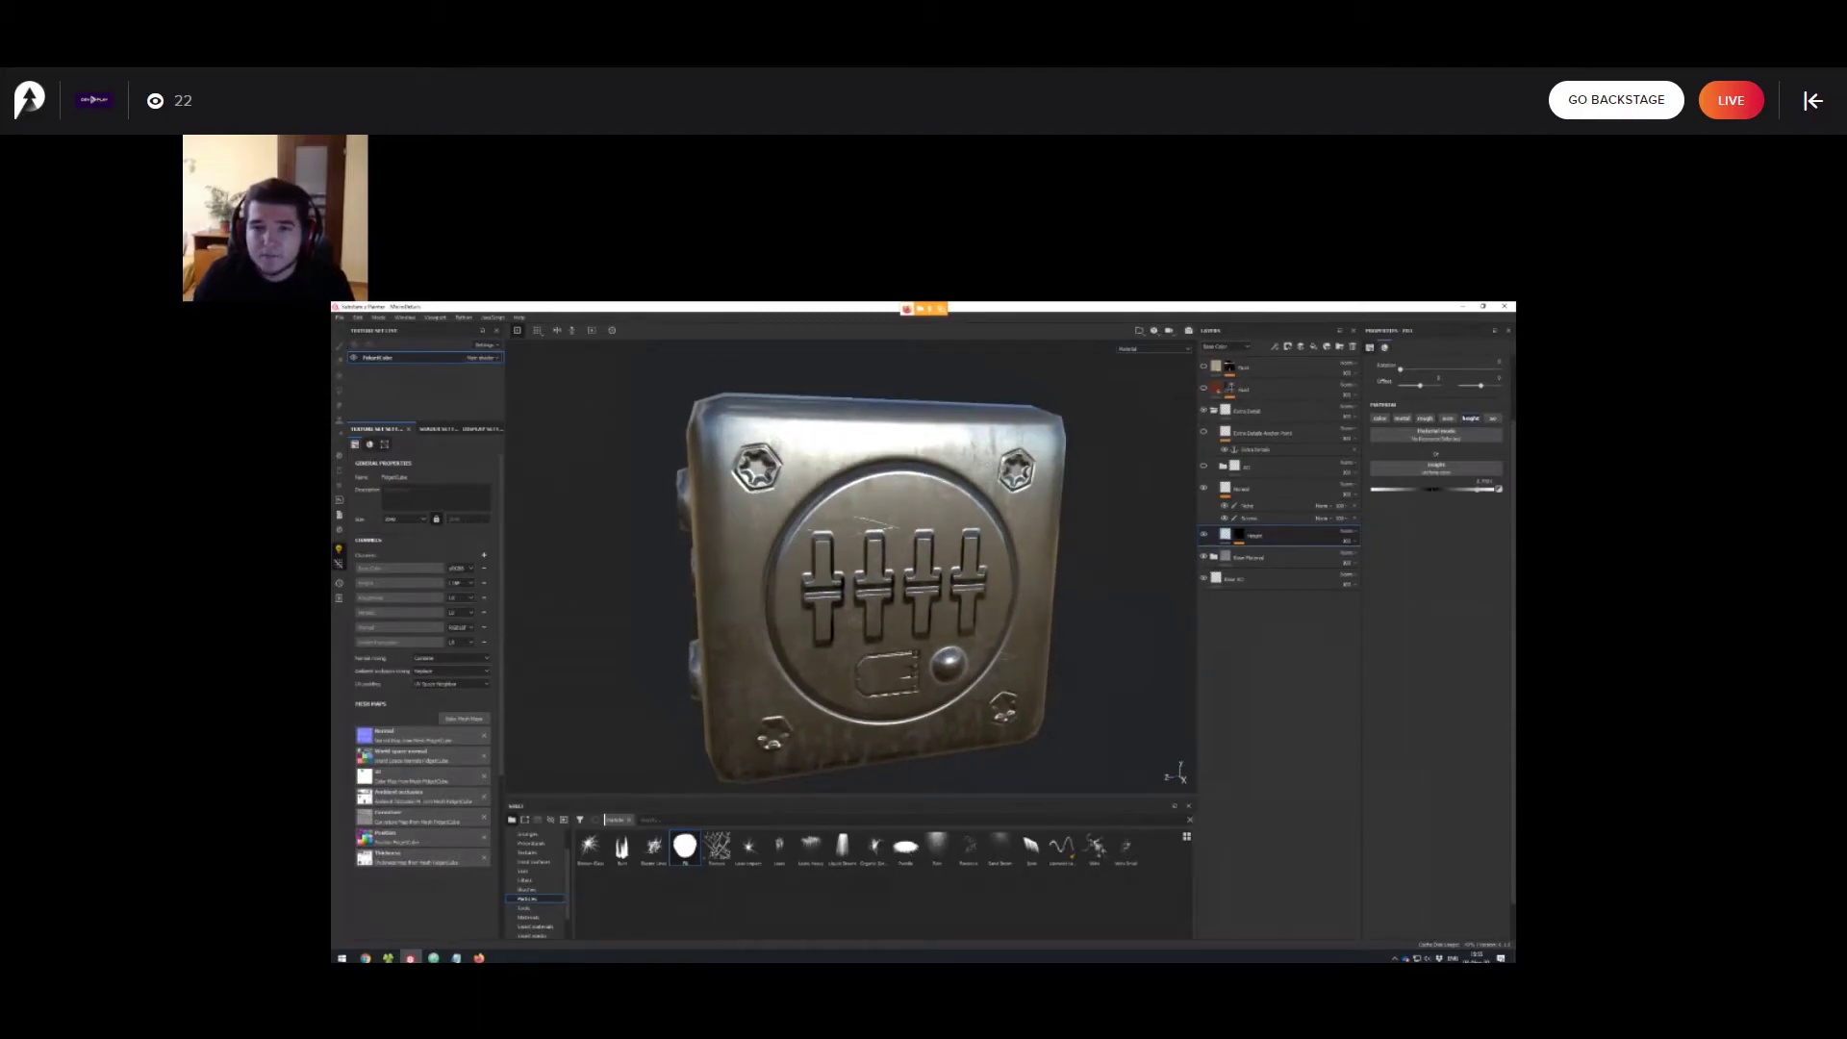
scroll(952, 664, "down", 1)
left_click_drag(943, 654, 956, 657, "alt")
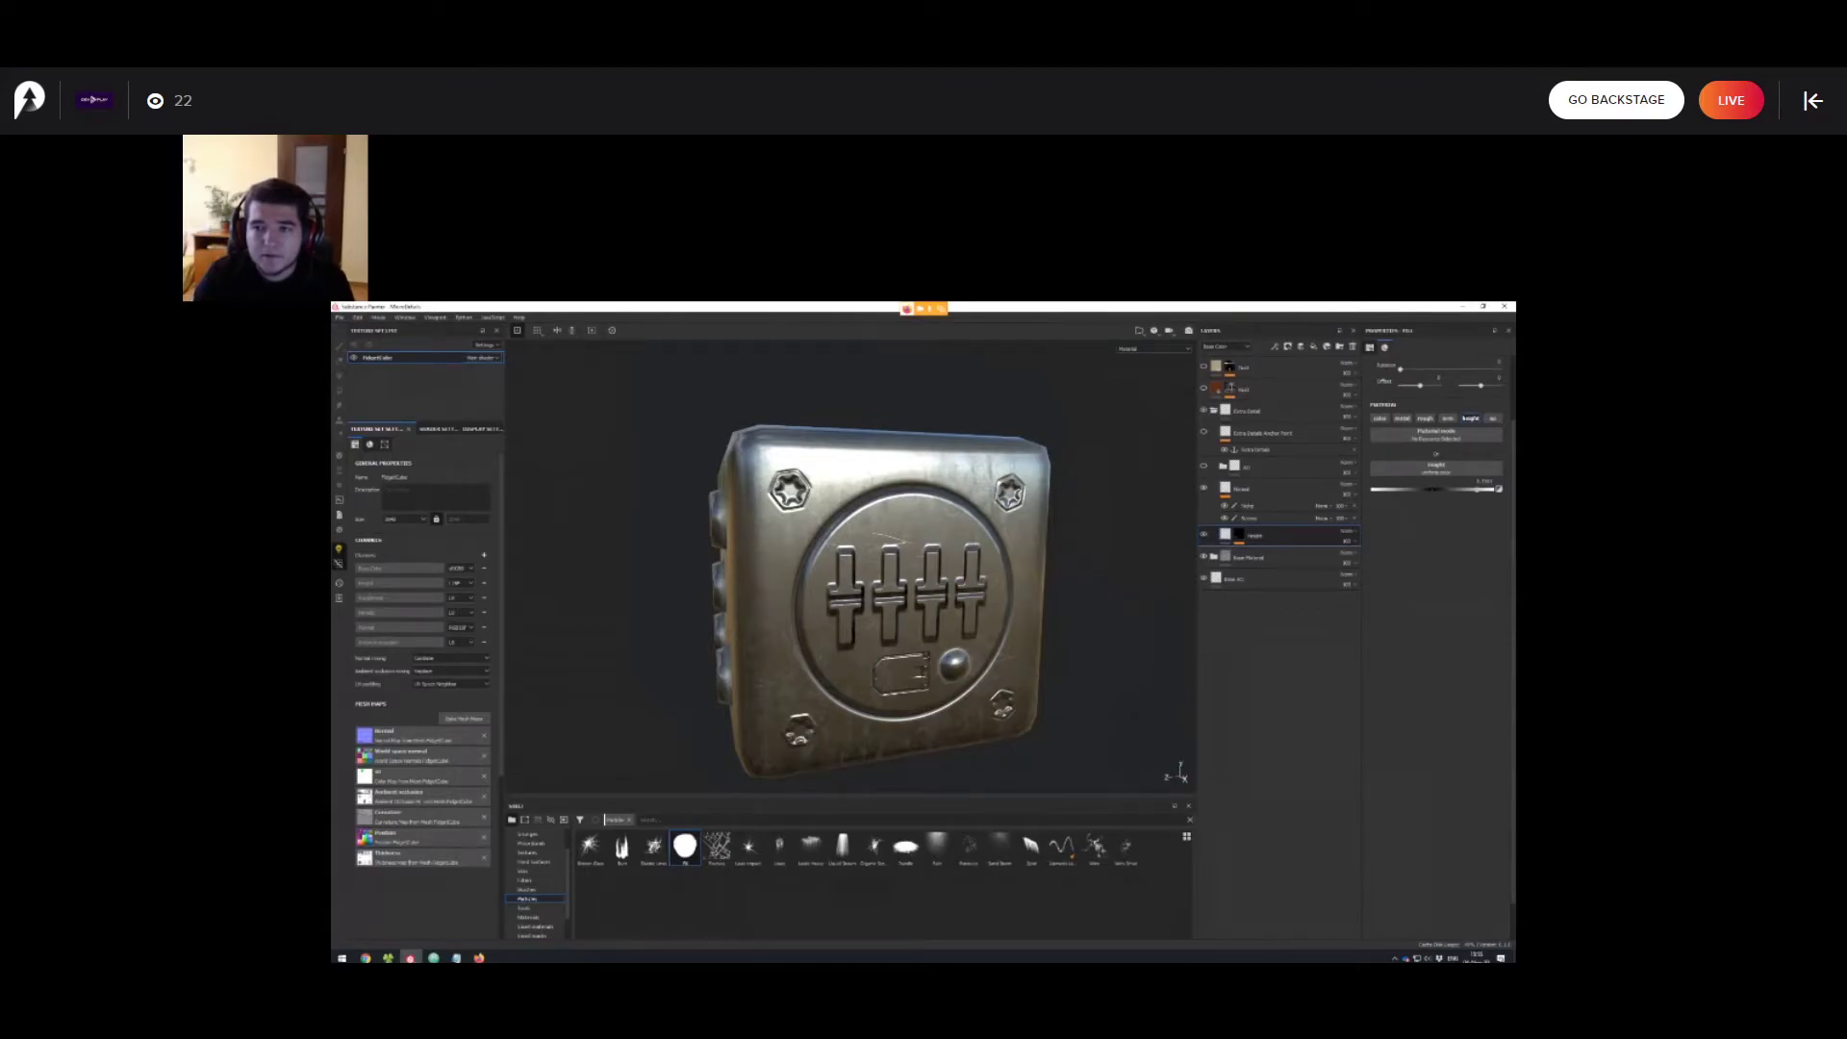
left_click(1231, 388)
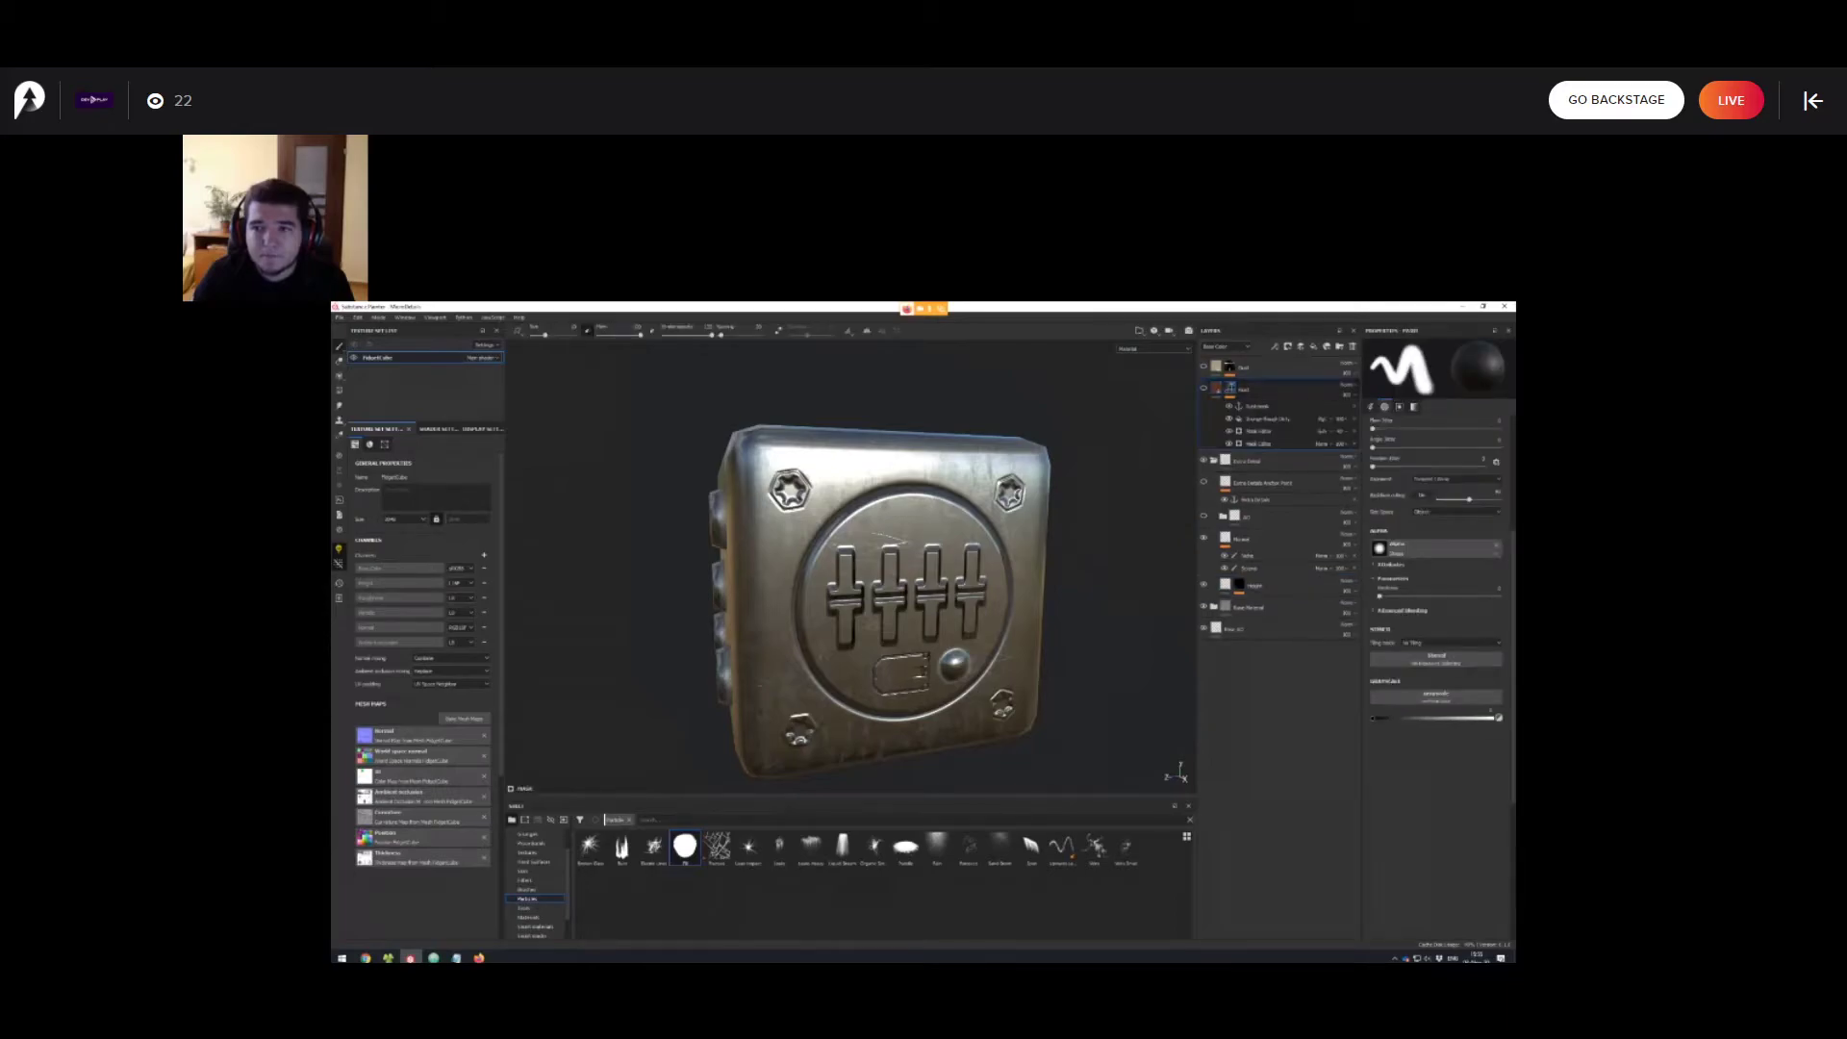
left_click(1203, 388)
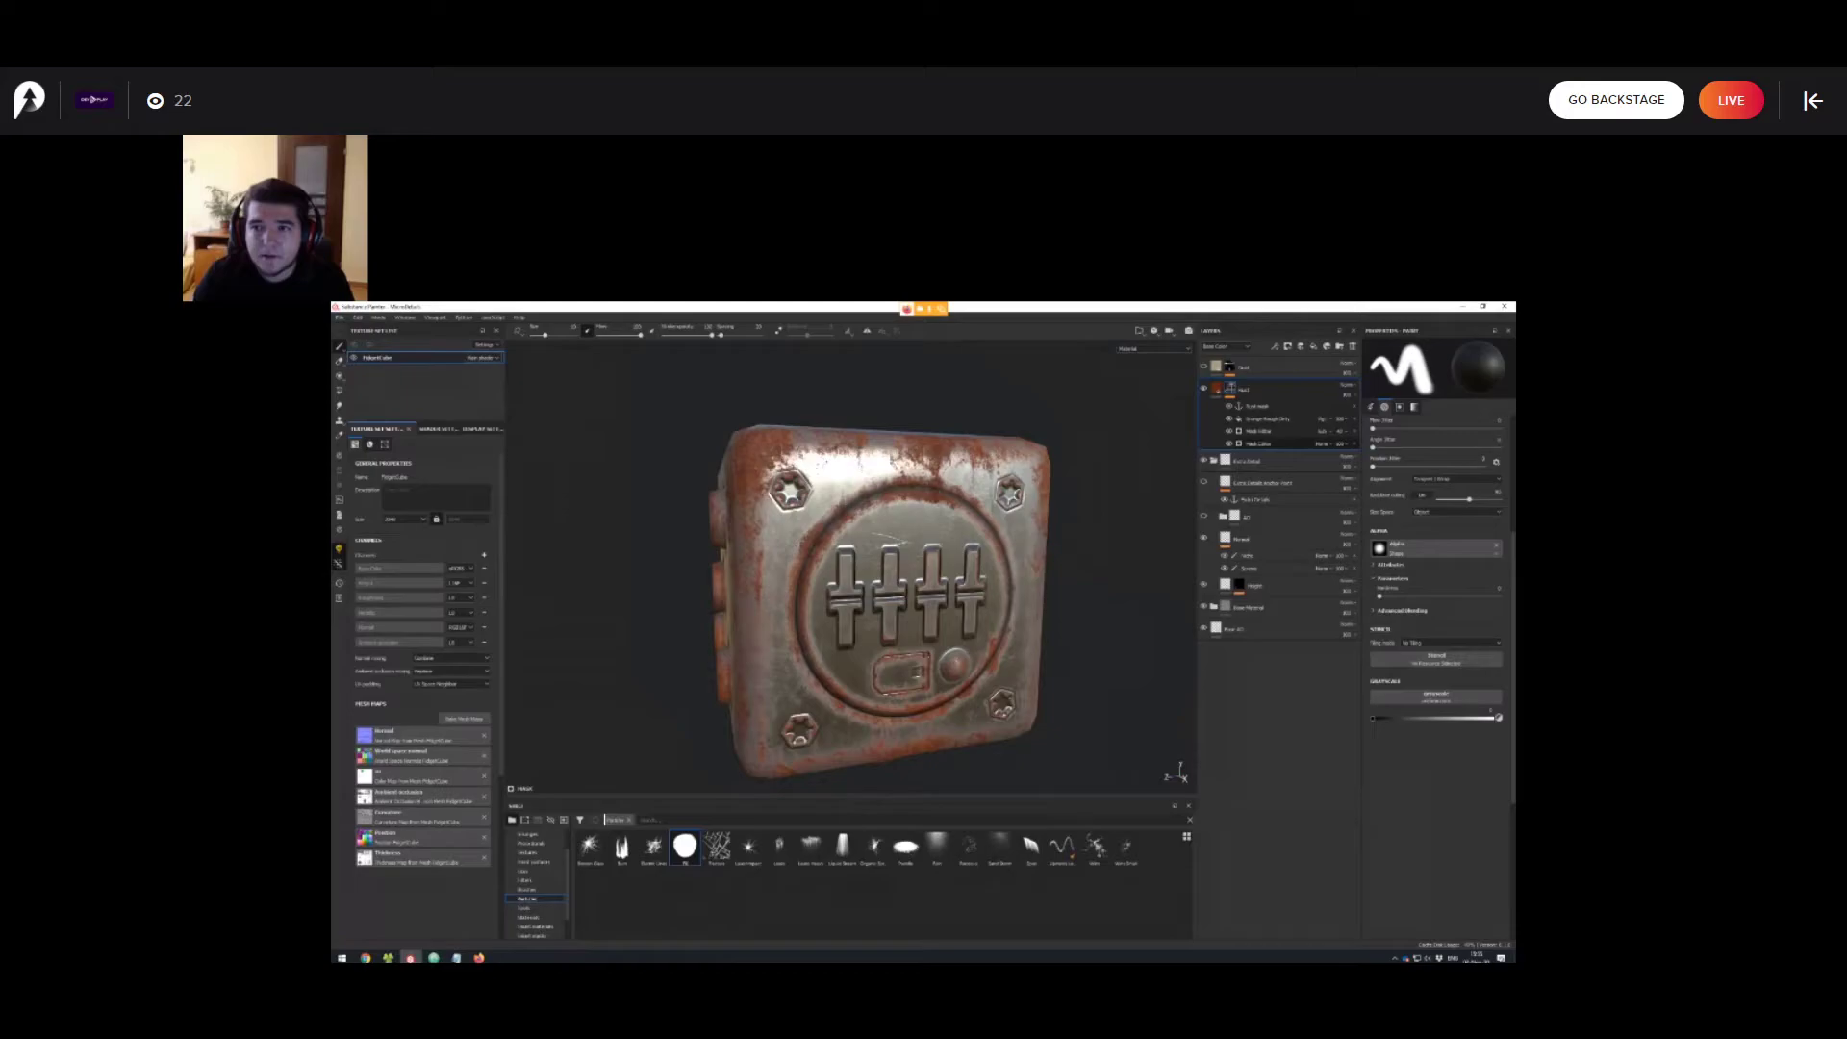
Turn off micro height and micro normal in the rust mask's lowest Mask Editor and compare the rust around the details.
left_click(1261, 443)
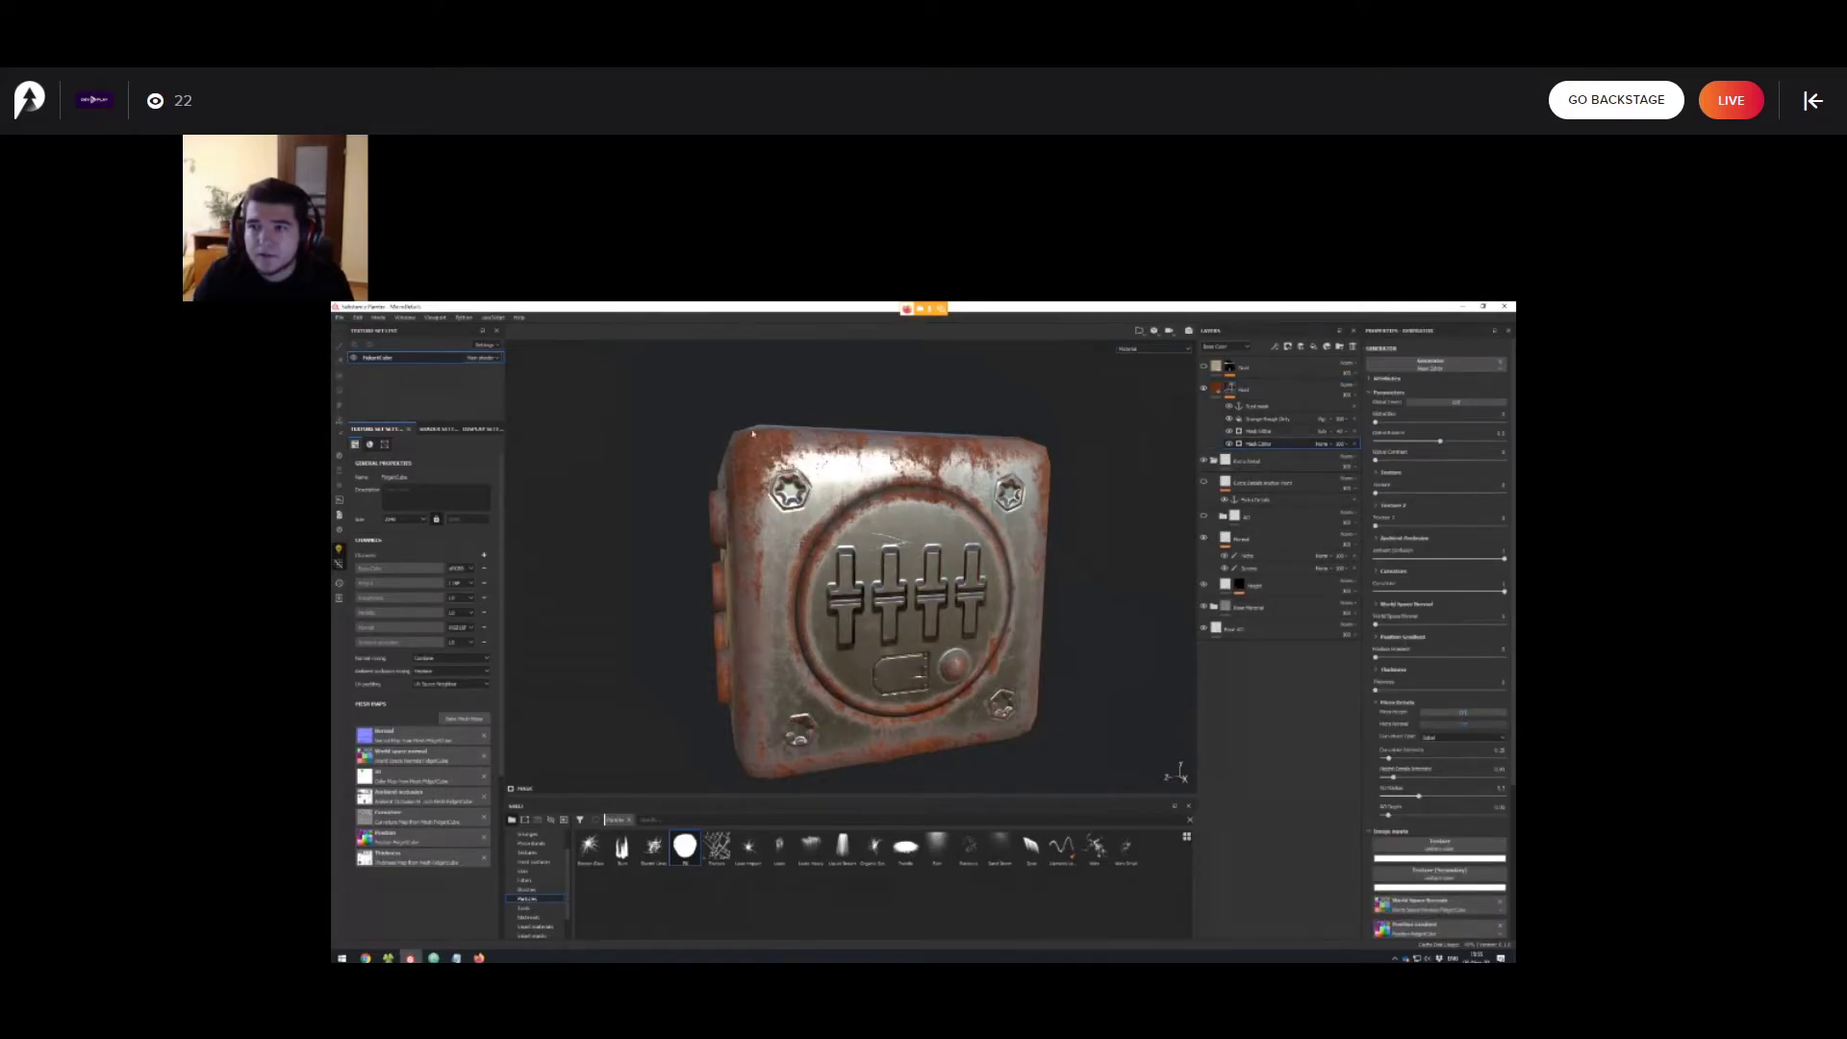
middle_click_drag(680, 408, 683, 421, "alt")
right_click_drag(683, 421, 717, 404, "alt")
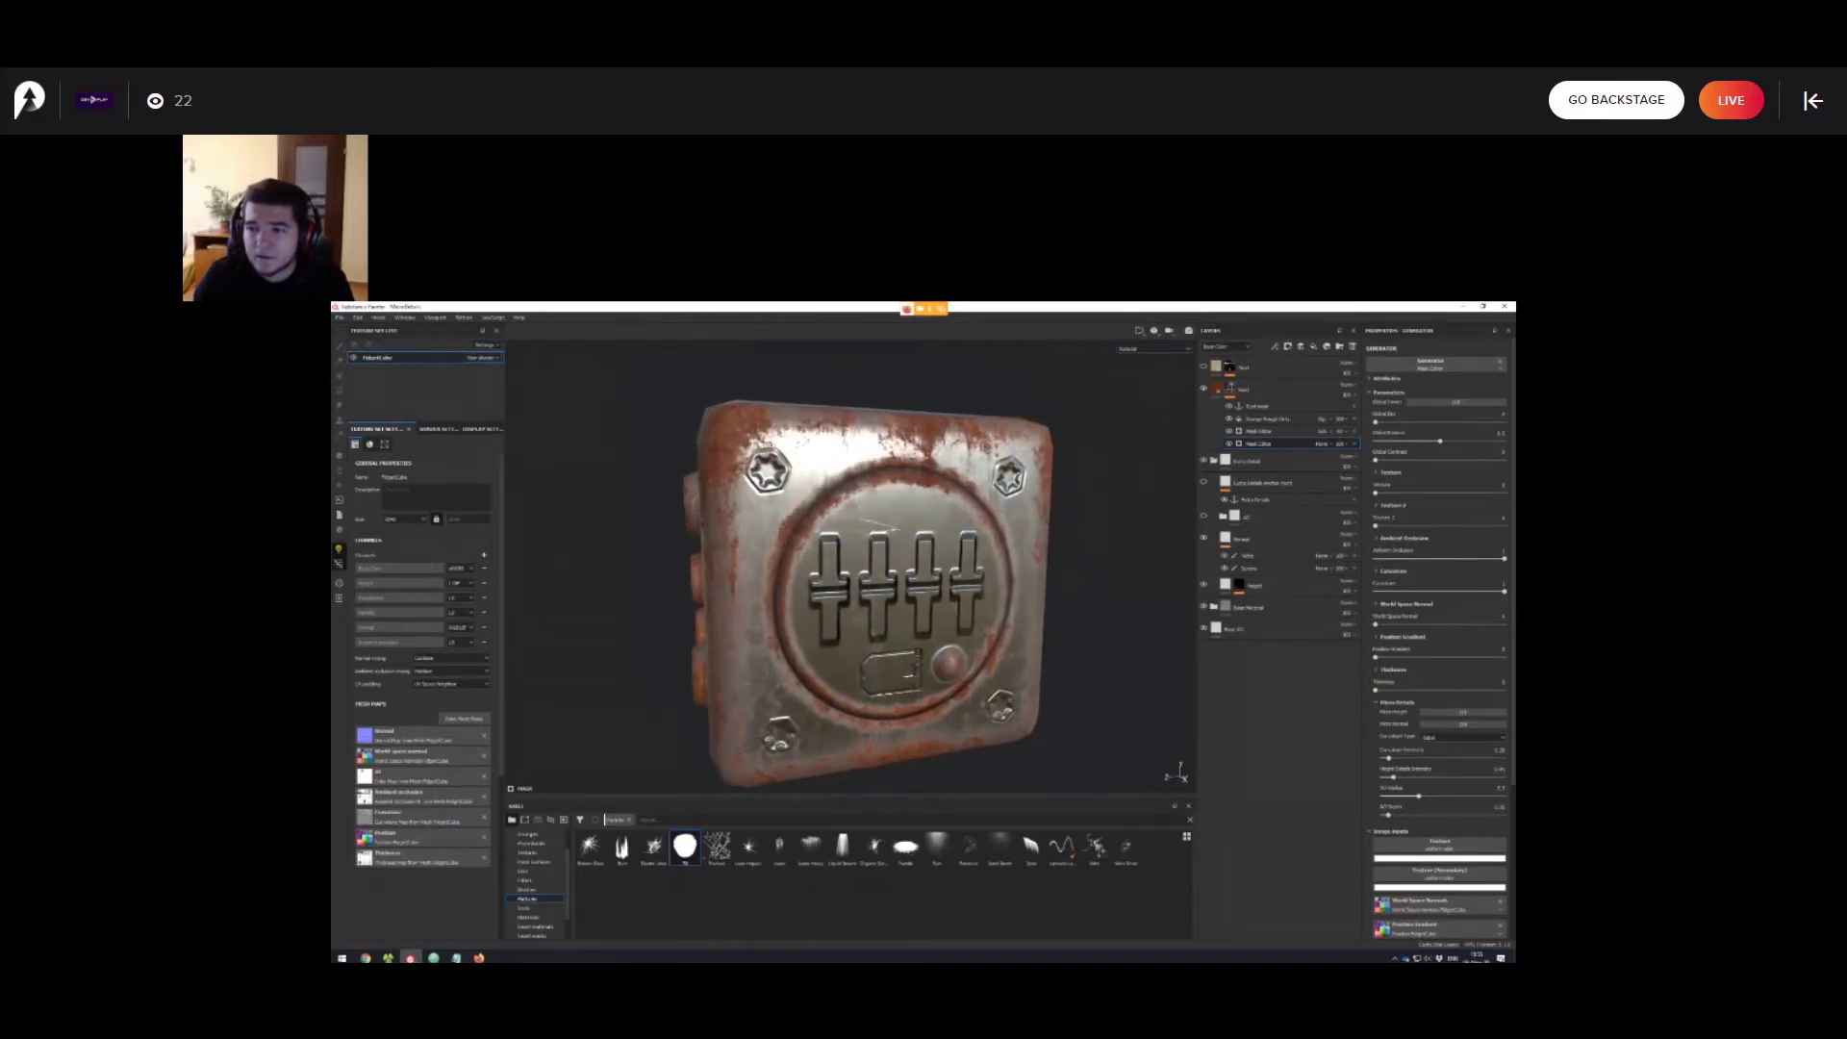
right_click_drag(866, 558, 842, 569, "alt")
mouse_move(842, 569)
left_mouse_down("alt")
mouse_move(799, 640)
mouse_move(839, 567)
left_mouse_up("alt")
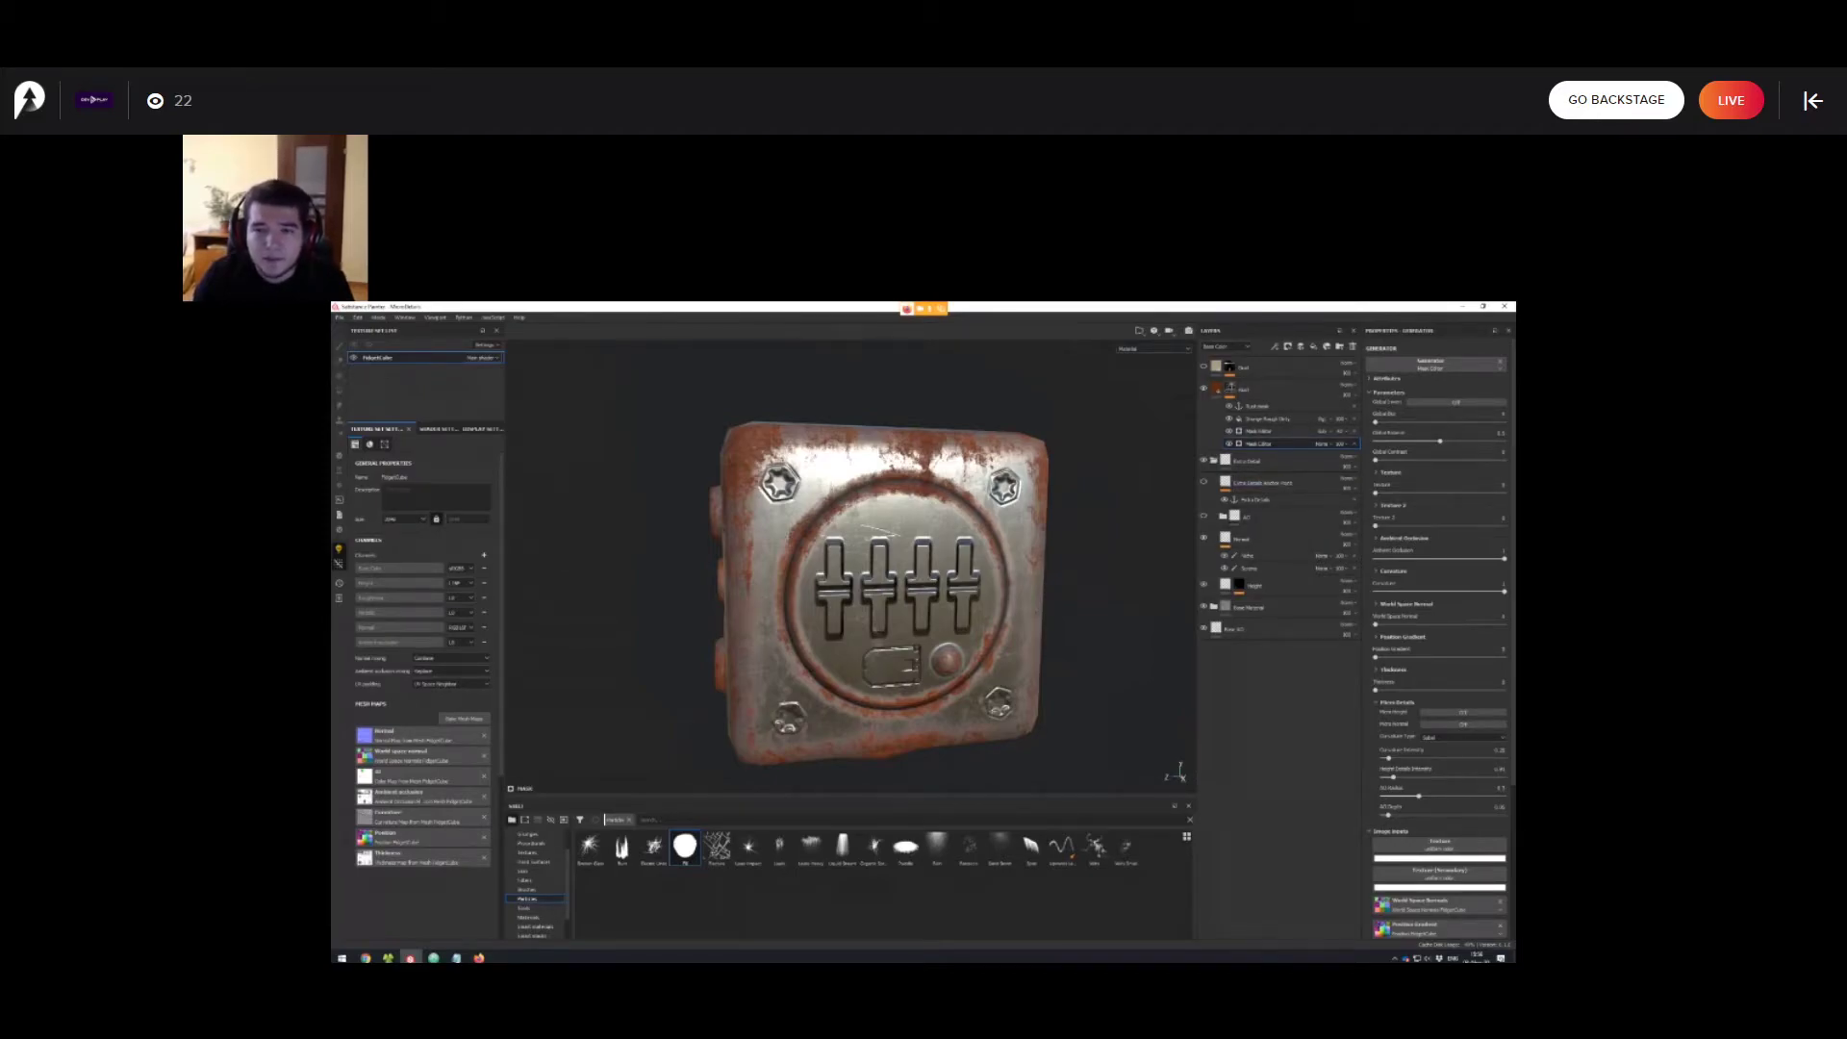
middle_click_drag(880, 589, 880, 585, "alt")
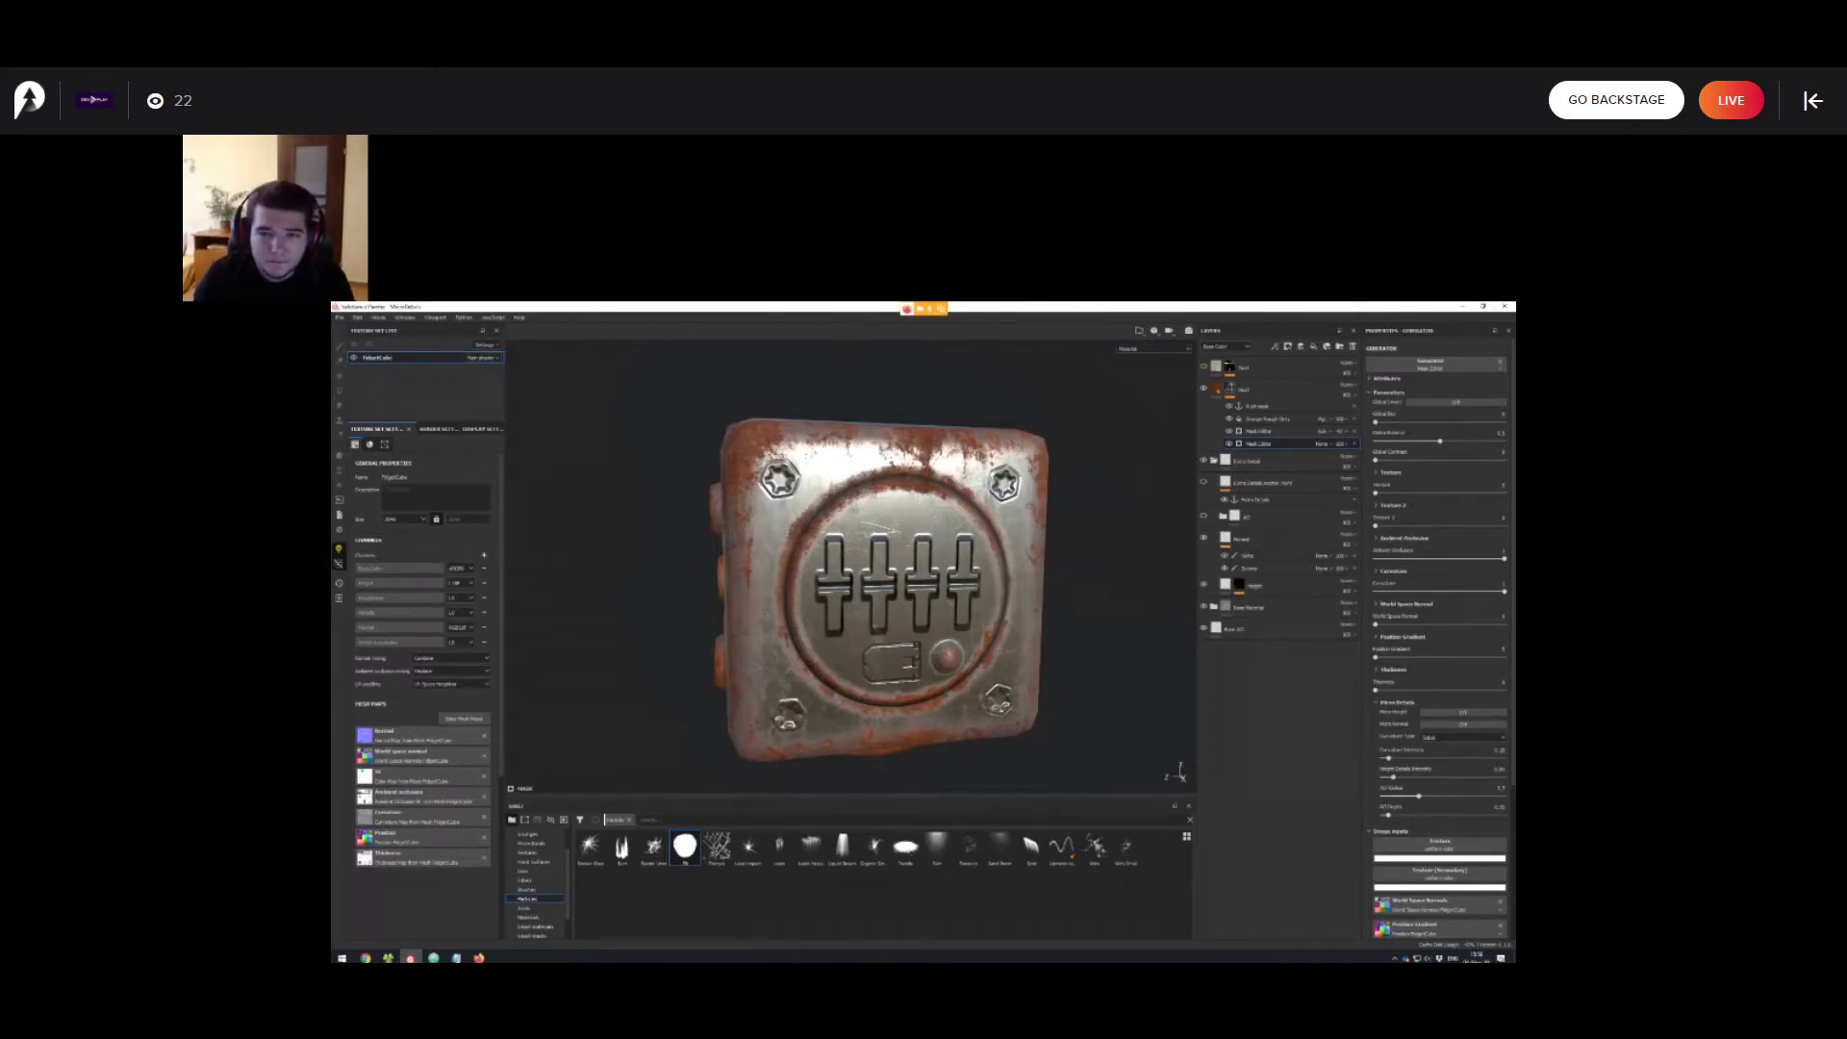
mouse_move(880, 586)
left_mouse_down("alt")
mouse_move(904, 584)
mouse_move(869, 580)
left_mouse_up("alt")
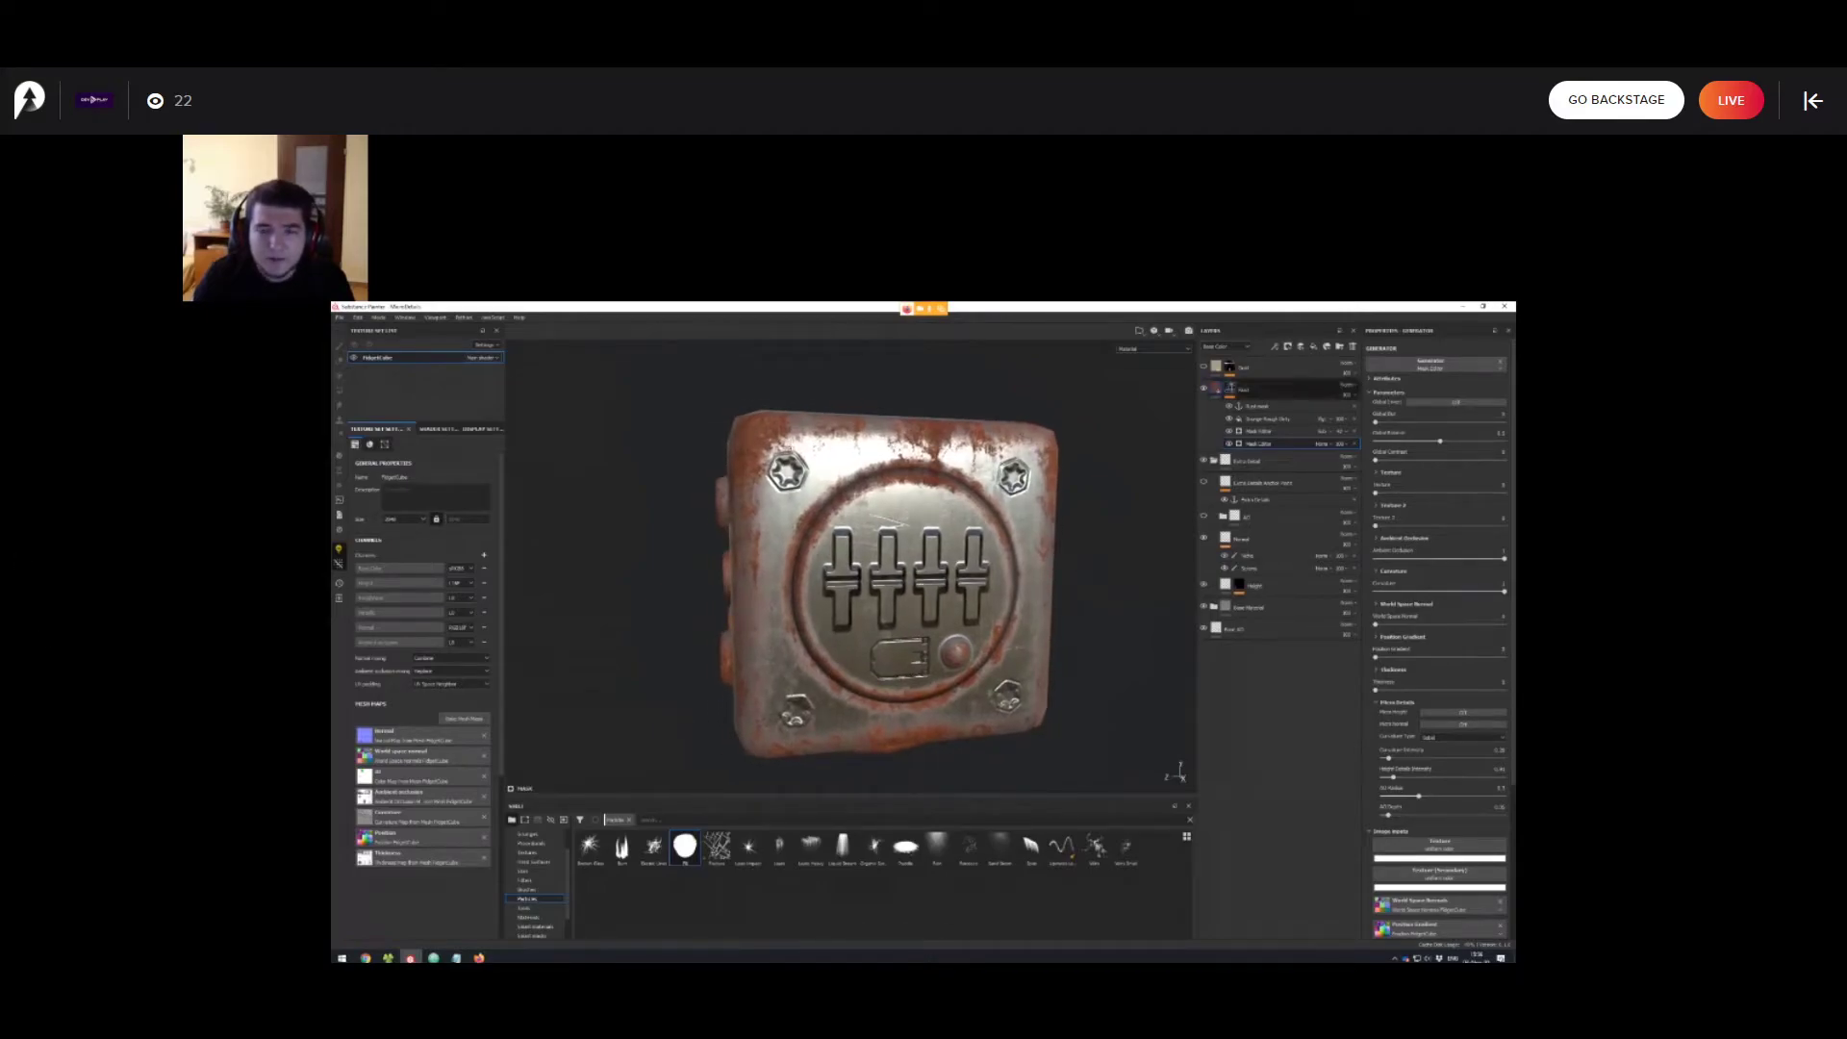
Turn micro height and micro normal back on in the rust mask's Mask Editor and show its anchor point inputs.
left_click(1217, 389)
left_click(1230, 389)
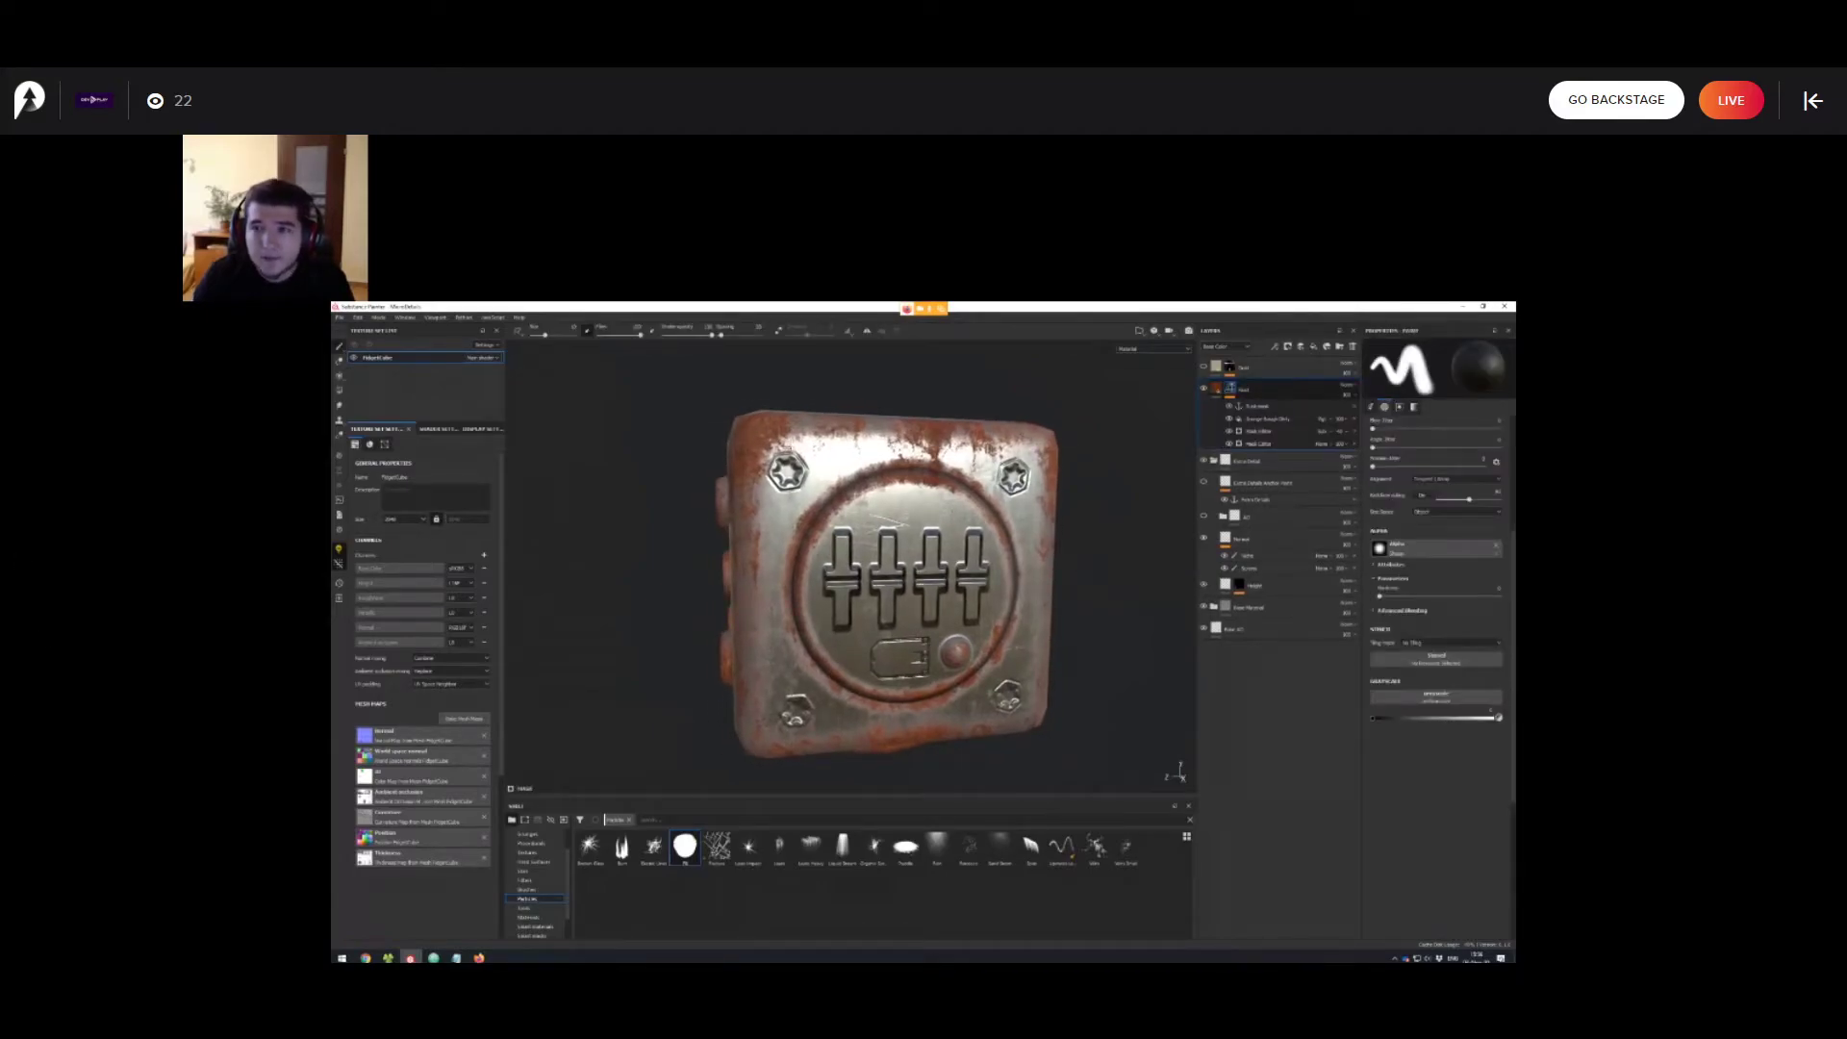
left_click(1284, 444)
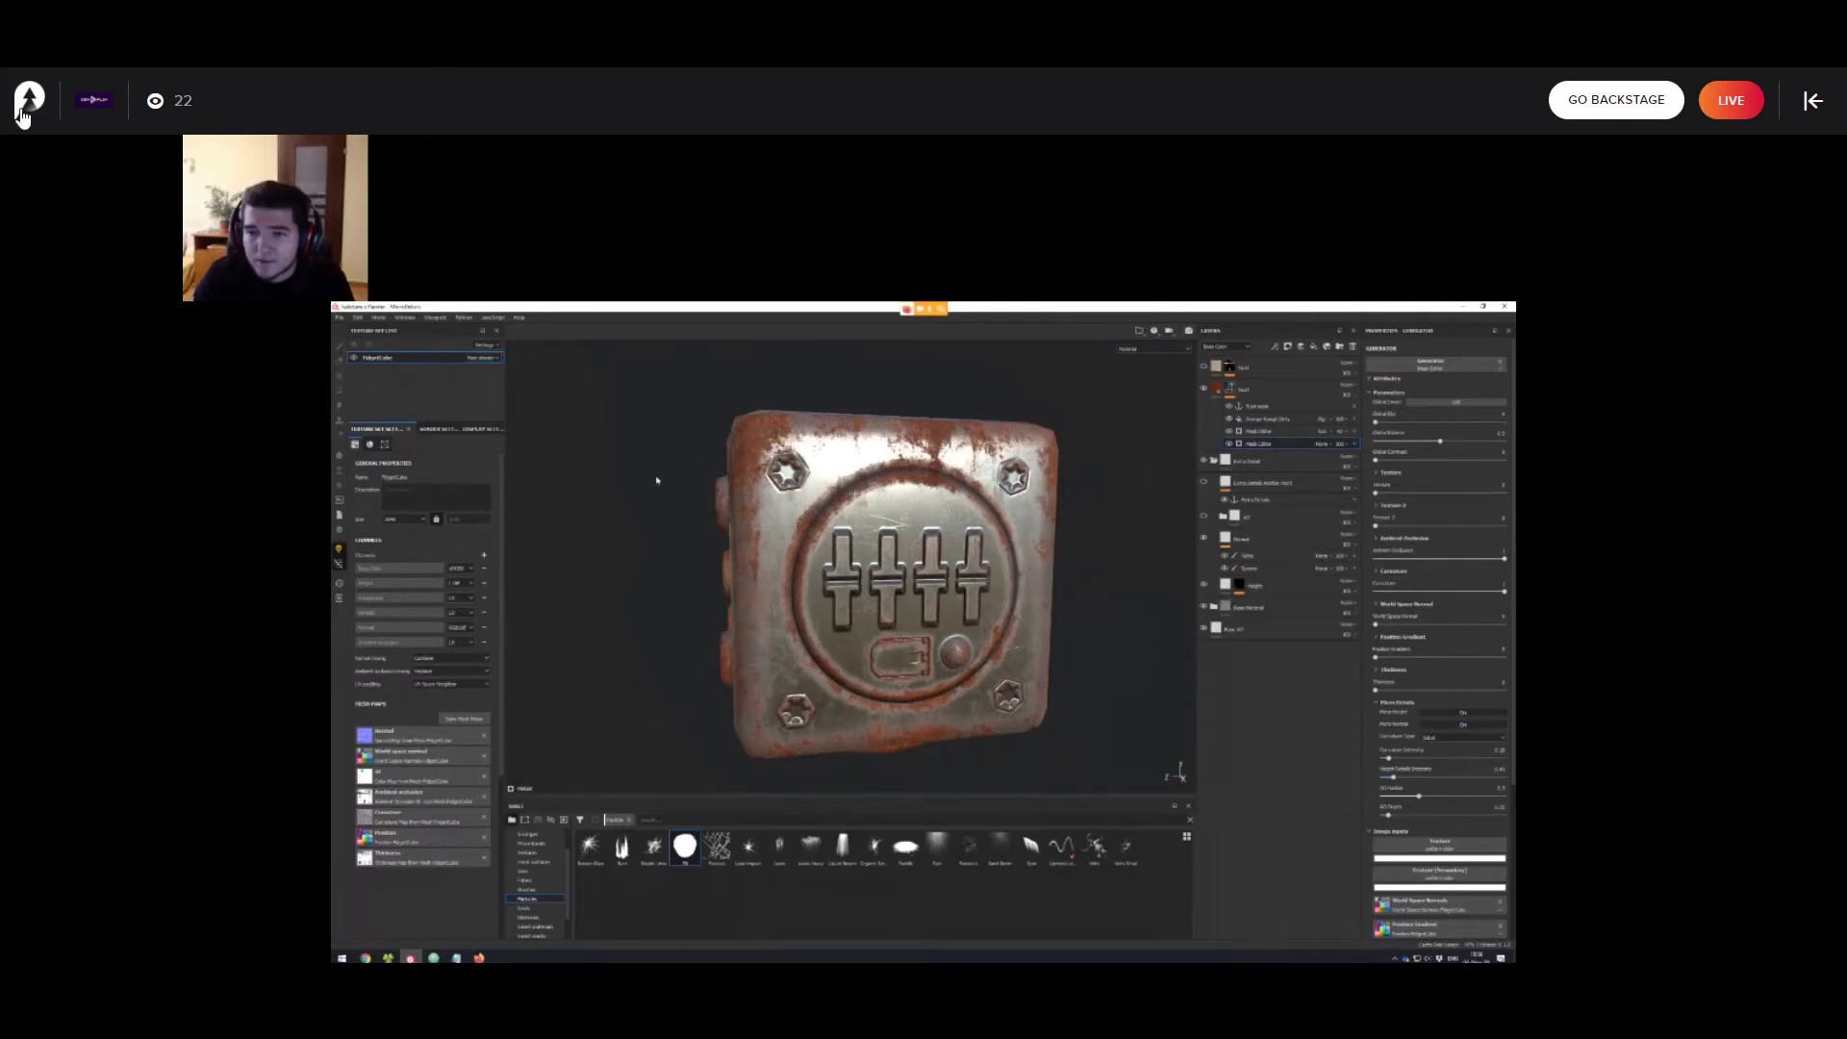
scroll(1438, 655, "down", 5)
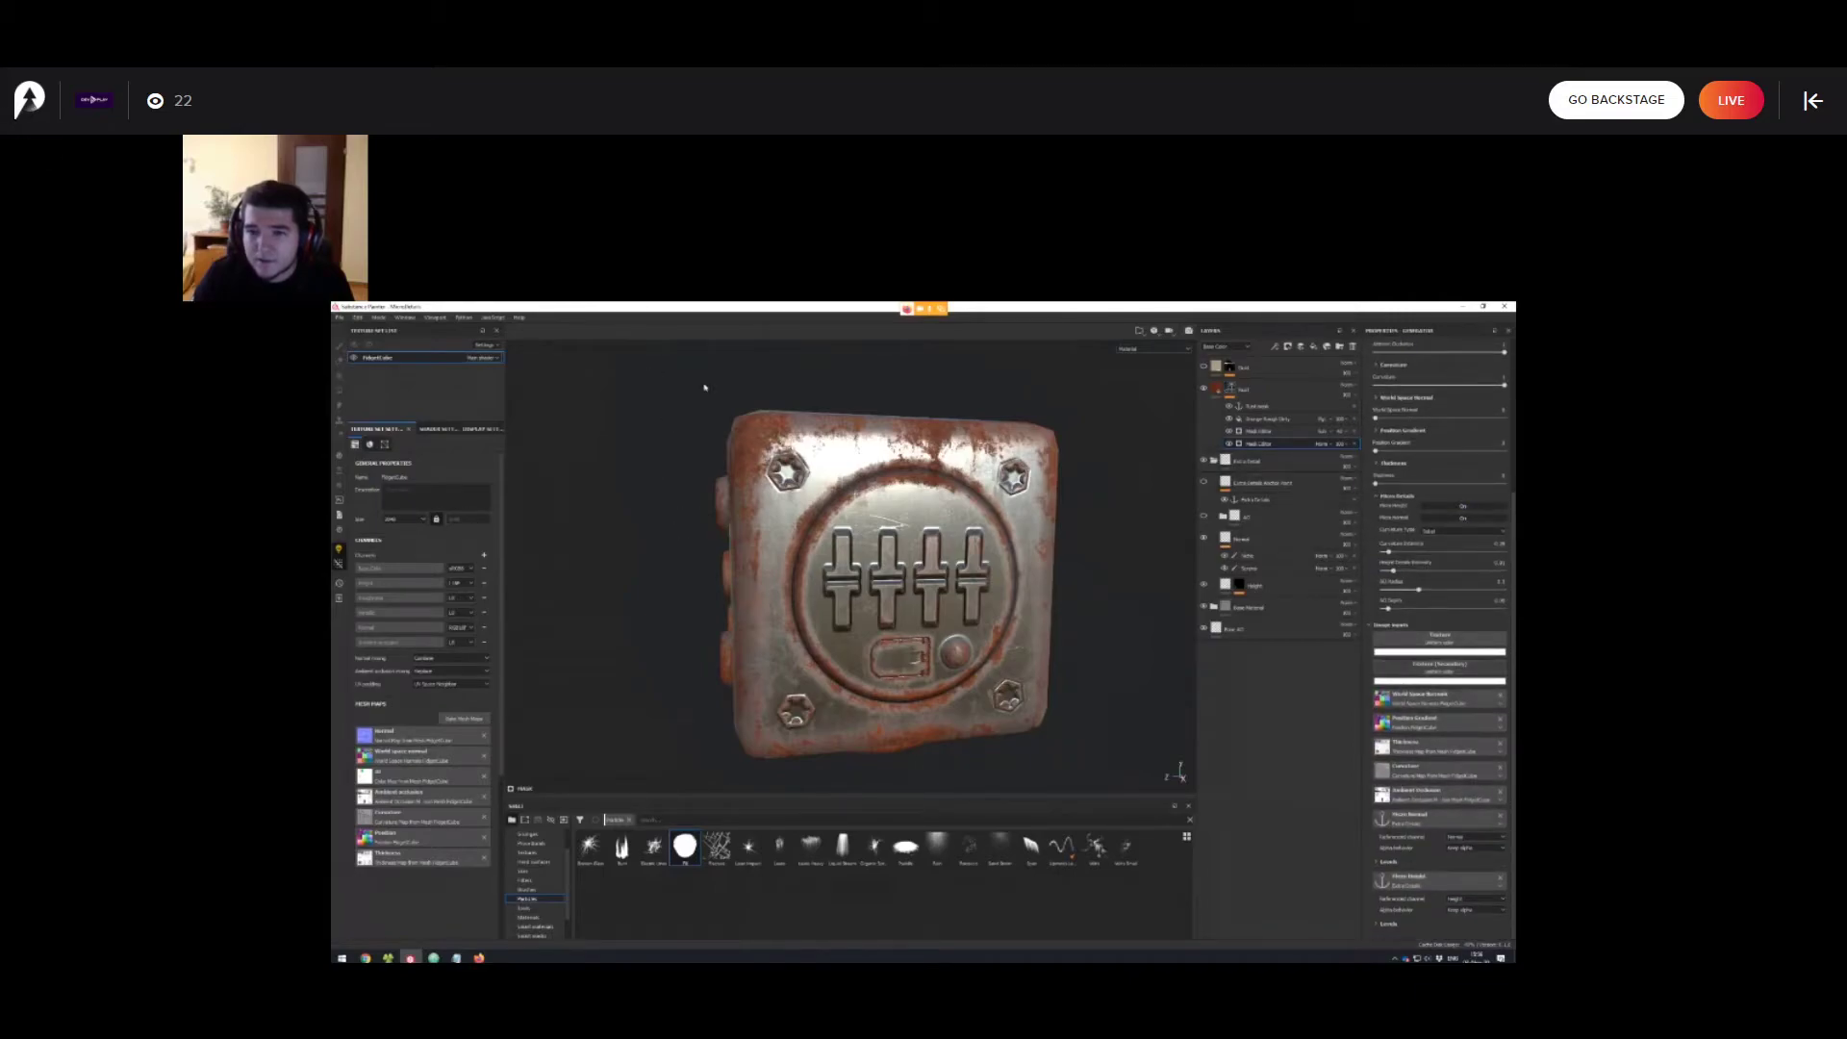
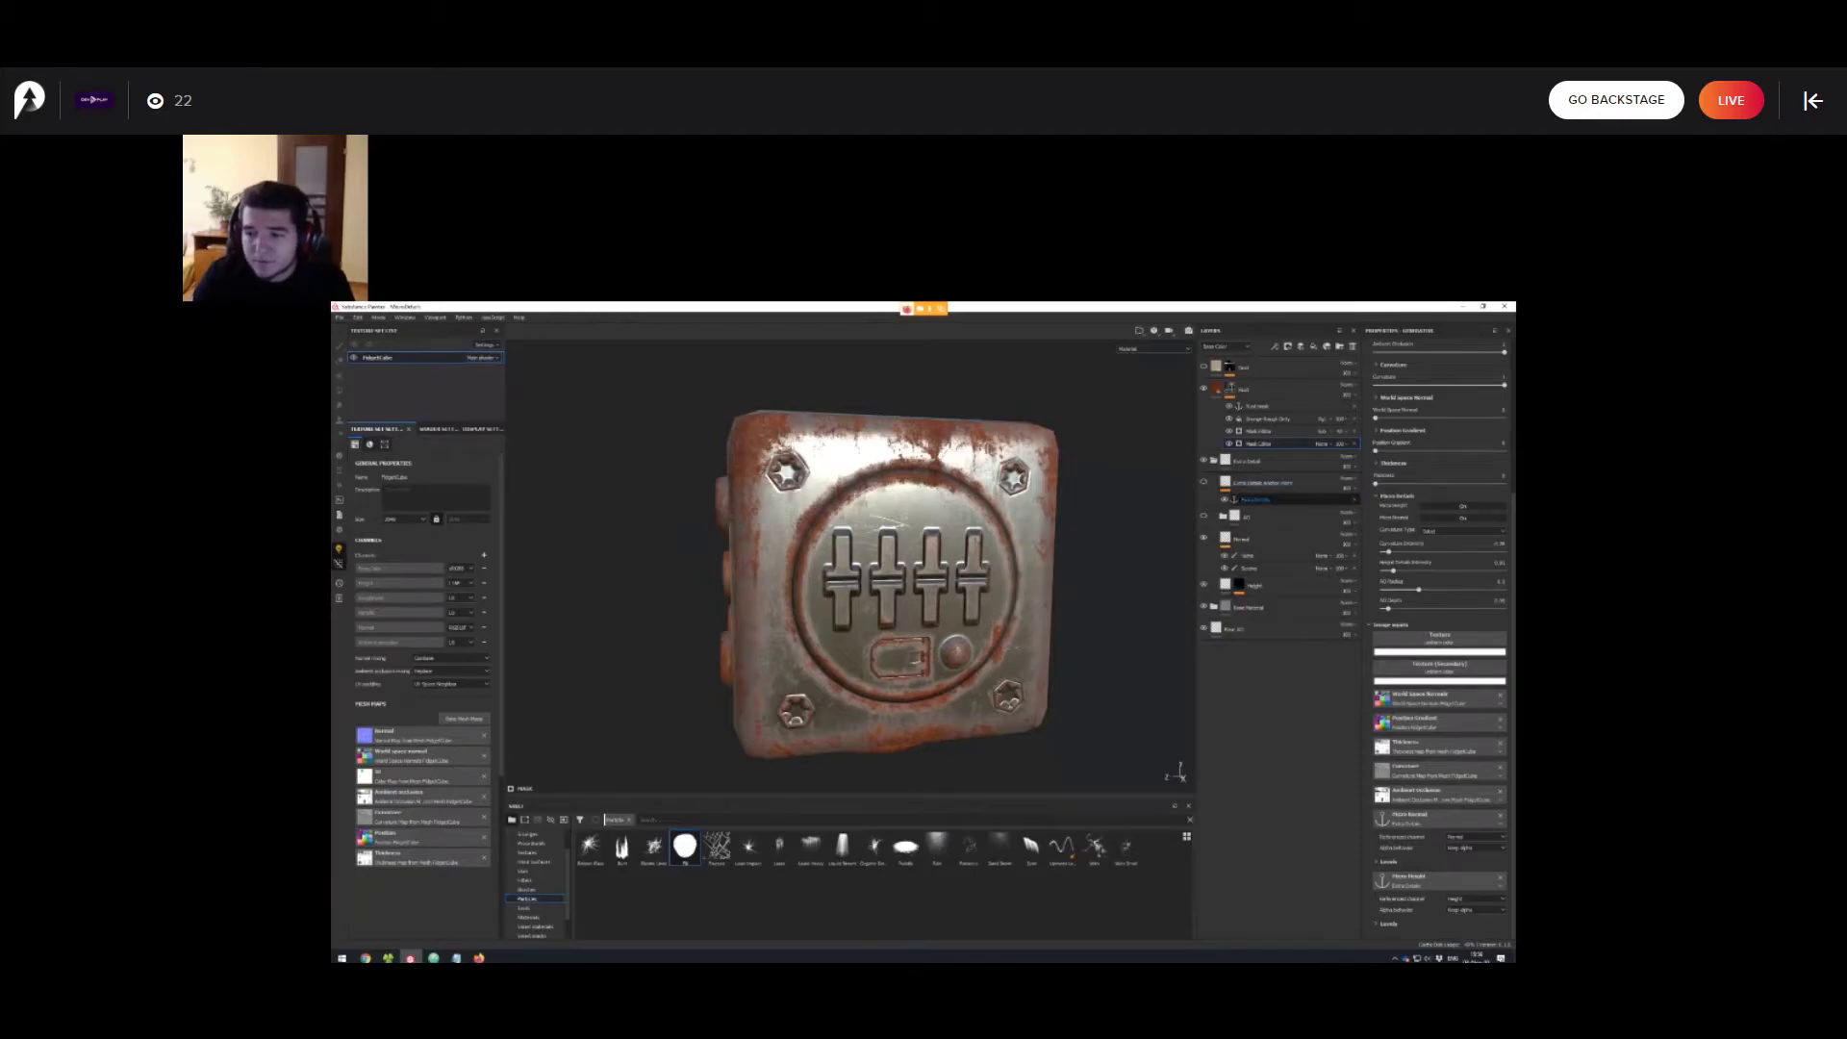
Examine the anchor point's references and the paint layer in the details folder that carries it.
left_click(1257, 500)
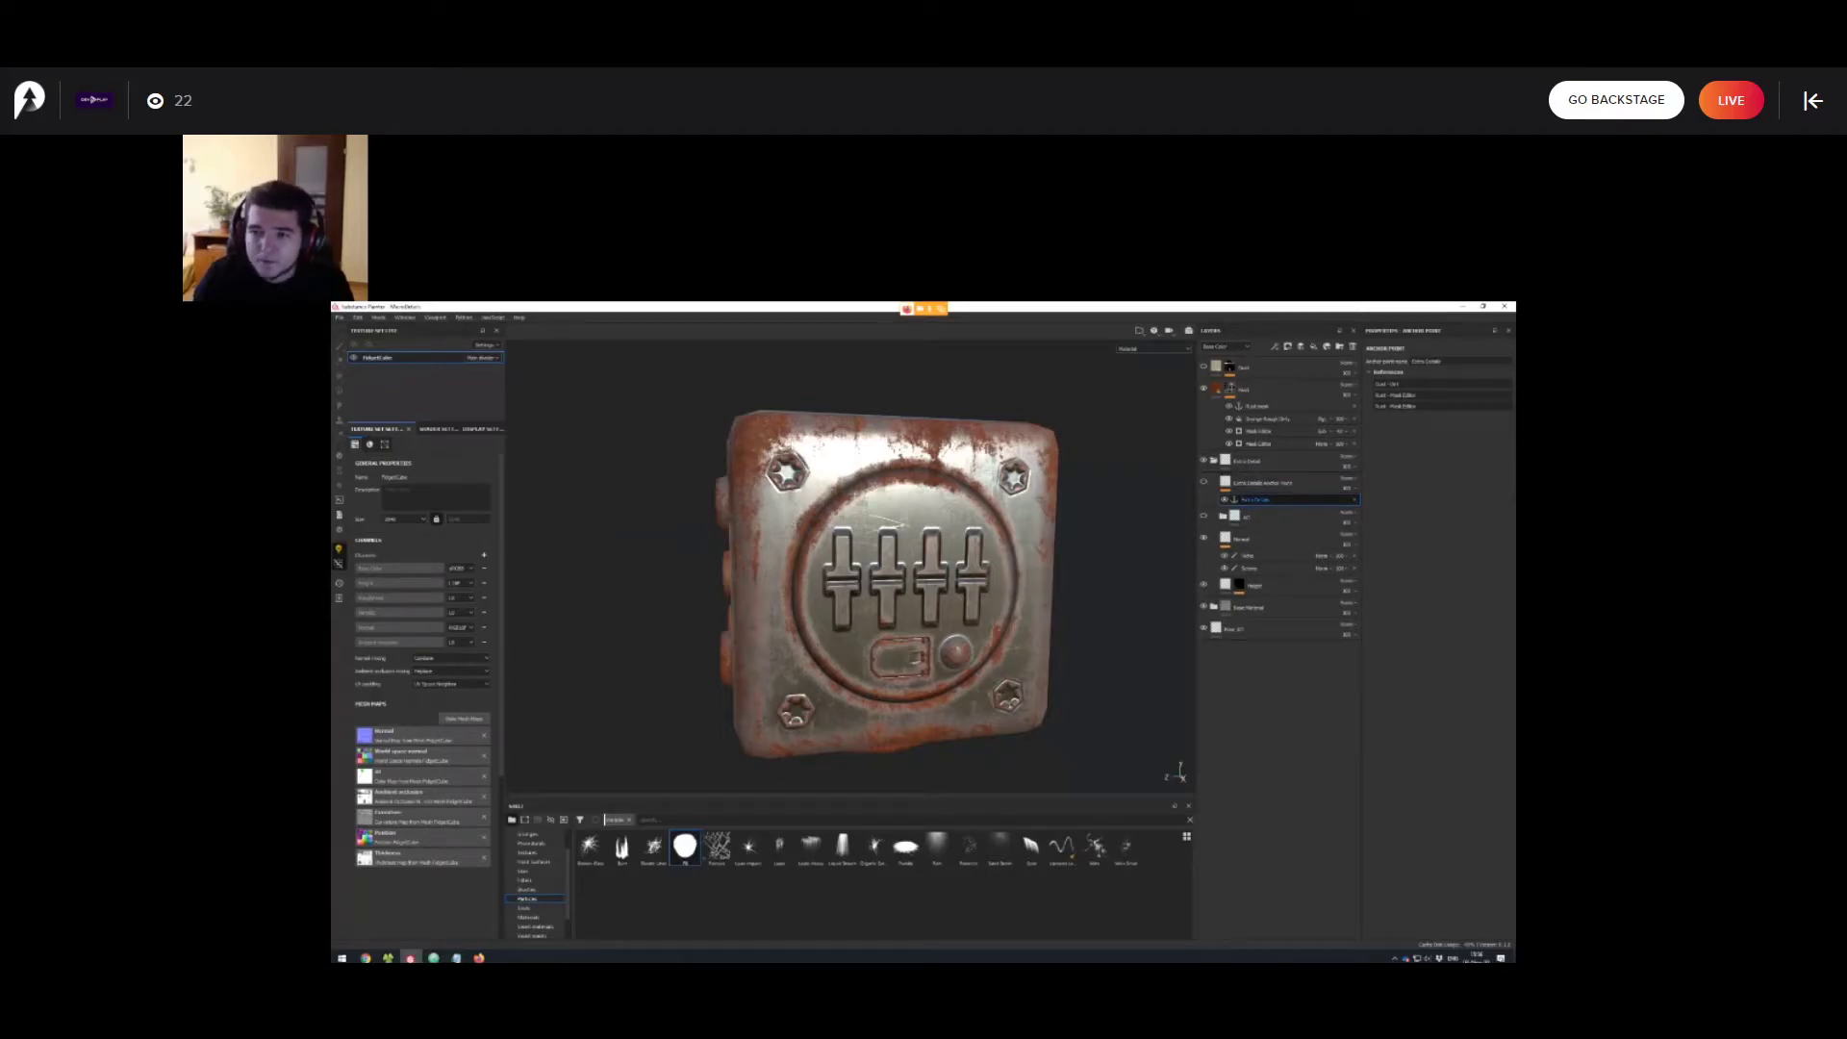
left_click(1264, 483)
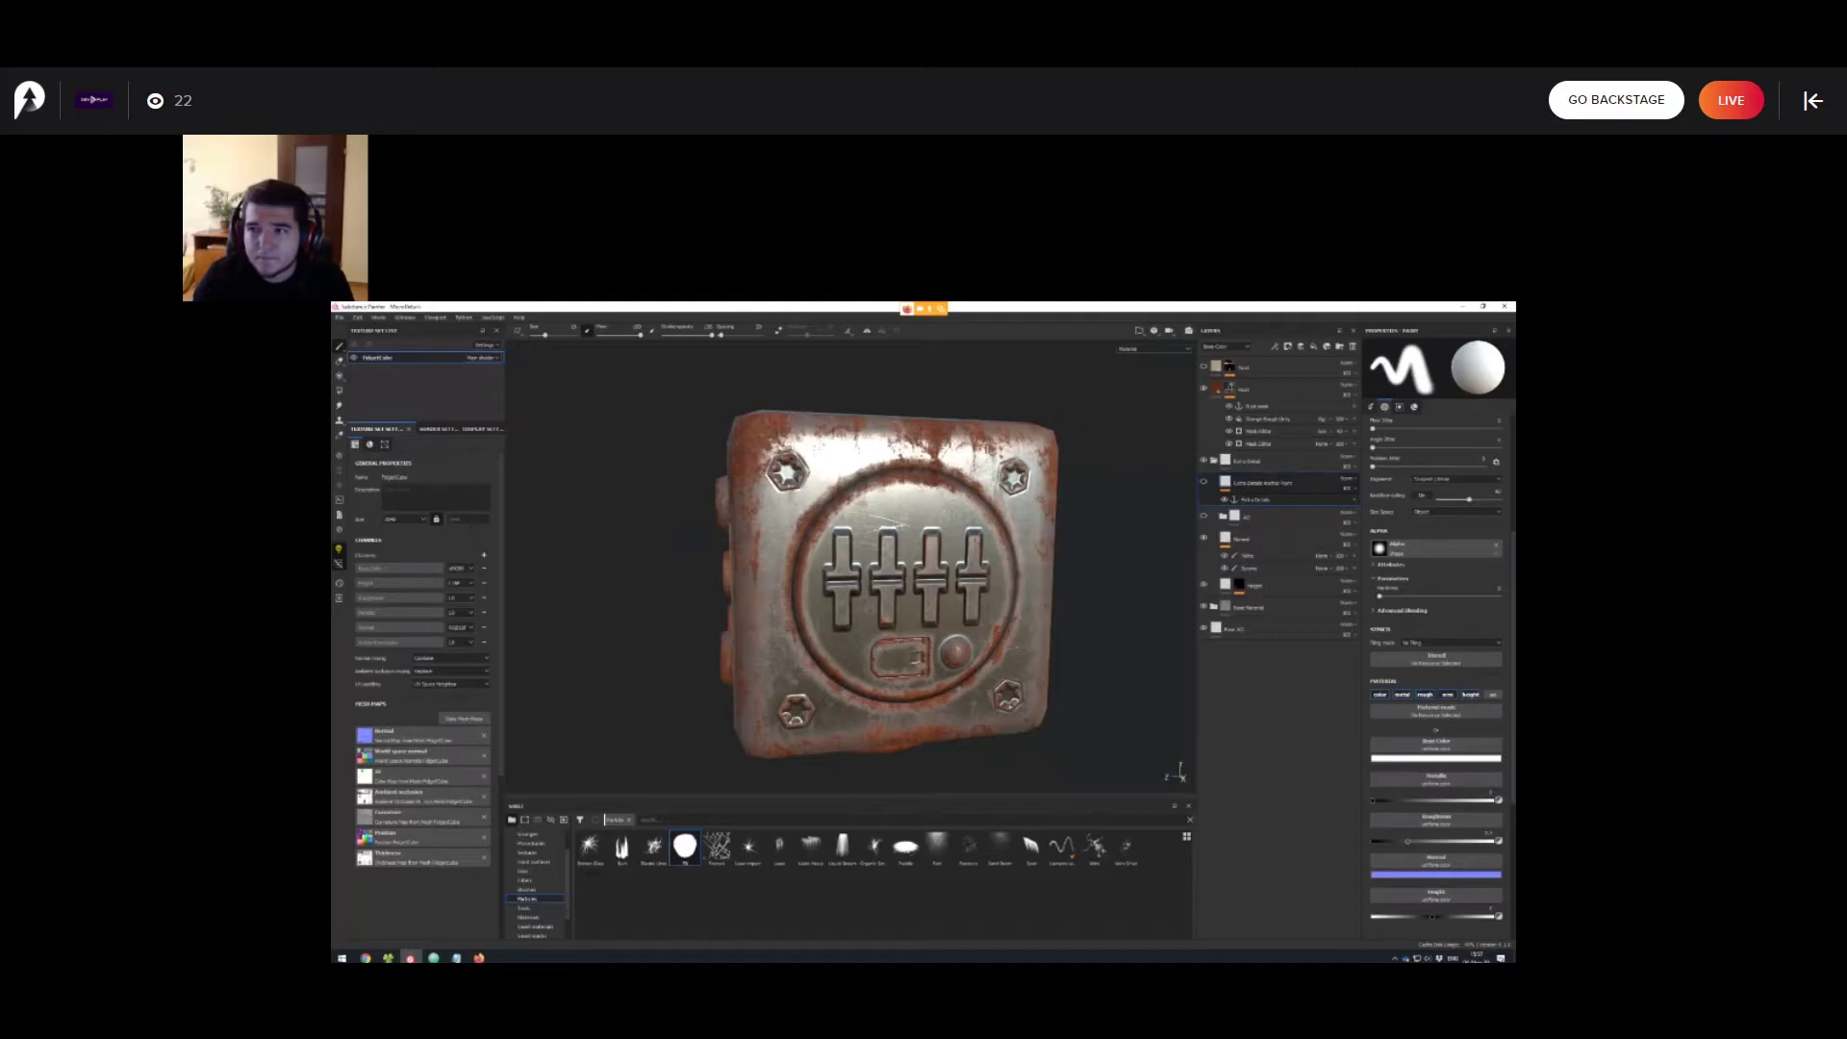
left_click(1255, 500)
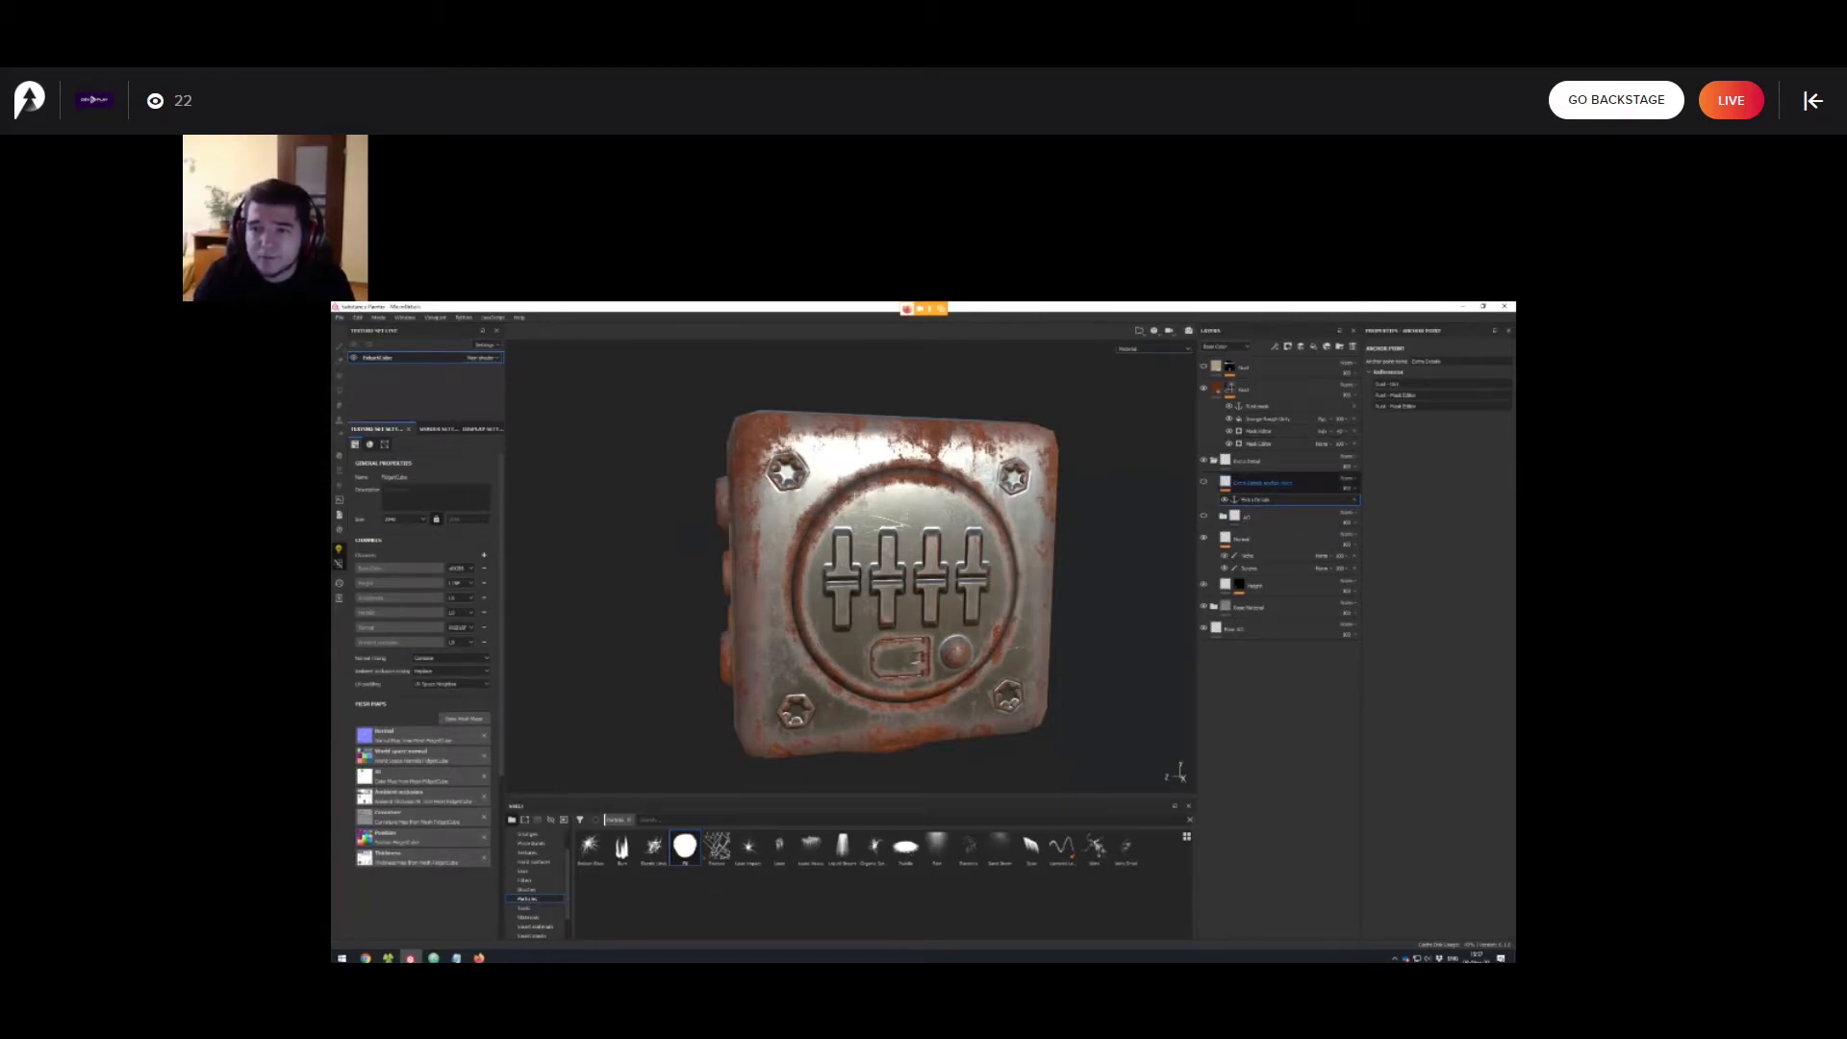
left_click(1263, 483)
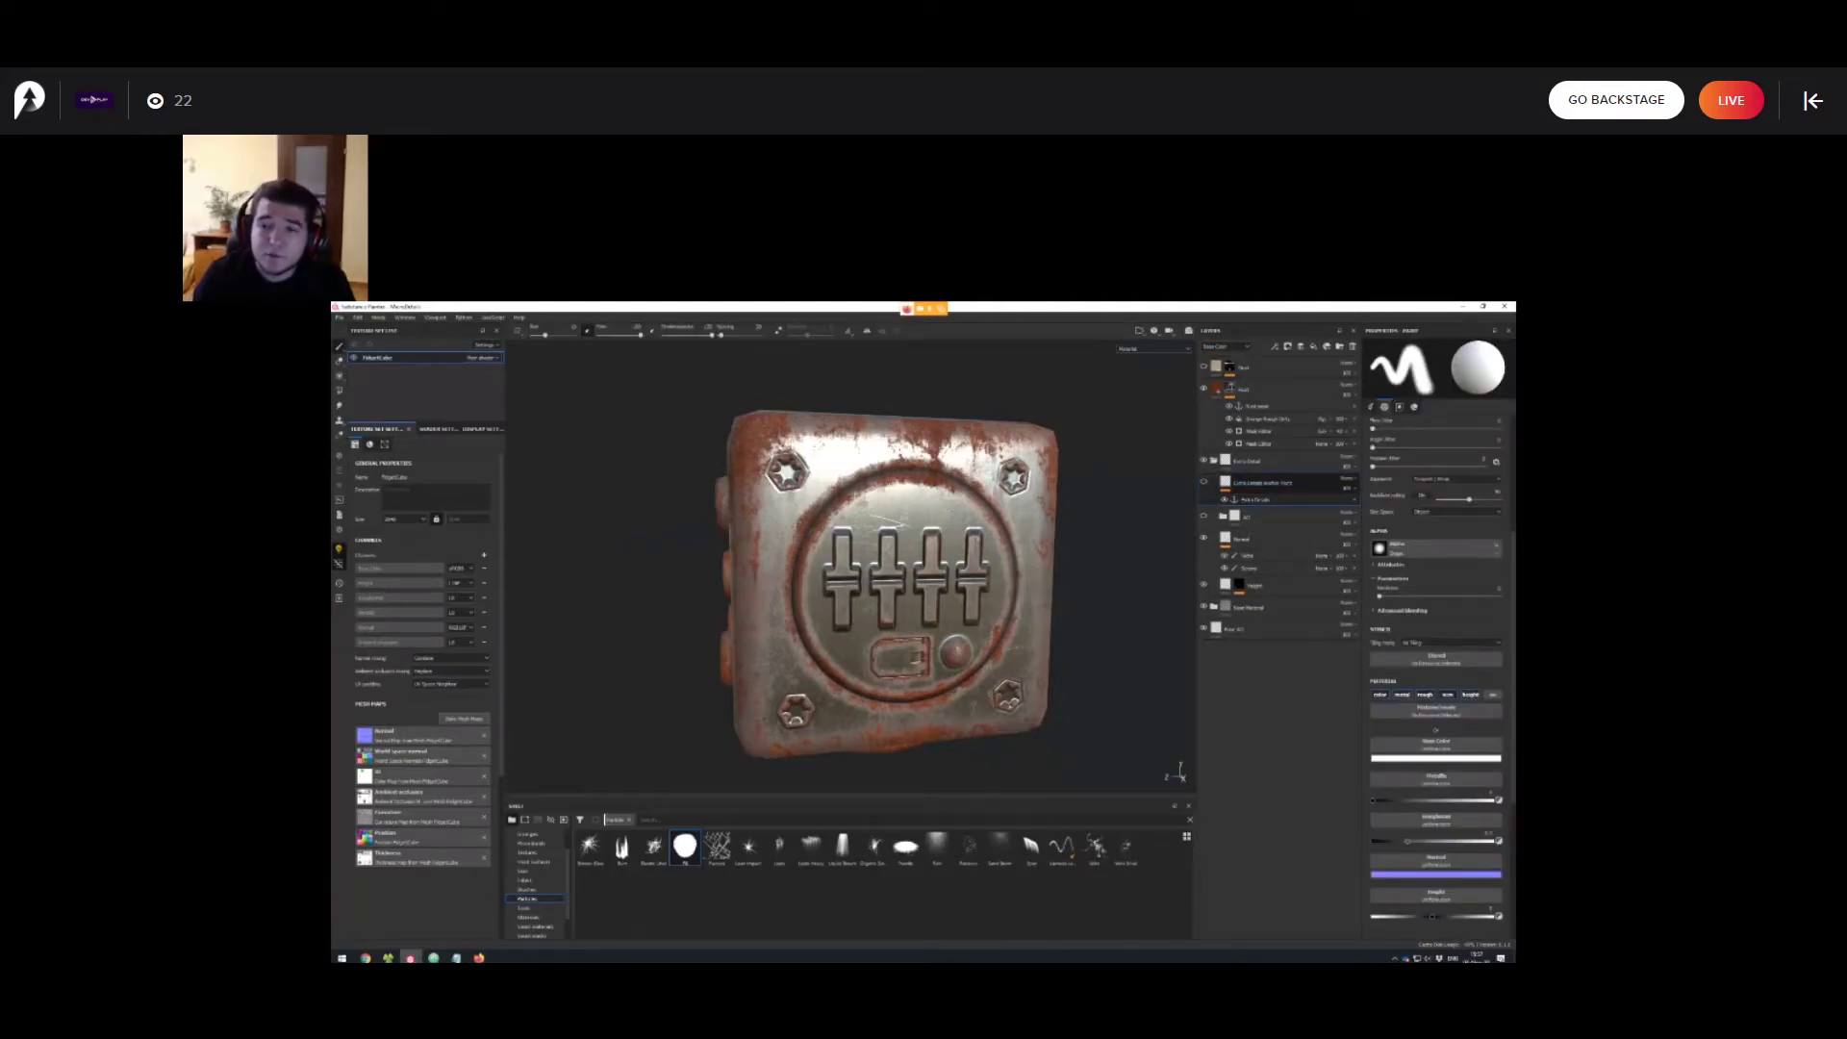
Switch the layer stack's displayed channel to Normal and on to Height to check the anchor layer's blending mode.
left_click(1226, 347)
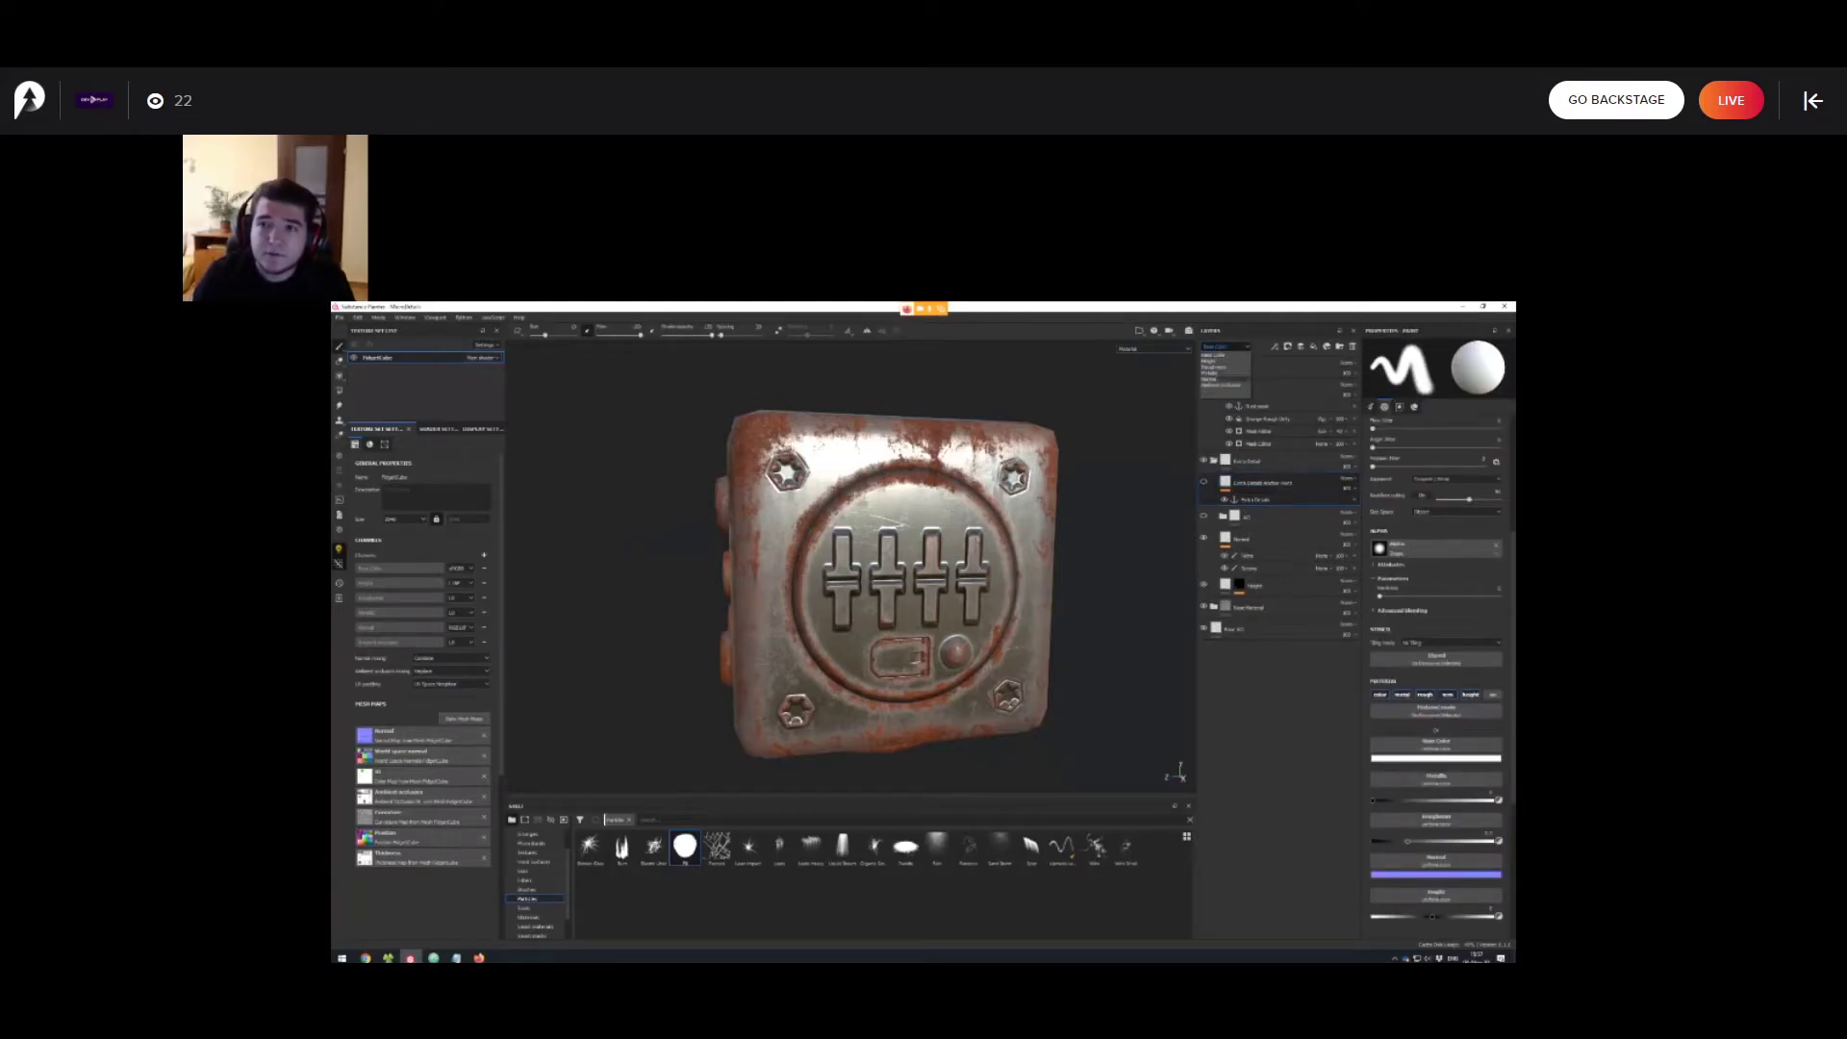
left_click(1289, 482)
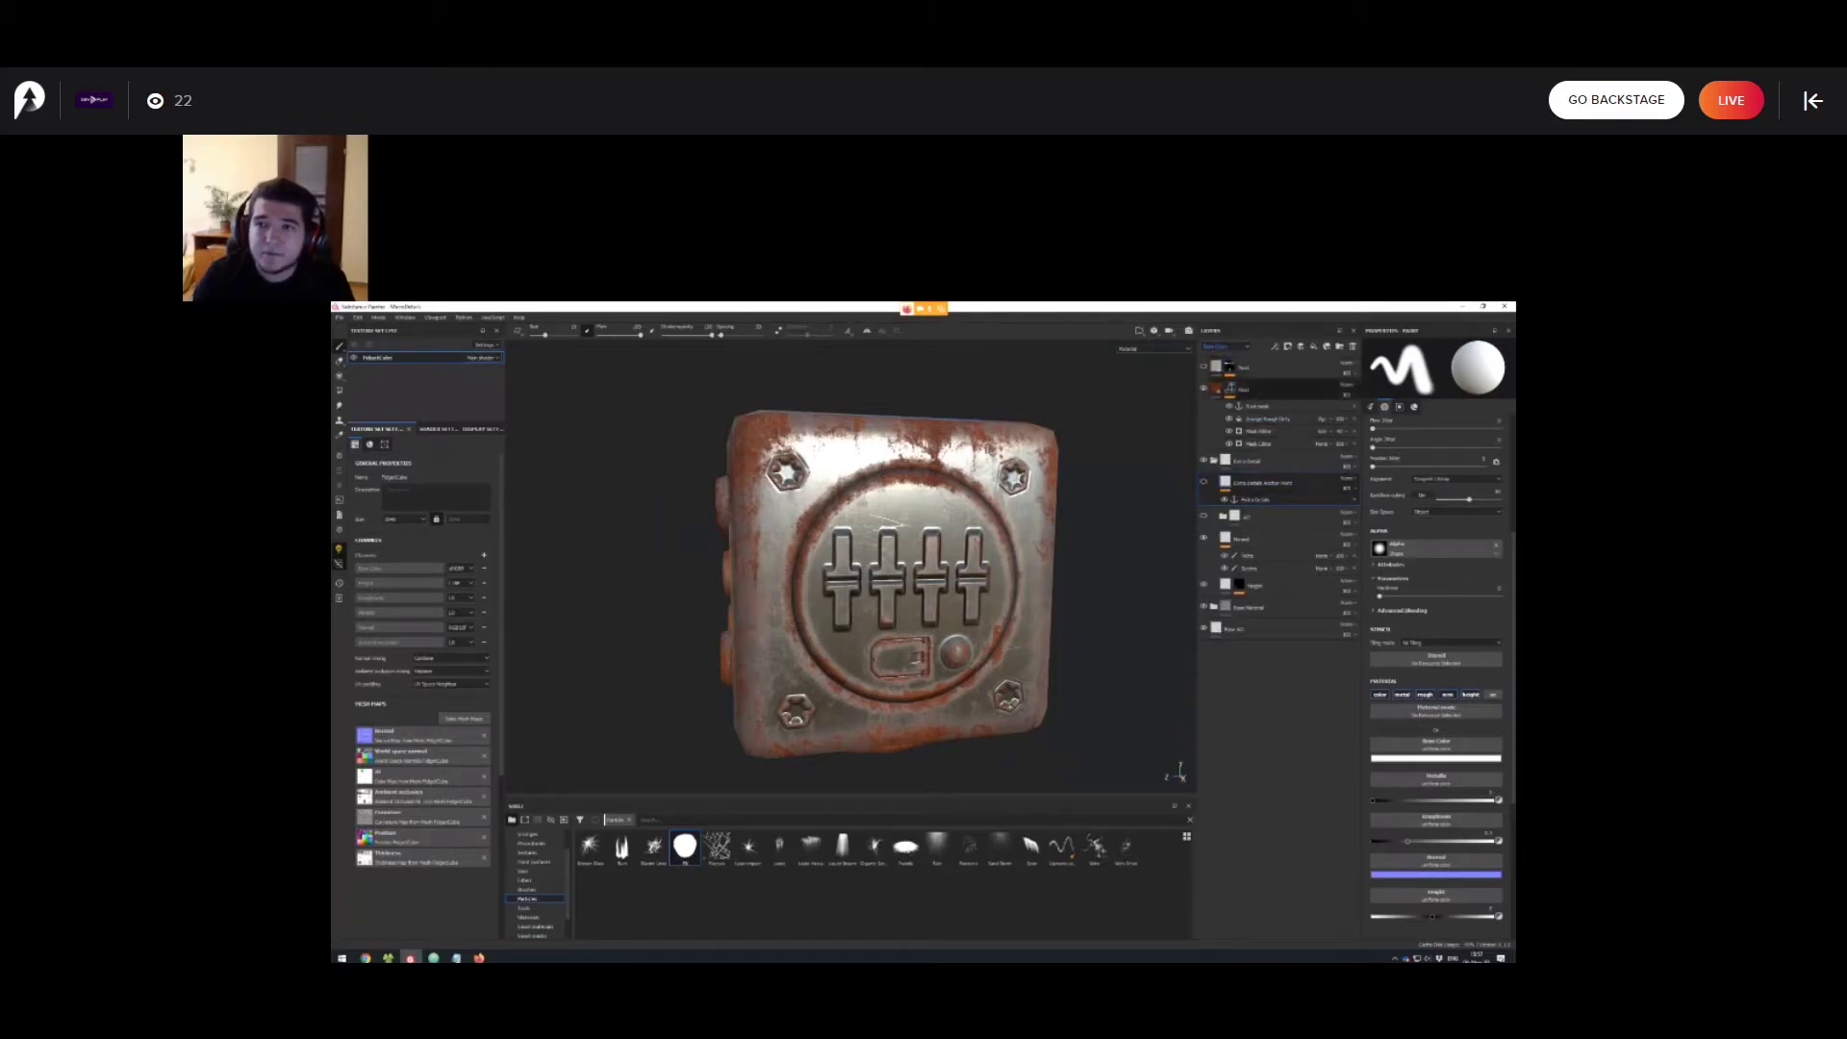
left_click(1226, 347)
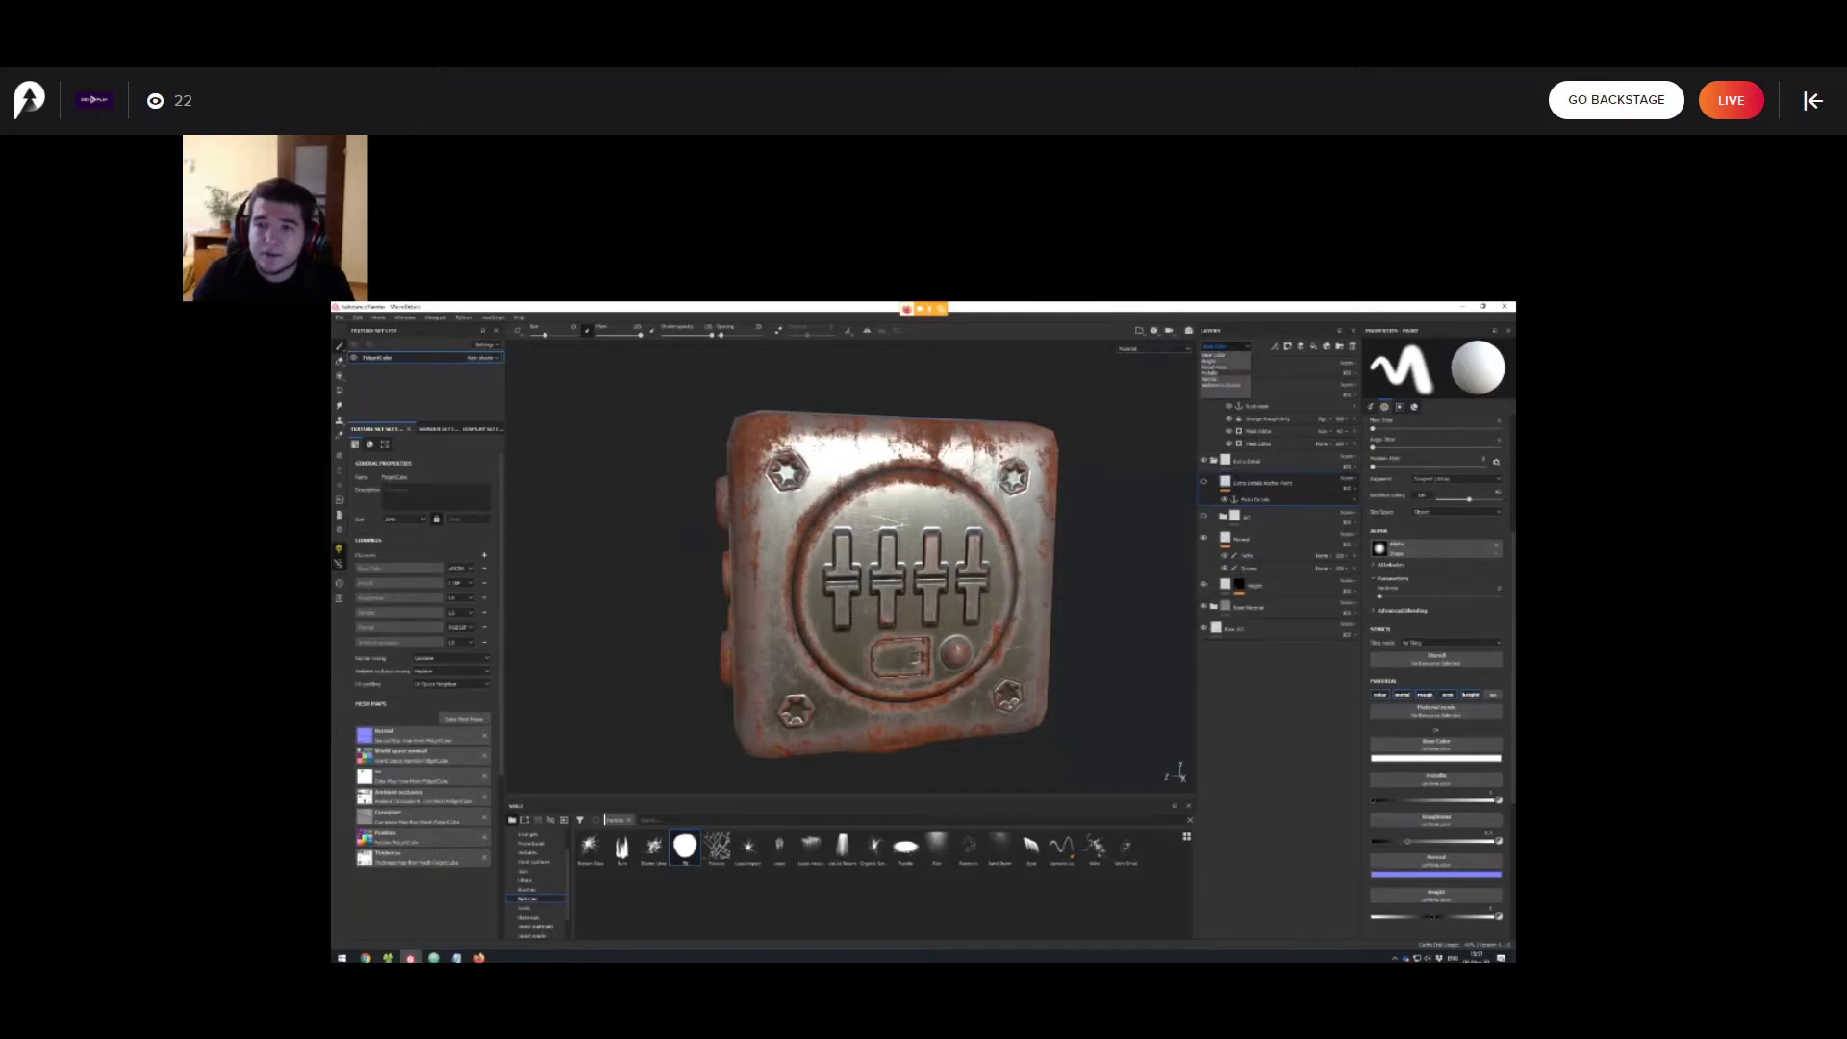
left_click(1227, 380)
left_click(1226, 347)
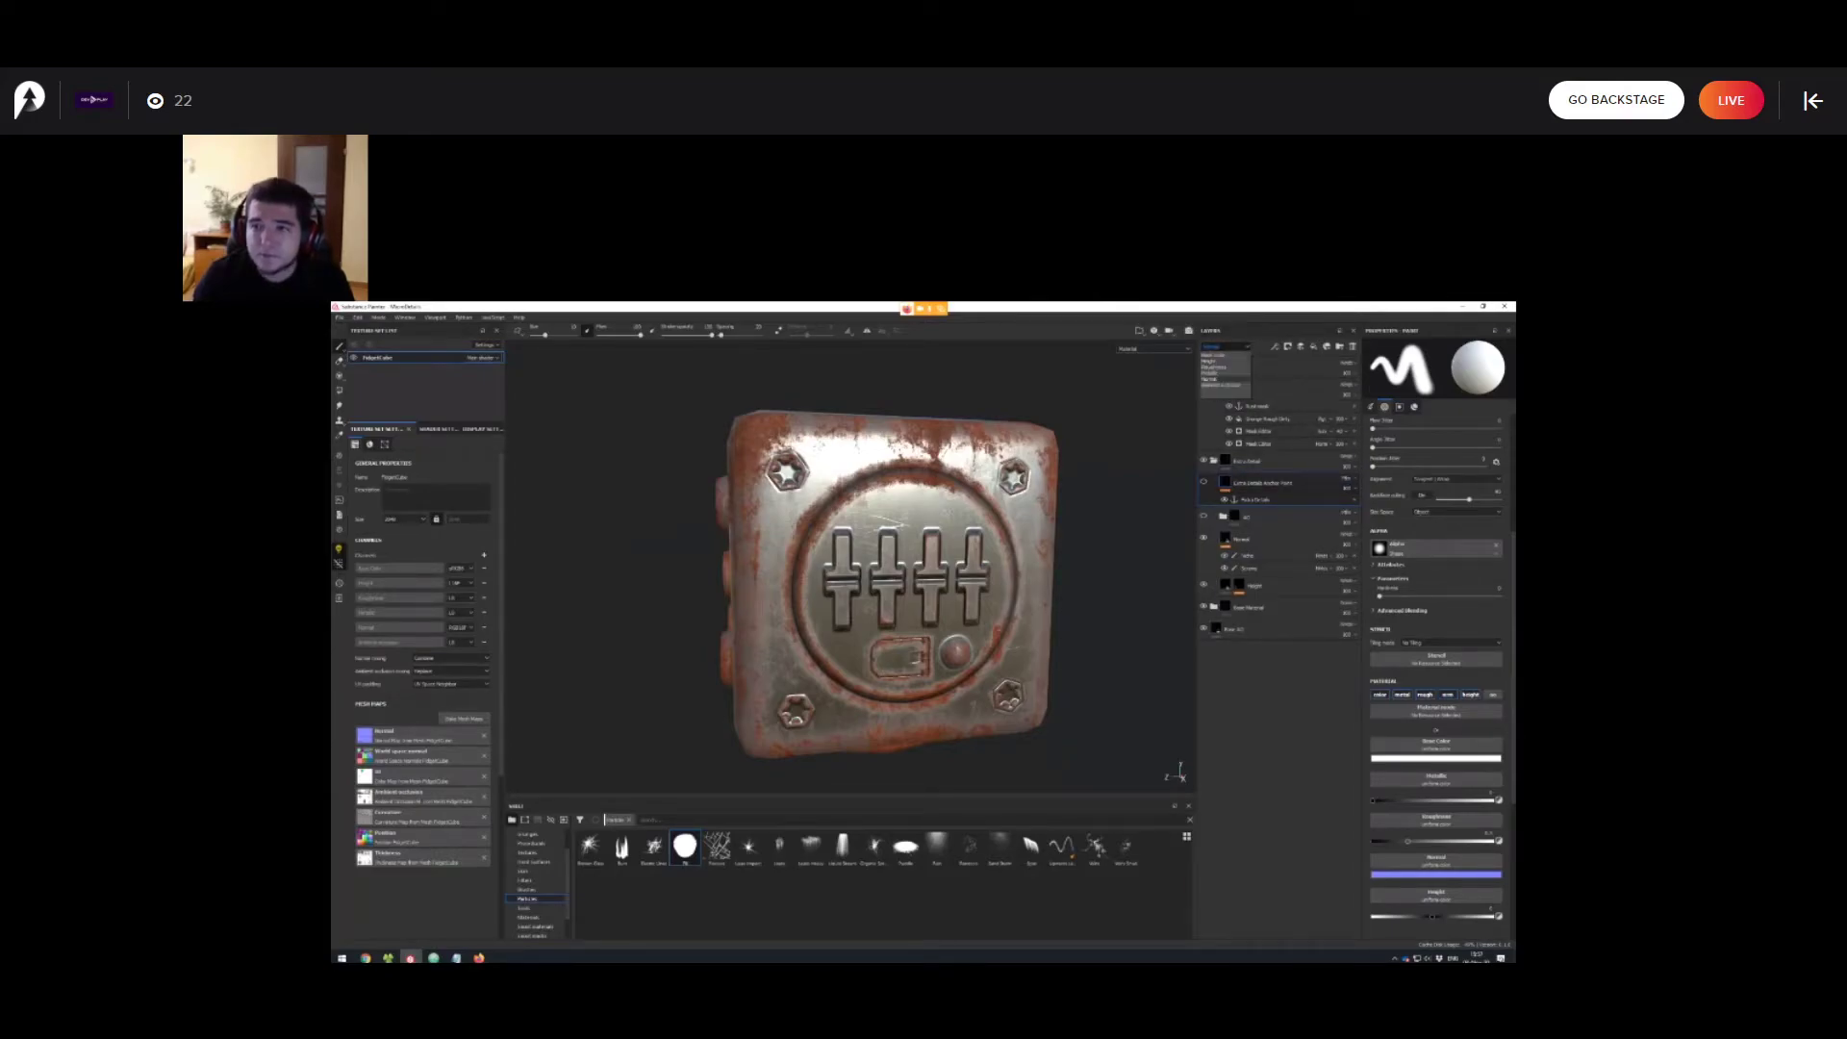
left_click(1214, 363)
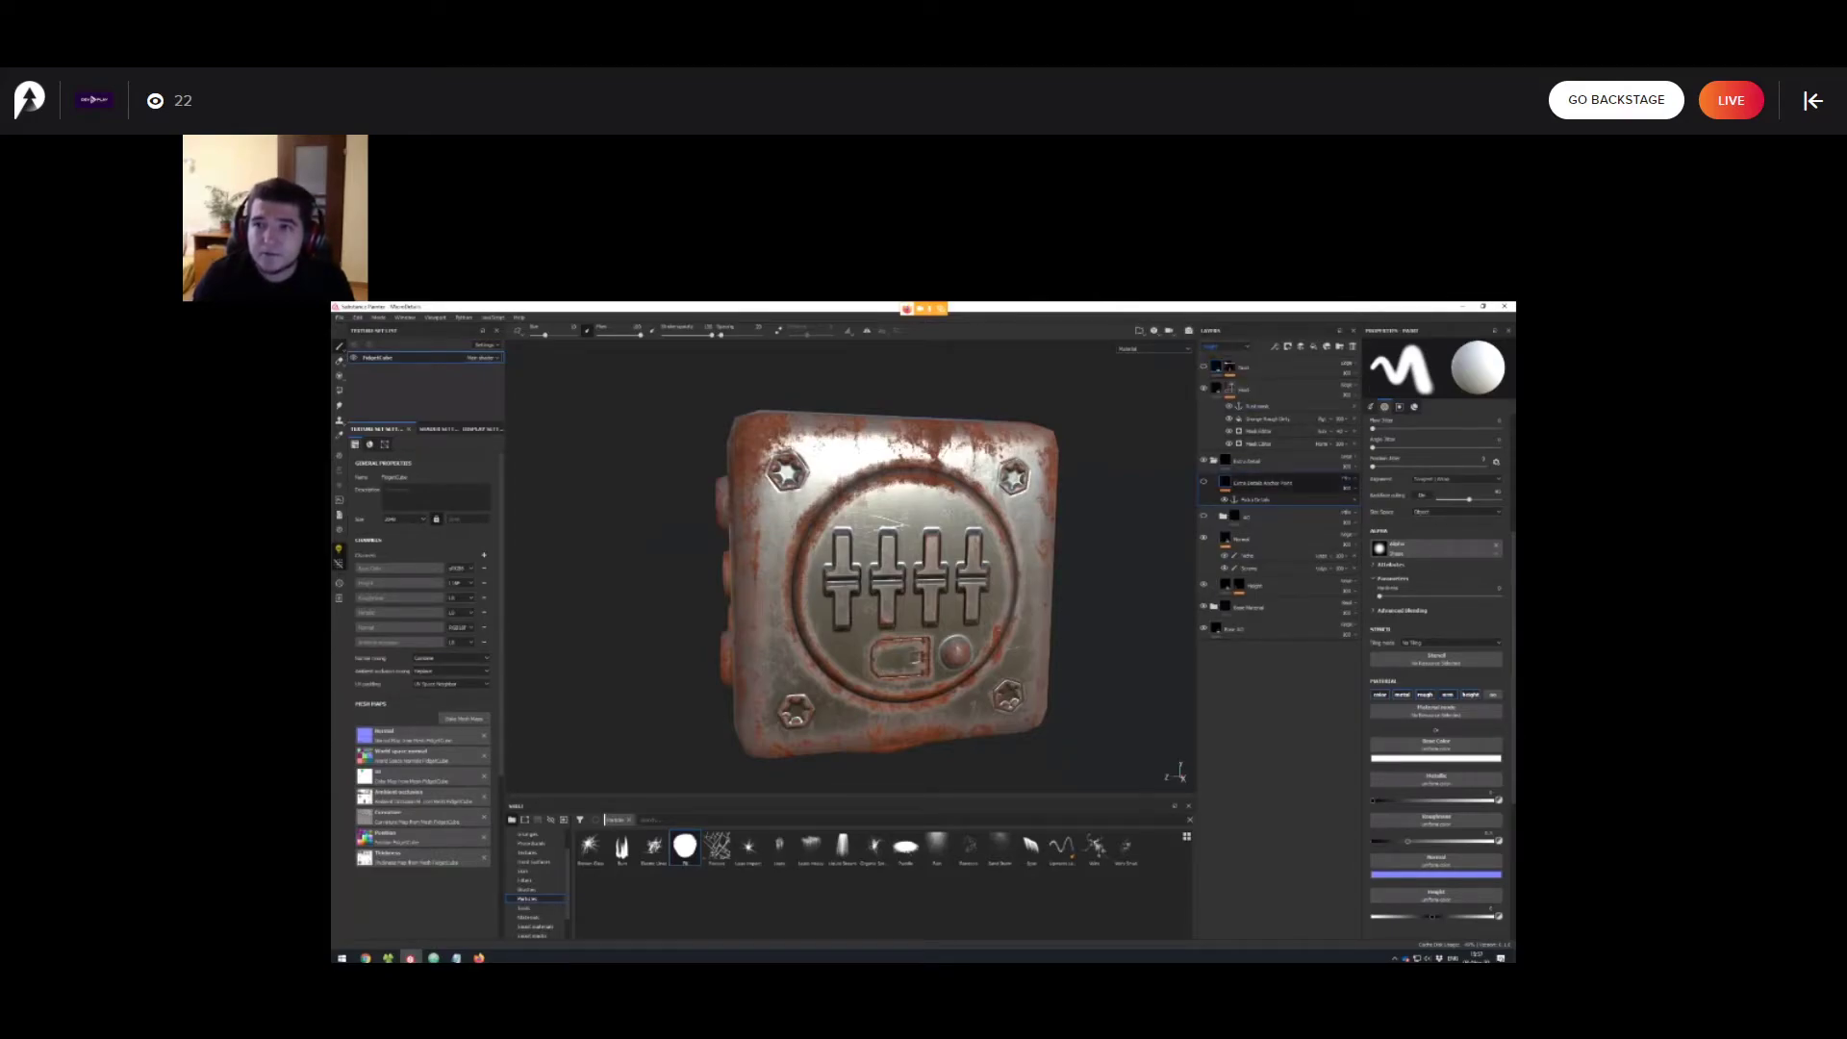
double_click(1263, 483)
key("Return")
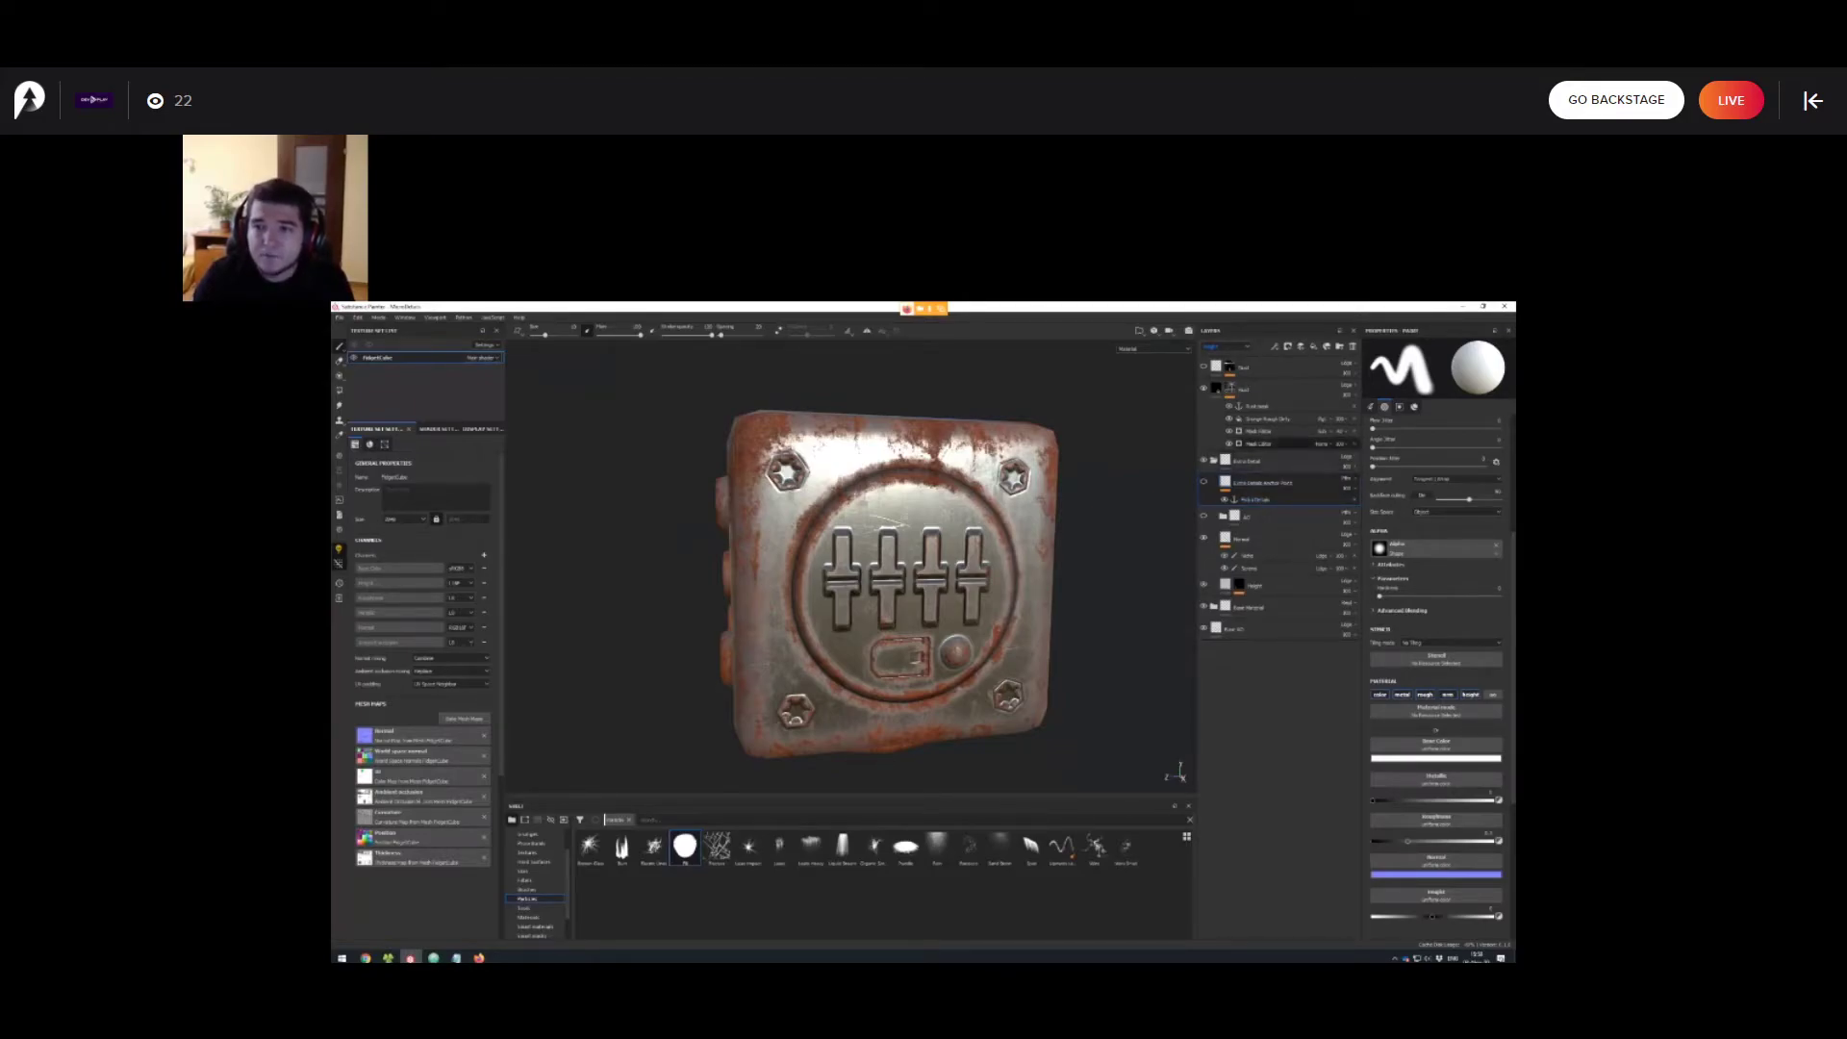
Review the rust Mask Editor's anchor inputs against the anchor layer, collapse the details folder and reselect the Mask Editor.
left_click(1260, 444)
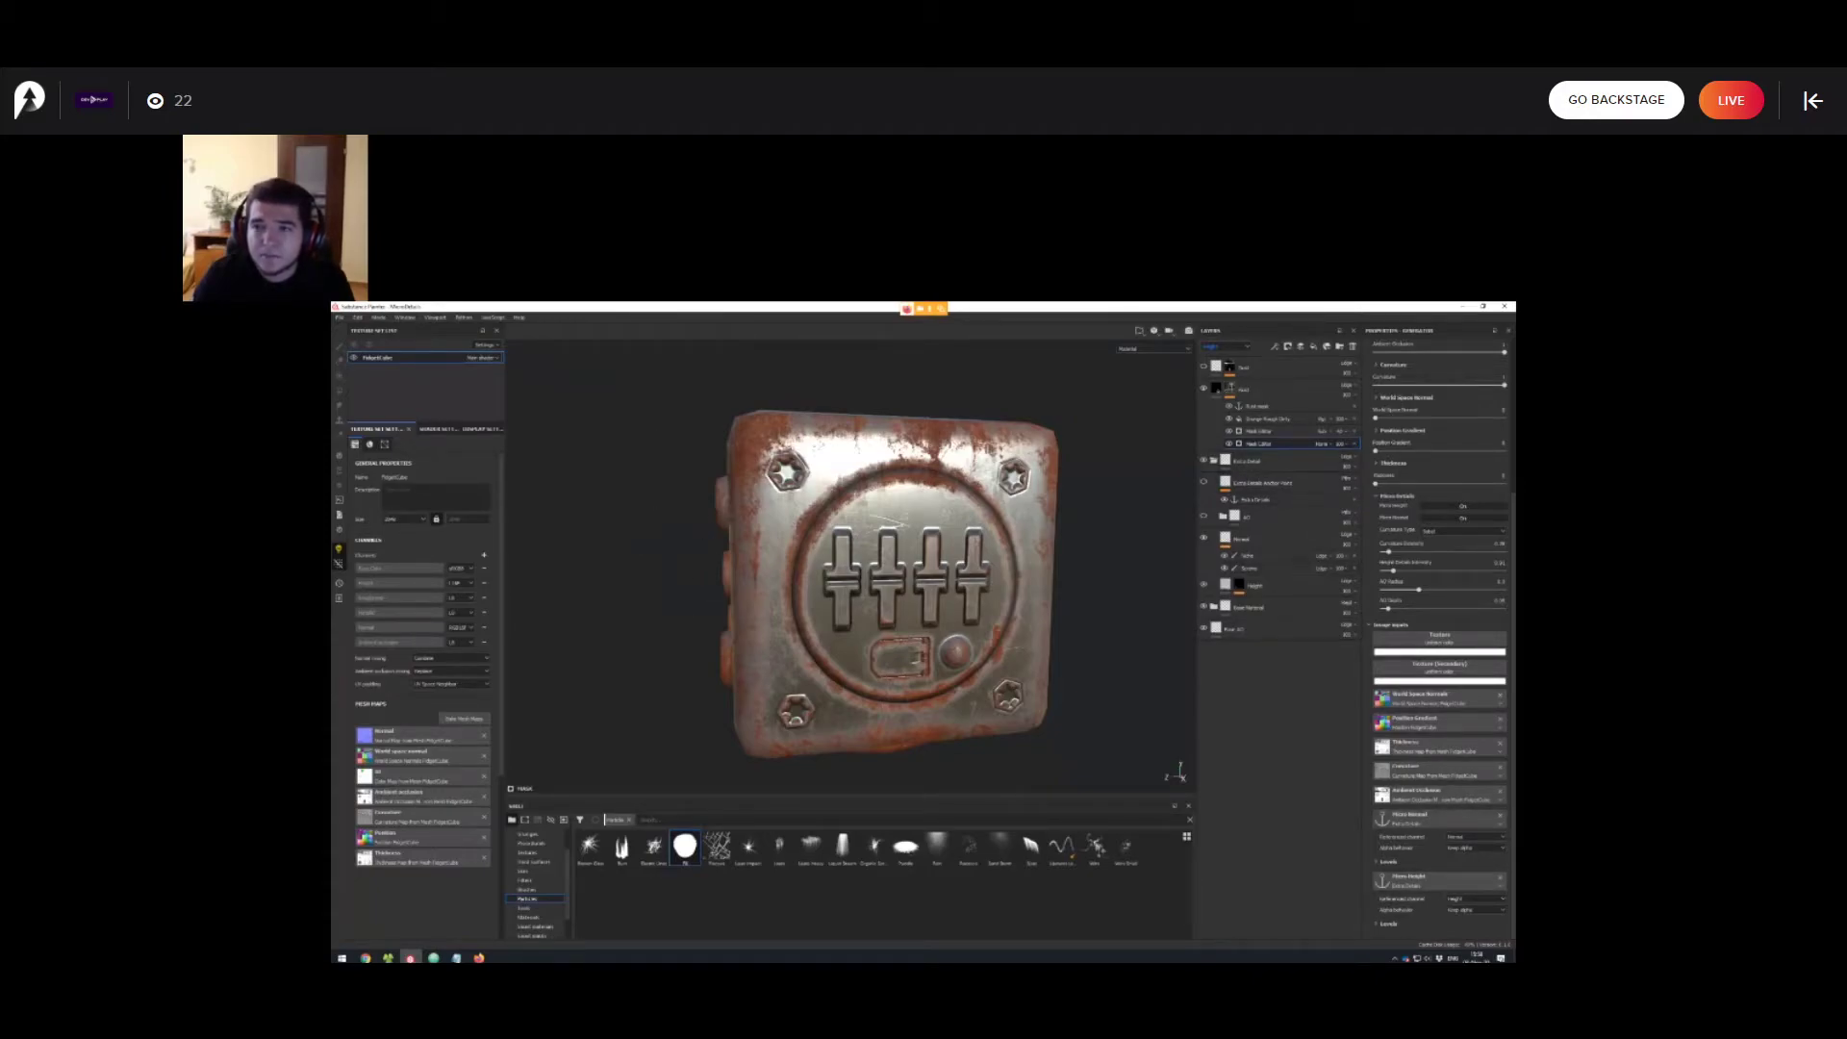
left_click(1270, 482)
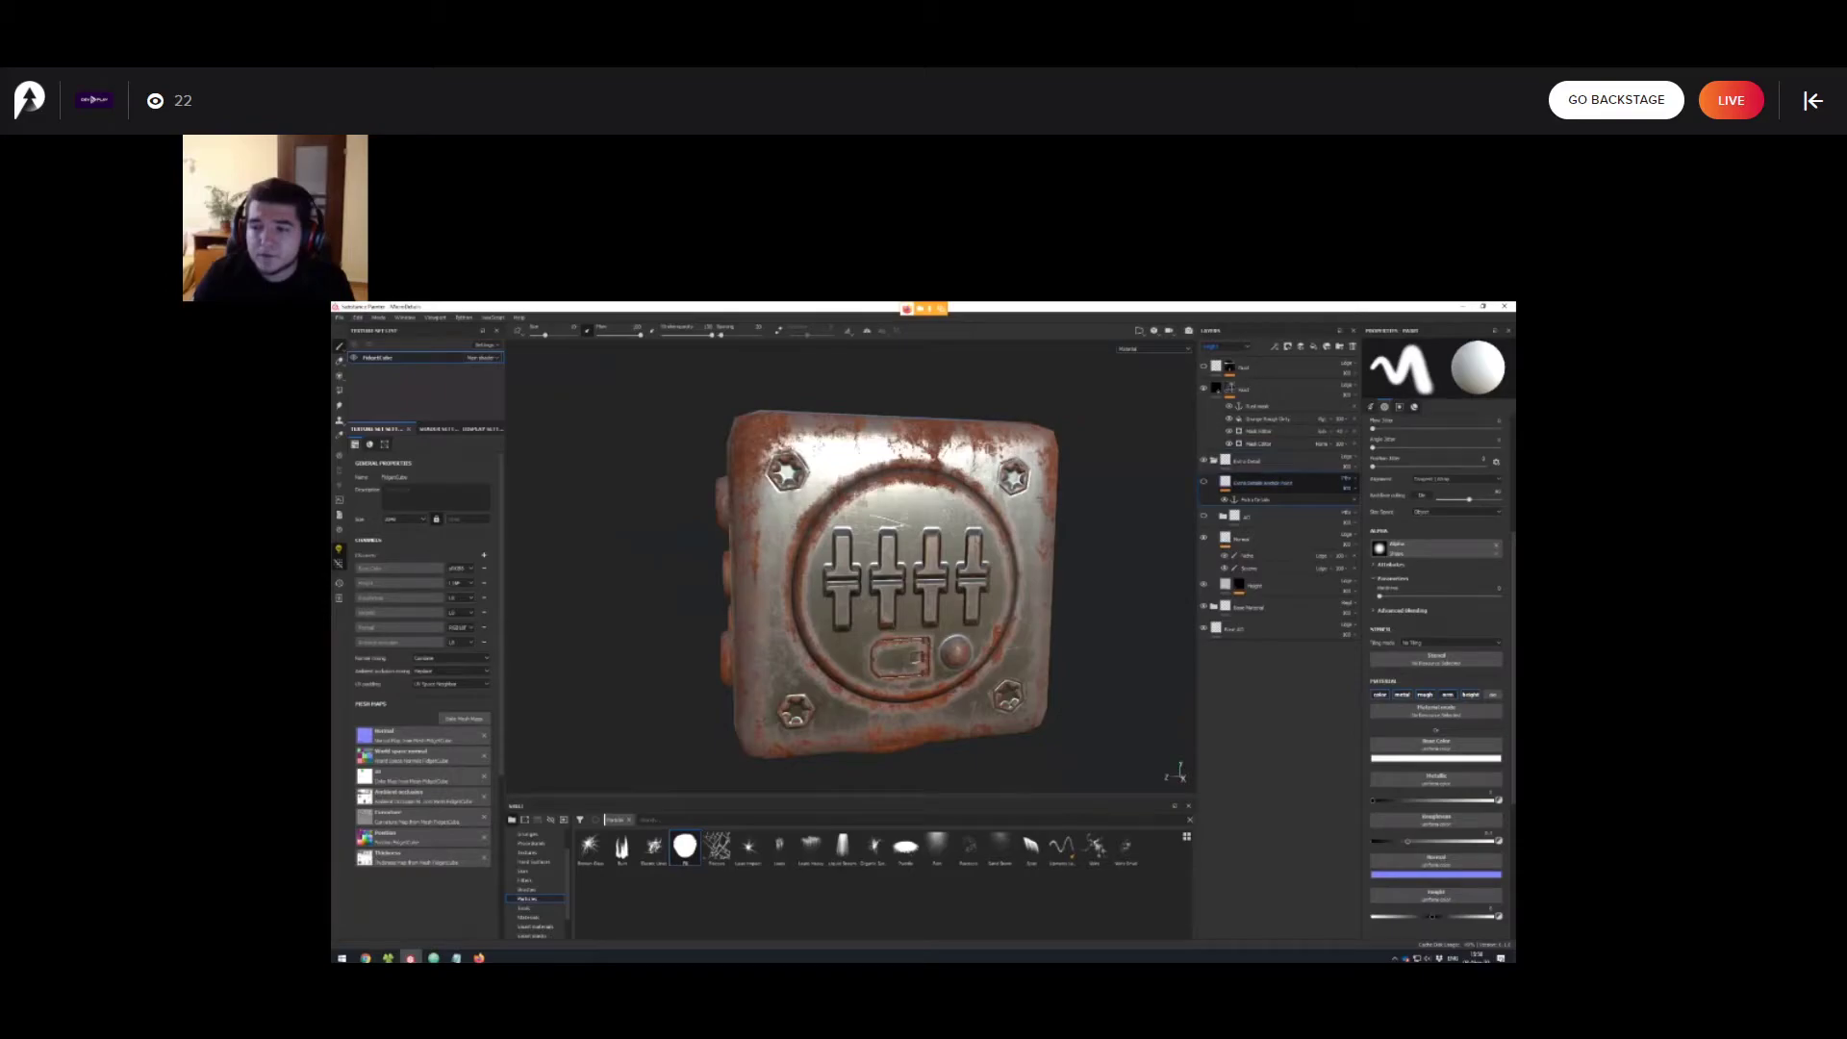
left_click(1257, 500)
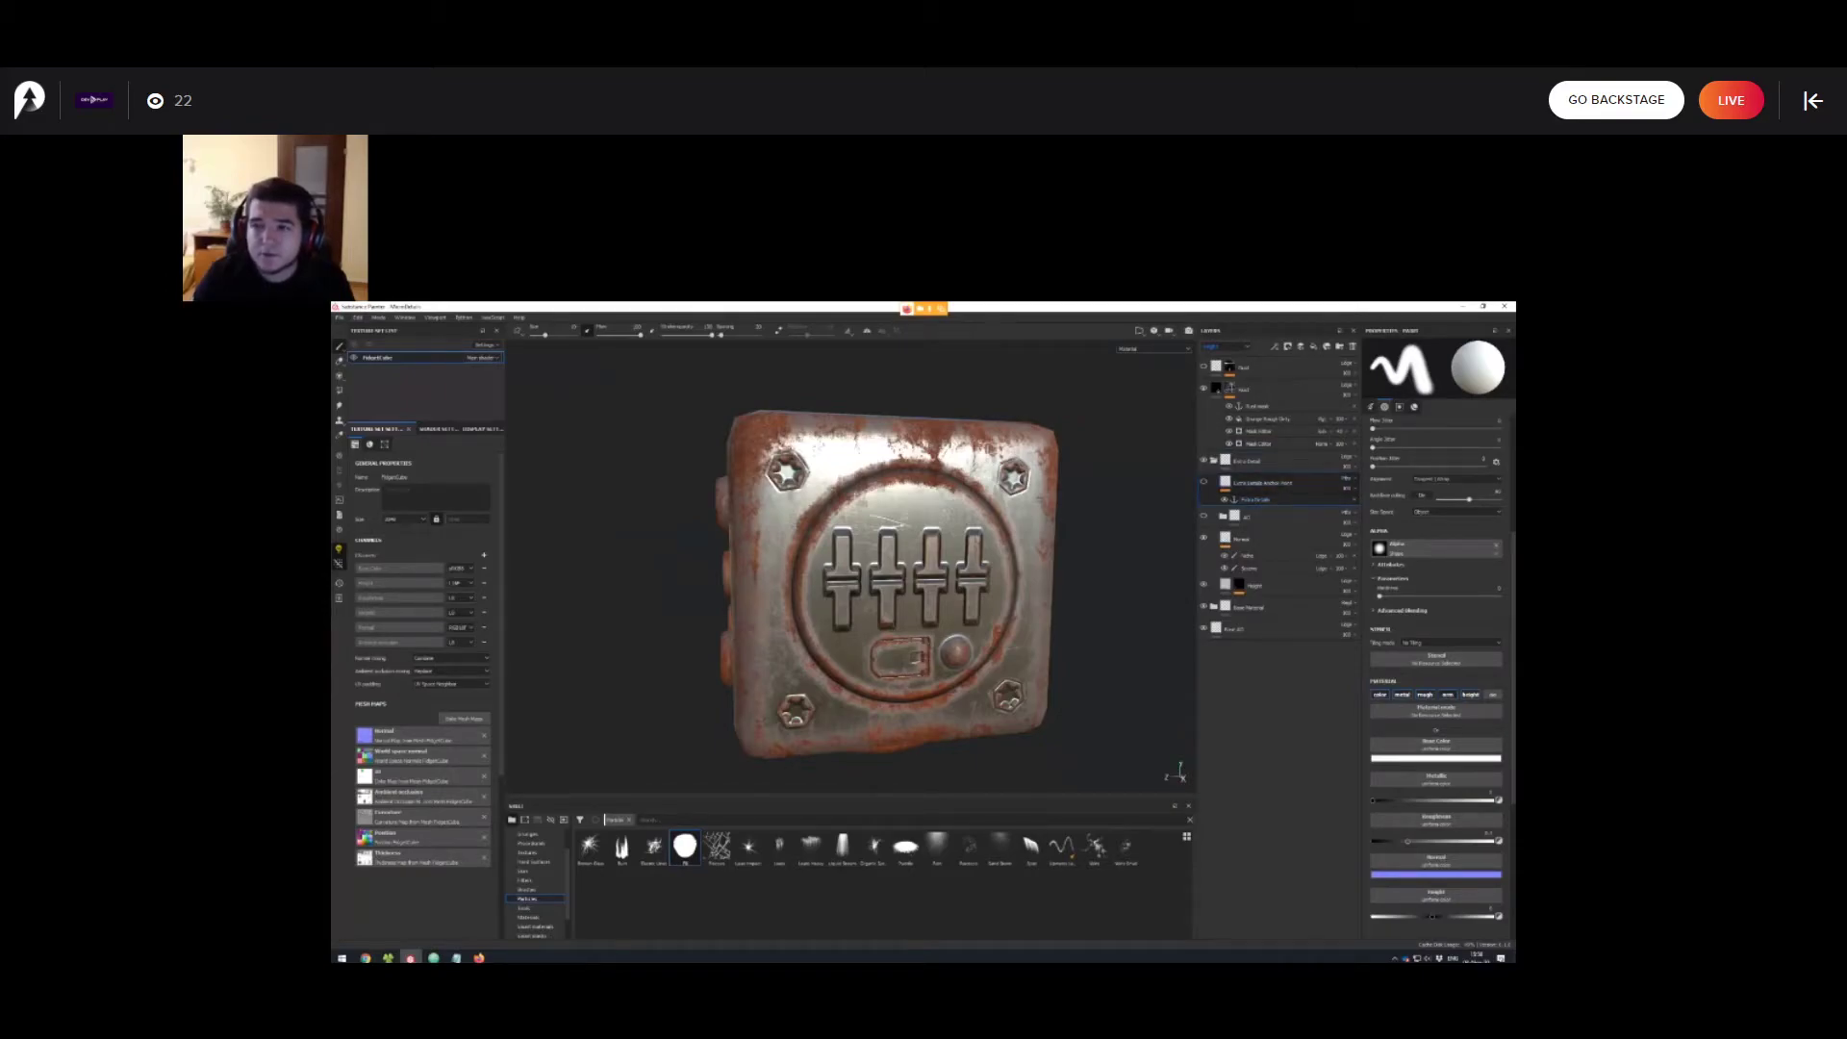
left_click(1214, 461)
left_click(1278, 596)
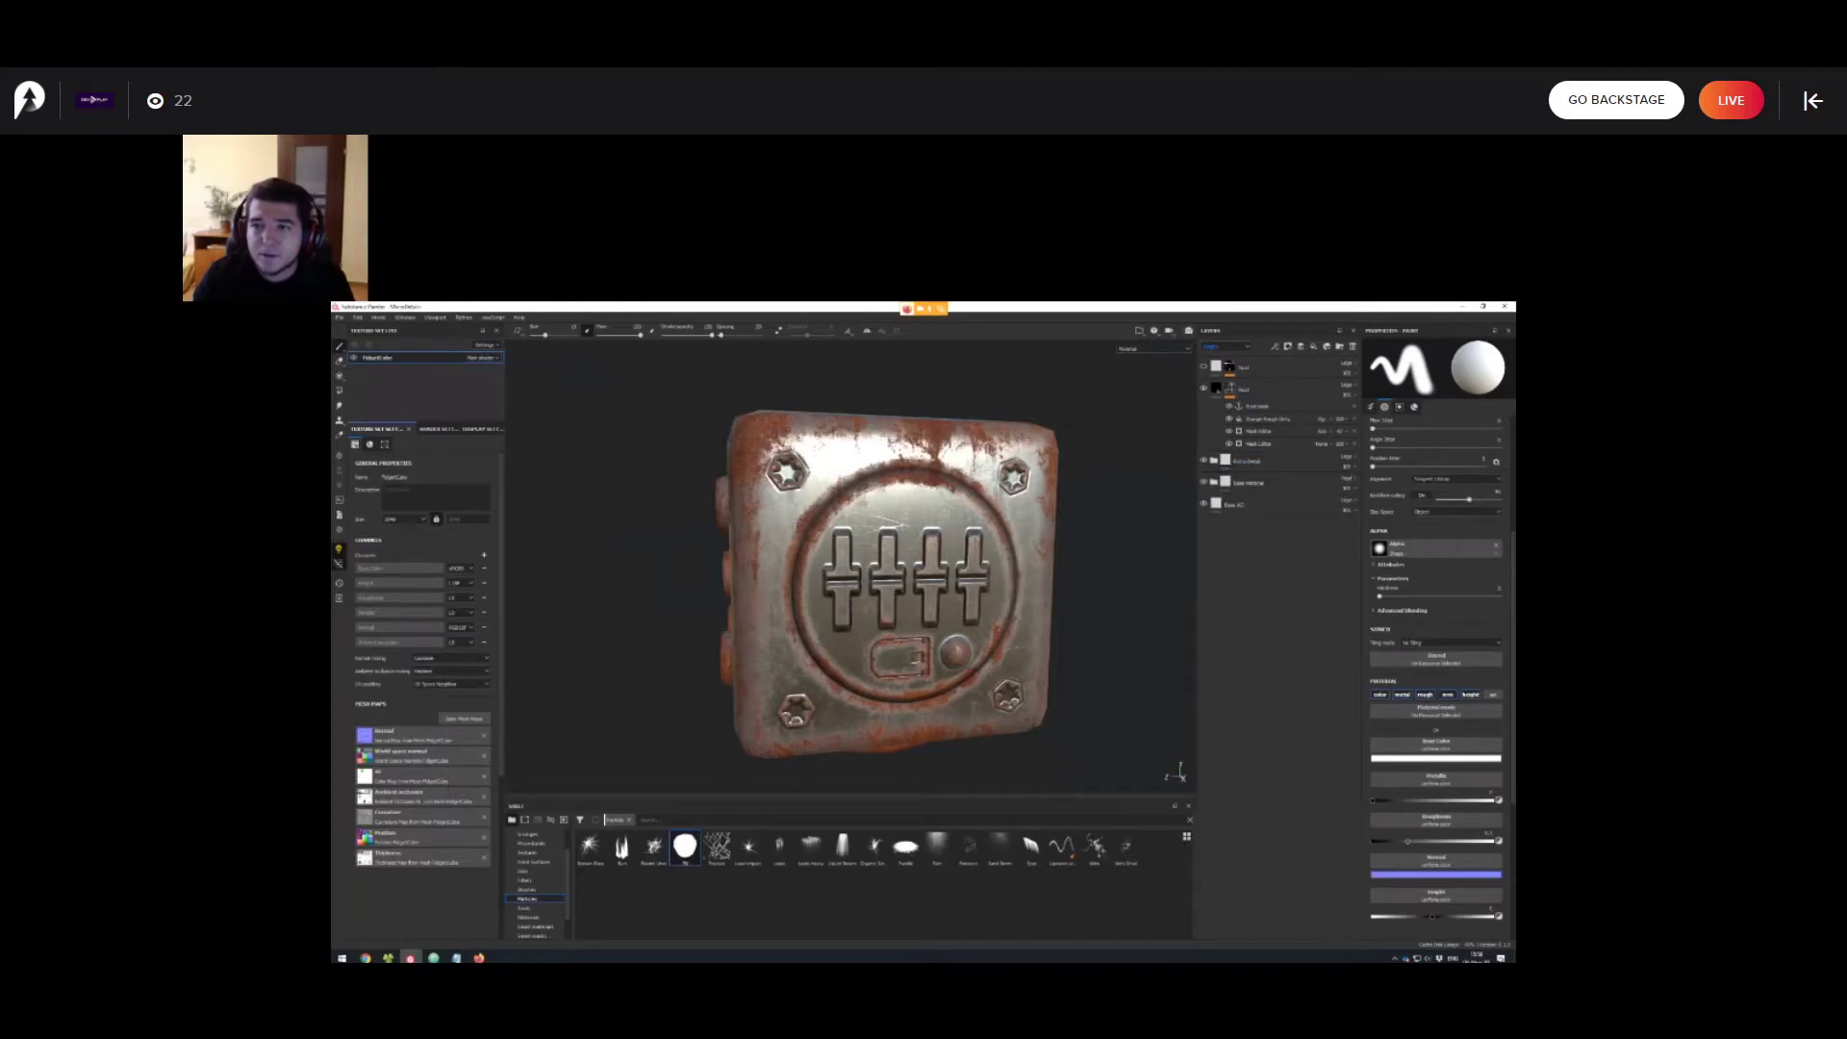
left_click(1270, 462)
left_click(1270, 443)
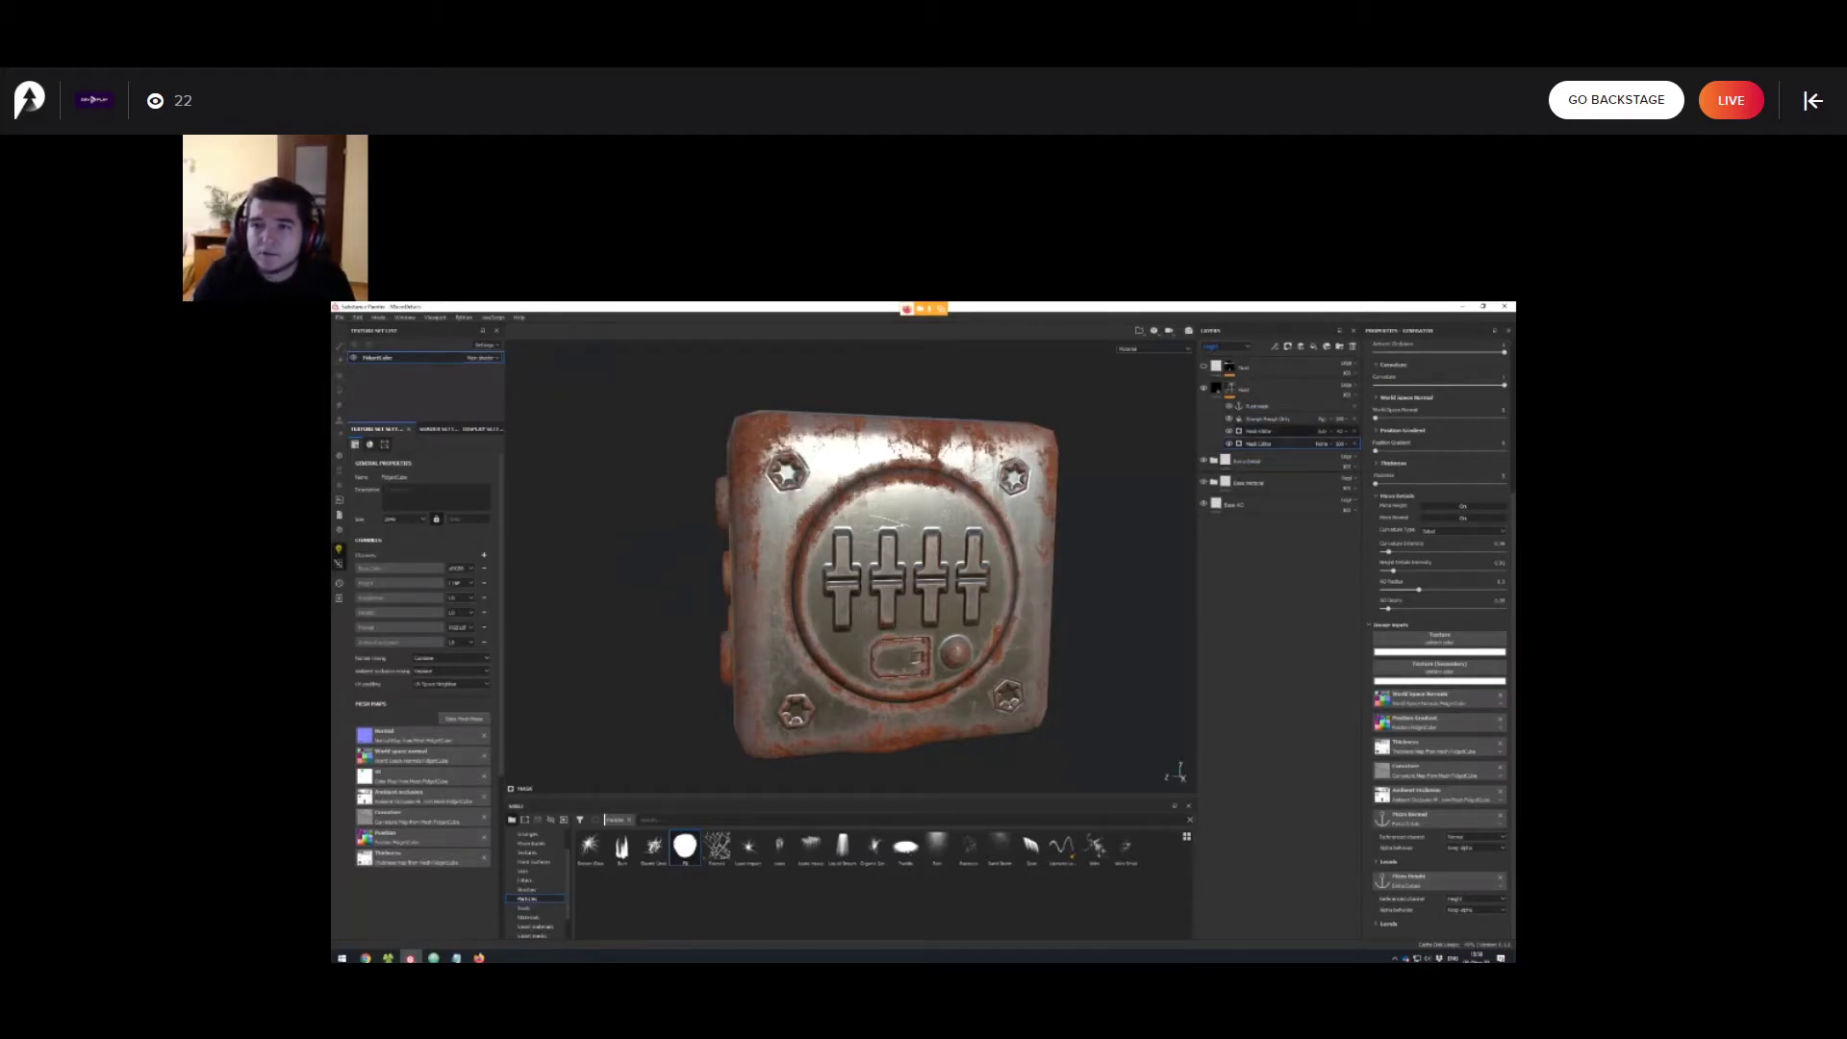
Return the layer stack display to the Base Color channel and select the rust layer's fill material.
mouse_move(866, 587)
left_mouse_down("alt")
mouse_move(962, 577)
mouse_move(856, 589)
left_mouse_up("alt")
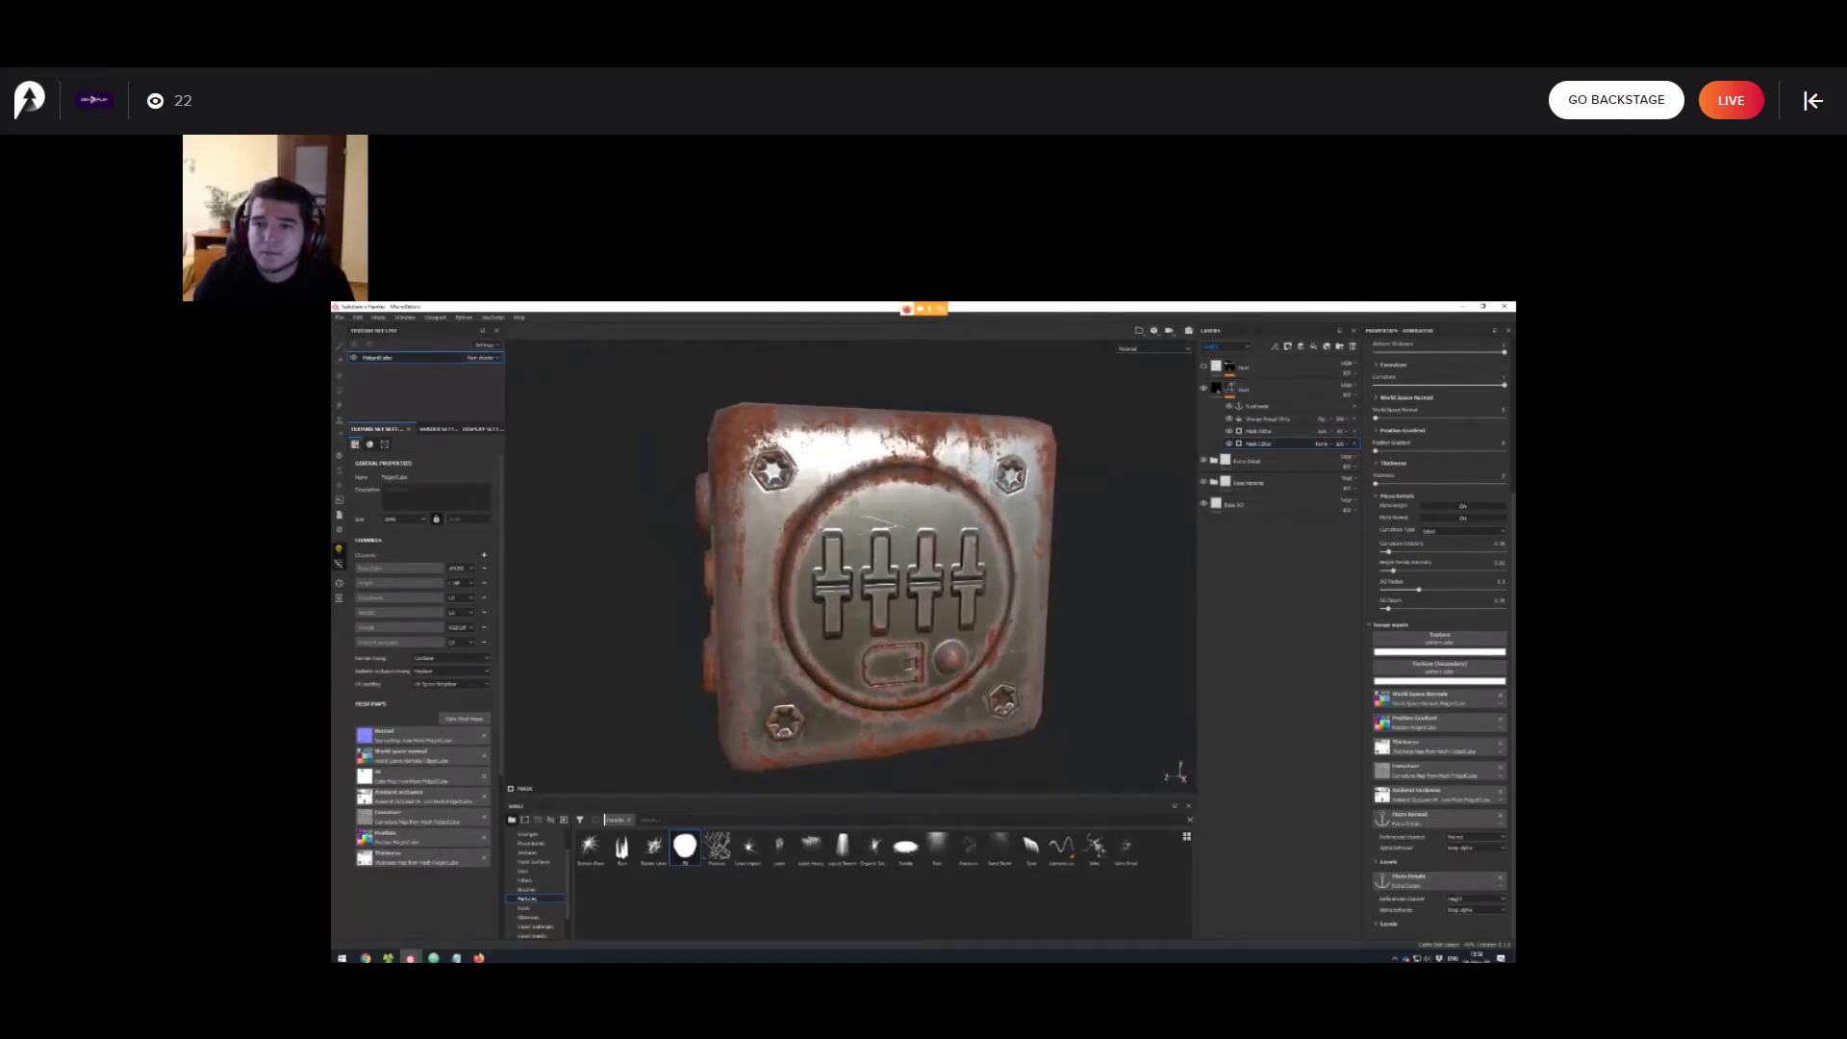
left_click(1226, 347)
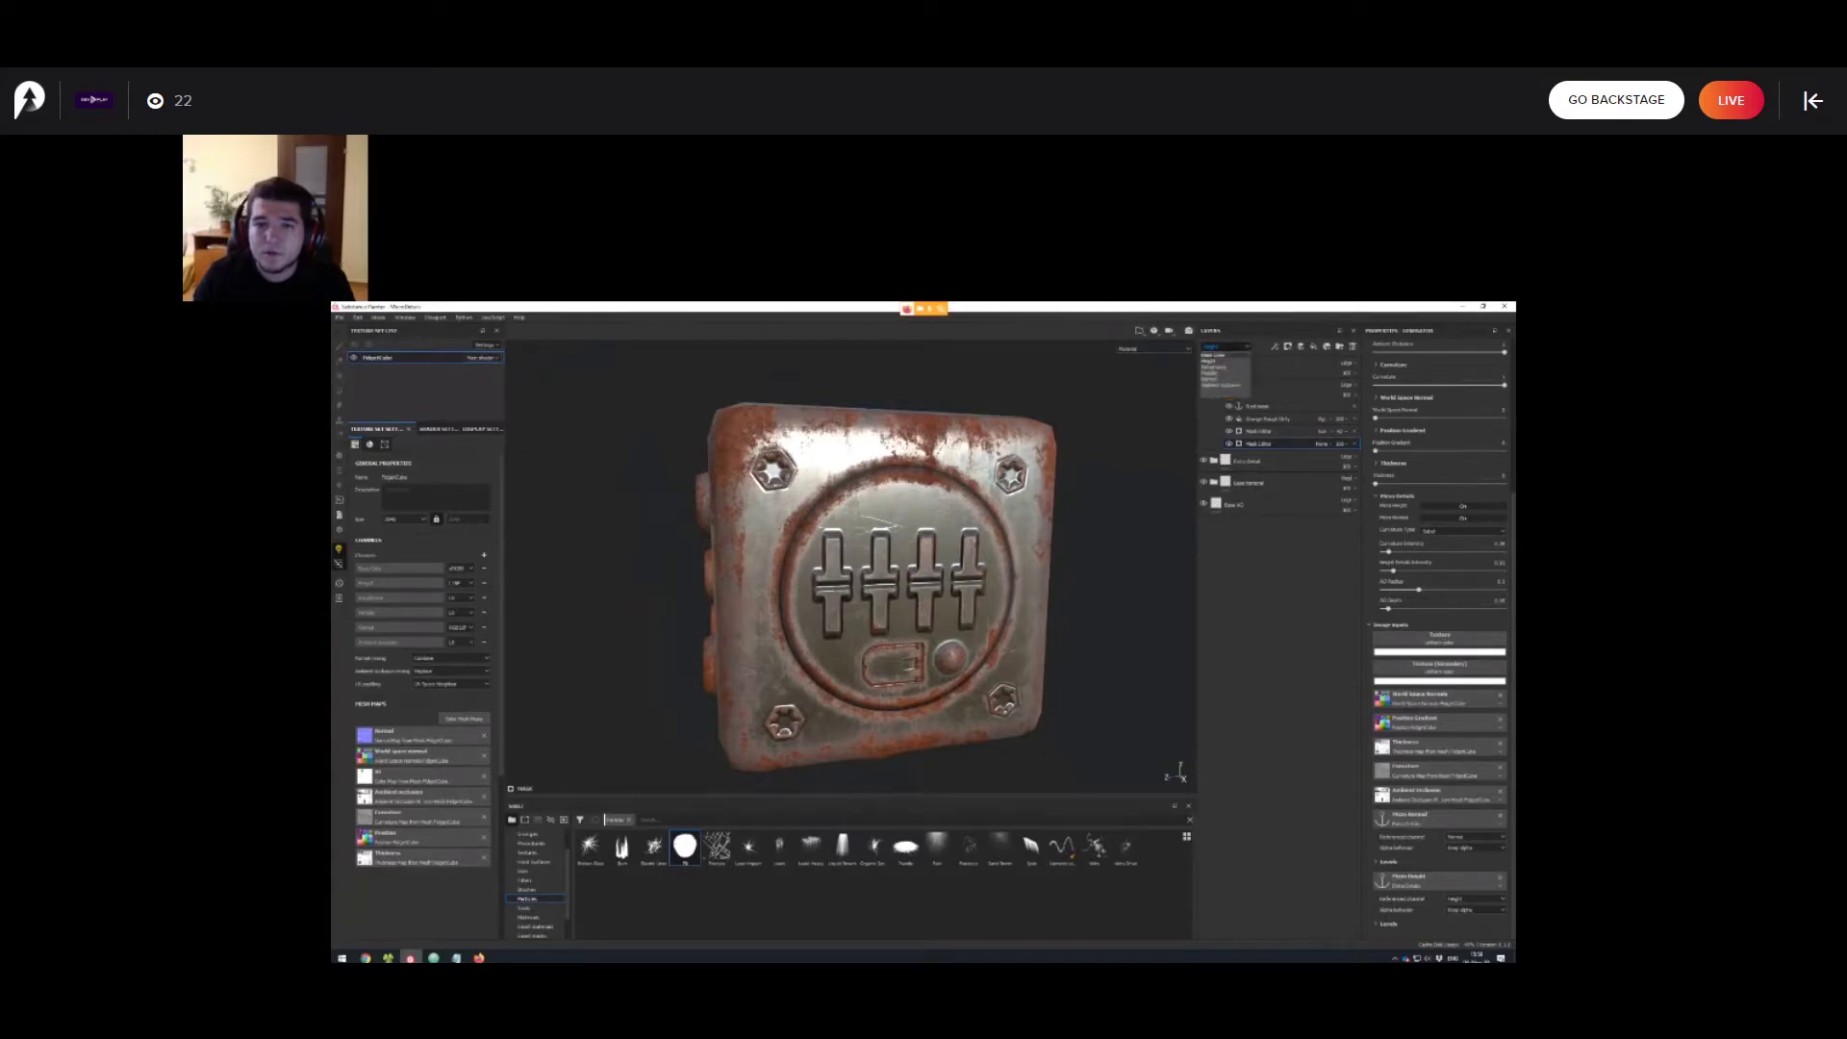
left_click(1220, 354)
mouse_move(865, 587)
left_mouse_down("alt")
mouse_move(924, 581)
mouse_move(864, 573)
left_mouse_up("alt")
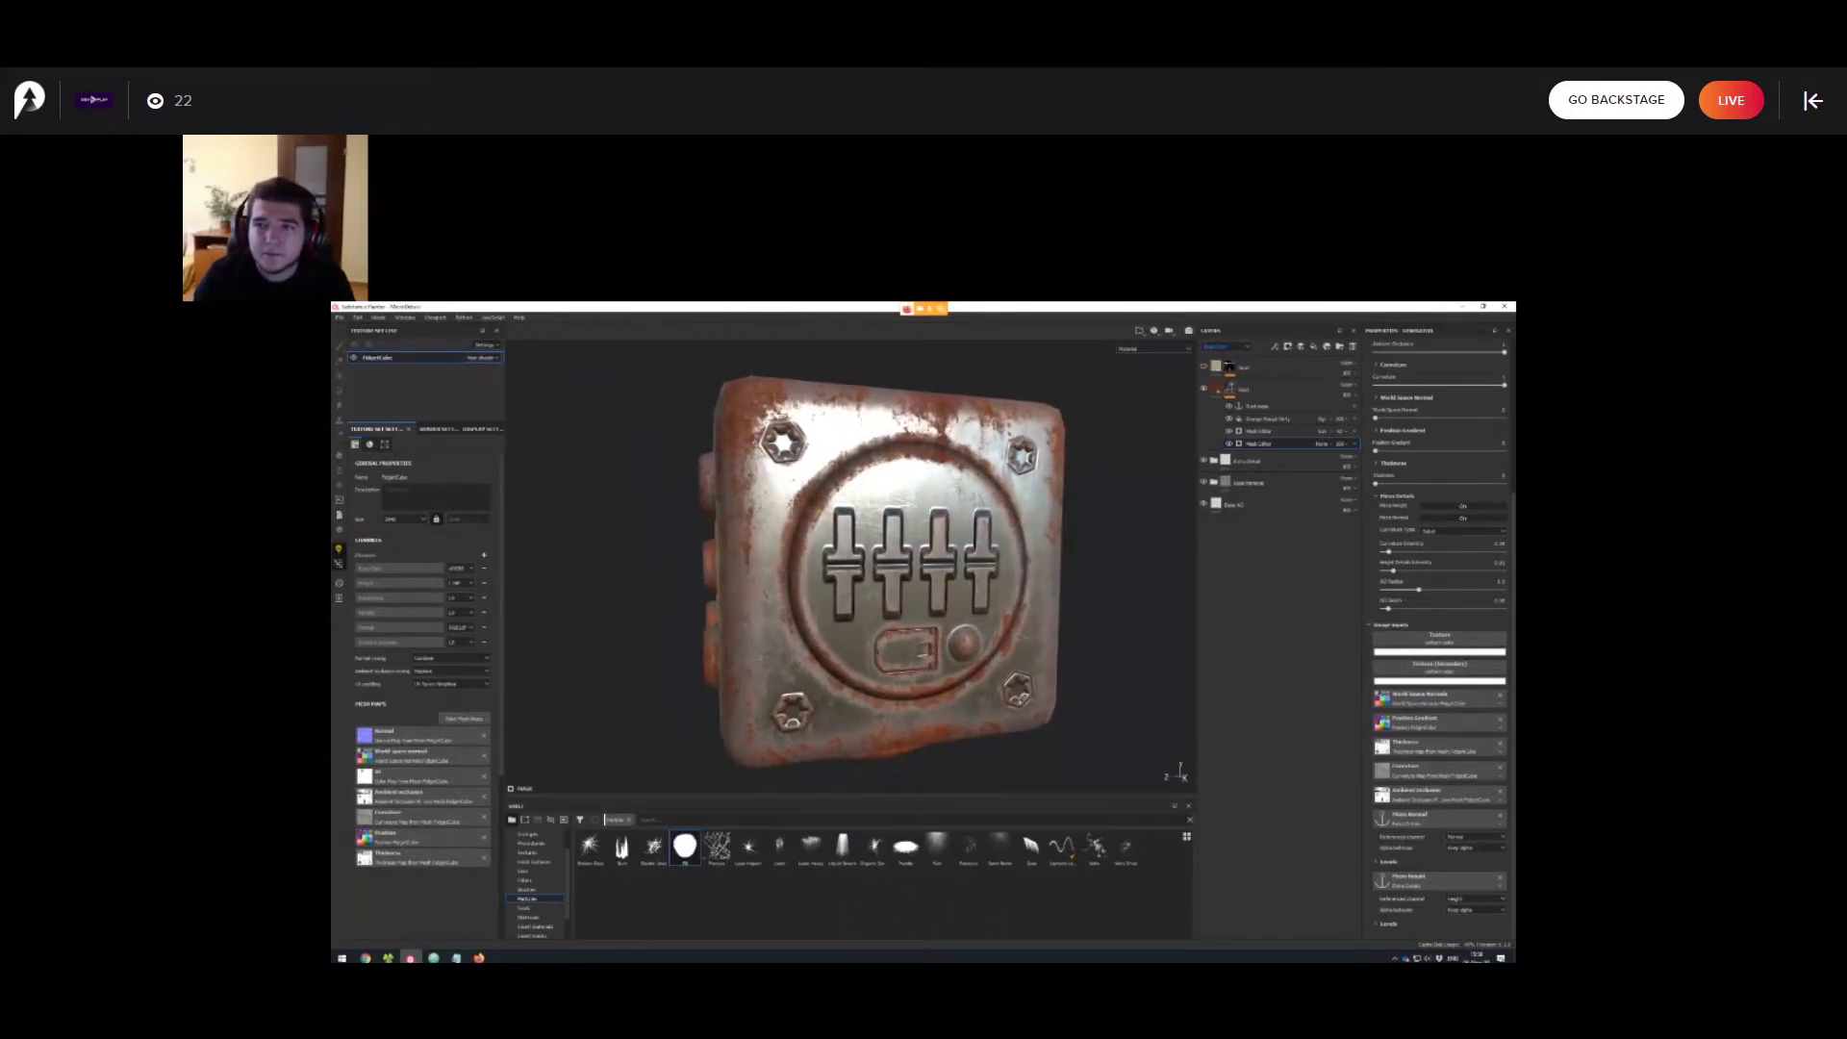
left_click(1216, 390)
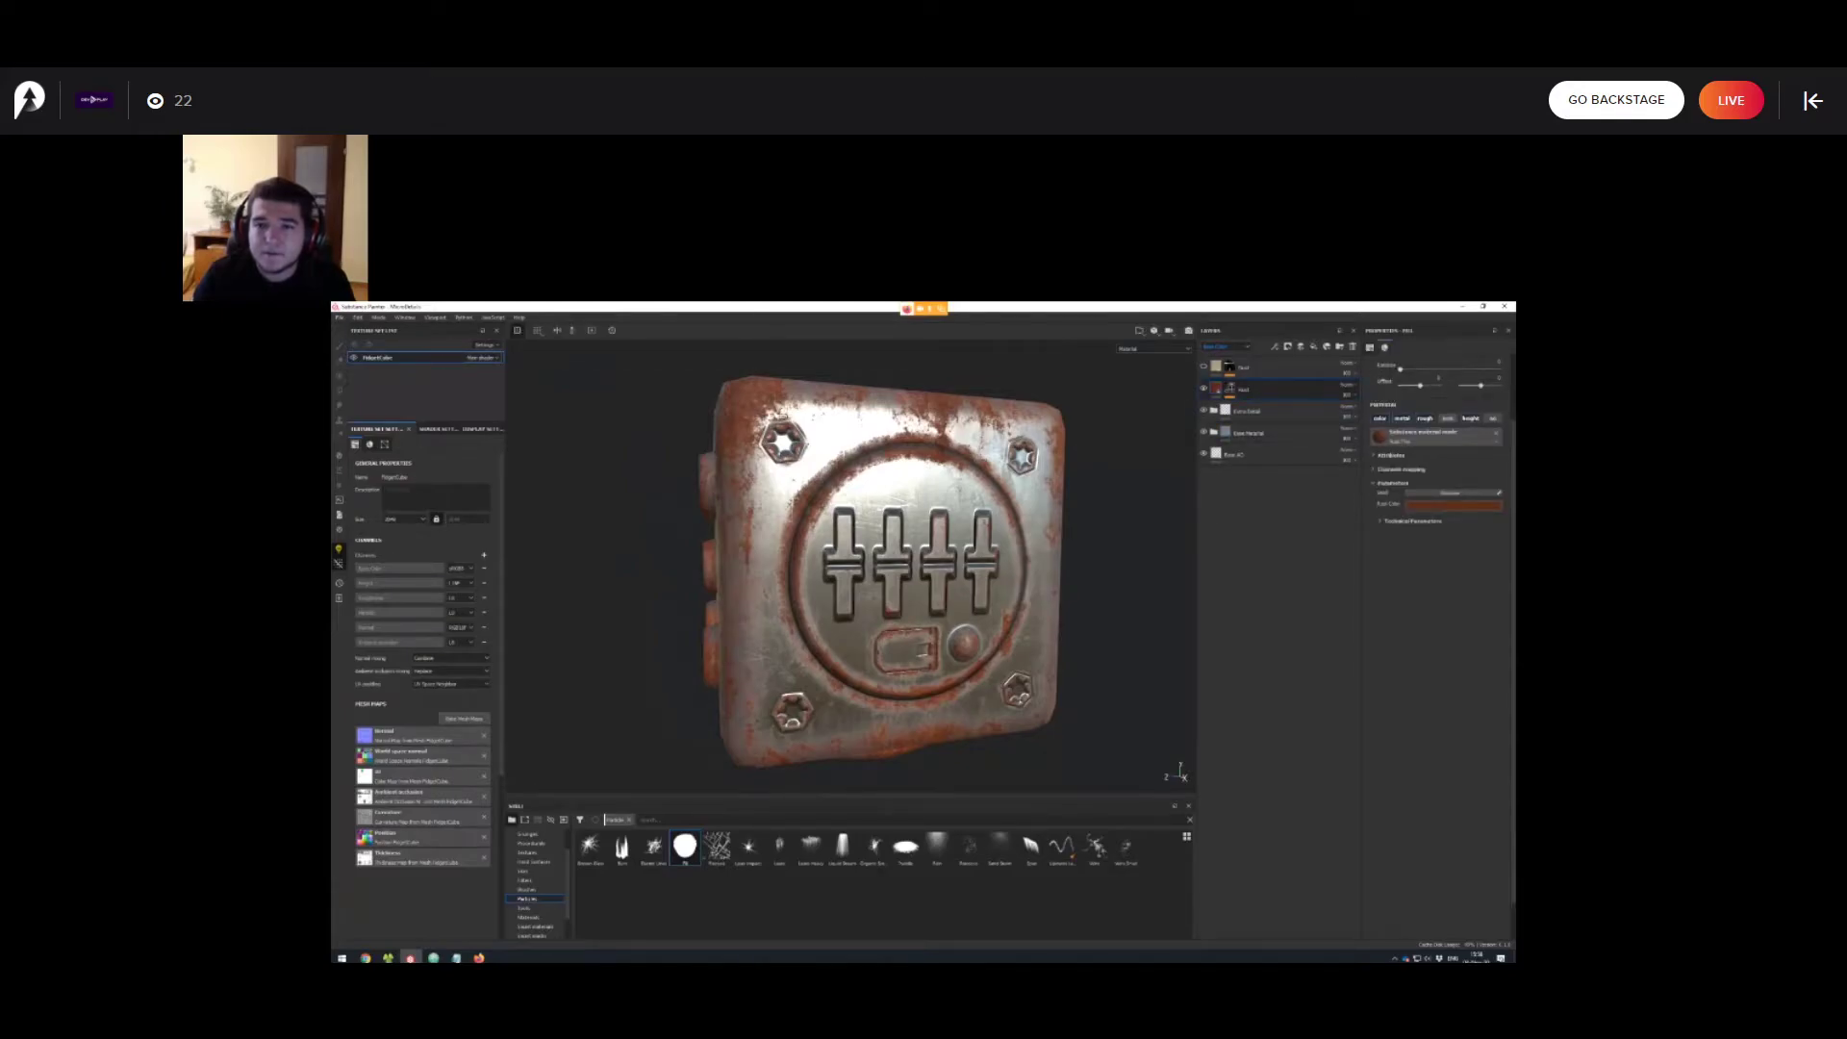
Expand the details folder and view the cube's Ambient Occlusion channel on its own.
left_click(1214, 411)
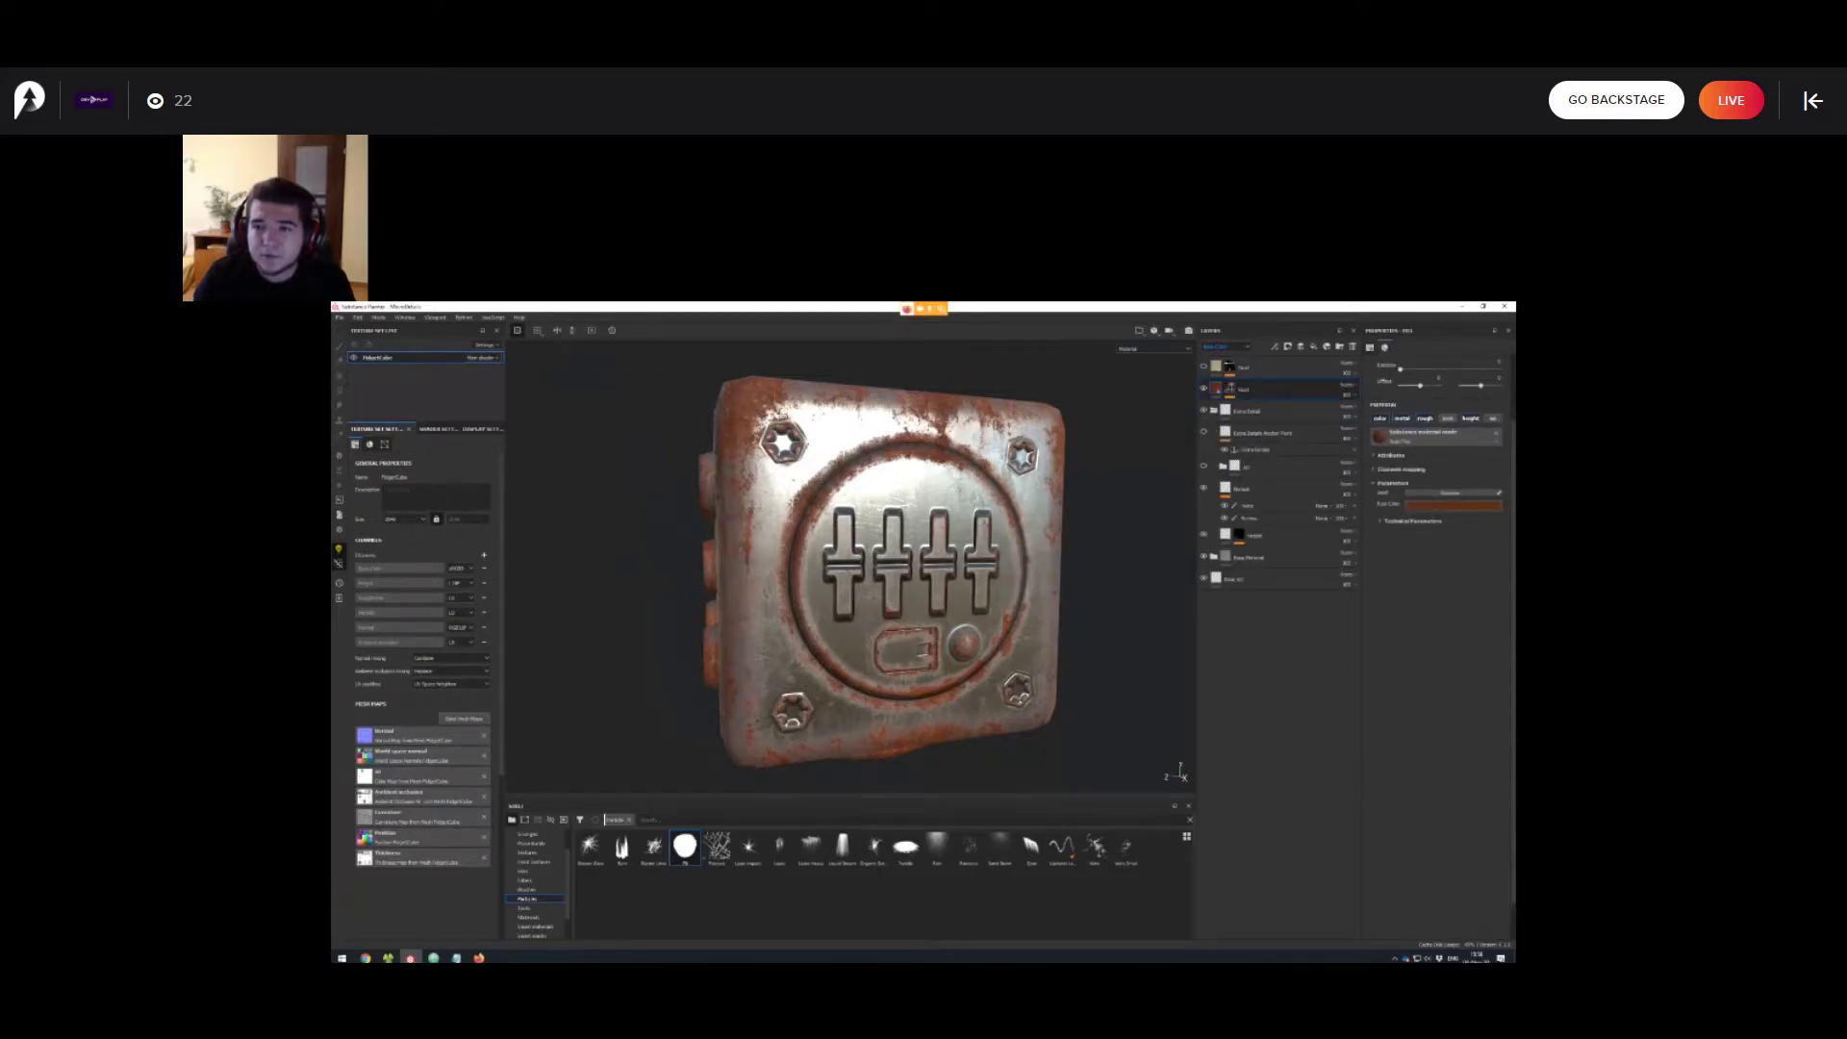
key("c")
key("c")
key("c")
key("c")
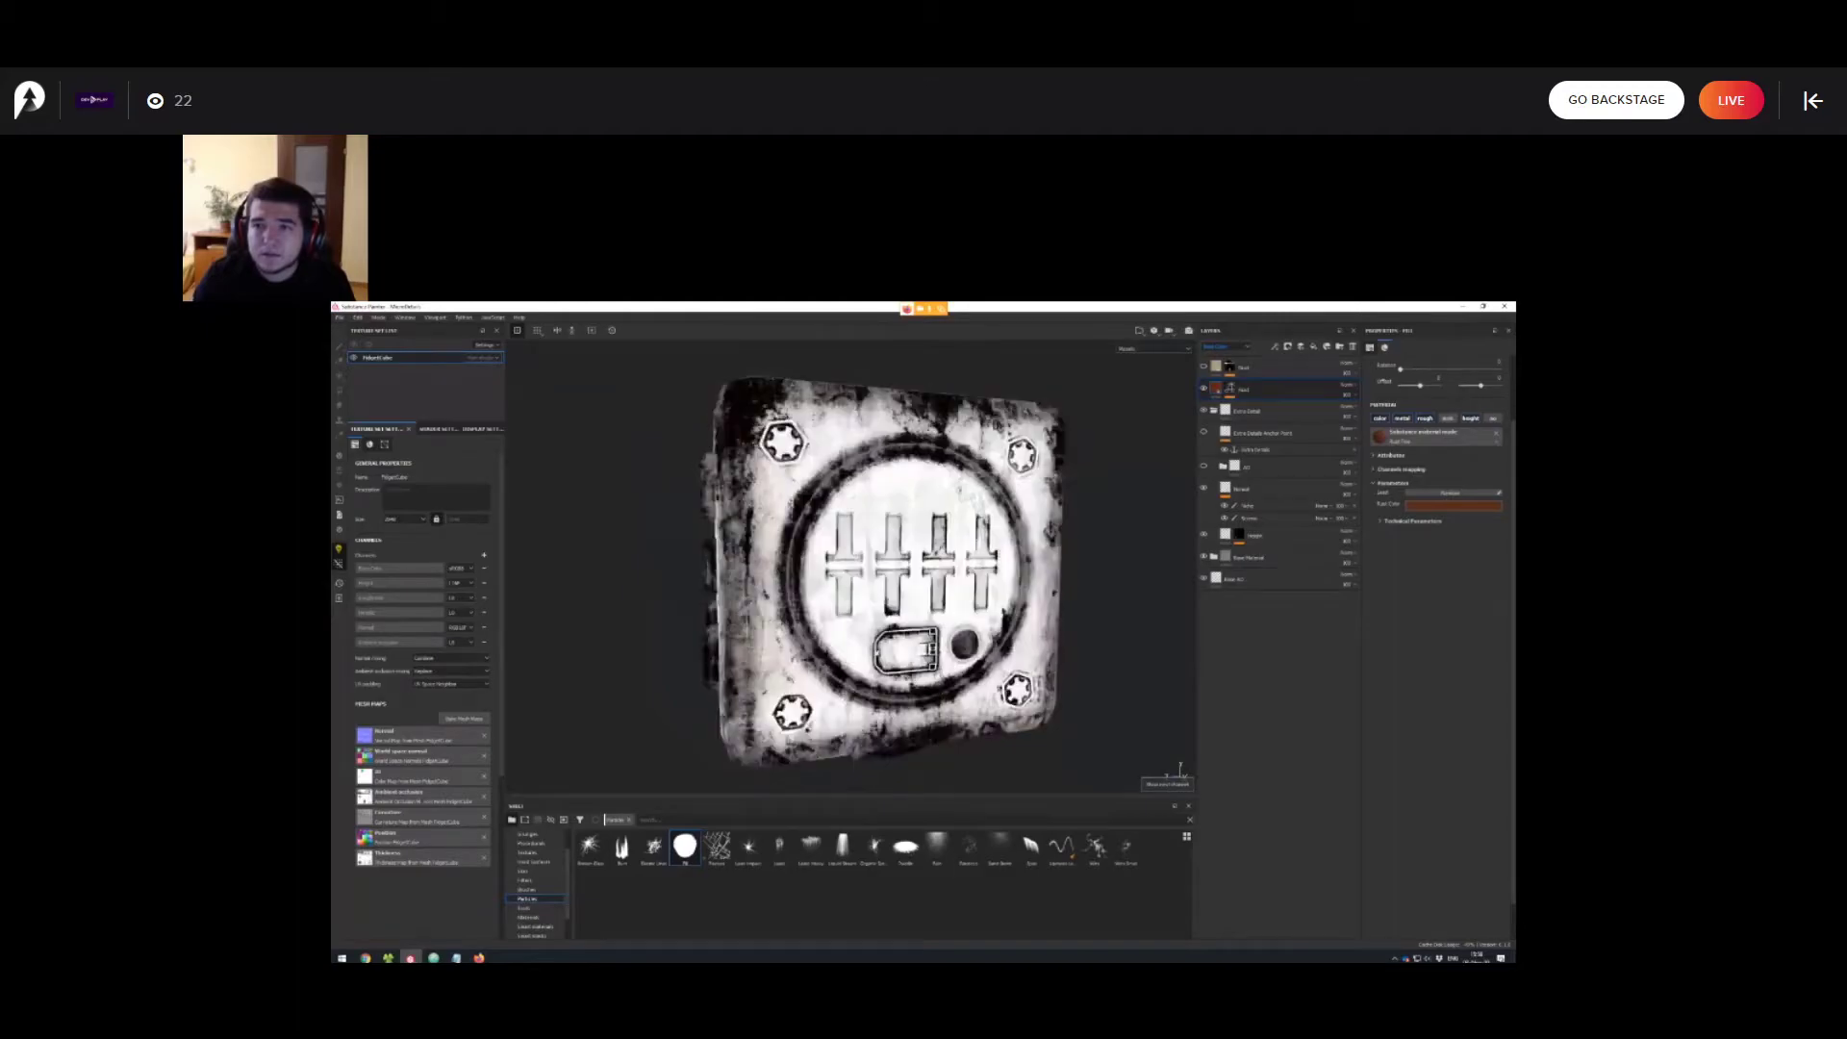
key("c")
left_click_drag(894, 597, 953, 578, "alt")
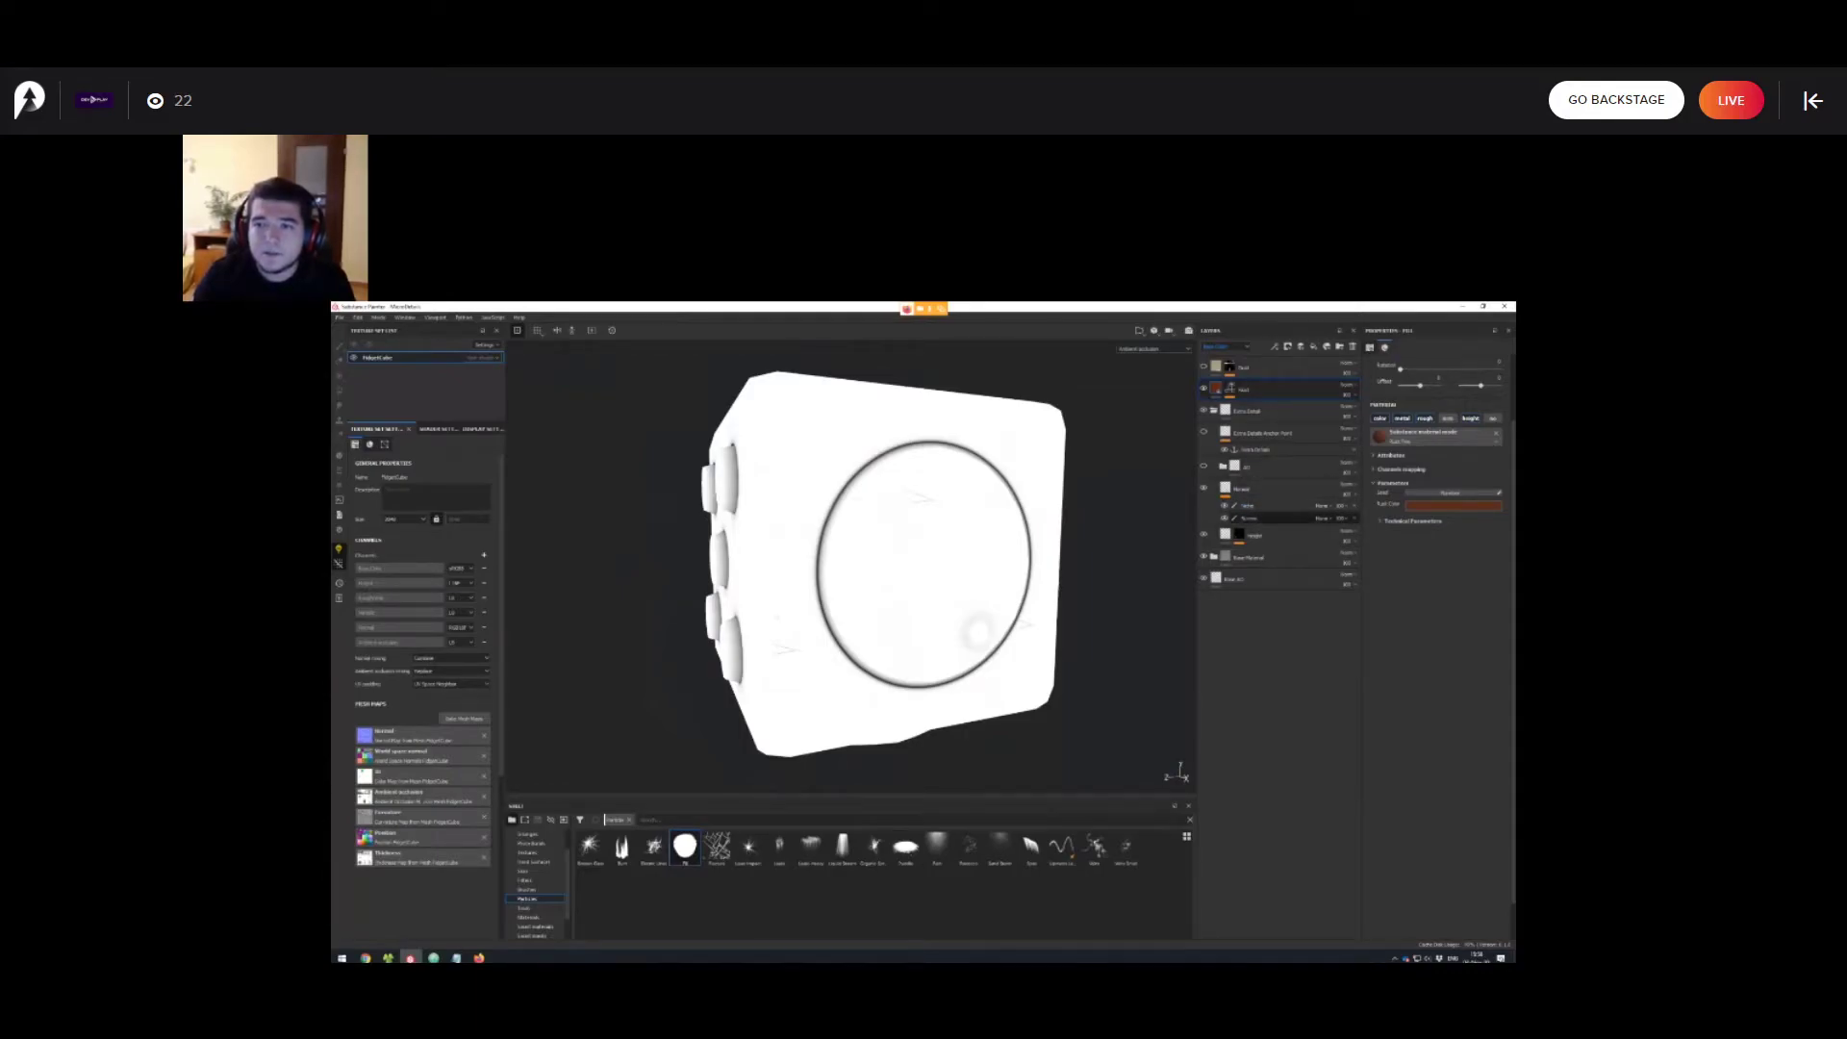
mouse_move(866, 577)
left_mouse_down("alt")
mouse_move(971, 577)
mouse_move(857, 558)
mouse_move(847, 572)
left_mouse_up("alt")
scroll(851, 568, "up", 1)
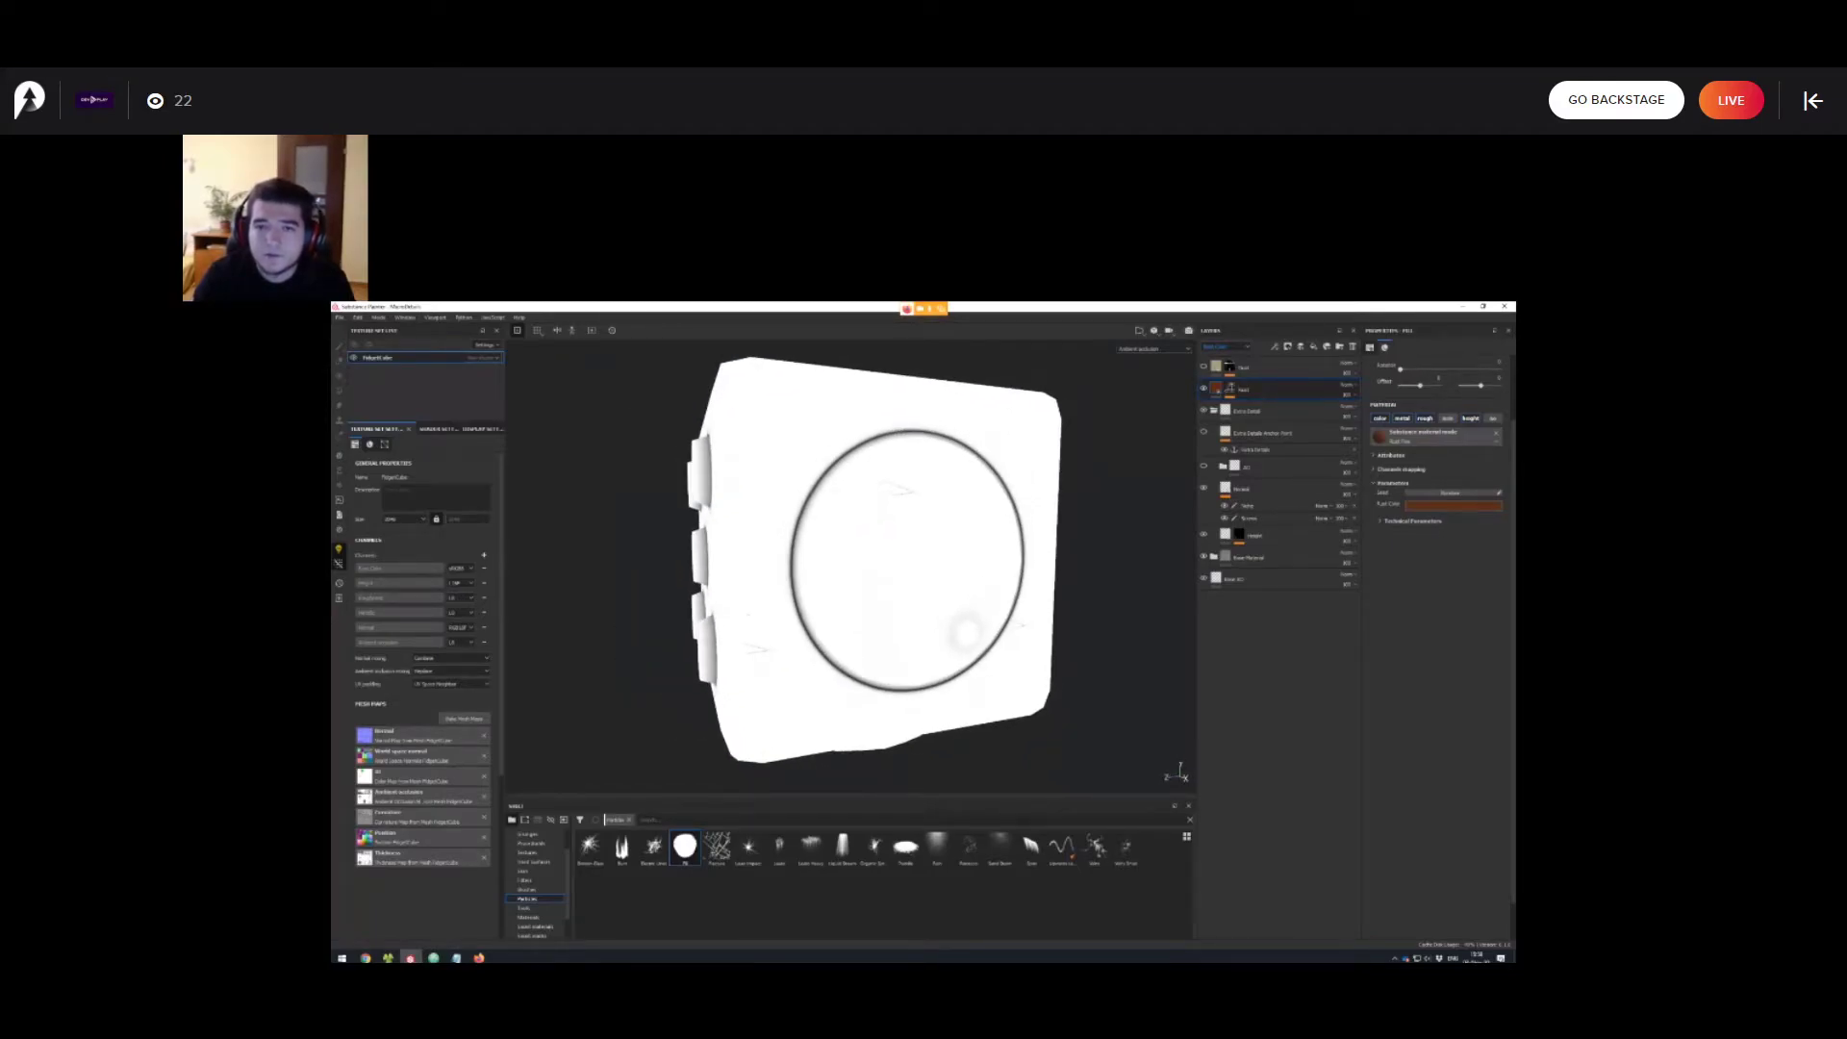
Expand the AO subfolder in the details folder and search the shelf for the "hbao" filter.
left_click(1224, 466)
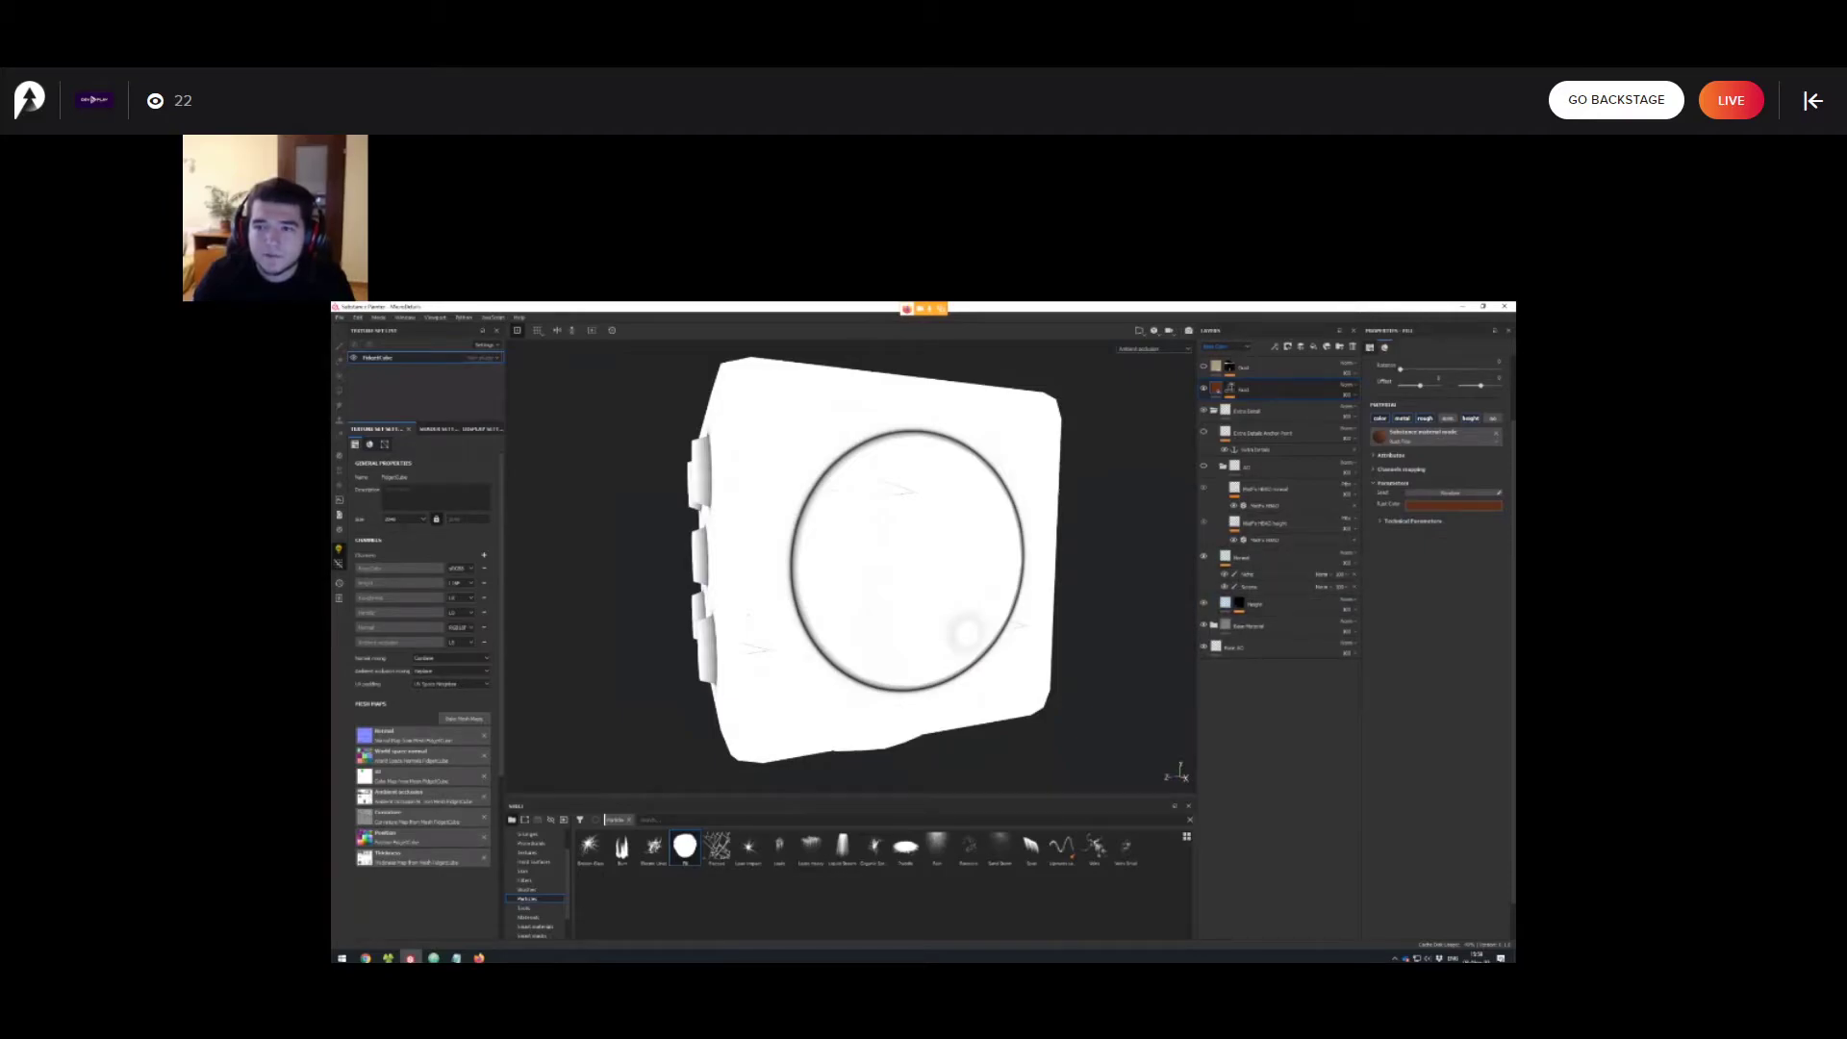
left_click_drag(895, 567, 843, 567, "alt")
scroll(851, 568, "up", 1)
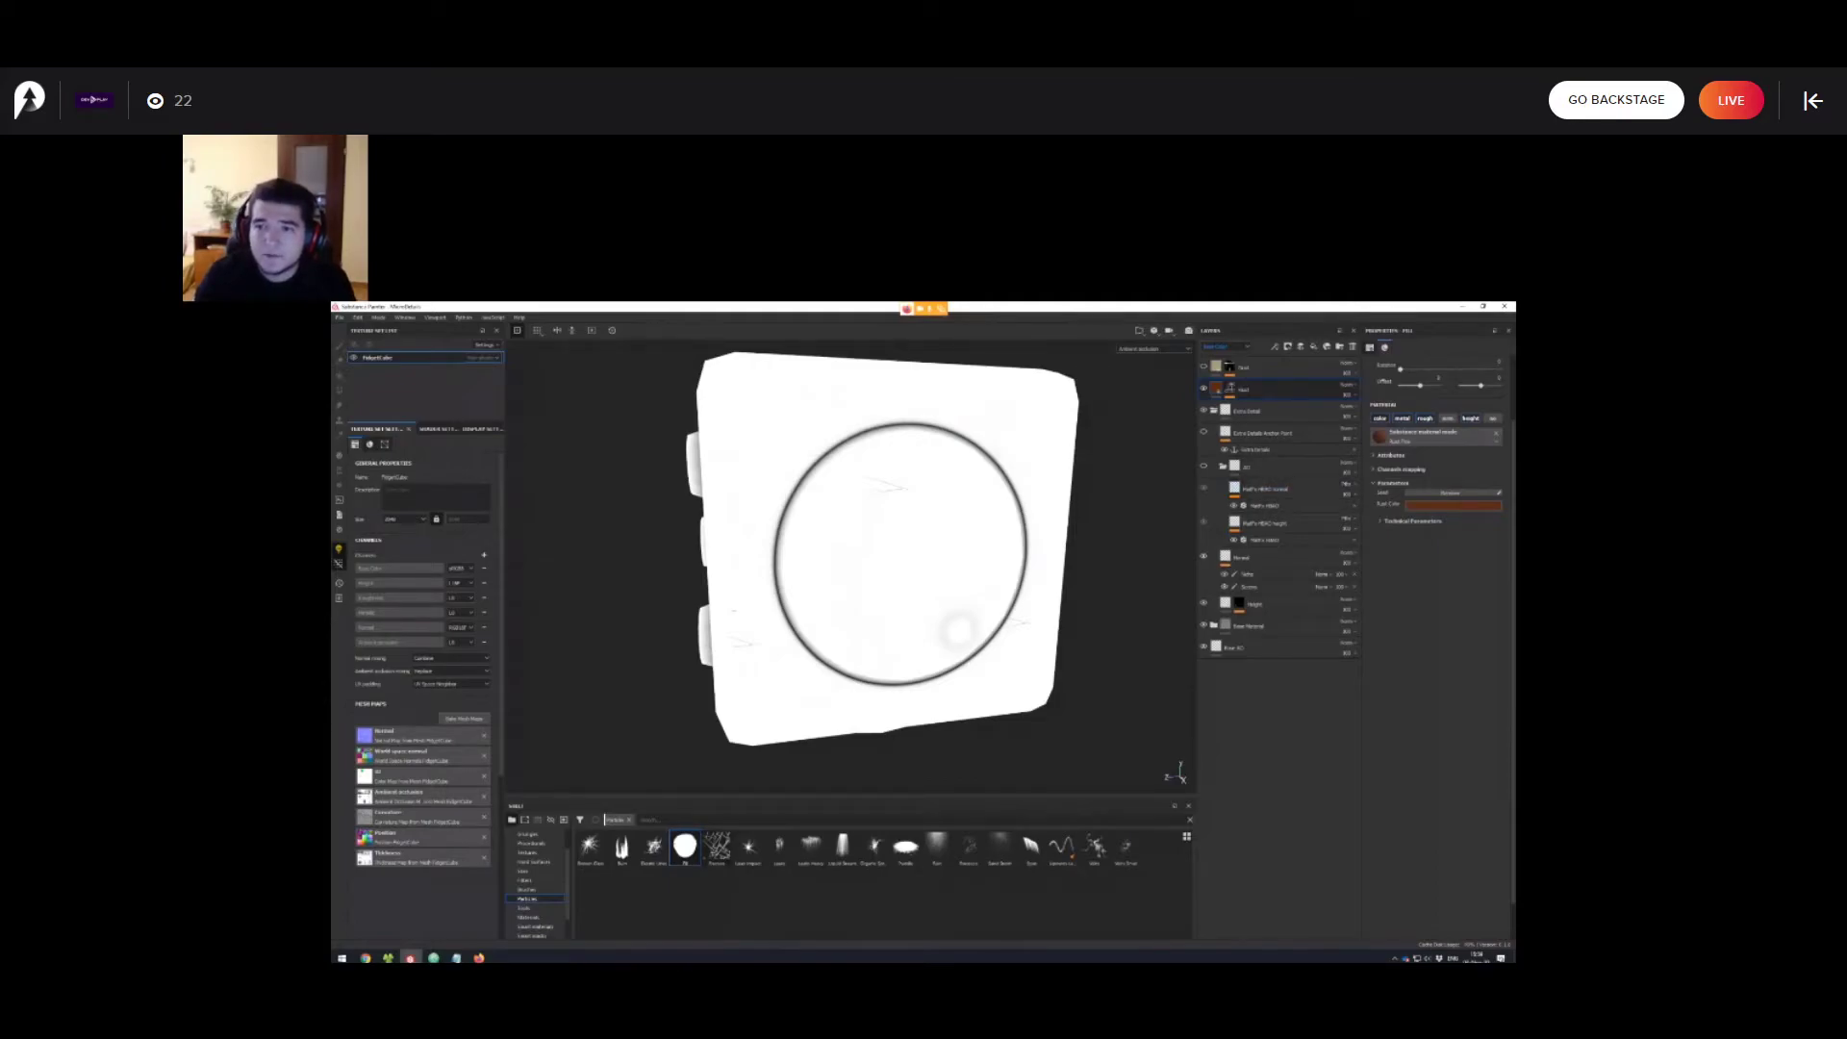
type("high")
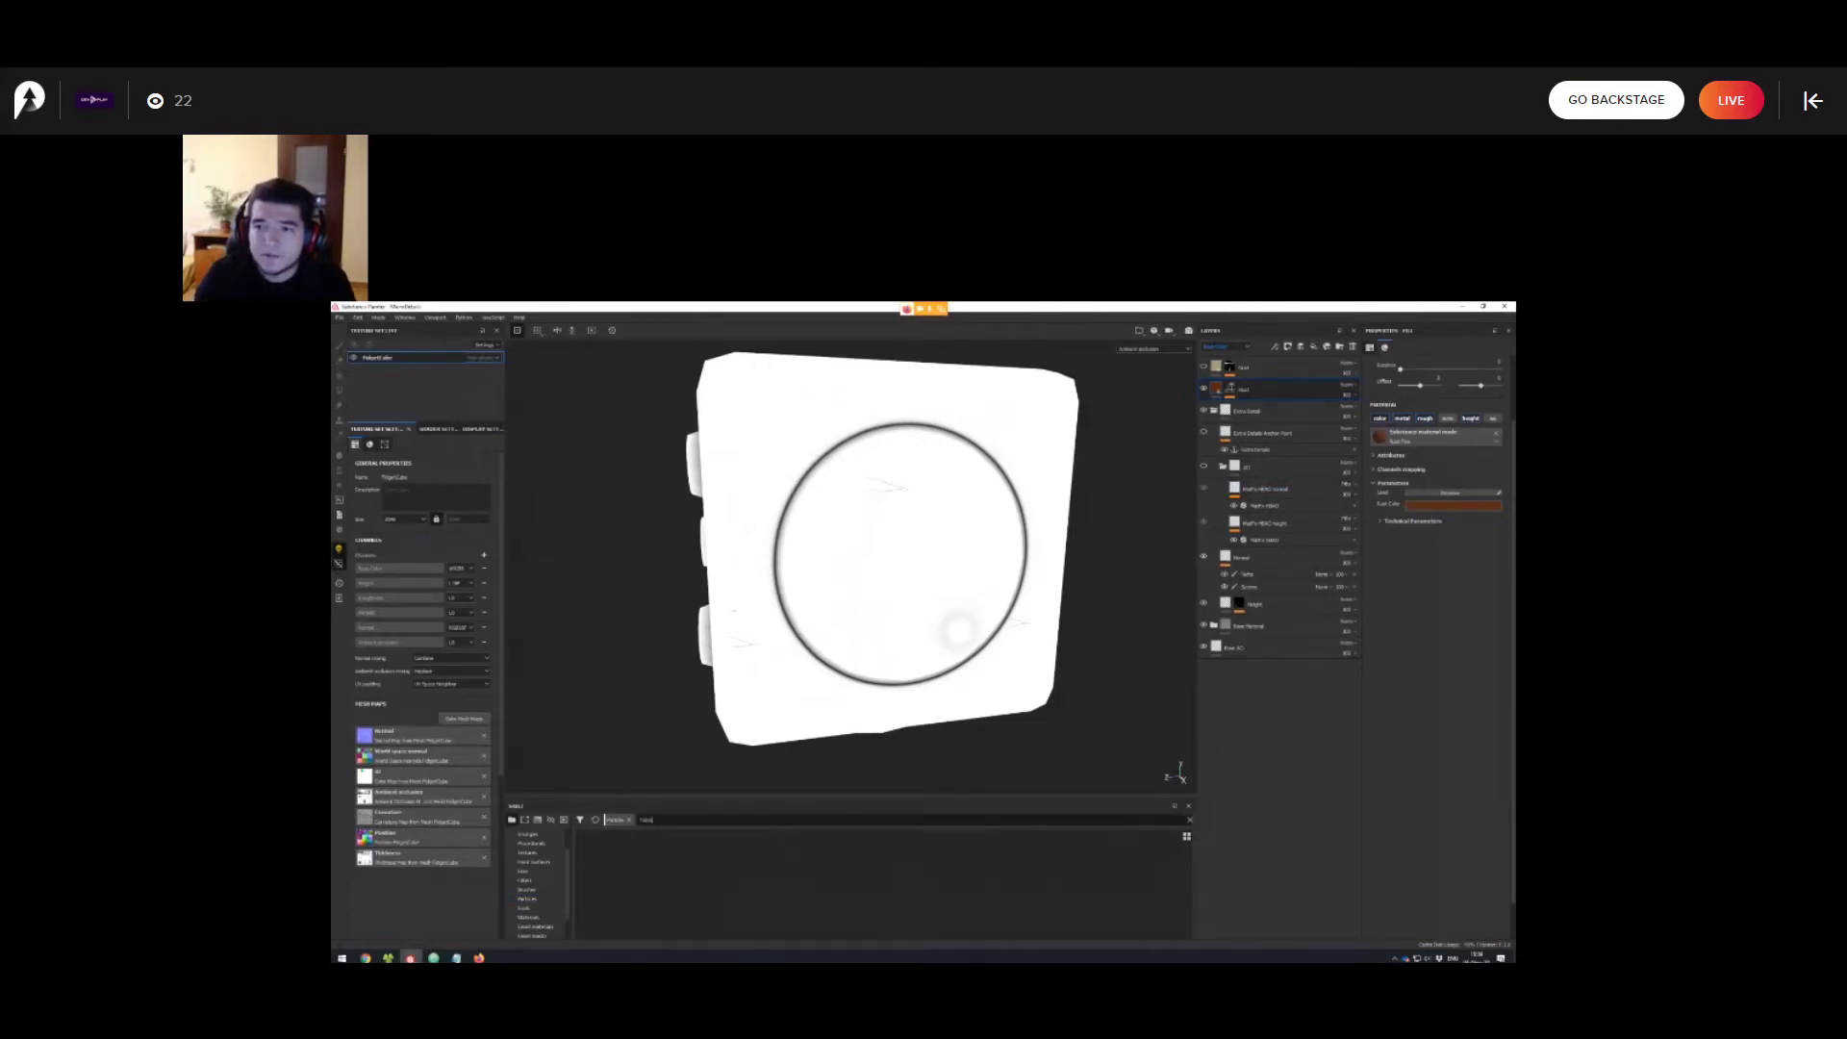
left_click(629, 819)
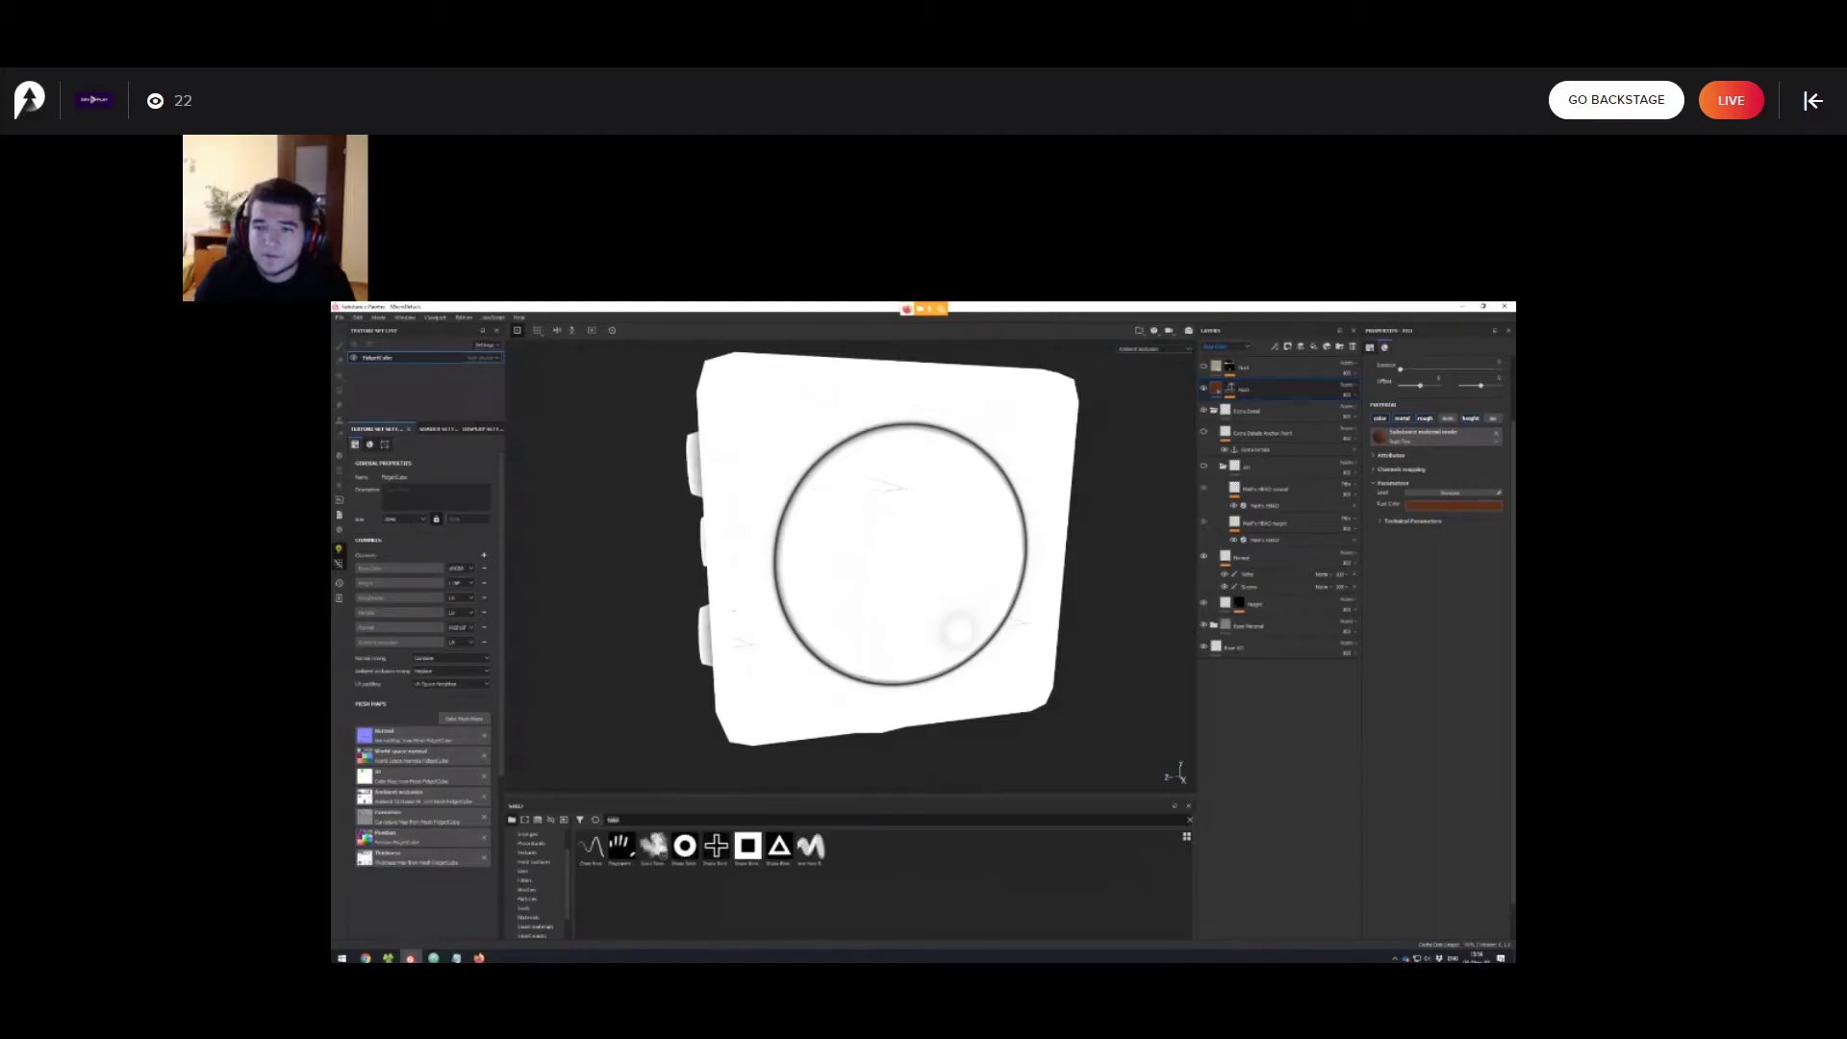
type("hbao")
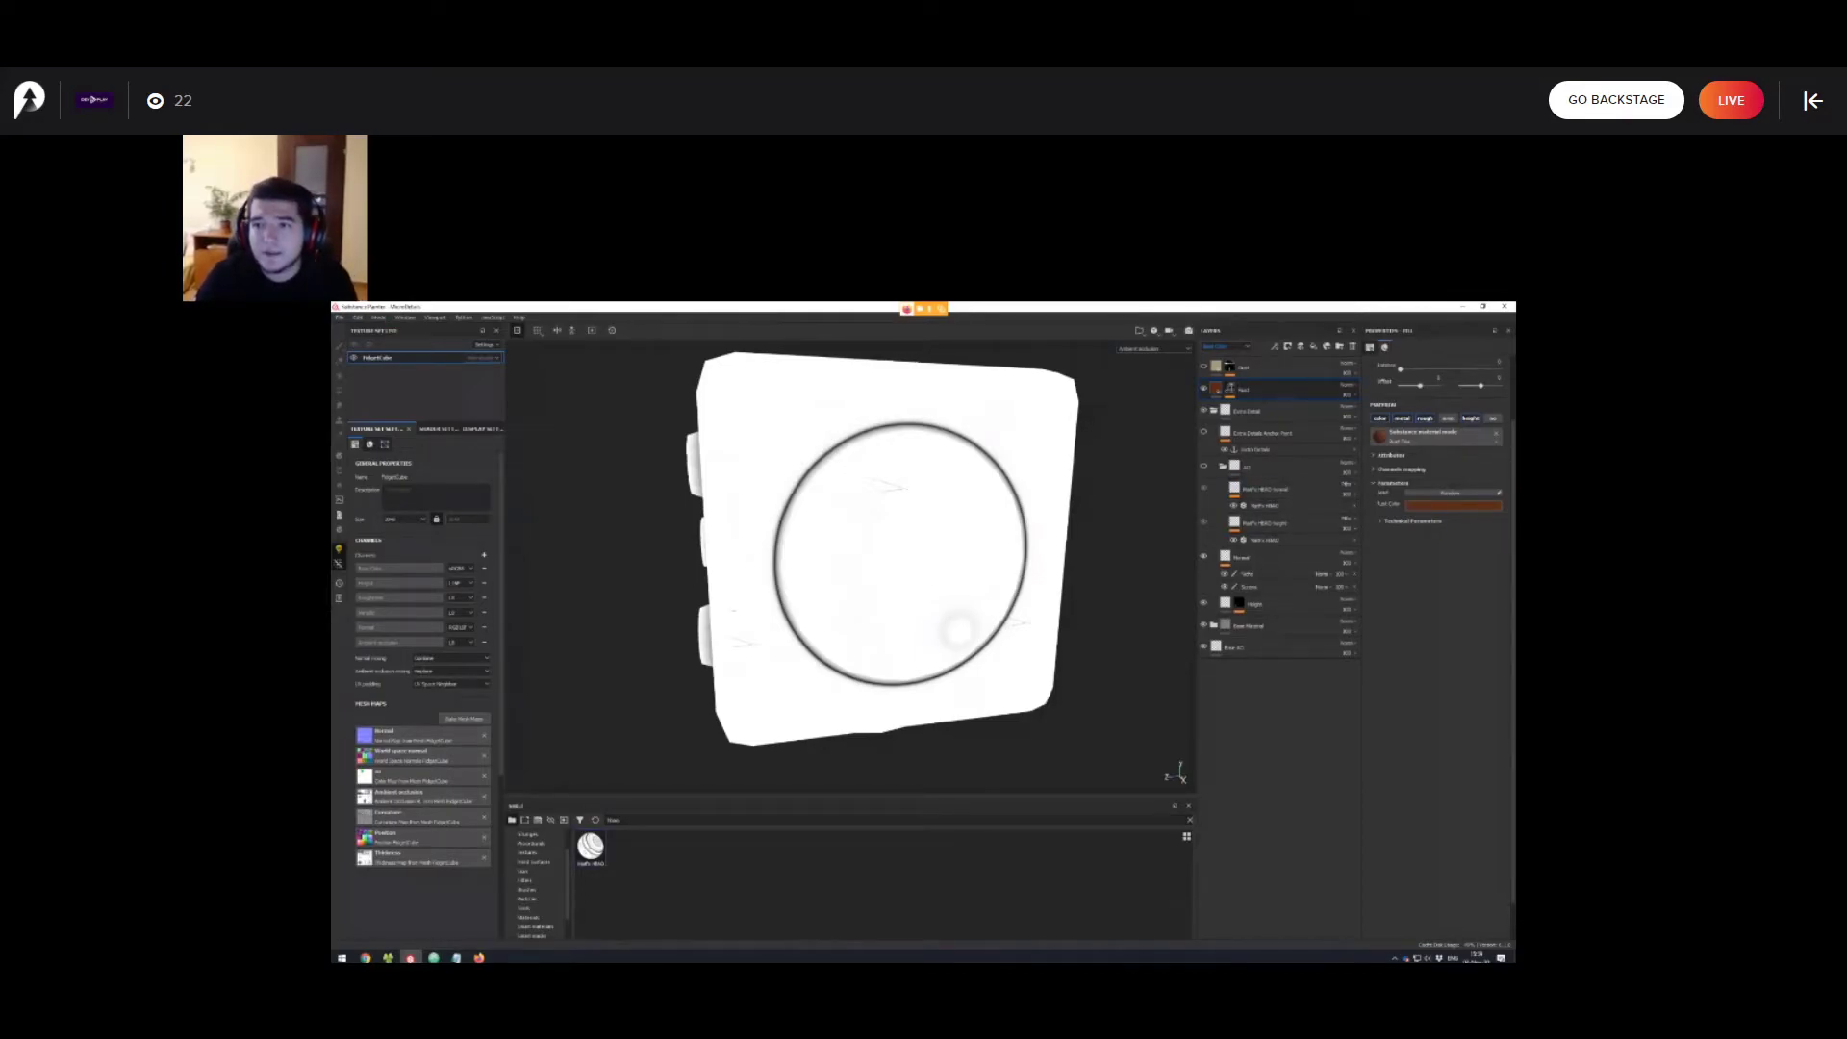
Select the MatFx HBAO filter on the AO folder's height layer, enable the folder, and examine the occlusion around the cube's painted details.
left_click(1265, 540)
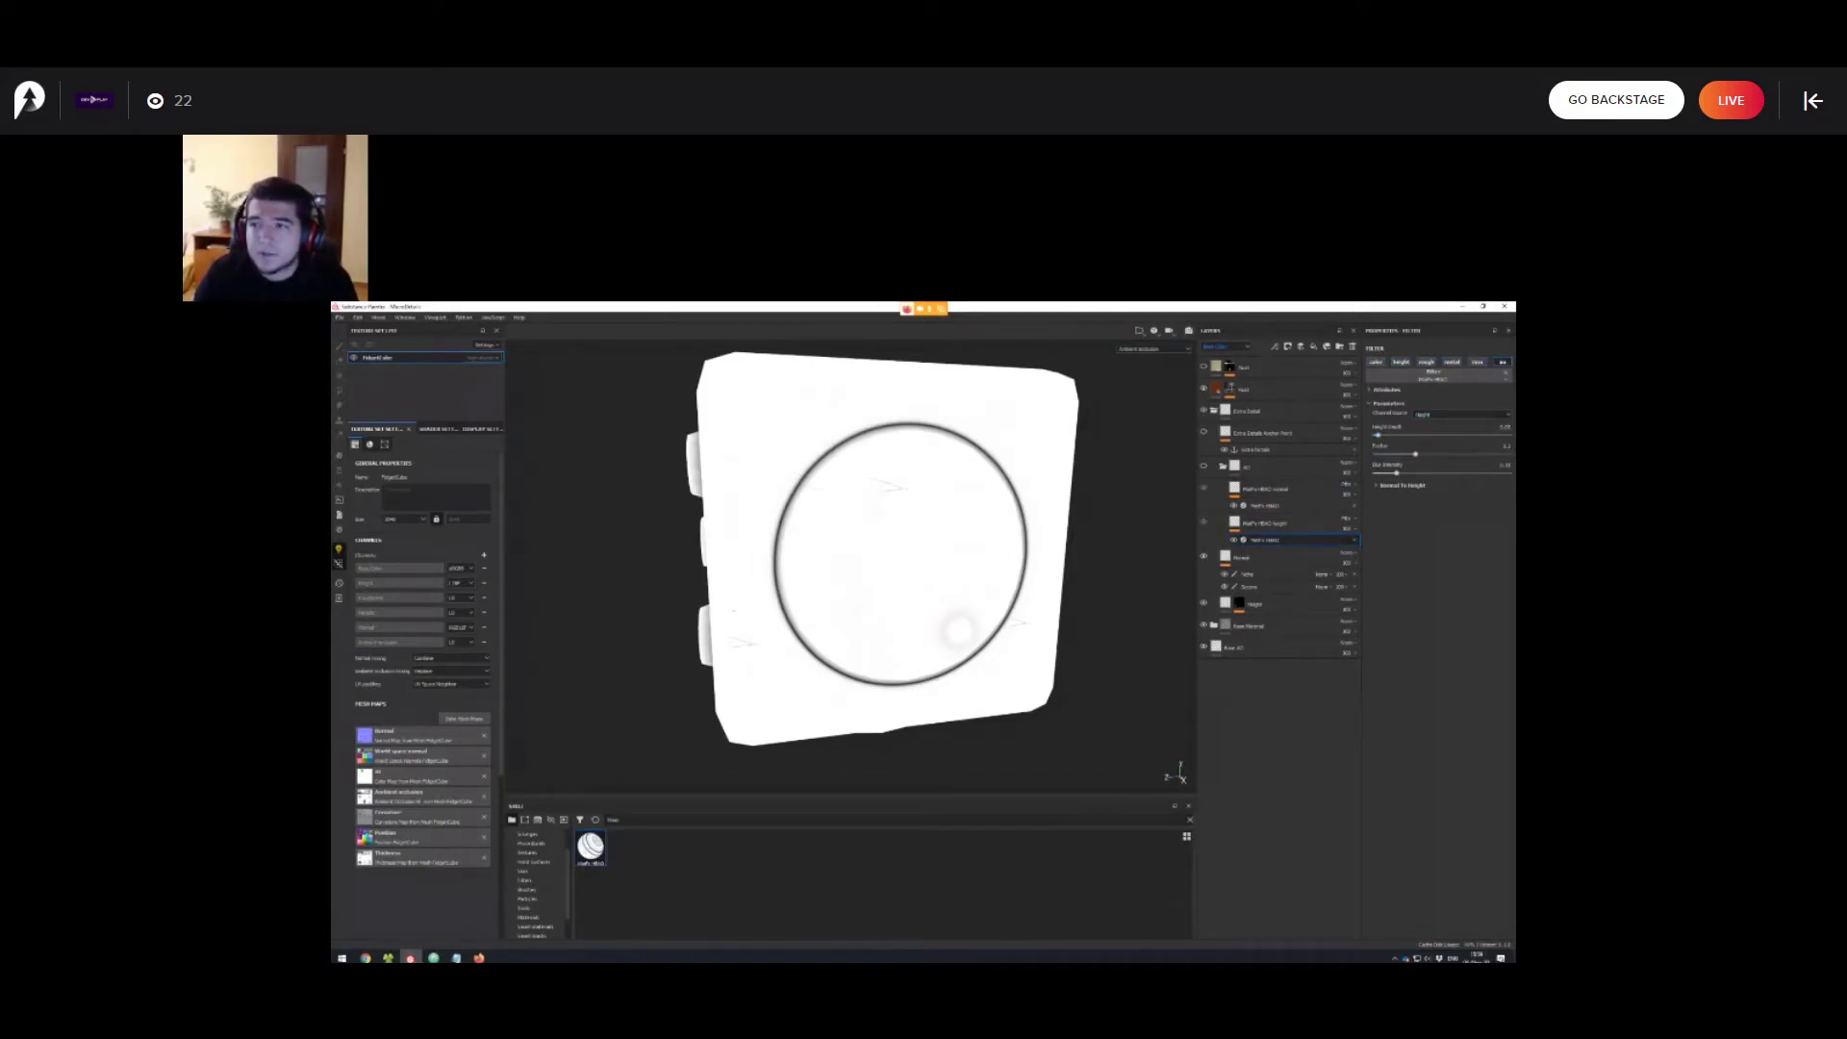
left_click_drag(866, 577, 933, 541, "alt")
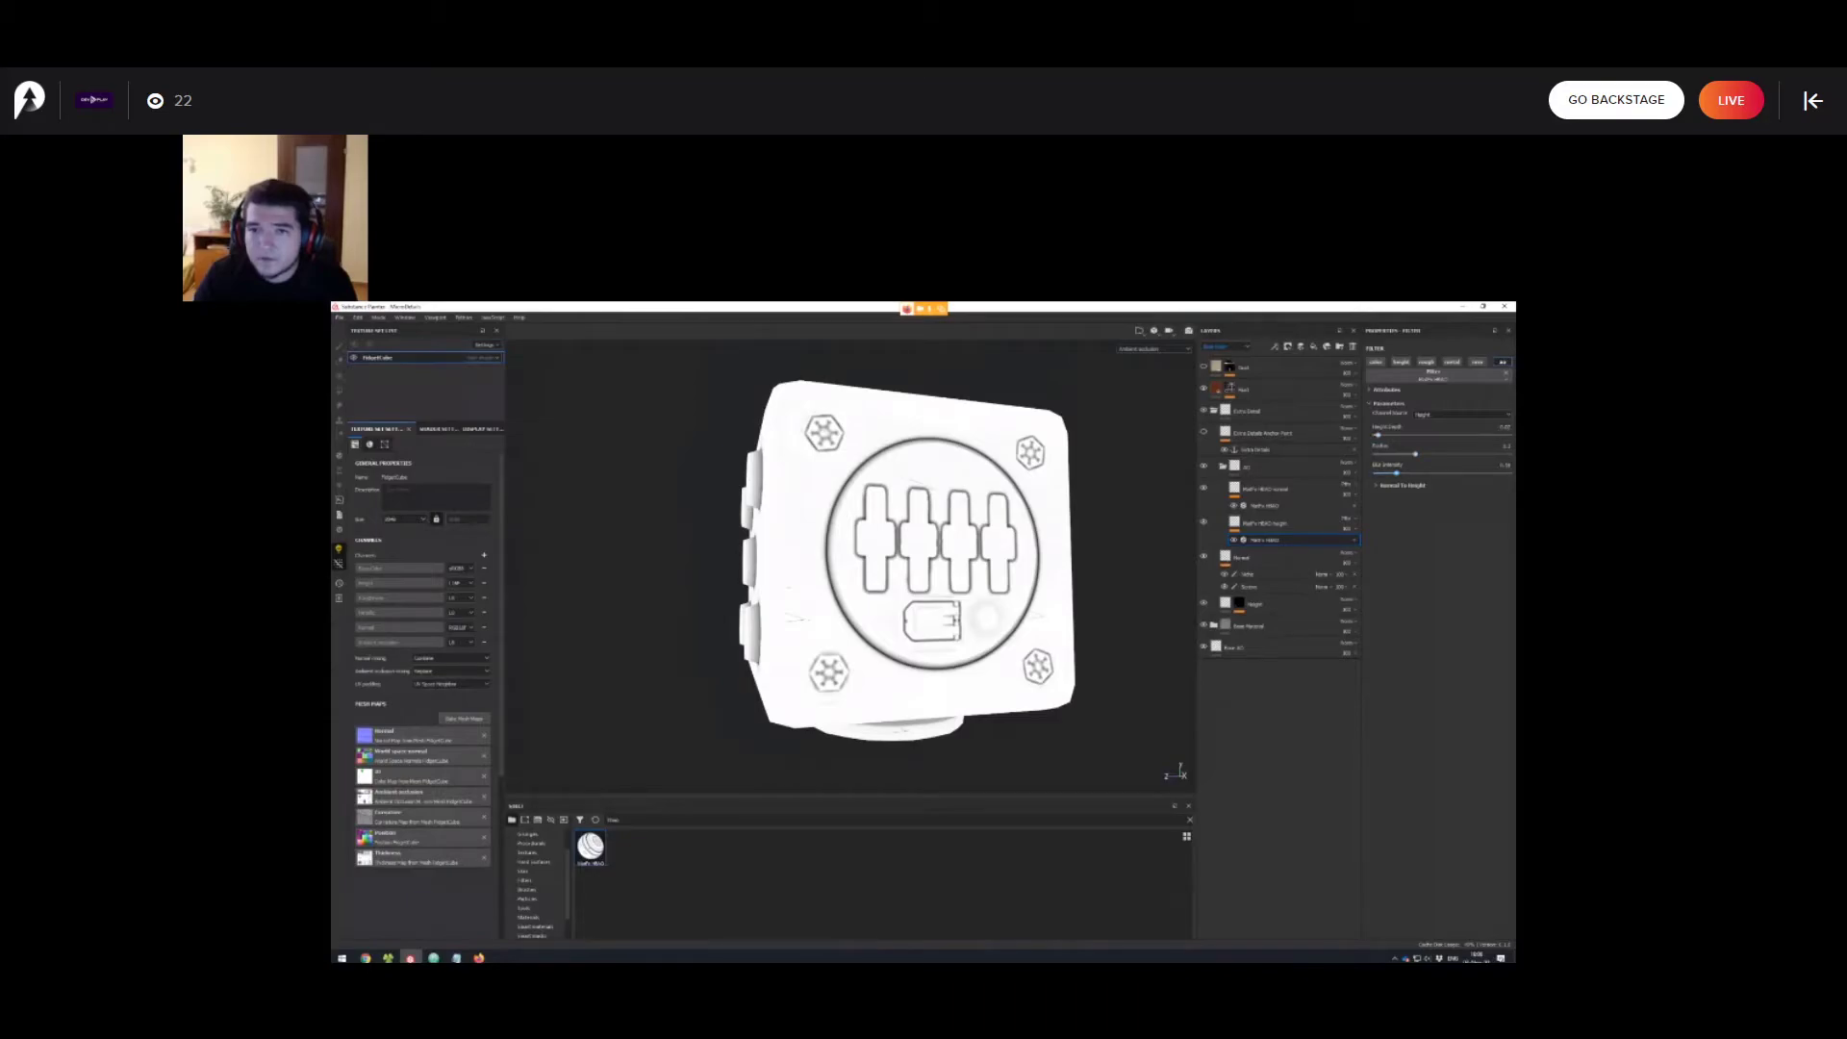
left_click_drag(933, 542, 871, 563, "alt")
scroll(883, 559, "up", 1)
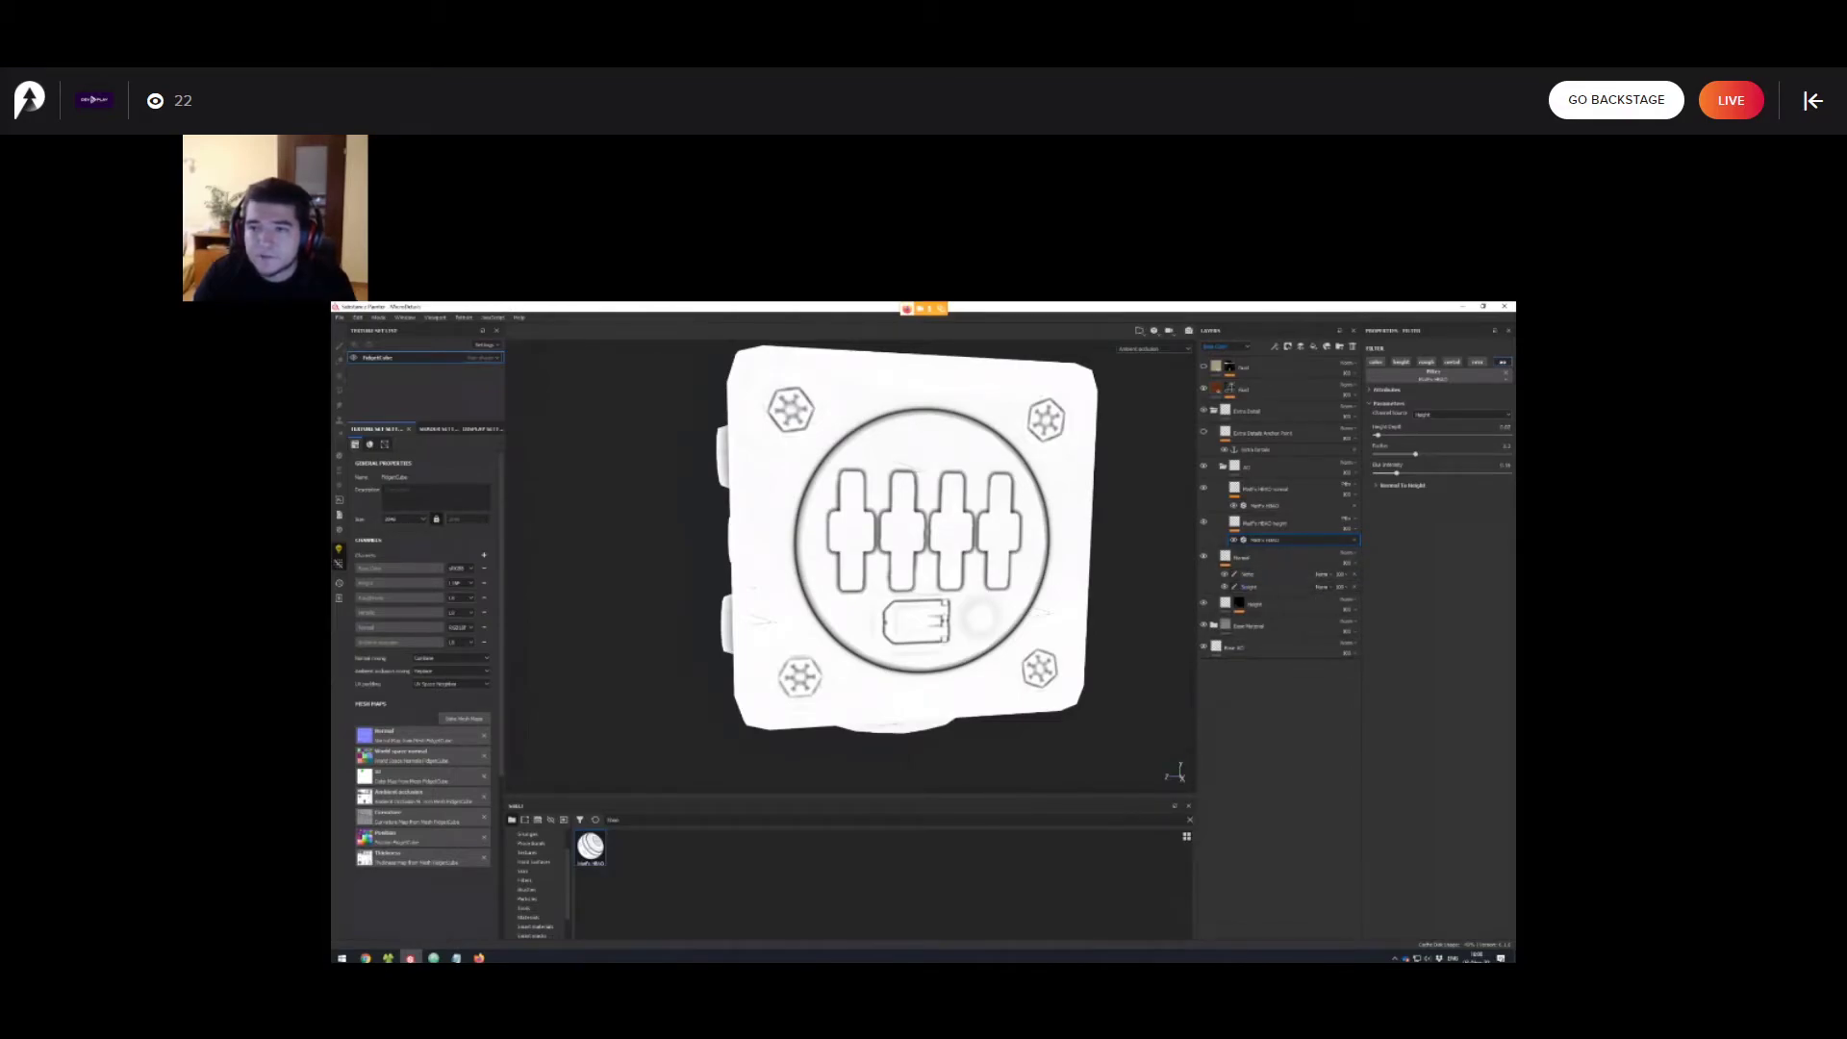
mouse_move(947, 570)
left_mouse_down("alt")
mouse_move(962, 548)
mouse_move(938, 582)
mouse_move(1034, 577)
mouse_move(935, 583)
mouse_move(990, 583)
mouse_move(967, 585)
left_mouse_up("alt")
scroll(914, 572, "down", 1)
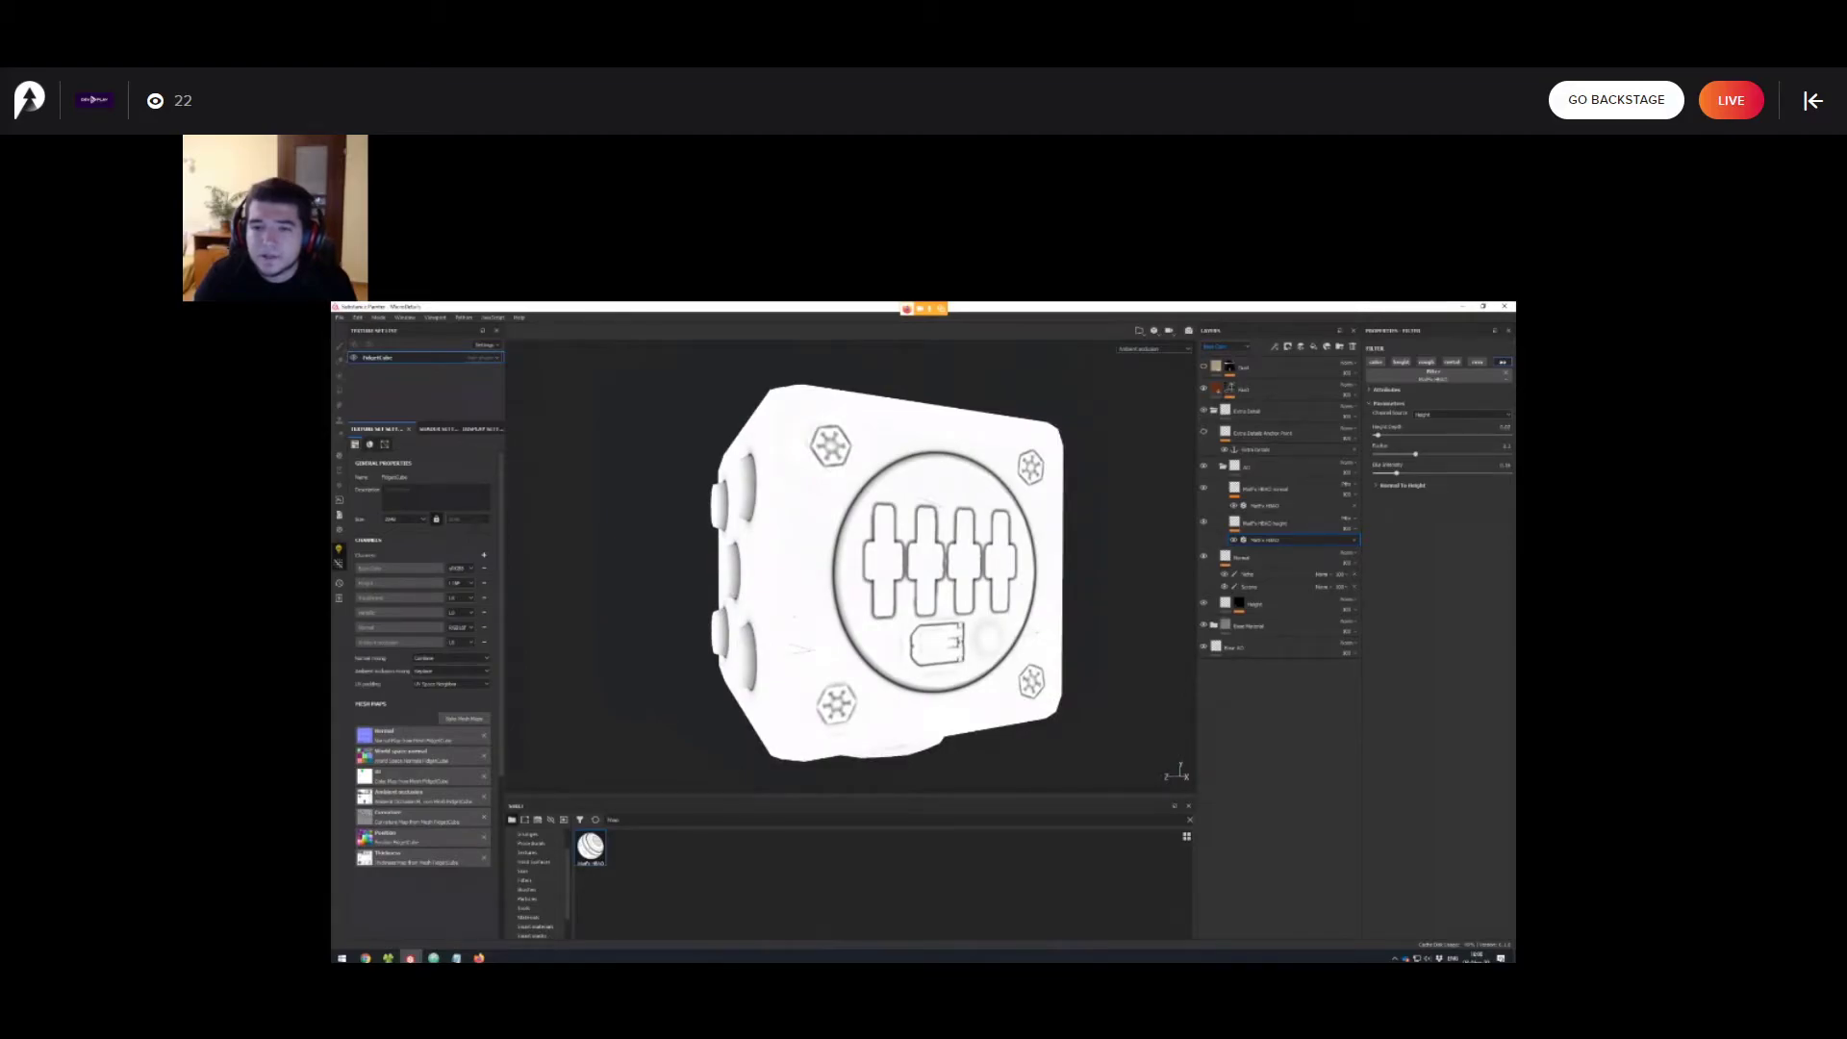
Display the cube's Normal channel and then its Height channel to compare which painted details each contains.
left_click(1153, 349)
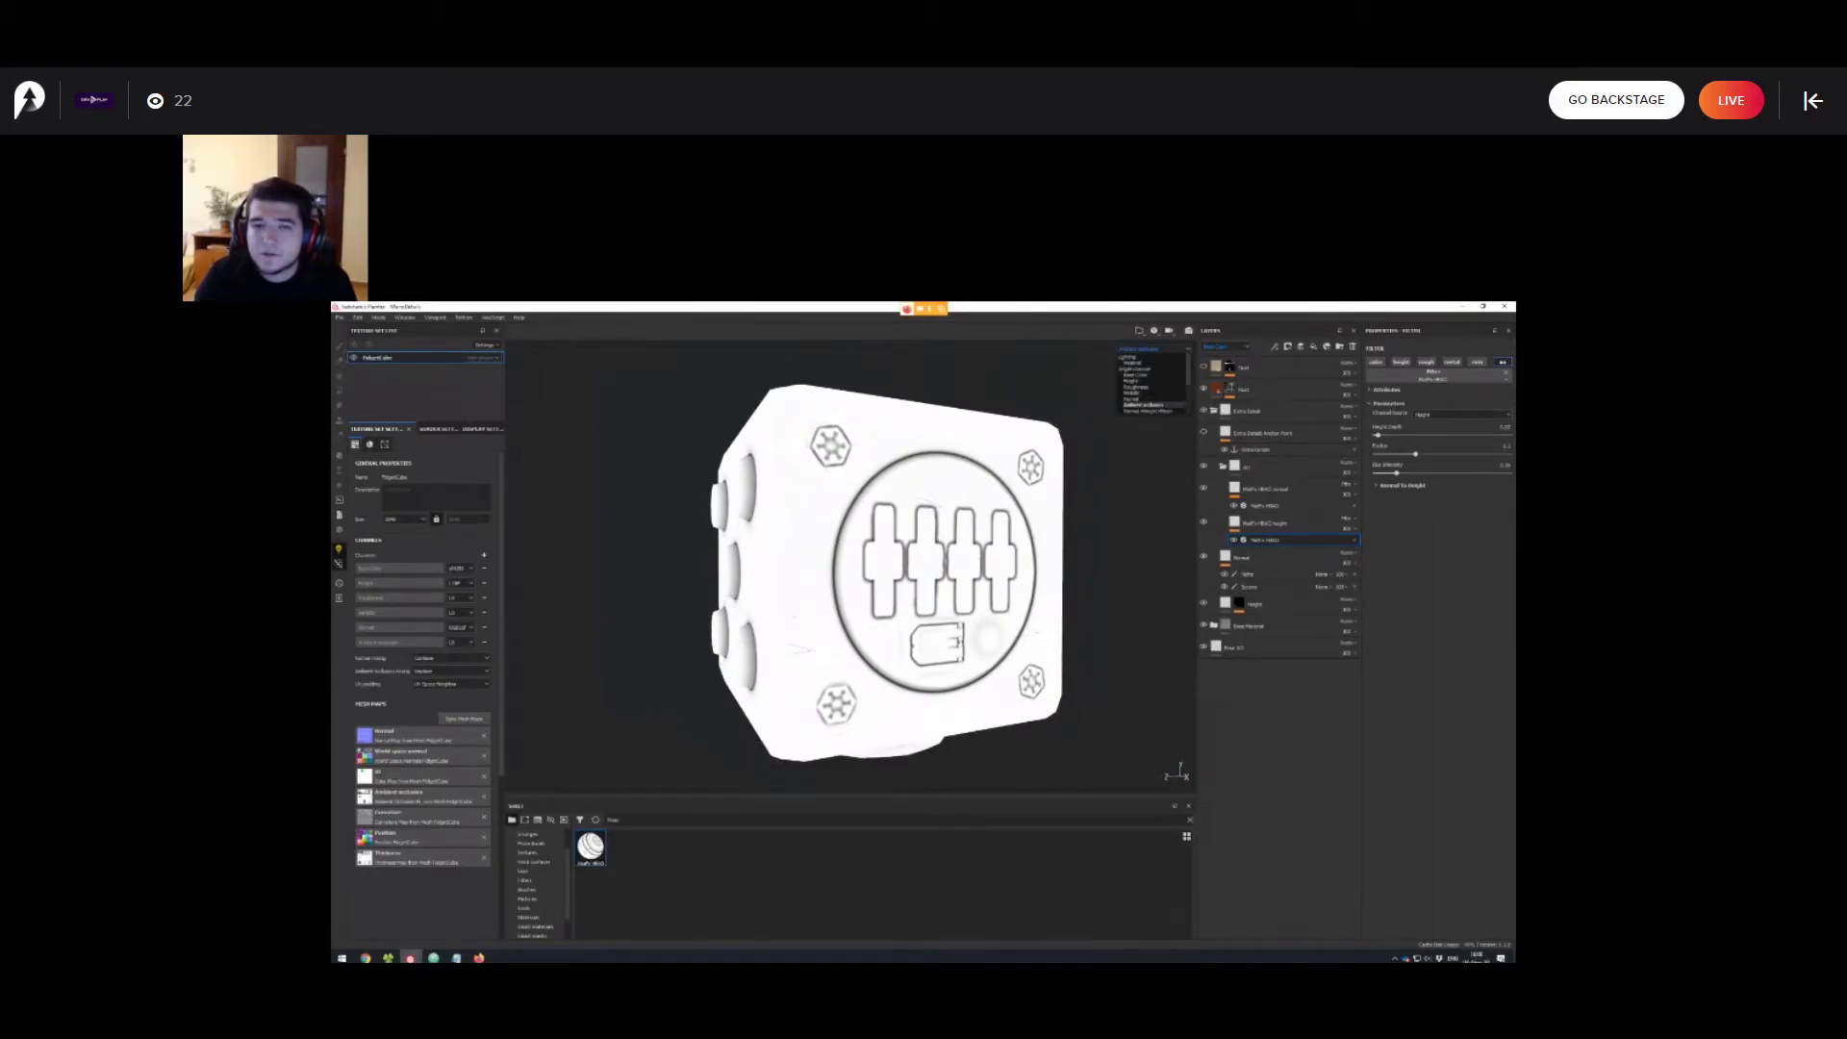
scroll(1153, 363, "down", 1)
left_click(1135, 393)
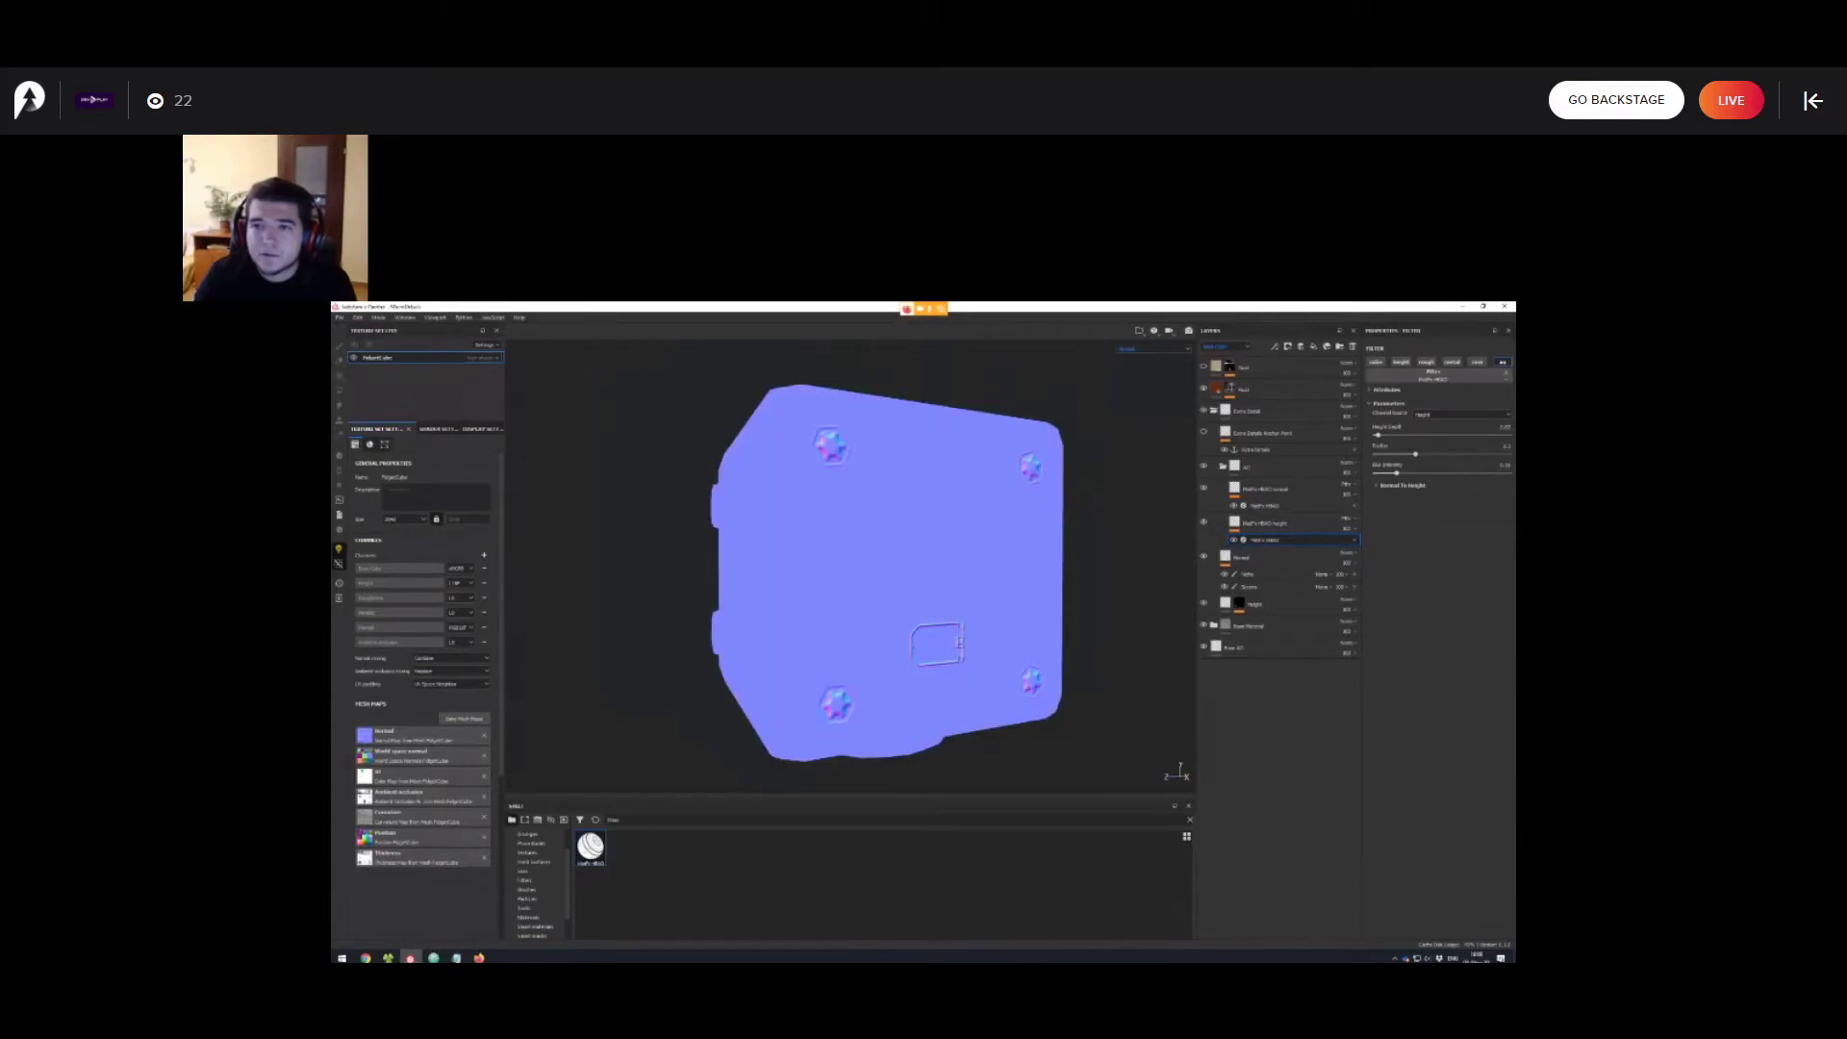
left_click(1152, 350)
left_click(1137, 374)
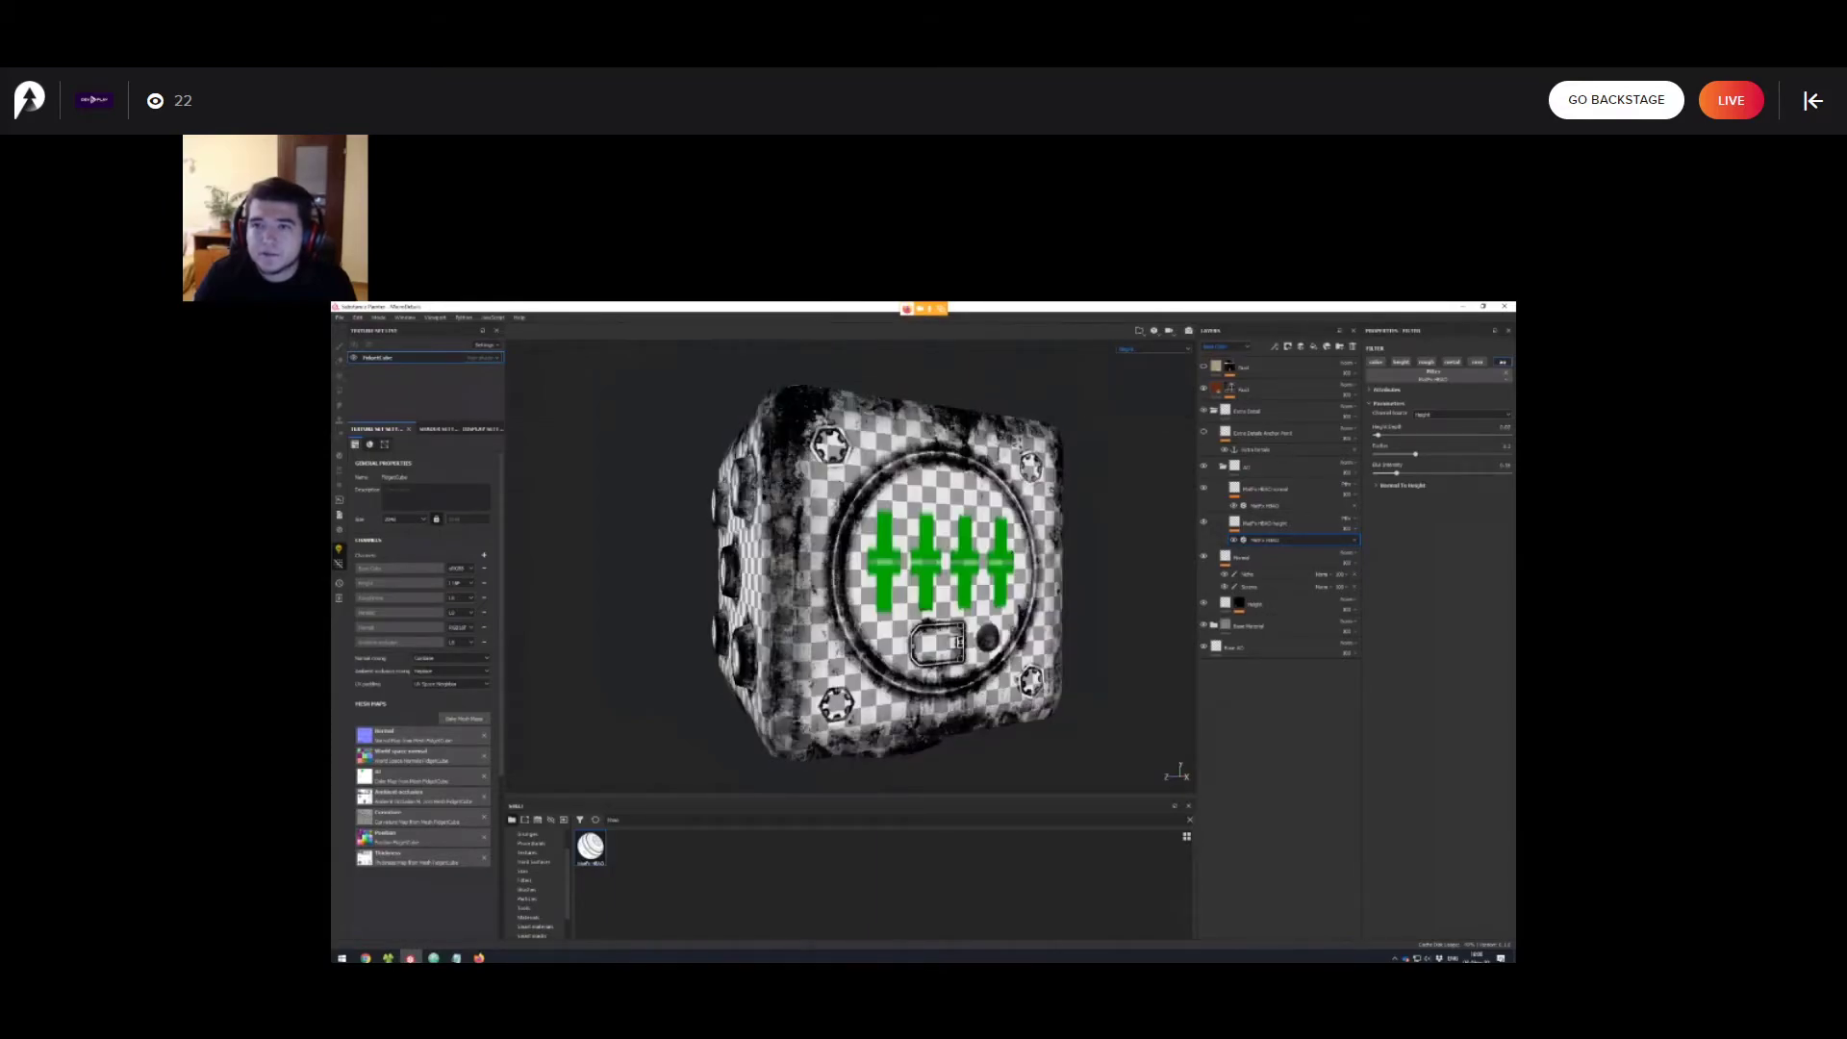
Hide the rust layer to inspect the isolated height details, then return the viewport to the Ambient Occlusion channel.
mouse_move(924, 568)
left_mouse_down("alt")
mouse_move(892, 565)
mouse_move(911, 581)
left_mouse_up("alt")
scroll(893, 565, "up", 1)
left_click(1203, 389)
mouse_move(1010, 549)
left_mouse_down("alt")
mouse_move(1018, 481)
mouse_move(1013, 512)
left_mouse_up("alt")
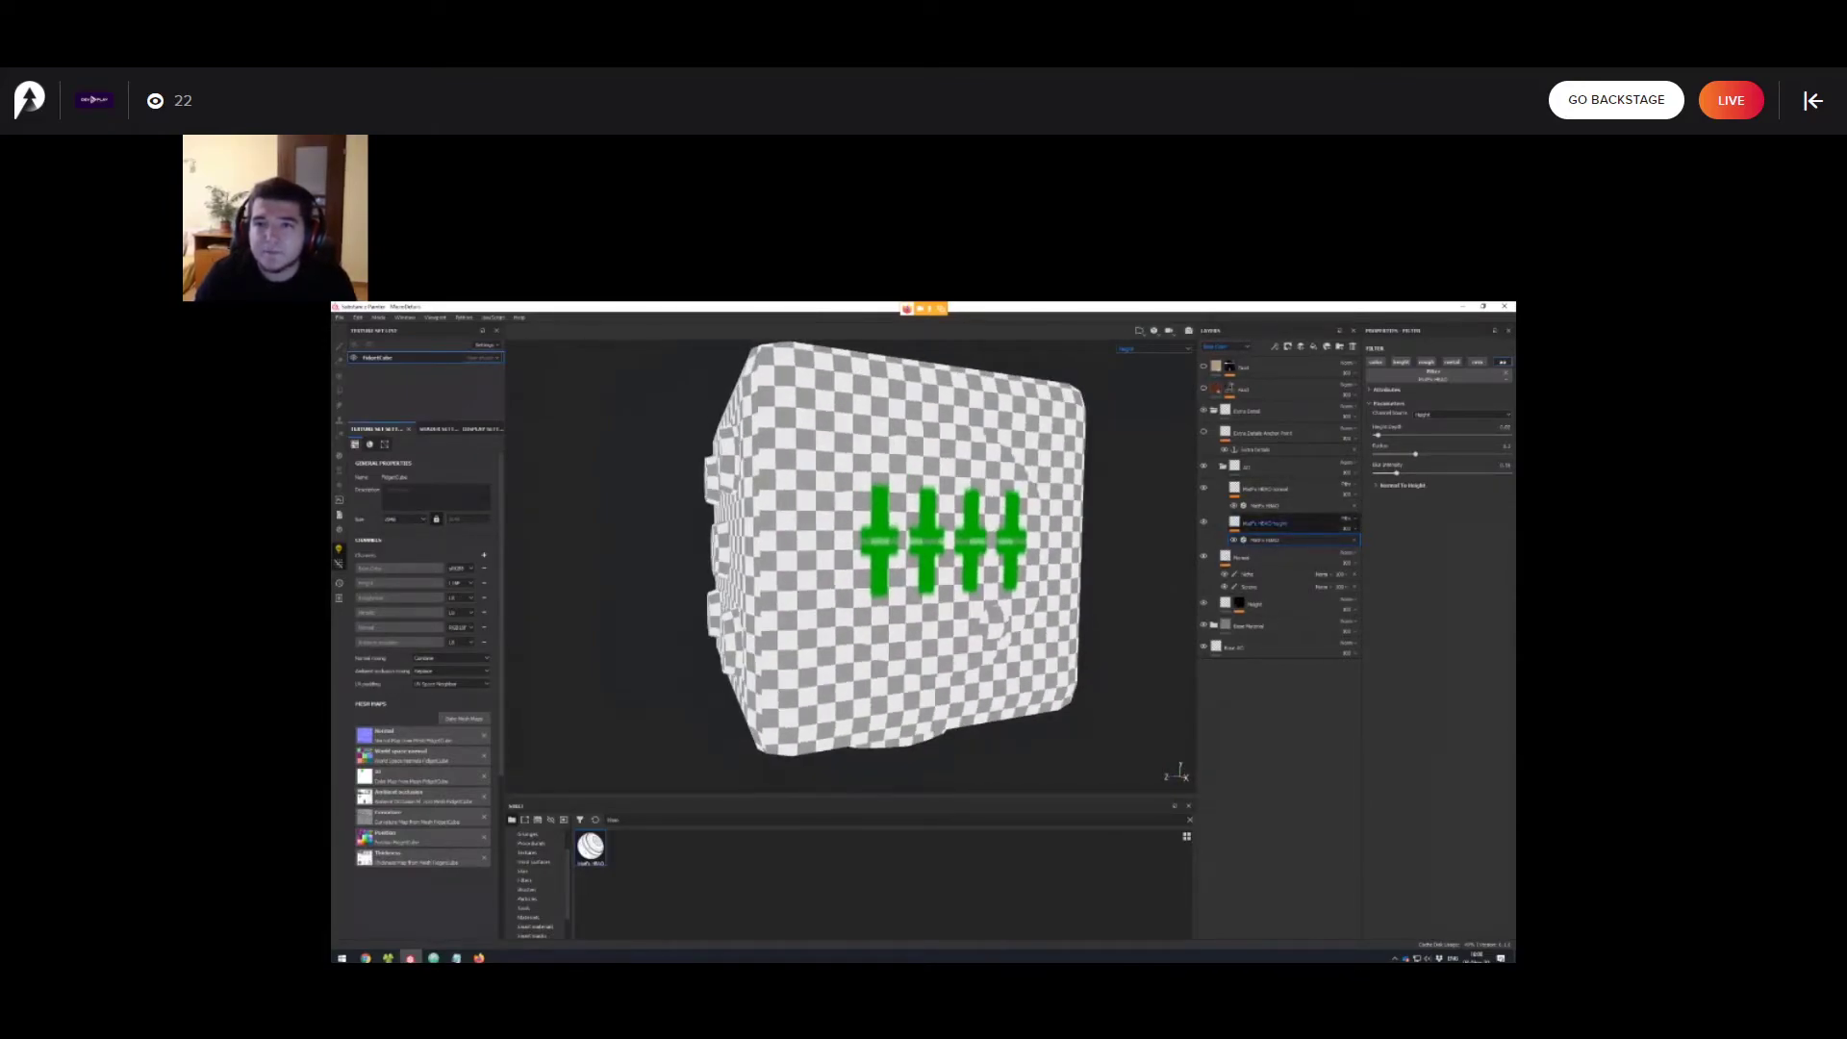
key("c")
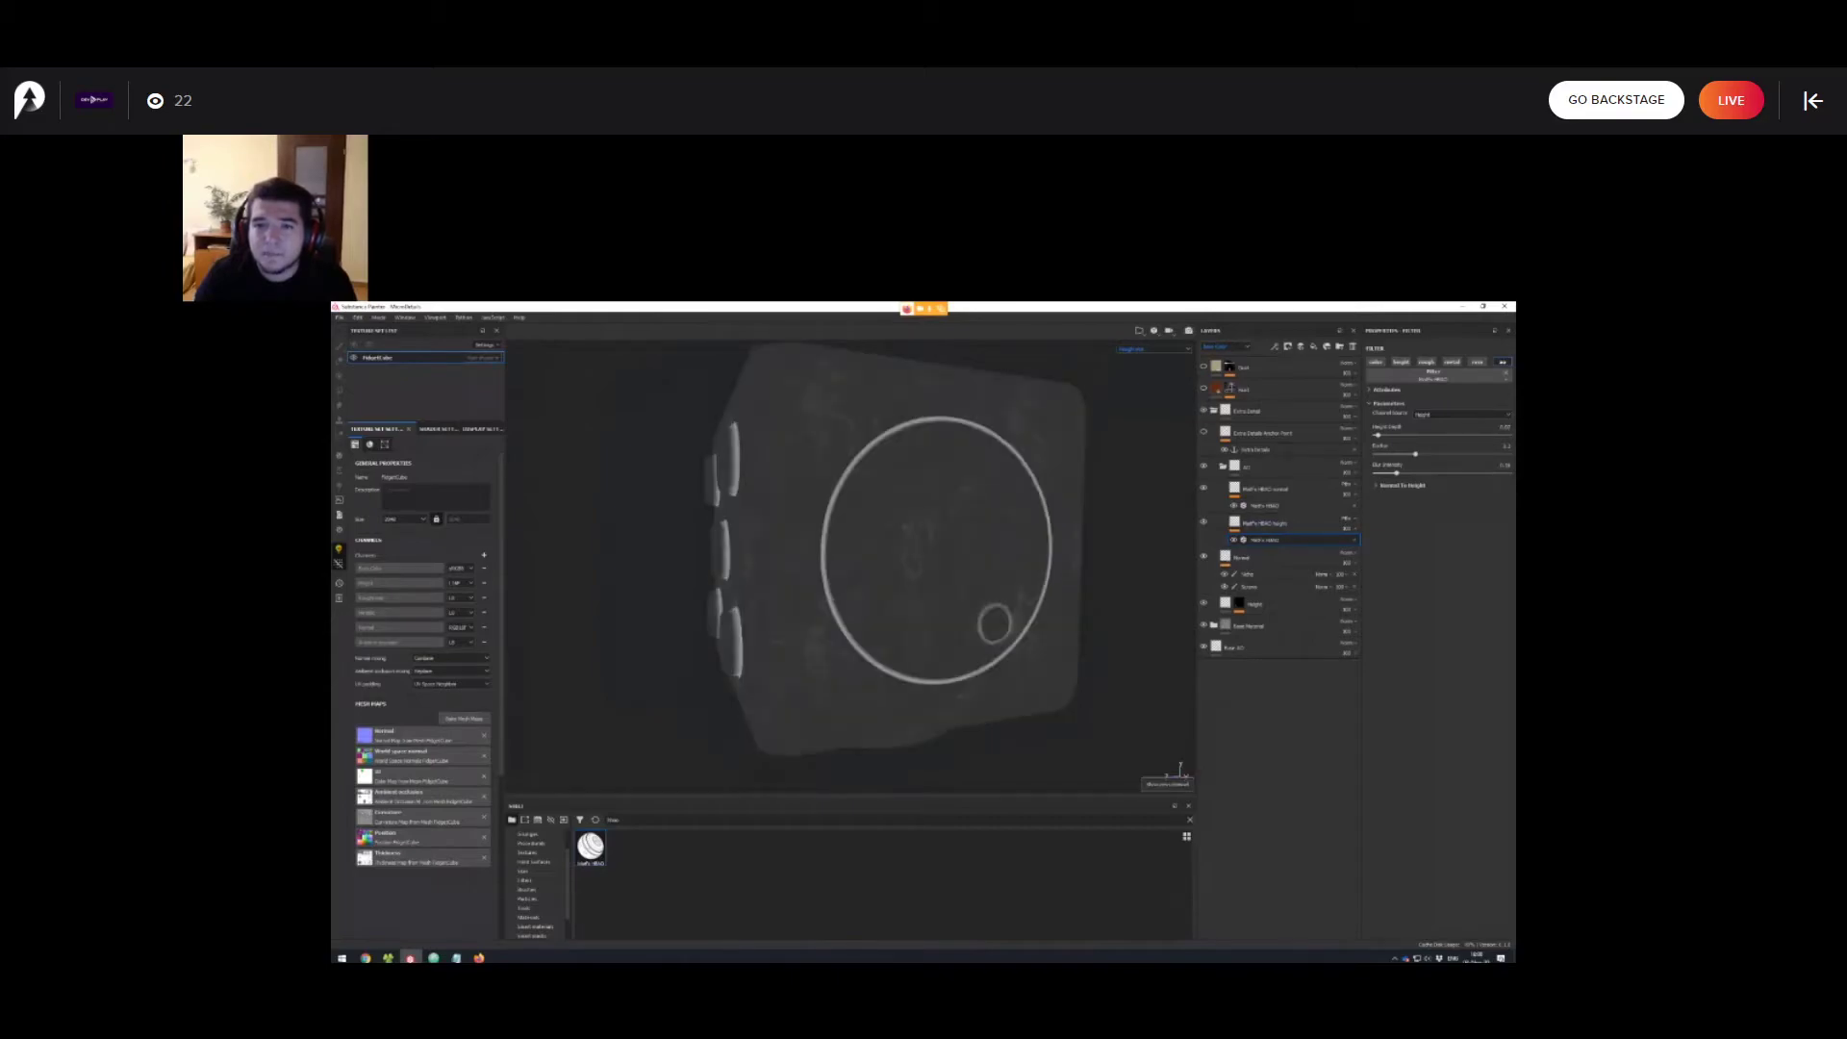
left_click(1153, 350)
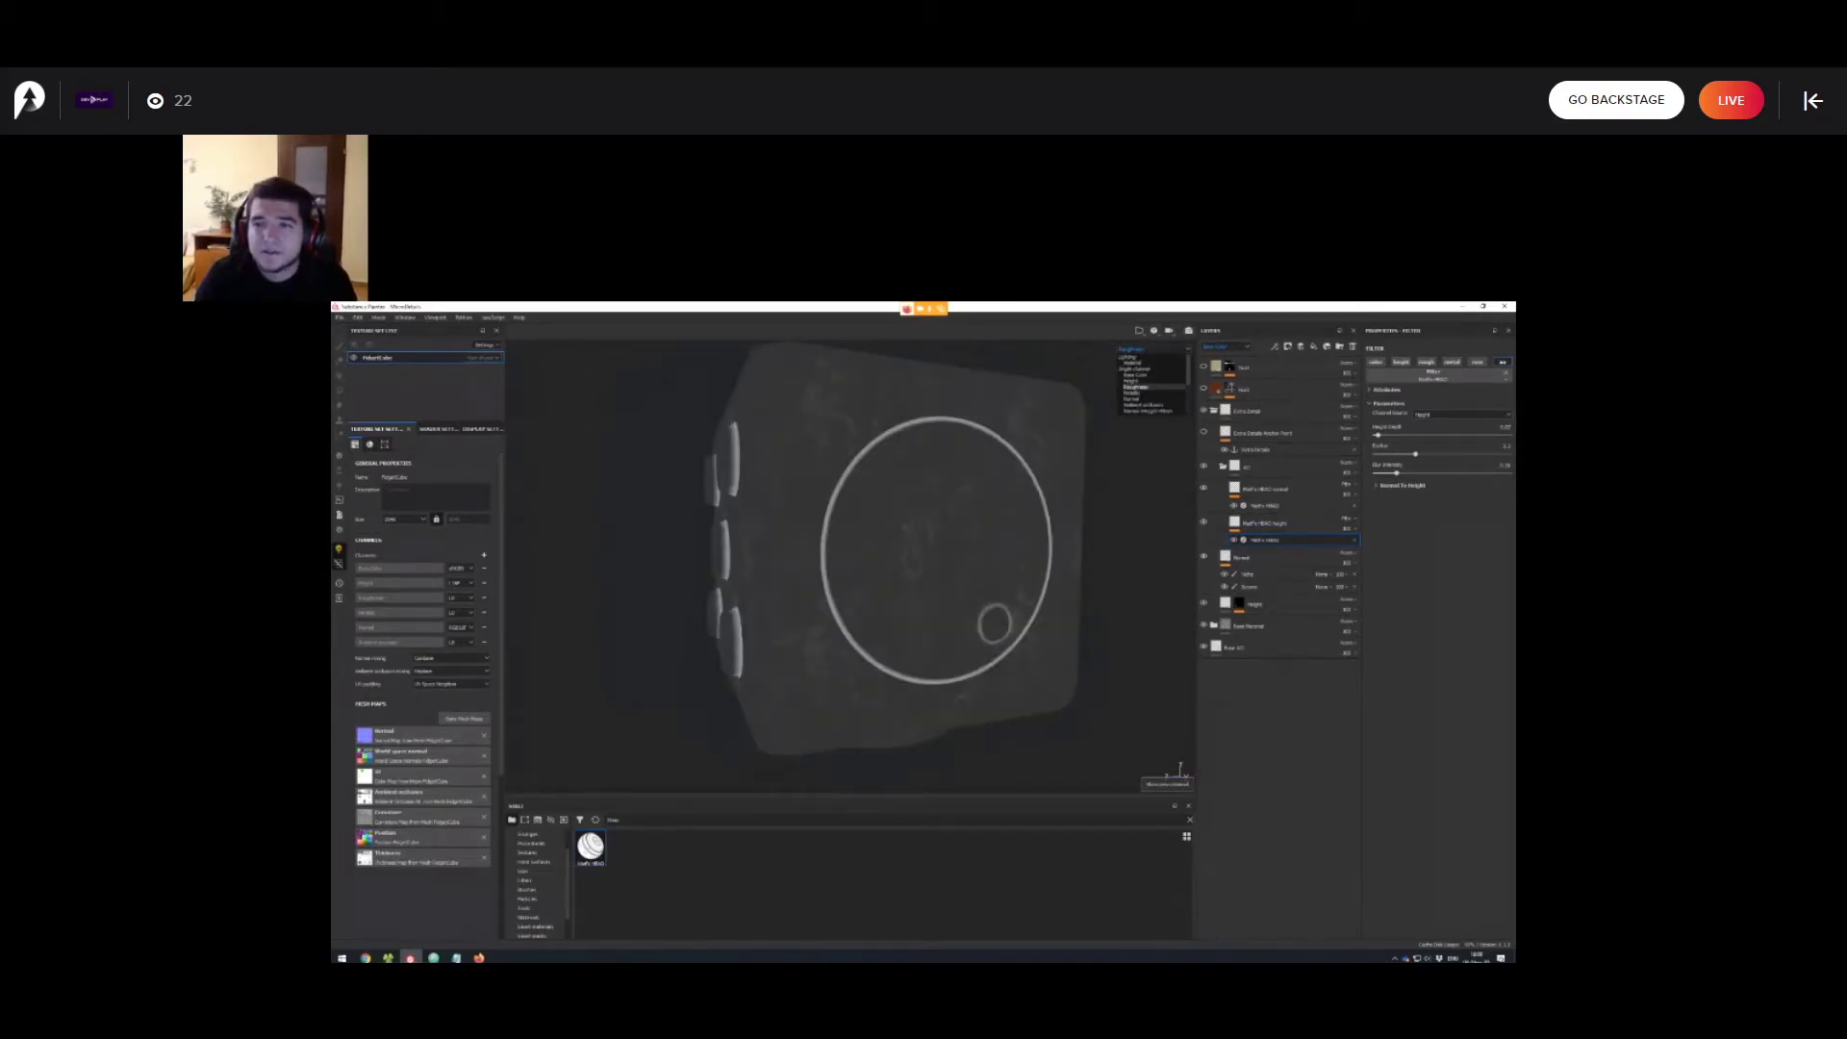
left_click(1143, 404)
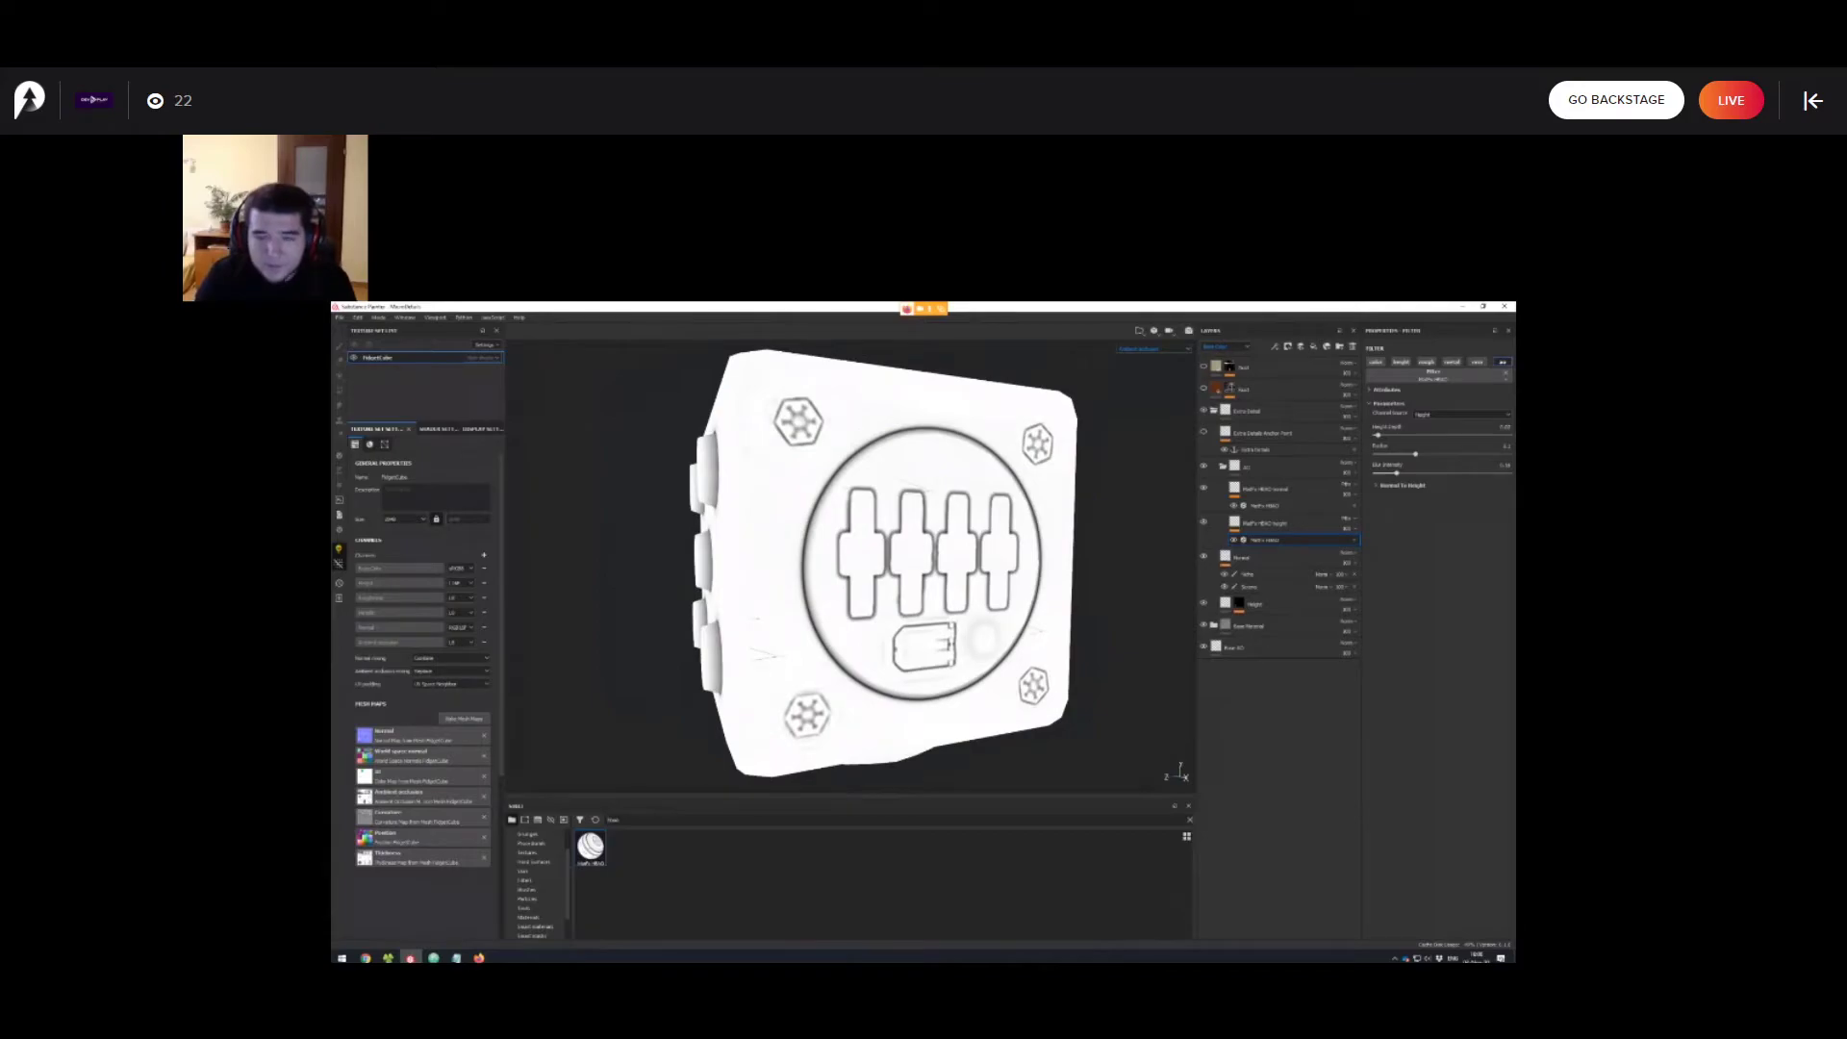
scroll(1068, 597, "down", 2)
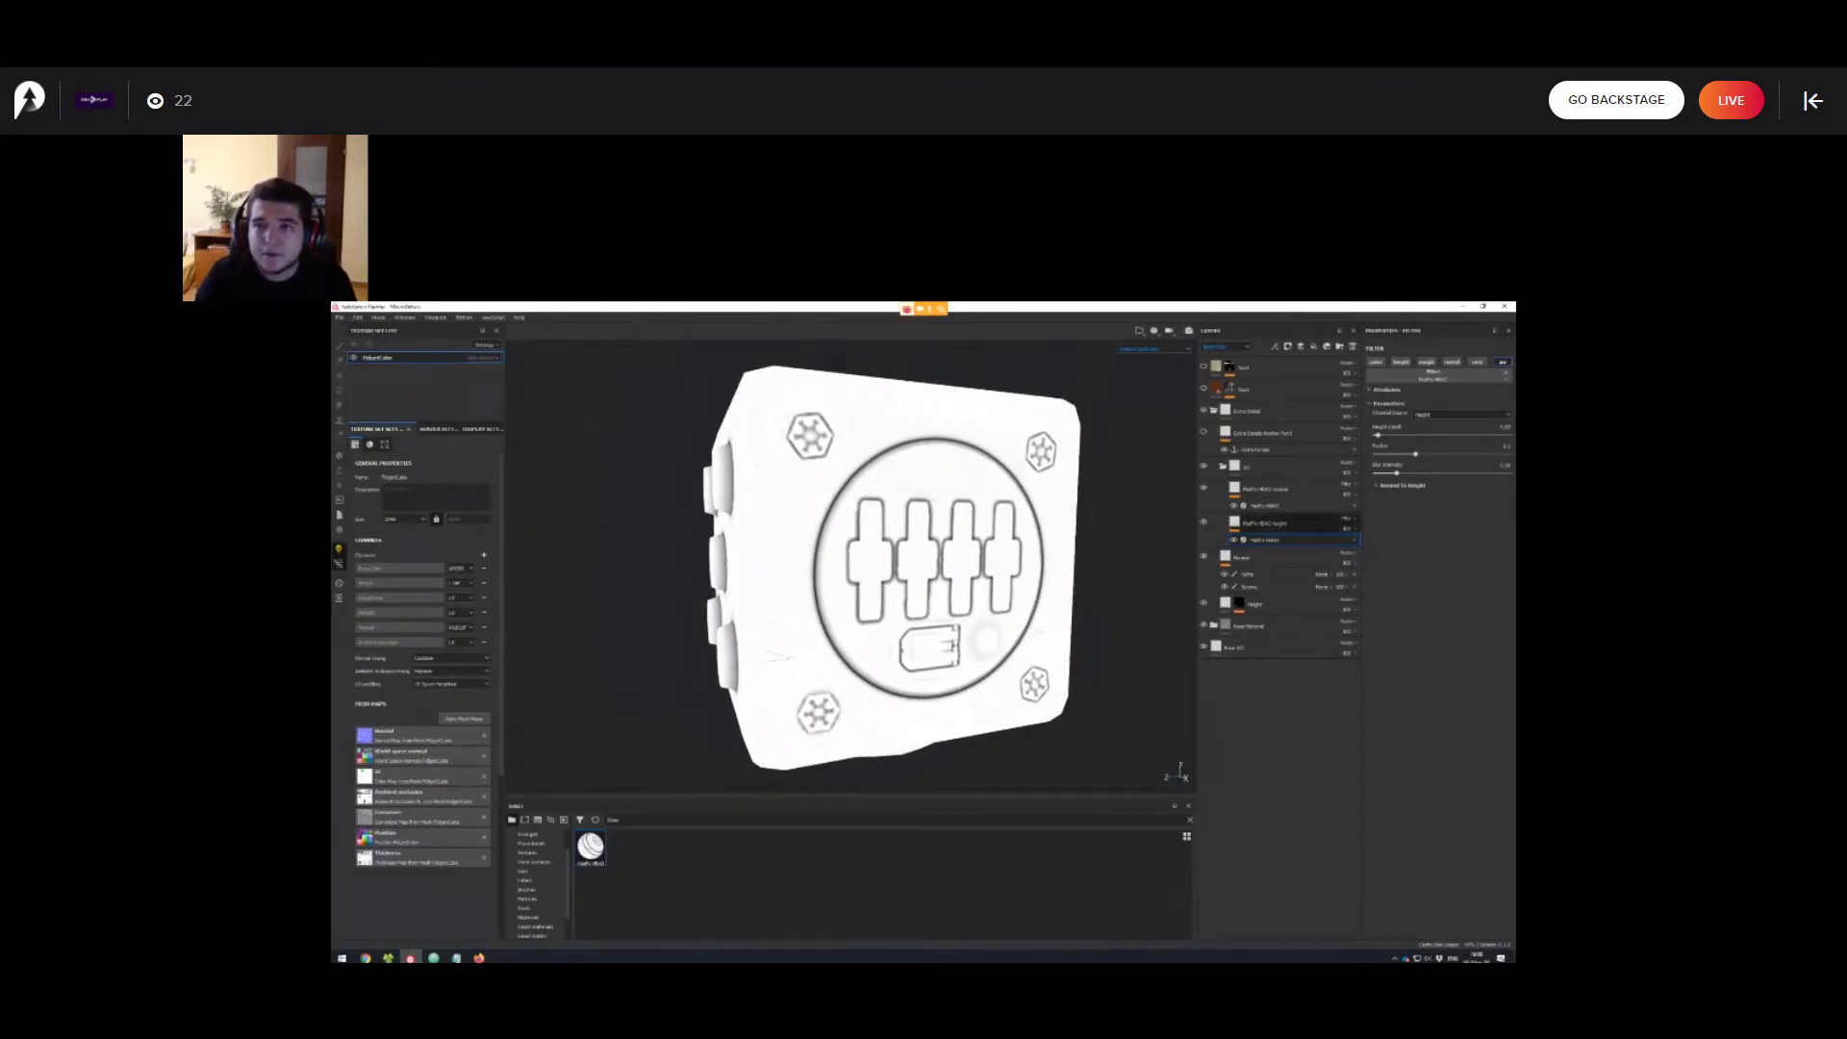
scroll(924, 578, "down", 2)
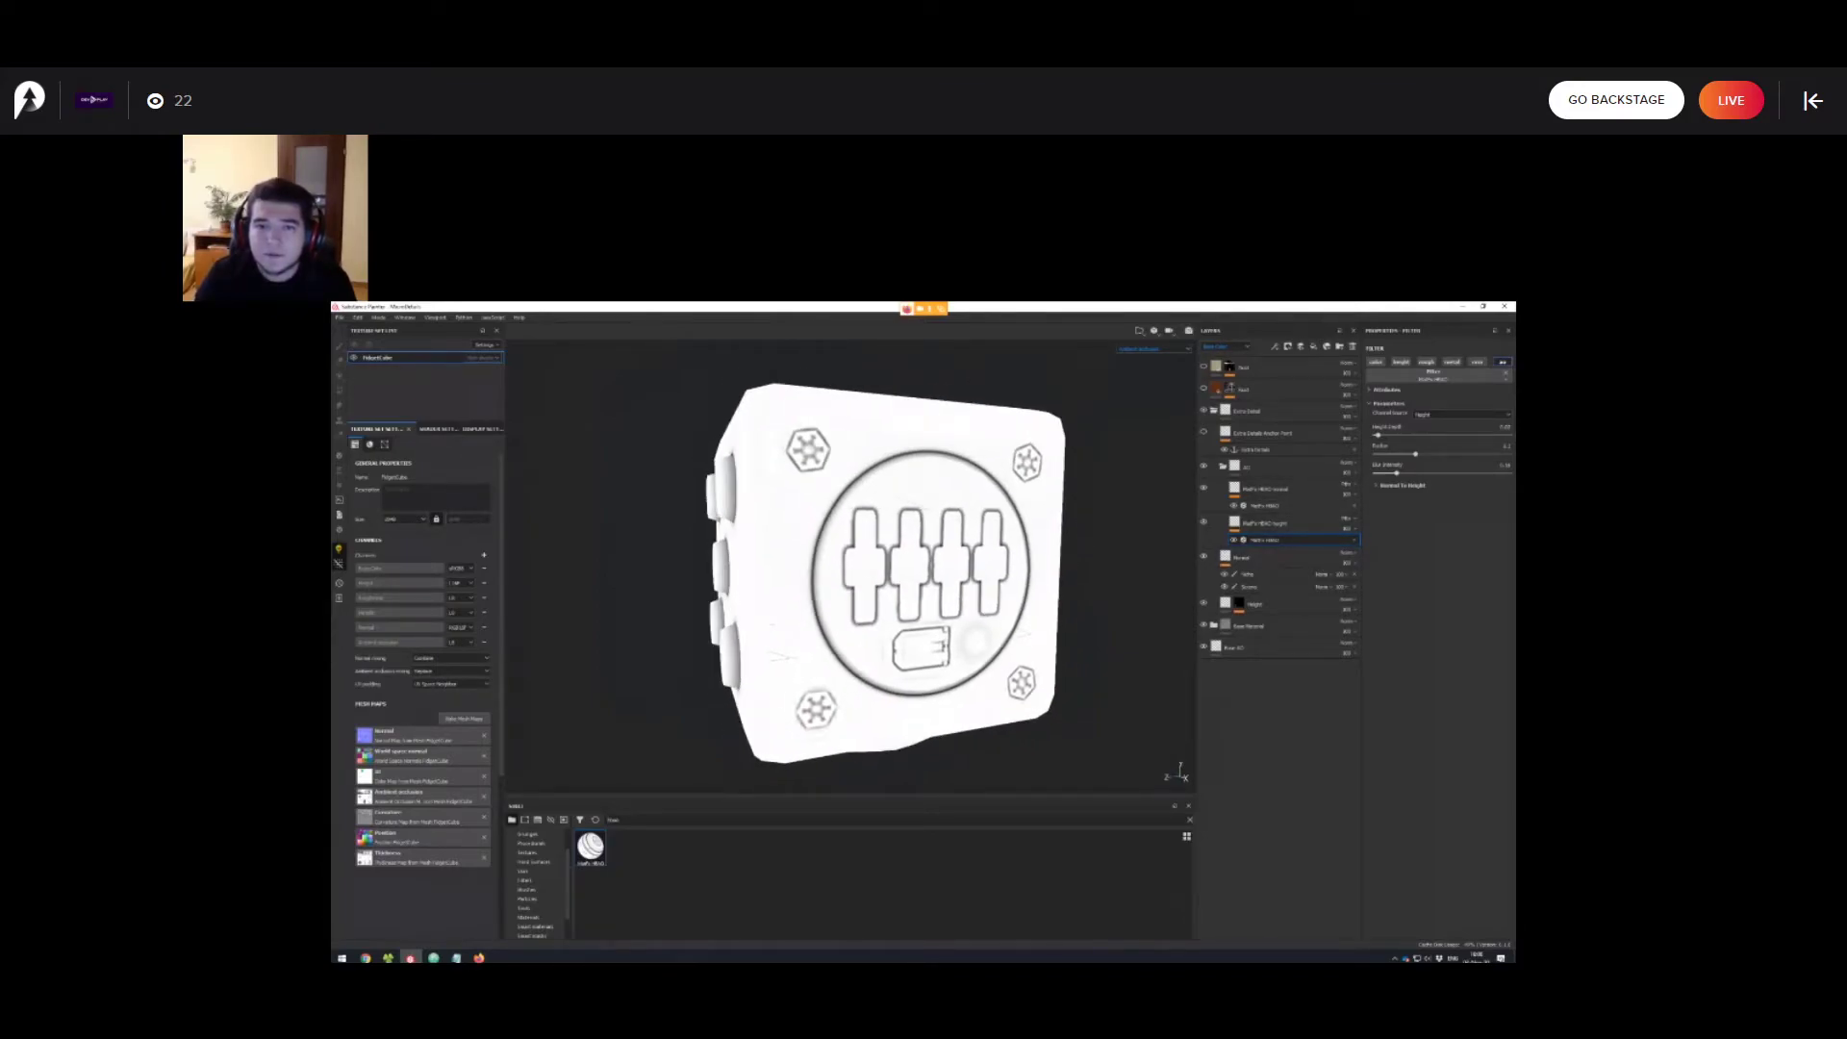
Collapse the AO folder, expand the top layer's mask effects, and show the rust layer again in the Material view.
left_click(1223, 467)
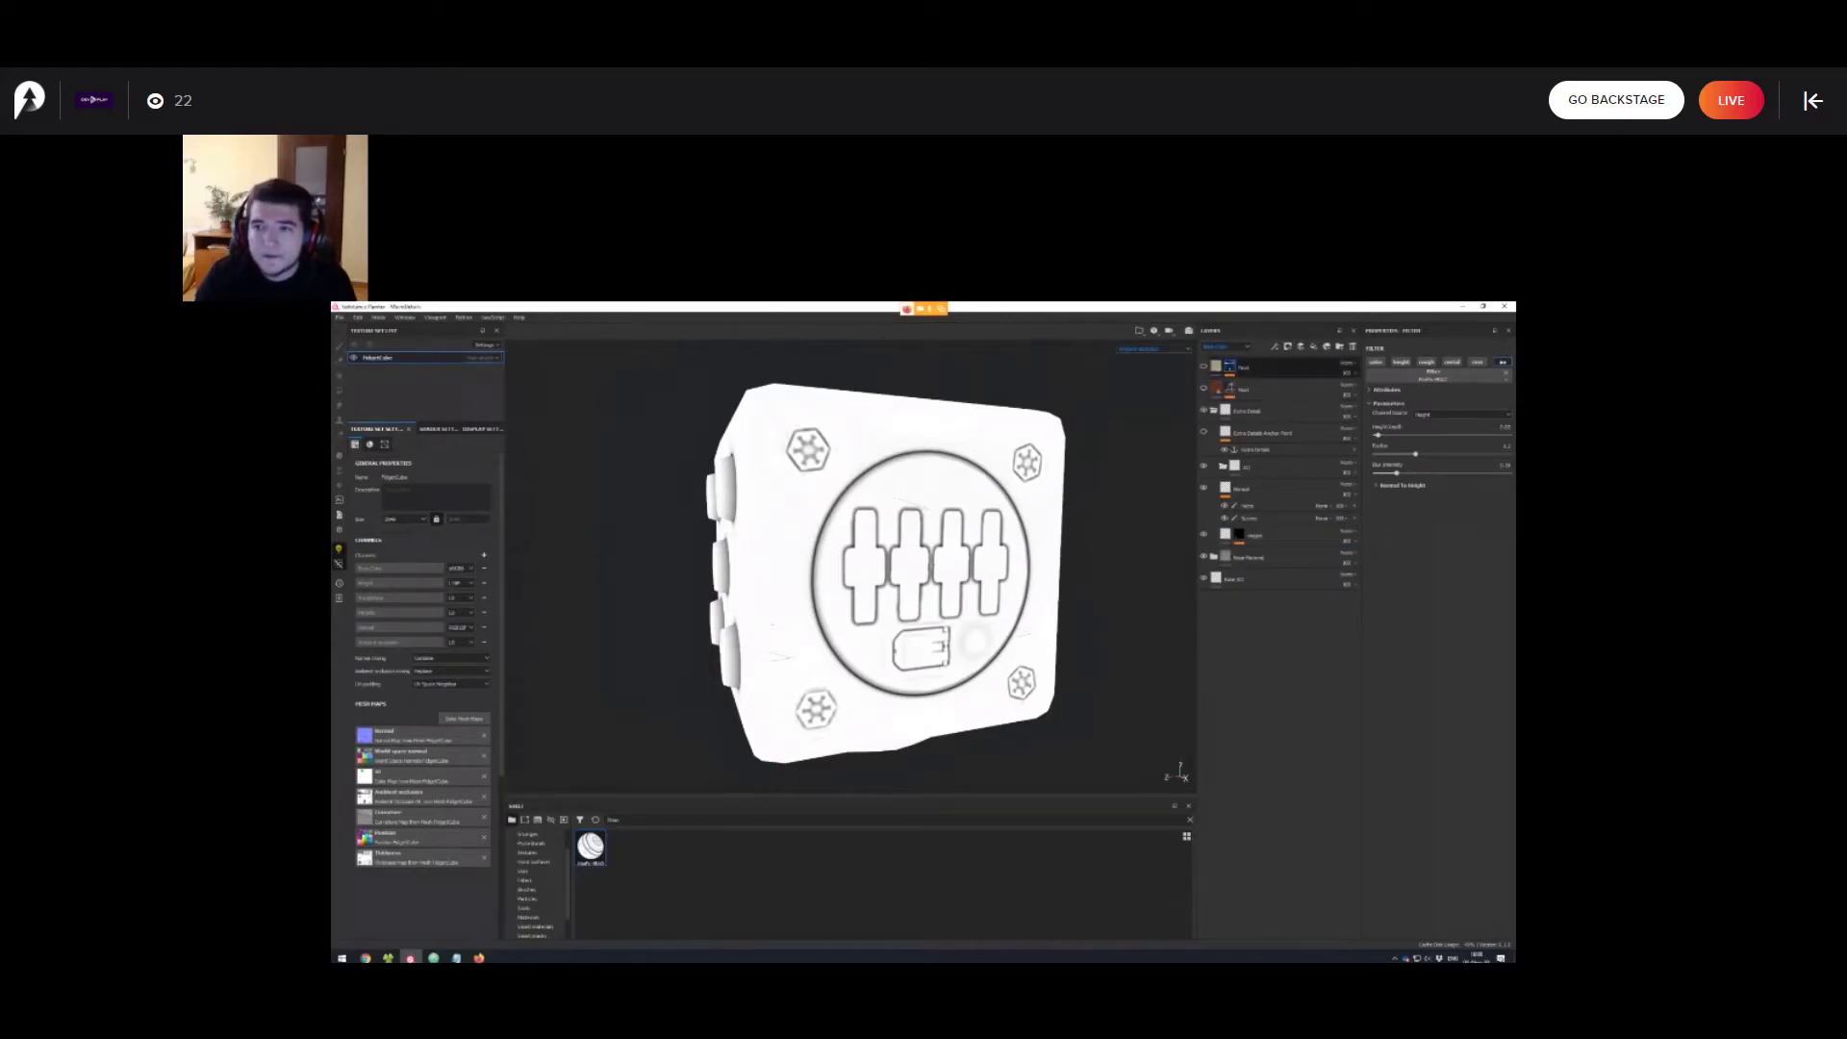
left_click(1229, 366)
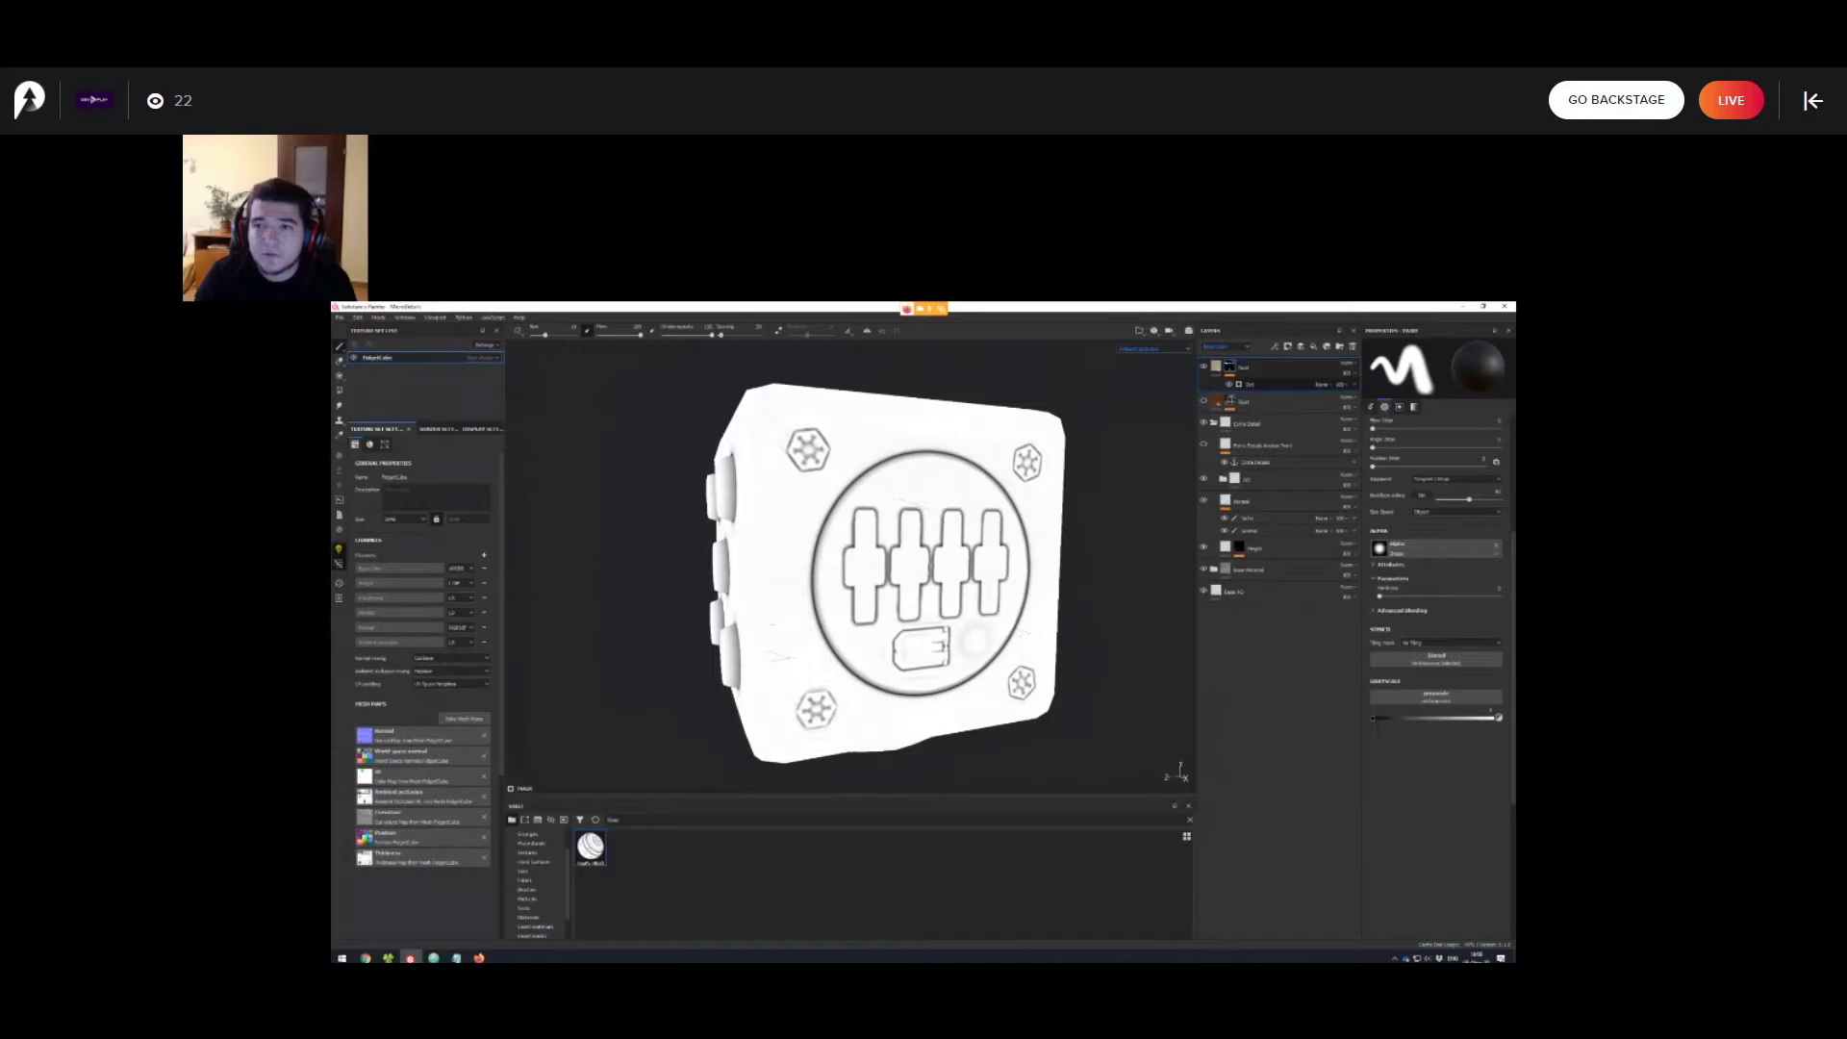
key("m")
left_click_drag(924, 568, 861, 587, "alt")
left_click(1203, 401)
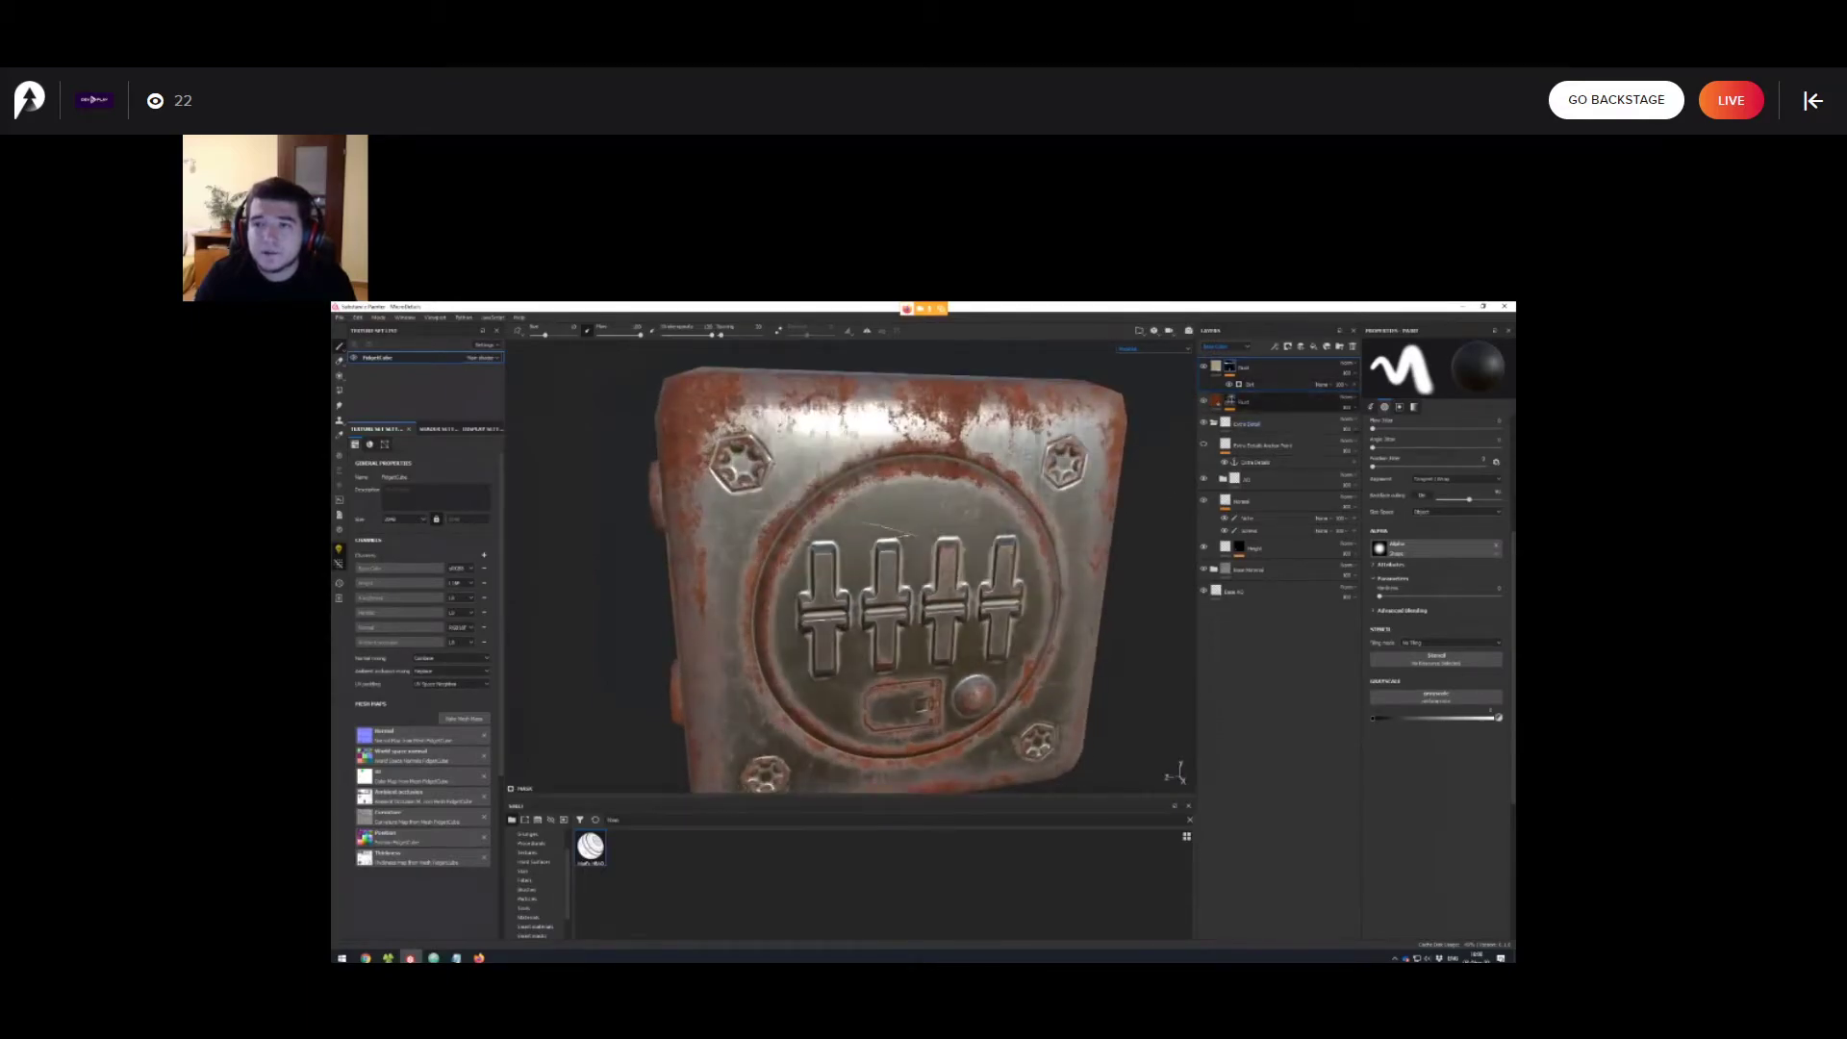
Select the top layer's mask generator and review its Micro Details settings against the weathered cube.
left_click(1270, 385)
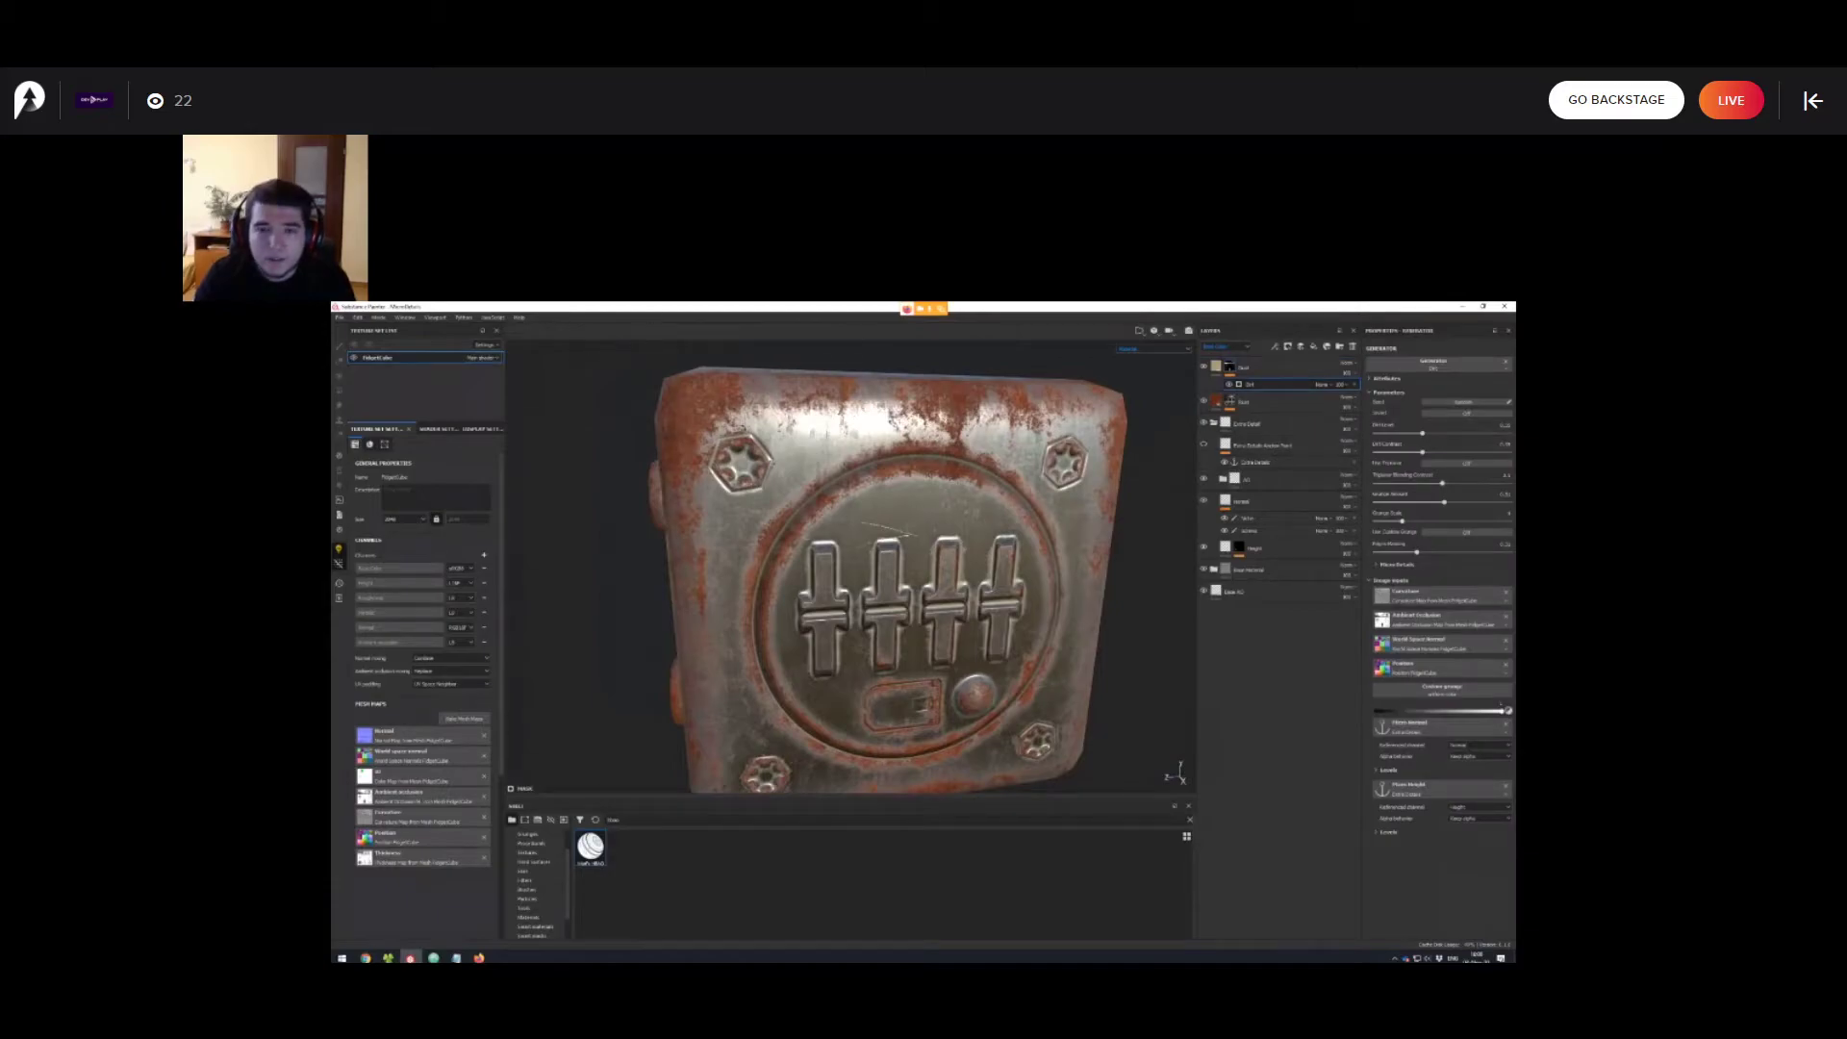
left_click(1397, 565)
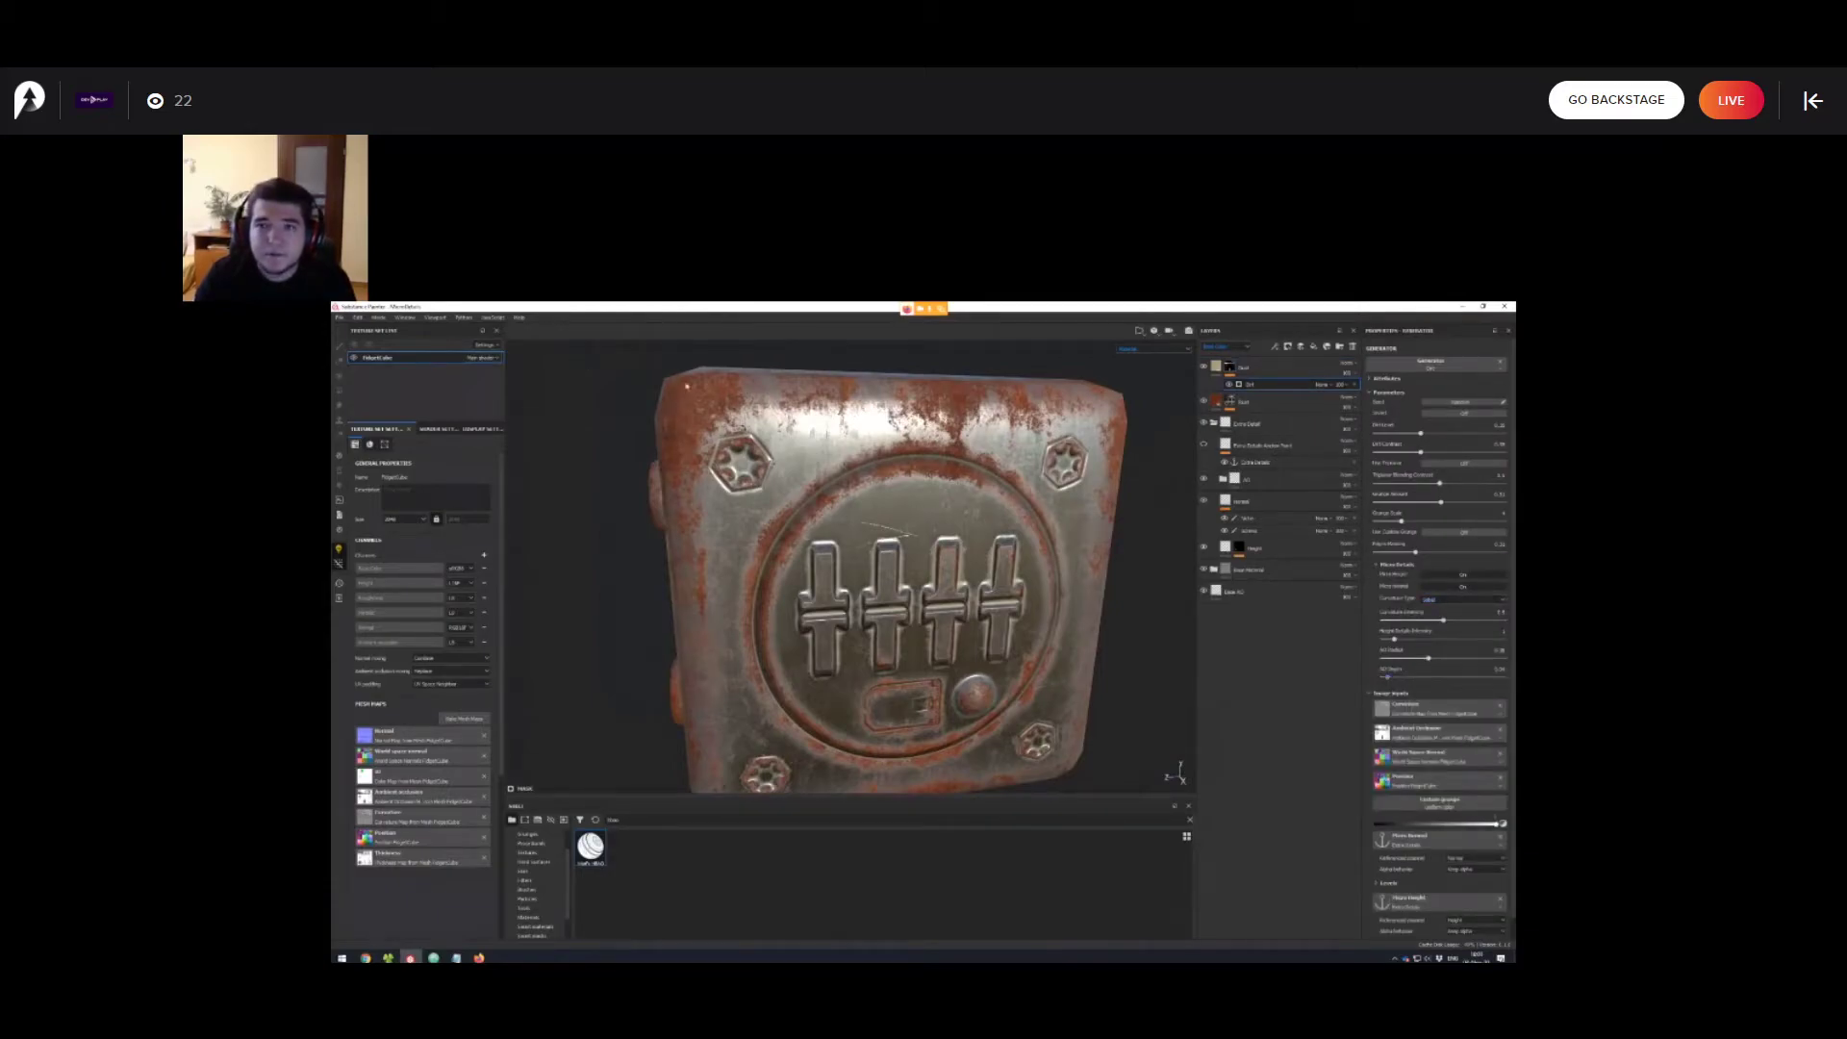
mouse_move(1428, 658)
left_mouse_down()
mouse_move(1395, 658)
mouse_move(1482, 658)
mouse_move(1429, 658)
left_mouse_up()
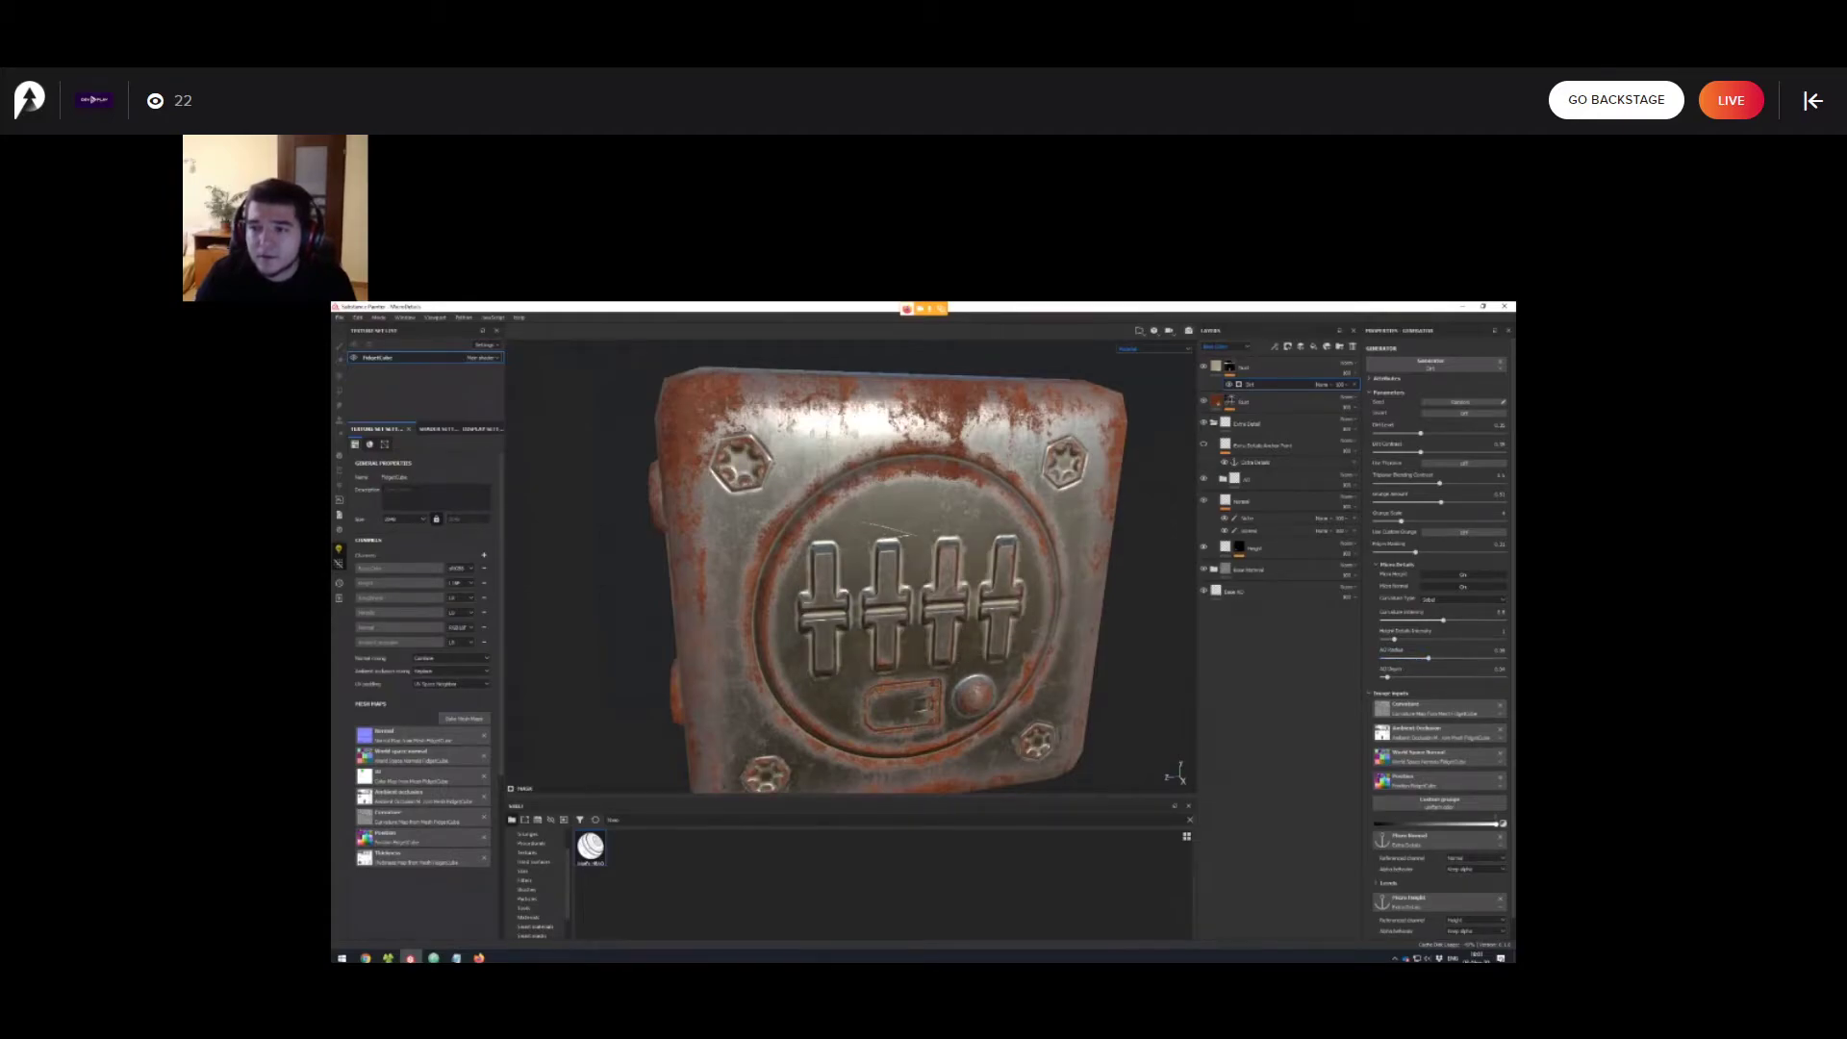
scroll(885, 577, "down", 3)
left_click_drag(885, 577, 933, 581, "alt")
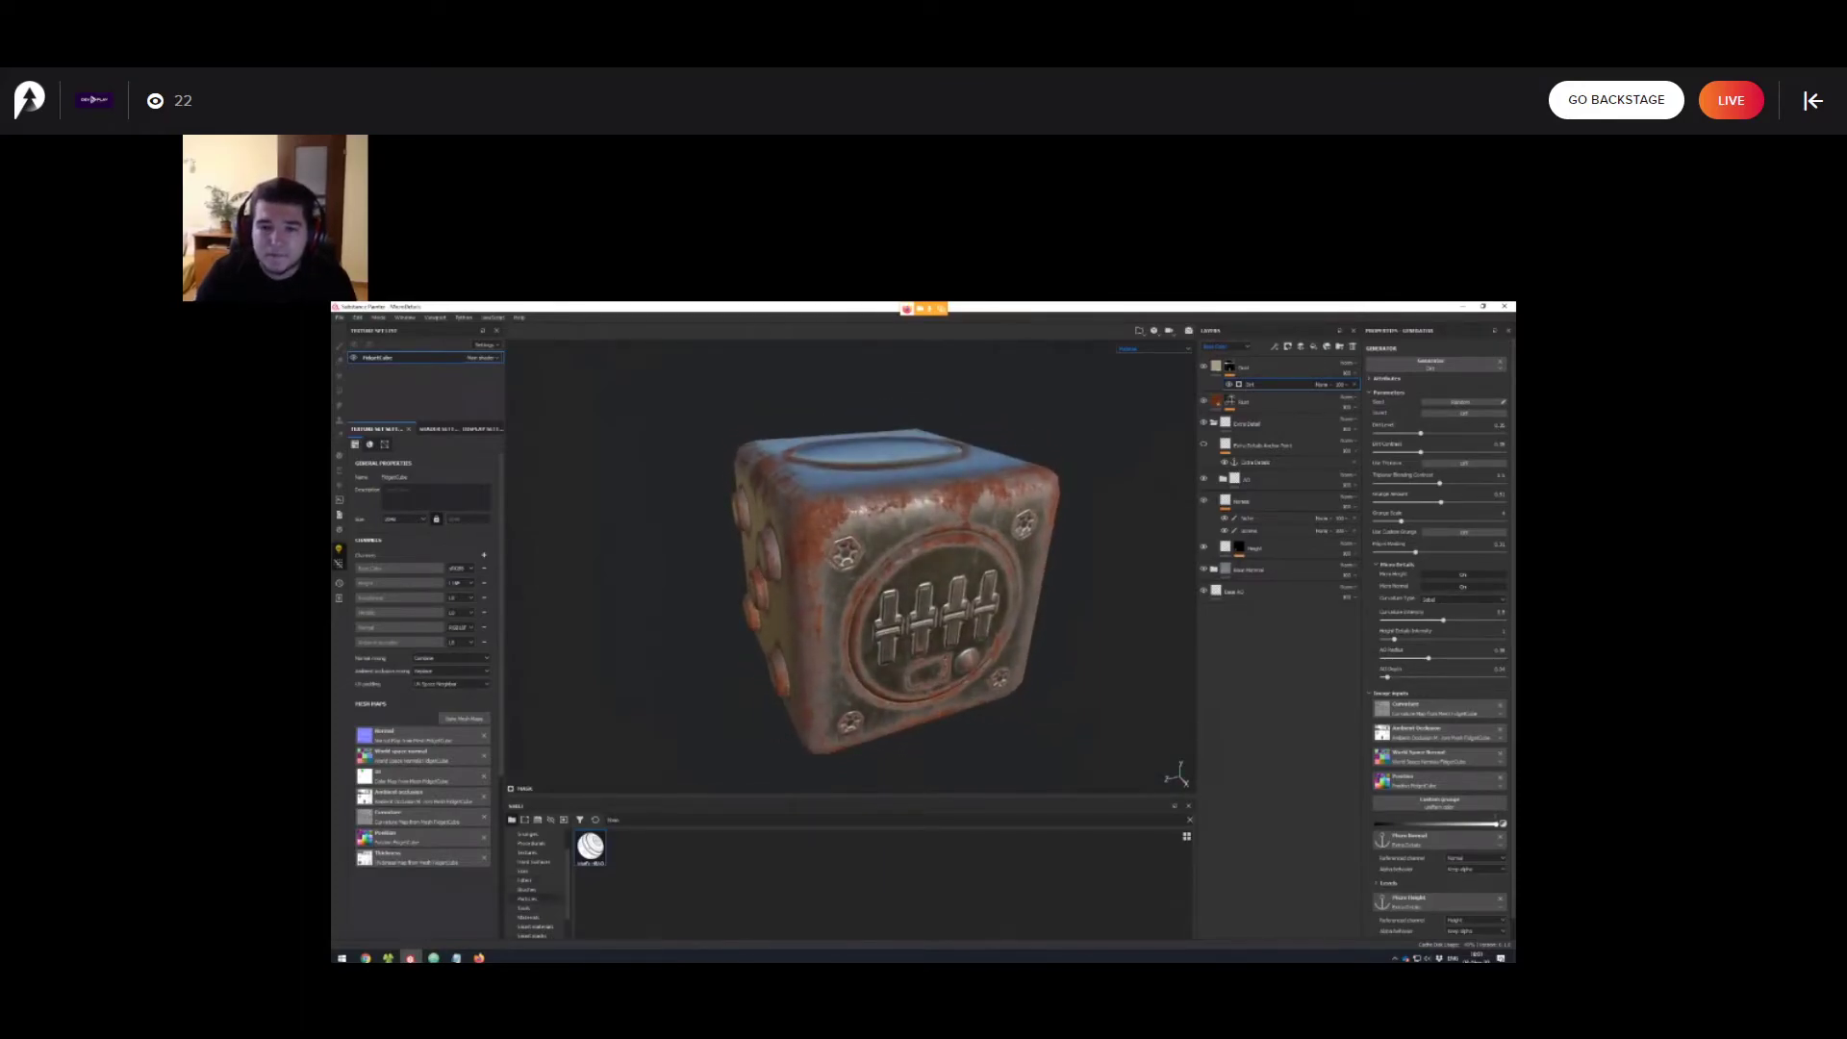
Switch to the presentation window in Firefox and advance to the next slide.
mouse_move(479, 957)
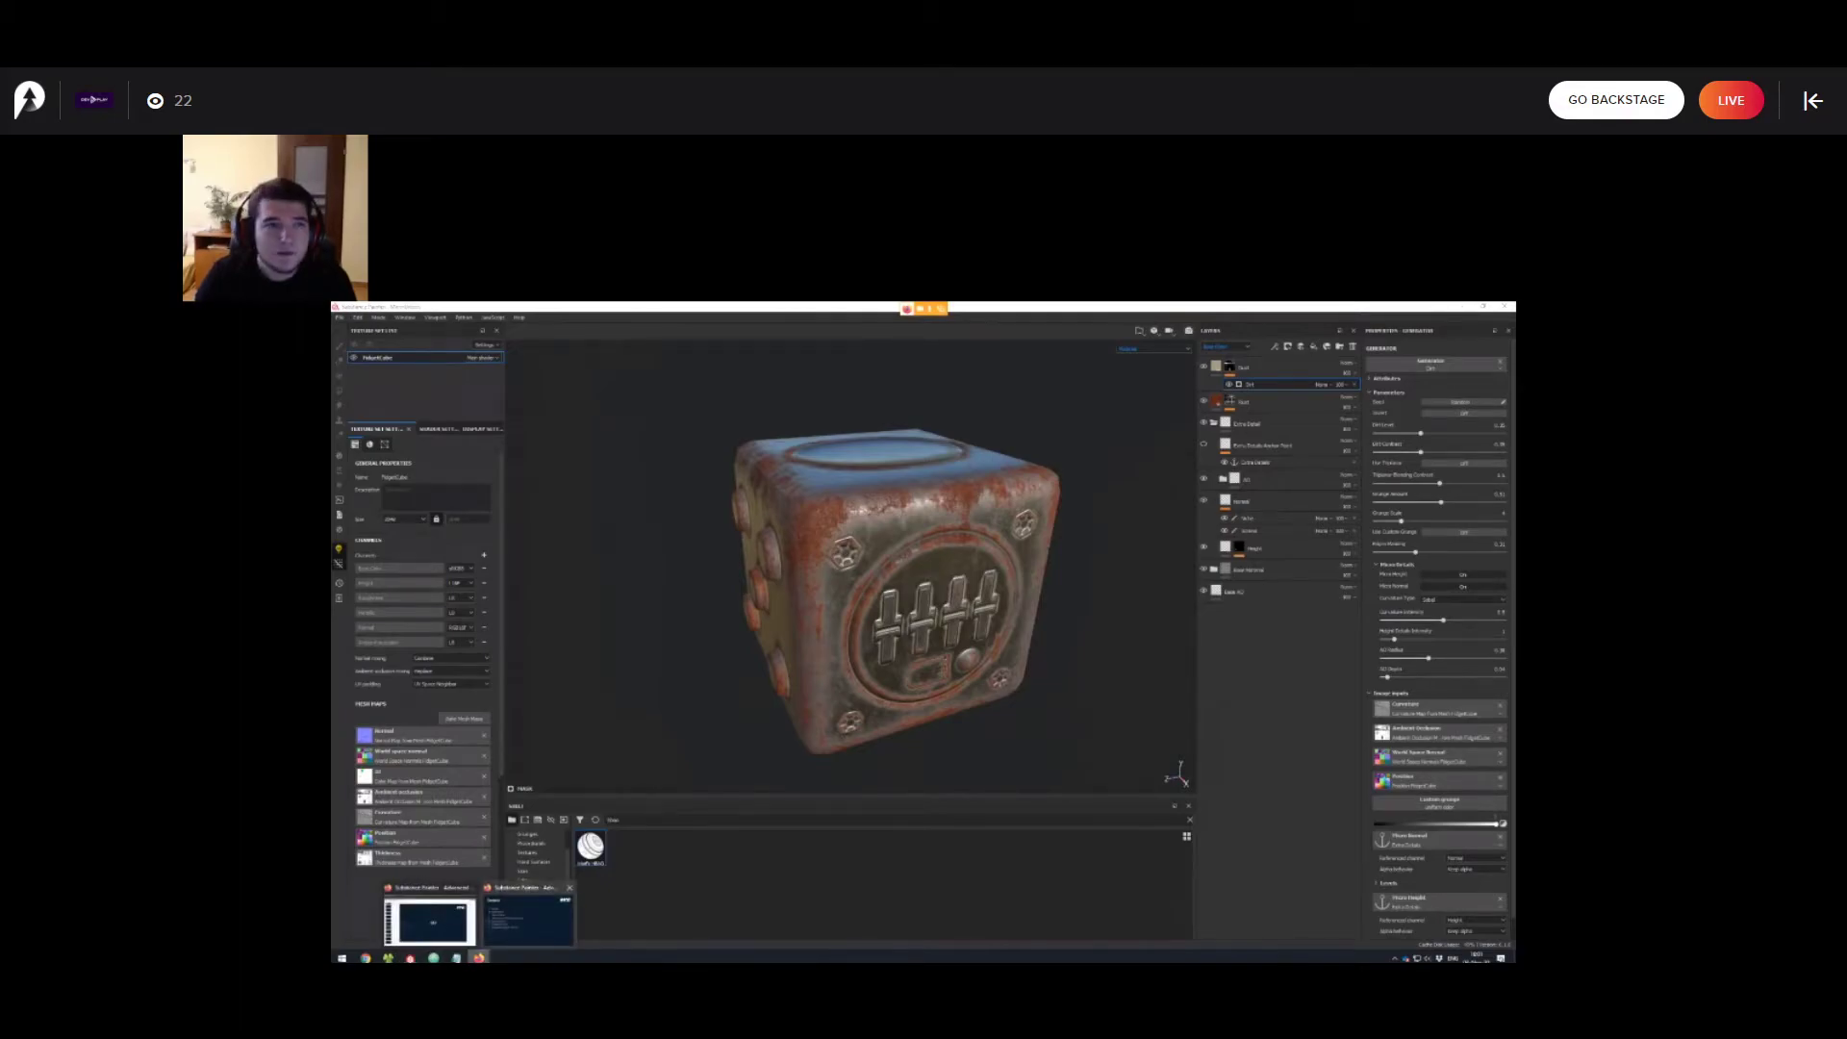
left_click(529, 919)
key("Right")
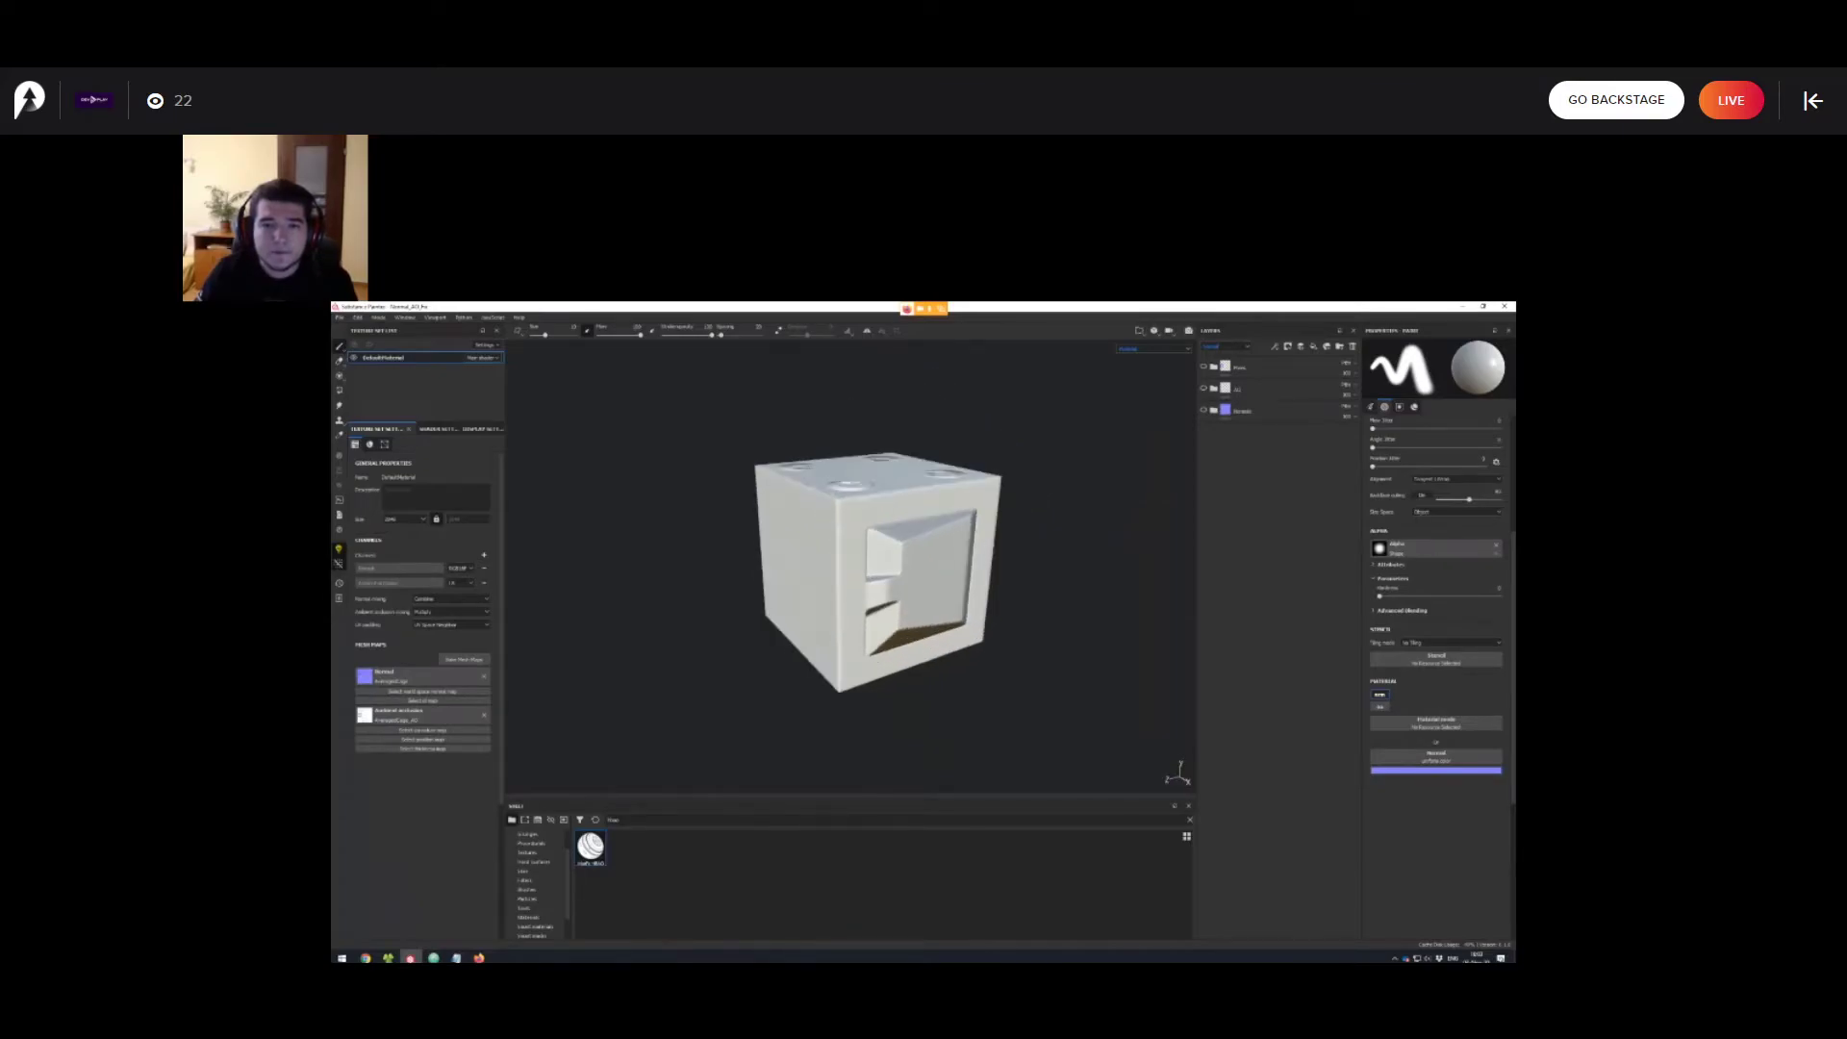
Review the texture set's normal mixing options on the plain cube project.
left_click_drag(865, 587, 859, 563, "alt")
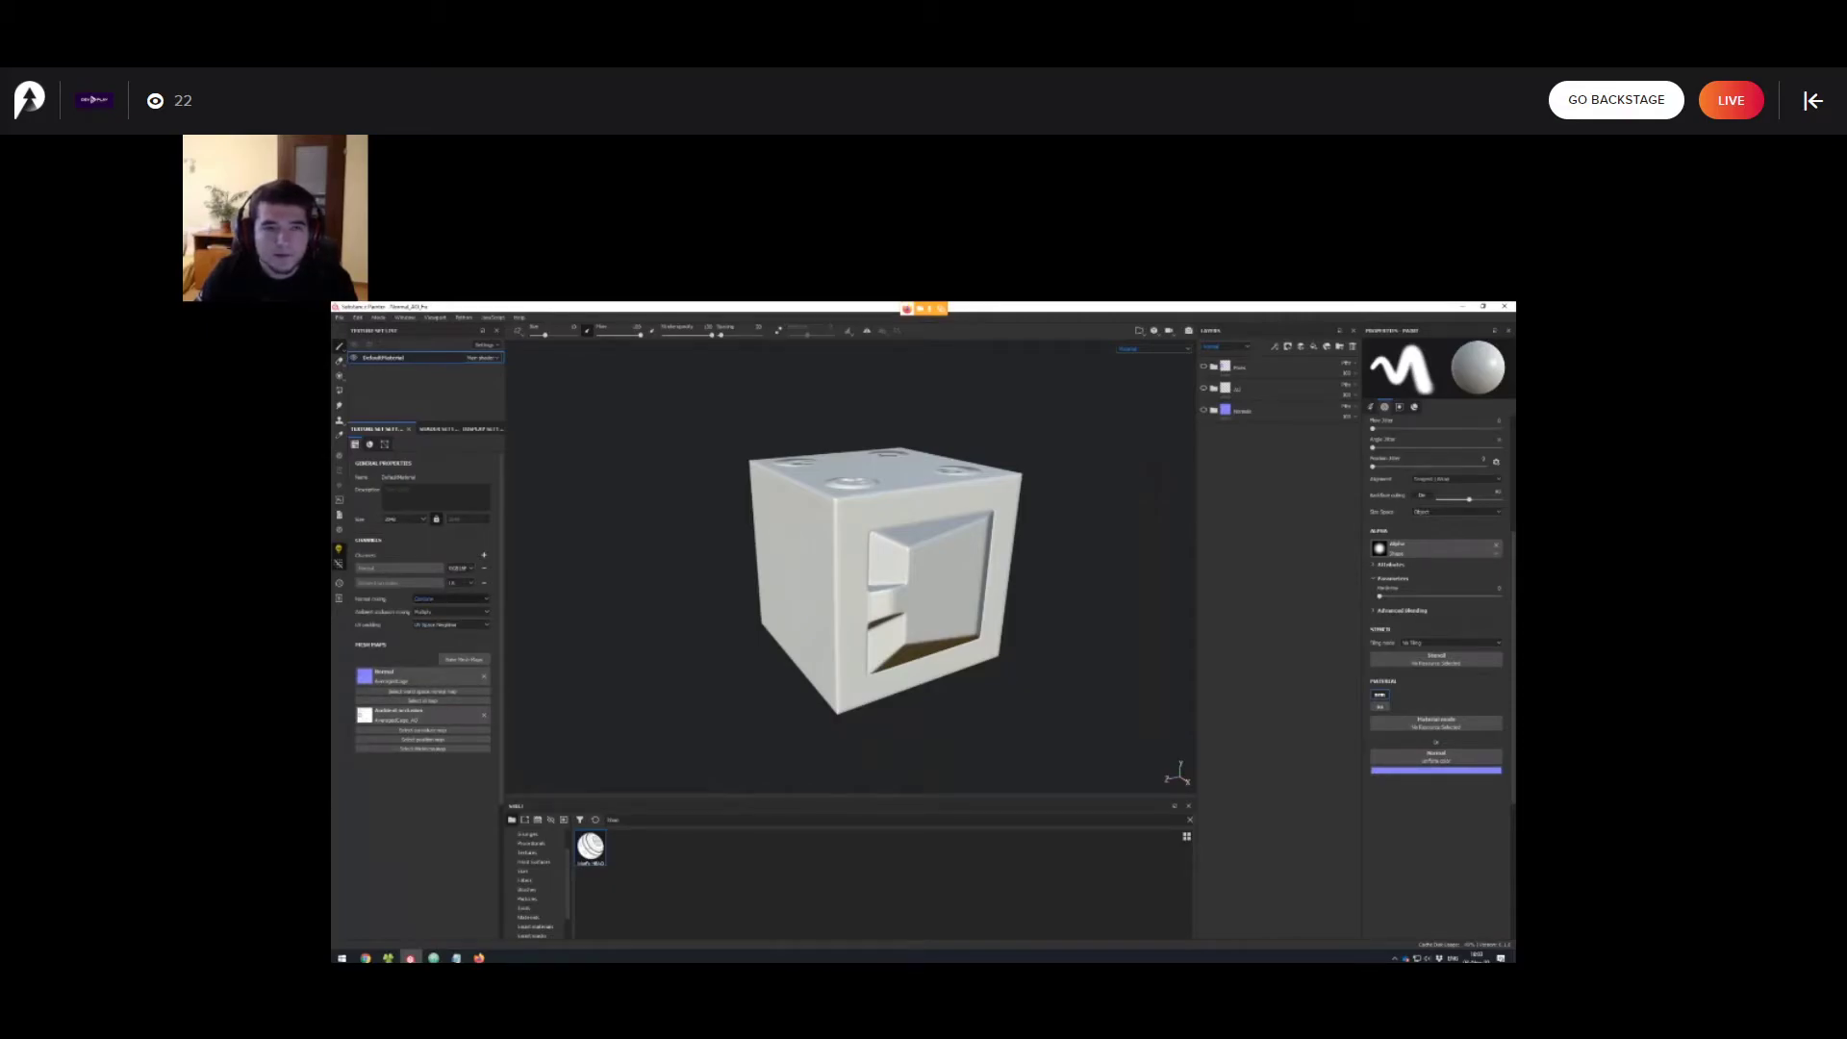
left_click(451, 598)
left_click(451, 612)
scroll(887, 582, "up", 1)
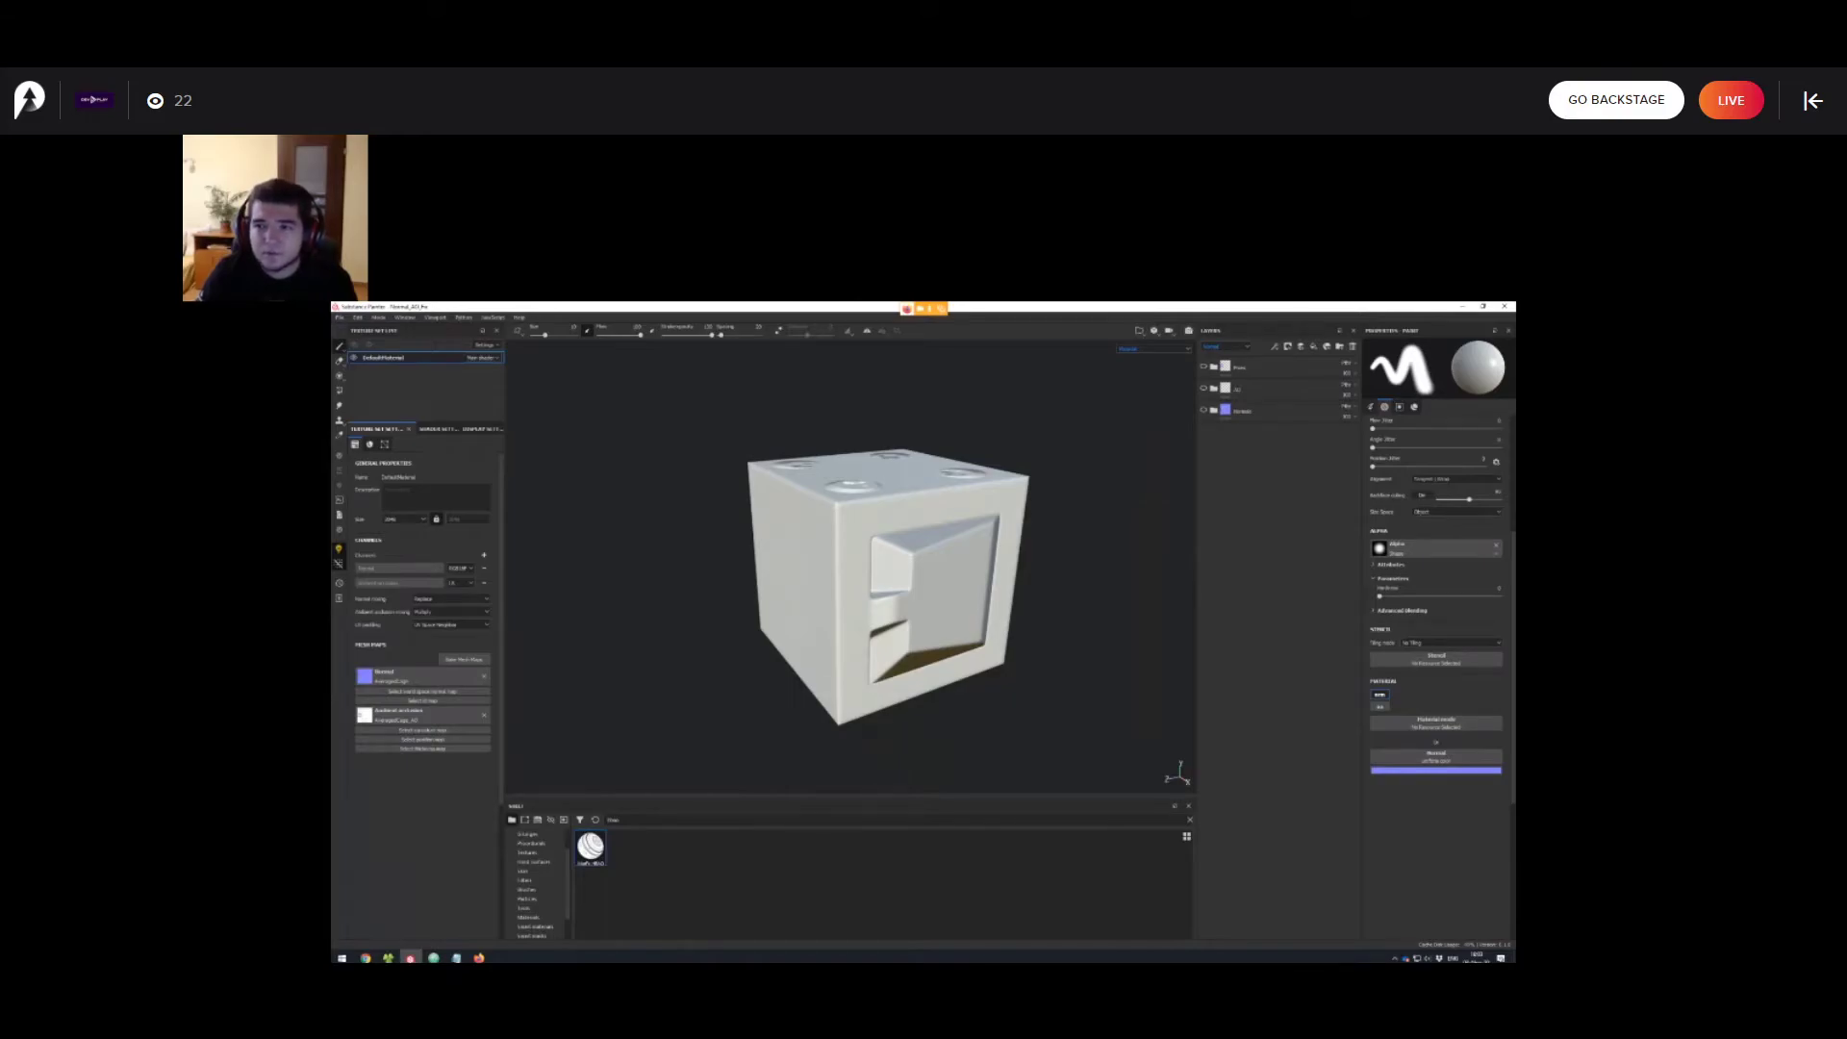
Toggle the Normal folder's visibility, then expand it and its lowest subfolder to examine the normal map layers on the cube.
left_click(1203, 410)
left_click_drag(904, 538, 896, 663, "alt")
left_click(1214, 410)
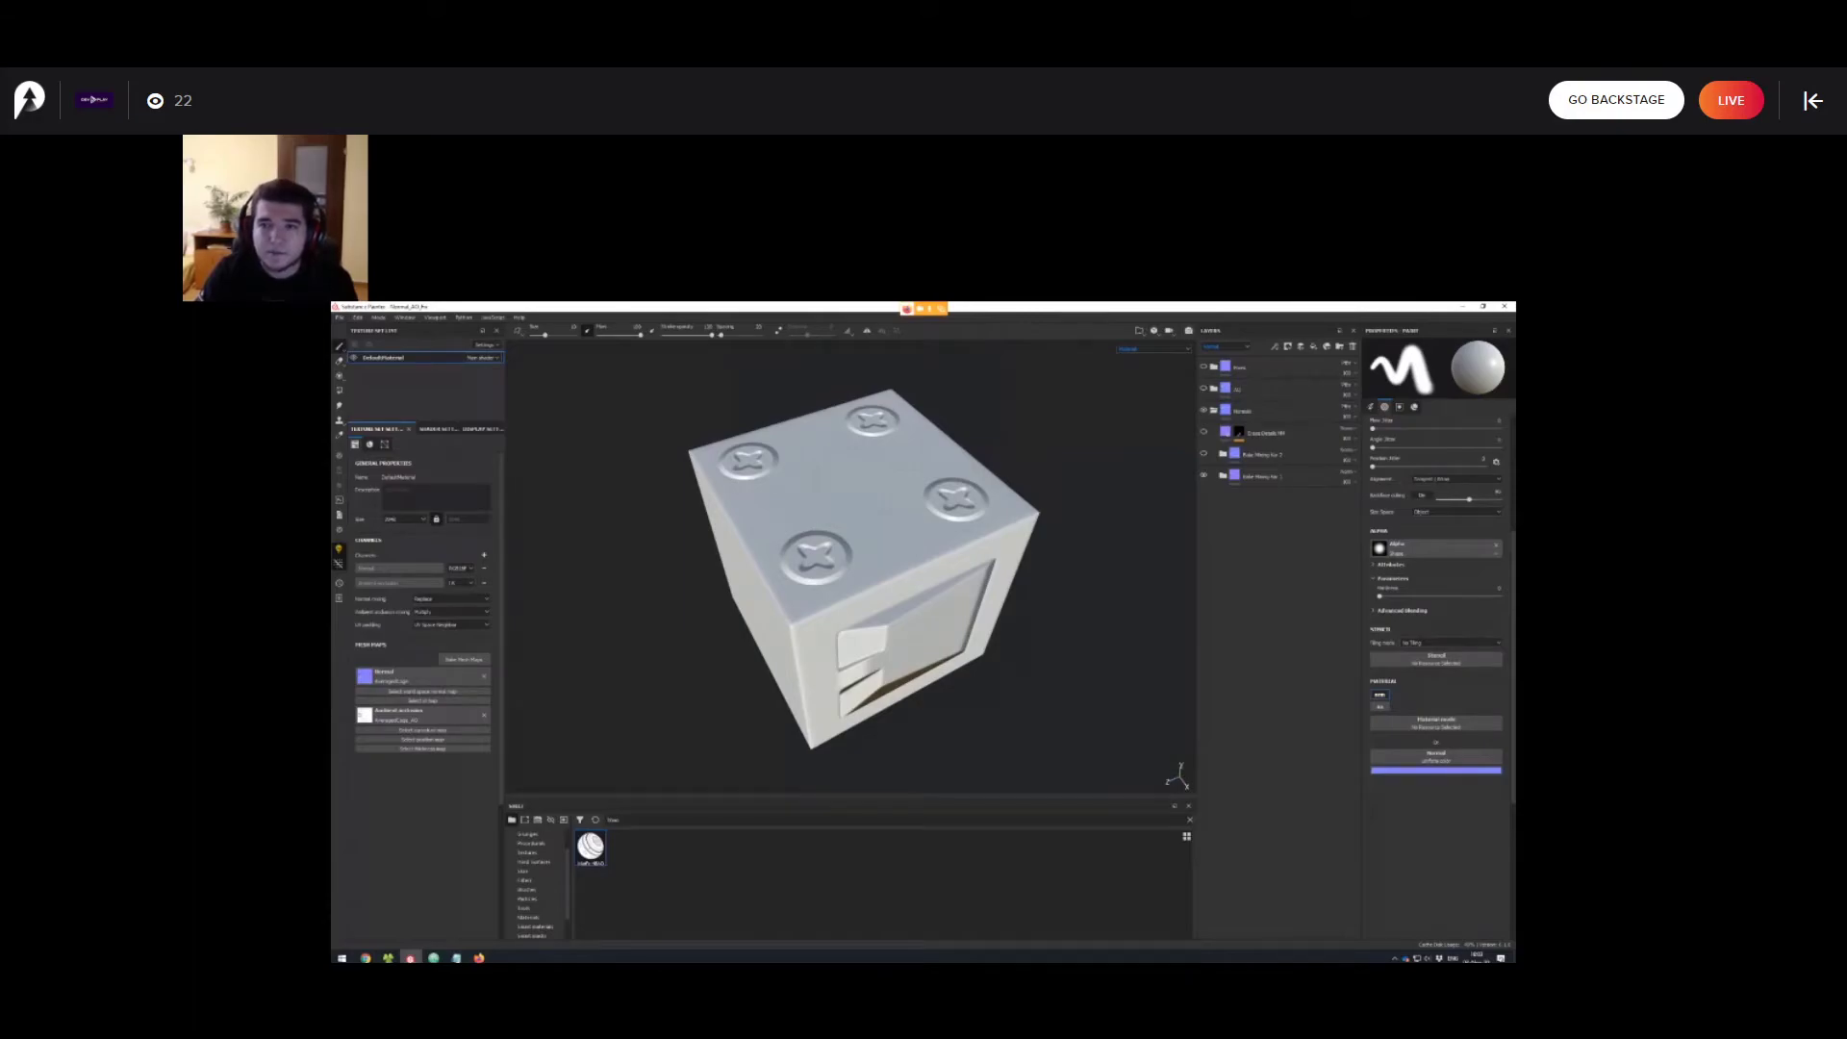
left_click(1224, 476)
left_click_drag(924, 616, 904, 544, "alt")
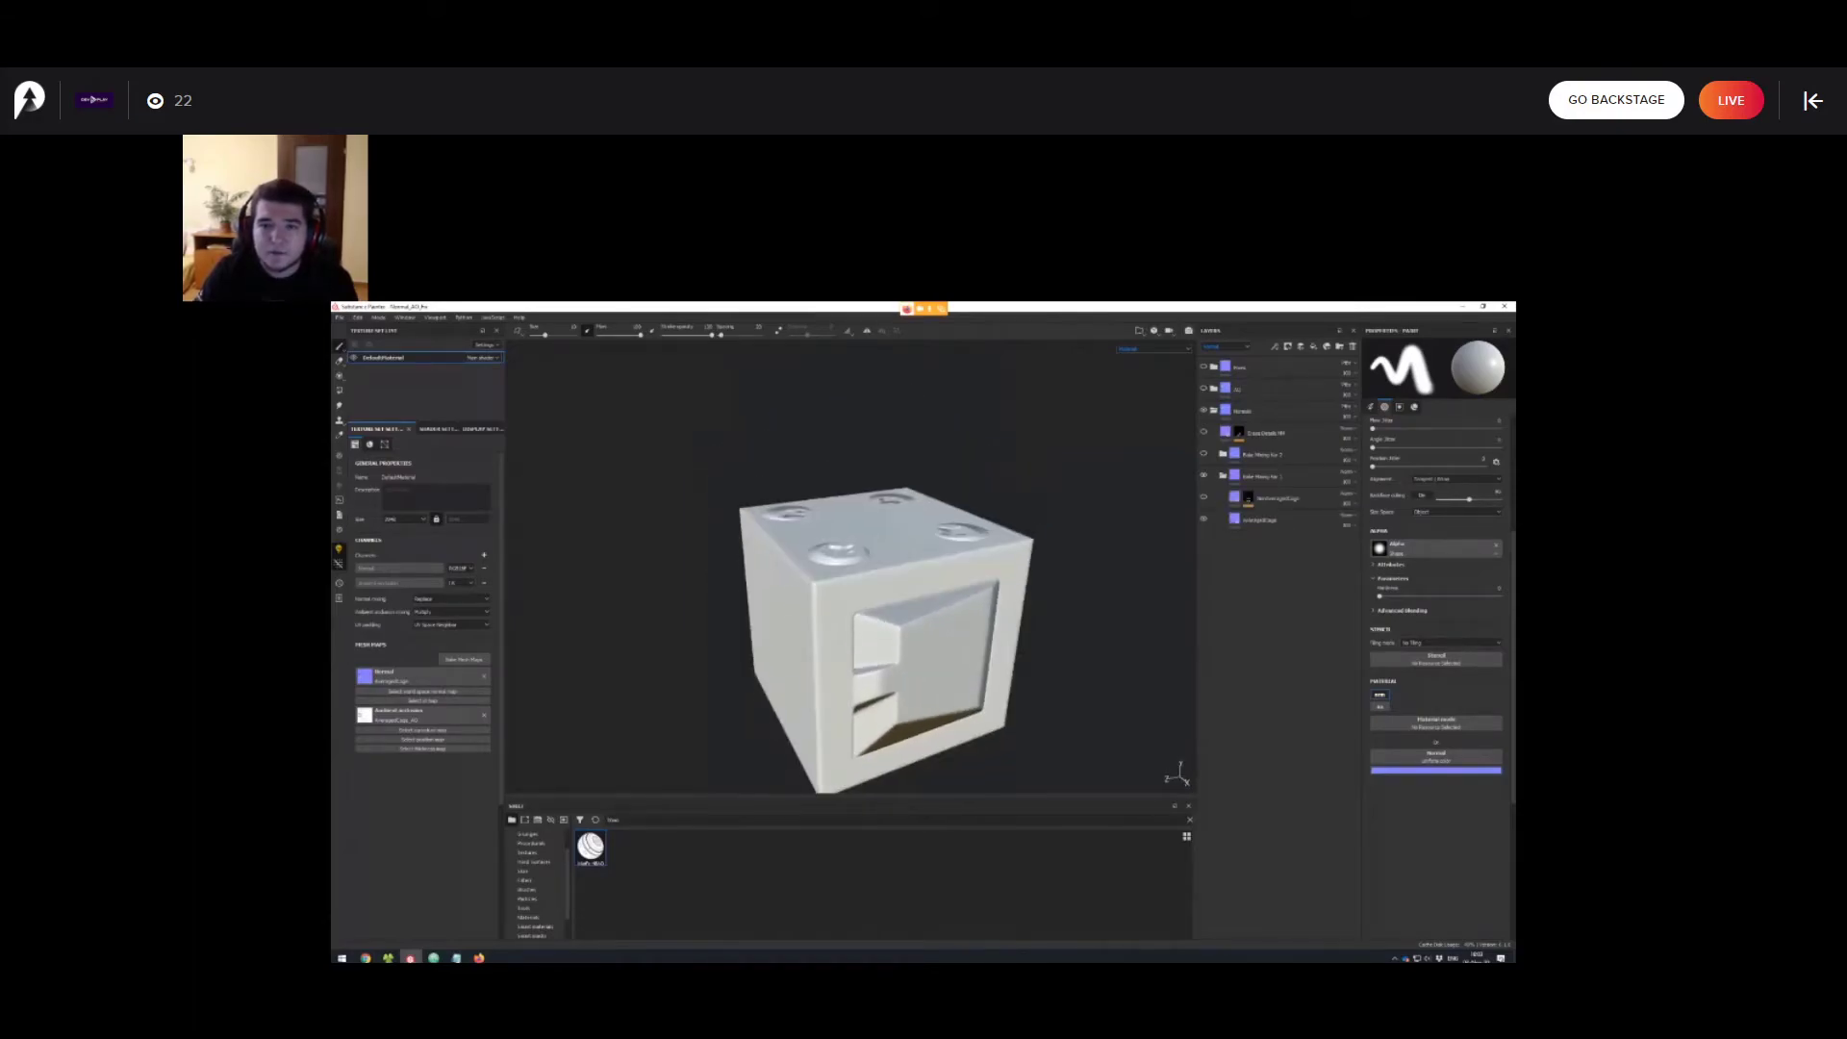
Remove the normal map from the texture set's mesh maps and clear the normal channel of the lowest fill layer.
middle_click_drag(905, 544, 865, 498, "alt")
left_click(1275, 520)
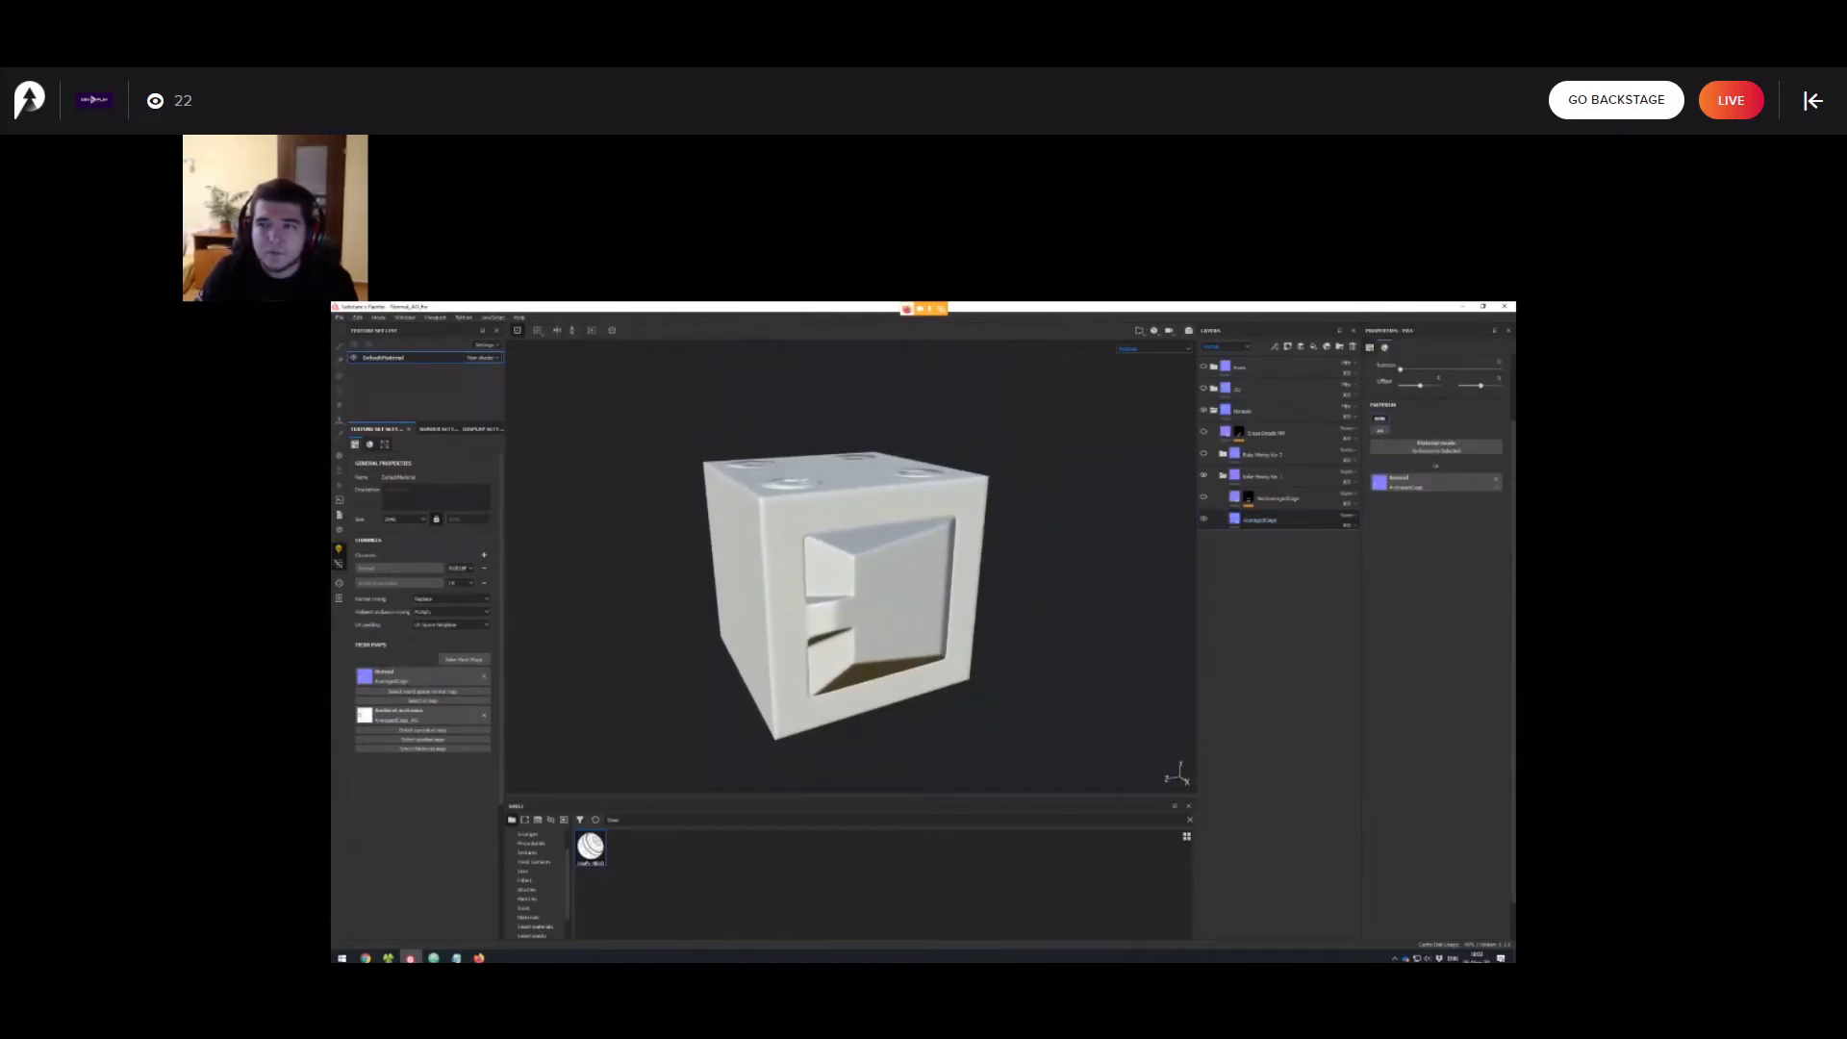
left_click_drag(865, 529, 880, 585, "alt")
middle_click_drag(880, 585, 900, 619, "alt")
scroll(900, 619, "up", 1)
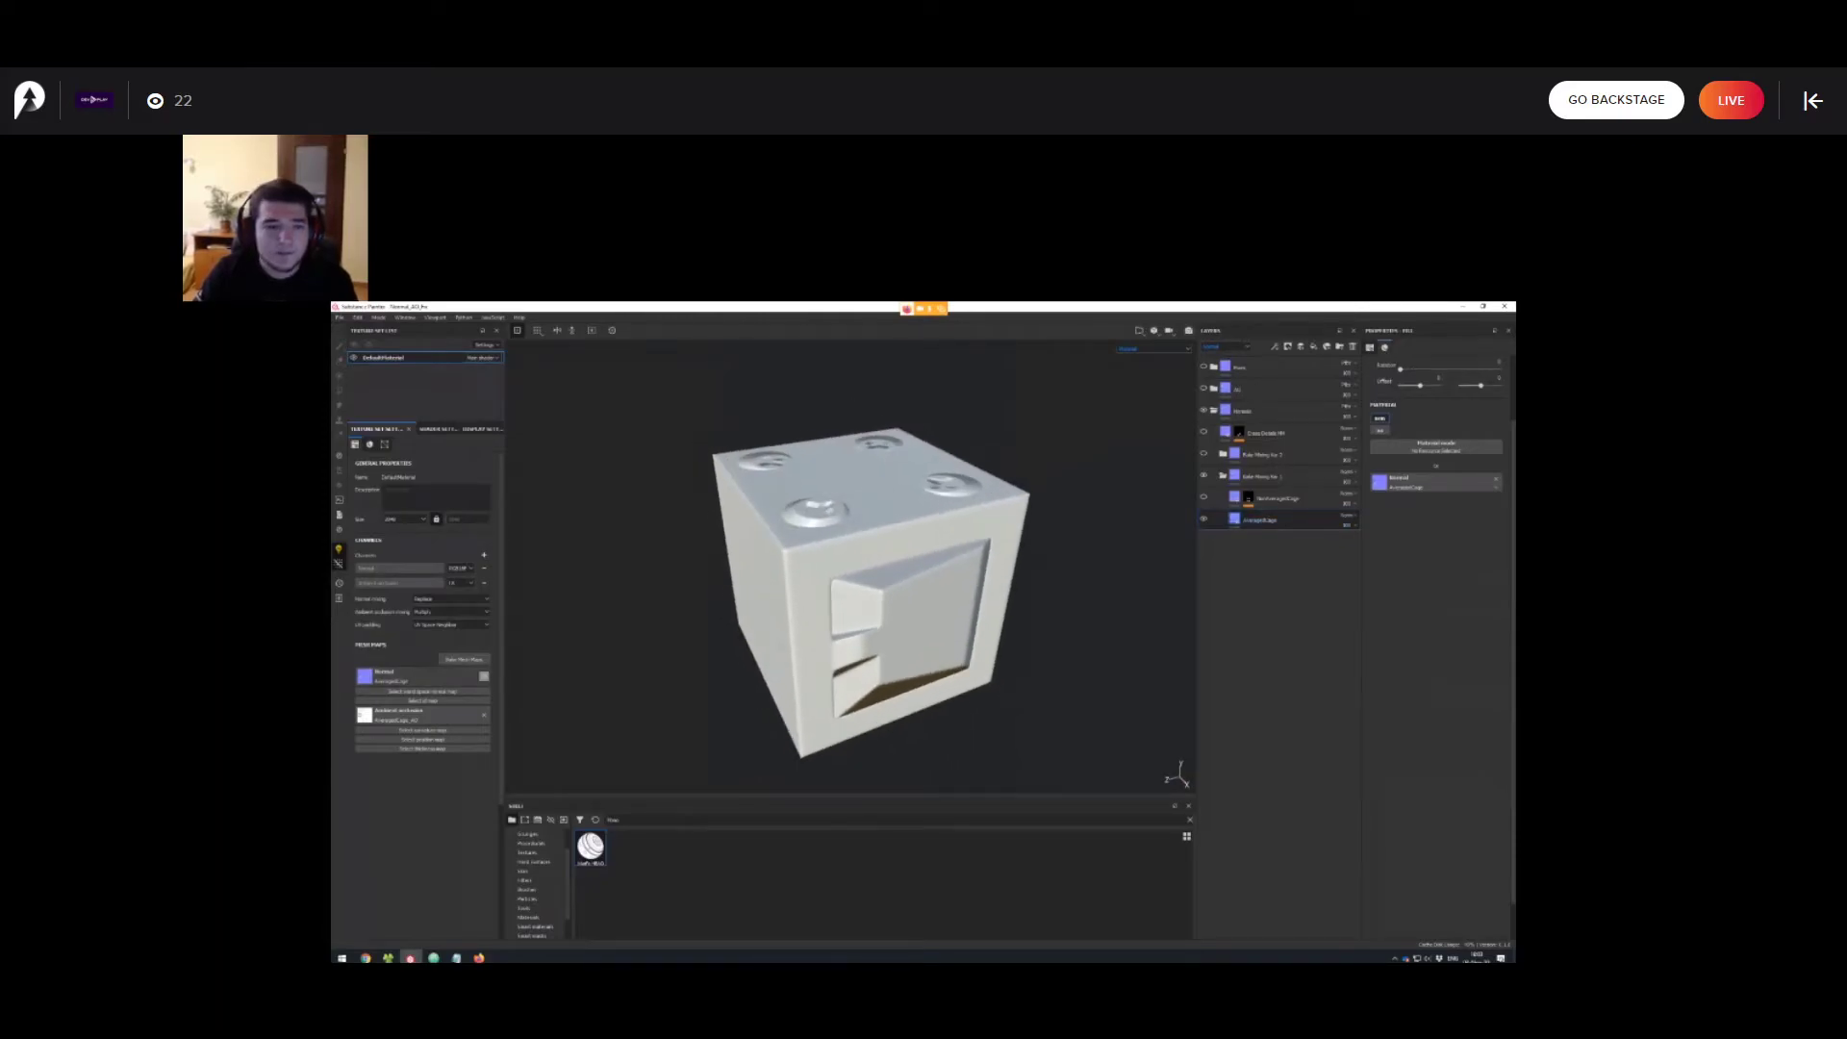
left_click(484, 676)
left_click_drag(881, 597, 897, 574, "alt")
left_click(1496, 479)
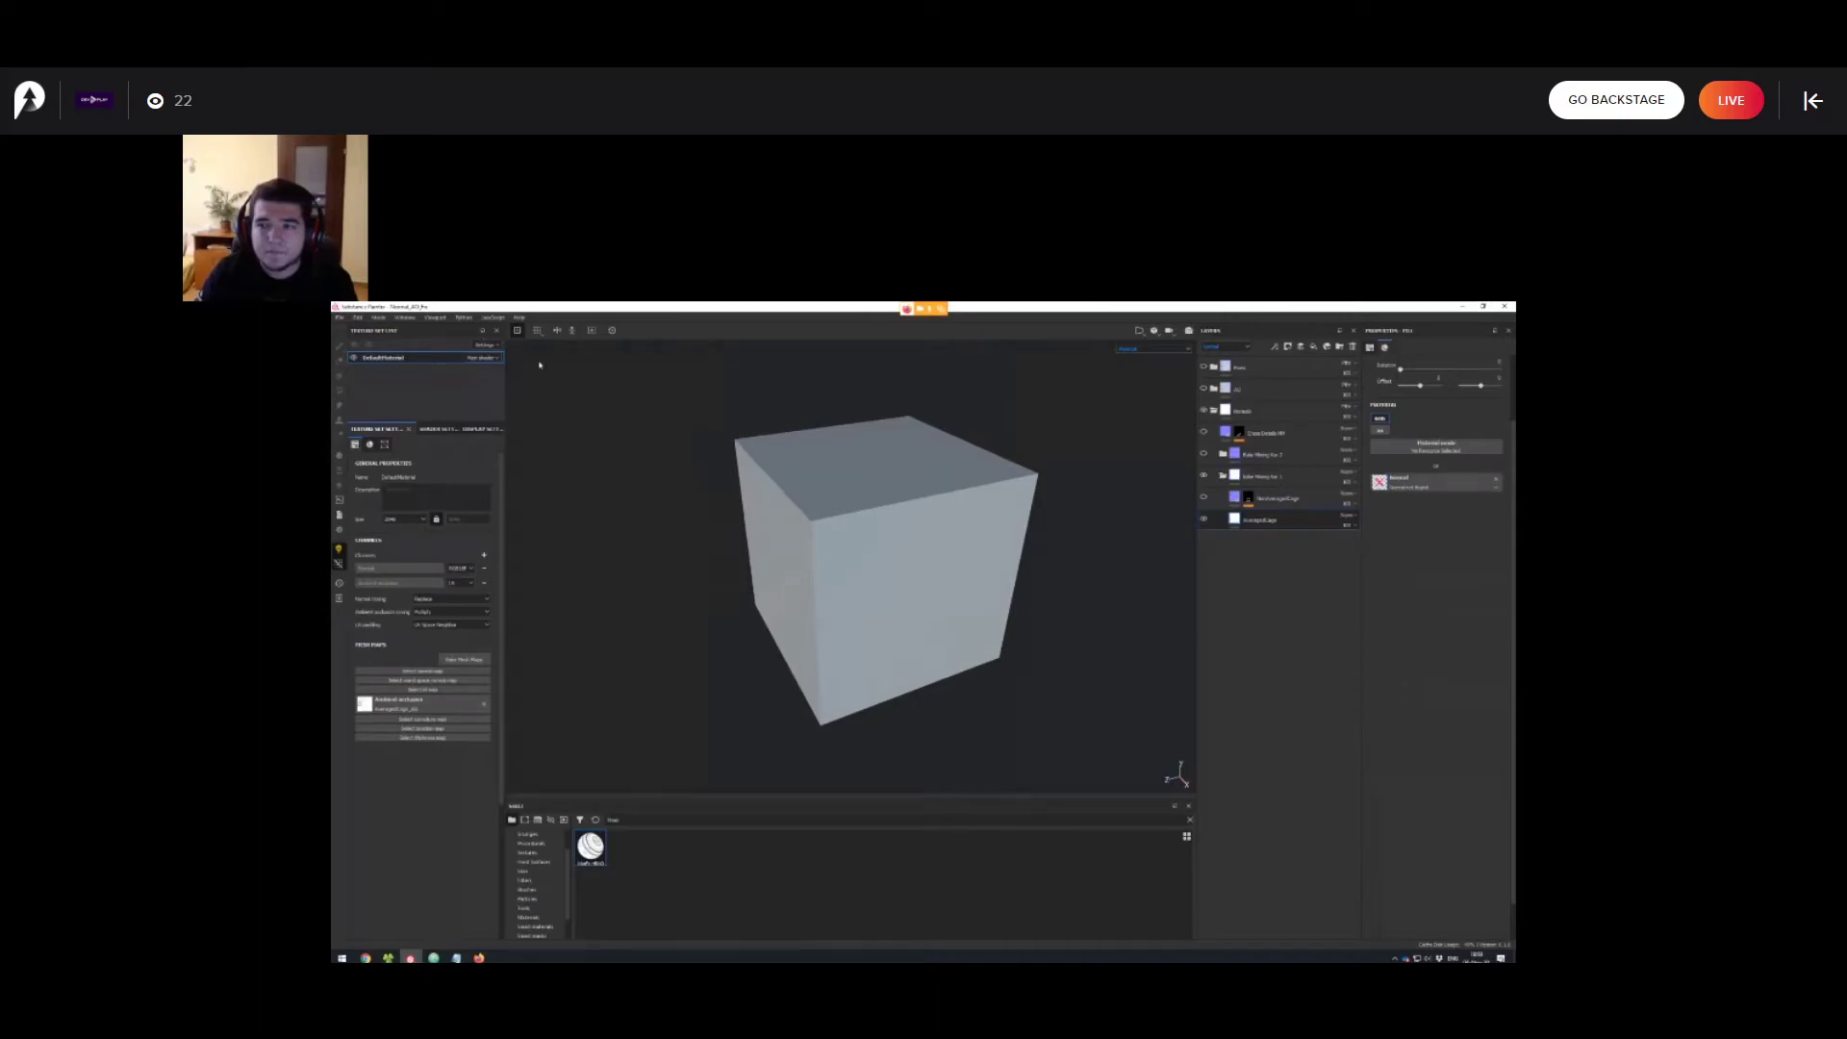
Find the averaged normal map among the project resources and assign it to the lowest fill layer's normal channel.
double_click(613, 819)
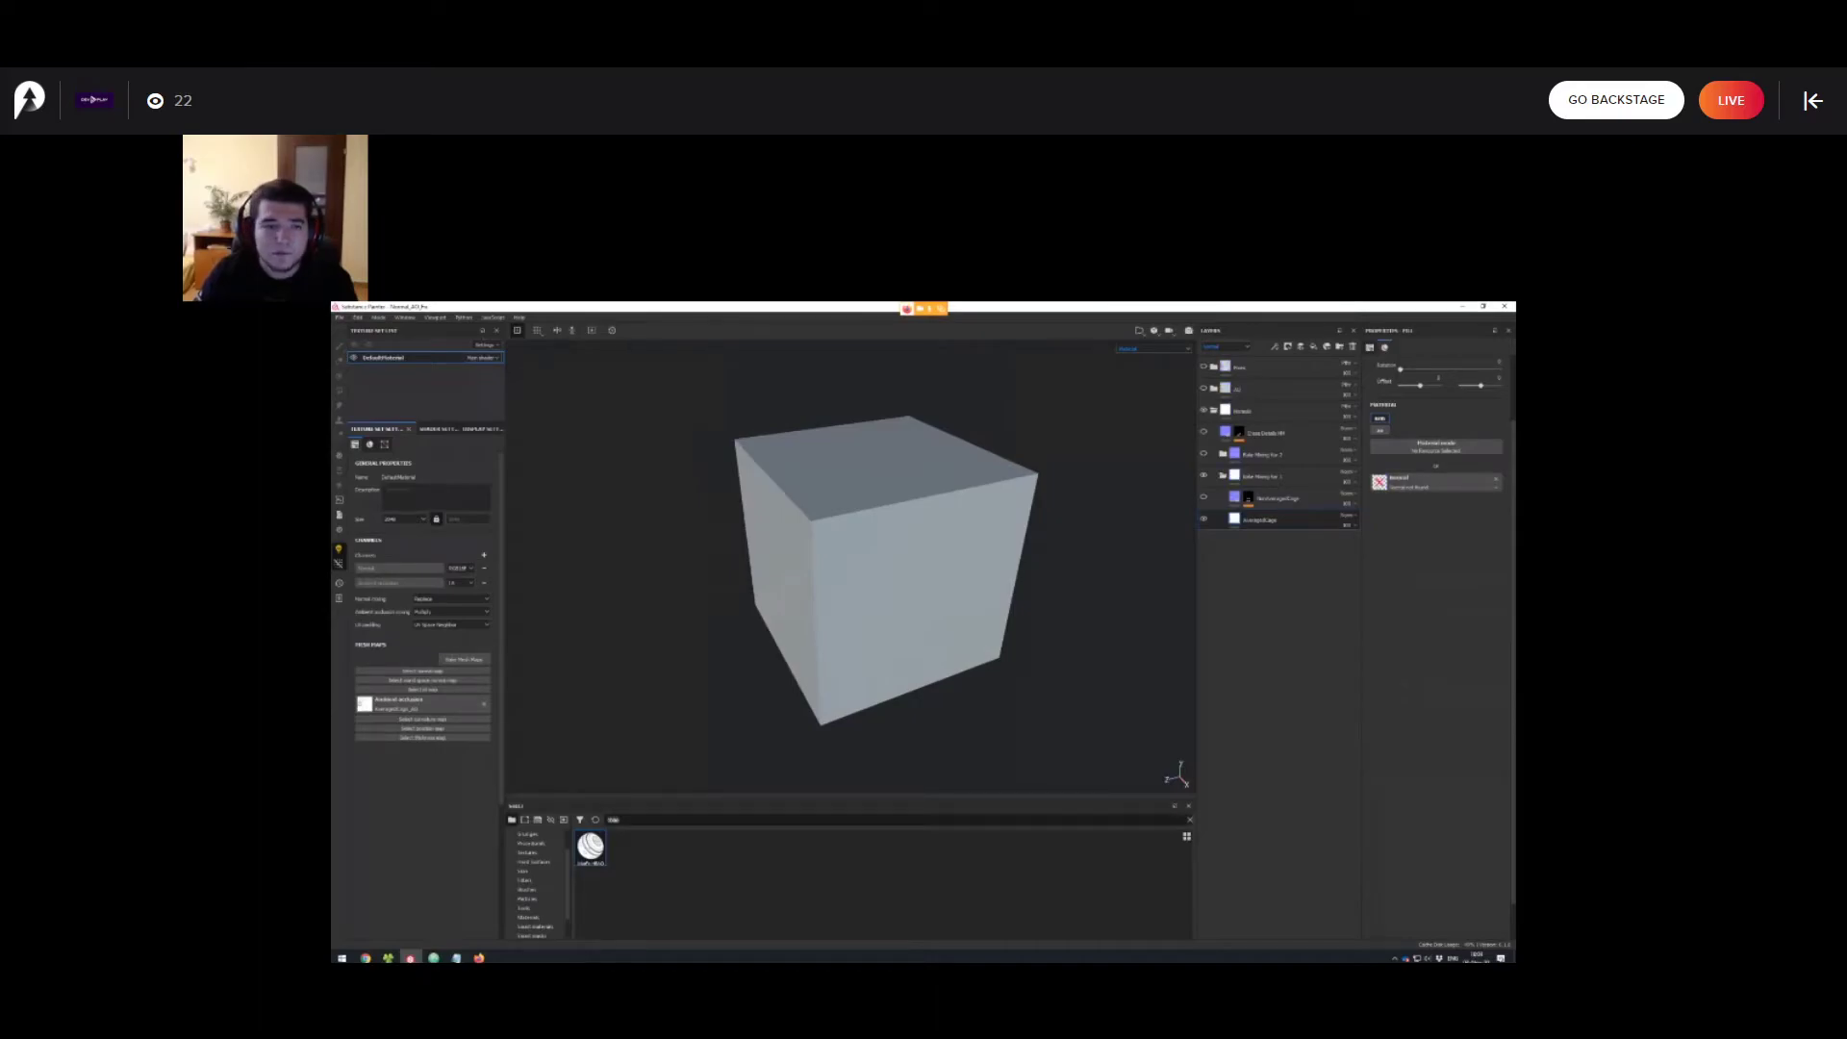
type("normal")
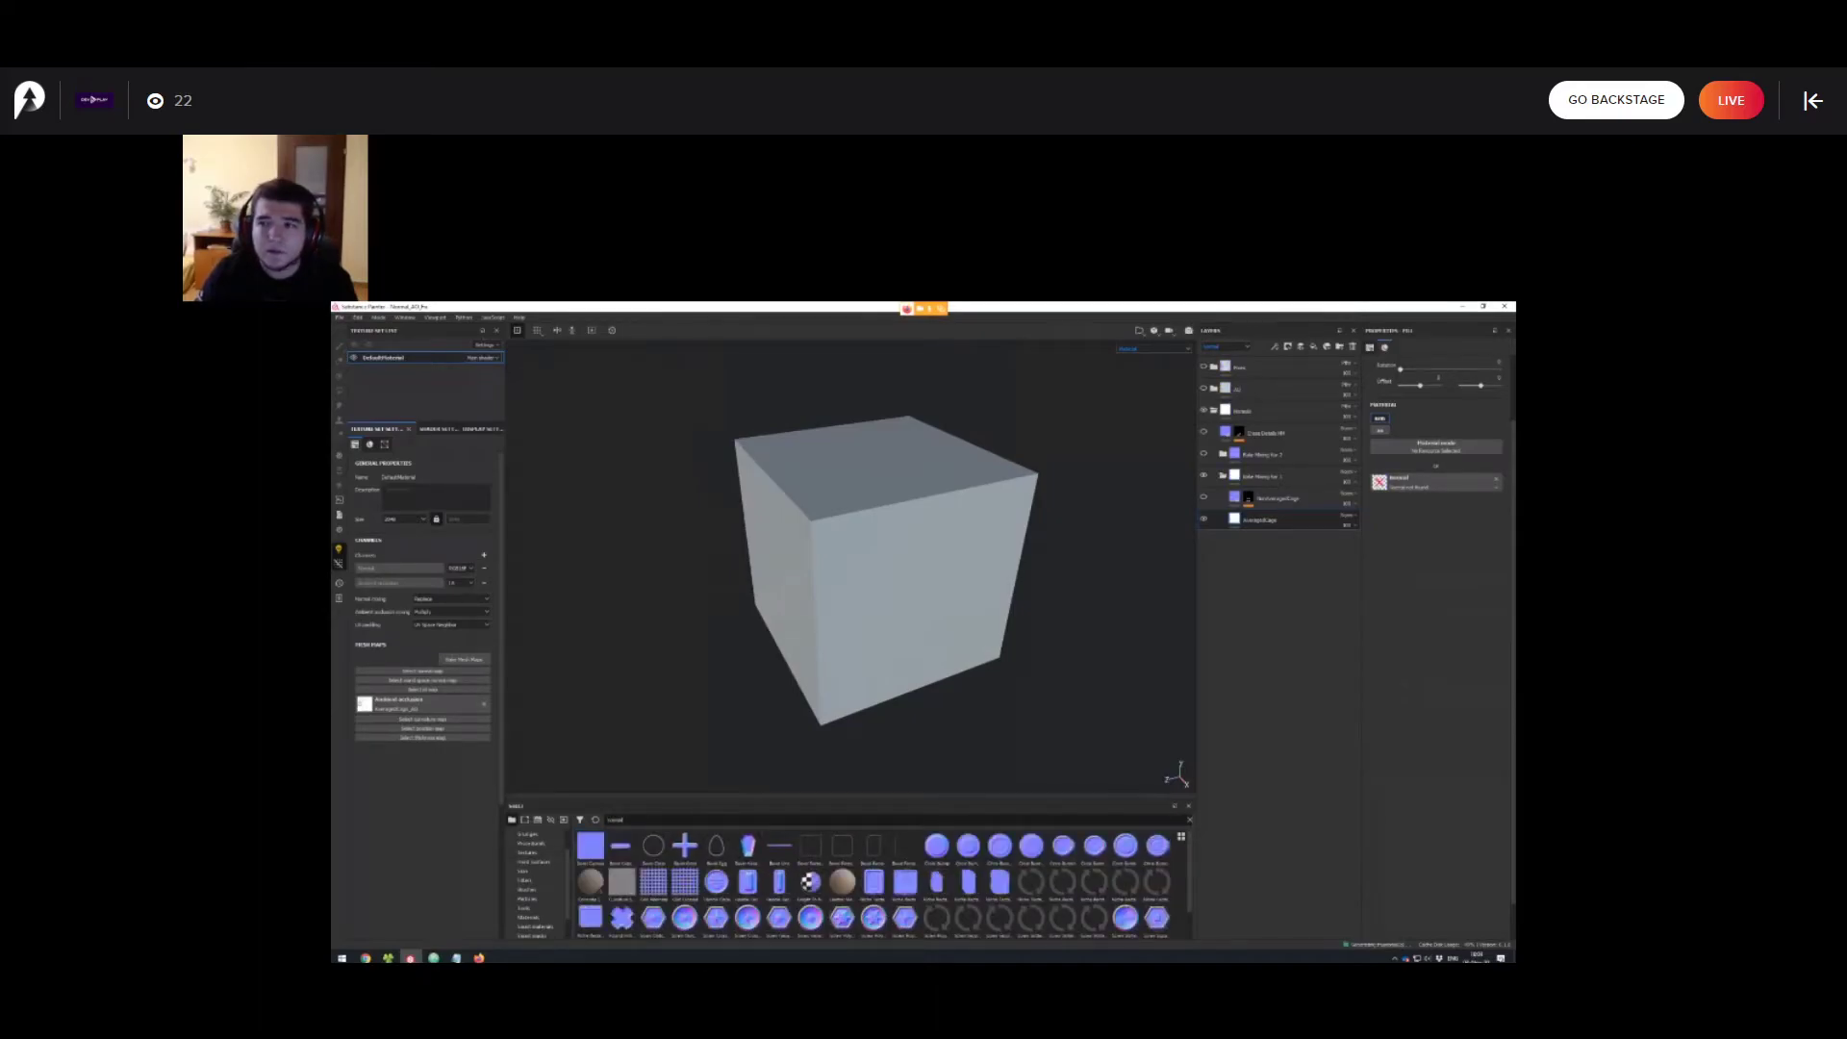
left_click(531, 843)
scroll(531, 843, "up", 1)
left_click(526, 843)
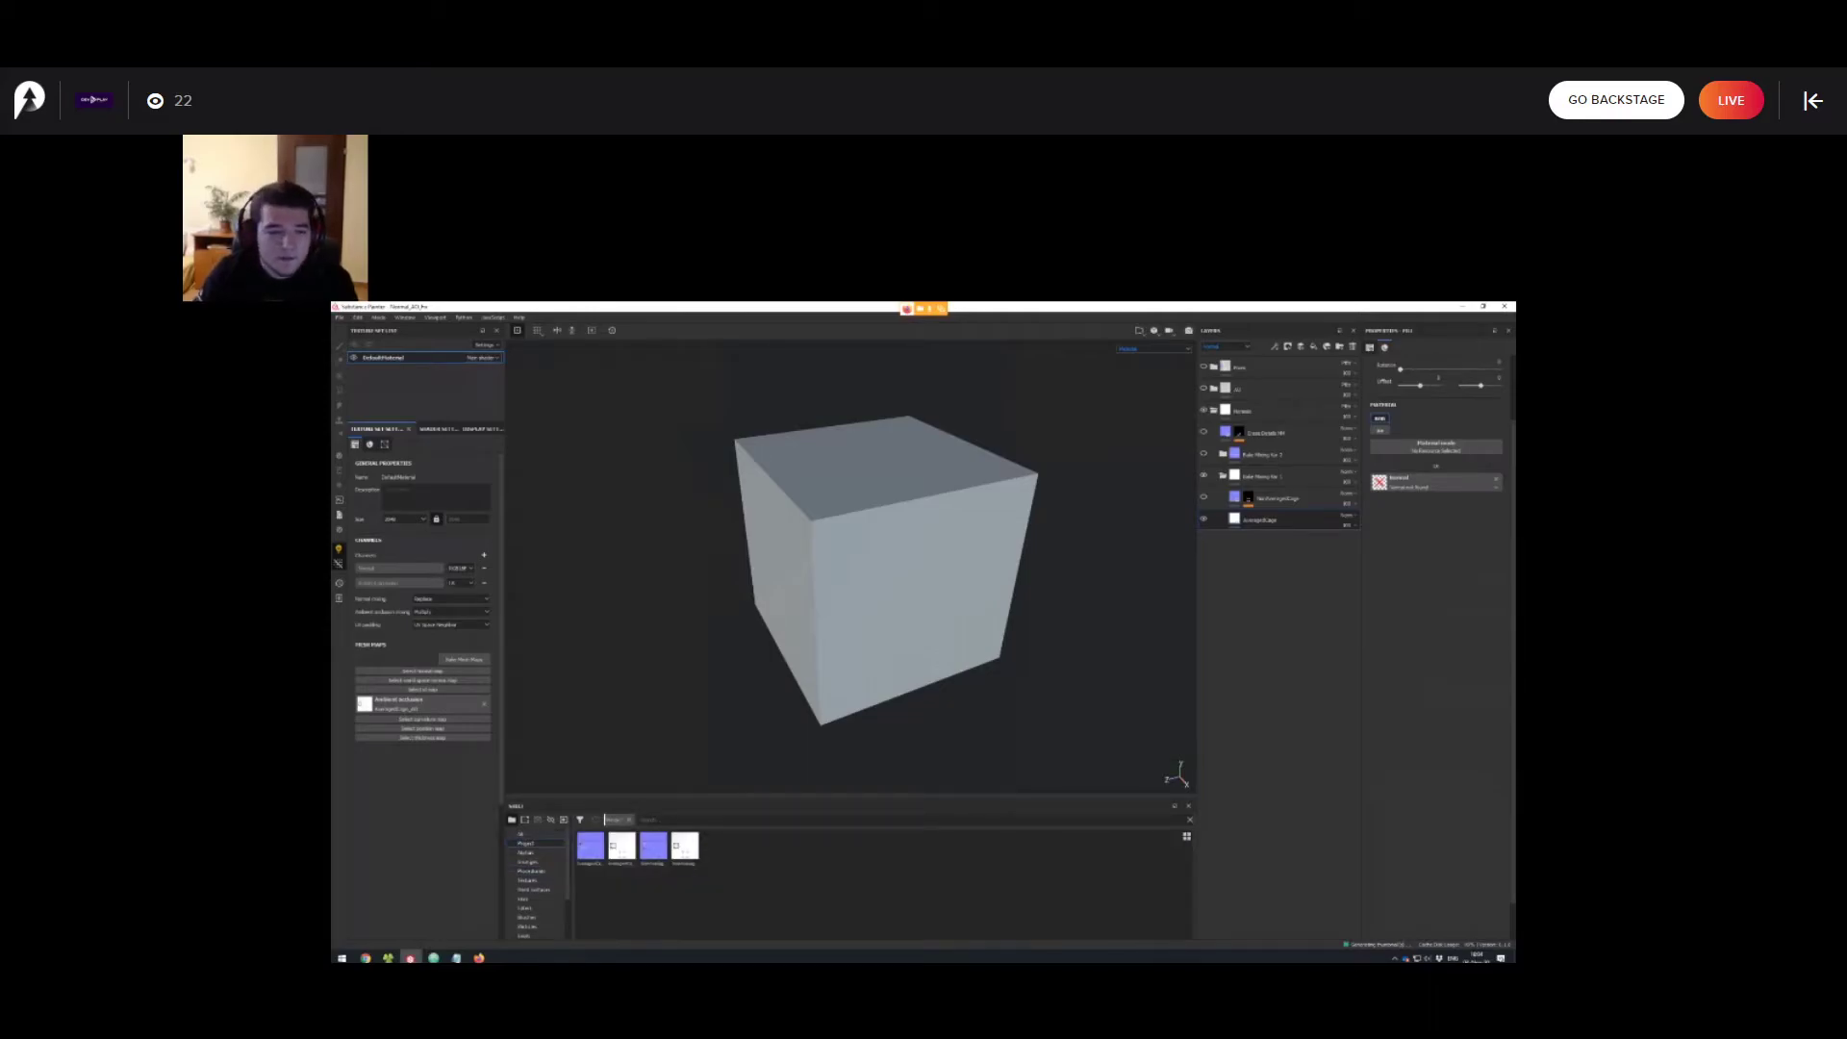
left_click_drag(591, 846, 1439, 482)
left_click_drag(865, 548, 856, 630, "alt")
scroll(967, 651, "down", 2)
scroll(966, 651, "down", 1)
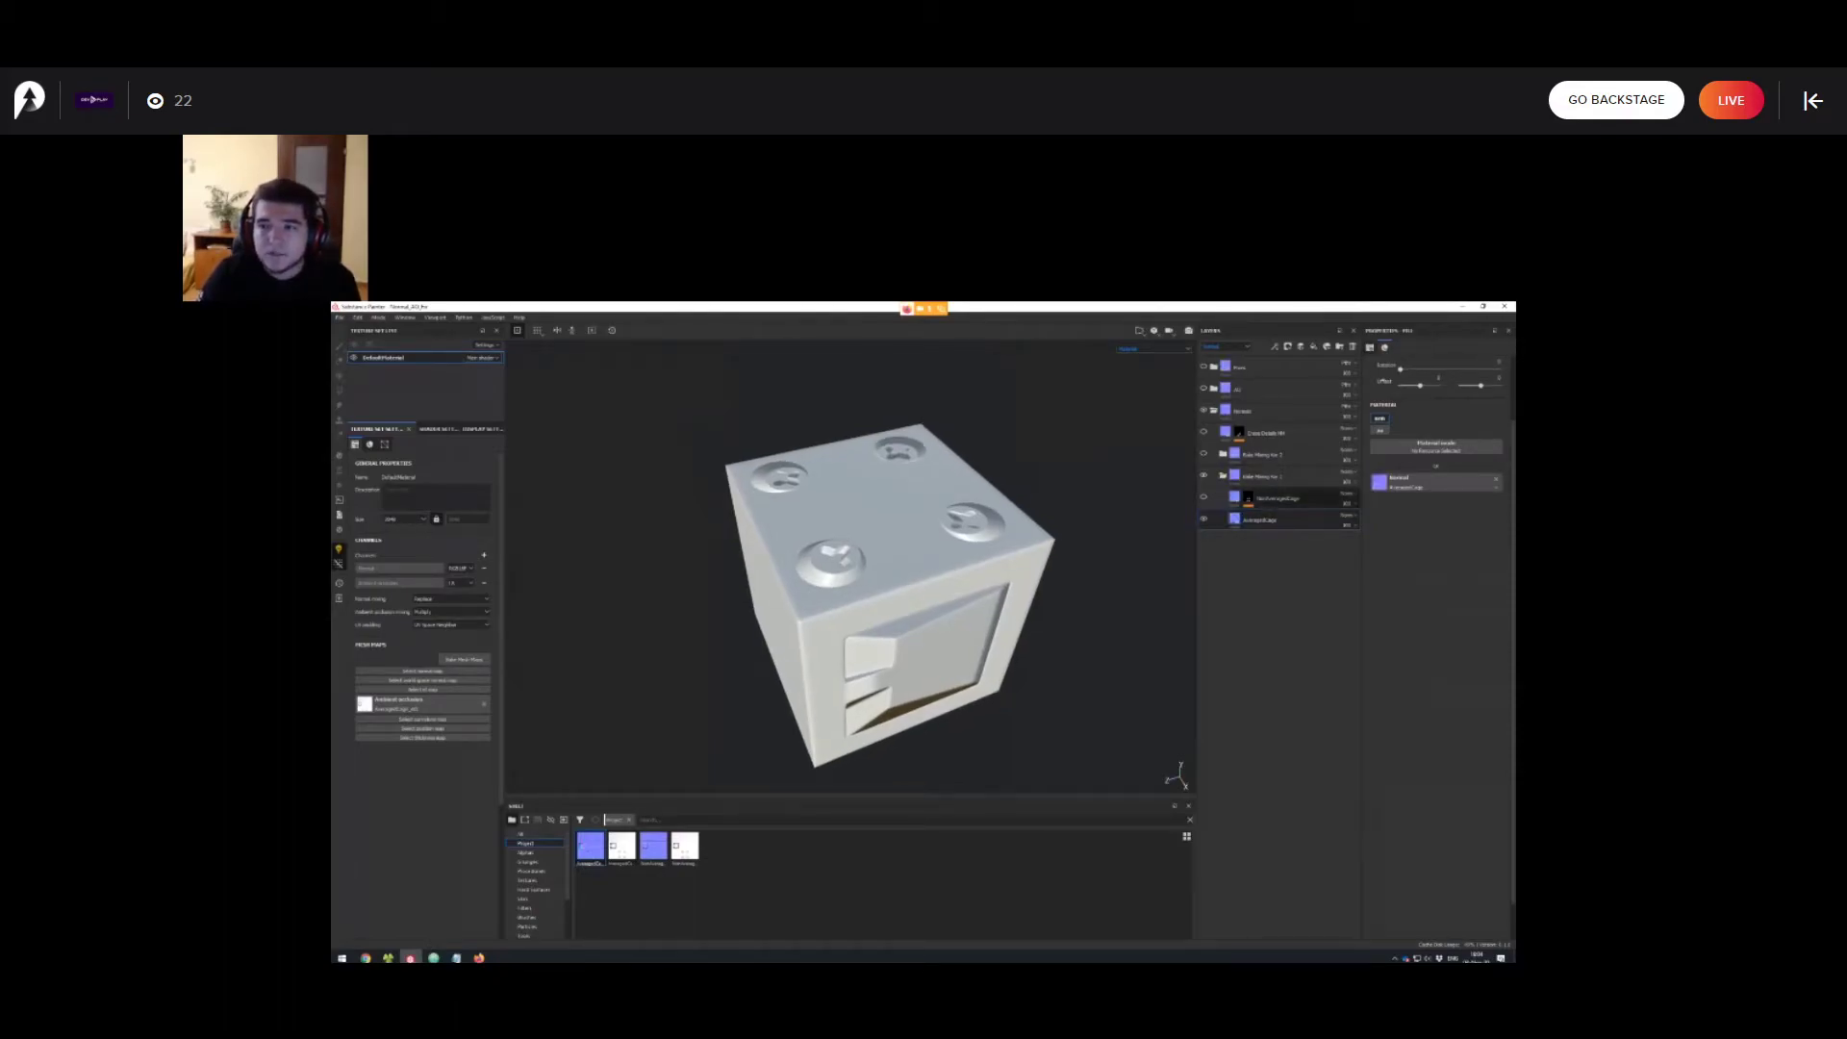
Make the masked normal layer above the base layer in the lowest subfolder visible on the cube.
left_click(1280, 498)
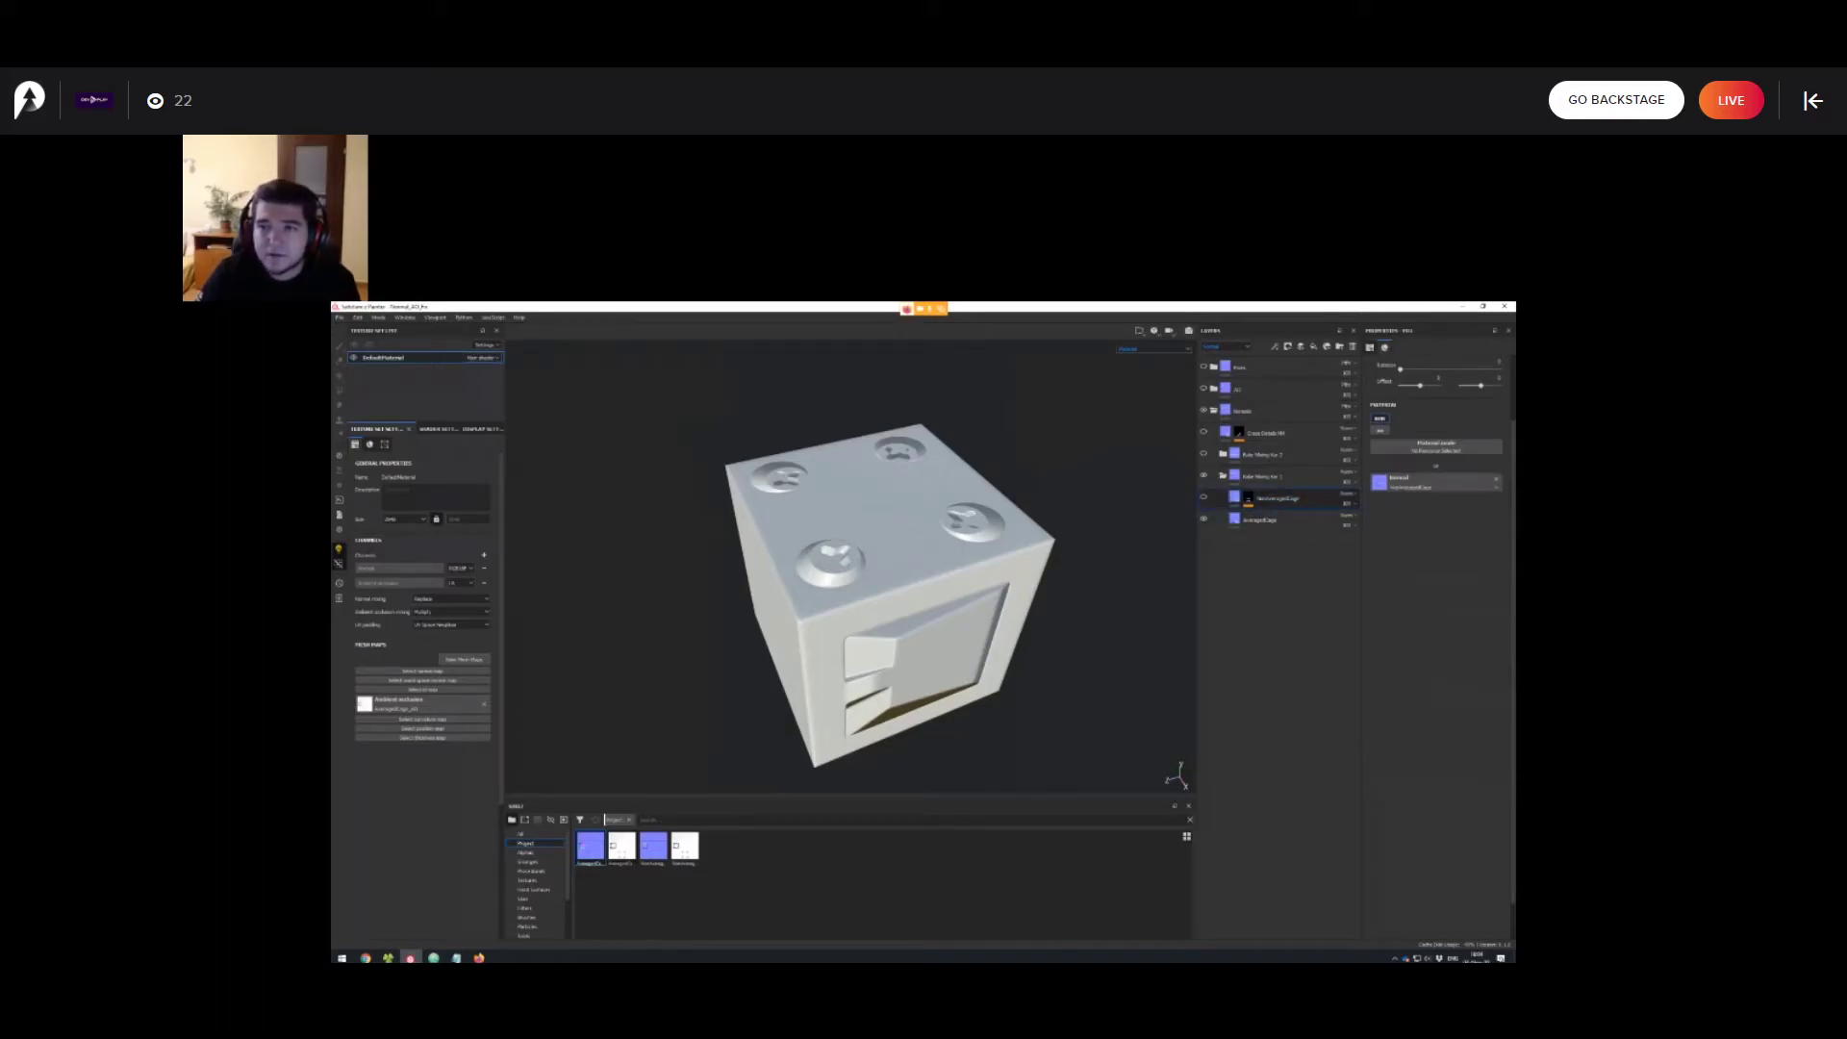
left_click(1204, 497)
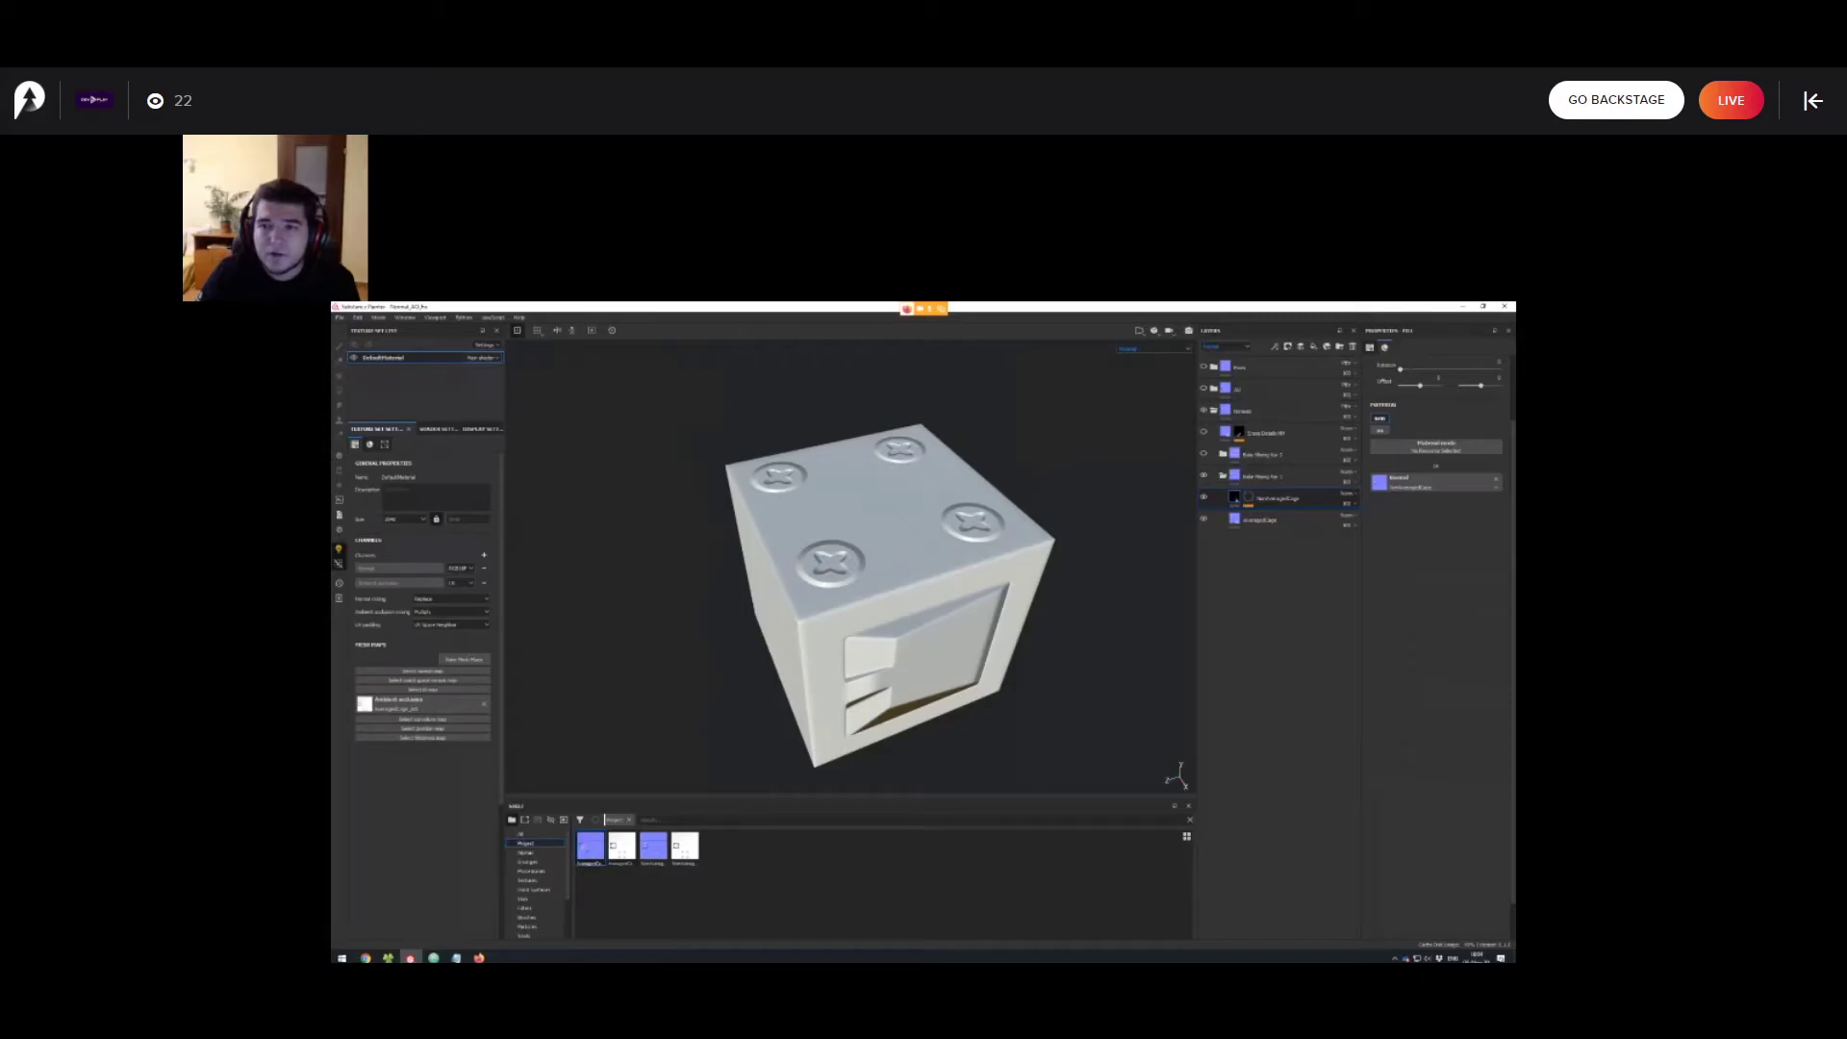
left_click_drag(924, 597, 925, 500, "alt")
Isolate the upper normal layer's mask on the cube, return to the material view and examine the corrected screws and panel.
left_click(1249, 498)
left_click(1249, 499, "alt")
mouse_move(943, 568)
left_mouse_down("alt")
mouse_move(953, 707)
mouse_move(946, 616)
mouse_move(933, 694)
left_mouse_up("alt")
key("m")
left_click_drag(910, 609, 819, 669, "alt")
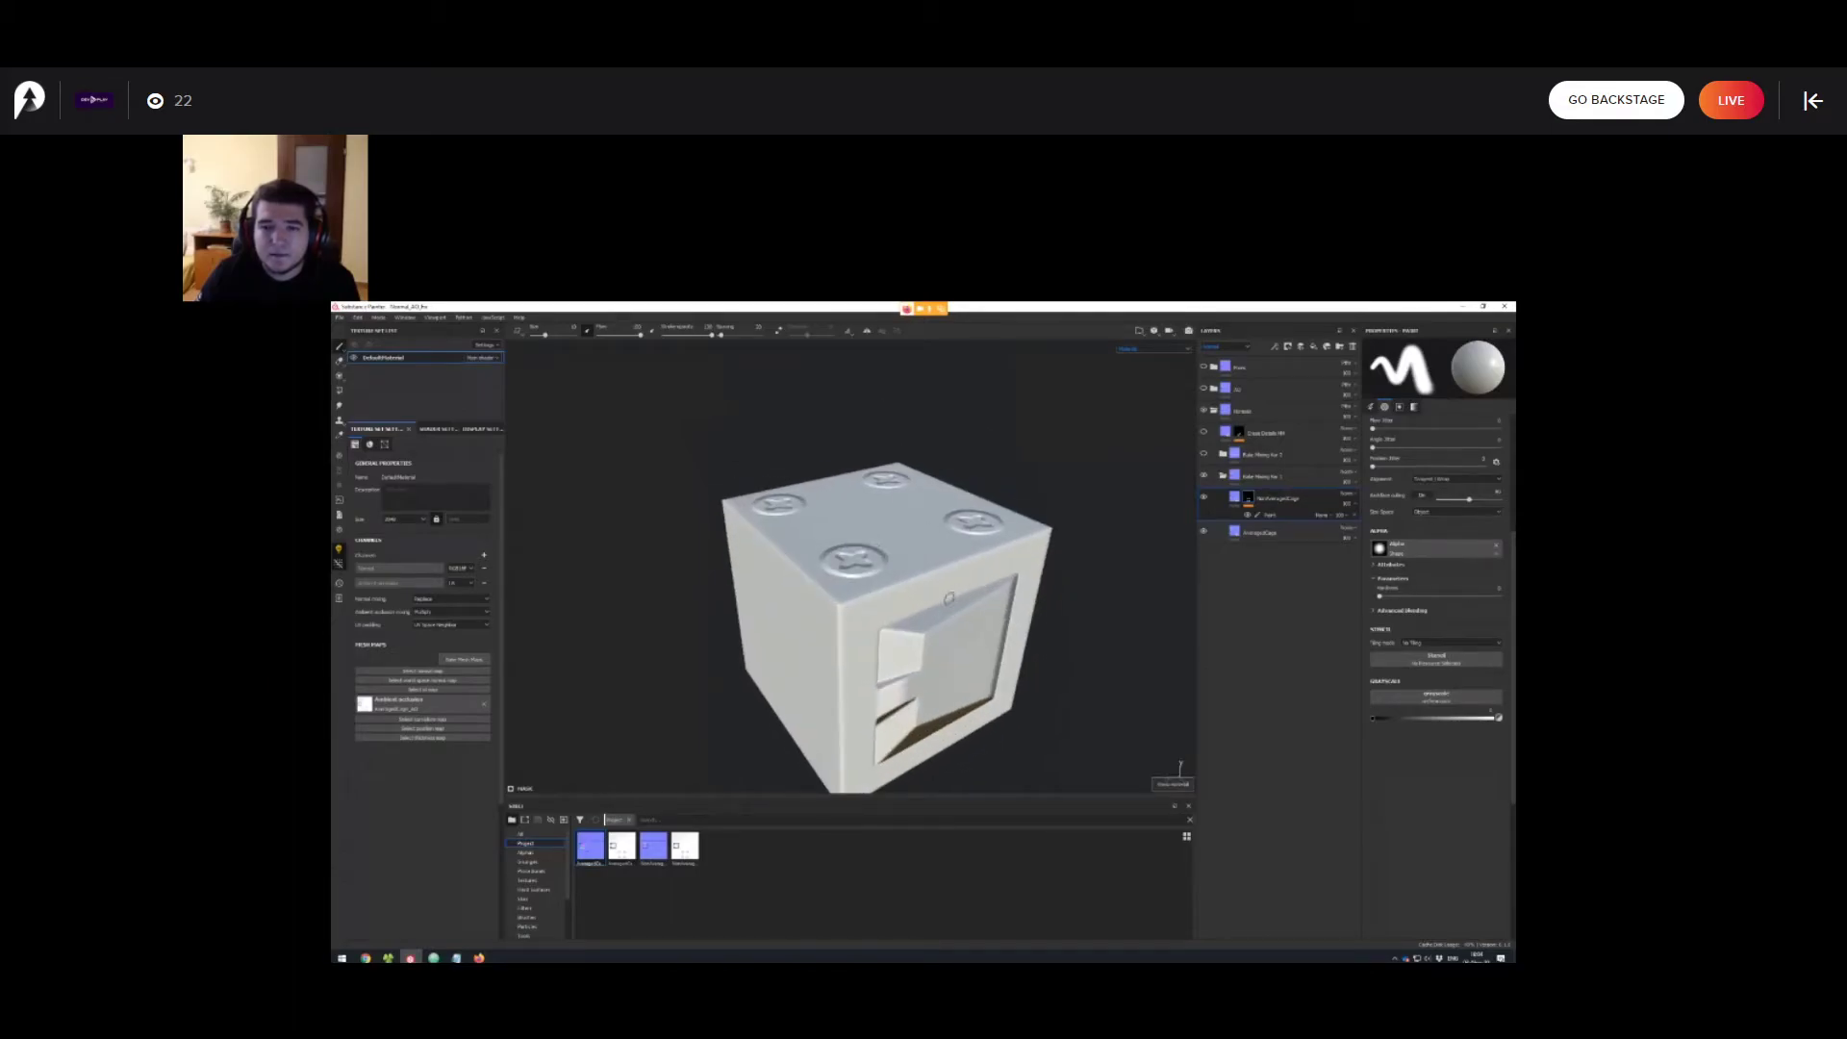
left_click_drag(949, 598, 908, 570, "alt")
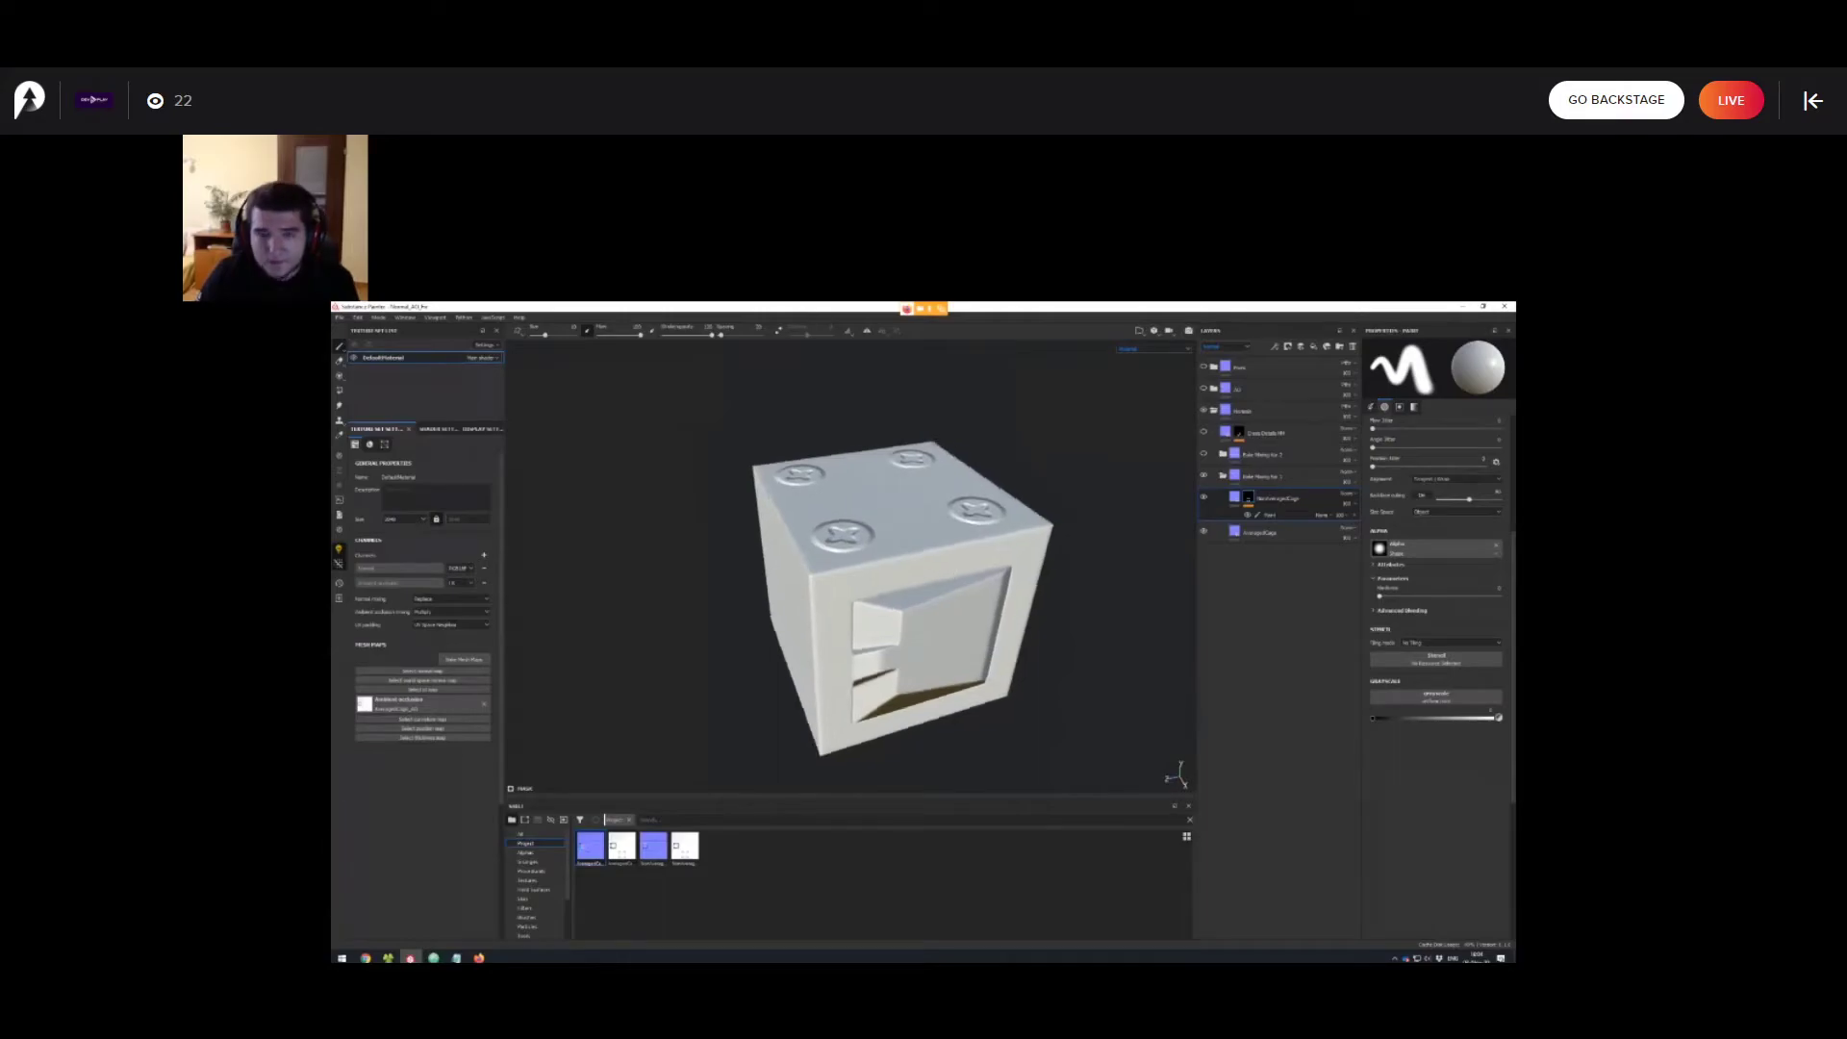
mouse_move(764, 404)
left_mouse_down("alt")
mouse_move(854, 344)
mouse_move(774, 407)
left_mouse_up("alt")
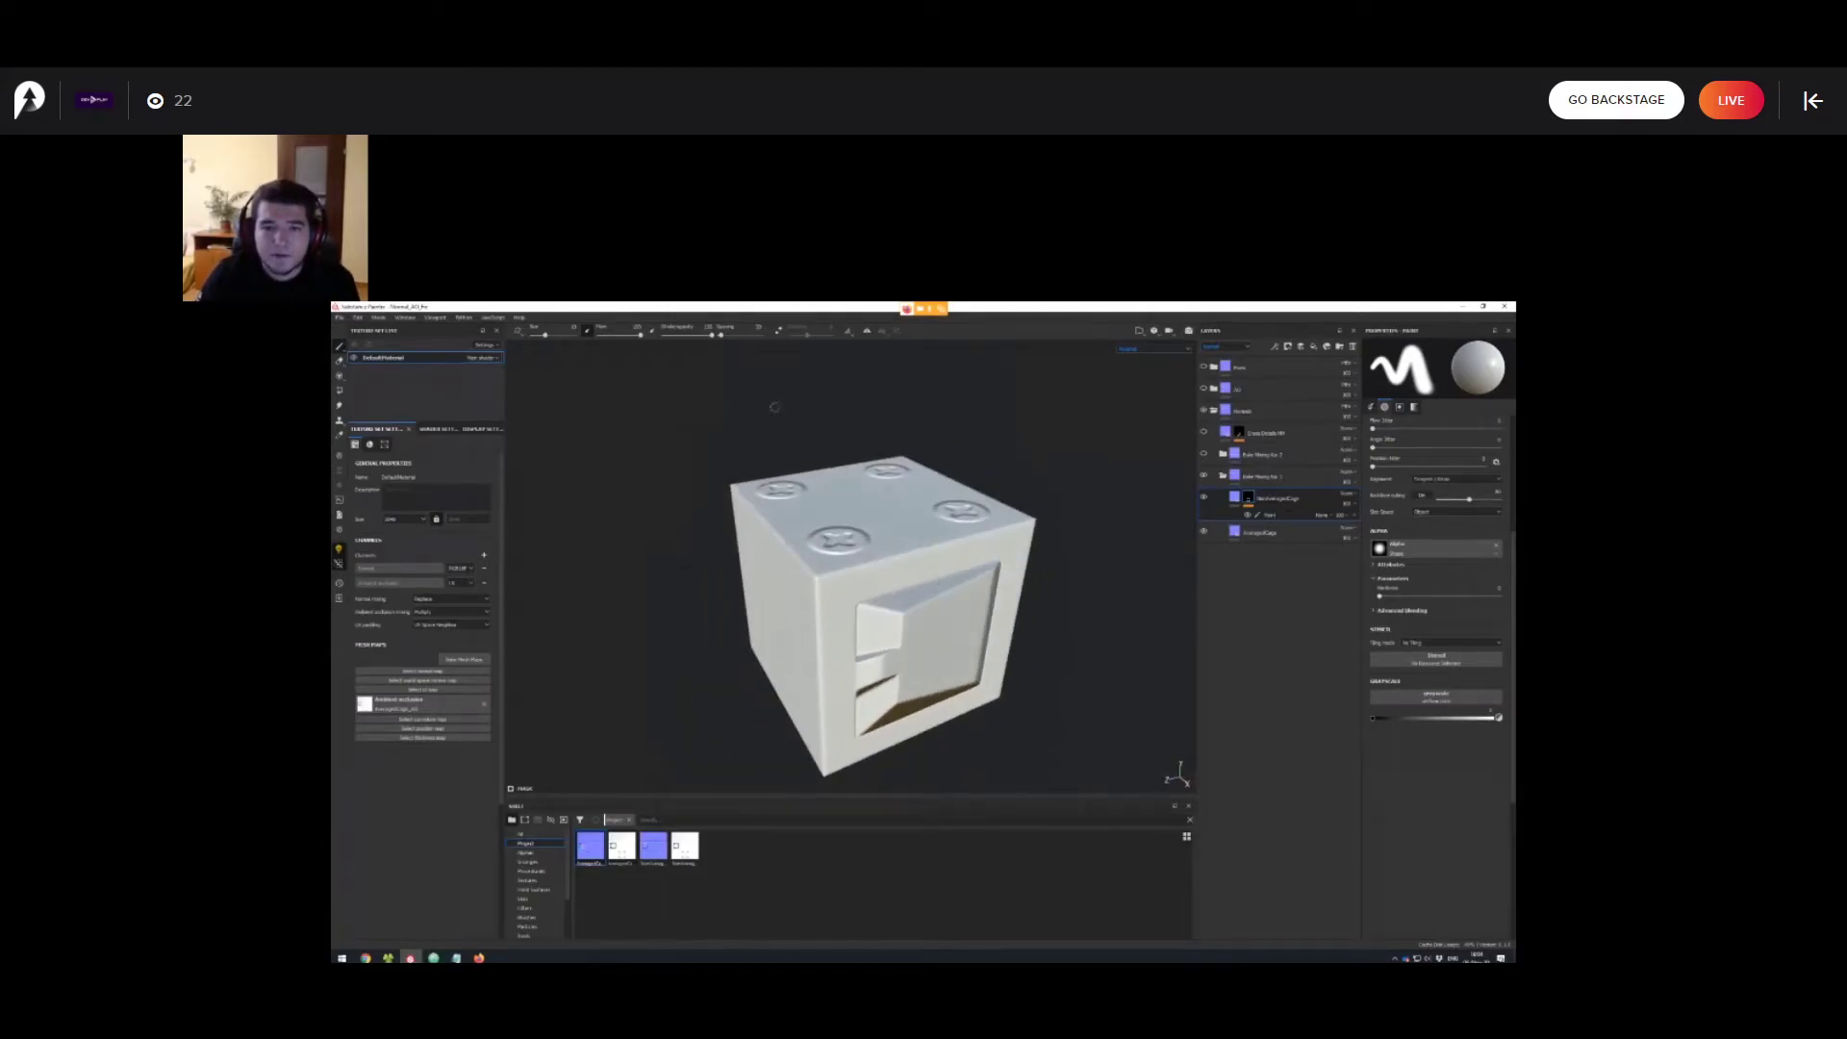
left_click_drag(916, 581, 872, 580, "alt")
Collapse and hide the lowest normal subfolder, then expand and show the subfolder above it with its masked layer hidden.
left_click(1223, 476)
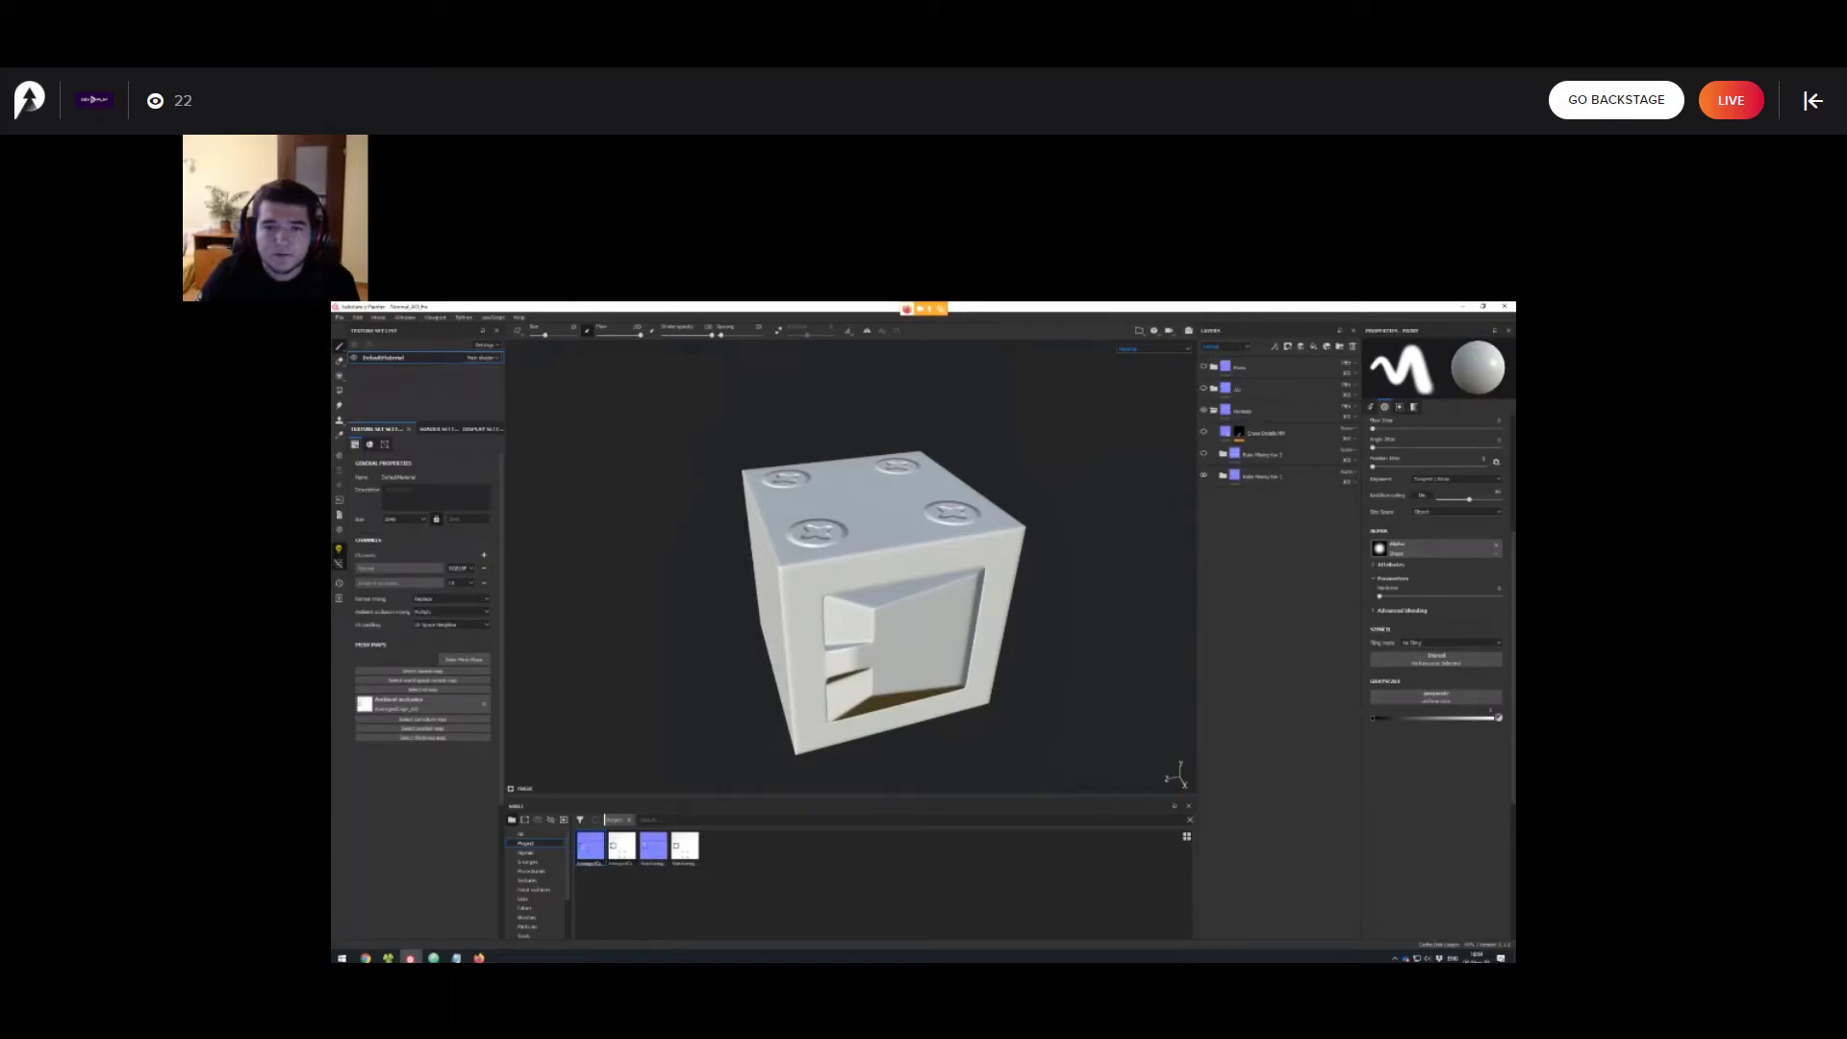
left_click(1203, 475)
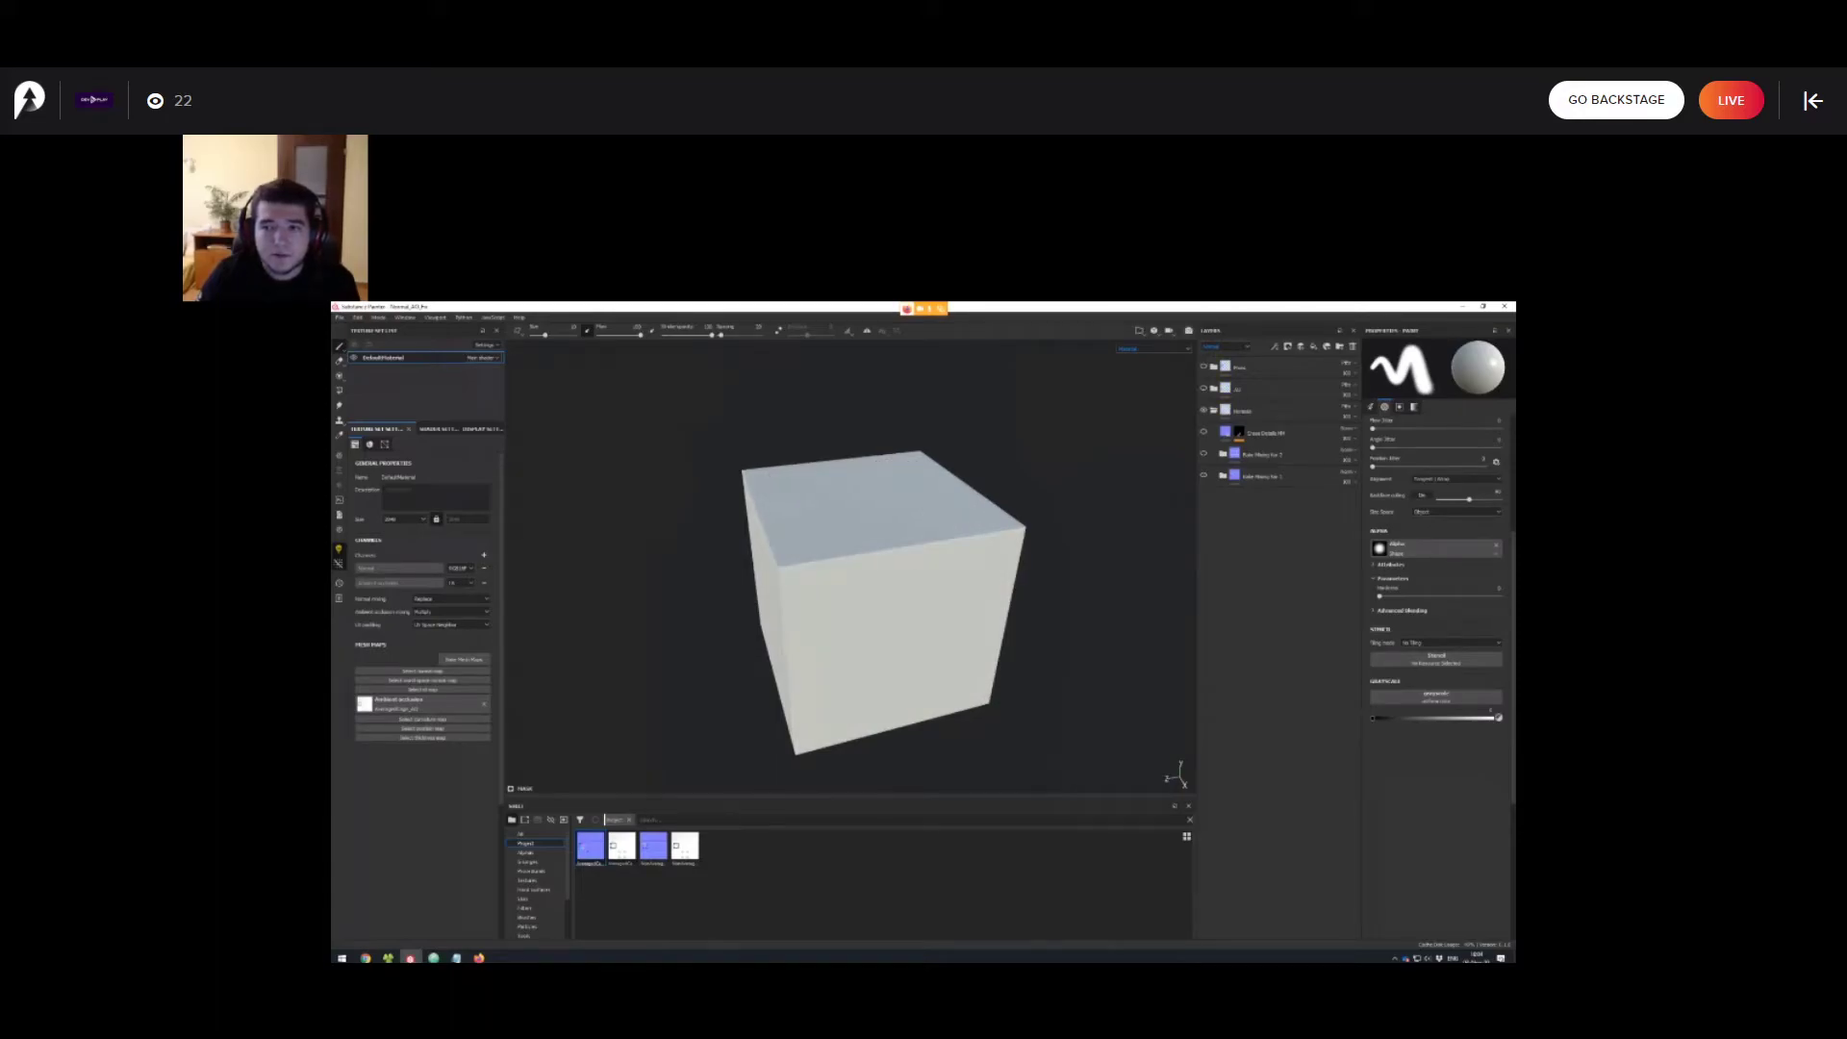
left_click(1223, 454)
left_click(1203, 476)
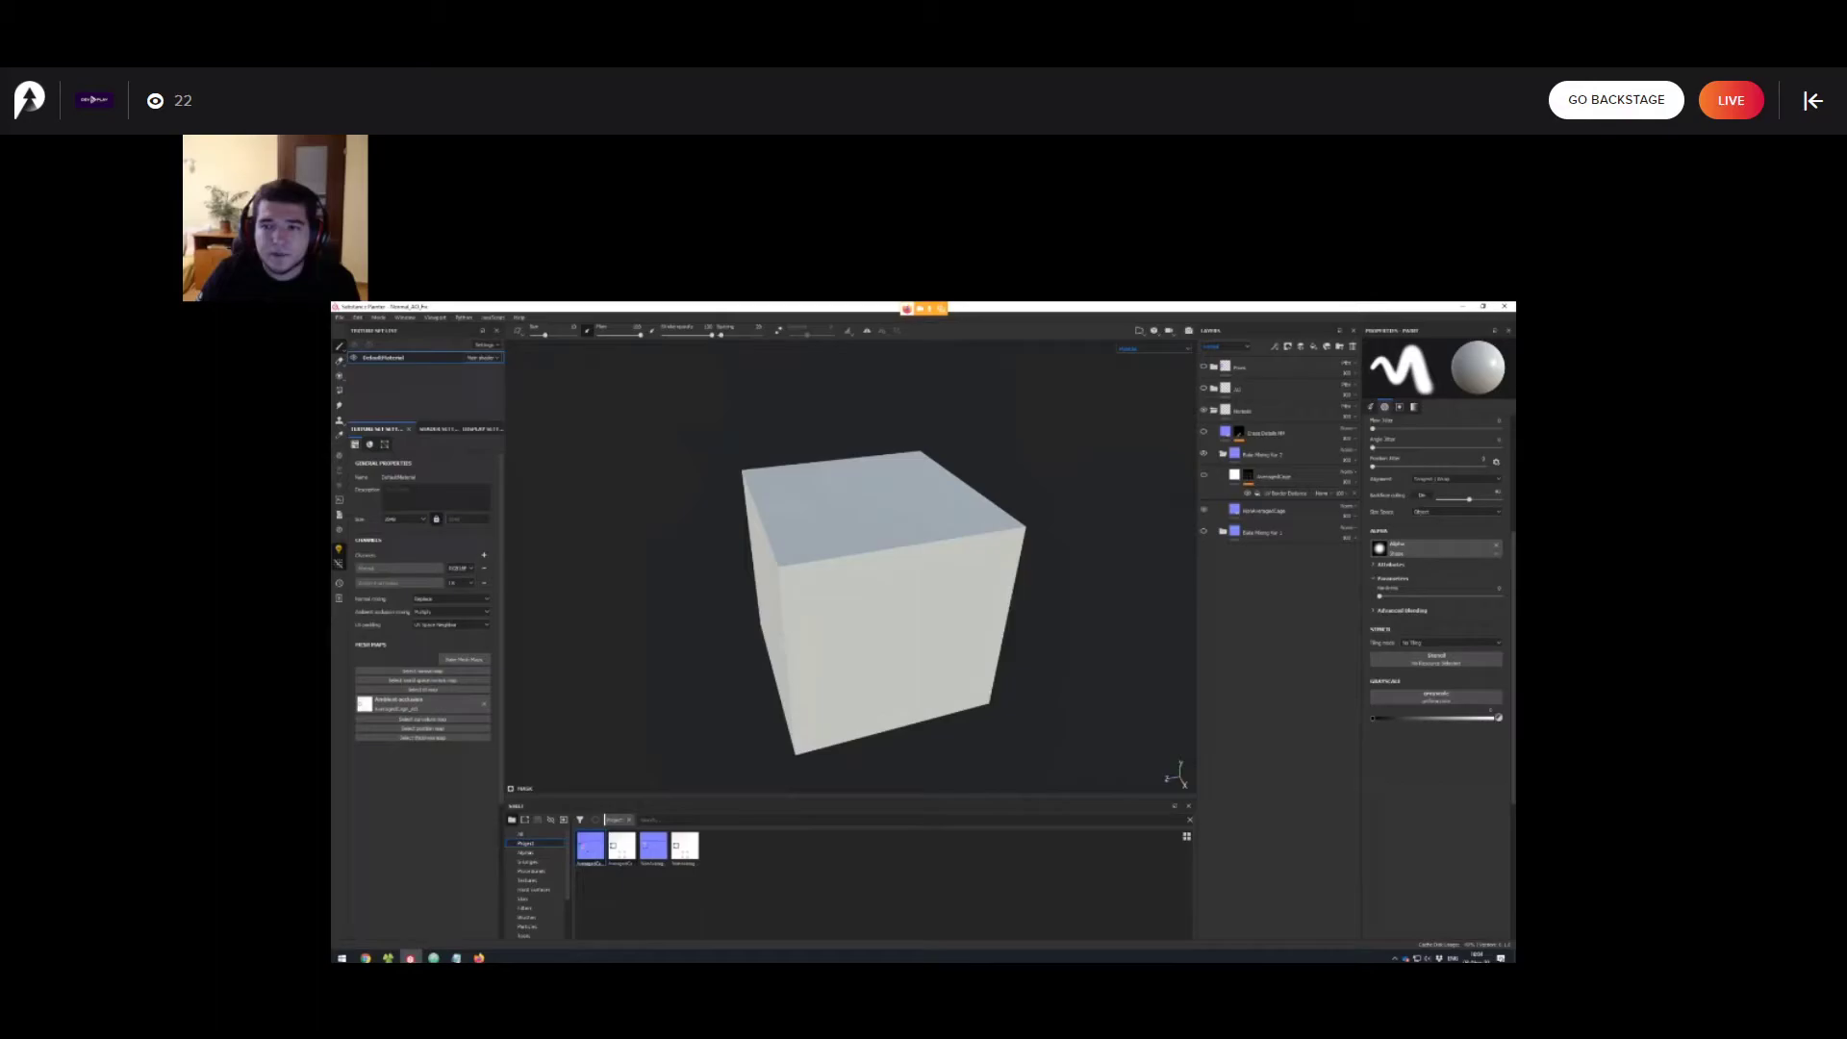
left_click(1204, 454)
right_click_drag(894, 577, 918, 589, "alt")
left_click_drag(919, 588, 960, 595, "alt")
right_click_drag(962, 606, 983, 618, "alt")
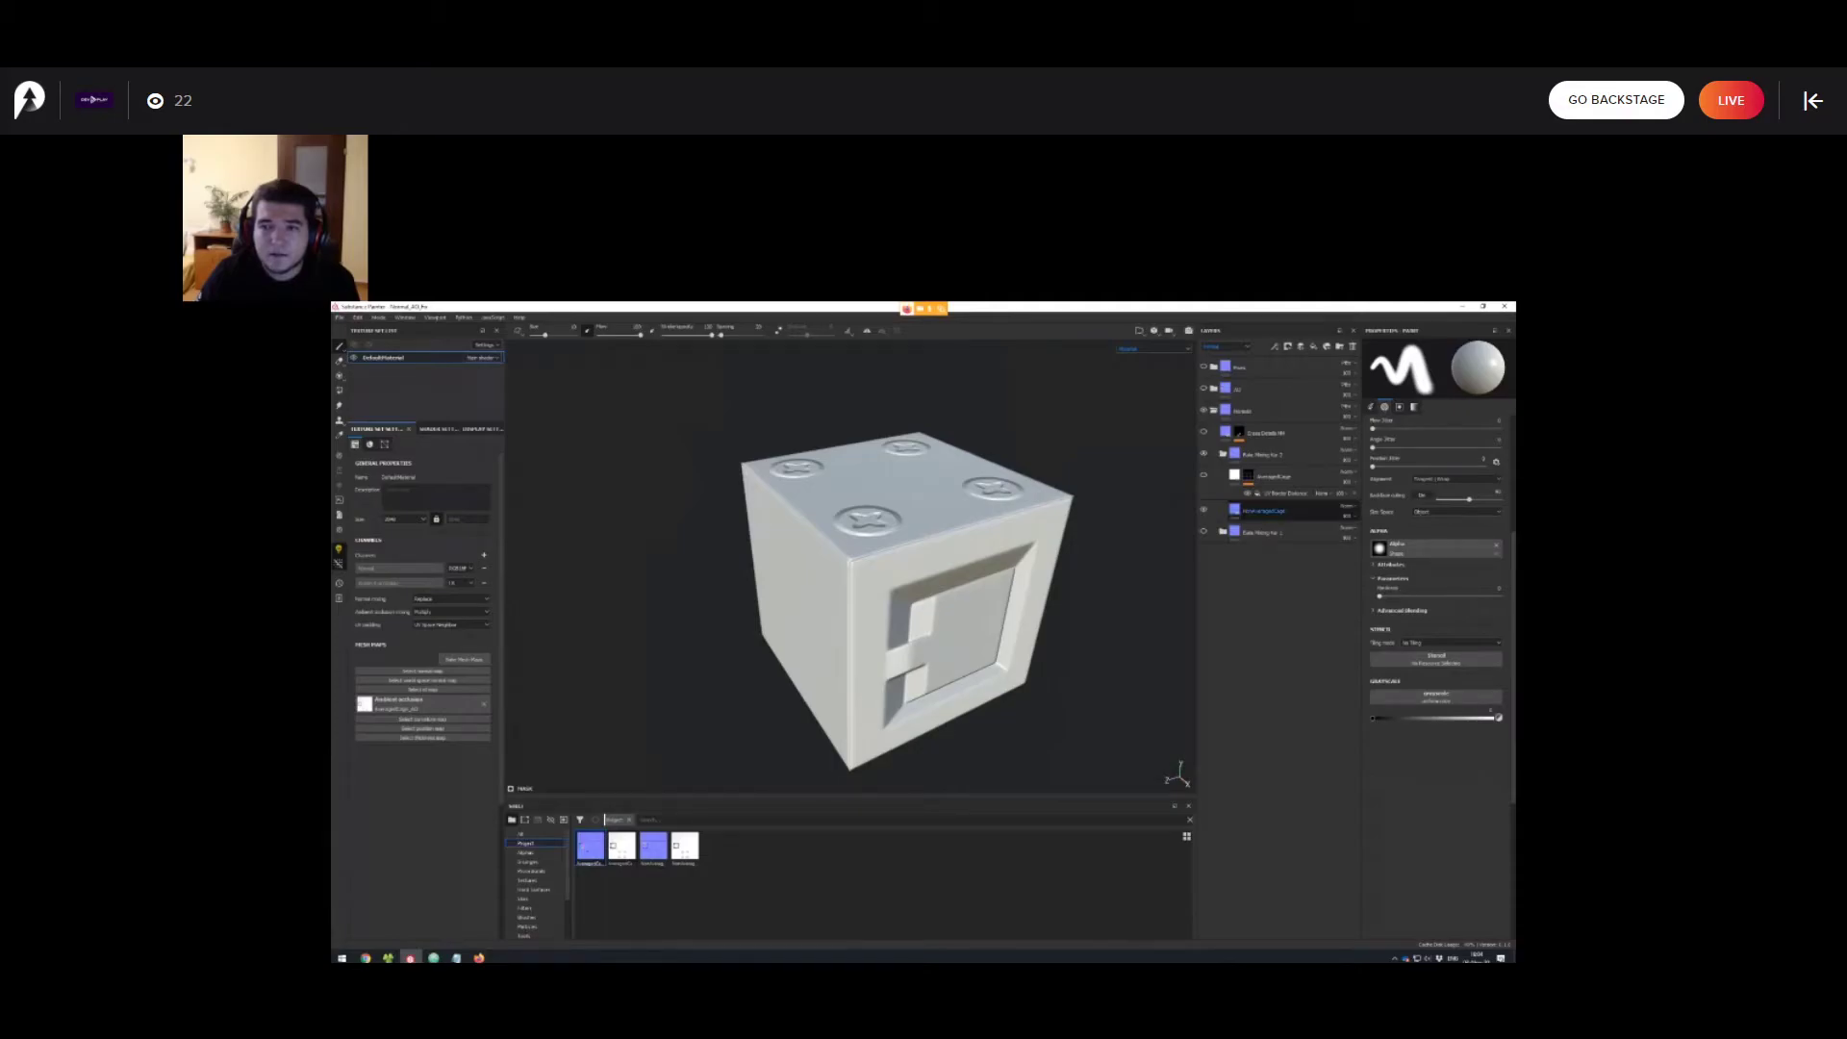
mouse_move(596, 501)
left_mouse_down("alt")
mouse_move(583, 579)
mouse_move(615, 472)
left_mouse_up("alt")
right_click_drag(616, 472, 539, 538, "alt")
left_click_drag(770, 539, 635, 558, "alt")
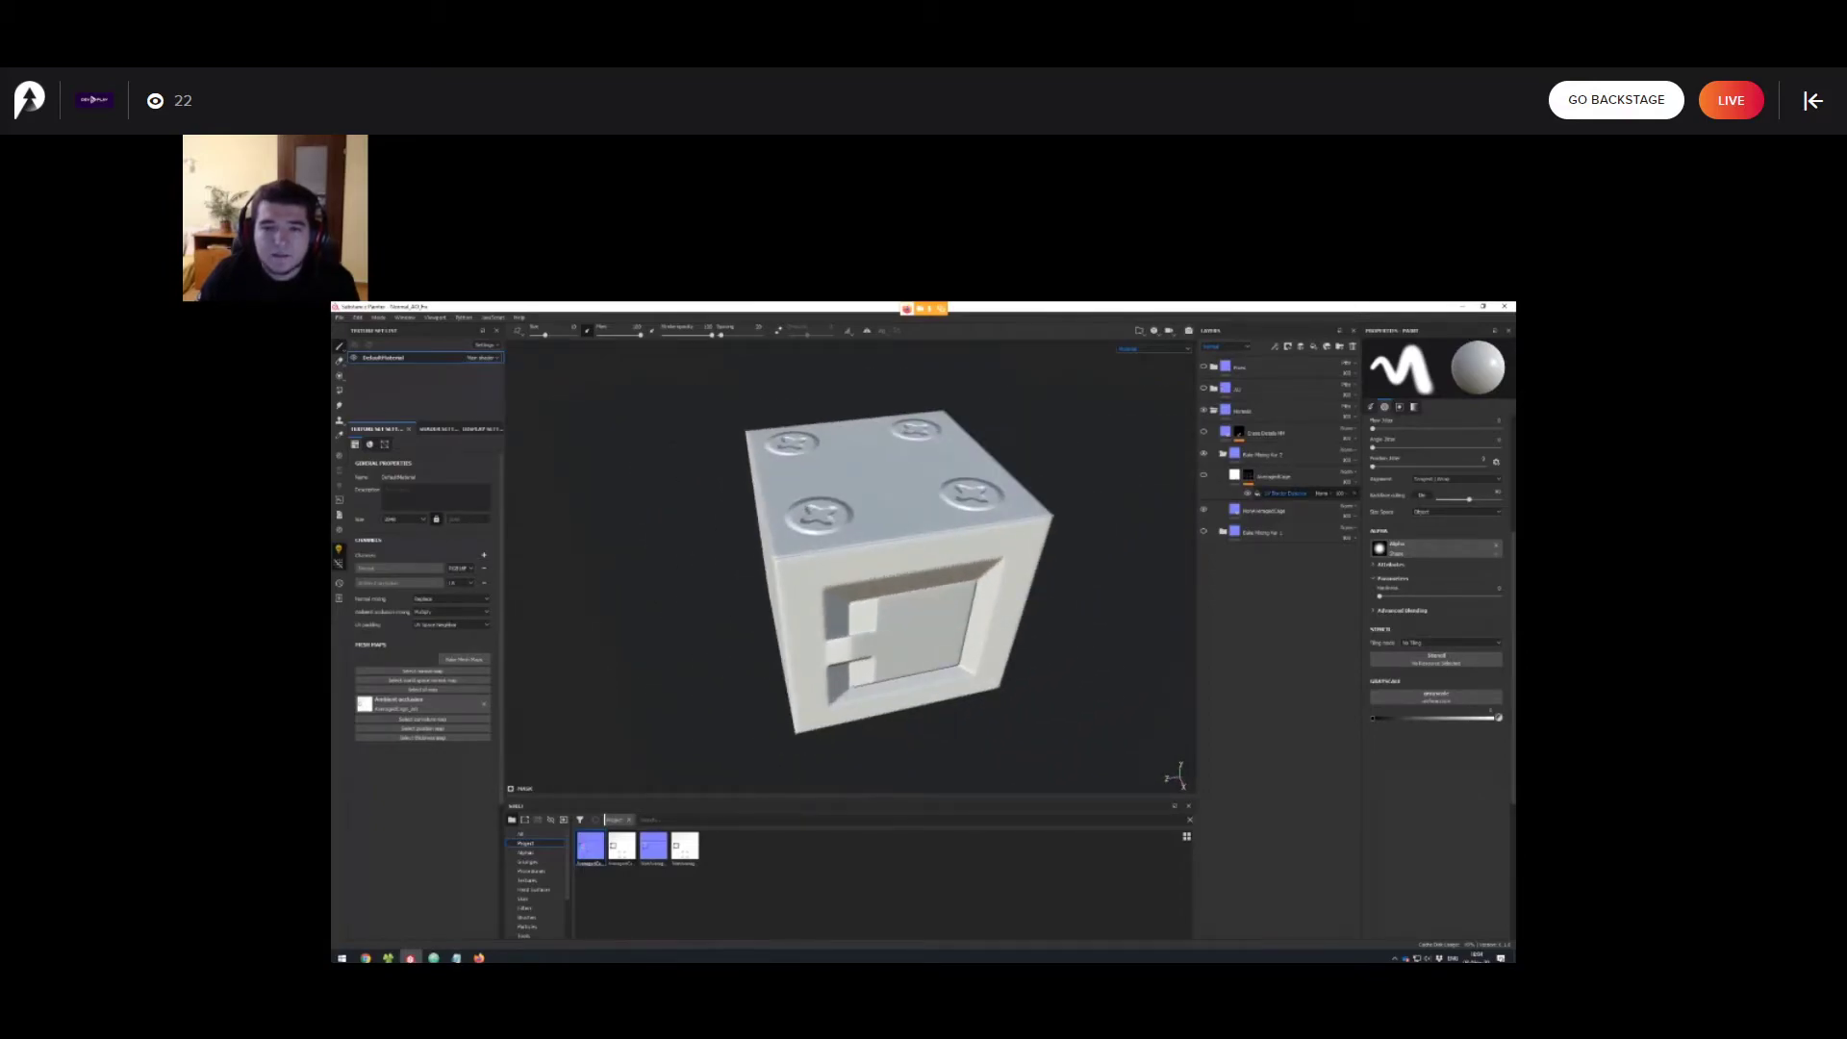
Select the masked layer's UV Border Distance generator and show the cube alongside its 2D UV layout.
left_click(1286, 493)
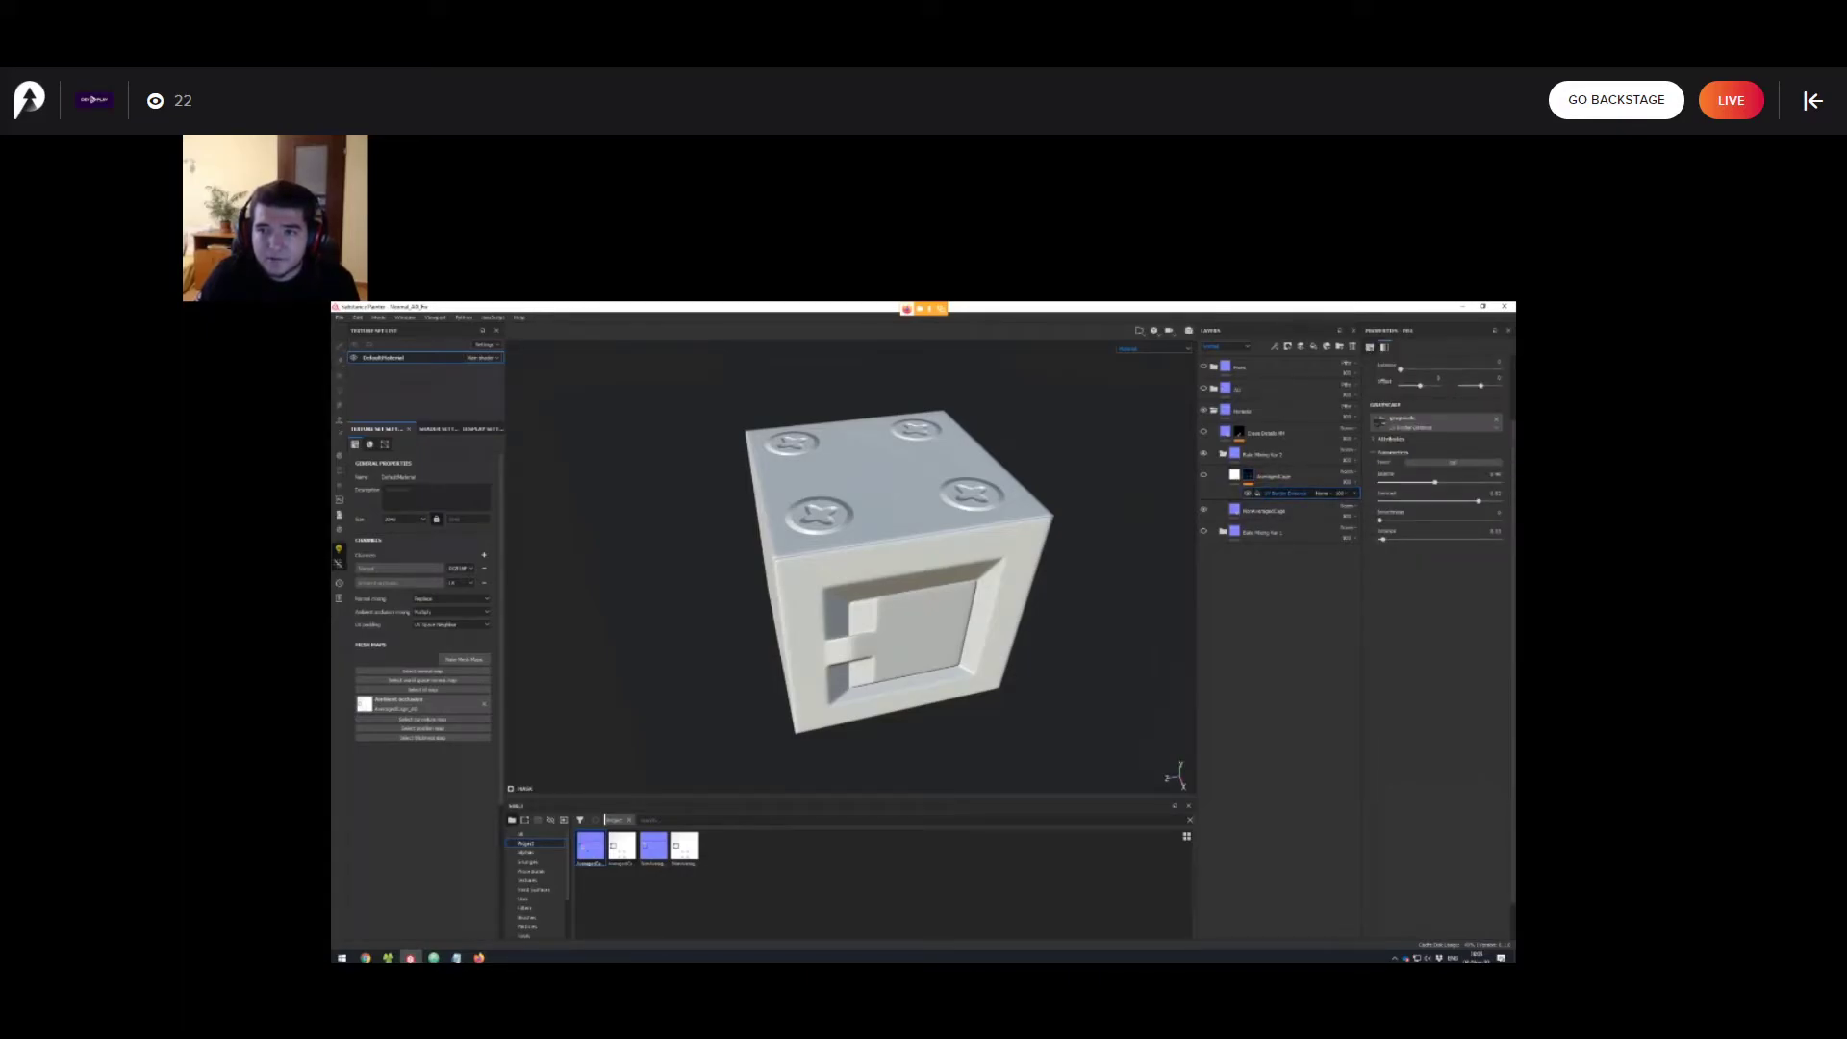
left_click_drag(890, 577, 933, 583, "alt")
scroll(904, 583, "up", 2)
key("F1")
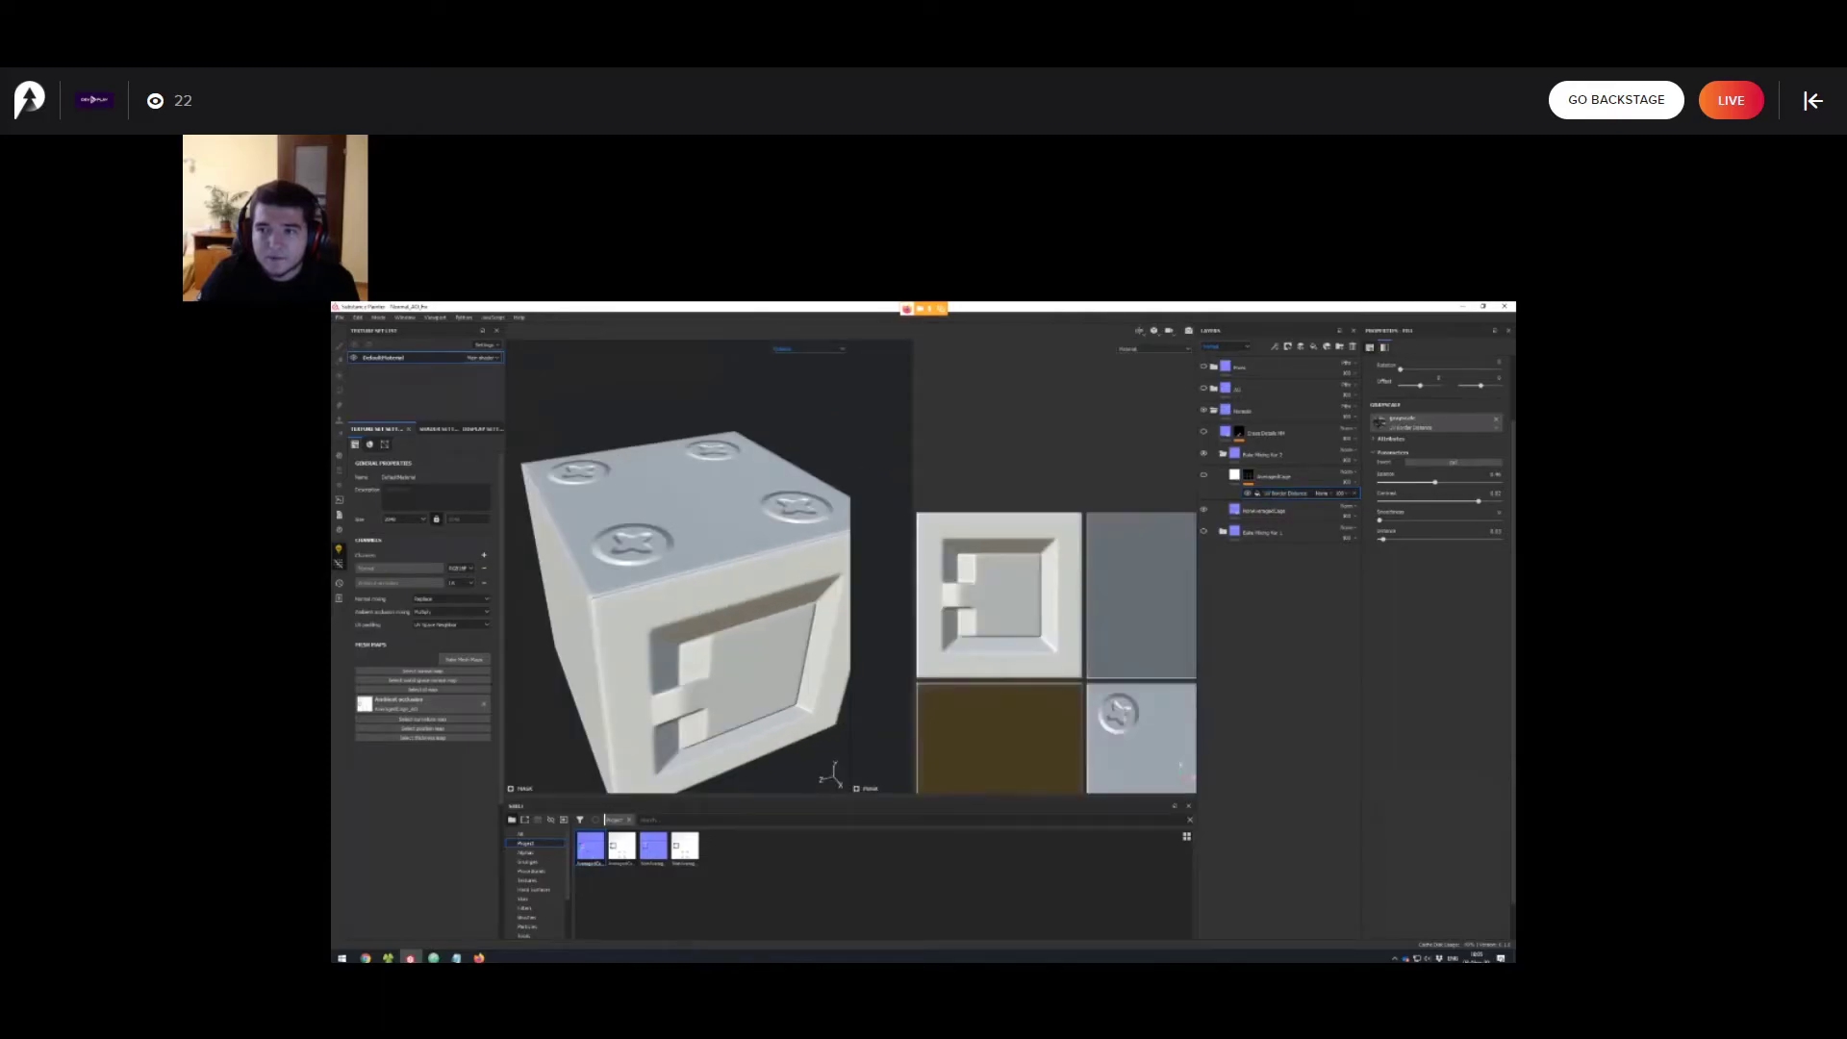
scroll(965, 584, "down", 5)
Isolate the masked layer's mask and examine the UV border lines on the cube and in the UV layout.
left_click(1249, 475)
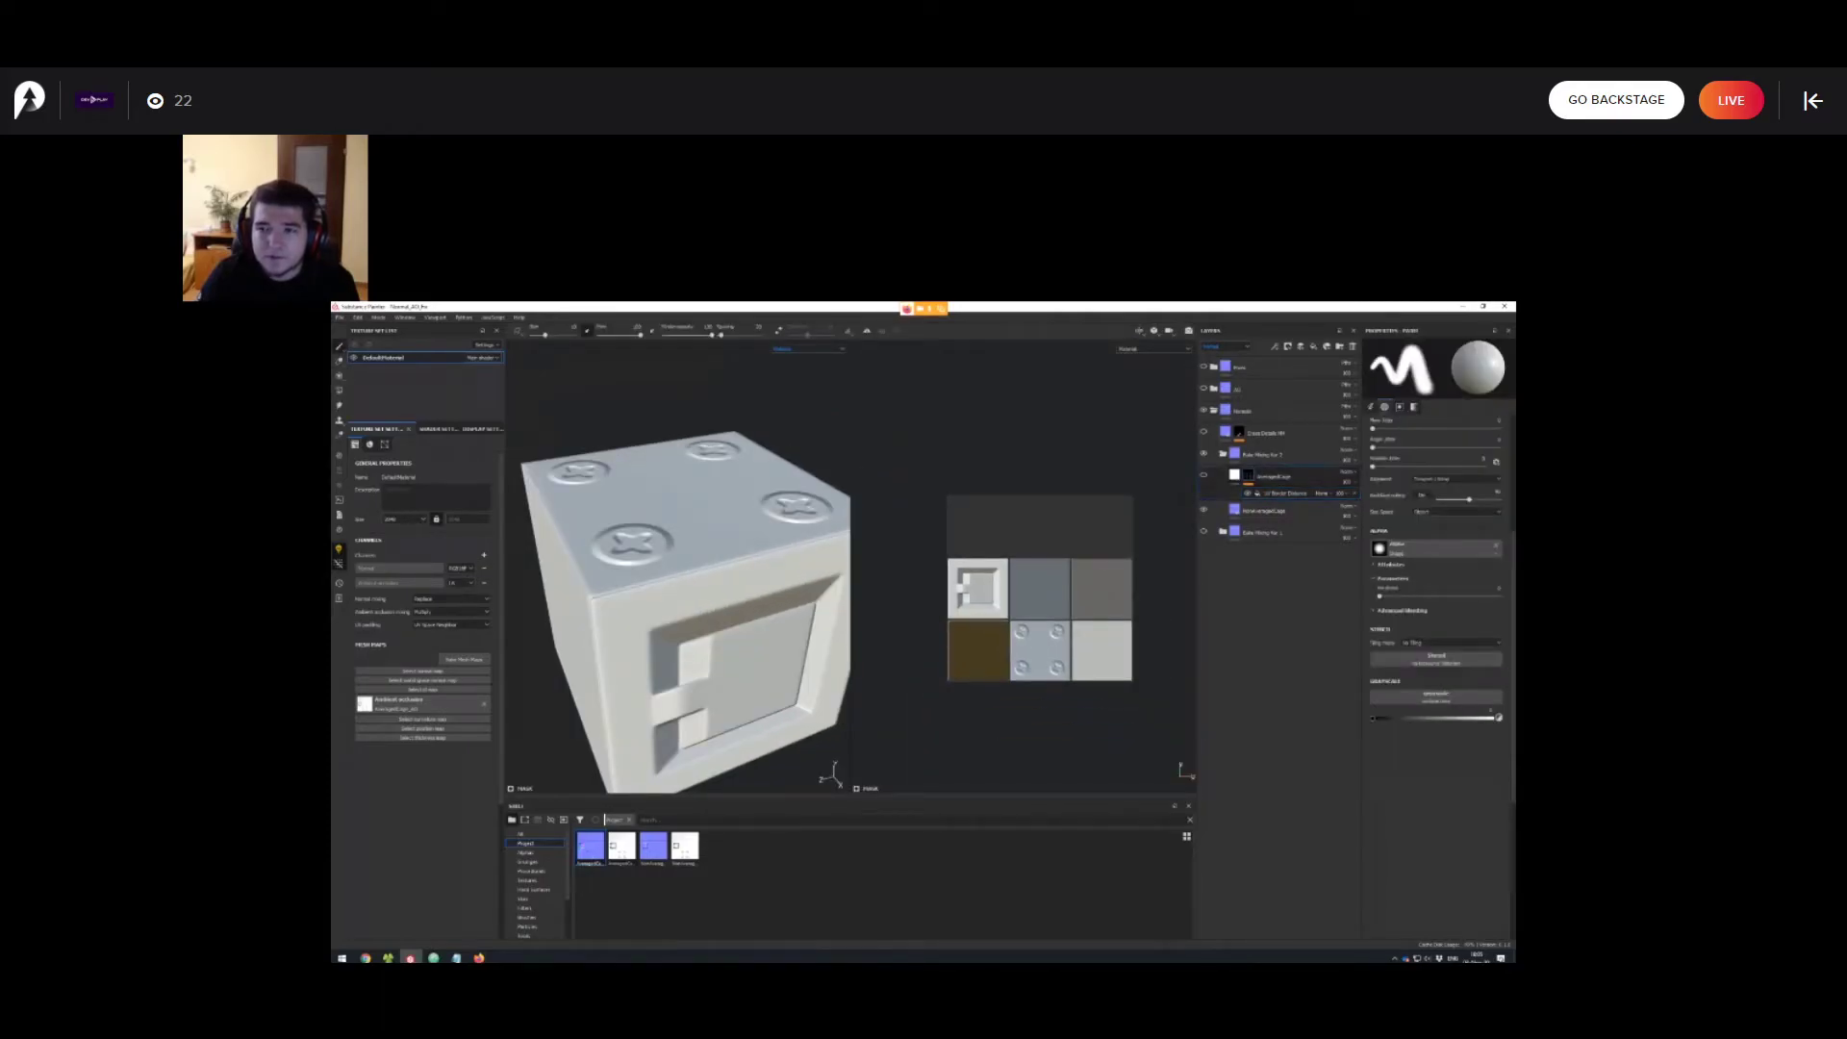
middle_click_drag(1044, 601, 978, 601, "alt")
left_click(1249, 475, "alt")
scroll(977, 601, "up", 3)
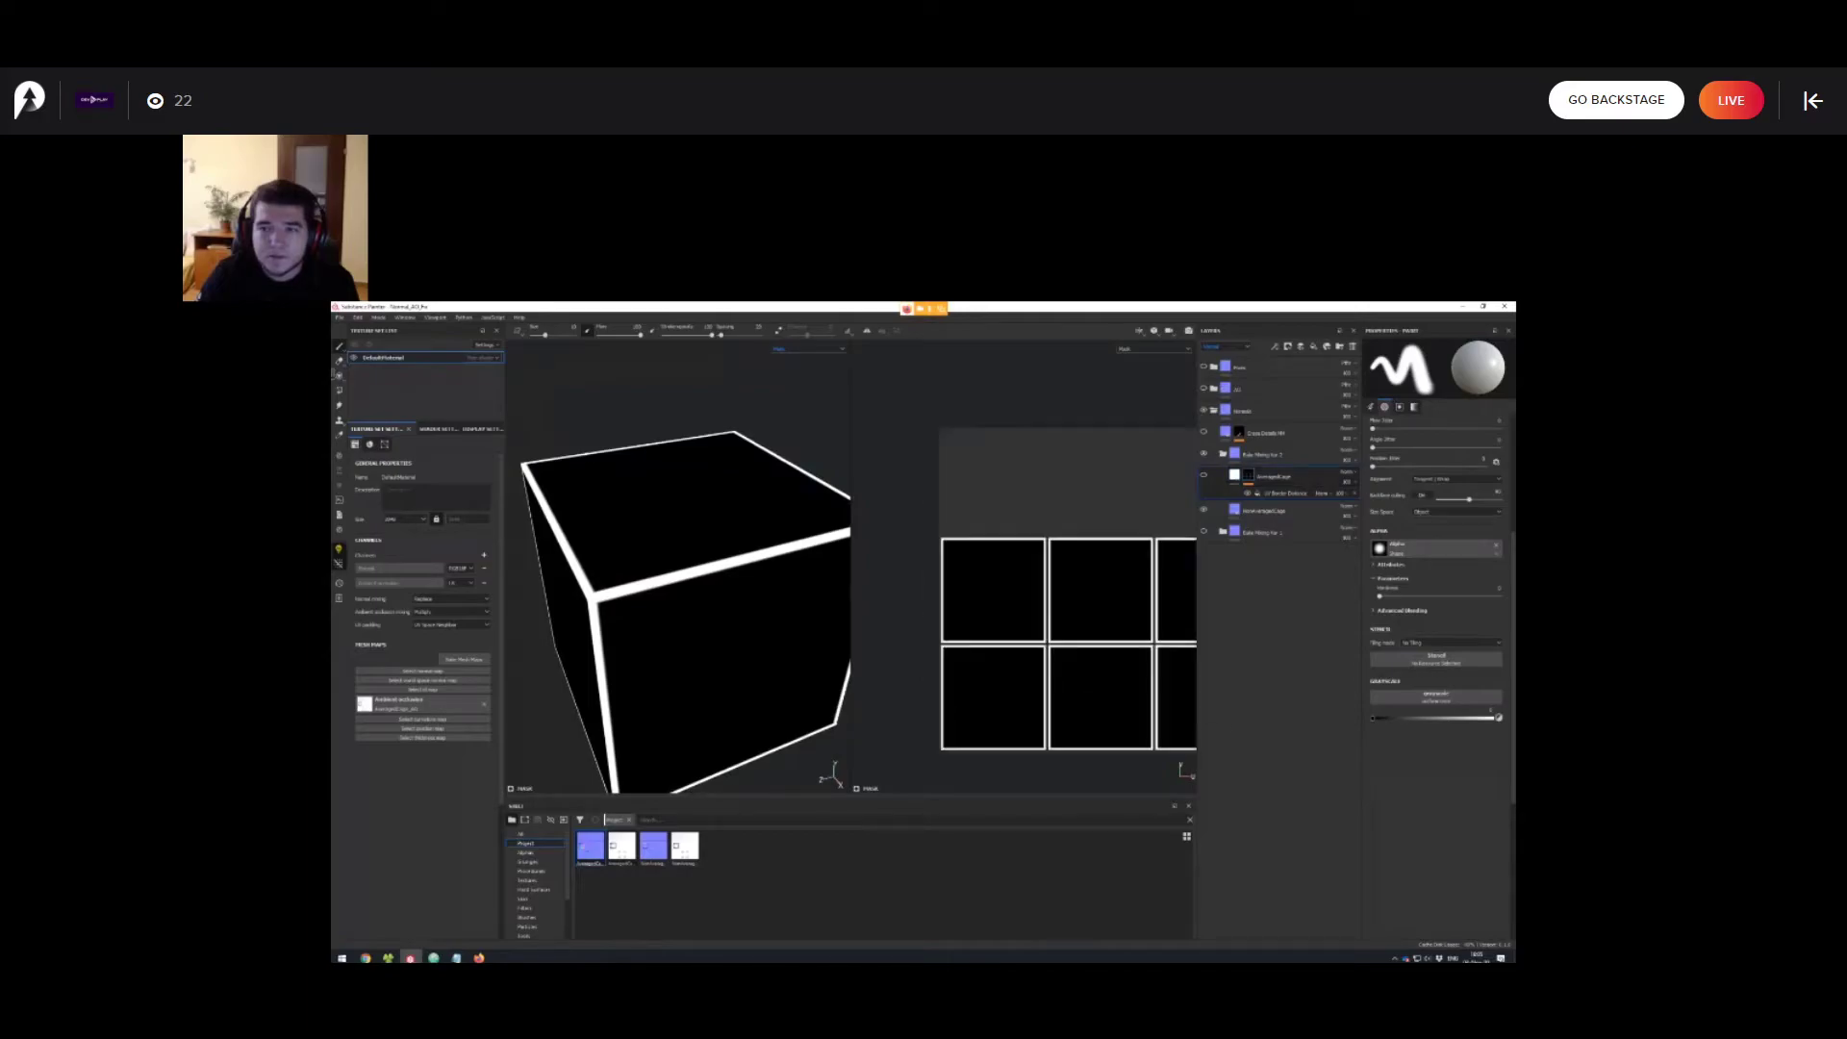
scroll(977, 608, "up", 2)
middle_click_drag(1068, 654, 1000, 628, "alt")
scroll(1001, 628, "down", 1)
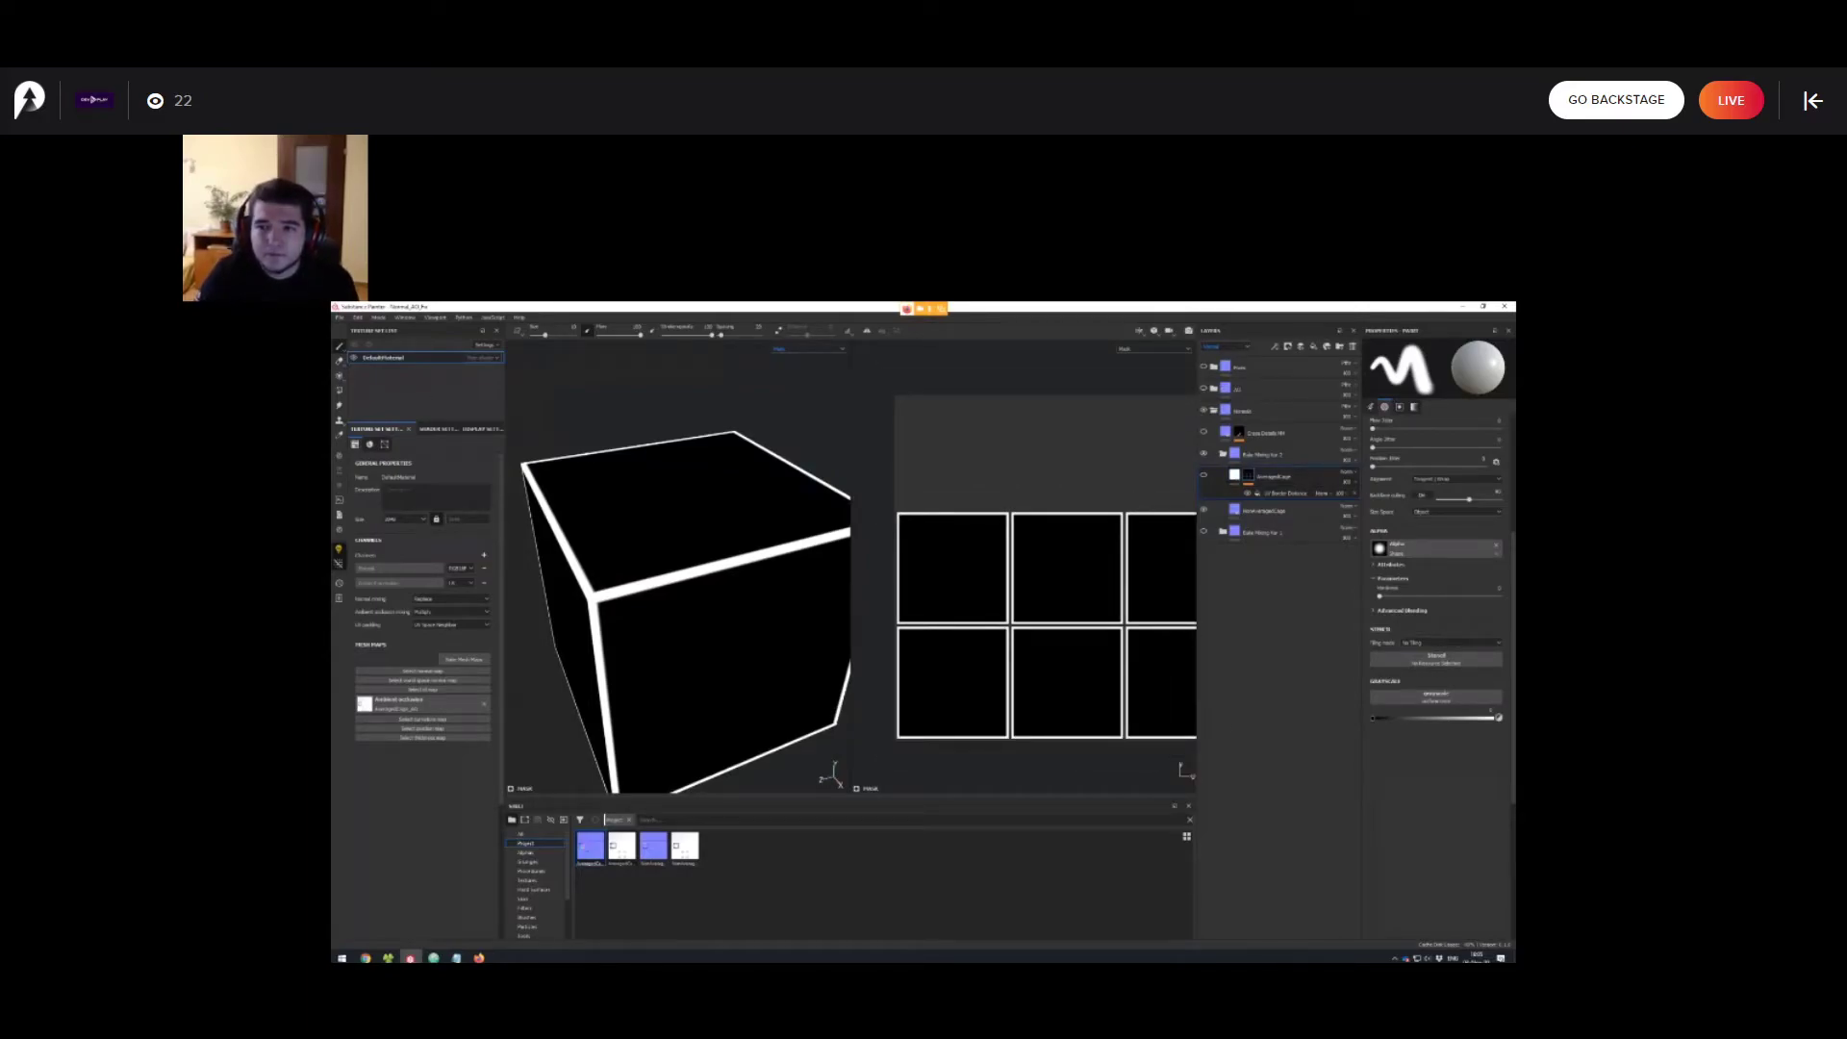
scroll(1015, 616, "down", 1)
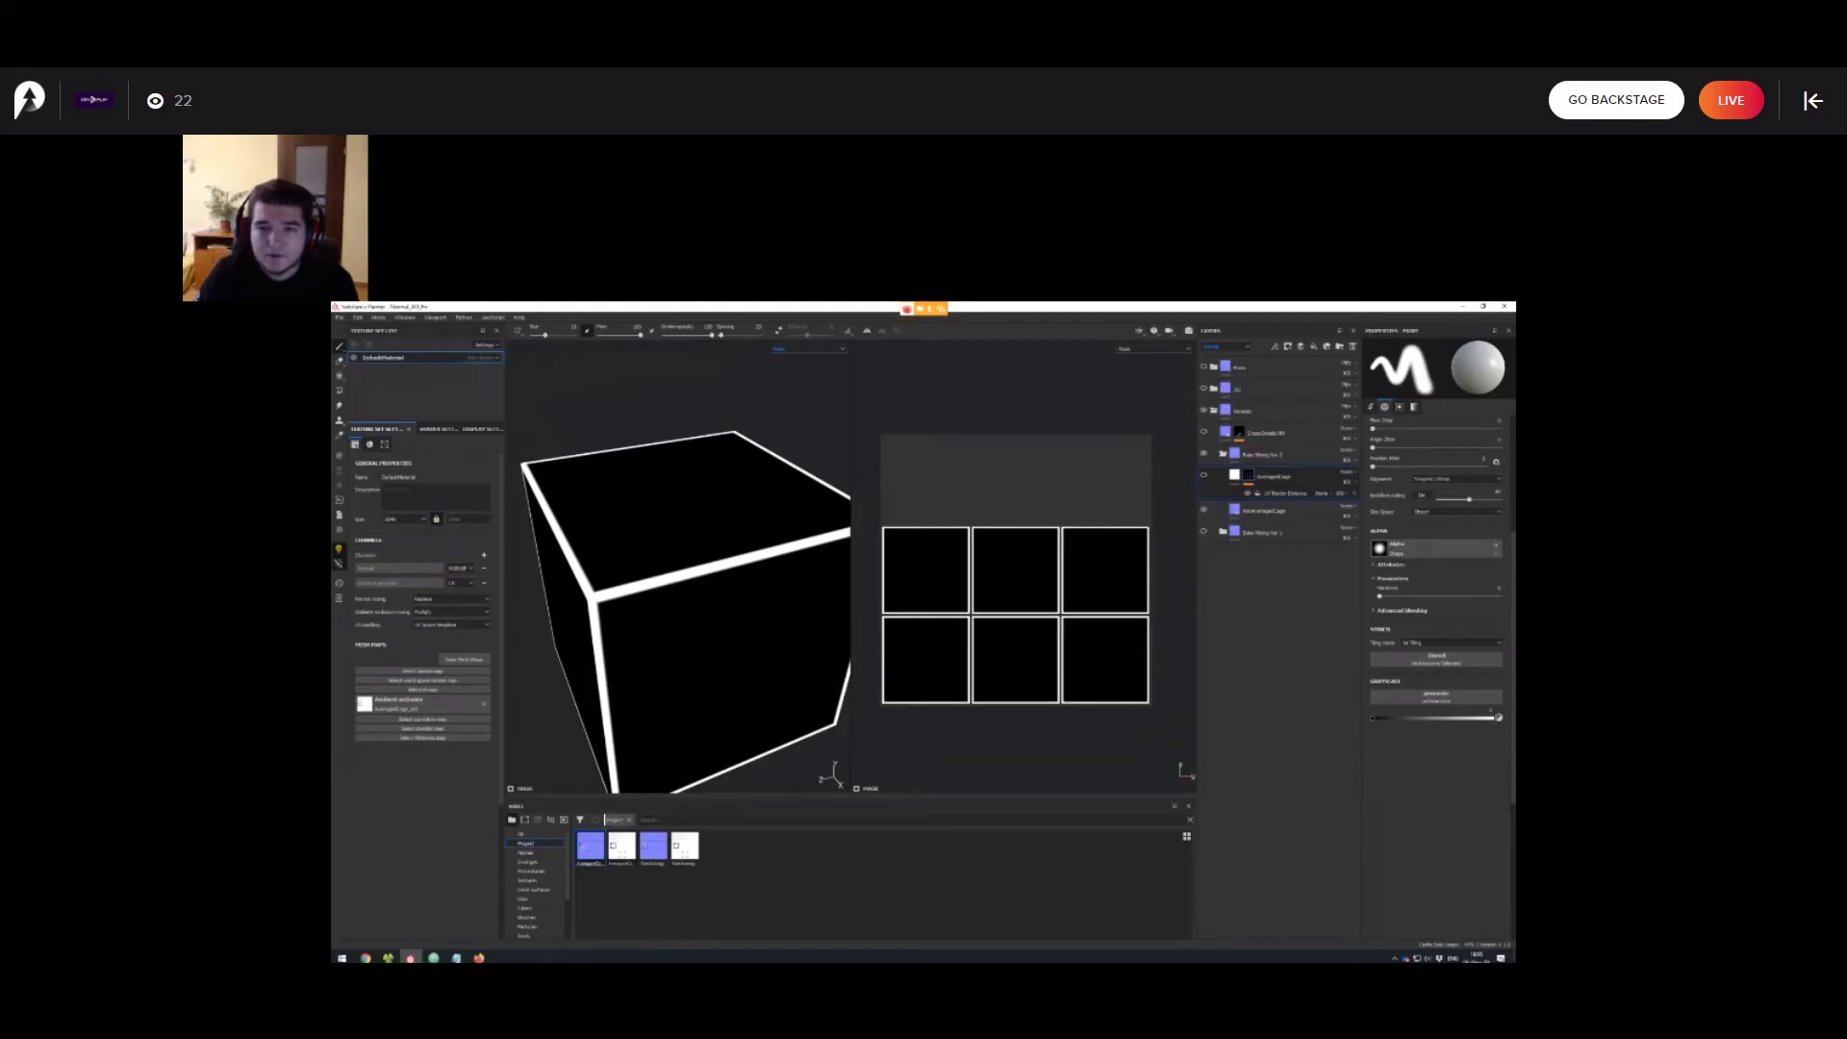
scroll(925, 554, "up", 1)
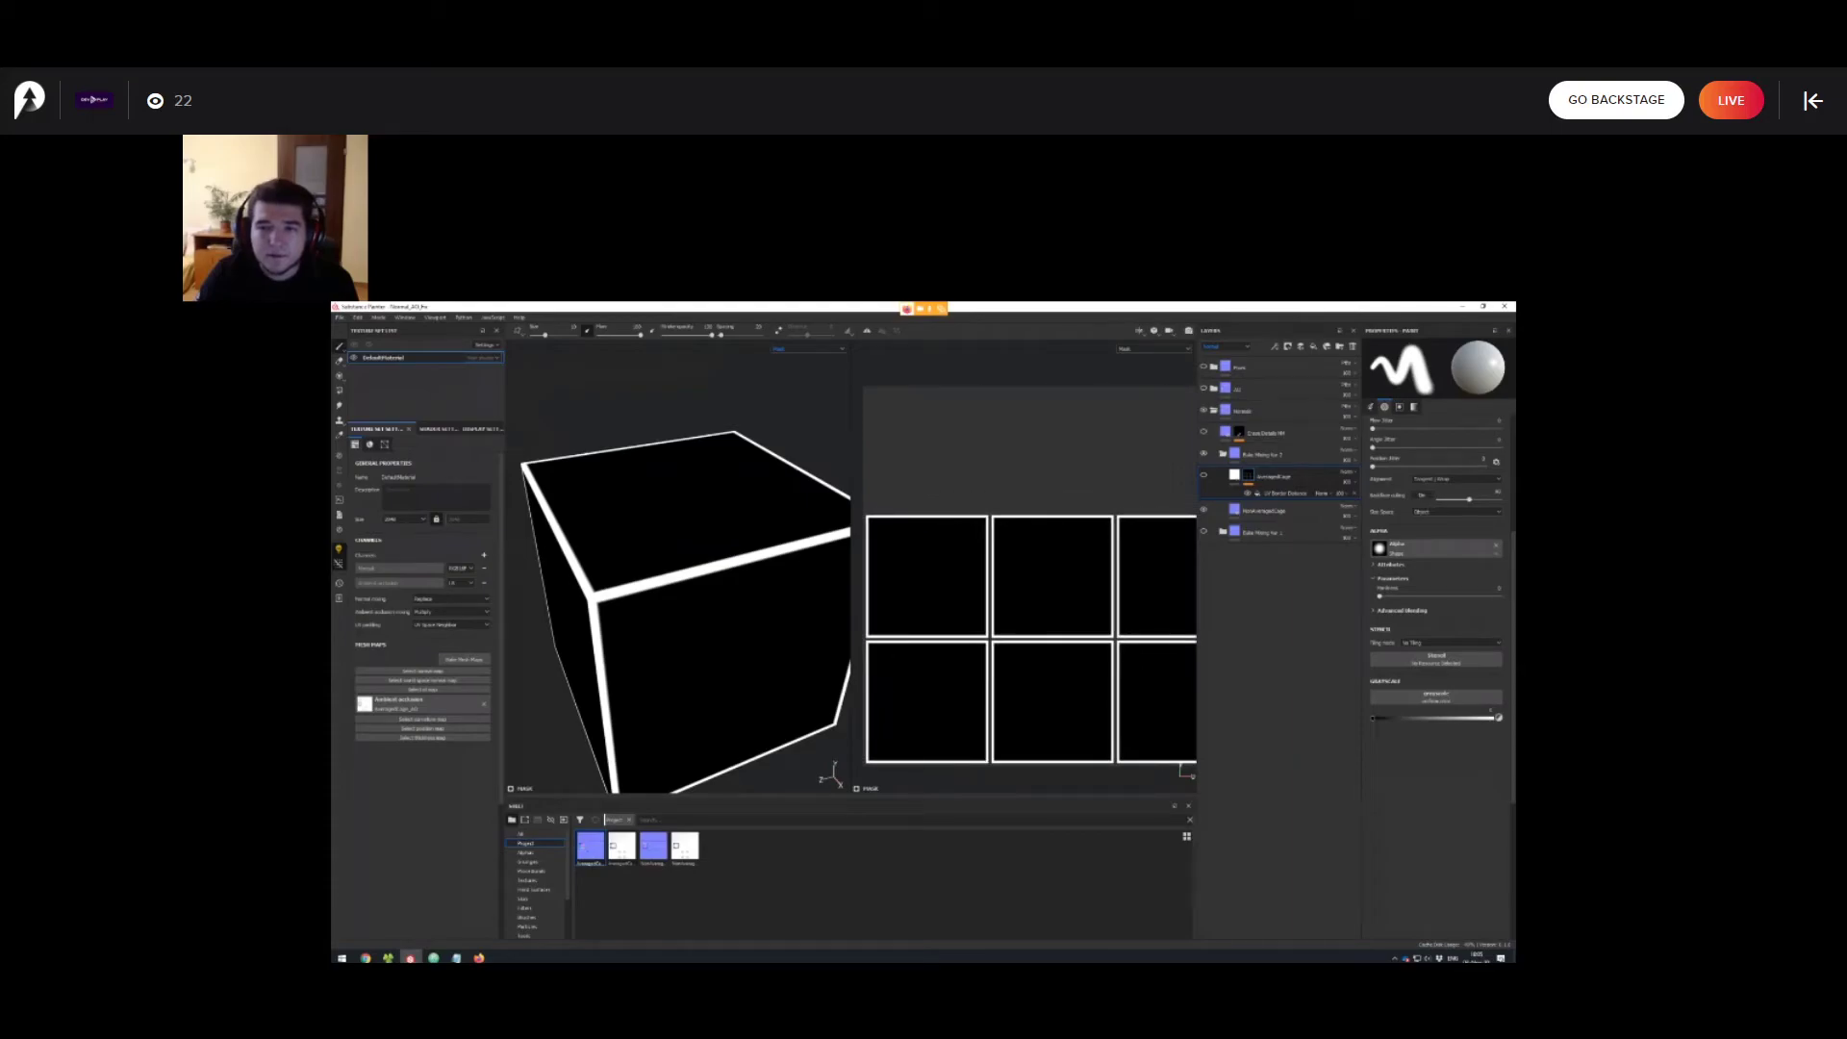
scroll(1030, 577, "down", 1)
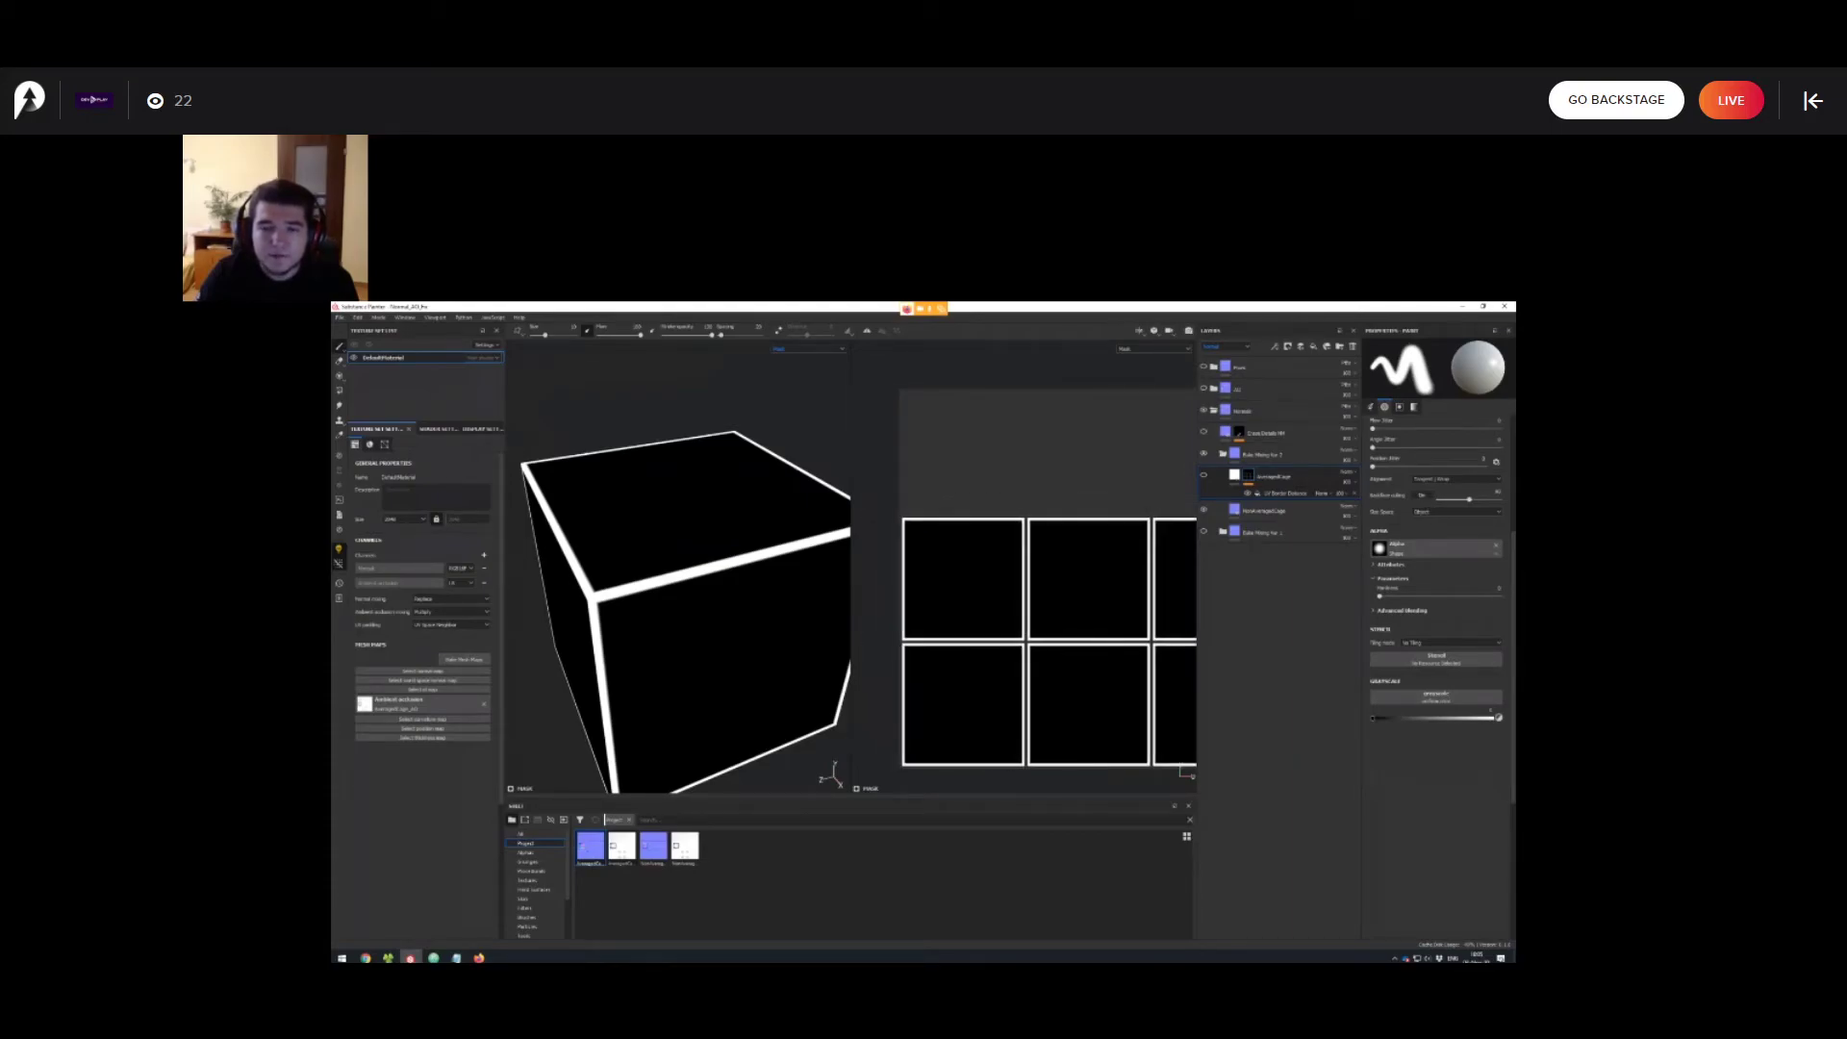
scroll(678, 597, "down", 1)
mouse_move(678, 597)
left_mouse_down("alt")
mouse_move(676, 553)
mouse_move(683, 599)
left_mouse_up("alt")
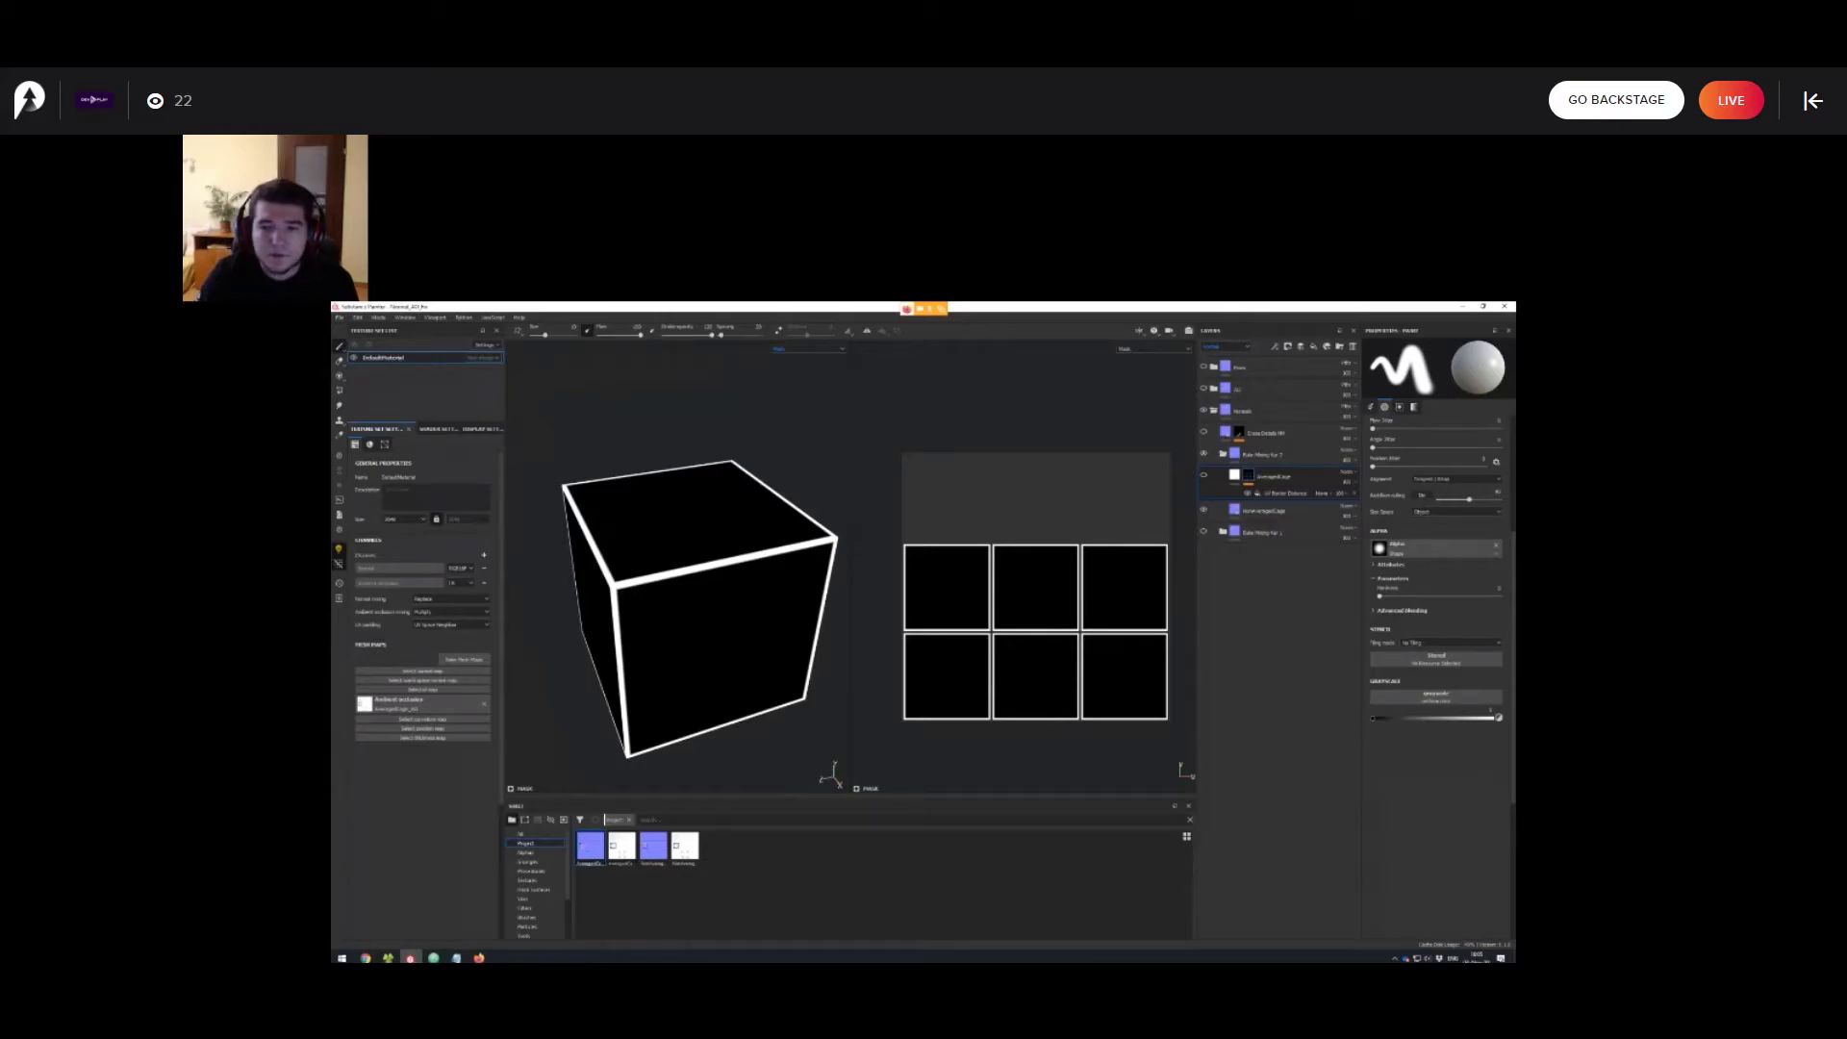
left_click_drag(683, 598, 693, 577, "alt")
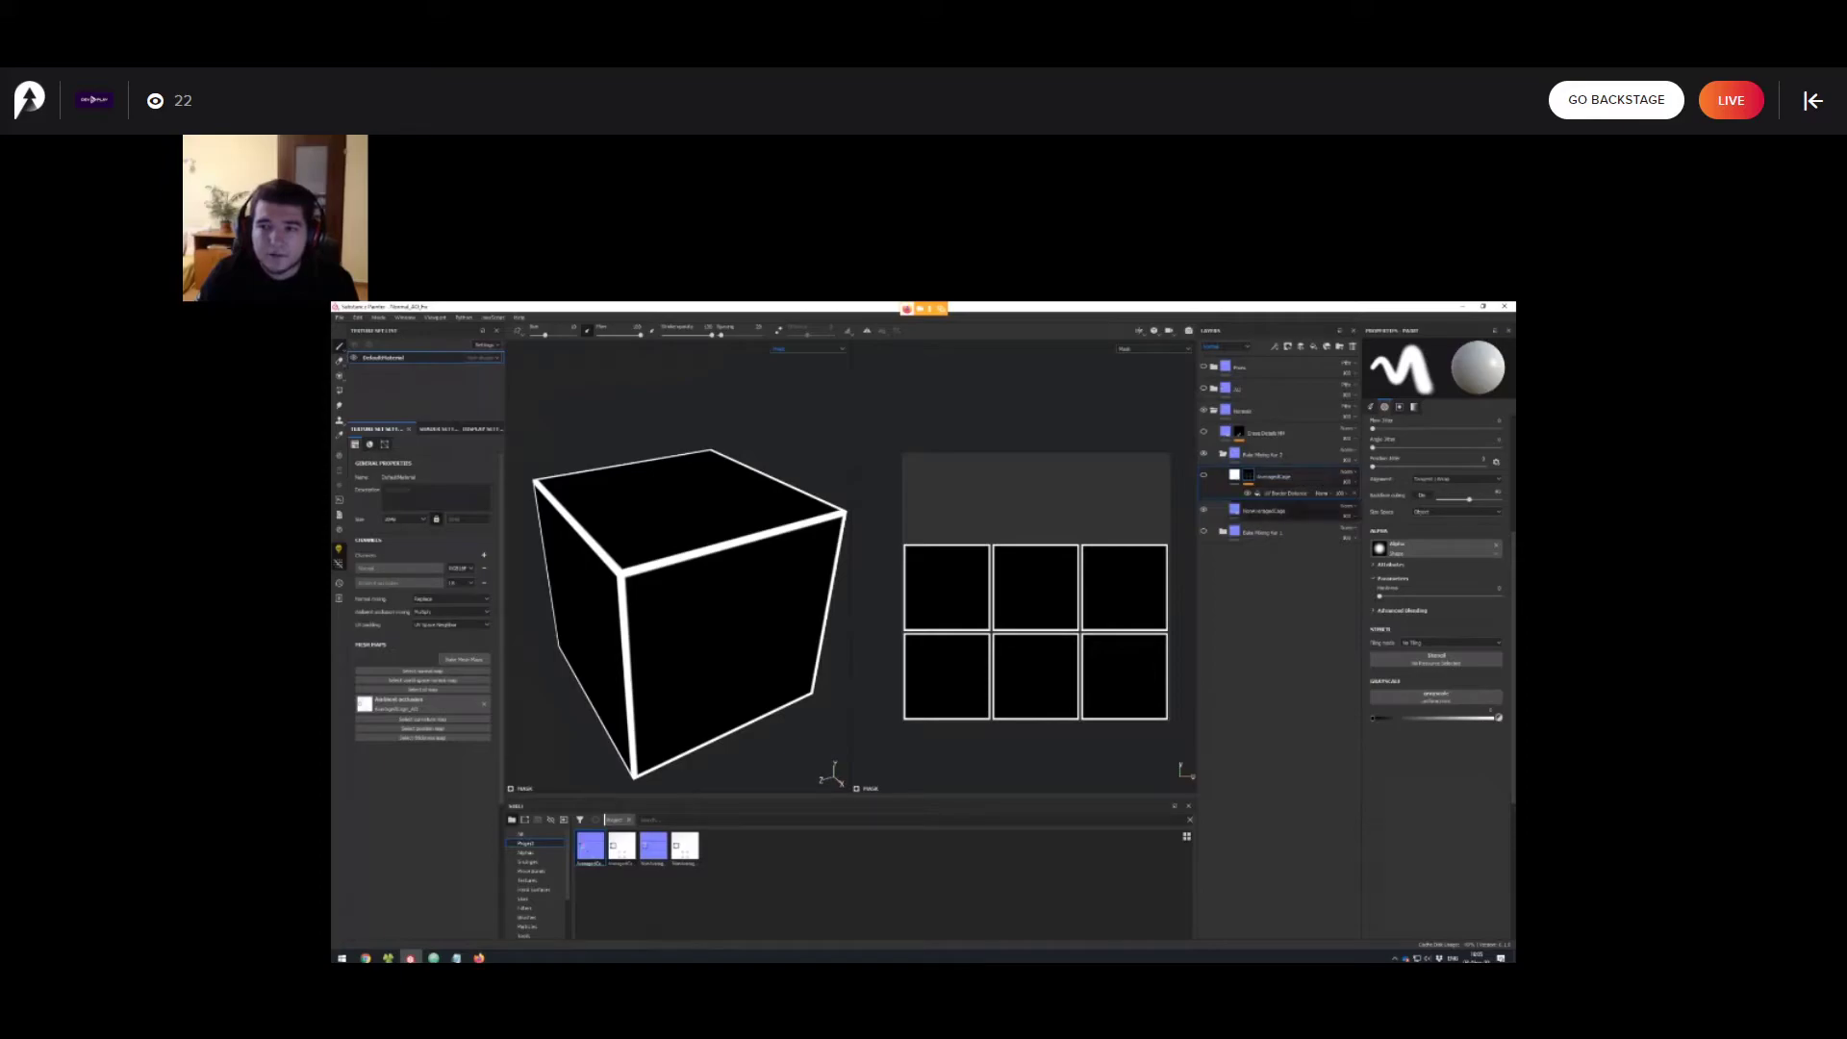
left_click_drag(685, 615, 774, 639, "alt")
Return to the material view, show the masked layer and assign the averaged normal map to its normal channel.
key("m")
left_click(1204, 475)
left_click(1285, 493)
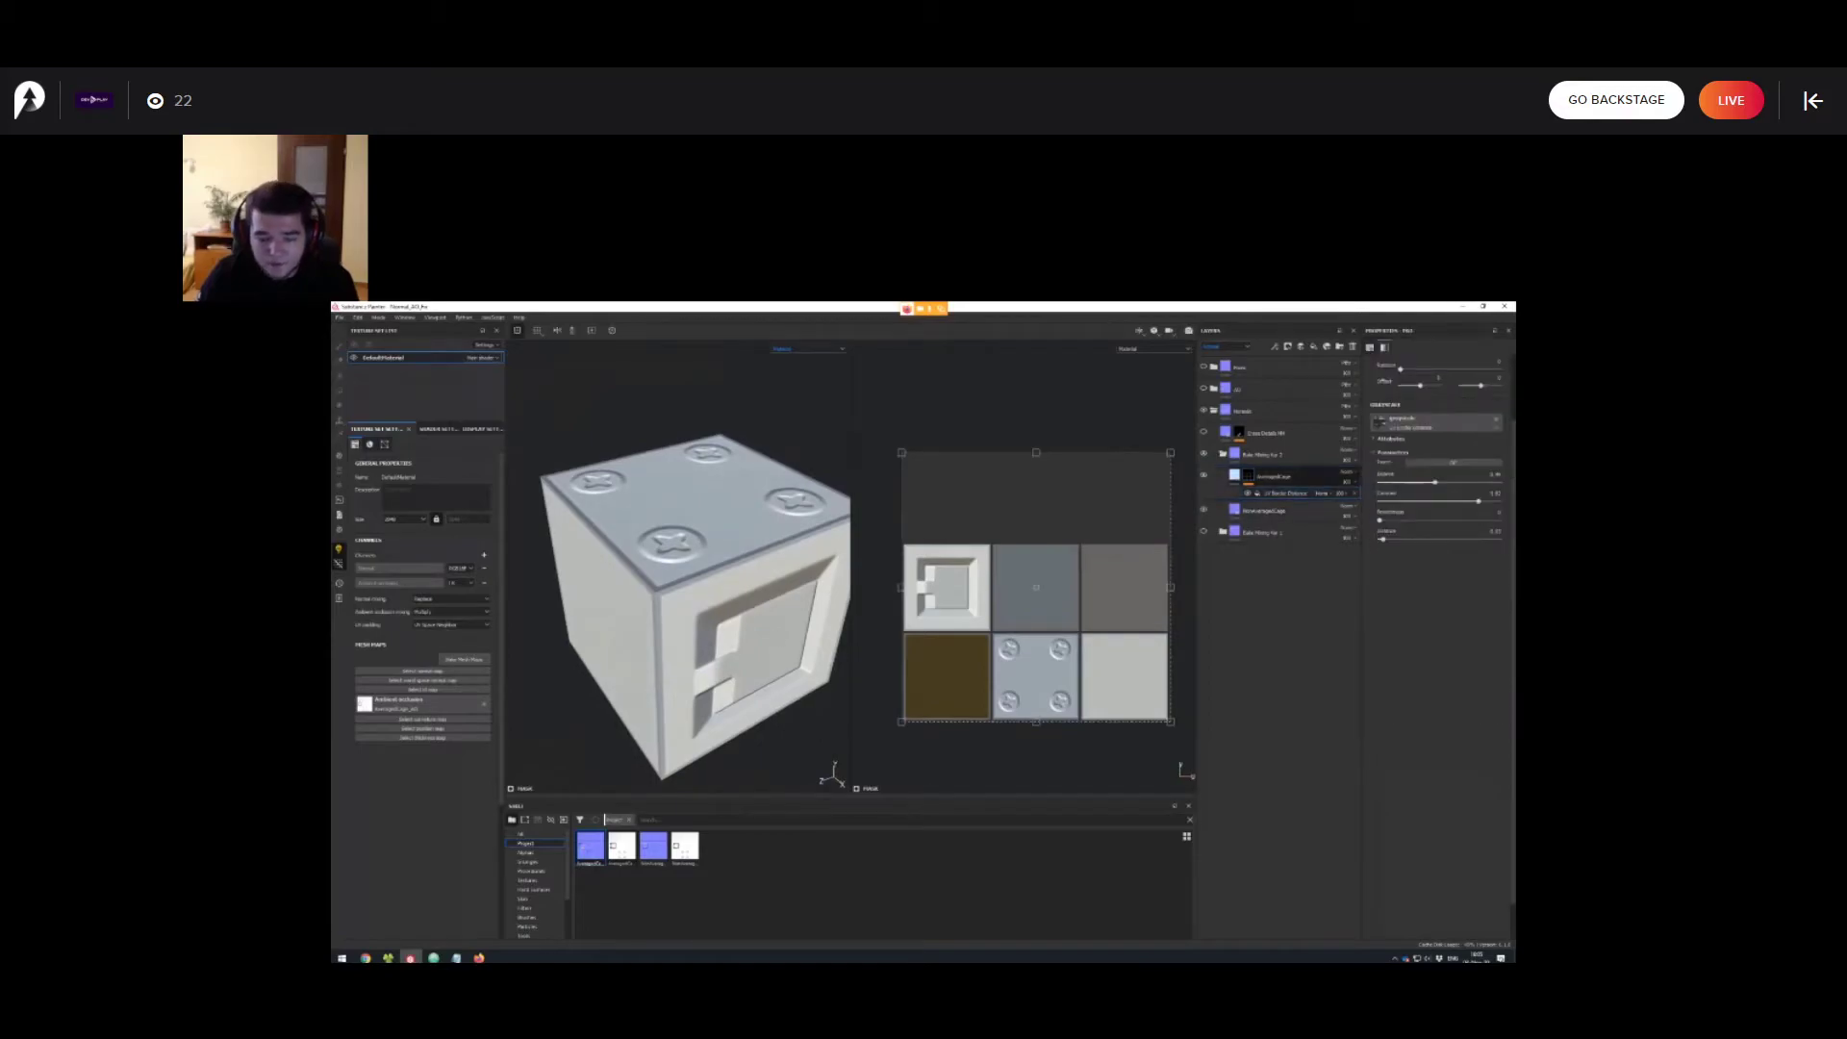
left_click(1234, 475)
scroll(798, 616, "up", 2)
left_click(1379, 482)
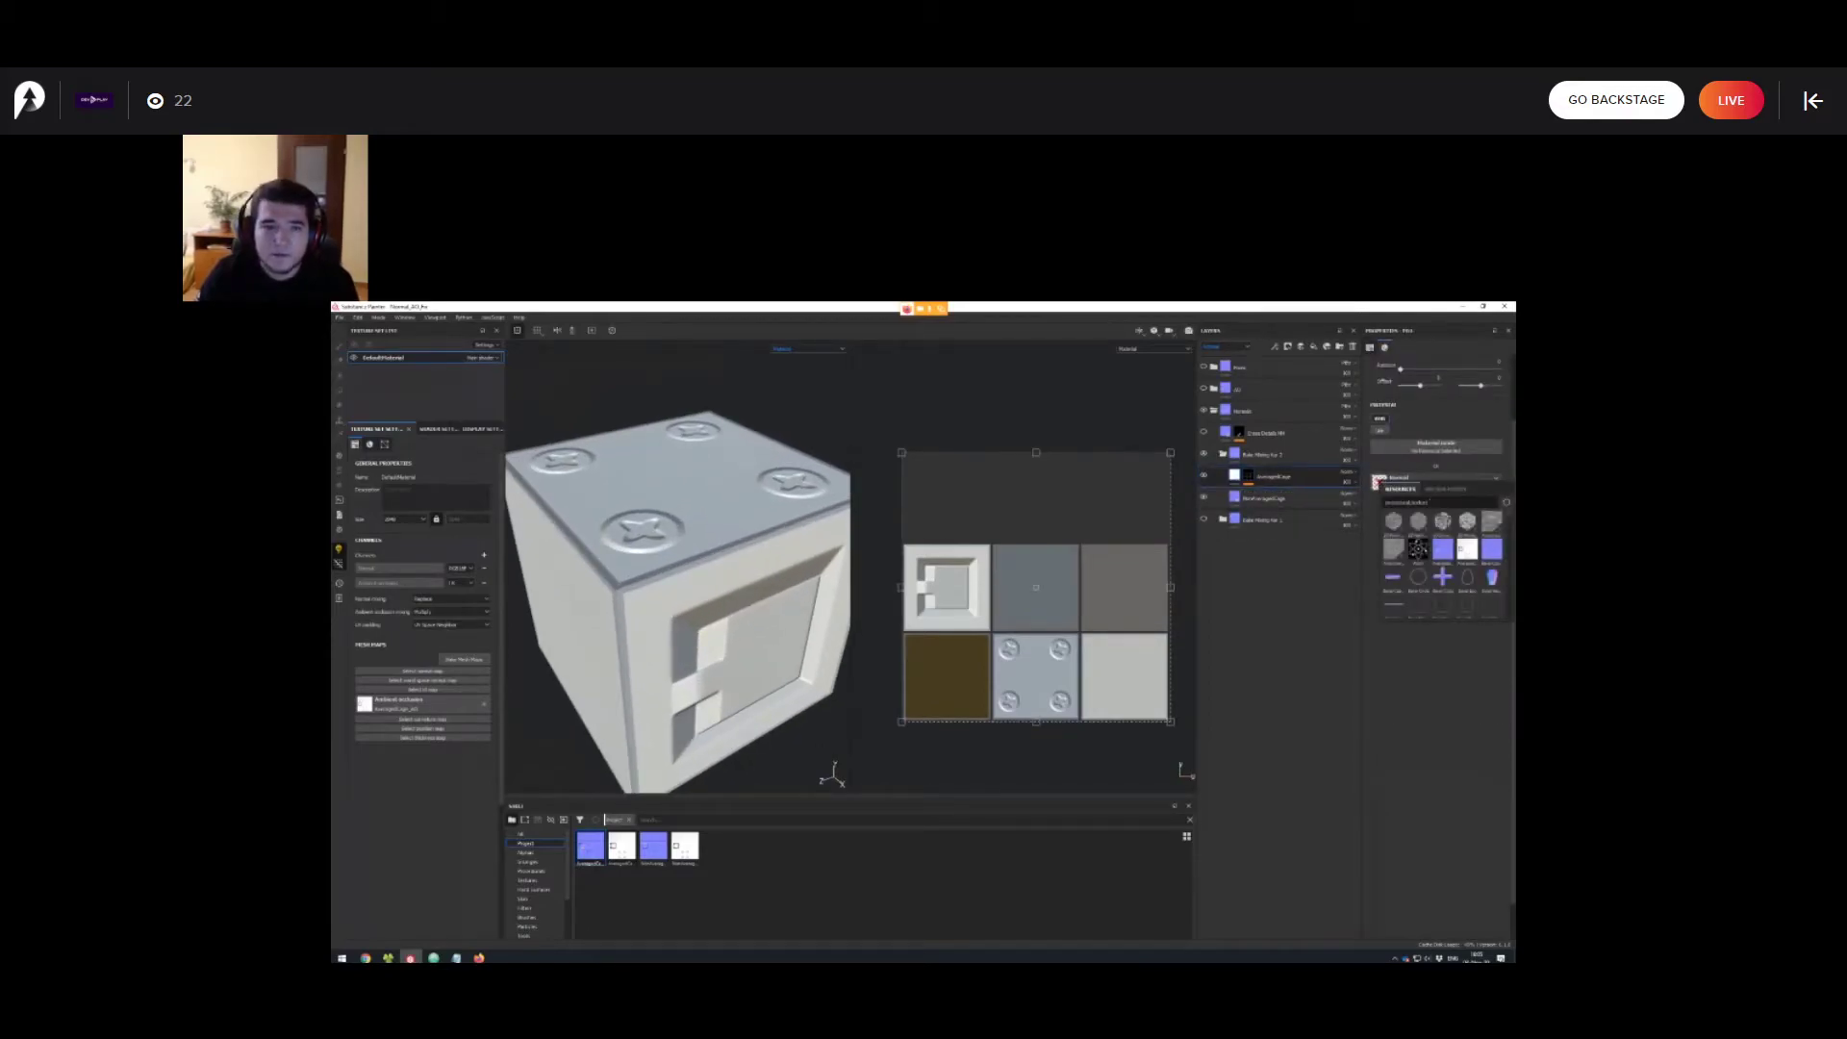
left_click(1443, 549)
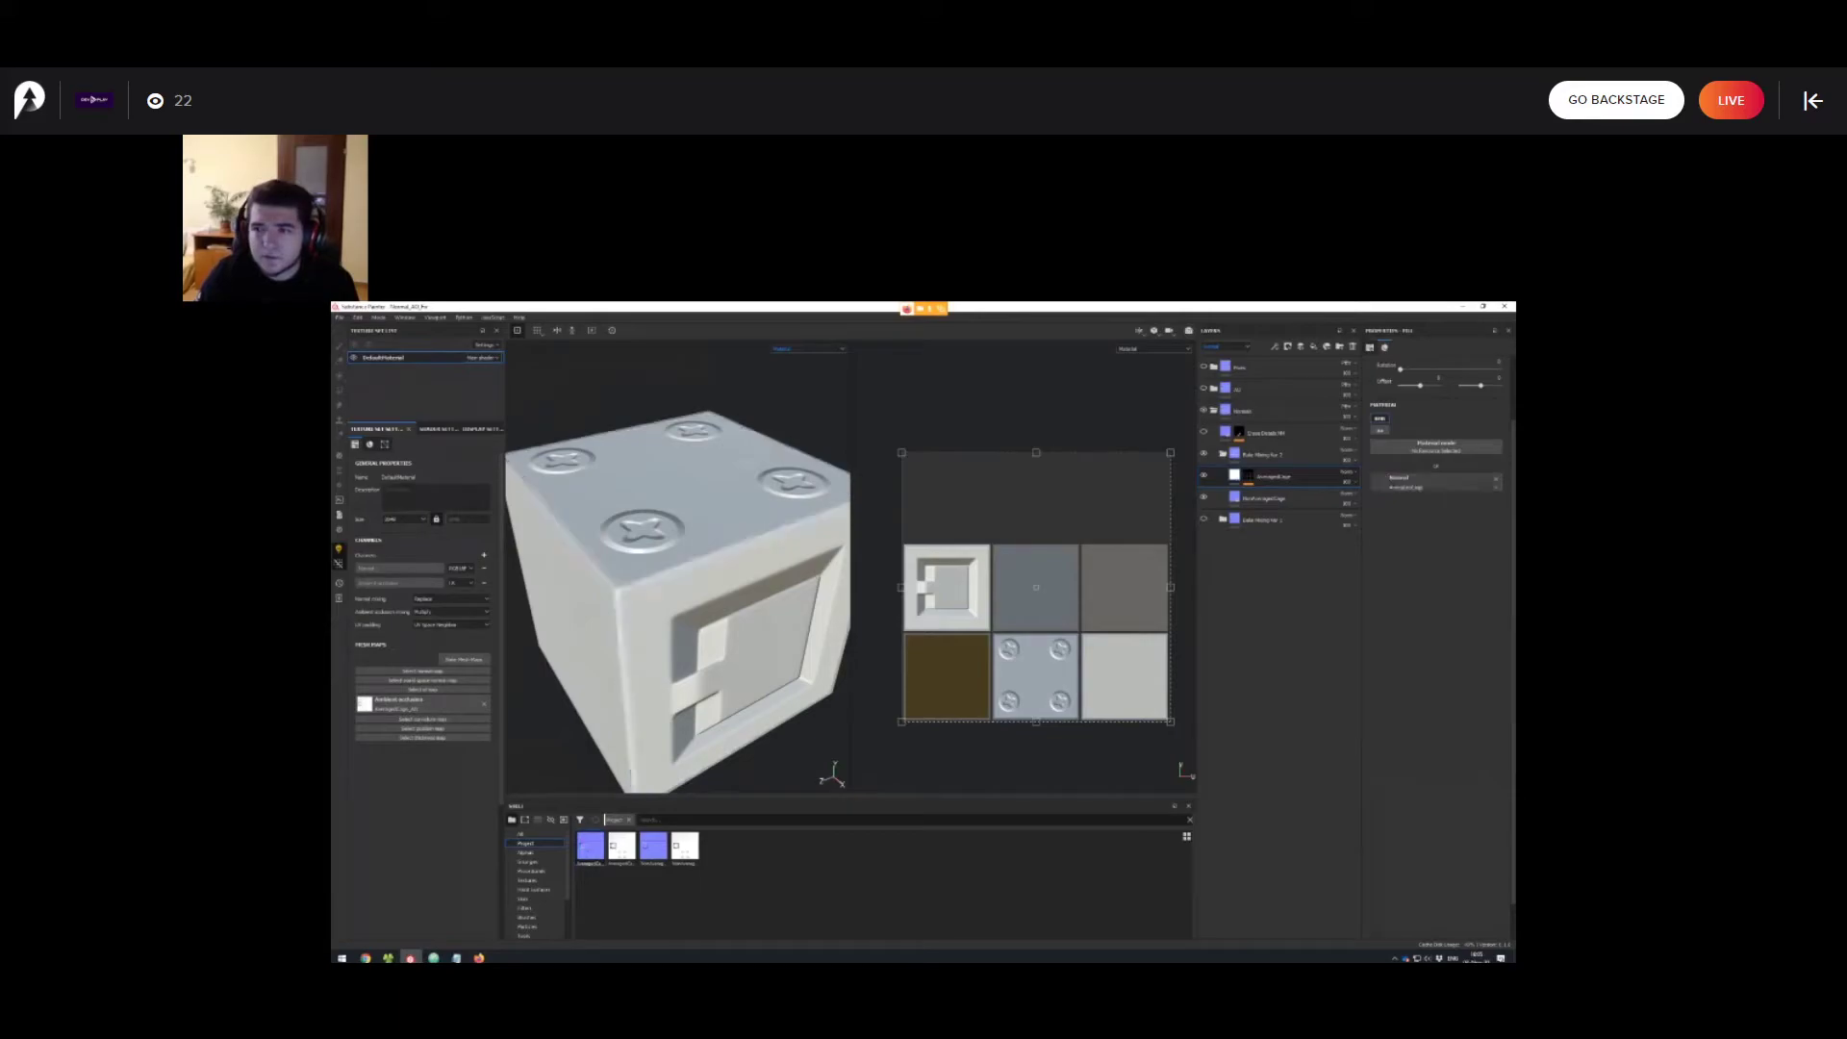
Switch to the 3D view only and examine the blended edges and details around the cube.
scroll(679, 602, "down", 2)
key("F2")
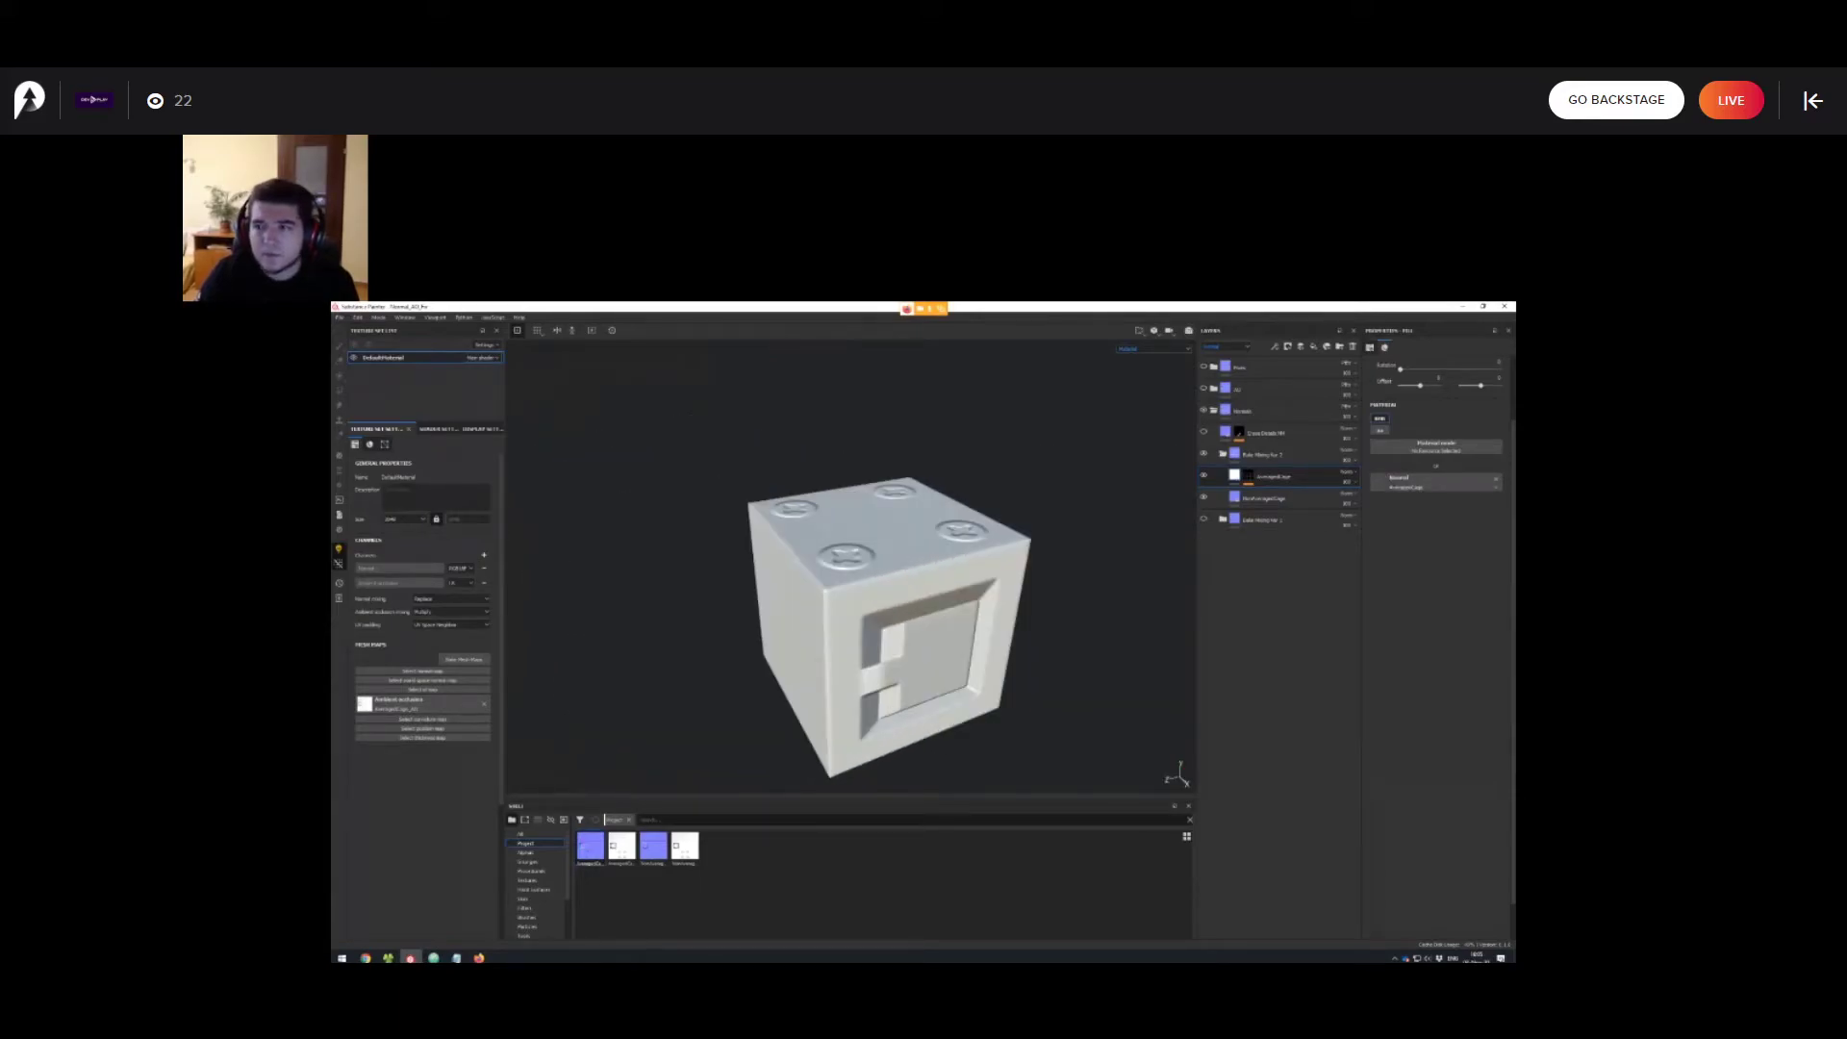
mouse_move(847, 616)
left_mouse_down("alt")
mouse_move(894, 646)
mouse_move(856, 606)
mouse_move(938, 582)
mouse_move(894, 611)
mouse_move(871, 604)
mouse_move(877, 568)
mouse_move(897, 589)
mouse_move(873, 593)
mouse_move(870, 621)
mouse_move(906, 567)
mouse_move(887, 554)
mouse_move(860, 597)
left_mouse_up("alt")
scroll(870, 596, "up", 2)
scroll(866, 587, "down", 4)
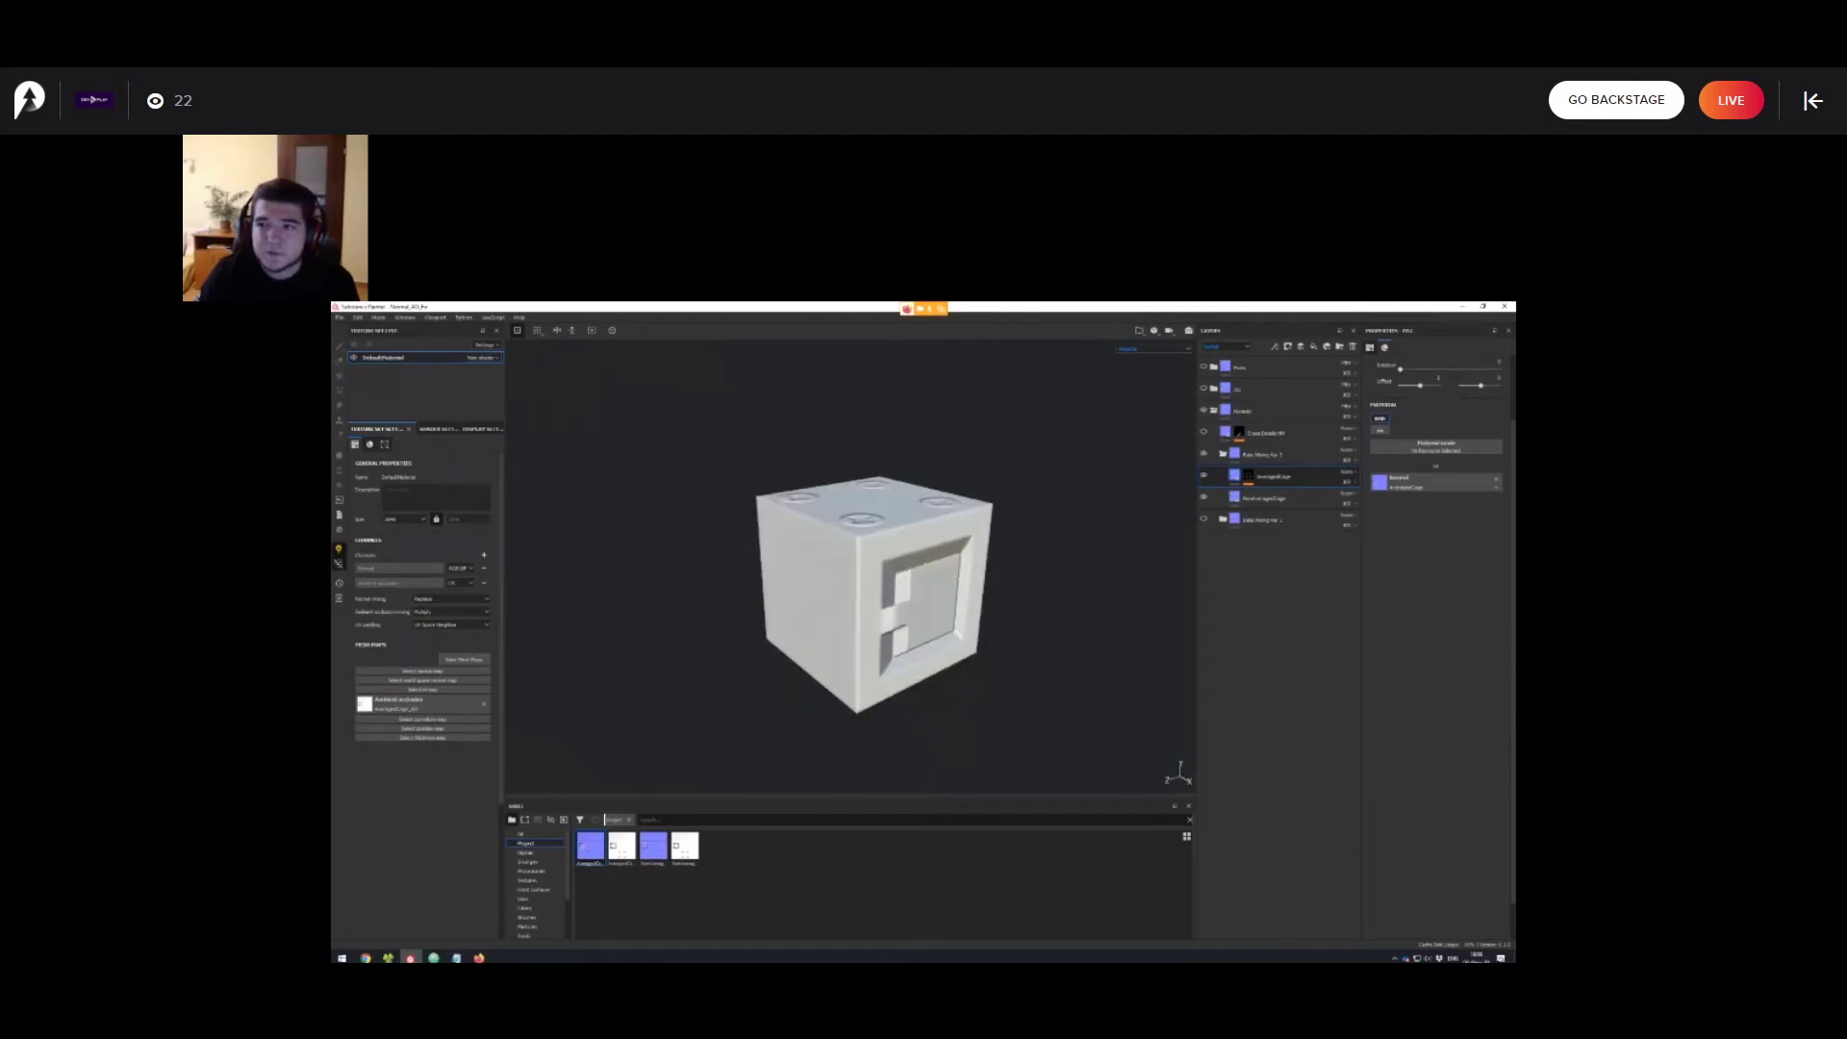
middle_click_drag(860, 596, 831, 646, "alt")
scroll(831, 645, "up", 1)
left_click_drag(837, 625, 818, 669, "alt")
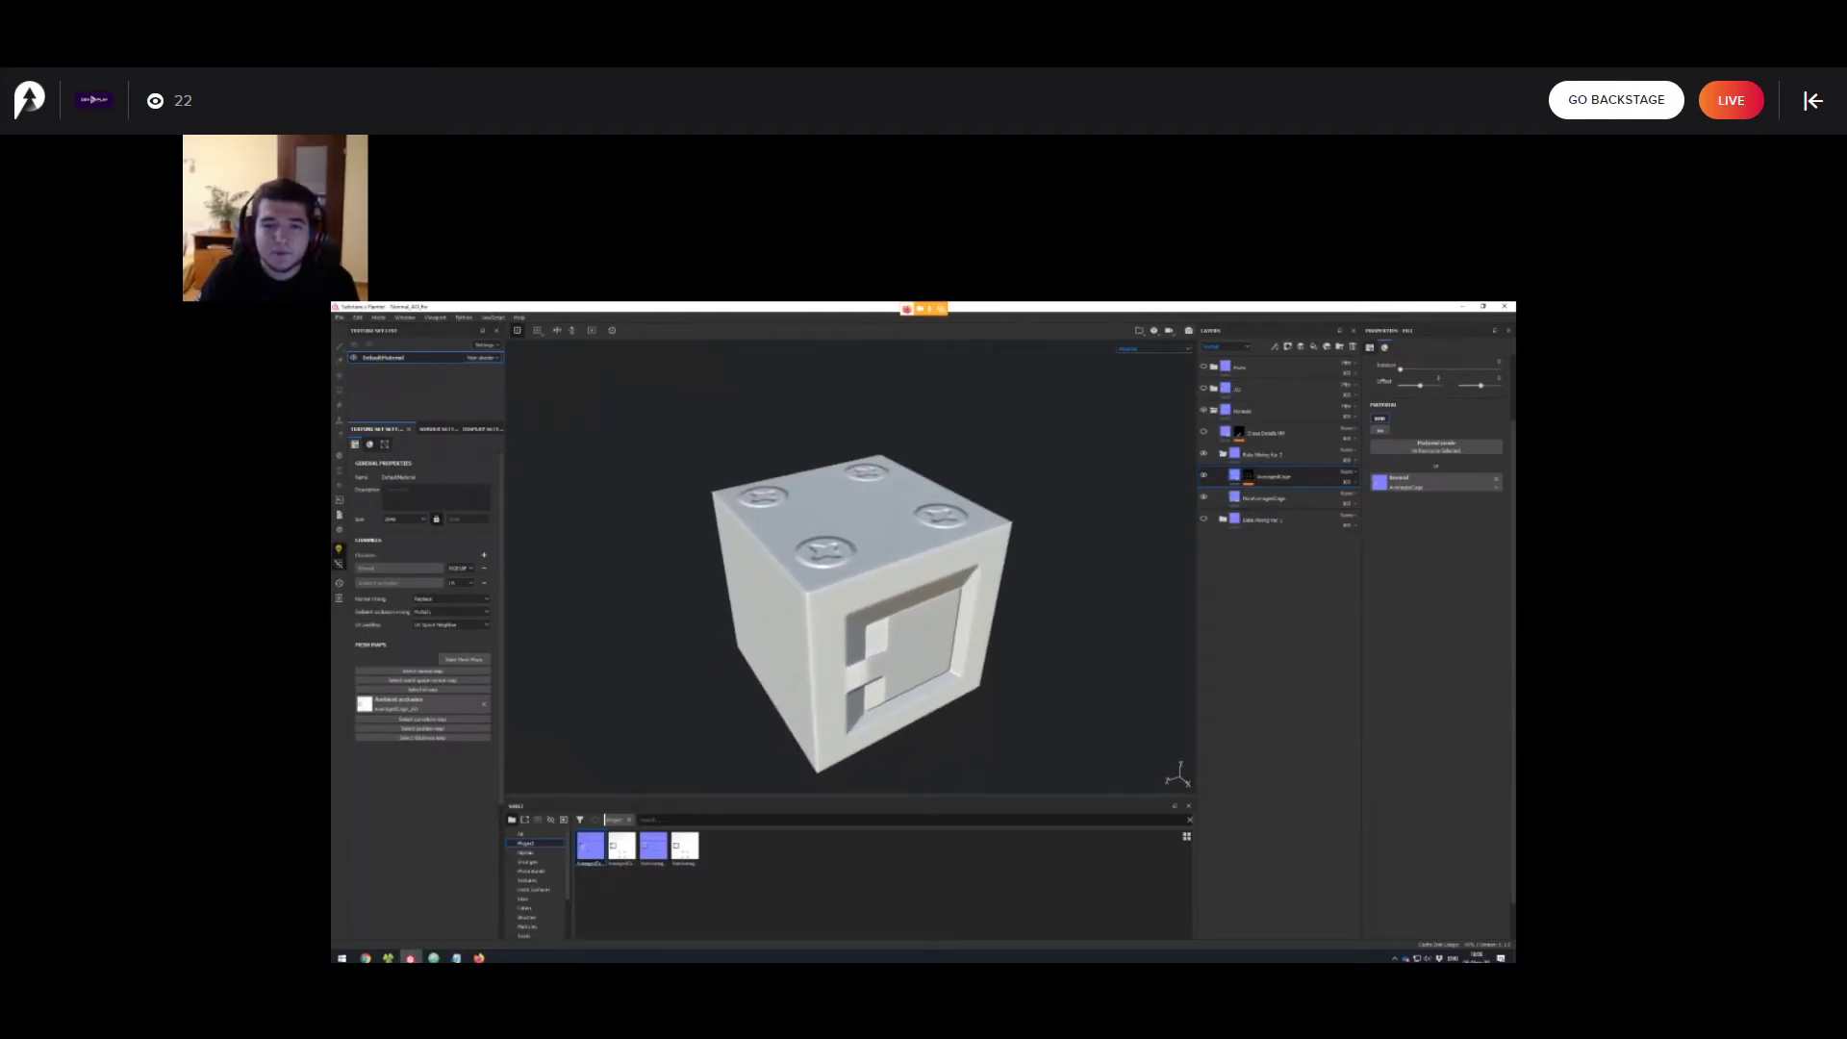
Isolate the averaged layer's mask, thin its border lines by lowering the UV Border Distance generator's distance, and return to the material view.
left_click(1249, 475)
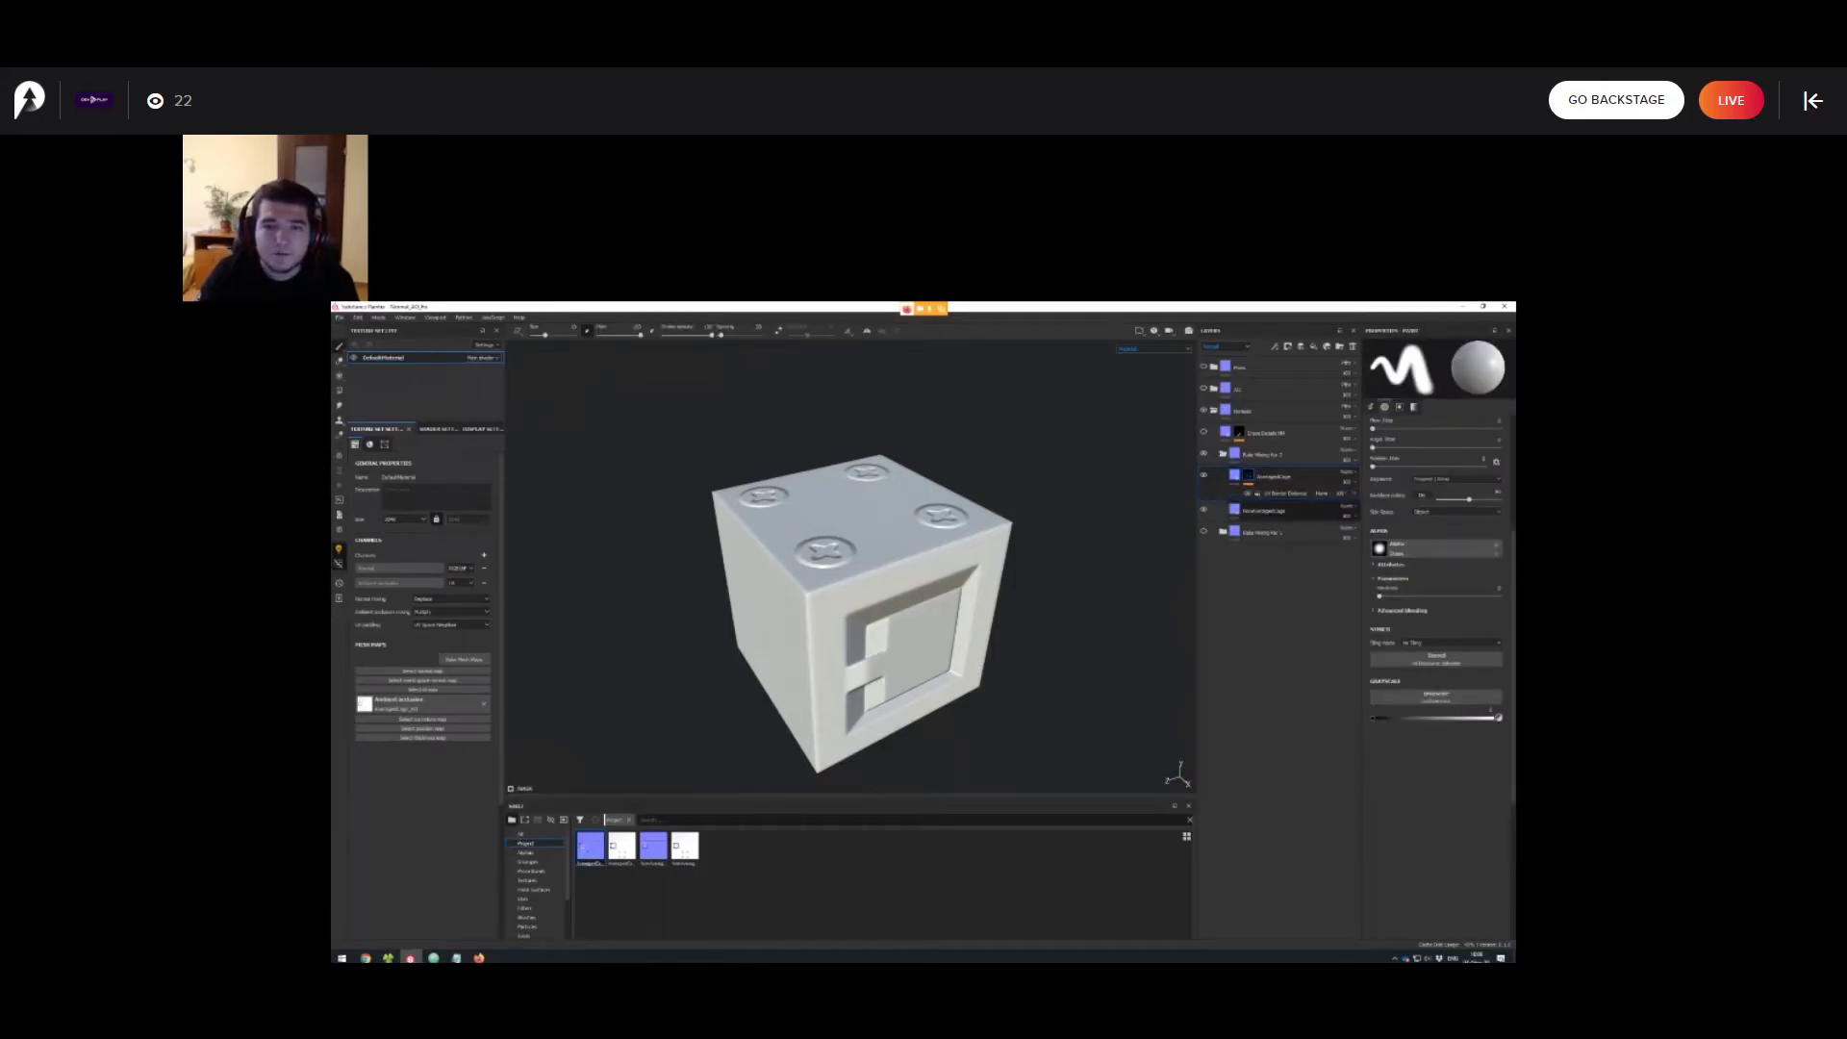
left_click(1286, 493)
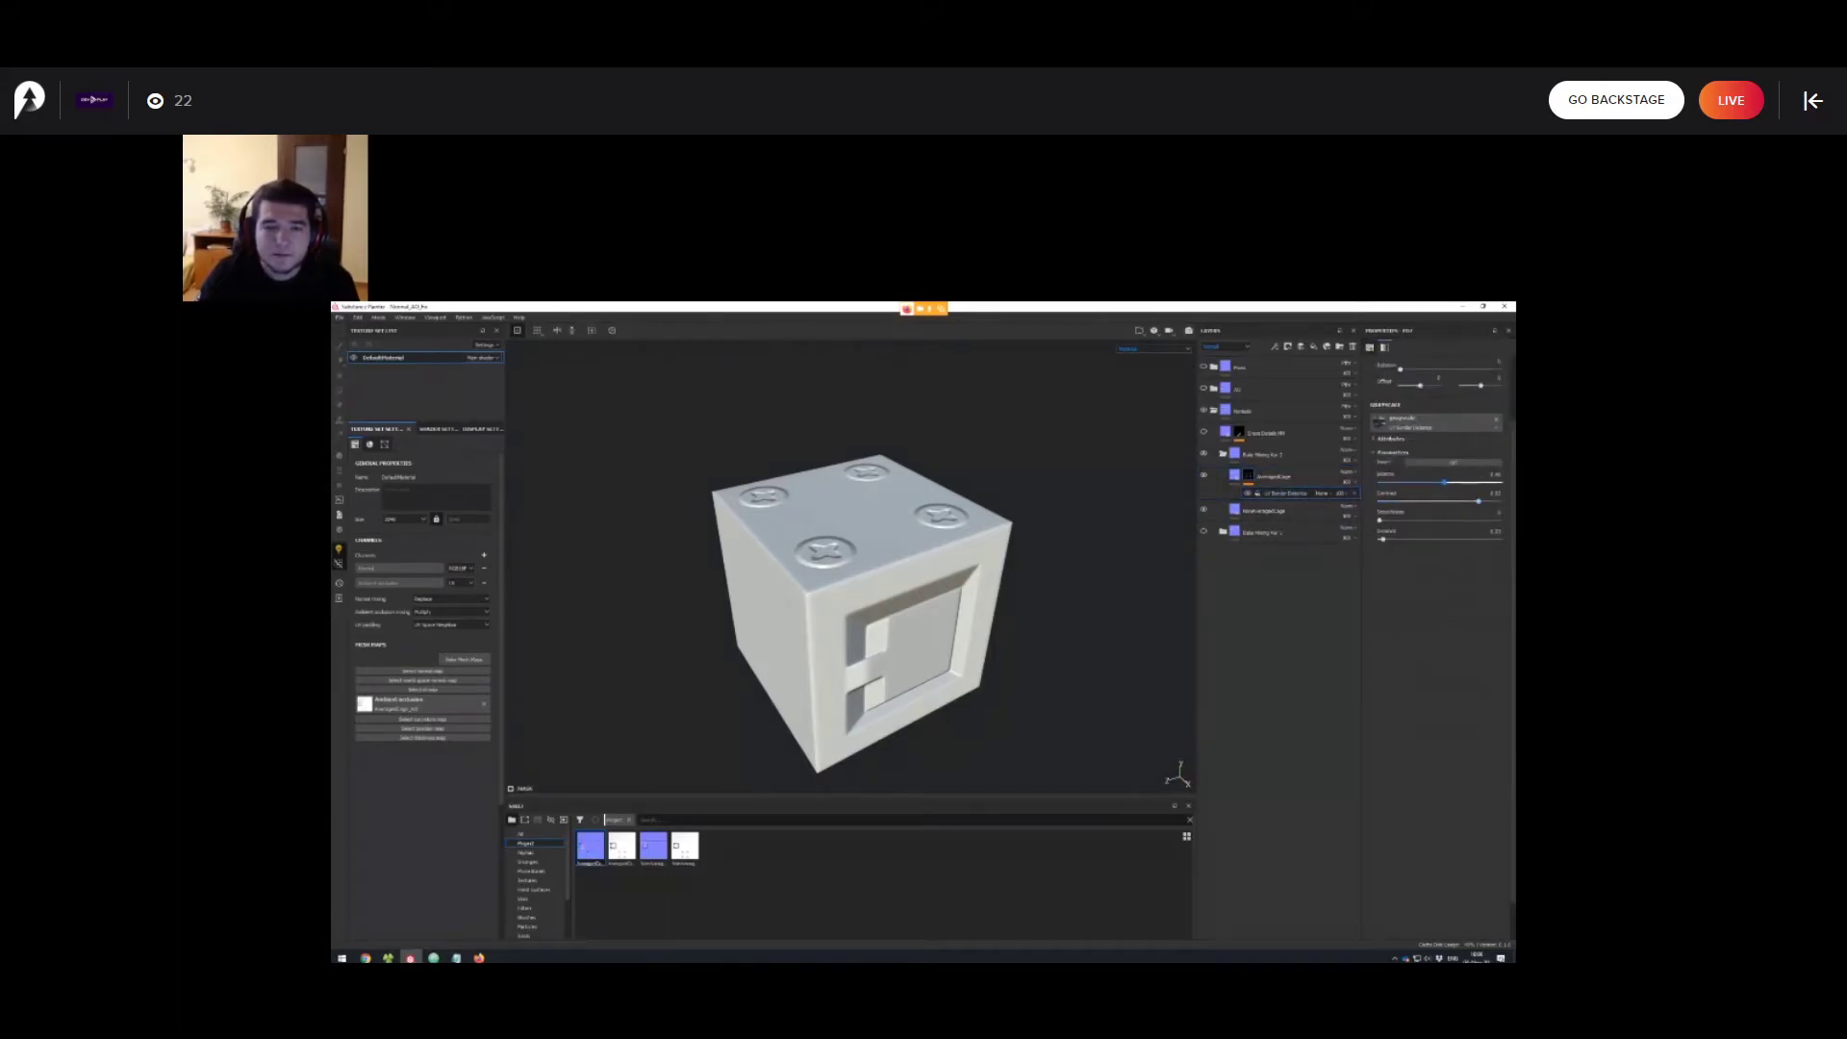
left_click(1249, 475, "alt")
left_click(1286, 493)
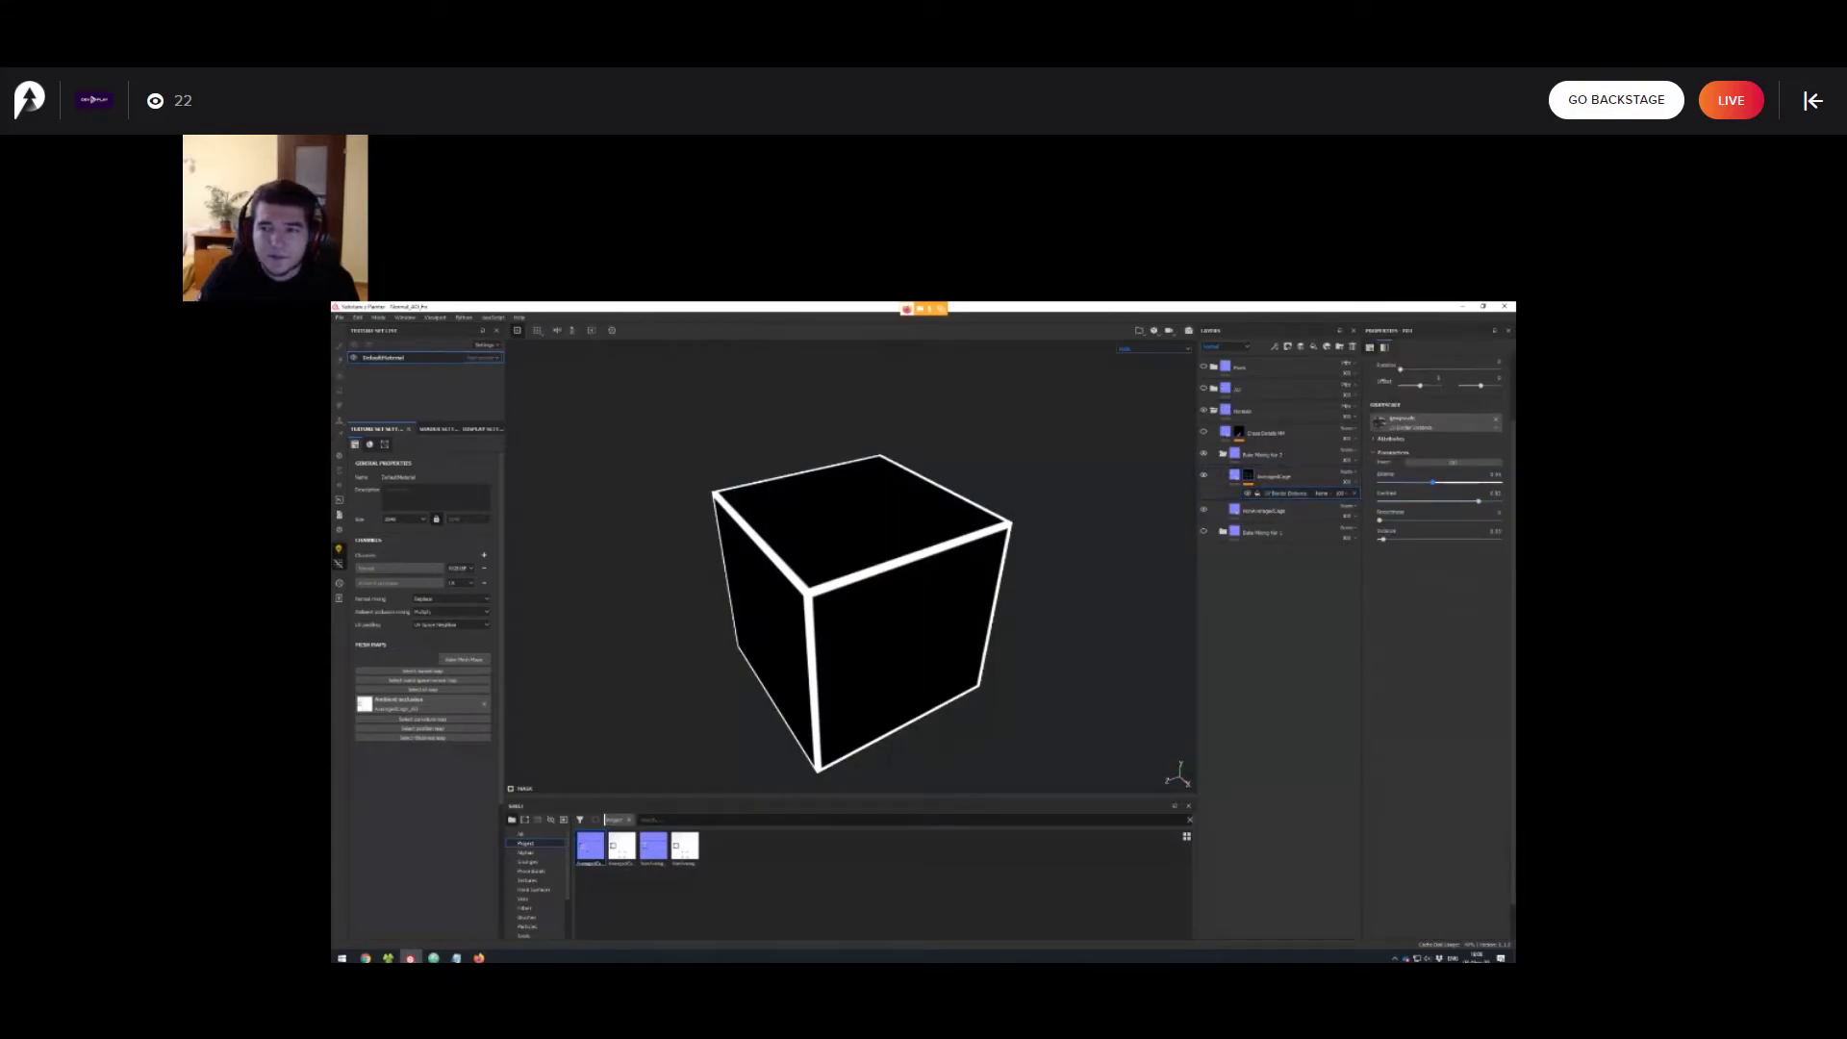
left_click_drag(1439, 482, 1383, 539)
mouse_move(971, 616)
left_mouse_down("alt")
mouse_move(948, 606)
mouse_move(967, 594)
mouse_move(966, 630)
left_mouse_up("alt")
key("m")
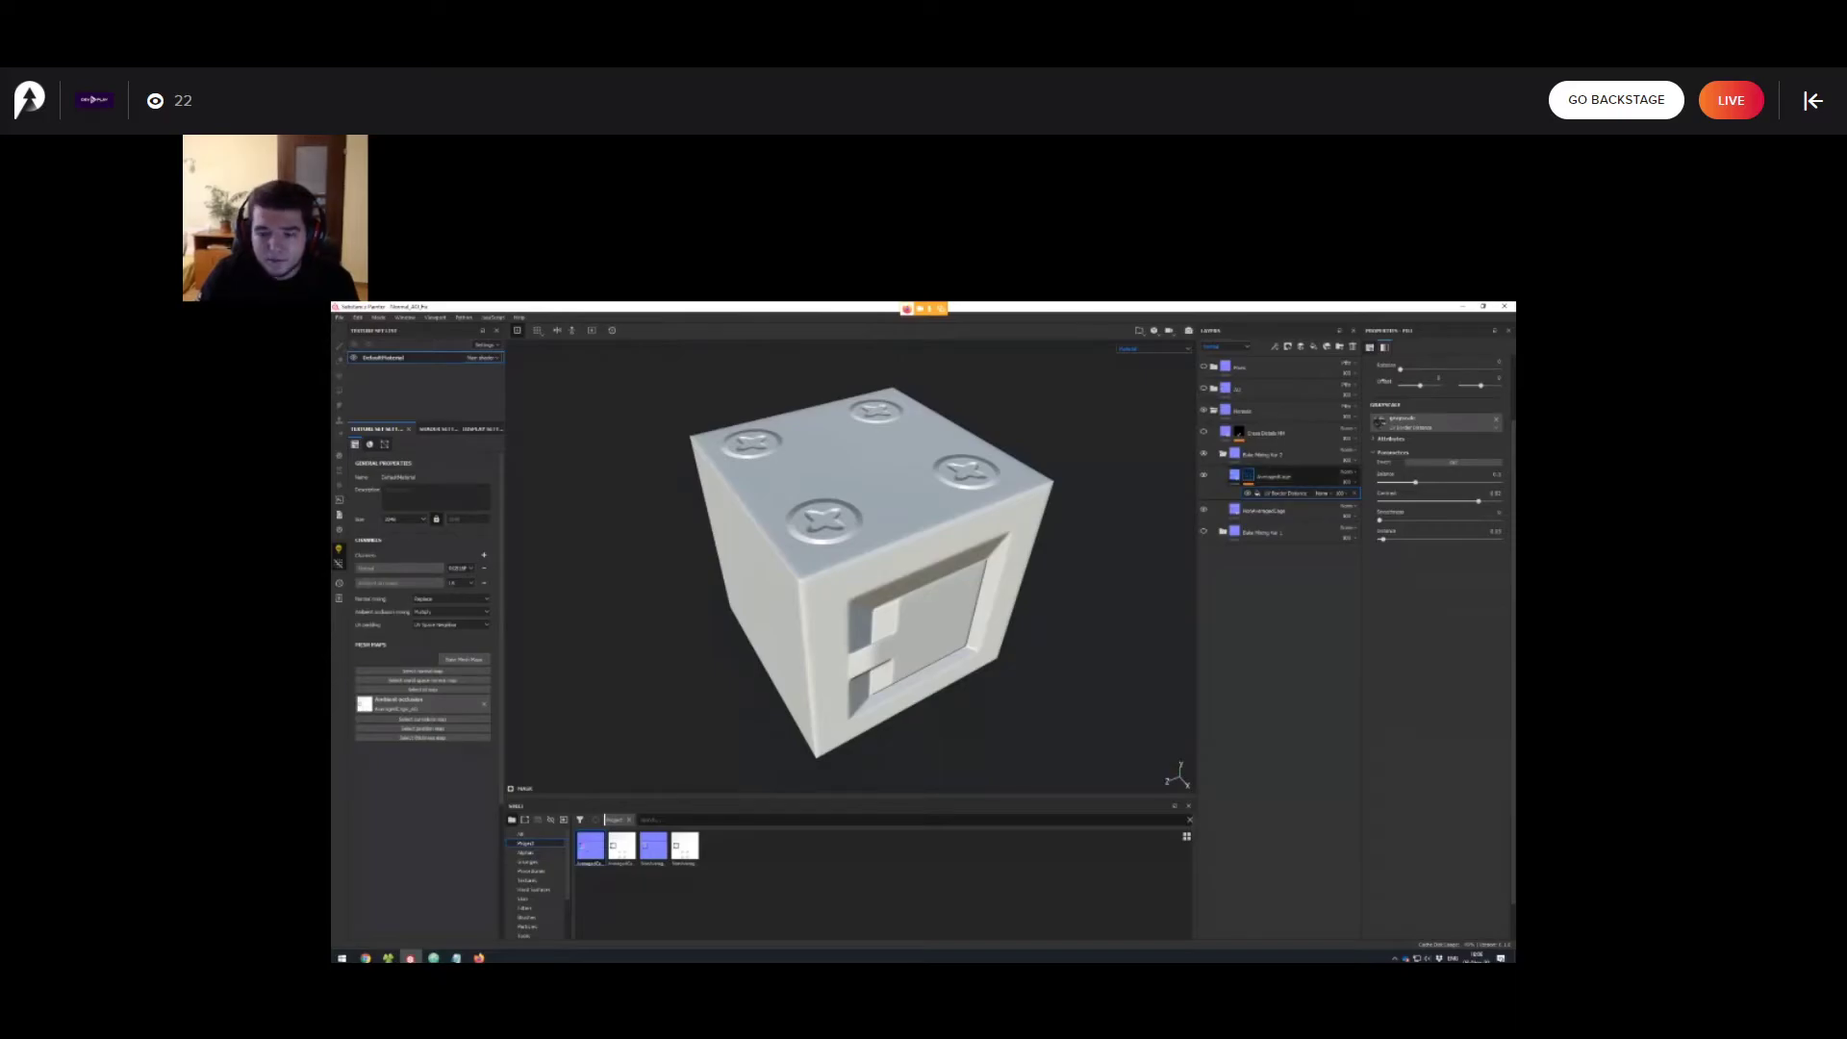
Collapse the normal-map group and examine the blended edges and screw details from several angles around the cube.
left_click(1223, 454)
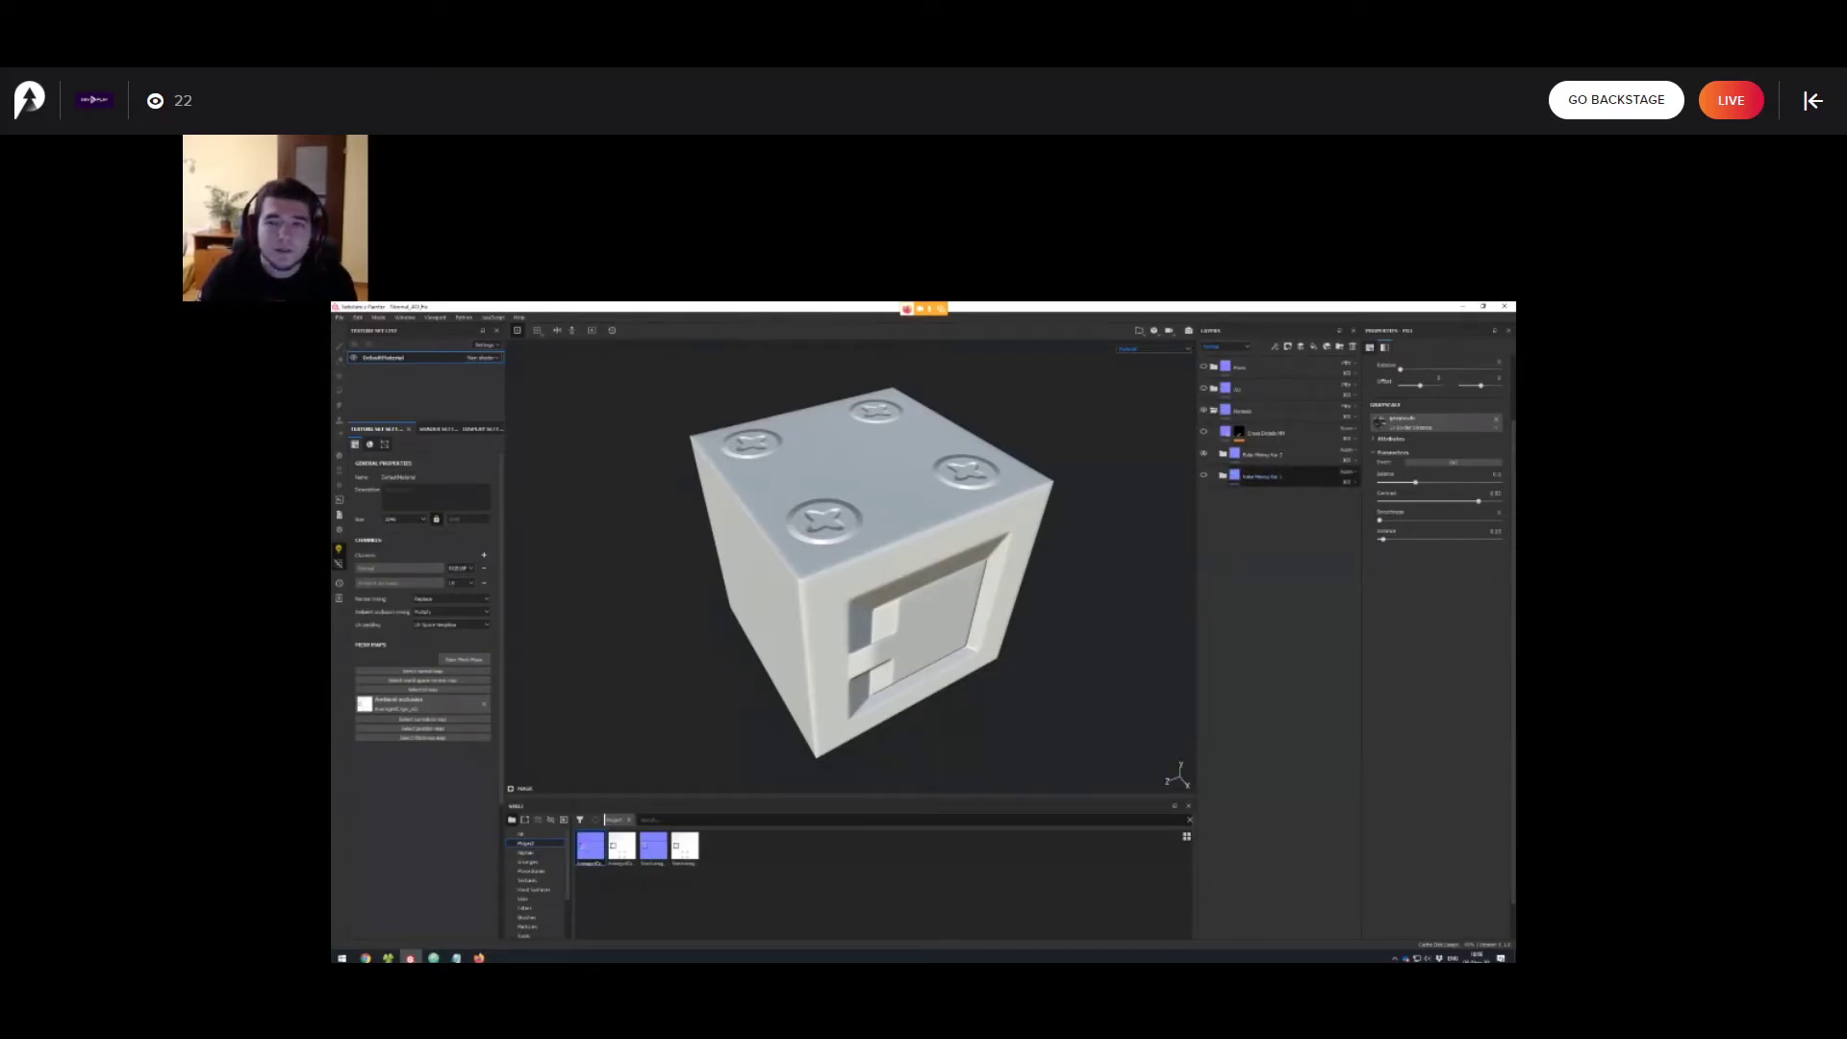
left_click_drag(810, 577, 816, 531, "alt")
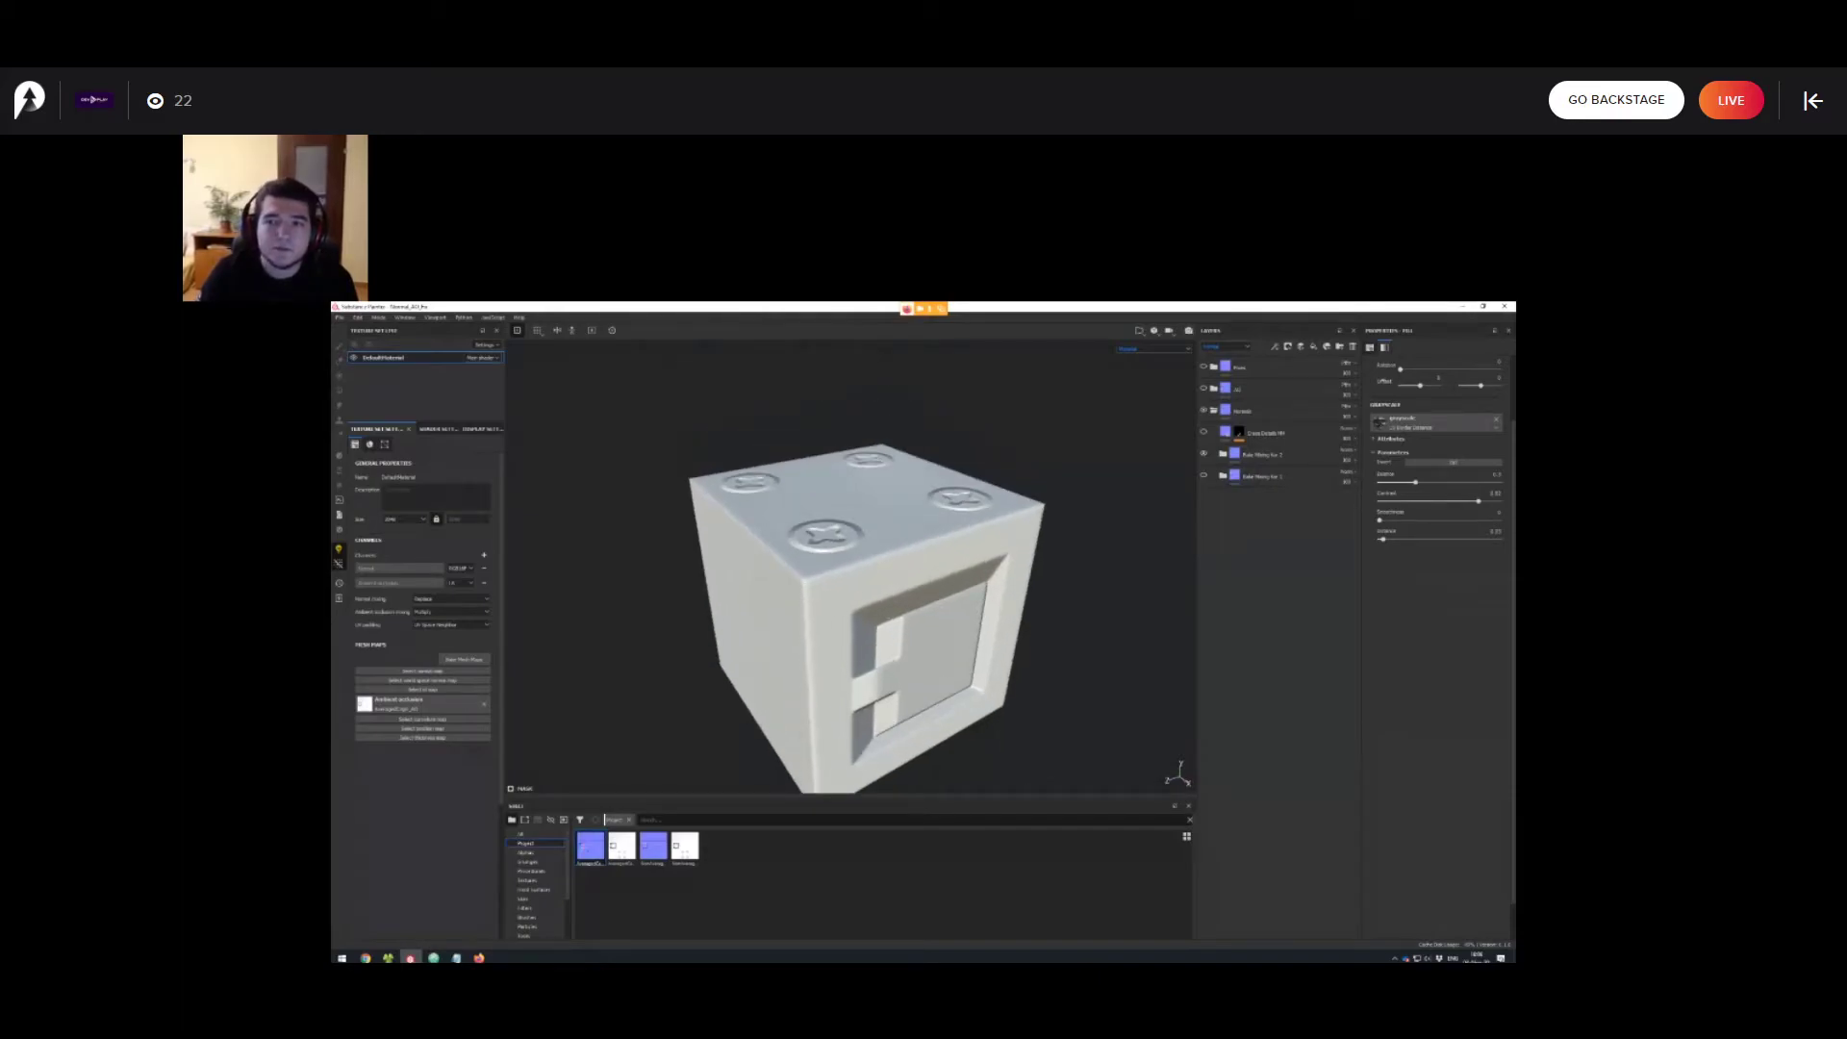
scroll(924, 520, "down", 2)
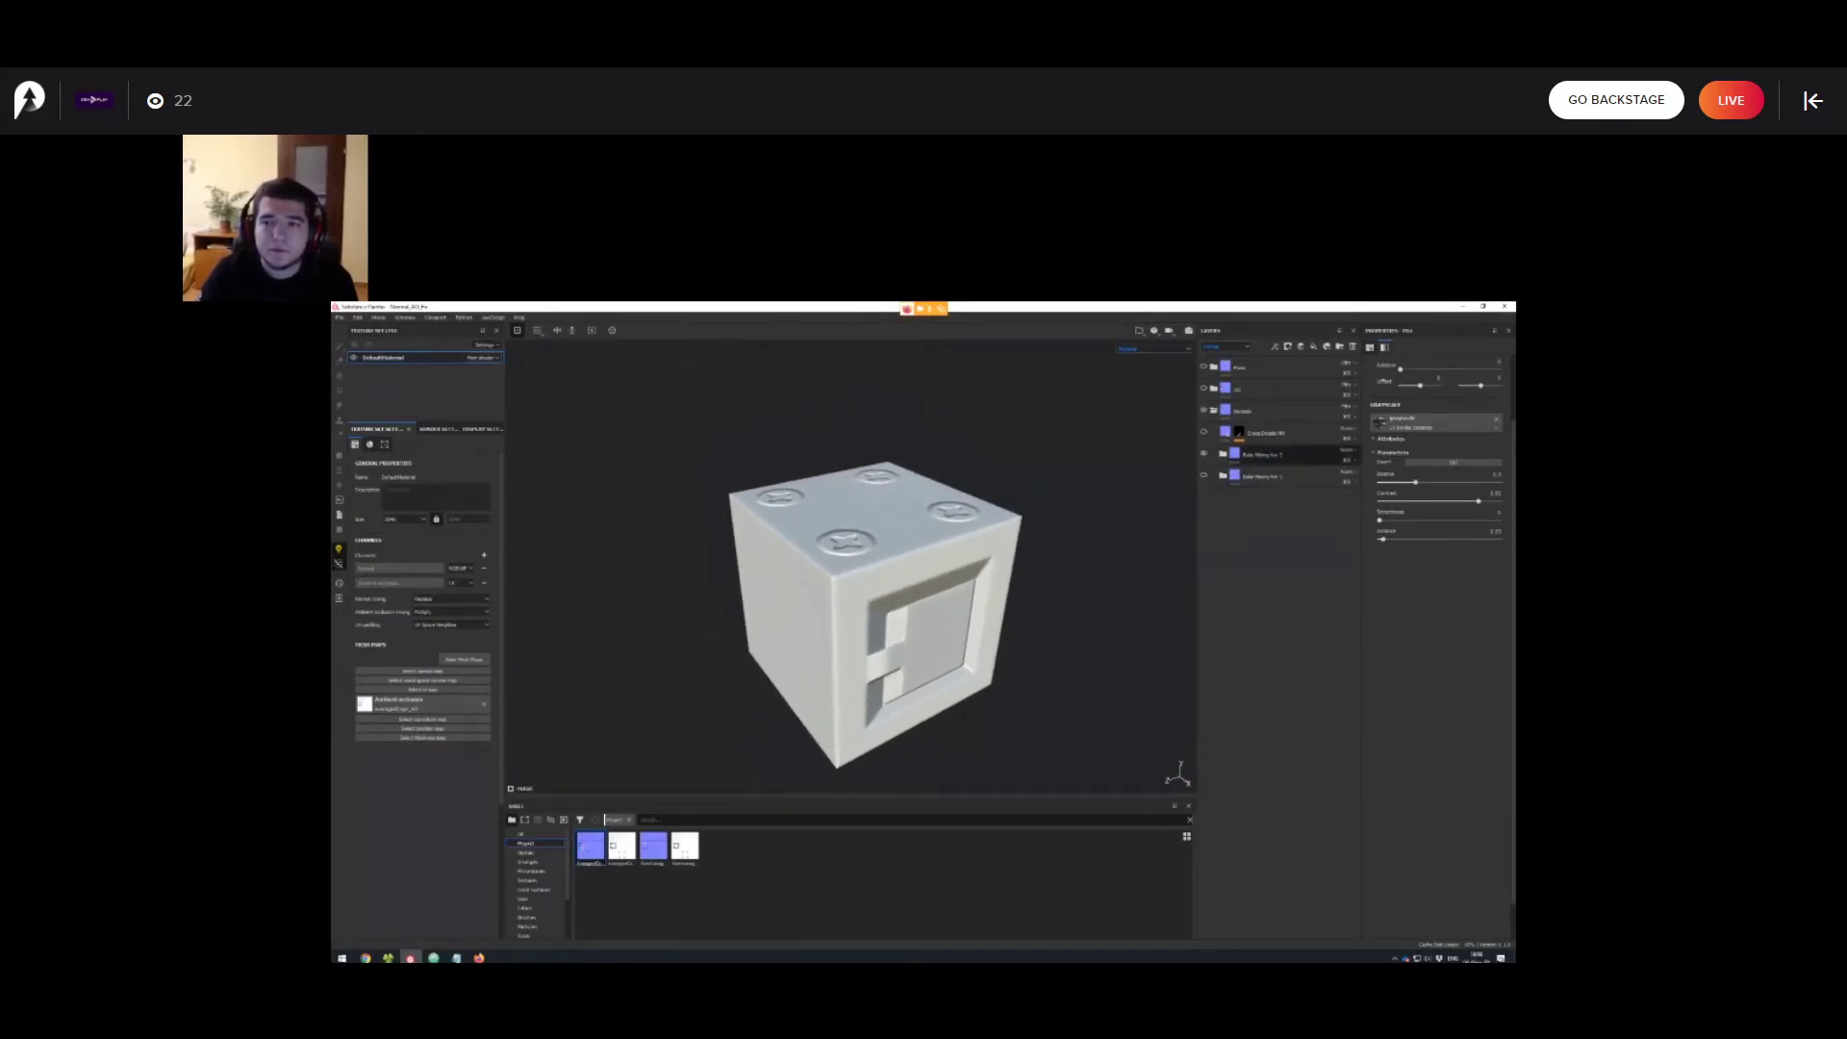
left_click_drag(923, 539, 930, 556, "alt")
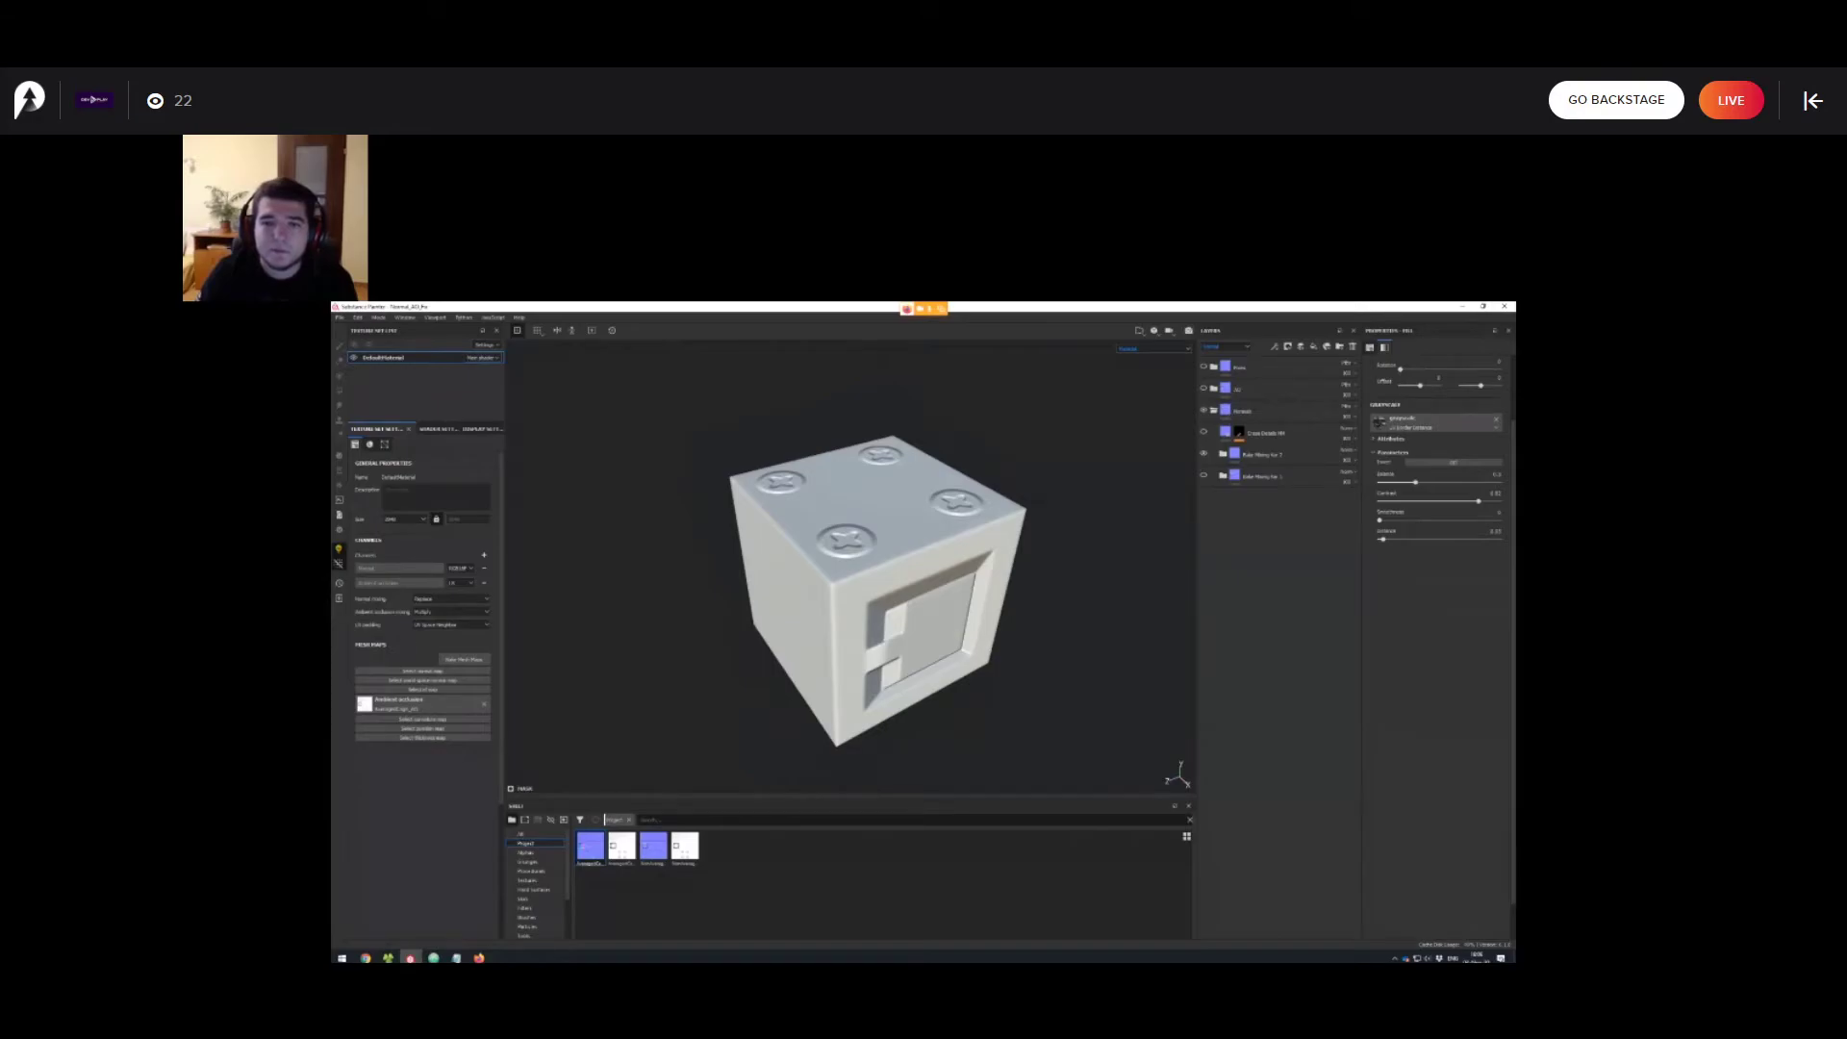
left_click_drag(865, 587, 853, 546, "alt")
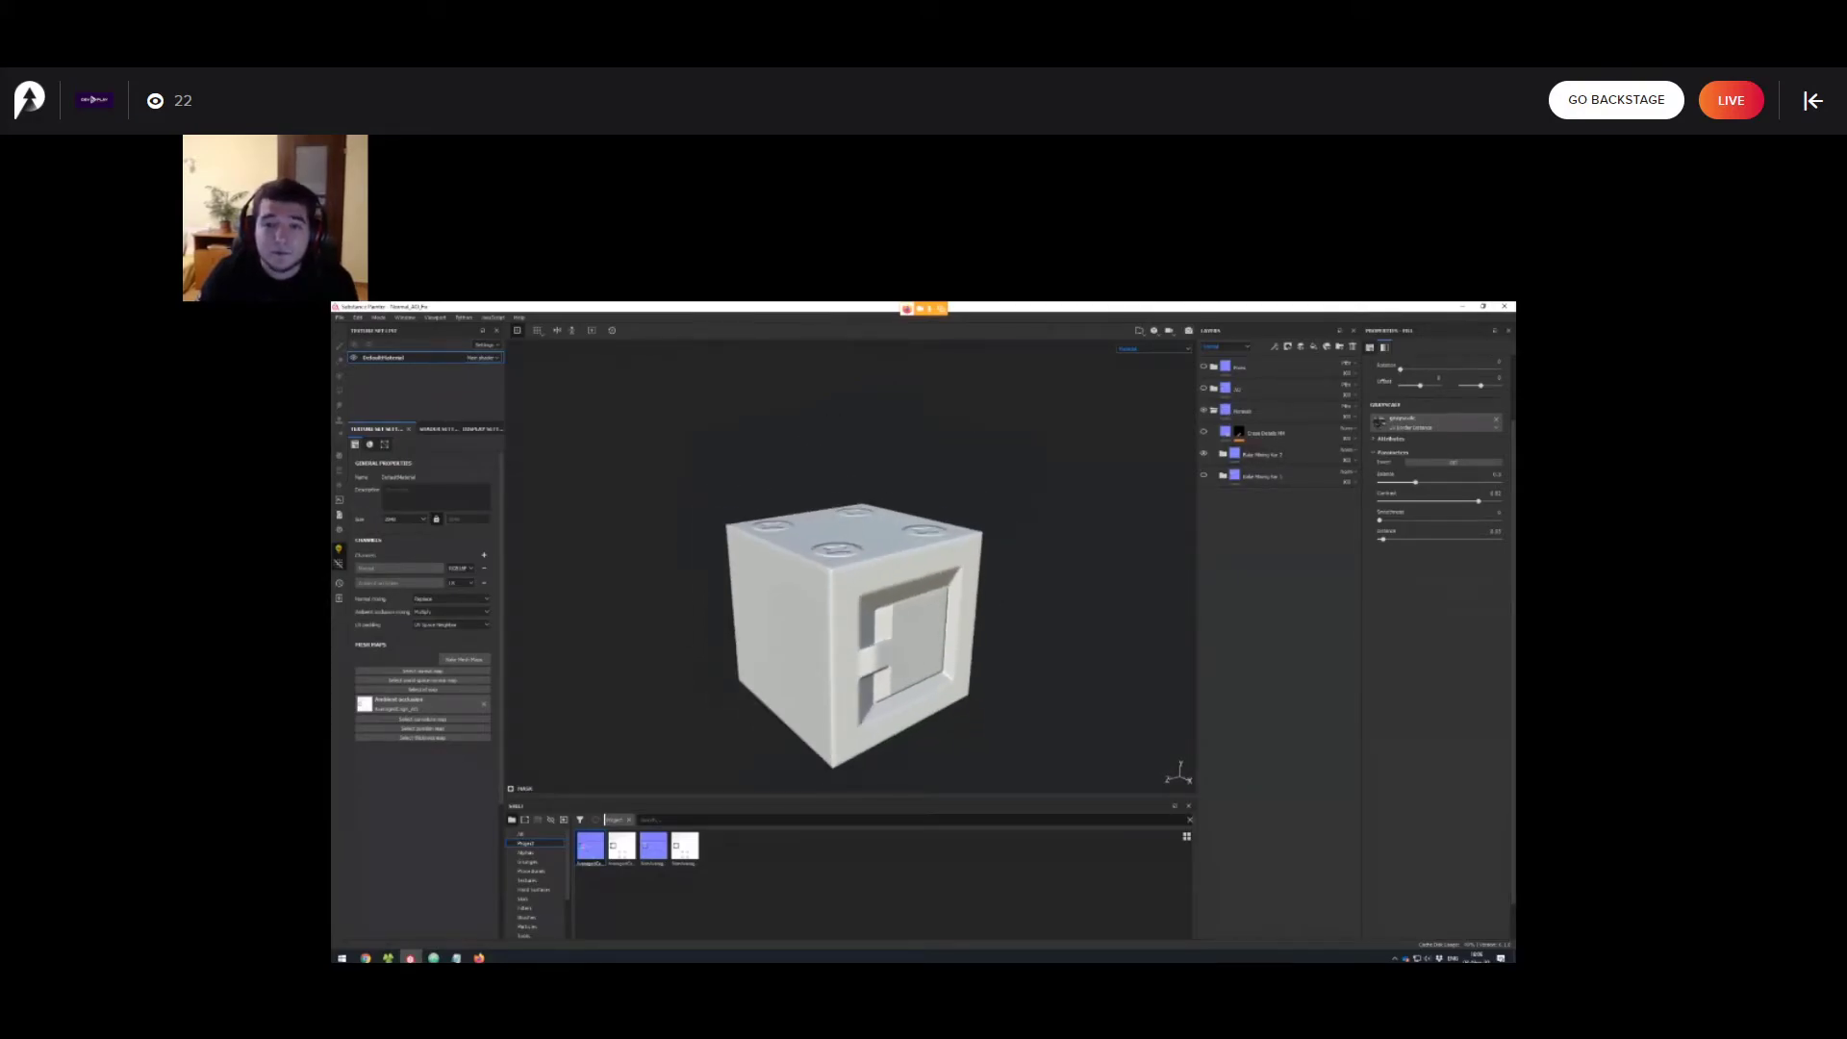
middle_click_drag(852, 616, 845, 647, "alt")
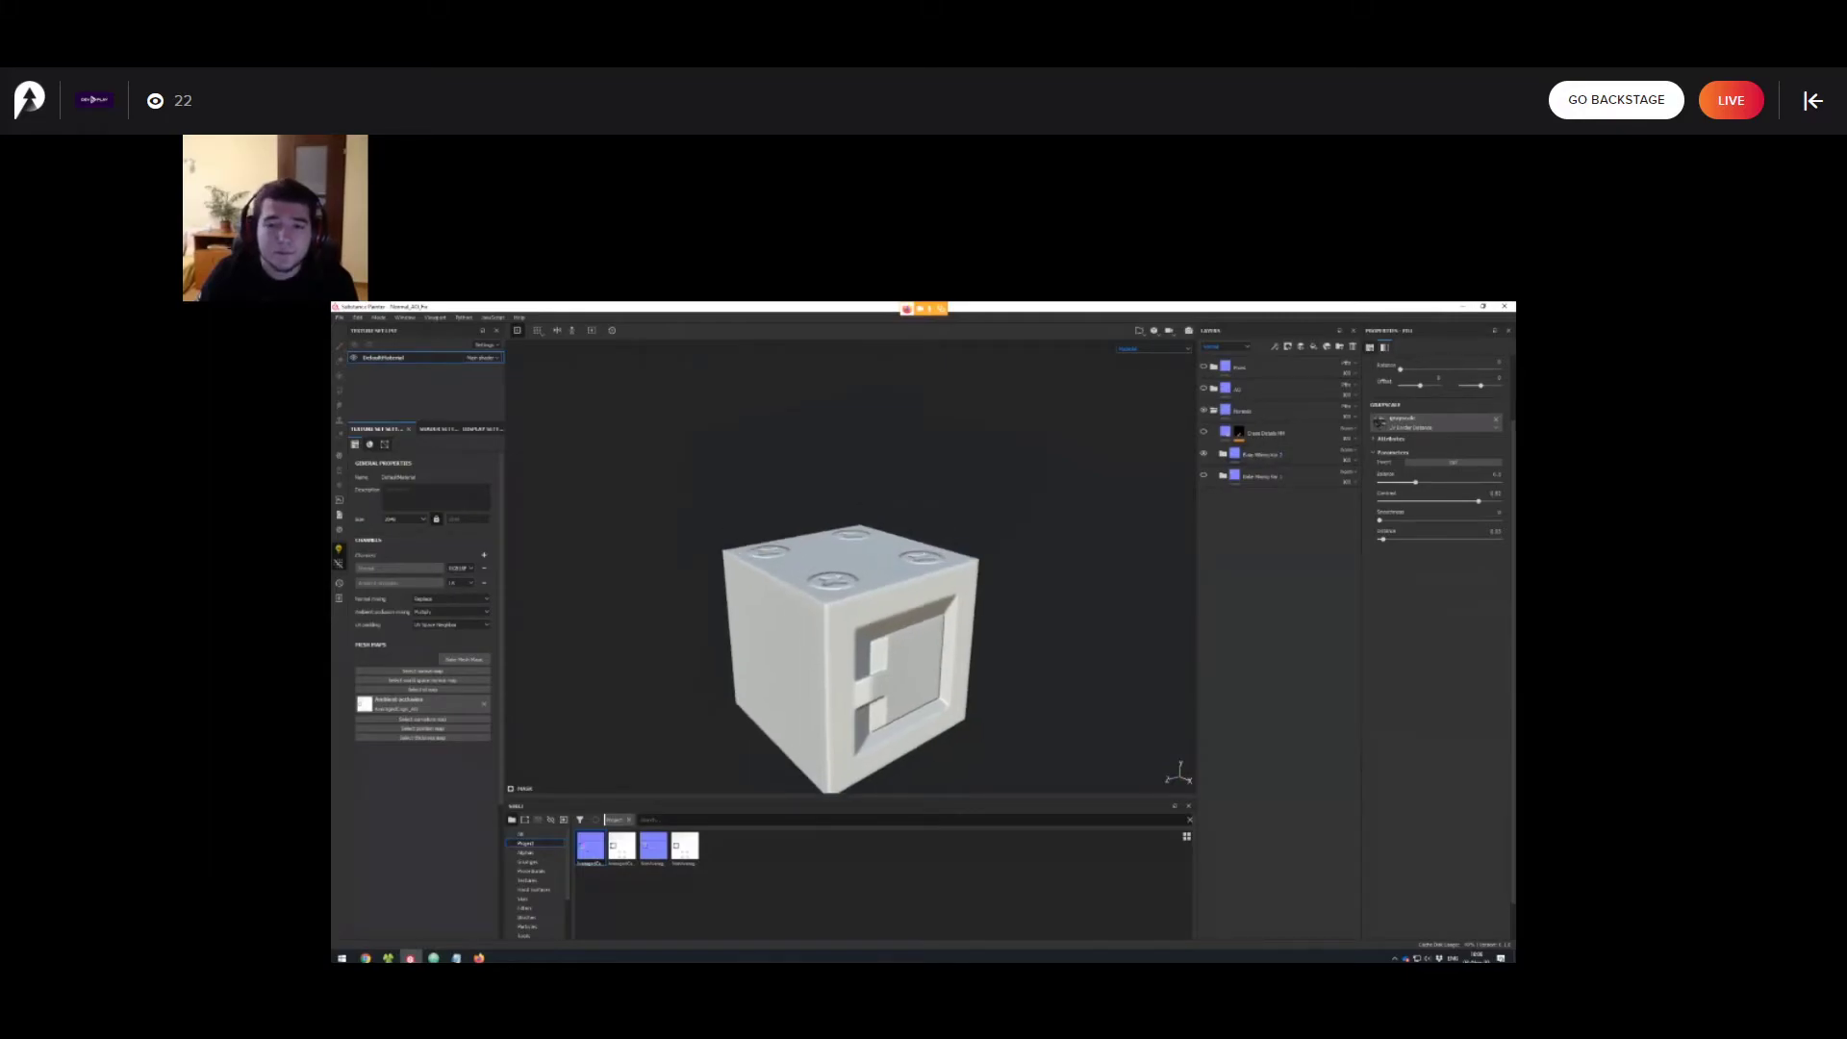
left_click_drag(845, 647, 813, 697, "alt")
scroll(863, 606, "up", 2)
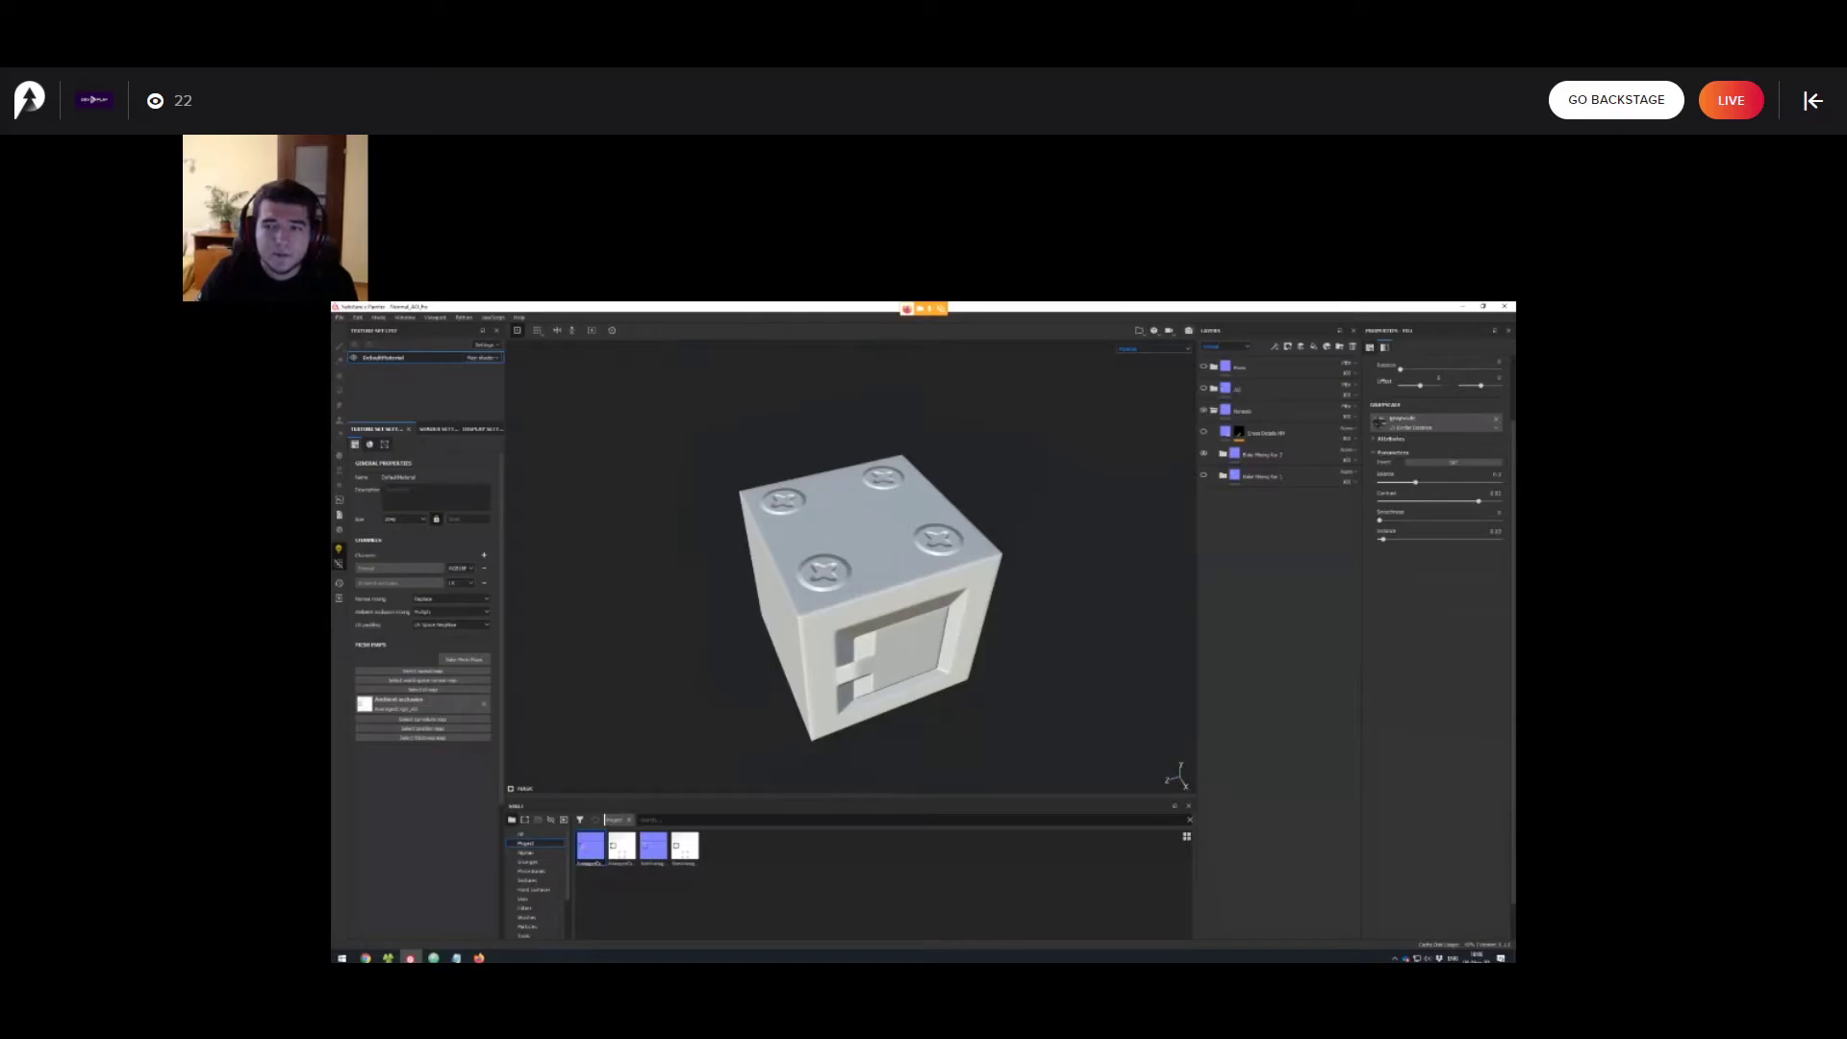
Show the paint-masked layer above the normal-map groups, examine its isolated mask on the cube's upper face, and return to the material view.
left_click(1203, 432)
scroll(863, 606, "up", 3)
left_click_drag(863, 606, 826, 649, "alt")
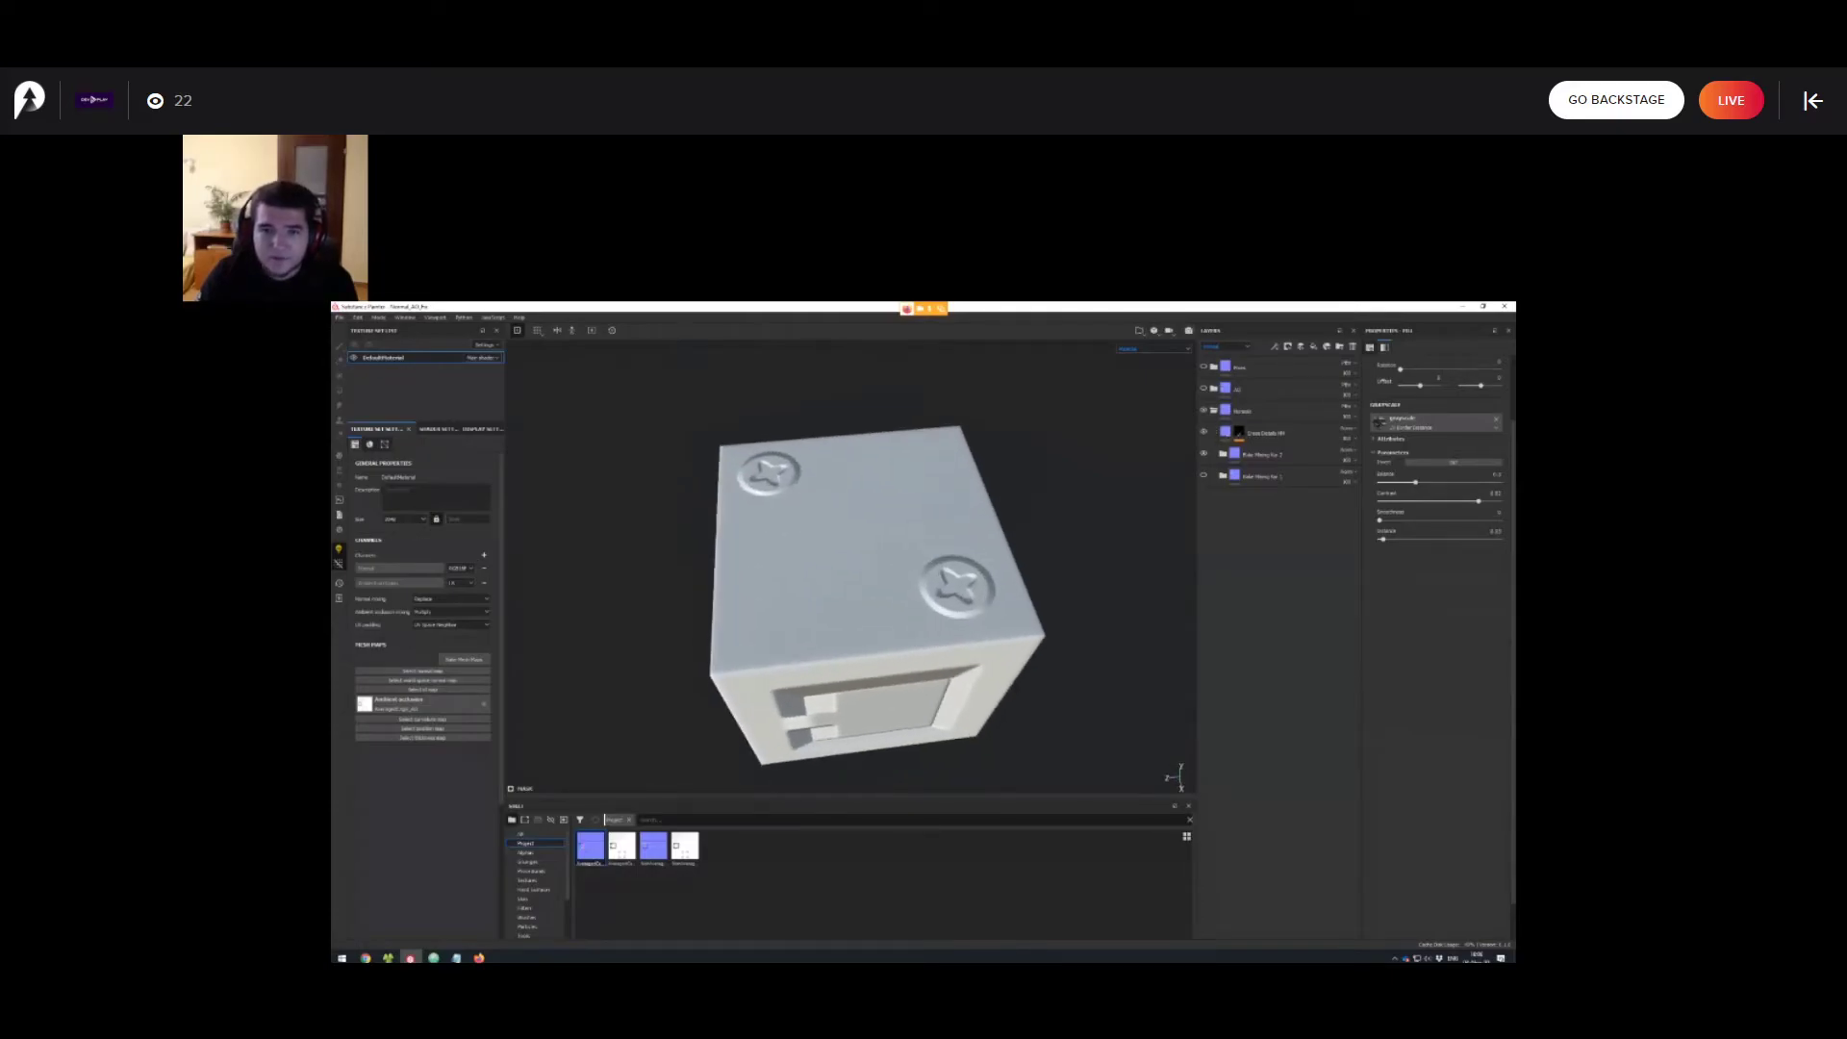
middle_click_drag(825, 649, 852, 638, "alt")
left_click(1225, 432)
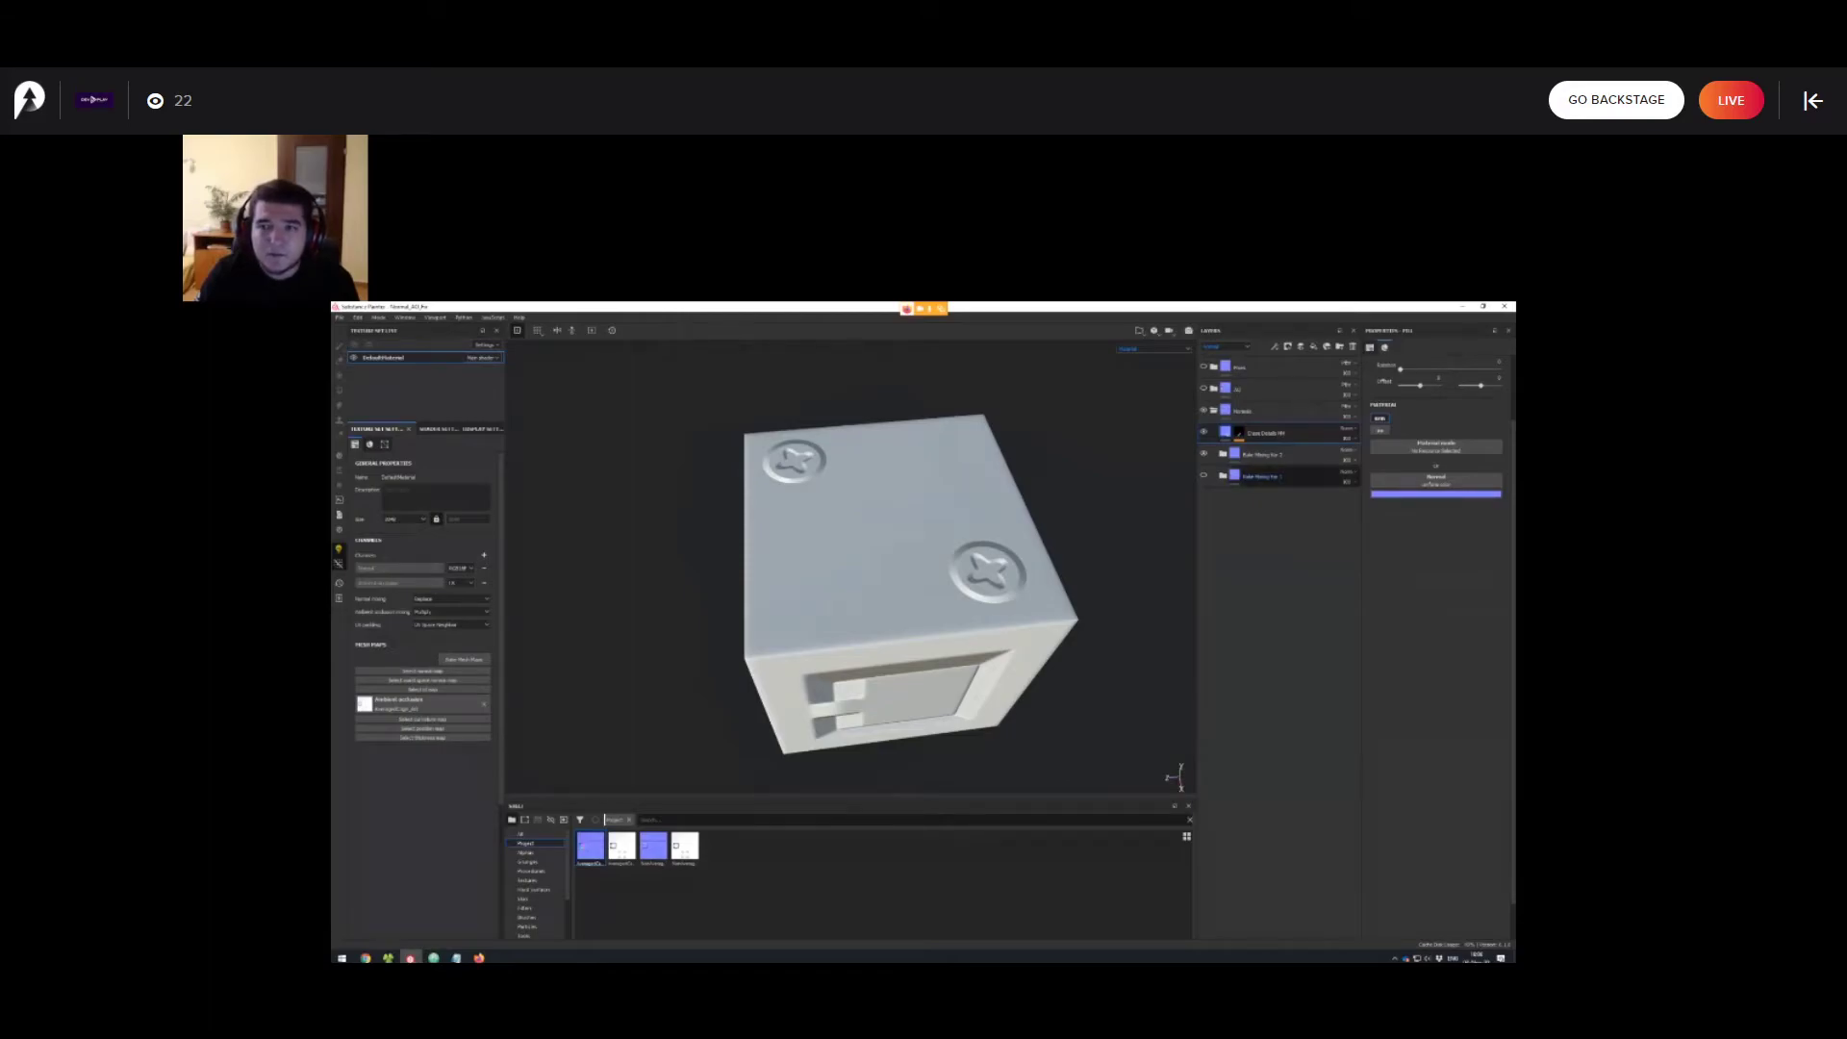
left_click(1239, 433)
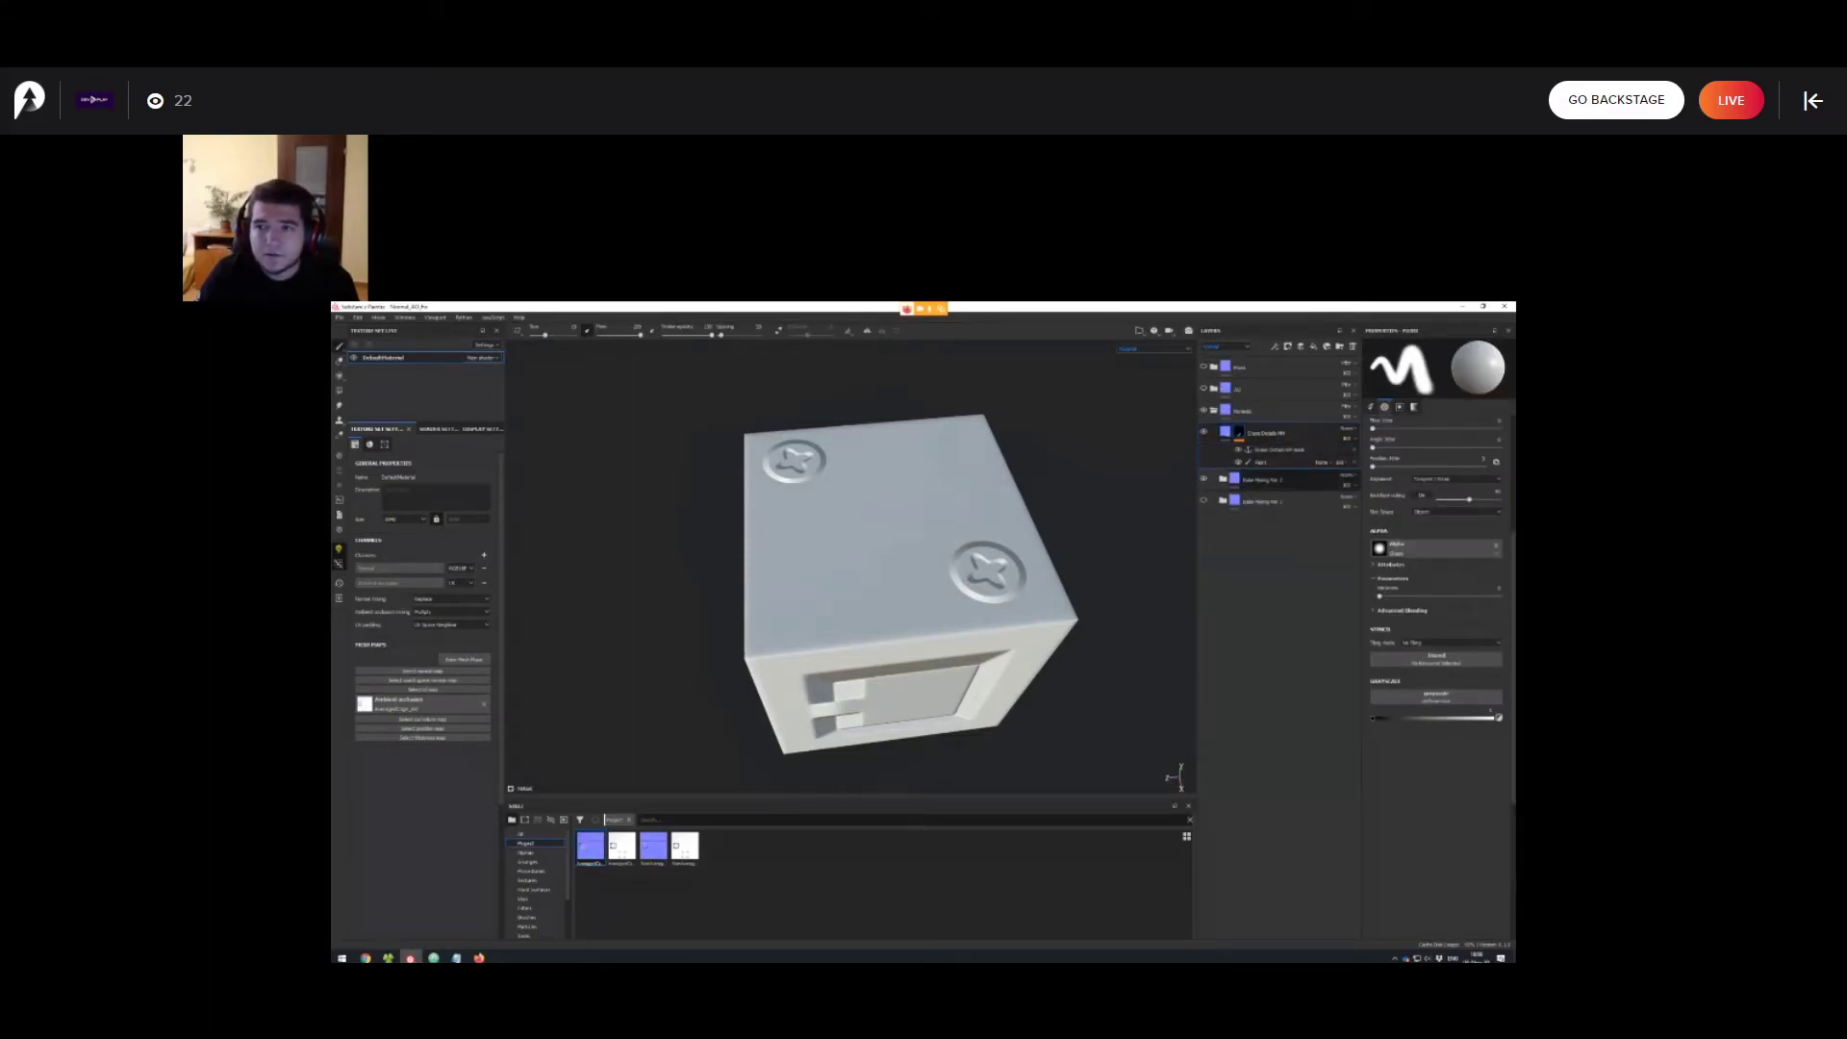
left_click(1239, 433, "alt")
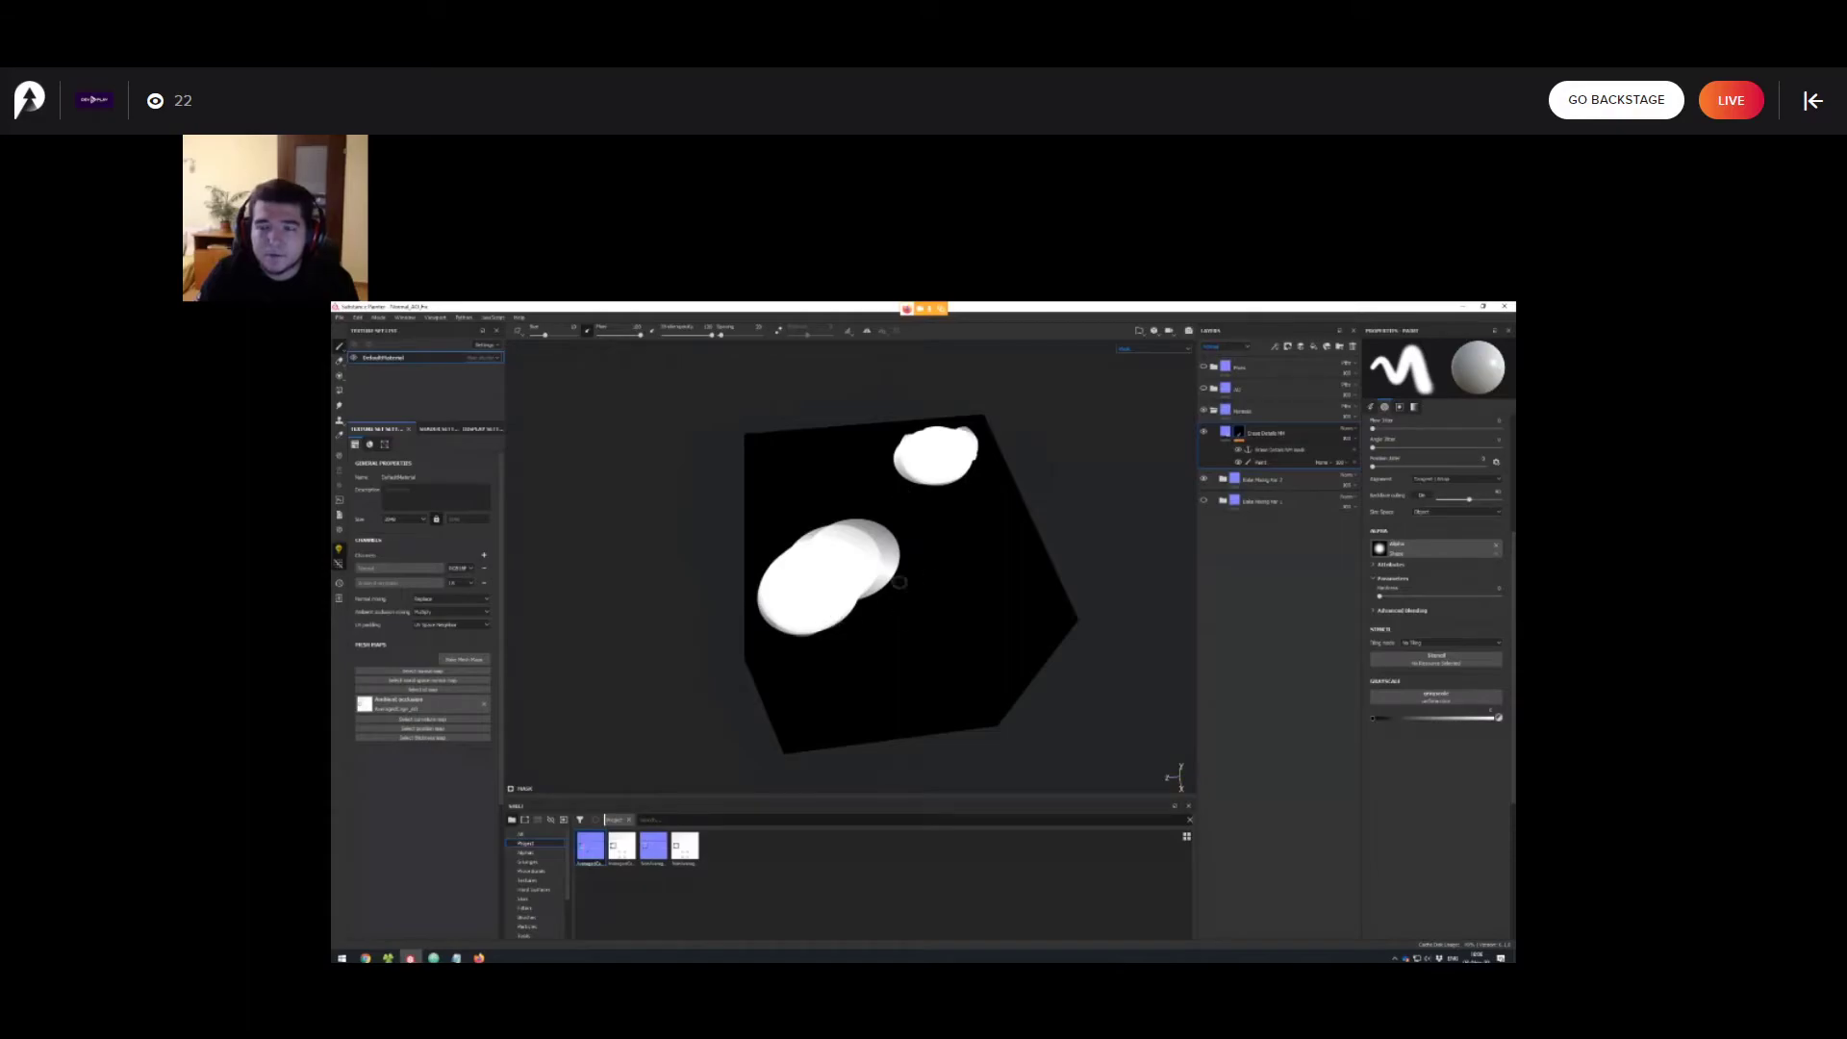
left_click_drag(900, 582, 939, 585, "alt")
key("m")
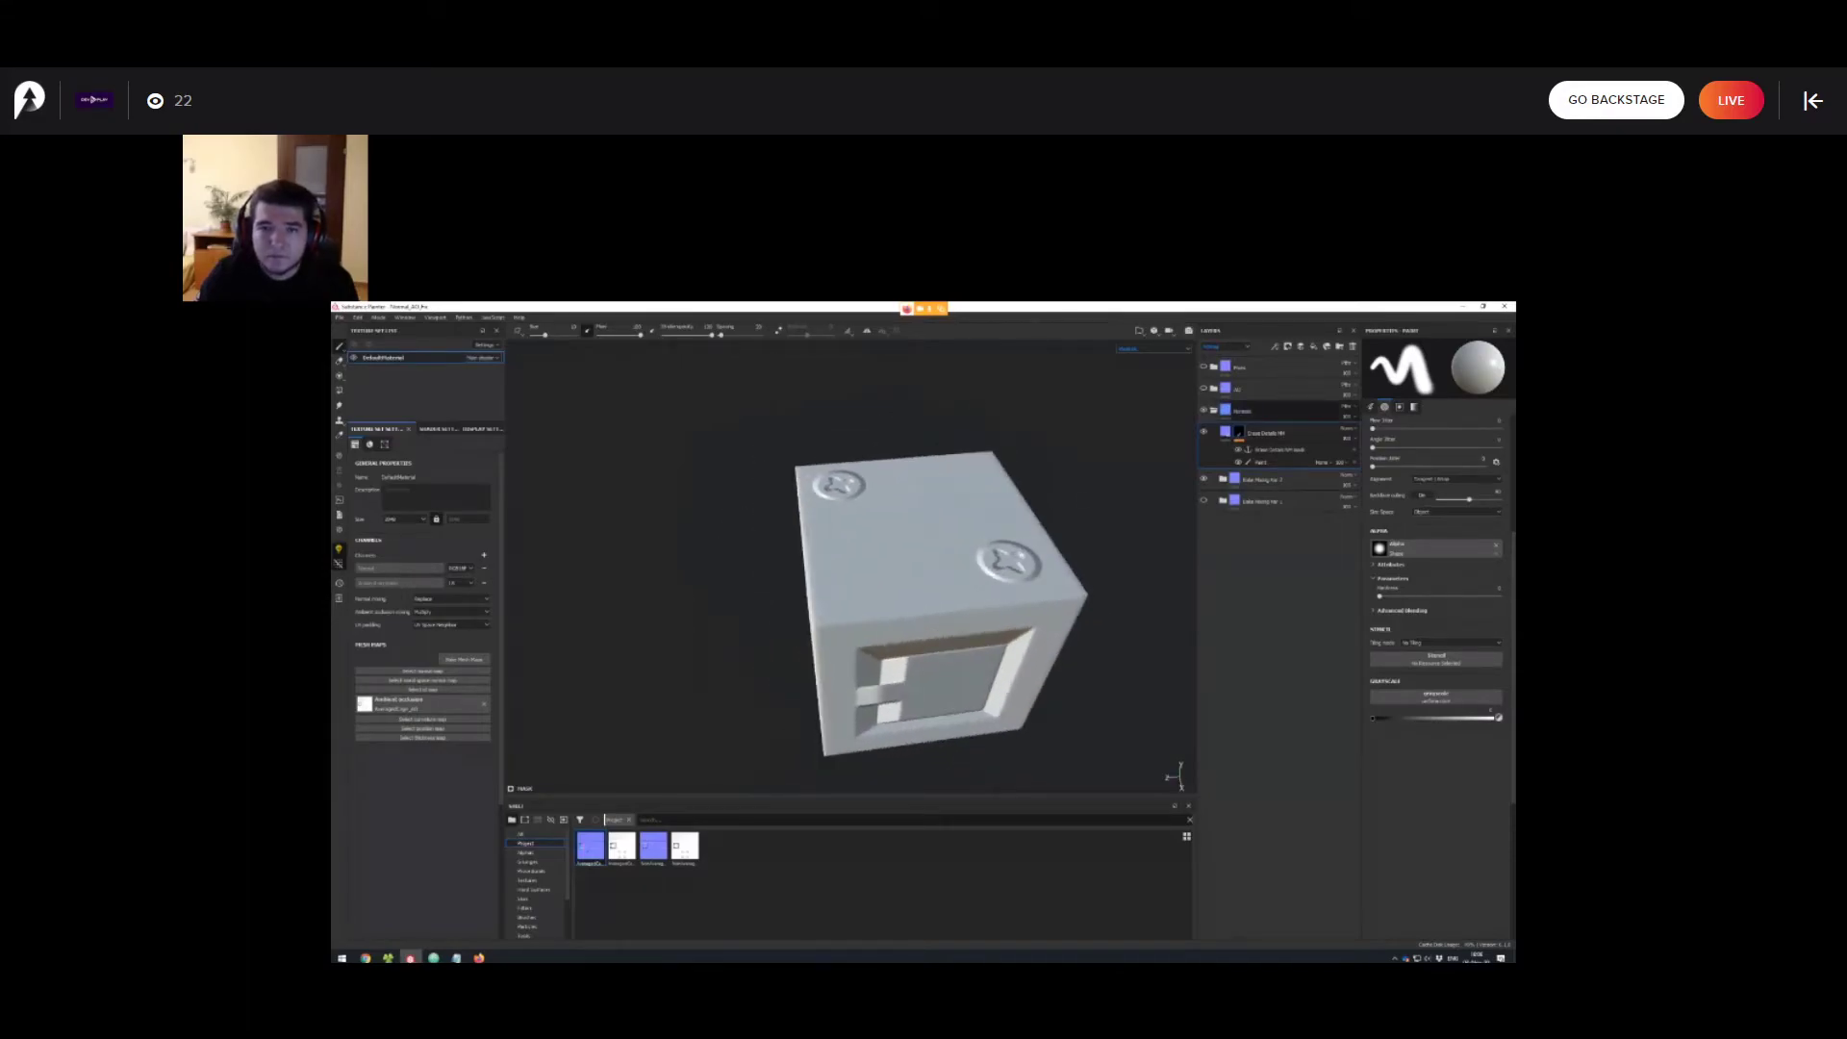
Collapse the main normal folder and examine the cube's combined normal details from several angles.
left_click(1214, 411)
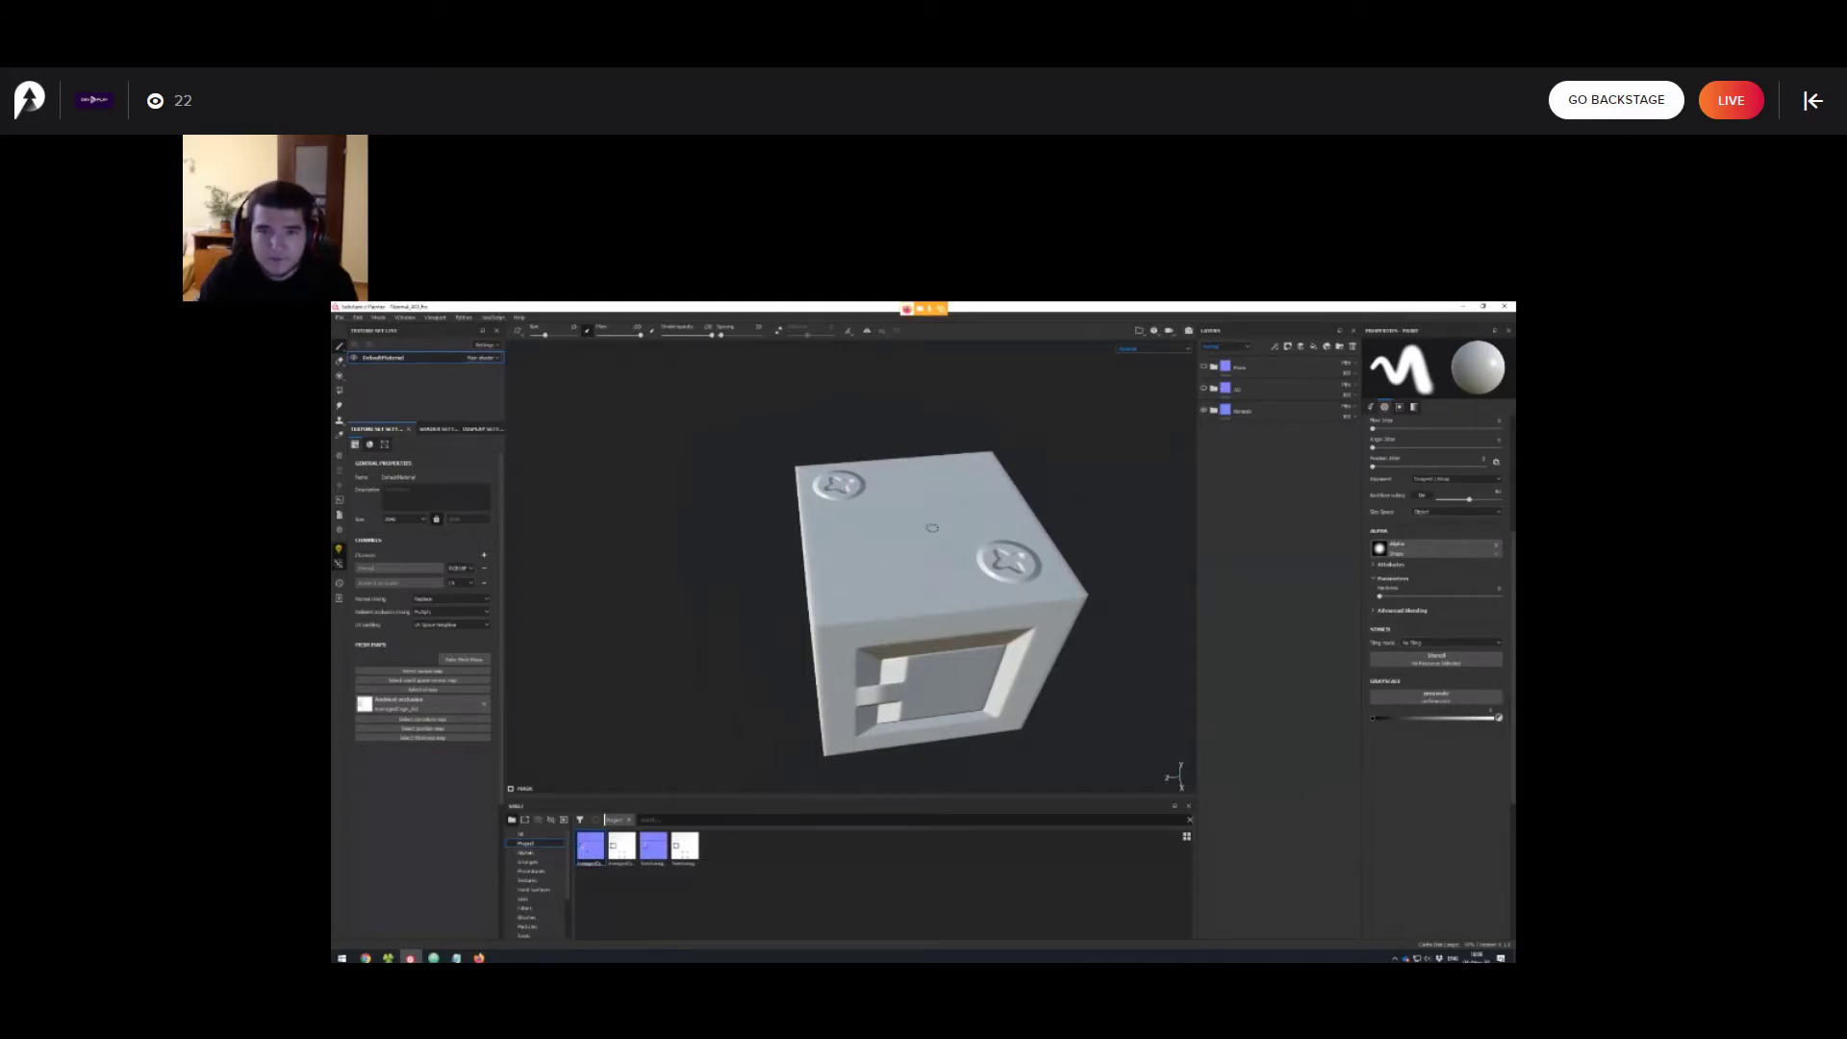
left_click_drag(932, 527, 907, 444, "alt")
left_click_drag(1005, 641, 917, 542, "alt")
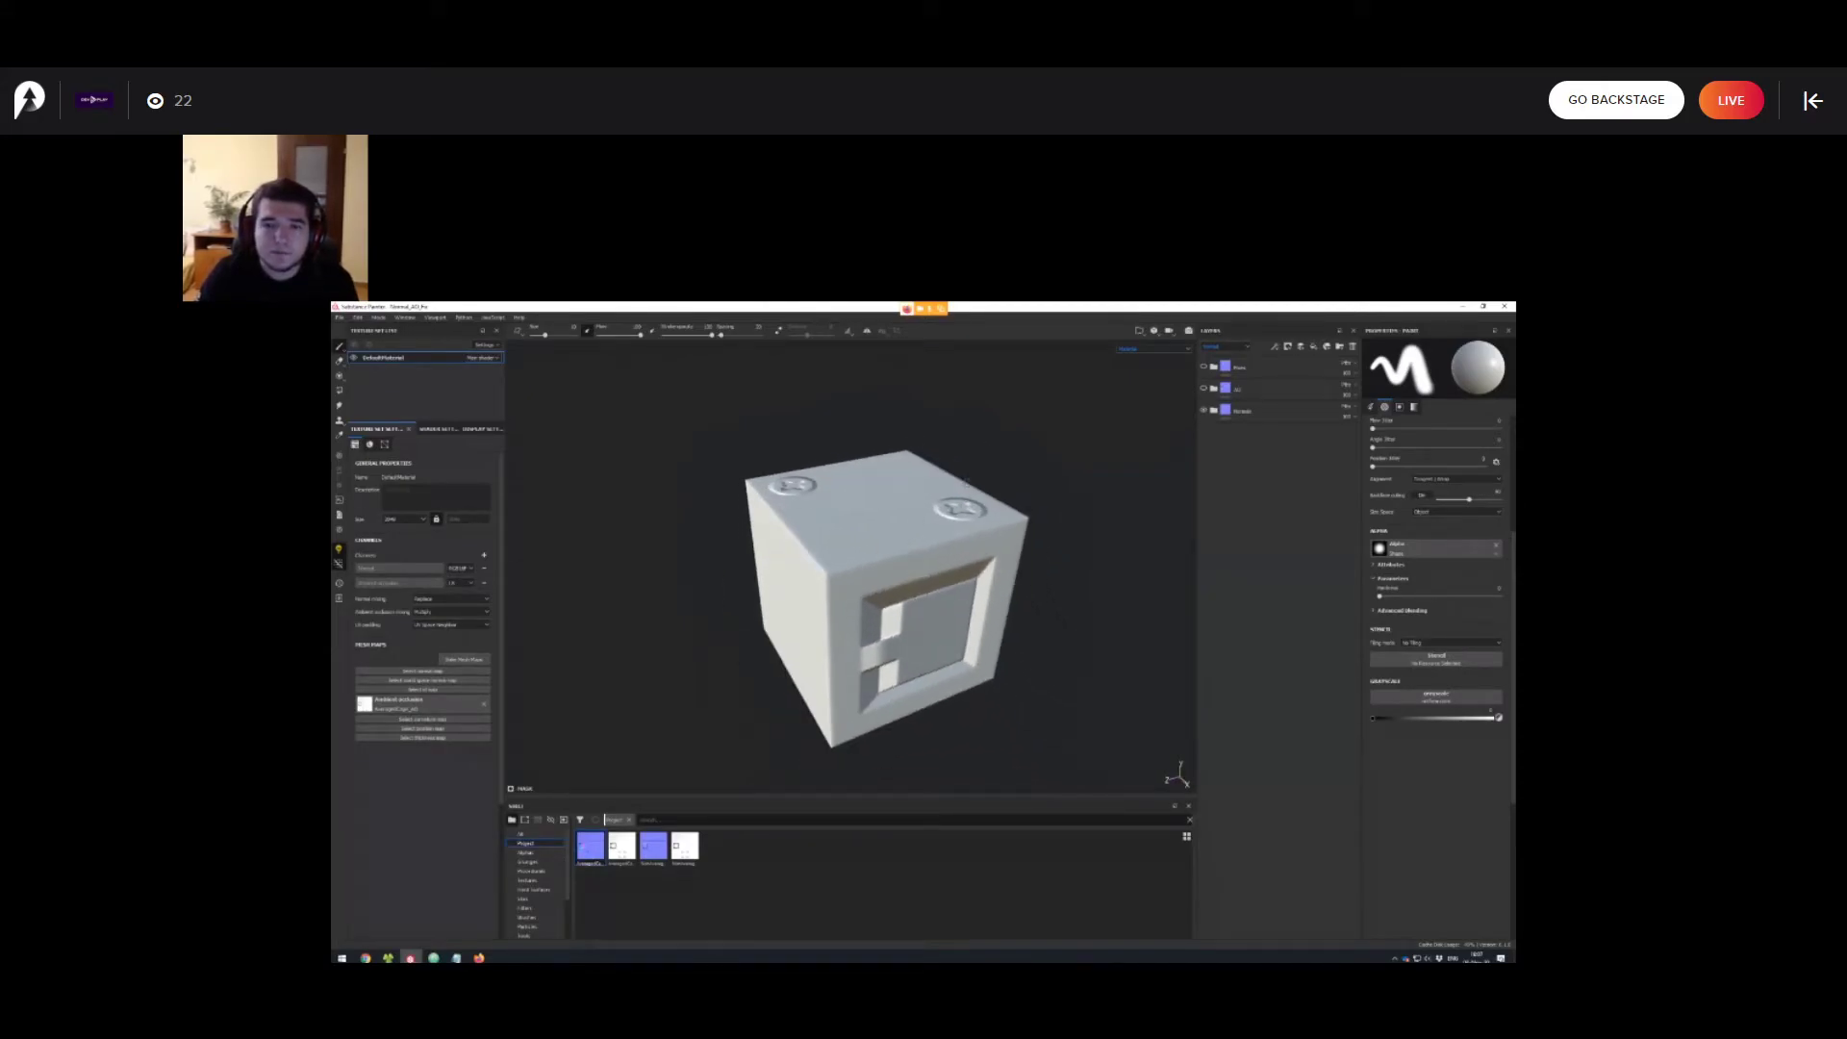
left_click_drag(966, 482, 977, 539, "alt")
mouse_move(901, 490)
left_mouse_down("alt")
mouse_move(941, 577)
mouse_move(927, 597)
left_mouse_up("alt")
scroll(914, 596, "down", 1)
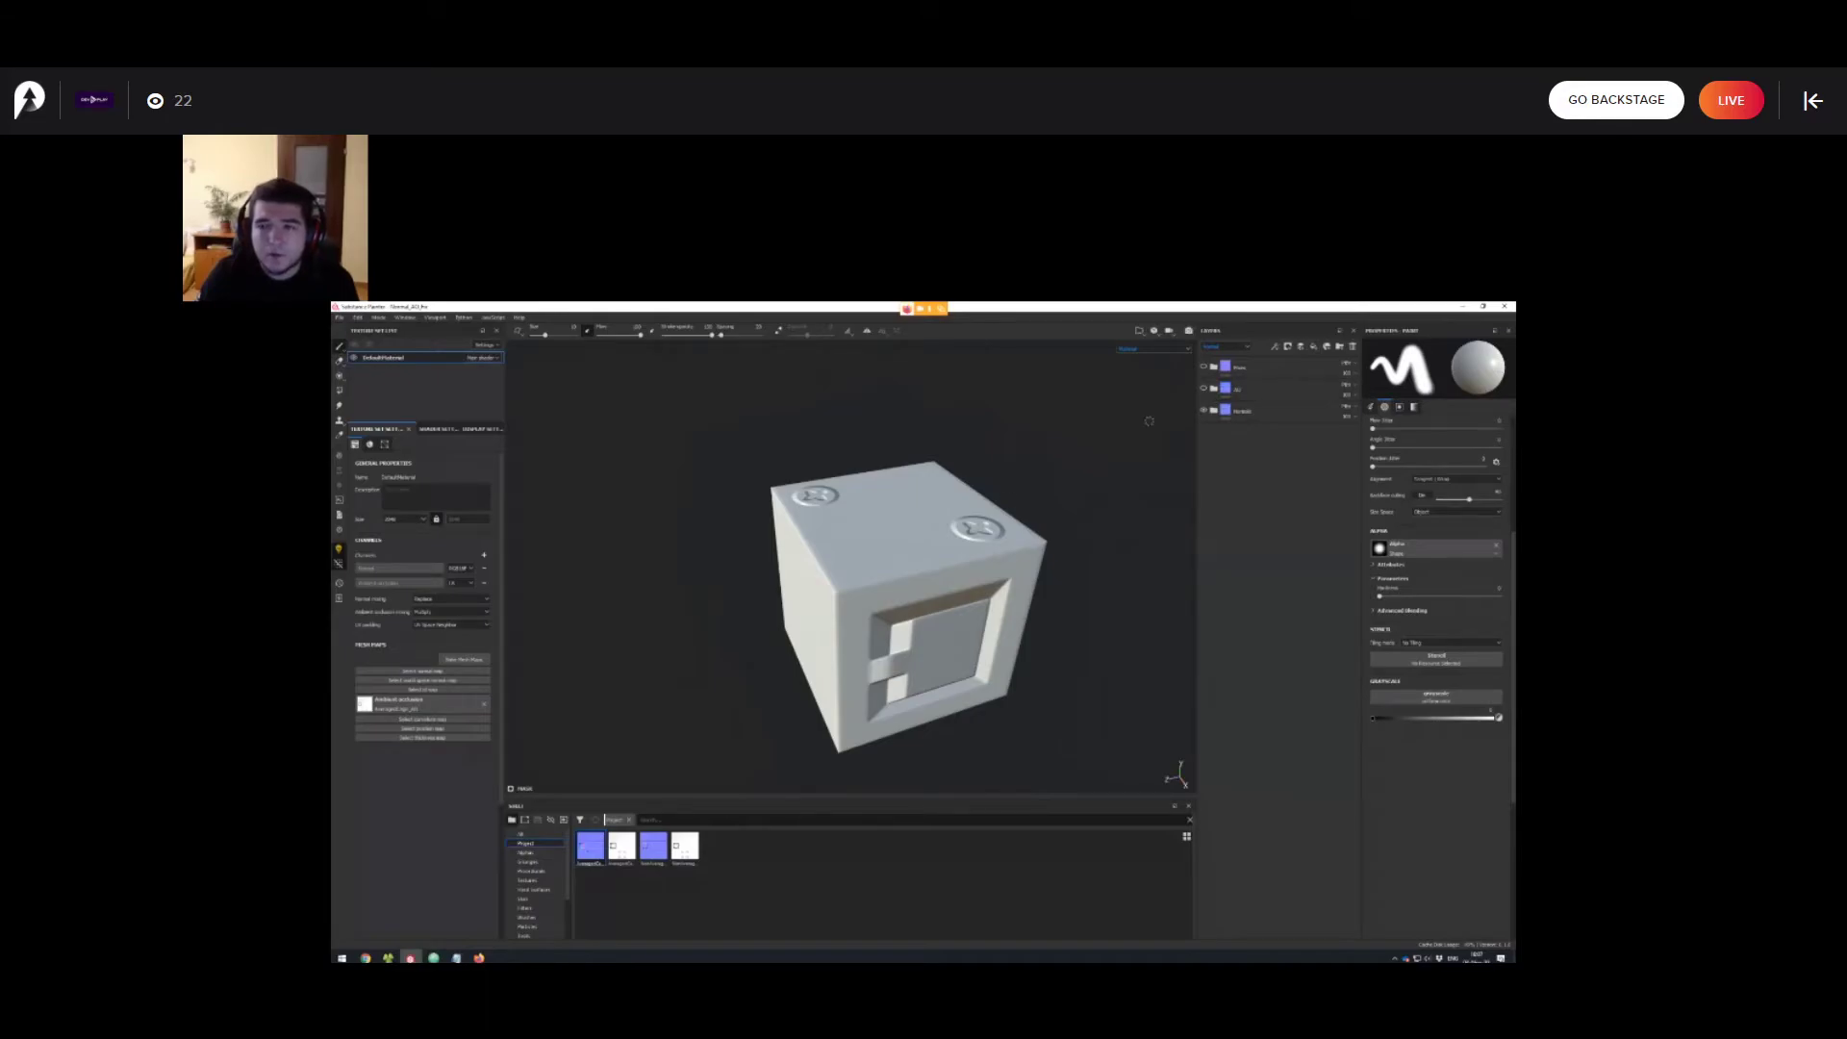
Display only the ambient occlusion channel on the cube and make the ambient occlusion folder visible.
key("c")
key("c")
key("c")
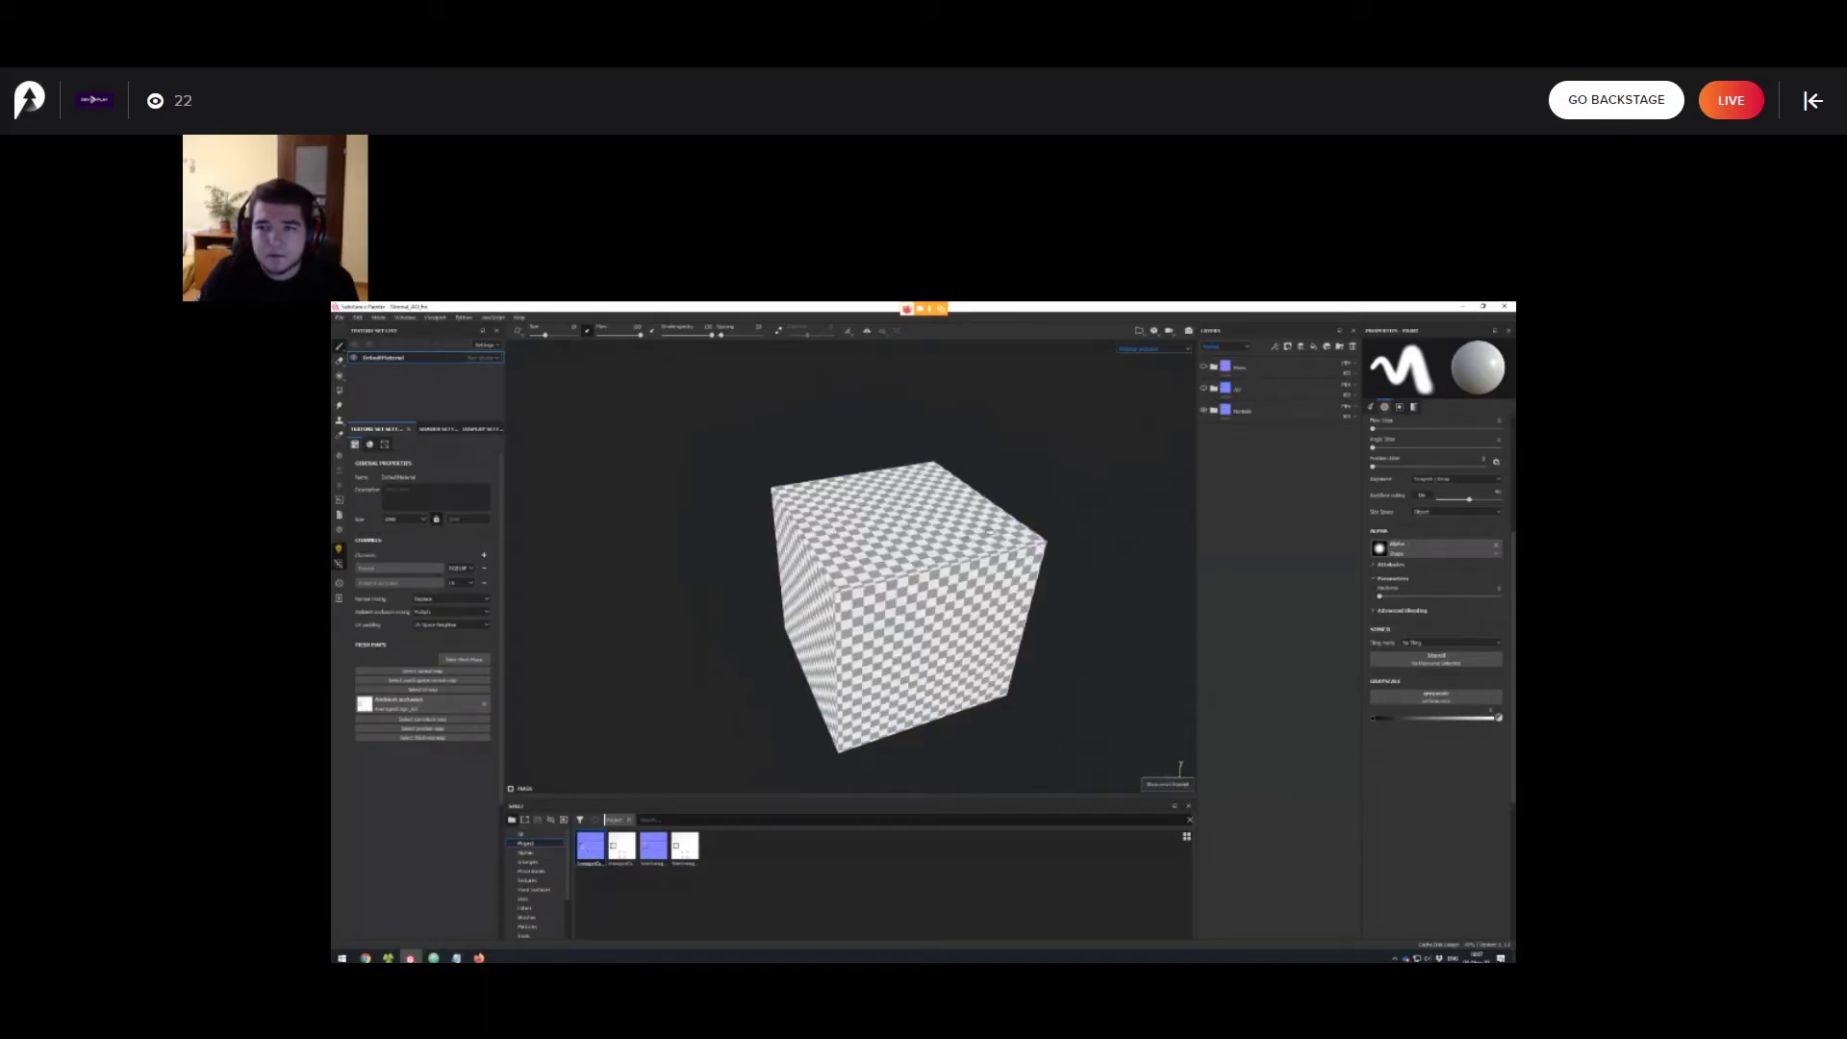
key("m")
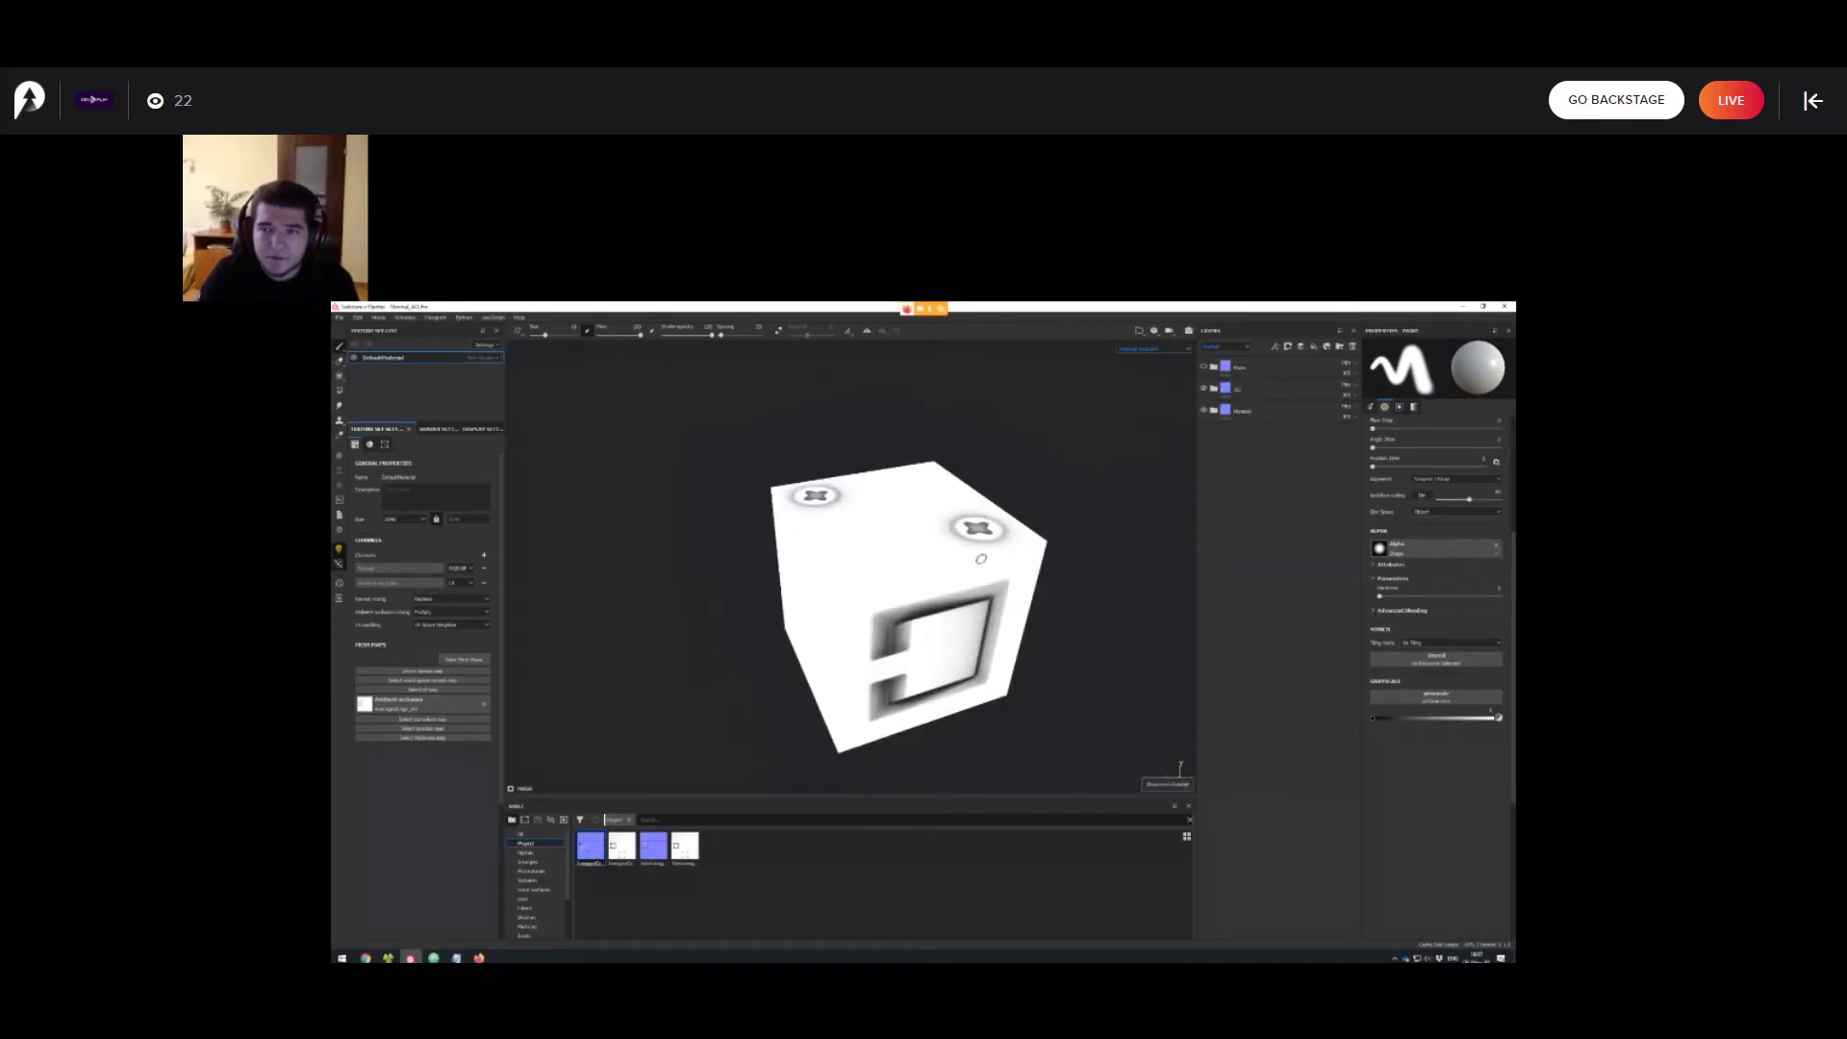
middle_click_drag(981, 559, 980, 531, "alt")
right_click_drag(980, 531, 995, 535, "alt")
Expand the ambient occlusion folder and its nested group, hide the paint-masked layer, and select the averaged layer's mask.
left_click(1214, 388)
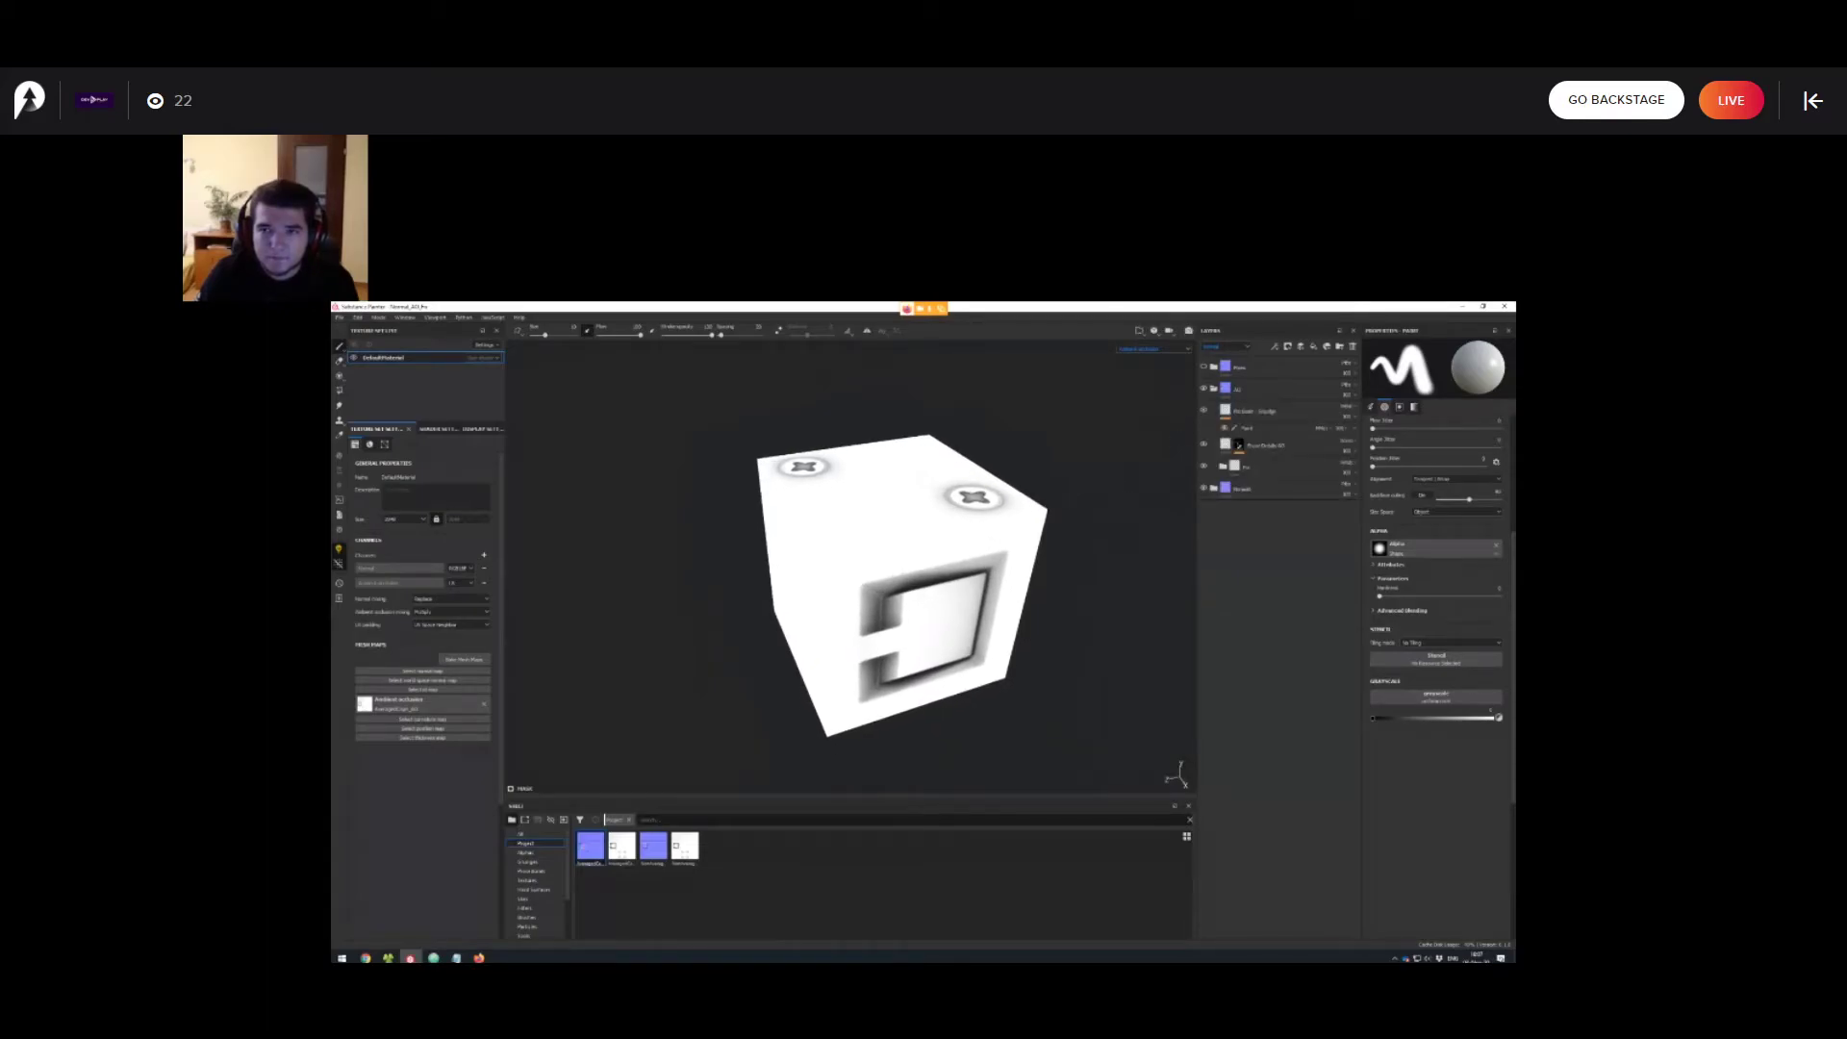
left_click(1203, 444)
left_click(1223, 466)
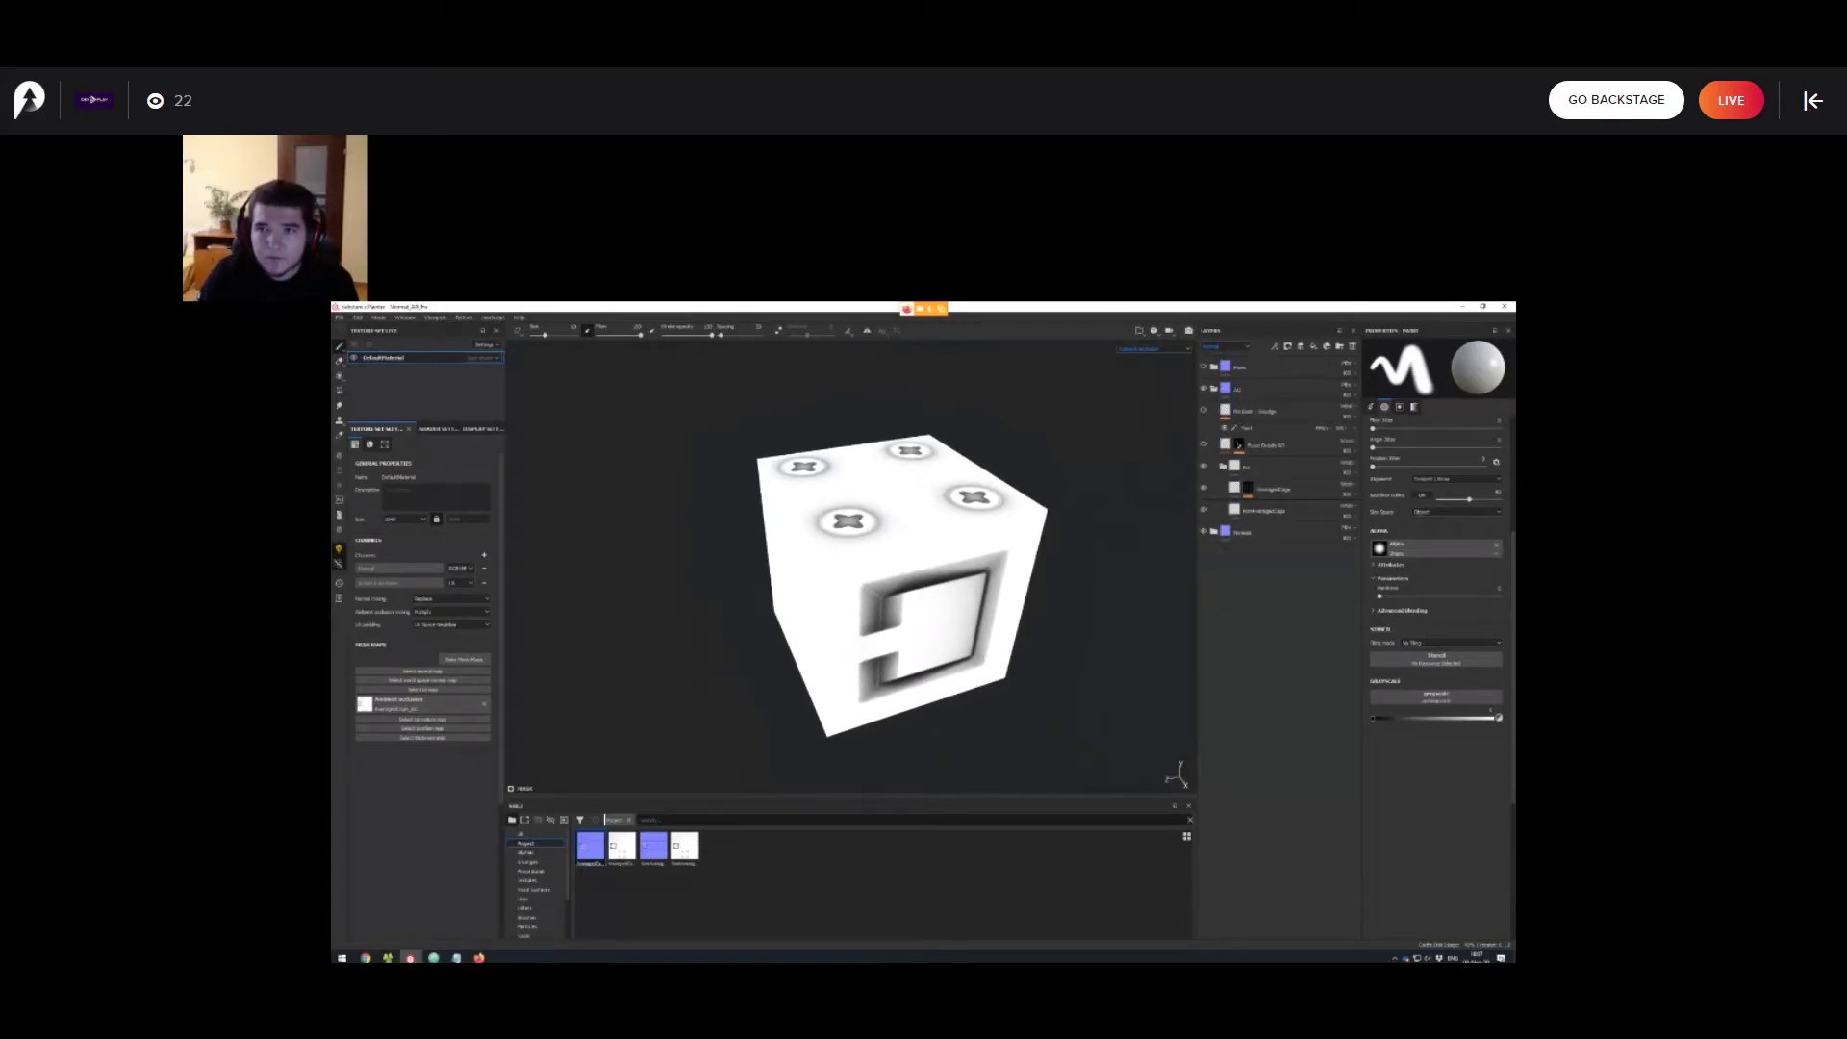
left_click(1249, 489)
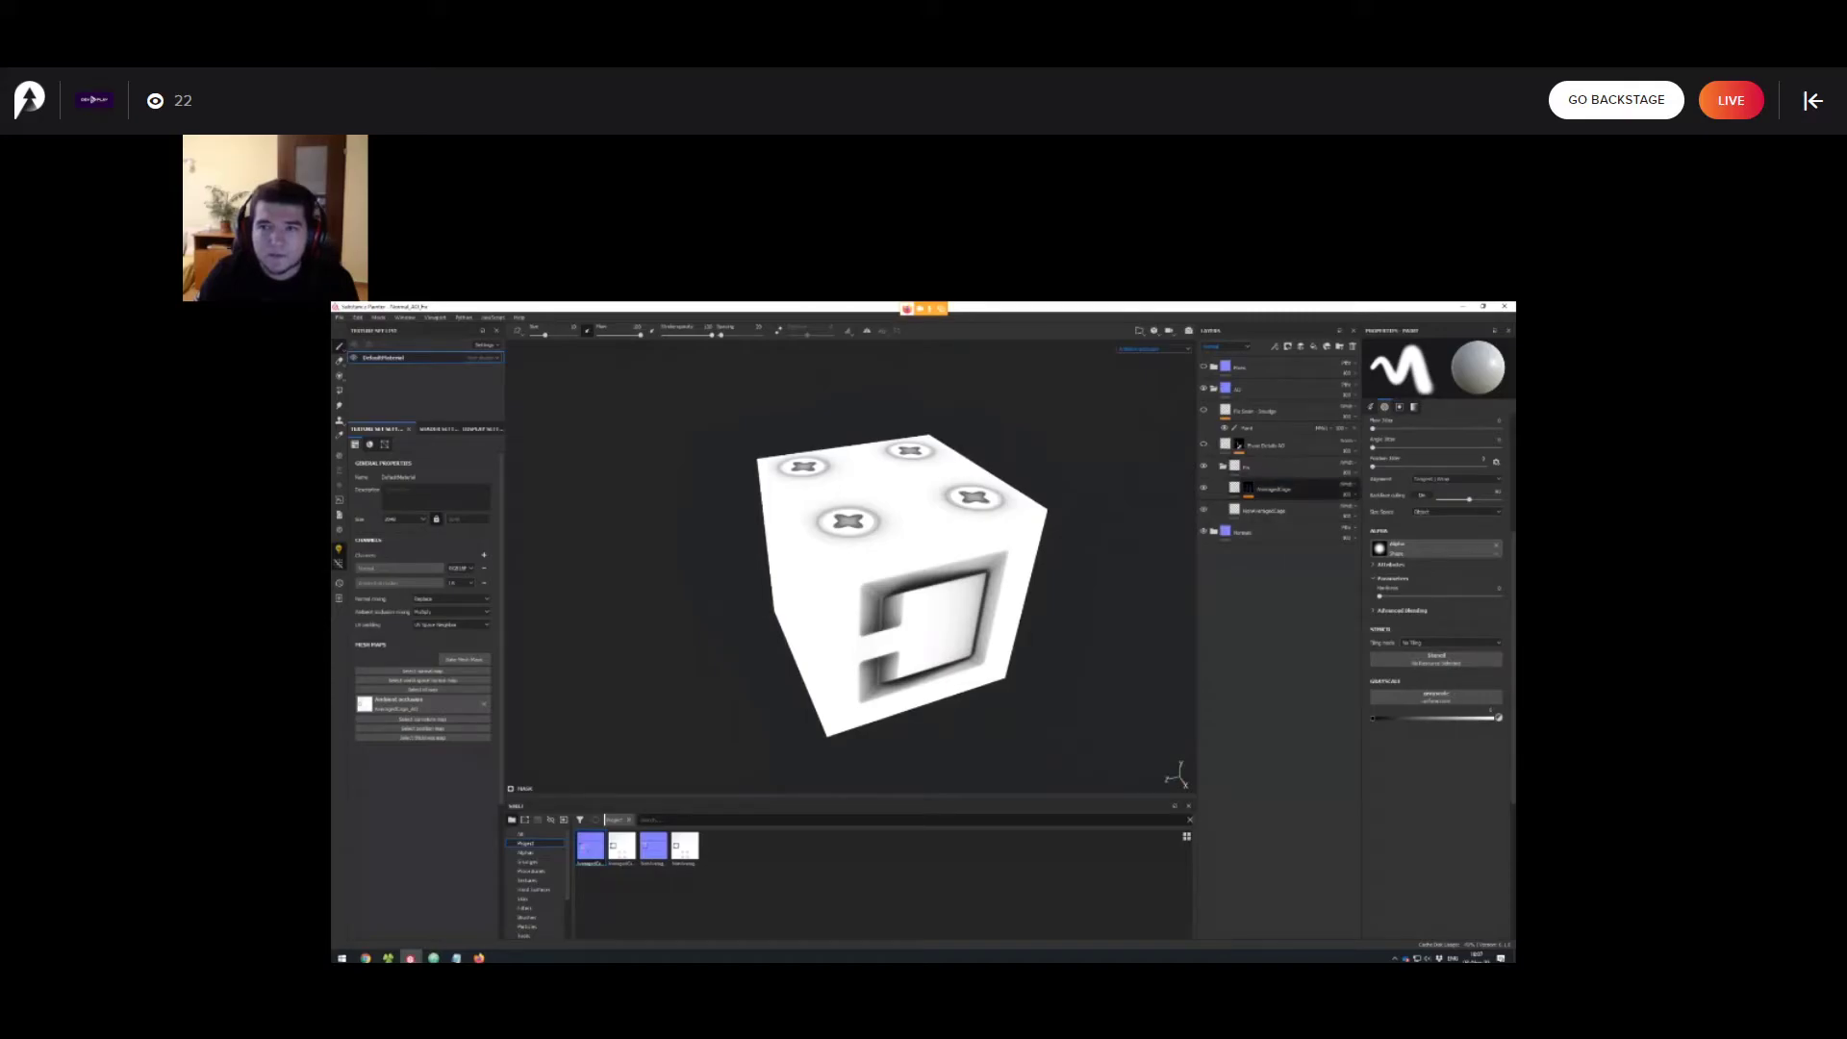
Examine the ambient occlusion shading around the screws, cube edges and recessed front panel up close and from a distance.
scroll(896, 454, "up", 5)
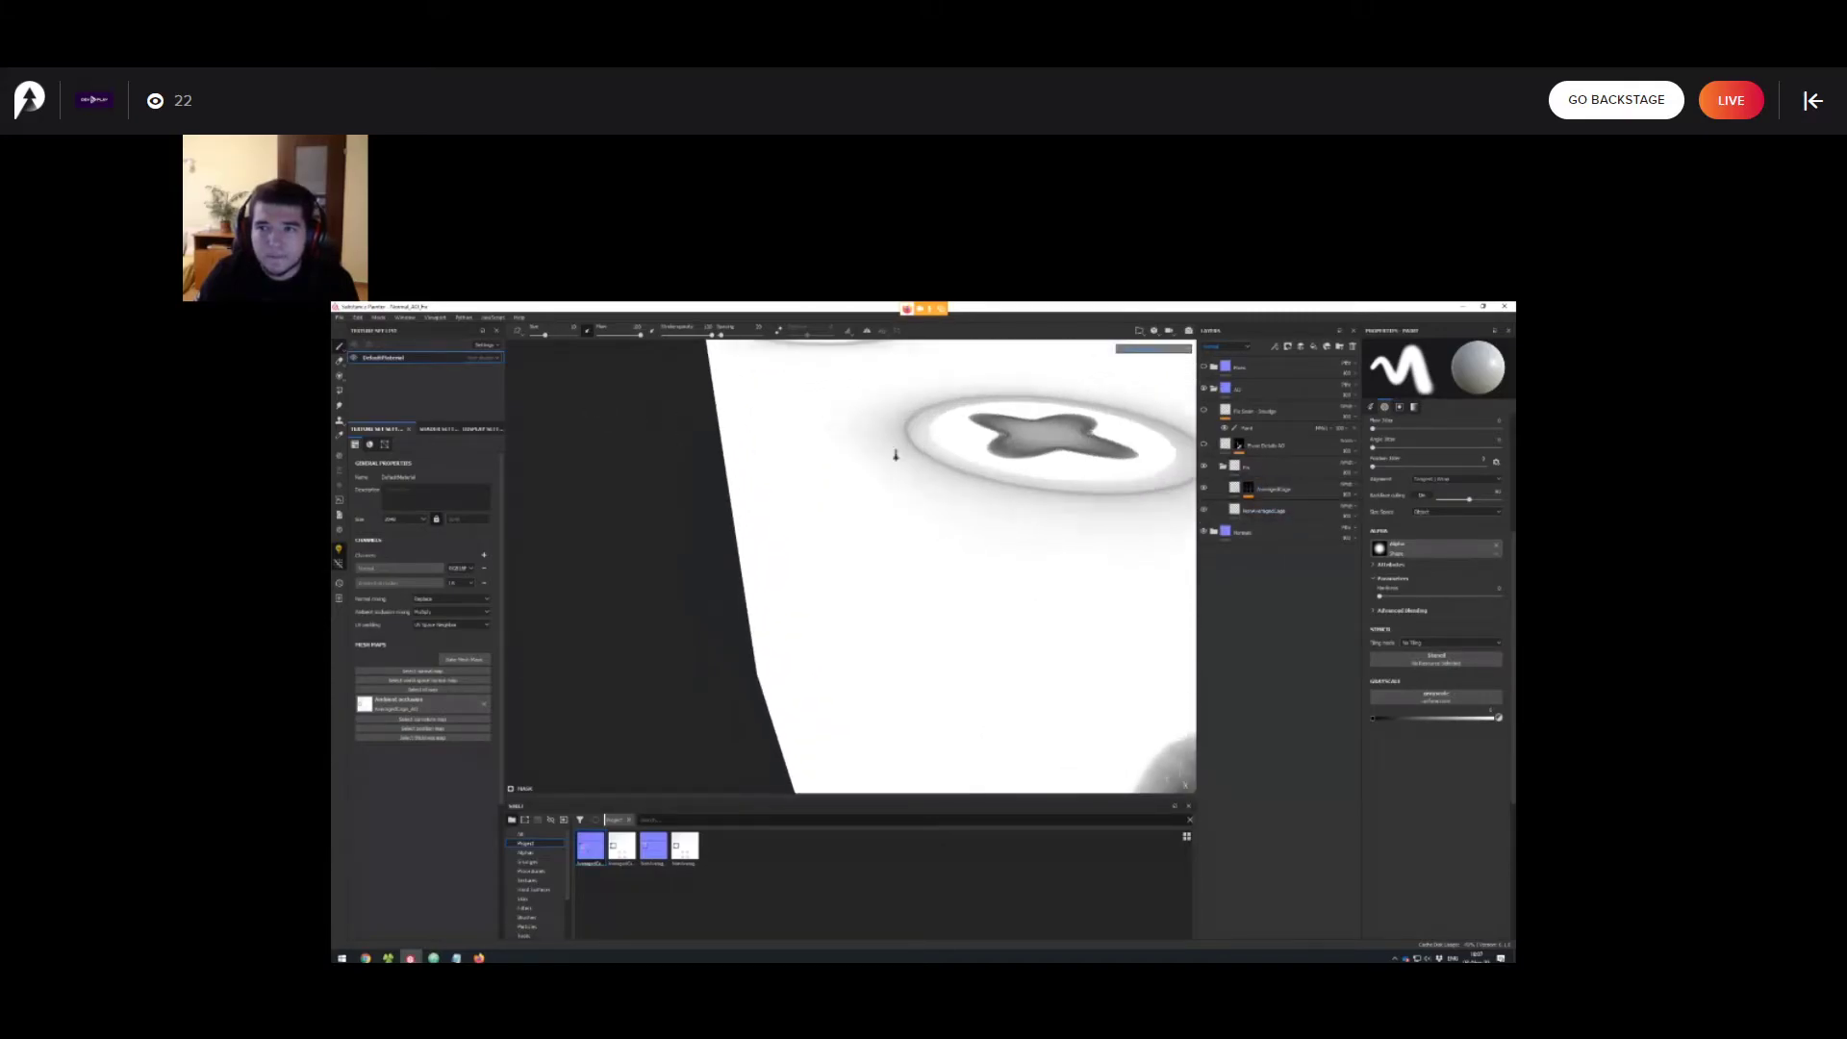
scroll(896, 455, "up", 1)
left_click_drag(1072, 606, 1039, 646, "alt")
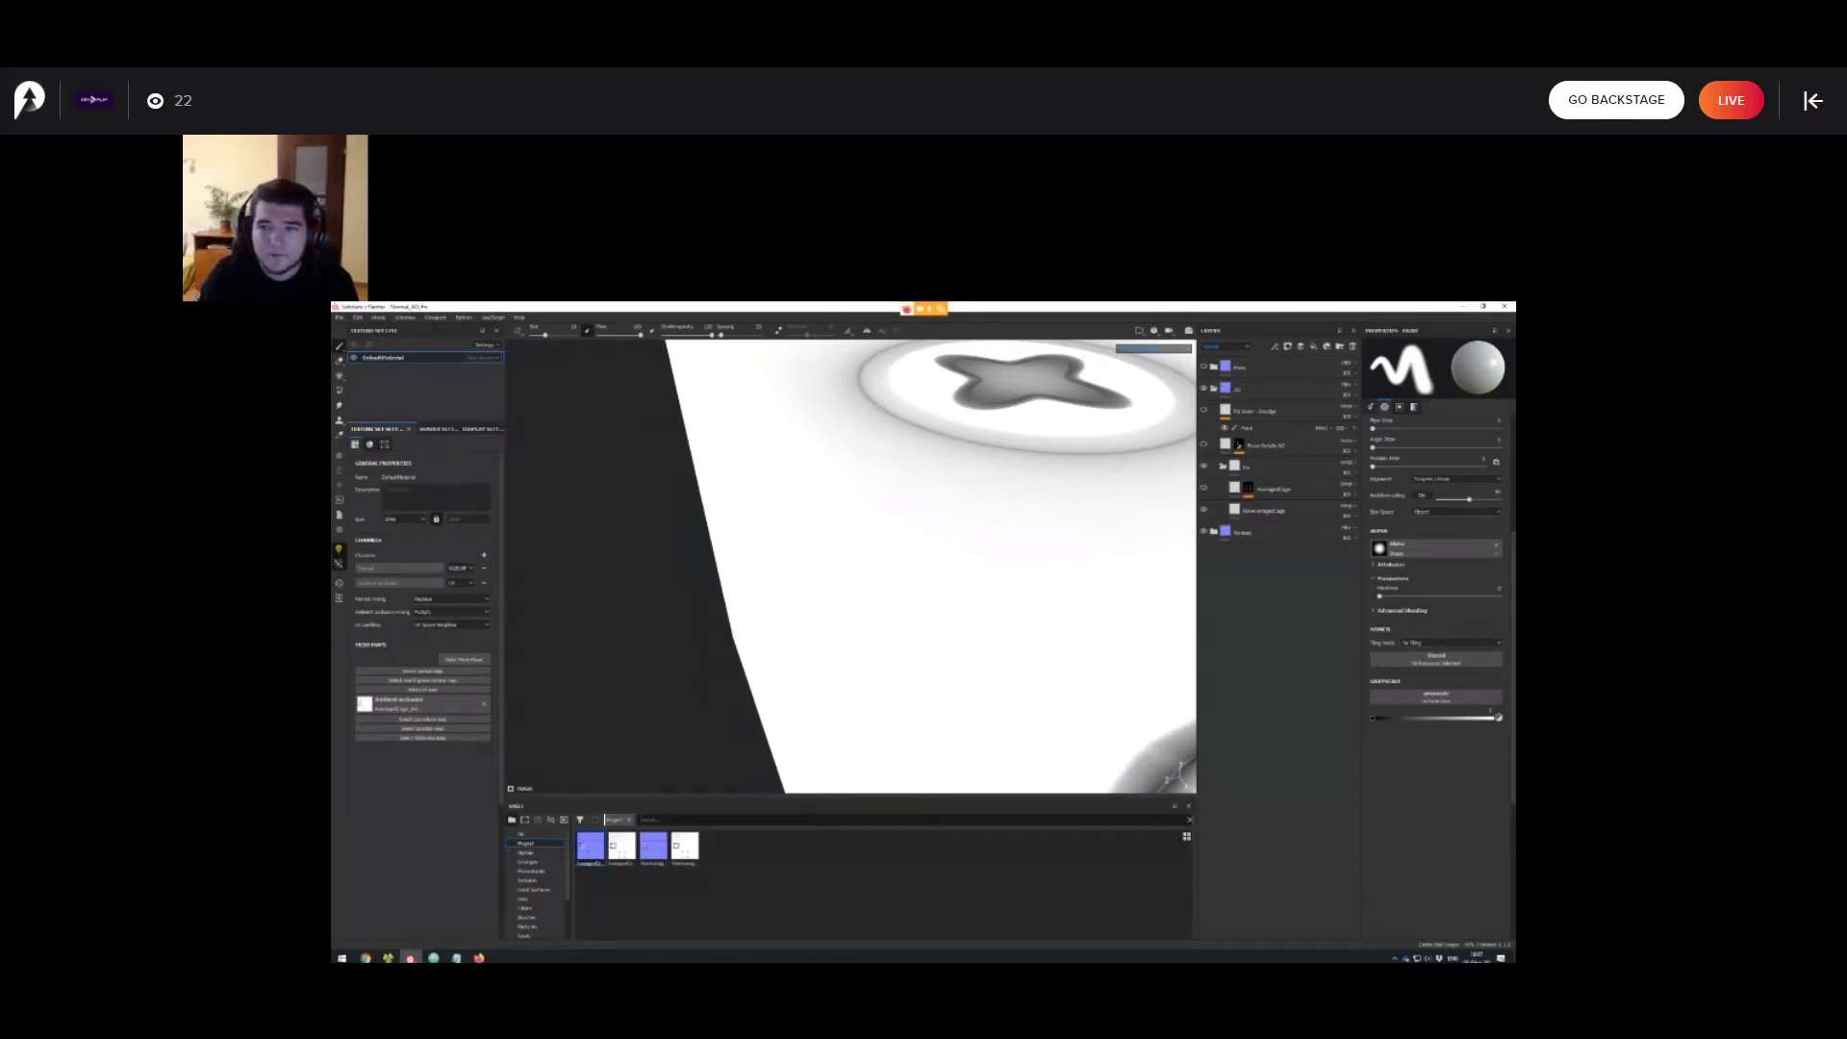
scroll(923, 610, "down", 6)
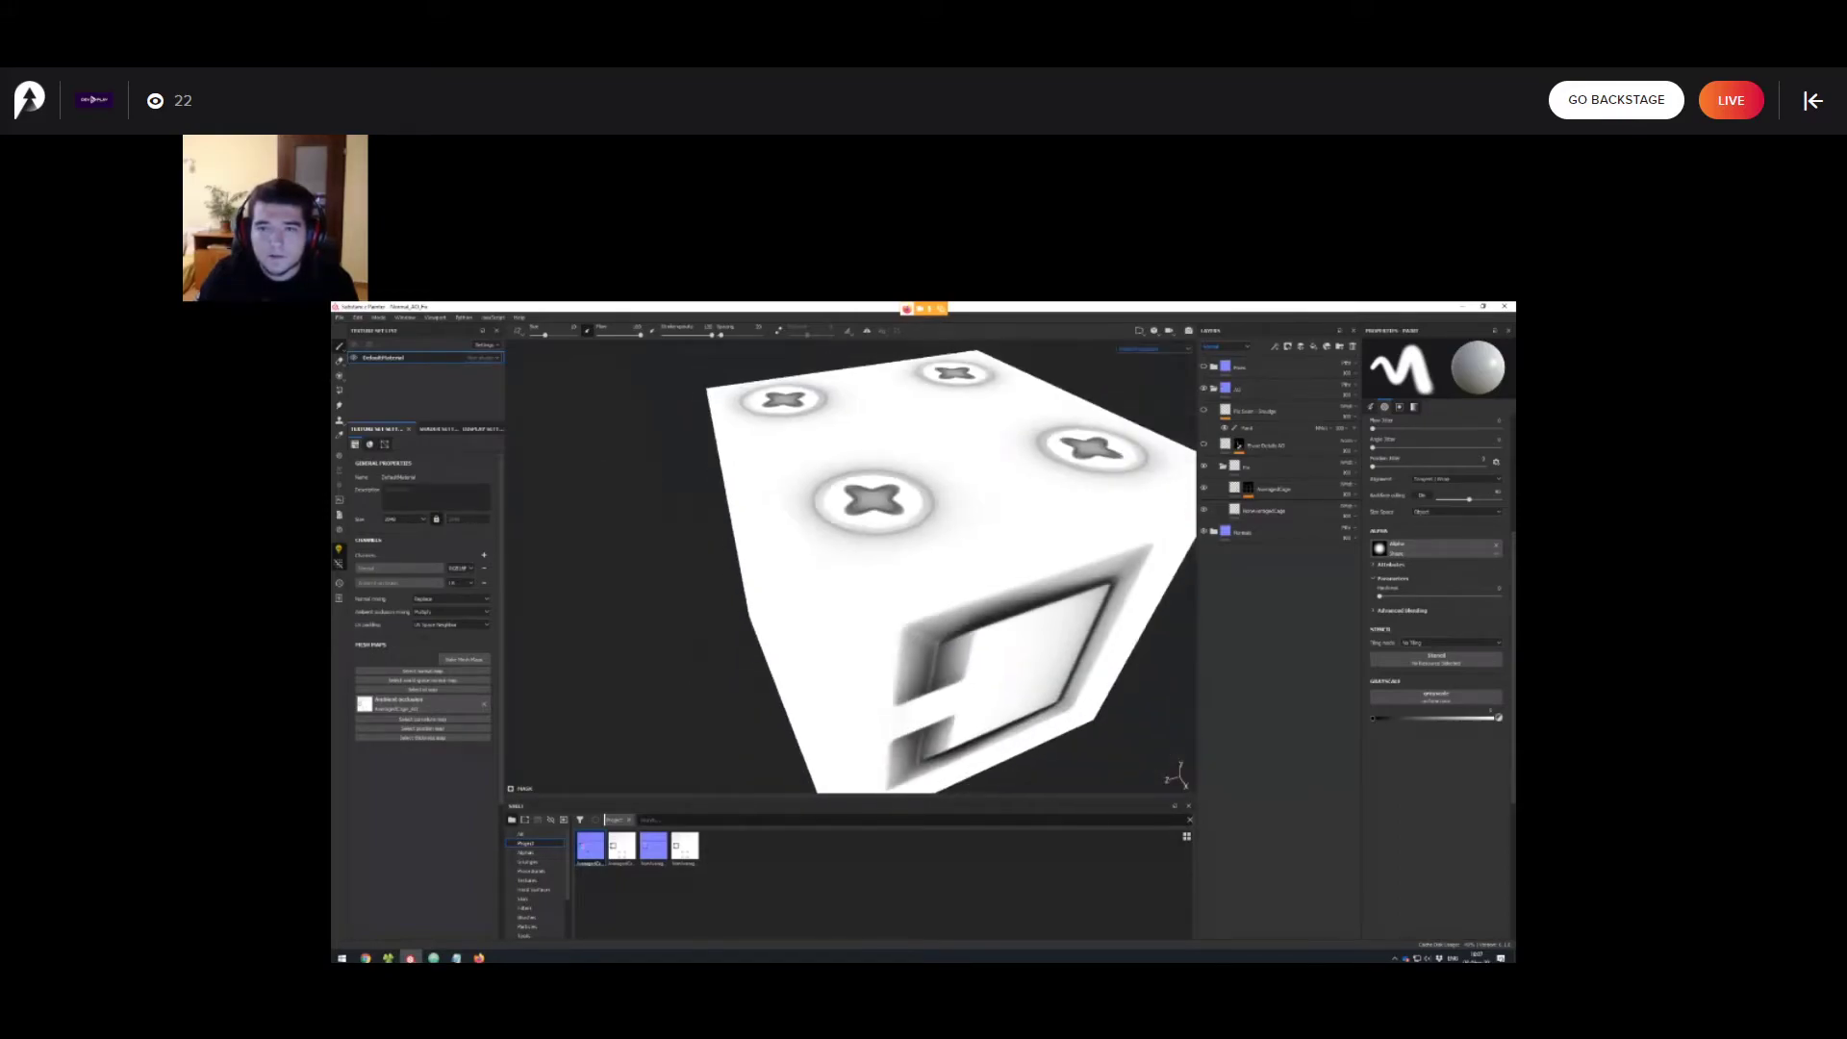
scroll(924, 609, "down", 2)
mouse_move(968, 610)
left_mouse_down("alt")
mouse_move(965, 570)
mouse_move(948, 615)
left_mouse_up("alt")
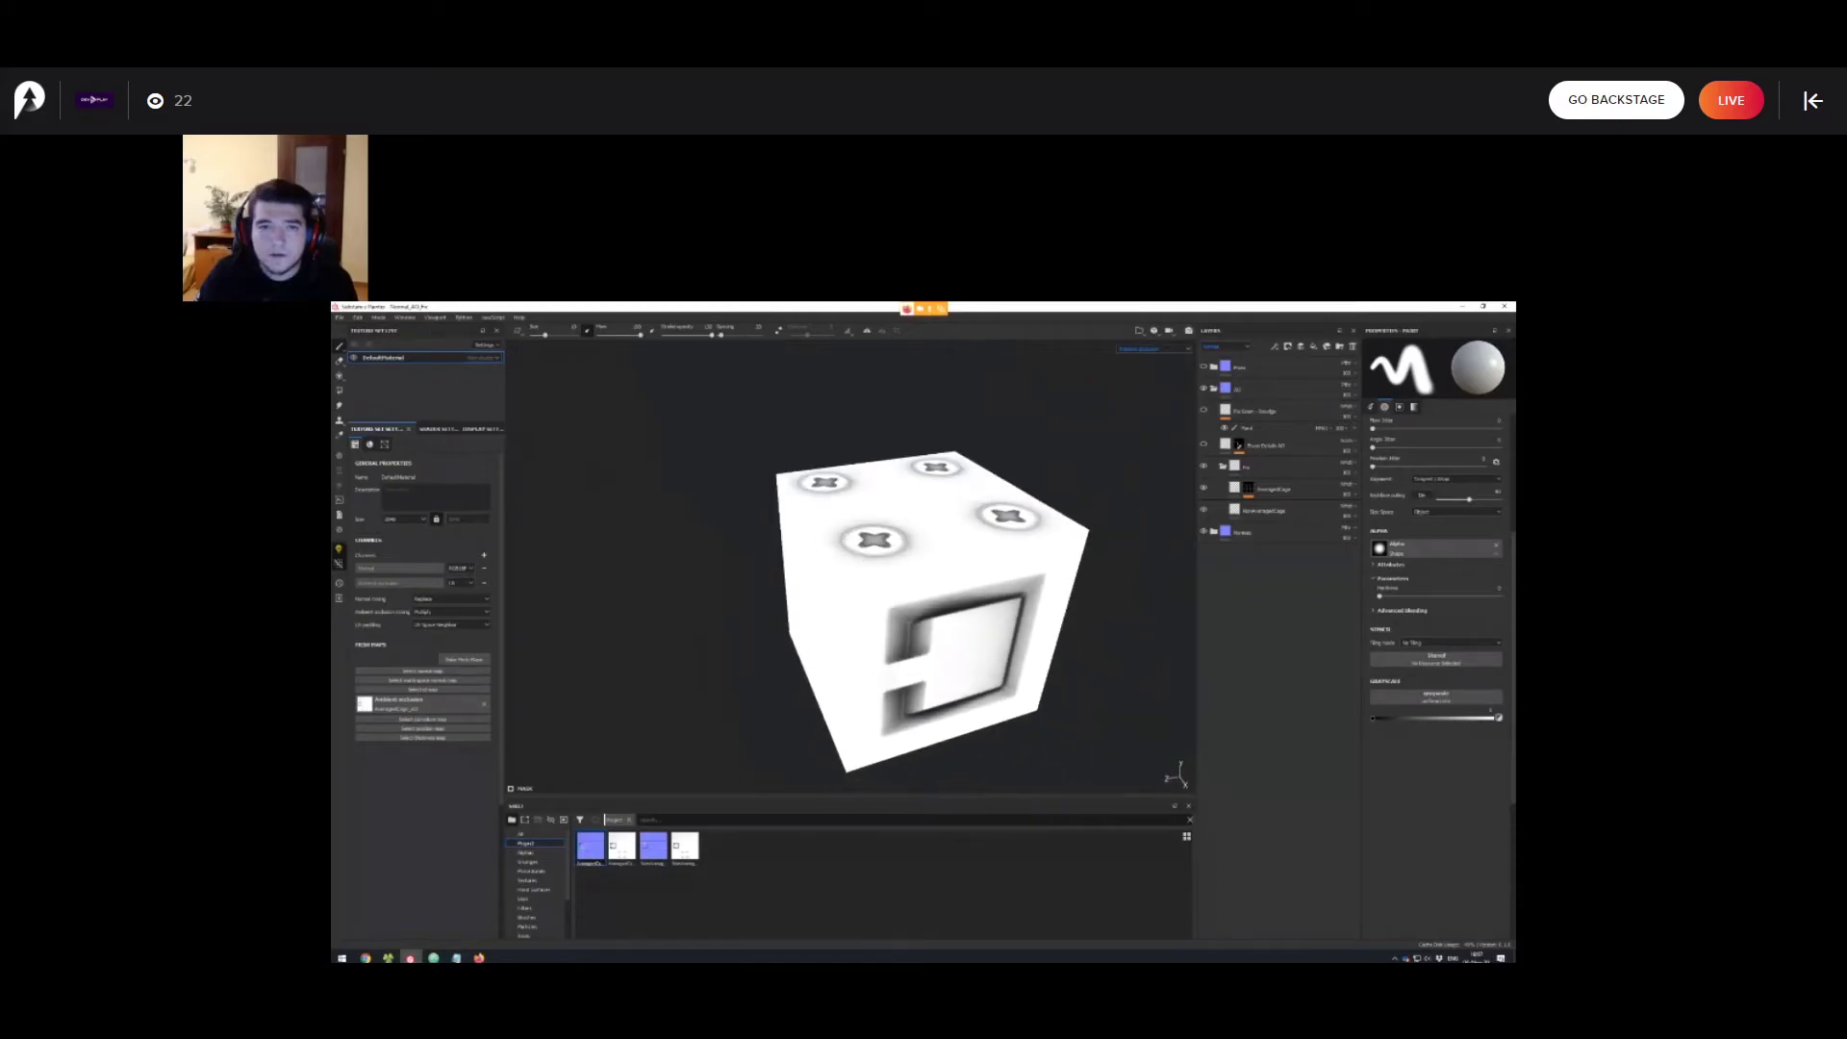
middle_click_drag(825, 478, 820, 475, "alt")
left_click_drag(1068, 549, 1025, 541, "alt")
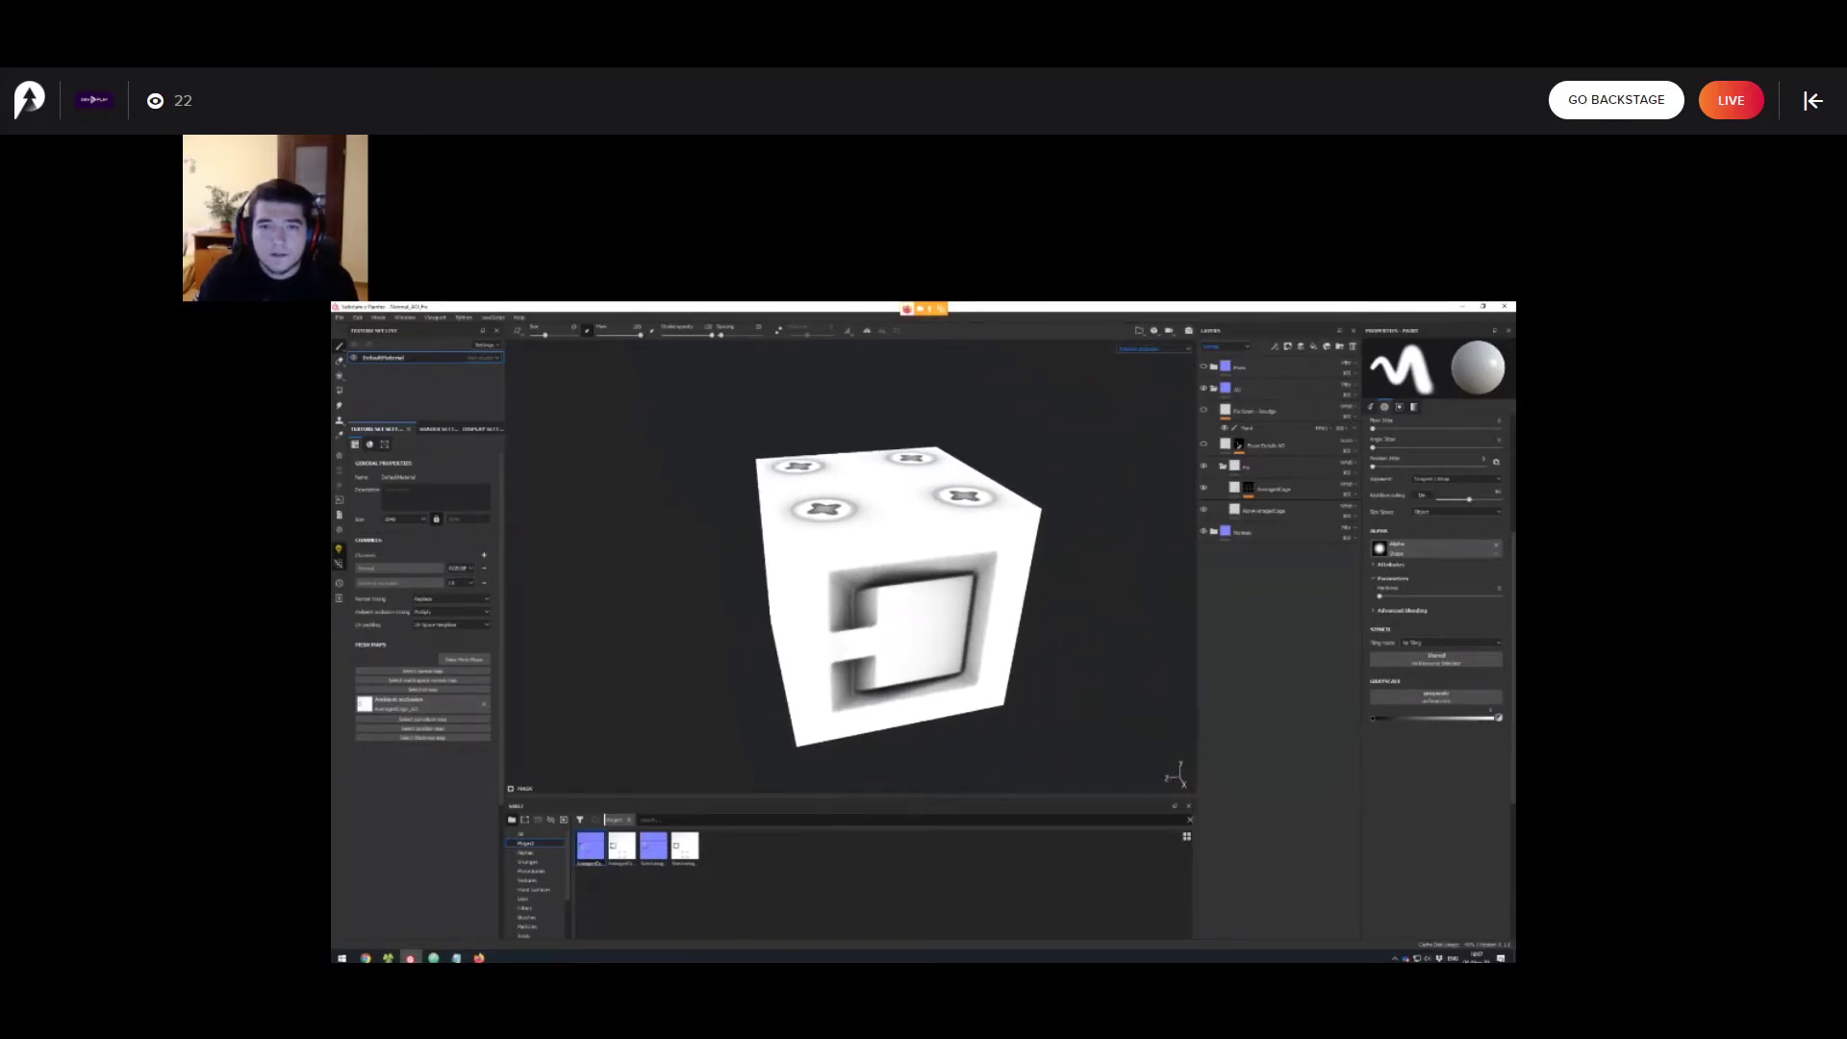
Toggle the paint-masked ambient occlusion layer to compare the screw shading, and examine the recessed front panel.
left_click(1204, 445)
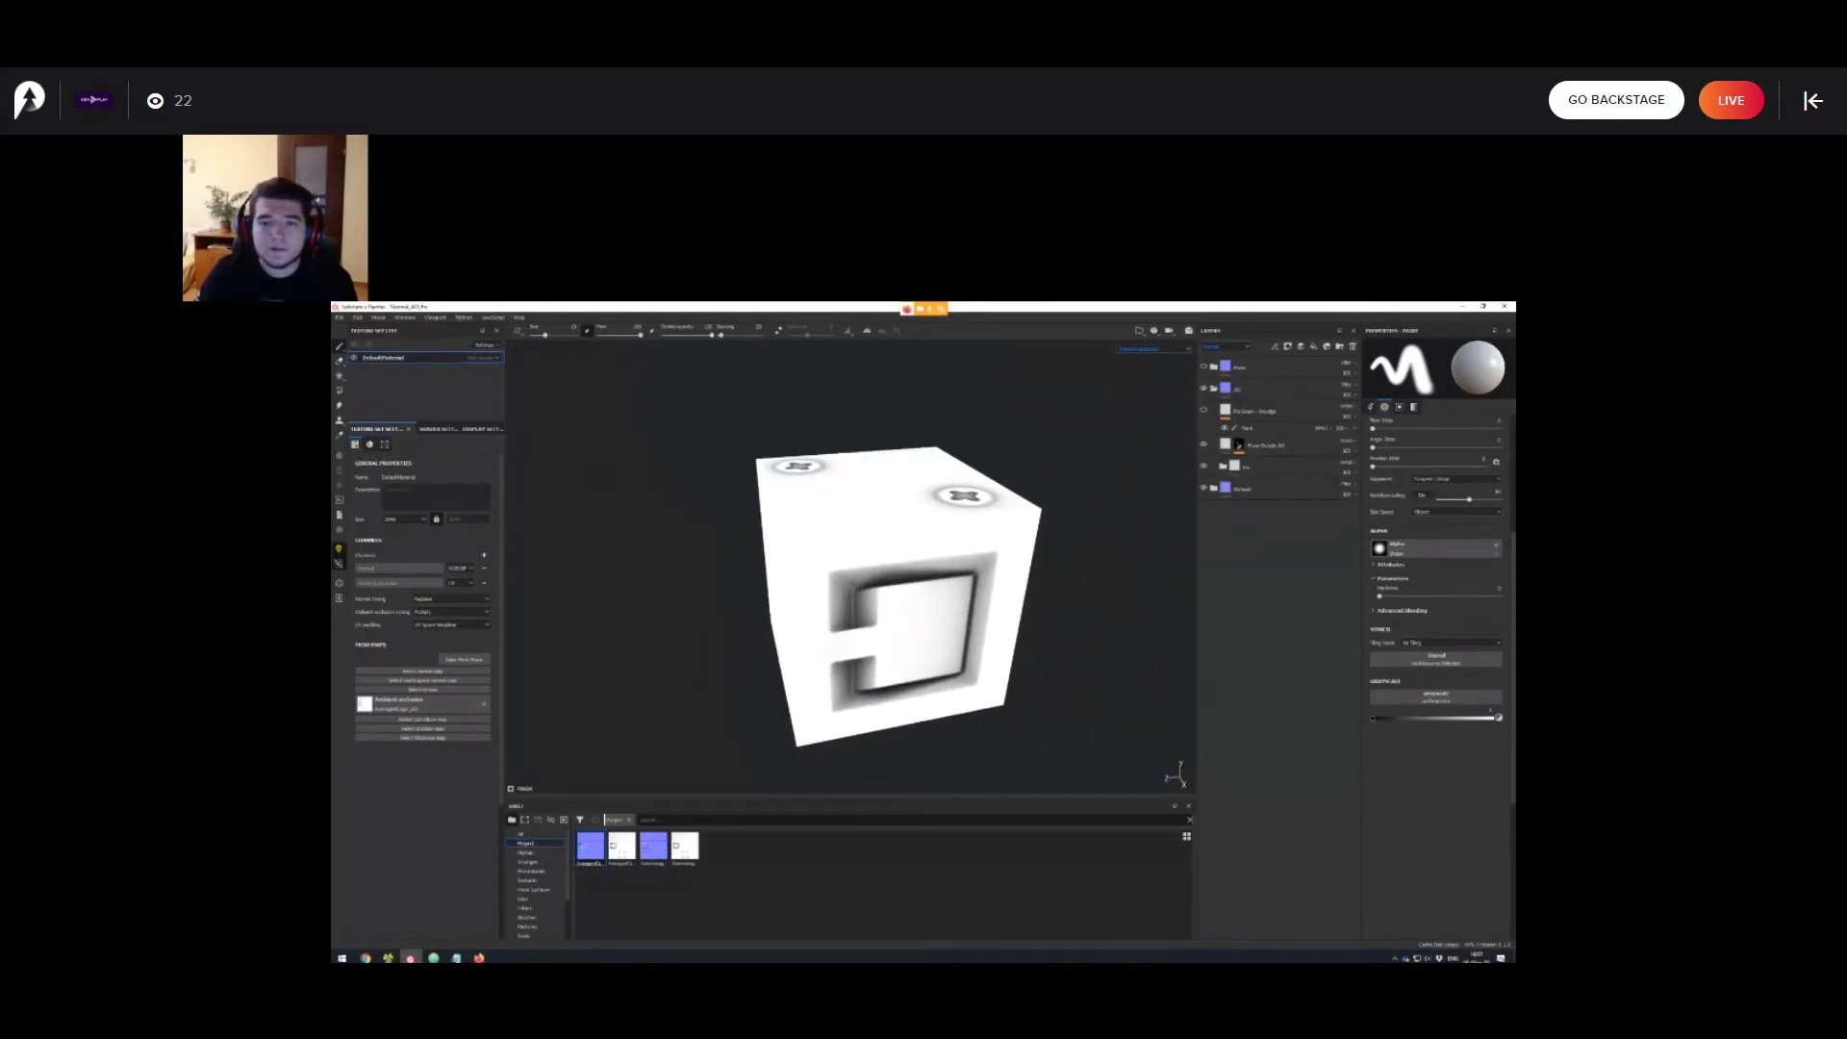
left_click(1204, 445)
left_click_drag(866, 615, 762, 568, "alt")
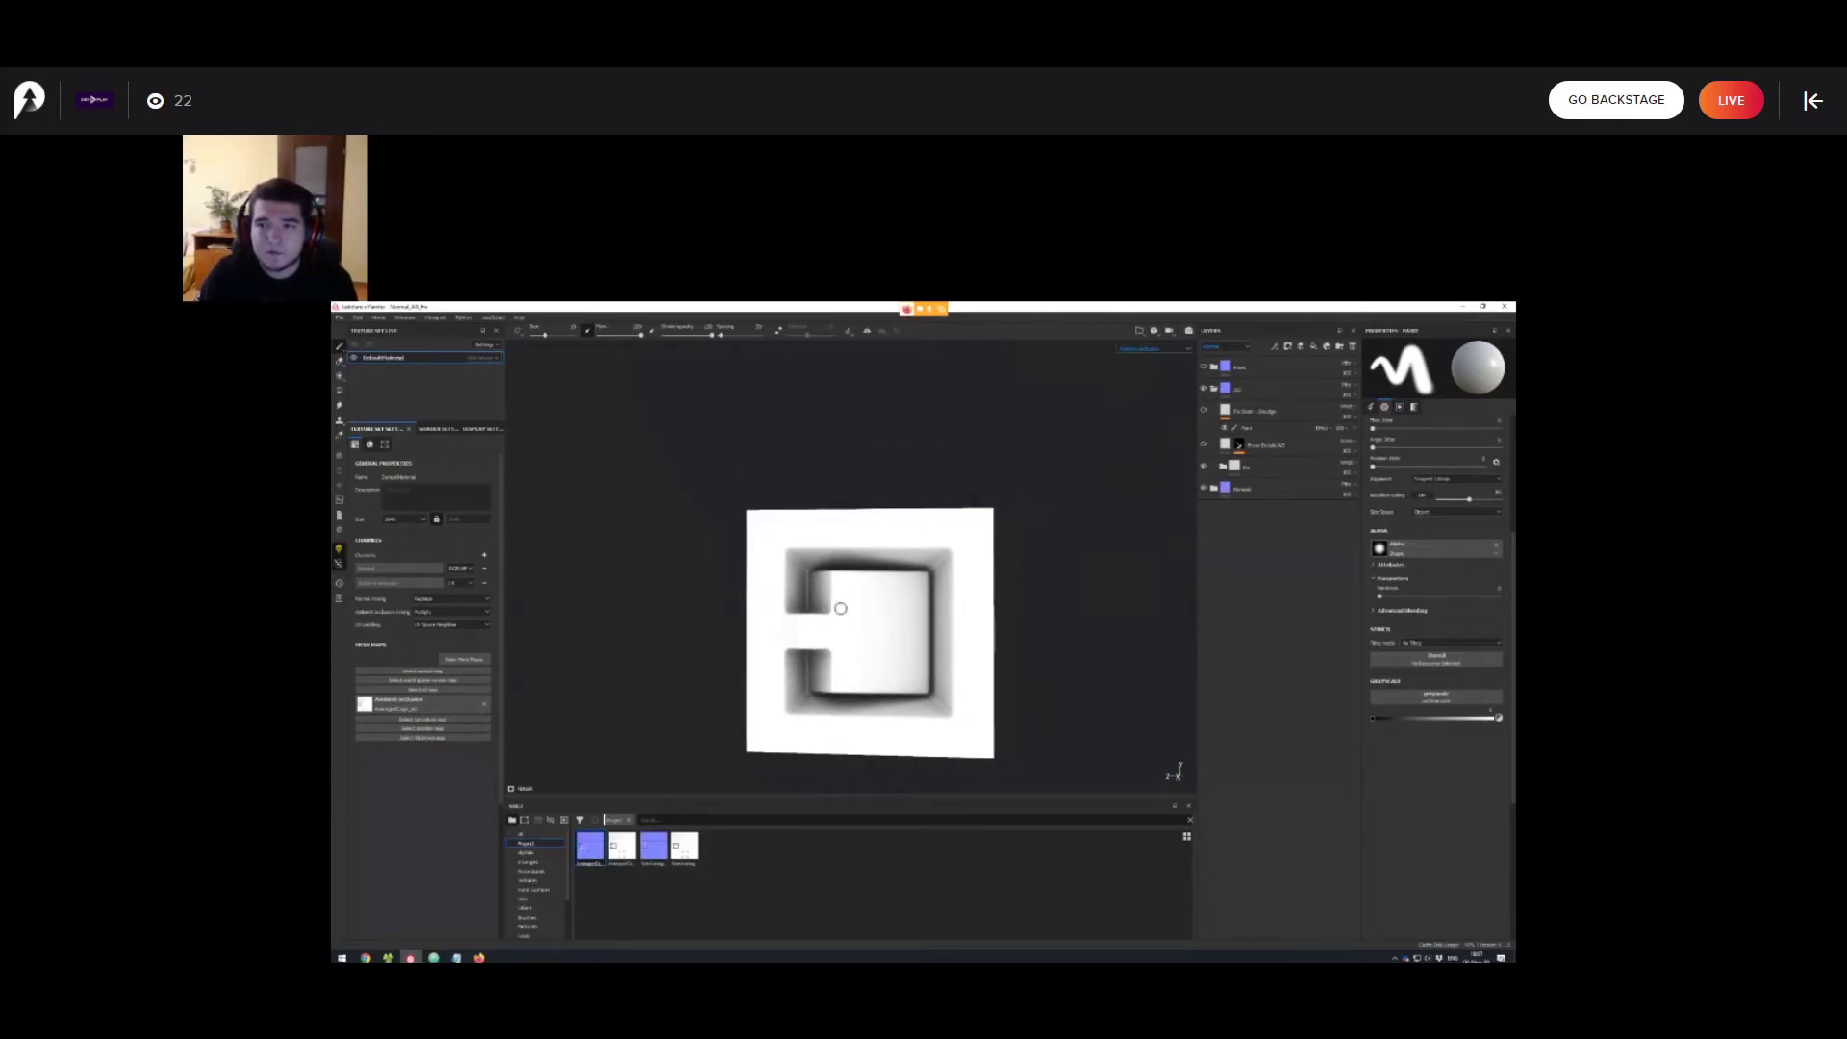
scroll(837, 606, "up", 3)
left_click_drag(987, 508, 1100, 514, "alt")
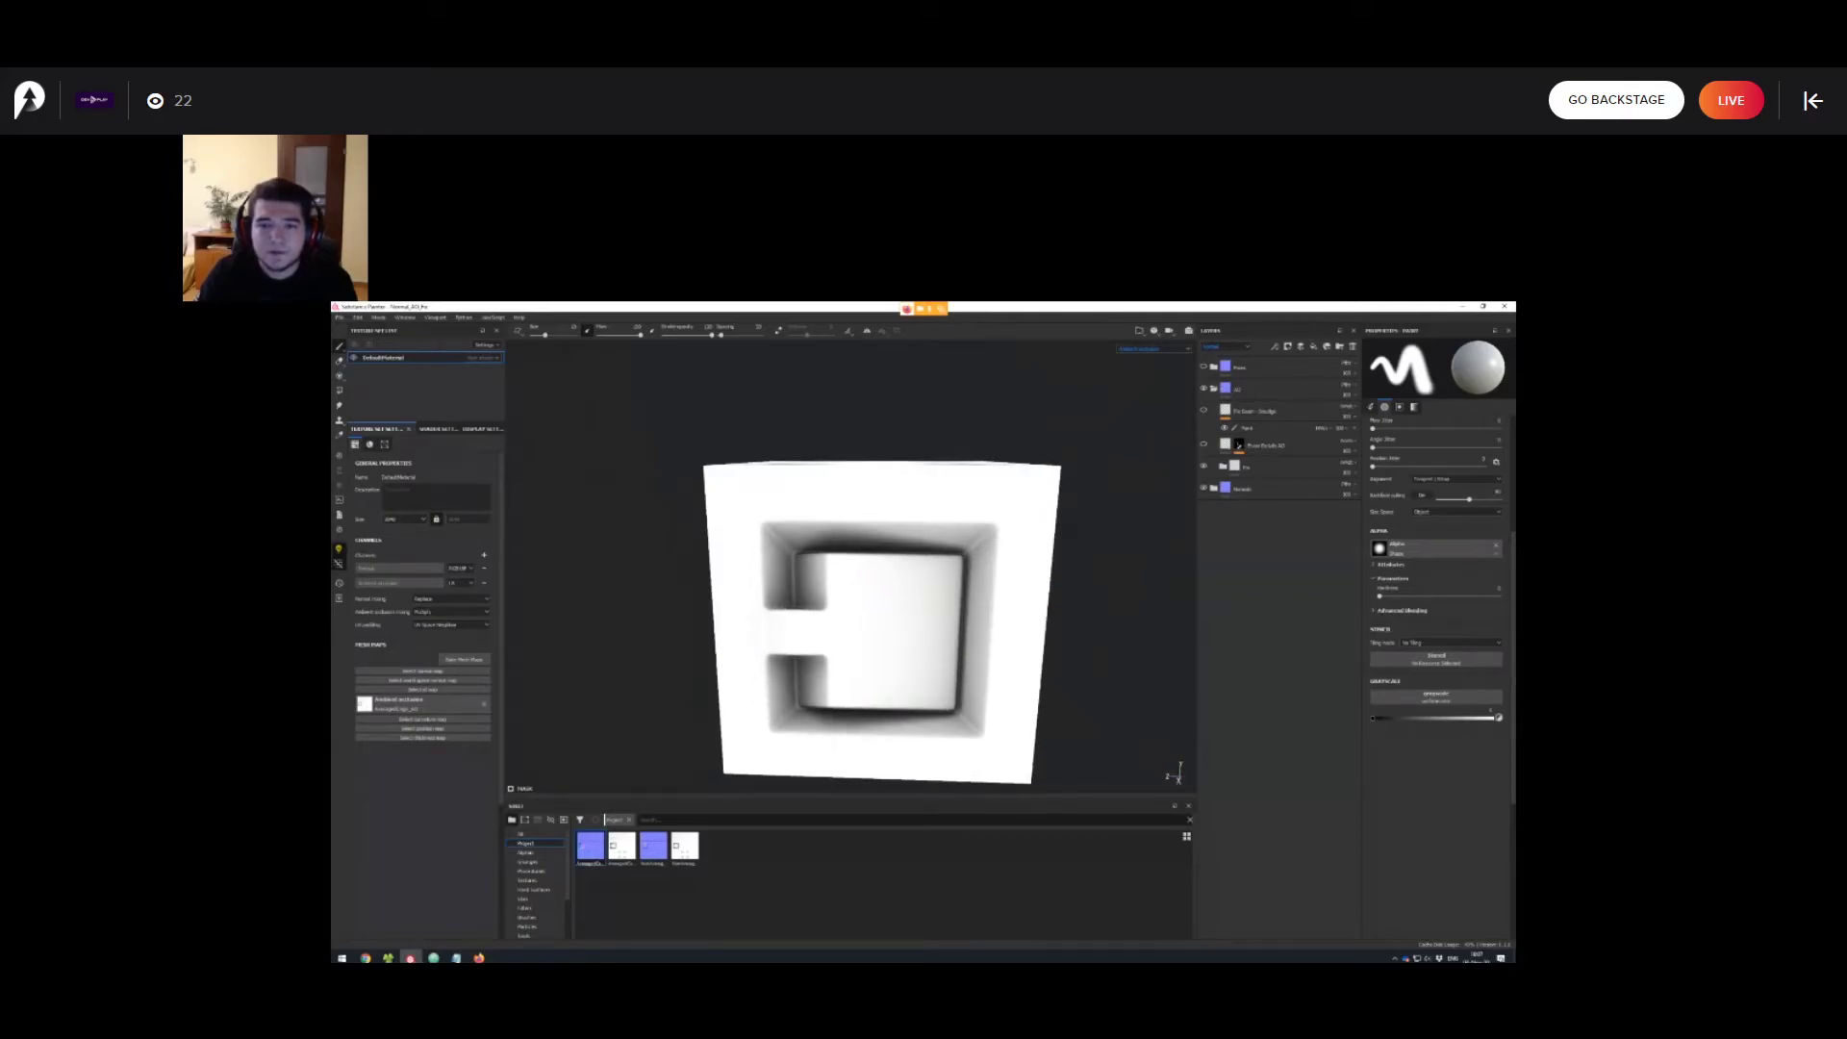
Show the uppermost layer in the ambient occlusion folder, examine its effect on the recessed front panel, and select that layer.
left_click(1203, 410)
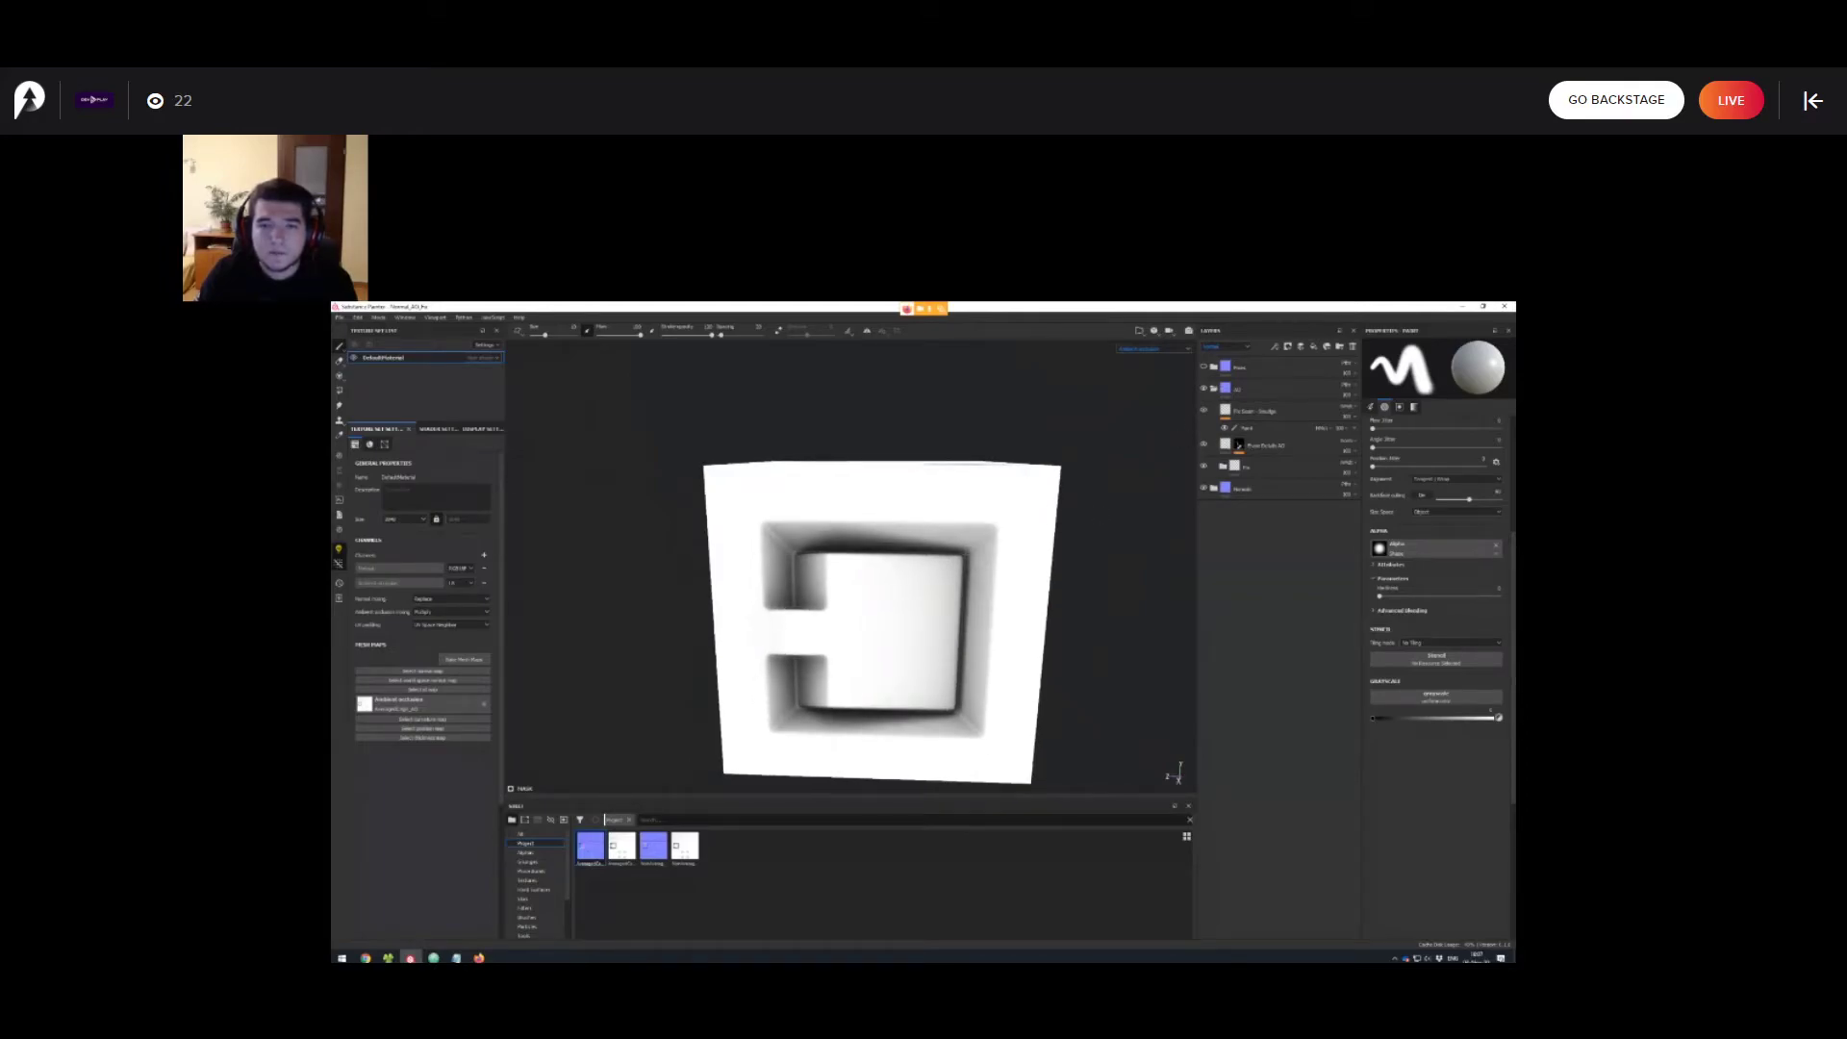
left_click_drag(1106, 575, 1071, 536, "alt")
scroll(1072, 533, "up", 2)
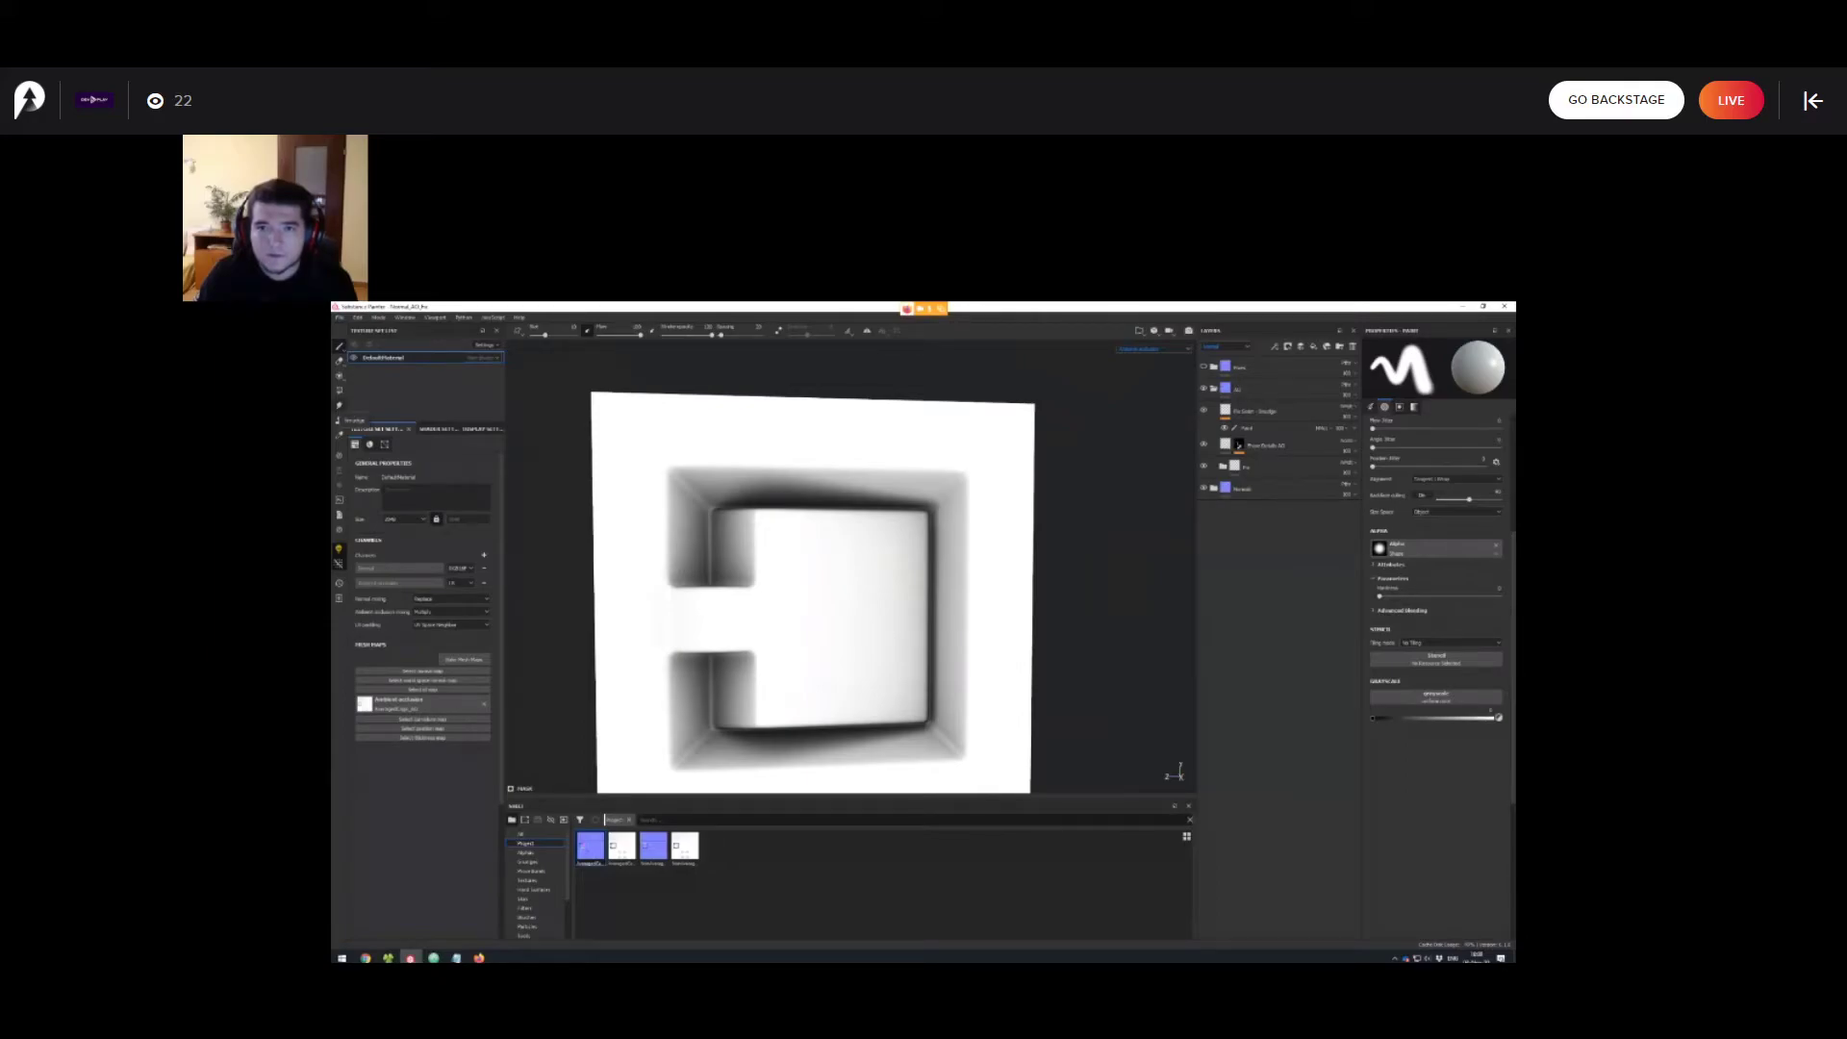
mouse_move(969, 510)
left_mouse_down("alt")
mouse_move(895, 507)
mouse_move(1072, 525)
left_mouse_up("alt")
left_click(1253, 411)
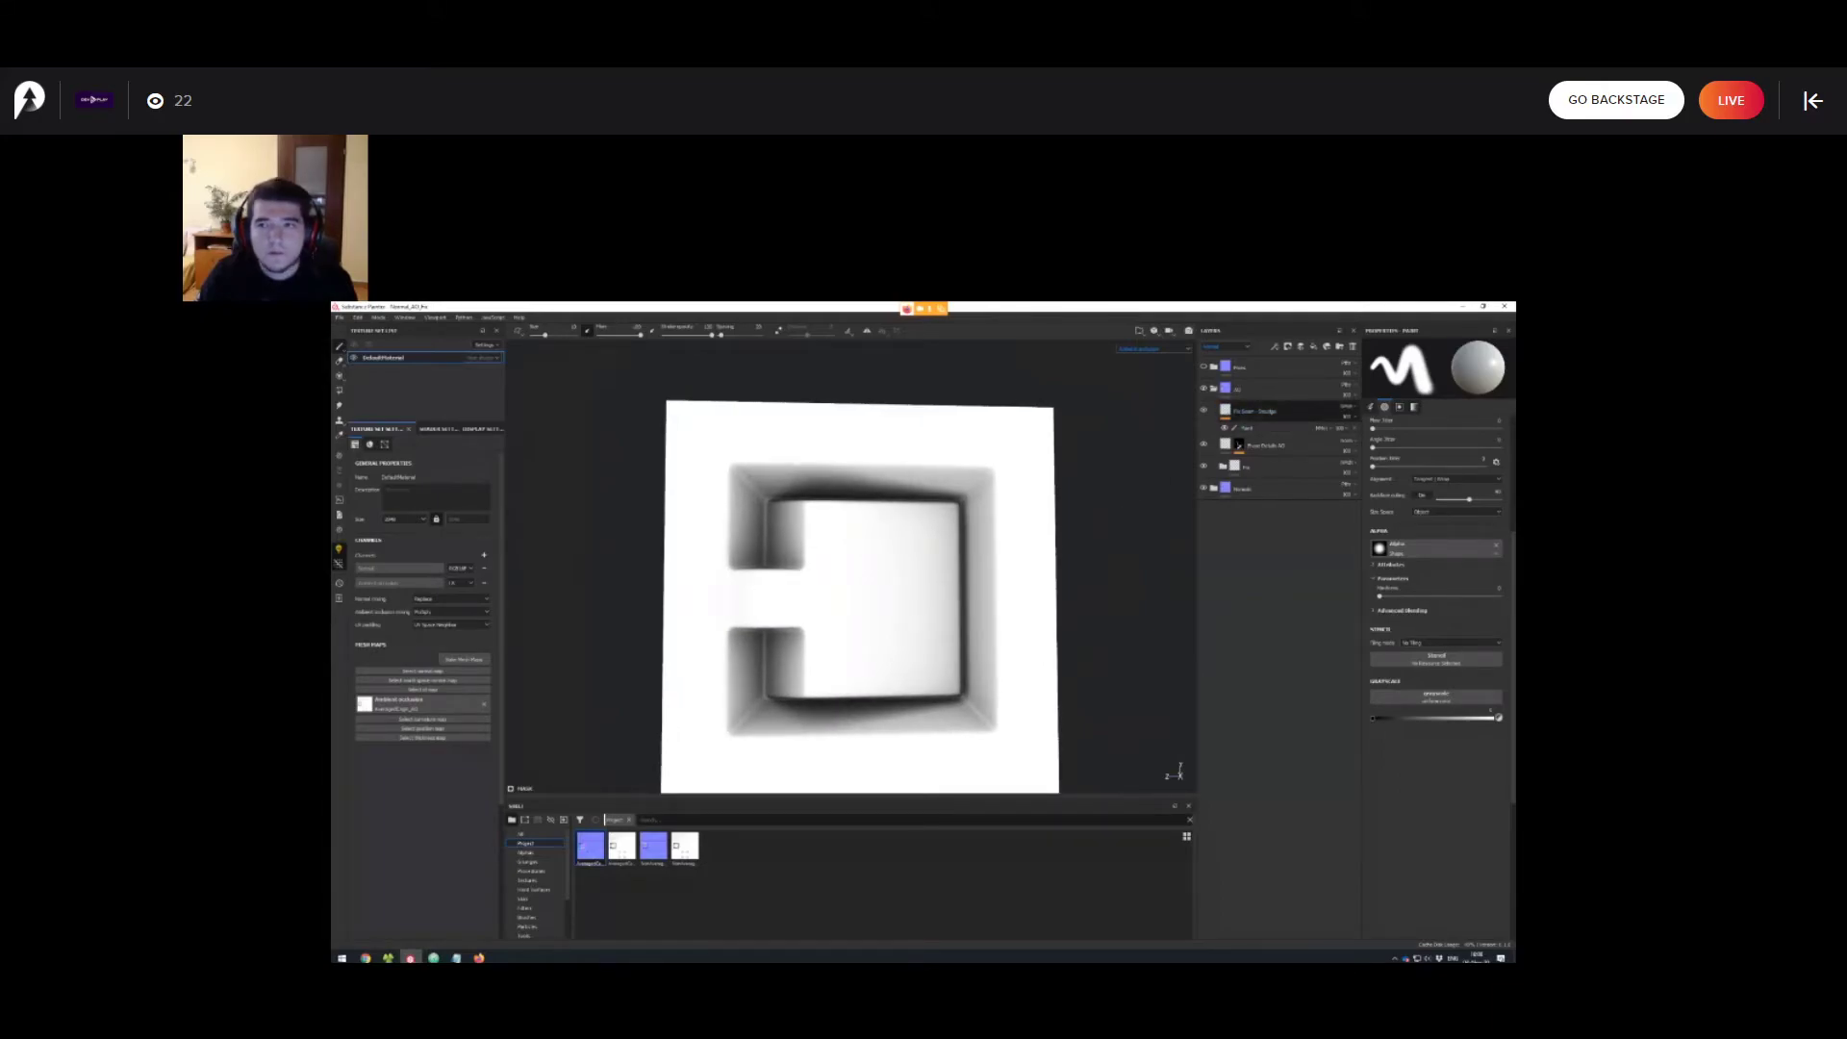
Switch the layer stack to the ambient occlusion channel, select the smudge layer's paint effect and activate the Smudge tool.
left_click(1226, 346)
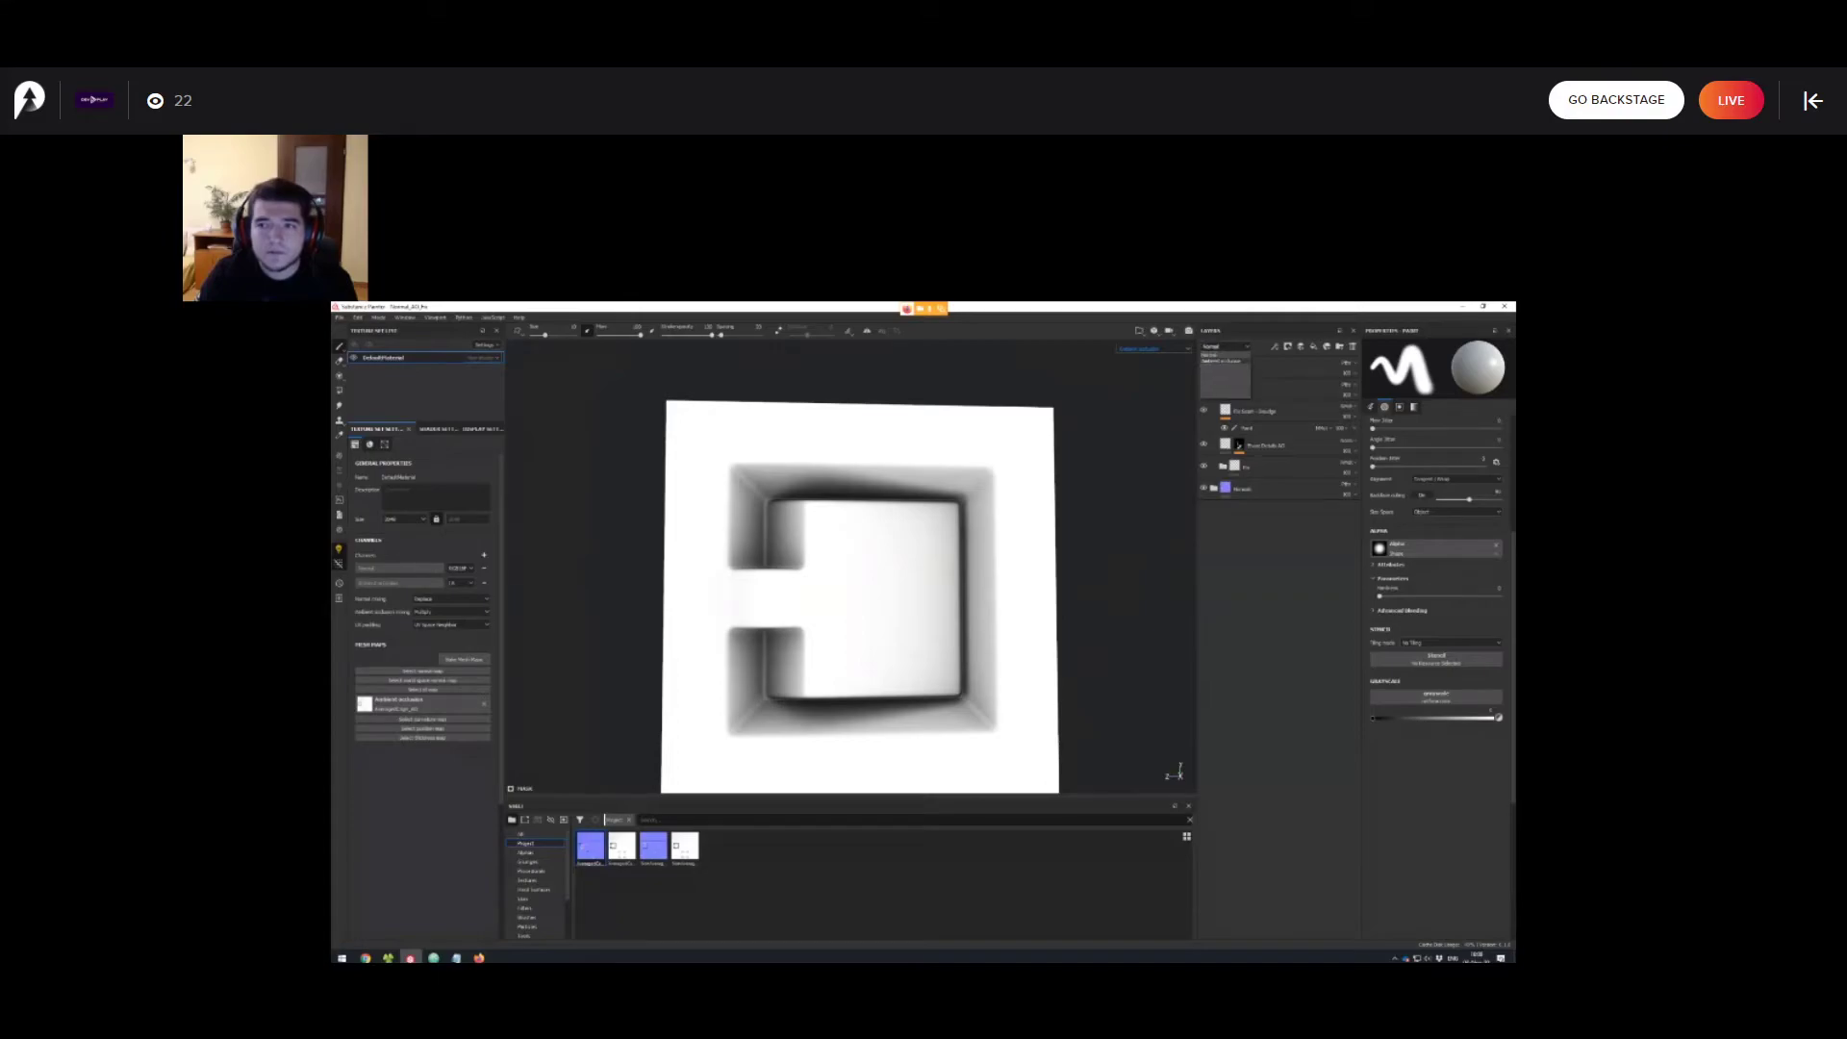
left_click(1224, 360)
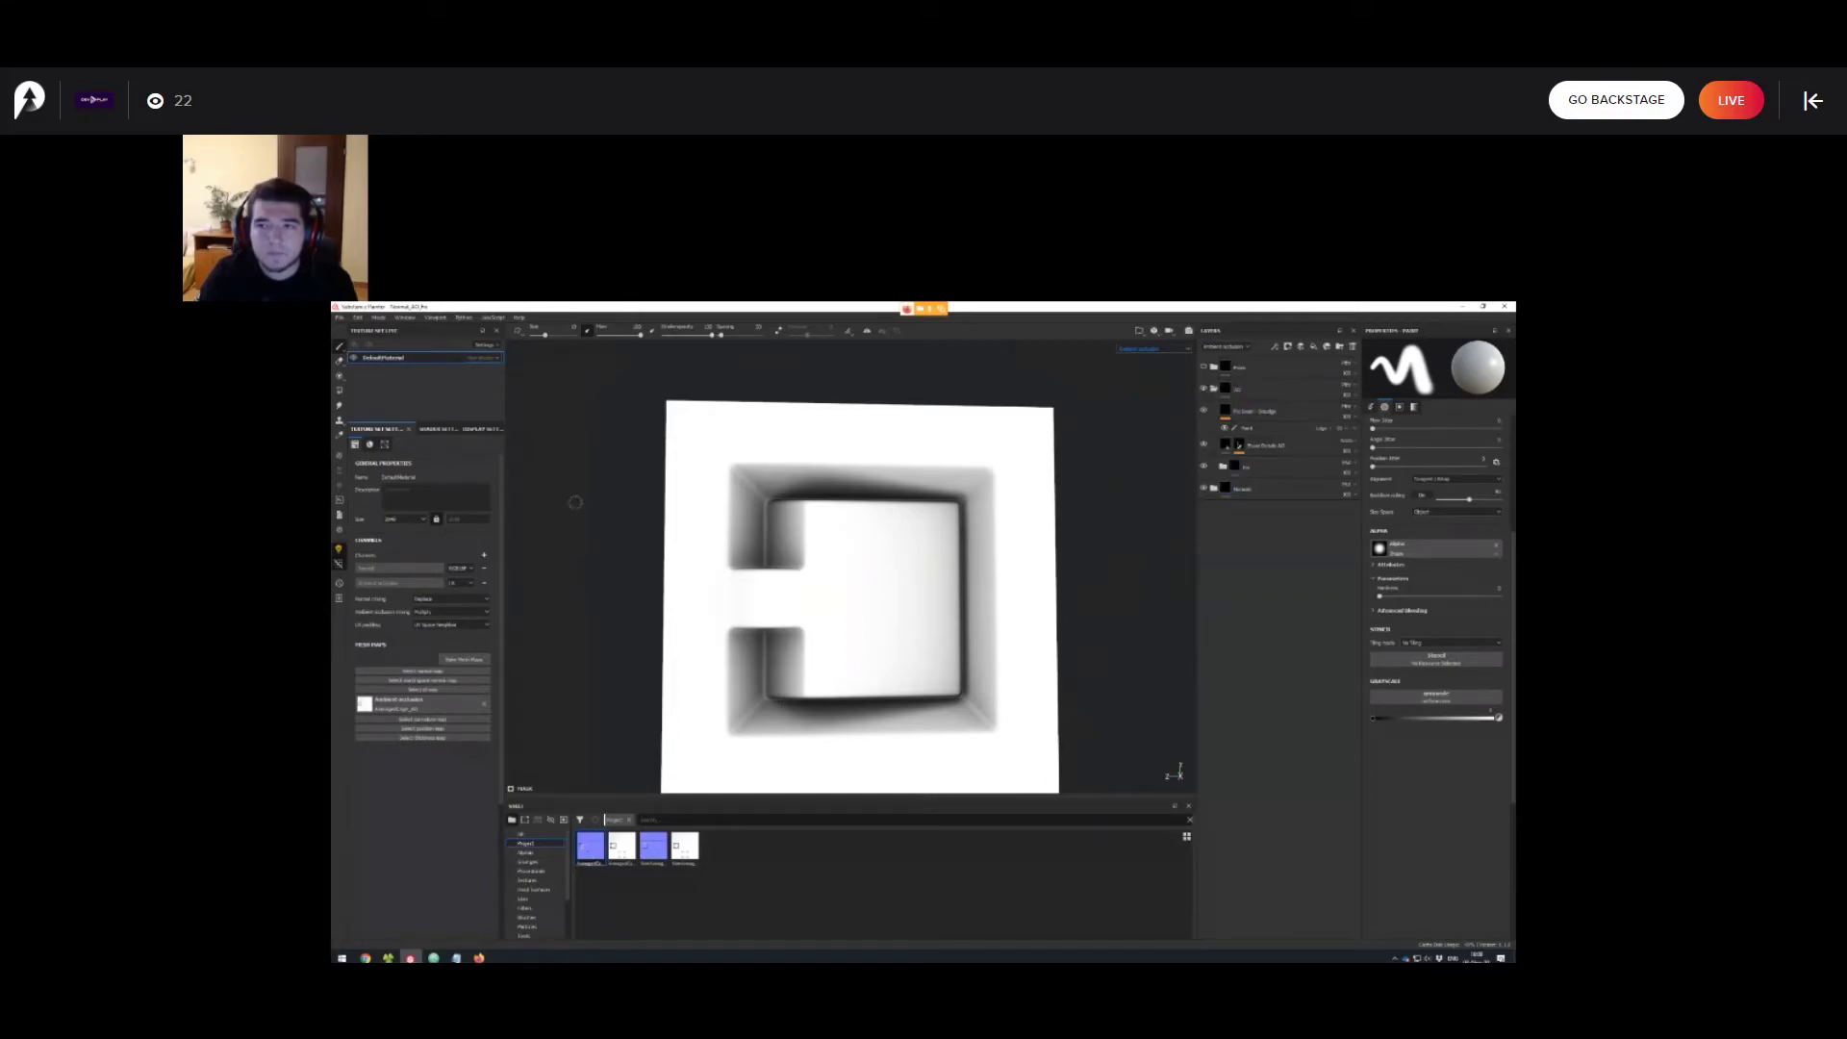
left_click(1268, 429)
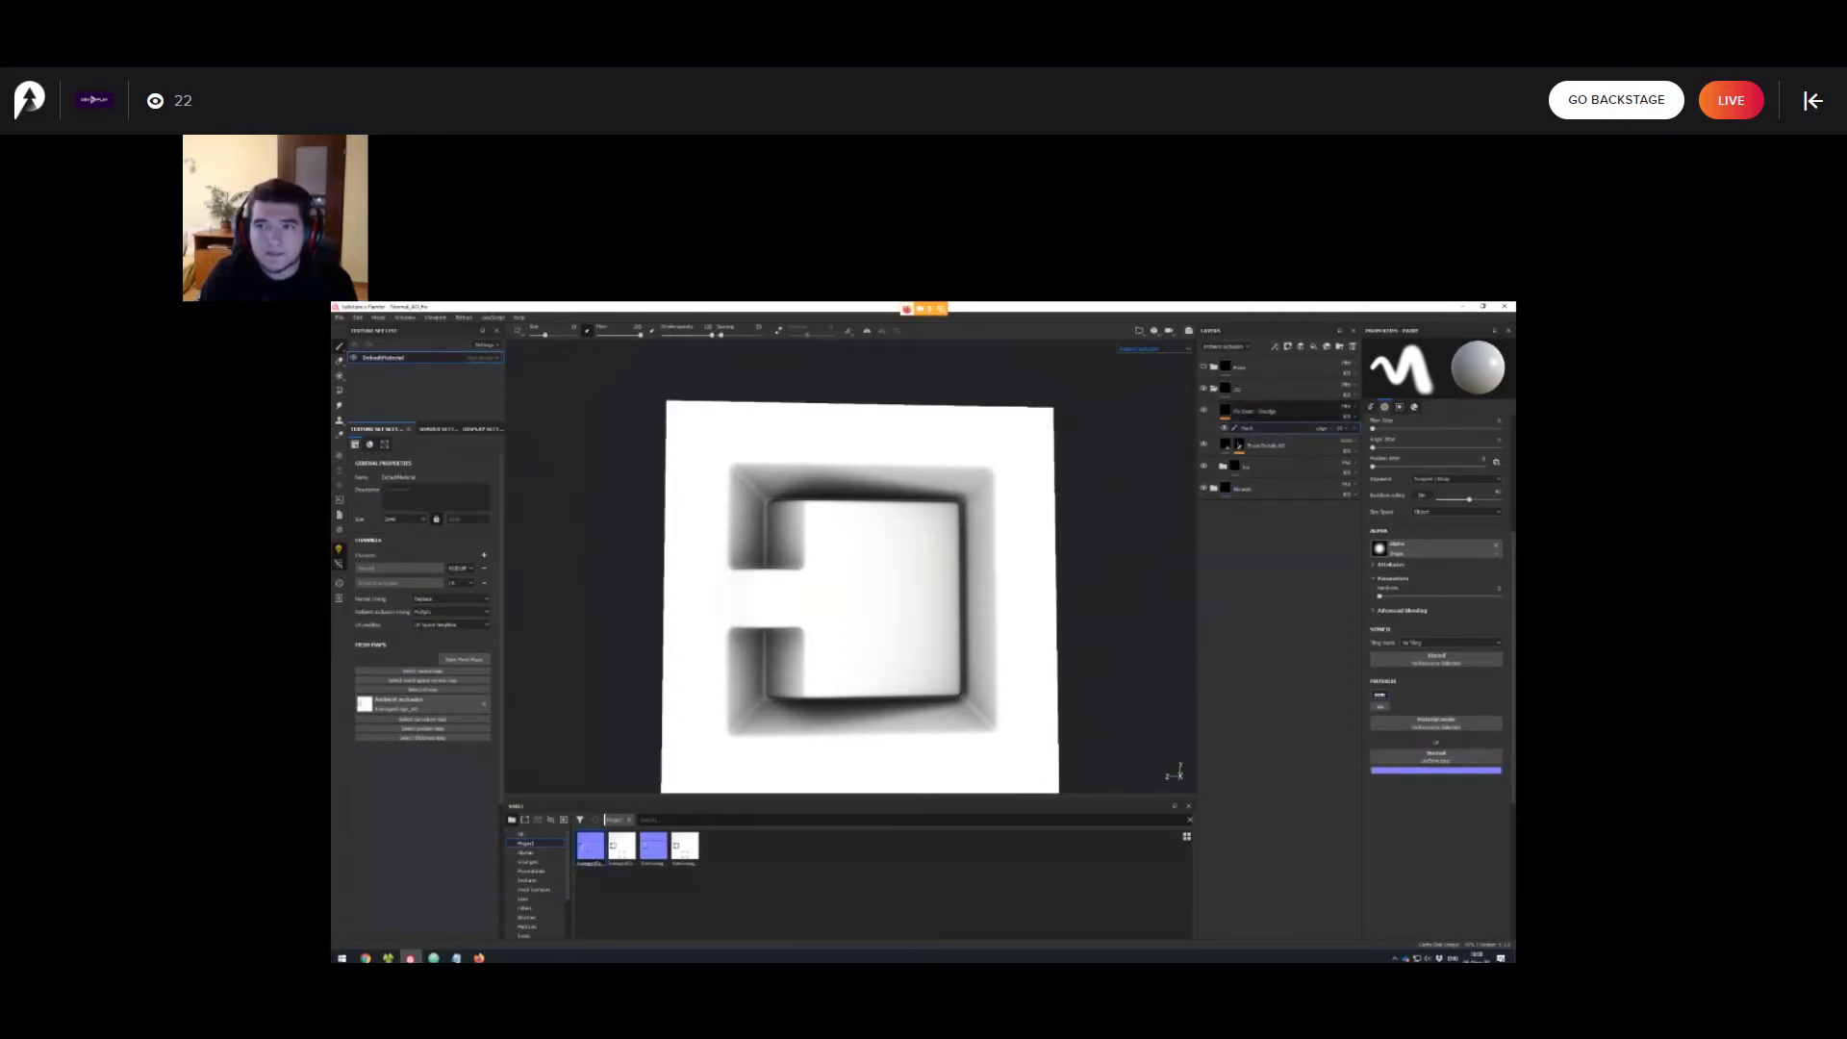
left_click(339, 405)
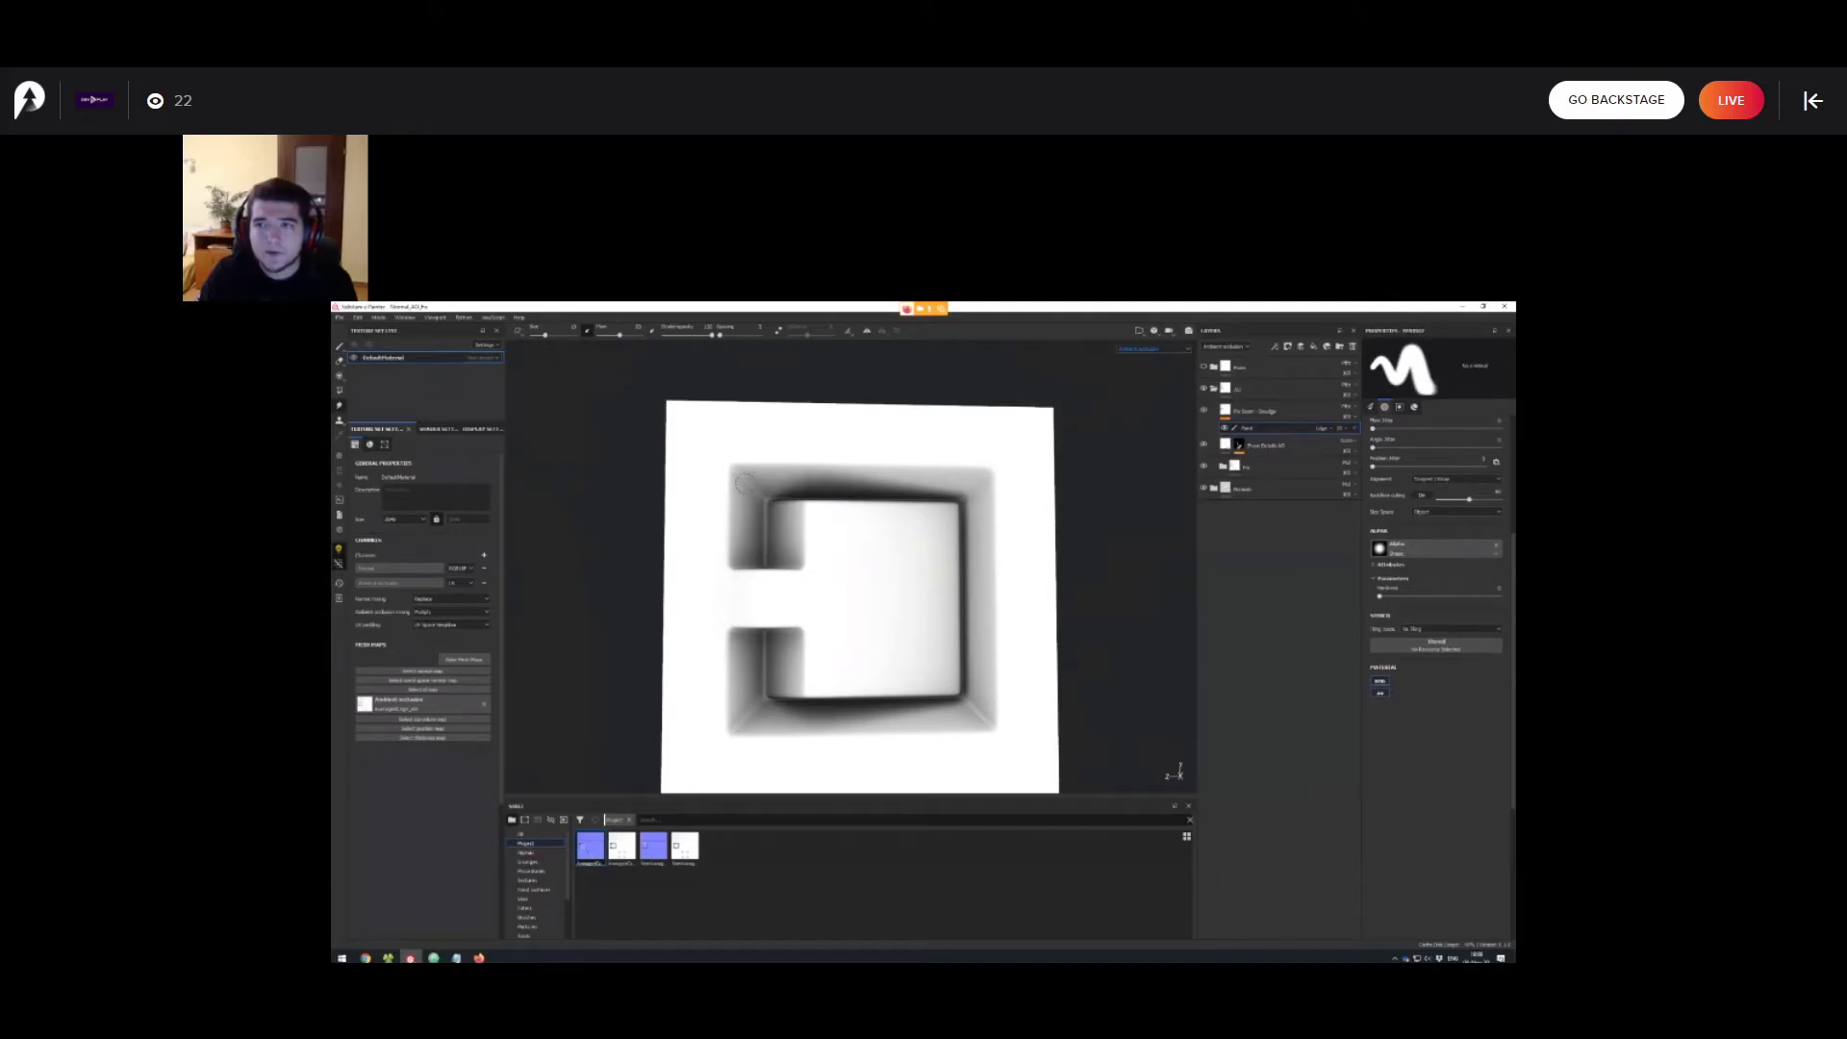
Examine the ambient occlusion shading at the corners and edges of the recessed front panel from several angles.
scroll(763, 502, "up", 2)
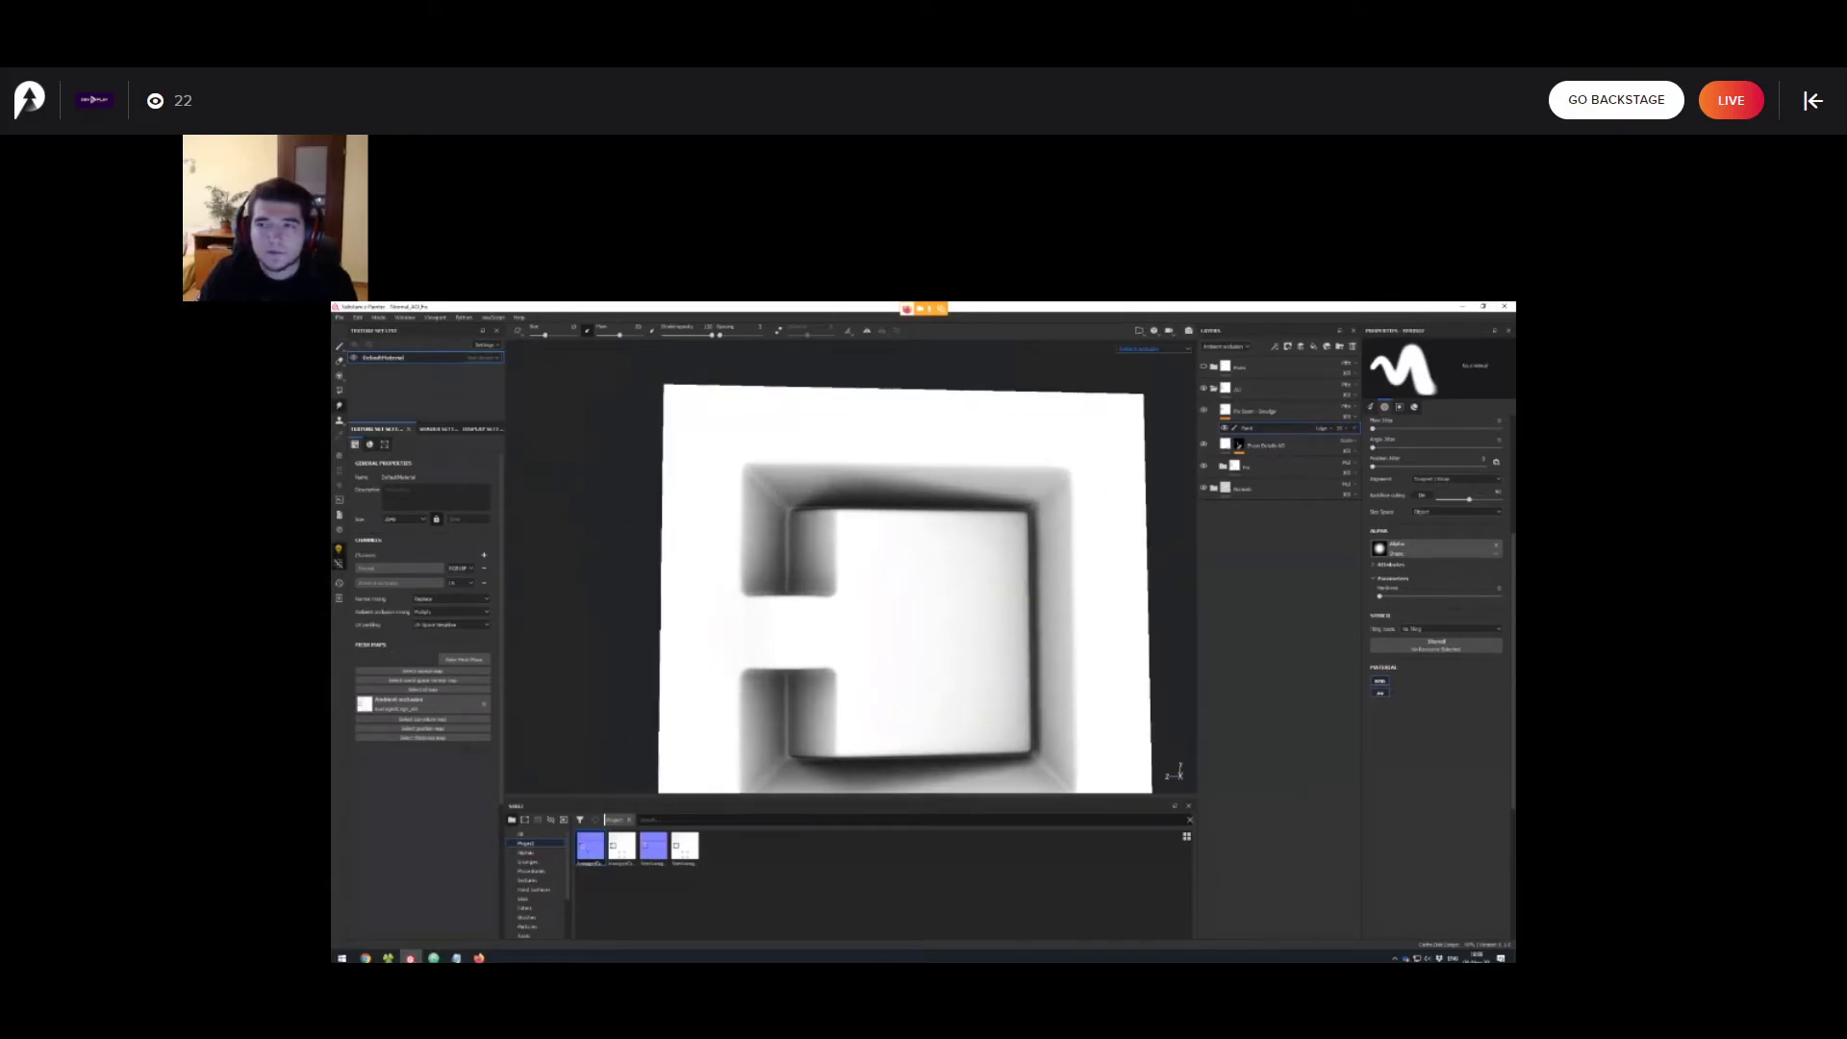
mouse_move(763, 502)
left_mouse_down("alt")
mouse_move(806, 512)
mouse_move(789, 524)
left_mouse_up("alt")
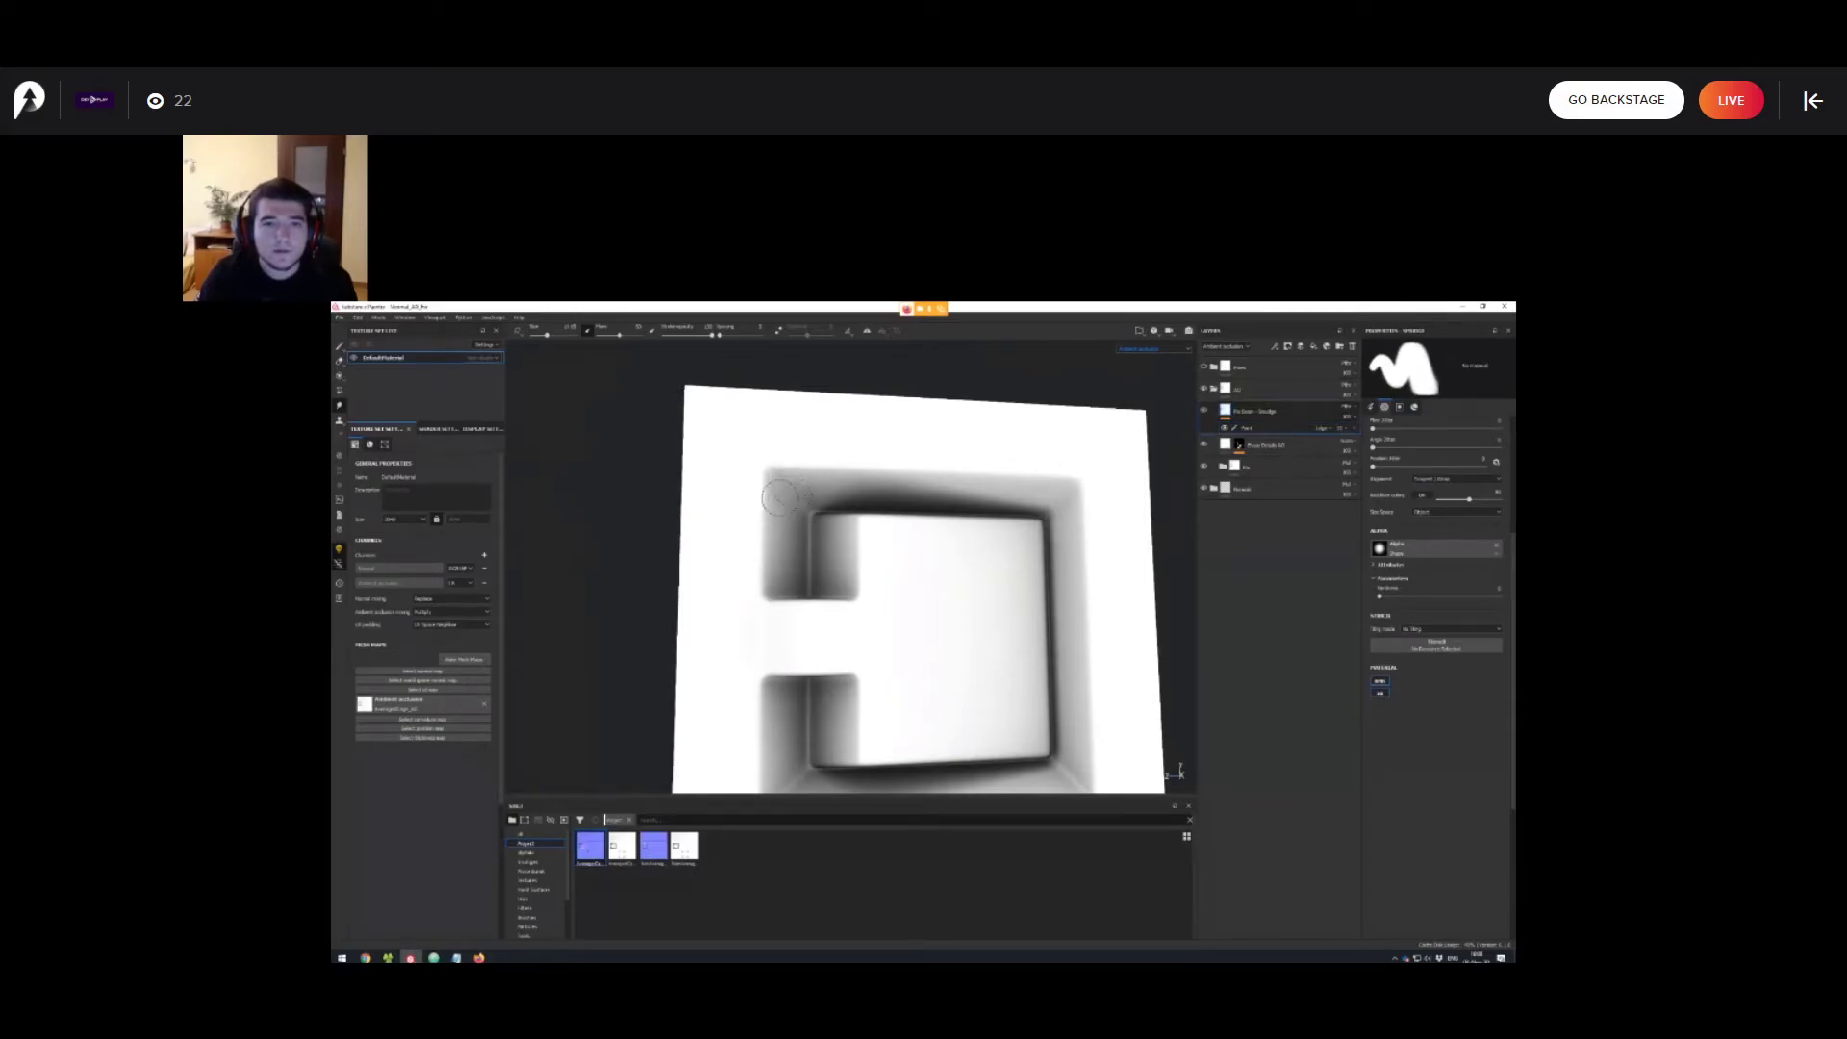
scroll(796, 493, "down", 2)
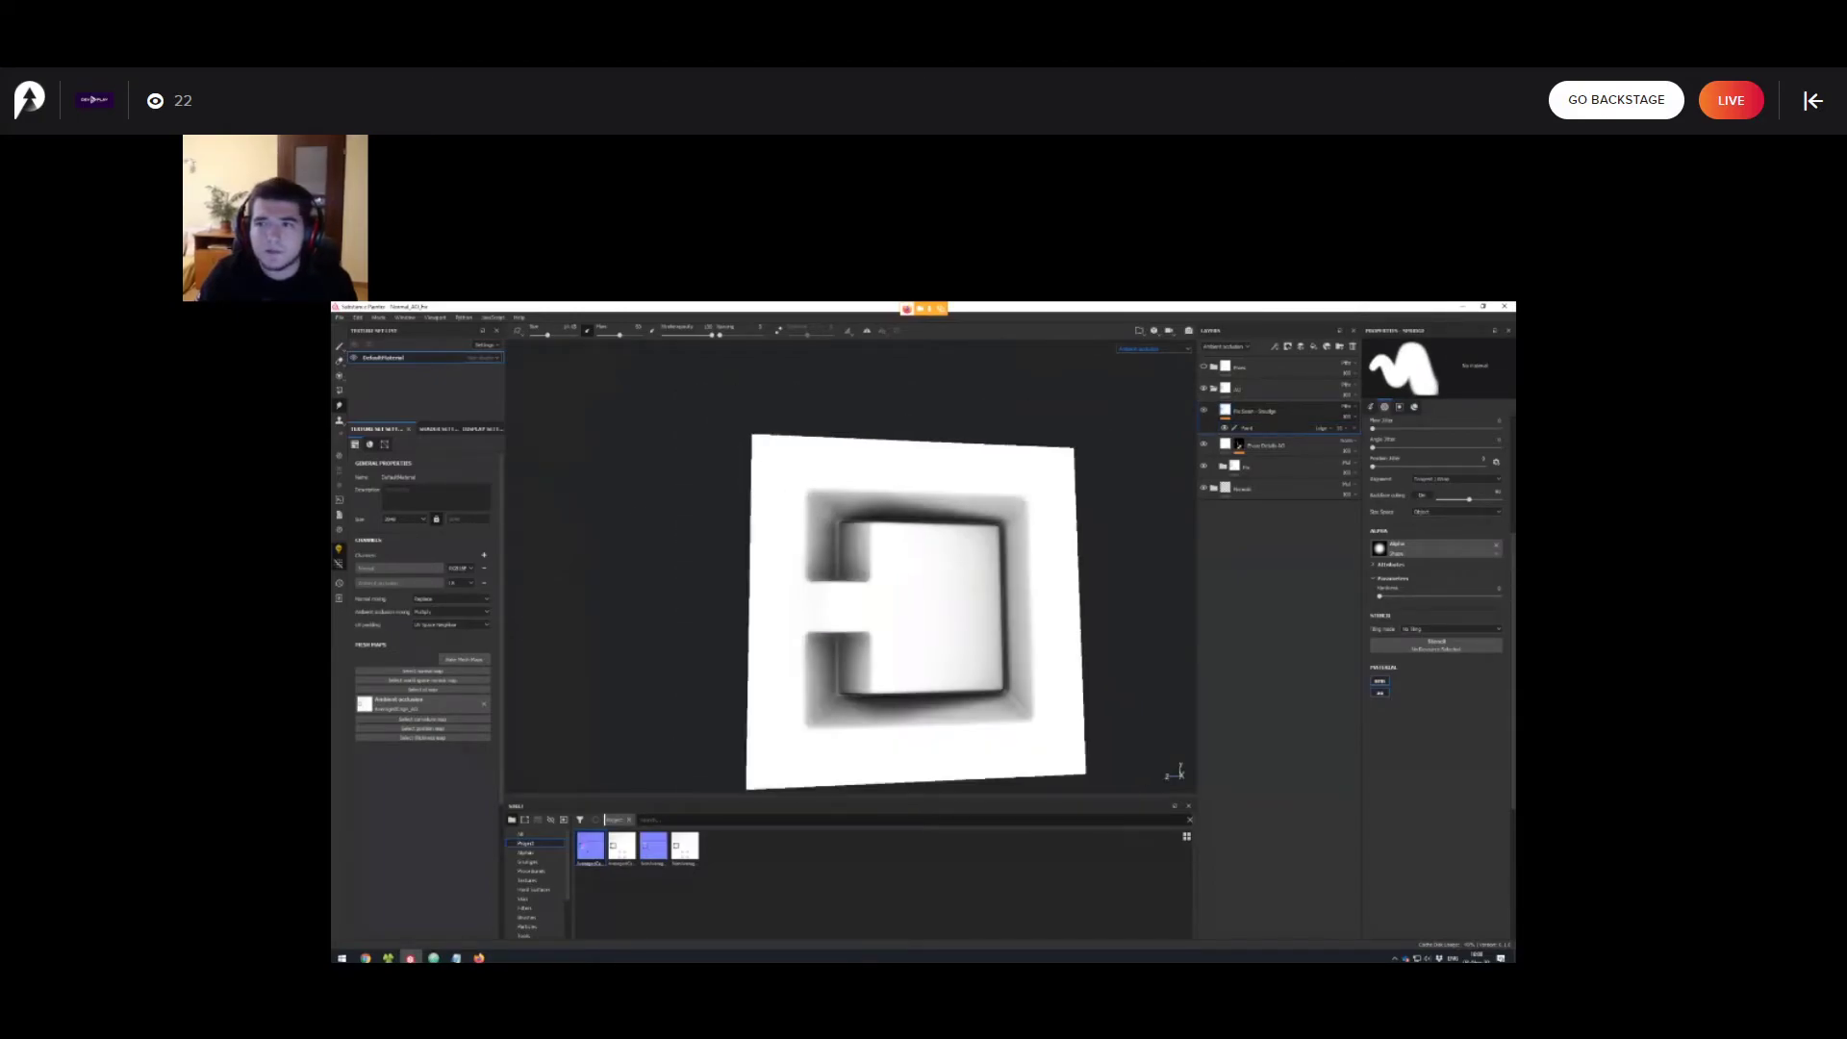
mouse_move(797, 494)
left_mouse_down("alt")
mouse_move(830, 561)
mouse_move(816, 530)
mouse_move(833, 536)
left_mouse_up("alt")
scroll(823, 545, "up", 1)
scroll(858, 544, "up", 2)
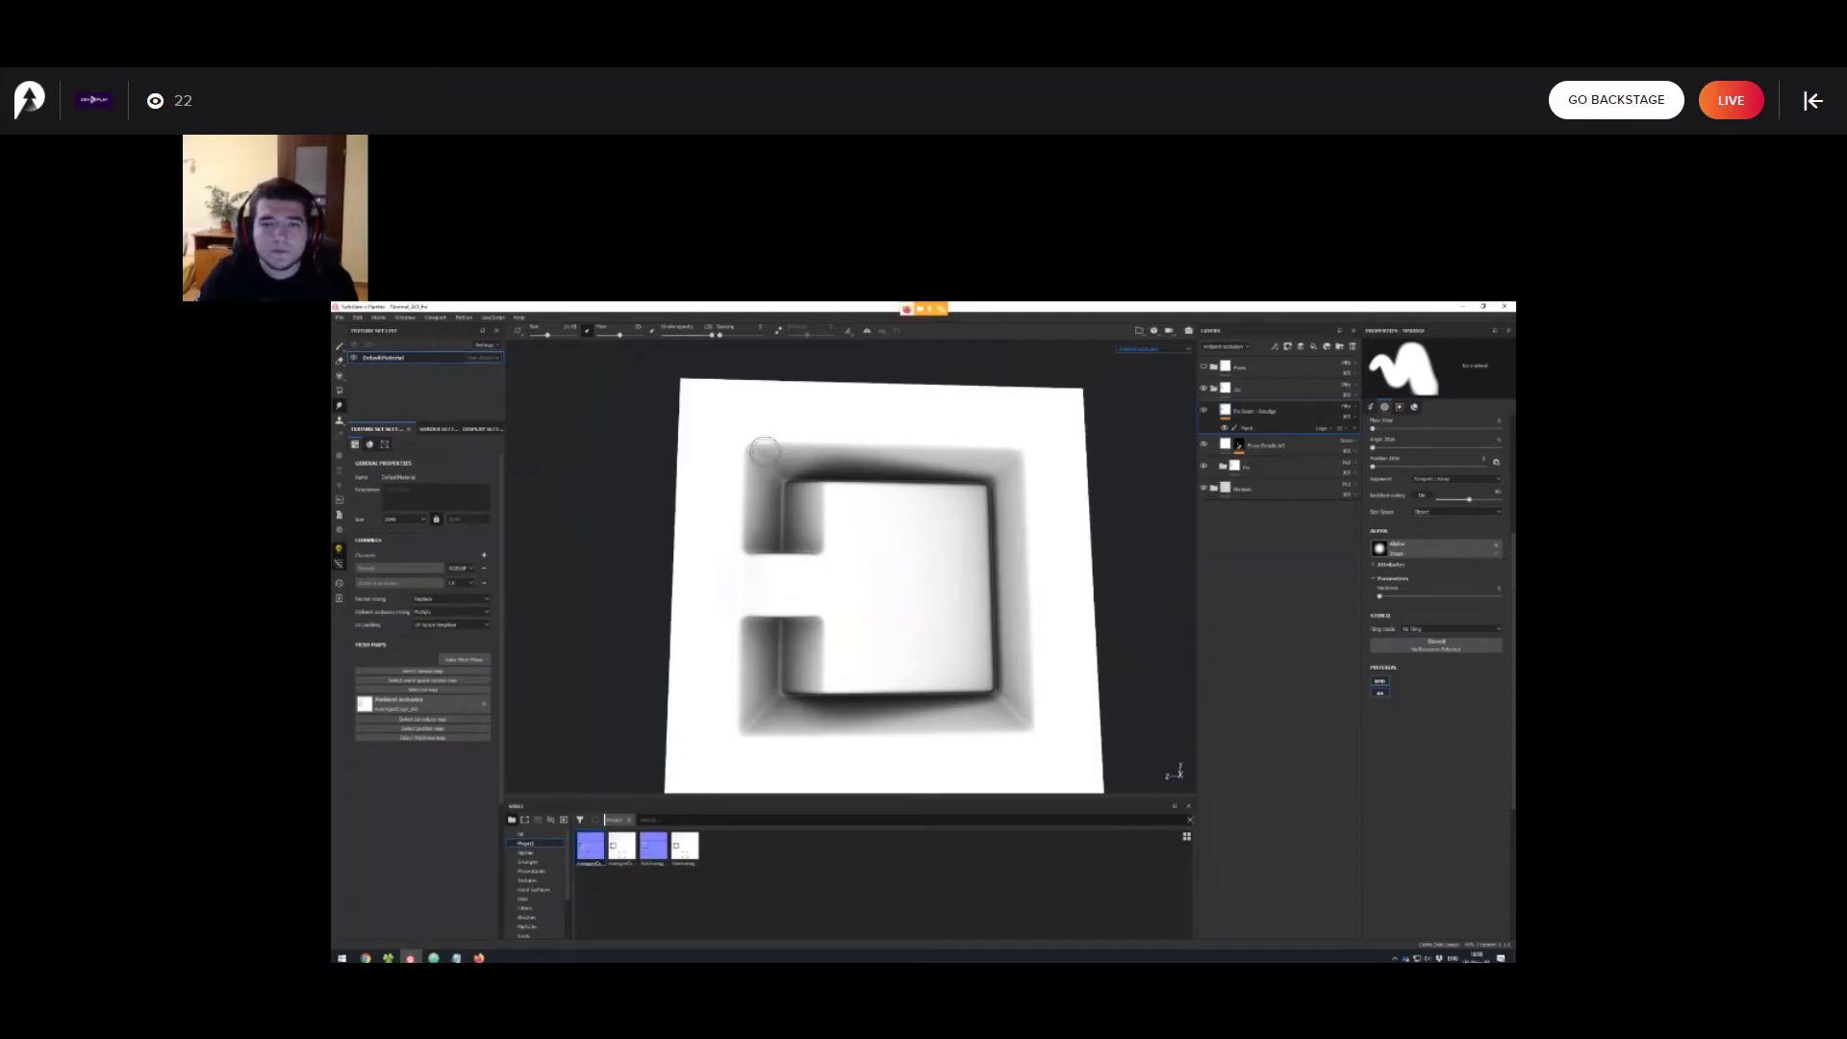
left_click_drag(858, 606, 1166, 477, "alt")
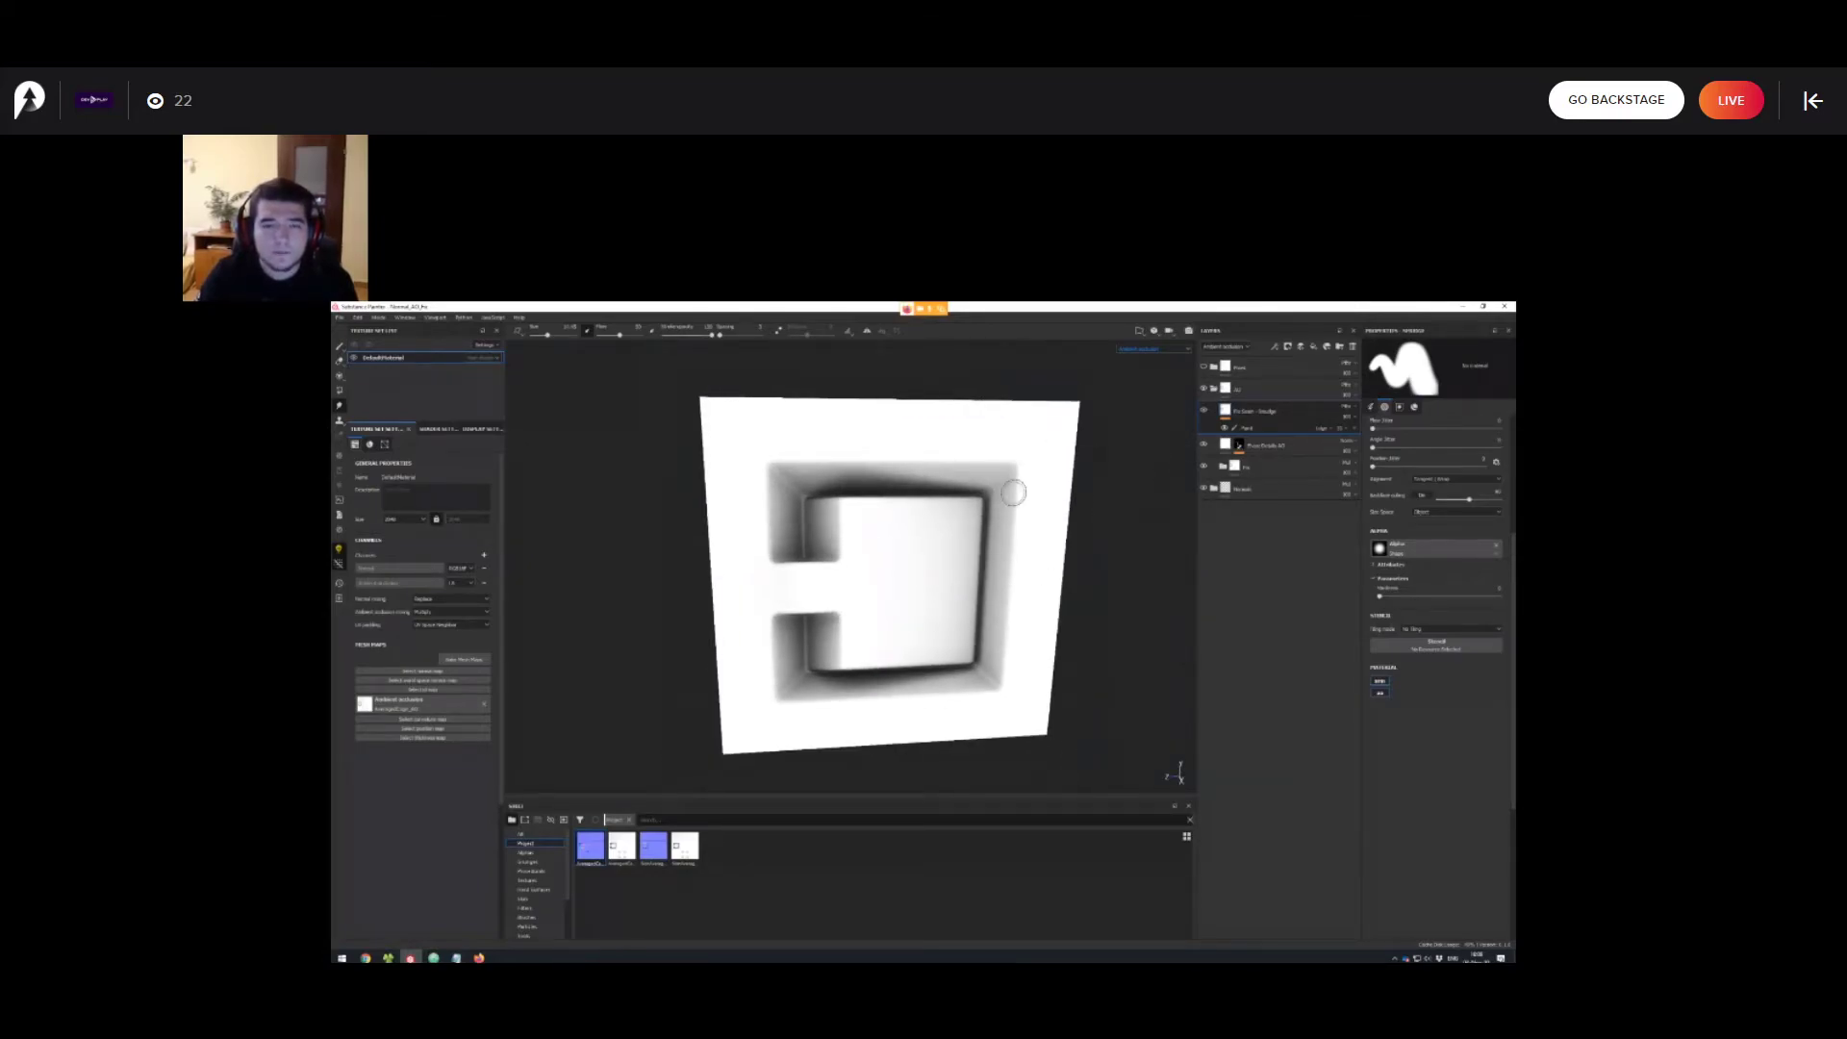
mouse_move(1017, 492)
left_mouse_down("alt")
mouse_move(1070, 424)
mouse_move(970, 549)
mouse_move(1044, 664)
mouse_move(1000, 569)
mouse_move(1089, 605)
mouse_move(1085, 640)
left_mouse_up("alt")
left_click_drag(975, 513, 1095, 500, "alt")
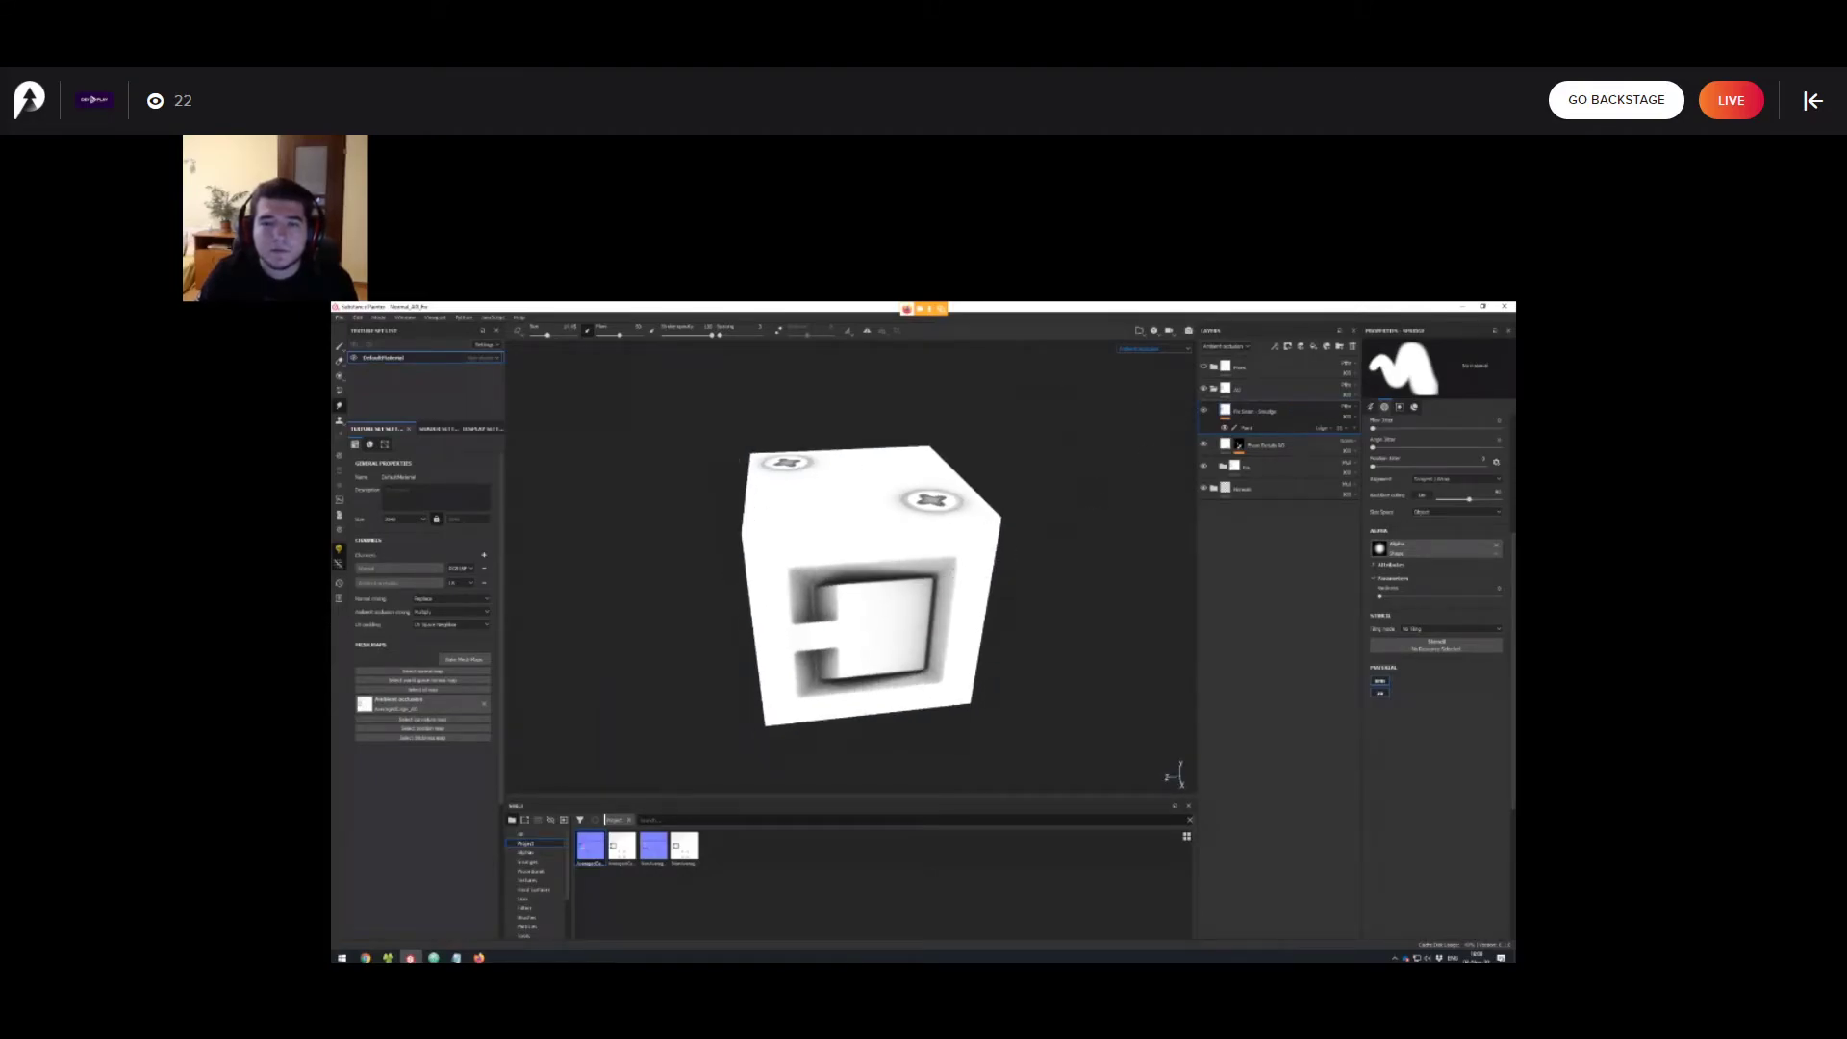
Return the viewport to the material view, rotate the lighting around the cube, and collapse the ambient occlusion folder.
key("m")
left_click_drag(898, 608, 964, 593, "alt")
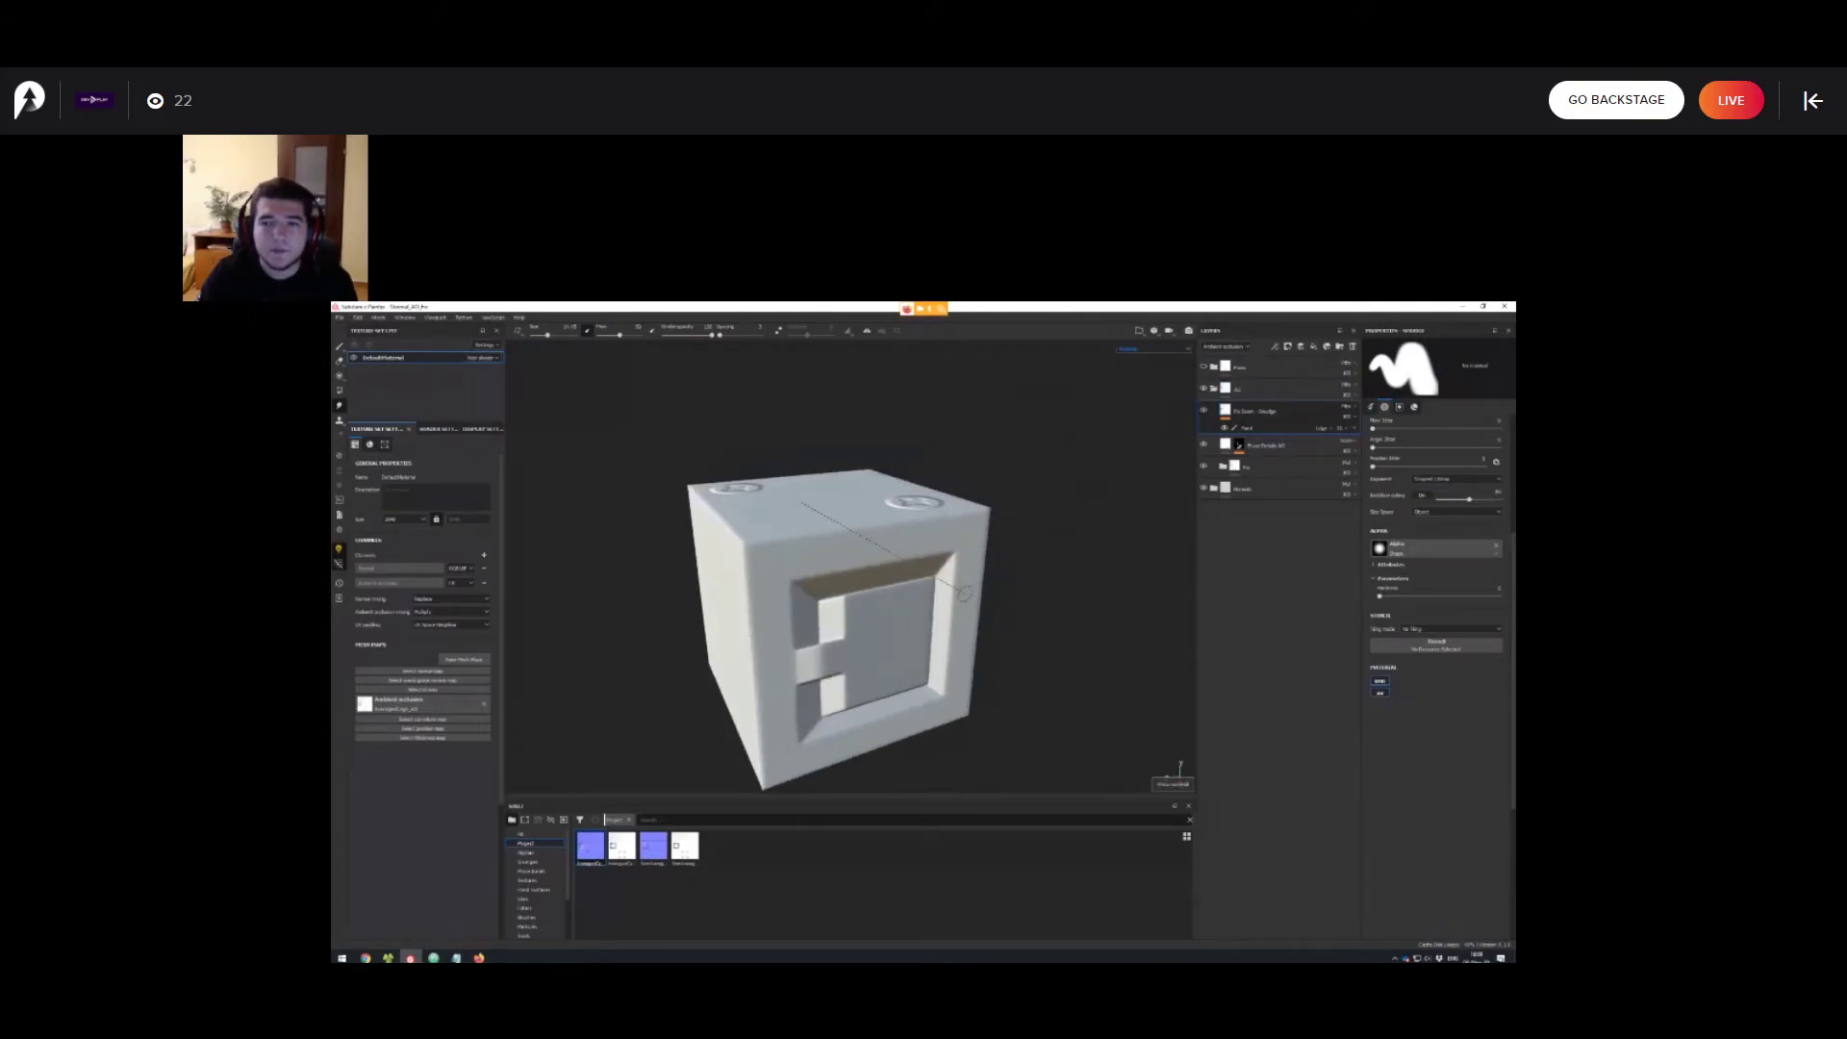
right_click_drag(964, 593, 970, 593, "shift")
left_click_drag(970, 594, 929, 618, "alt")
left_click(1213, 389)
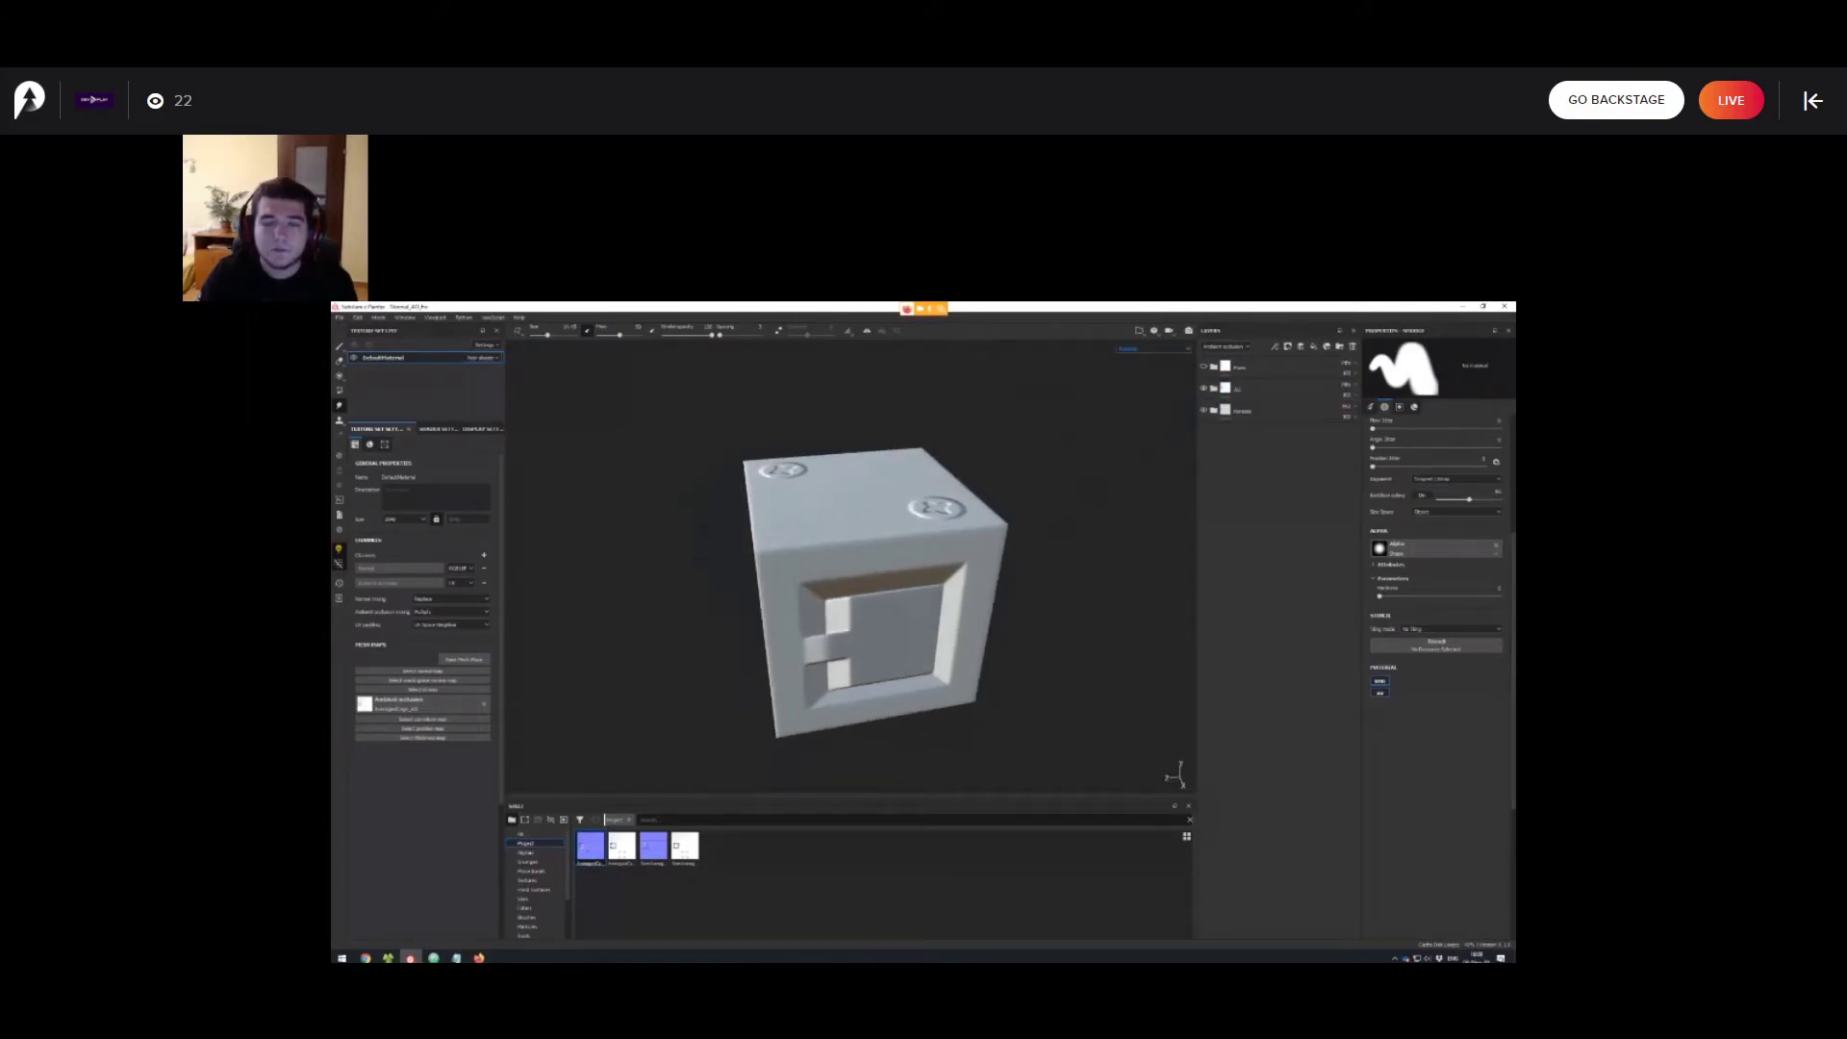
Expand and show the uppermost folder, hide the first layer inside it, and face the cube's recessed front panel.
left_click(1213, 367)
left_click(1204, 367)
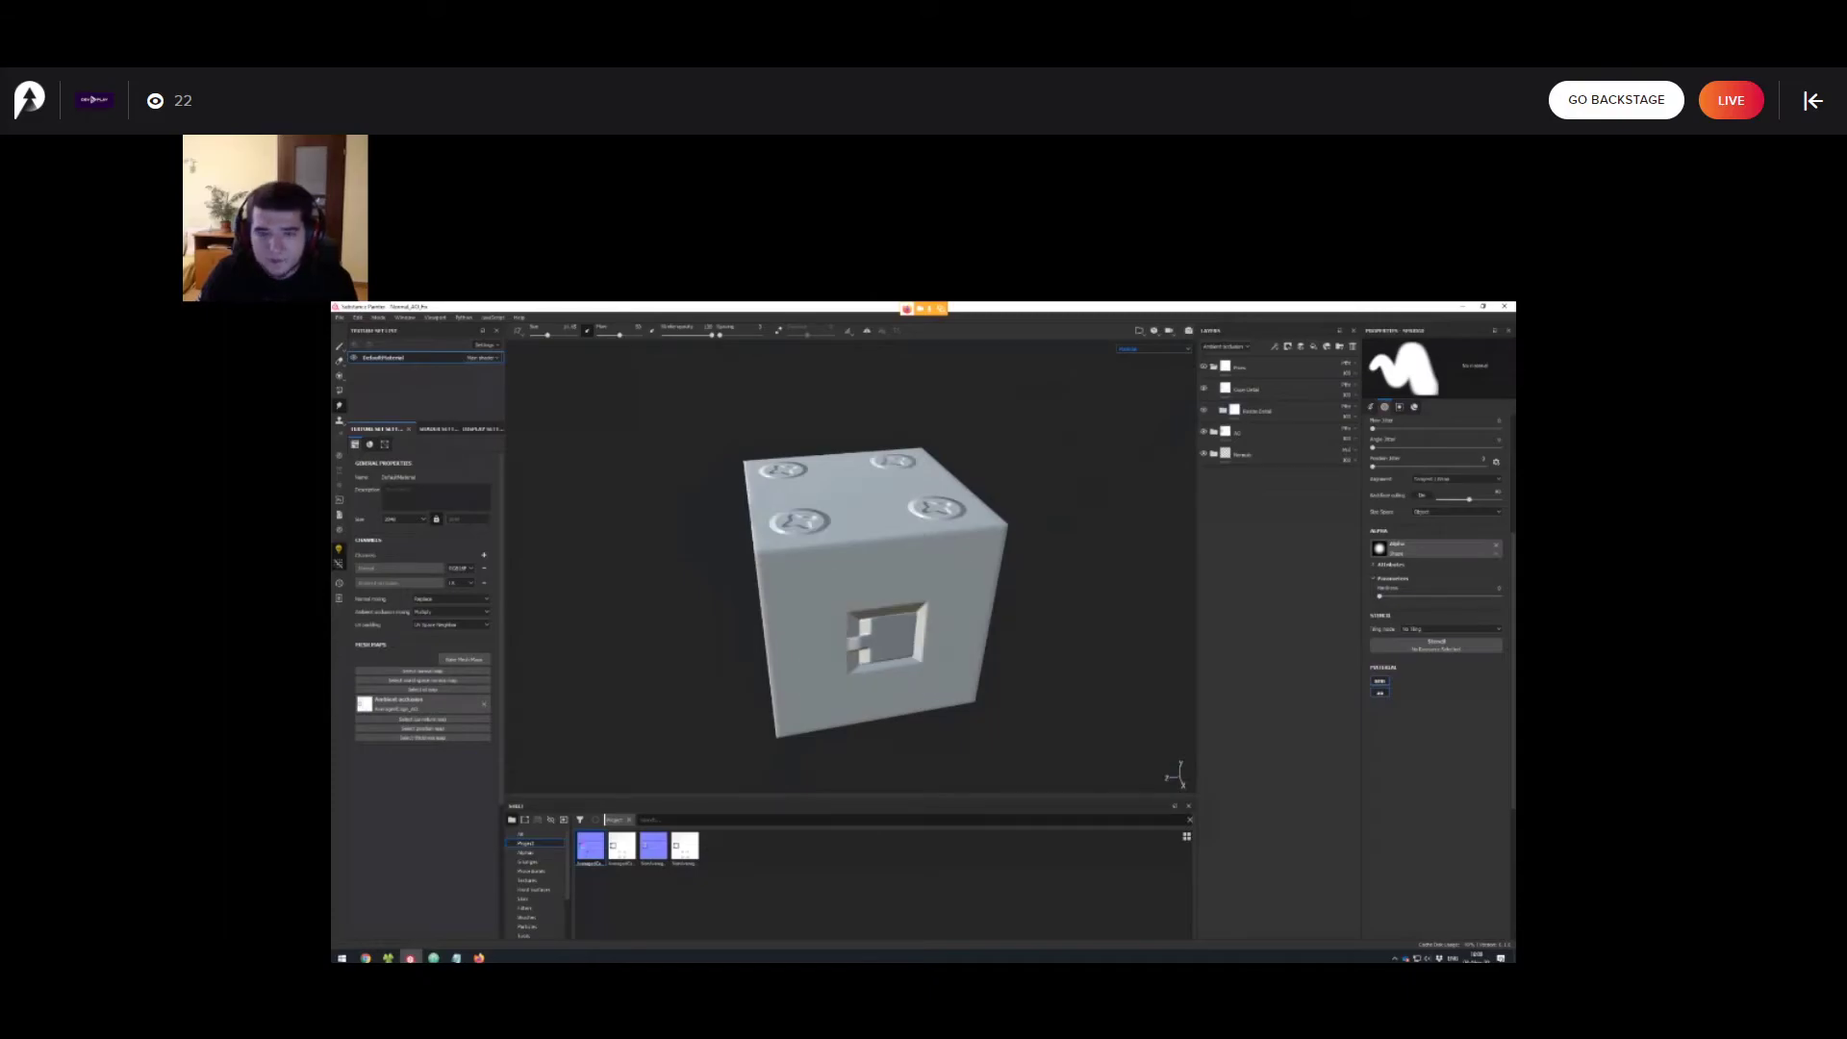
left_click(1204, 389)
left_click_drag(962, 601, 937, 520, "alt")
right_click_drag(905, 578, 947, 577, "alt")
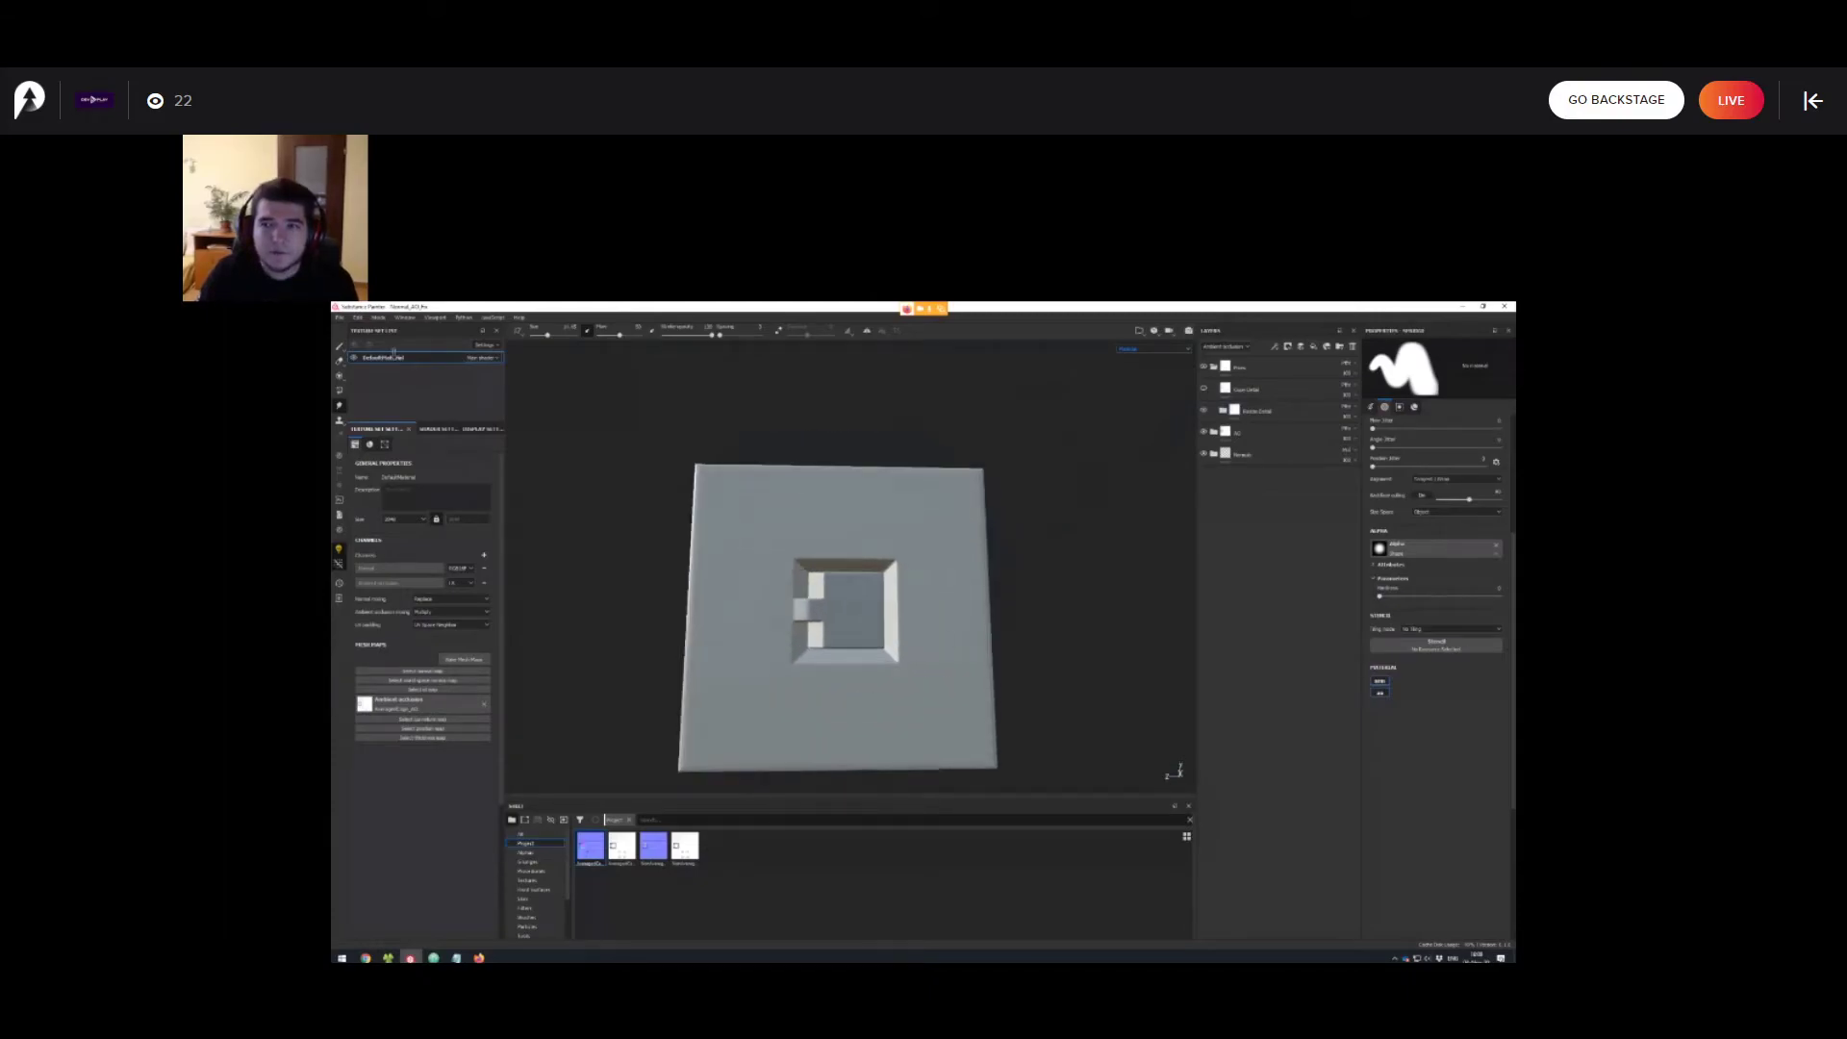
Examine the square recess on the cube's front face from several angles and under rotated environment lighting.
left_click_drag(947, 577, 972, 589, "alt")
right_click_drag(972, 589, 866, 615, "shift")
scroll(866, 615, "down", 1)
left_click_drag(866, 615, 908, 612, "alt")
mouse_move(909, 612)
right_mouse_down("alt")
mouse_move(971, 578)
mouse_move(949, 564)
right_mouse_up("alt")
middle_click_drag(948, 564, 932, 560, "alt")
left_click_drag(802, 594, 866, 598, "alt")
right_click_drag(866, 598, 885, 601, "alt")
mouse_move(885, 600)
left_mouse_down("alt")
mouse_move(886, 635)
mouse_move(950, 633)
left_mouse_up("alt")
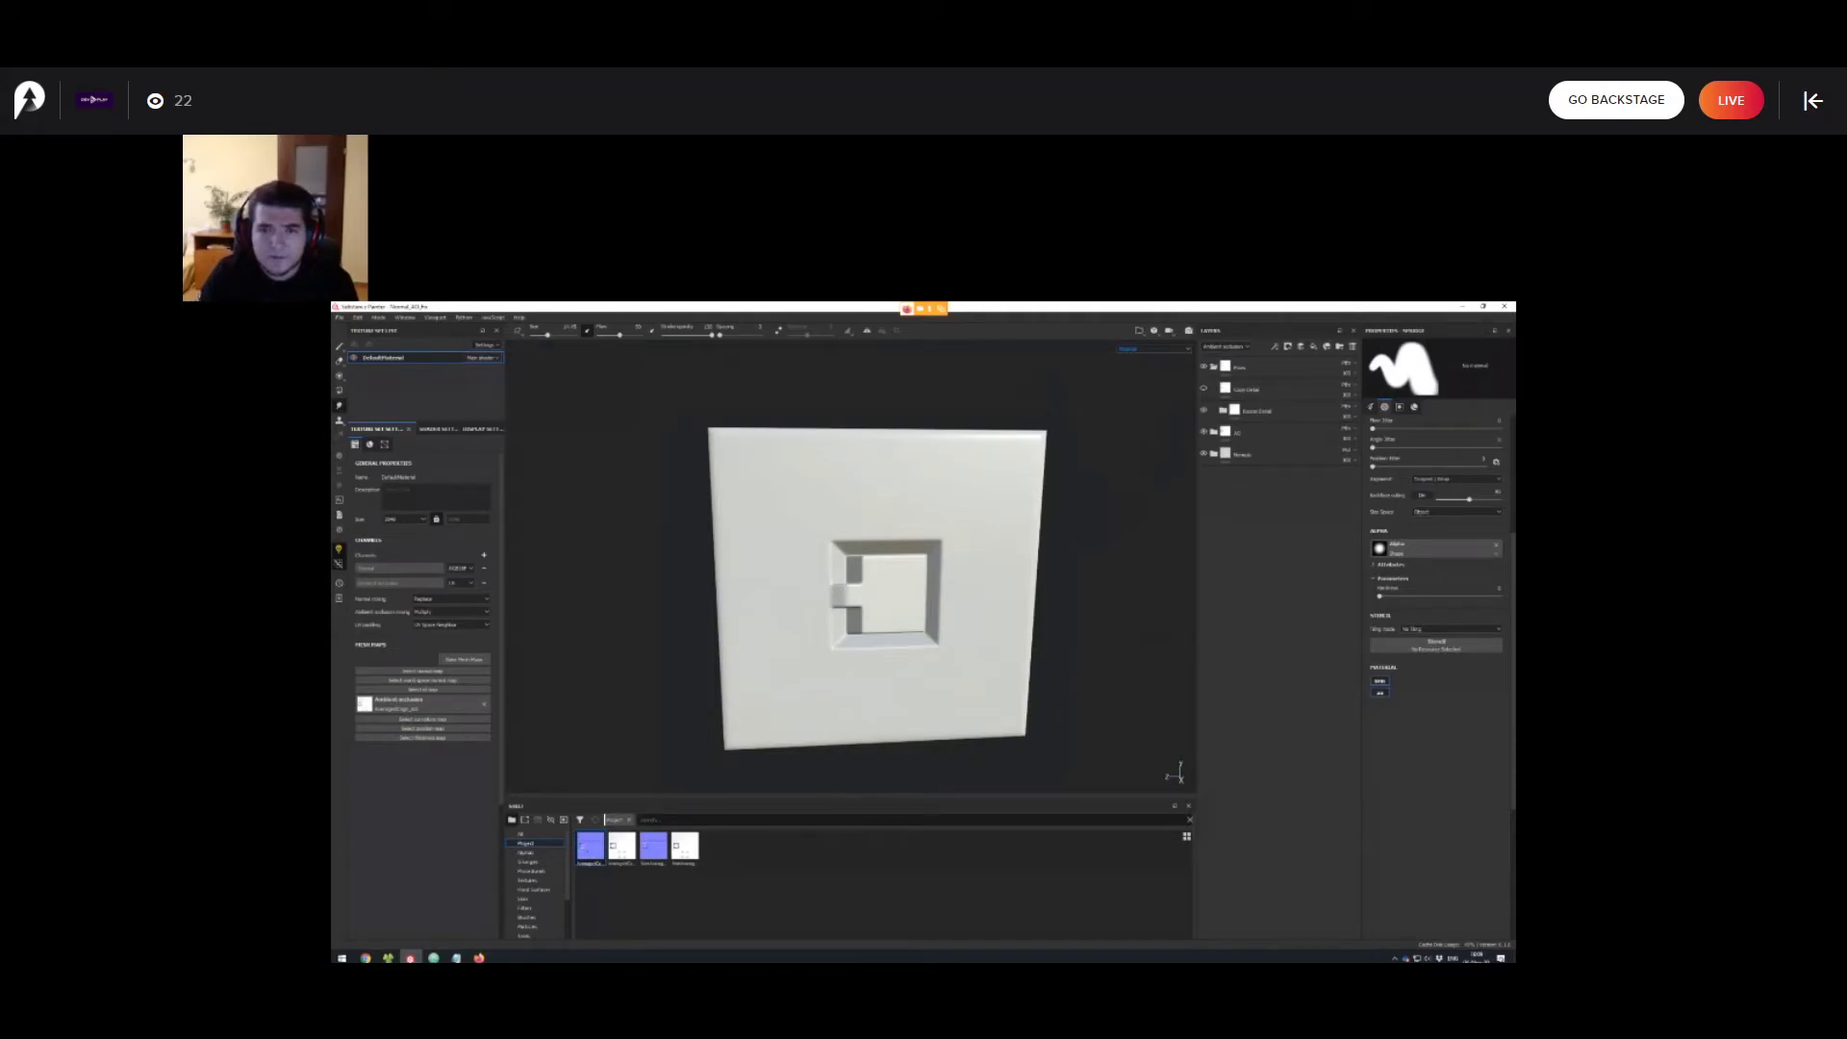
Expand the collapsed layer group above the lower folders and toggle its two layers' visibility to compare their effect.
left_click(1223, 411)
left_click(1204, 432)
left_click(1203, 432)
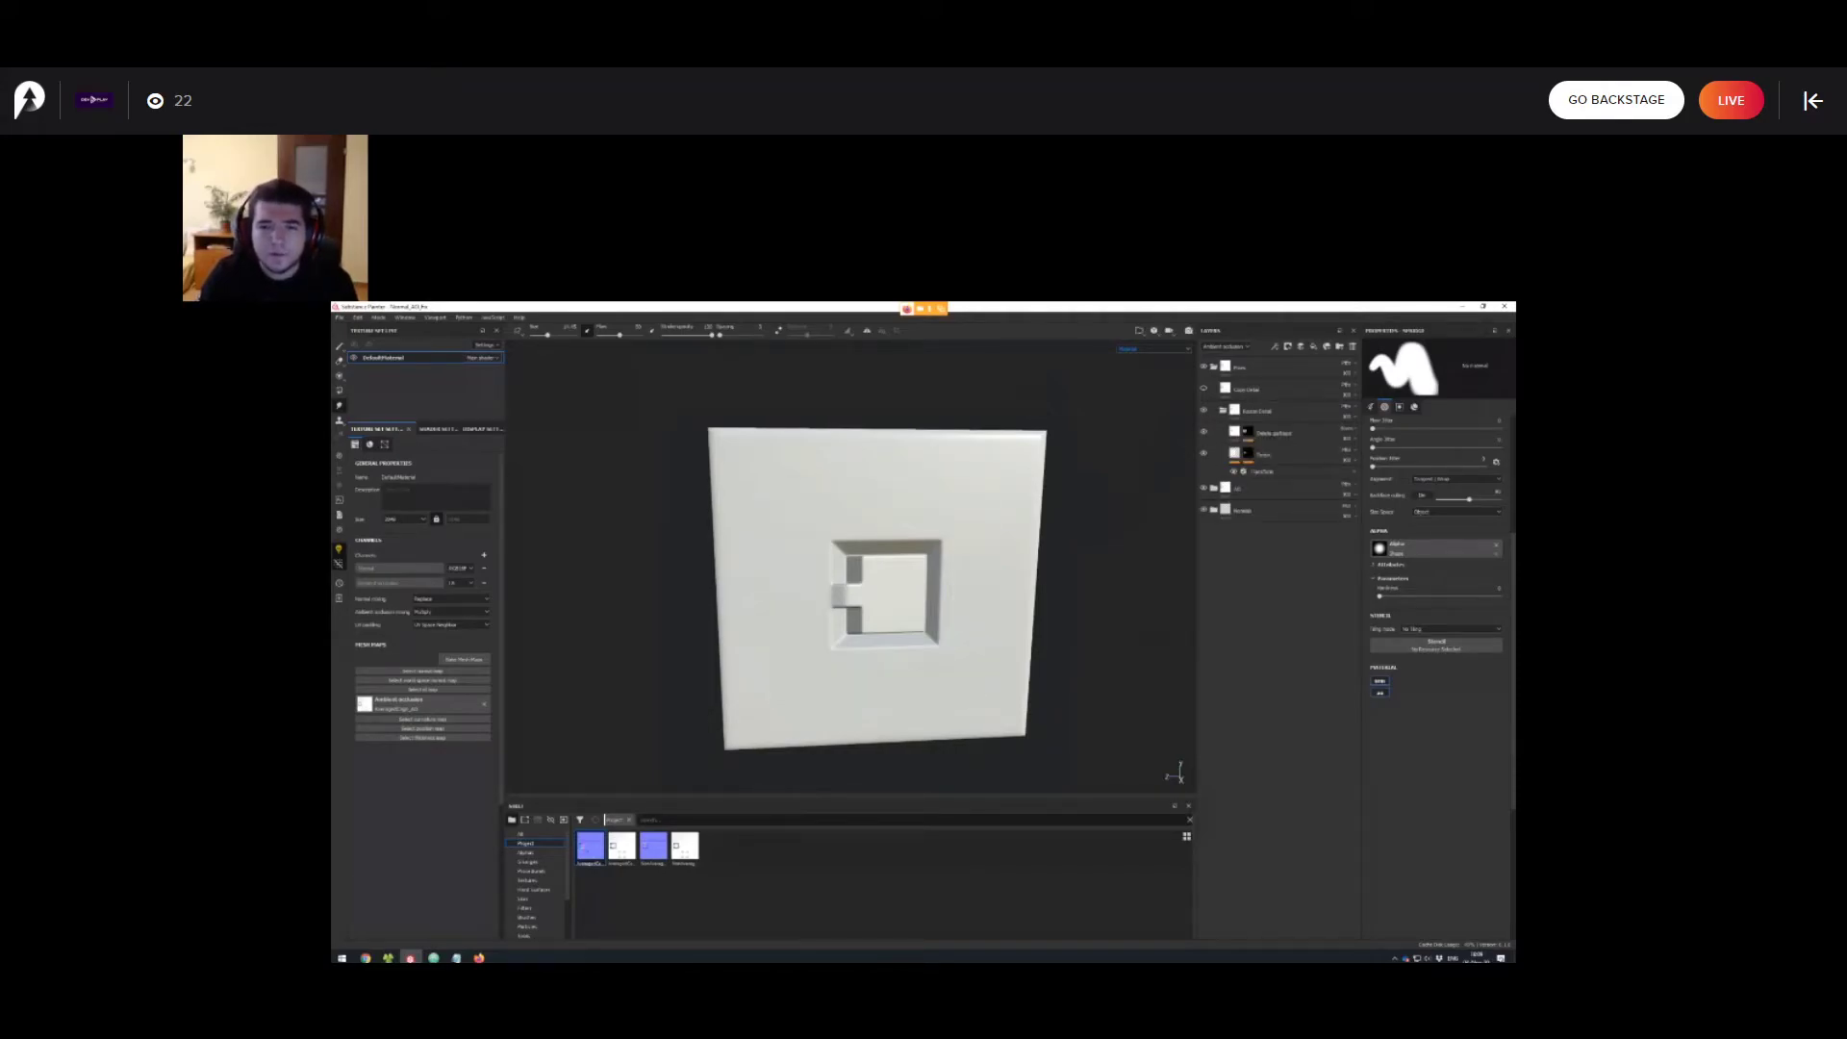
left_click(1203, 453)
left_click(1204, 453)
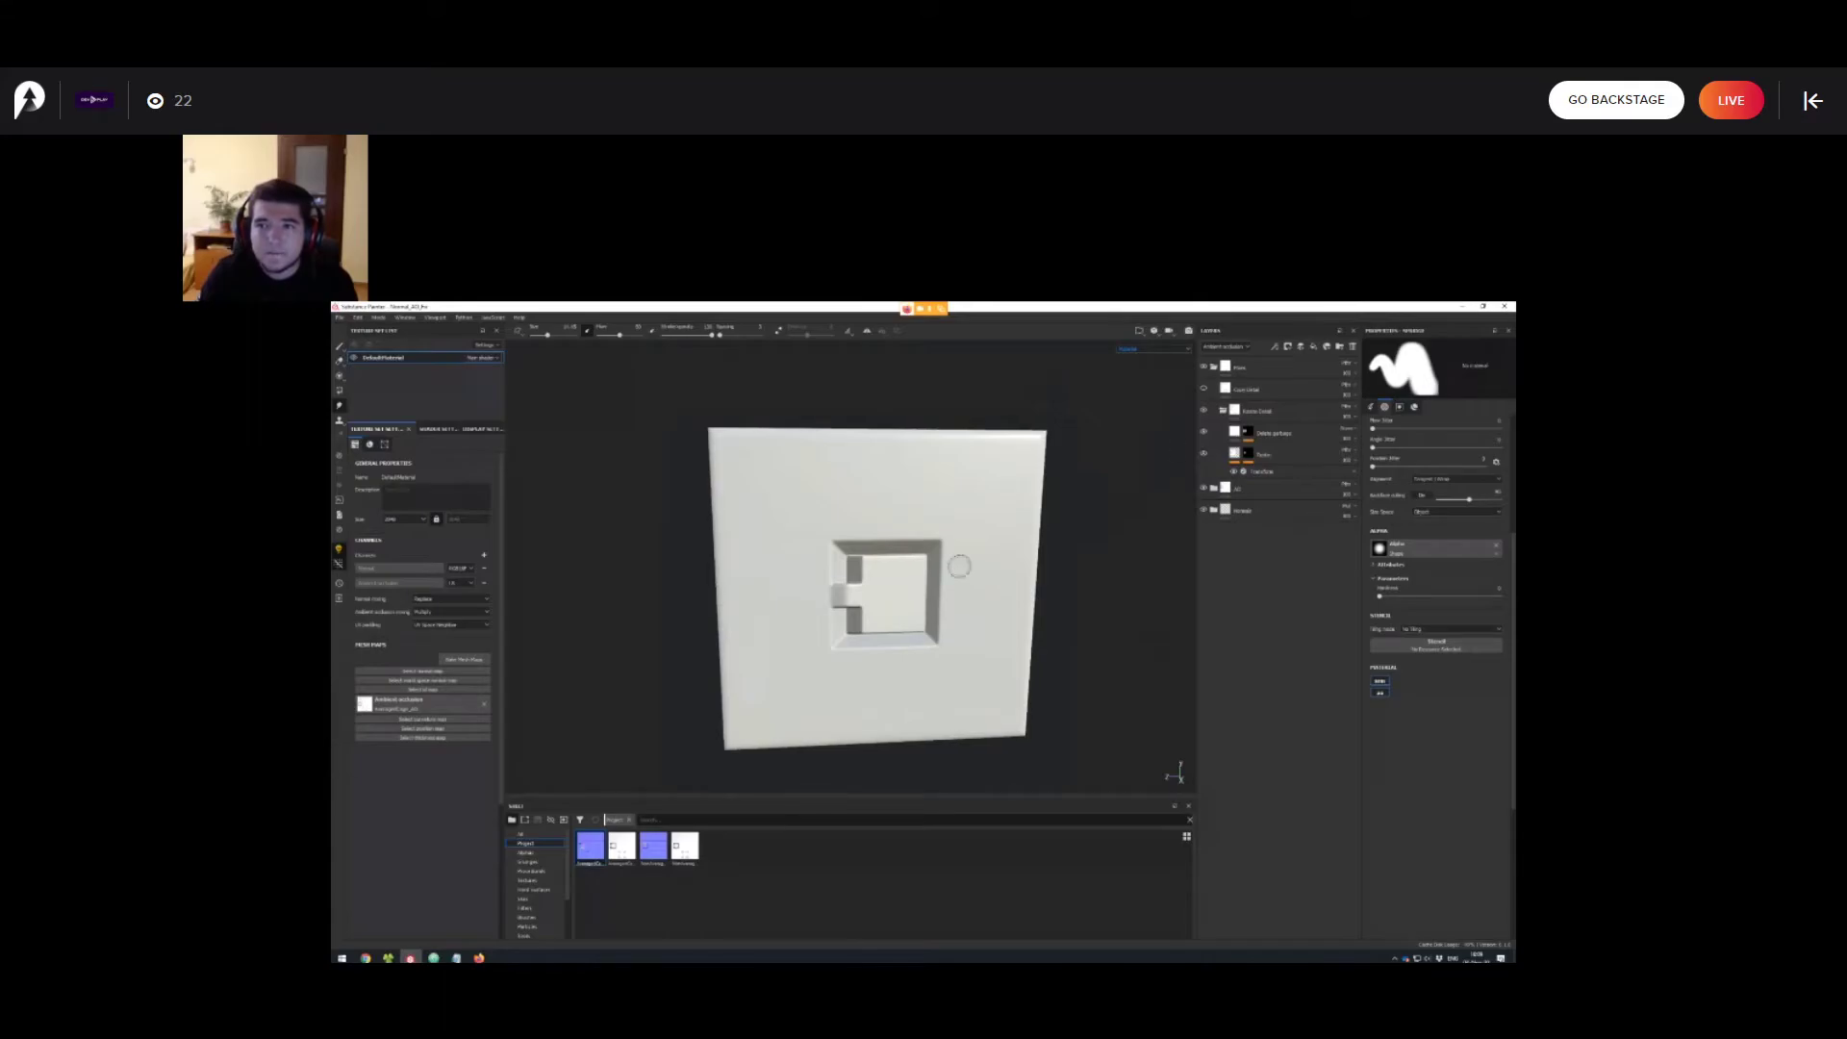
Hide the upper layer of the expanded group to inspect the recess detail of the layer below it.
middle_click_drag(863, 485, 858, 467, "alt")
scroll(1019, 580, "up", 2)
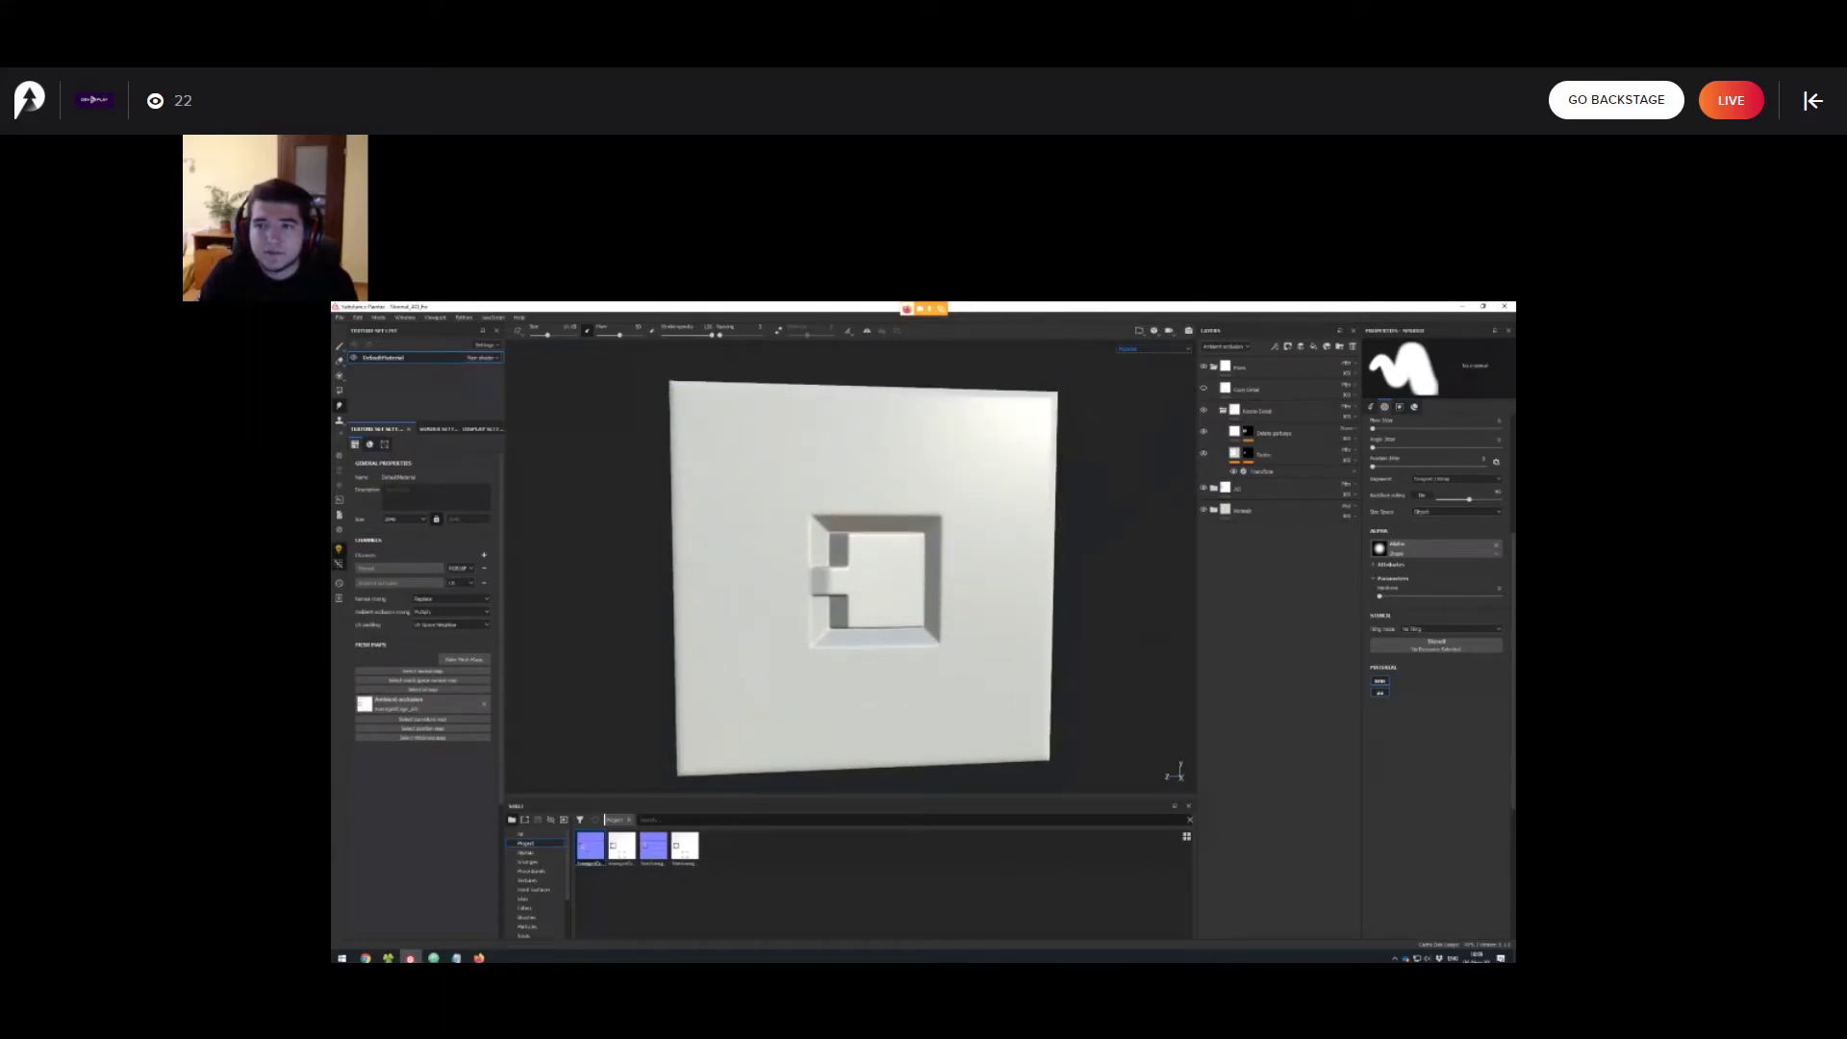
left_click(1204, 431)
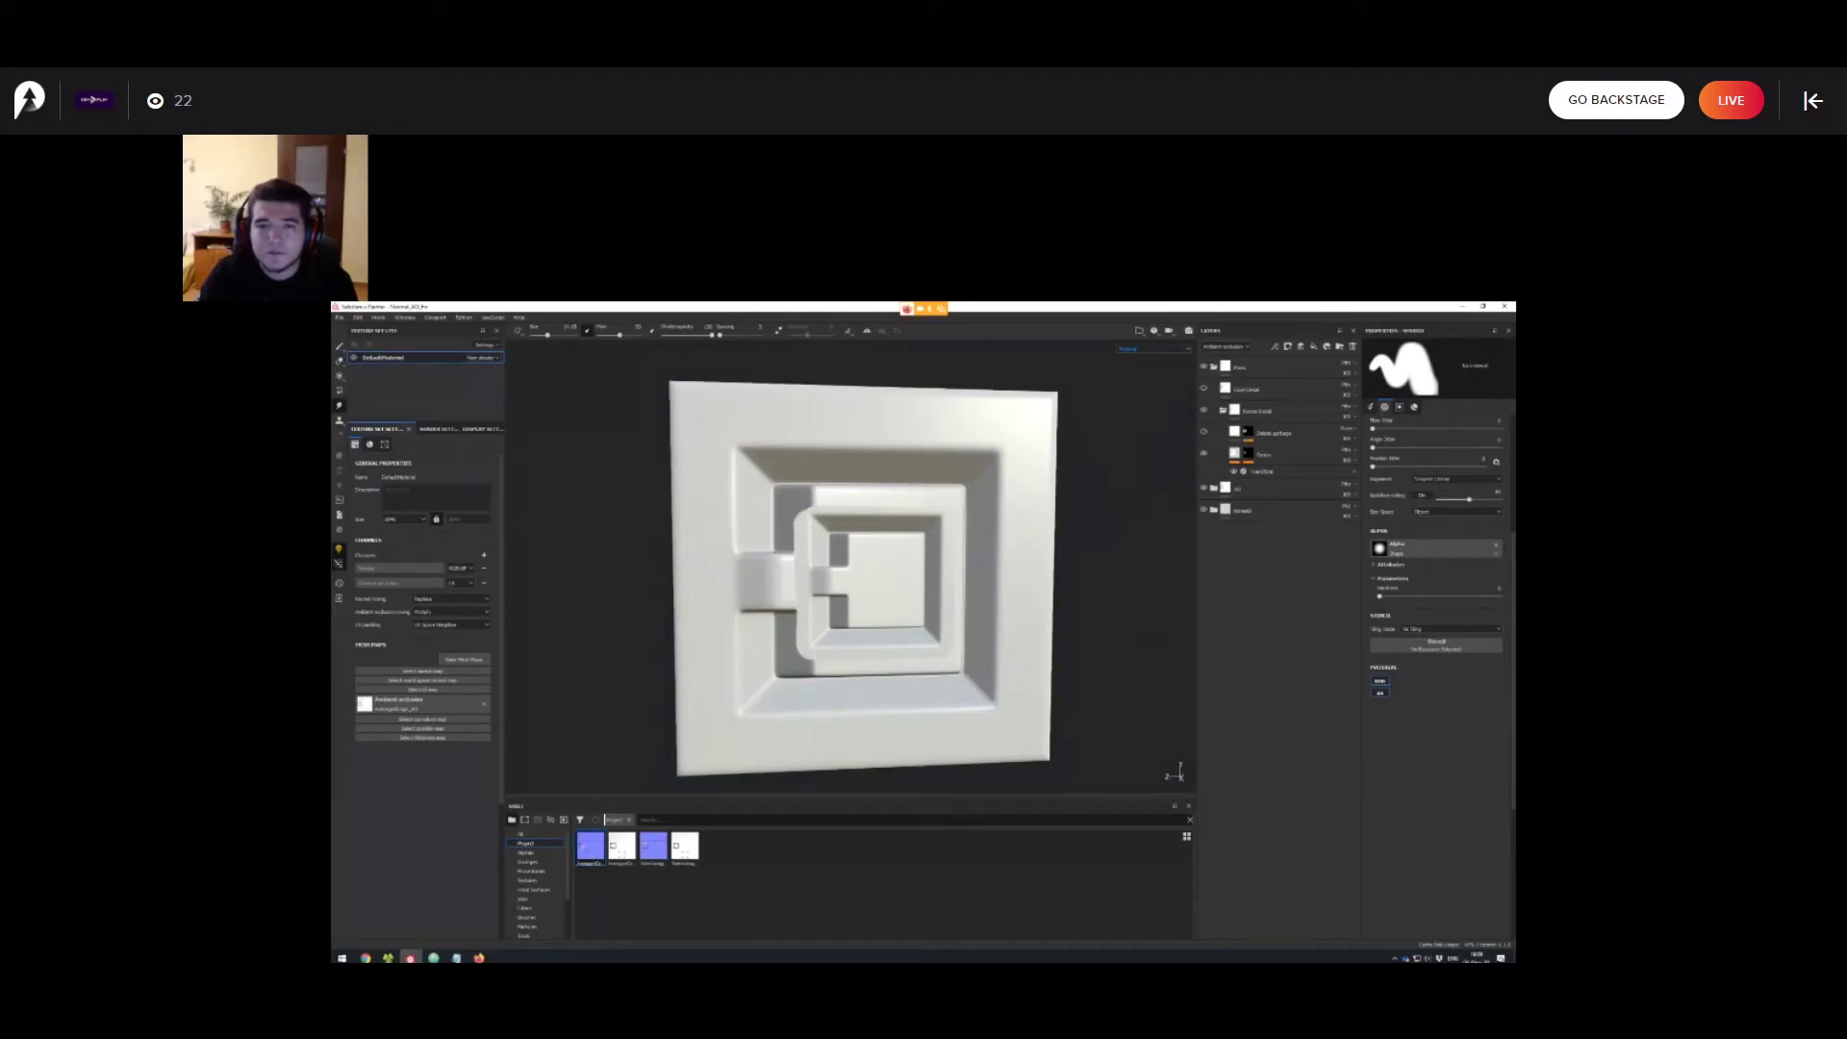
left_click(1204, 454)
scroll(751, 562, "down", 1)
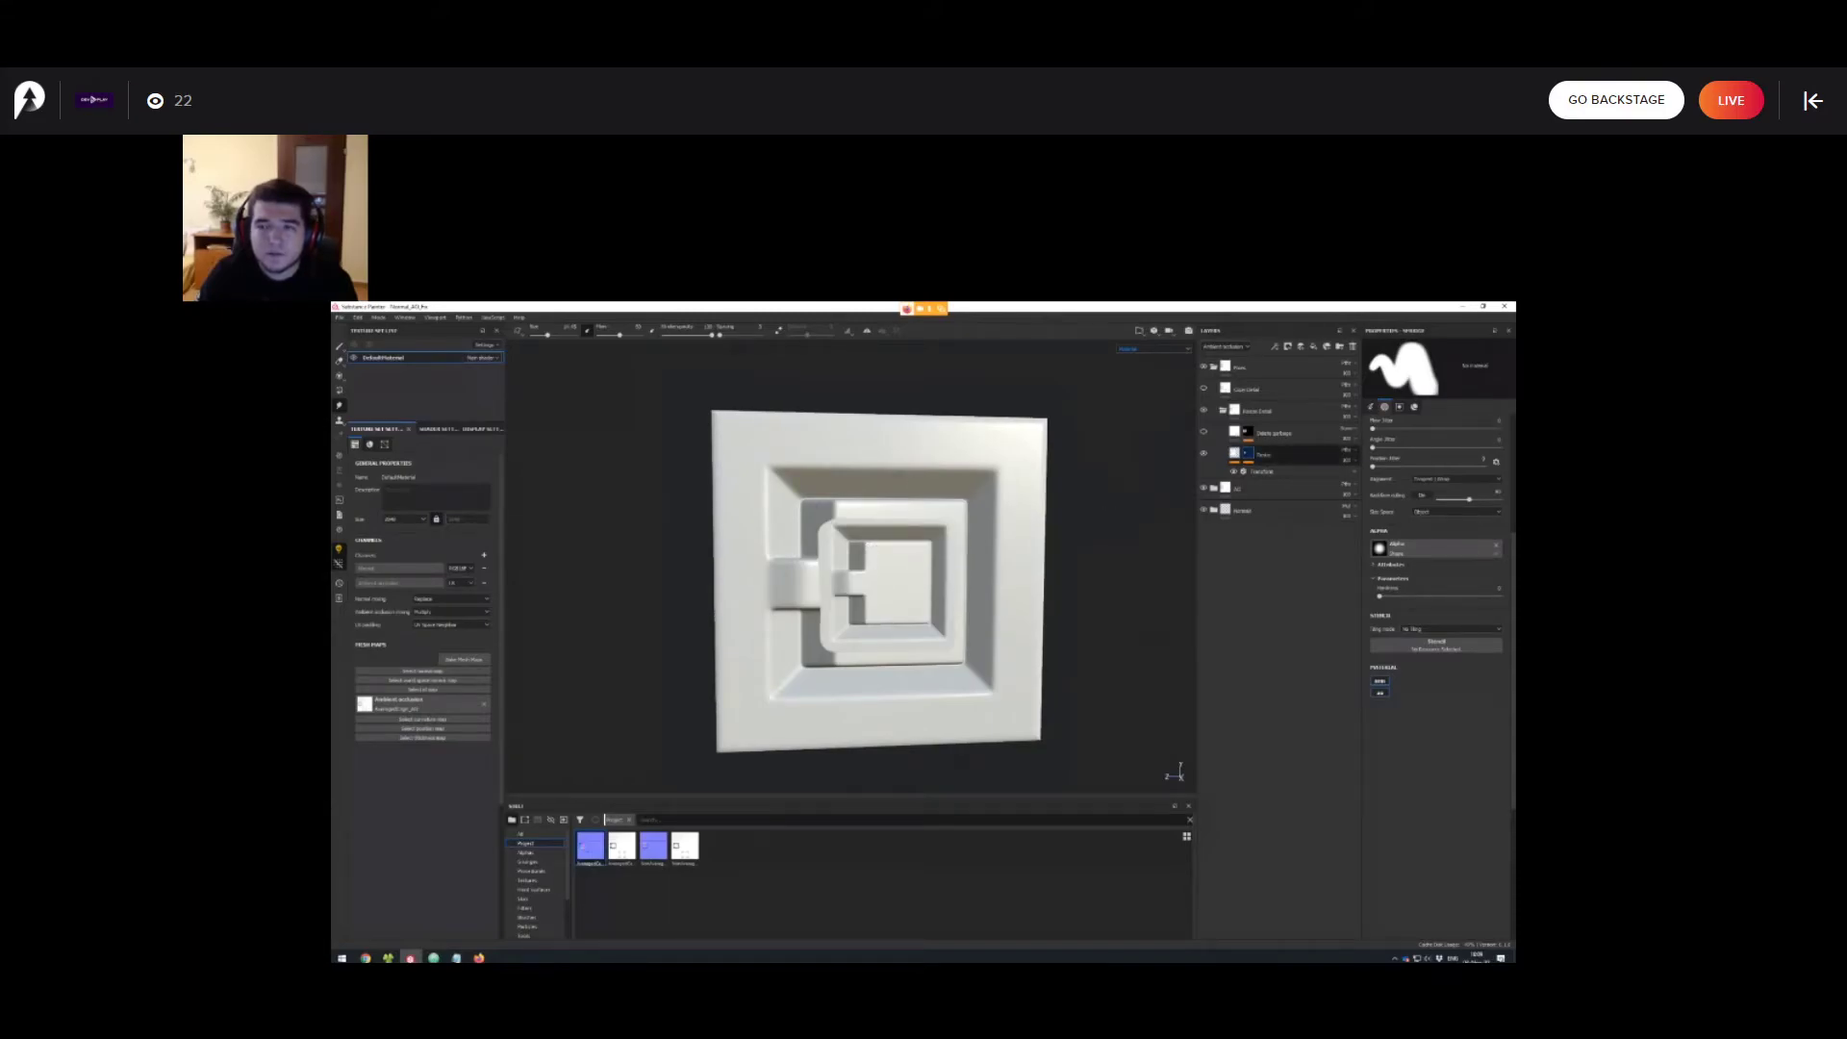
Temporarily disable the mask of the group's lower layer, review its transform filter settings, and re-enable the mask.
left_click(1247, 453, "shift")
scroll(962, 588, "down", 5)
scroll(1130, 517, "up", 4)
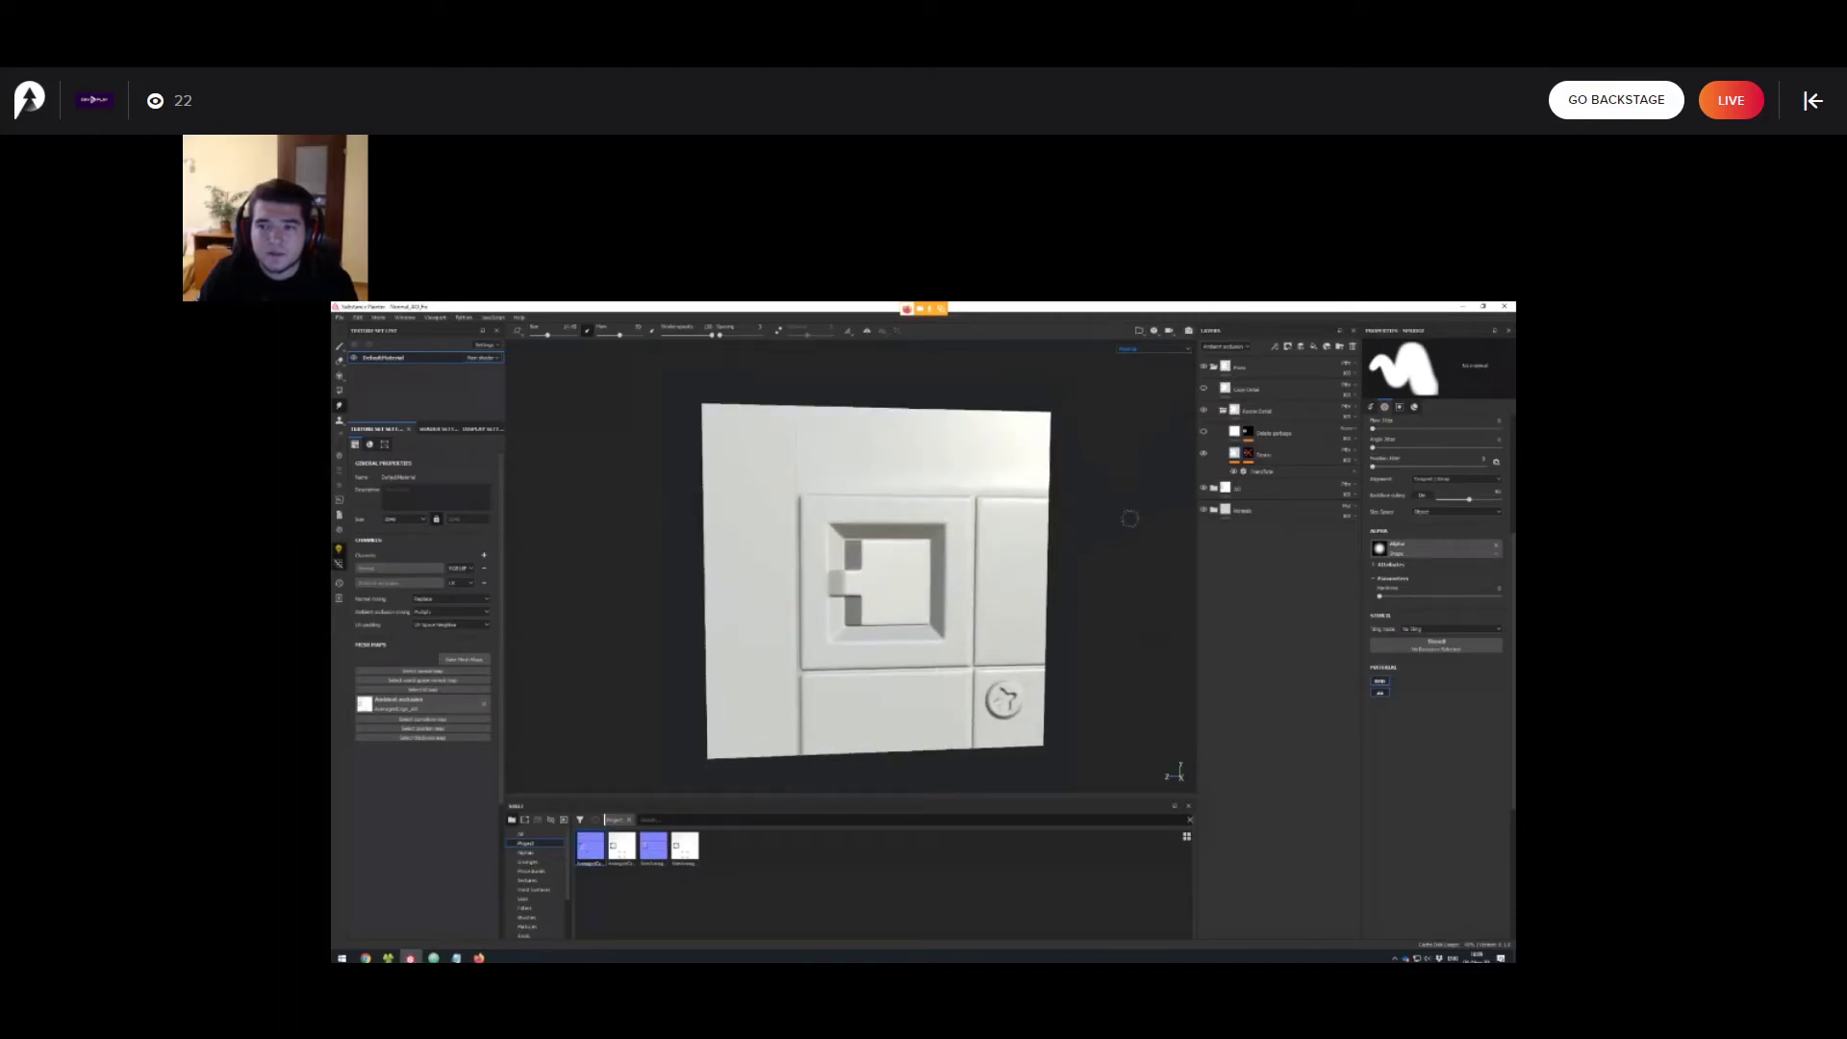
left_click(1275, 471)
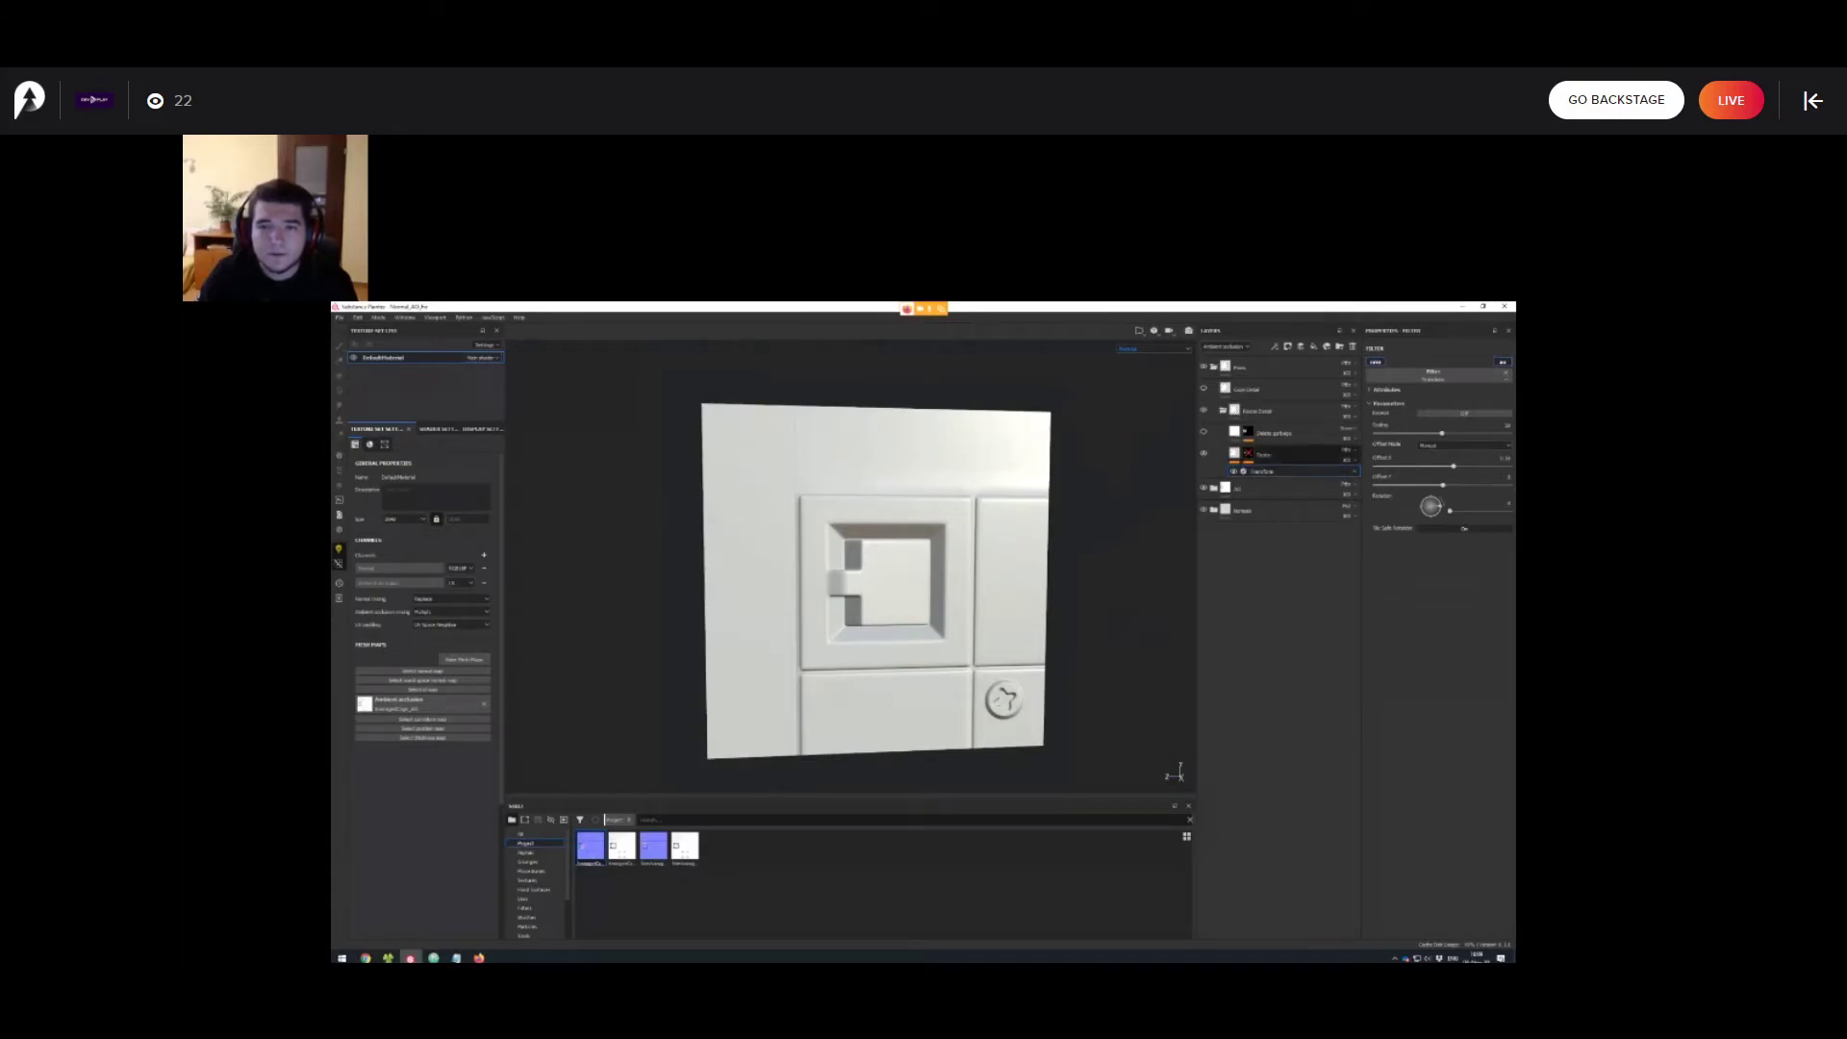
left_click(1248, 453, "shift")
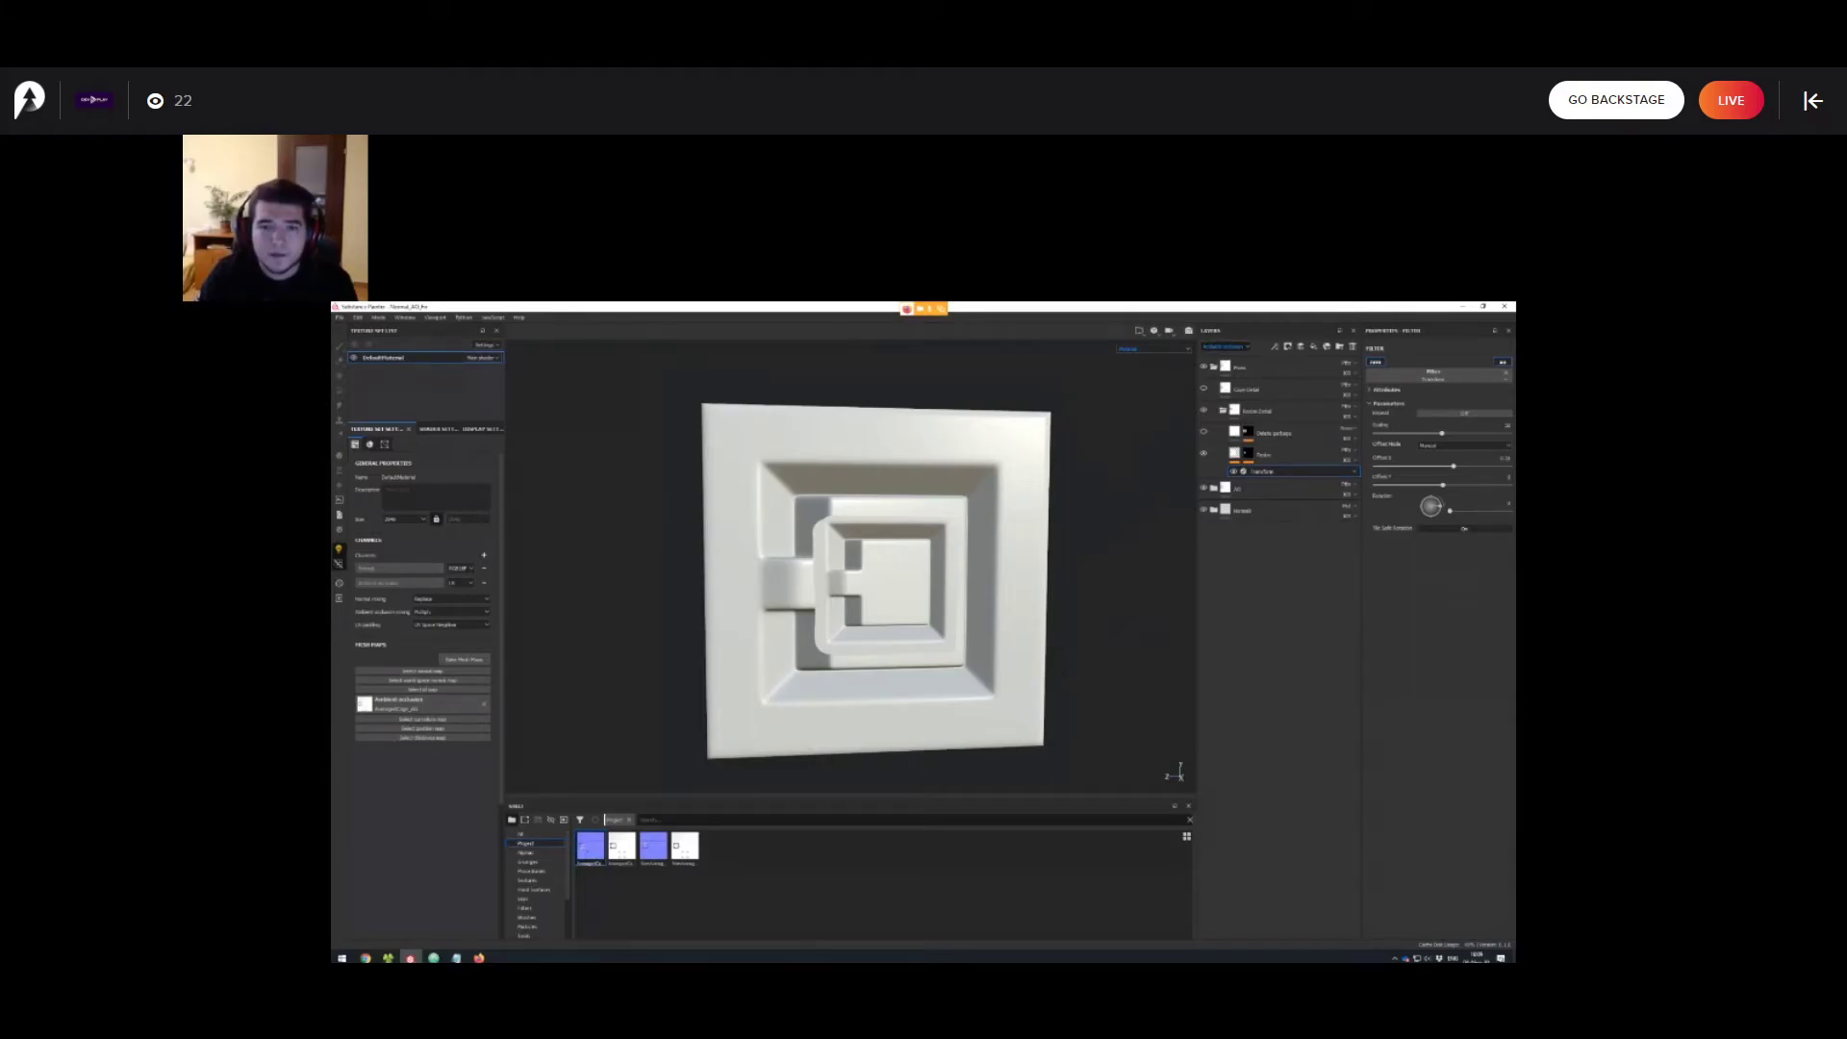
Switch the layer stack to the normal channel and show the group's upper layer again.
left_click(1227, 346)
left_click(1220, 356)
left_click(1203, 432)
Display the ambient occlusion on the cube and examine the shading around the screws and the square recess.
scroll(875, 582, "down", 4)
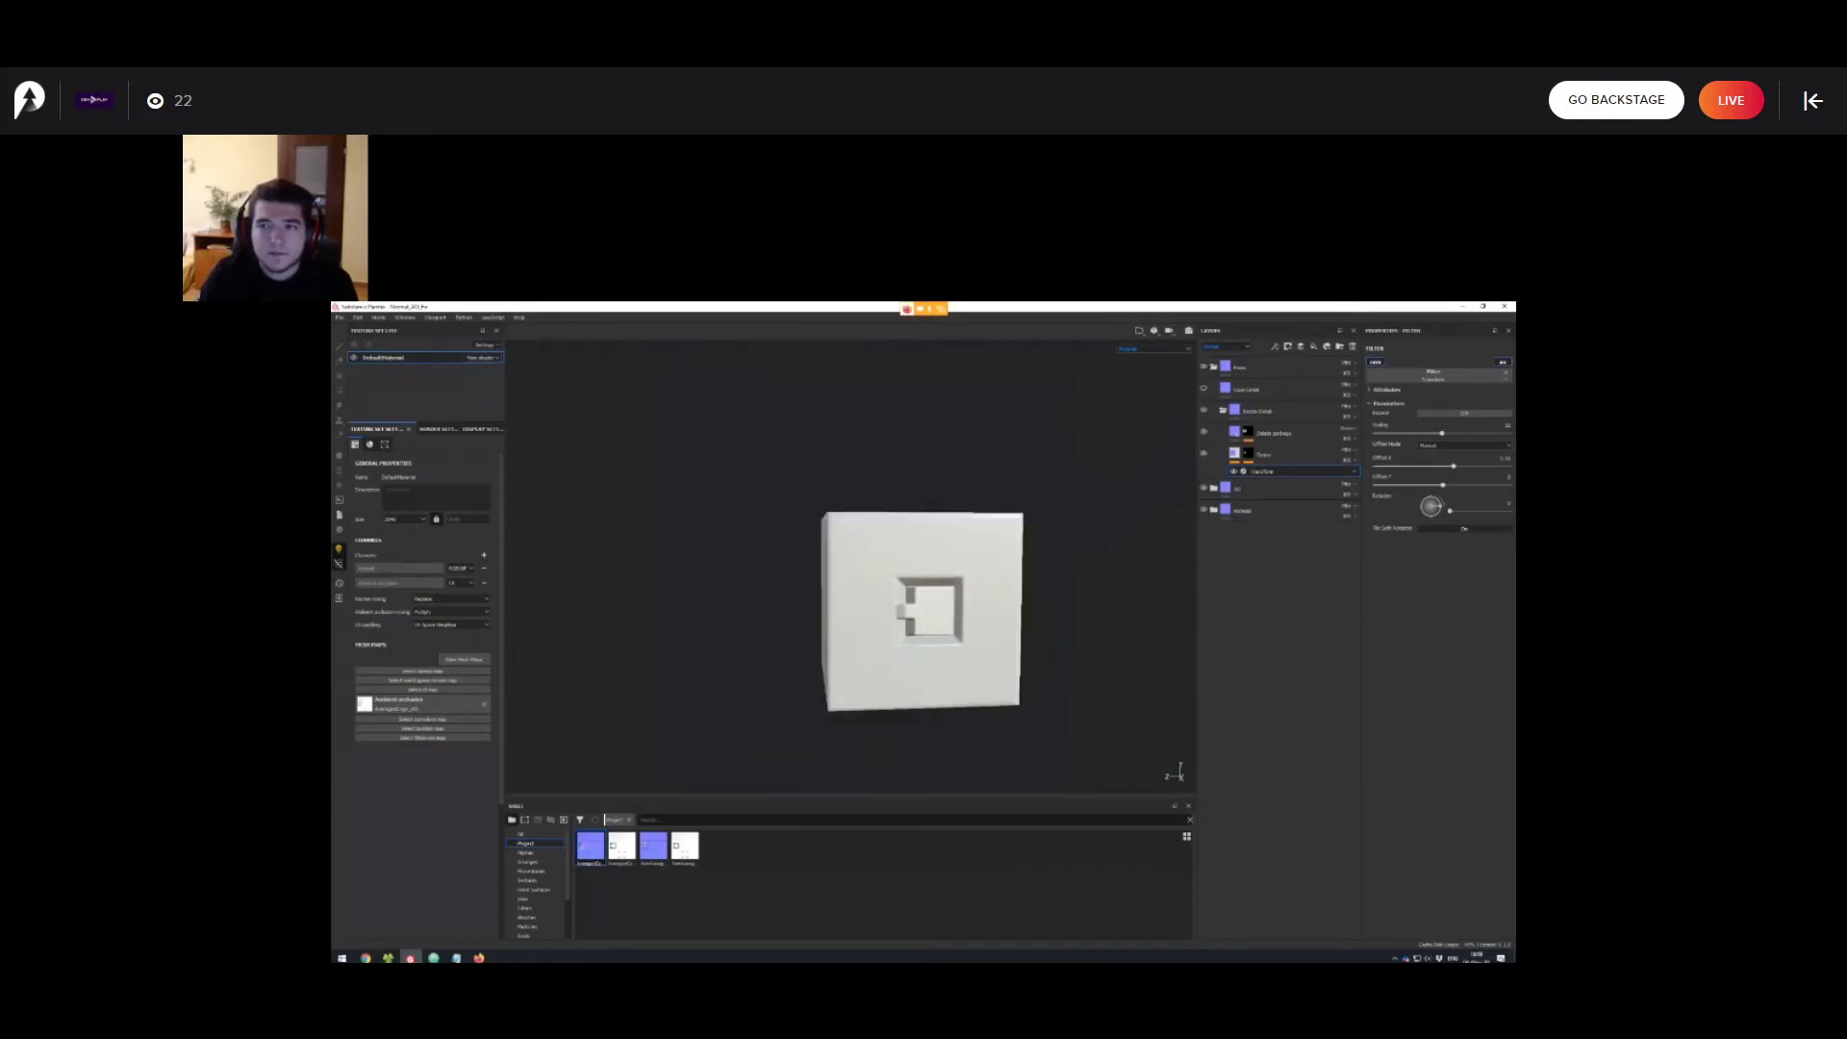
left_click_drag(875, 582, 972, 664, "alt")
middle_click_drag(914, 611, 849, 562, "alt")
scroll(848, 562, "up", 3)
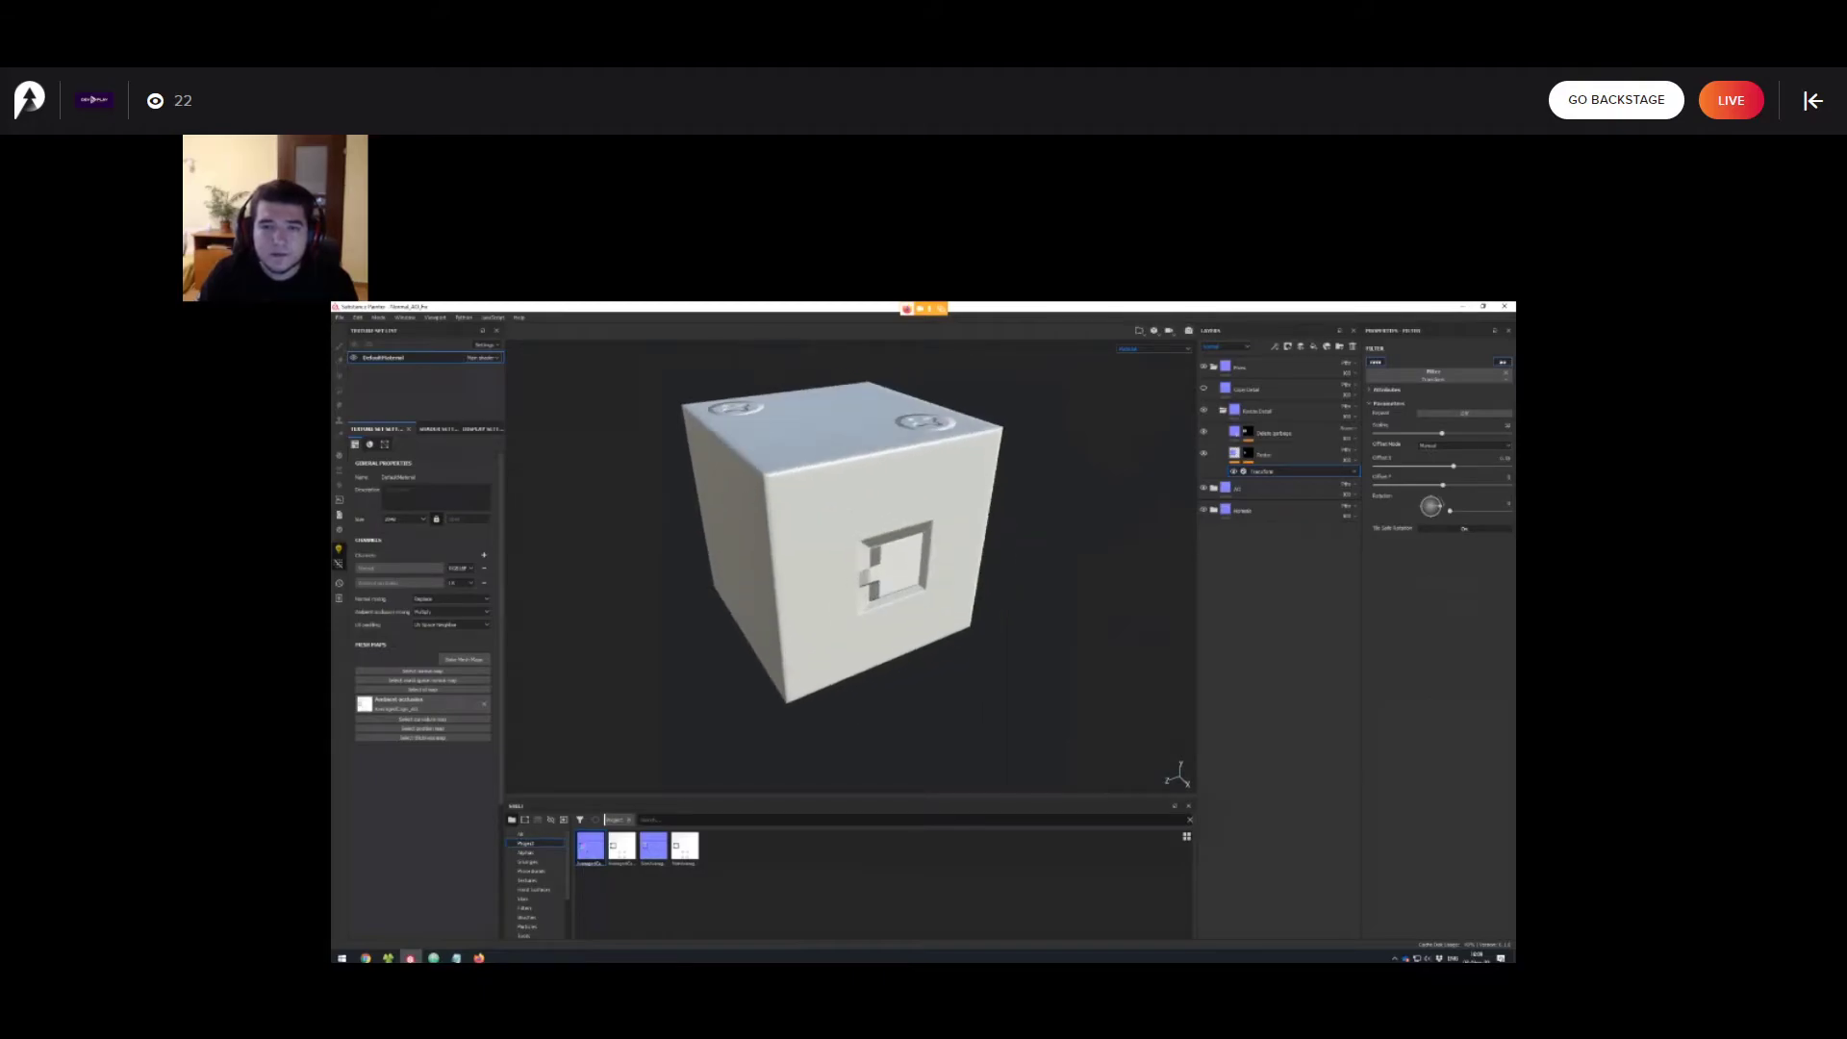
left_click_drag(849, 562, 880, 635, "alt")
left_click_drag(866, 577, 887, 543, "alt")
key("c")
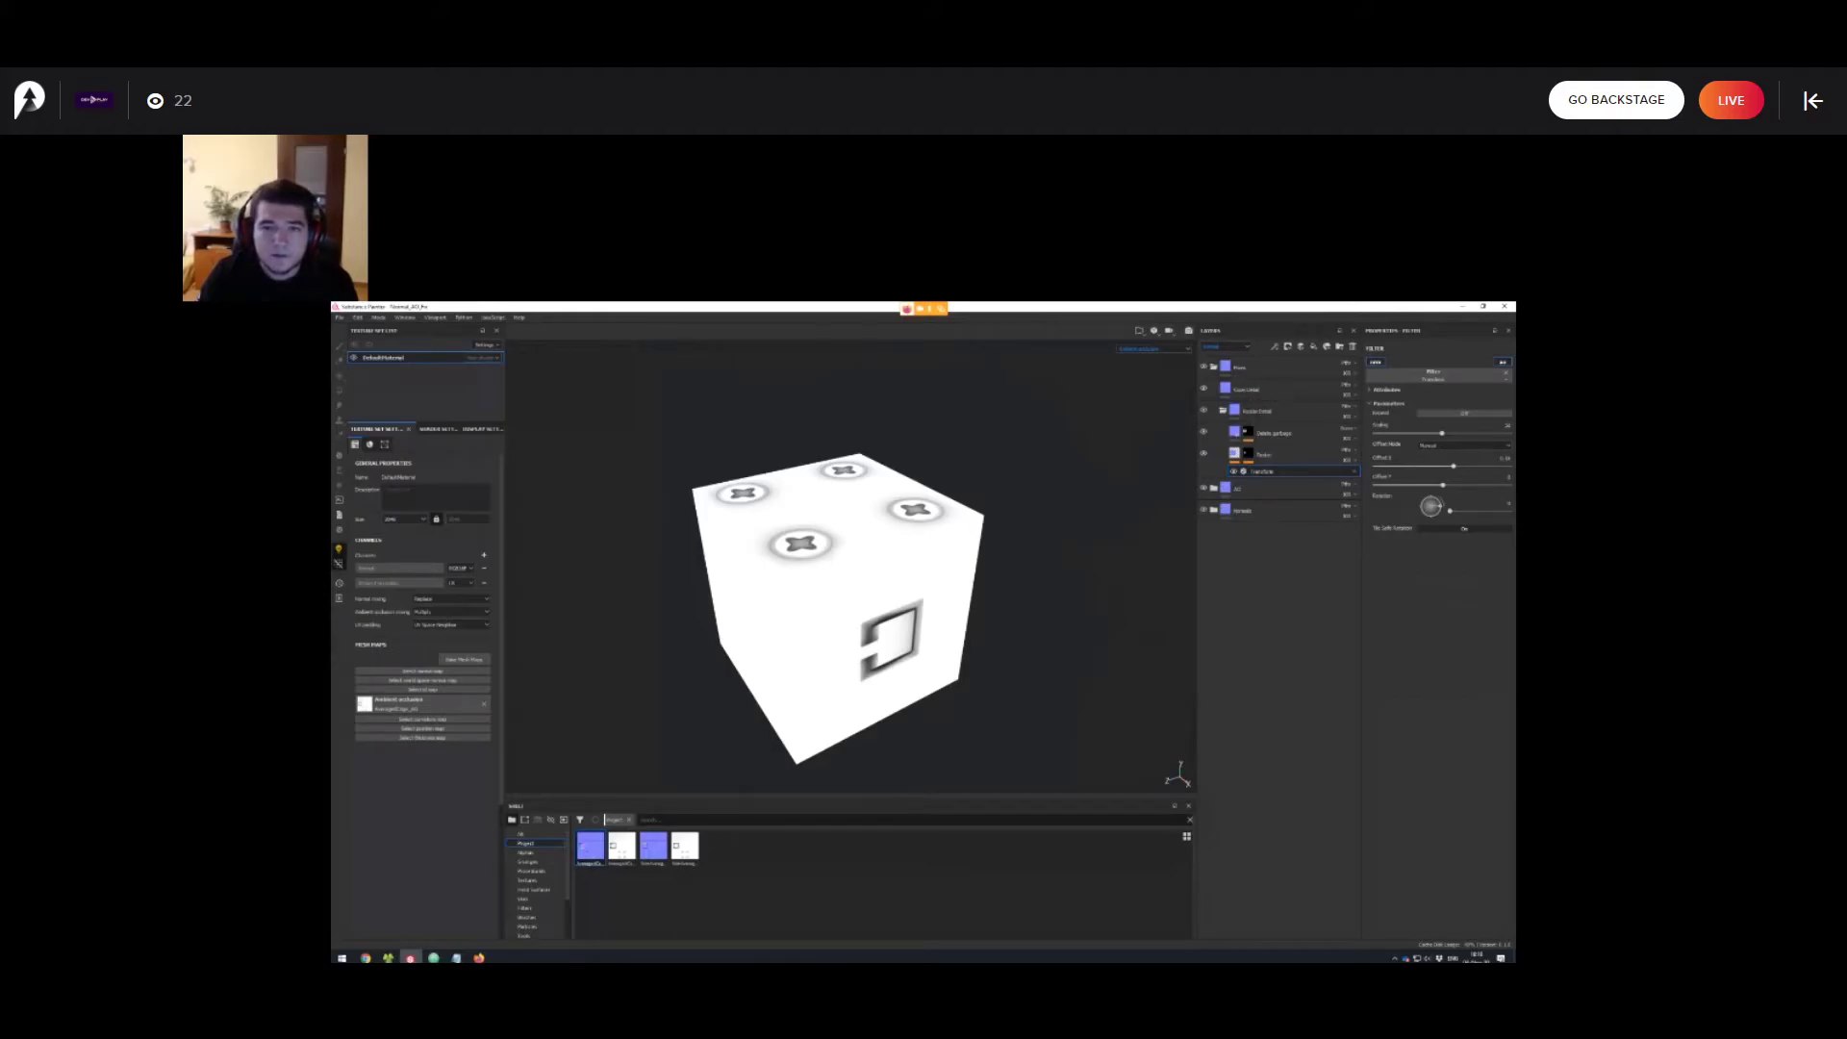
mouse_move(887, 568)
left_mouse_down("alt")
mouse_move(874, 583)
mouse_move(825, 566)
mouse_move(895, 514)
mouse_move(876, 556)
mouse_move(831, 564)
mouse_move(891, 556)
mouse_move(872, 545)
left_mouse_up("alt")
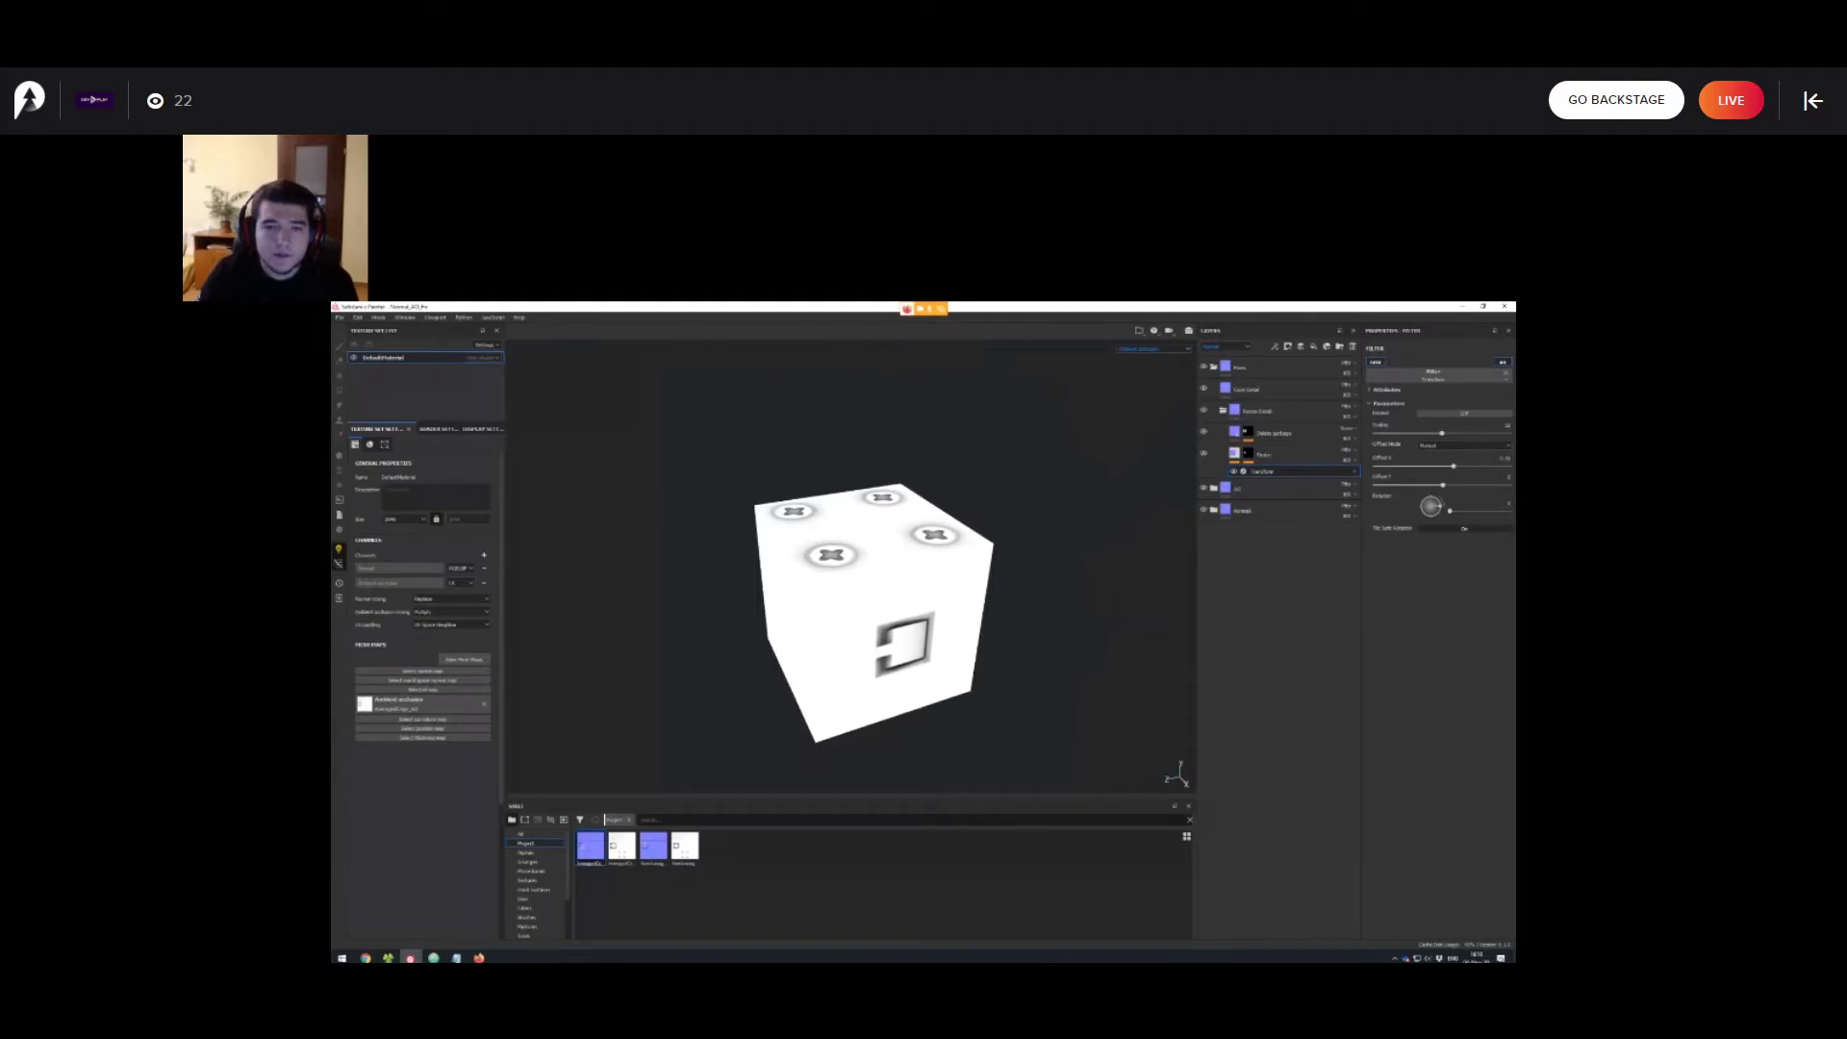
mouse_move(871, 544)
middle_mouse_down("alt")
mouse_move(837, 548)
mouse_move(863, 535)
middle_mouse_up("alt")
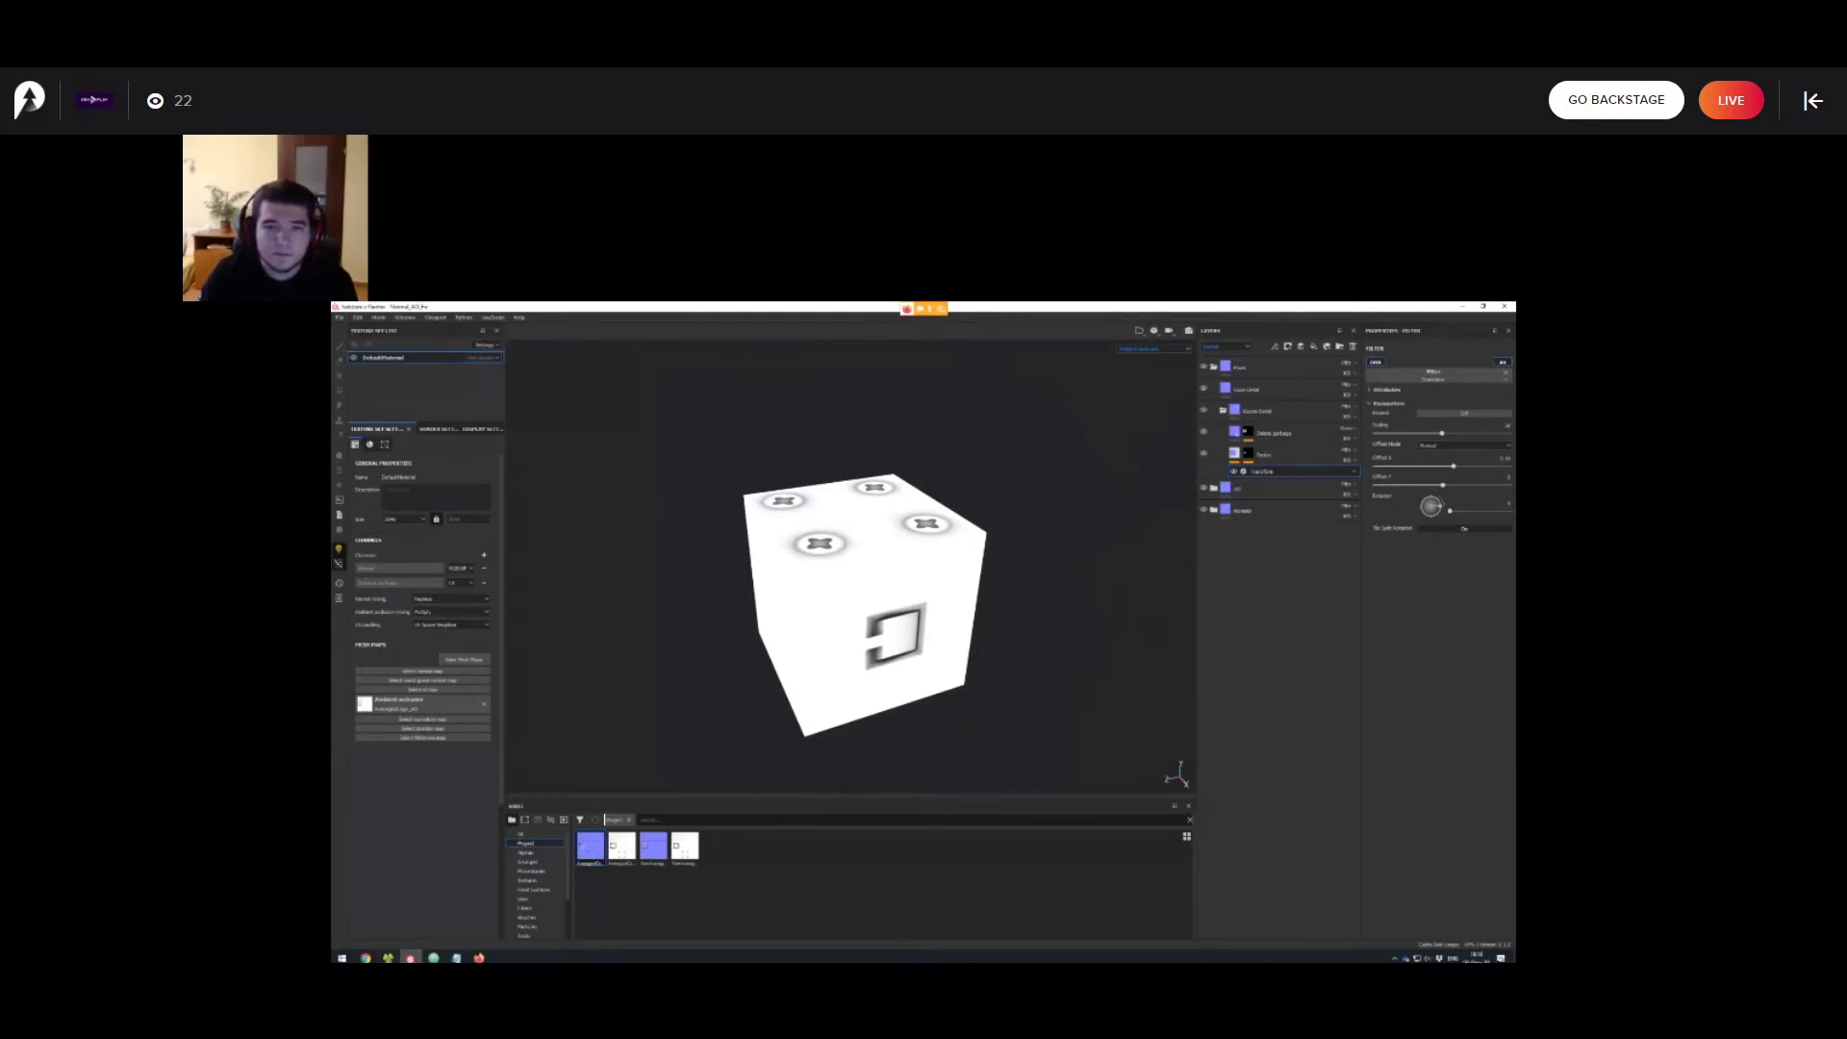
Switch to the presentation, advance the contents slide to Custom Filters, and return to Substance Painter.
mouse_move(479, 958)
left_click(525, 919)
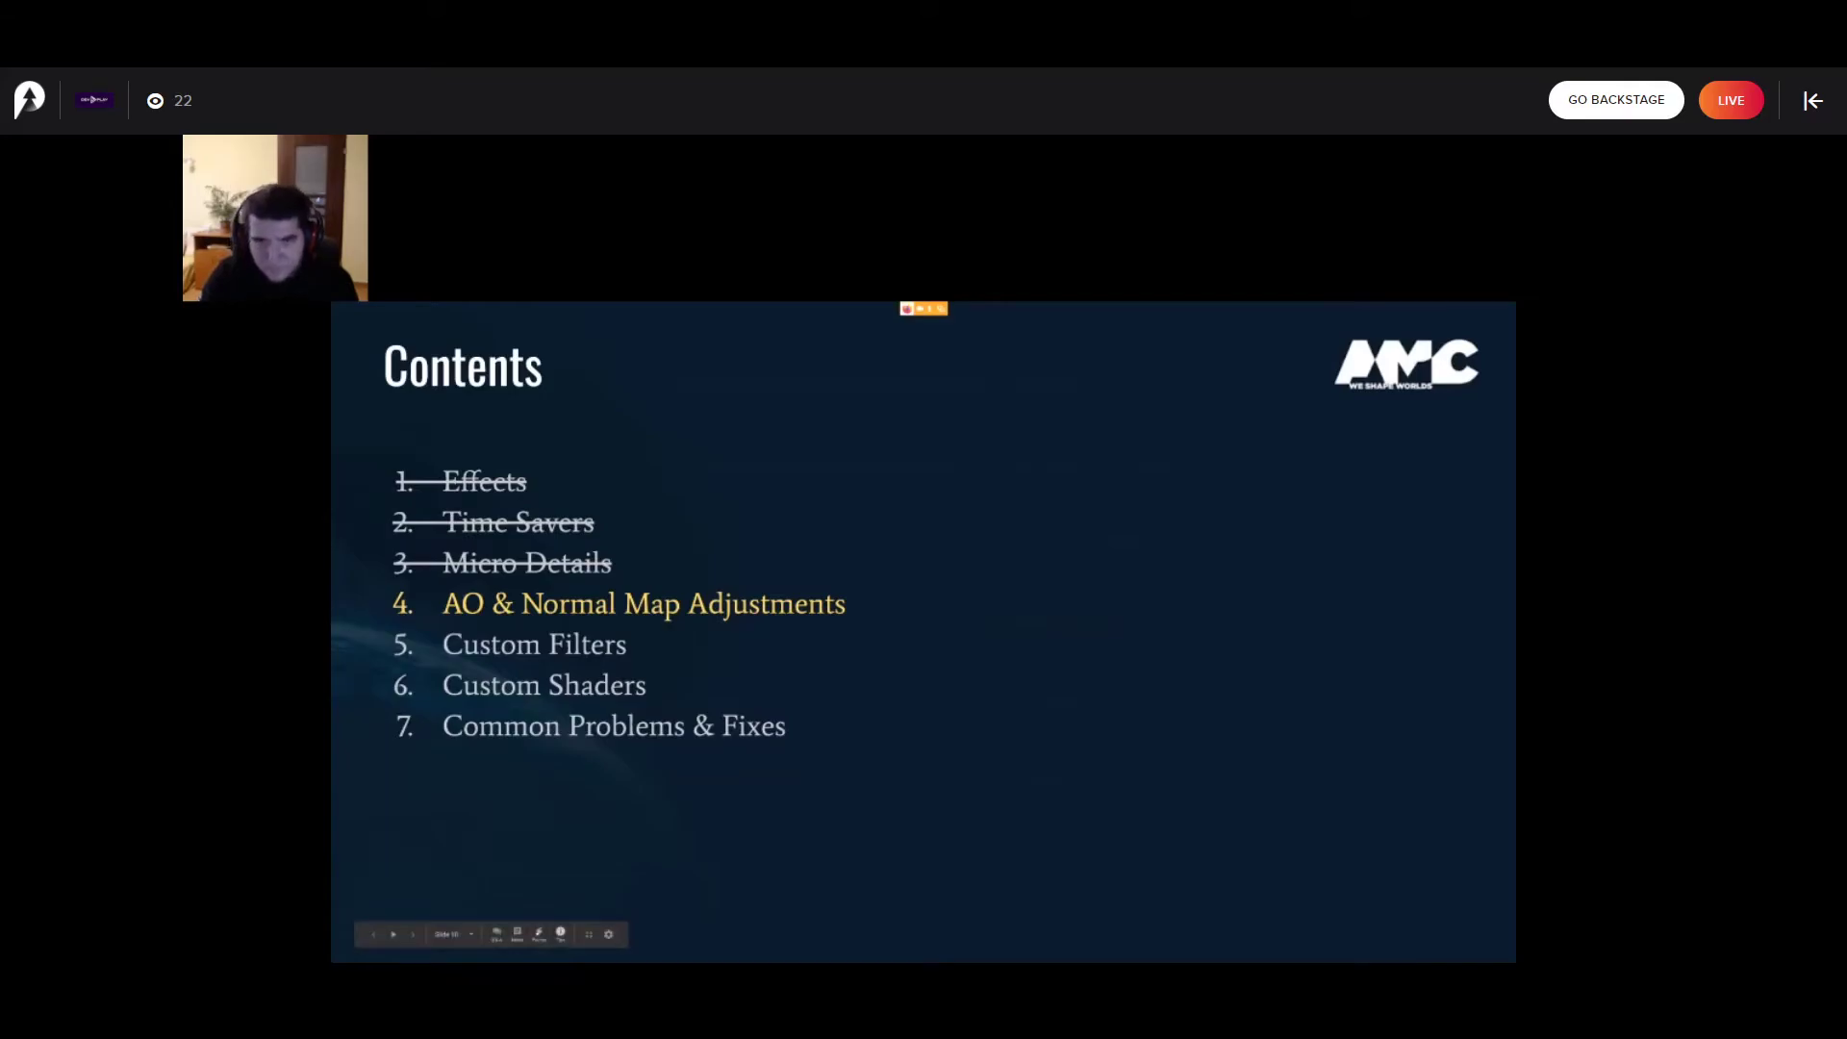
key("Right")
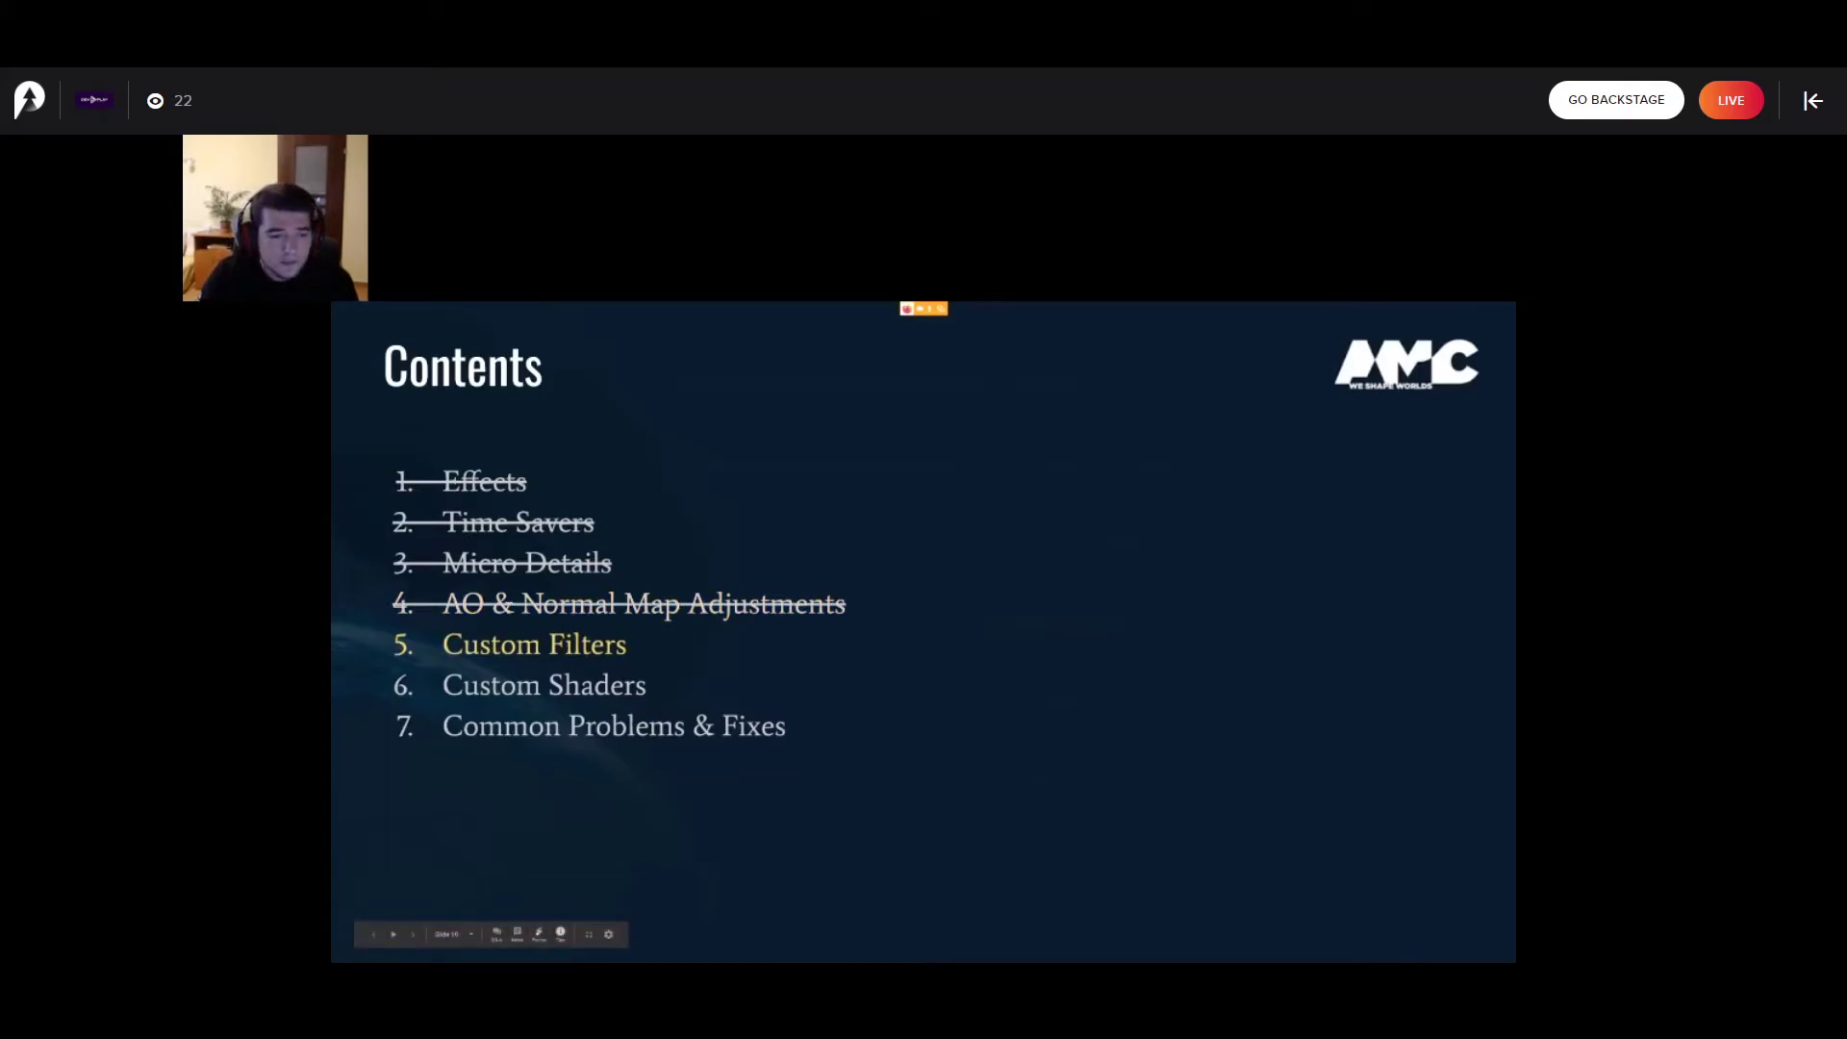
key("alt+Tab")
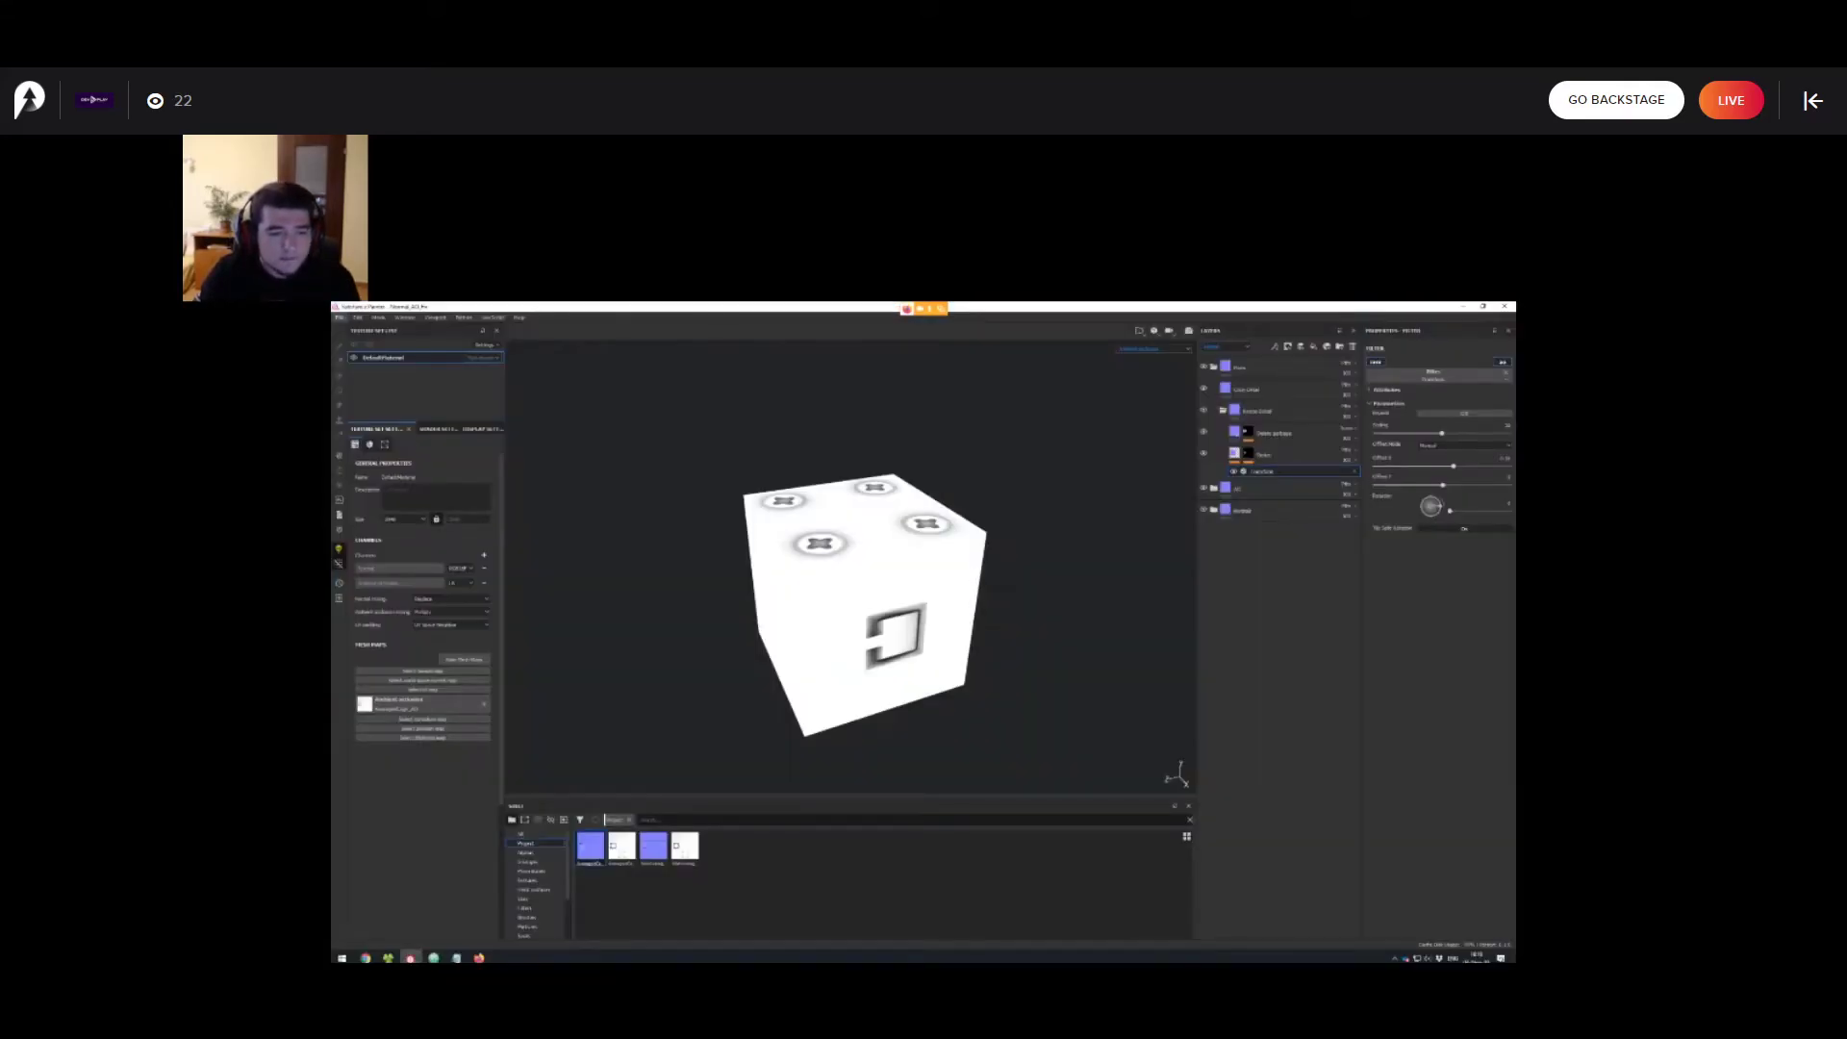
Open the custom filters project from its subfolder in the DevPlay Scenes folder, closing the current project.
left_click(340, 317)
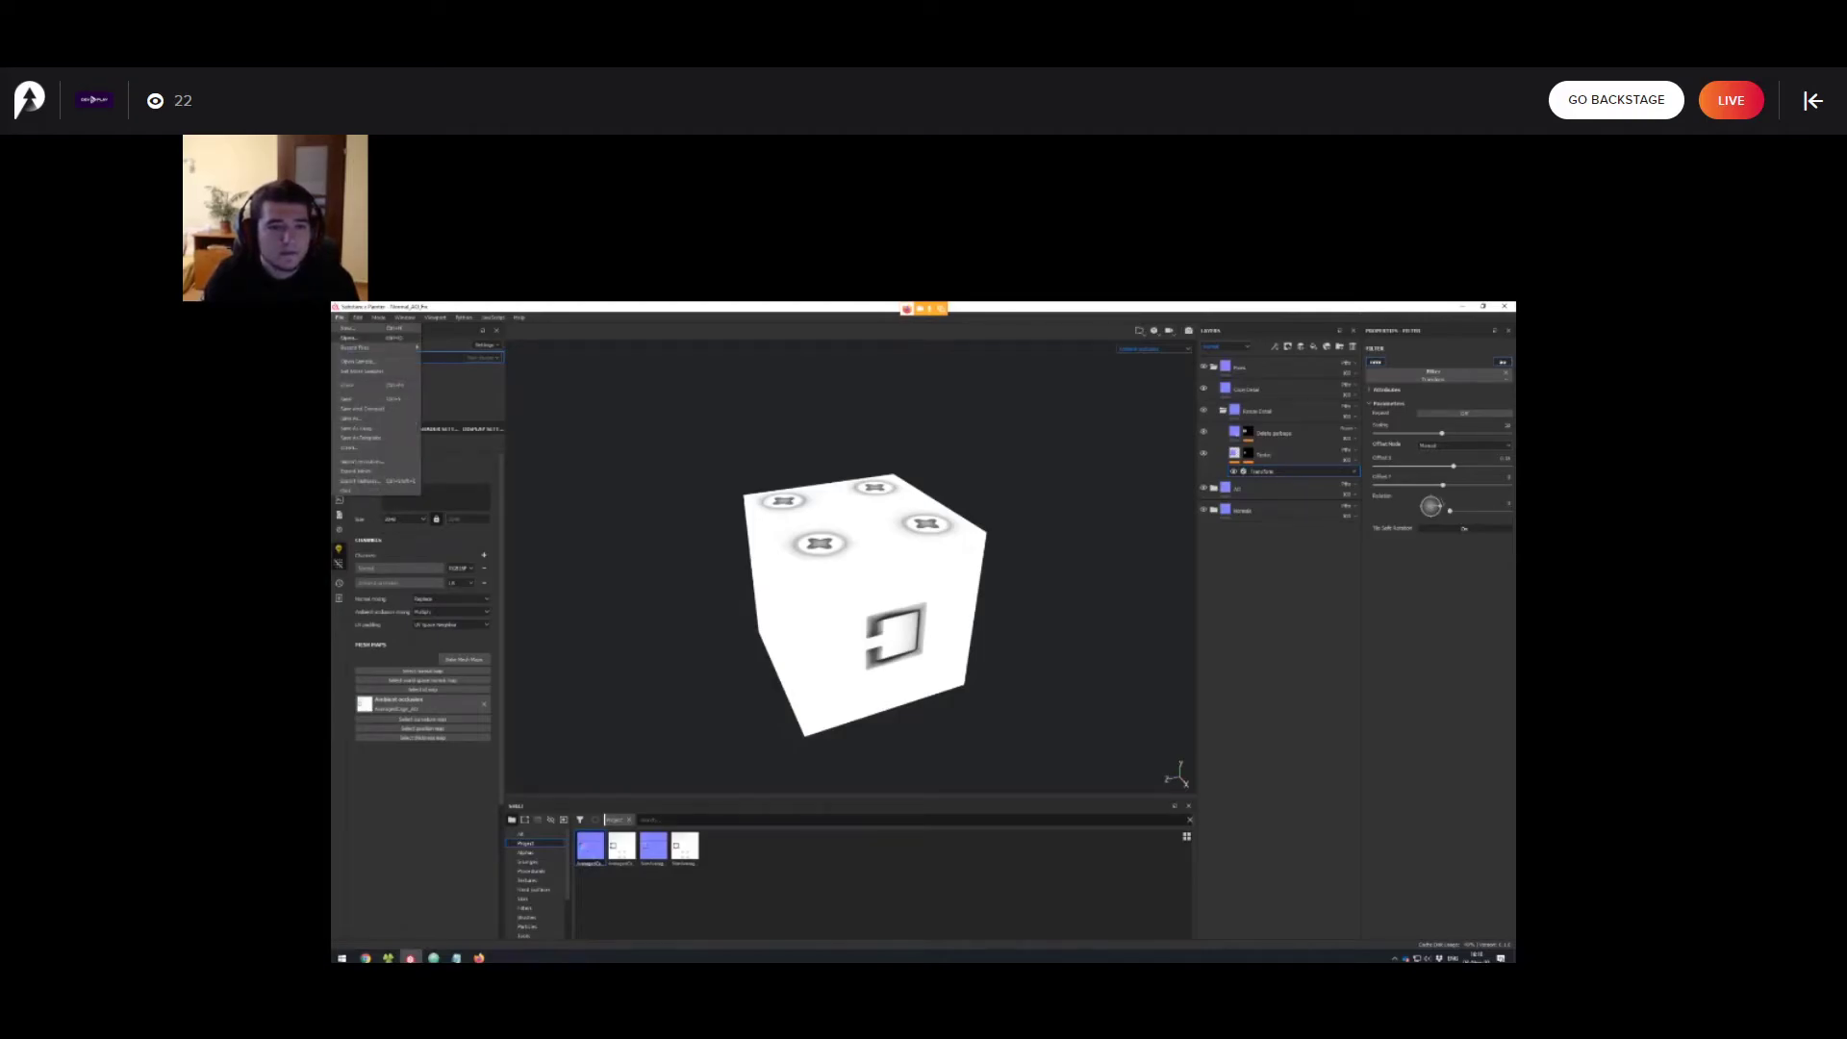
left_click(350, 338)
left_click(896, 642)
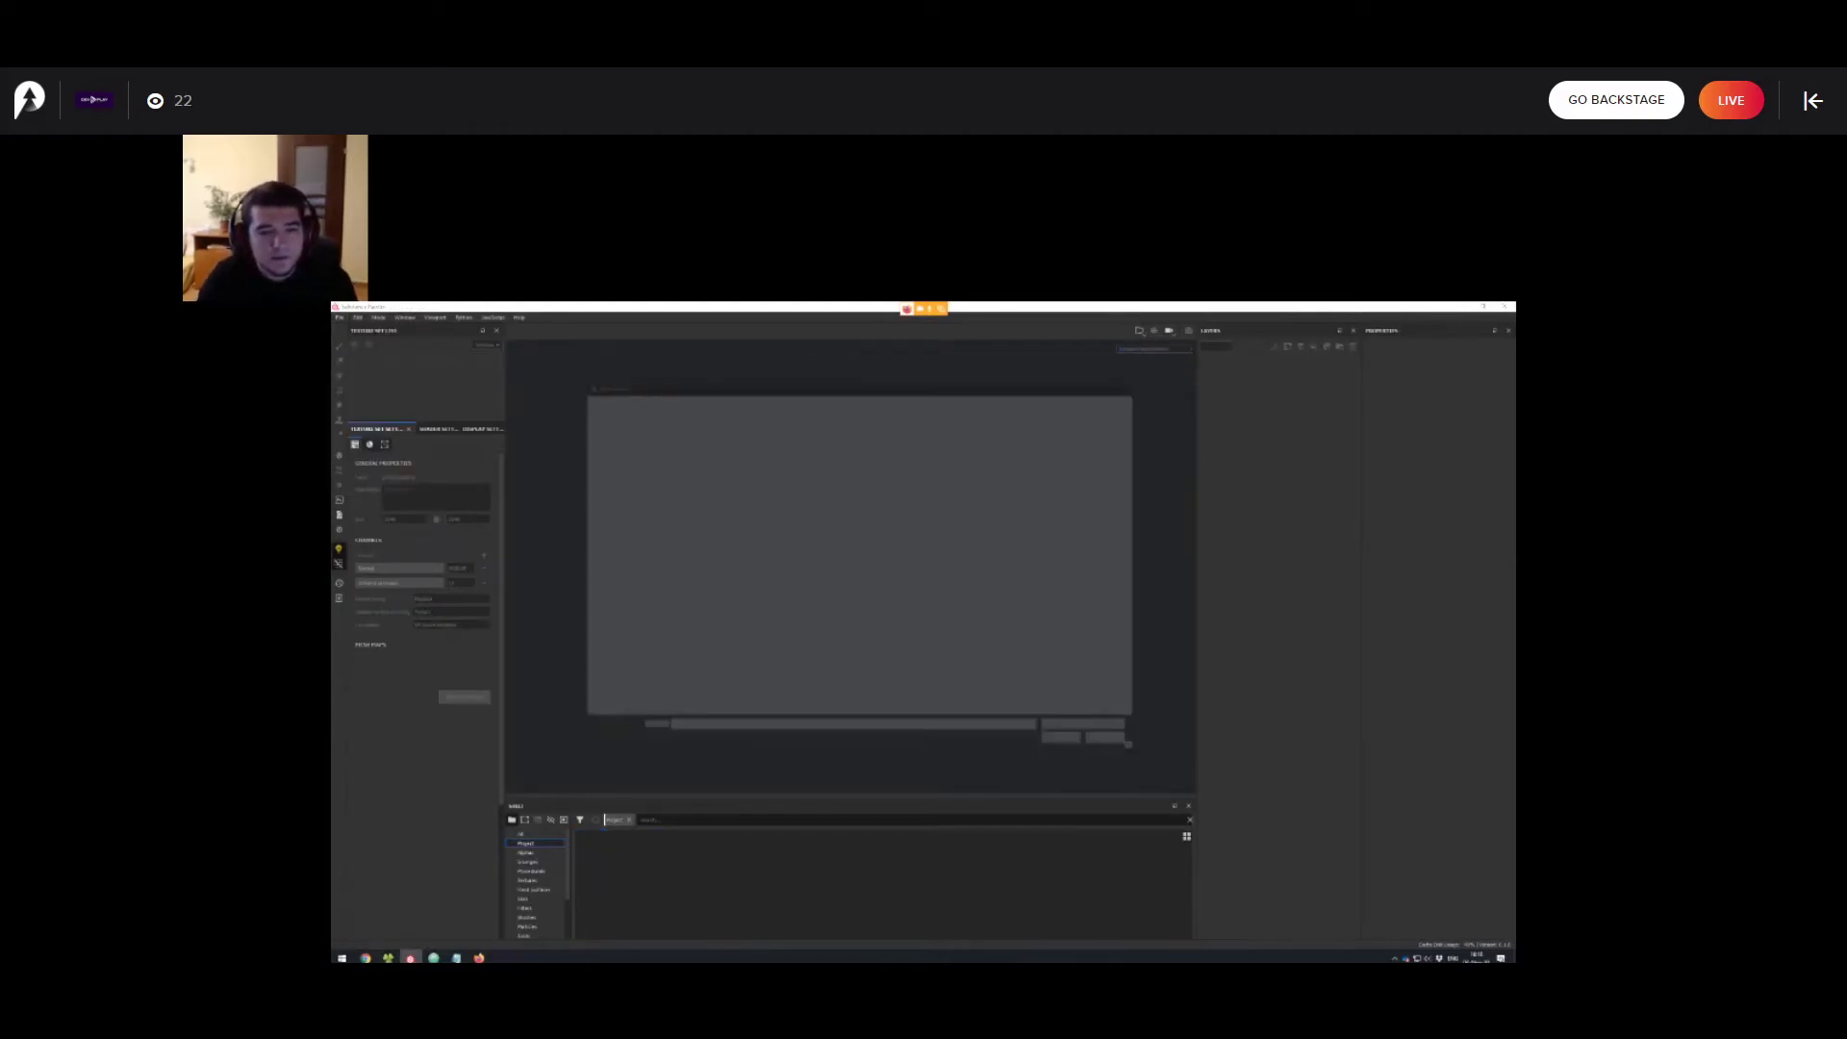
left_click(741, 397)
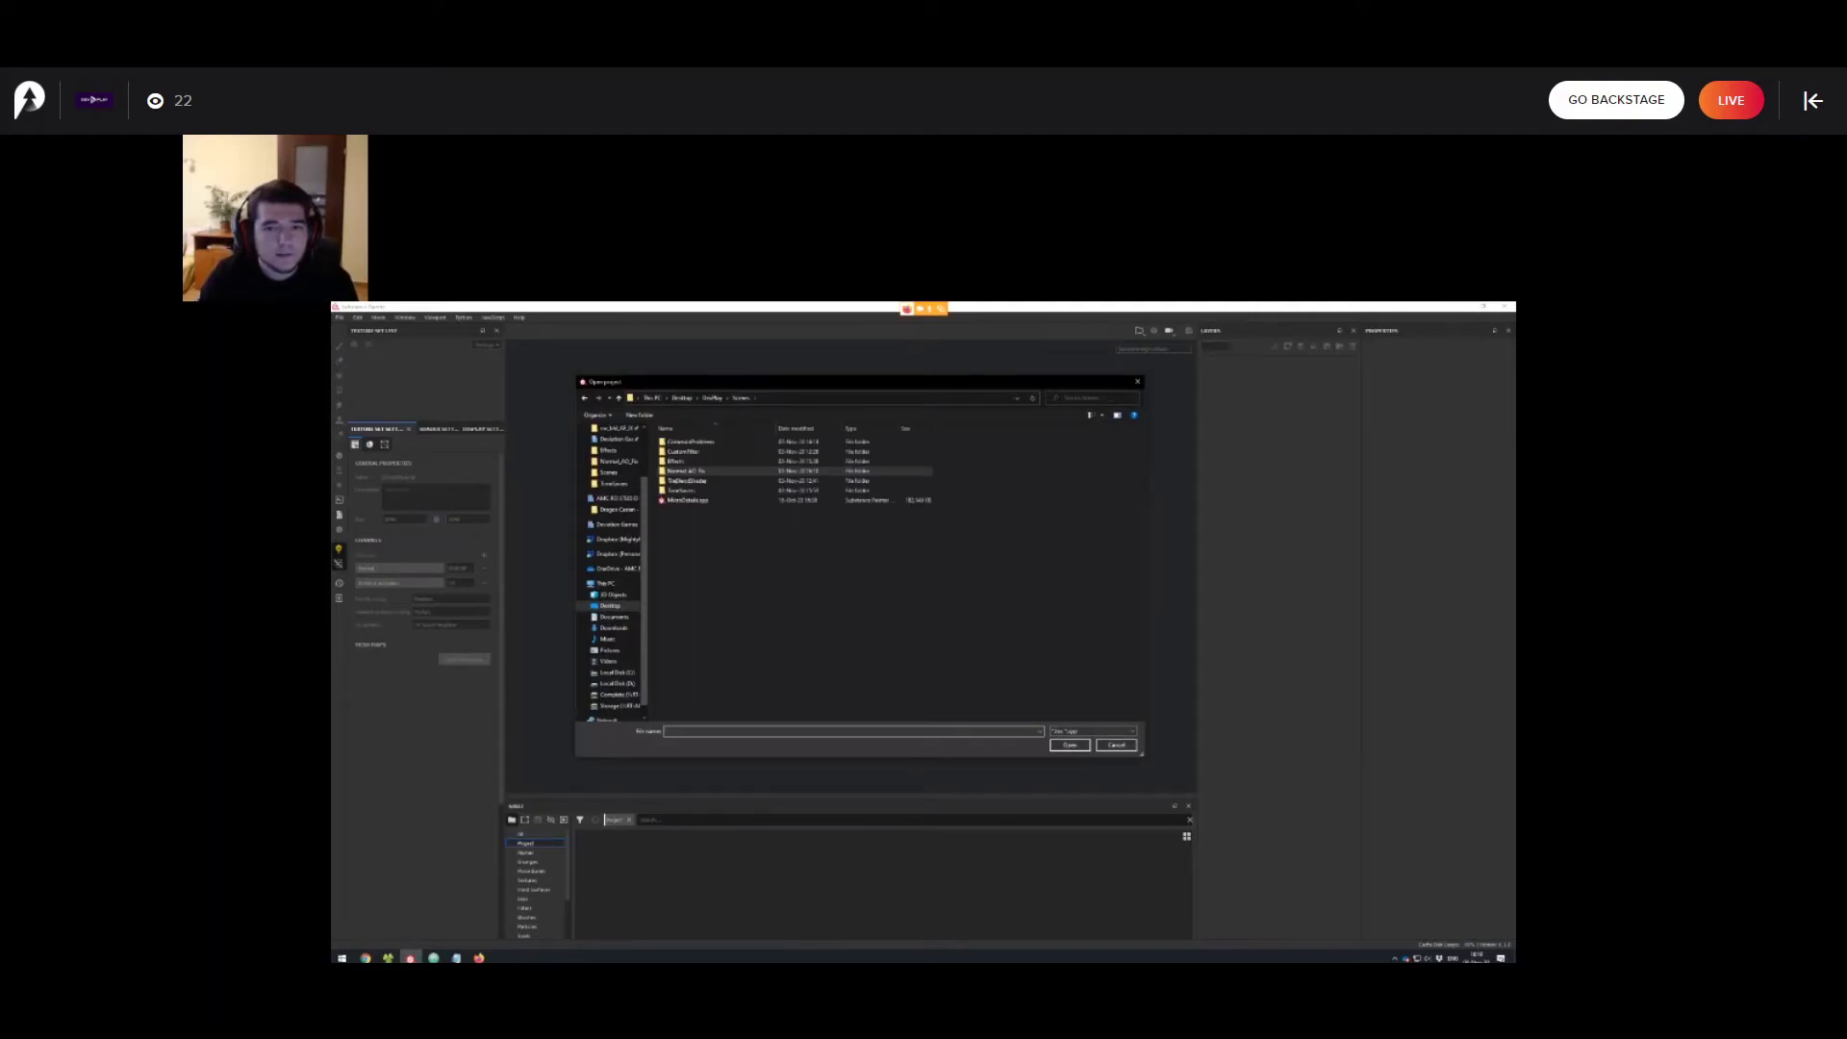
mouse_move(770, 382)
left_mouse_down()
mouse_move(807, 390)
mouse_move(788, 396)
left_mouse_up()
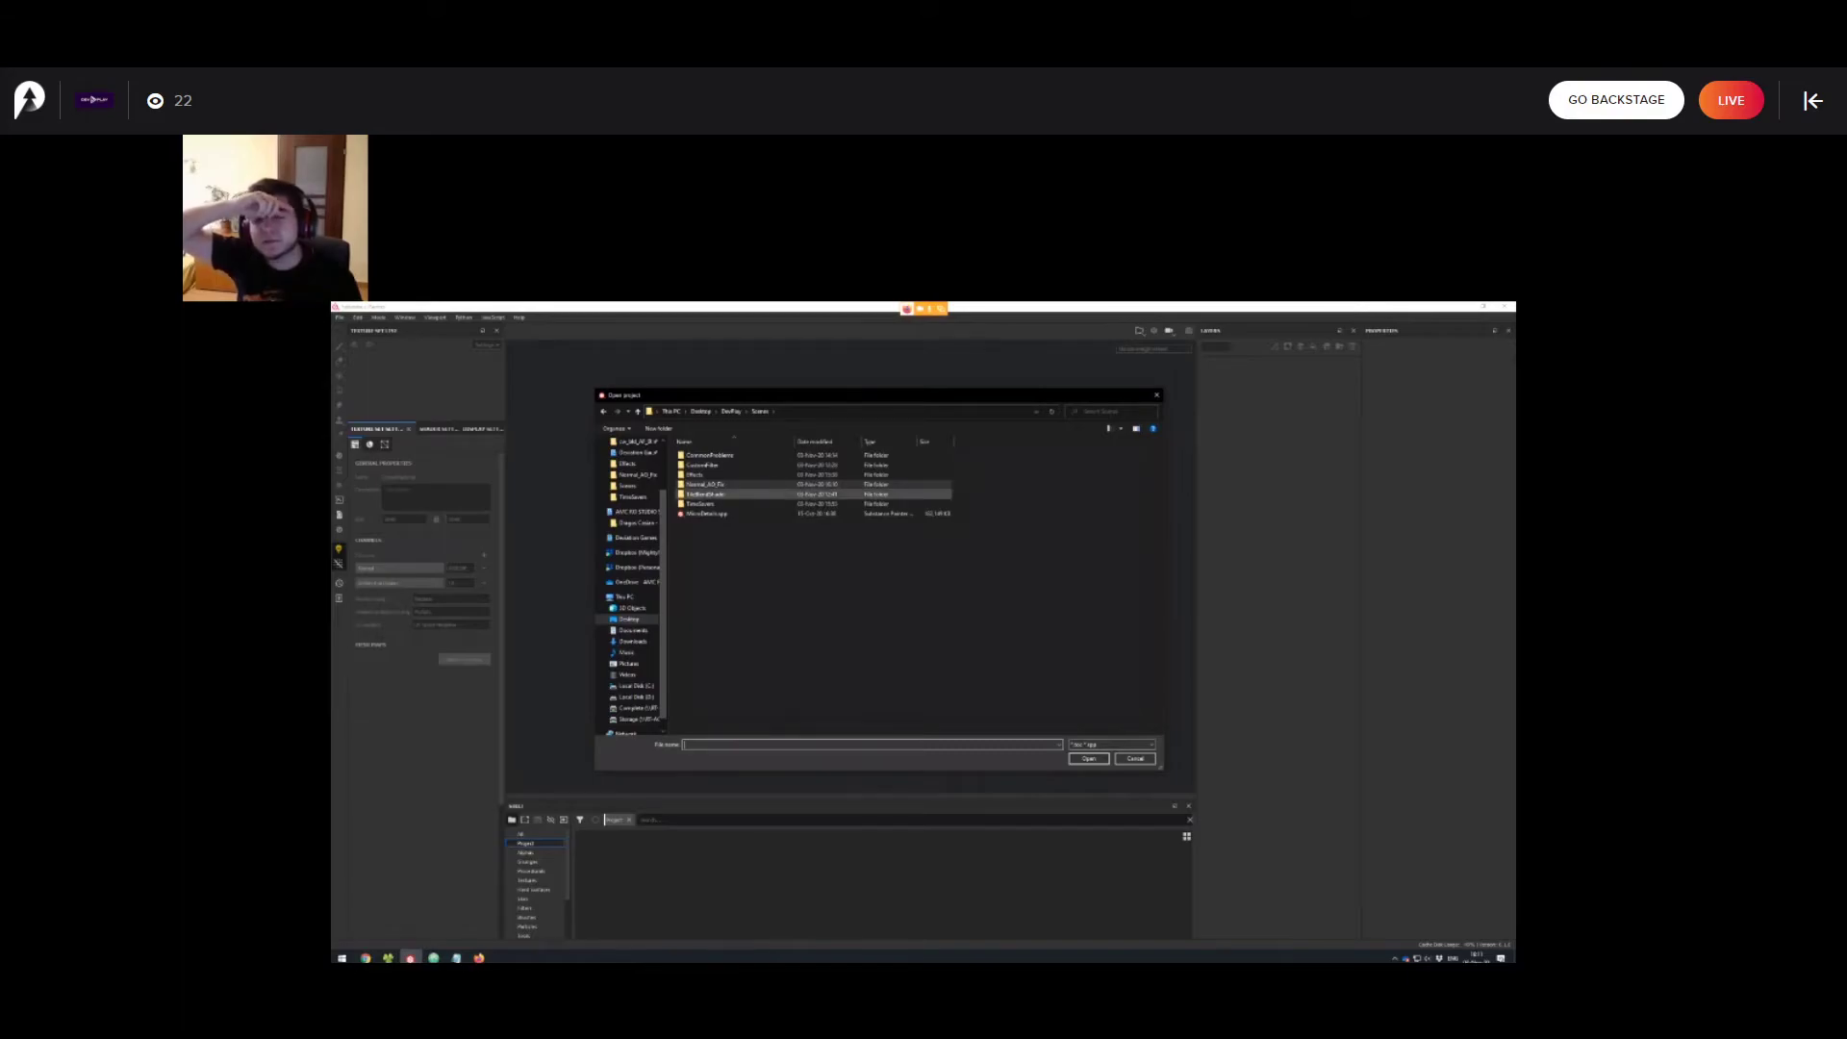
double_click(706, 465)
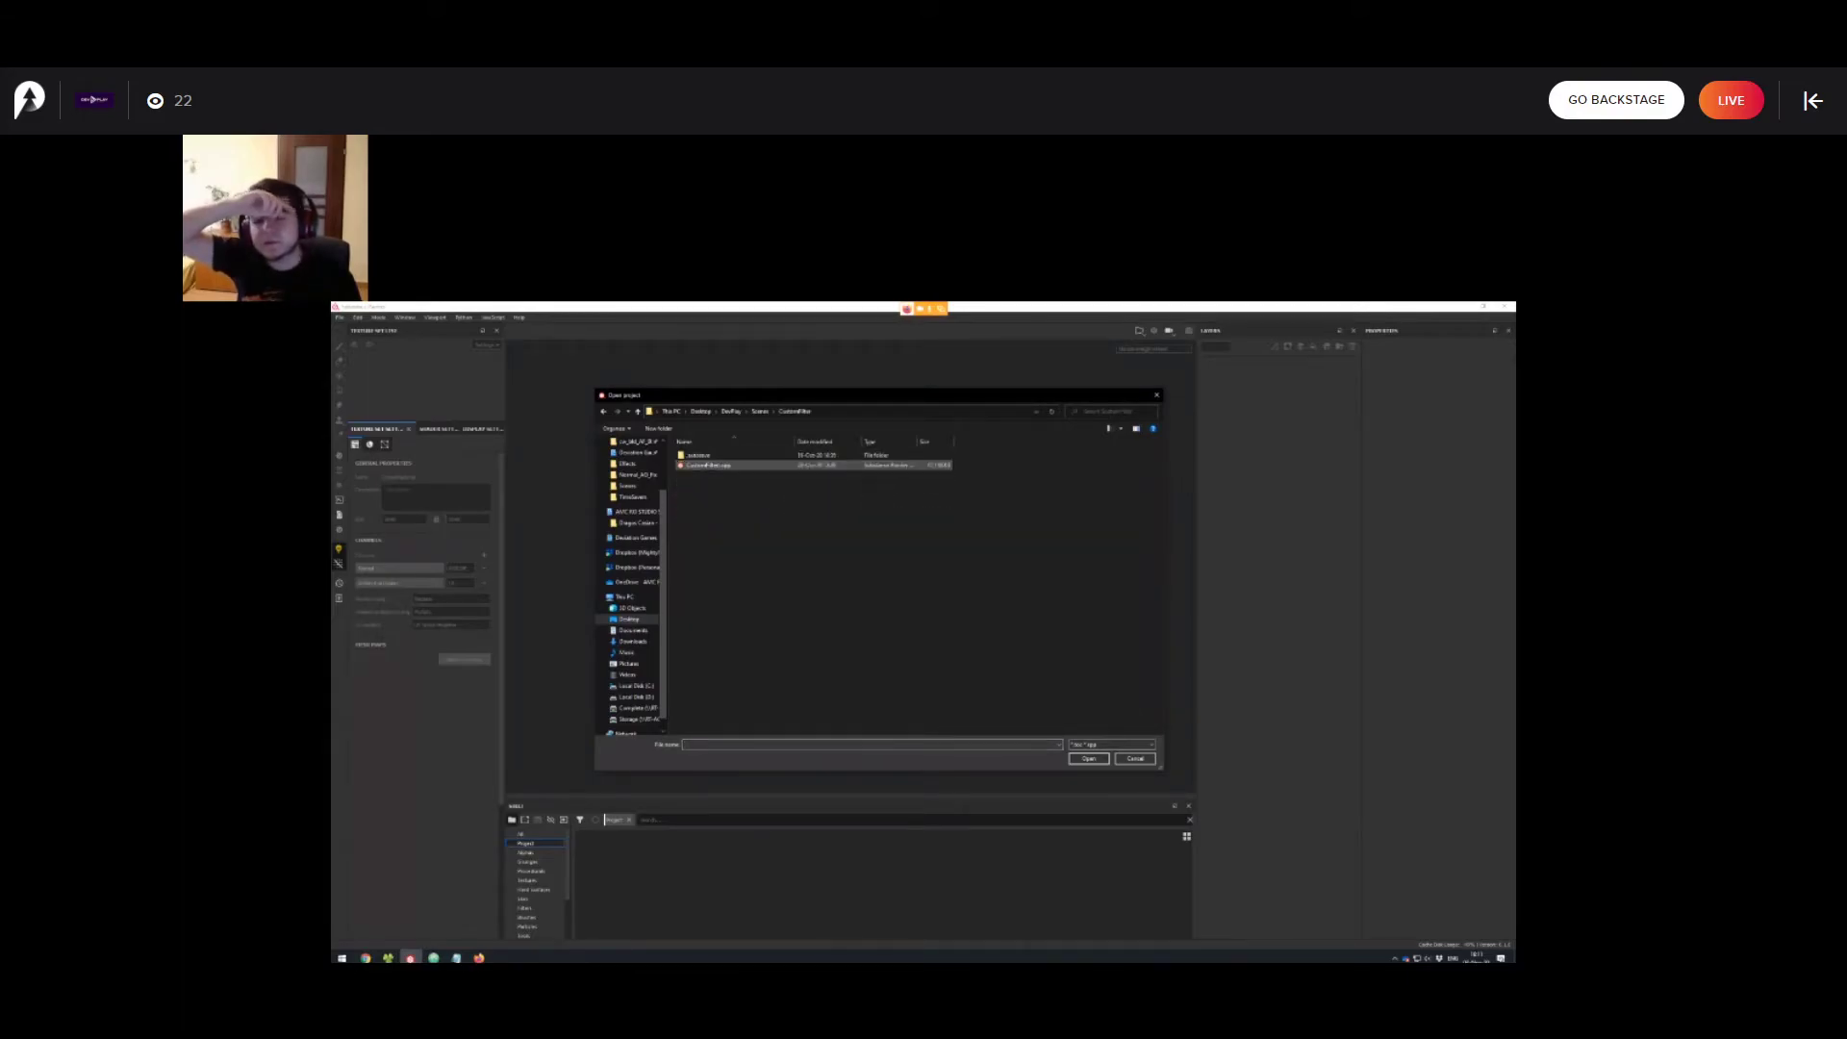
left_click(707, 466)
double_click(707, 465)
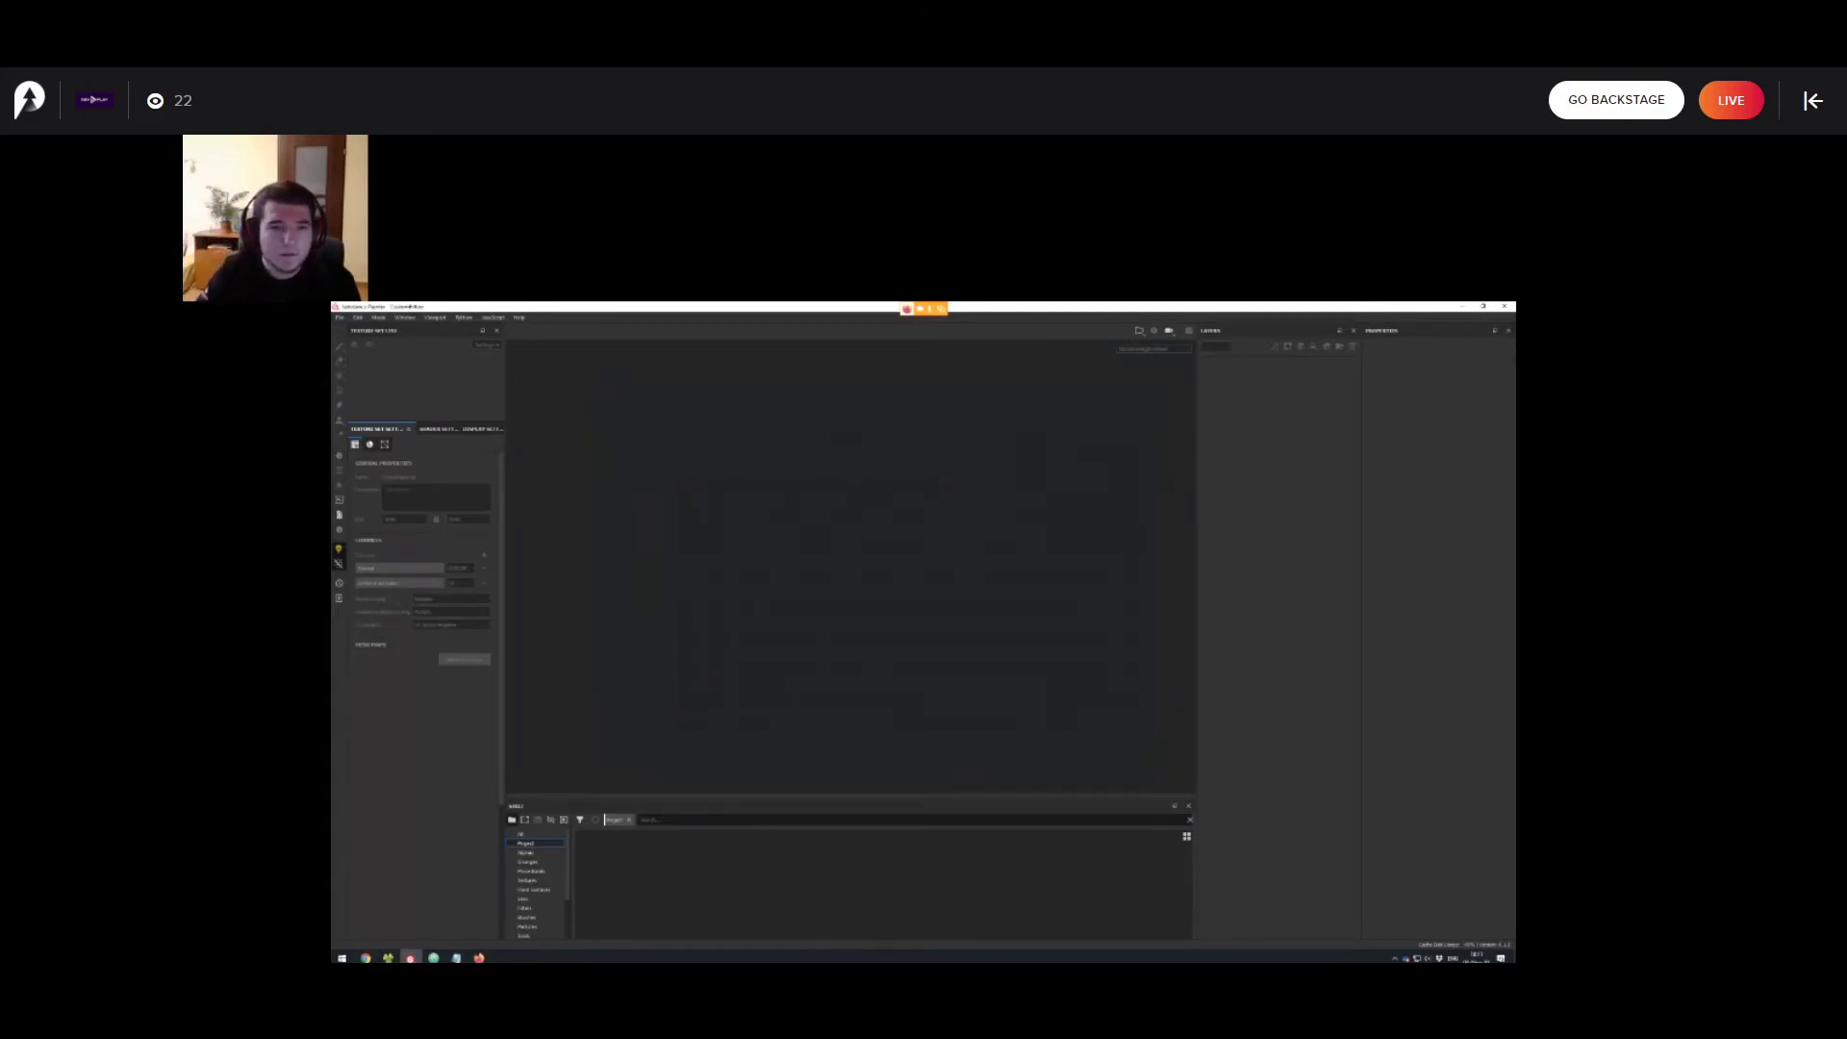
left_click_drag(770, 568, 835, 664, "alt")
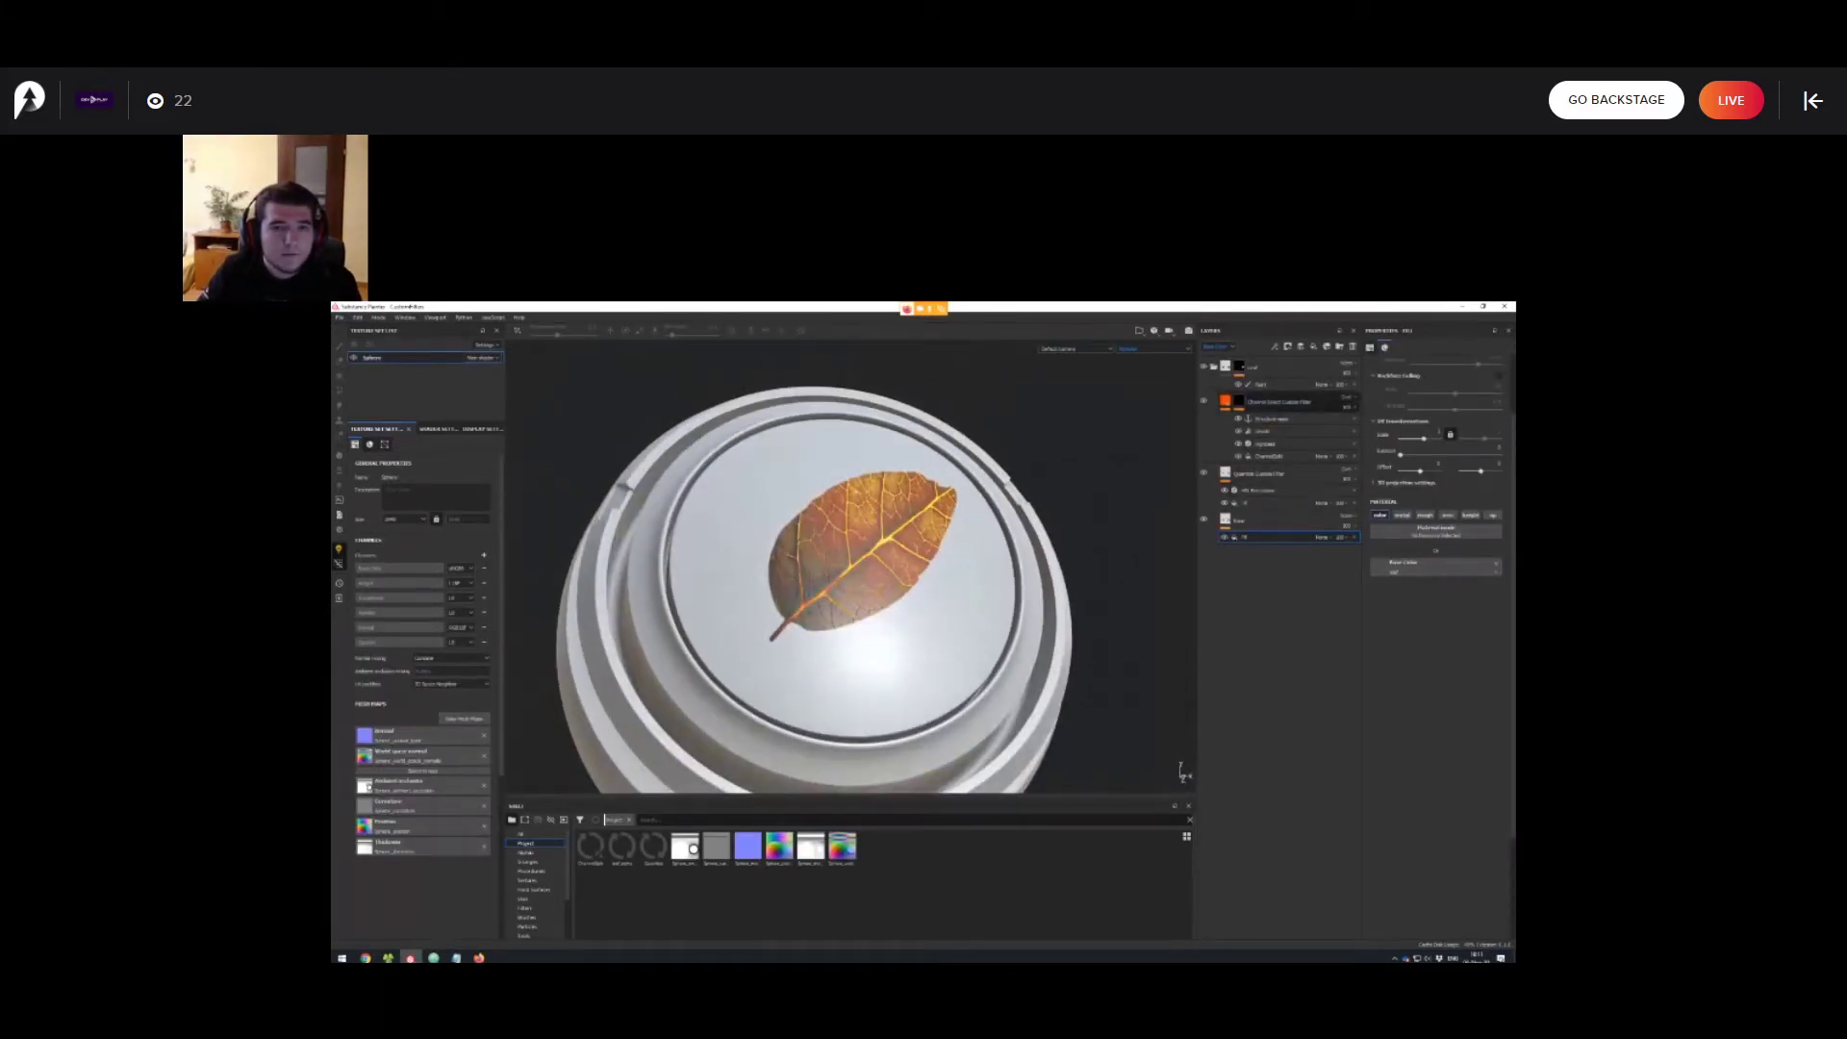
left_click_drag(847, 577, 919, 598, "alt")
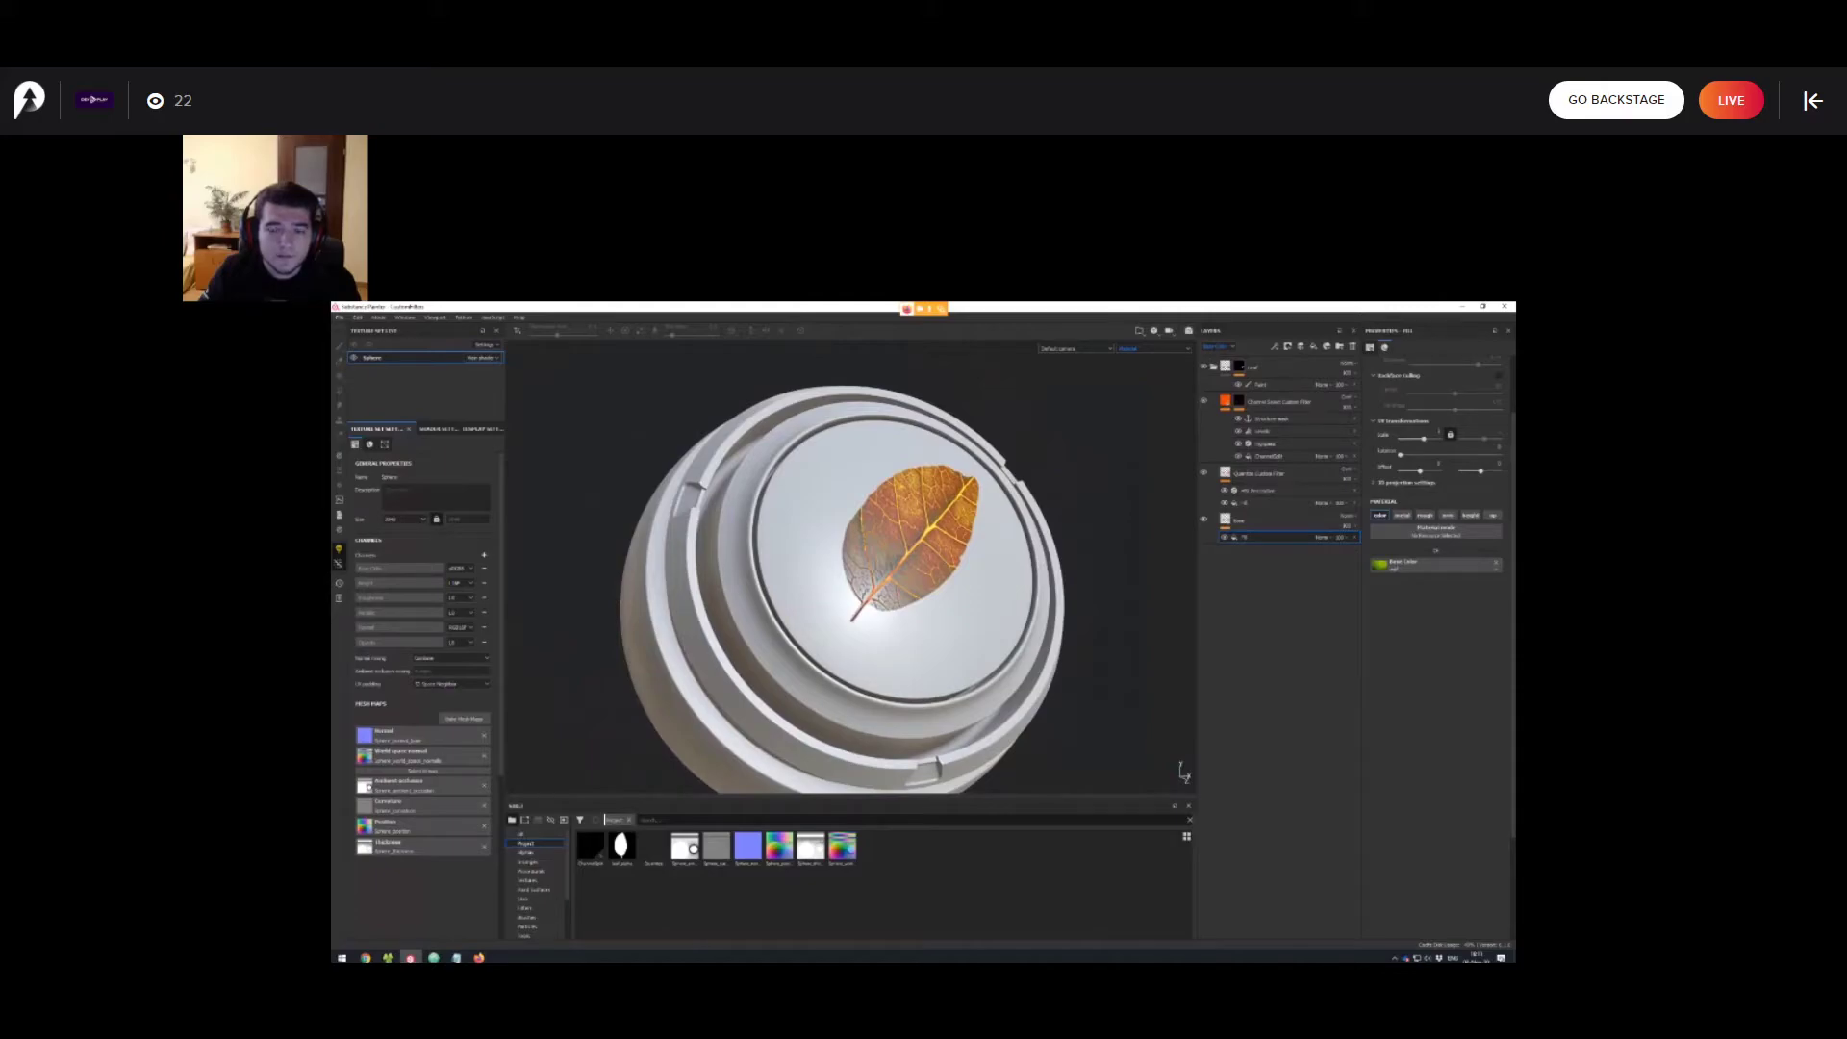
left_click_drag(894, 558, 902, 635, "alt")
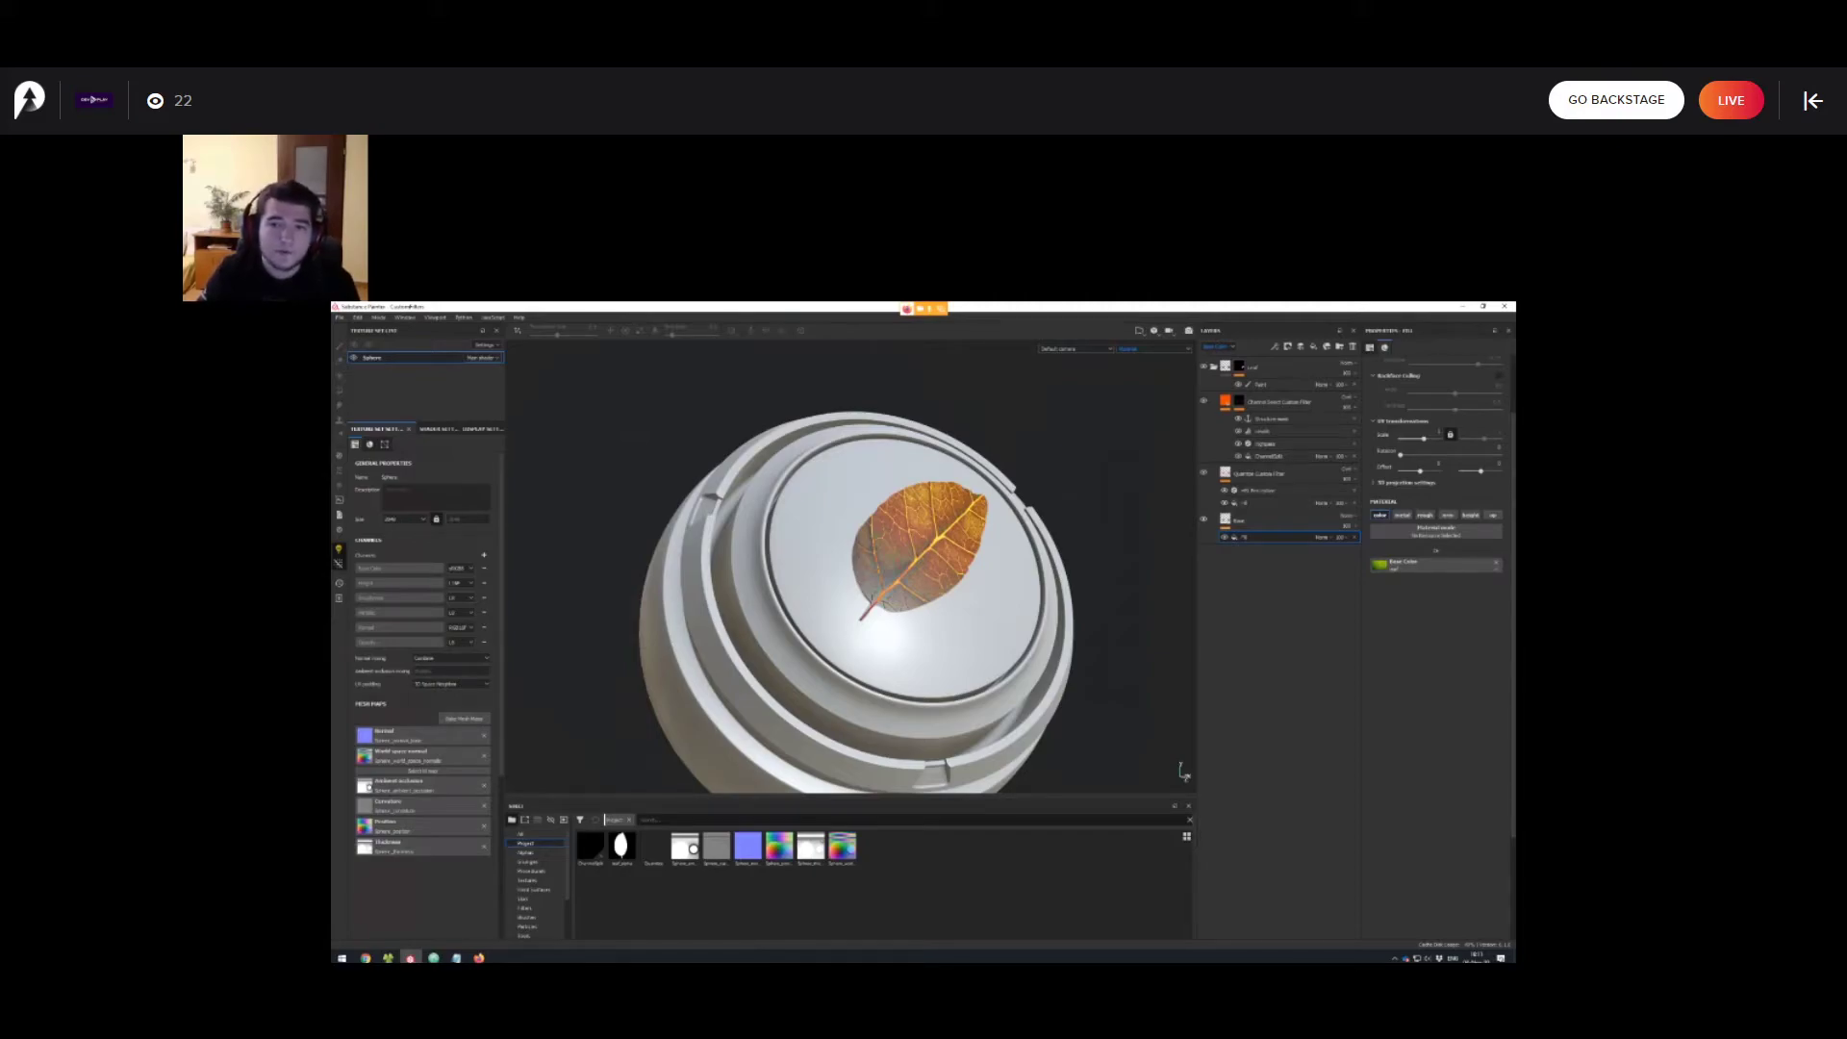
Try to import the EdgeDetect.sbsar file as a filter resource.
left_click(339, 318)
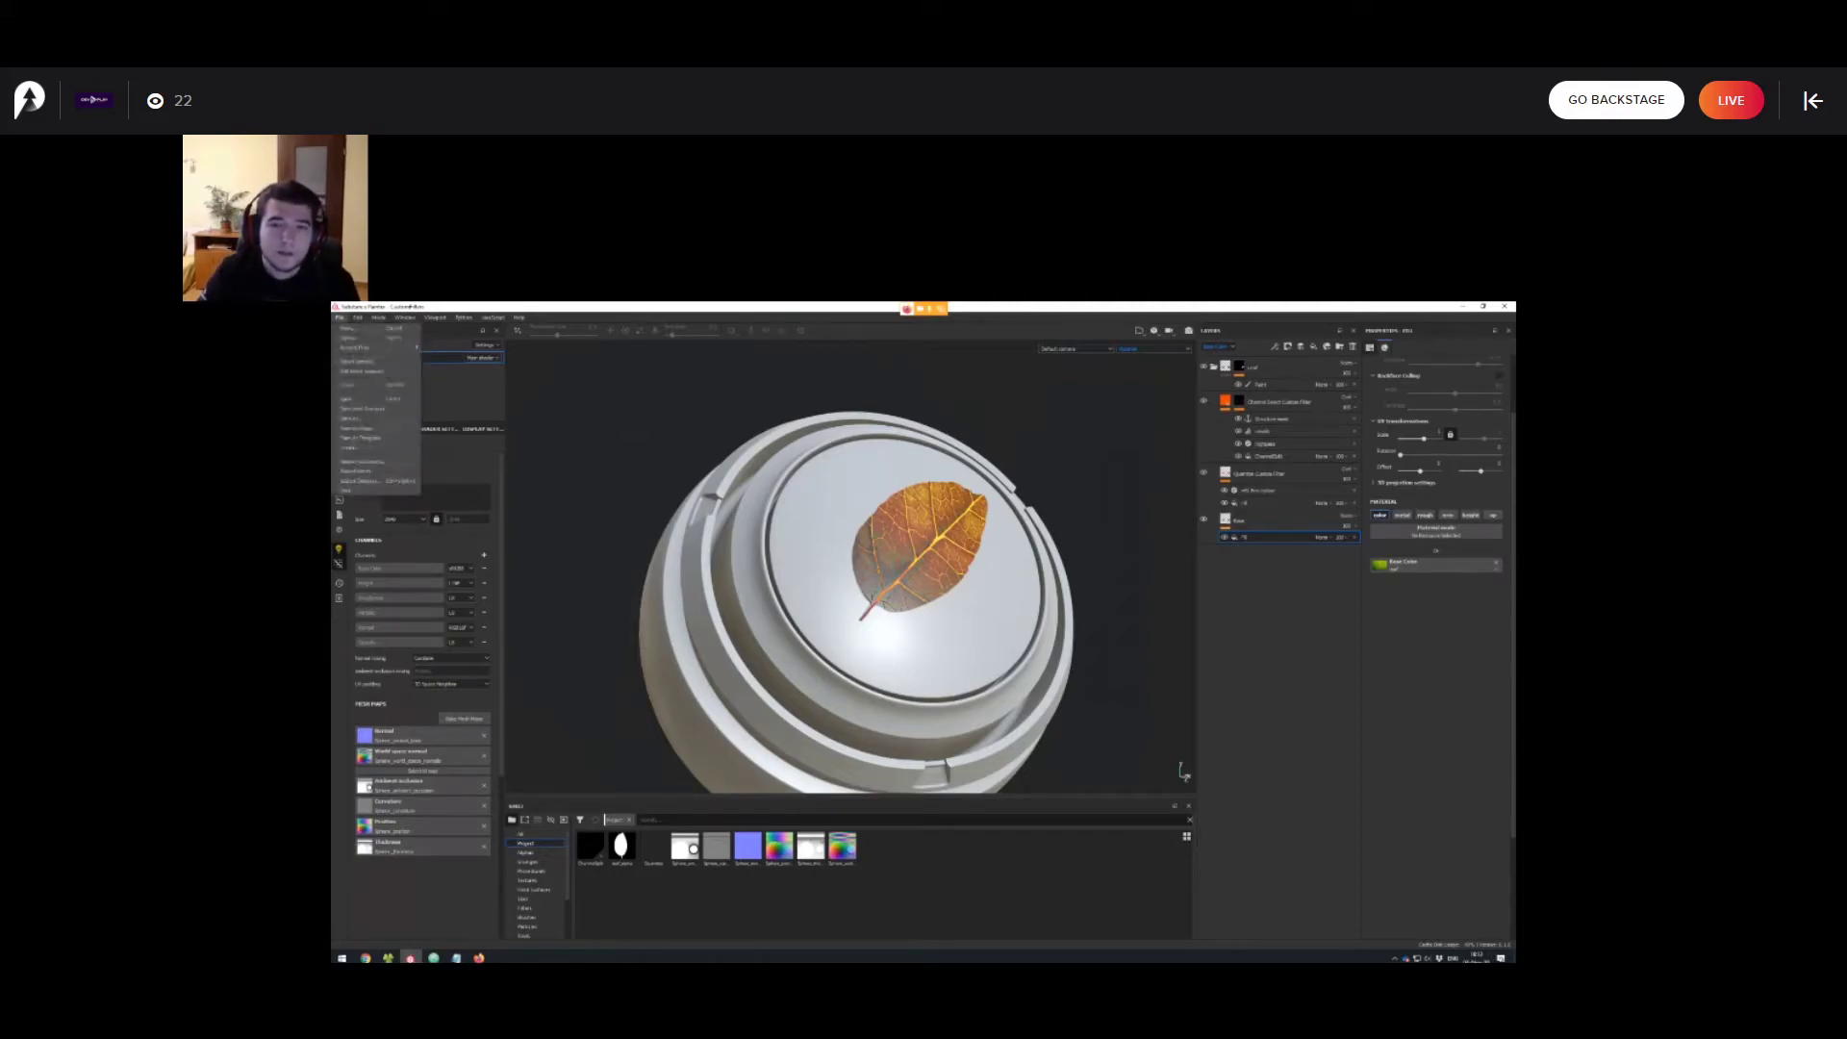
left_click(370, 461)
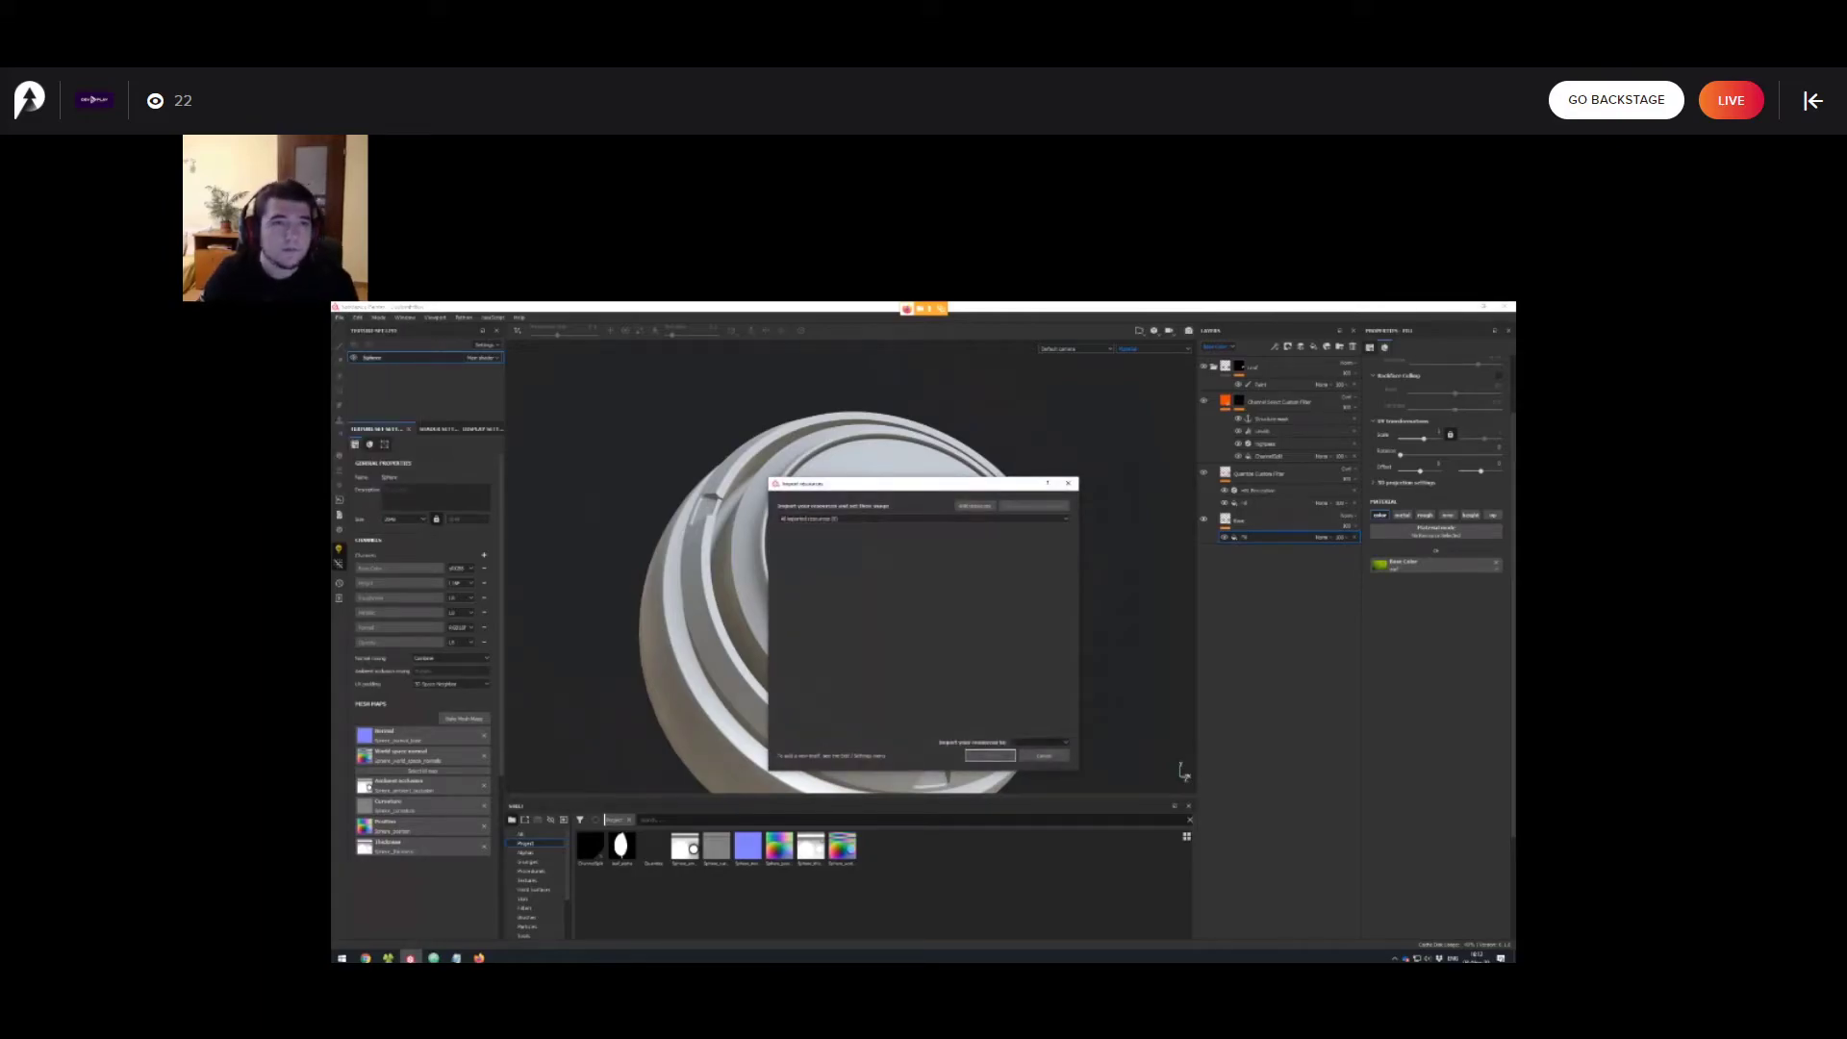
left_click(975, 506)
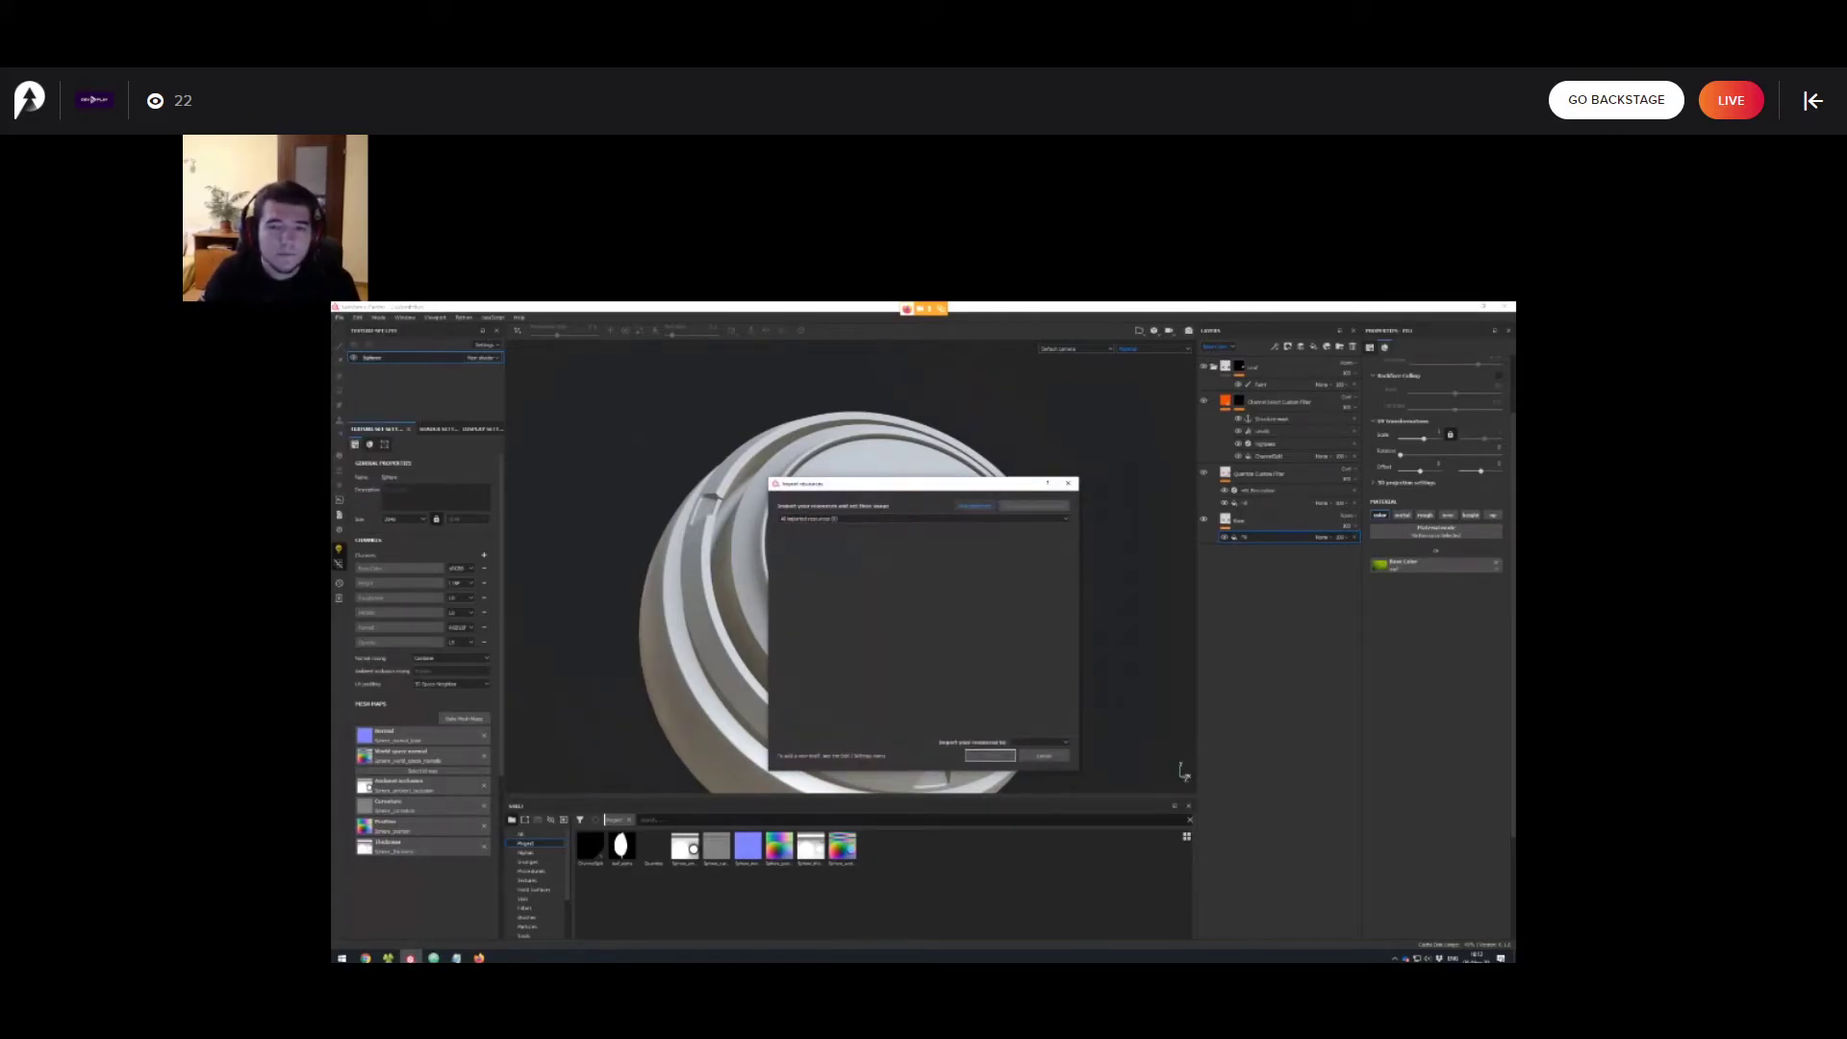
left_click(894, 616)
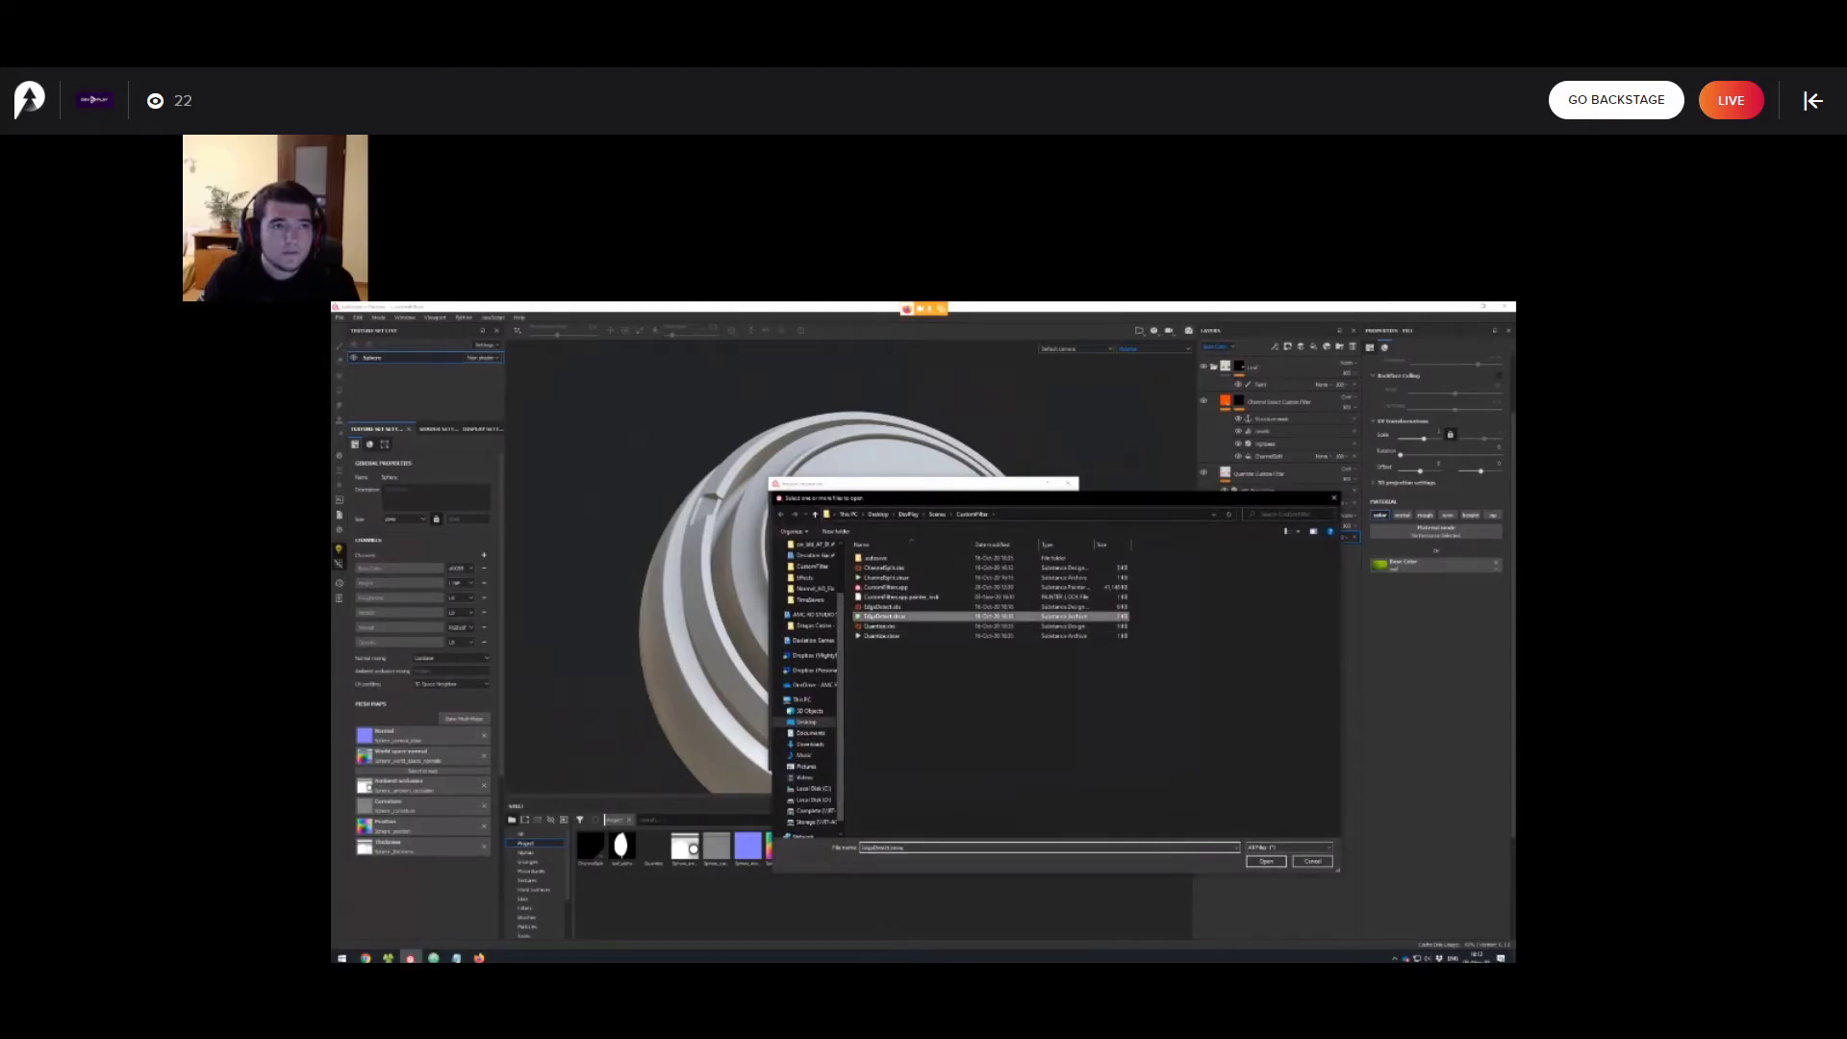
double_click(895, 617)
left_click(1034, 534)
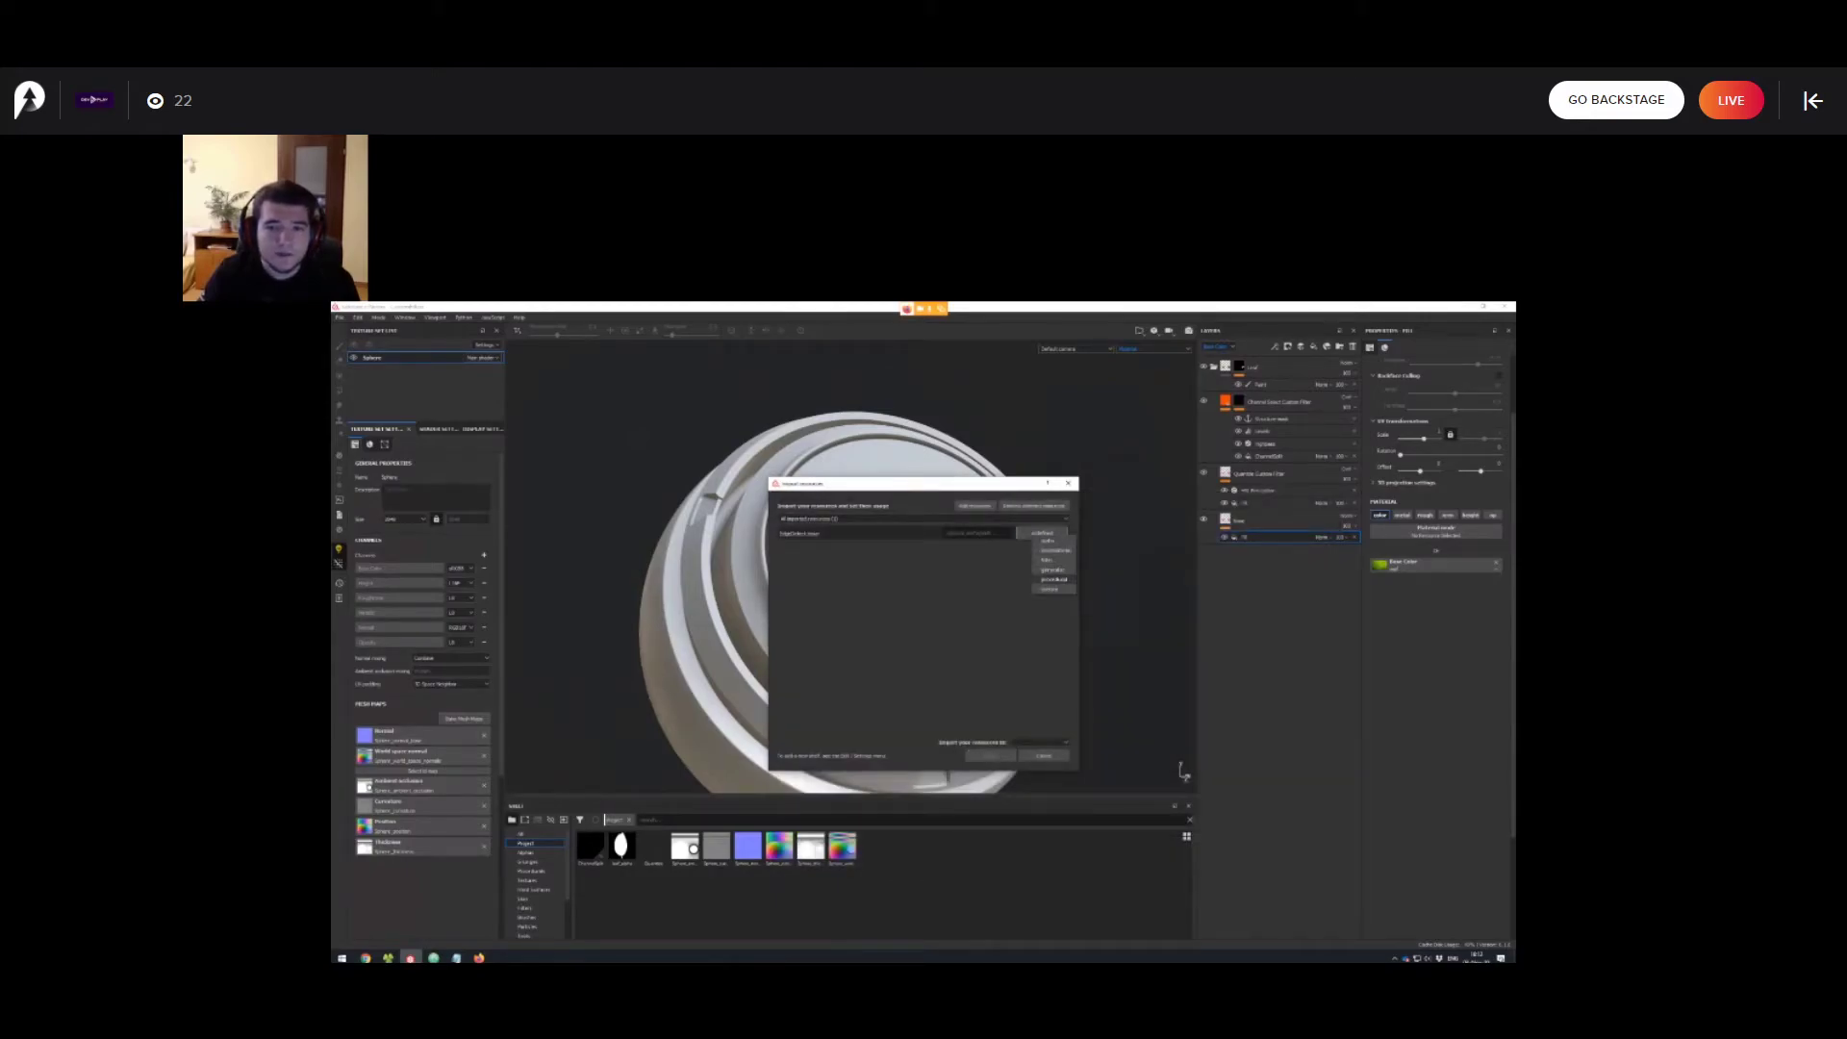
left_click(1047, 560)
left_click(991, 756)
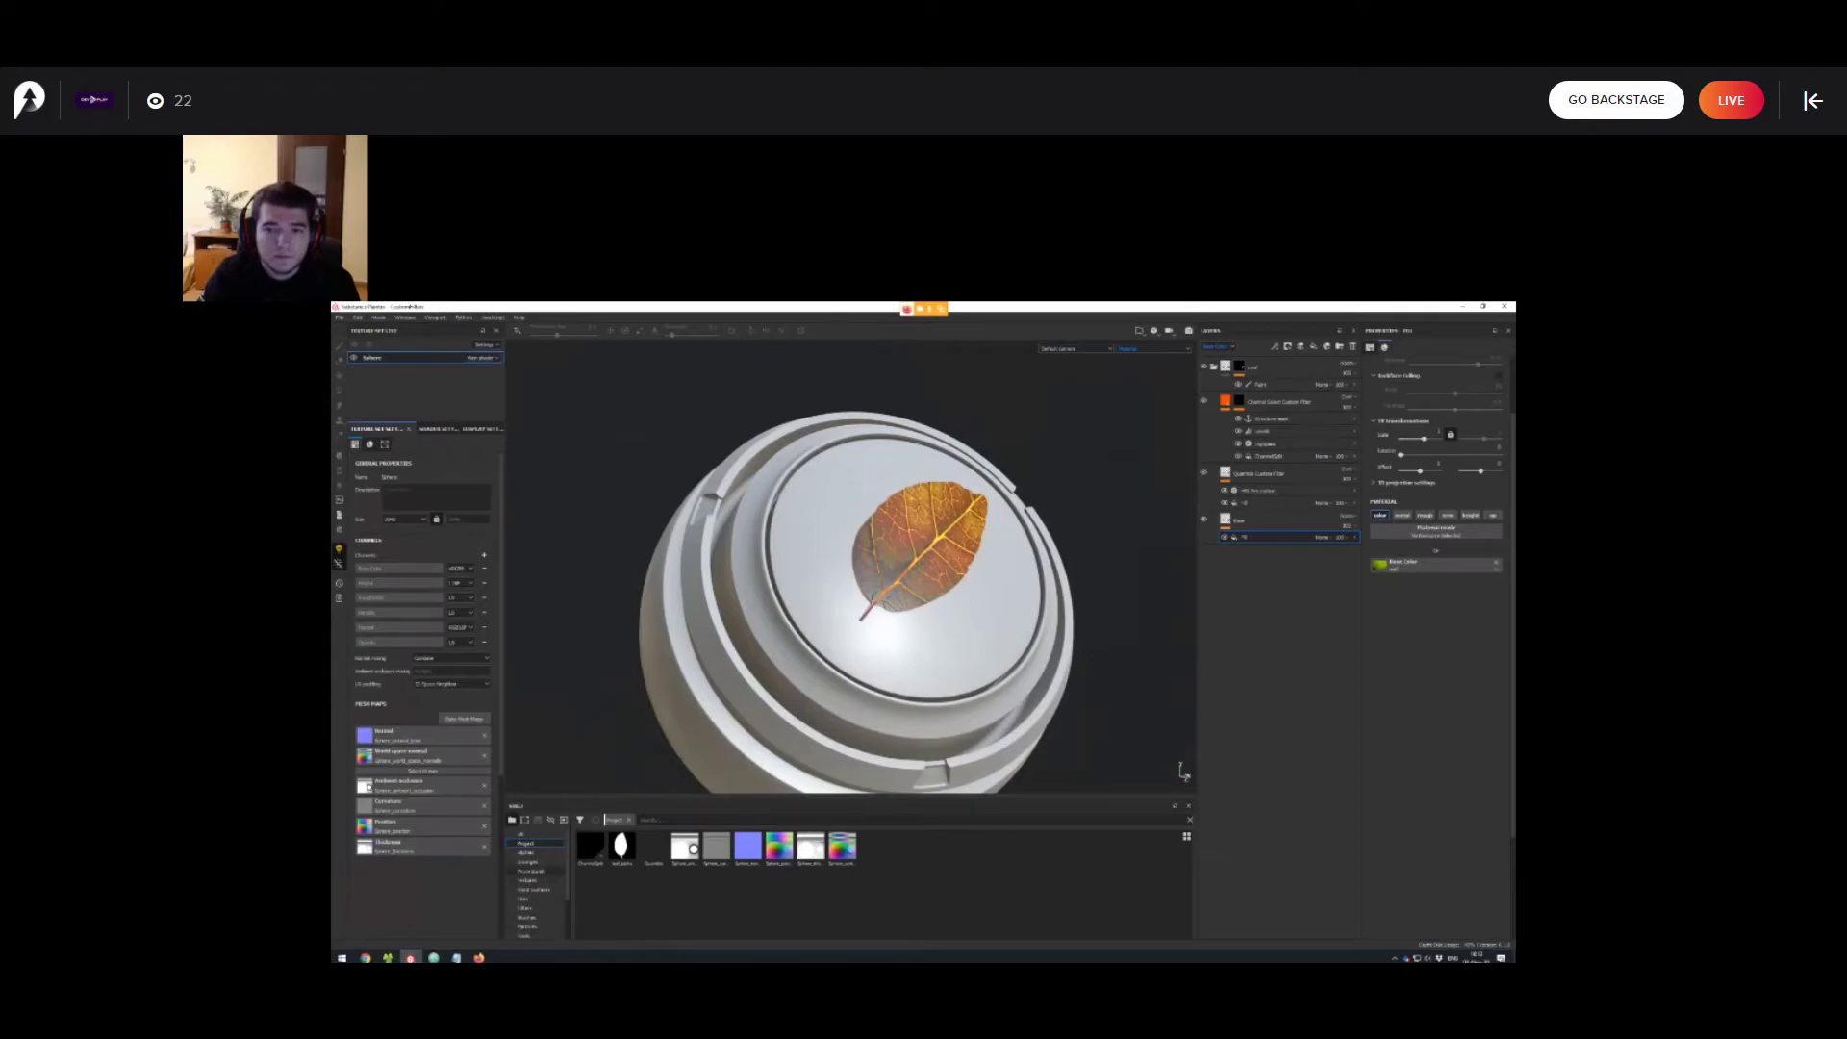
Show the procedural textures in the shelf and inspect the leaf on the sphere's flat disc up close.
left_click(531, 871)
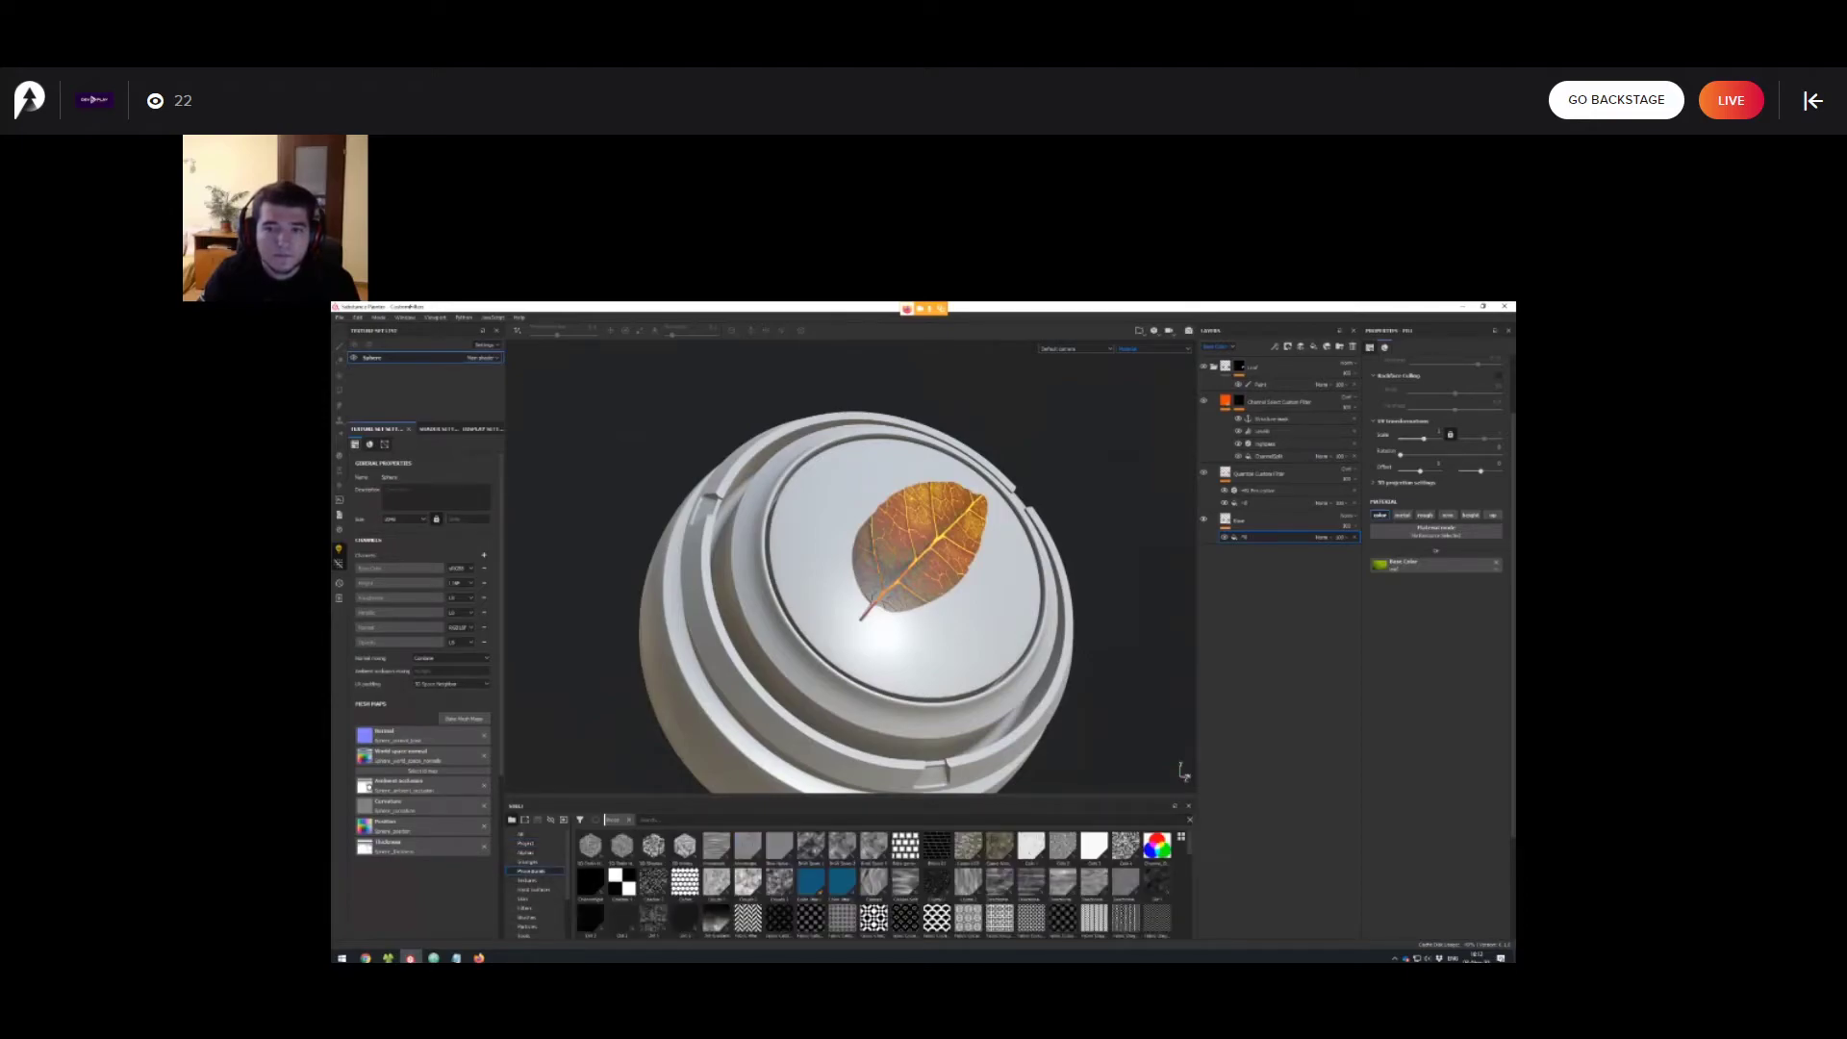
left_click_drag(904, 578, 951, 556, "alt")
scroll(887, 577, "up", 2)
scroll(909, 539, "down", 1)
scroll(931, 550, "up", 1)
scroll(951, 556, "down", 1)
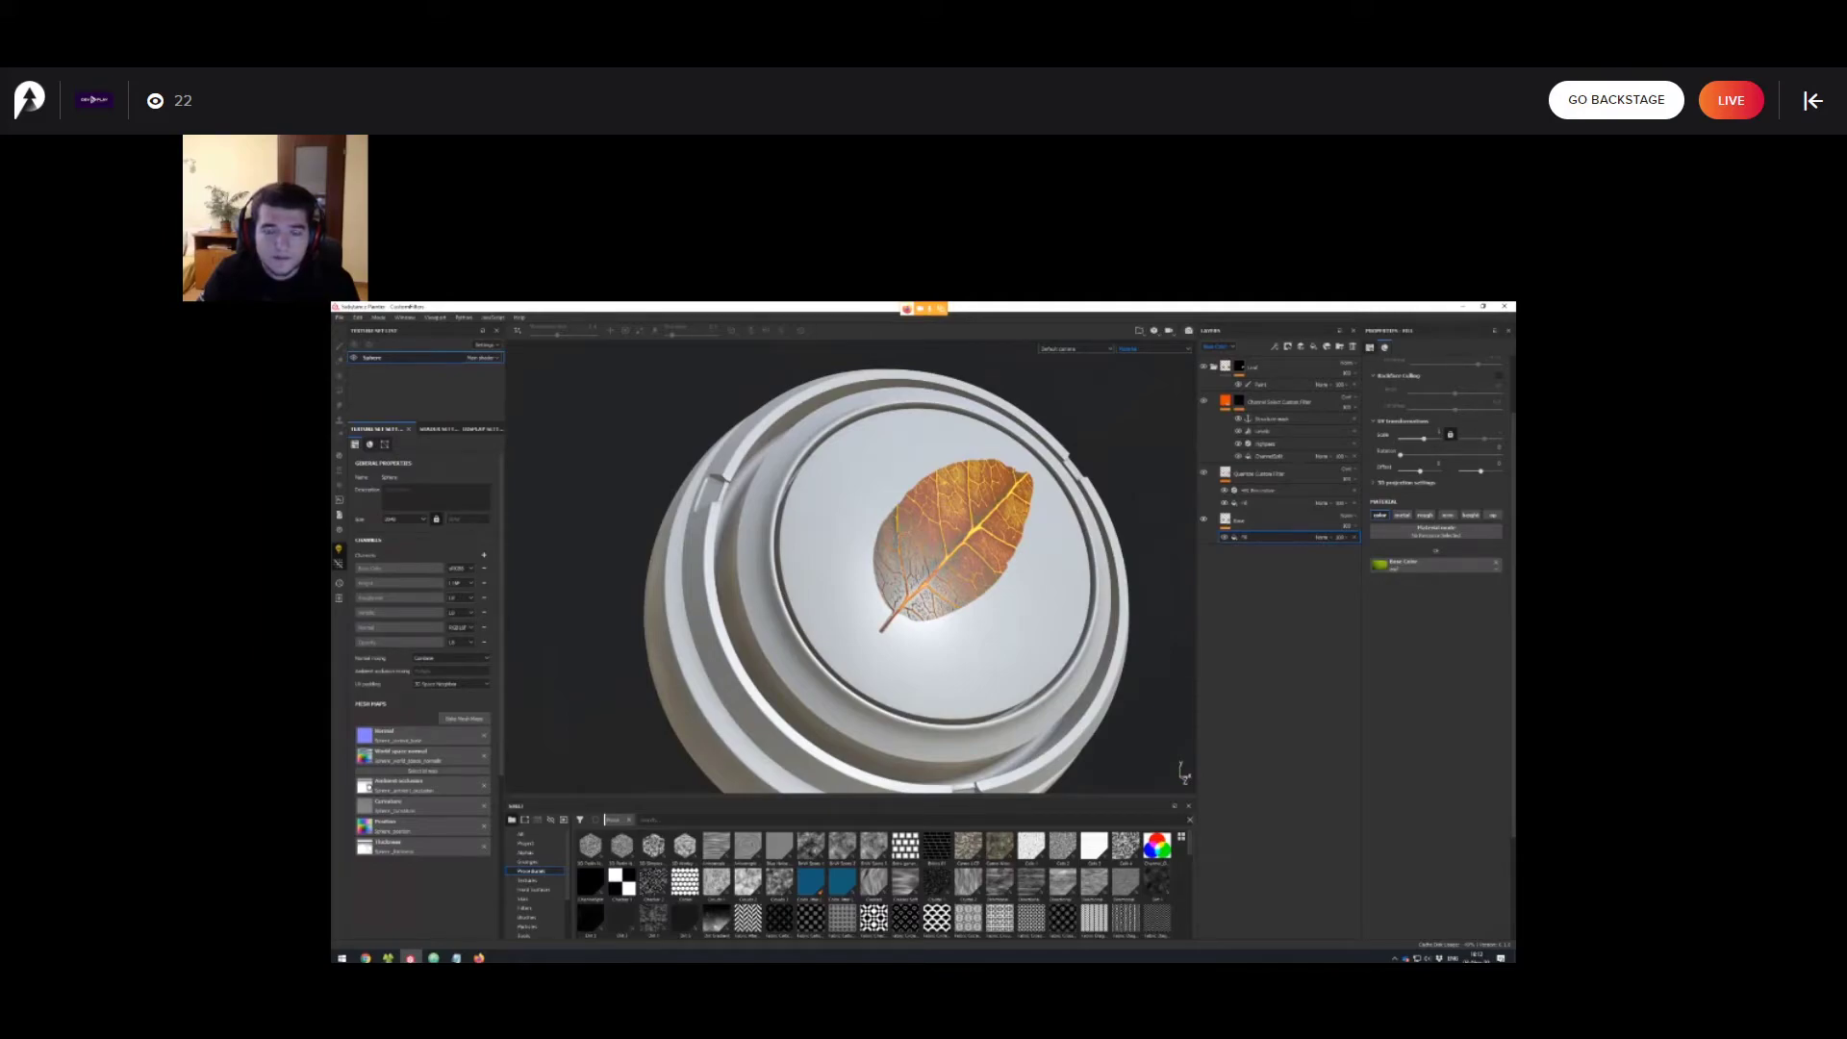
middle_click_drag(923, 517, 909, 531, "alt")
right_click_drag(909, 531, 902, 535, "alt")
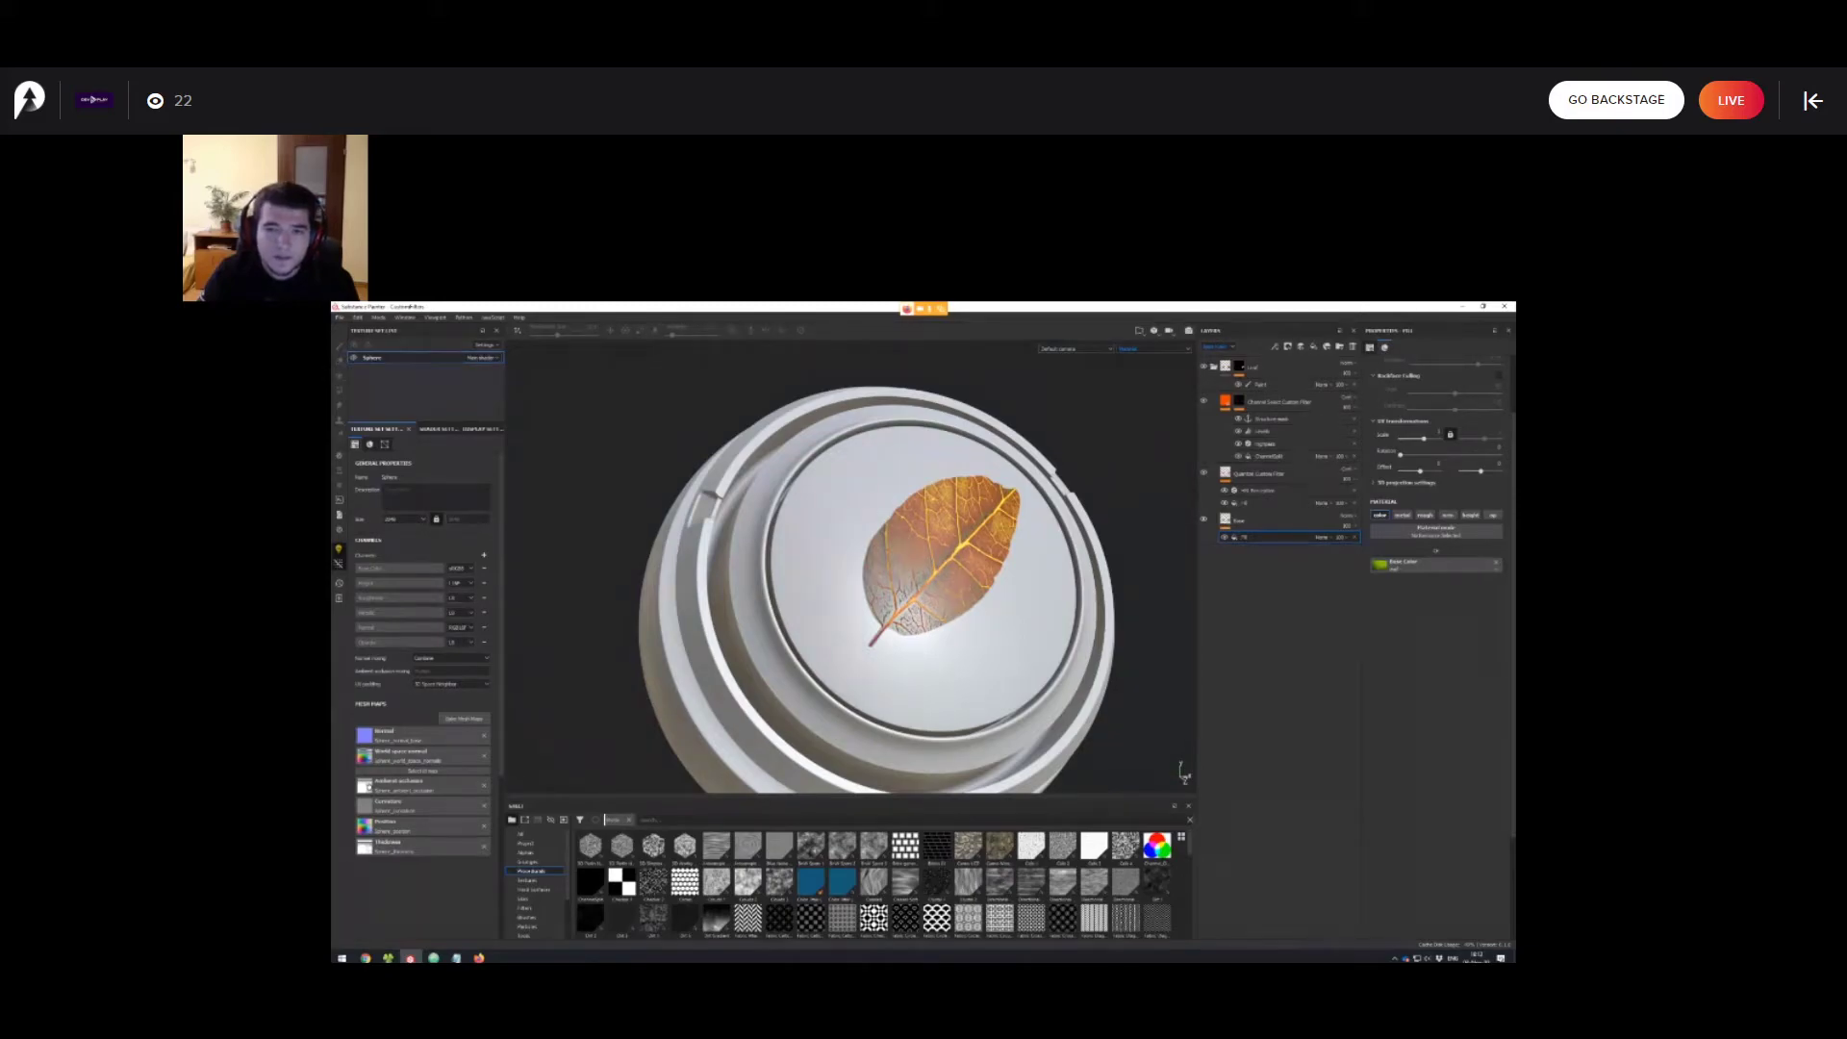
Hide the orange vein layer, toggle the Quantize layer off and on to compare the leaf, and select that layer.
mouse_move(903, 535)
left_mouse_down("alt")
mouse_move(885, 553)
mouse_move(891, 522)
left_mouse_up("alt")
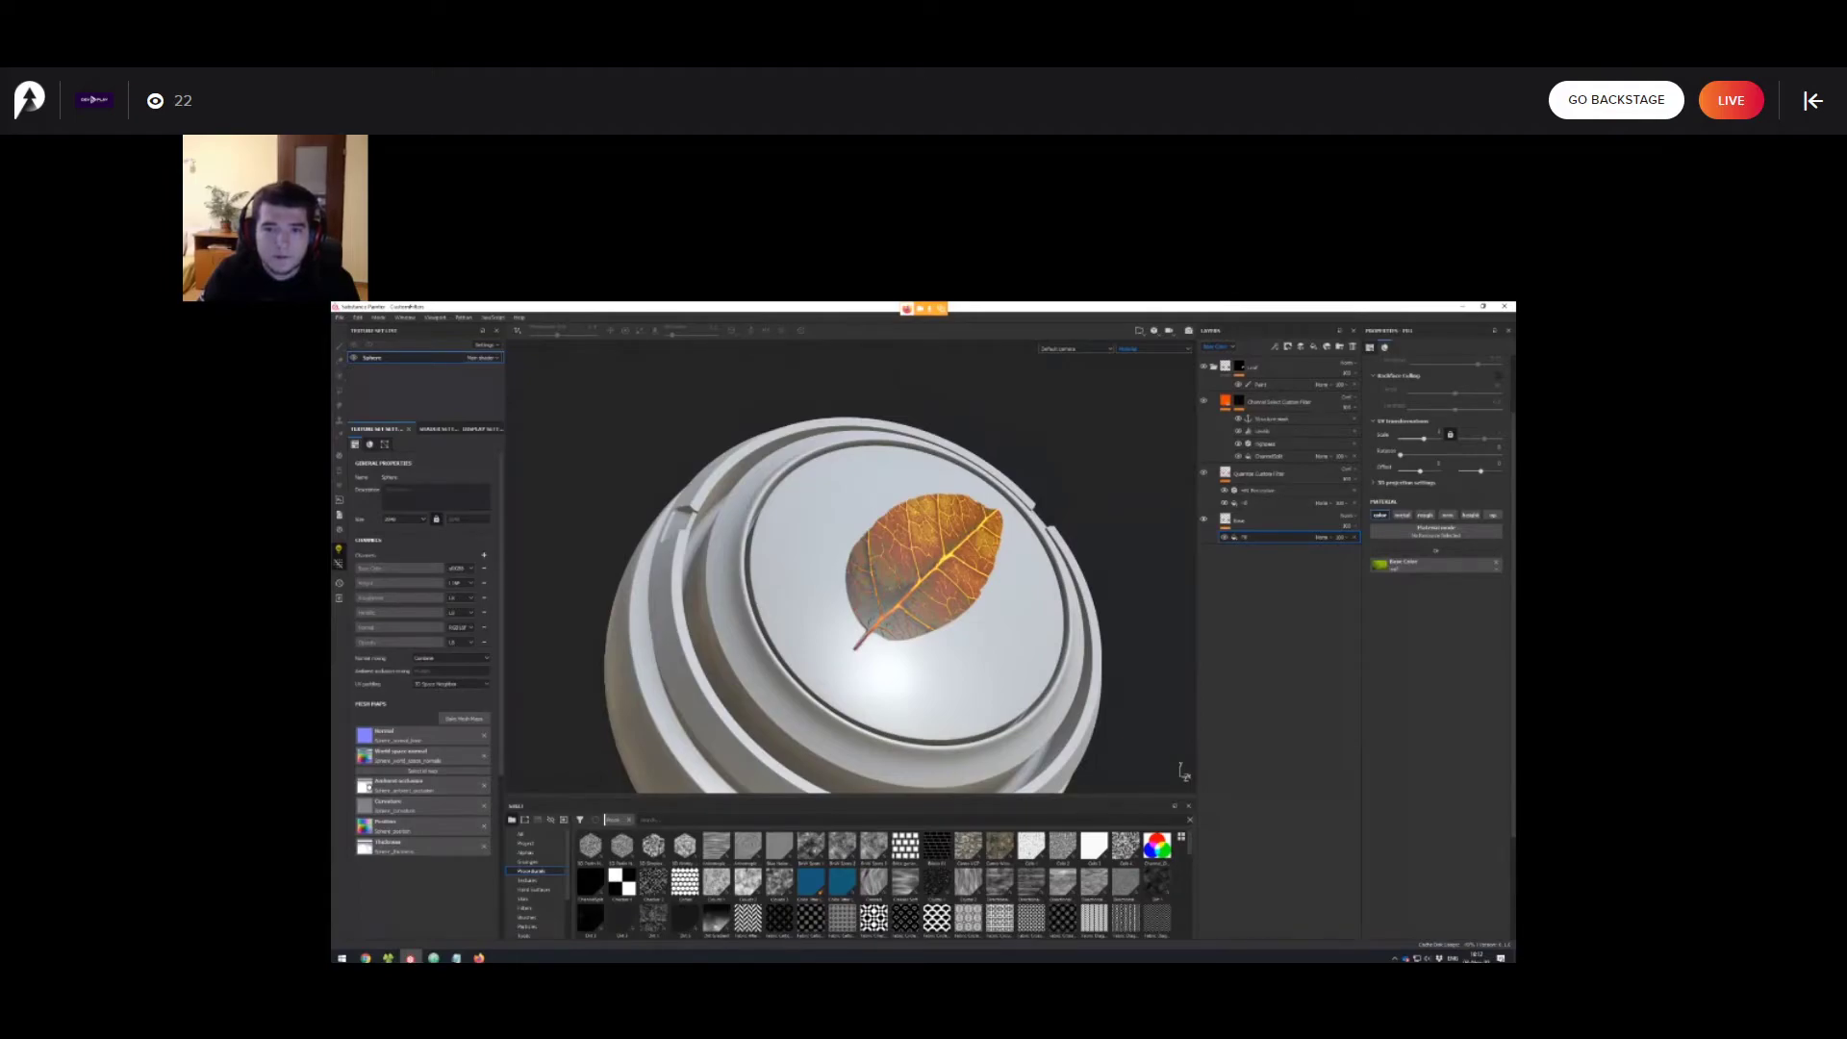
left_click(1203, 402)
left_click(1204, 472)
left_click(1204, 472)
left_click(1259, 473)
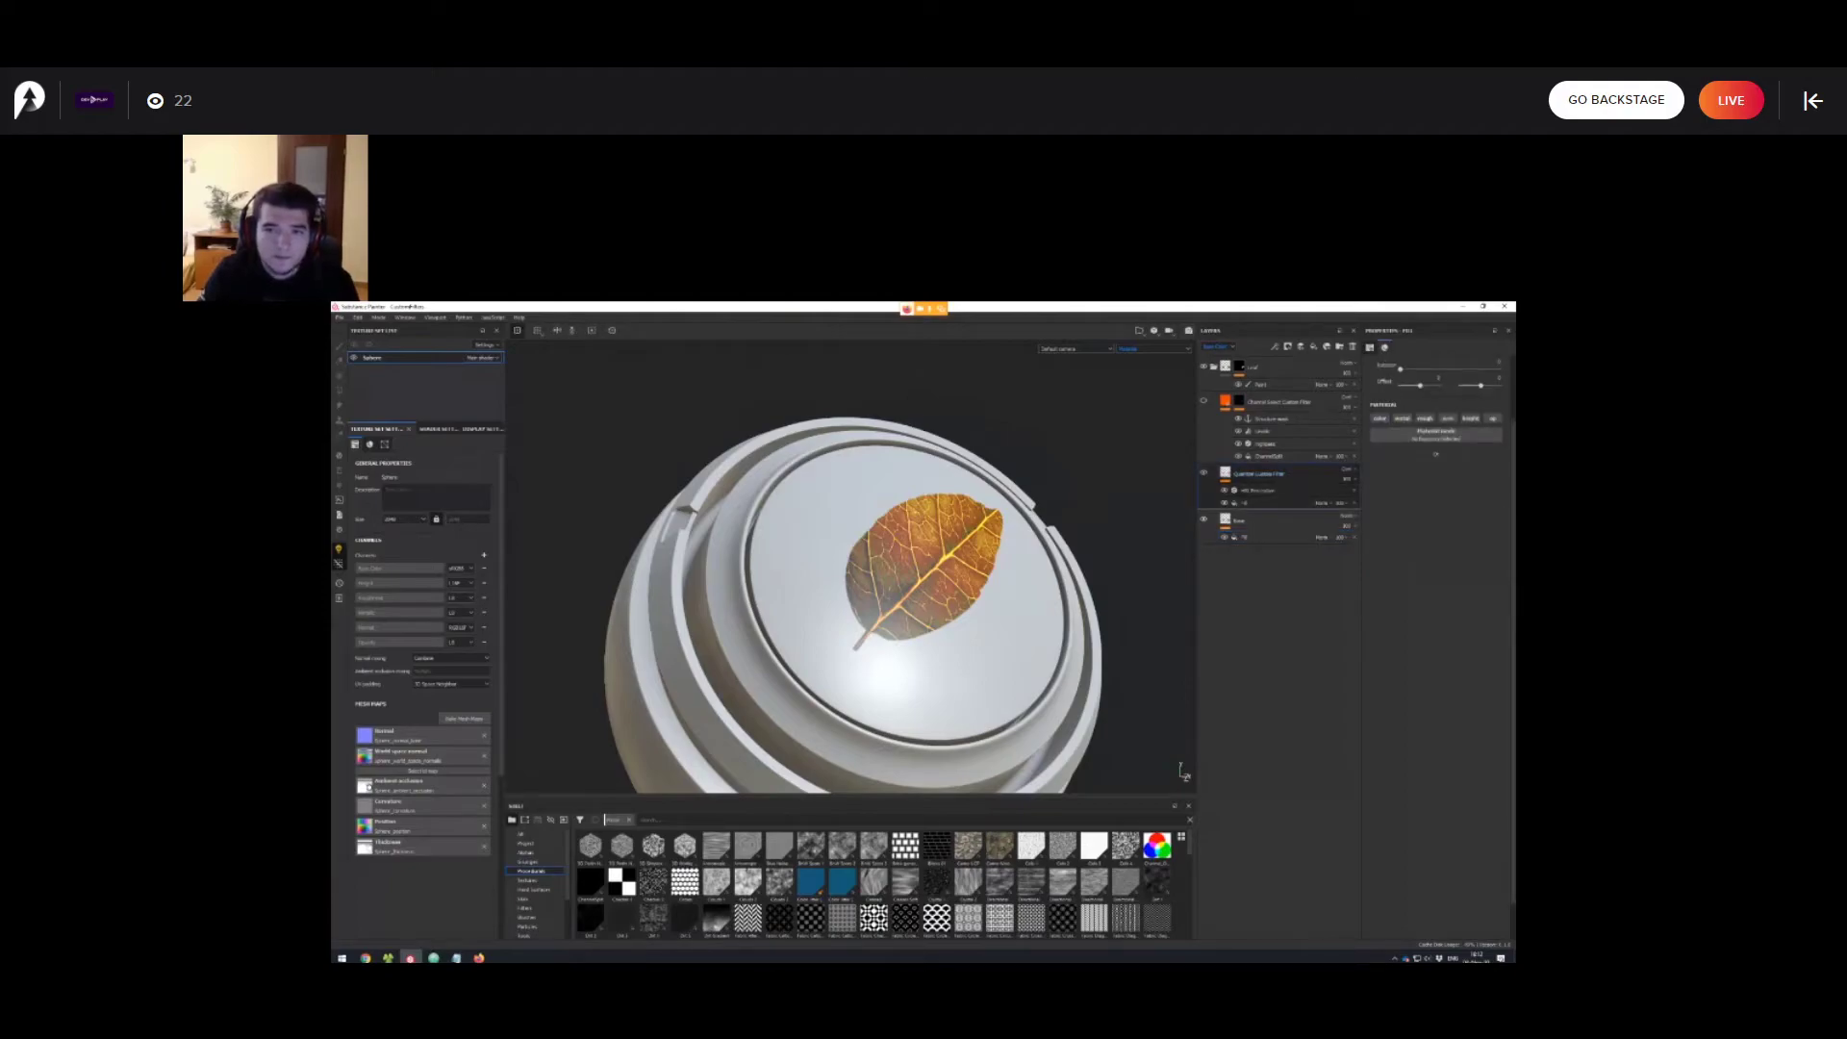
Search the shelf for "quant" and inspect the orange leaf on the disc from several angles.
left_click_drag(846, 806, 853, 810)
type("quant")
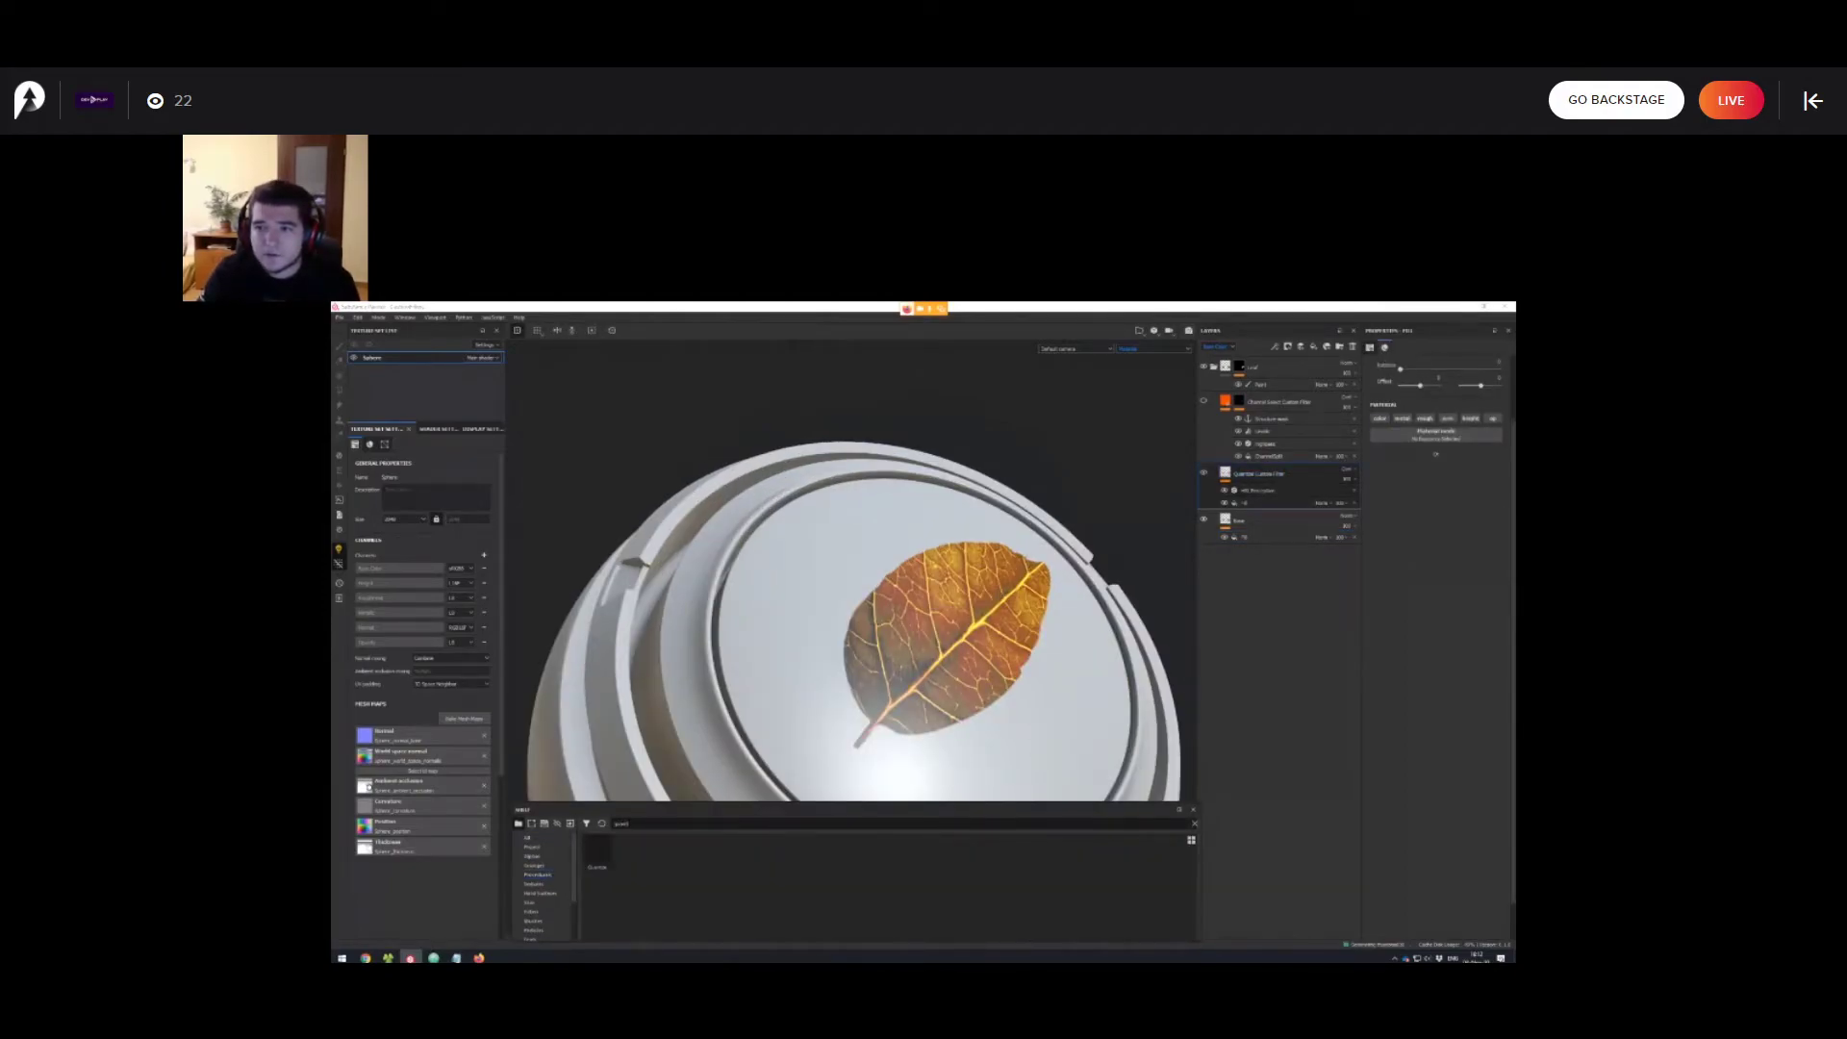
right_click_drag(870, 587, 789, 616, "alt")
mouse_move(856, 664)
middle_mouse_down("alt")
mouse_move(811, 561)
mouse_move(838, 633)
middle_mouse_up("alt")
right_click_drag(838, 633, 877, 625, "alt")
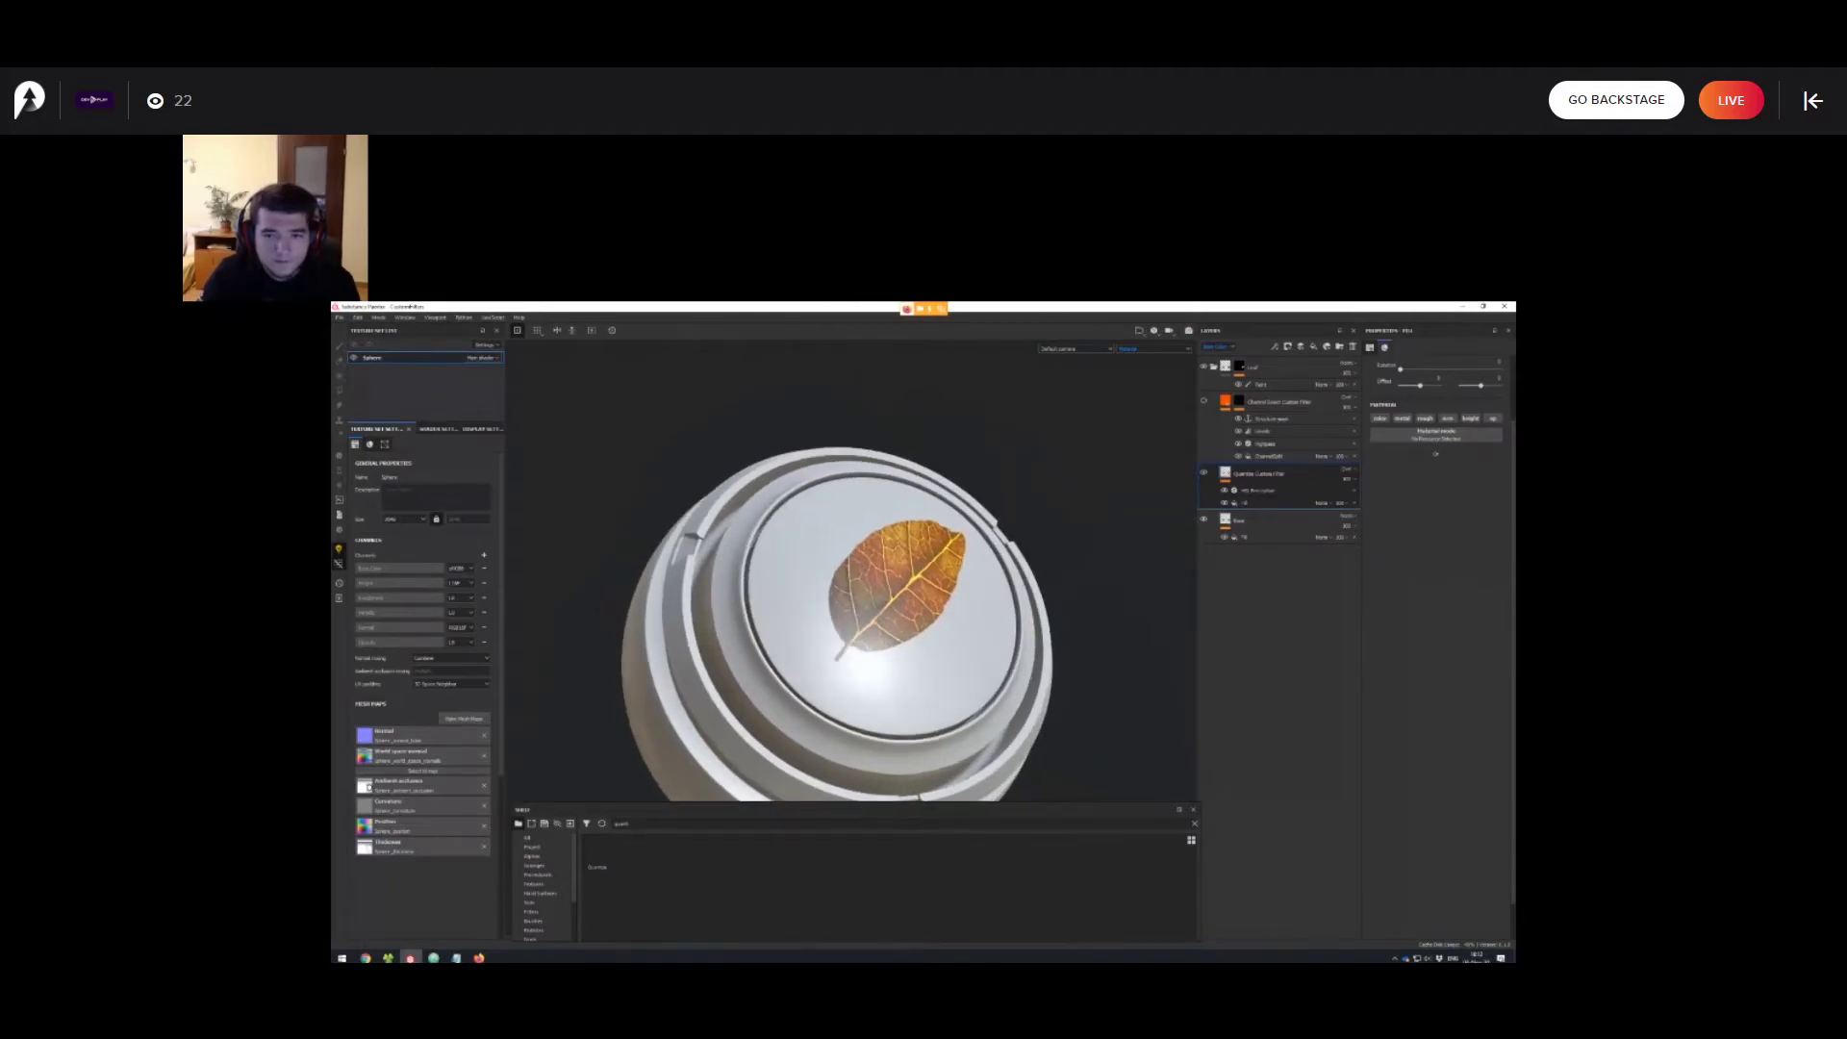
middle_click_drag(878, 626, 872, 608, "alt")
right_click_drag(871, 608, 919, 600, "alt")
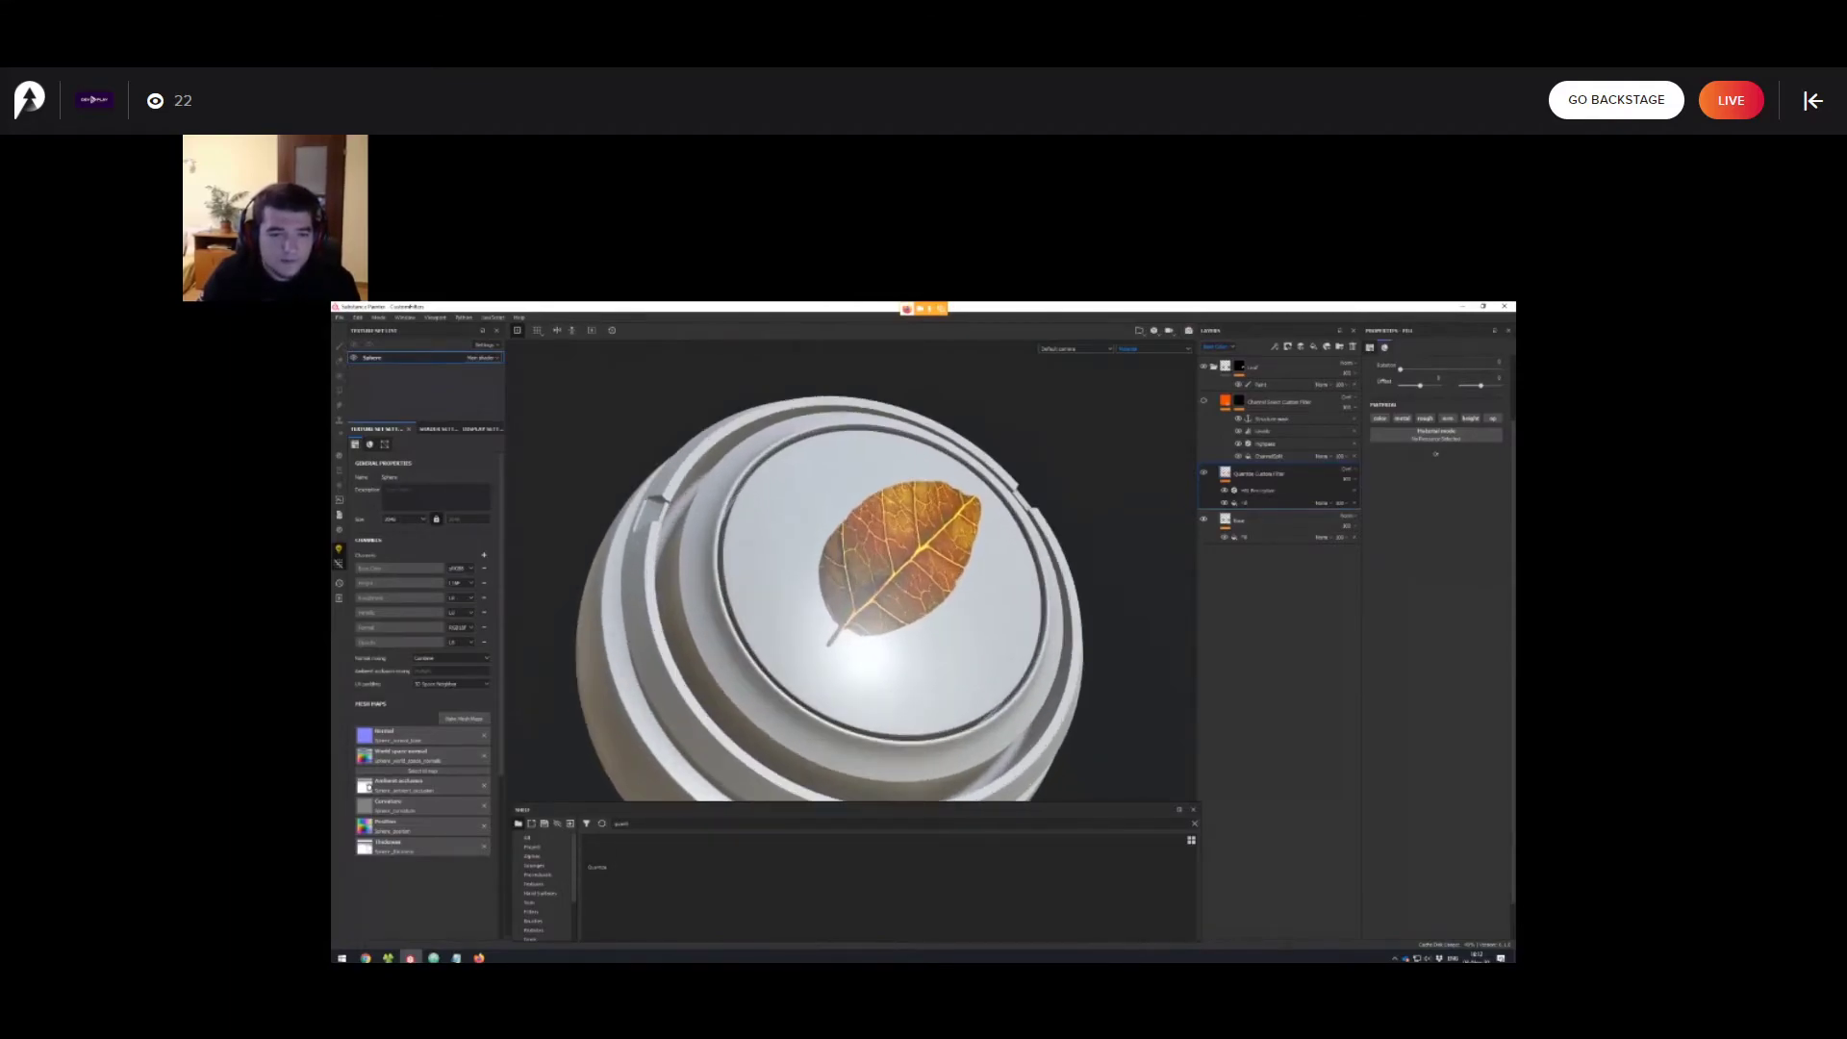
left_click_drag(920, 600, 899, 597, "alt")
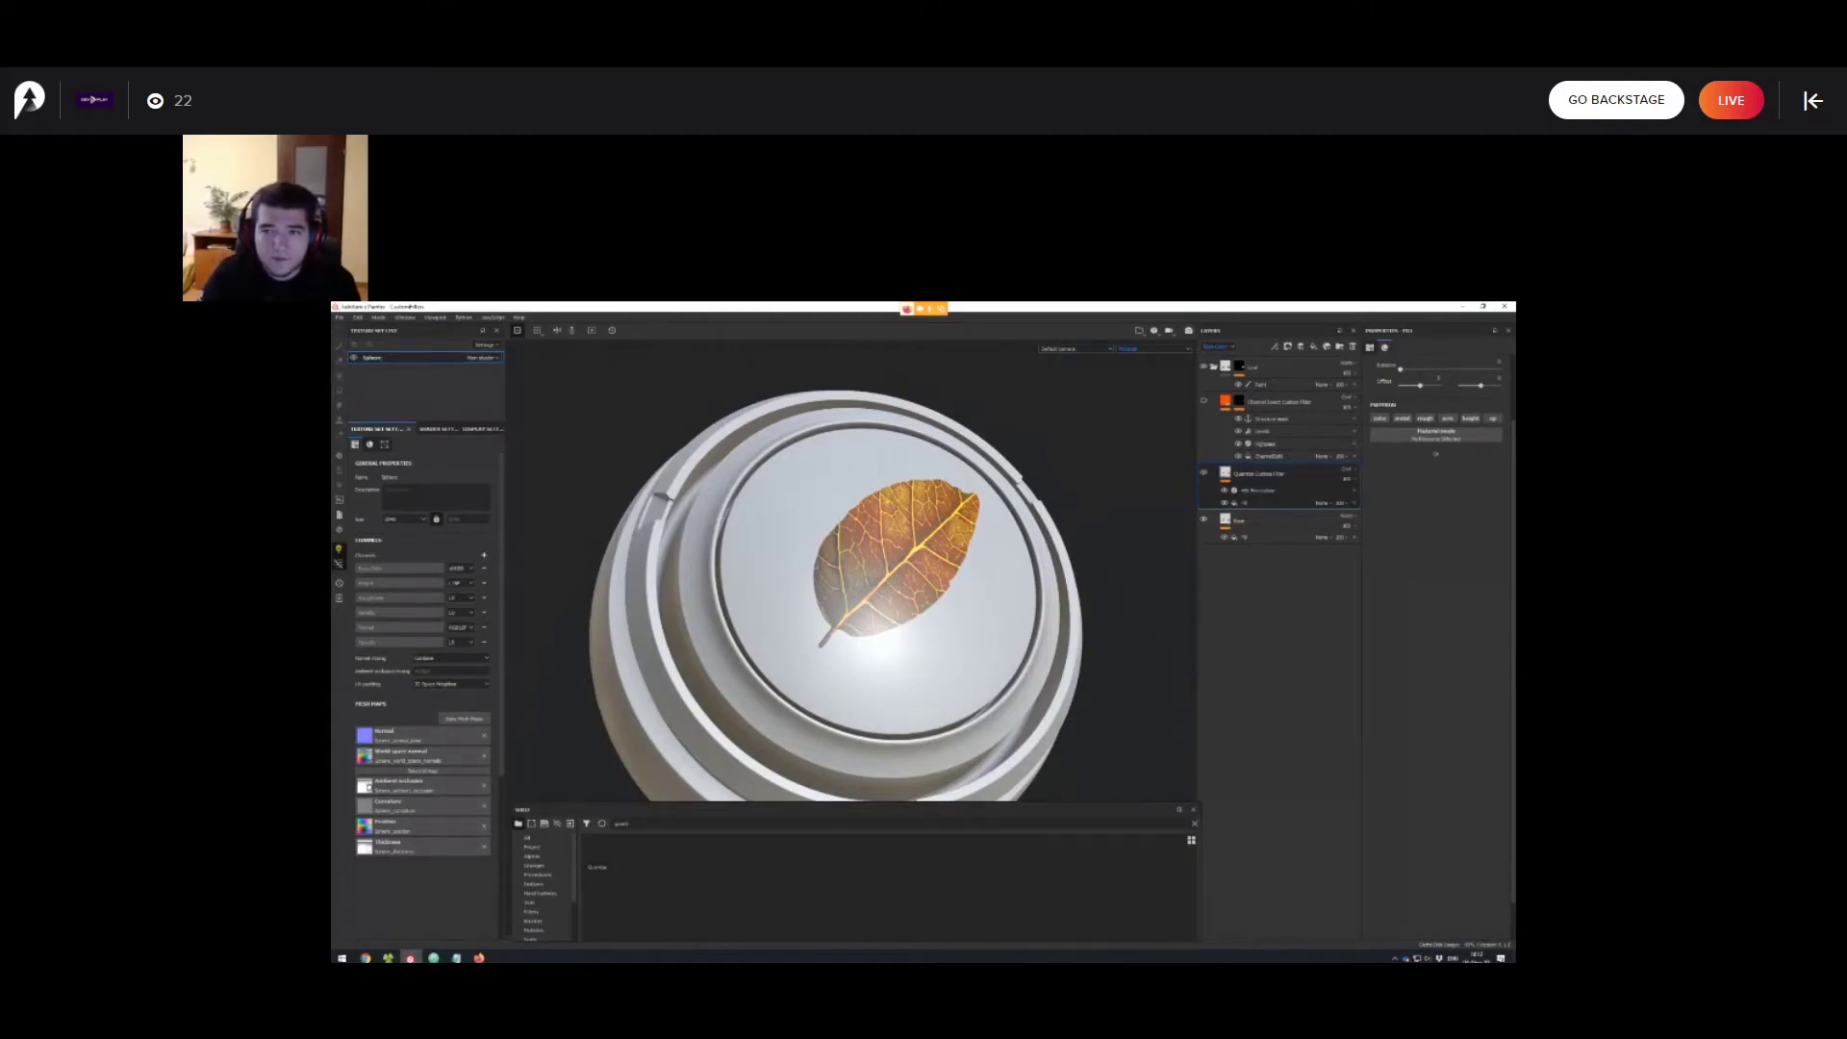
Disable the HSL filter on the Quantize layer and hide that layer to compare with the original green leaf.
scroll(898, 600, "up", 2)
left_click(1225, 491)
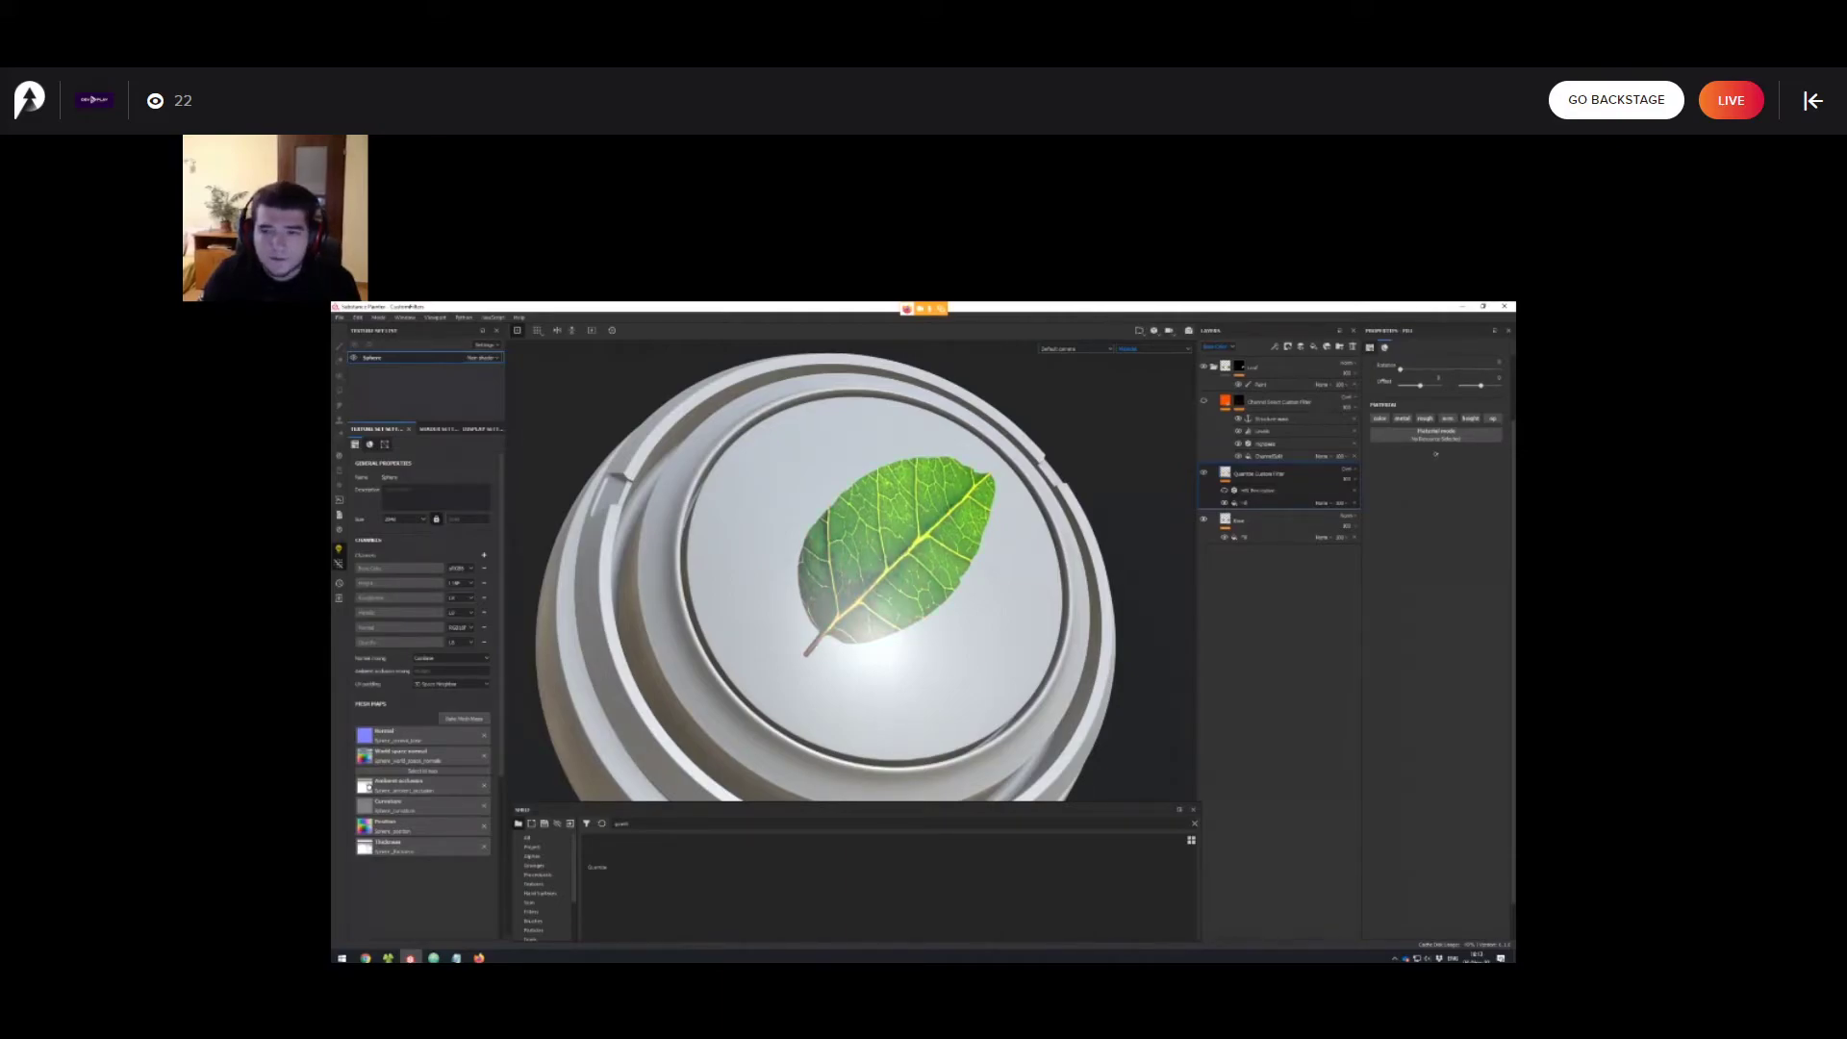
left_click(1203, 472)
Temporarily disable the leaf folder's mask to examine the full square leaf texture, preview the mask thumbnail, and re-enable the mask.
left_click(1239, 367, "shift")
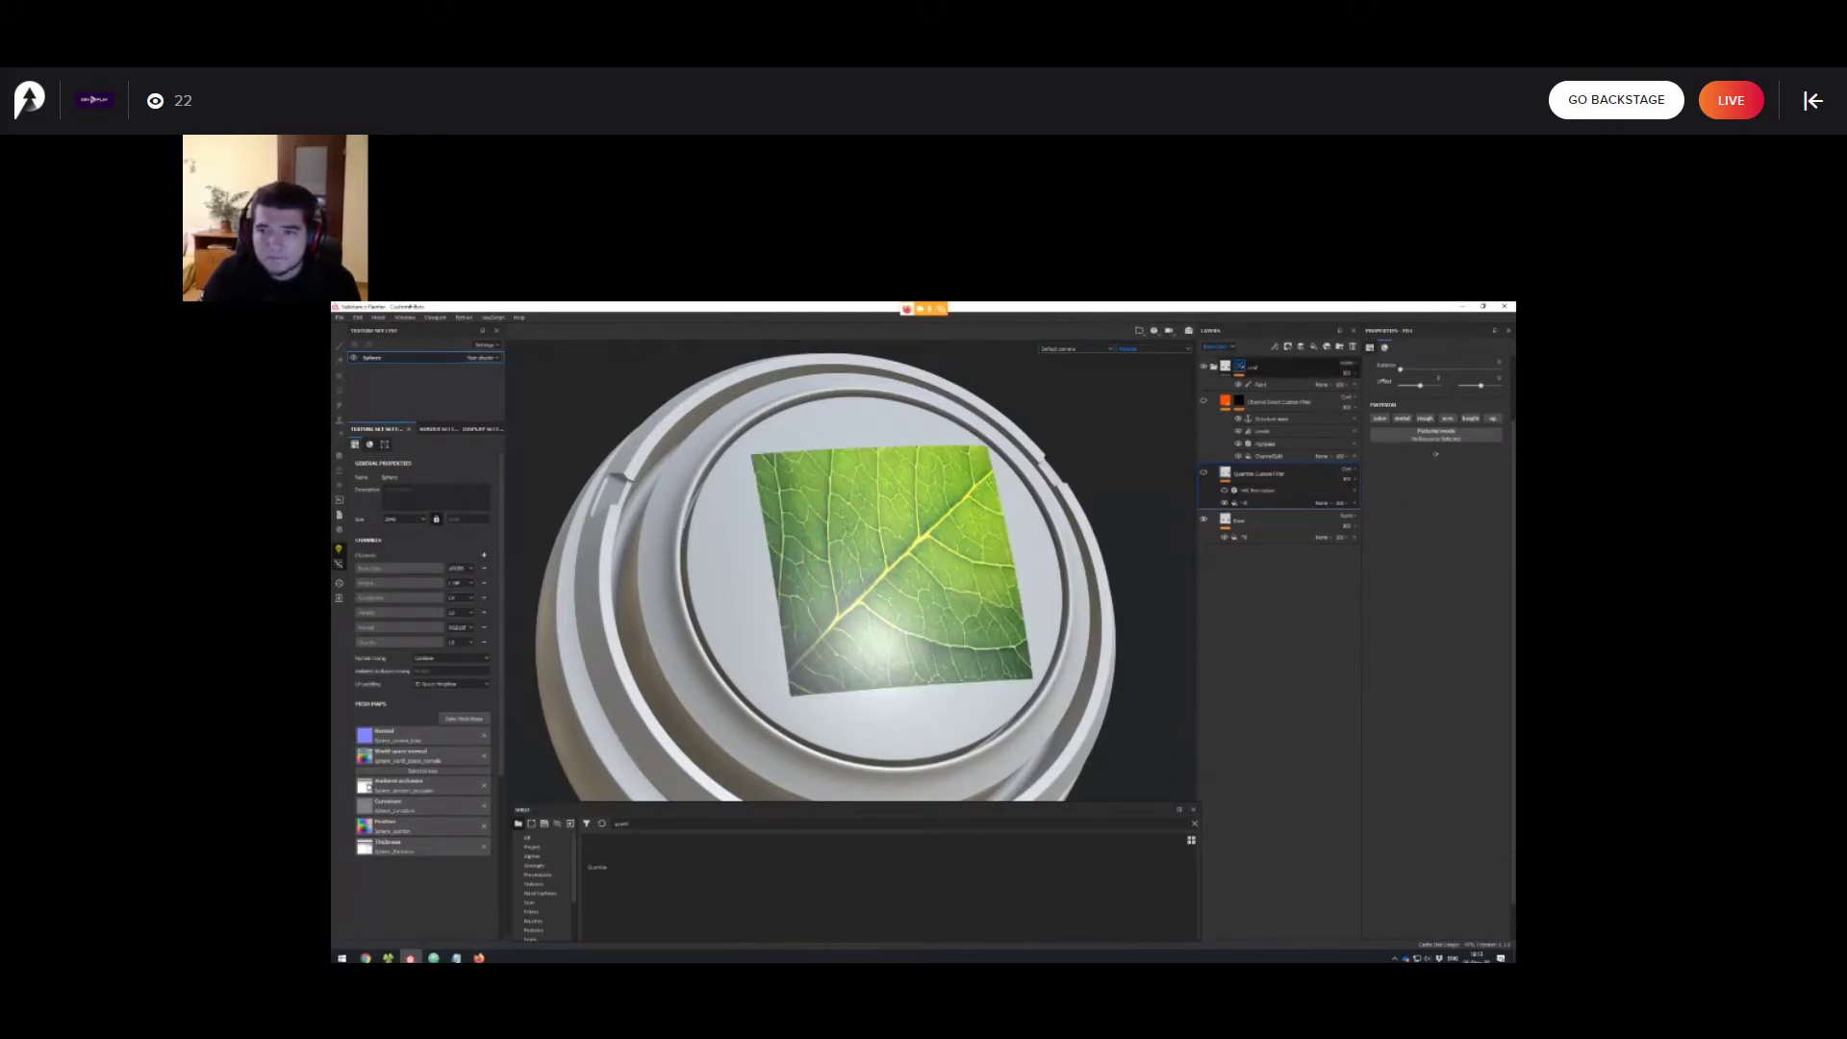
scroll(897, 587, "down", 3)
mouse_move(898, 587)
left_mouse_down("alt")
mouse_move(847, 579)
mouse_move(892, 569)
mouse_move(870, 620)
mouse_move(897, 556)
mouse_move(879, 589)
left_mouse_up("alt")
scroll(895, 584, "up", 2)
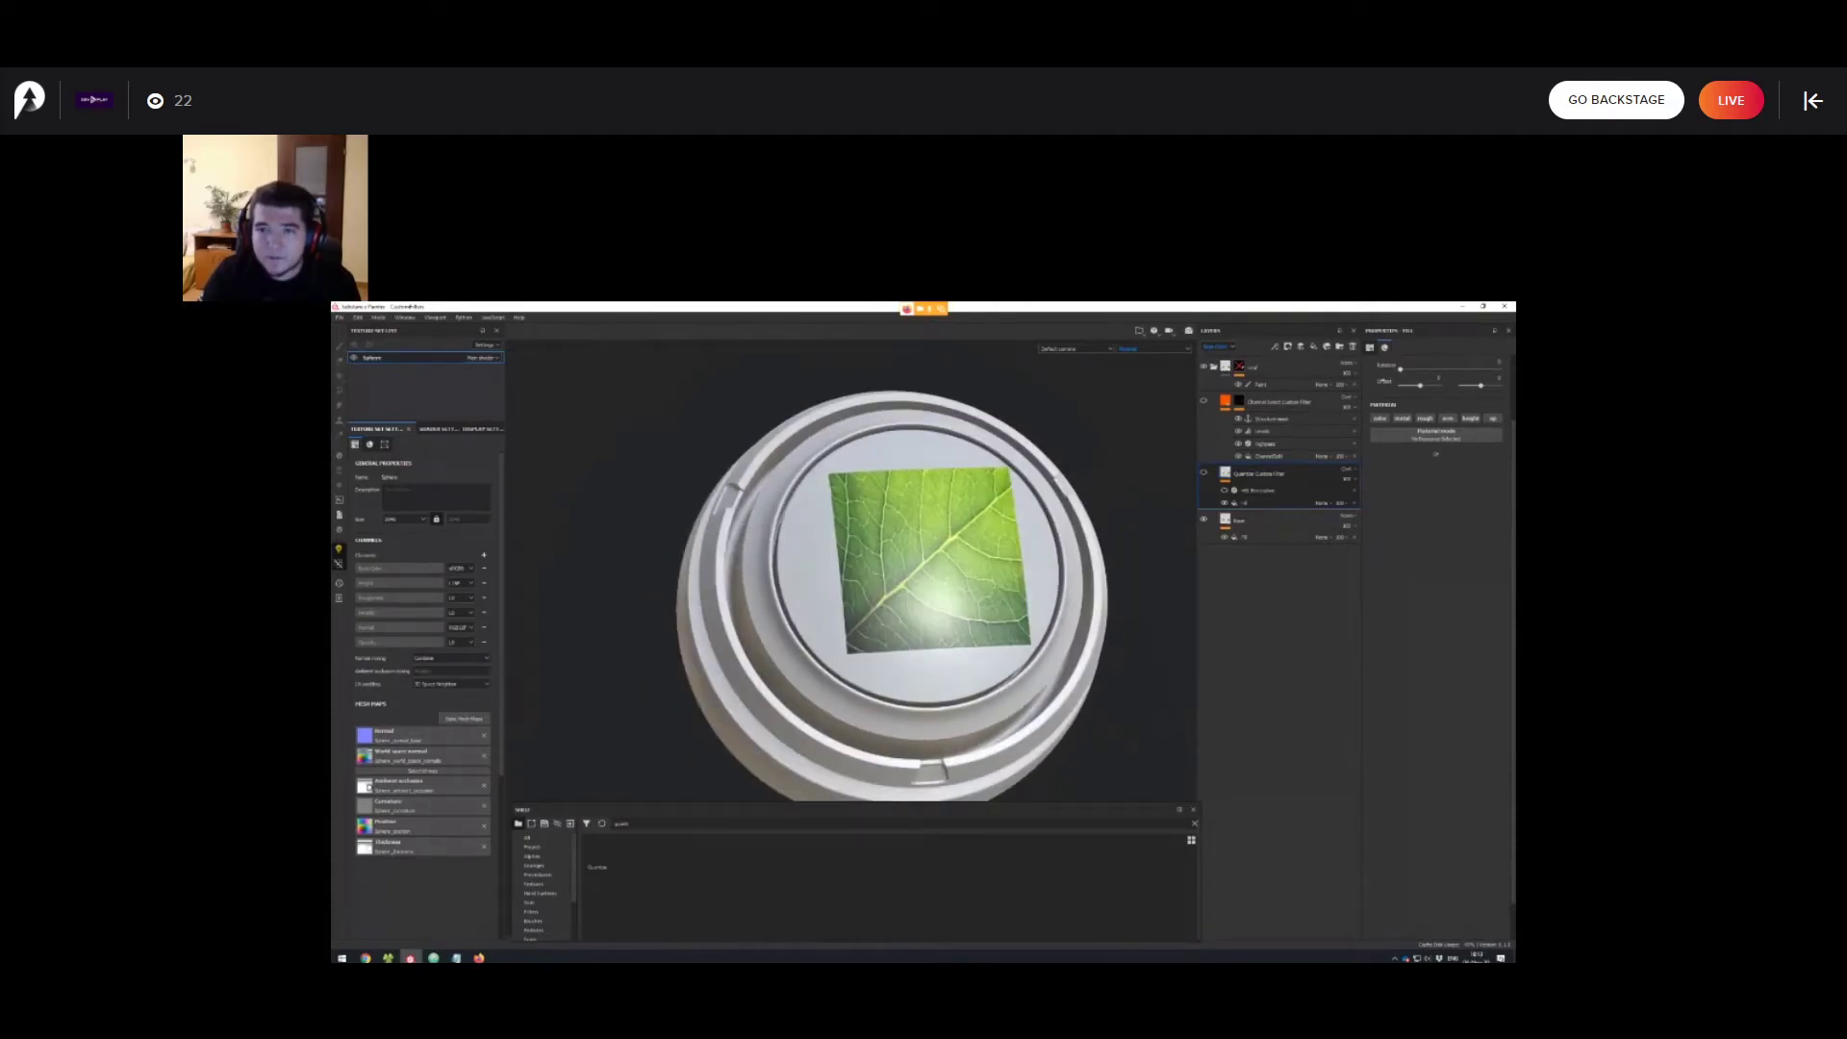
left_click(1239, 366, "shift")
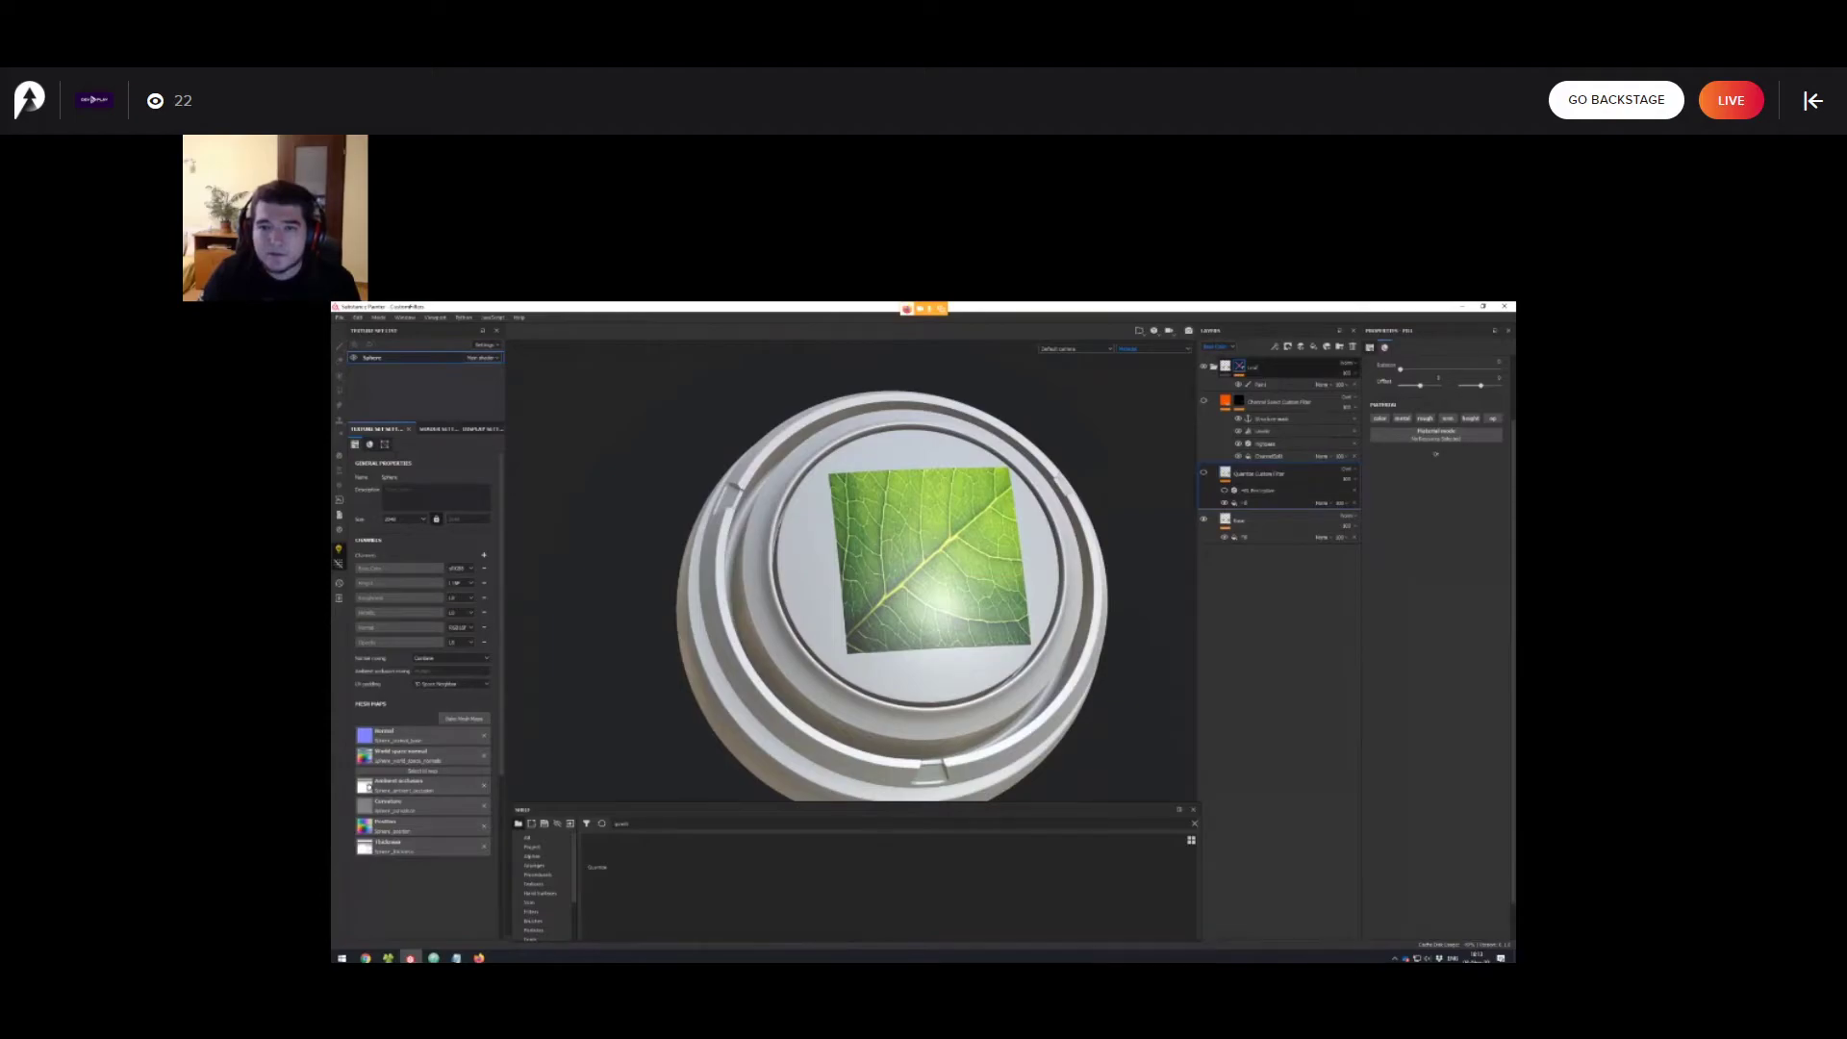
mouse_move(1239, 366)
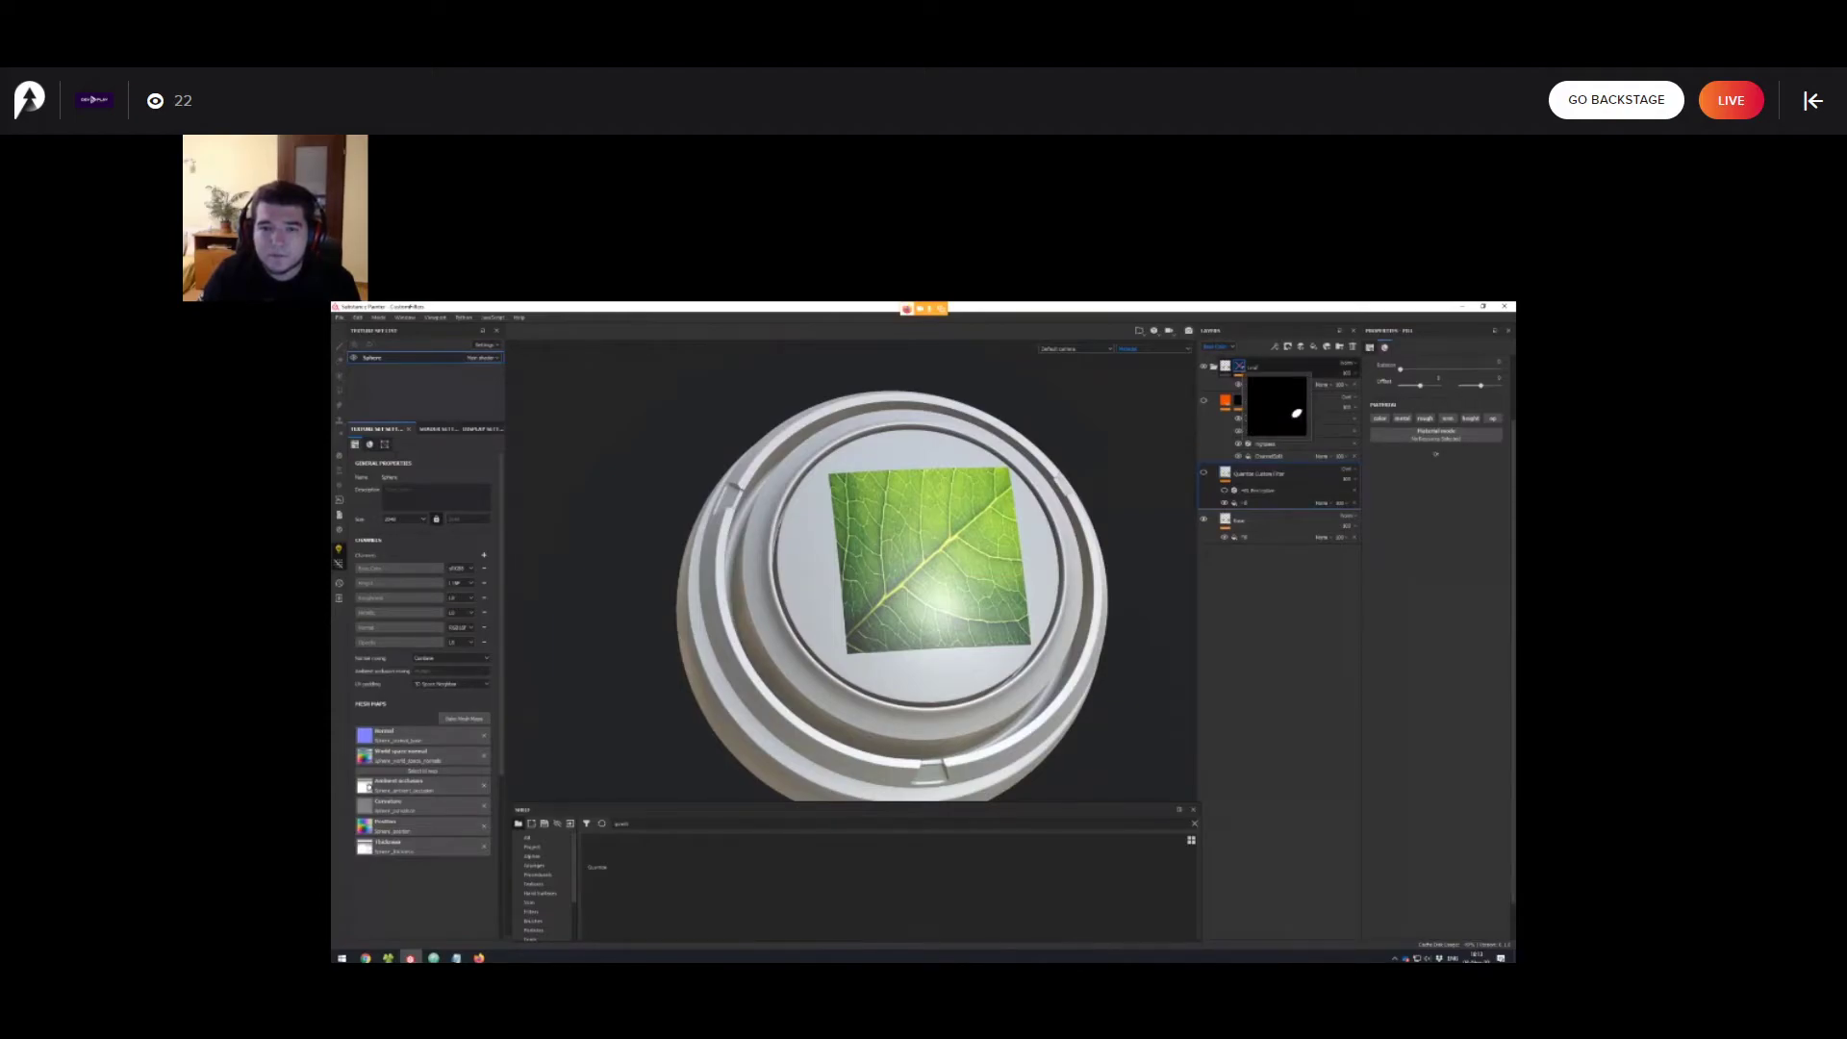
scroll(914, 568, "up", 2)
left_click_drag(904, 567, 917, 558, "alt")
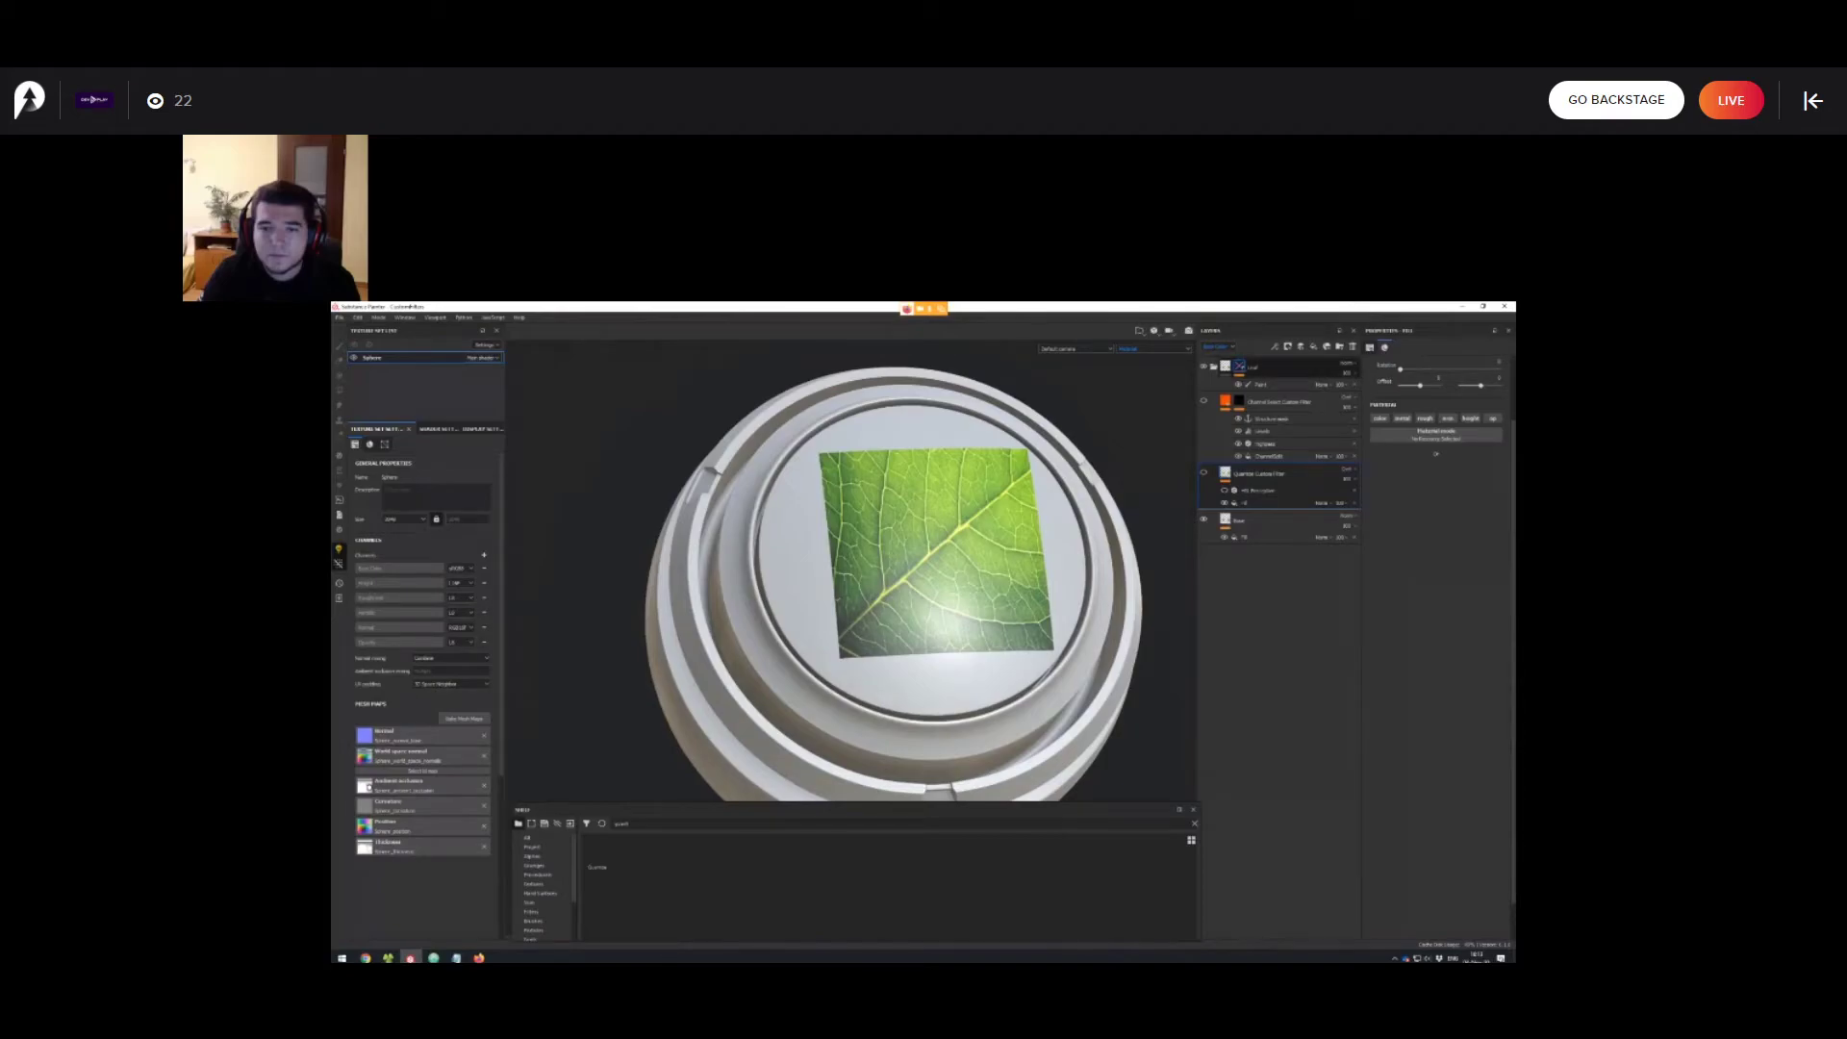
left_click(1239, 366, "shift")
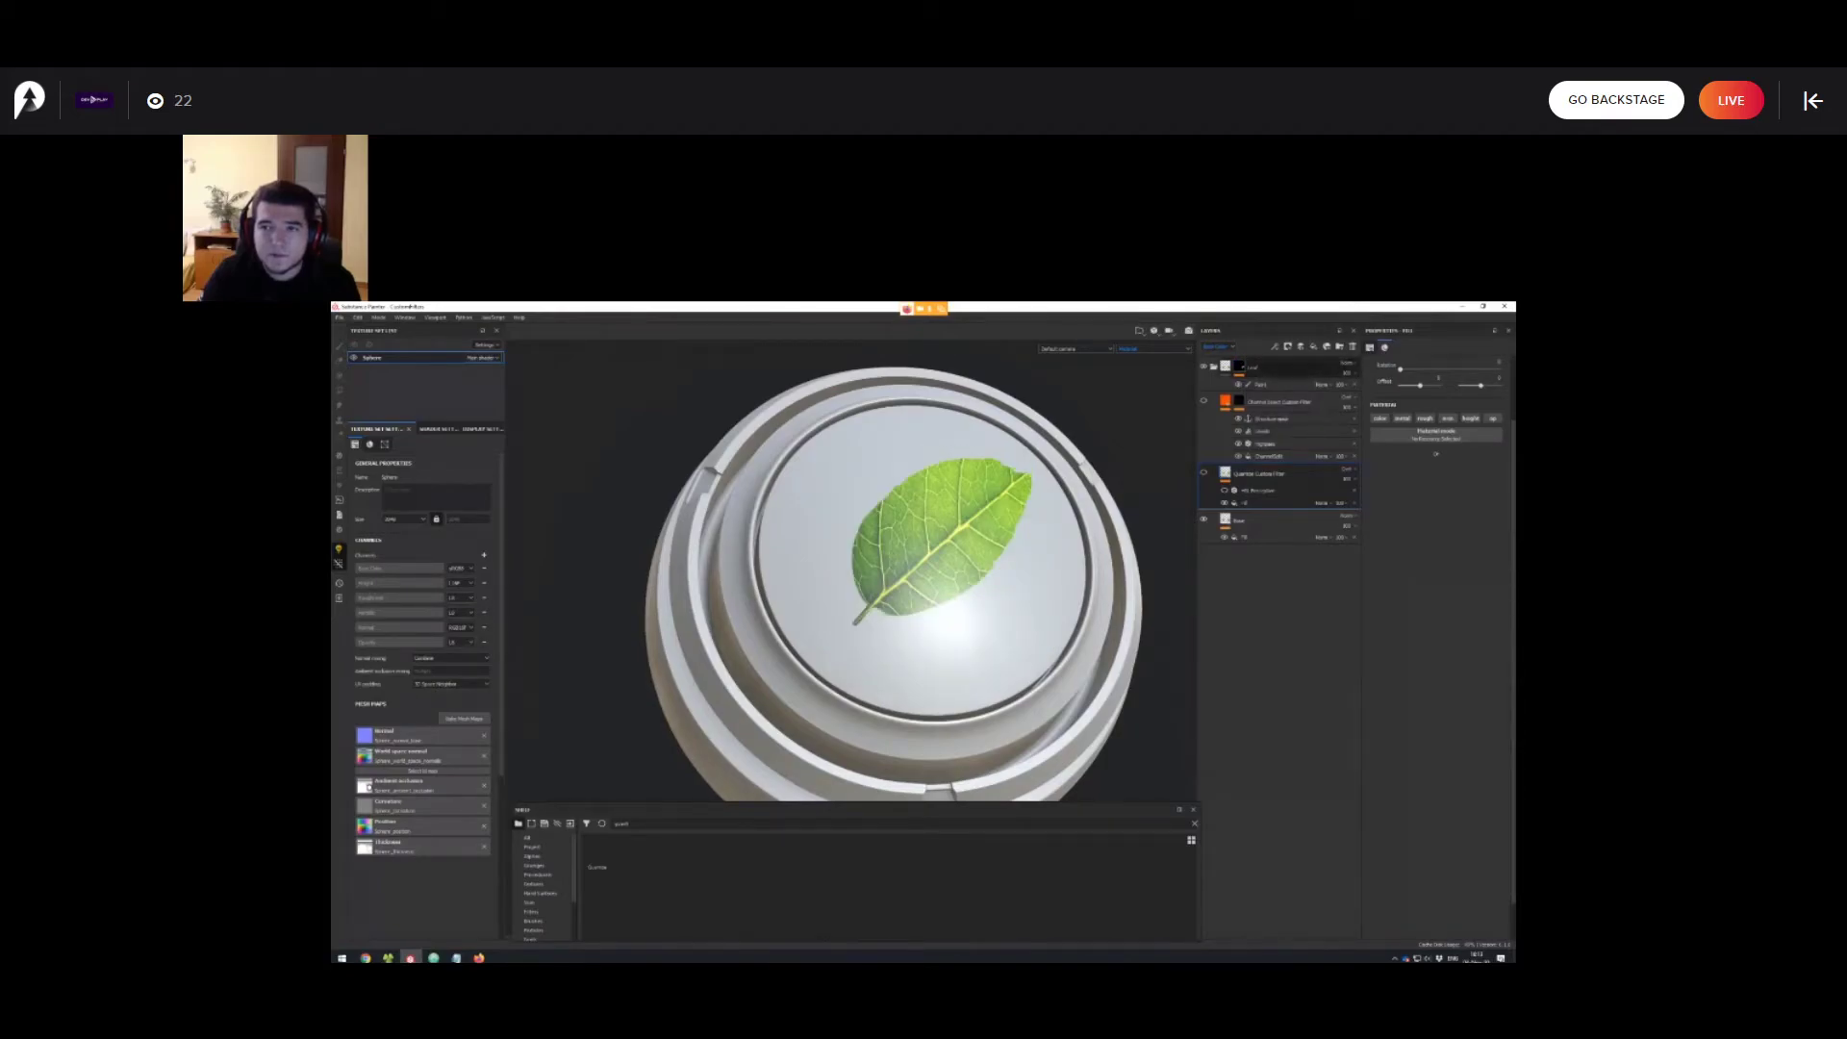
Select the paint effect in the leaf folder's mask, preview the Quantize resource and examine the green leaf.
left_click(1272, 384)
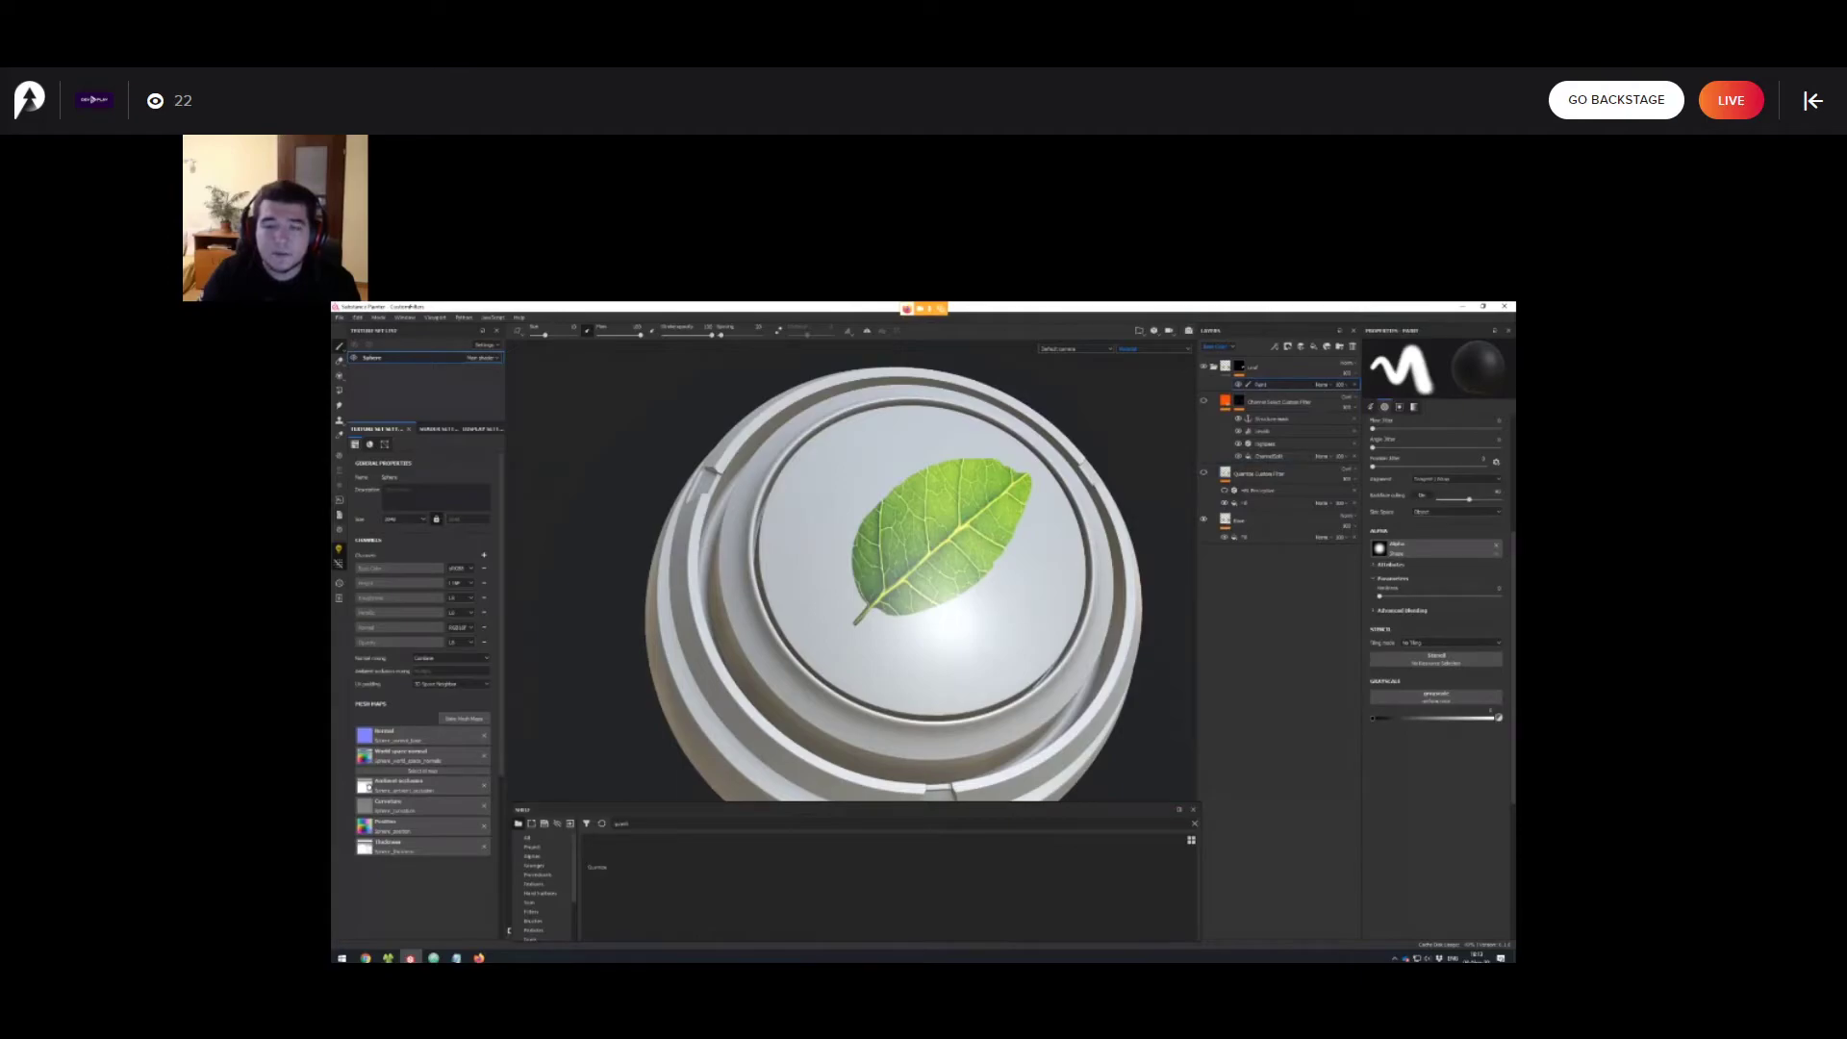
left_click_drag(804, 583, 1033, 502, "alt")
mouse_move(867, 652)
left_mouse_down("alt")
mouse_move(949, 626)
mouse_move(894, 604)
mouse_move(949, 639)
mouse_move(977, 619)
mouse_move(950, 635)
mouse_move(986, 645)
left_mouse_up("alt")
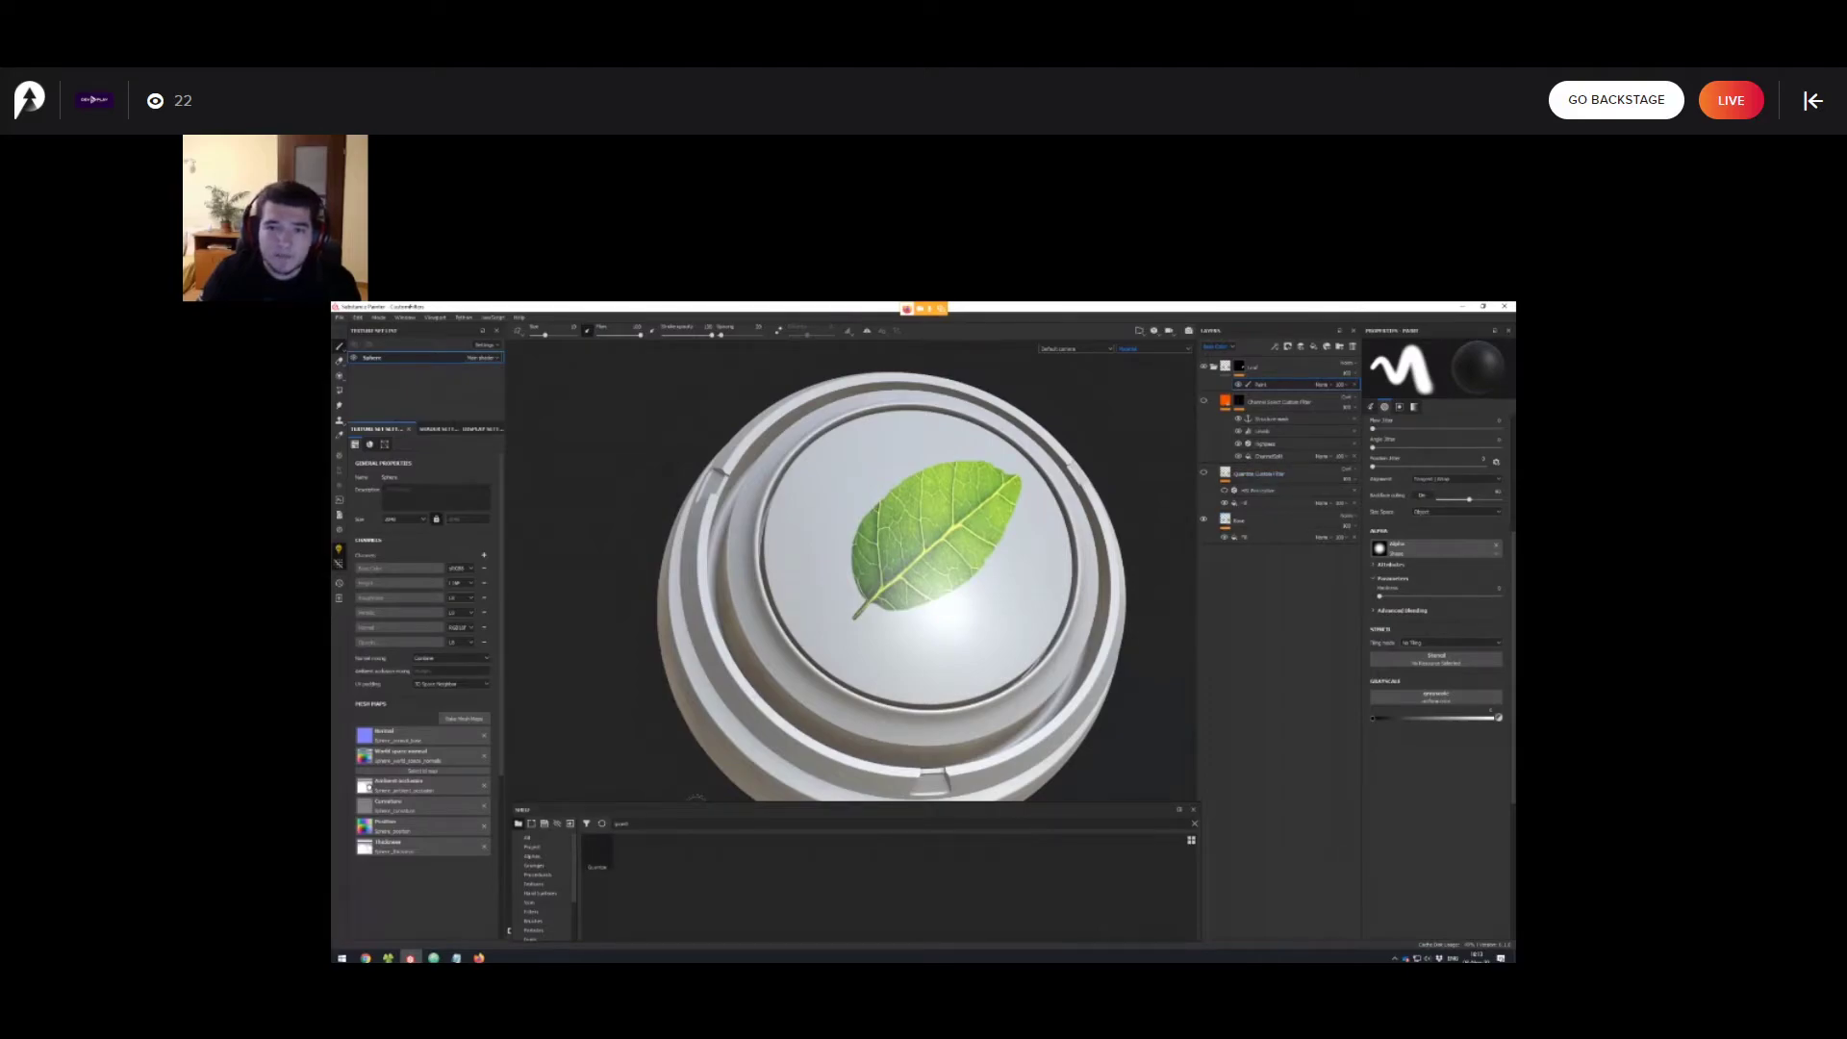
mouse_move(595, 852)
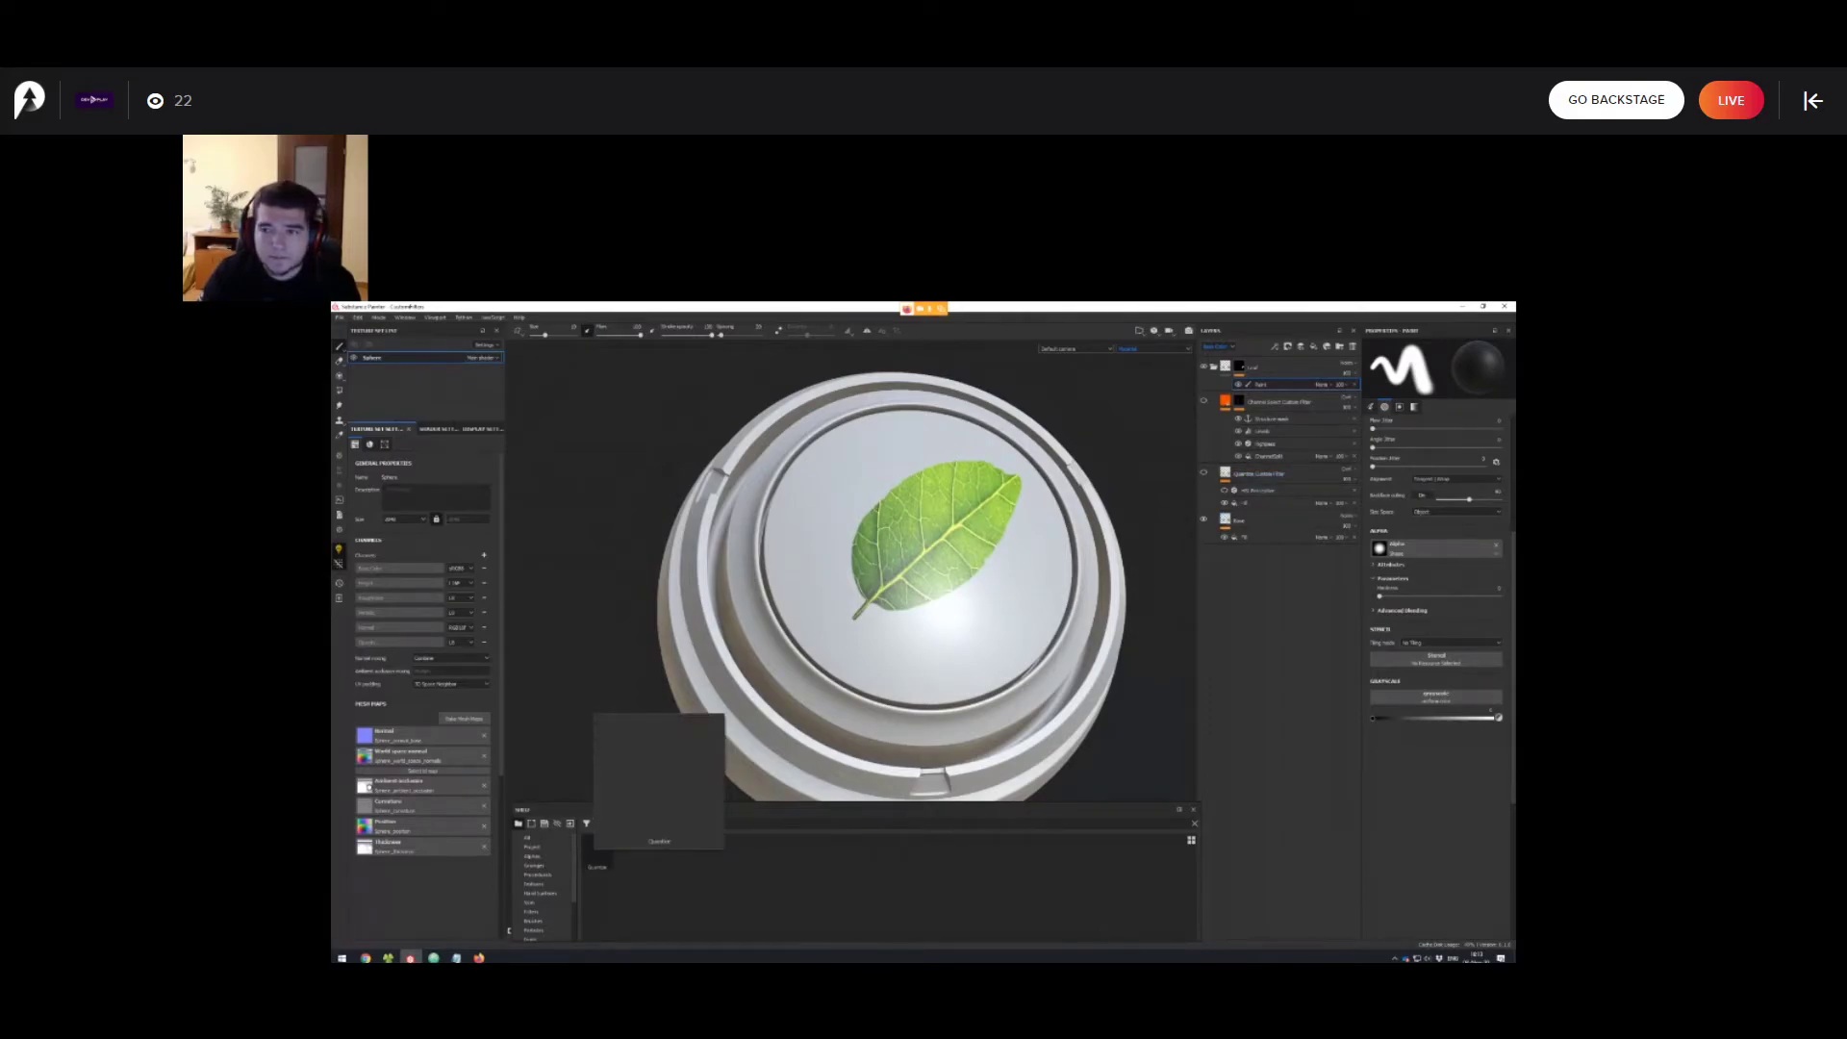
left_click_drag(972, 641, 1010, 660, "alt")
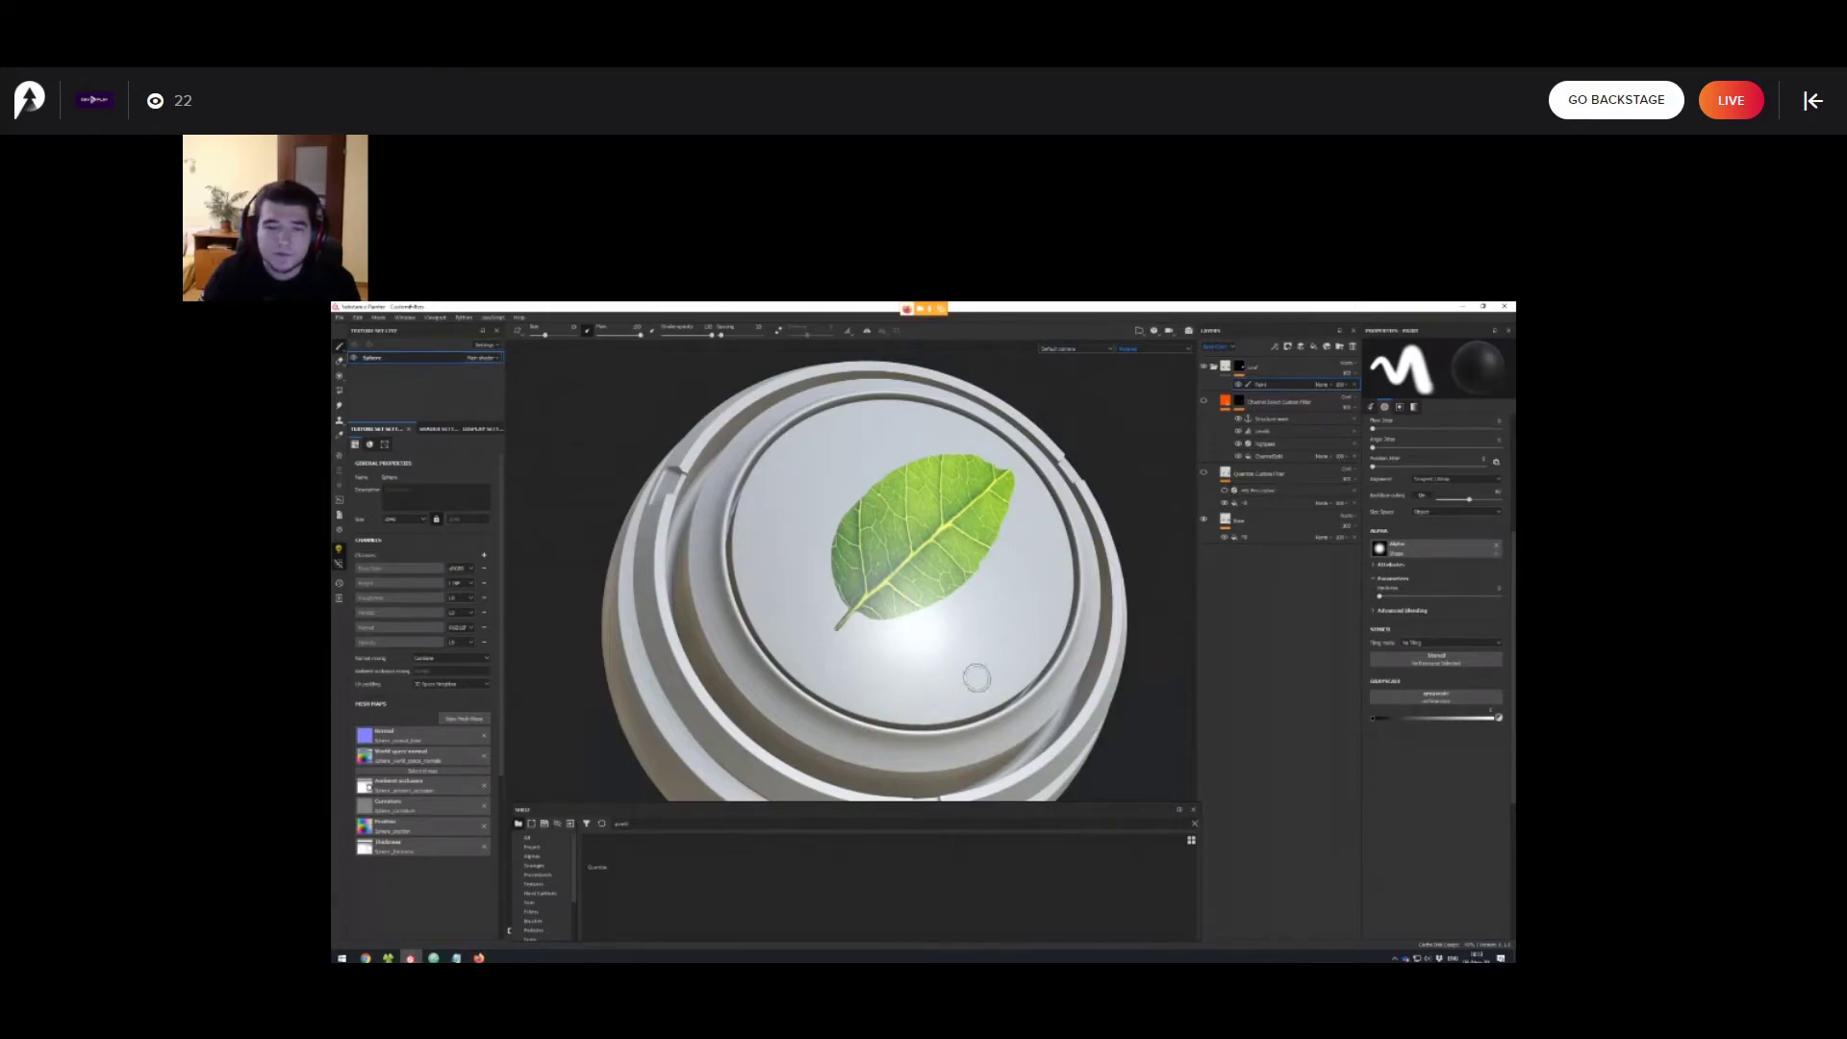
left_click_drag(977, 679, 1012, 667, "alt")
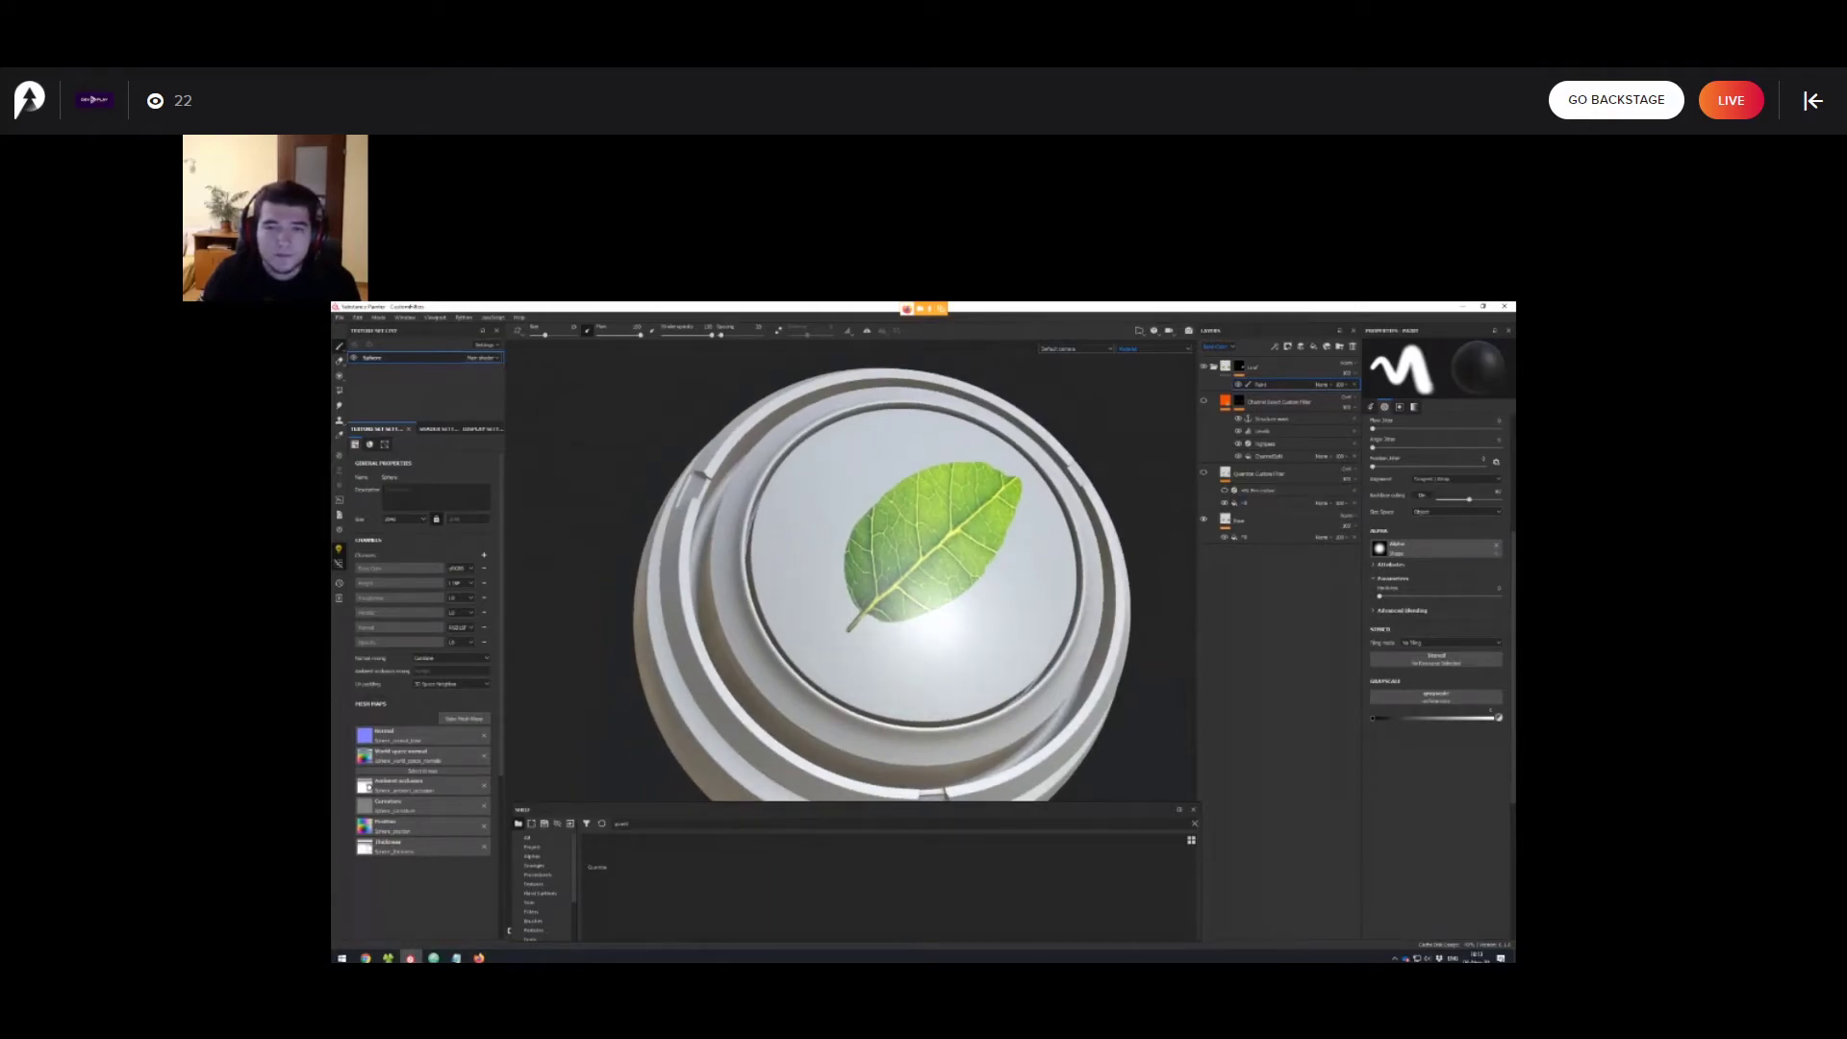
Select the fill in the Quantize layer's stack and adjust its first two quantize parameters while viewing the leaf up close.
left_click(1250, 502)
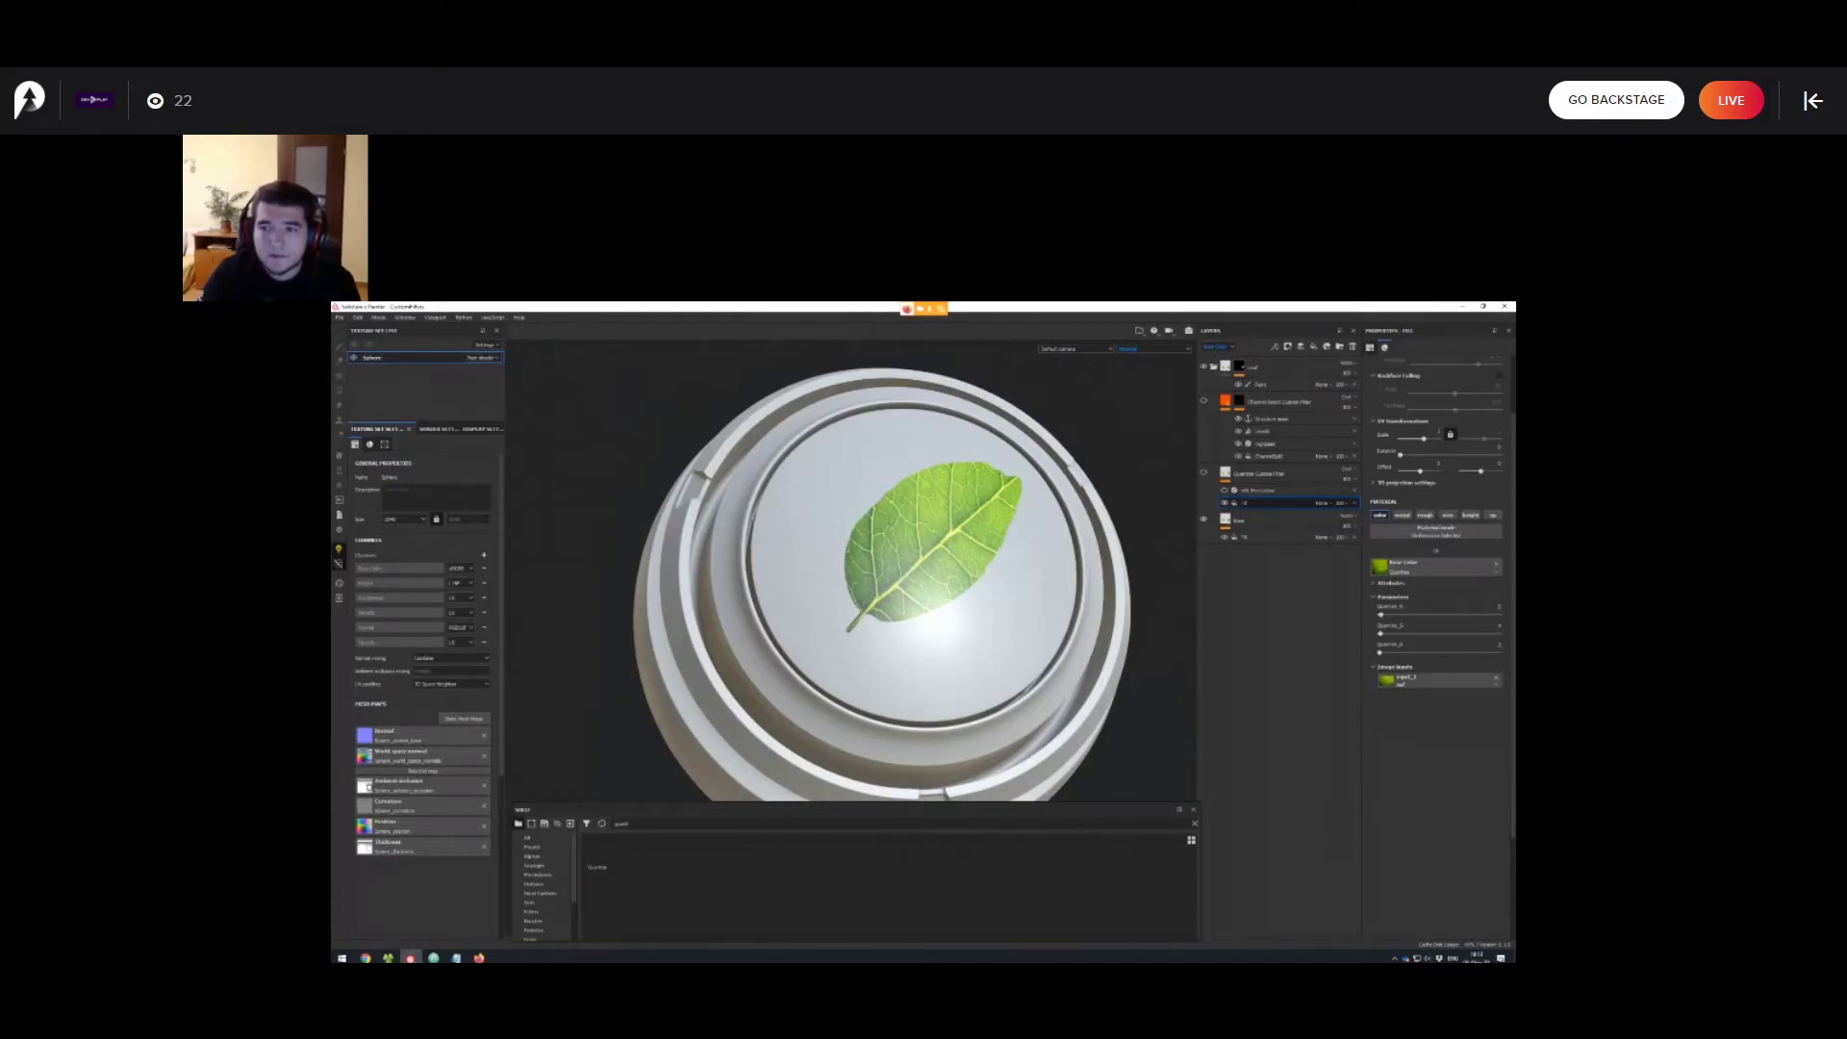
scroll(927, 564, "up", 4)
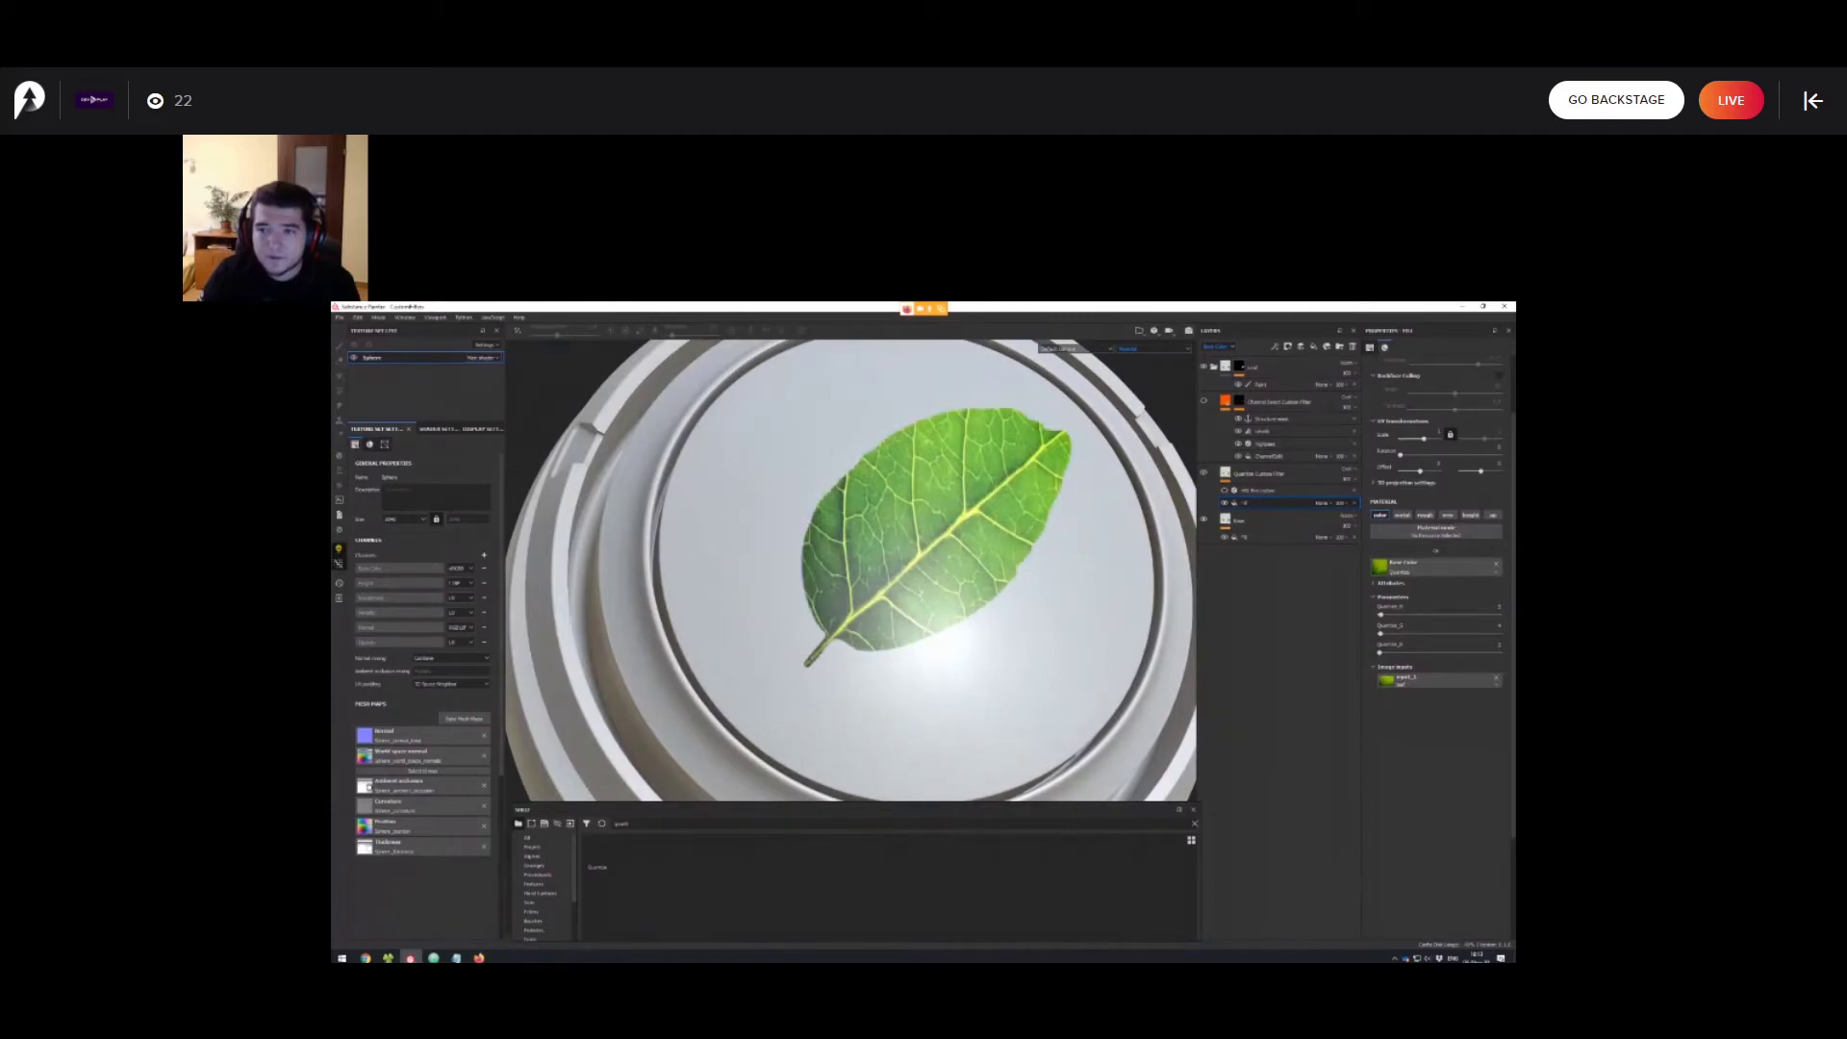
scroll(548, 453, "up", 8)
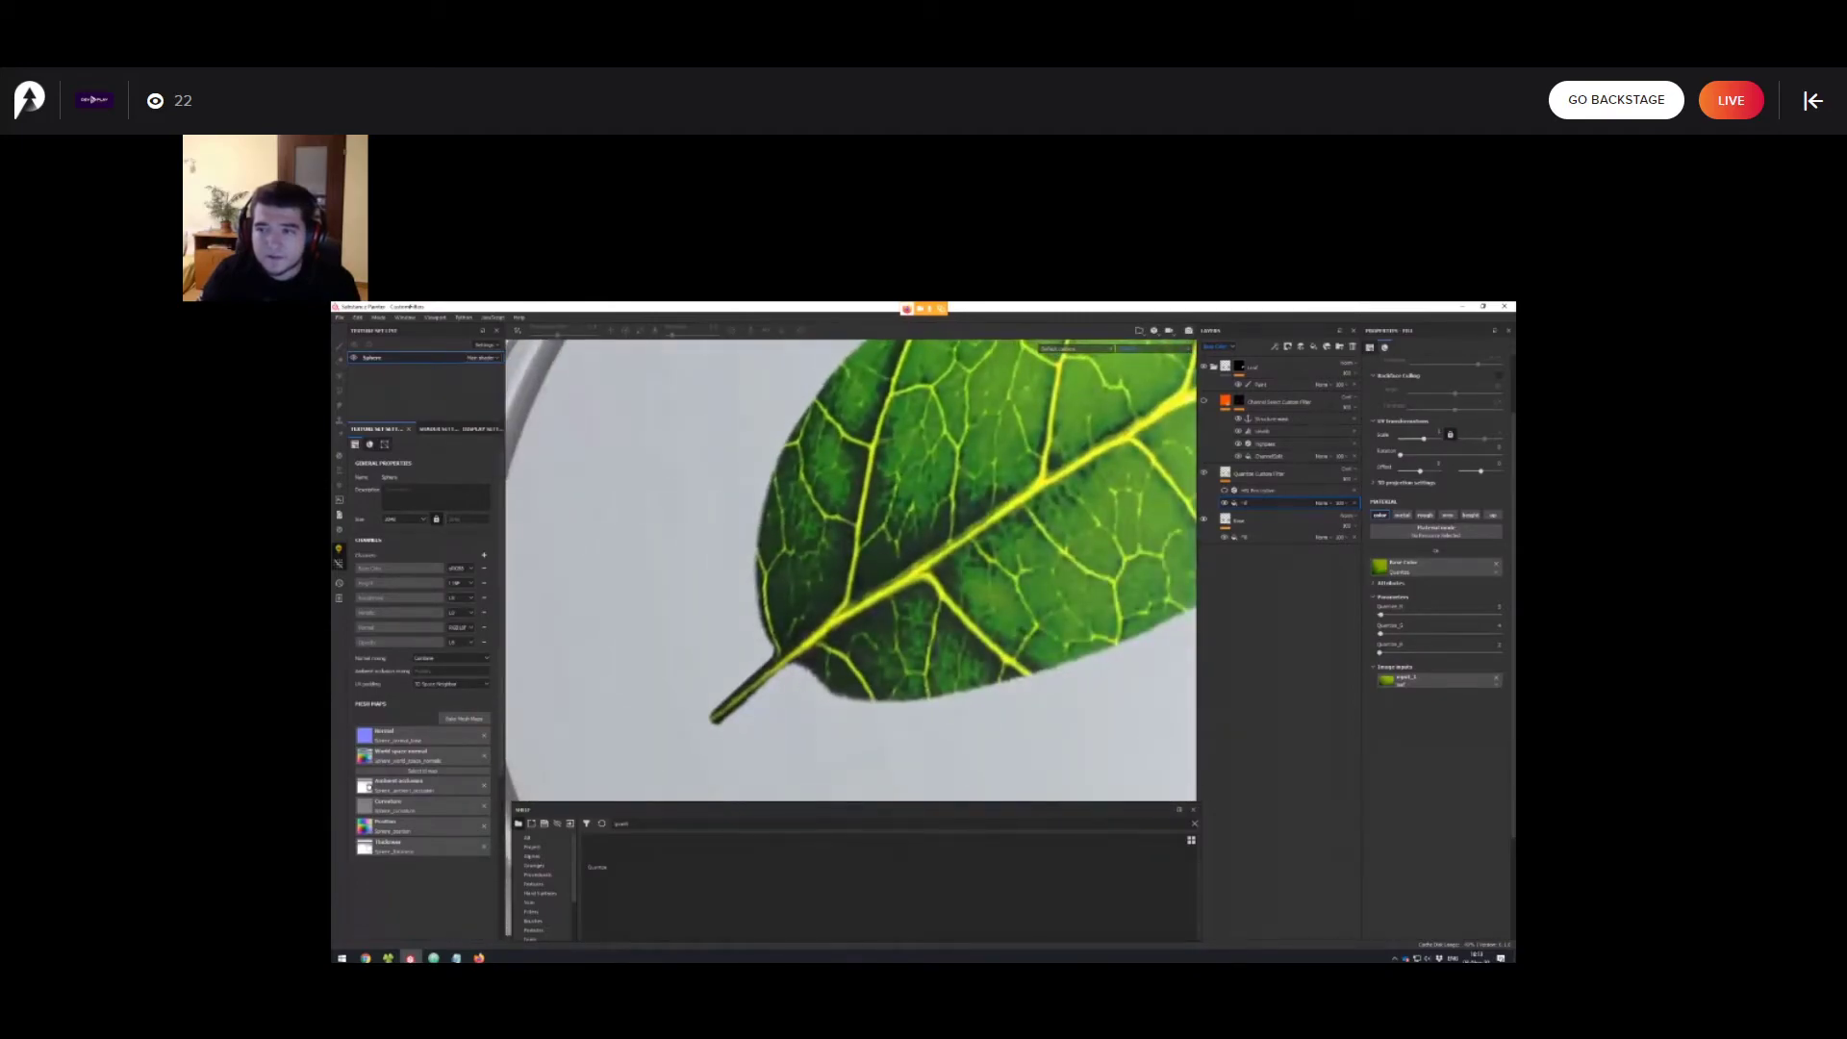
scroll(850, 570, "down", 2)
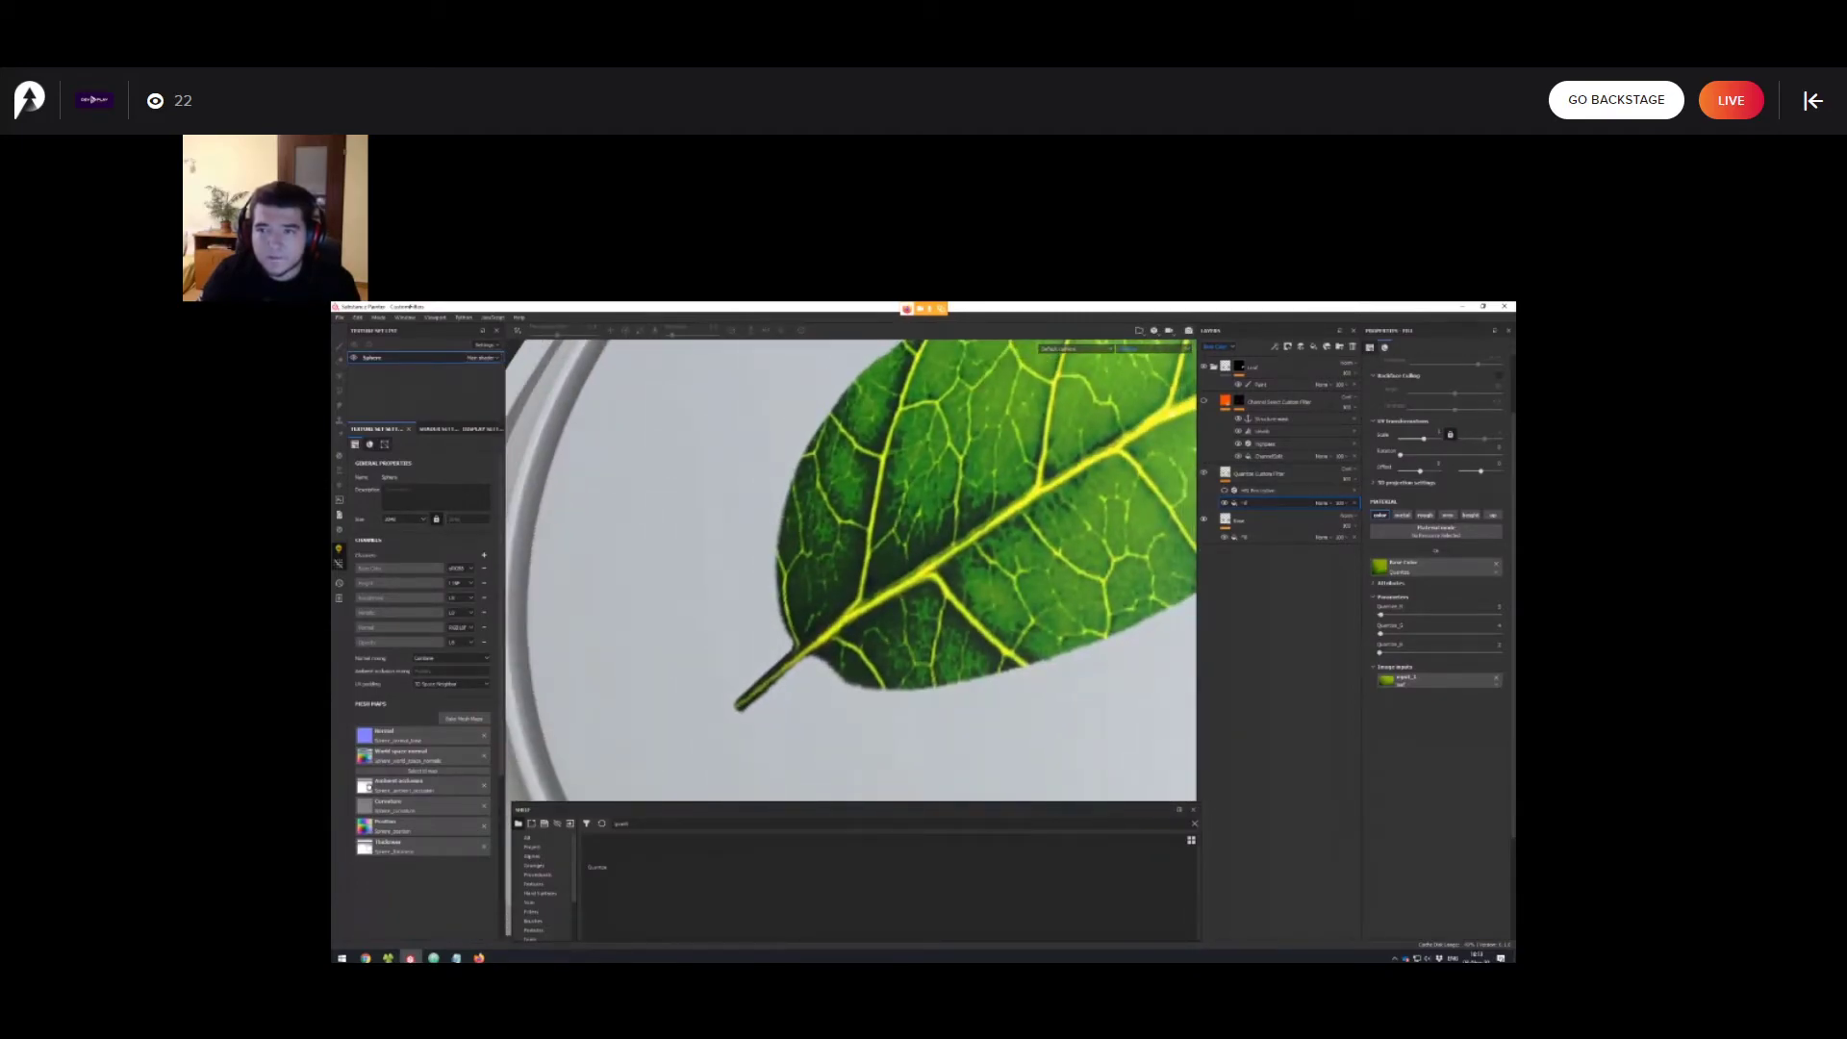
scroll(850, 570, "up", 2)
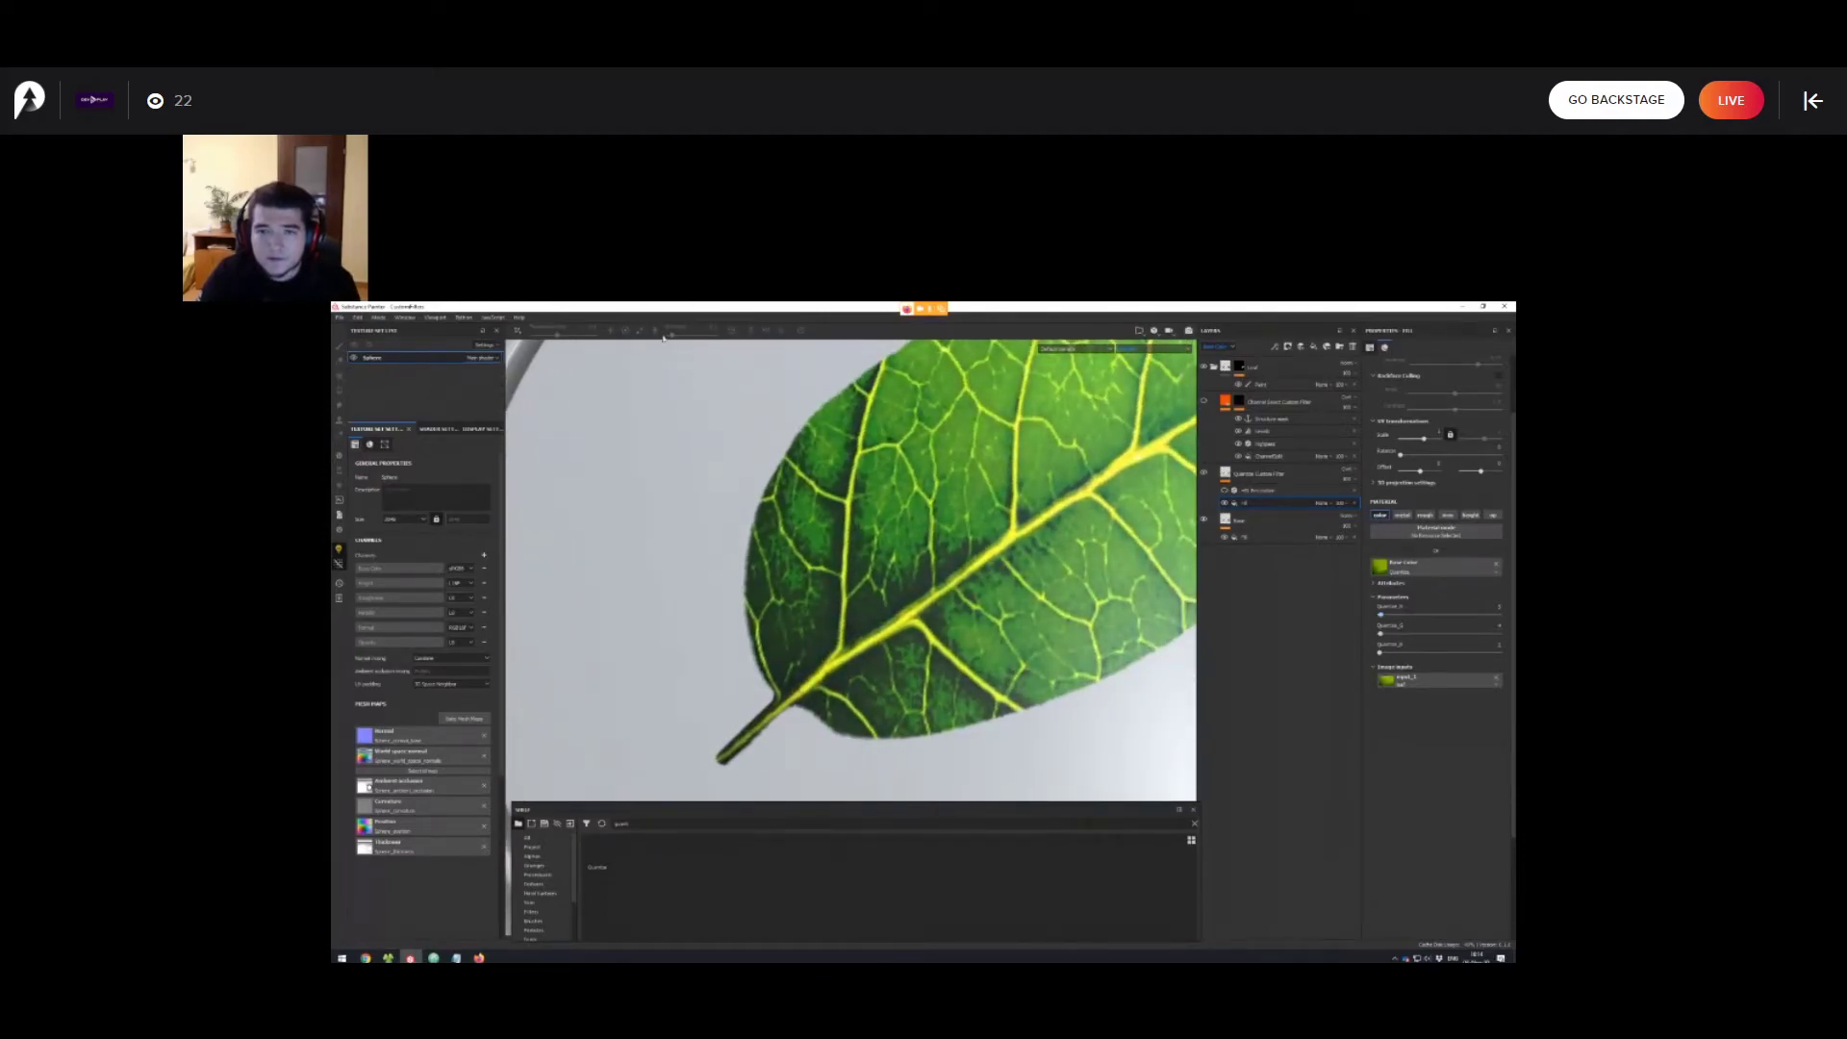
mouse_move(1381, 615)
left_mouse_down()
mouse_move(1500, 615)
mouse_move(1381, 615)
left_mouse_up()
left_click_drag(1380, 634, 1383, 634)
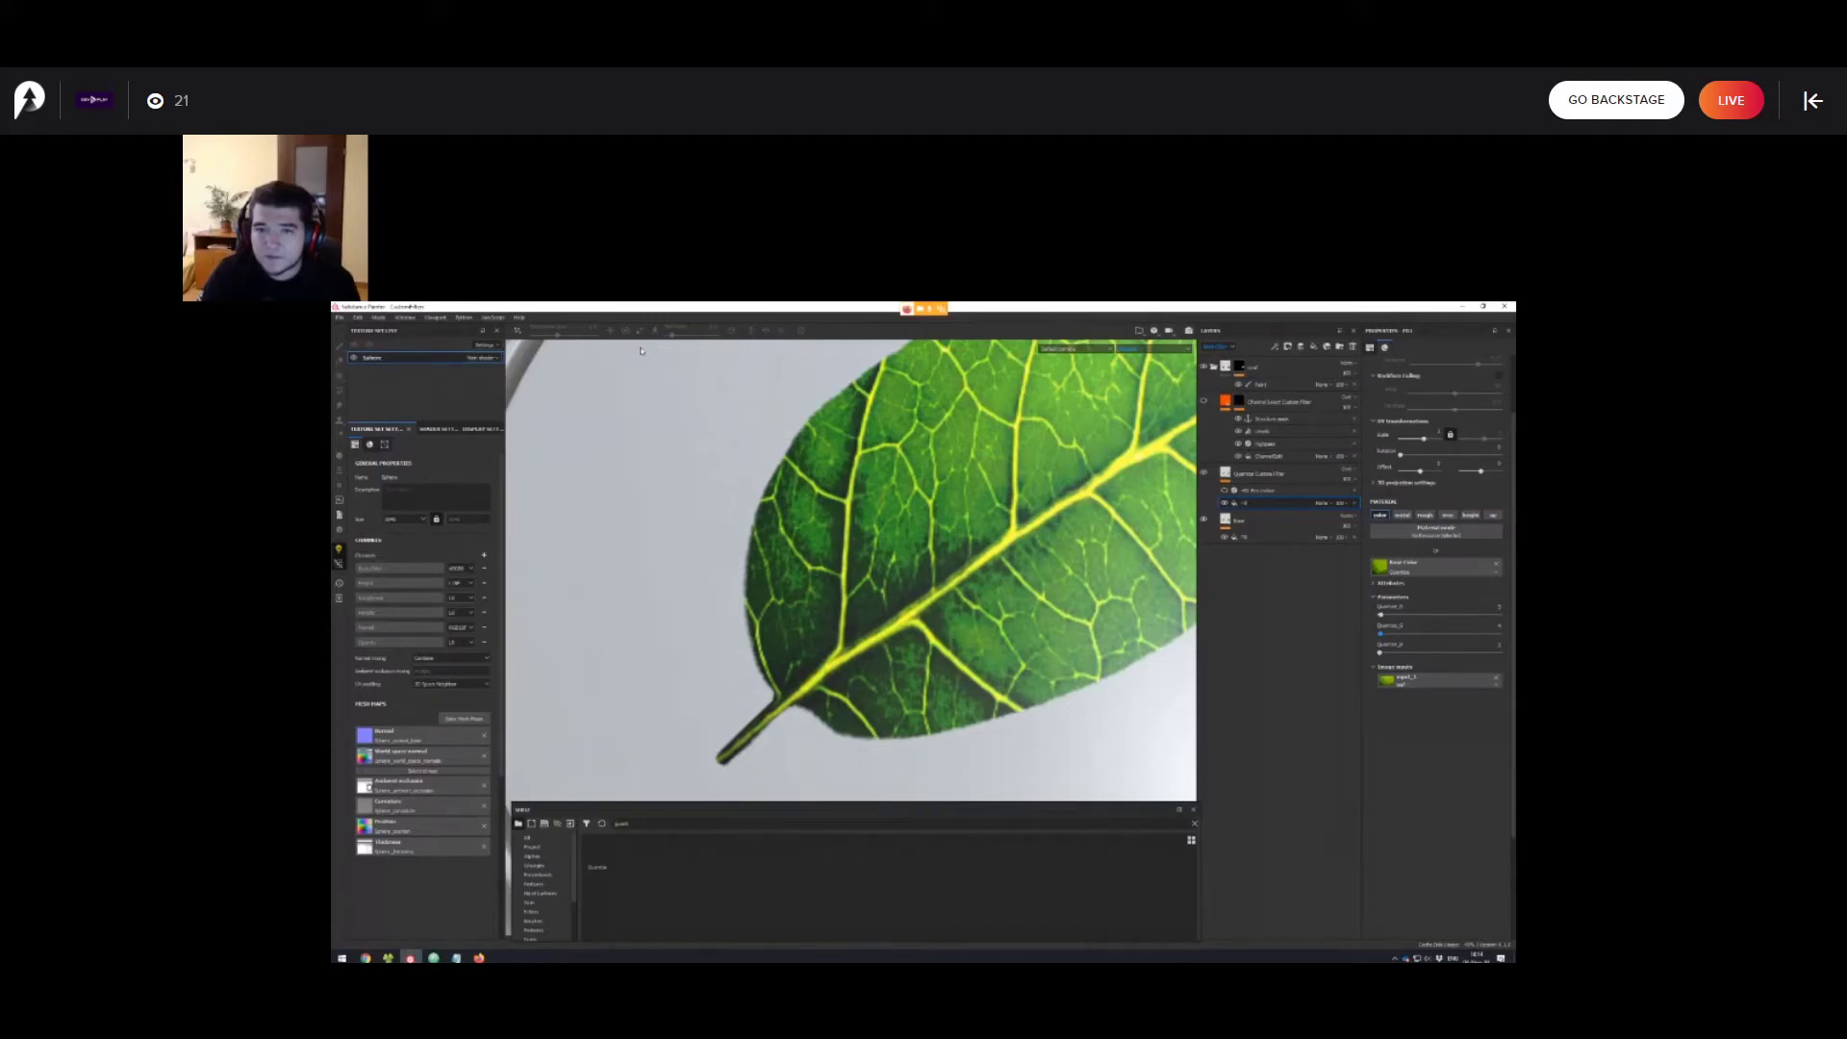
Examine how the quantize parameters affect the colours and veins of the green leaf.
middle_click_drag(847, 539, 814, 565, "alt")
scroll(663, 346, "down", 1)
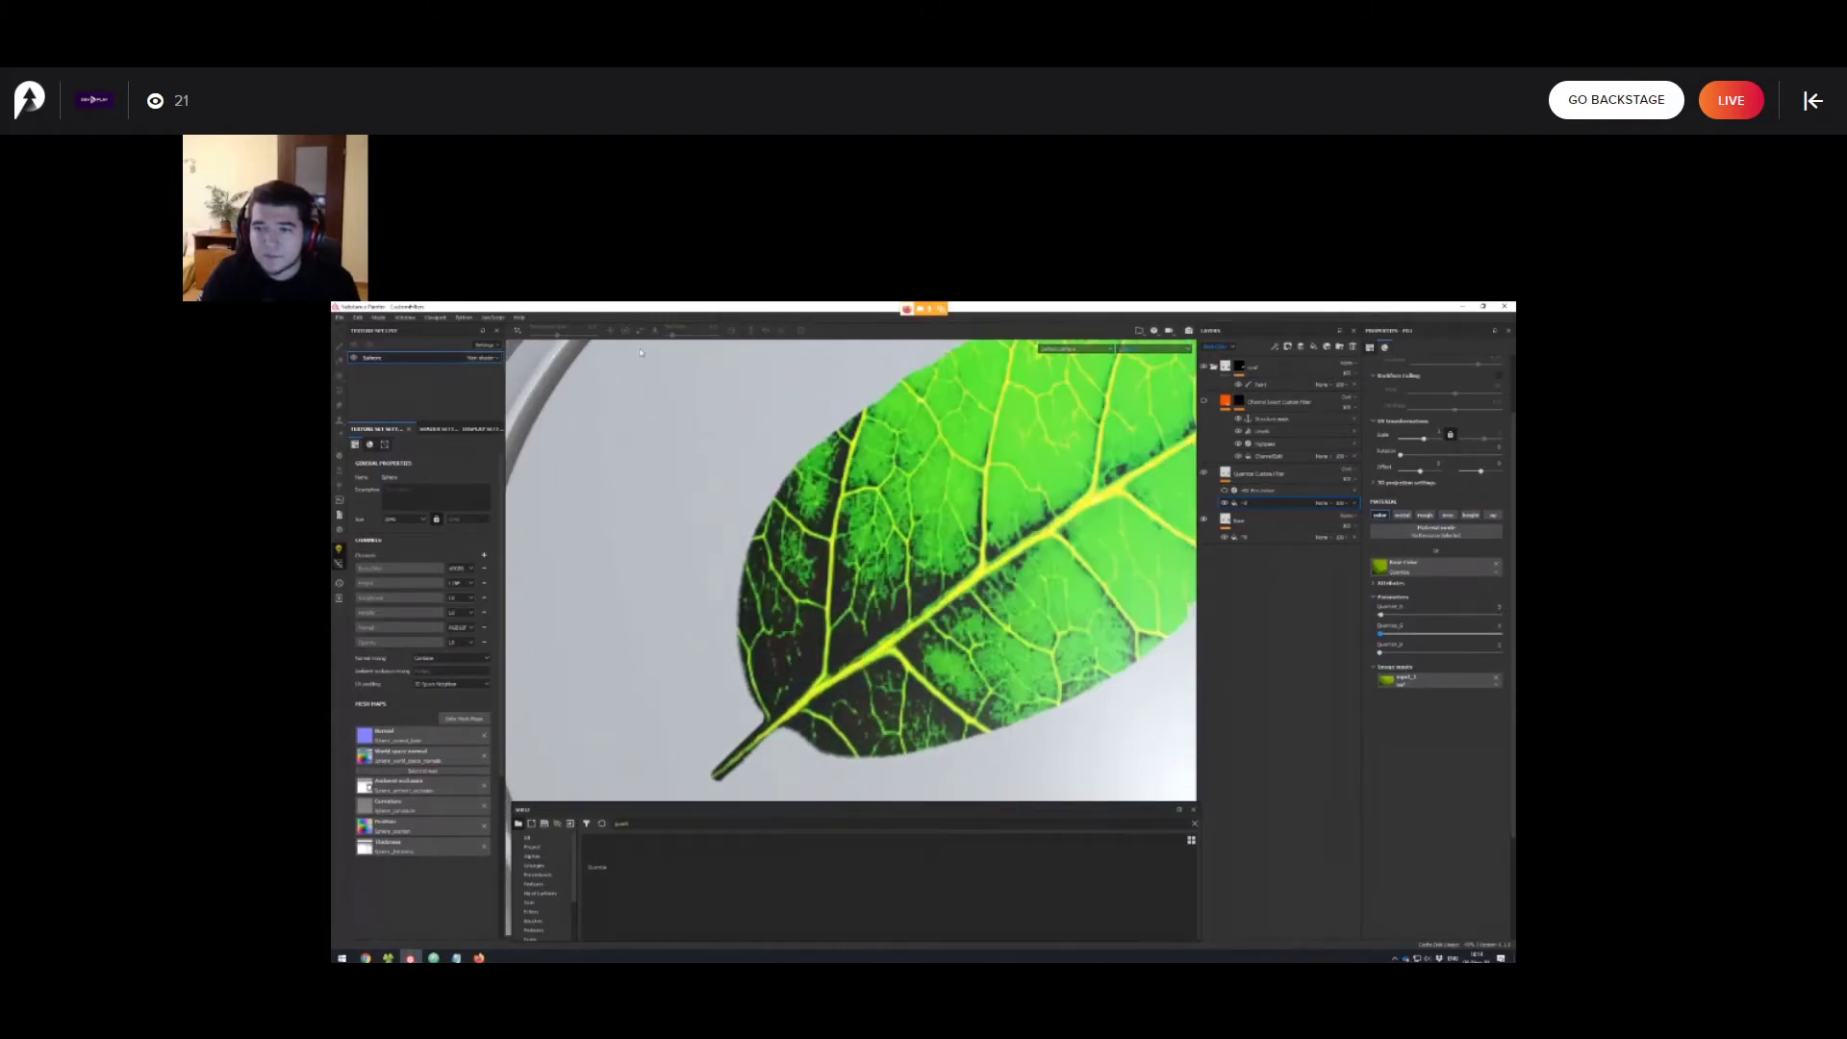
mouse_move(643, 352)
left_mouse_down("alt")
mouse_move(717, 366)
mouse_move(654, 349)
left_mouse_up("alt")
scroll(716, 365, "down", 2)
left_click_drag(856, 567, 853, 551, "alt")
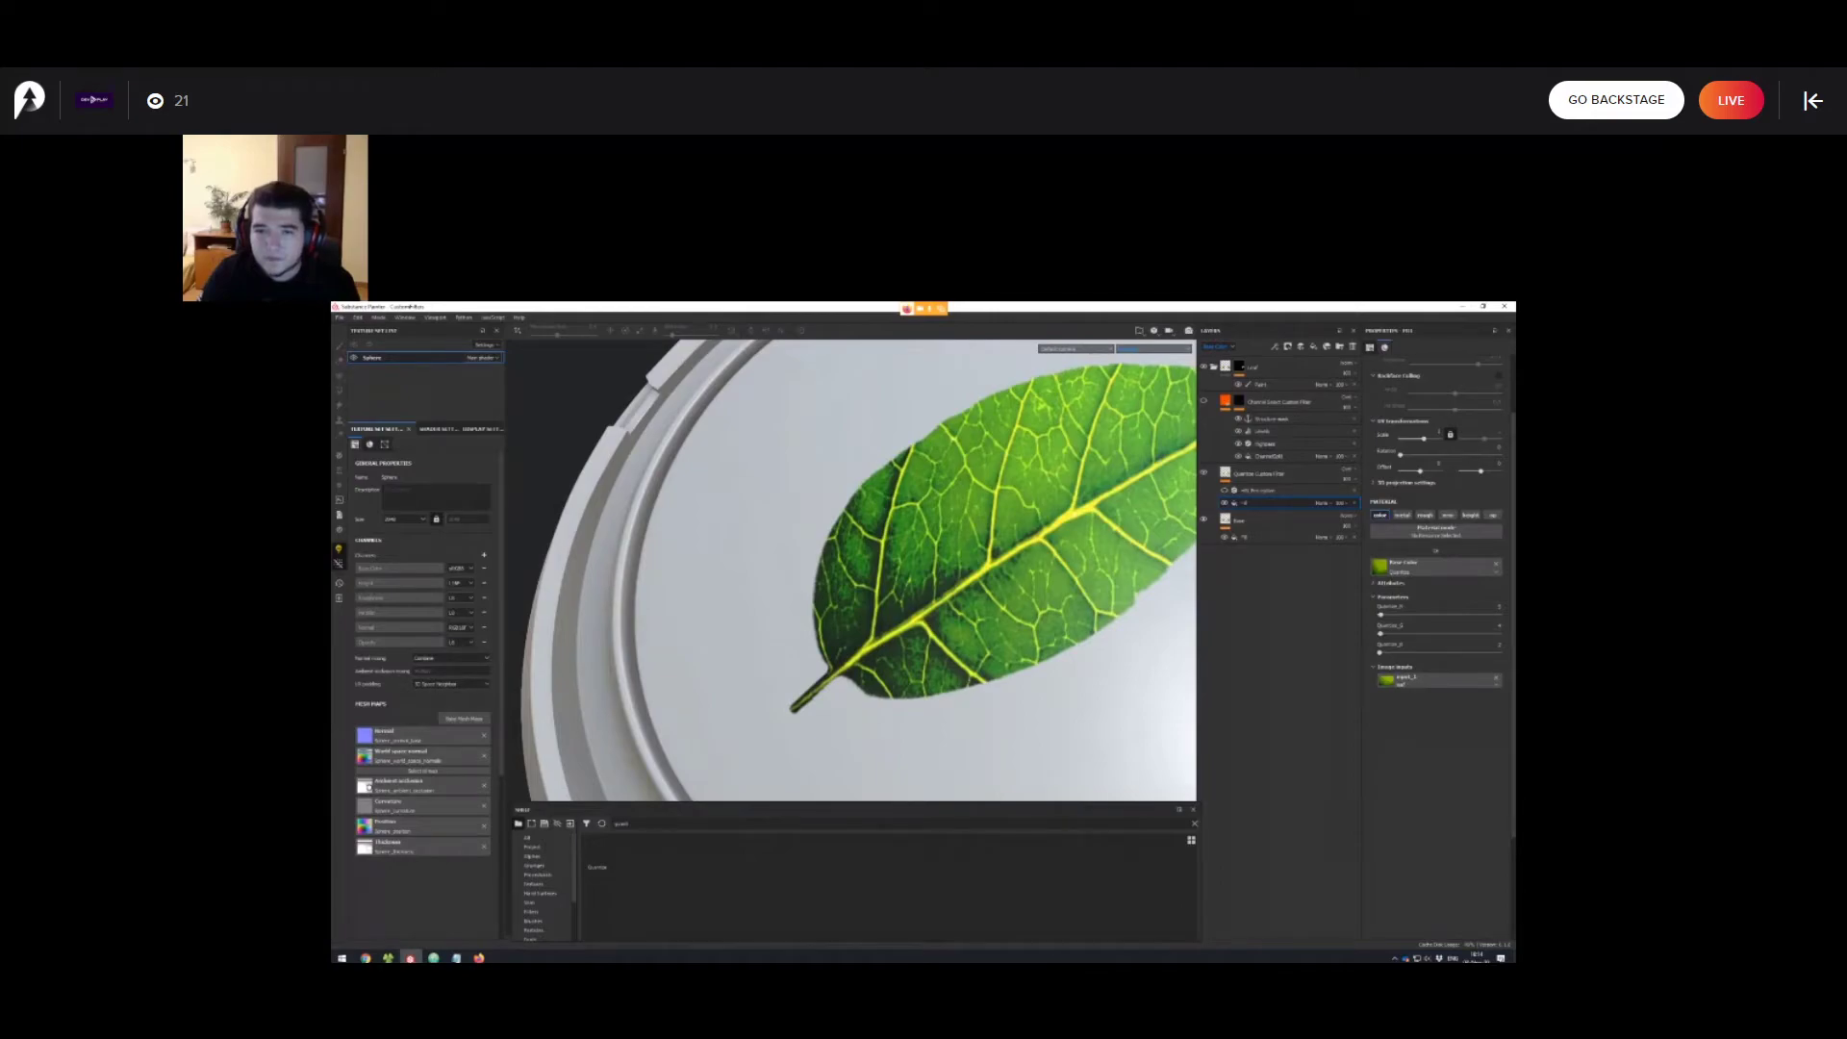
mouse_move(853, 550)
left_mouse_down("alt")
mouse_move(852, 570)
mouse_move(871, 564)
left_mouse_up("alt")
middle_click_drag(872, 564, 837, 575, "alt")
scroll(837, 575, "down", 1)
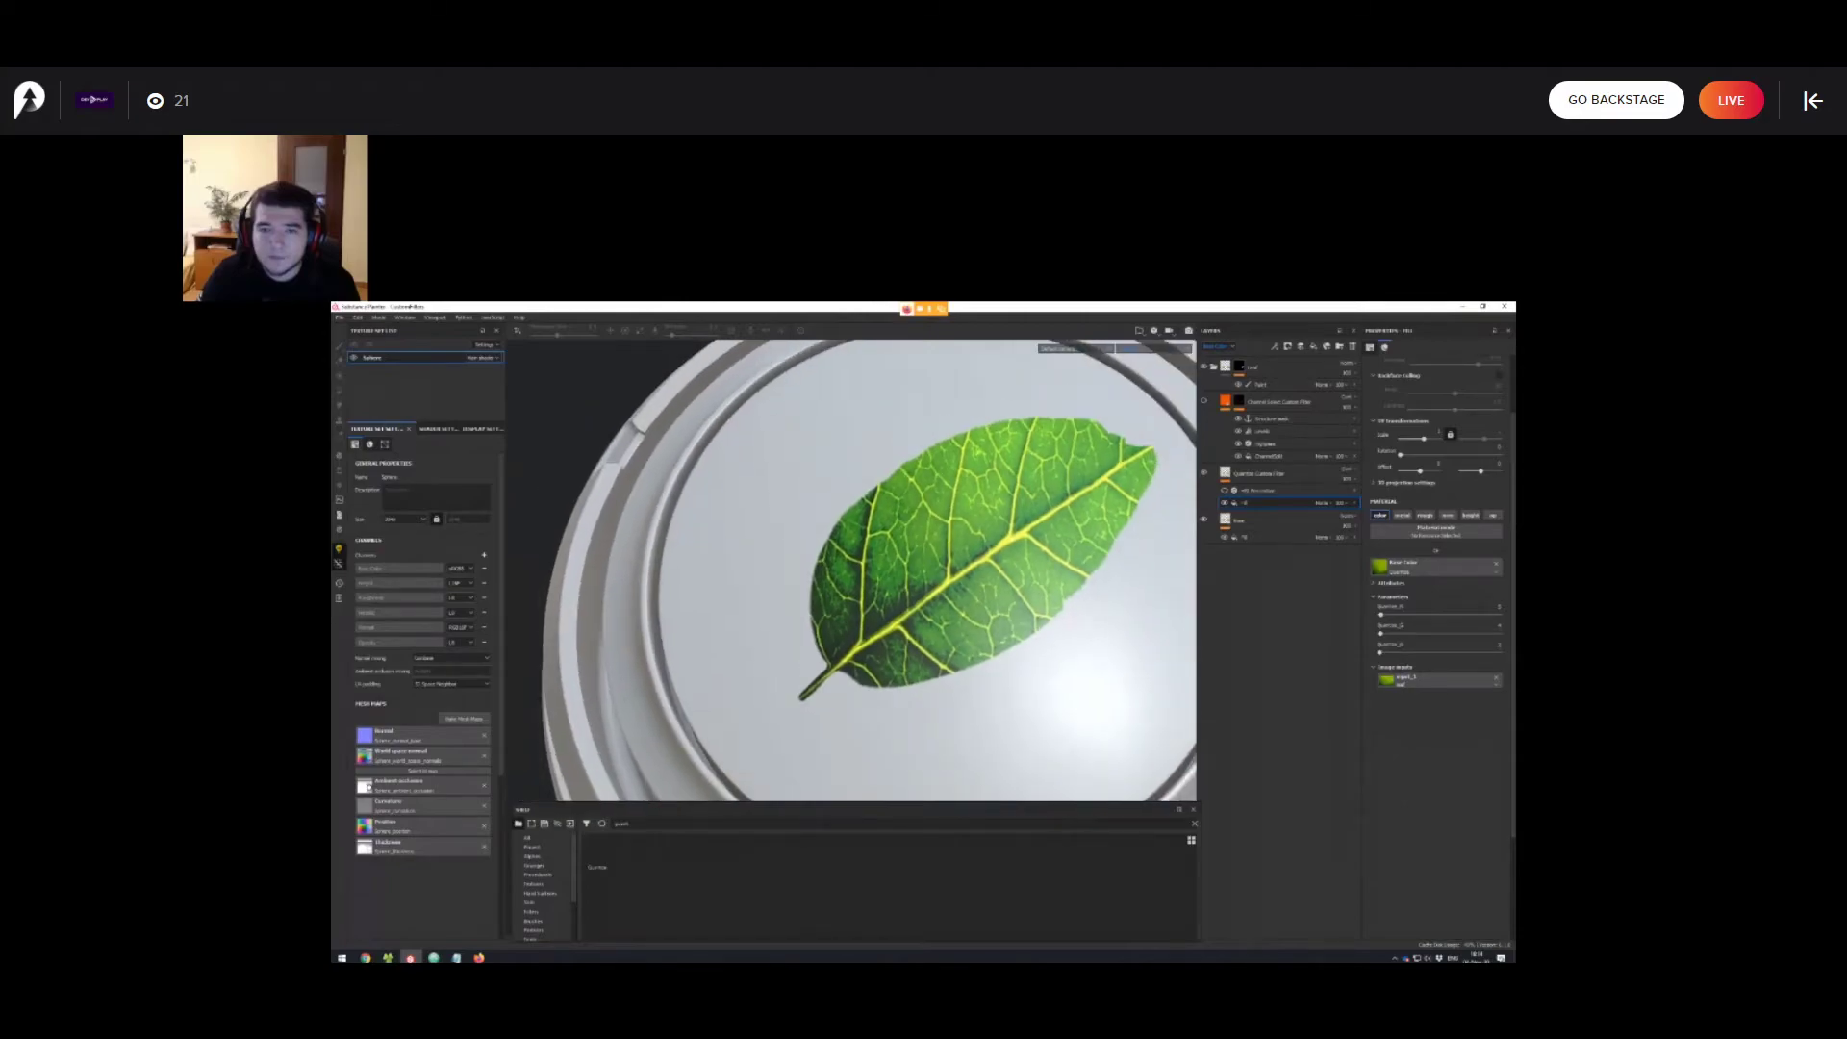
Turn the HSL filter on the Quantize layer back on and view the whole recoloured leaf.
left_click(1224, 491)
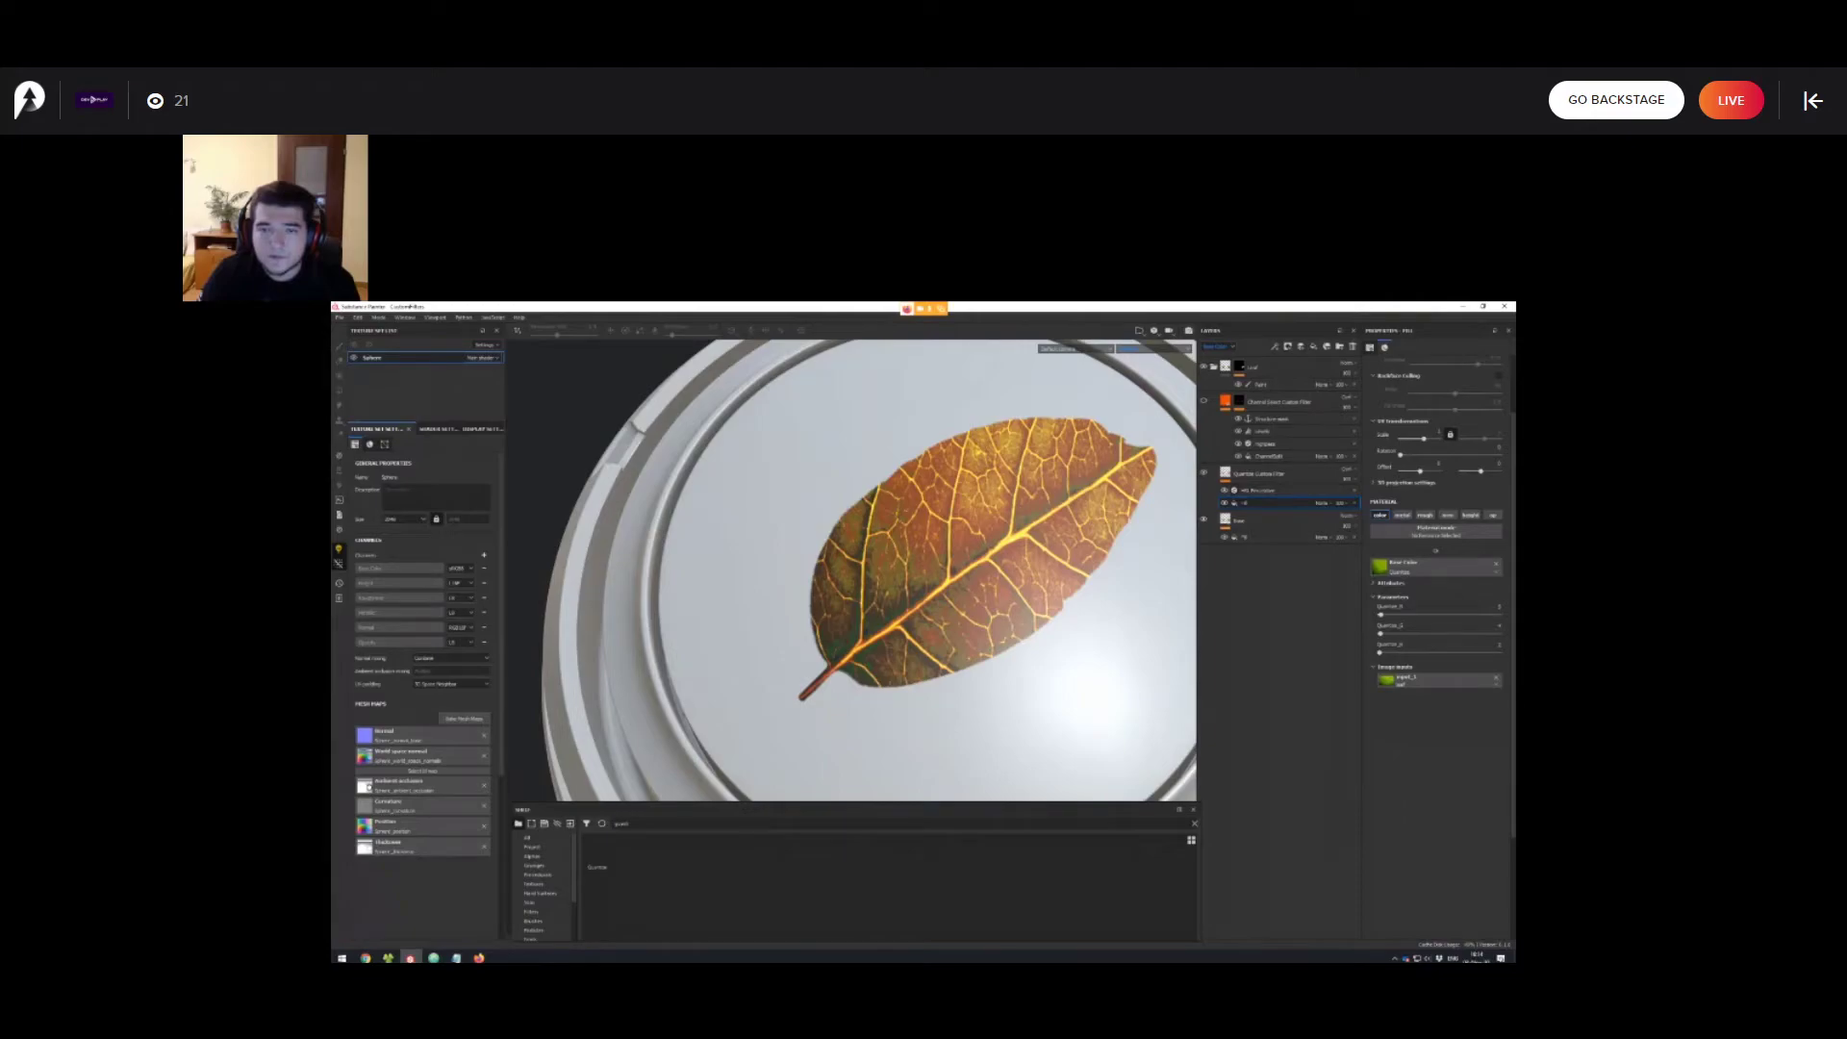
scroll(866, 572, "down", 2)
mouse_move(865, 573)
left_mouse_down("alt")
mouse_move(890, 582)
mouse_move(837, 563)
left_mouse_up("alt")
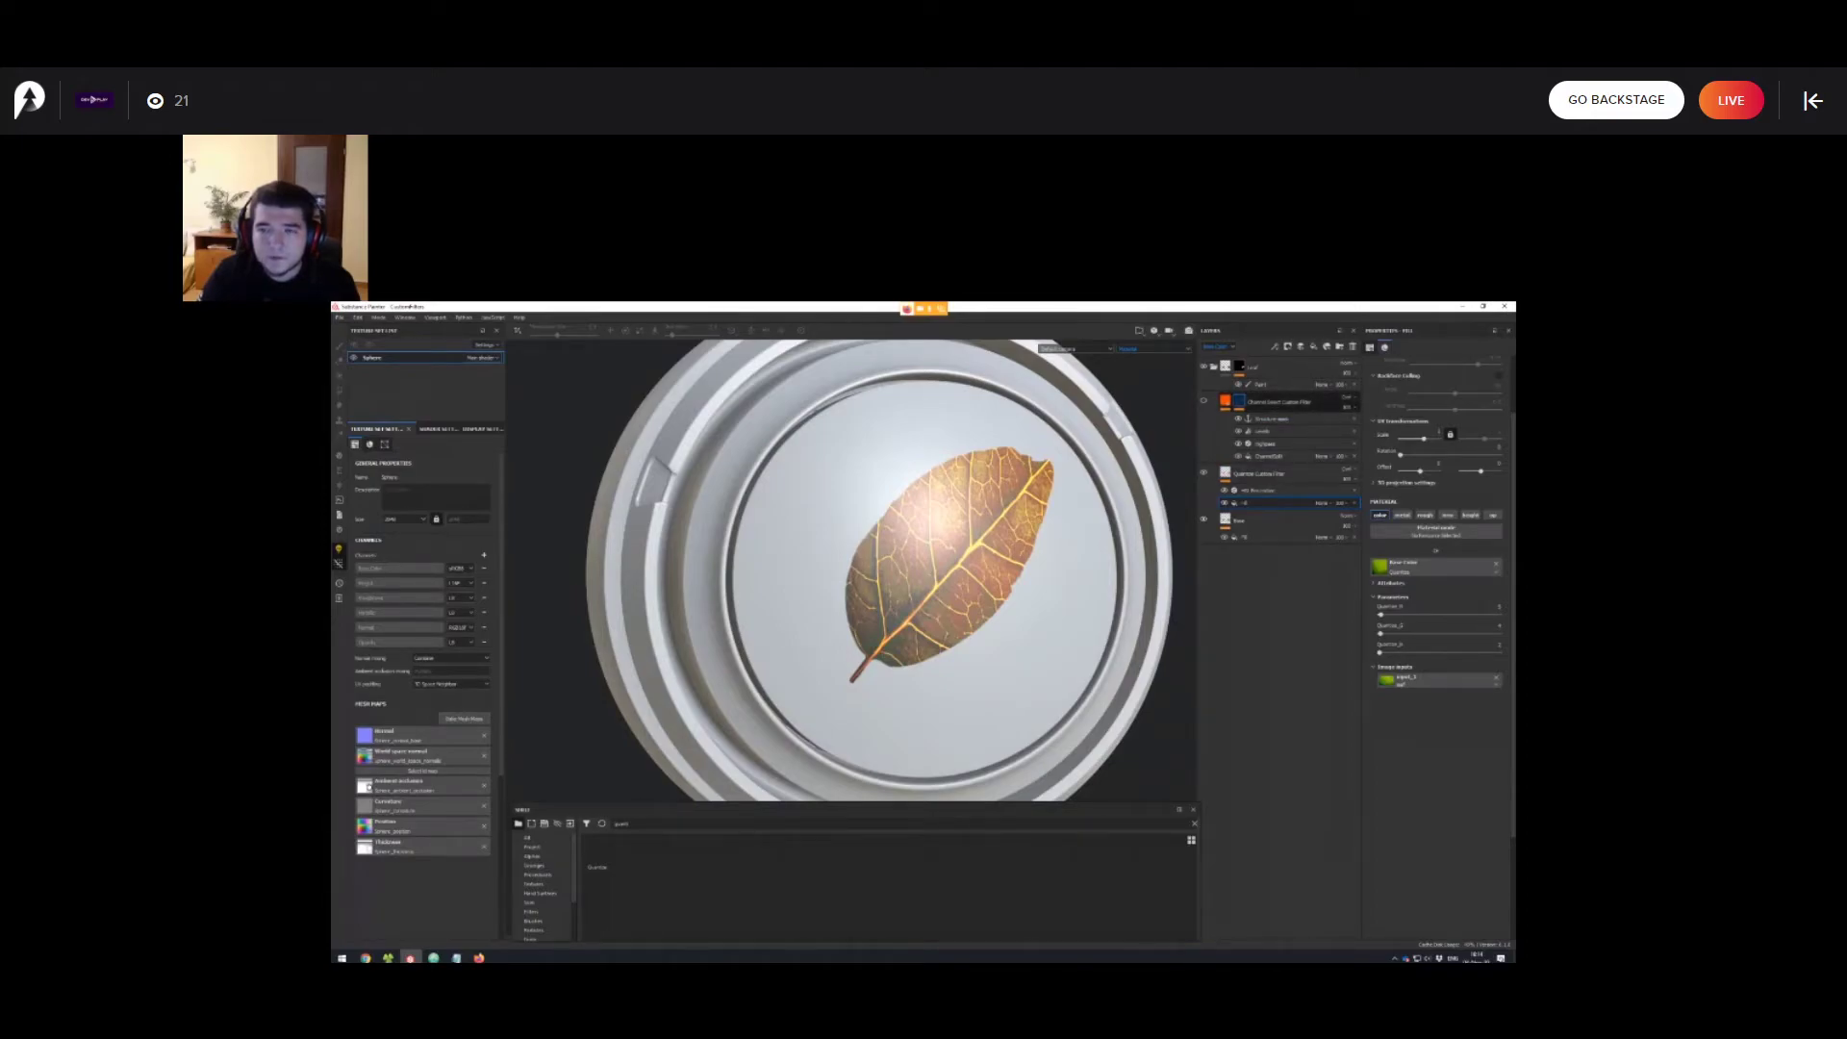
Display the orange layer's vein mask on its own, and return to the material view.
left_click(1239, 402)
left_click(1239, 402, "alt")
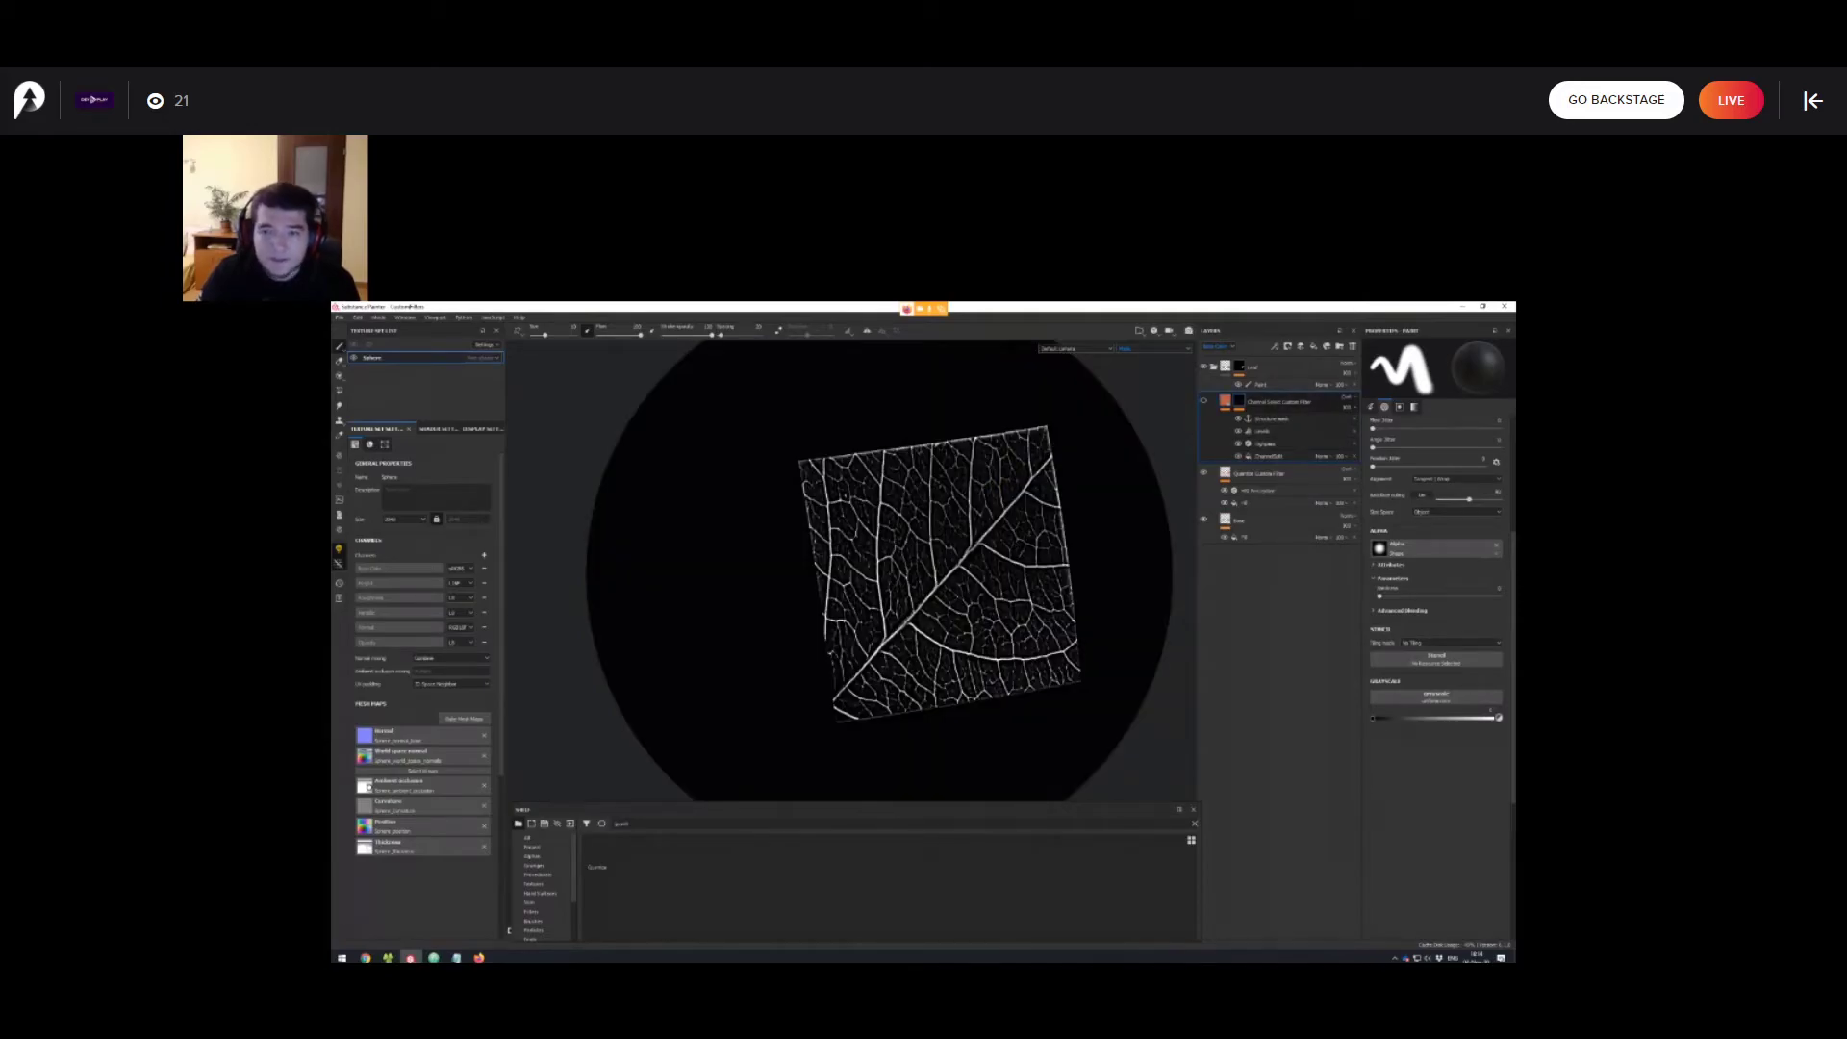
key("m")
left_click_drag(971, 577, 905, 572, "alt")
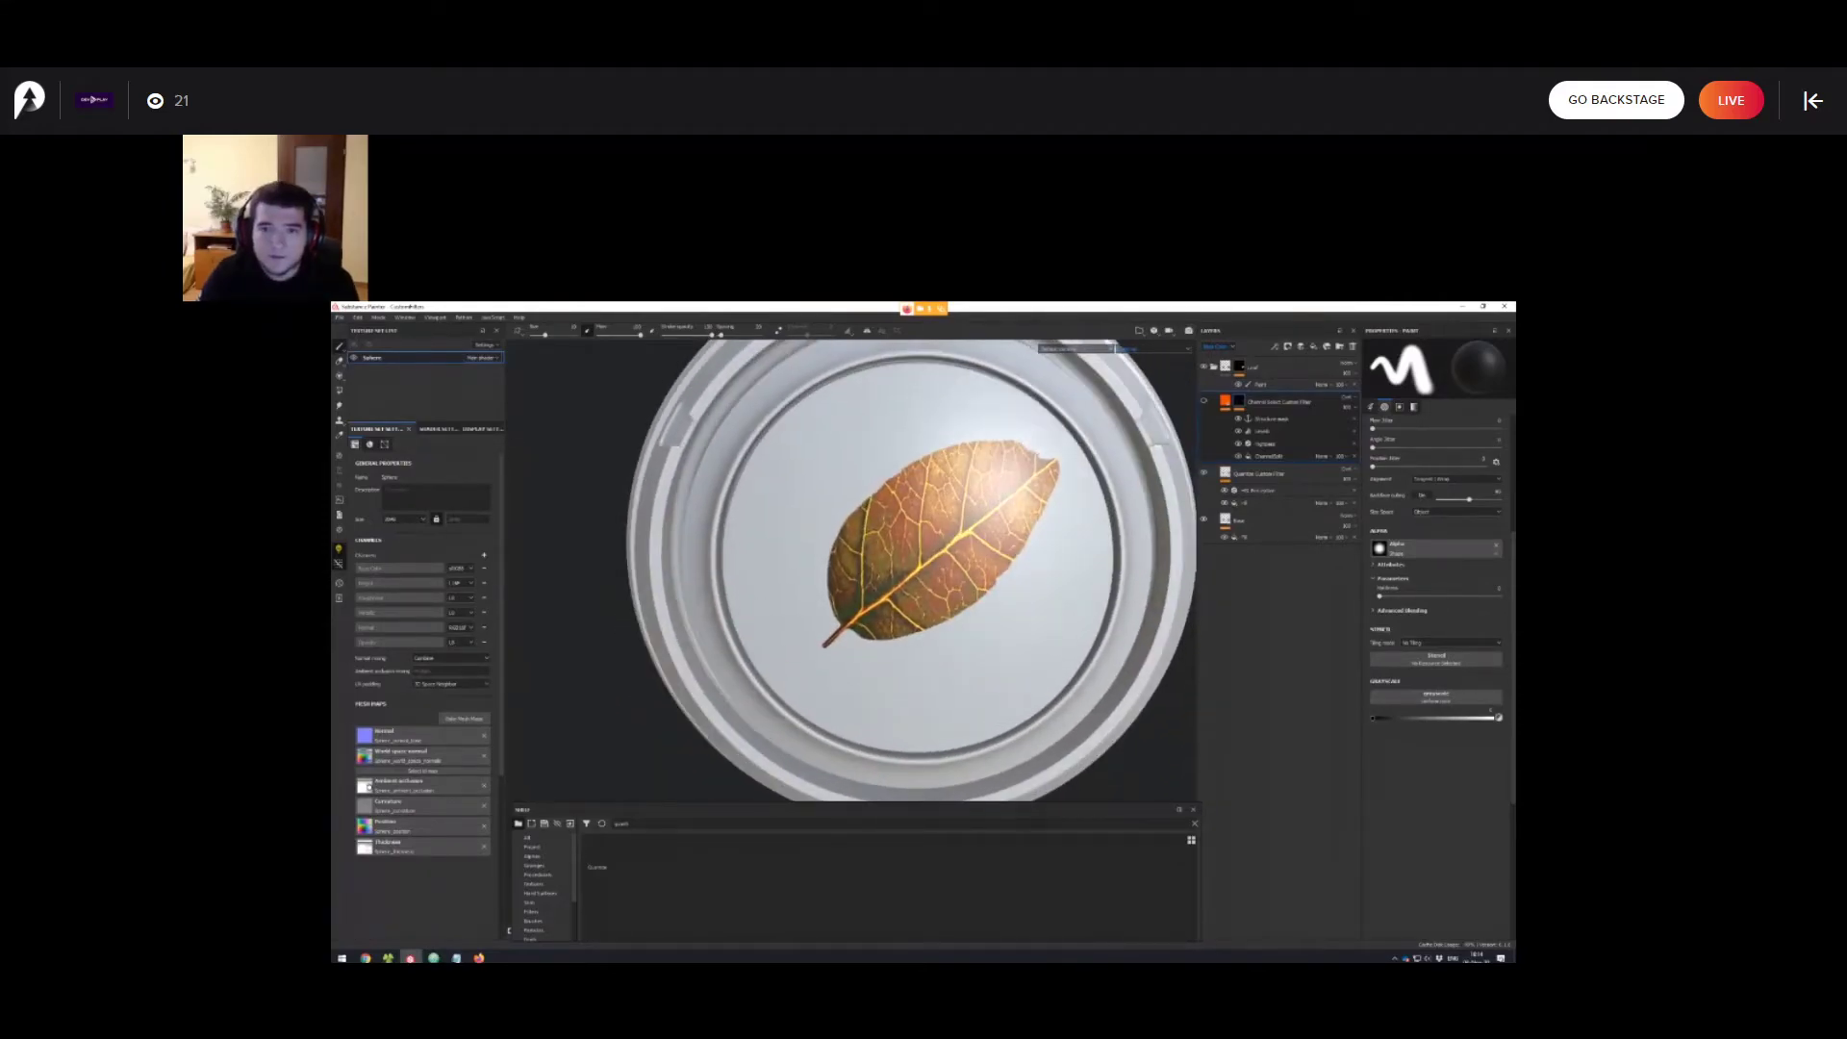
Isolate the orange layer's mask again and disable the three effects above its ChannelSplit fill.
left_click(1239, 401, "alt")
left_click_drag(1238, 419, 1238, 443)
mouse_move(962, 568)
right_mouse_down("alt")
mouse_move(1020, 577)
mouse_move(962, 563)
right_mouse_up("alt")
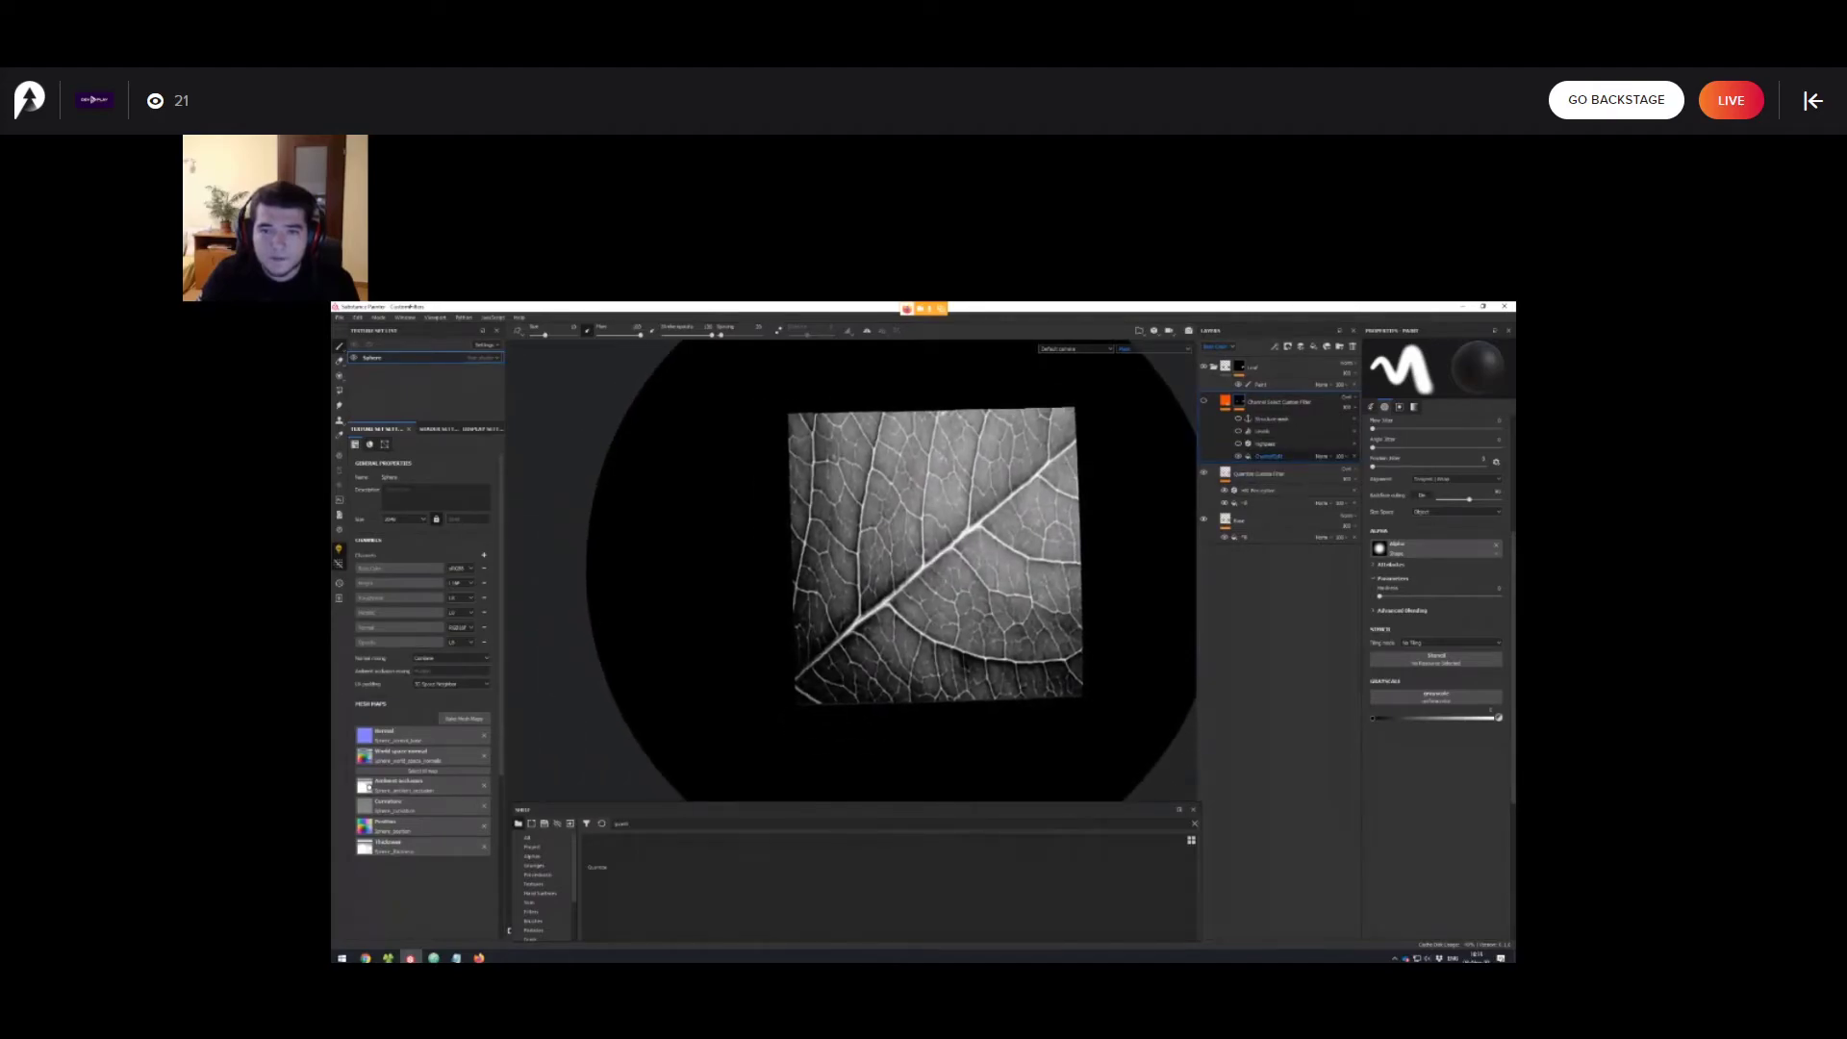
Select the mask's ChannelSplit fill, and re-enable the Highpass filter and the Levels effect above it.
left_click(1270, 456)
right_click_drag(1005, 577, 964, 565, "alt")
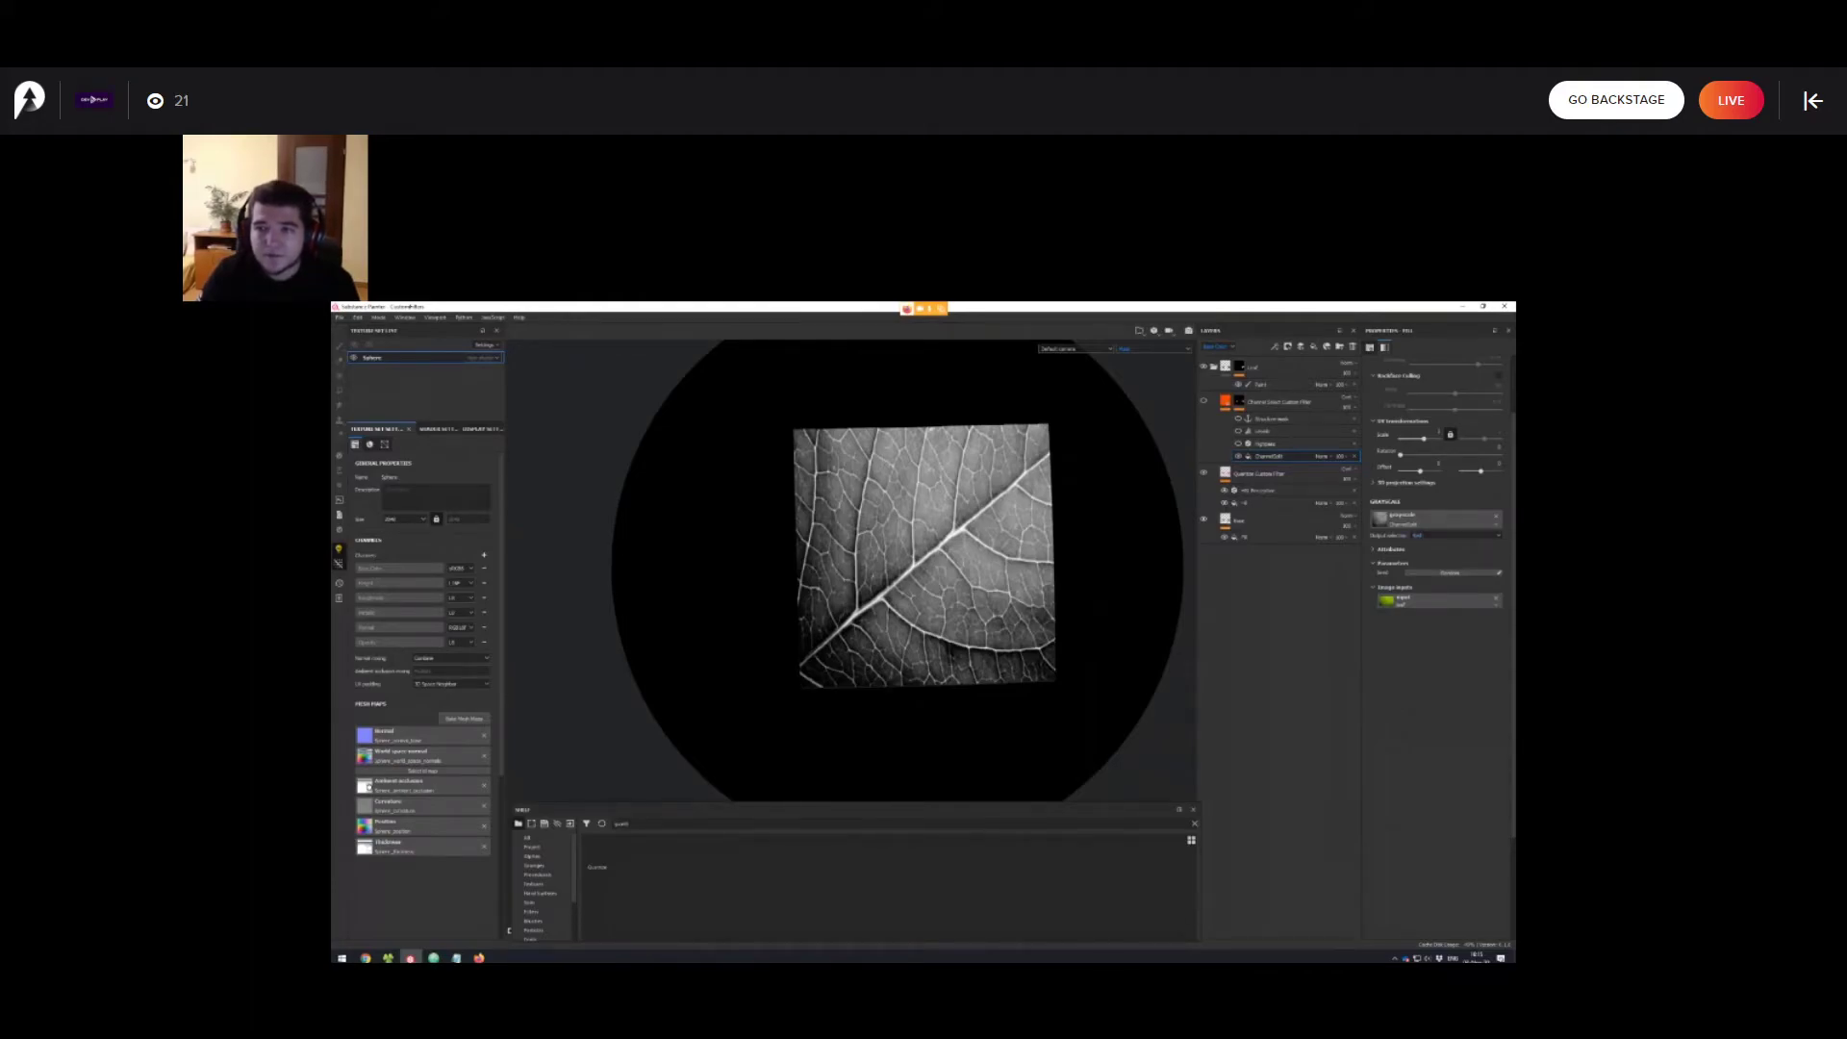
left_click(1238, 443)
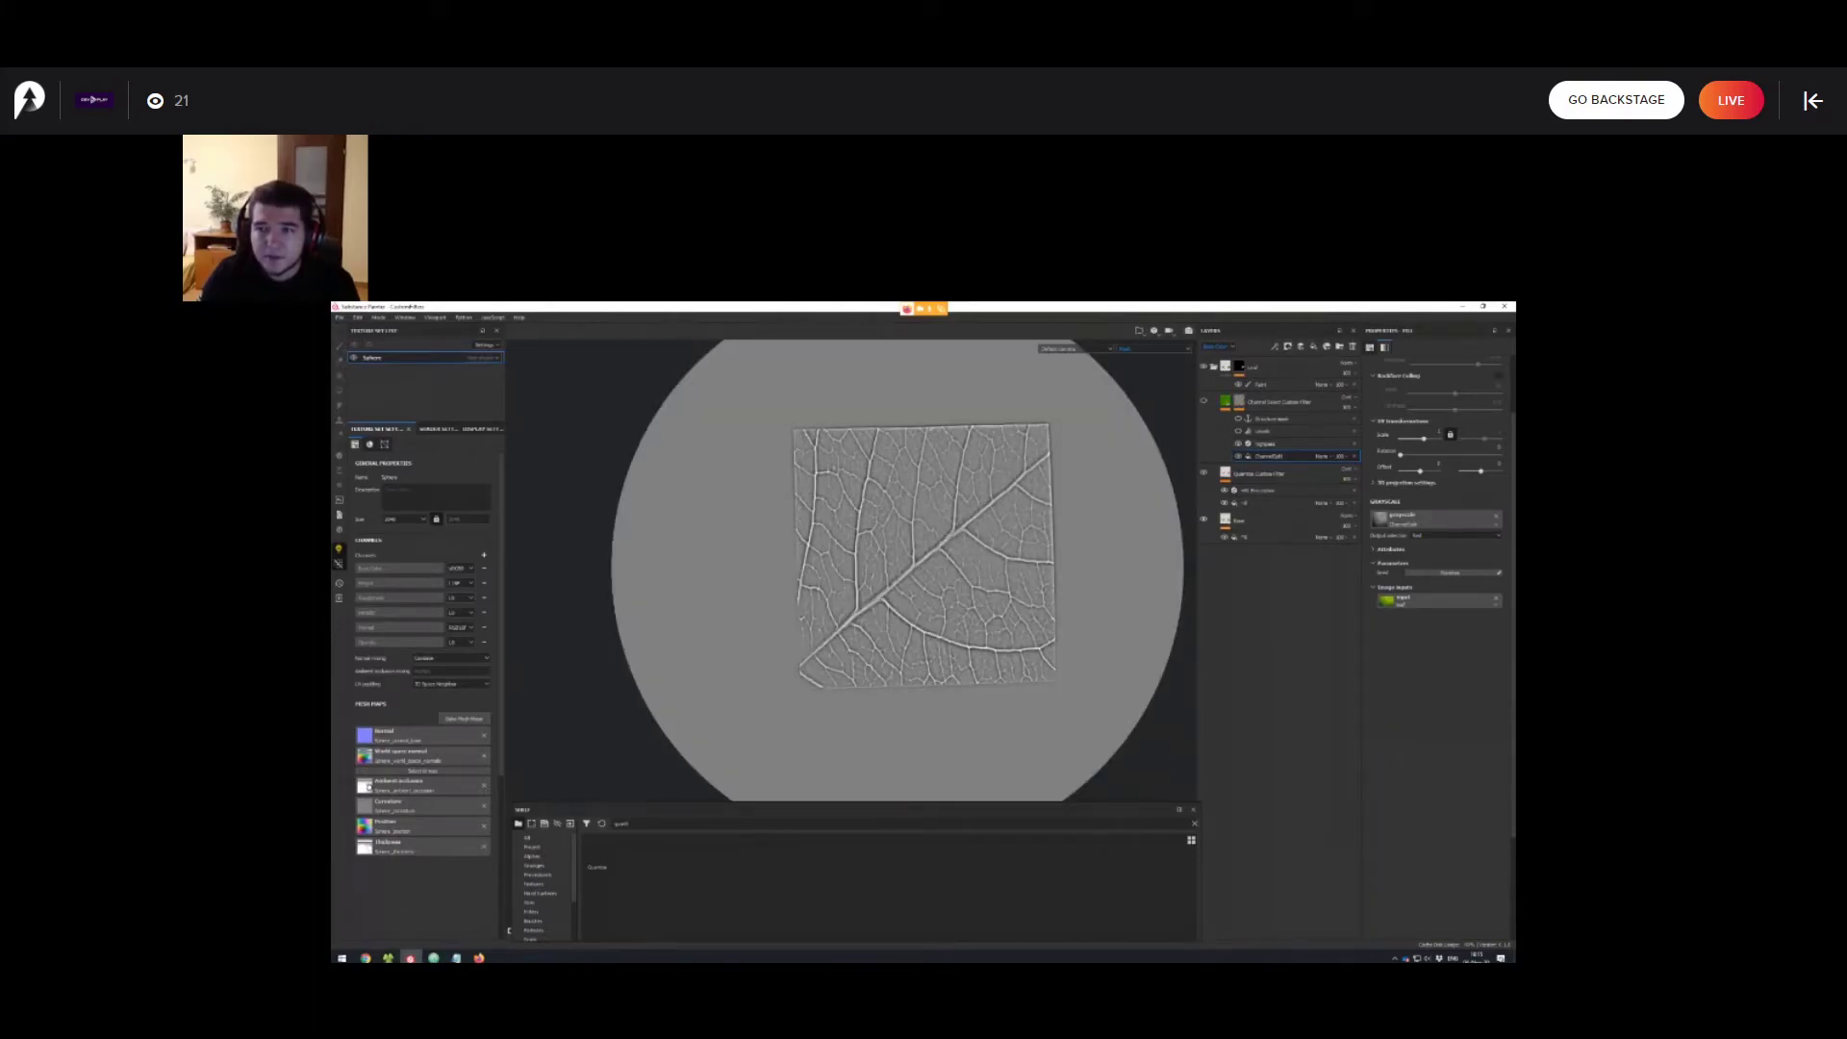
left_click(1238, 431)
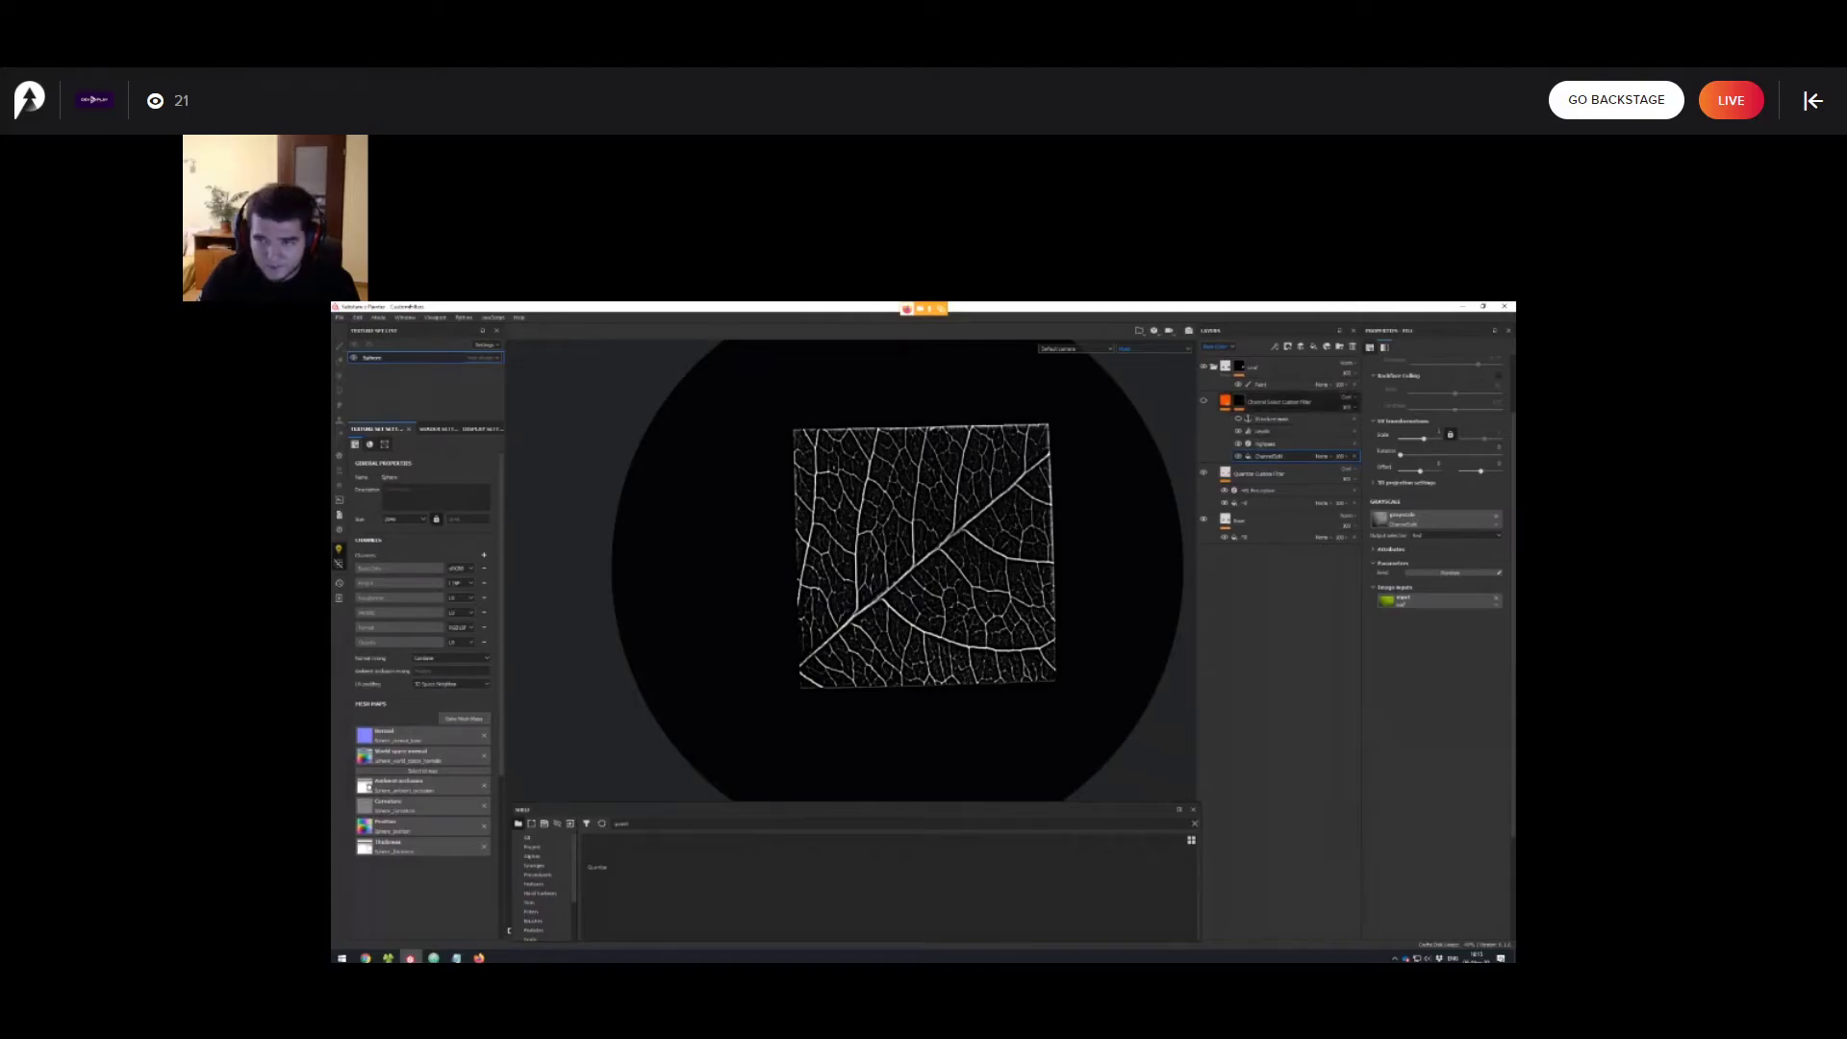
Return to the material view and examine the recoloured leaf with its orange veins up close and from a distance.
key("m")
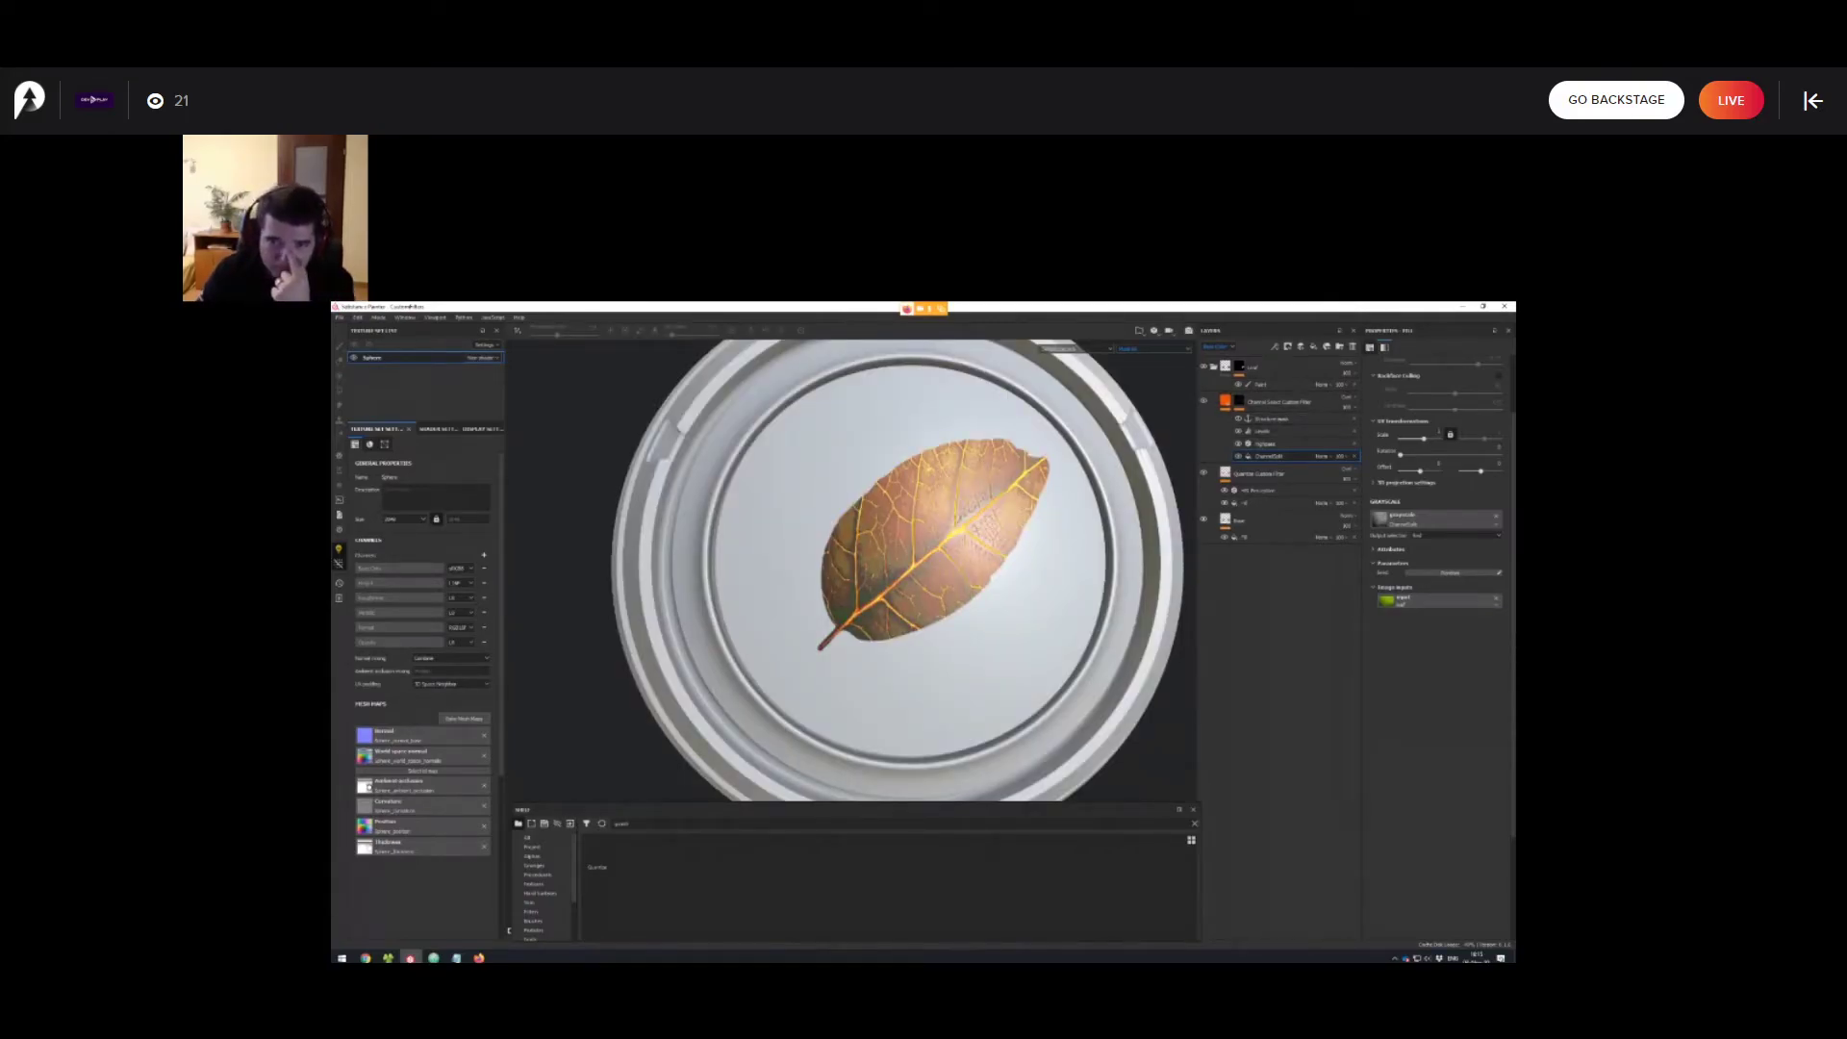
middle_click_drag(909, 562, 780, 601, "alt")
scroll(780, 601, "up", 3)
left_click_drag(828, 577, 965, 545, "alt")
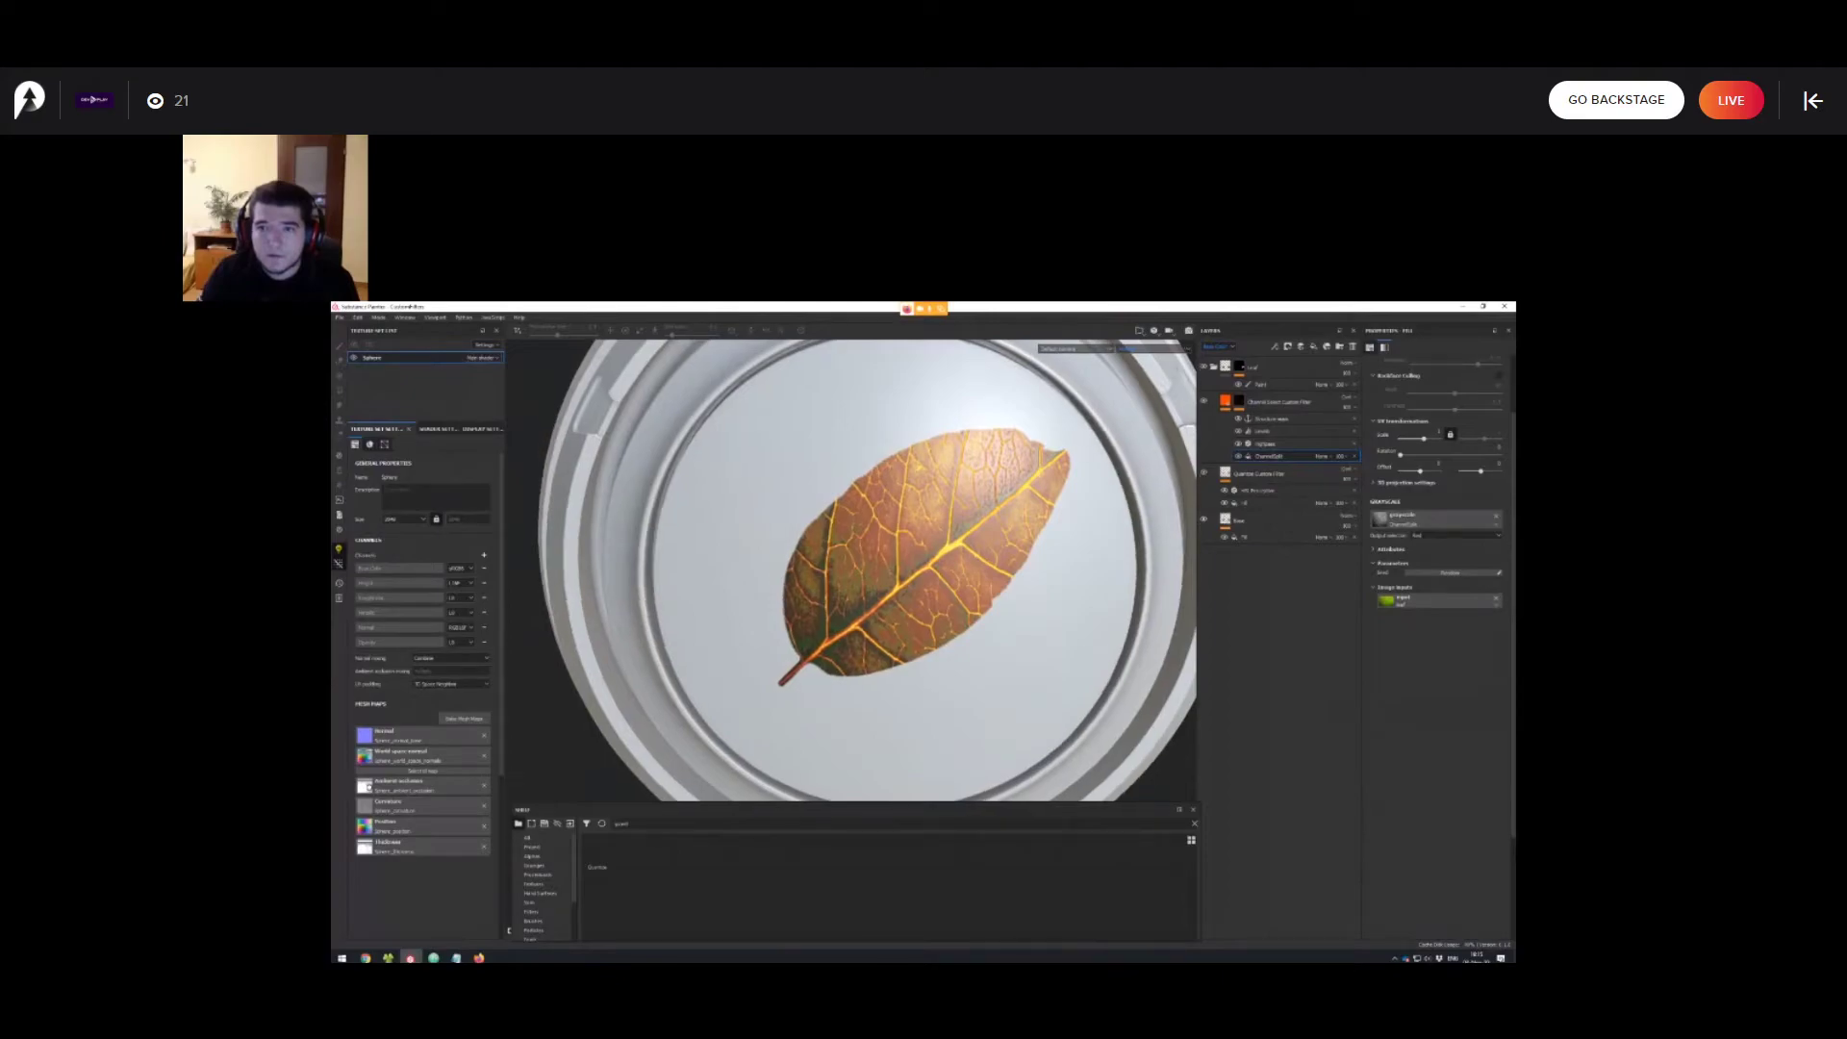
scroll(1001, 558, "down", 1)
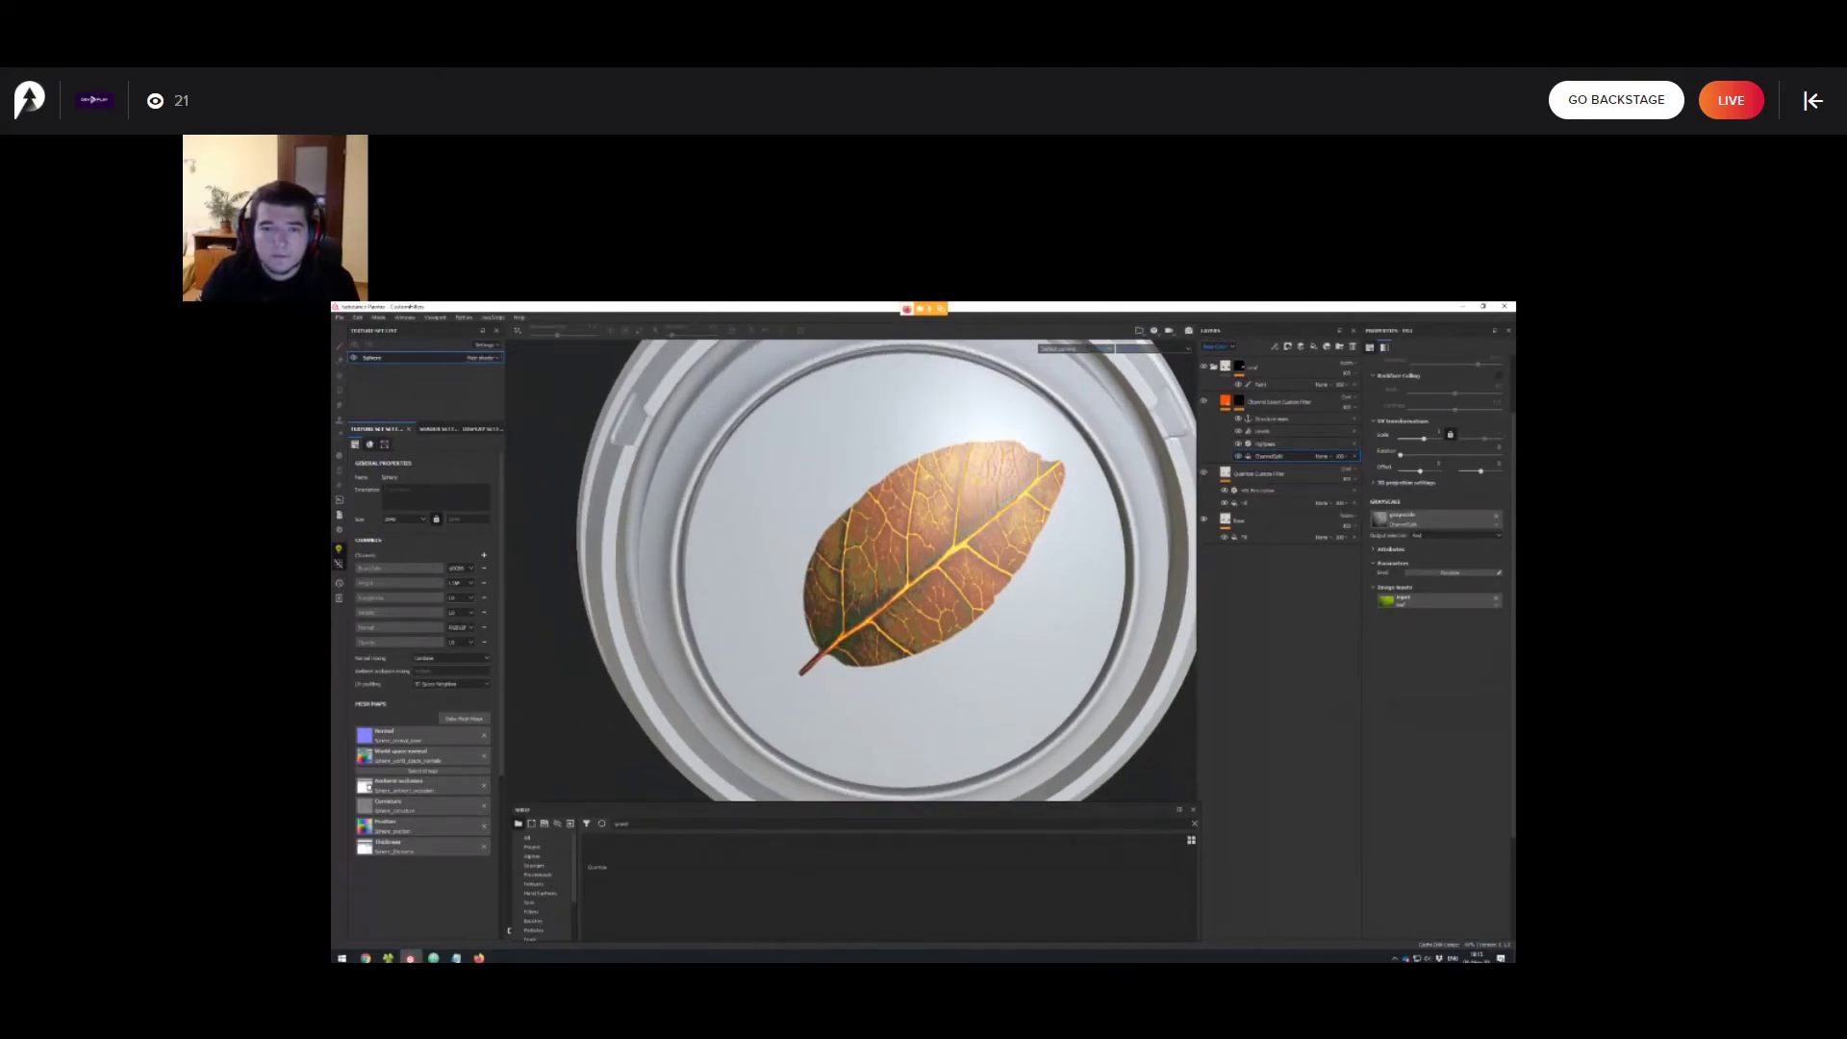
mouse_move(971, 553)
left_mouse_down("alt")
mouse_move(912, 599)
mouse_move(970, 558)
mouse_move(965, 635)
mouse_move(1012, 538)
mouse_move(943, 577)
mouse_move(1087, 567)
mouse_move(962, 577)
mouse_move(981, 575)
mouse_move(948, 616)
mouse_move(1015, 562)
mouse_move(967, 548)
mouse_move(929, 588)
mouse_move(966, 568)
mouse_move(951, 528)
mouse_move(947, 569)
mouse_move(962, 564)
left_mouse_up("alt")
scroll(912, 598, "up", 1)
scroll(970, 558, "down", 4)
scroll(970, 558, "down", 2)
scroll(1004, 550, "up", 3)
scroll(962, 578, "down", 2)
scroll(986, 565, "up", 2)
scroll(947, 570, "up", 2)
scroll(960, 558, "down", 1)
scroll(945, 561, "down", 1)
middle_click_drag(962, 563, 930, 561, "alt")
scroll(930, 561, "down", 1)
left_click_drag(930, 560, 931, 550, "alt")
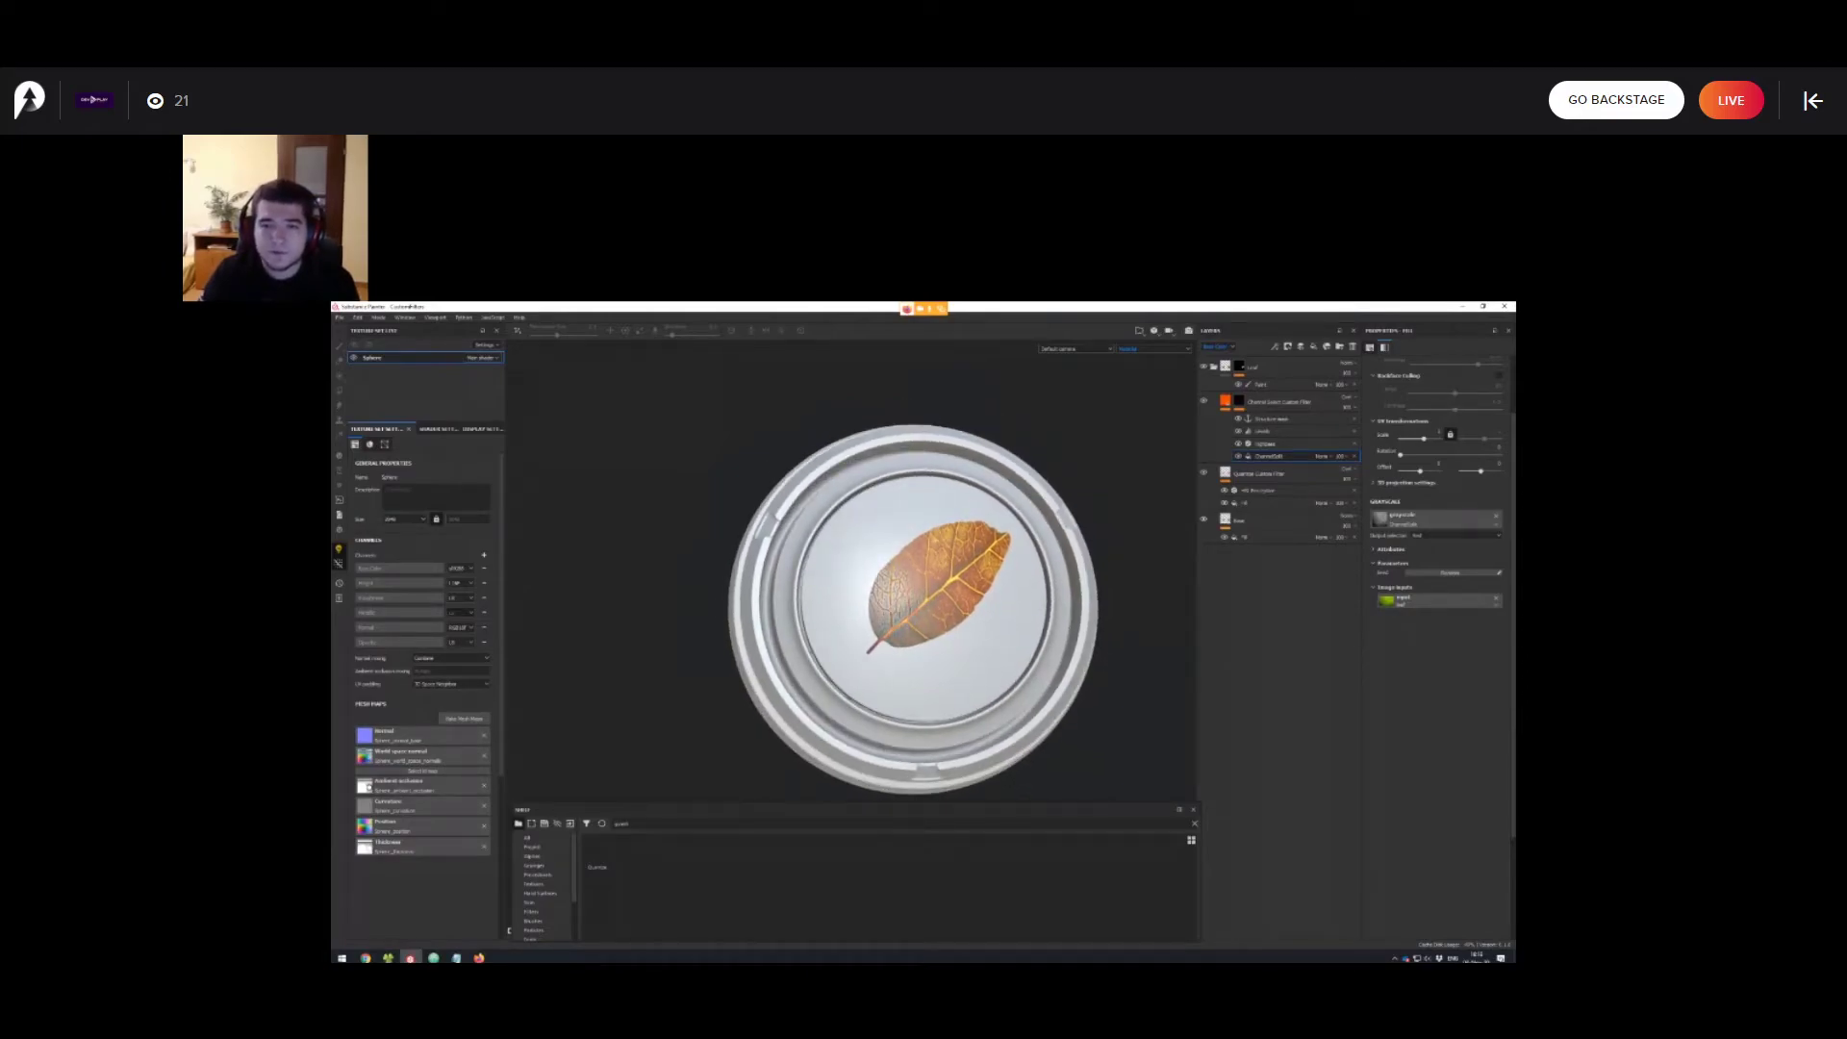
Switch to the presentation's Contents slide and advance it past the Custom Filters topic.
mouse_move(452, 958)
left_click(430, 914)
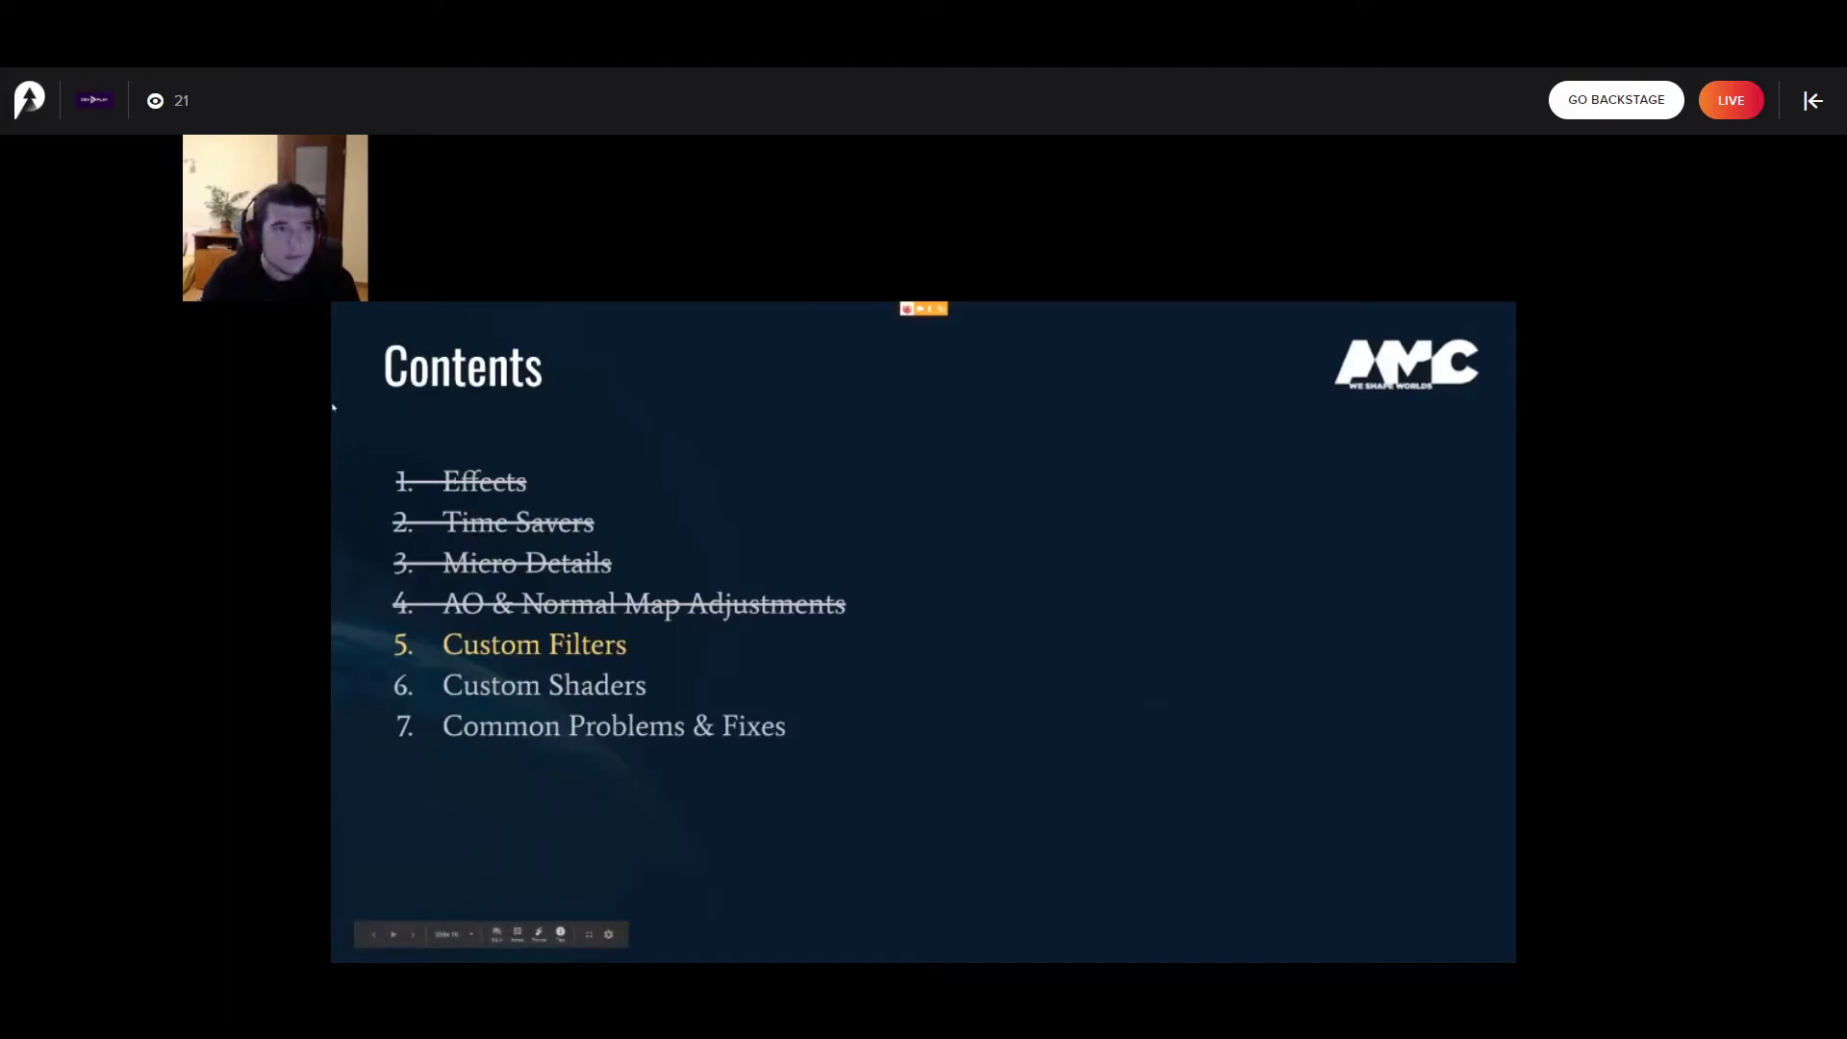
key("Right")
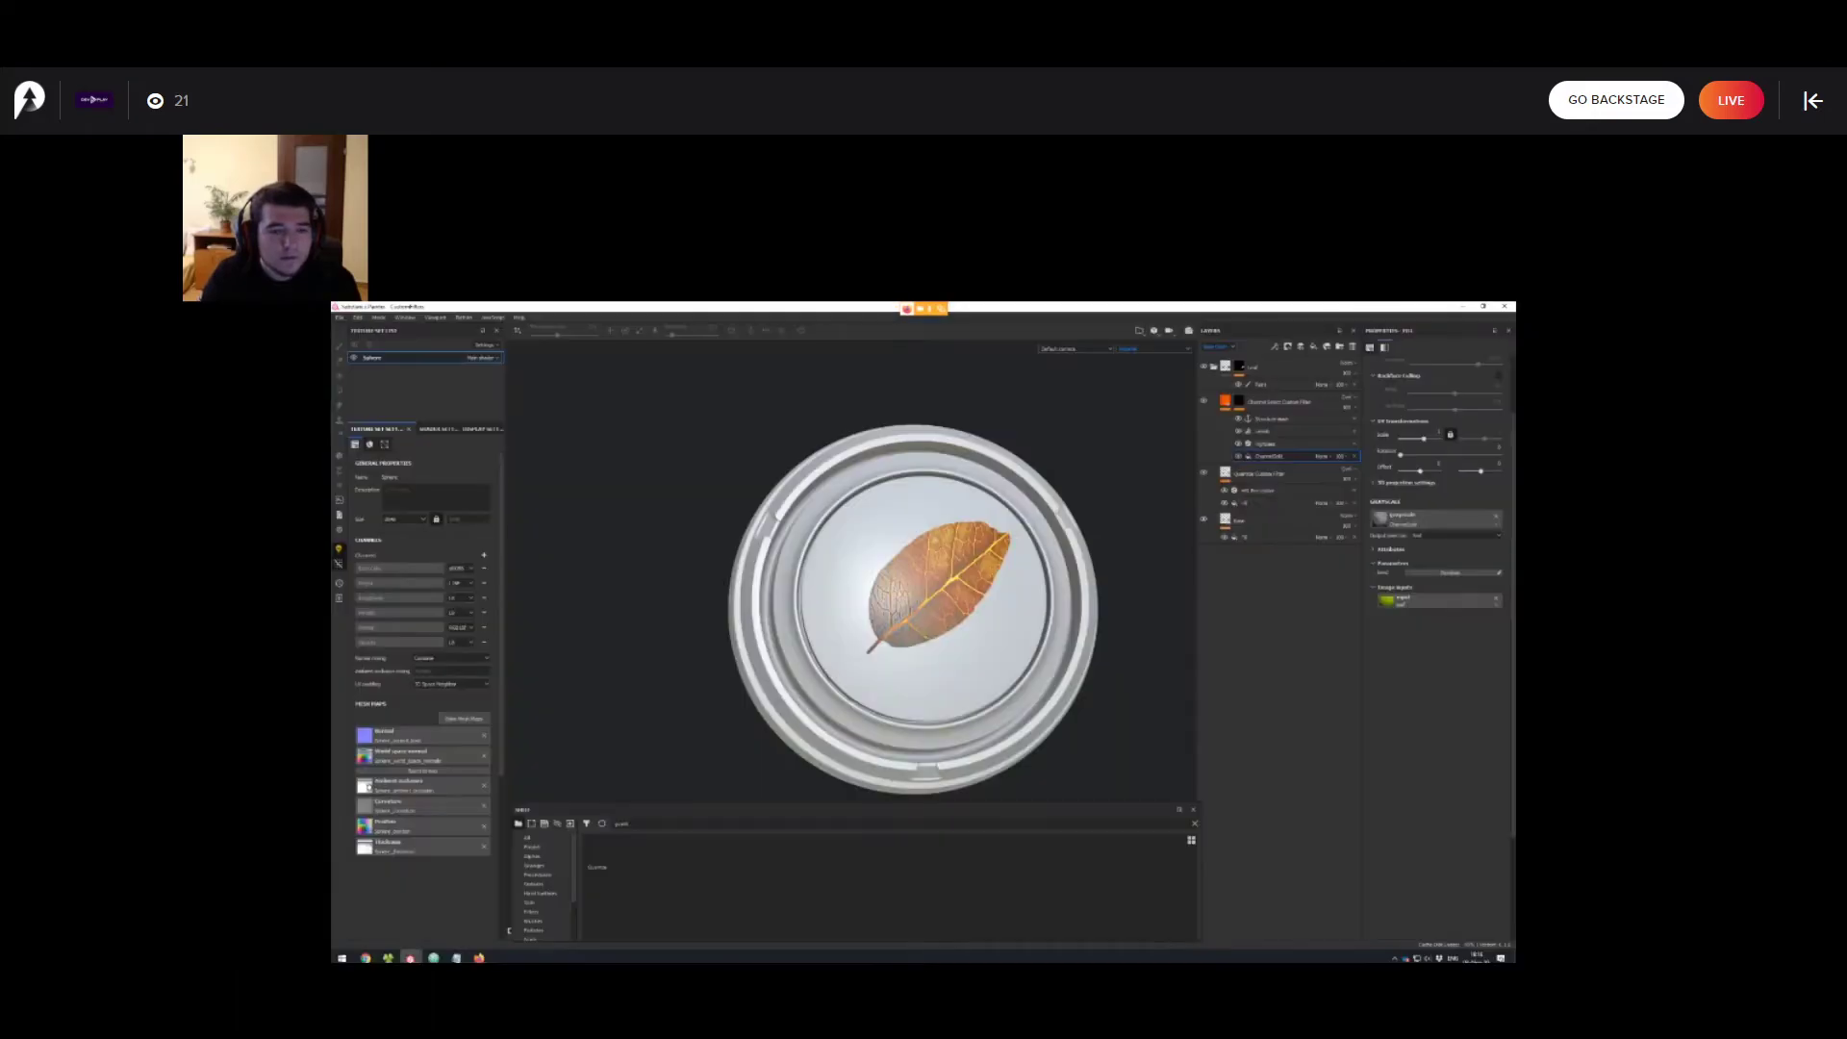
Close the leaf project and open the tile blend shader project from its own scene folder.
mouse_move(895, 616)
left_mouse_down("alt")
mouse_move(830, 606)
mouse_move(866, 617)
mouse_move(863, 596)
mouse_move(807, 618)
mouse_move(864, 595)
mouse_move(871, 618)
mouse_move(893, 580)
left_mouse_up("alt")
scroll(864, 597, "down", 1)
left_click(340, 318)
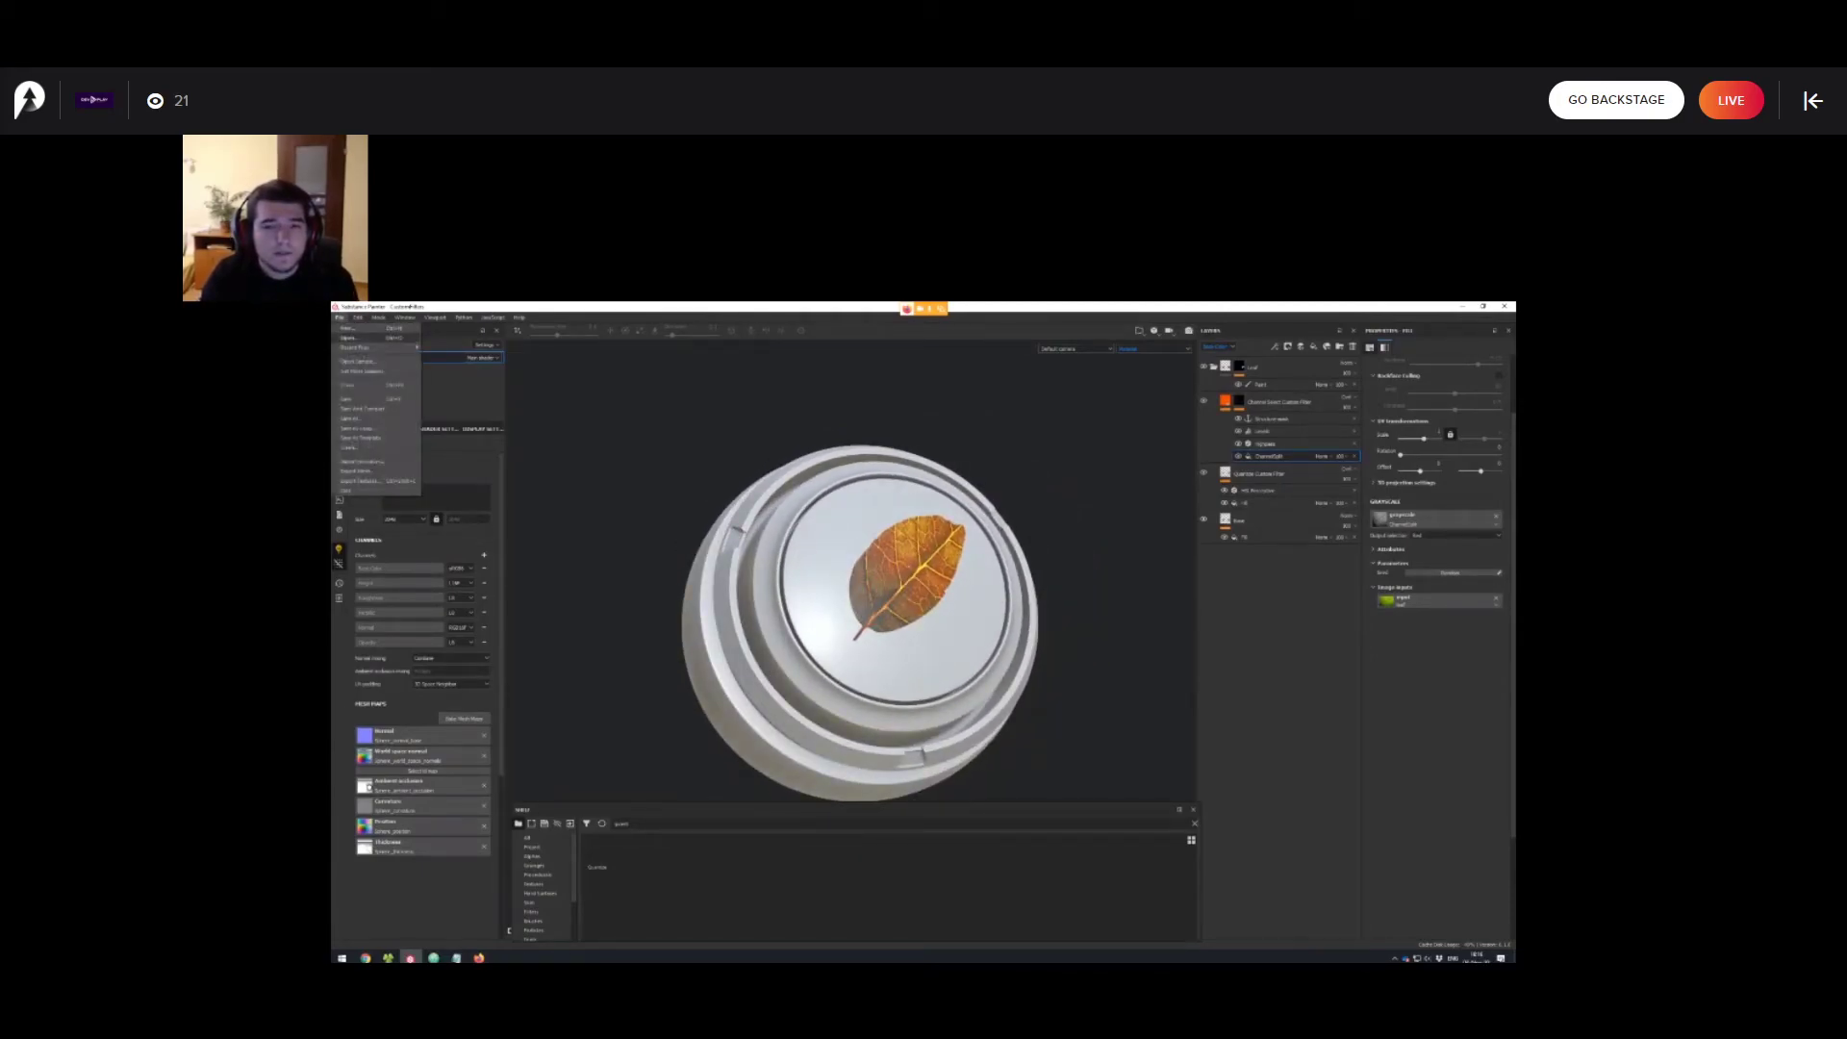
left_click(361, 338)
left_click(896, 641)
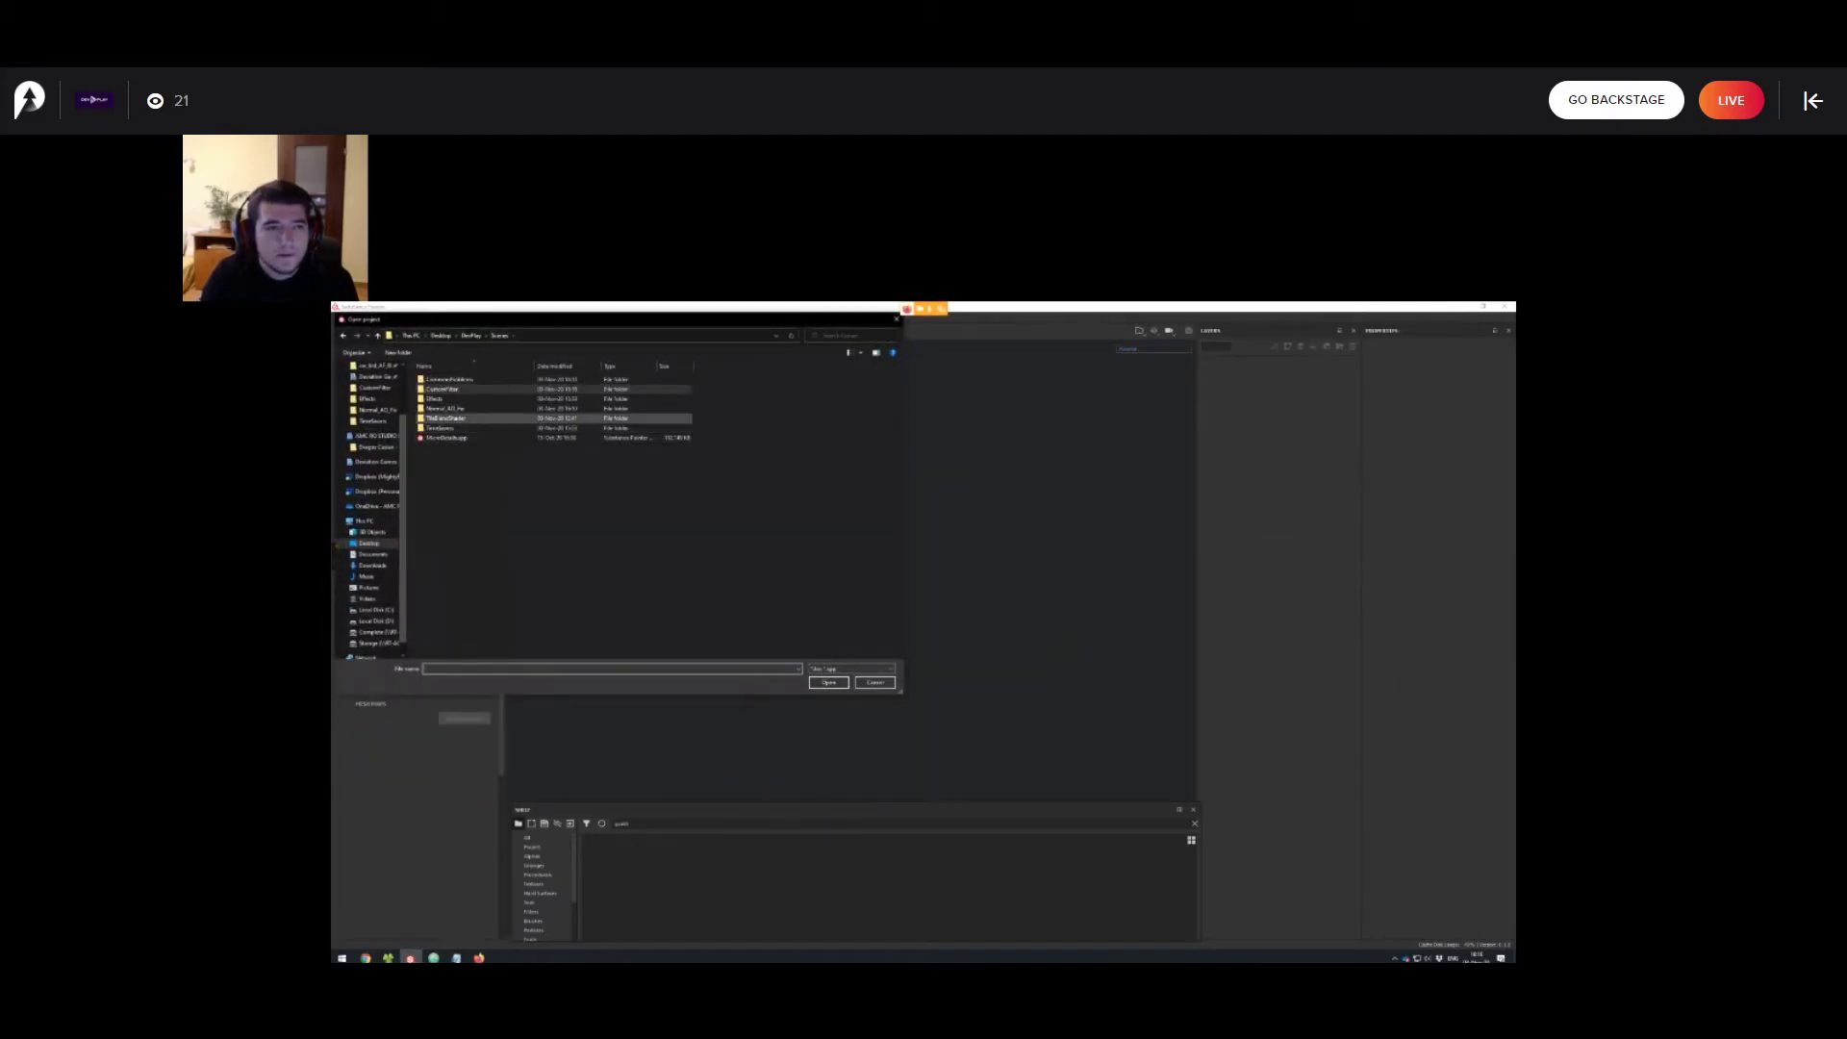
double_click(446, 418)
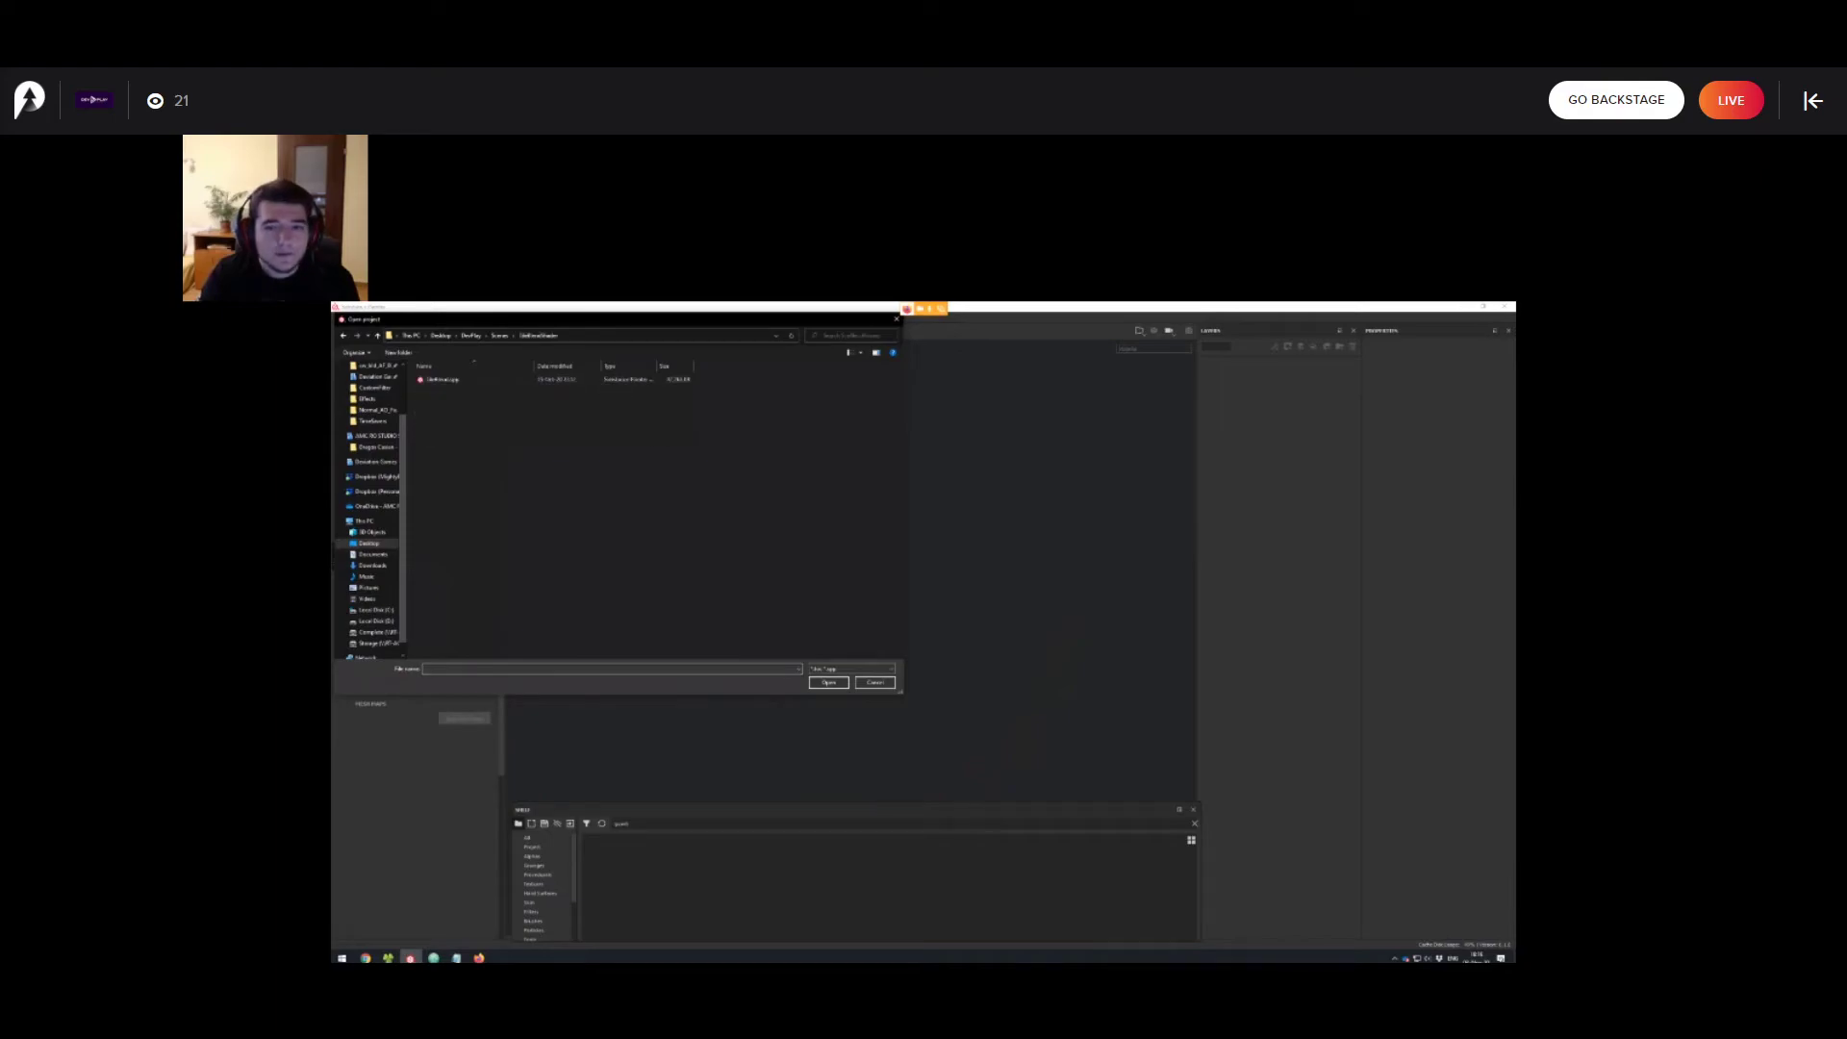
double_click(446, 379)
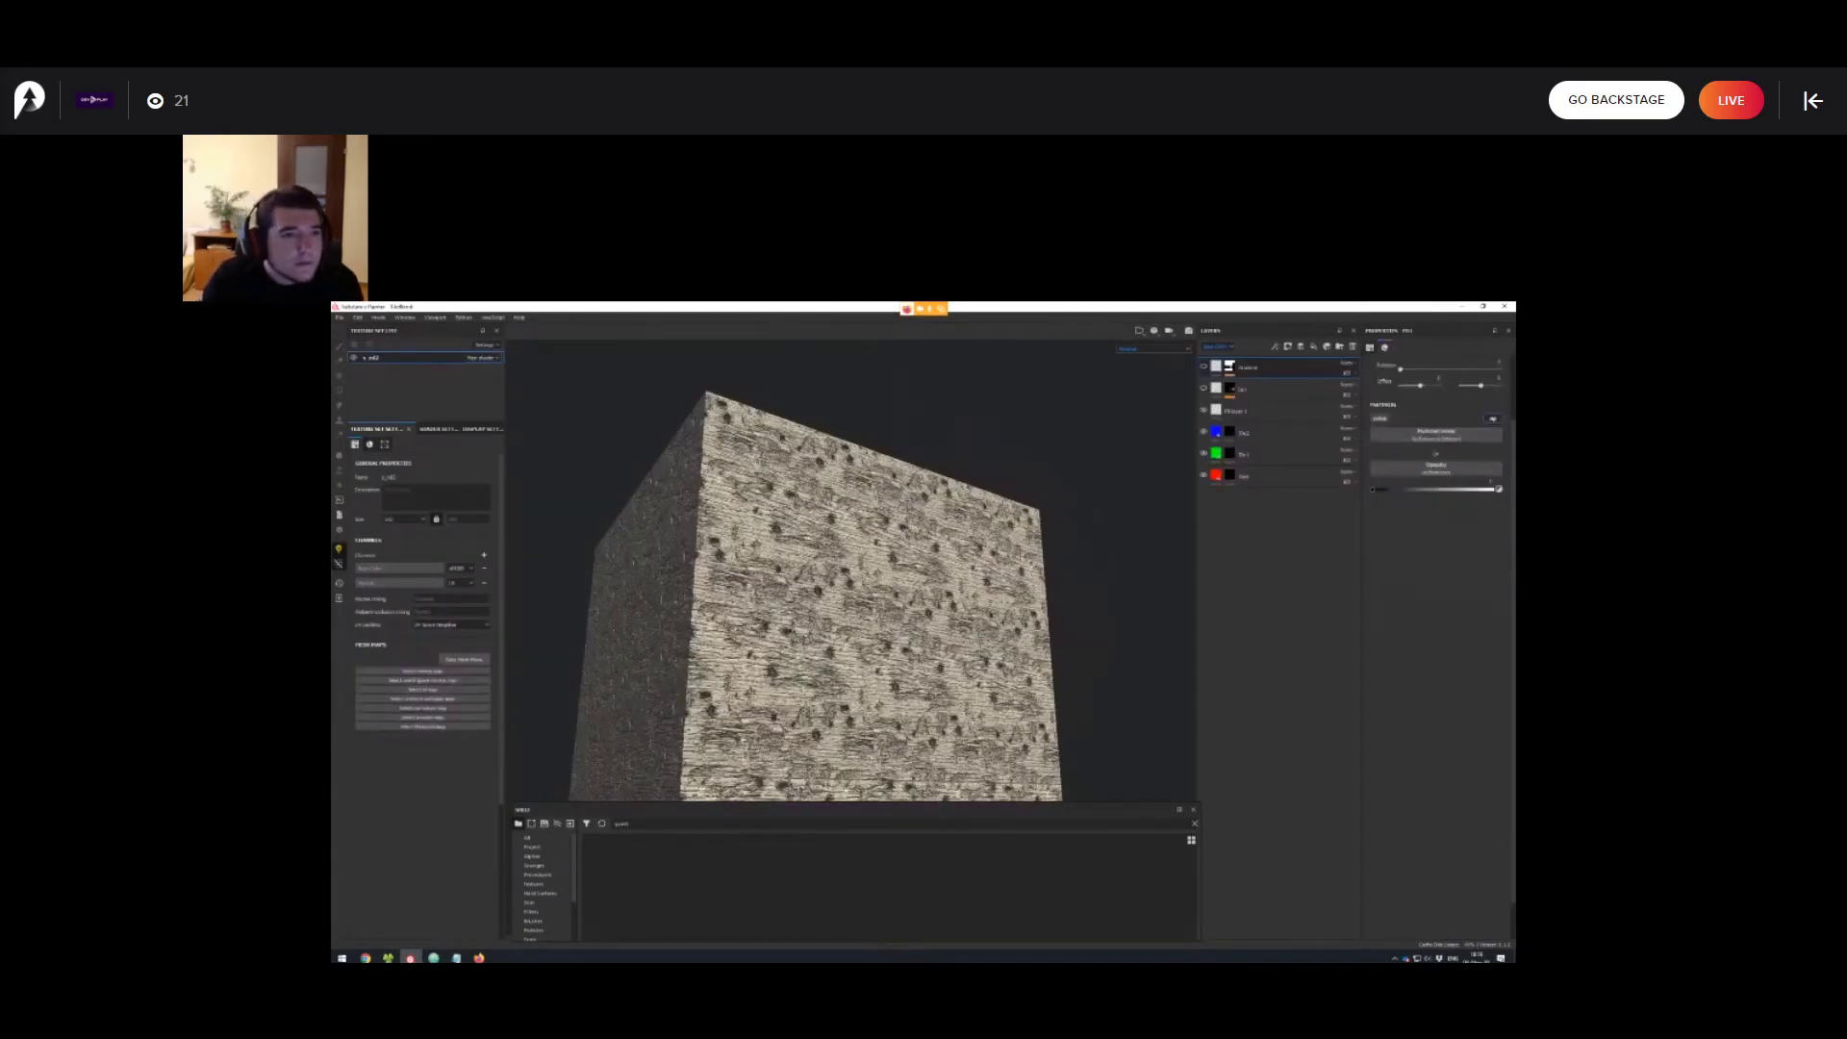
Examine the wood-textured cube from several angles, and display the shader settings.
middle_click_drag(828, 597, 844, 516, "alt")
right_click_drag(846, 568, 794, 567, "alt")
left_click_drag(885, 548, 769, 626, "alt")
middle_click_drag(847, 567, 773, 584, "alt")
right_click_drag(827, 578, 885, 577, "alt")
left_click_drag(923, 577, 962, 520, "alt")
middle_click_drag(798, 587, 923, 570, "alt")
left_click_drag(808, 549, 887, 481, "alt")
right_click_drag(887, 481, 902, 483, "alt")
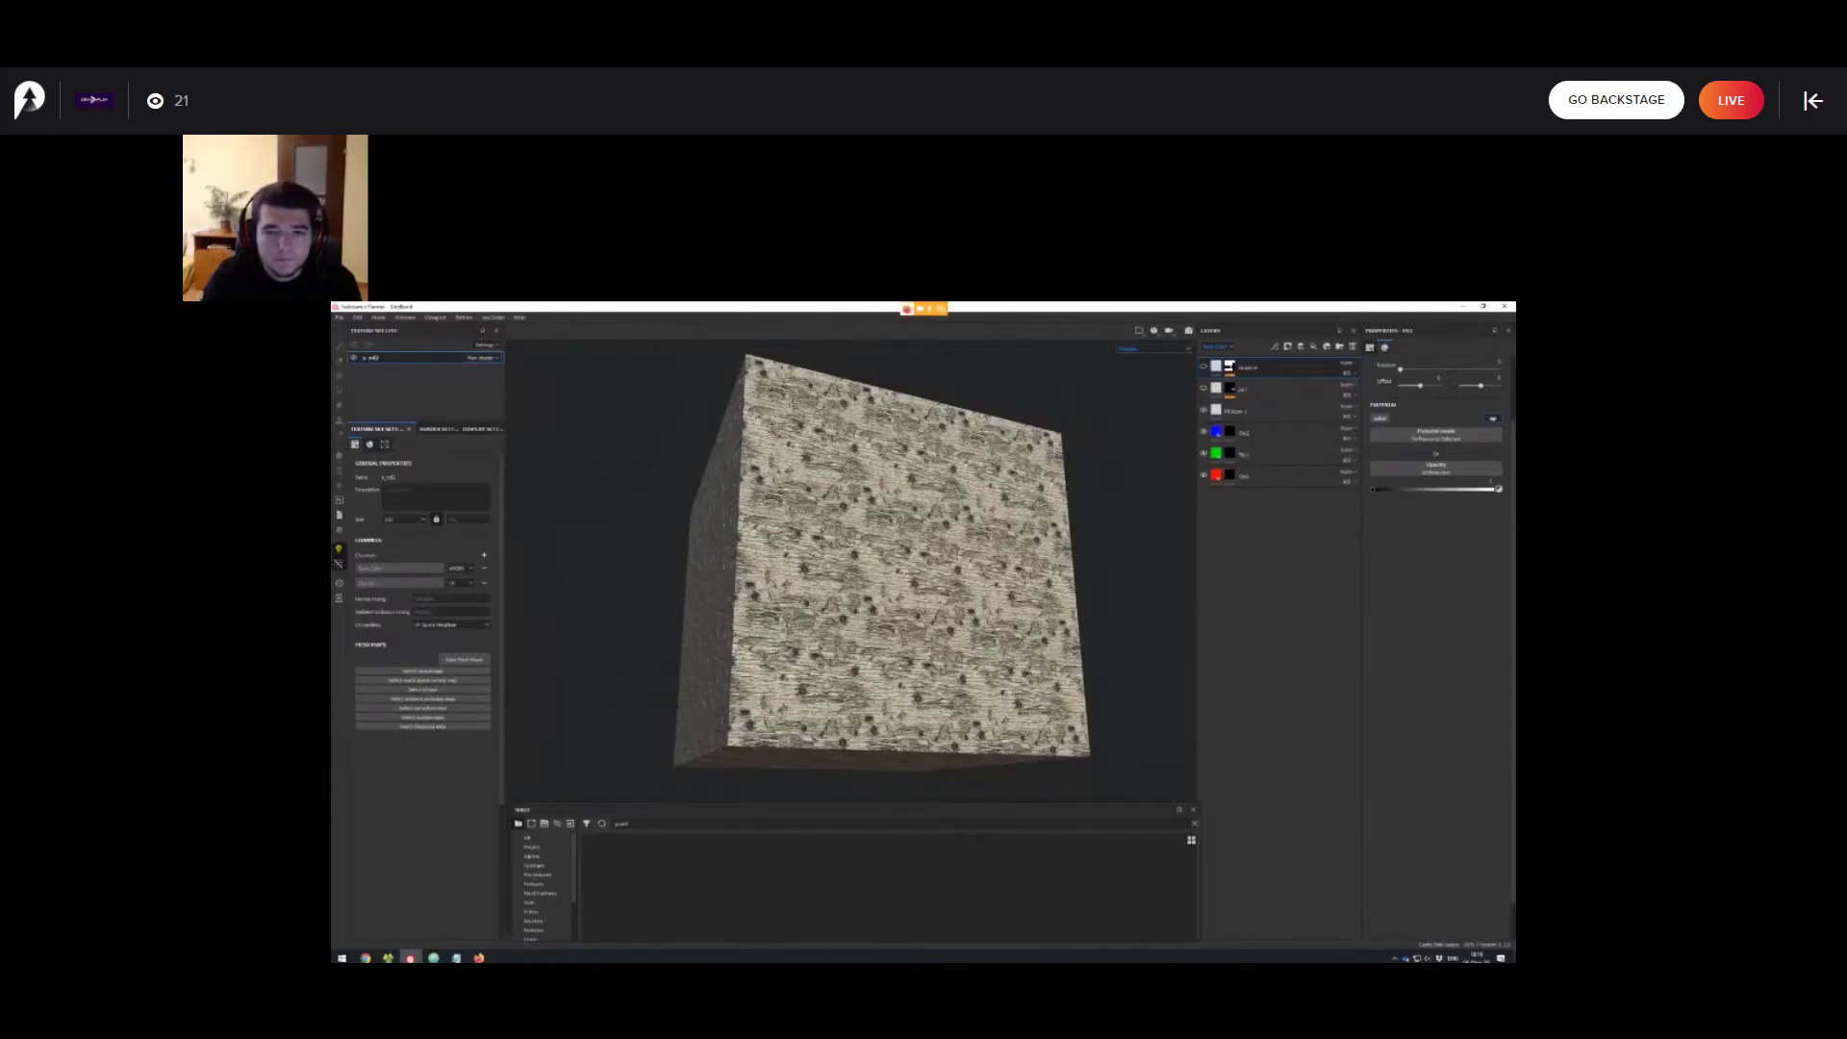
left_click(437, 429)
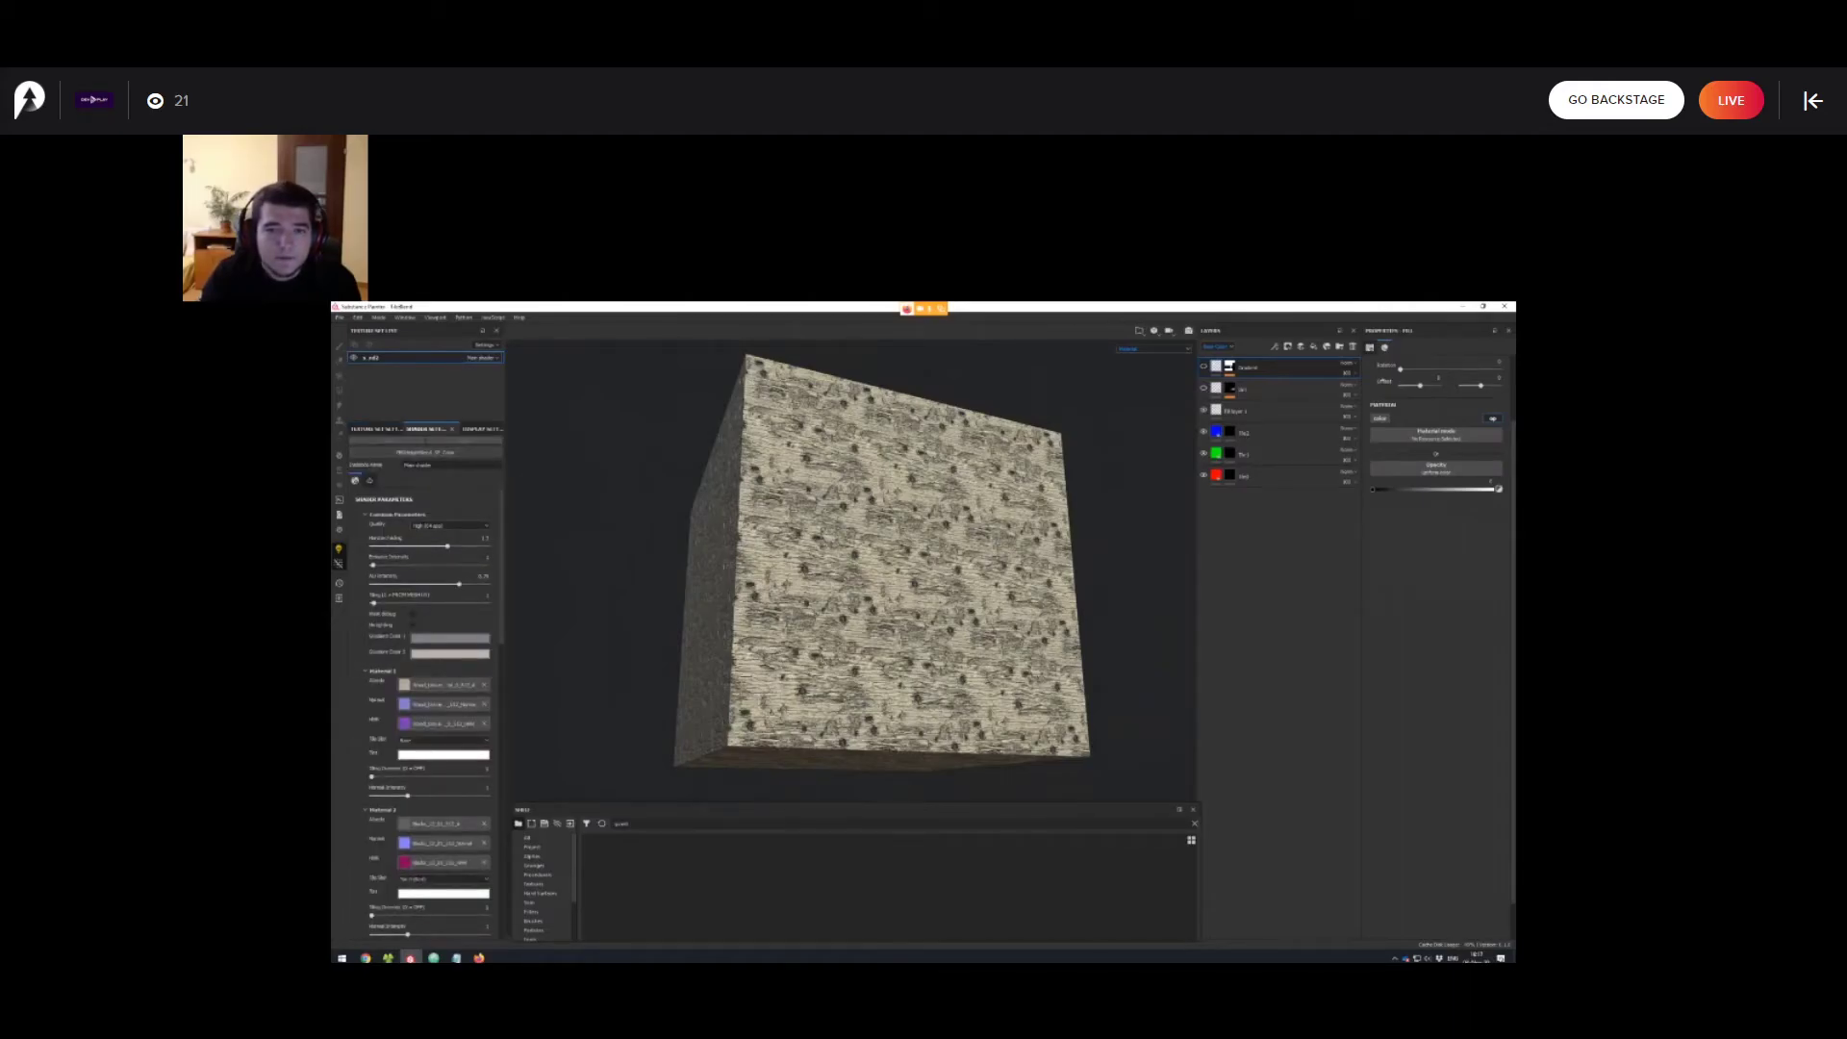
Switch to the code editor, look through the custom shader's GLSL source, and return to the texturing project.
key("alt+Tab")
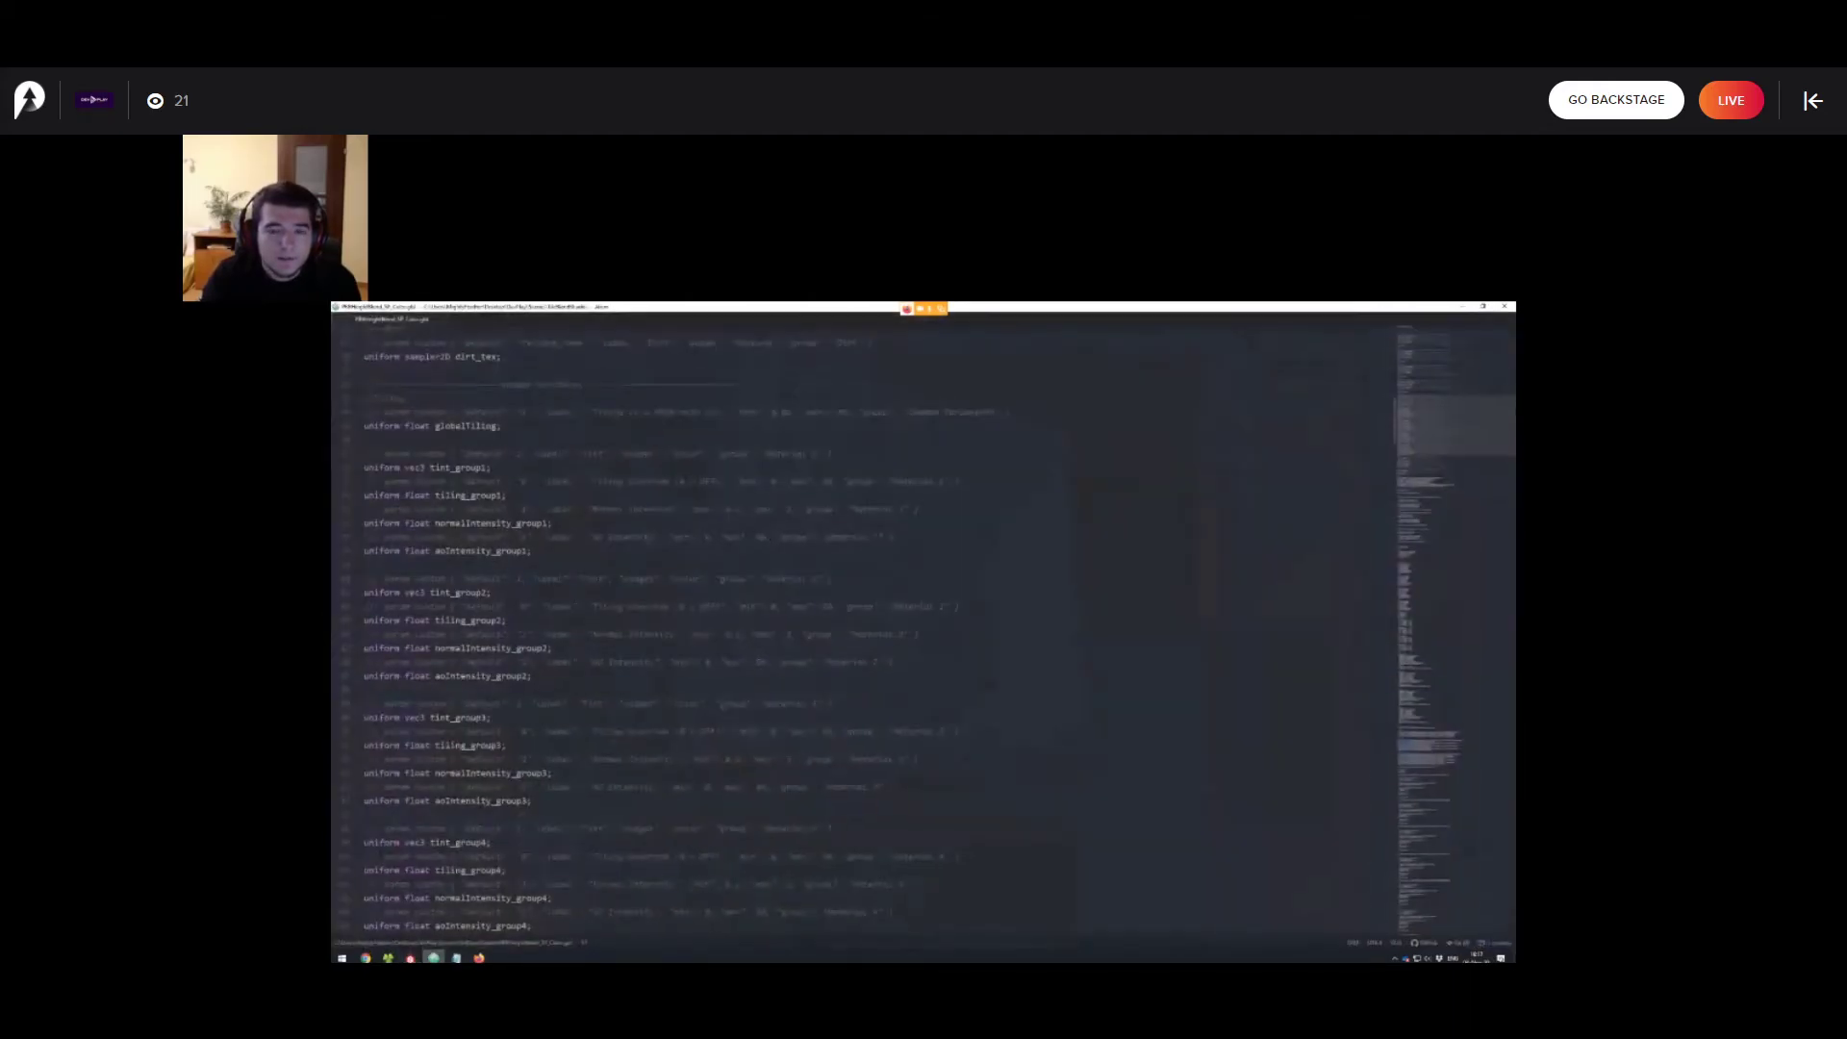
scroll(722, 441, "down", 20)
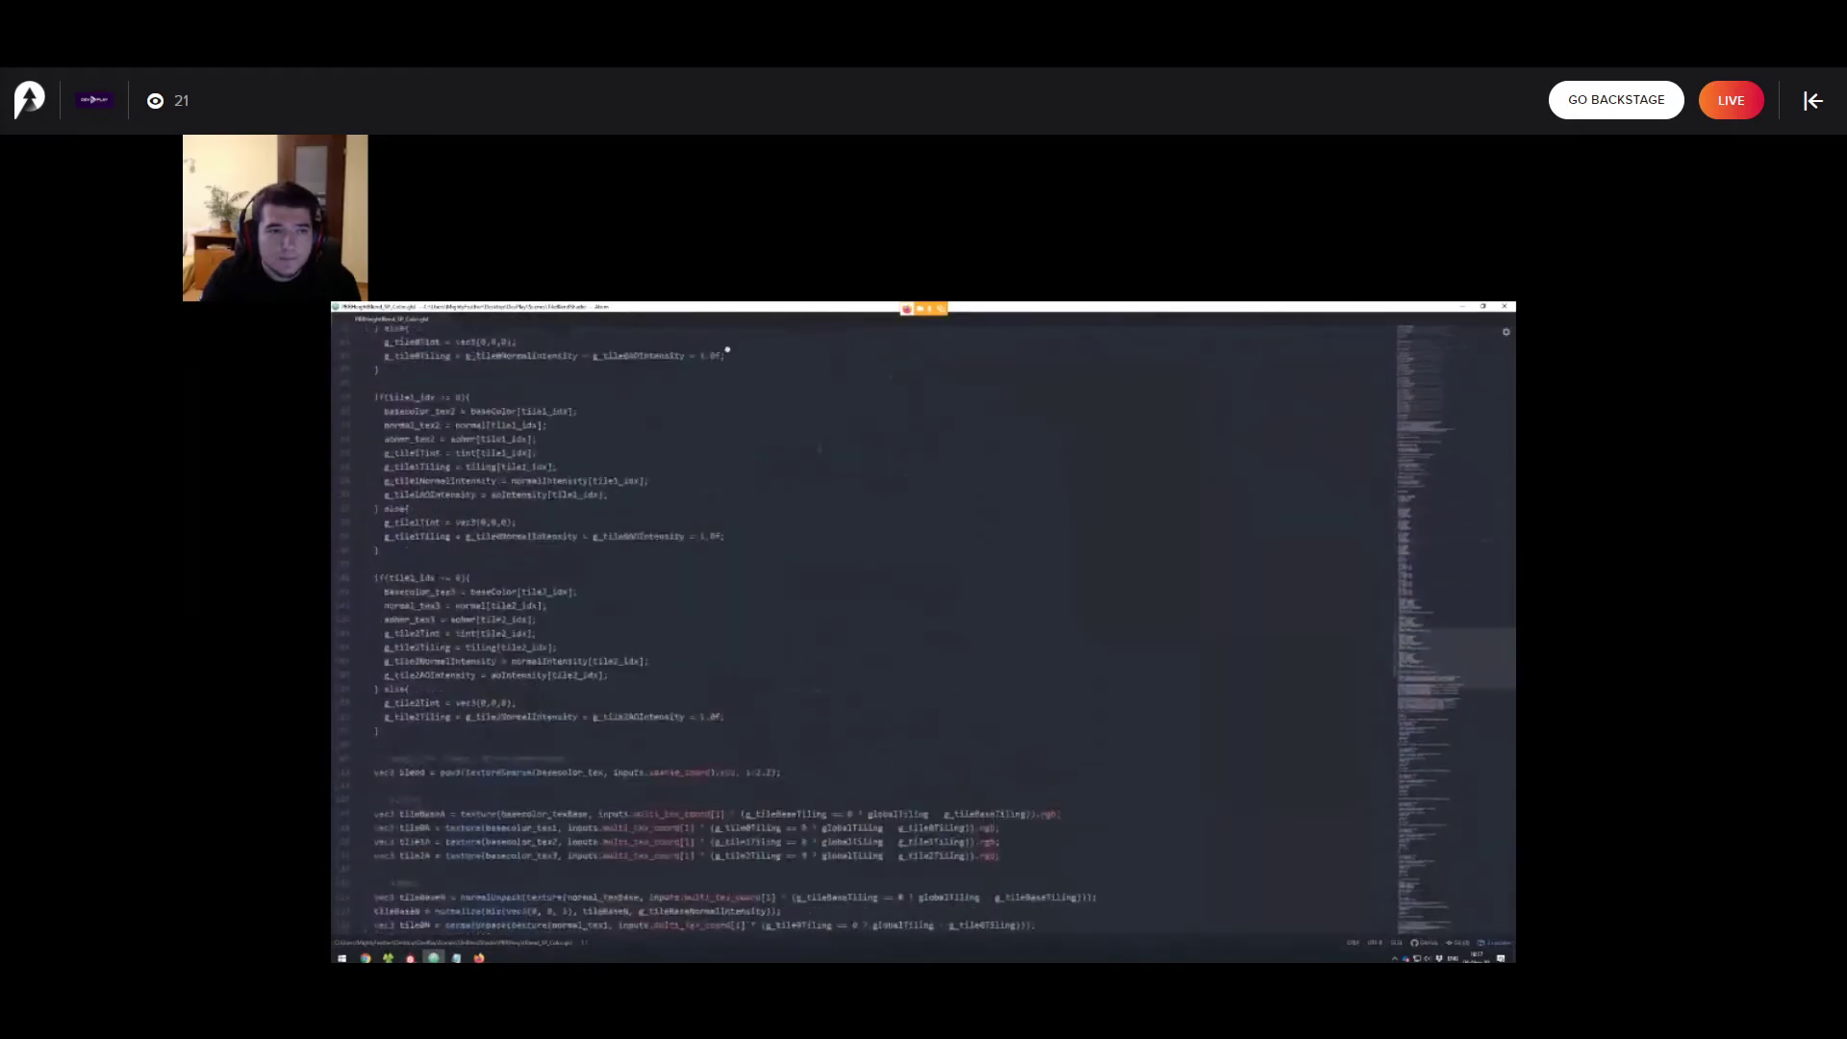
scroll(712, 501, "up", 15)
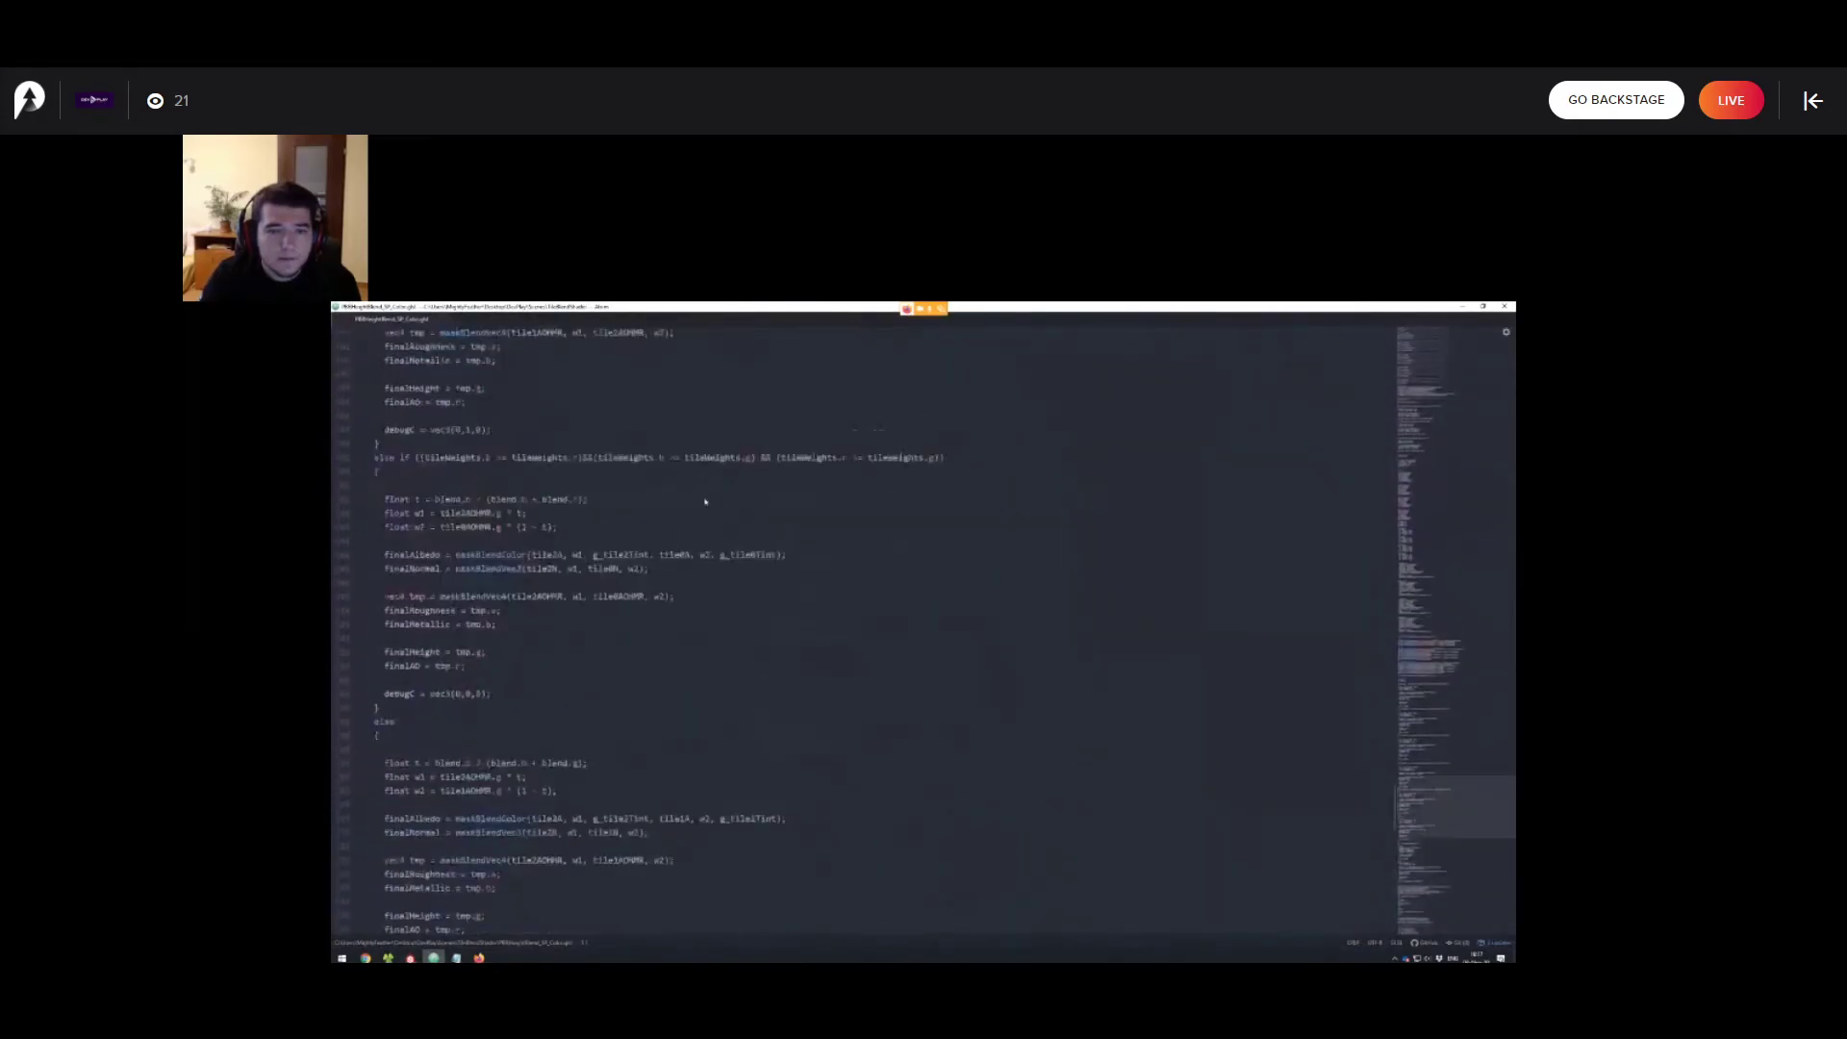
scroll(866, 625, "up", 10)
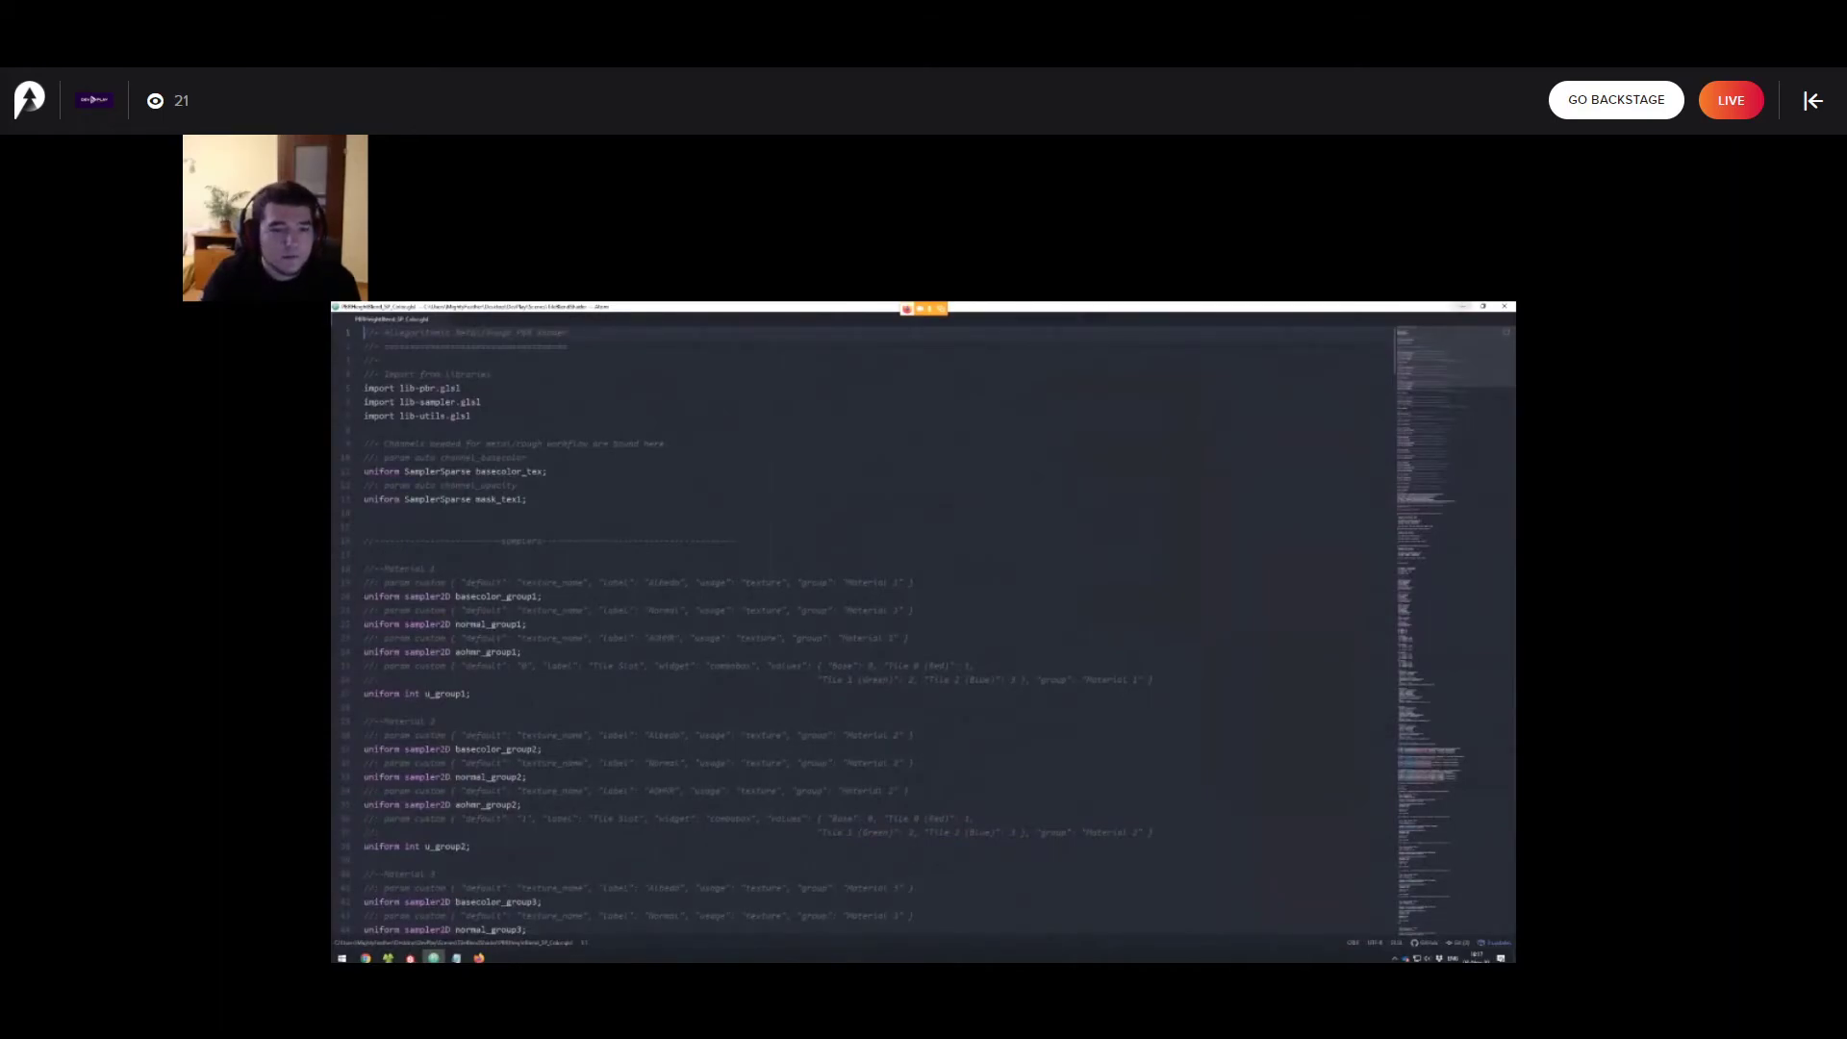
key("alt+Tab")
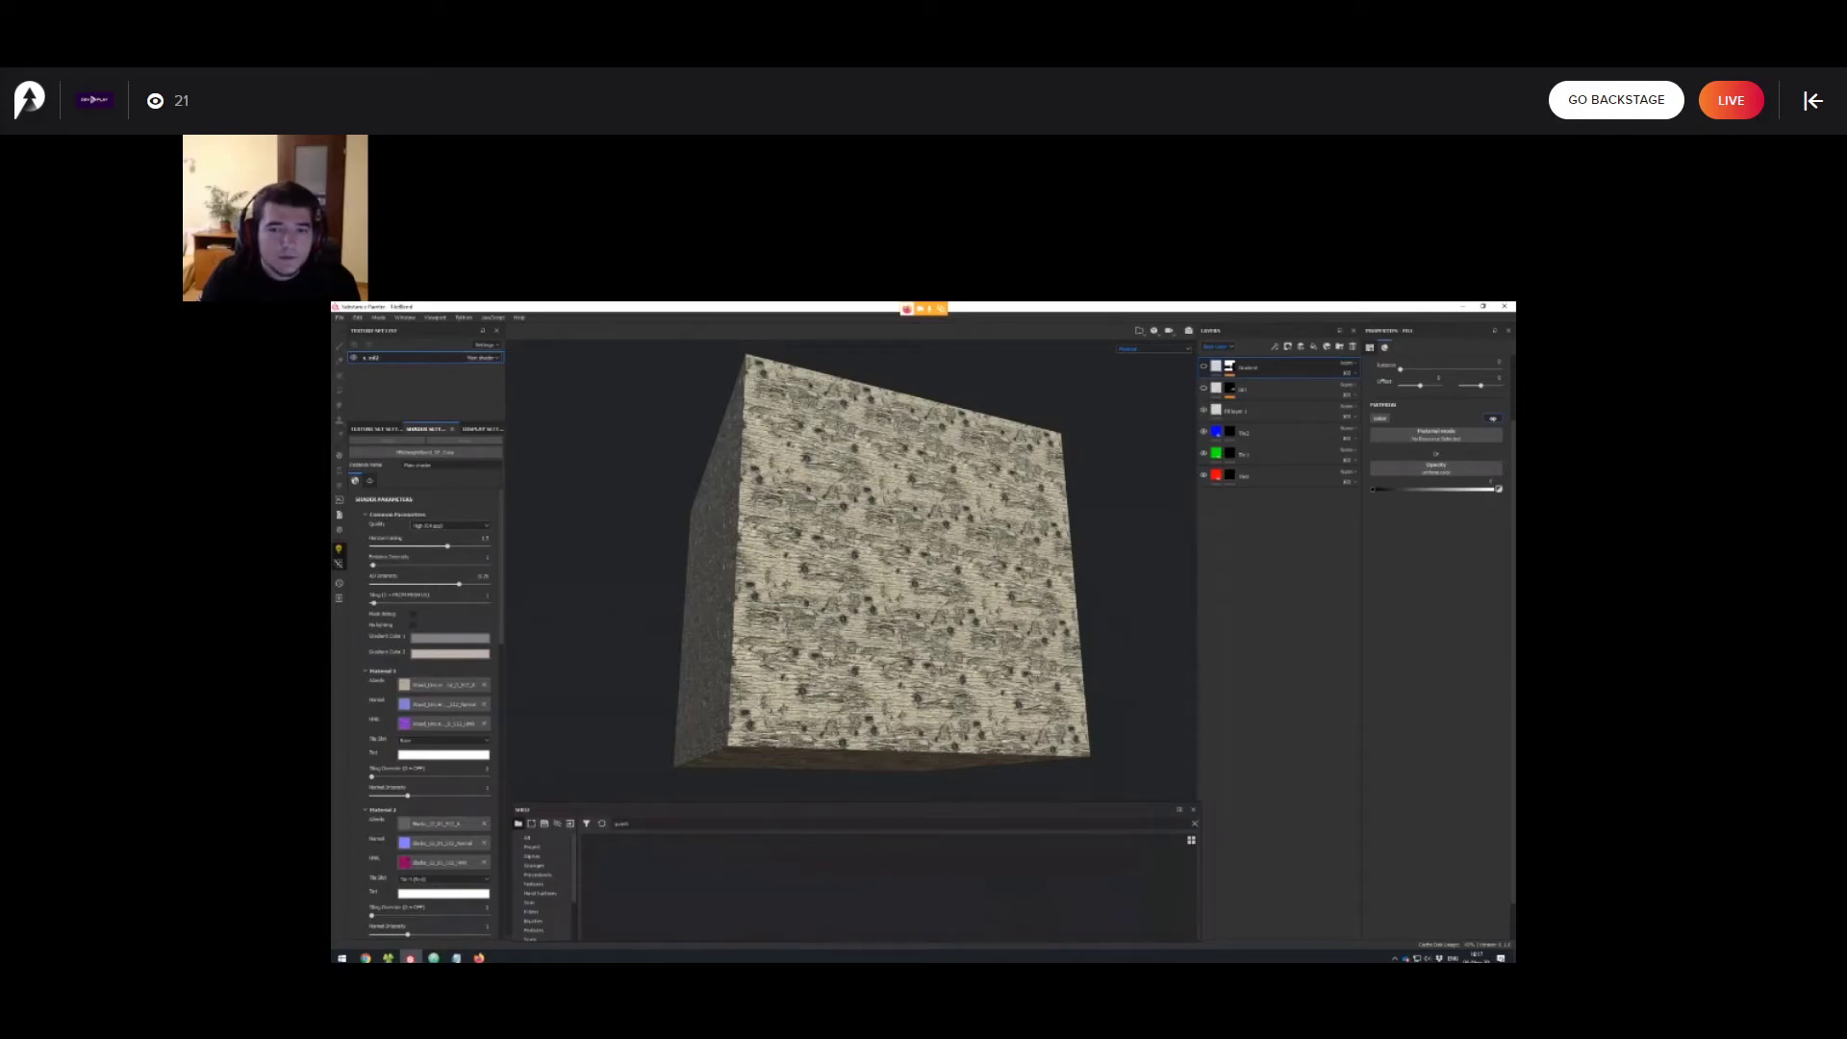
Look through the custom shader's parameters, from the common settings through the four material groups to the last group.
mouse_move(866, 577)
left_mouse_down("alt")
mouse_move(899, 570)
mouse_move(892, 549)
left_mouse_up("alt")
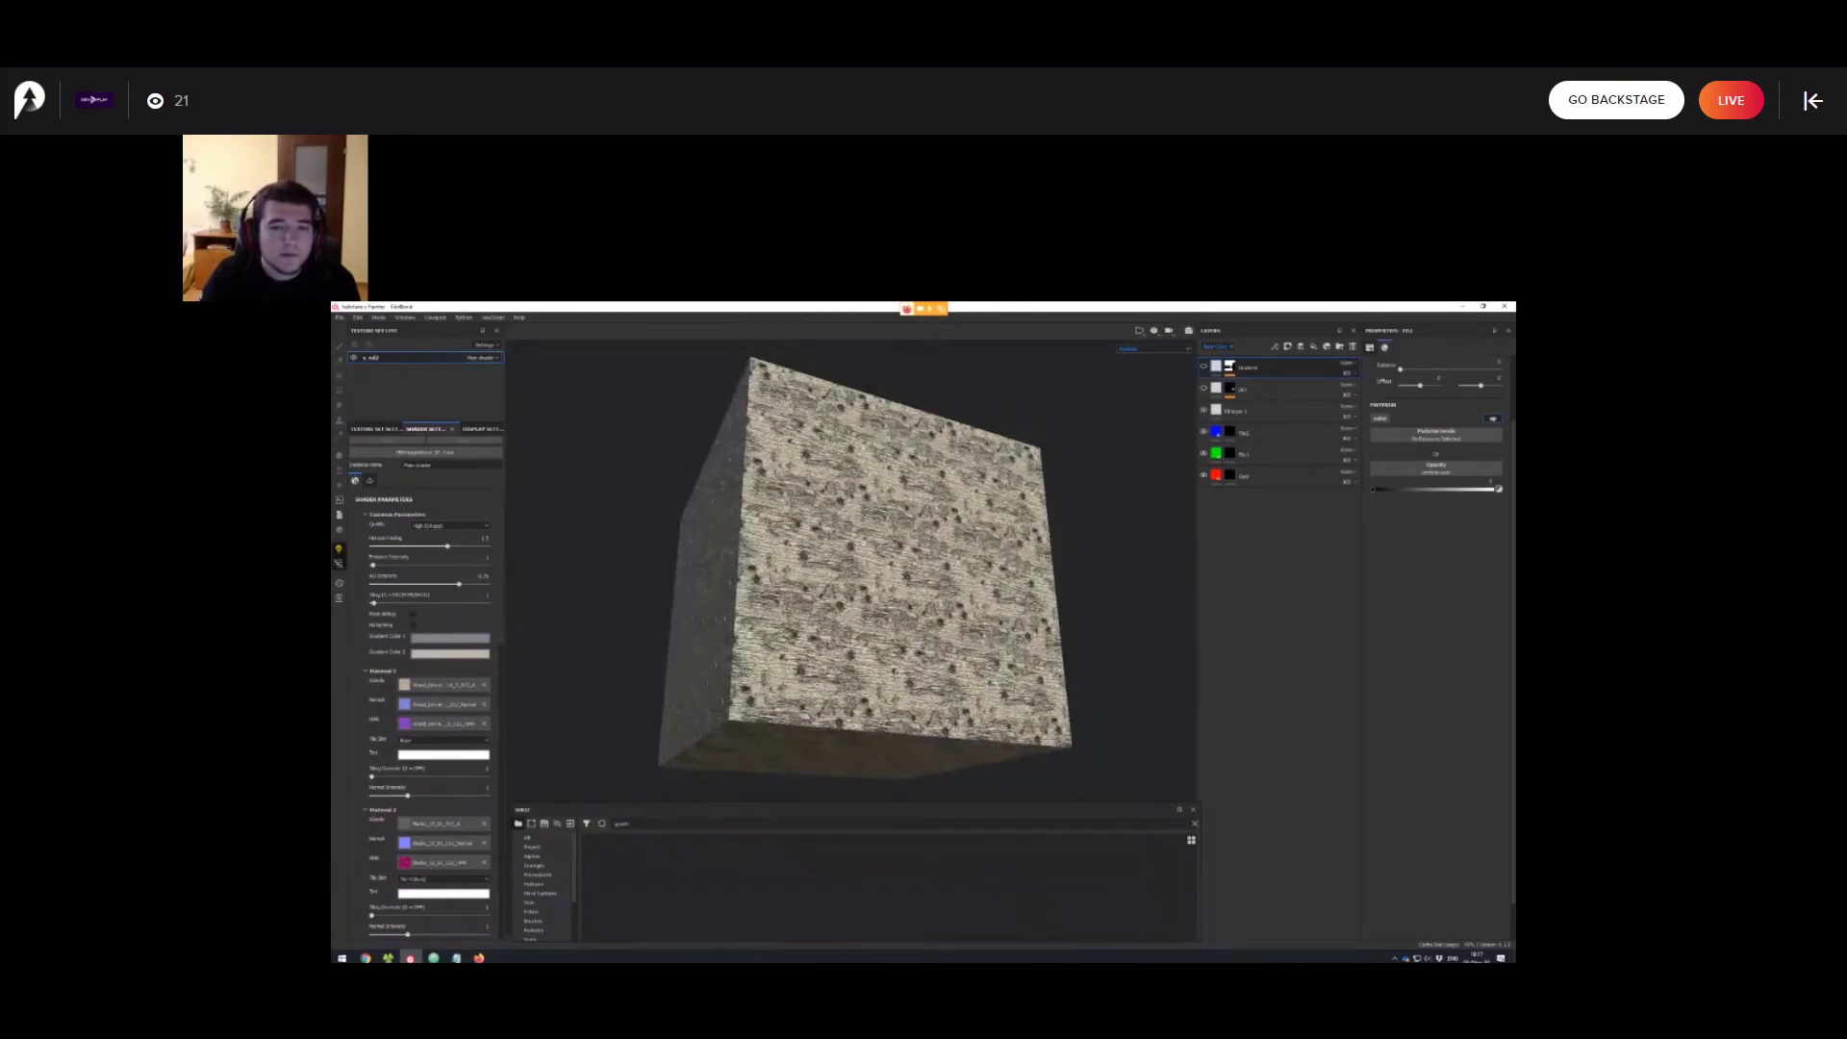
scroll(428, 721, "down", 3)
scroll(428, 722, "down", 3)
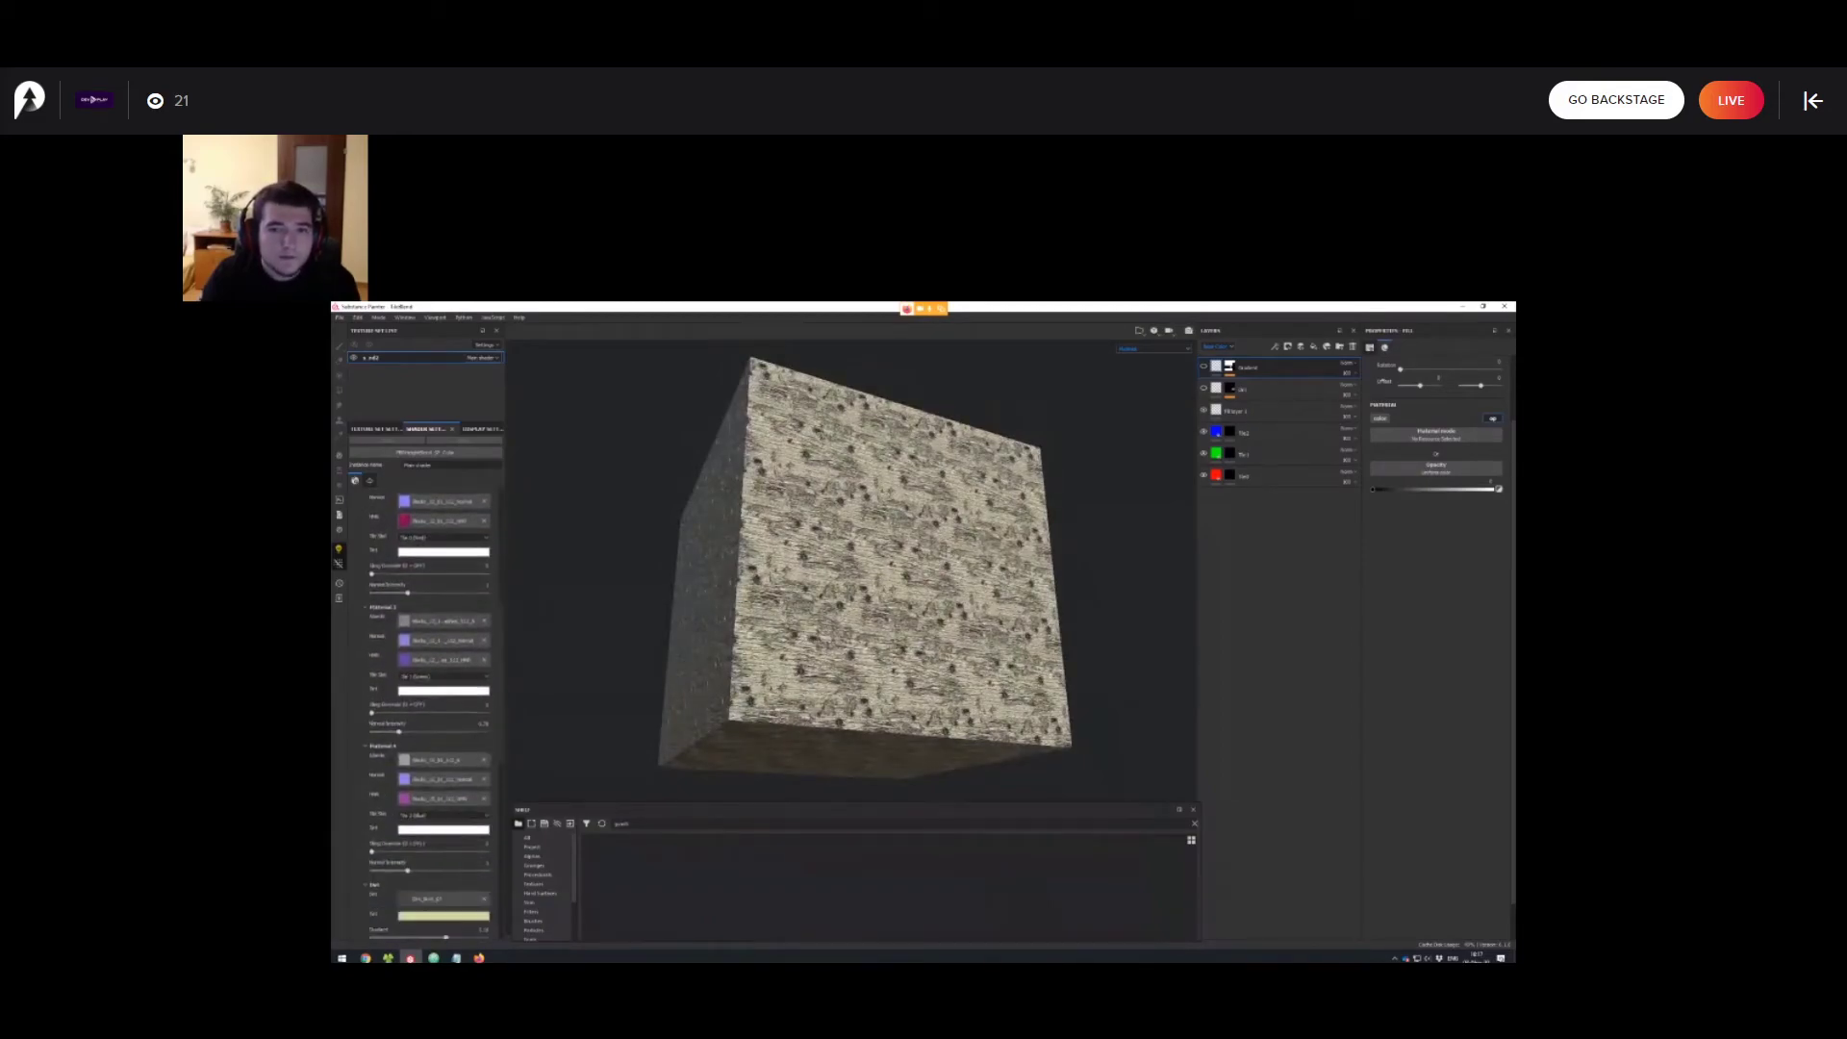
scroll(429, 721, "down", 3)
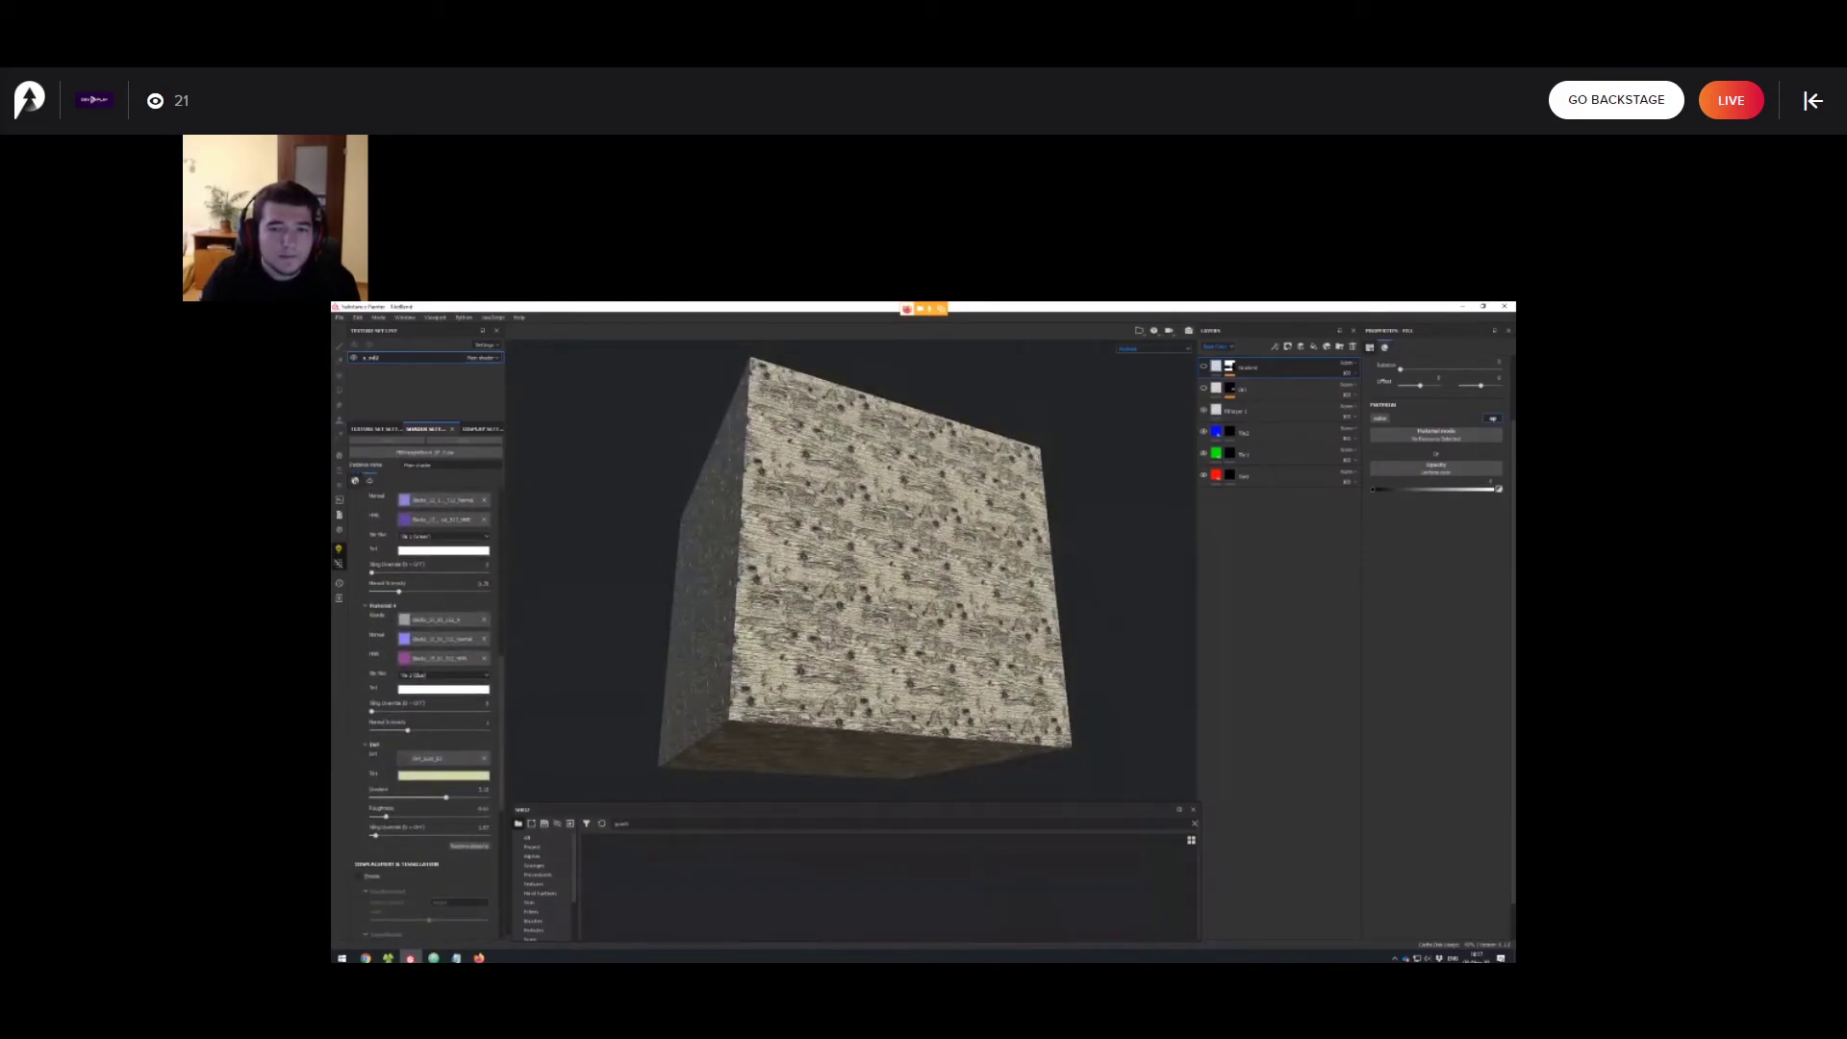
scroll(428, 674, "up", 2)
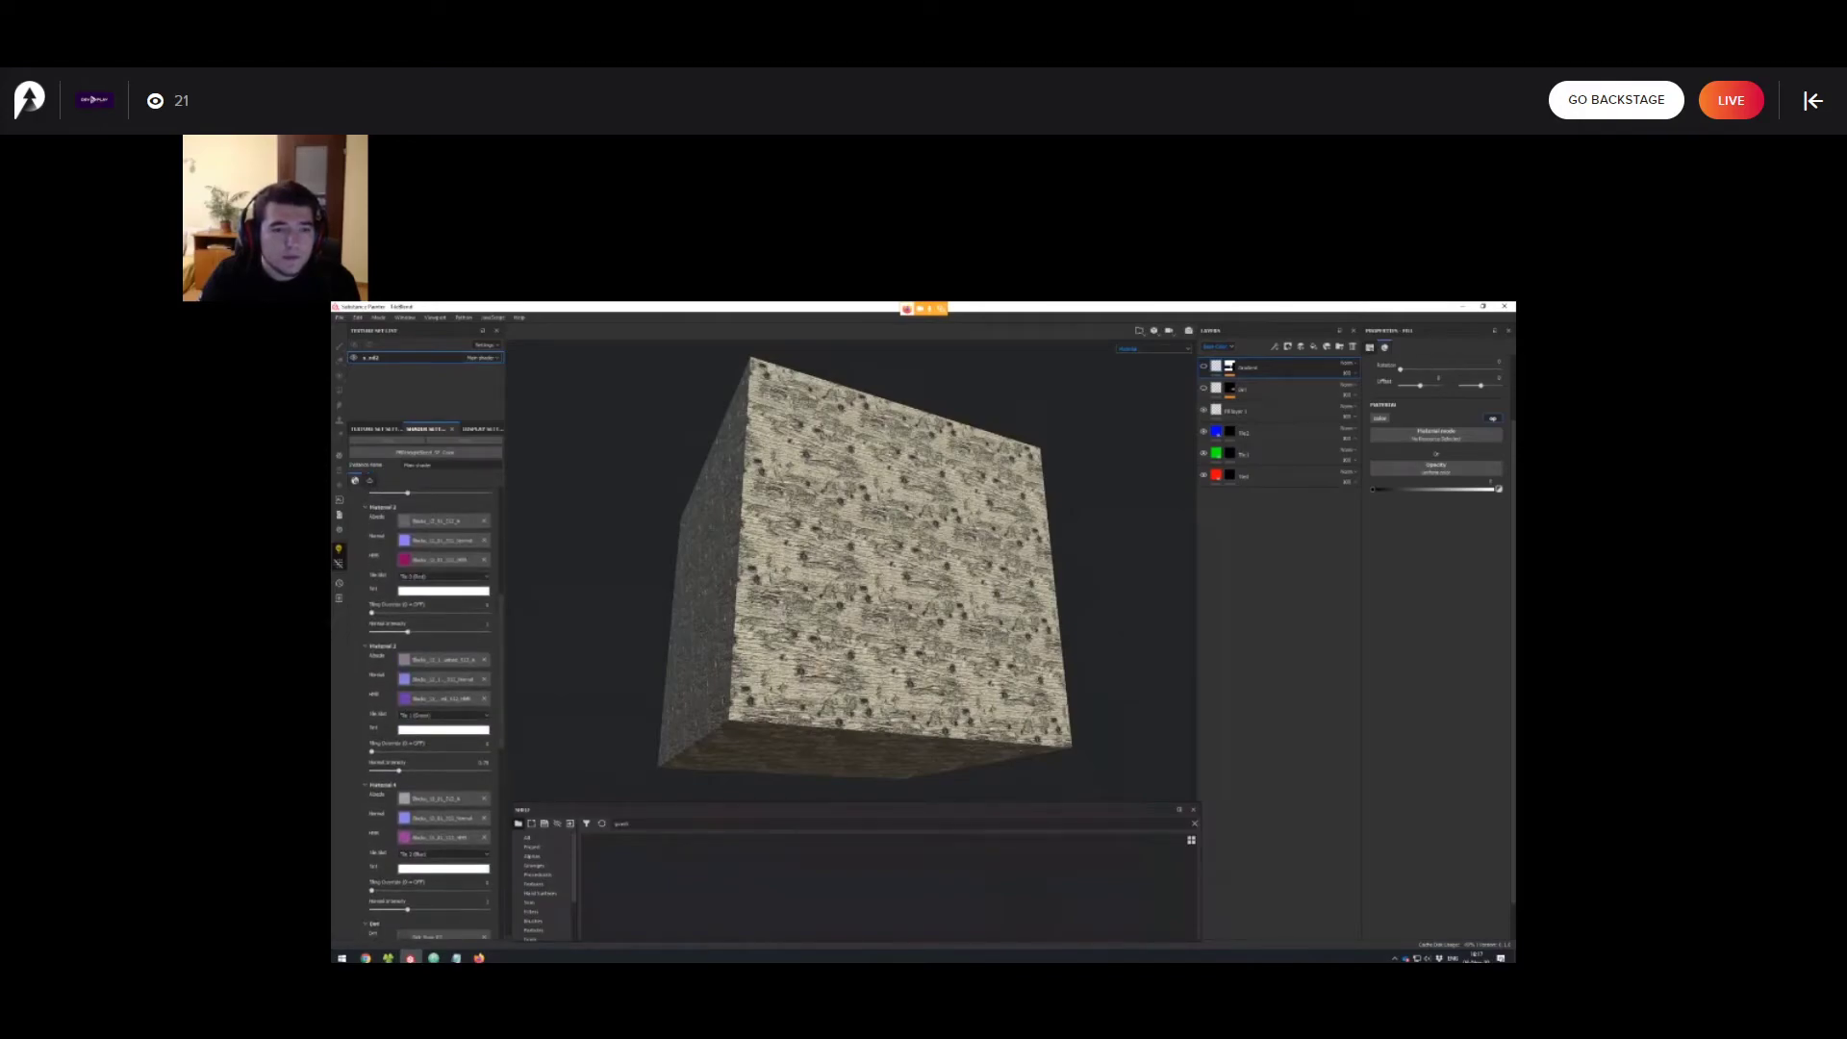
scroll(428, 702, "up", 5)
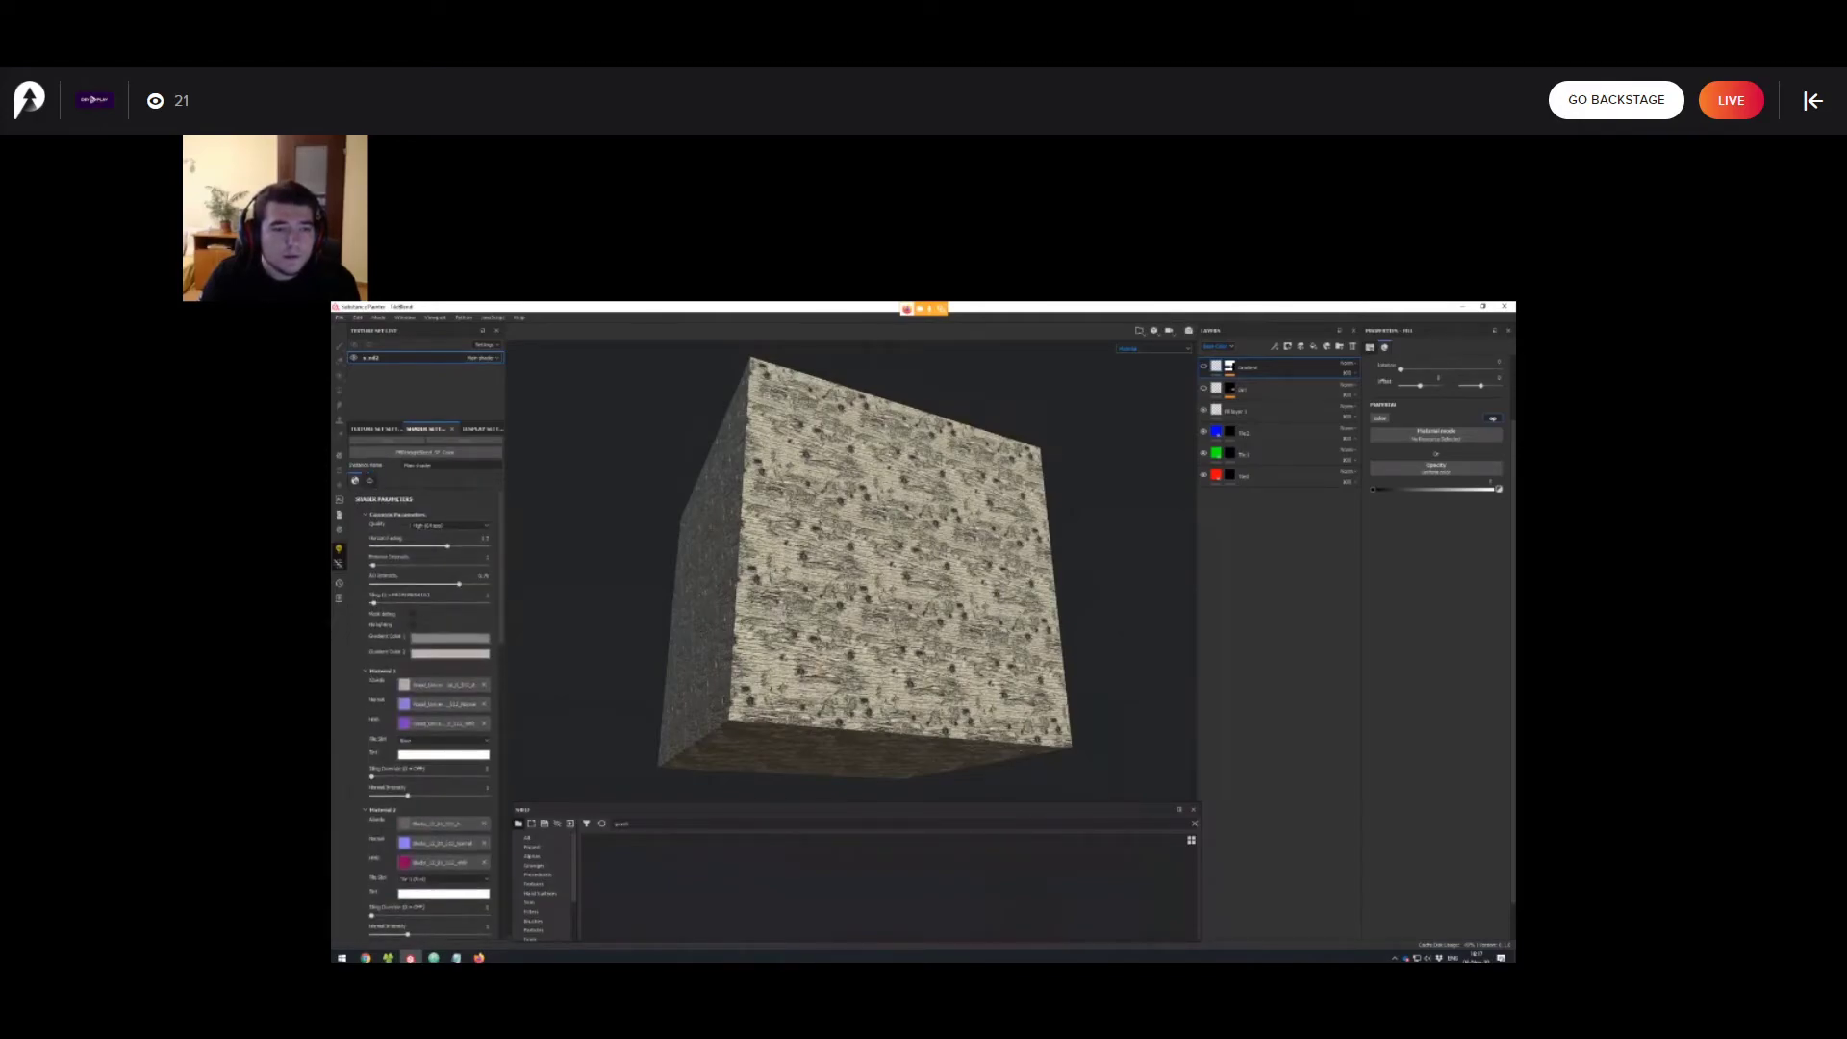
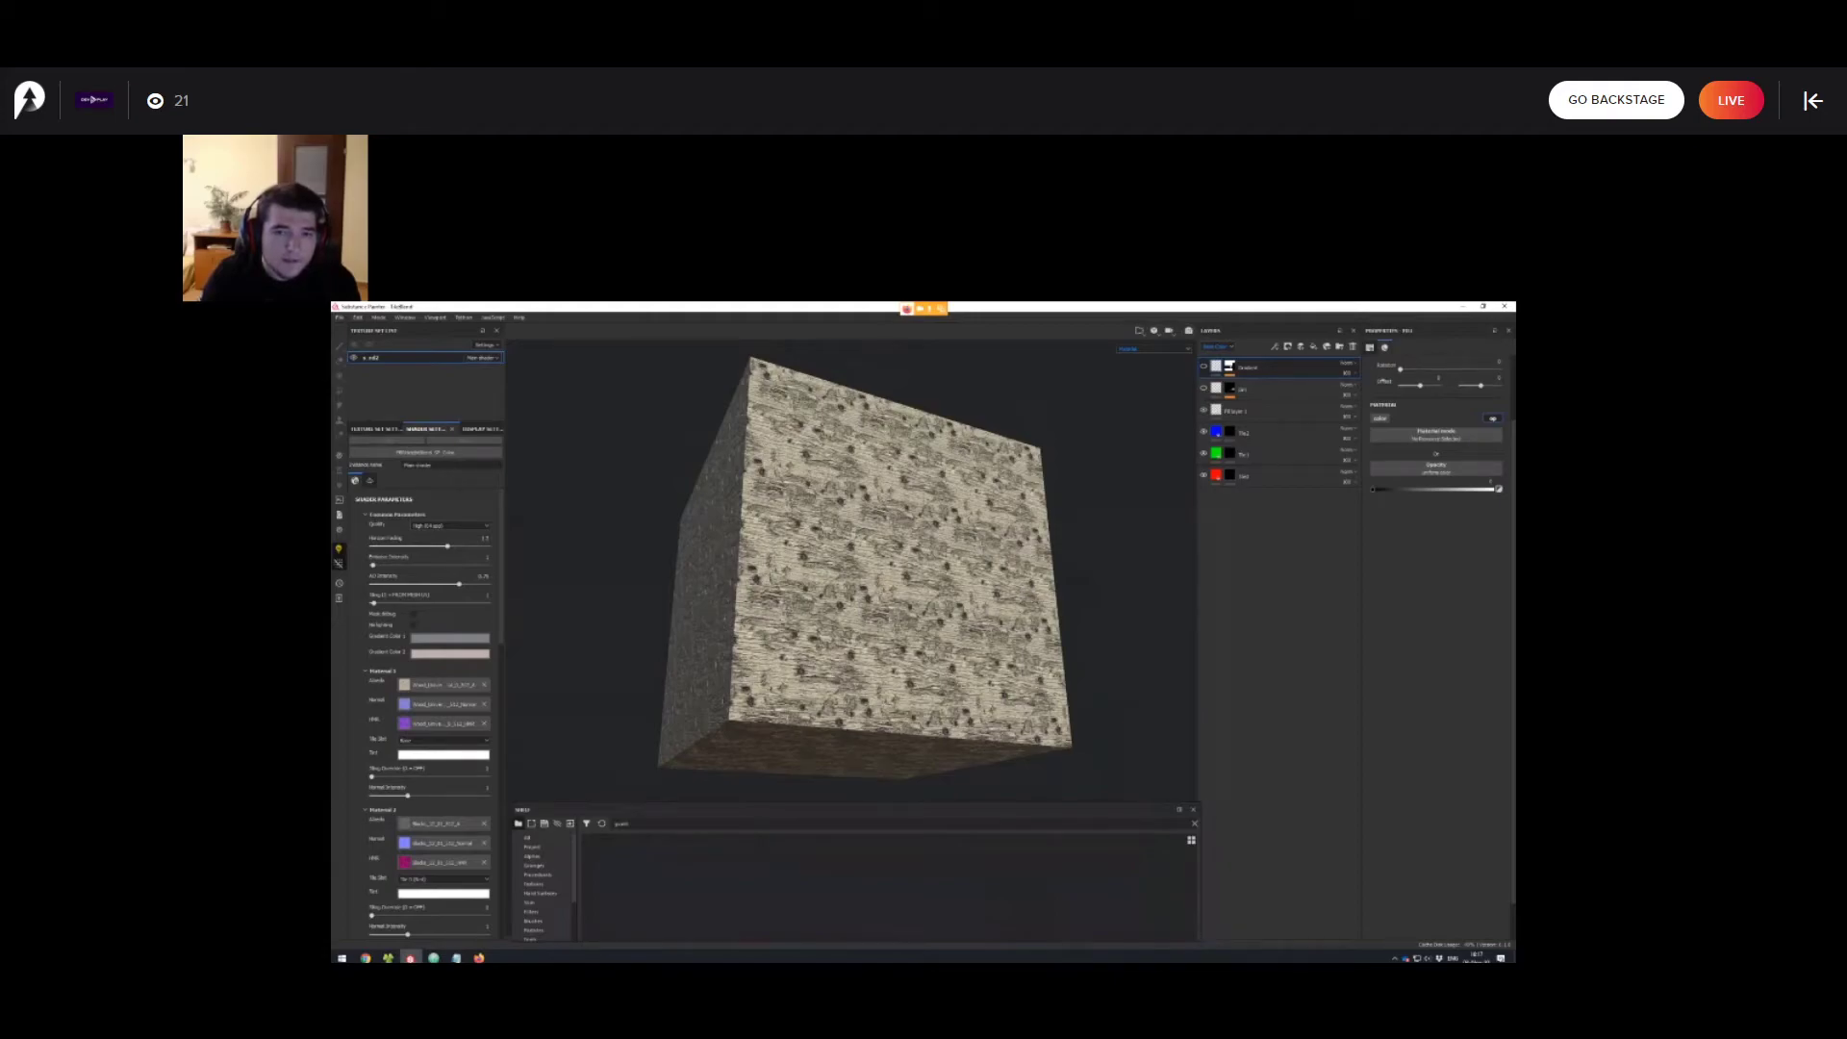
Check the texture set settings, and go back to the shader settings for the first three material groups.
left_click(376, 429)
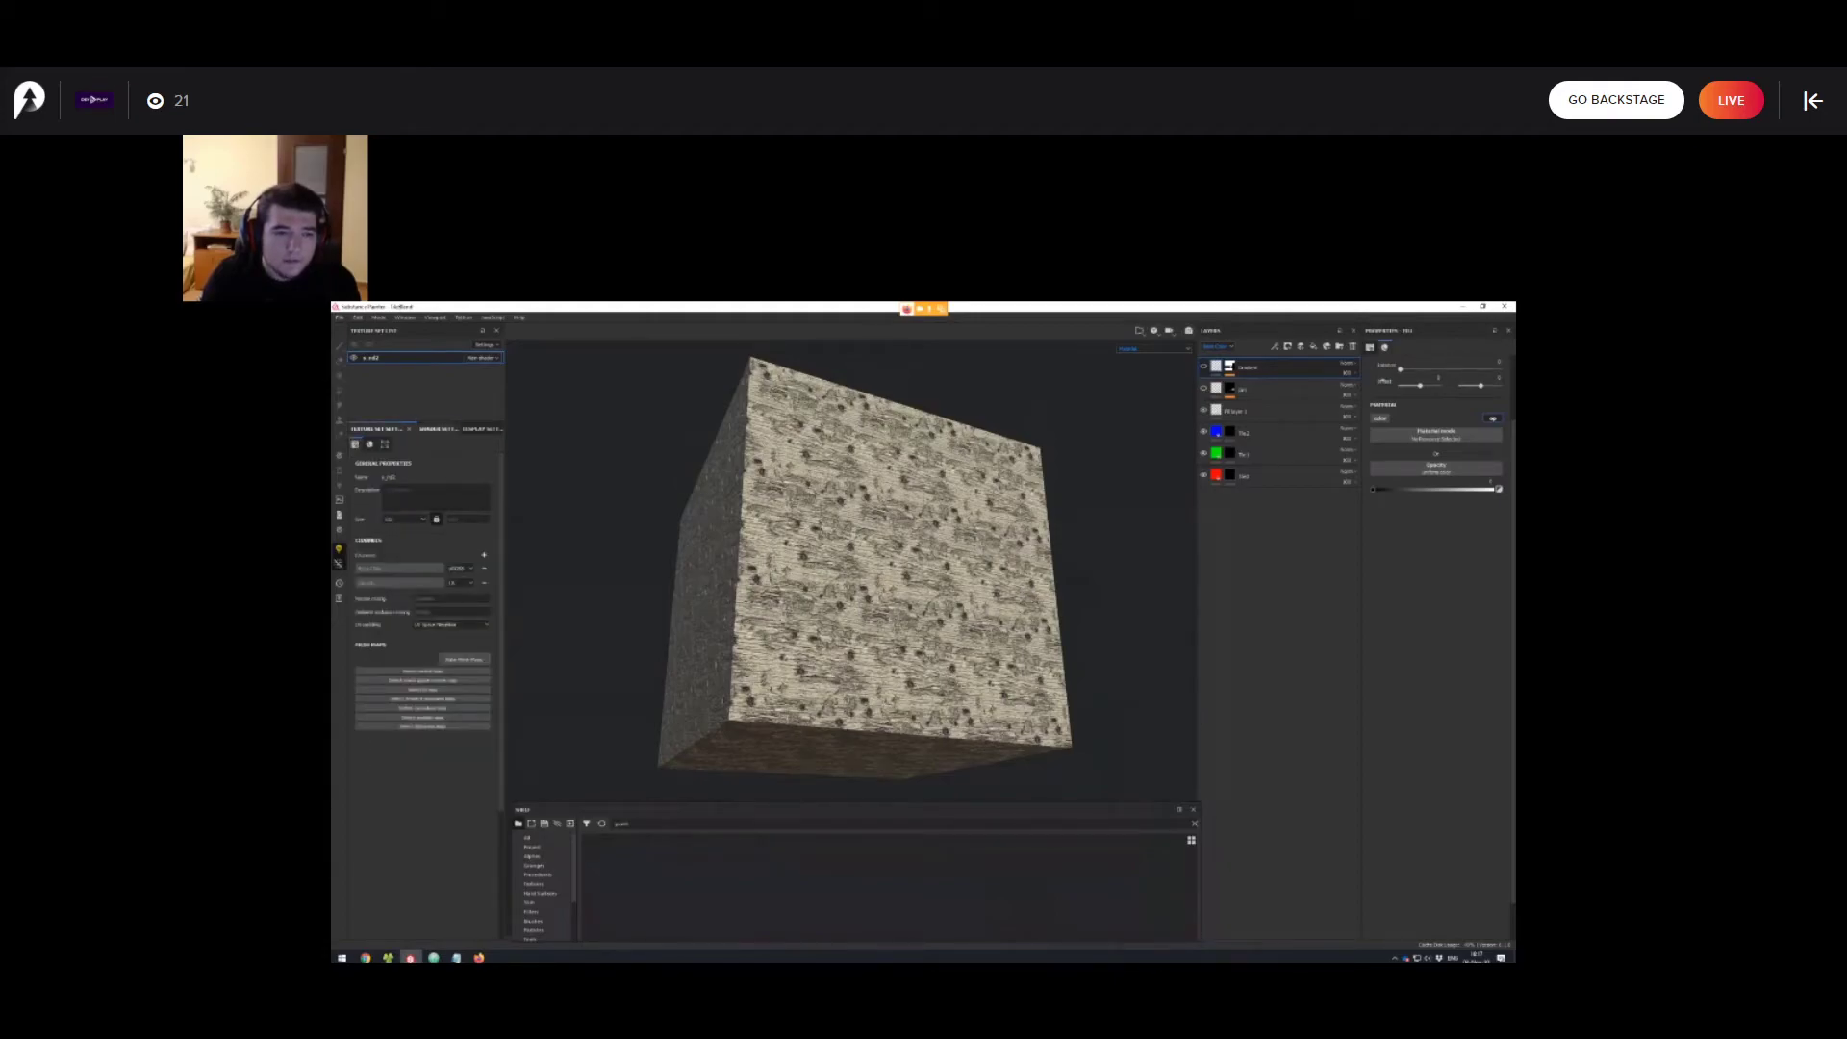
left_click(429, 429)
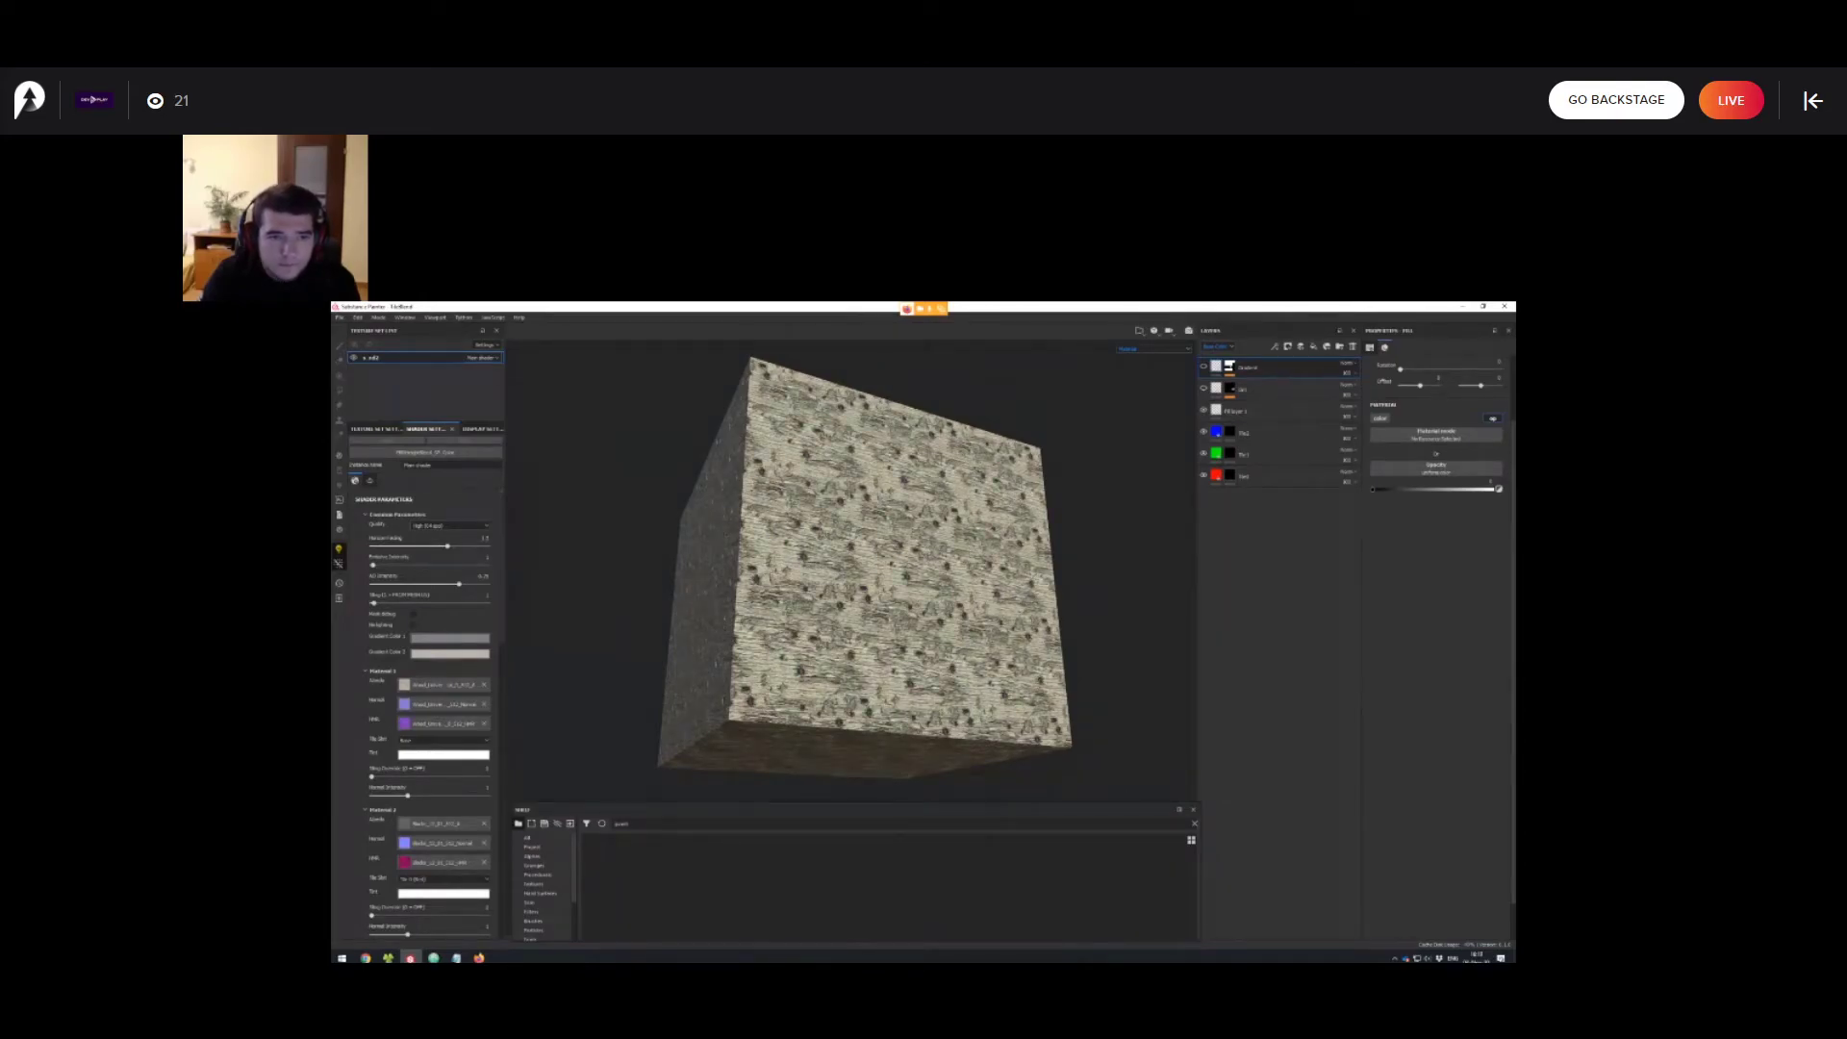
scroll(428, 693, "down", 2)
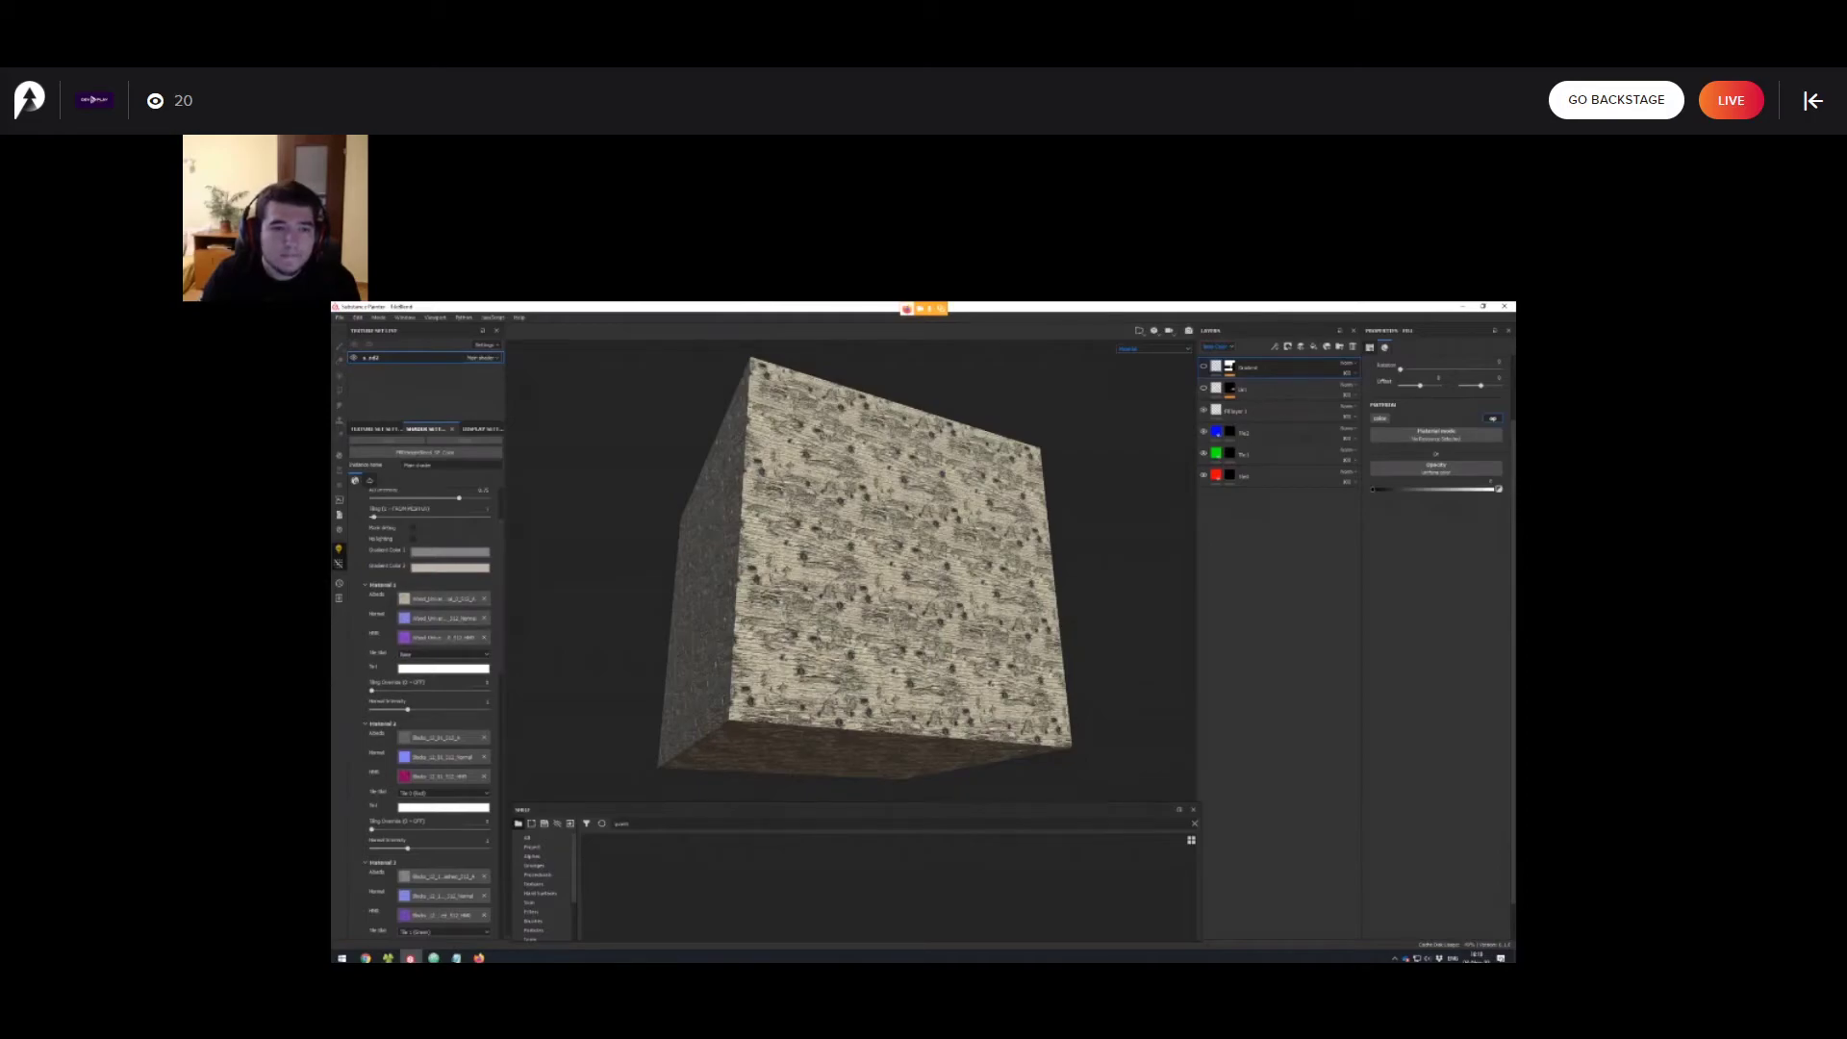
scroll(428, 712, "down", 1)
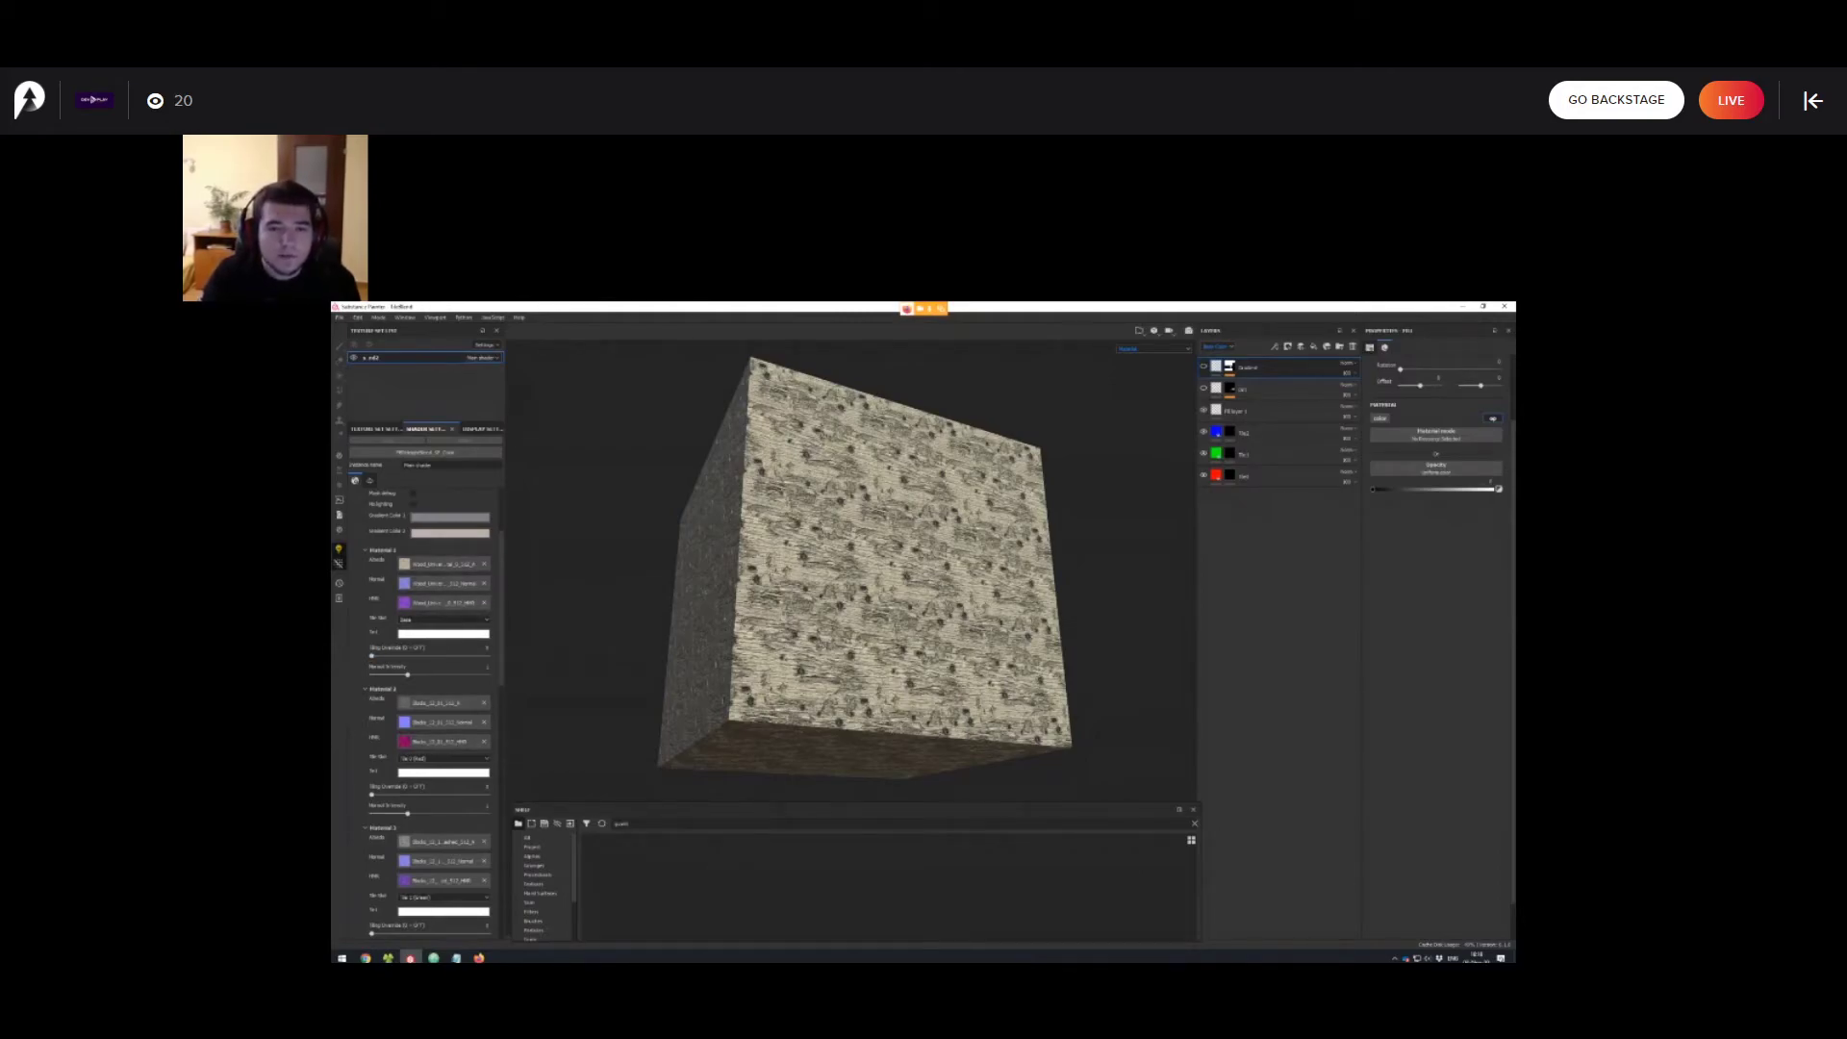
left_click_drag(885, 577, 899, 551, "alt")
middle_click_drag(899, 550, 874, 565, "alt")
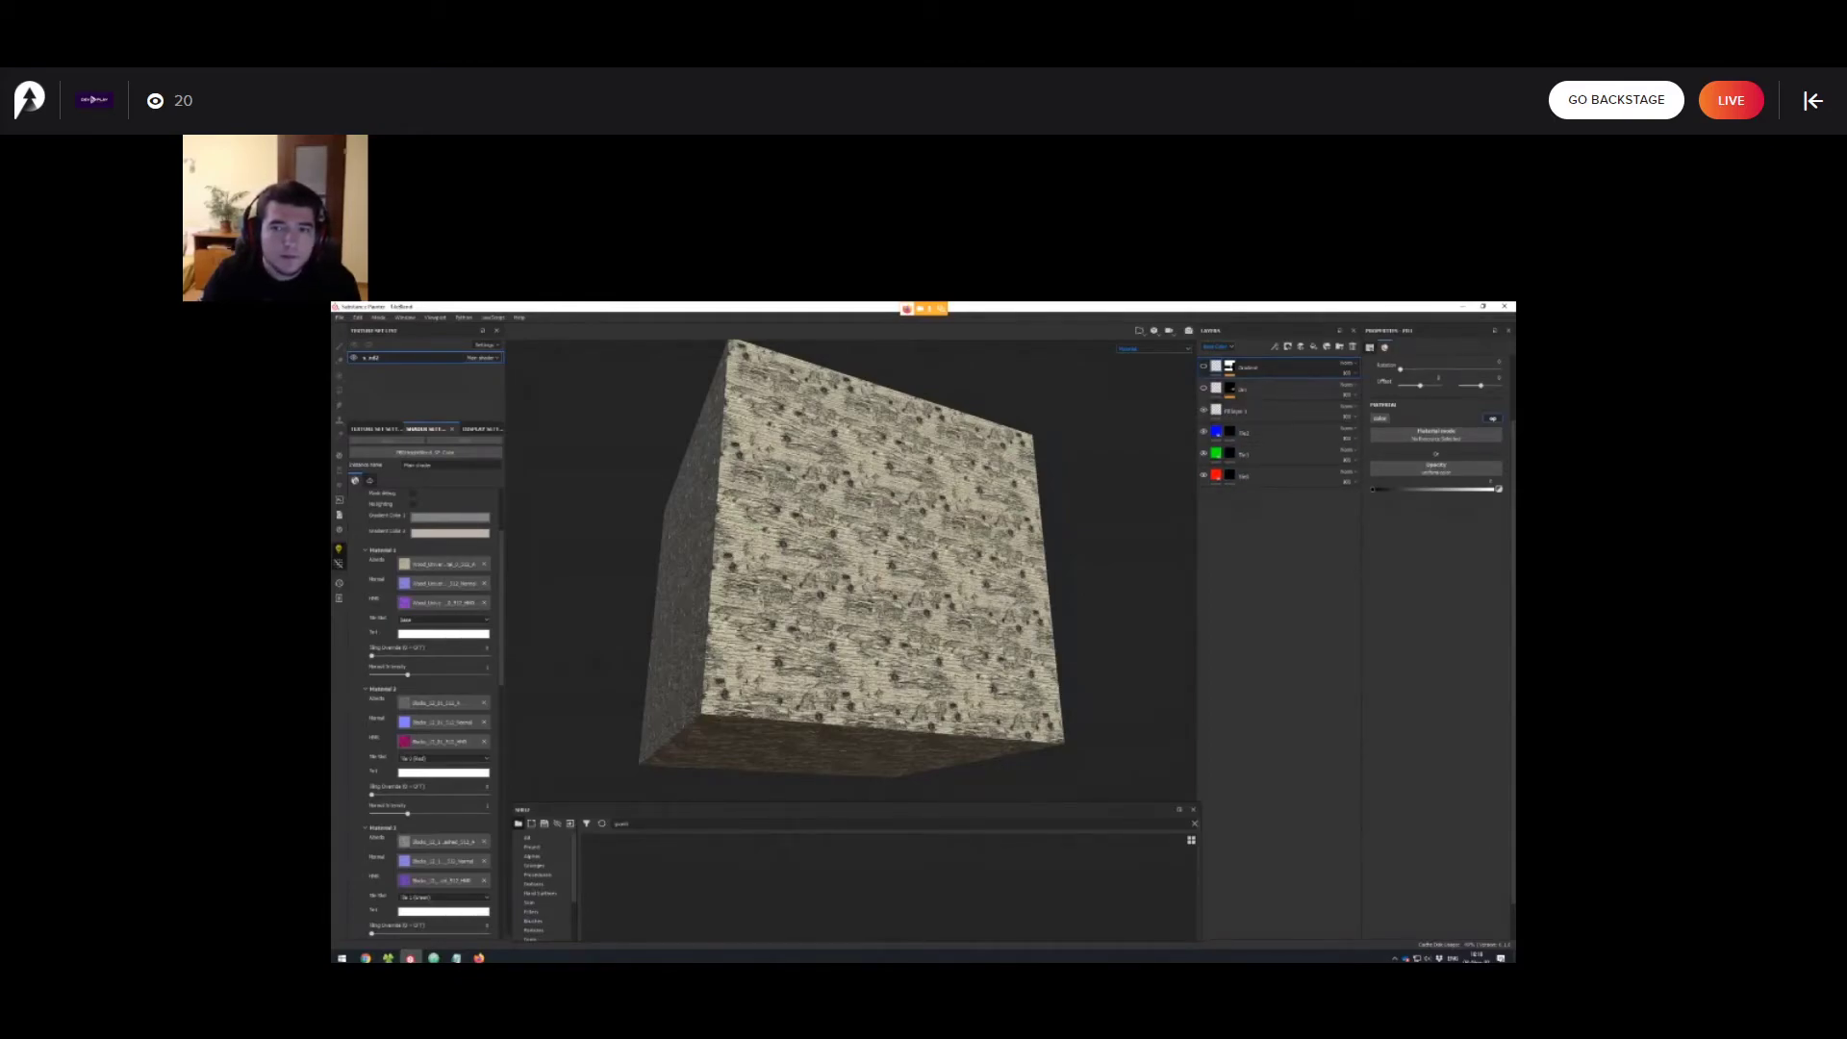
left_click_drag(866, 567, 885, 575, "alt")
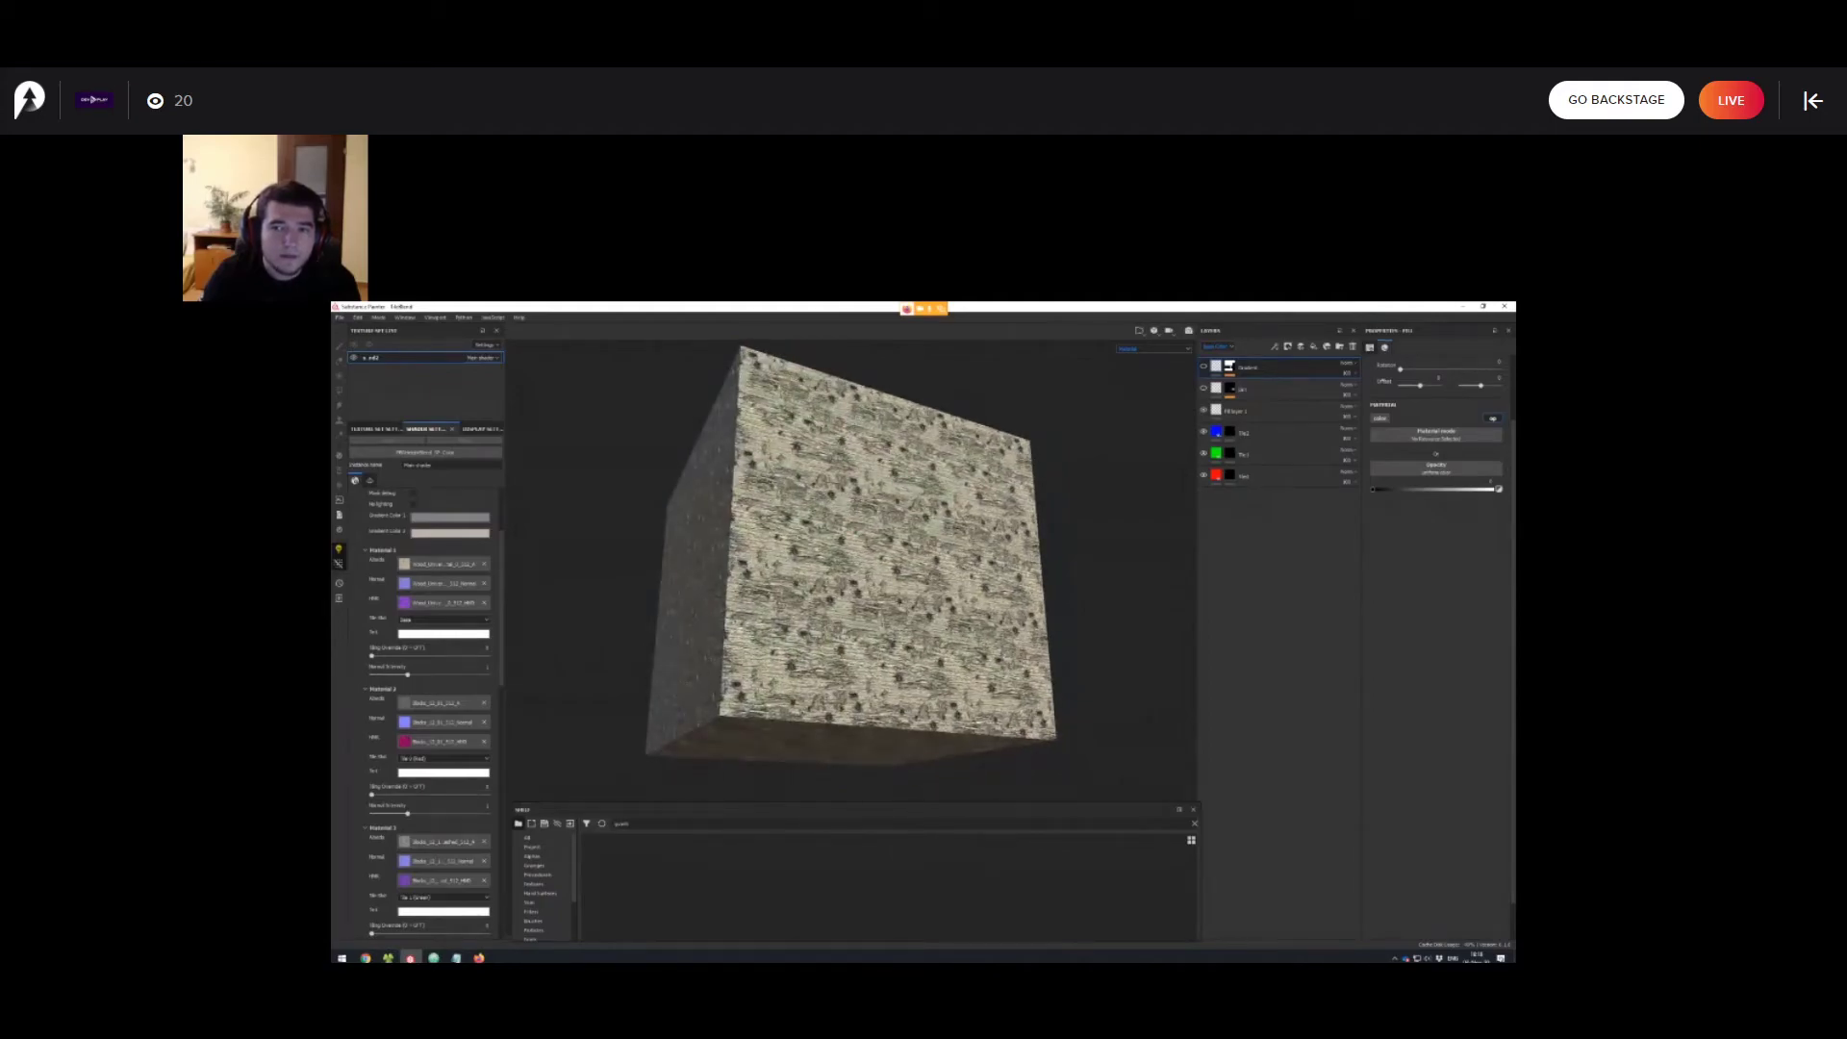
scroll(865, 567, "up", 1)
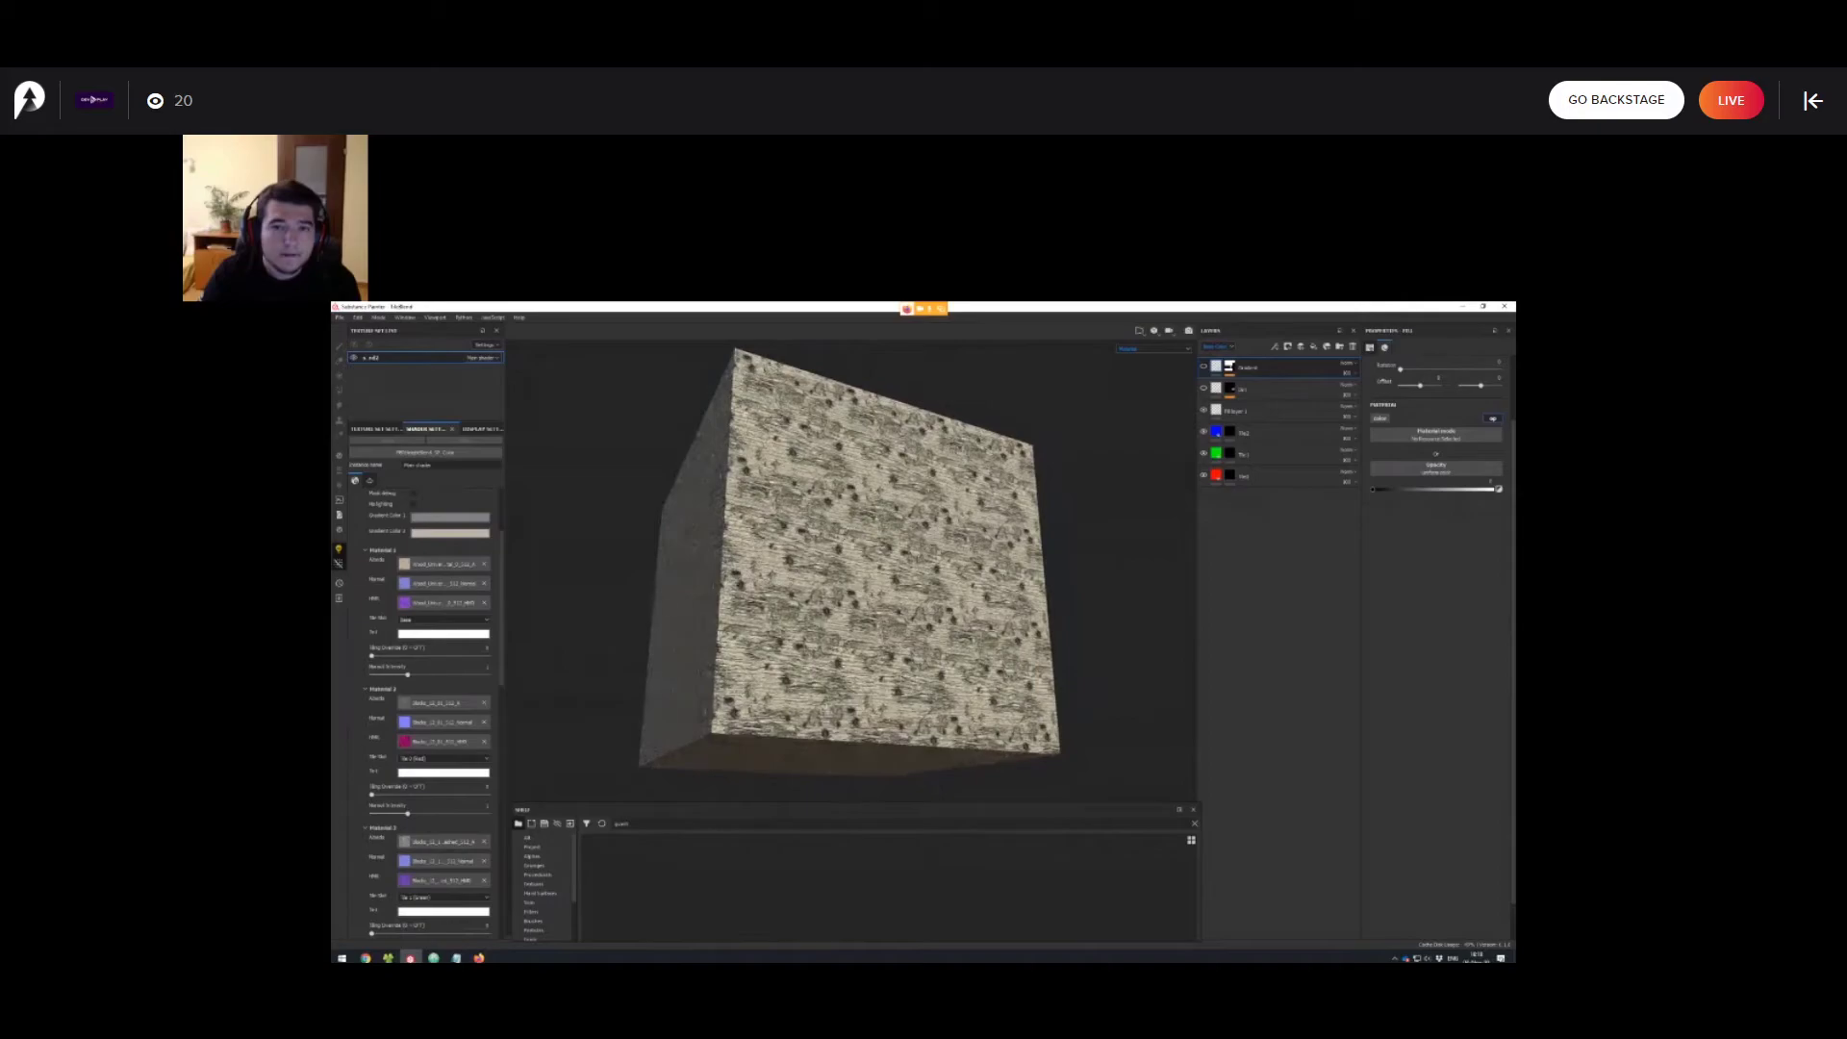
scroll(866, 568, "up", 1)
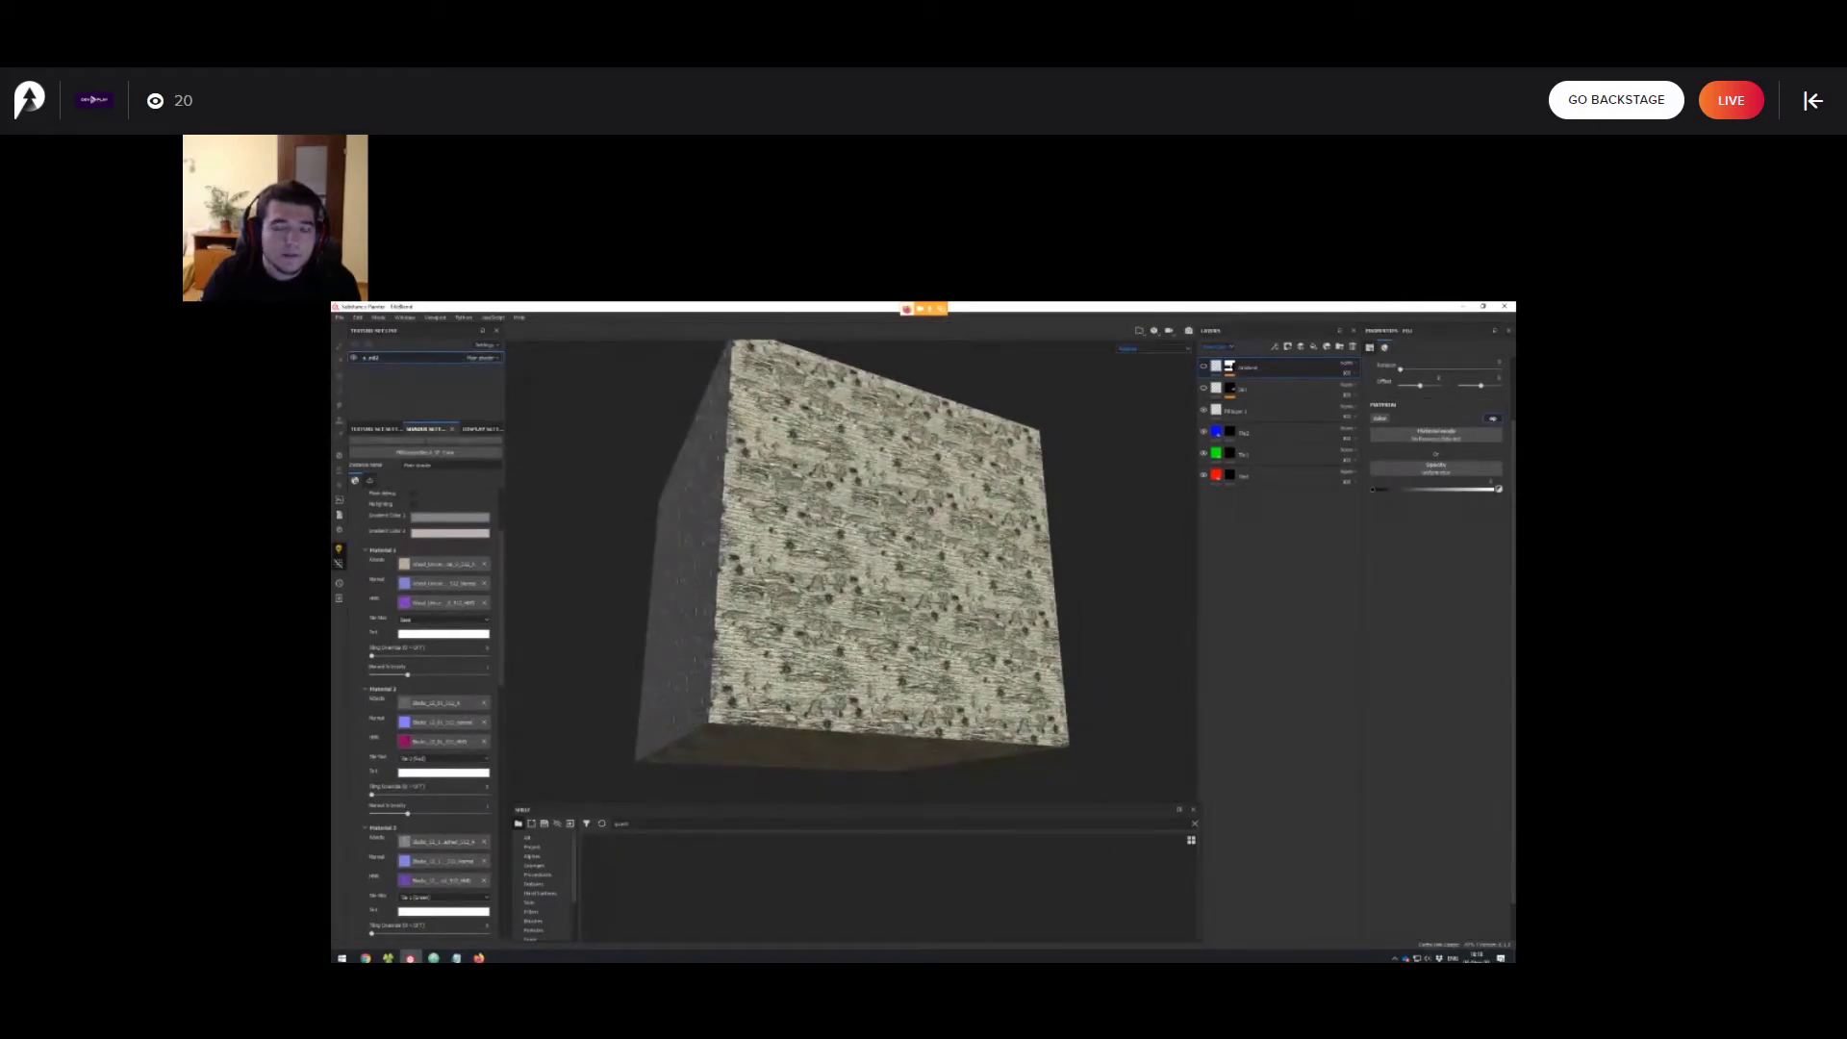
left_click_drag(866, 567, 876, 558, "alt")
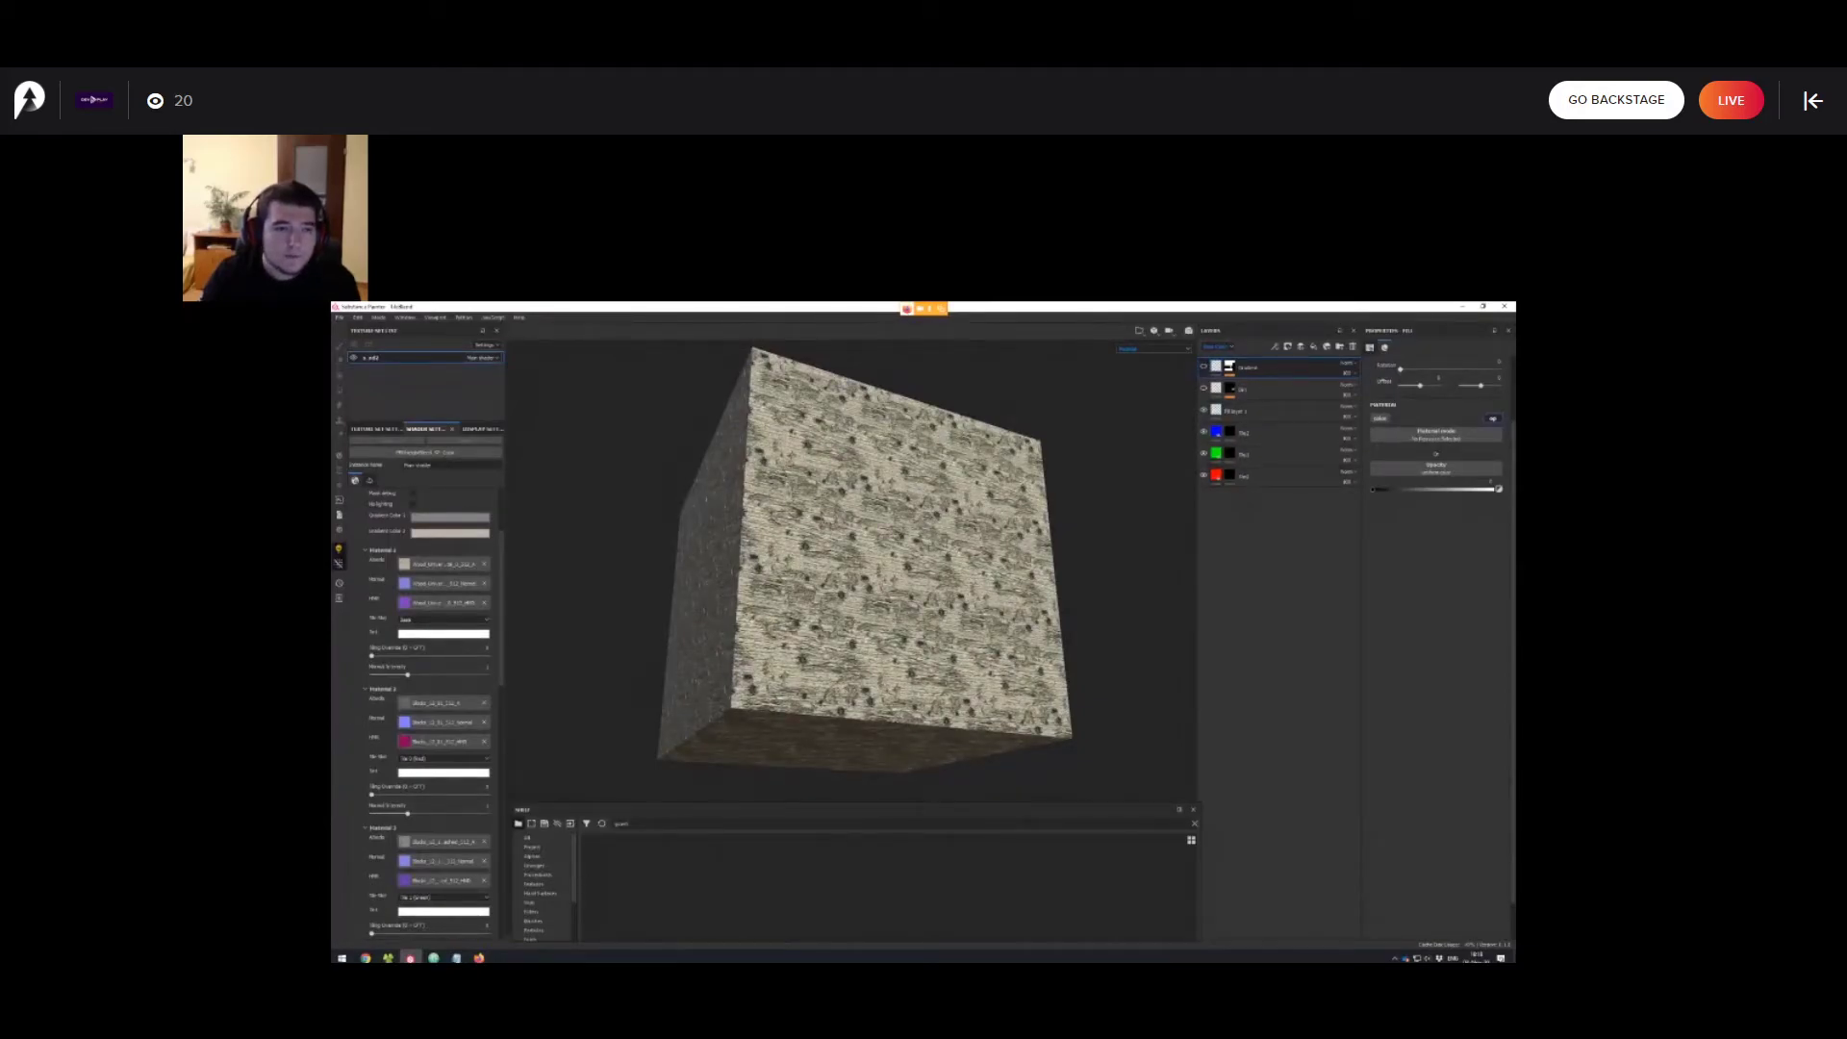
Review the shader's material parameters down to the displacement and tessellation section.
scroll(428, 673, "up", 2)
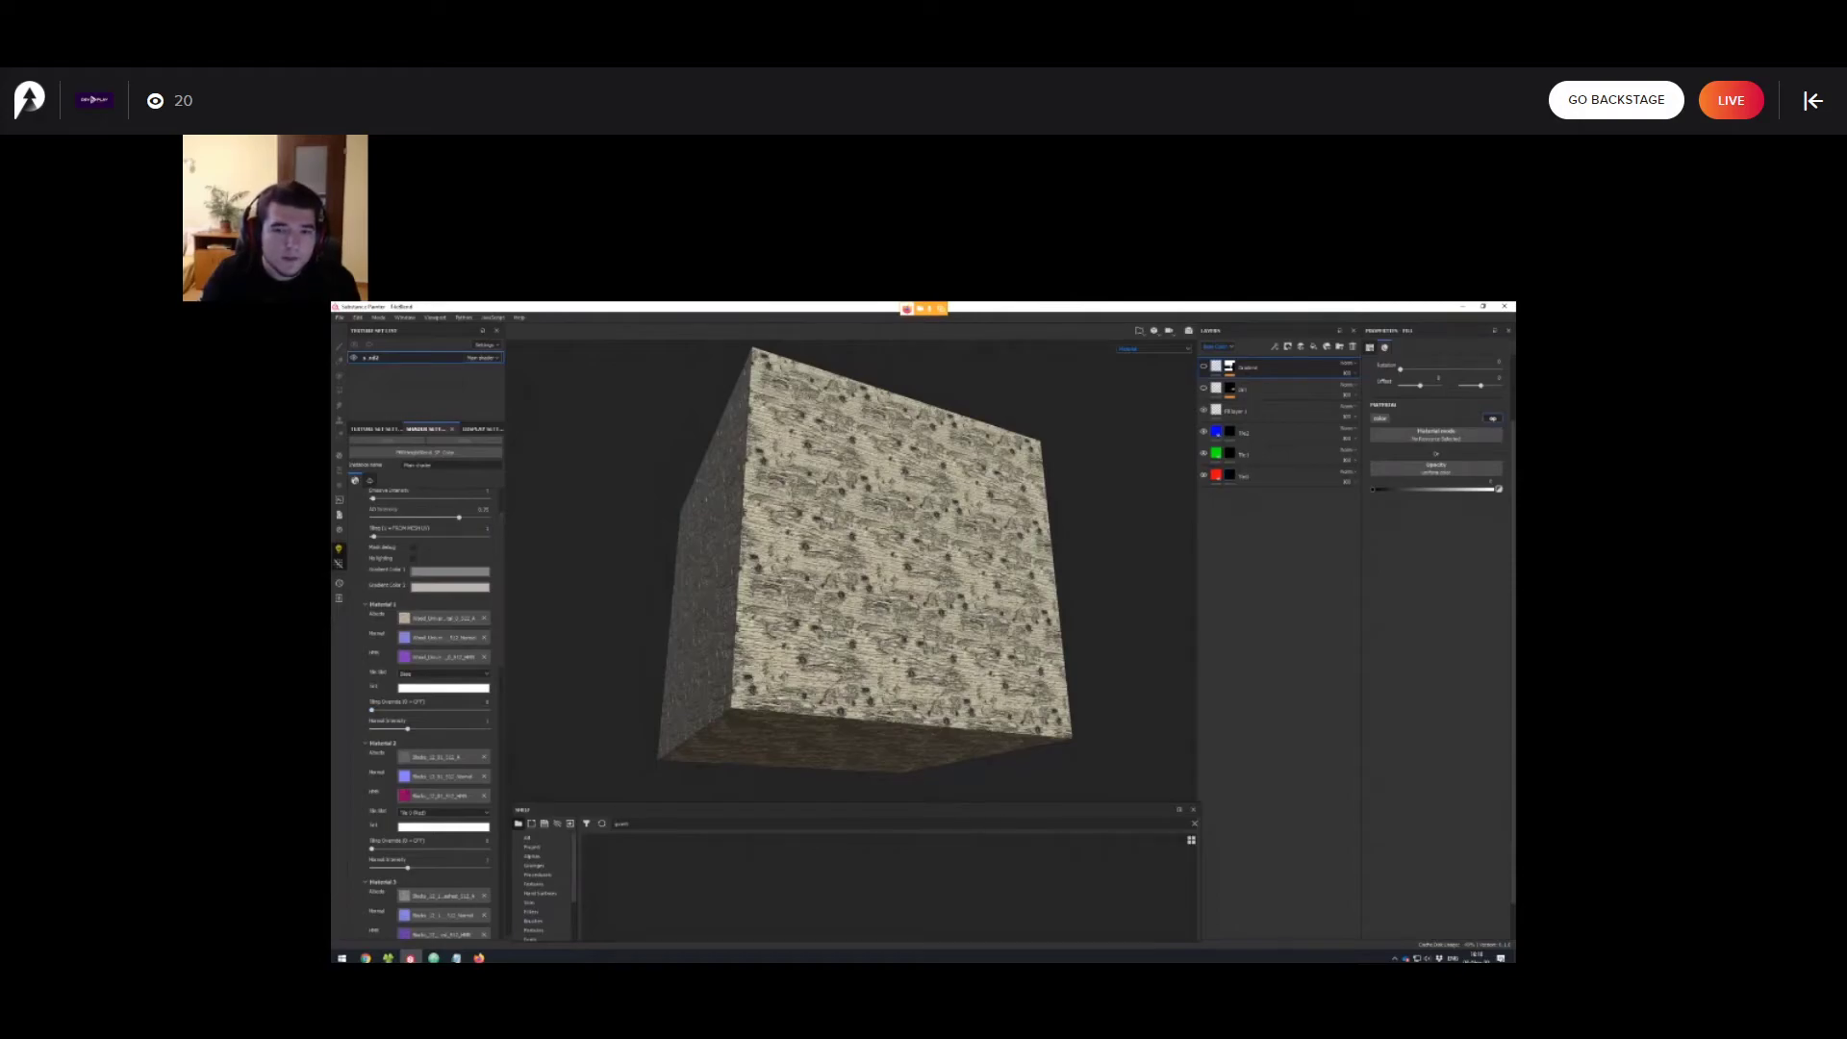
scroll(428, 674, "down", 3)
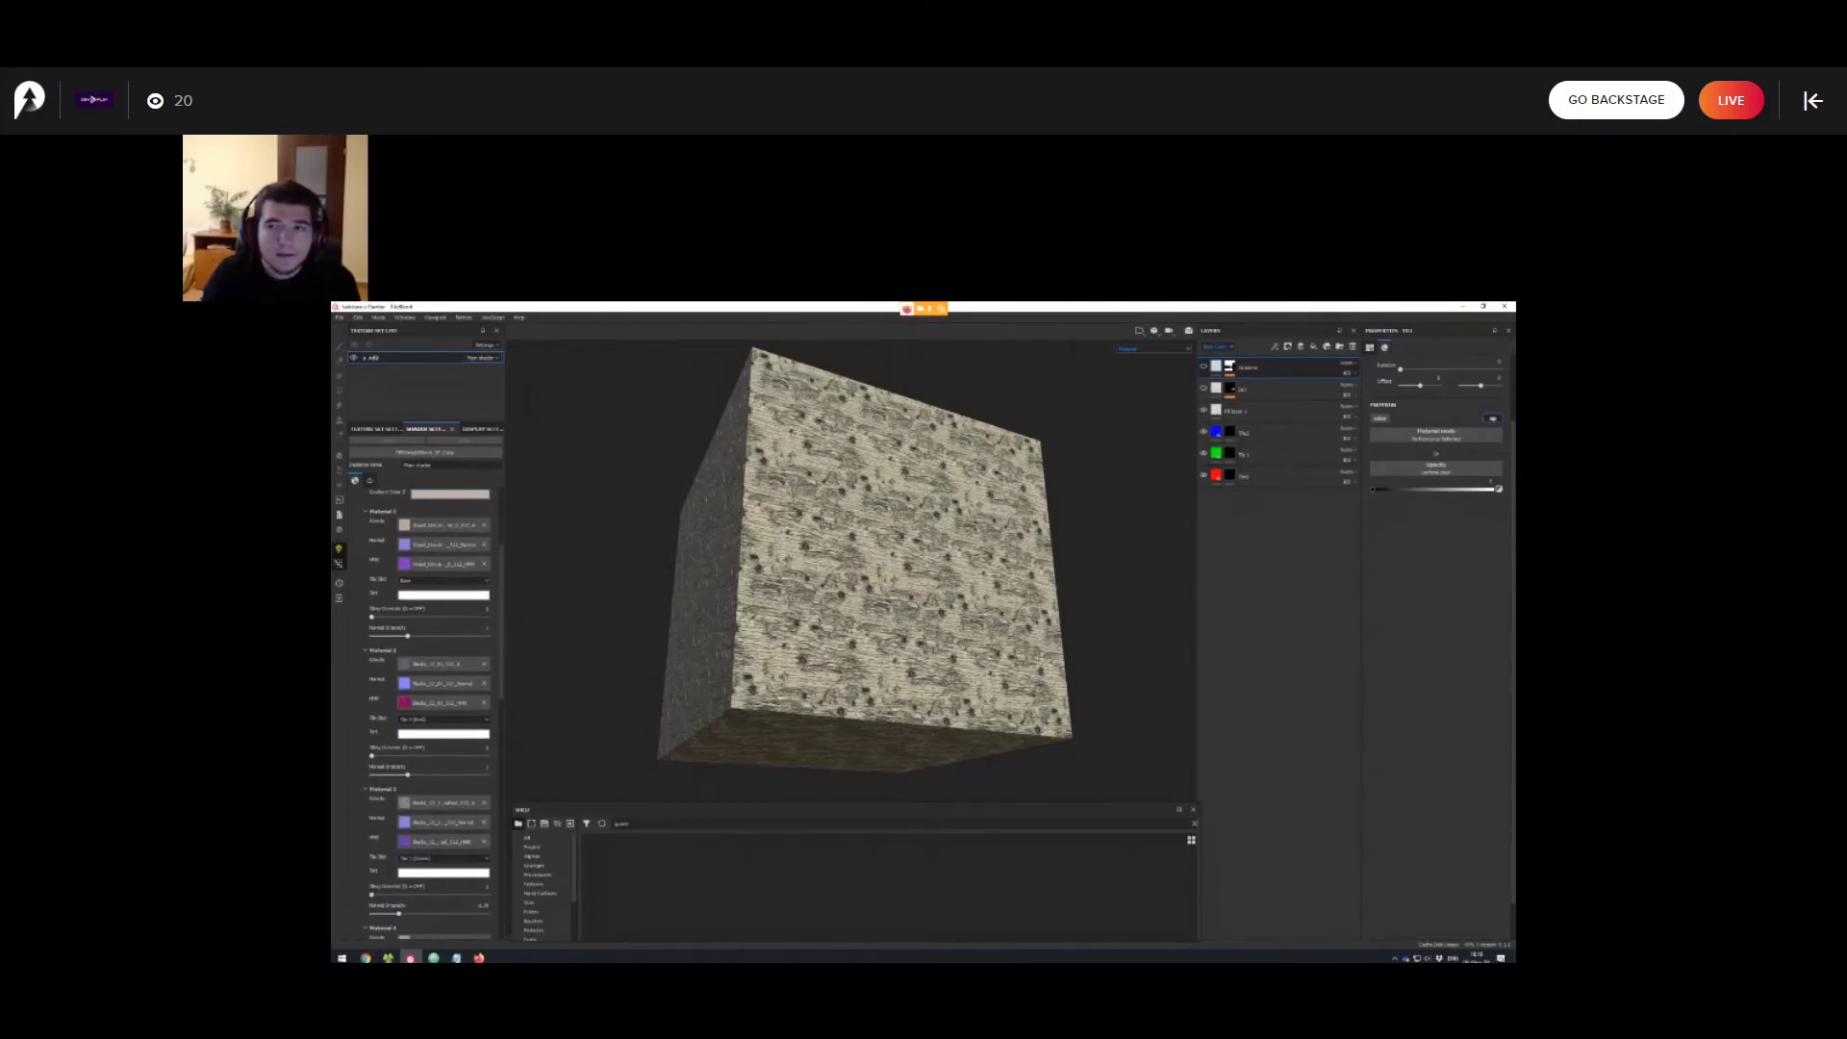
scroll(428, 674, "down", 13)
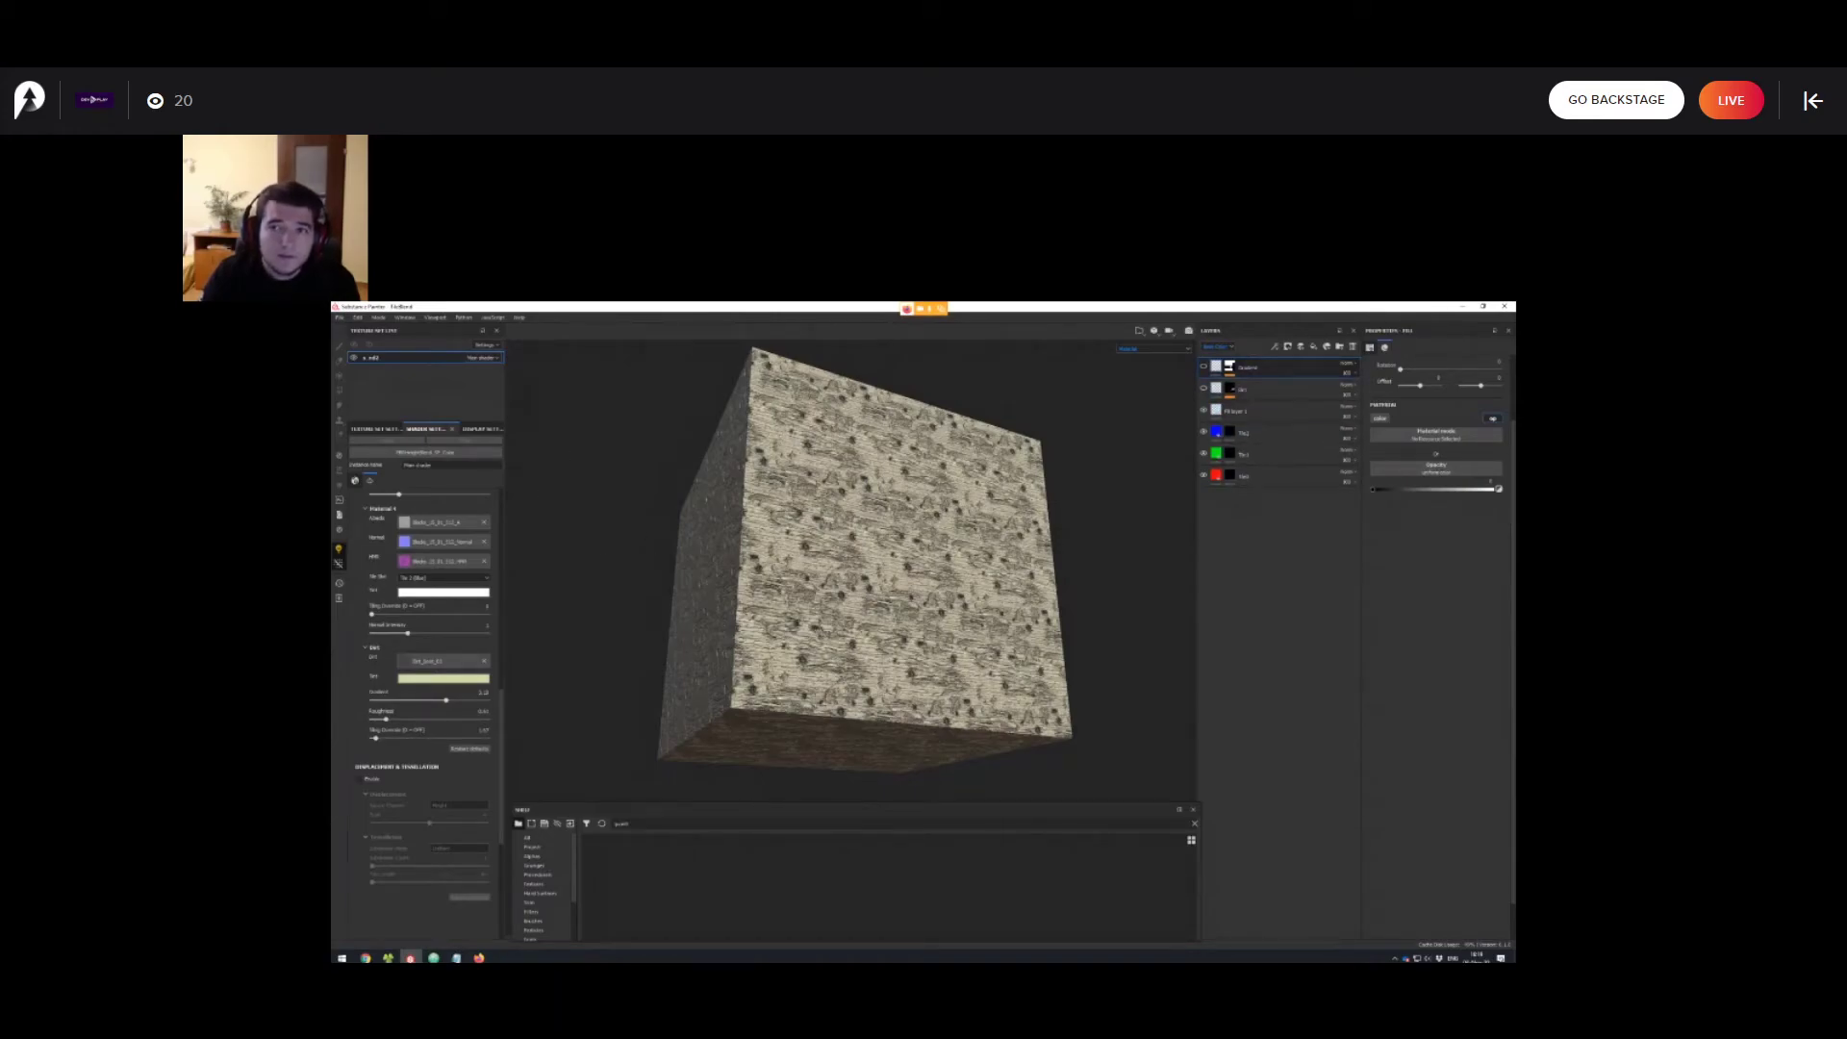
Add a paint effect to the Red layer's mask.
middle_click_drag(895, 567, 883, 583, "alt")
mouse_move(883, 568)
left_mouse_down("alt")
mouse_move(810, 615)
mouse_move(914, 558)
mouse_move(866, 579)
left_mouse_up("alt")
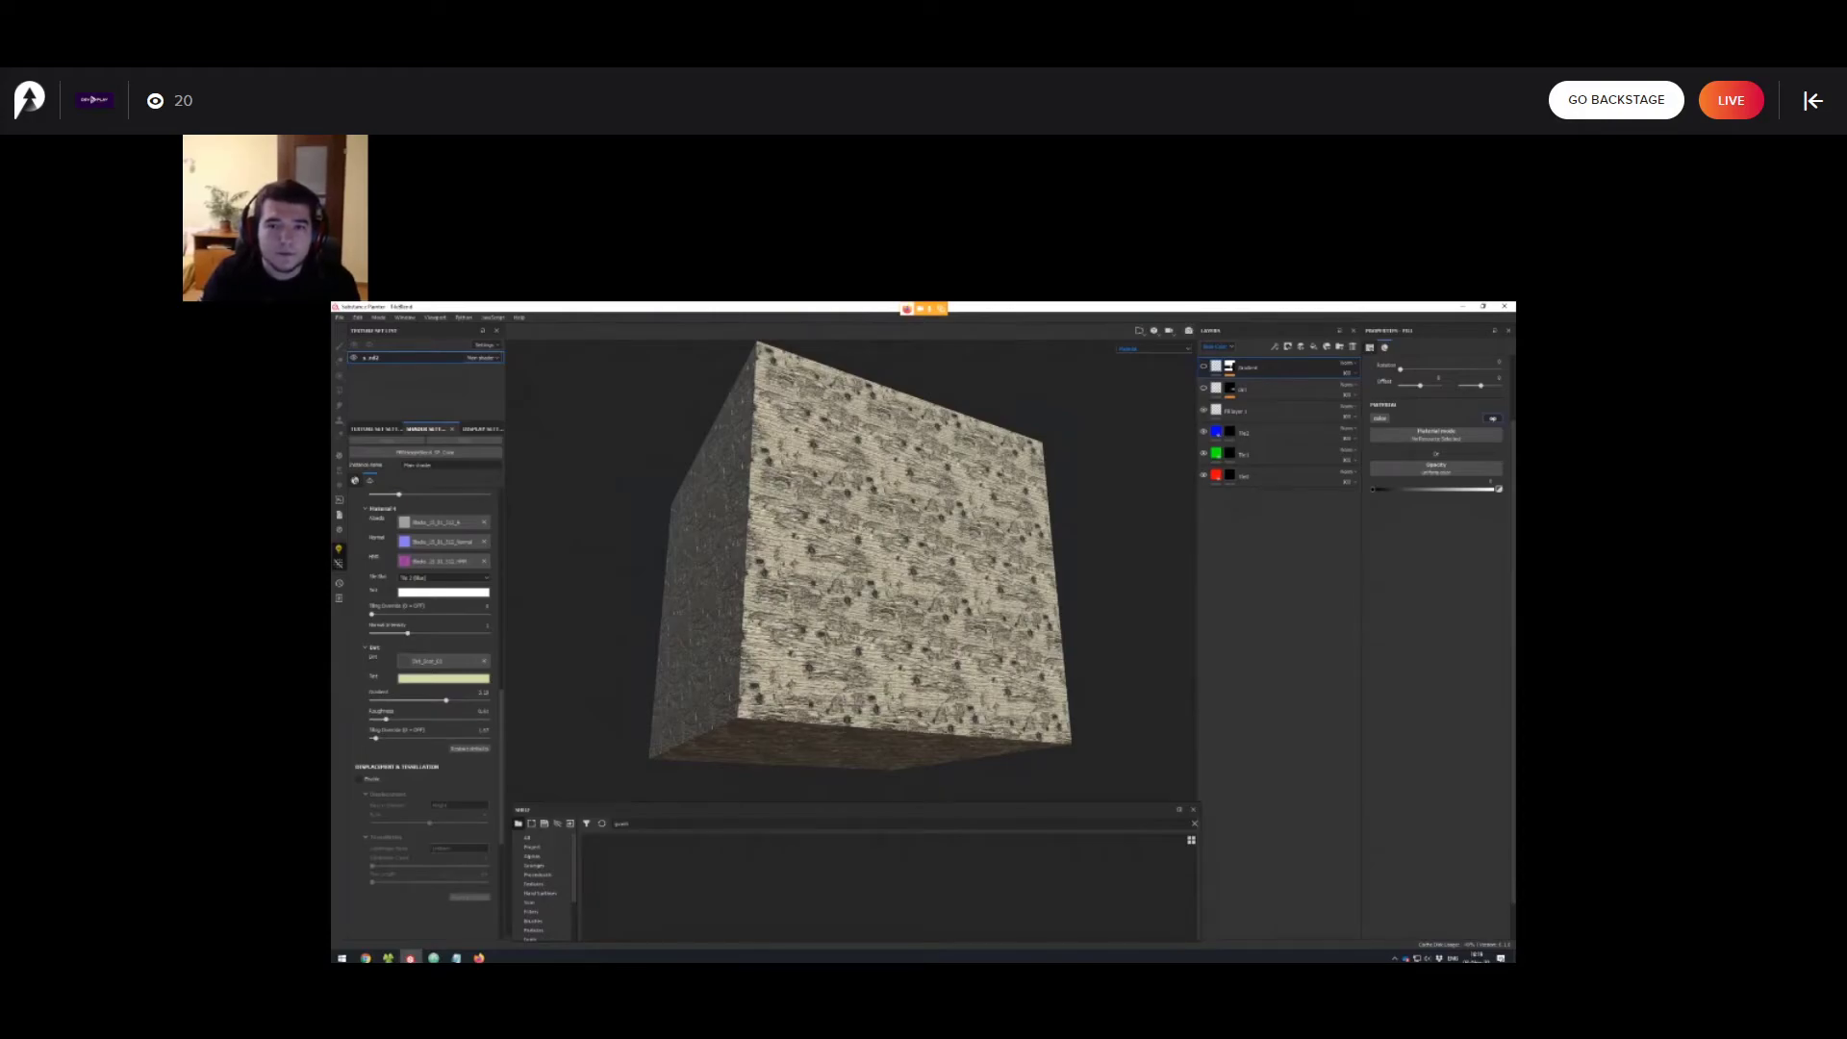
scroll(1037, 769, "down", 1)
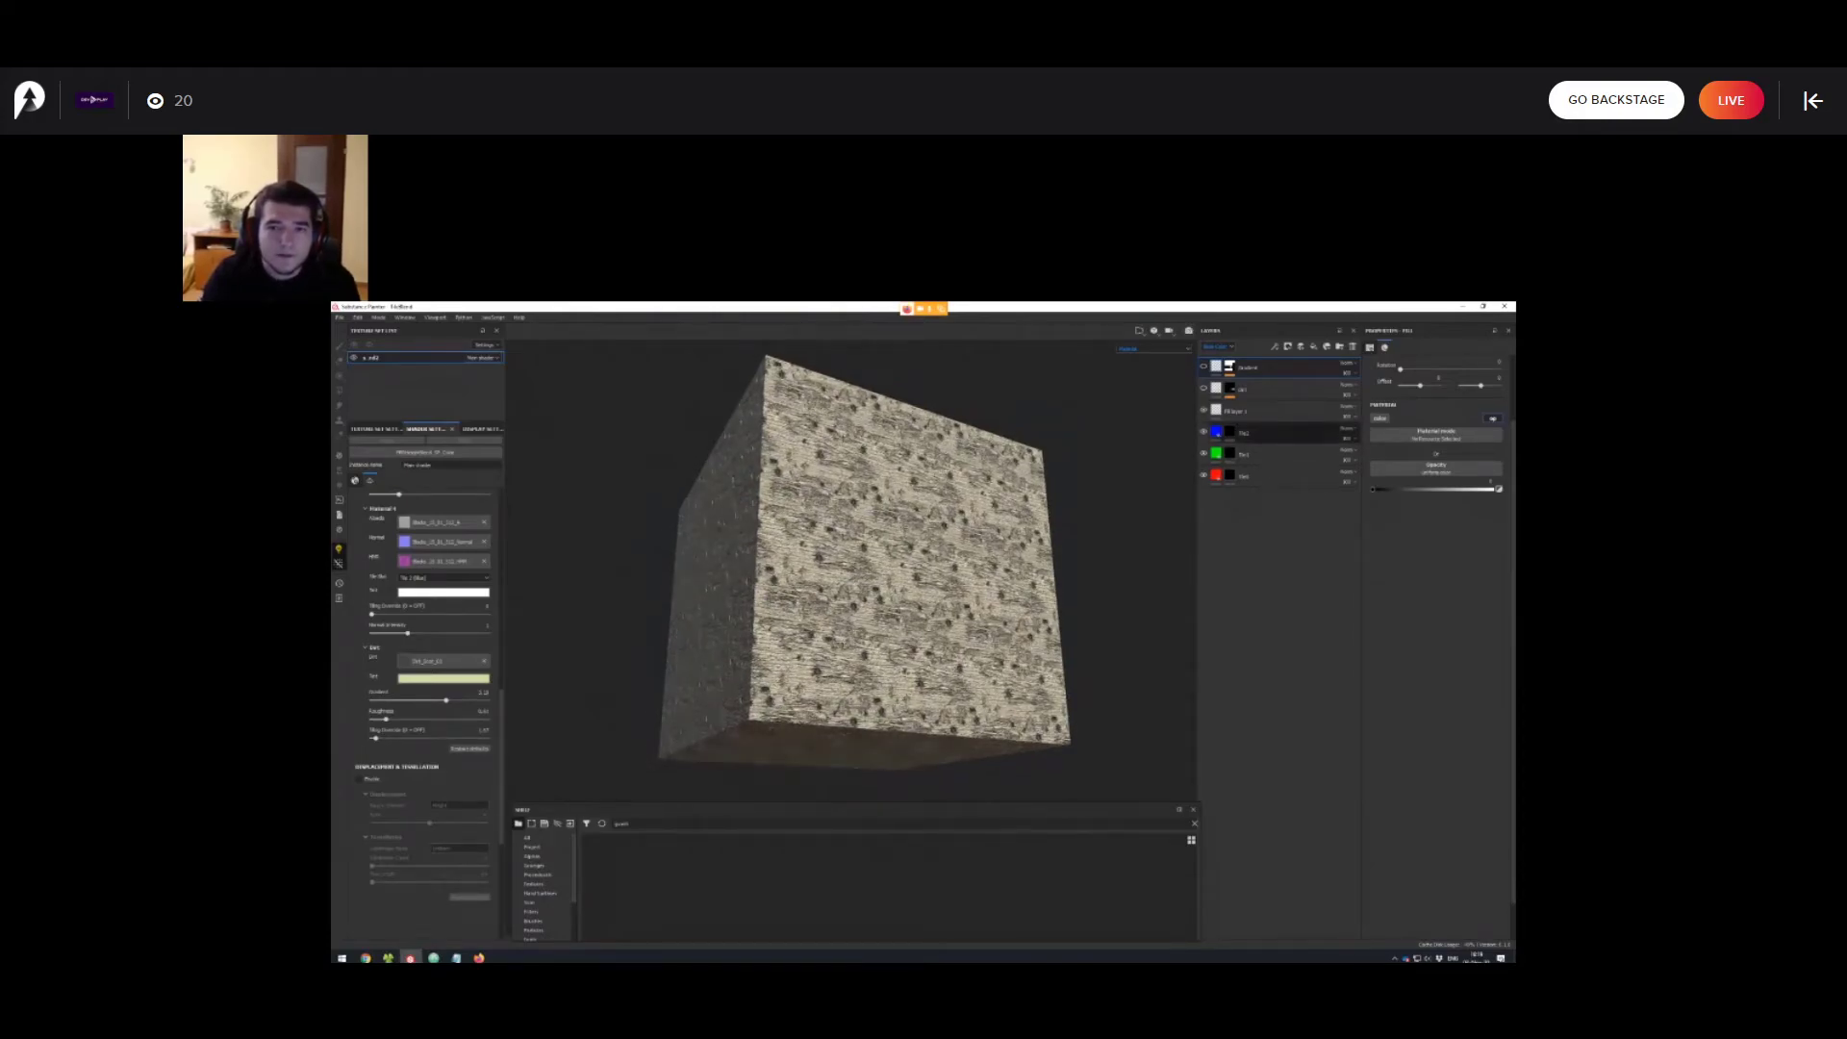
left_click_drag(501, 767, 501, 637)
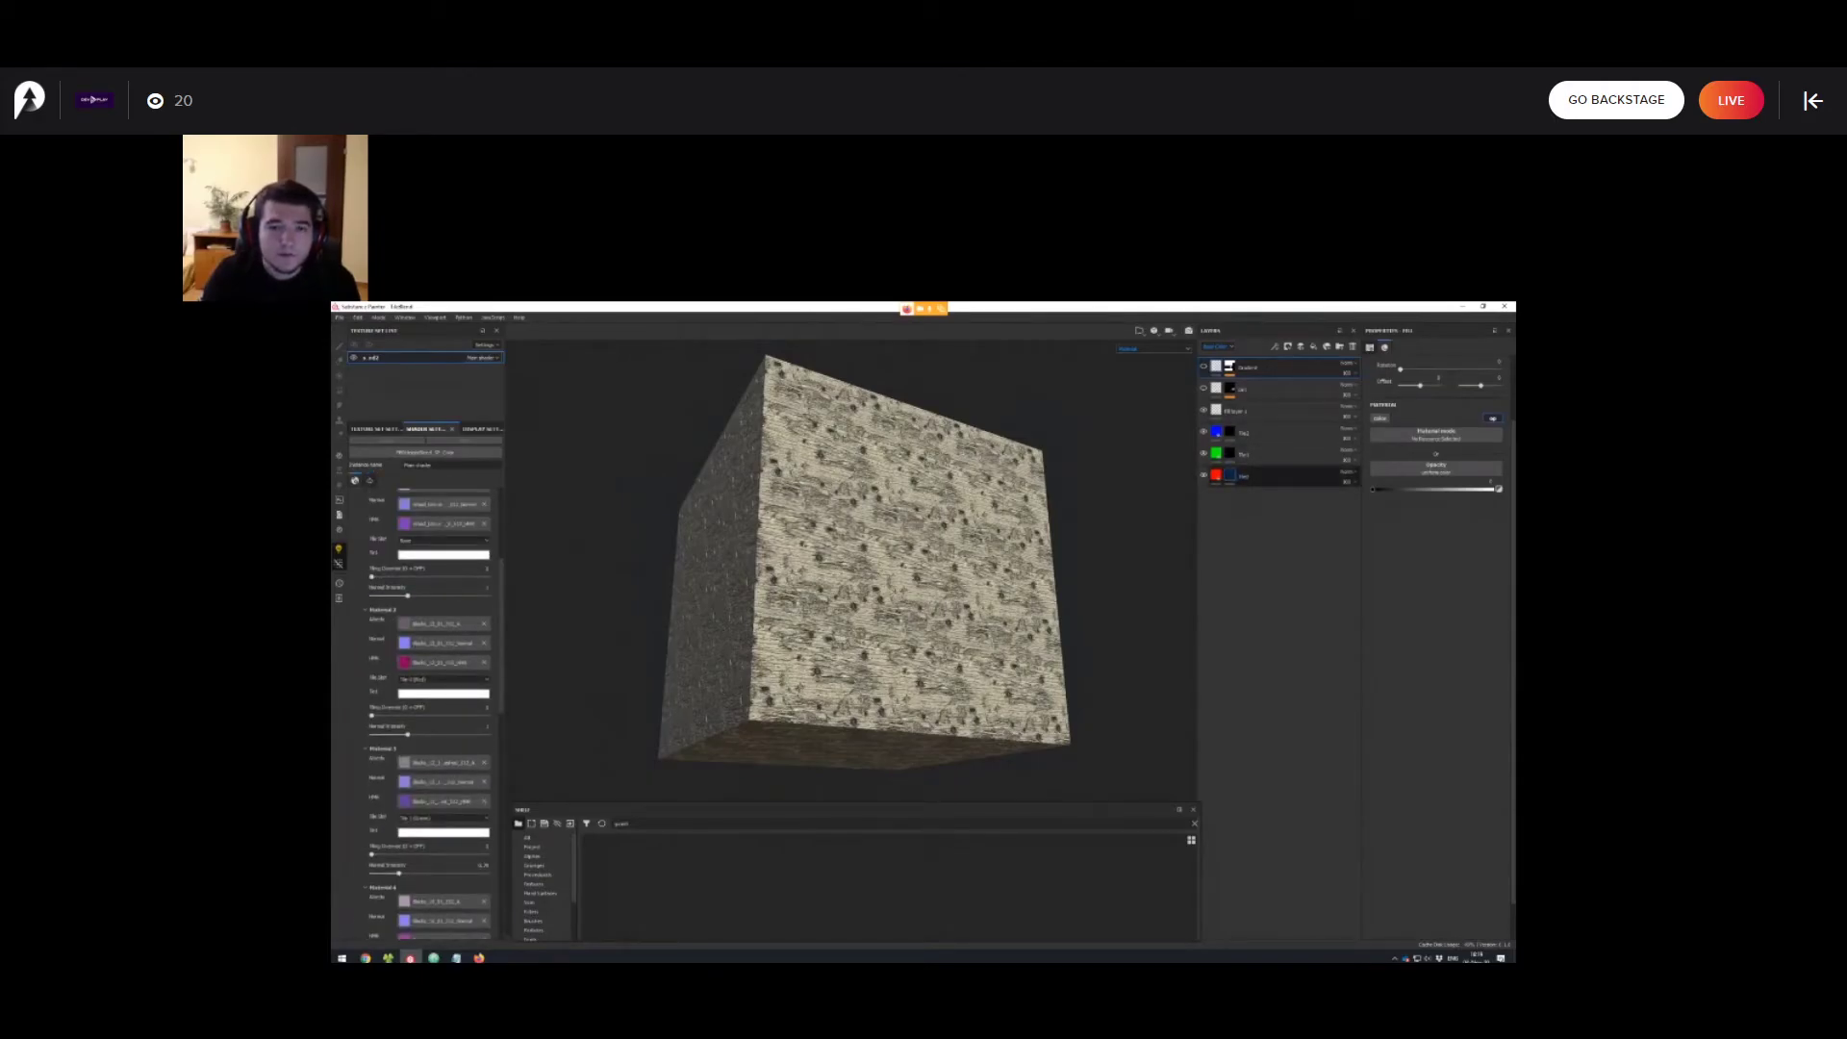
left_click(1241, 475)
right_click(1230, 474)
left_click(1254, 667)
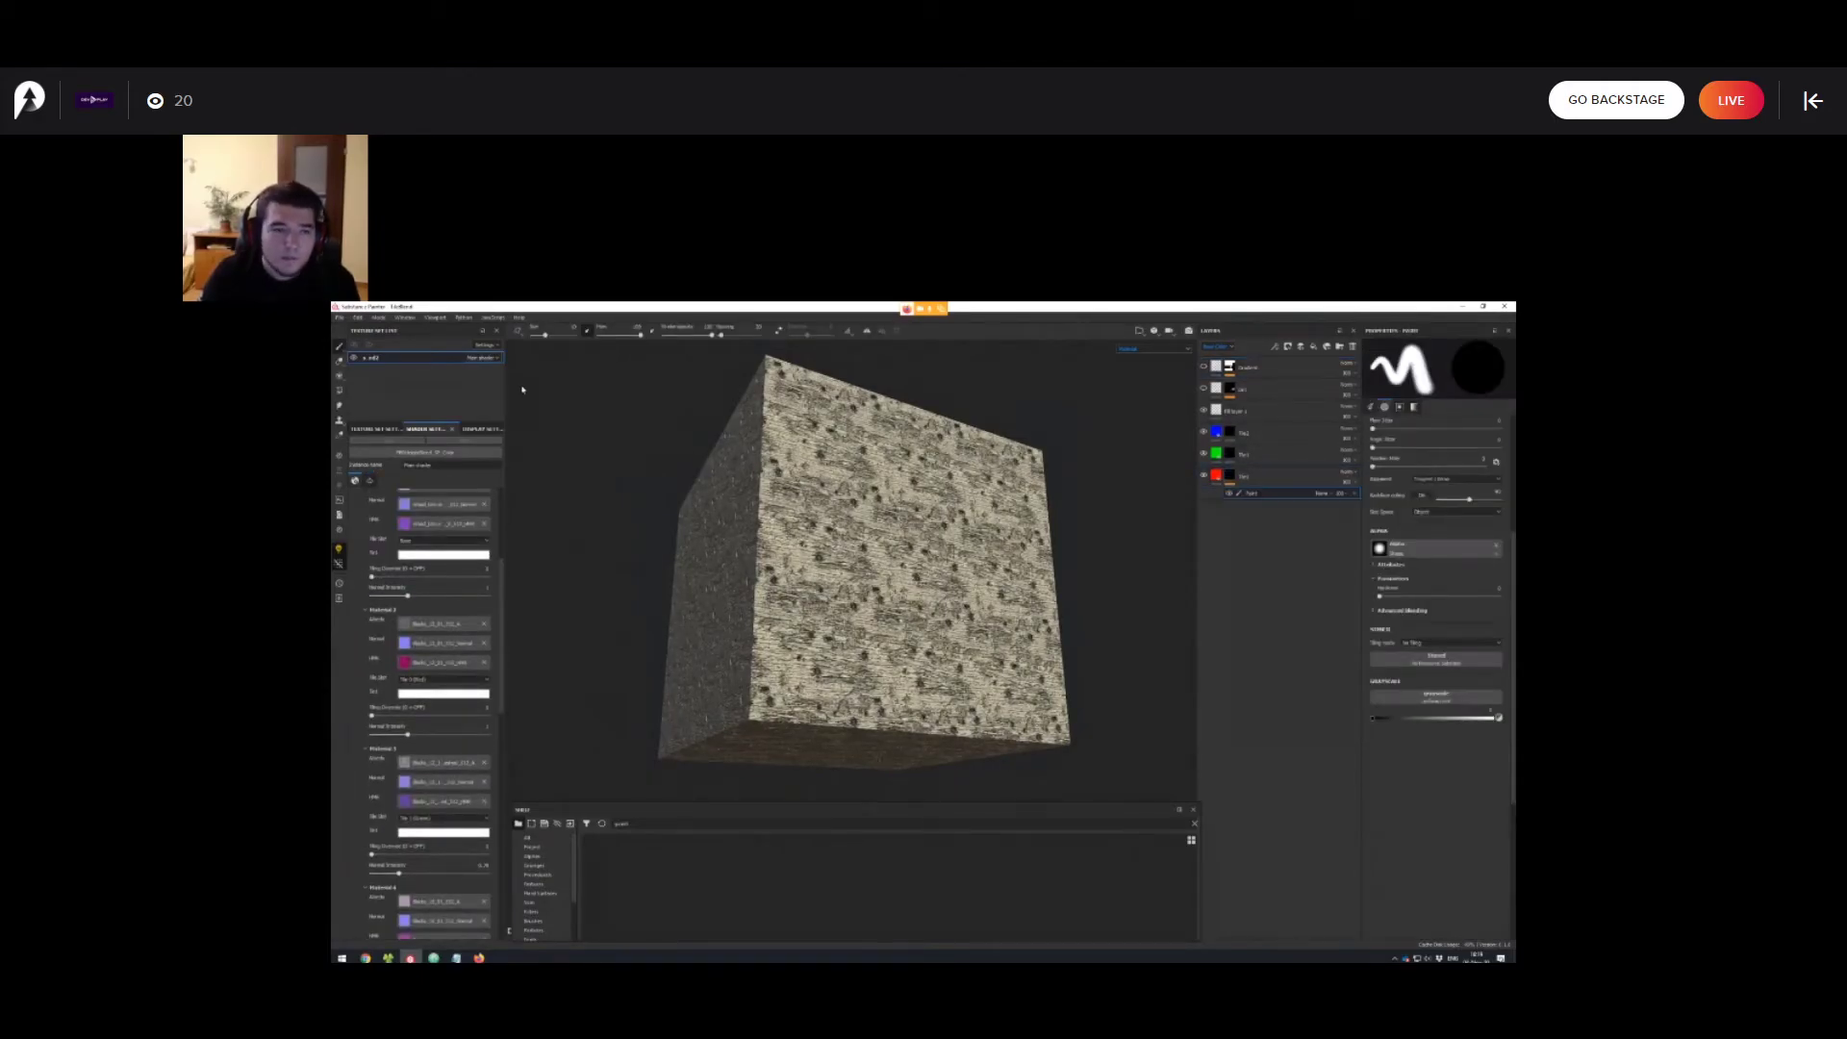
Paint a curved stroke into the Red layer's mask near the middle of the cube's front face.
scroll(865, 567, "up", 2)
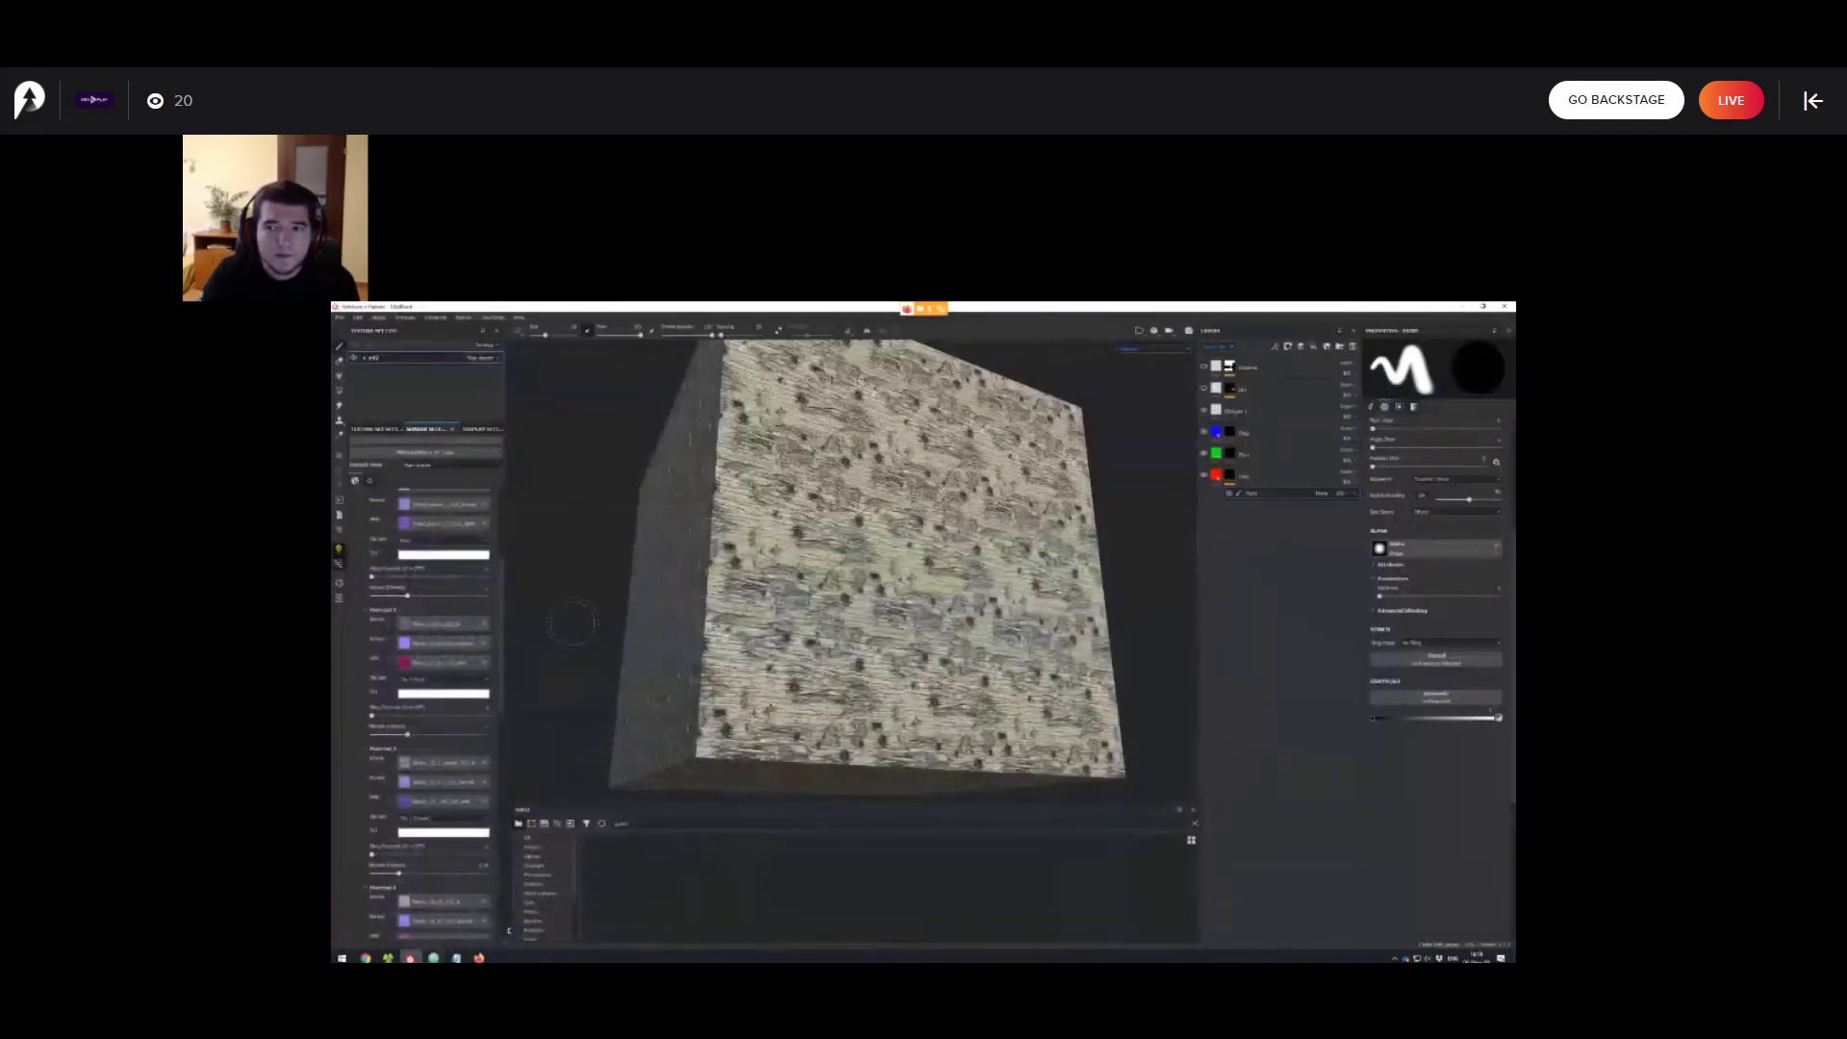
left_click_drag(865, 568, 833, 573, "alt")
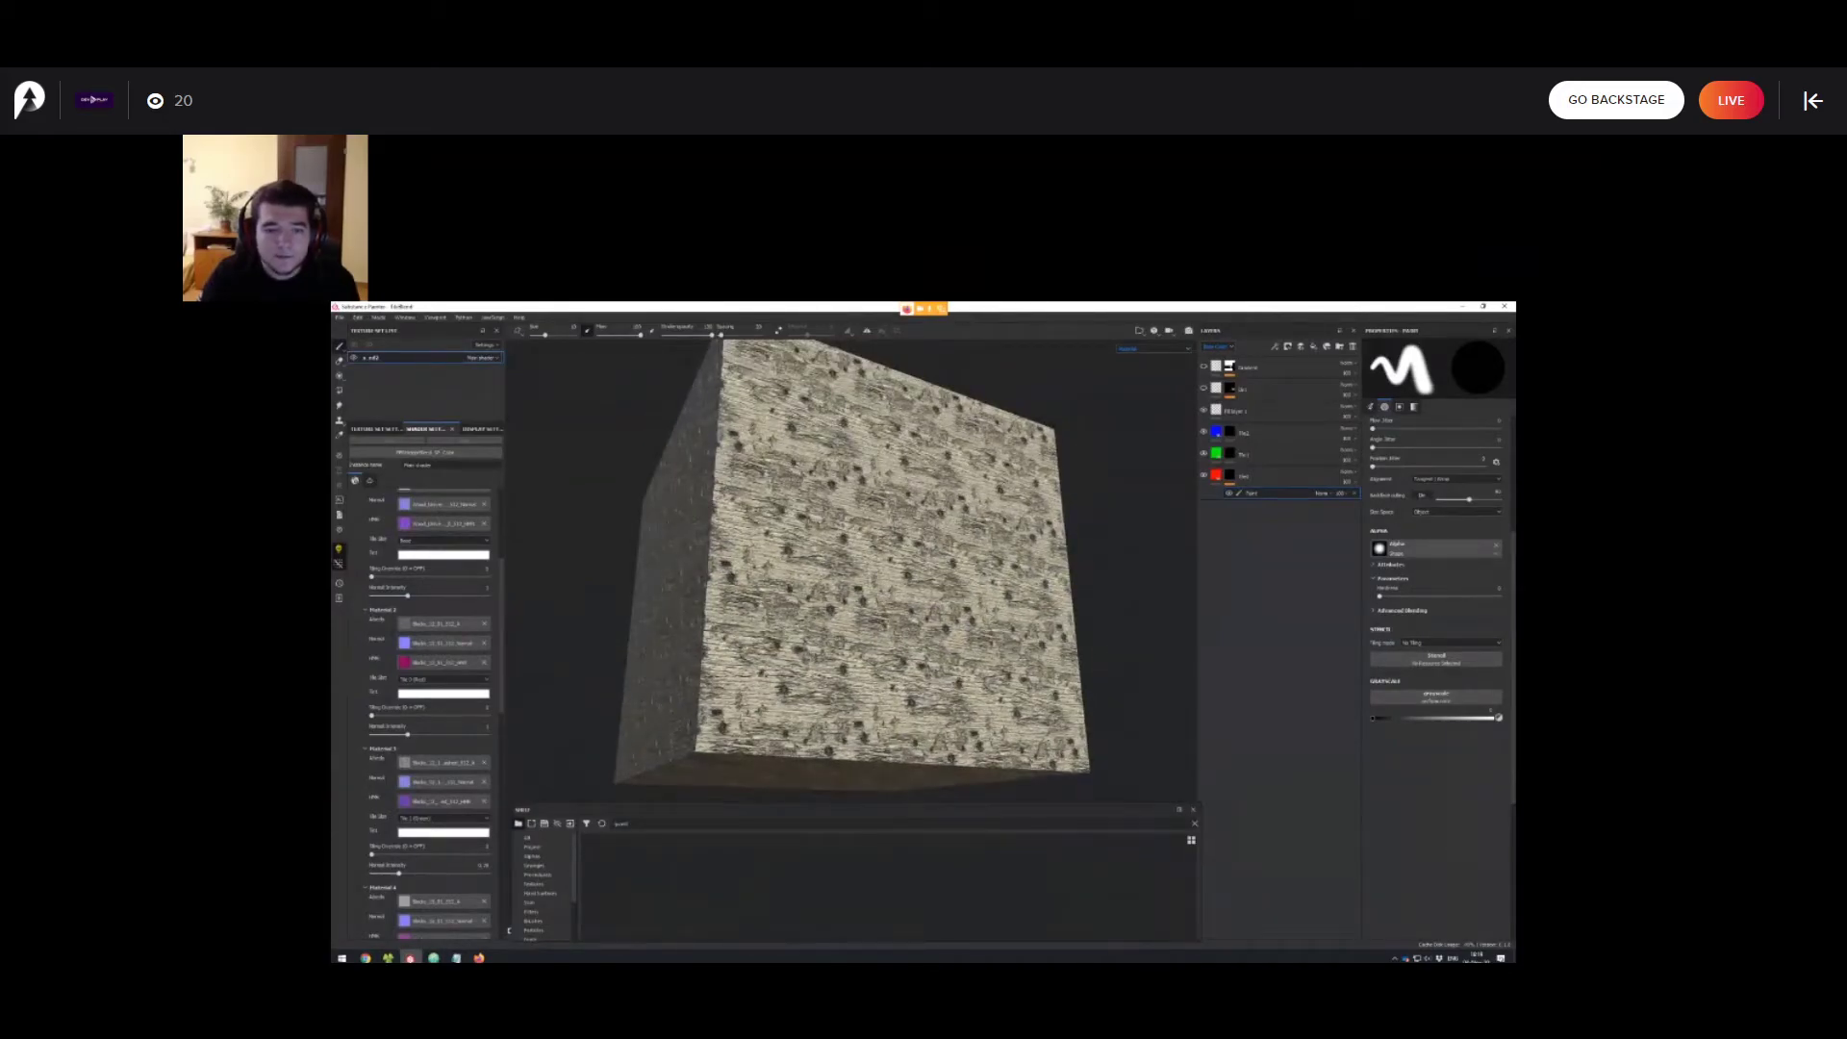
left_click_drag(865, 552, 852, 589)
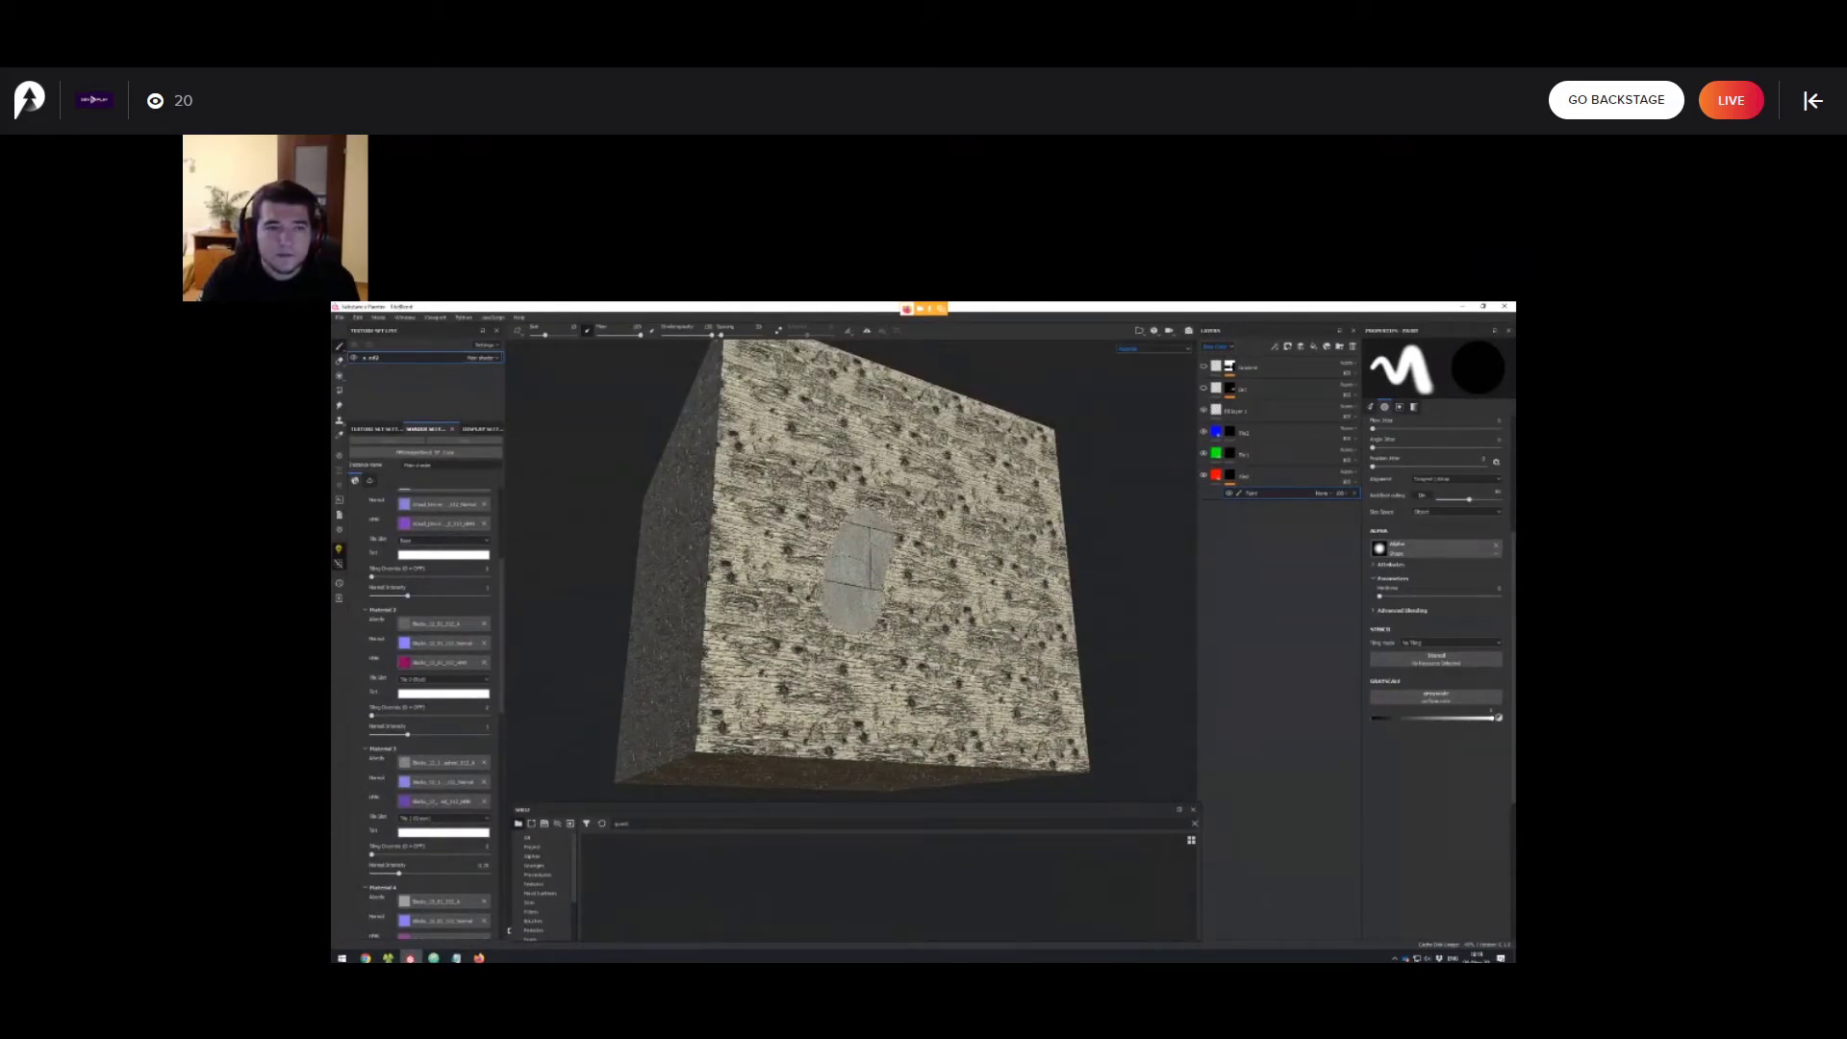
left_click_drag(641, 335, 604, 335)
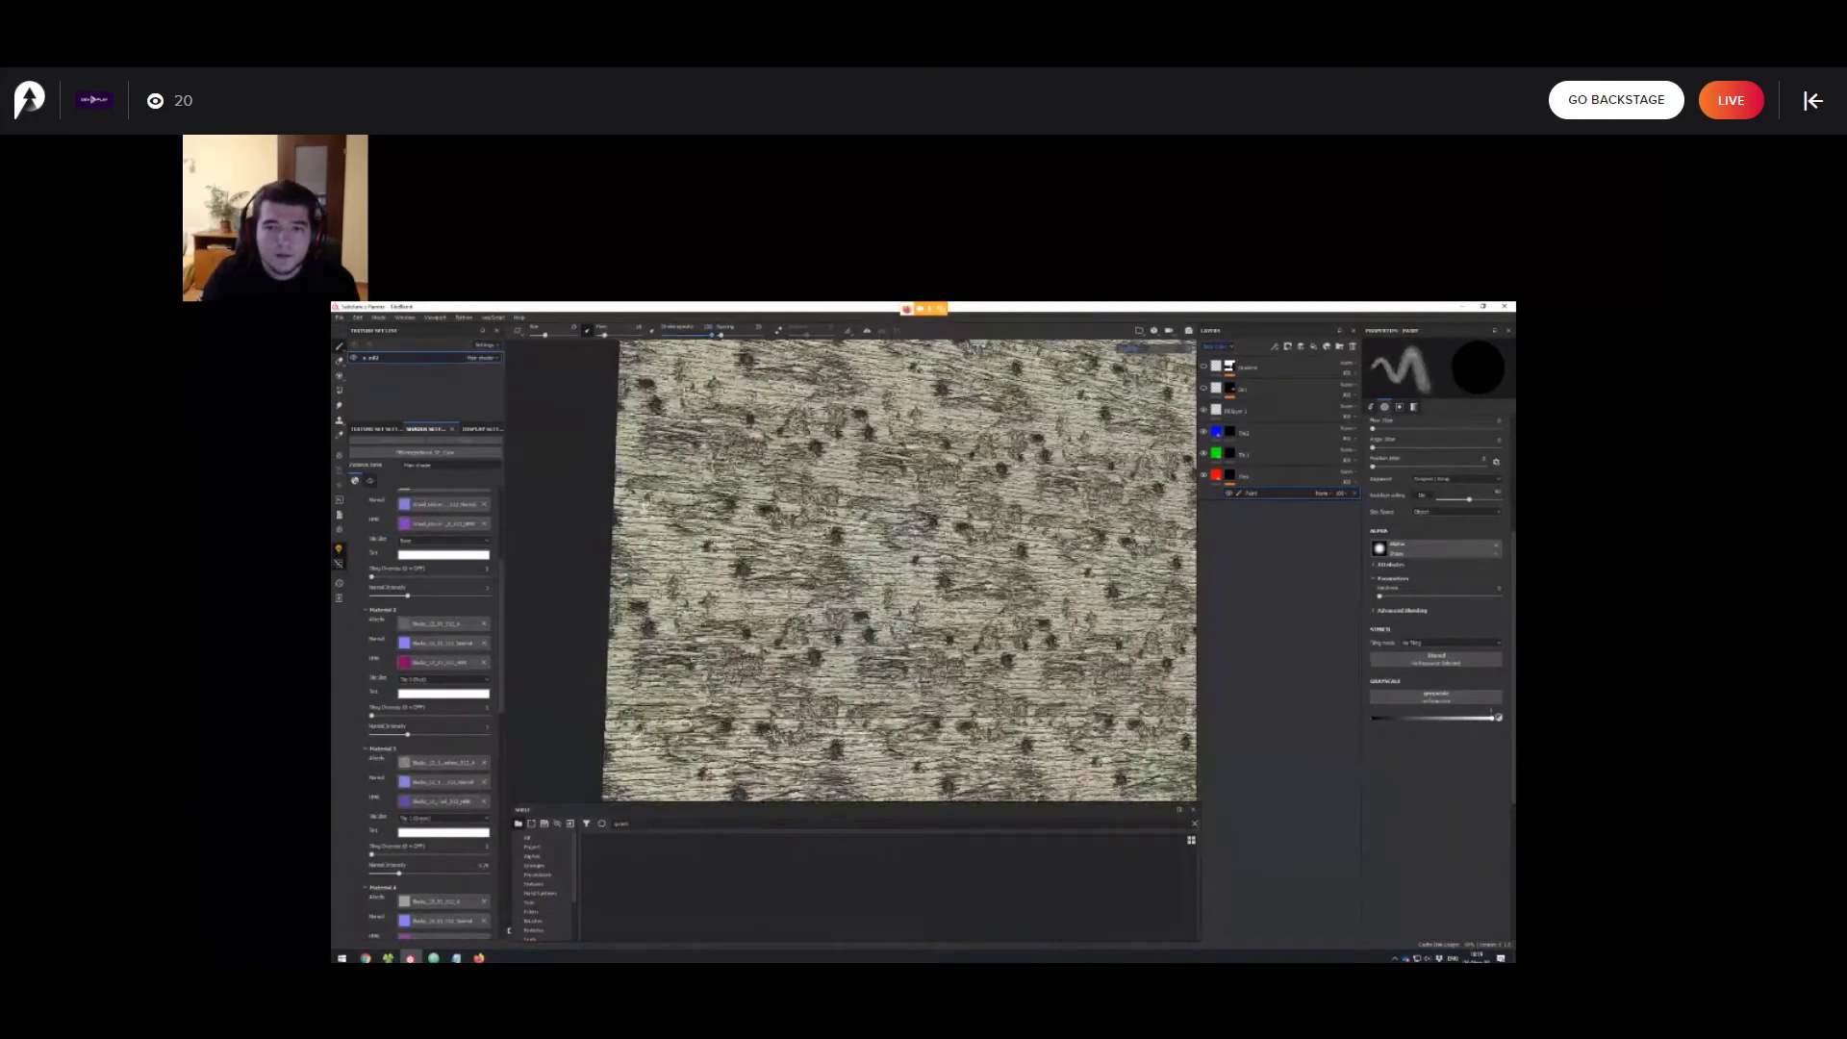
left_click_drag(900, 481, 854, 620)
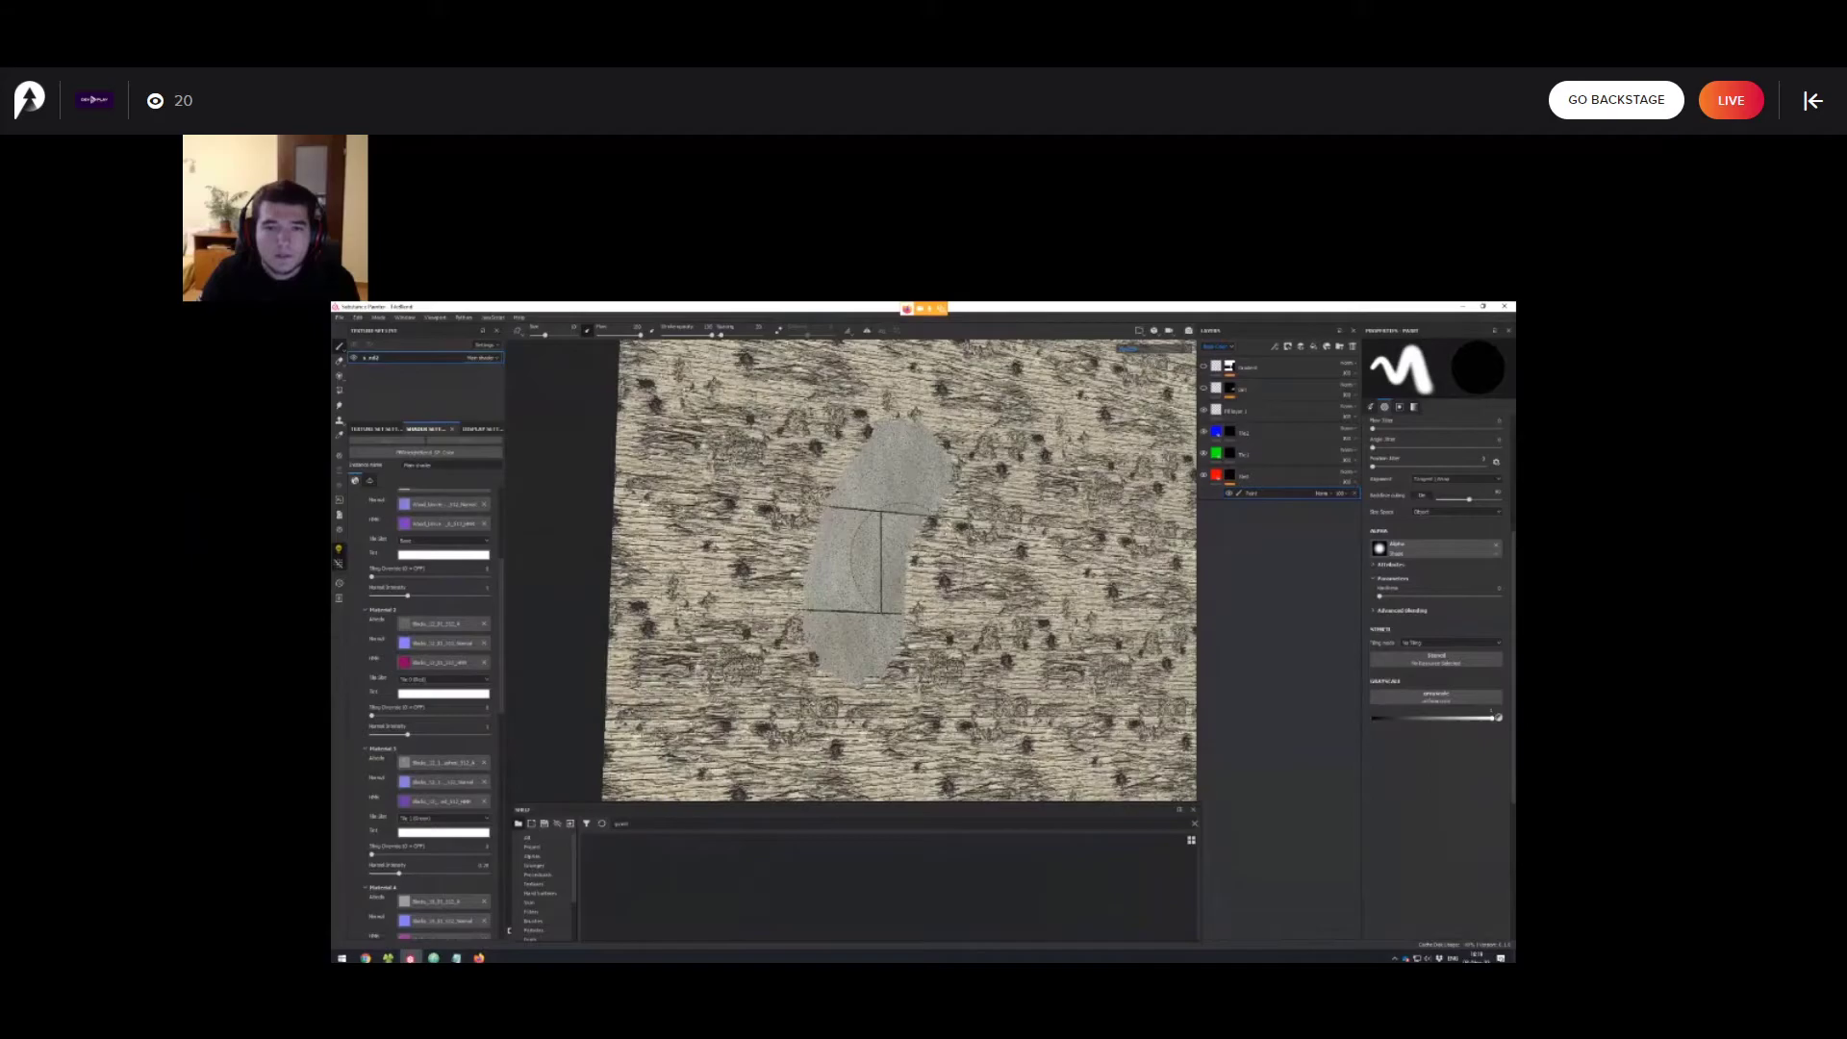
Check the painted stroke in the single-channel colour display, and return to the full material view.
scroll(903, 557, "up", 2)
key("c")
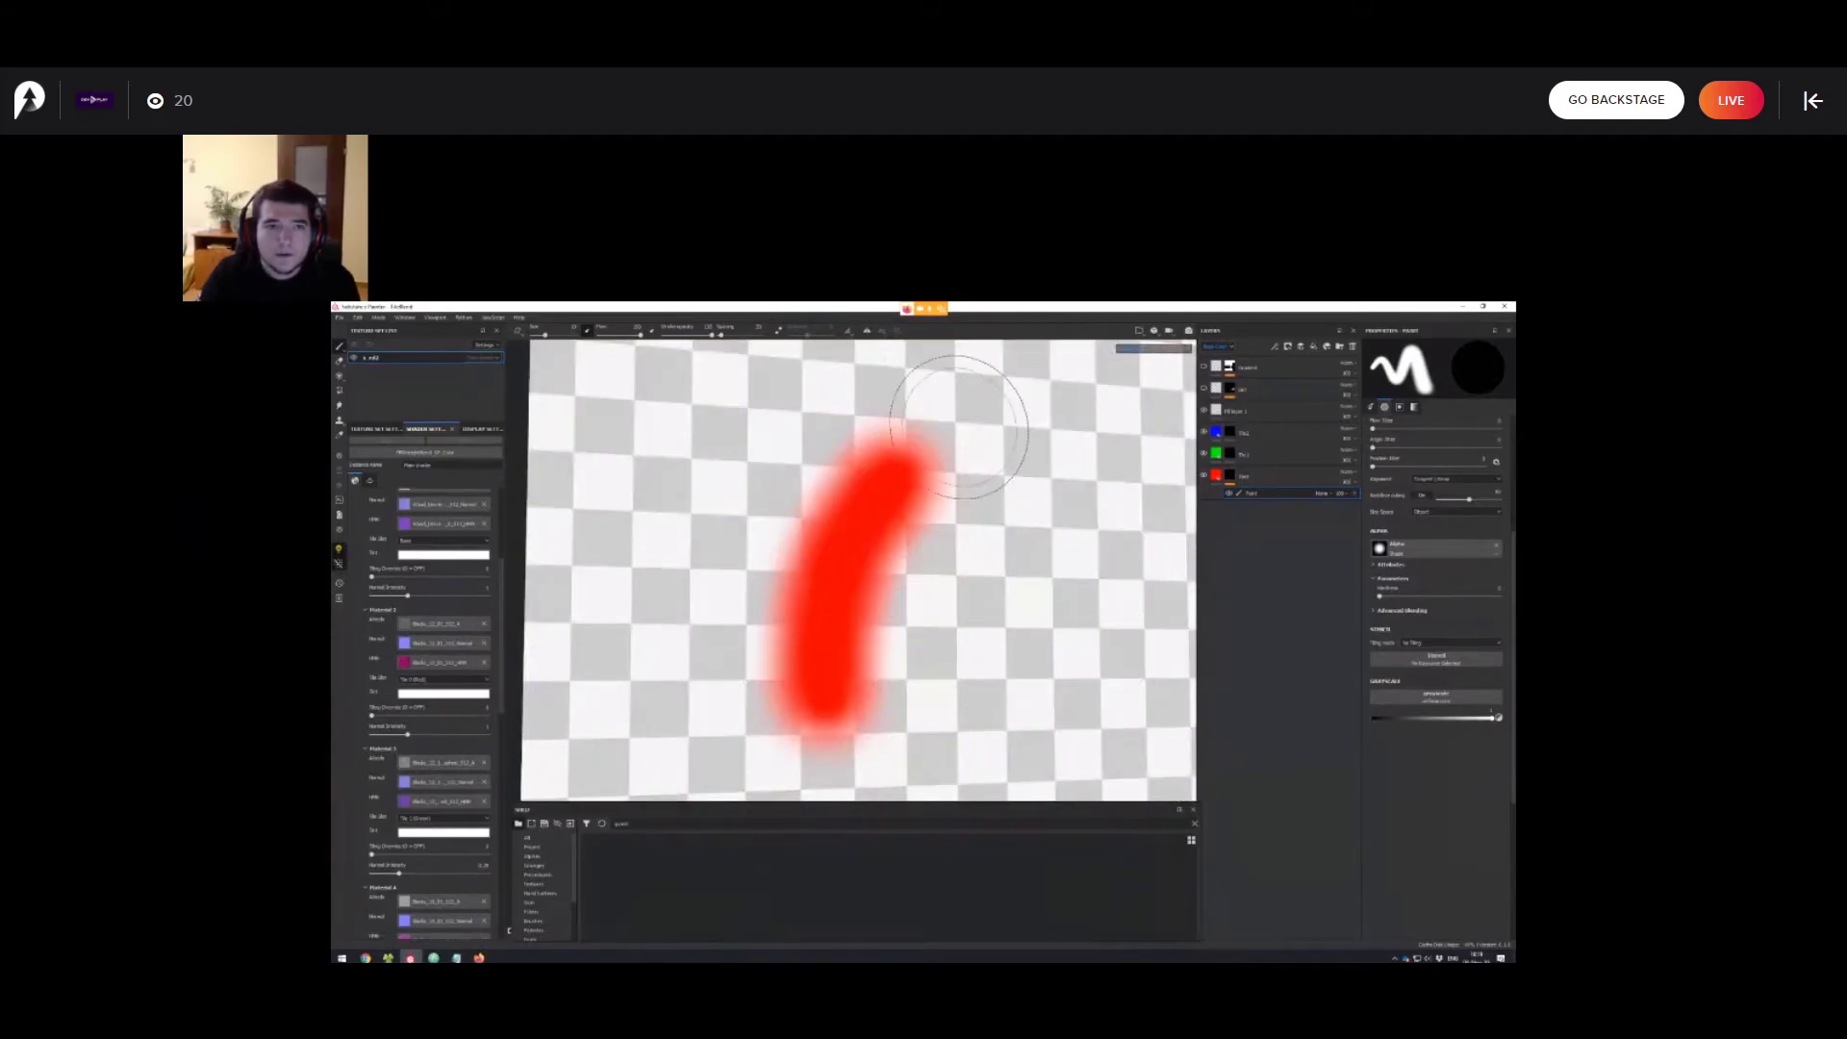
key("m")
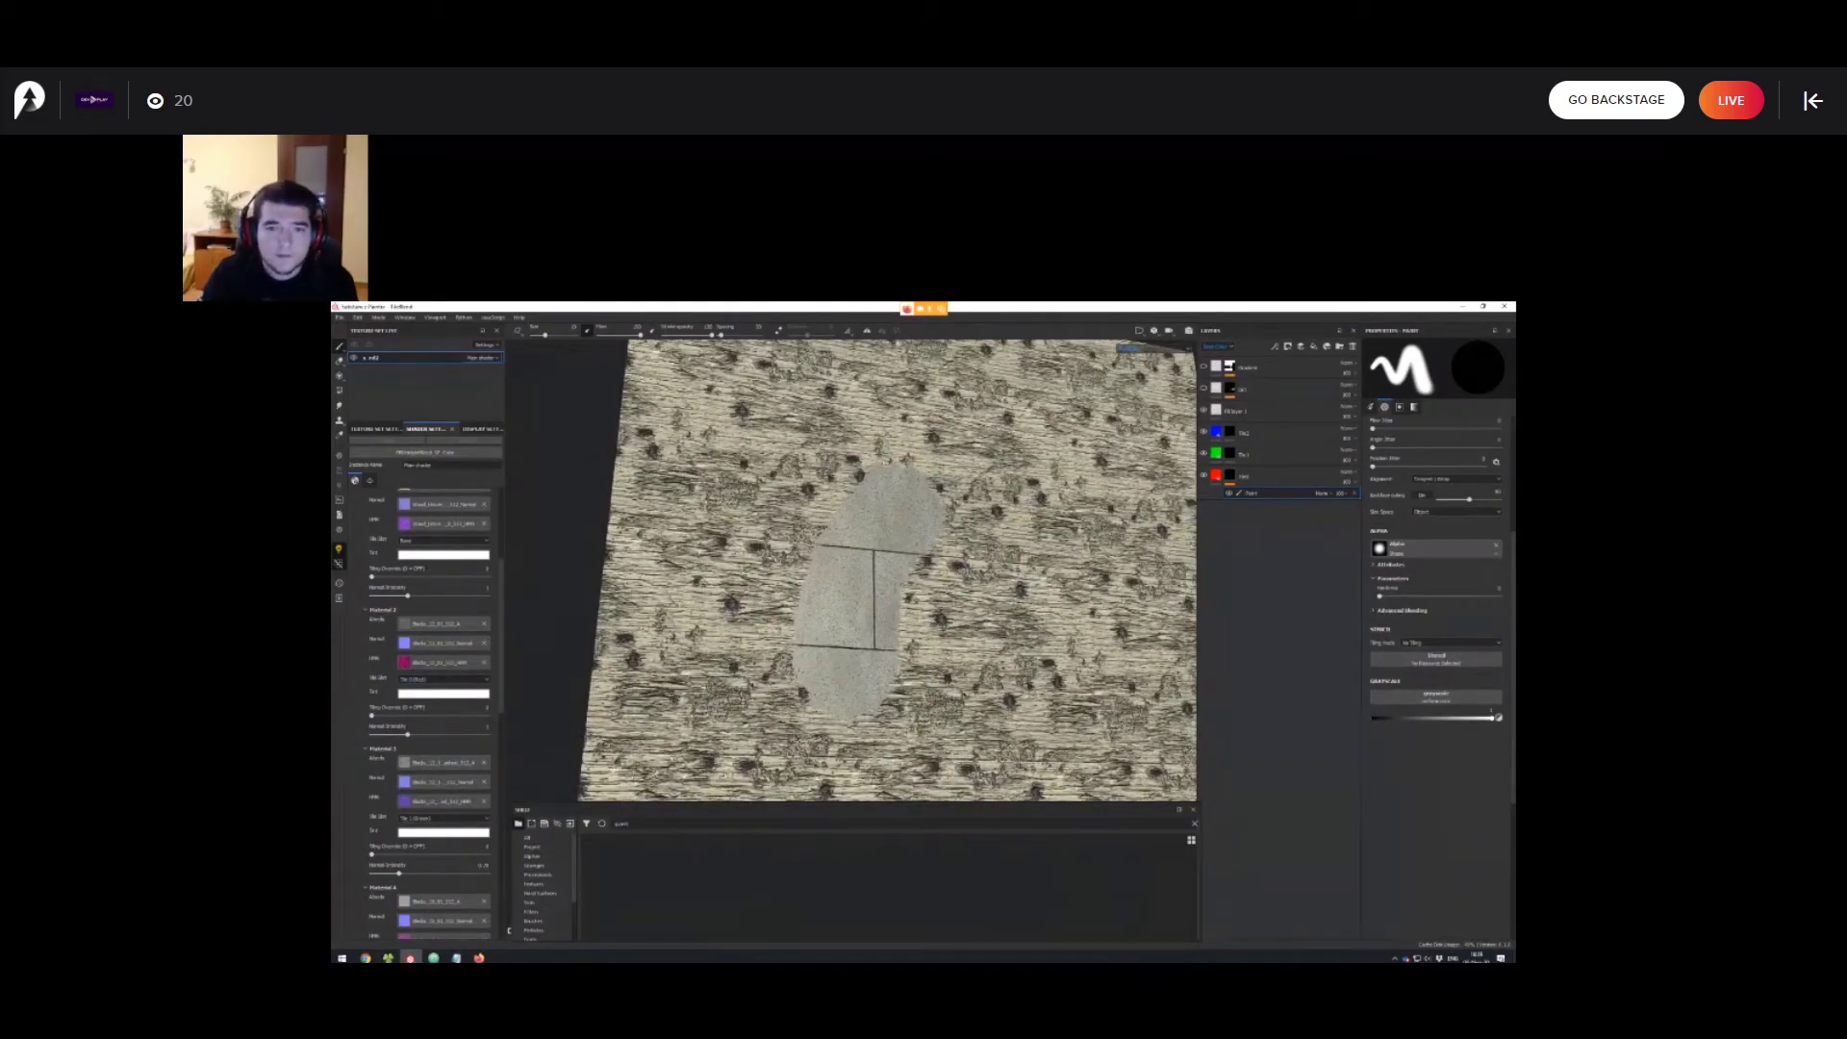
Lower the brush flow for softer painting in the Red layer's mask.
scroll(428, 731, "up", 3)
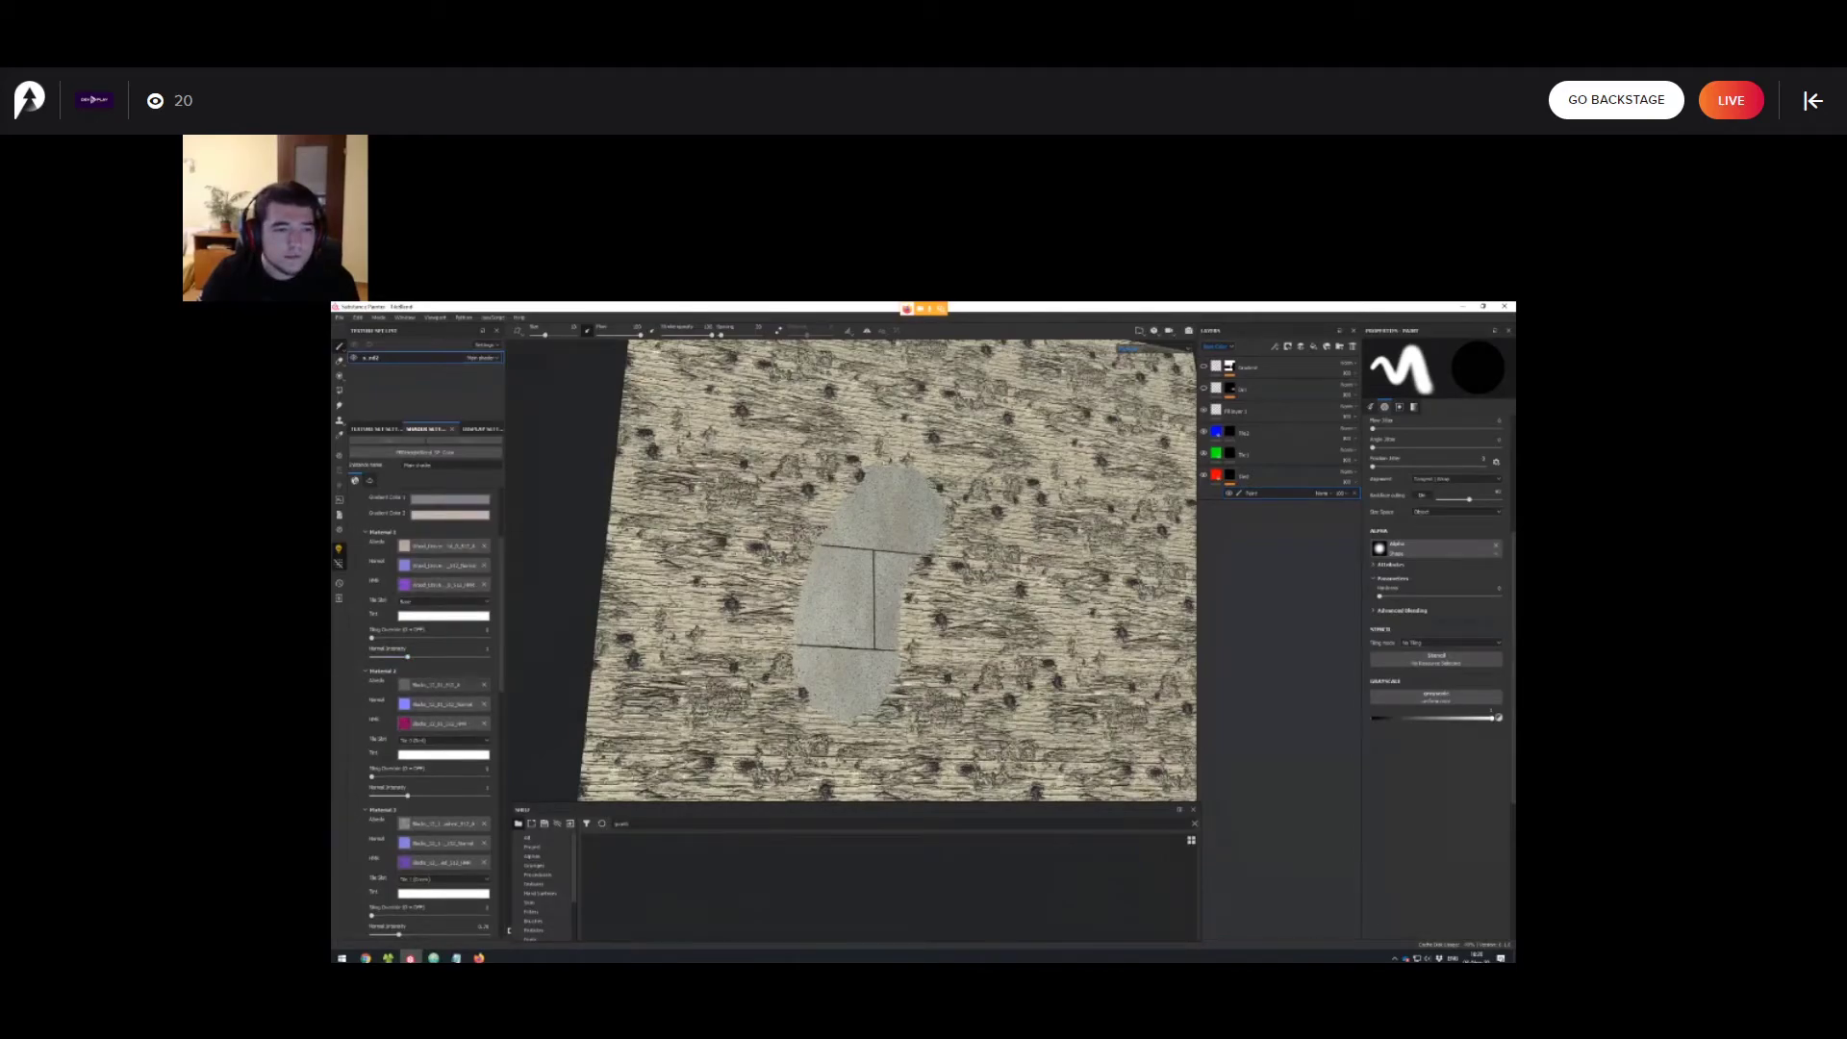
scroll(866, 577, "up", 3)
left_click_drag(866, 558, 827, 626, "alt")
left_click_drag(641, 335, 602, 334)
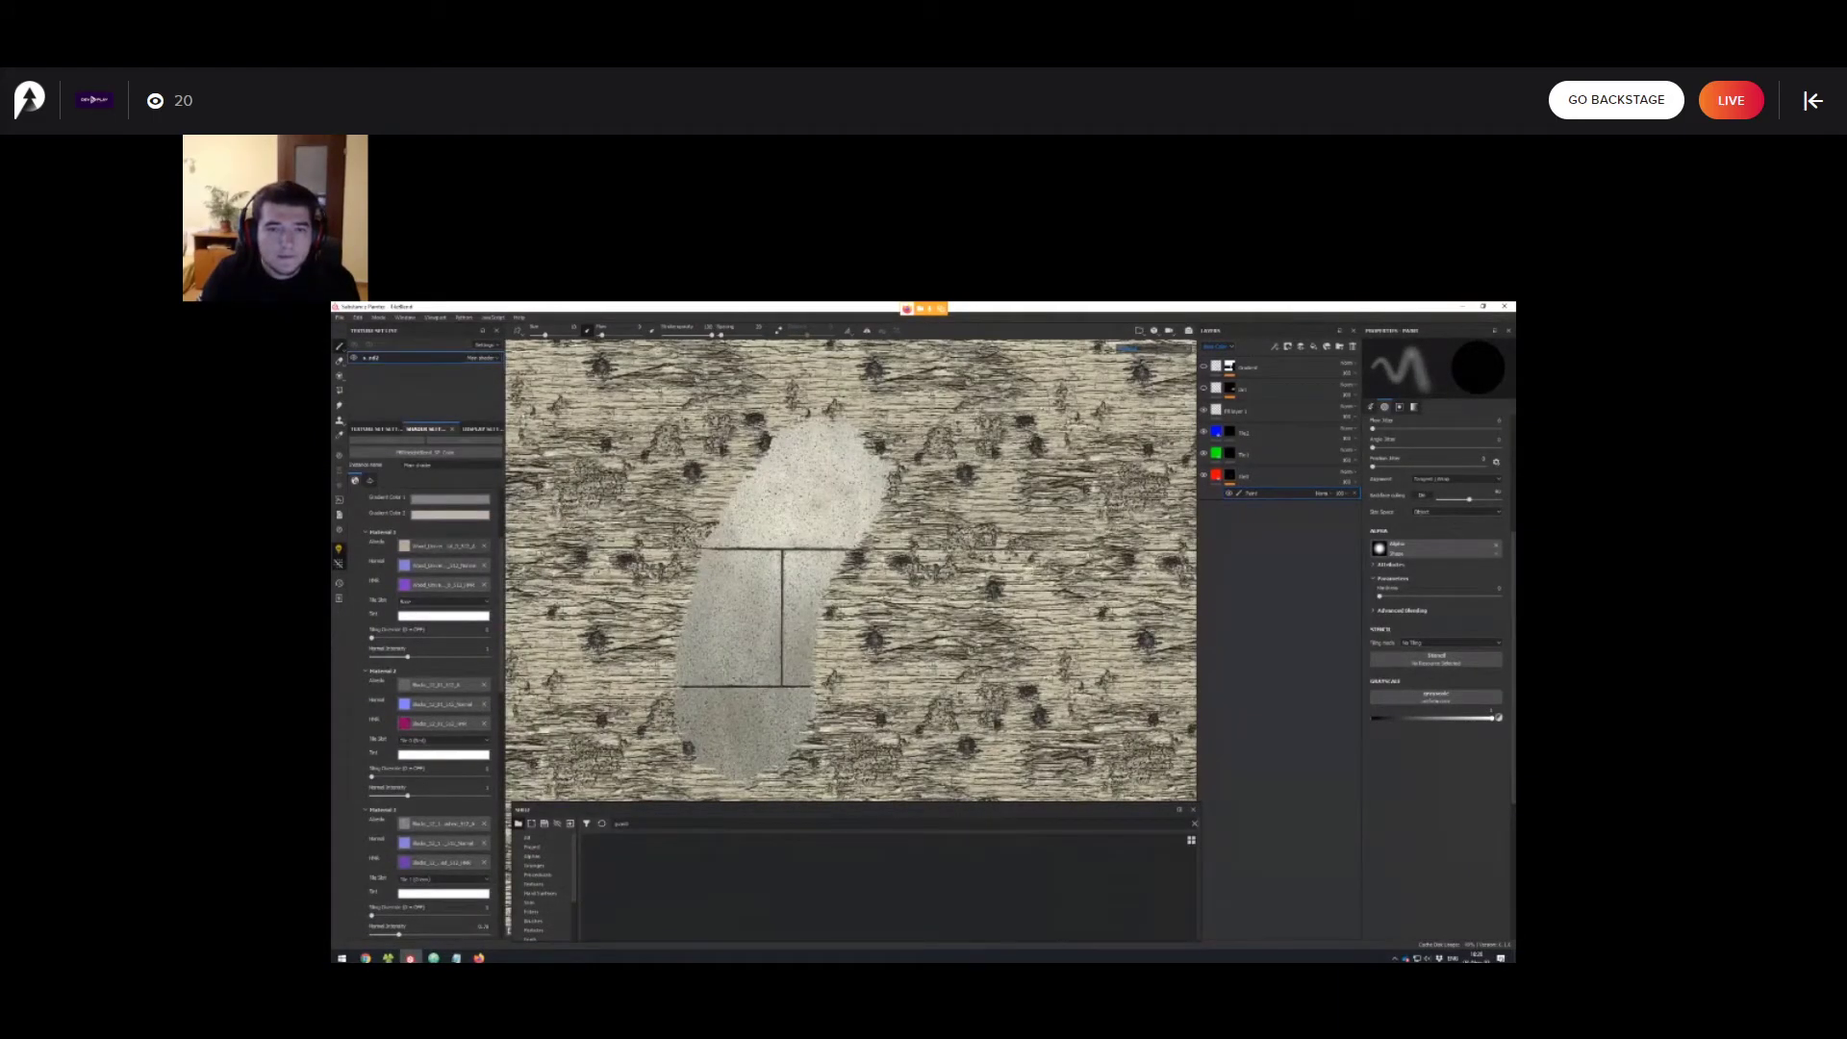
Inspect the edge of the painted stone stroke and the adjoining wood surface, rotating the environment lighting.
middle_click_drag(856, 587, 842, 546, "alt")
scroll(842, 546, "down", 2)
left_click_drag(843, 547, 866, 530, "alt")
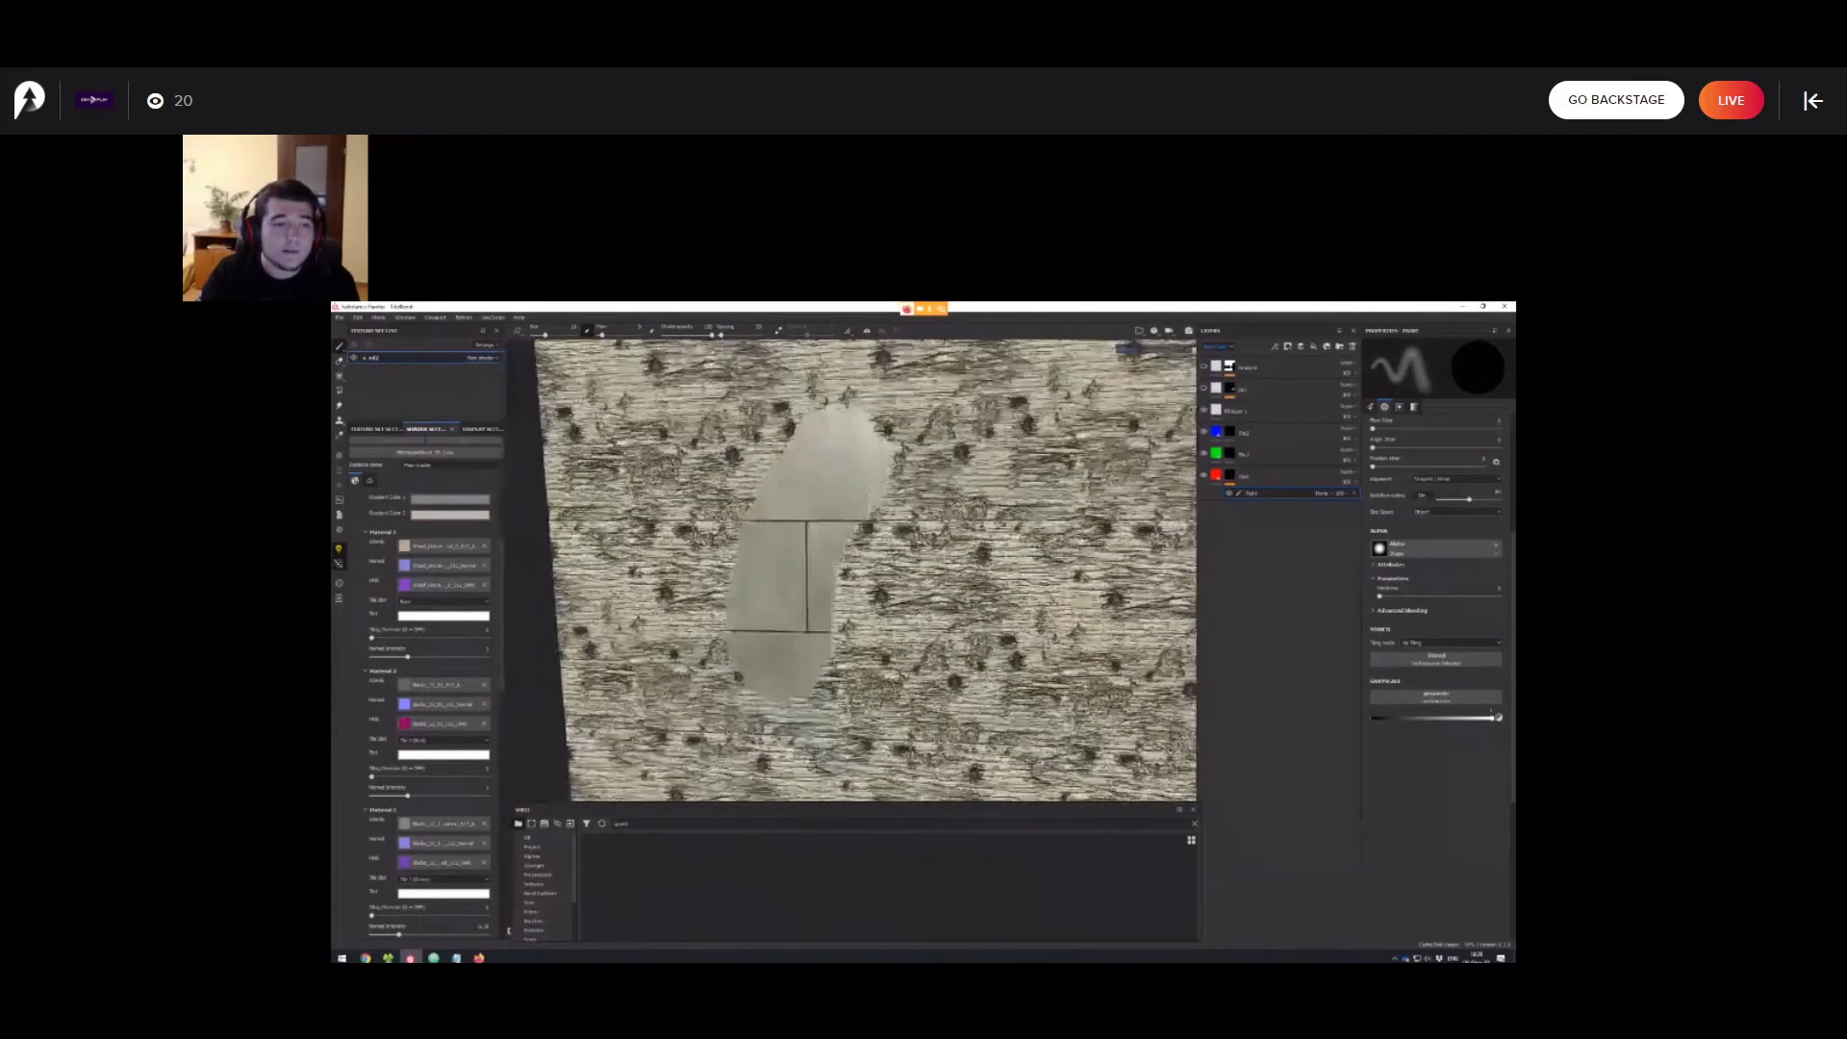
middle_click_drag(866, 529, 781, 540, "alt")
mouse_move(781, 540)
left_mouse_down("alt")
mouse_move(787, 590)
mouse_move(782, 565)
left_mouse_up("alt")
middle_click_drag(781, 566, 707, 518, "alt")
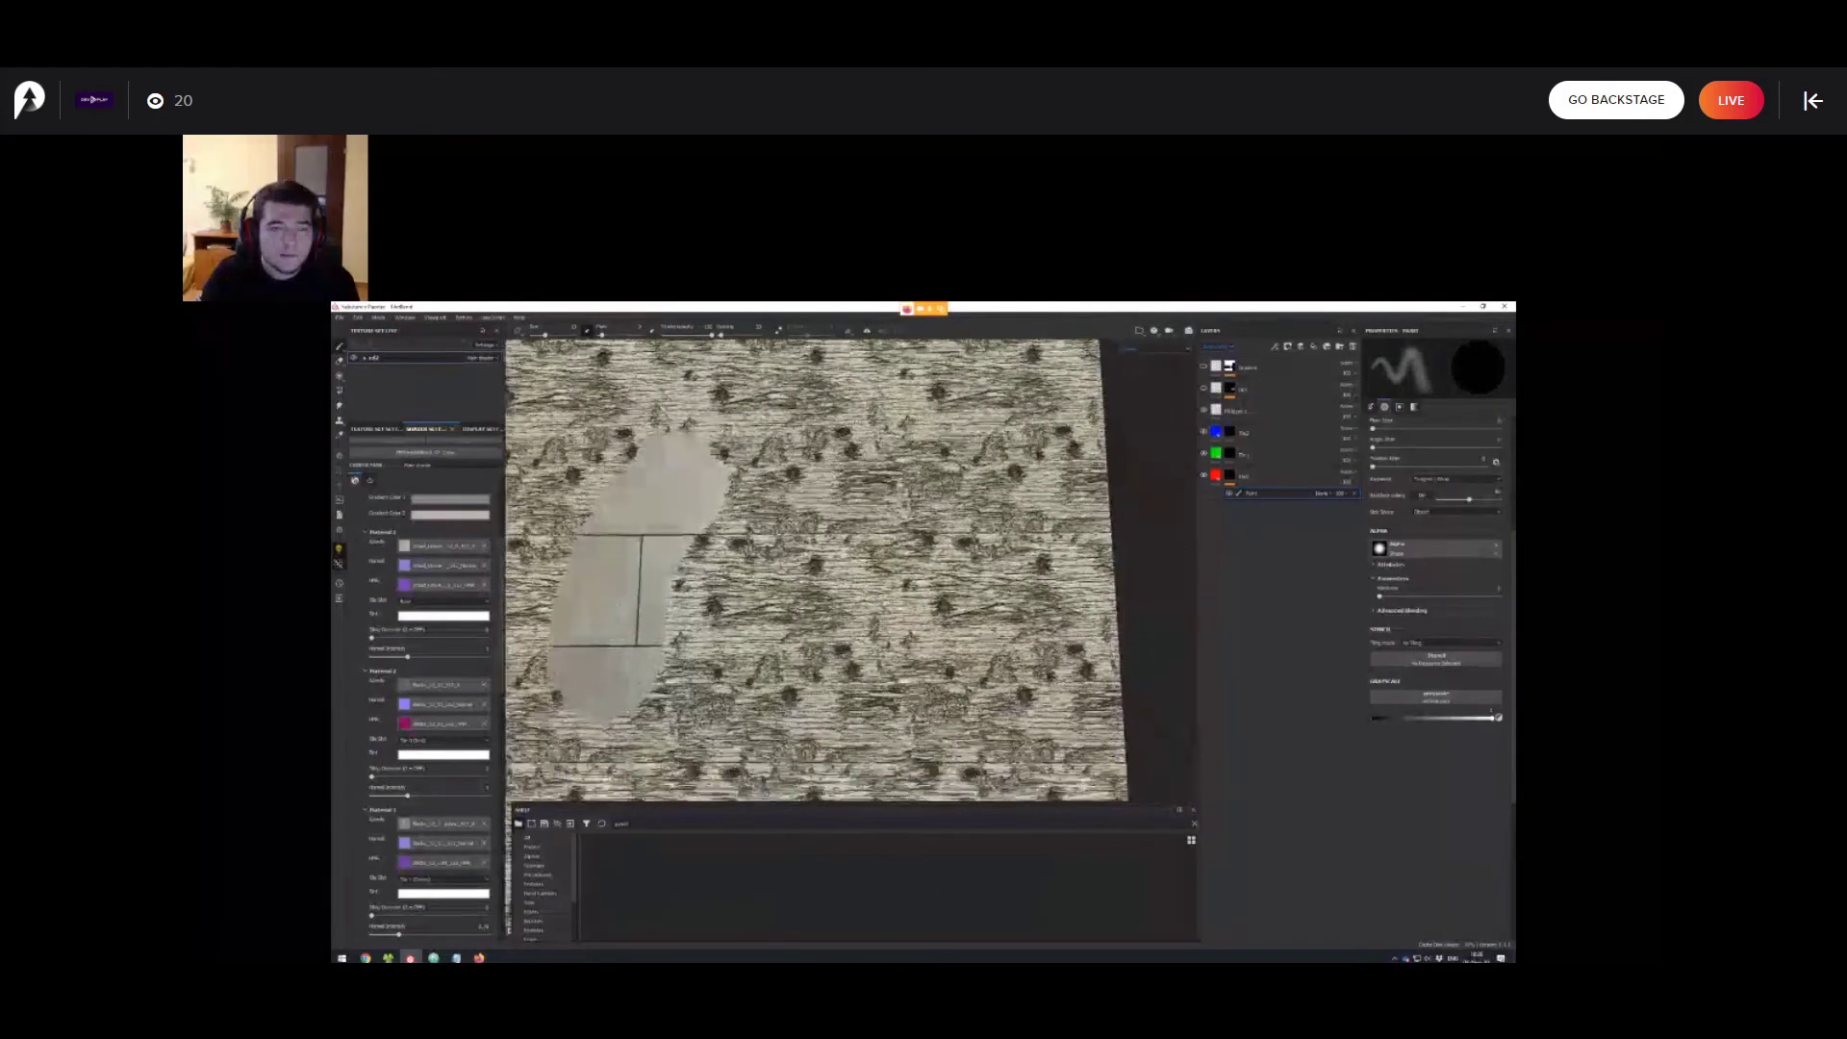
scroll(707, 517, "up", 3)
left_click_drag(707, 518, 714, 508, "alt")
right_click_drag(714, 508, 1058, 515, "shift")
middle_click_drag(866, 582, 683, 575, "alt")
scroll(683, 575, "up", 3)
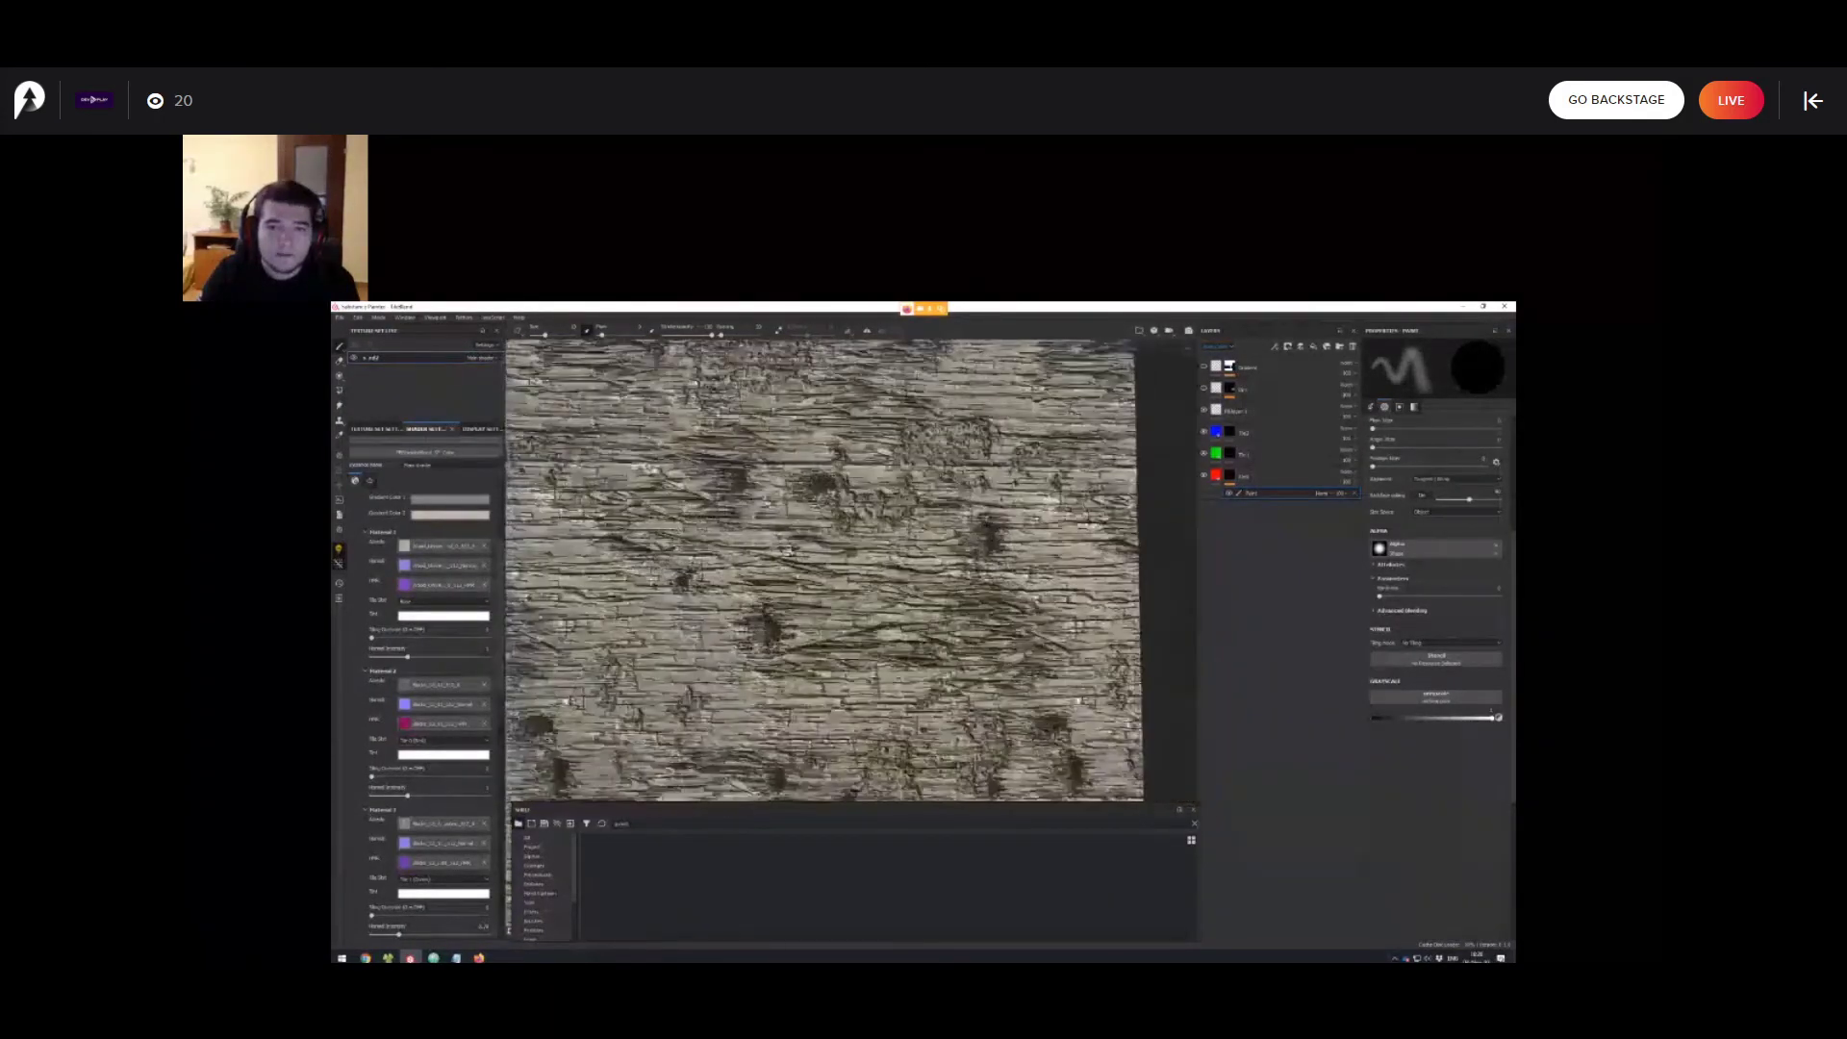
left_click_drag(683, 576, 686, 551, "alt")
Adjust the brush size and paint a faint low-flow patch into the Red layer's mask beside the first stroke.
right_click_drag(687, 550, 635, 550, "ctrl")
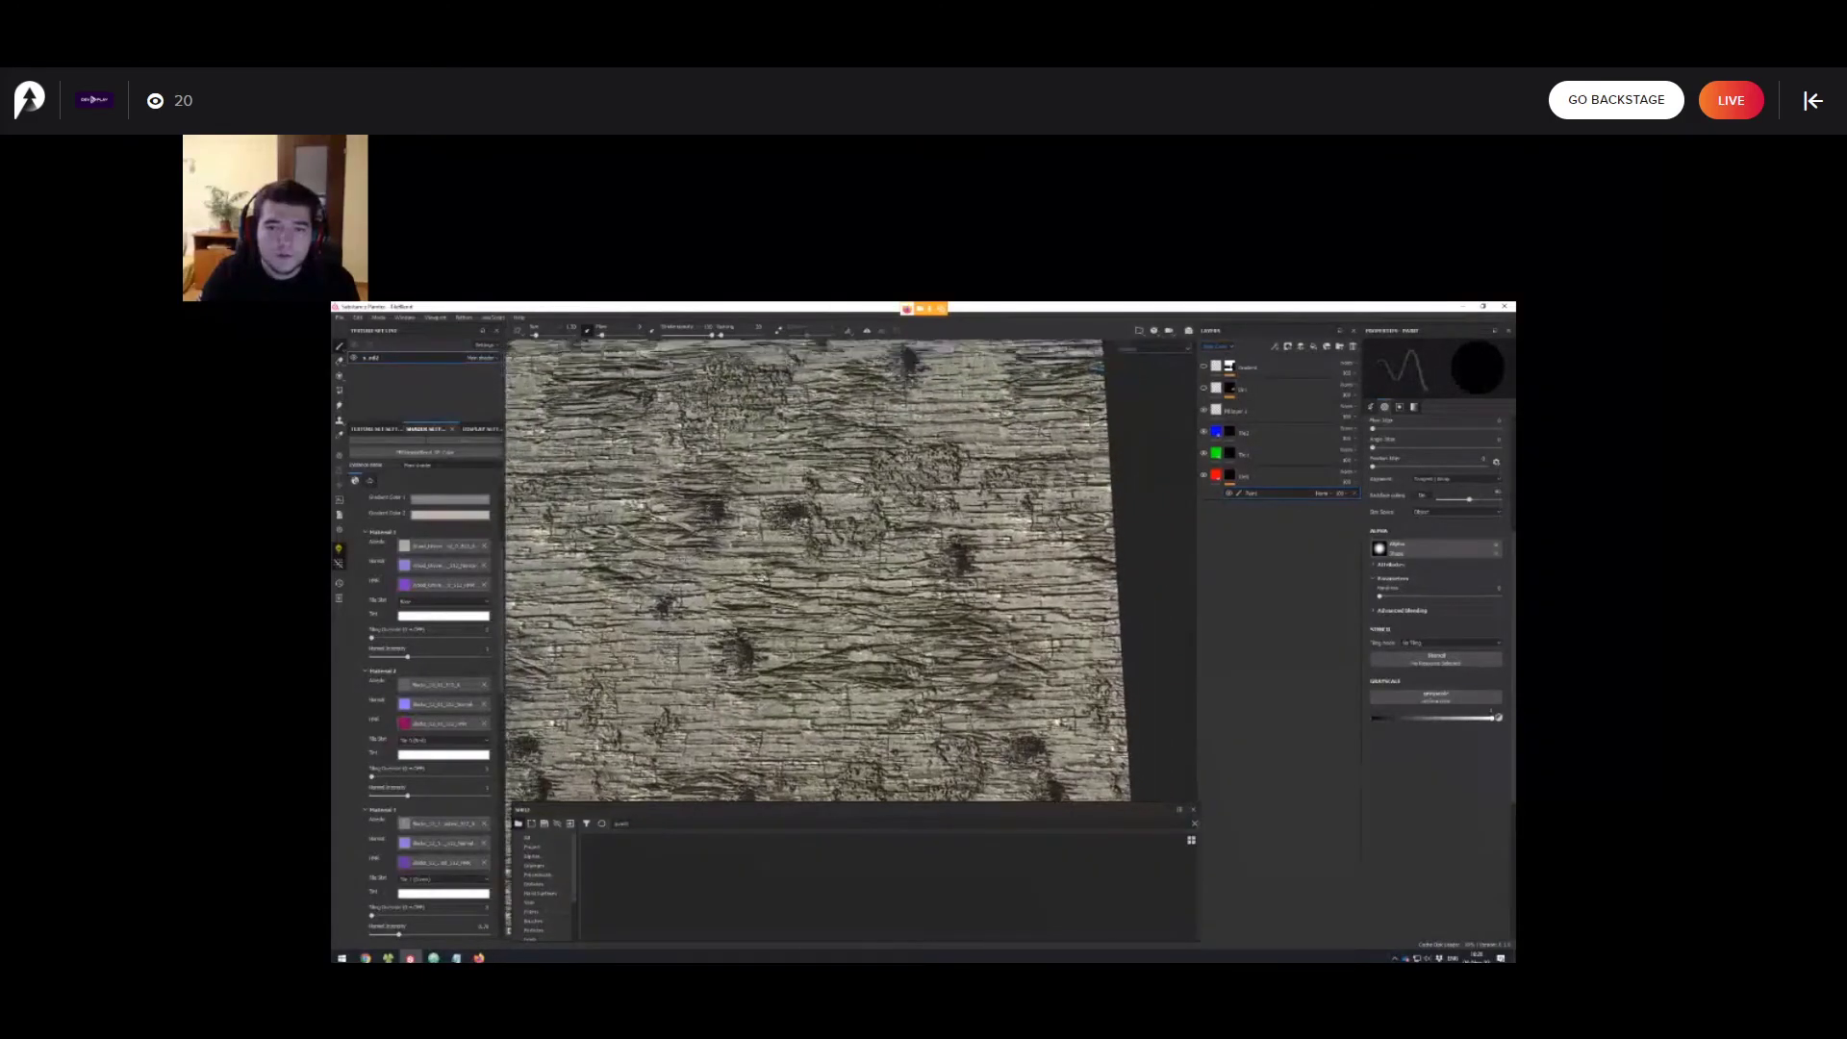
left_click_drag(721, 717, 830, 691, "alt")
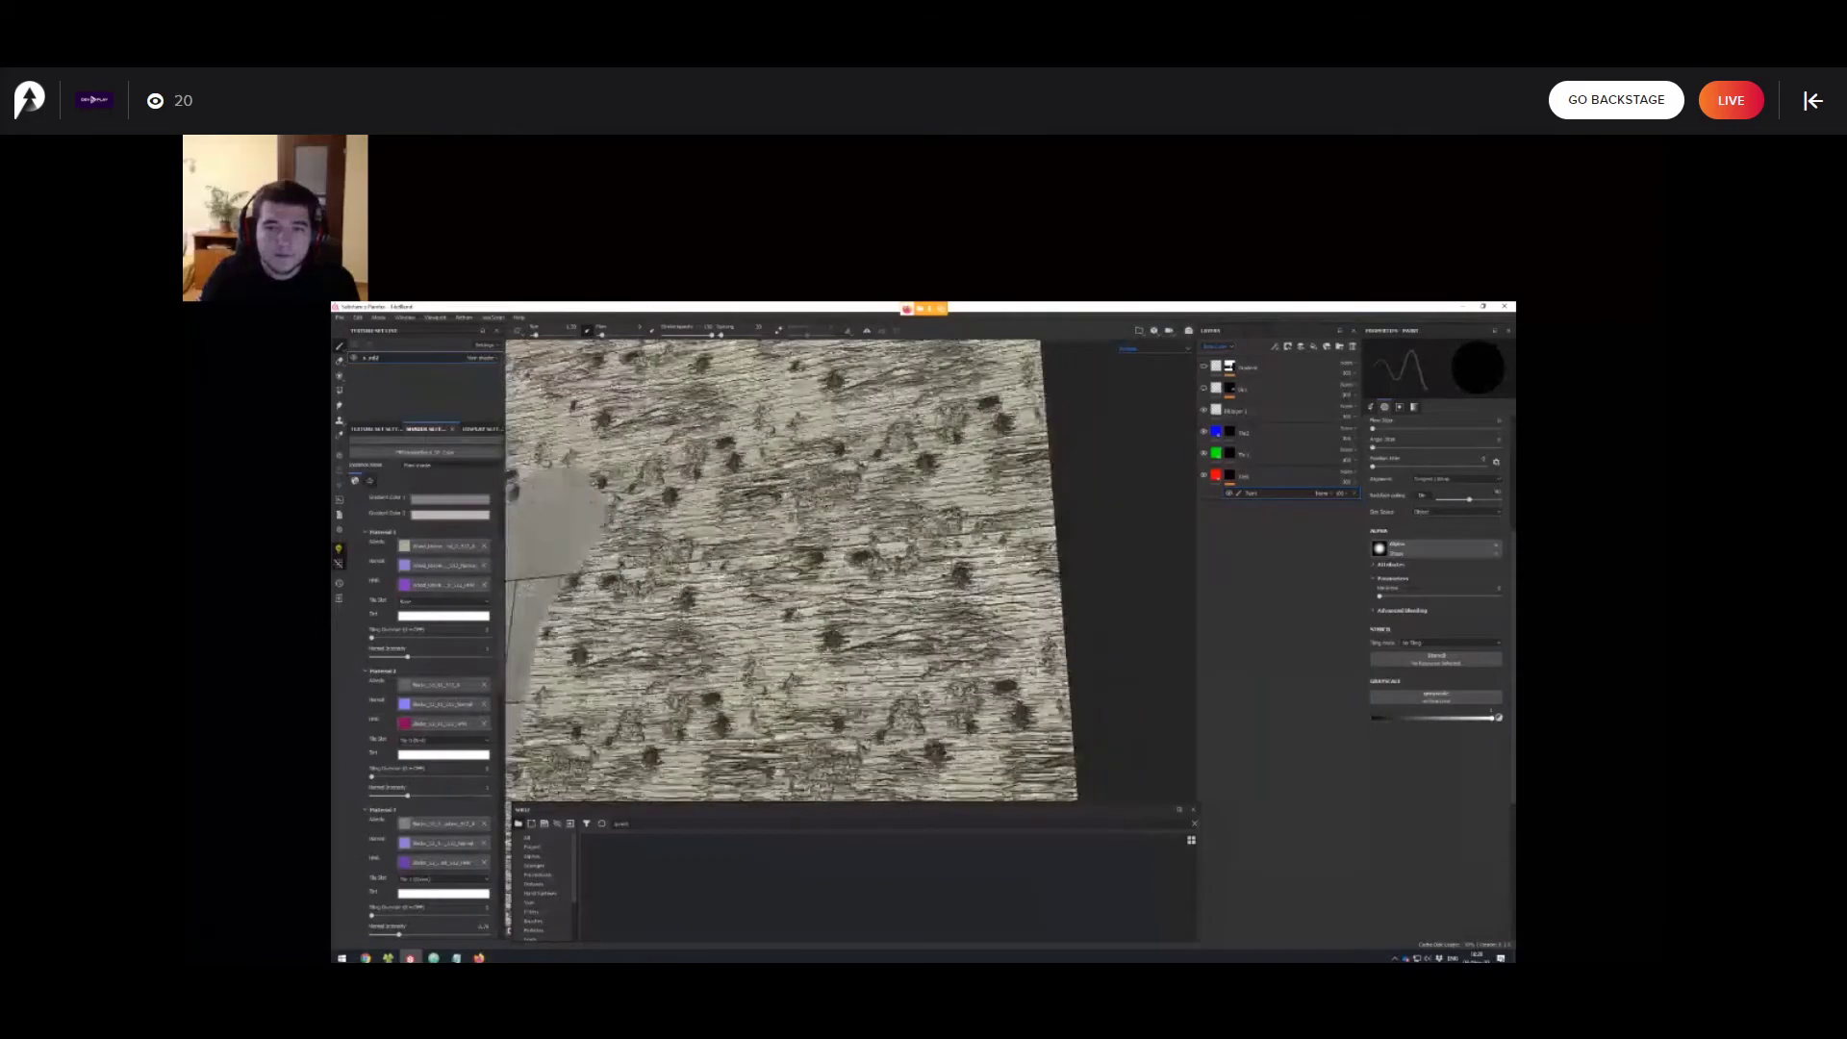
right_click_drag(818, 596, 871, 596, "ctrl")
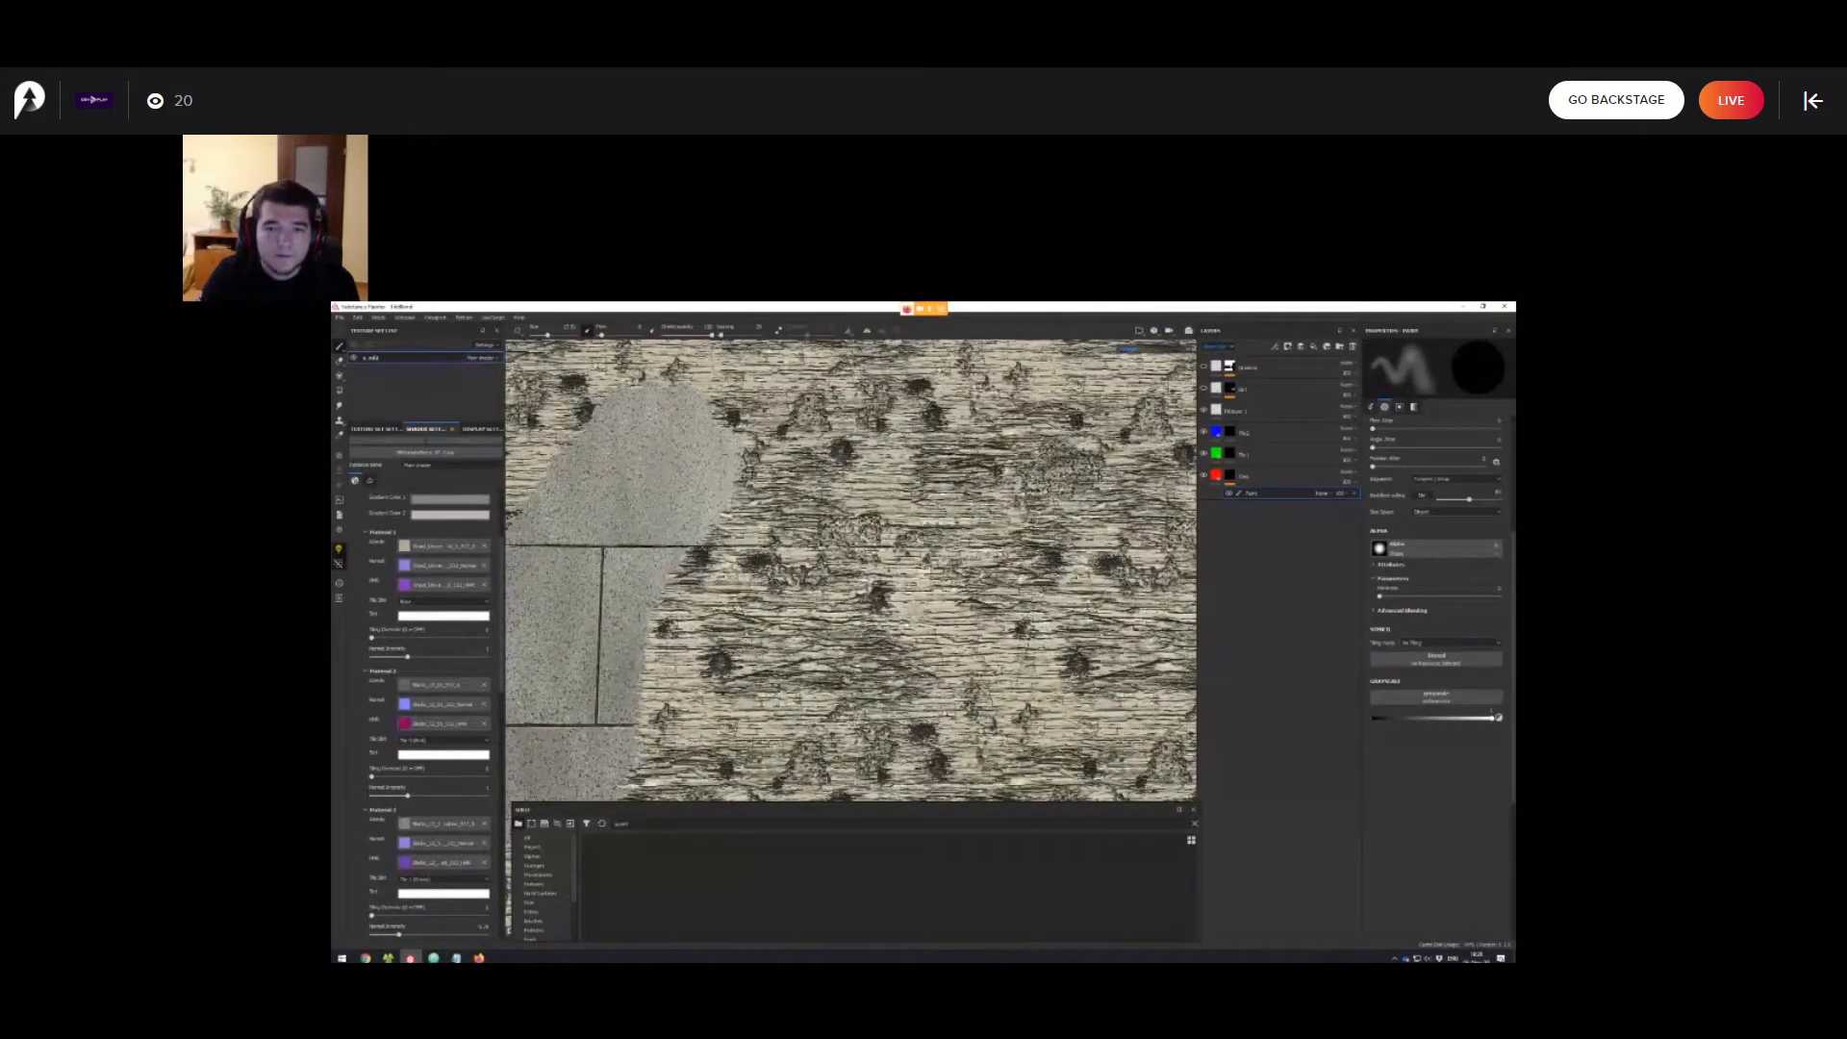
mouse_move(871, 534)
left_mouse_down()
mouse_move(909, 601)
mouse_move(868, 566)
mouse_move(971, 601)
mouse_move(847, 539)
mouse_move(953, 538)
mouse_move(881, 577)
mouse_move(933, 582)
mouse_move(875, 520)
mouse_move(861, 568)
left_mouse_up()
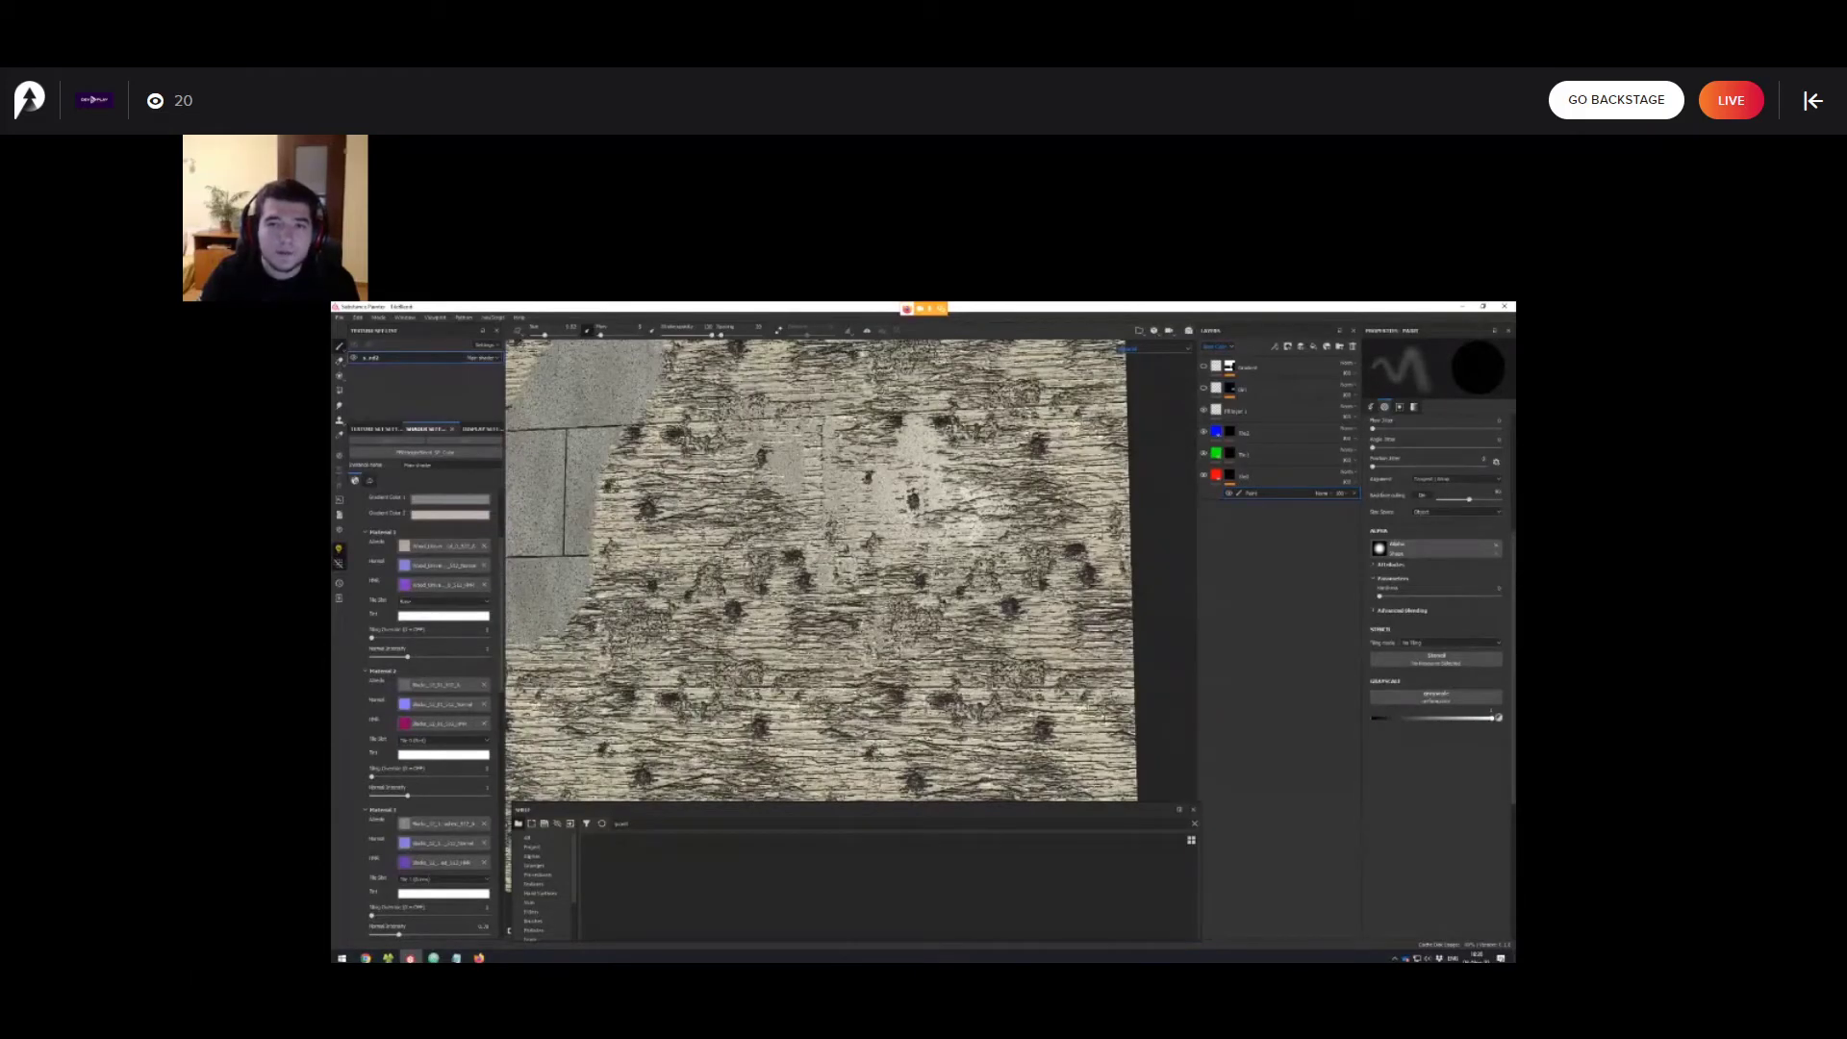
Reduce the brush size for detail painting over the partially blended patch.
middle_click_drag(904, 597, 852, 544, "alt")
scroll(852, 544, "up", 5)
mouse_move(852, 553)
left_mouse_down("alt")
mouse_move(863, 522)
mouse_move(839, 556)
left_mouse_up("alt")
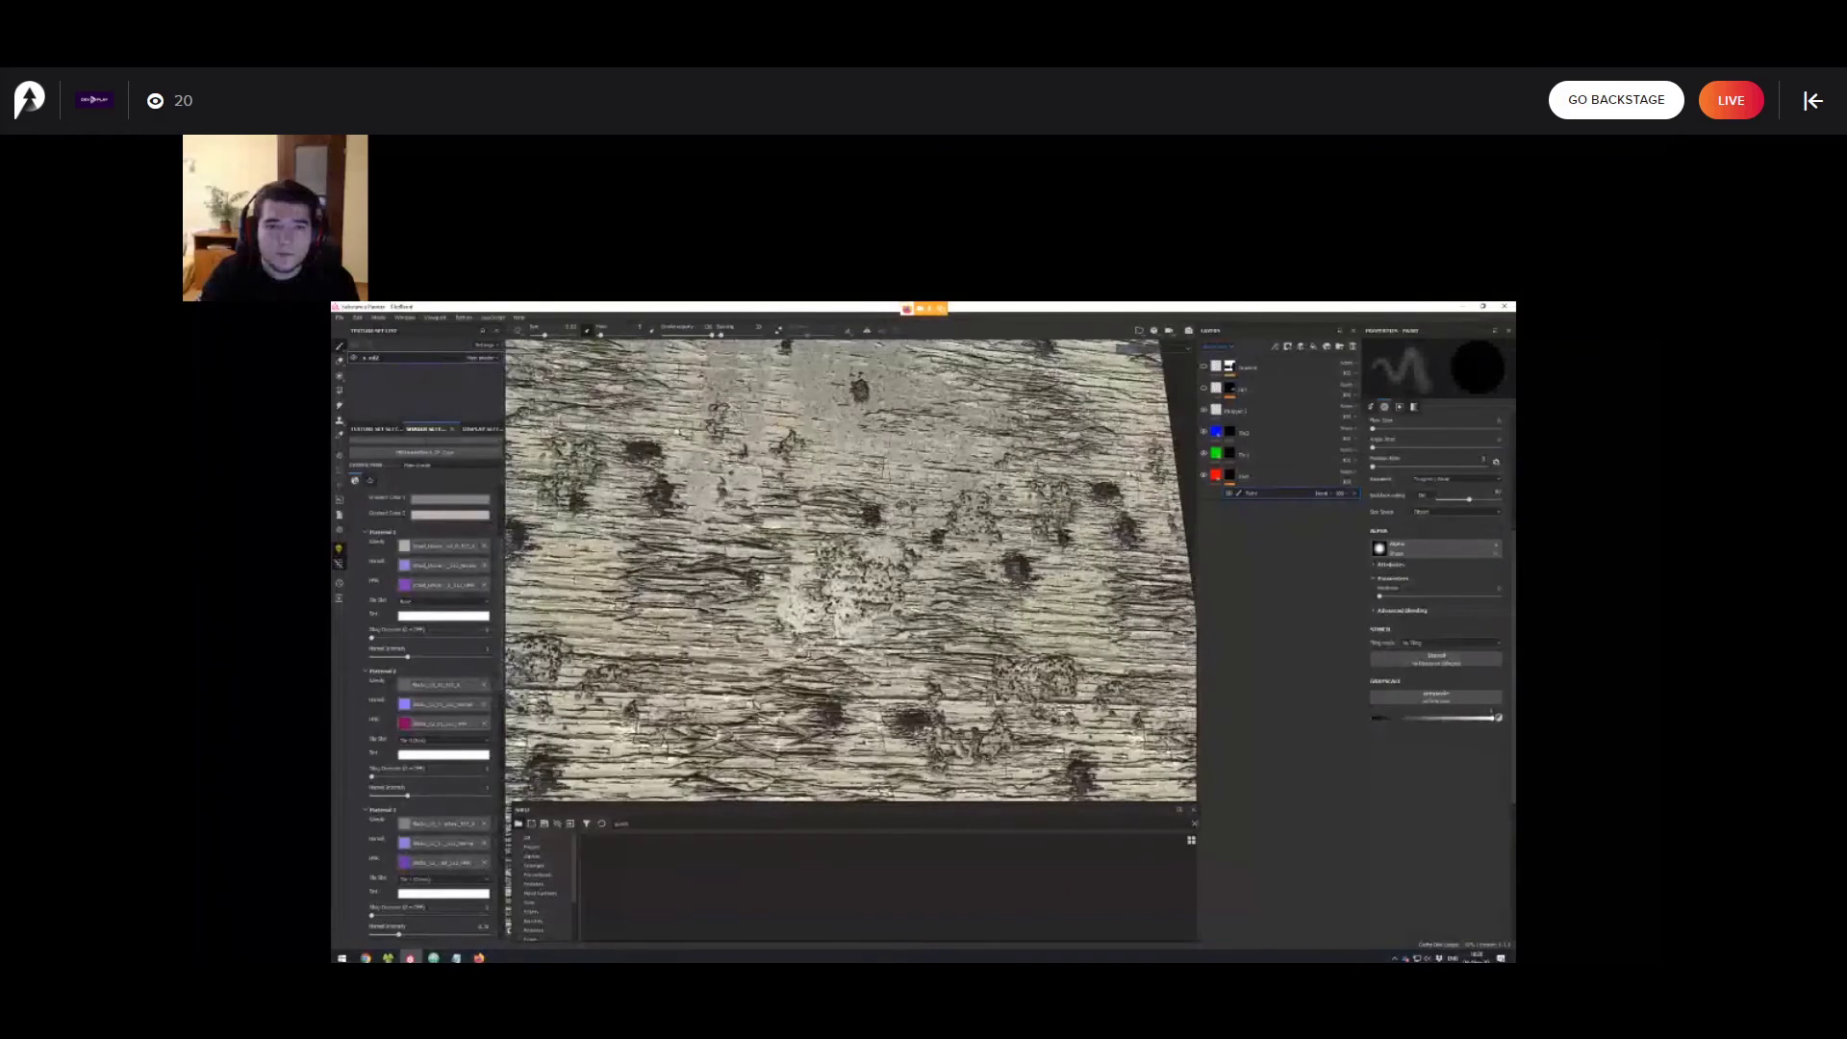
middle_click_drag(839, 556, 851, 694, "alt")
right_click_drag(851, 694, 808, 694, "ctrl")
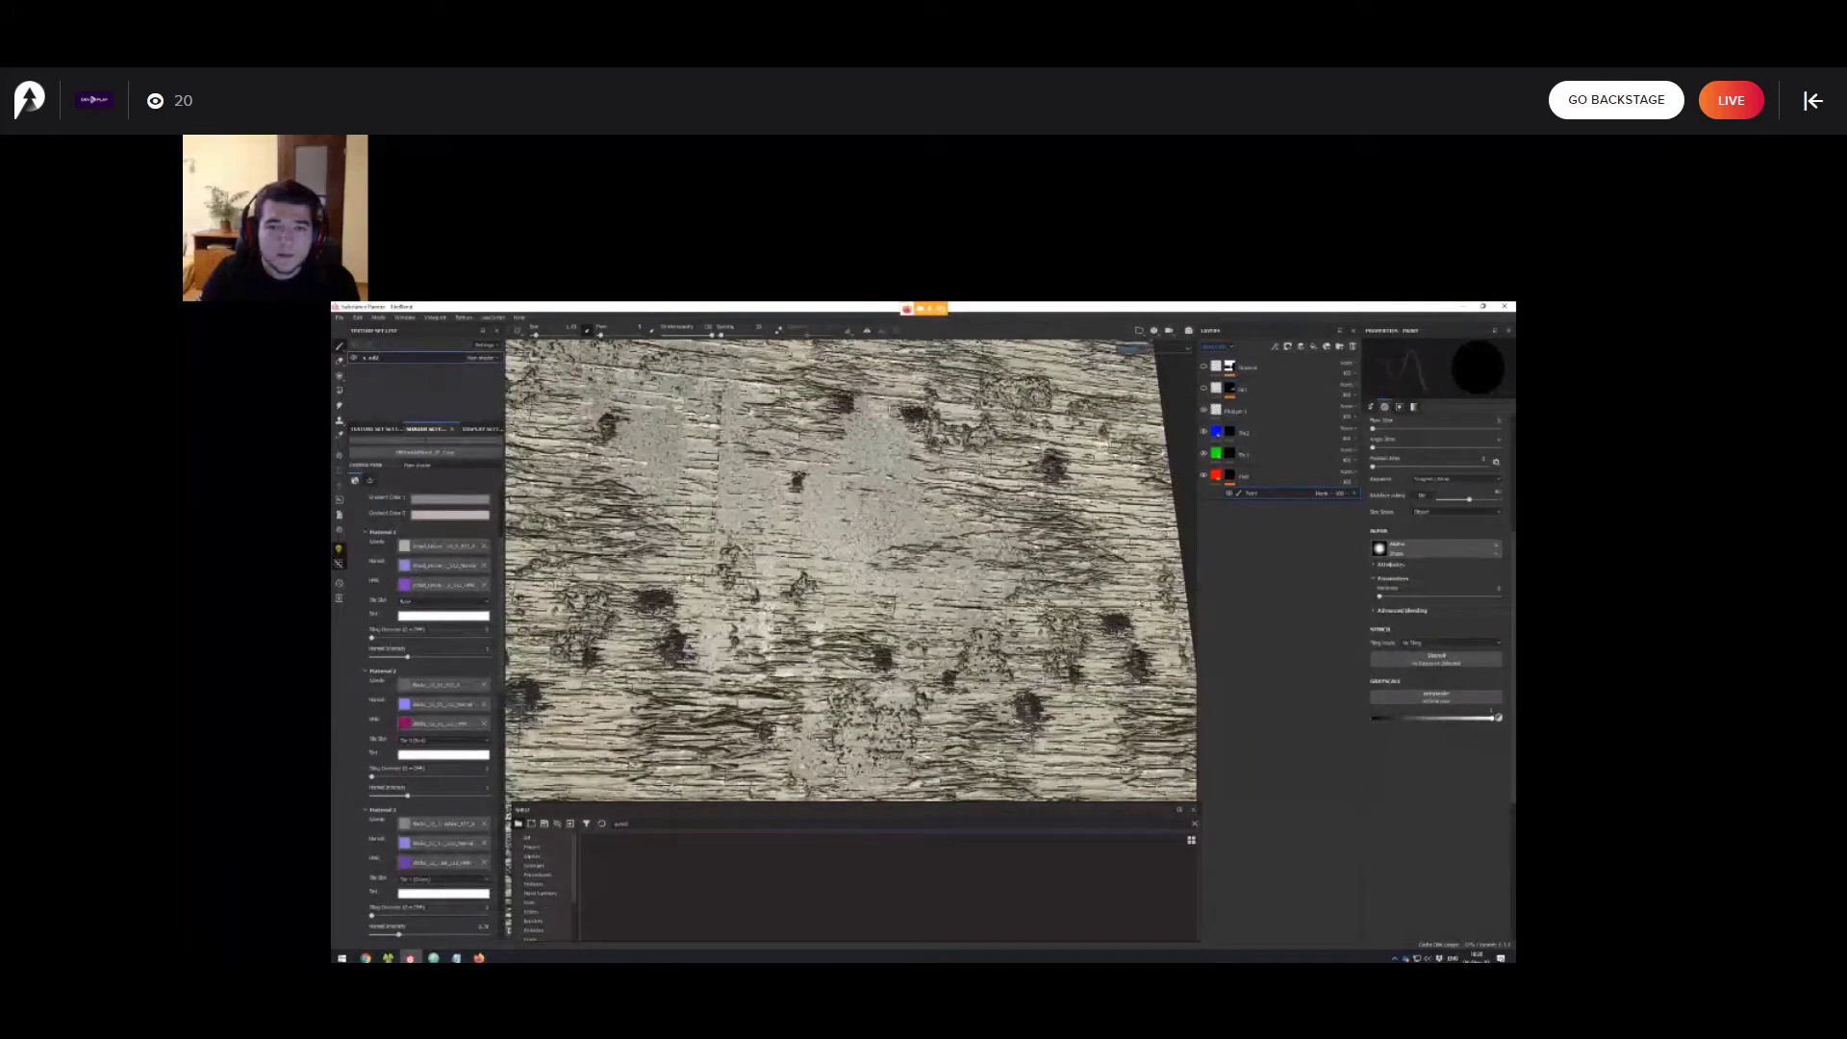
right_click_drag(808, 694, 829, 694, "ctrl")
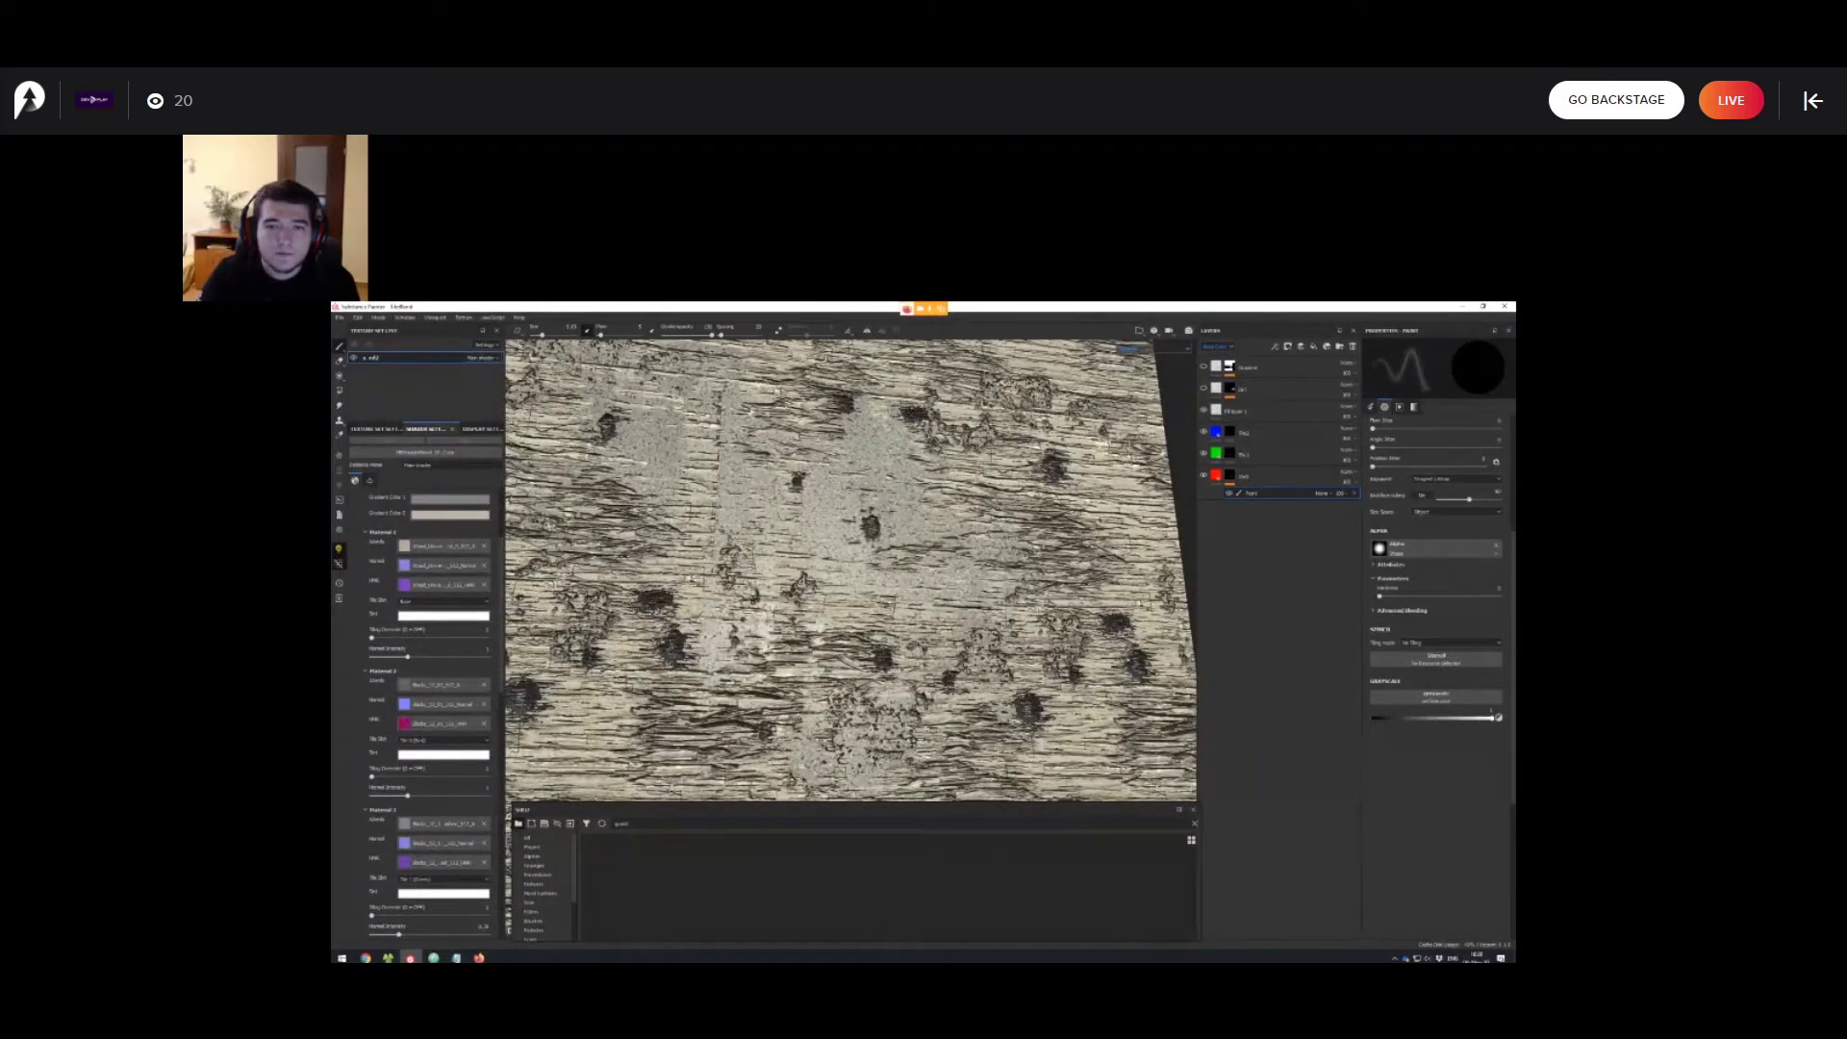
Examine how the stone tiles blend through the wood in the low-flow patch, from close up and farther away.
left_click_drag(850, 578, 847, 616, "alt")
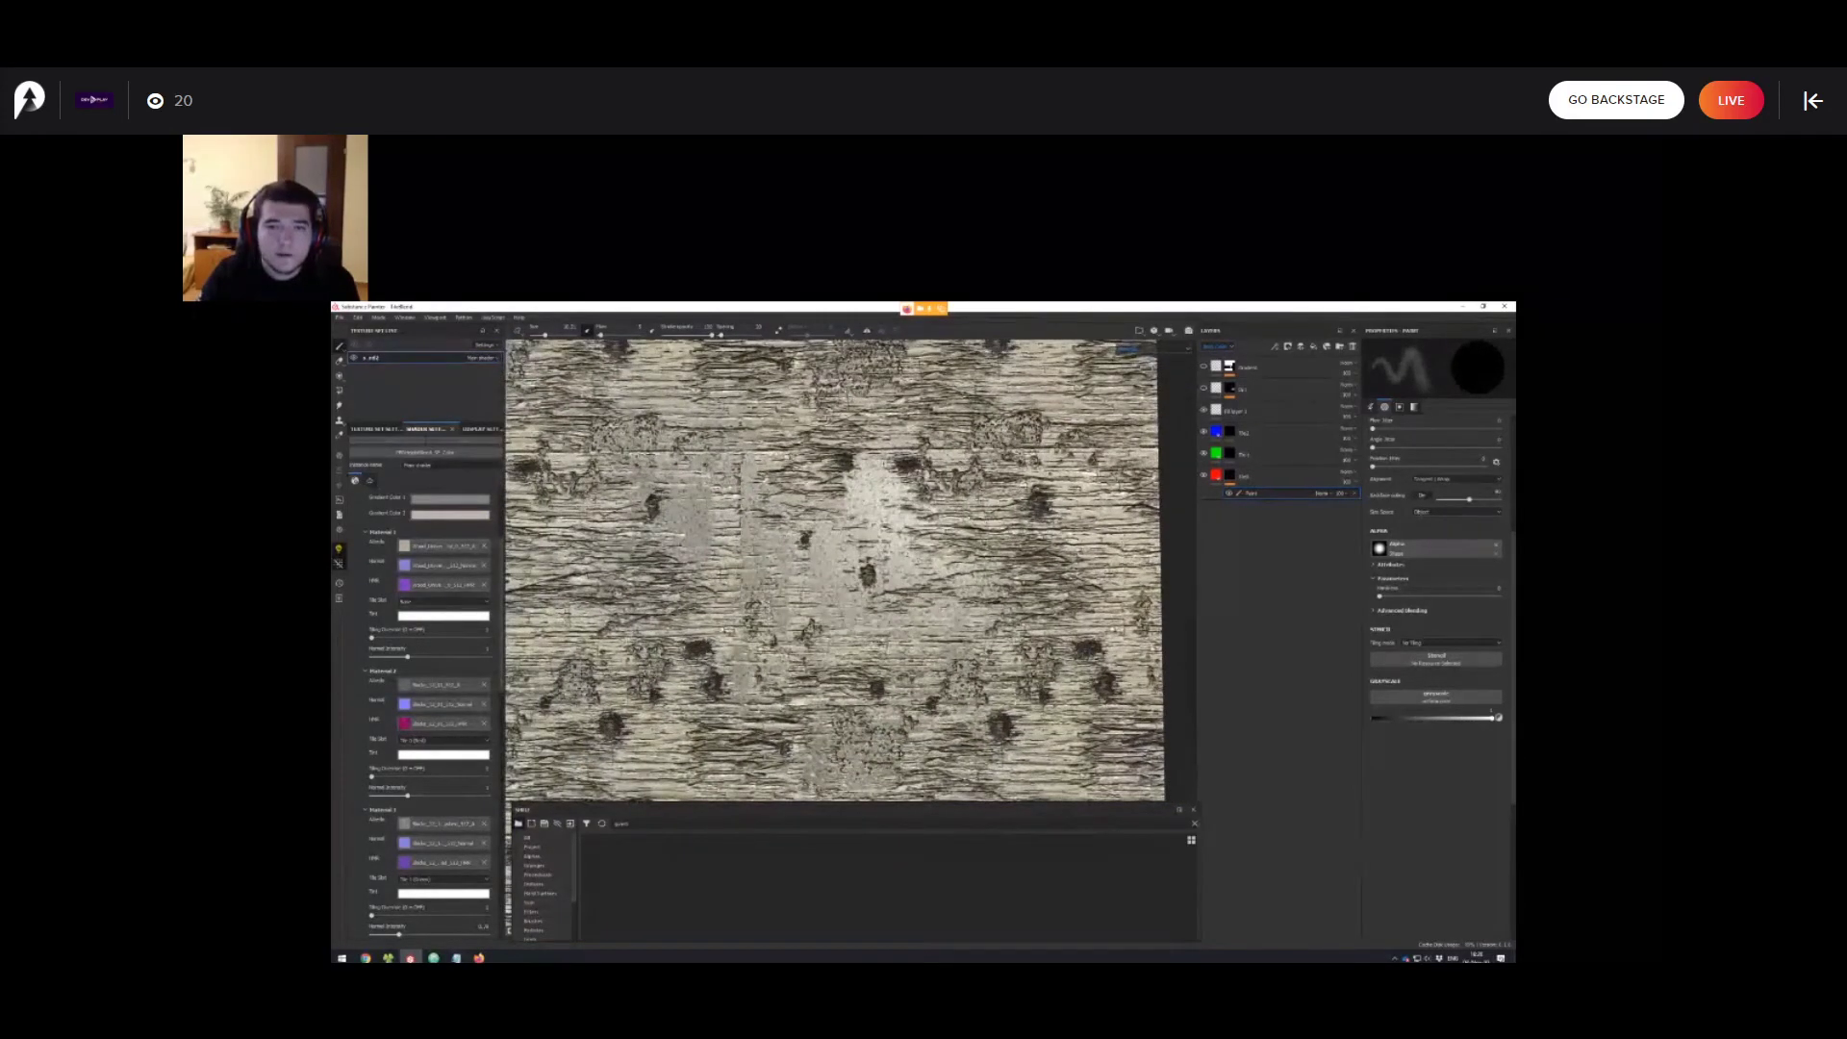
middle_click_drag(846, 615, 846, 595, "alt")
mouse_move(846, 595)
right_mouse_down("alt")
mouse_move(895, 594)
mouse_move(866, 595)
right_mouse_up("alt")
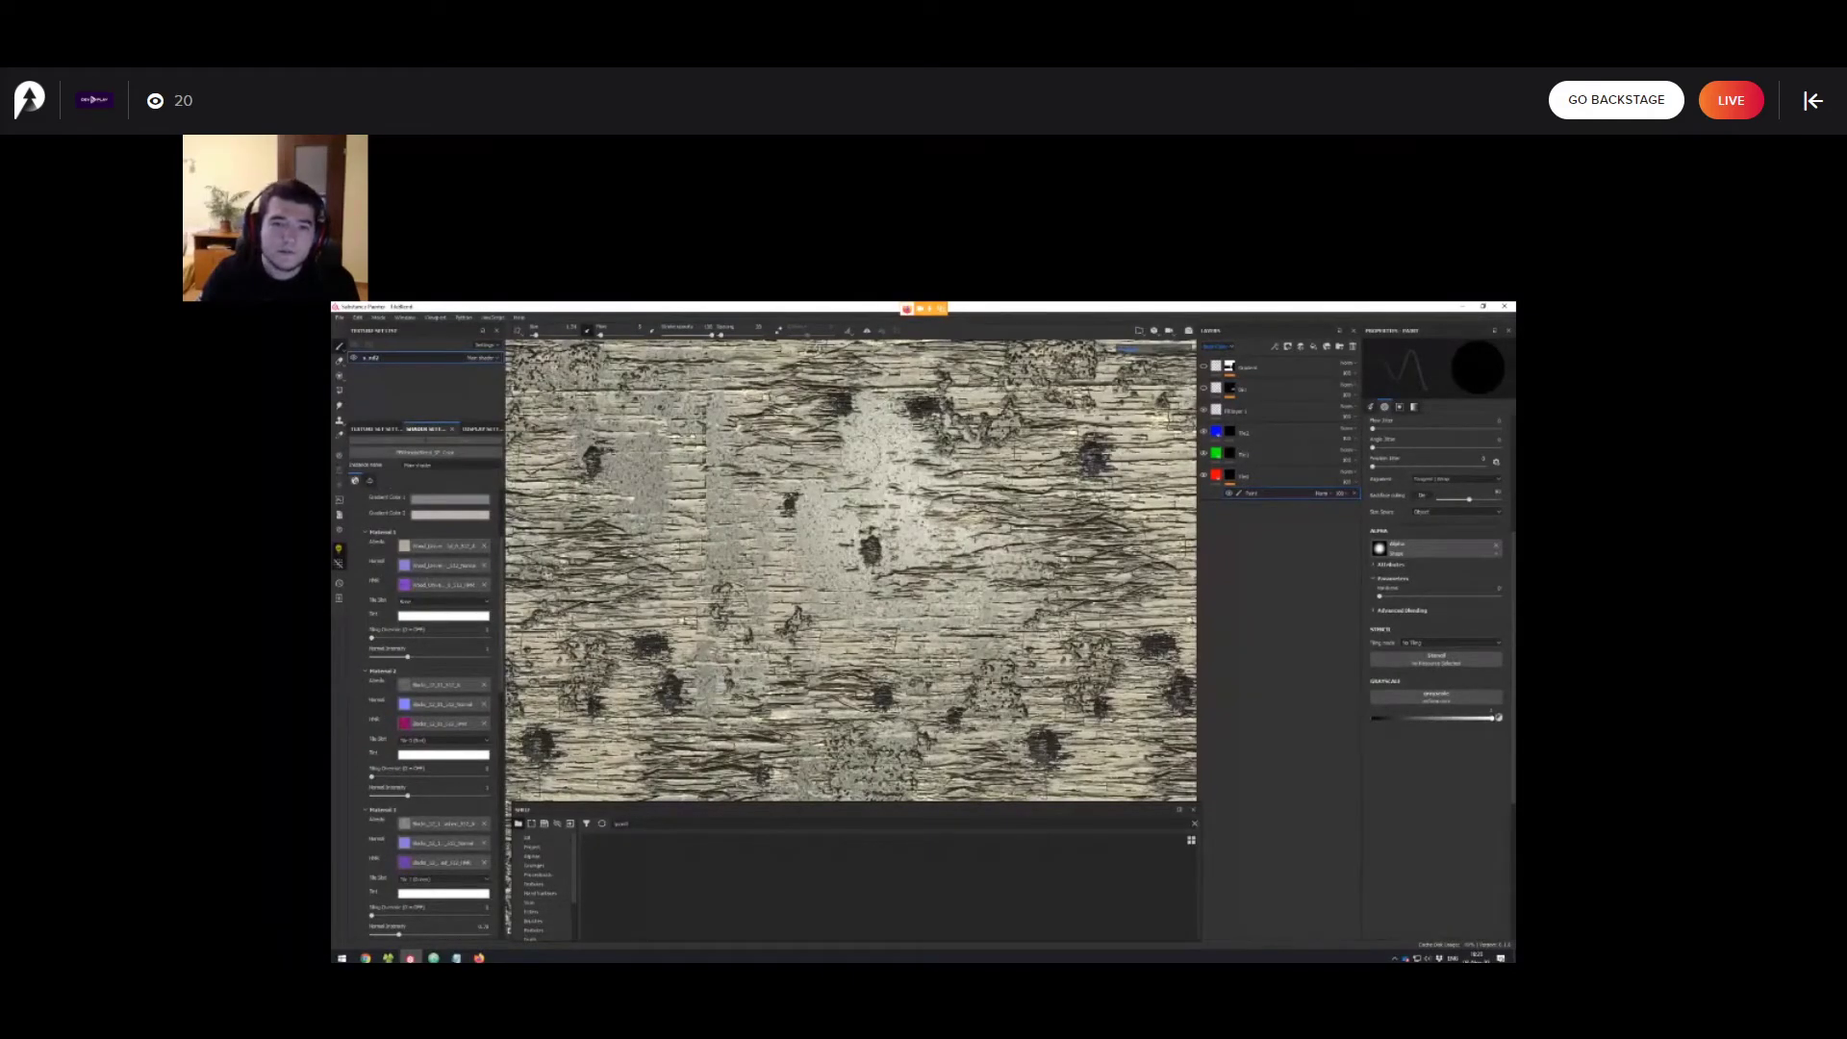
right_click_drag(861, 455, 779, 456, "alt")
left_click_drag(779, 456, 769, 441, "alt")
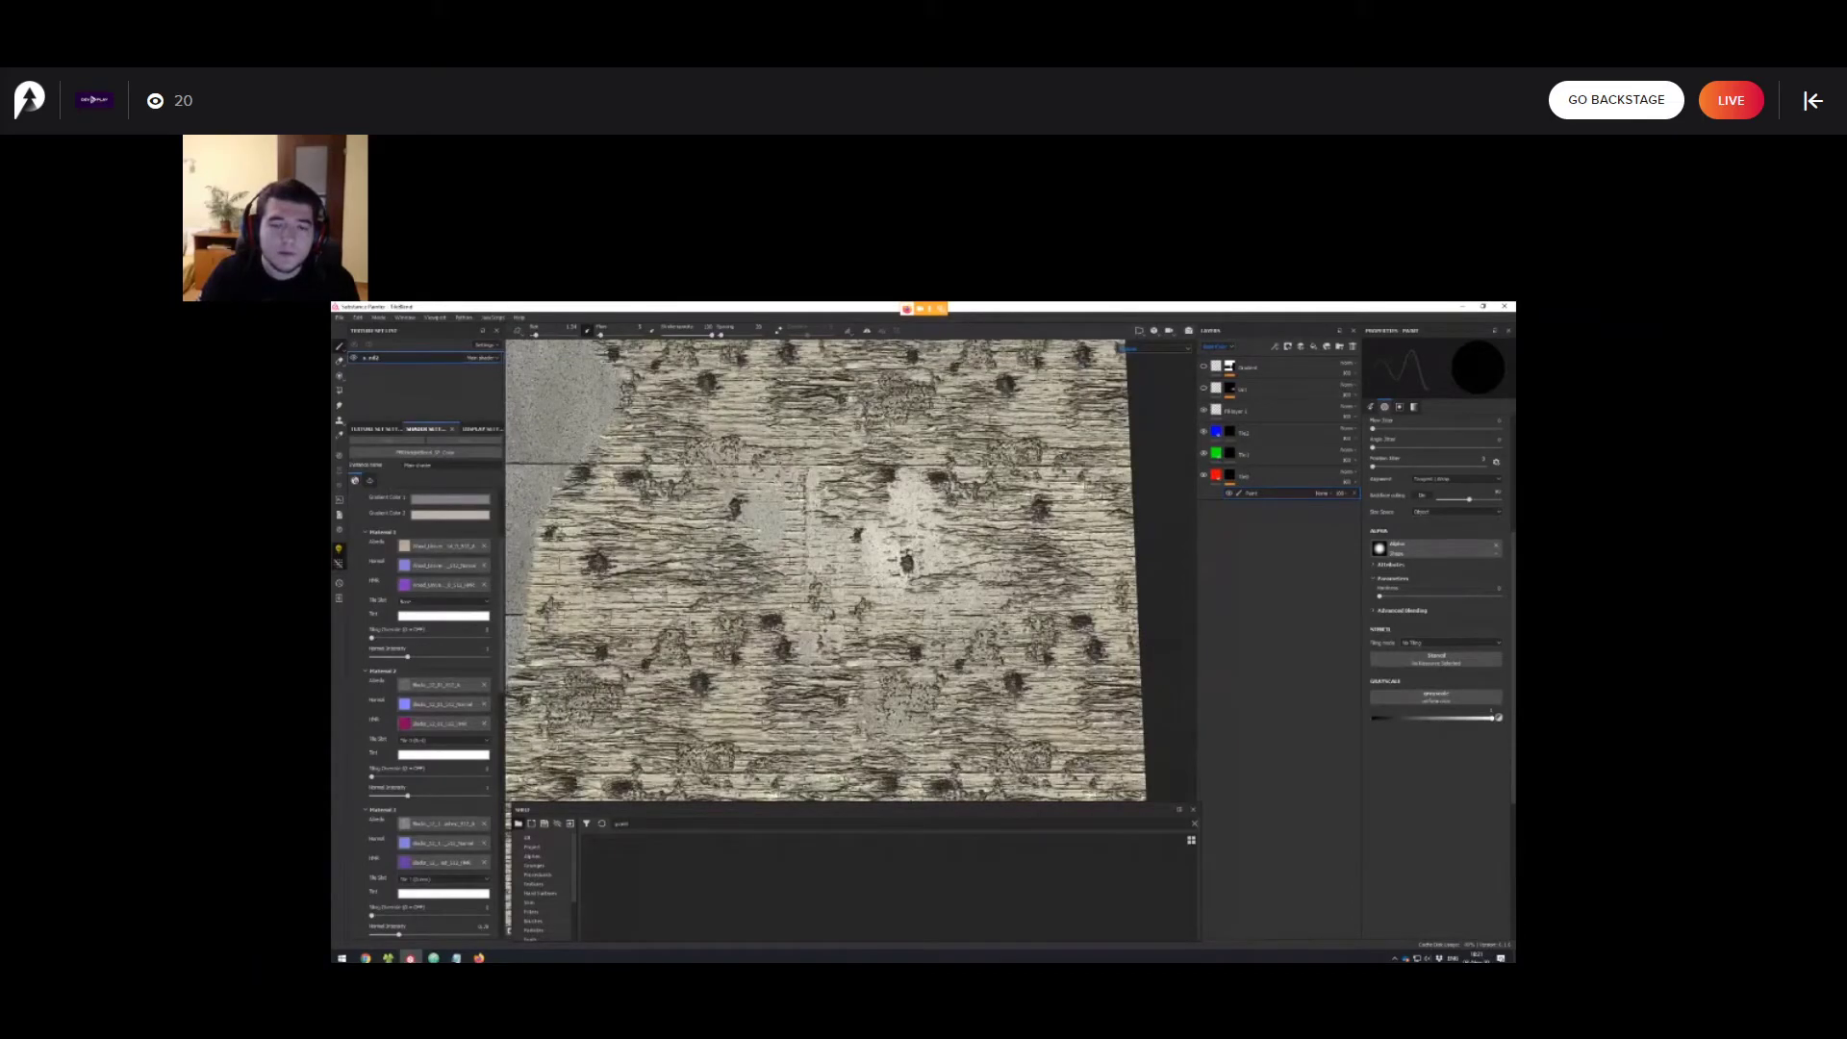
middle_click_drag(828, 549, 859, 540, "alt")
right_click_drag(859, 540, 827, 542, "alt")
middle_click_drag(881, 558, 866, 525, "alt")
mouse_move(866, 525)
right_mouse_down("alt")
mouse_move(925, 525)
mouse_move(858, 531)
right_mouse_up("alt")
left_click_drag(858, 531, 873, 550, "alt")
Add a paint effect to the Green layer's mask and paint a second material over the partially blended patch.
right_click(1236, 449)
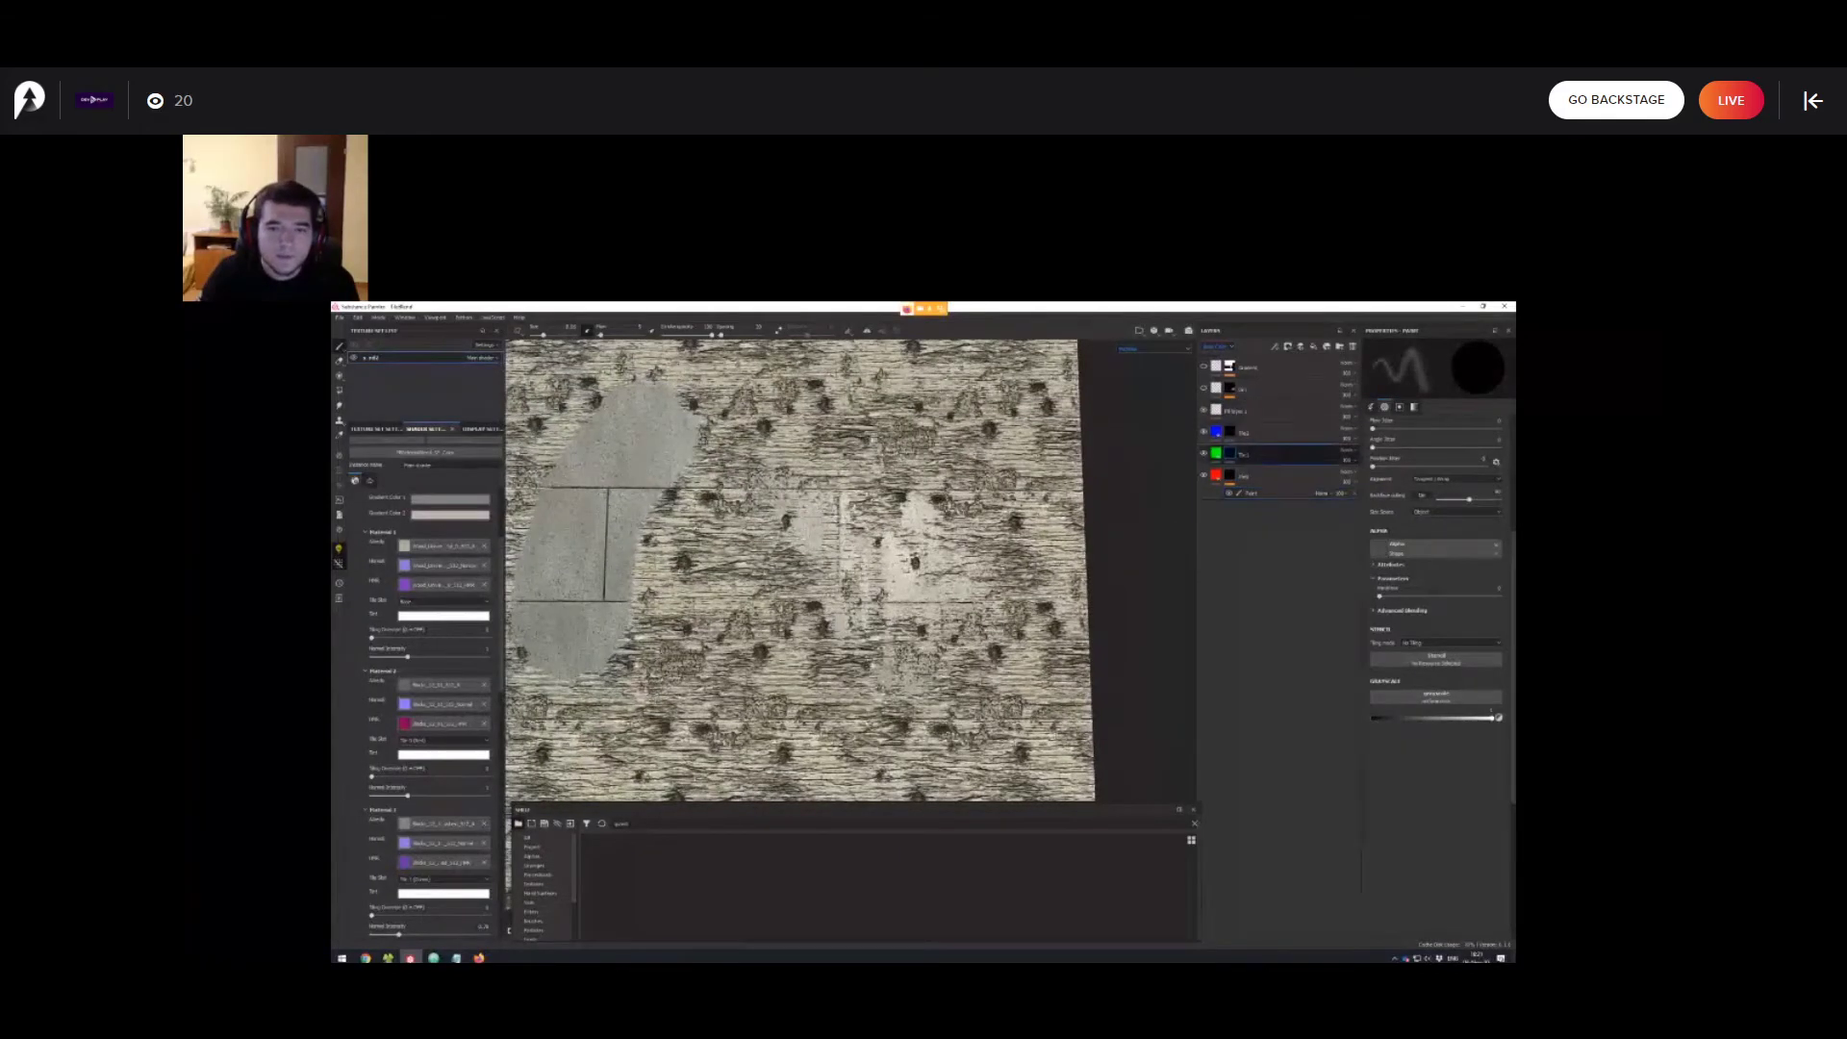
left_click(1264, 645)
scroll(866, 558, "up", 3)
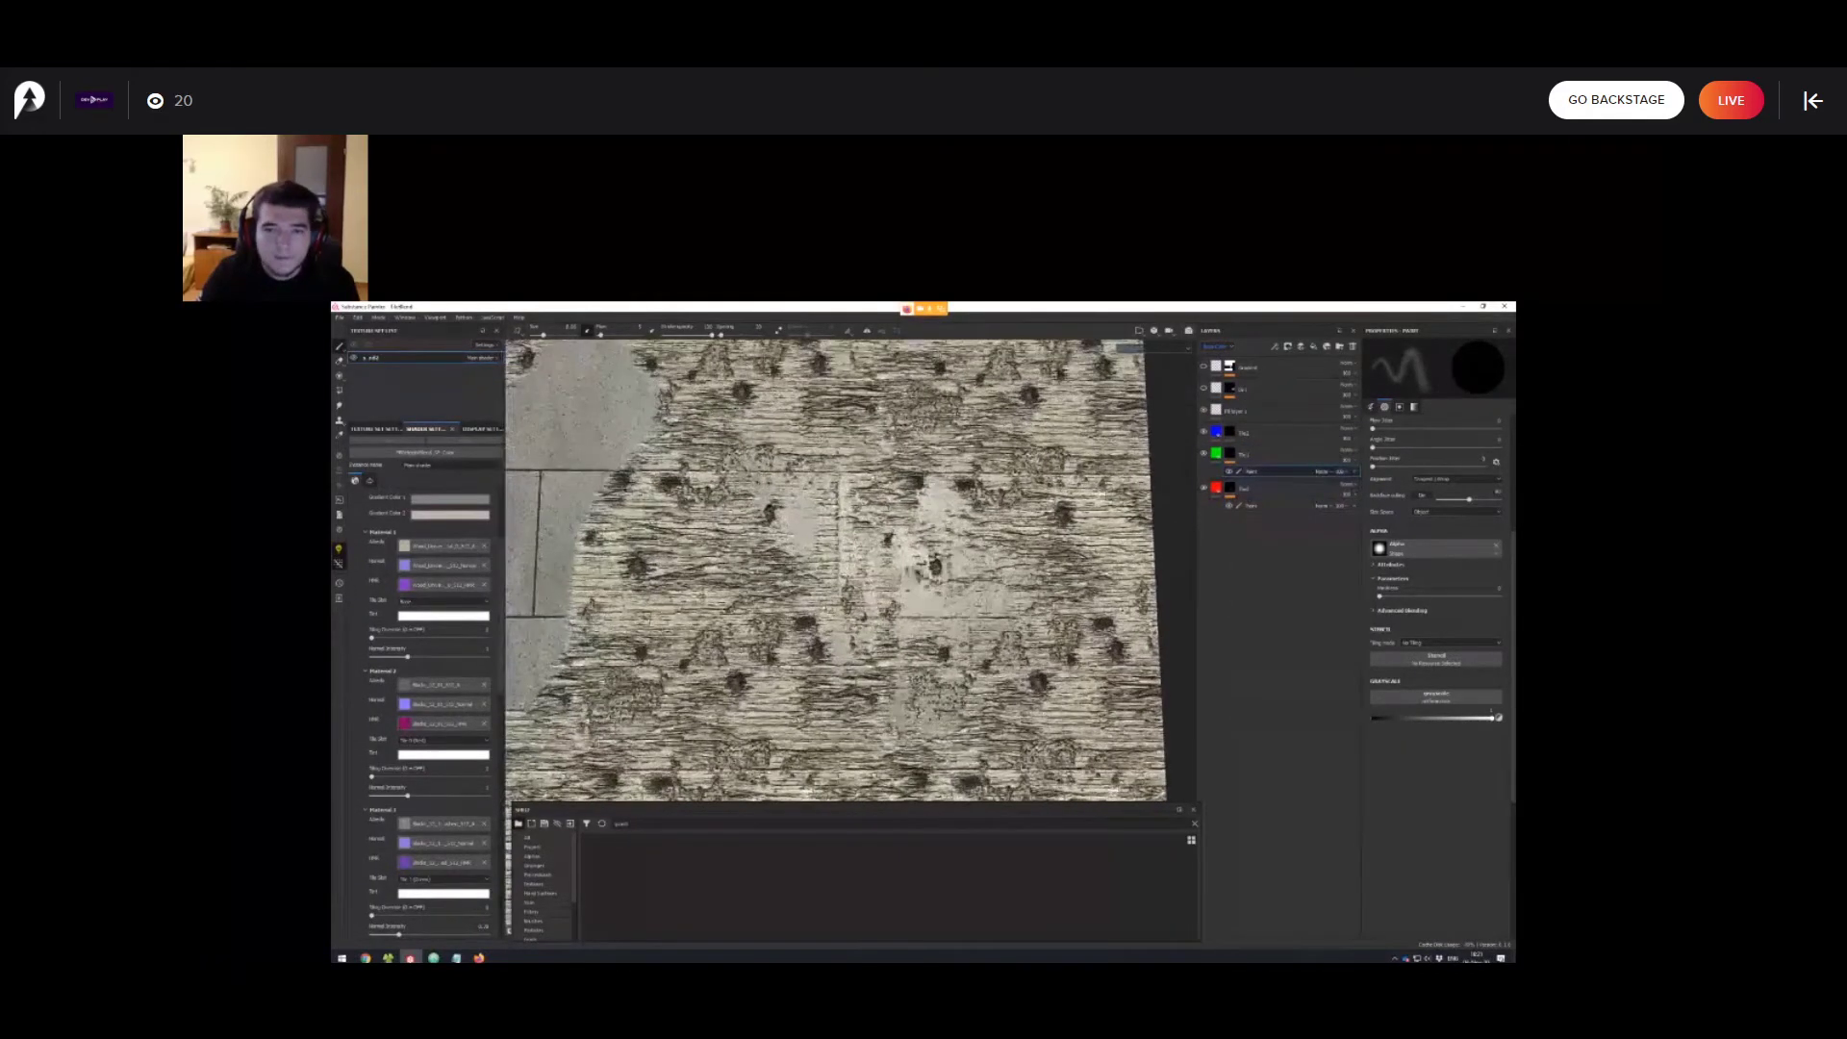
scroll(852, 567, "up", 2)
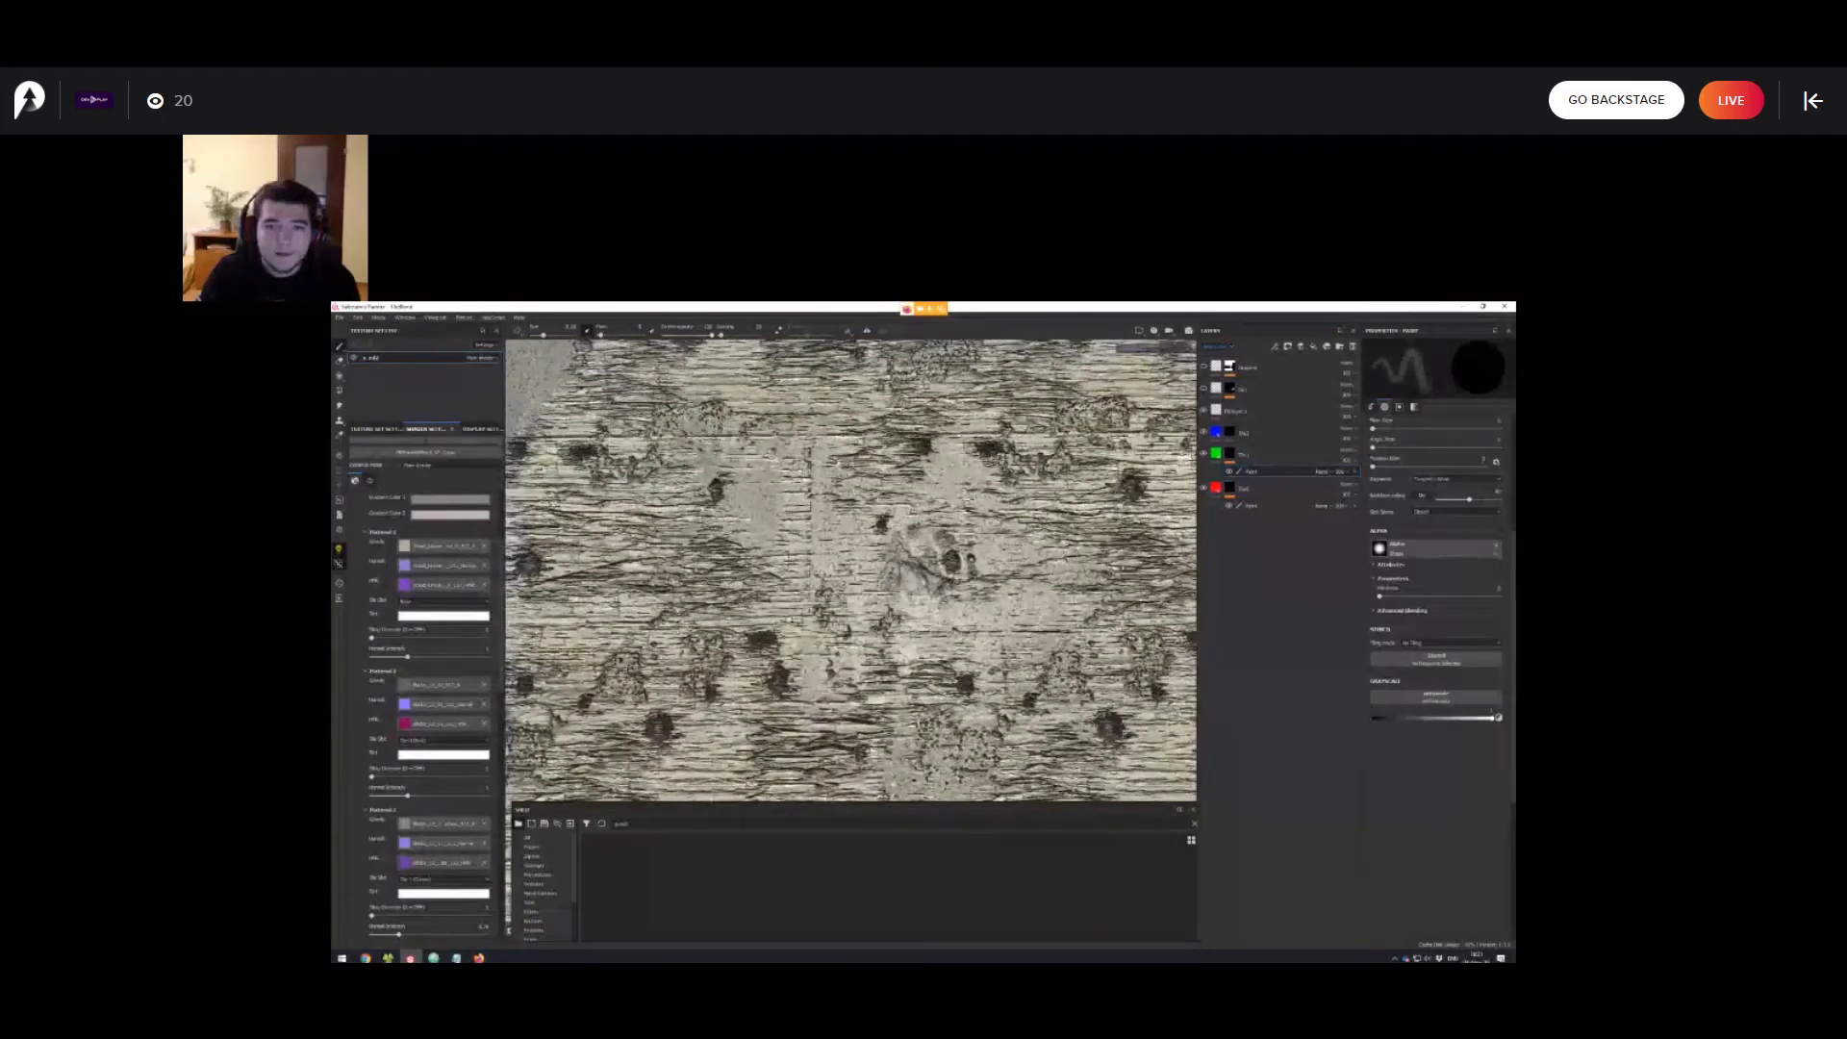
scroll(851, 567, "down", 3)
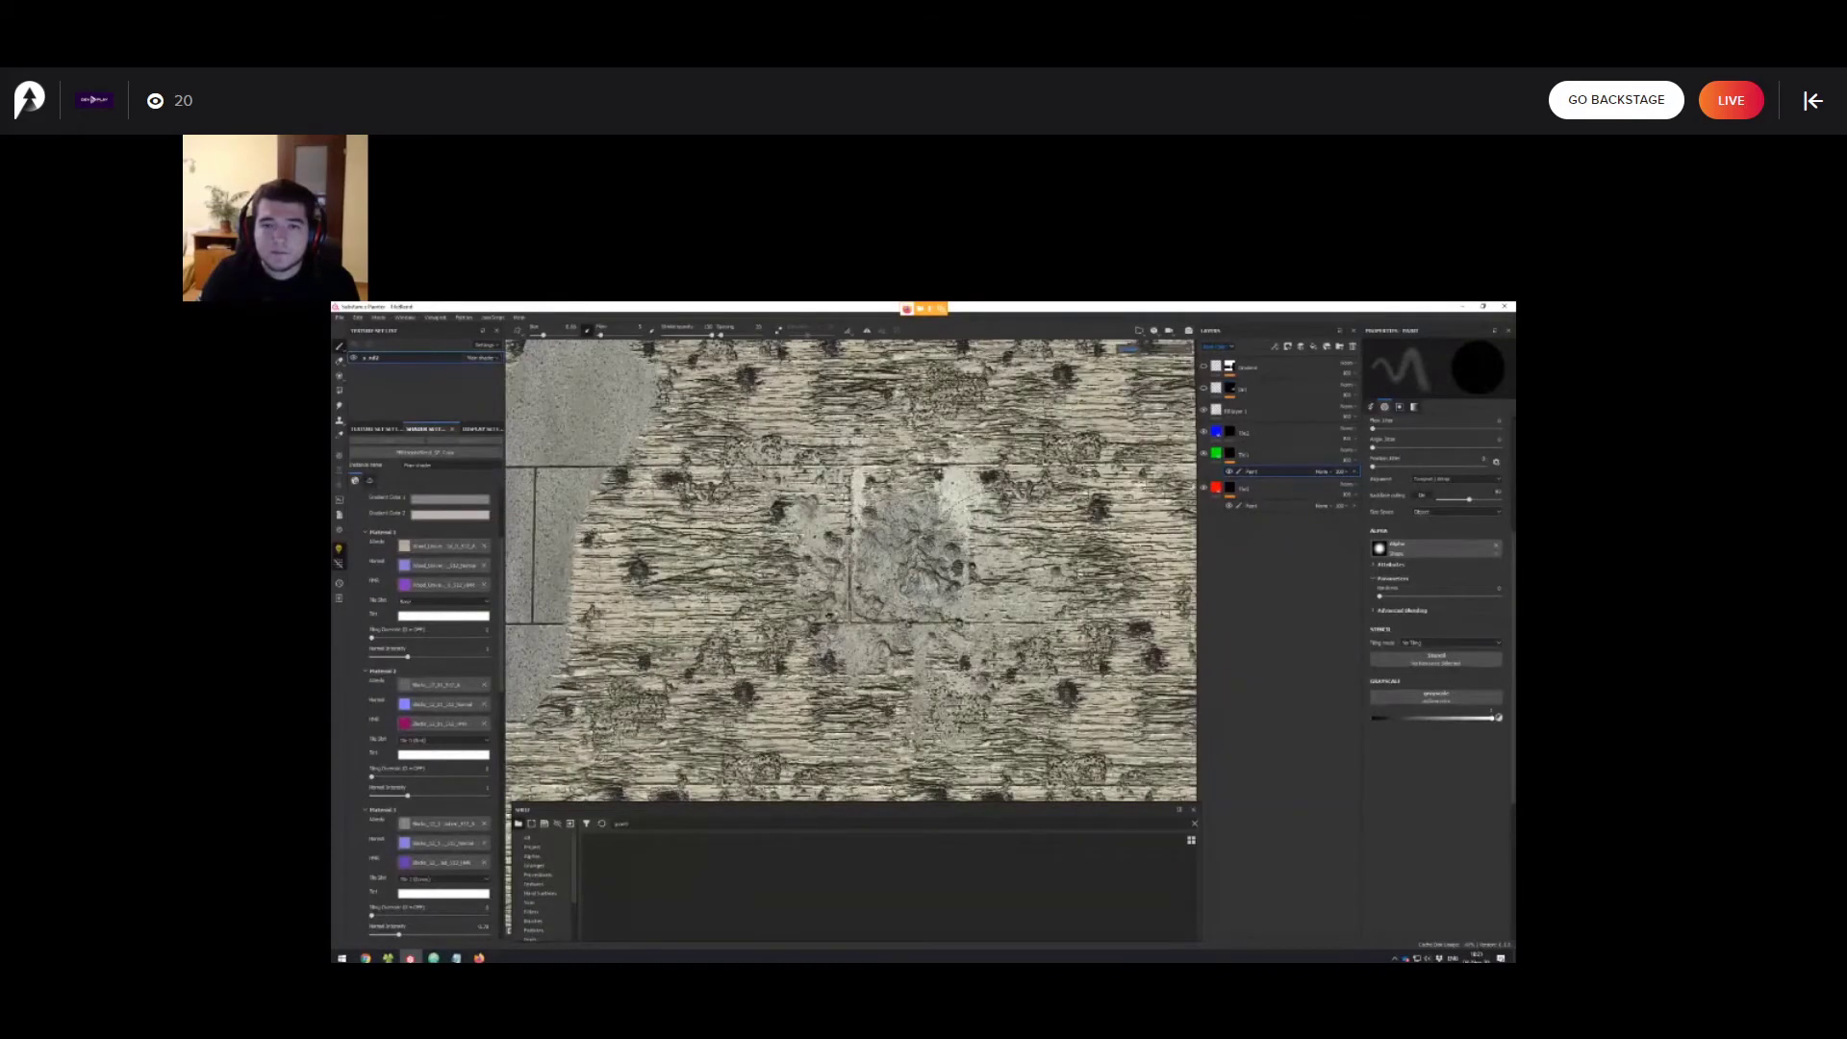
Rotate the environment lighting and inspect the blended materials on the cube's front face from an angle.
scroll(852, 570, "down", 2)
left_click_drag(827, 587, 885, 548, "alt")
right_click_drag(852, 567, 1020, 568, "shift")
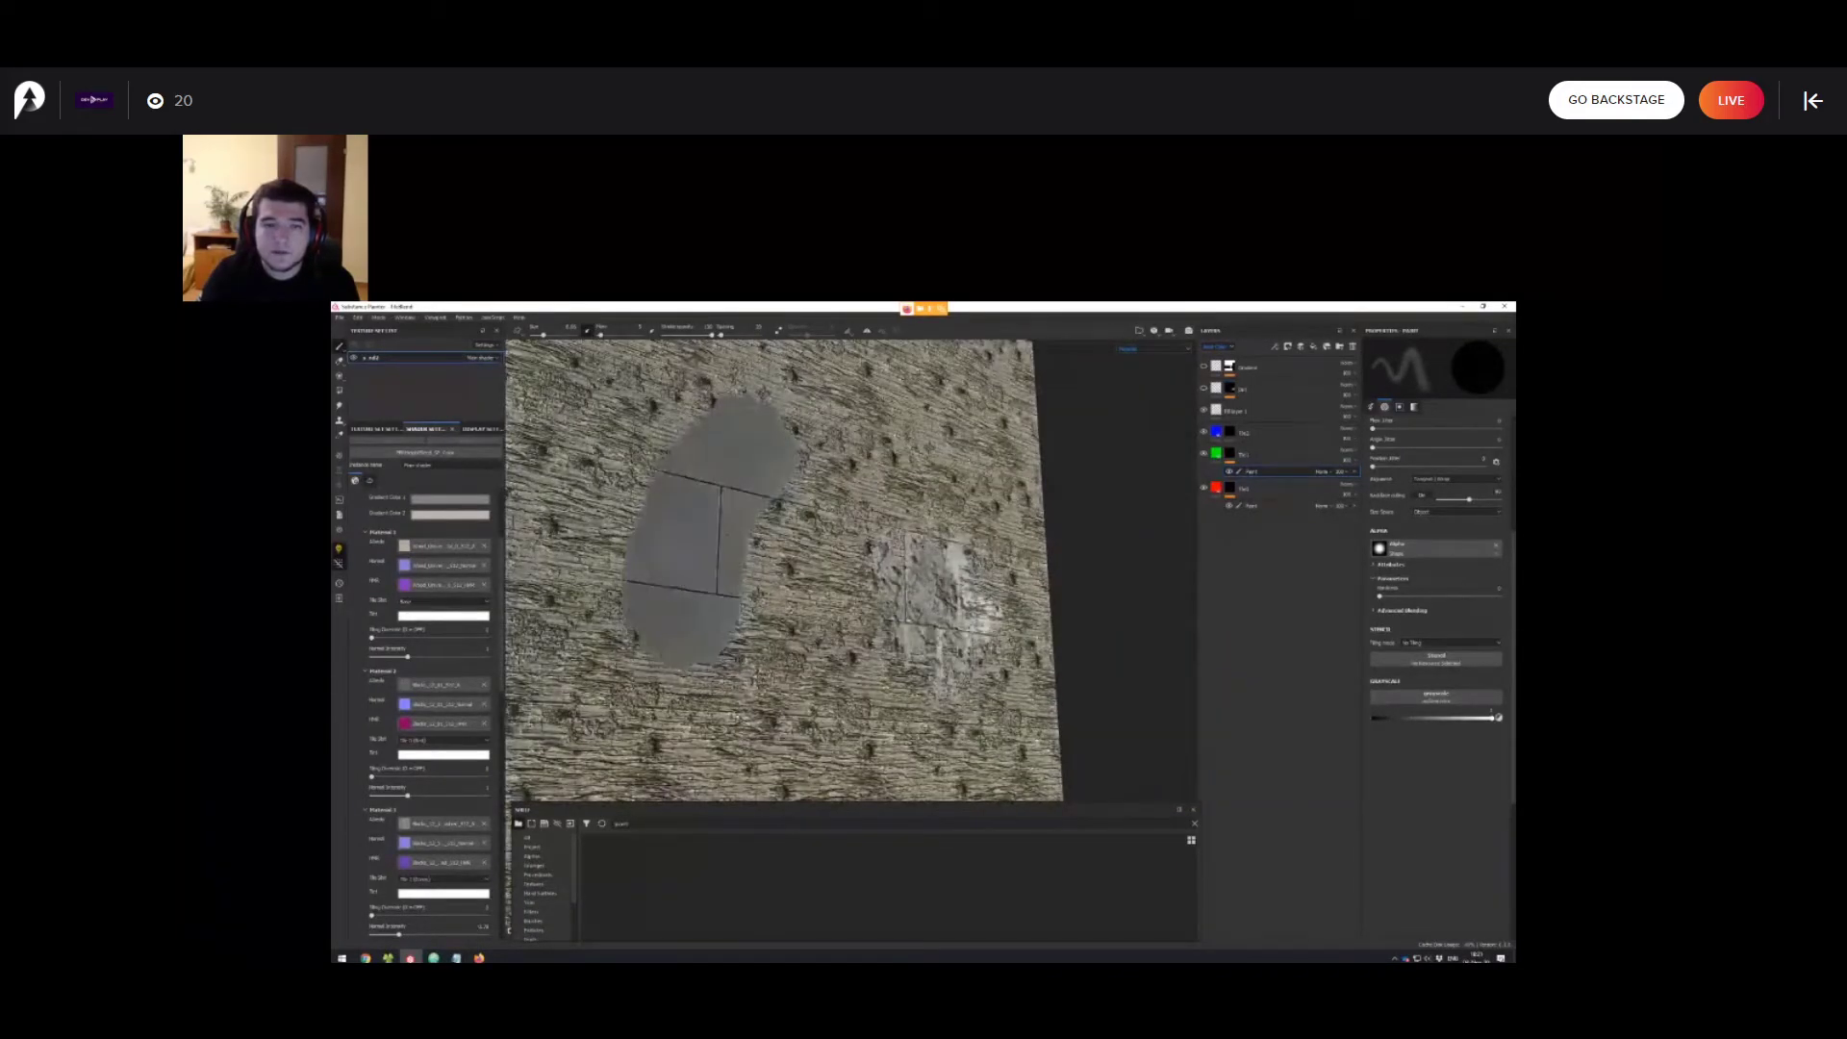
mouse_move(728, 534)
left_mouse_down("alt")
mouse_move(721, 500)
mouse_move(746, 587)
mouse_move(809, 577)
mouse_move(712, 539)
mouse_move(847, 538)
mouse_move(789, 568)
mouse_move(766, 523)
mouse_move(800, 531)
left_mouse_up("alt")
scroll(770, 568, "down", 3)
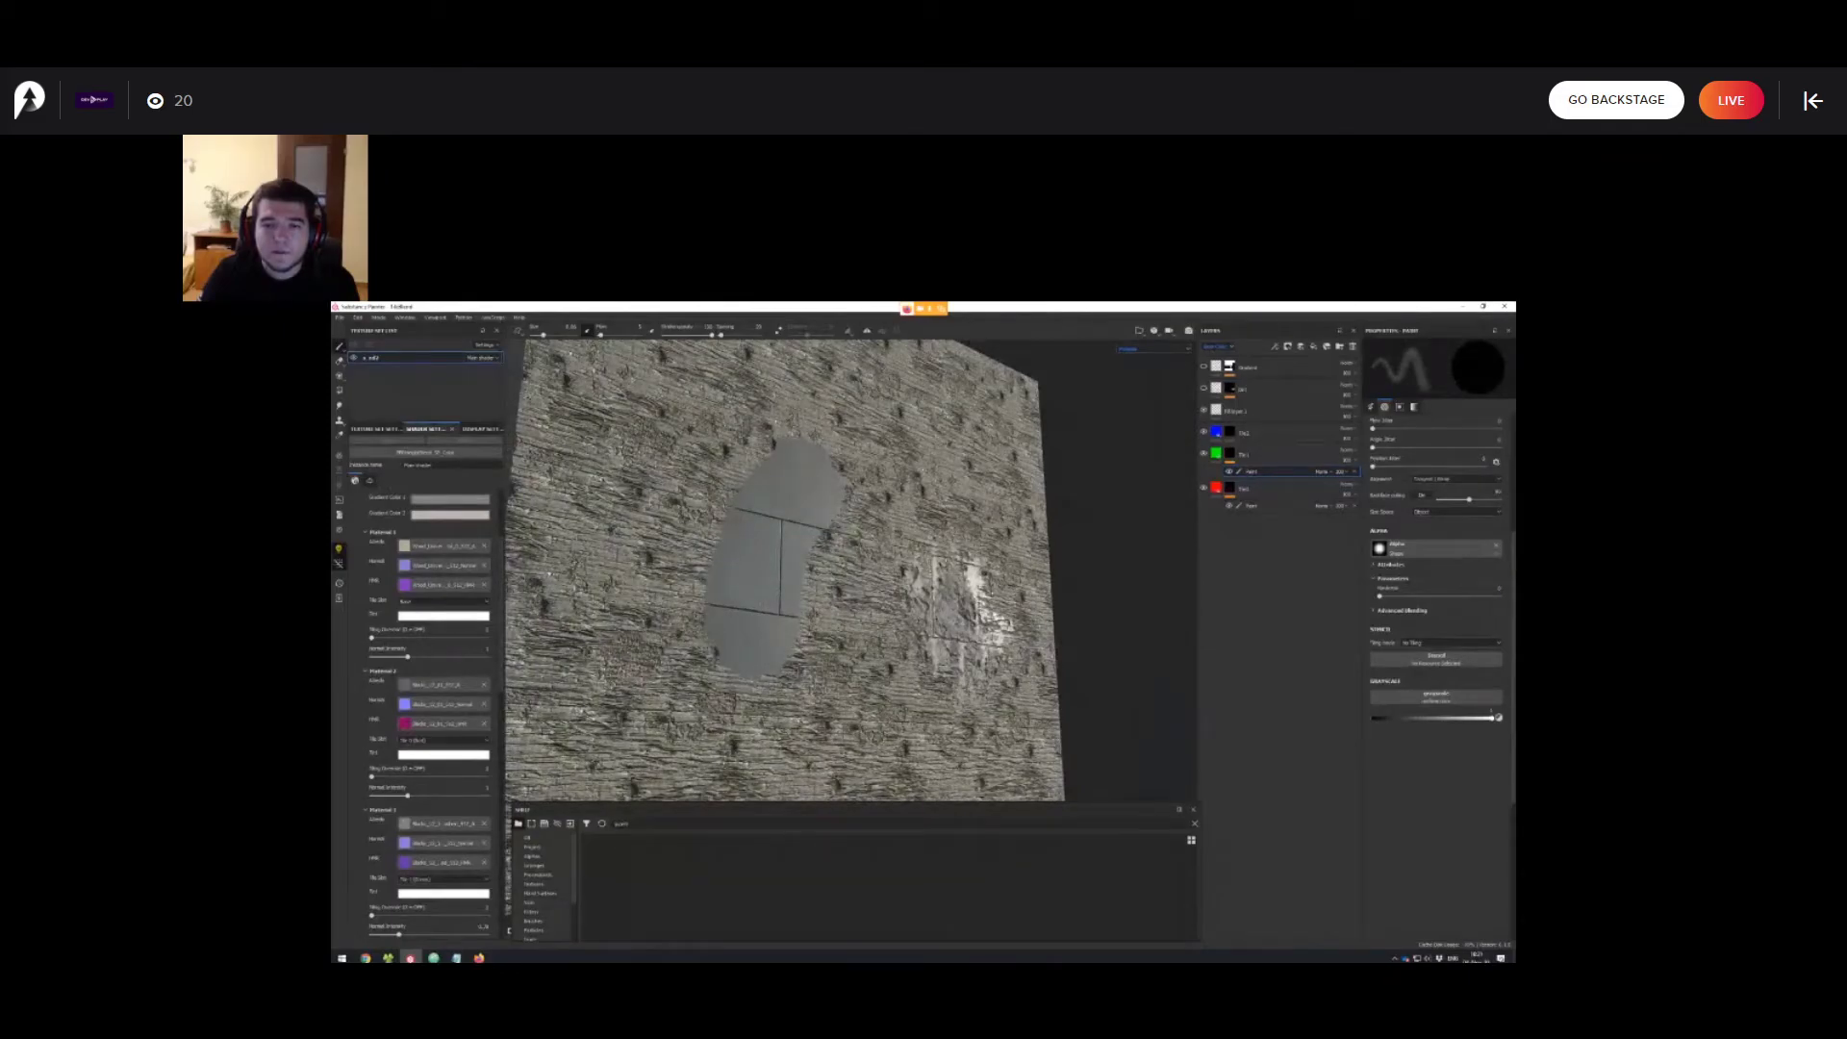
Turn on the mask debug display in the shader's common parameters.
scroll(428, 673, "up", 3)
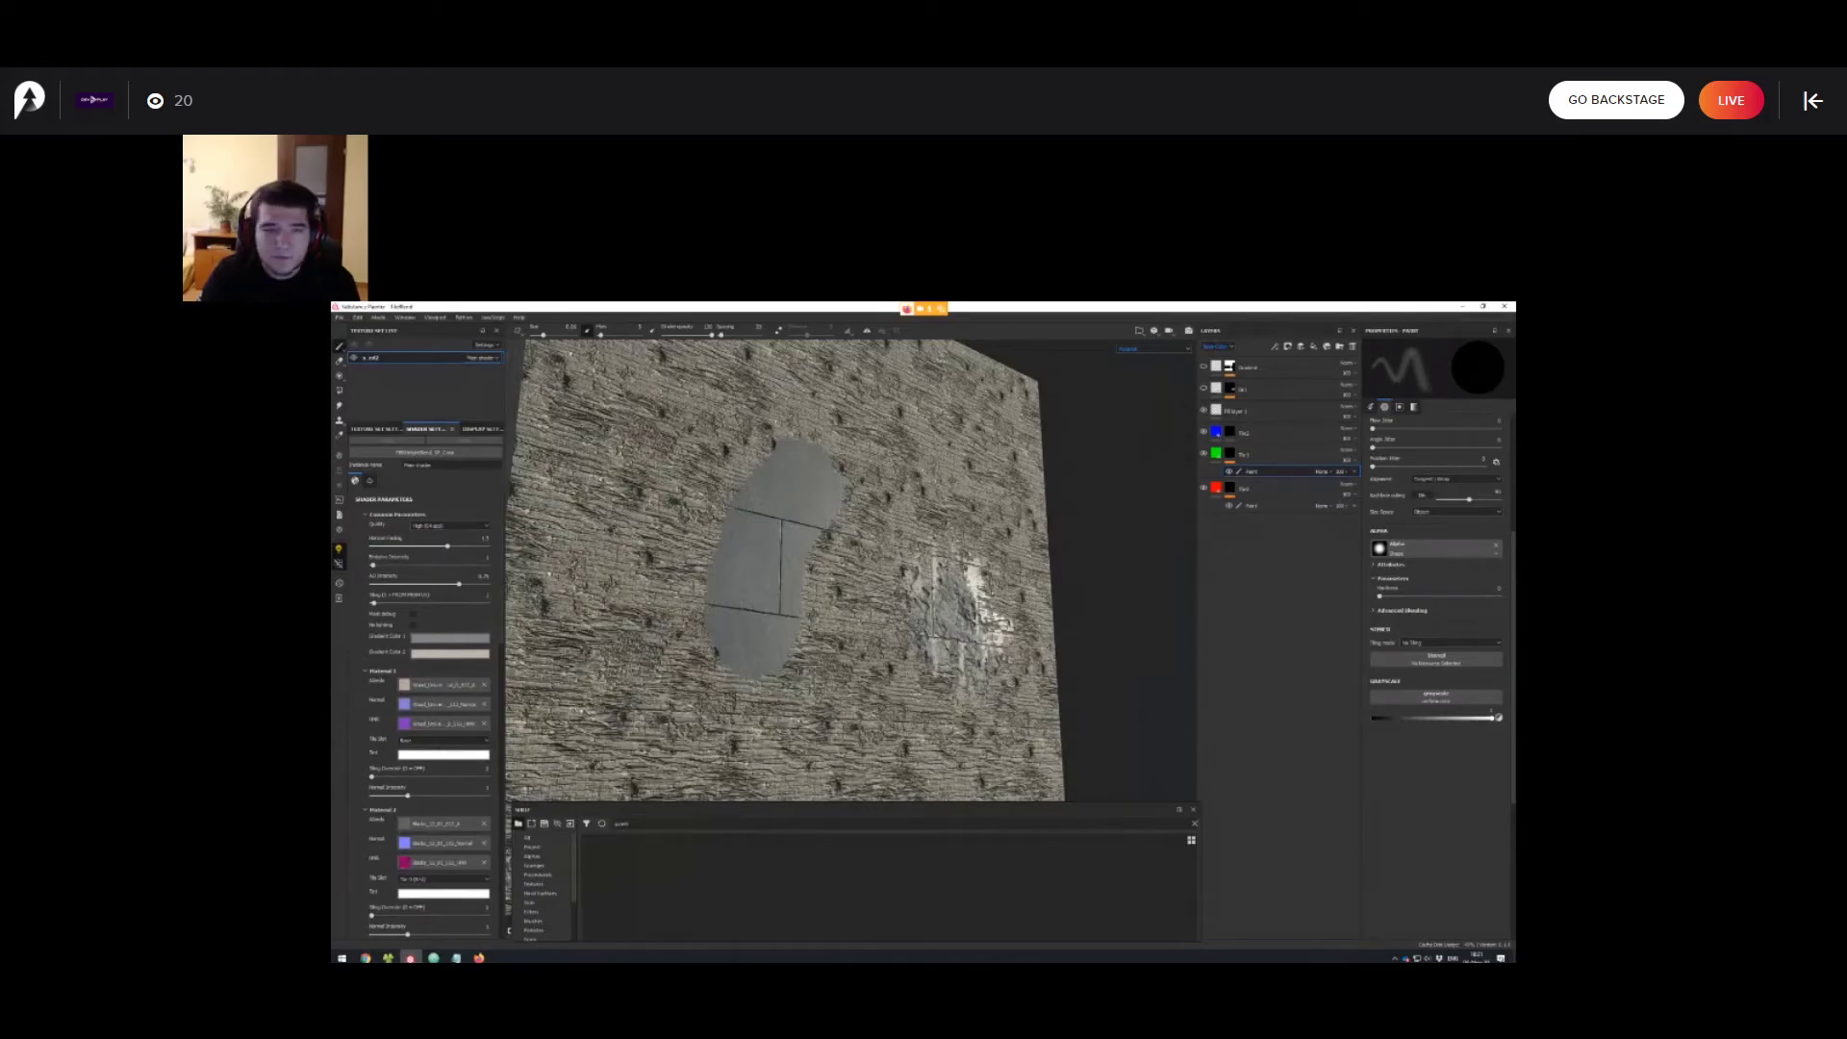
scroll(428, 673, "down", 1)
scroll(428, 673, "down", 1)
scroll(428, 673, "up", 1)
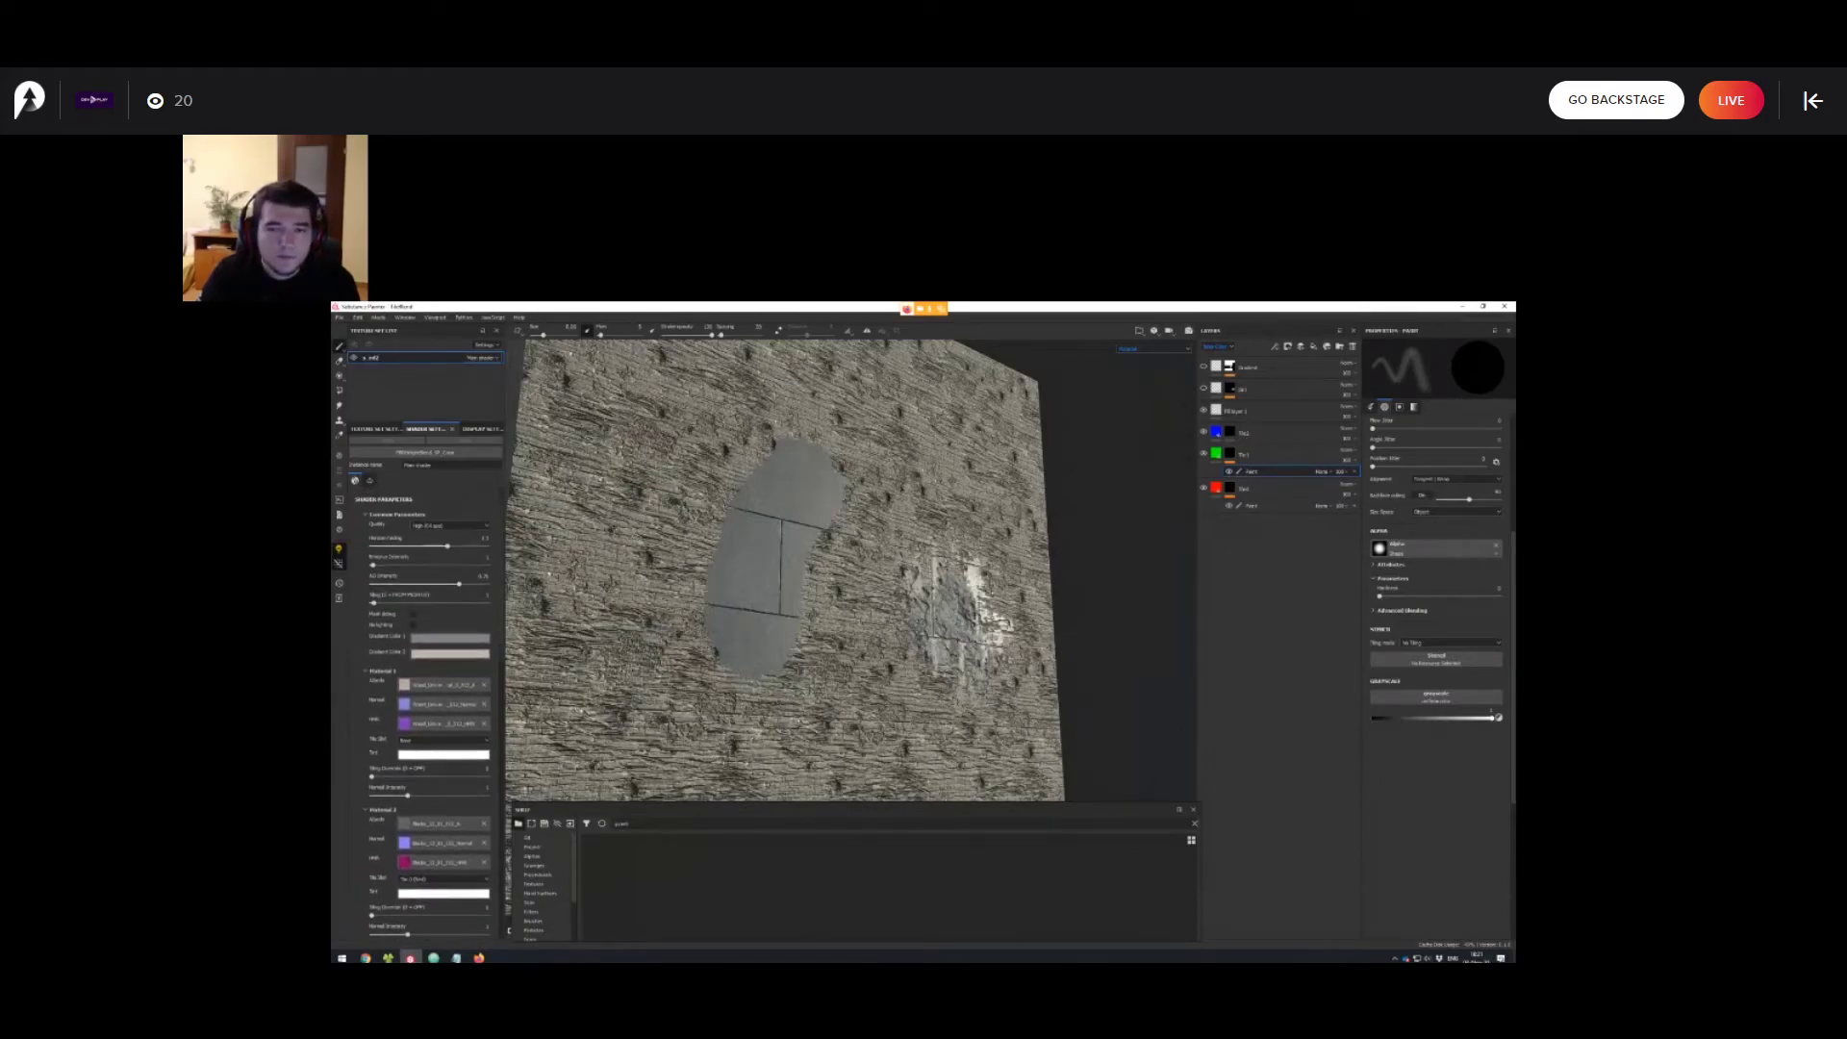
left_click(412, 614)
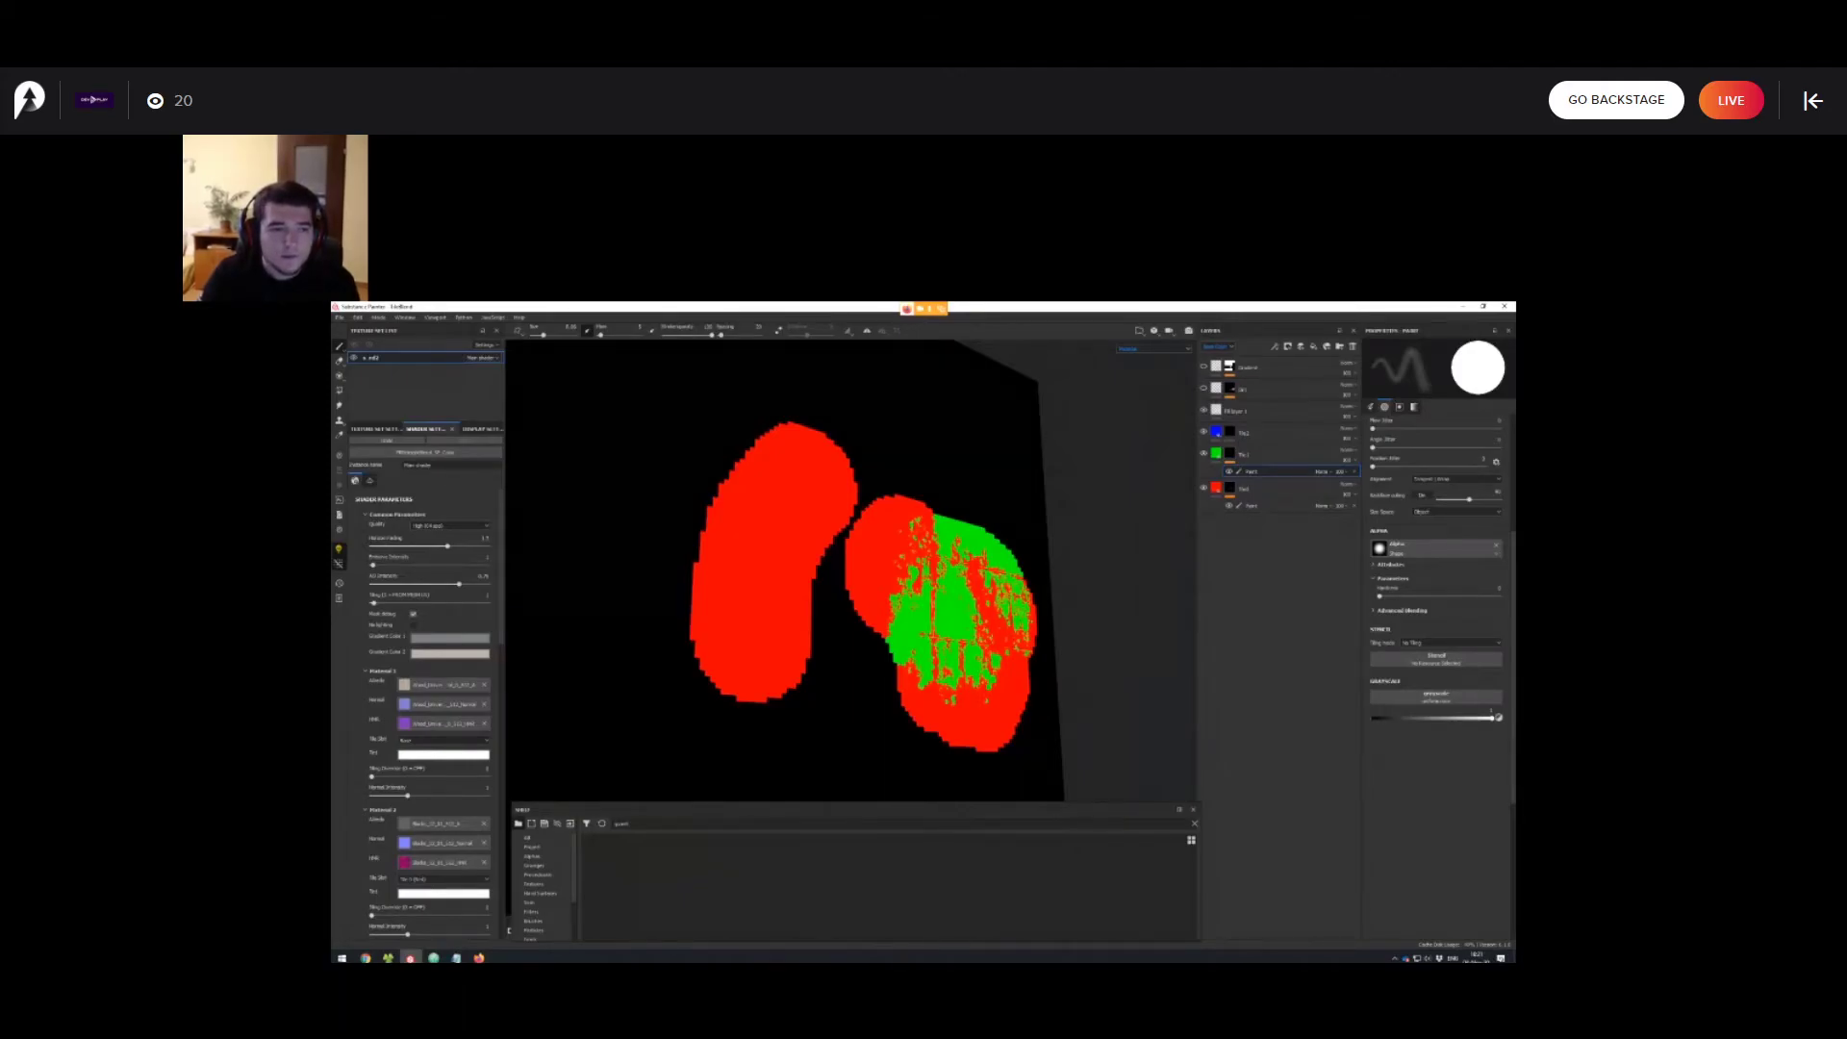
Turn off the mask debug display and briefly switch the shader's other debug display on and off to preview the unlit base colours.
left_click(413, 613)
left_click(413, 625)
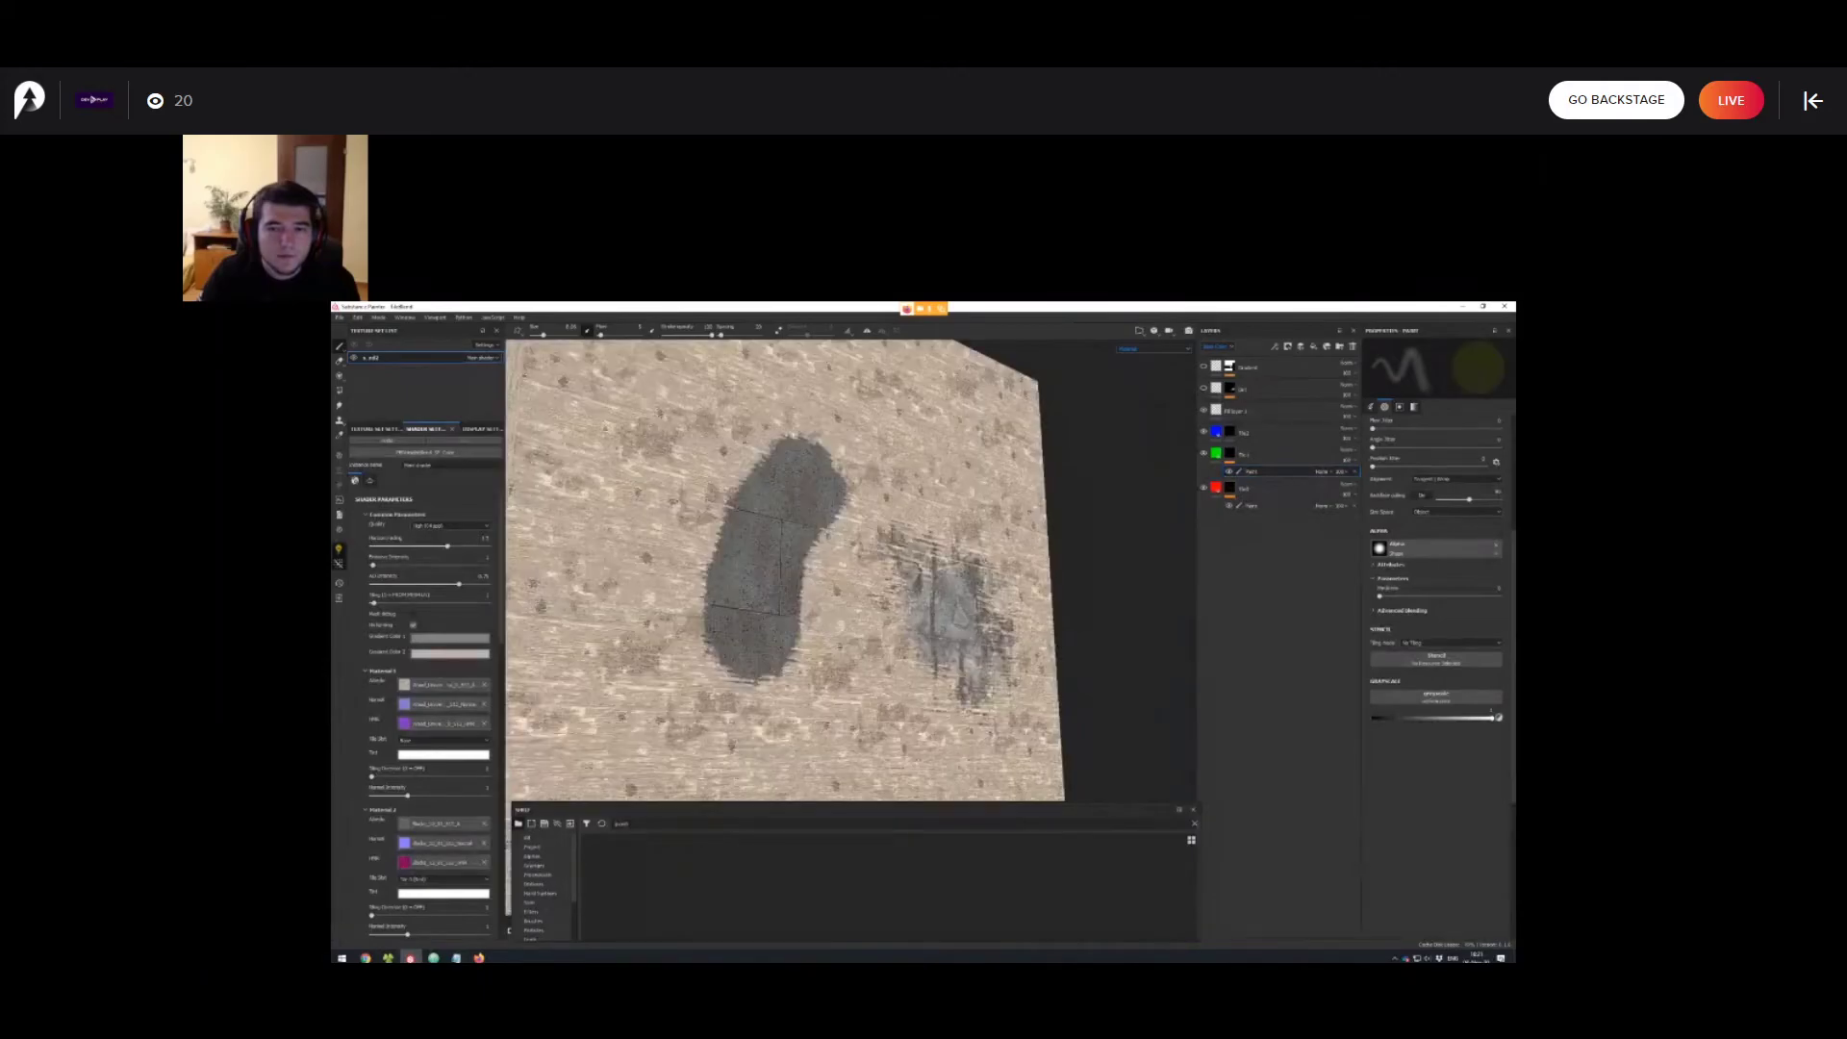
left_click(413, 626)
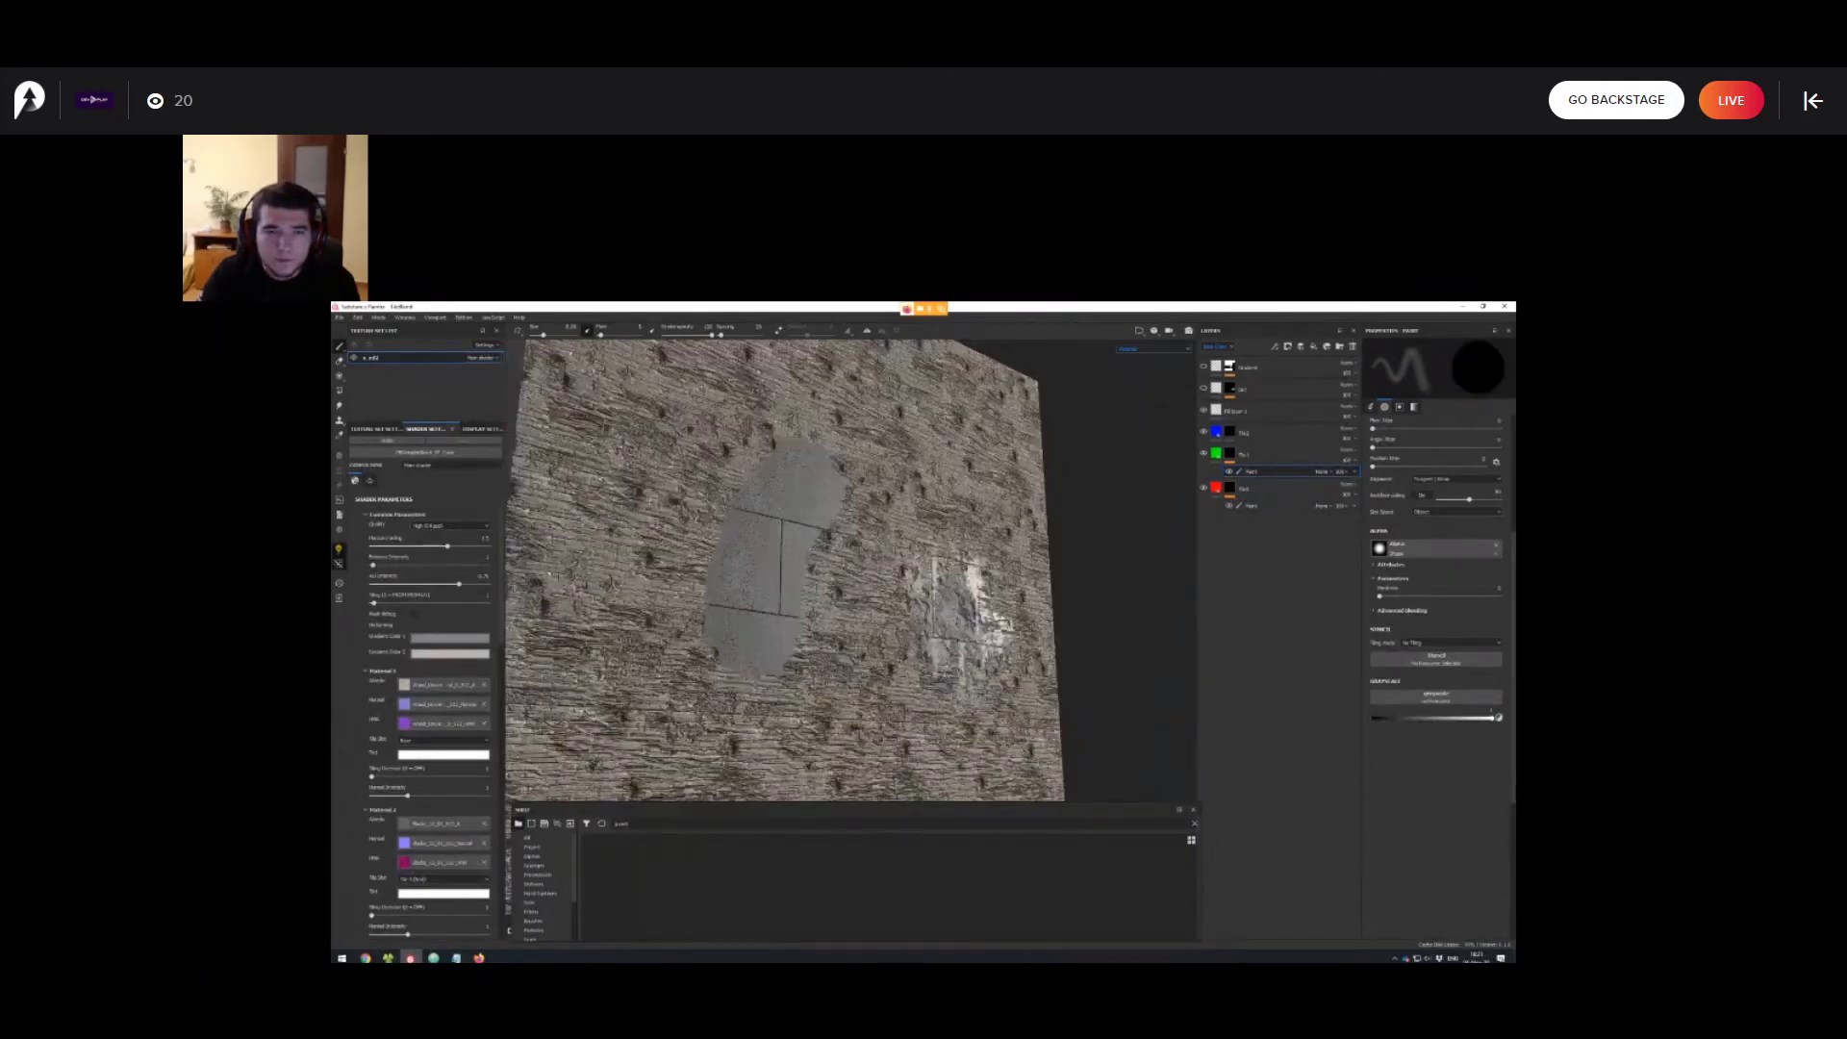
Compare the lit materials with the unlit base-colour debug display, from close up and farther away.
mouse_move(847, 539)
left_mouse_down("alt")
mouse_move(818, 635)
mouse_move(741, 654)
left_mouse_up("alt")
middle_click_drag(847, 678, 803, 490, "alt")
left_click_drag(804, 491, 837, 567, "alt")
left_click(413, 626)
scroll(852, 569, "up", 5)
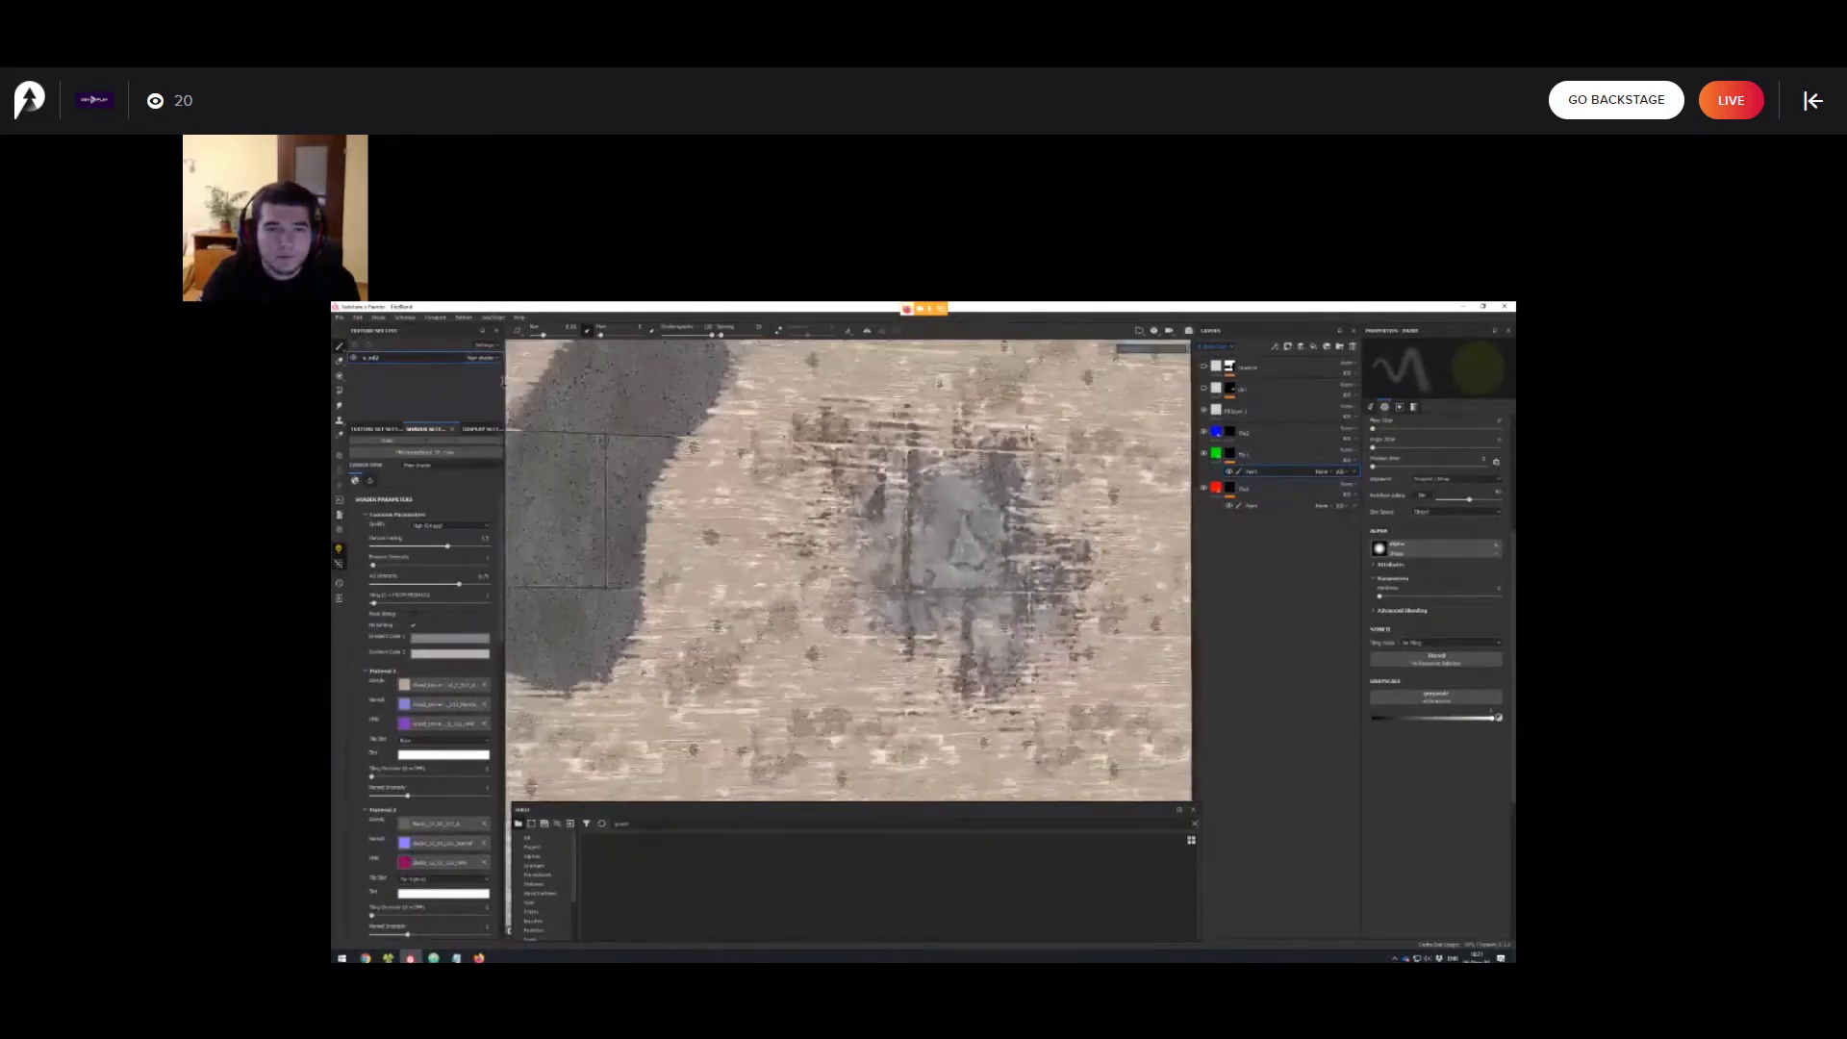
scroll(851, 569, "down", 5)
middle_click_drag(851, 570, 948, 543, "alt")
left_click_drag(924, 548, 962, 548, "alt")
left_click(413, 626)
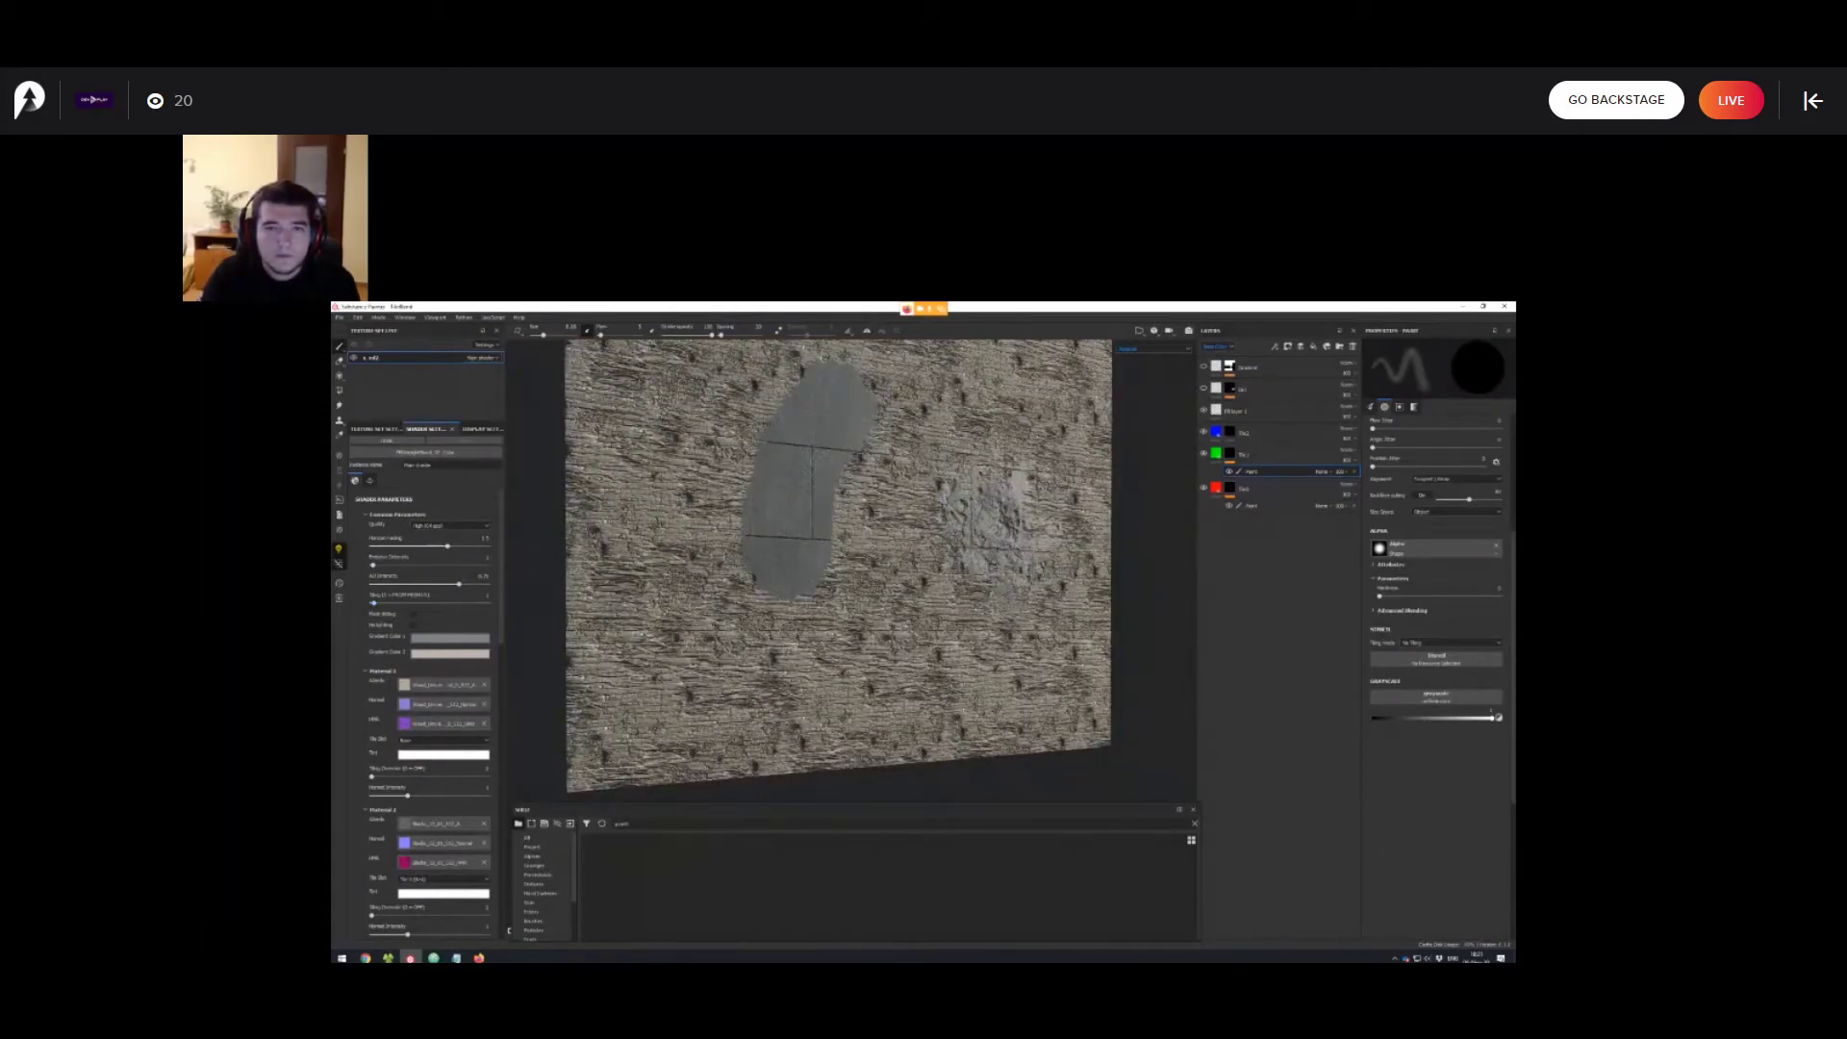
Rotate the environment lighting and view the cube's blended face from a lower angle.
left_click_drag(846, 558, 905, 493, "alt")
right_click_drag(904, 492, 971, 493, "shift")
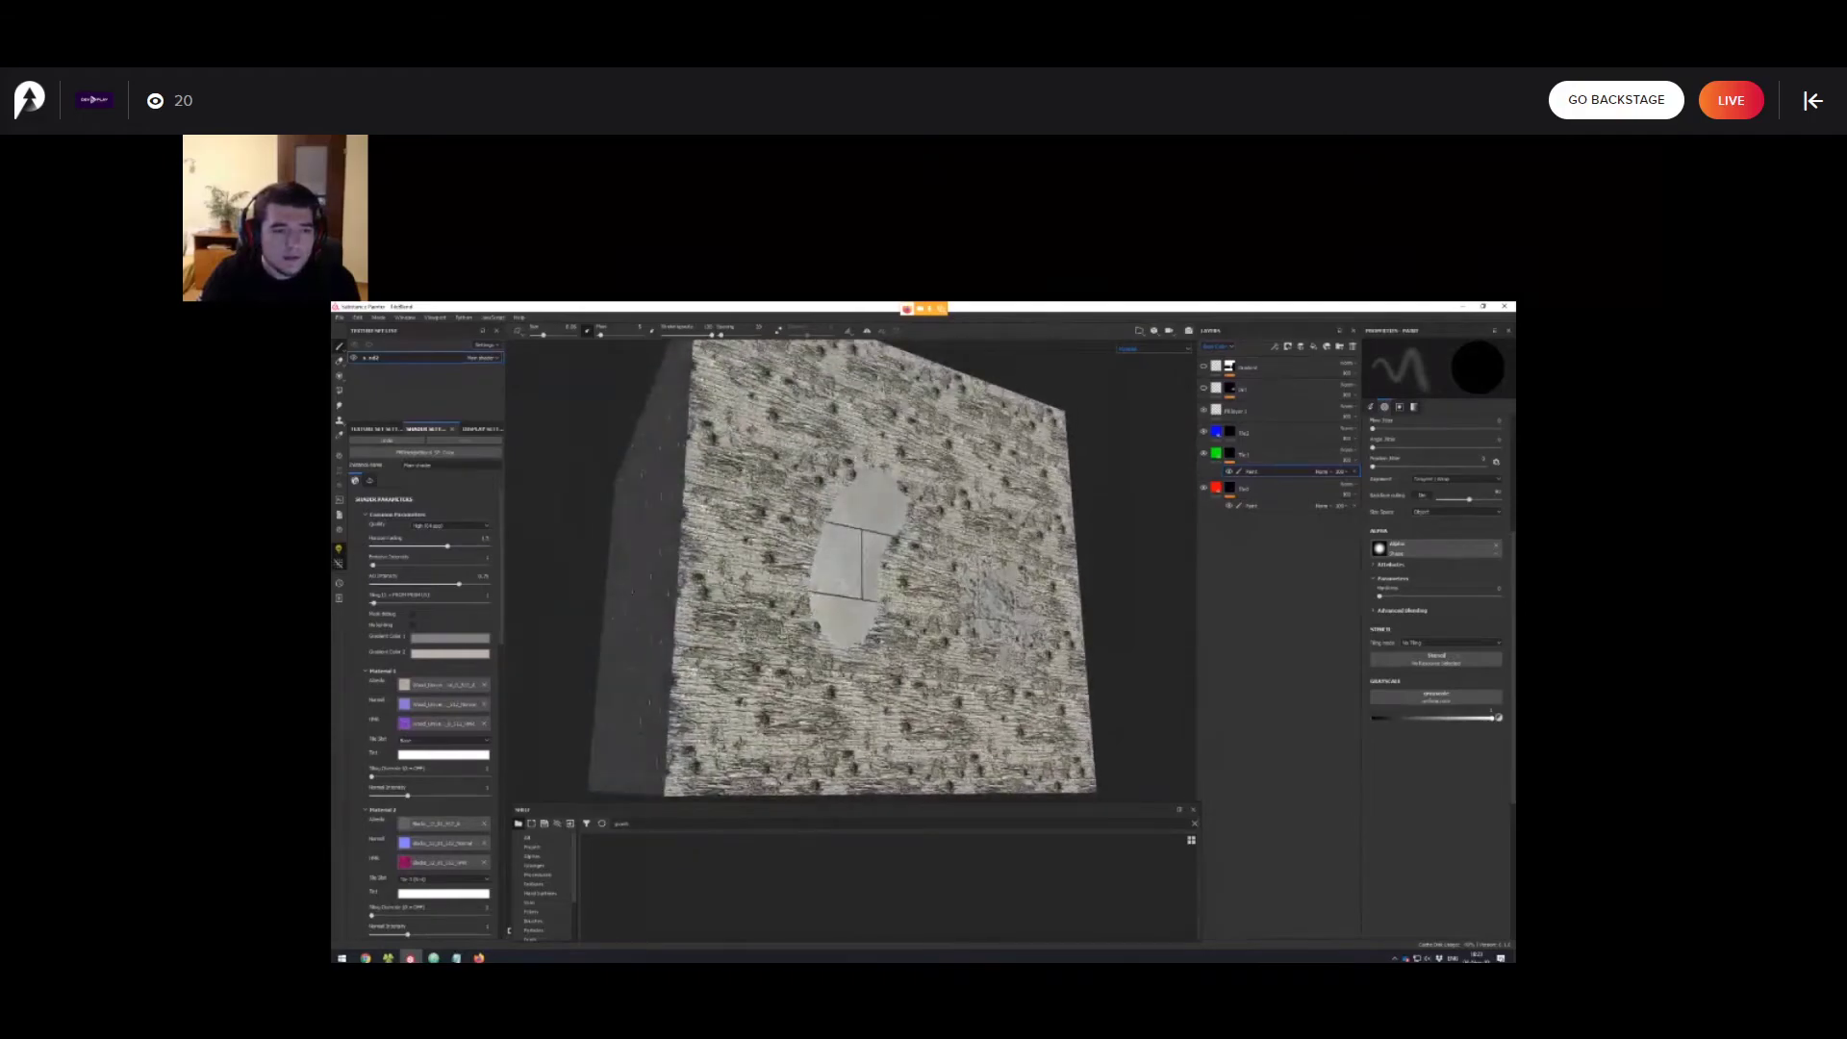
left_click_drag(914, 500, 912, 522, "alt")
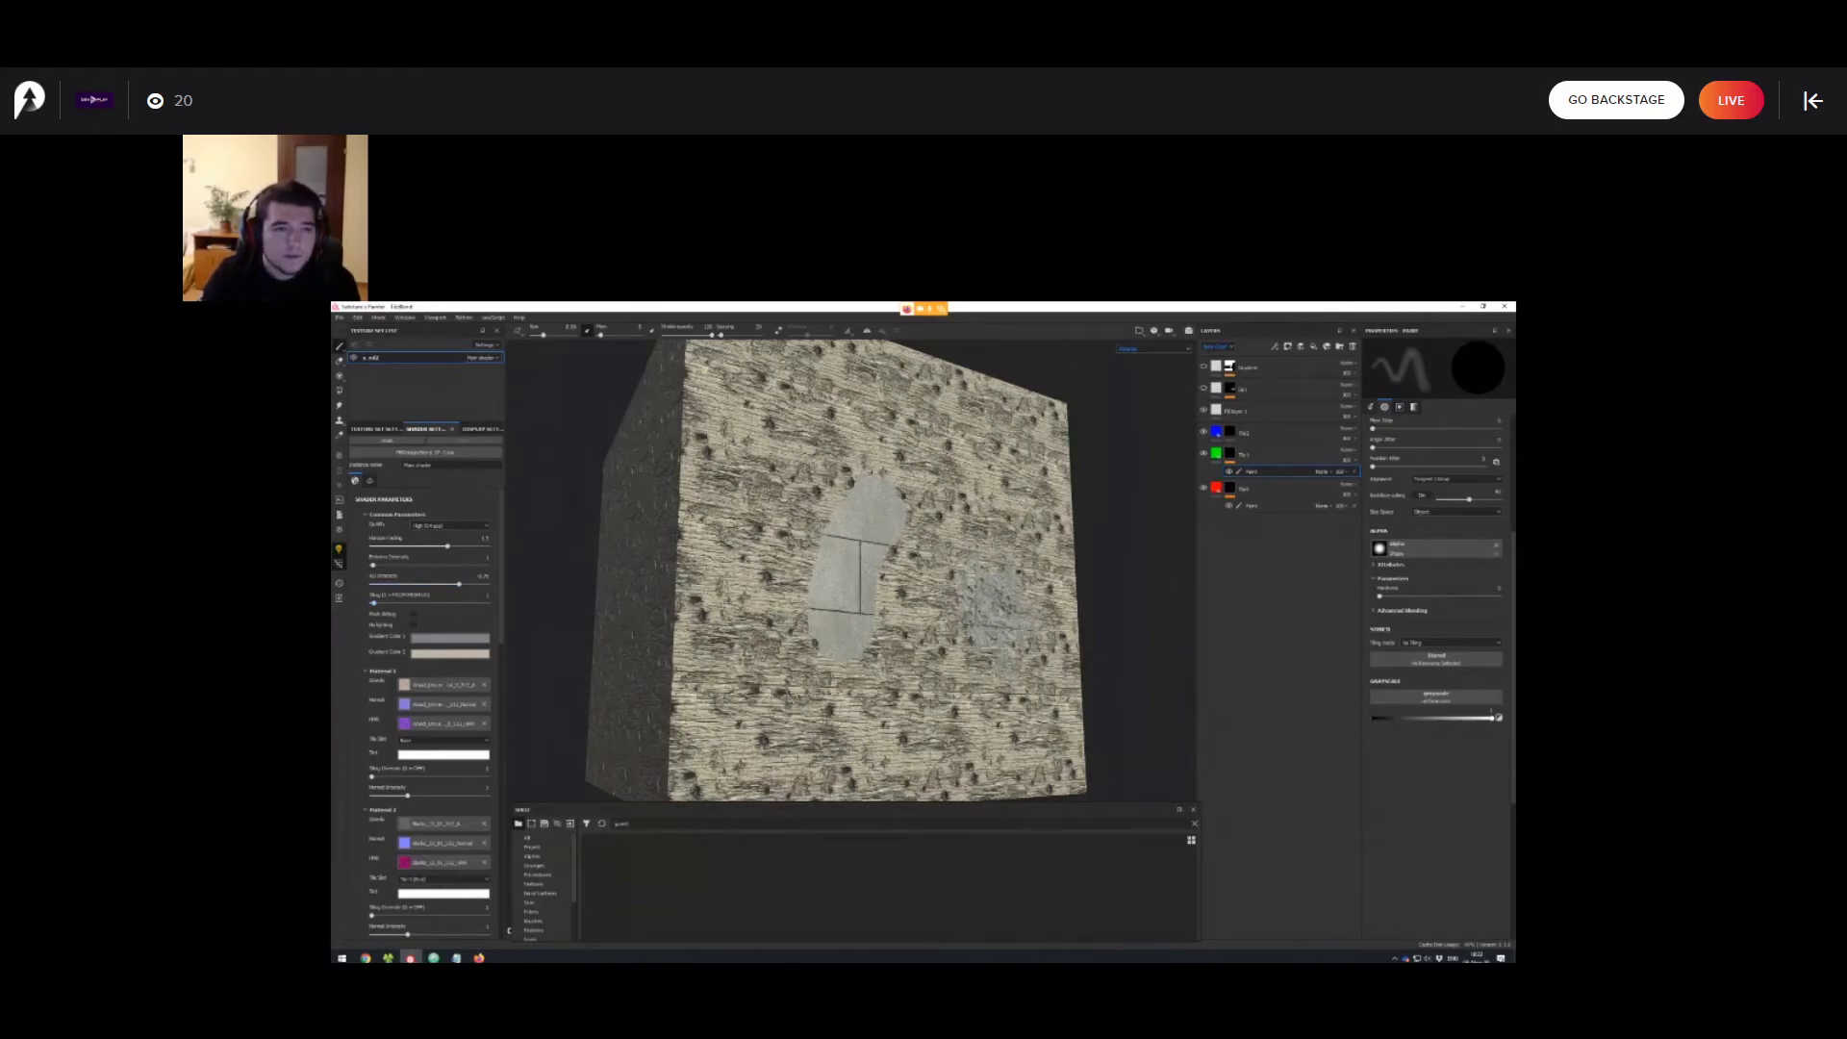
Try a higher tiling value in the shader's common parameters to shrink all materials, and undo the change.
left_click_drag(374, 604, 376, 603)
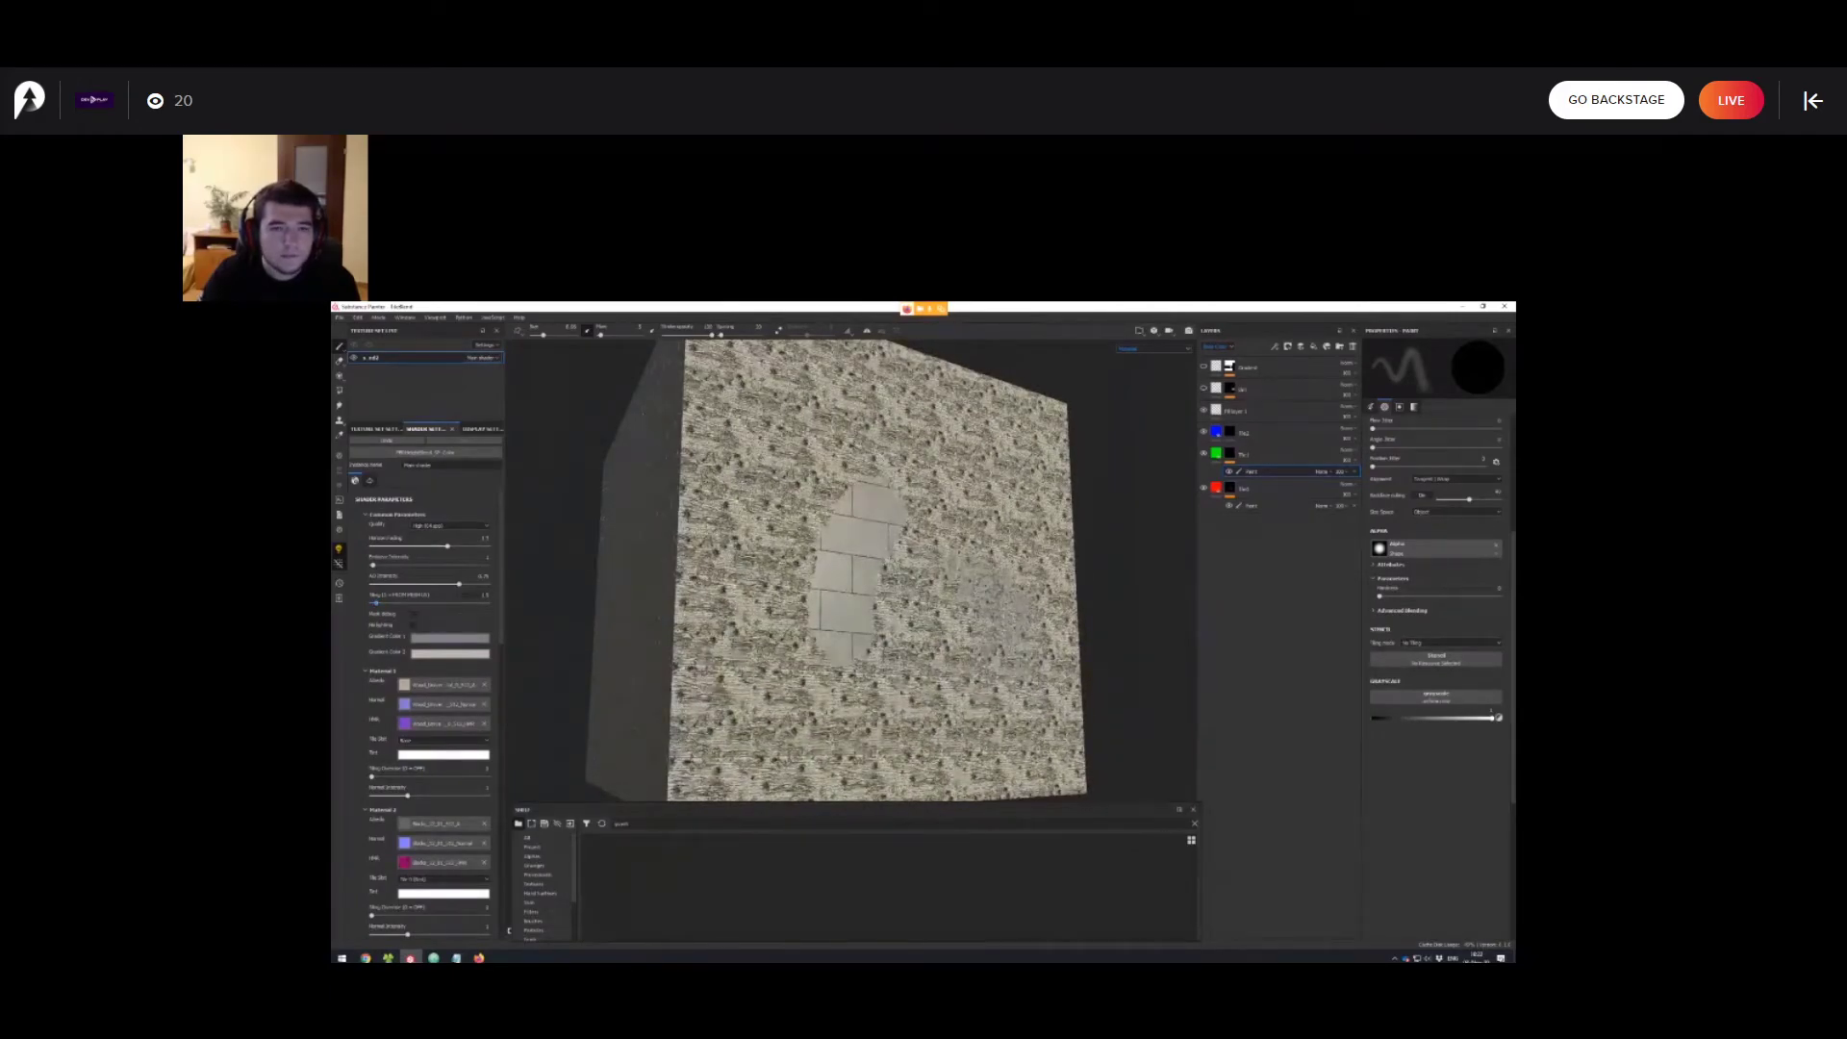
left_click(387, 440)
scroll(853, 569, "up", 3)
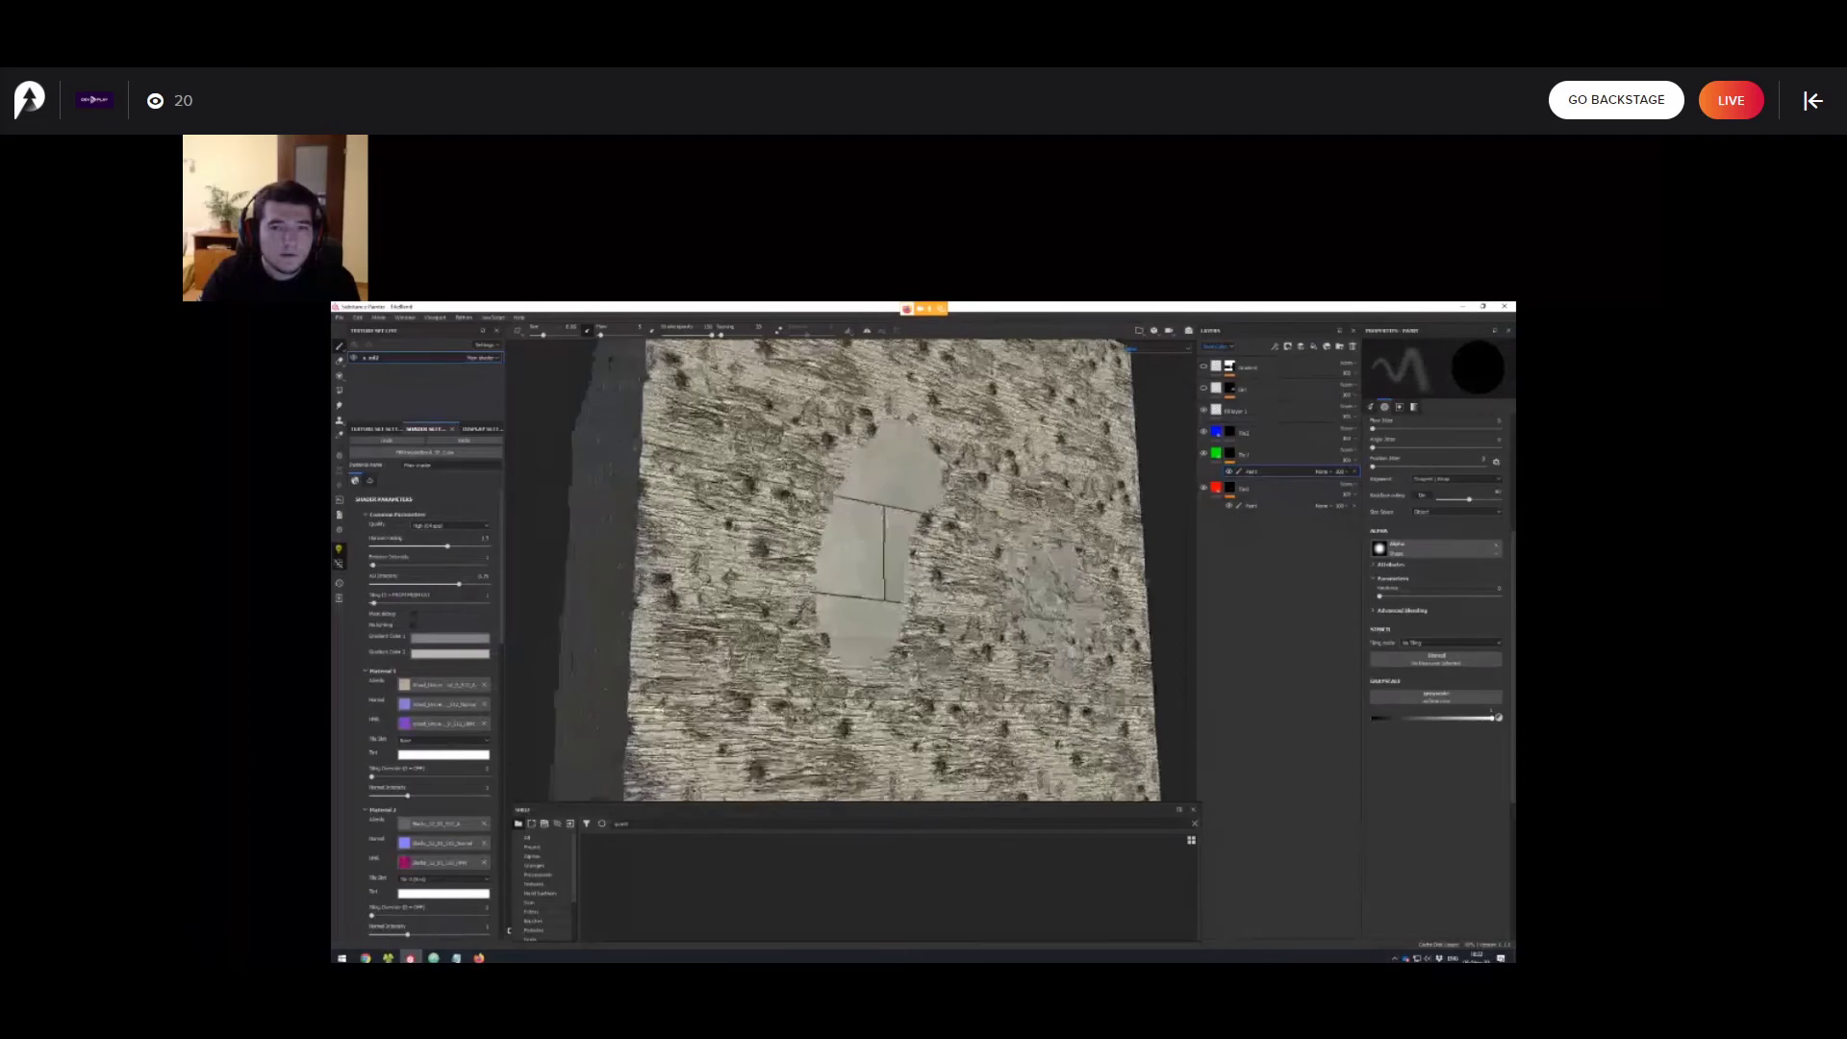
left_click_drag(853, 569, 823, 578, "alt")
middle_click_drag(822, 577, 811, 560, "alt")
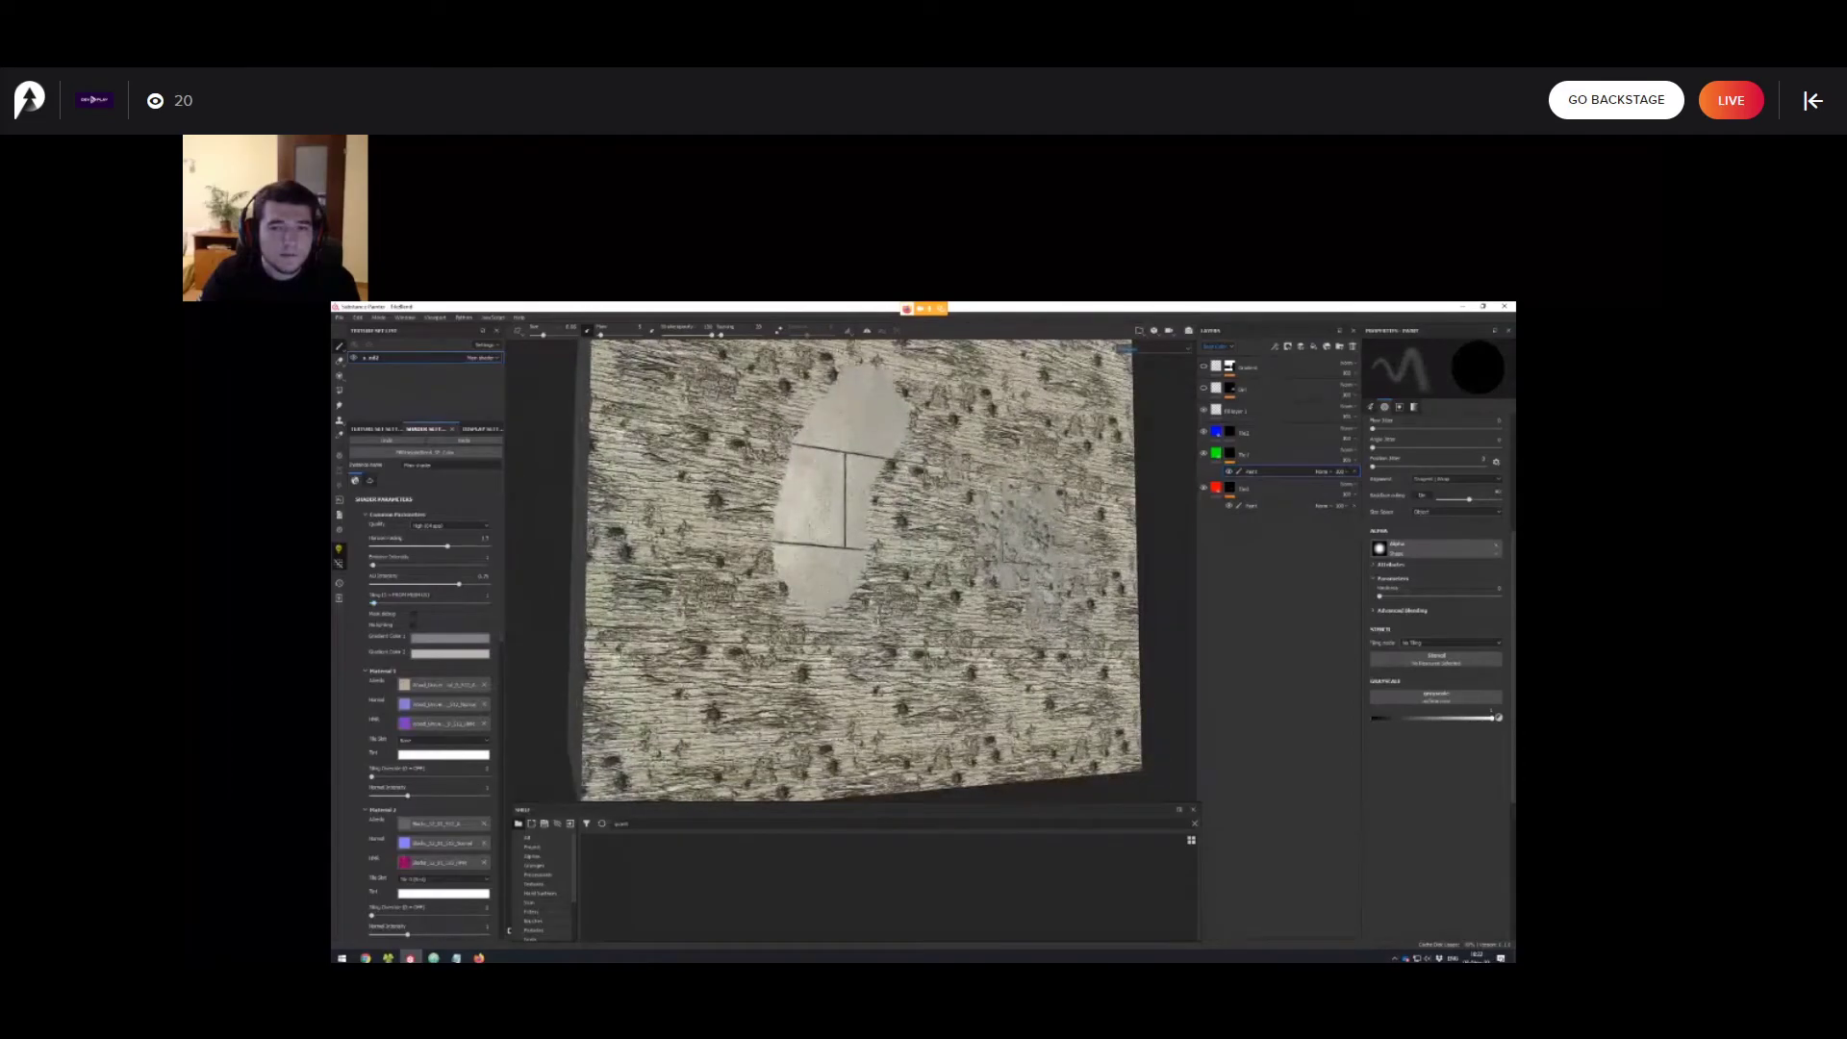
Try a slightly different tiling override for Material 2 and check how the painted stone tiles shift.
scroll(428, 674, "down", 3)
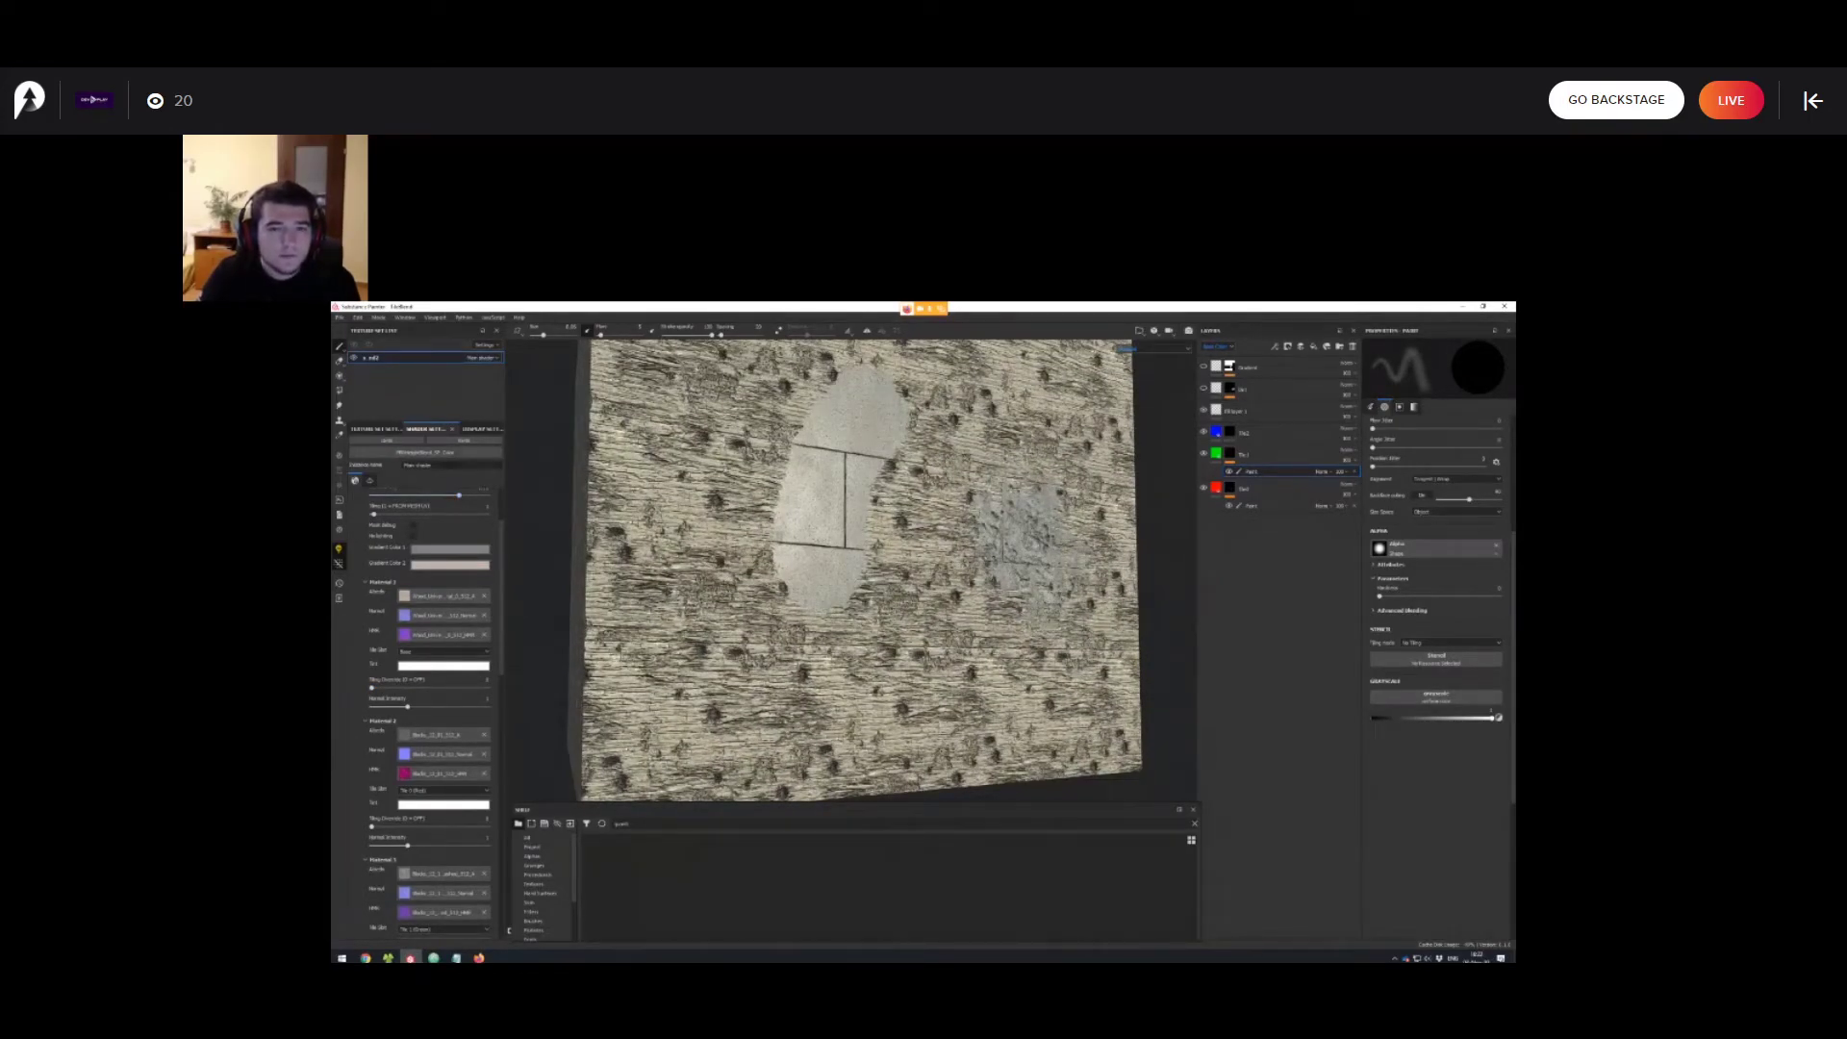
scroll(428, 674, "down", 2)
scroll(428, 673, "down", 4)
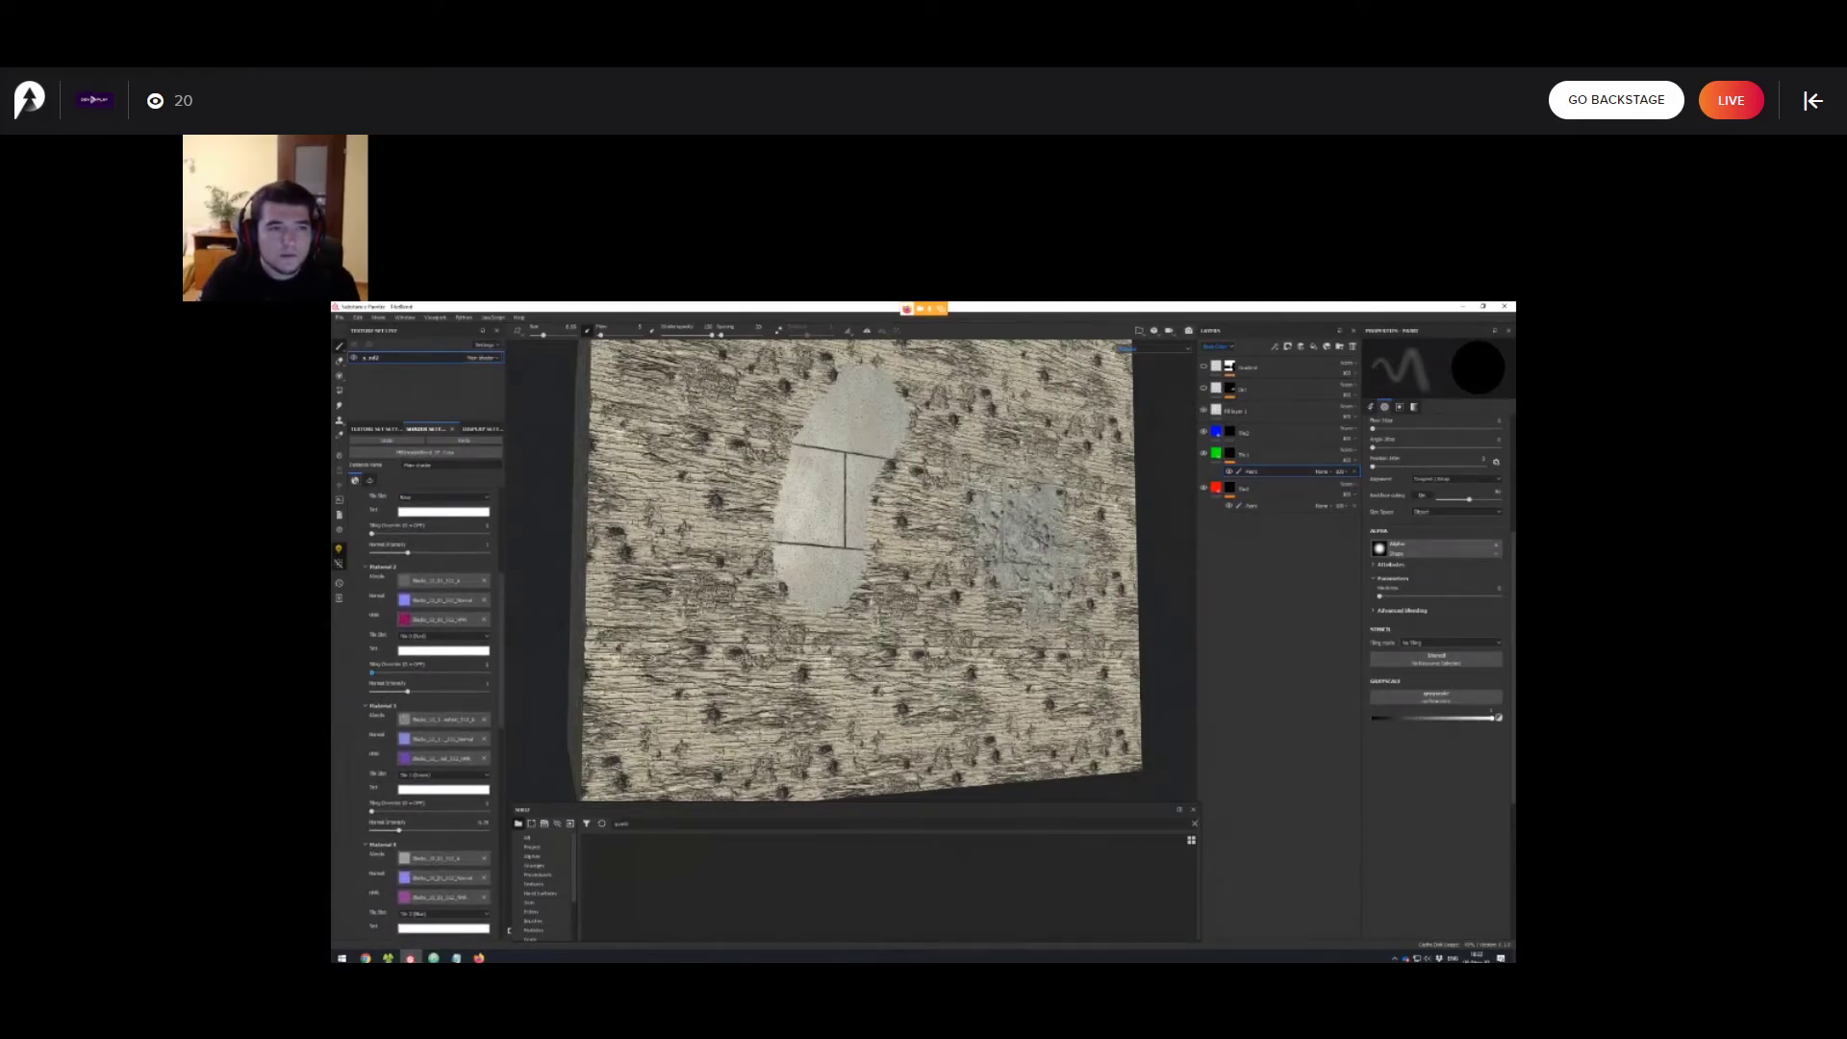
left_click_drag(372, 673, 374, 673)
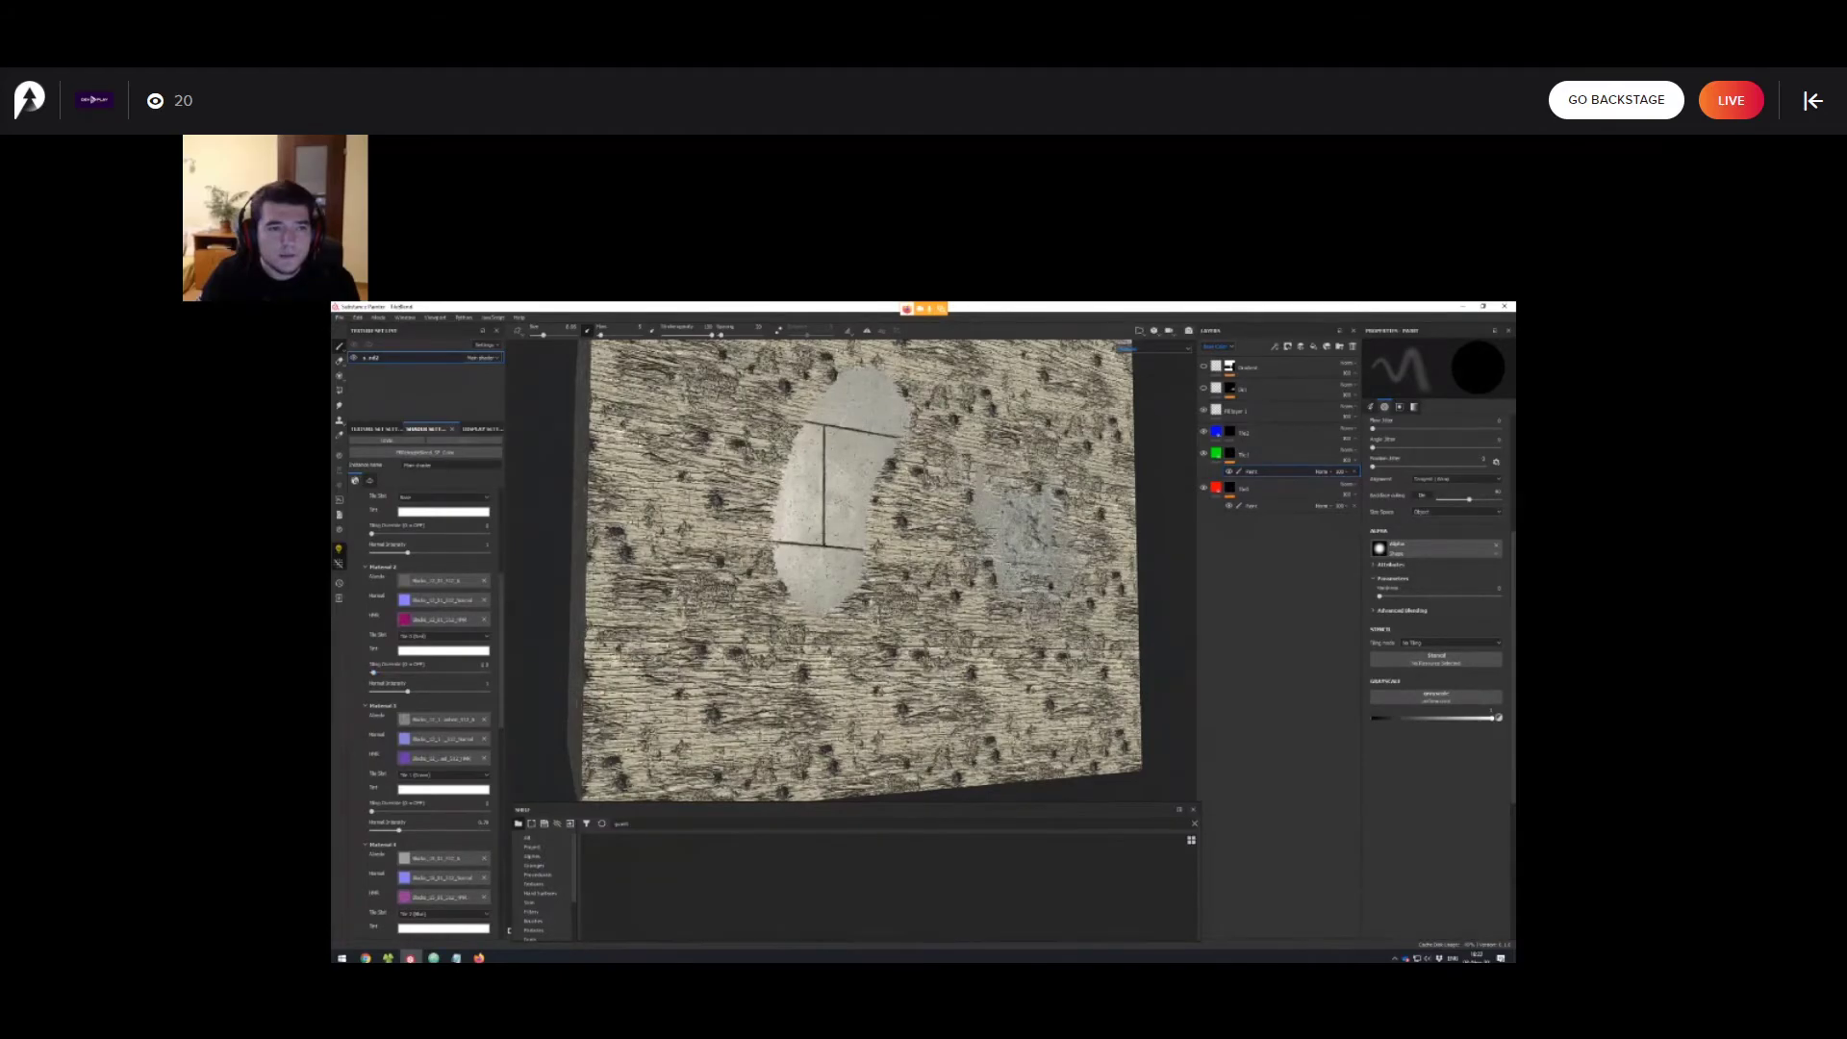
scroll(1039, 587, "down", 2)
left_click_drag(1039, 587, 962, 539, "alt")
scroll(924, 577, "up", 3)
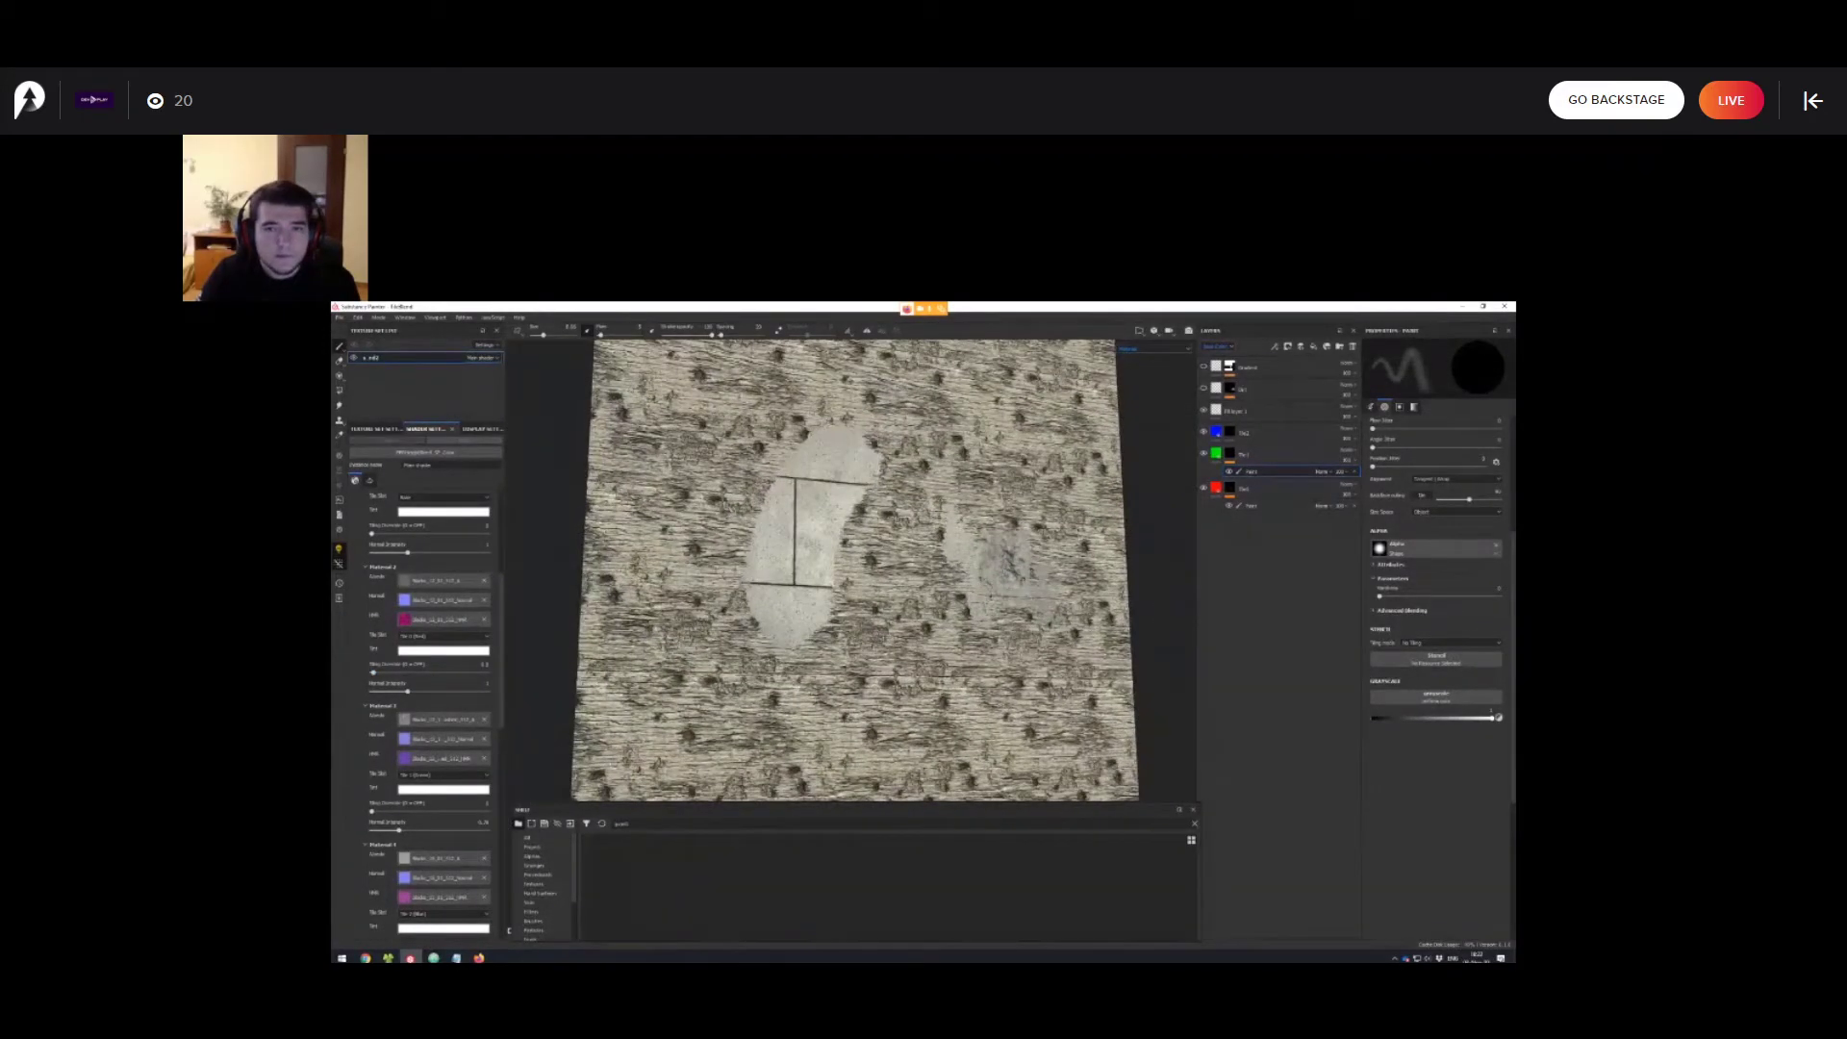
Restore Material 2's tiling override and lower its normal intensity, checking the stone surface up close and from several angles.
mouse_move(373, 673)
left_mouse_down()
mouse_move(409, 692)
mouse_move(385, 691)
mouse_move(489, 692)
mouse_move(373, 691)
mouse_move(389, 692)
left_mouse_up()
scroll(746, 536, "up", 3)
scroll(746, 536, "up", 4)
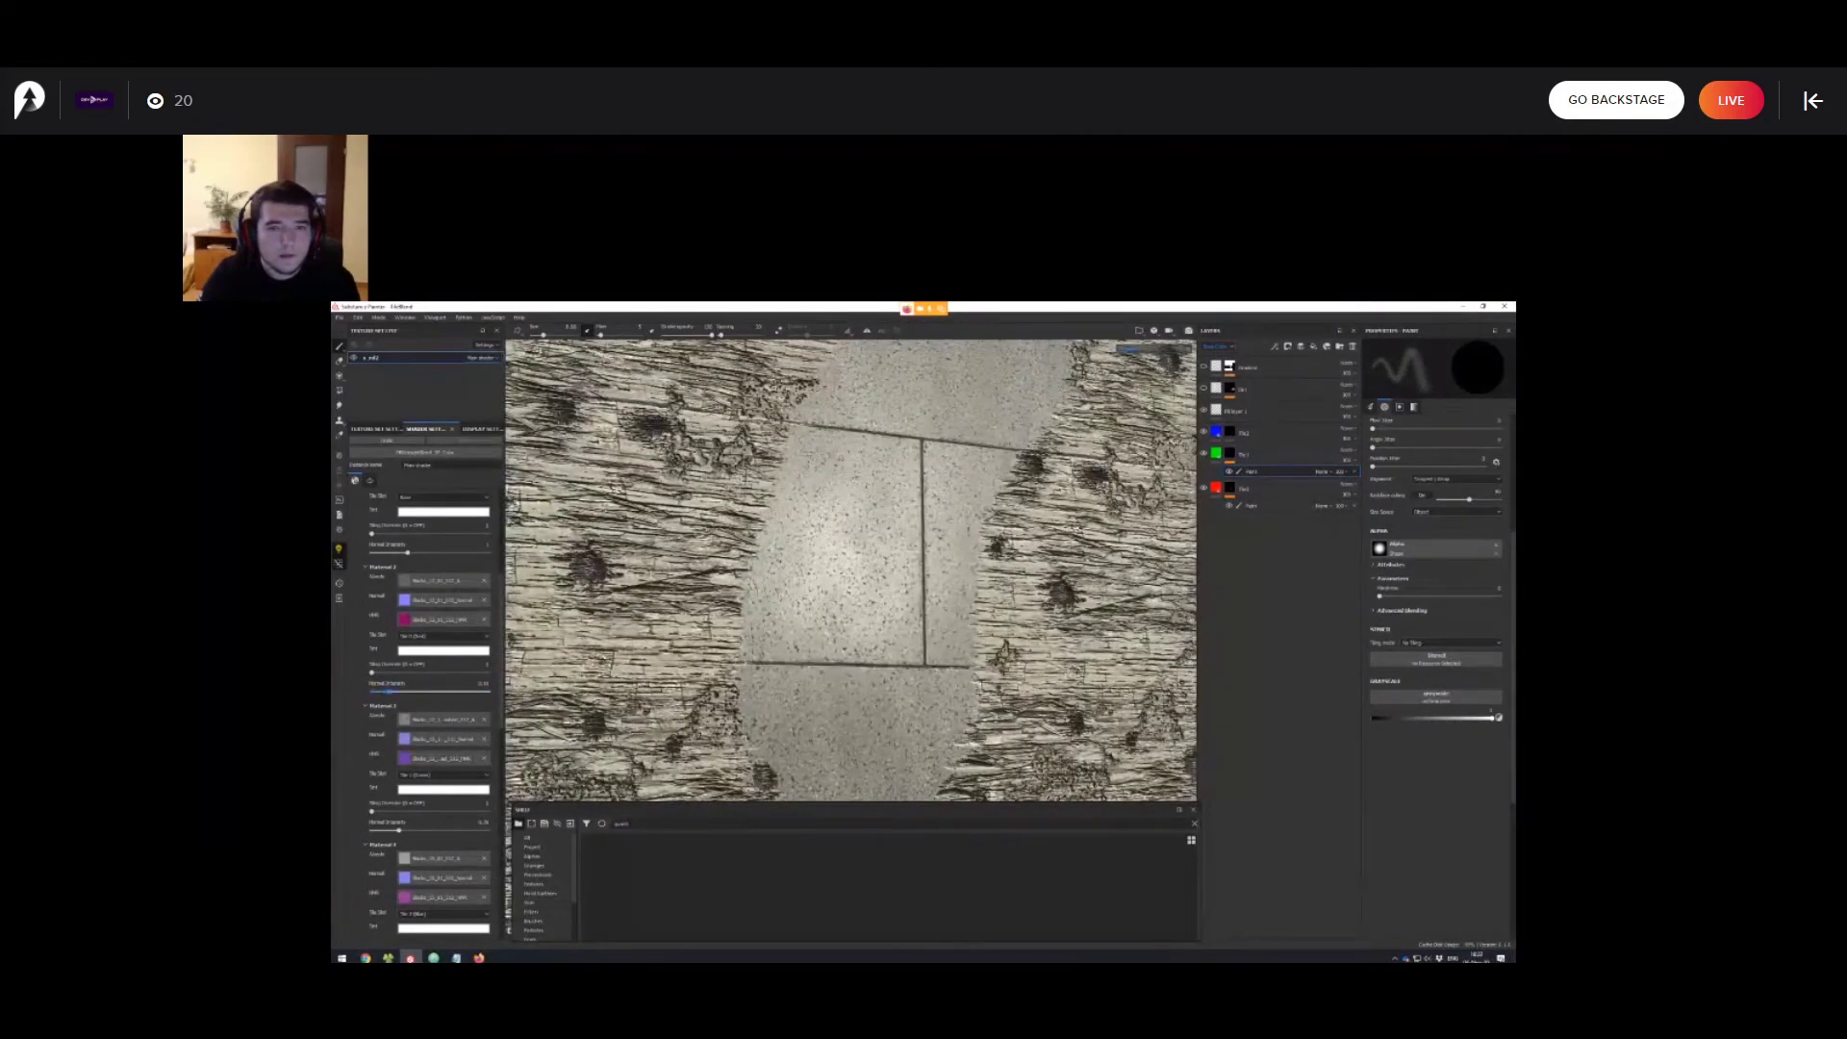
scroll(588, 534, "down", 6)
middle_click_drag(915, 614, 834, 587, "alt")
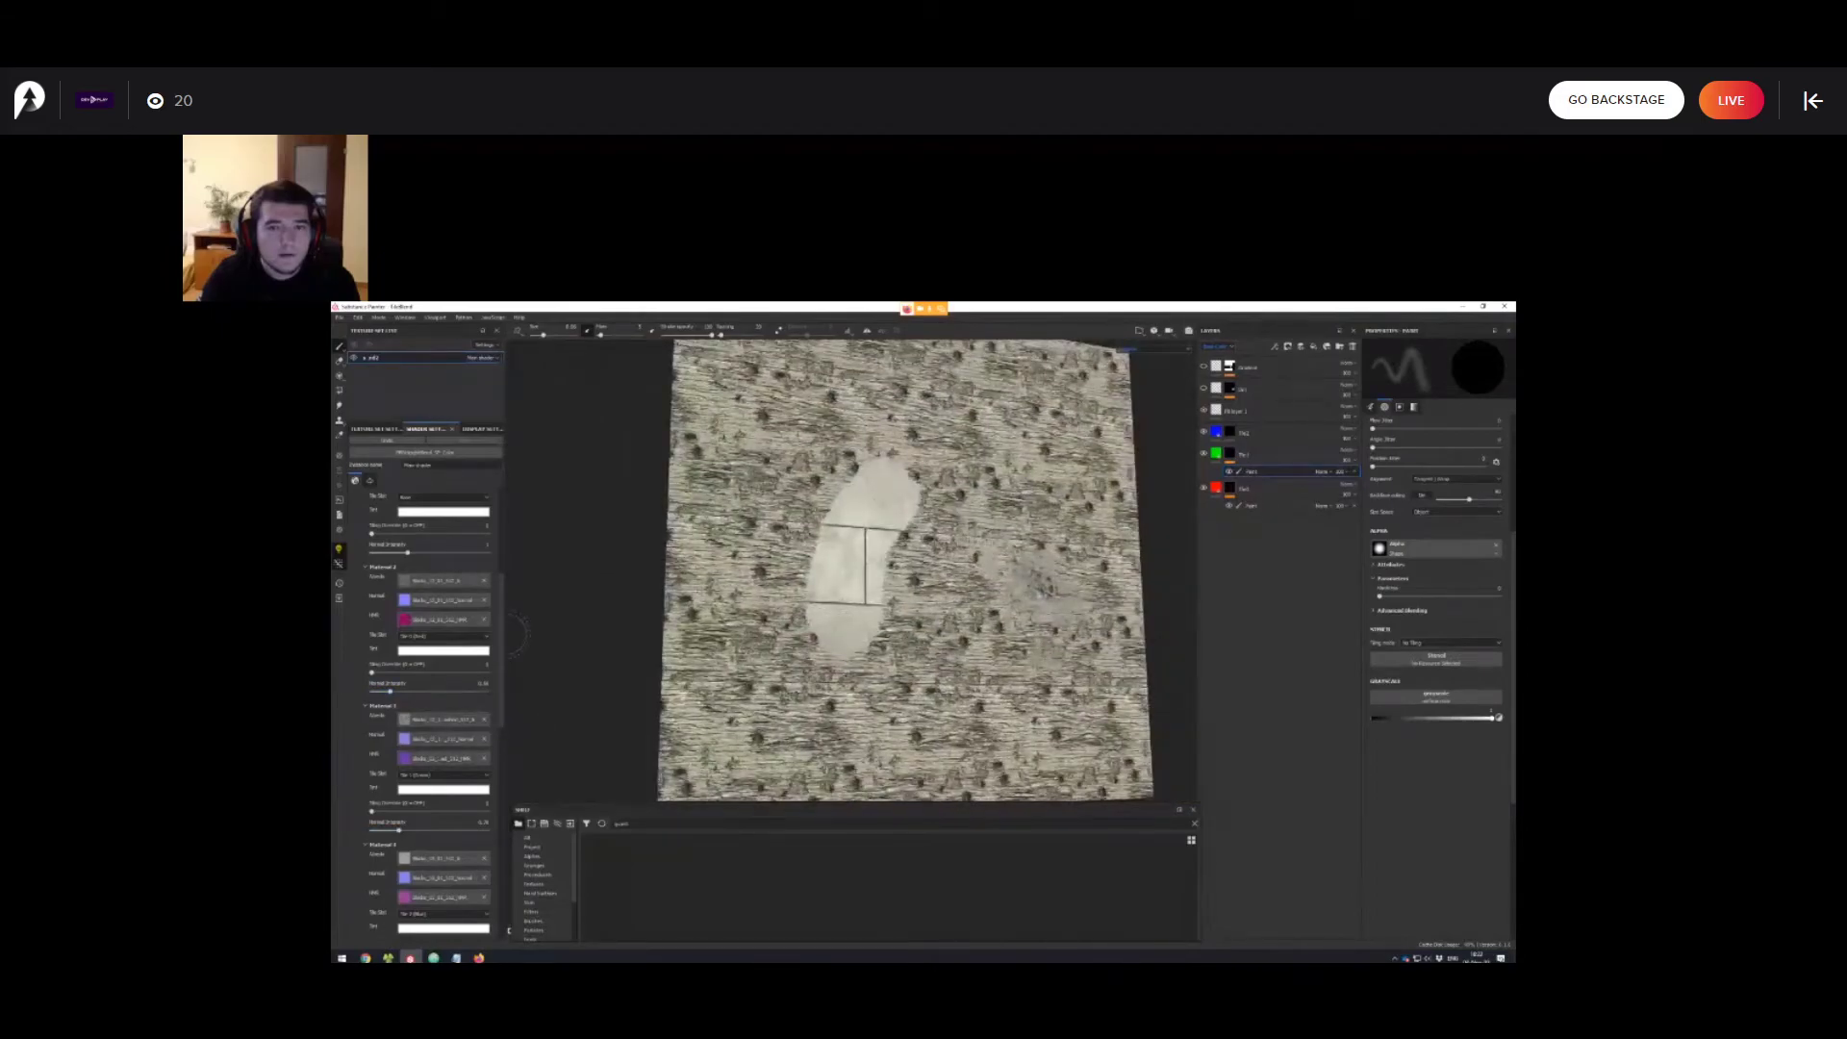
scroll(452, 639, "down", 1)
middle_click_drag(841, 565, 798, 540, "alt")
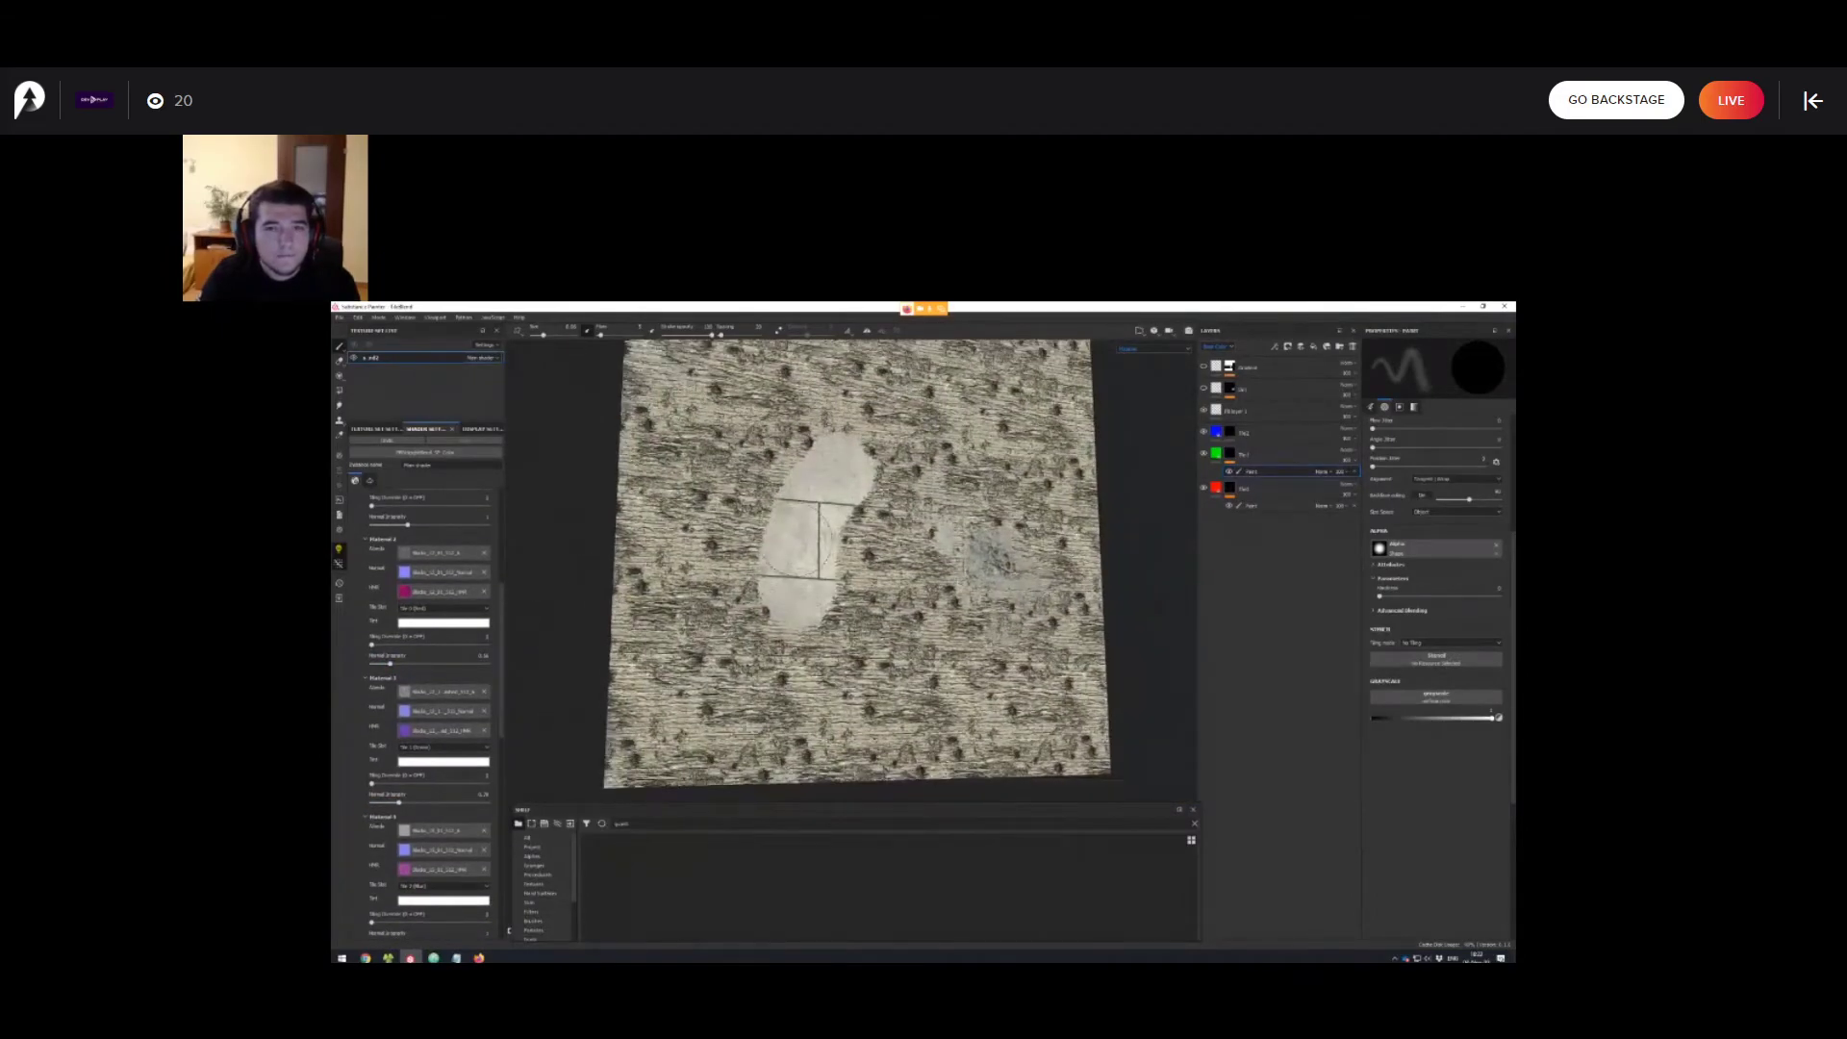
scroll(797, 541, "up", 2)
mouse_move(797, 541)
left_mouse_down("alt")
mouse_move(816, 510)
mouse_move(823, 545)
left_mouse_up("alt")
scroll(824, 546, "down", 2)
middle_click_drag(824, 546, 822, 565, "alt")
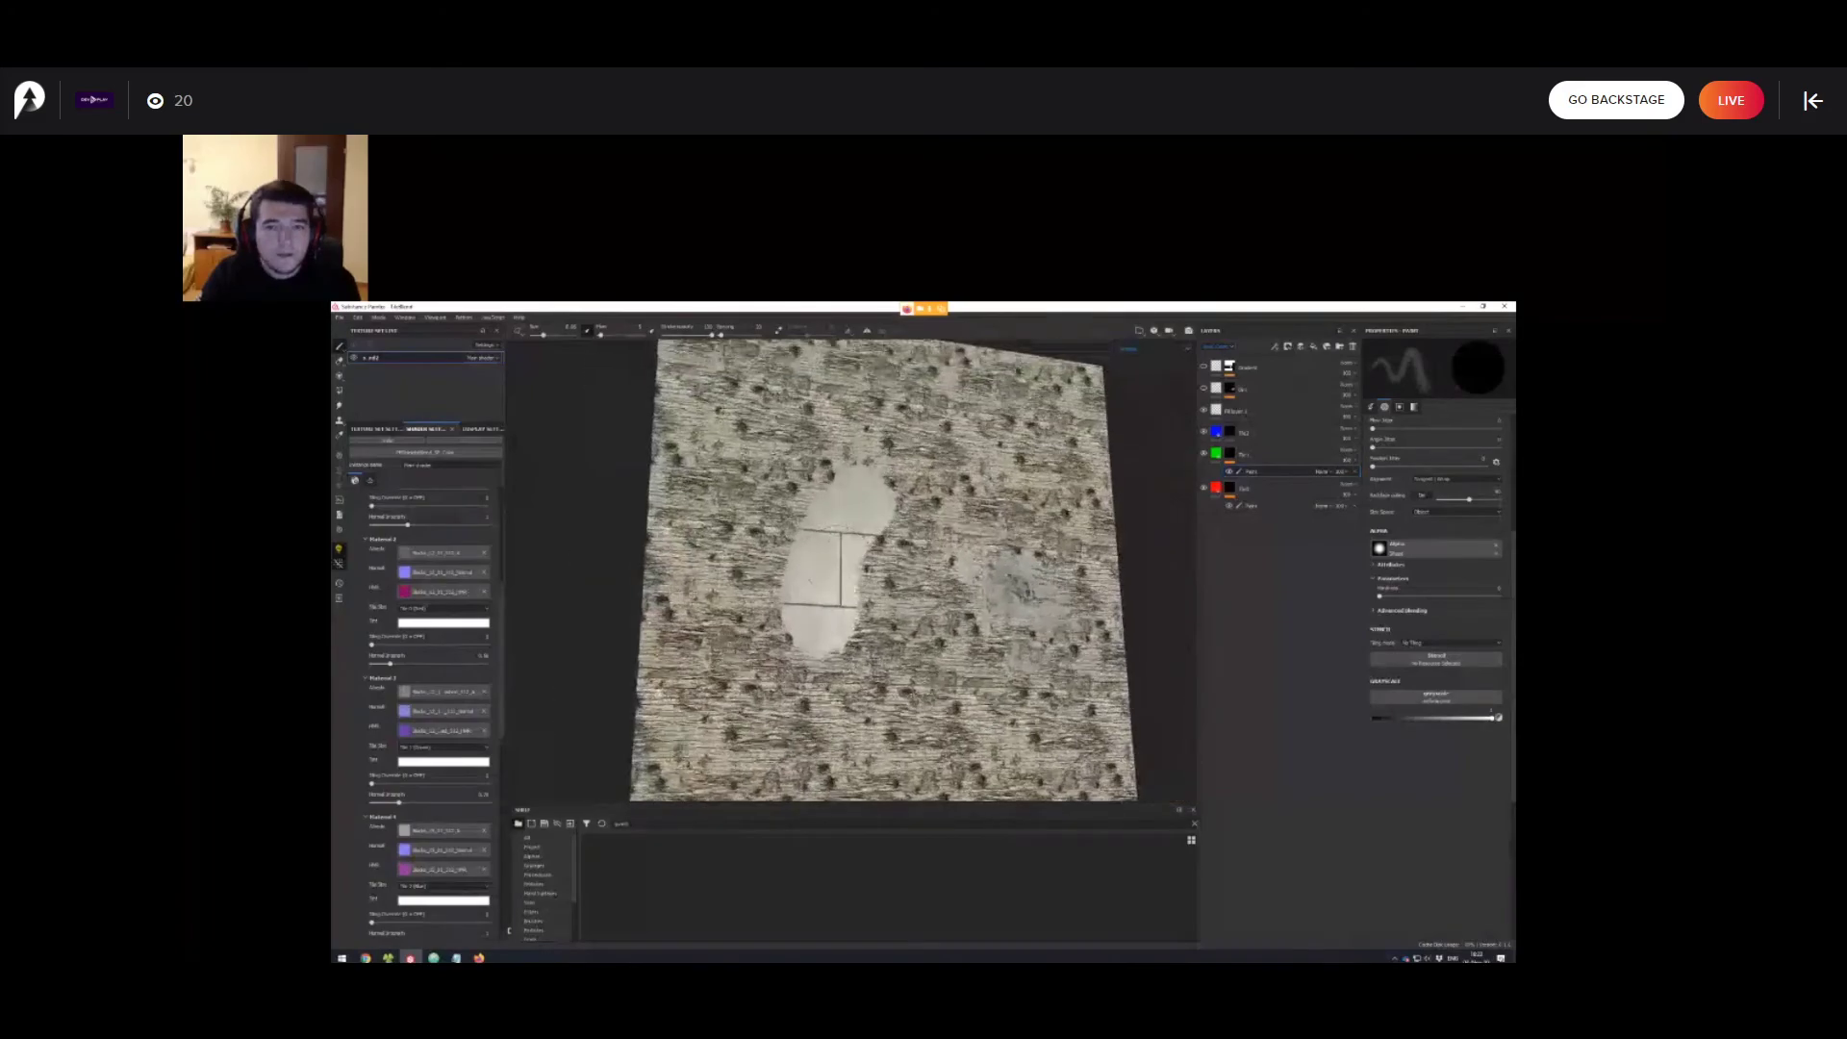
left_click_drag(854, 568, 837, 522, "alt")
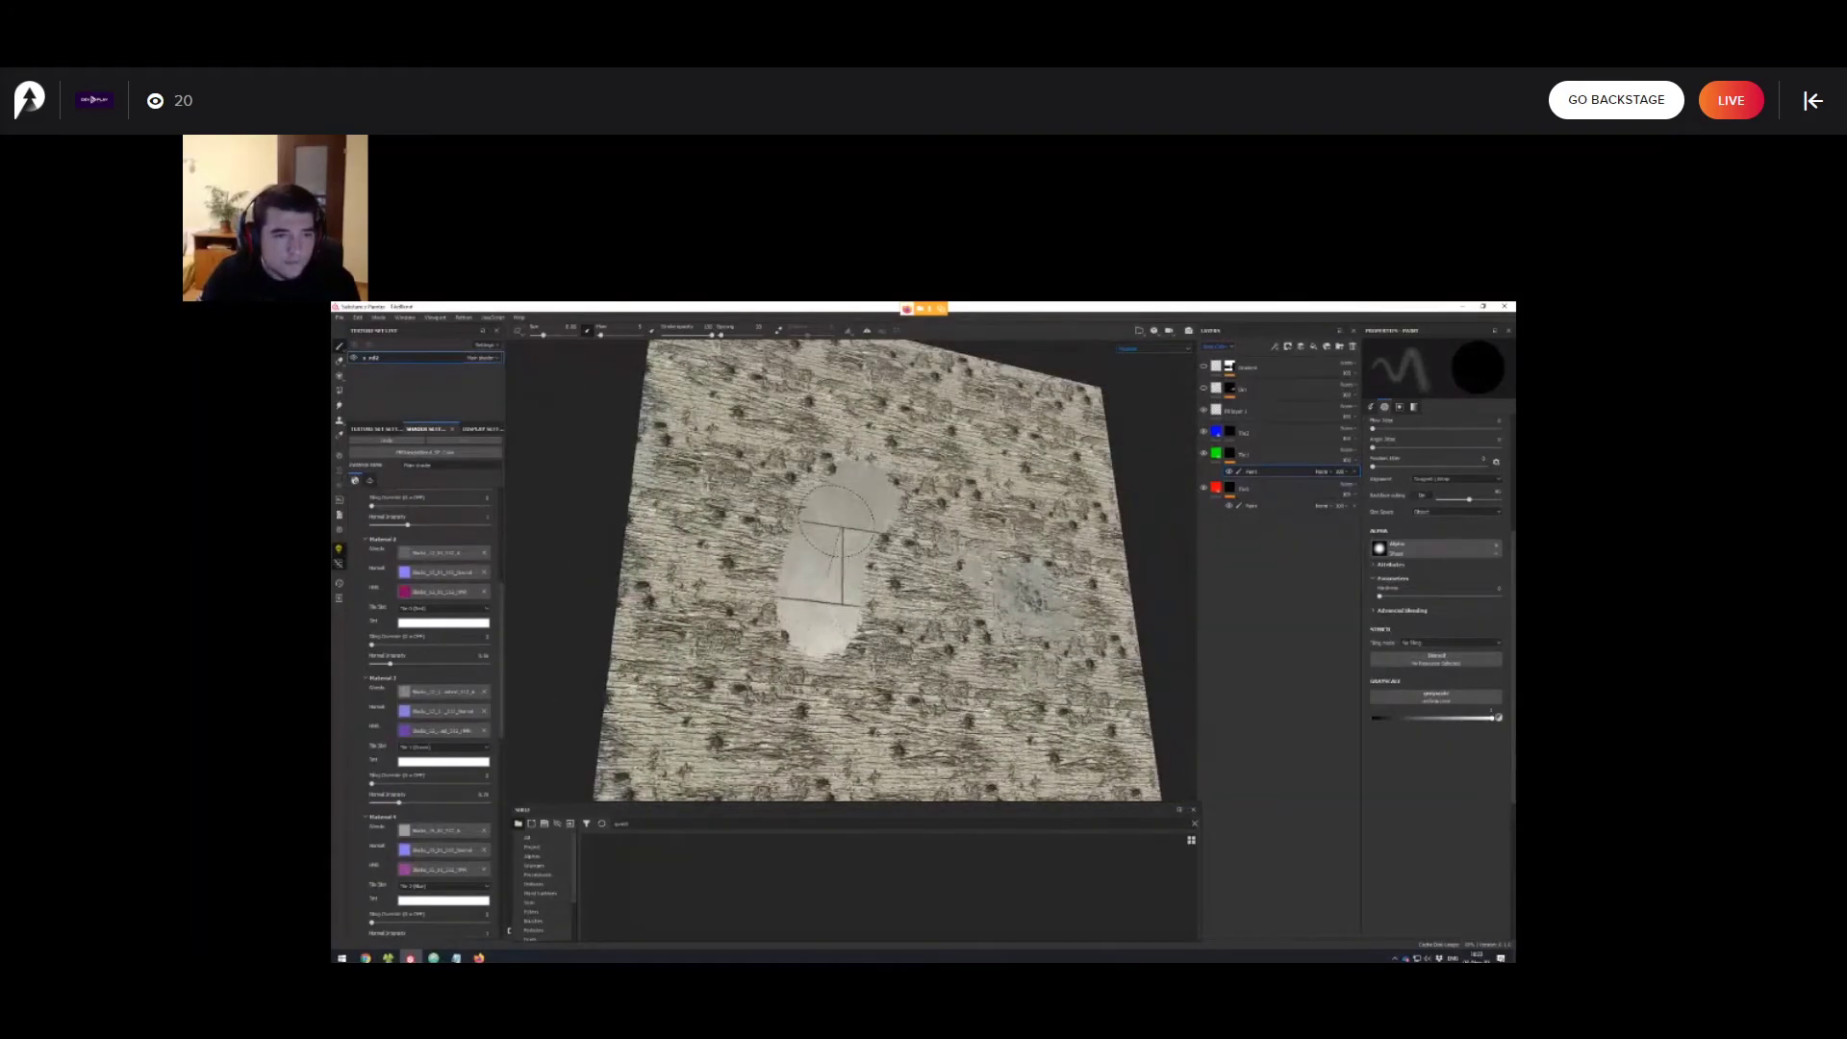
Open the texture export settings for a look and close them without exporting.
key("ctrl+shift+e")
mouse_move(818, 446)
left_mouse_down()
mouse_move(1069, 526)
mouse_move(833, 421)
left_mouse_up()
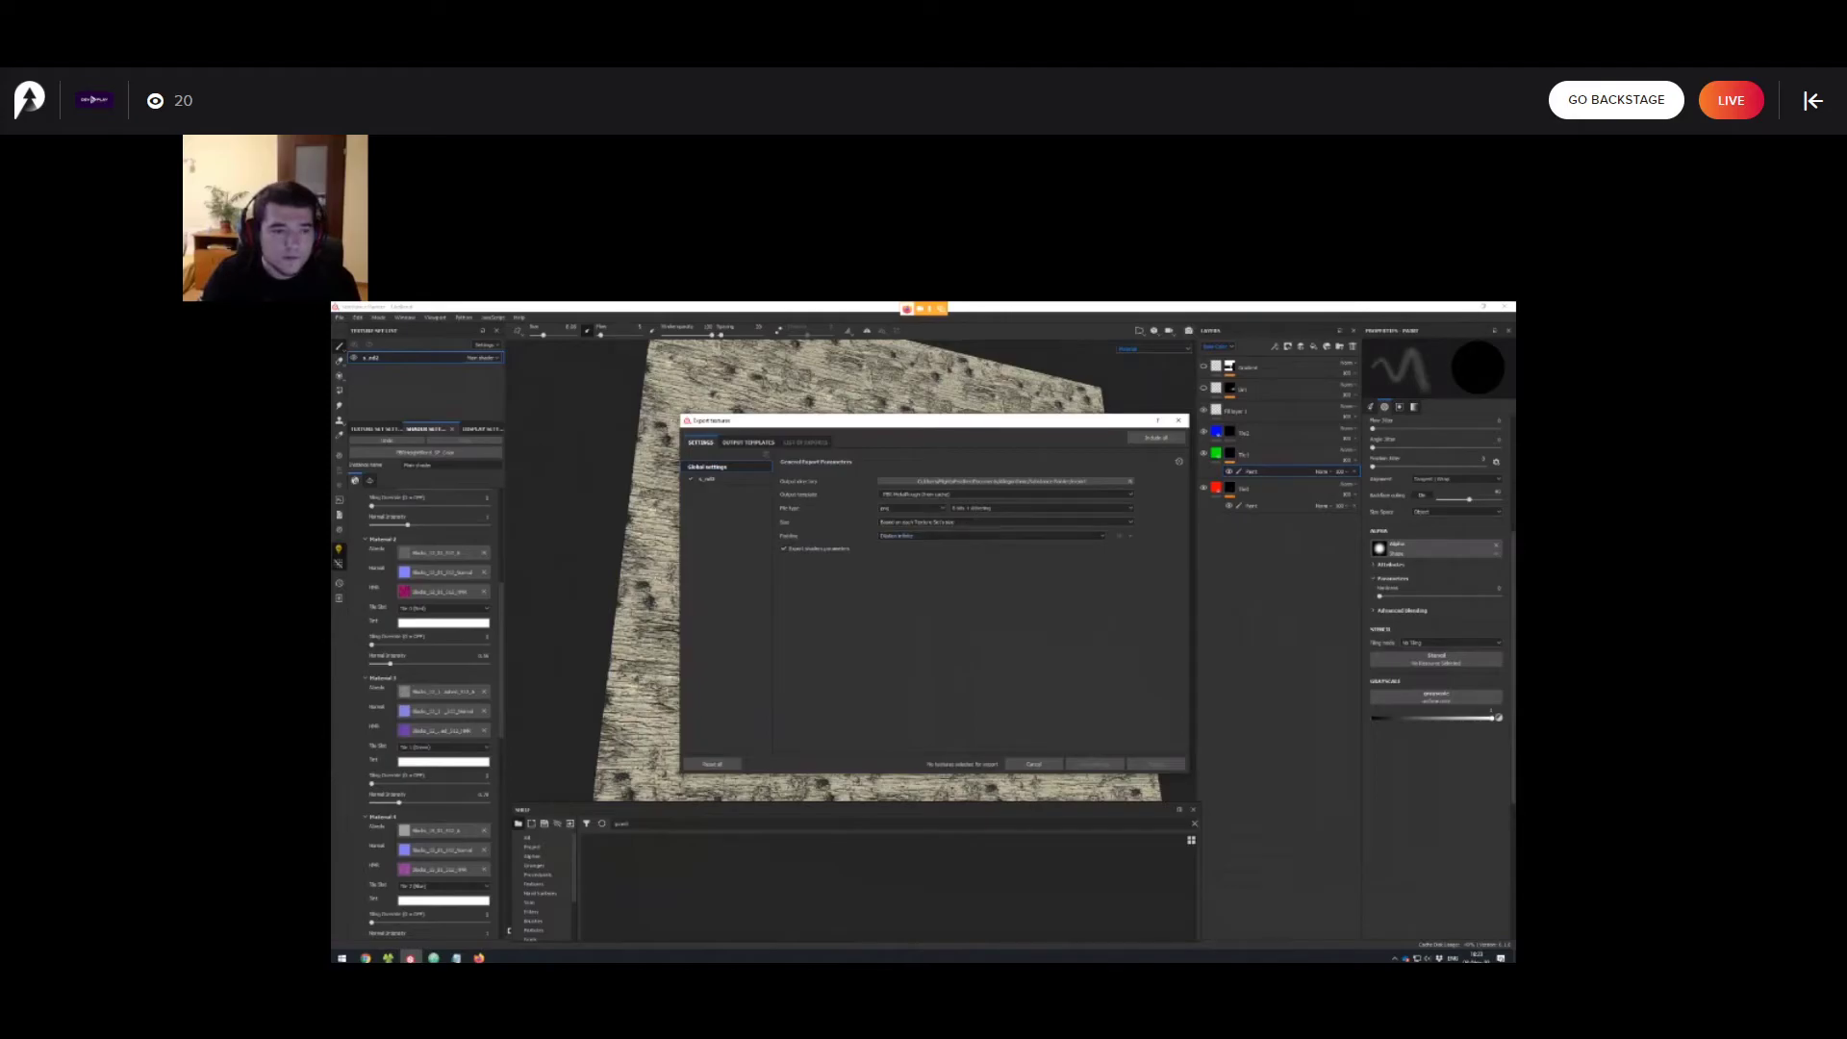
left_click(1179, 420)
Review the parameter groups of Materials 2 to 4 and examine the blended cube face from different angles.
scroll(851, 570, "up", 2)
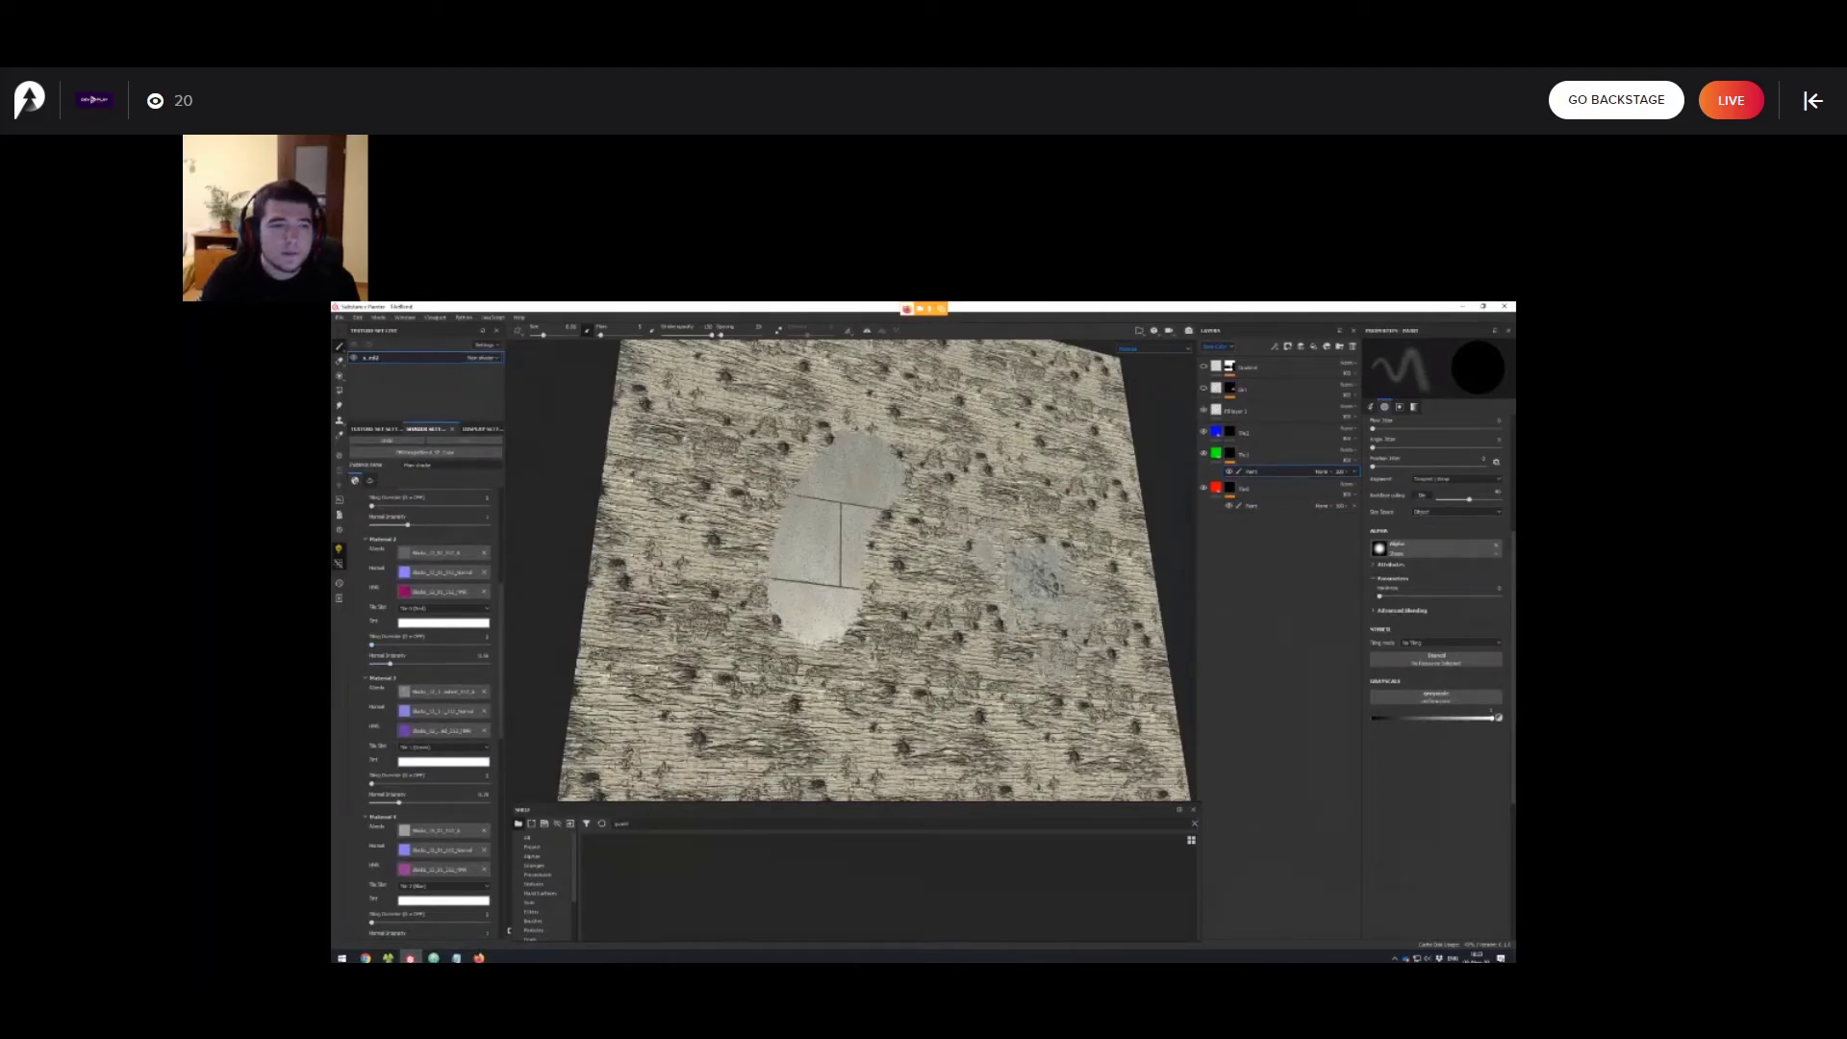
scroll(429, 711, "down", 1)
scroll(428, 712, "up", 1)
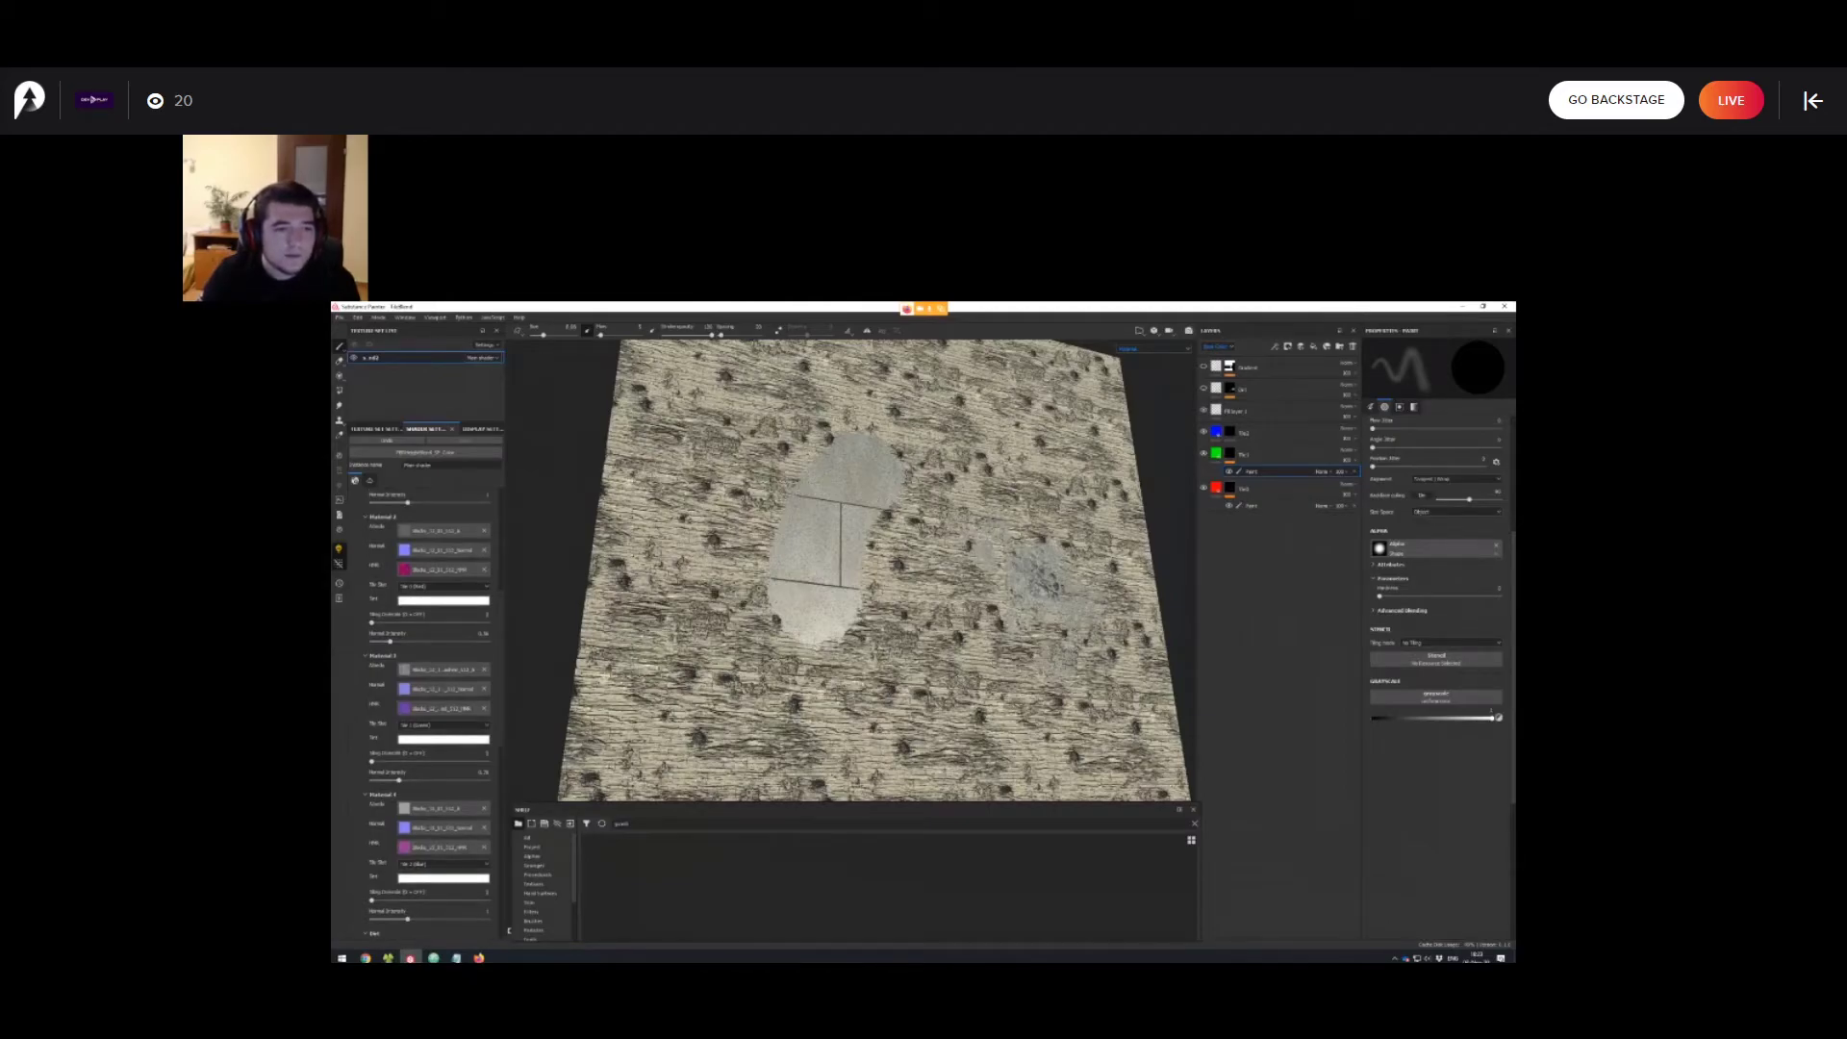
scroll(428, 712, "up", 1)
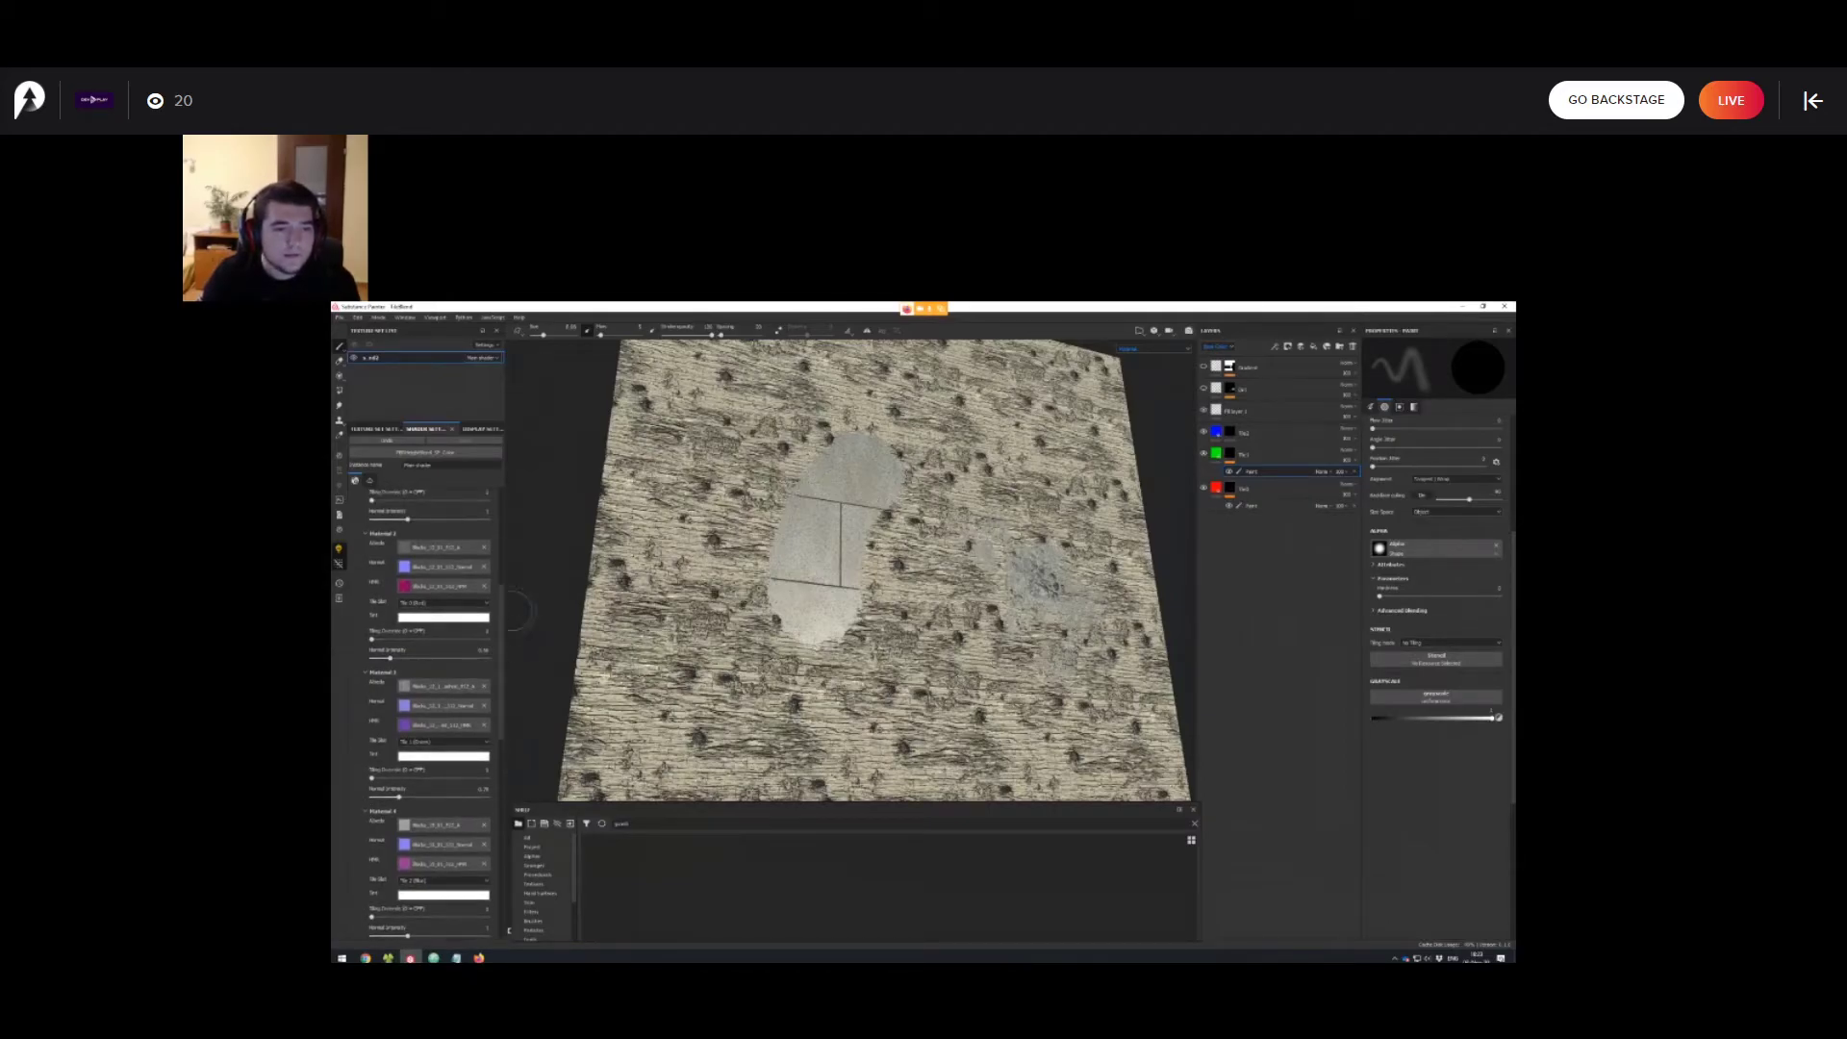
scroll(428, 711, "down", 1)
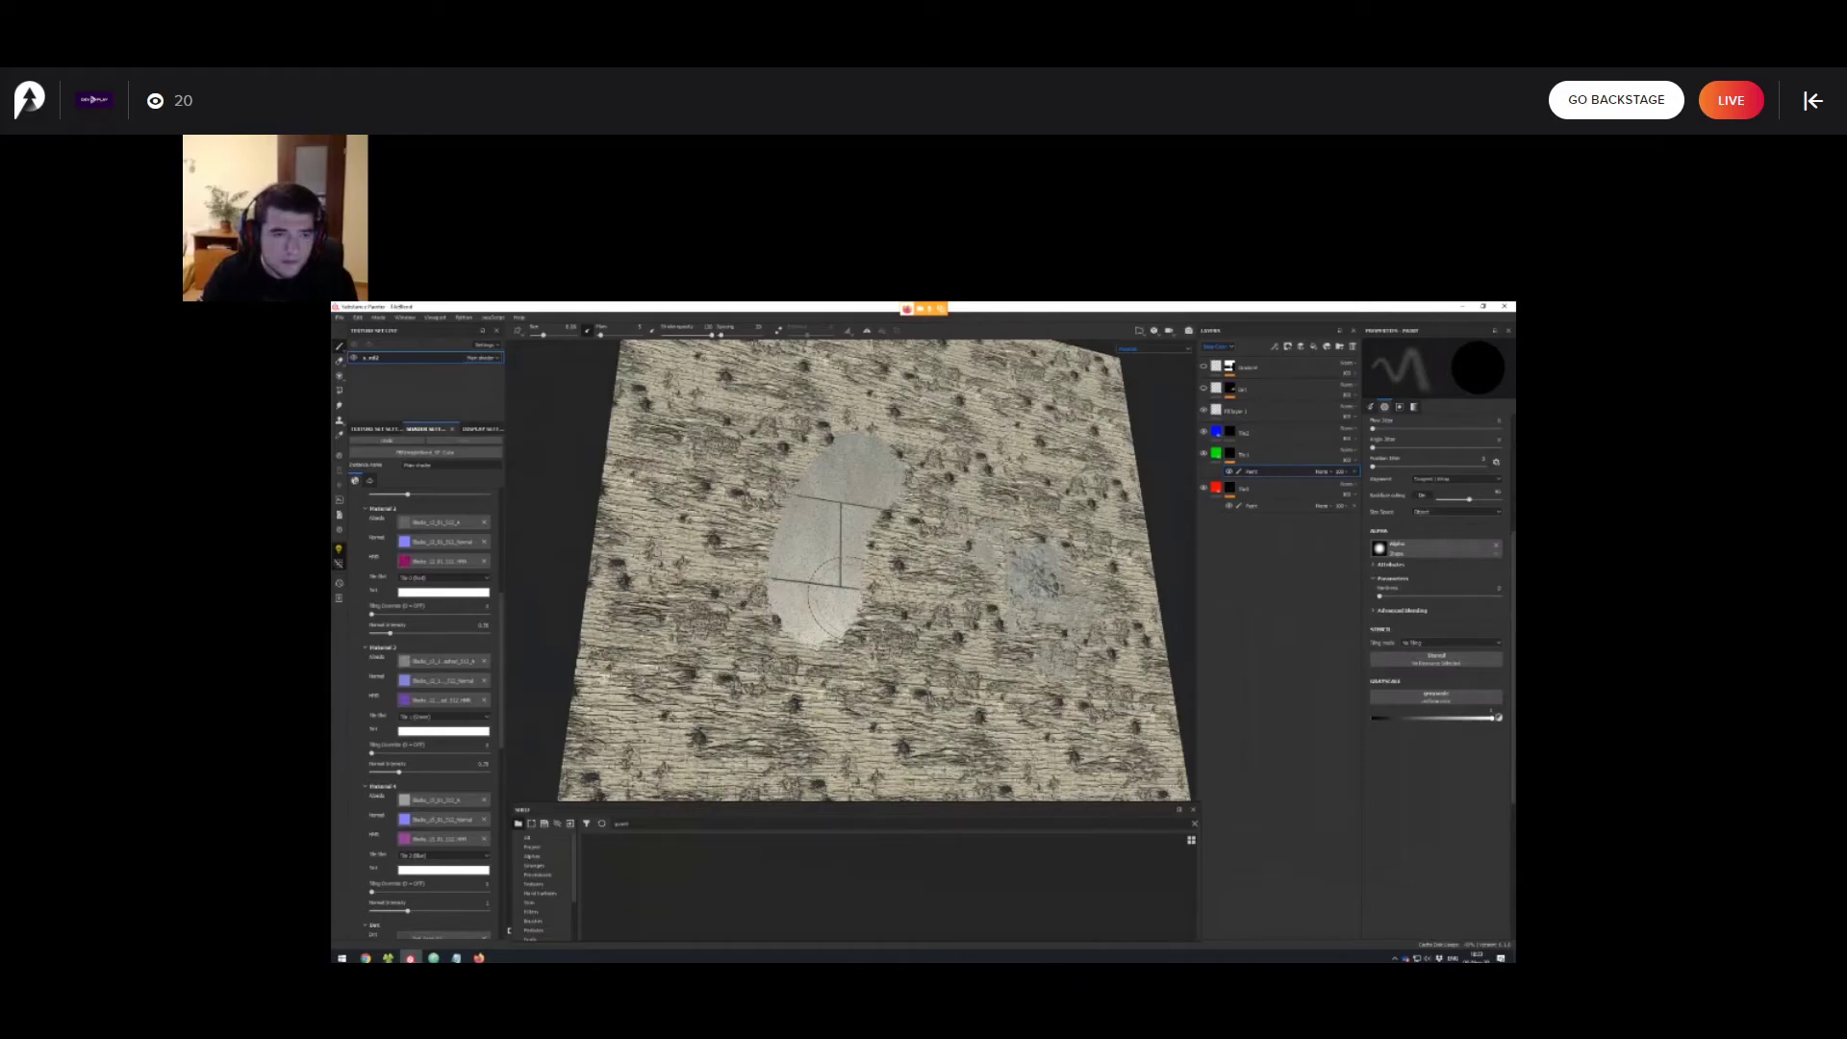
left_click_drag(836, 598, 842, 456, "alt")
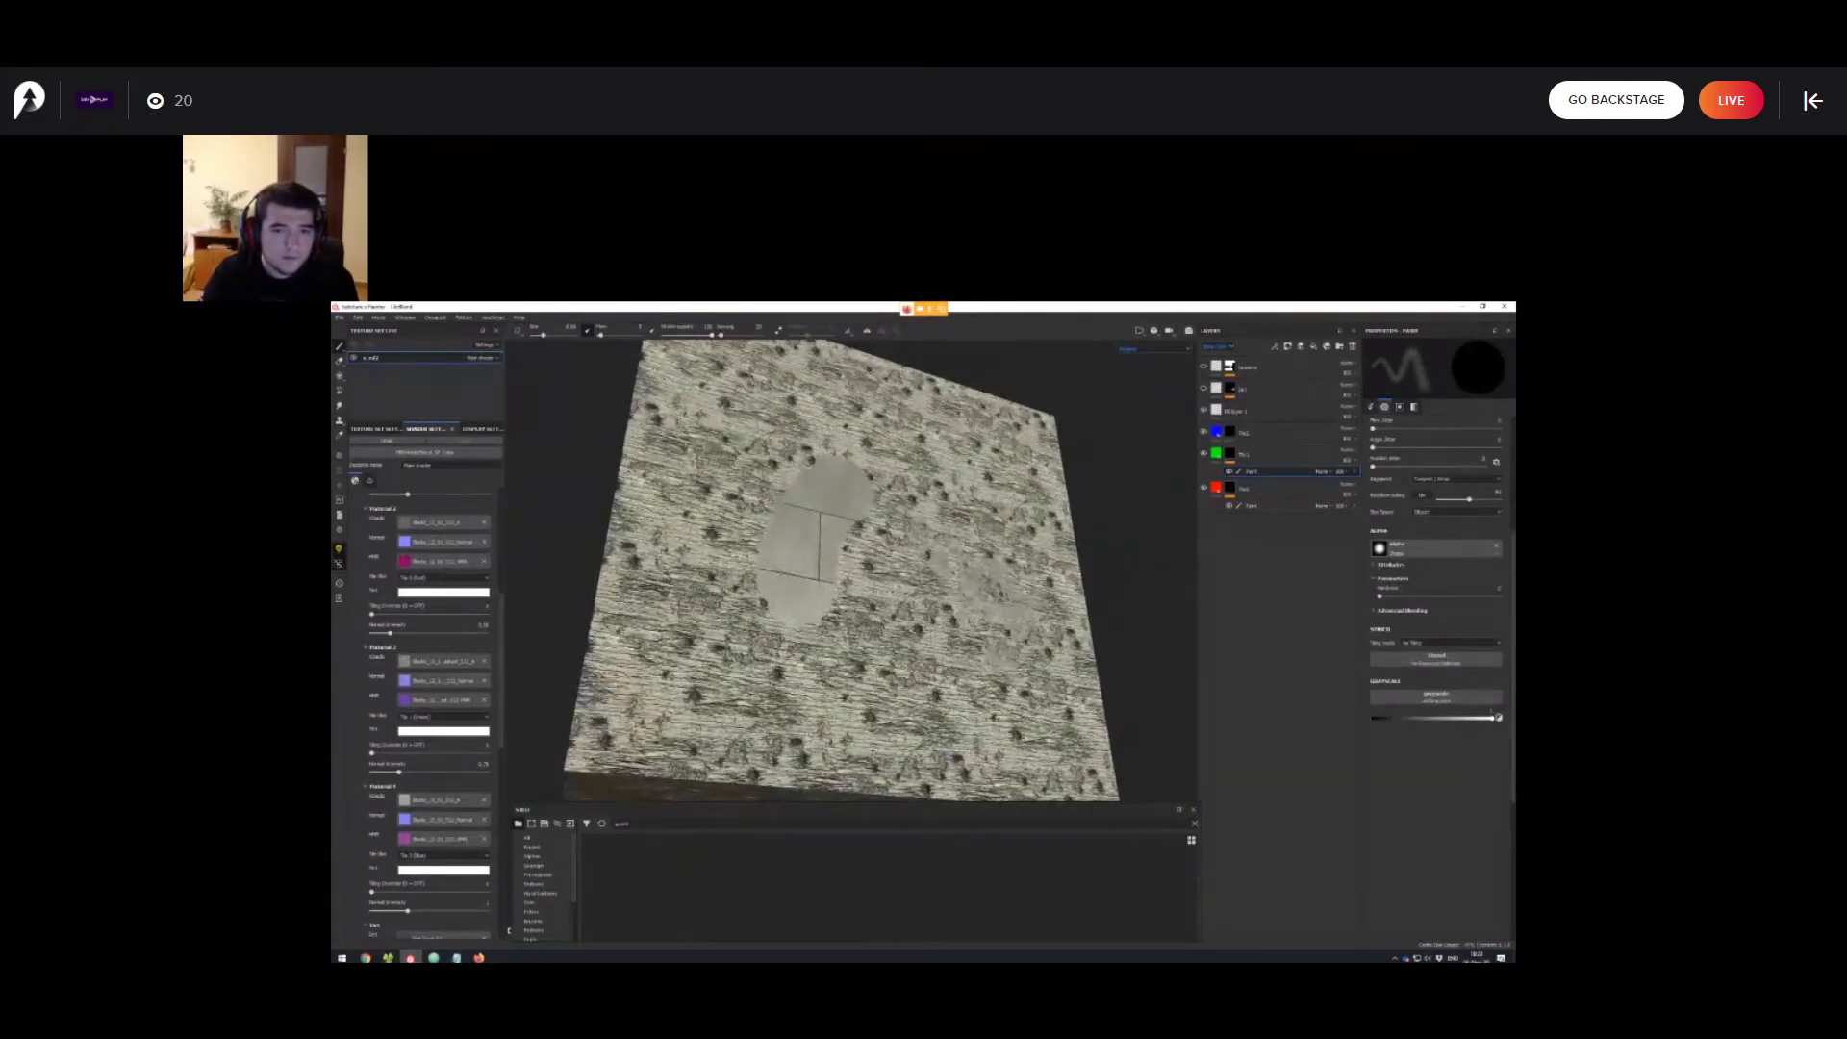
left_click_drag(950, 414, 1002, 437, "alt")
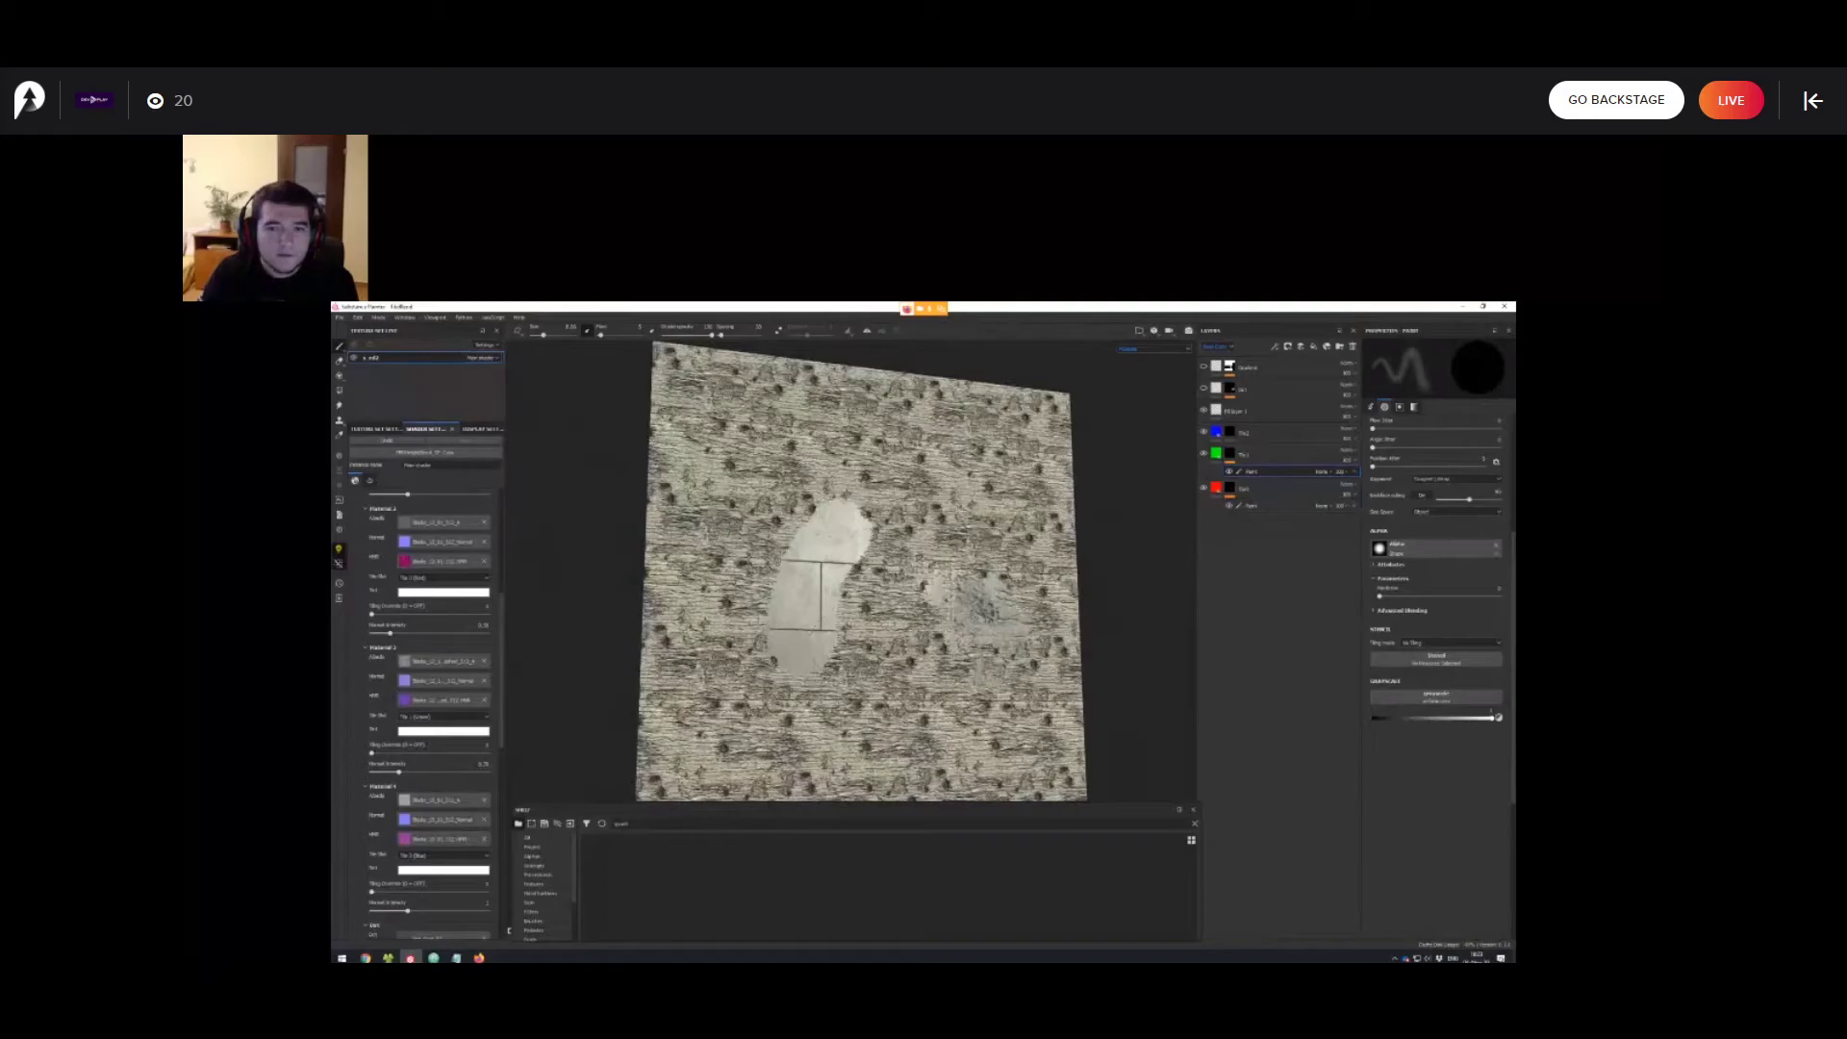
middle_click_drag(1003, 438, 1003, 392, "alt")
scroll(1002, 391, "up", 2)
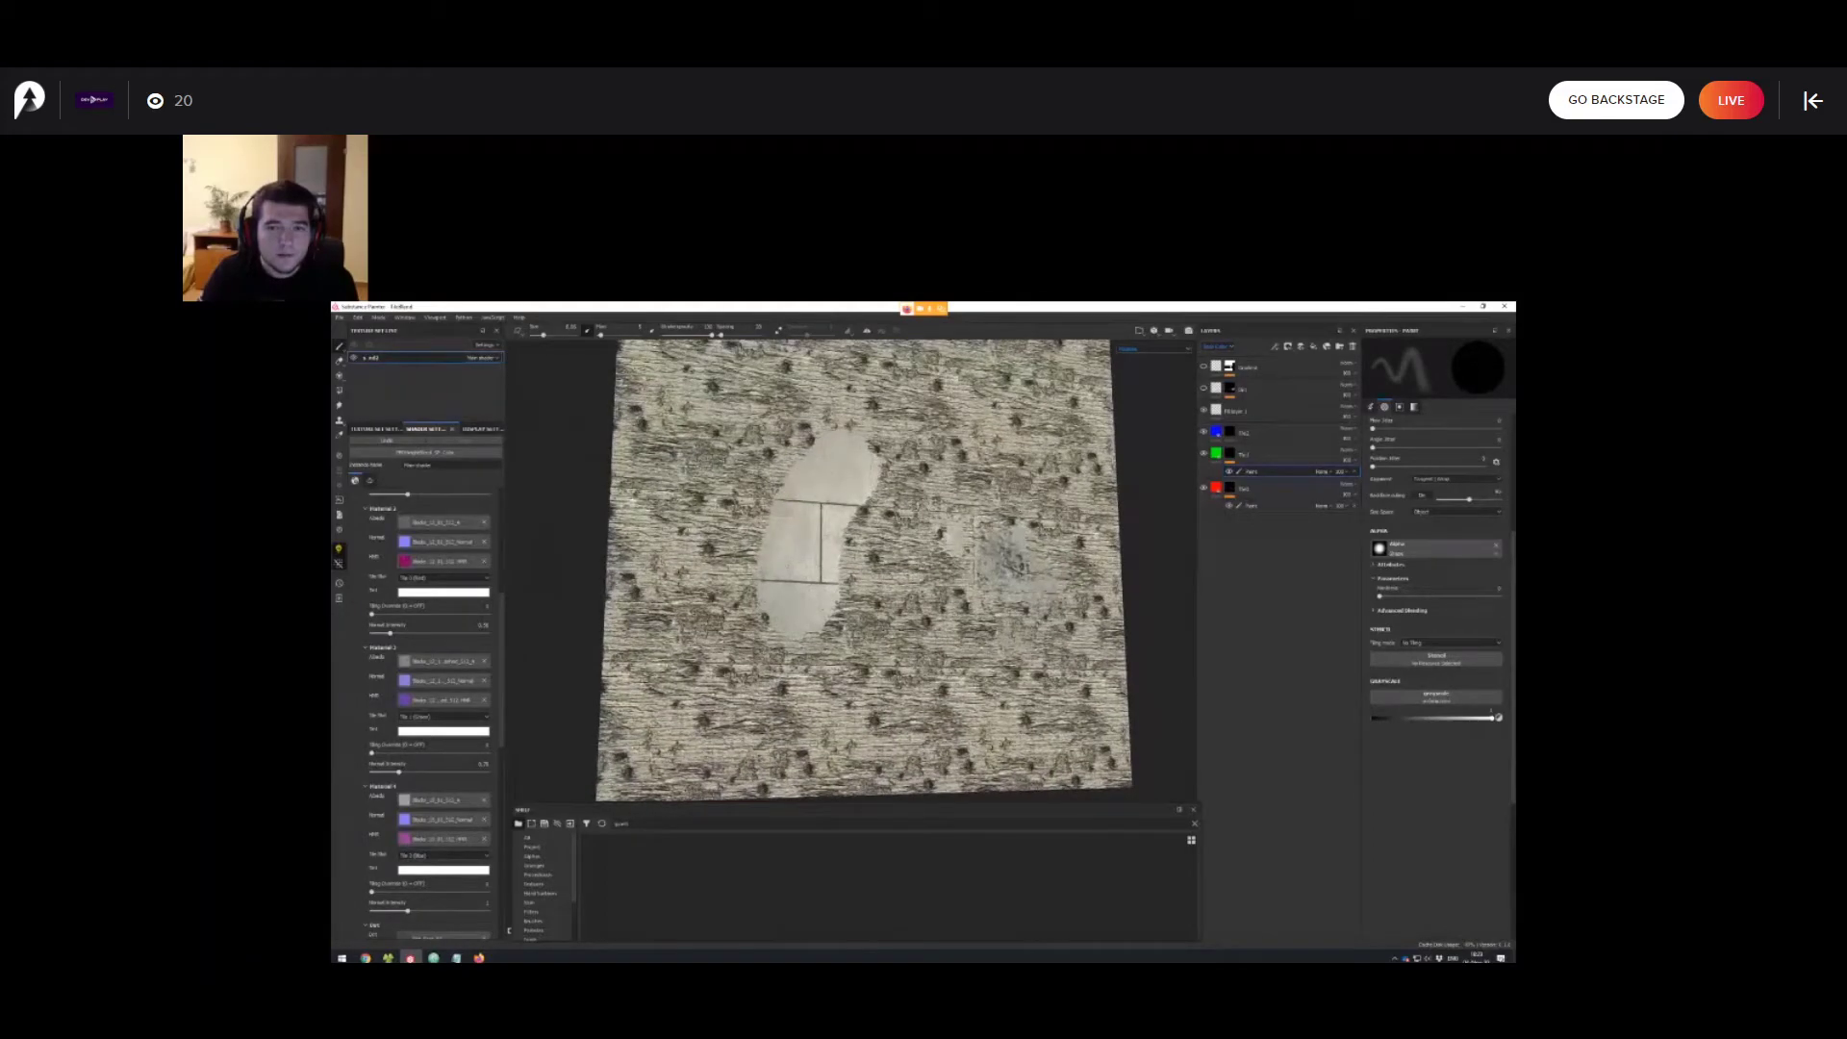
Bring up the texture export dialog once more, dismiss it, and orbit around the blended face.
key("ctrl+shift+e")
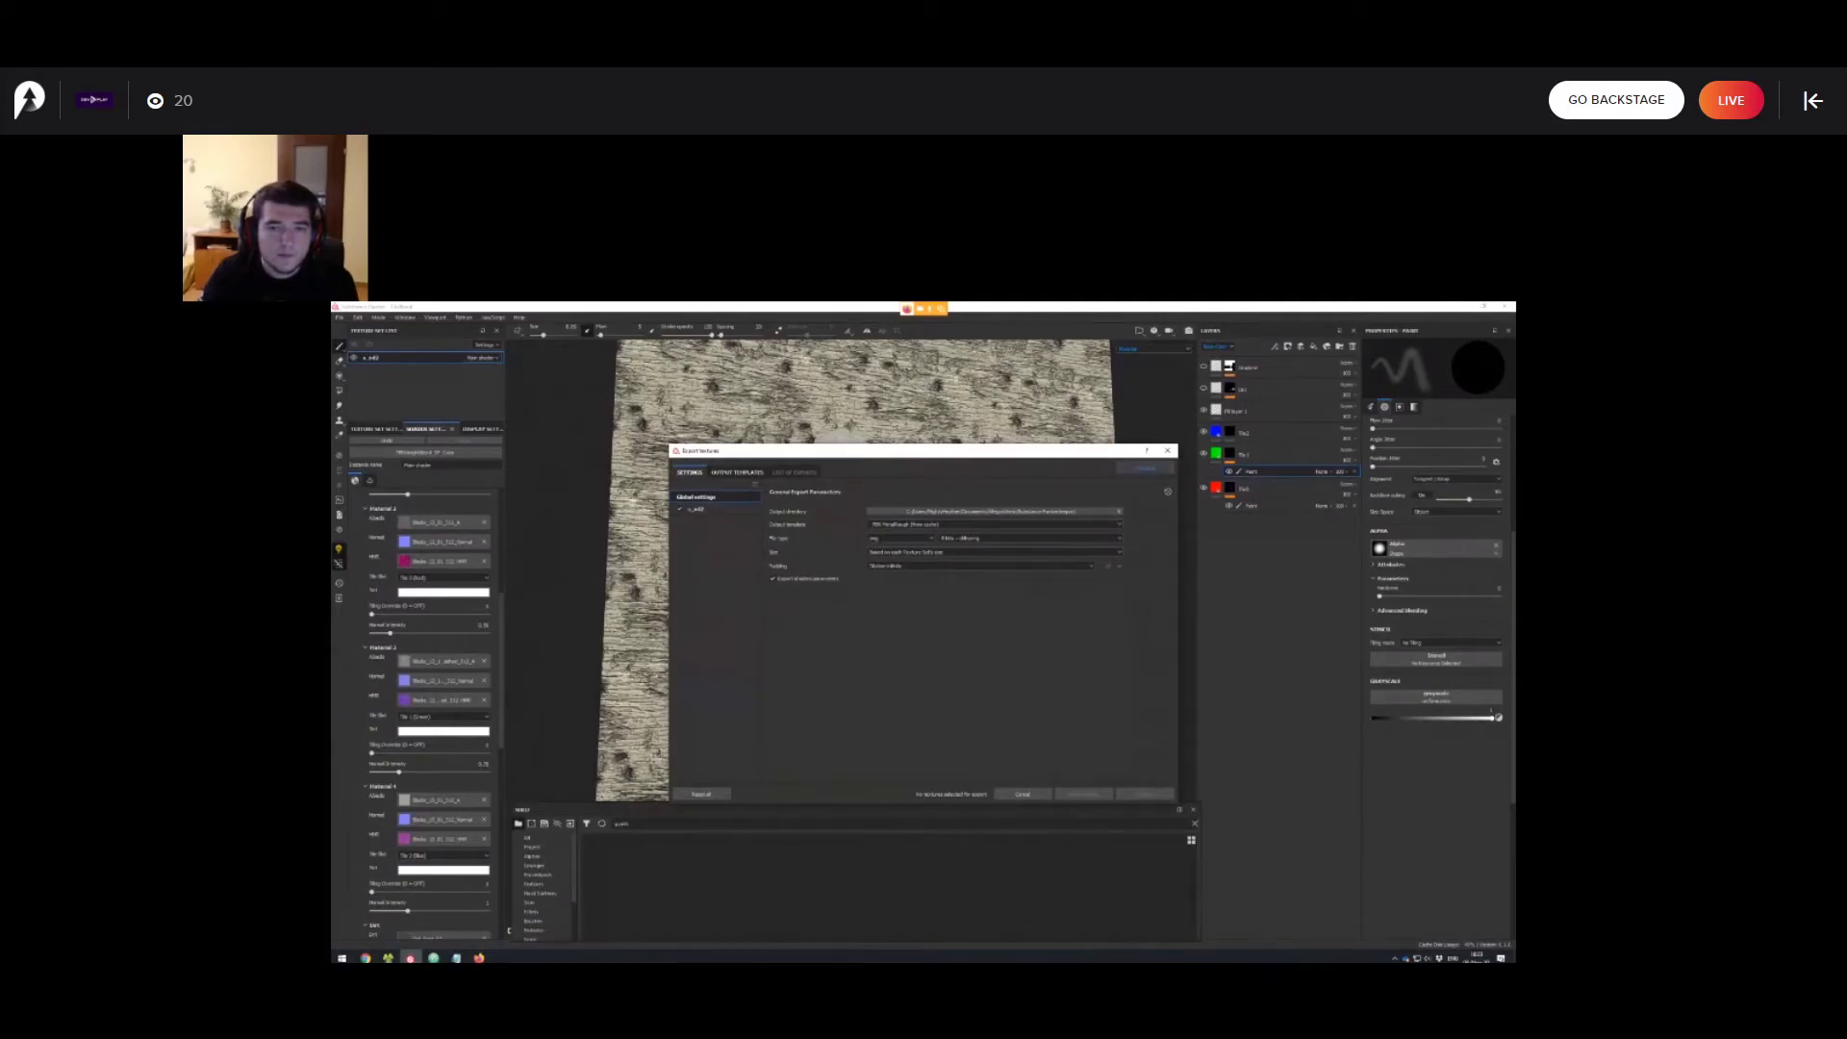
key("Escape")
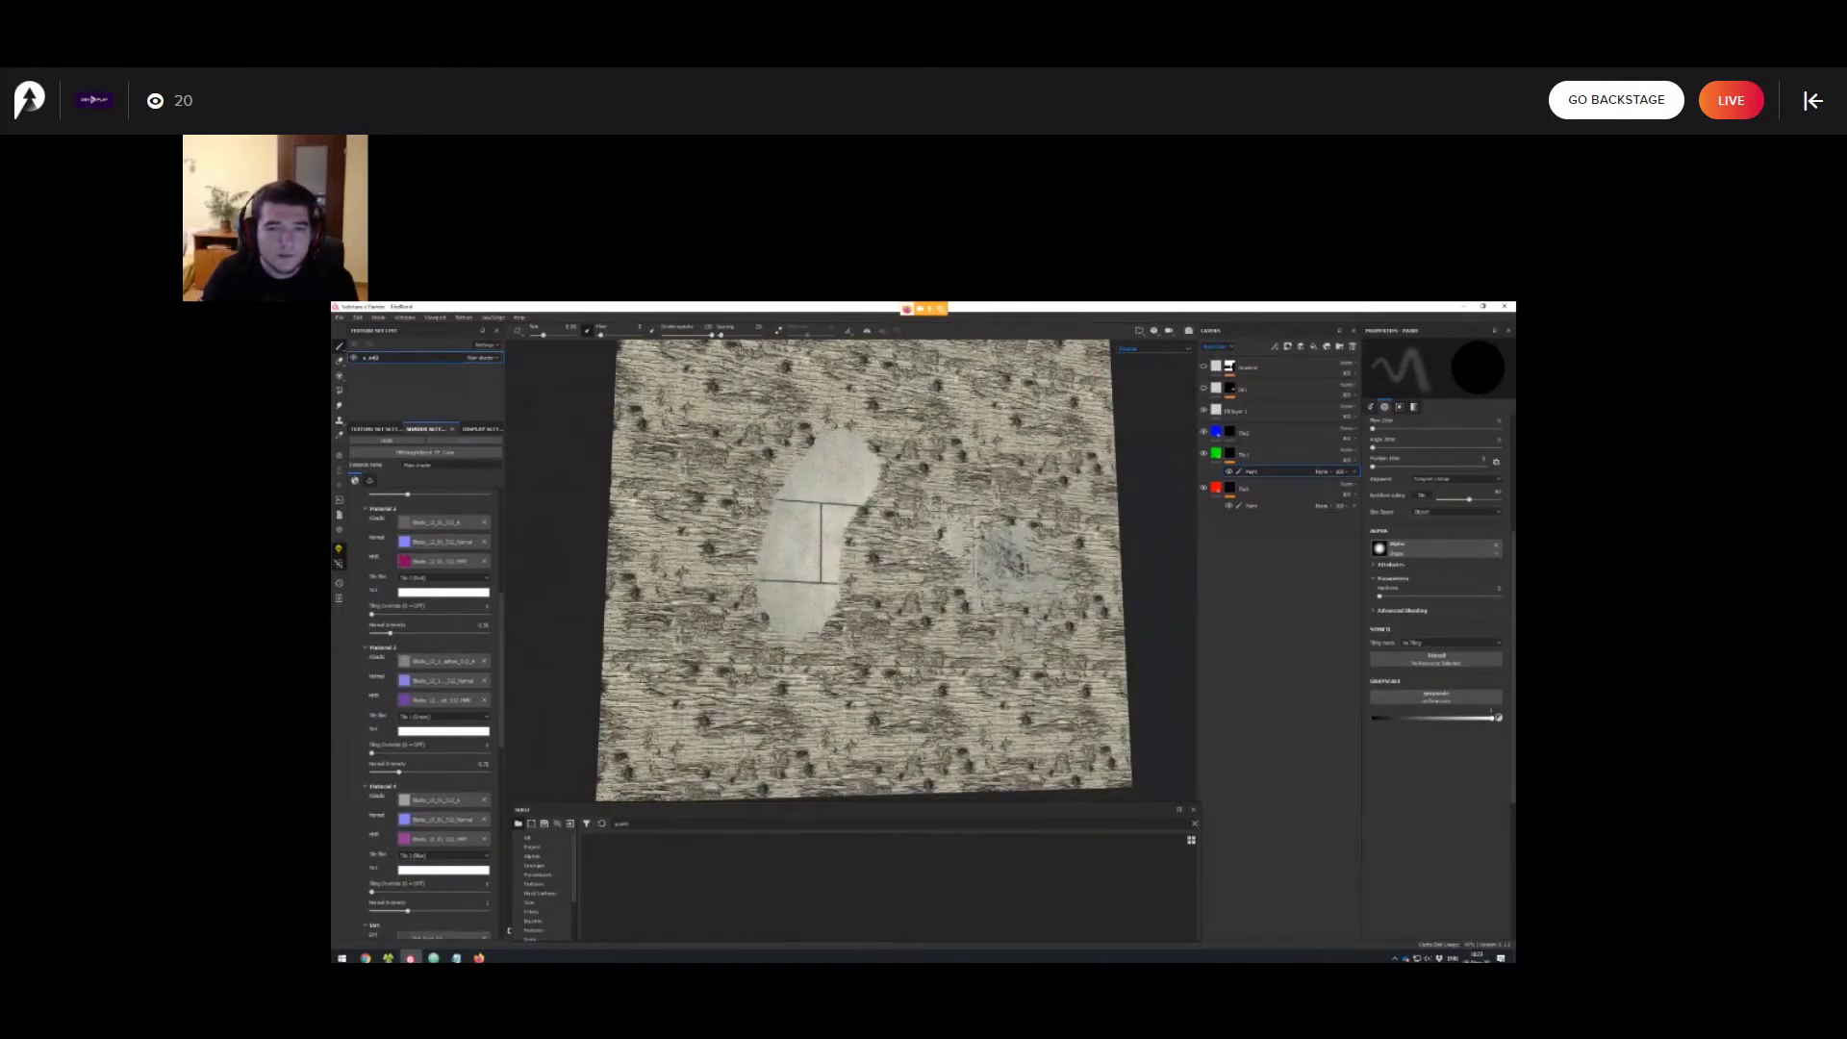
mouse_move(866, 567)
left_mouse_down("alt")
mouse_move(962, 577)
mouse_move(895, 567)
left_mouse_up("alt")
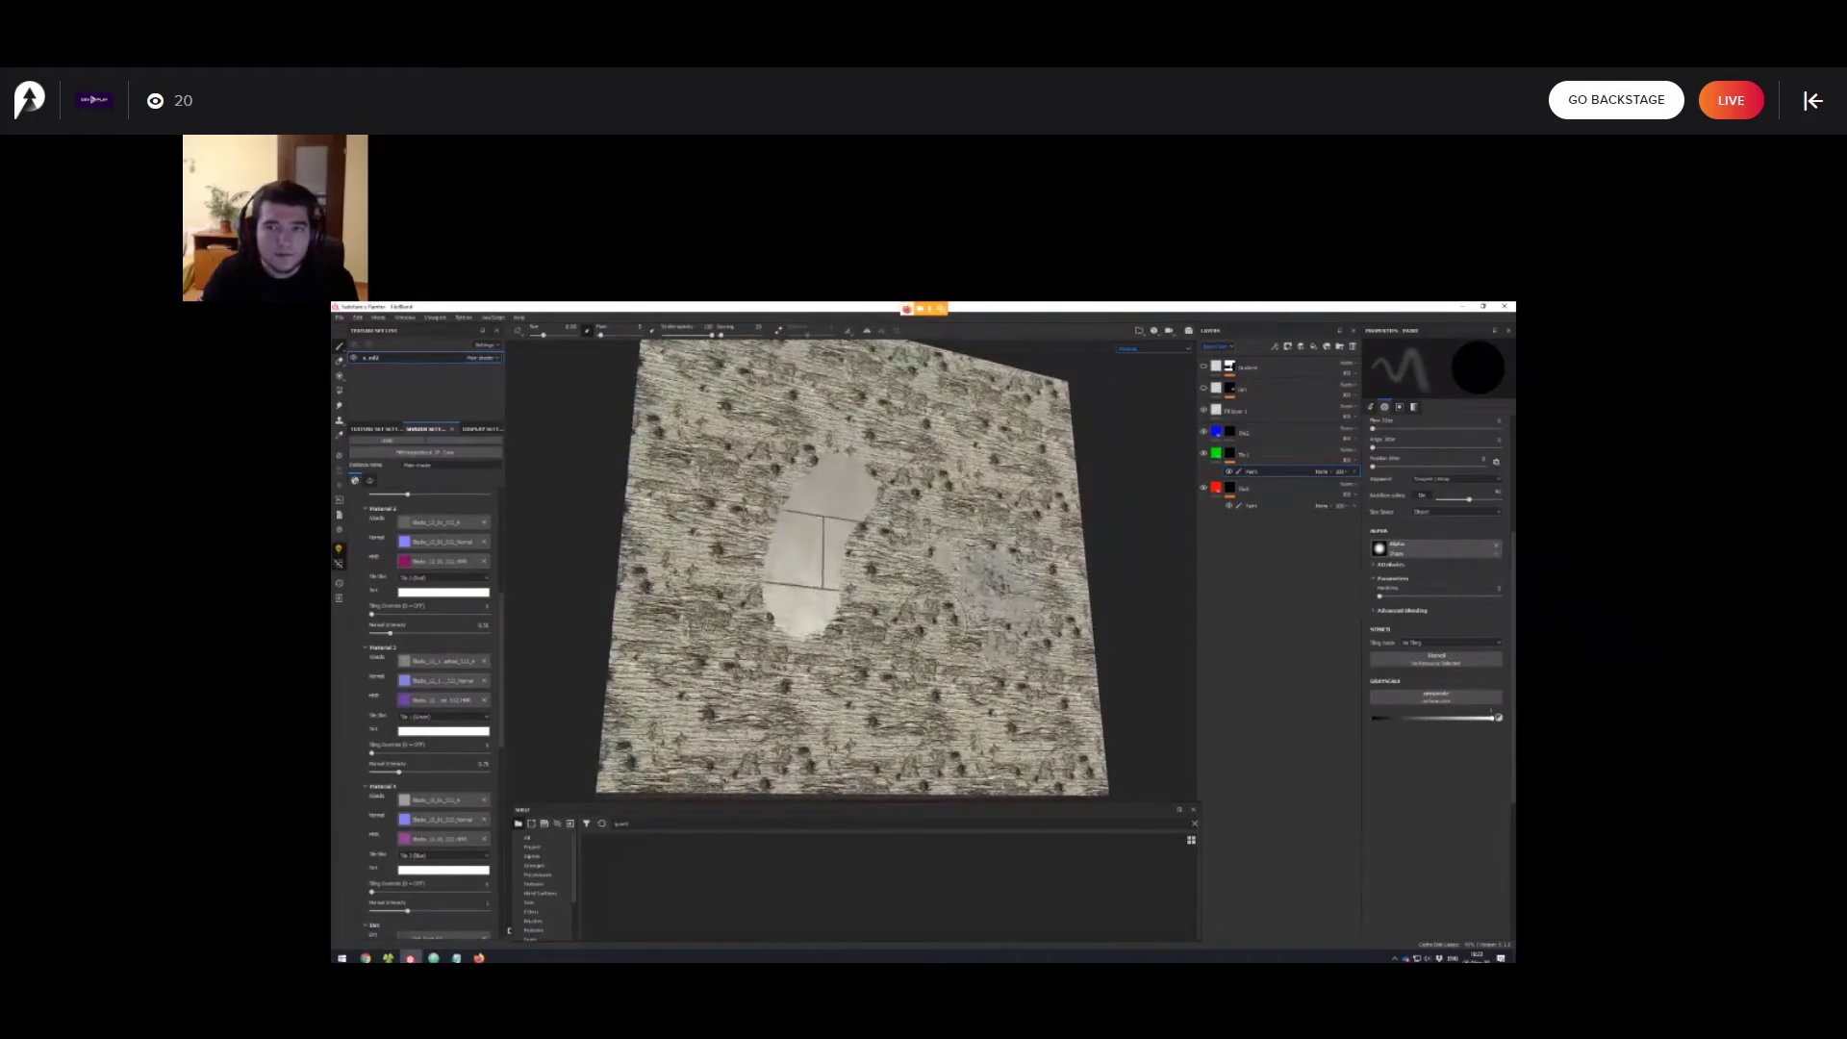
mouse_move(894, 568)
left_mouse_down("alt")
mouse_move(871, 616)
mouse_move(835, 584)
mouse_move(904, 539)
left_mouse_up("alt")
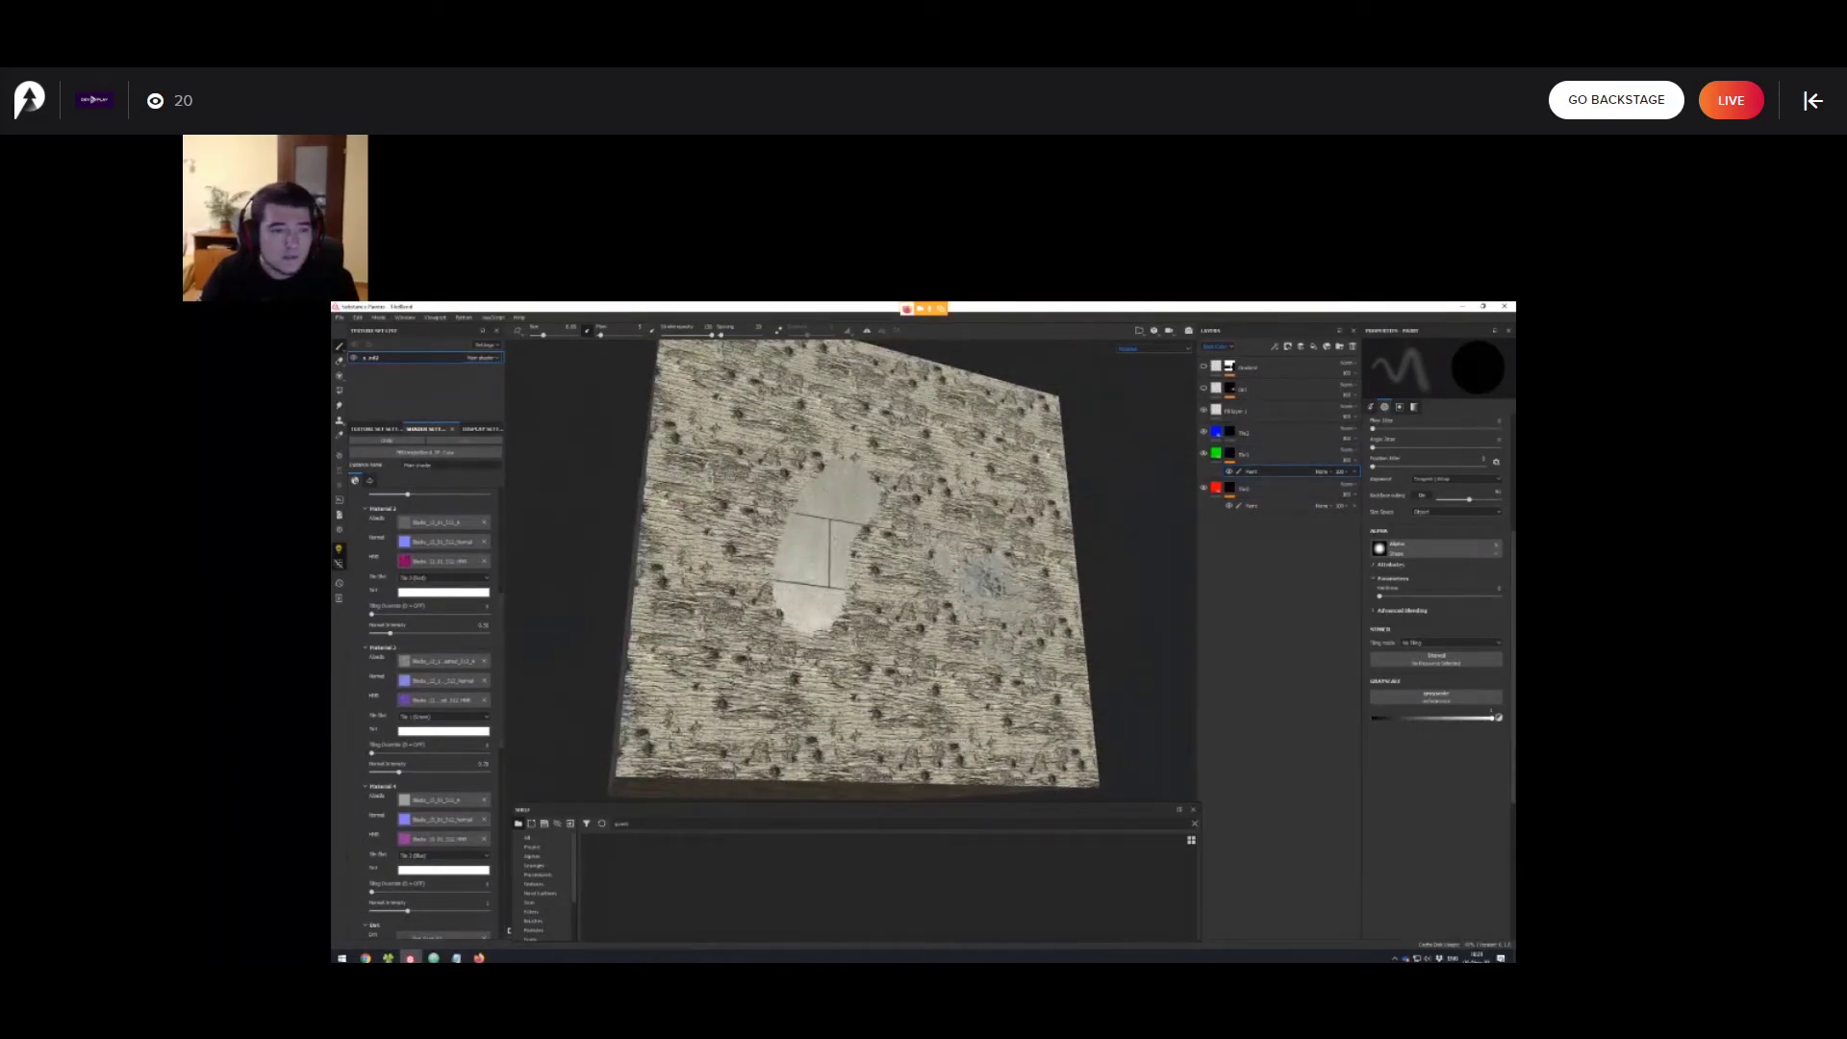
Show the hidden dirt overlay layer above the material layers and inspect it on the cube's front face.
scroll(424, 673, "down", 5)
scroll(423, 674, "down", 3)
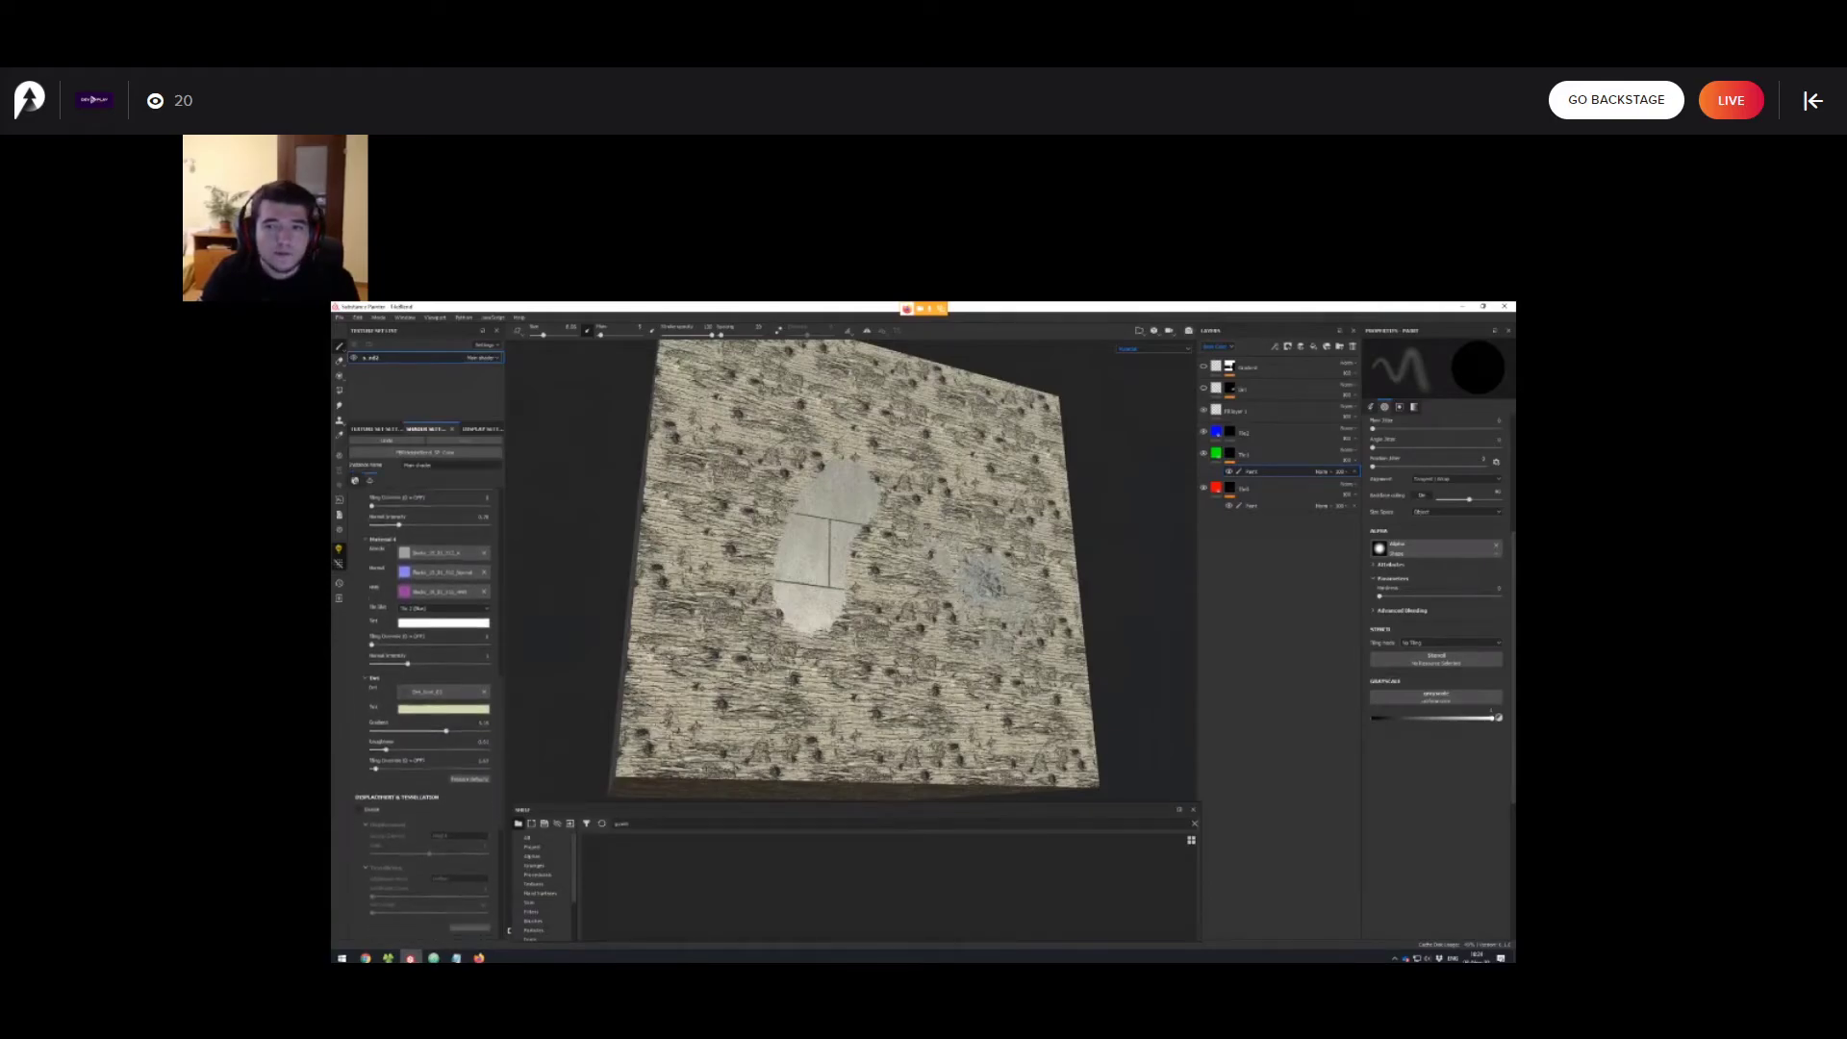
left_click_drag(1120, 423, 1044, 467, "alt")
left_click(1204, 388)
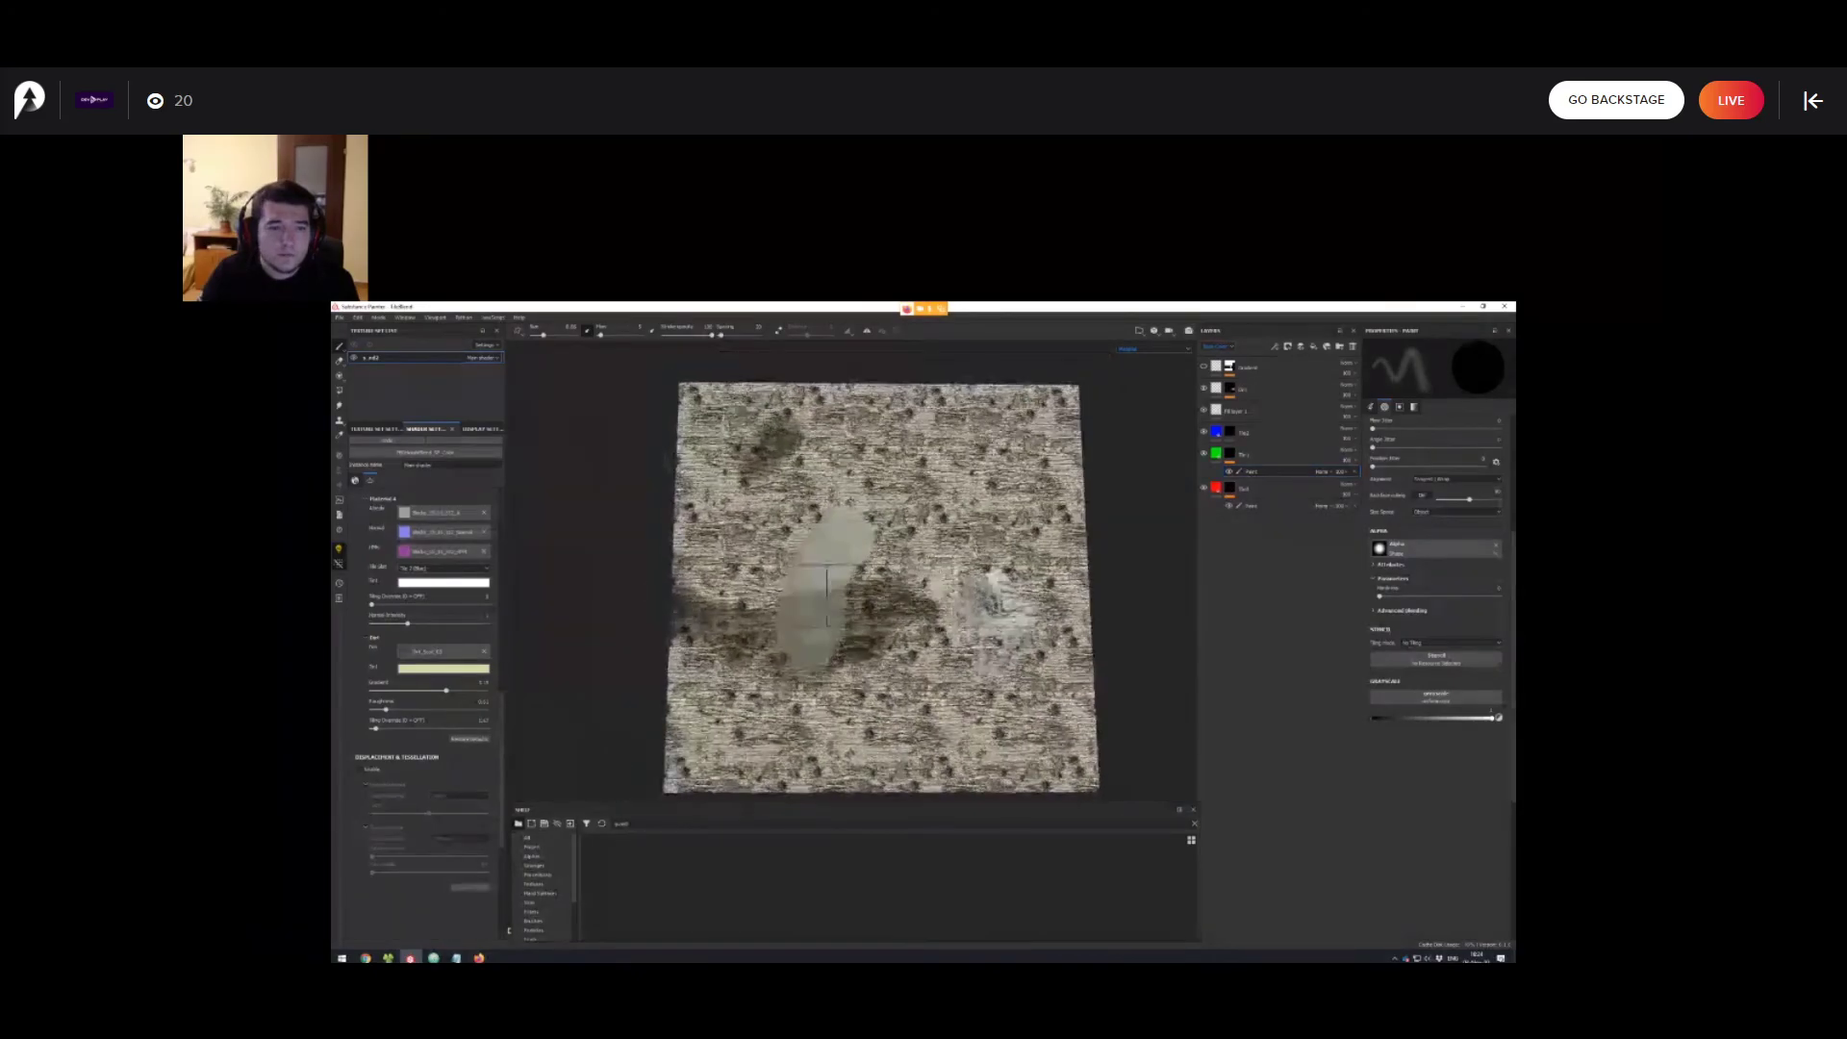
scroll(914, 539, "up", 4)
mouse_move(962, 539)
left_mouse_down("alt")
mouse_move(1010, 524)
mouse_move(972, 510)
left_mouse_up("alt")
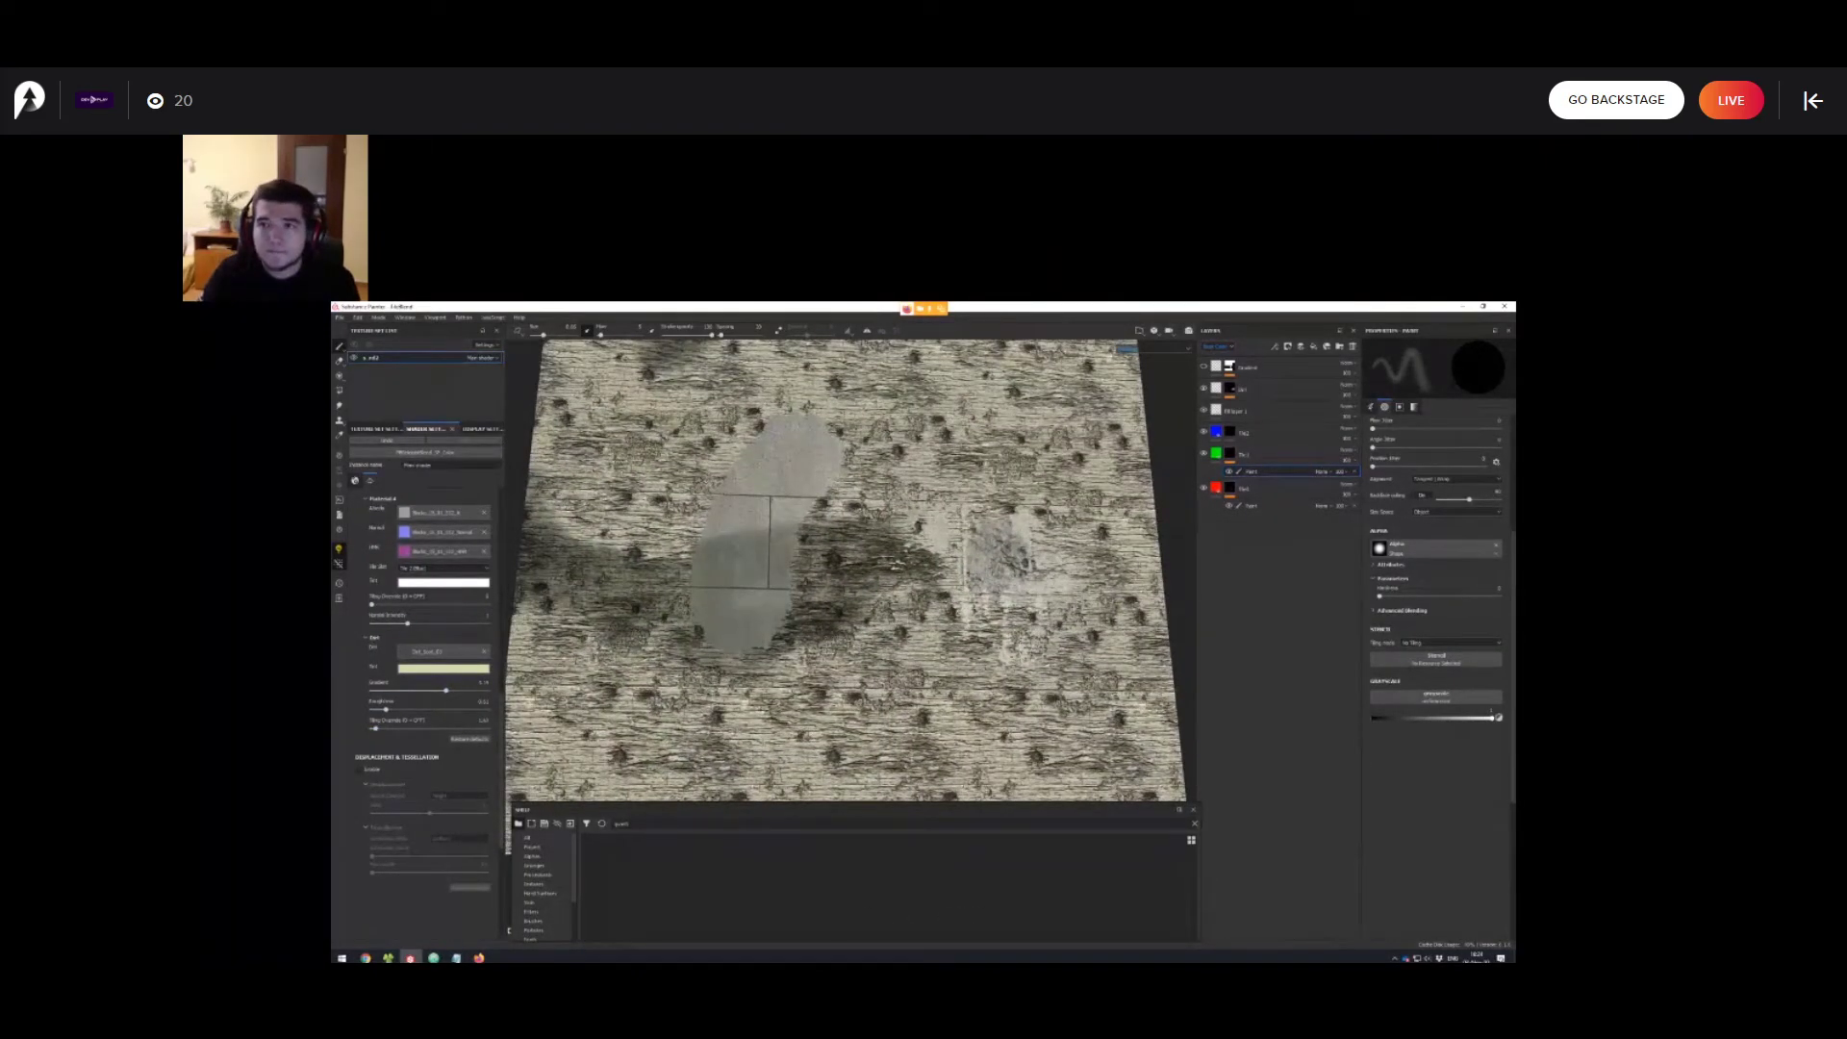
Try different slider values in the dirt overlay's shader parameters and undo the change.
scroll(428, 615, "down", 1)
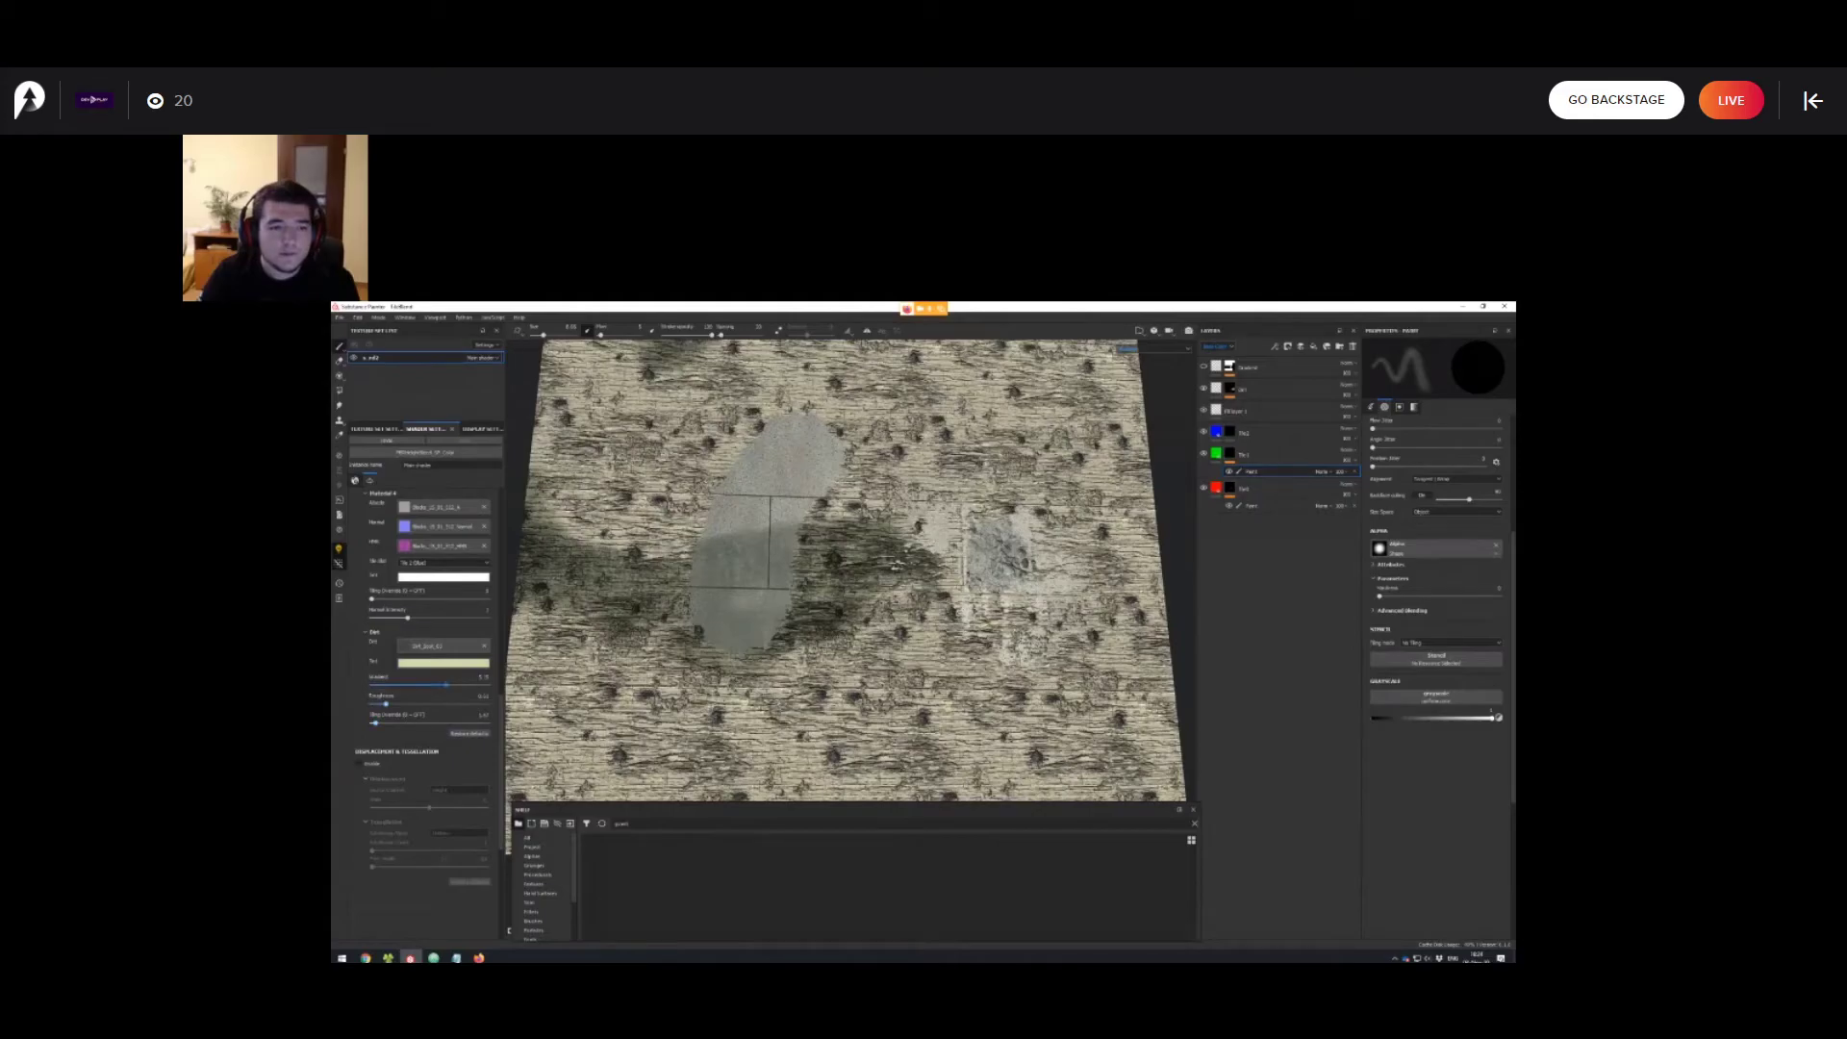
mouse_move(445, 685)
left_mouse_down()
mouse_move(374, 685)
mouse_move(441, 704)
mouse_move(386, 704)
left_mouse_up()
left_click(387, 441)
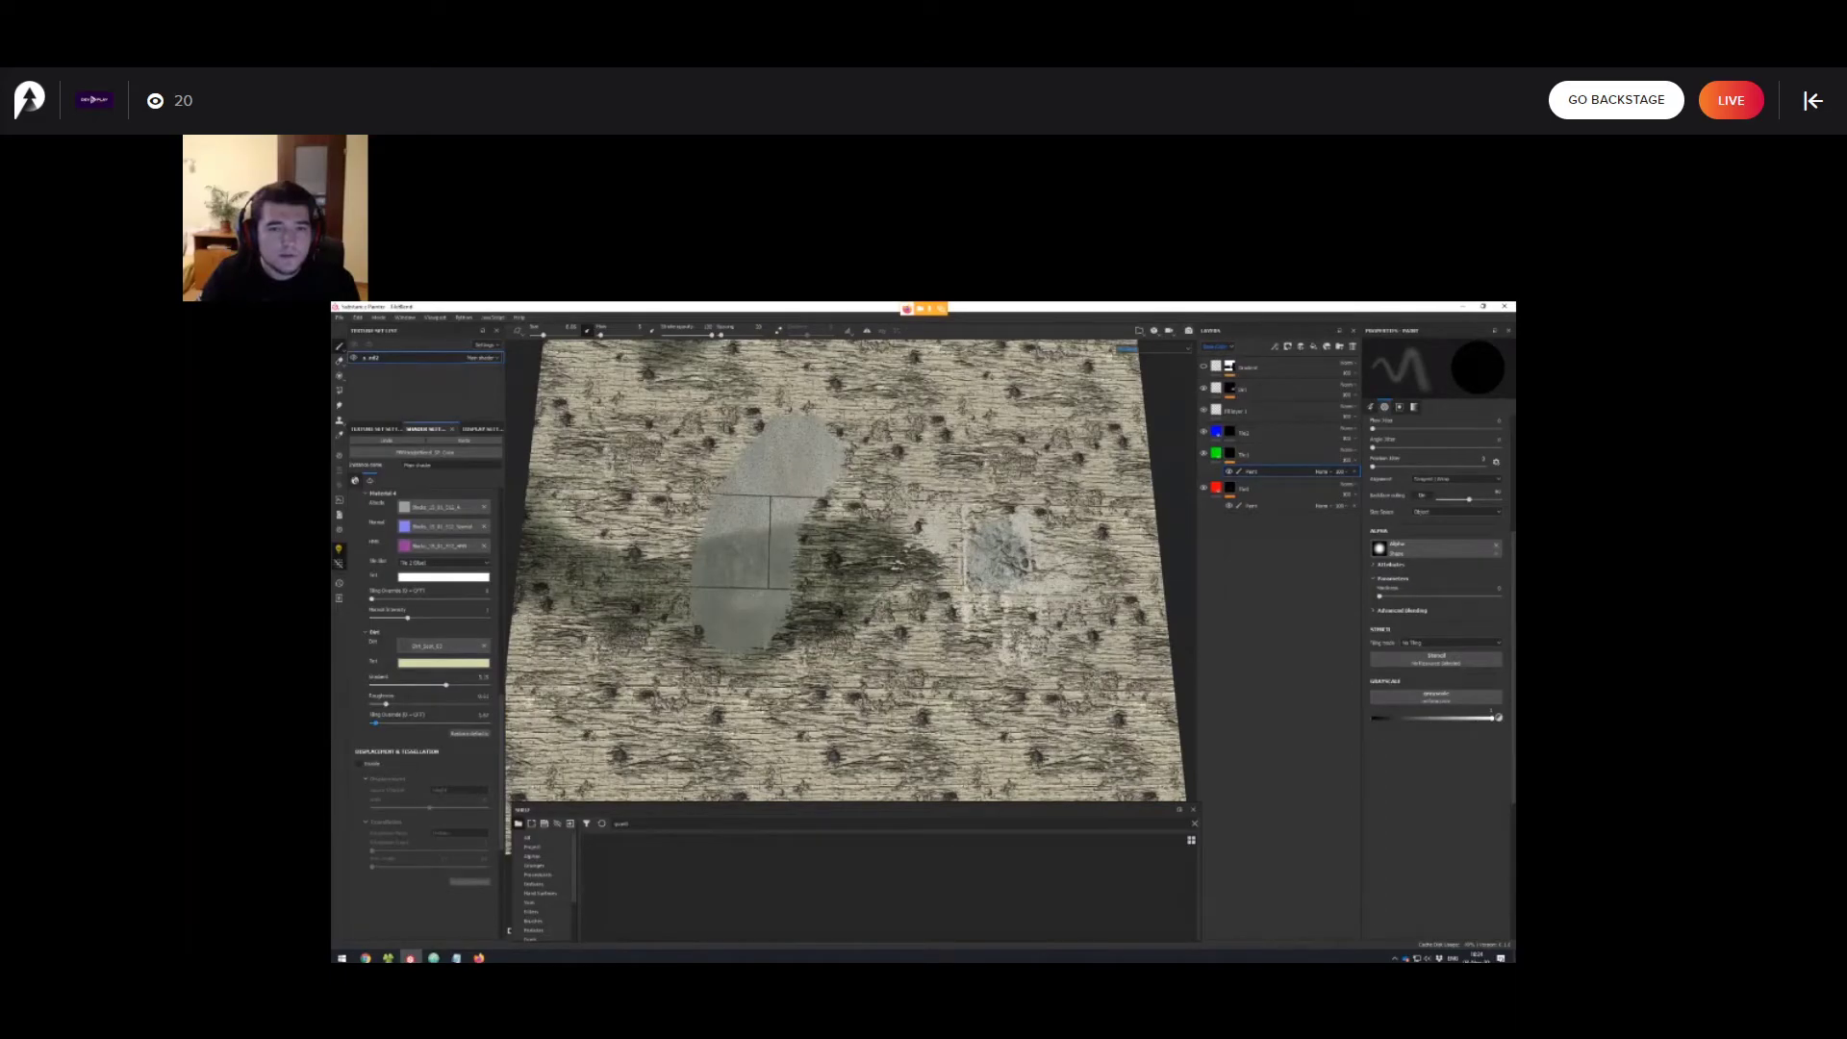
Lower the dirt overlay's tiling override in the shader parameters and inspect the overlay up close on the cube face.
left_click_drag(375, 722, 372, 723)
scroll(851, 570, "up", 4)
scroll(852, 569, "down", 1)
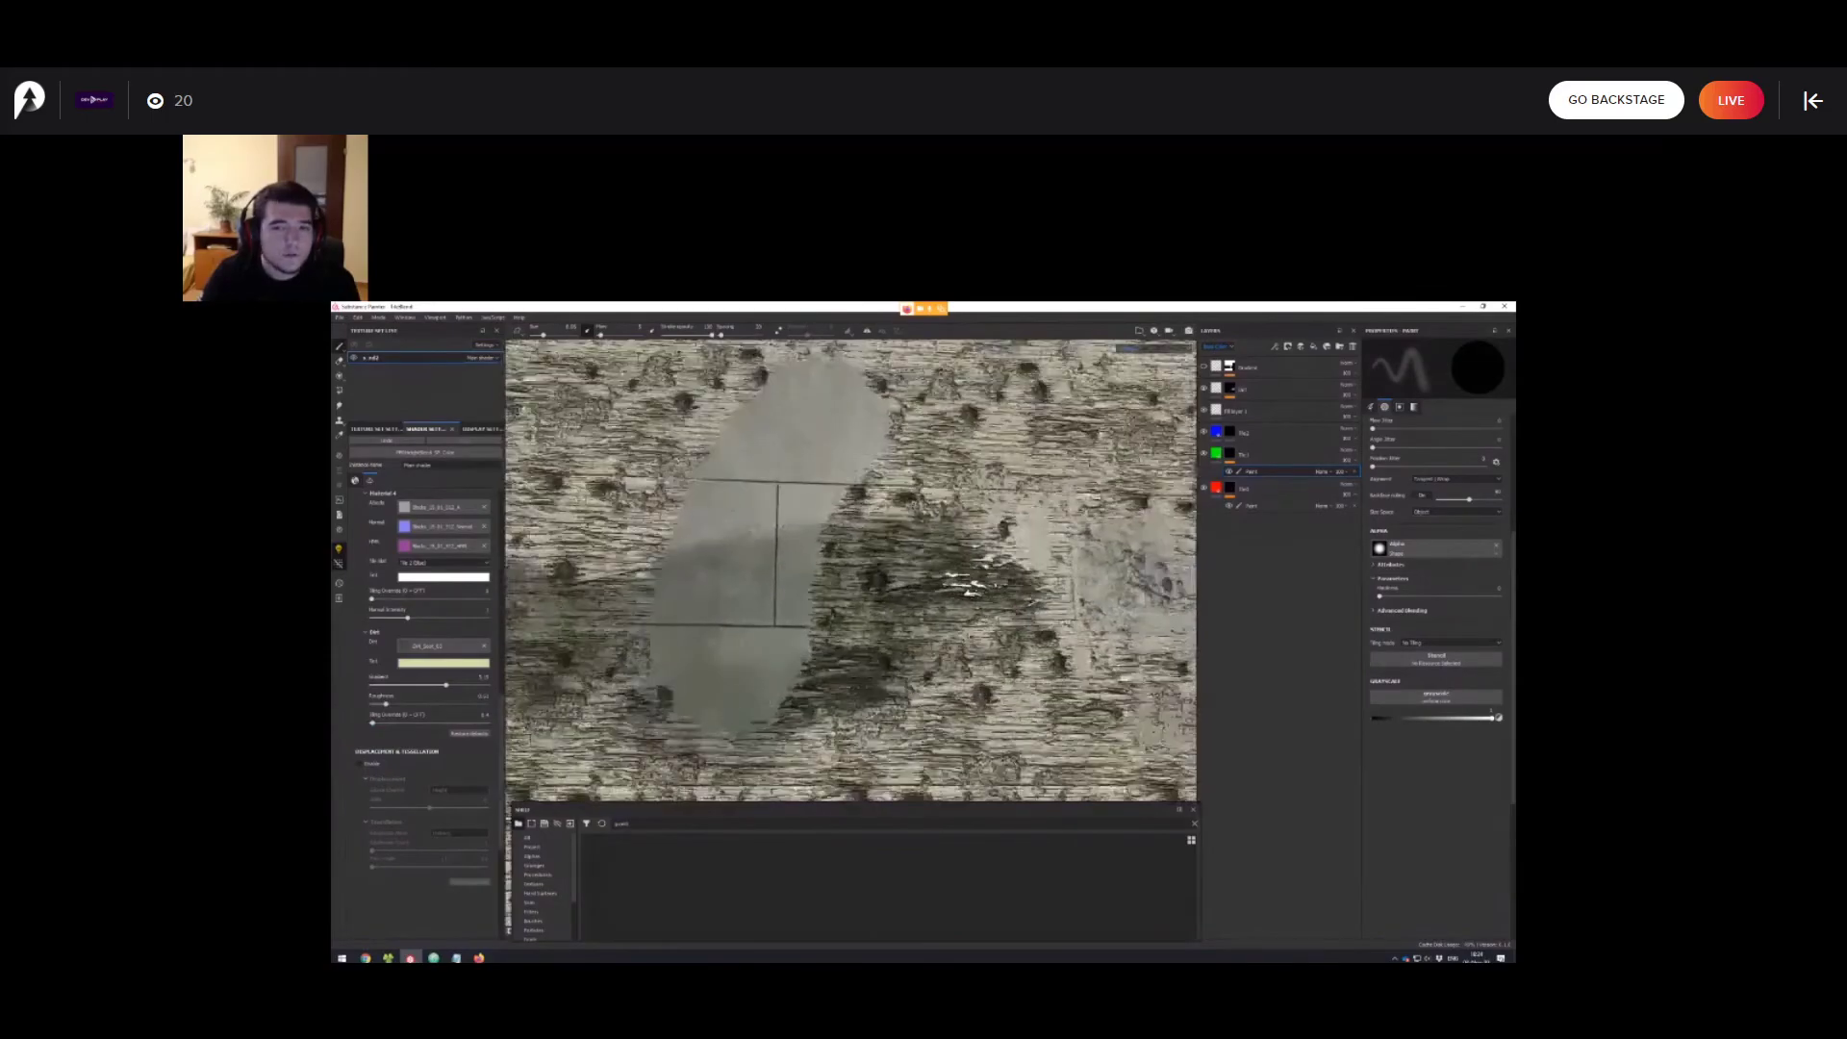
scroll(852, 570, "down", 3)
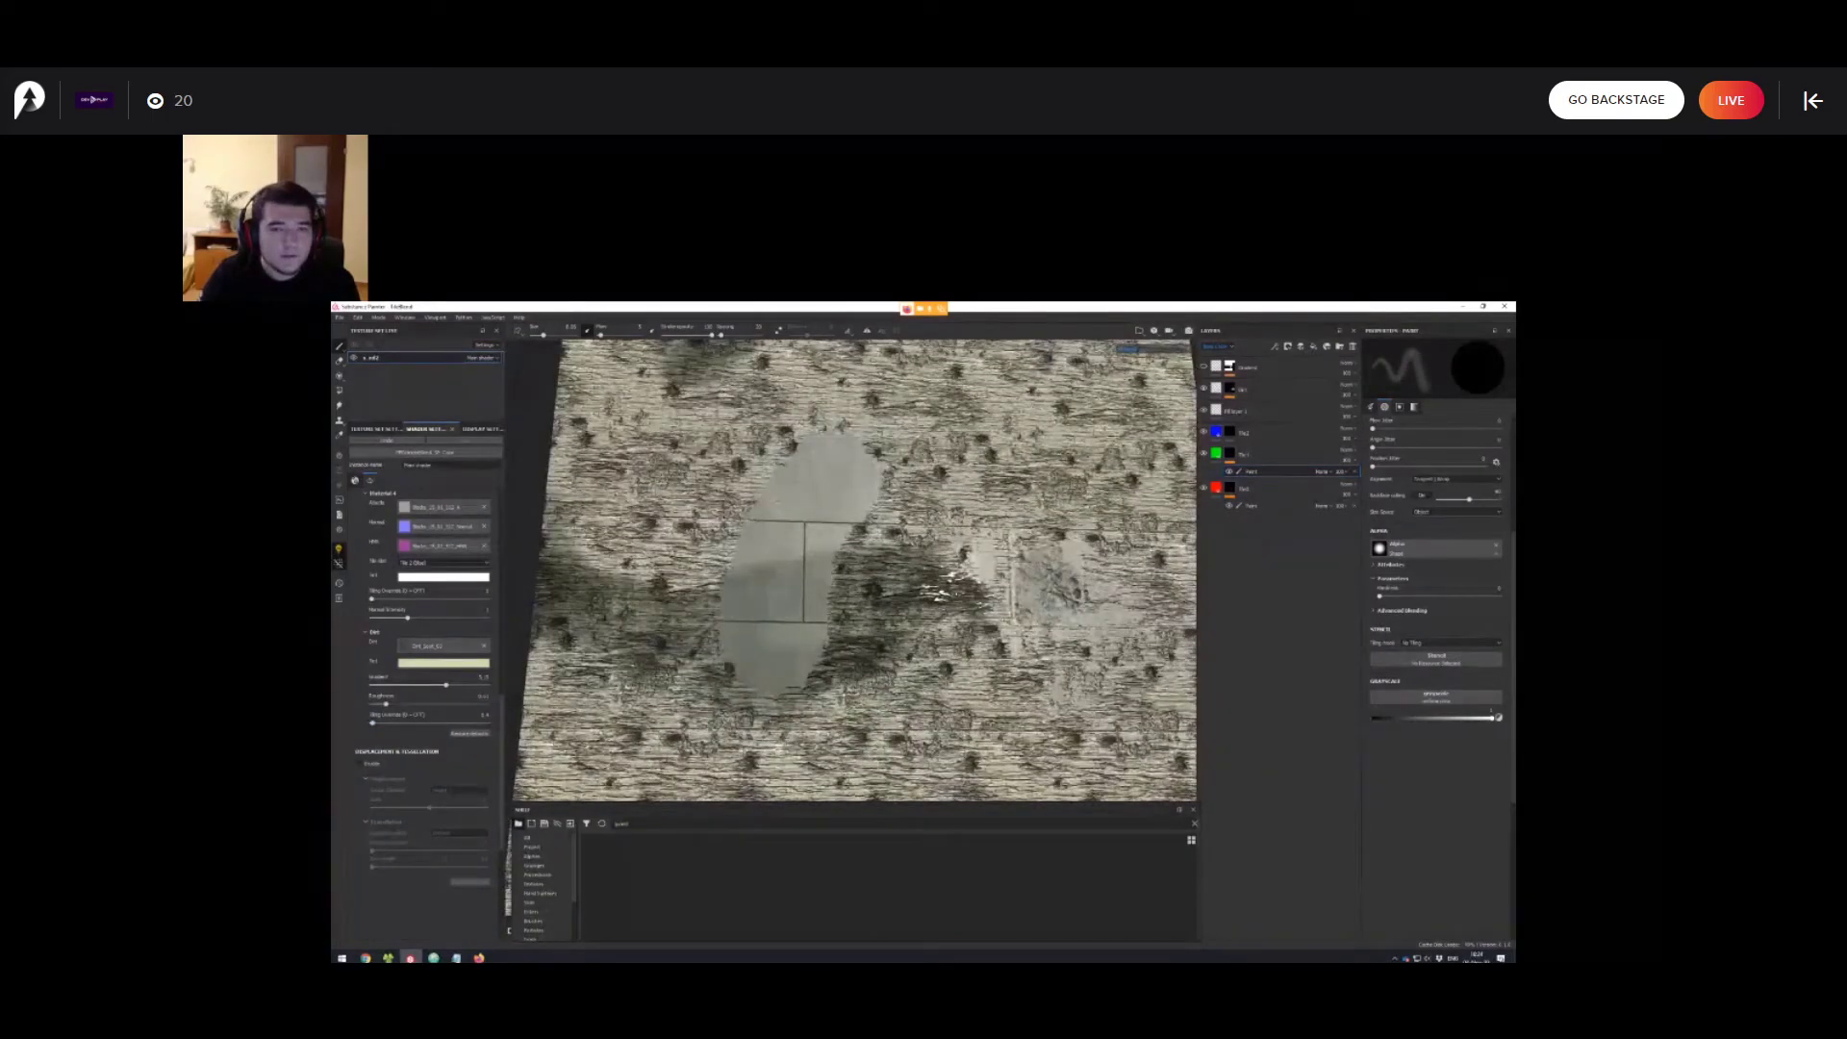
Review the shader's common and per-material parameter groups while examining the blended, dirt-covered cube face.
scroll(428, 674, "up", 10)
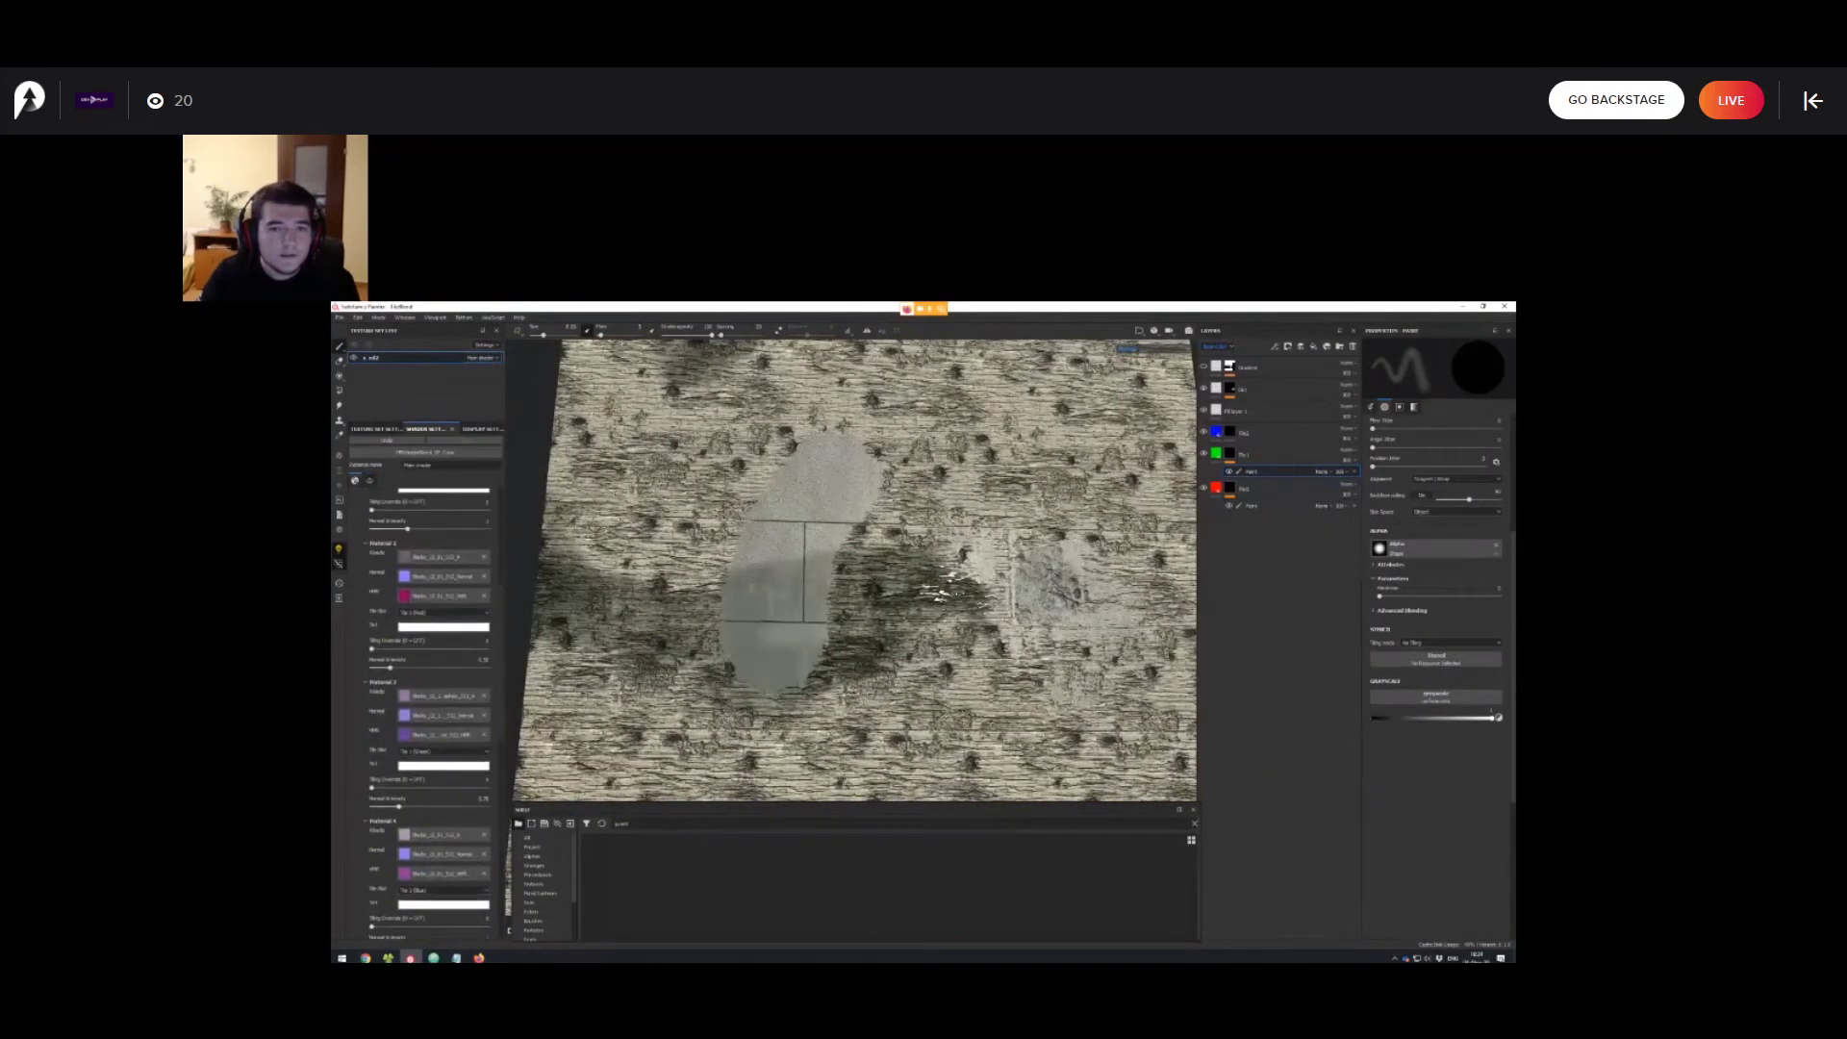
scroll(429, 673, "down", 3)
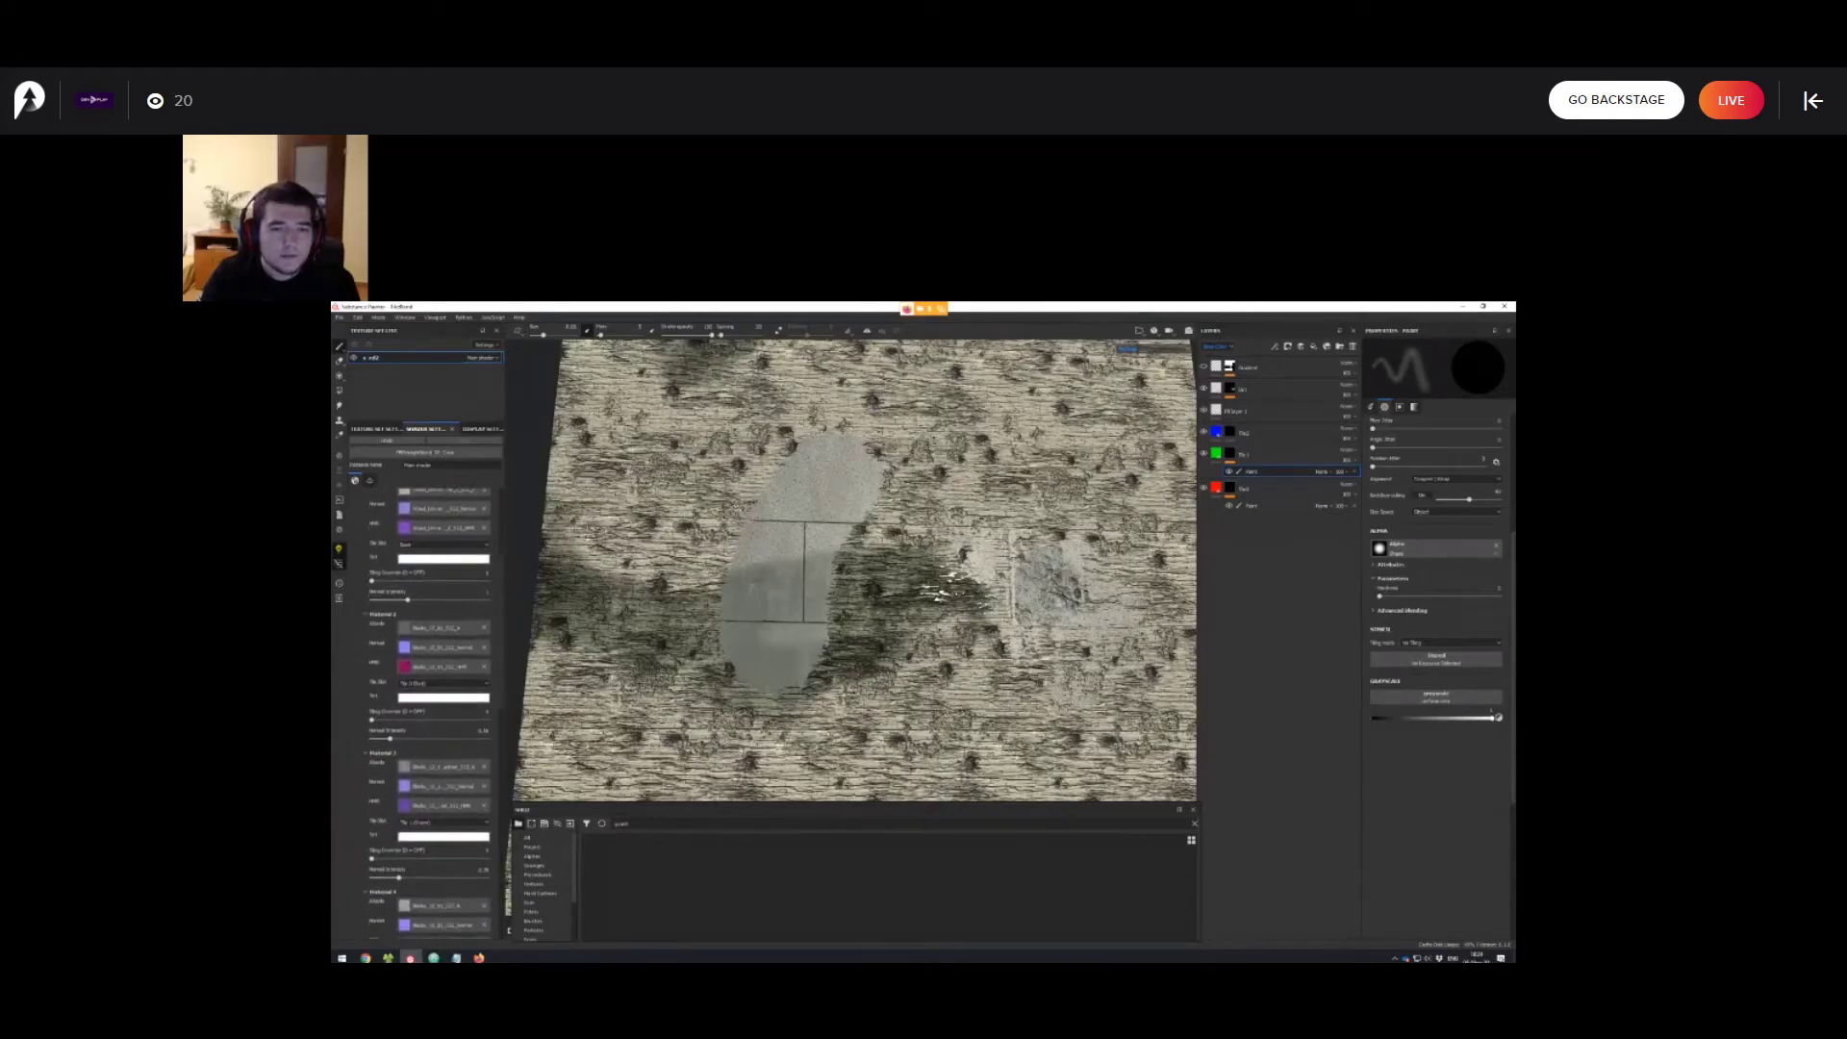
left_click_drag(818, 577, 894, 582, "alt")
scroll(866, 577, "down", 3)
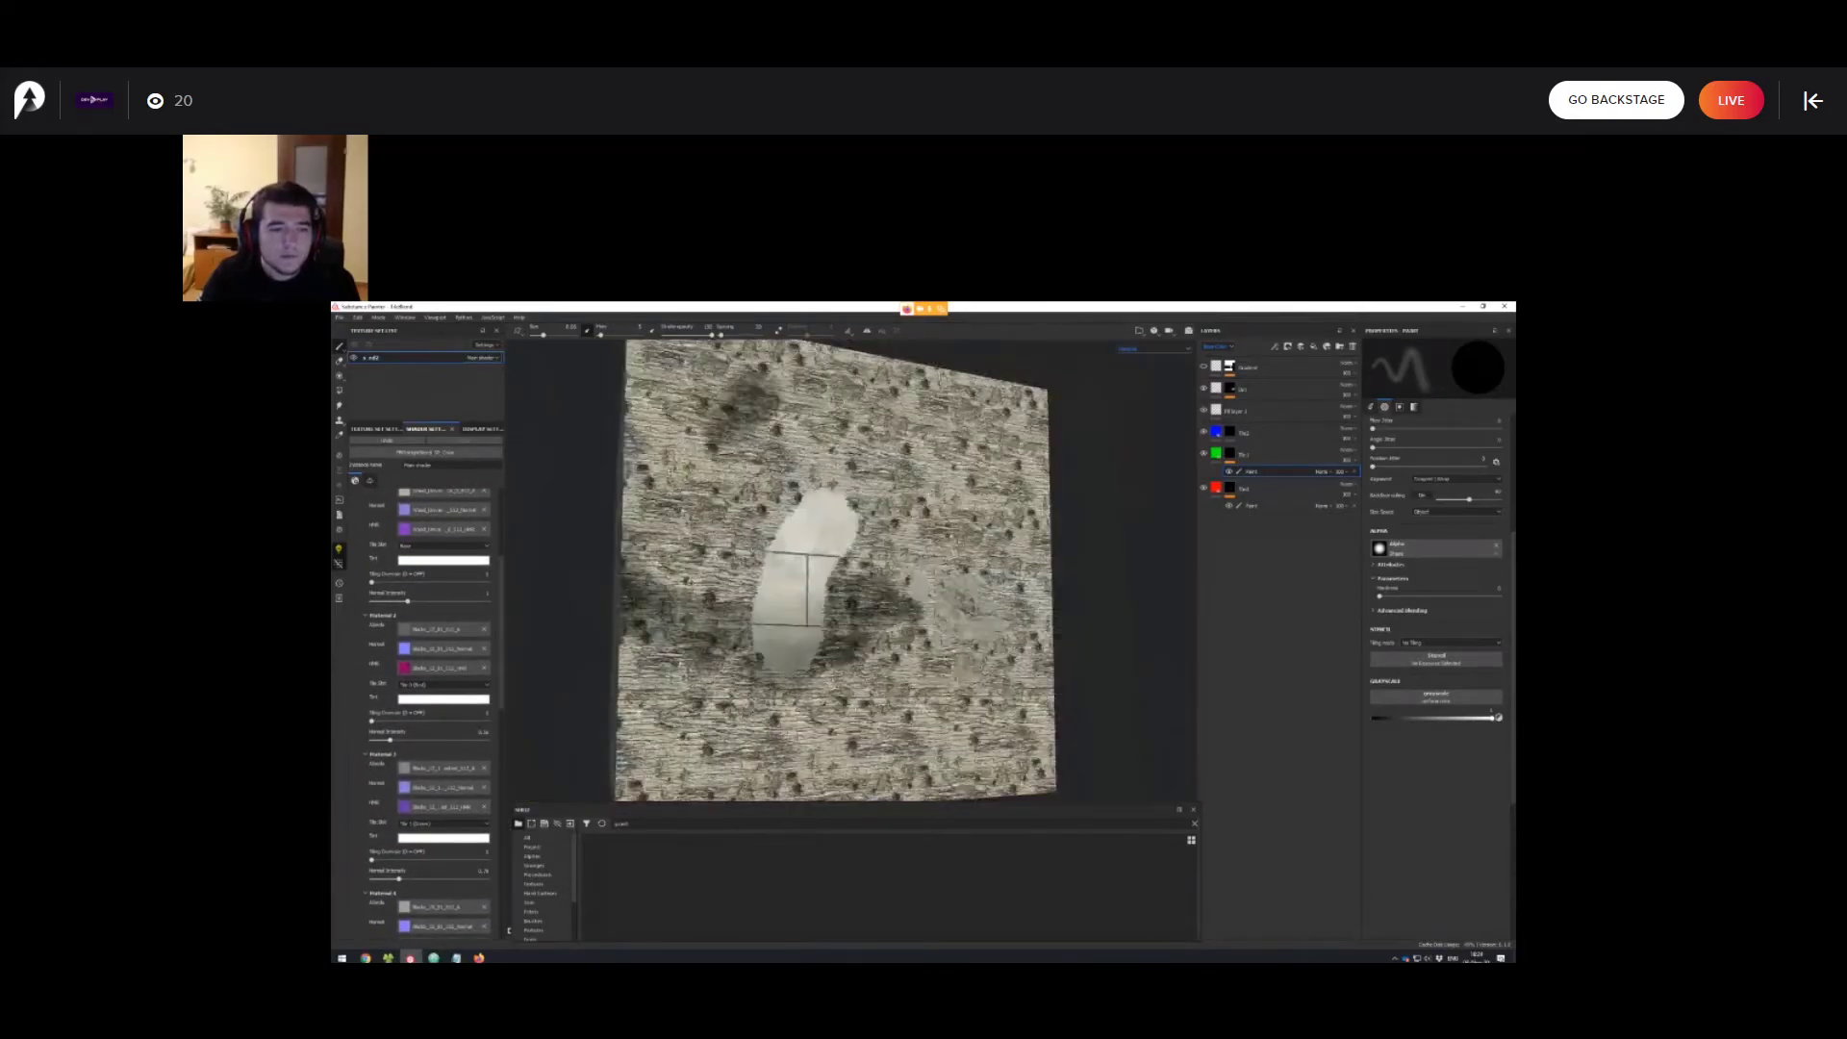
left_click(455, 561)
mouse_move(495, 585)
left_mouse_down()
mouse_move(510, 580)
mouse_move(460, 579)
left_mouse_up()
left_click_drag(837, 577, 817, 490, "alt")
scroll(829, 447, "down", 2)
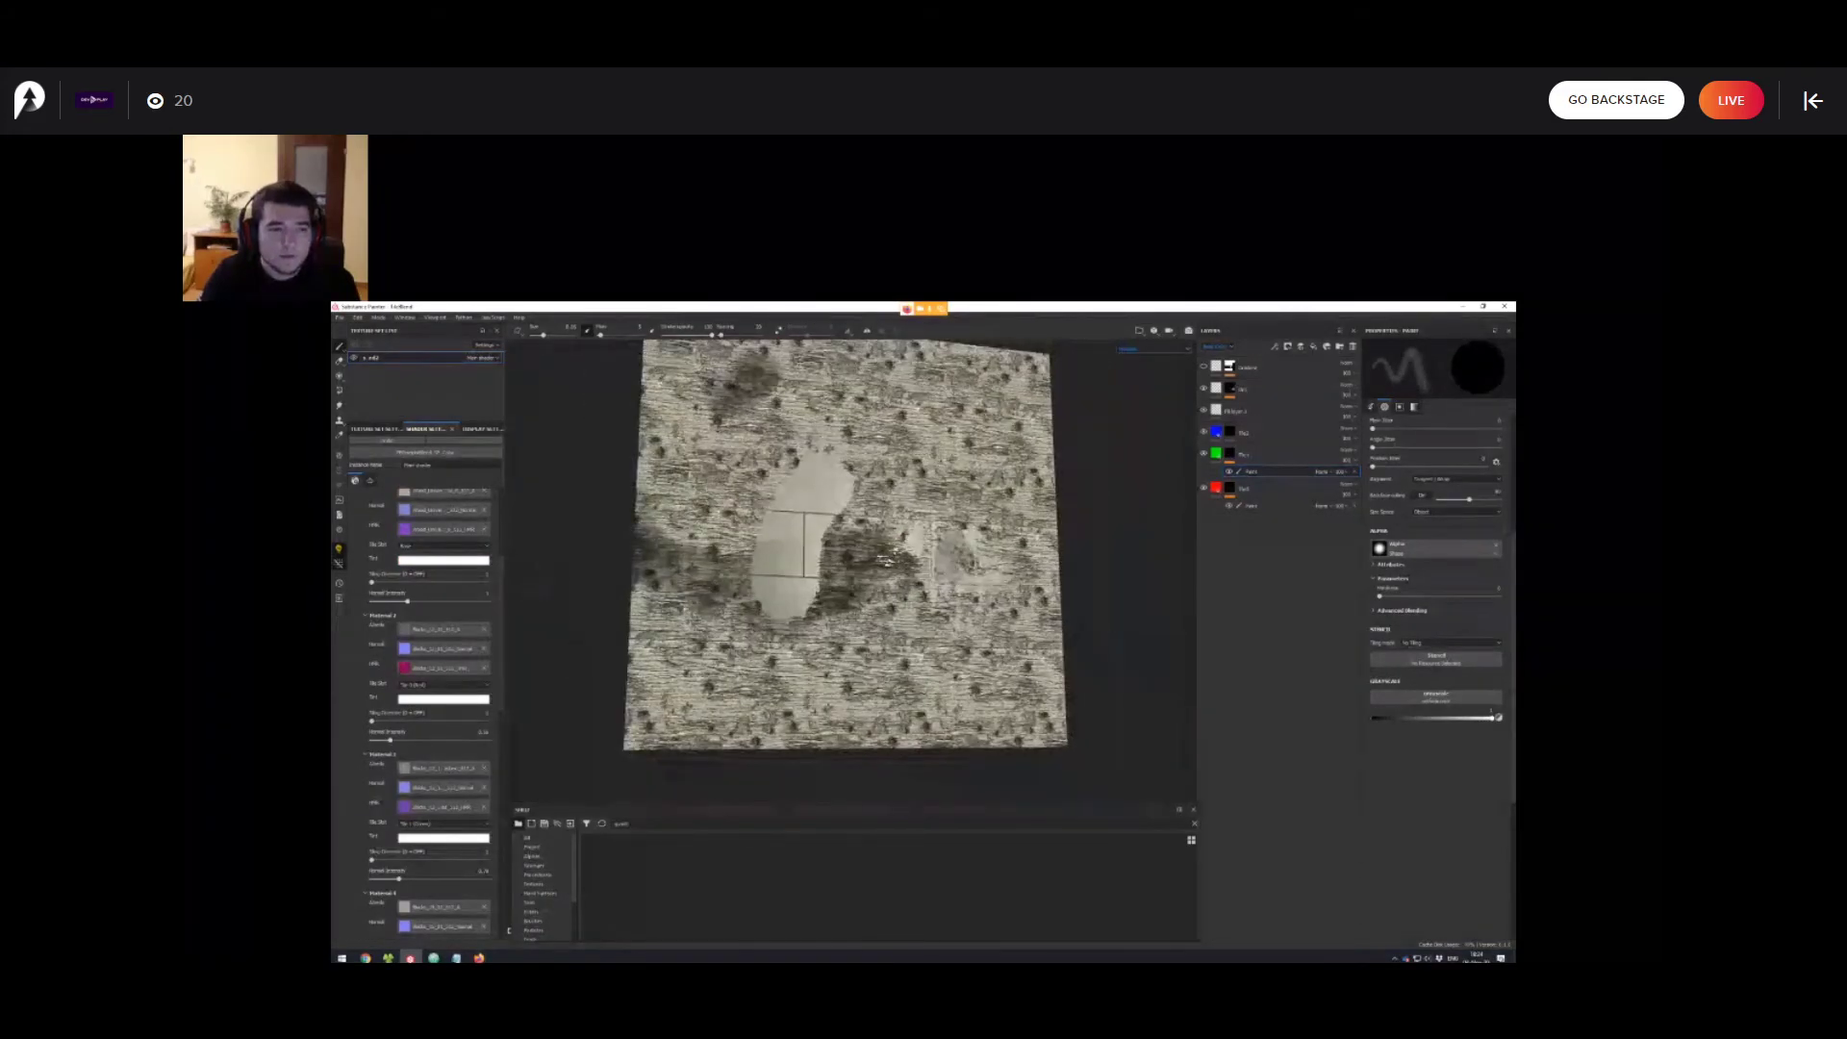
scroll(428, 674, "up", 3)
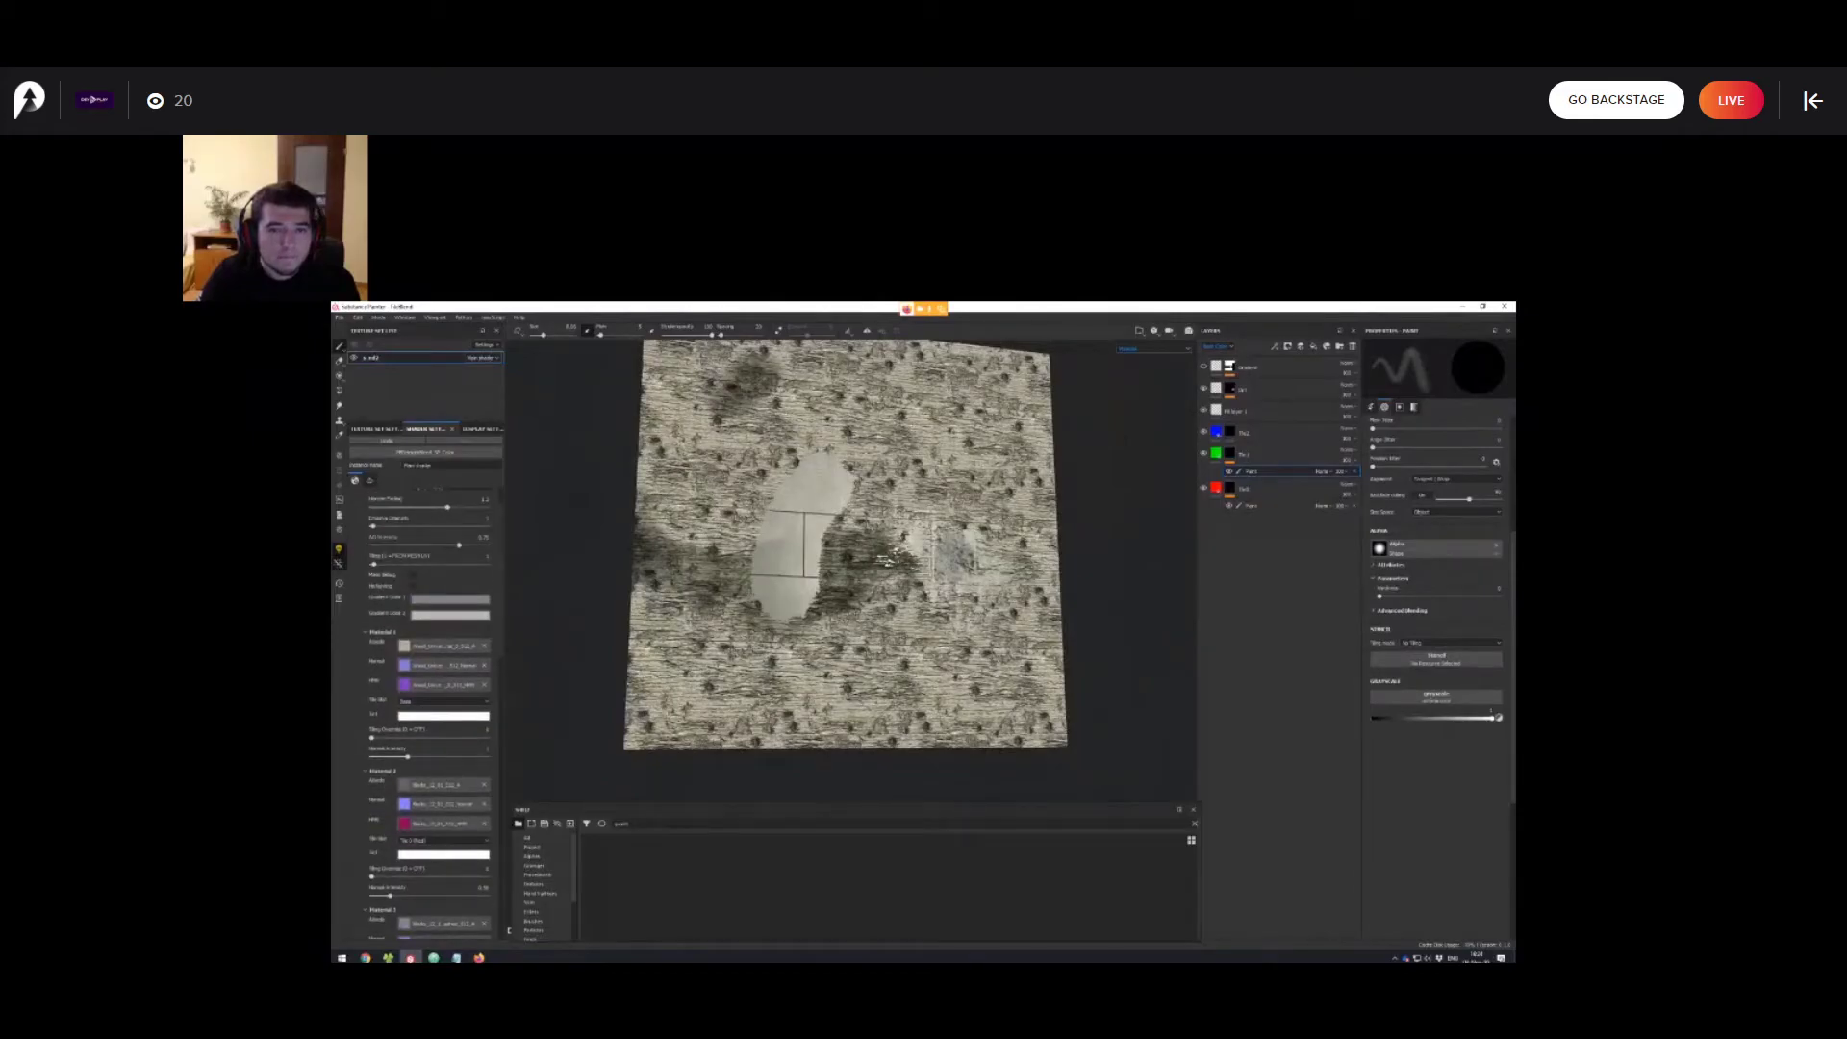
scroll(428, 673, "up", 1)
mouse_move(847, 577)
left_mouse_down("alt")
mouse_move(904, 635)
mouse_move(962, 596)
mouse_move(823, 587)
mouse_move(856, 563)
mouse_move(832, 582)
mouse_move(847, 620)
mouse_move(829, 563)
mouse_move(846, 553)
left_mouse_up("alt")
scroll(852, 571, "up", 2)
scroll(829, 562, "down", 3)
scroll(846, 553, "up", 1)
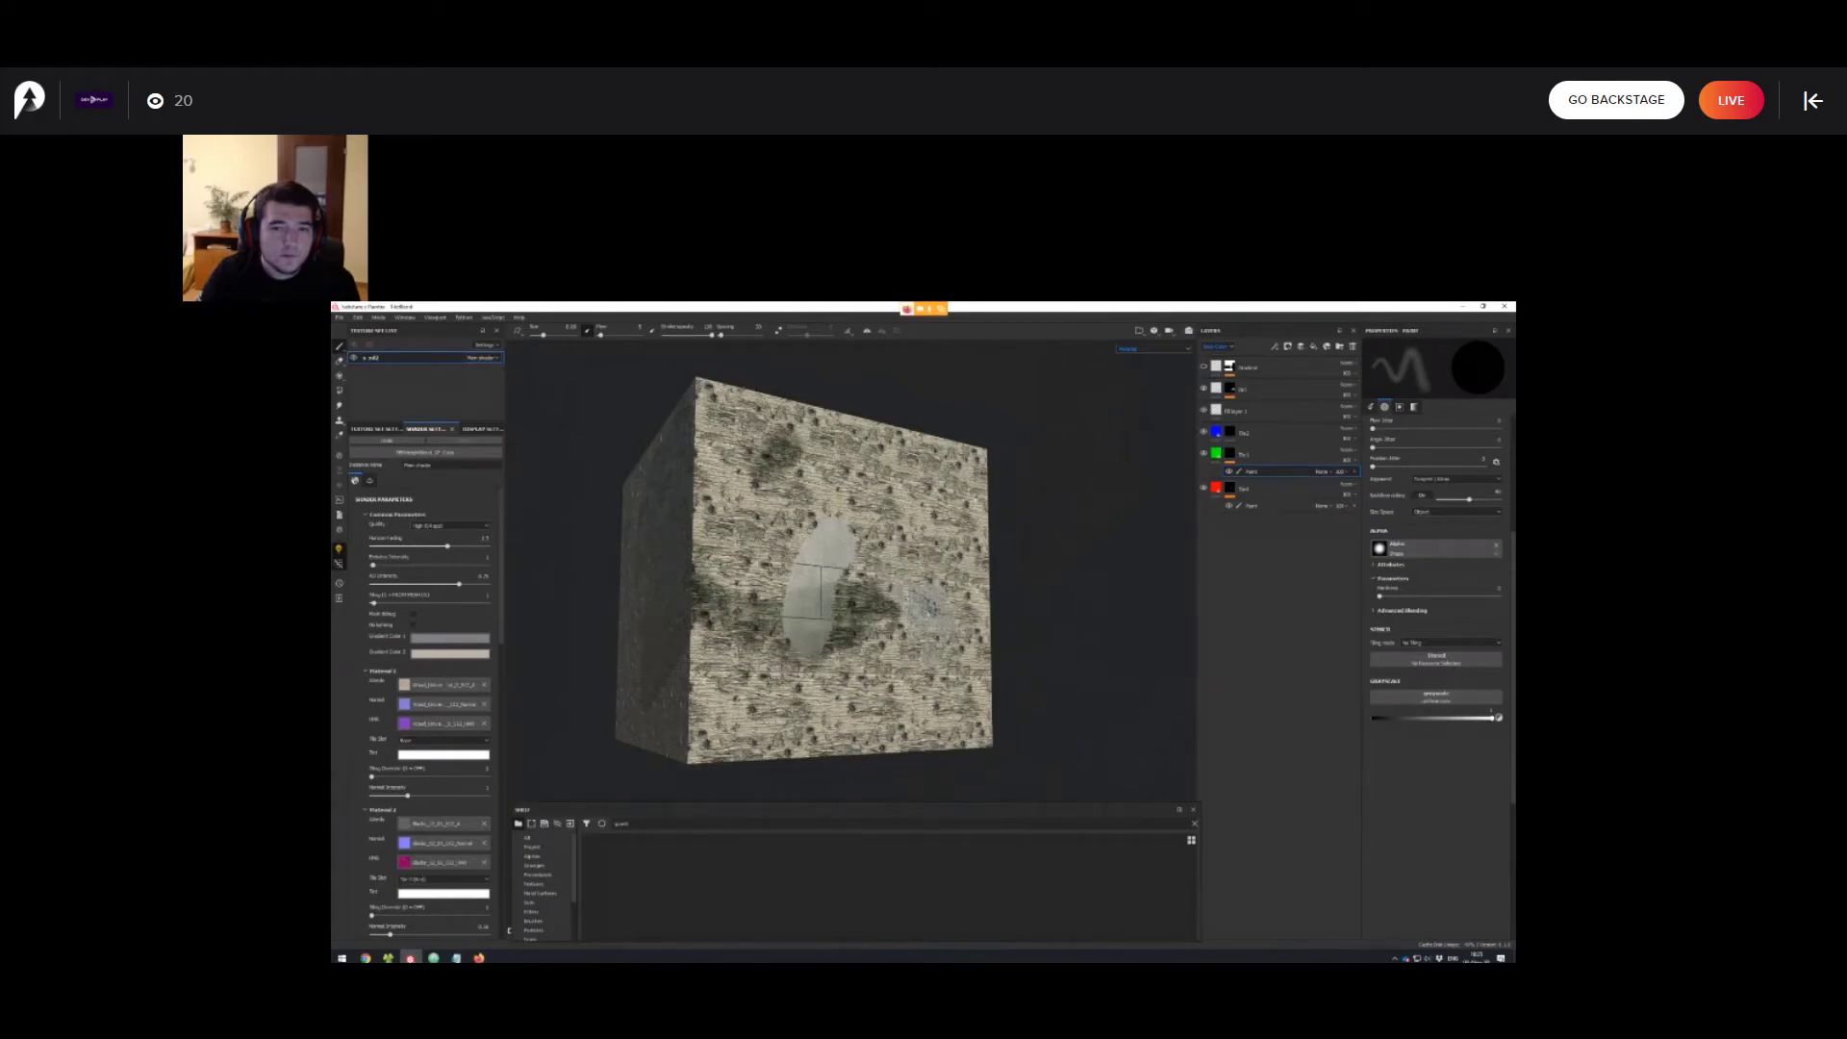
Examine the dirt overlay and material blending on the cube's front and side faces from near and far.
left_click_drag(866, 577, 779, 577, "alt")
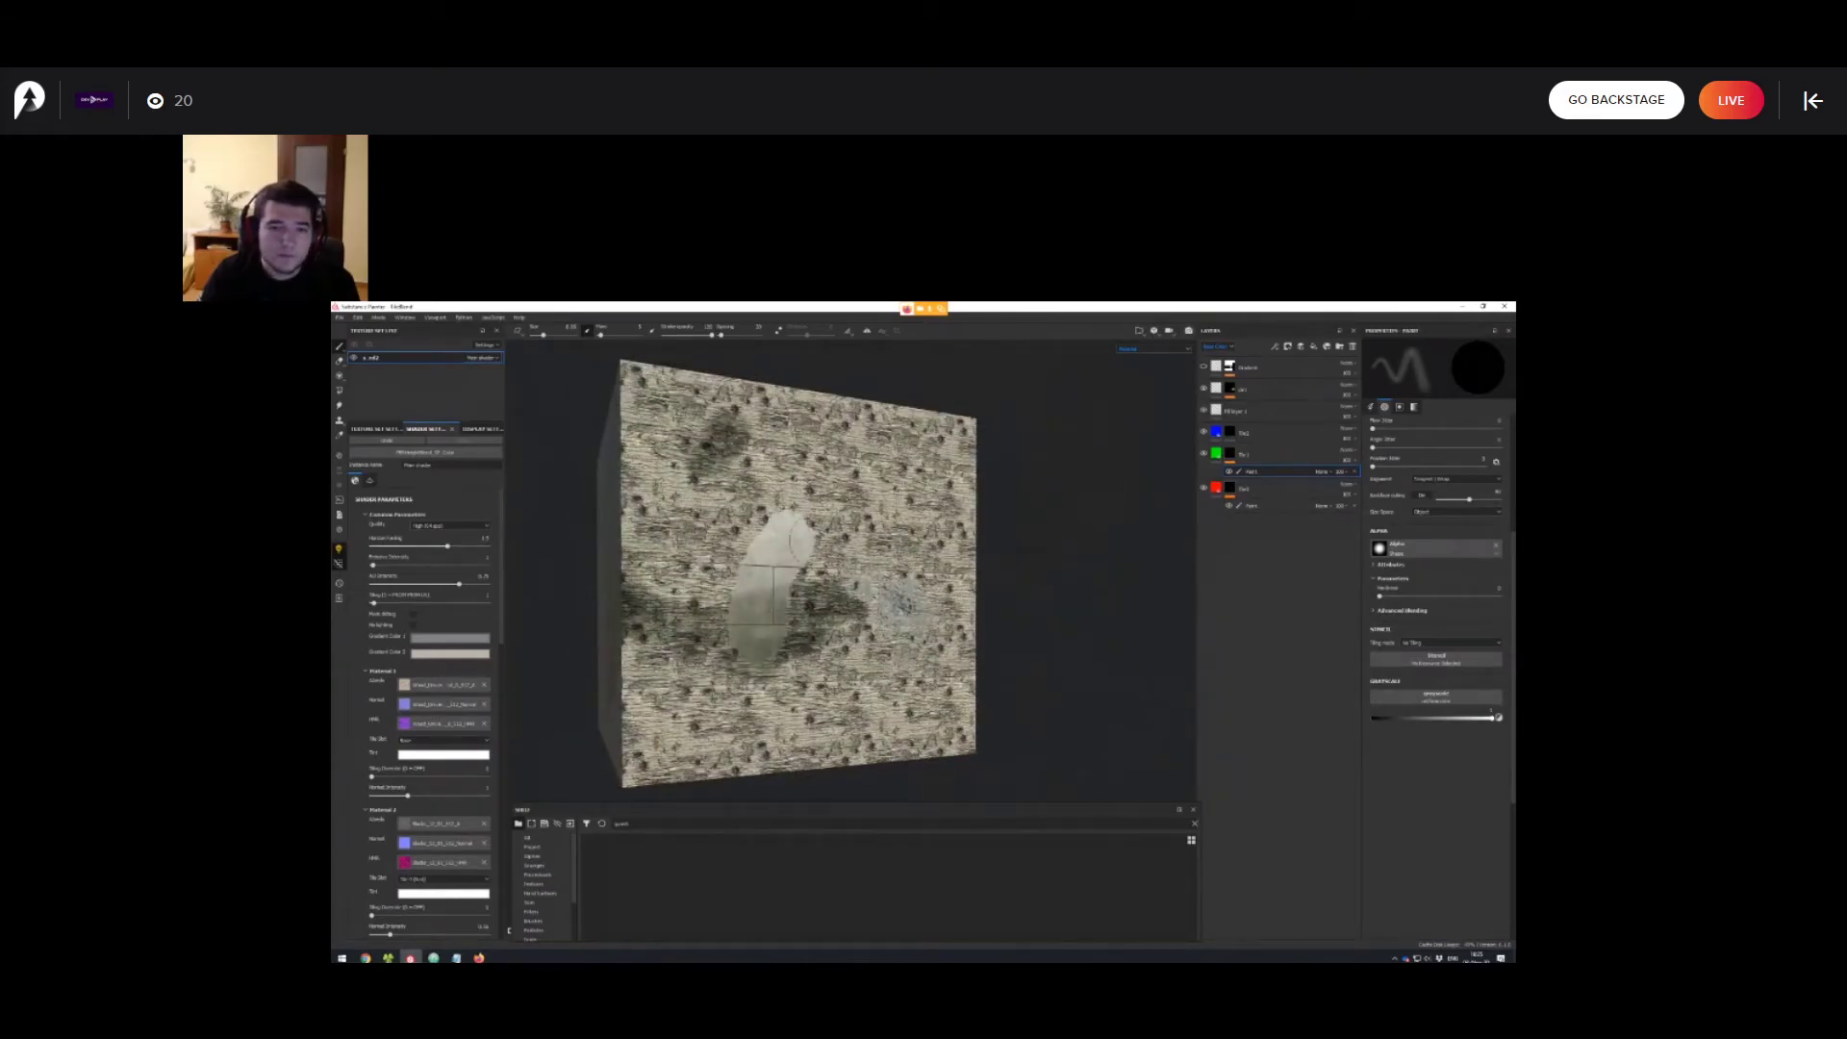
mouse_move(779, 577)
left_mouse_down("alt")
mouse_move(787, 598)
mouse_move(794, 560)
left_mouse_up("alt")
scroll(787, 598, "down", 2)
scroll(818, 568, "down", 4)
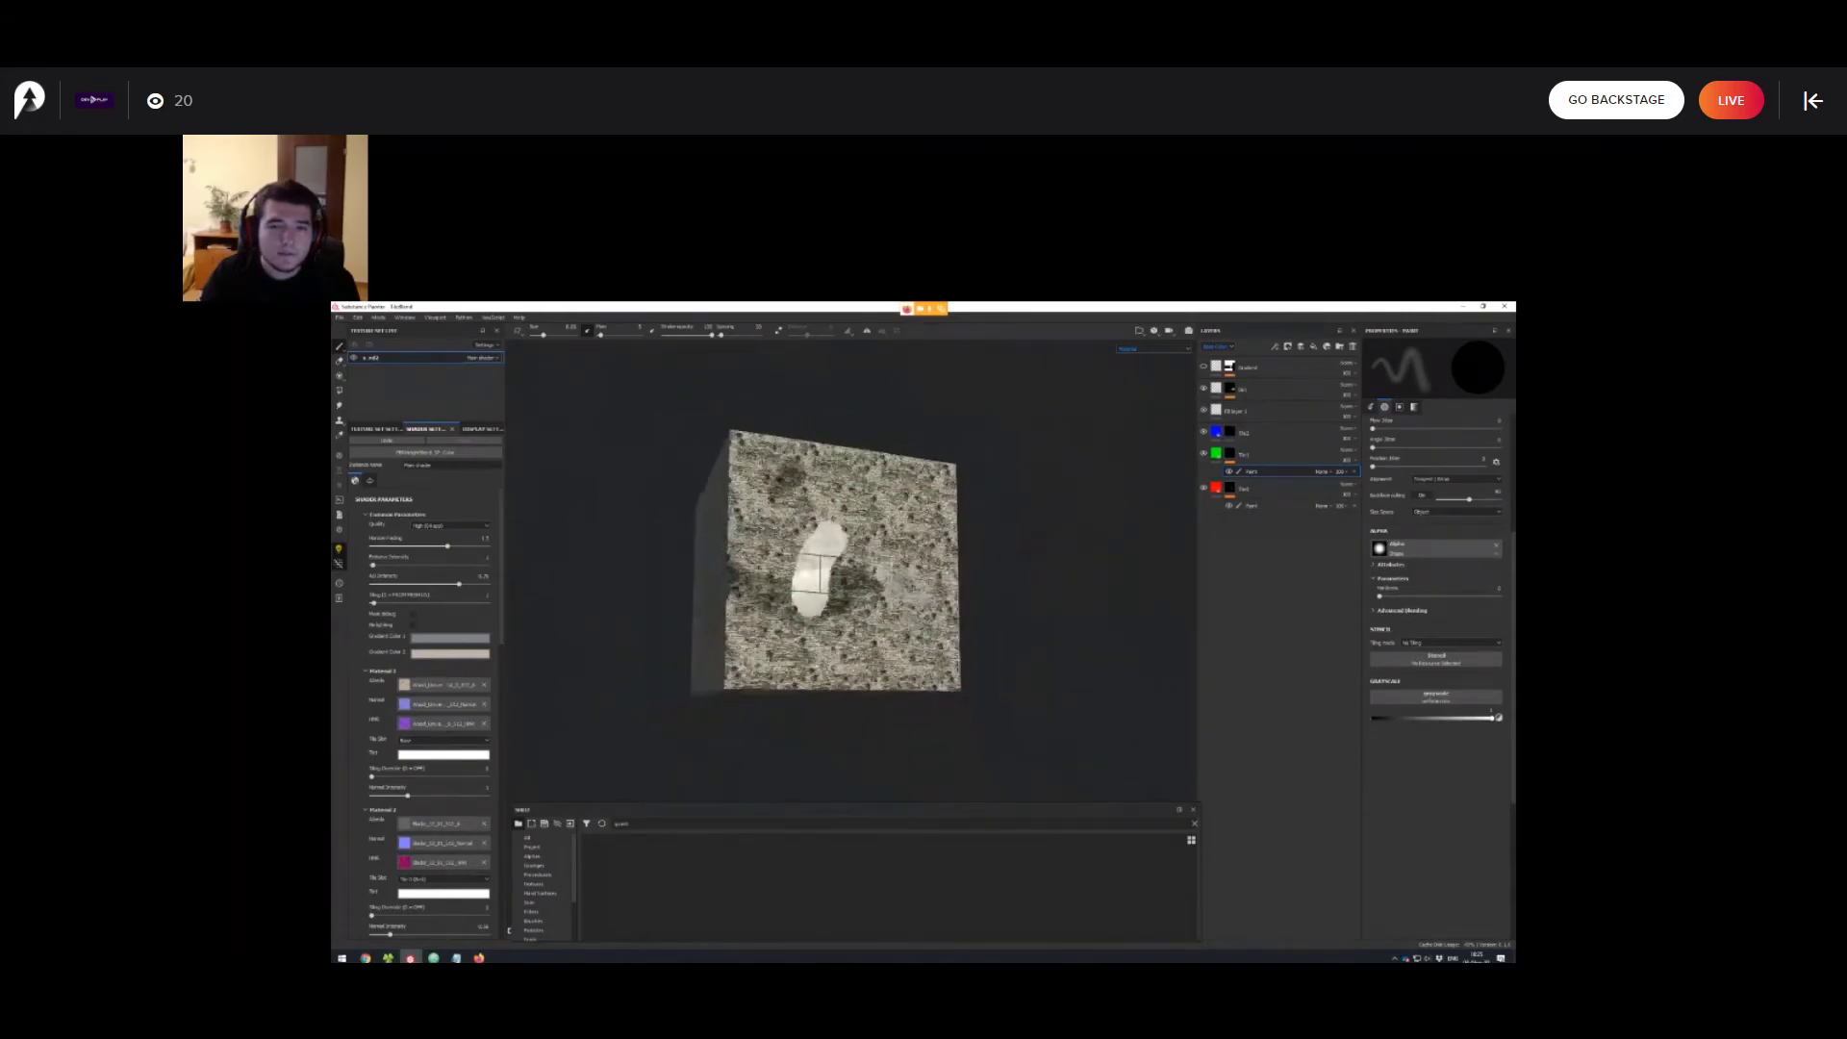
scroll(817, 567, "up", 5)
left_click_drag(577, 640, 539, 621, "alt")
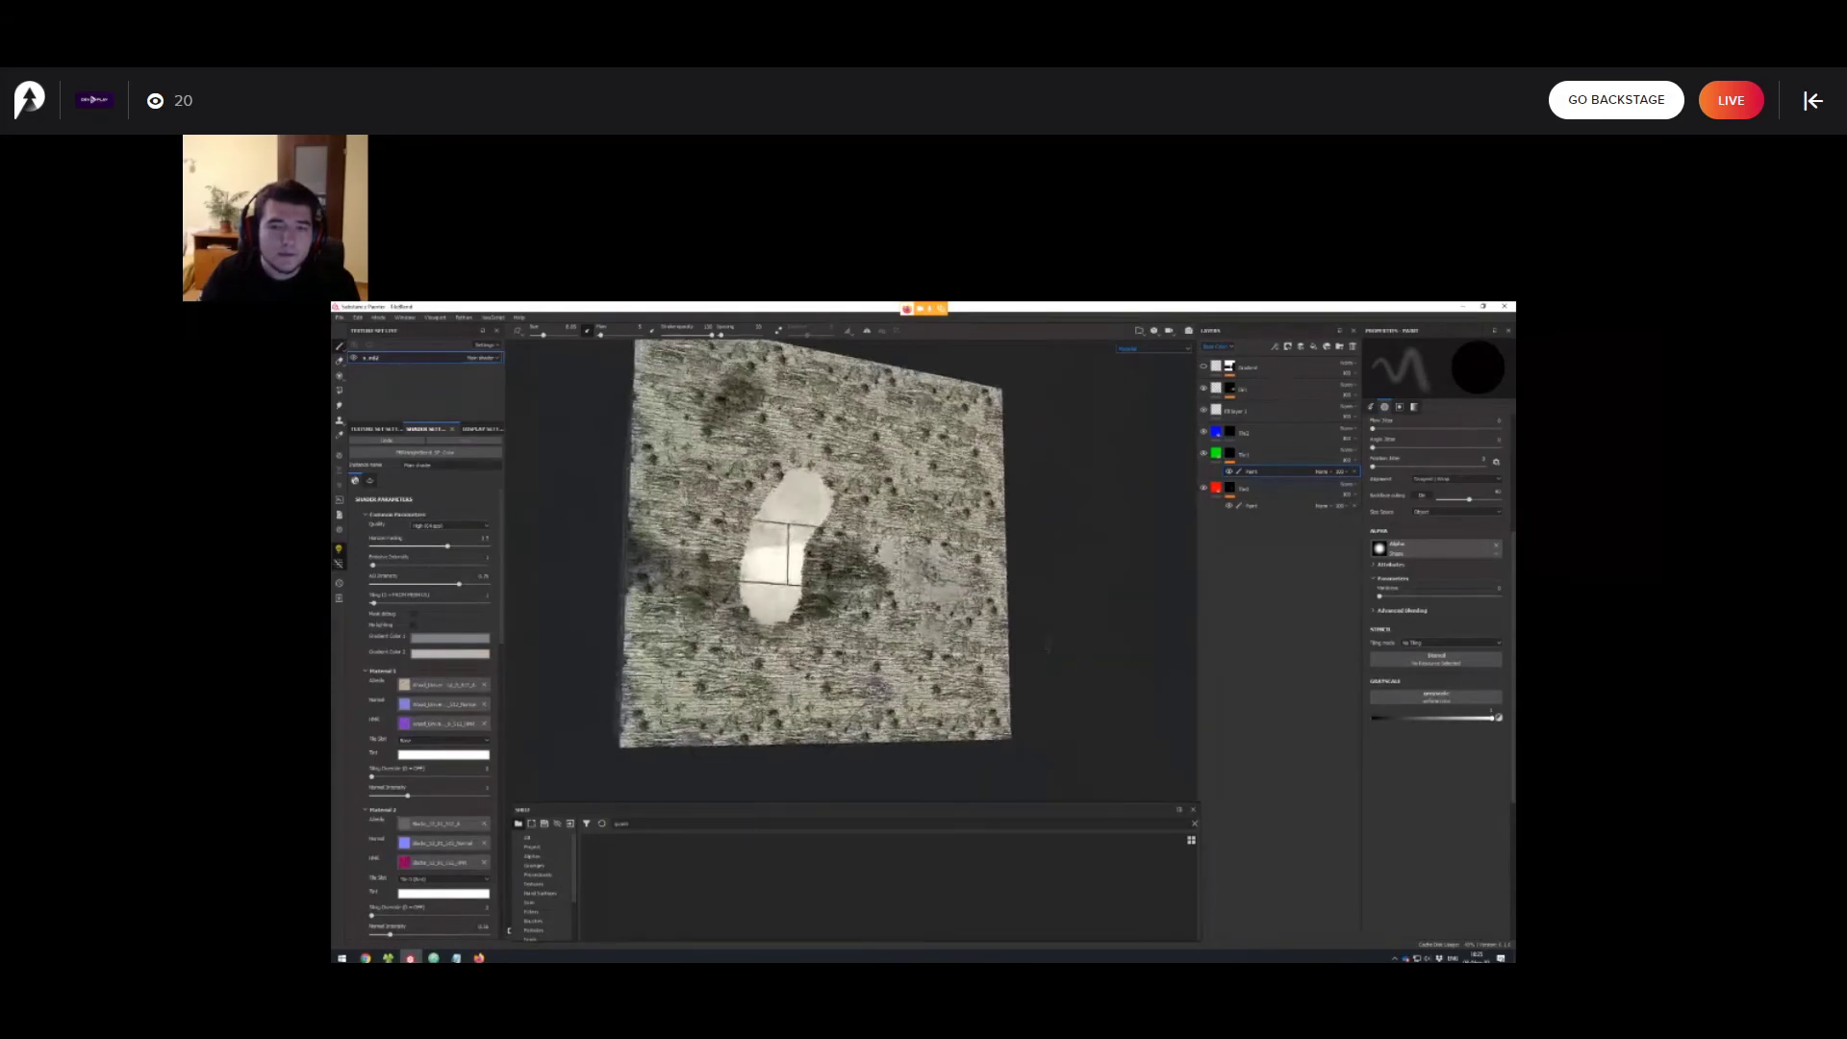
scroll(517, 620, "down", 1)
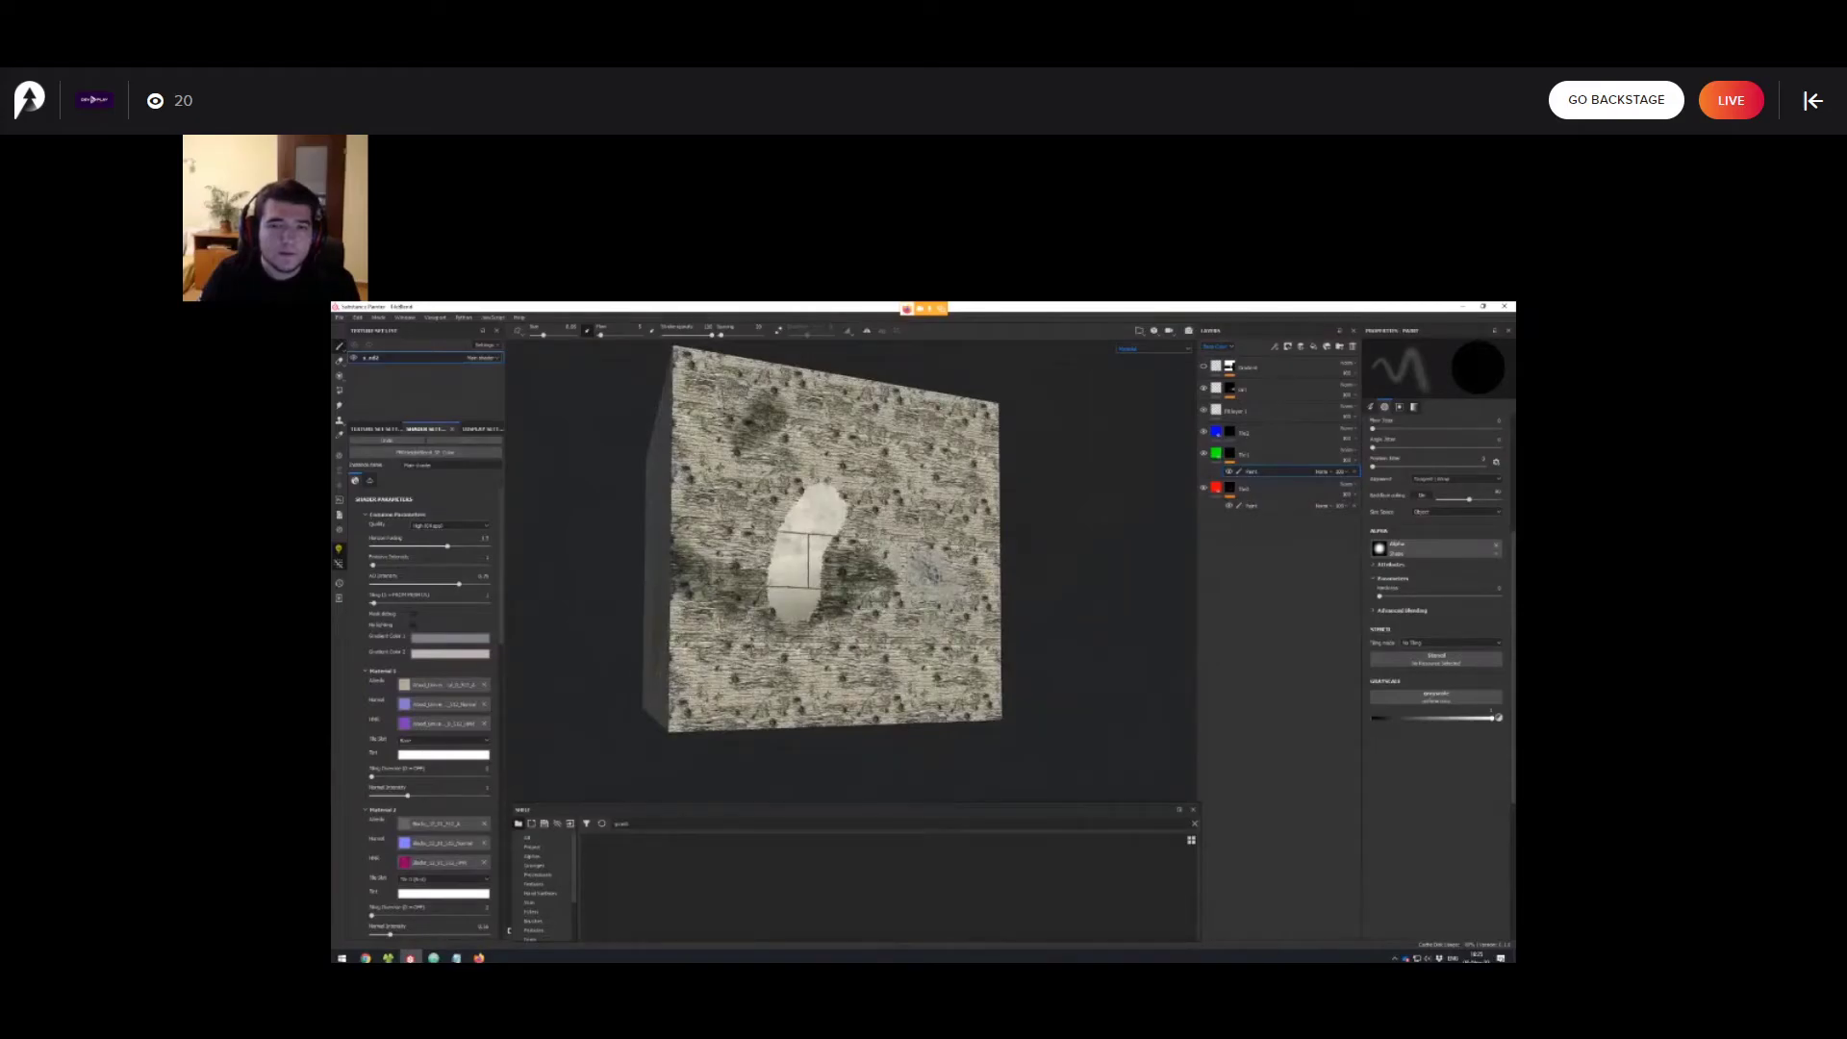
scroll(567, 685, "up", 2)
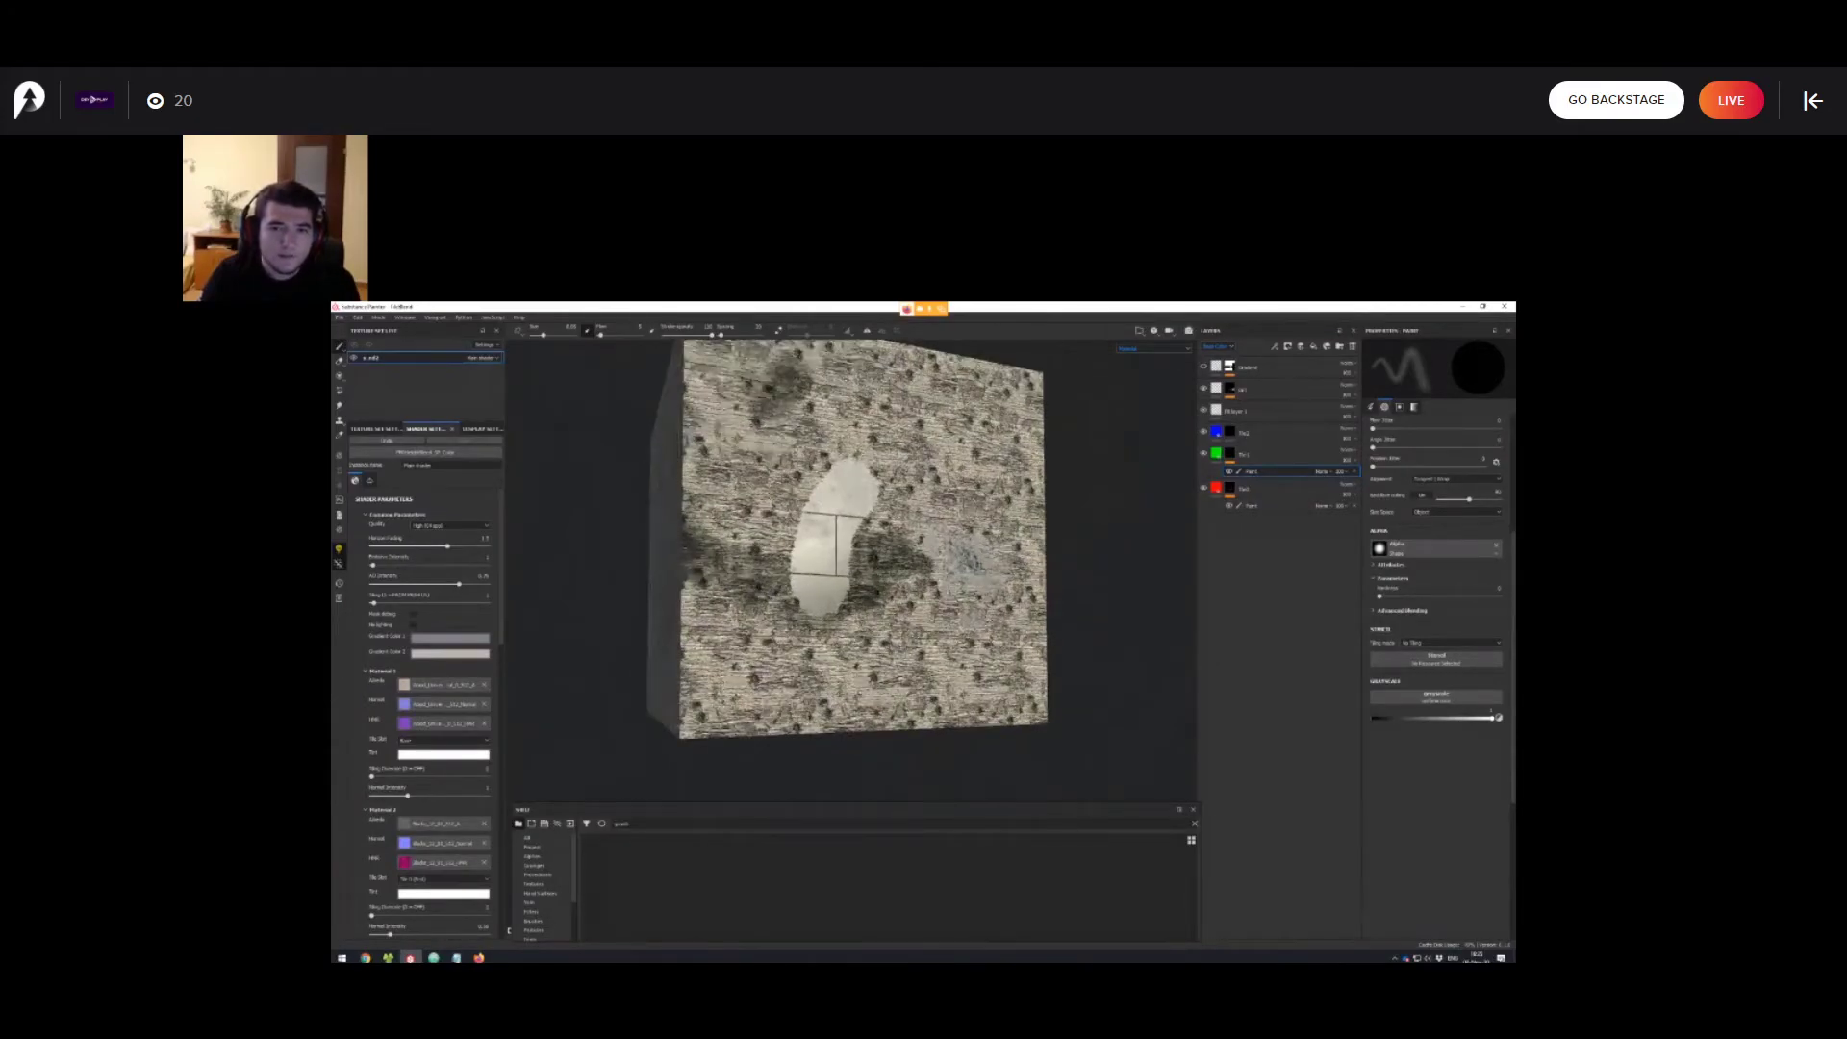
left_click_drag(568, 673, 589, 689, "alt")
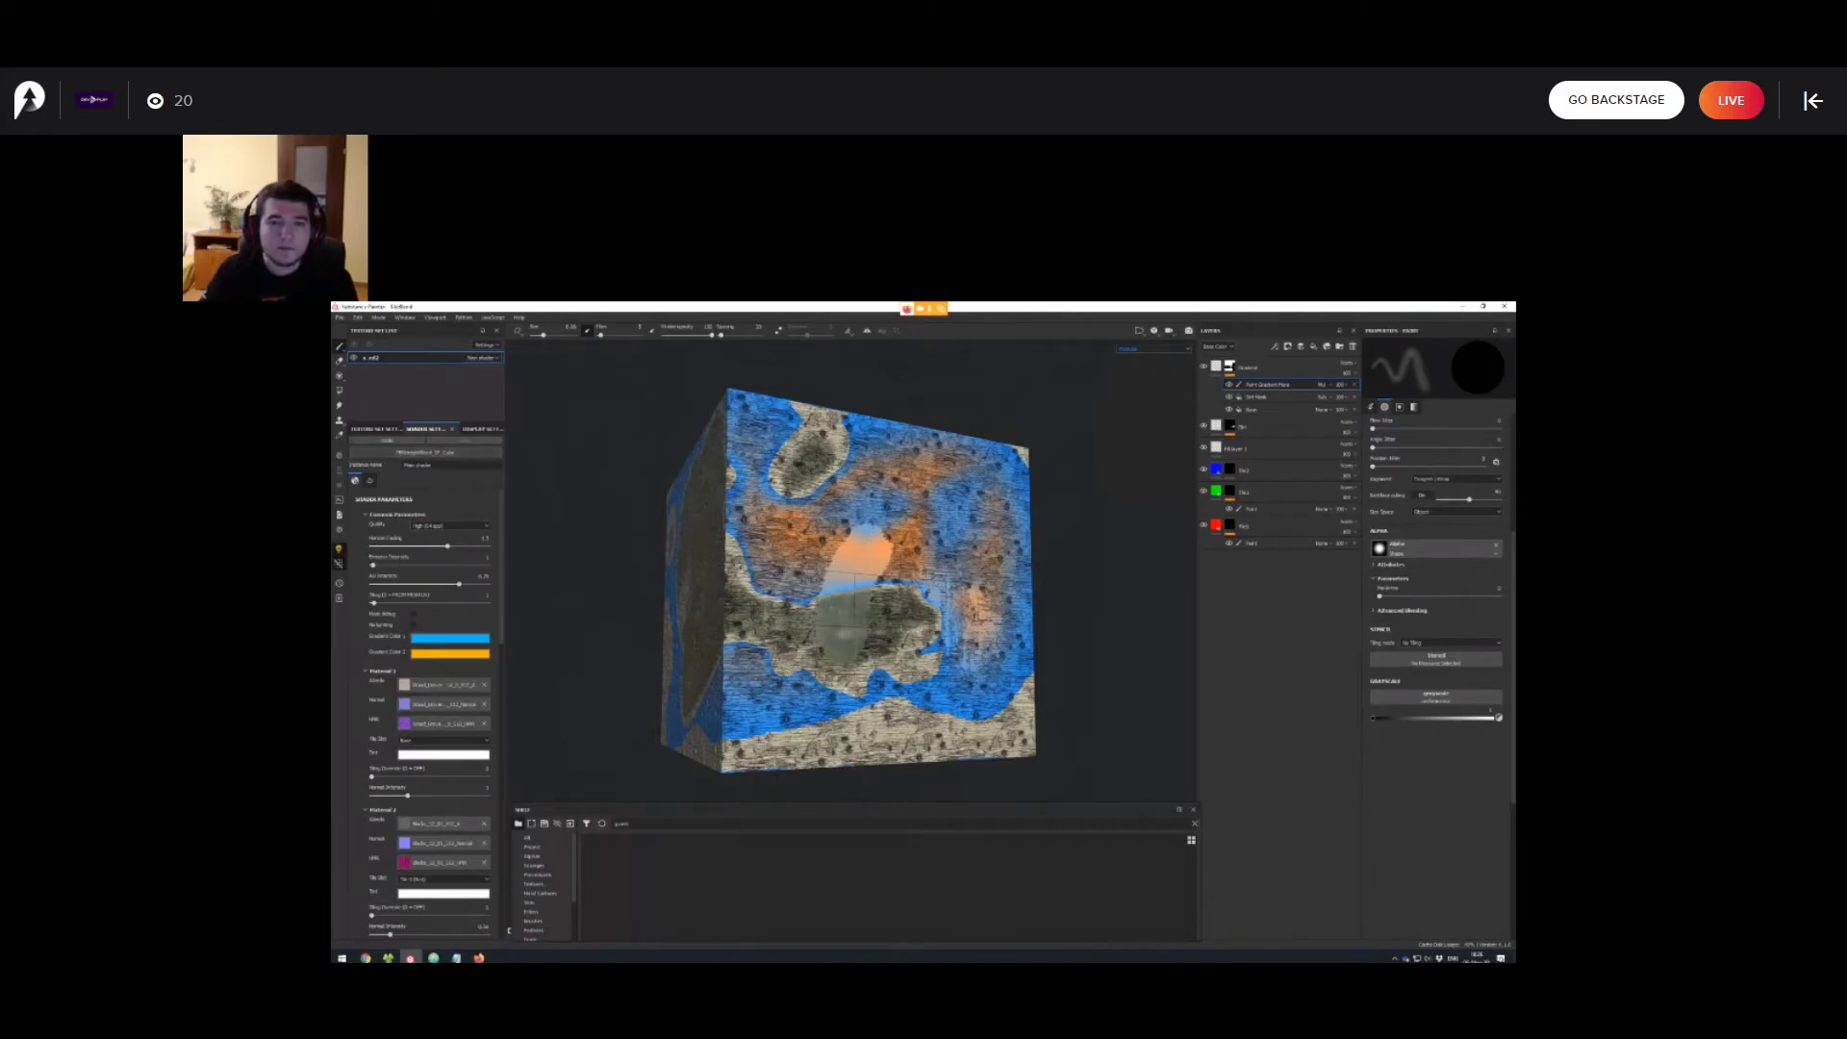
Toggle the tile-blending display off and on to compare the gradient-tinted cube, and examine it from several angles.
left_click(339, 549)
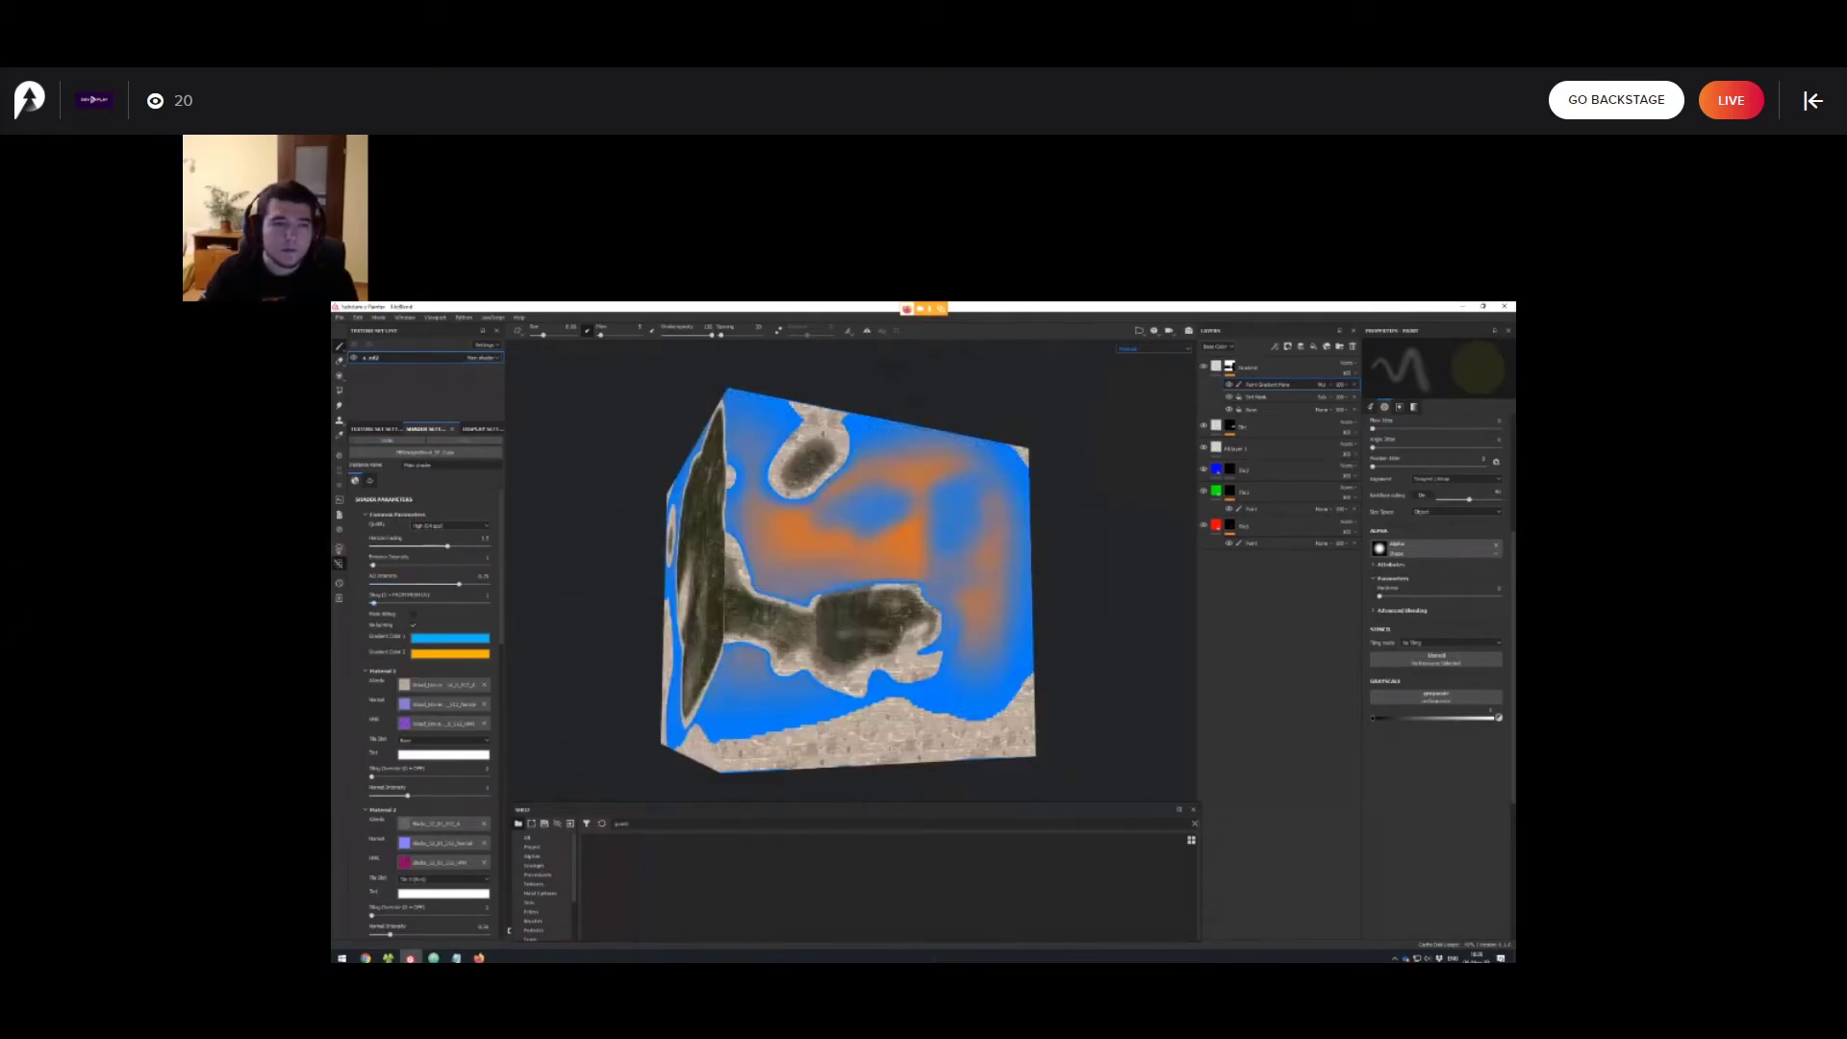
left_click(339, 549)
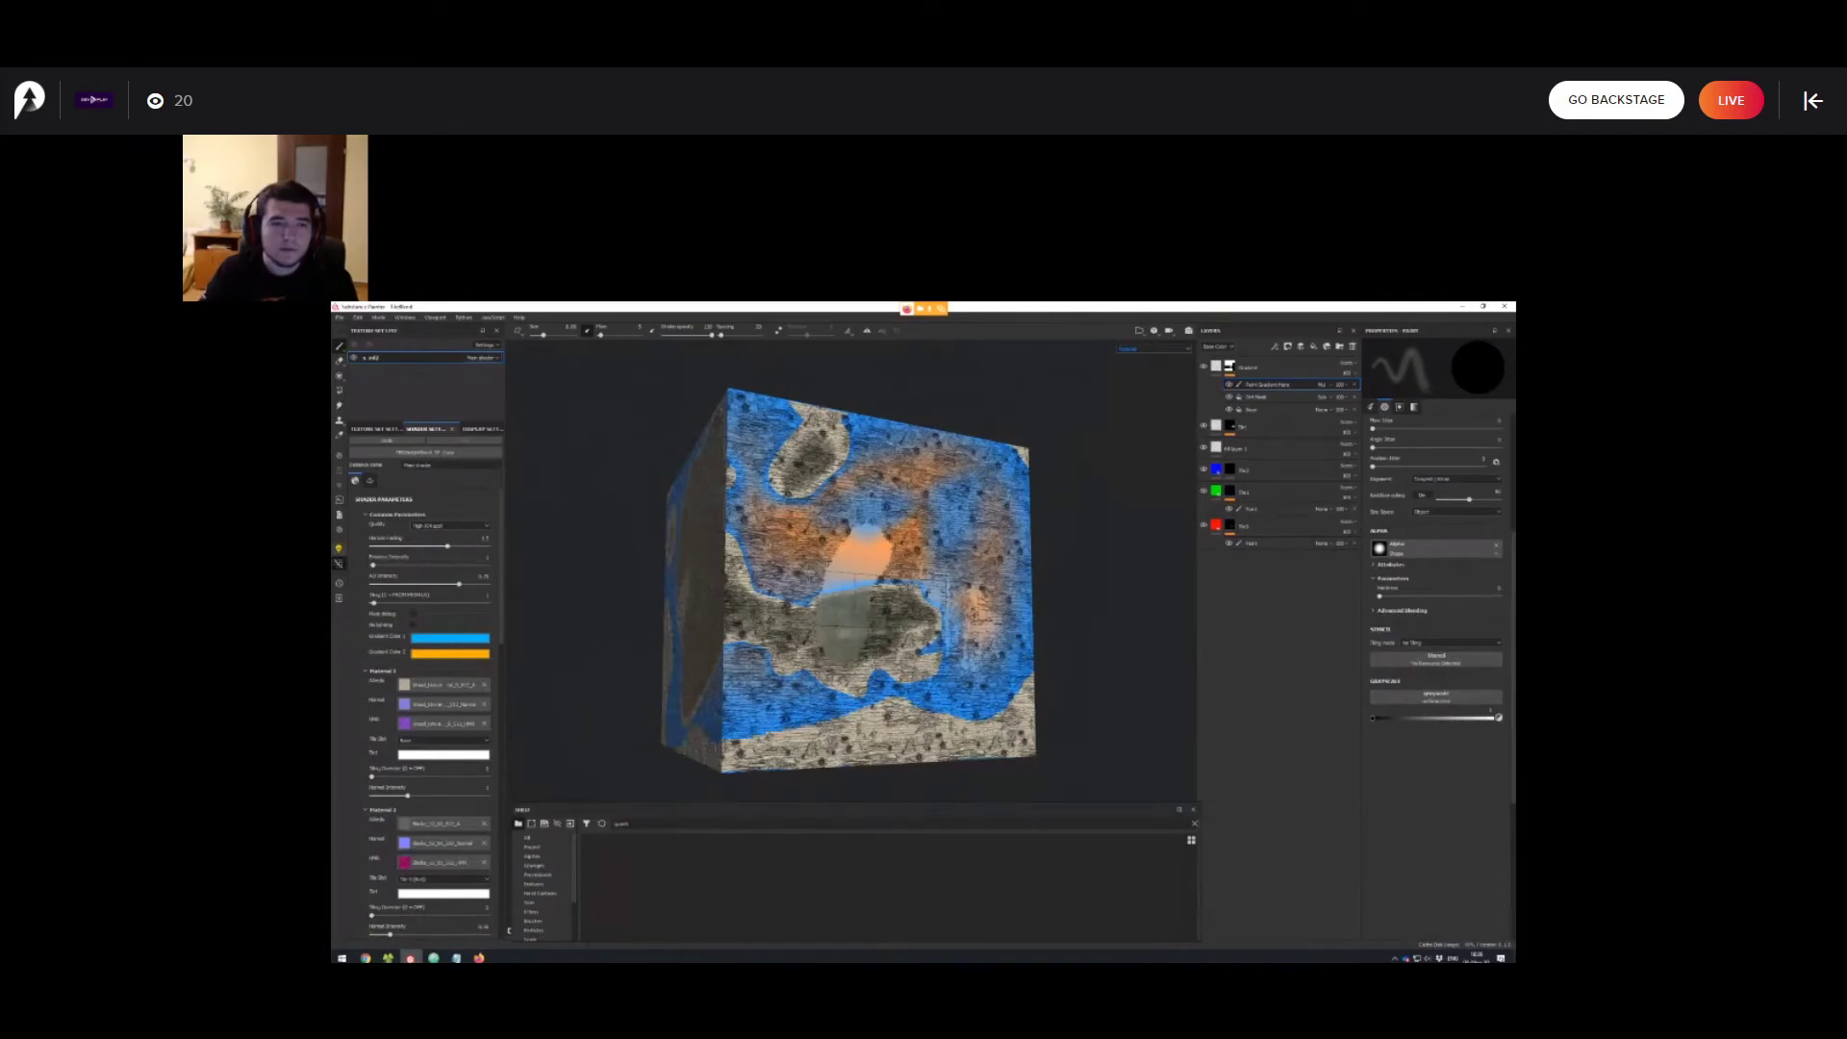
left_click(339, 550)
left_click(338, 550)
left_click(338, 549)
left_click(338, 549)
left_click_drag(1036, 585, 985, 575, "alt")
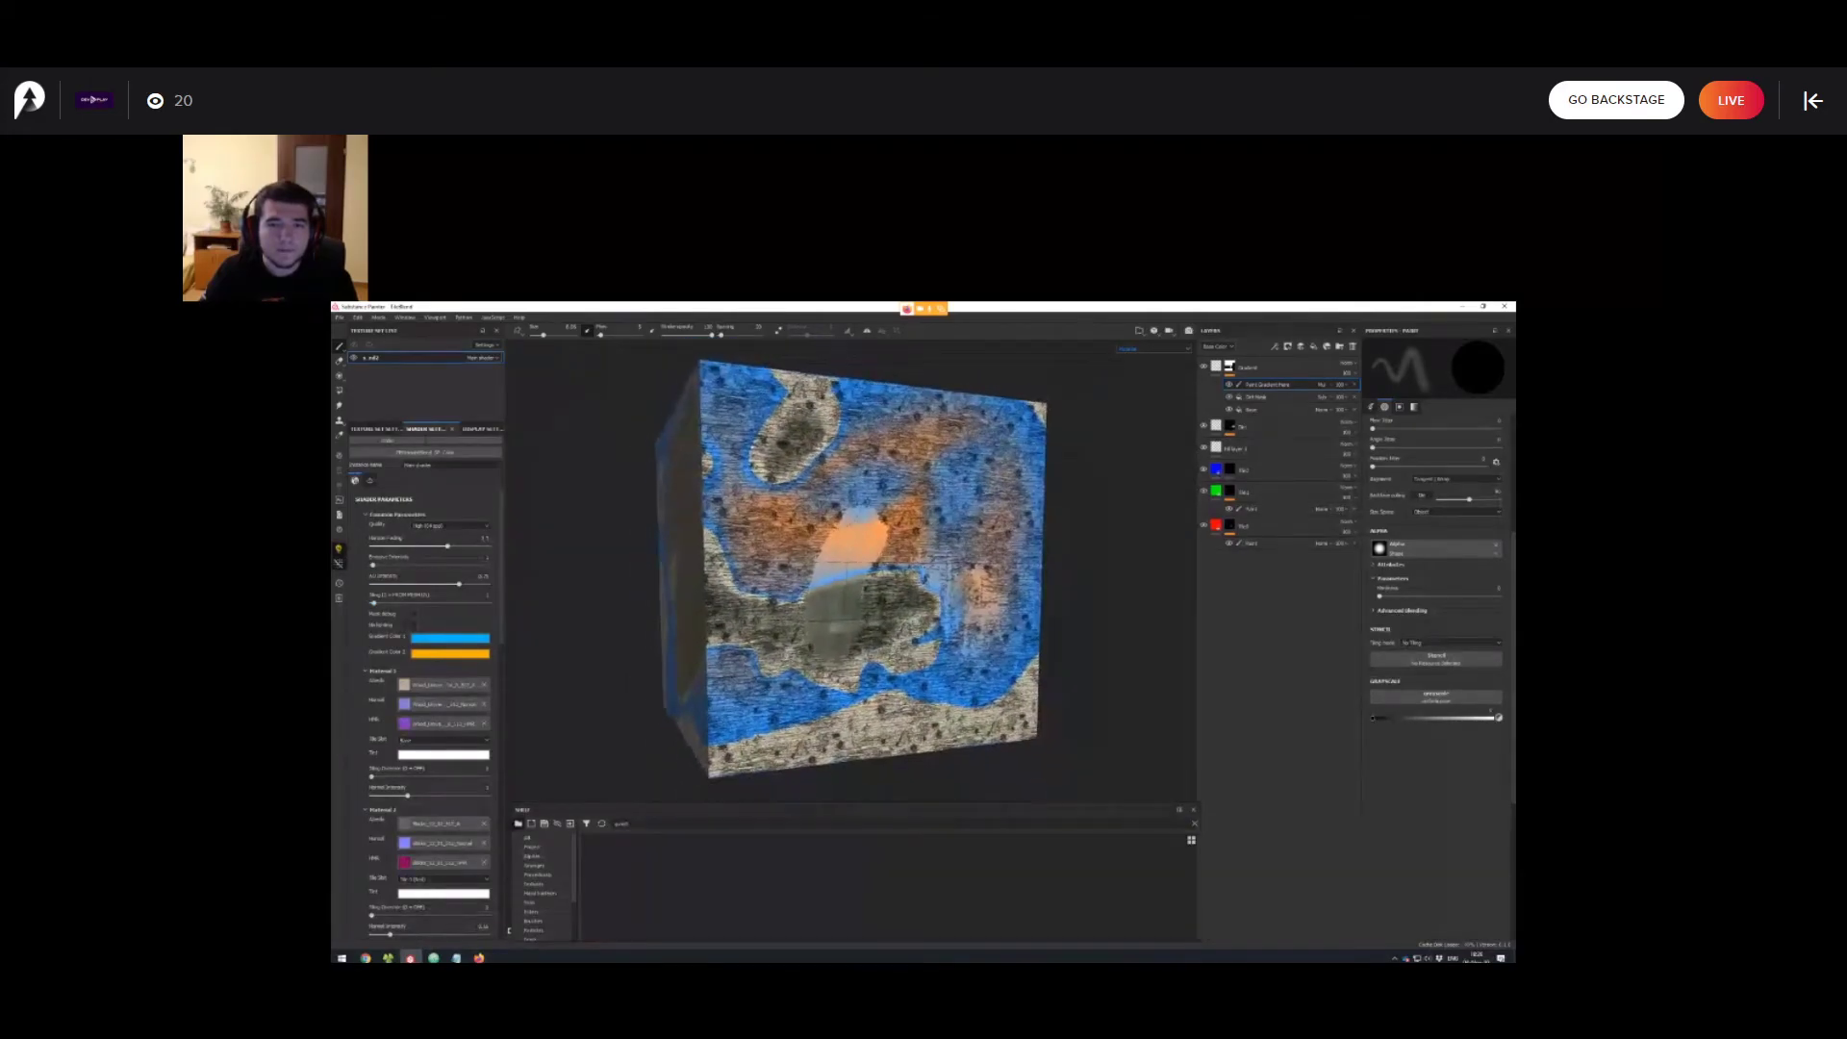
right_click_drag(874, 534, 864, 535, "ctrl")
mouse_move(872, 536)
left_mouse_down("alt")
mouse_move(844, 572)
mouse_move(835, 550)
left_mouse_up("alt")
middle_click_drag(835, 550, 841, 507, "alt")
left_click_drag(841, 507, 894, 508, "alt")
scroll(887, 514, "down", 2)
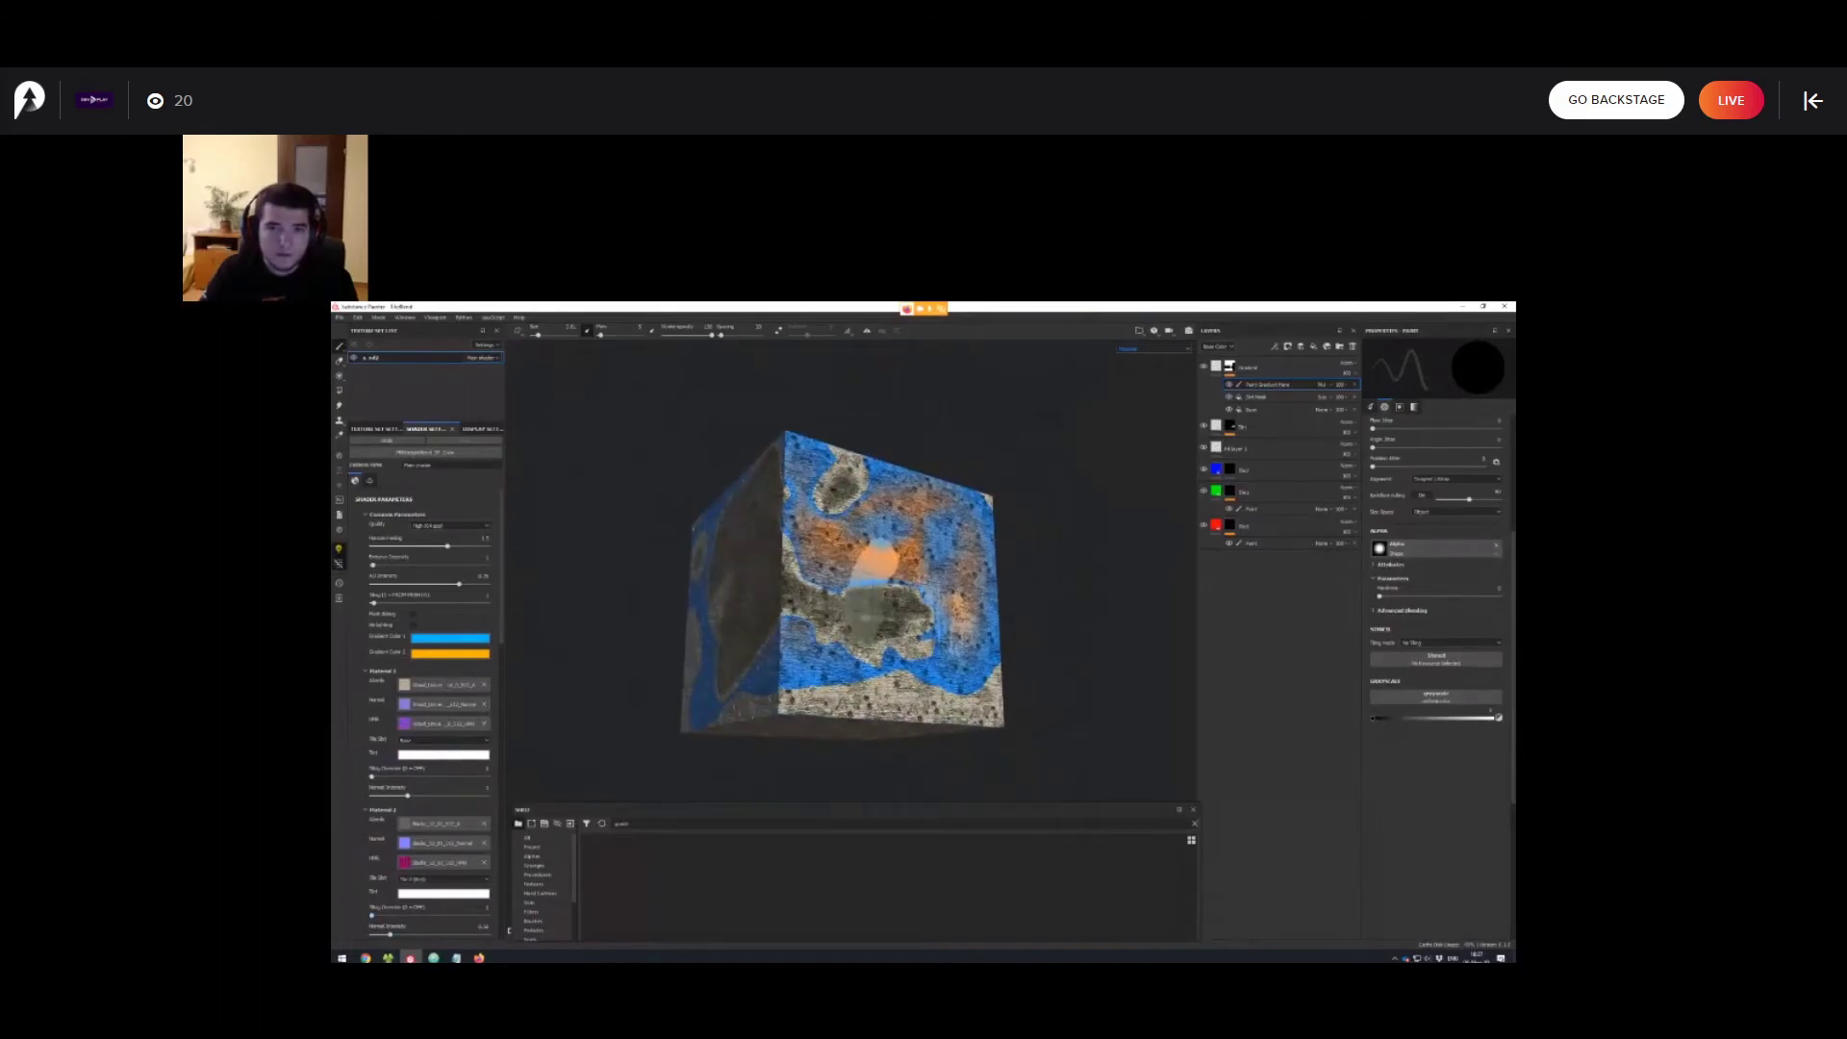
Switch to the presentation's Contents slide, advance it past Custom Shaders, and return to Substance Painter.
mouse_move(479, 957)
left_click(528, 921)
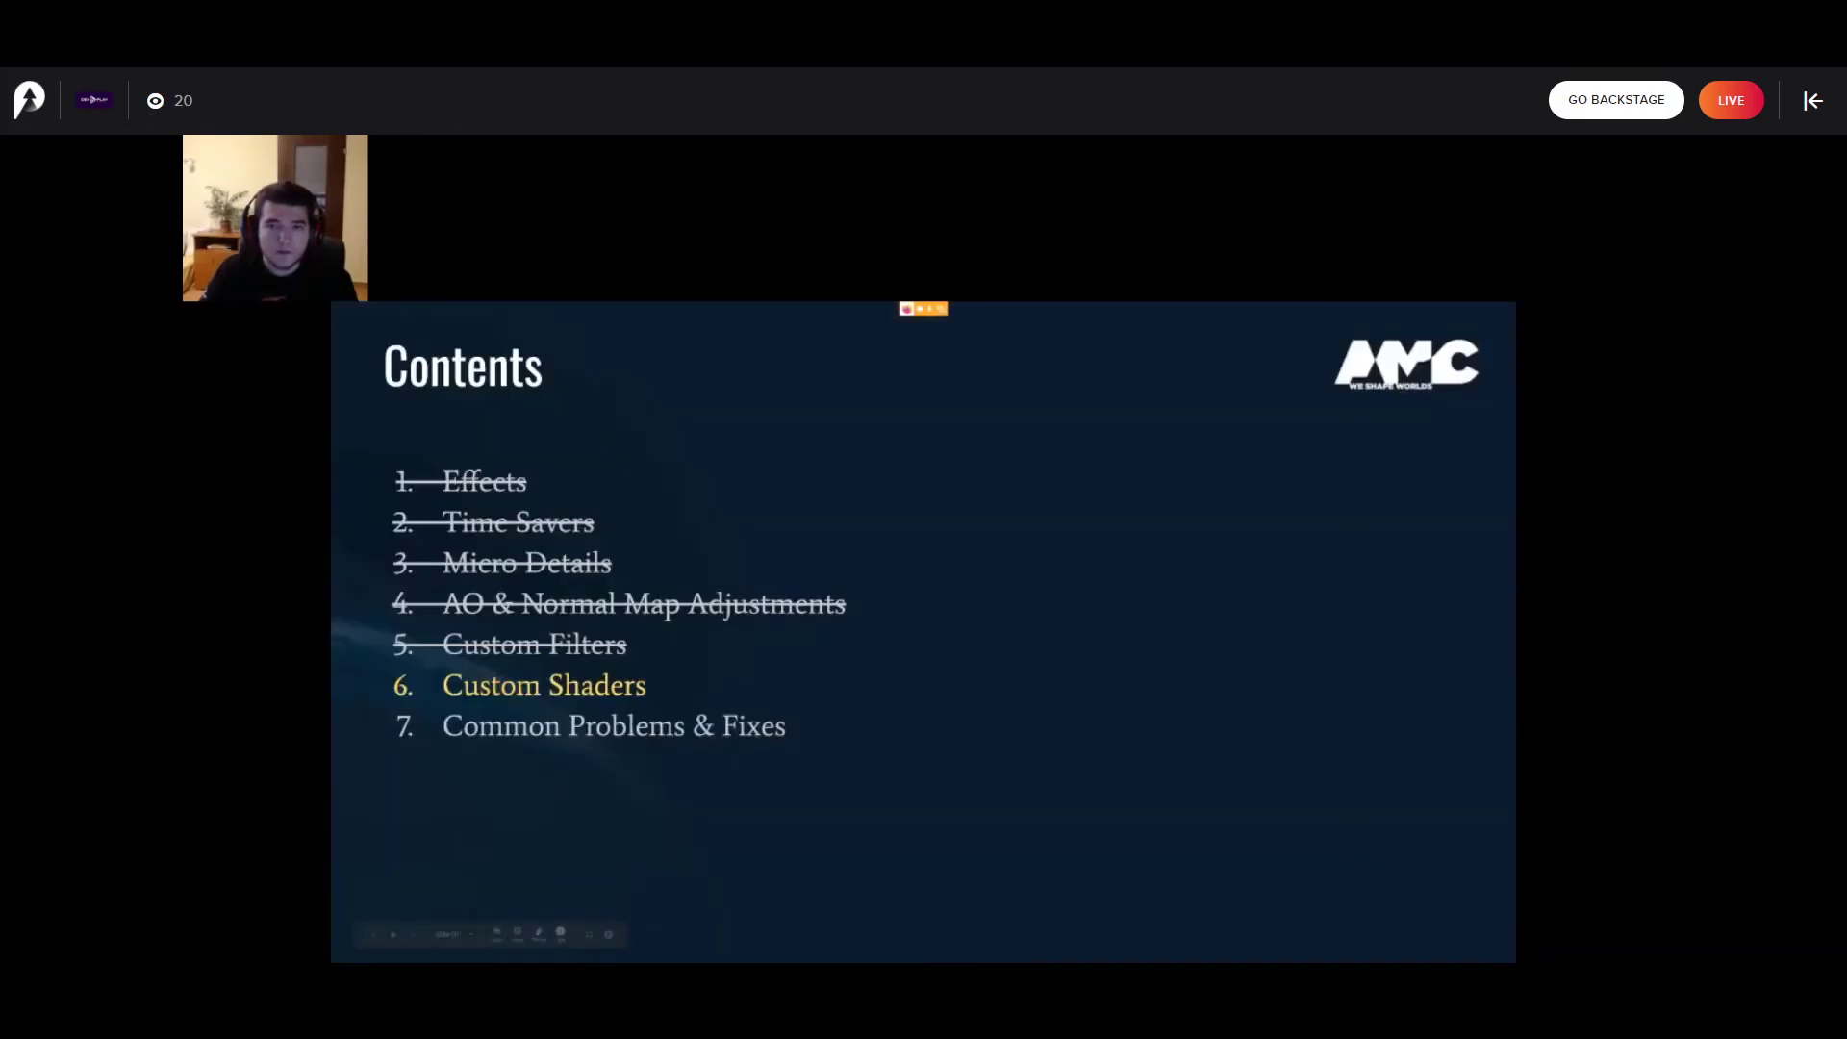
key("Right")
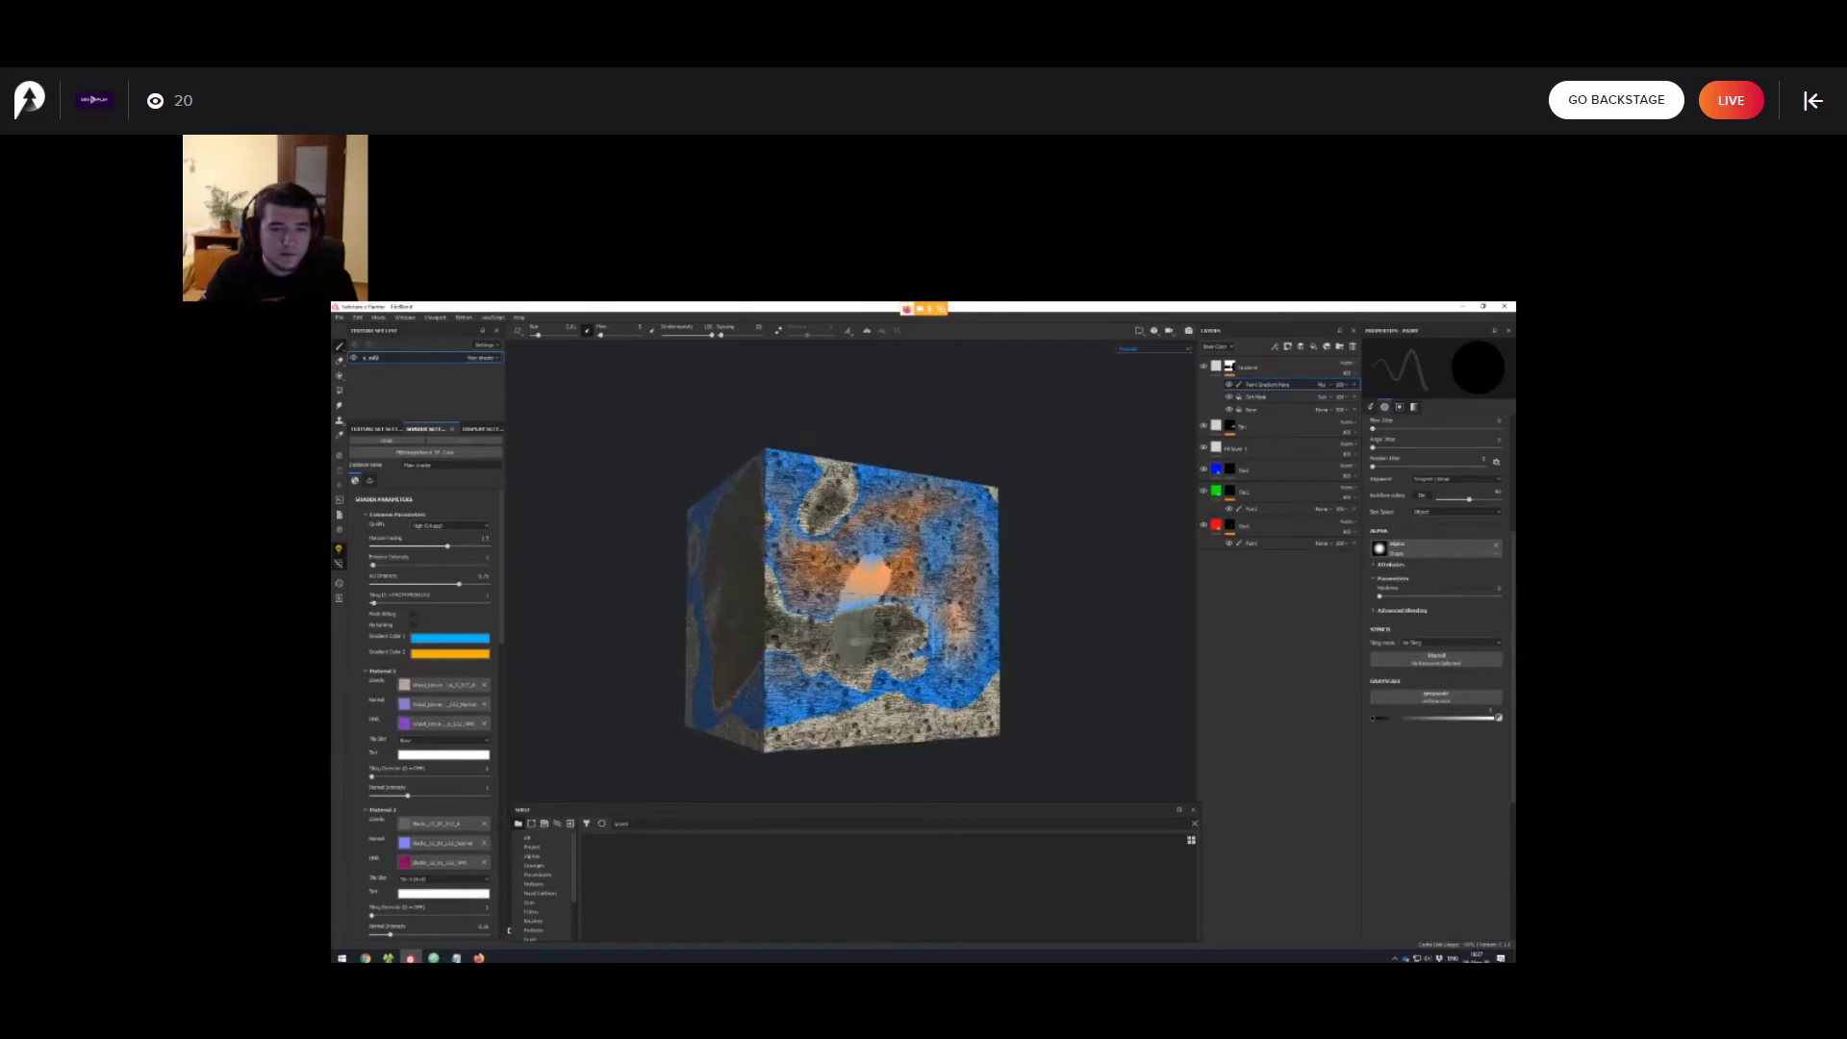
Discard the current project's changes and open the reprojection error project from the common problems scene folder.
left_click(340, 317)
left_click(352, 338)
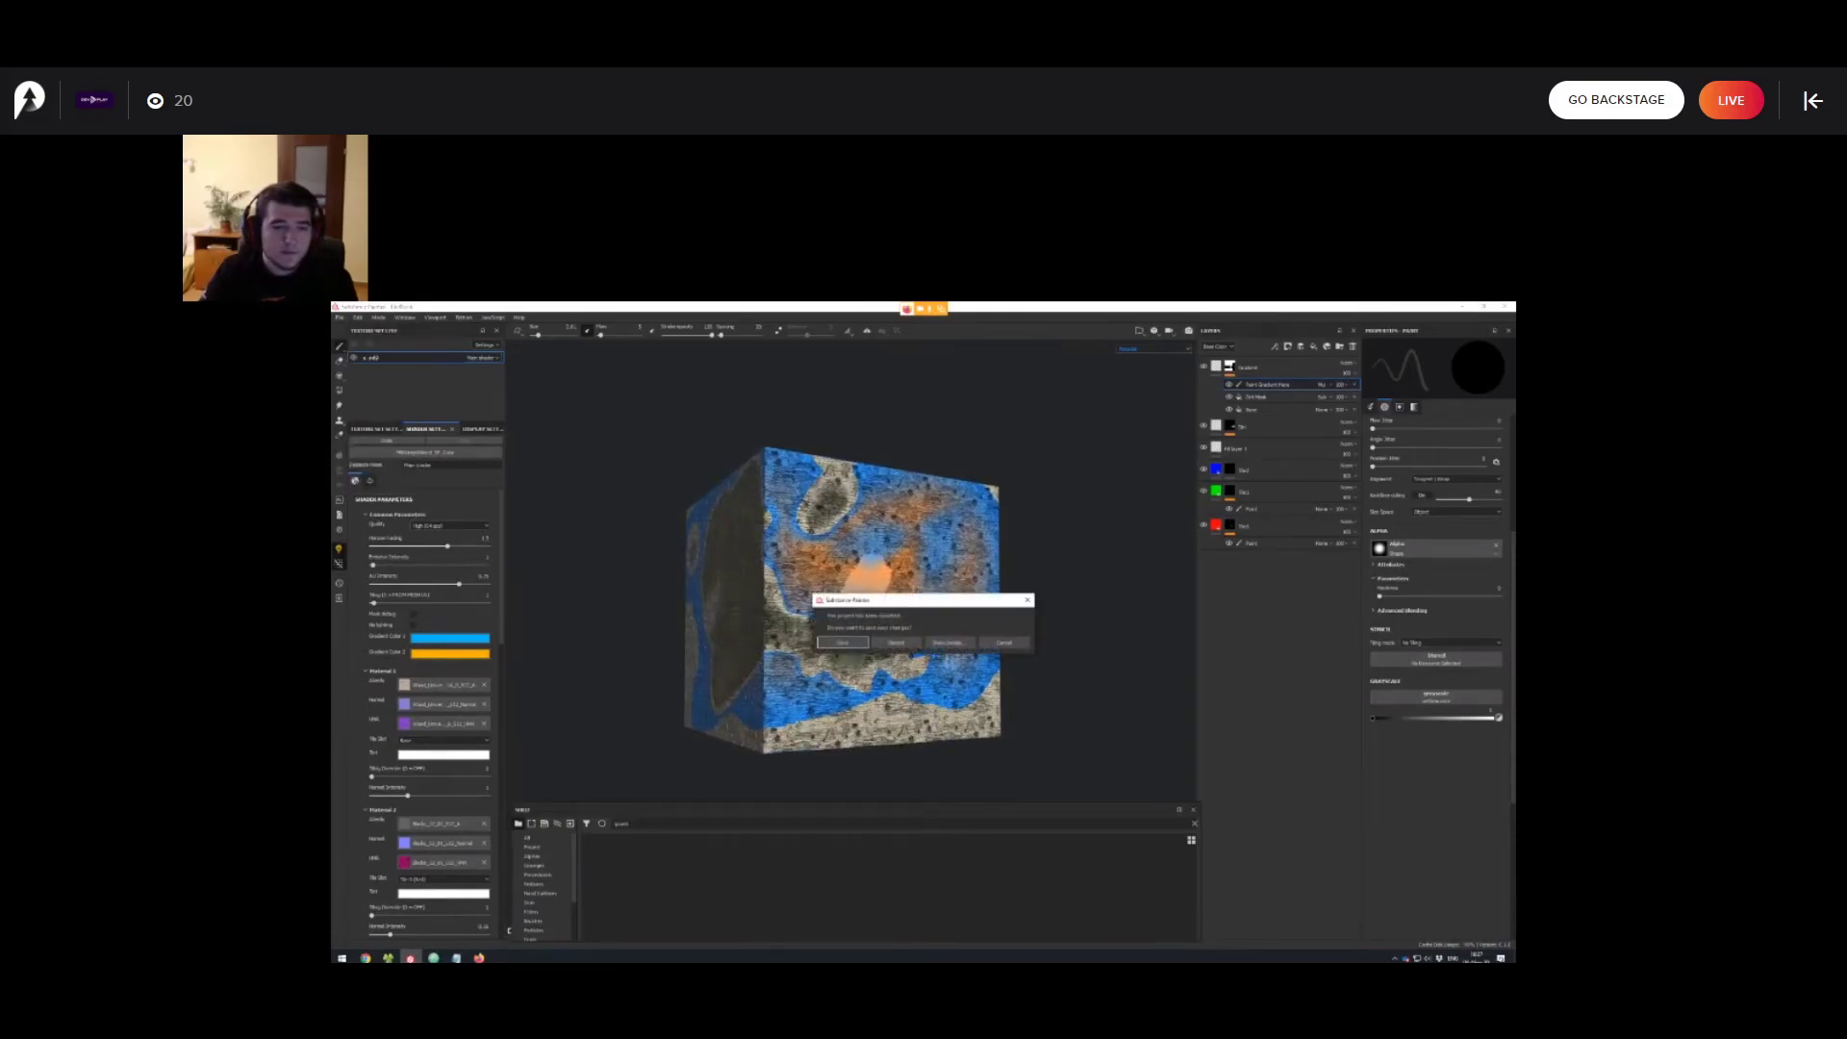
left_click(896, 643)
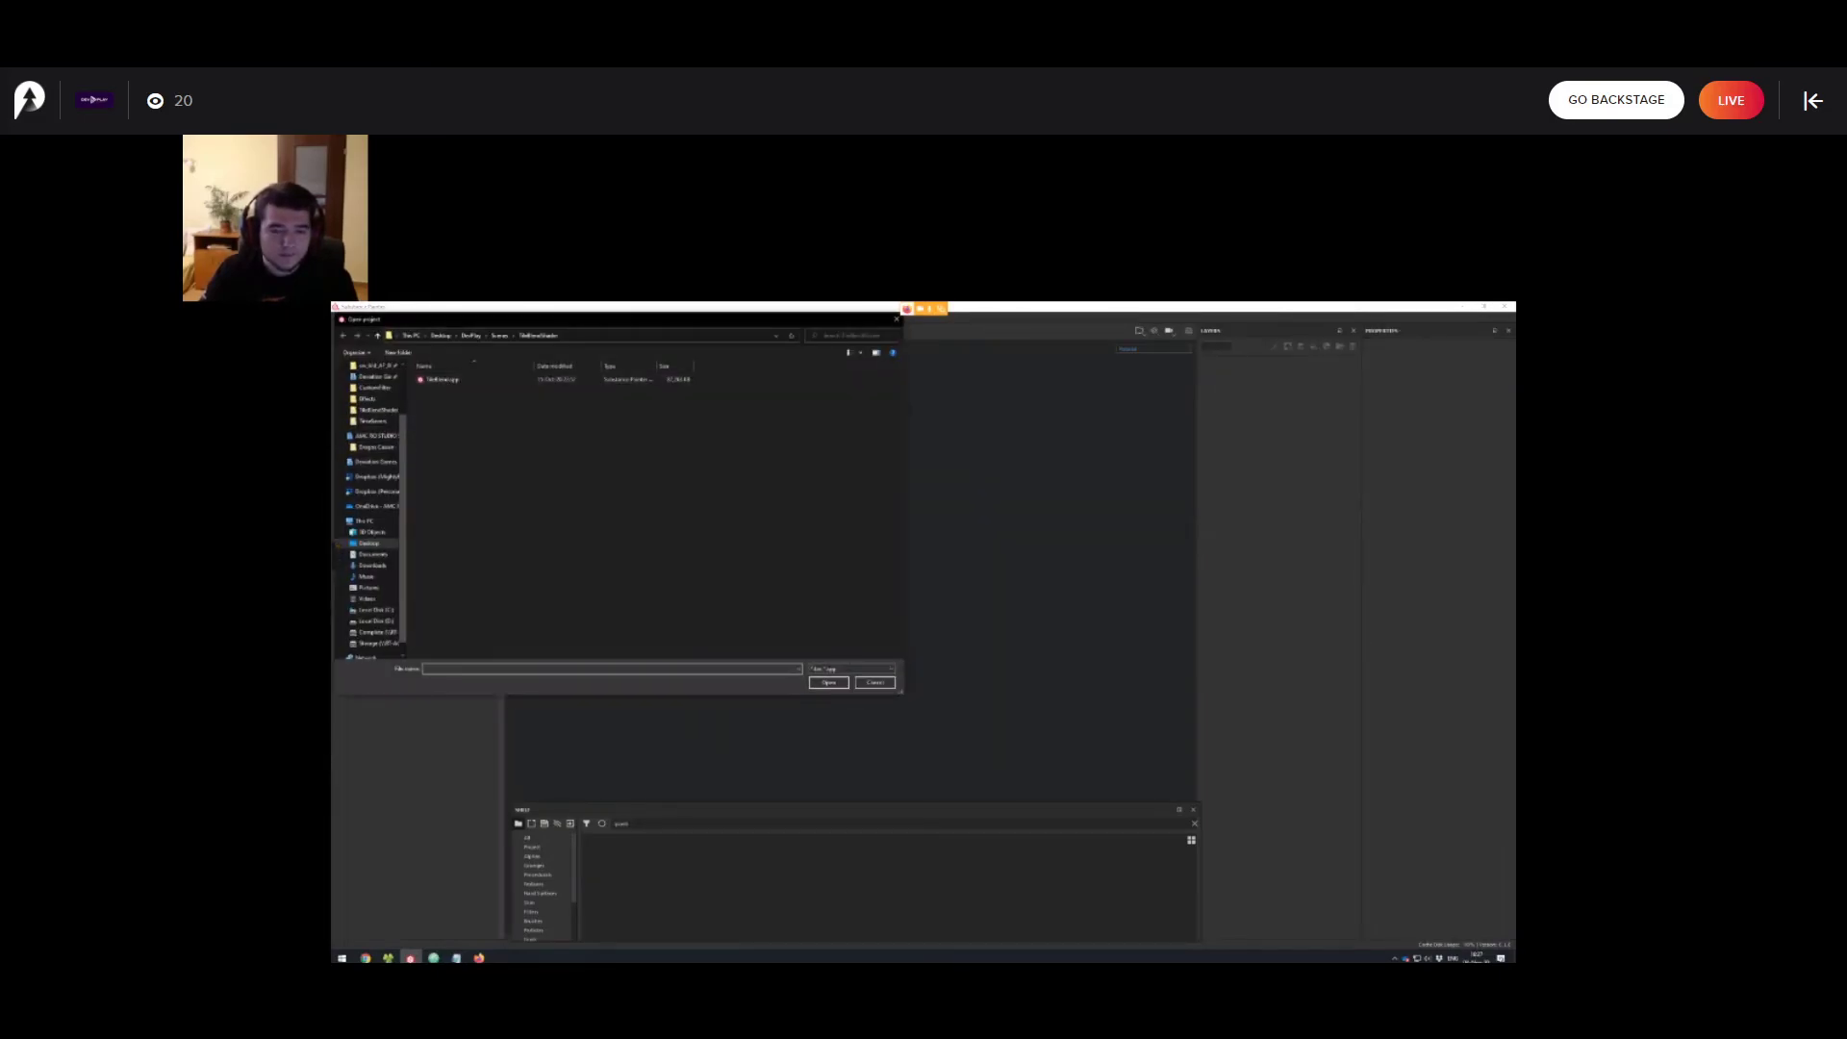
left_click(499, 336)
double_click(457, 380)
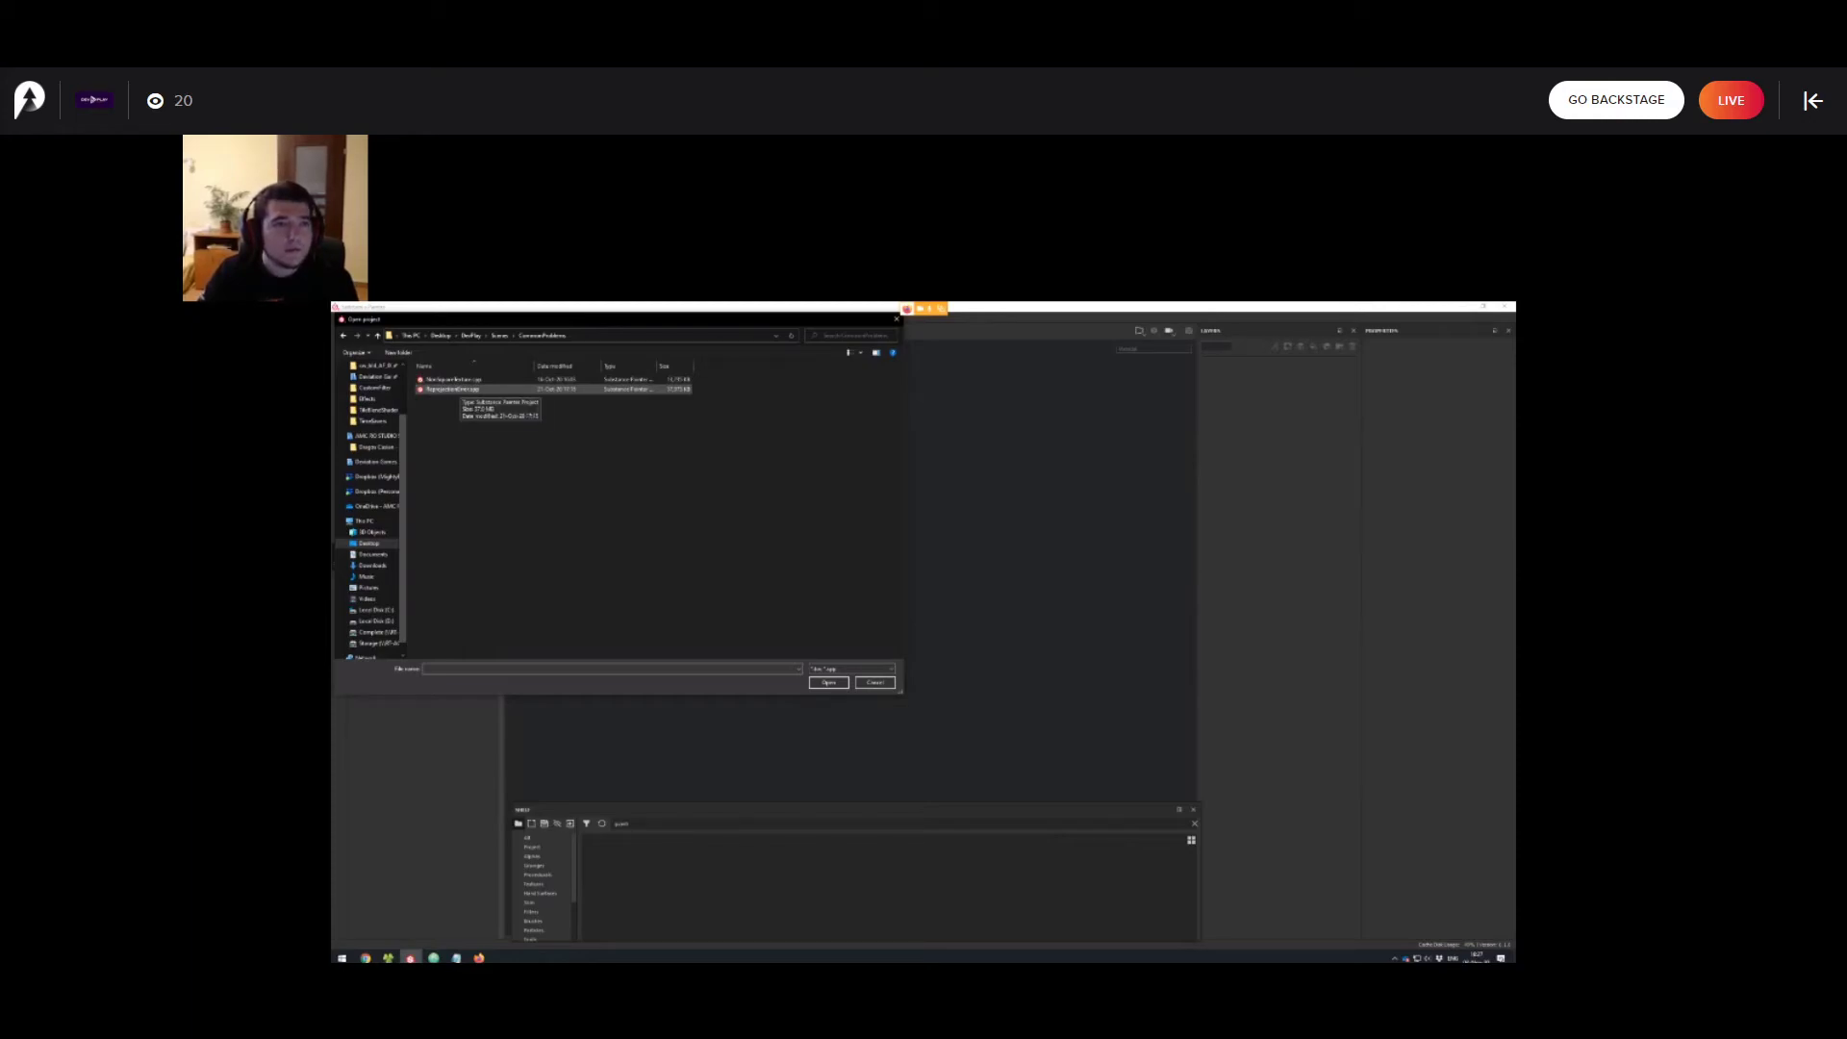
double_click(453, 388)
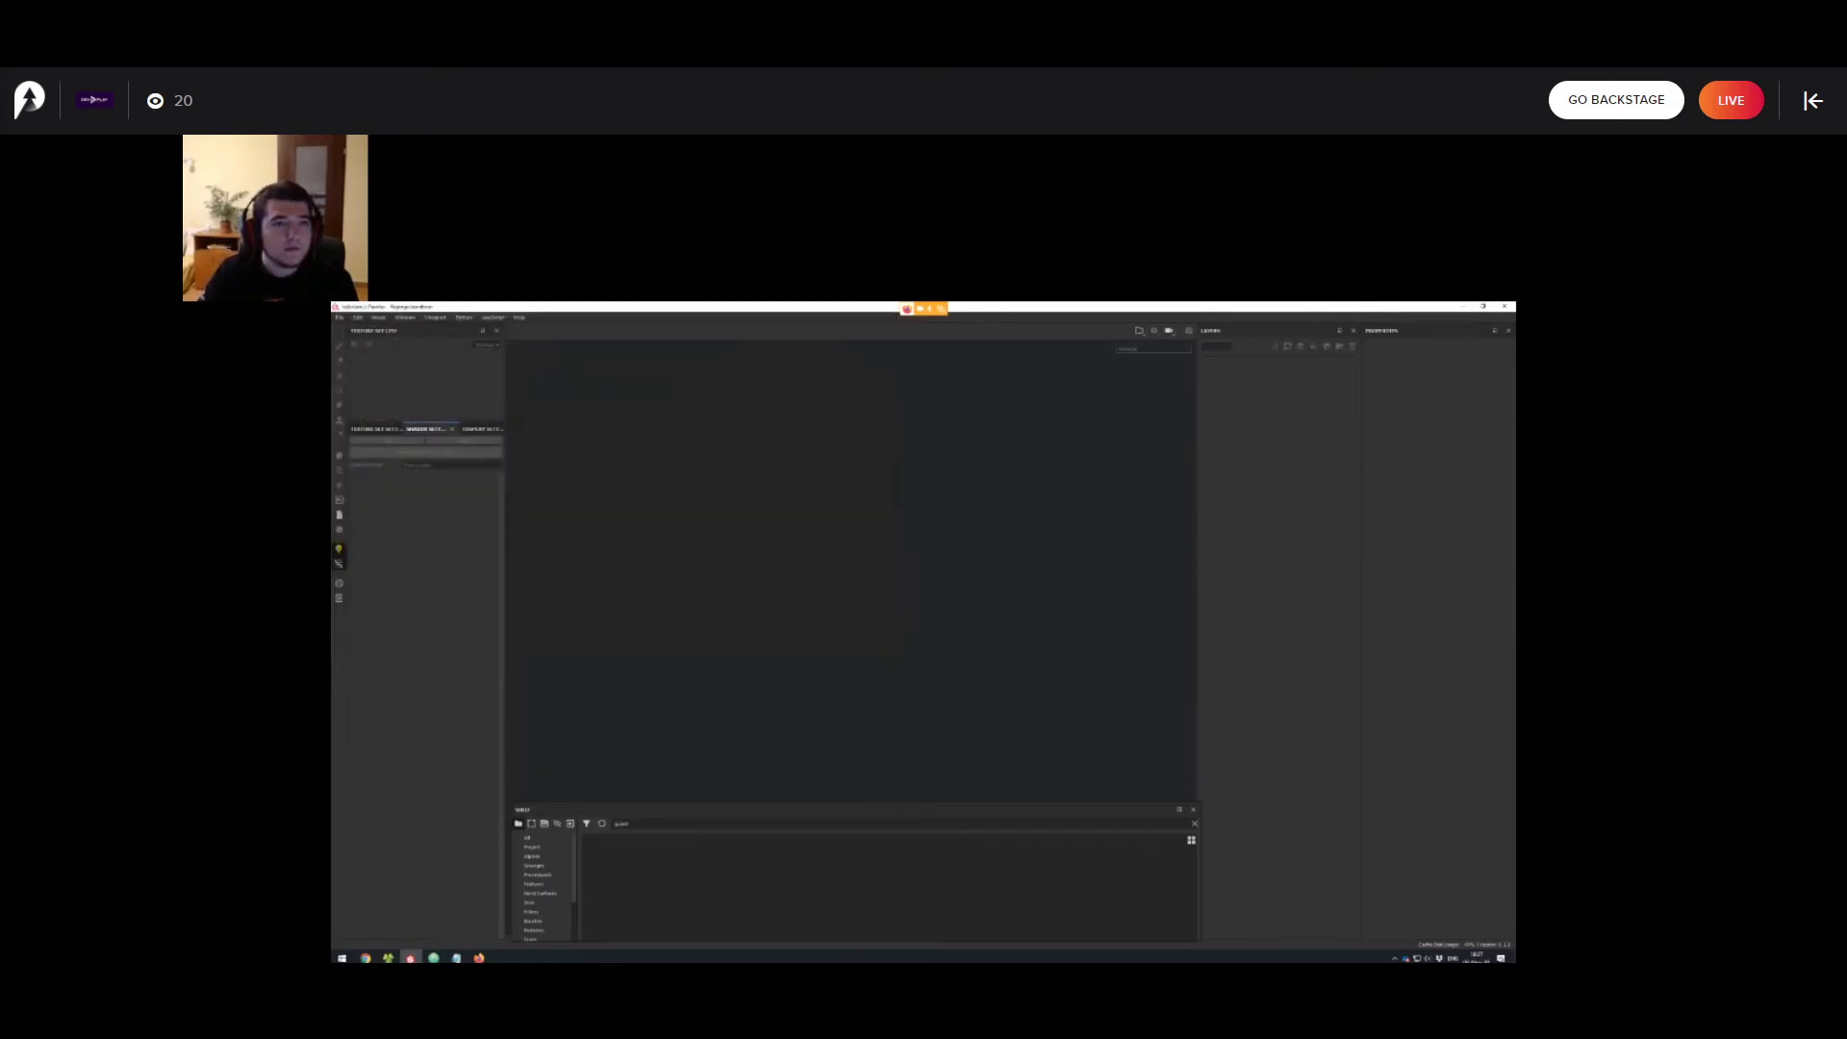
Examine the white fidget cube and the red atom decals projected over its raised buttons from different angles.
left_click_drag(950, 655, 876, 598, "alt")
middle_click_drag(876, 598, 861, 578, "alt")
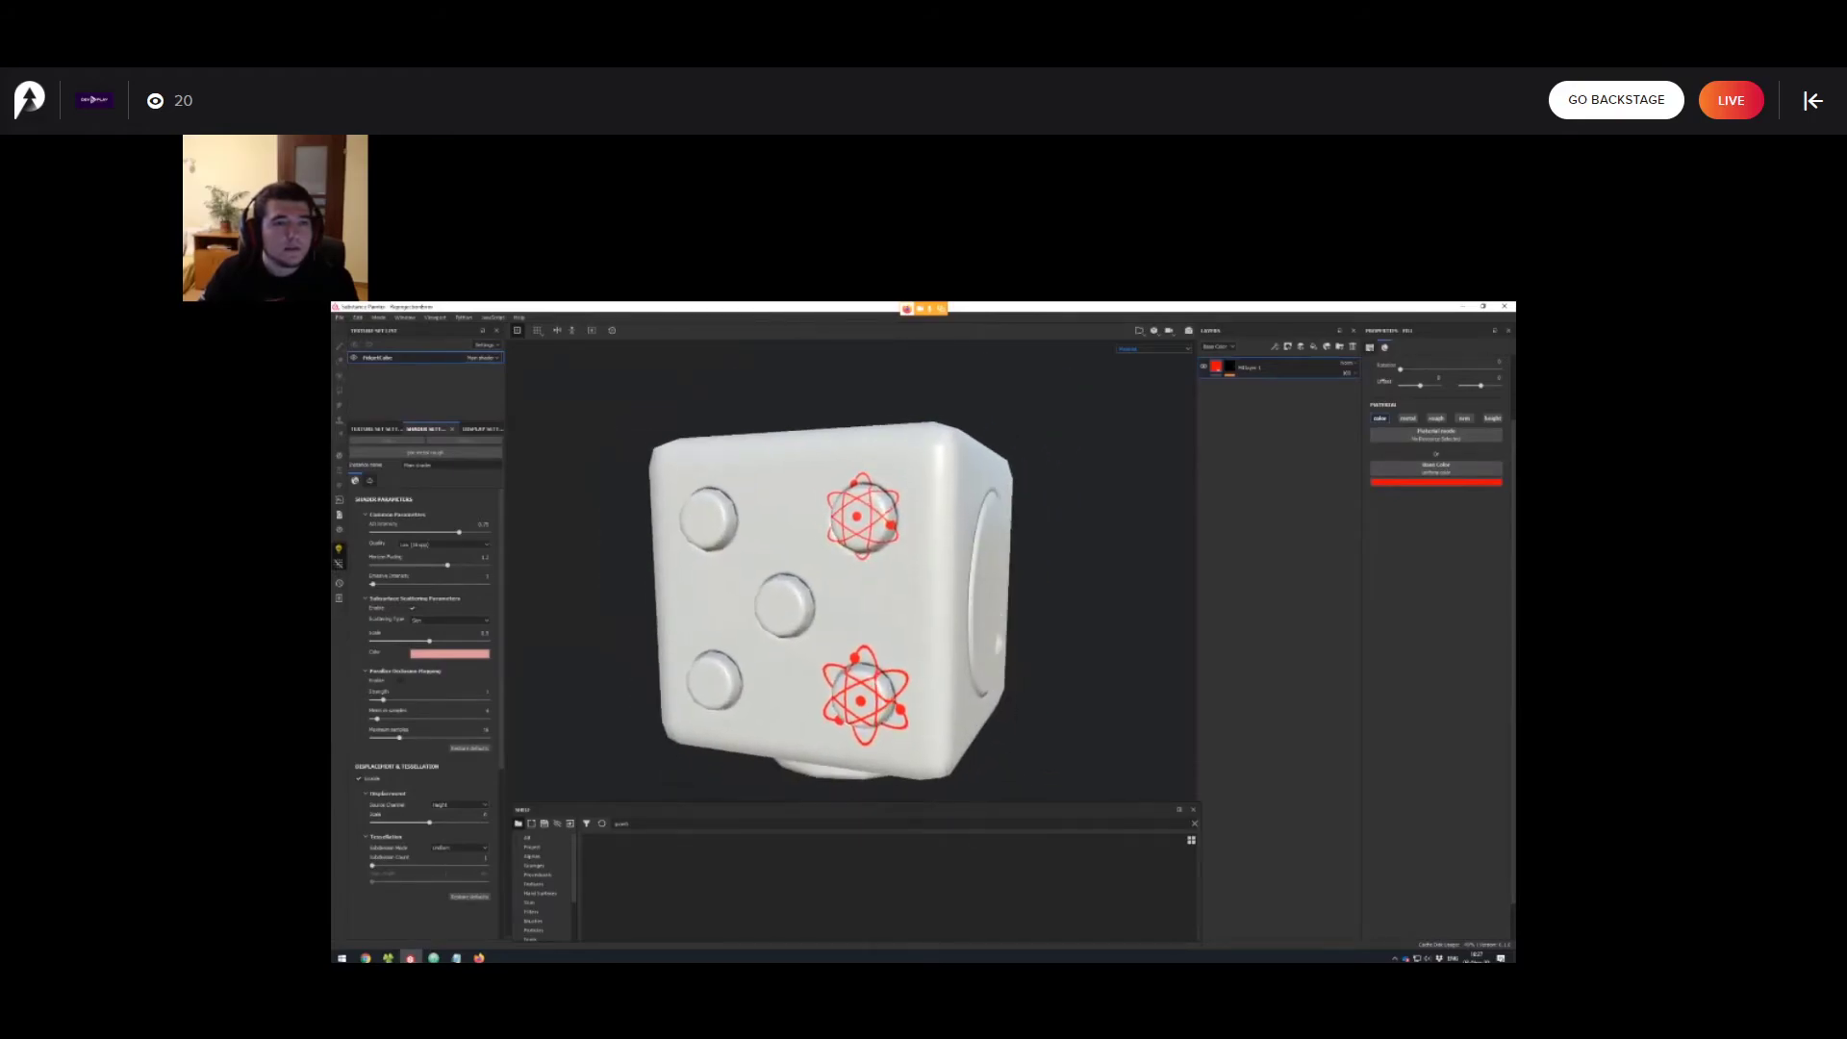
left_click_drag(860, 578, 842, 582, "alt")
middle_click_drag(842, 582, 847, 601, "alt")
mouse_move(847, 601)
left_mouse_down("alt")
mouse_move(885, 598)
mouse_move(825, 667)
mouse_move(868, 602)
mouse_move(853, 635)
left_mouse_up("alt")
middle_click_drag(852, 635, 876, 594, "alt")
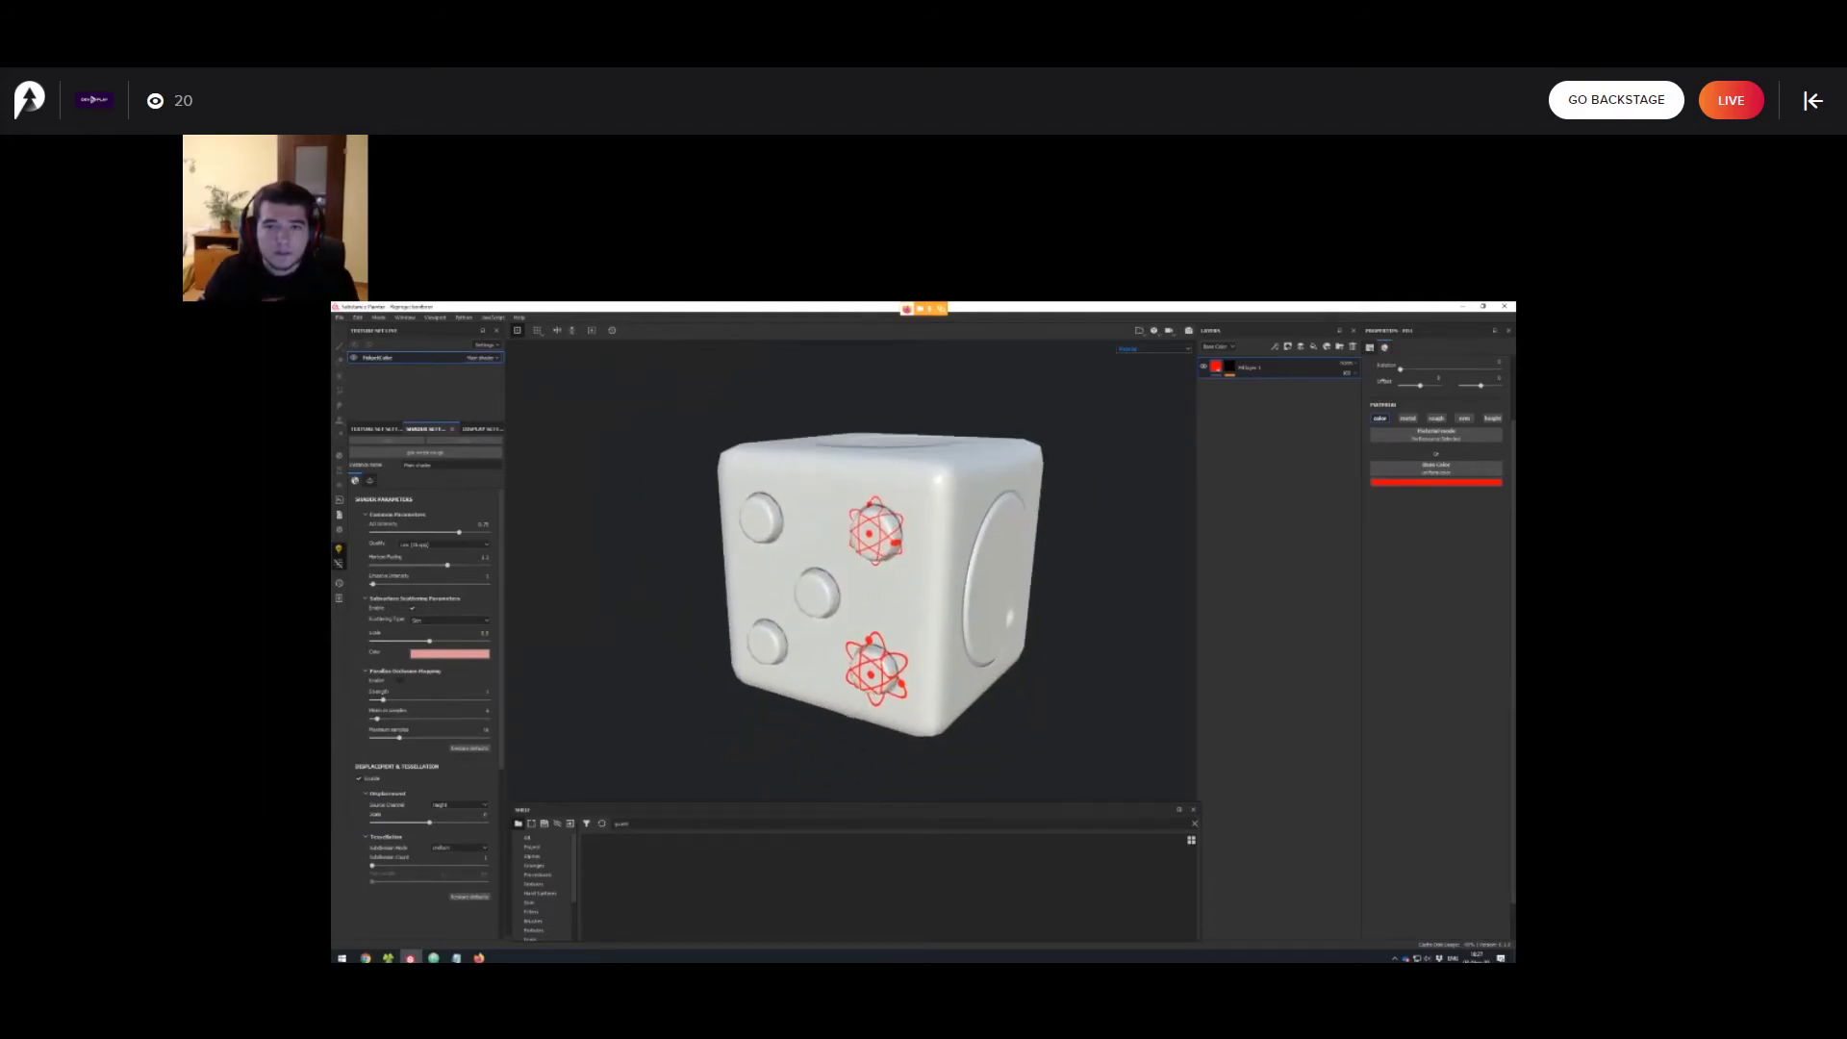
mouse_move(876, 595)
left_mouse_down("alt")
mouse_move(871, 563)
mouse_move(872, 592)
left_mouse_up("alt")
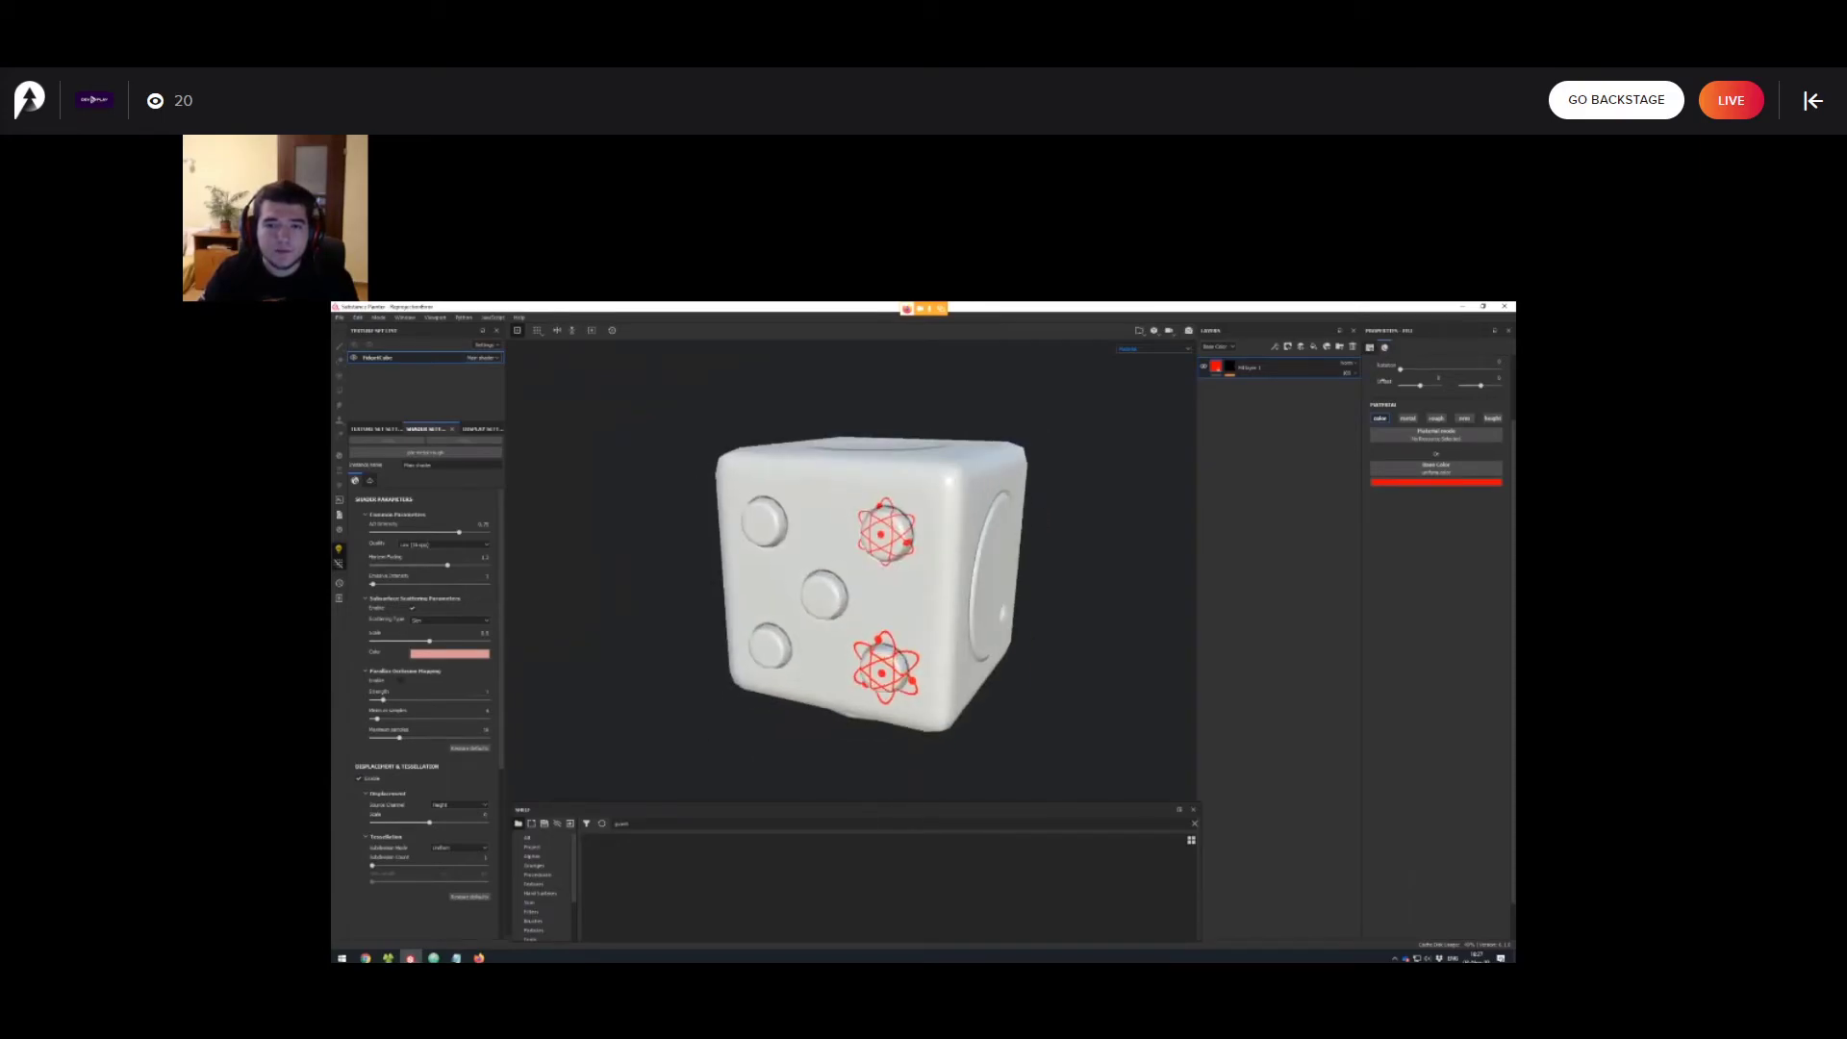
scroll(866, 594, "up", 2)
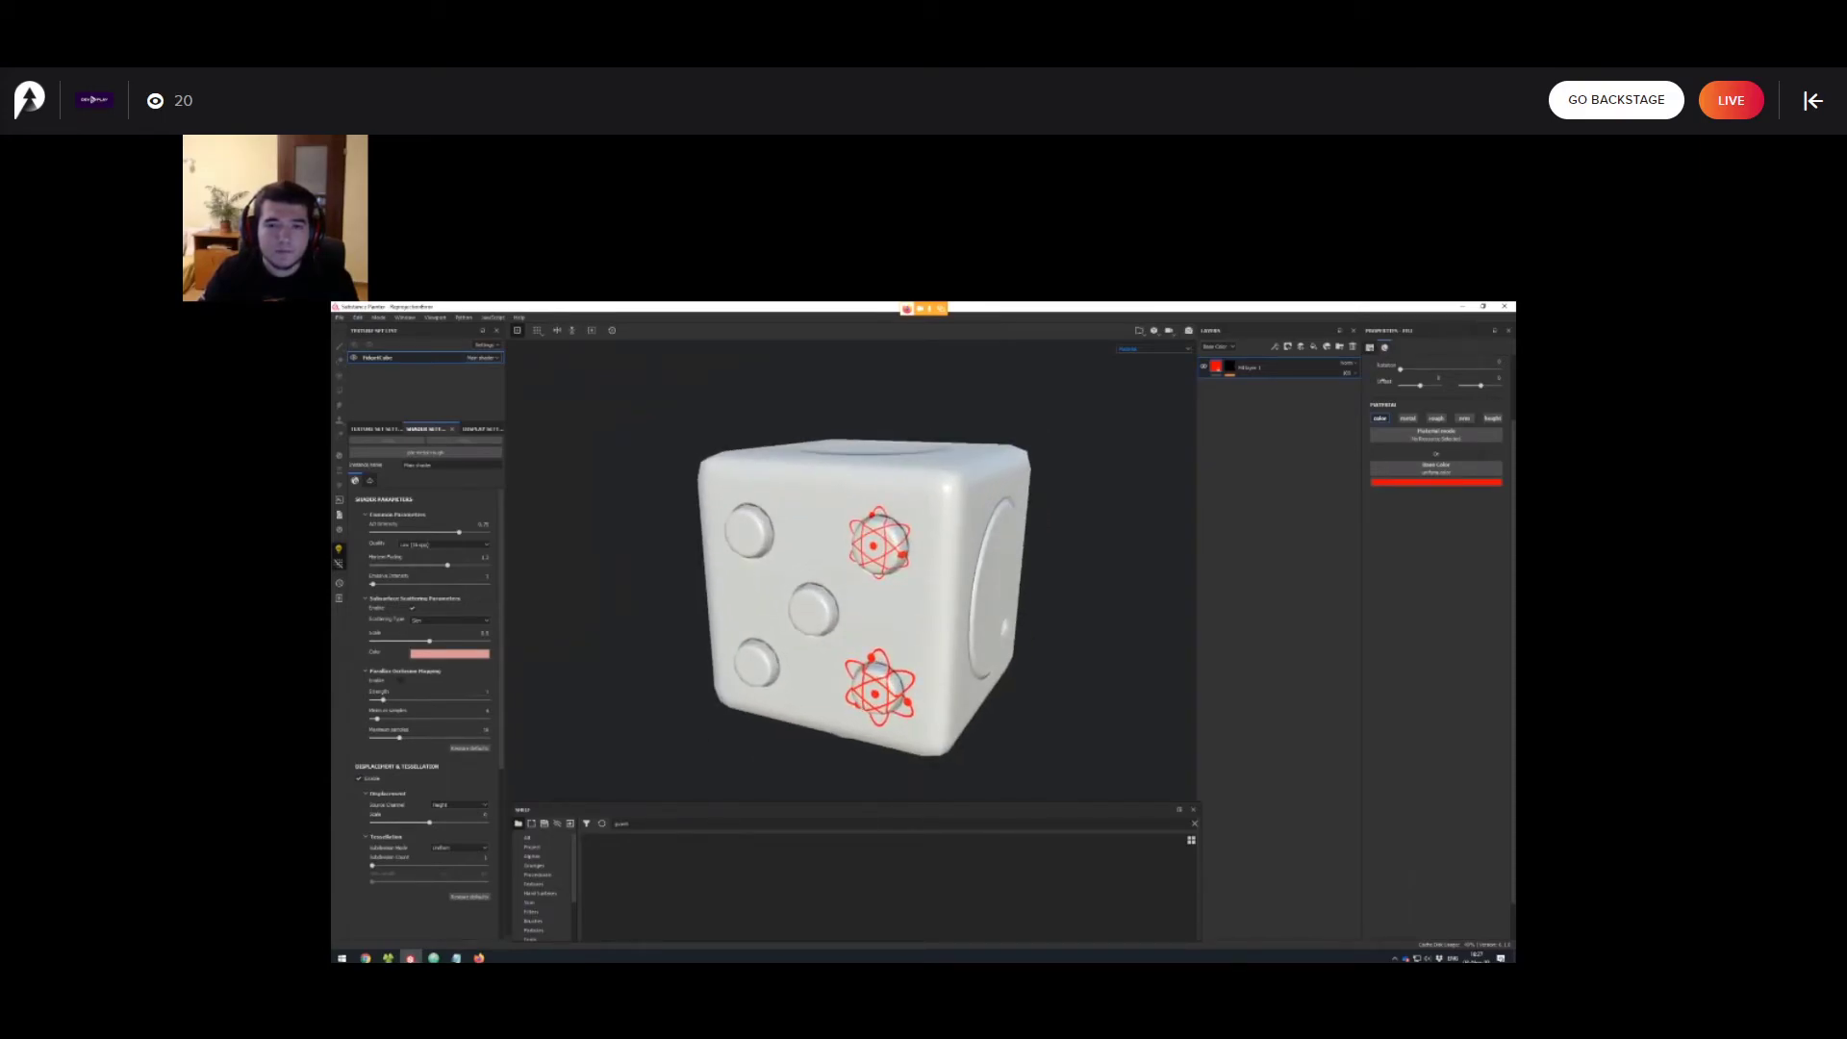
scroll(870, 591, "down", 2)
mouse_move(870, 592)
left_mouse_down("alt")
mouse_move(851, 616)
mouse_move(869, 595)
mouse_move(872, 616)
left_mouse_up("alt")
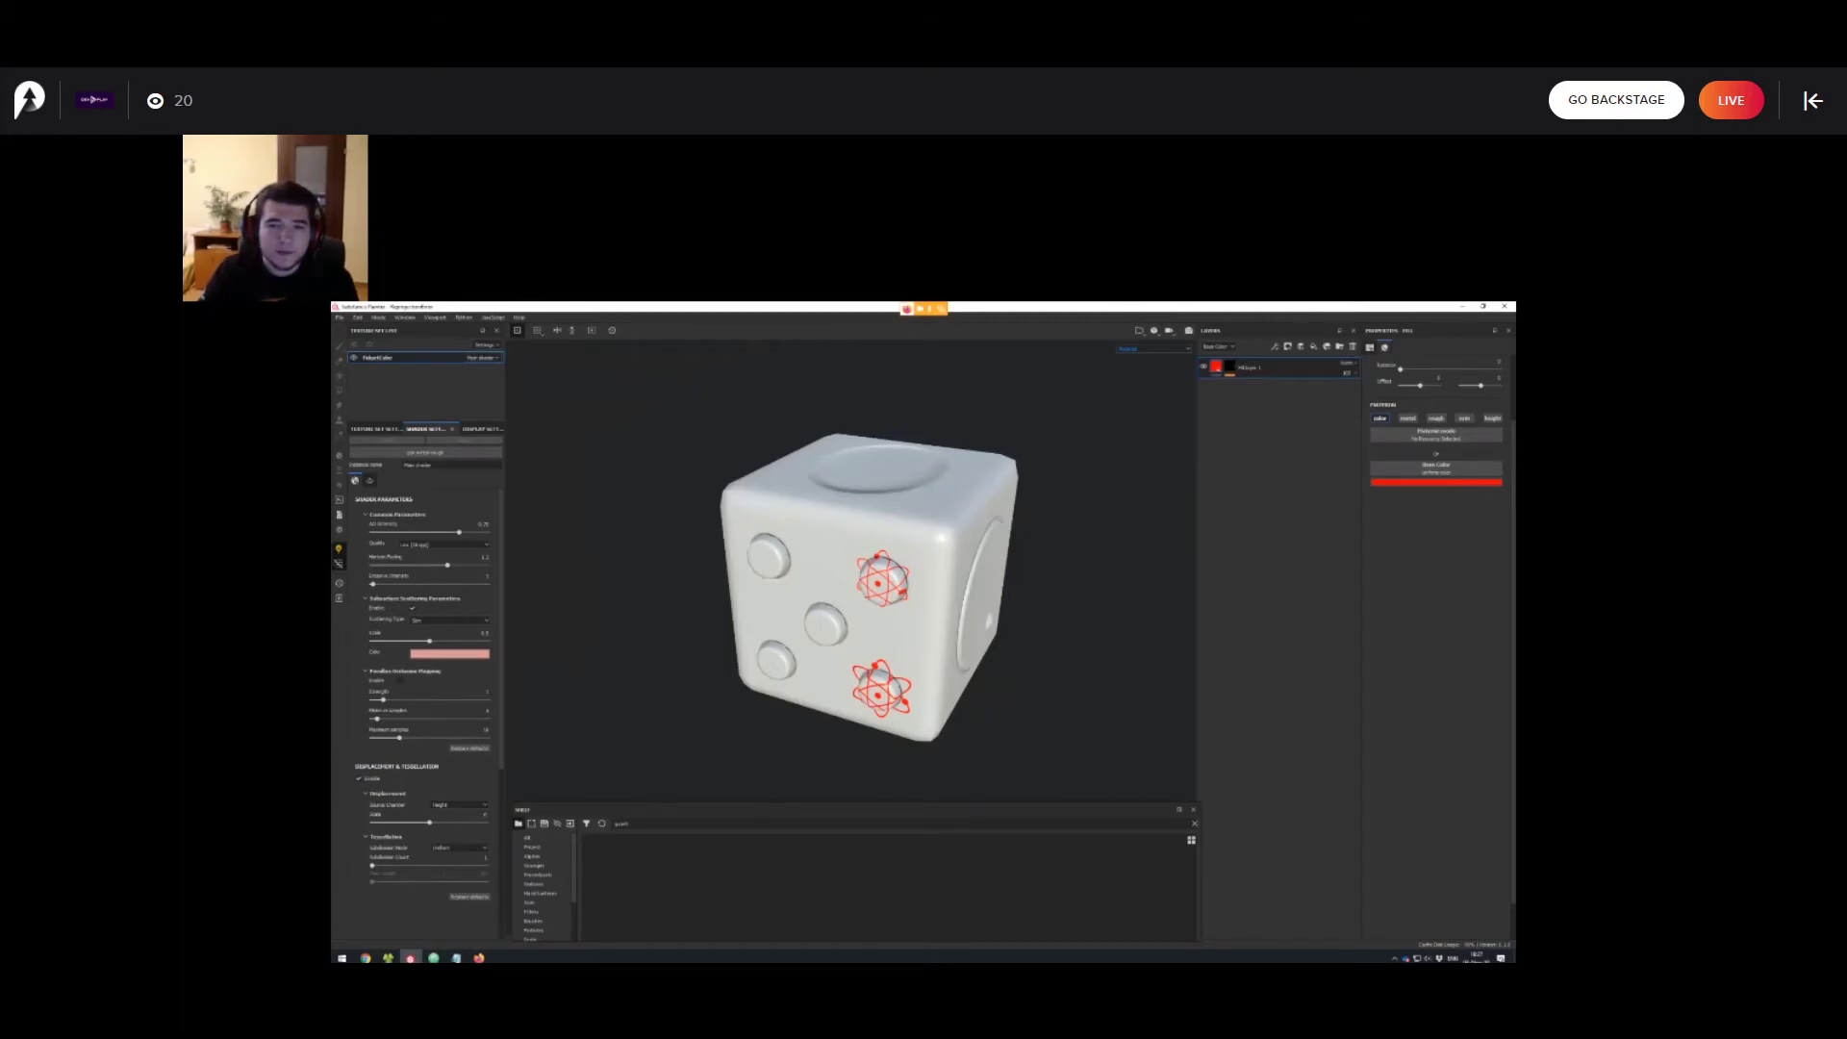
left_click_drag(868, 596, 852, 577, "alt")
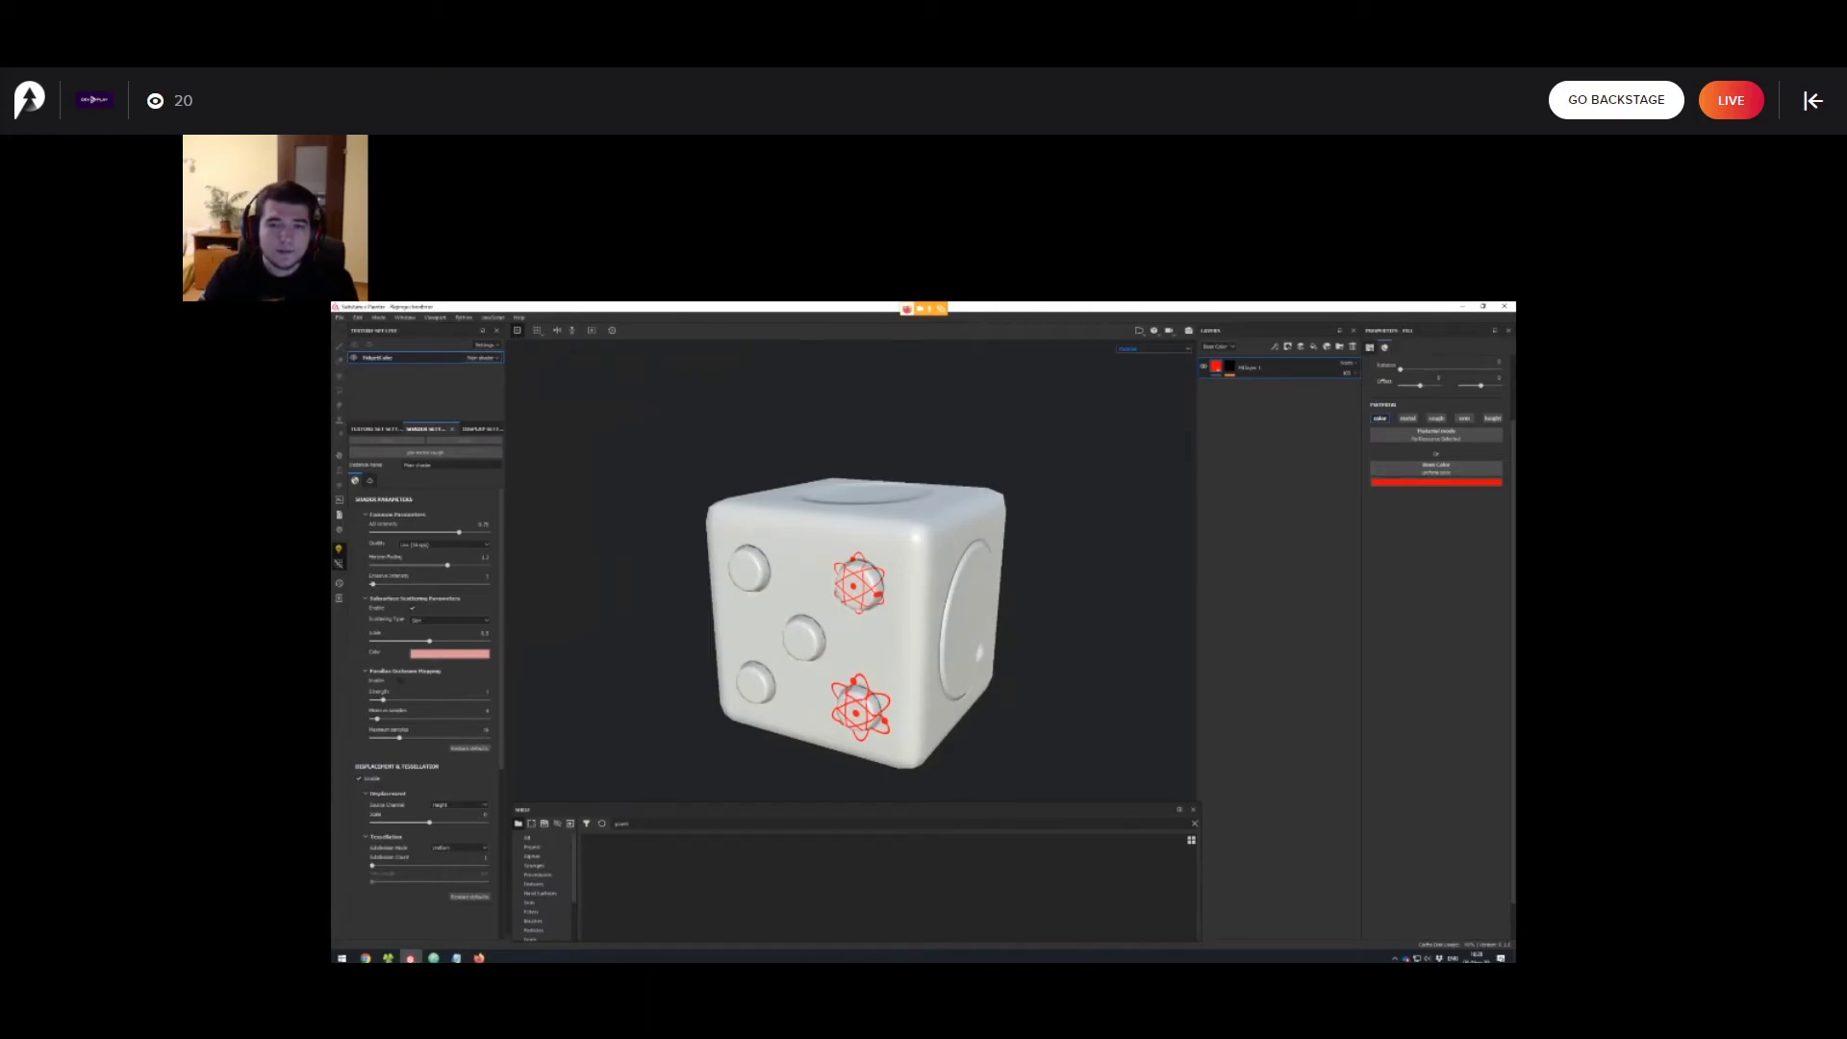
left_click_drag(859, 583, 814, 579, "alt")
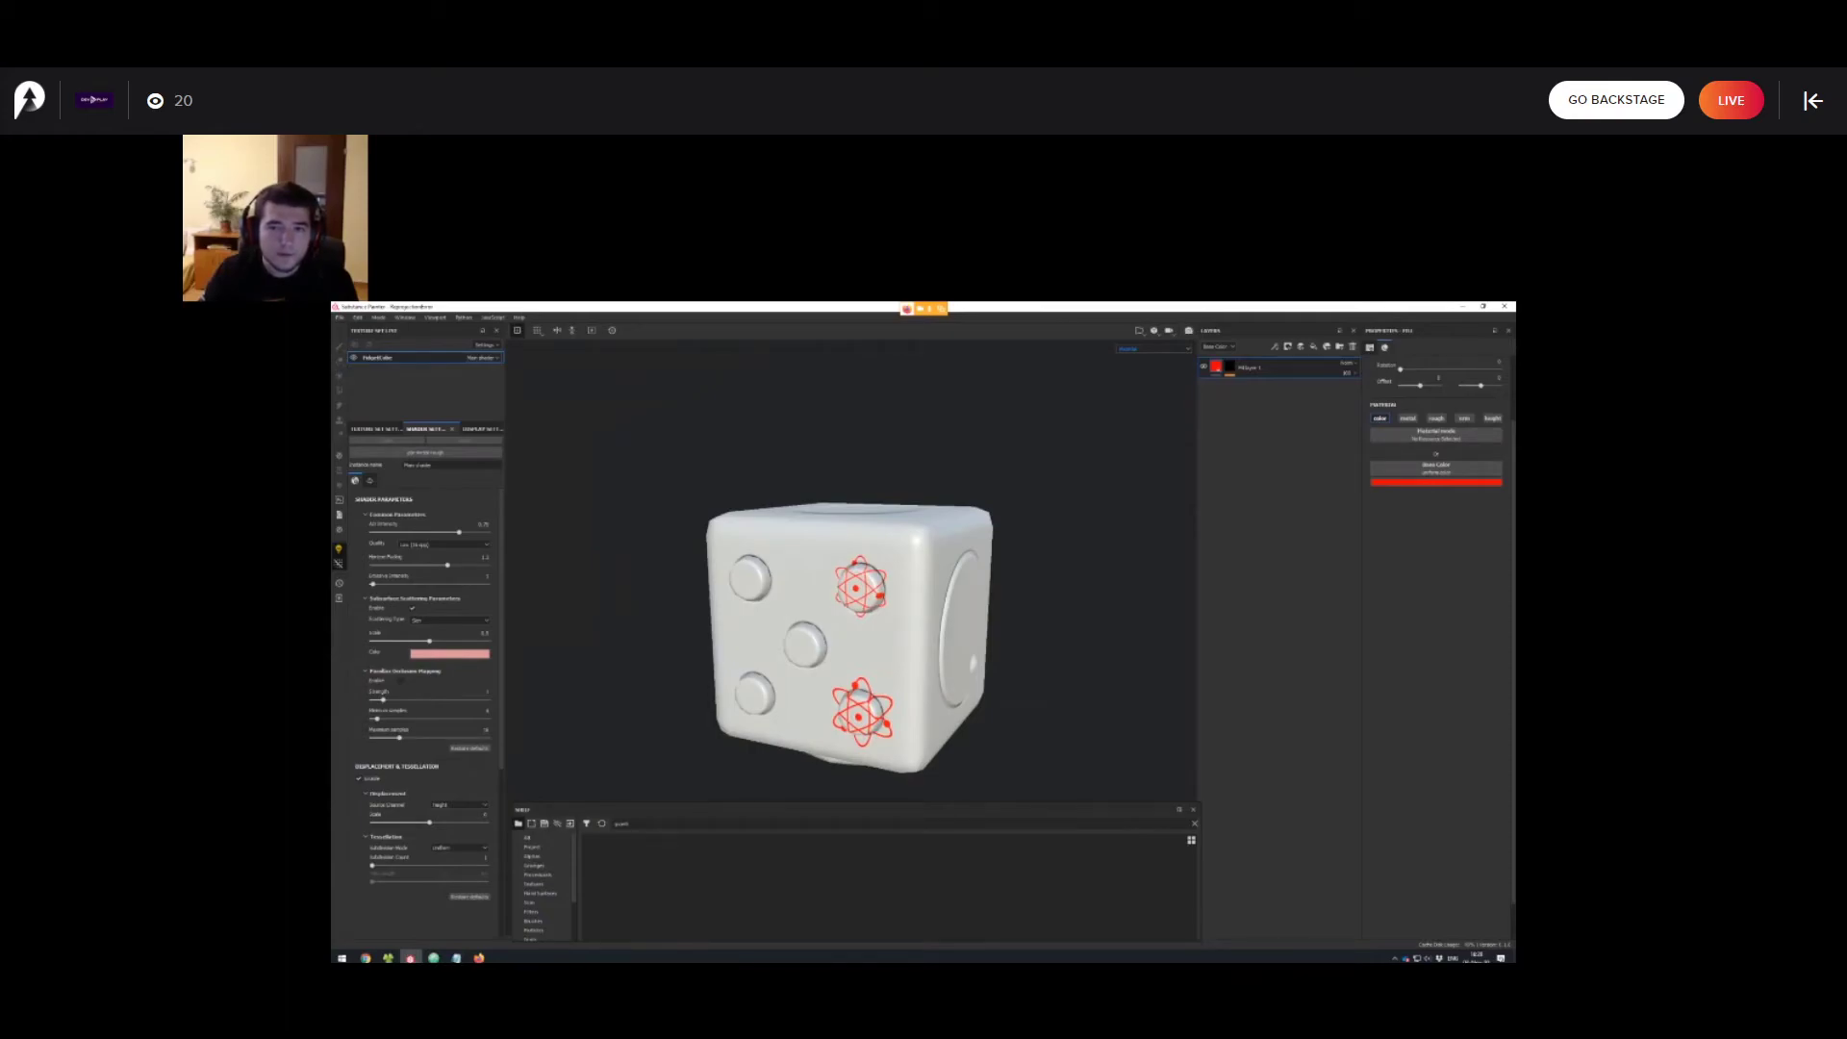
mouse_move(814, 579)
left_mouse_down("alt")
mouse_move(806, 611)
mouse_move(819, 566)
mouse_move(803, 588)
mouse_move(766, 583)
mouse_move(814, 577)
mouse_move(764, 579)
mouse_move(850, 554)
mouse_move(816, 571)
left_mouse_up("alt")
scroll(859, 625, "up", 1)
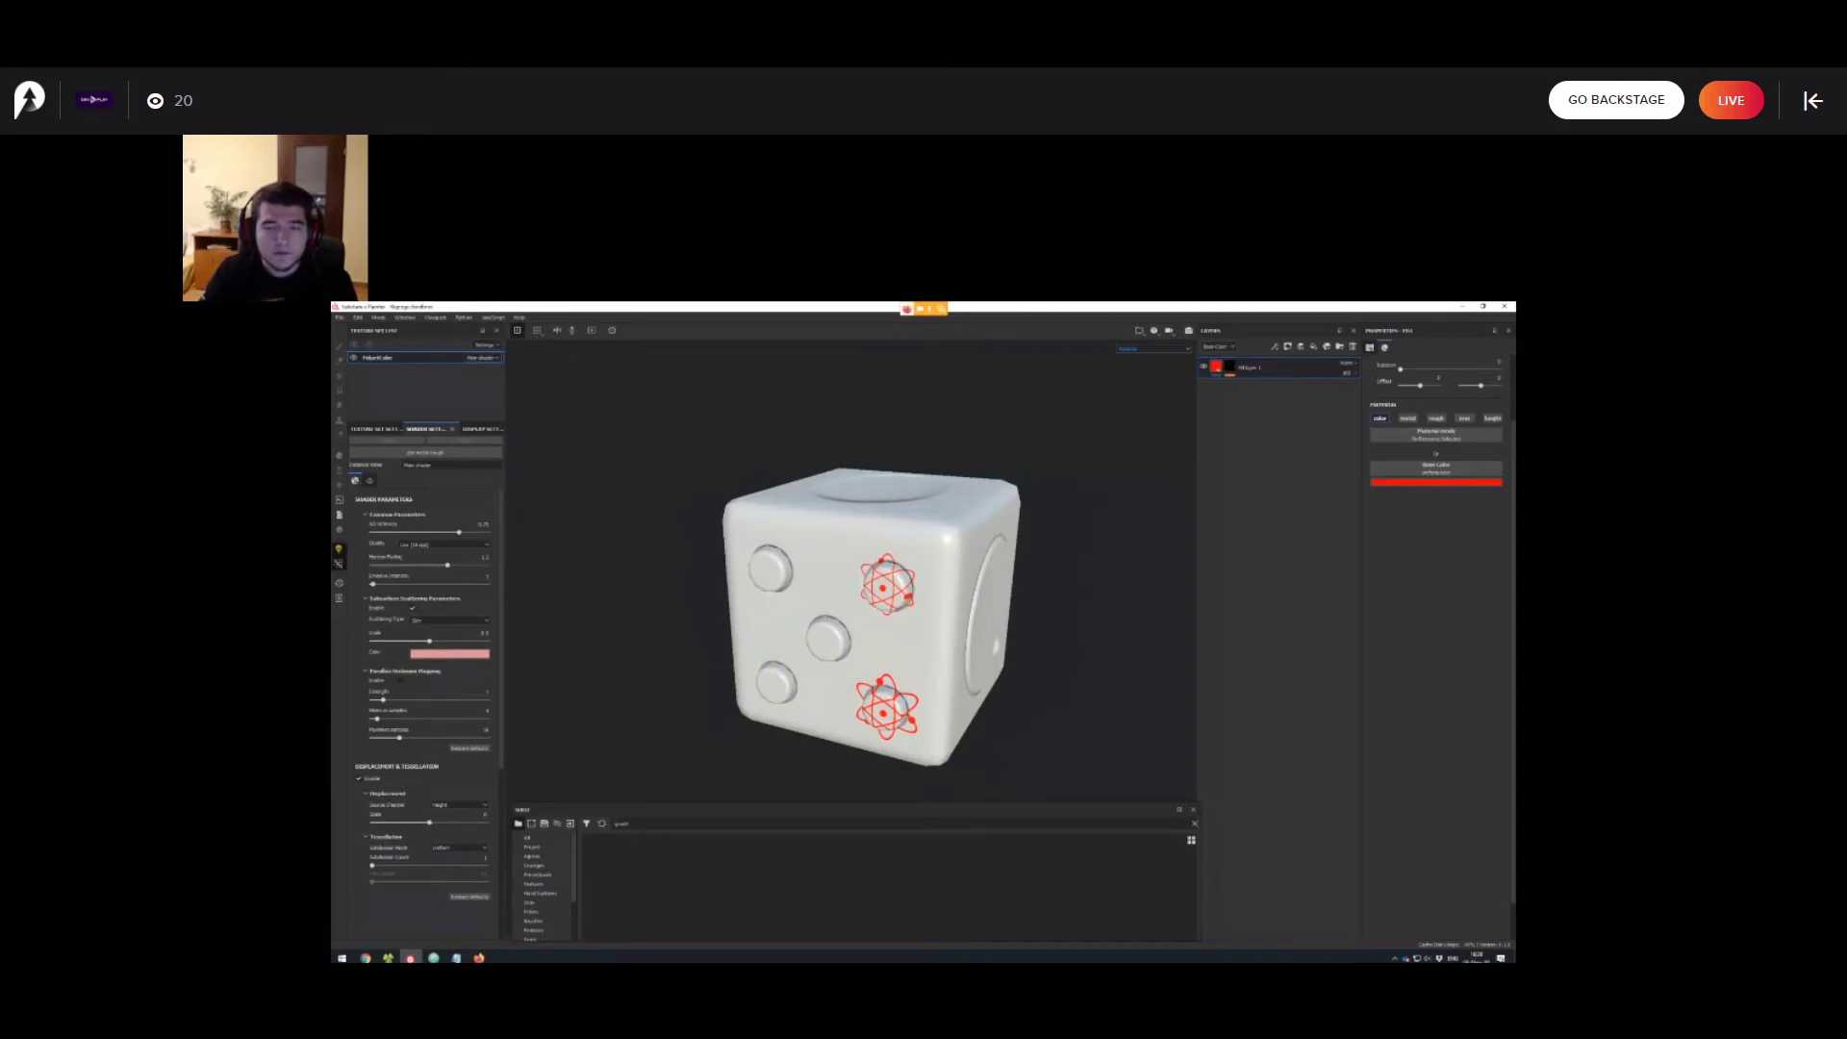
Replace the project's mesh with the scaled low-poly FidgetCube file through the project configuration.
left_click(339, 317)
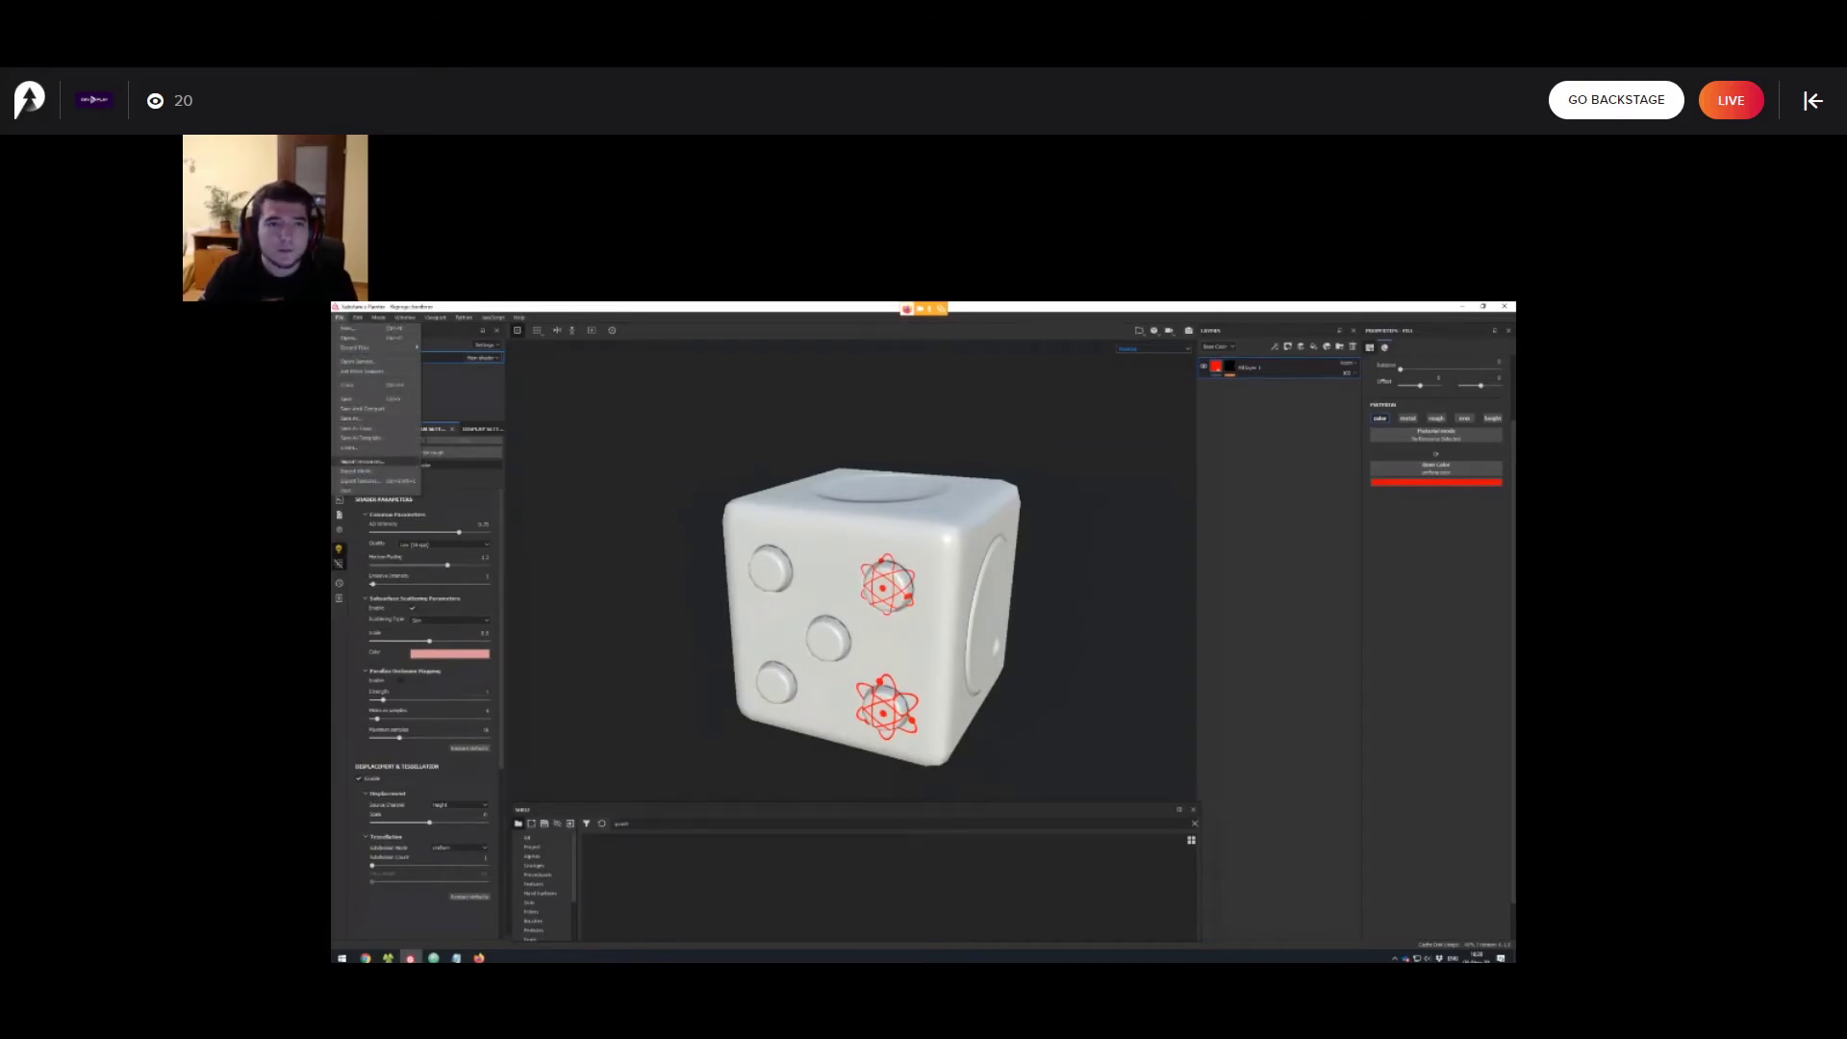
mouse_move(358, 317)
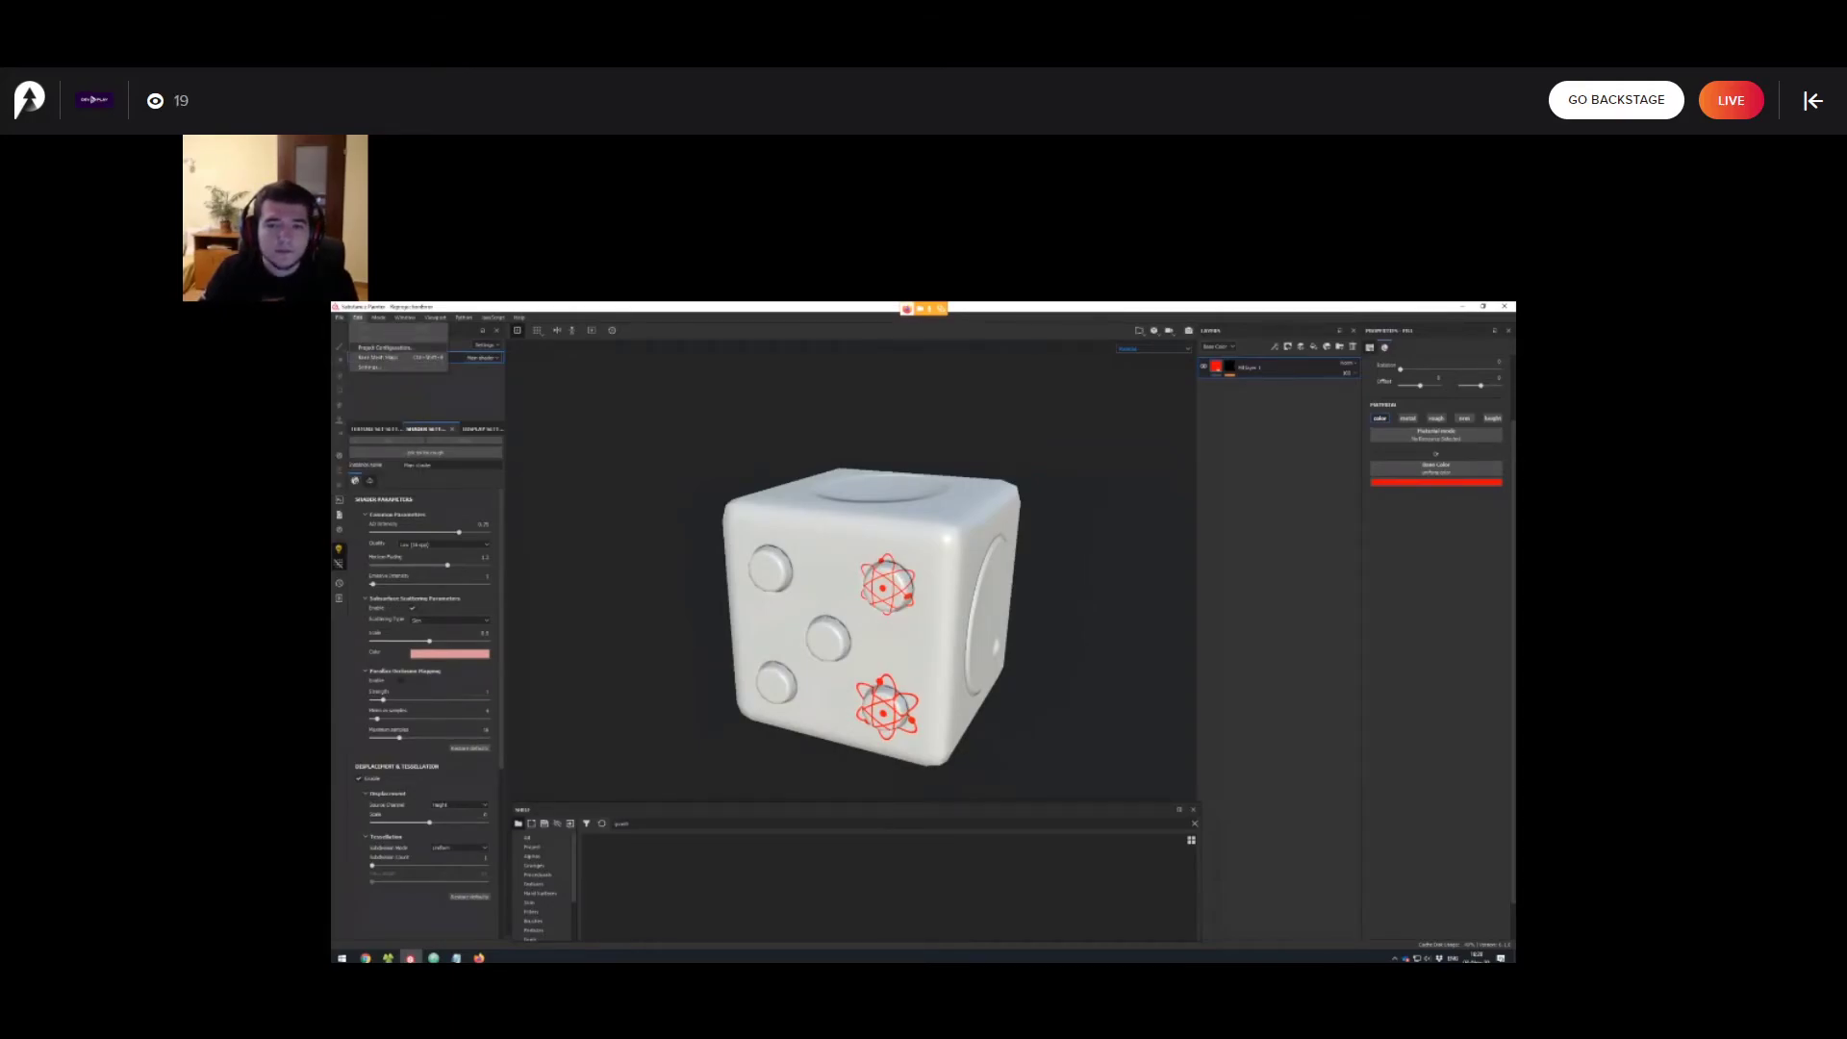
left_click(385, 348)
left_click(986, 558)
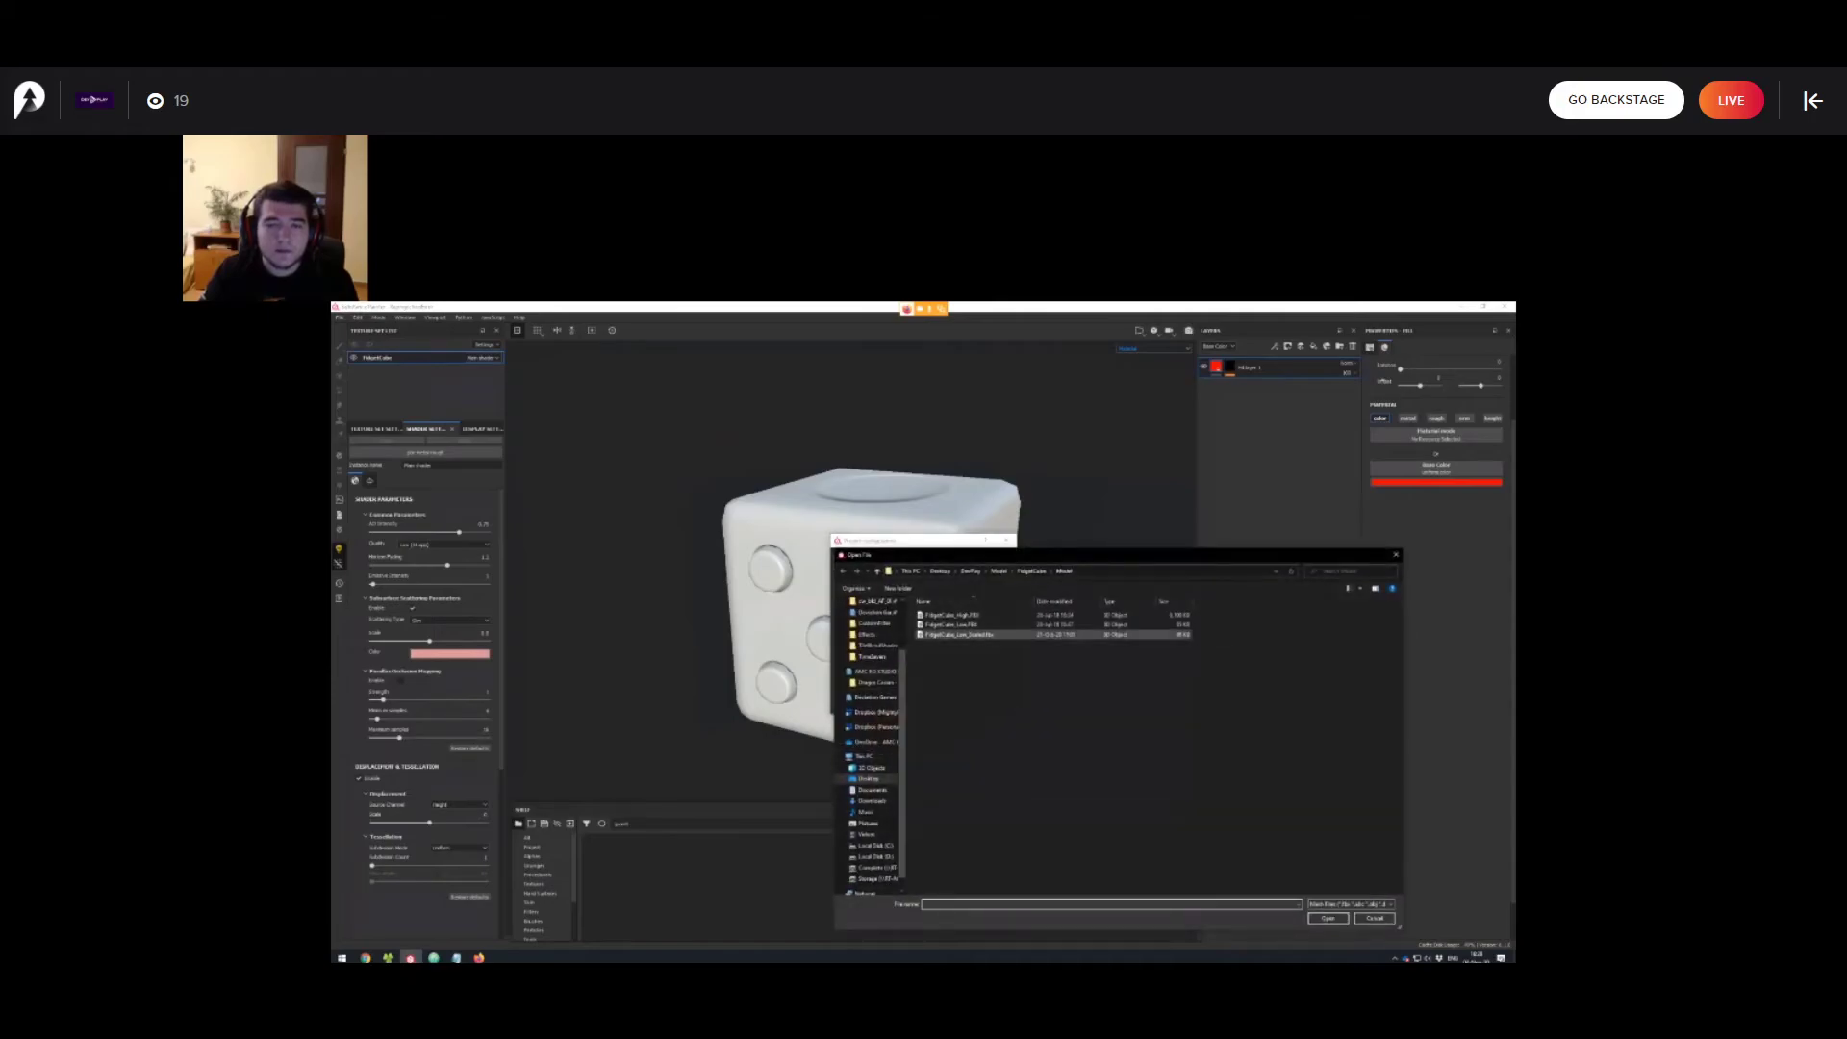
double_click(957, 634)
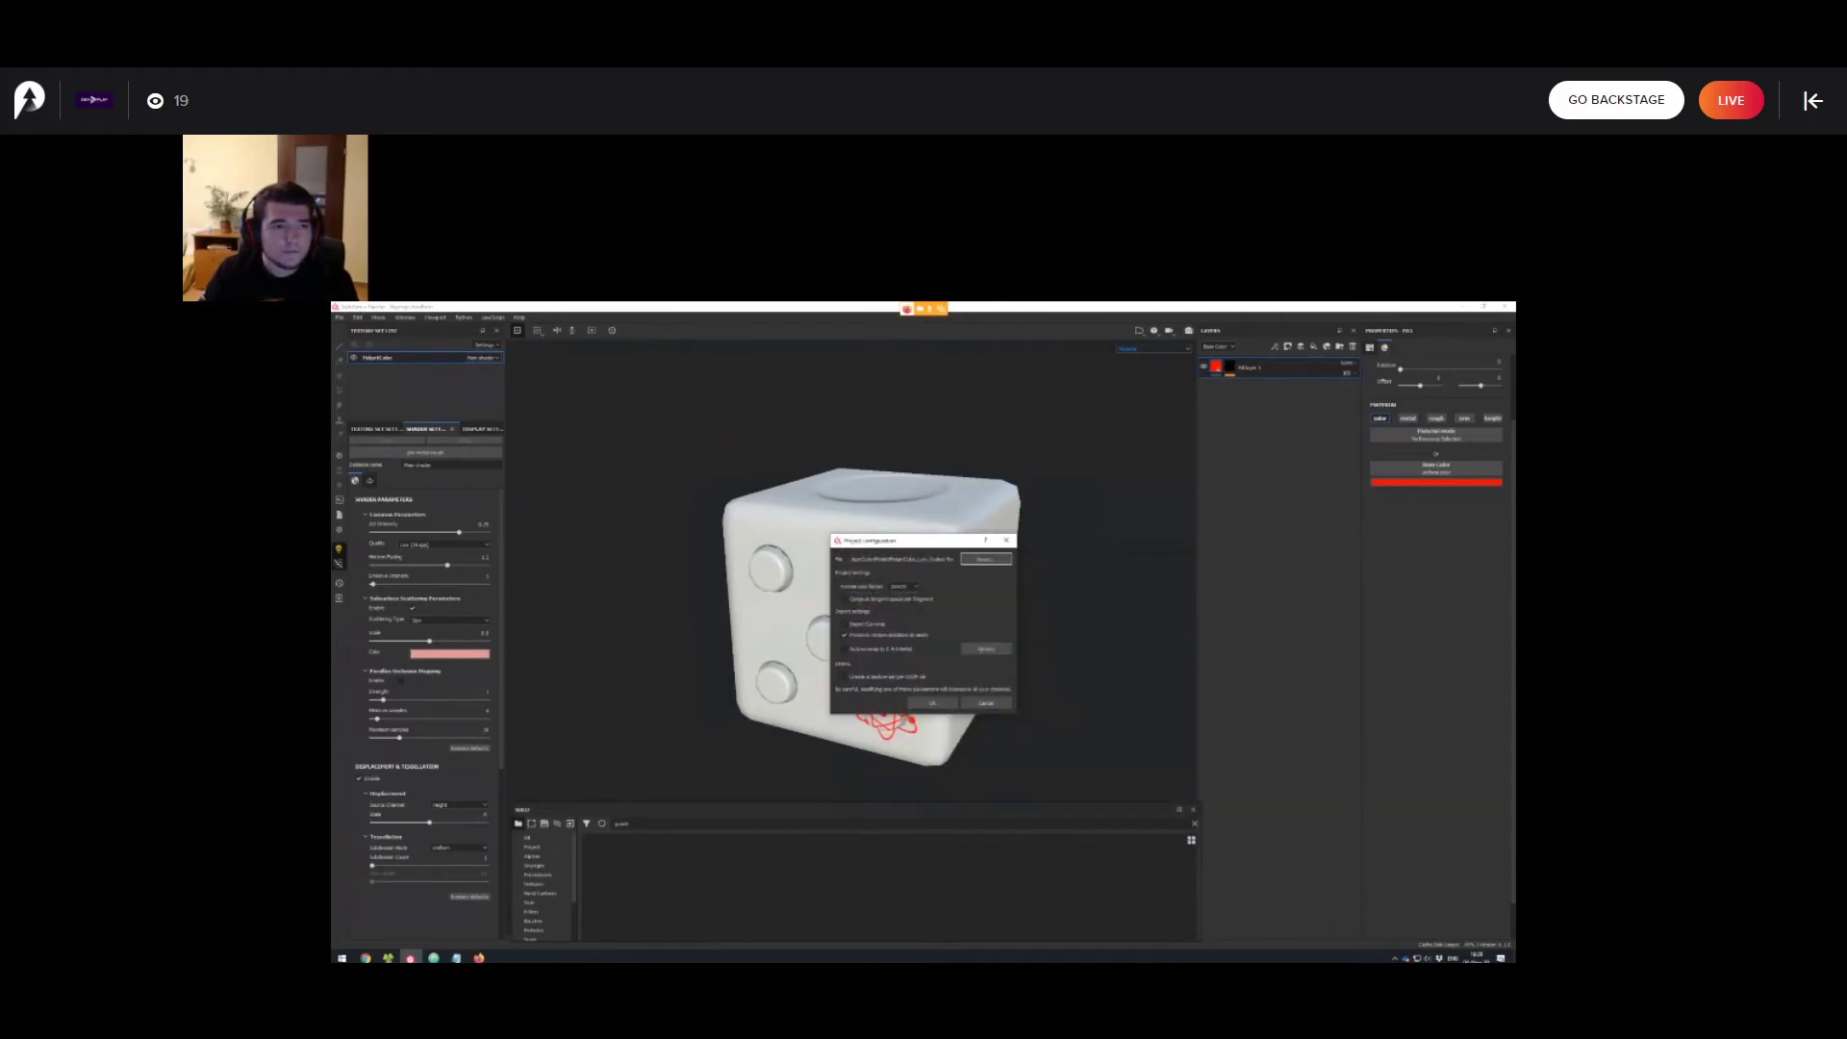
left_click_drag(924, 541, 1108, 522)
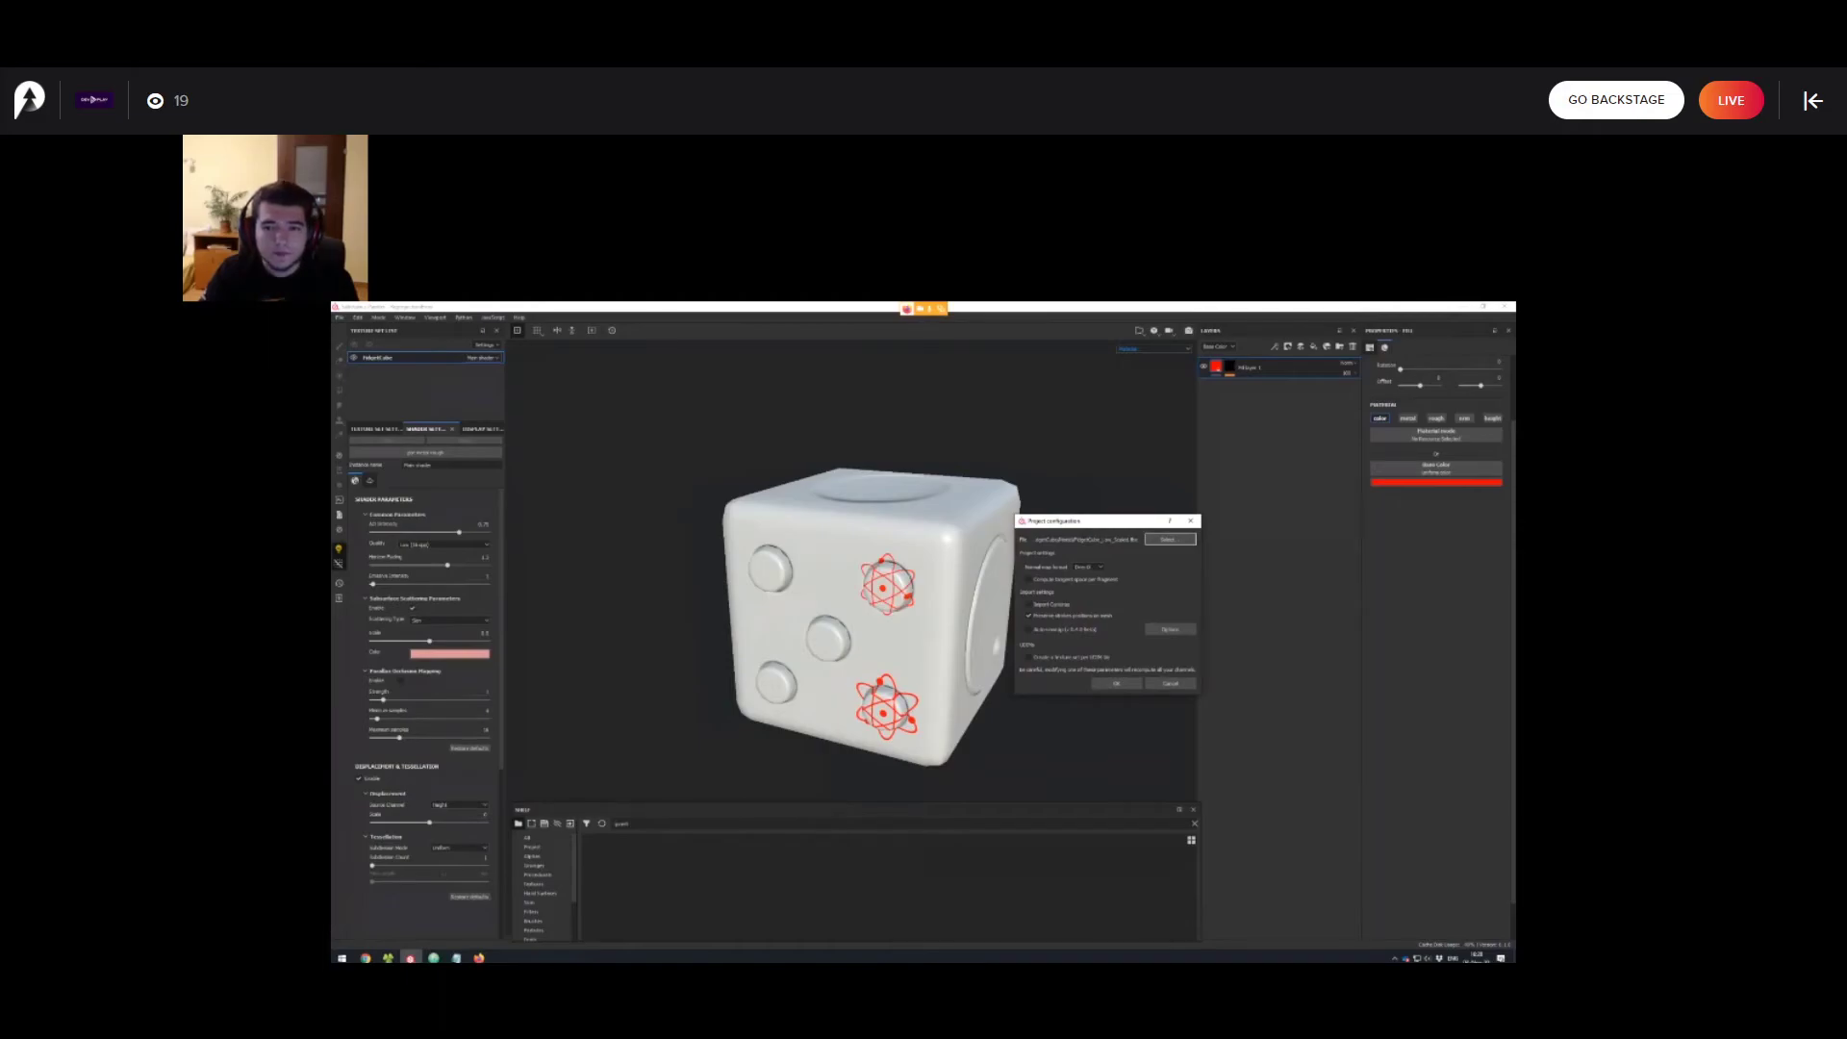
left_click(1116, 683)
Show the red layer's mask effects and toggle the lower projection effect off and on.
mouse_move(1000, 664)
left_mouse_down("alt")
mouse_move(1039, 606)
mouse_move(1068, 664)
mouse_move(1060, 630)
mouse_move(943, 668)
mouse_move(971, 666)
left_mouse_up("alt")
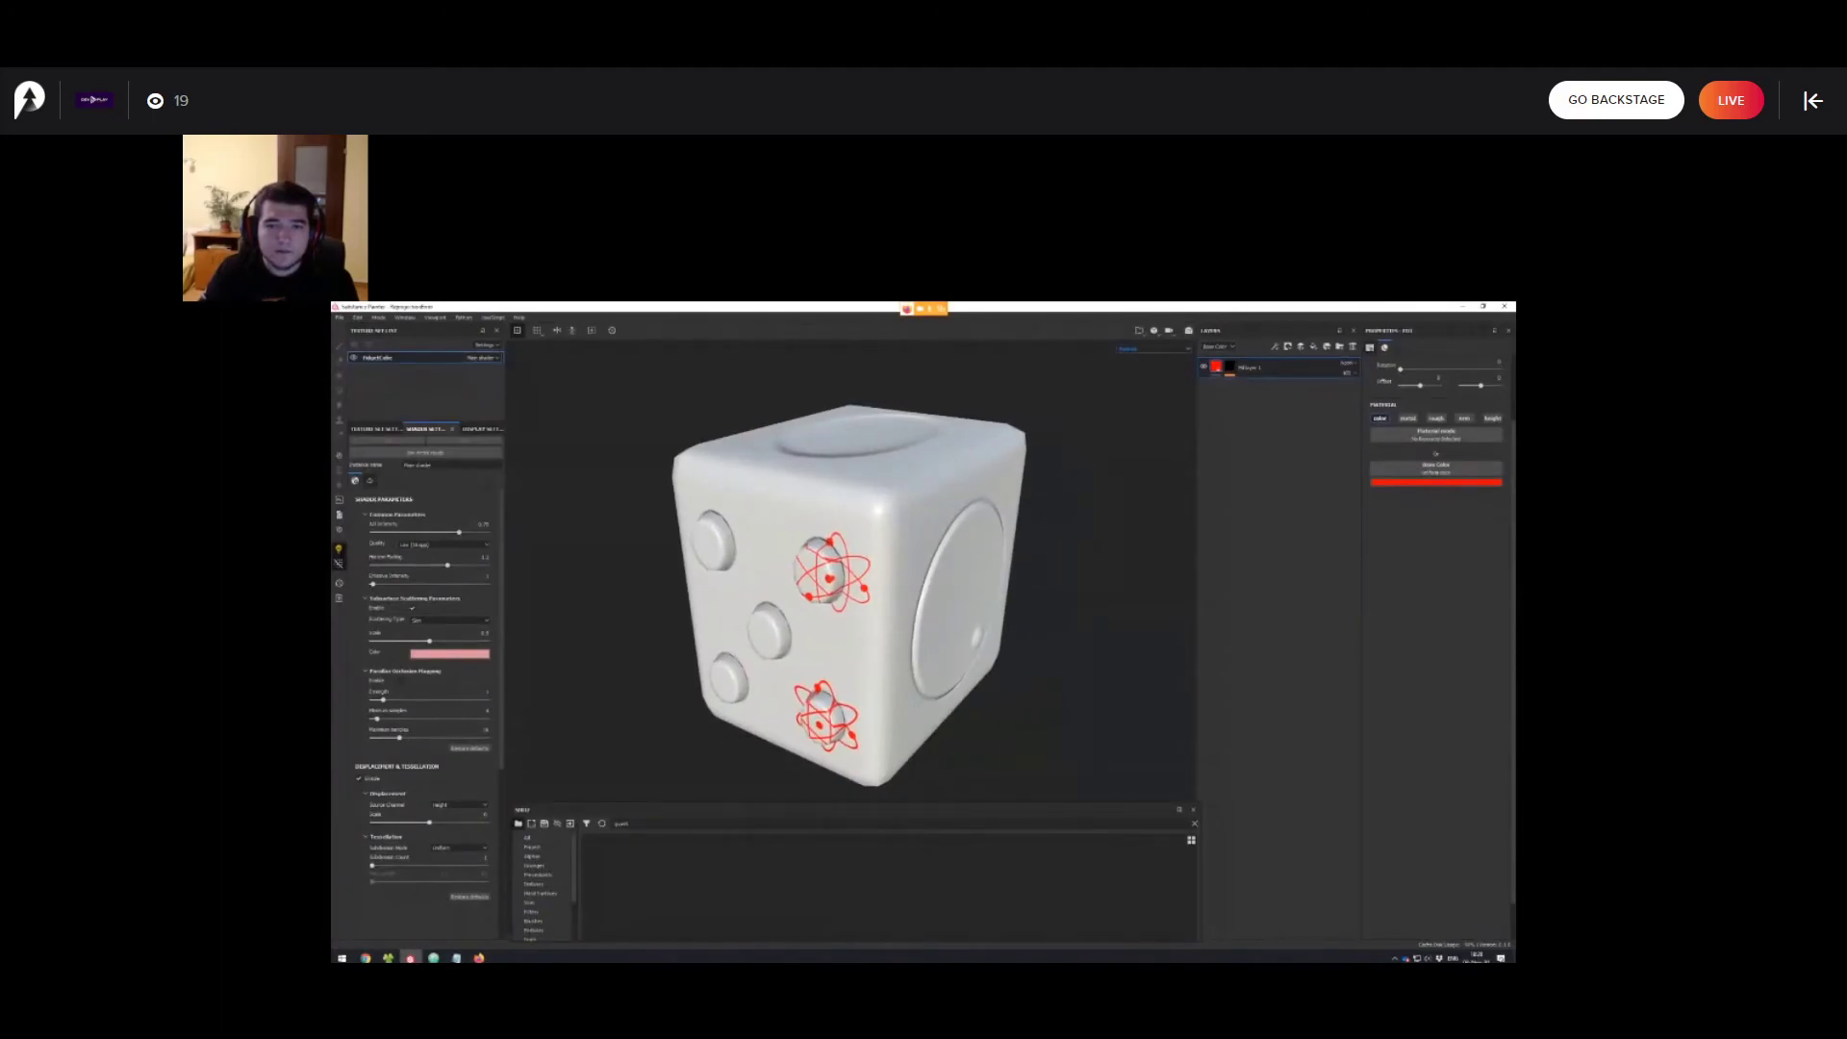
left_click(1230, 366)
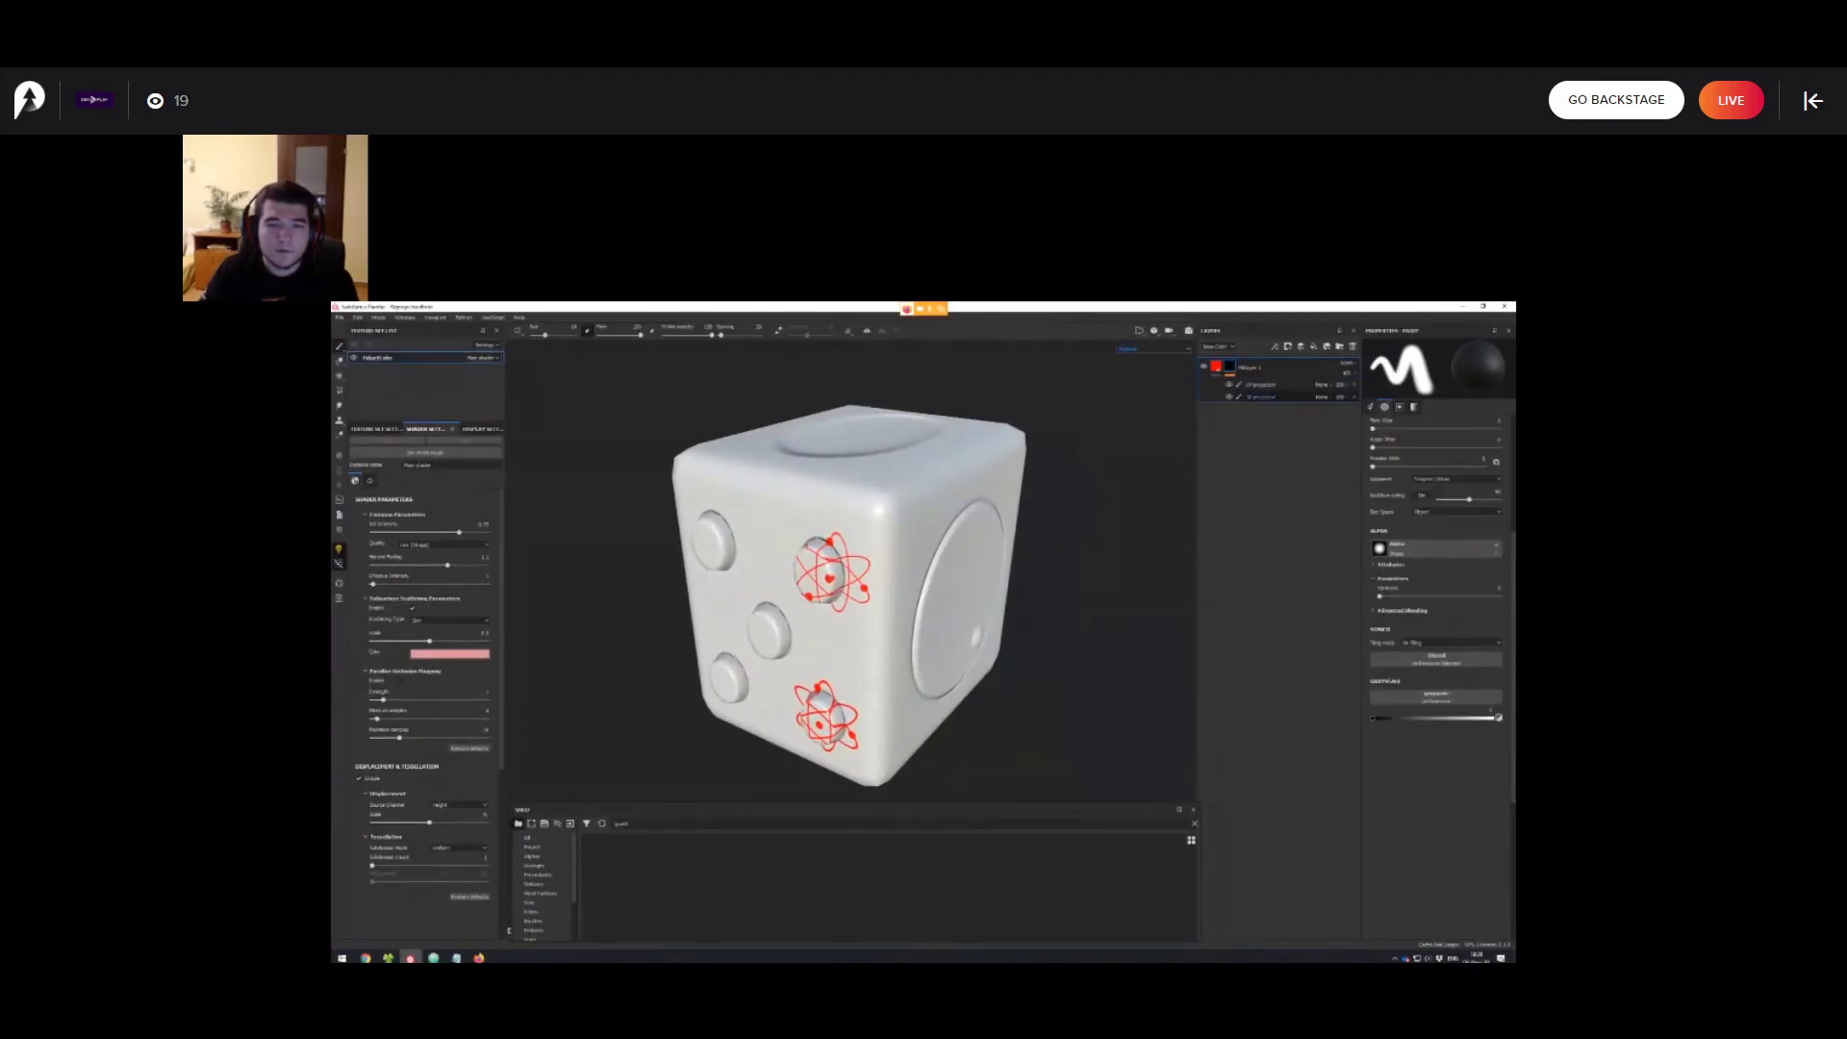
left_click(1263, 396)
left_click(1228, 396)
left_click(1229, 397)
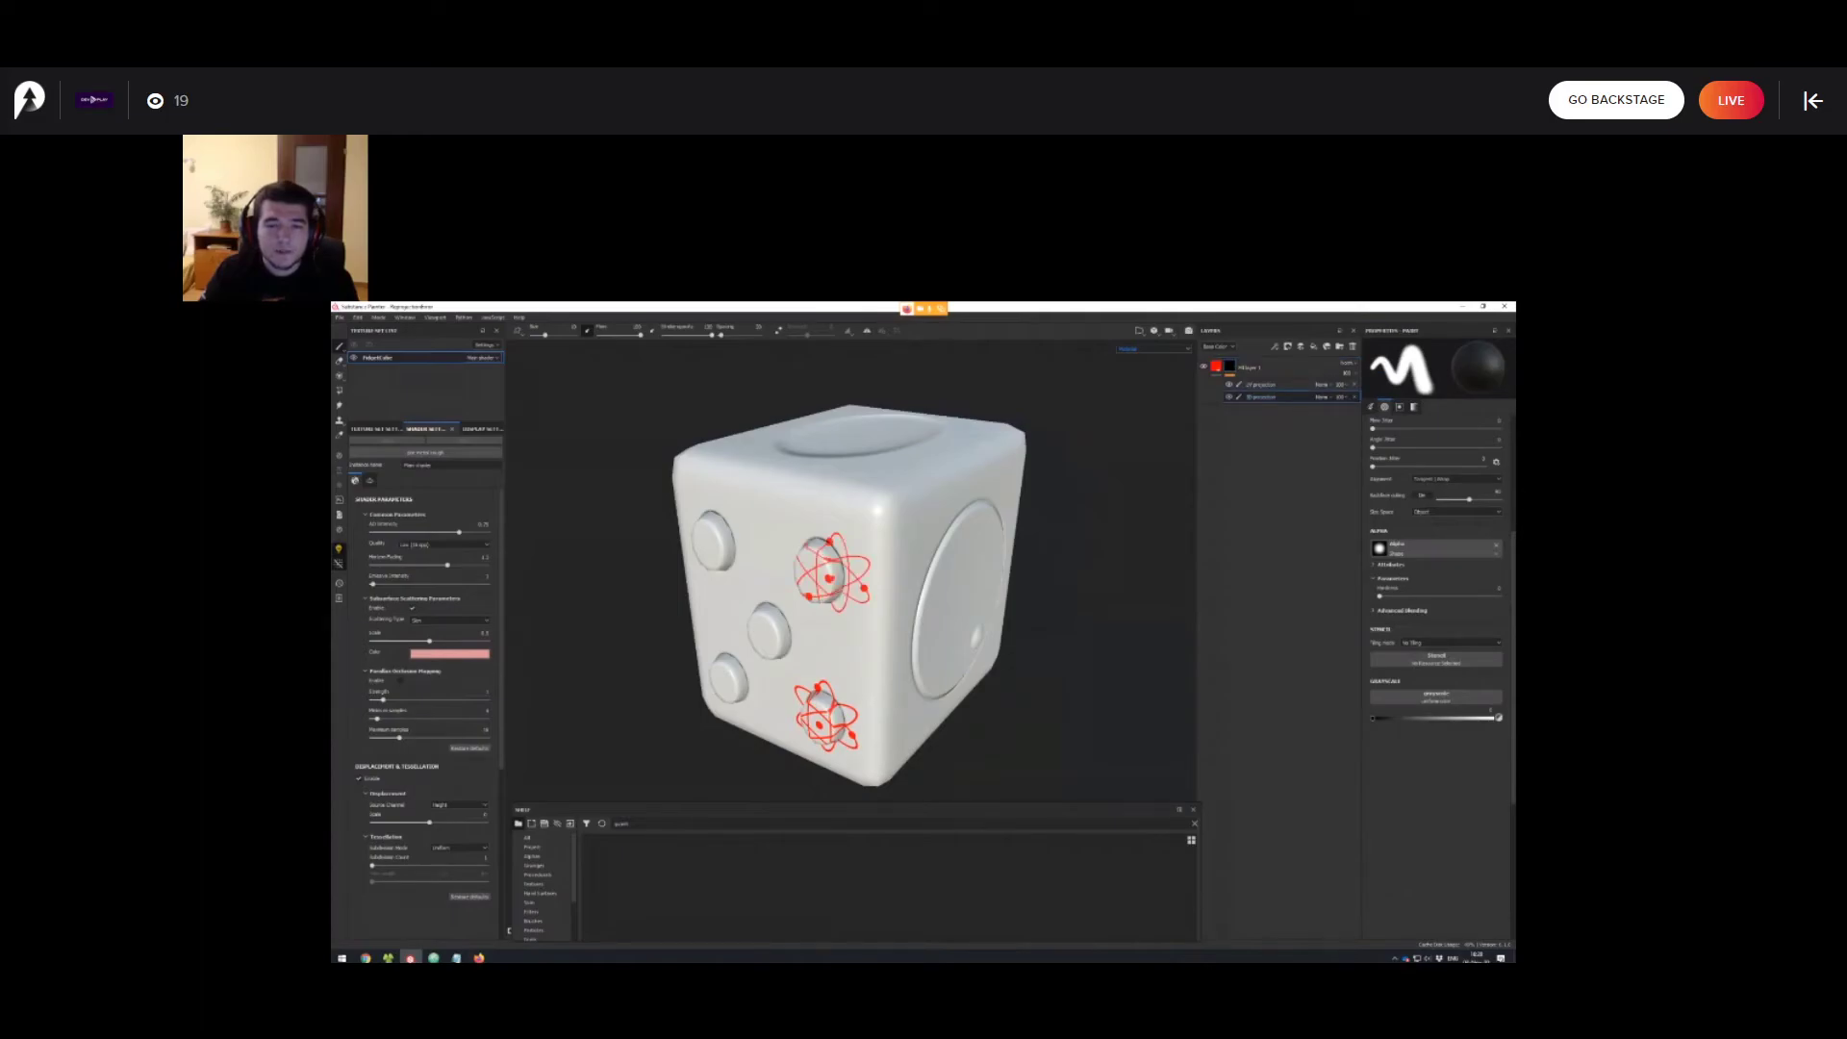
Examine how the red atom decals sit relative to the raised buttons on the replaced cube mesh.
right_click_drag(856, 569, 816, 556, "alt")
left_click_drag(816, 556, 835, 567, "alt")
left_click_drag(831, 636, 866, 582, "alt")
middle_click_drag(867, 582, 913, 565, "alt")
mouse_move(914, 564)
left_mouse_down("alt")
mouse_move(896, 566)
mouse_move(927, 570)
left_mouse_up("alt")
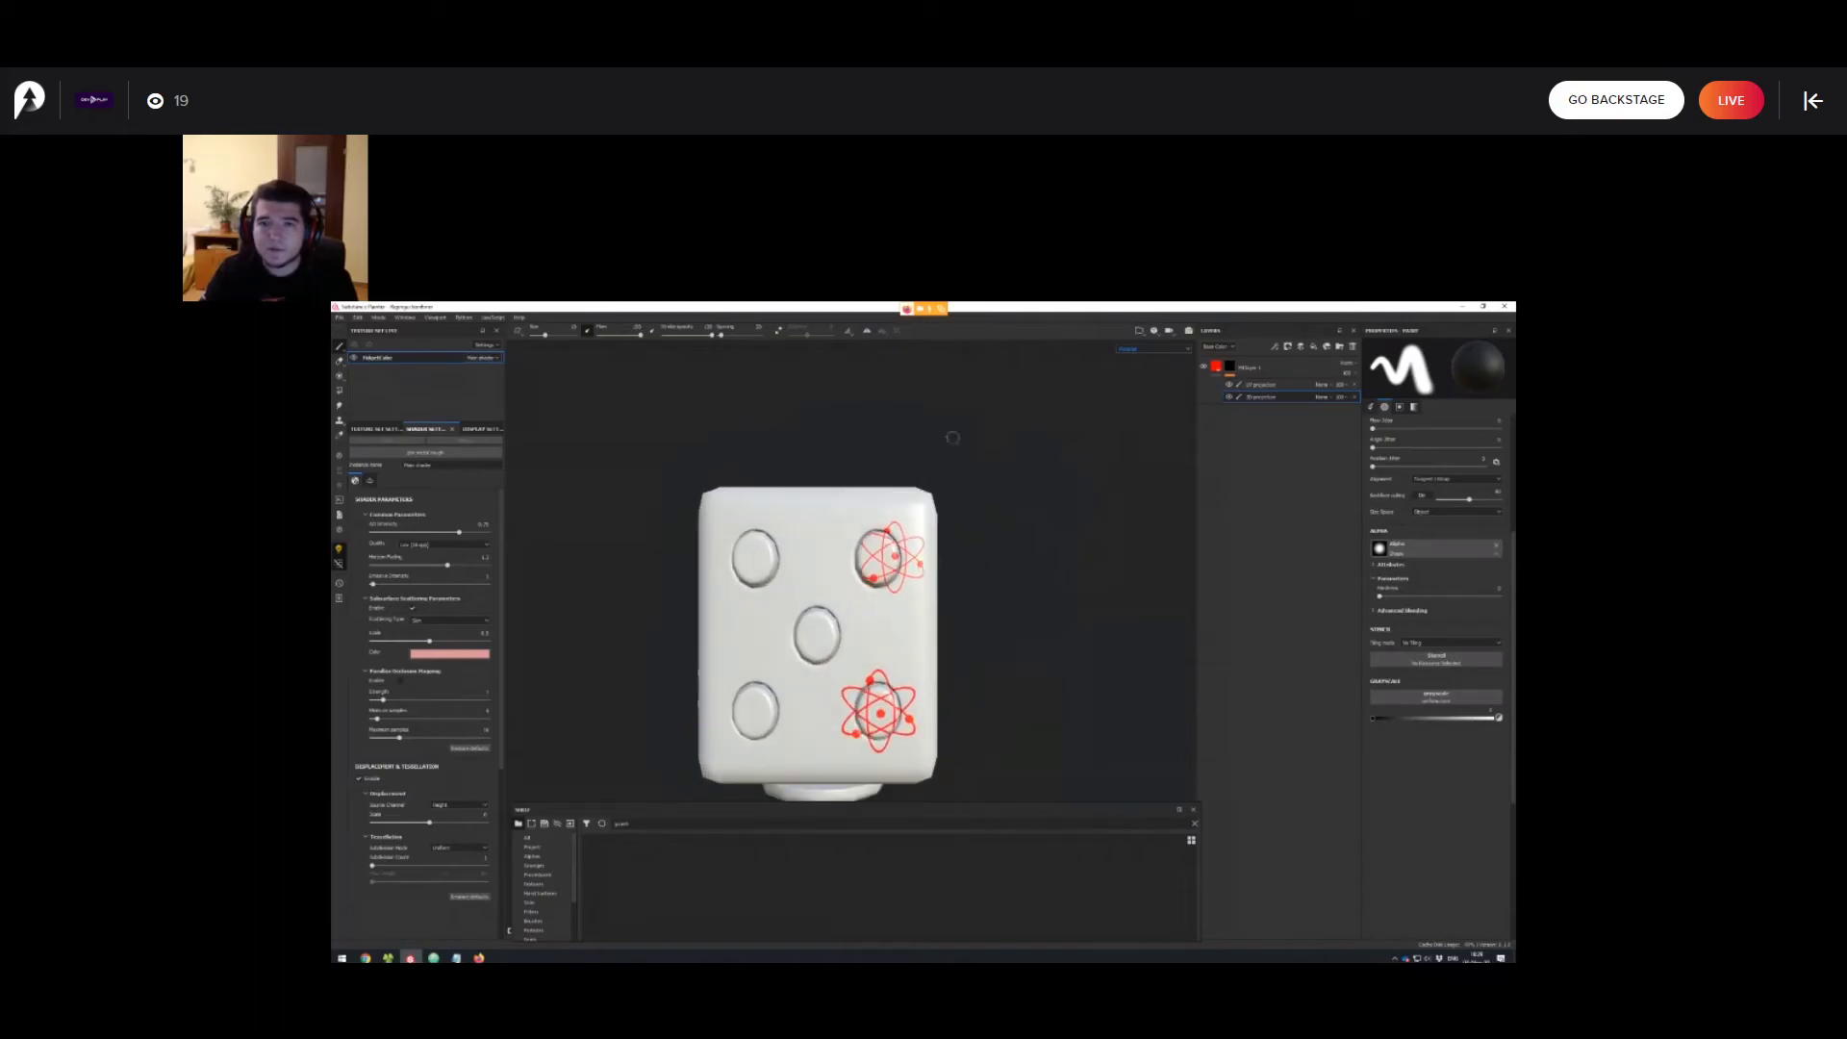
middle_click_drag(973, 560, 945, 568, "alt")
left_click_drag(946, 568, 859, 556, "alt")
right_click(867, 591)
scroll(965, 638, "down", 5)
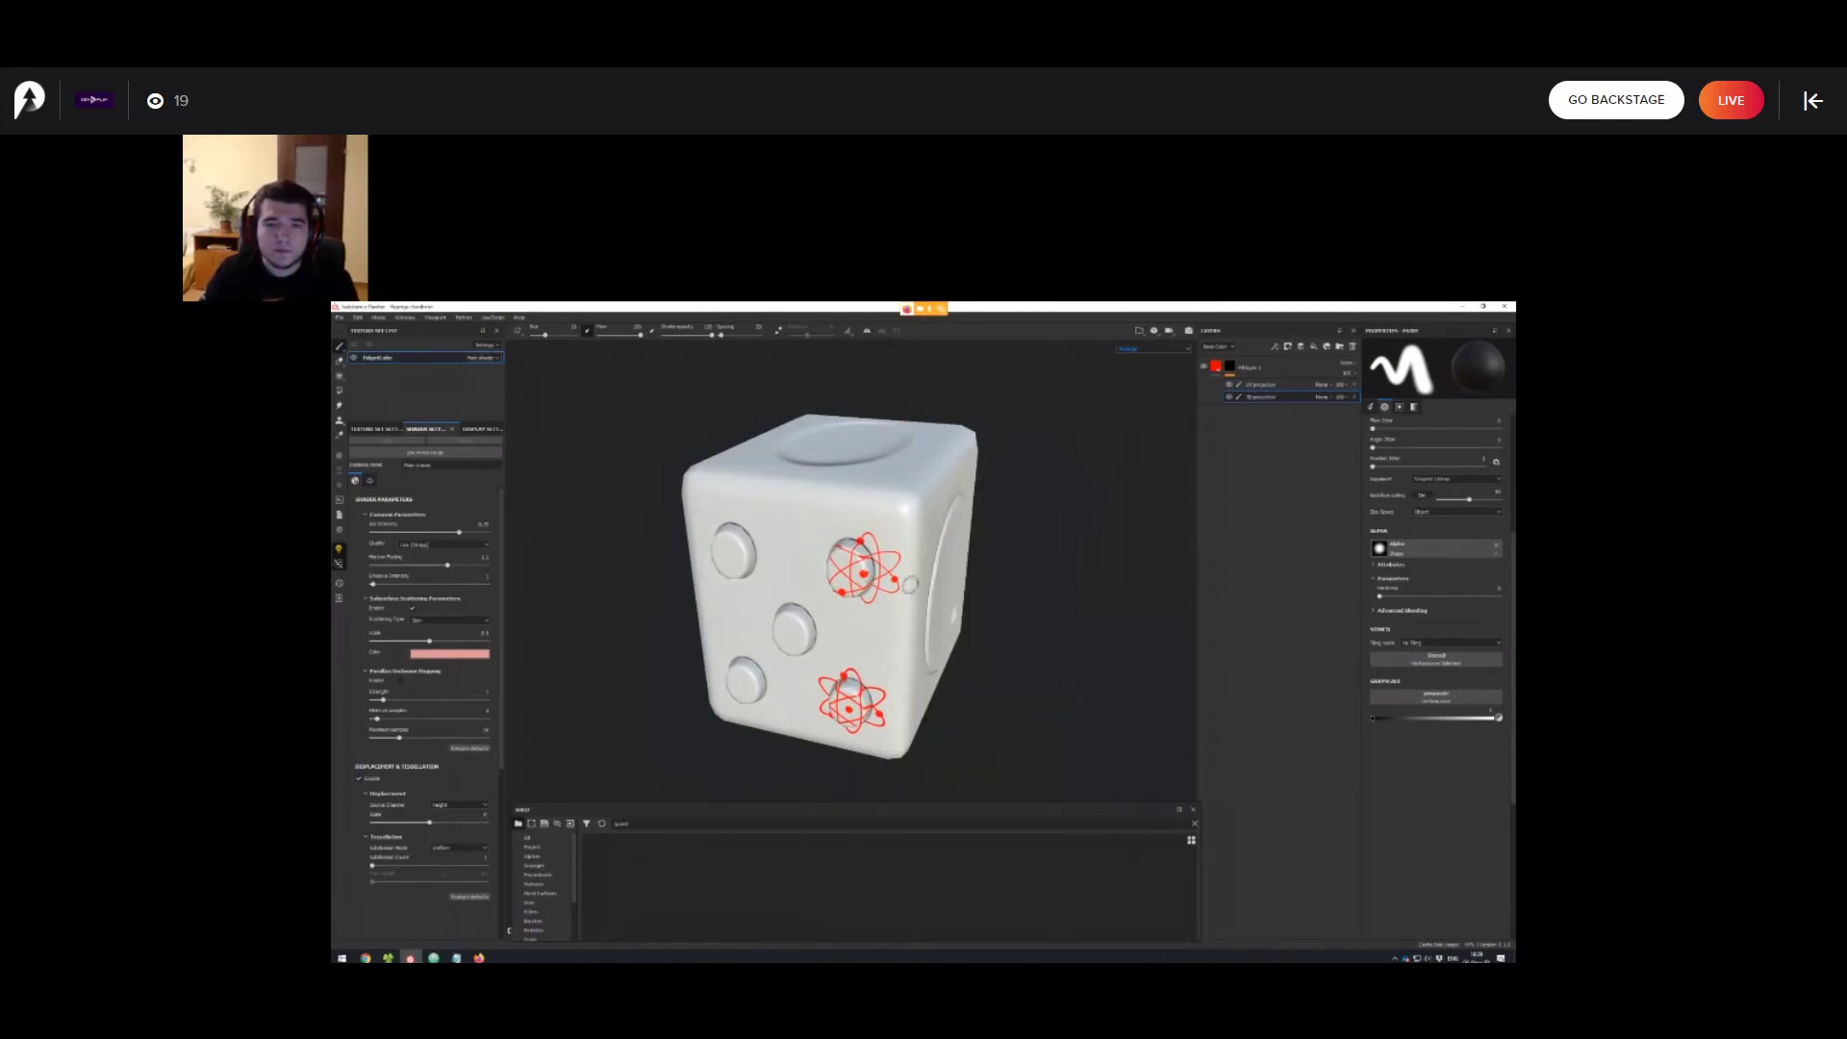
mouse_move(896, 610)
left_mouse_down("alt")
mouse_move(912, 555)
mouse_move(1030, 638)
left_mouse_up("alt")
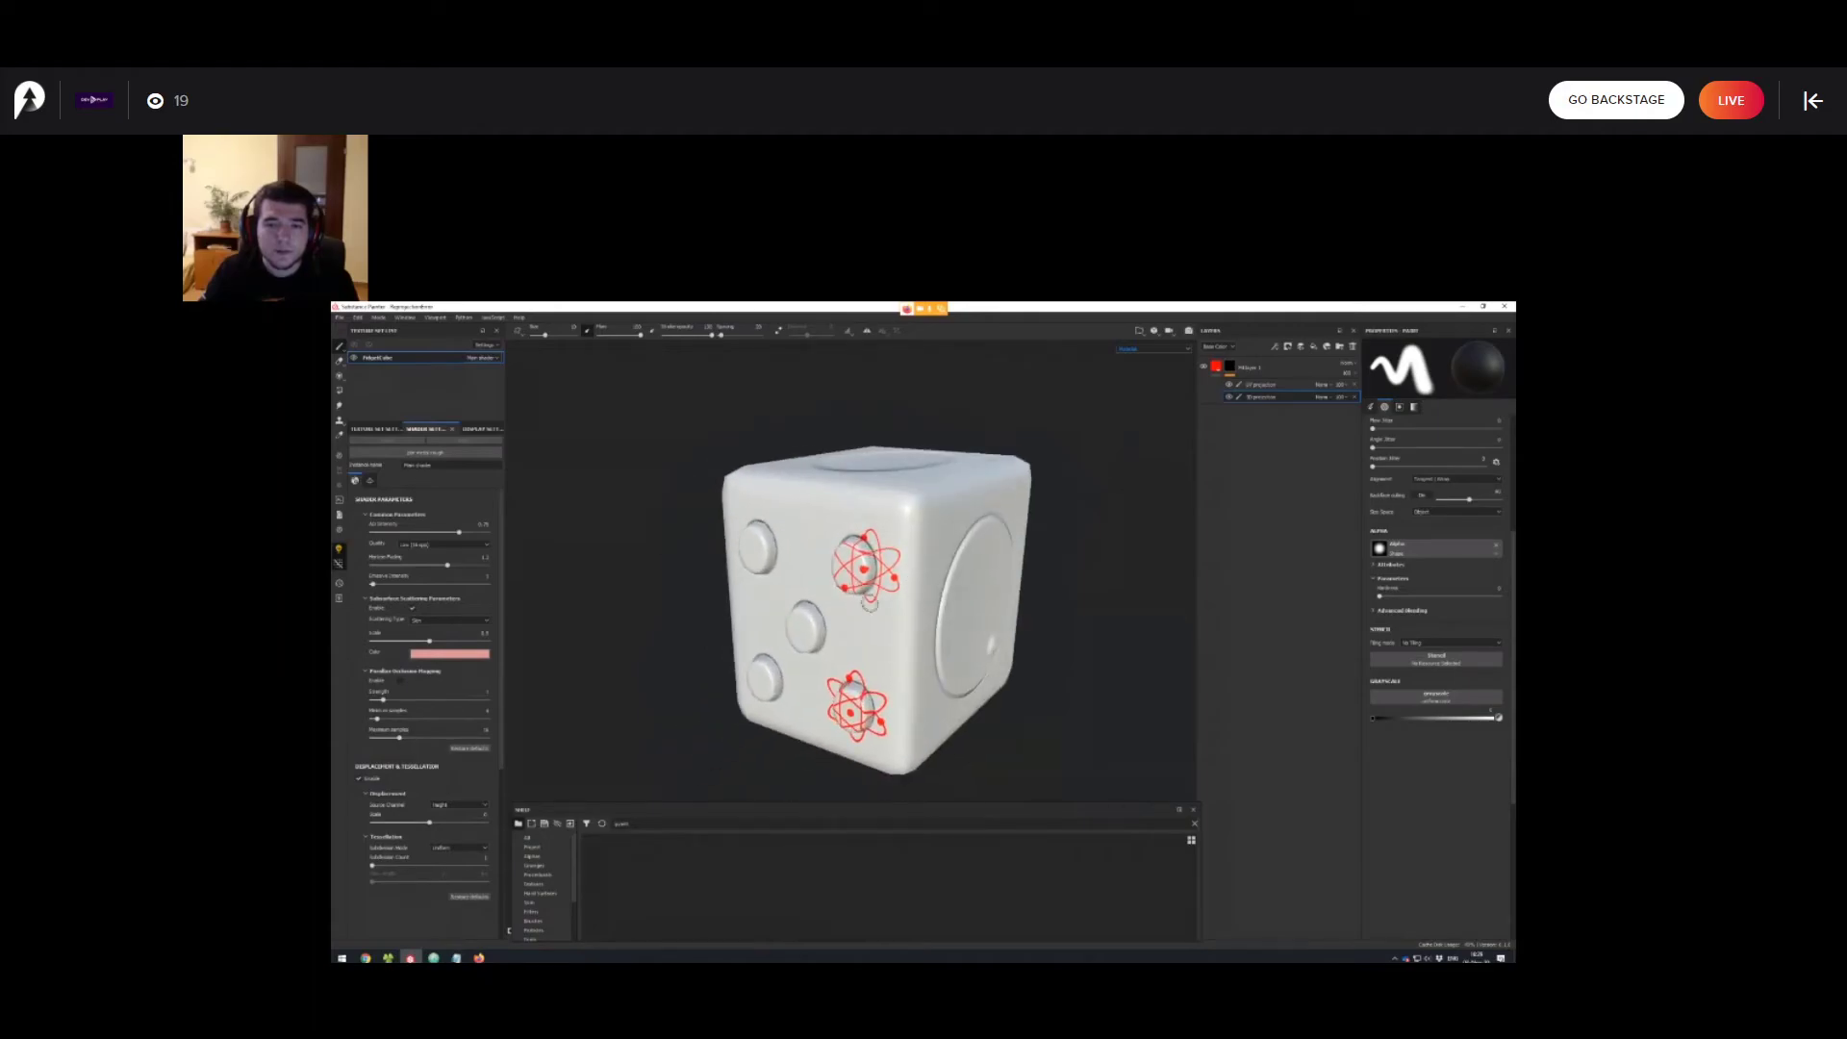
mouse_move(877, 597)
left_mouse_down("alt")
mouse_move(845, 611)
mouse_move(854, 642)
left_mouse_up("alt")
middle_click_drag(862, 623, 888, 575, "alt")
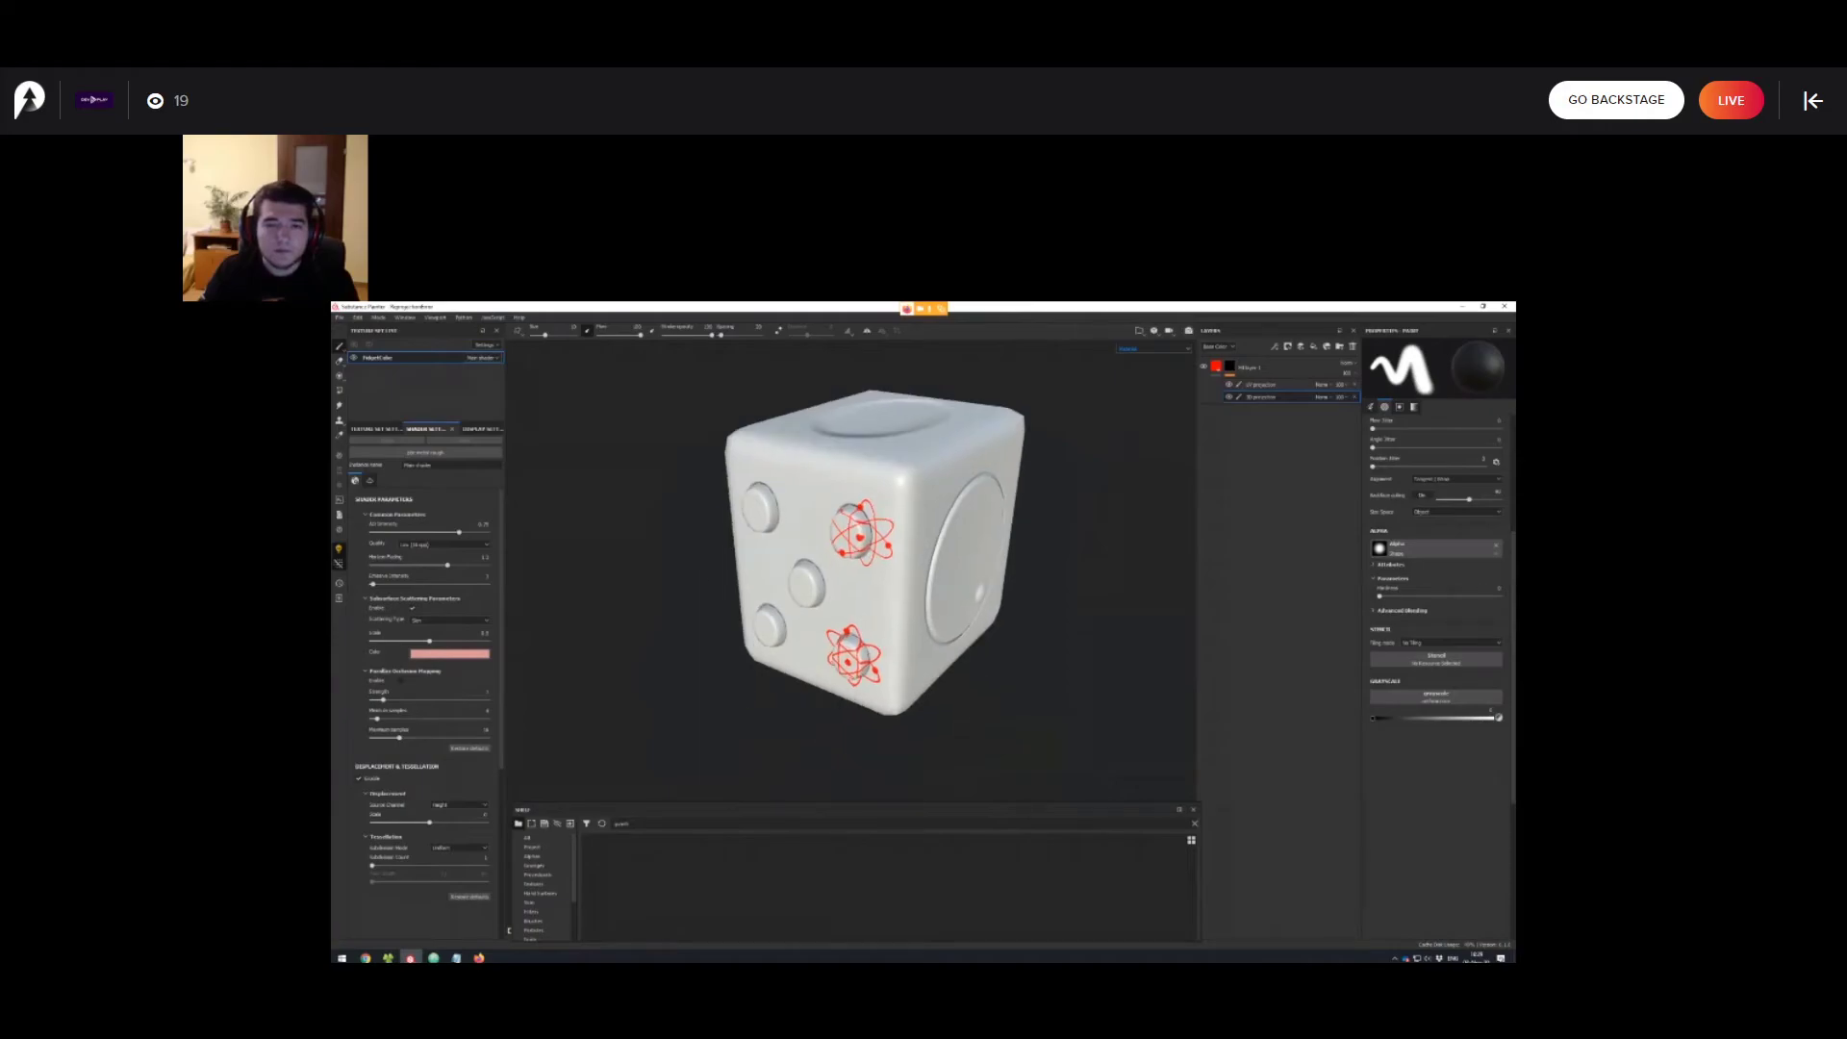
right_click_drag(888, 574, 922, 714, "alt")
left_click_drag(921, 713, 955, 632, "alt")
middle_click_drag(949, 577, 929, 650, "alt")
left_click_drag(928, 650, 886, 707, "alt")
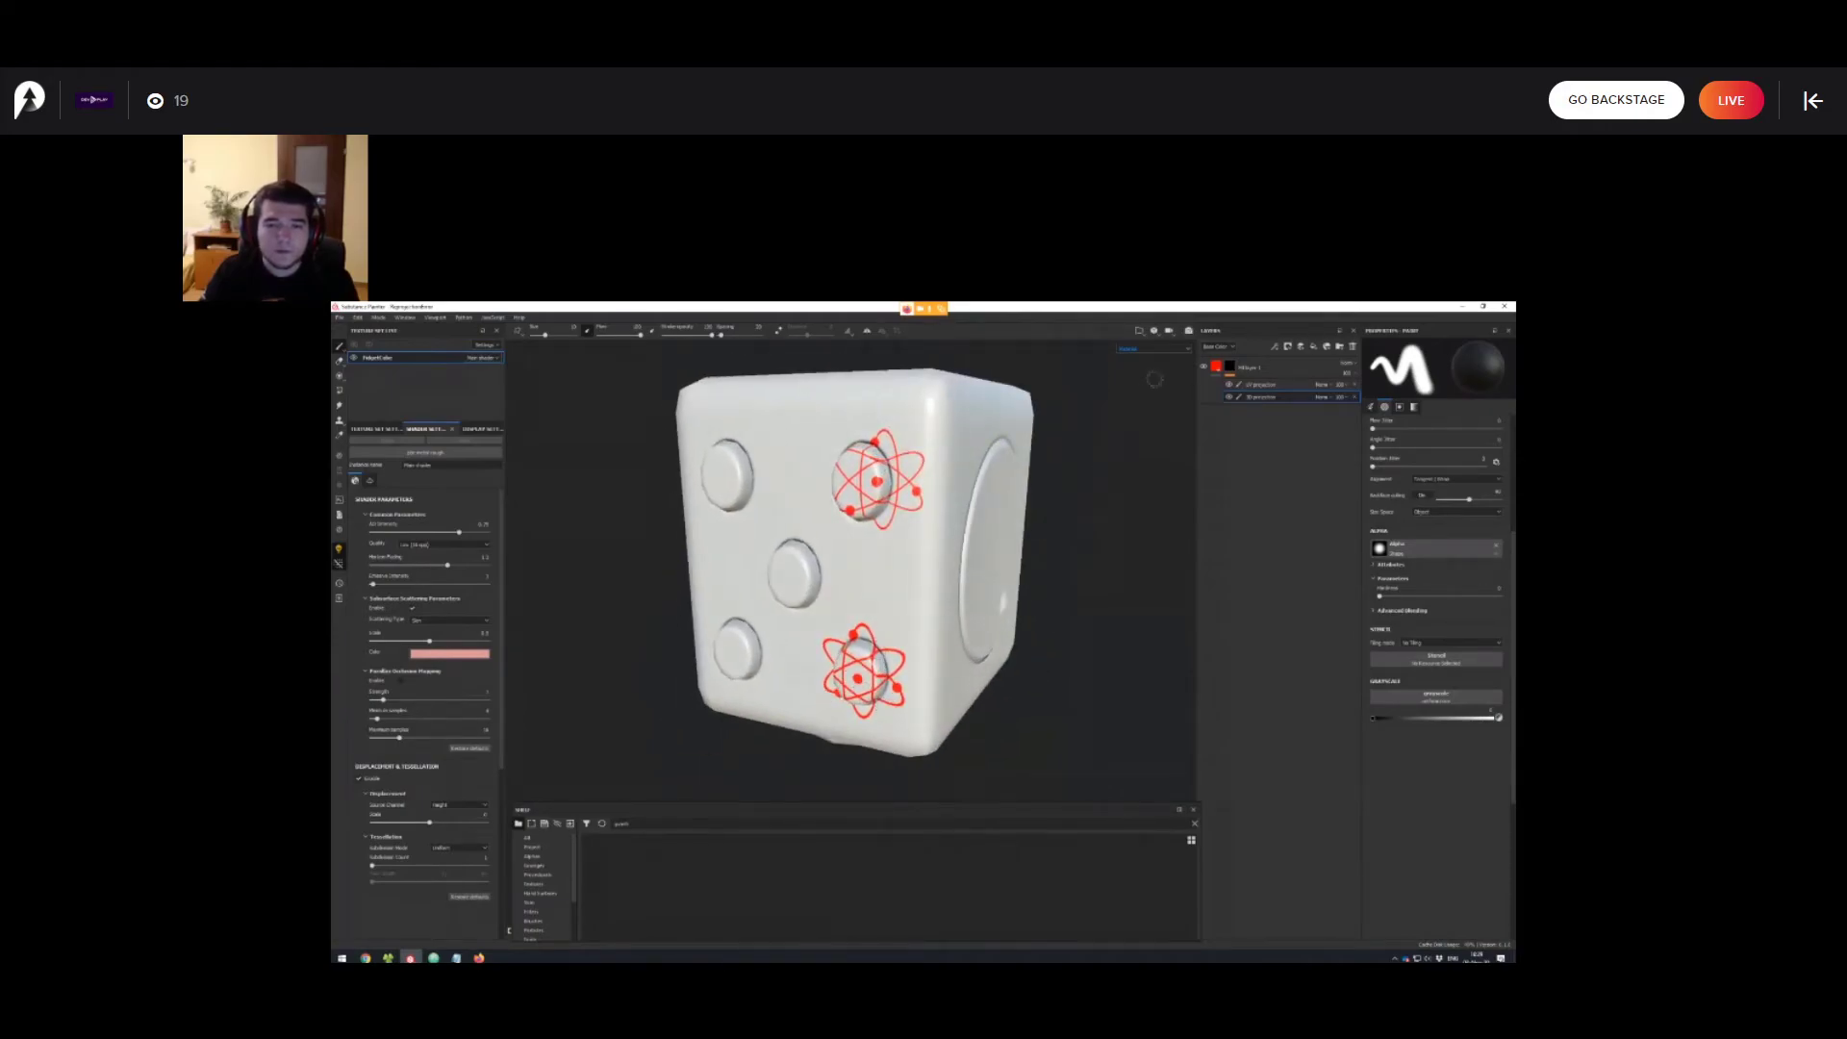
Compare the atom decals in the split 3D and UV views, toggling the lower projection effect off and on.
left_click(1260, 385)
key("F1")
right_click_drag(1027, 684, 947, 664, "alt")
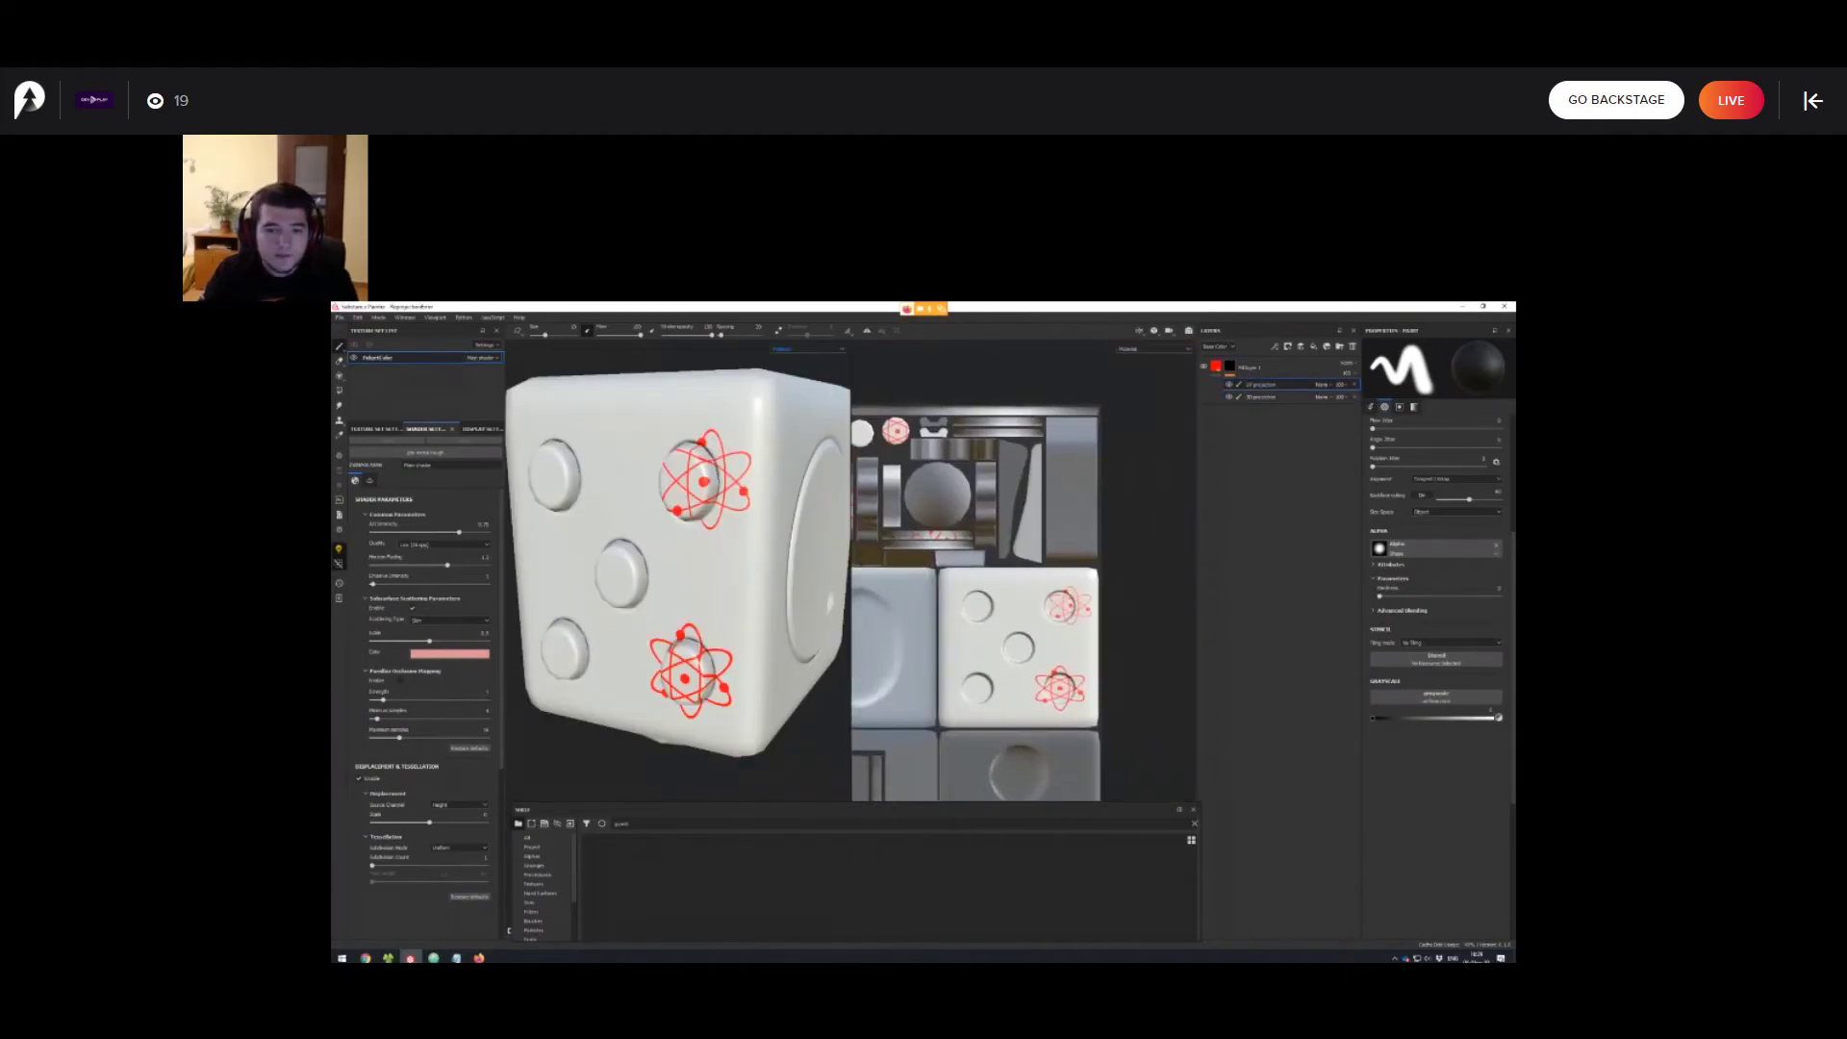
left_click(1229, 397)
left_click(1229, 397)
middle_click_drag(984, 606, 951, 551, "alt")
right_click_drag(948, 535, 998, 545, "alt")
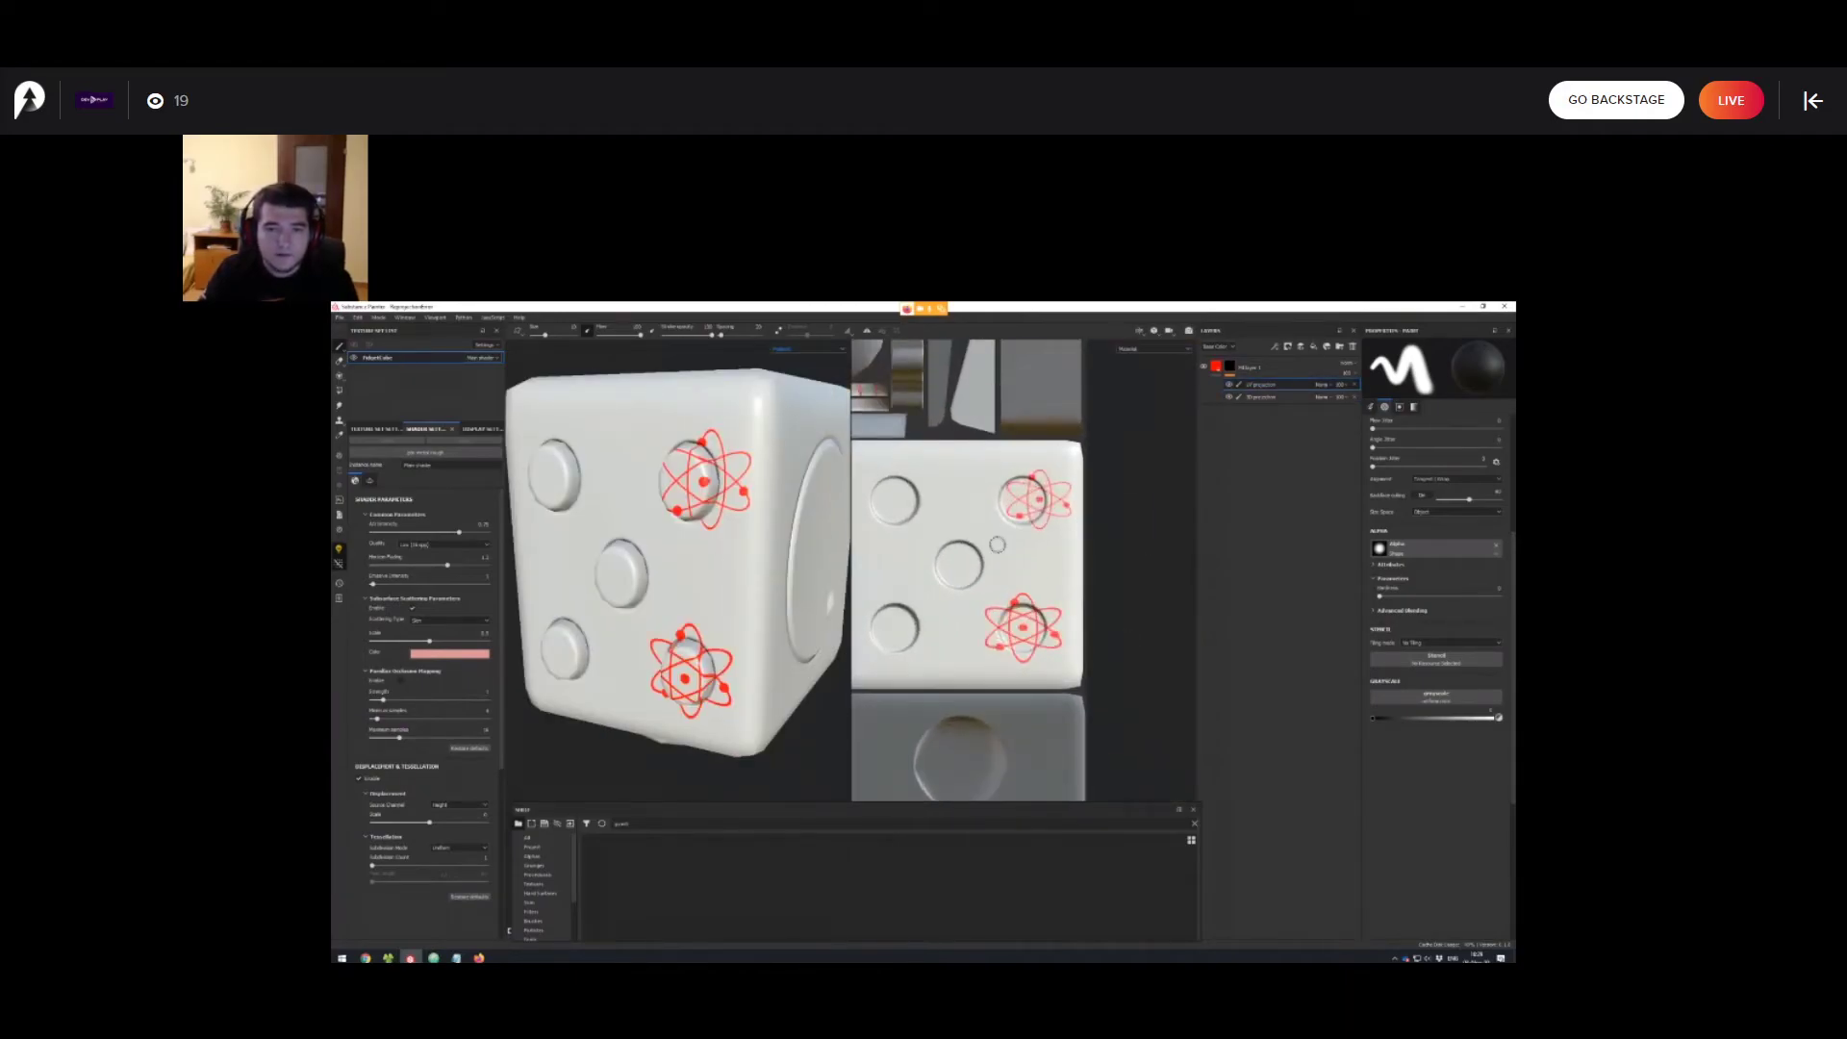
middle_click_drag(981, 661, 1045, 662, "alt")
right_click_drag(1045, 662, 1067, 656, "alt")
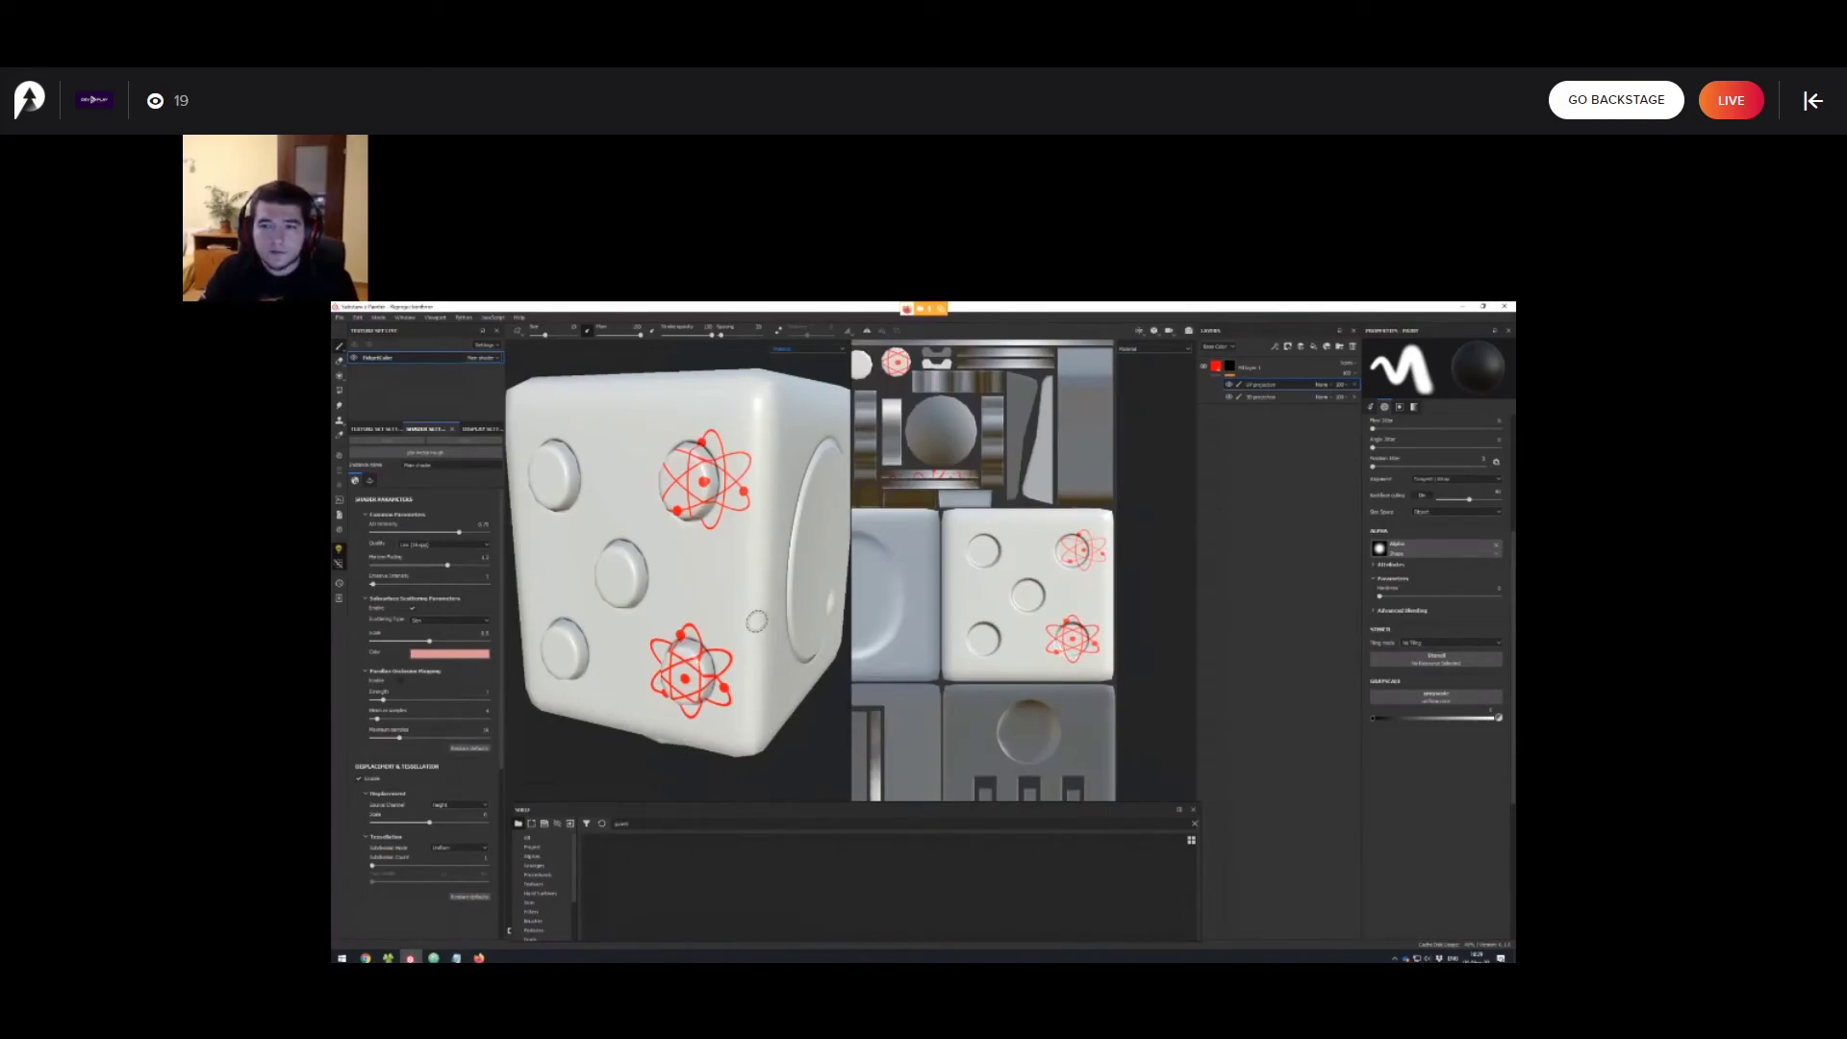
Return to the 3D-only view and examine the decals' offset on the cube from several angles.
key("F2")
left_click_drag(968, 592, 948, 649, "alt")
right_click_drag(947, 649, 885, 644, "alt")
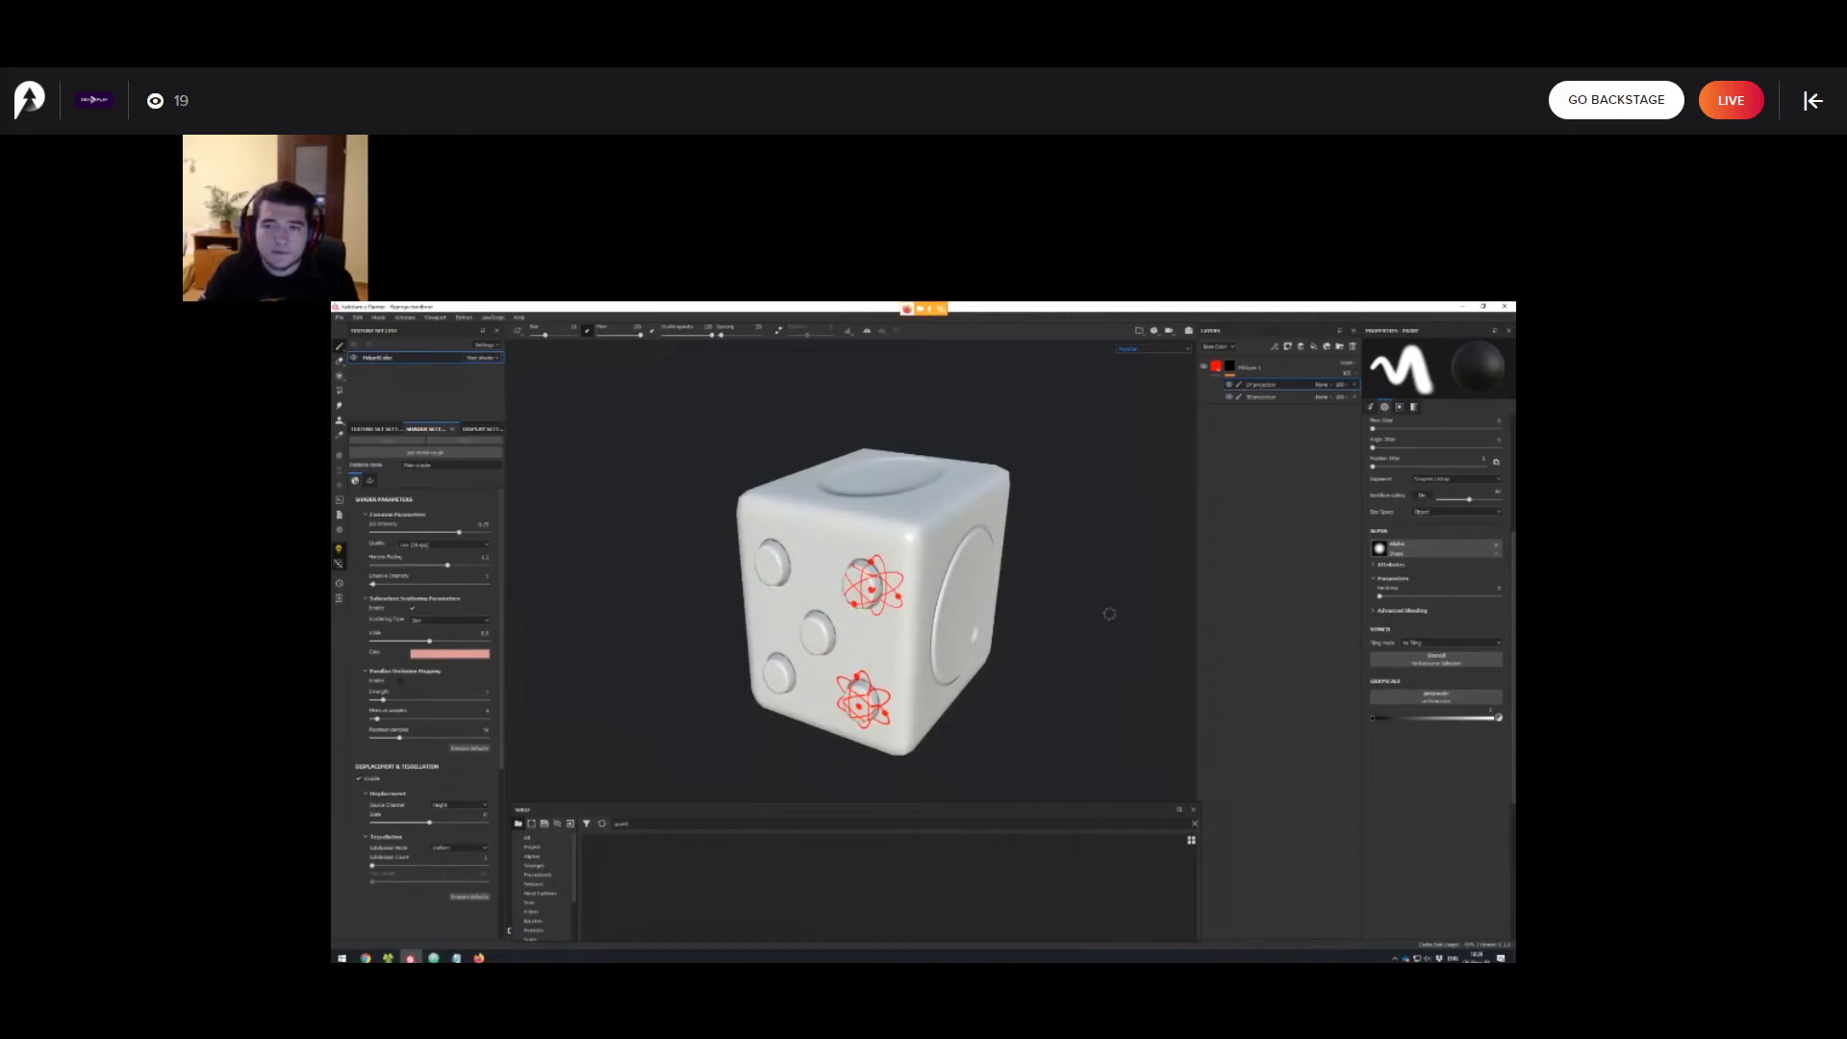
middle_click_drag(942, 603, 914, 533, "alt")
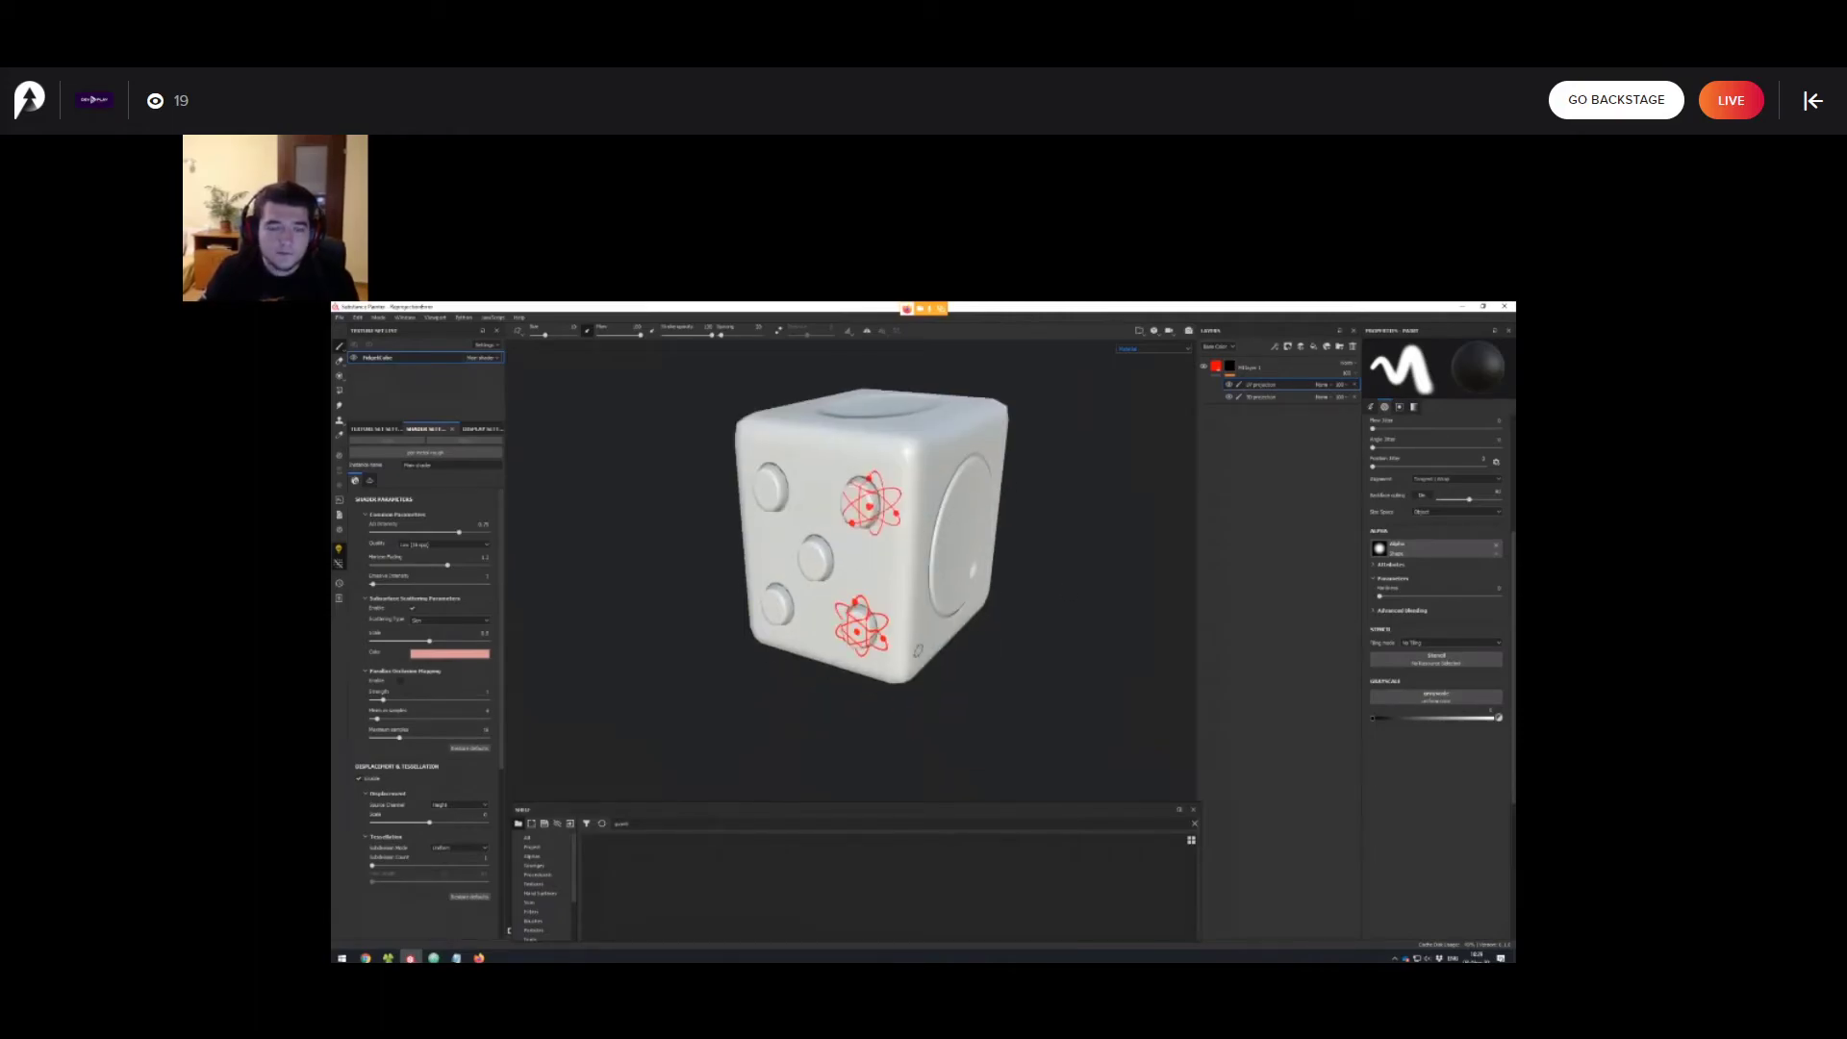
left_click_drag(917, 651, 955, 589, "alt")
middle_click_drag(954, 588, 940, 650, "alt")
right_click_drag(940, 649, 974, 616, "alt")
left_click_drag(973, 616, 893, 582, "alt")
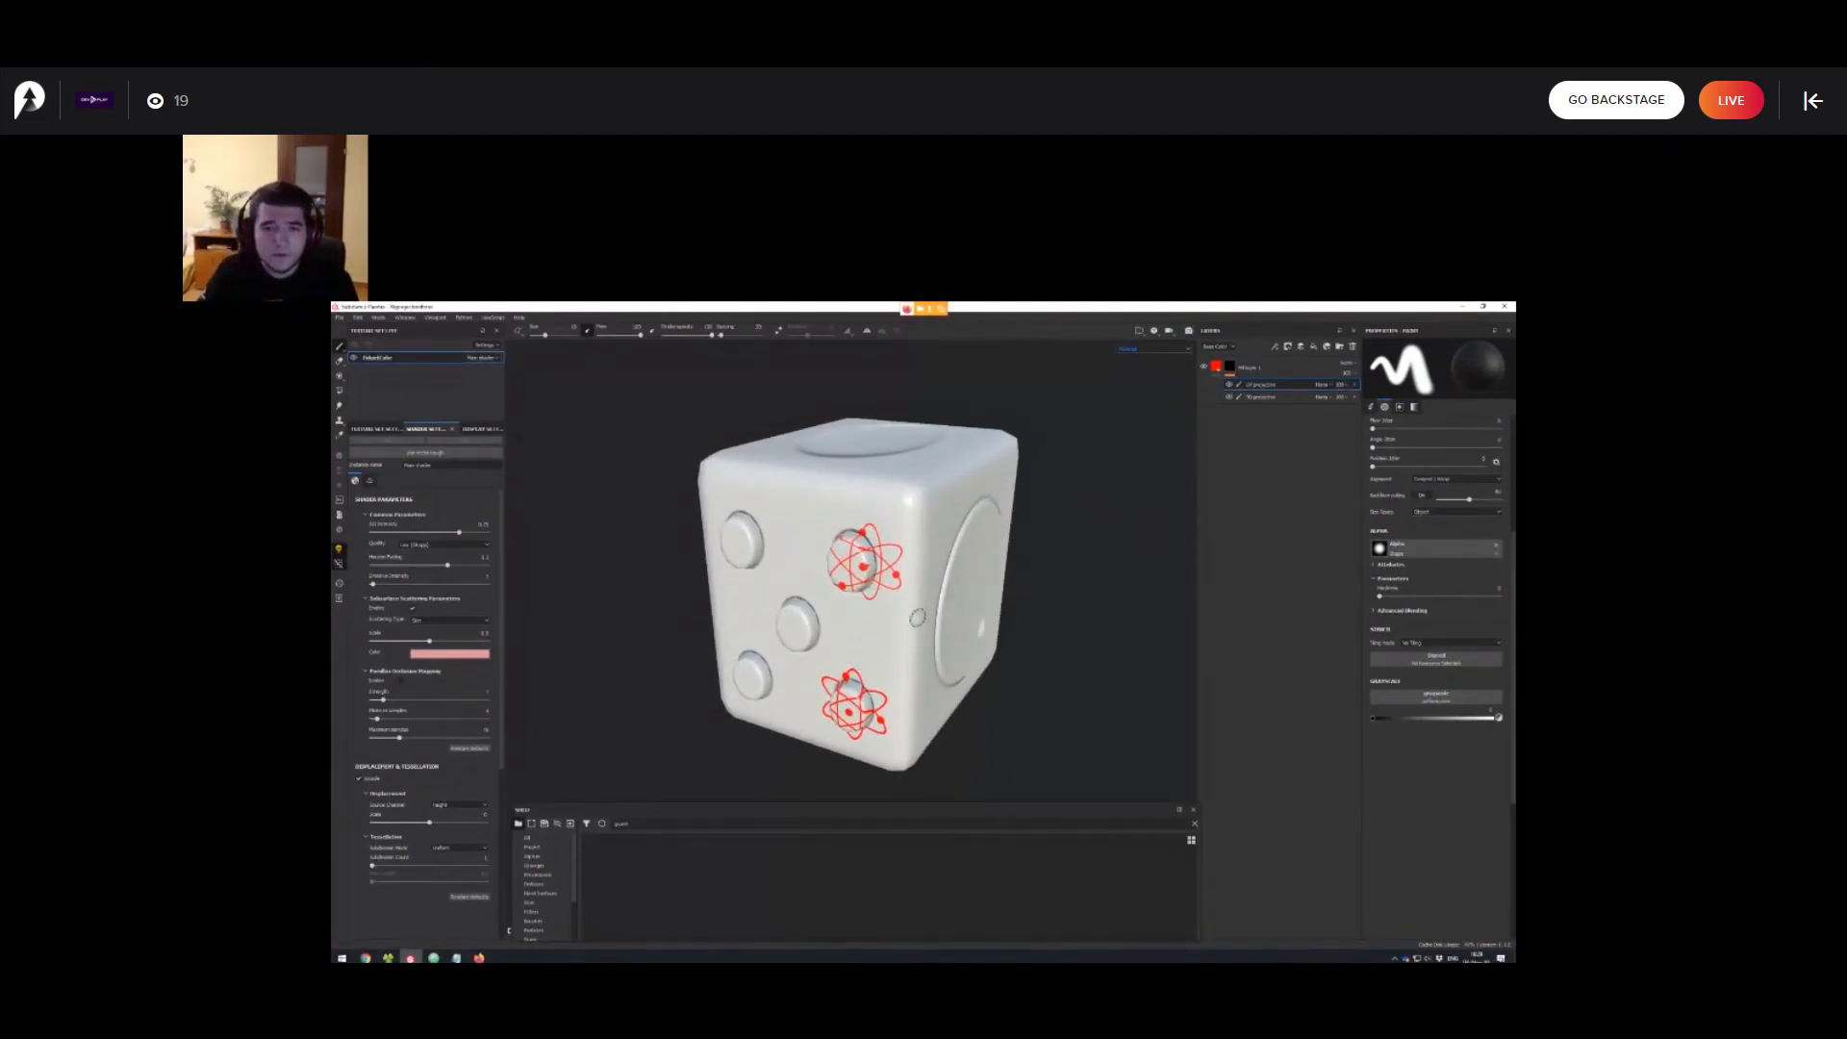
middle_click_drag(918, 618, 963, 577, "alt")
left_click_drag(963, 577, 891, 621, "alt")
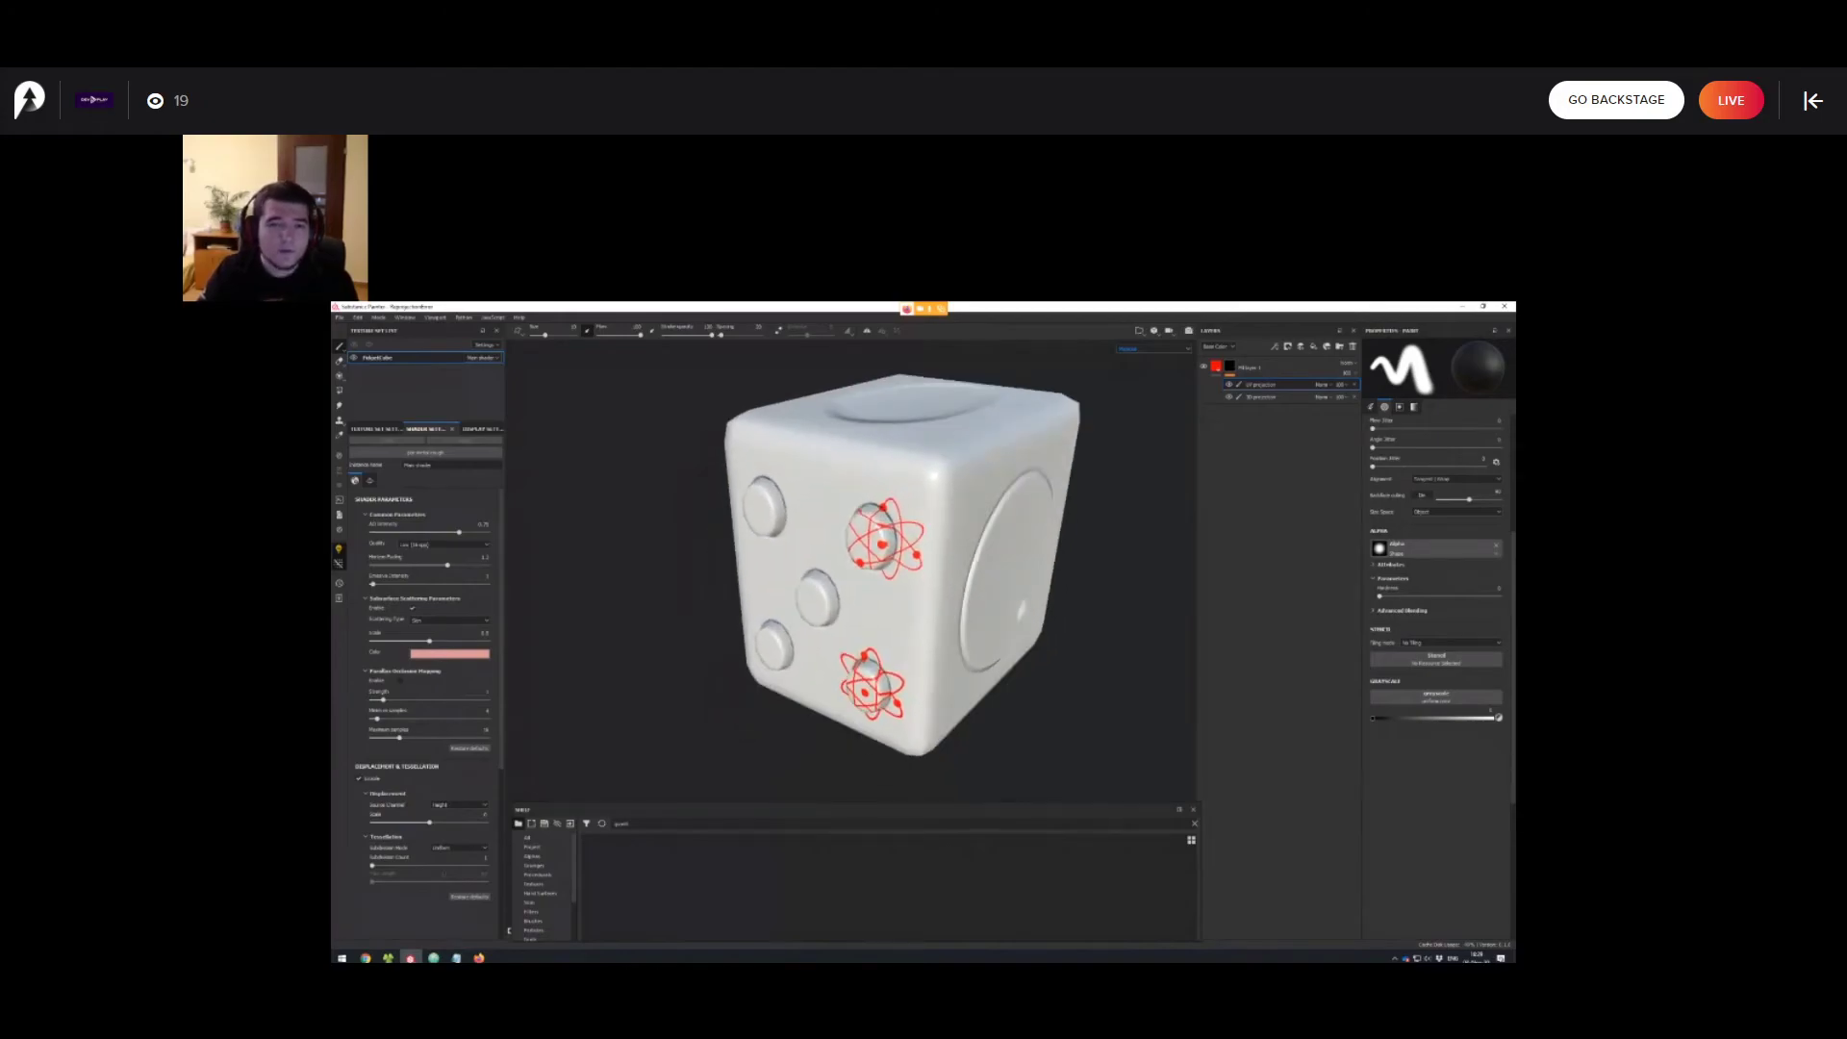
Alternate between the split 3D and UV view and the 3D-only view to inspect the reprojected decals.
key("F1")
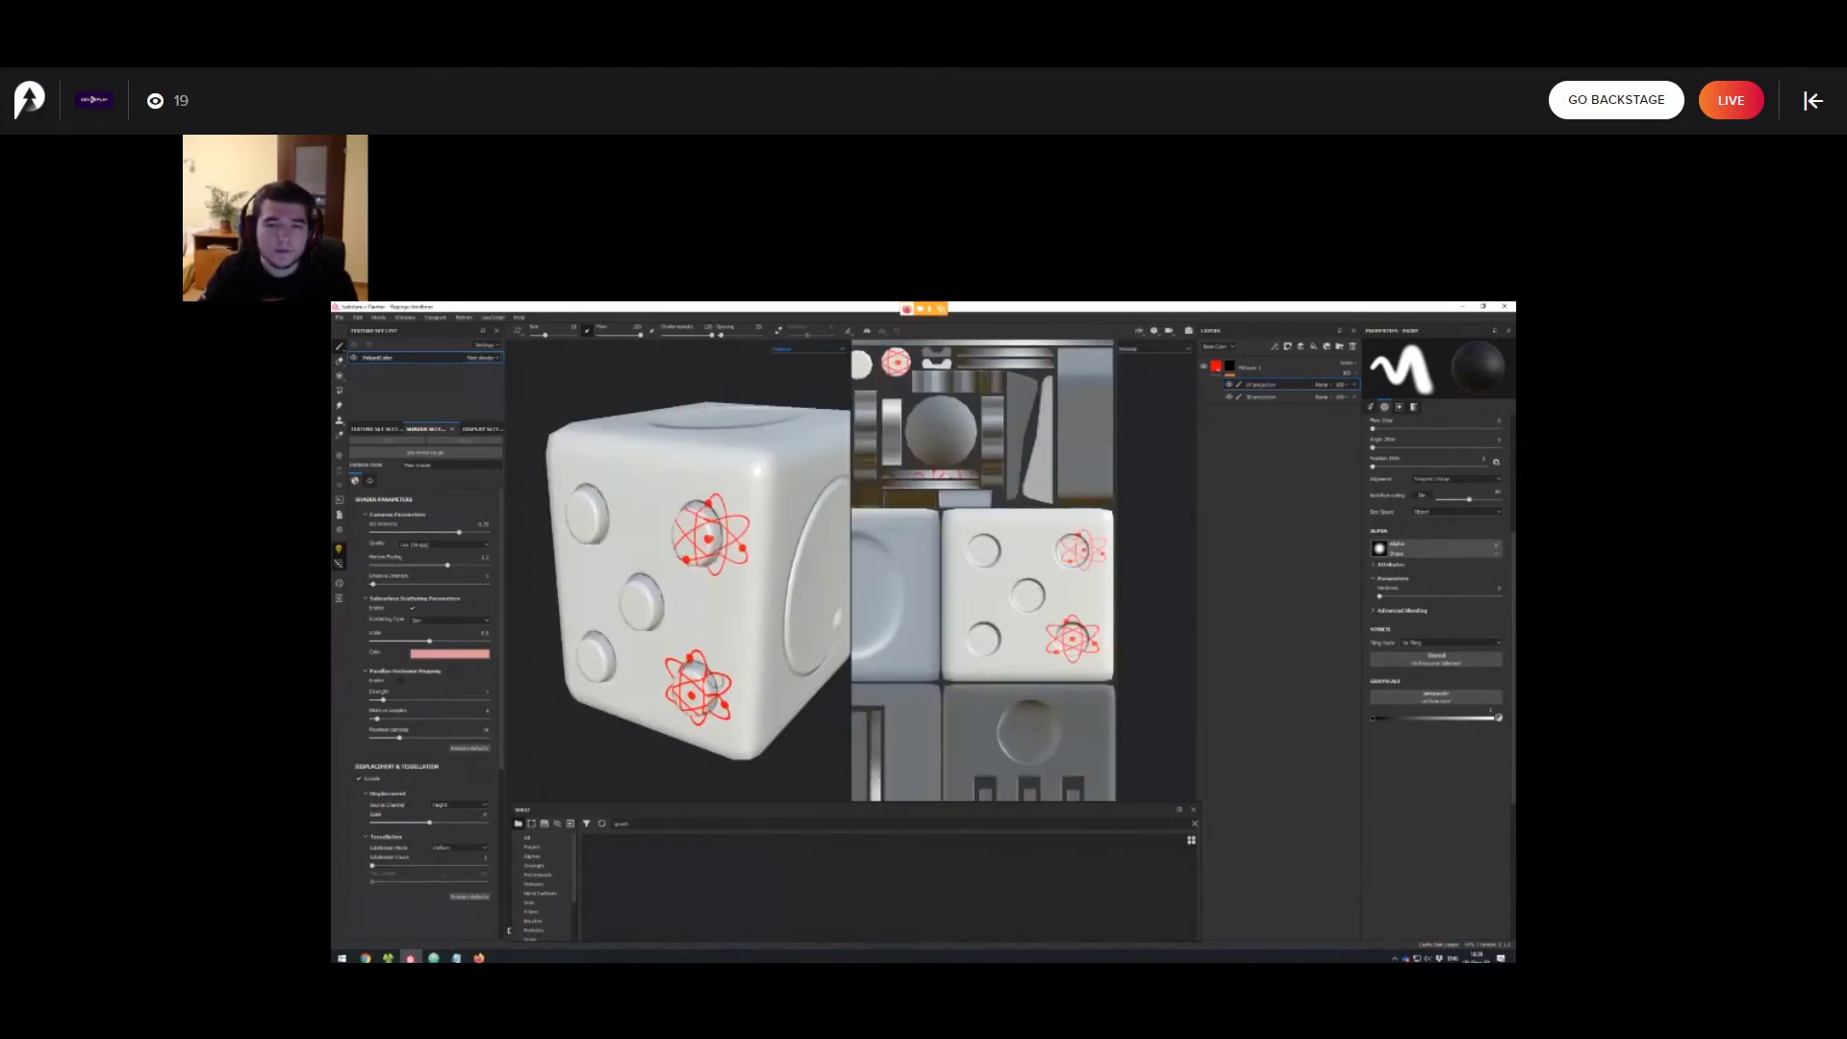
key("F2")
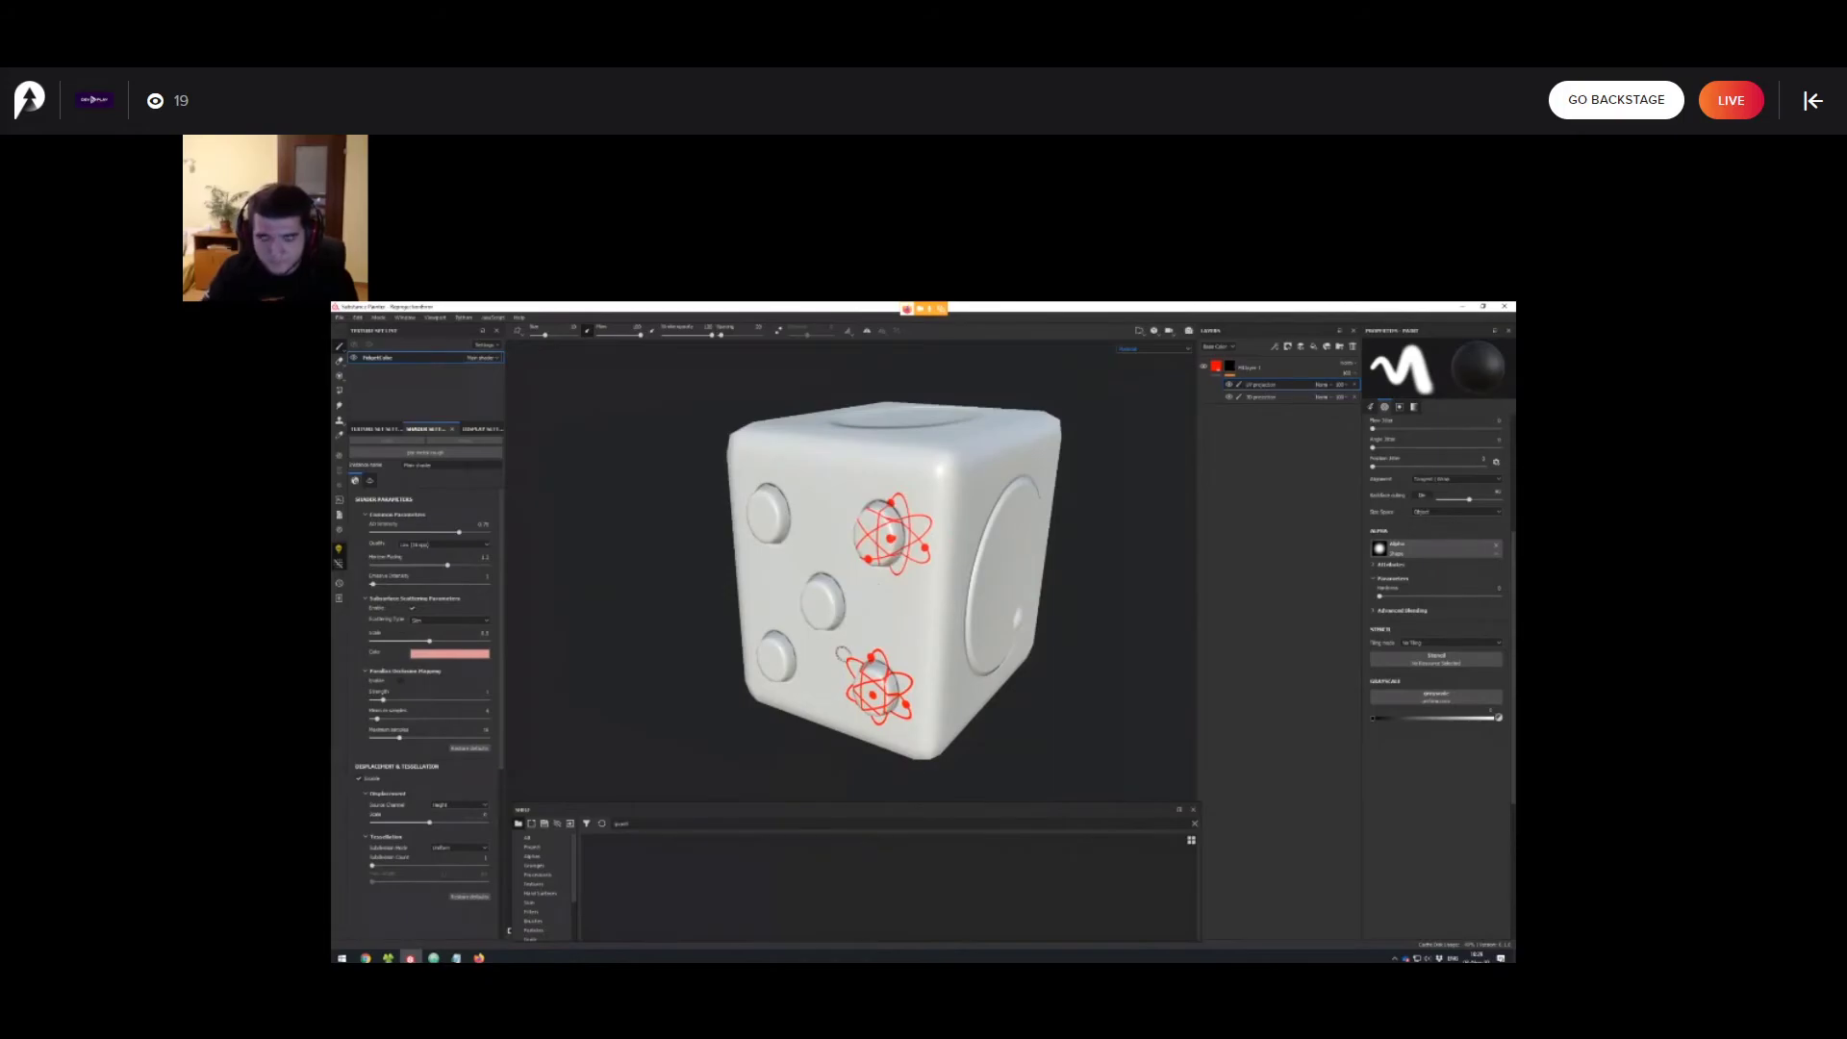
left_click_drag(843, 654, 931, 631, "alt")
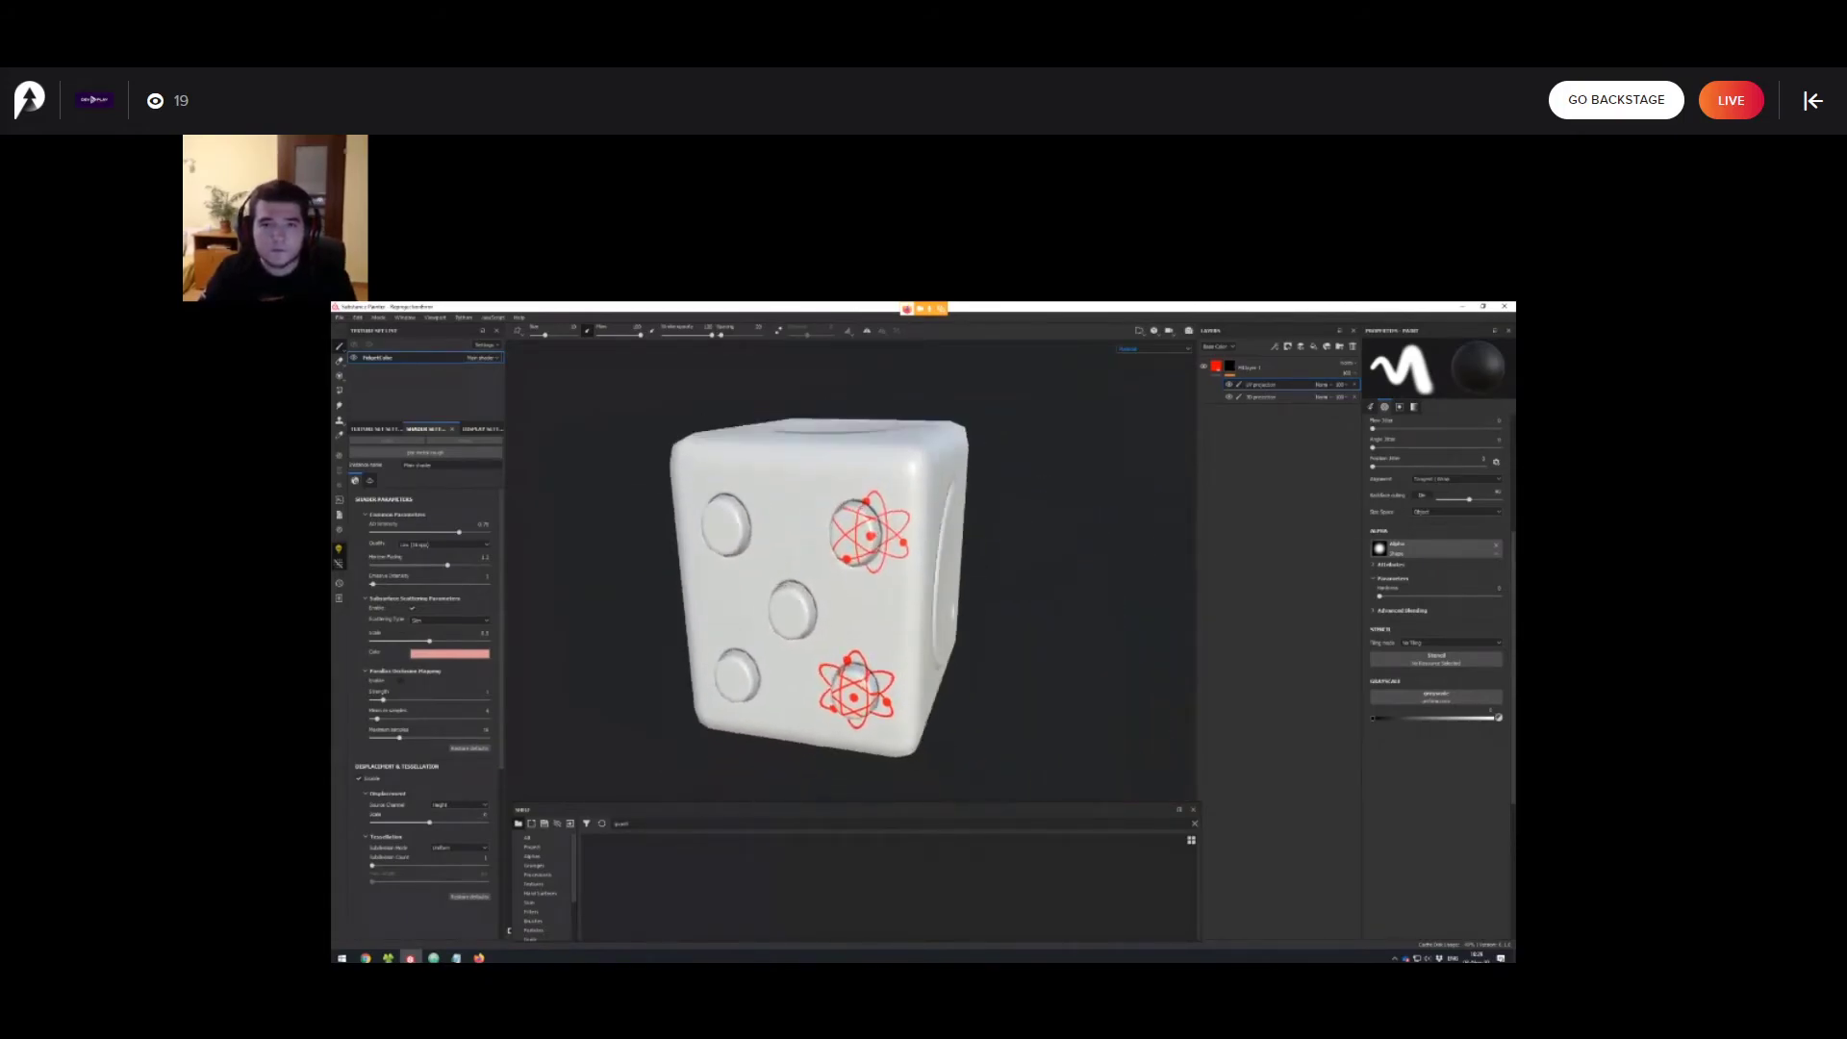
left_click_drag(885, 704, 826, 704, "alt")
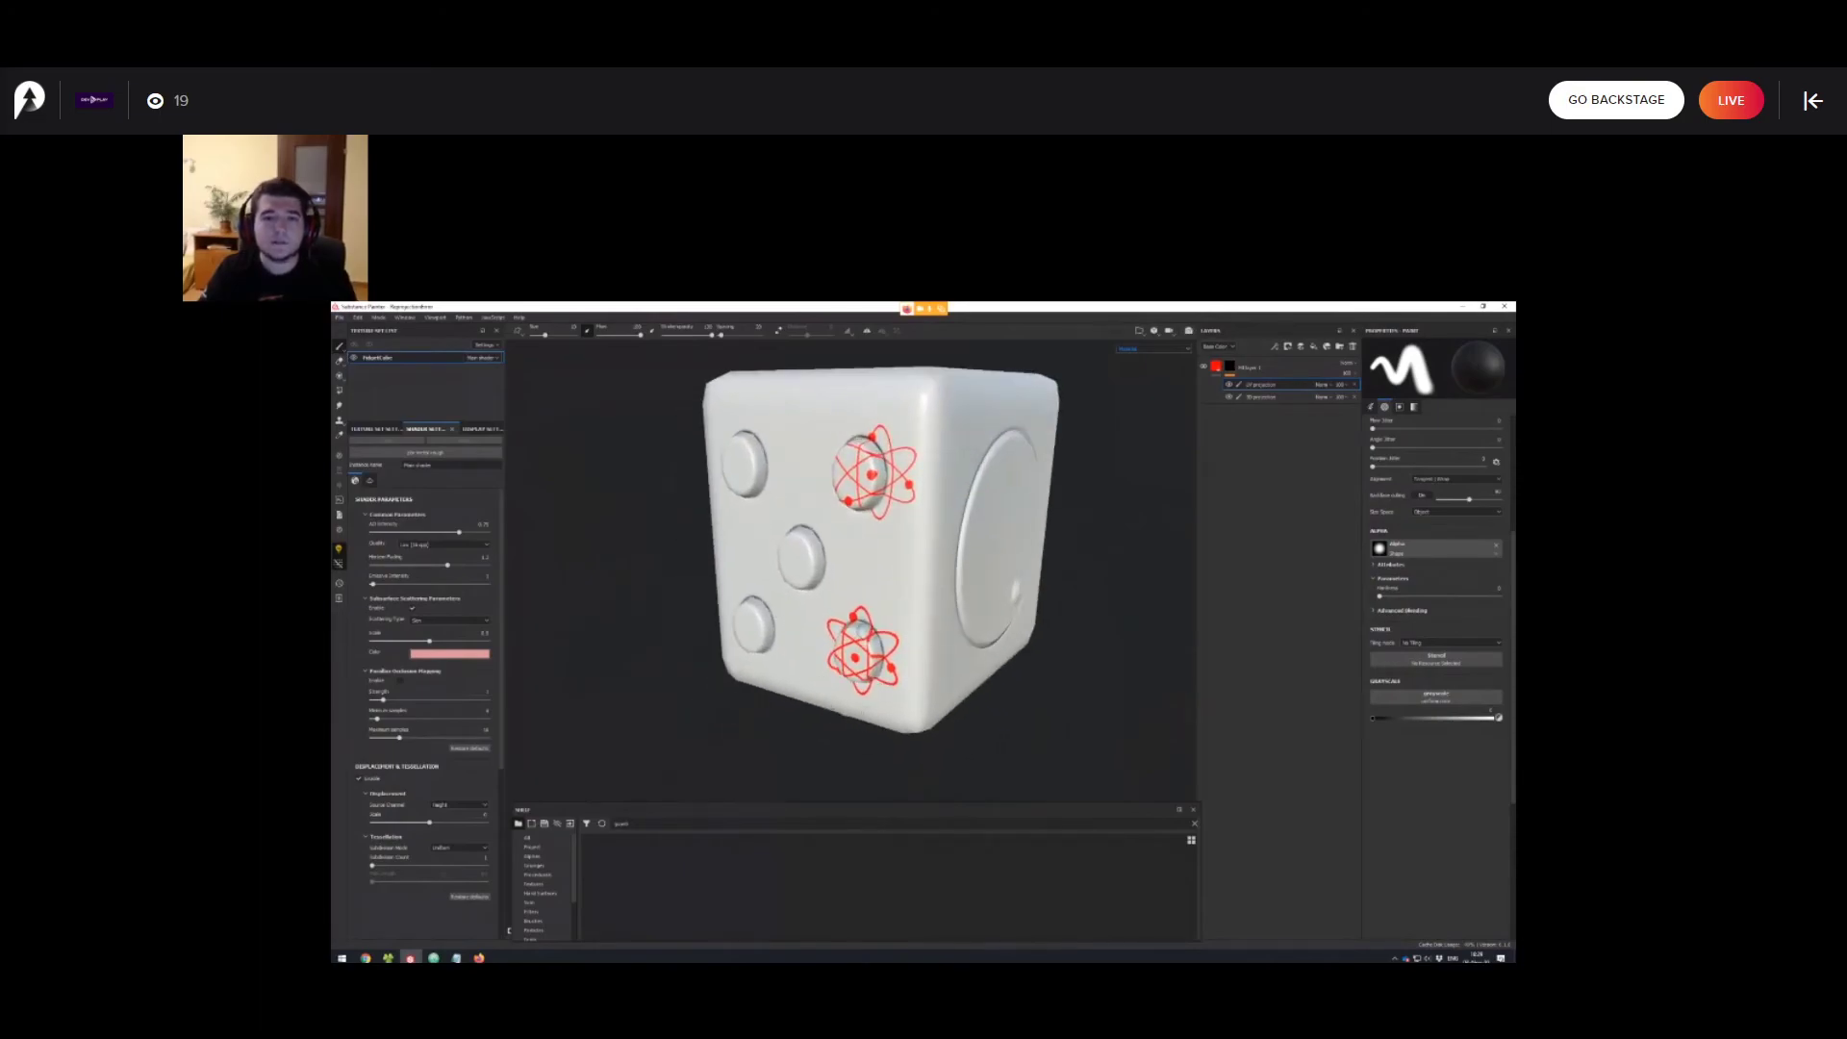
key("F1")
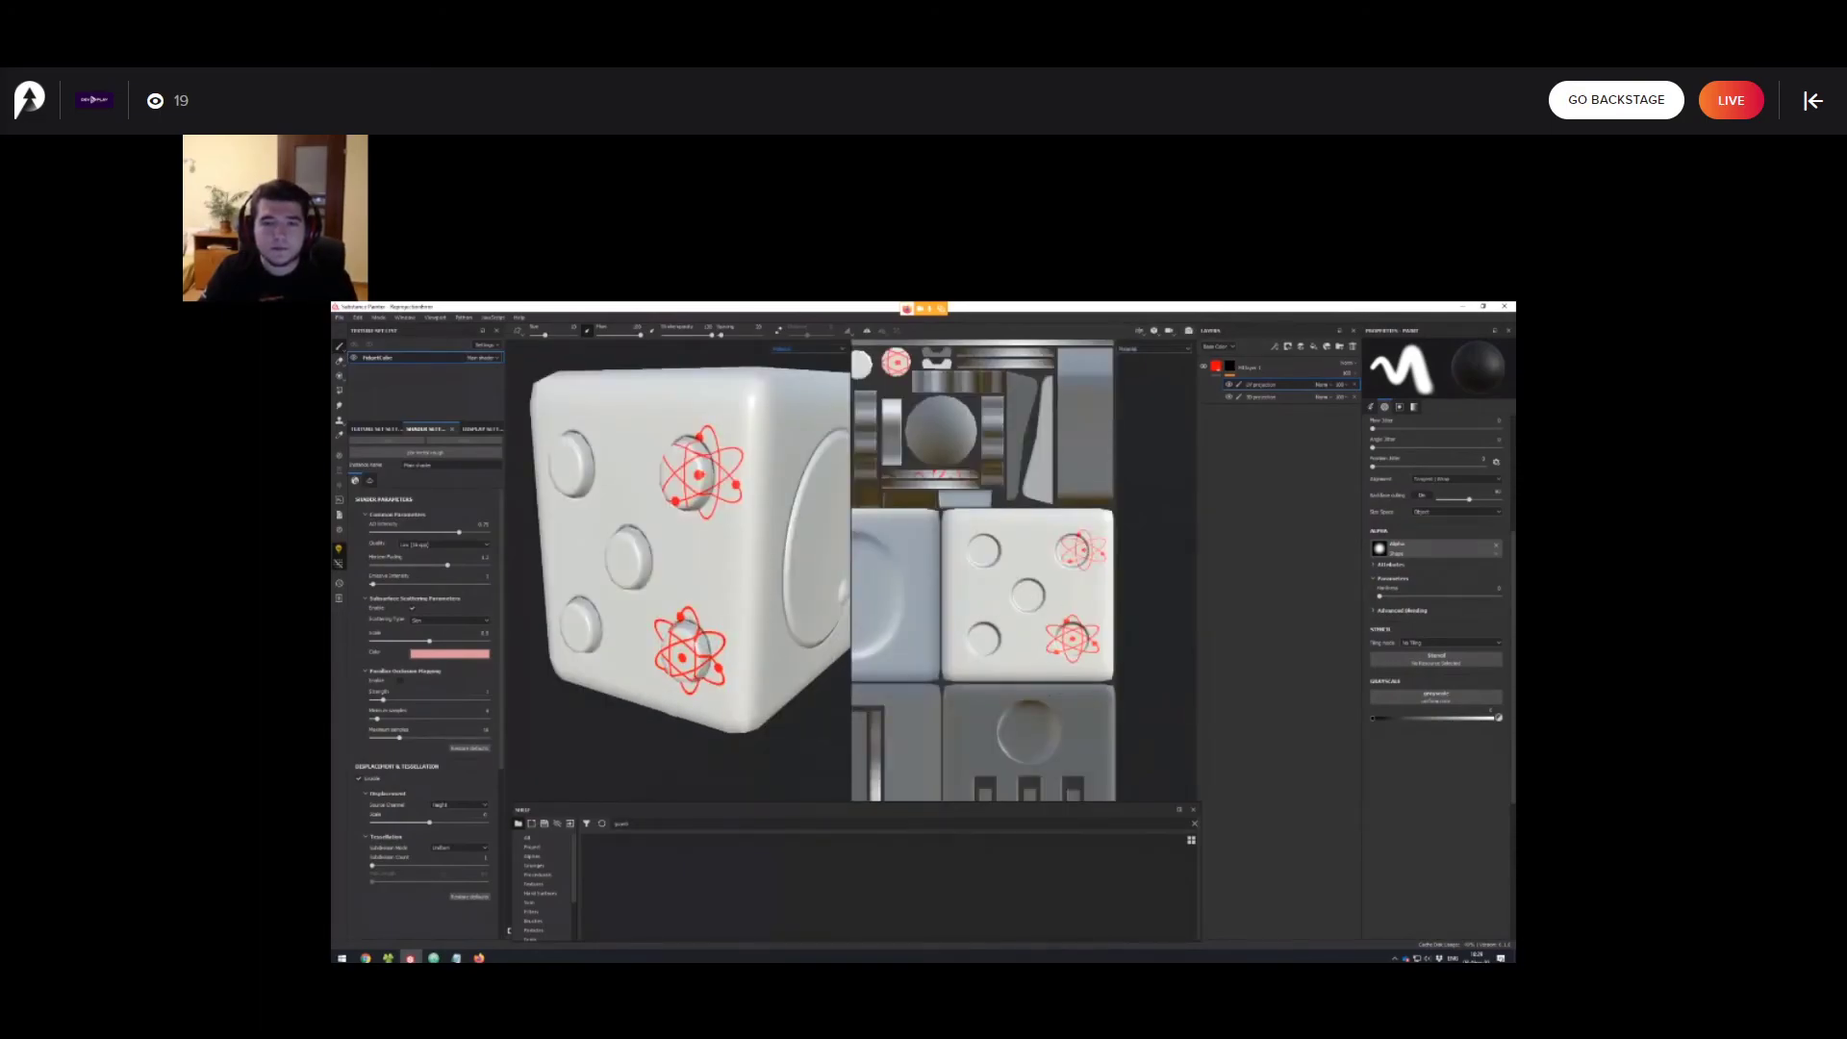
key("F2")
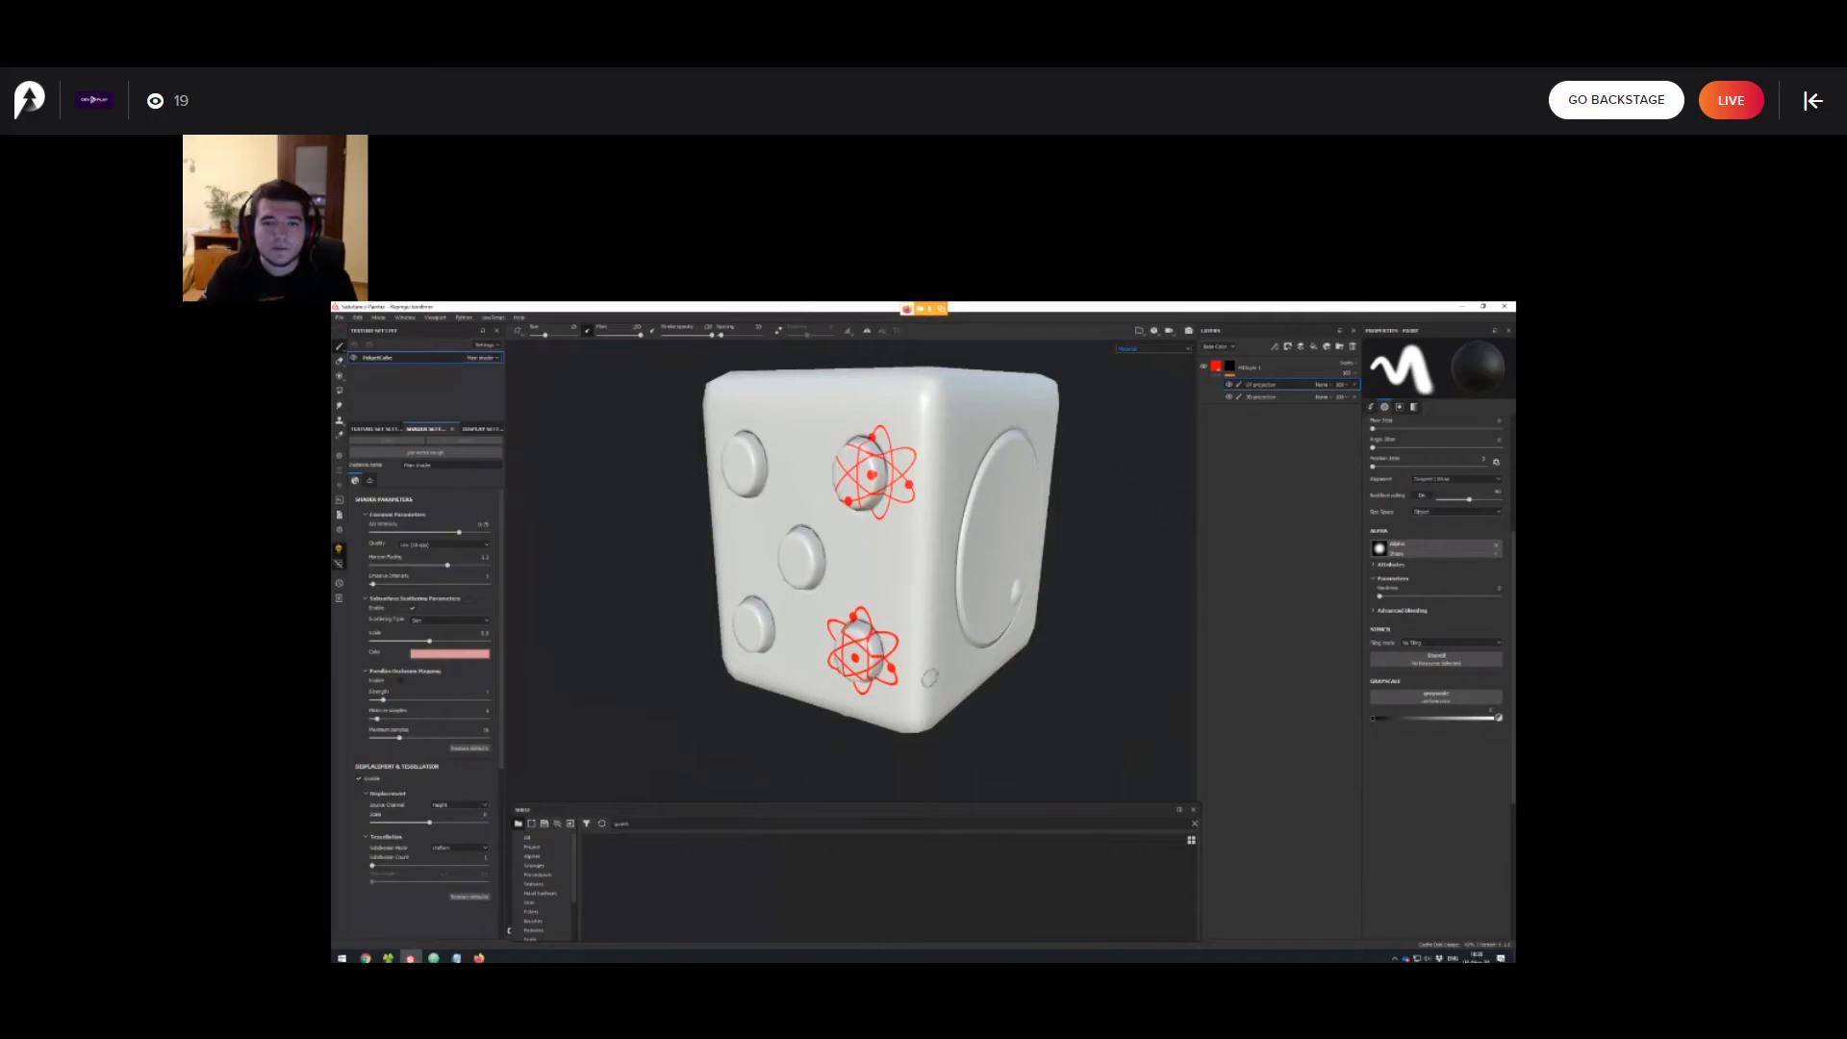
left_click_drag(930, 677, 948, 681, "alt")
mouse_move(893, 620)
left_mouse_down("alt")
mouse_move(908, 700)
mouse_move(951, 646)
mouse_move(939, 627)
left_mouse_up("alt")
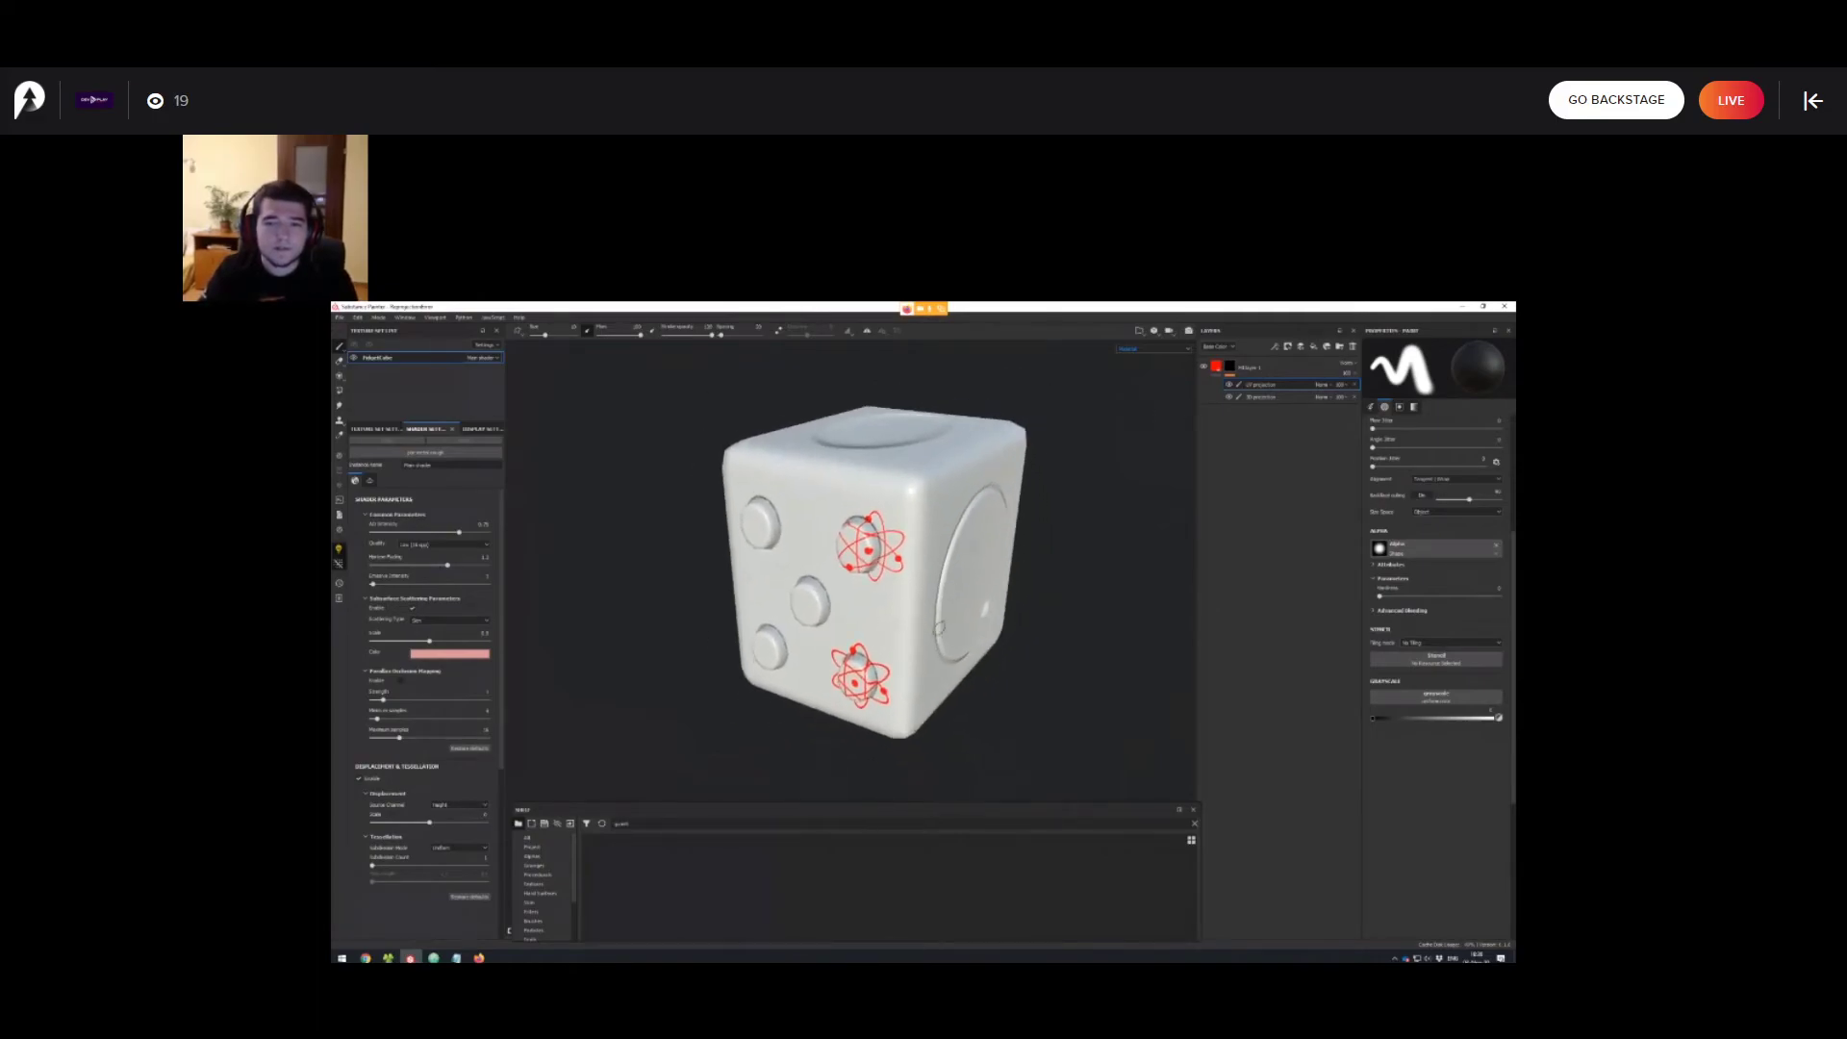
right_click_drag(948, 616, 747, 559, "alt")
Discard the fidget cube project's changes and open the teapot project.
left_click(340, 319)
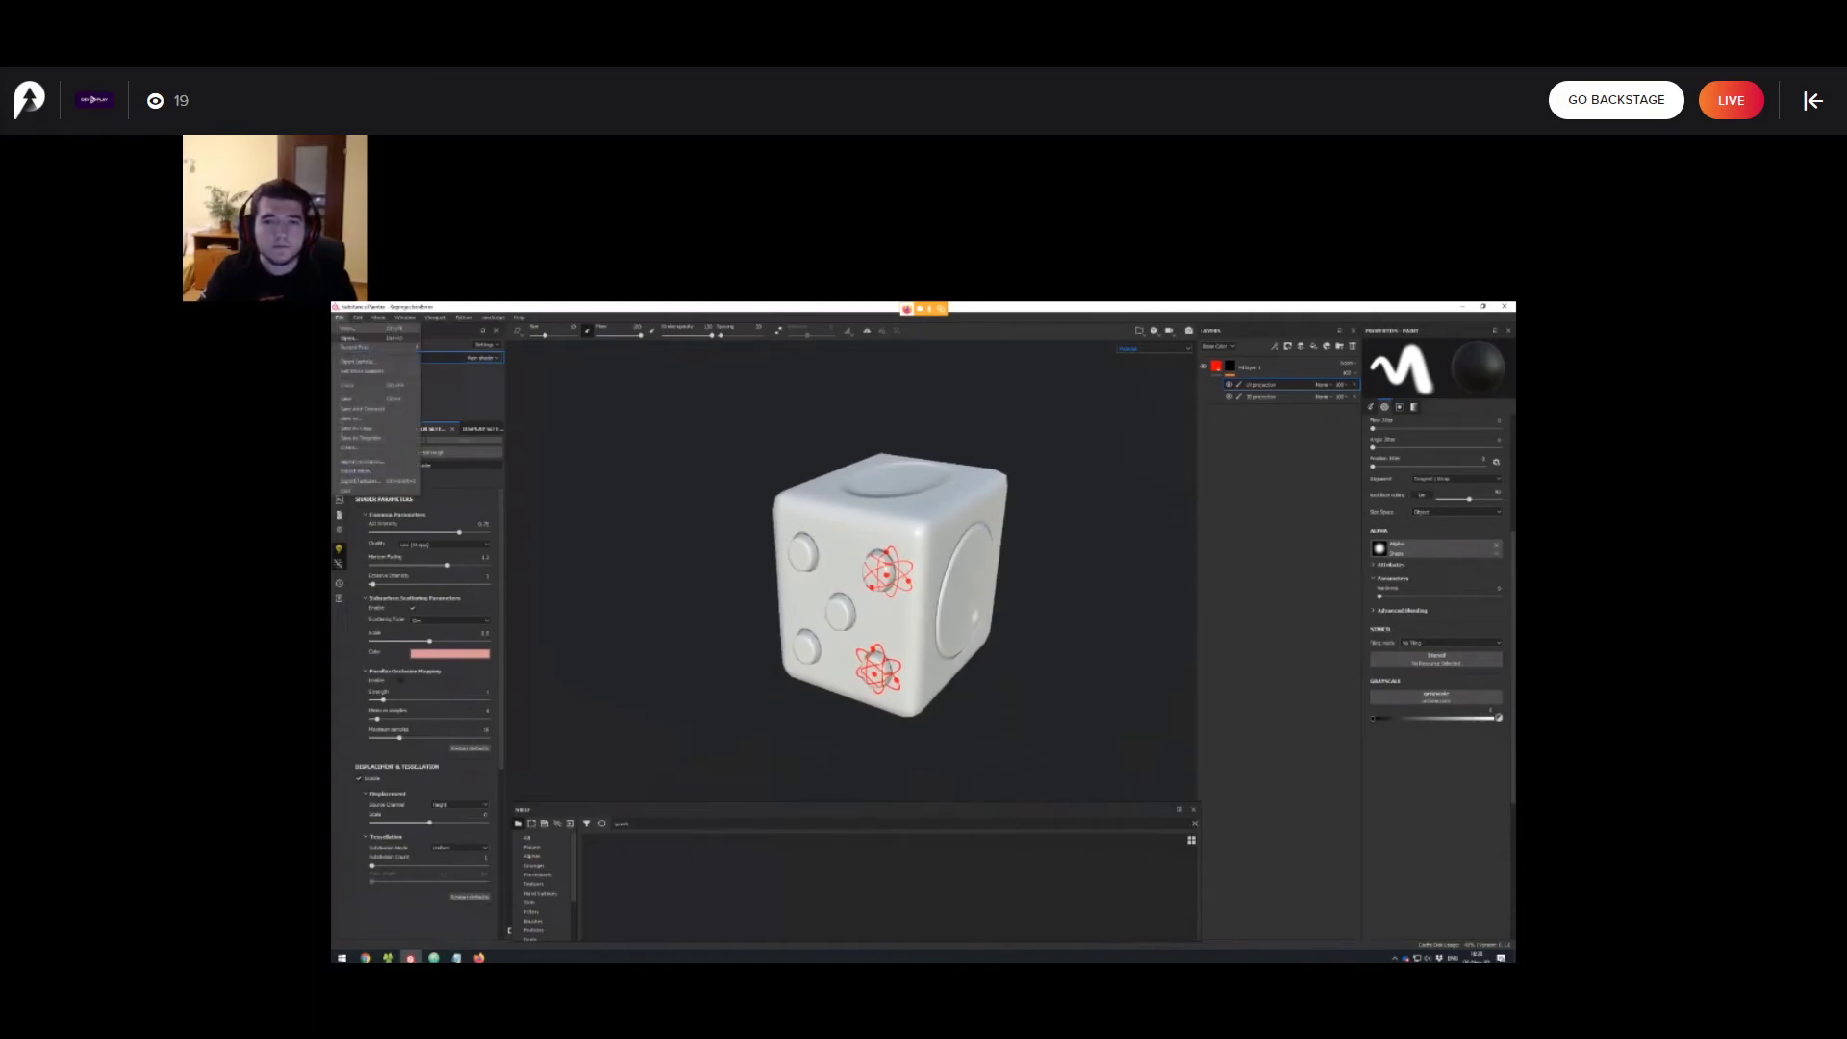
left_click(354, 337)
left_click(896, 641)
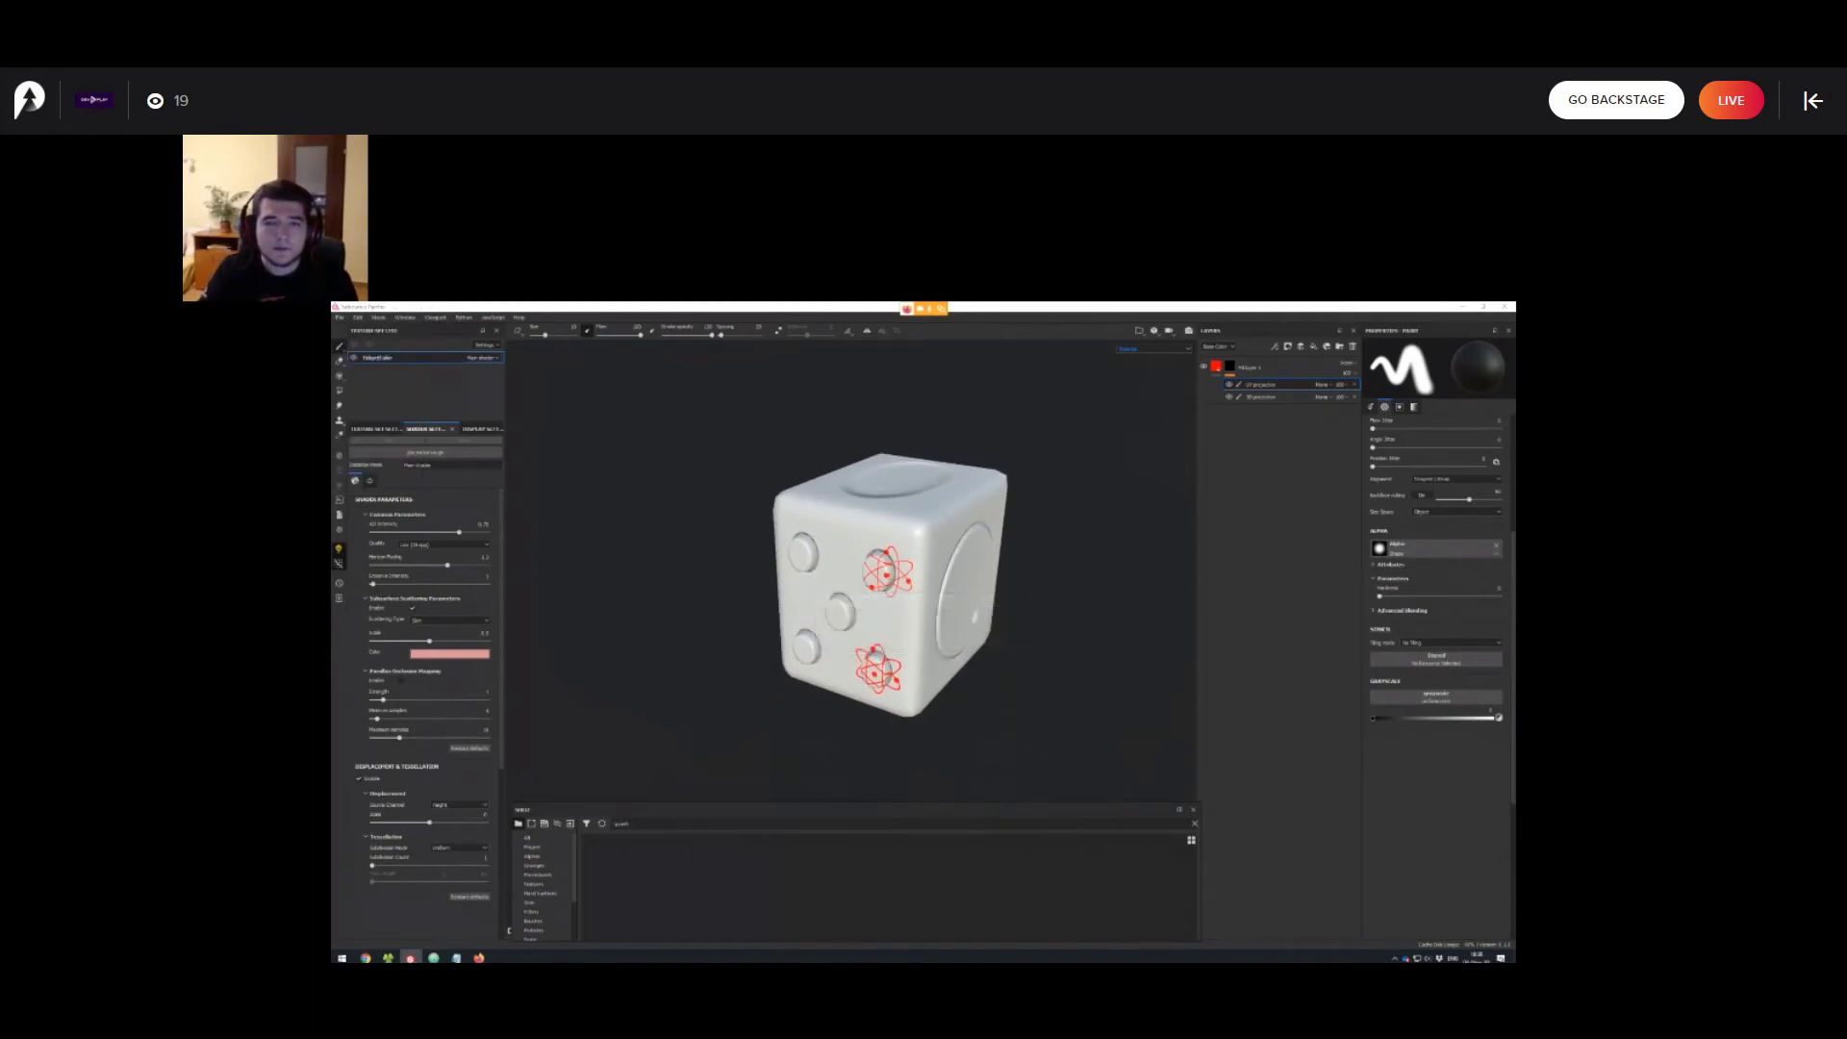
double_click(450, 379)
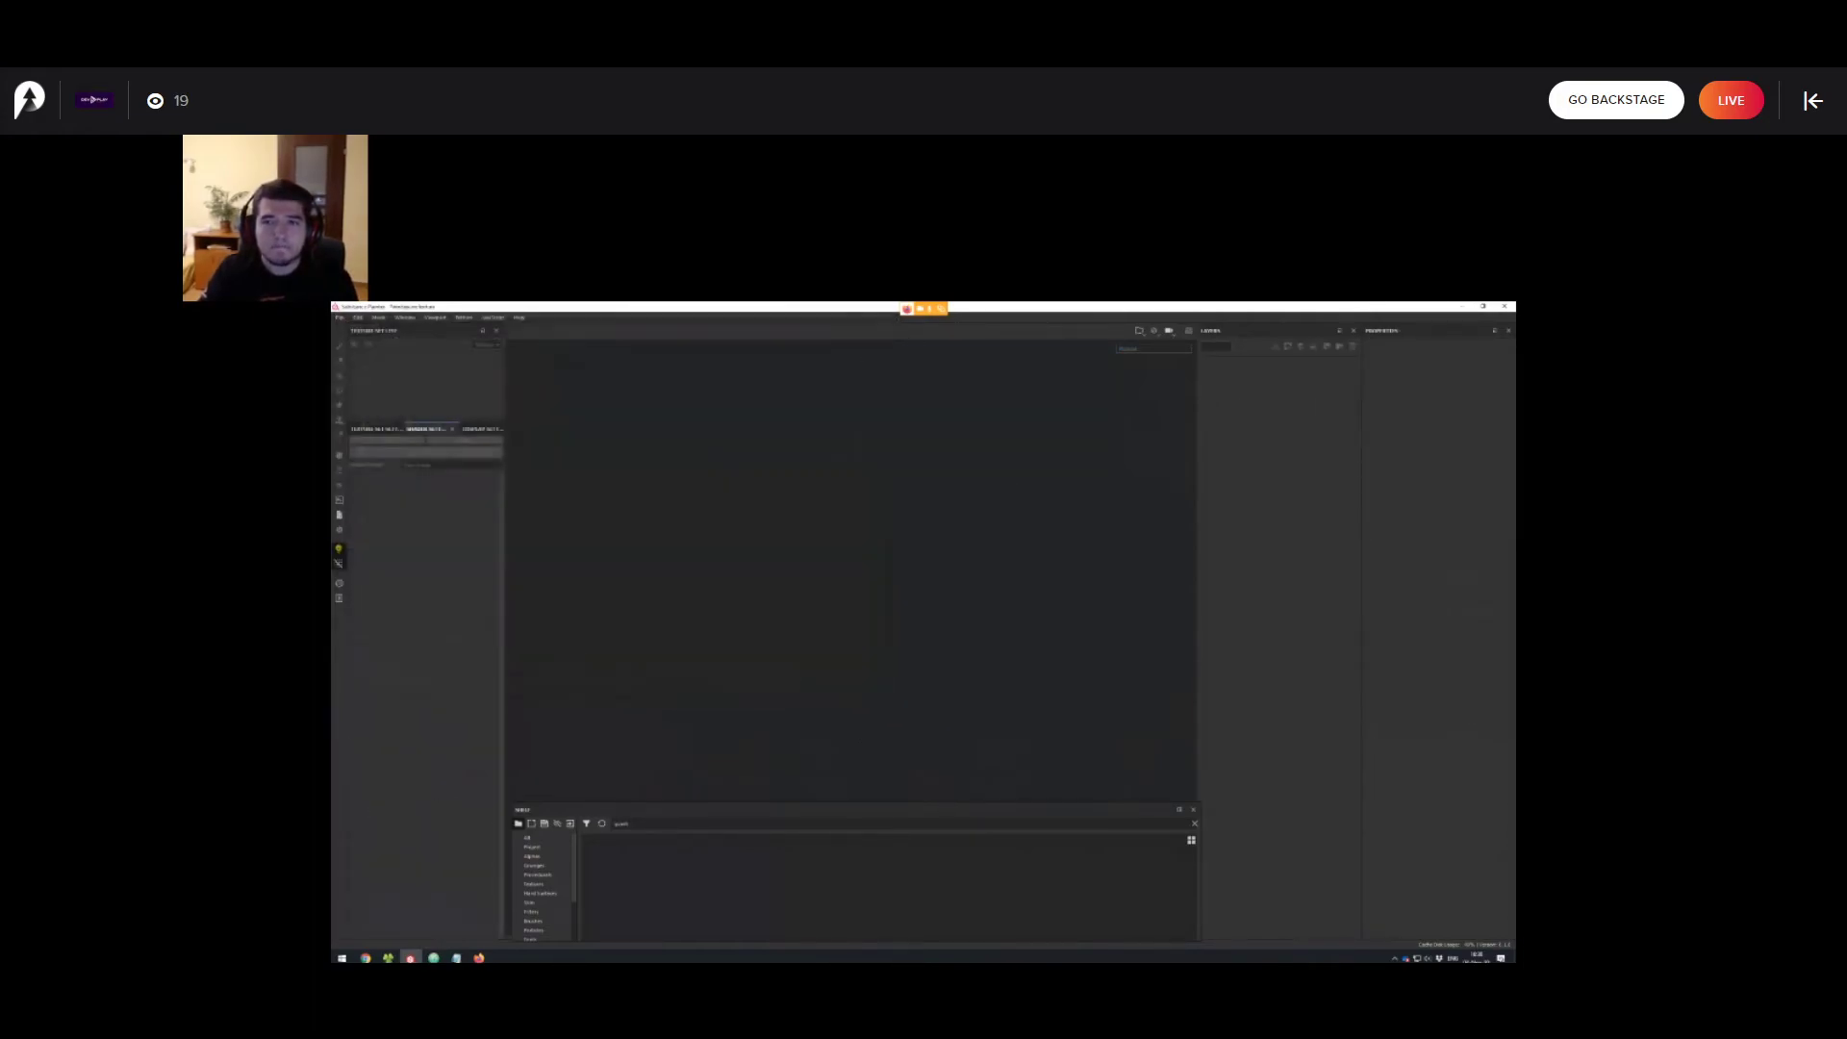
Examine the red triangles painted on the teapot's body from different angles.
middle_click_drag(921, 723, 904, 565, "alt")
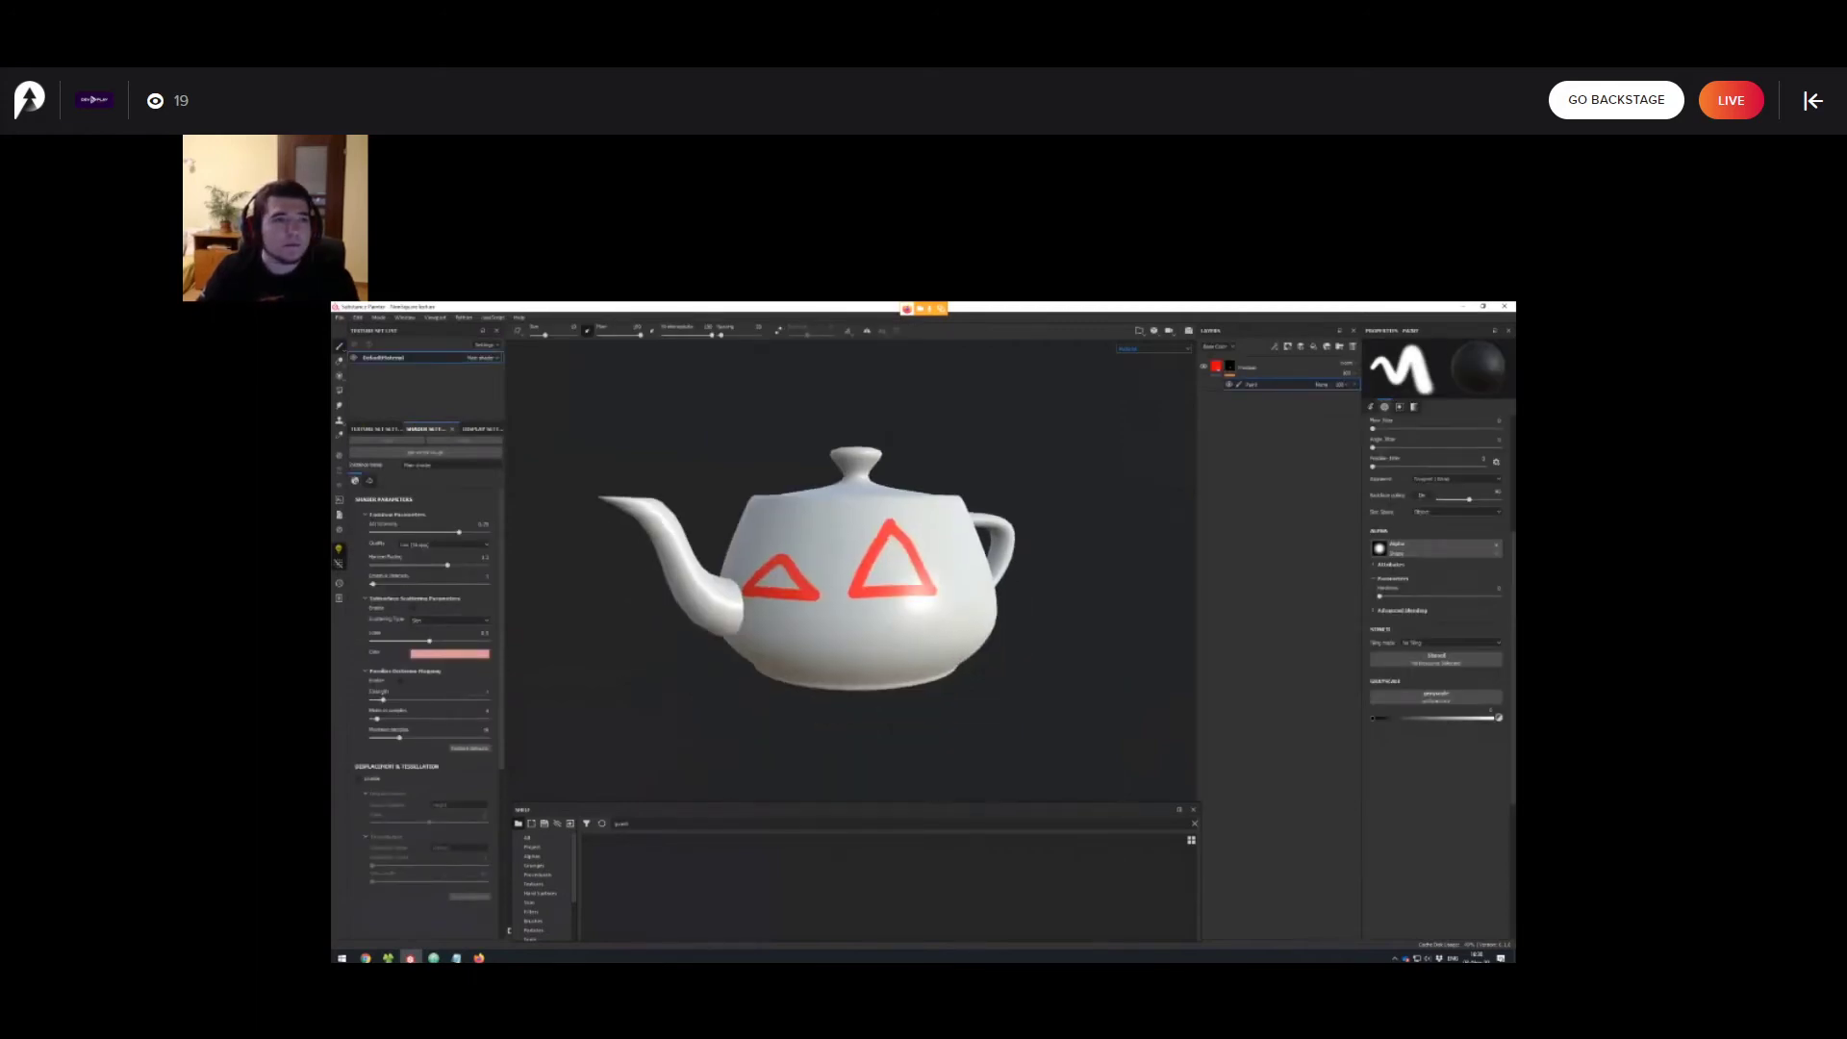
left_click_drag(905, 566, 856, 589, "alt")
middle_click_drag(856, 589, 793, 666, "alt")
scroll(865, 539, "up", 3)
left_click_drag(875, 481, 940, 672, "alt")
middle_click_drag(940, 672, 921, 658, "alt")
middle_click_drag(859, 728, 869, 702, "alt")
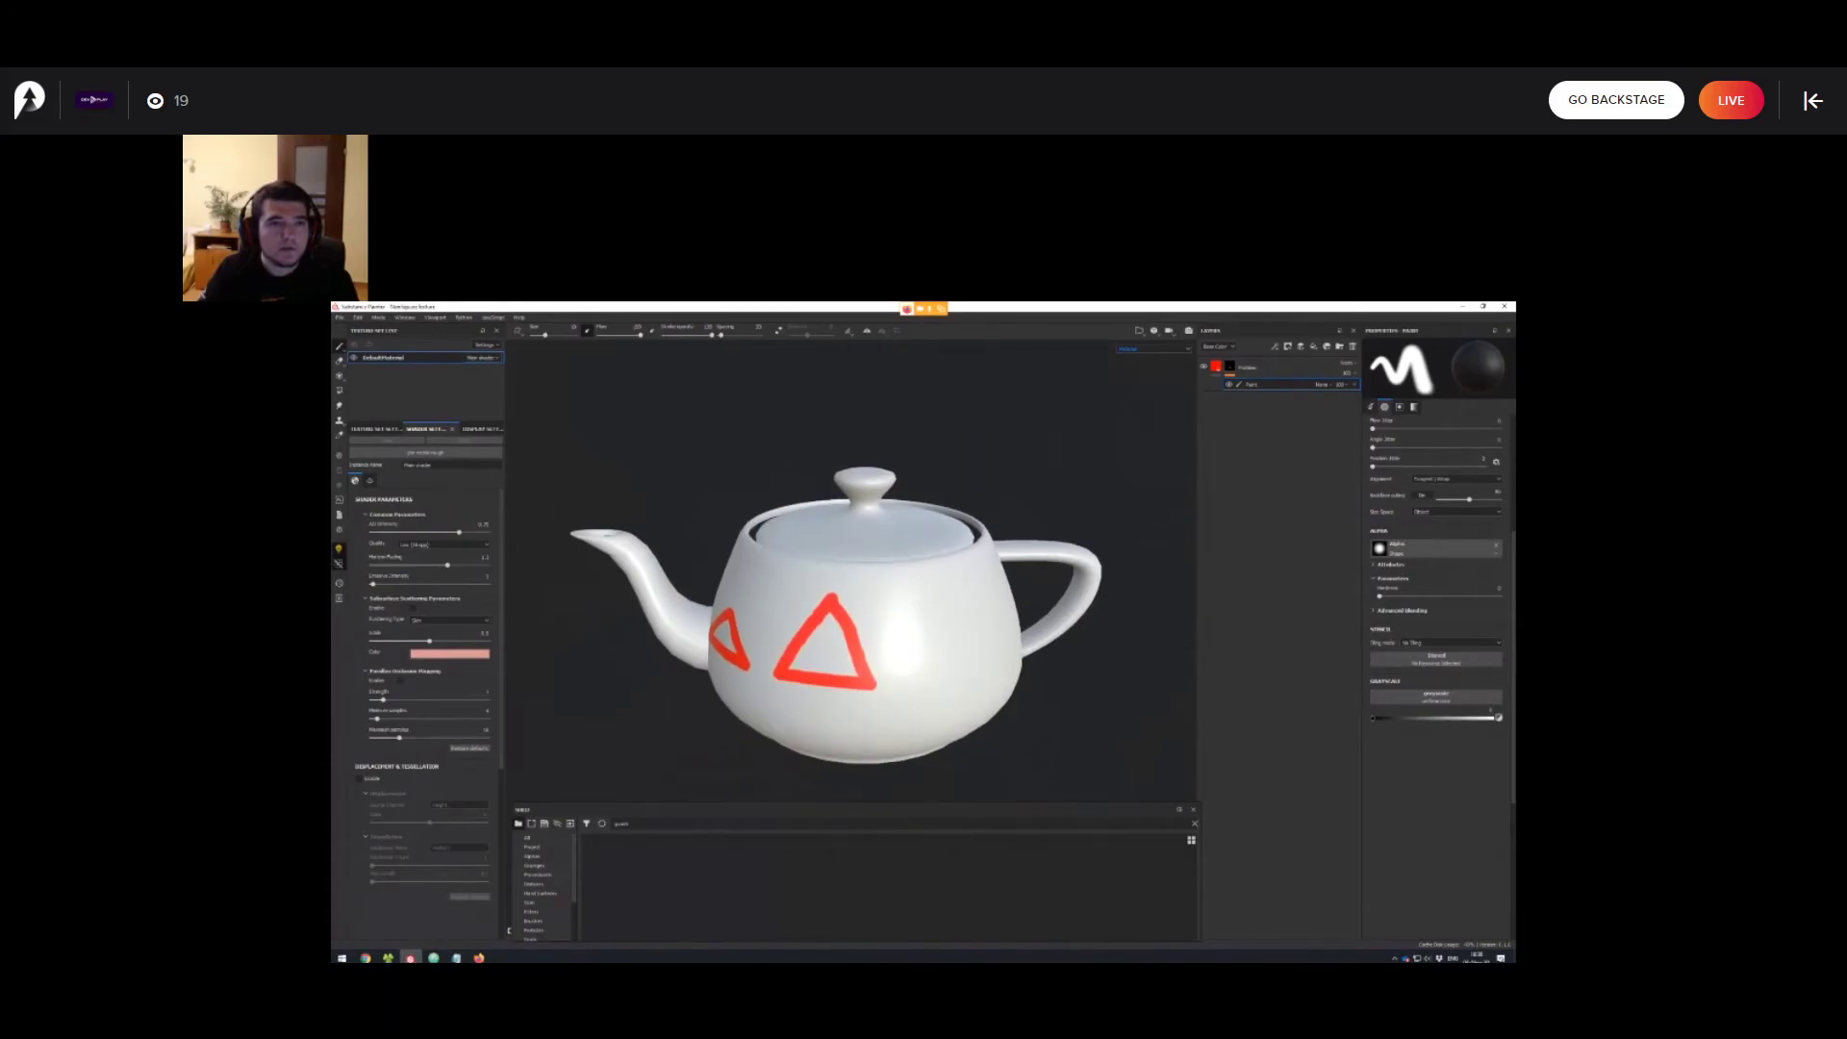
Show the texture set settings and display the teapot's full UV layout beside the 3D view.
left_click(377, 429)
scroll(840, 659, "down", 2)
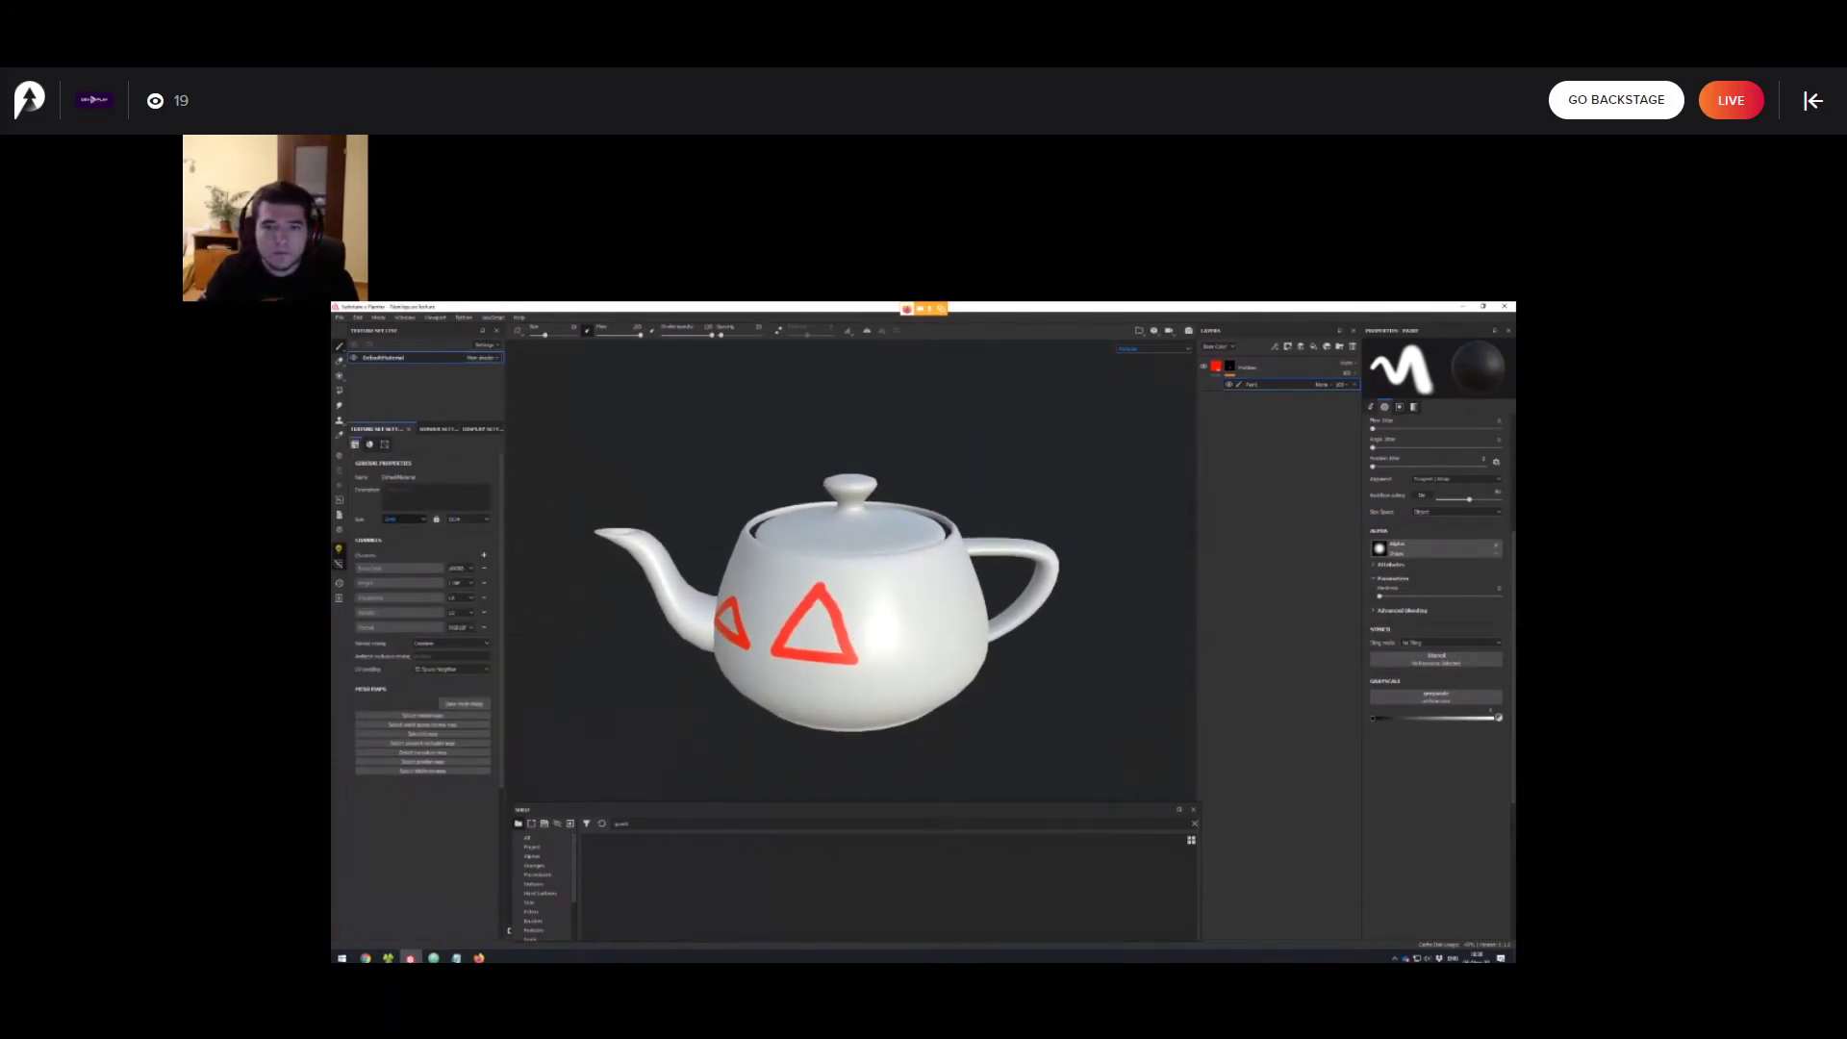
left_click_drag(806, 623, 820, 643, "alt")
key("F1")
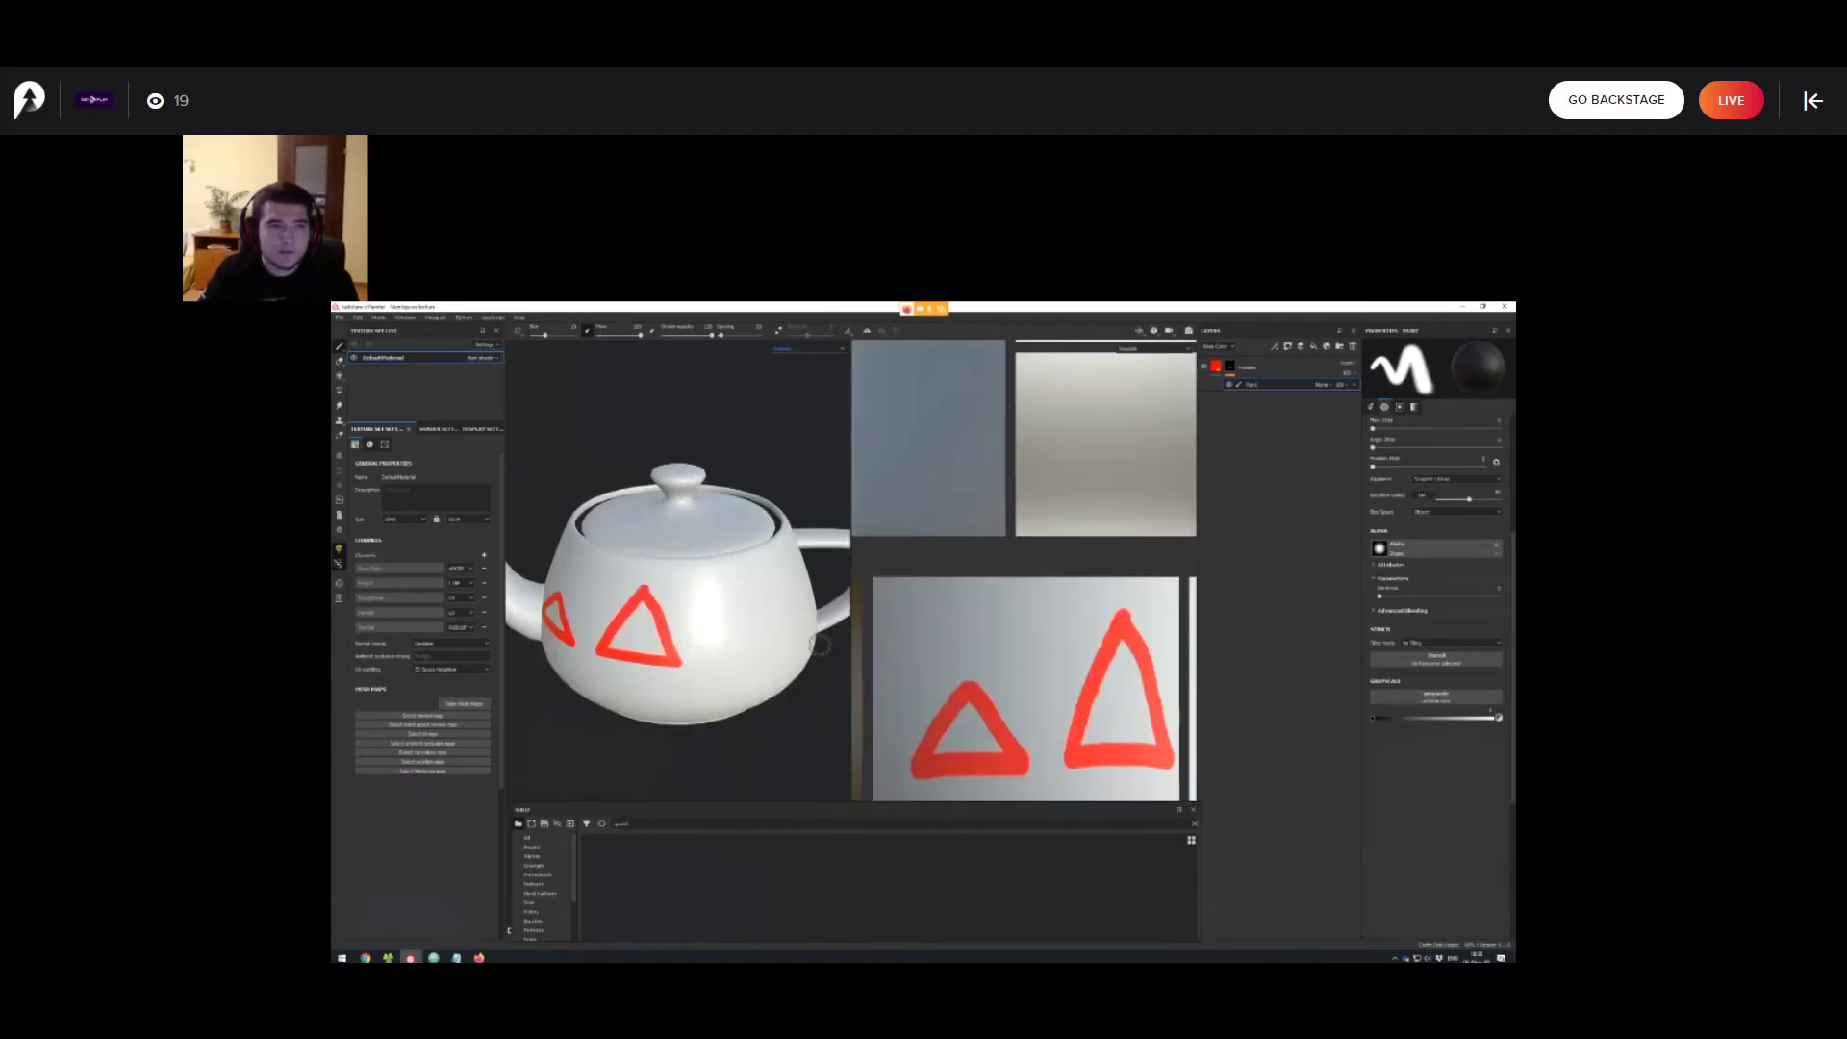
scroll(1025, 685, "down", 6)
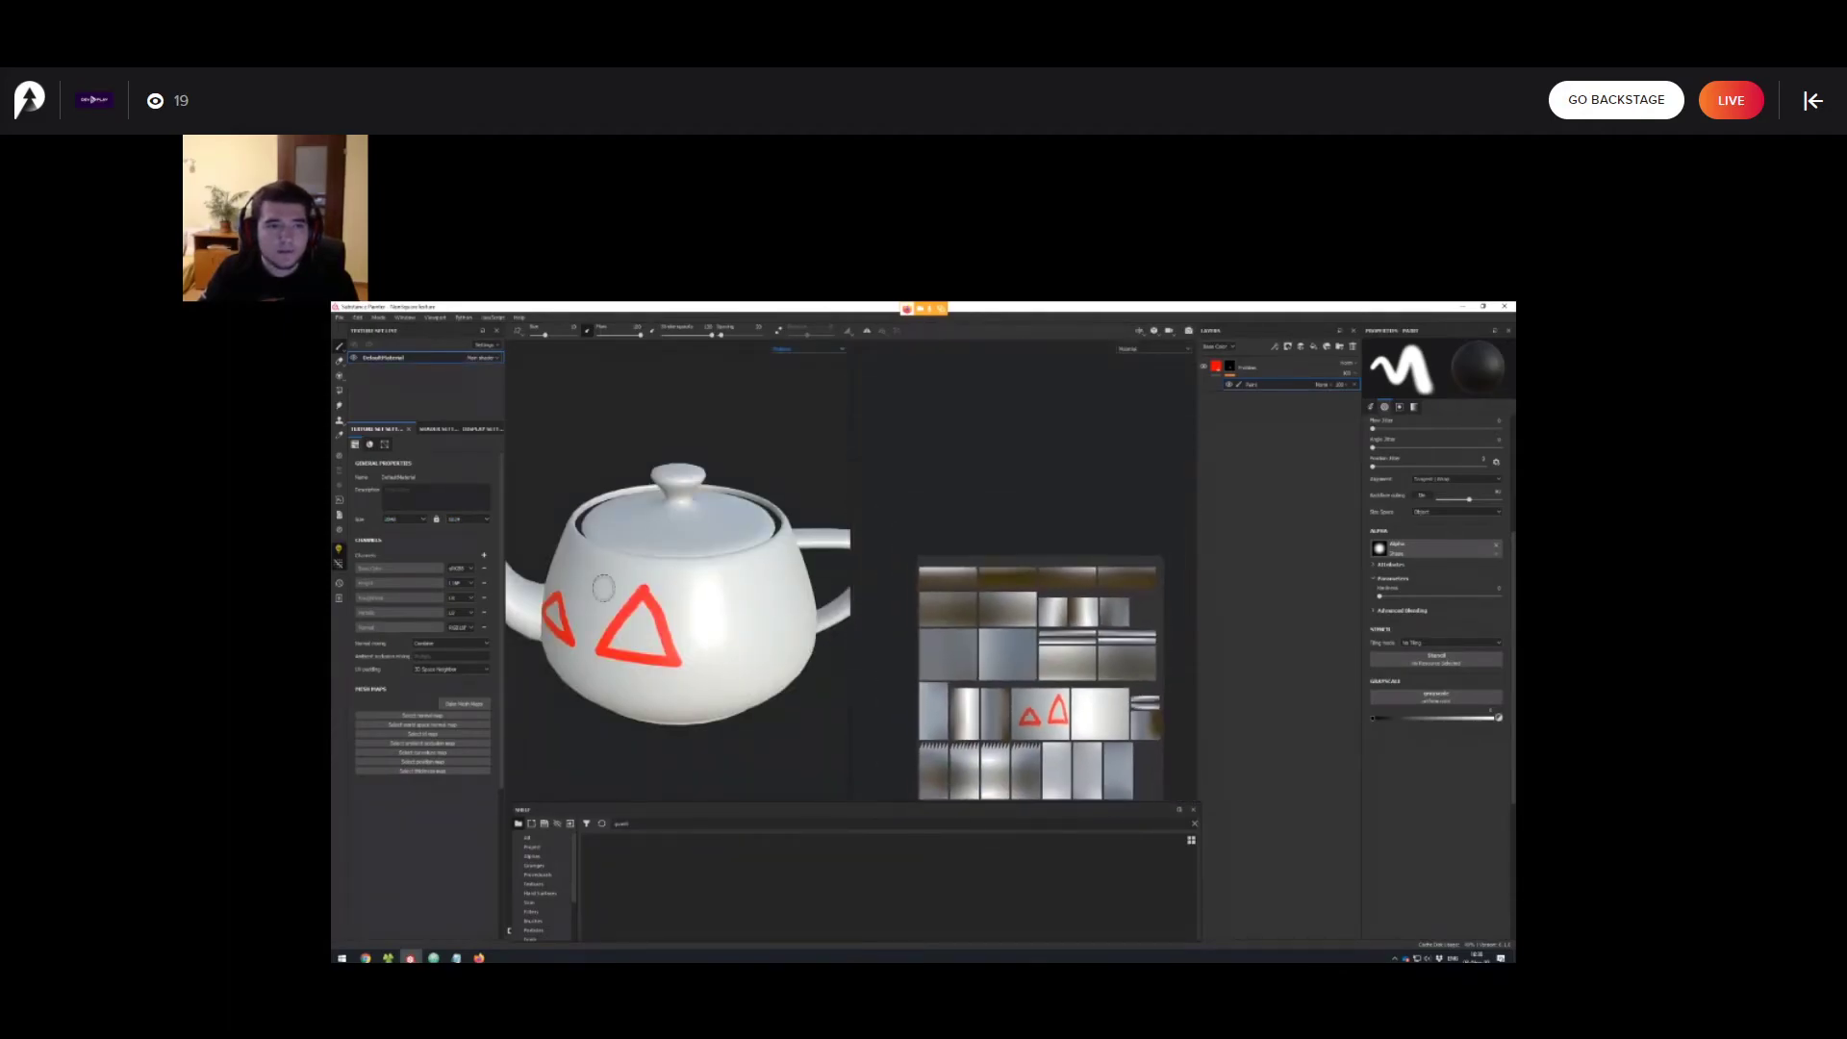
Examine the triangles and the empty shell beside them in the UV layout, comparing them with the teapot's body.
scroll(1024, 603, "down", 2)
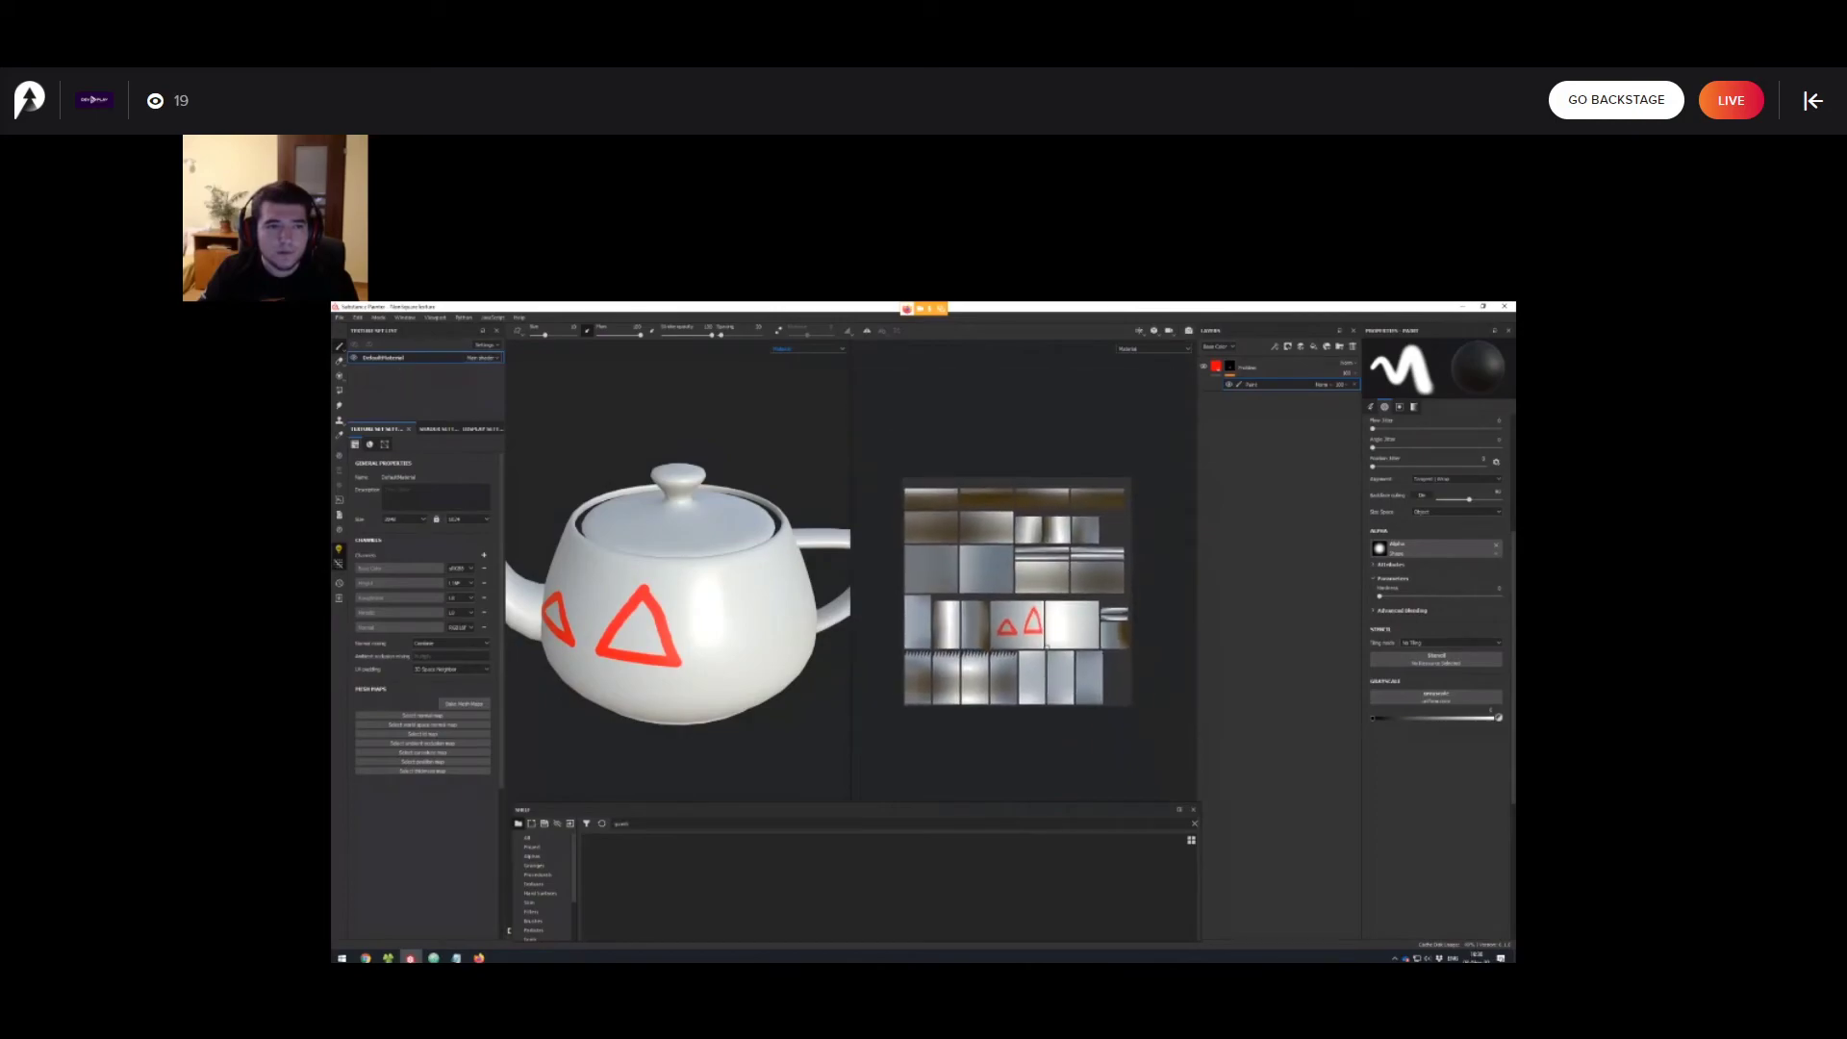
middle_click_drag(1012, 618, 1002, 634, "alt")
scroll(986, 631, "up", 2)
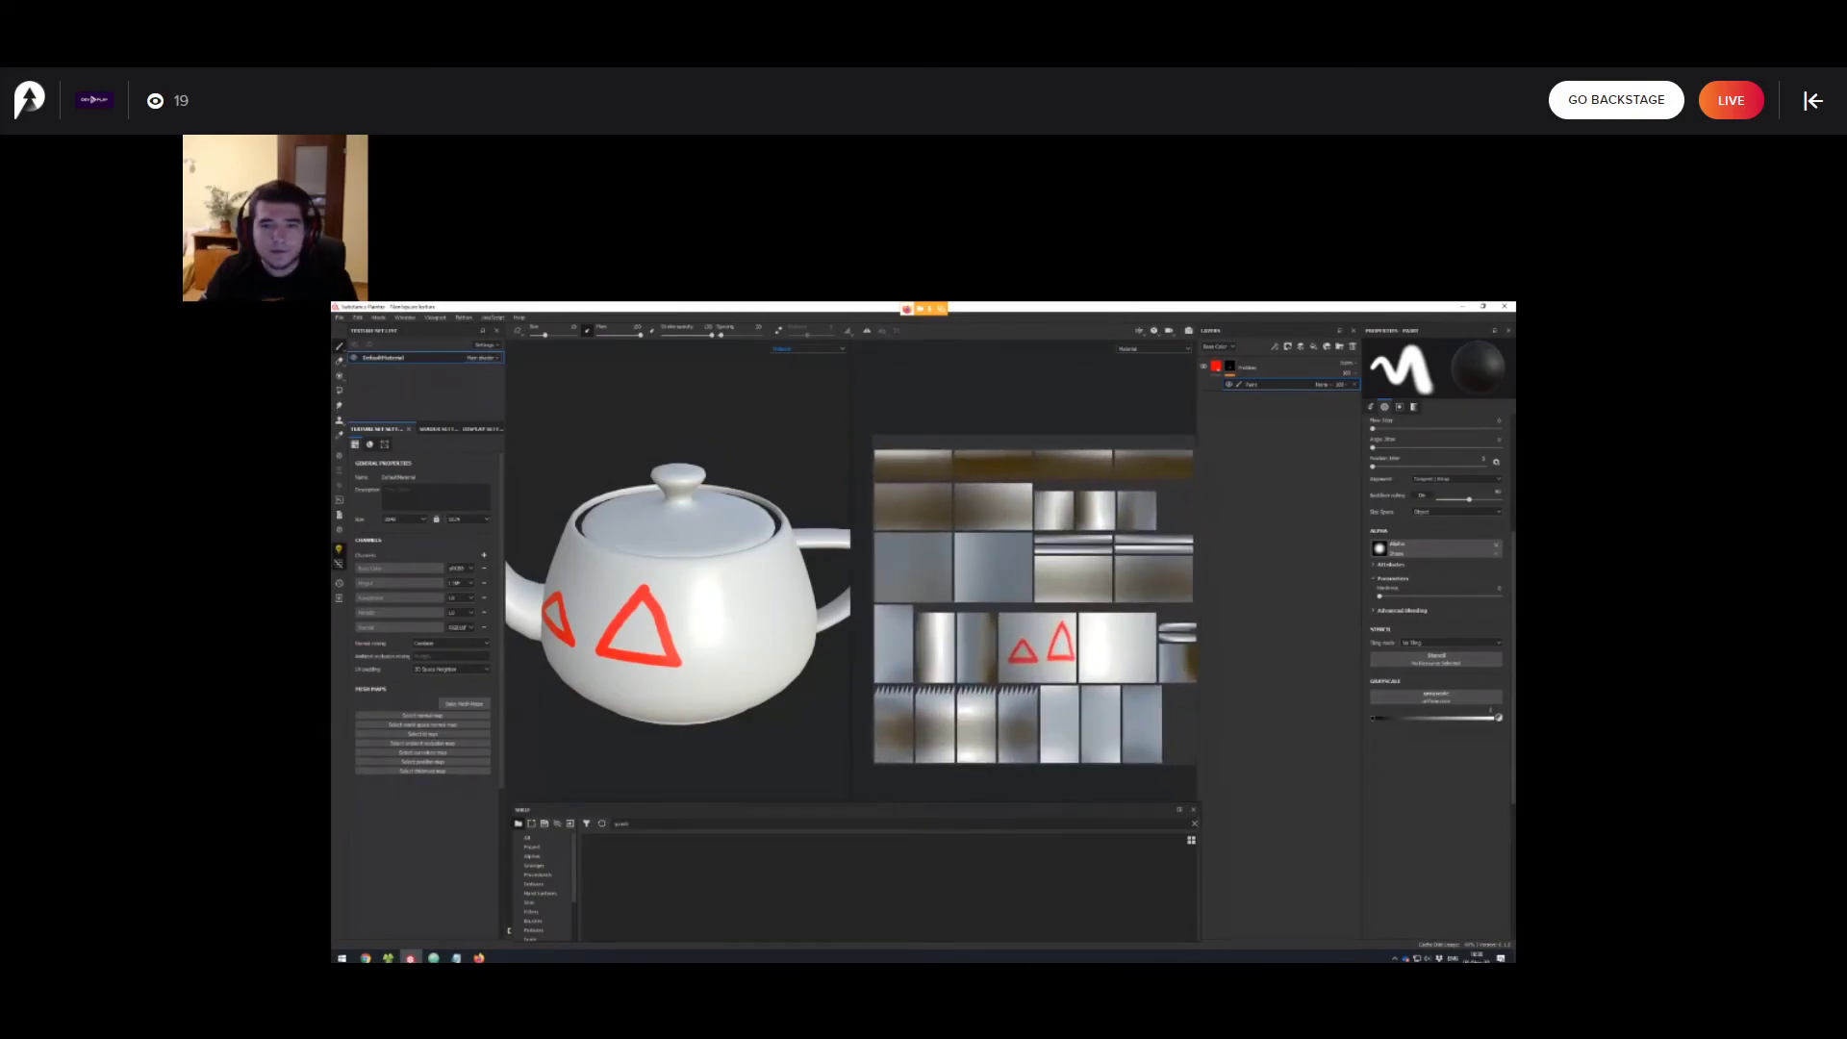
scroll(991, 635, "down", 2)
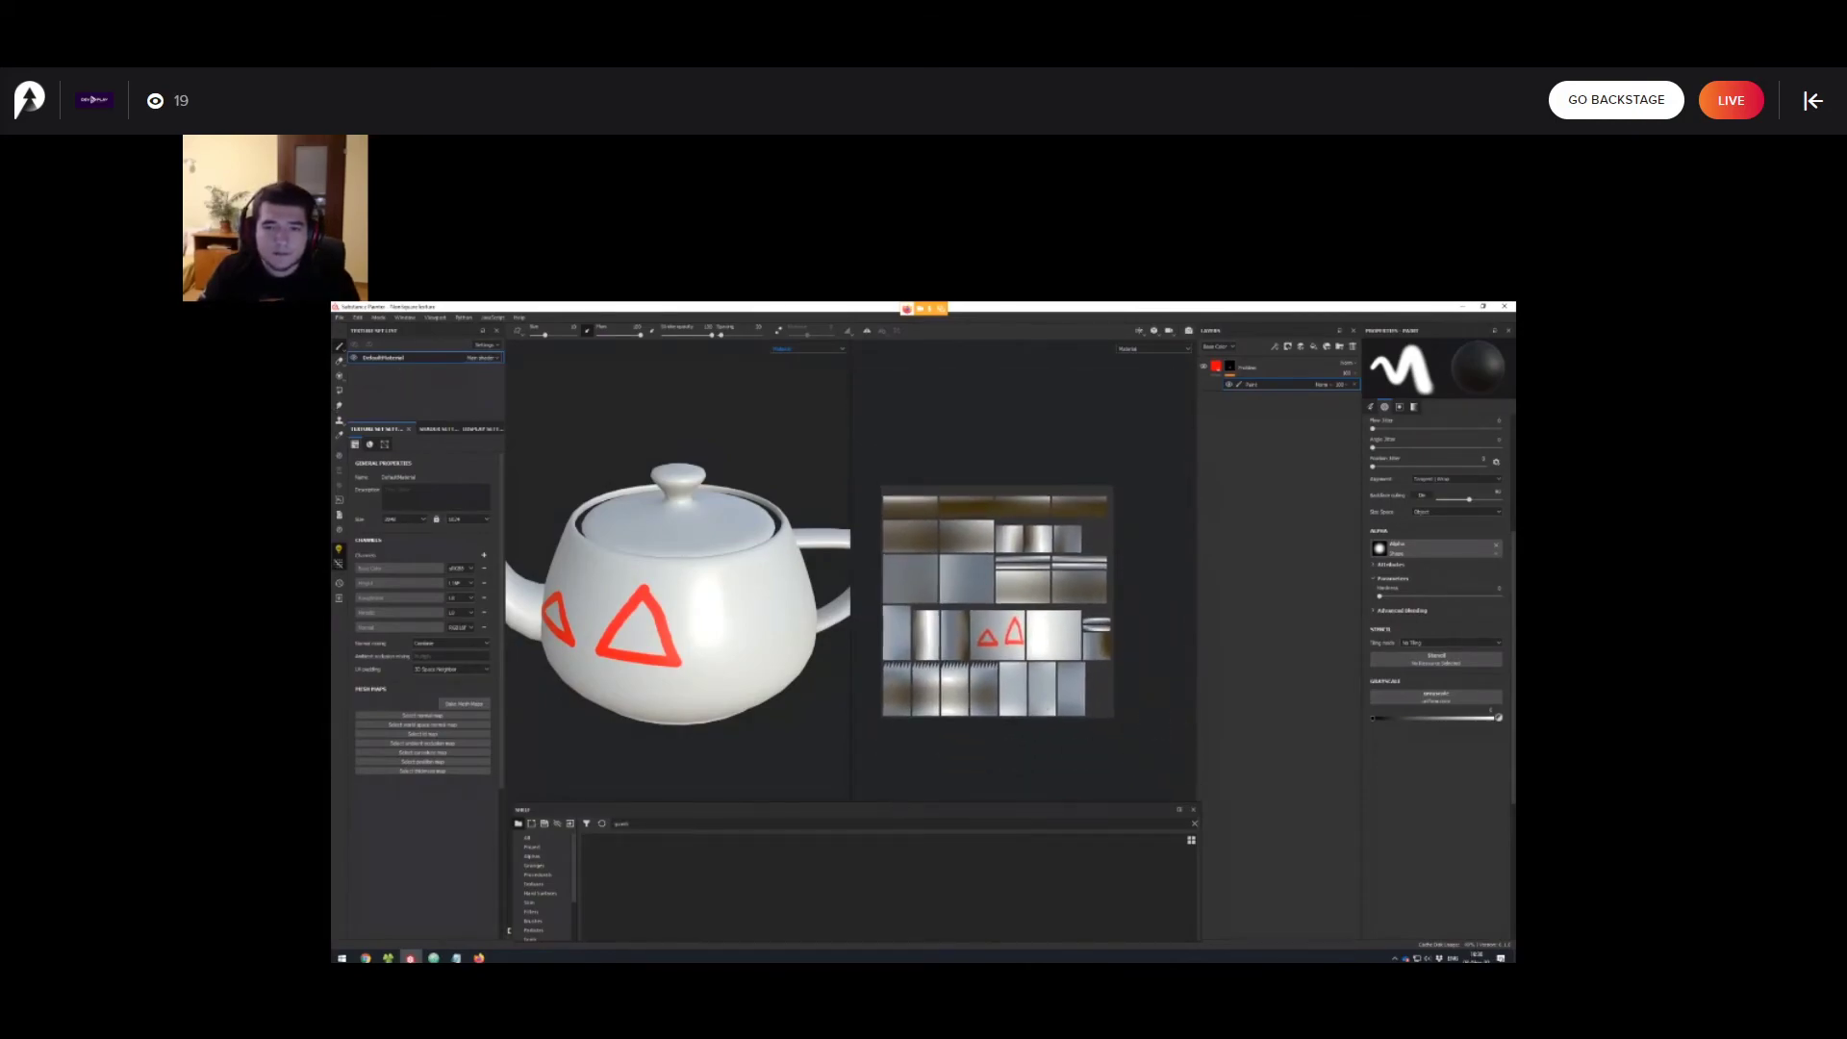
scroll(1166, 735, "down", 1)
scroll(1029, 708, "up", 1)
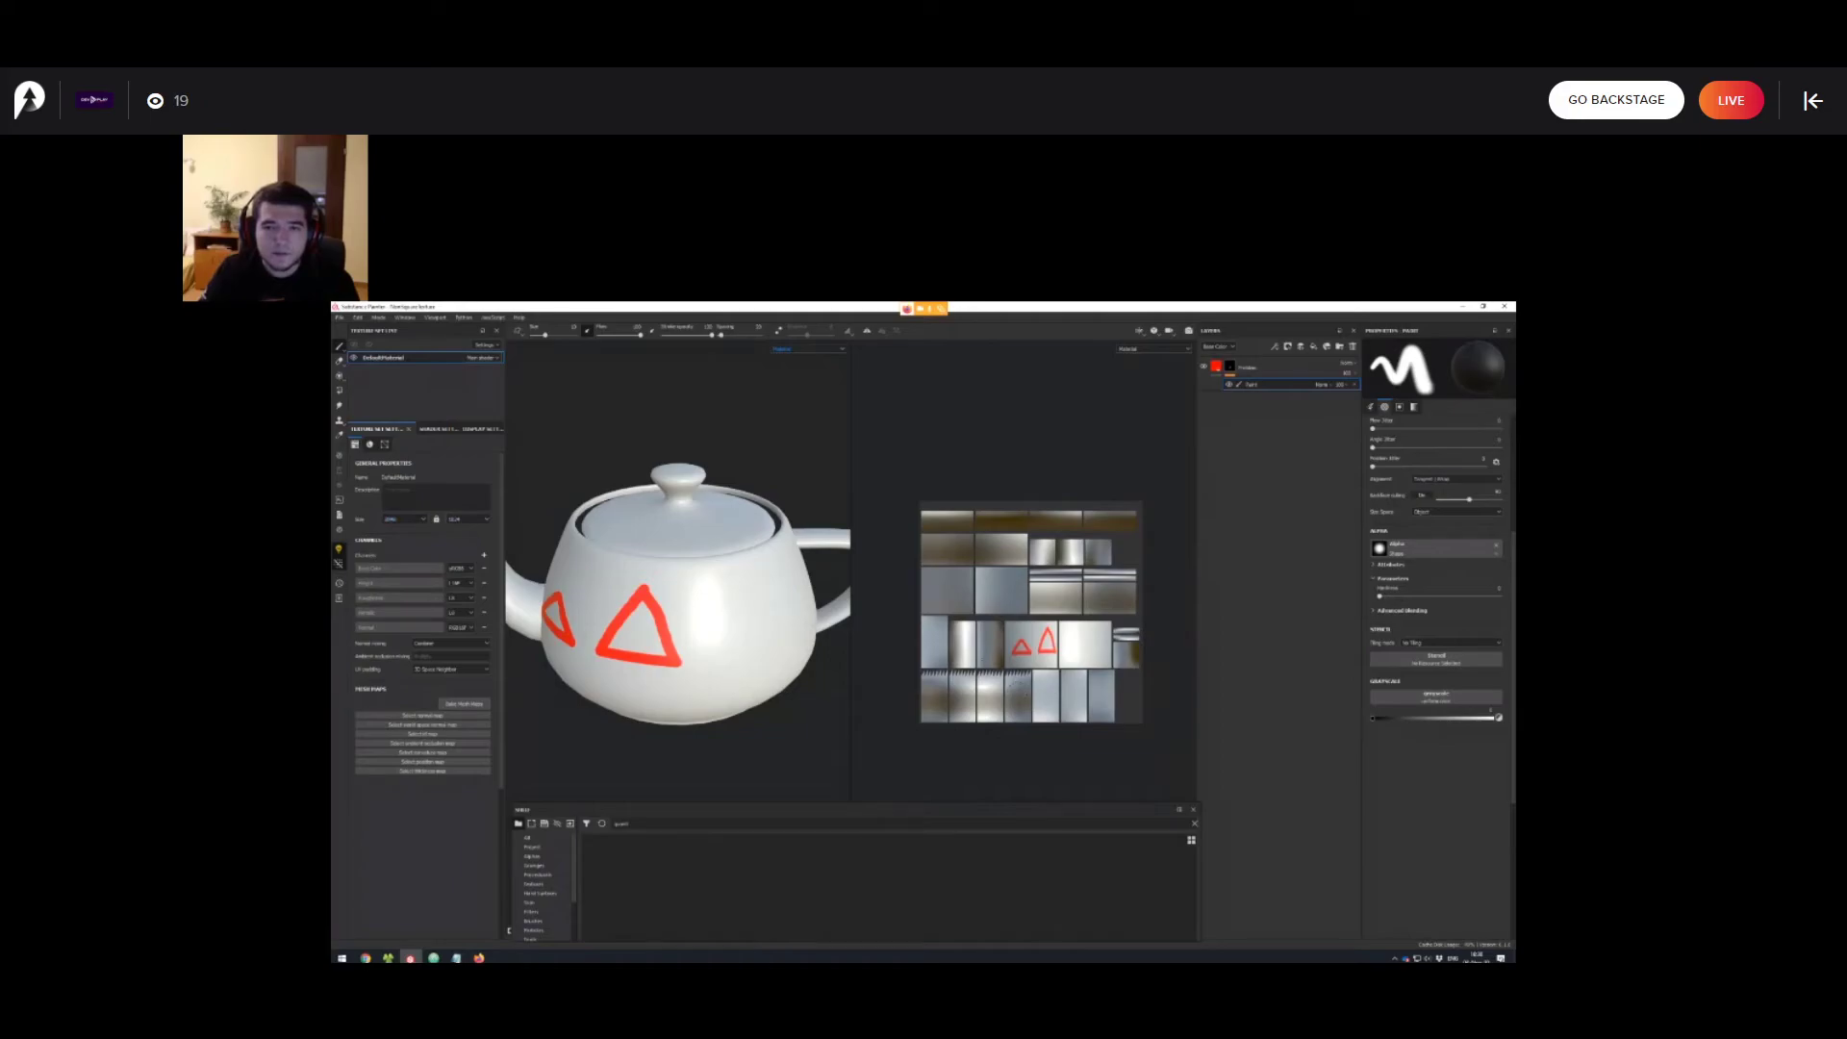
left_click_drag(724, 653, 704, 650, "alt")
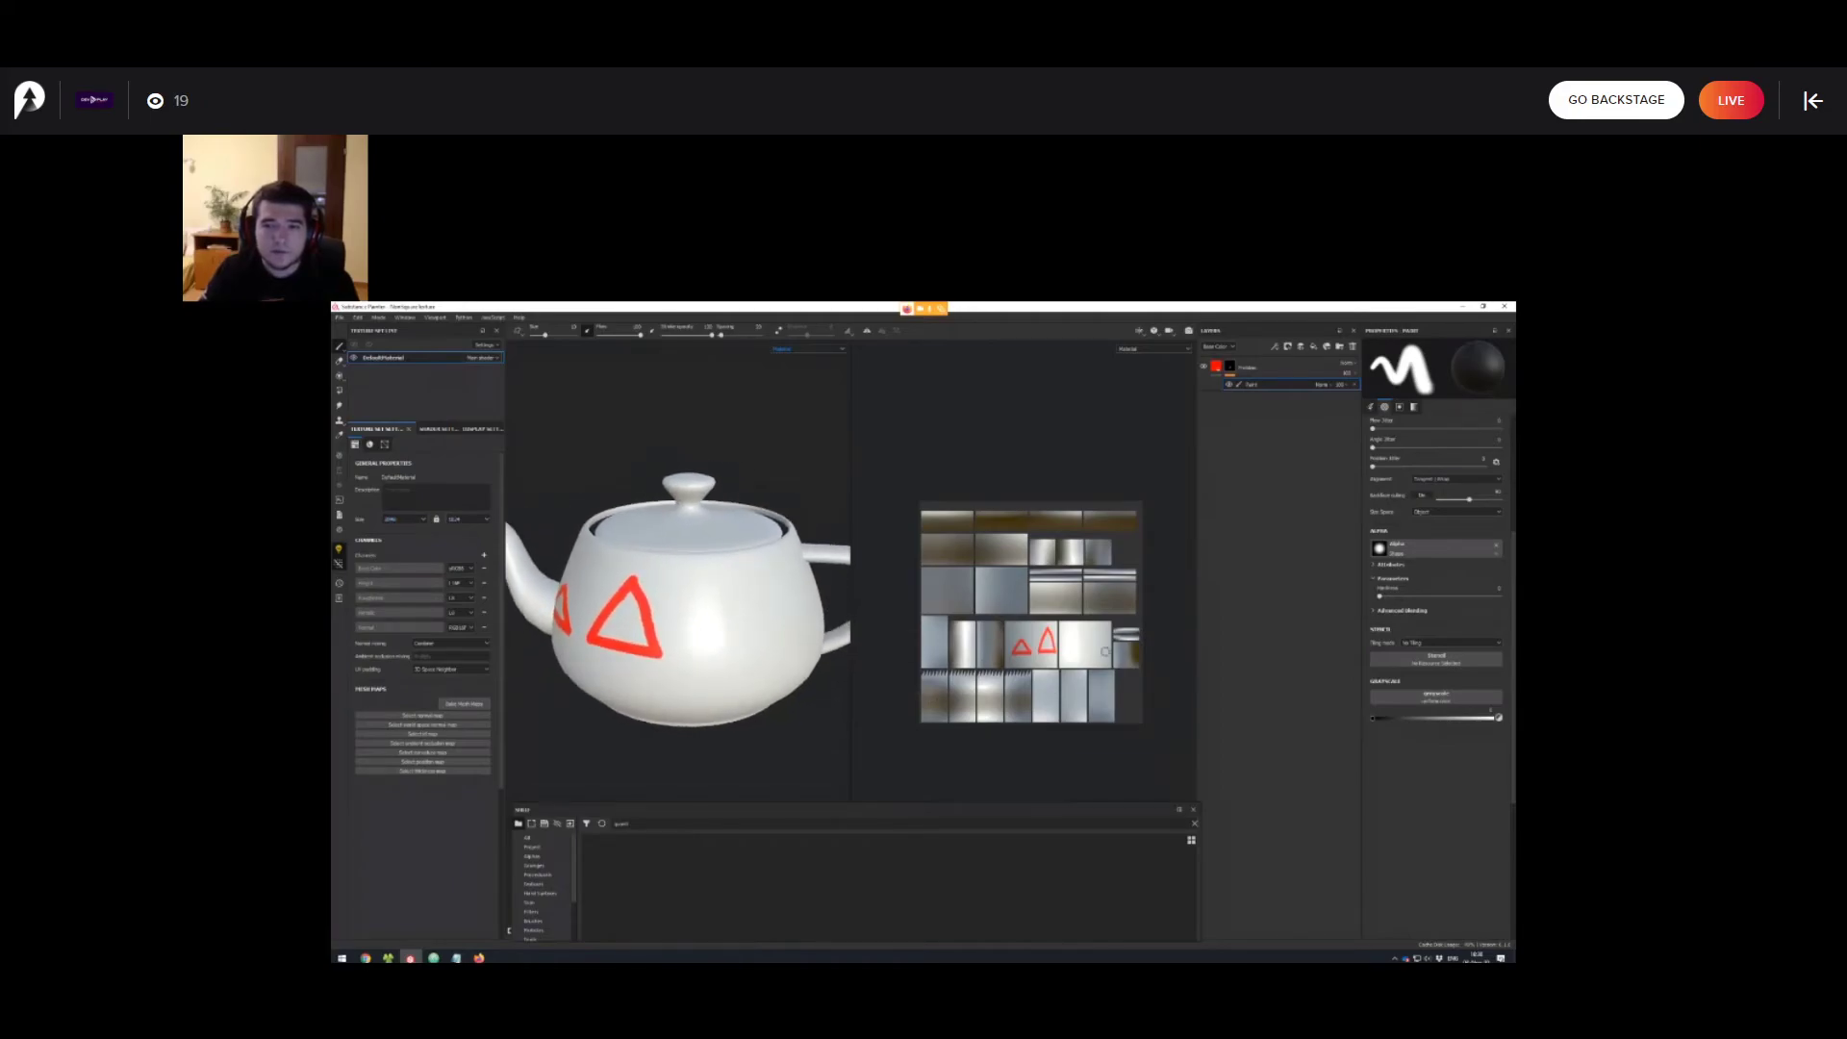
scroll(1105, 651, "up", 6)
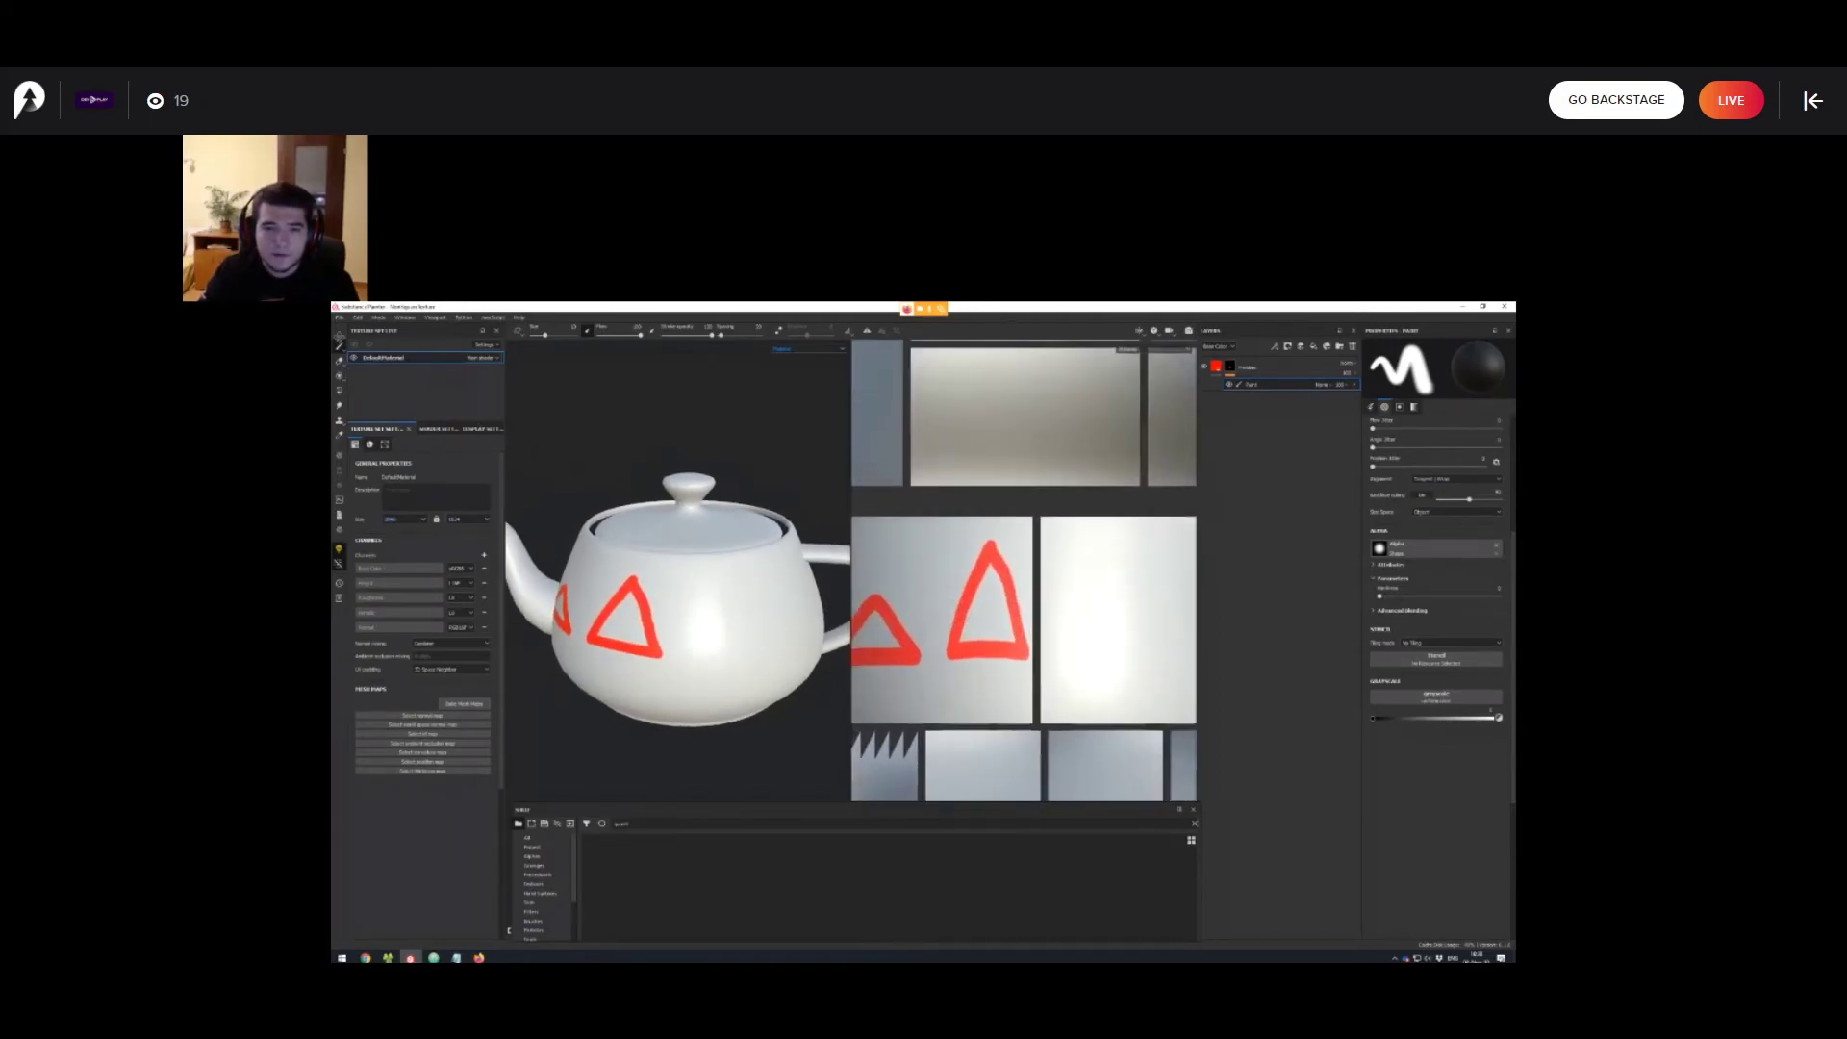
scroll(951, 631, "down", 2)
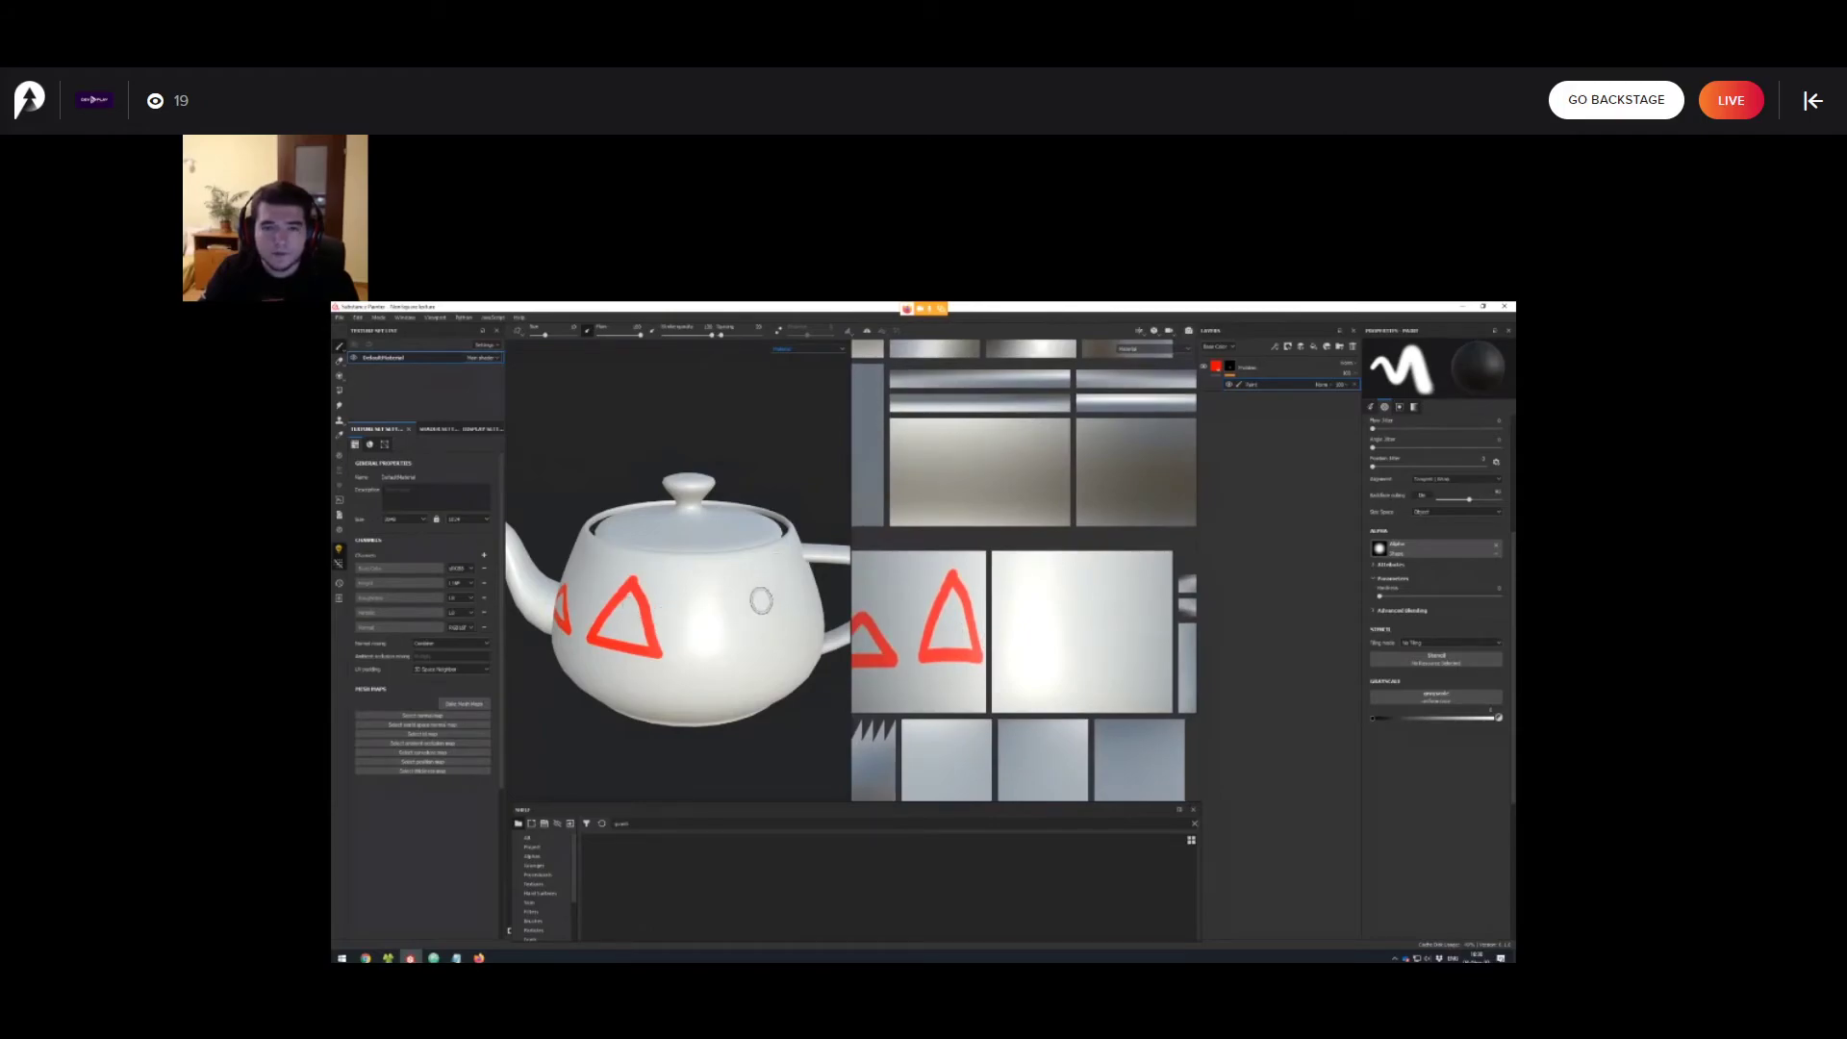
scroll(1039, 631, "up", 2)
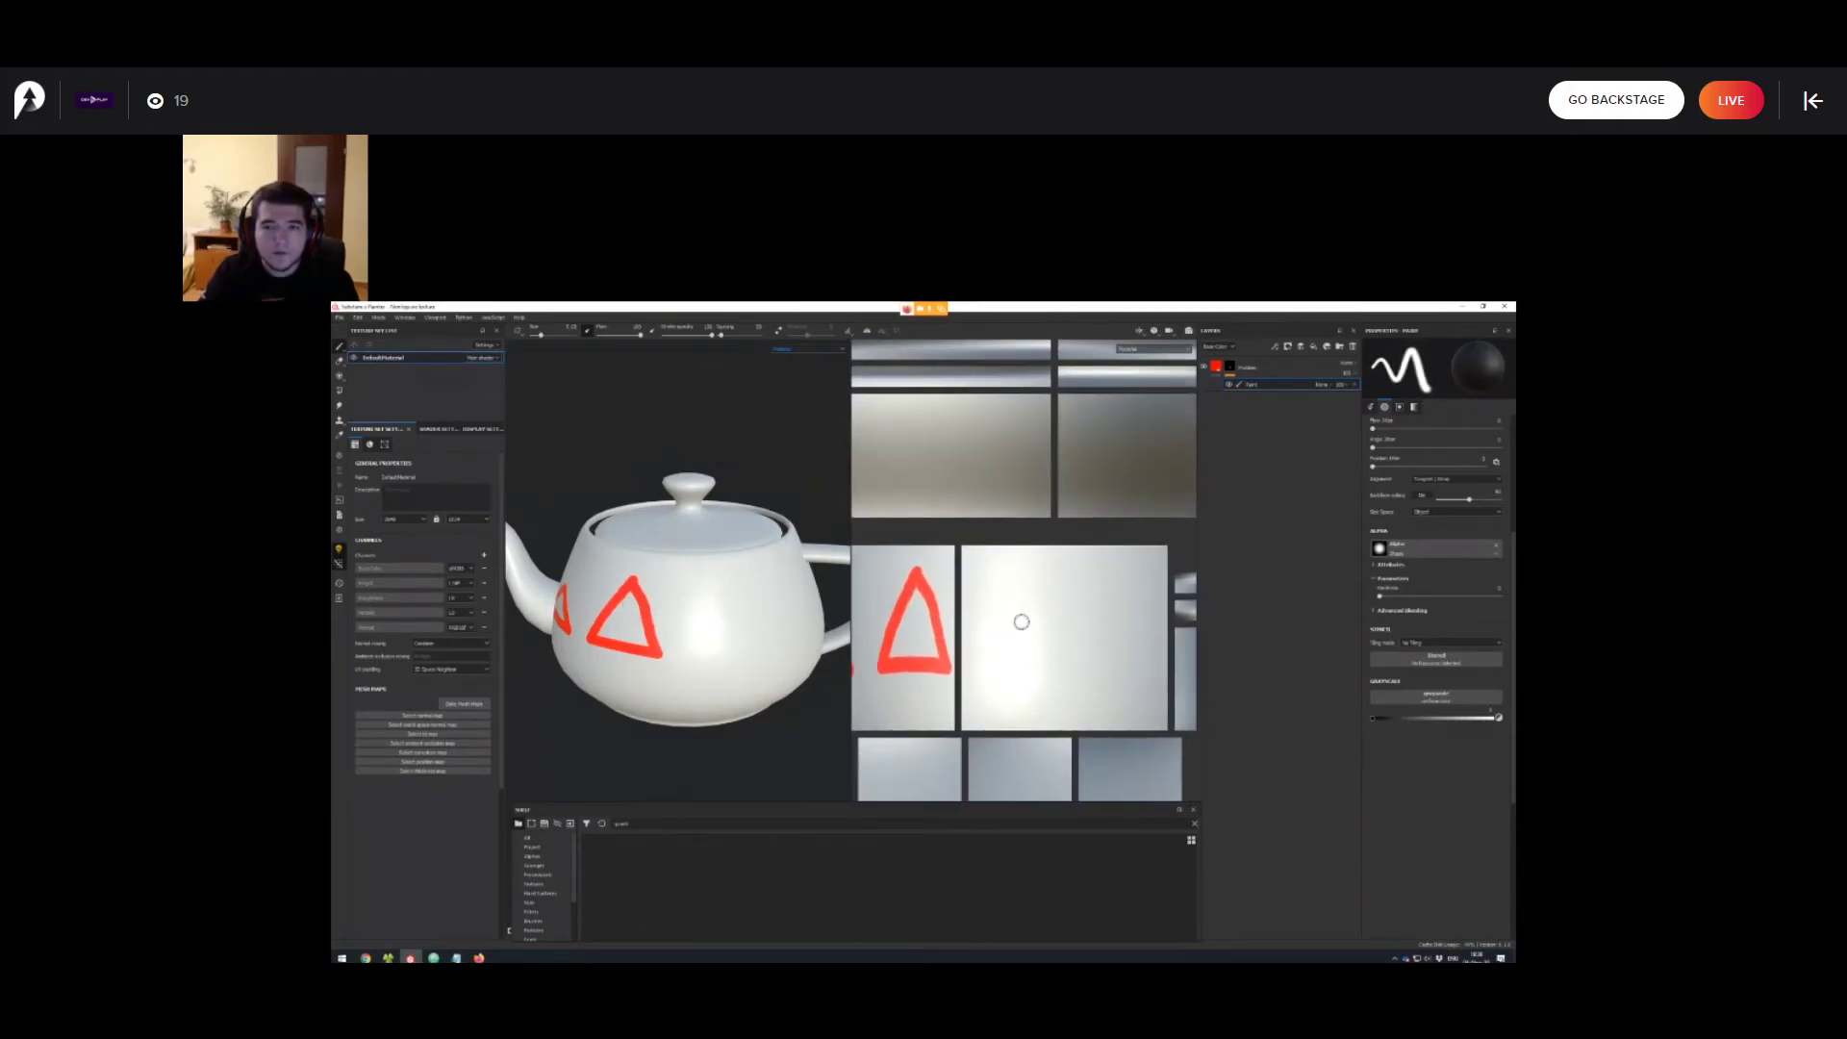
scroll(1053, 609, "down", 2)
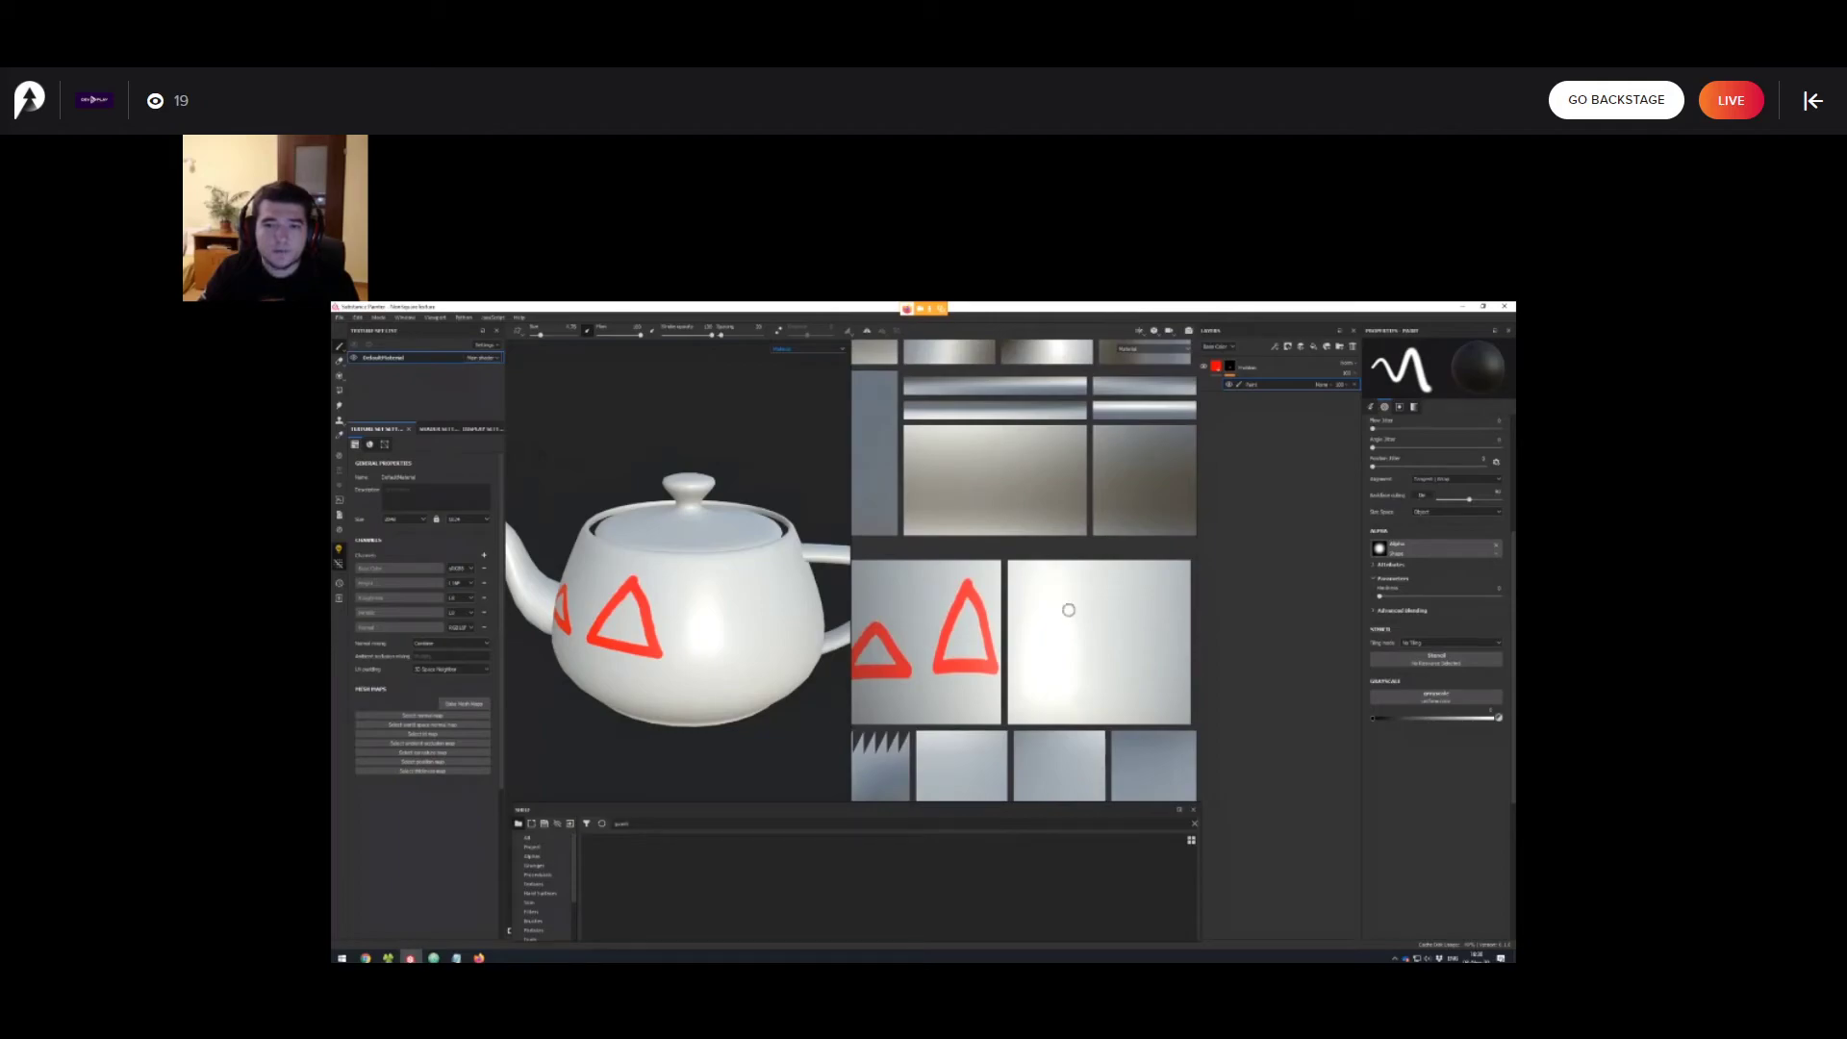
middle_click_drag(1078, 635, 1037, 638, "alt")
scroll(1037, 638, "up", 1)
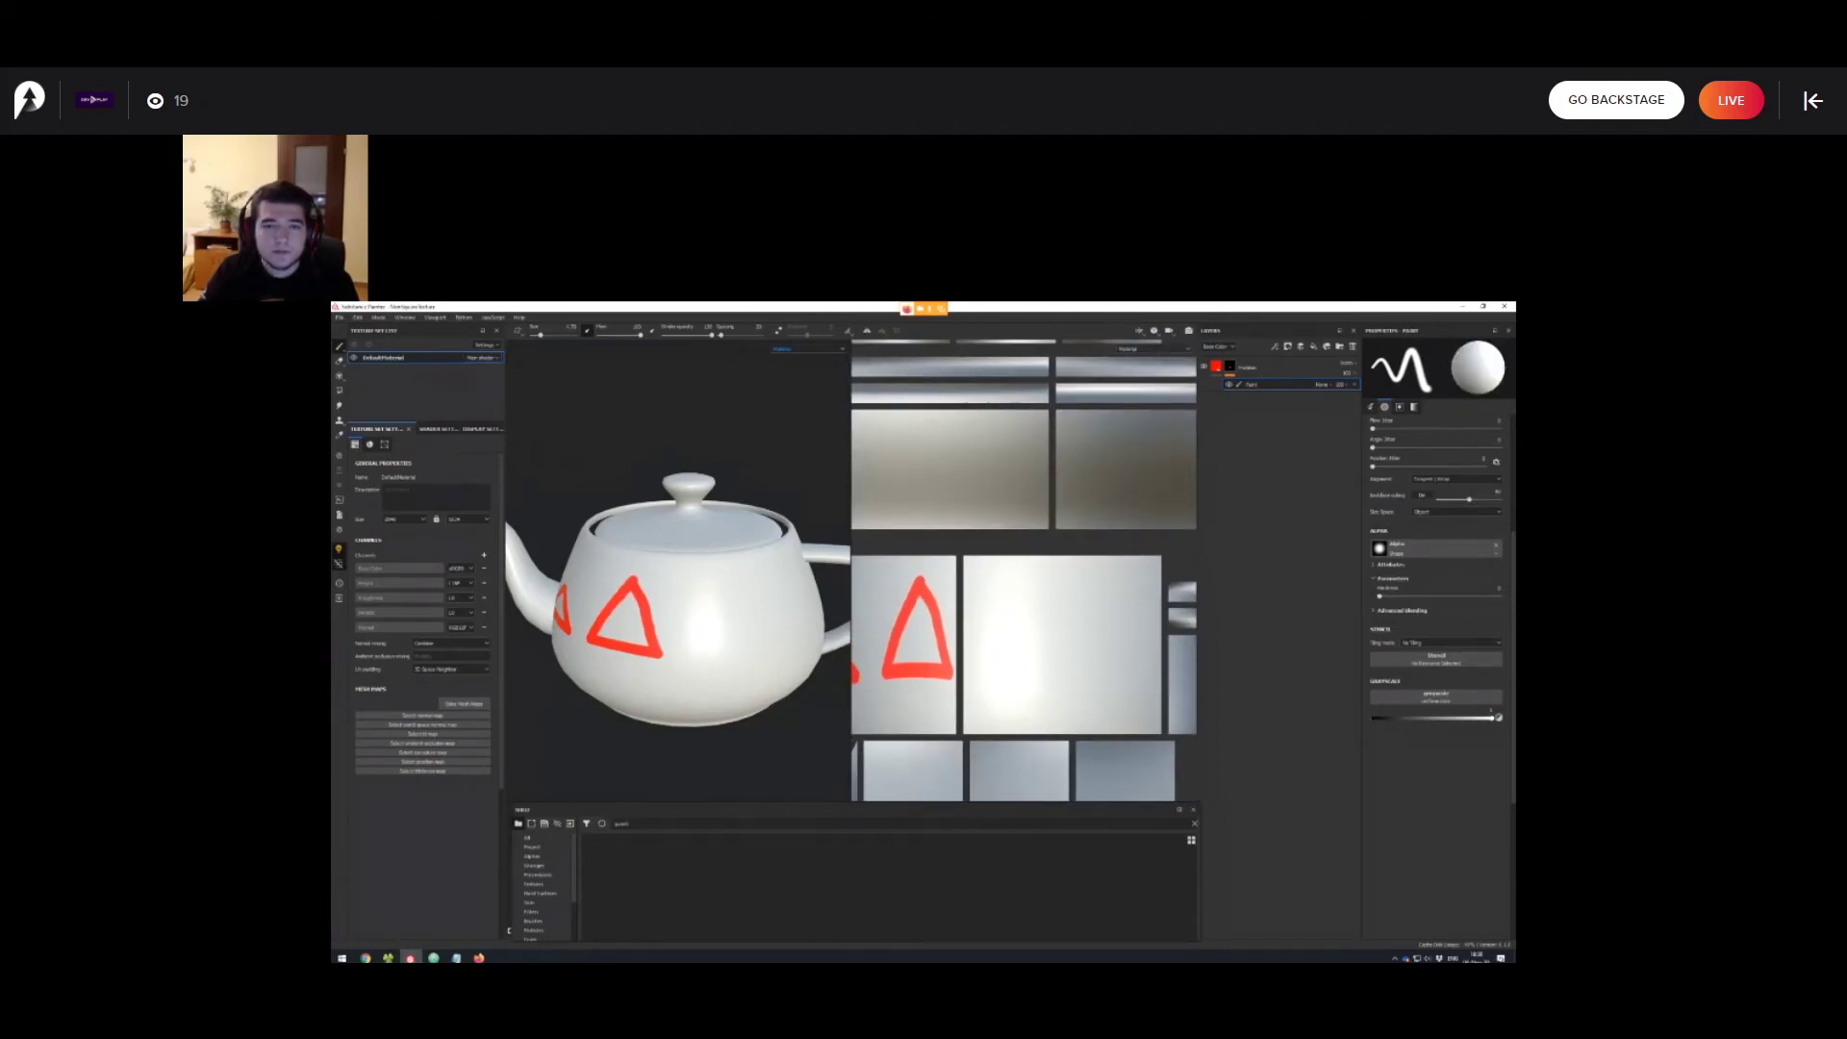
Try stamping a thin circle outline alpha with an enlarged brush on the empty UV shell beside the triangles.
key("BackSpace")
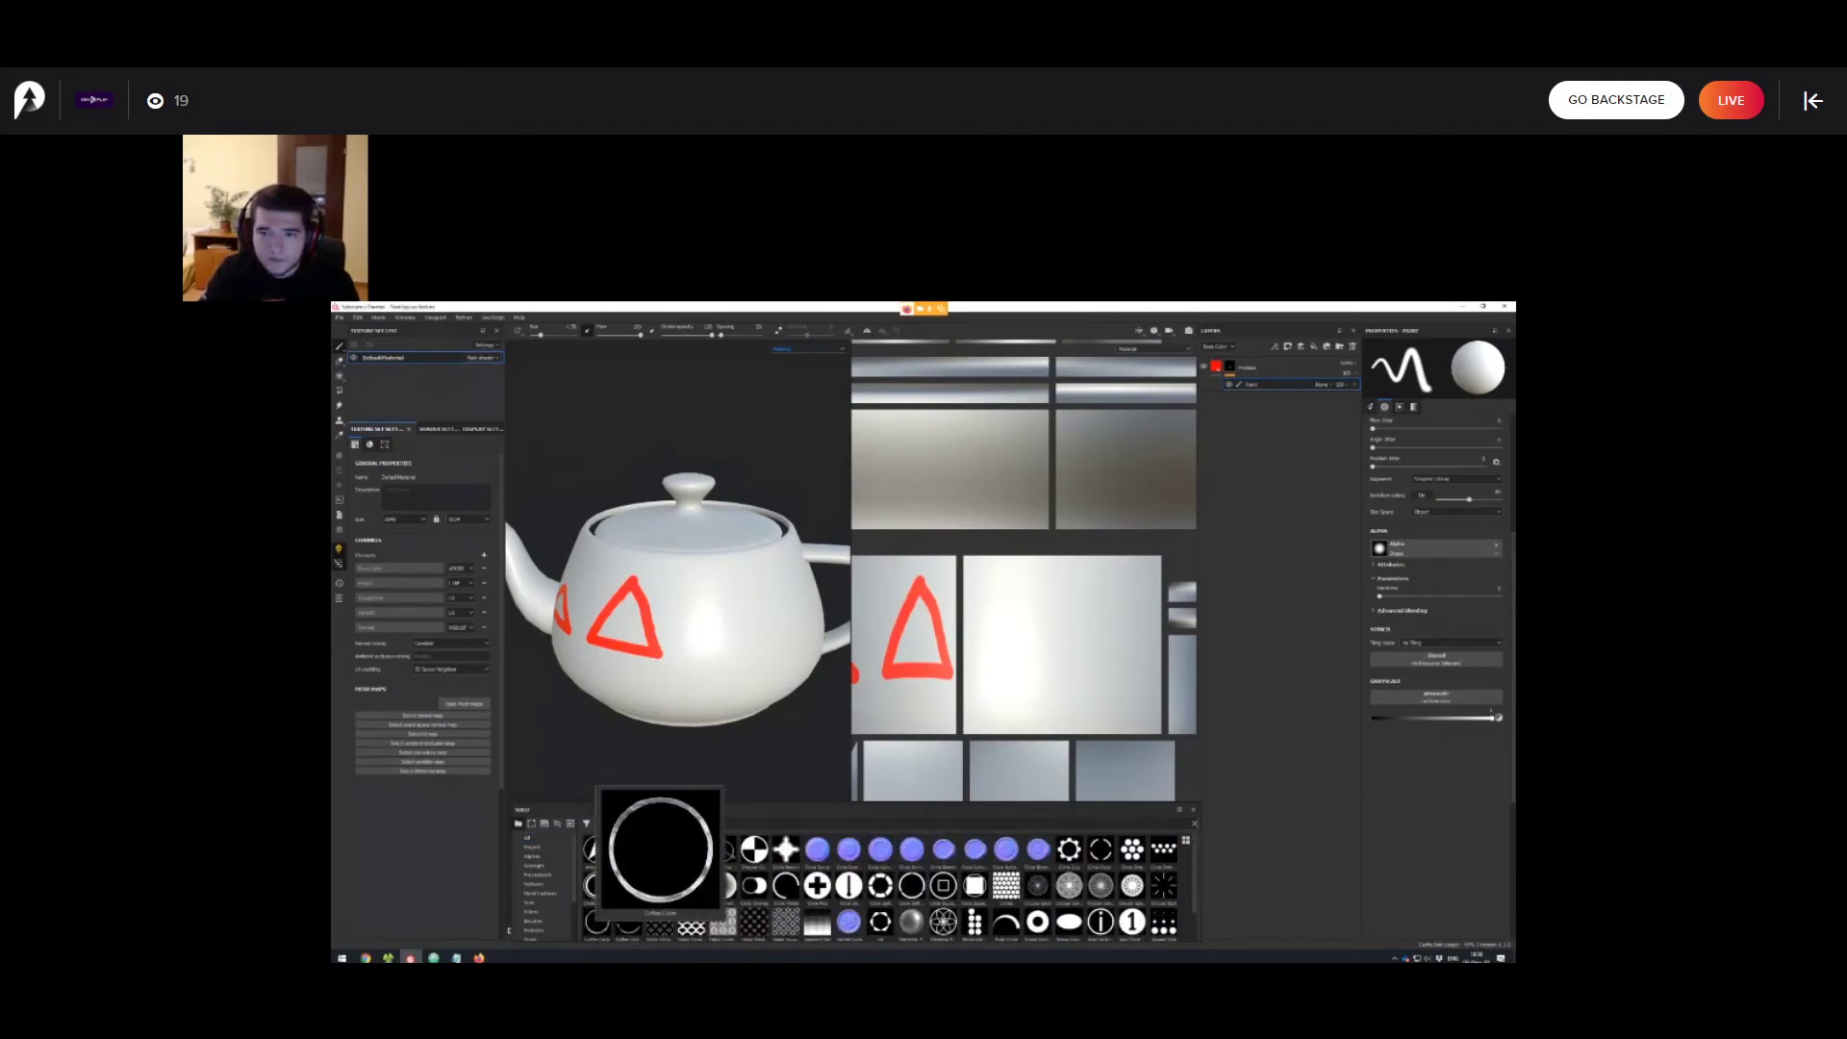
left_click(597, 921)
right_click_drag(1034, 644, 1084, 645, "ctrl")
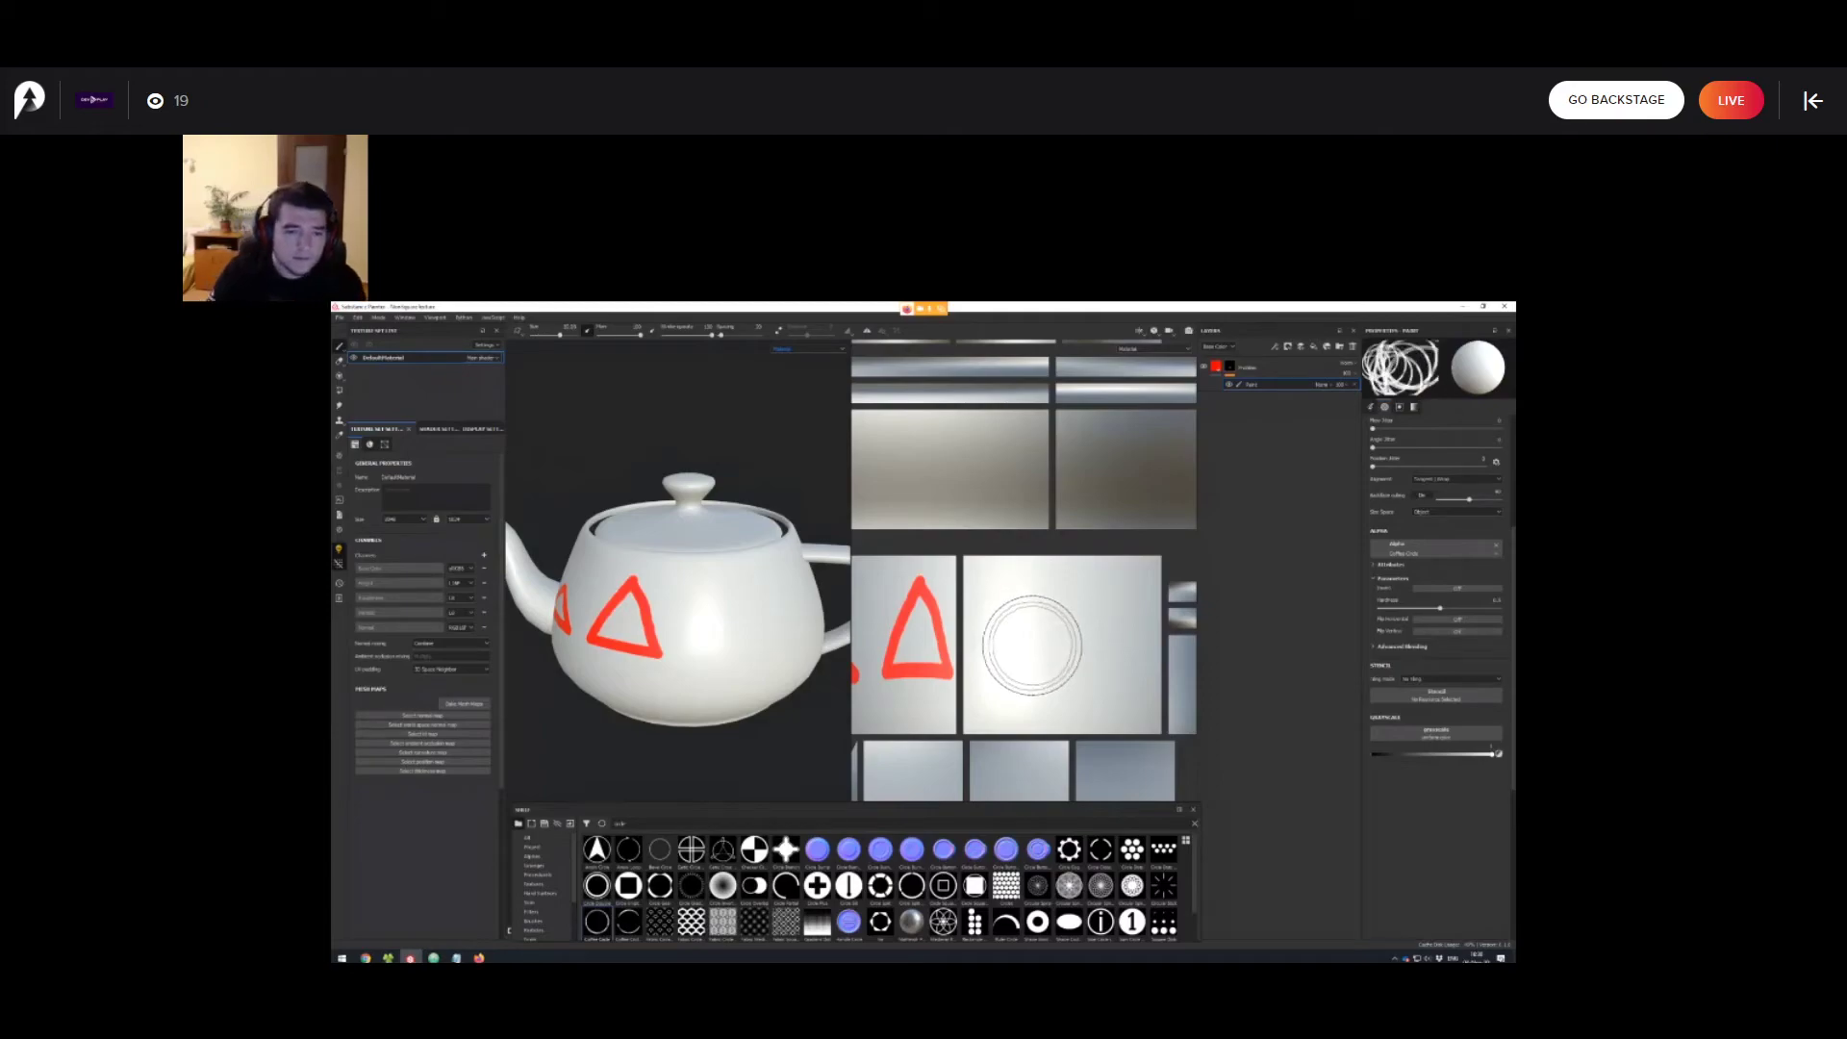
left_click(1046, 649)
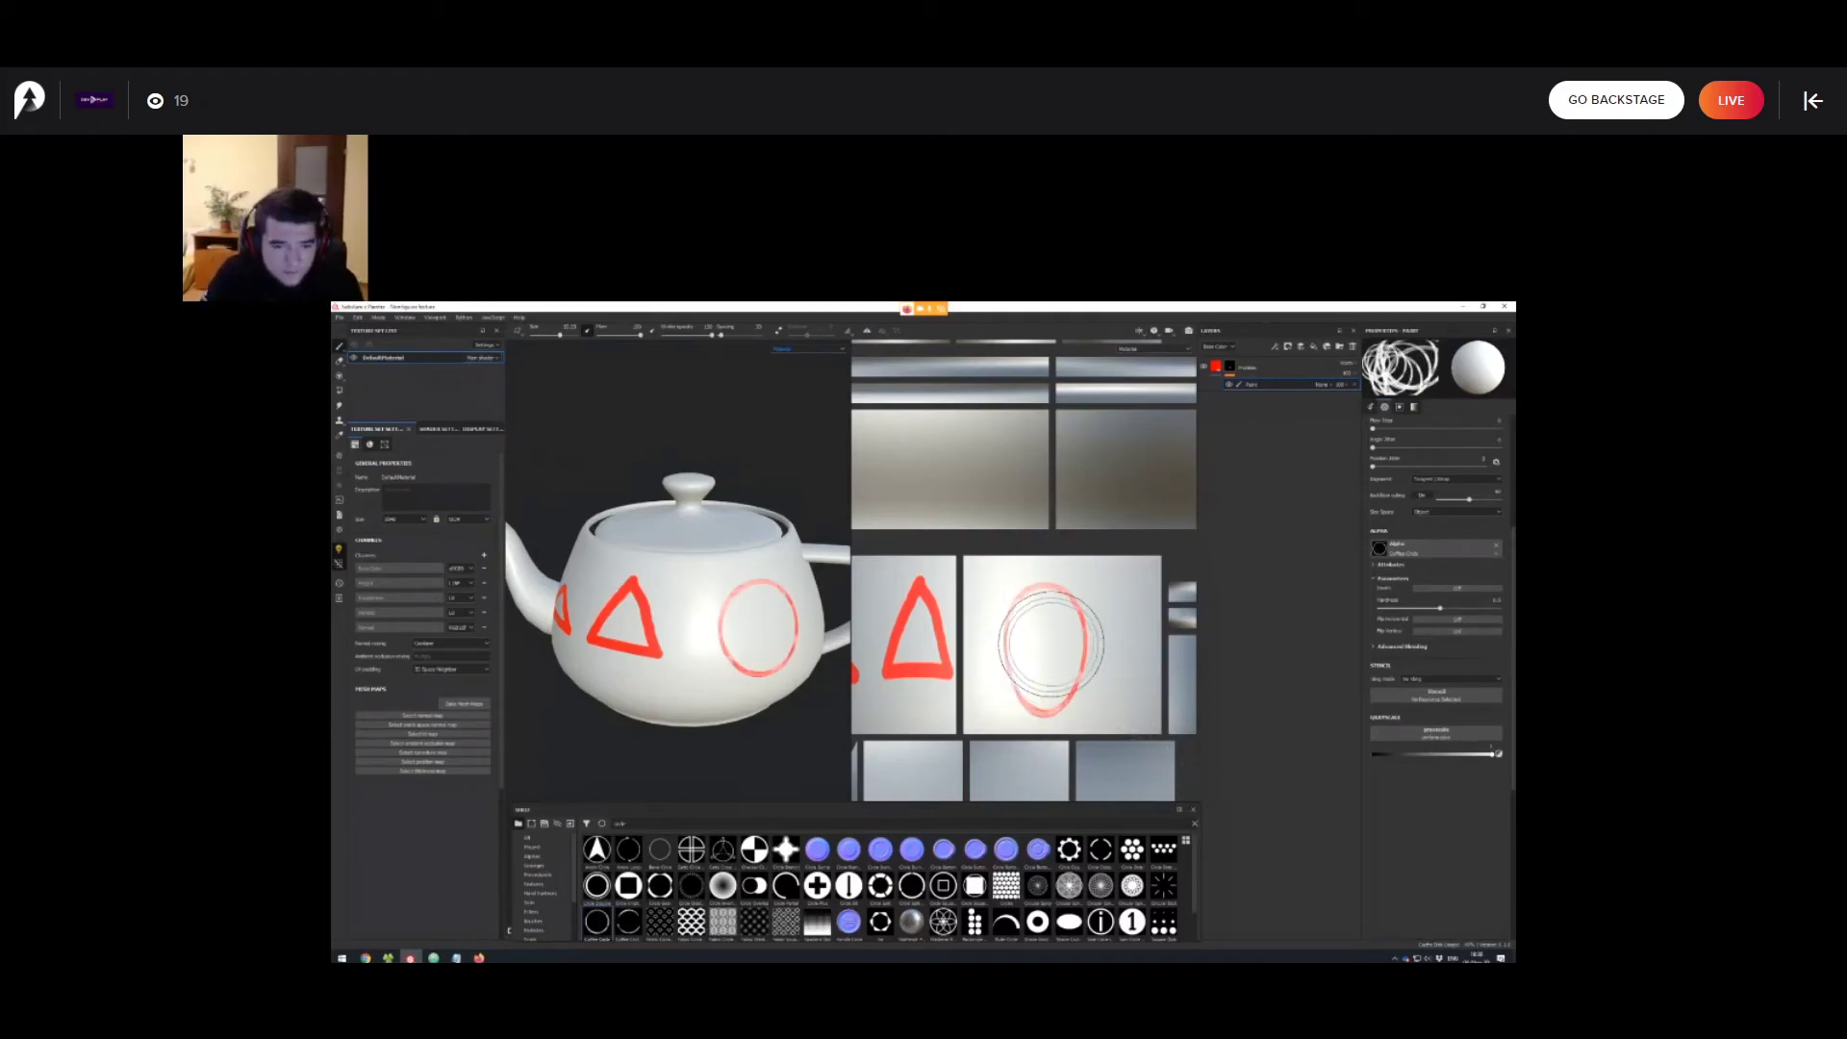
key("ctrl+z")
Try another circle outline stamp on the empty UV shell and compare its shape there and on the teapot.
middle_click_drag(1056, 648, 1046, 650, "alt")
right_click(1049, 650)
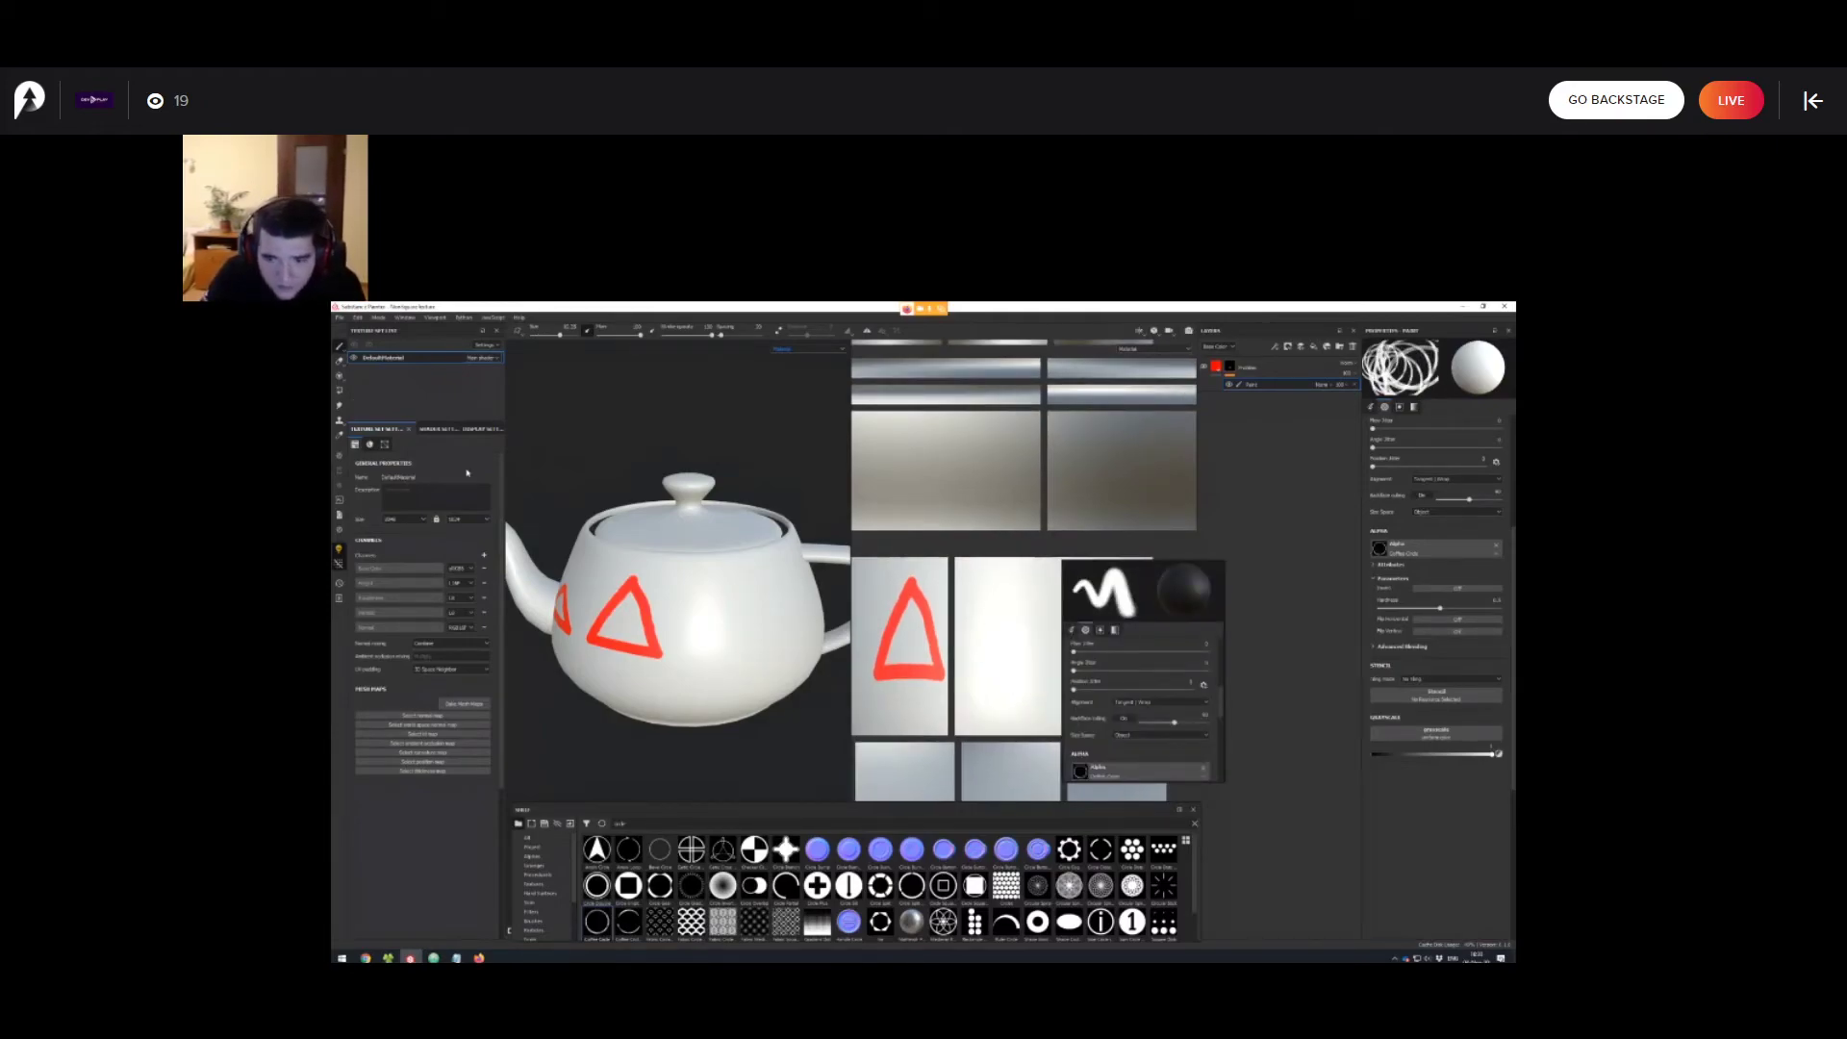
scroll(1022, 644, "up", 5)
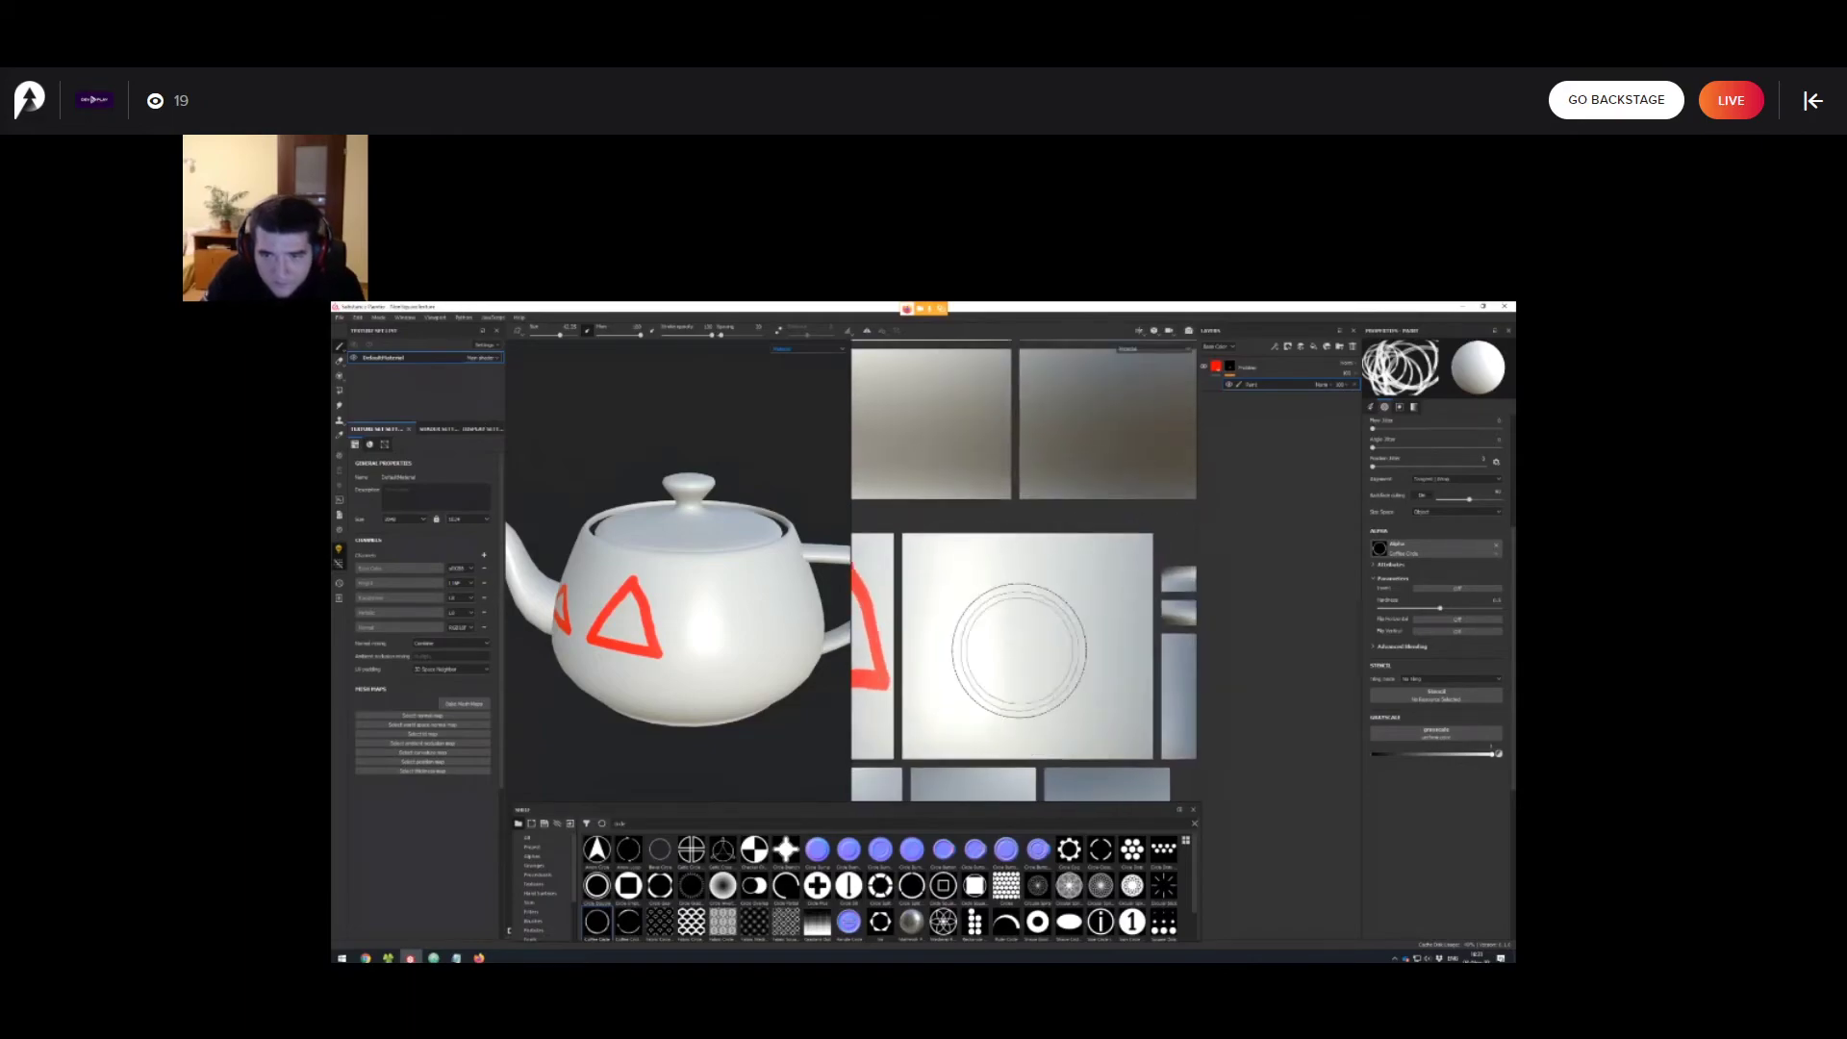
left_click(1022, 645)
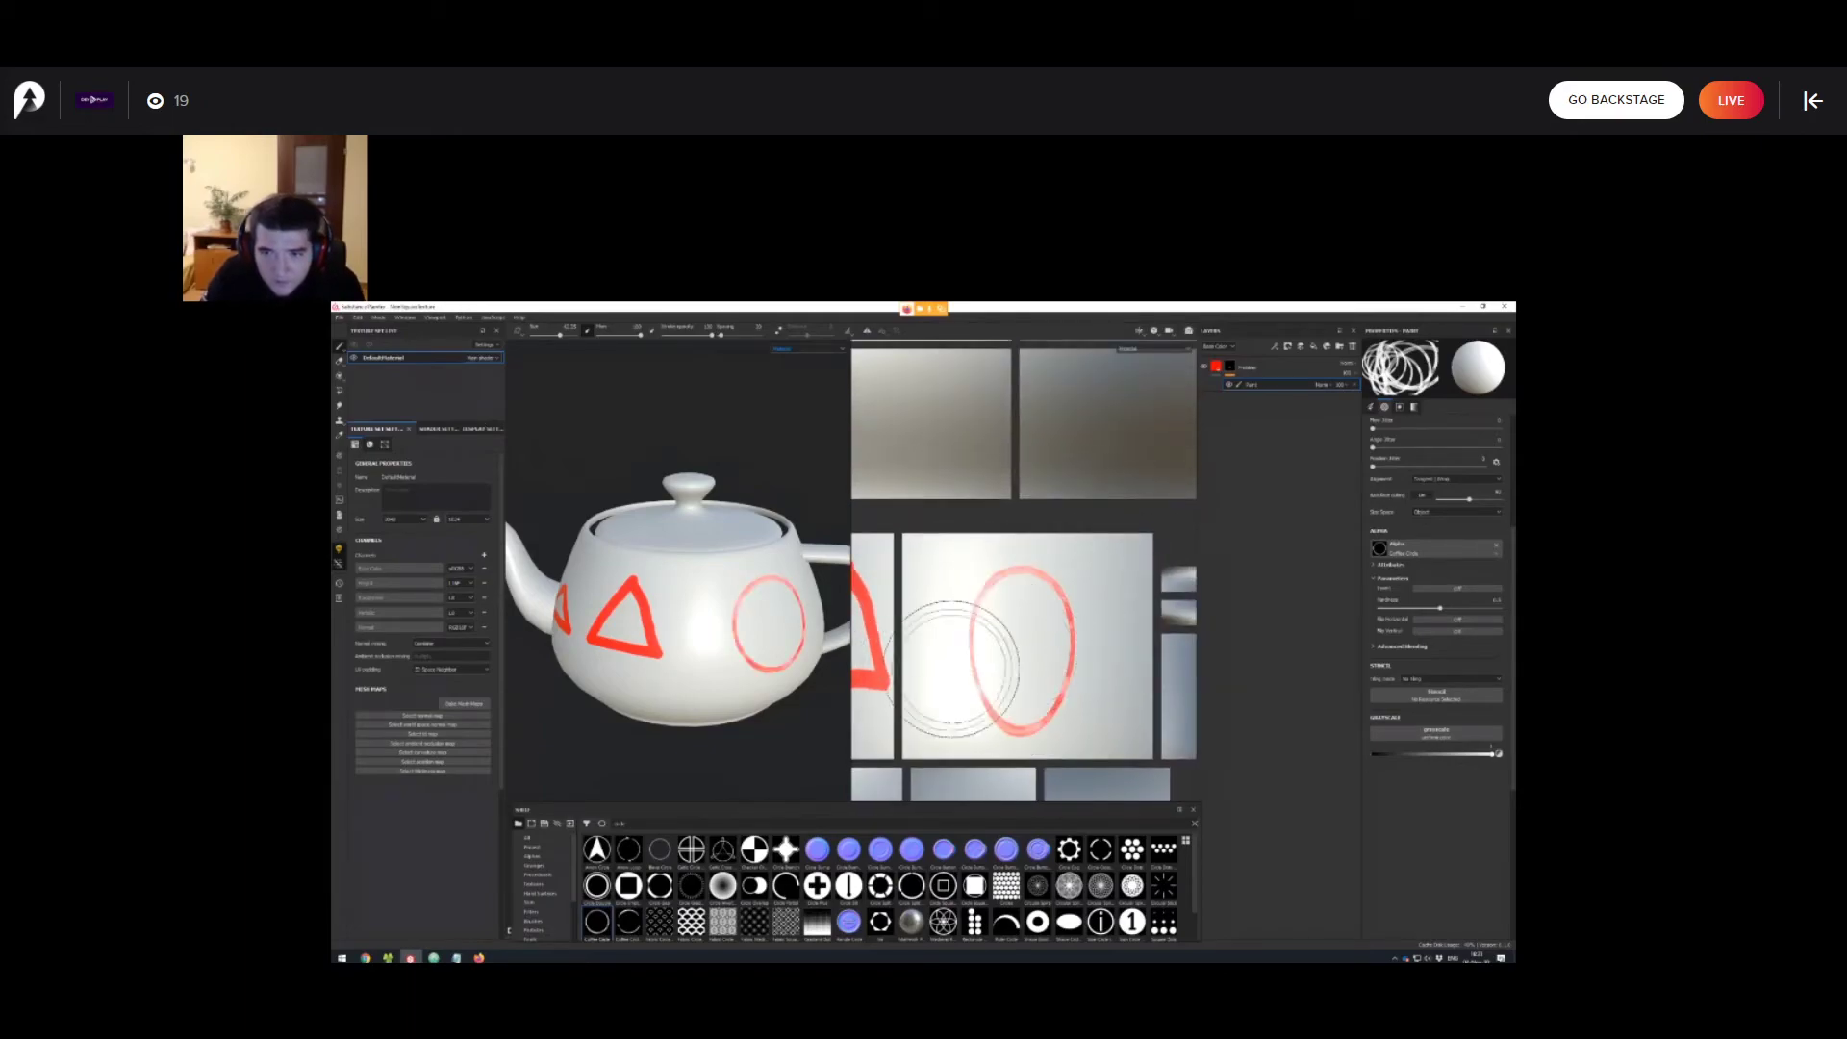
scroll(1025, 645, "up", 3)
scroll(991, 646, "down", 3)
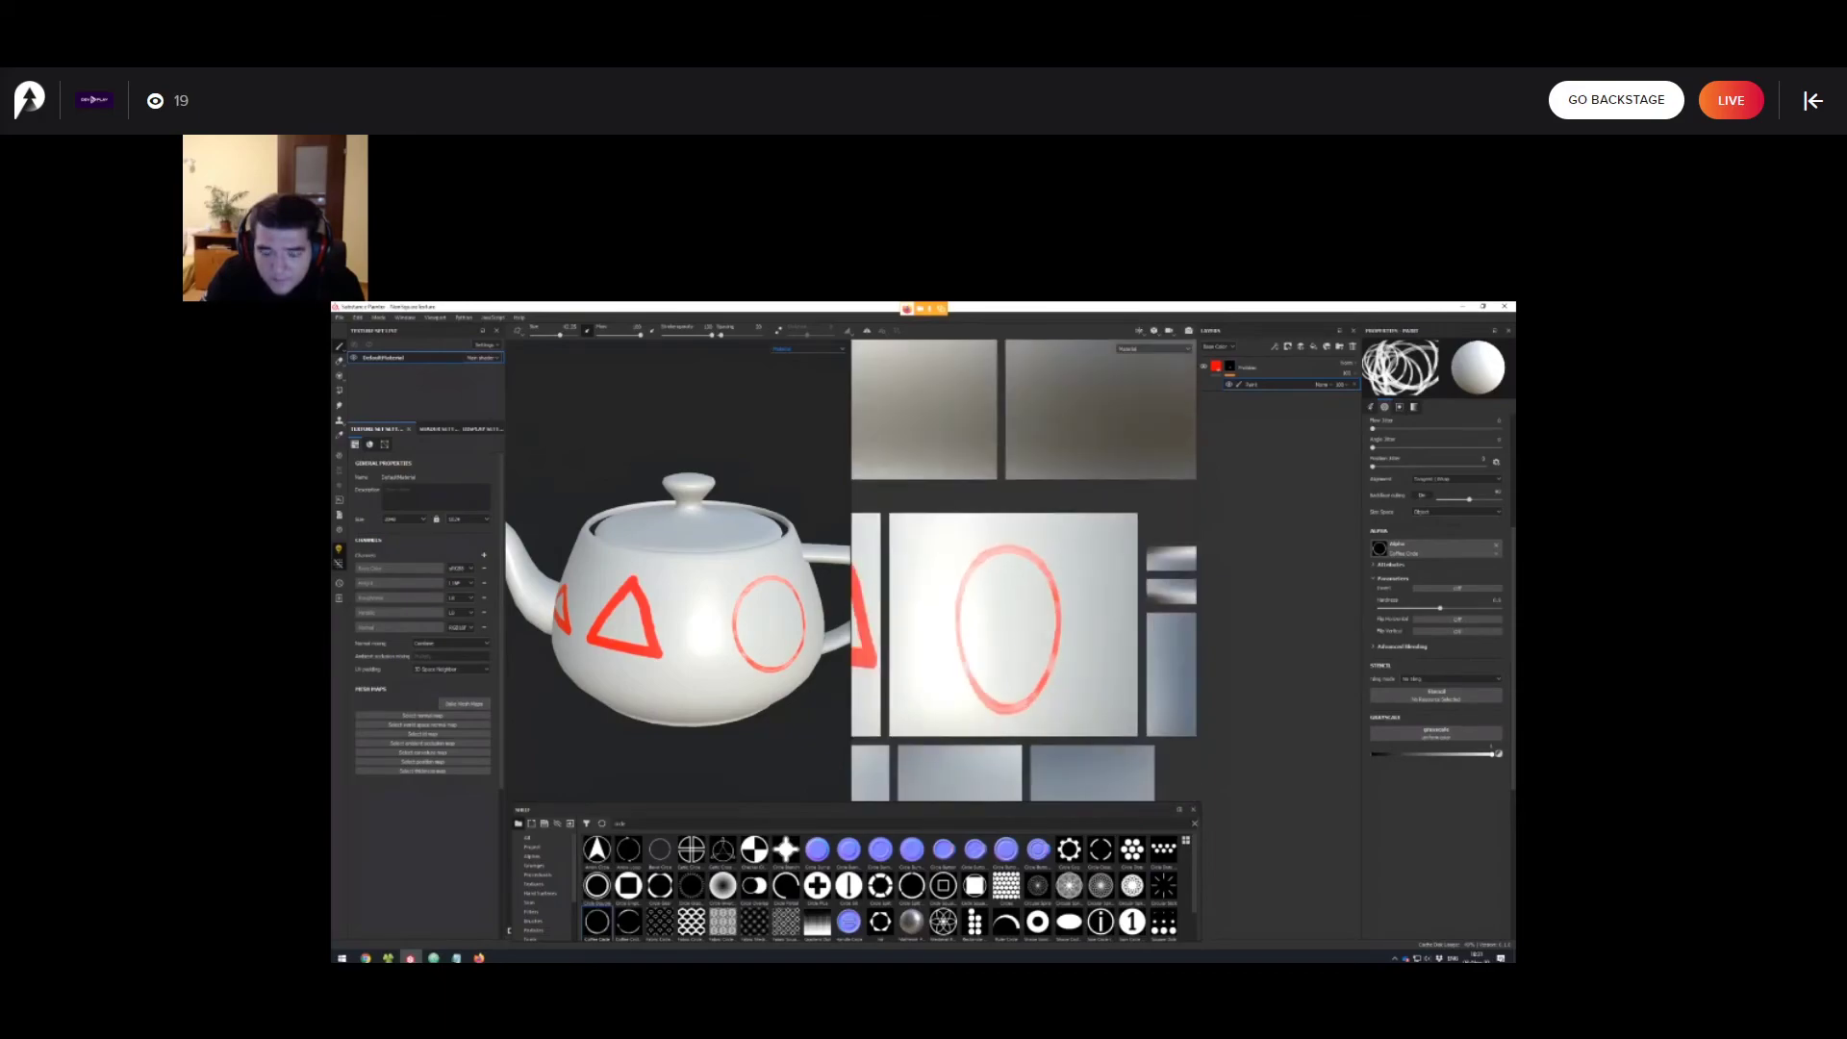
left_click_drag(760, 619, 699, 668, "alt")
middle_click_drag(700, 669, 616, 626, "alt")
left_click_drag(615, 626, 669, 615, "alt")
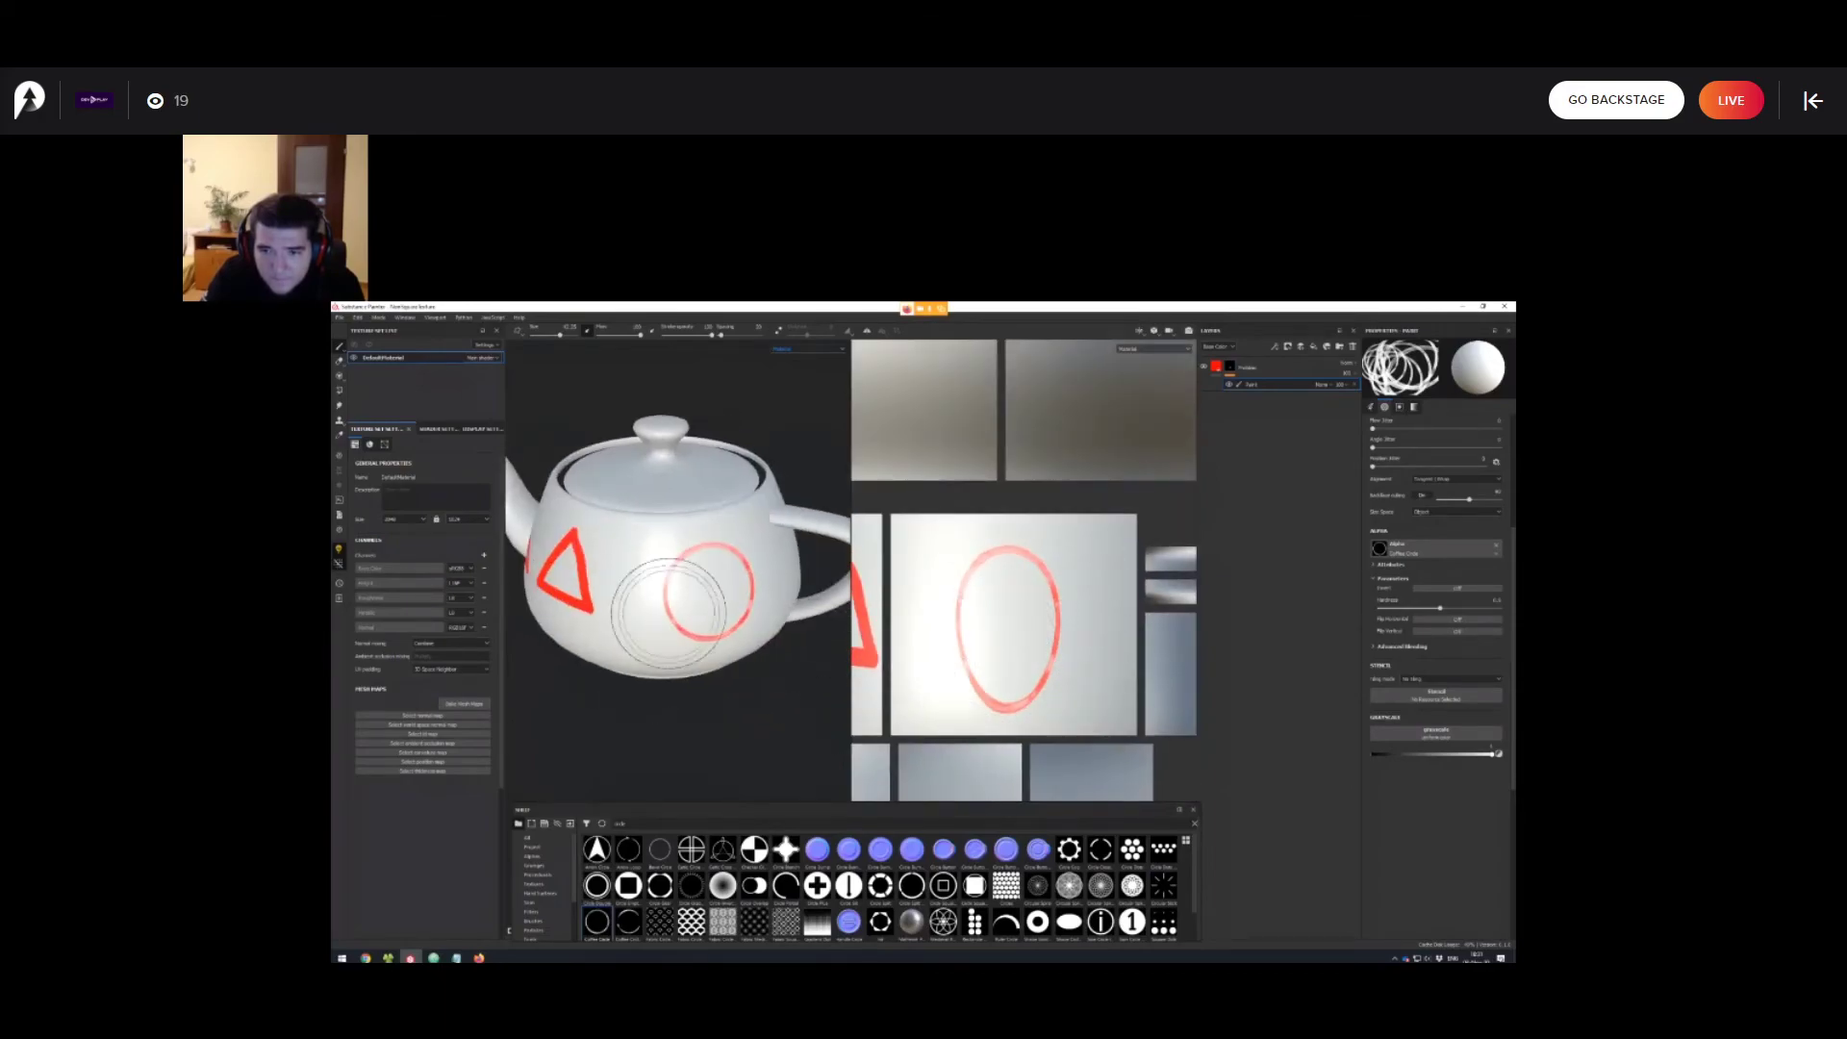
key("ctrl+z")
Remove the circle alpha from the brush and select the Basic Soft brush preset.
scroll(744, 638, "down", 2)
middle_click_drag(745, 639, 751, 677, "alt")
left_click_drag(750, 677, 760, 678, "alt")
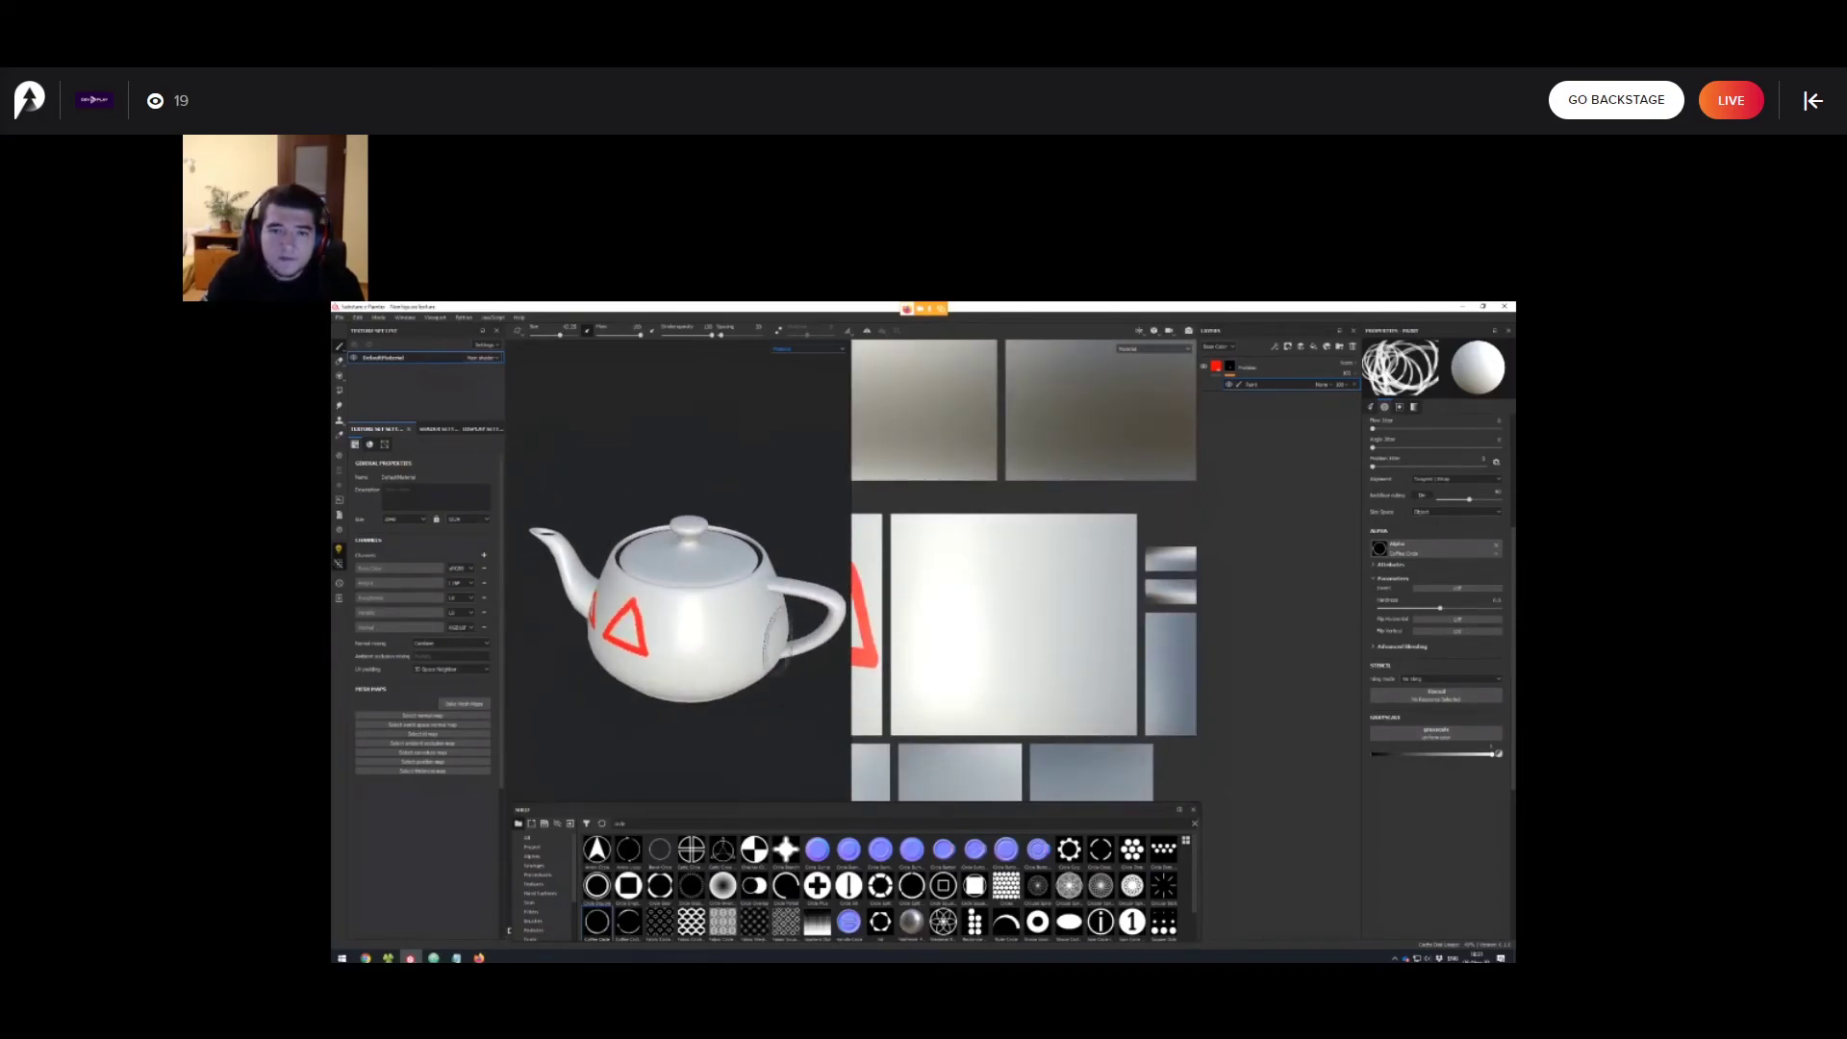
scroll(1014, 657, "down", 1)
scroll(962, 646, "down", 1)
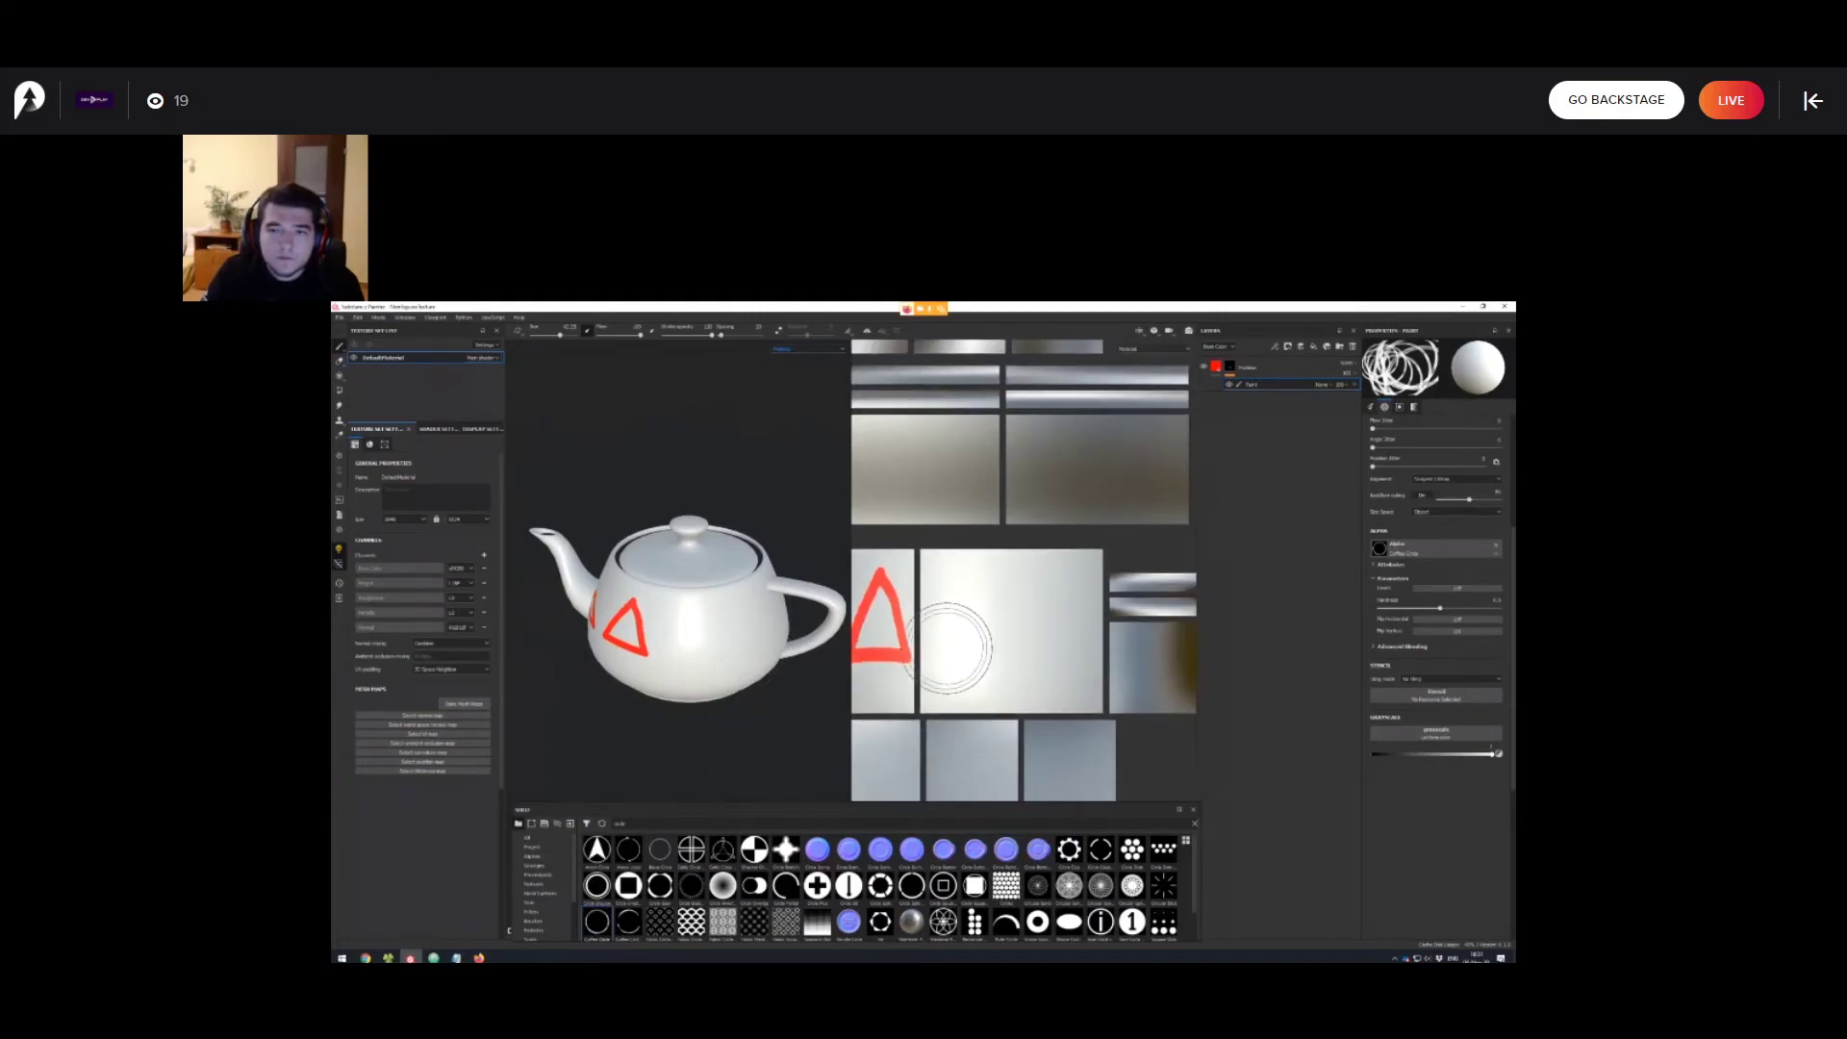
left_click_drag(956, 648, 1066, 599, "alt")
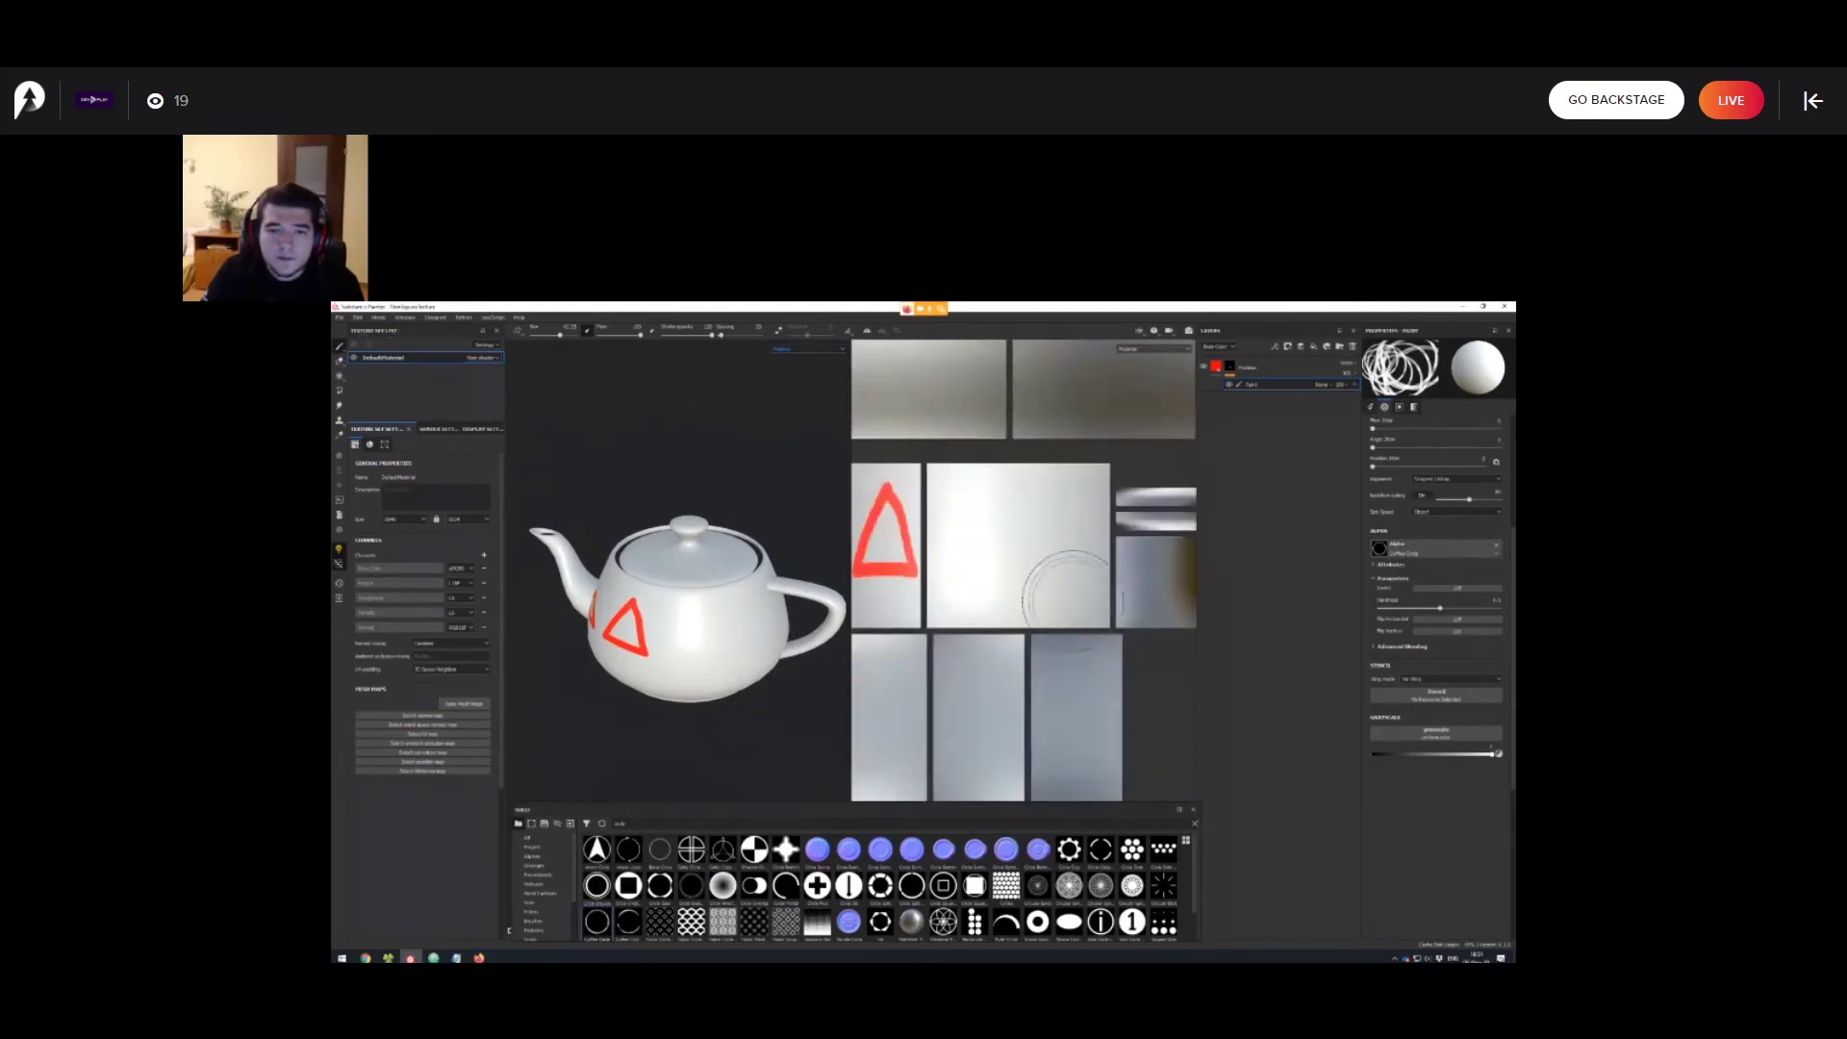
scroll(1064, 587, "down", 2)
left_click(1496, 545)
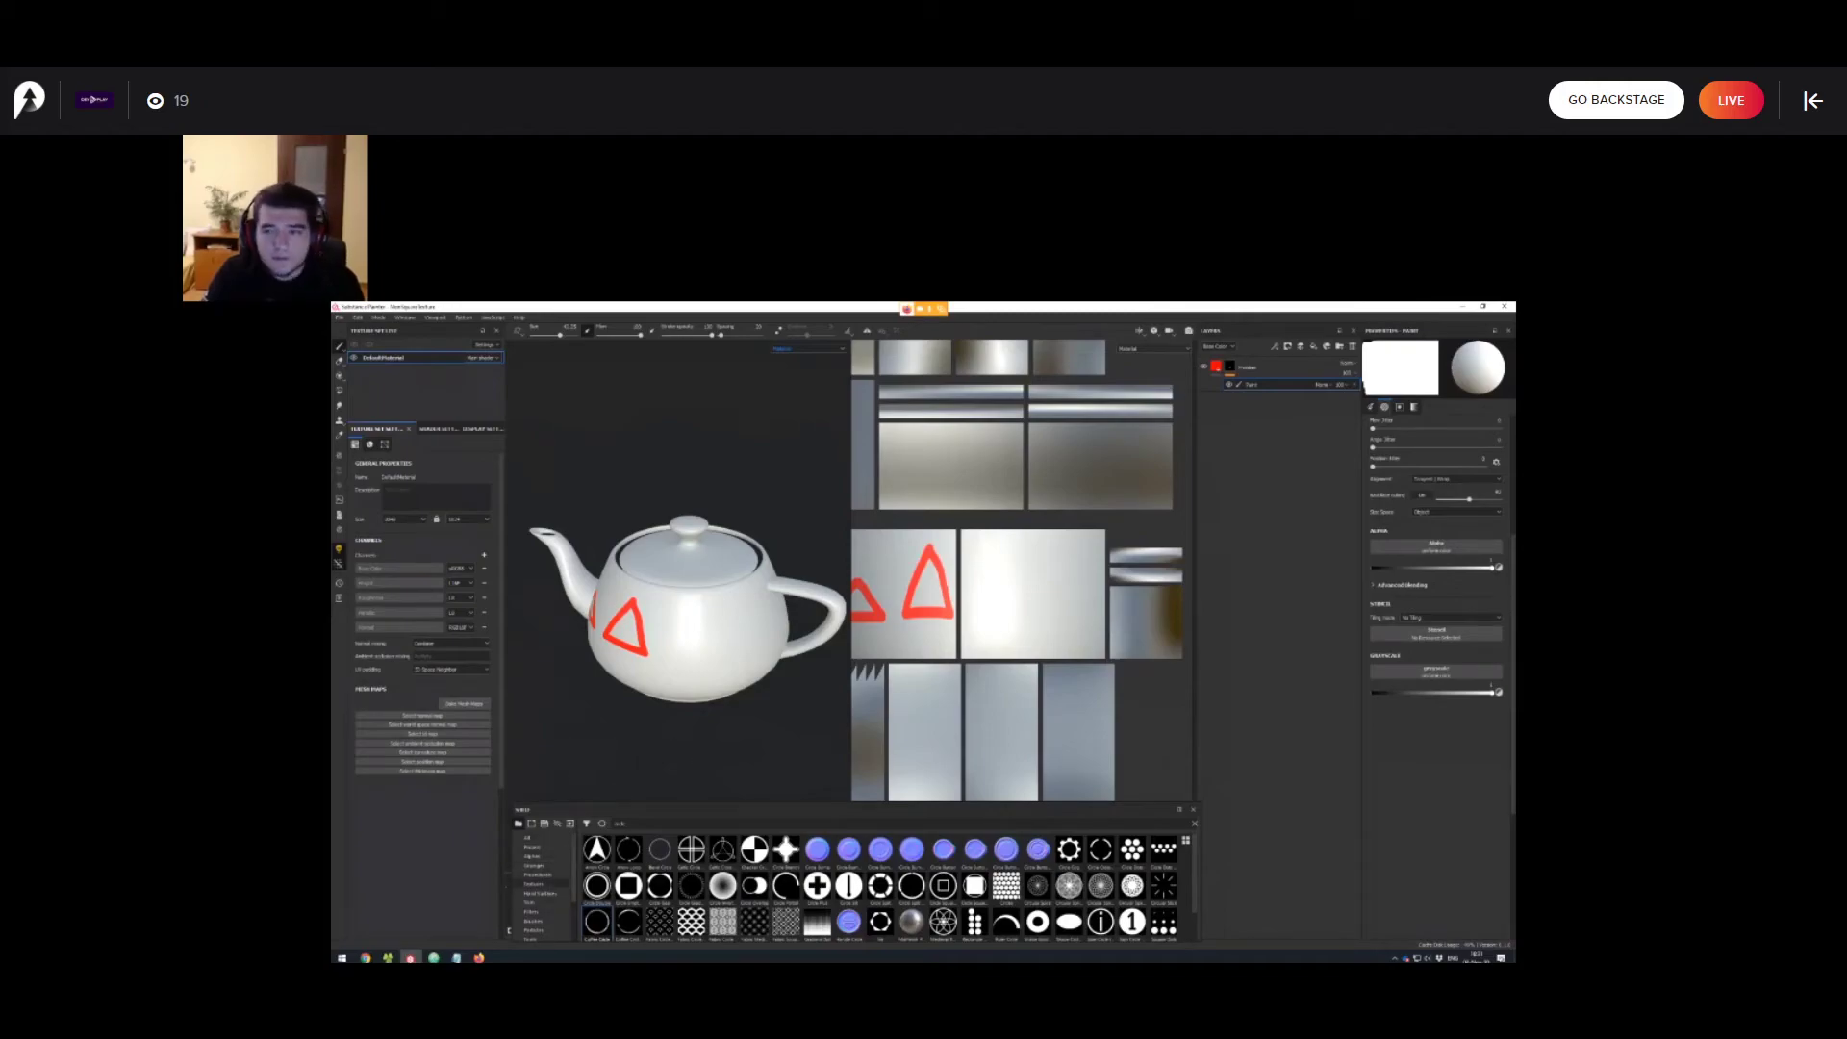
left_click(534, 921)
left_click(943, 851)
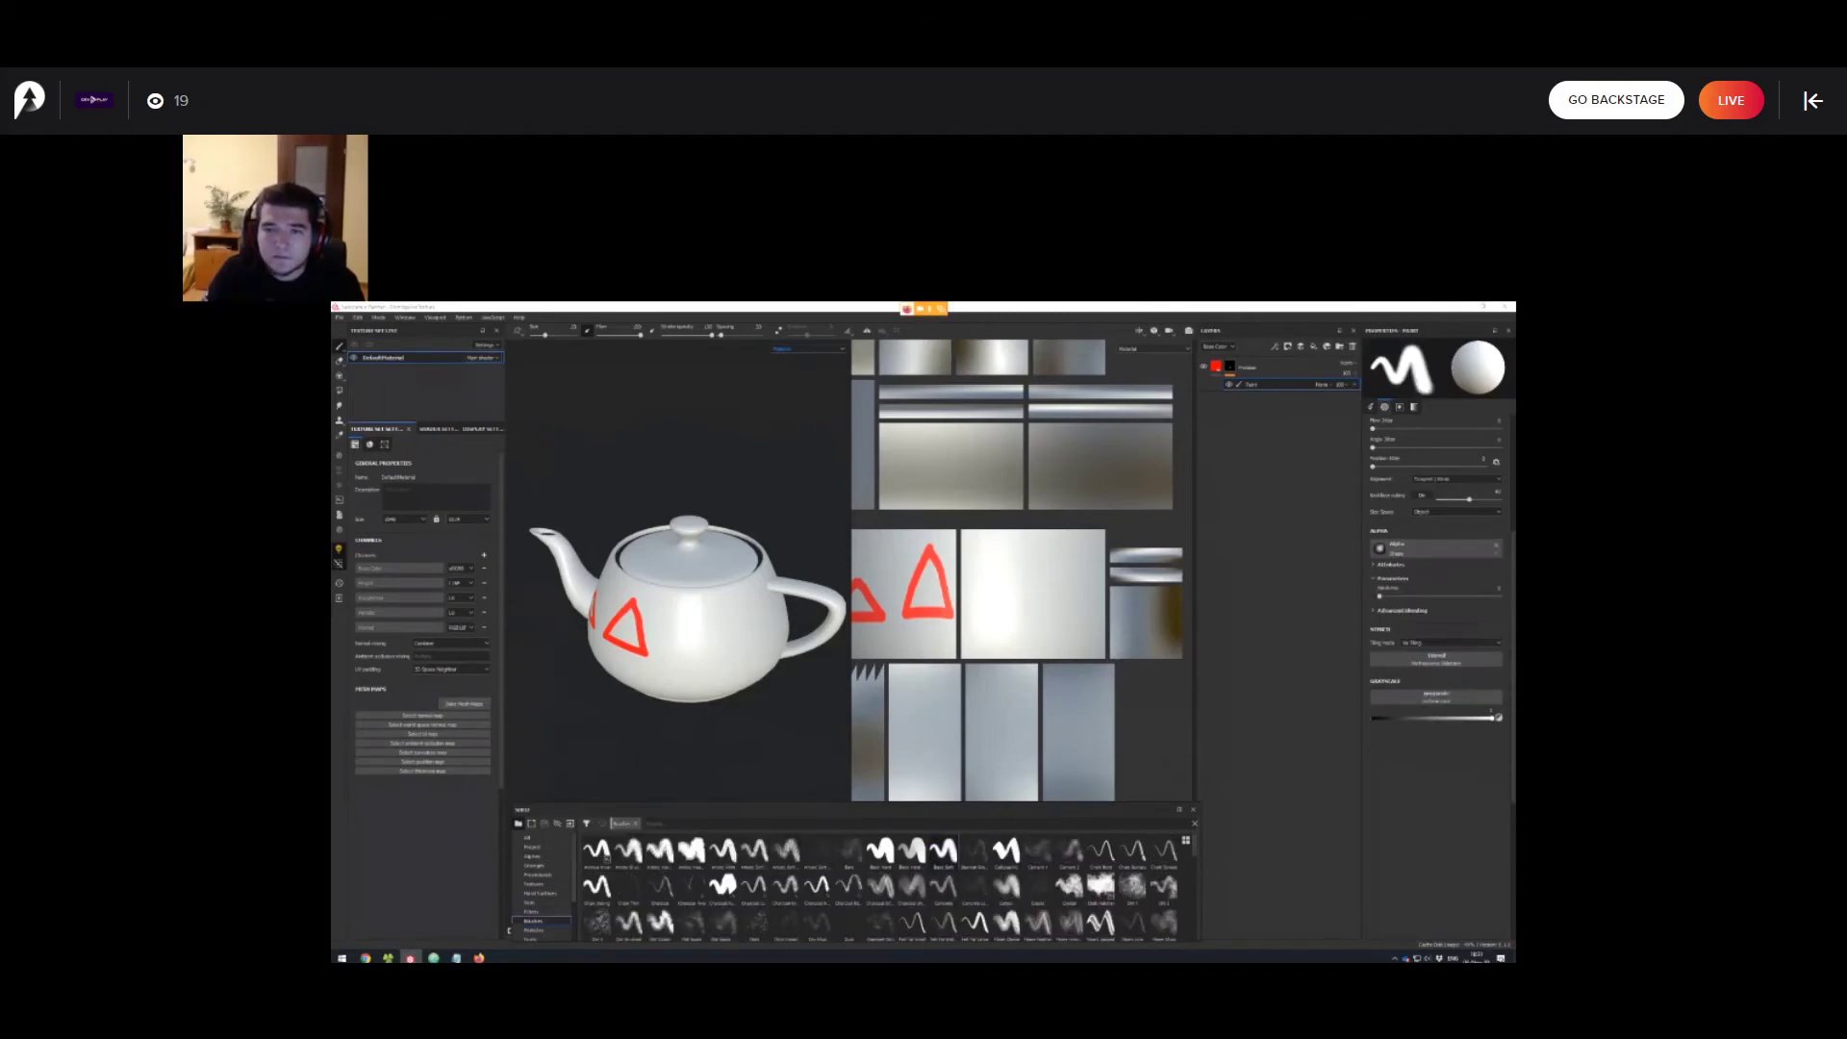
Try painting a red circle freehand on the empty UV shell and check its shape on the teapot.
scroll(1017, 587, "up", 5)
mouse_move(1077, 546)
left_mouse_down()
mouse_move(957, 553)
mouse_move(967, 685)
mouse_move(1135, 693)
mouse_move(1154, 577)
mouse_move(1064, 548)
left_mouse_up()
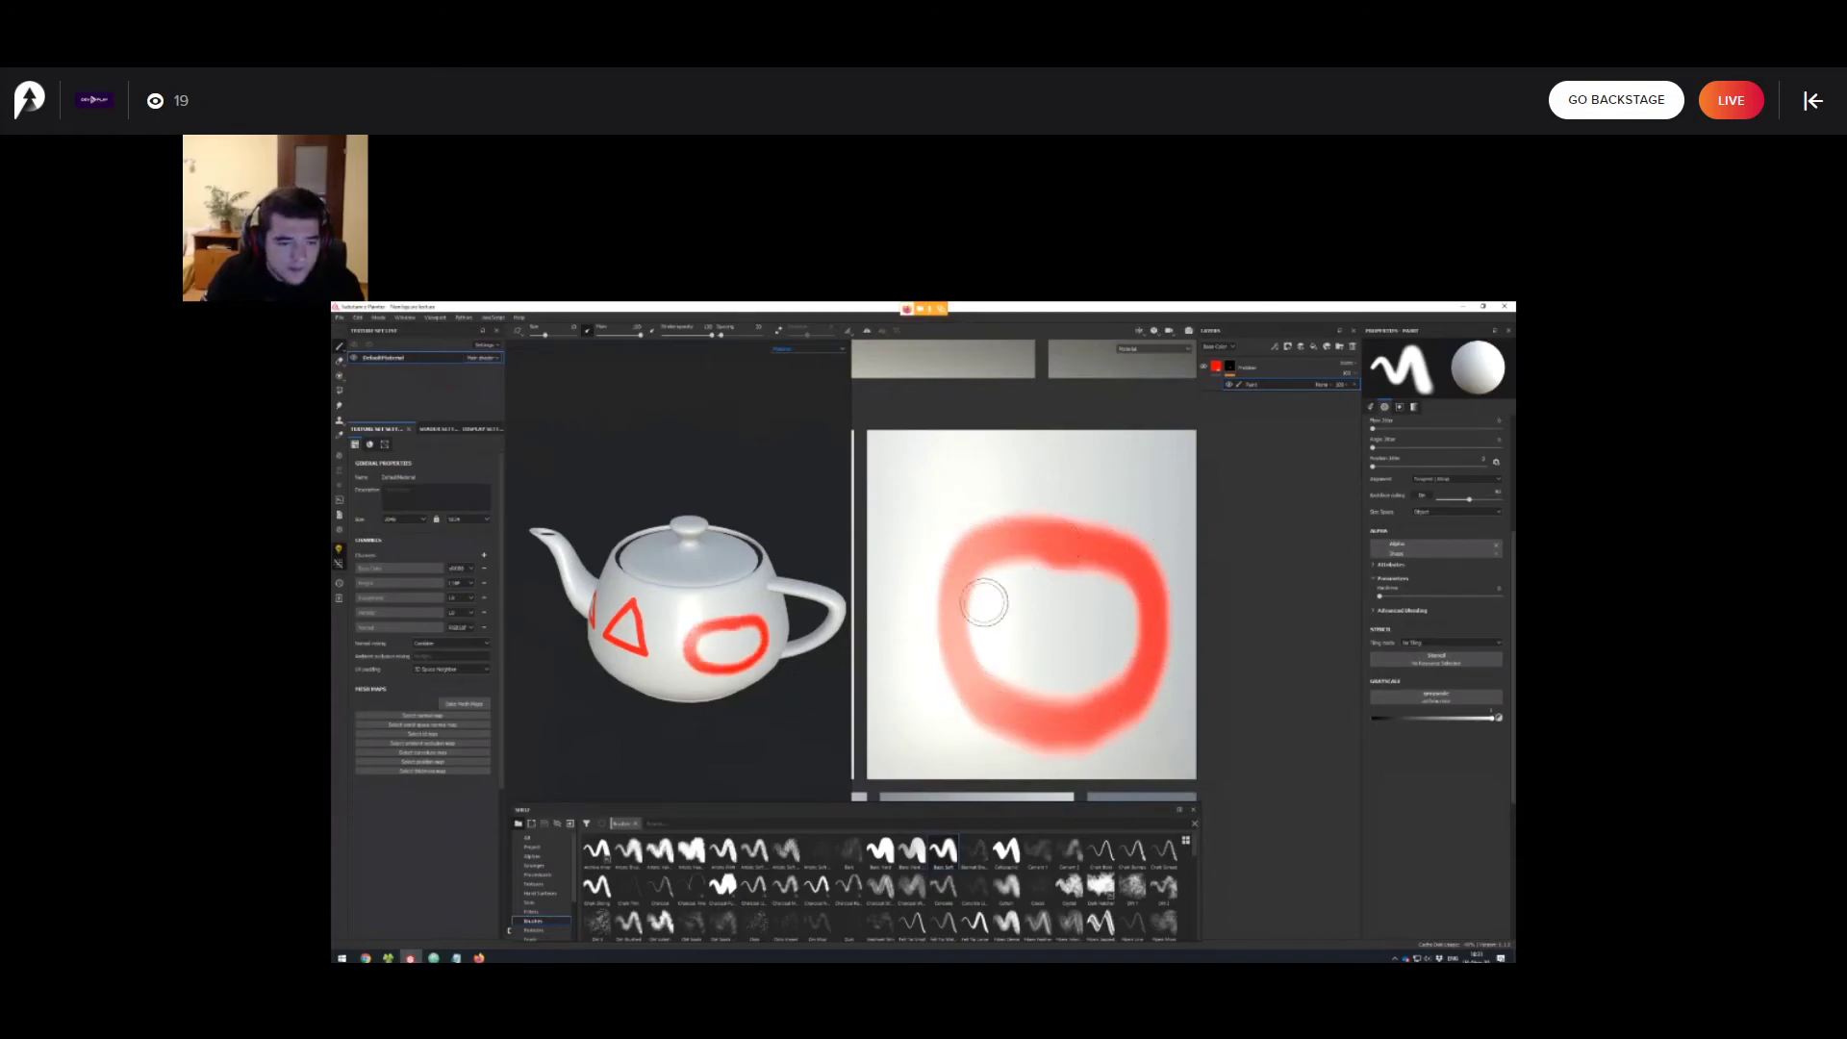
left_click_drag(779, 688, 673, 623, "alt")
scroll(739, 694, "up", 4)
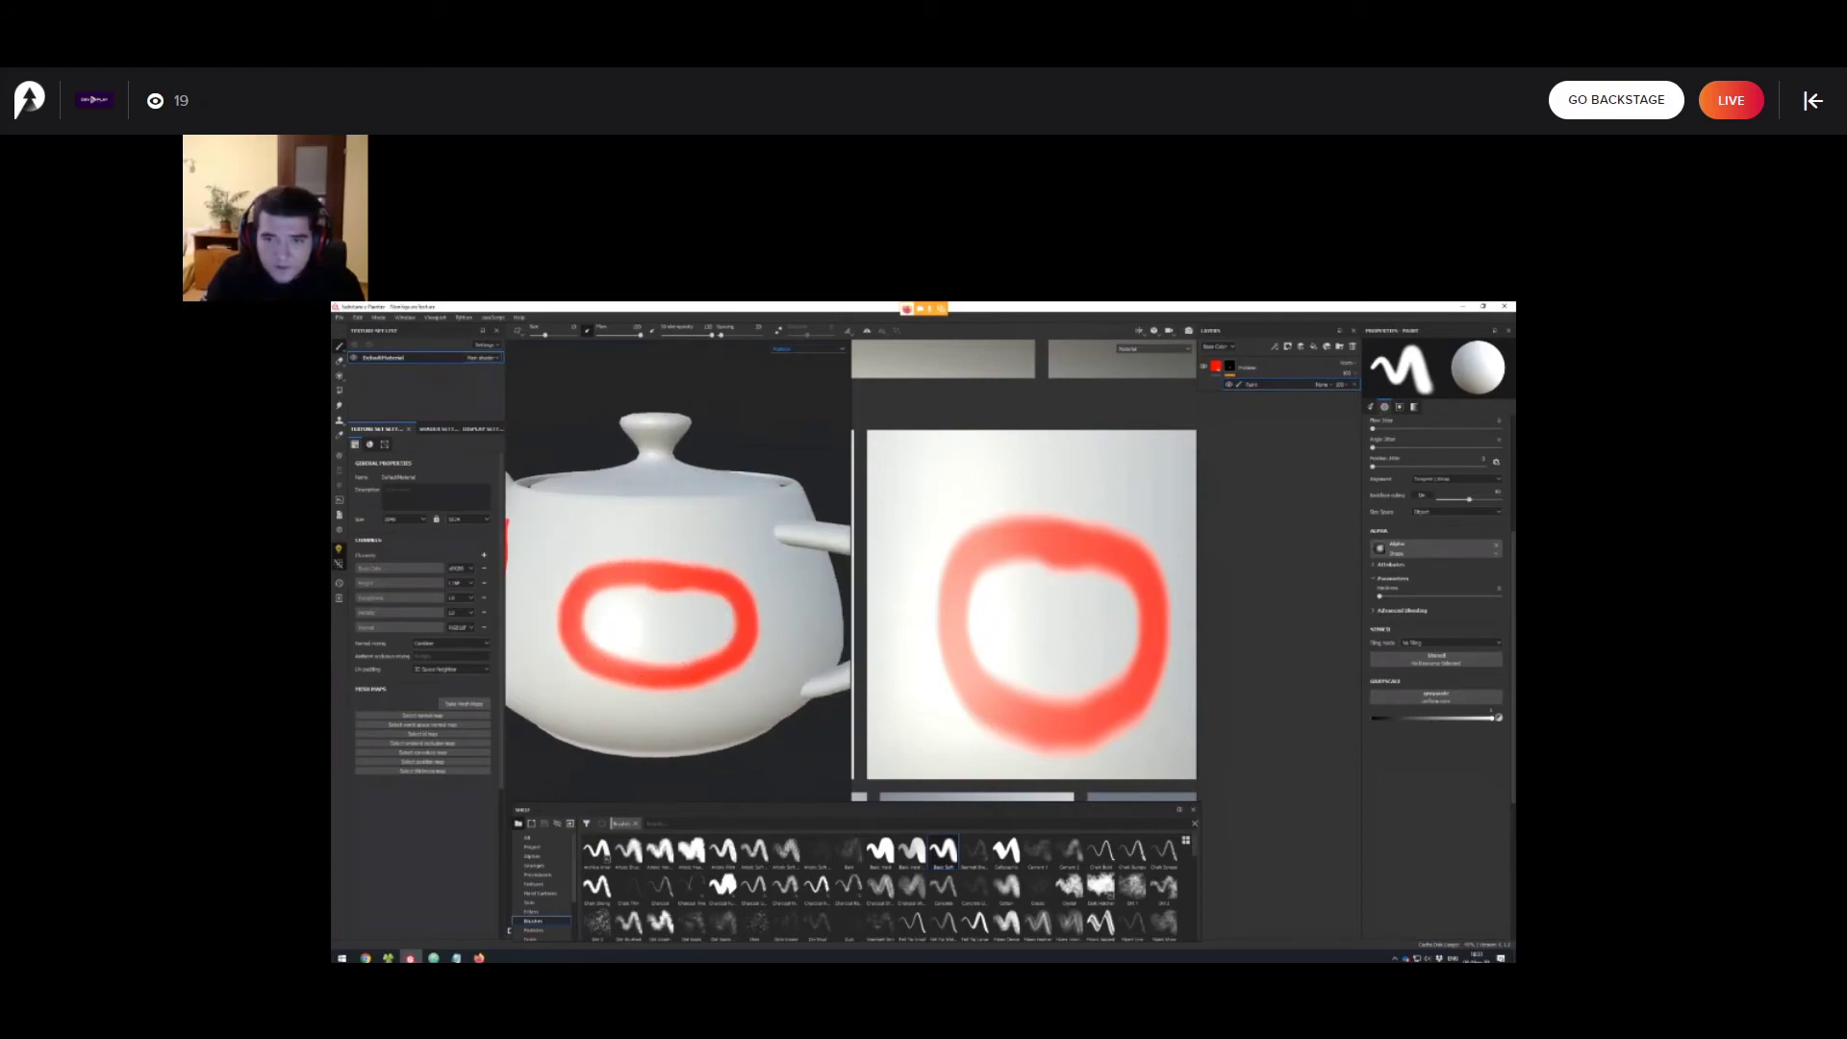
scroll(1043, 643, "down", 3)
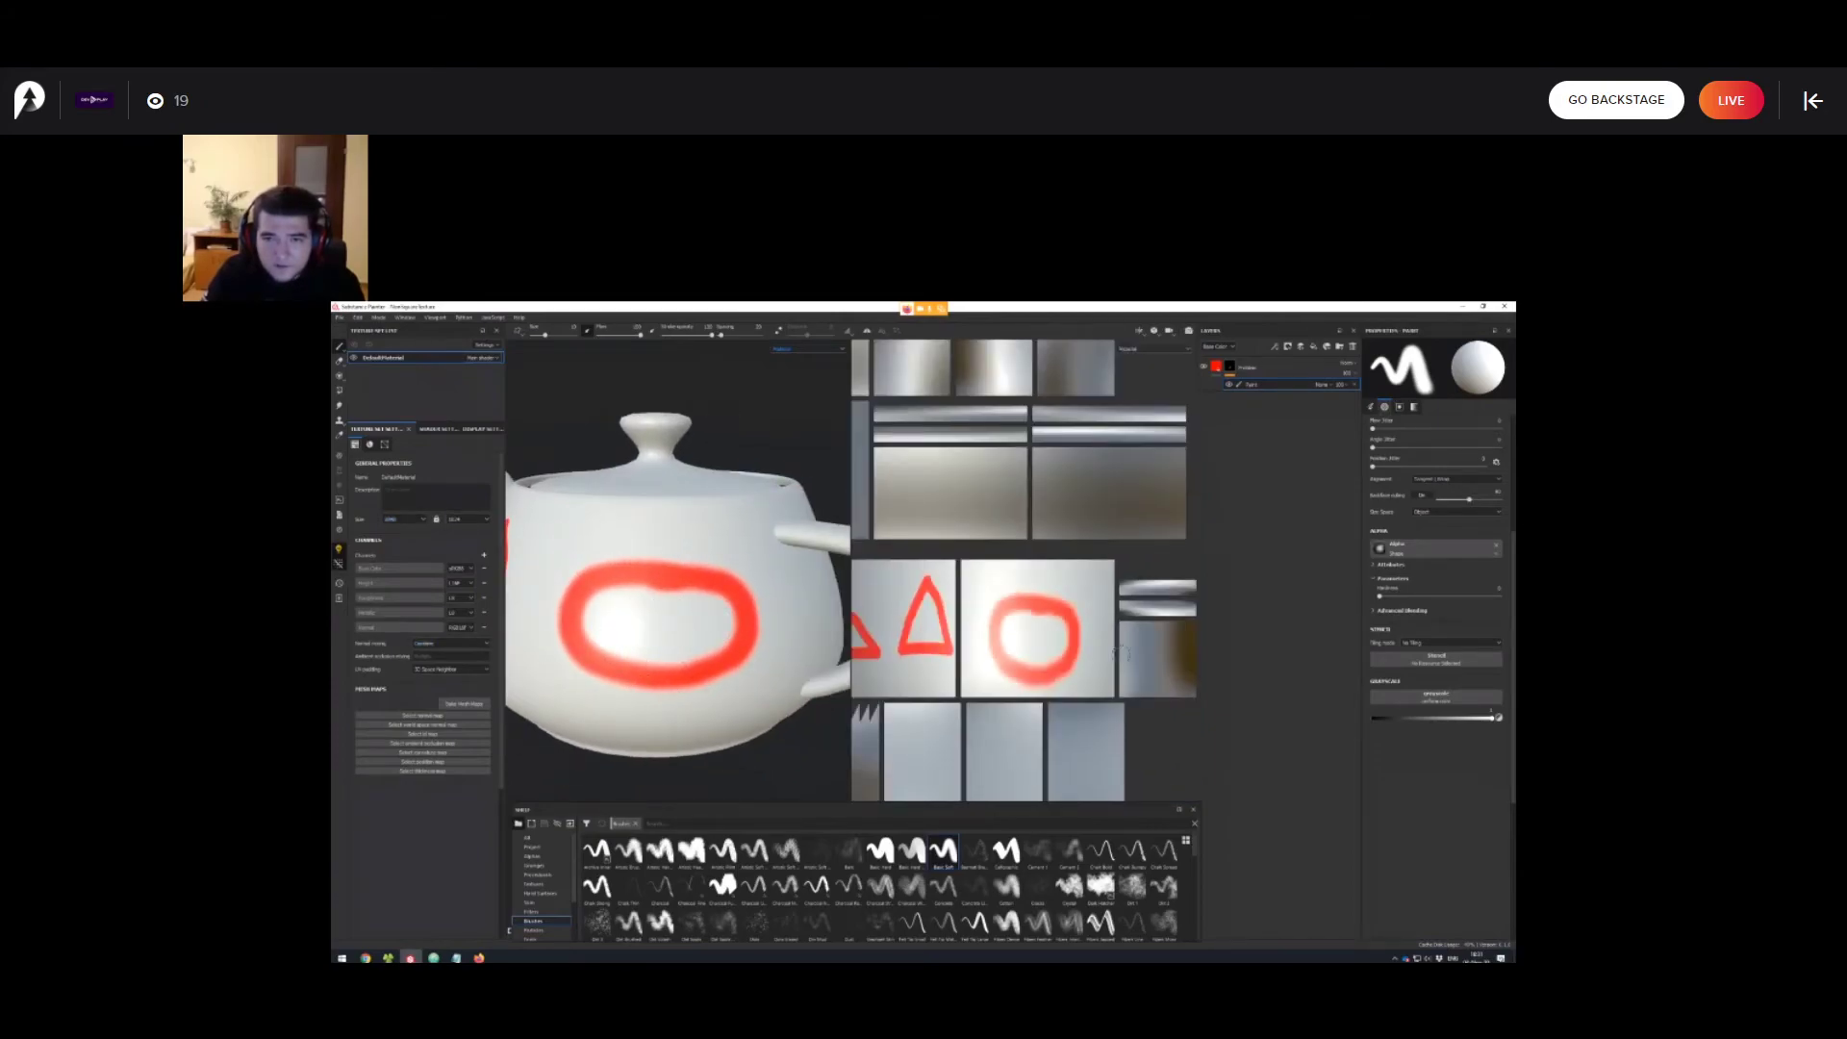
key("ctrl+z")
Paint a red circle freehand directly on the teapot's body in 3D, between the triangle and the handle.
middle_click_drag(692, 626, 699, 618, "alt")
left_click_drag(716, 643, 737, 631, "alt")
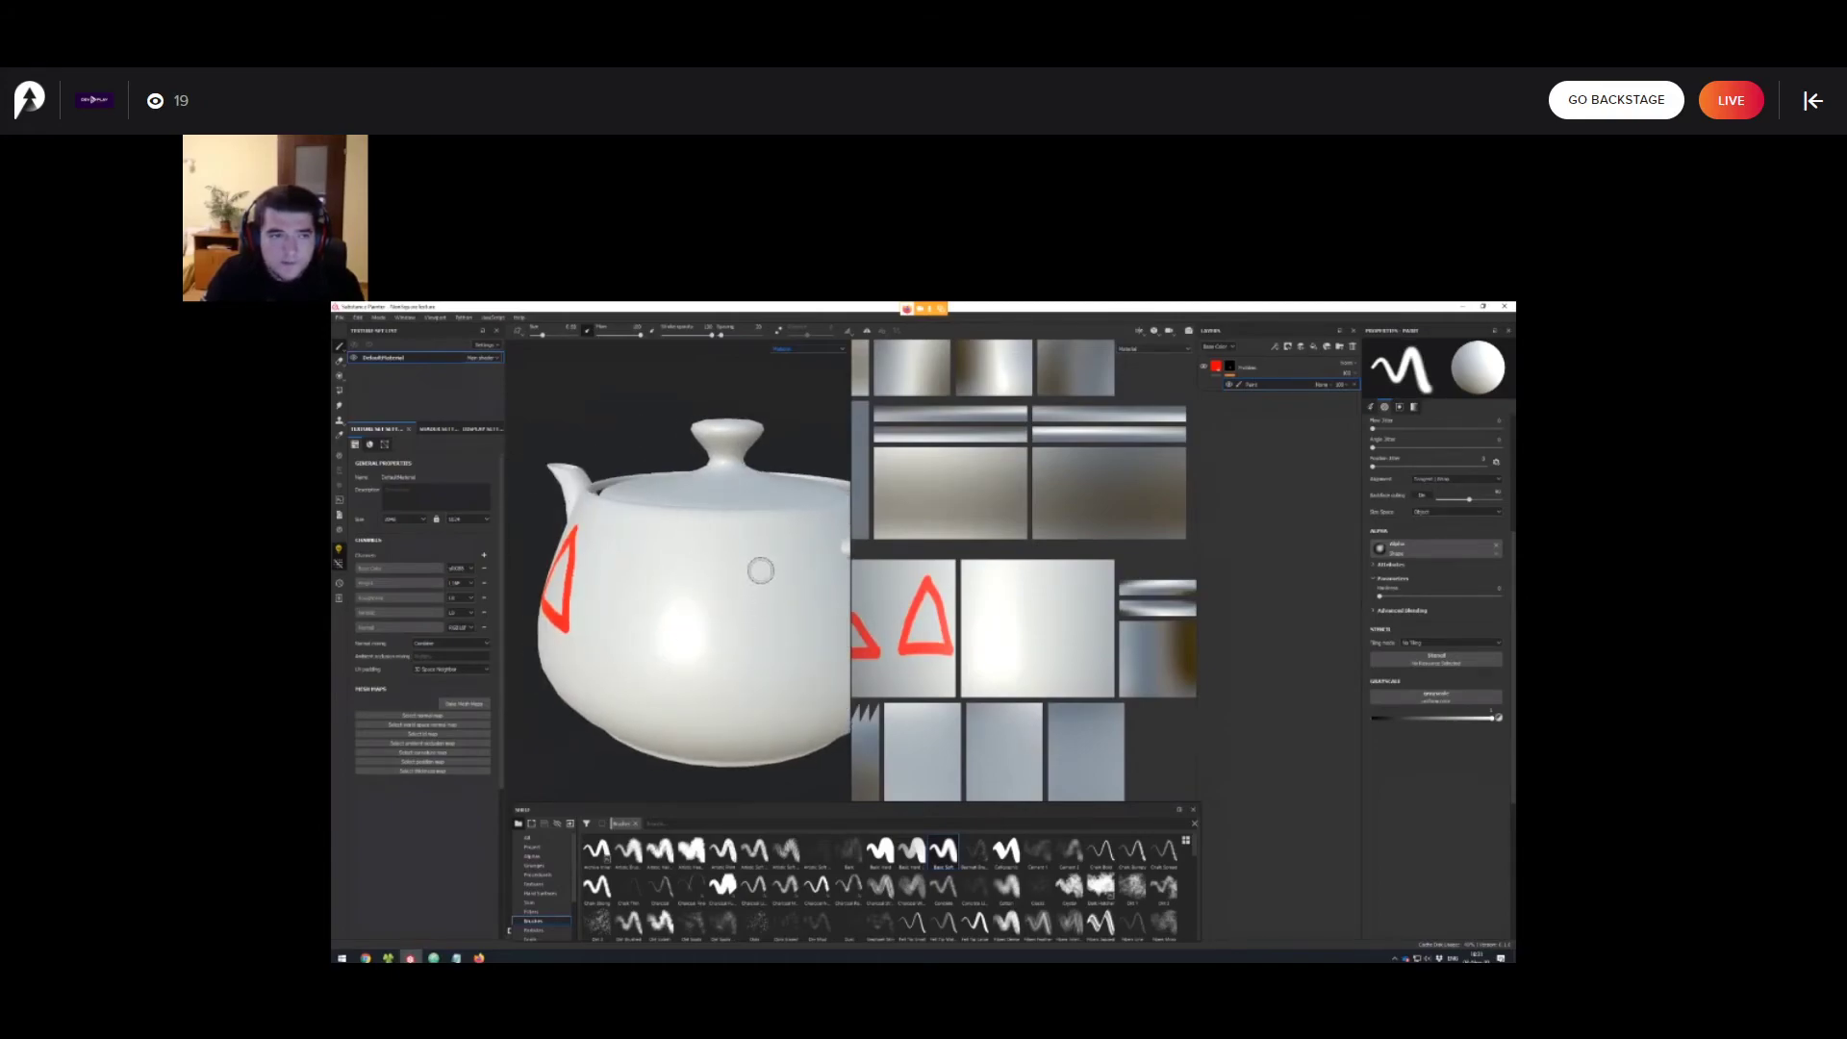
left_click_drag(754, 569, 726, 526, "alt")
left_click_drag(712, 633, 832, 531, "alt")
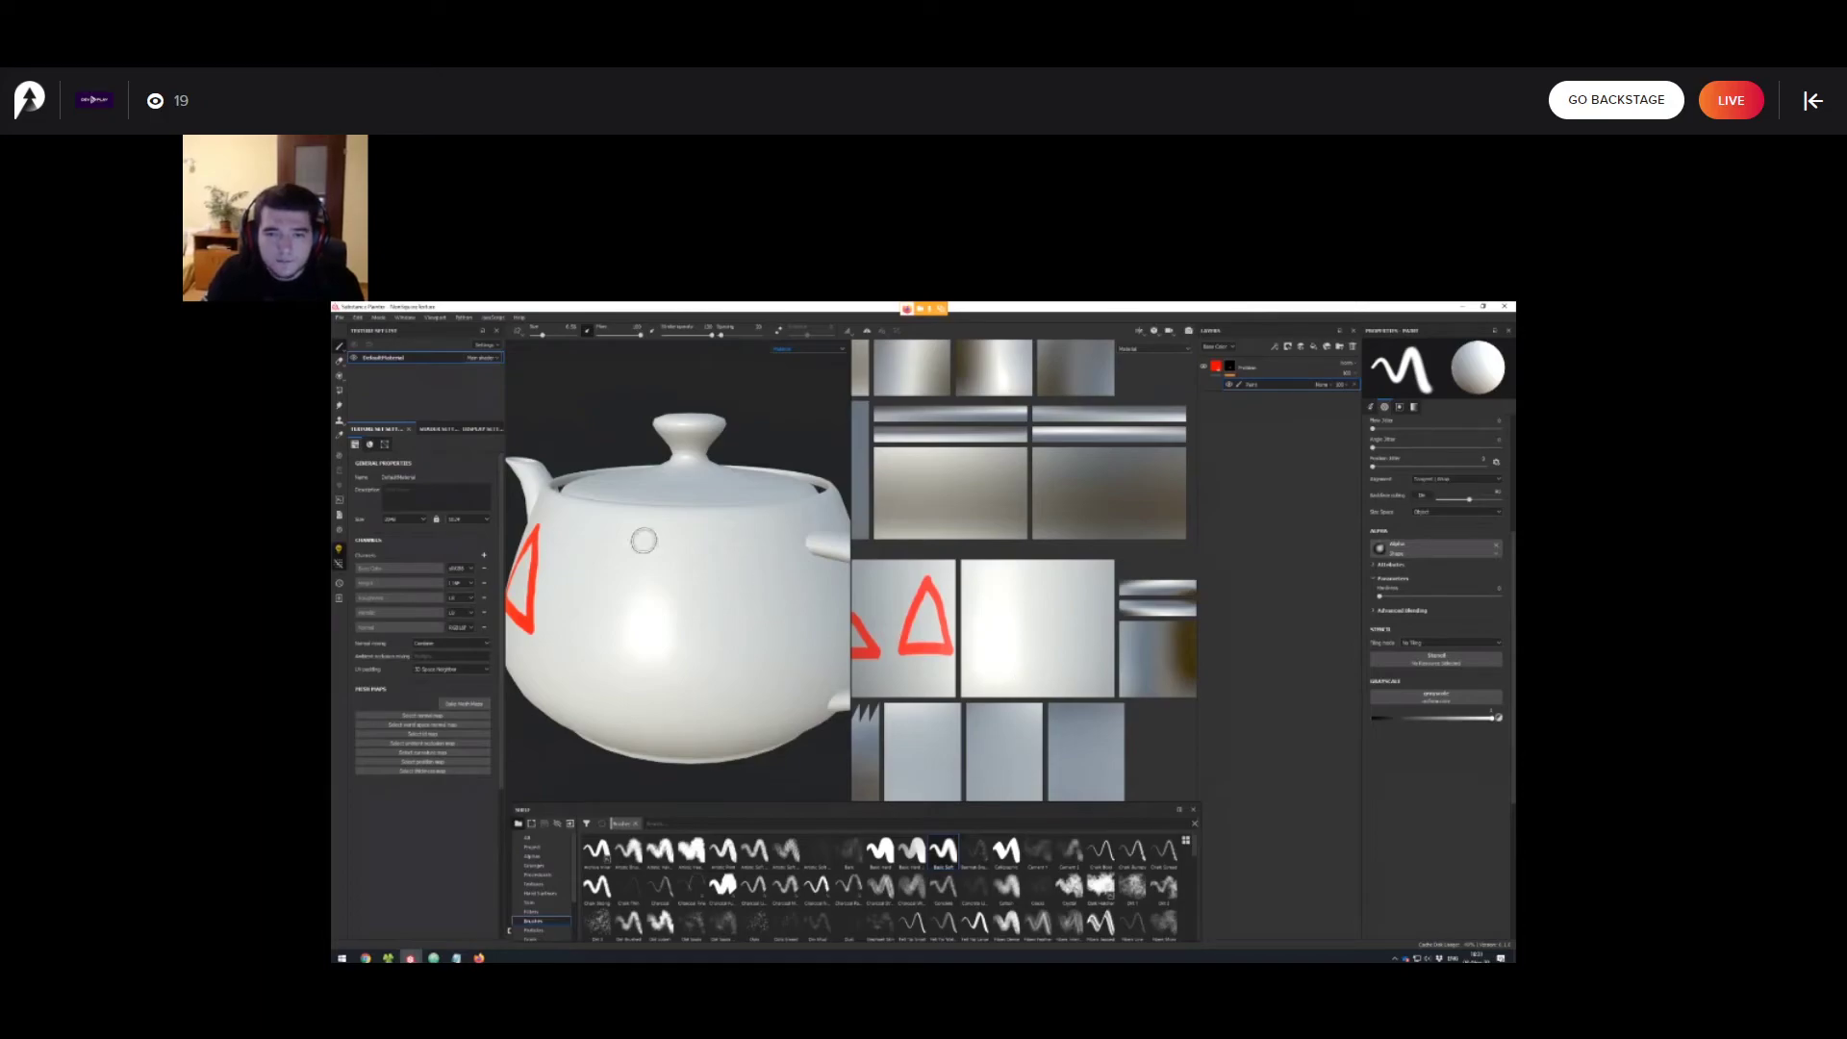
mouse_move(726, 699)
left_mouse_down("alt")
mouse_move(751, 589)
mouse_move(709, 565)
mouse_move(715, 617)
left_mouse_up("alt")
middle_click_drag(715, 616, 699, 597, "alt")
mouse_move(706, 552)
left_mouse_down()
mouse_move(632, 573)
mouse_move(626, 621)
mouse_move(675, 651)
mouse_move(721, 627)
mouse_move(734, 573)
mouse_move(701, 550)
left_mouse_up()
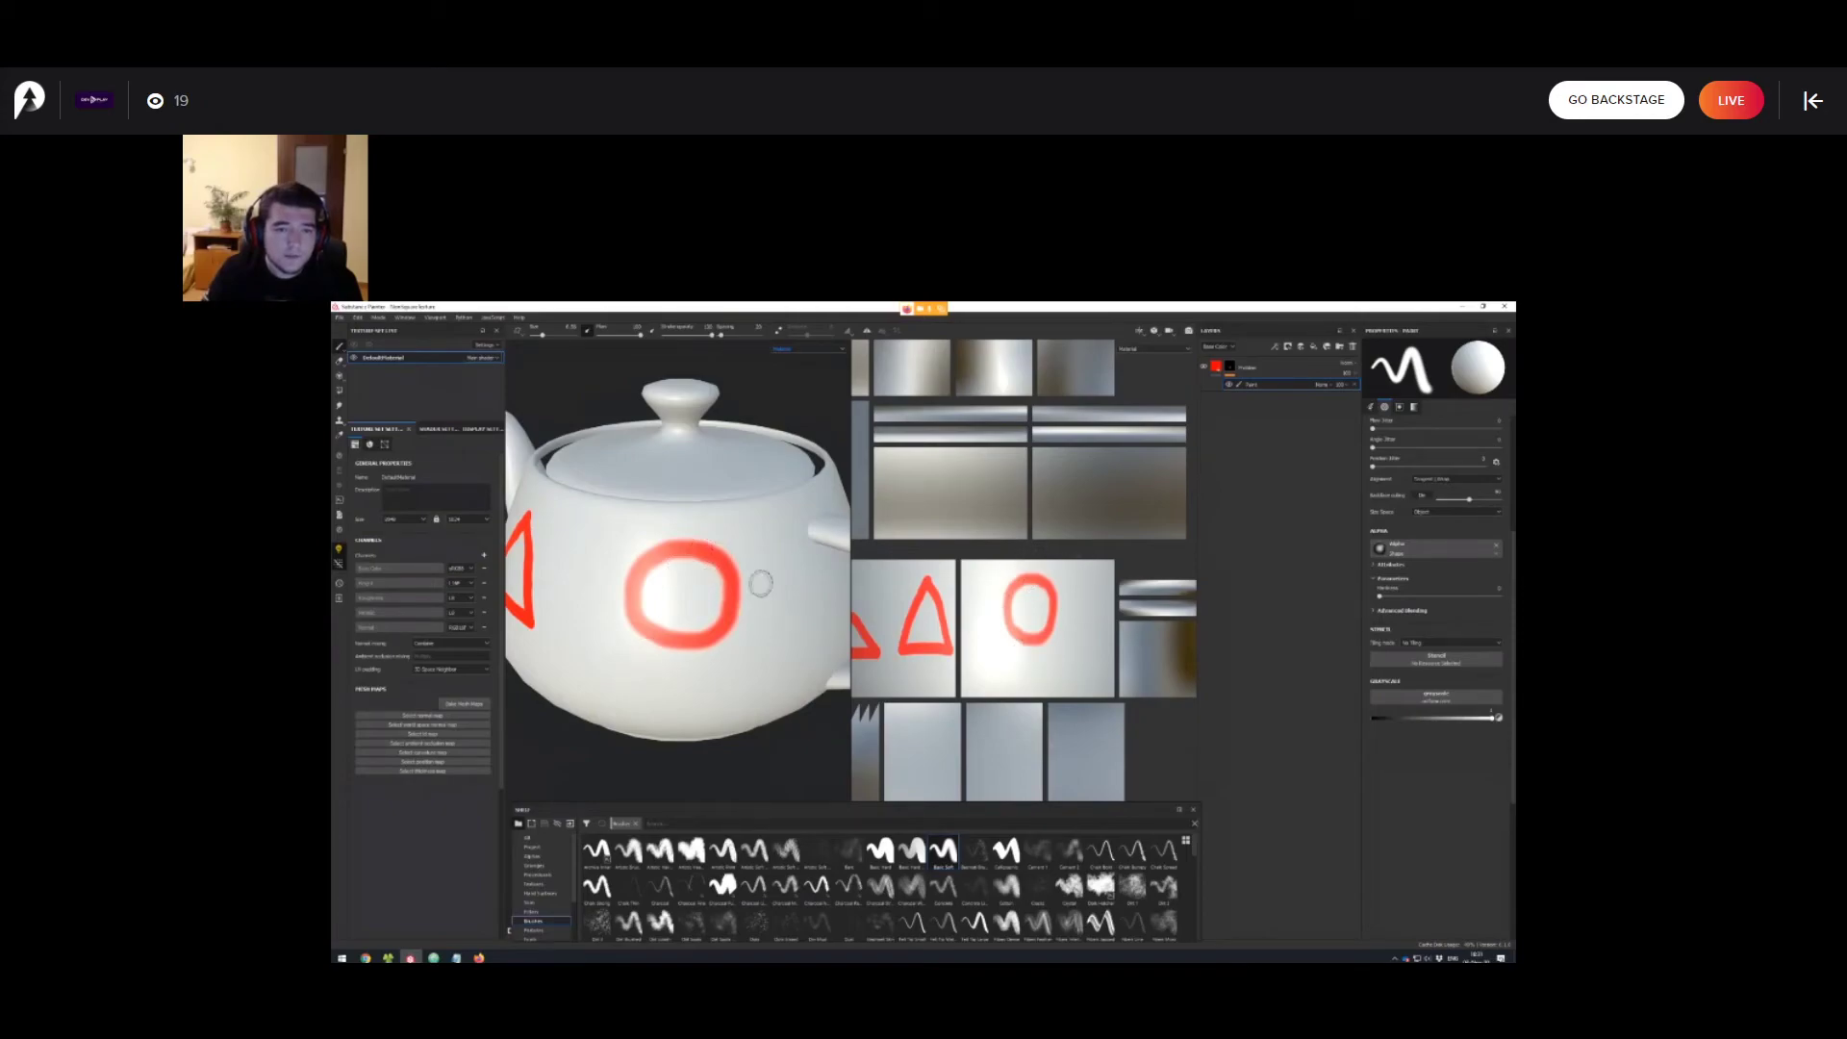
Compare the circle's shape on the teapot and in the UV layout by alternating between the 3D-only and UV-only views.
scroll(764, 675, "down", 5)
left_click_drag(722, 637, 728, 645, "alt")
middle_click_drag(712, 636, 649, 632, "alt")
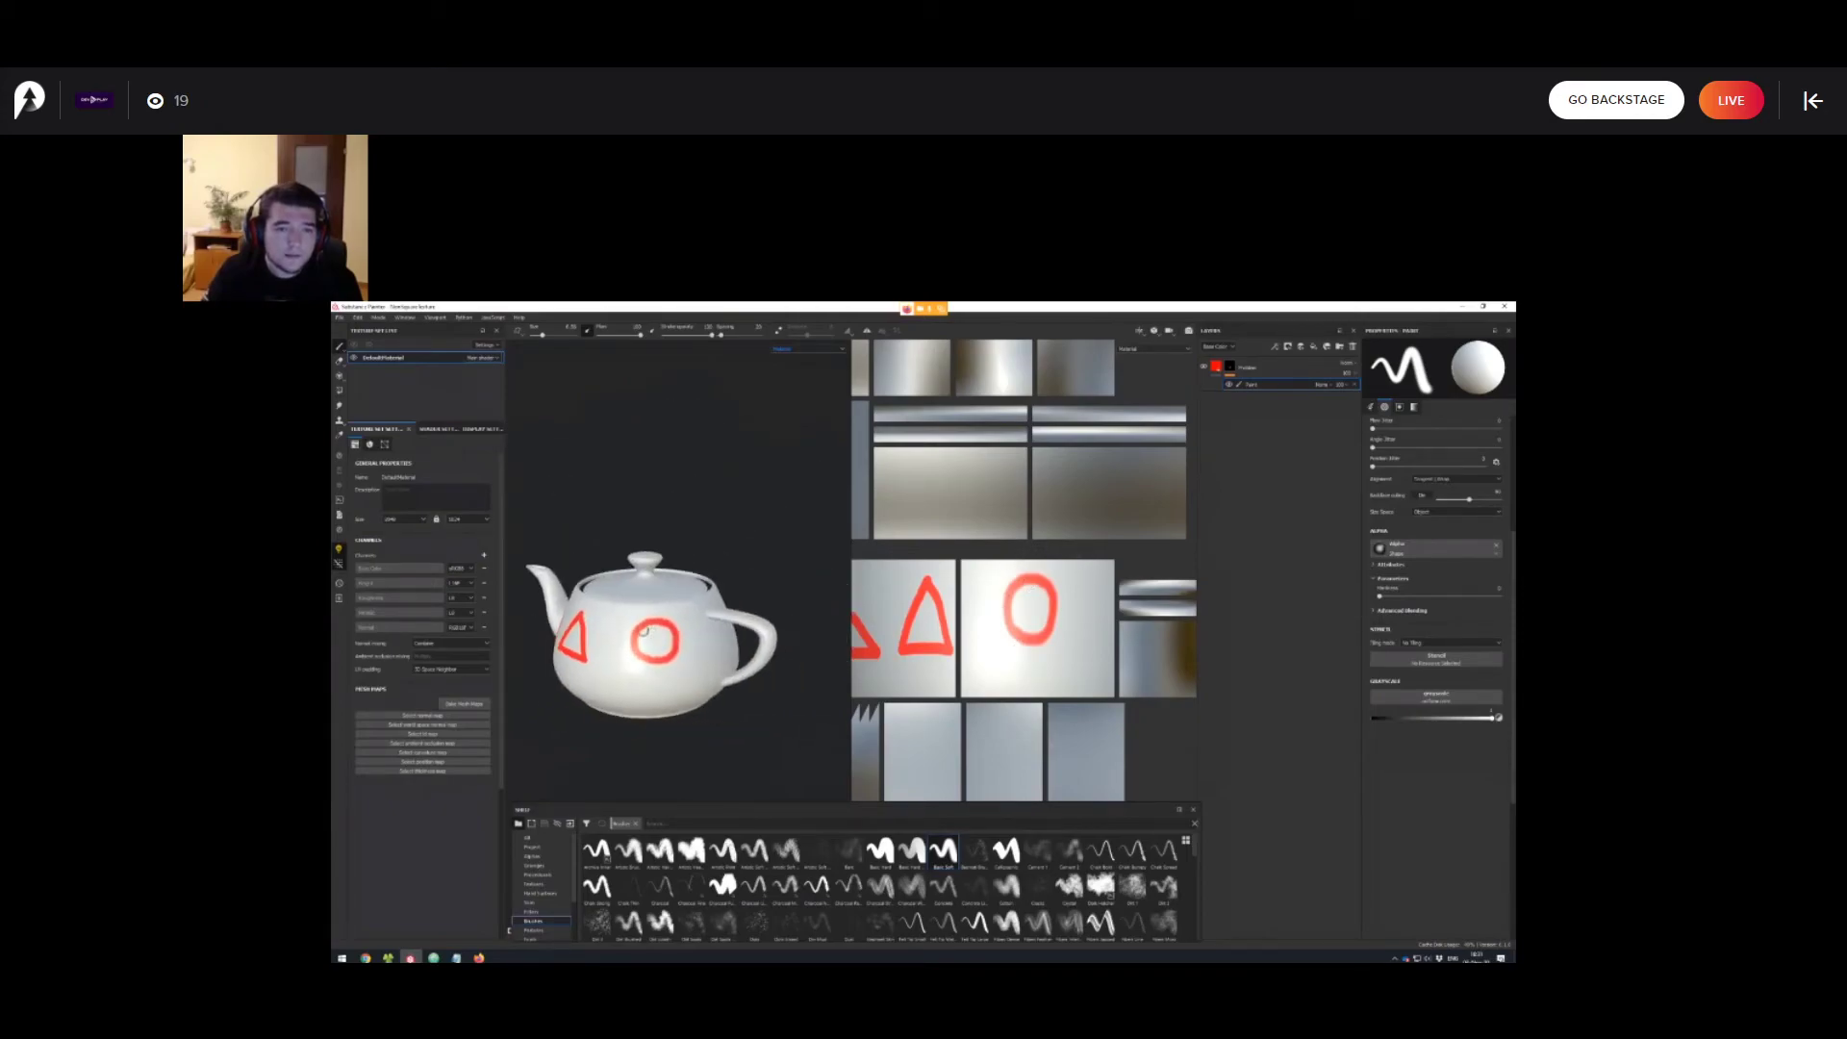
scroll(646, 631, "up", 5)
scroll(741, 638, "down", 3)
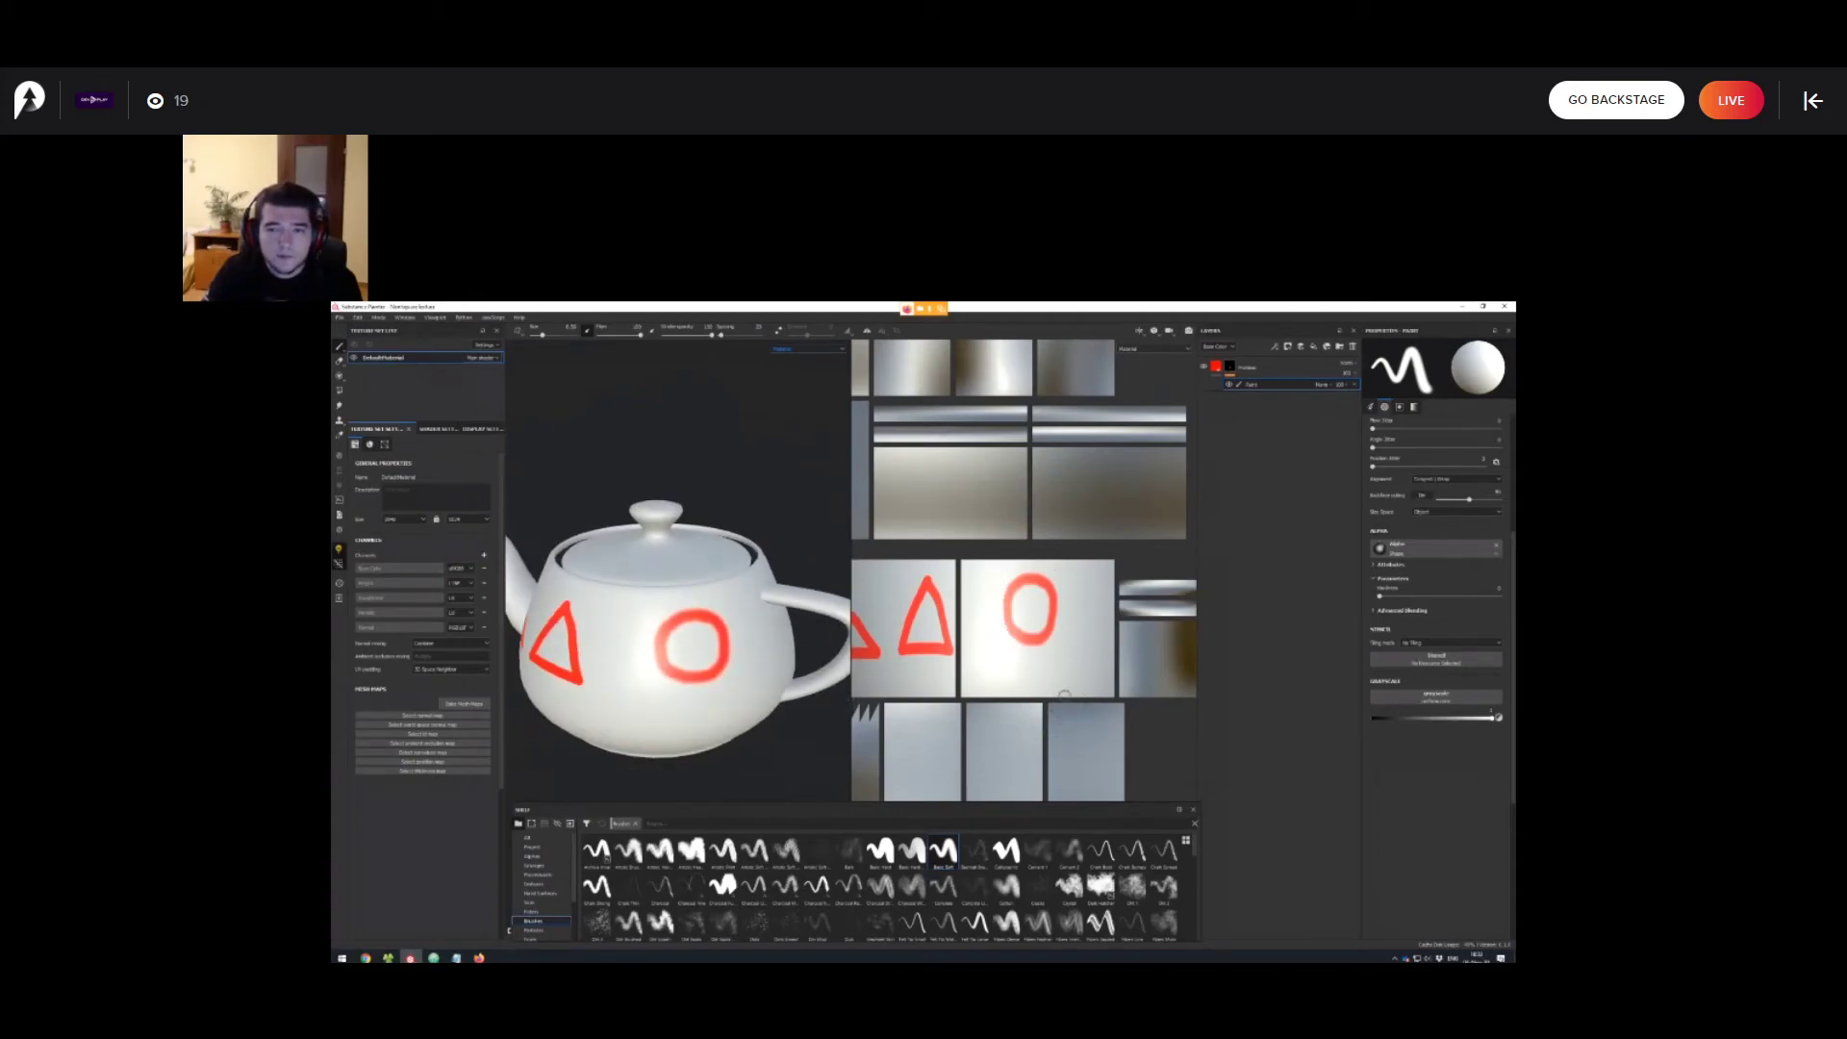
key("F2")
key("F3")
key("F2")
key("F3")
Try painting two freehand shapes in the UV-only view, beside and below the circle.
scroll(819, 627, "up", 3)
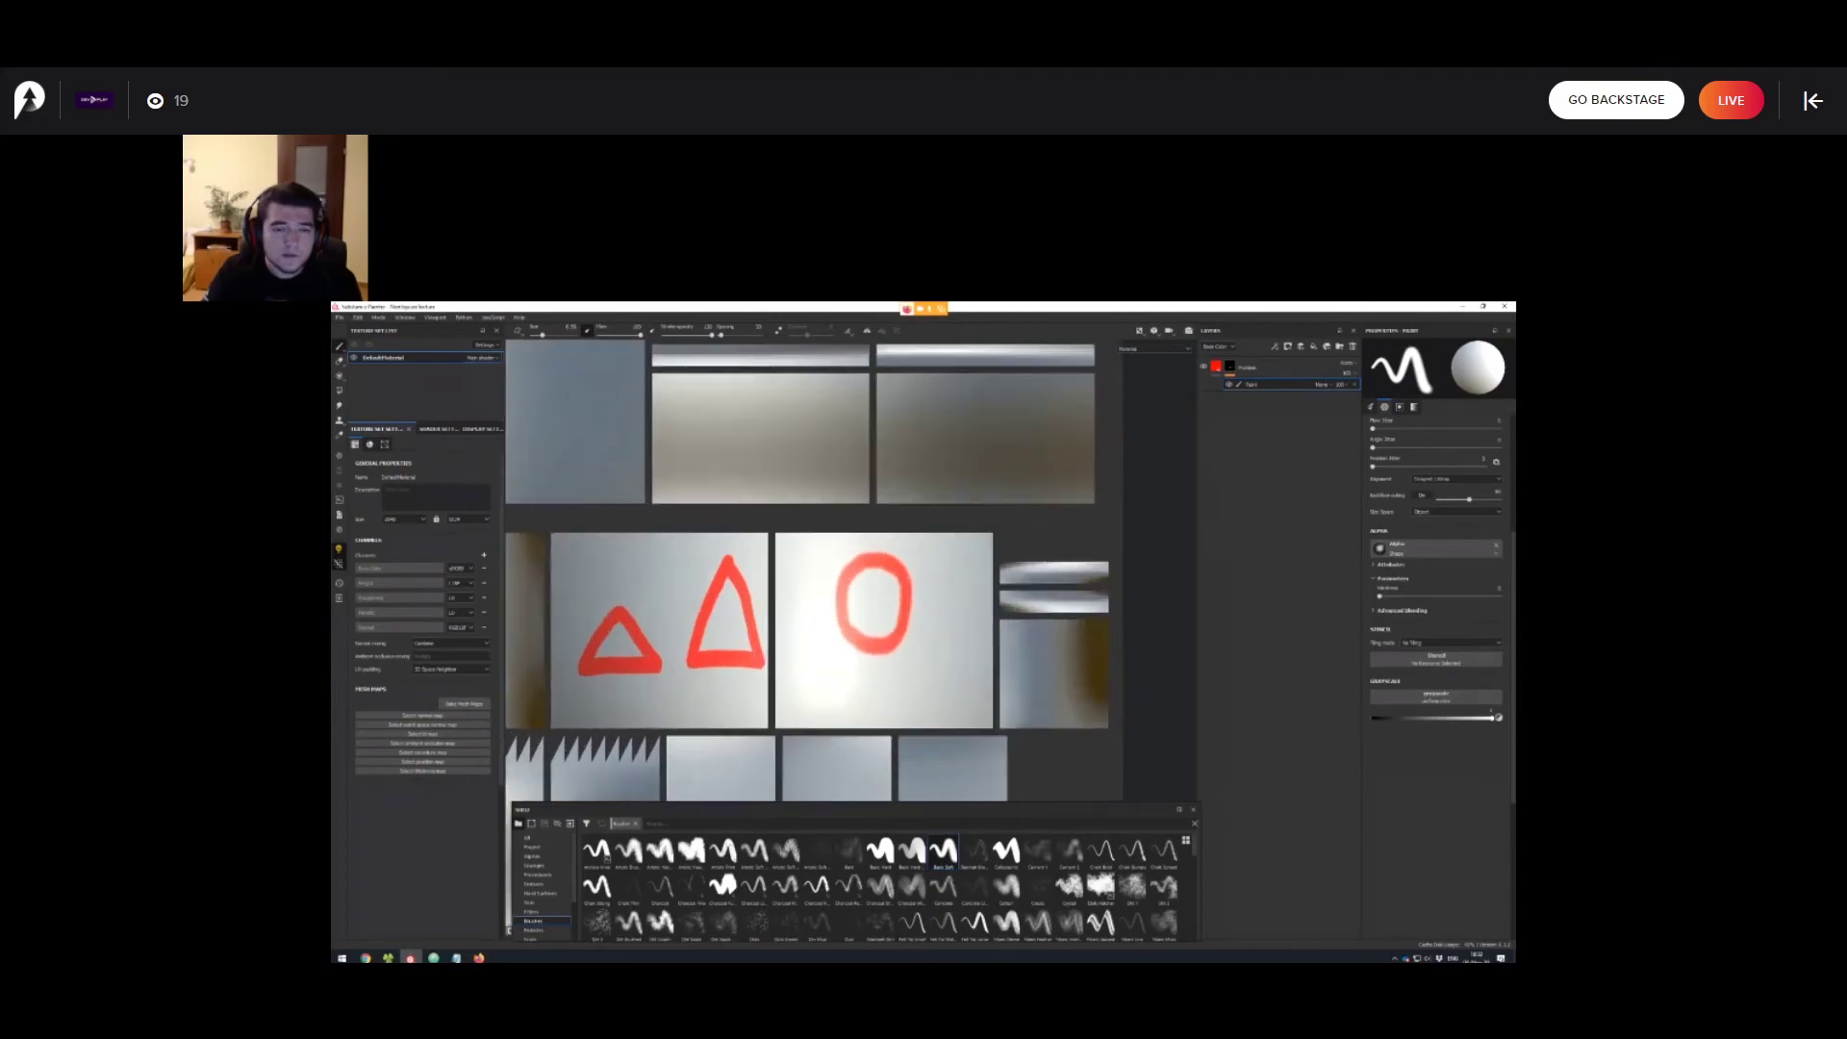
scroll(818, 626, "up", 2)
middle_click_drag(818, 627, 780, 595, "alt")
mouse_move(950, 604)
left_mouse_down()
mouse_move(999, 658)
mouse_move(931, 606)
left_mouse_up()
left_click_drag(830, 667, 852, 681)
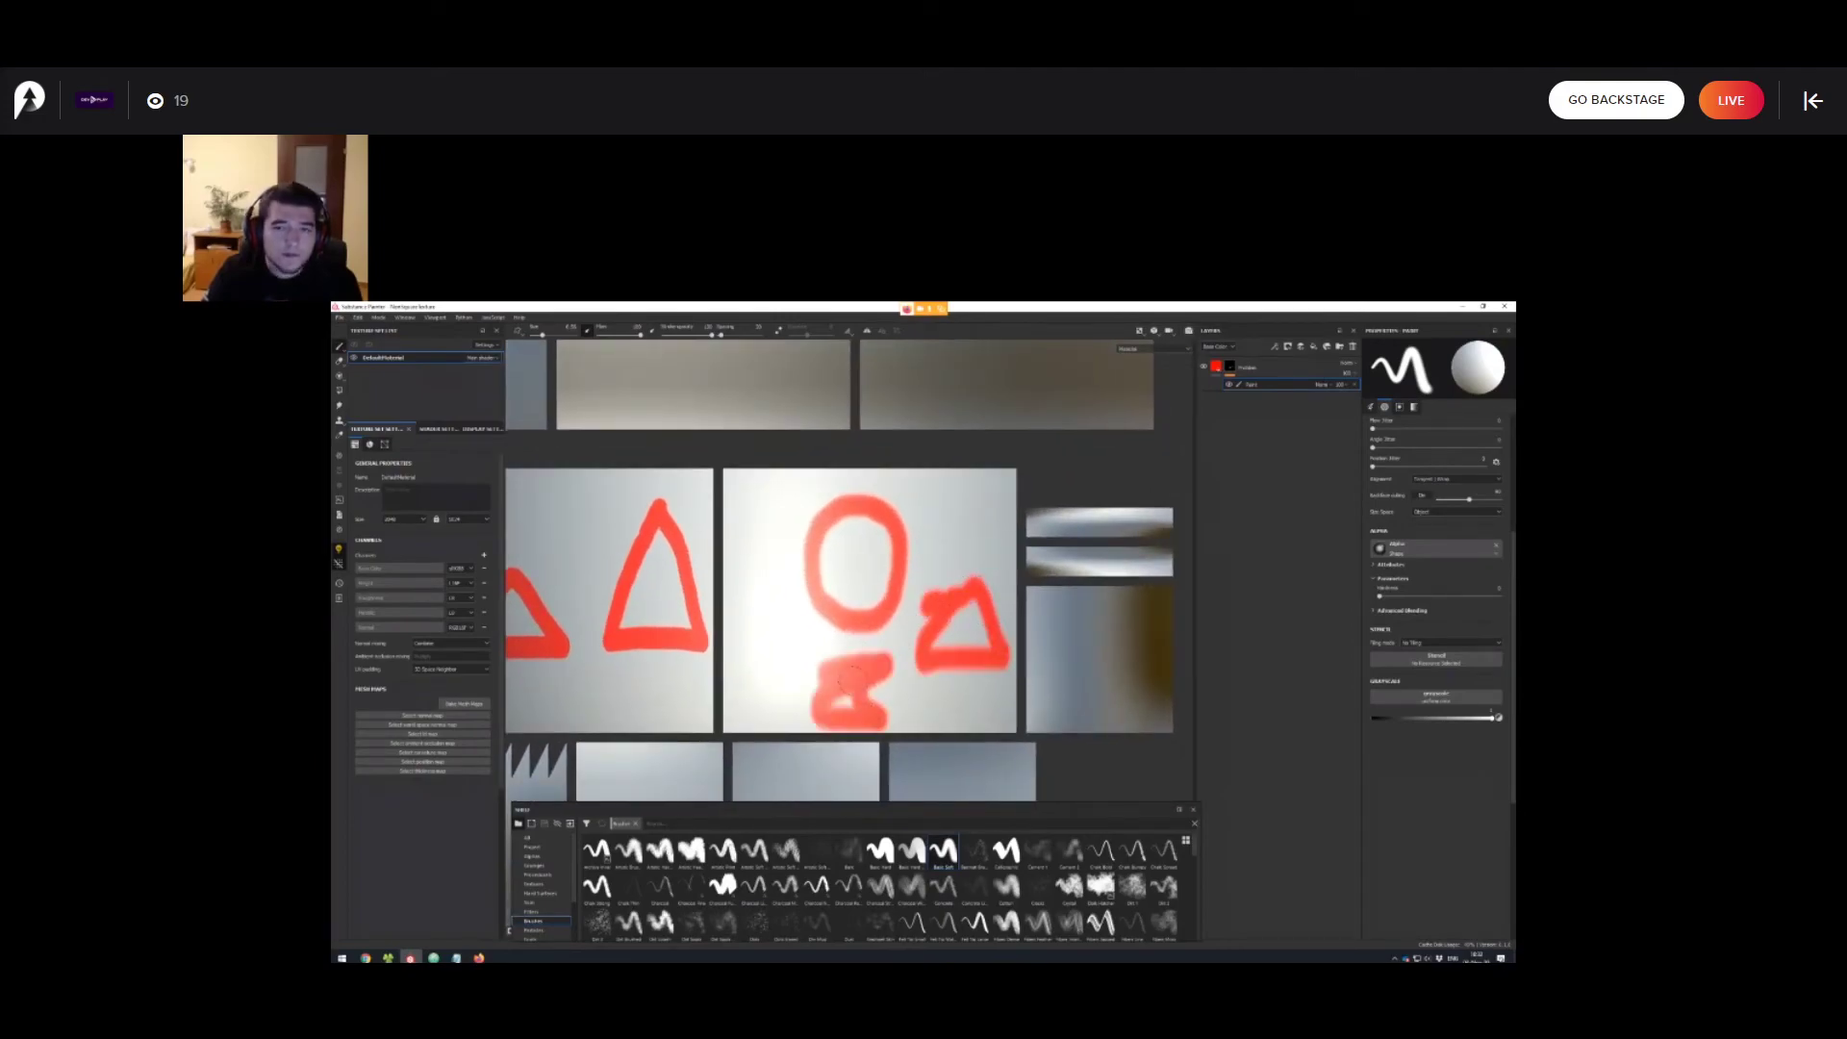
key("ctrl+z")
key("ctrl+z")
Show the split view briefly and return to the 3D-only view to inspect the painted teapot.
scroll(926, 676, "down", 2)
key("F1")
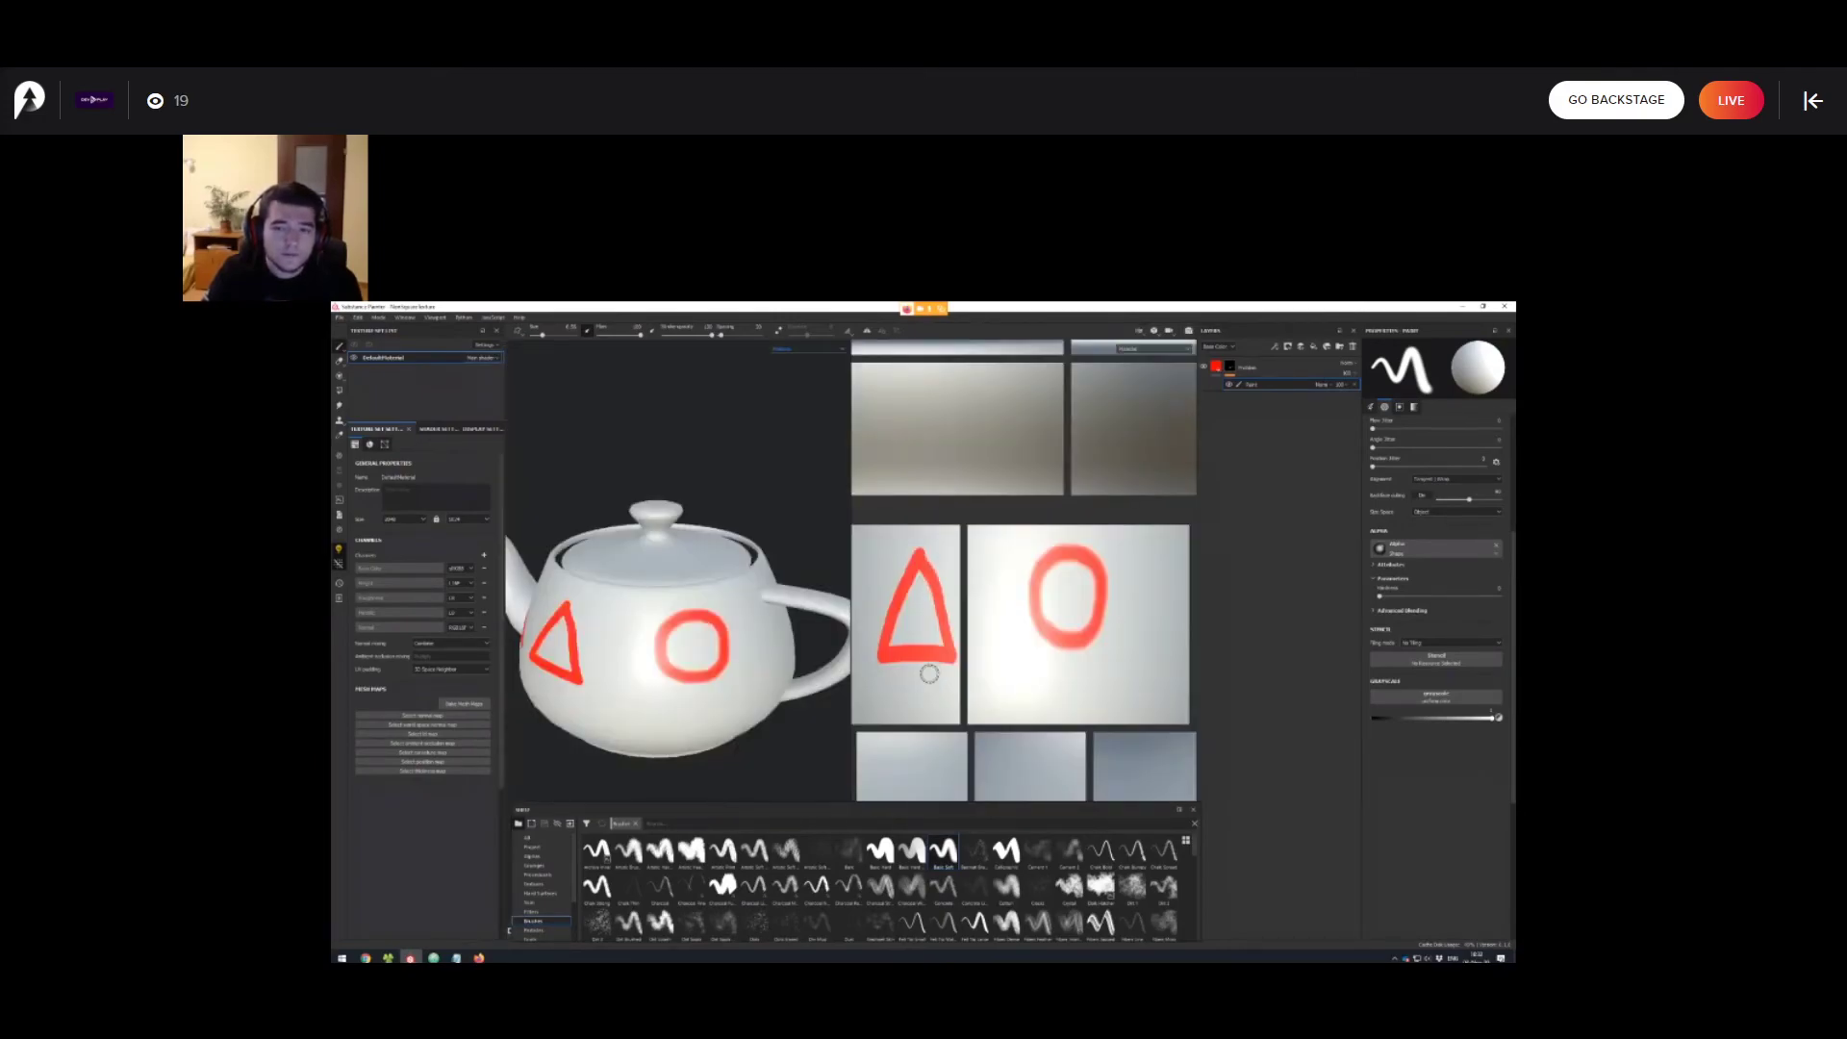
key("F2")
left_click_drag(930, 673, 770, 635, "alt")
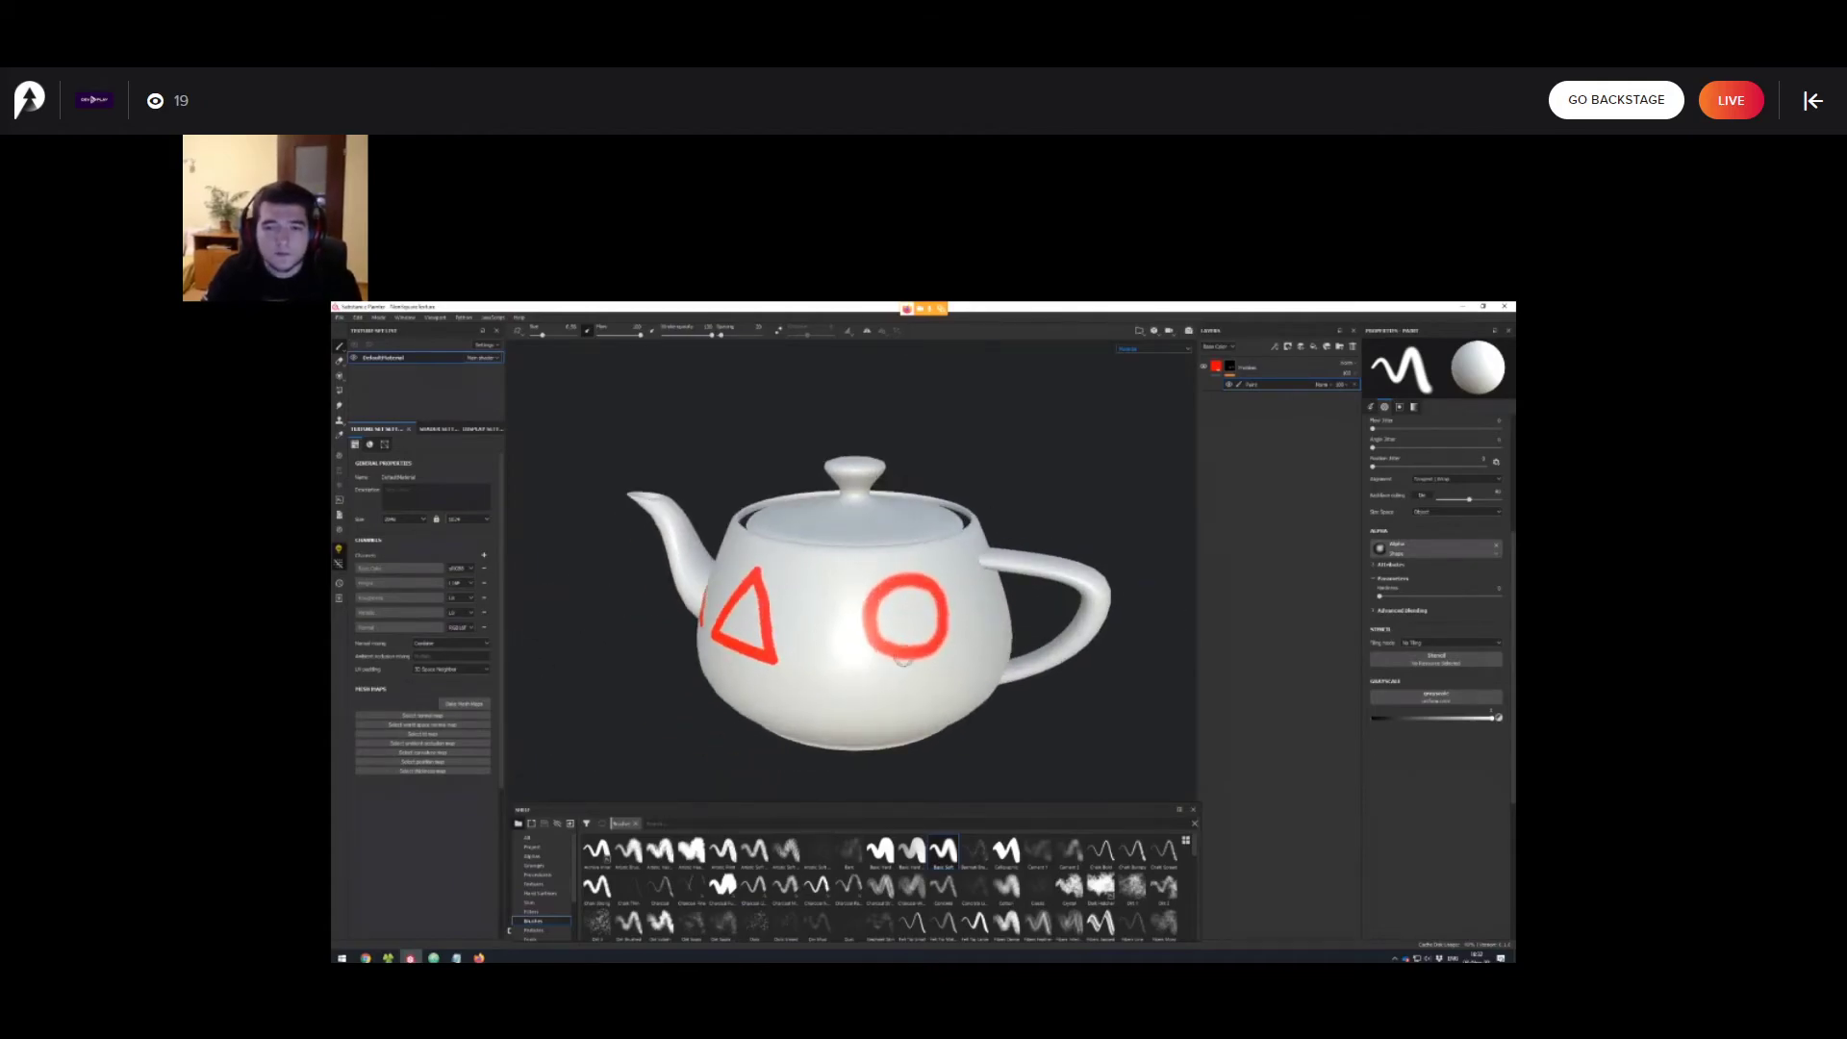
Compare the painted triangles and circle in the split 3D/UV view and the 3D-only view, turning the teapot to see each shape.
left_click_drag(903, 658, 854, 691, "alt")
key("F1")
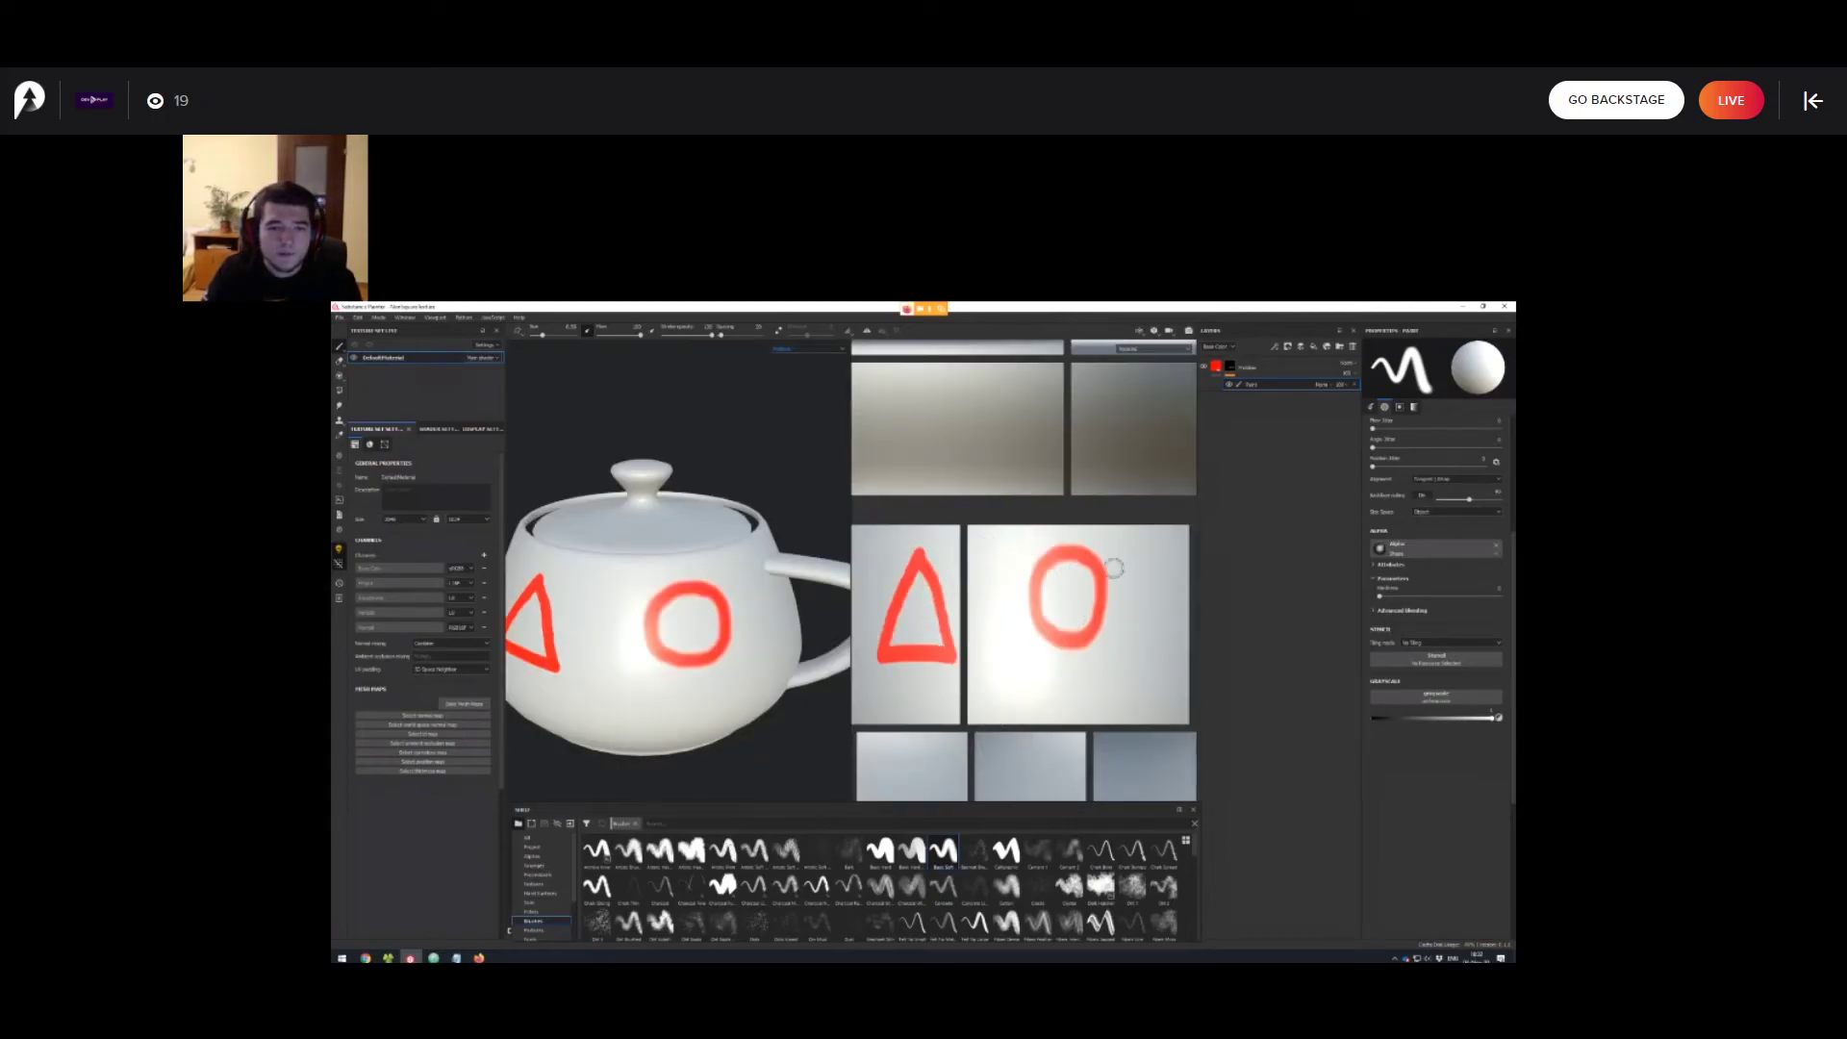
scroll(1128, 629, "down", 5)
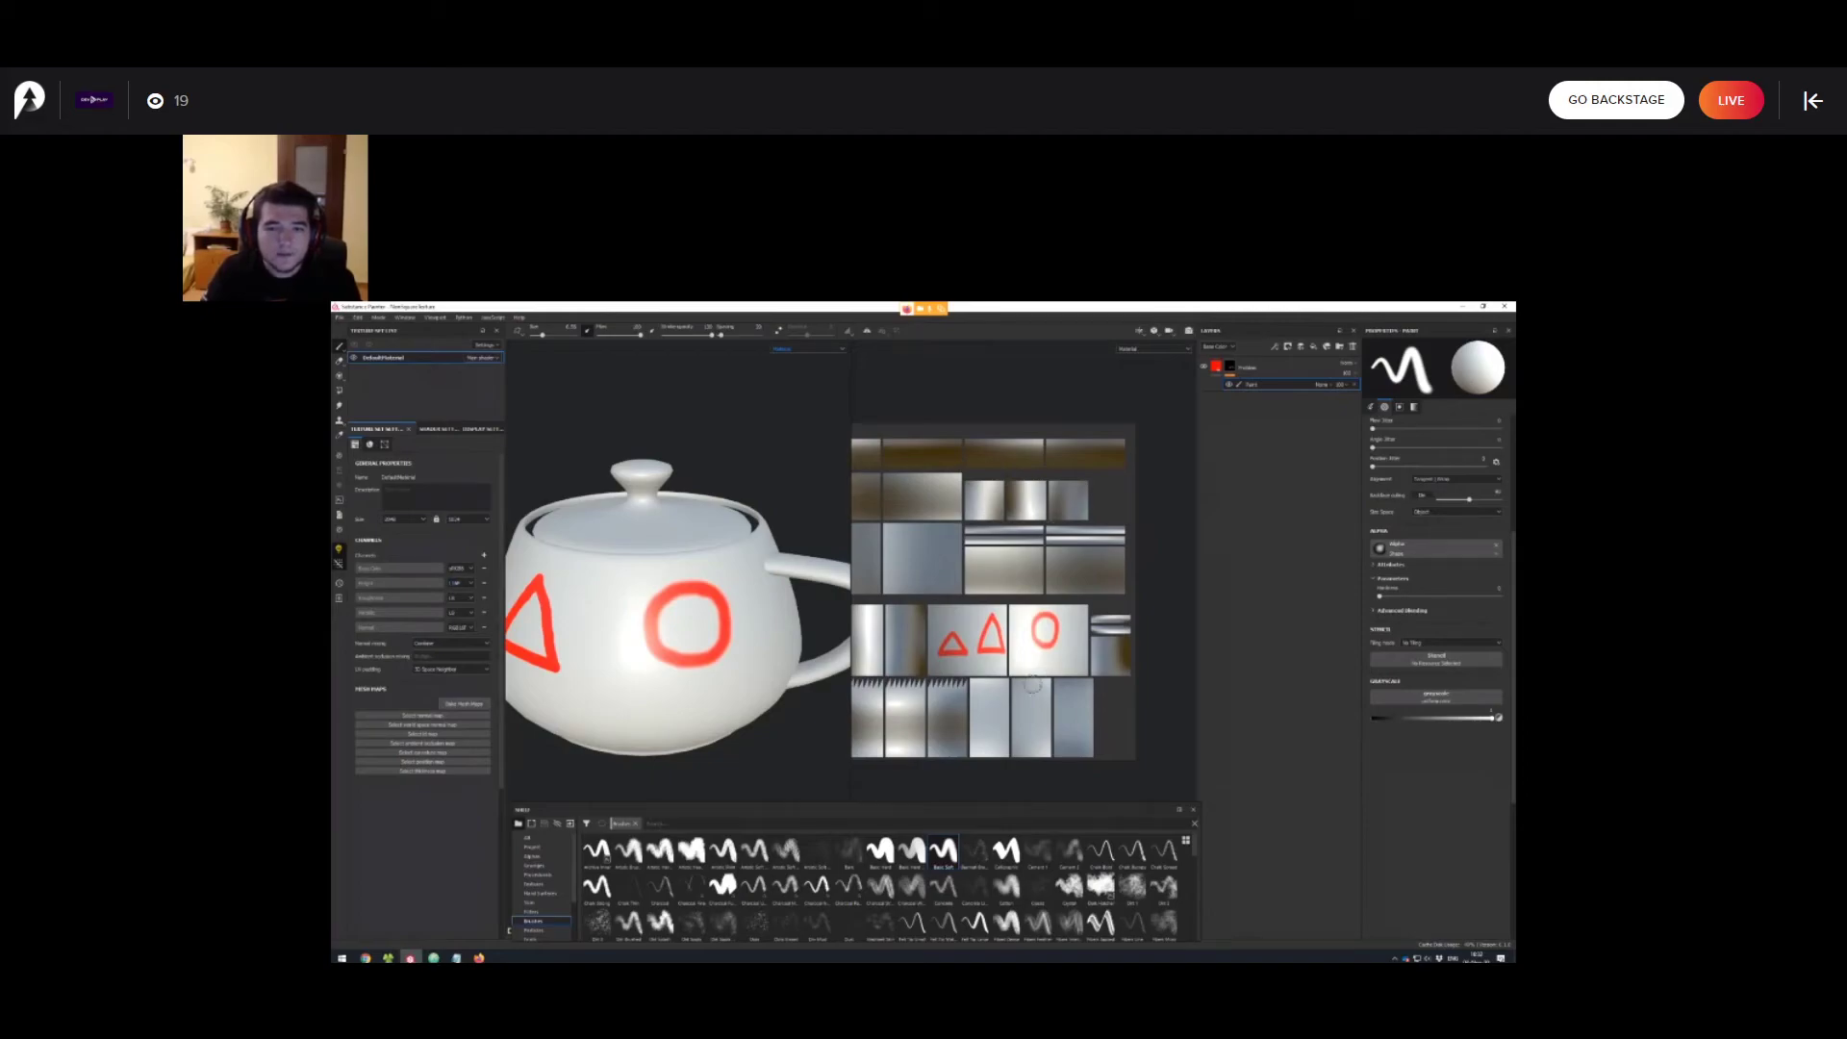
key("F2")
left_click_drag(984, 675, 828, 667, "alt")
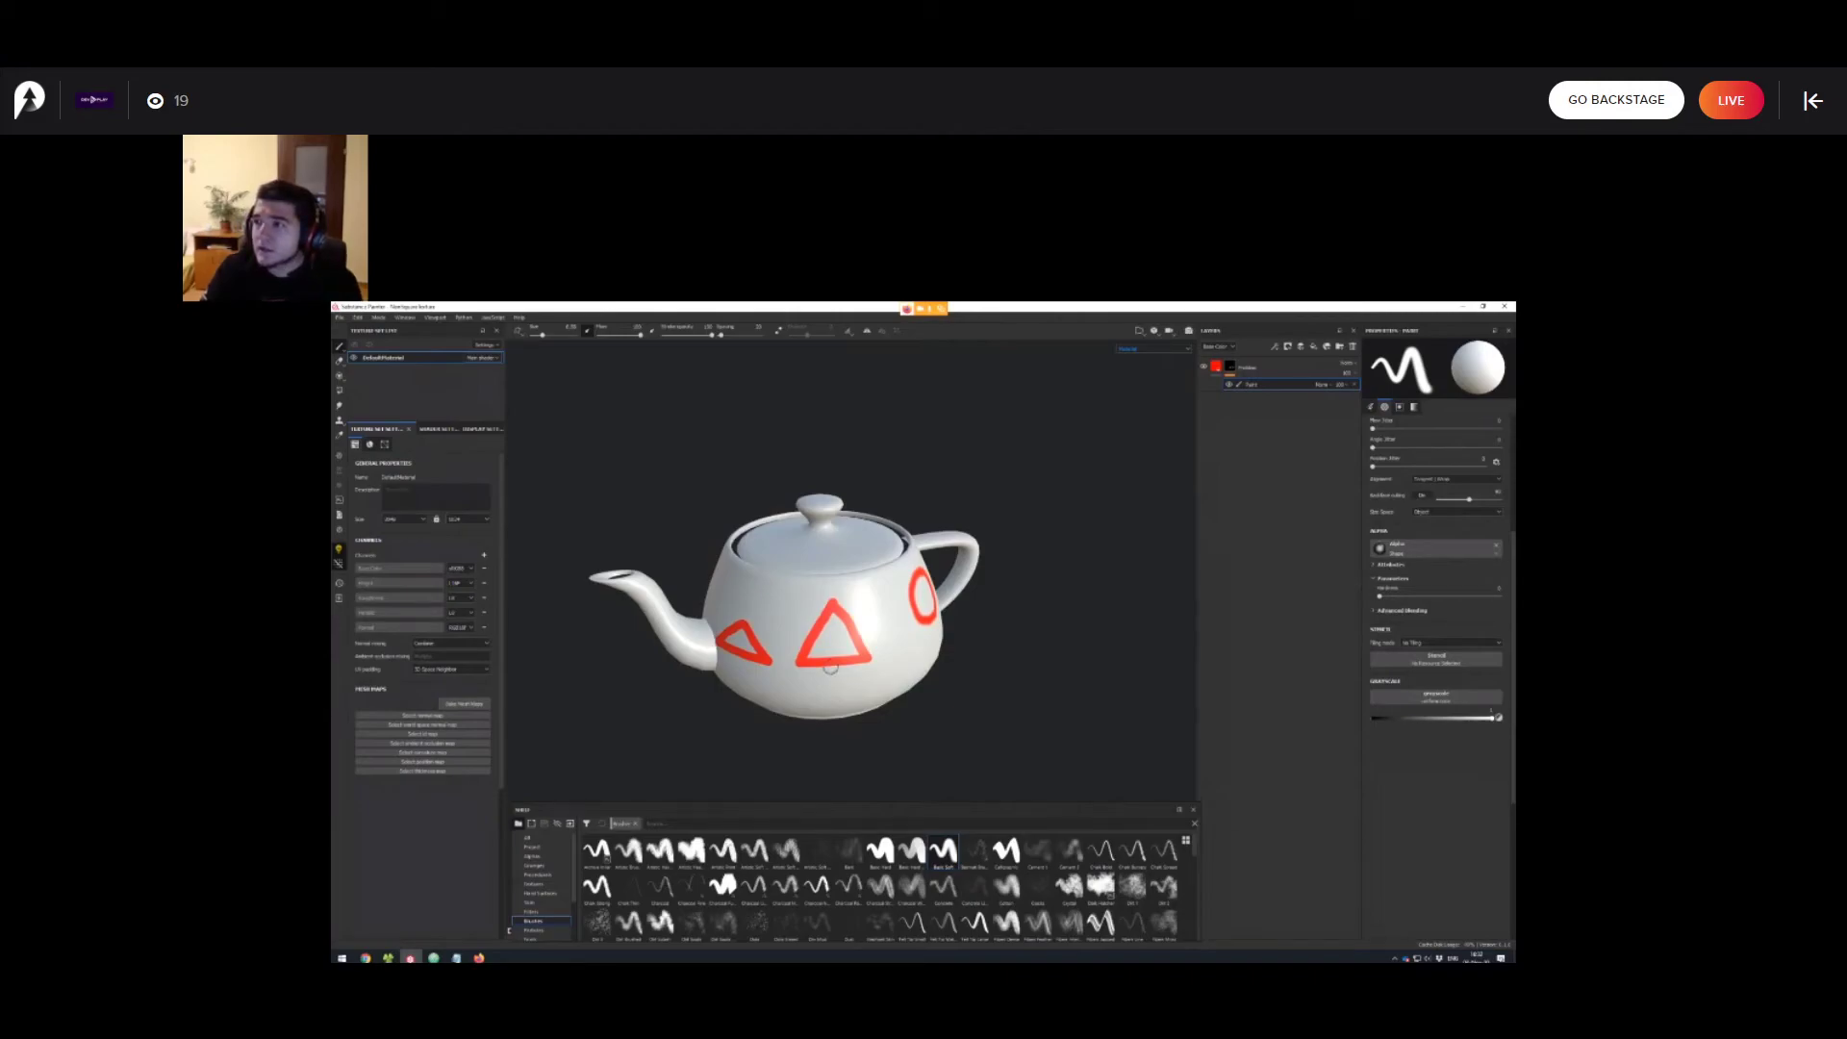
left_click_drag(830, 666, 866, 662, "alt")
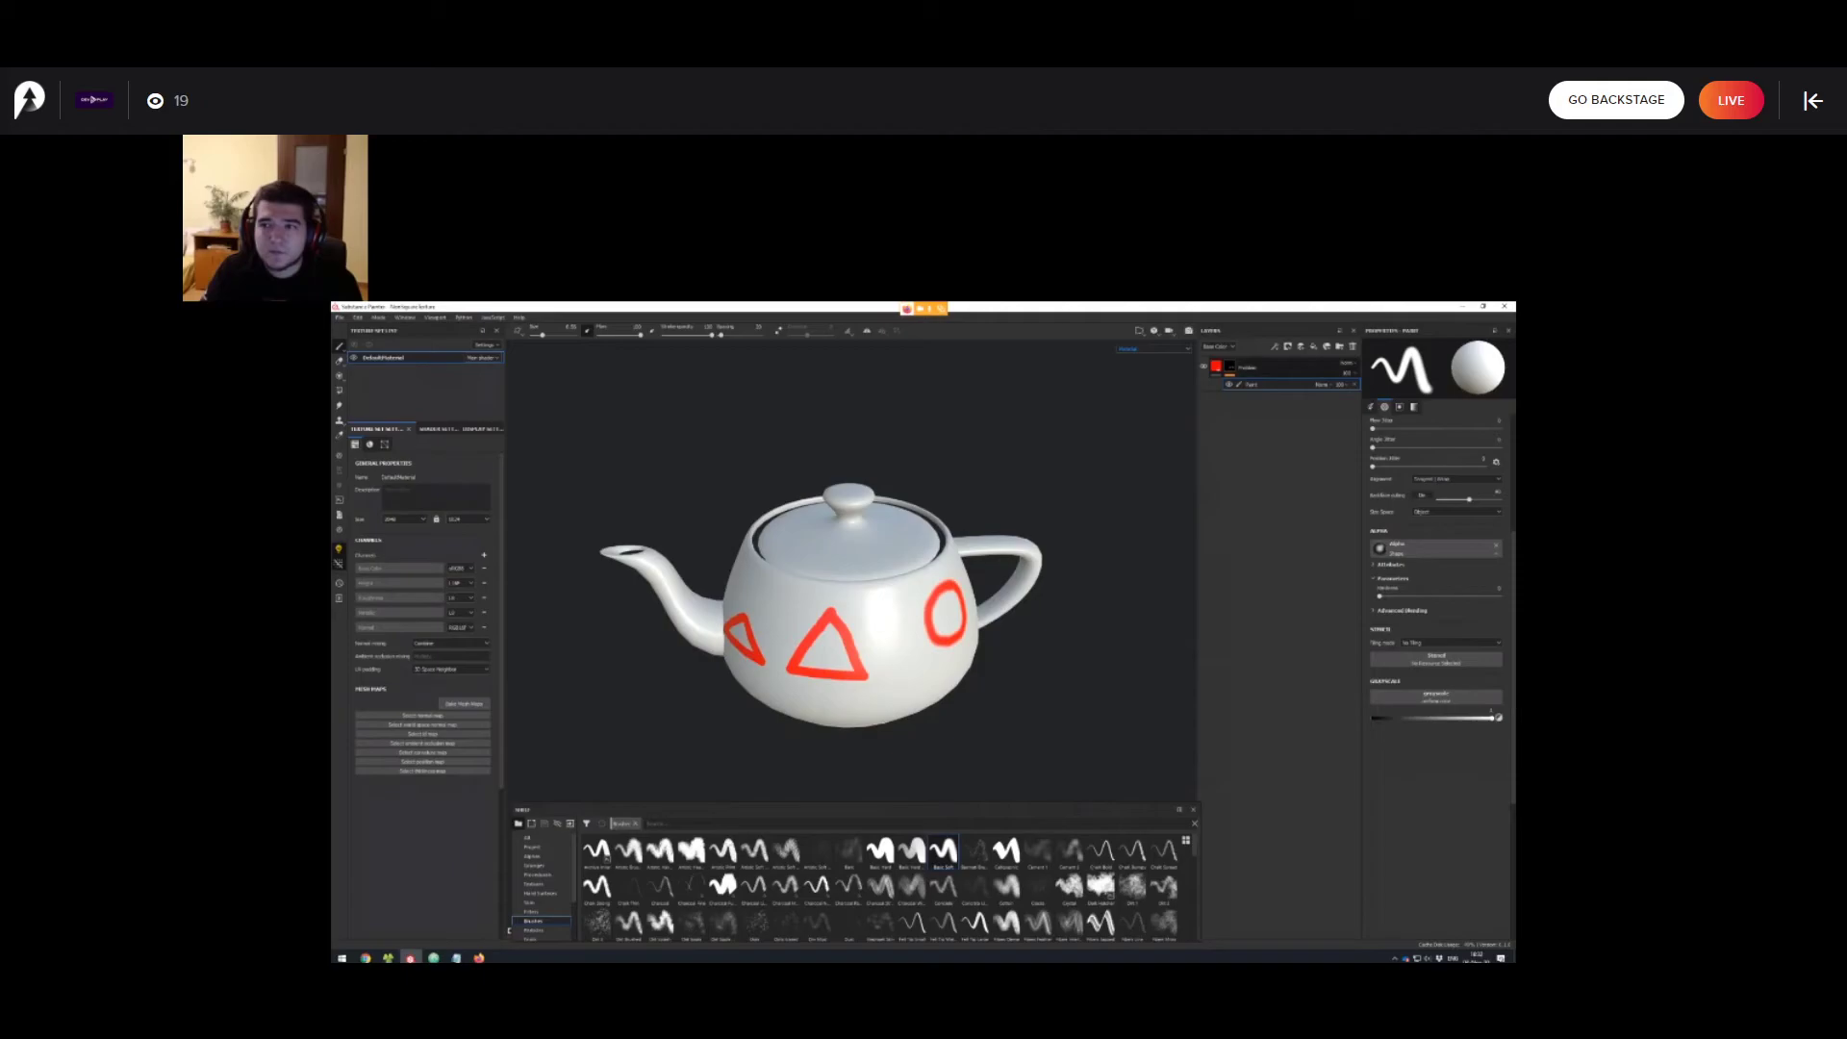
Delete the paint effect holding the shapes from the red fill layer's mask.
left_click(1278, 368)
left_click_drag(957, 503, 1097, 467, "alt")
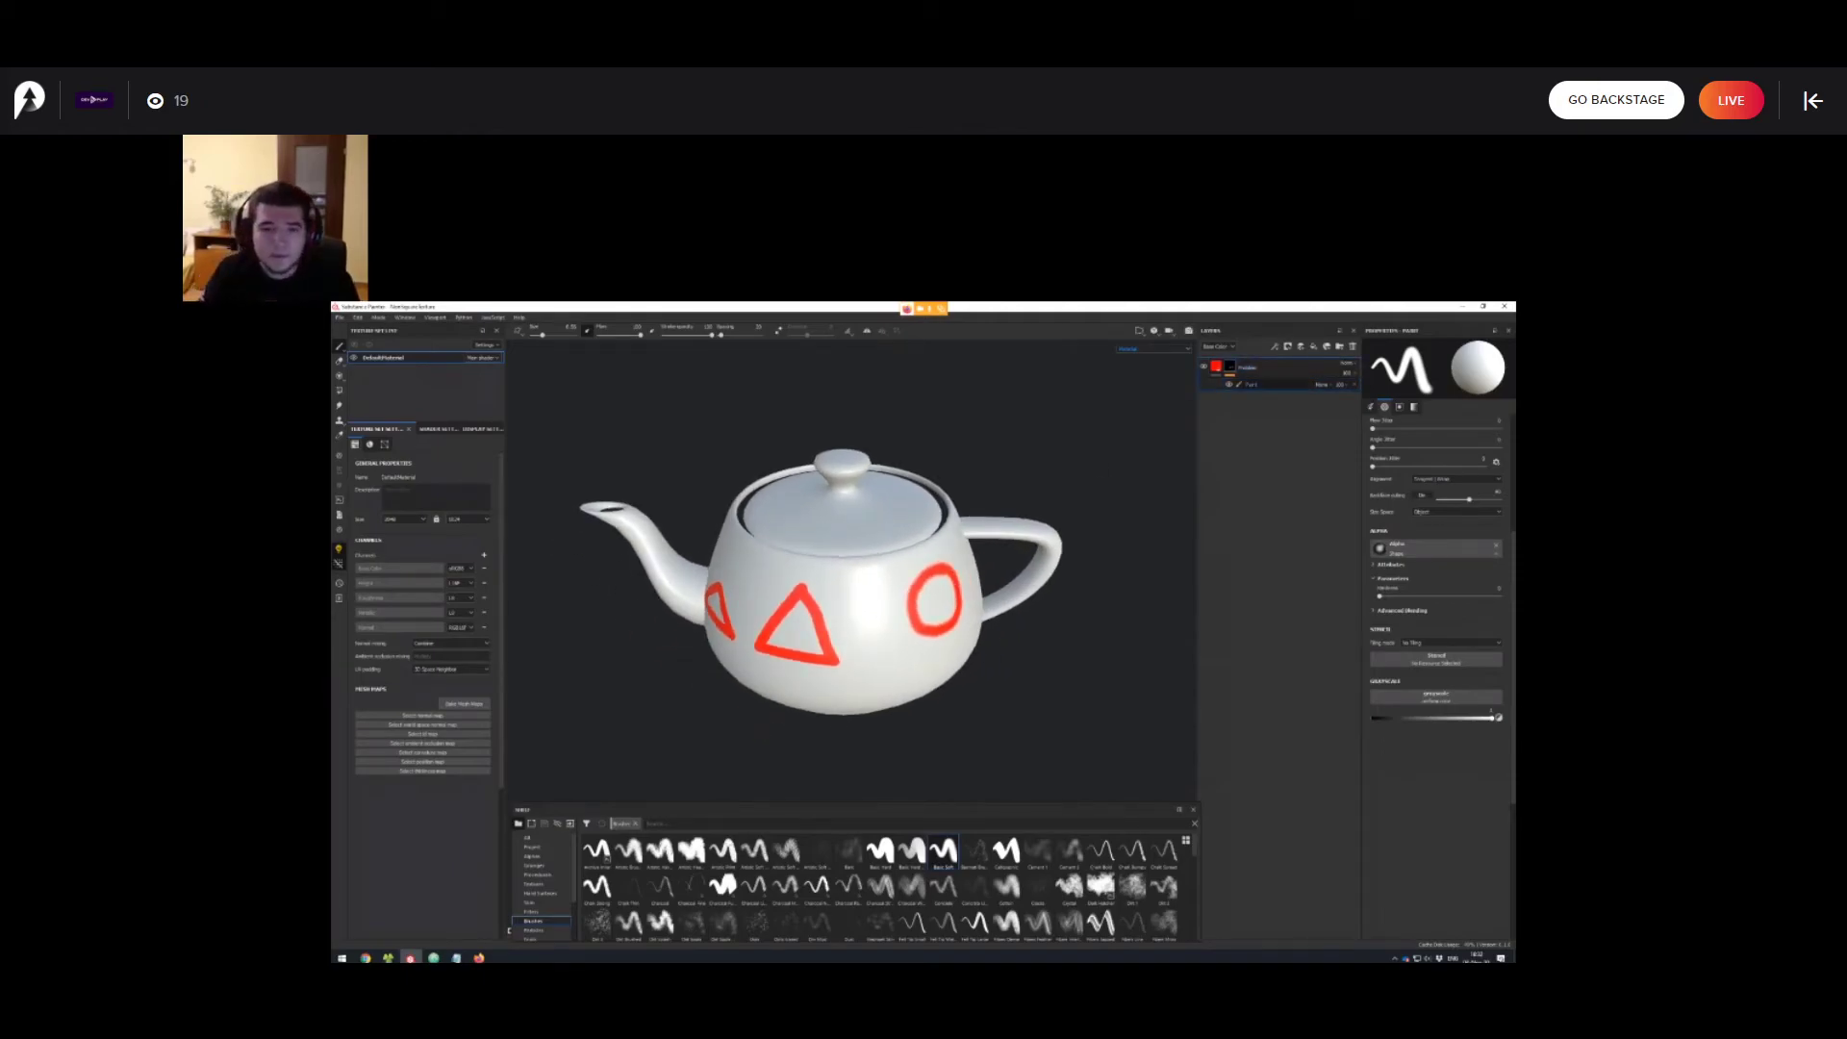
left_click(1276, 385)
key("Delete")
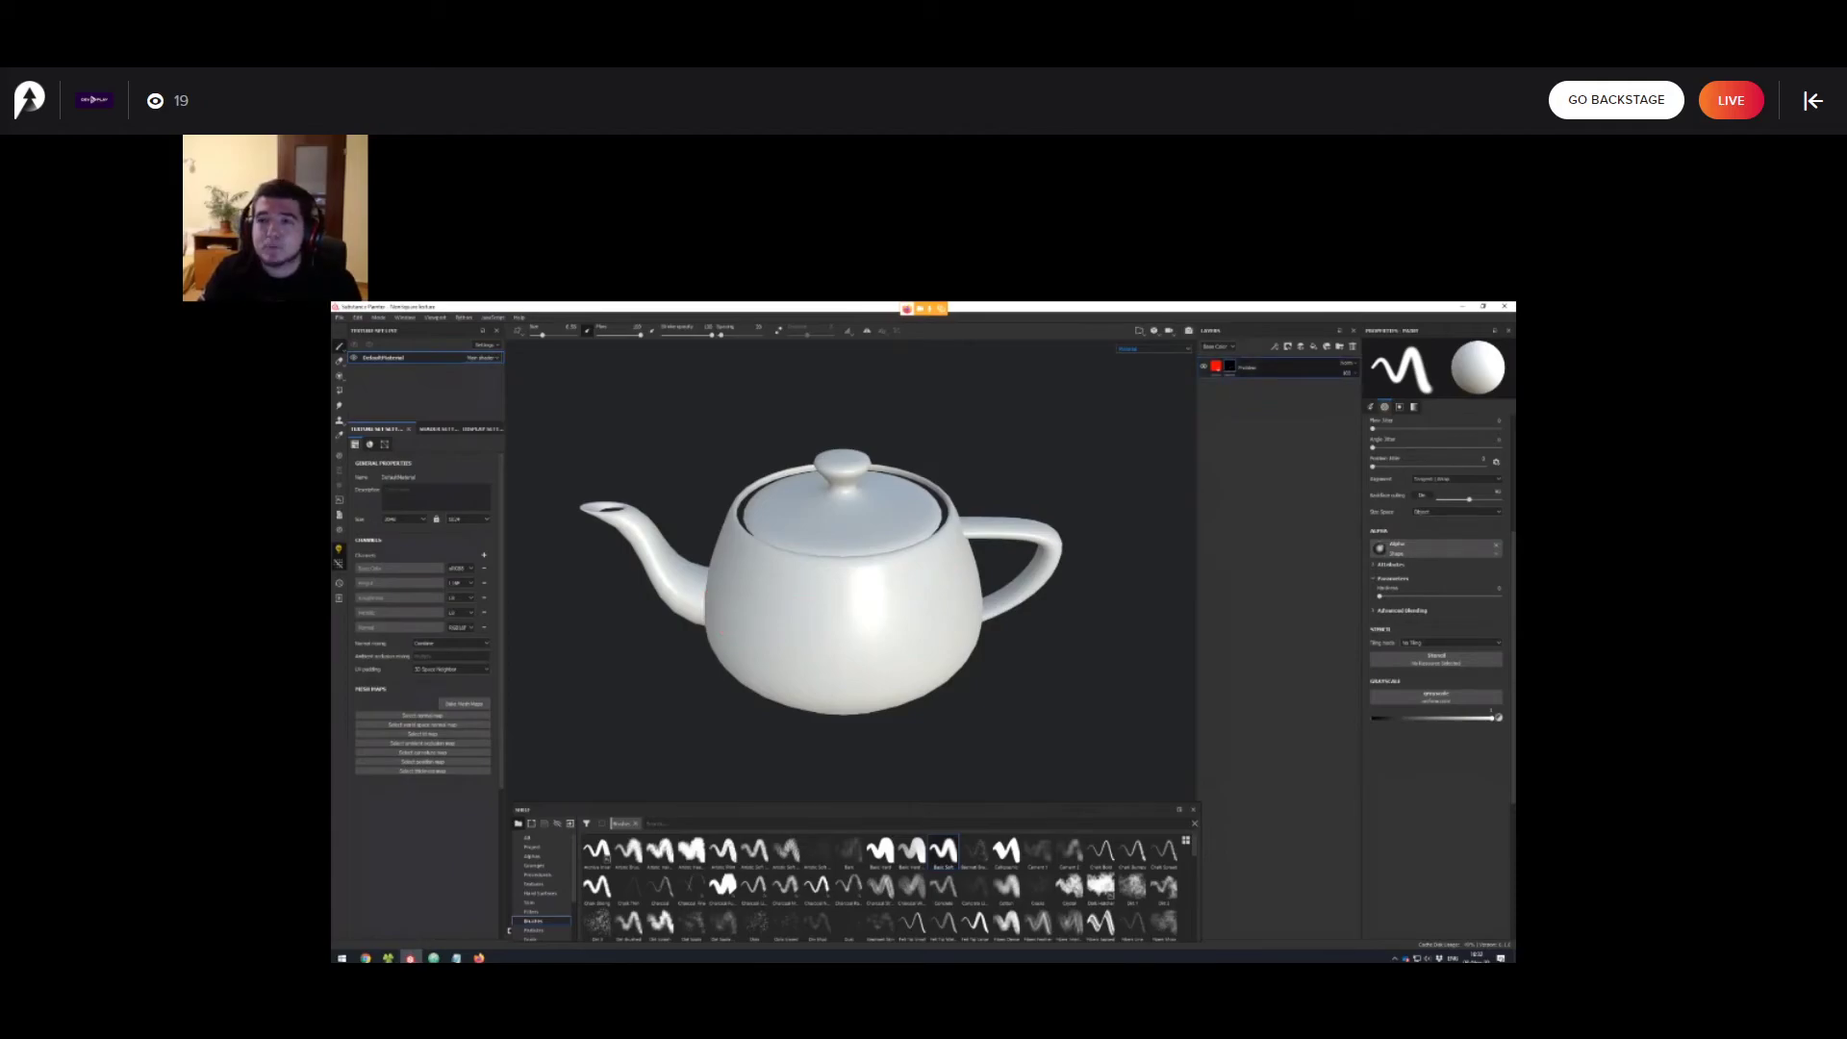
Add a new paint effect to the layer's black mask and scribble a slanted red patch on the teapot's body.
right_click(1230, 365)
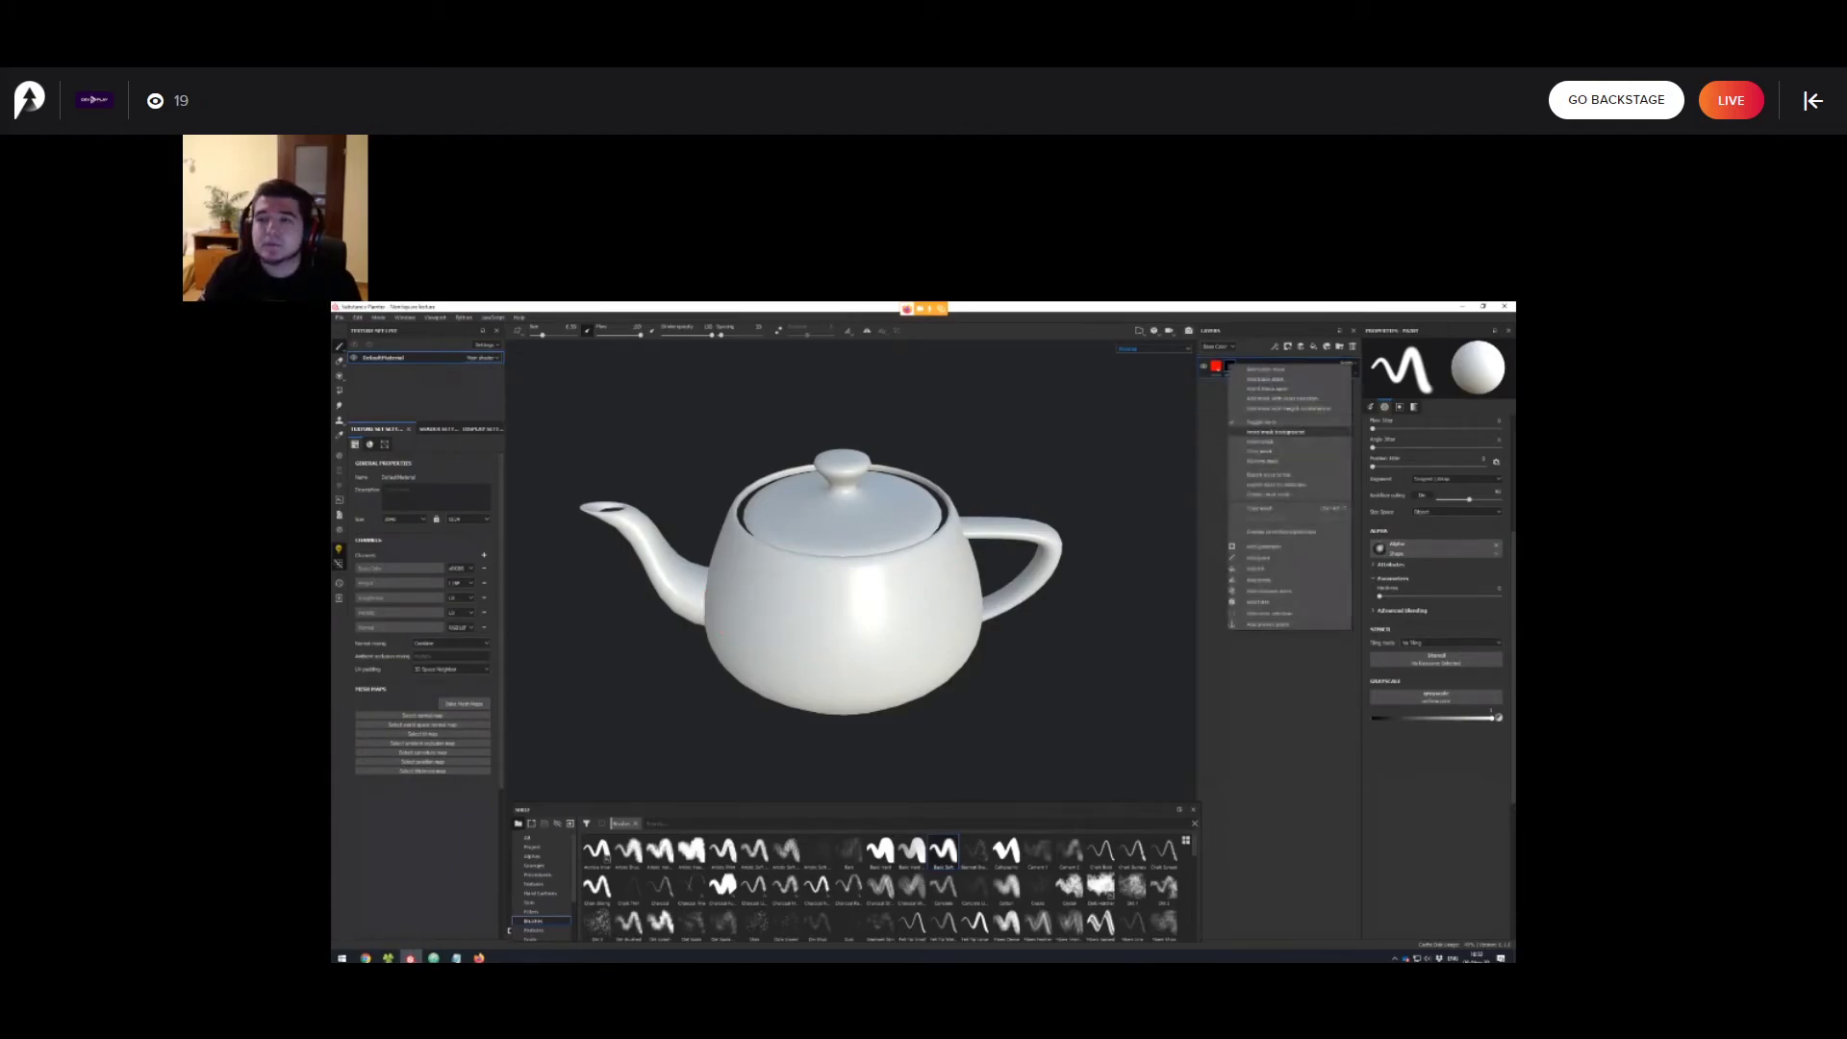
left_click(1083, 544)
scroll(1083, 543, "up", 1)
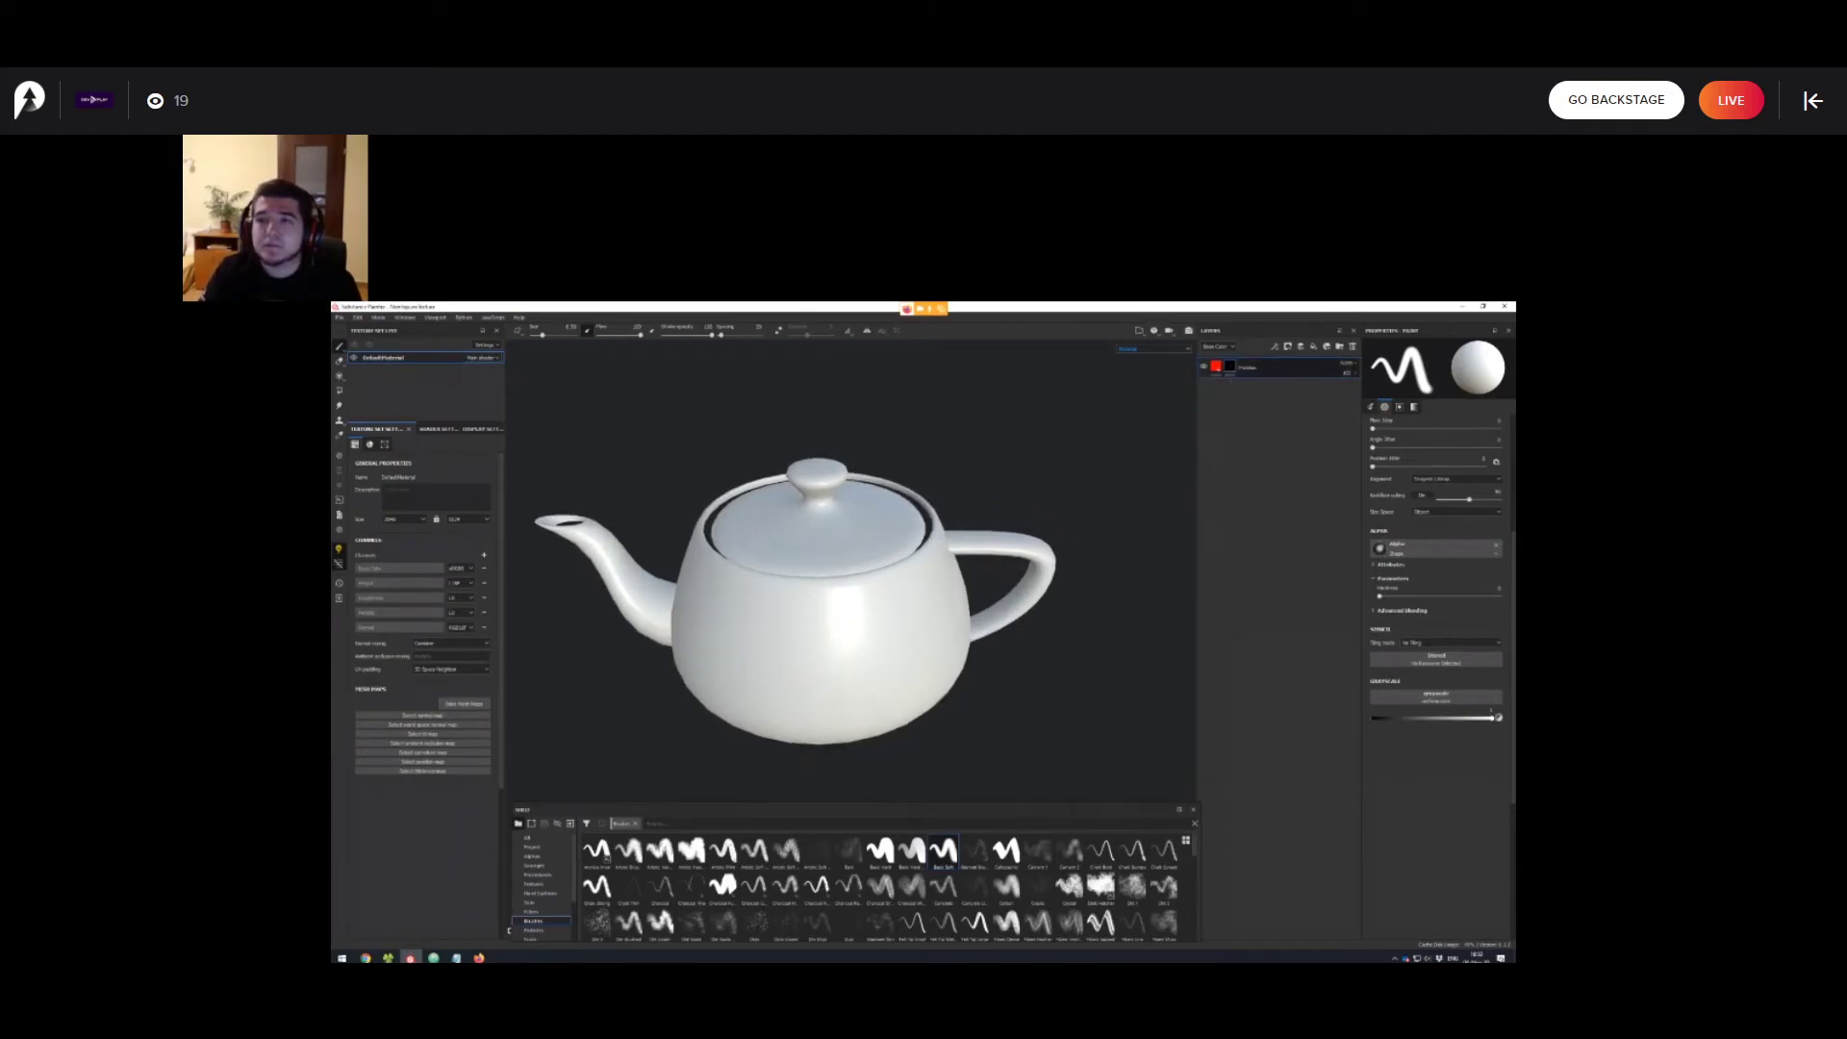
right_click(1228, 367)
left_click(1262, 557)
middle_click_drag(874, 604, 890, 561, "alt")
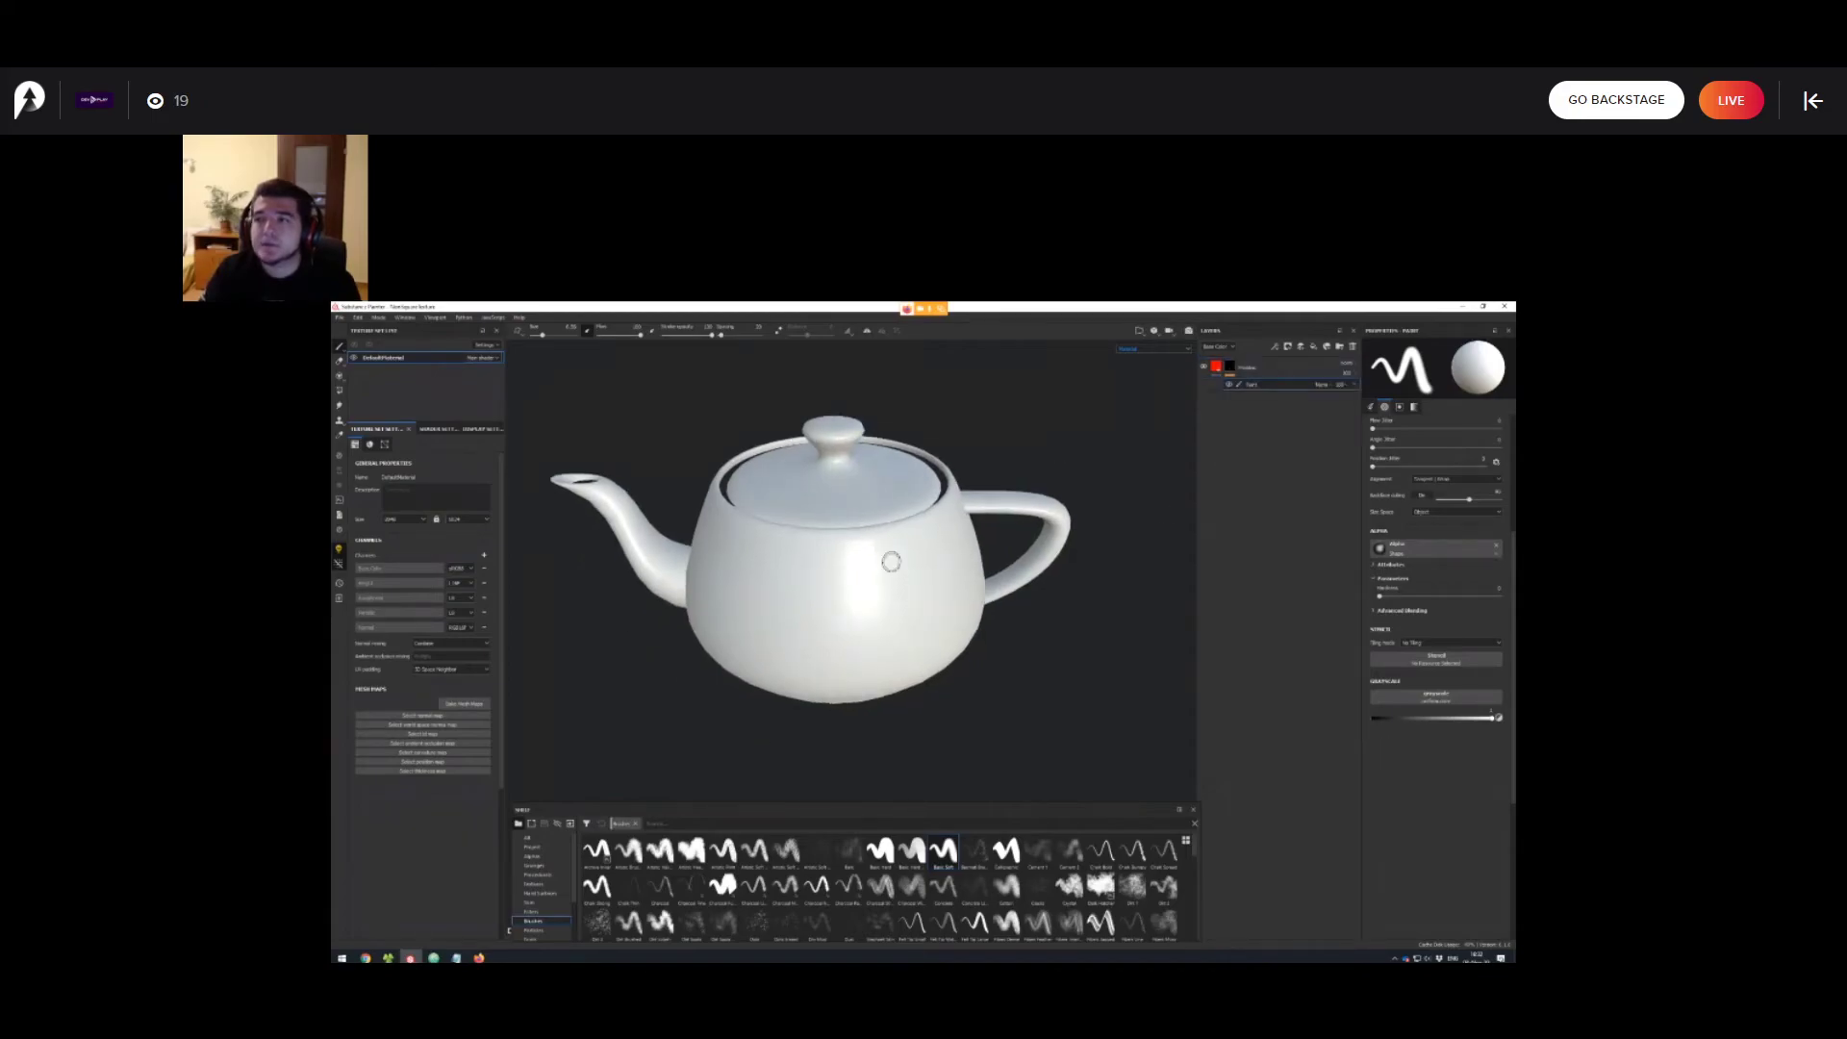
scroll(891, 567, "up", 1)
mouse_move(934, 538)
left_mouse_down()
mouse_move(919, 544)
mouse_move(949, 564)
mouse_move(814, 598)
left_mouse_up()
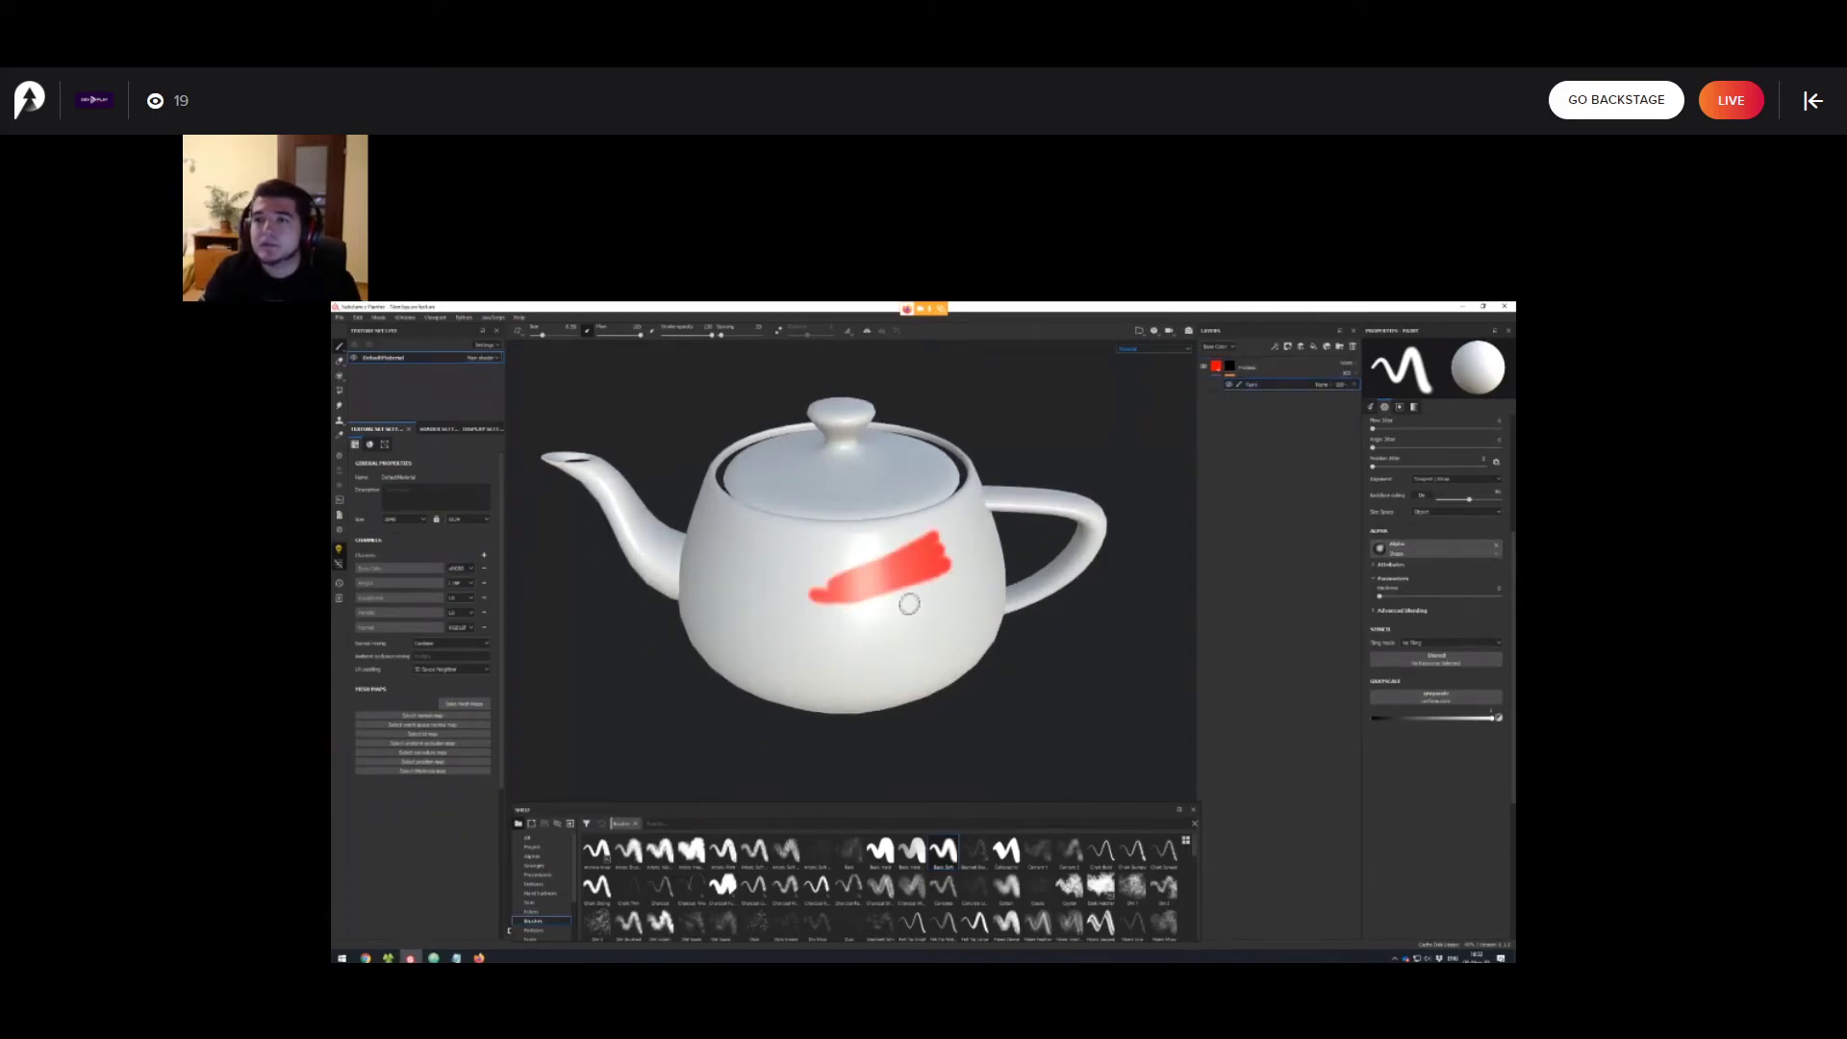
scroll(907, 648, "up", 1)
mouse_move(907, 648)
left_mouse_down("alt")
mouse_move(765, 641)
mouse_move(874, 617)
mouse_move(866, 659)
mouse_move(886, 632)
left_mouse_up("alt")
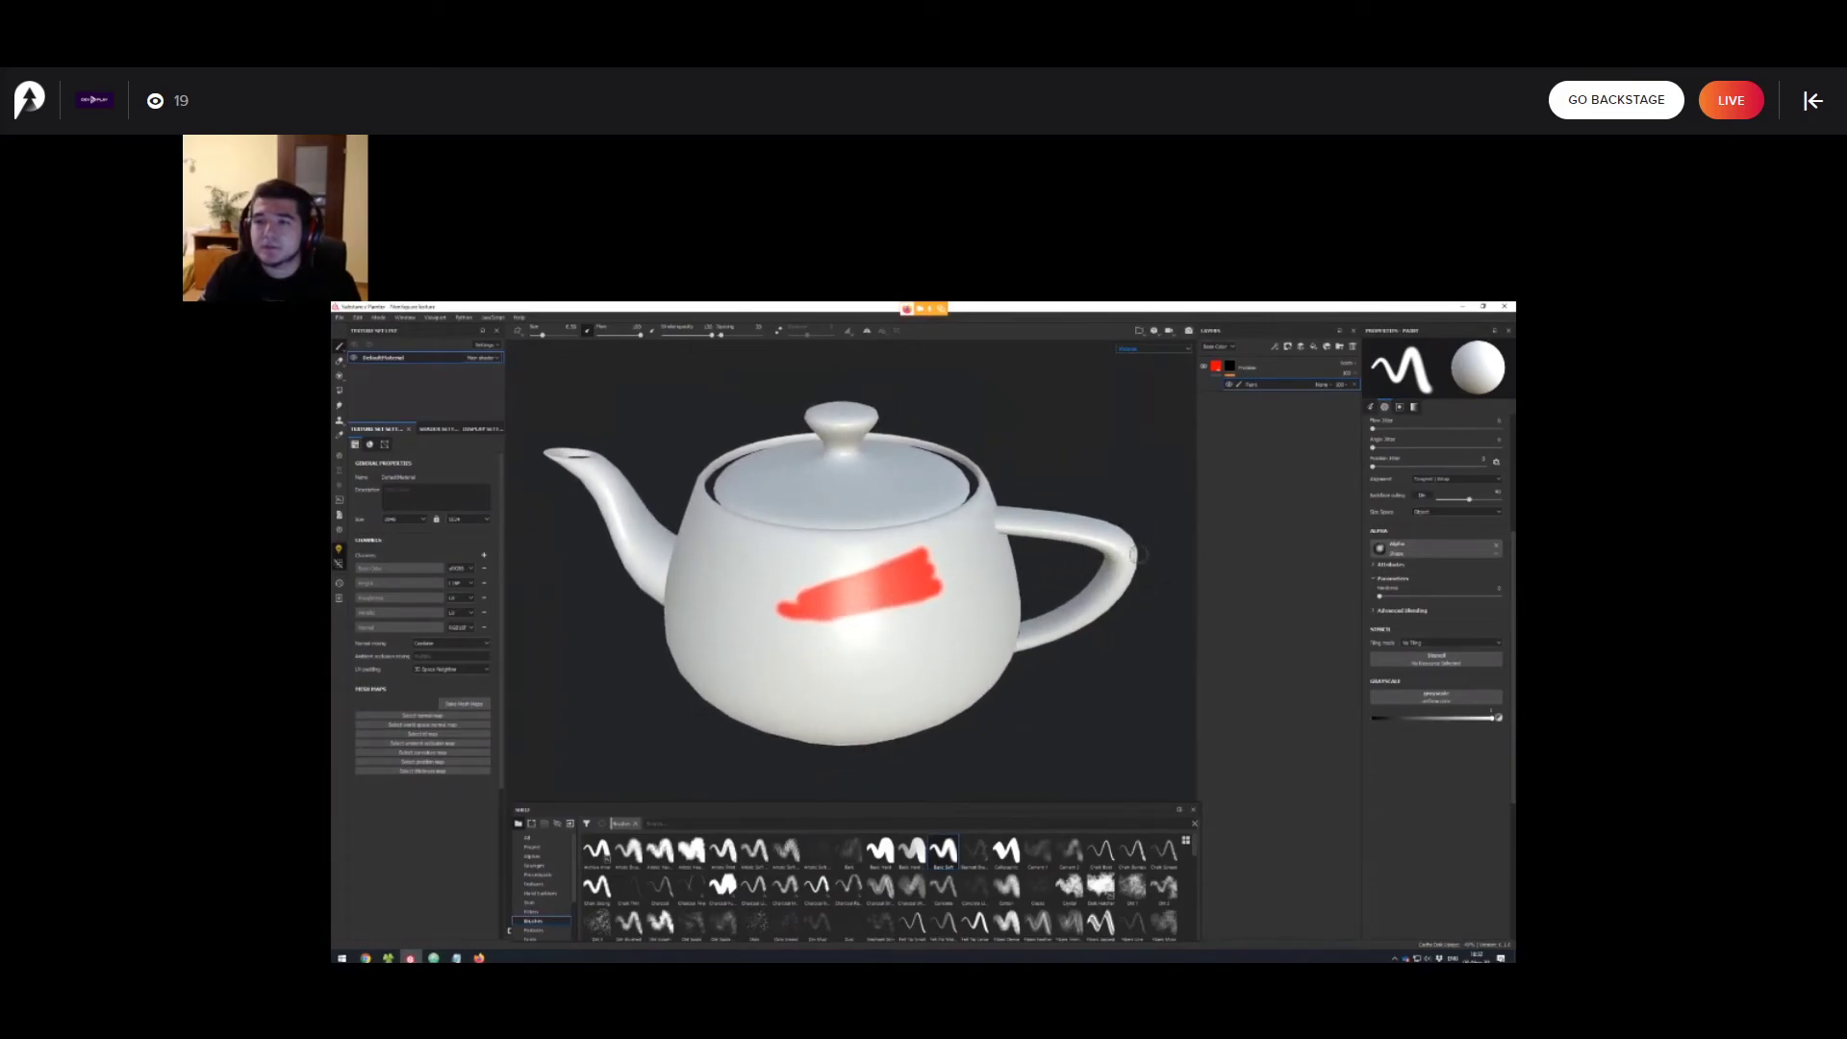
Add a filter above the paint effect and assign the Warp filter to it.
right_click(1257, 385)
left_click(1289, 449)
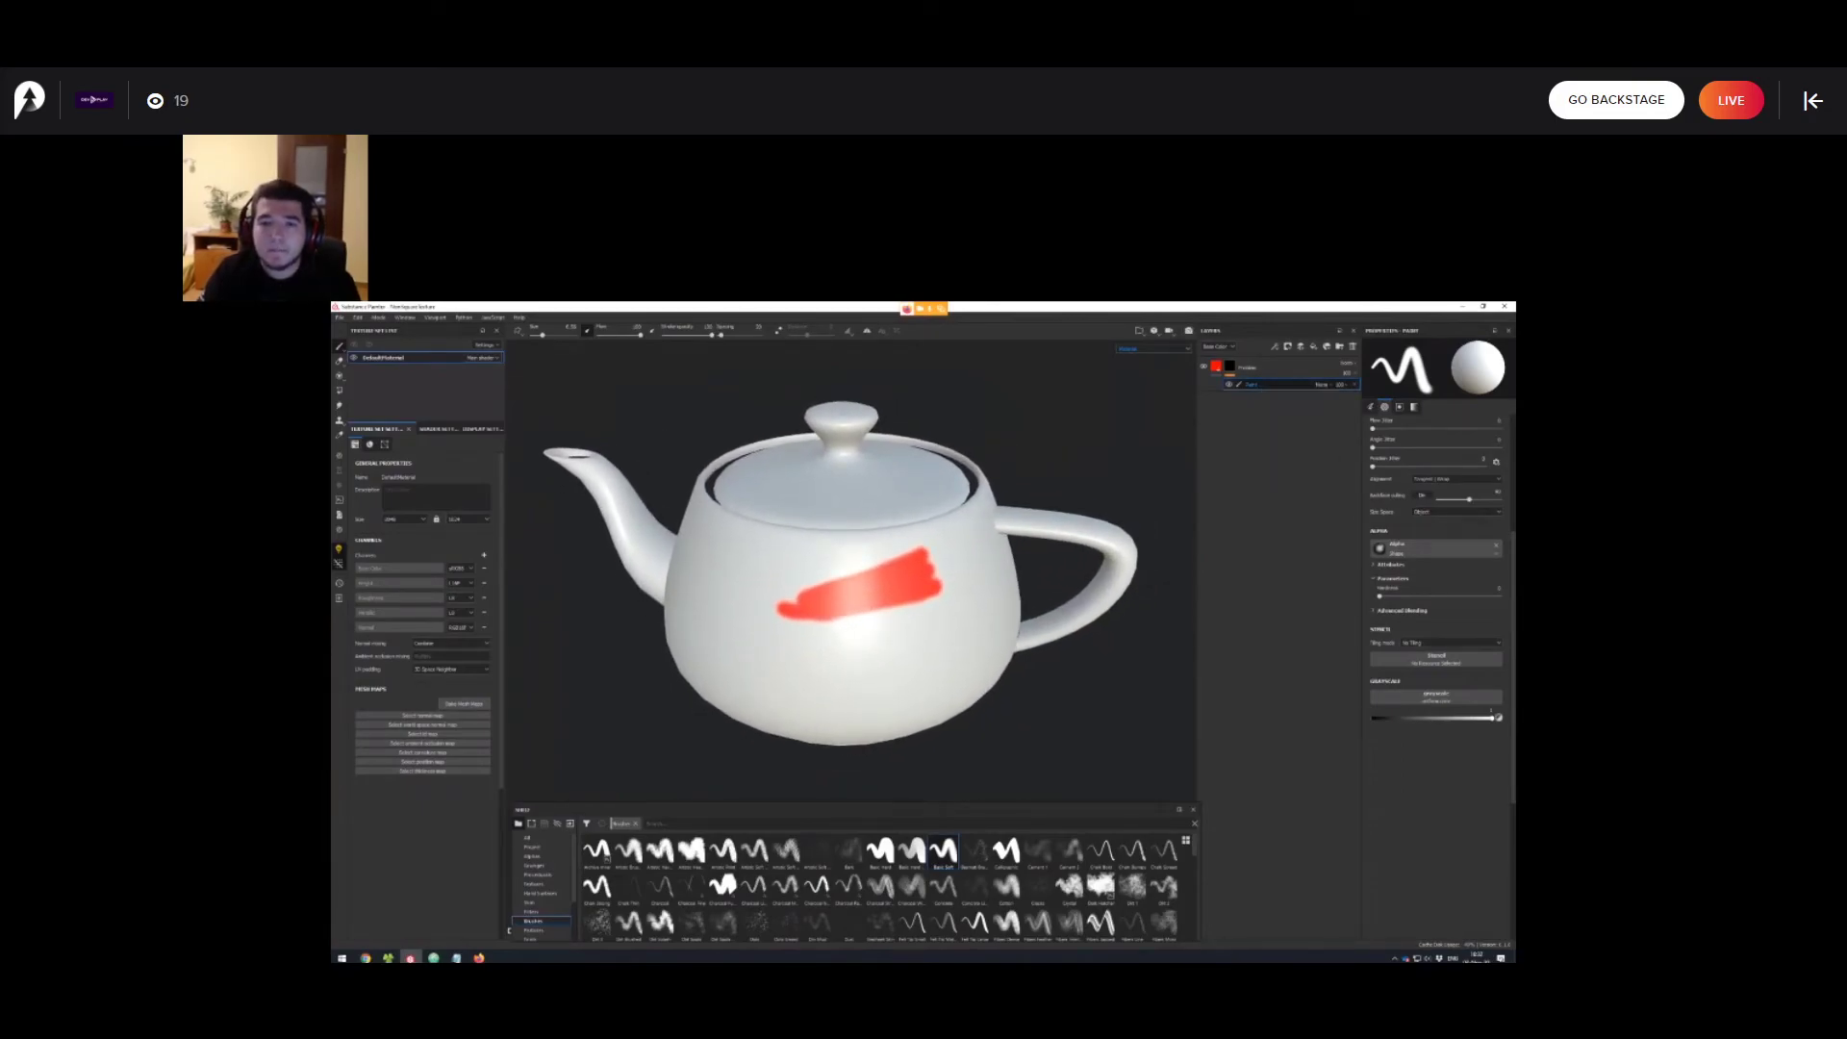
type("warp")
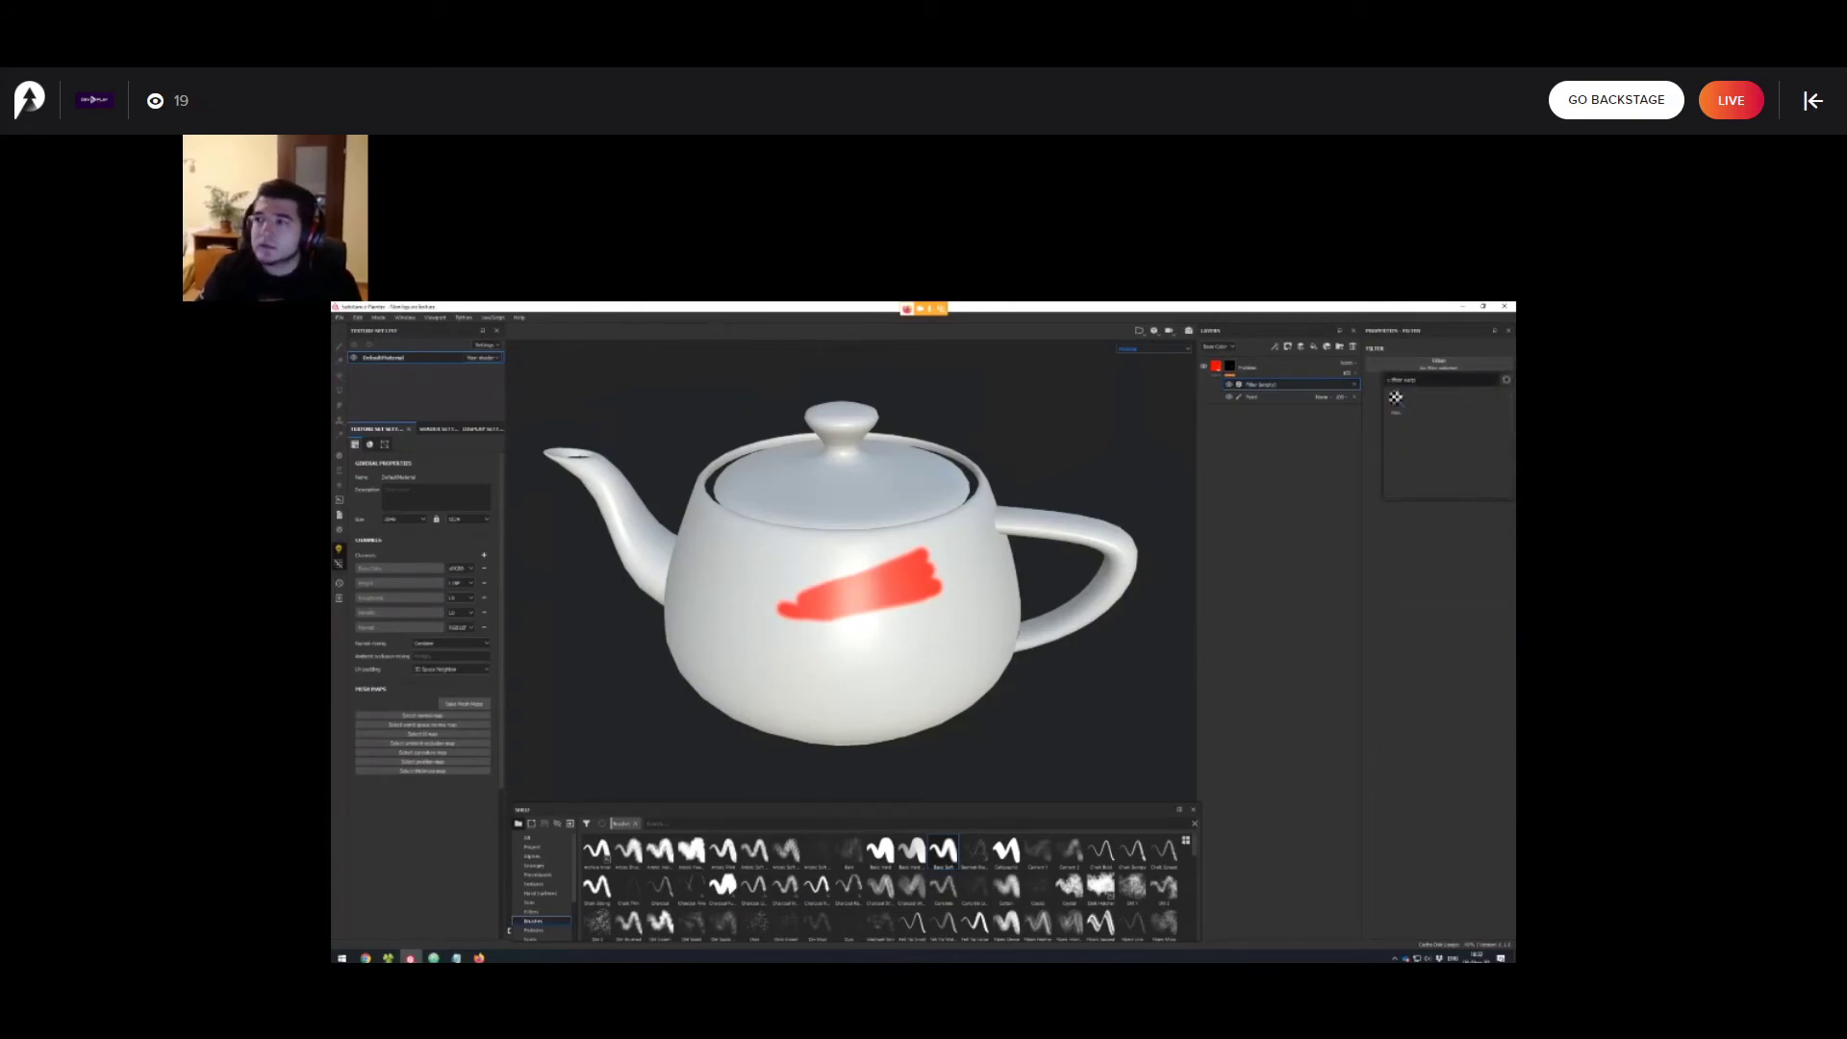
left_click(1396, 397)
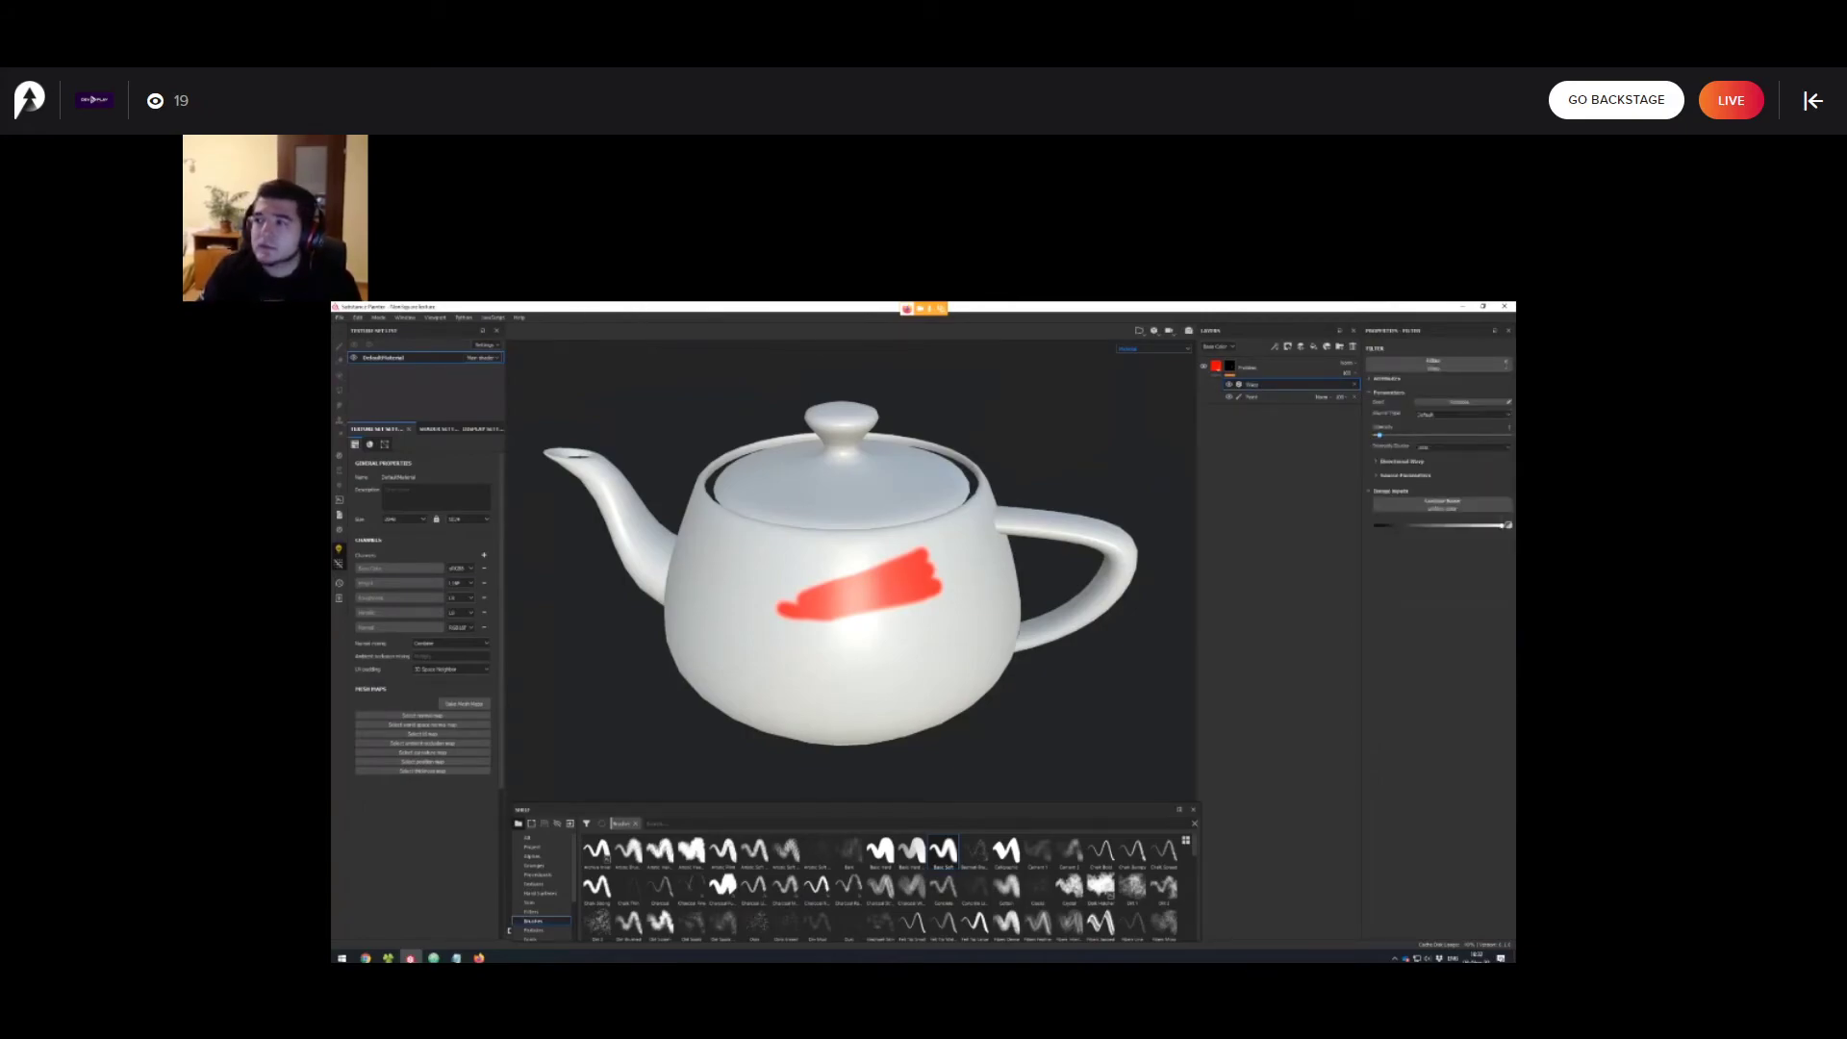
Increase the Warp filter's intensity and inspect the edges of the red patch up close and from farther away.
middle_click_drag(851, 568, 874, 545, "alt")
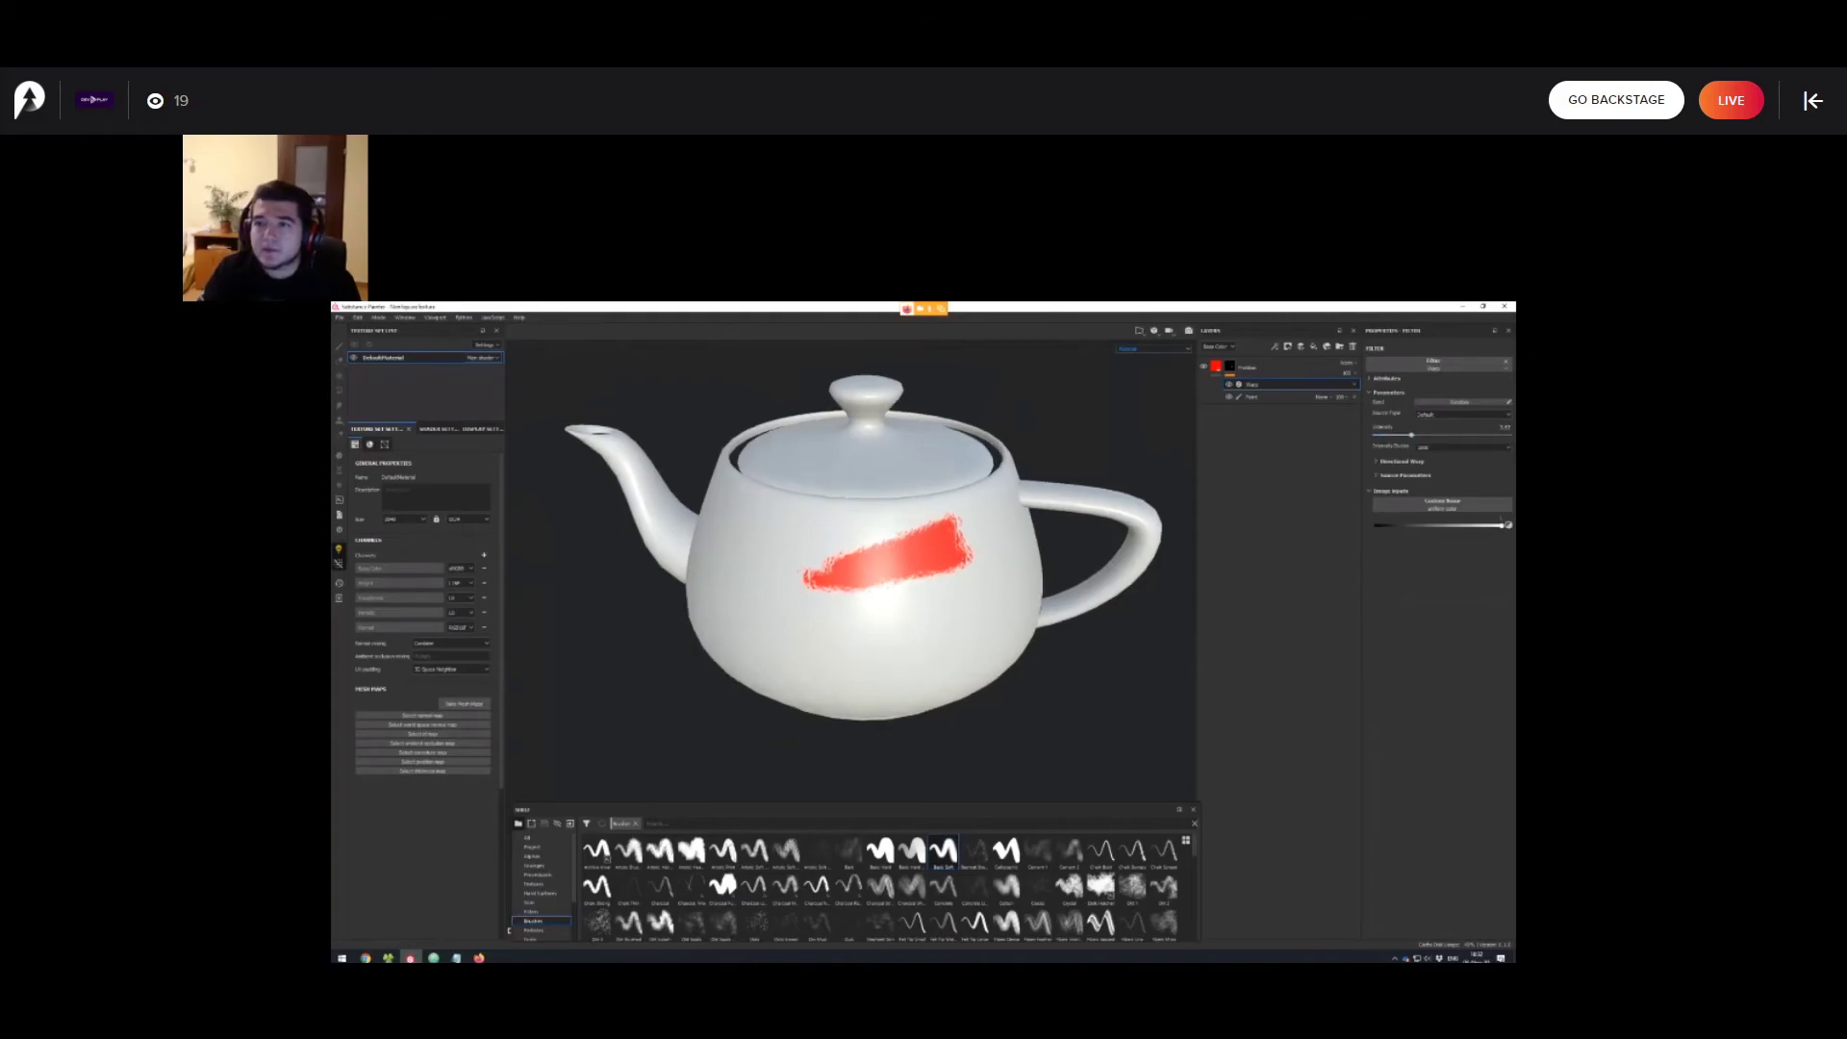
scroll(873, 544, "up", 3)
mouse_move(873, 544)
left_mouse_down("alt")
mouse_move(947, 544)
mouse_move(932, 518)
mouse_move(871, 525)
mouse_move(909, 544)
left_mouse_up("alt")
scroll(931, 517, "down", 3)
scroll(909, 544, "up", 2)
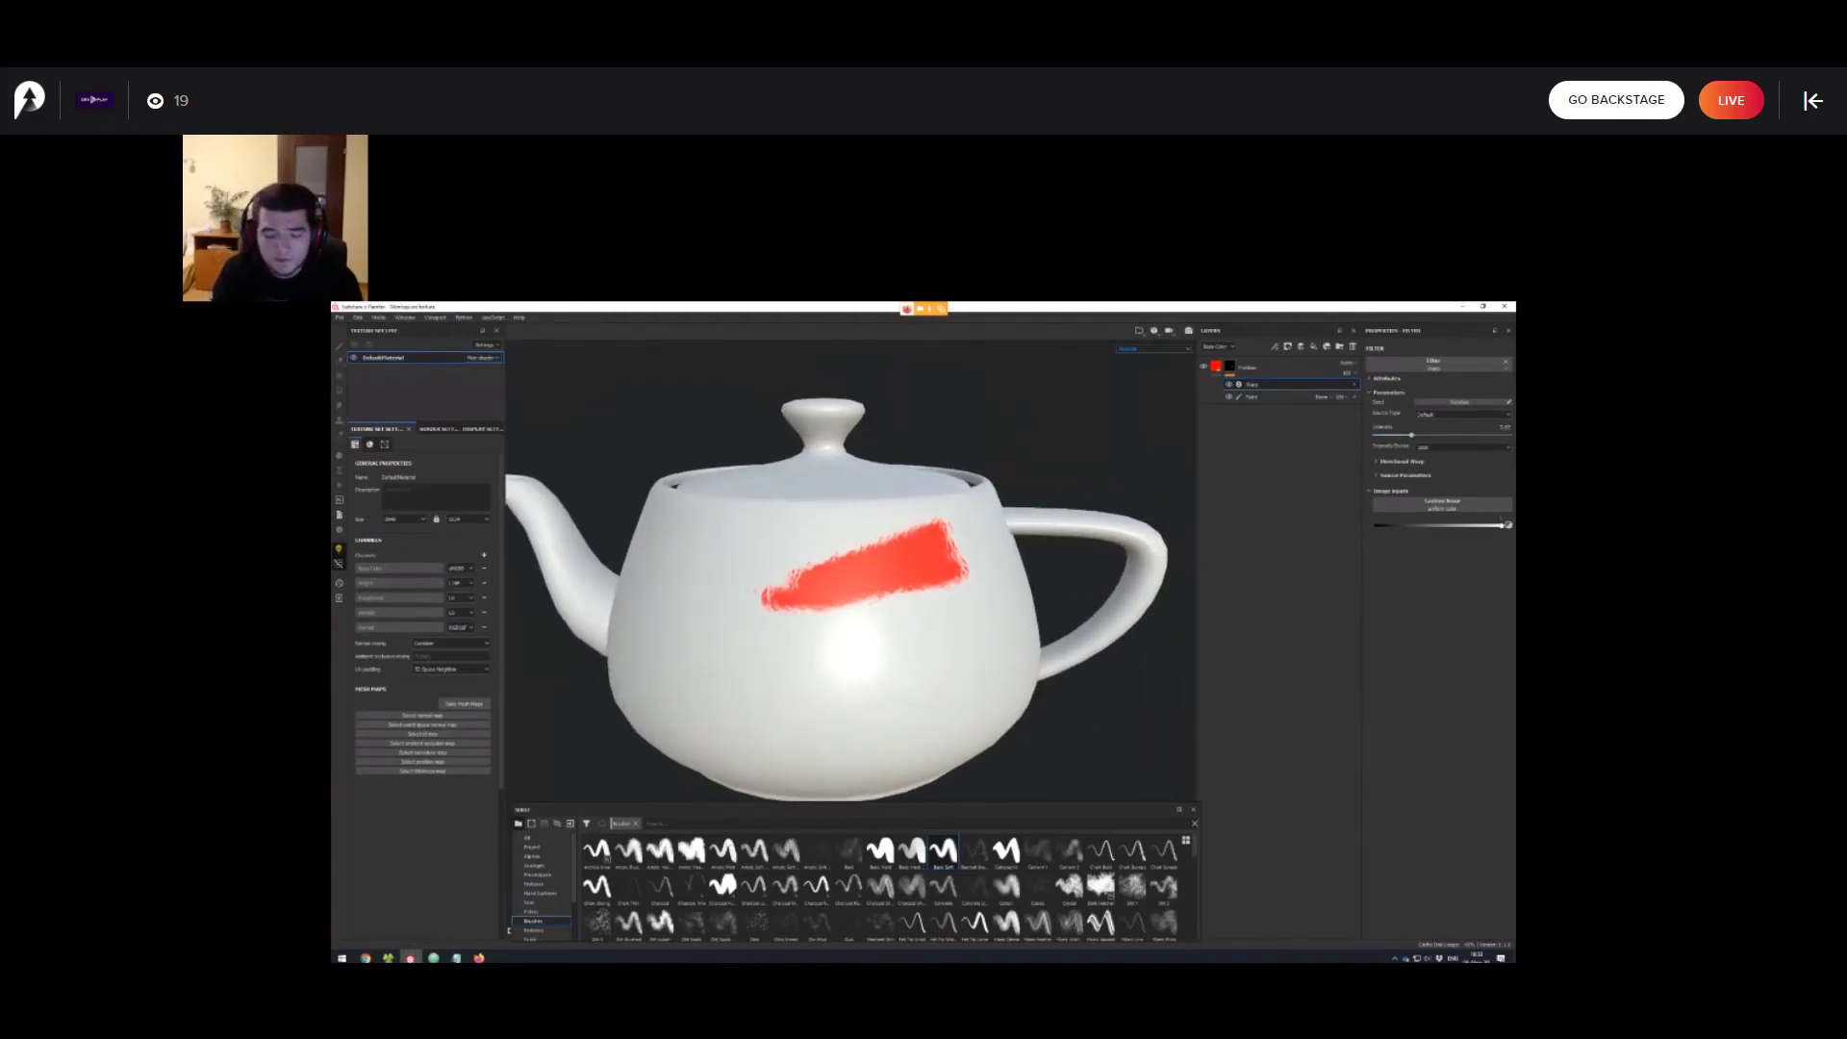
middle_click_drag(871, 568, 939, 521, "alt")
scroll(939, 521, "down", 2)
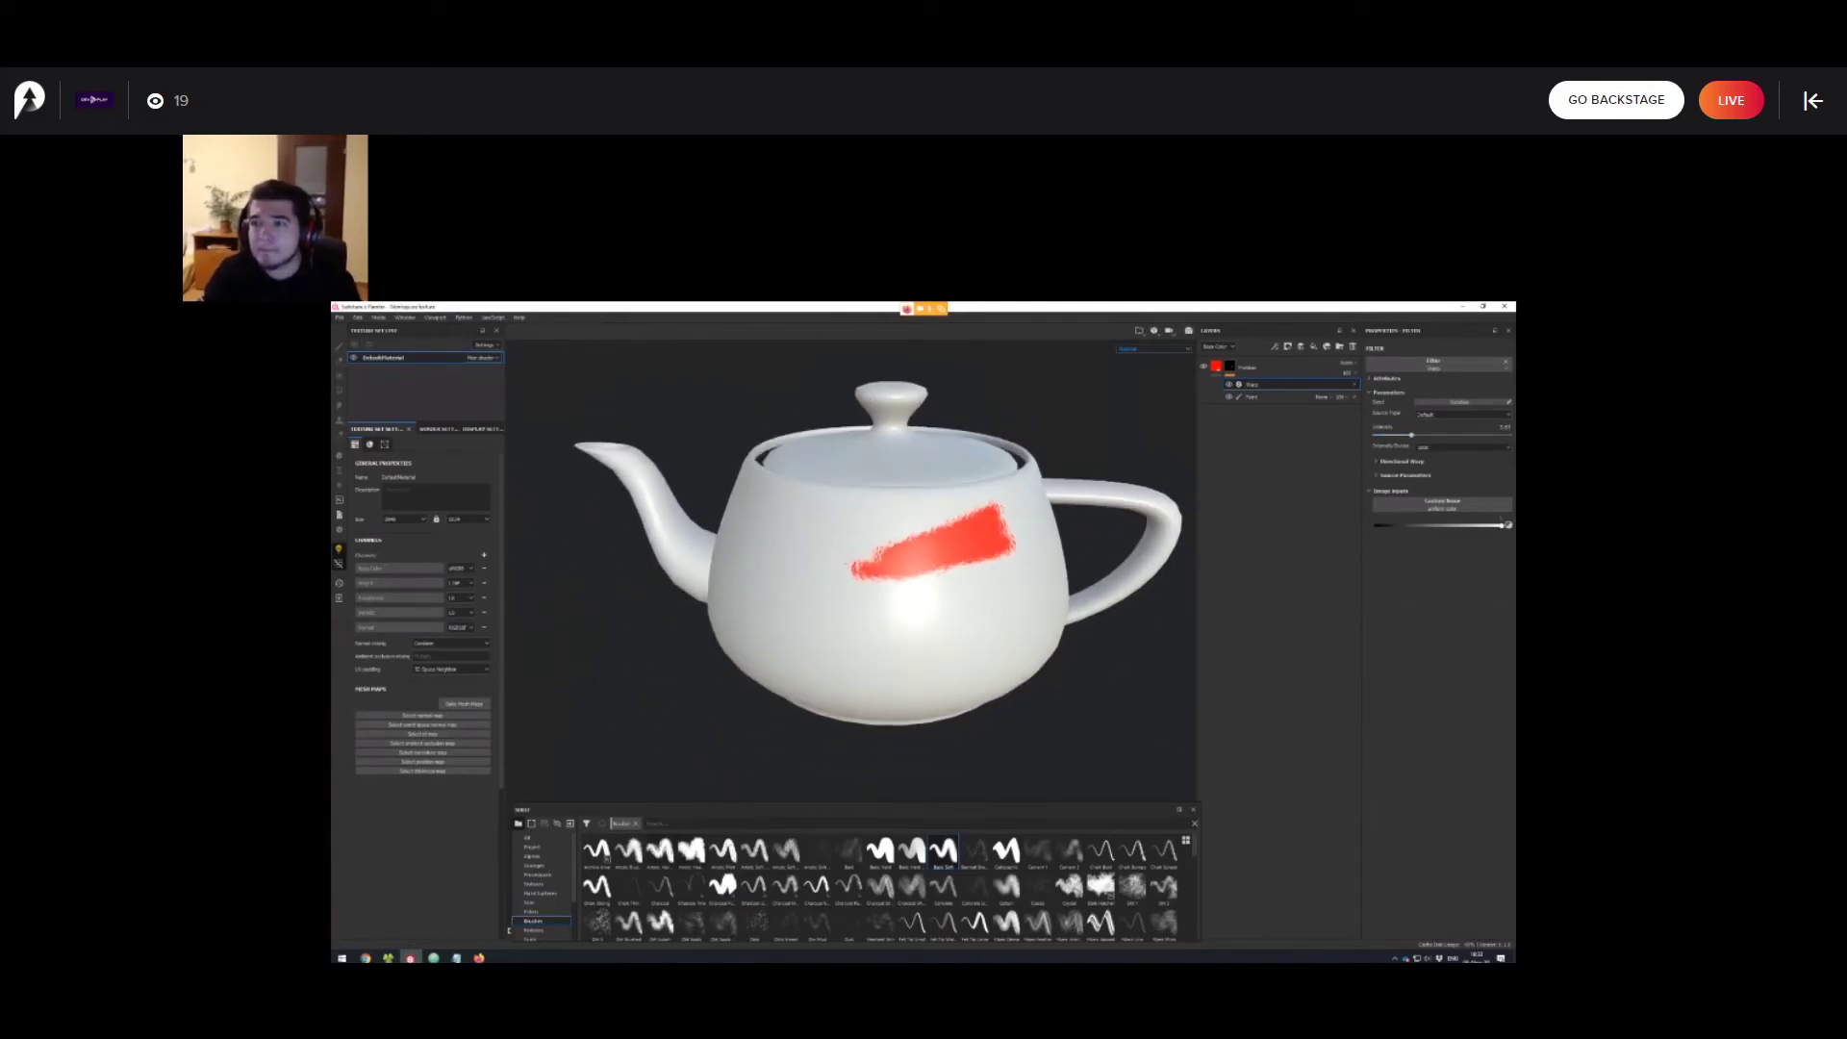
Switch the teapot to the checkered map display and search the shelf for "blu".
key("b")
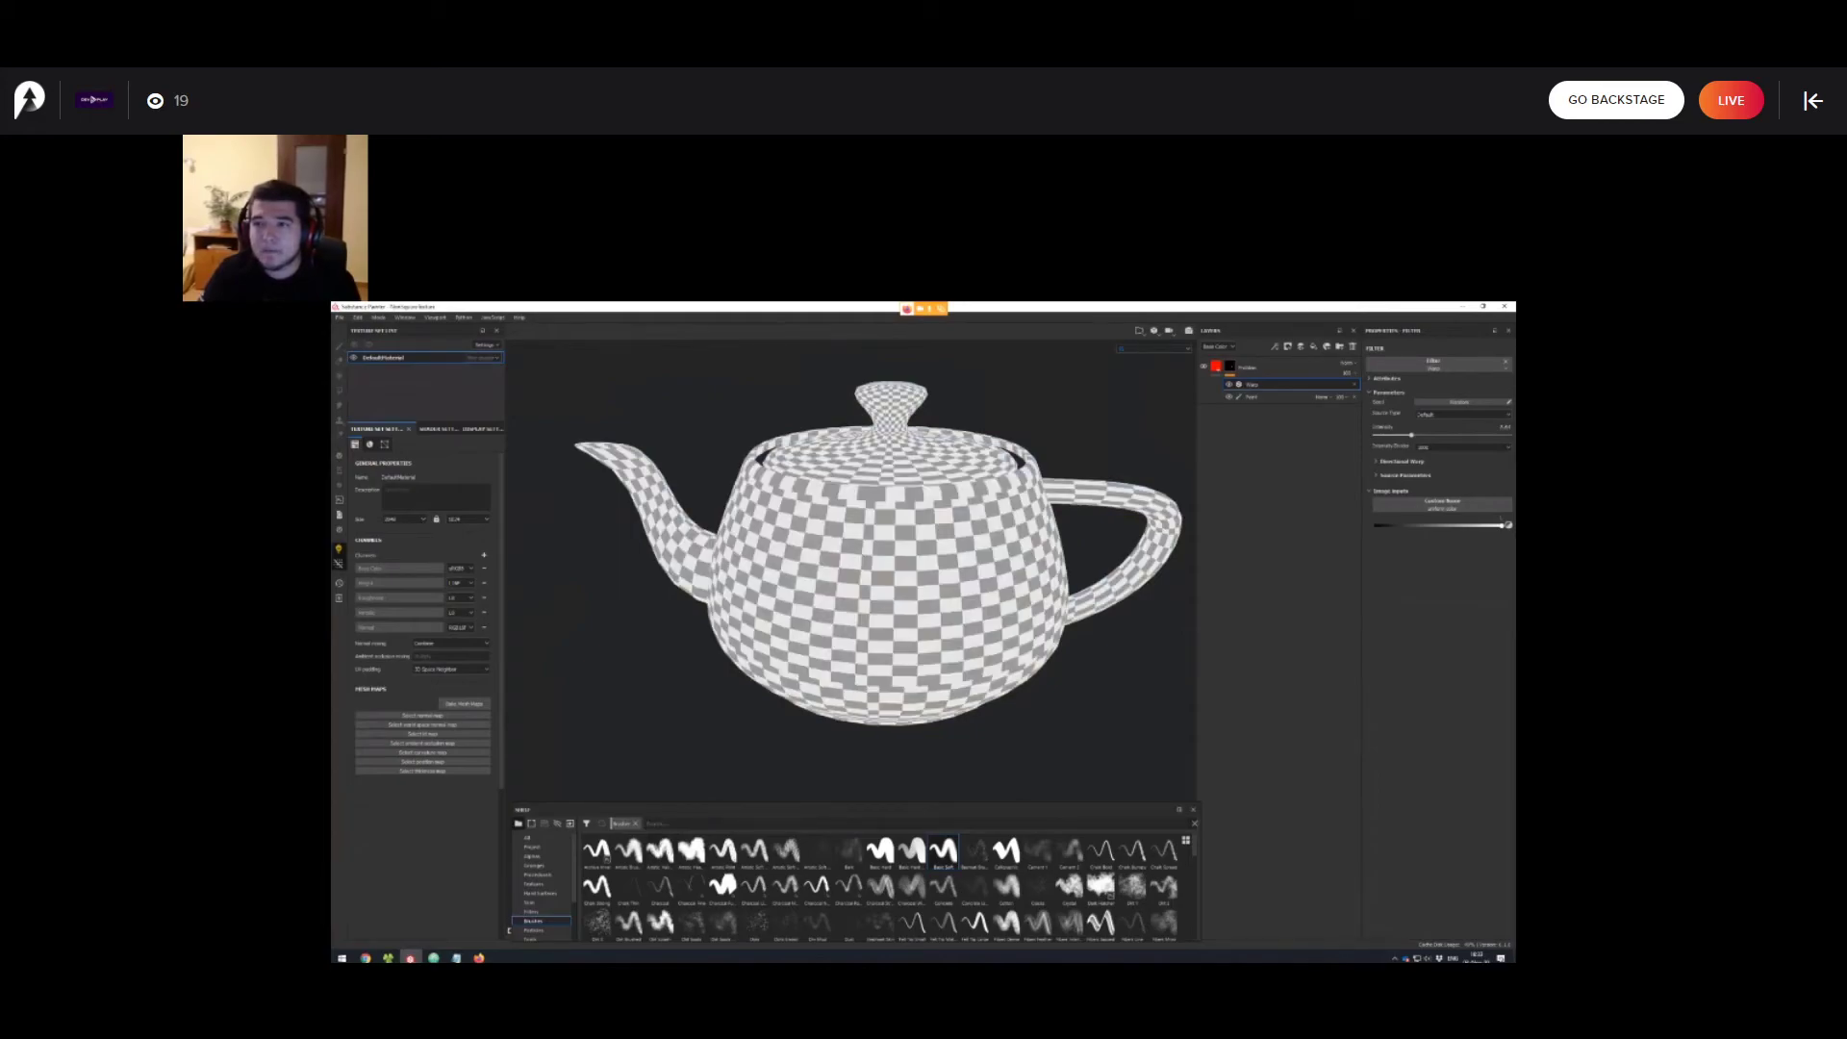
left_click(636, 823)
type("blu")
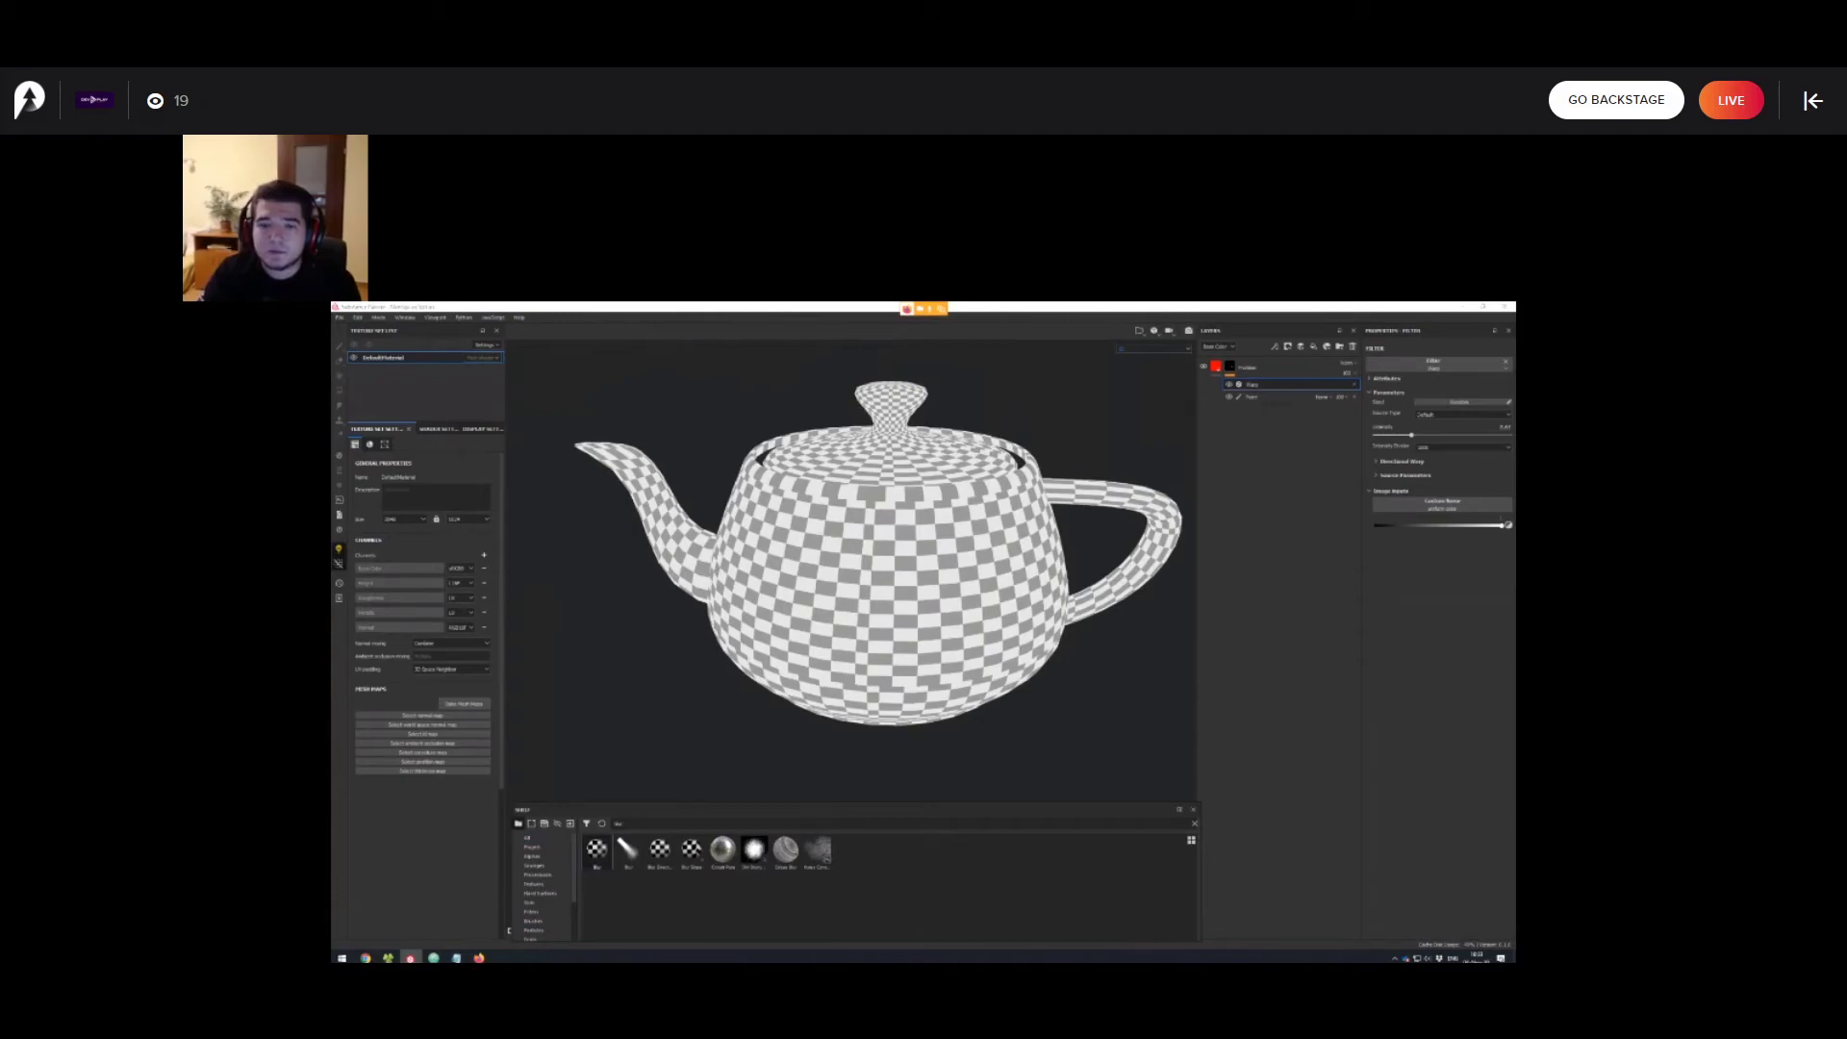
left_click_drag(506, 316, 506, 310)
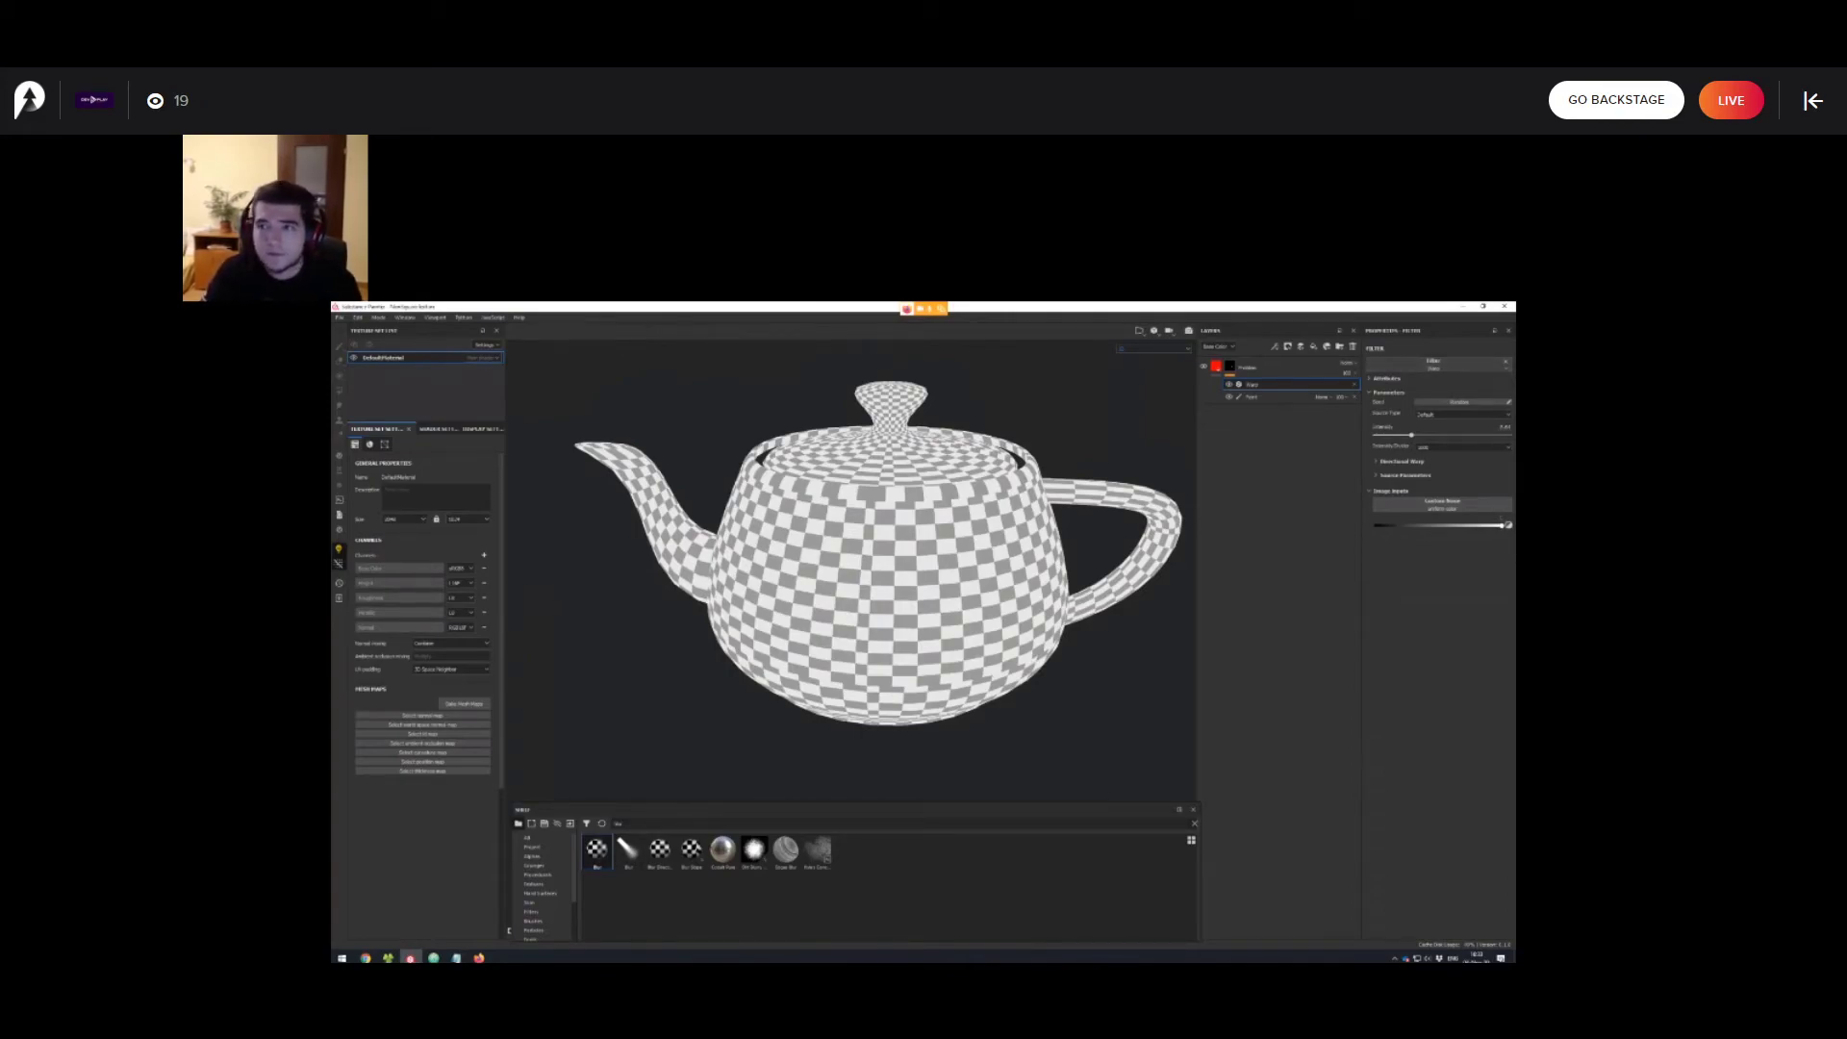
Remove the Warp filter and add a new empty filter above the paint effect.
left_click(1355, 384)
right_click(1246, 386)
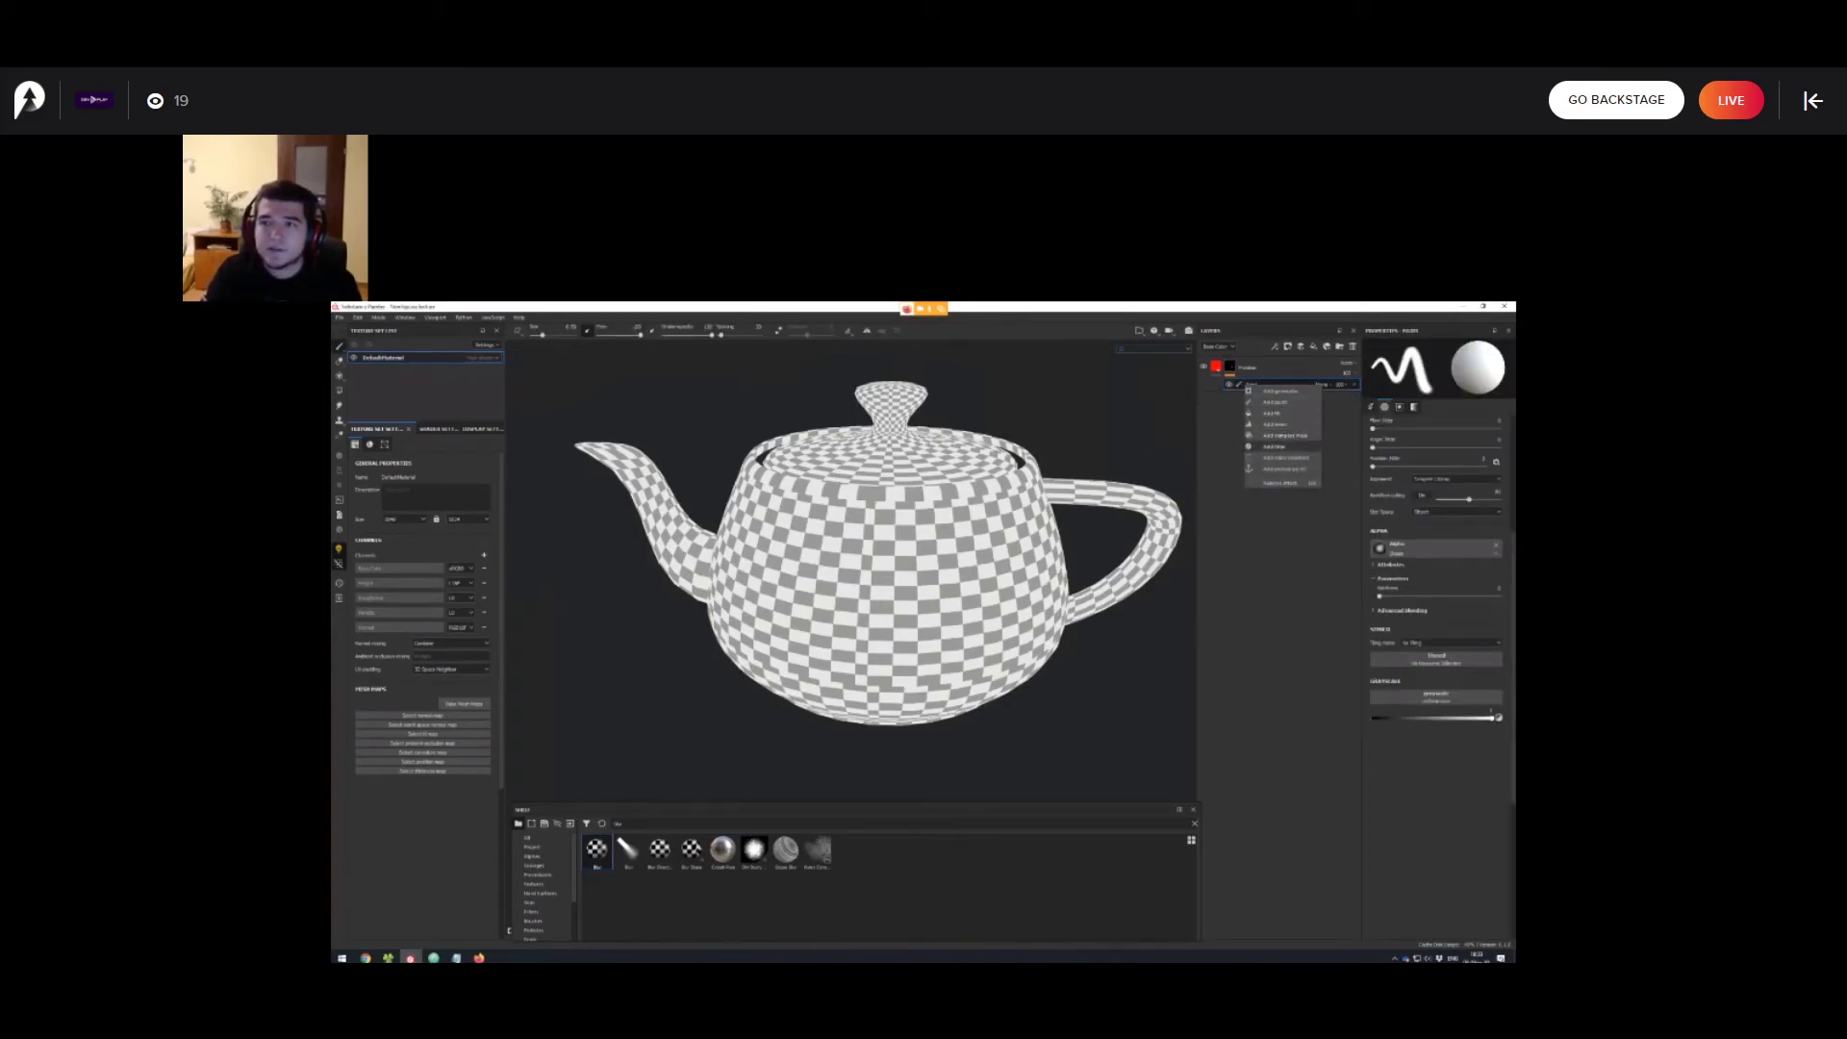
left_click(1274, 446)
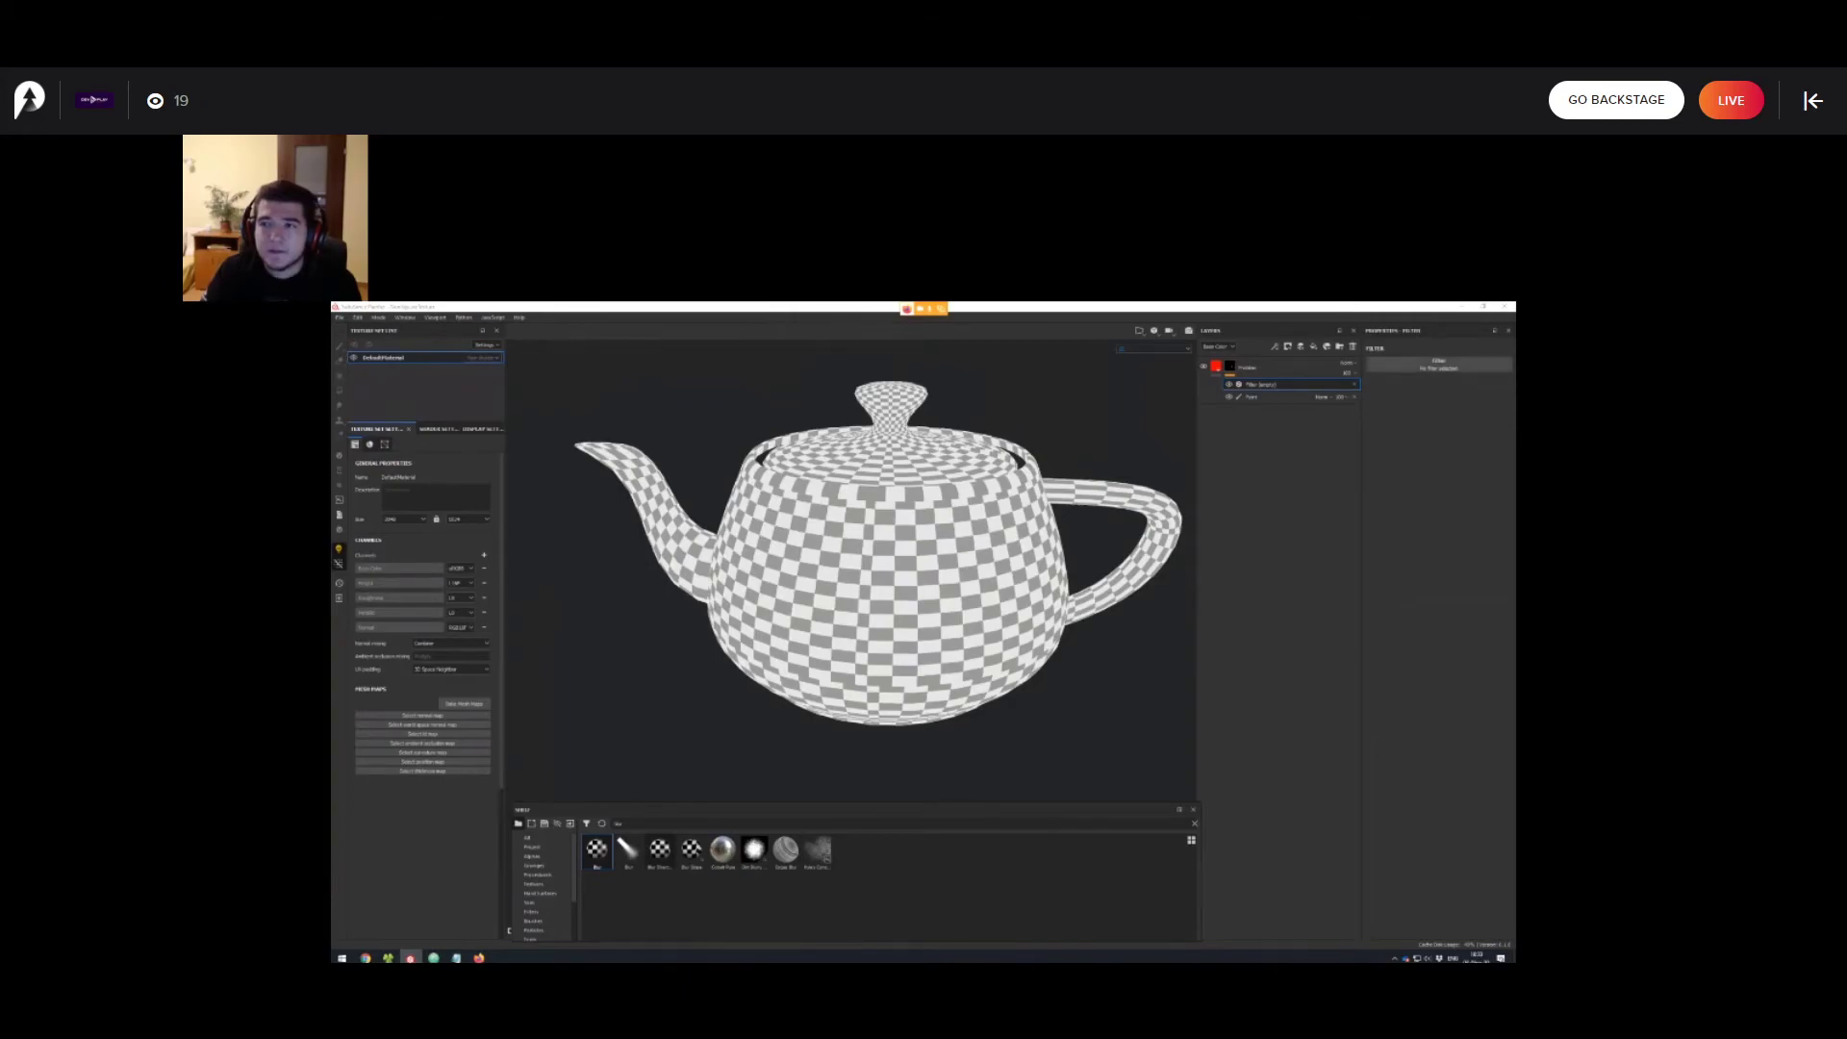
Assign the Blur filter from the shelf results to the empty filter slot.
left_click(1438, 364)
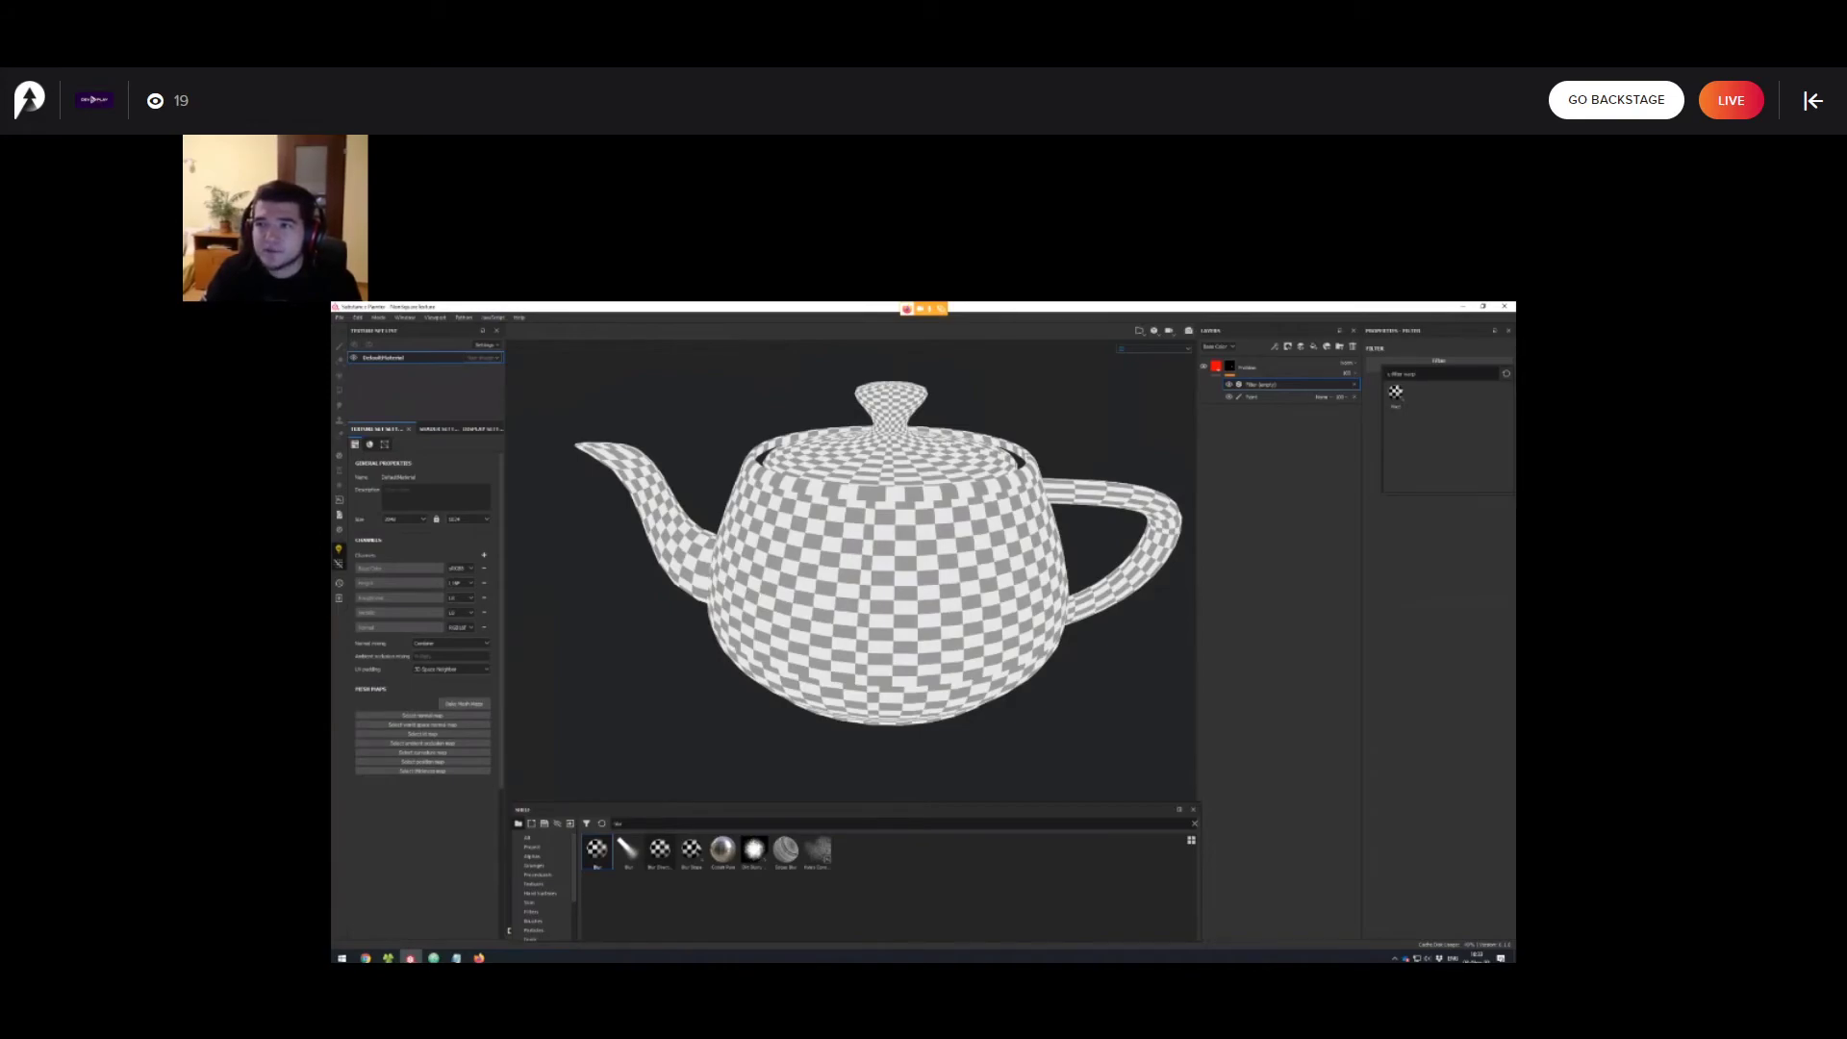
left_click(1507, 374)
left_click(1438, 363)
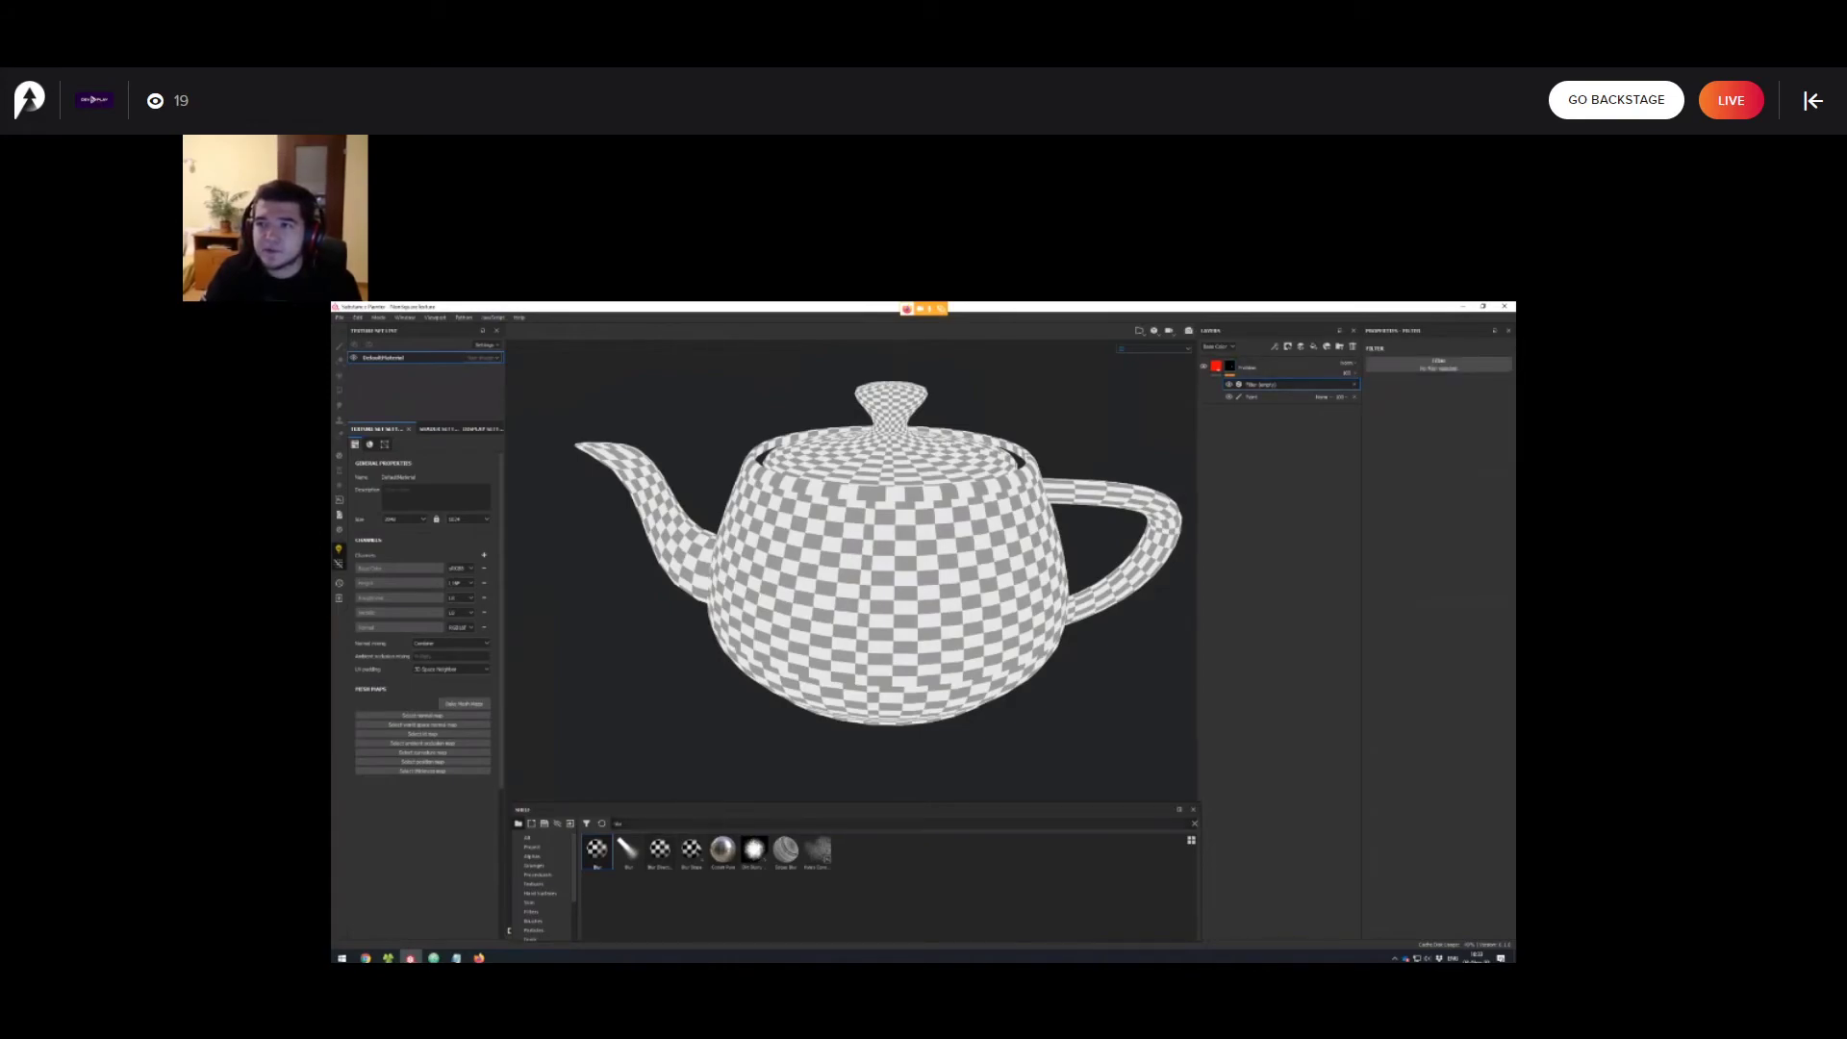
left_click_drag(597, 850, 1438, 365)
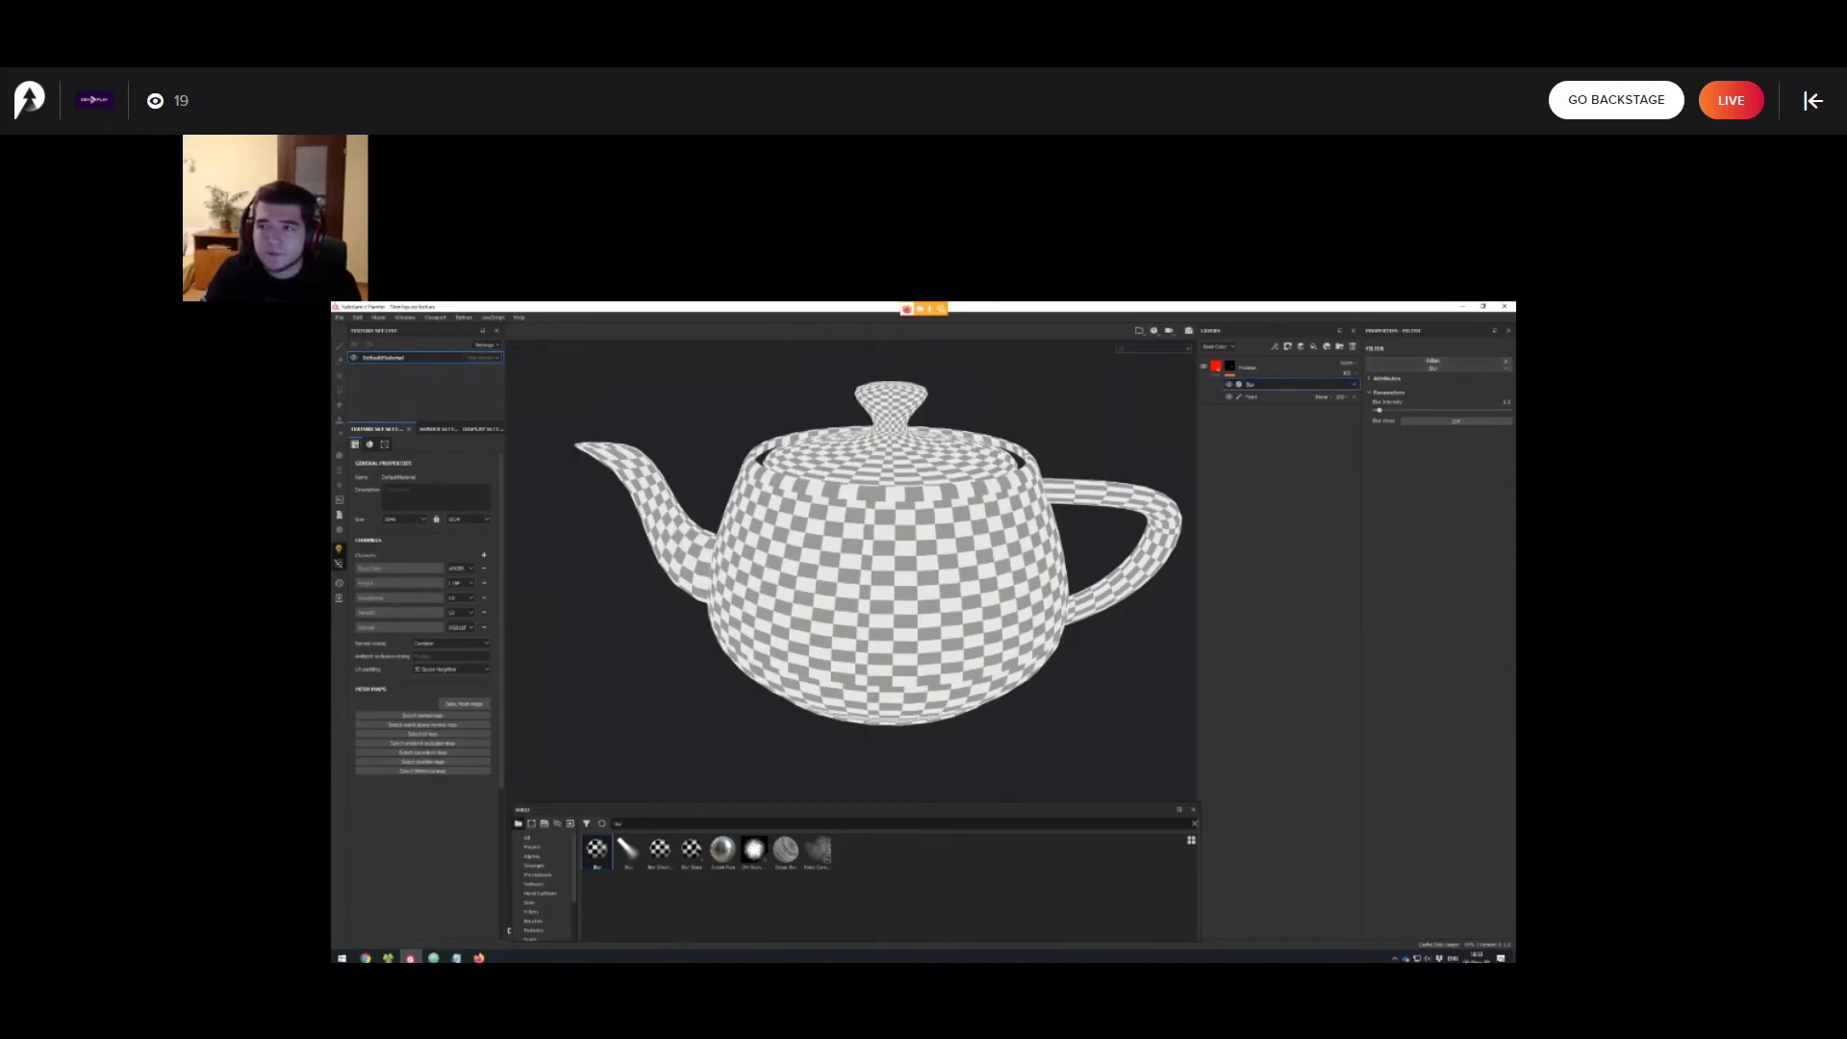
Clear the Blur filter from the slot and assign the Warp filter instead.
left_click(1506, 361)
left_click(1438, 364)
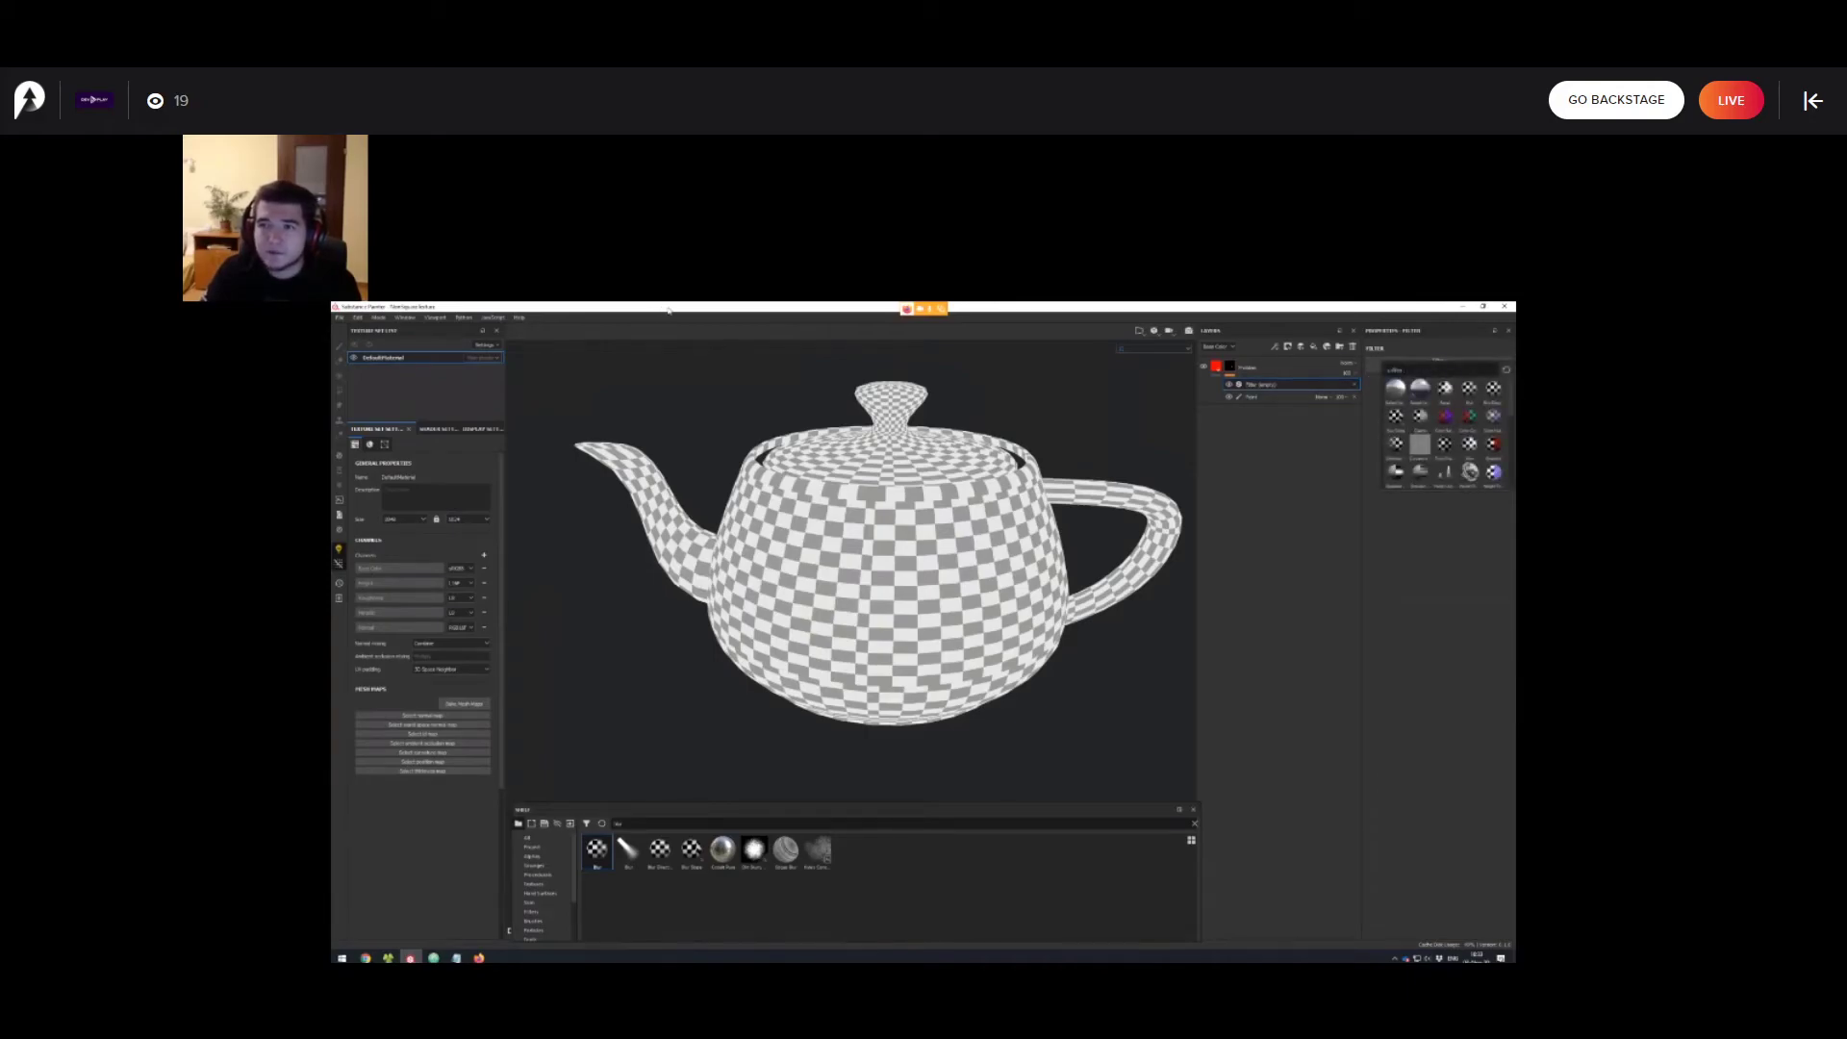
type("warp")
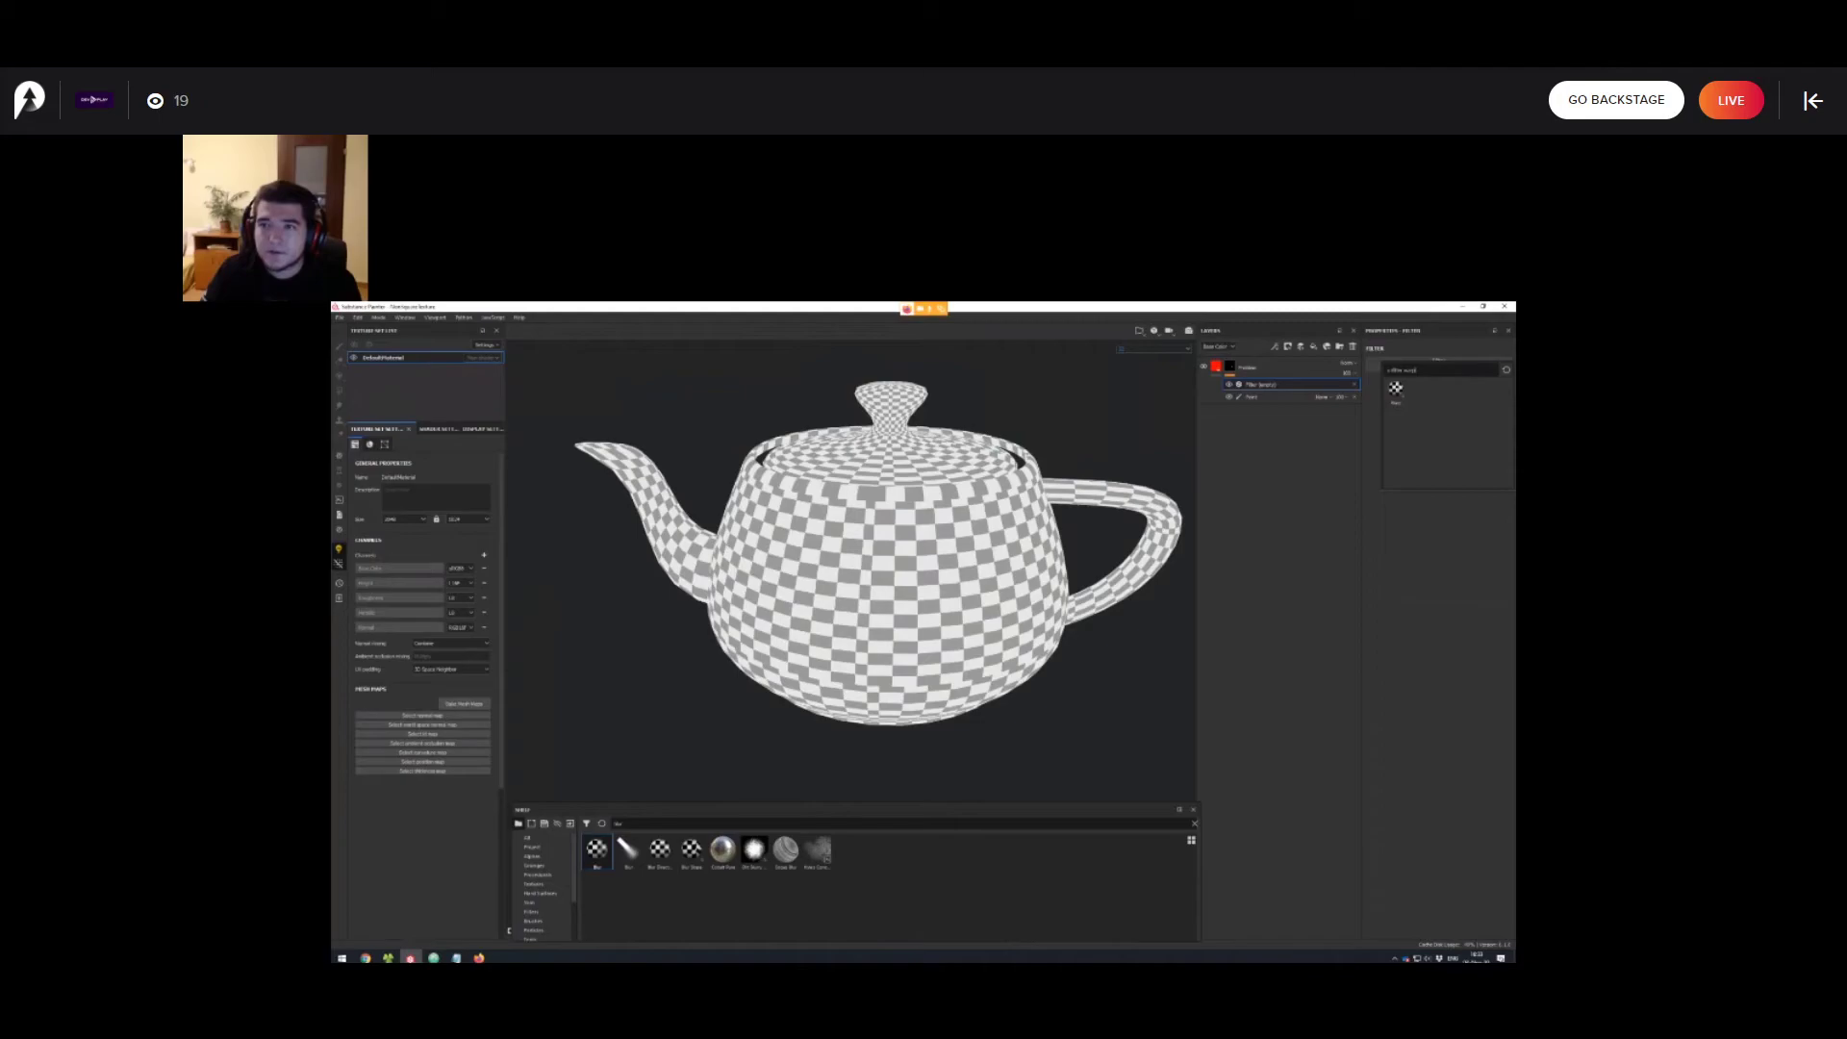
left_click(1396, 389)
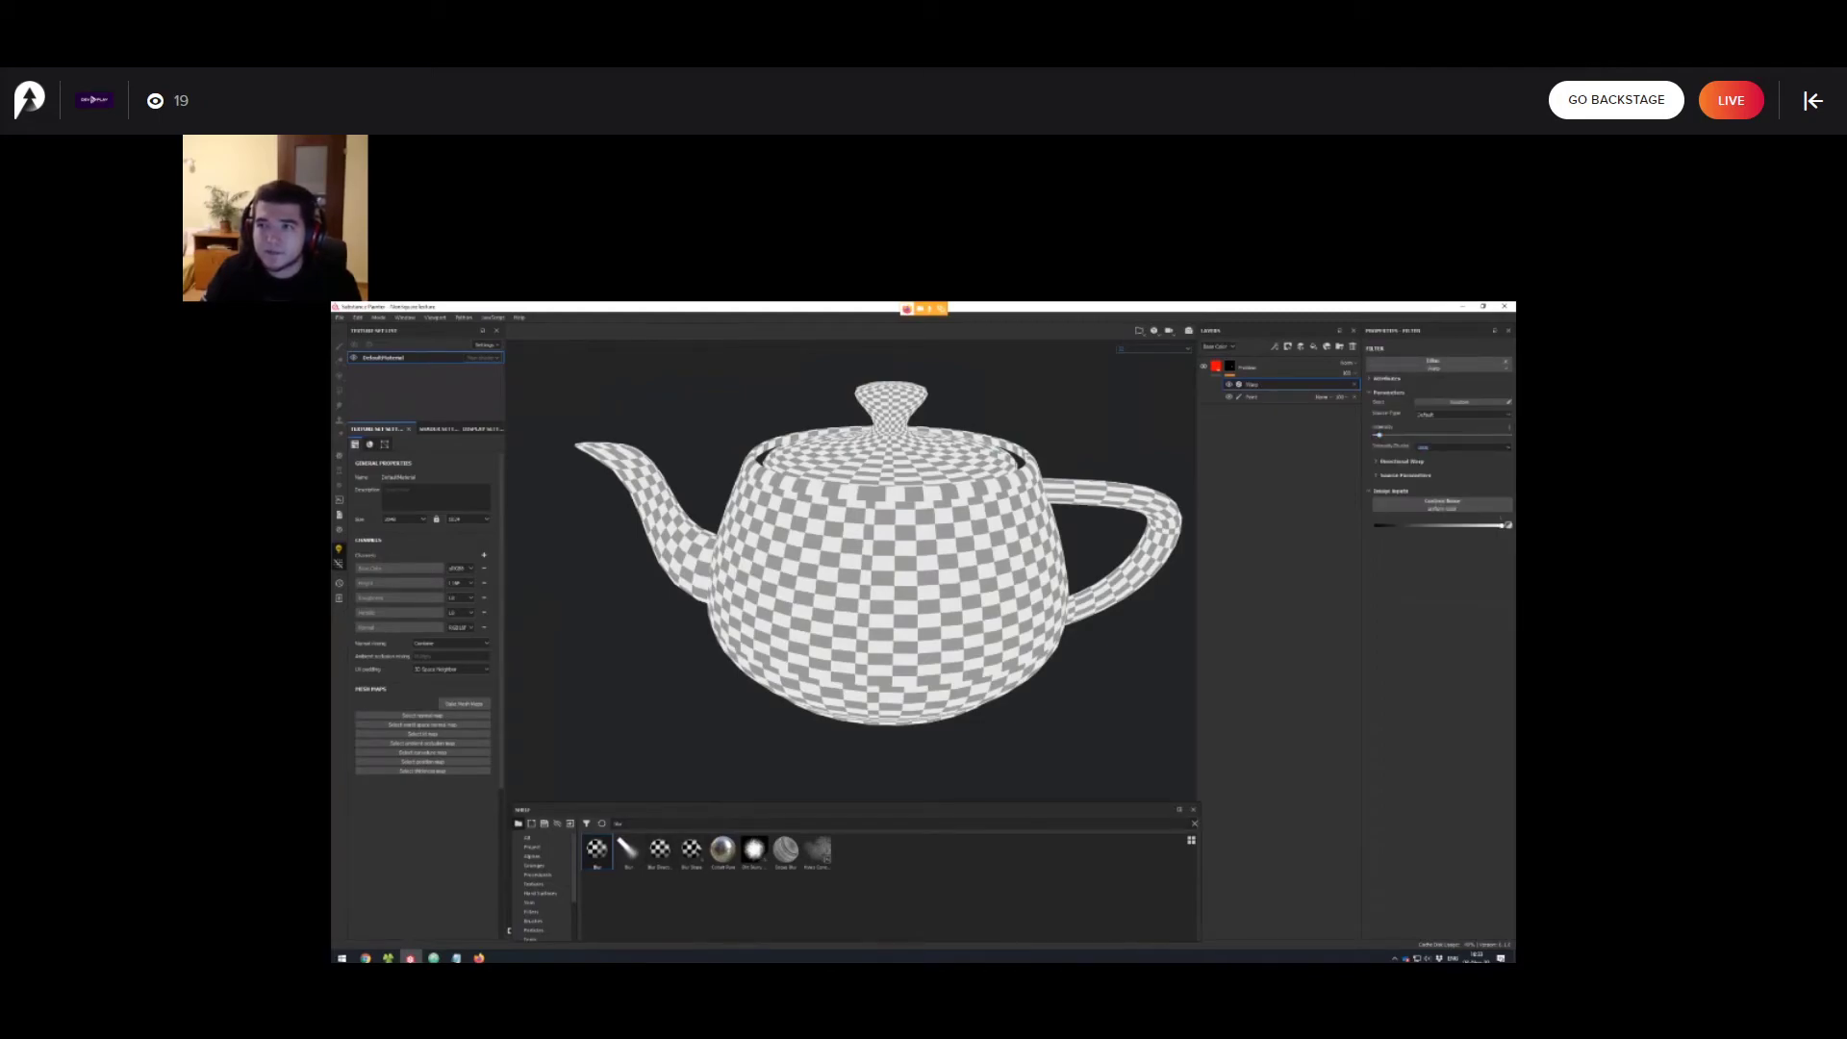
Replace the Warp filter with the Blur filter, clearing the "warp" search term from the filter selection.
left_click_drag(597, 849, 584, 365)
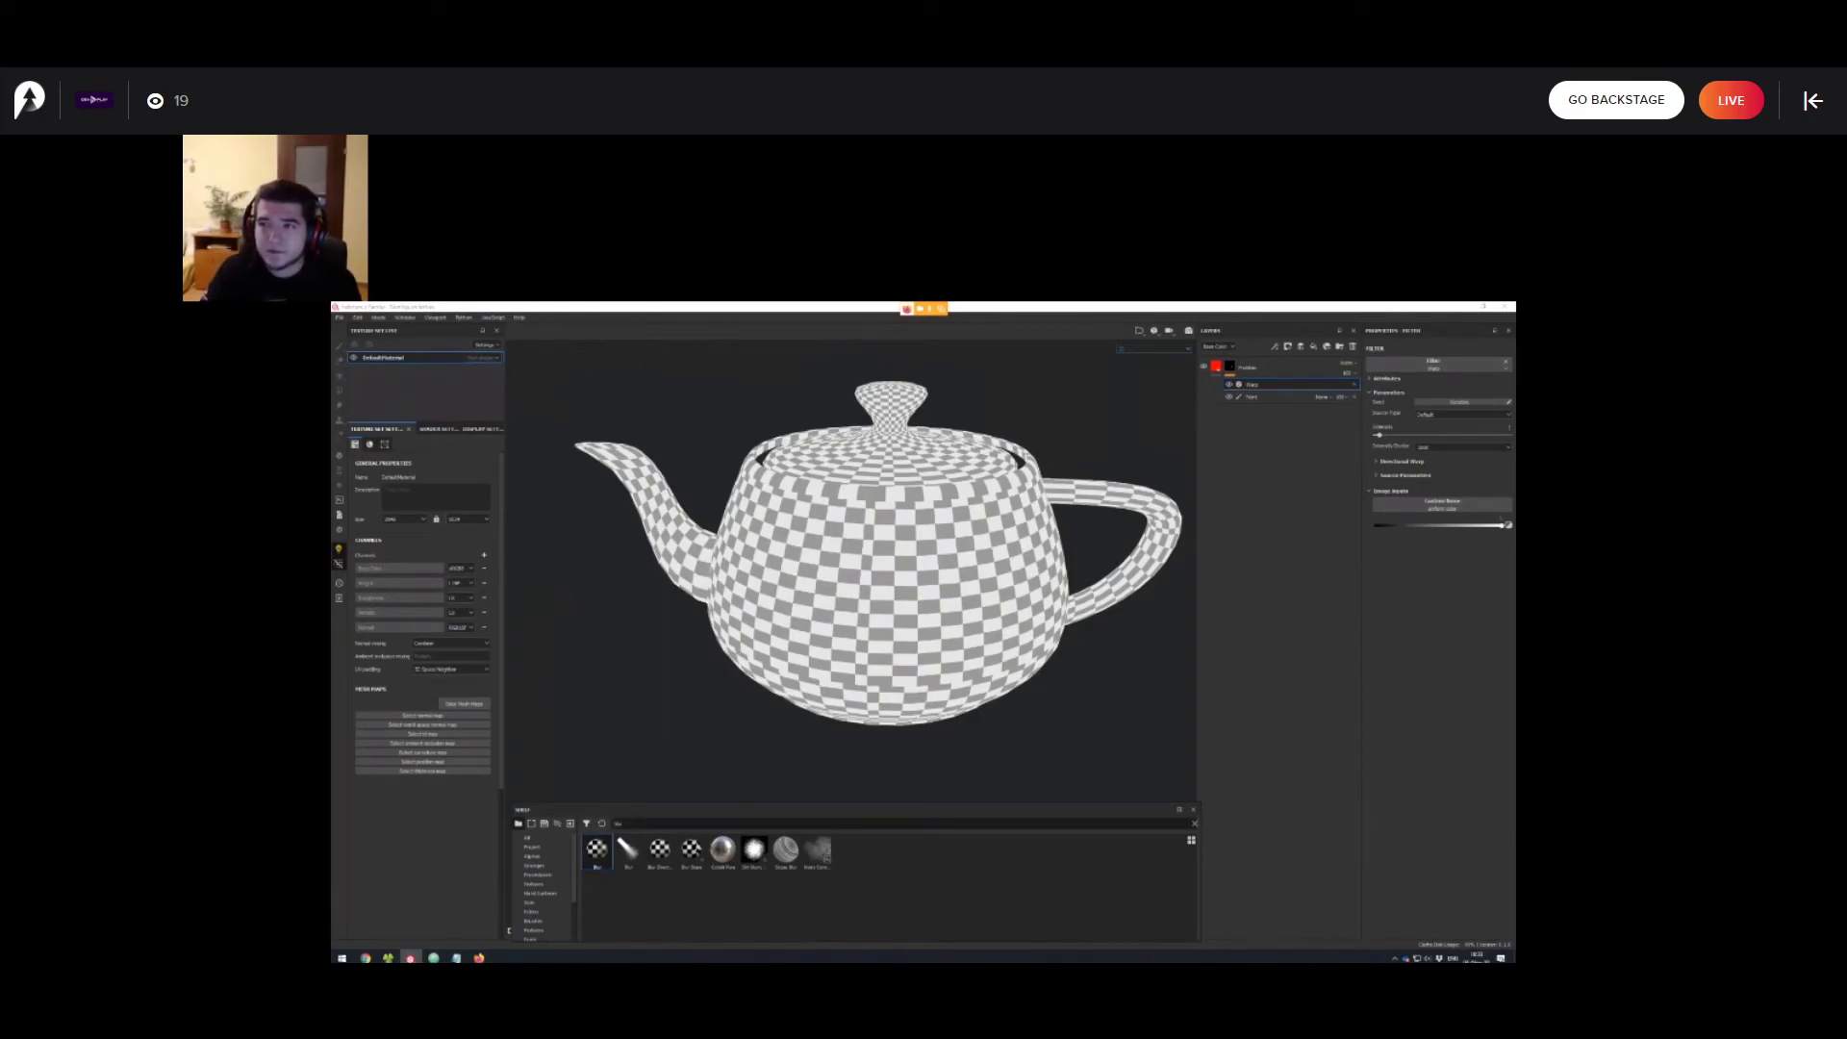
left_click(1431, 367)
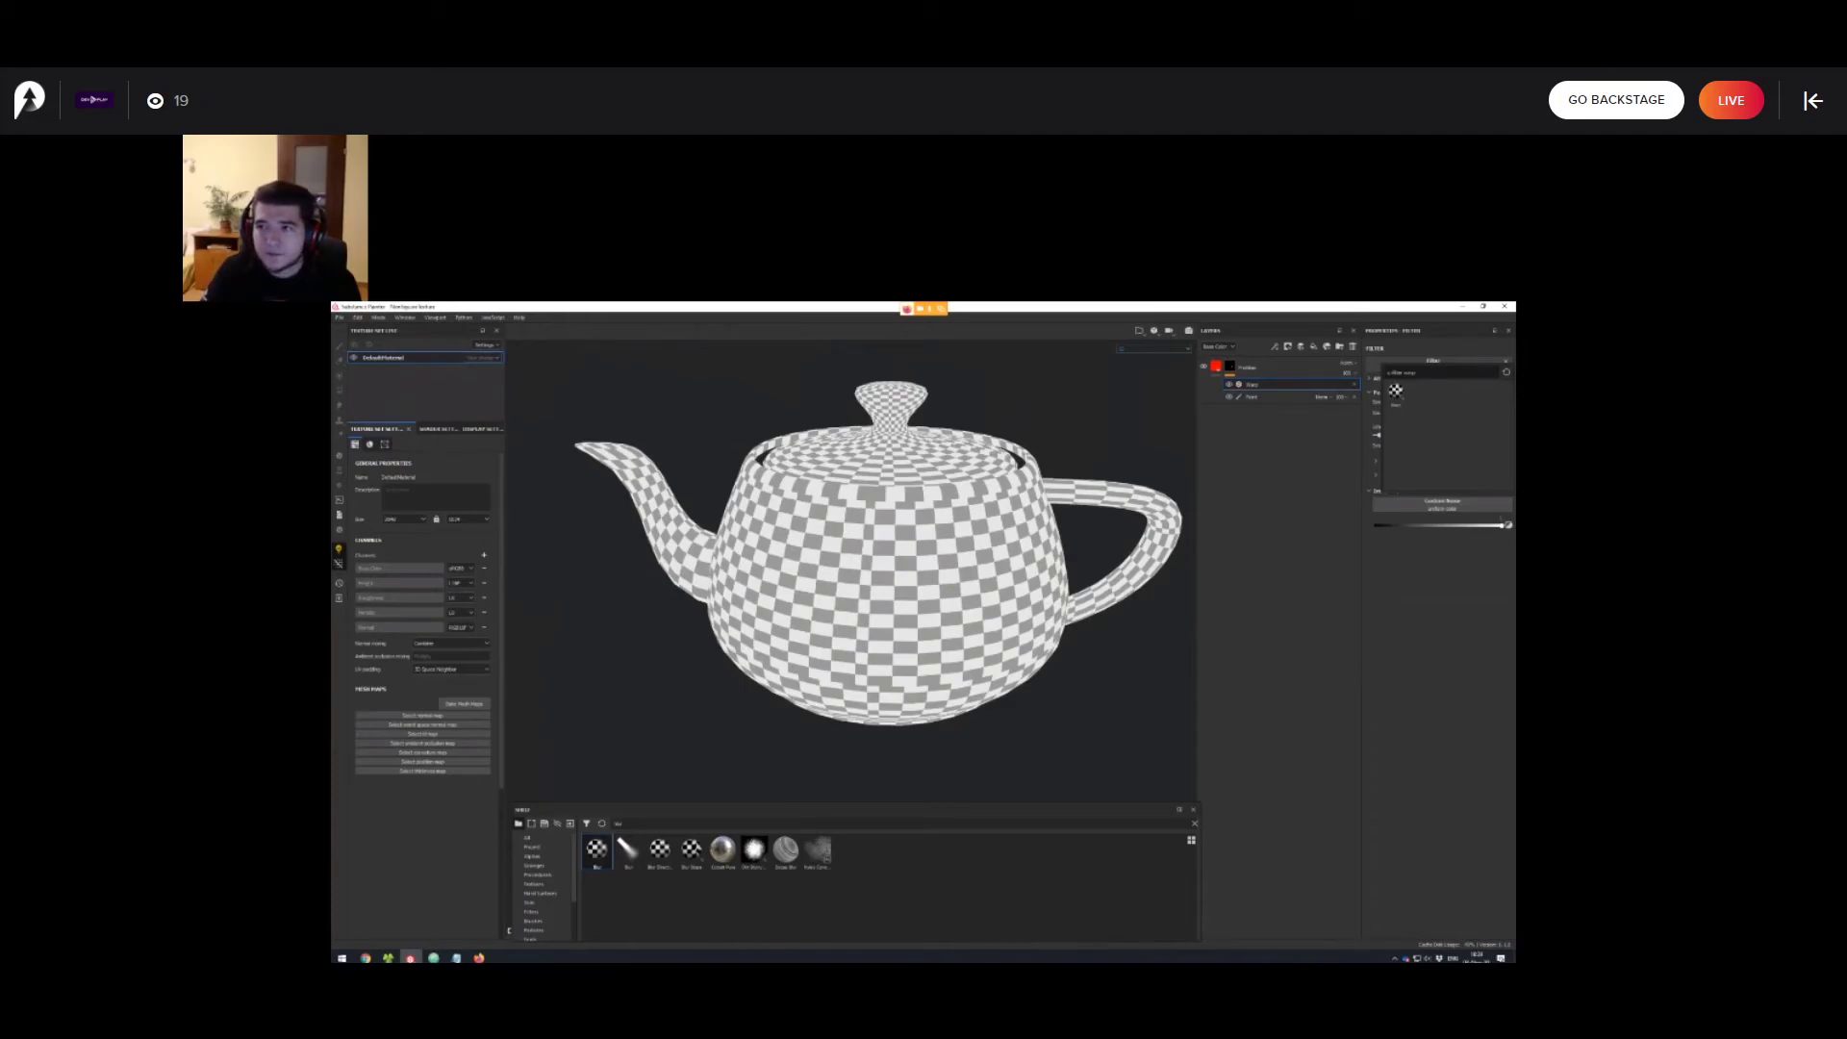
key("BackSpace")
key("BackSpace")
key("BackSpace")
key("BackSpace")
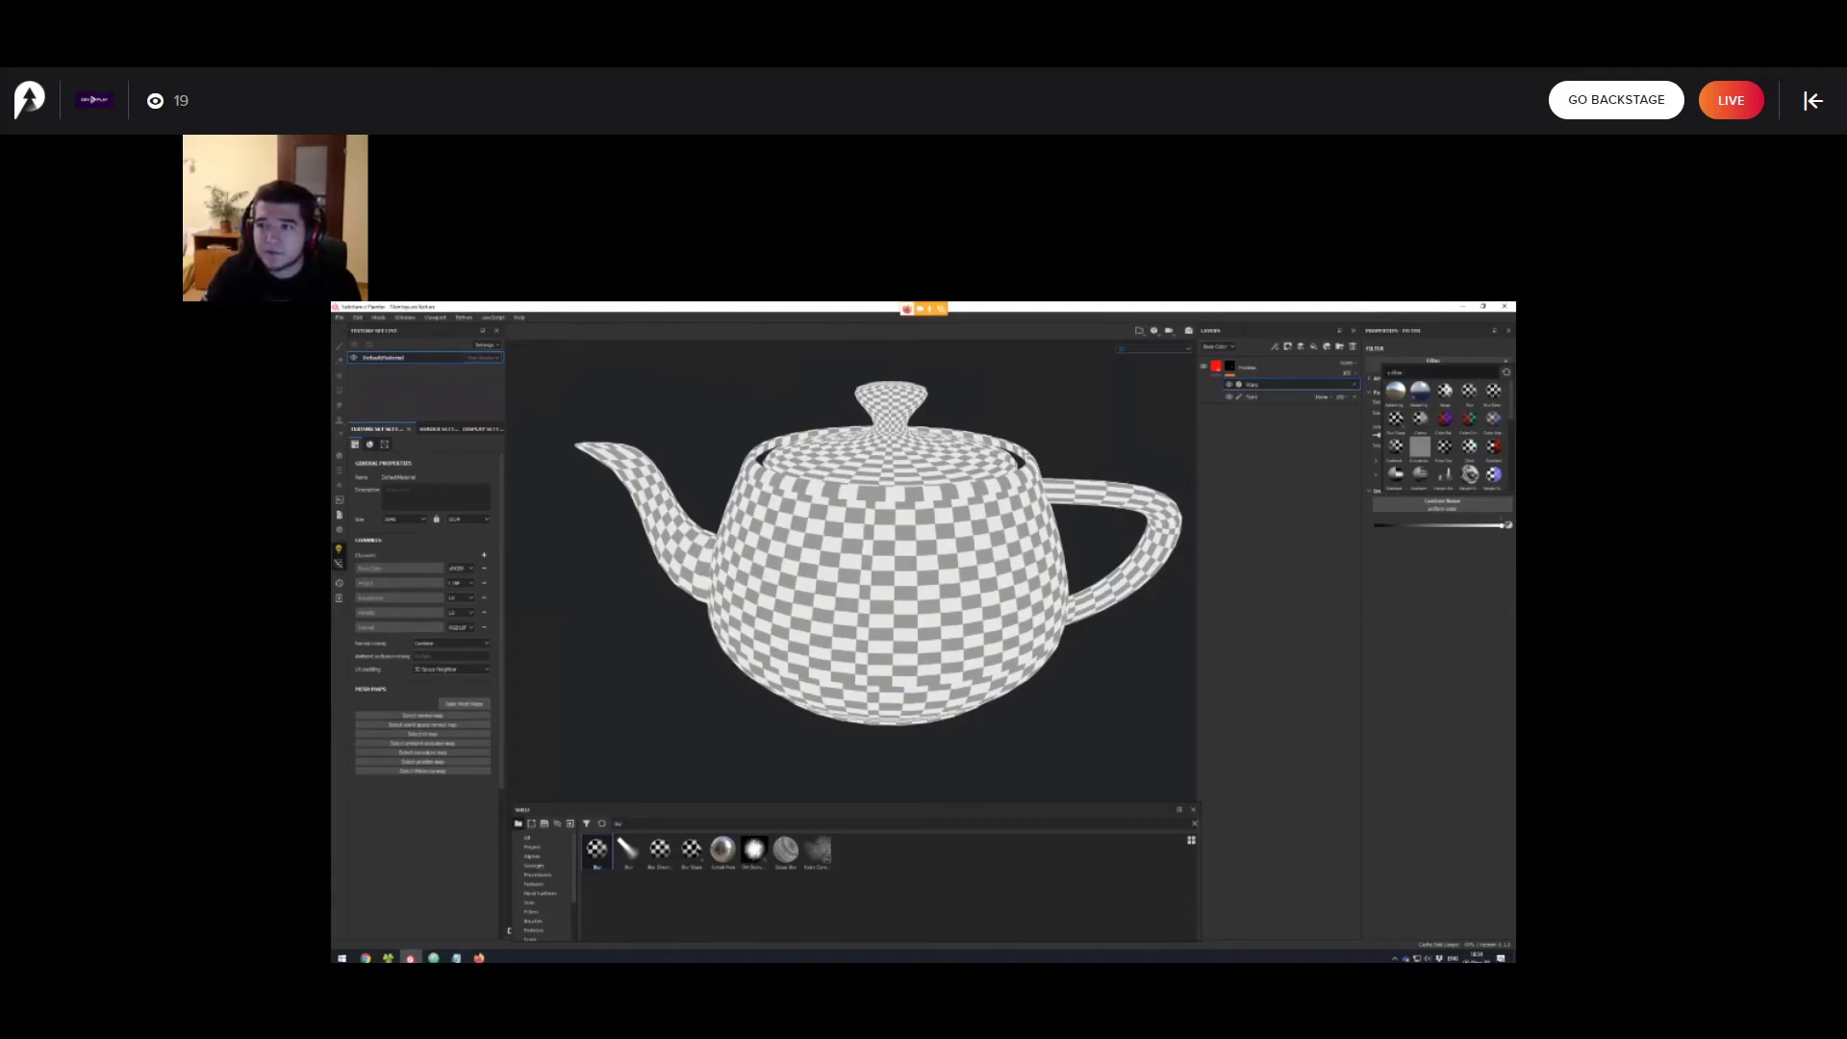
left_click(655, 464)
left_click(1433, 364)
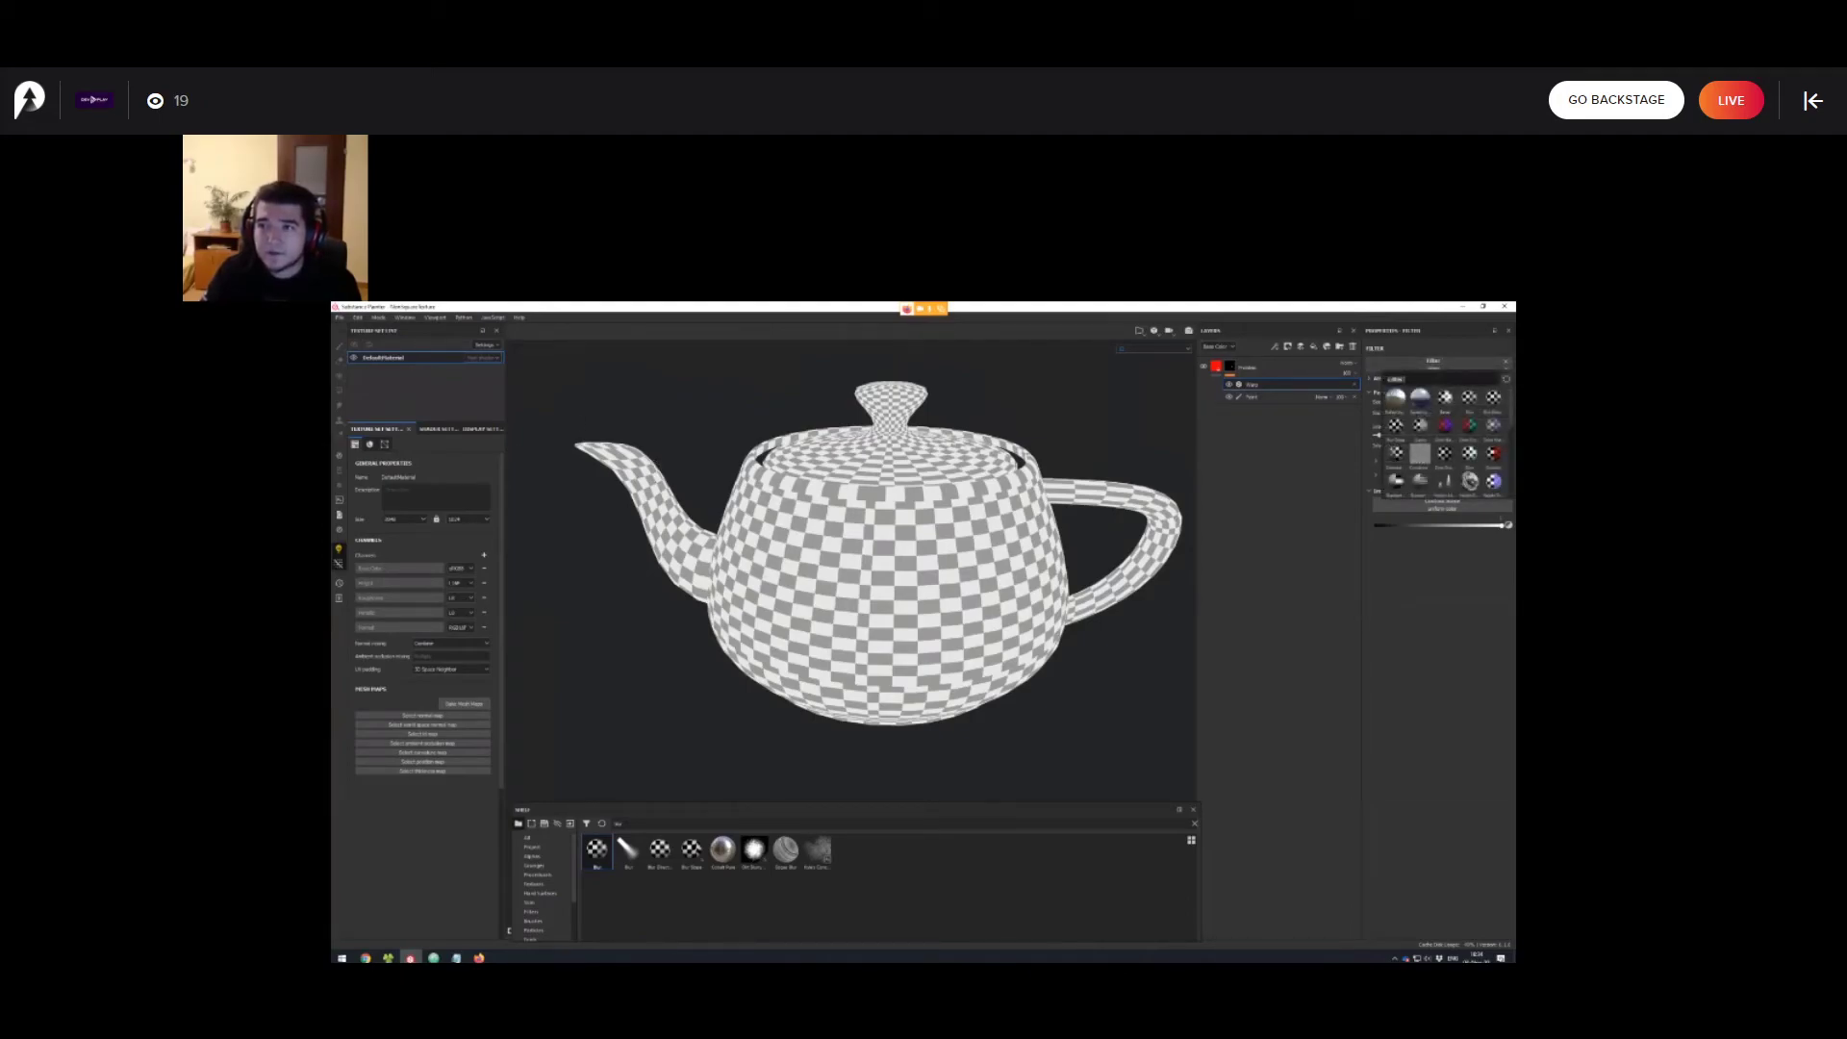
key("BackSpace")
left_click(685, 327)
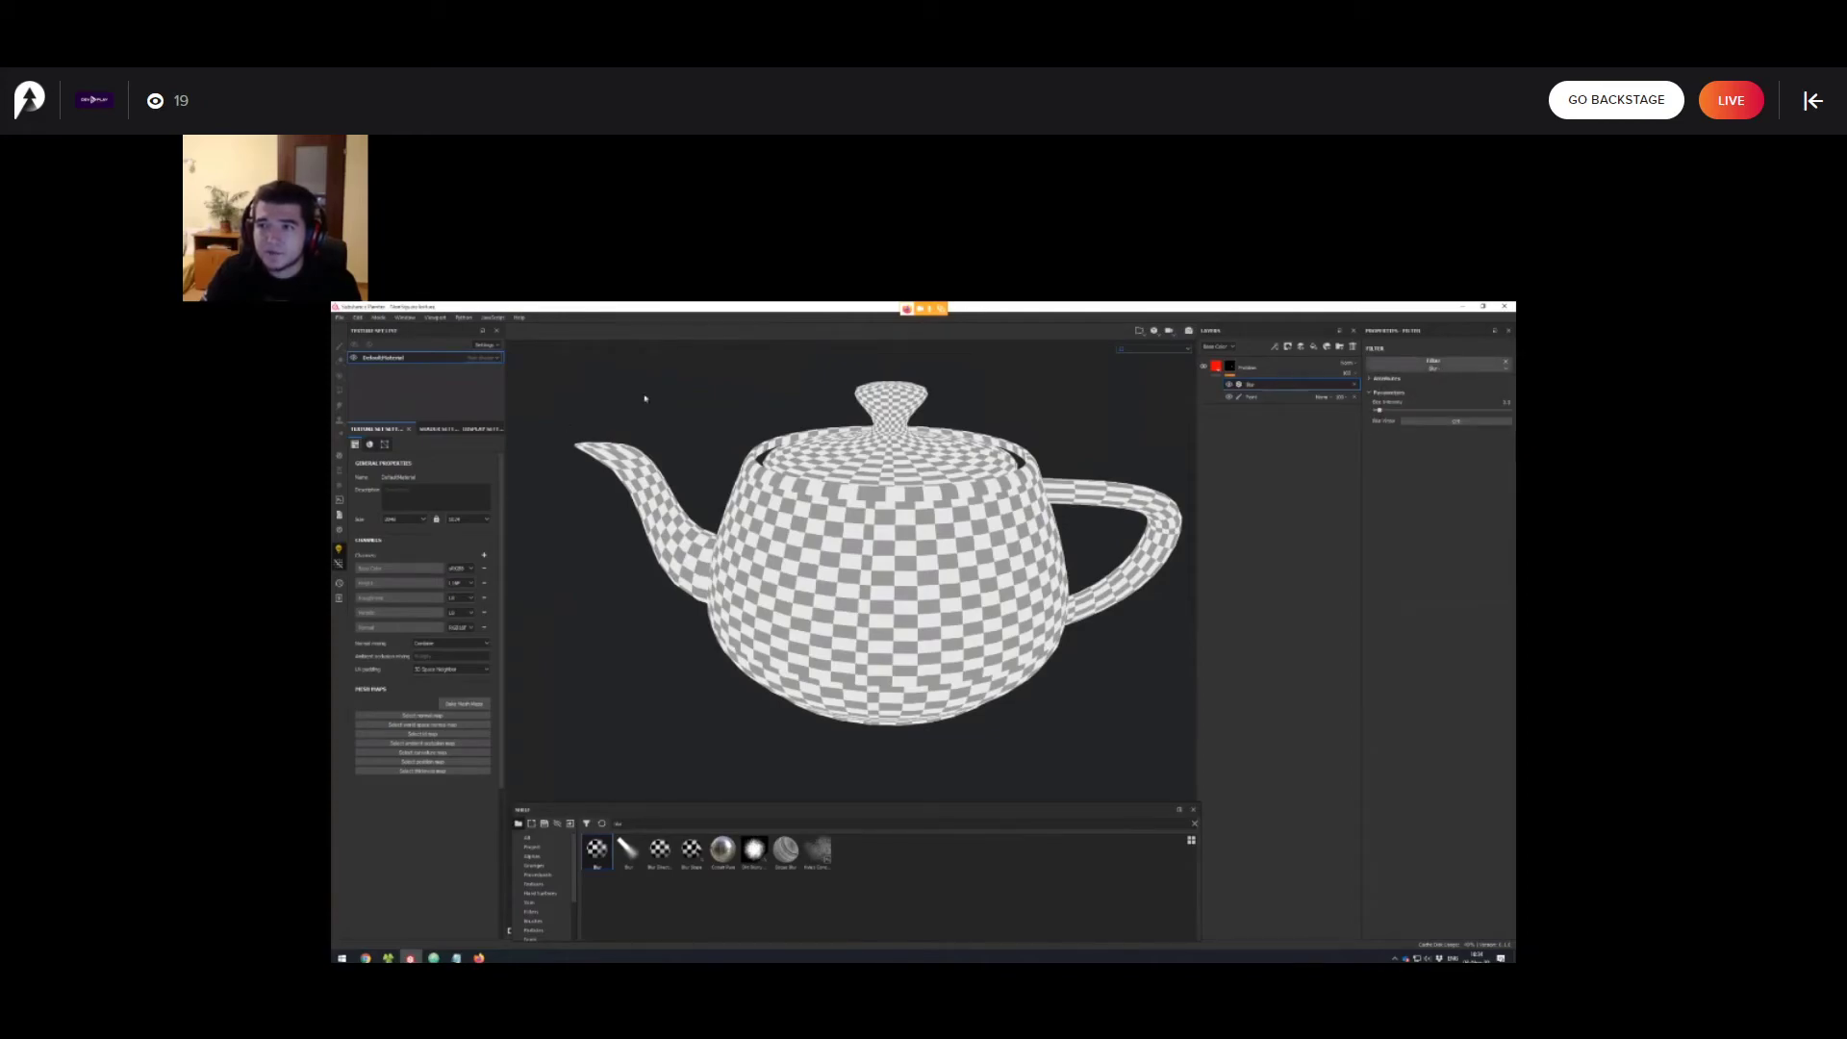
Undo the recent filter assignments and view the checkered teapot from a higher angle.
key("ctrl+z")
key("ctrl+z")
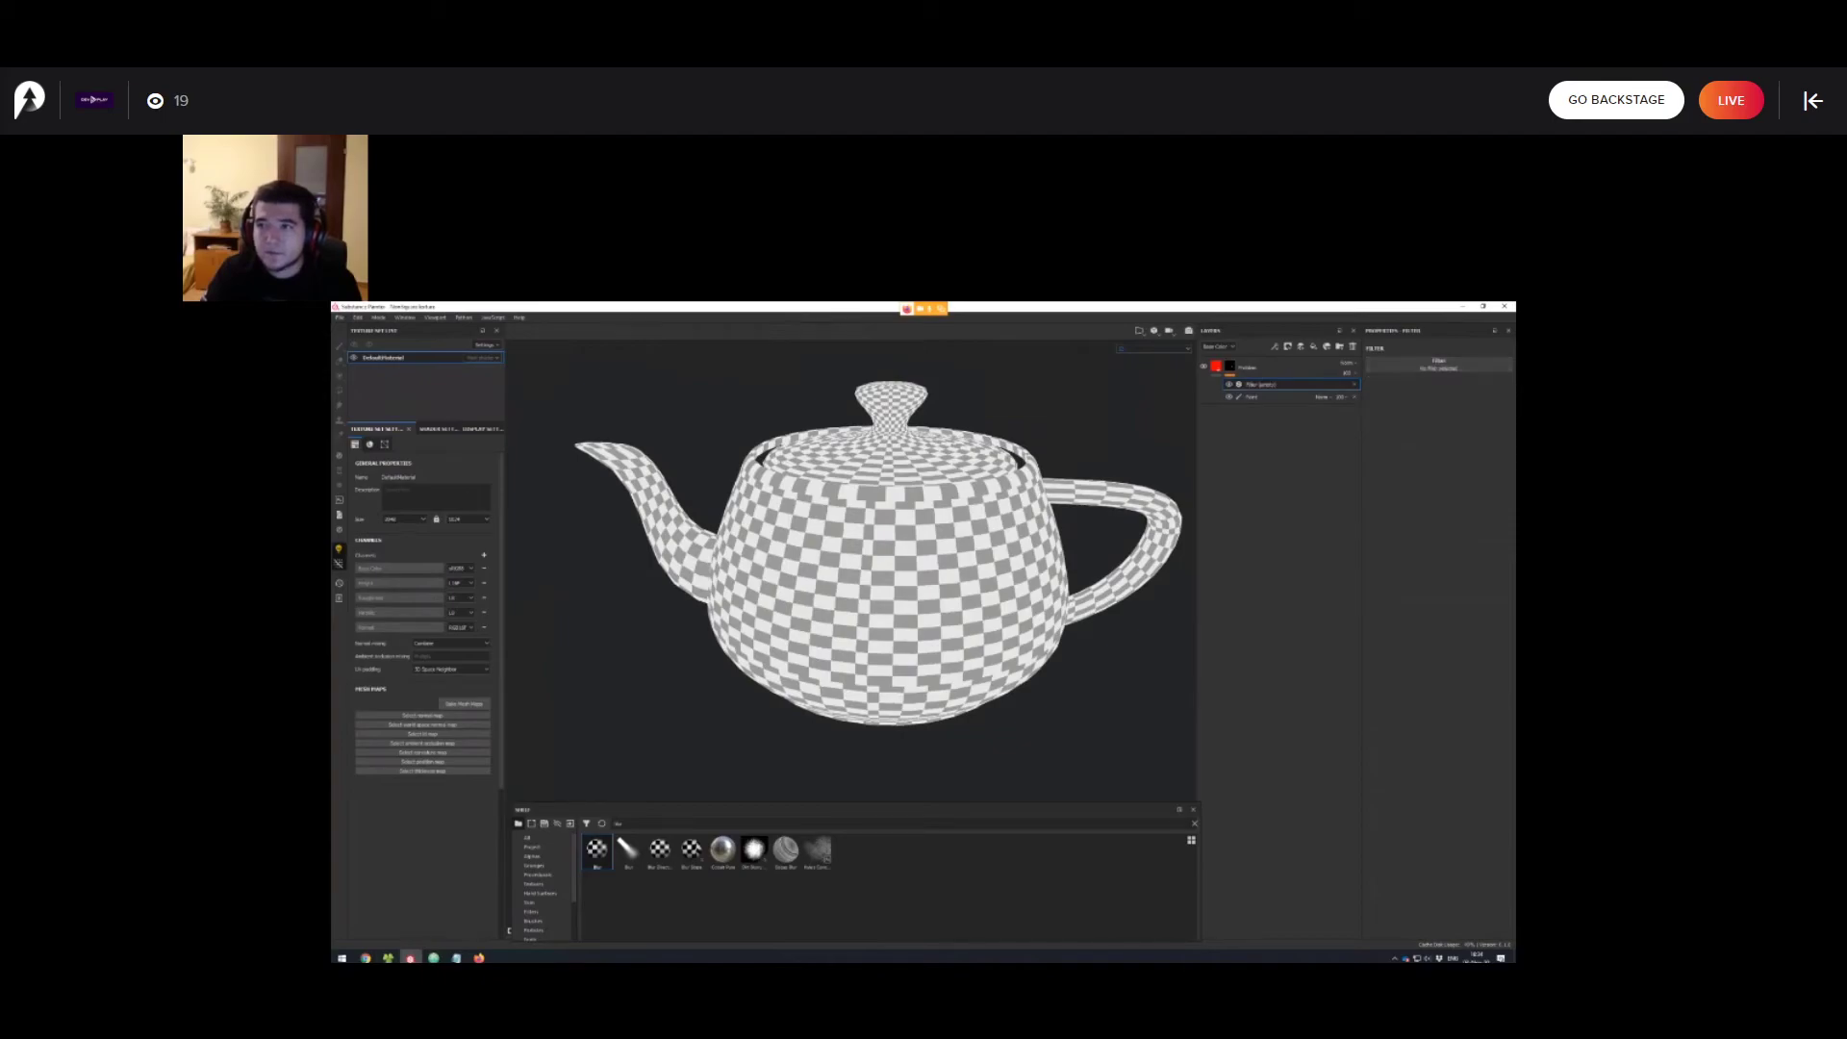
left_click_drag(891, 539, 912, 664, "alt")
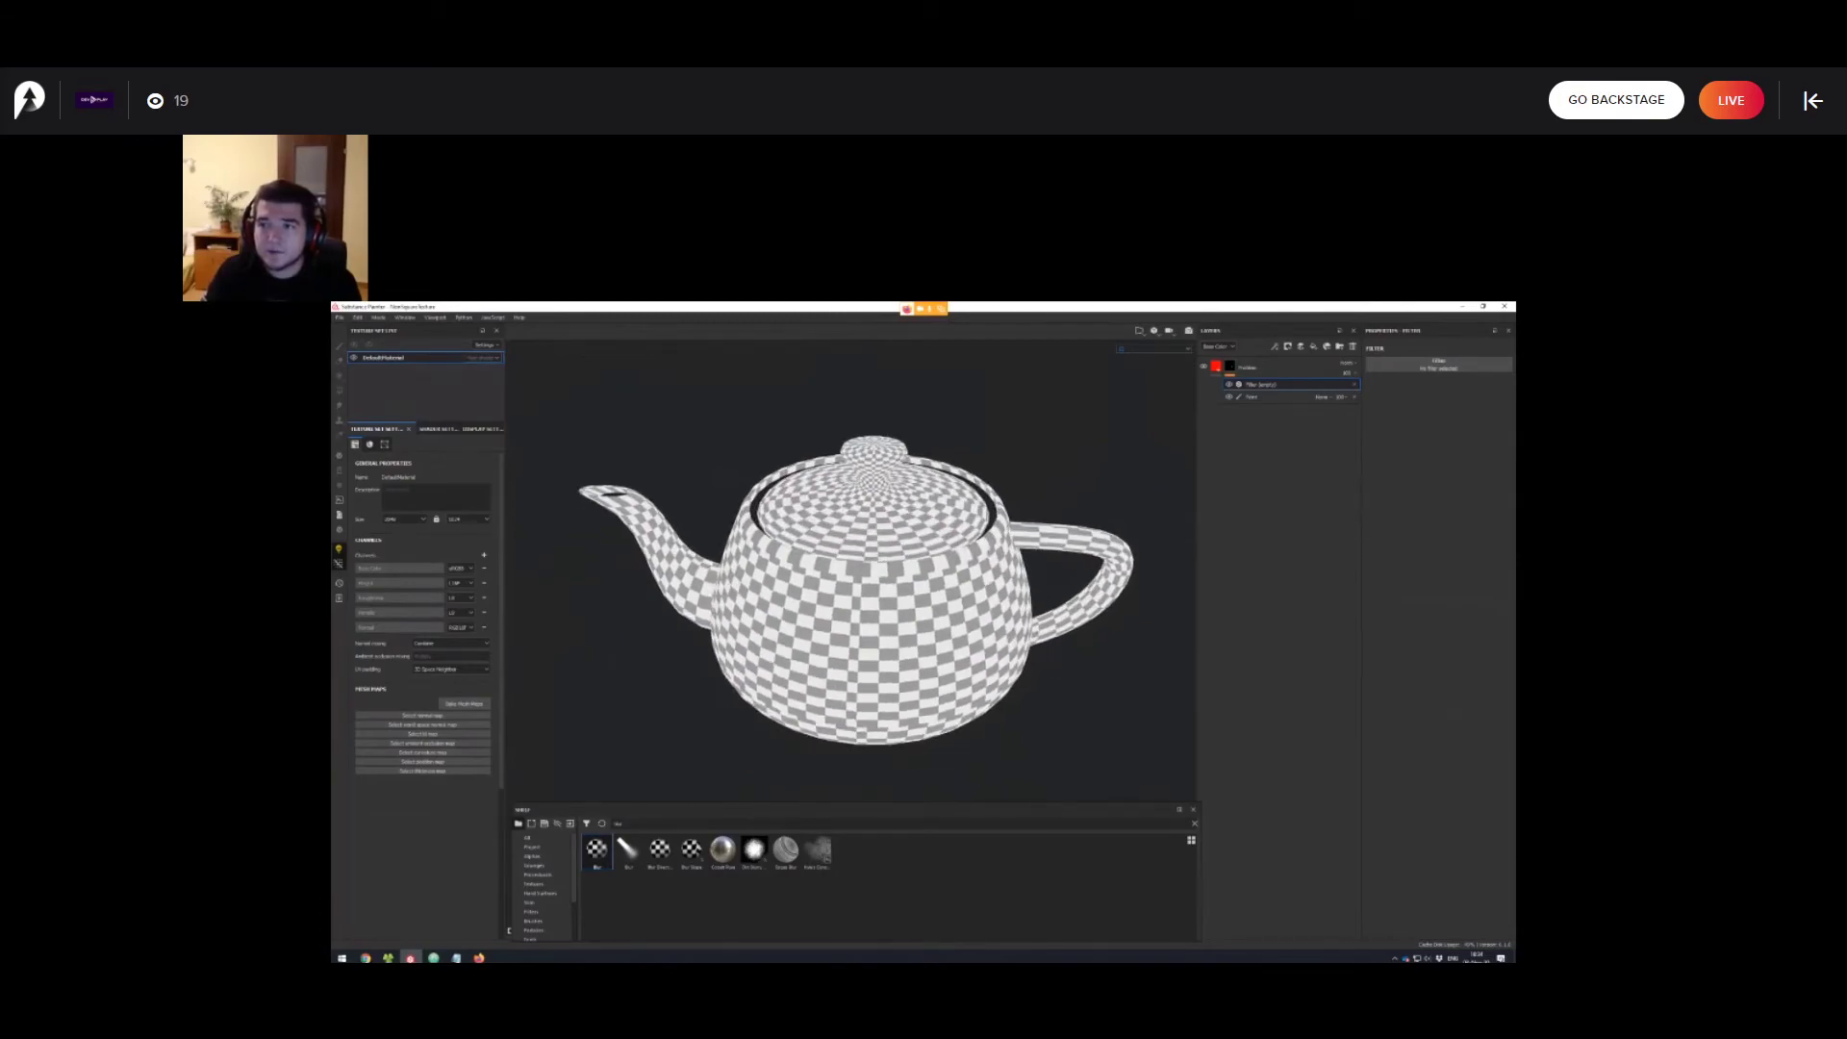
Leave the teapot project, start opening another project, and browse up from the CommonProblems folder to the Scenes folder.
mouse_move(912, 654)
right_mouse_down("alt")
mouse_move(866, 626)
mouse_move(887, 637)
right_mouse_up("alt")
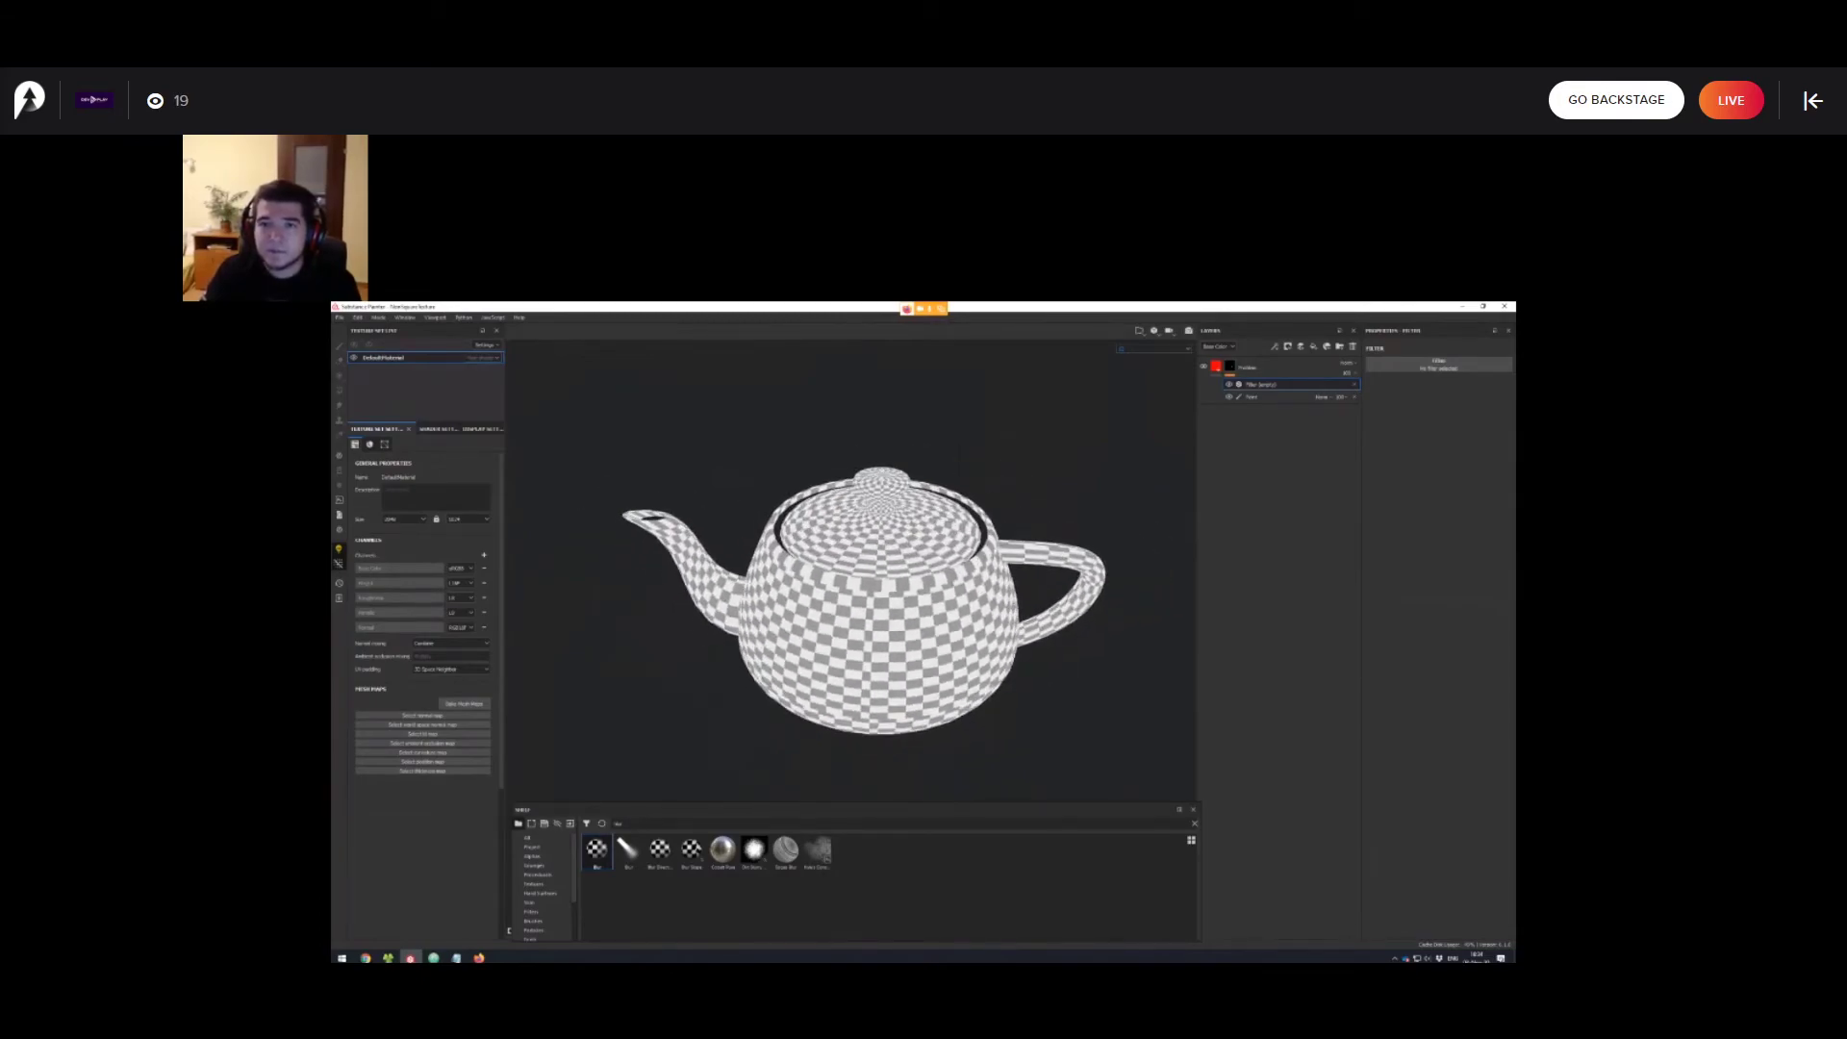
middle_click_drag(887, 636, 849, 637, "alt")
right_click_drag(848, 636, 811, 622, "alt")
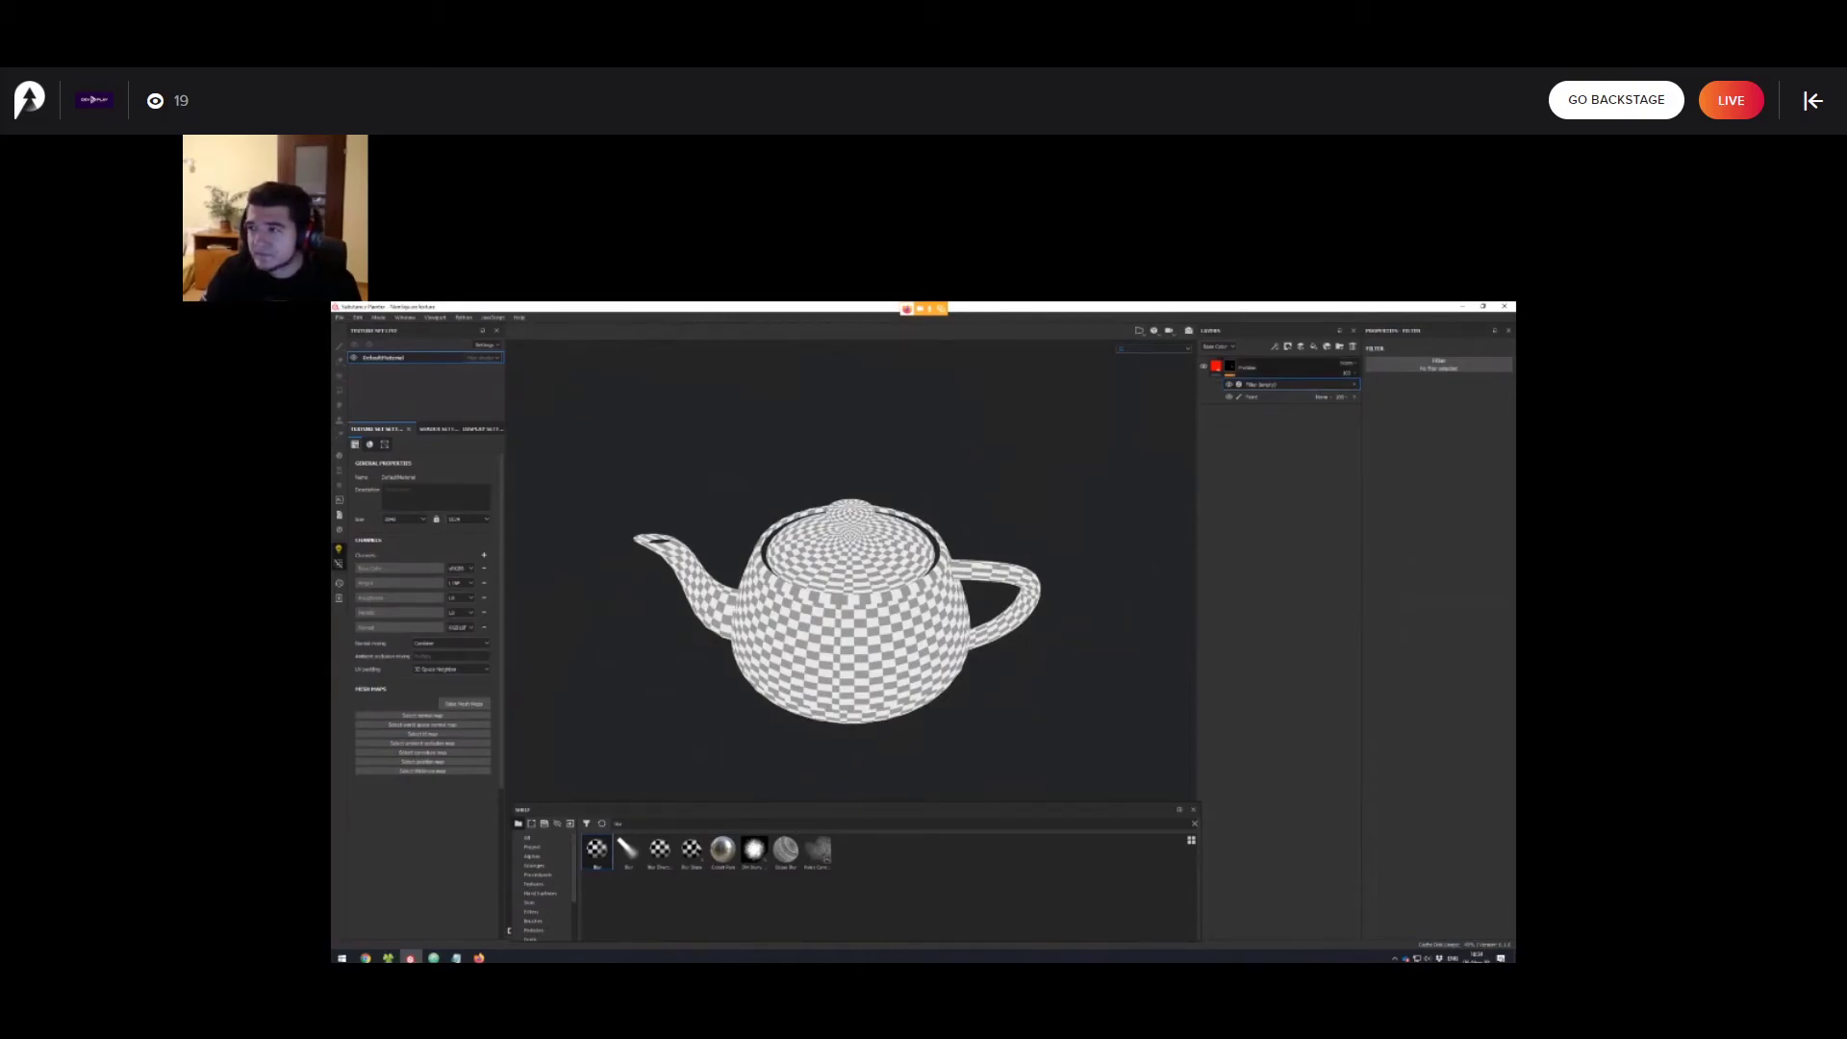
left_click(339, 318)
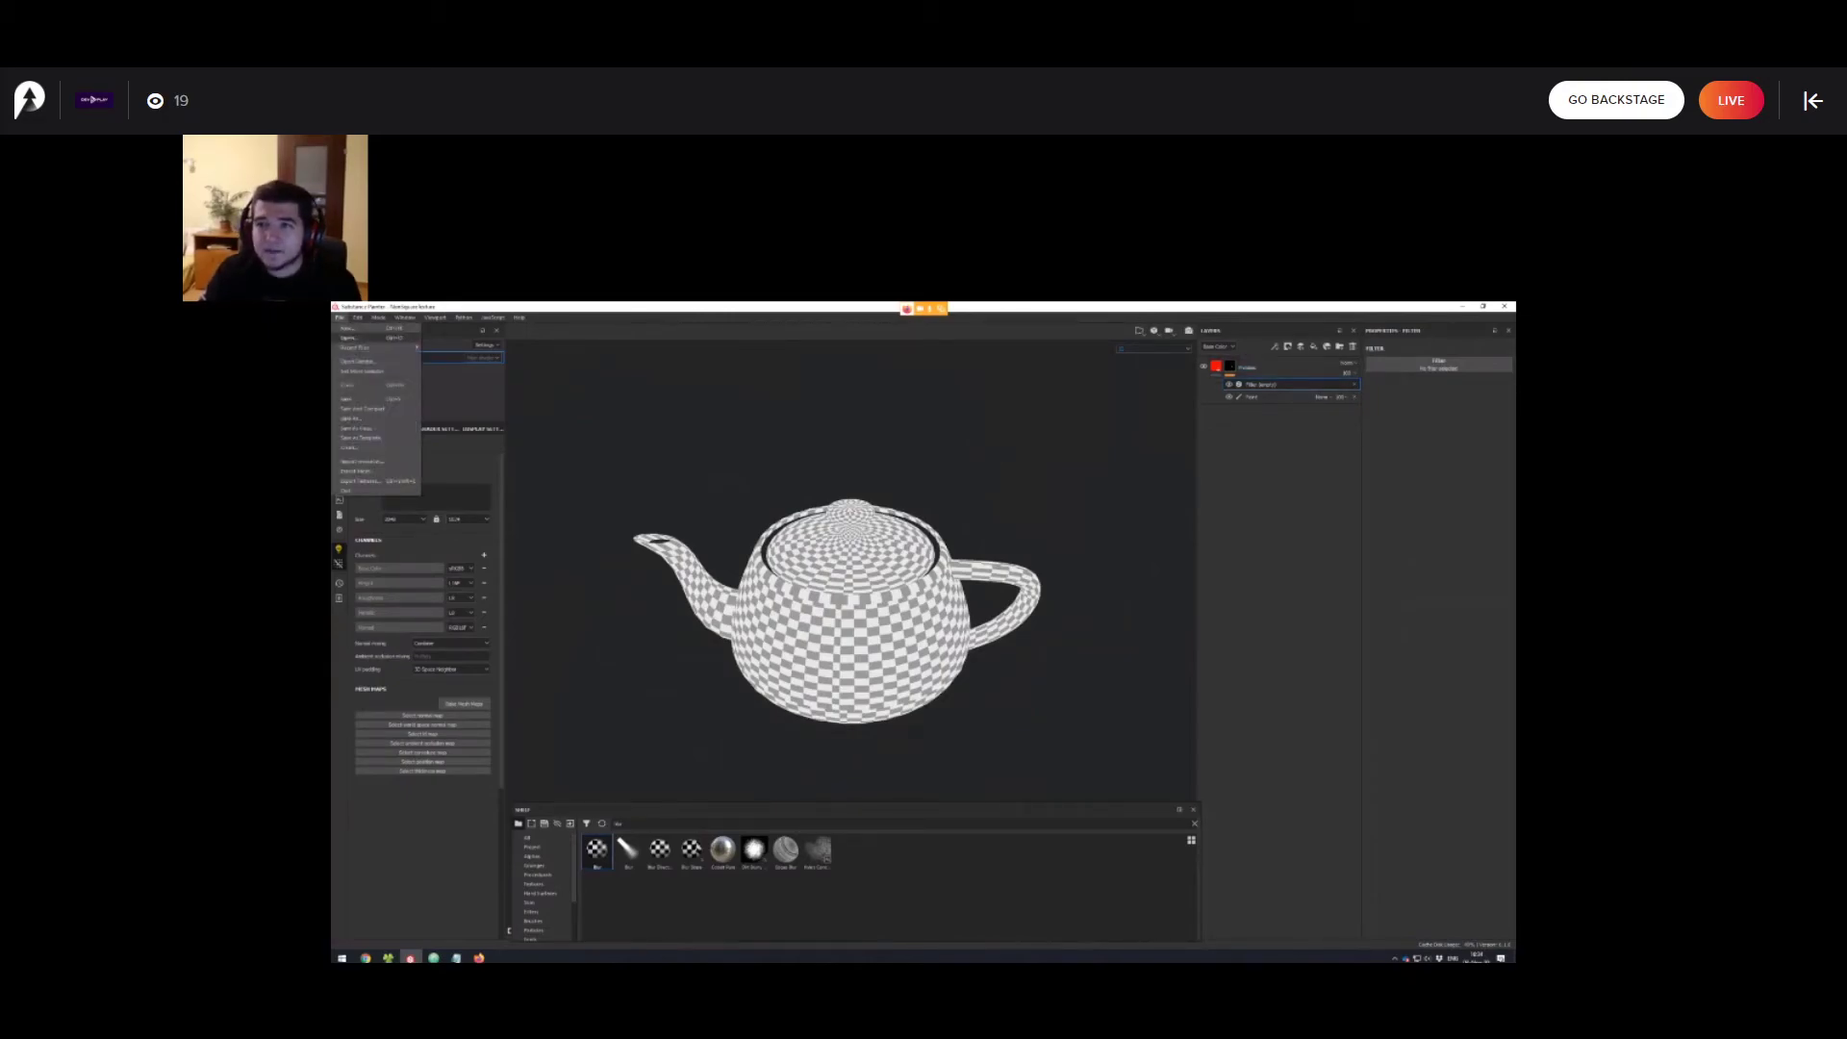
left_click(350, 327)
left_click(896, 643)
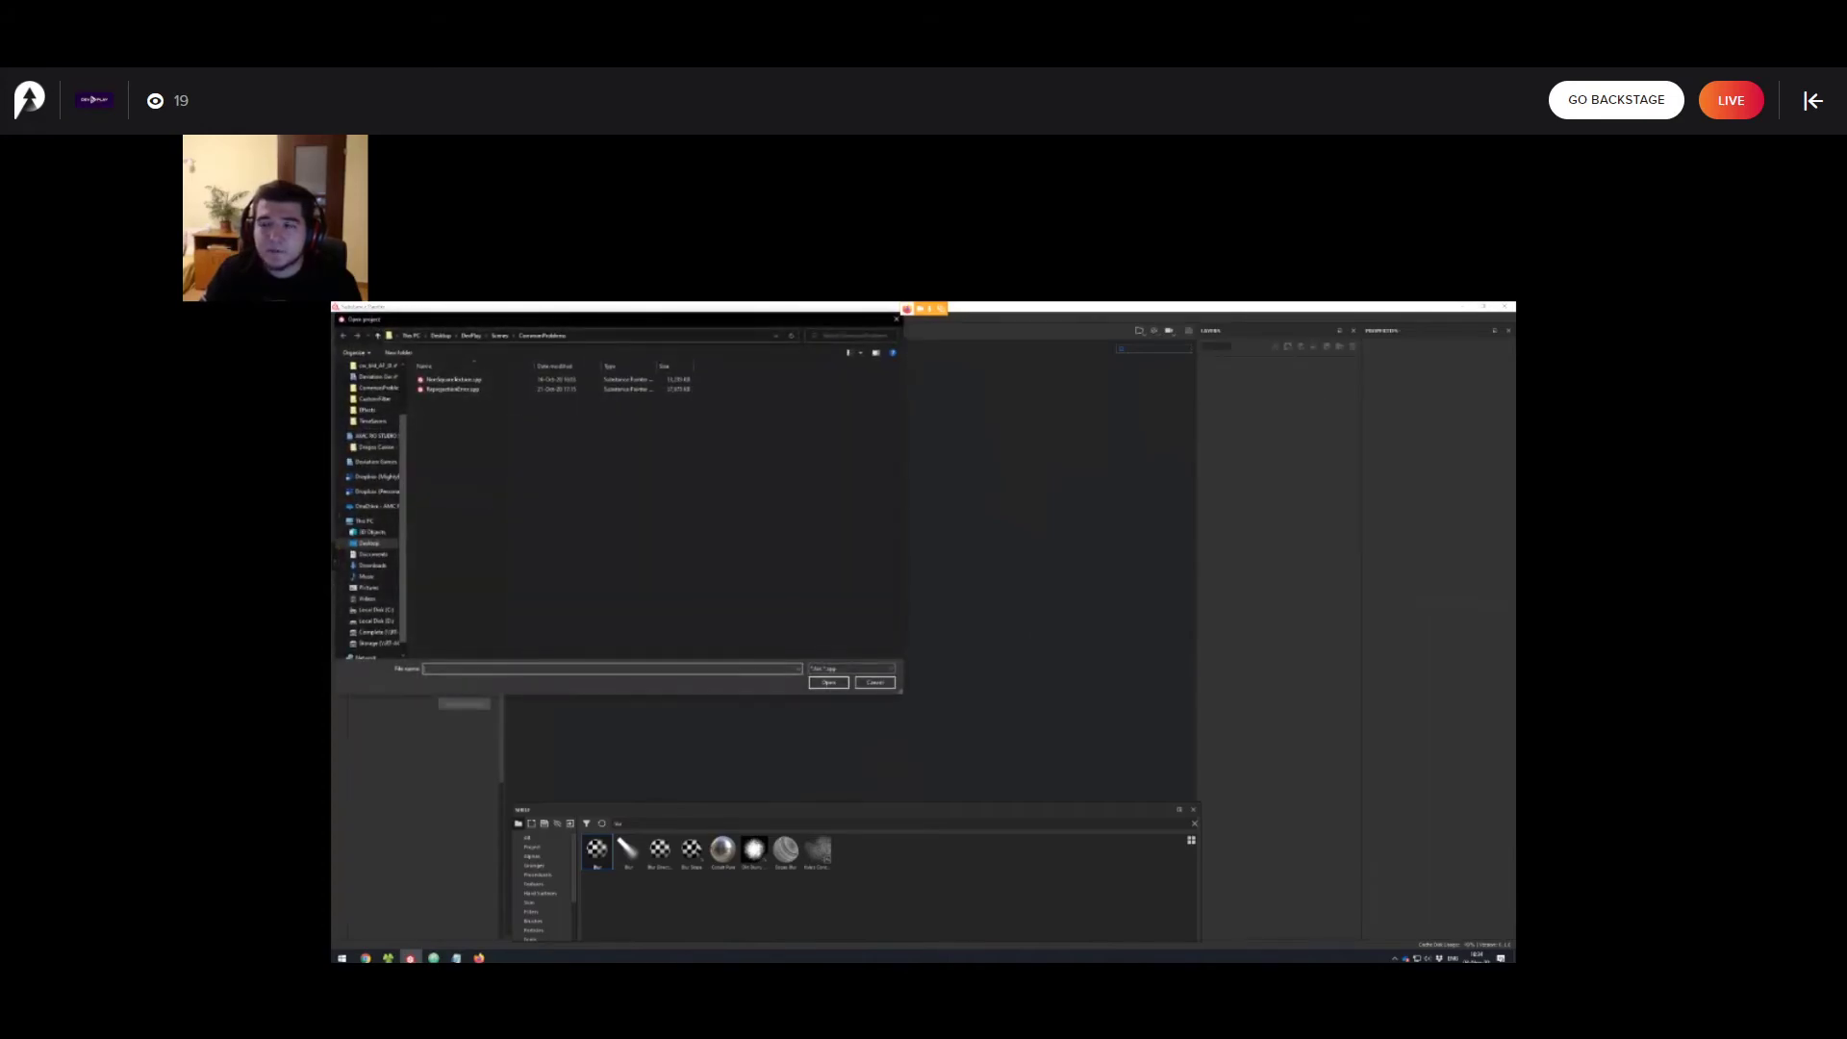
left_click(499, 335)
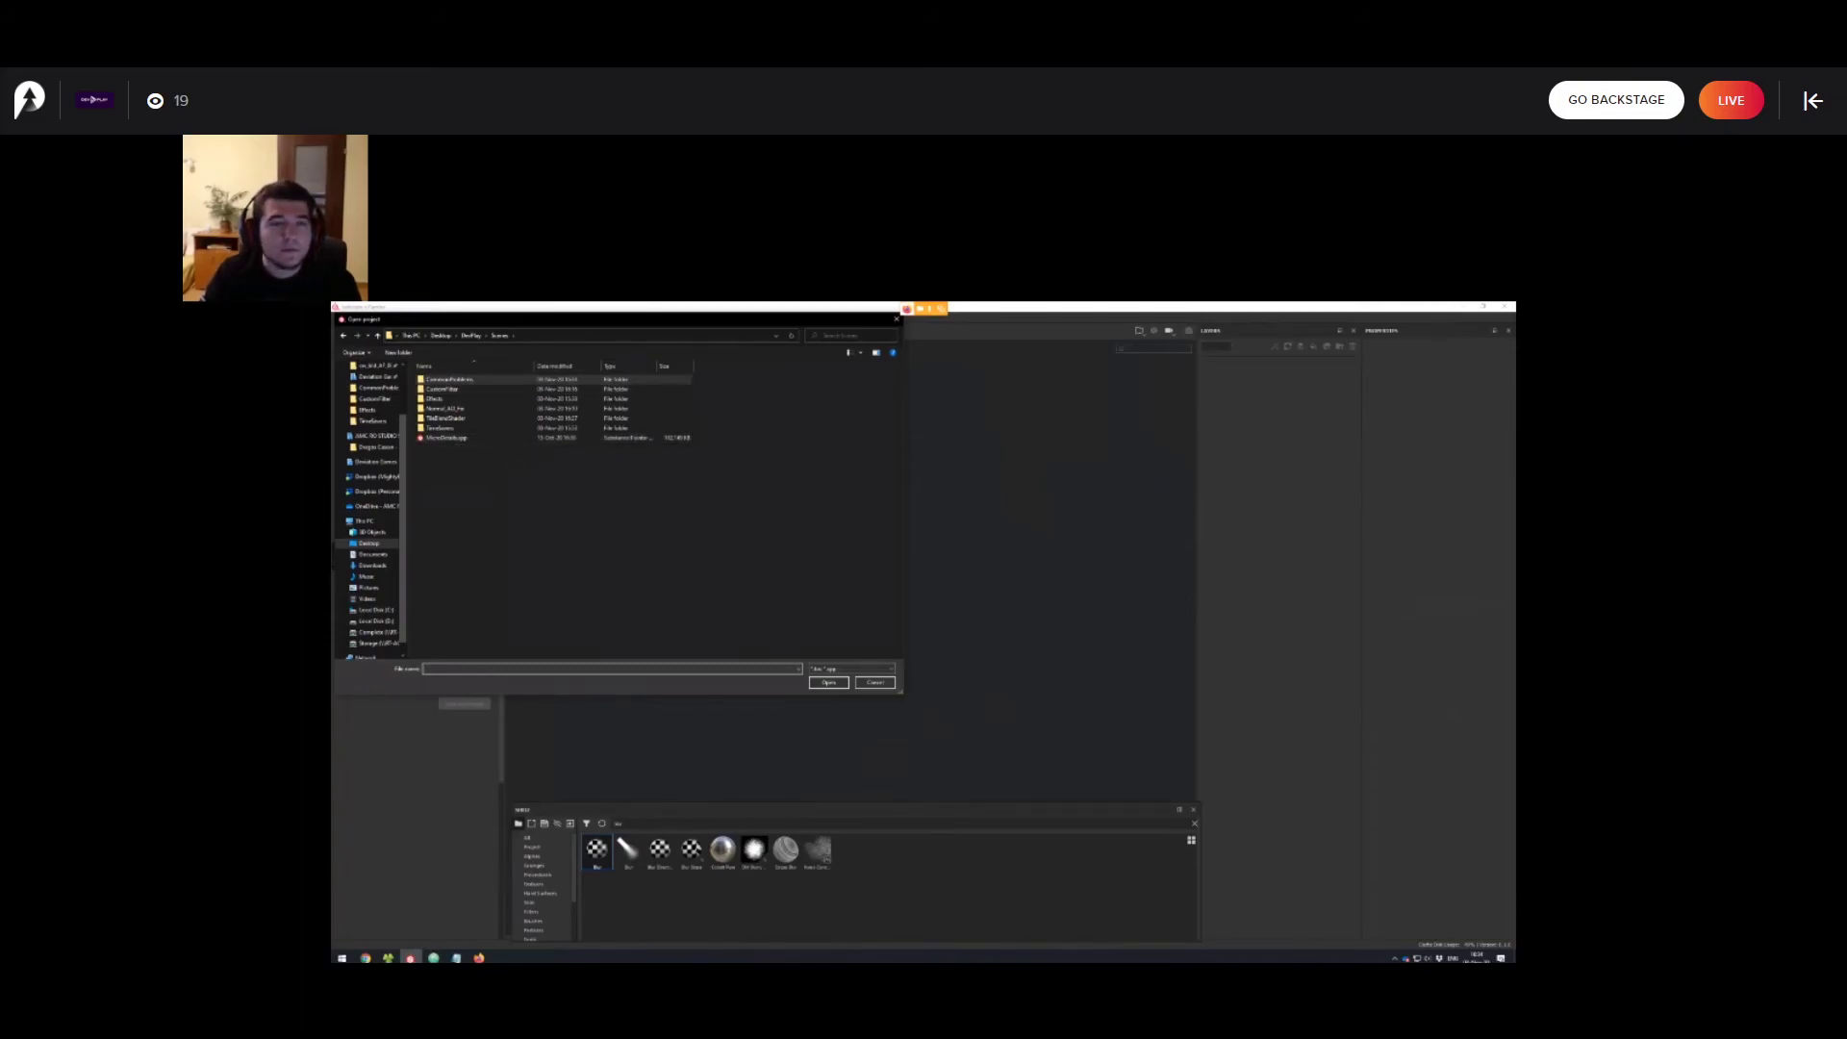
left_click_drag(577, 319, 863, 397)
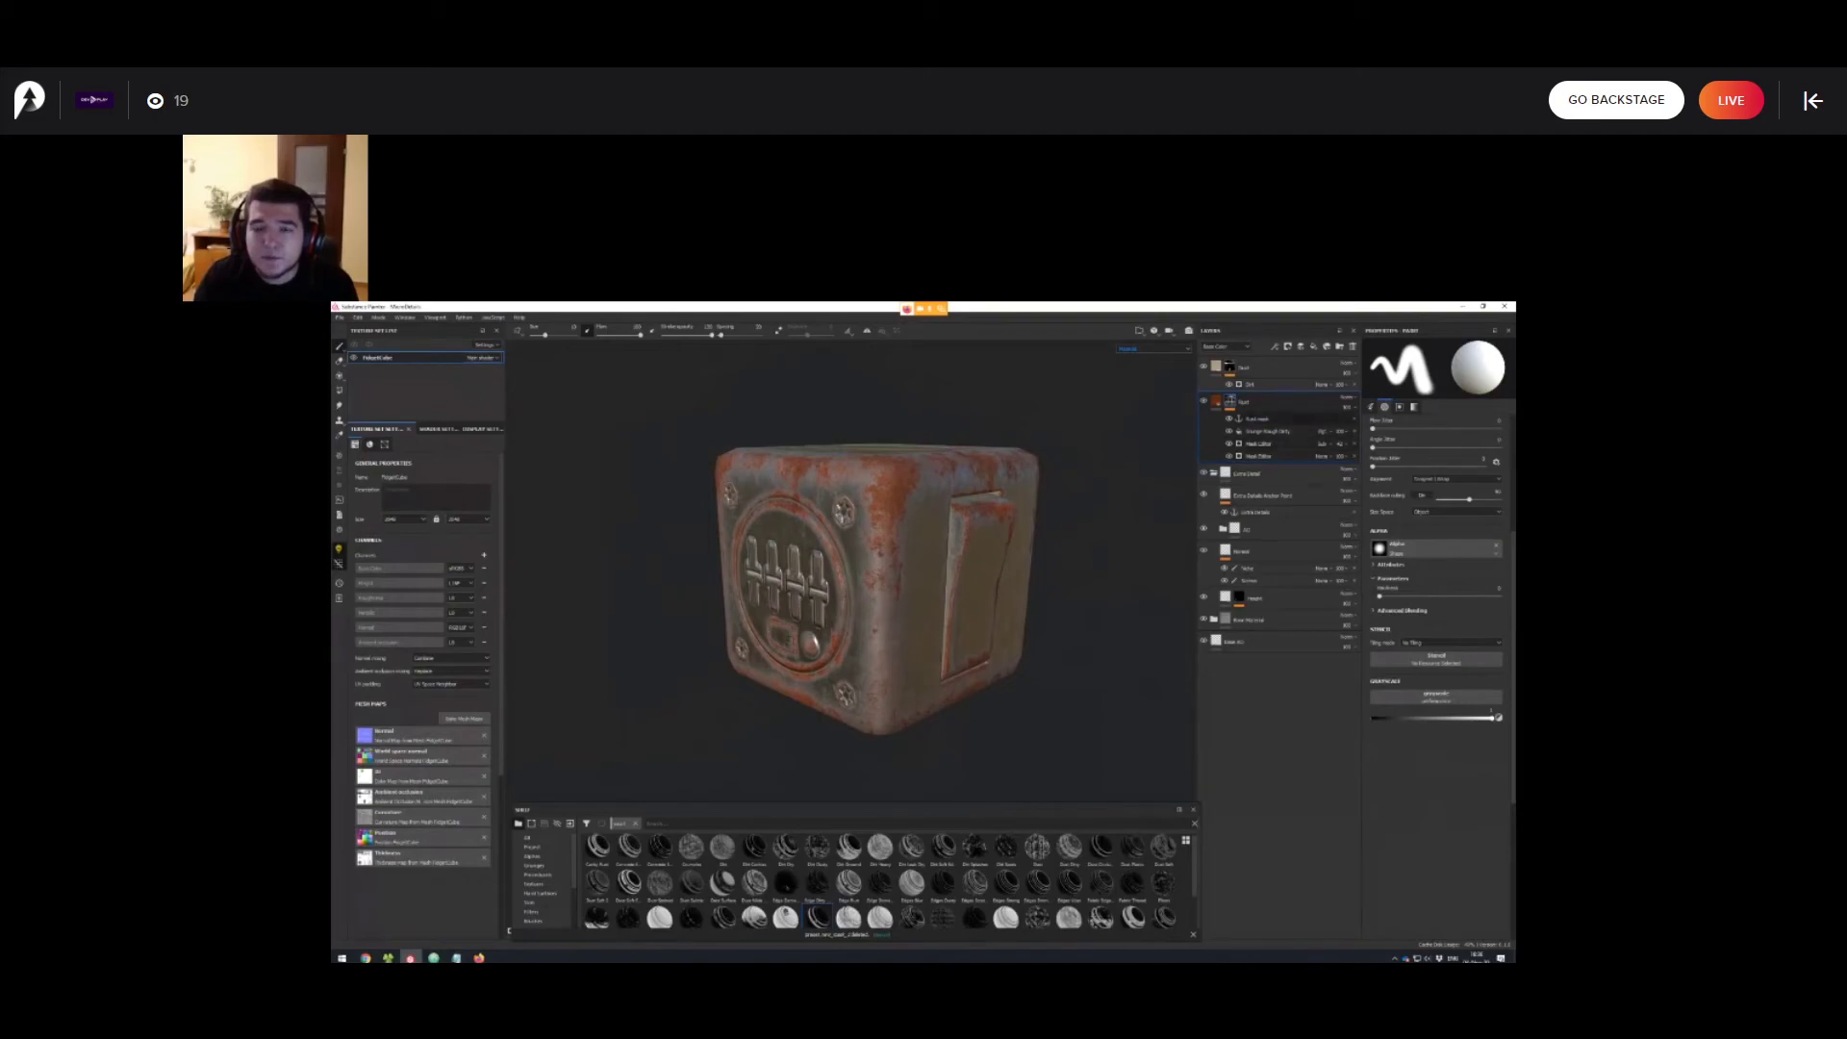
Select the upper Mask Editor generator in the second layer's mask and examine the worn metal cube from several angles.
scroll(1068, 545, "up", 1)
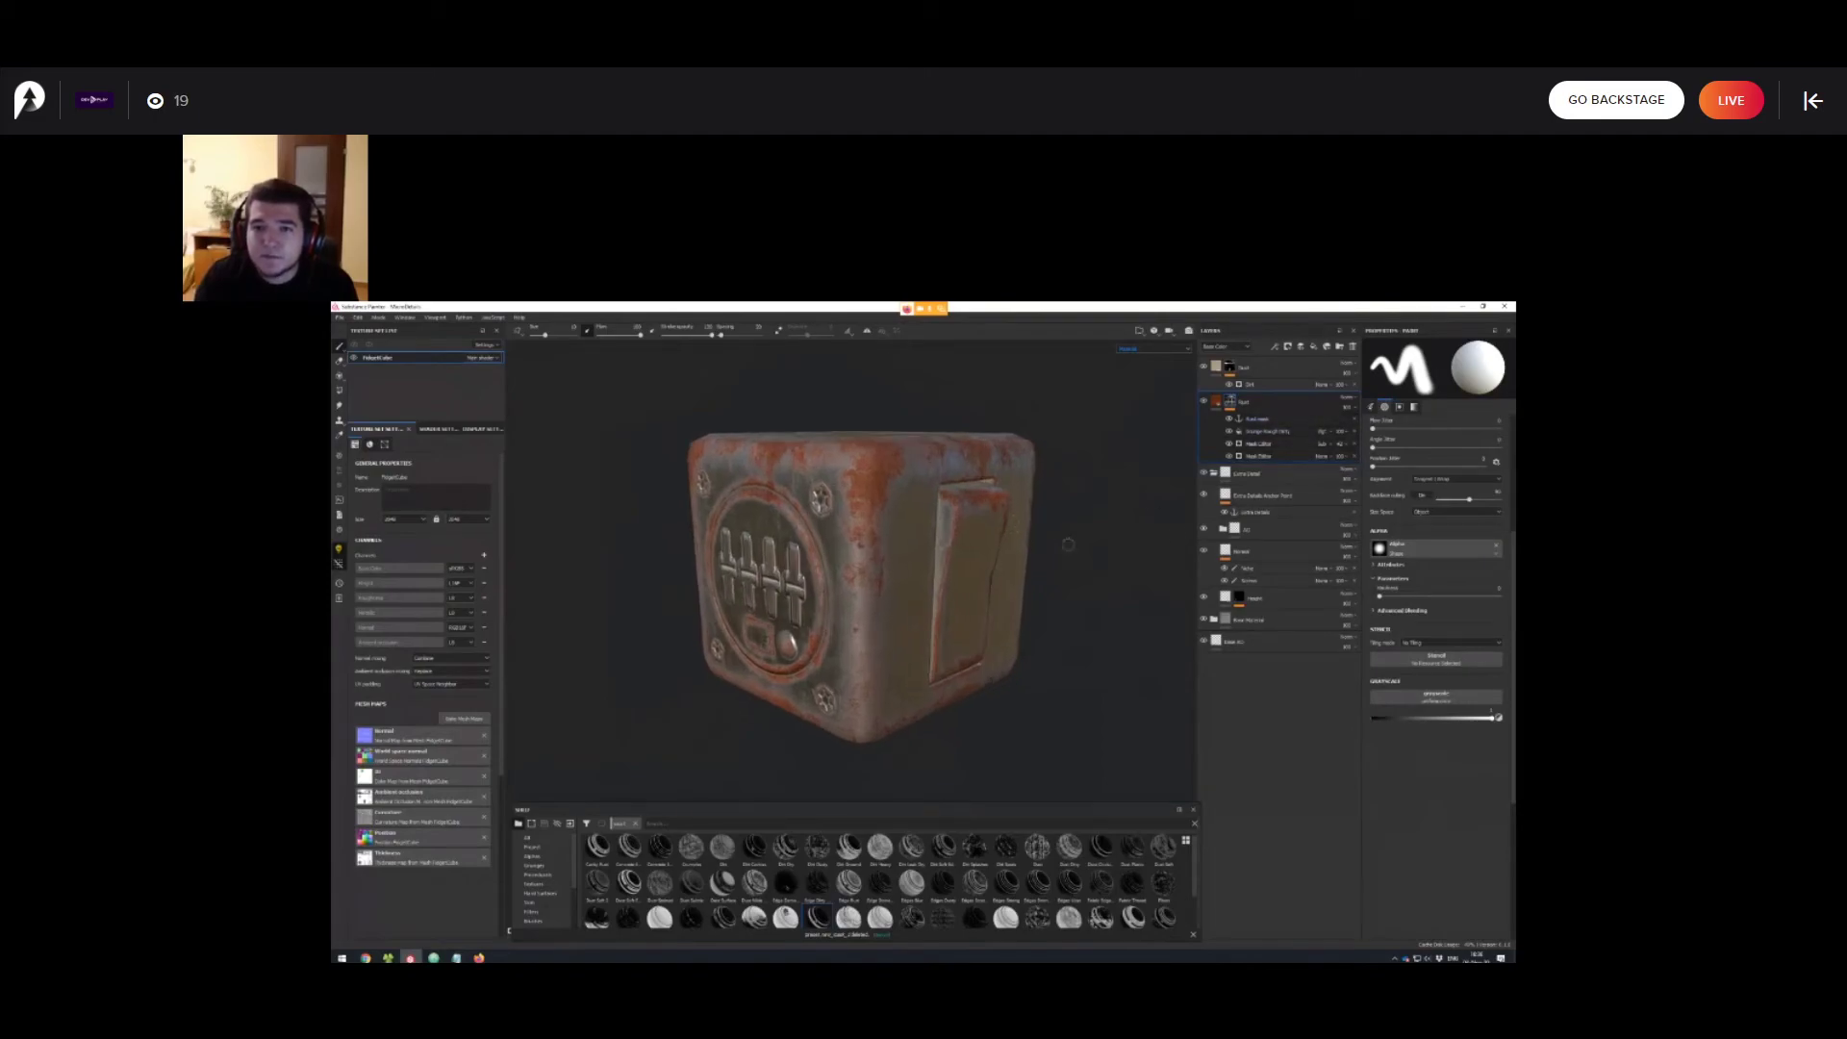
left_click(1260, 444)
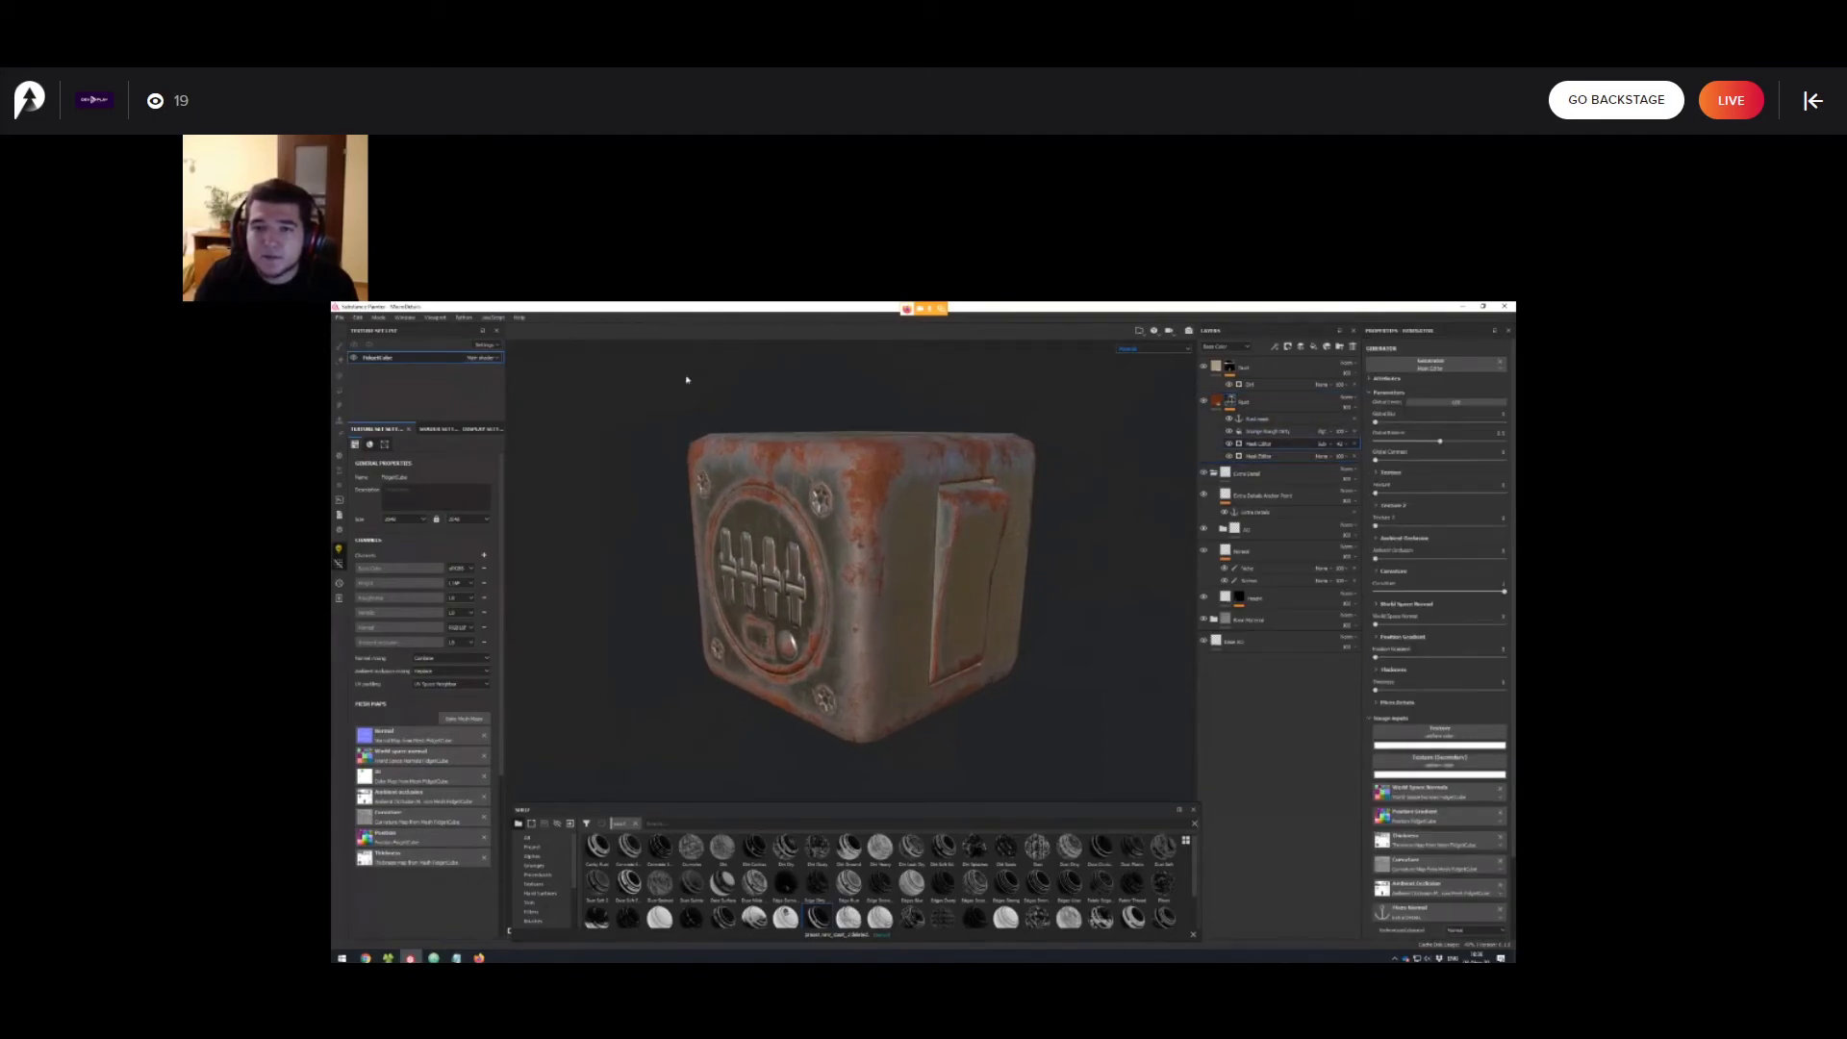
left_click_drag(1068, 520, 1029, 596, "alt")
scroll(981, 625, "down", 1)
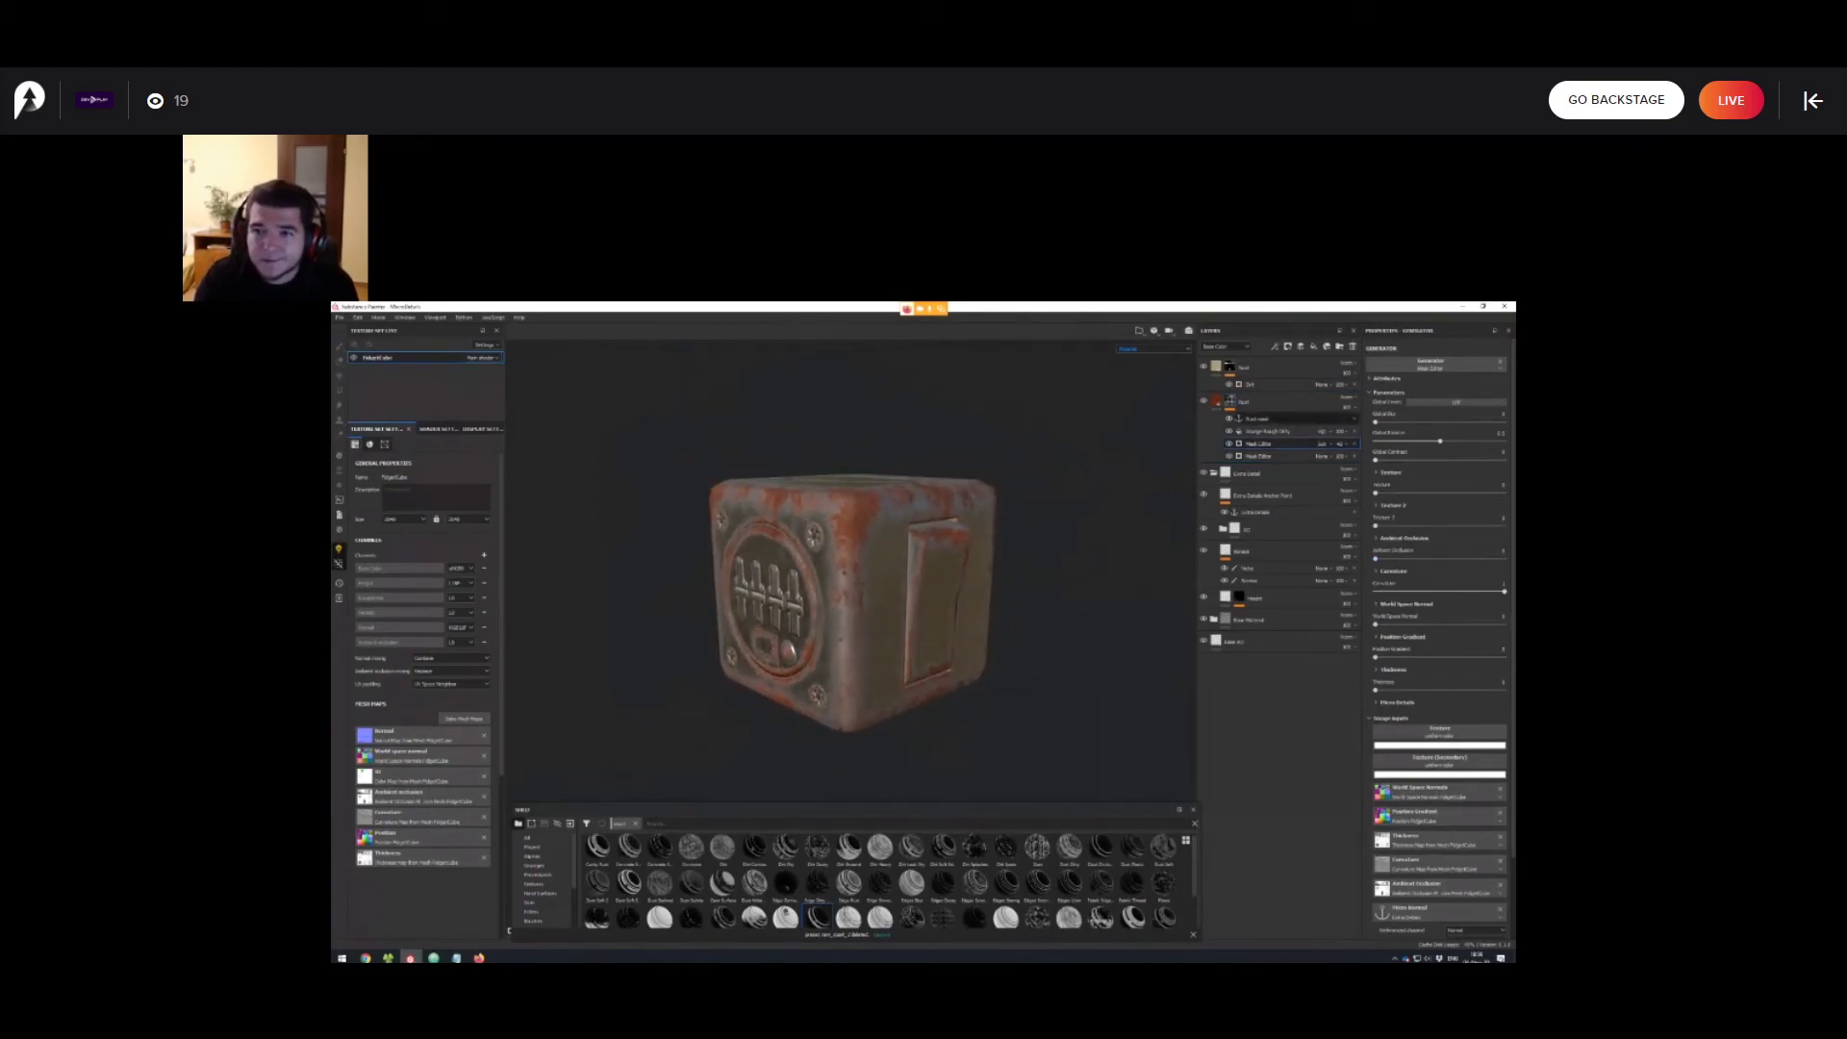
left_click_drag(1019, 616, 1025, 587, "alt")
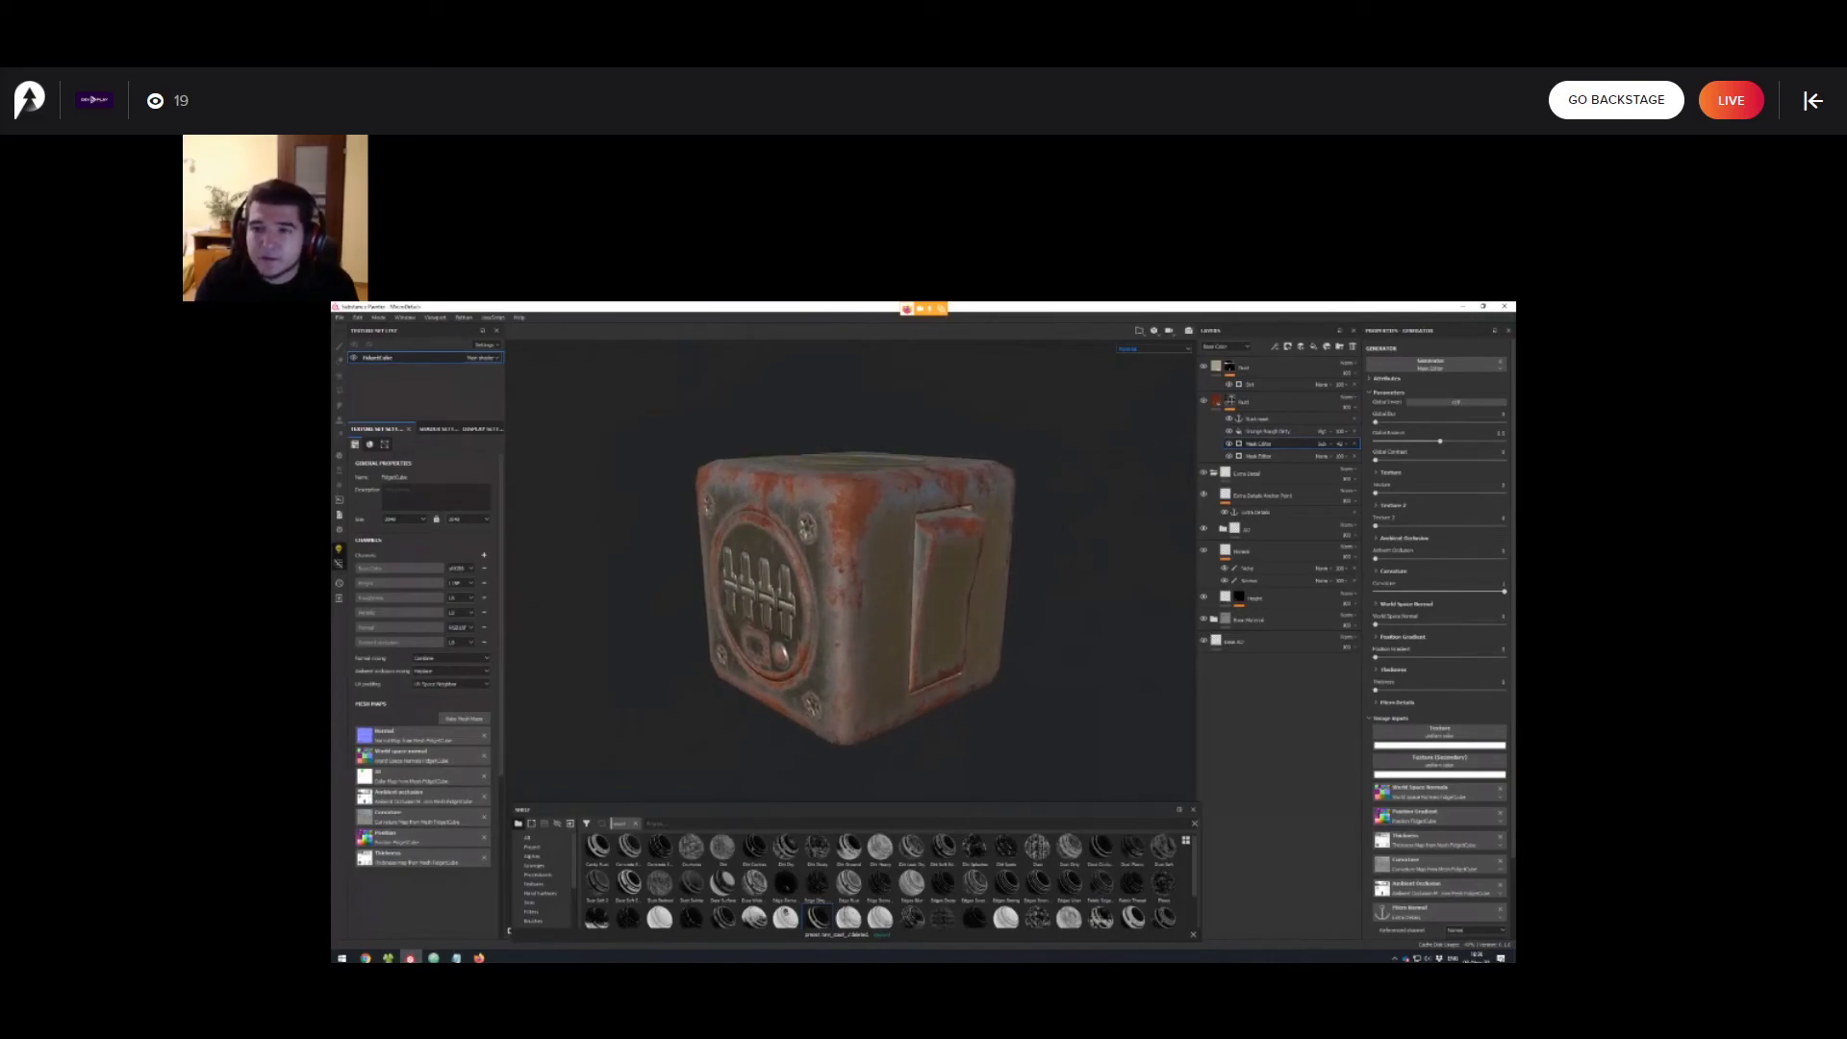
left_click_drag(1010, 587, 983, 474, "alt")
scroll(1022, 604, "up", 1)
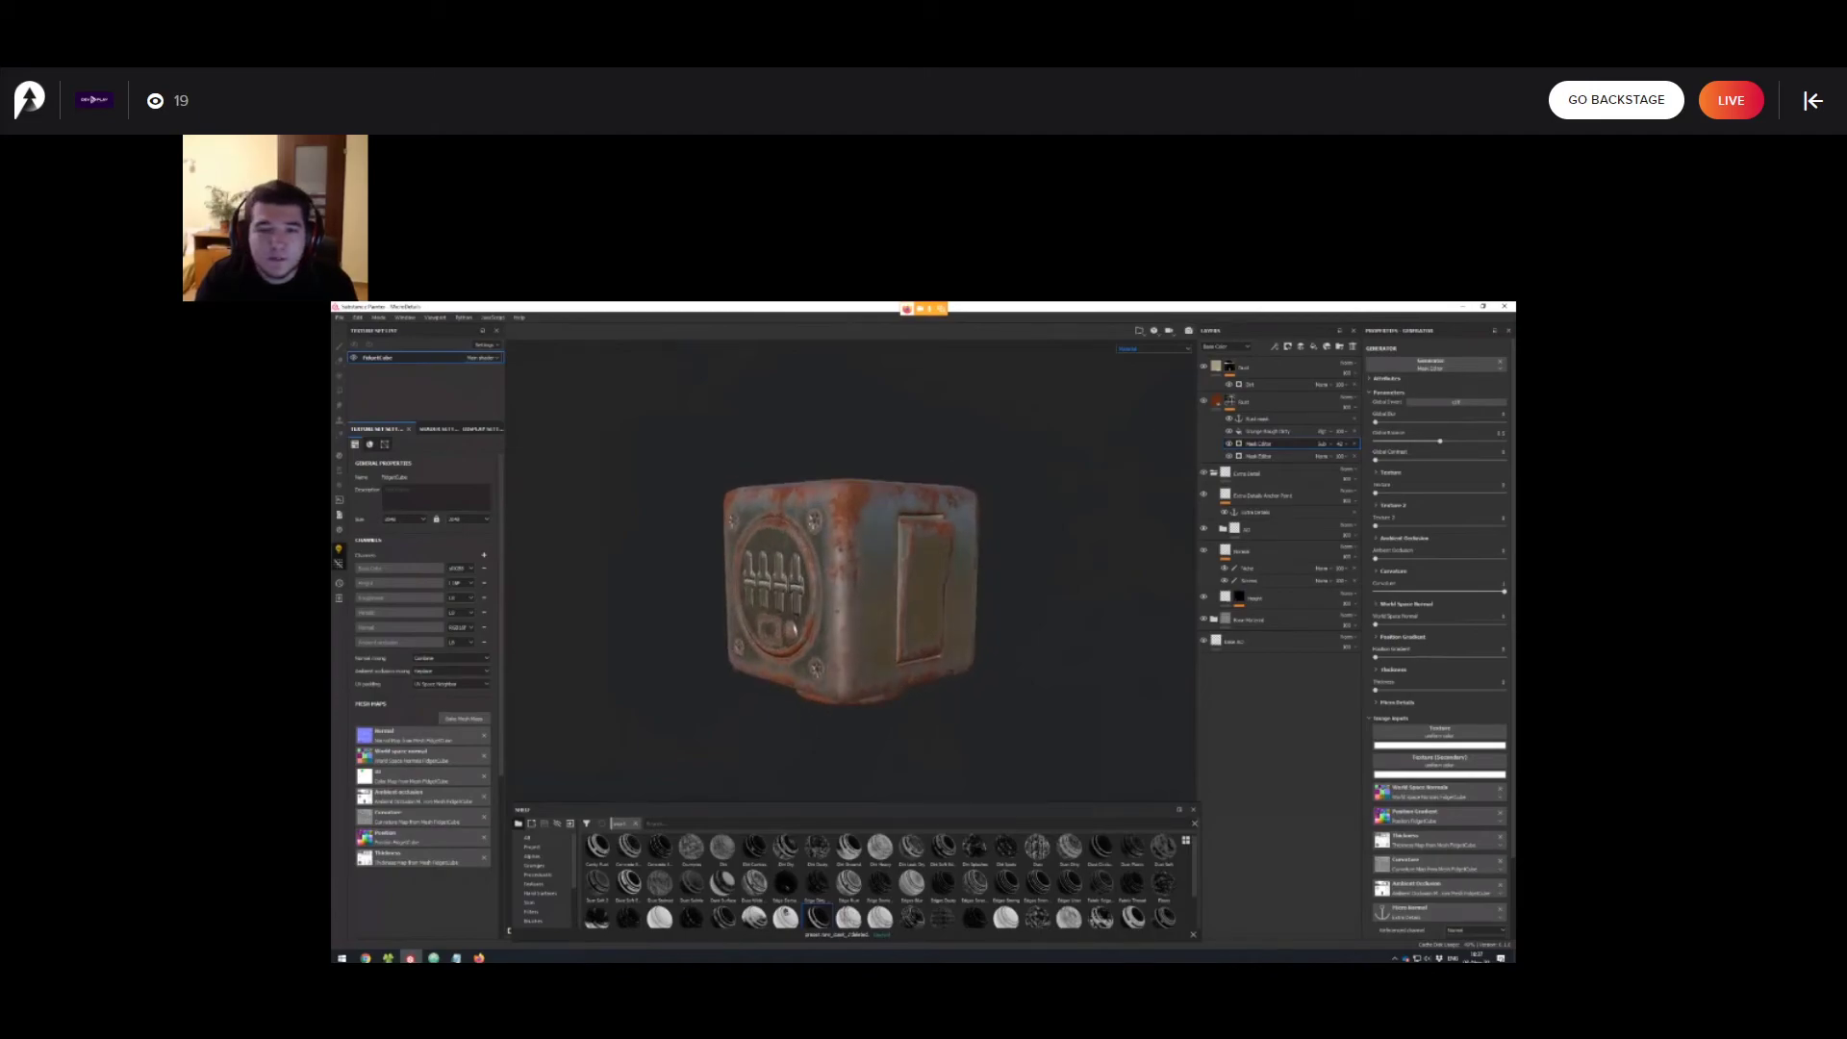
left_click_drag(993, 623, 981, 619, "alt")
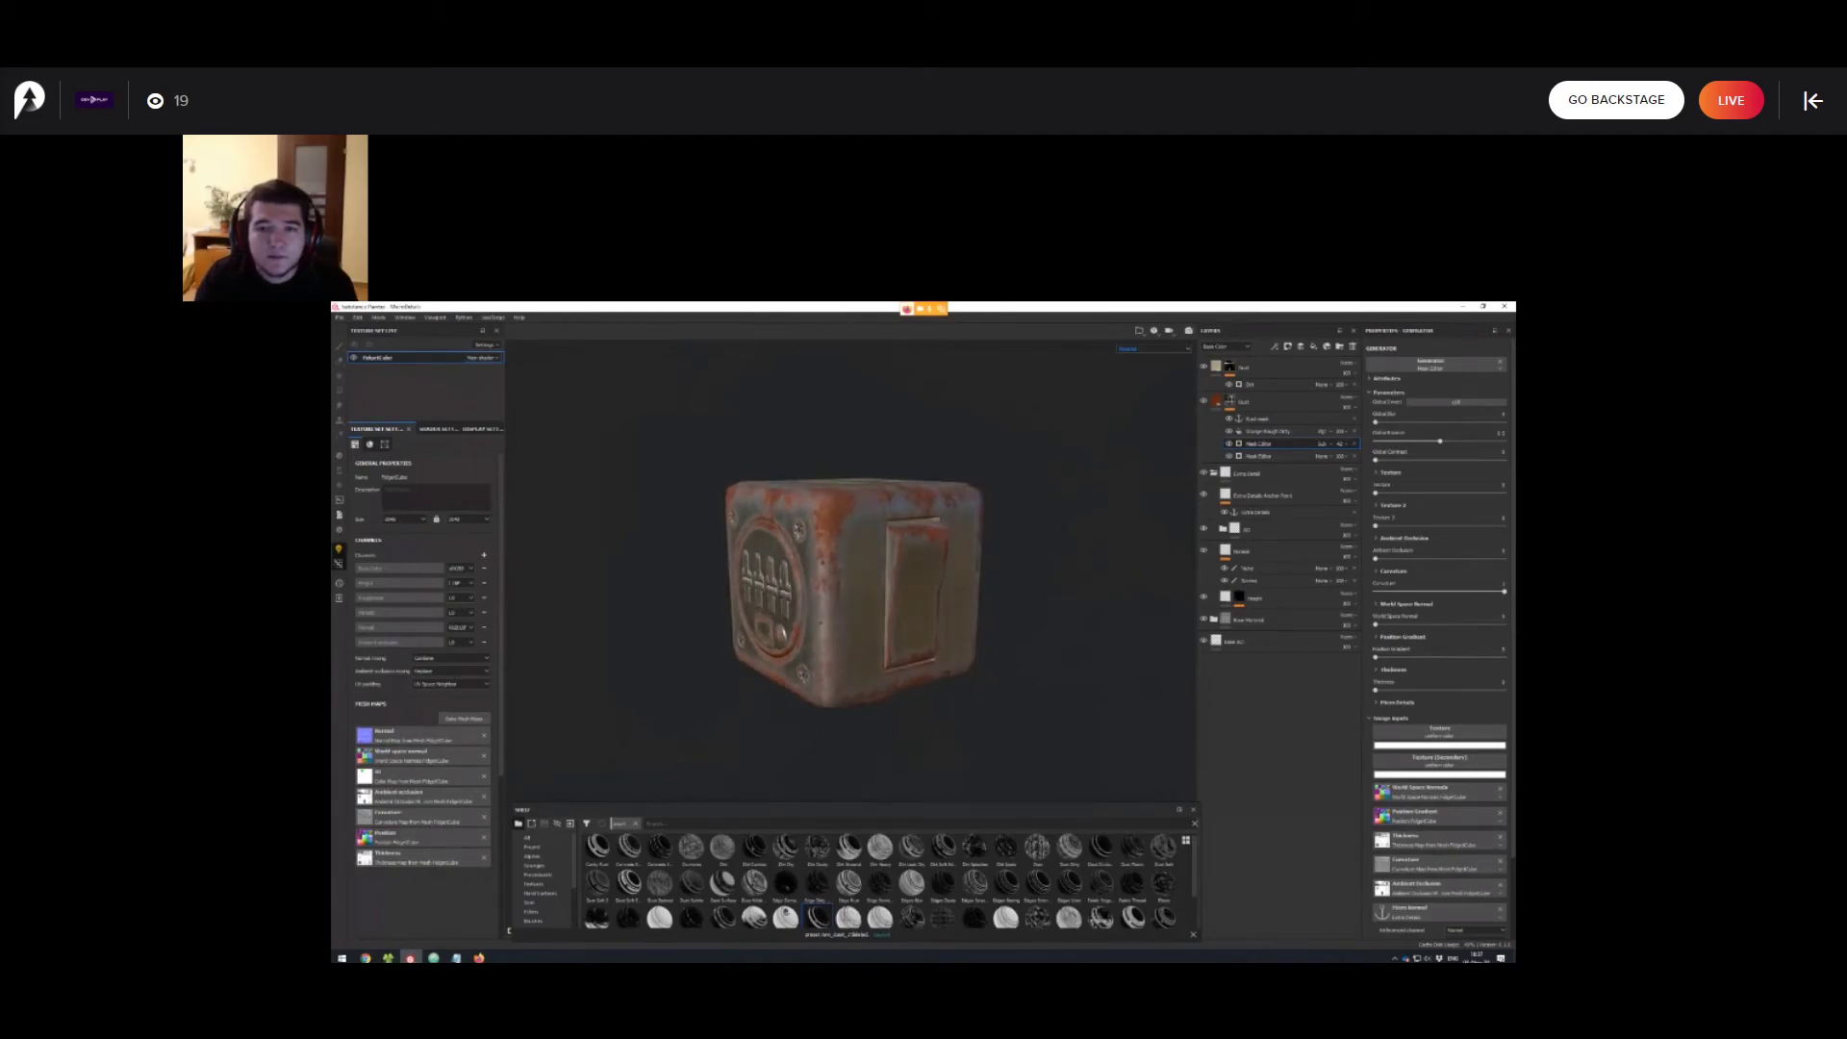
Switch to the running slideshow in Firefox and advance past the Contents slides to the "Effects - Building Blocks" slide.
mouse_move(479, 959)
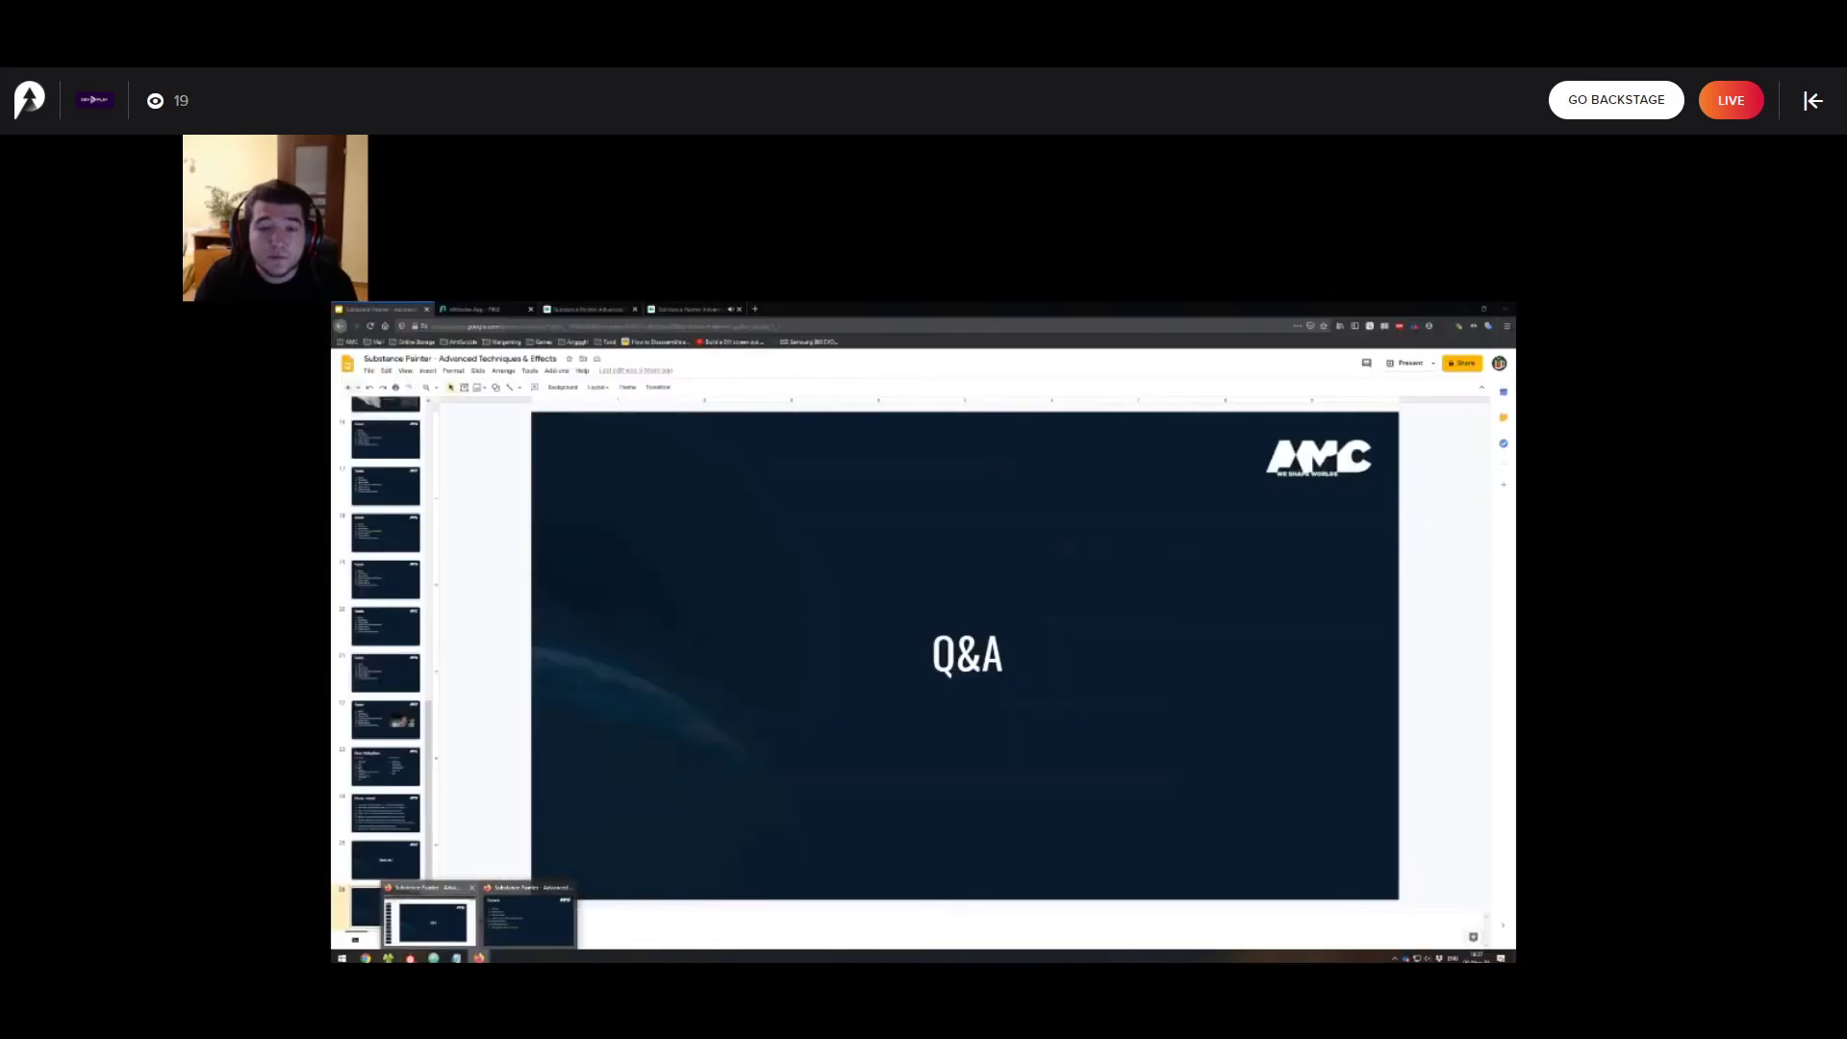
left_click(528, 916)
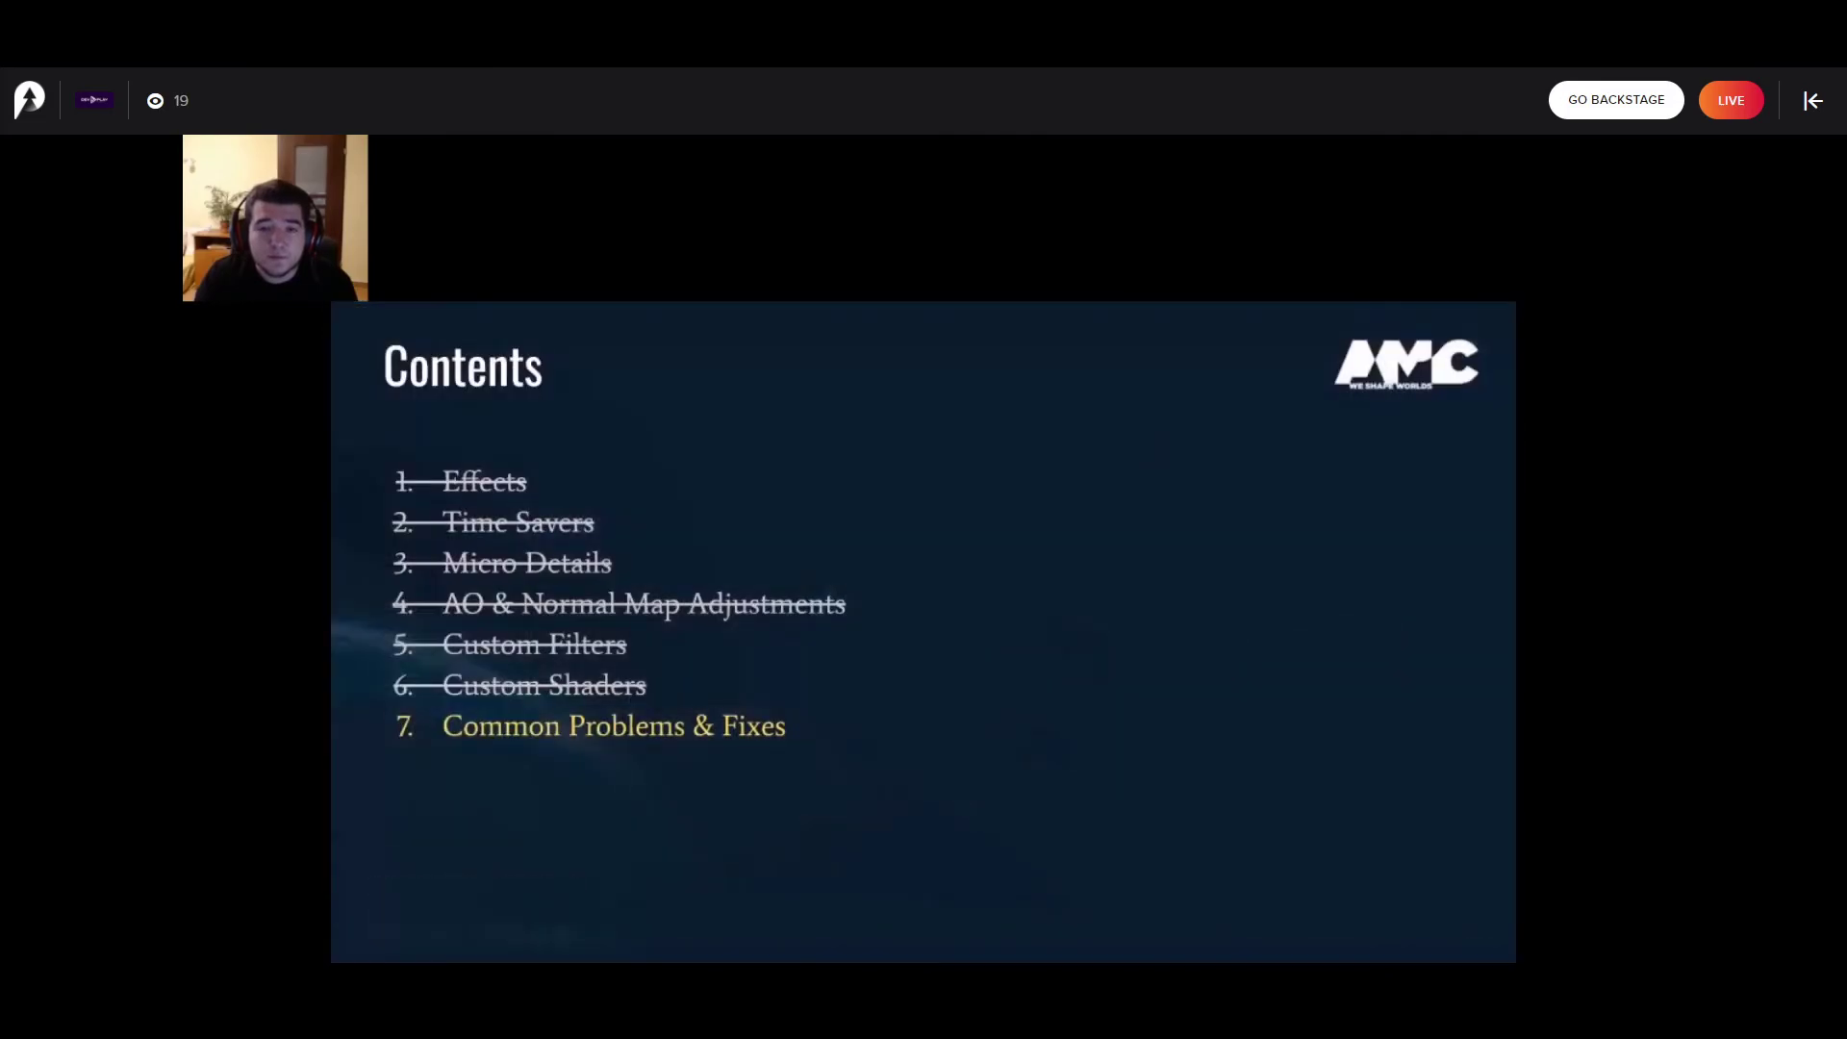
left_click(528, 385)
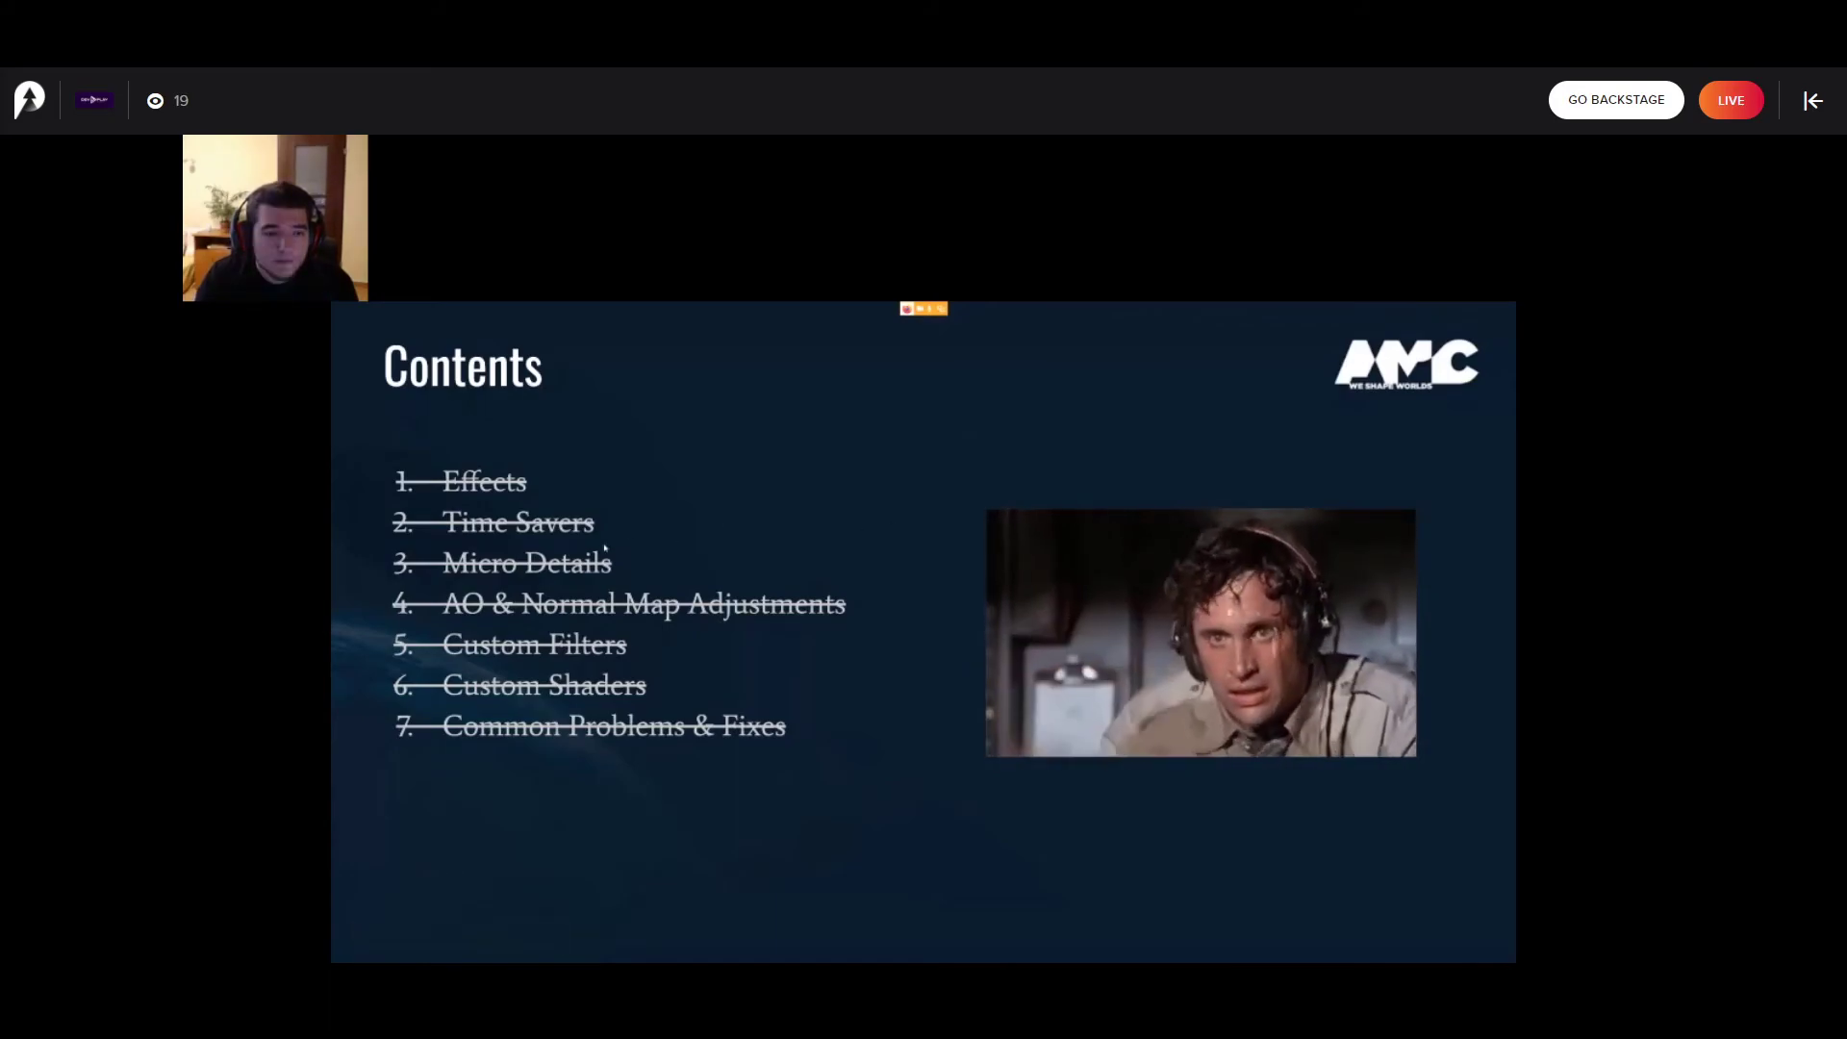
left_click(605, 548)
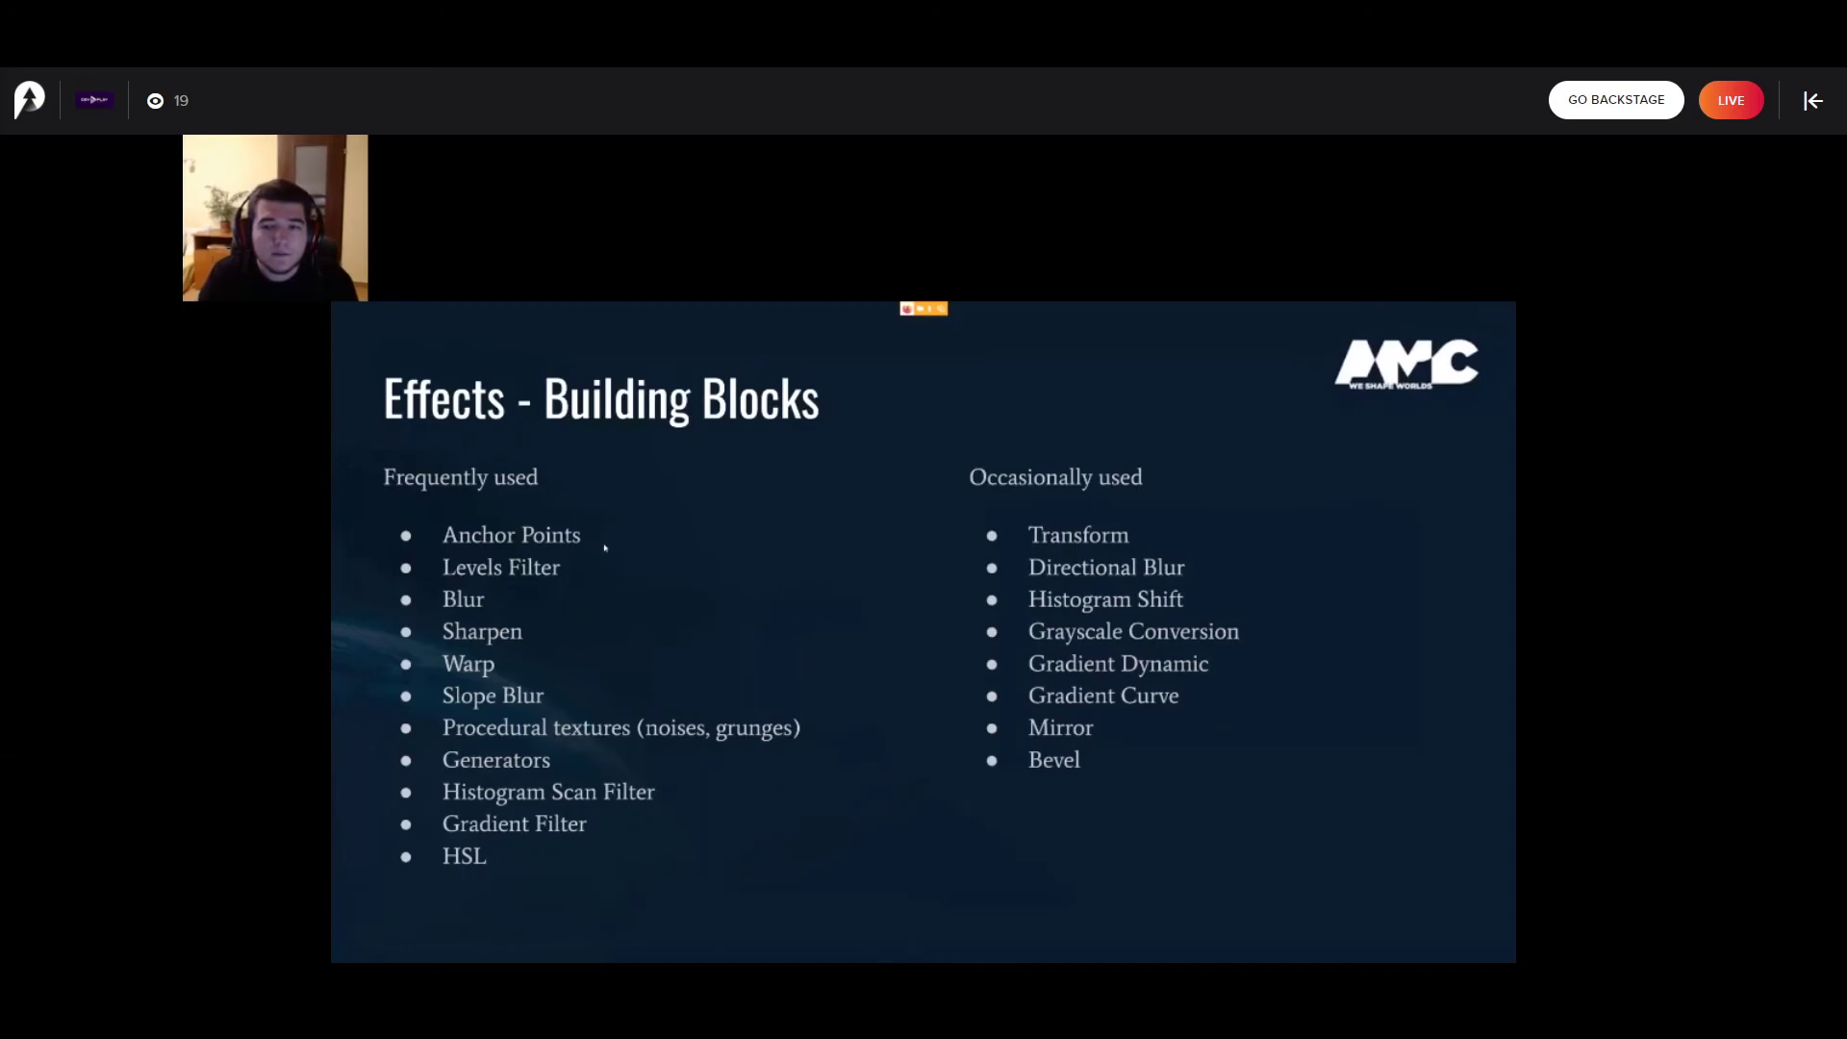